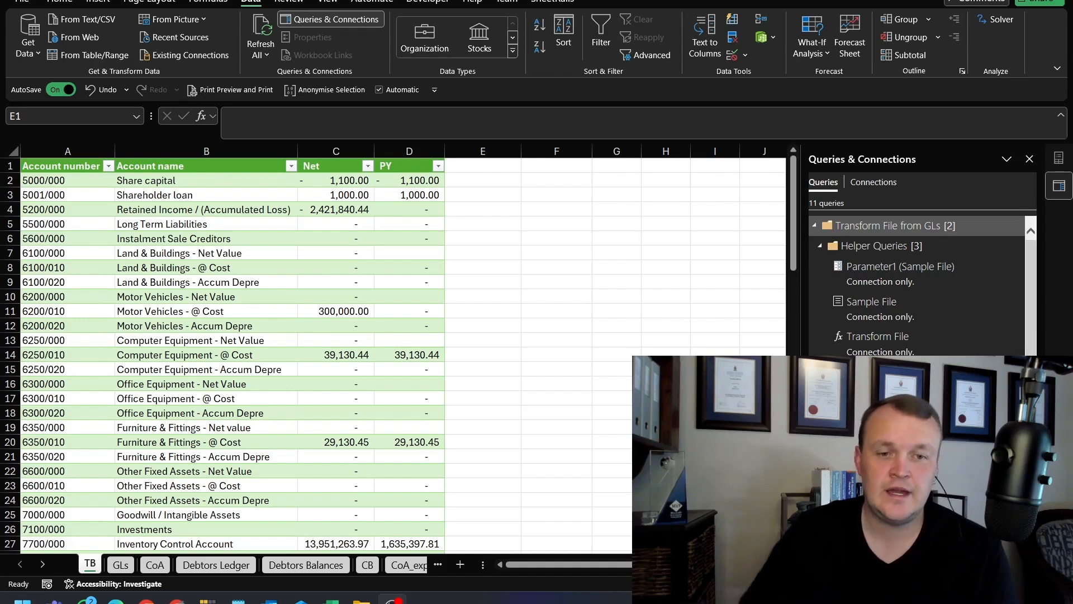
Switch to File Explorer and review the source files in the Documents folder and the contents of its parent folder.
click(362, 598)
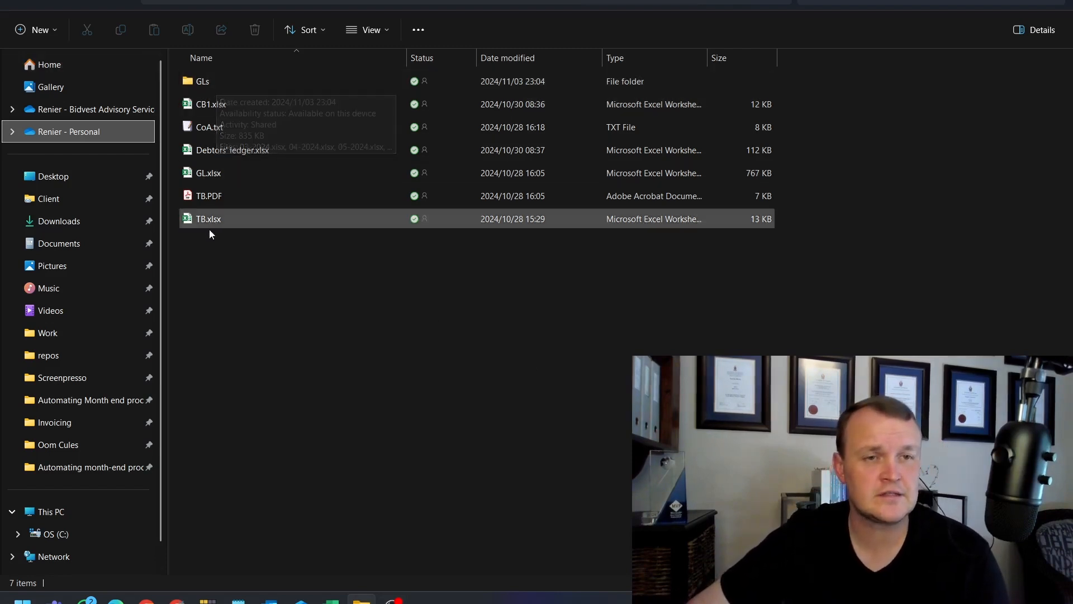
click(474, 2)
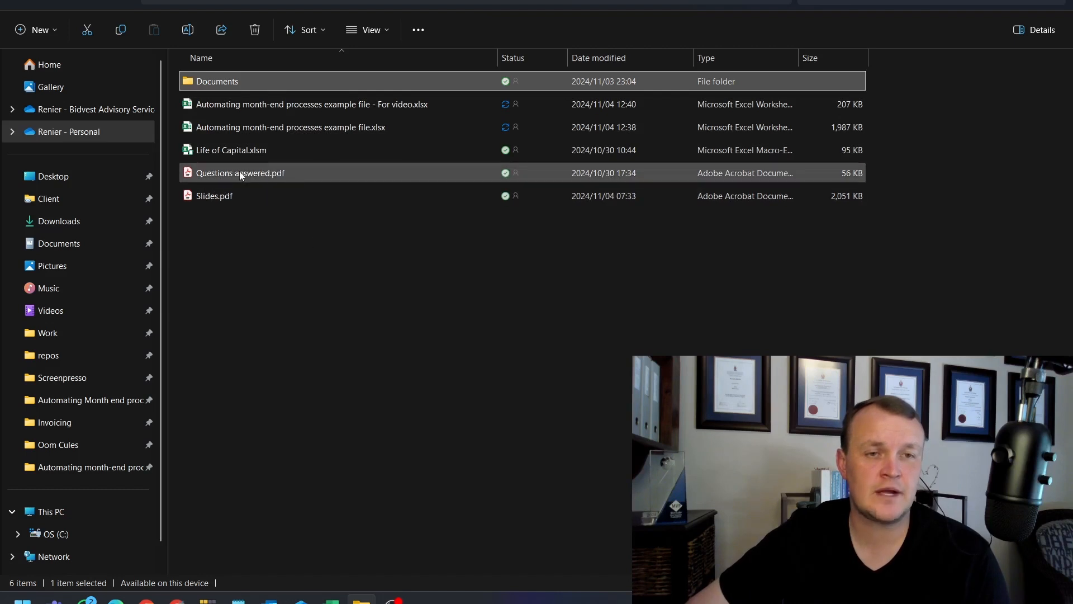
mouse_move(241, 175)
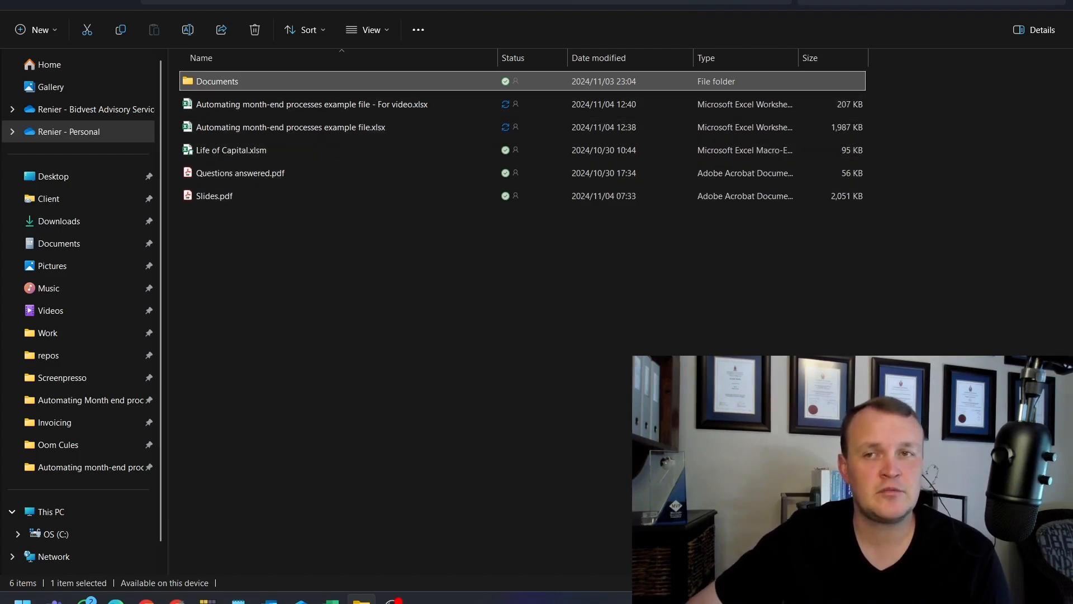
Switch back to the Excel workbook and review the TB, GLs and CoA sheets, selecting CoA's Statement through Classification2 columns.
click(362, 602)
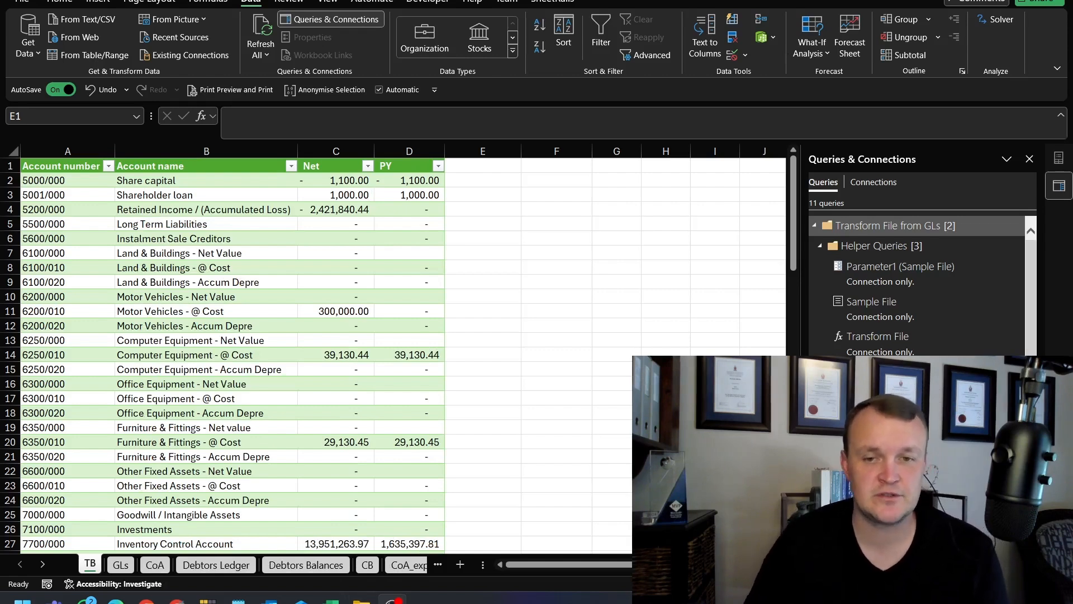
click(648, 222)
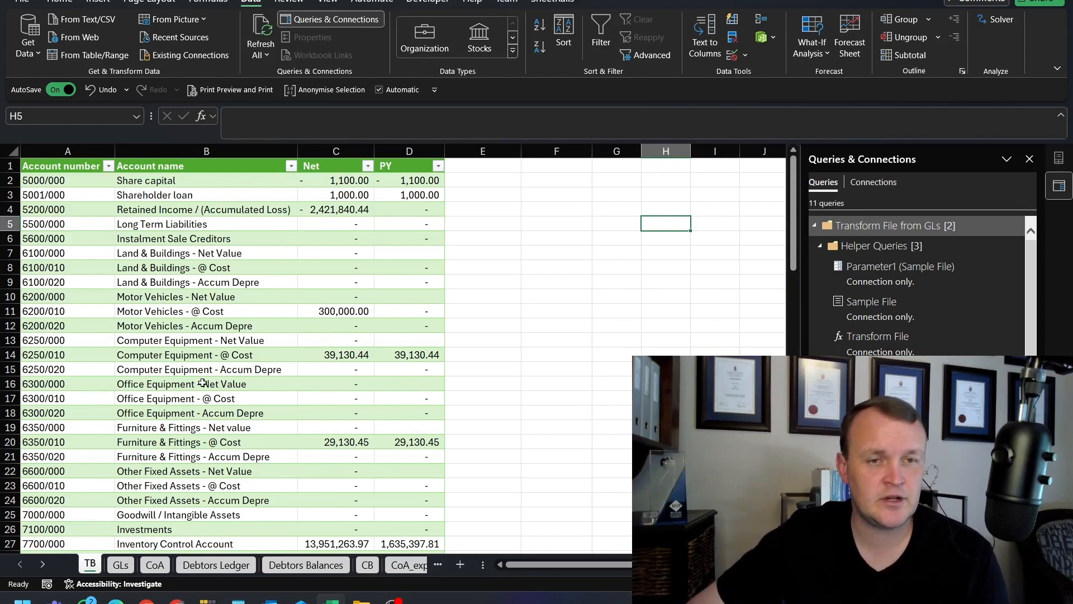
click(120, 564)
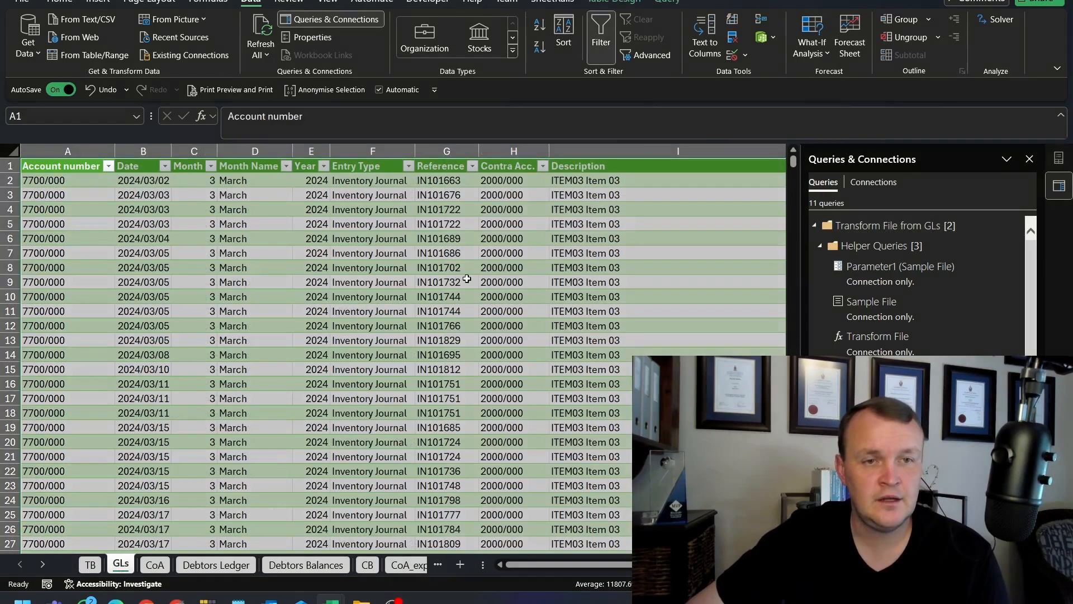
click(344, 277)
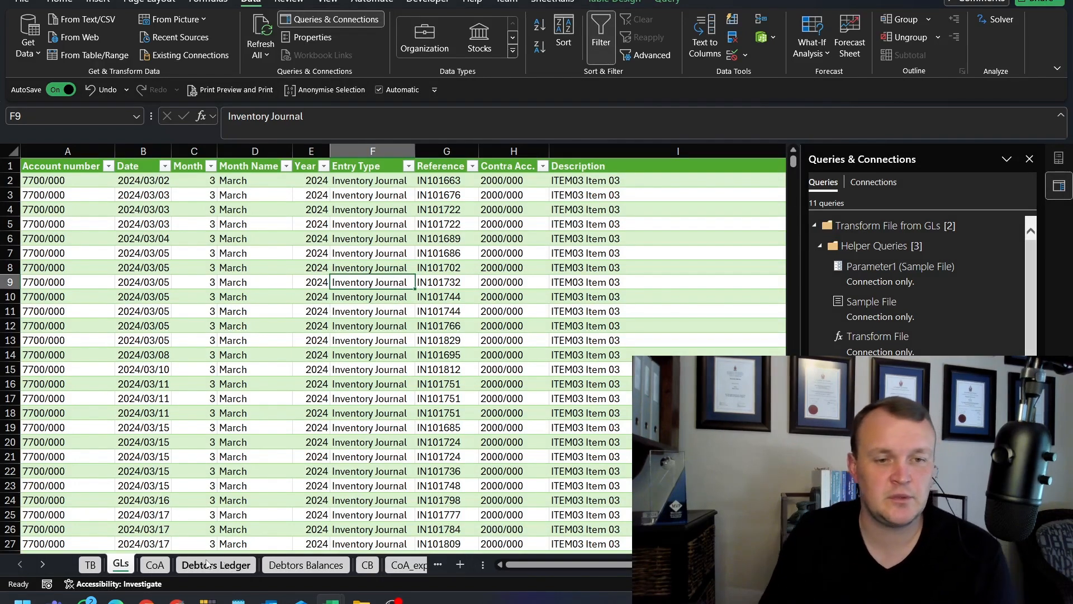
click(155, 565)
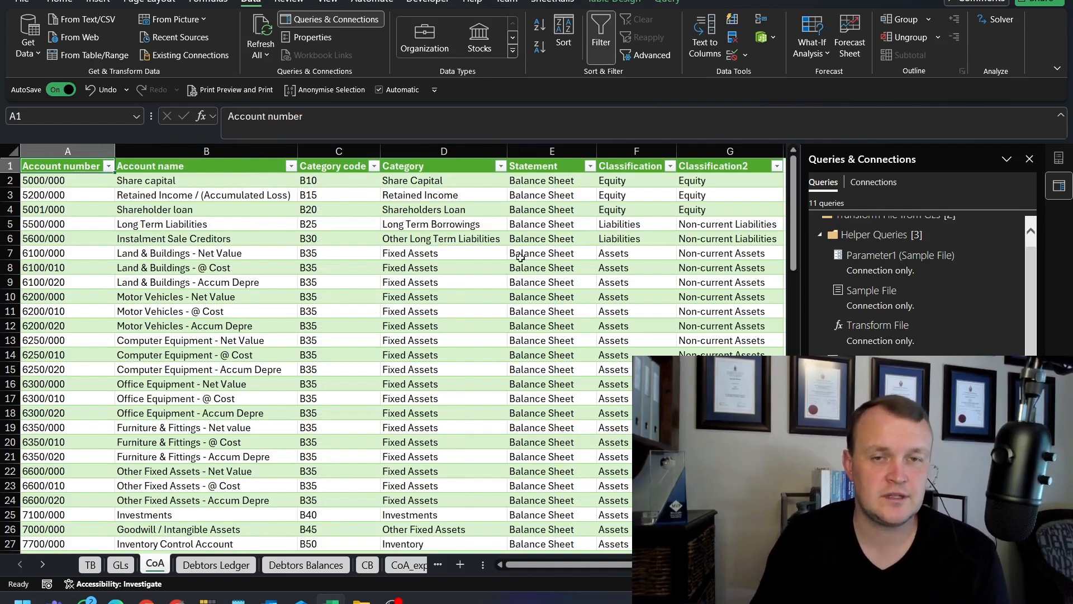
drag(535, 150, 713, 146)
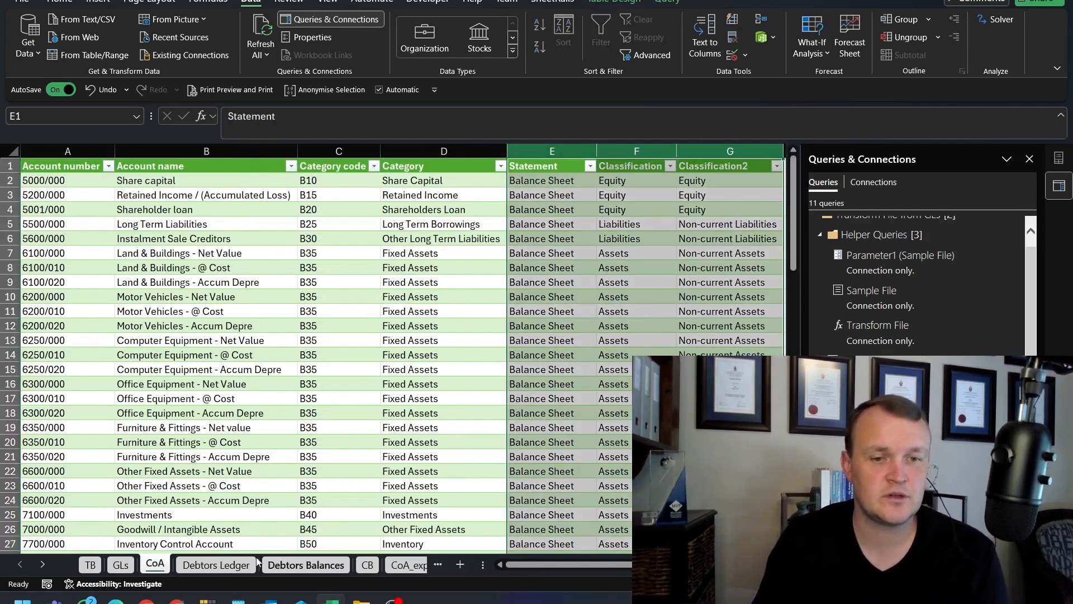
Review the CoA_expanded, Debtors Ledger, Debtors Balances and CB sheets, highlighting the first customer's balance dates and opening and closing labels.
click(40, 565)
click(41, 565)
click(362, 565)
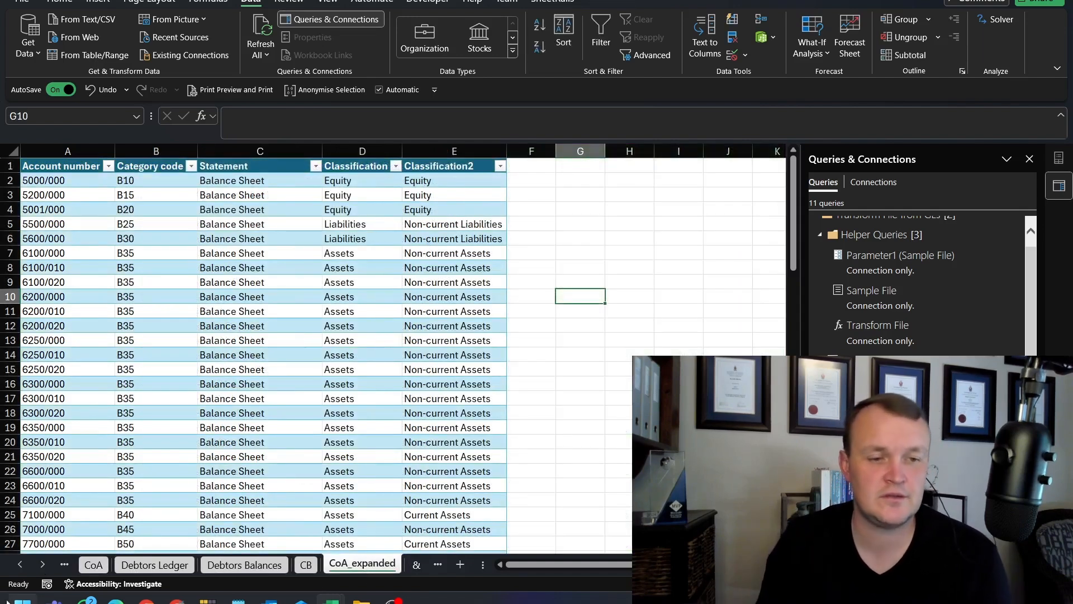
click(154, 564)
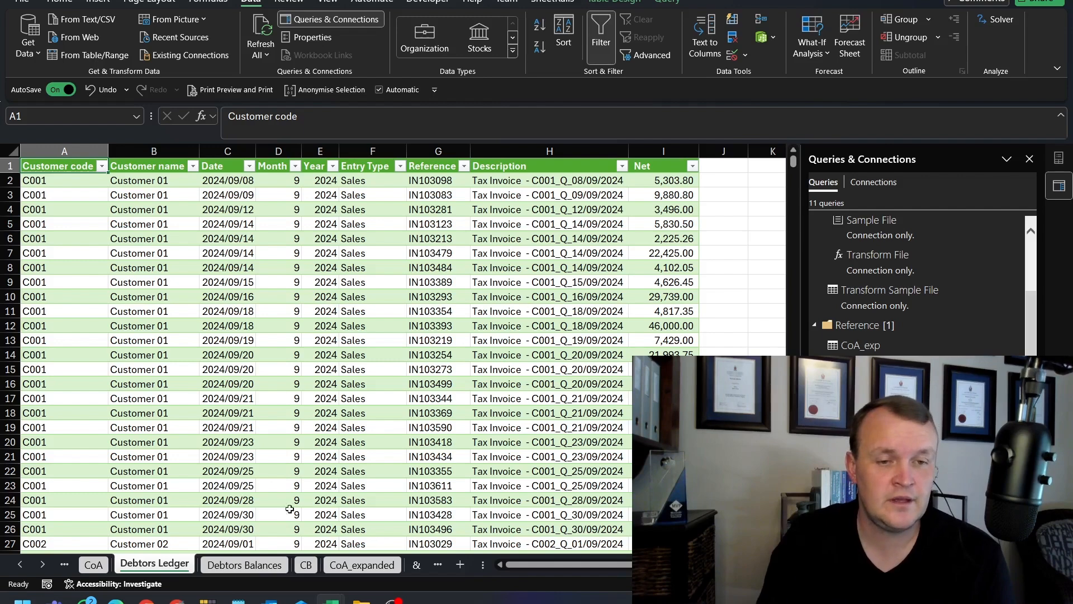
click(245, 565)
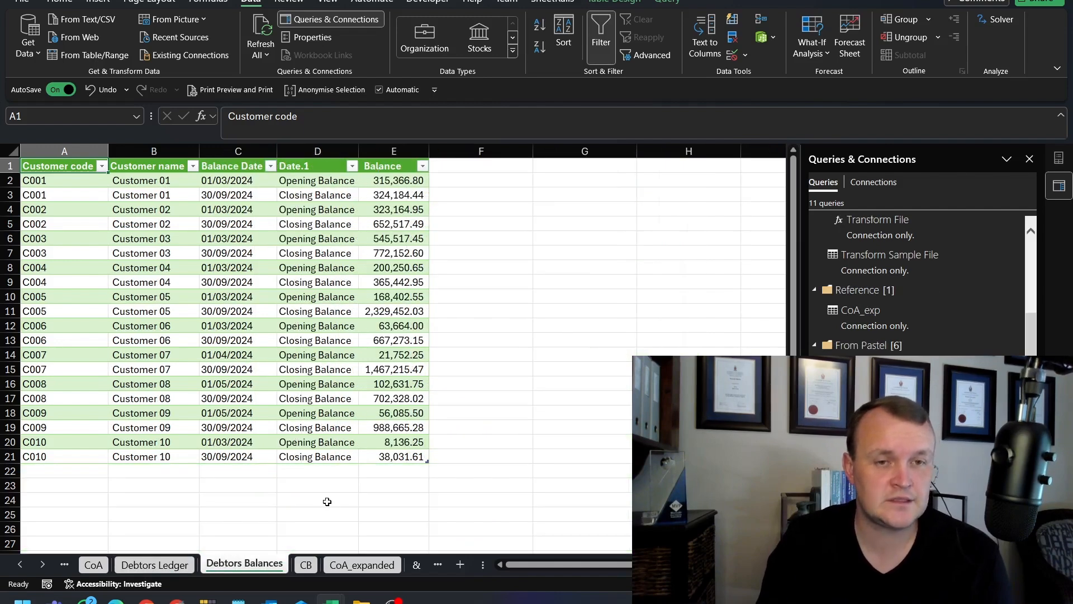
drag(327, 170, 218, 193)
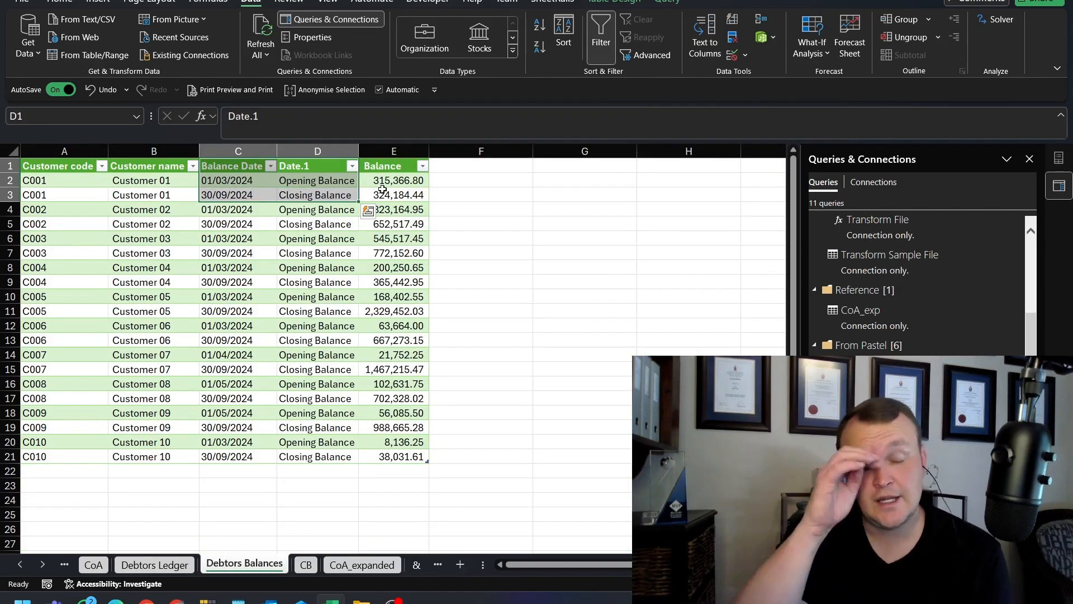
click(306, 564)
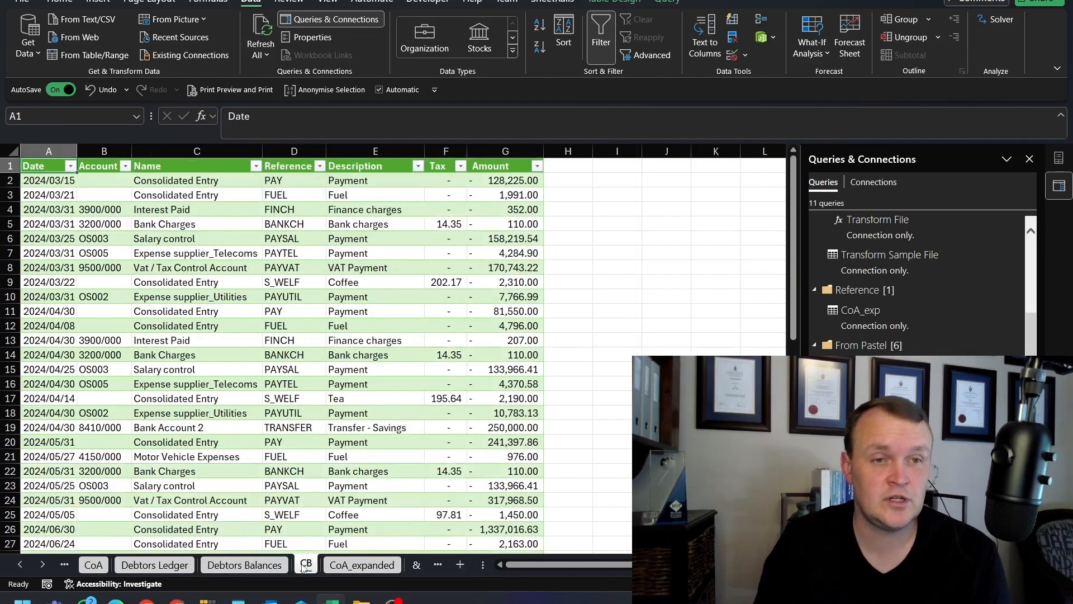
click(346, 569)
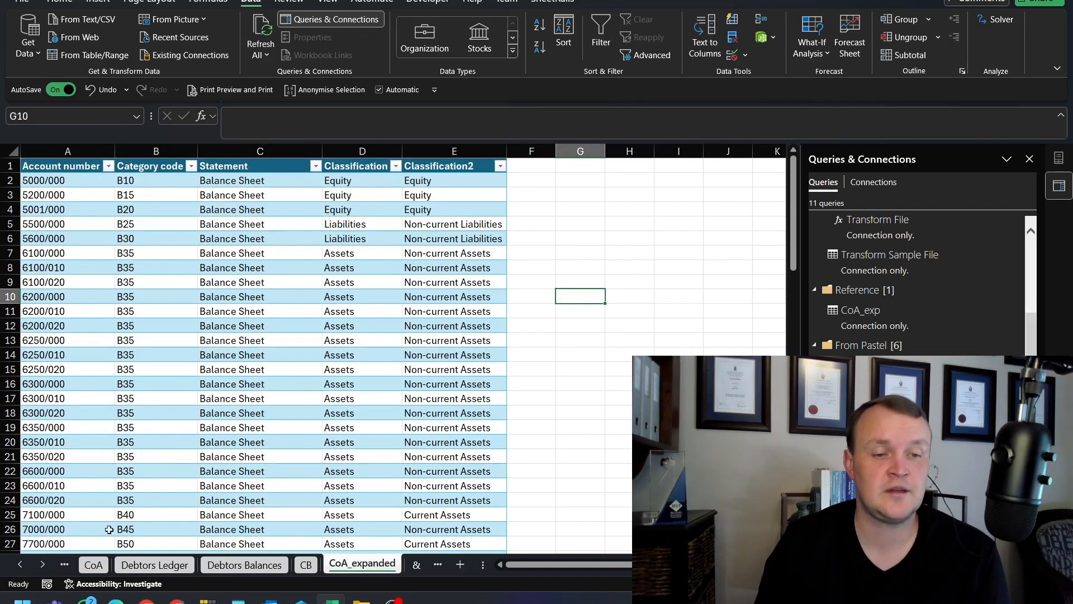
Show the & sheet and inspect the formula in B5 that combines customer names with entry types.
click(43, 566)
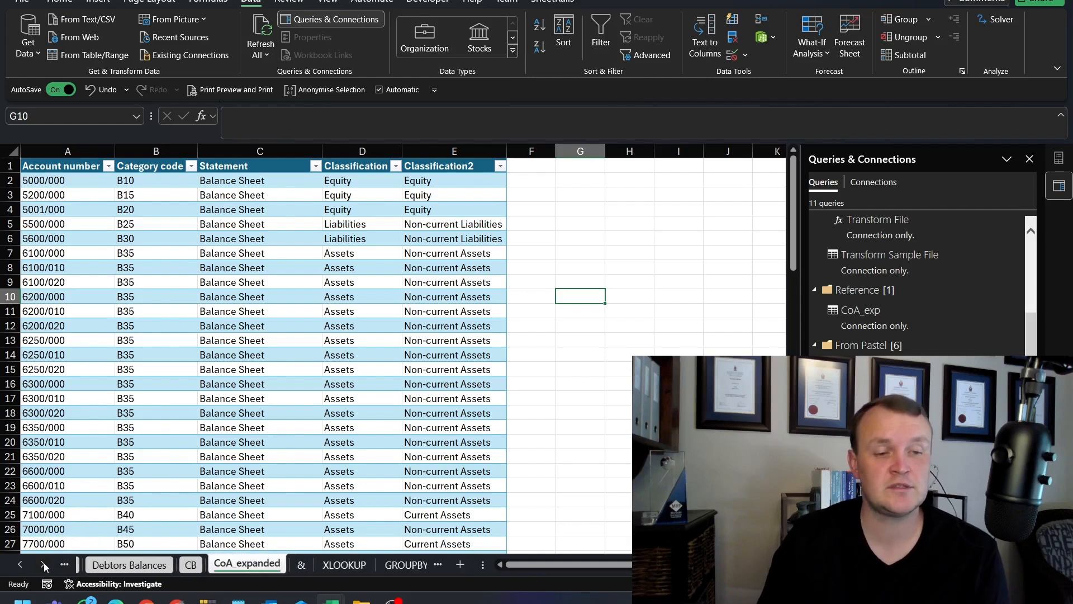
click(43, 566)
click(43, 566)
click(88, 565)
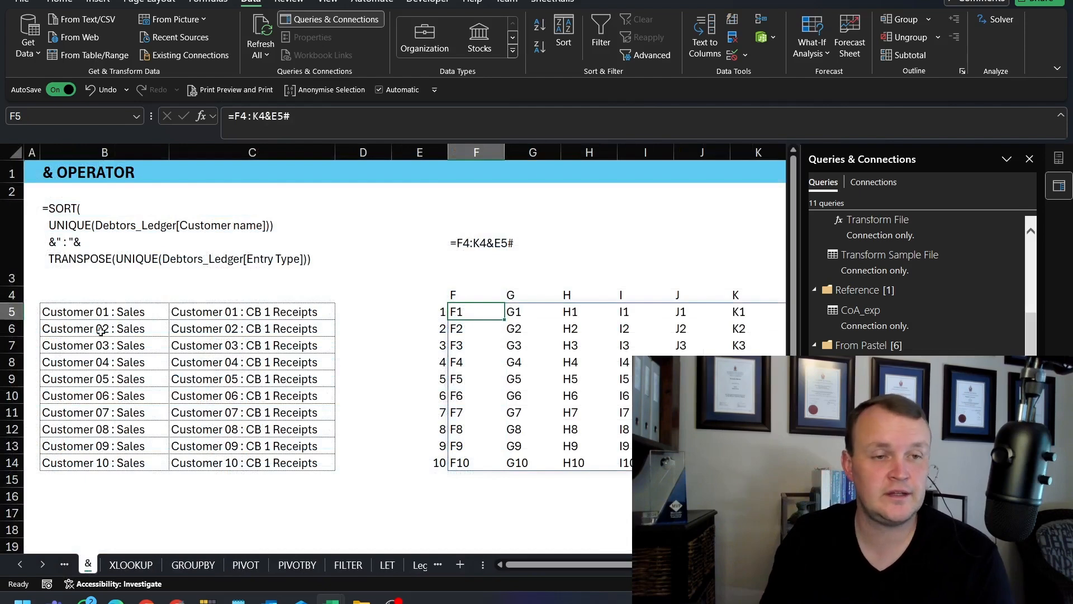
click(119, 314)
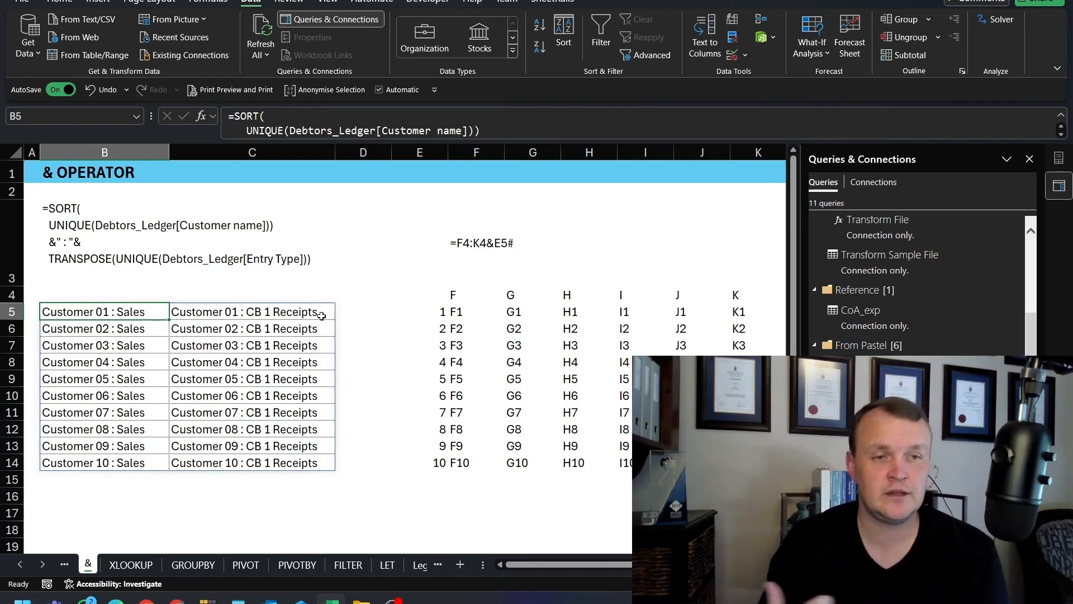
Review the XLOOKUP, GROUPBY, PIVOTBY and PIVOT example sheets, closing the Queries & Connections pane.
click(131, 564)
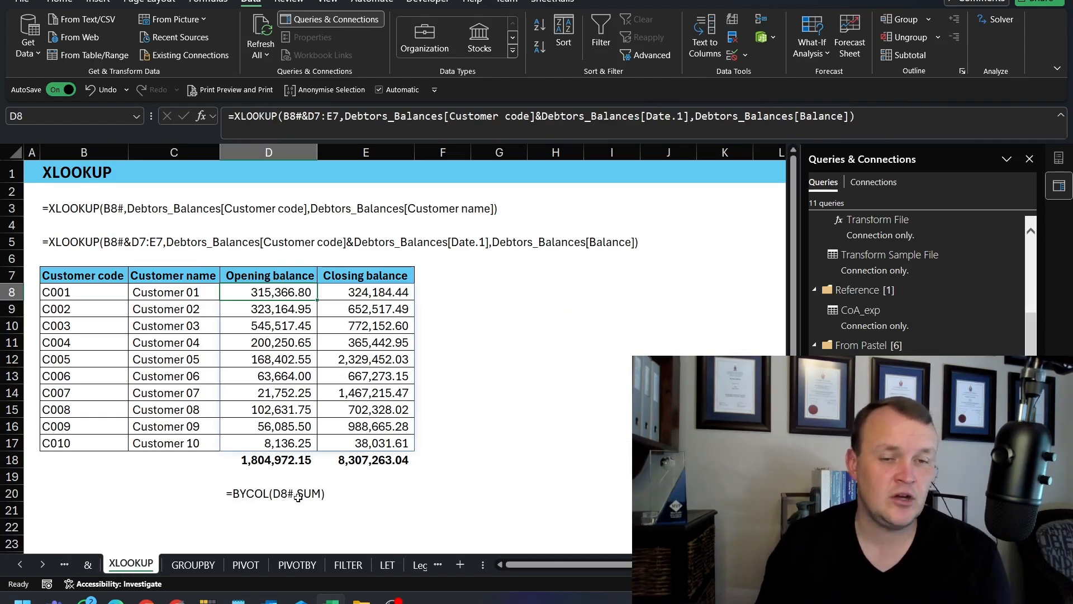
click(190, 565)
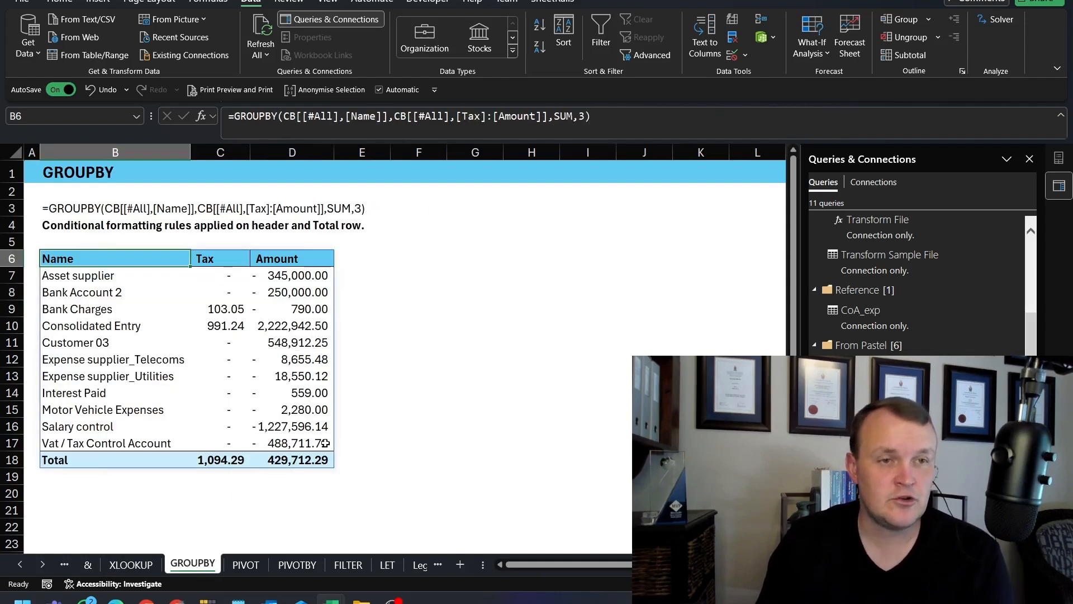
click(297, 565)
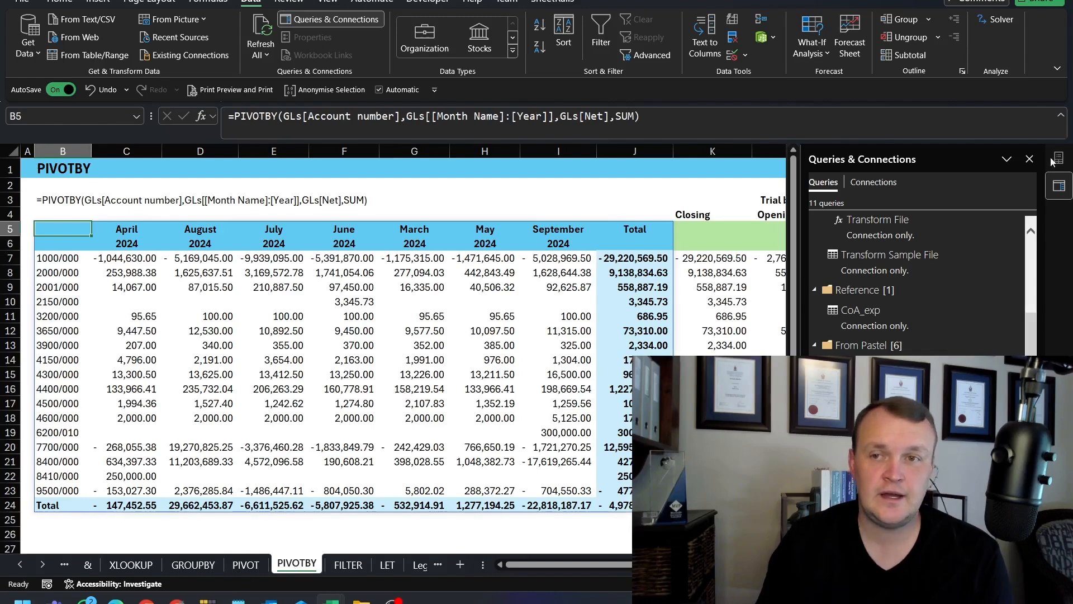
click(1029, 159)
click(246, 564)
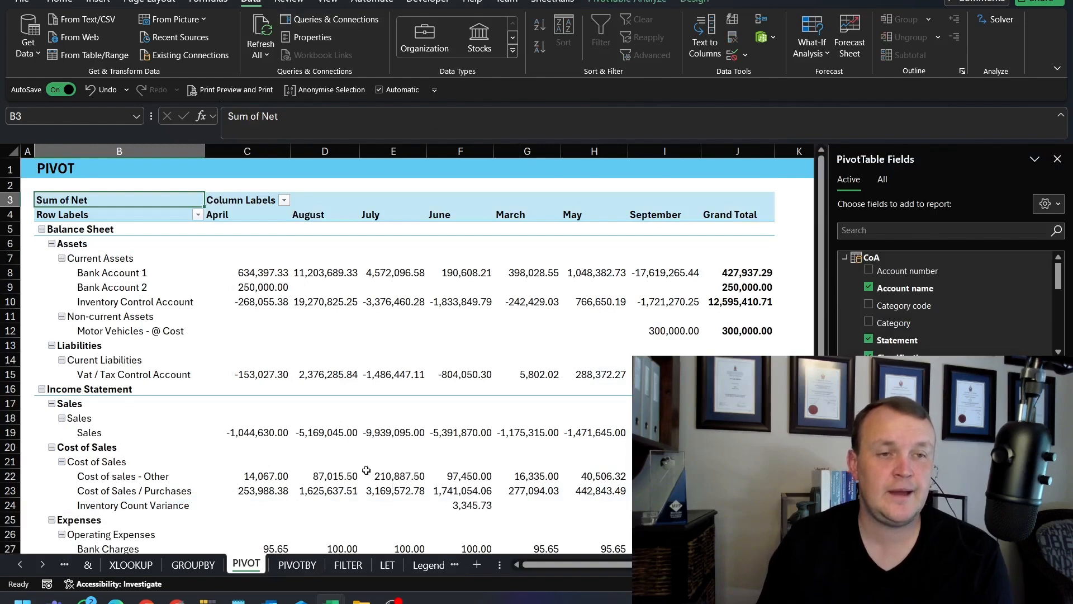
On the FILTER sheet, tick the Retained Income and Long Term Borrowings categories and locate the command for inserting checkboxes.
click(350, 565)
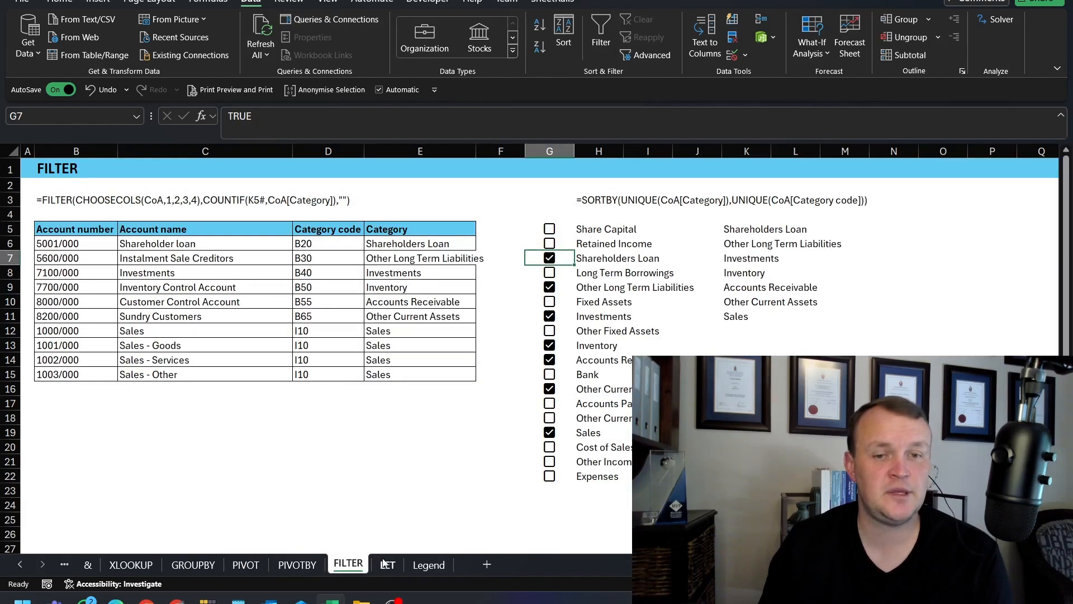
click(550, 243)
click(549, 273)
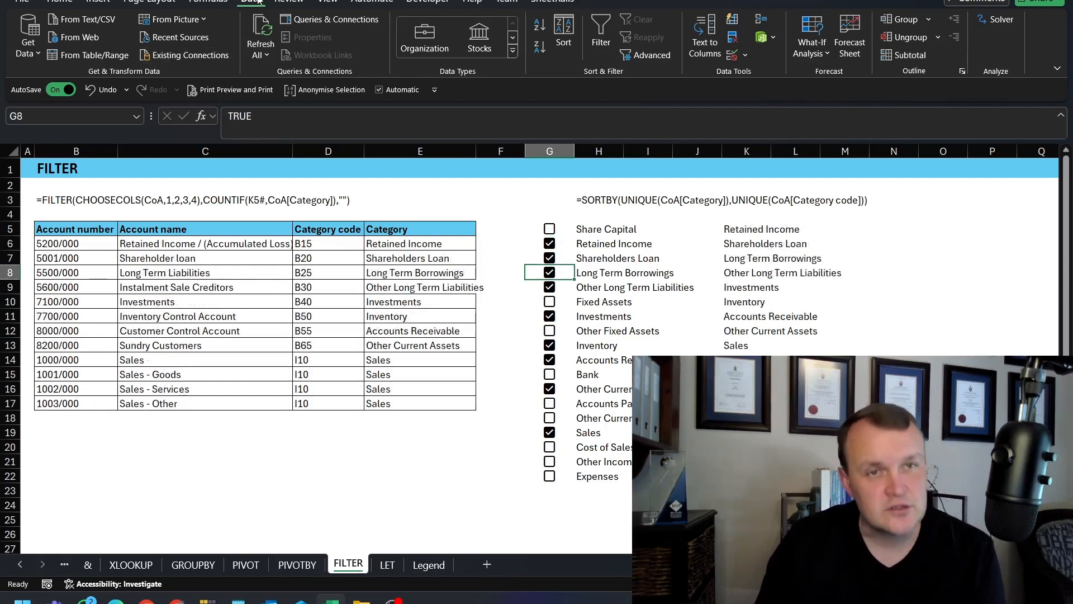
click(98, 3)
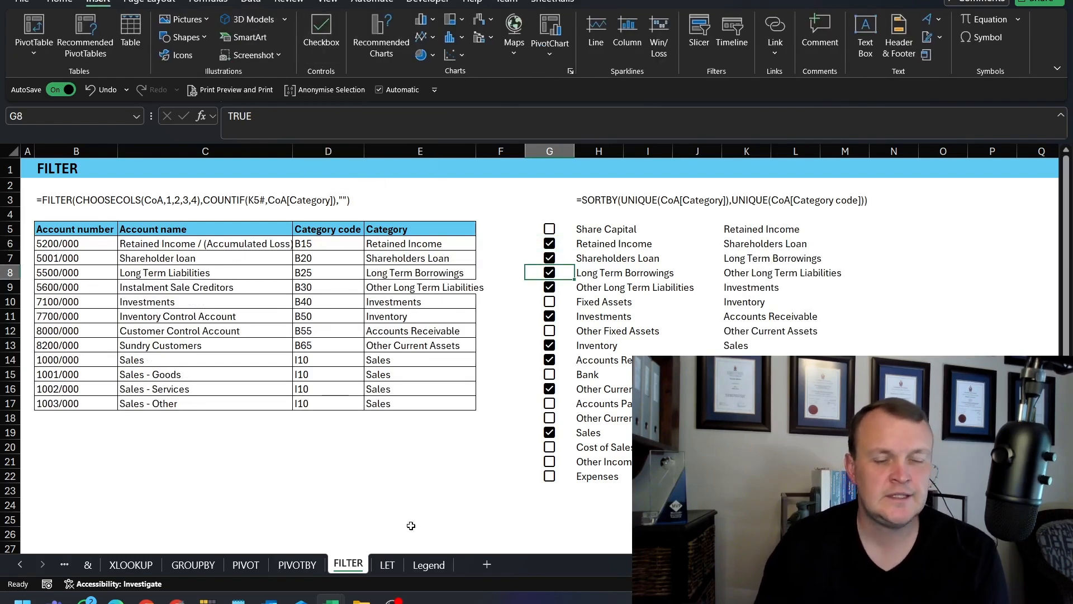
Review the LET sheet's statement selection cell and the Legend sheet holding the lists behind the selections.
click(385, 565)
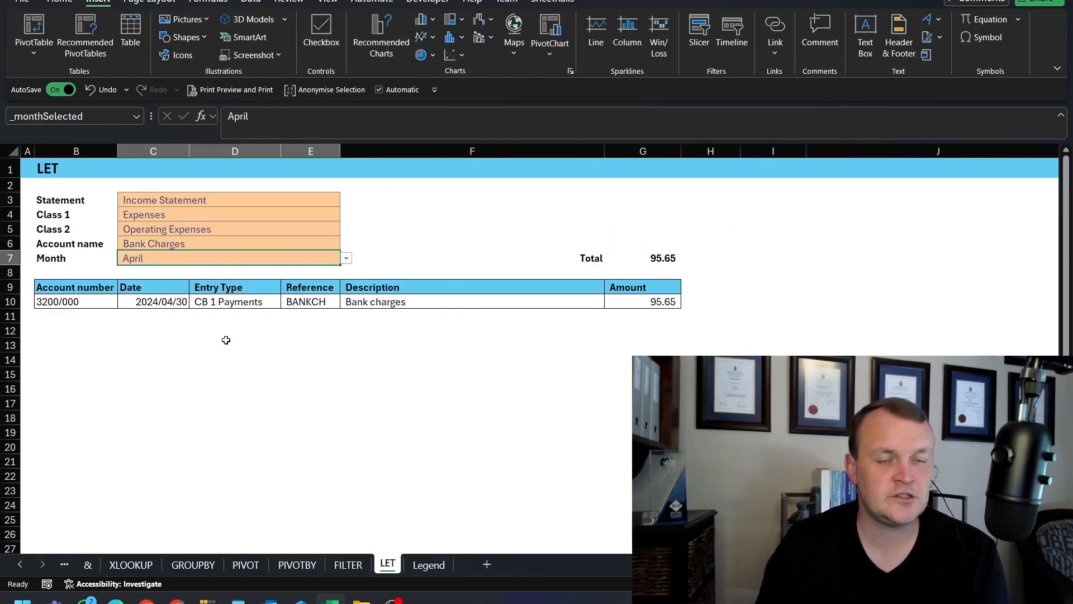
click(223, 200)
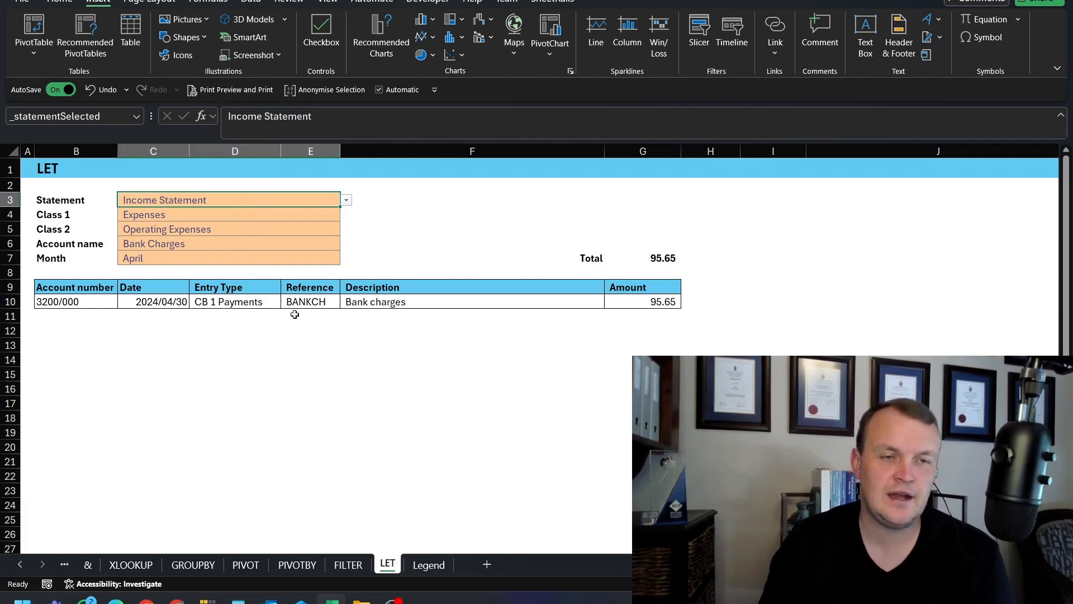
click(425, 566)
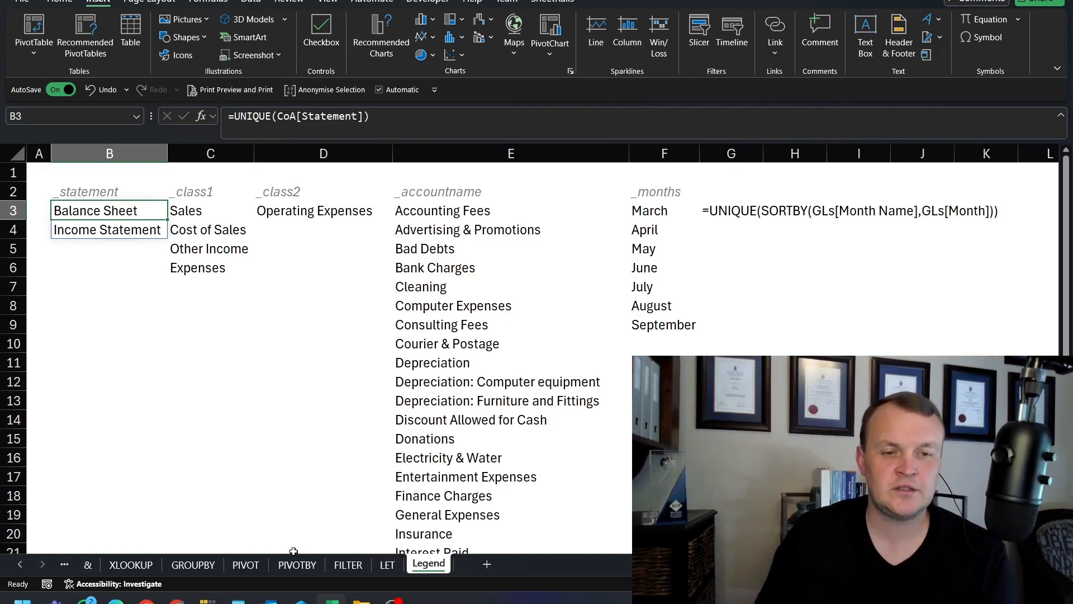
Go back through the example sheets from LET to XLOOKUP and bring the source data sheet tabs into view.
click(388, 566)
click(347, 565)
click(276, 569)
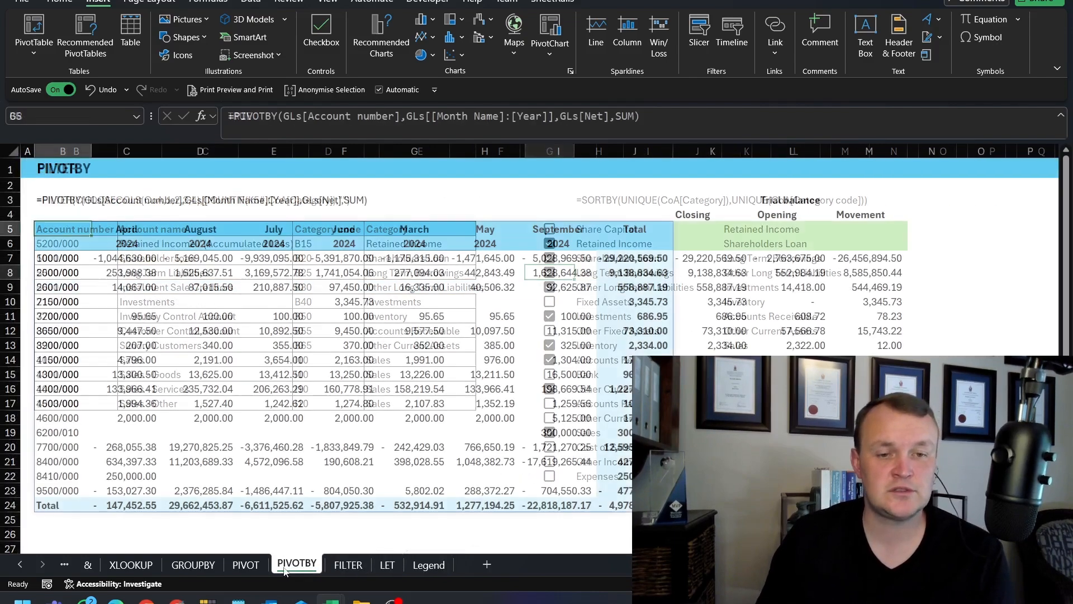
click(235, 574)
click(193, 574)
click(131, 570)
click(20, 565)
click(19, 564)
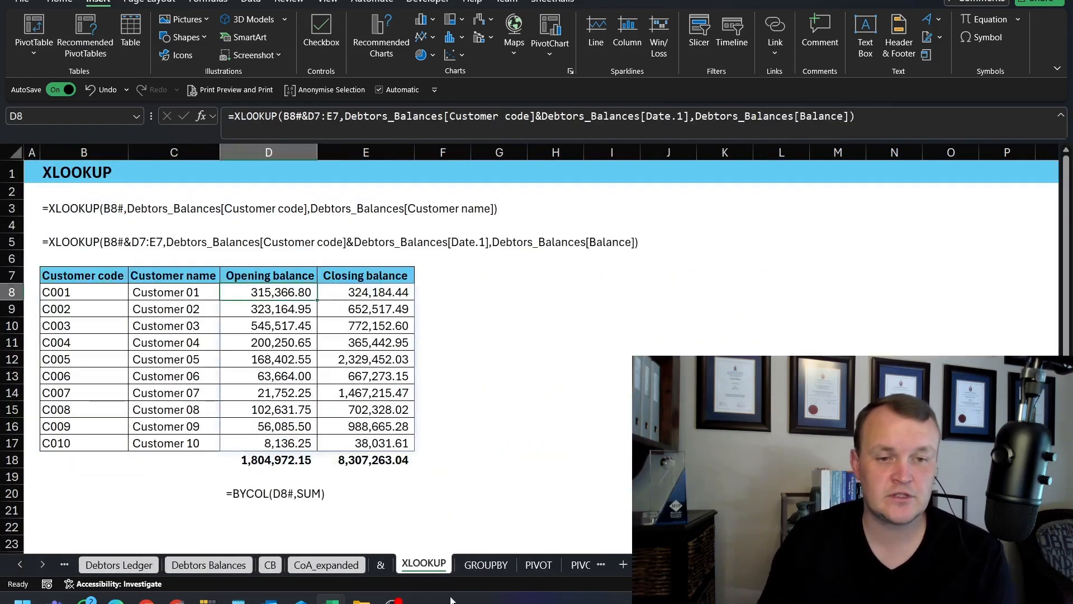
Switch to File Explorer, look through the monthly files in the GLs folder inside Documents, and return to the Documents folder.
click(362, 601)
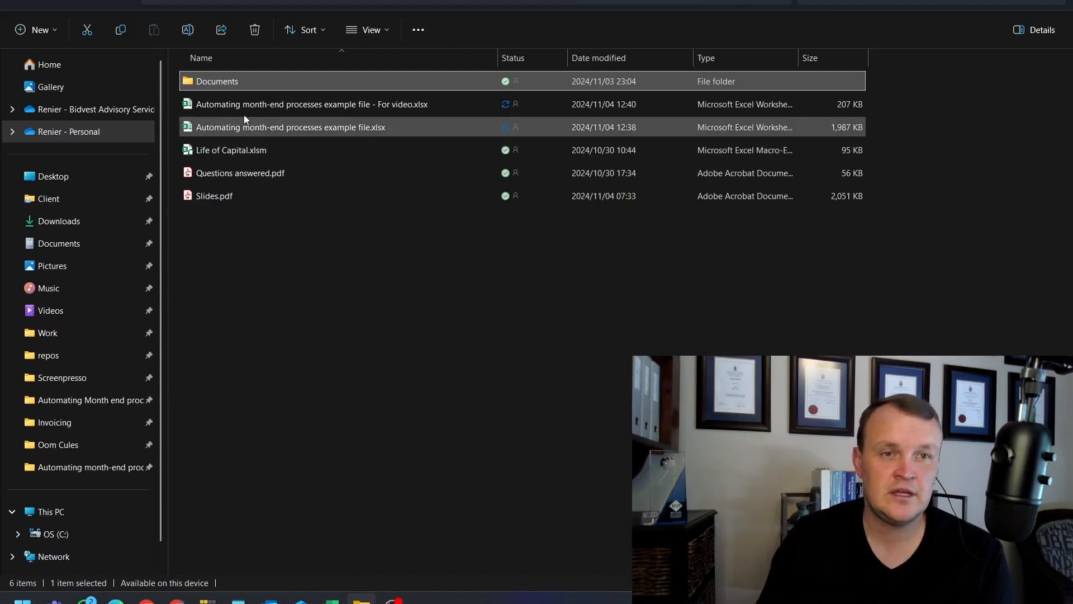
double_click(220, 80)
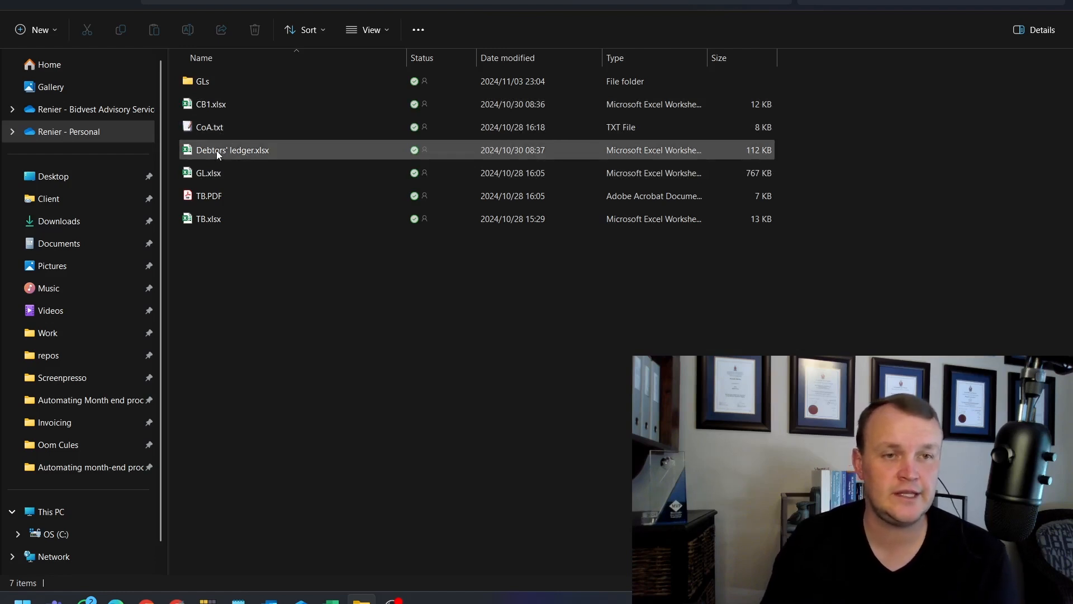
double_click(206, 81)
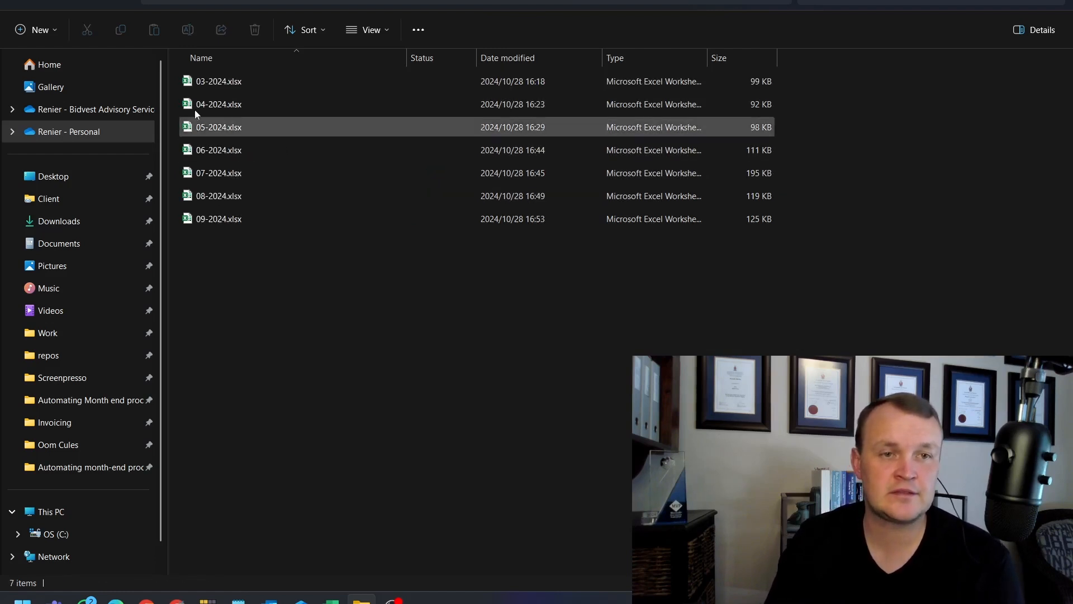
click(214, 219)
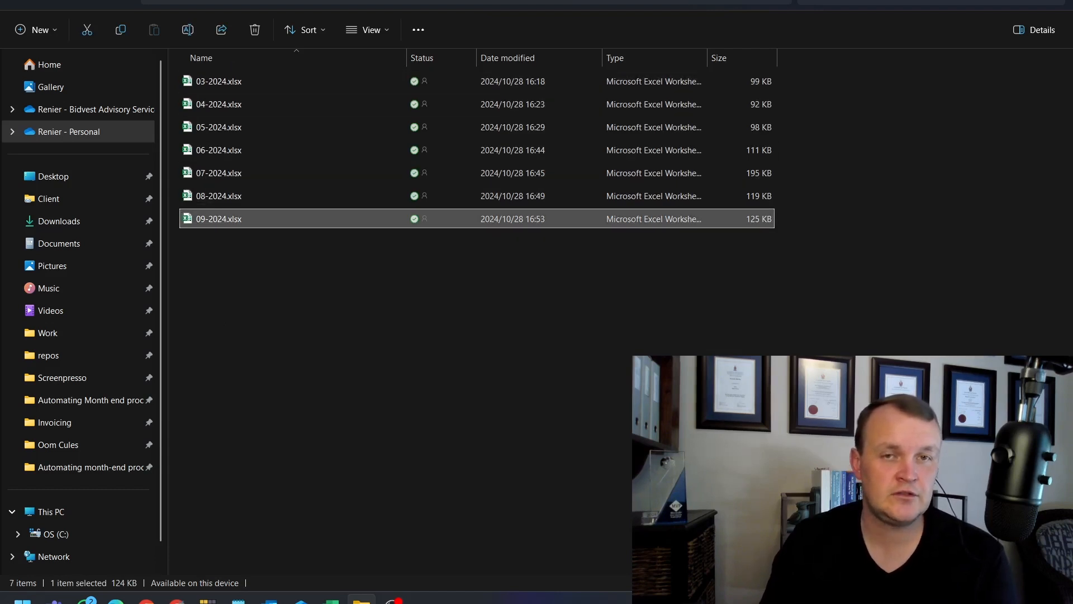
key(alt+Left)
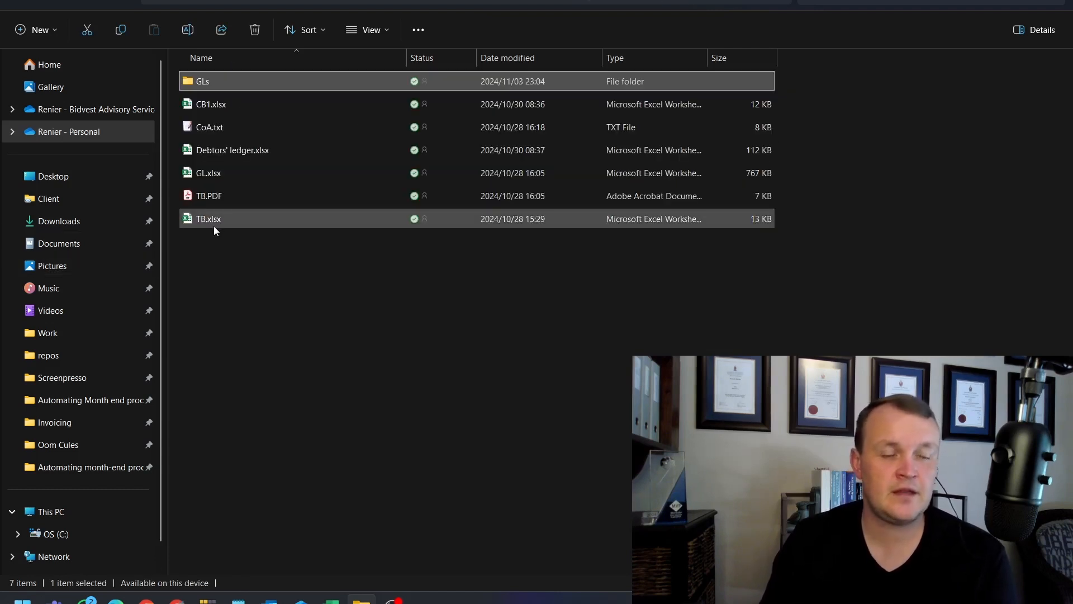
Return from File Explorer to the Excel workbook, display the data import commands and open the CoA_expanded sheet.
click(211, 197)
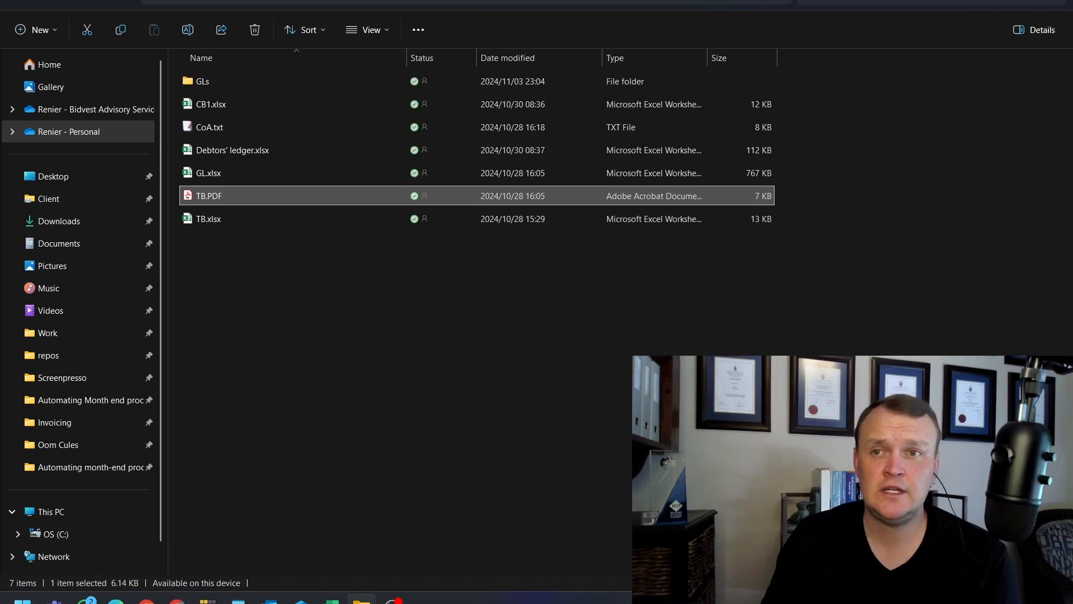
key(alt+Tab)
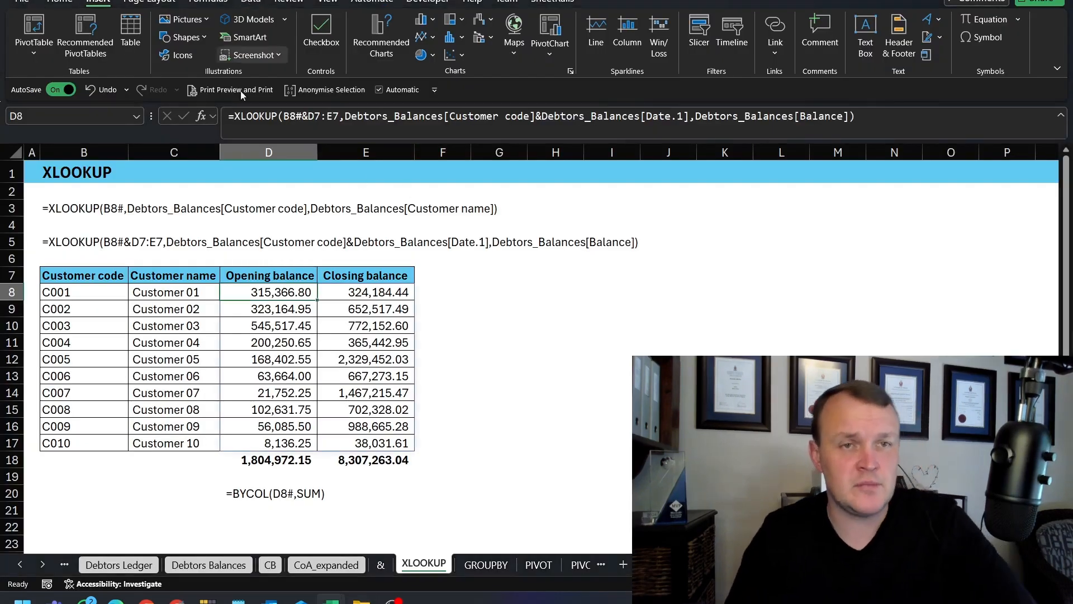
click(251, 2)
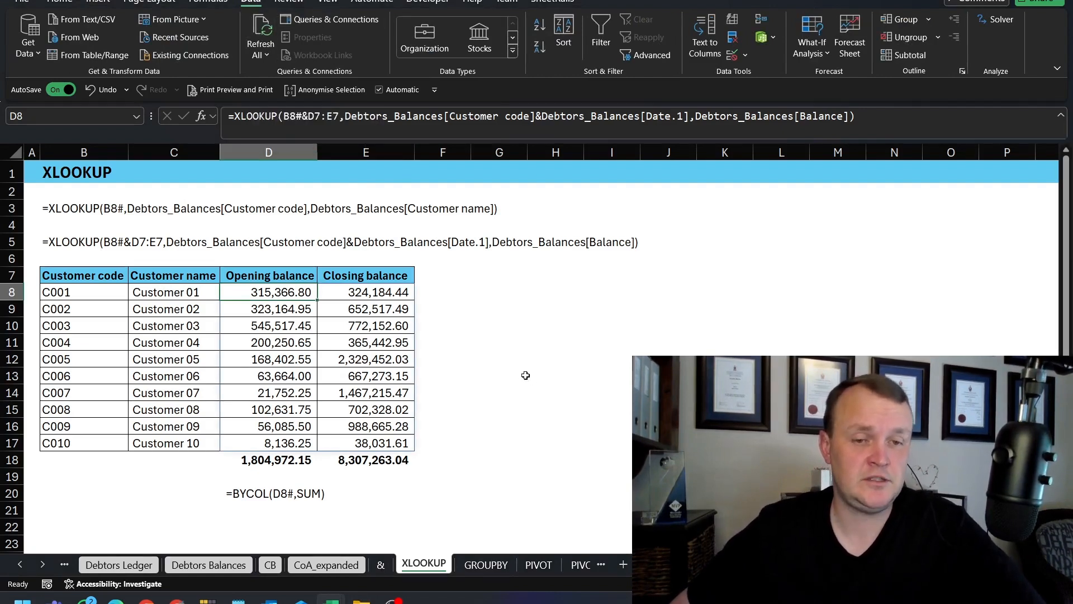
click(538, 564)
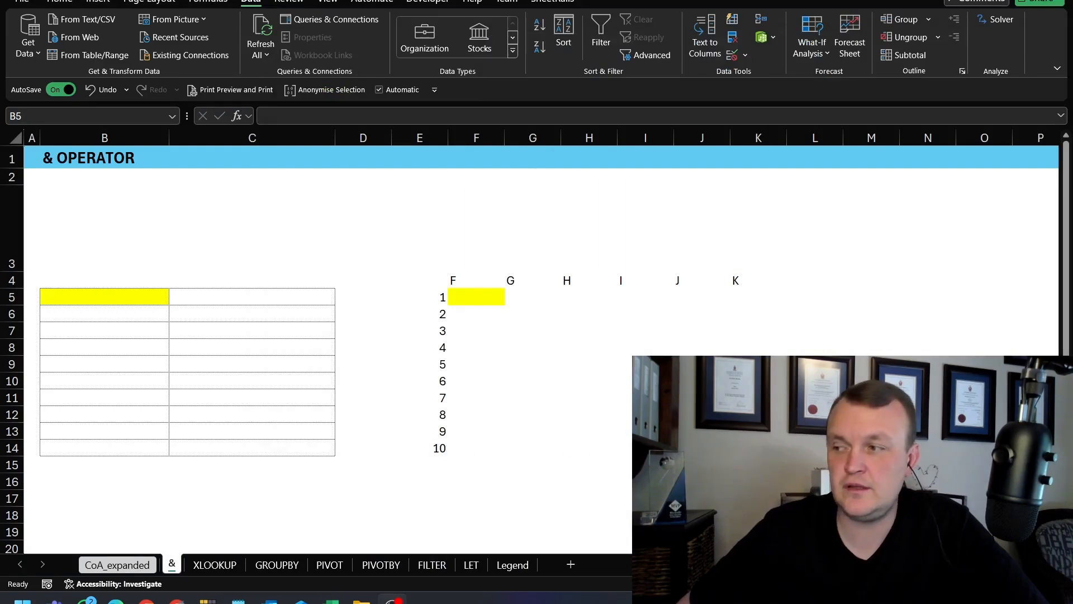
click(116, 565)
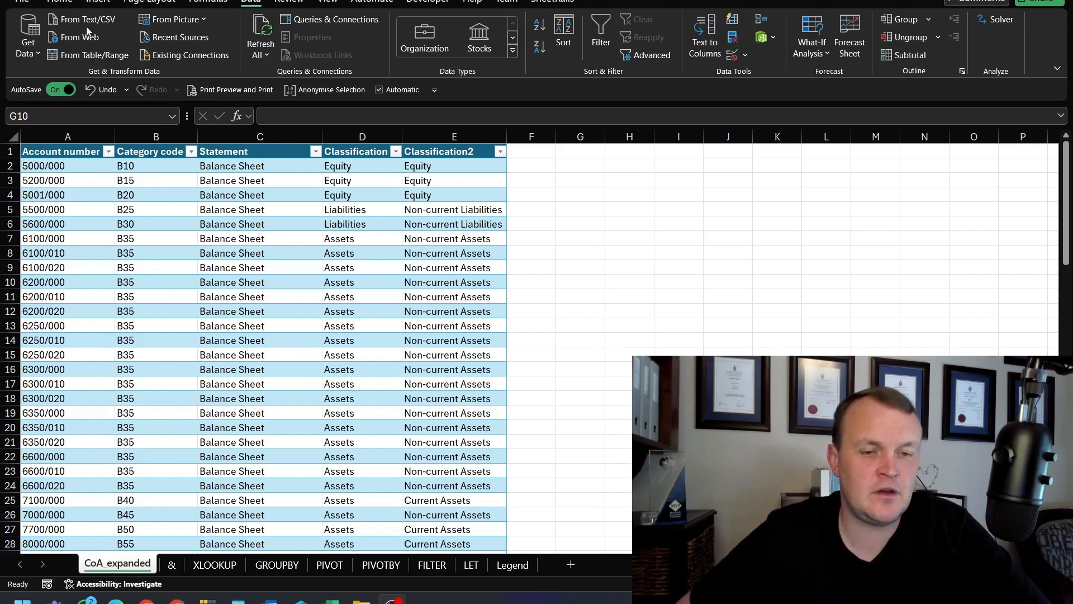
Switch to File Explorer and try to open CoA.txt in its default text editor.
click(362, 600)
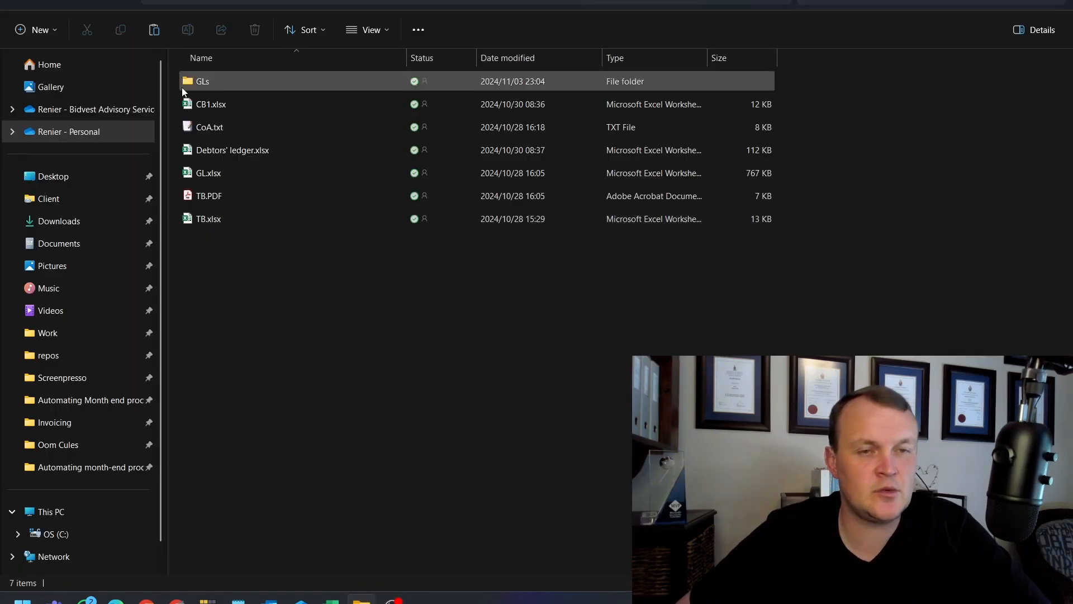
click(200, 129)
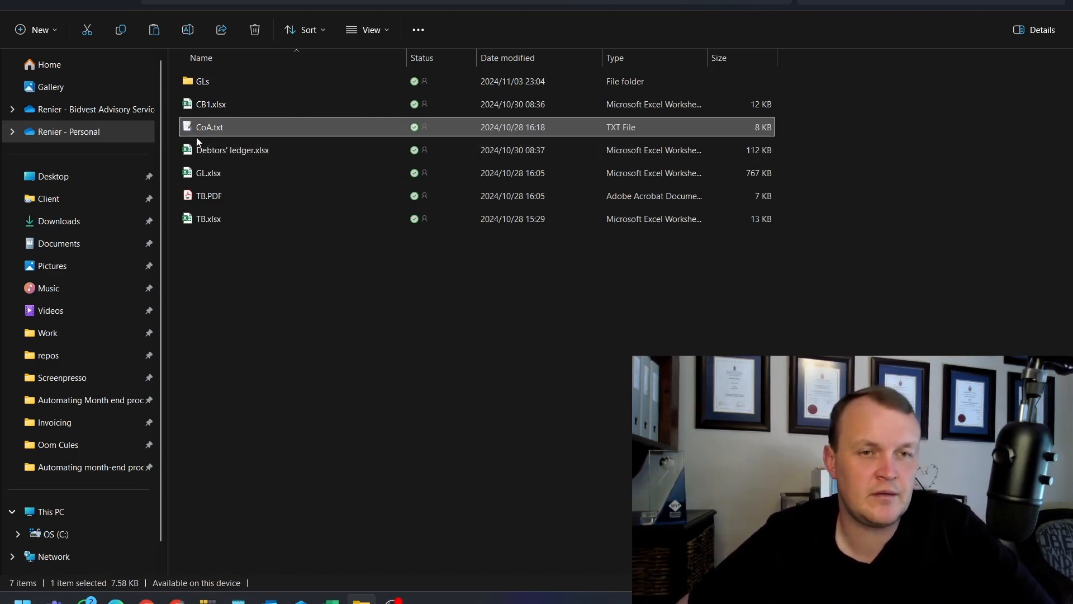
double_click(223, 127)
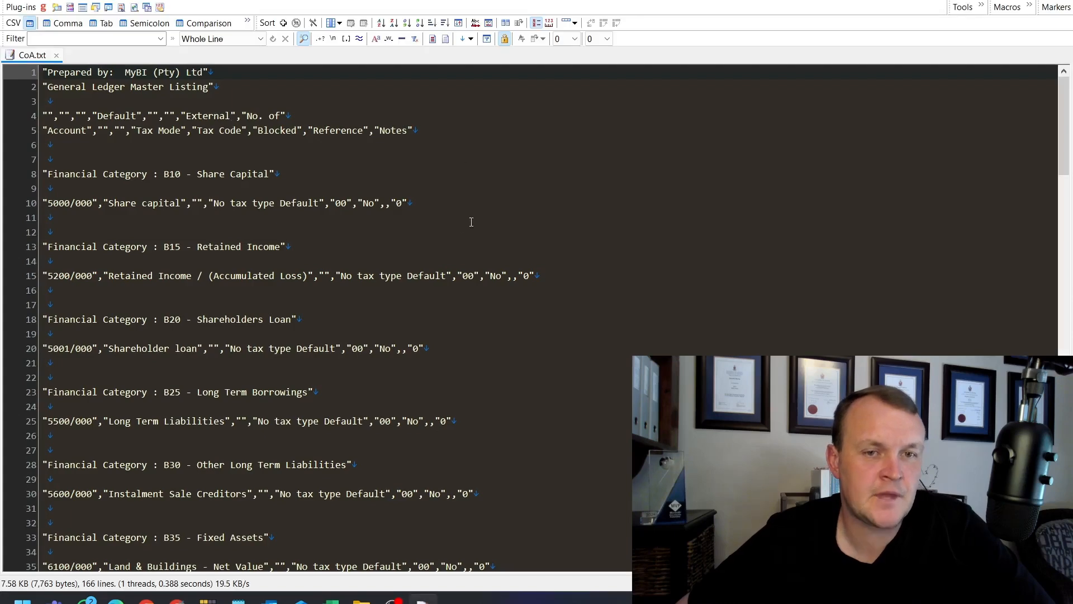
click(584, 378)
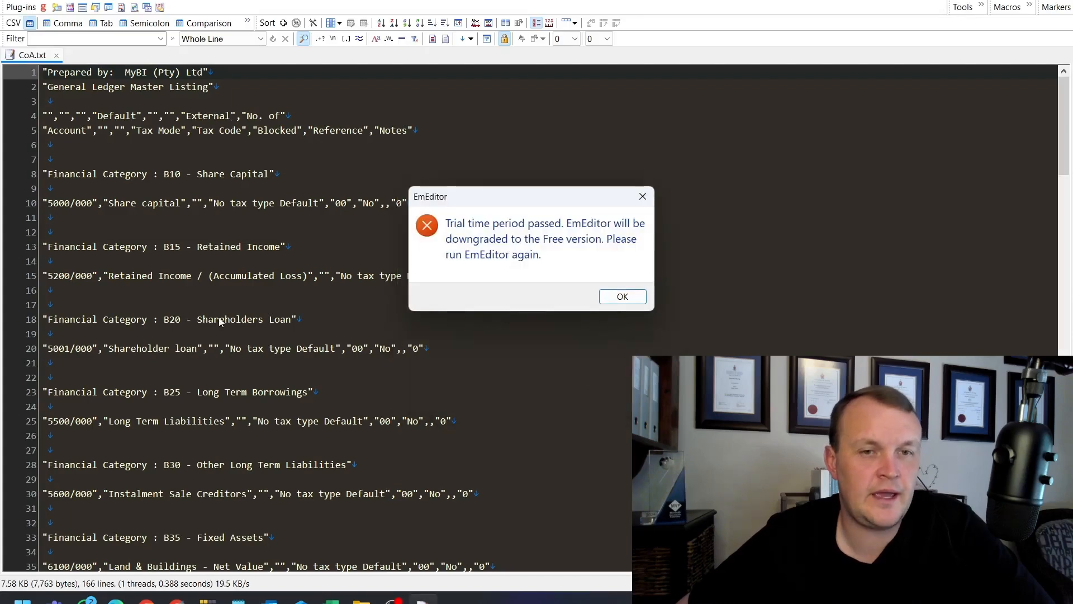
click(622, 296)
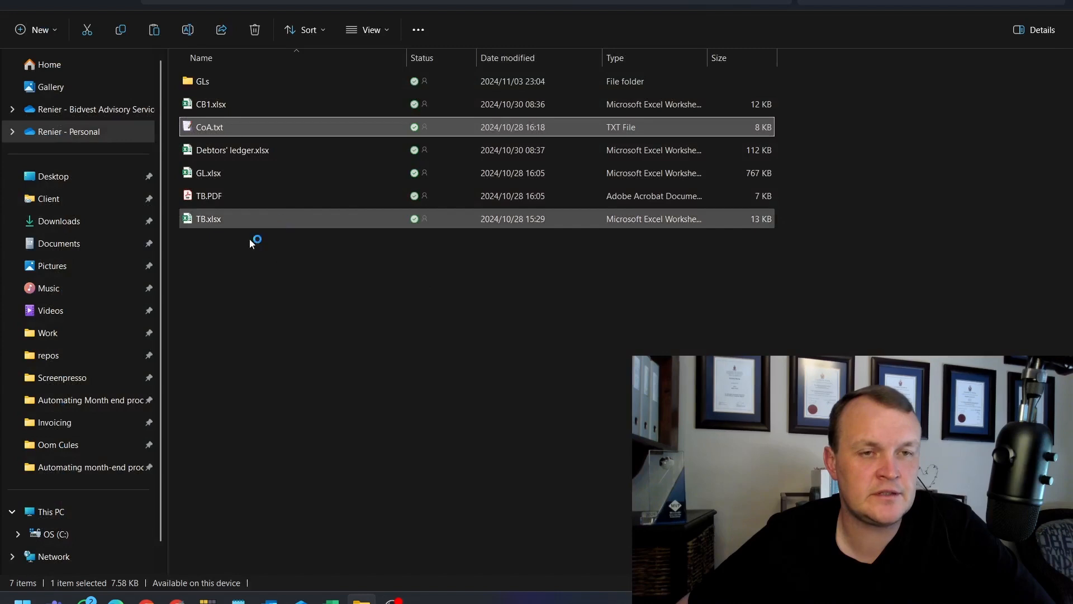
double_click(206, 129)
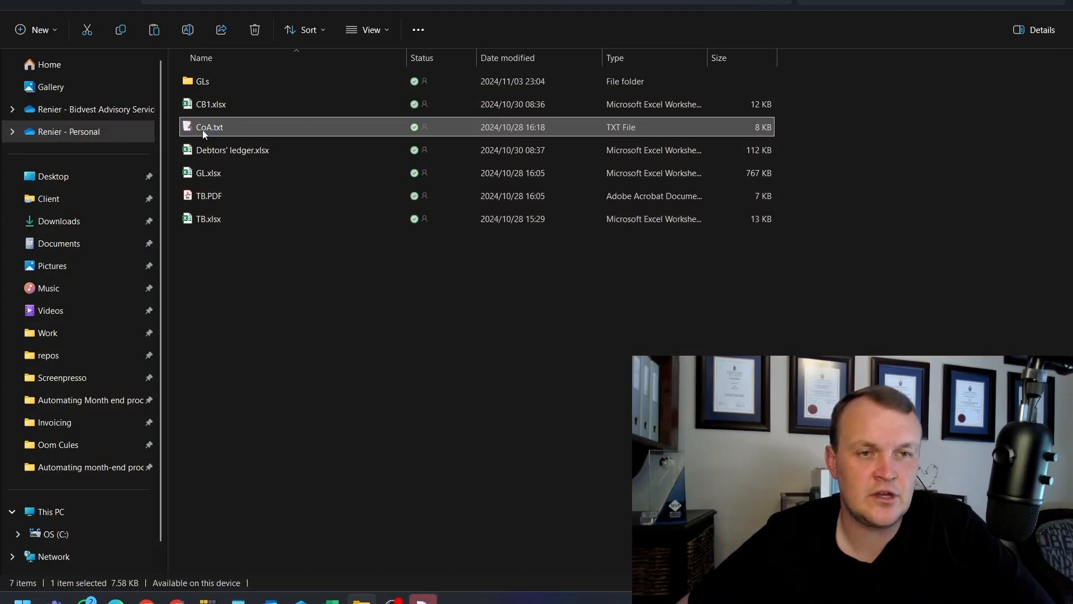
Open CoA.txt in Notepad, examine how its financial category and account lines are laid out, and return to the Excel workbook.
right_click(202, 129)
mouse_move(414, 206)
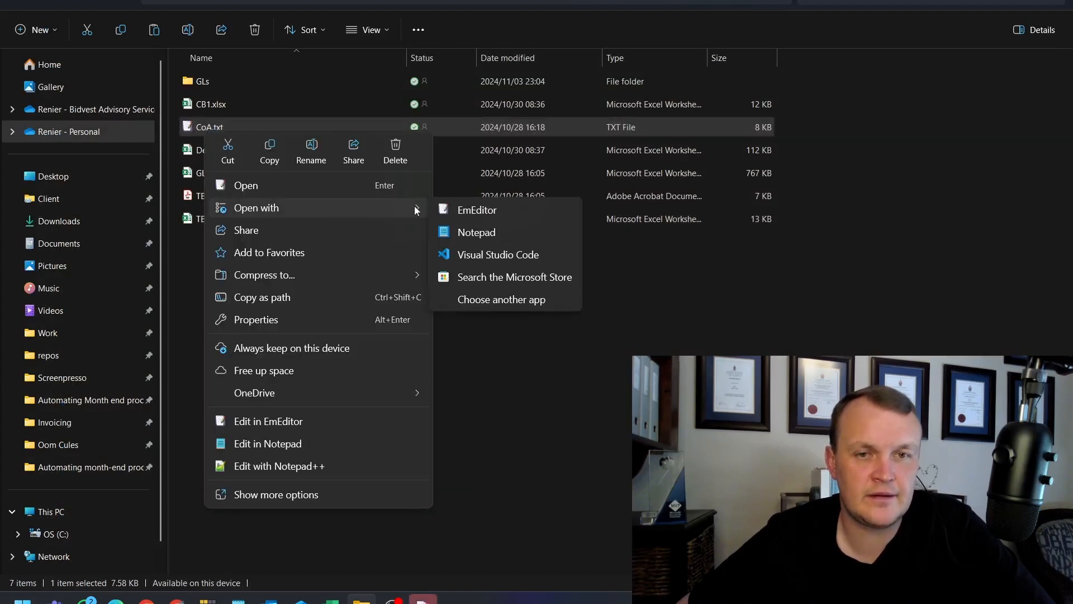
click(483, 233)
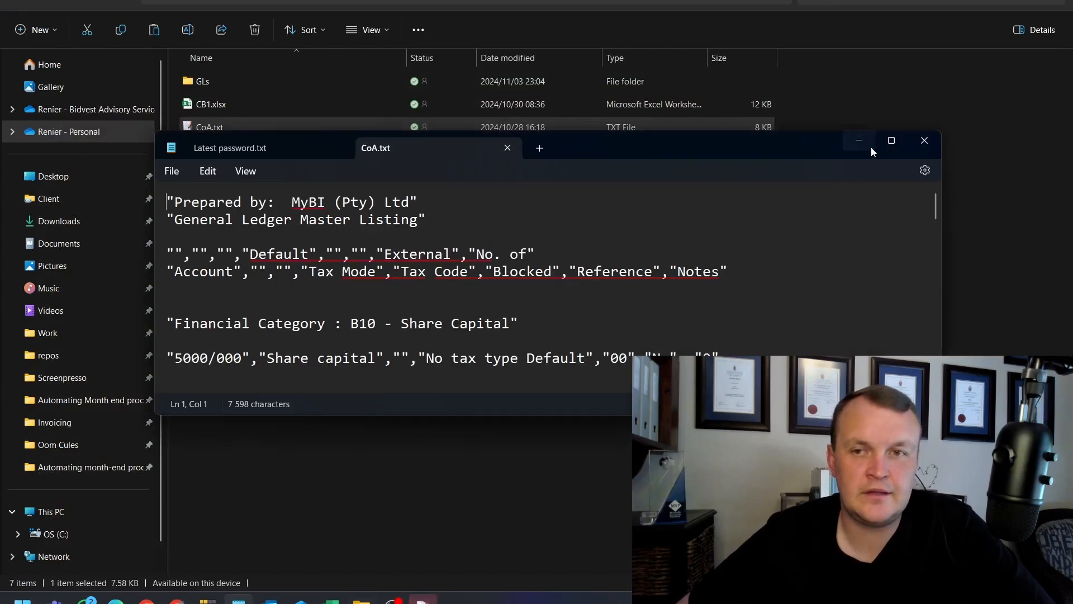
click(892, 140)
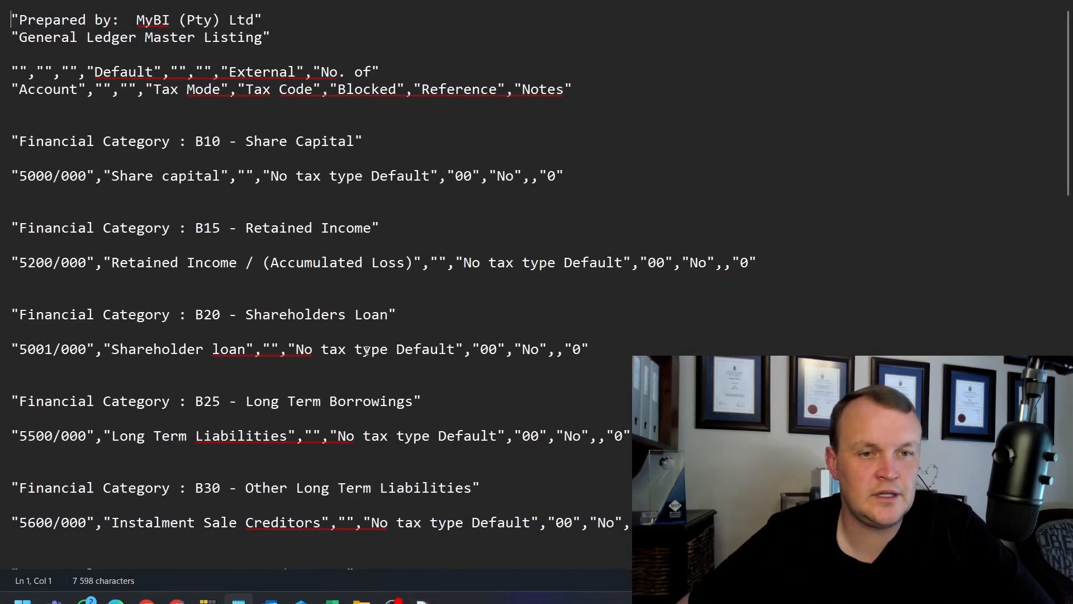
scroll(356, 353, down, 1)
drag(19, 252, 321, 287)
click(29, 287)
click(993, 0)
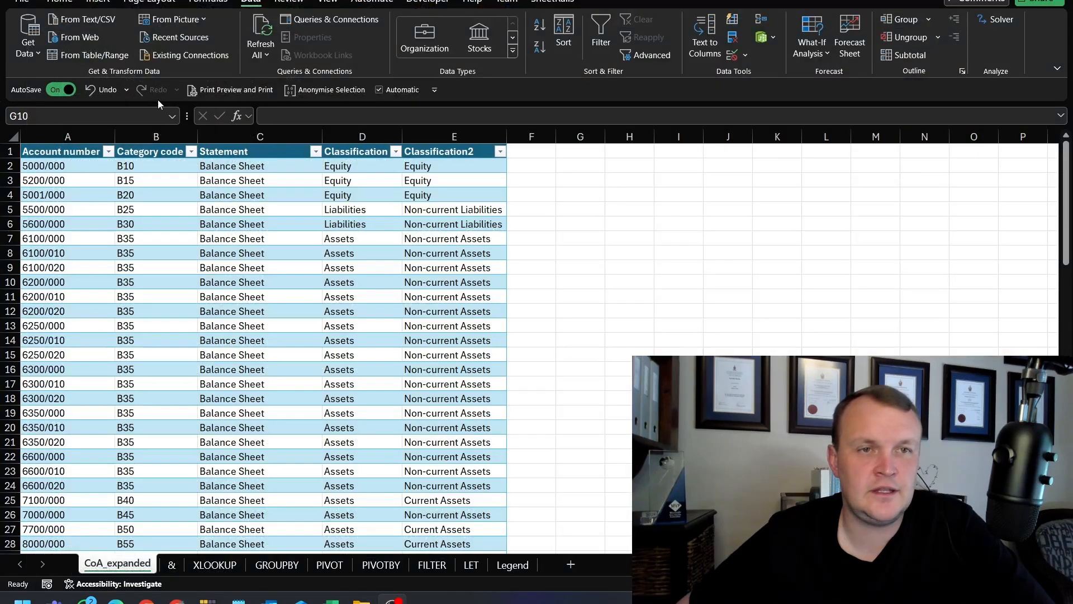
Start a text file import of CoA.txt from the Automating Month end processes with Power Query and Dynamic Arrays folder.
click(88, 22)
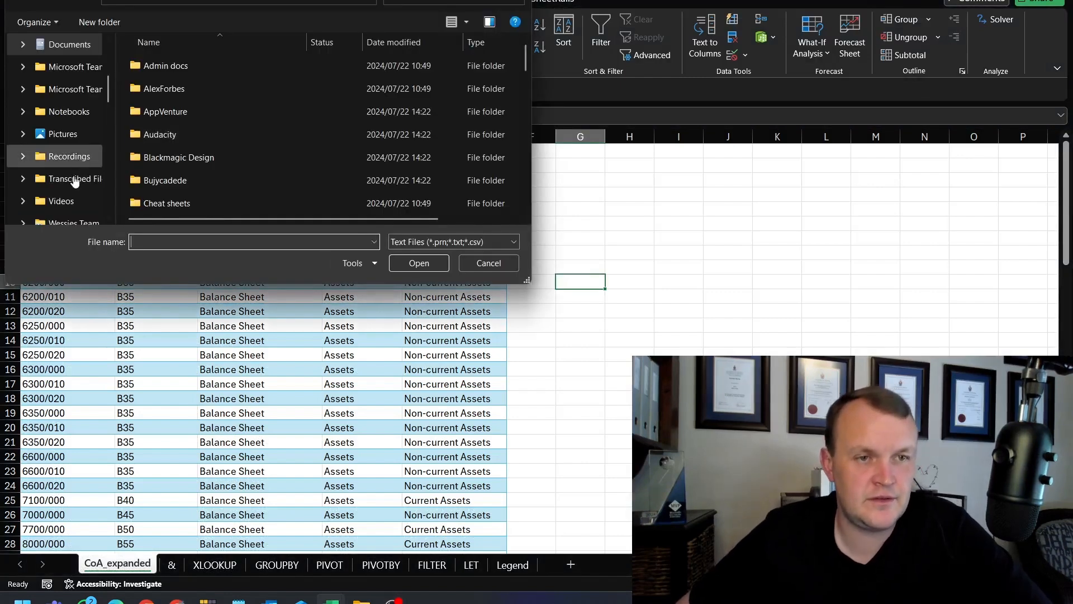
scroll(75, 178, up, 5)
scroll(68, 193, down, 2)
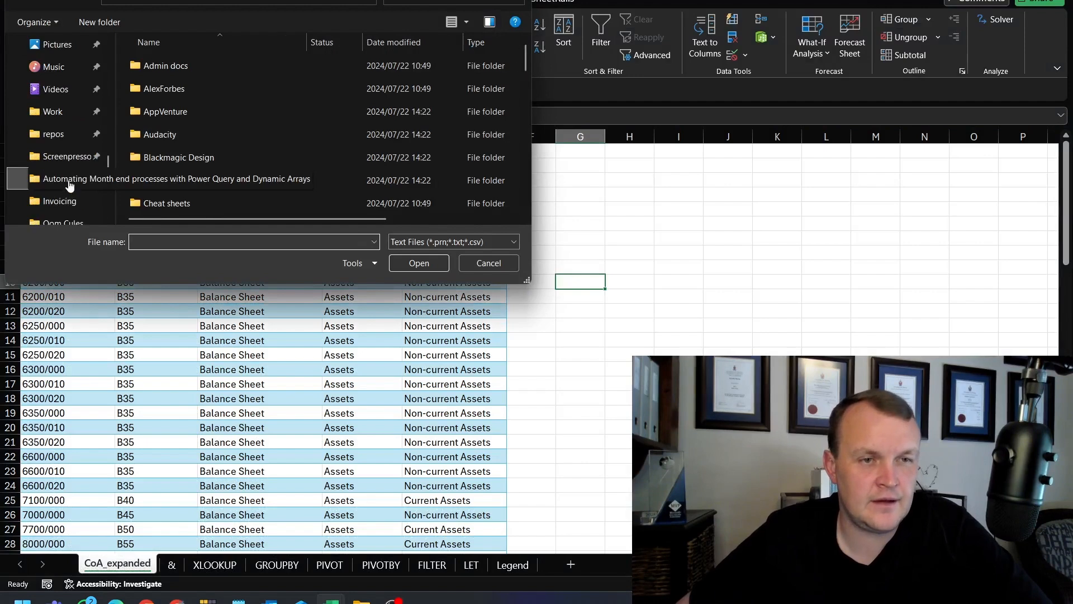
click(70, 180)
double_click(161, 65)
click(153, 89)
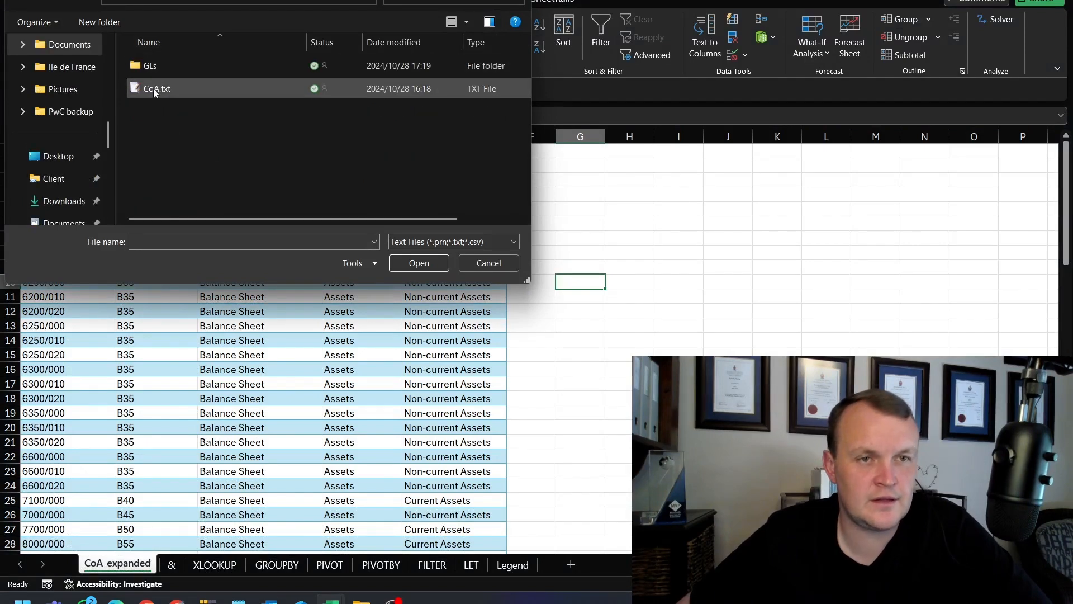
click(419, 263)
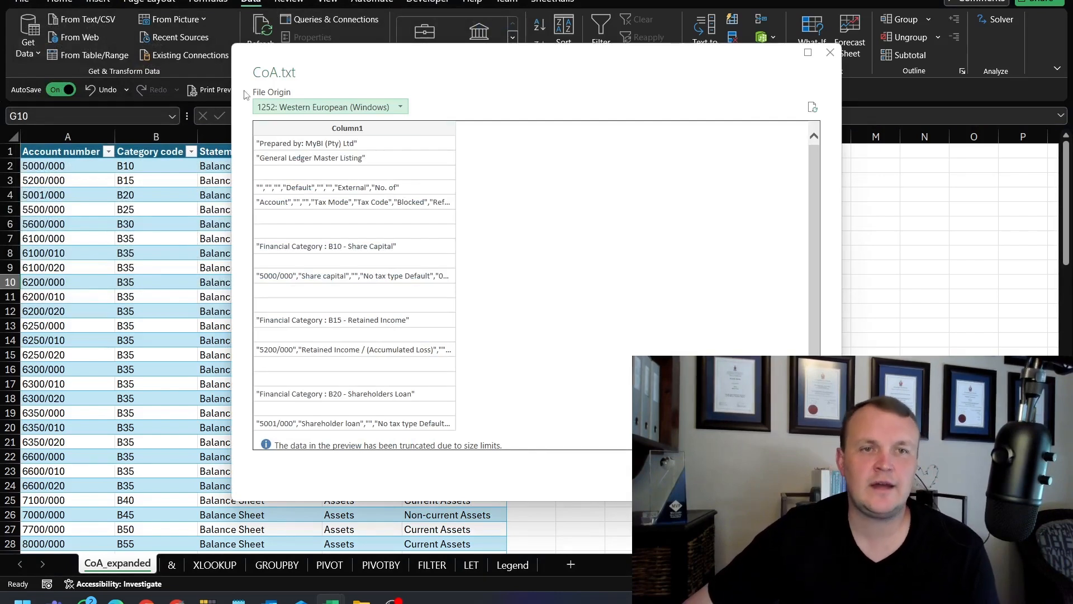
Set the file origin of the CoA.txt import to 20127: US-ASCII, check the preview and load the data into Power Query Editor.
click(326, 110)
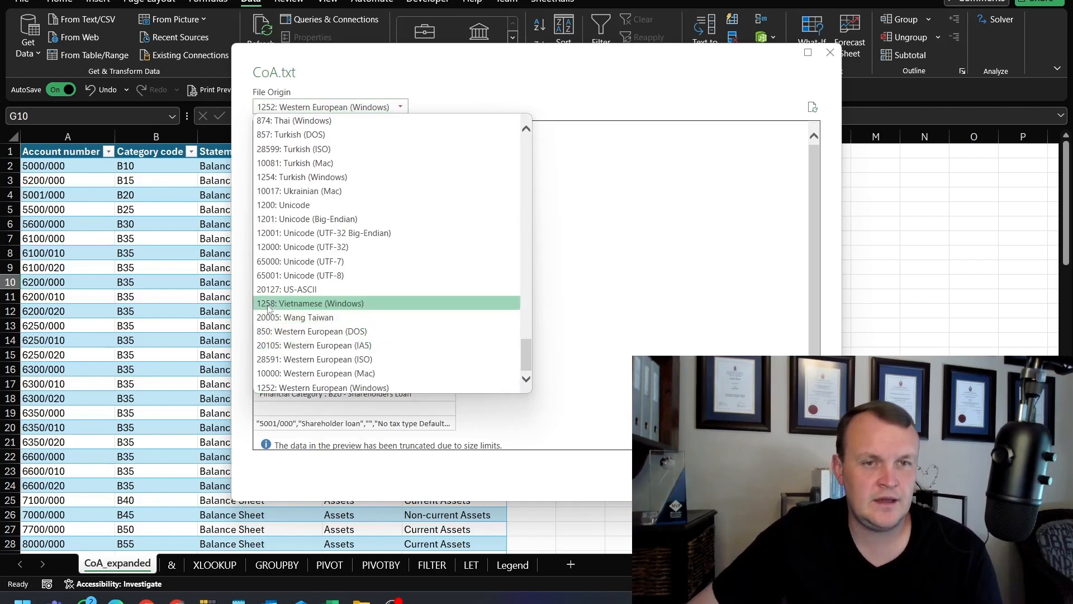
click(300, 290)
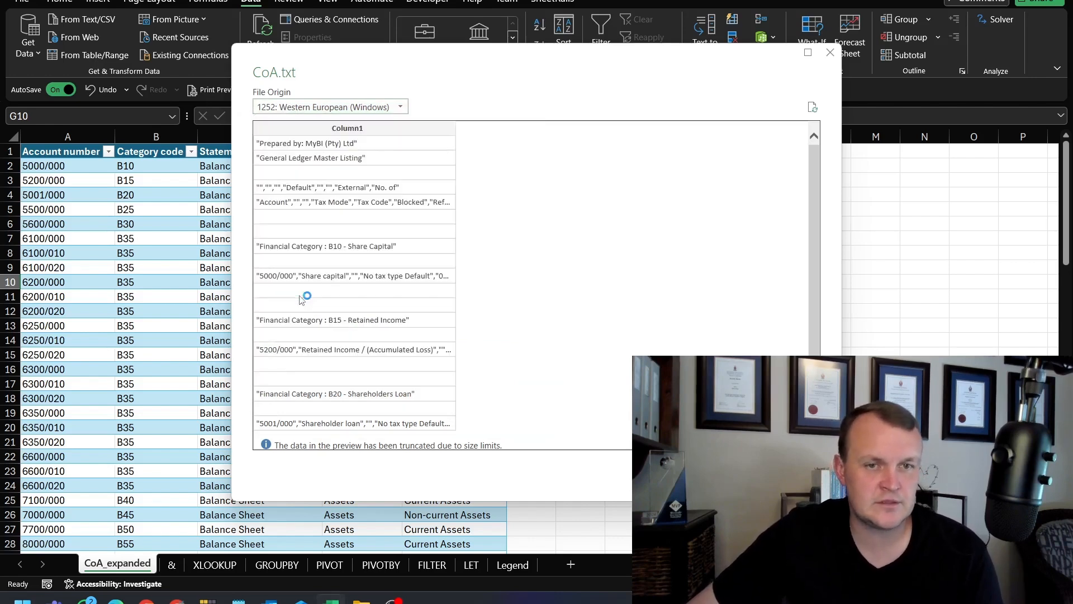
scroll(472, 288, down, 15)
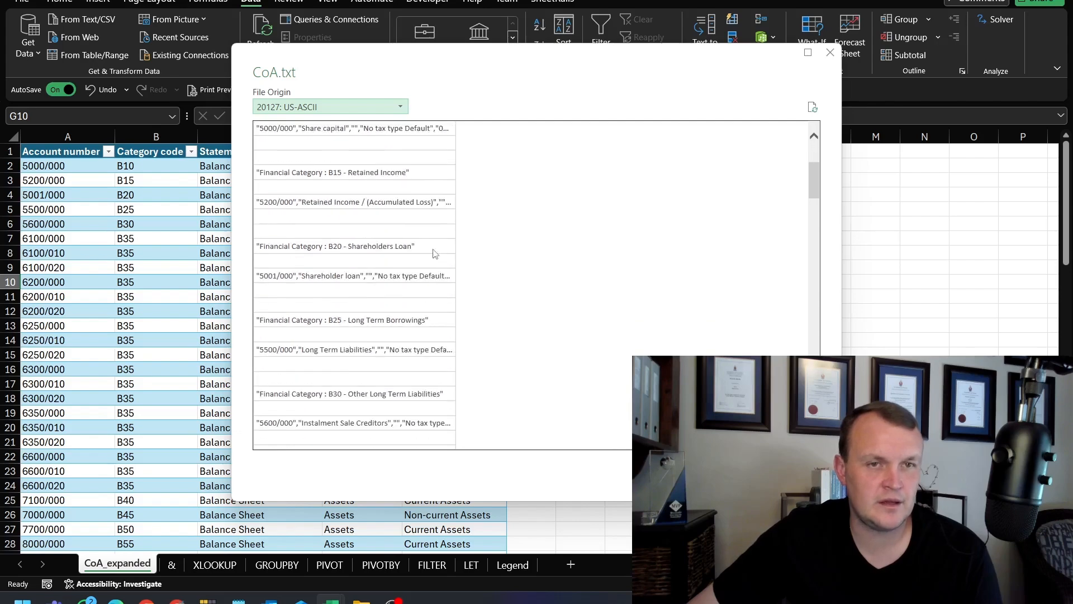
scroll(450, 223, down, 5)
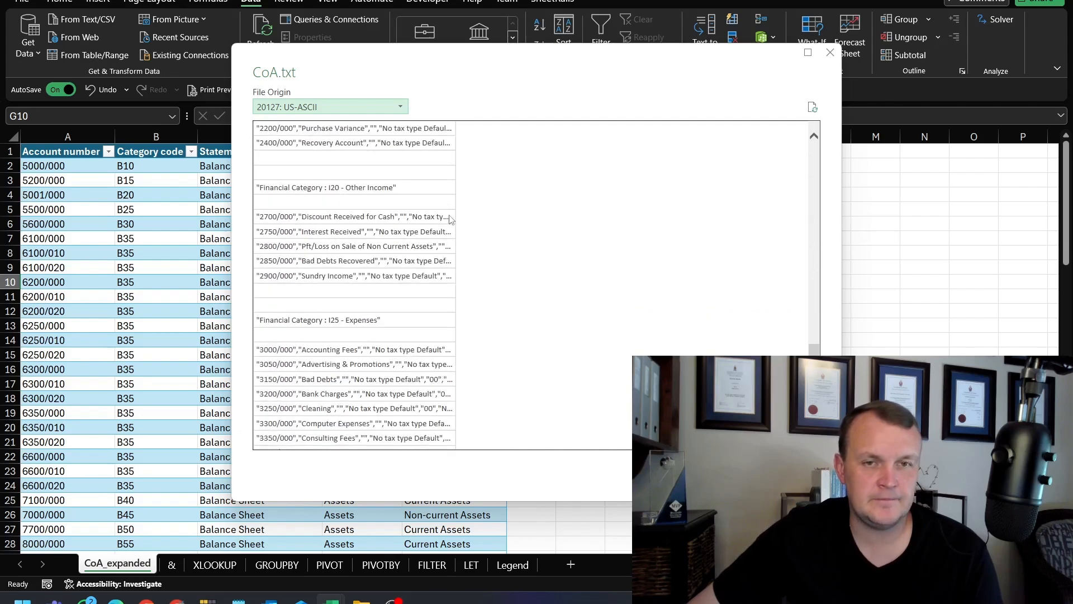
scroll(463, 203, up, 20)
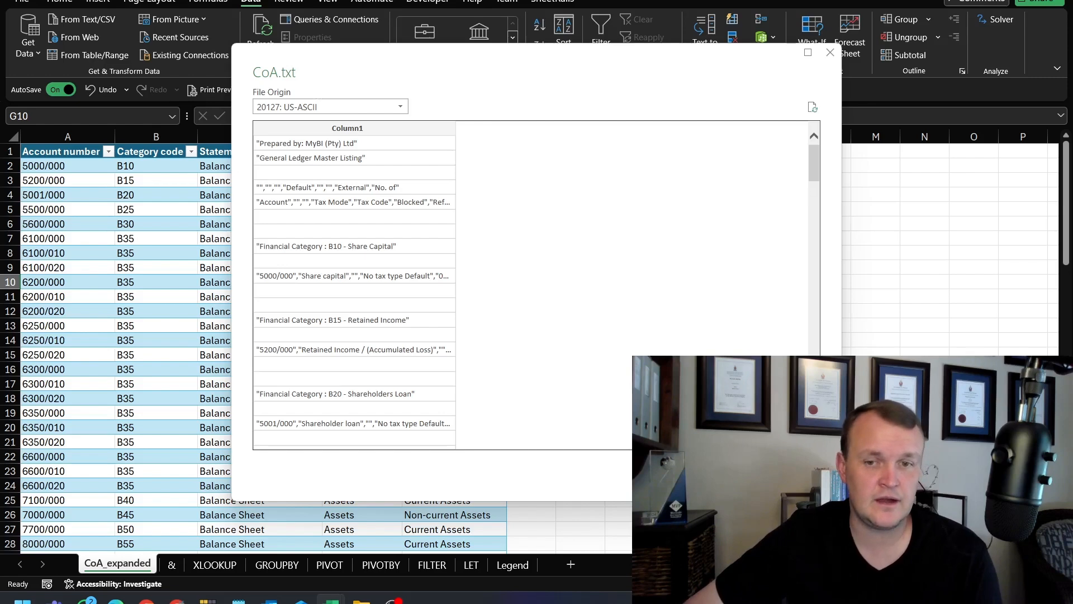
click(736, 477)
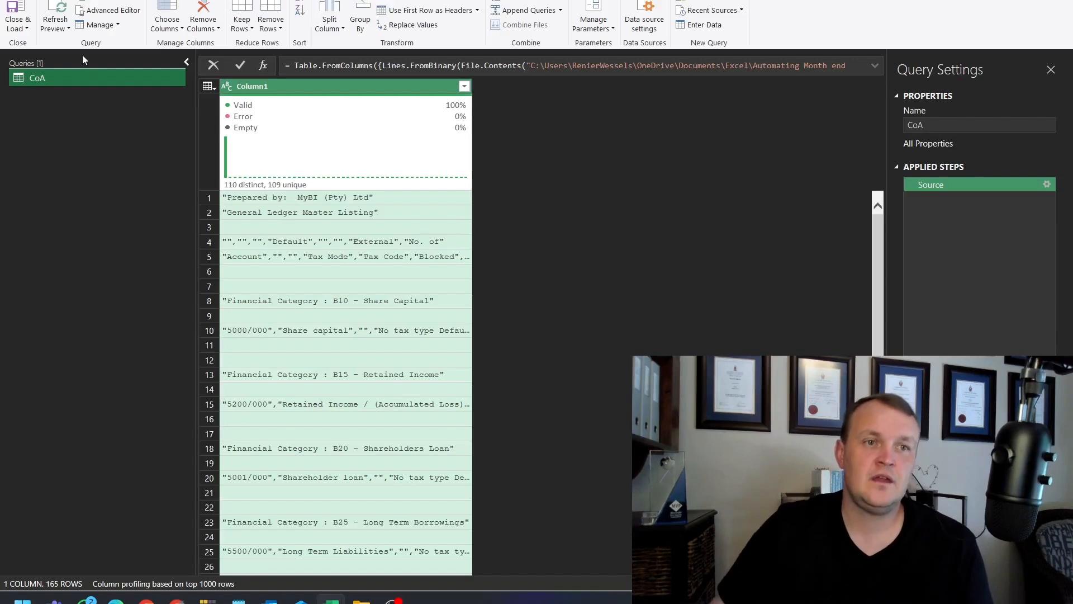
Inspect the two places where the CoA query's name can be edited, leaving the name as it is.
double_click(39, 78)
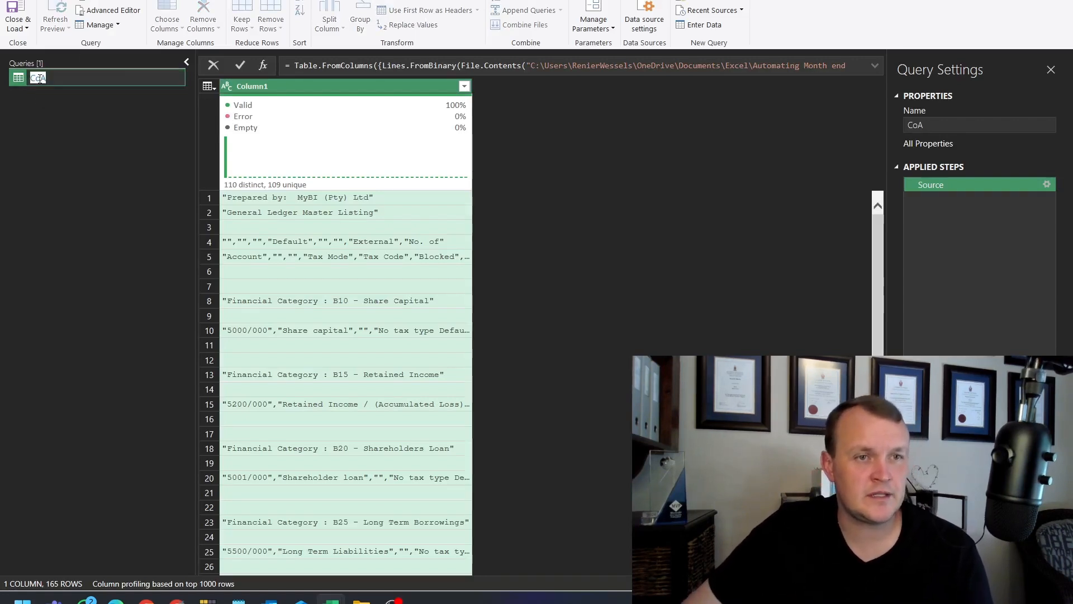
key(Return)
click(935, 125)
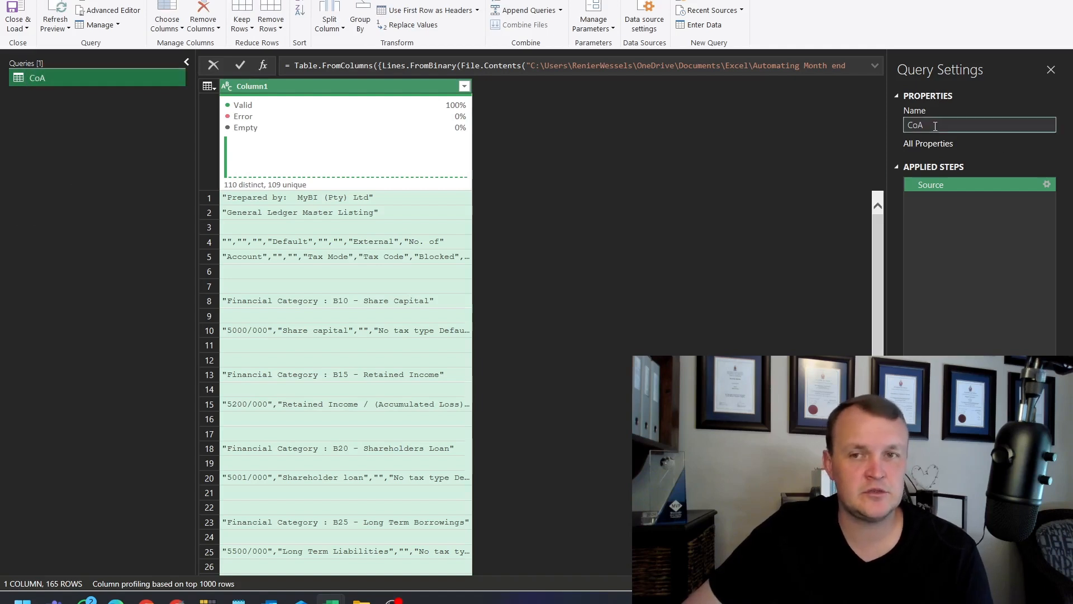
click(656, 201)
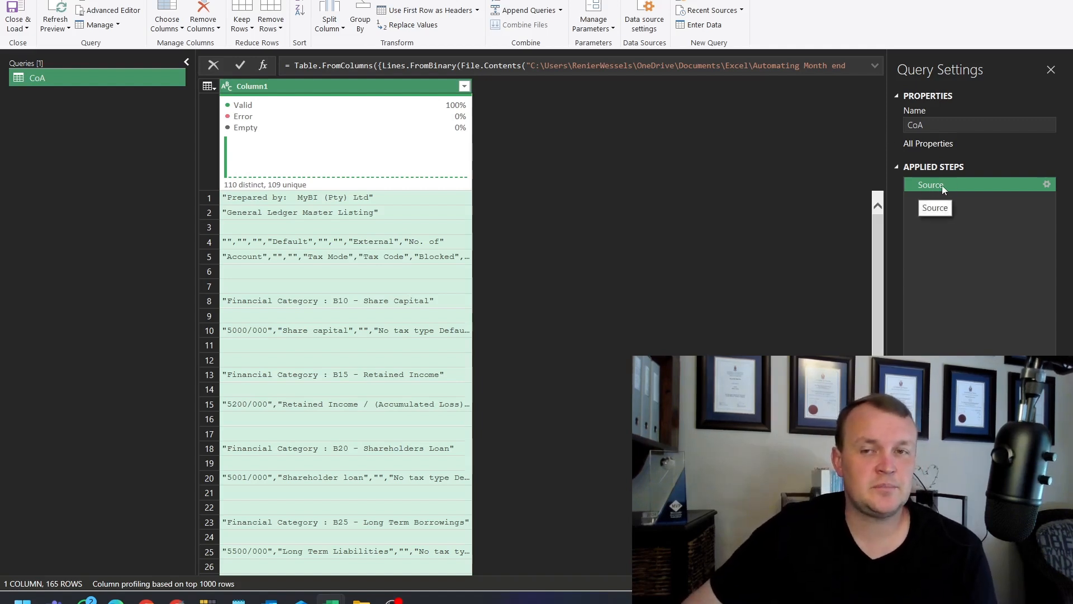
Review the Source step's basic and advanced file path settings and close them without changes.
click(1047, 184)
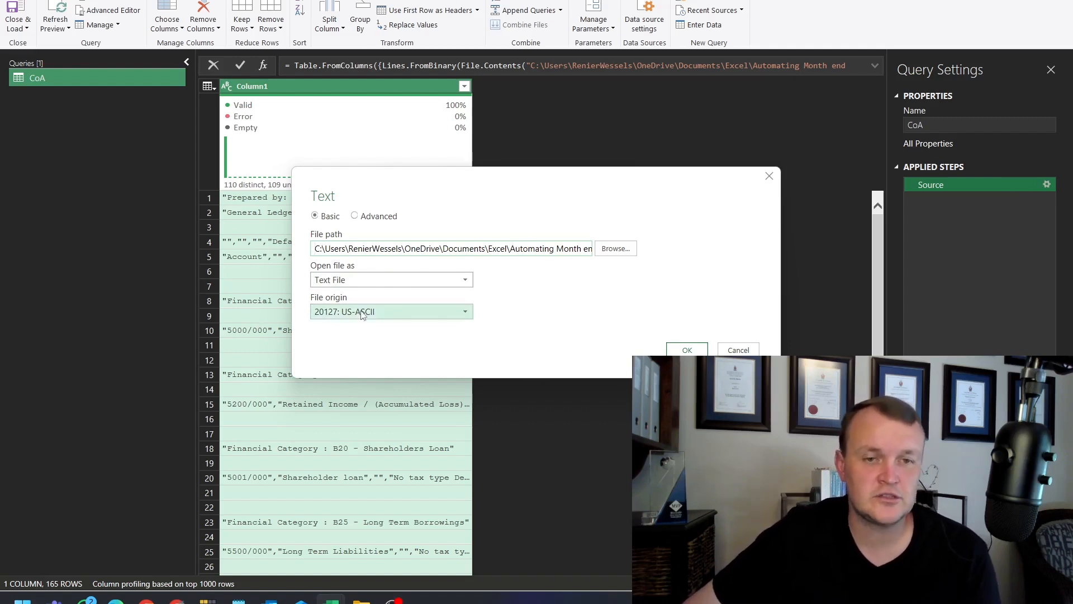
click(355, 216)
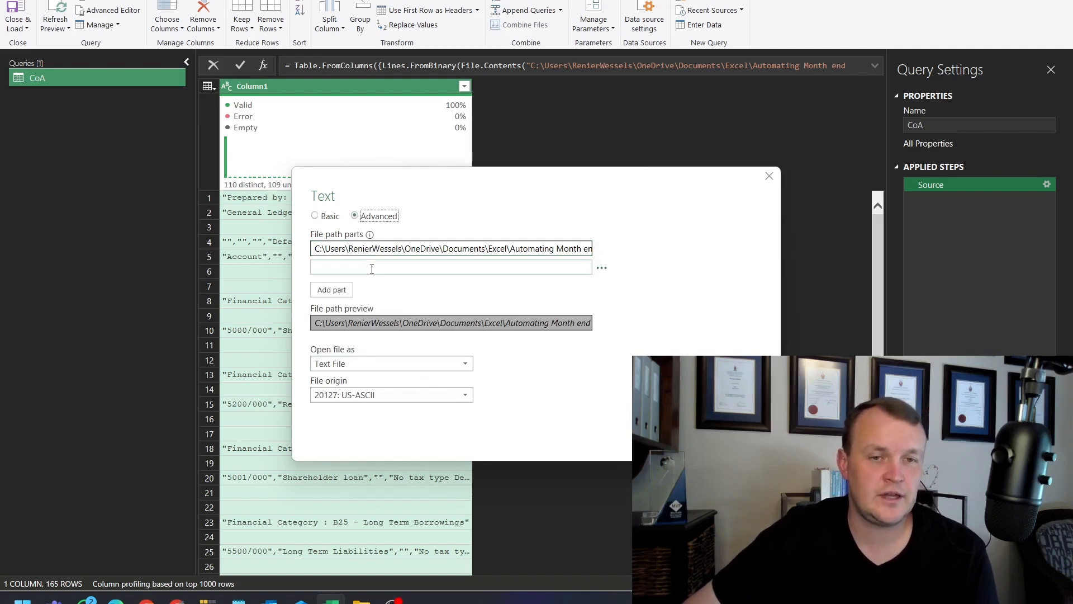
click(737, 437)
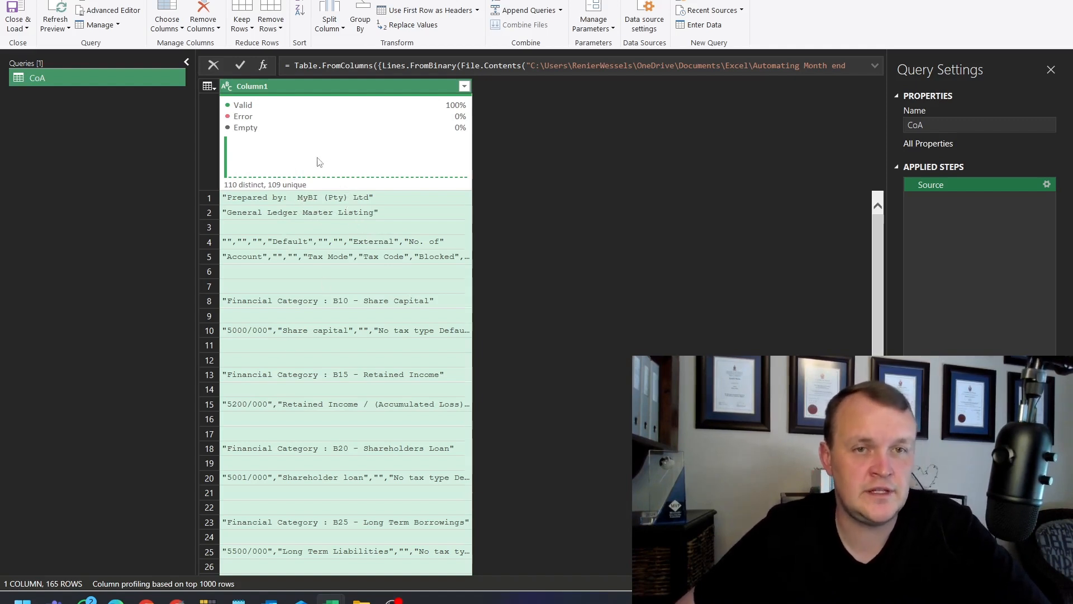
Split Column1 by the comma delimiter at each occurrence, using the double quote as quote character.
click(324, 20)
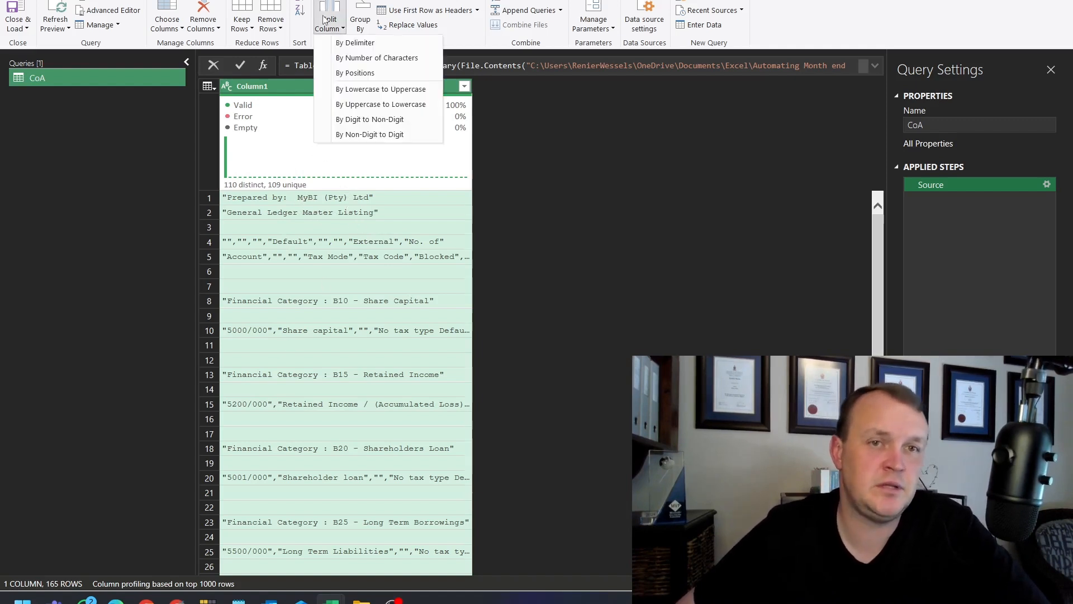
click(351, 44)
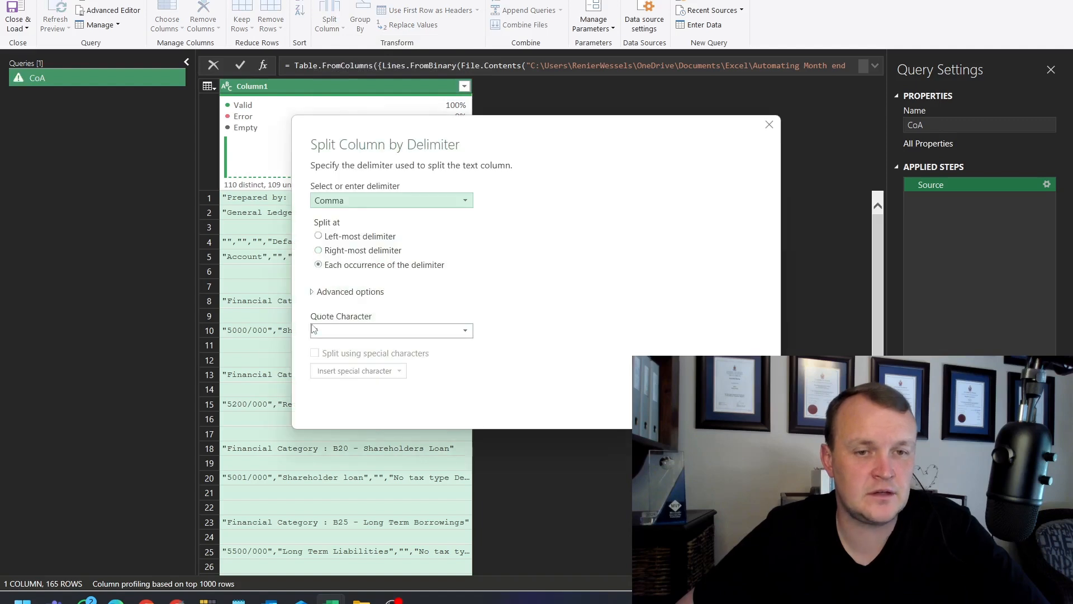
drag(513, 133, 655, 133)
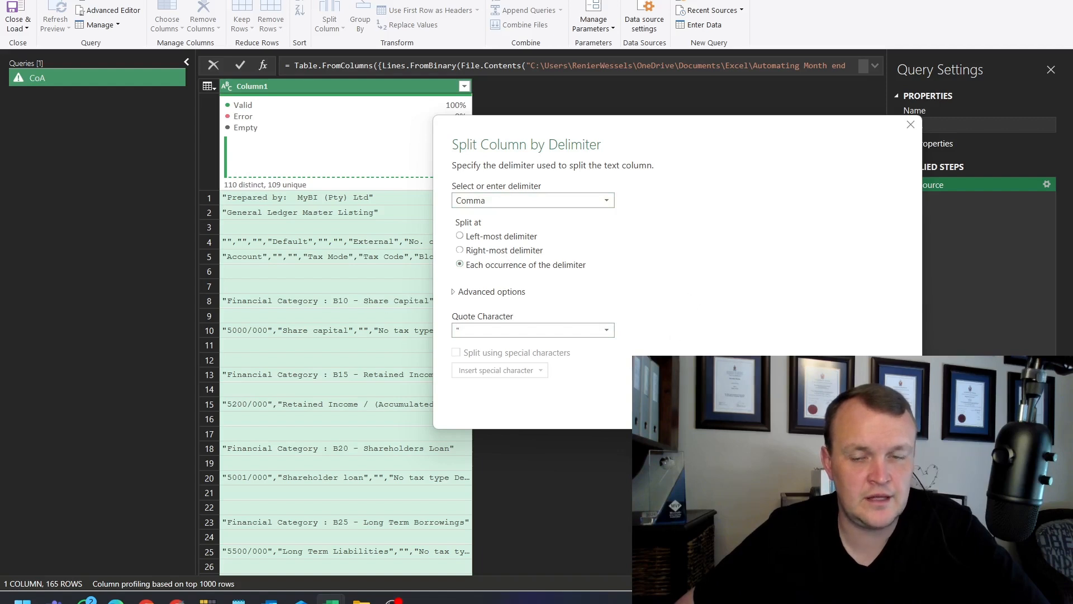
click(815, 404)
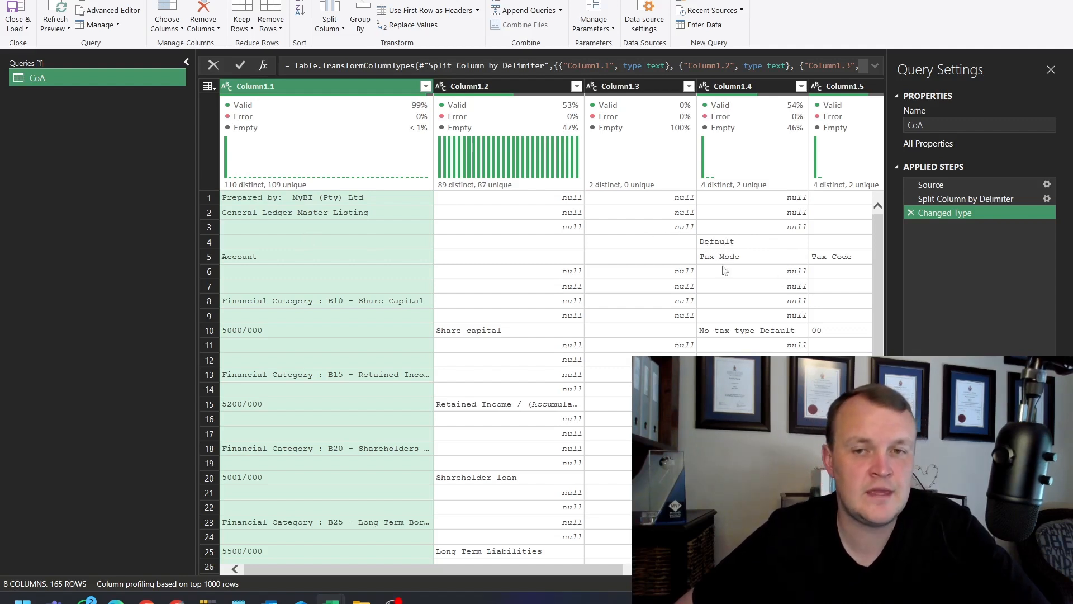
Delete the automatically added Changed Type step from the CoA query.
mouse_move(628, 173)
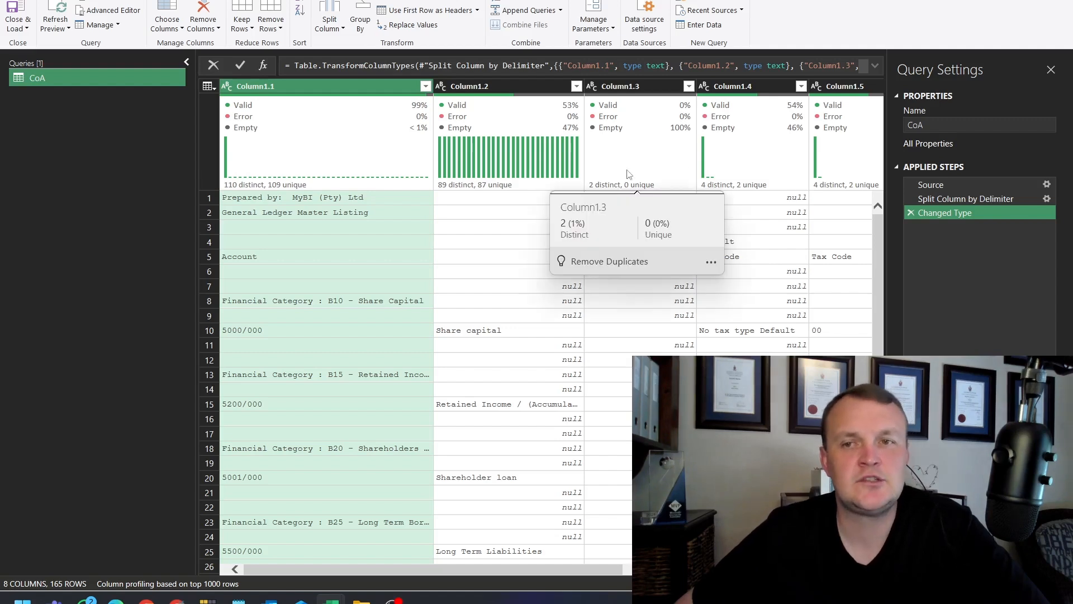
click(909, 212)
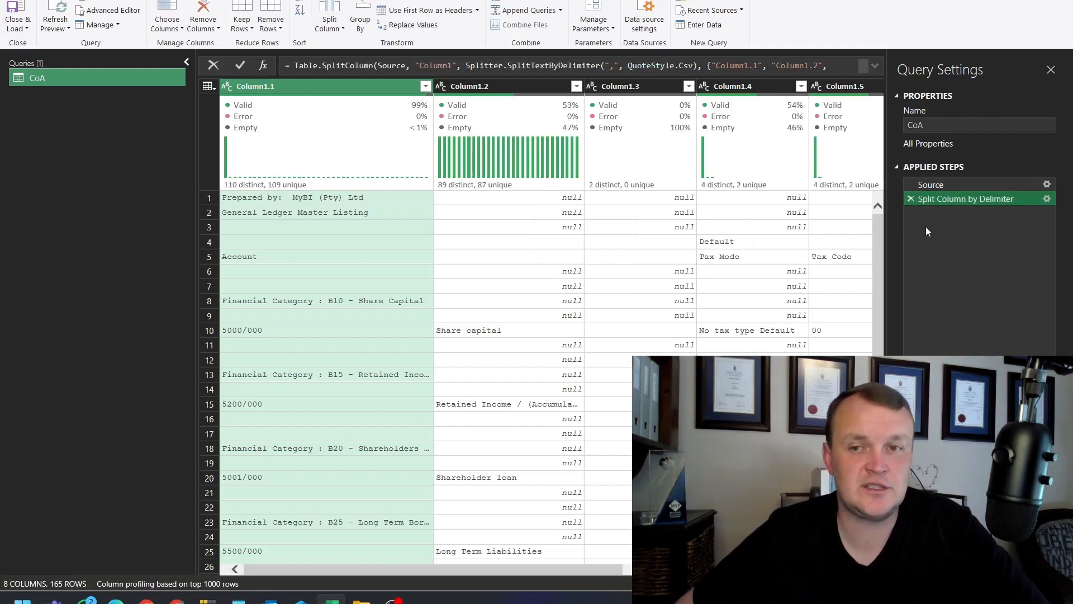
Review the Query Options pages, from the global general, data load, editor, security, privacy and diagnostics settings to the current workbook's data load settings.
click(14, 0)
mouse_move(62, 93)
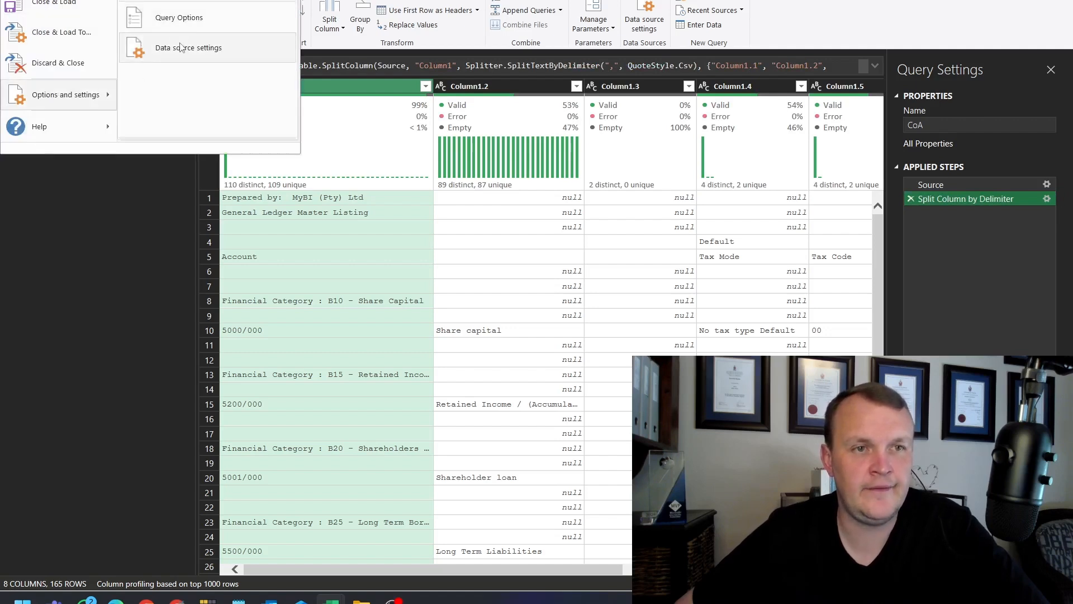
click(180, 18)
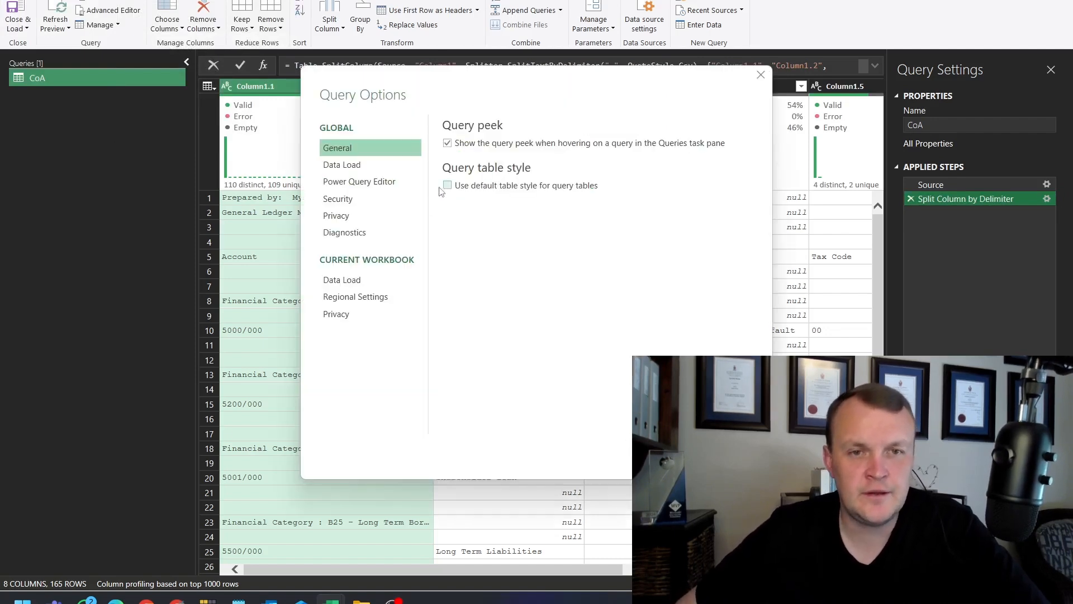
click(338, 165)
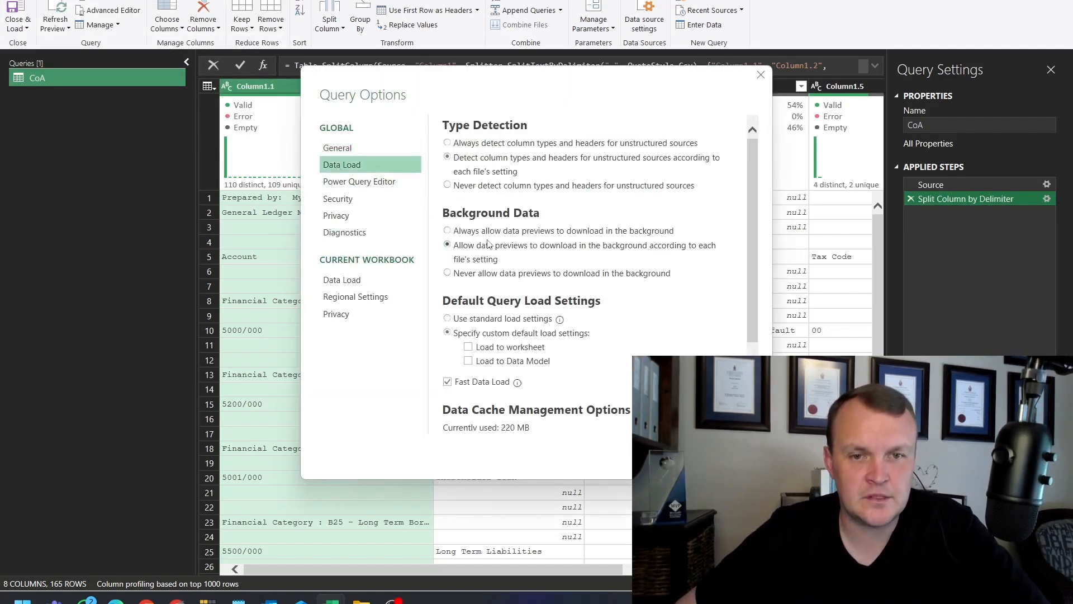
scroll(492, 248, down, 3)
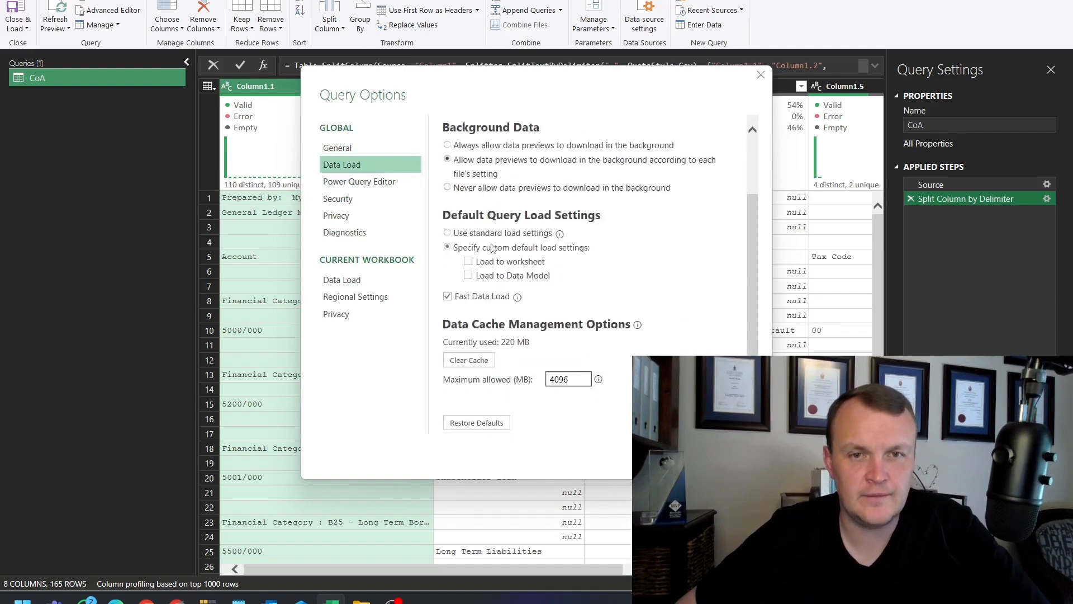
click(337, 184)
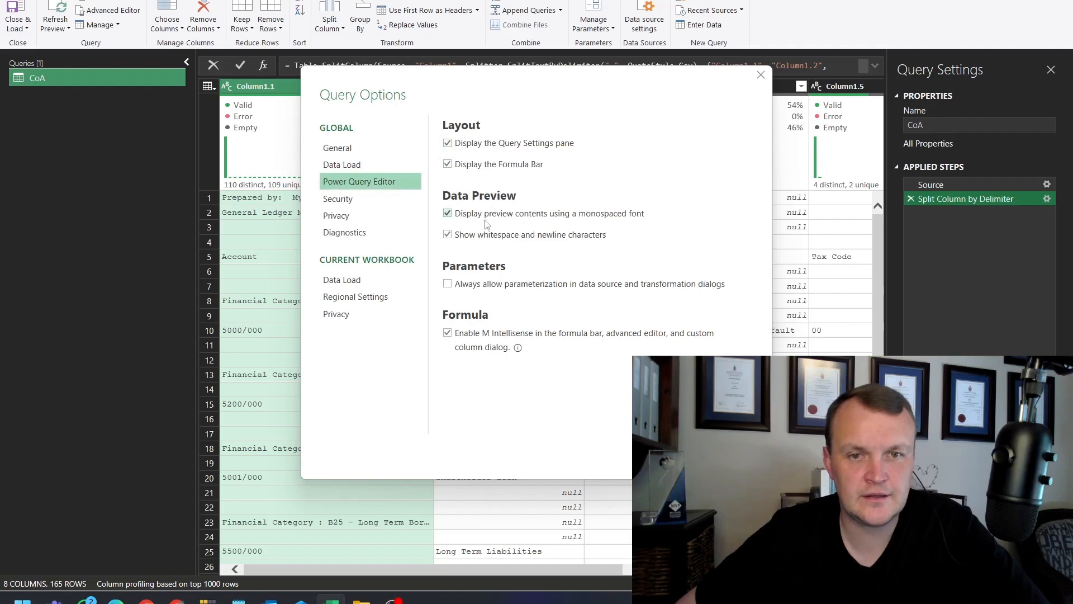
click(339, 202)
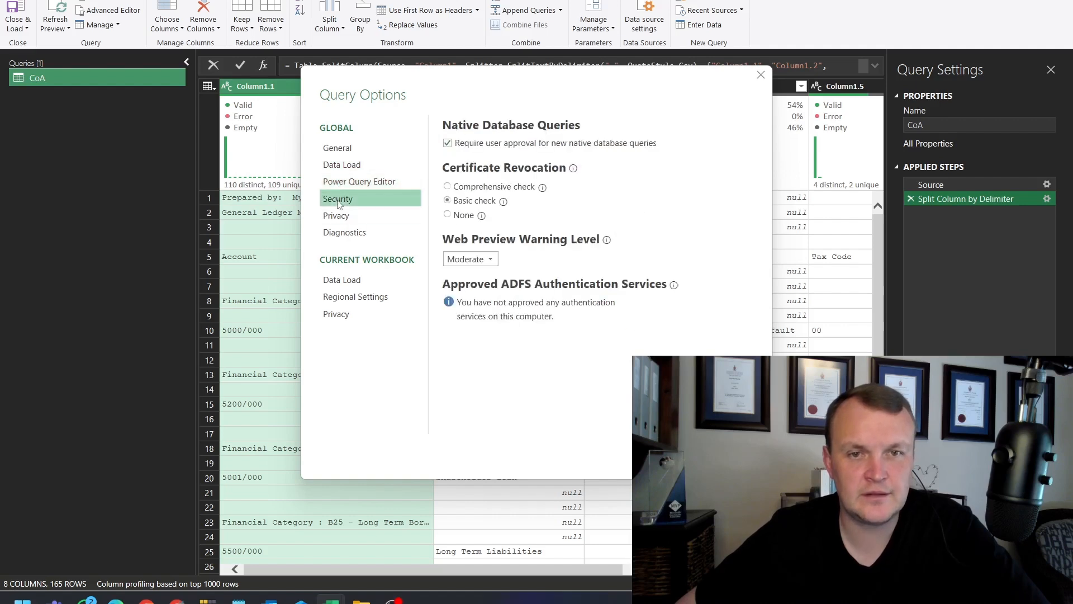
click(331, 218)
click(333, 234)
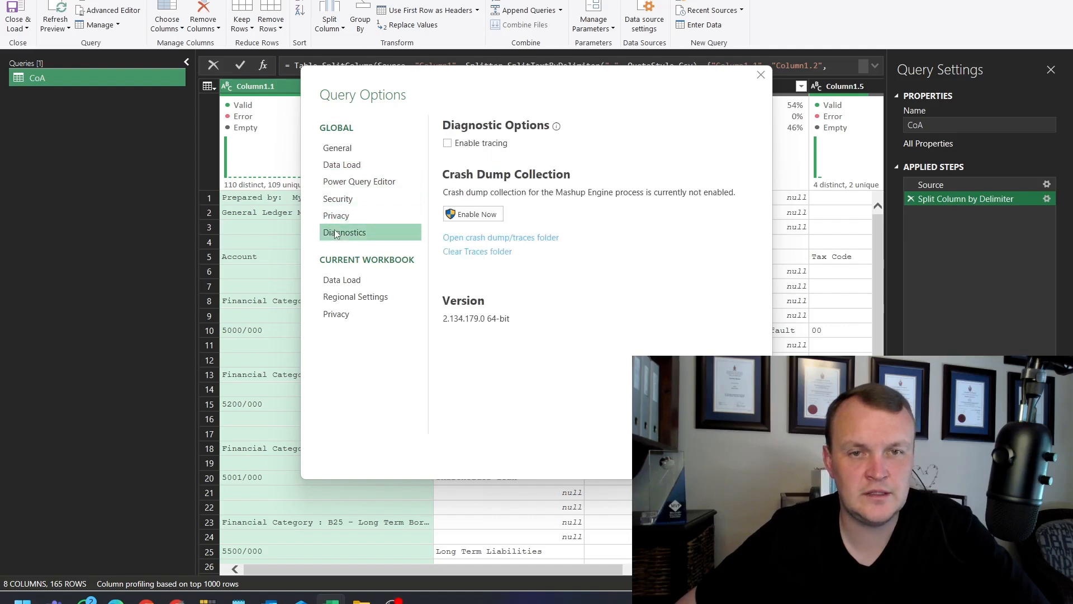
click(340, 284)
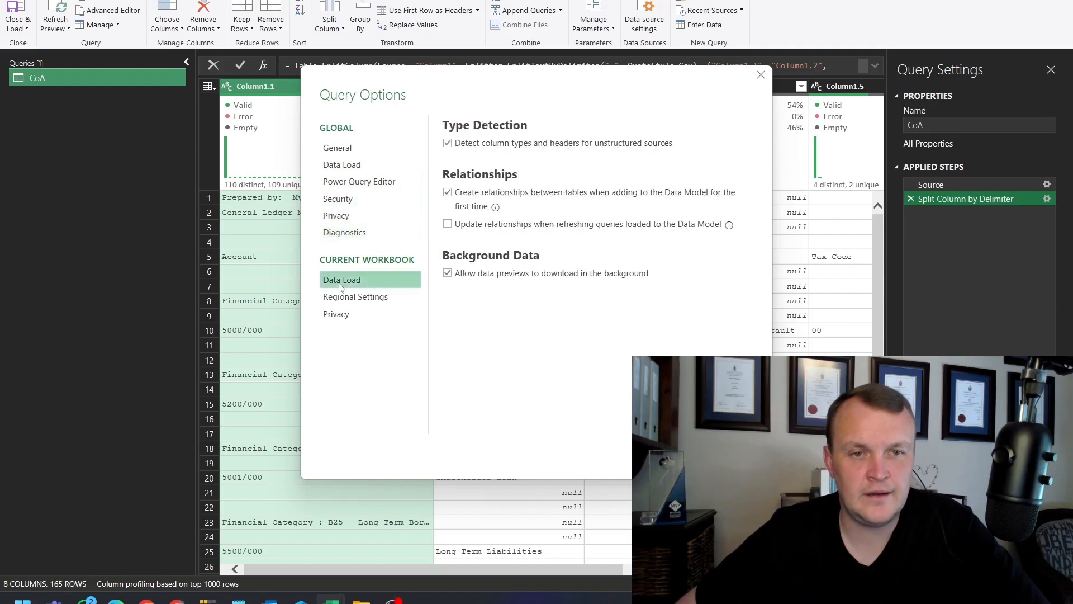
Set the global data load type detection to never detect column types and headers for unstructured sources, and close the query options.
click(337, 150)
click(338, 165)
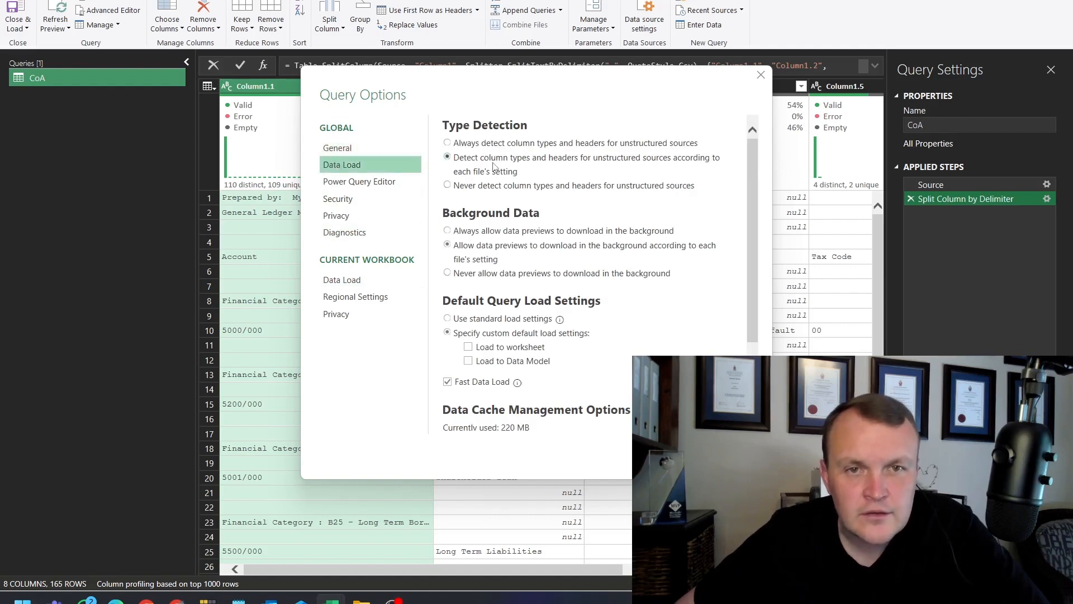
click(488, 187)
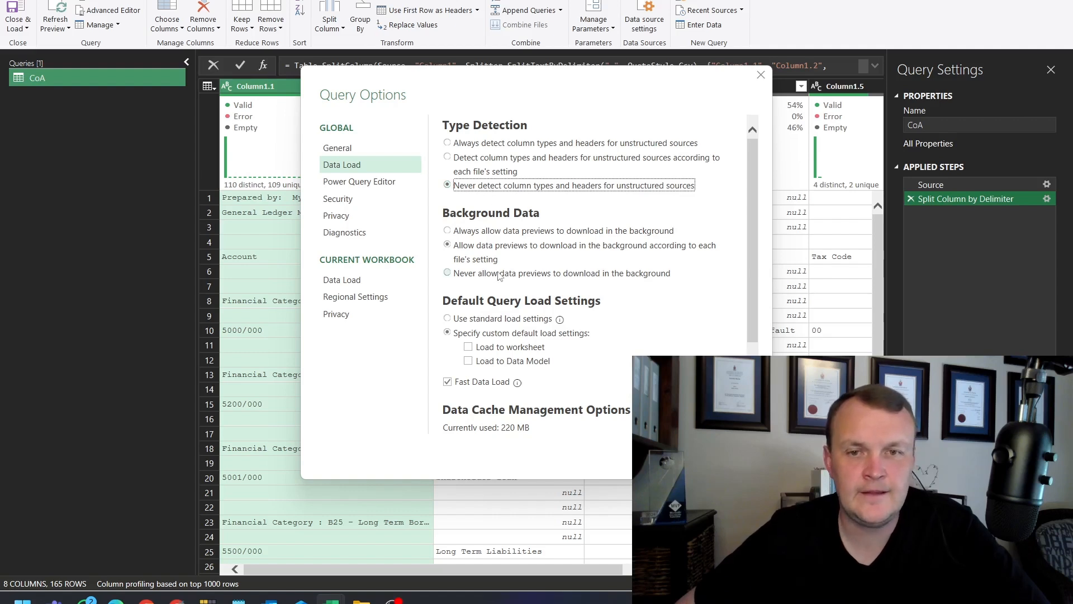
scroll(499, 276, down, 3)
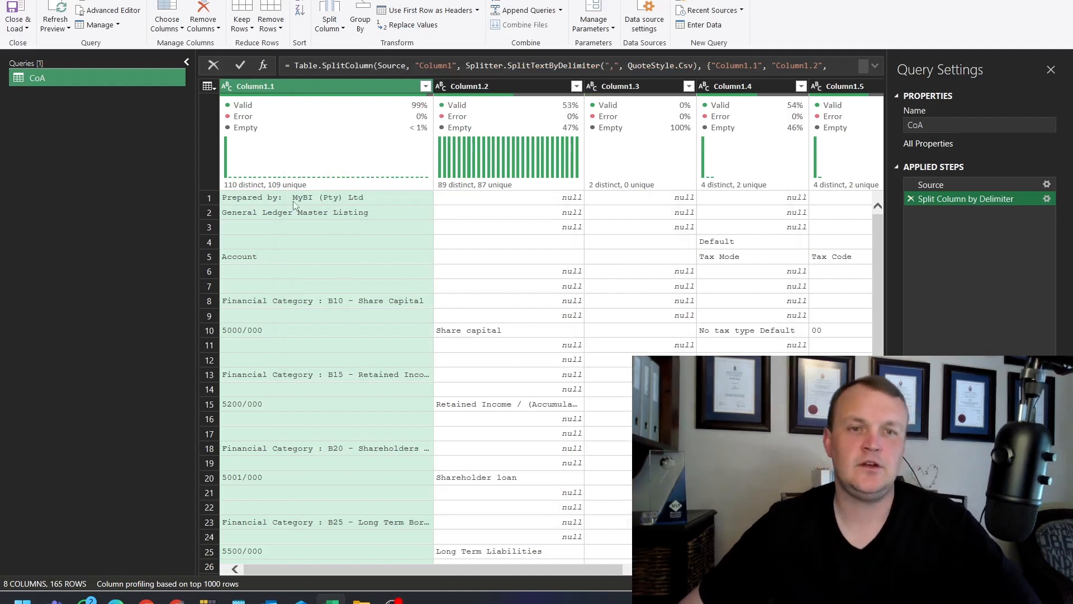
Remove the top 3 rows from the CoA query.
click(271, 25)
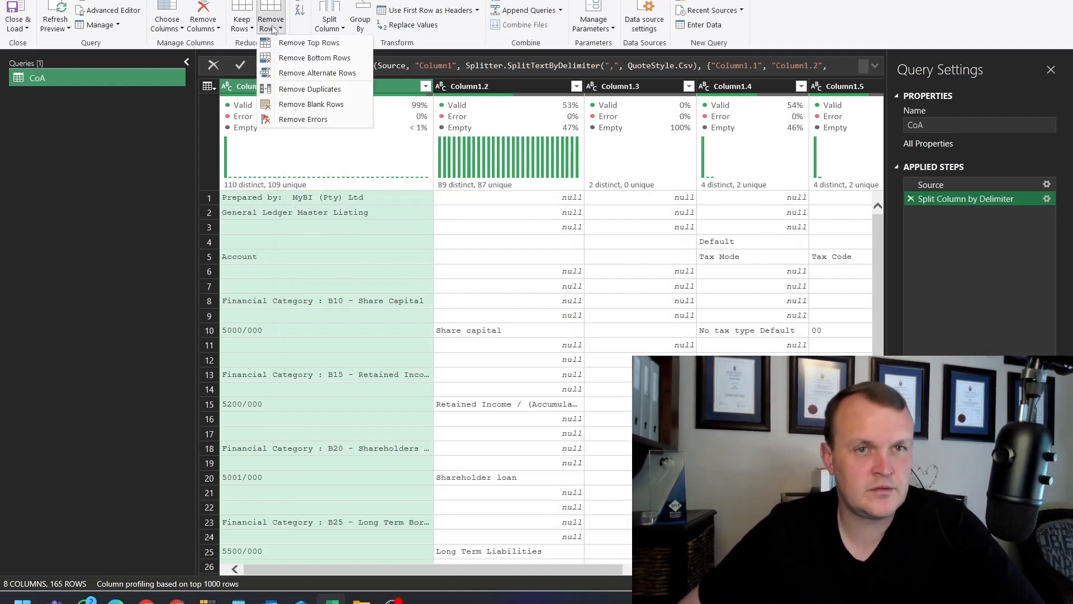
click(296, 42)
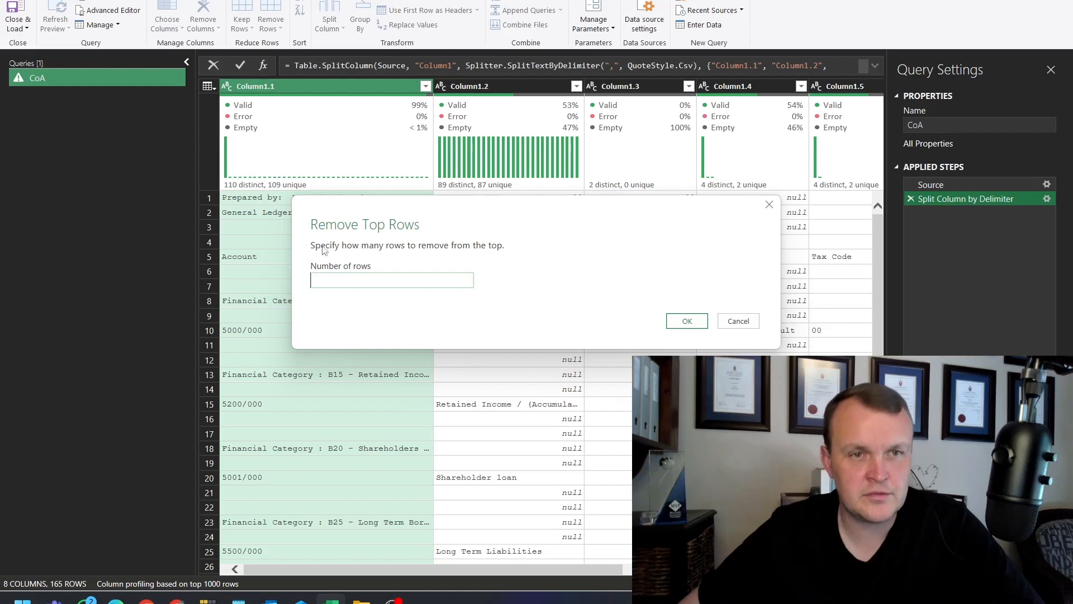
text(3)
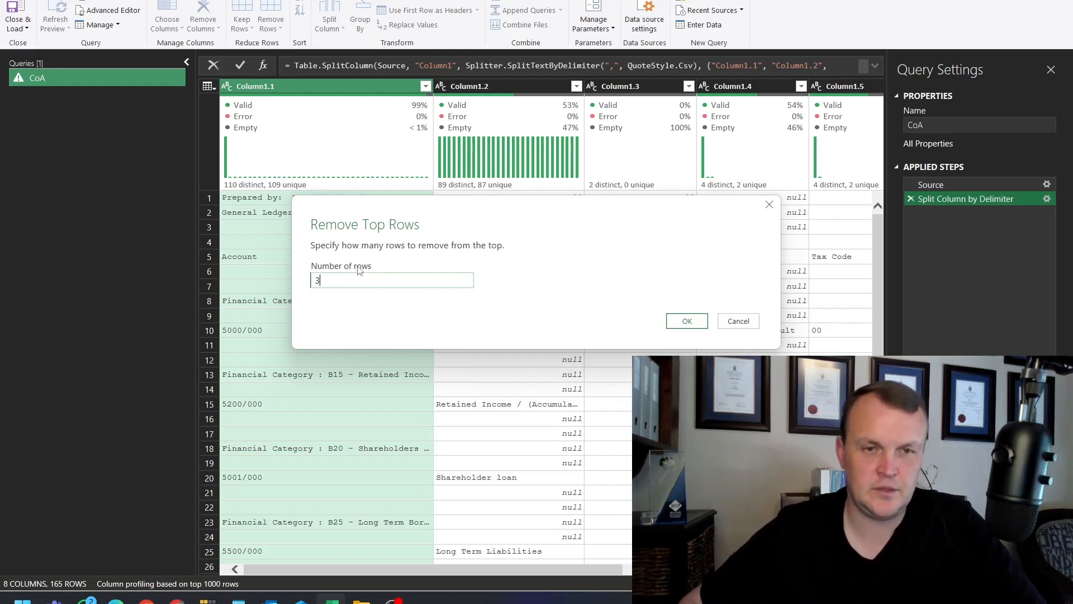
click(686, 323)
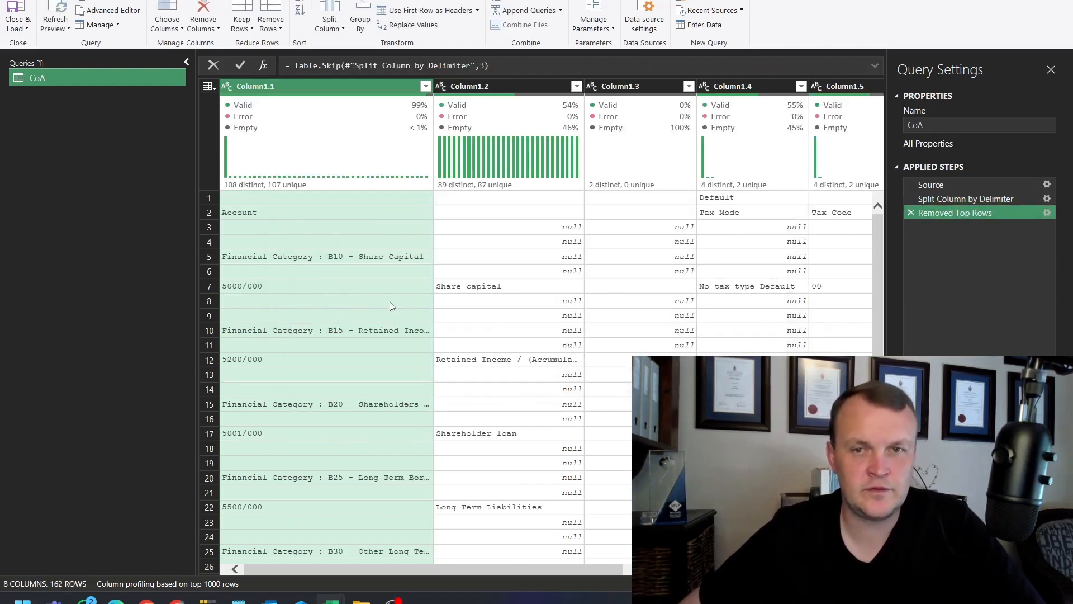
Transpose the CoA table so that the two header rows become columns.
drag(557, 568, 783, 570)
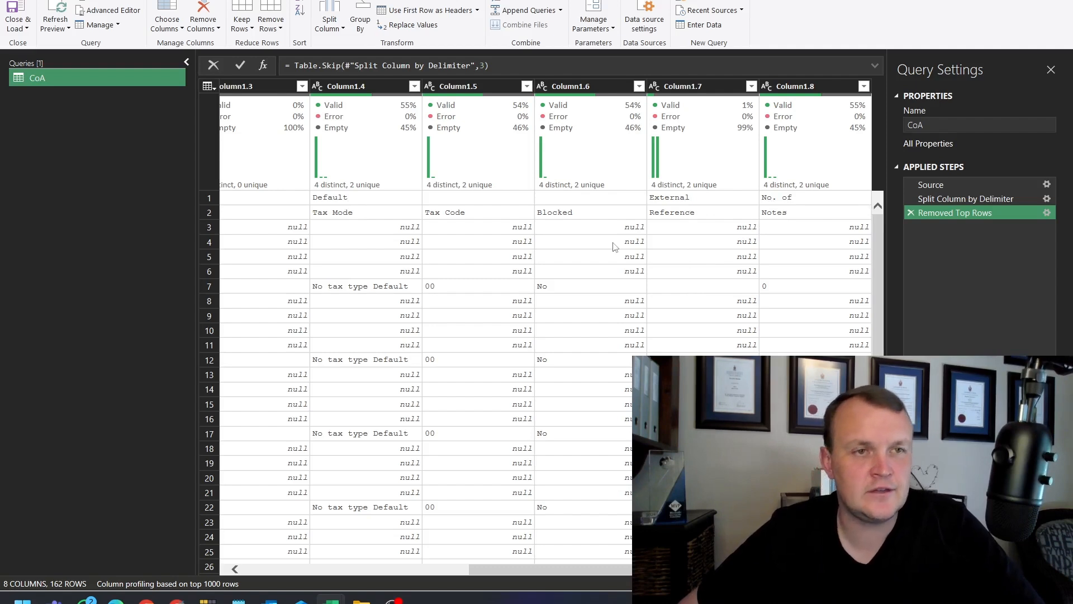
click(77, 0)
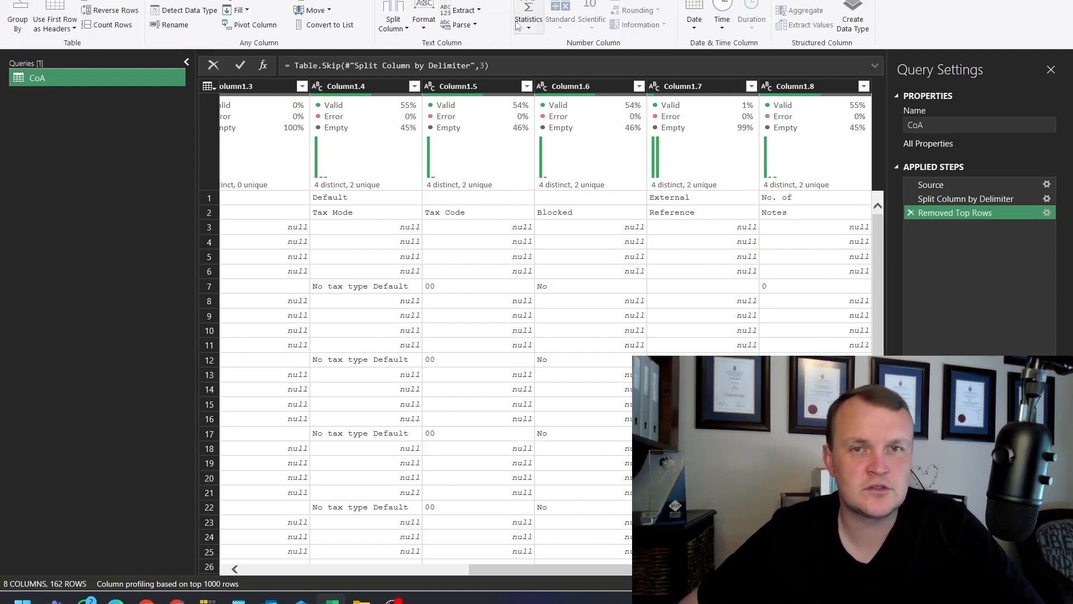
click(41, 0)
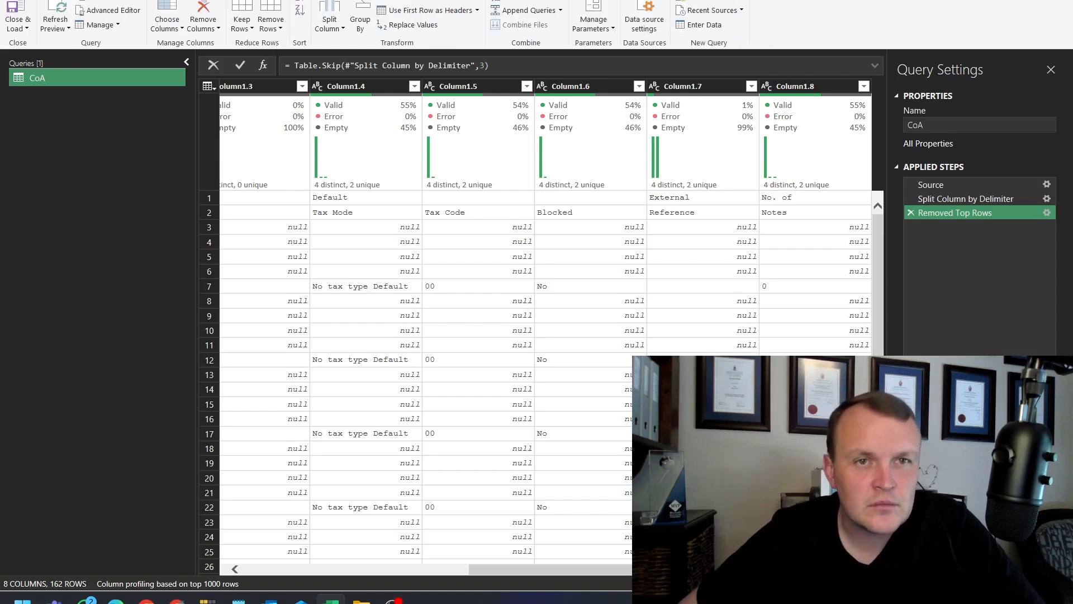
click(77, 0)
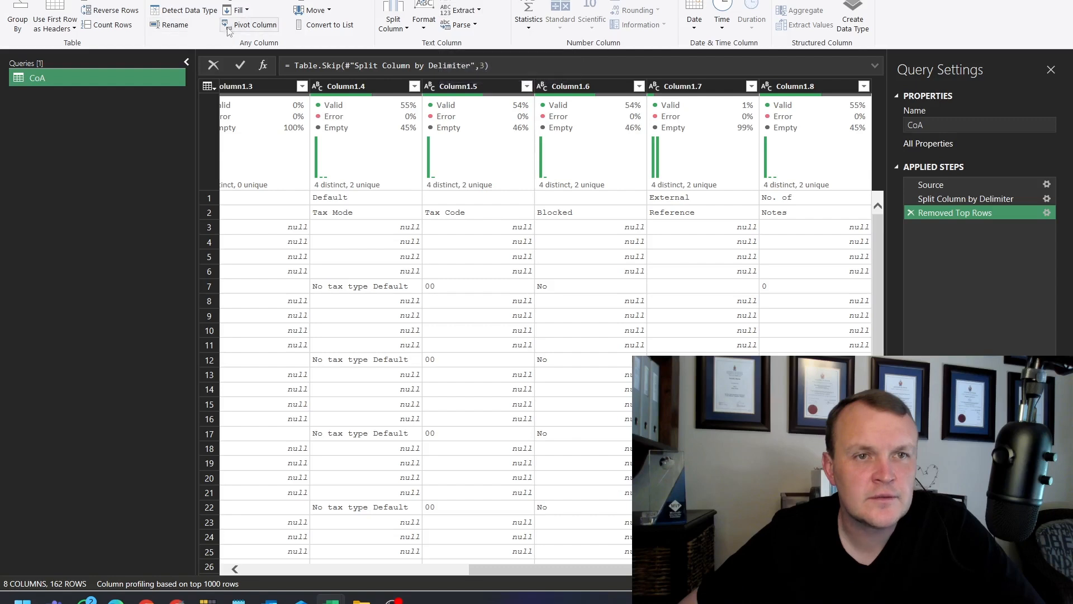
click(102, 3)
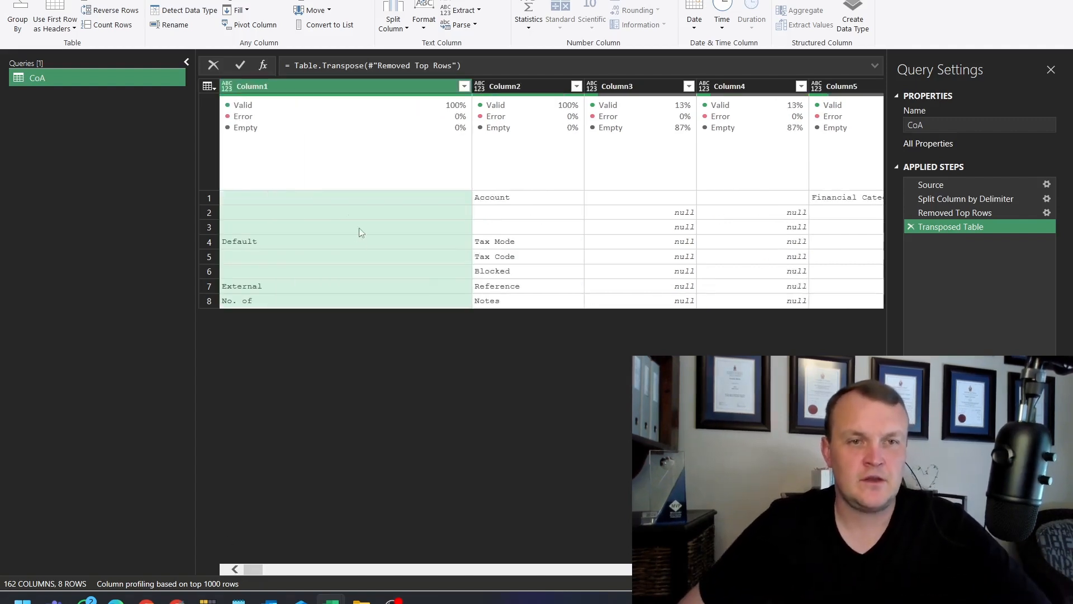
Merge Column1 and Column2 with a space separator into a column named Merged.
ctrl+click(520, 86)
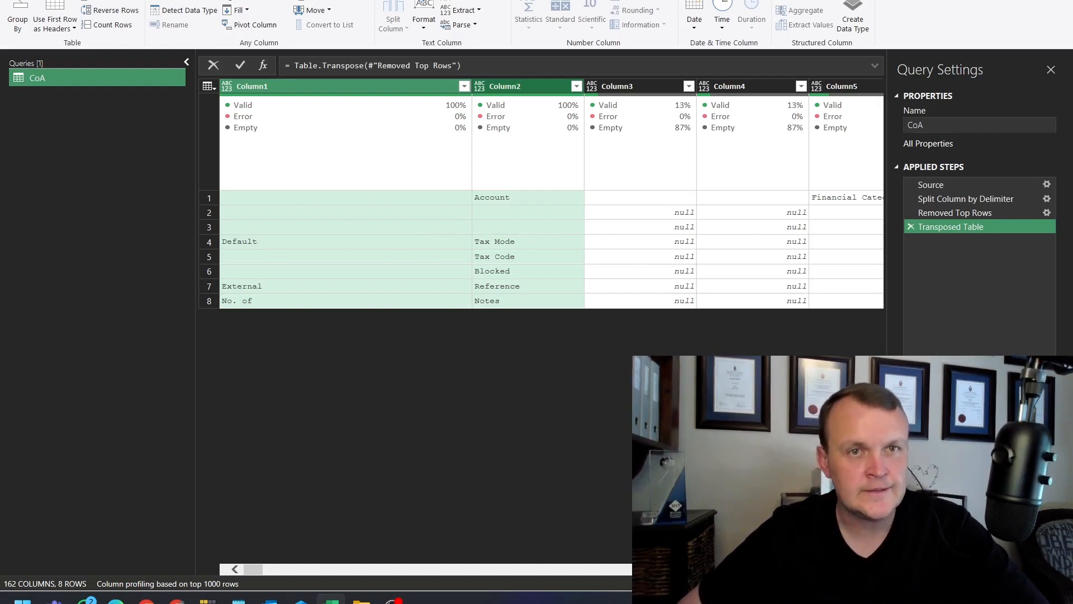
click(45, 1)
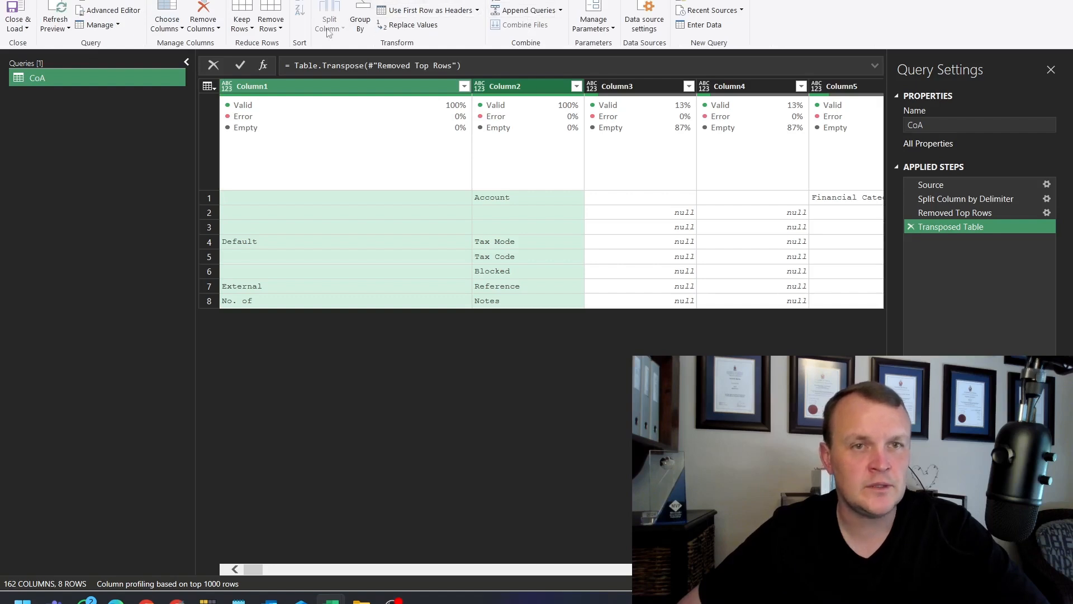
click(82, 1)
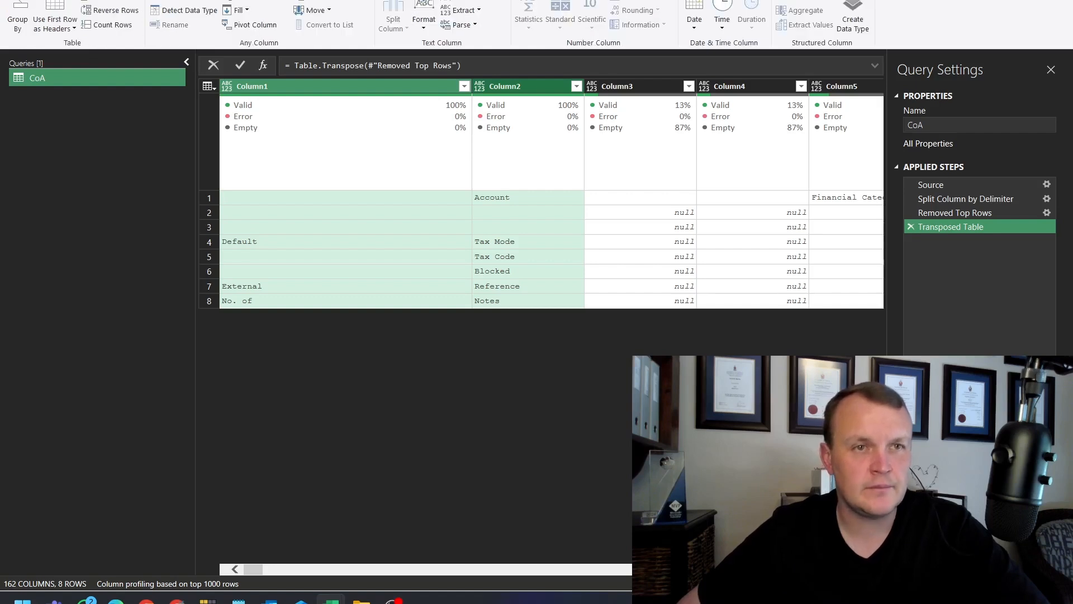
click(464, 2)
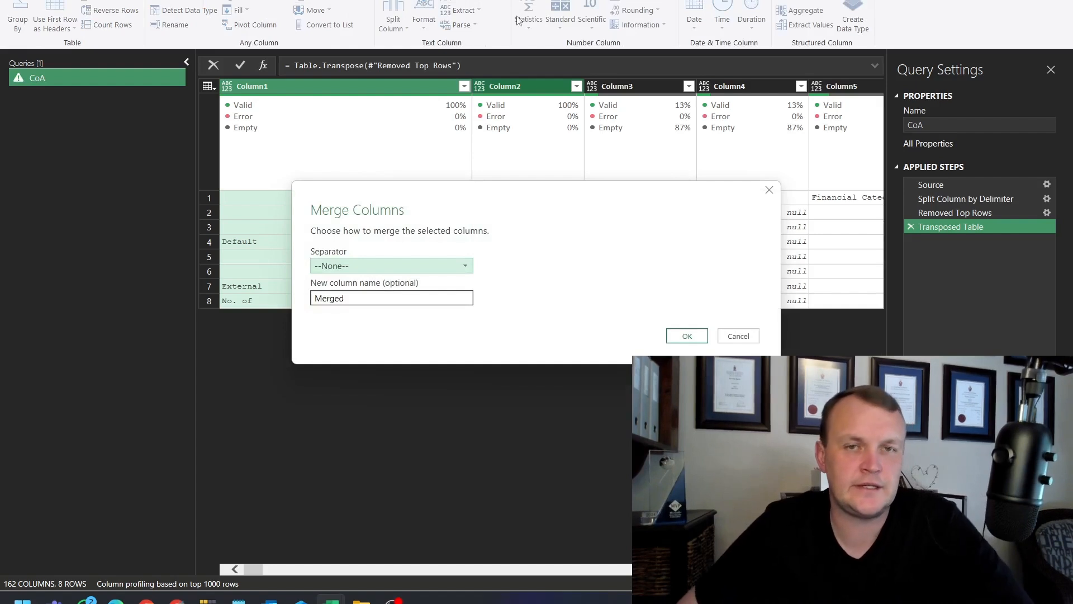
click(347, 267)
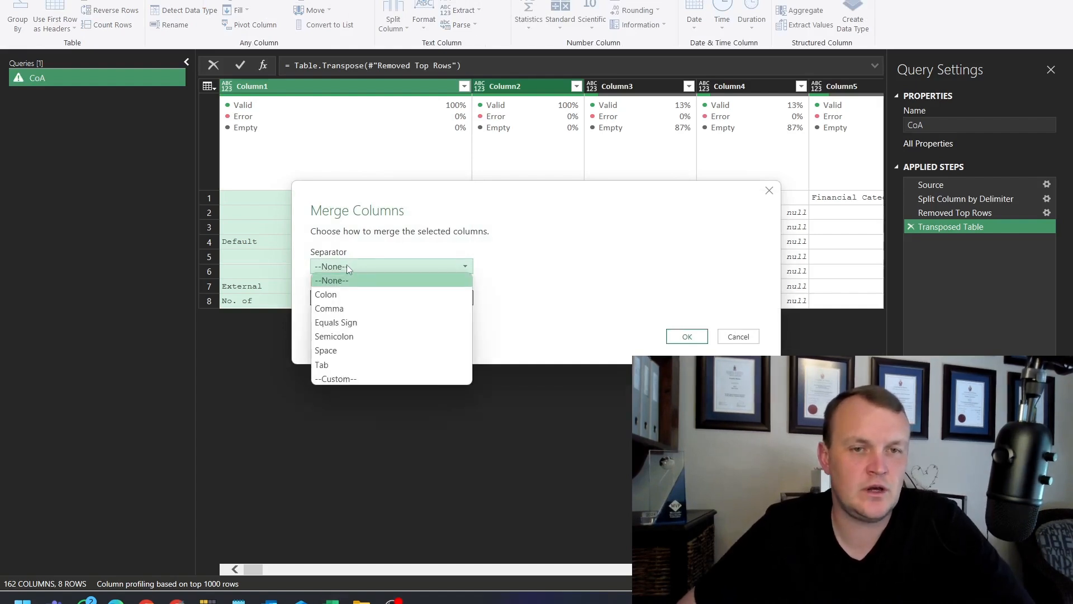
click(334, 359)
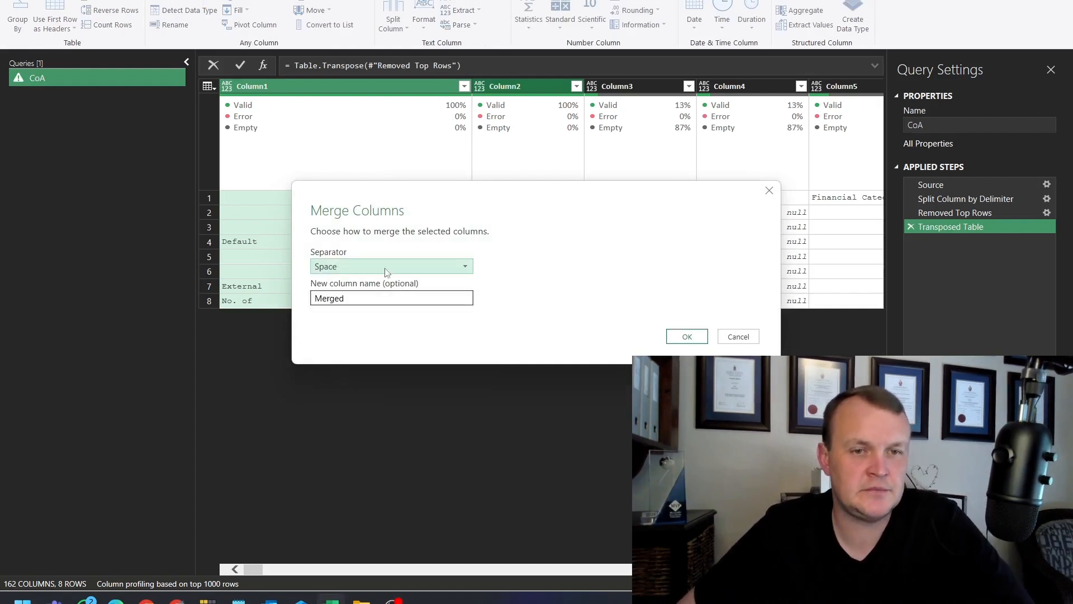
double_click(339, 302)
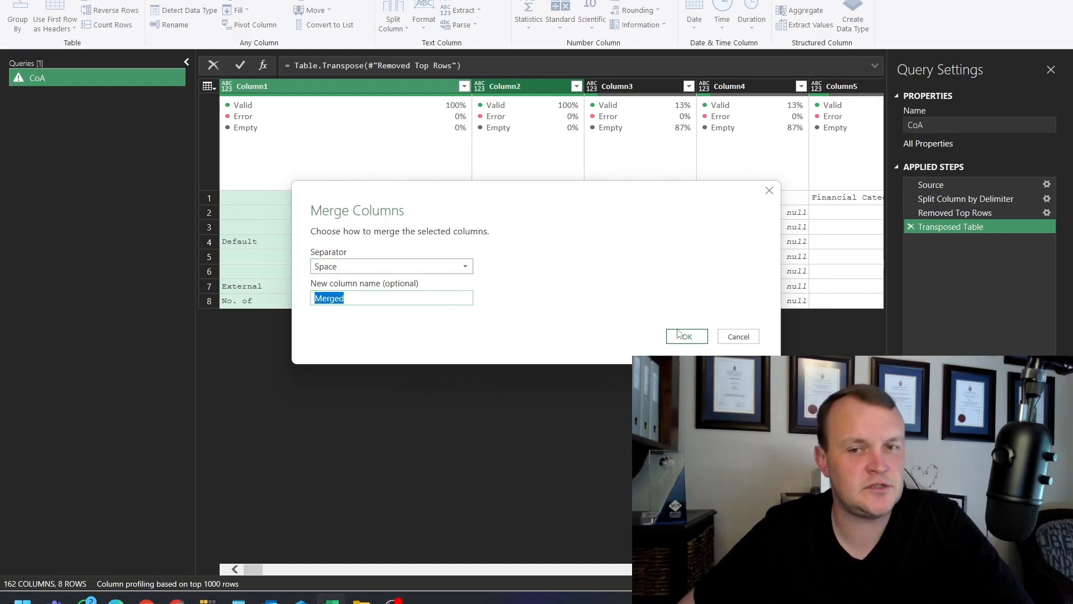
click(692, 342)
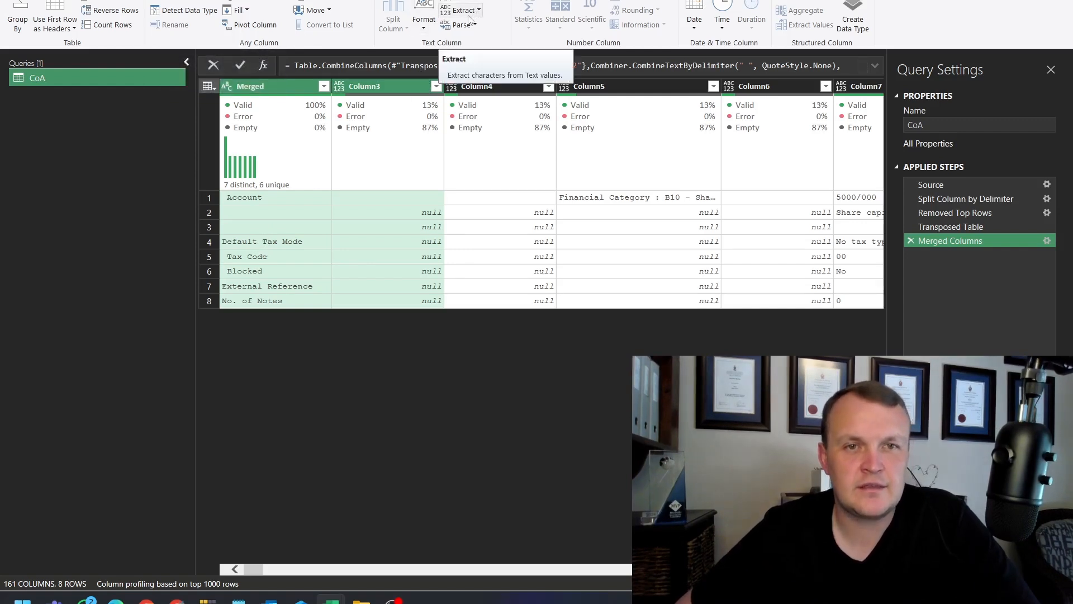
Trim the text in the Merged and Column3 columns and transpose the table back.
click(423, 21)
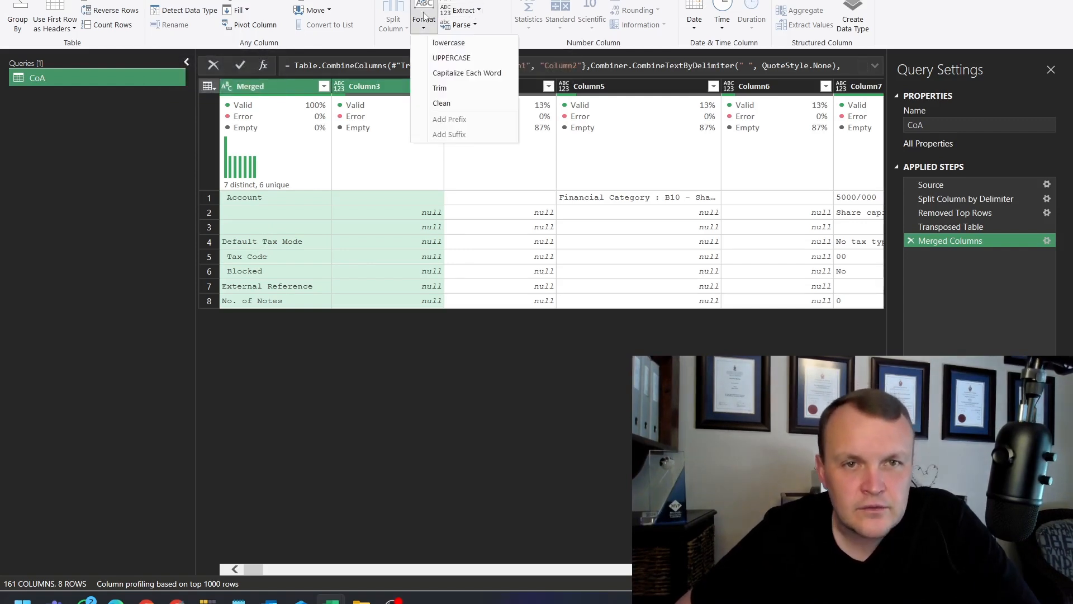
click(441, 90)
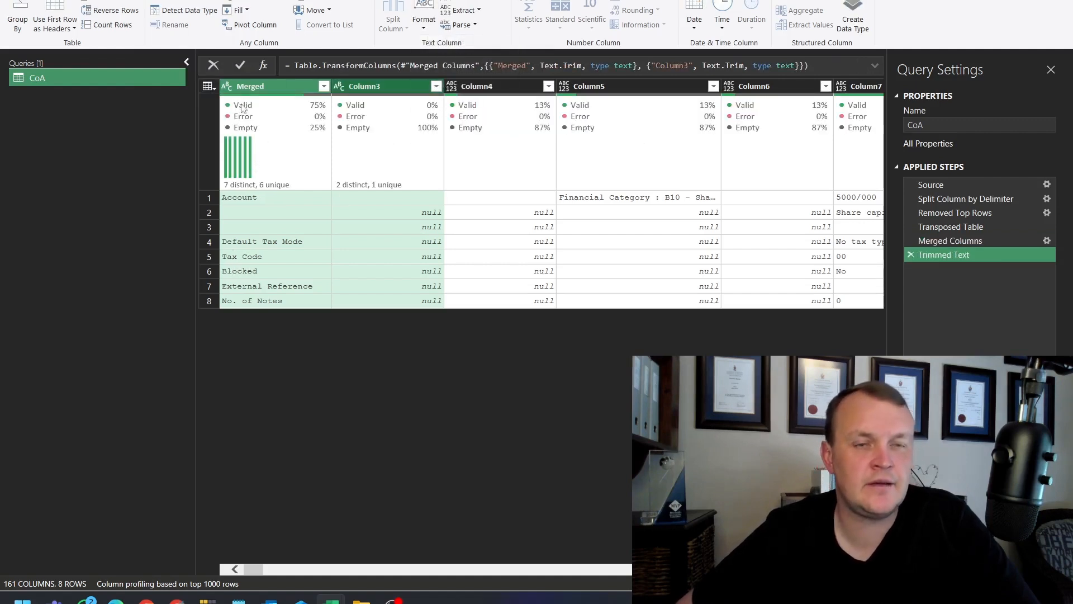
click(105, 2)
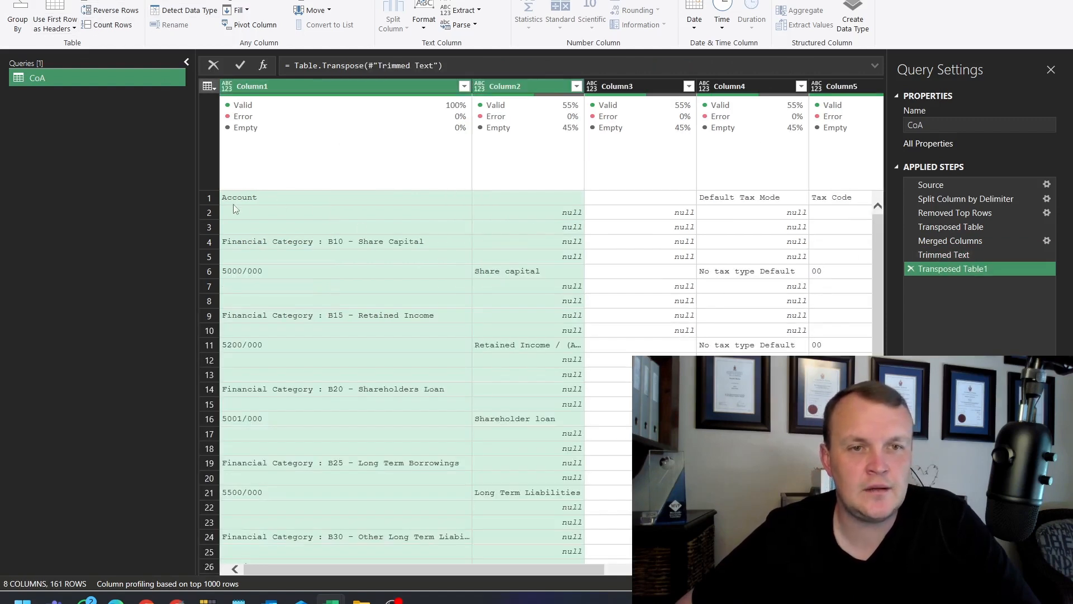
Promote the first row of the CoA table to column headers.
drag(549, 573, 513, 570)
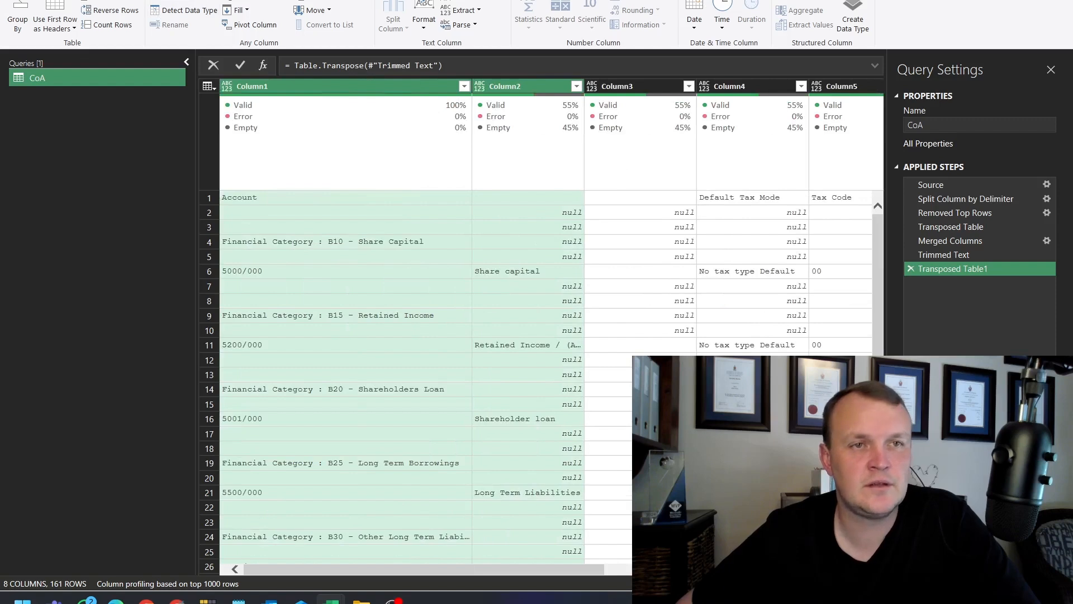
click(46, 1)
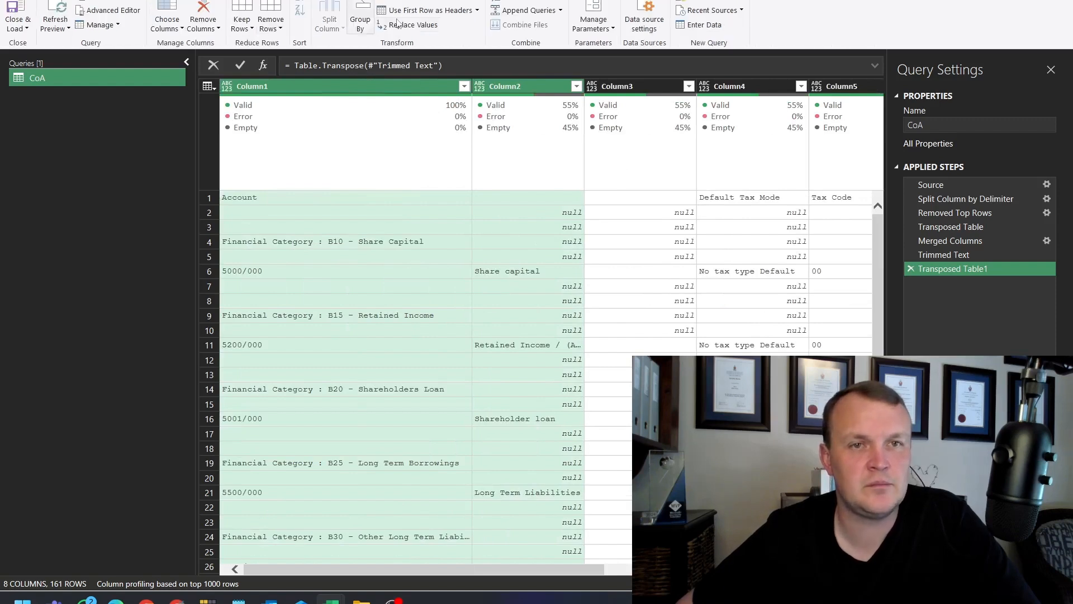
click(442, 13)
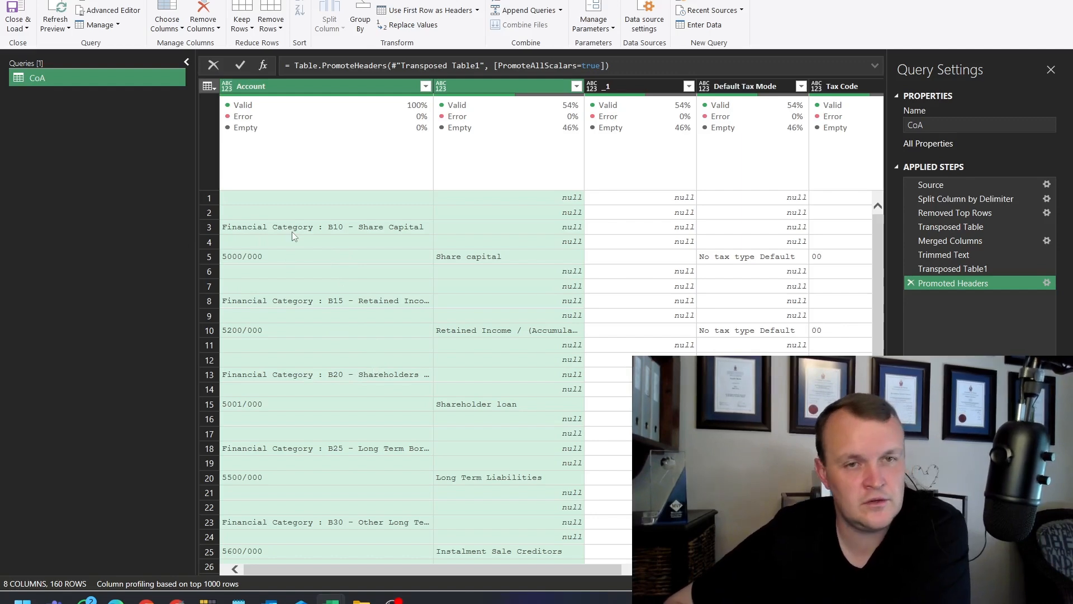
Examine the distinct values in the Account column and the column quality settings for the data preview.
scroll(288, 256, down, 2)
scroll(289, 256, up, 2)
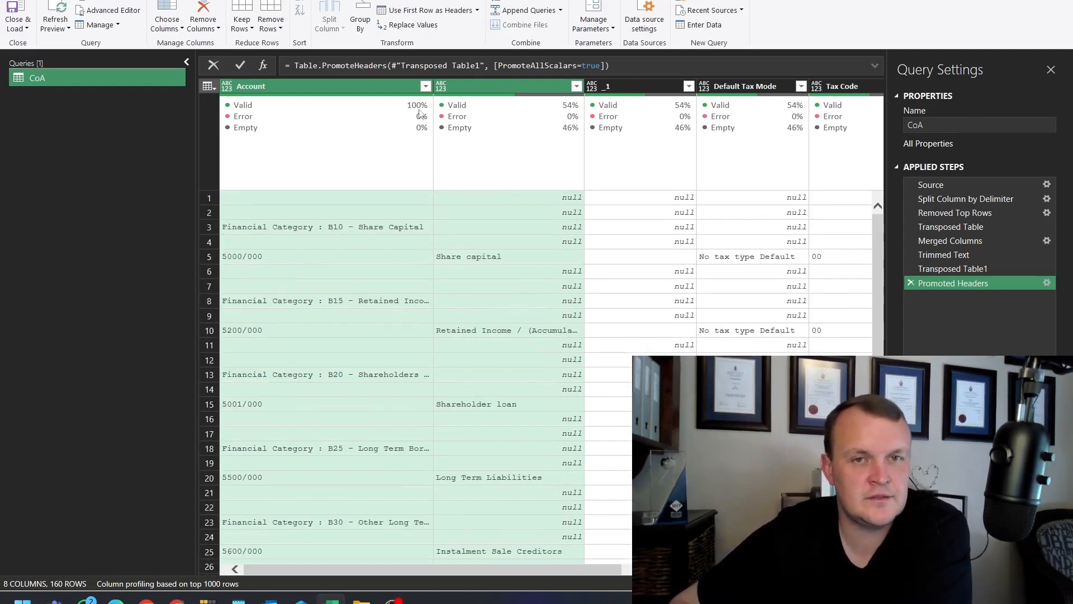
click(426, 86)
scroll(311, 343, down, 20)
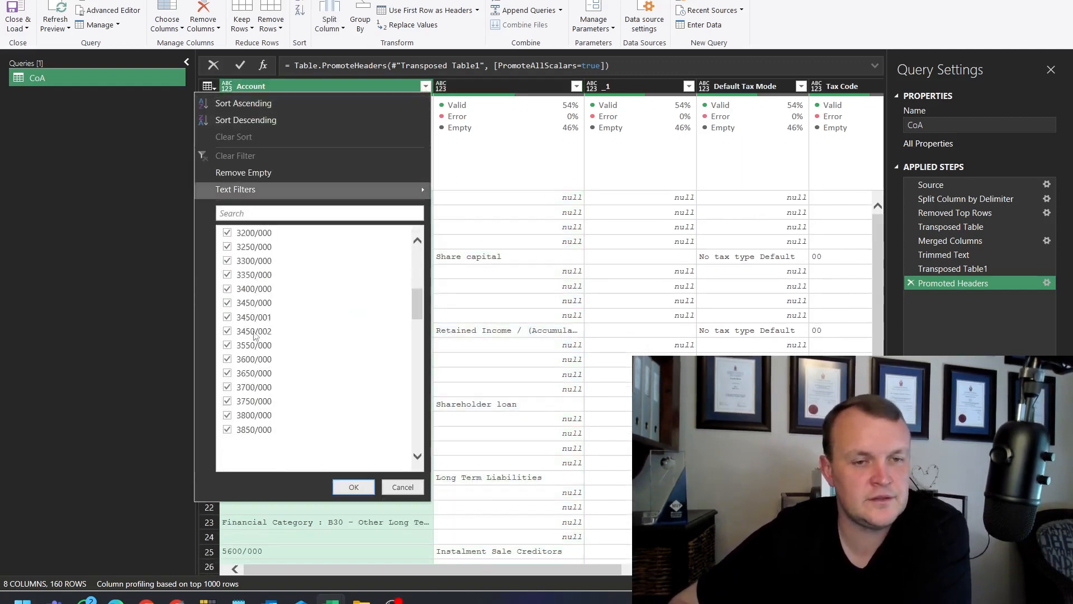
scroll(312, 342, down, 10)
click(399, 486)
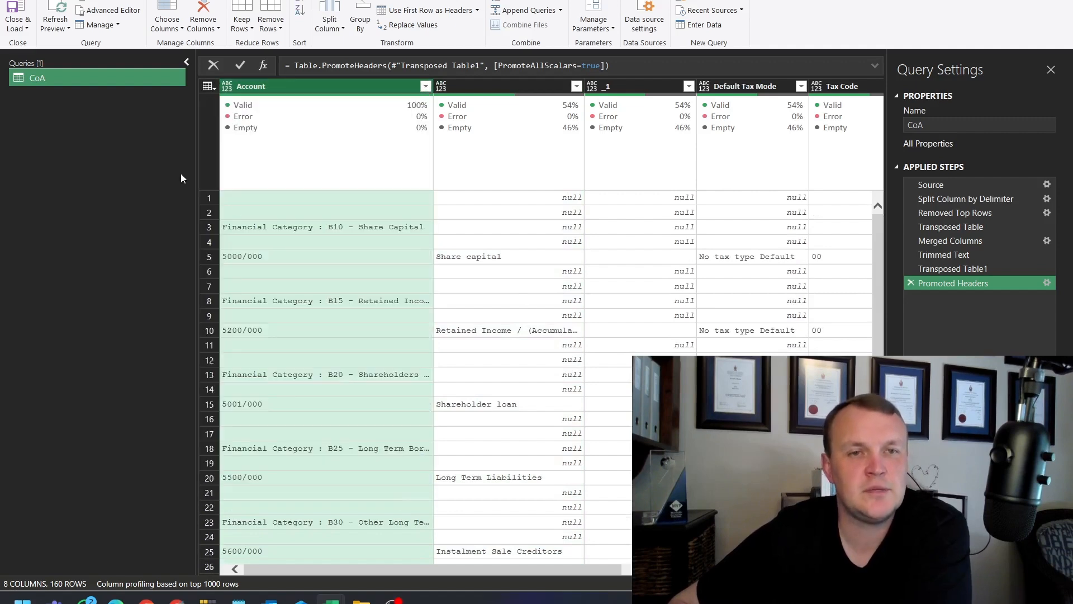
key(Right)
key(Right)
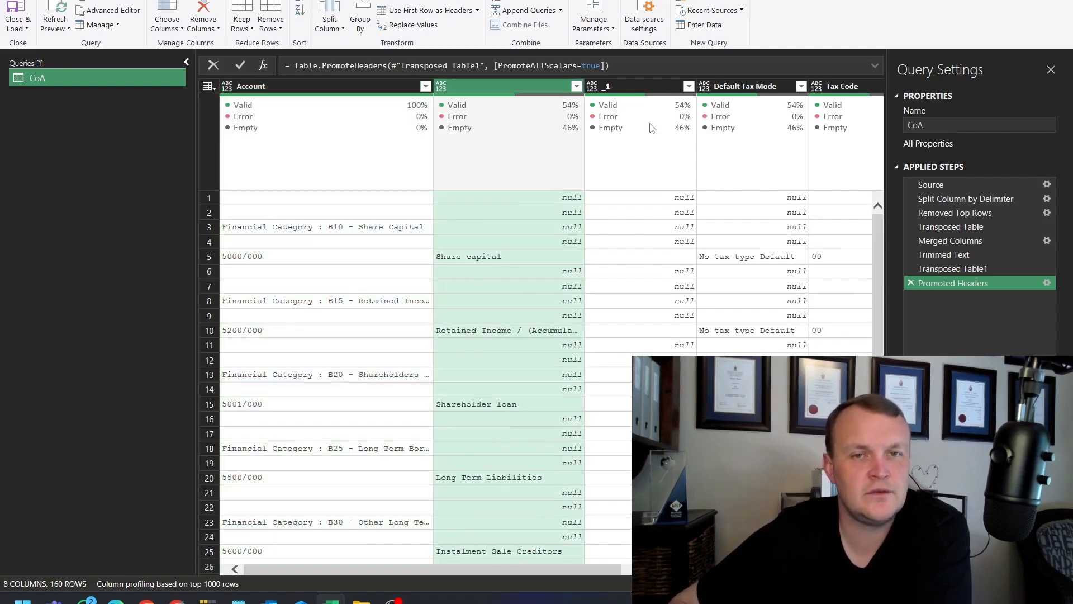
click(162, 0)
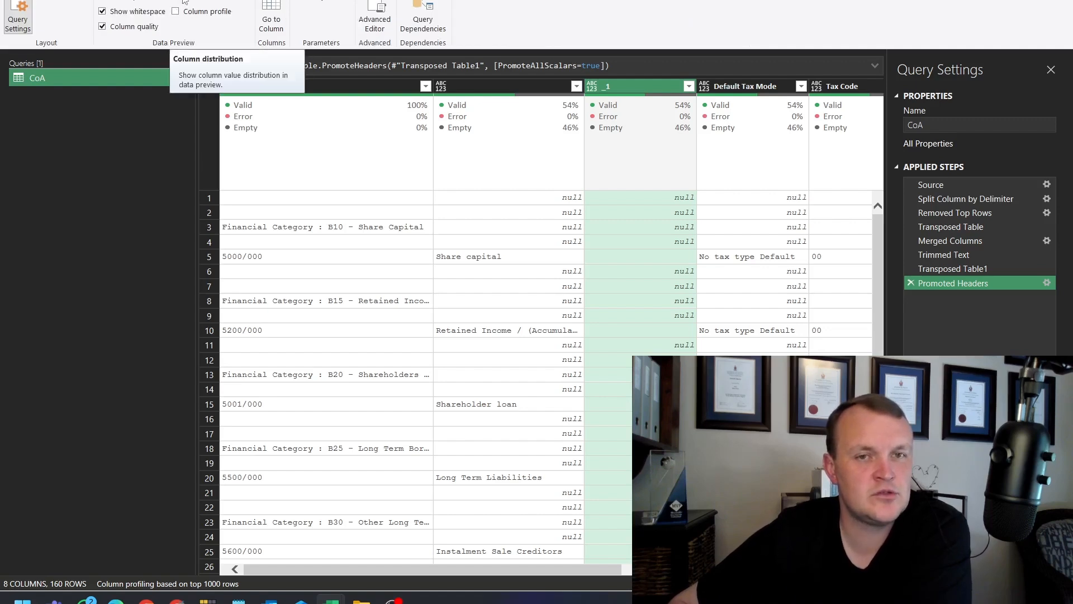
drag(569, 570, 398, 552)
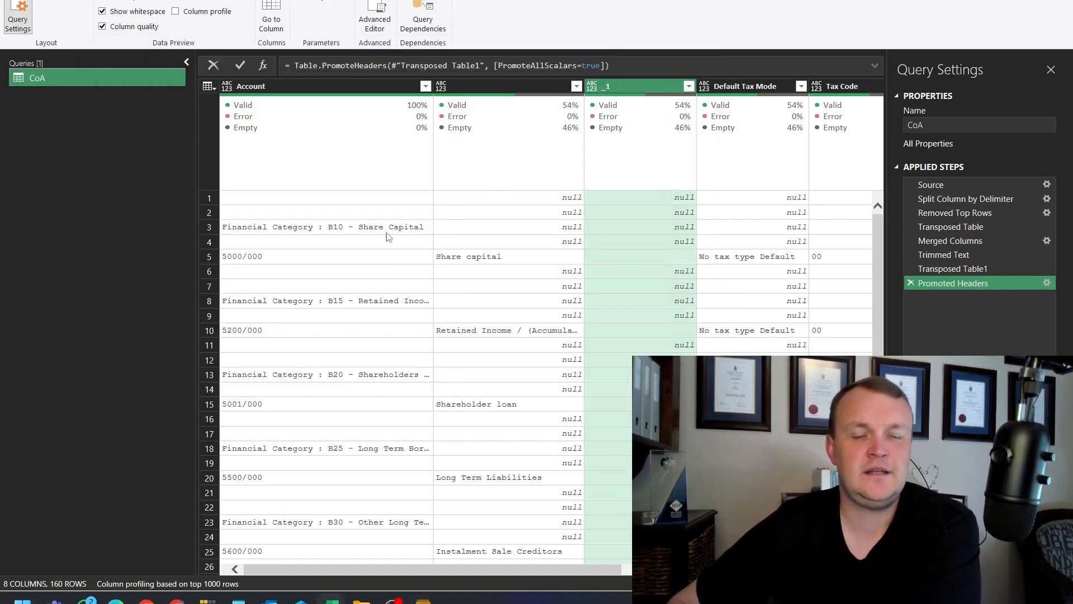
Examine the Financial Category rows in the Account column and compare them with the account numbers among its filter values.
click(391, 214)
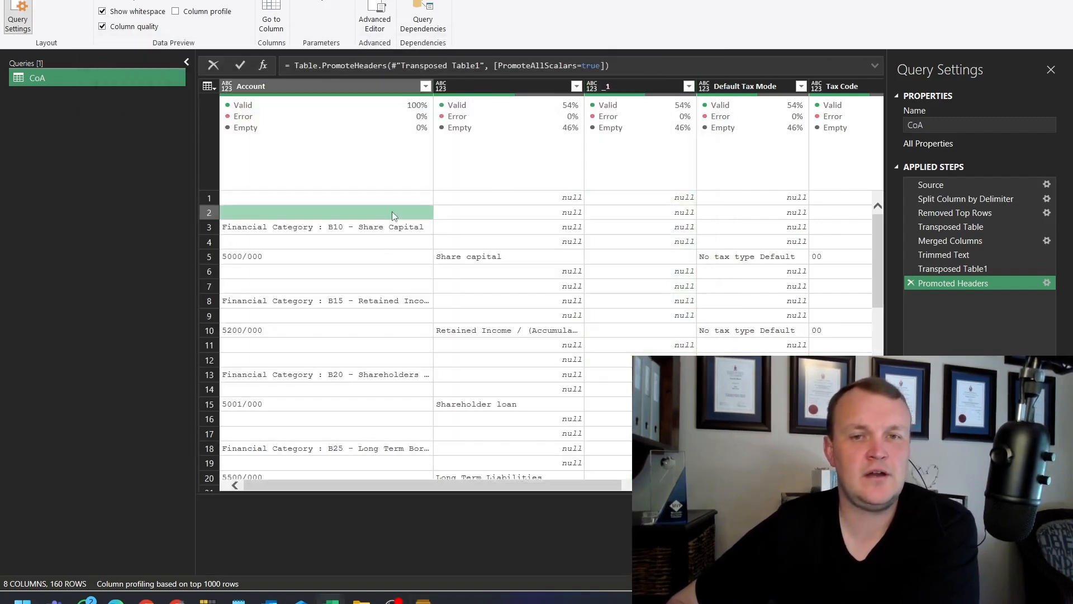
click(301, 230)
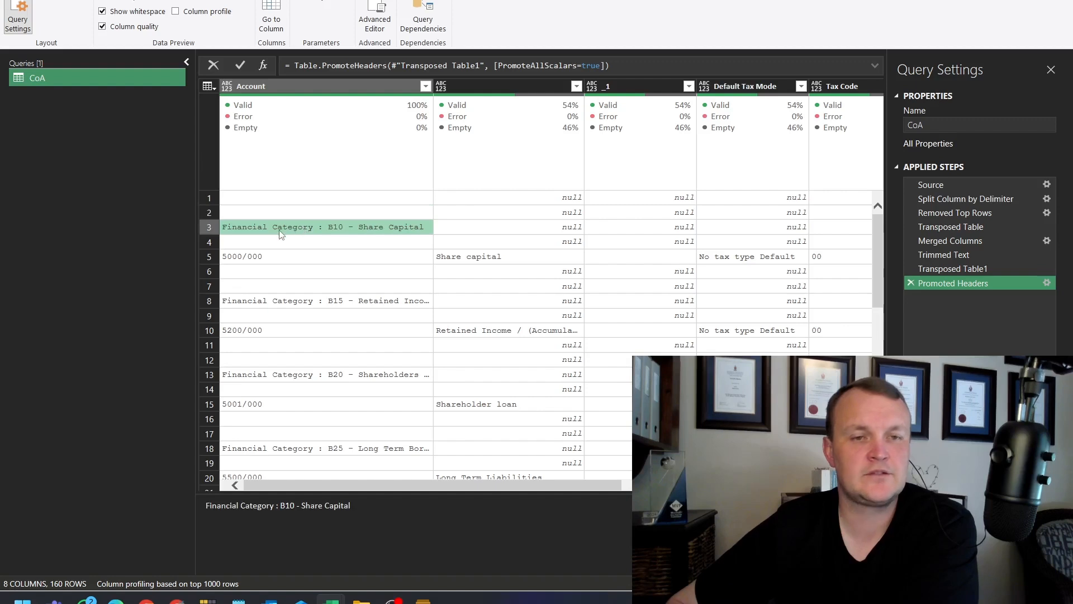
click(426, 86)
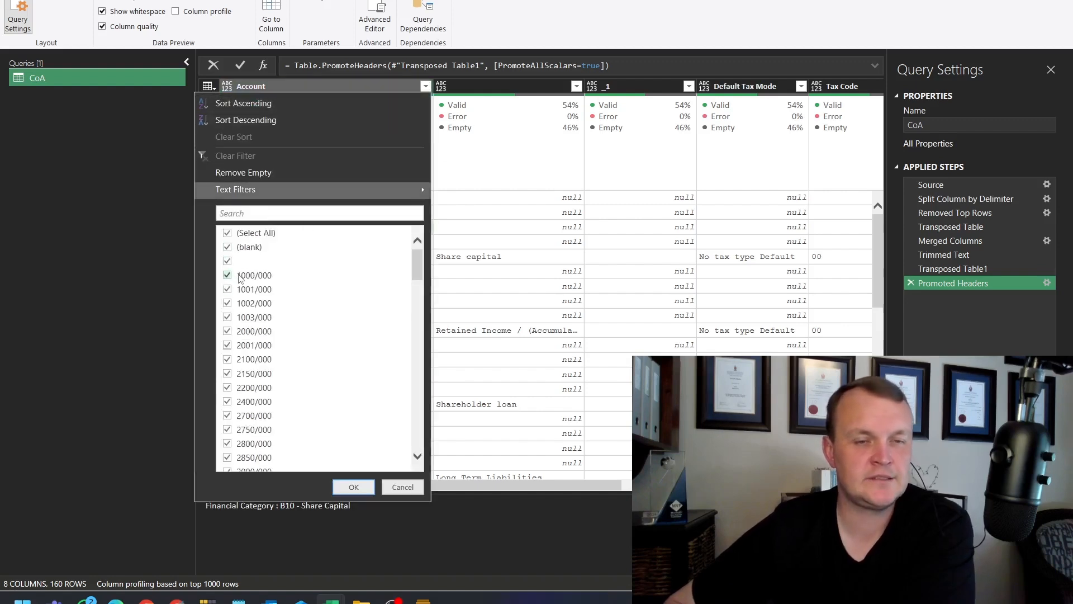
scroll(240, 268, down, 20)
scroll(244, 271, down, 5)
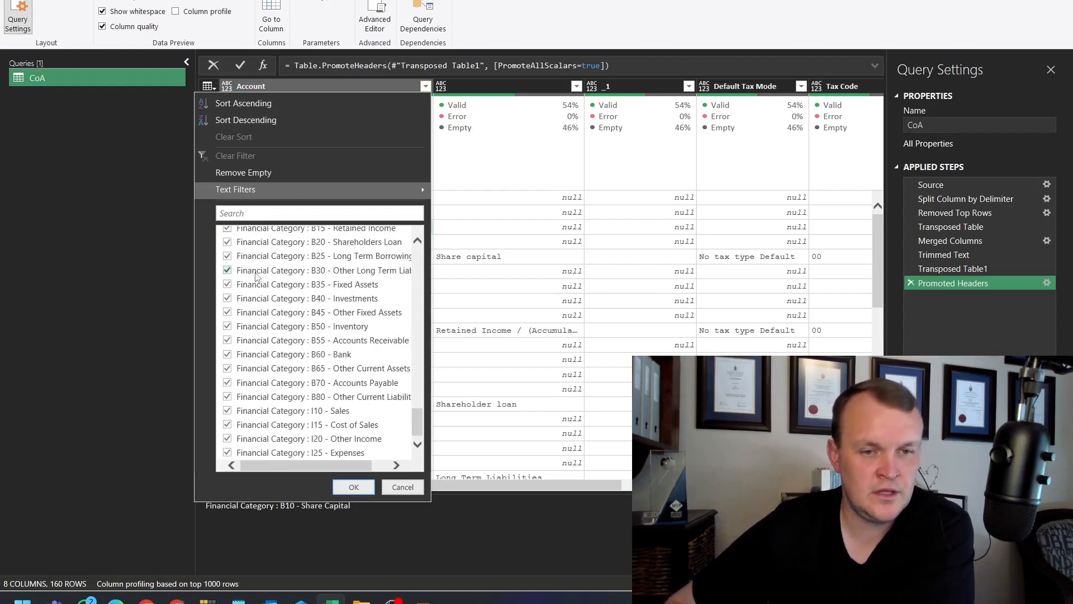
scroll(257, 306, down, 4)
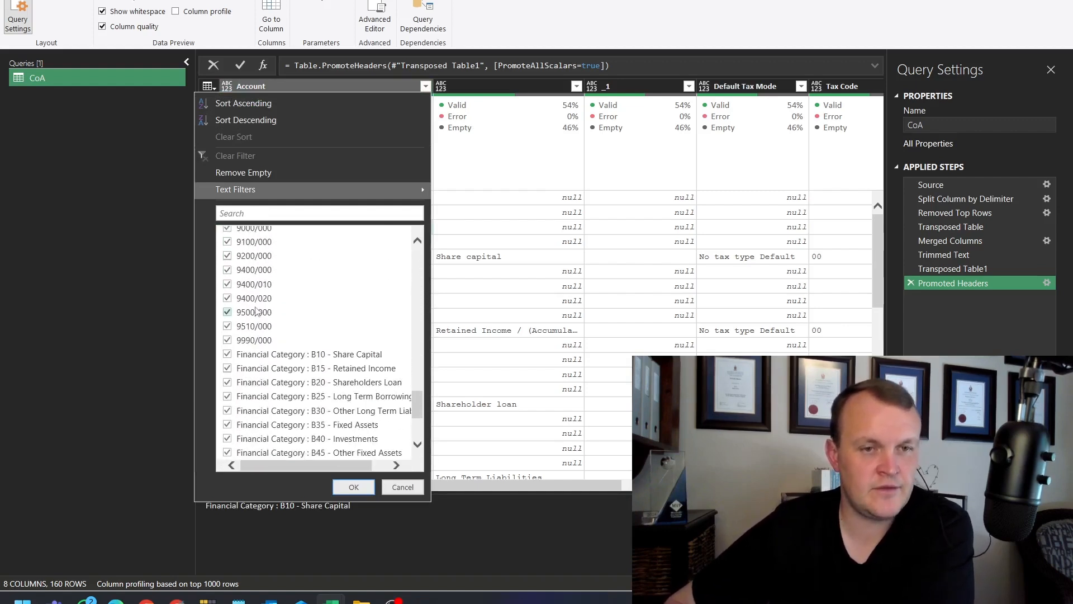
scroll(335, 308, down, 2)
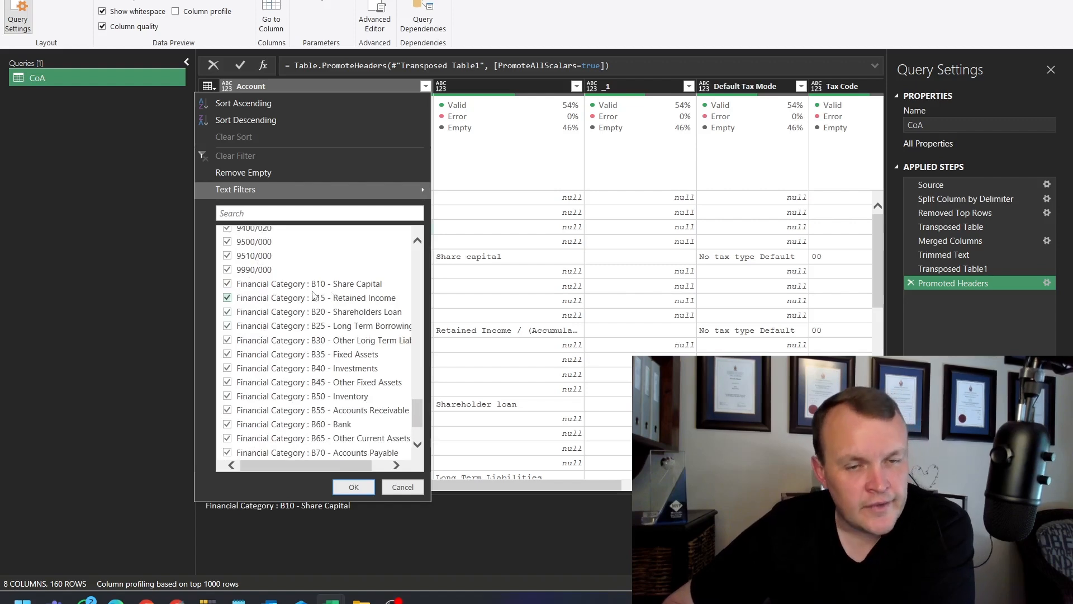
scroll(315, 296, down, 2)
scroll(313, 436, up, 5)
scroll(313, 436, down, 2)
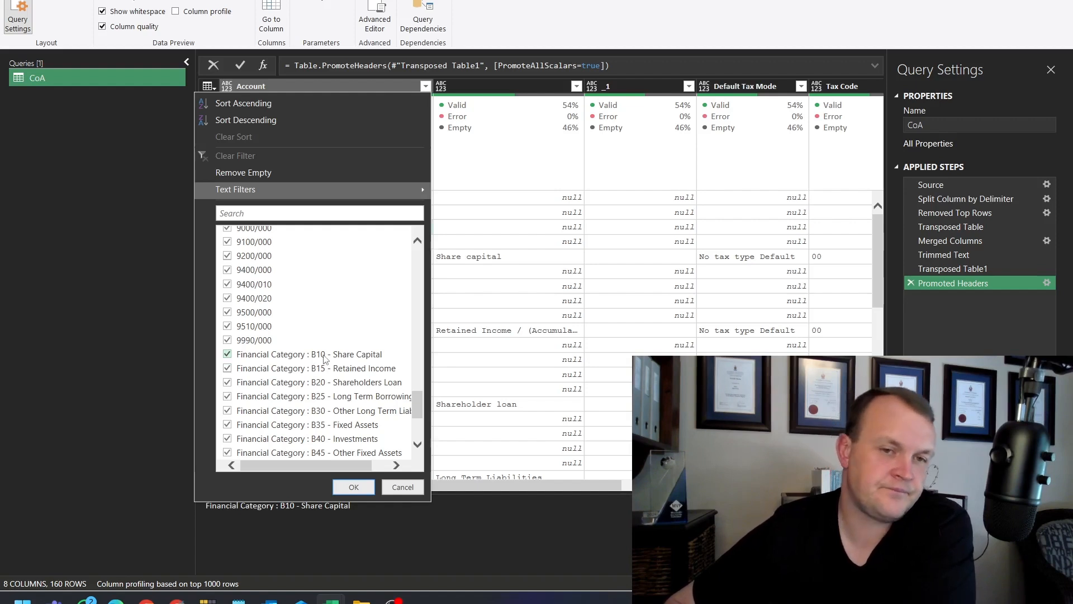
click(354, 487)
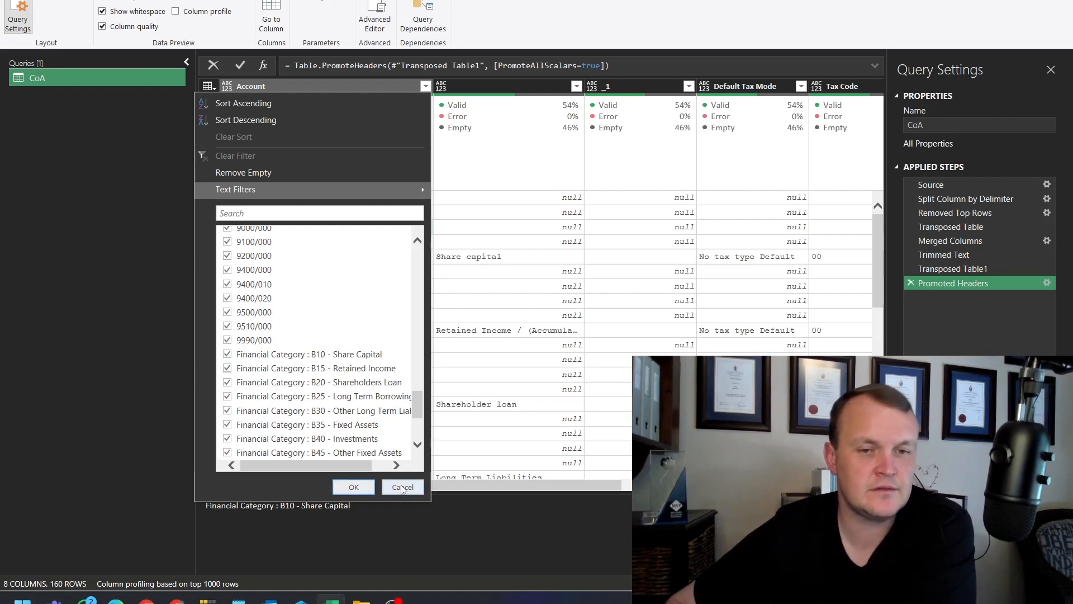
Start a custom column for the CoA table and name it FinCat.
click(291, 86)
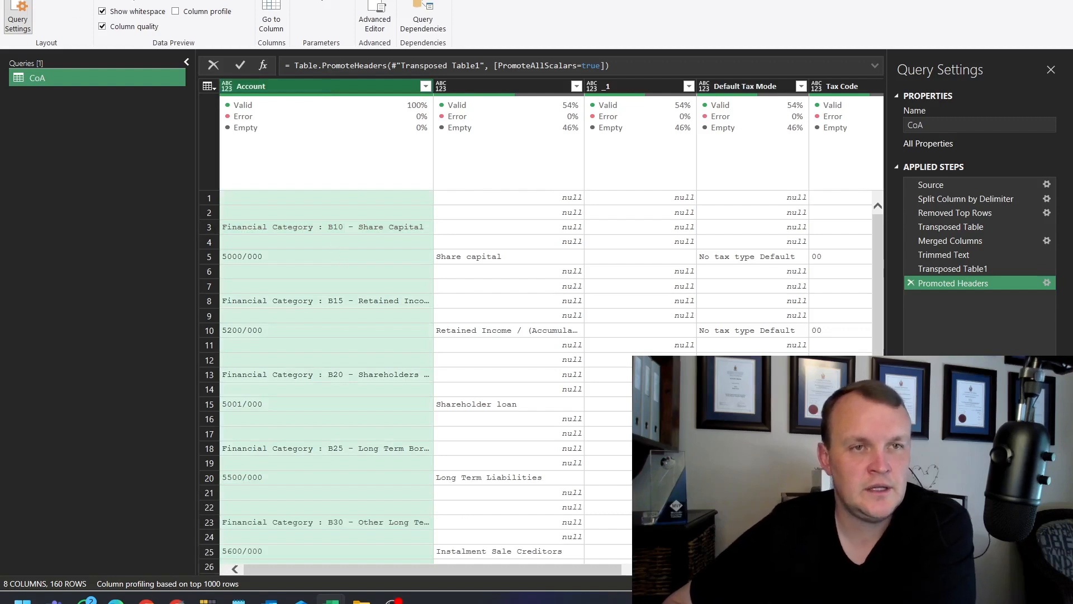
click(120, 0)
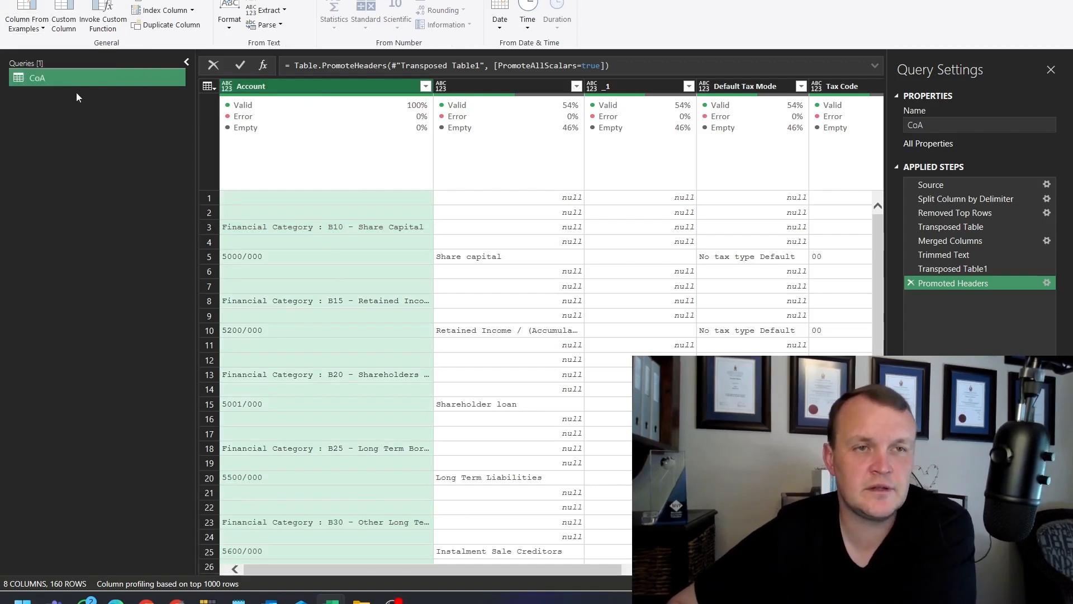
click(61, 23)
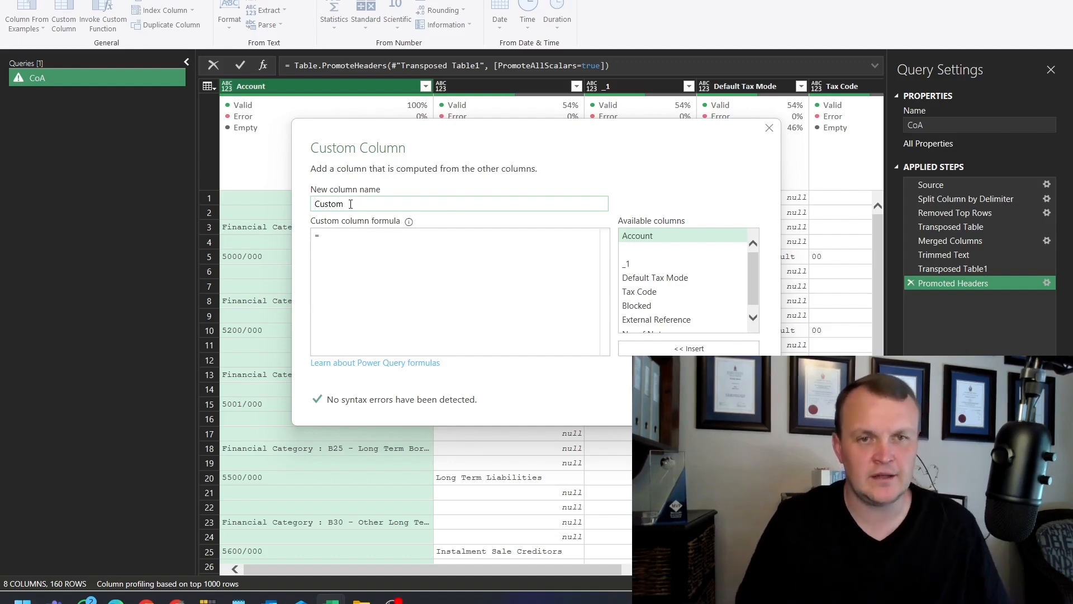
drag(352, 203, 284, 195)
text(FinCa)
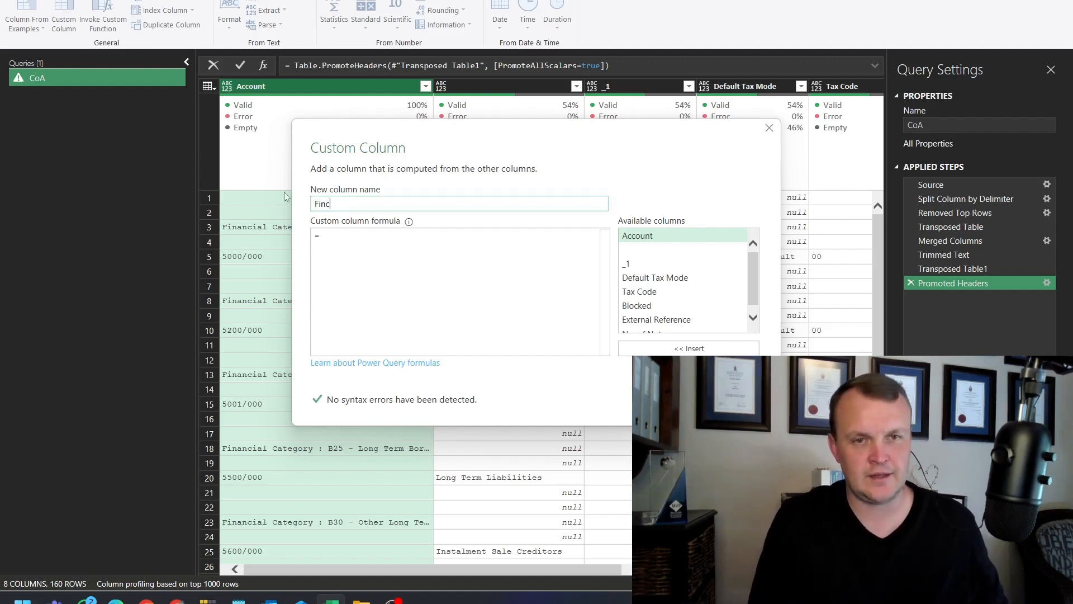
text(t)
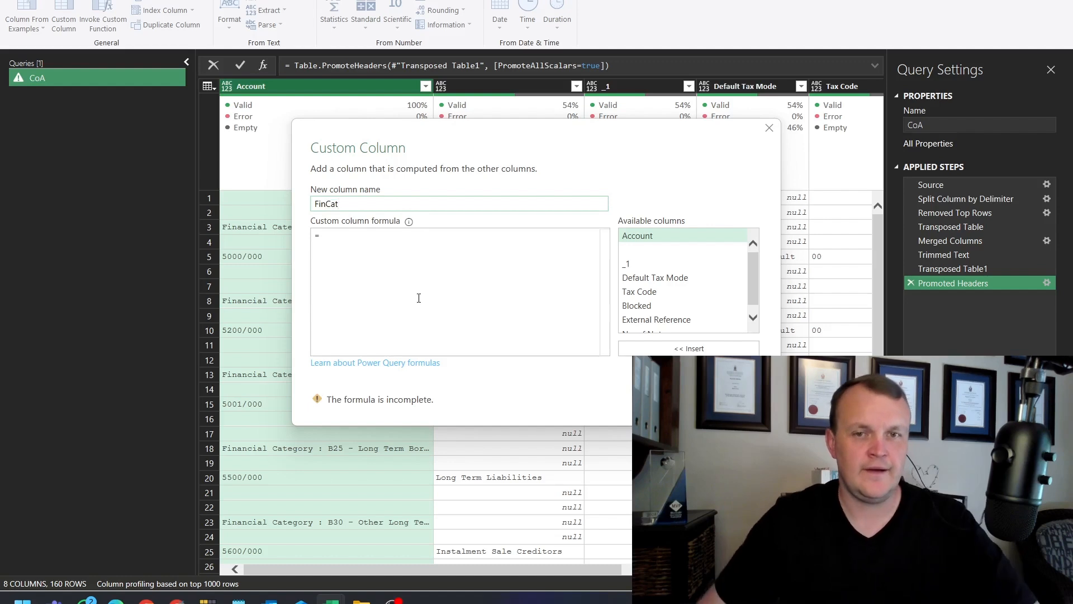
key(Tab)
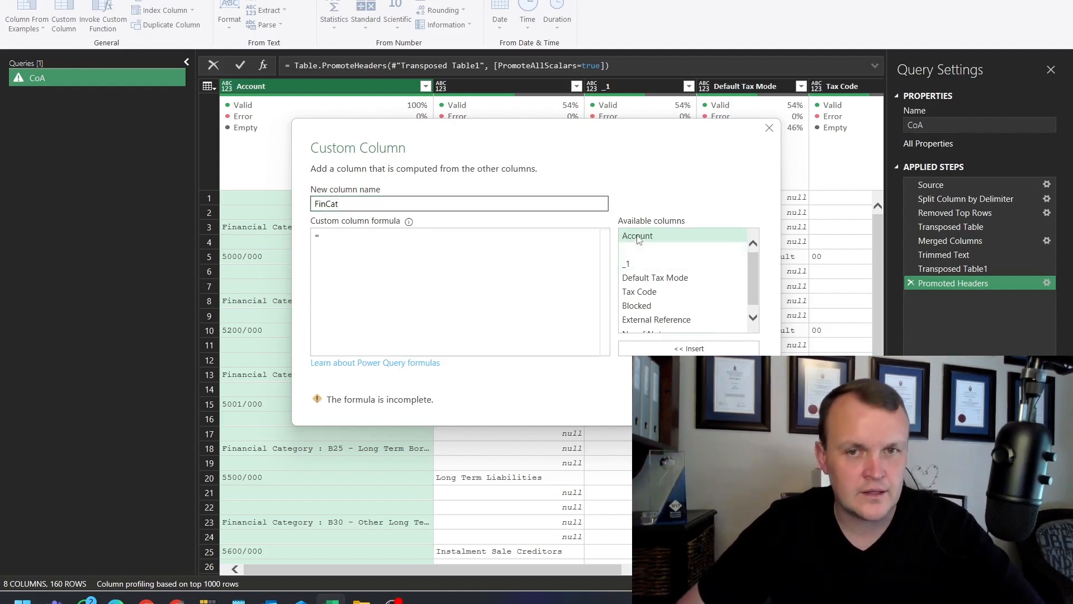
Begin the FinCat formula with an if condition that uses the Text.Contains function.
drag(566, 136, 726, 127)
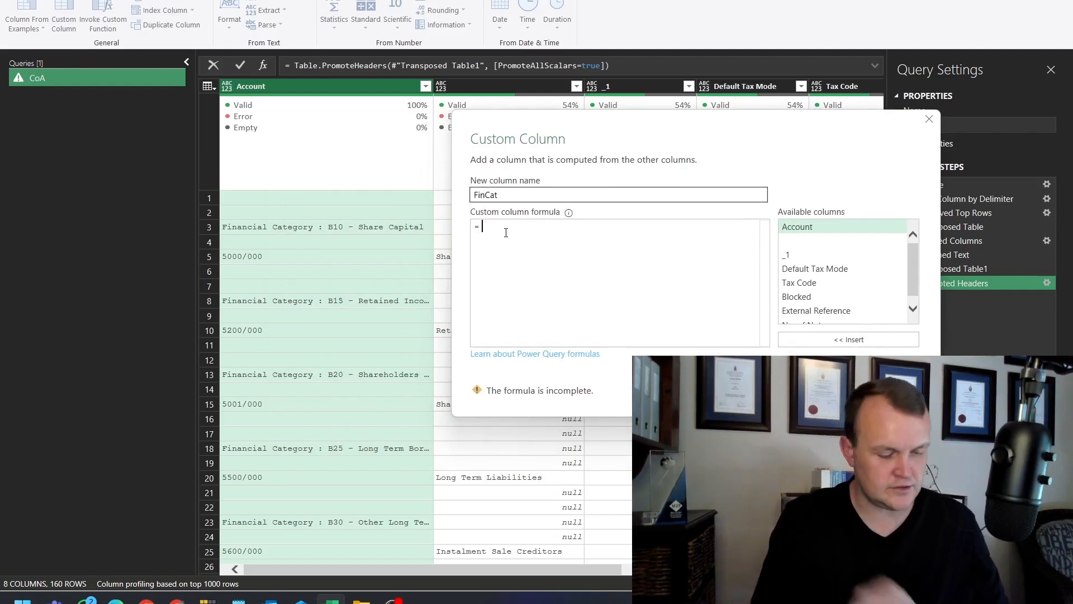
text(if )
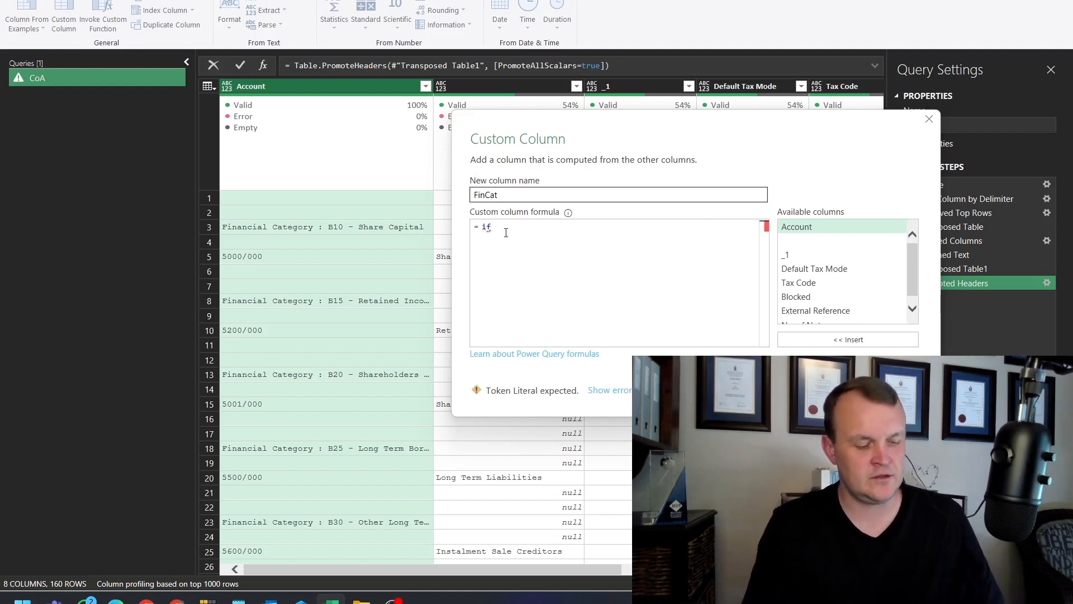
text(Text)
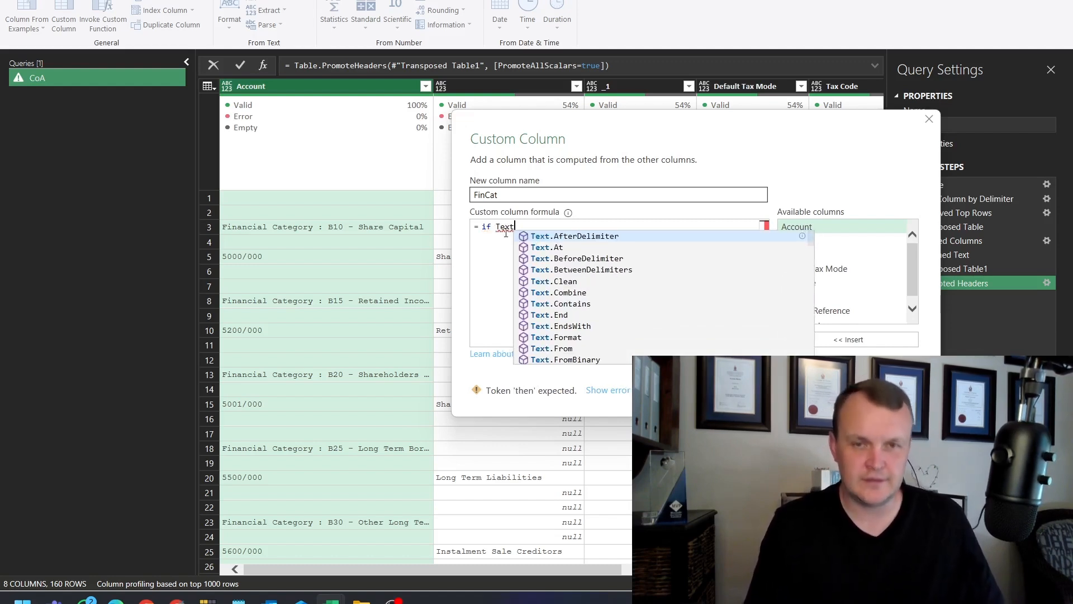
text(.)
key(BackSpace)
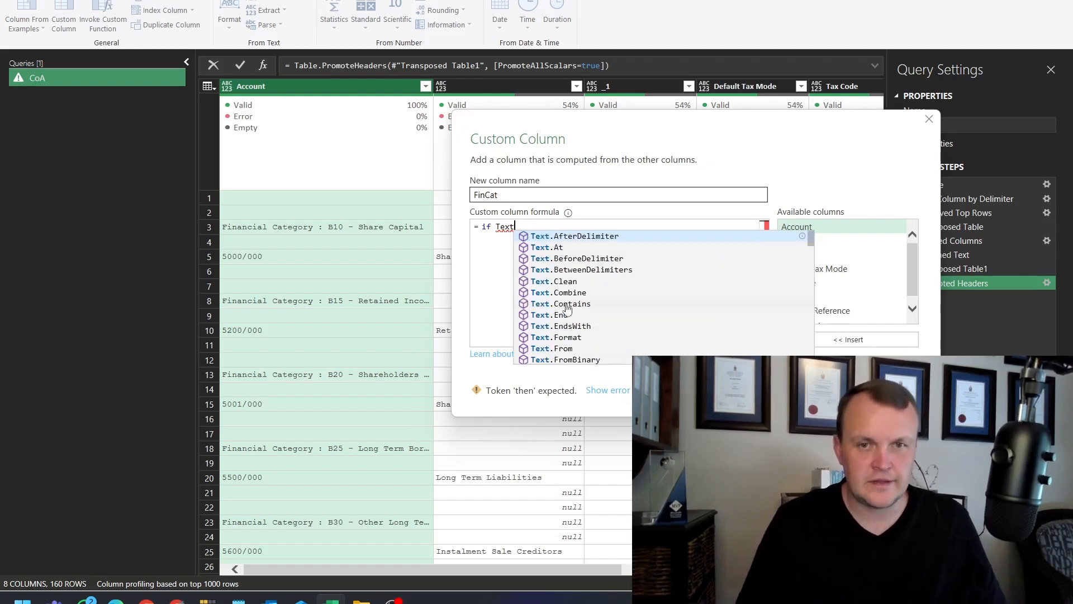
scroll(576, 313, down, 2)
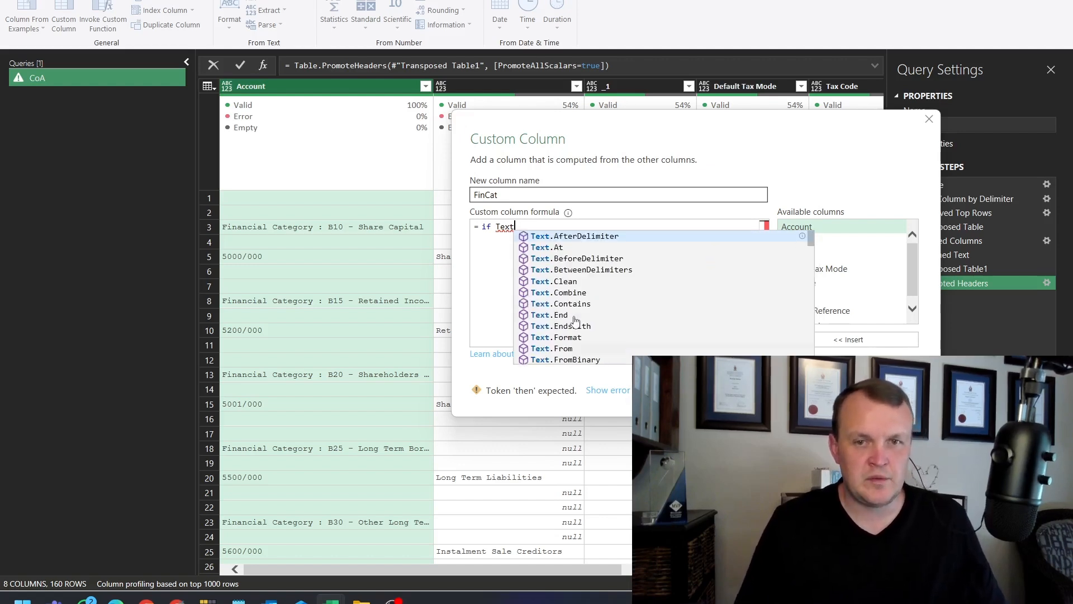
scroll(594, 302, down, 7)
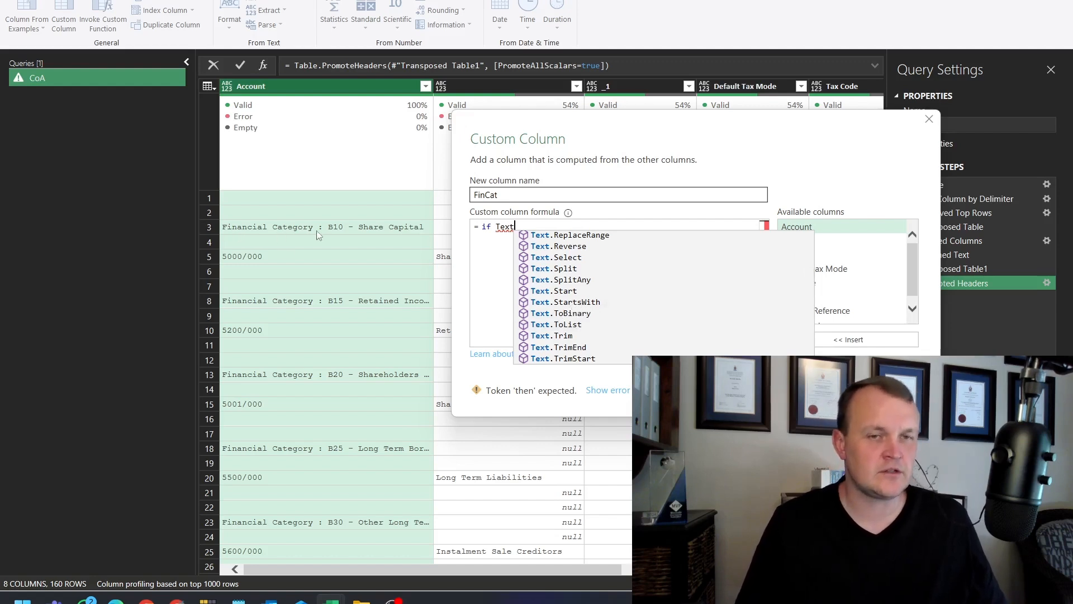
scroll(598, 291, up, 5)
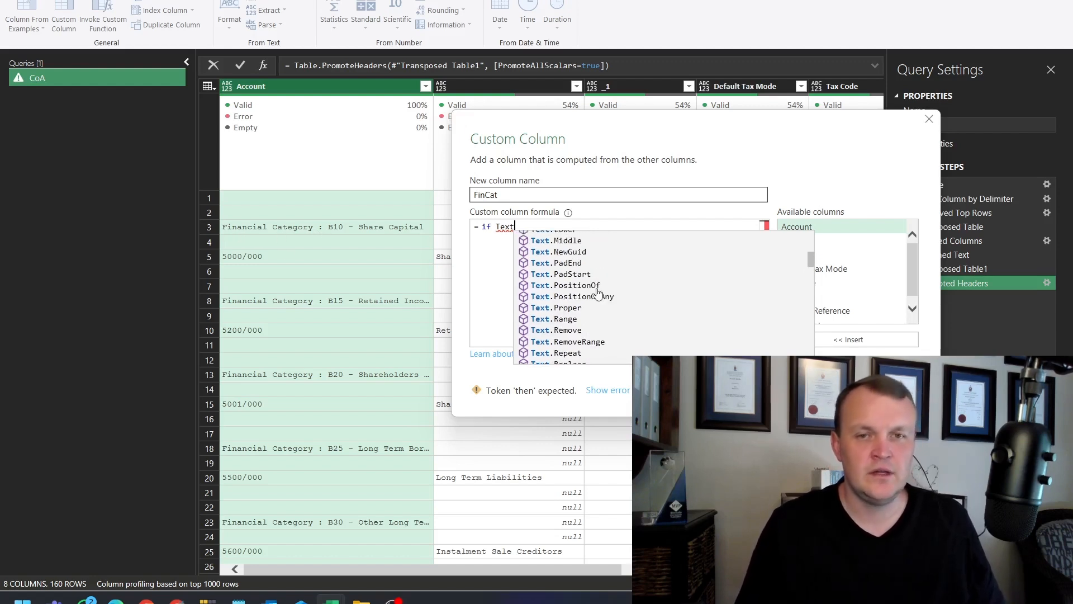
scroll(601, 291, up, 4)
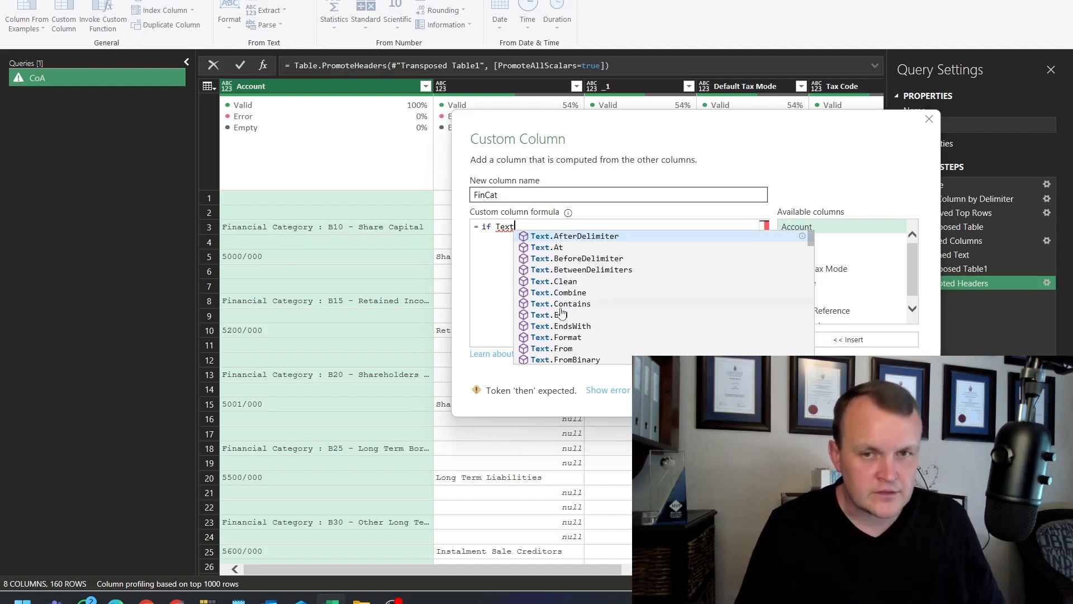
click(562, 307)
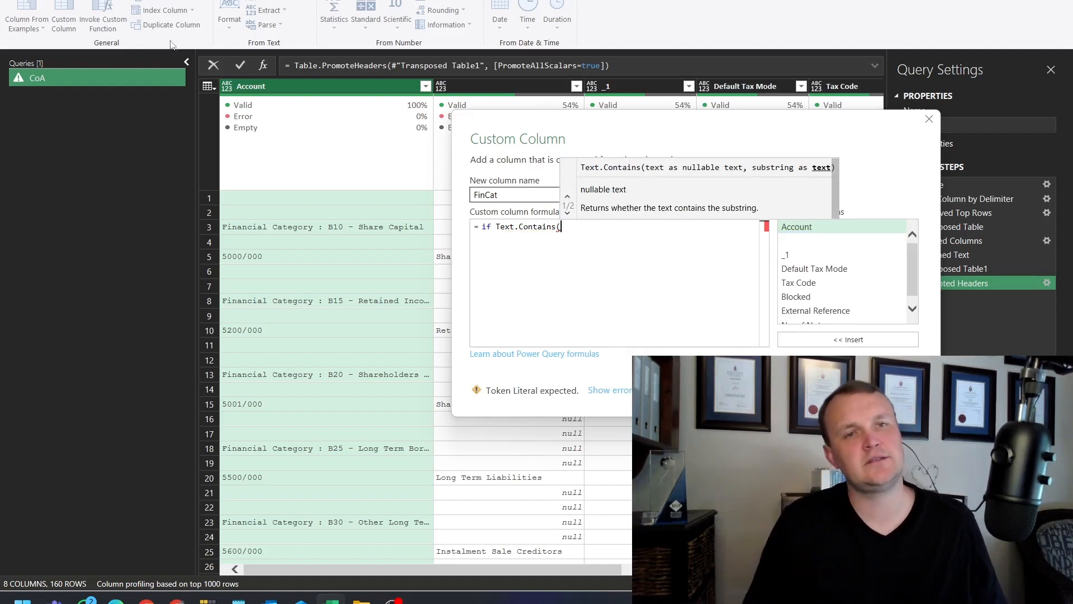
Complete the FinCat formula as if Text.Contains([Account],":") then [Account] else null and create the custom column.
double_click(790, 228)
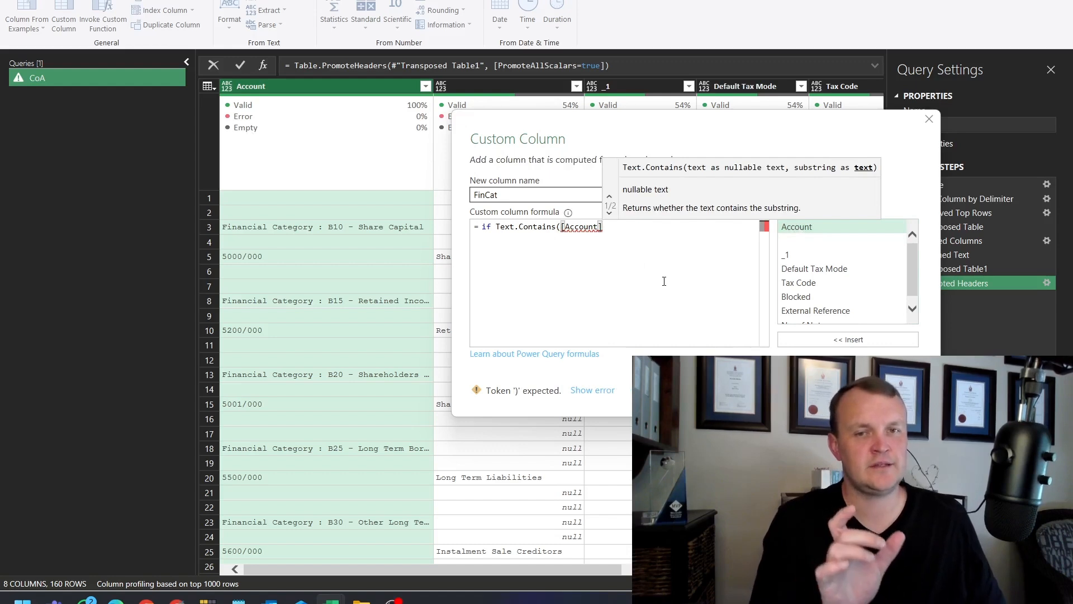
text(,)
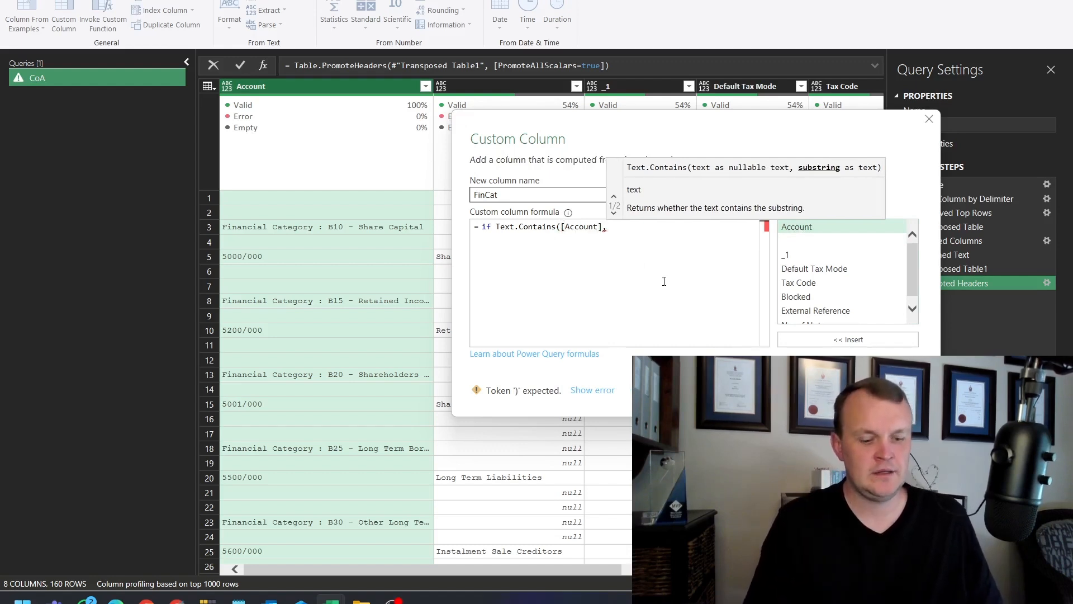
text(":")
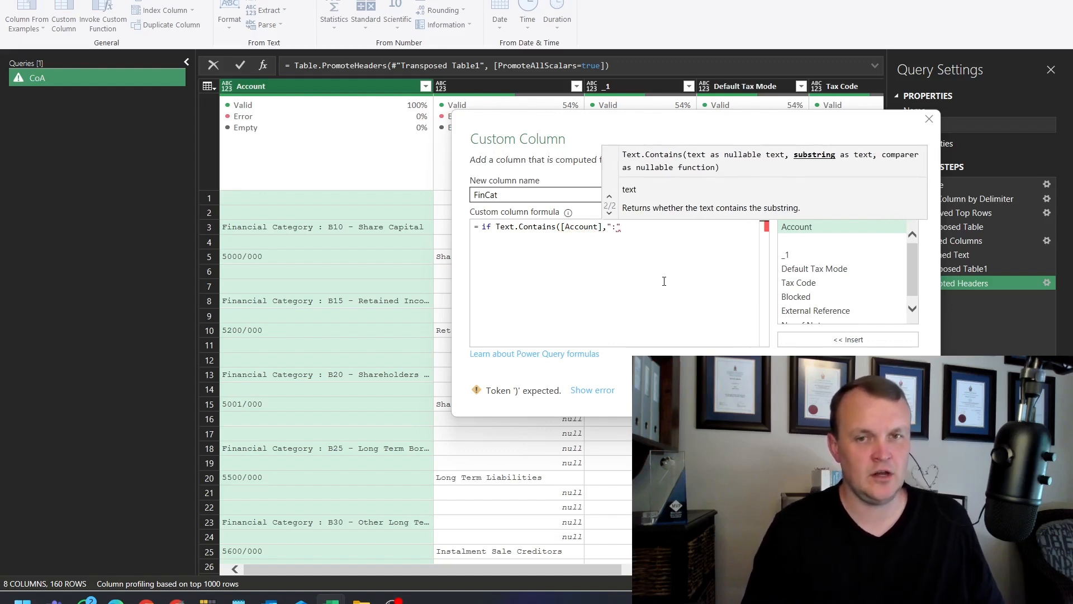
text() then)
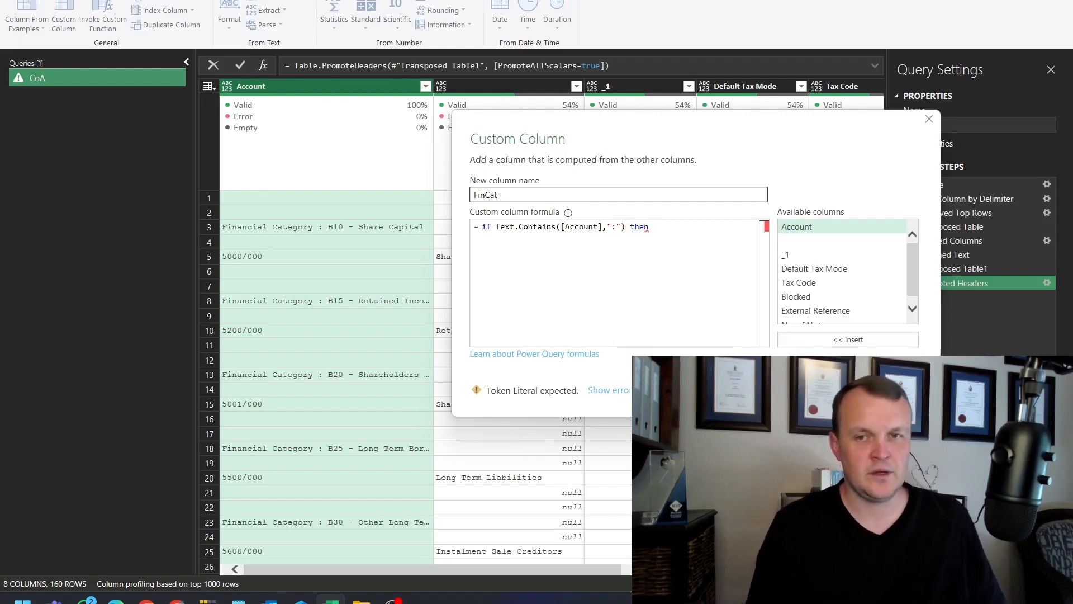
double_click(807, 229)
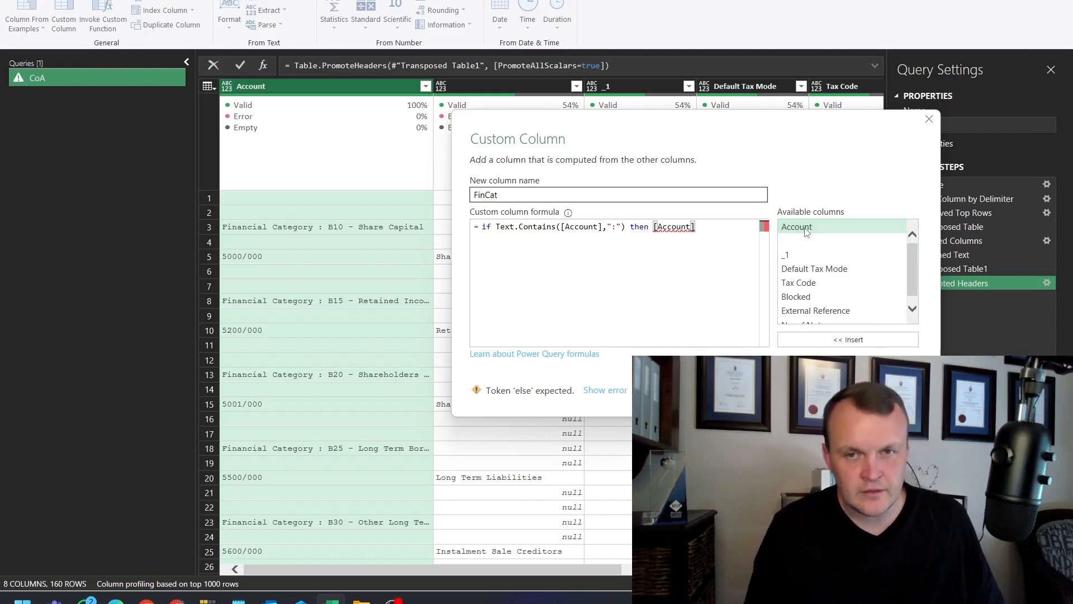
text(else null)
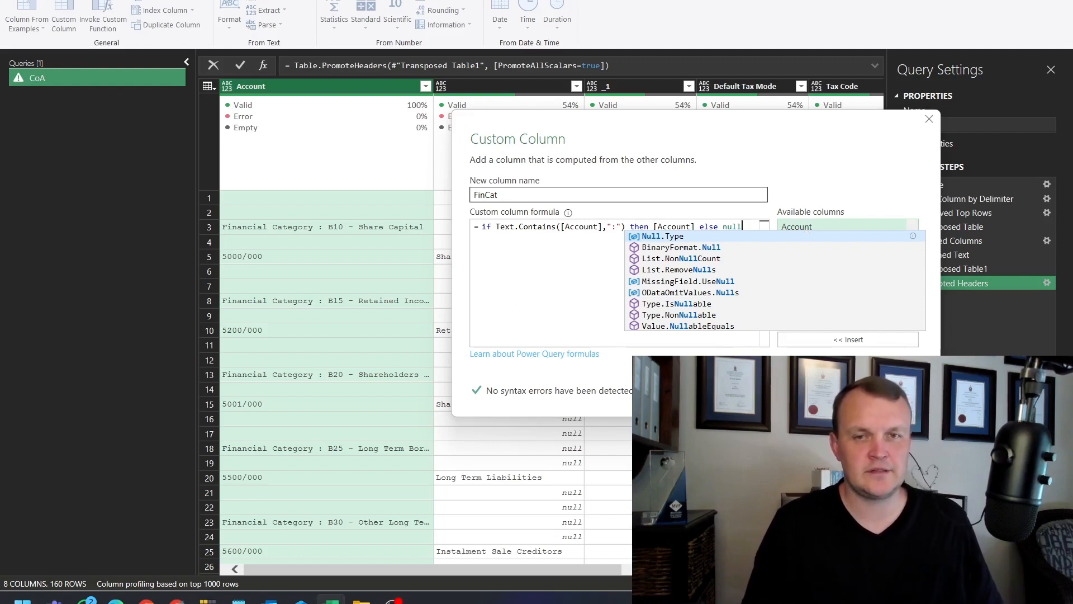
click(820, 391)
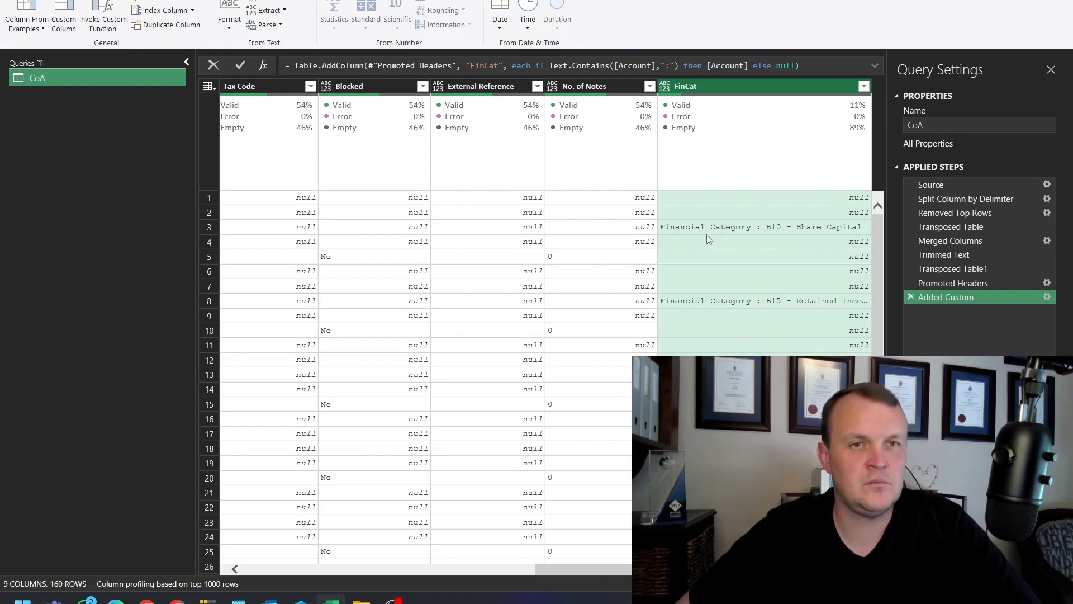
Fill the FinCat column down so each financial category covers the empty rows beneath it.
click(84, 1)
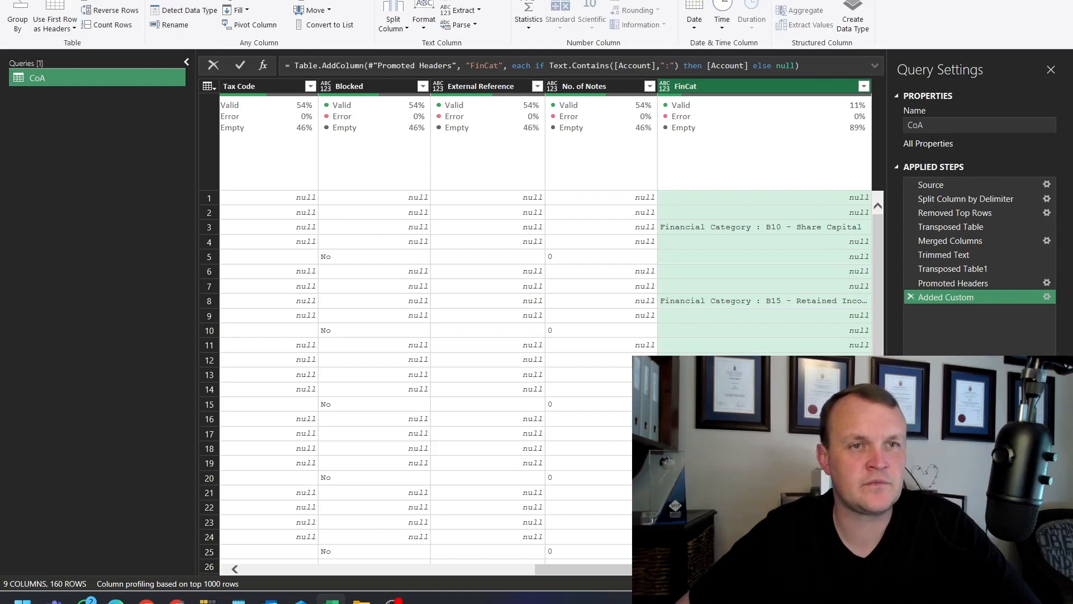
click(247, 10)
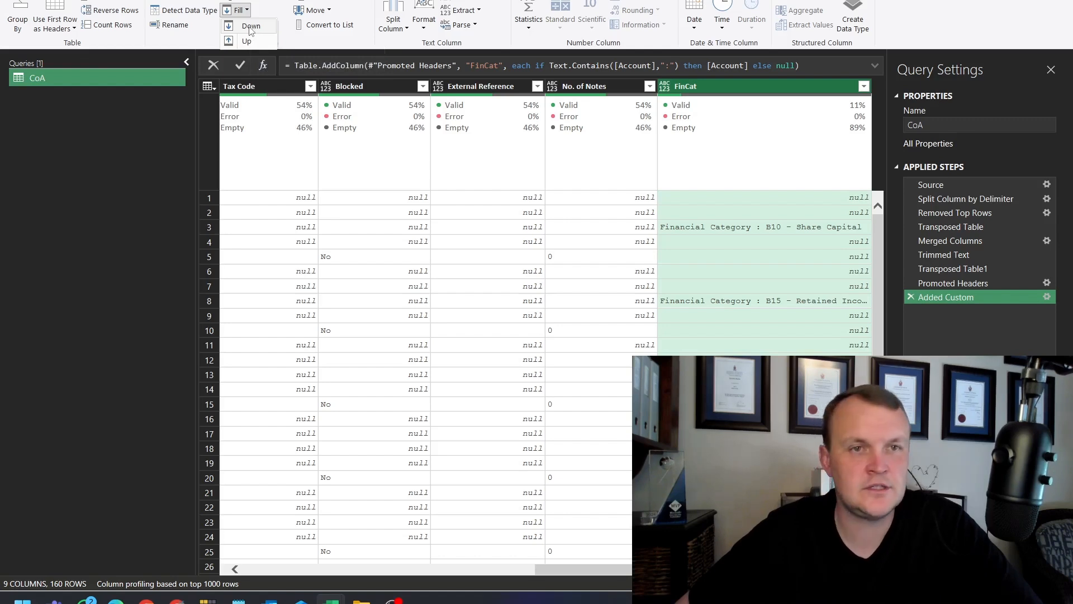
click(250, 28)
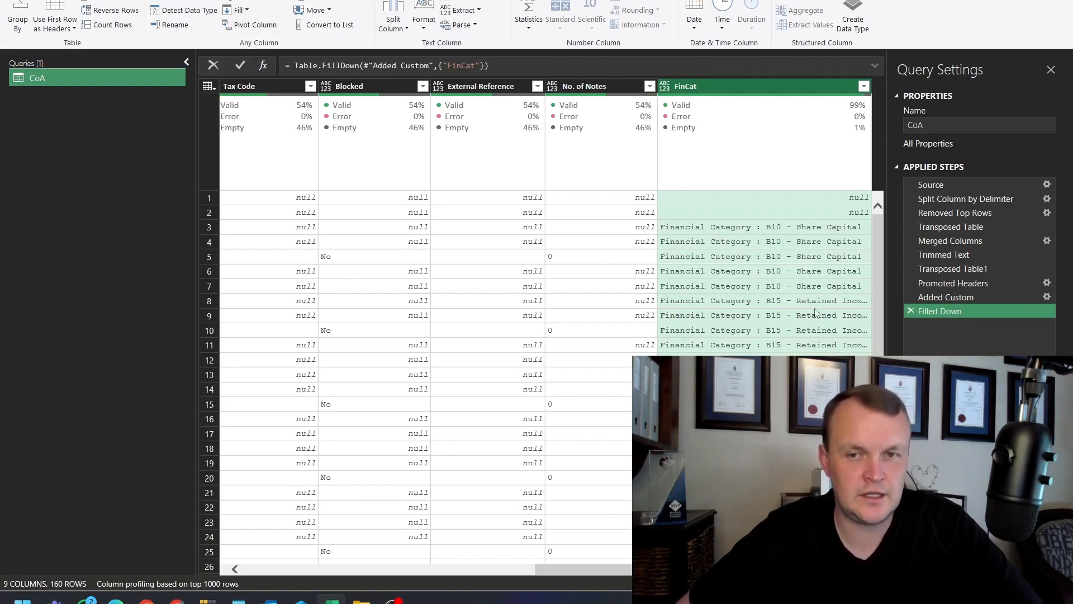
scroll(425, 380, down, 10)
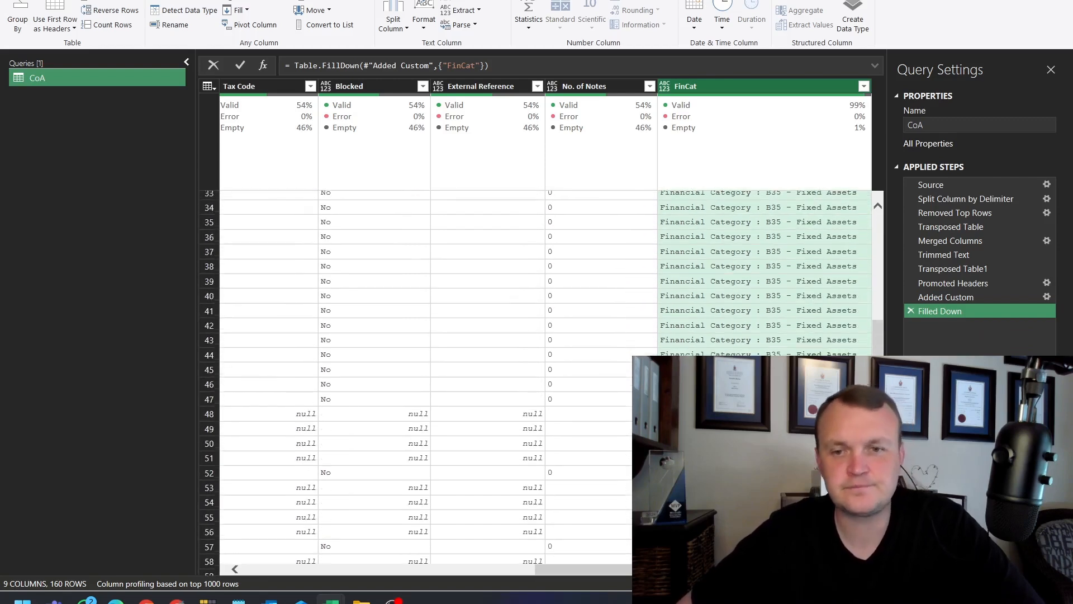
scroll(821, 352, up, 10)
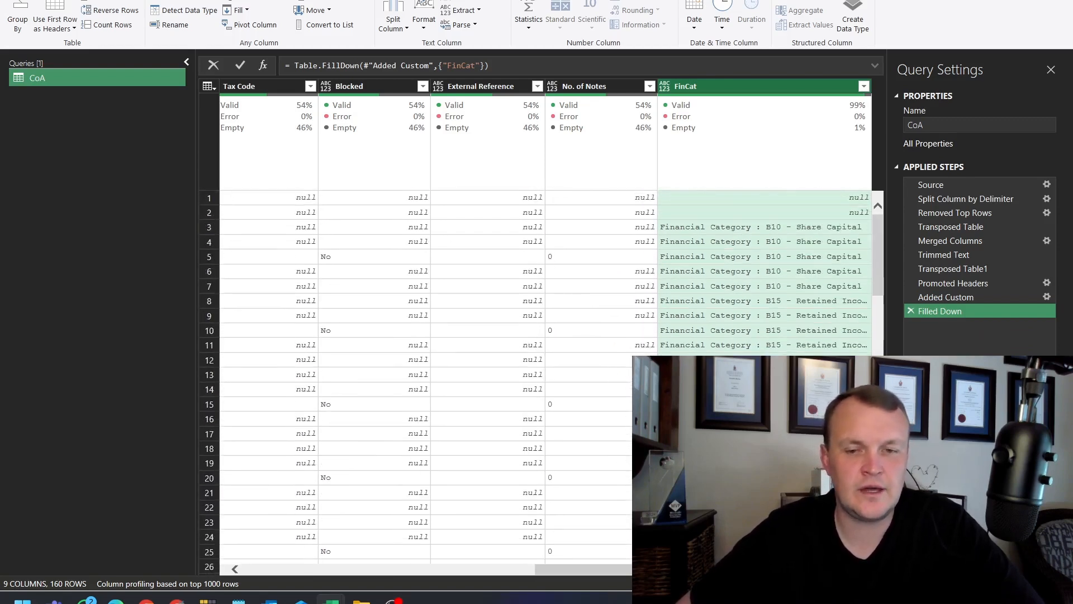
Reorder the columns so FinCat sits between the unnamed account description column and the _1 column.
right_click(709, 83)
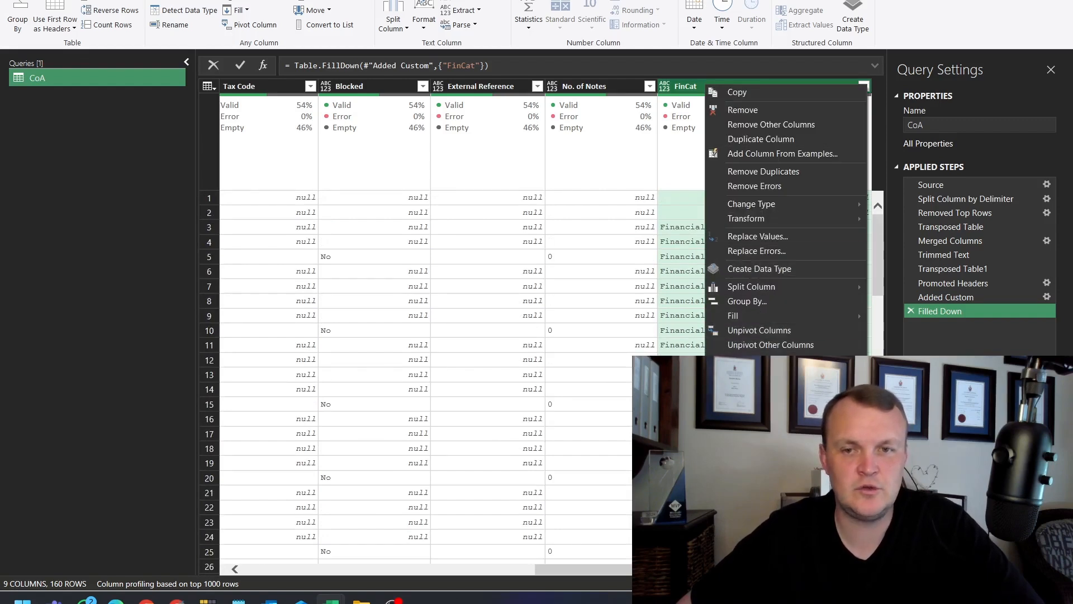
click(909, 421)
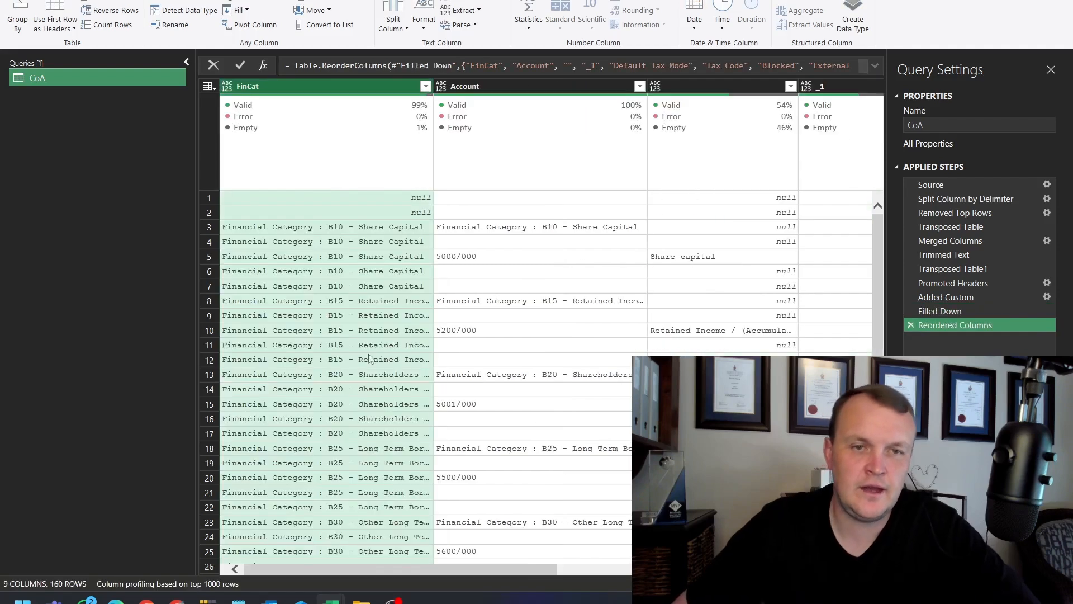
drag(326, 82, 824, 85)
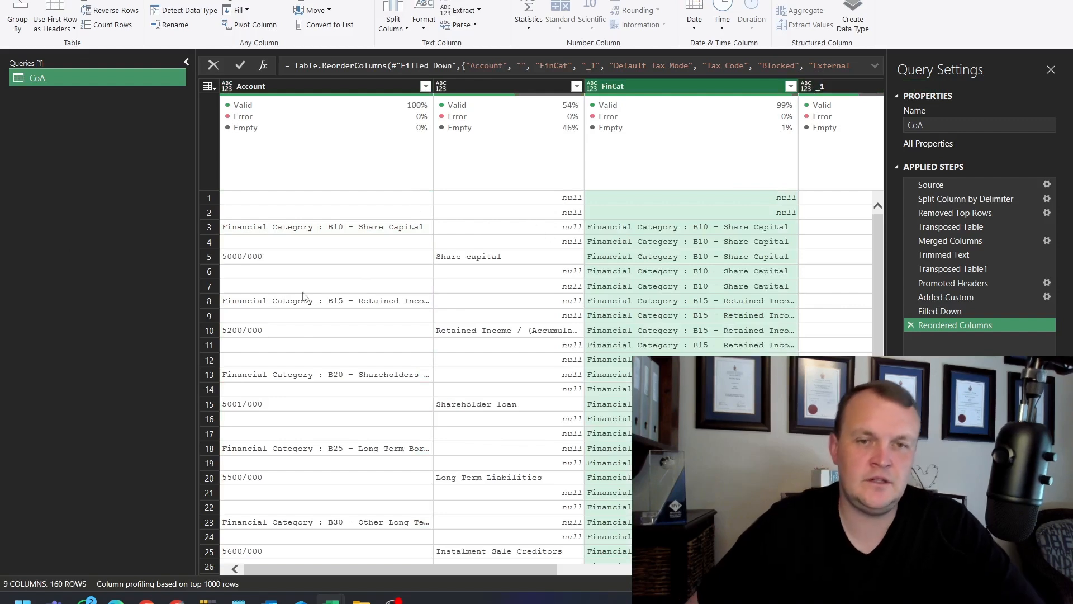
Compare the account rows and Financial Category heading rows in the Account column with their FinCat values throughout the table.
click(206, 257)
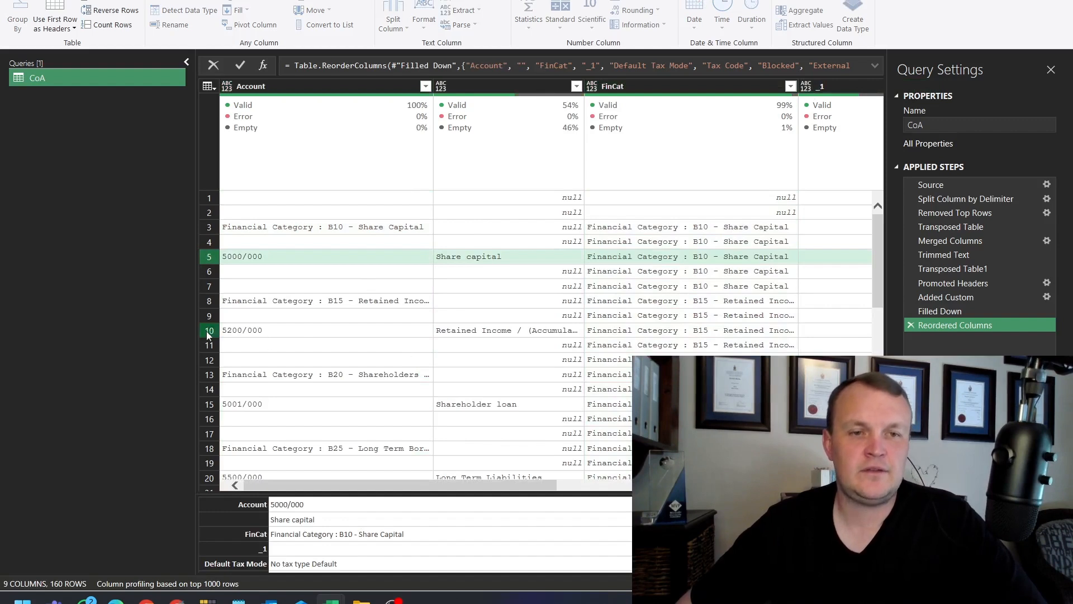
click(246, 300)
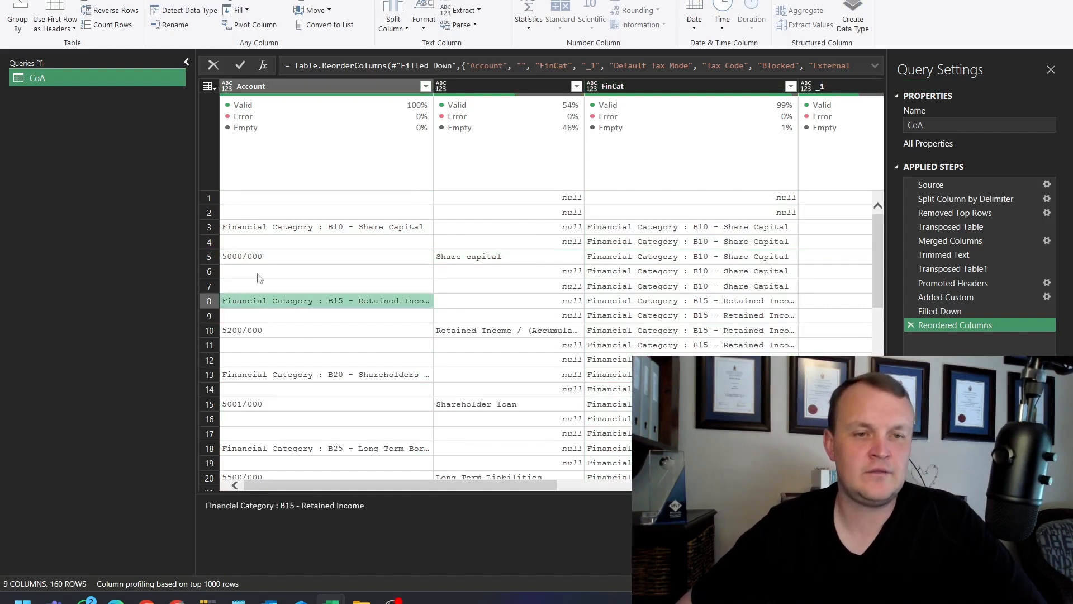
click(290, 229)
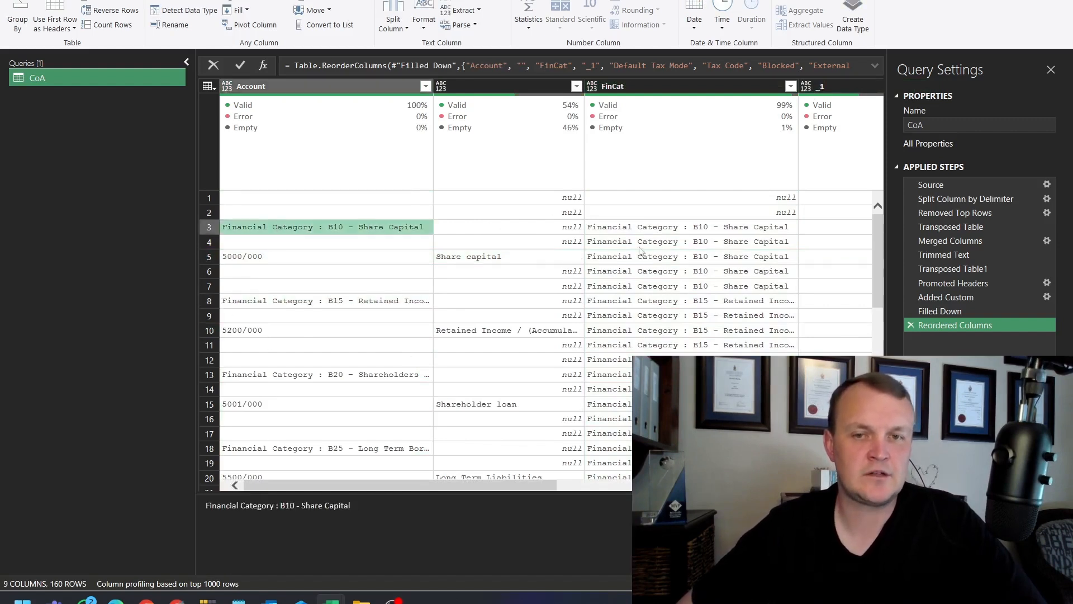
click(619, 259)
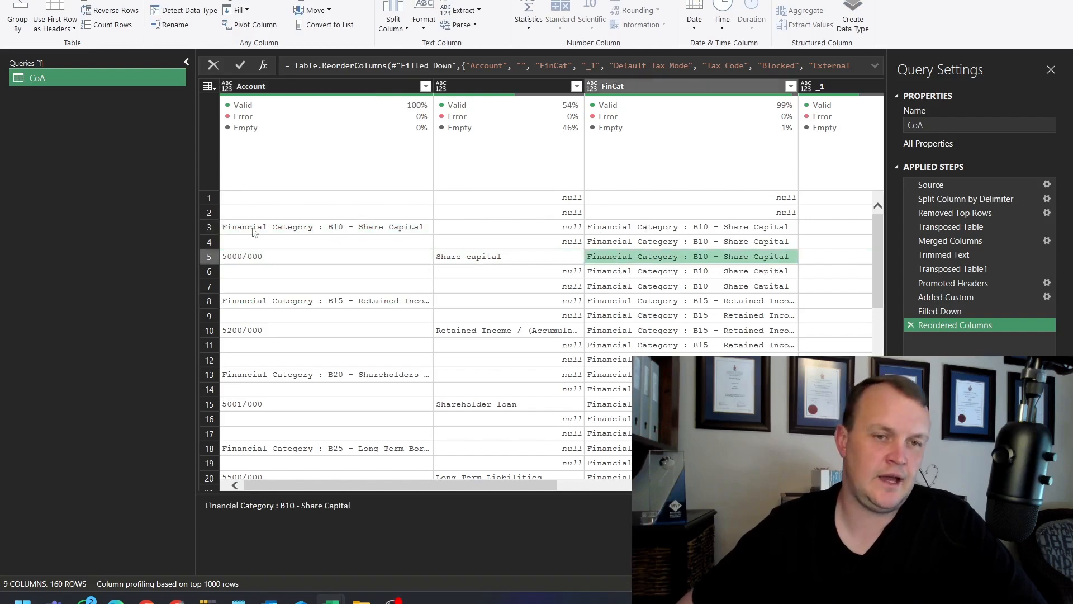
scroll(526, 268, down, 10)
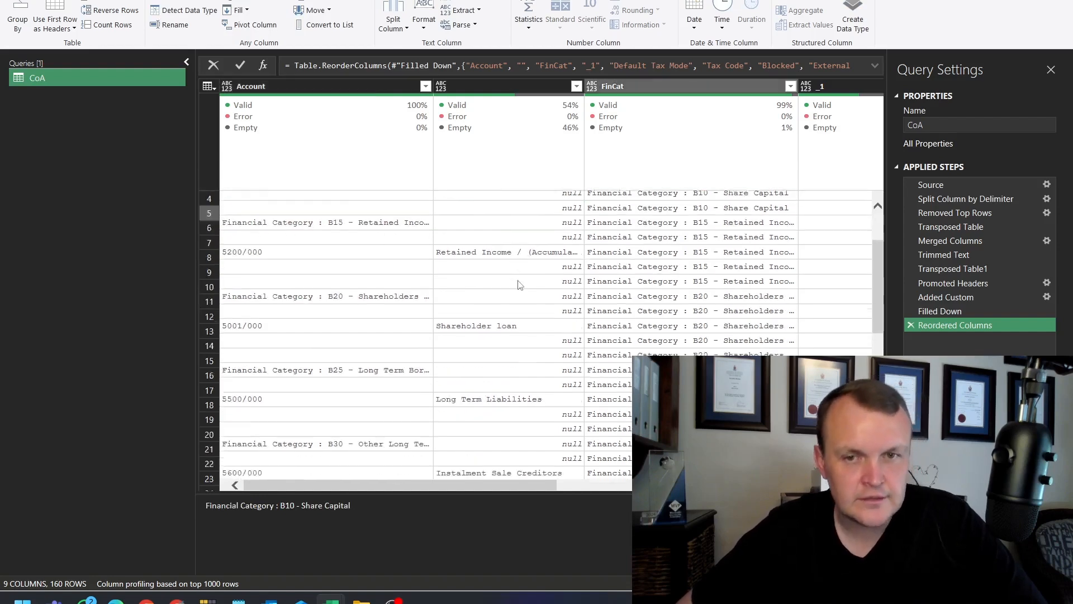
scroll(530, 281, down, 18)
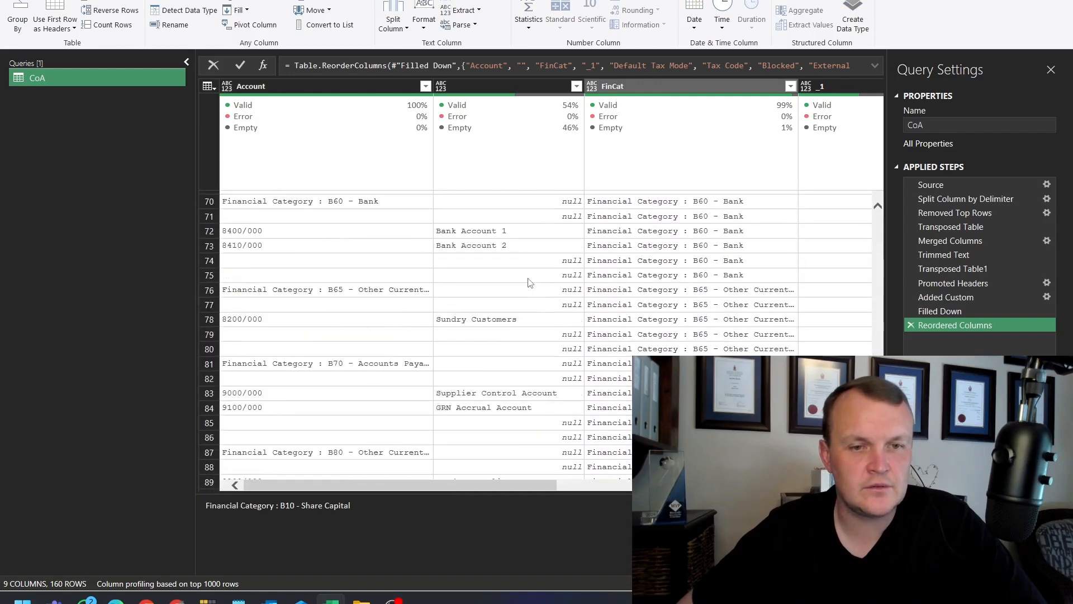
scroll(530, 283, up, 20)
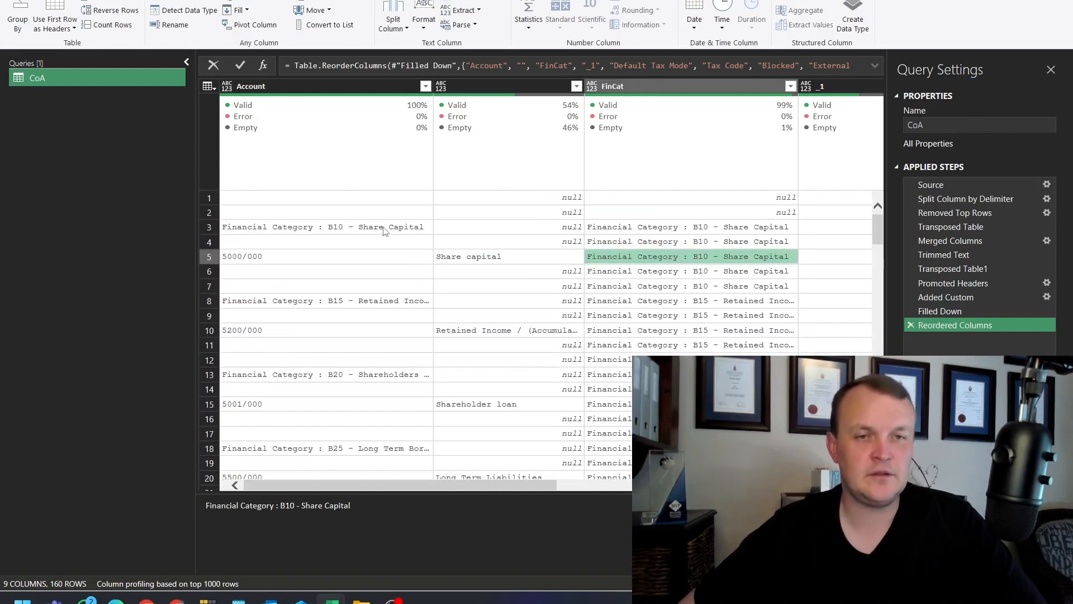
right_click(343, 215)
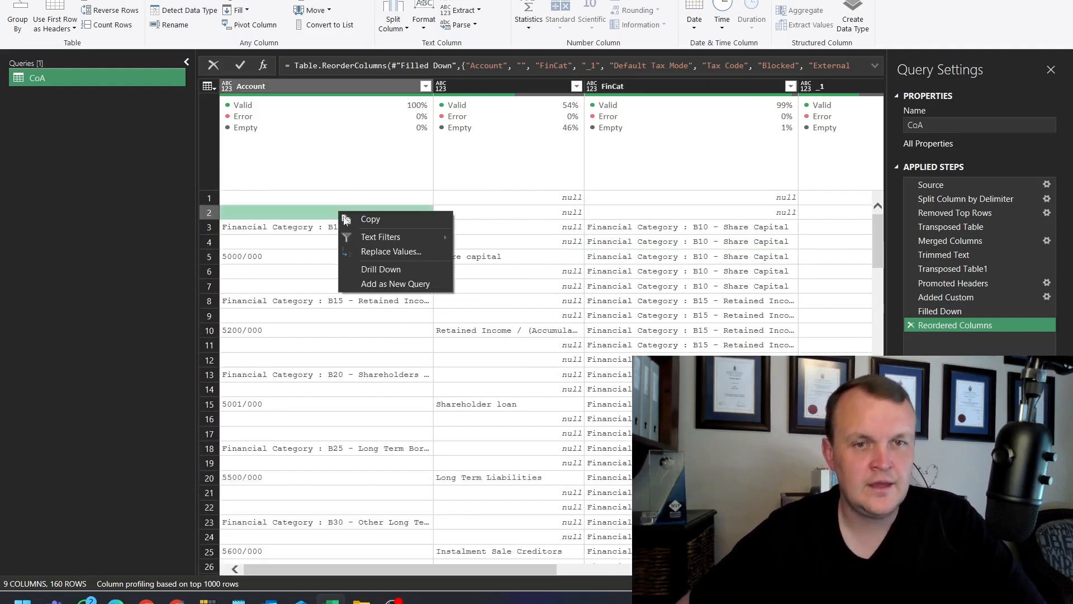
mouse_move(377, 236)
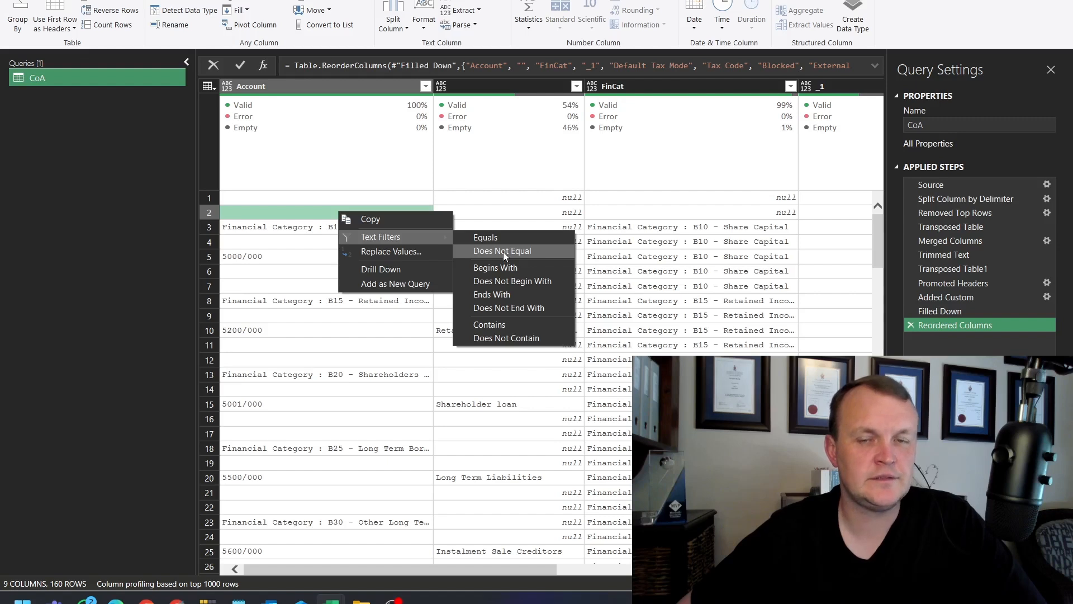
click(550, 212)
click(366, 227)
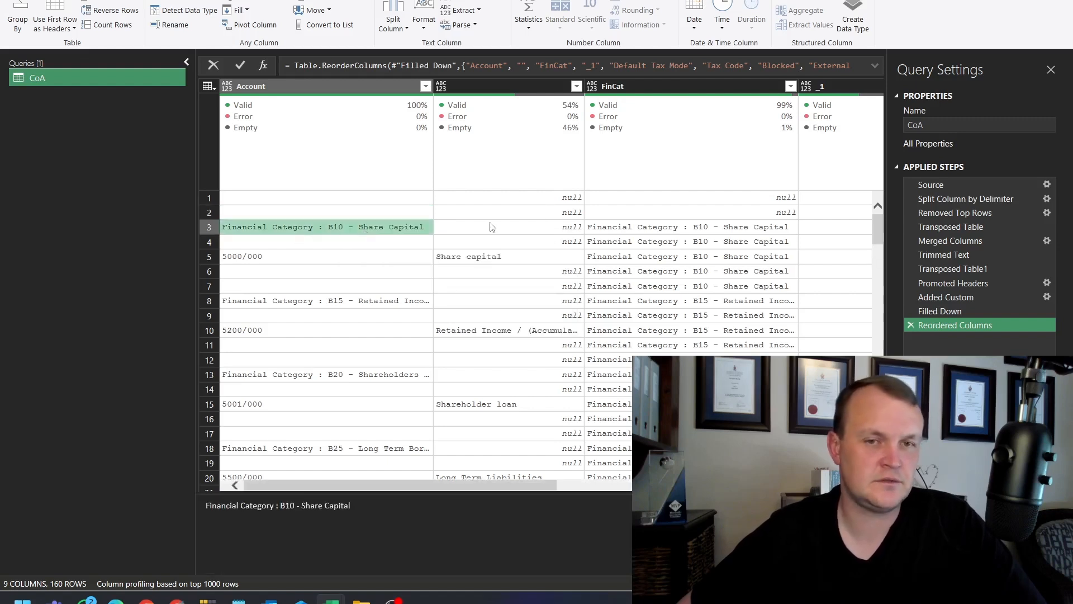
click(565, 232)
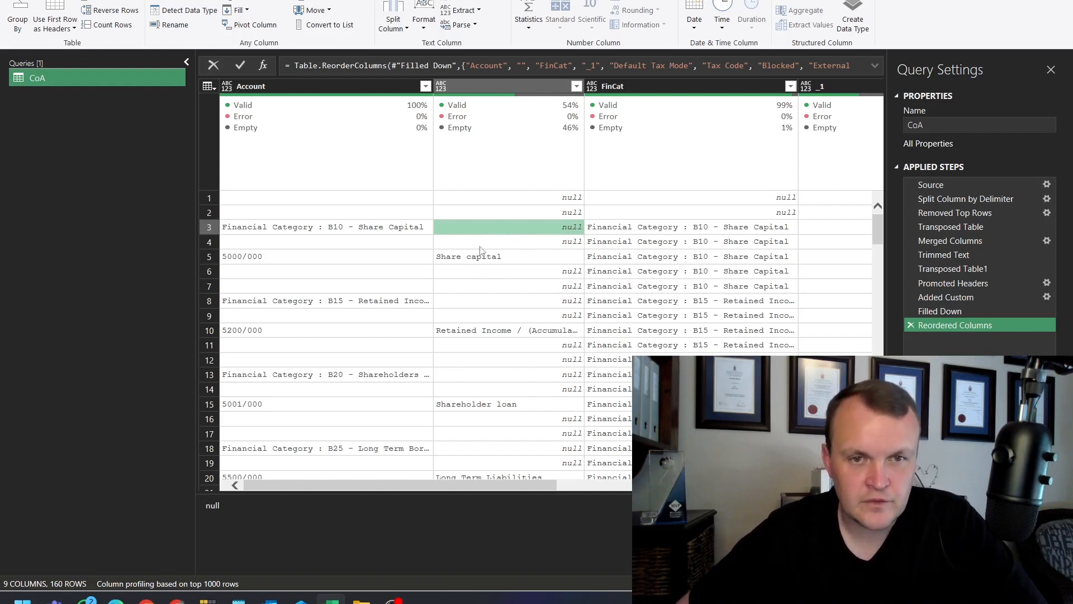
click(576, 85)
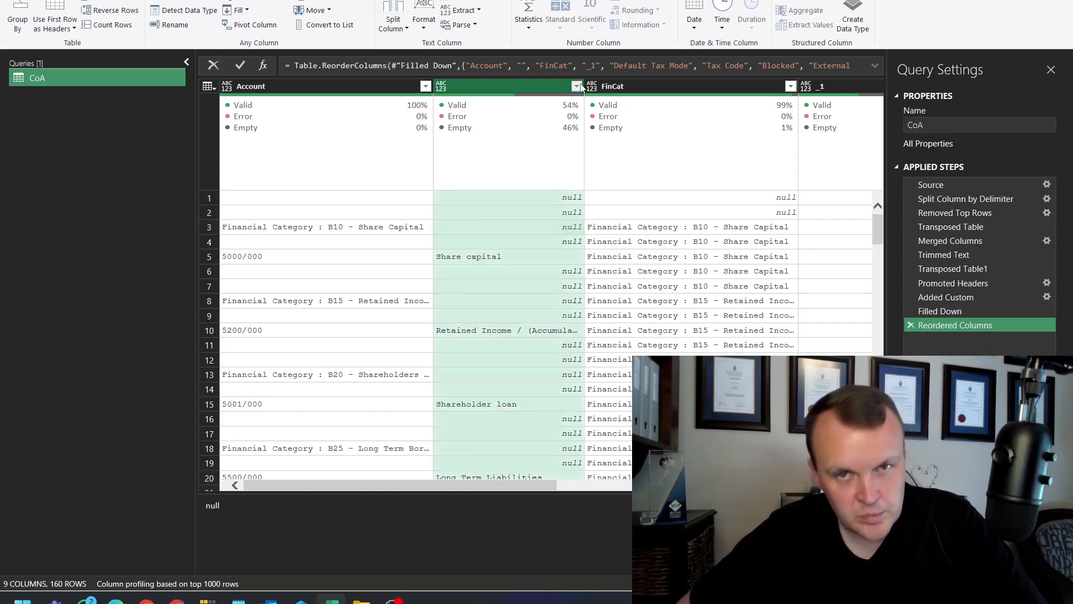
scroll(456, 316, down, 20)
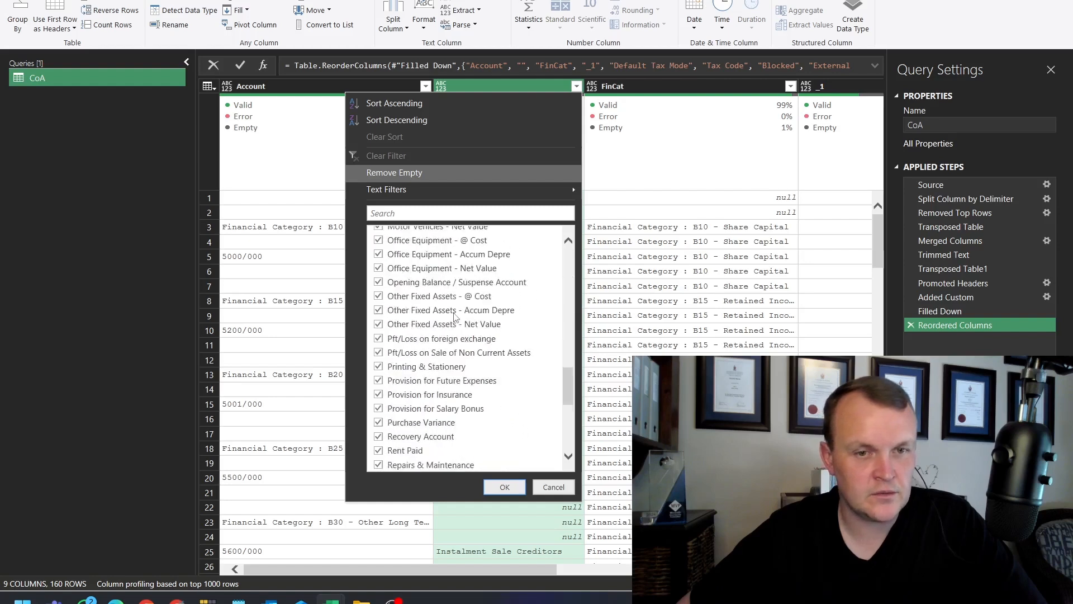
click(707, 258)
click(505, 237)
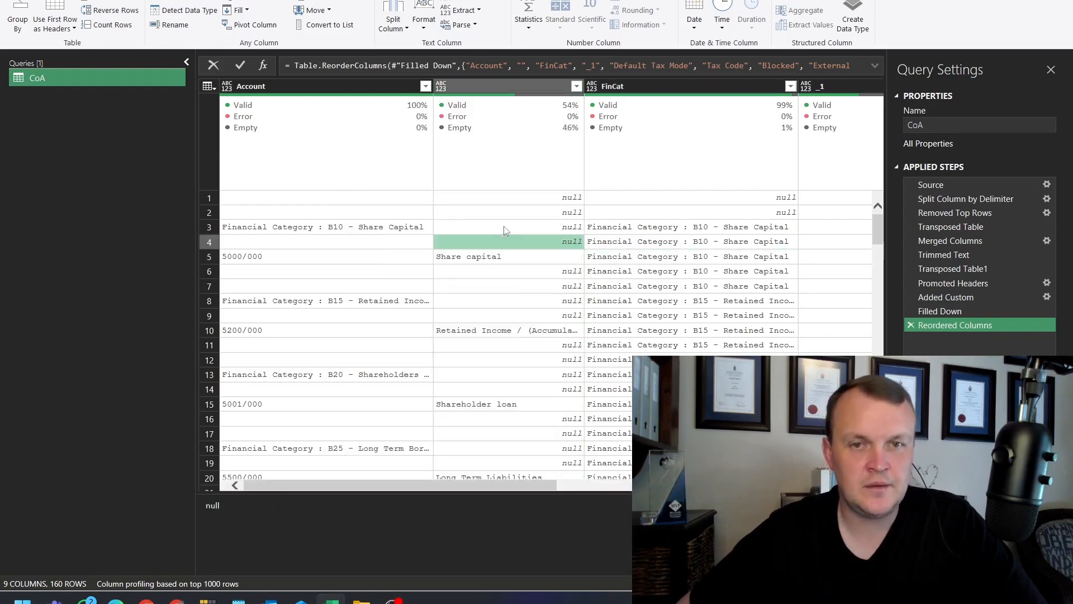
Filter the unnamed account description column to rows that do not equal null and check the remaining rows.
right_click(507, 222)
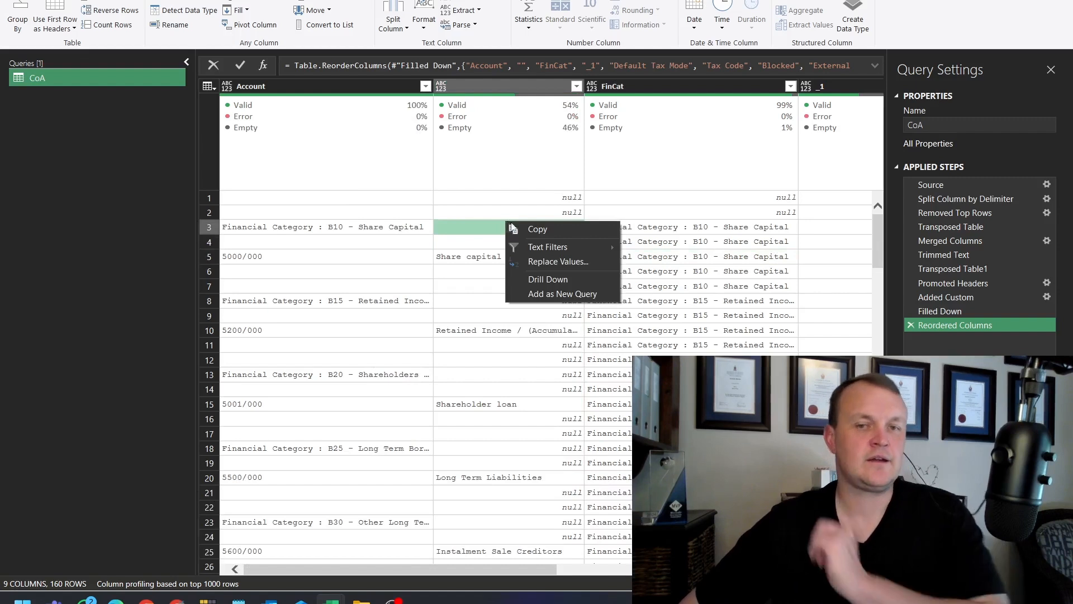
mouse_move(547, 249)
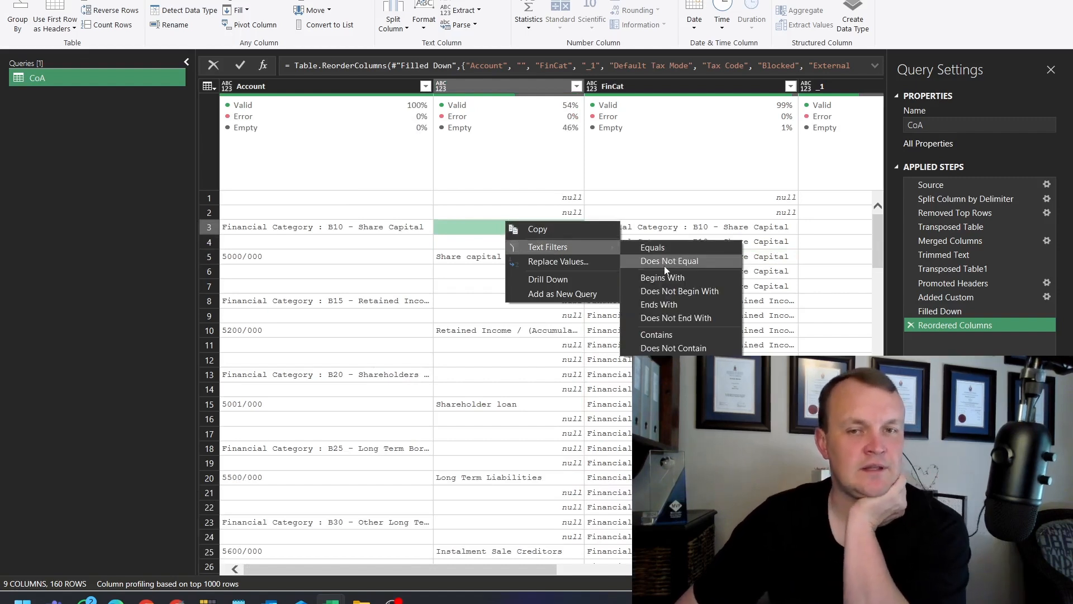
click(552, 215)
right_click(552, 217)
mouse_move(593, 242)
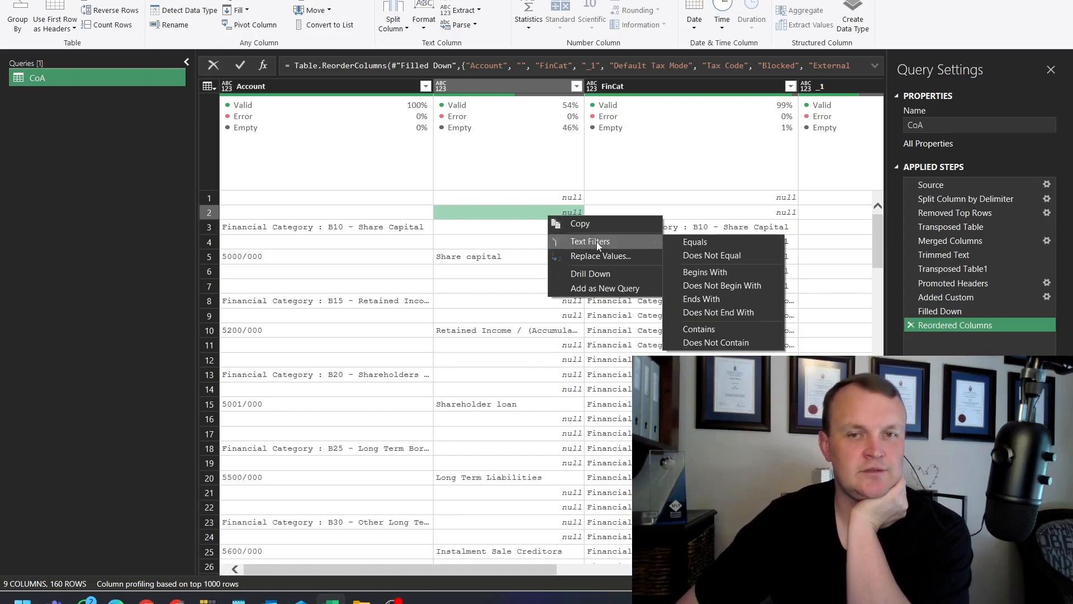
click(718, 253)
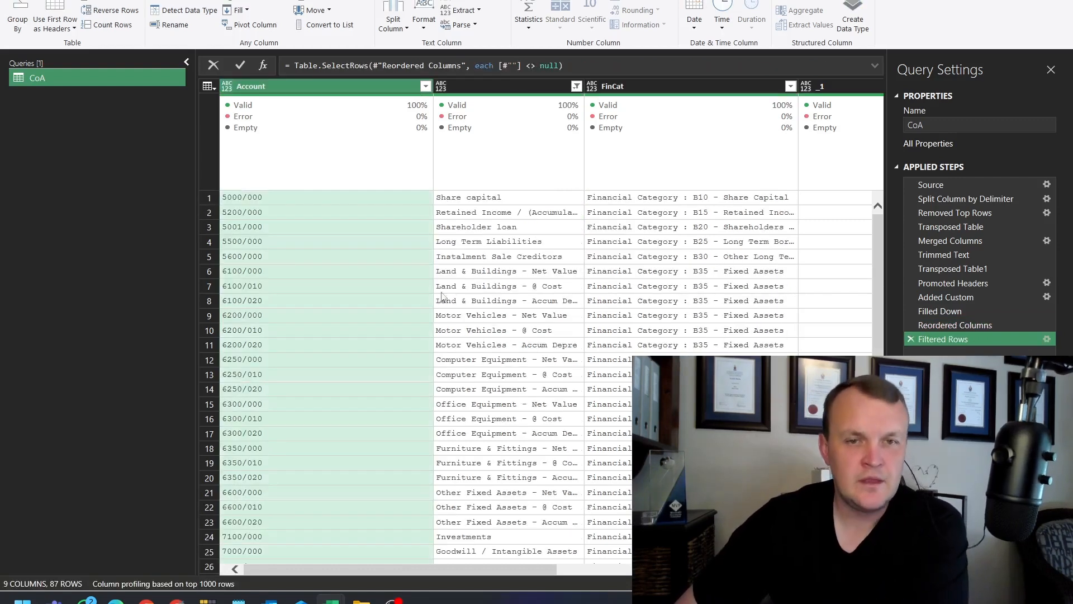
scroll(509, 291, down, 3)
scroll(510, 291, down, 18)
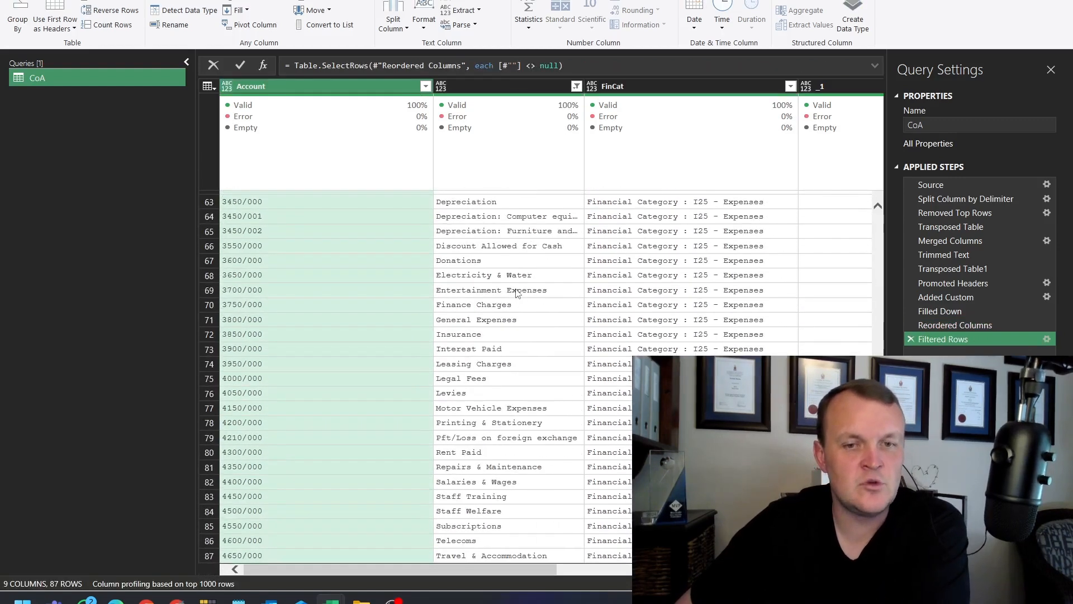
scroll(515, 334, up, 20)
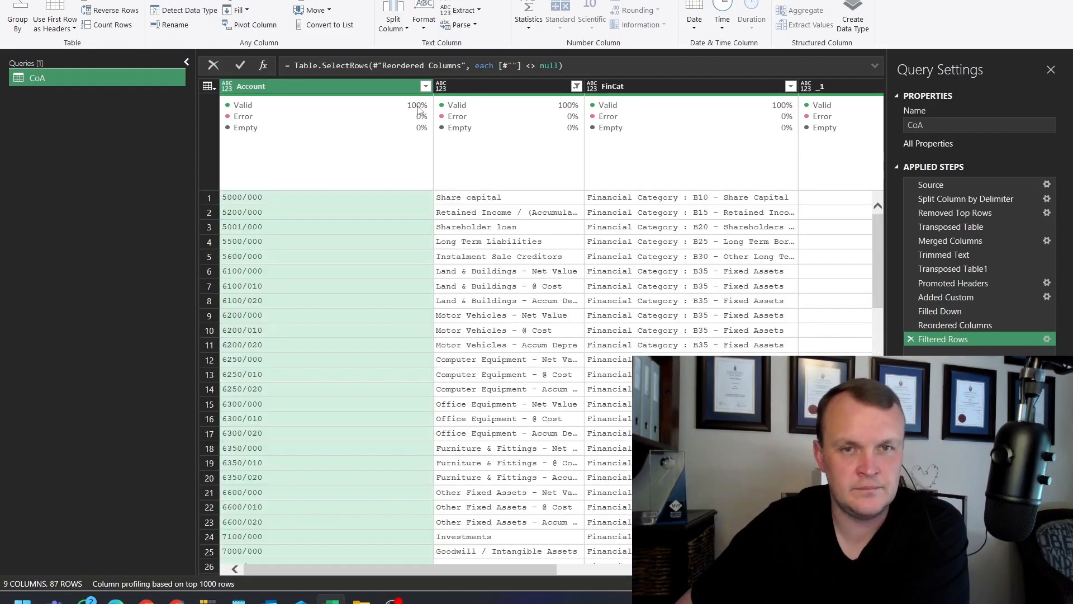
Narrow the Account column and rename it "Account number".
drag(432, 81, 332, 84)
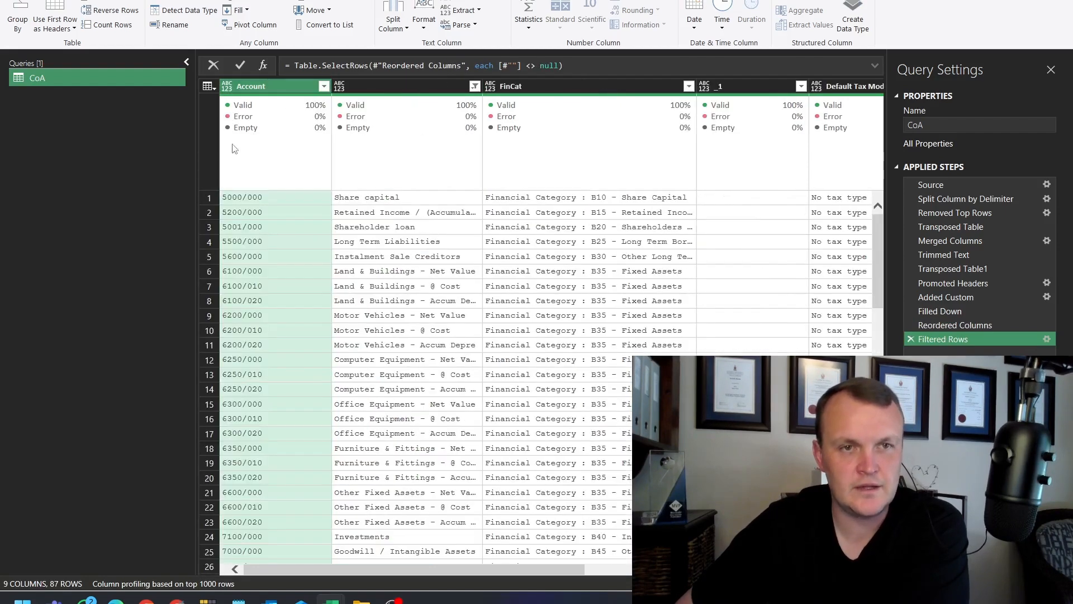
ctrl+click(358, 86)
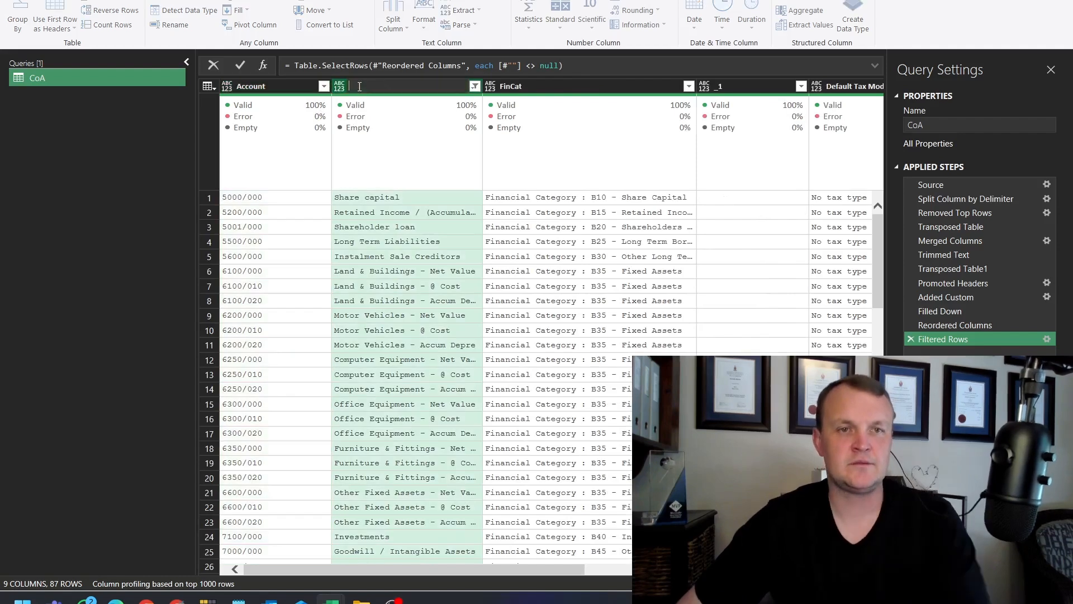
double_click(274, 88)
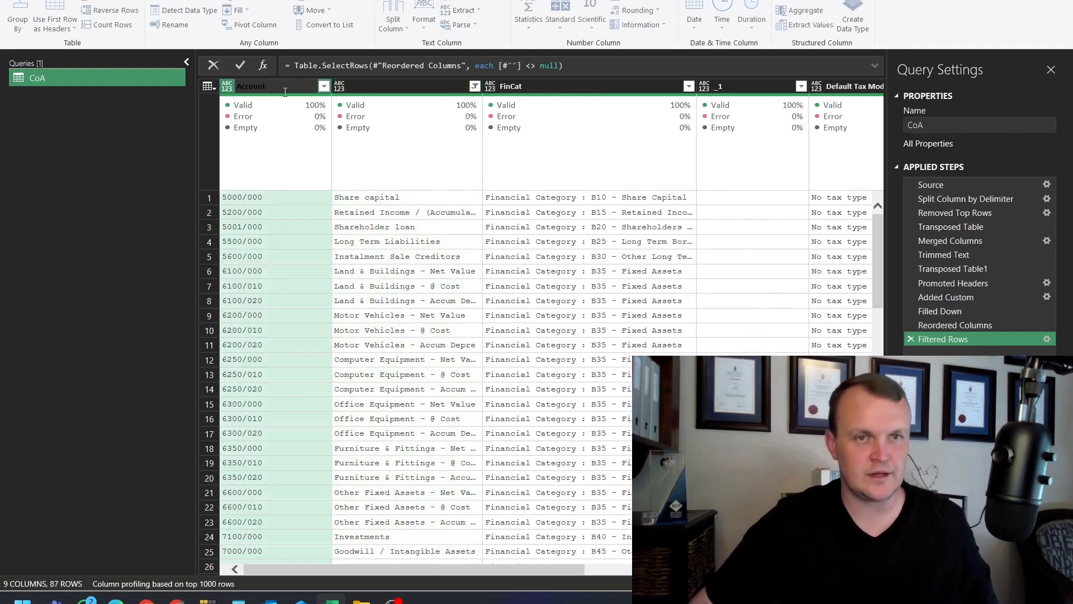
text(number)
key(Return)
Rename the unnamed account description column "Account name".
click(355, 86)
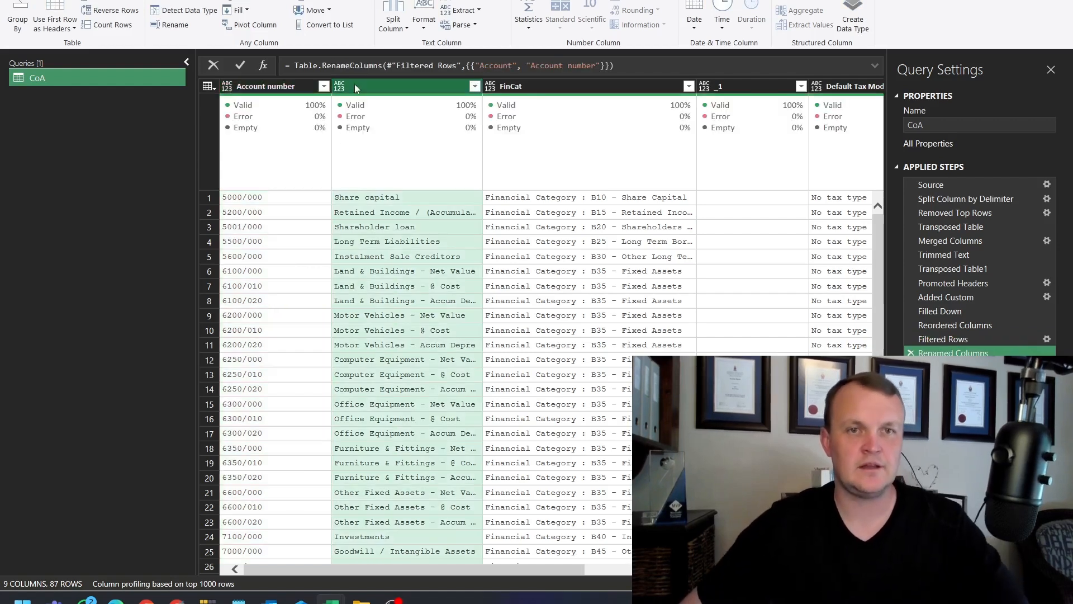
double_click(354, 85)
text(Account)
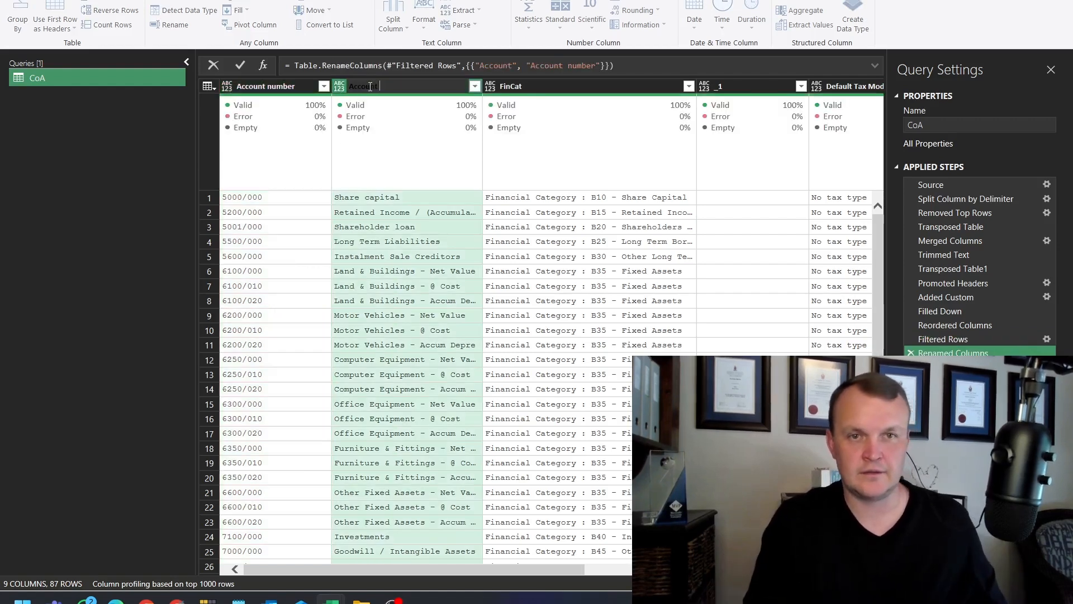
text( name)
key(Return)
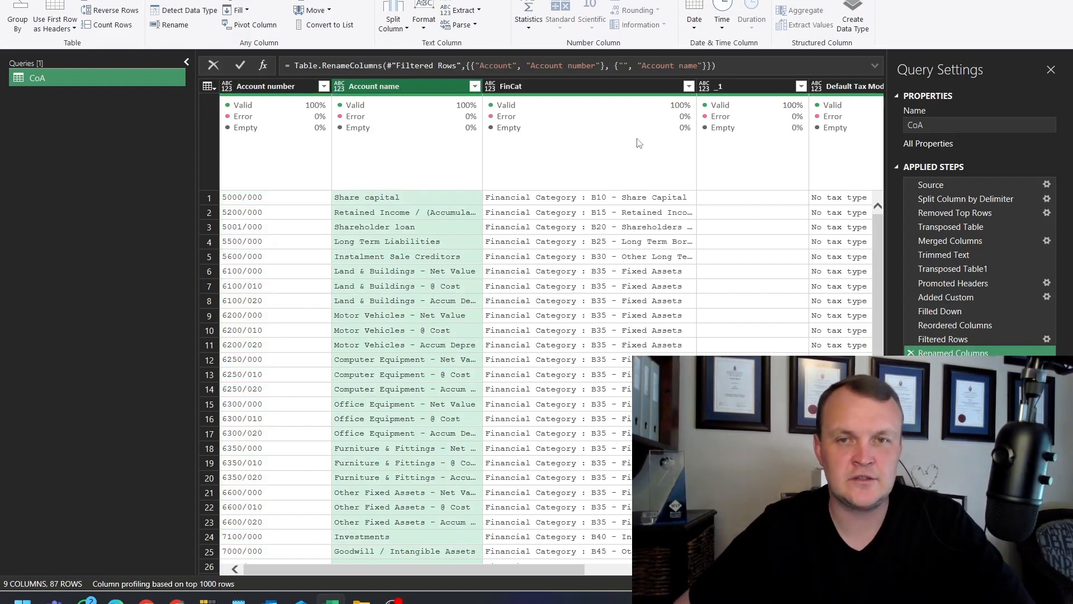
Split the FinCat column at each occurrence of the custom delimiter " : " and check the resulting columns.
click(565, 85)
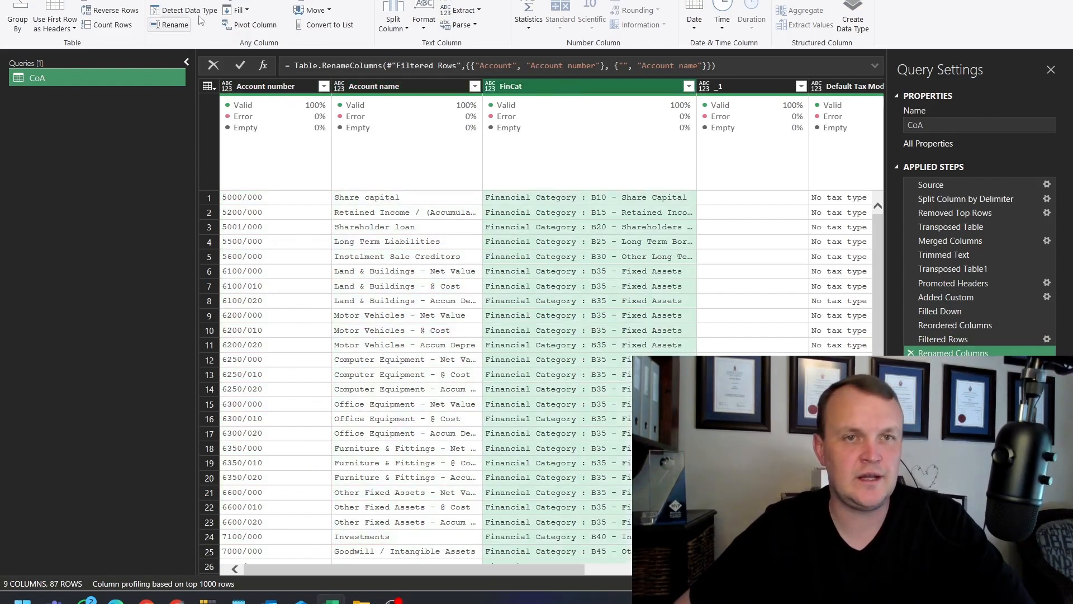
click(399, 24)
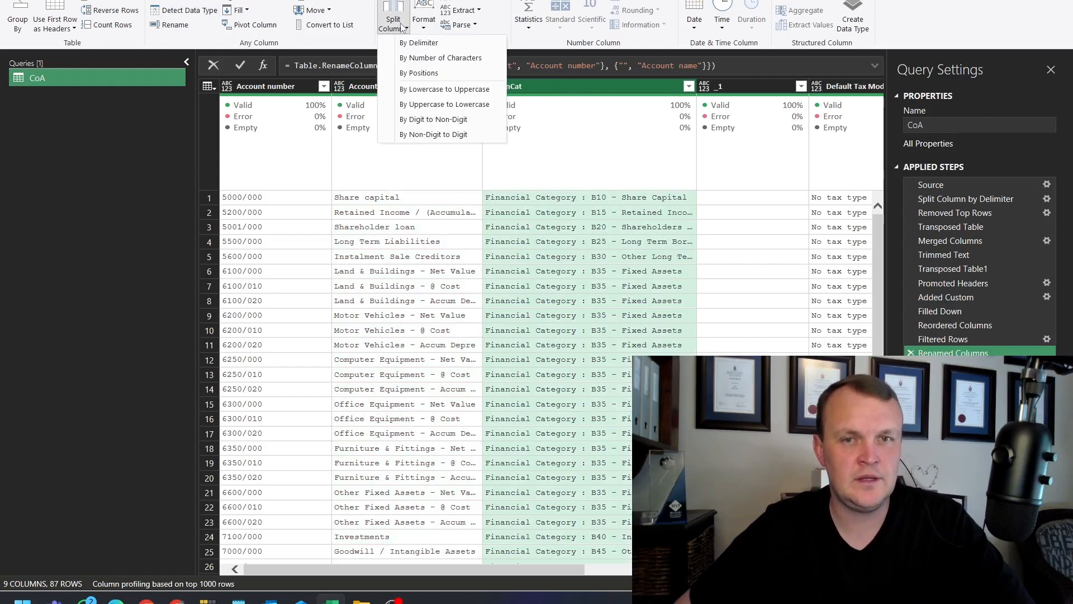
click(423, 44)
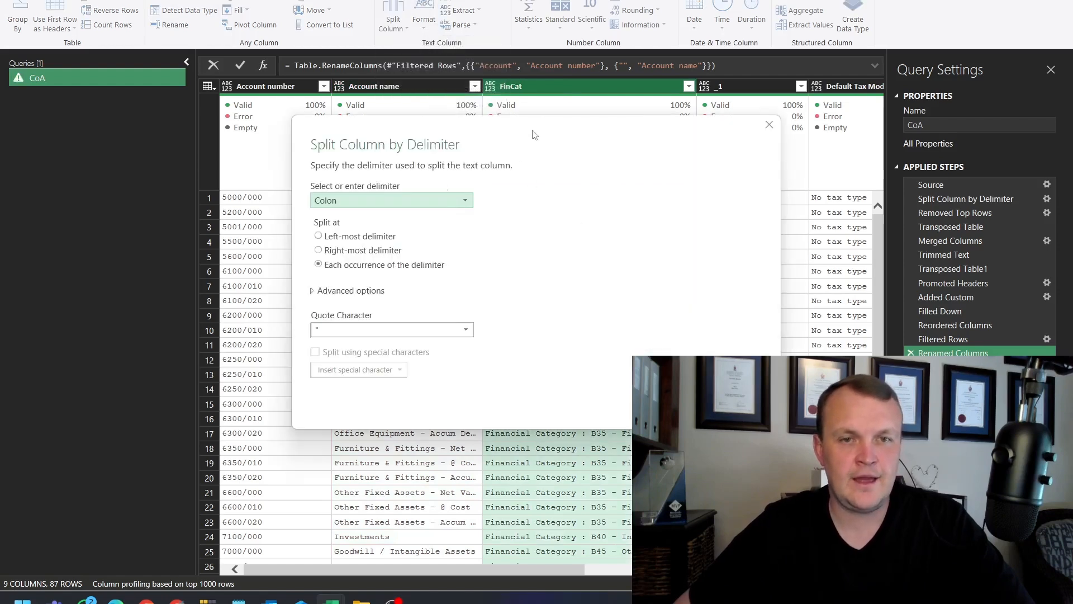
drag(415, 131, 232, 100)
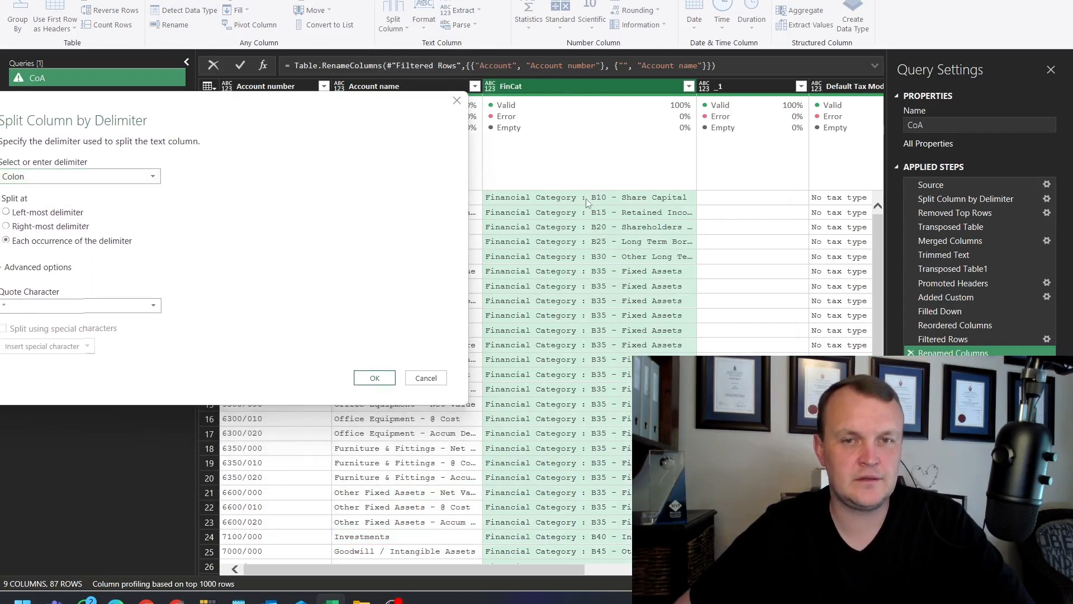
drag(159, 103, 251, 101)
click(118, 175)
click(116, 272)
click(143, 192)
text(:)
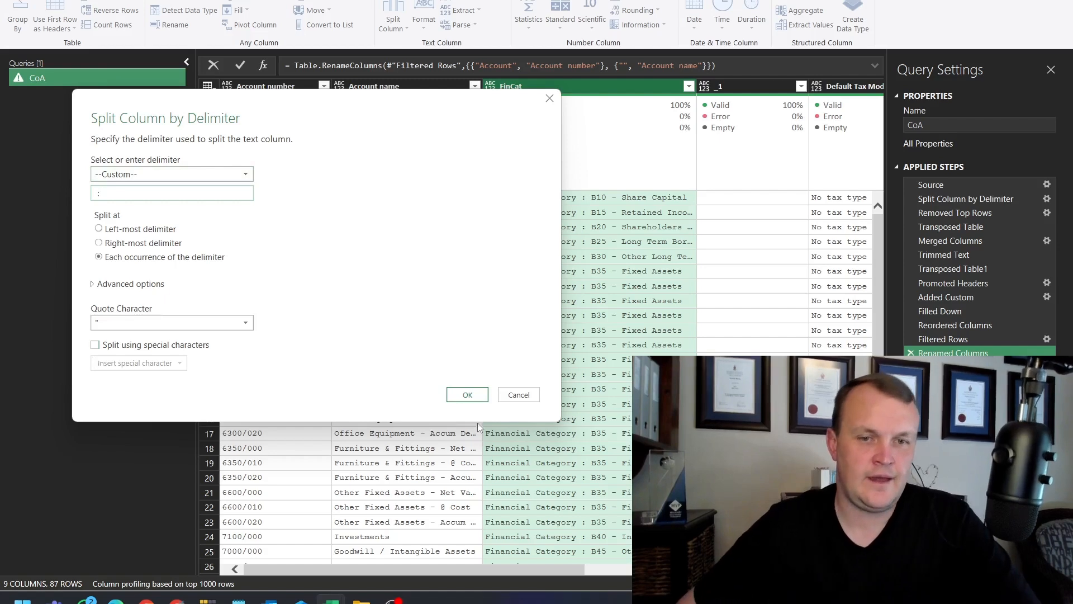
click(467, 395)
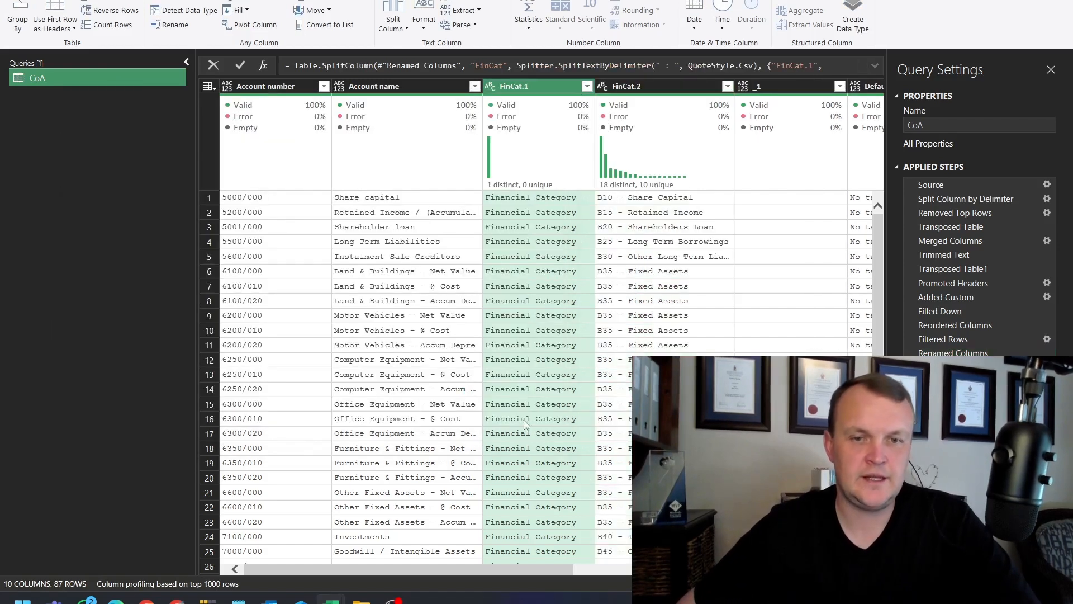
scroll(559, 420, down, 7)
scroll(566, 412, up, 7)
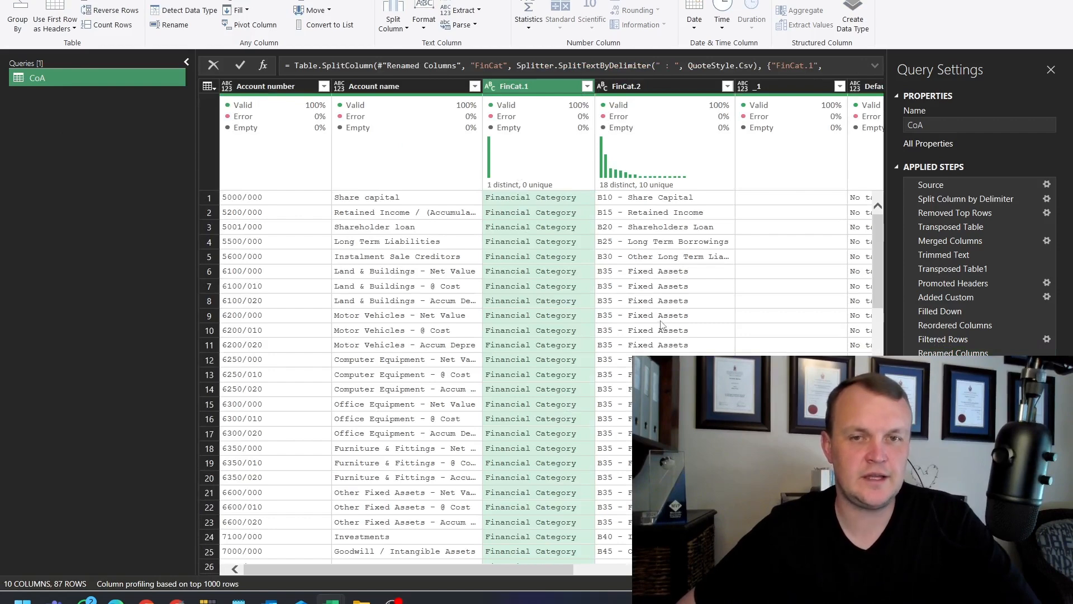
Move the FinCat.1 column between the FinCat.2 and _1 columns.
right_click(532, 83)
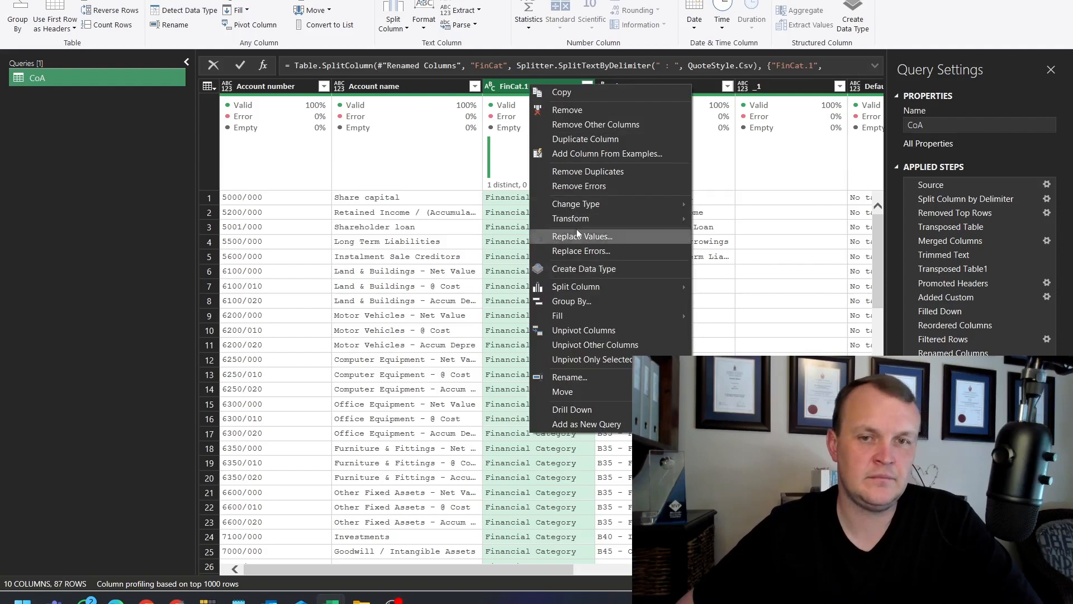
click(518, 217)
drag(512, 88, 760, 88)
click(527, 199)
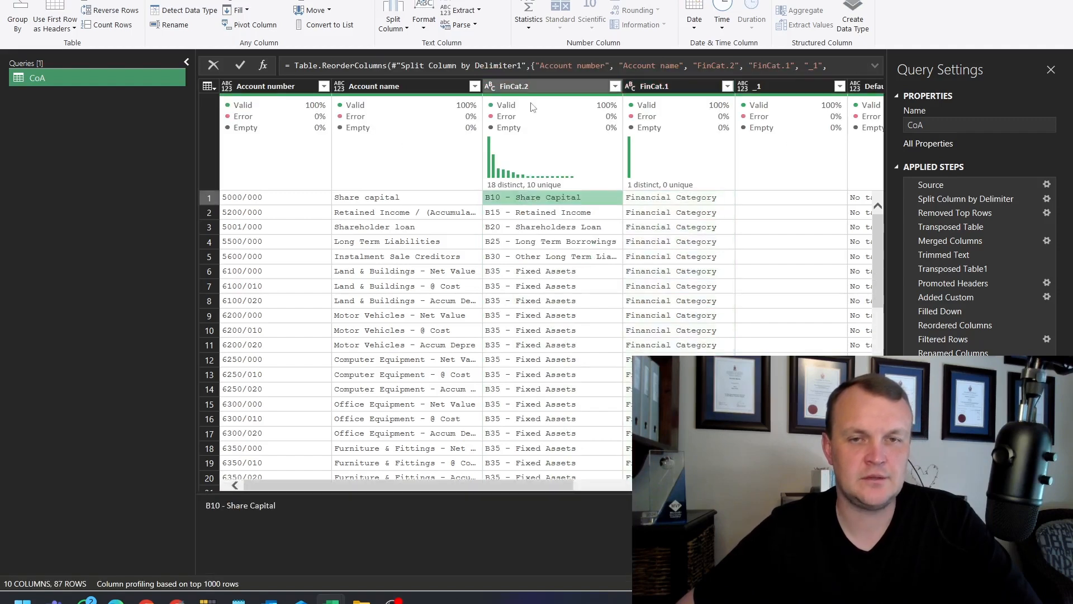
click(537, 90)
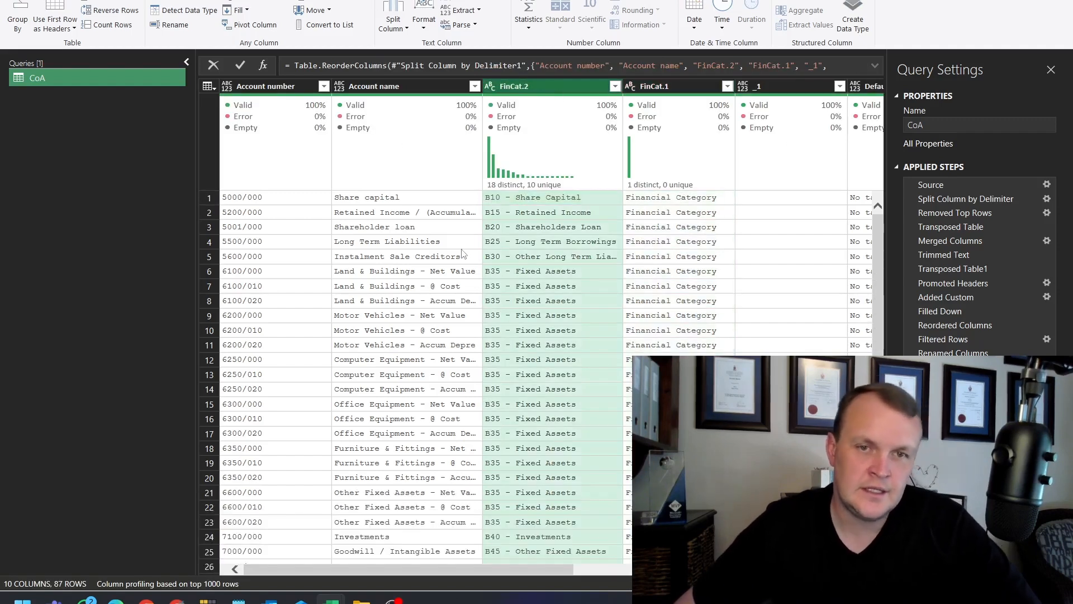
Split the FinCat.2 column at each occurrence of the custom delimiter " - " and check the separated codes and descriptions.
click(509, 197)
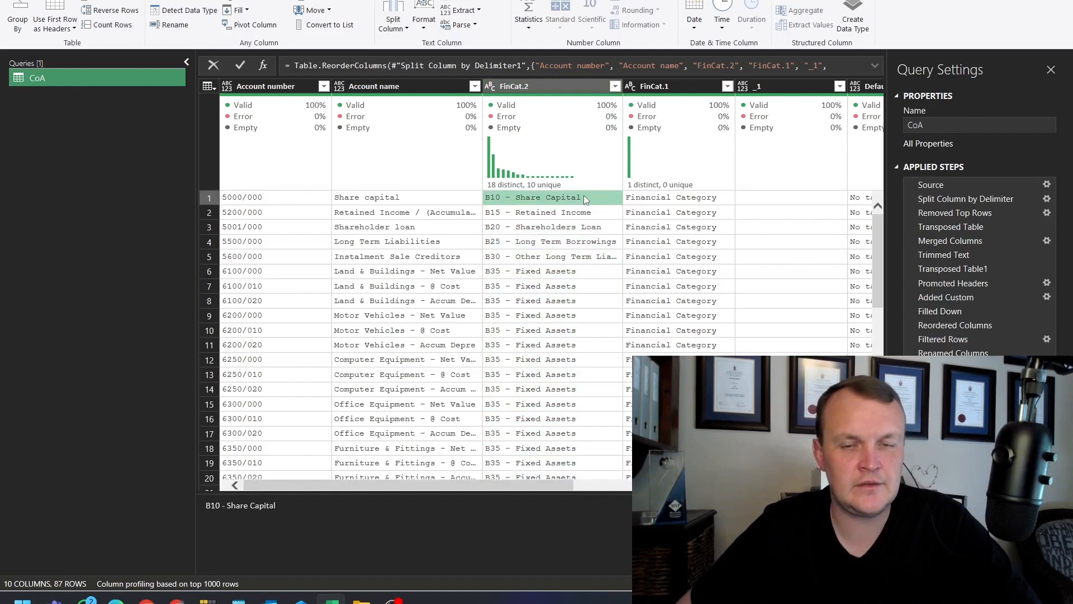
click(535, 215)
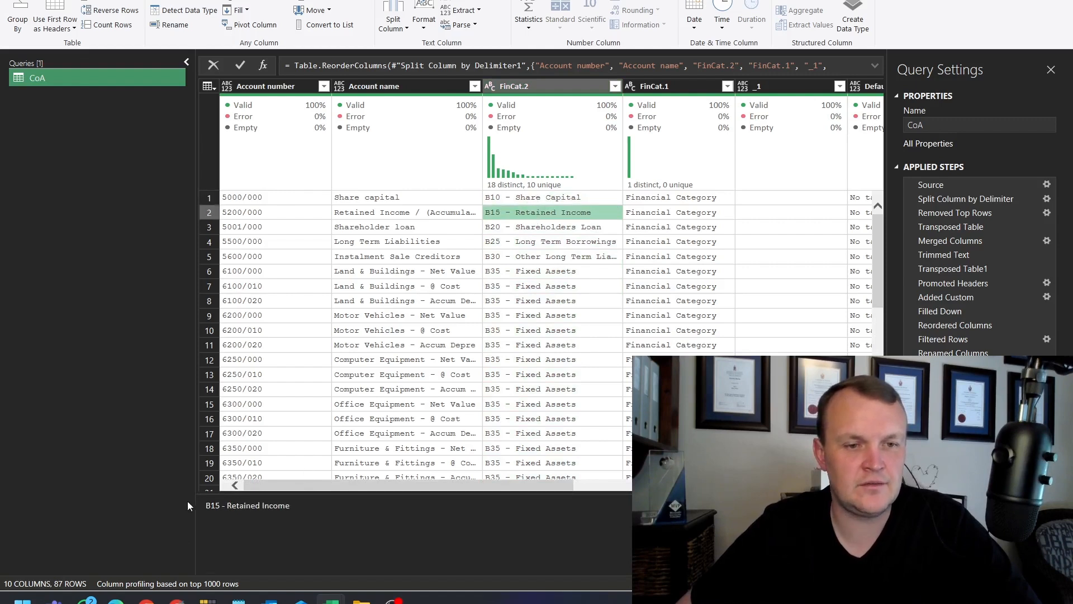
drag(228, 506, 220, 506)
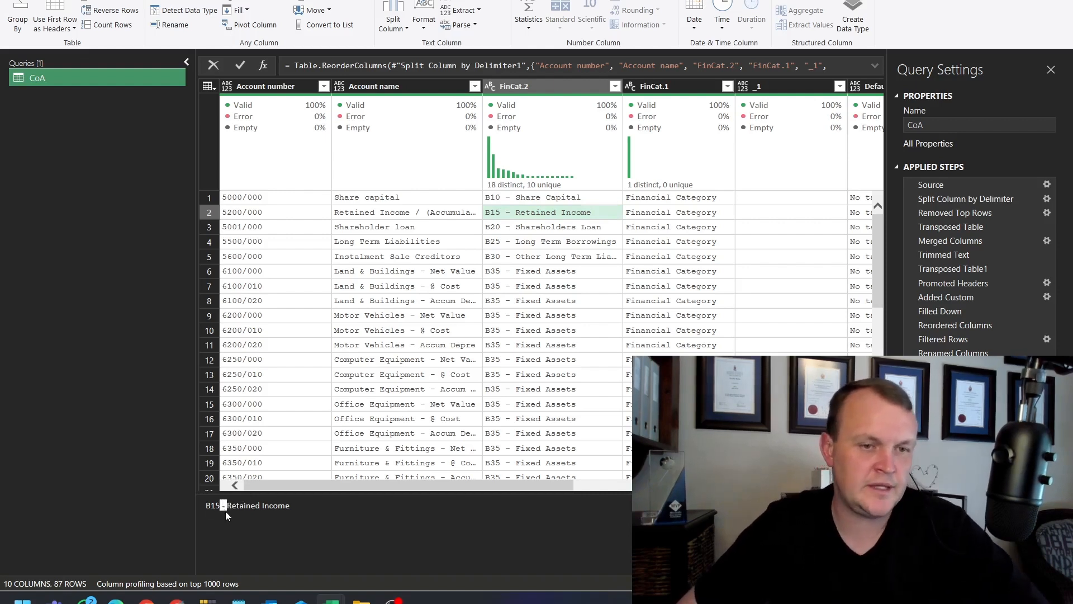
click(557, 227)
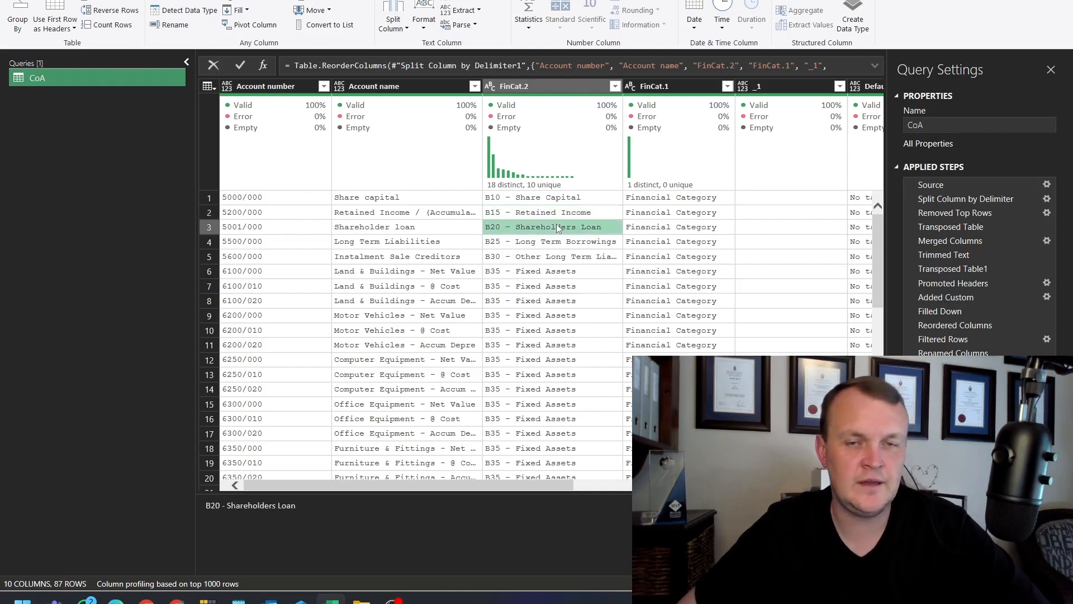
click(537, 82)
click(392, 19)
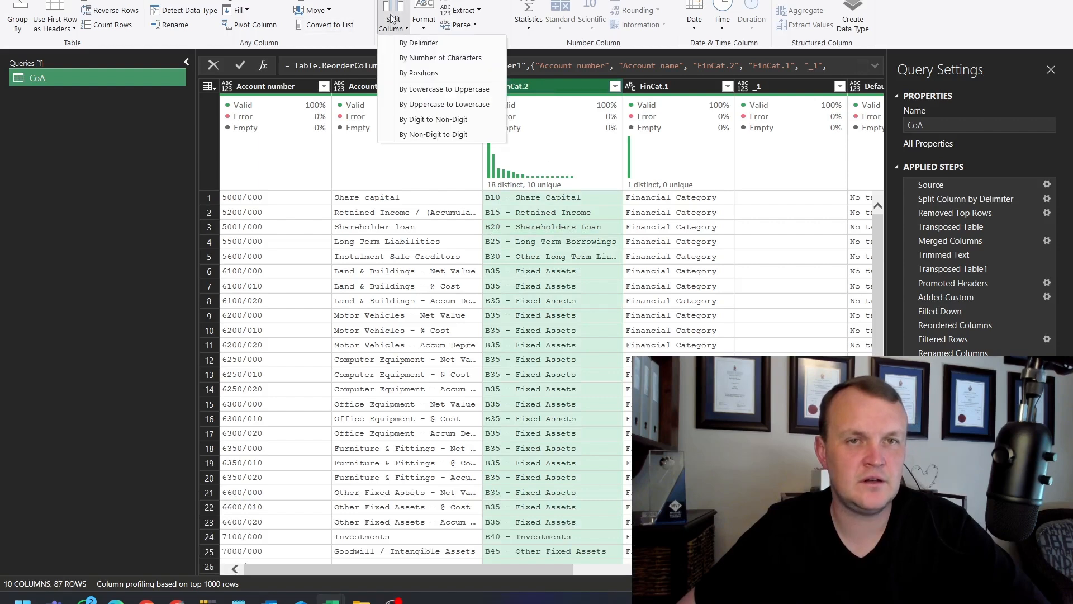
click(418, 43)
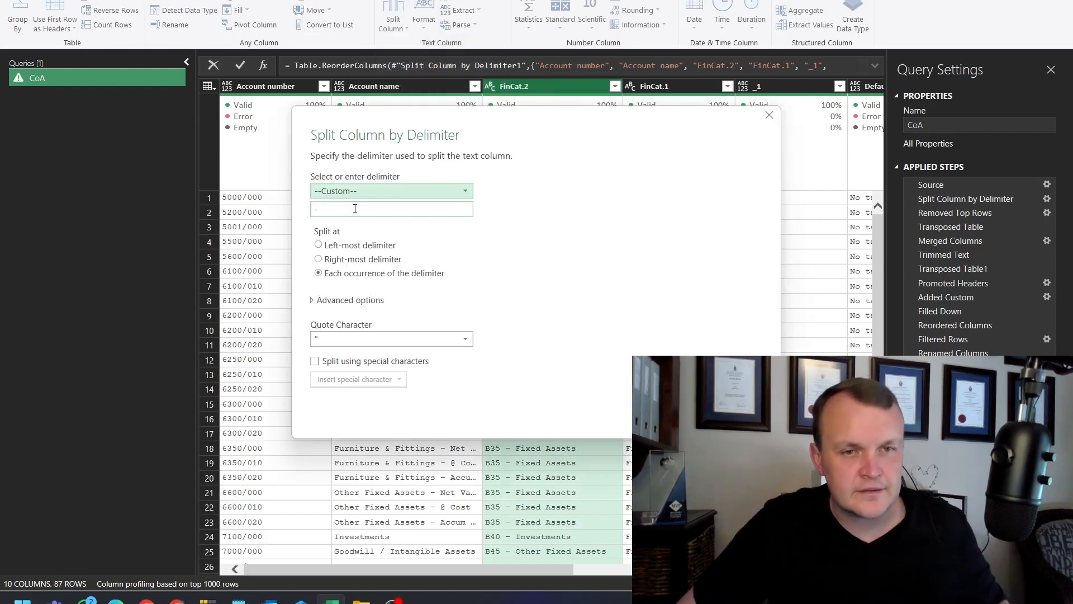
click(386, 209)
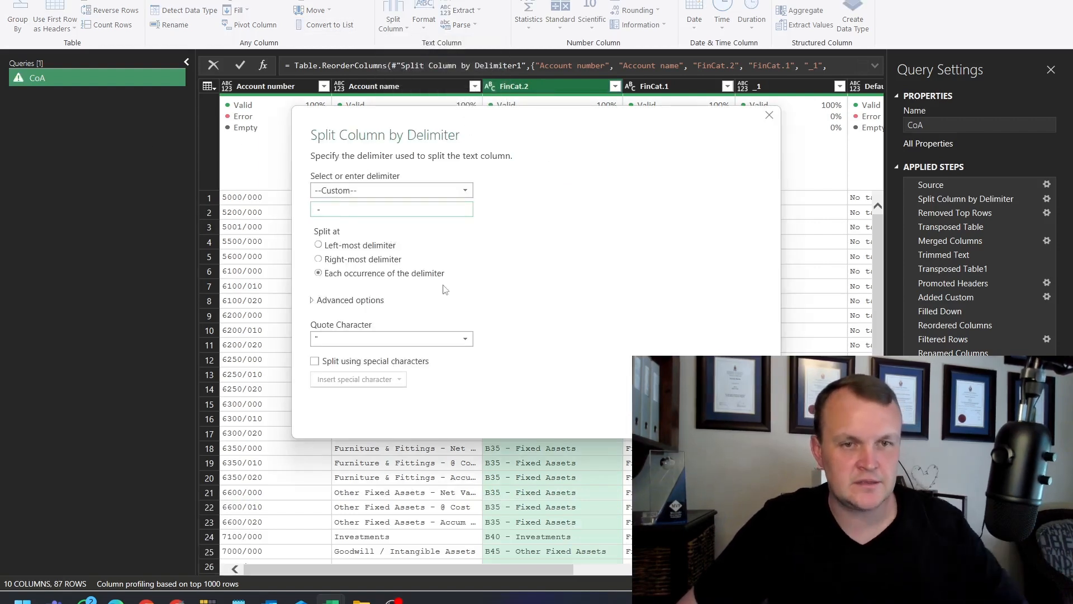
click(685, 416)
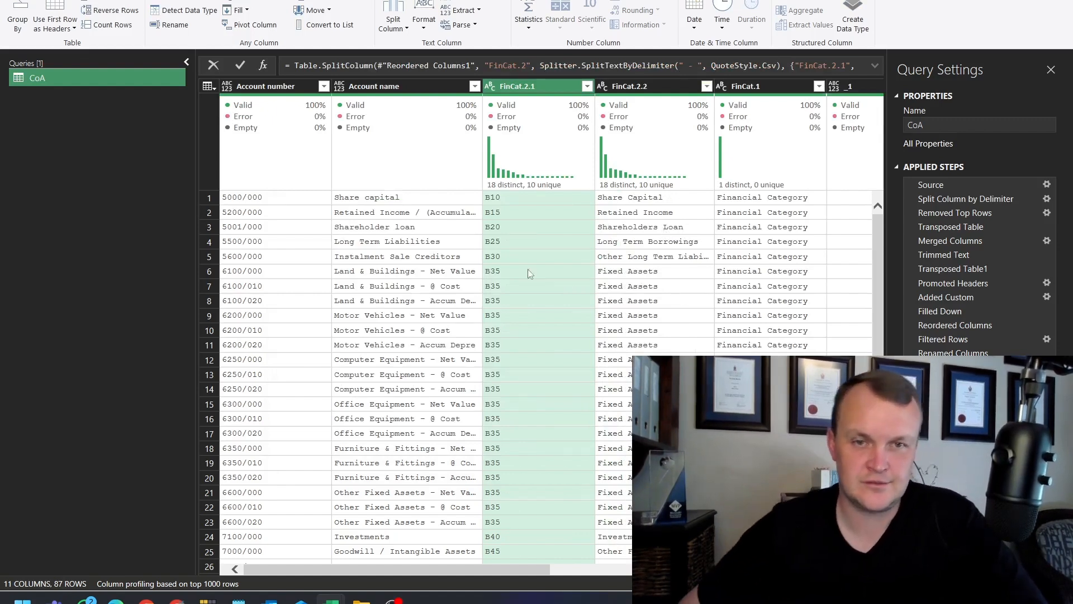
scroll(645, 312, down, 8)
scroll(646, 311, down, 12)
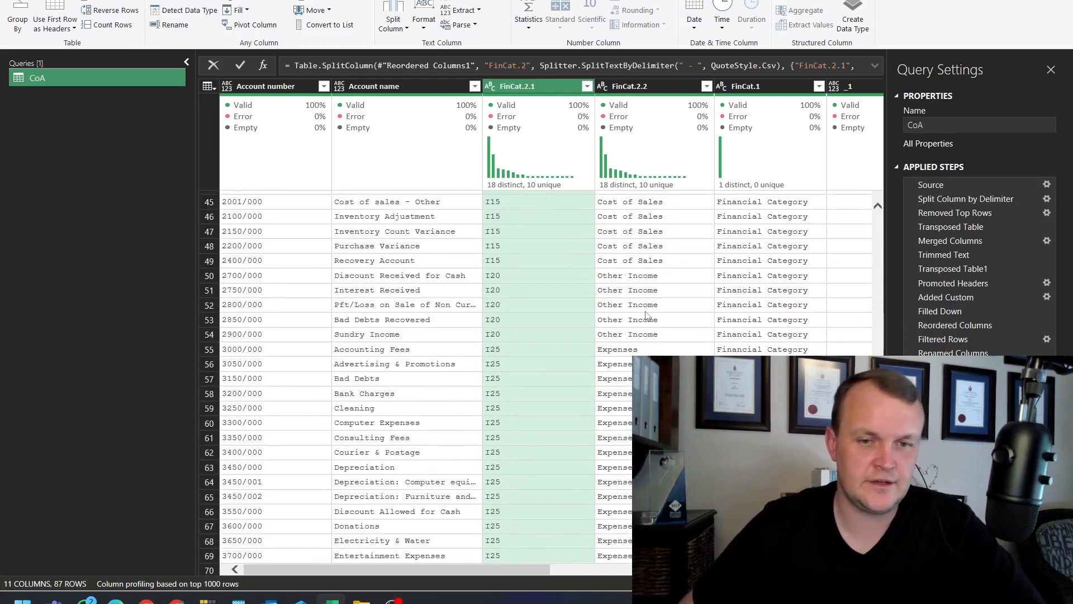
scroll(645, 315, up, 20)
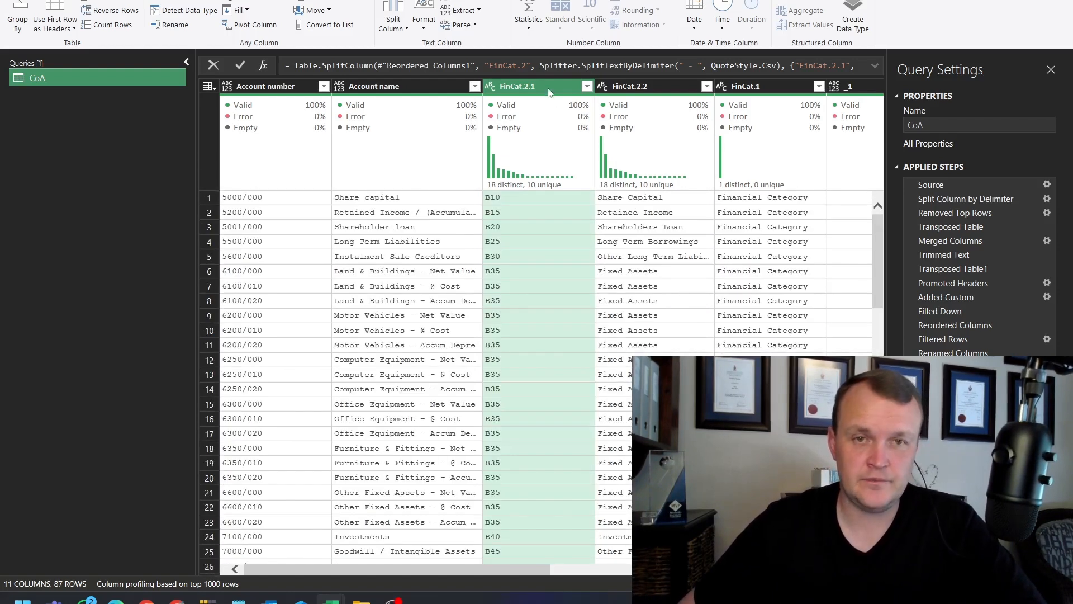
Rename the FinCat.2.1 column "Category code".
double_click(534, 88)
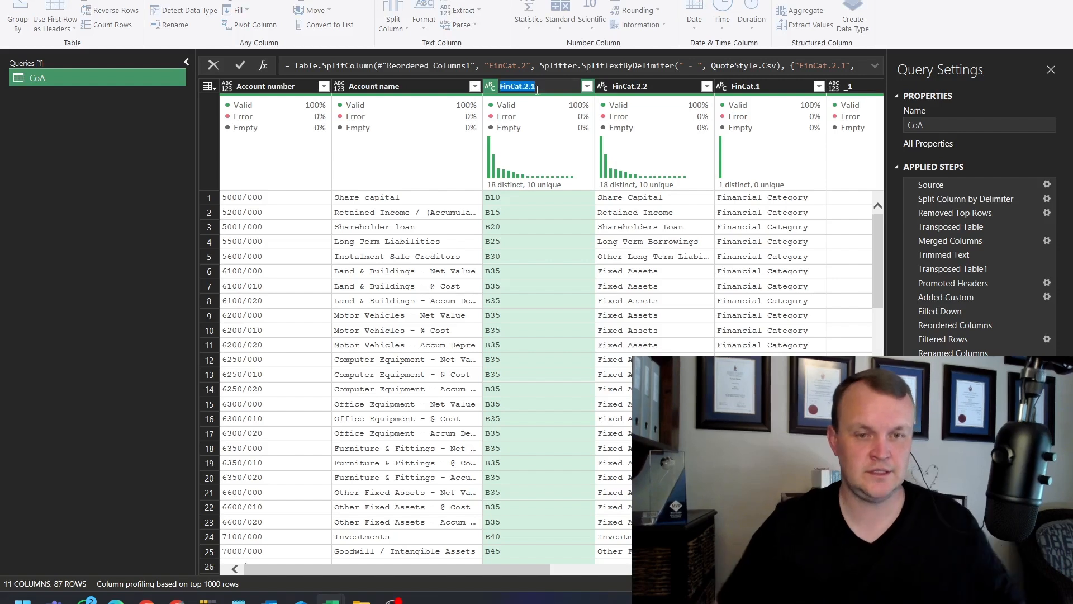
key(BackSpace)
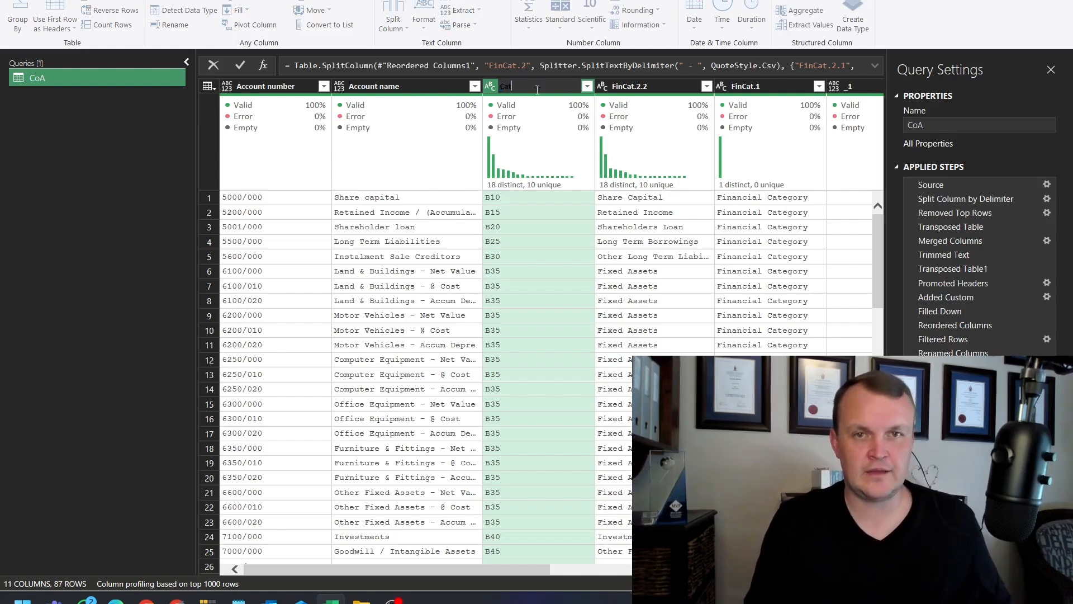
text(Category code)
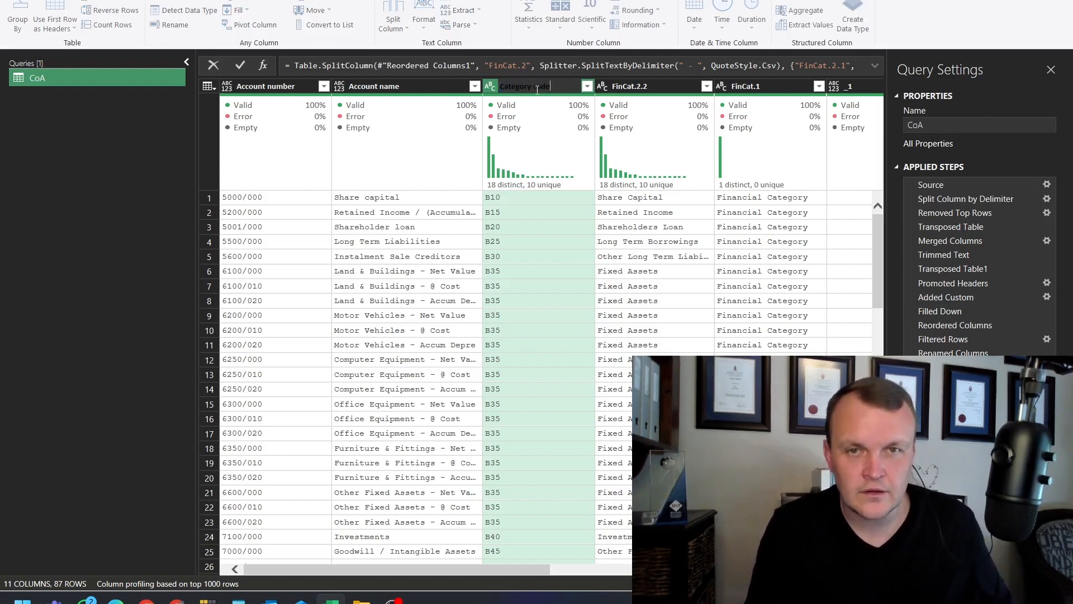
key(Return)
Rename the FinCat.2.2 column "Category".
click(651, 89)
double_click(637, 87)
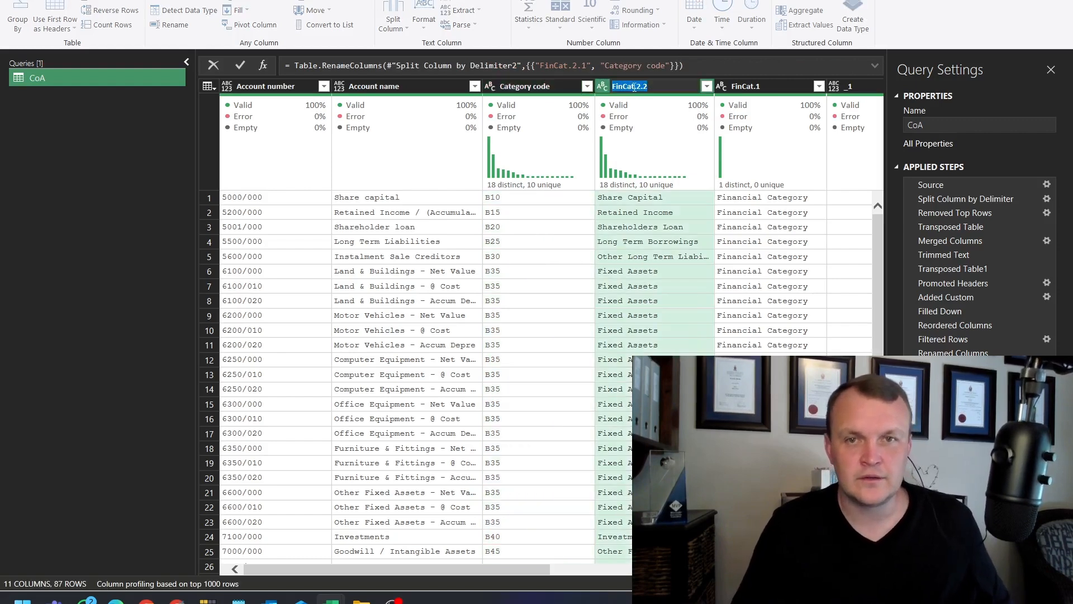
text(Category)
key(Return)
click(648, 359)
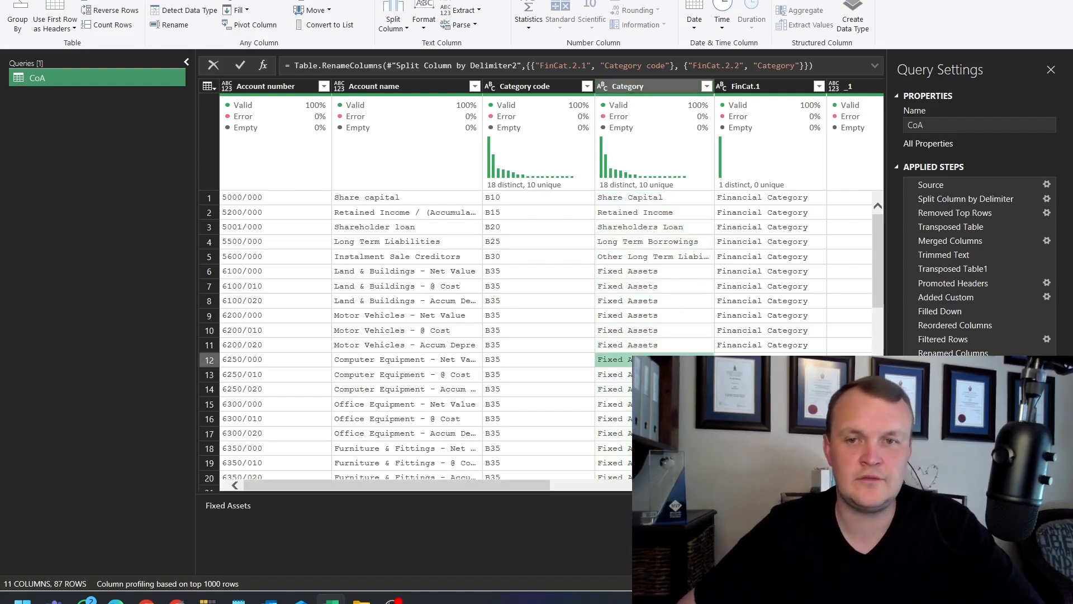
Check the distinct values in each remaining column from FinCat.1 through No. of Notes for useful data.
scroll(490, 486, right, 5)
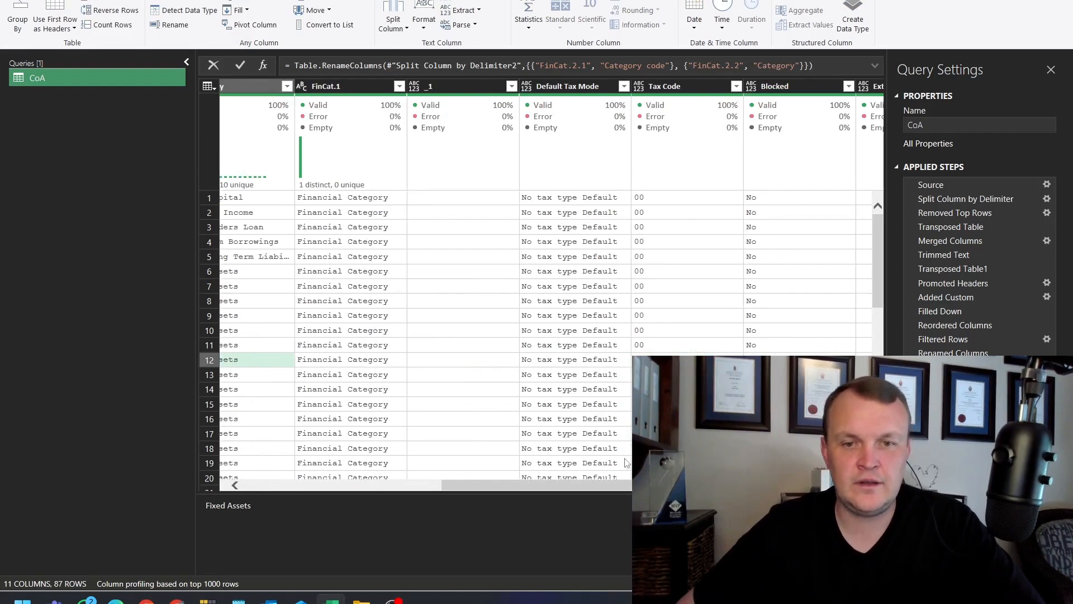
scroll(425, 280, right, 3)
scroll(360, 141, left, 3)
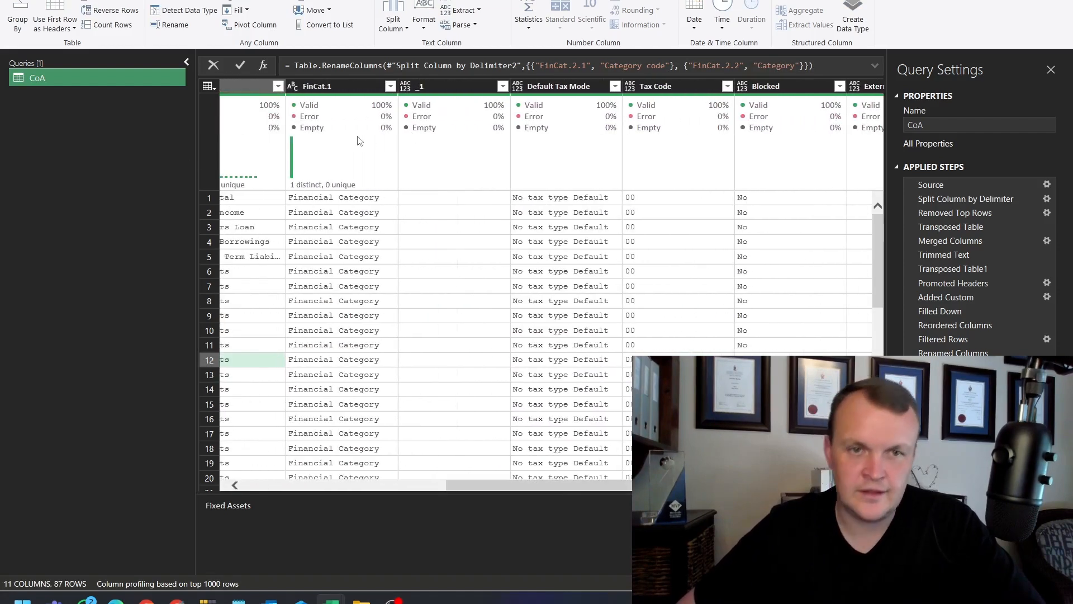
click(390, 86)
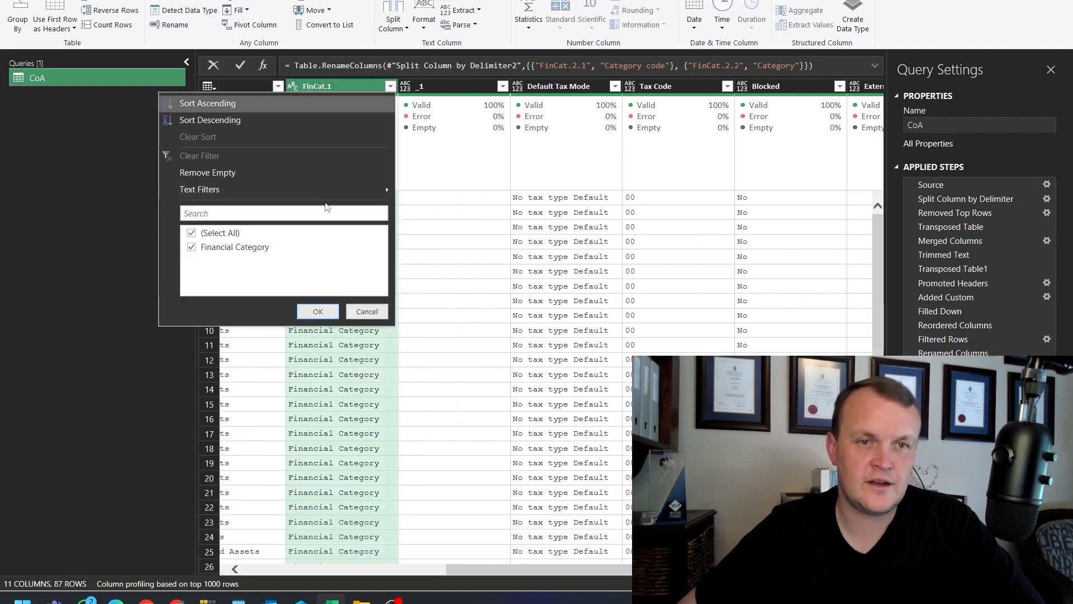
click(502, 86)
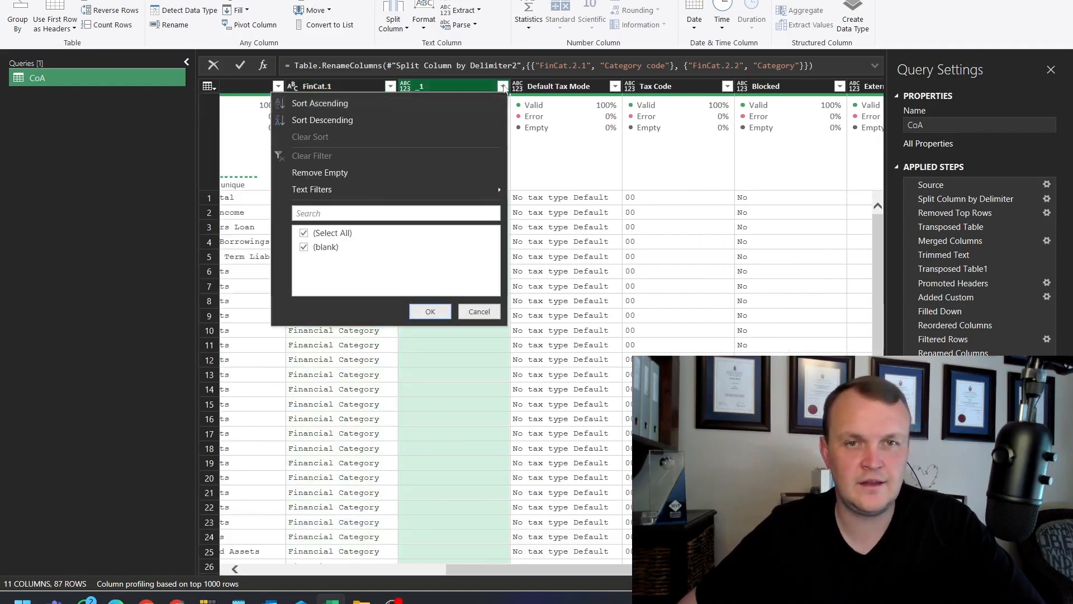
click(615, 86)
click(337, 162)
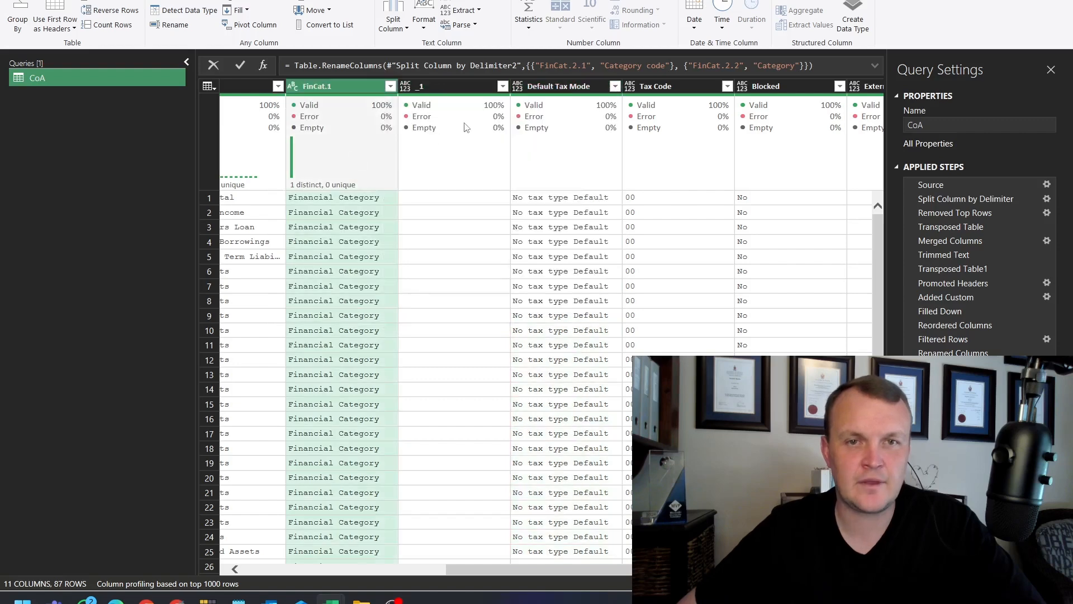
click(615, 86)
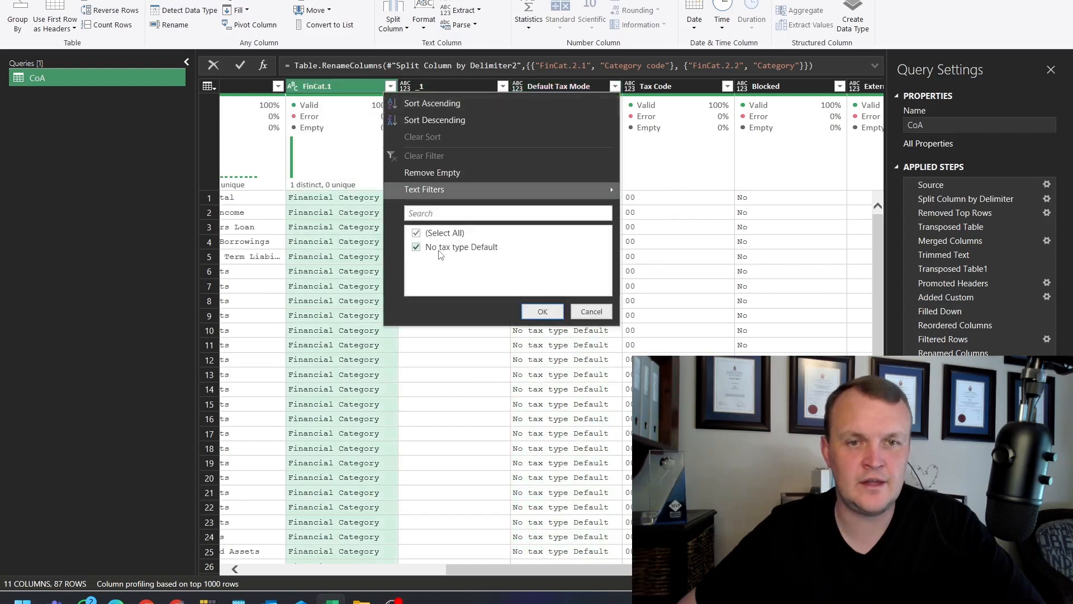
click(693, 149)
click(727, 86)
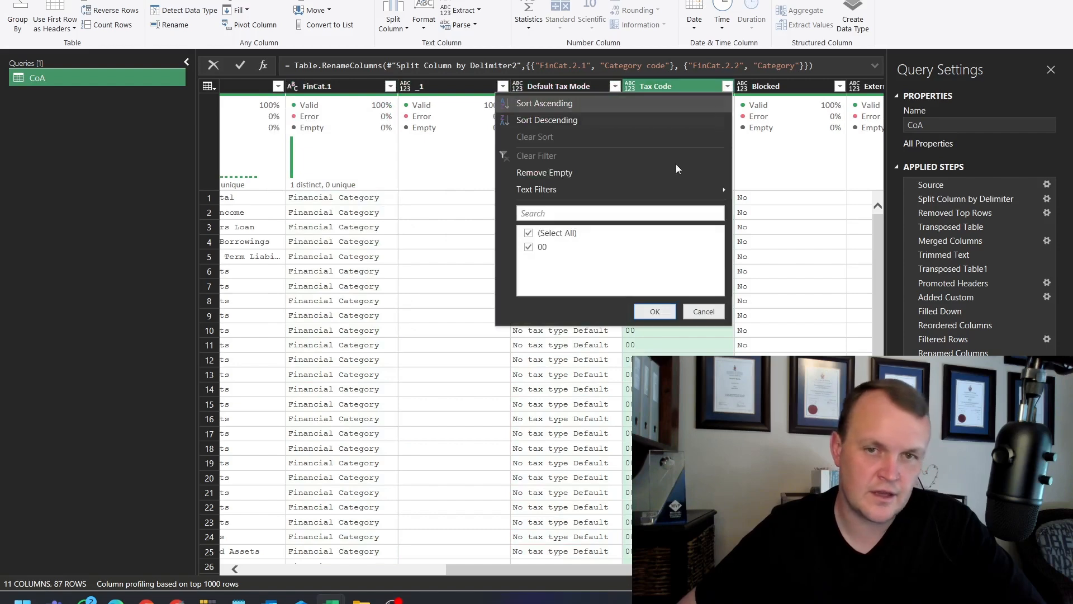
click(758, 357)
scroll(631, 515, right, 3)
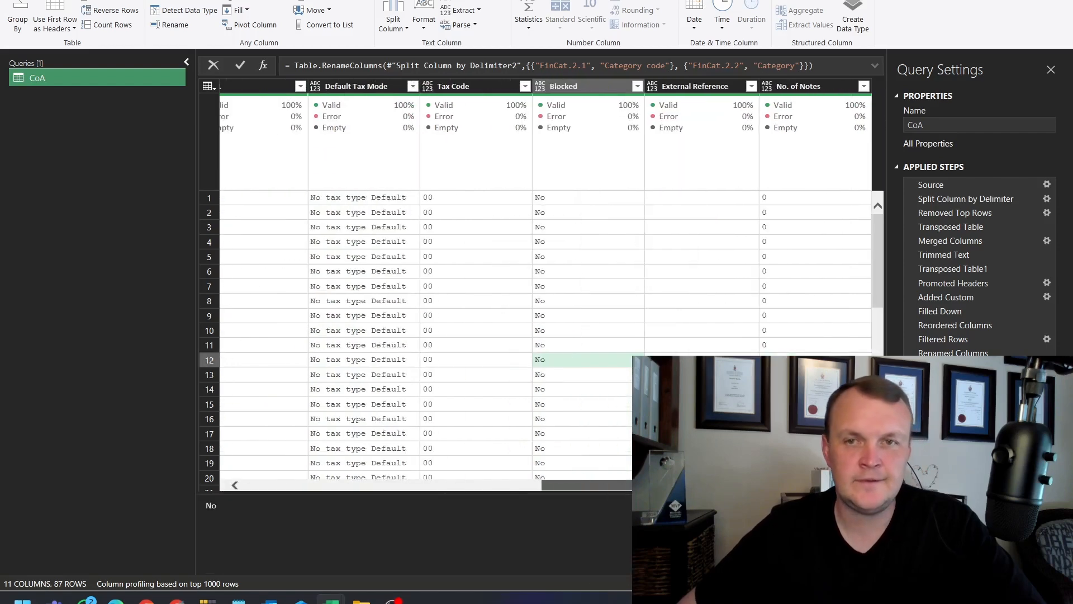
click(638, 87)
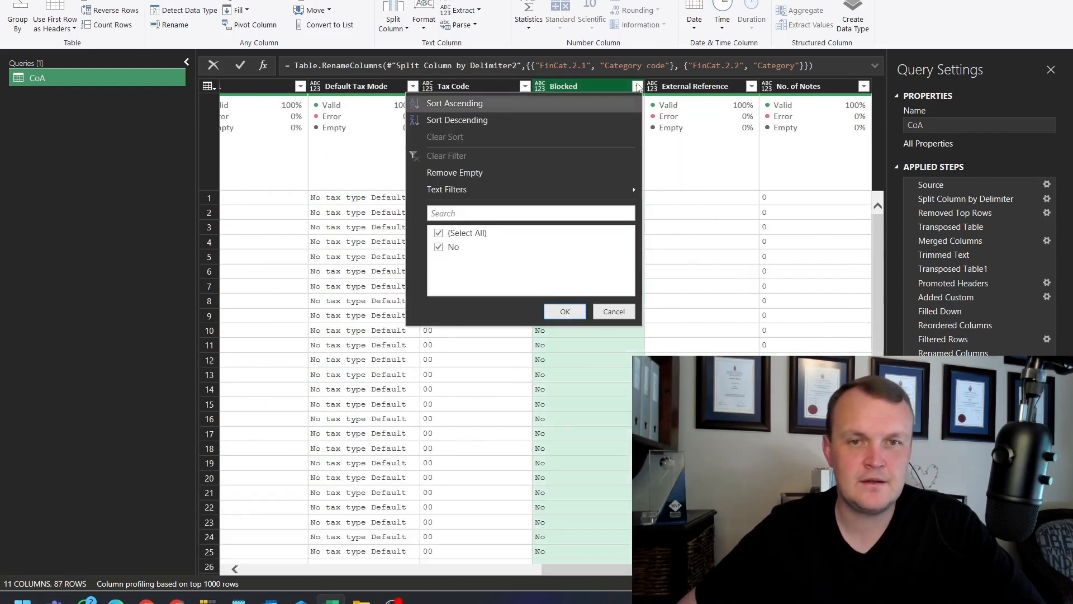
click(752, 86)
click(865, 87)
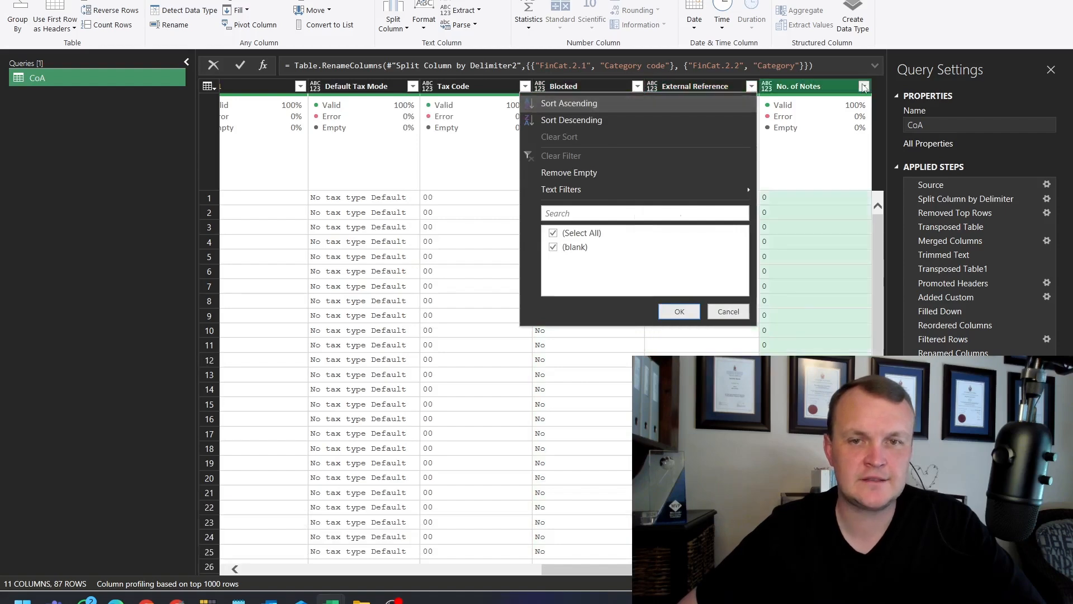
Keep only the Account number, Account name, Category code and Category columns, and review the column list in the resulting formula.
drag(599, 570, 183, 463)
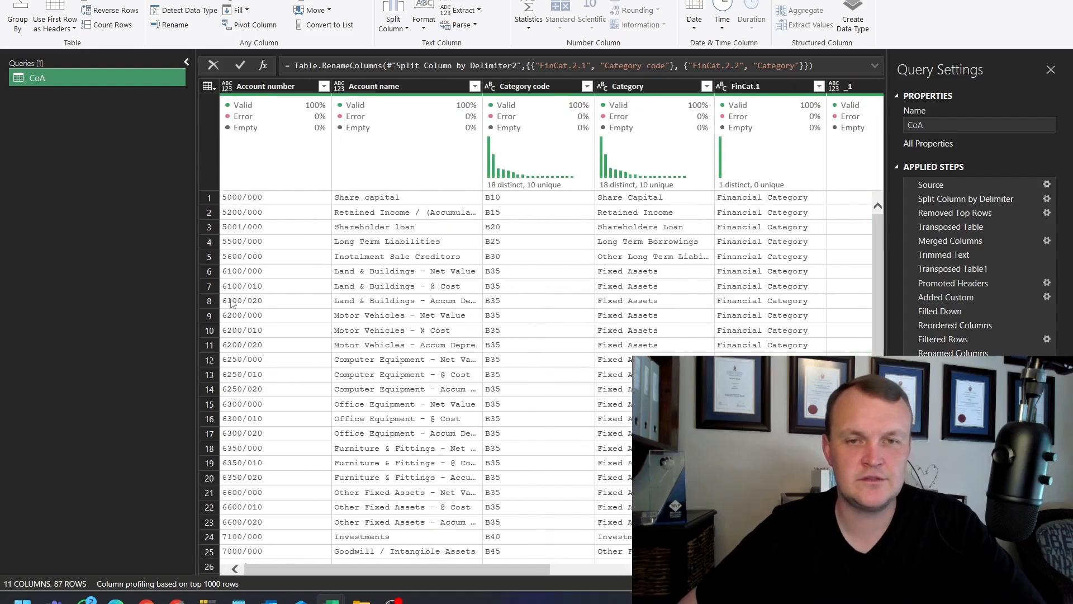
click(265, 86)
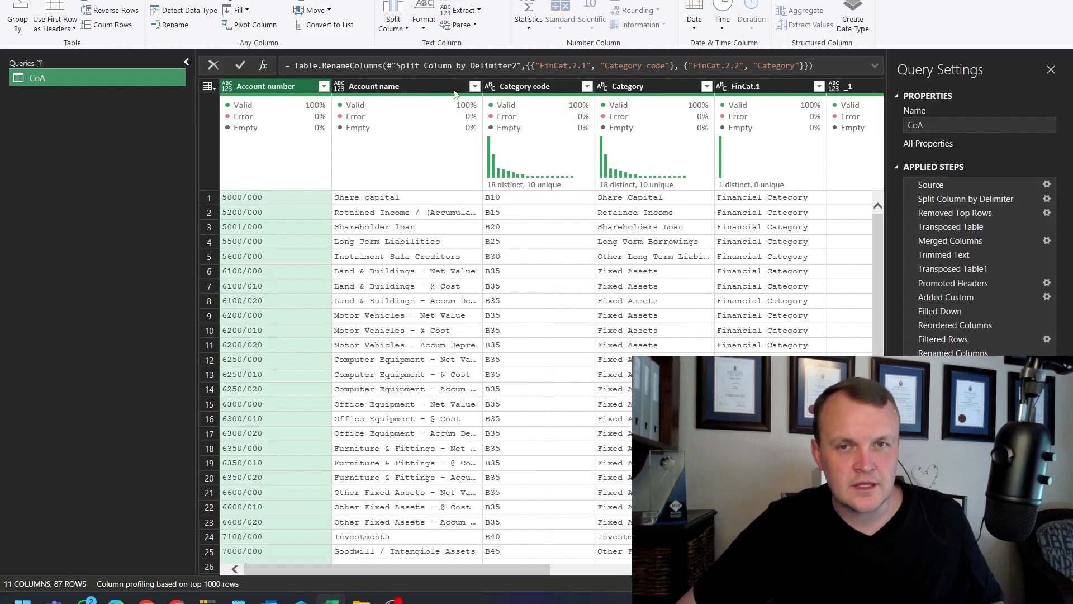
shift+click(623, 88)
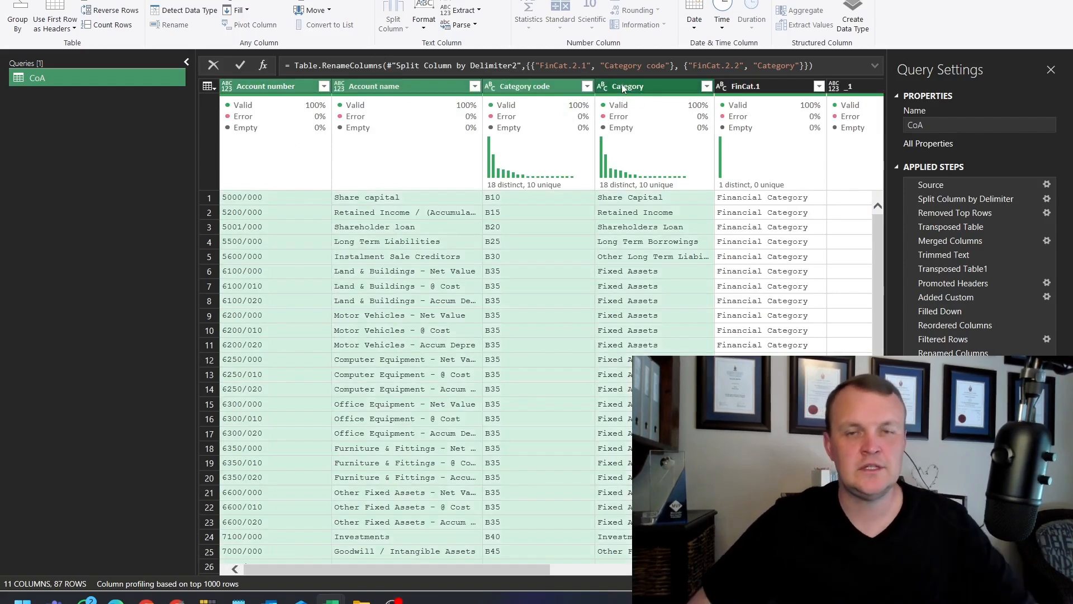
right_click(622, 88)
click(693, 125)
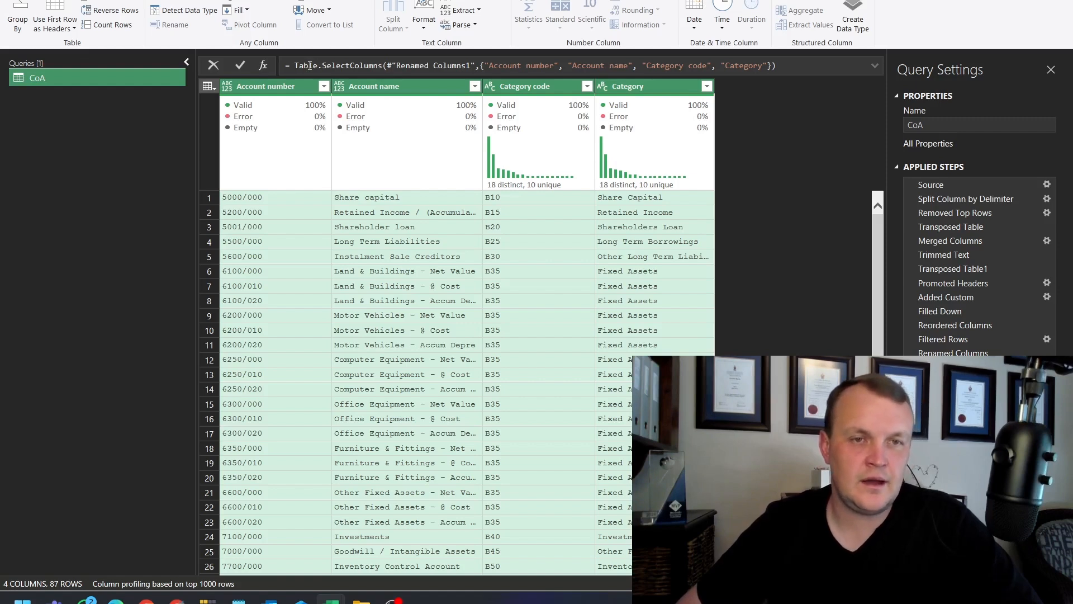
drag(486, 66, 759, 67)
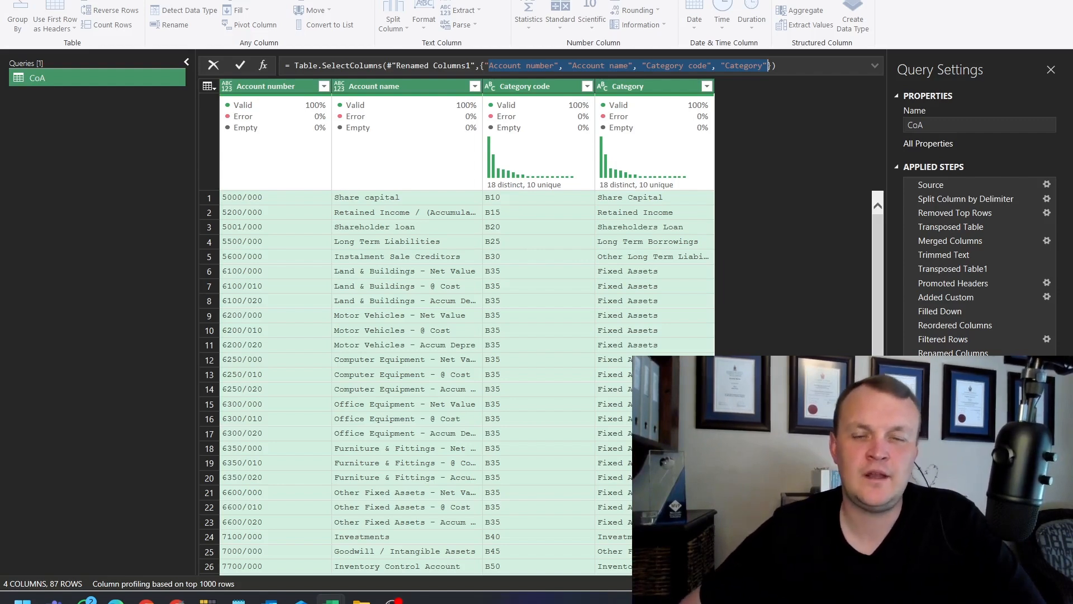
Examine the CoA query's full M code to see how each transformation step refers to the one before it.
right_click(64, 82)
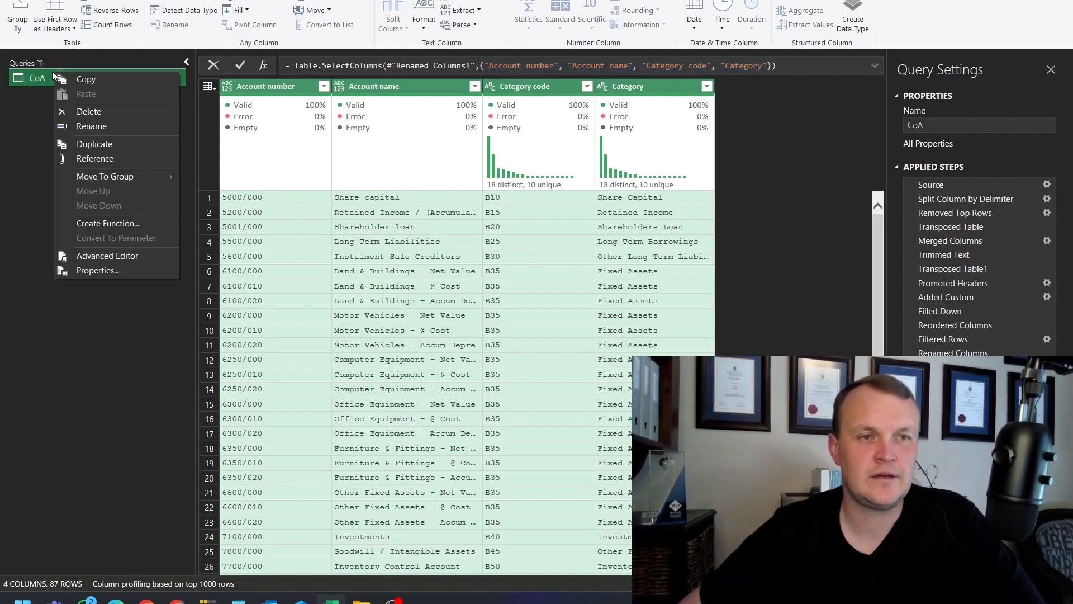
click(107, 256)
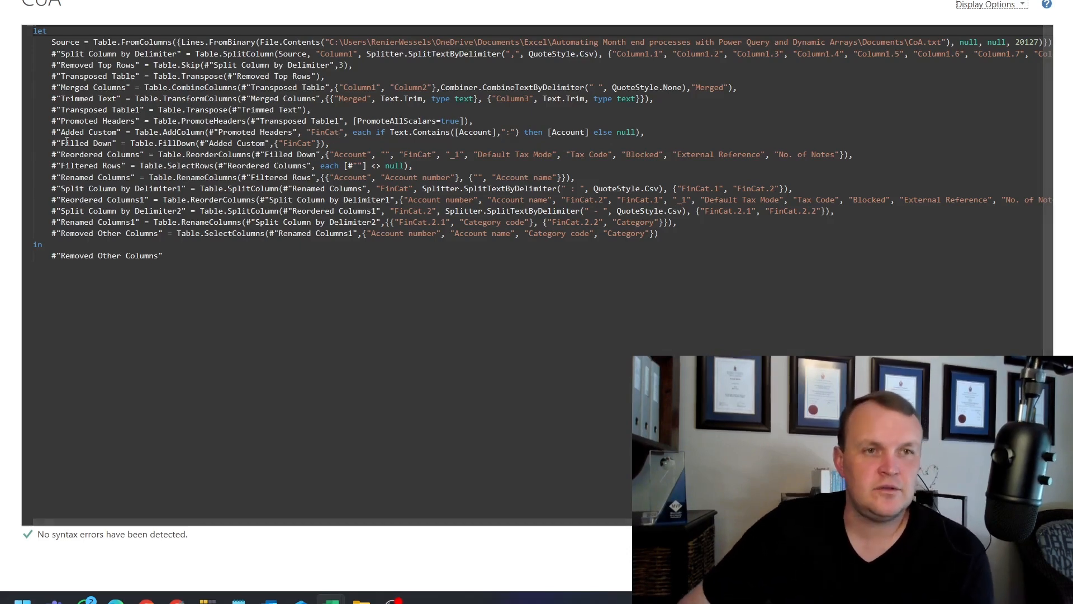
double_click(59, 43)
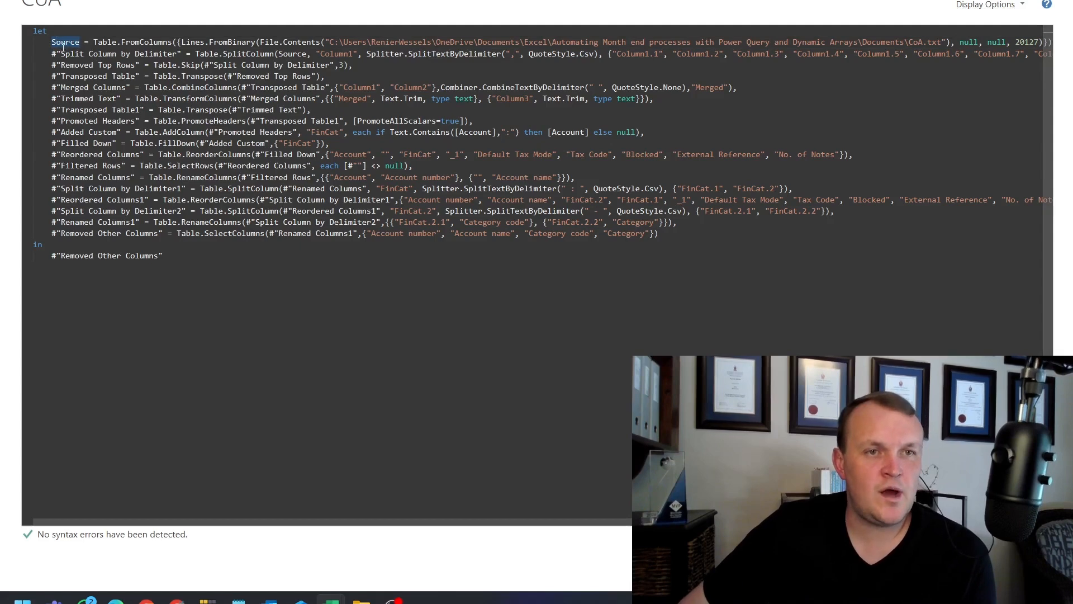
click(72, 54)
drag(188, 54, 54, 53)
double_click(288, 54)
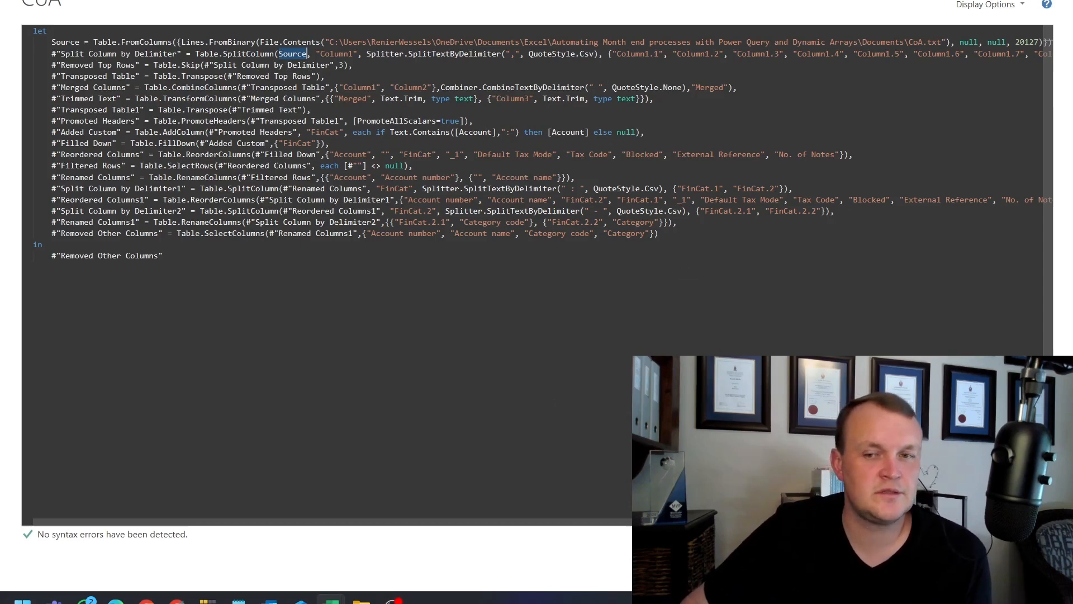
click(1022, 567)
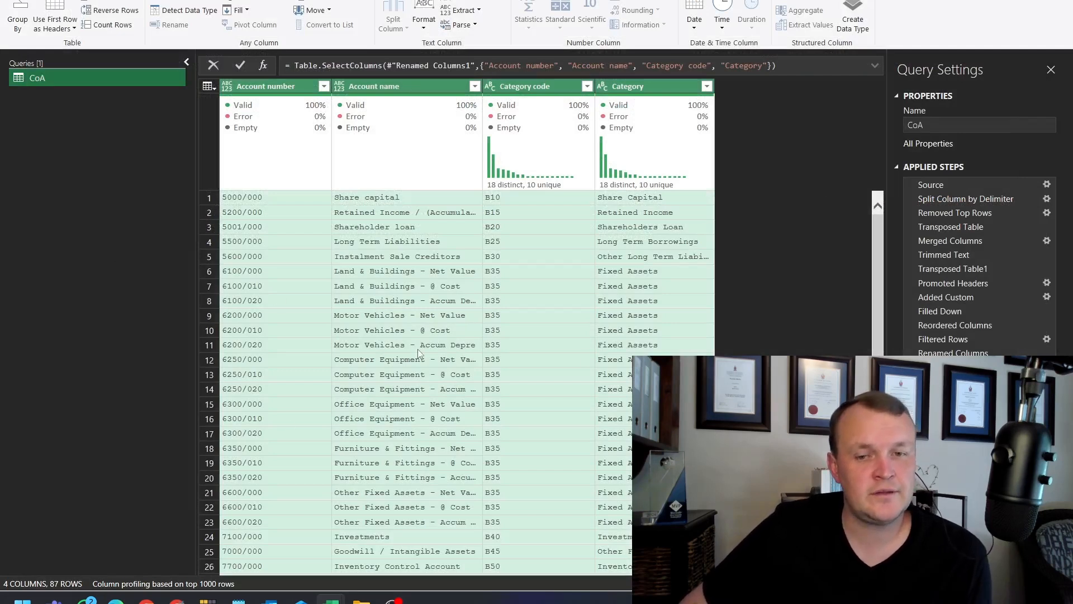
Look through the cleaned CoA rows, close the query editor and load the query.
scroll(502, 394, down, 20)
scroll(500, 397, up, 20)
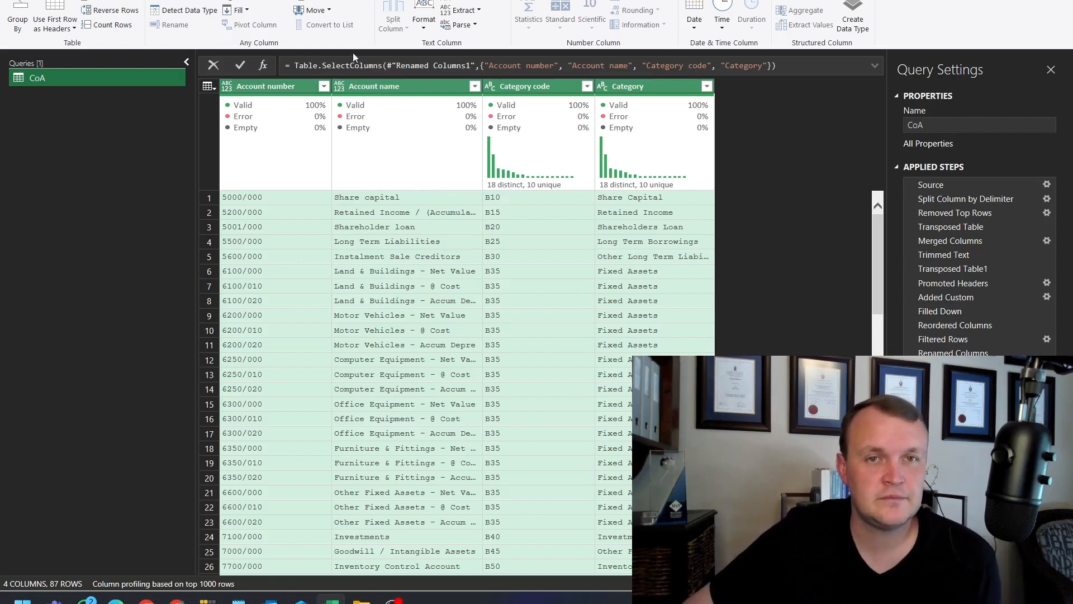
click(46, 0)
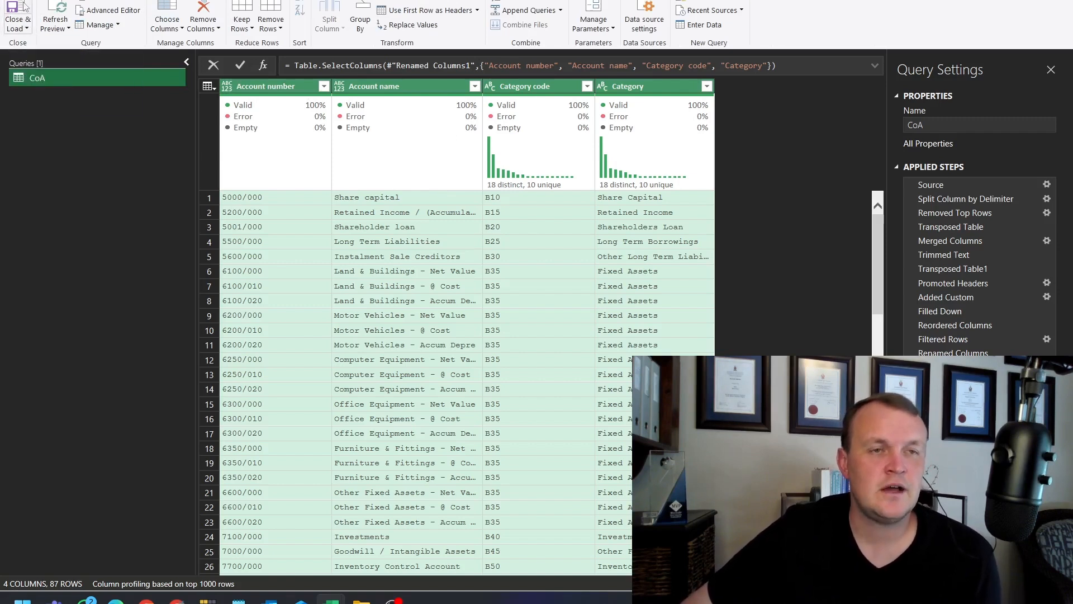
click(21, 29)
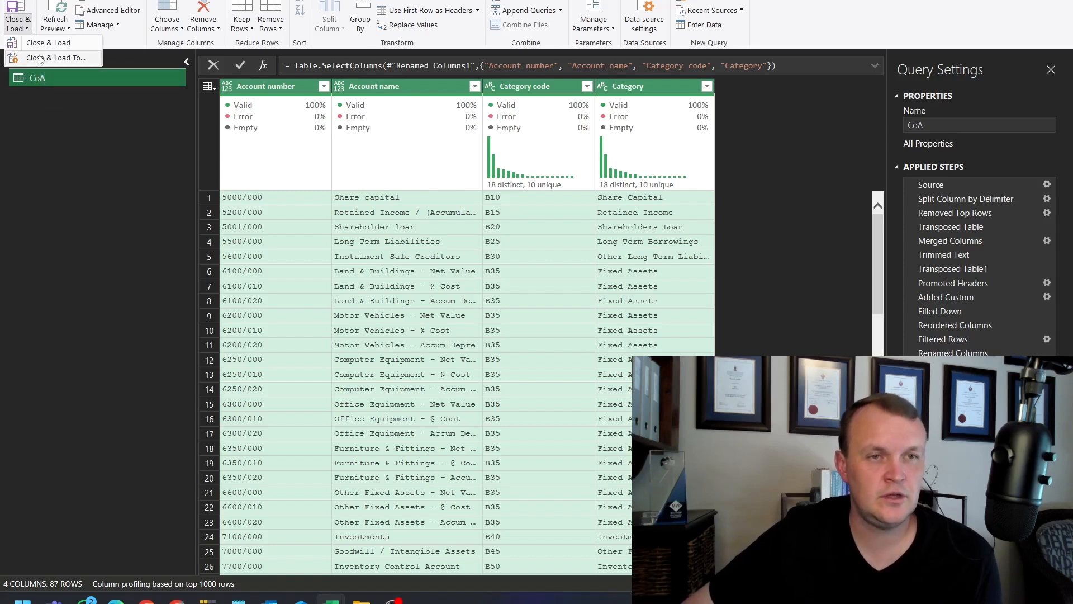
click(39, 43)
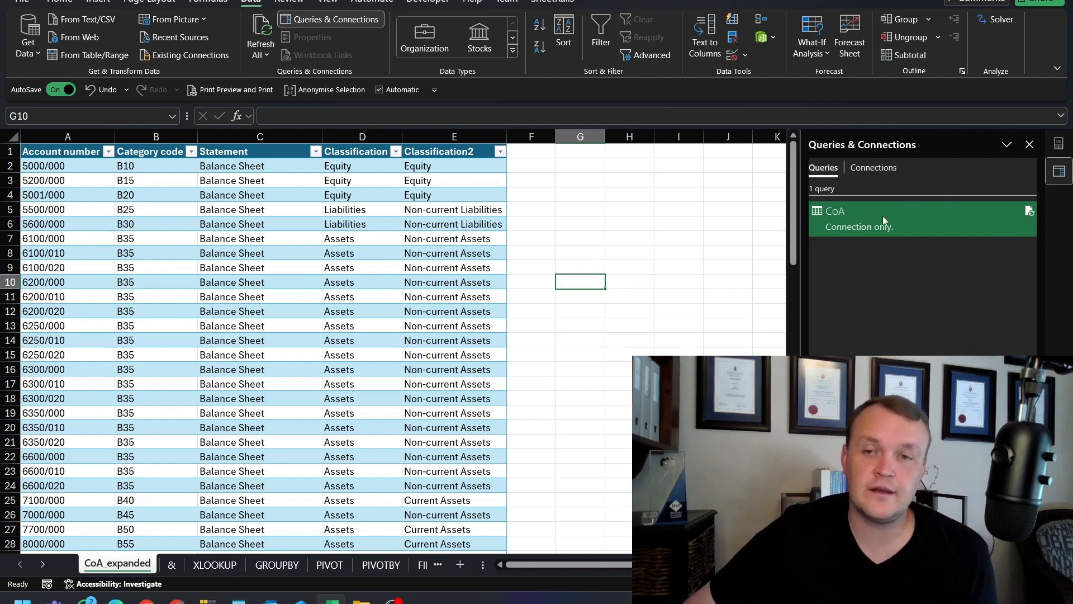
Examine the account number, category code, statement and classification columns of the table on the CoA_expanded sheet.
click(402, 267)
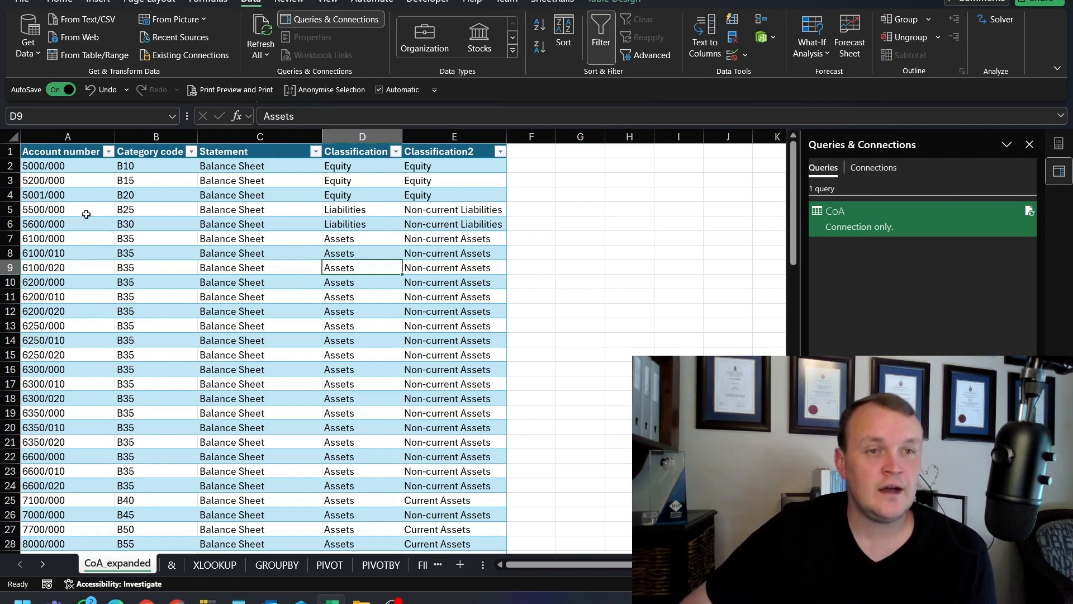
drag(77, 171, 436, 442)
click(180, 234)
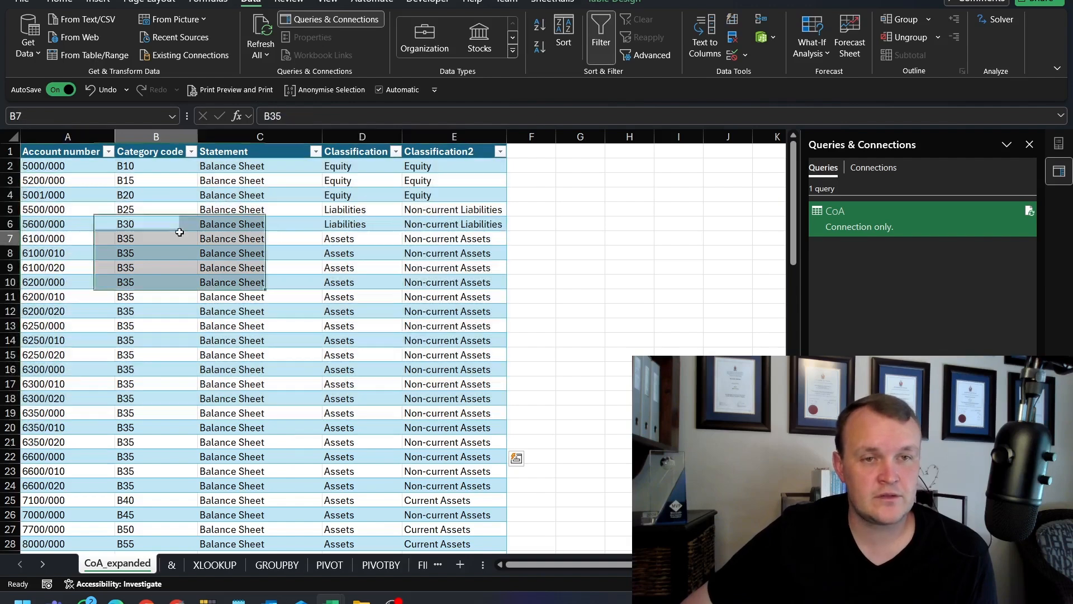
click(229, 219)
click(233, 197)
click(242, 297)
click(229, 205)
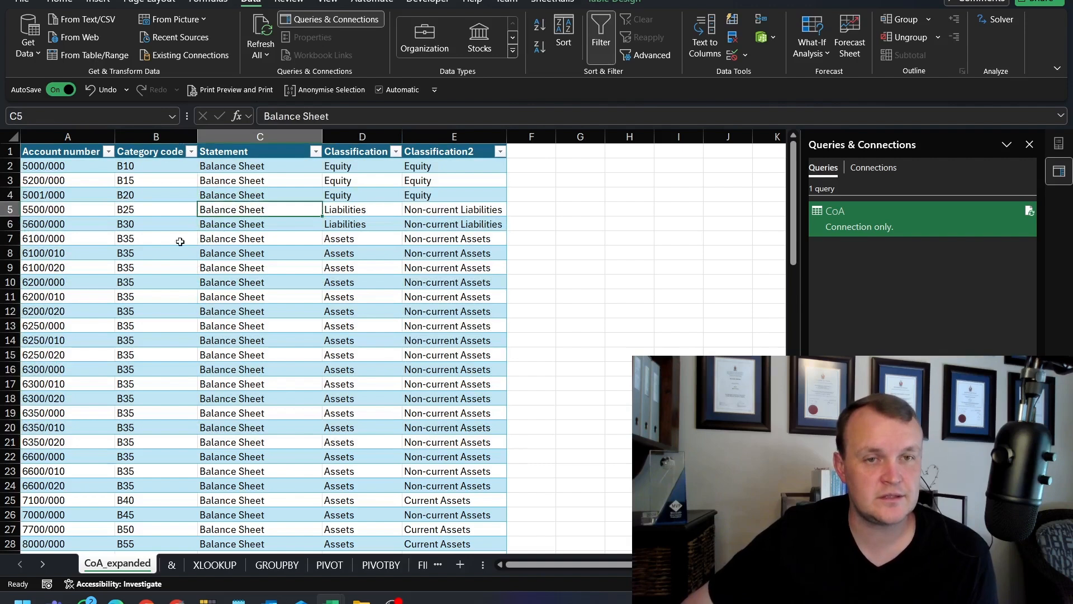
Import the CoA_exp table from the sheet as a new query and review its Statement, Classification and Classification2 columns.
click(96, 56)
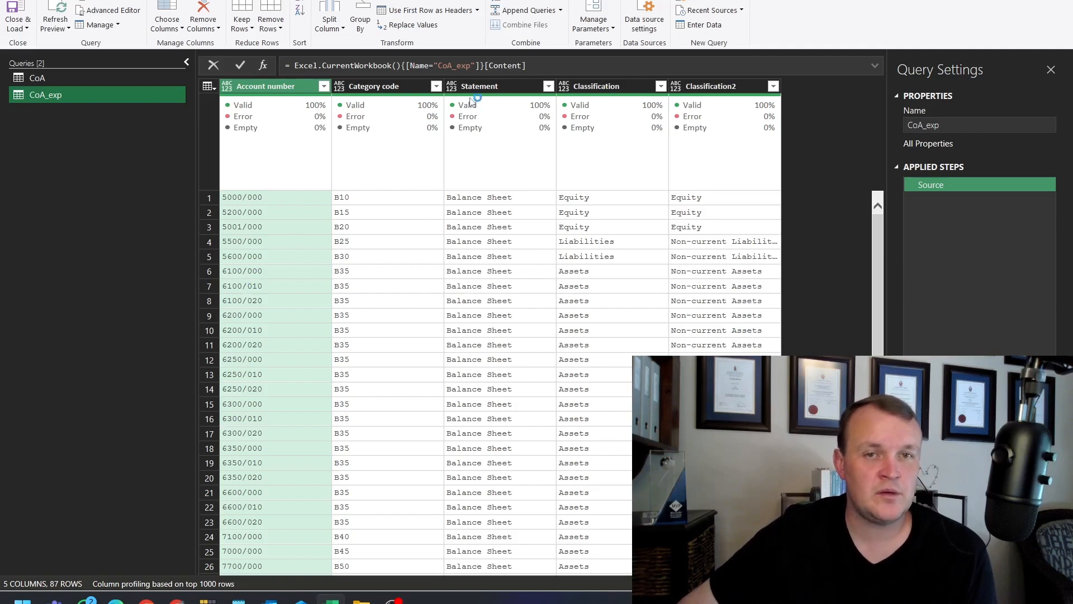
click(484, 88)
click(637, 90)
click(729, 91)
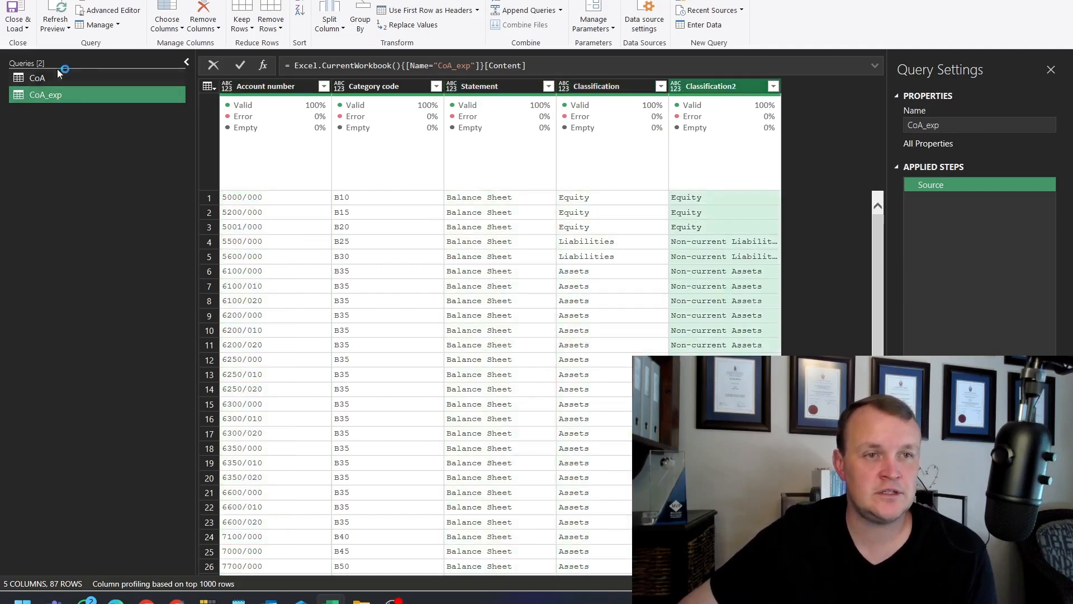
Start a merge from the CoA query with CoA_exp as the second table.
click(40, 82)
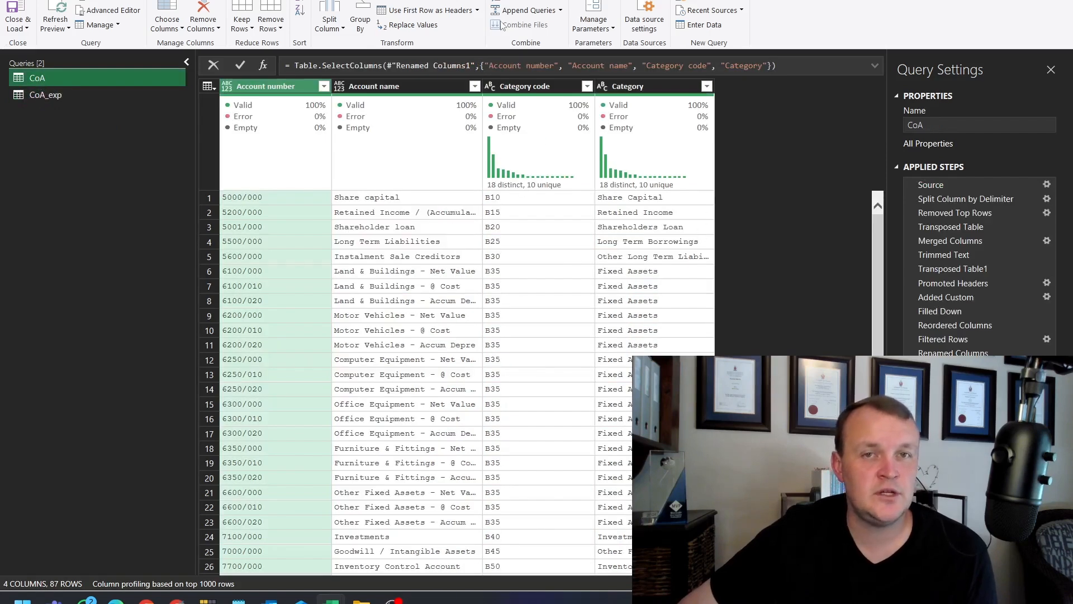
click(557, 2)
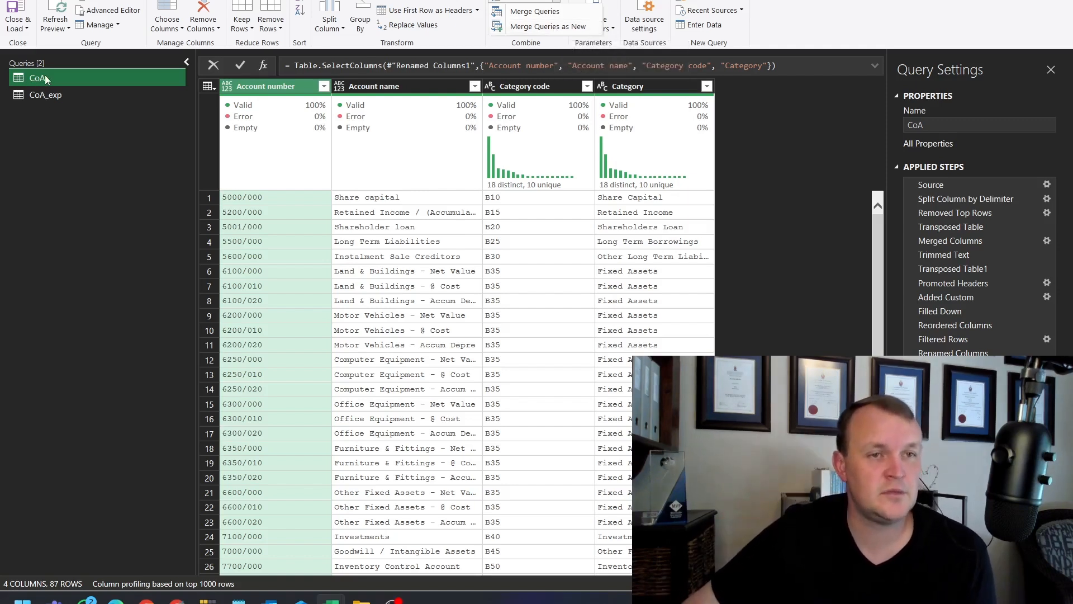
click(533, 12)
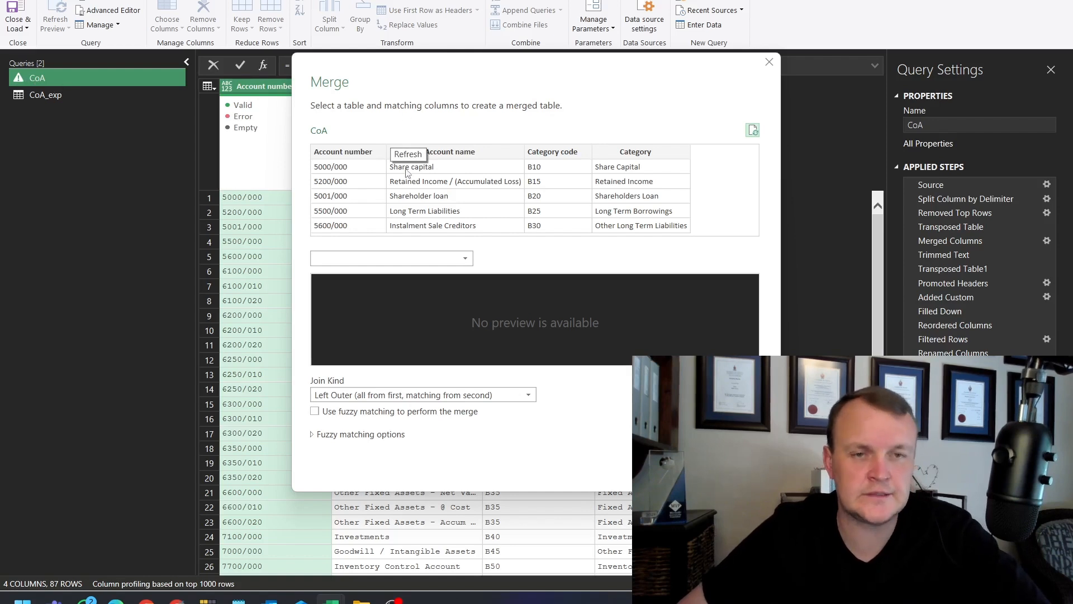
click(340, 254)
click(331, 287)
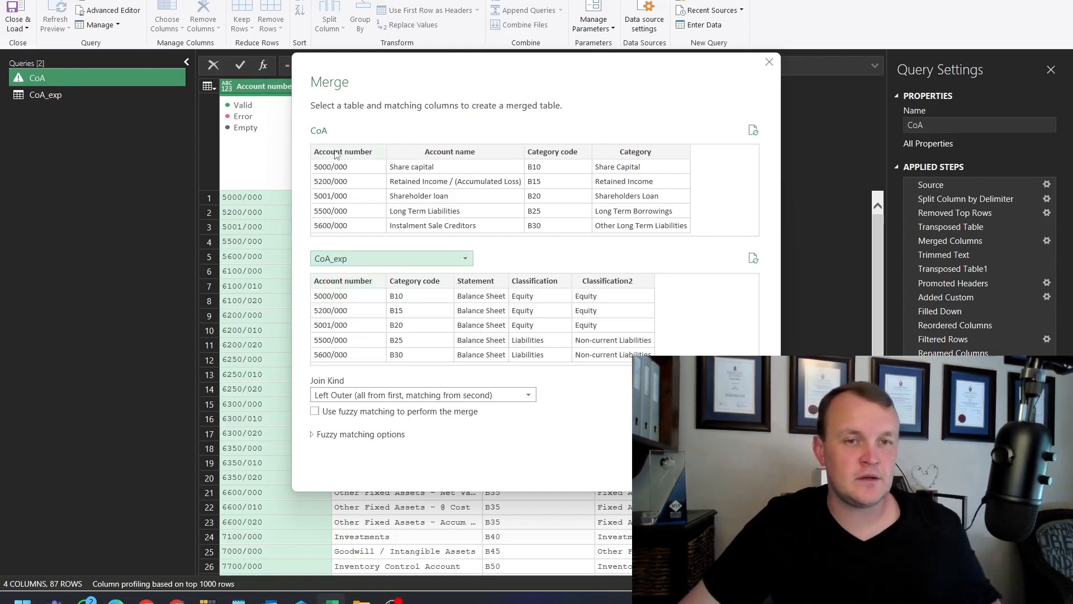
Match the CoA and CoA_exp tables in the merge on their Account number columns.
click(337, 153)
click(337, 282)
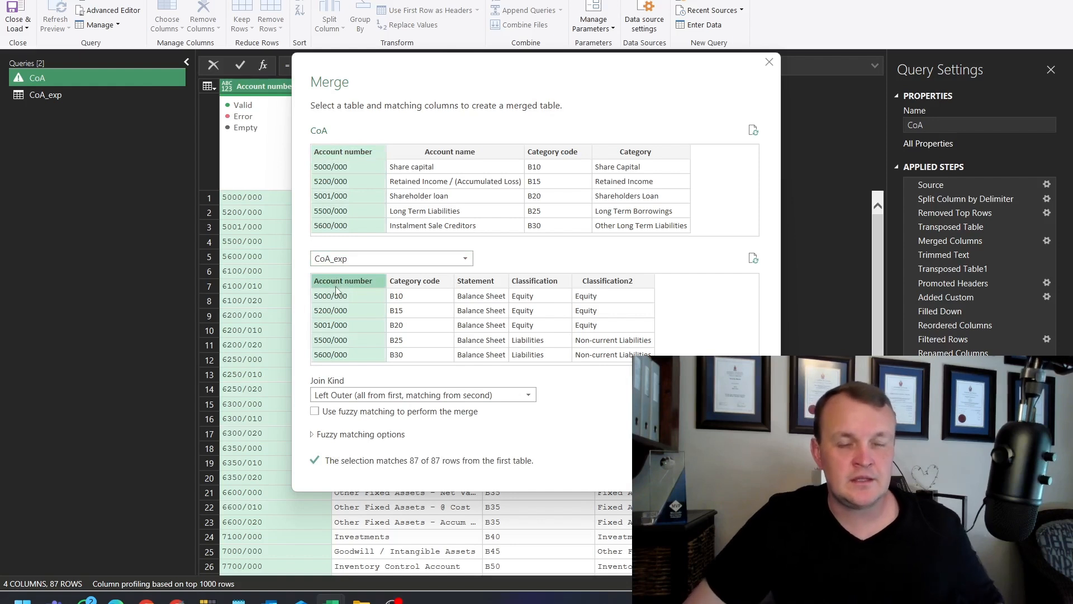
Try Category code as a second matching column for the merge, and deselect it again.
ctrl+click(567, 152)
ctrl+click(416, 281)
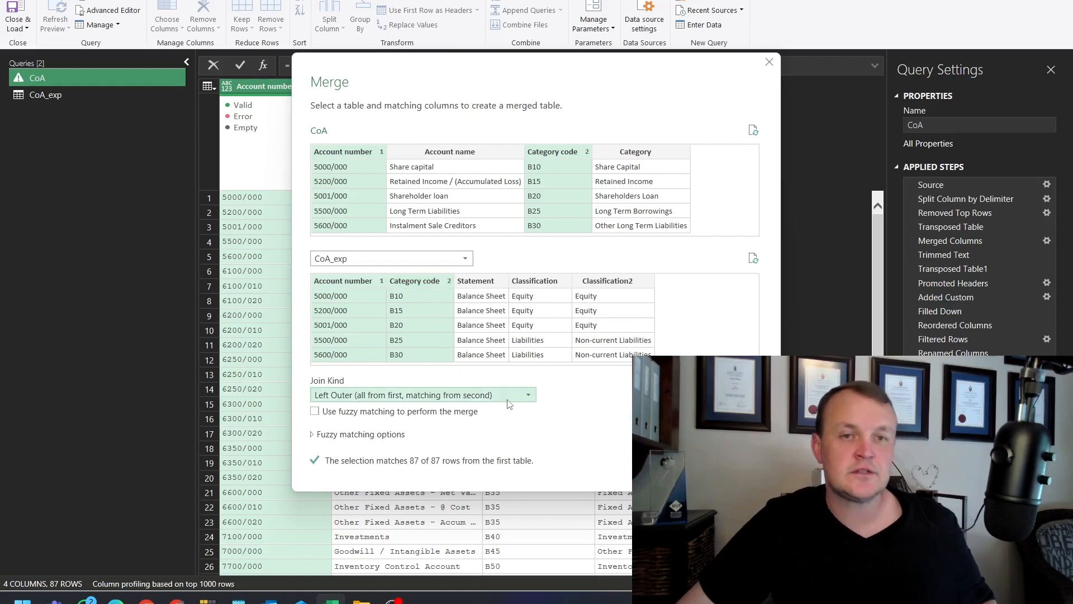
ctrl+click(424, 280)
ctrl+click(561, 152)
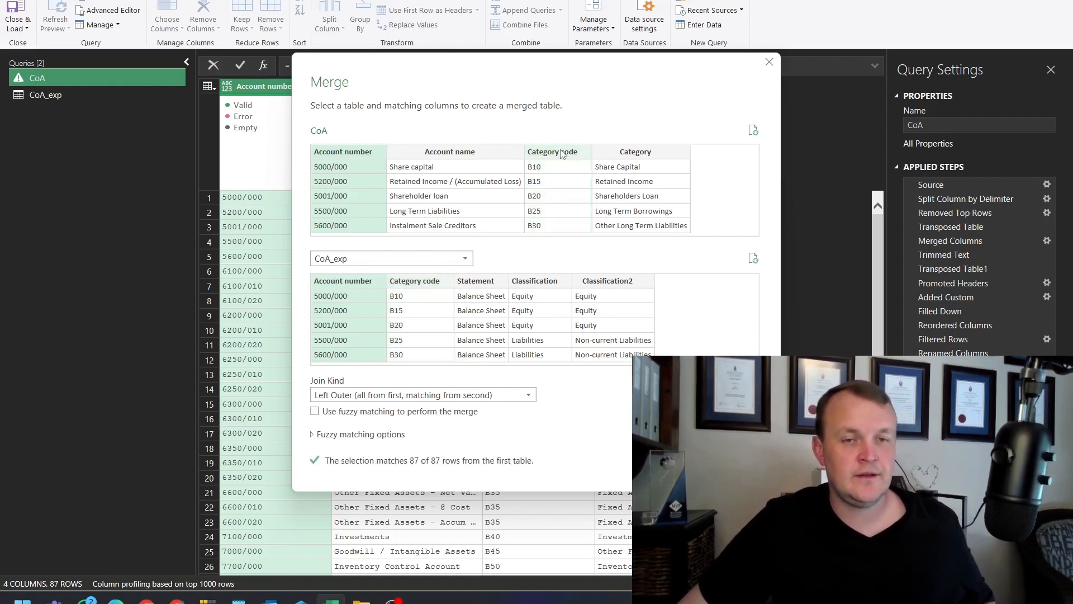
ctrl+click(555, 154)
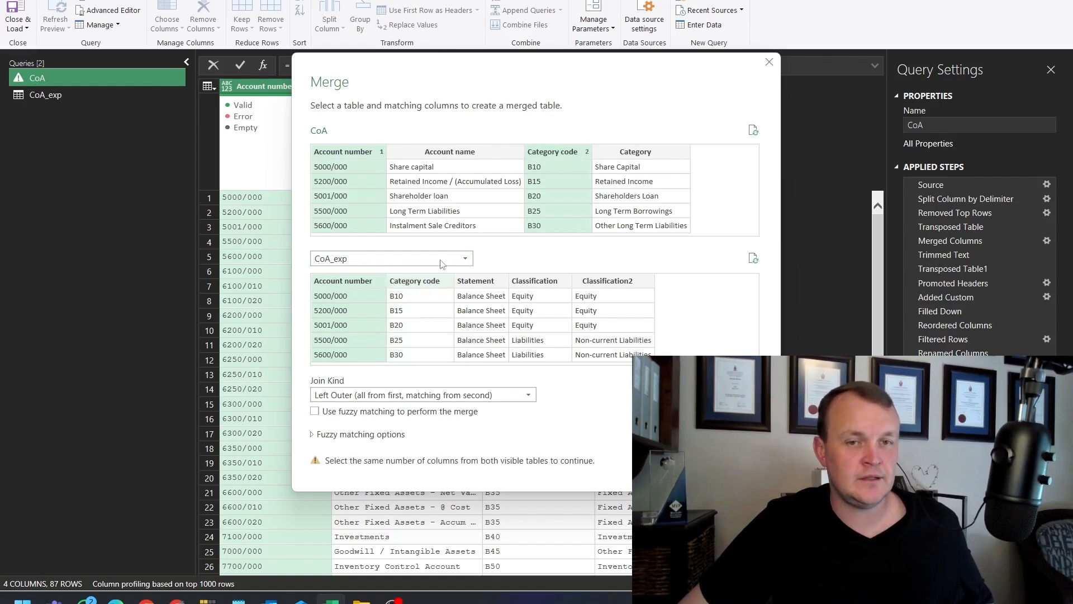
ctrl+click(570, 152)
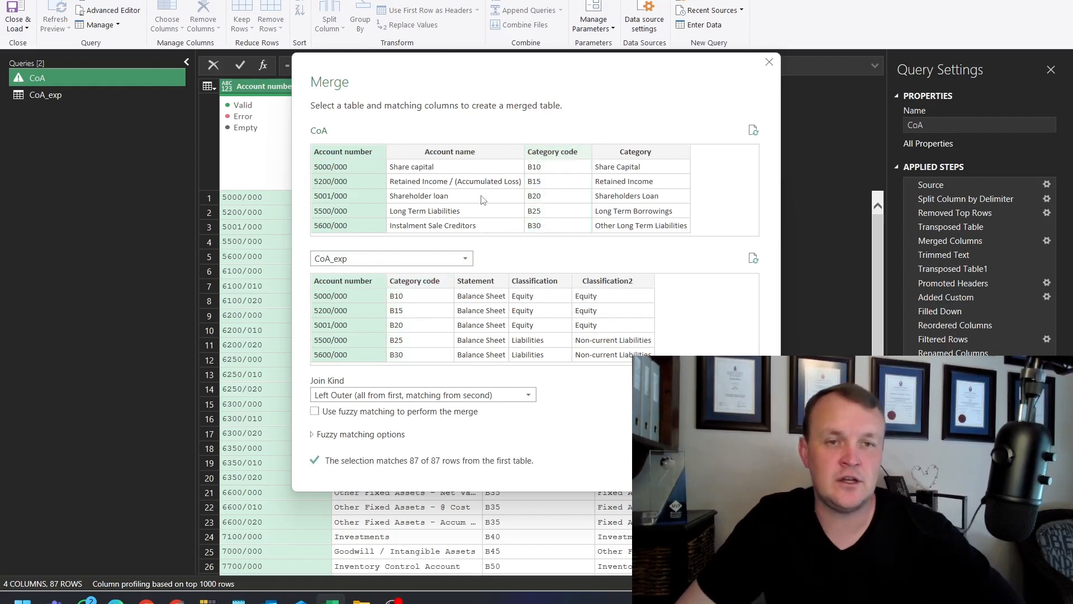
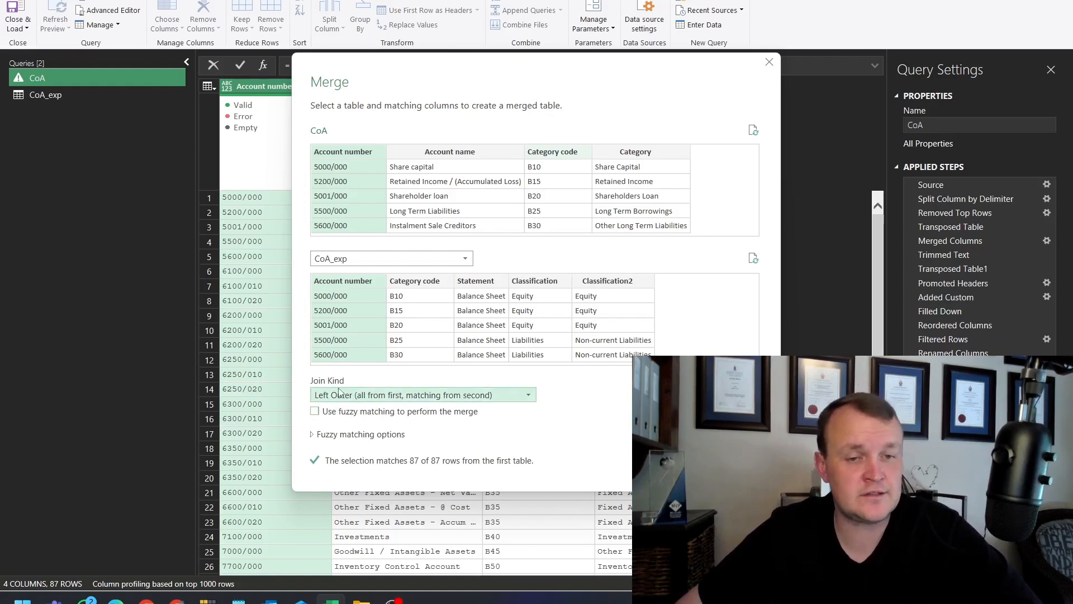
Review the available join kinds, keep Left Outer (all from first, matching from second) and complete the merge.
click(383, 398)
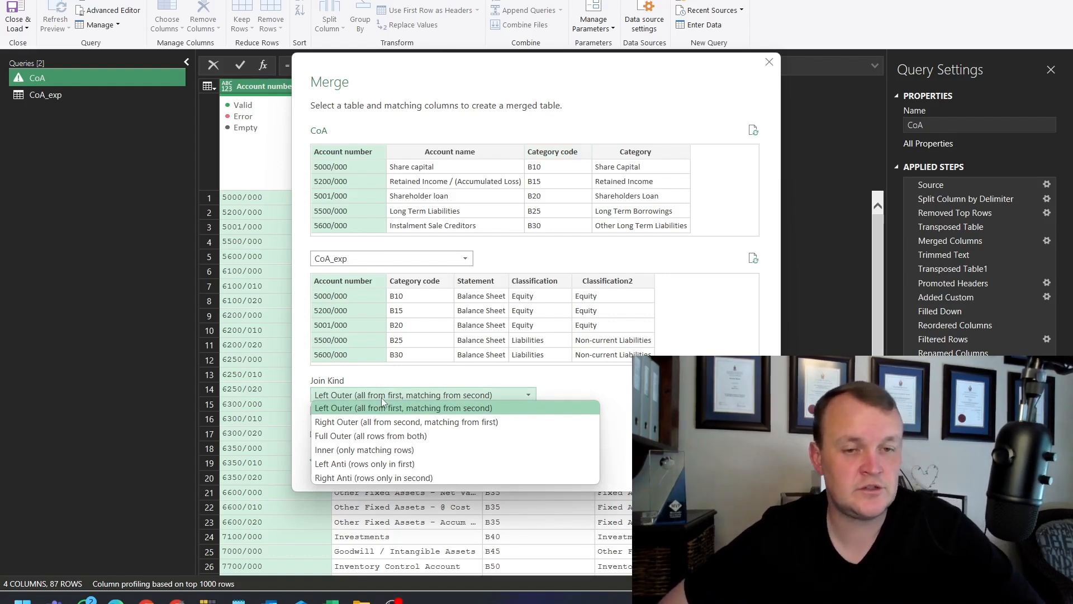
click(584, 387)
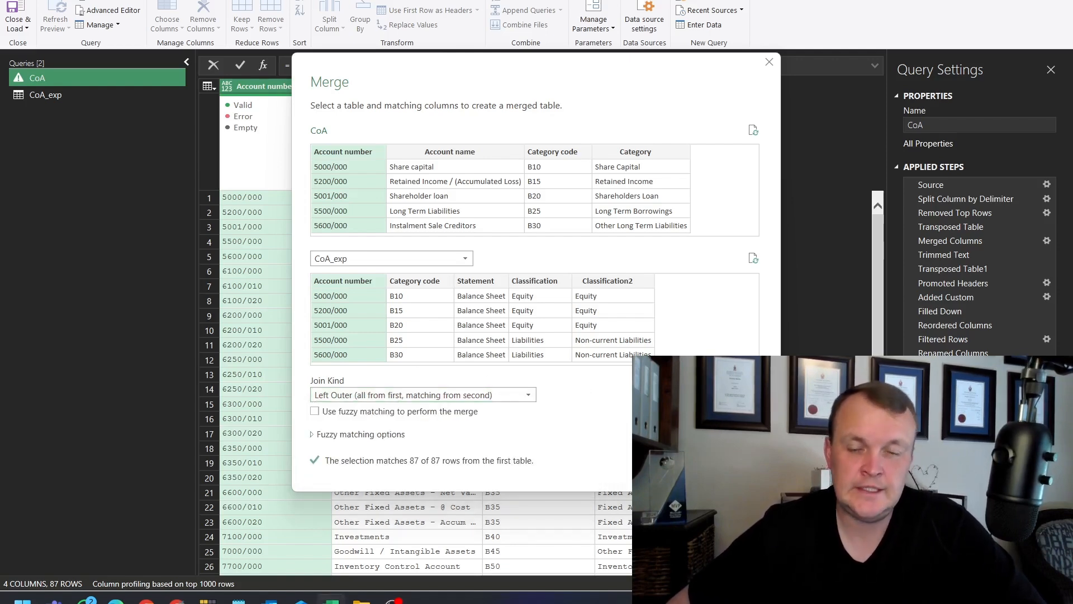
click(673, 470)
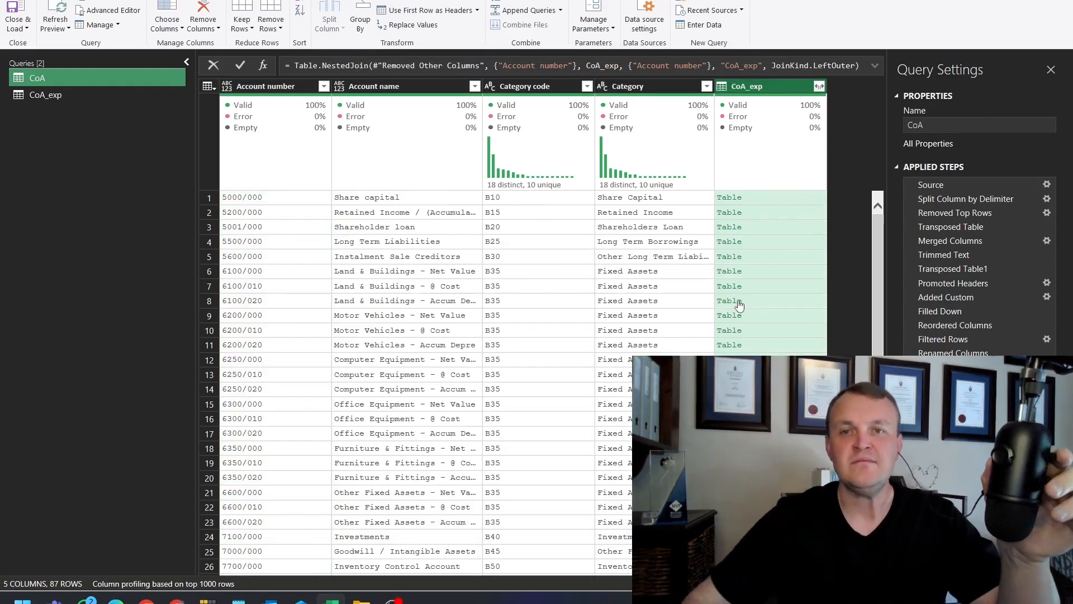
Expand the merged CoA_exp column to only Statement, Classification and Classification2, without the original column name as prefix.
click(819, 88)
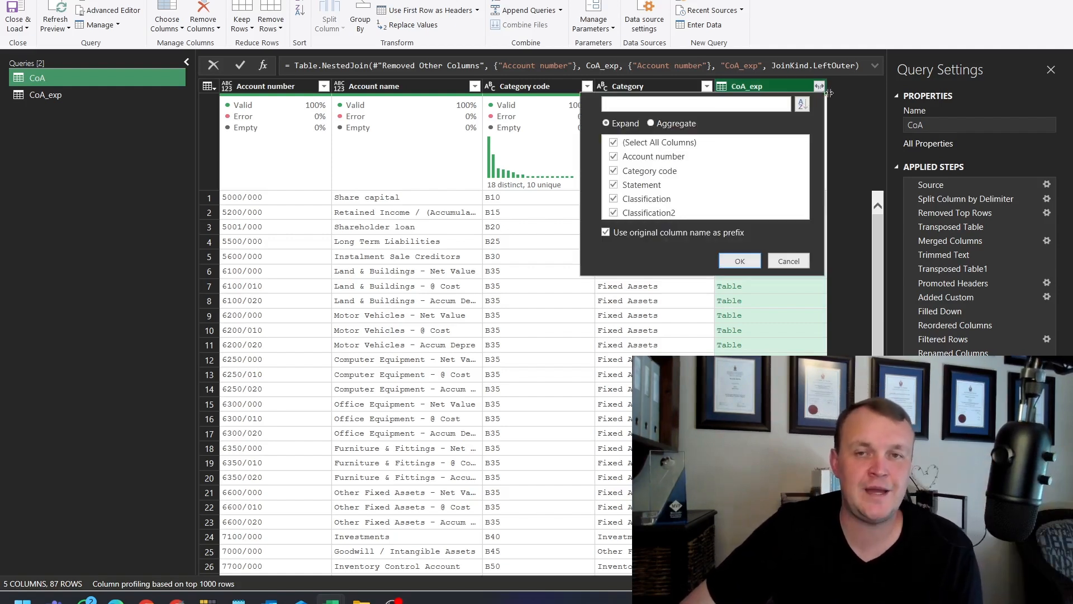
click(606, 234)
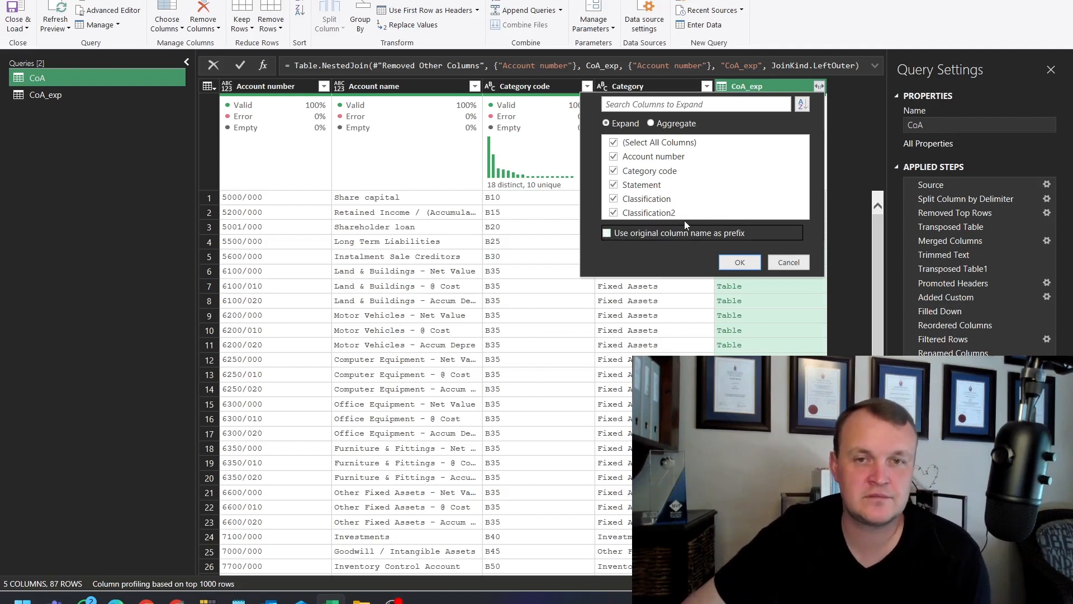
click(613, 143)
click(614, 184)
click(613, 199)
click(614, 213)
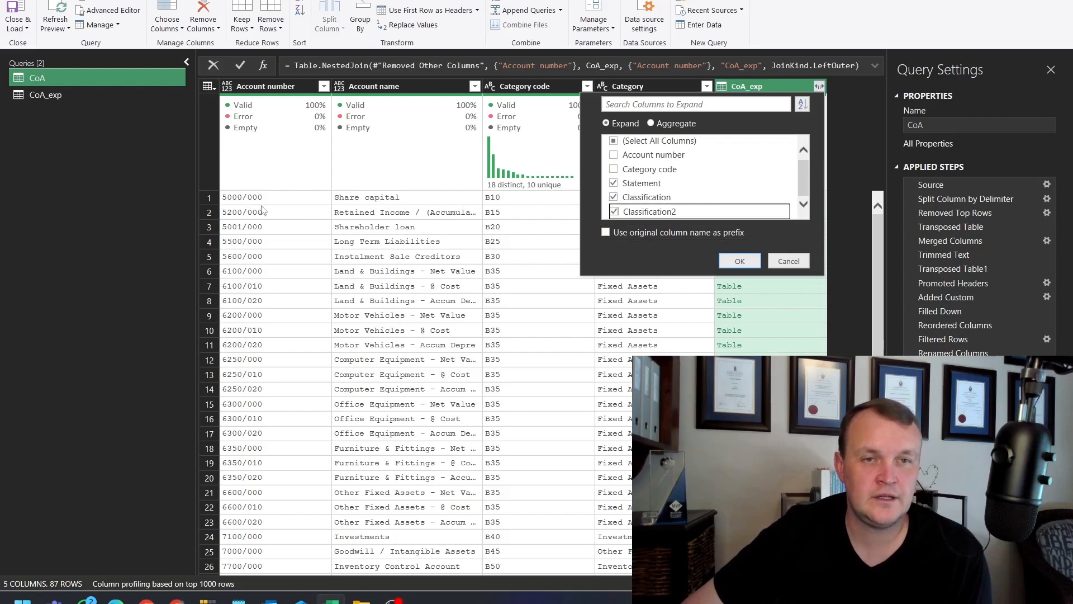
click(739, 261)
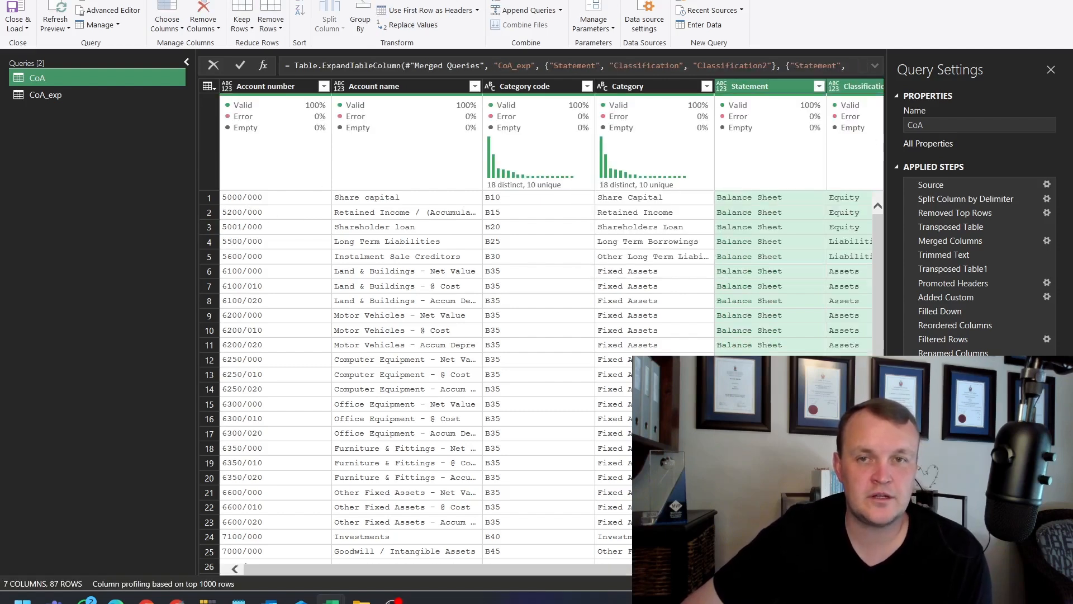
scroll(680, 322, right, 3)
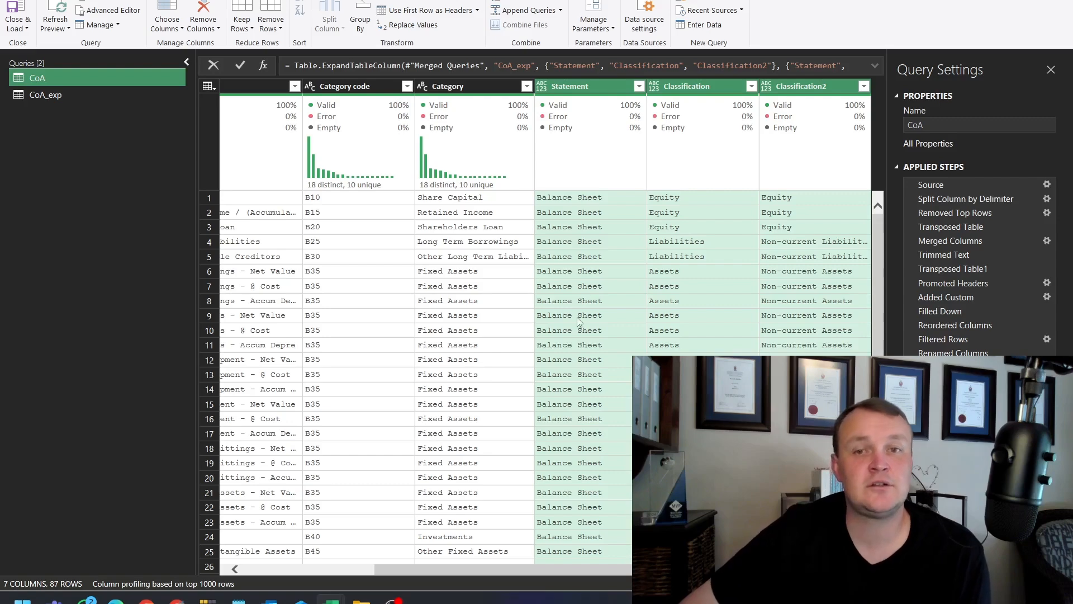
Close the query editor and load the CoA_exp query as a table on a new worksheet and into the Data Model.
click(25, 29)
click(45, 65)
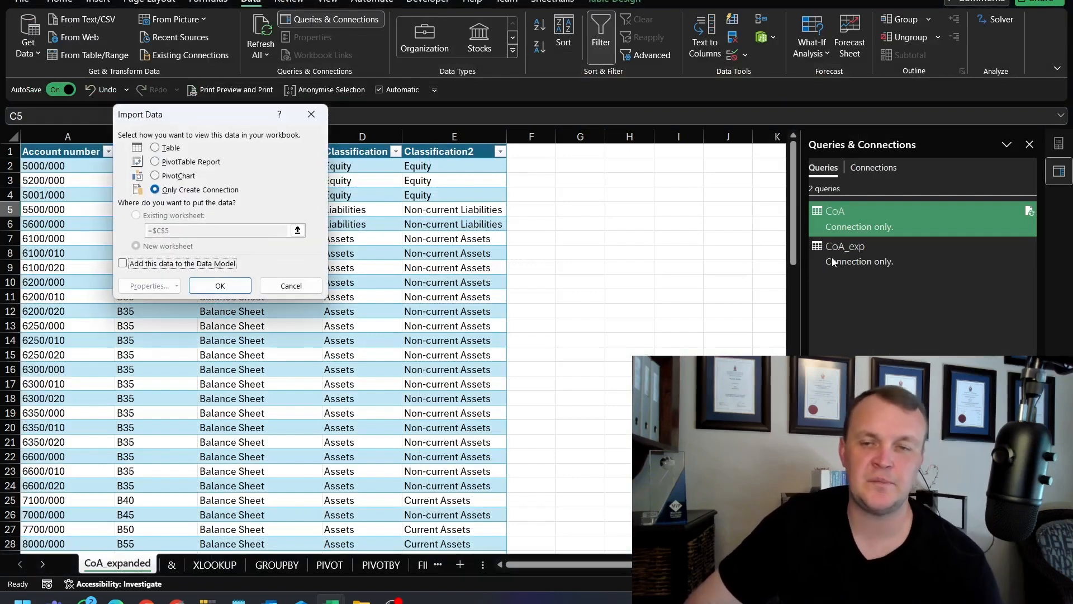
drag(179, 117, 478, 163)
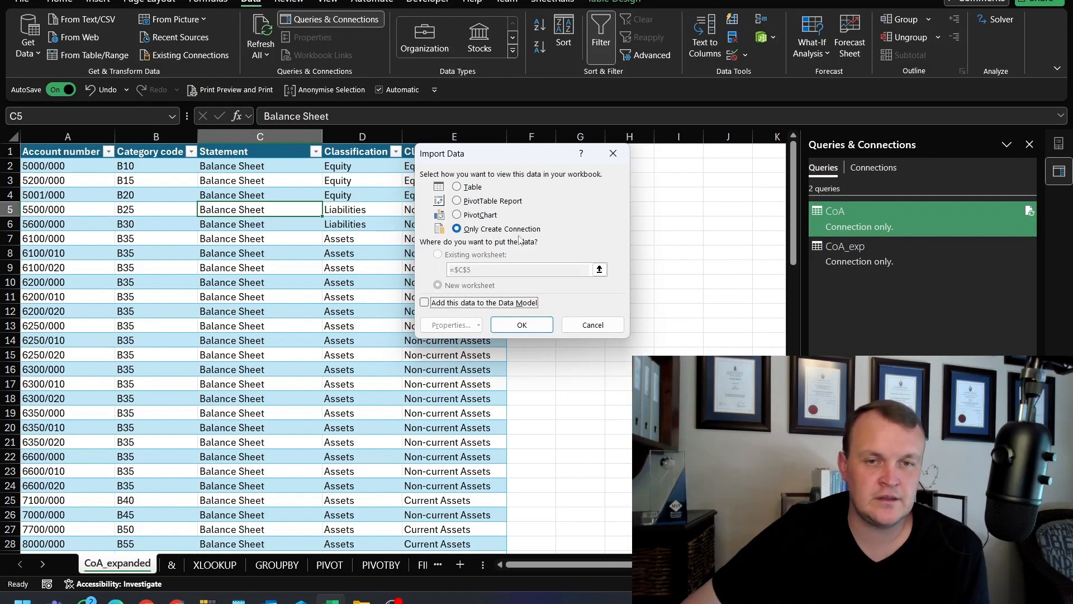
click(468, 188)
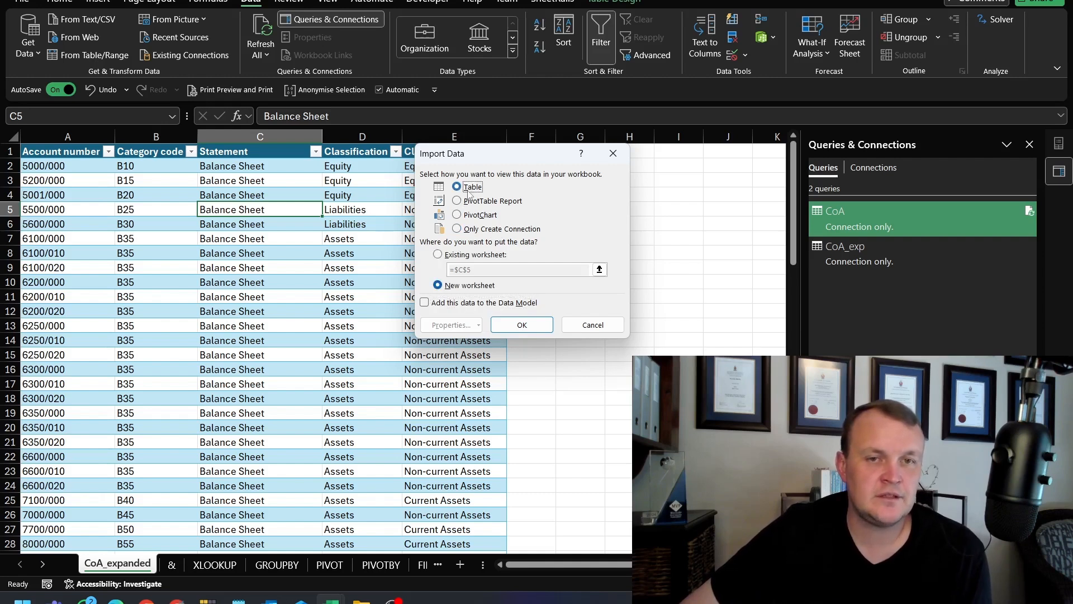
click(448, 306)
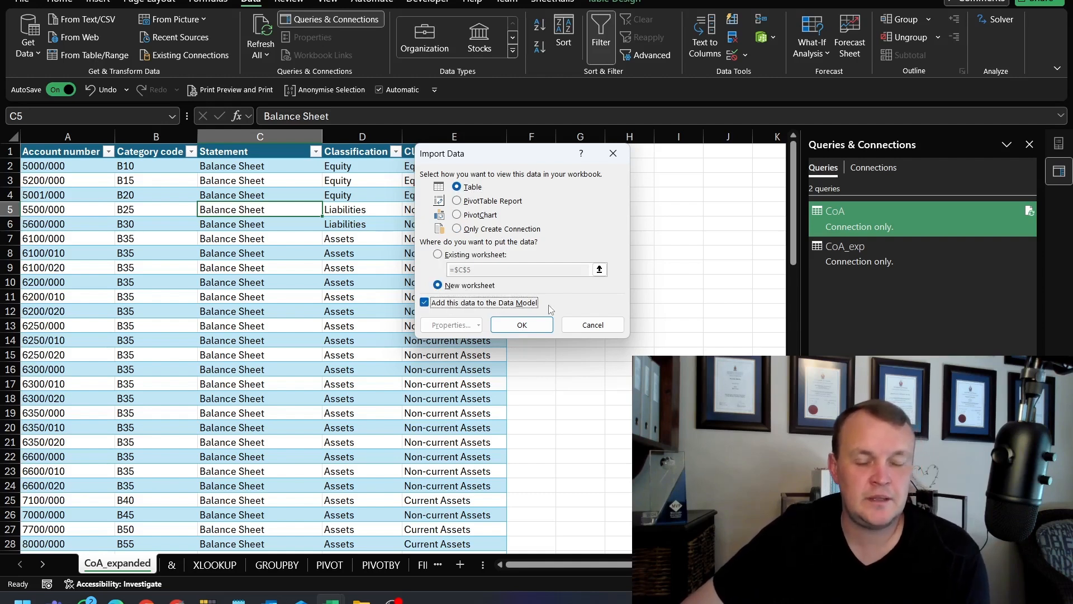
click(522, 325)
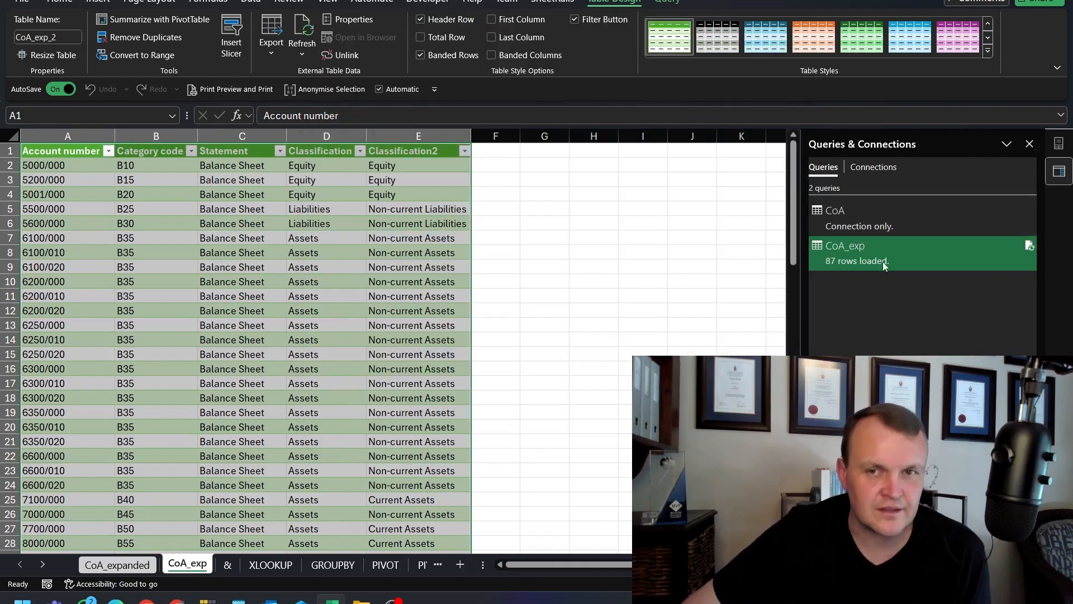
Delete the CoA_exp worksheet that holds the loaded query table.
mouse_move(865, 242)
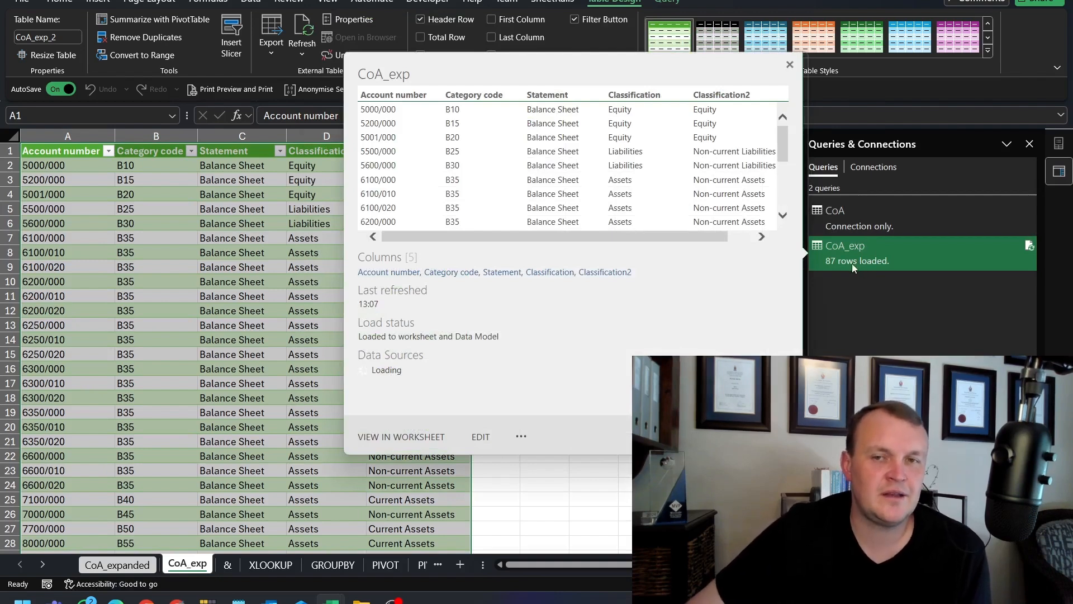
right_click(847, 262)
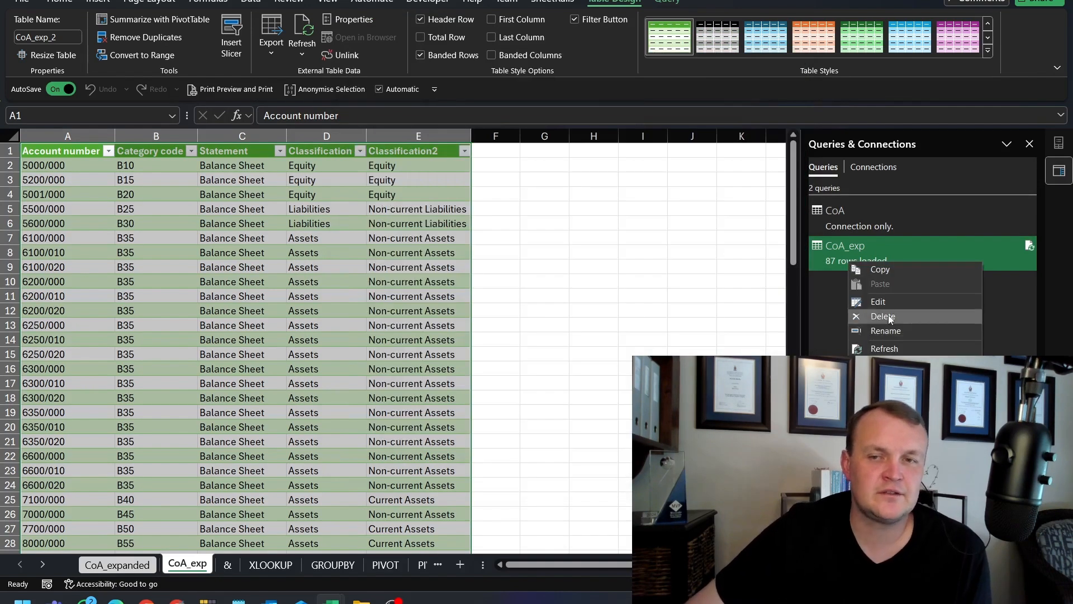
right_click(203, 568)
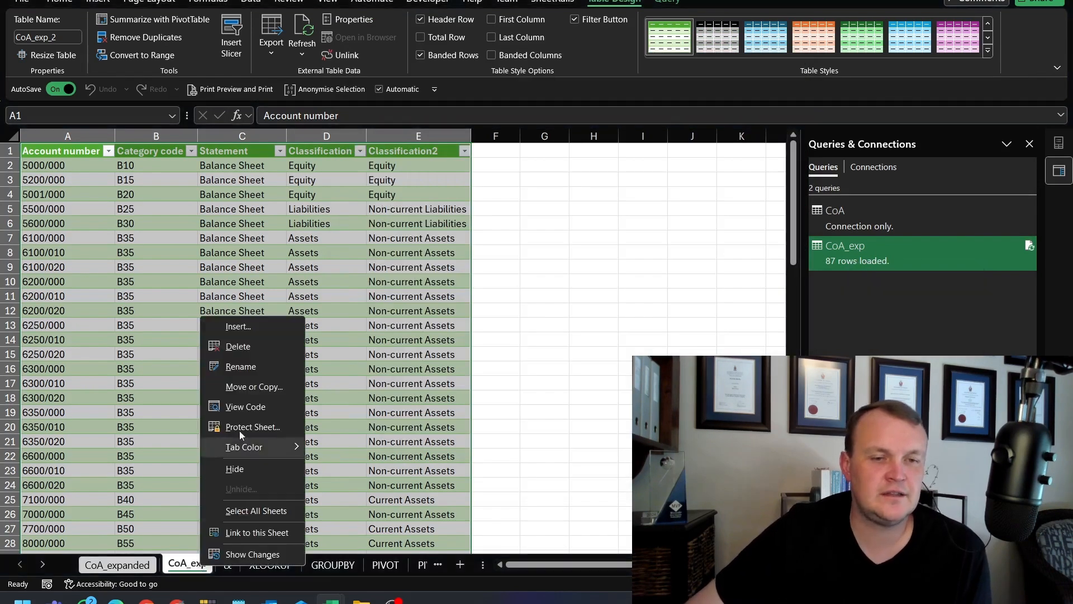
click(229, 347)
key(Return)
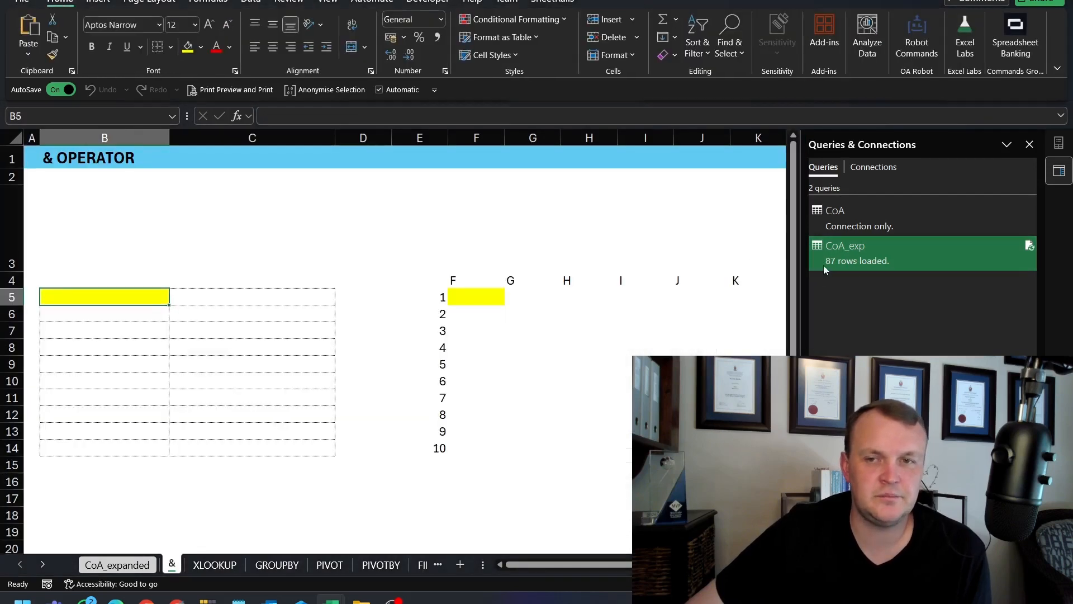
Change the CoA_exp query's load settings to Only Create Connection, without adding it to the Data Model.
mouse_move(855, 262)
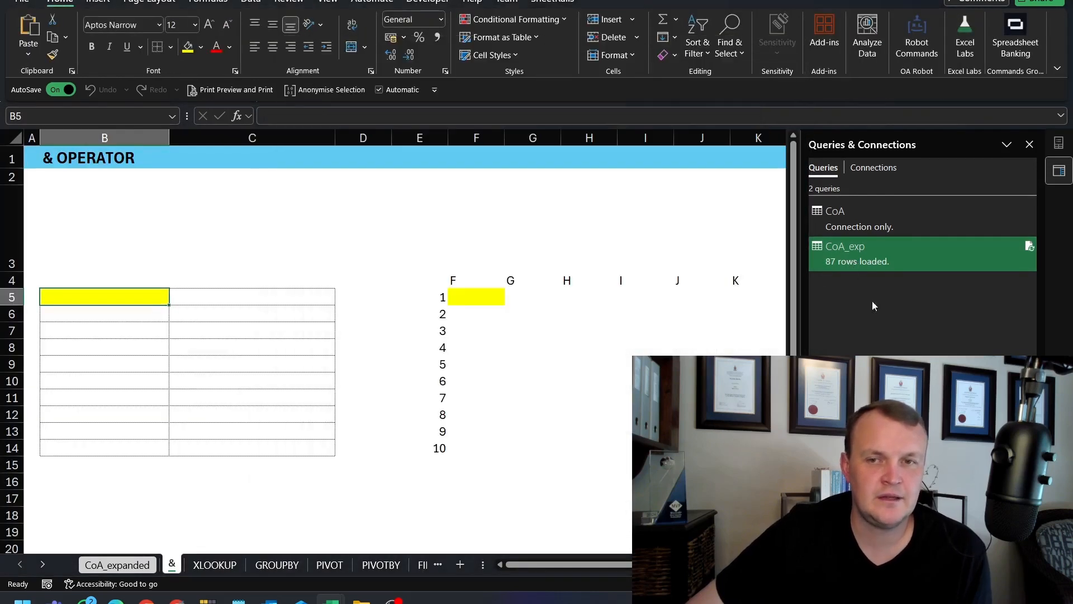
right_click(861, 262)
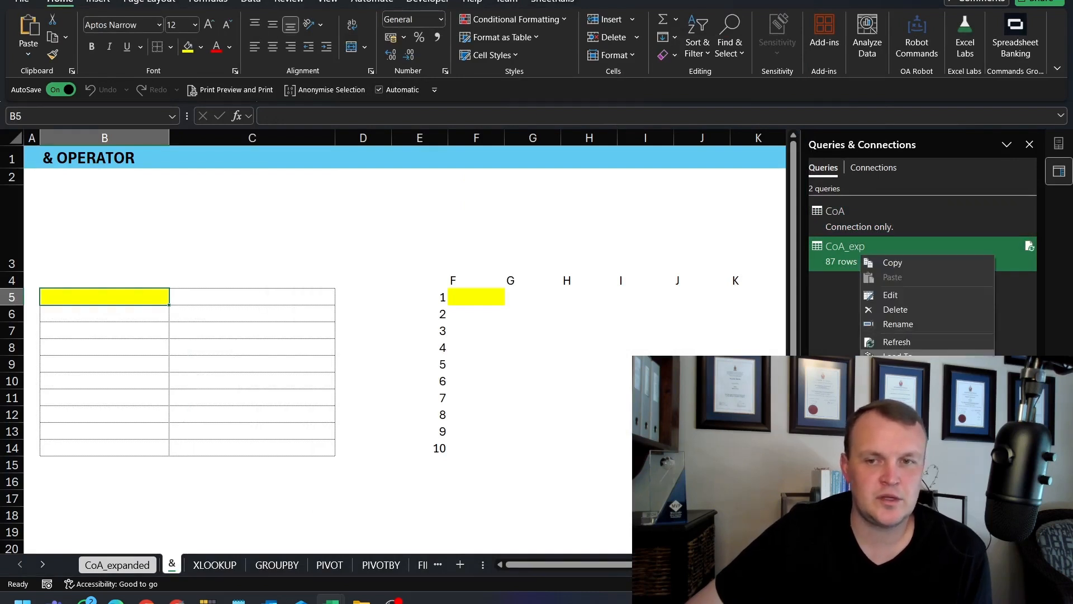
click(903, 357)
click(424, 305)
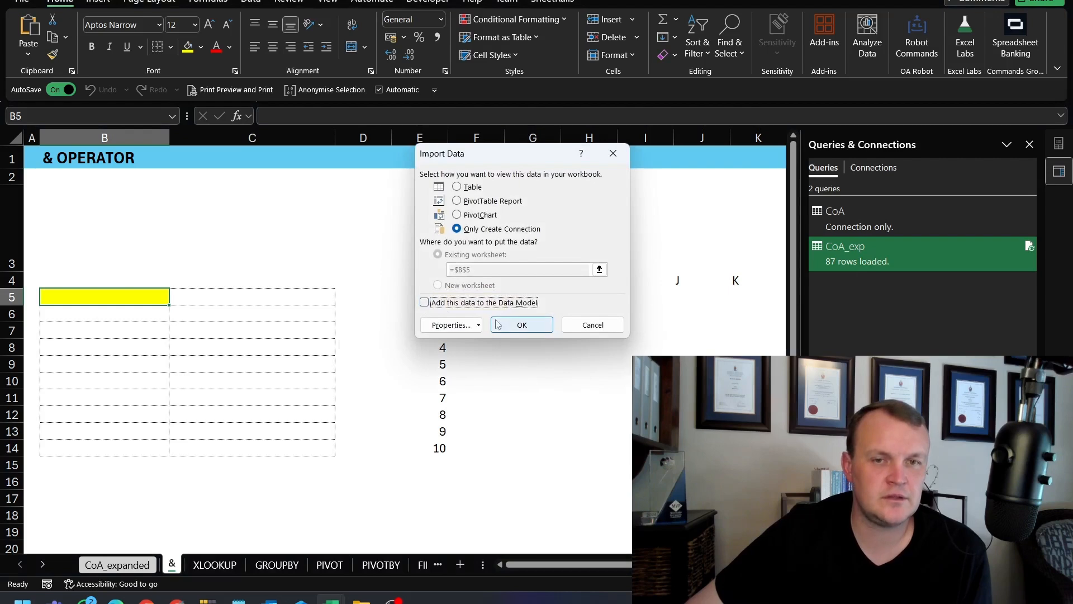
click(522, 324)
click(520, 322)
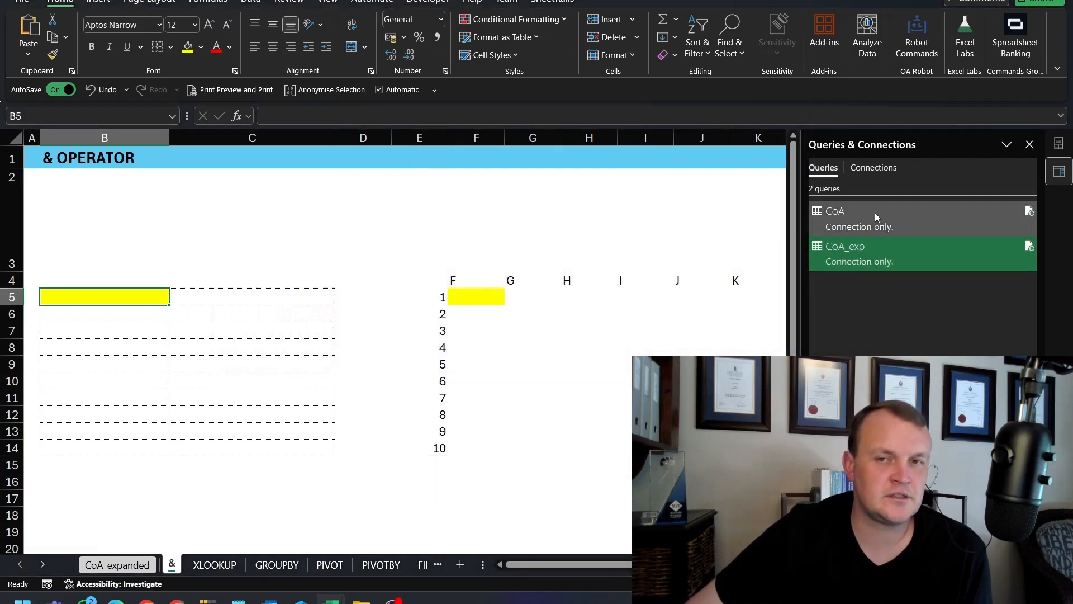
Load the CoA query as a table on a new worksheet and add its data to the Data Model.
right_click(826, 222)
right_click(826, 222)
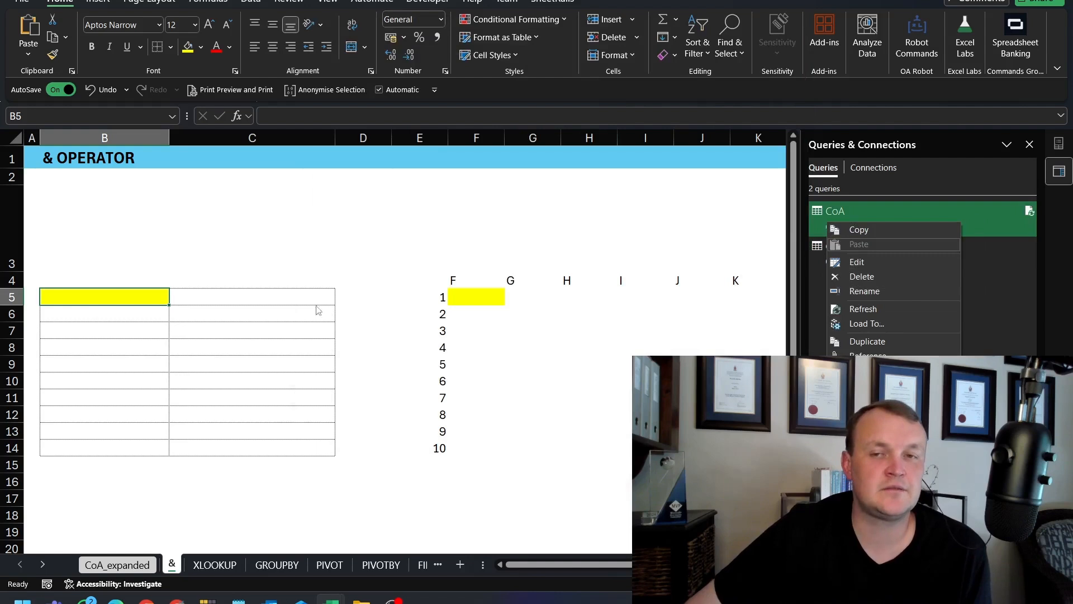
click(850, 221)
mouse_move(850, 220)
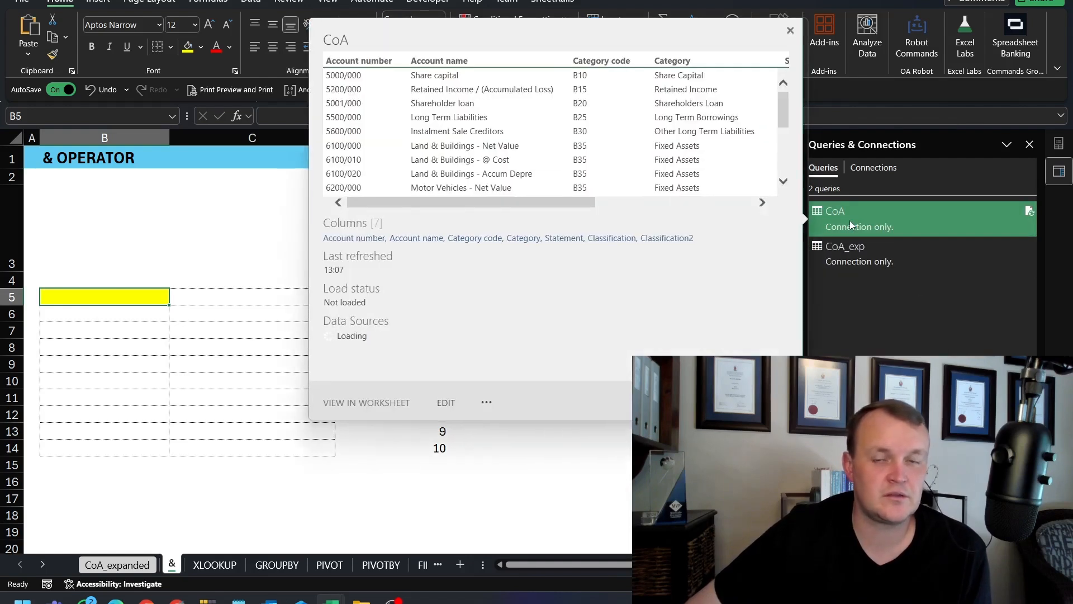
right_click(850, 221)
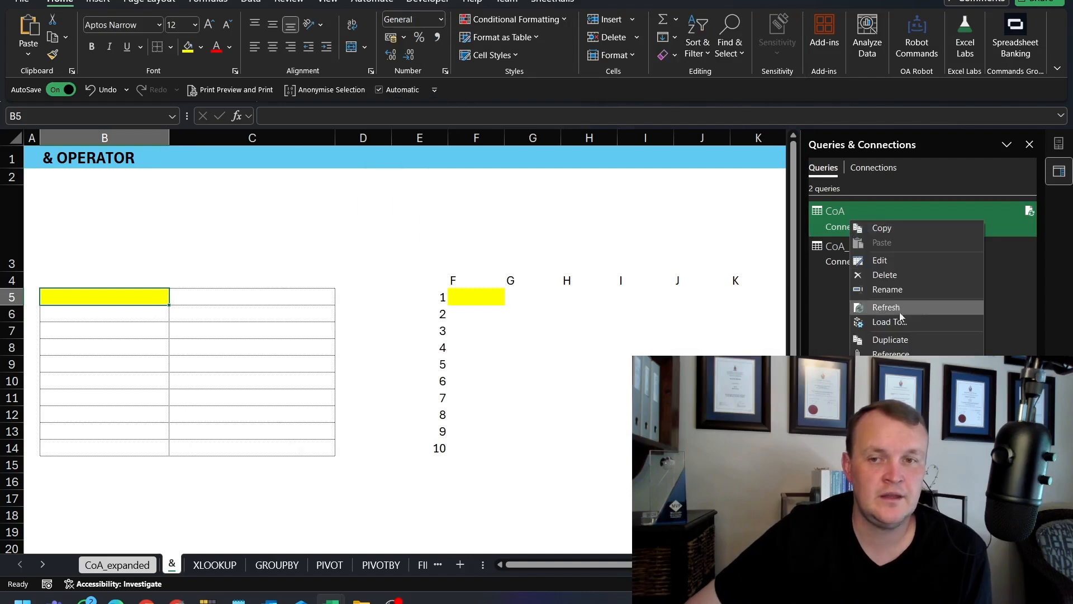
click(887, 323)
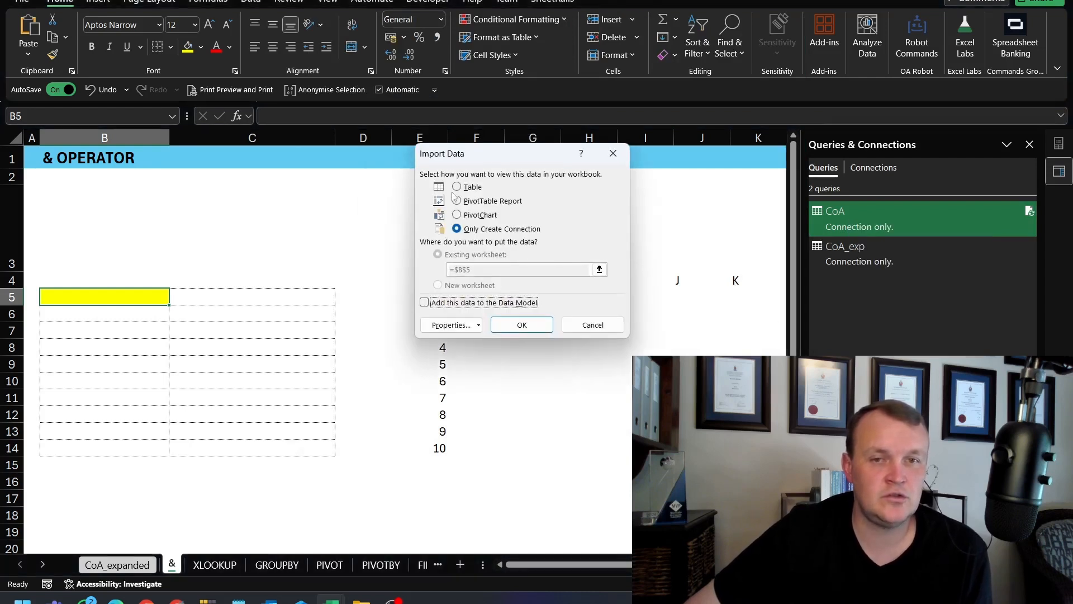
click(456, 189)
click(425, 302)
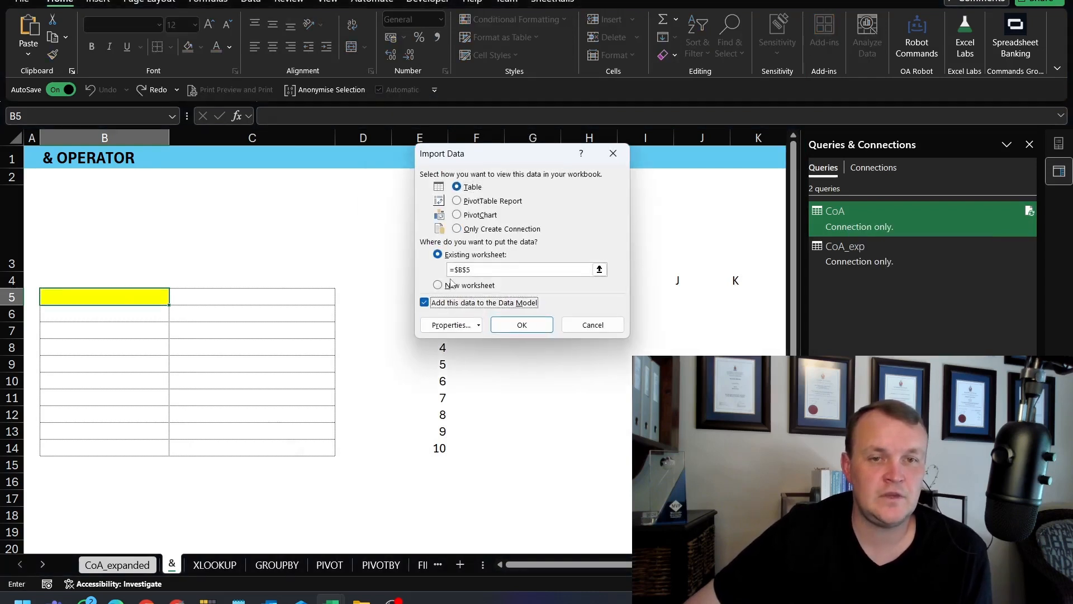
click(452, 285)
click(517, 319)
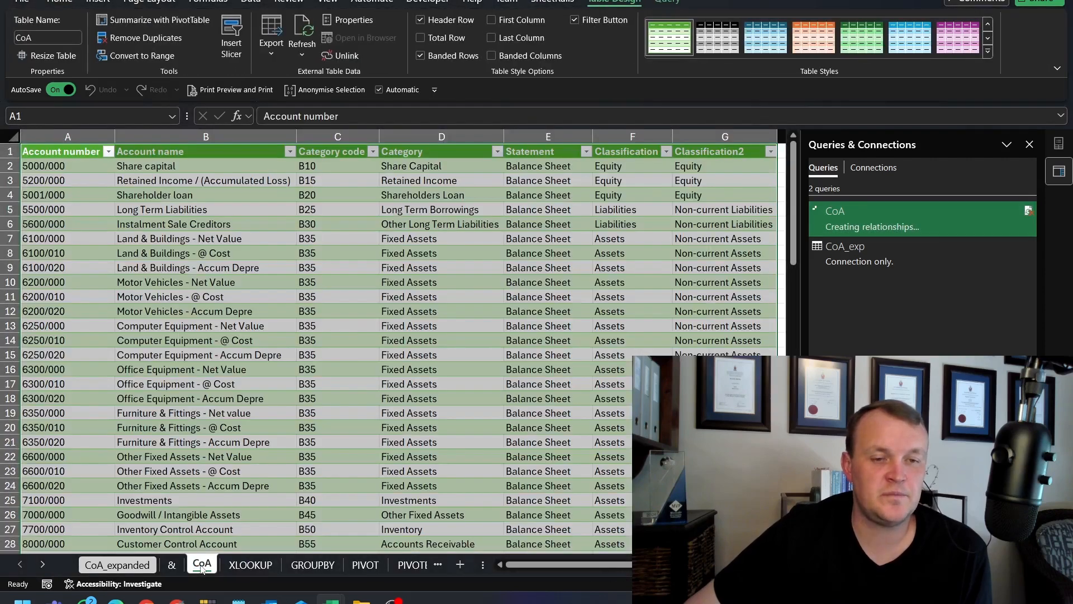
Move the CoA sheet in front of the CoA_expanded sheet and select the Account number header cell.
drag(74, 566, 75, 566)
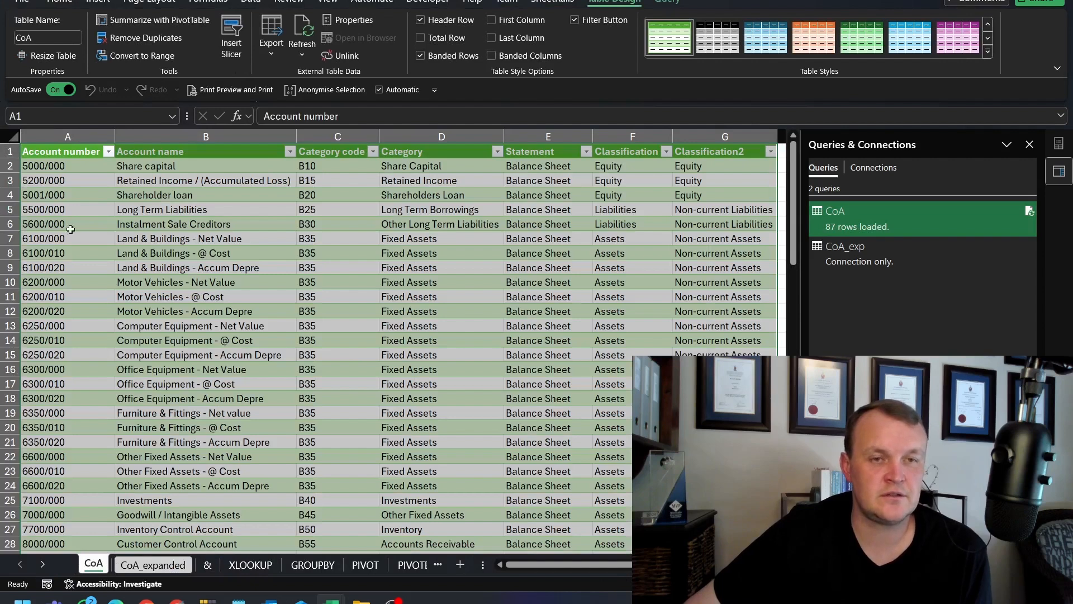
click(73, 210)
click(64, 152)
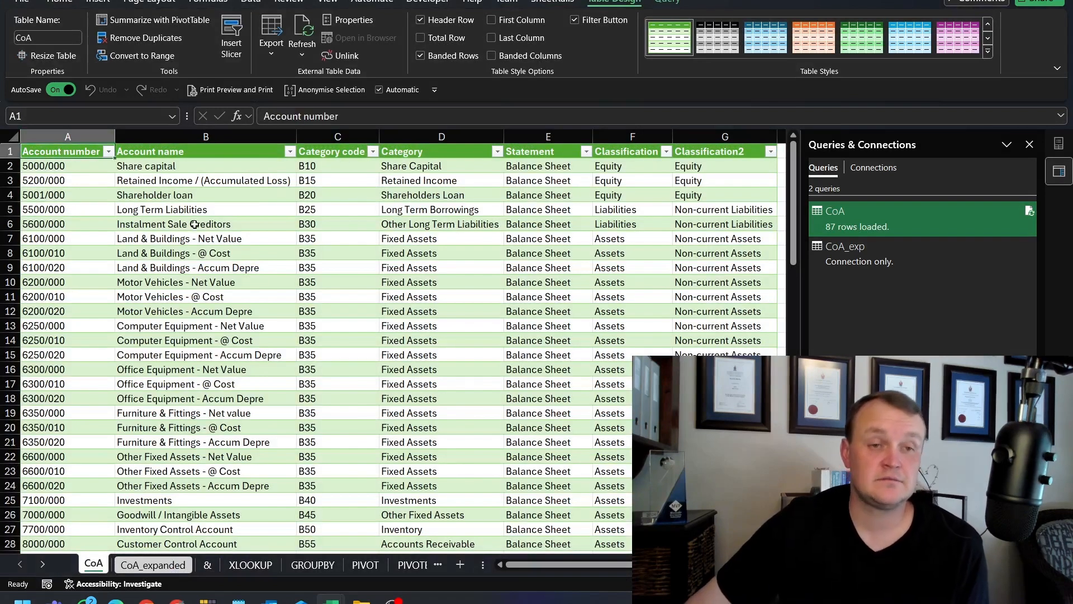
Start importing data from the PDF file TB.PDF.
click(100, 3)
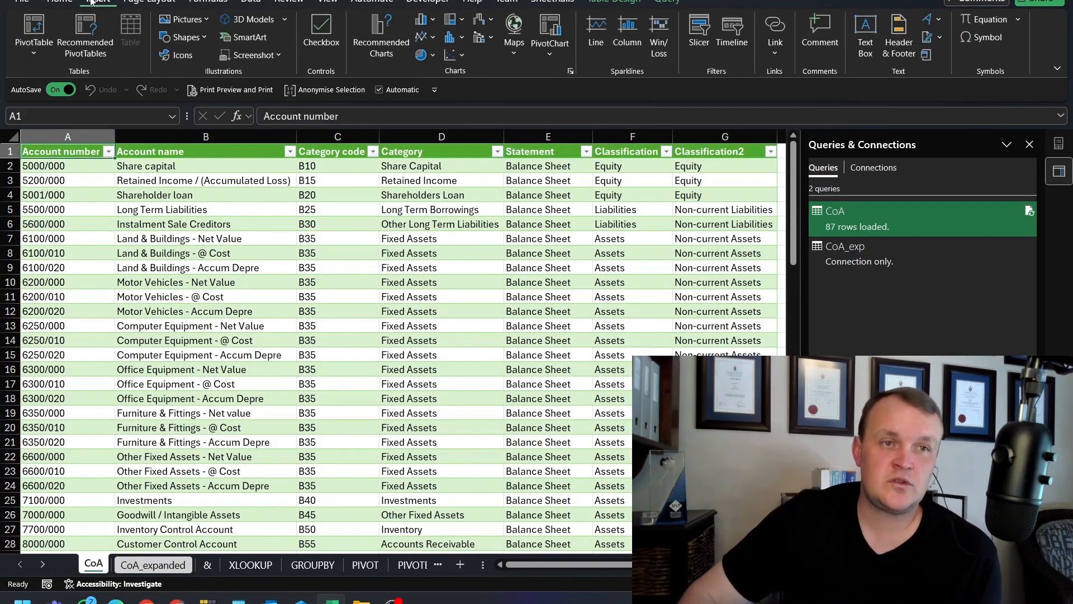
click(251, 2)
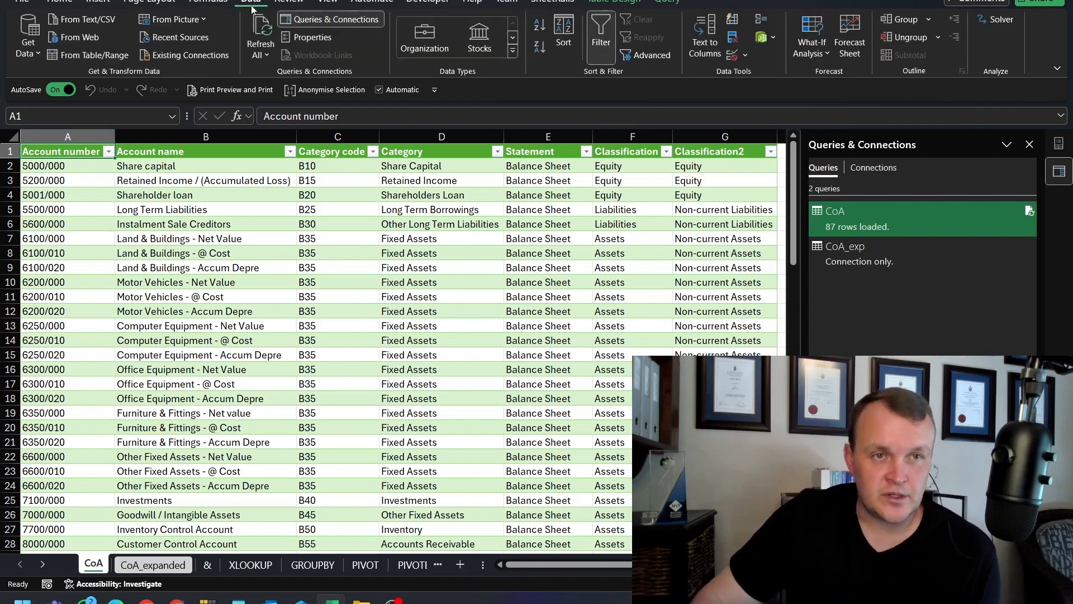
click(31, 38)
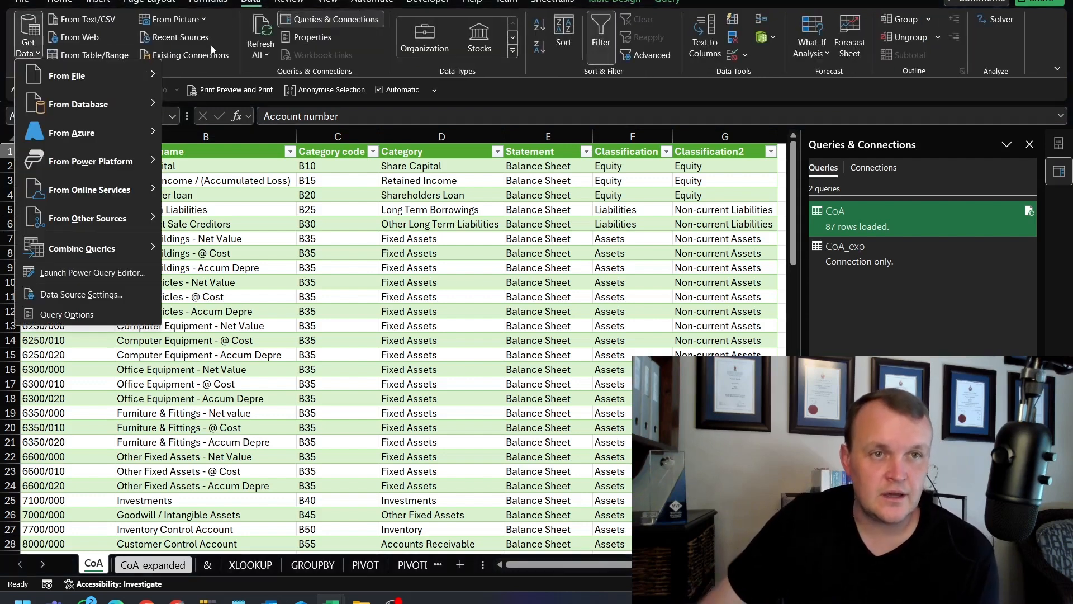
mouse_move(68, 79)
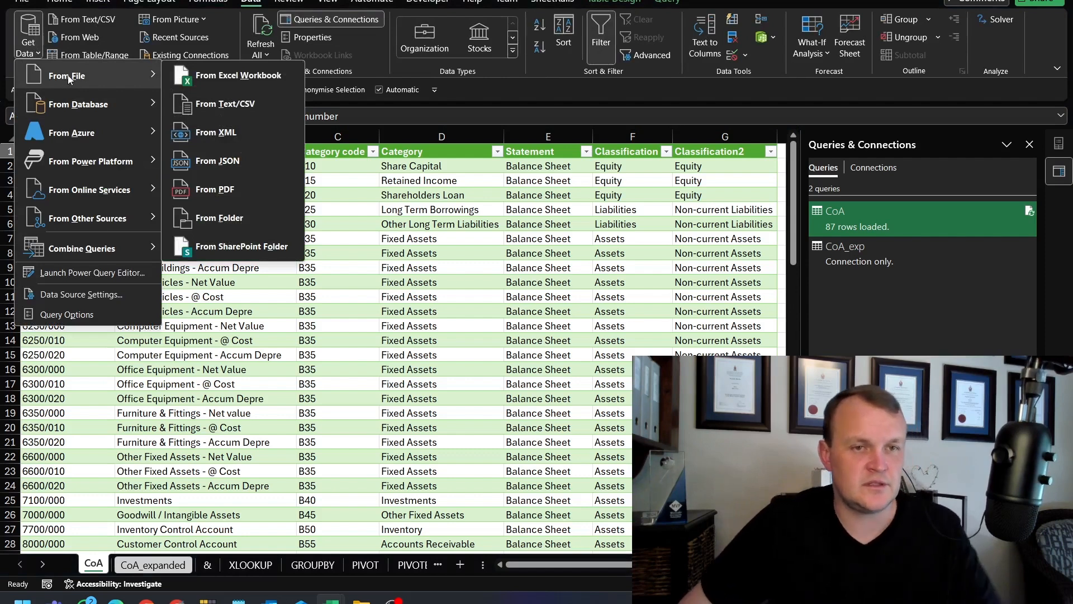
click(28, 38)
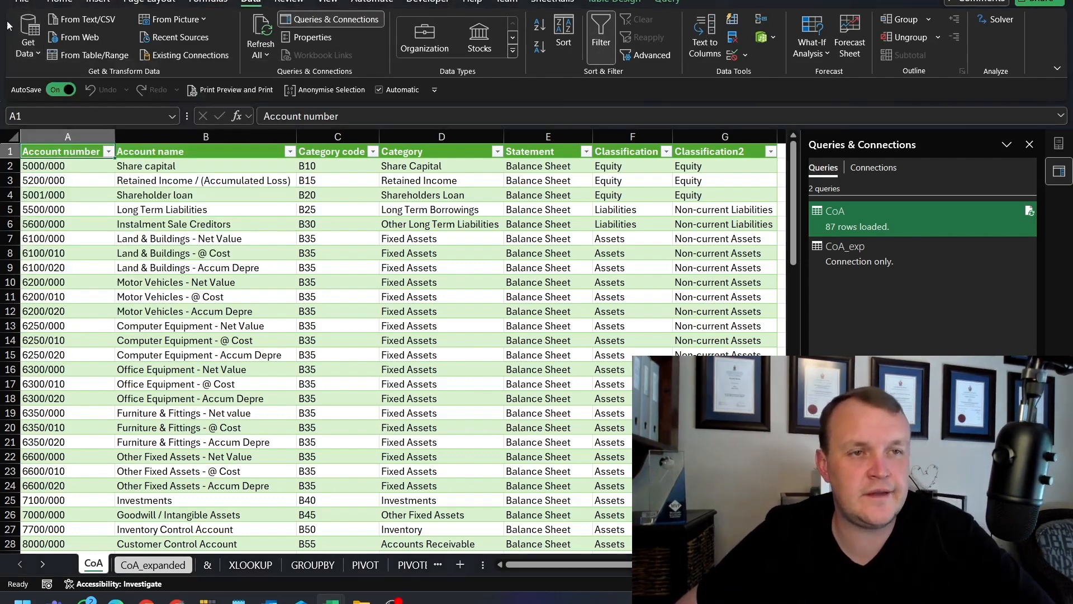
click(24, 33)
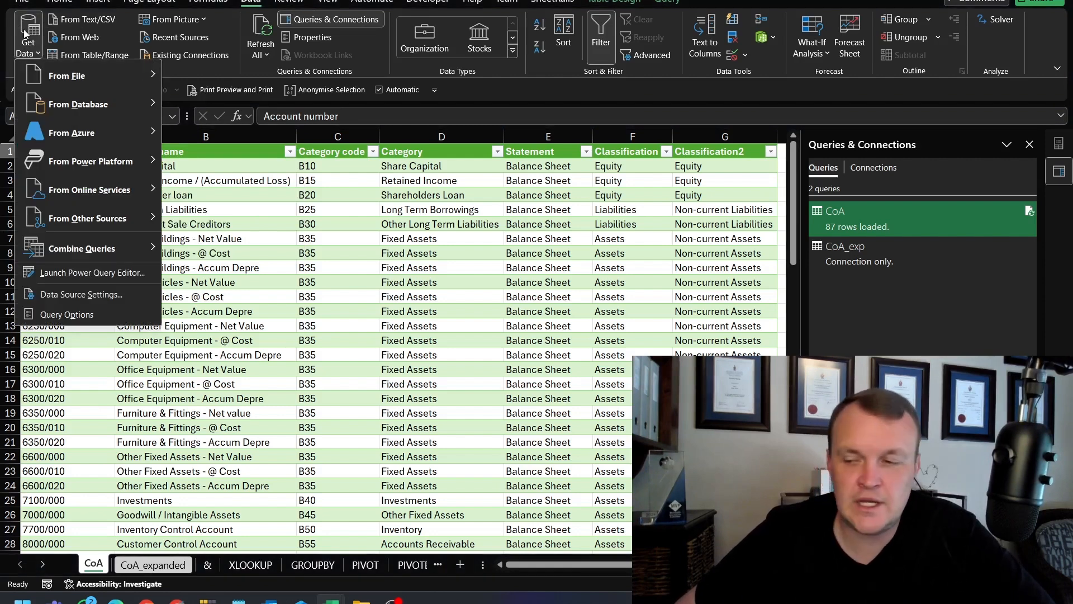
mouse_move(51, 76)
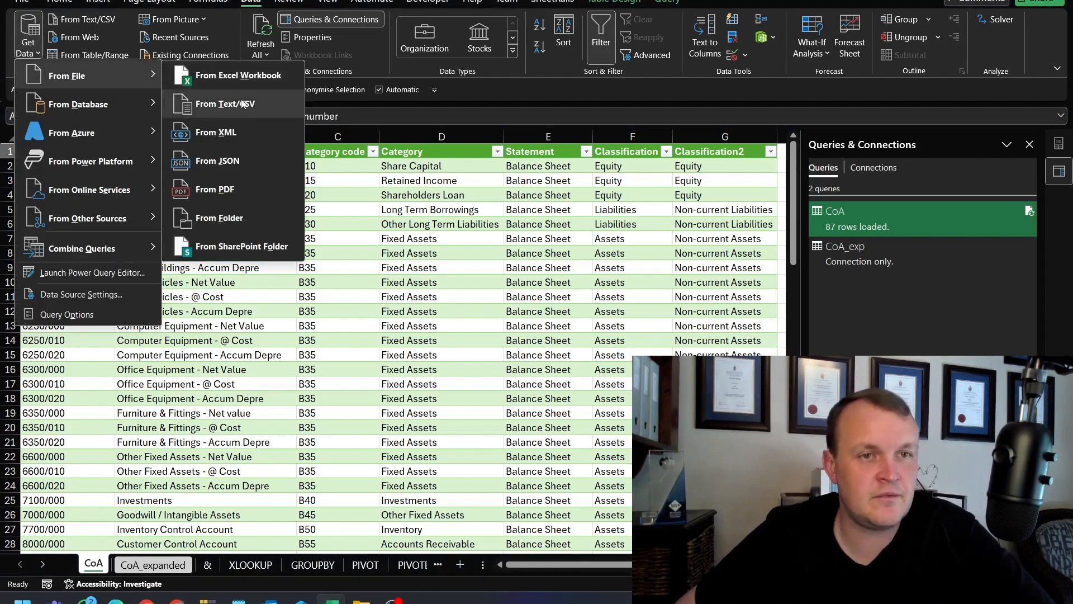
click(213, 190)
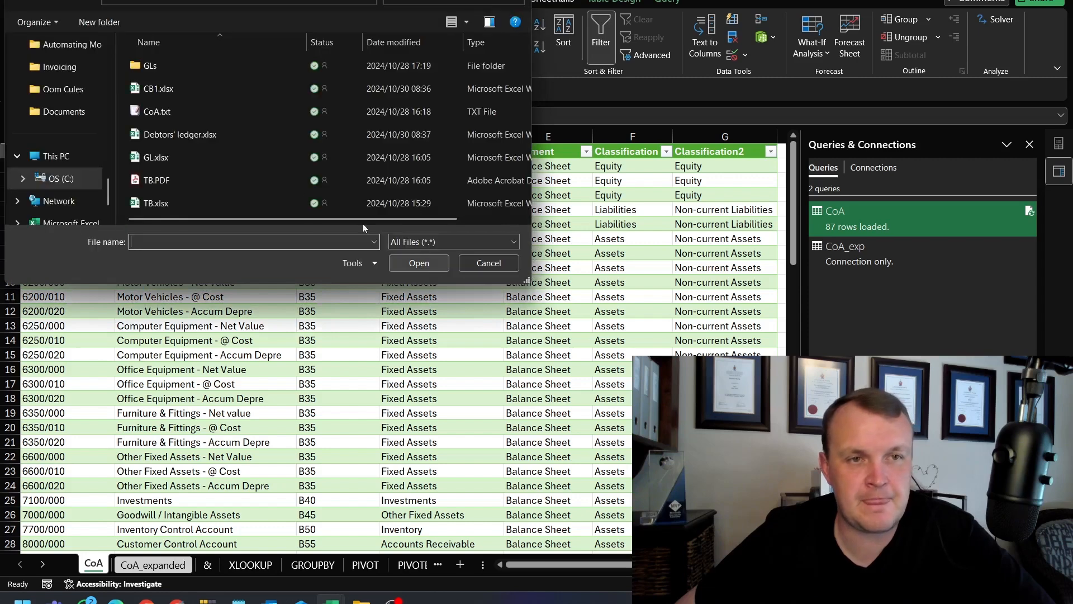
click(146, 180)
click(414, 263)
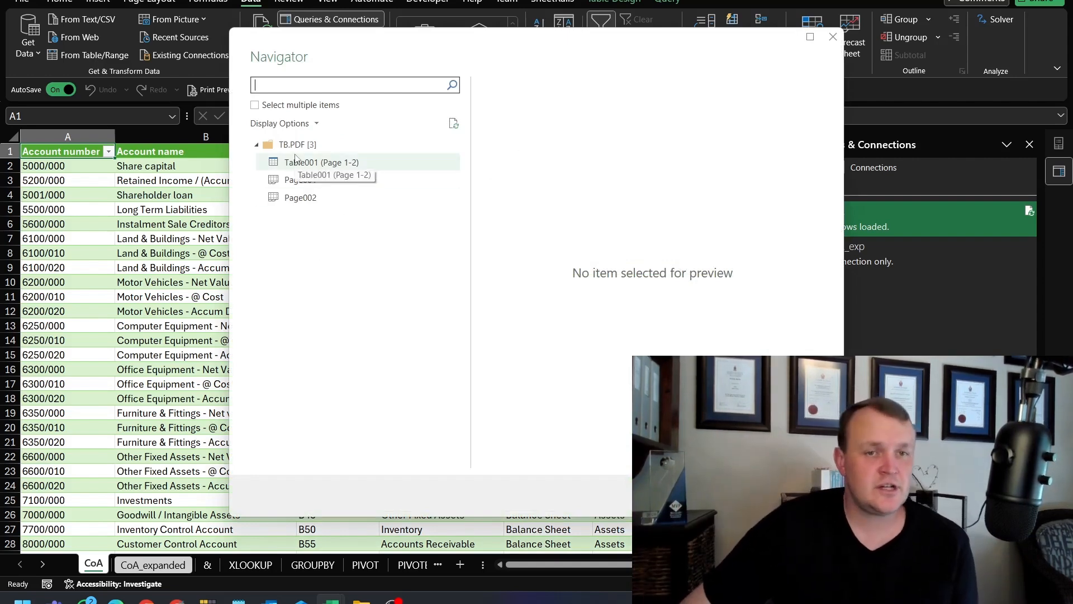
Preview Table001 (Page 1-2), Page001 and Page002 from TB.PDF, and check the load options for the whole file.
click(306, 168)
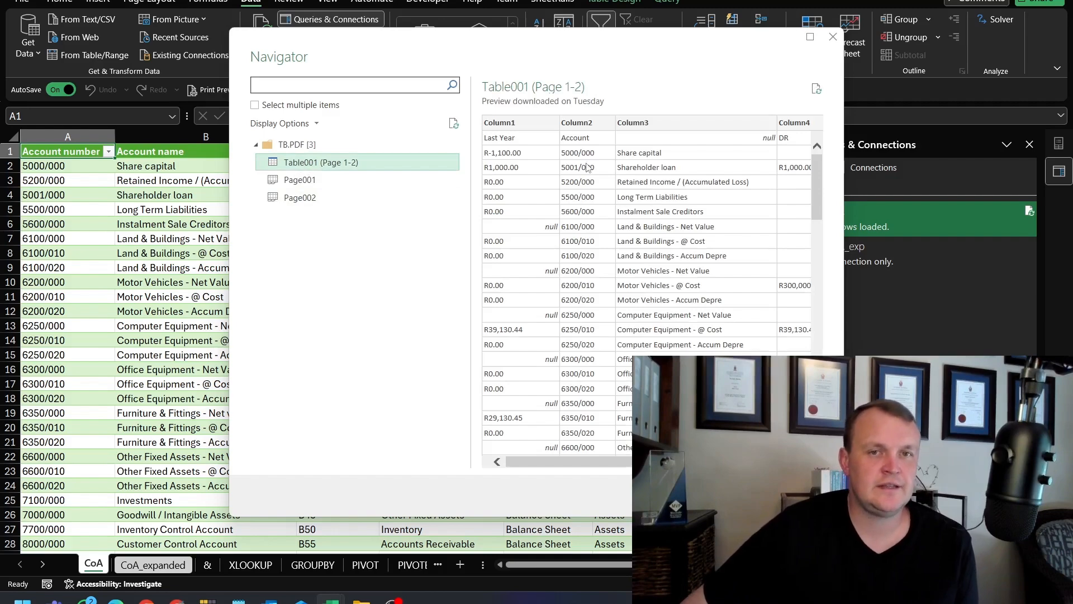
scroll(584, 186, down, 15)
scroll(587, 184, up, 15)
scroll(591, 180, down, 10)
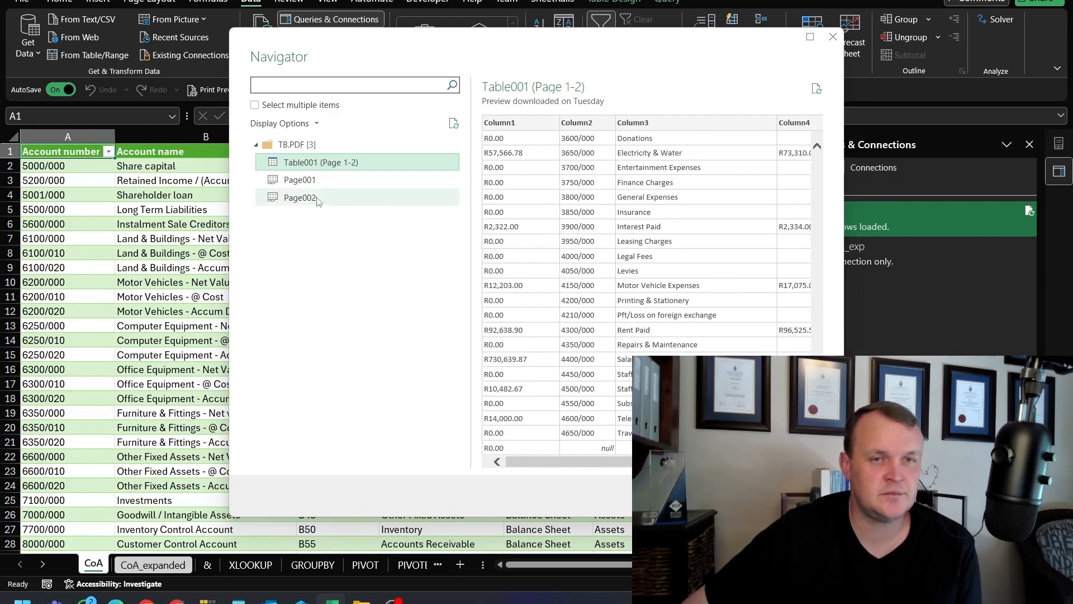
click(305, 180)
scroll(556, 193, down, 3)
scroll(556, 193, down, 8)
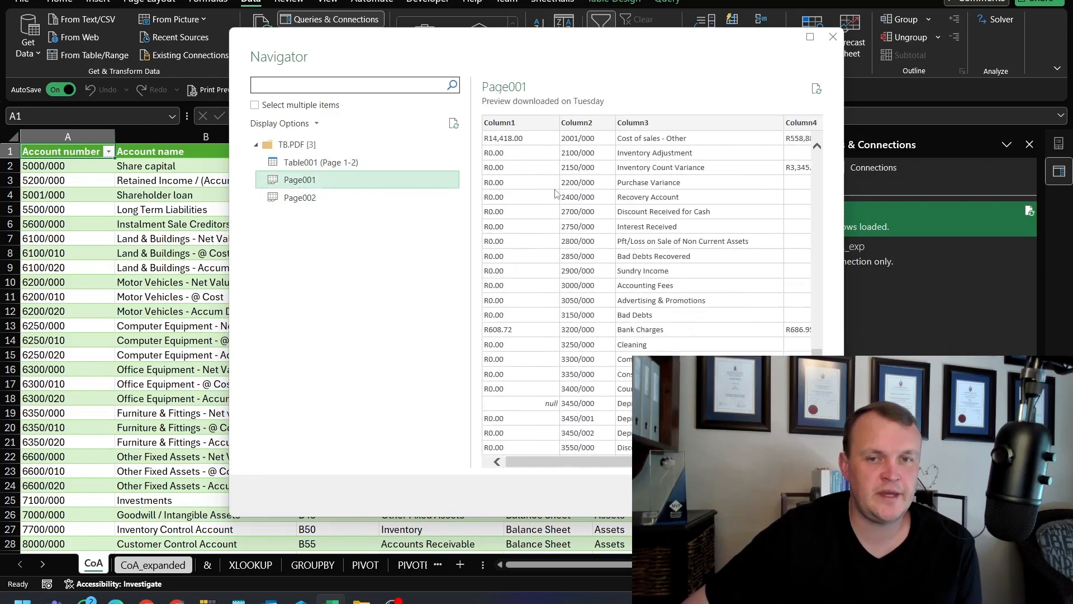
click(299, 202)
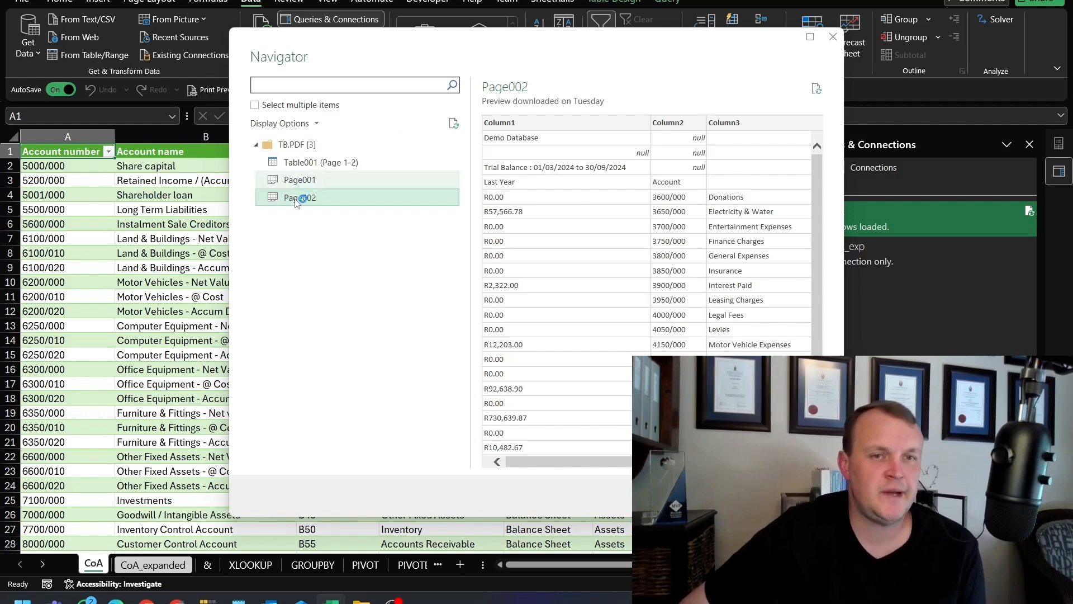
click(322, 163)
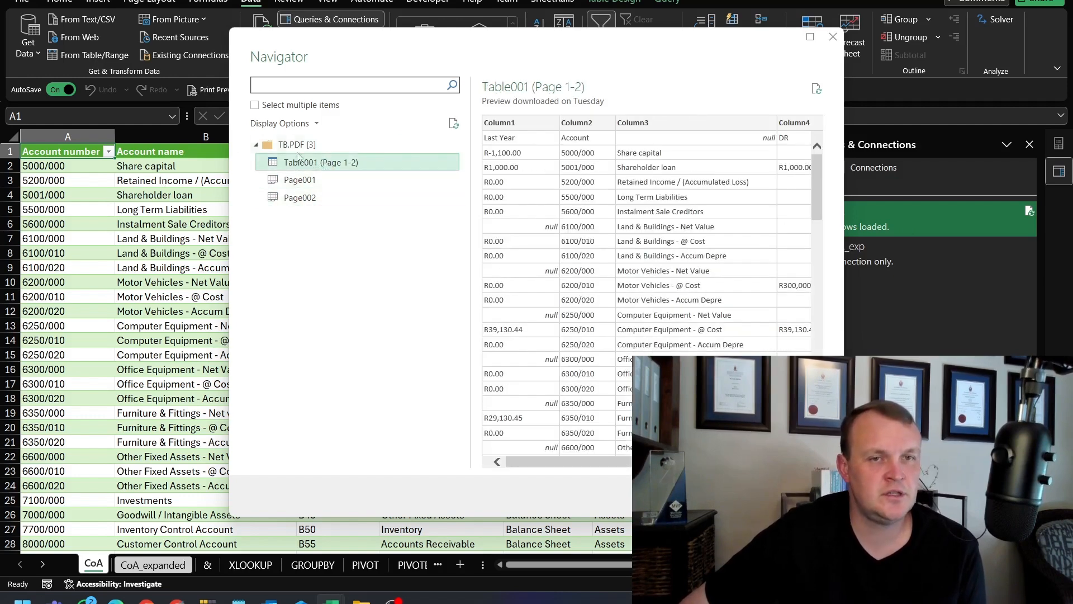
right_click(291, 144)
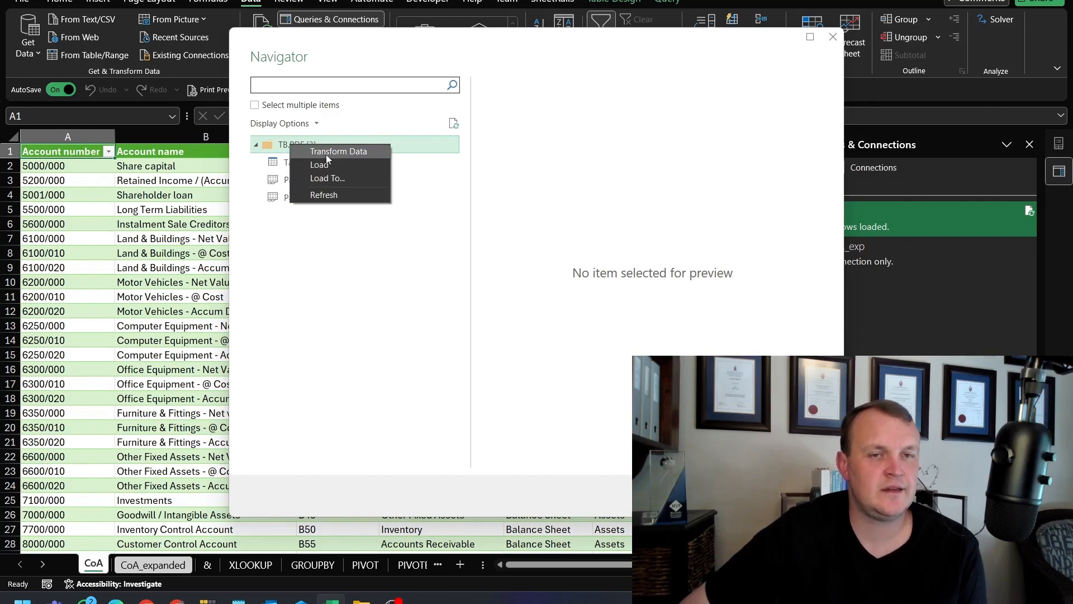
click(330, 231)
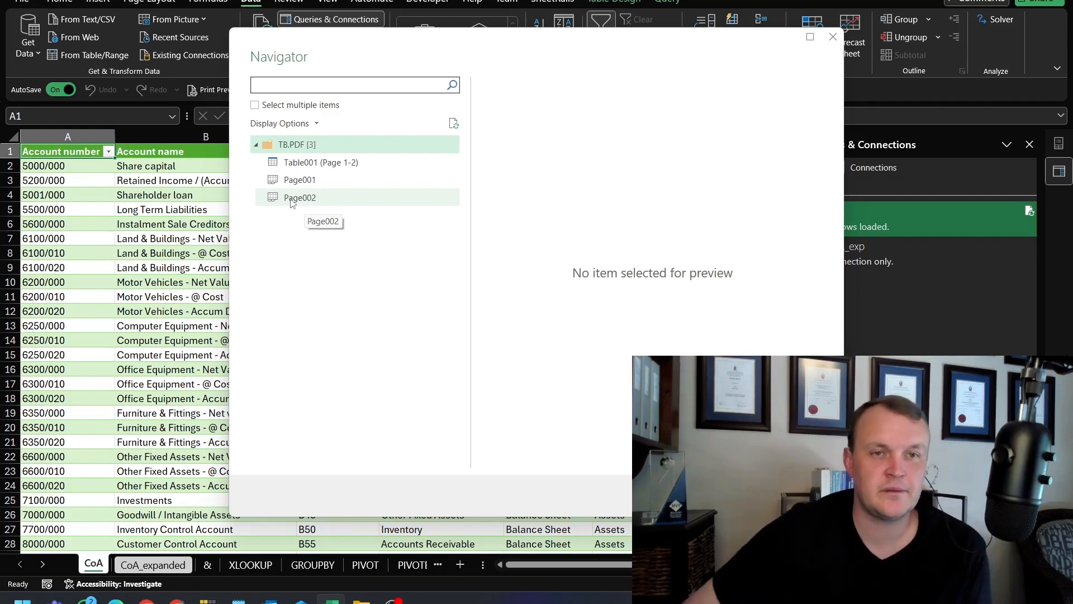
Open Table001 (Page 1-2) for transformation in the Power Query Editor and refresh its data preview.
click(306, 166)
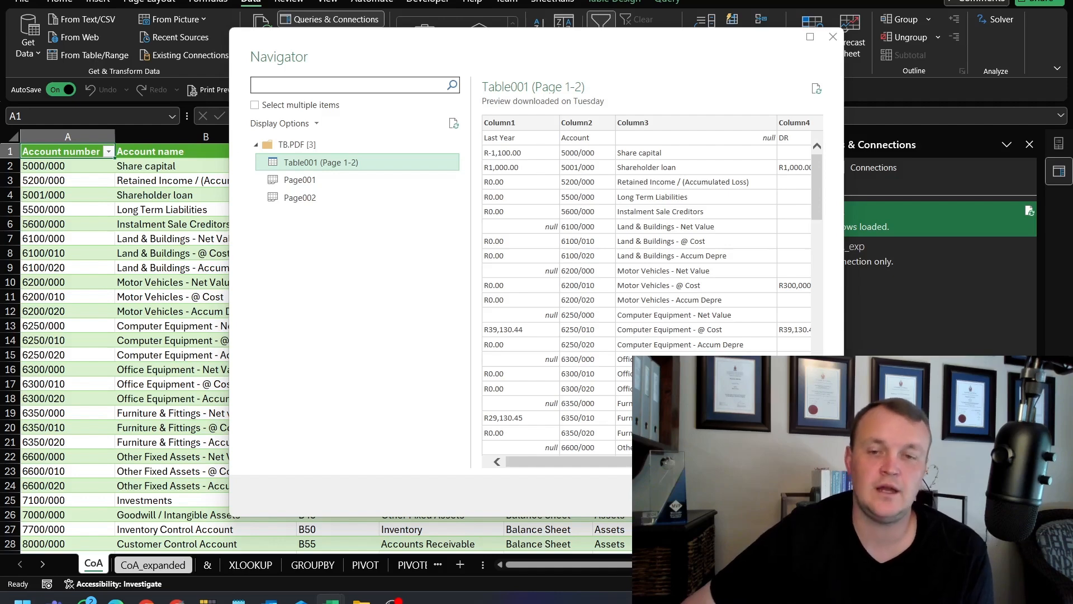
click(724, 496)
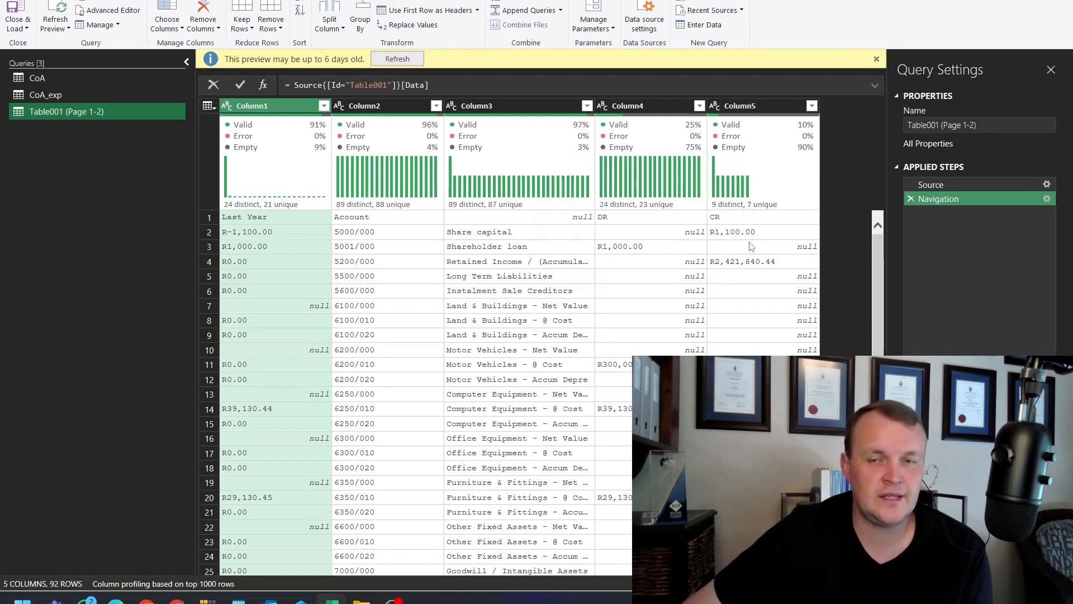
scroll(728, 300, down, 3)
scroll(728, 300, up, 3)
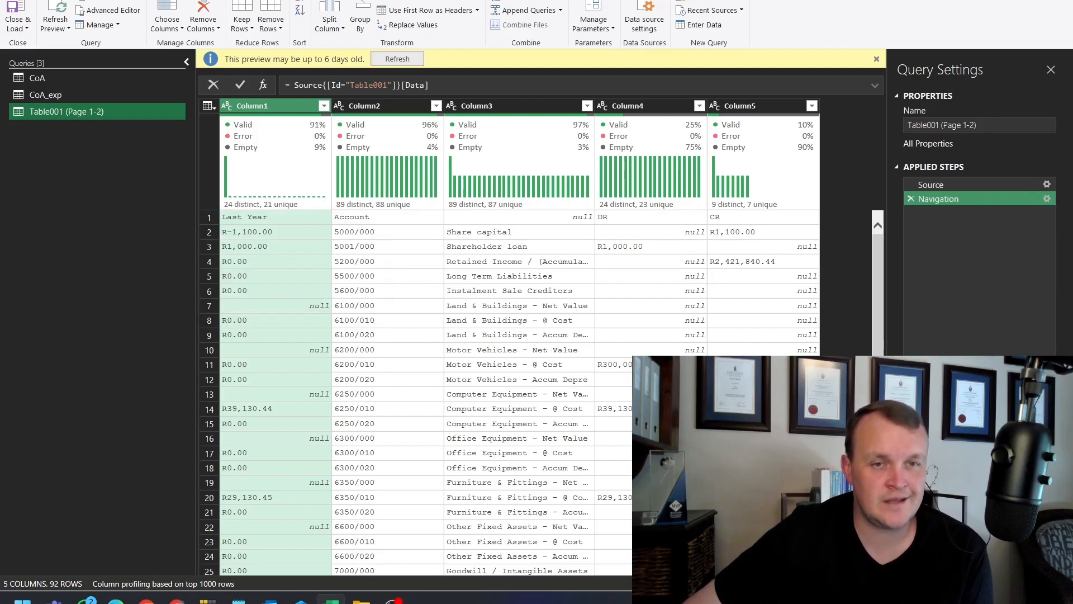
click(395, 59)
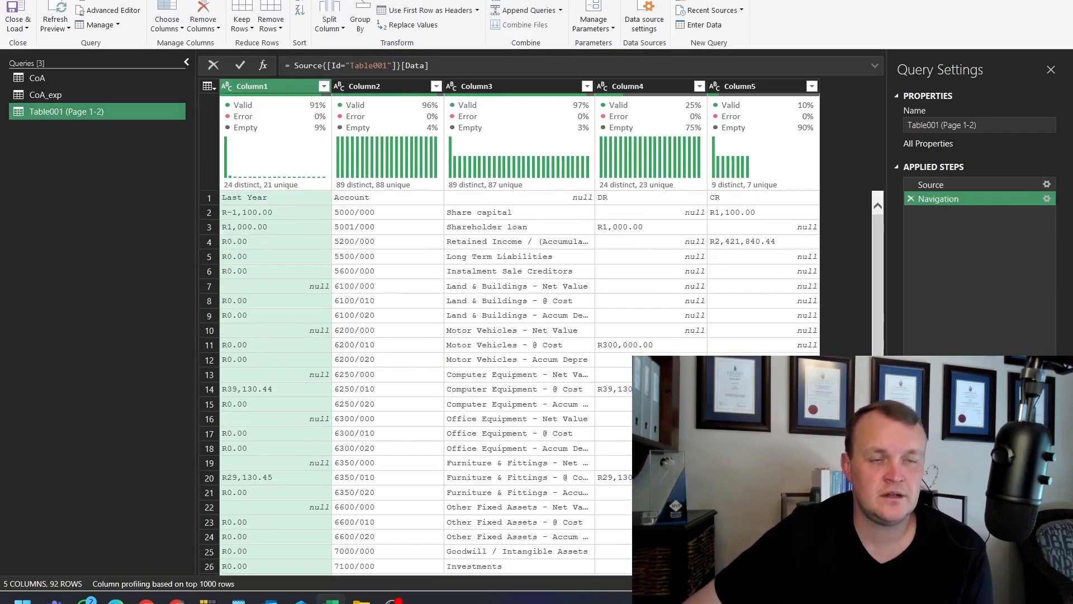
Rename the Table001 (Page 1-2) query as TB.
double_click(43, 114)
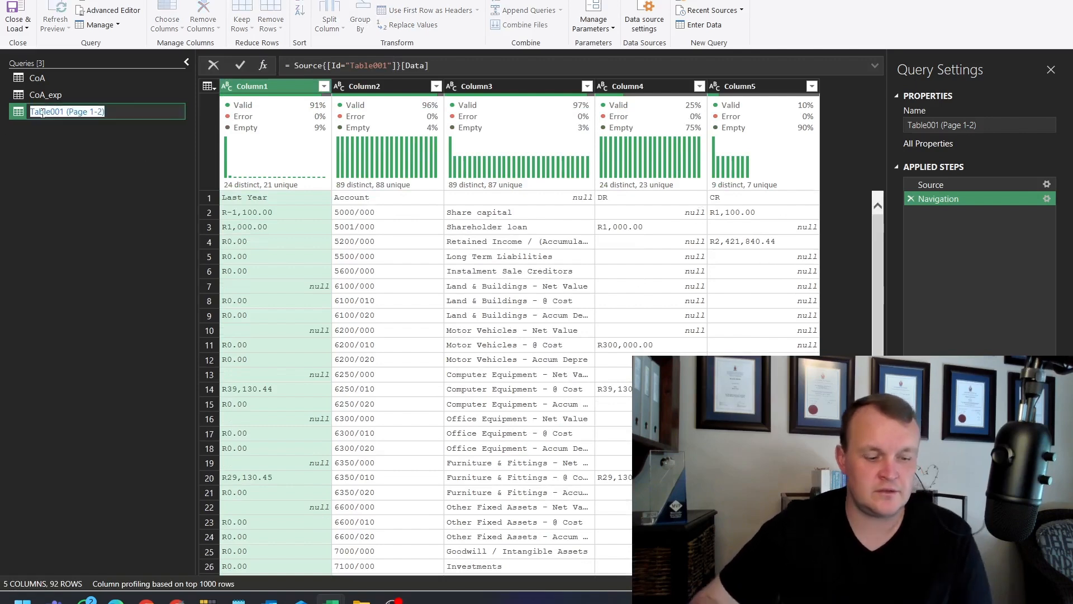
text(TB)
key(Return)
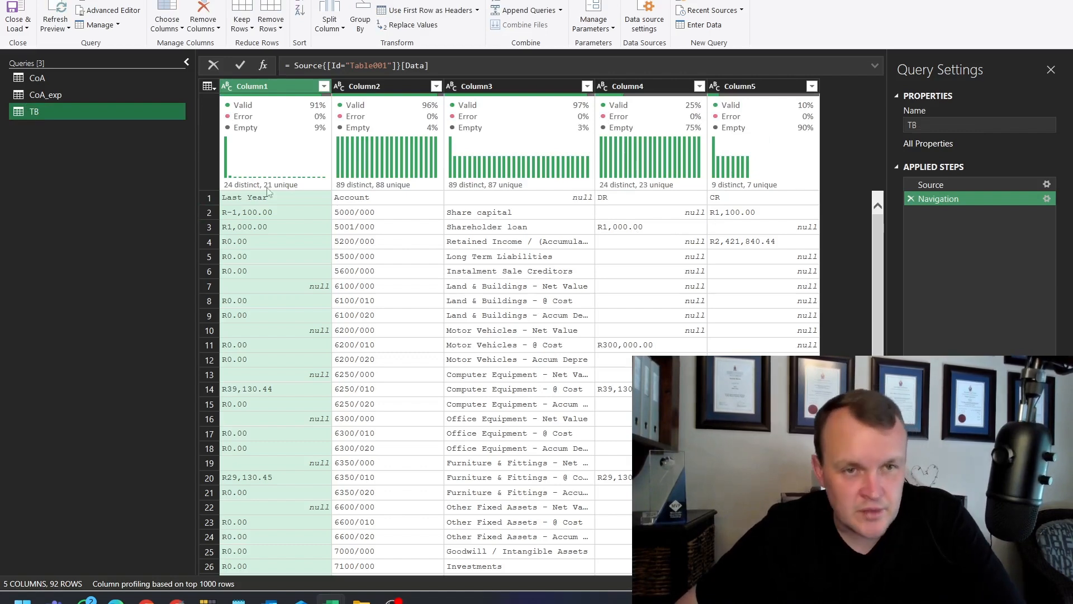
Promote the first row of the TB query to headers and move the Last Year column behind the CR column.
click(208, 199)
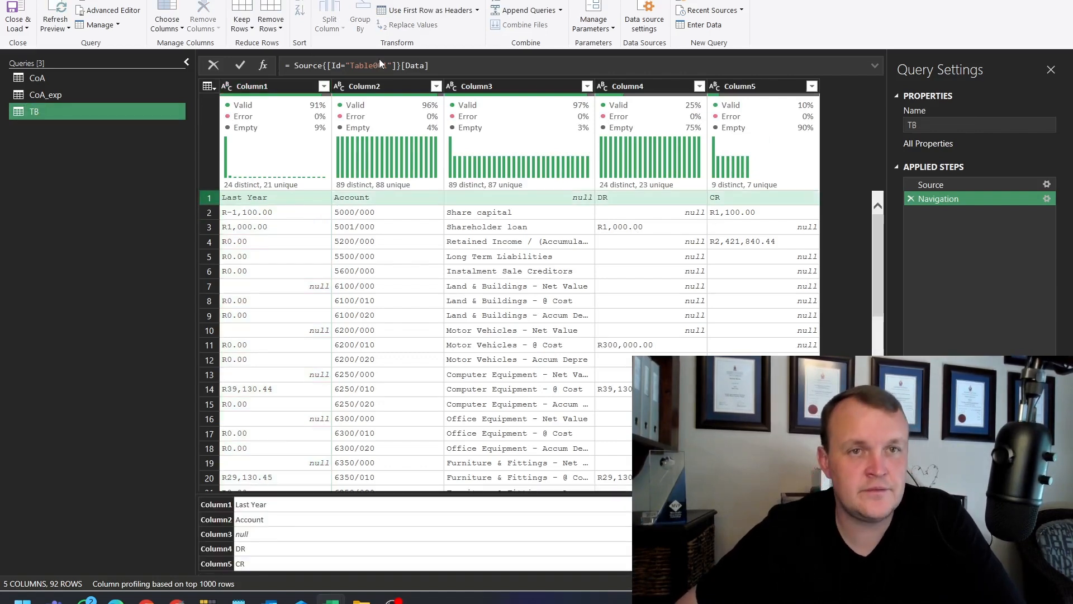
click(426, 10)
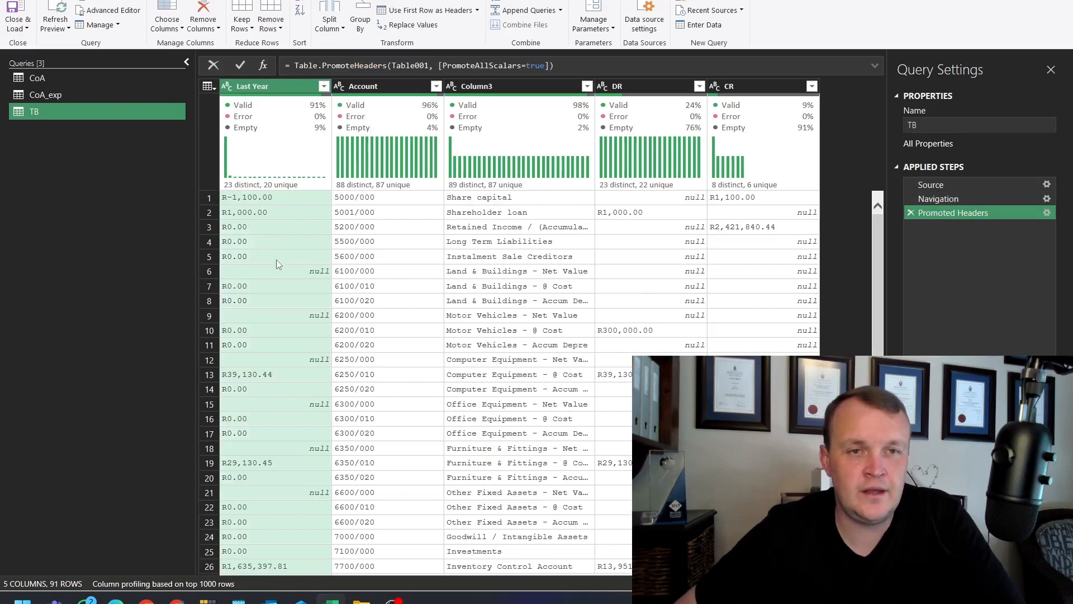
drag(254, 88, 831, 109)
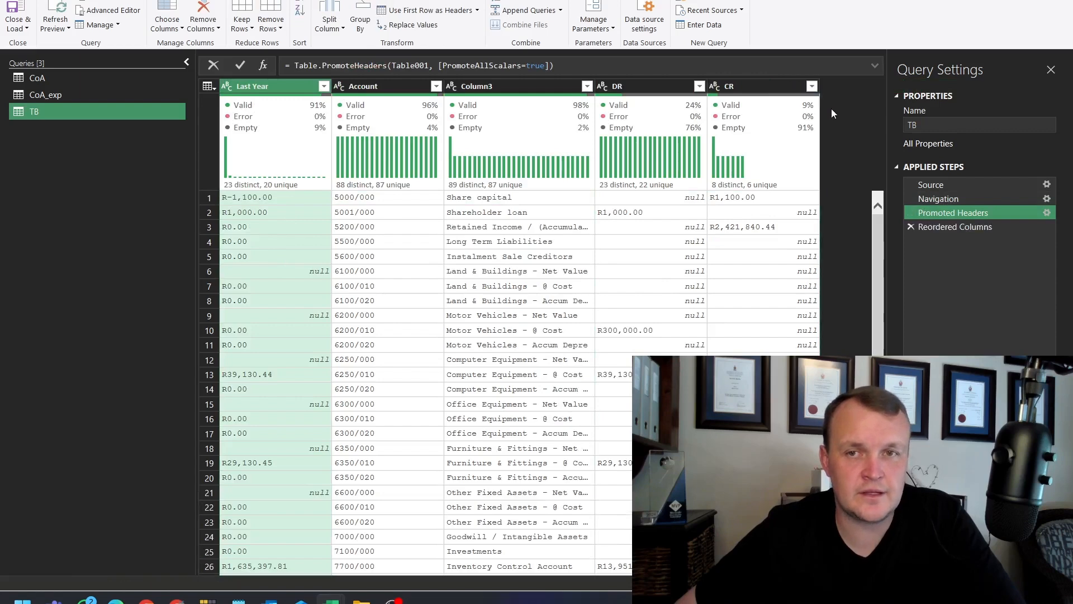
right_click(752, 88)
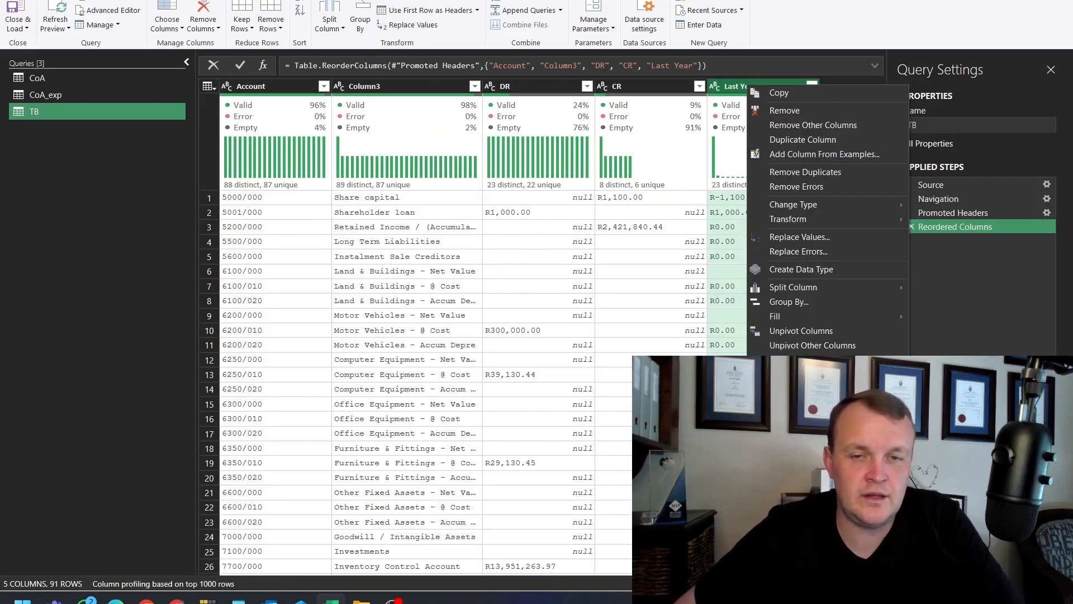
click(570, 379)
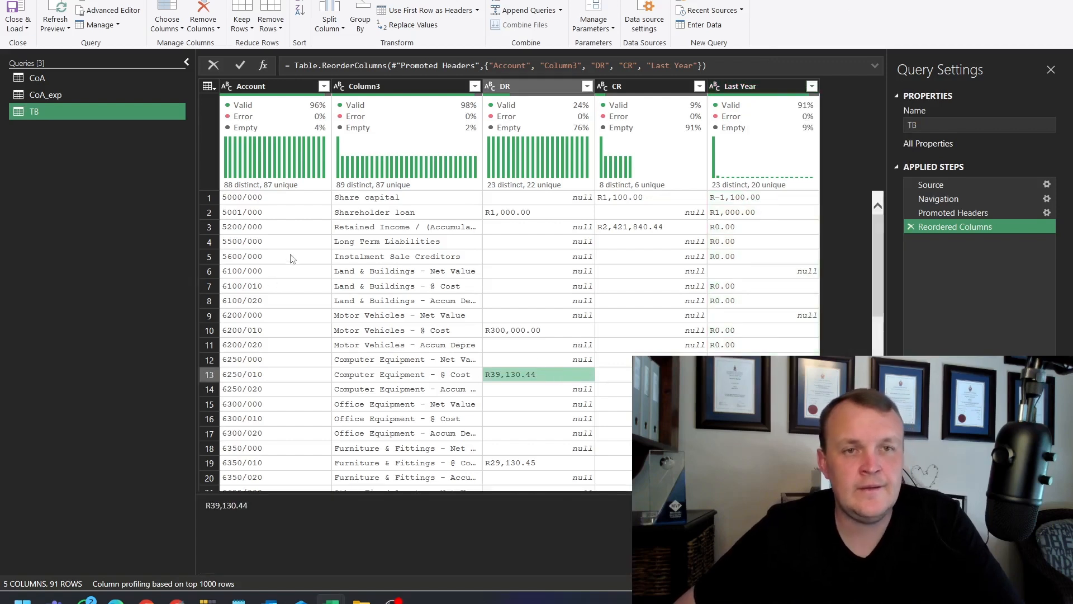
Rename the Account column as "Account number" and Column3 as "Account name" in the TB query.
click(273, 85)
double_click(269, 84)
key(End)
text(number)
key(Return)
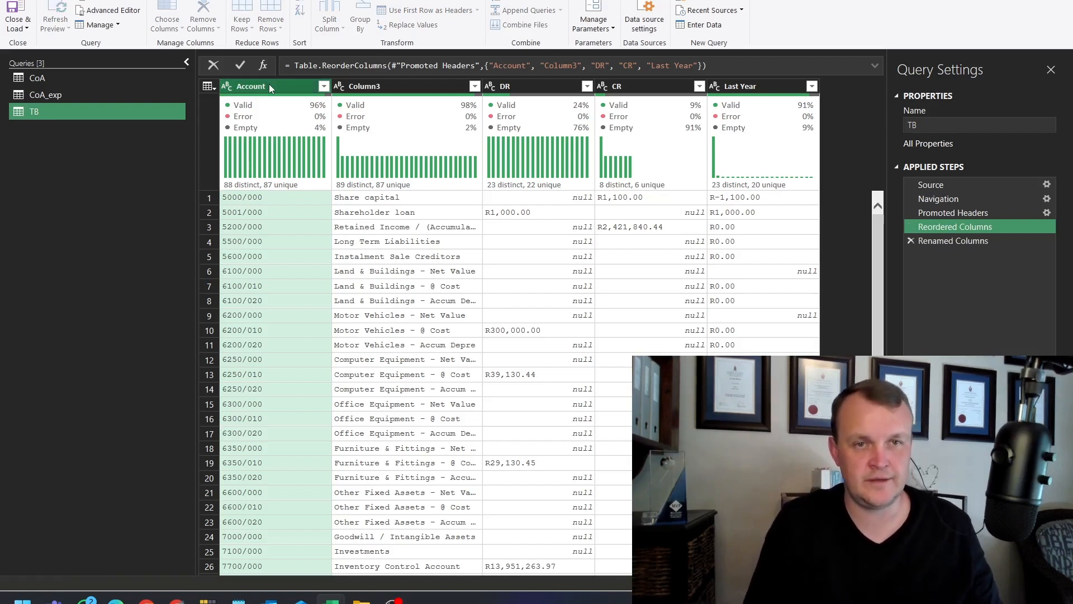
mouse_move(323, 171)
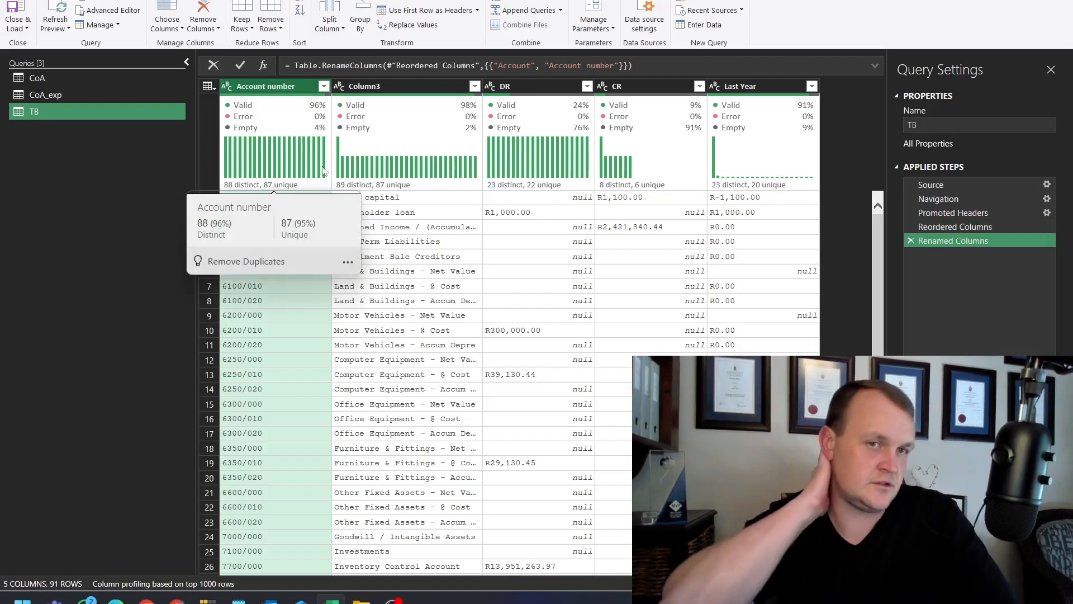
double_click(374, 86)
text(A)
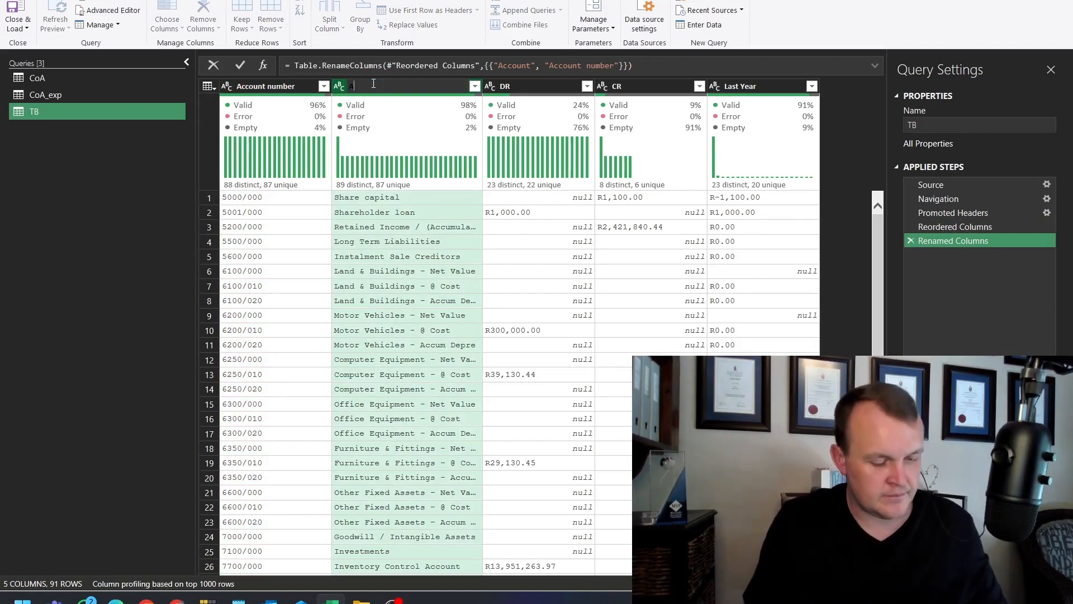
text(ccount name)
key(Return)
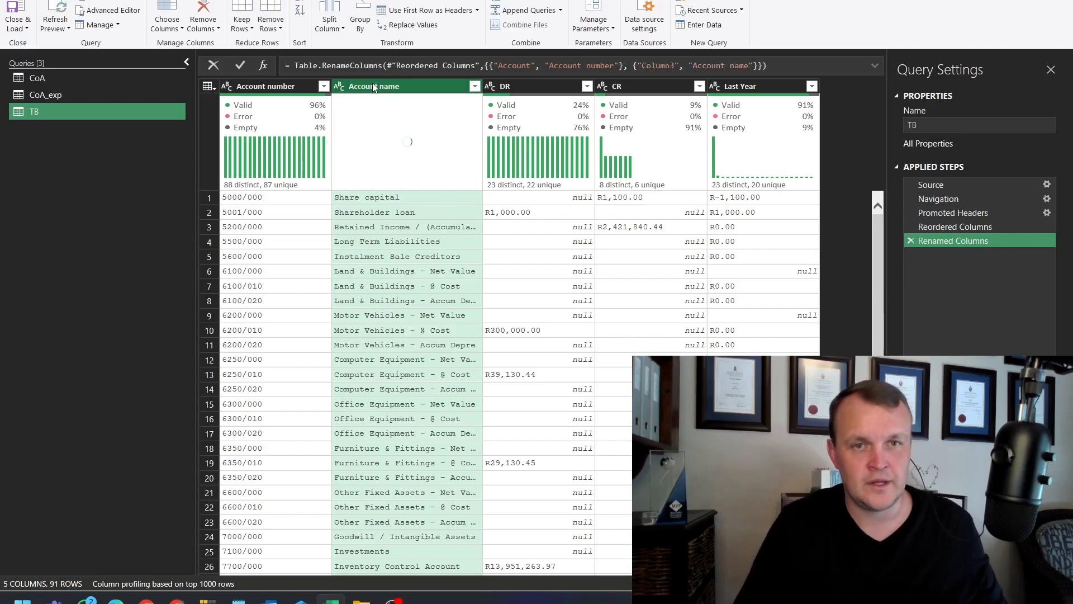
Check the account column names in the CoA query, and review the TB query's rows and its DR column.
click(35, 79)
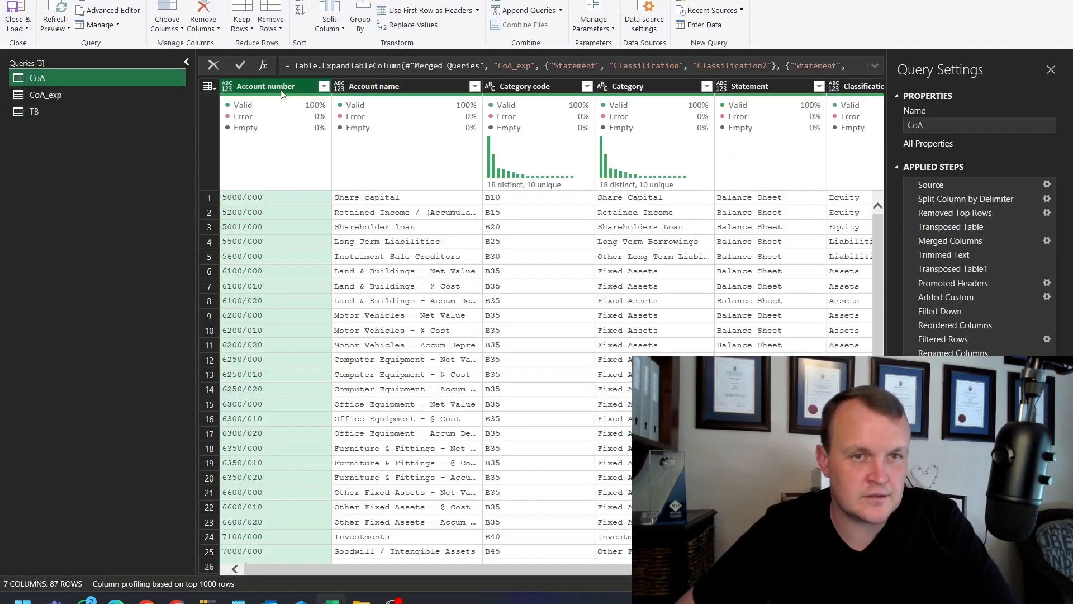
click(34, 111)
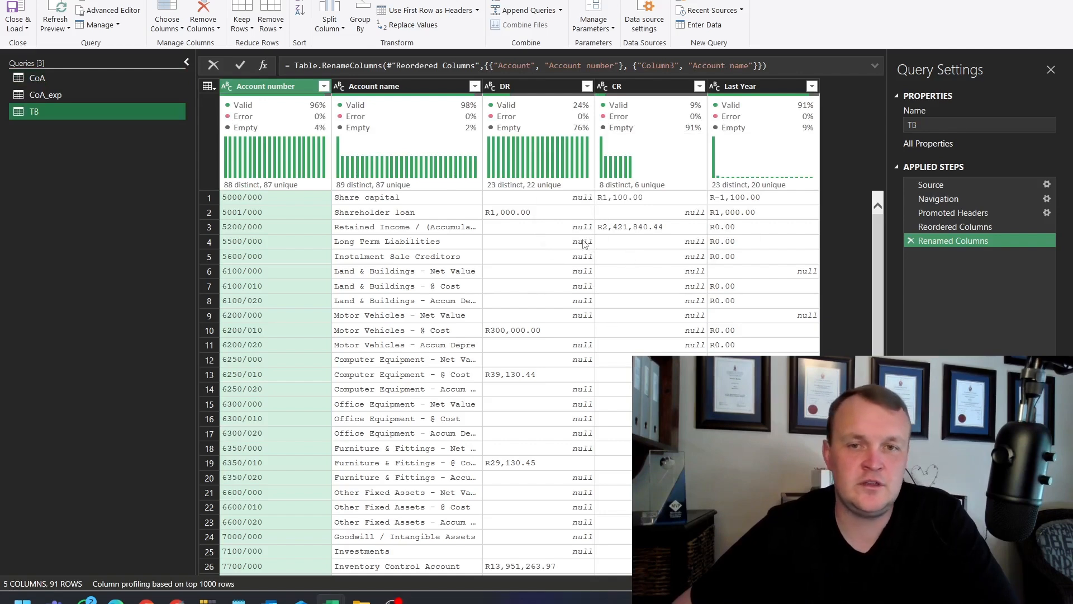
scroll(714, 340, down, 12)
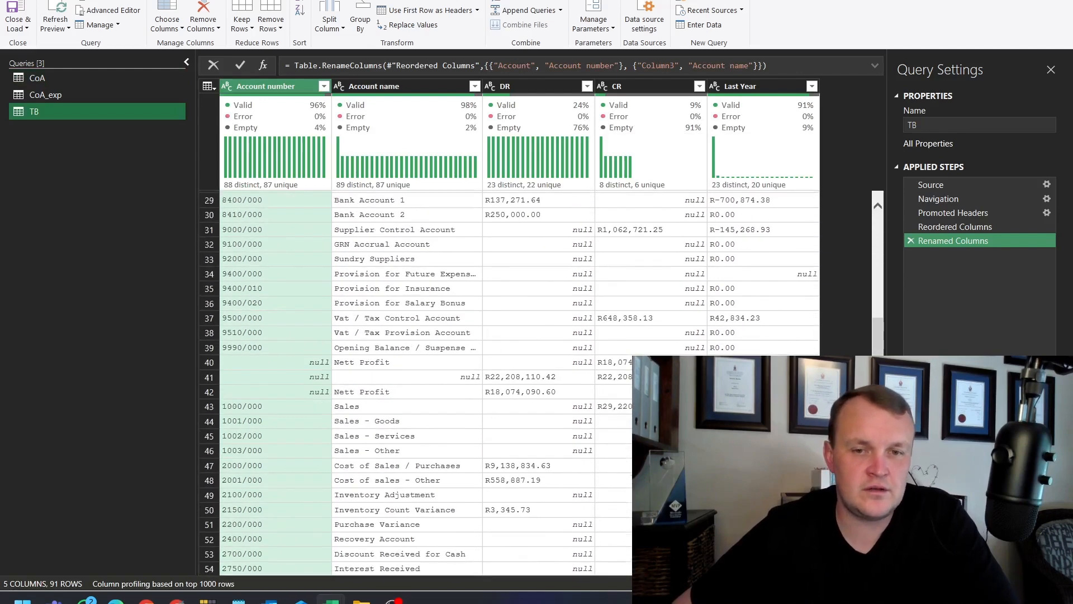
scroll(715, 340, up, 12)
click(537, 87)
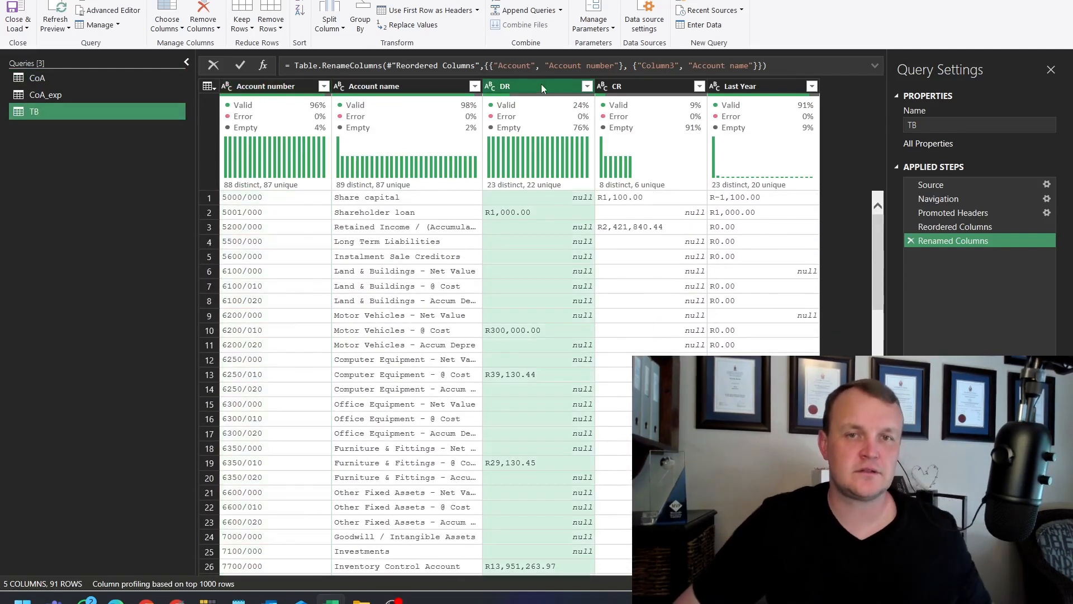
shift+click(735, 87)
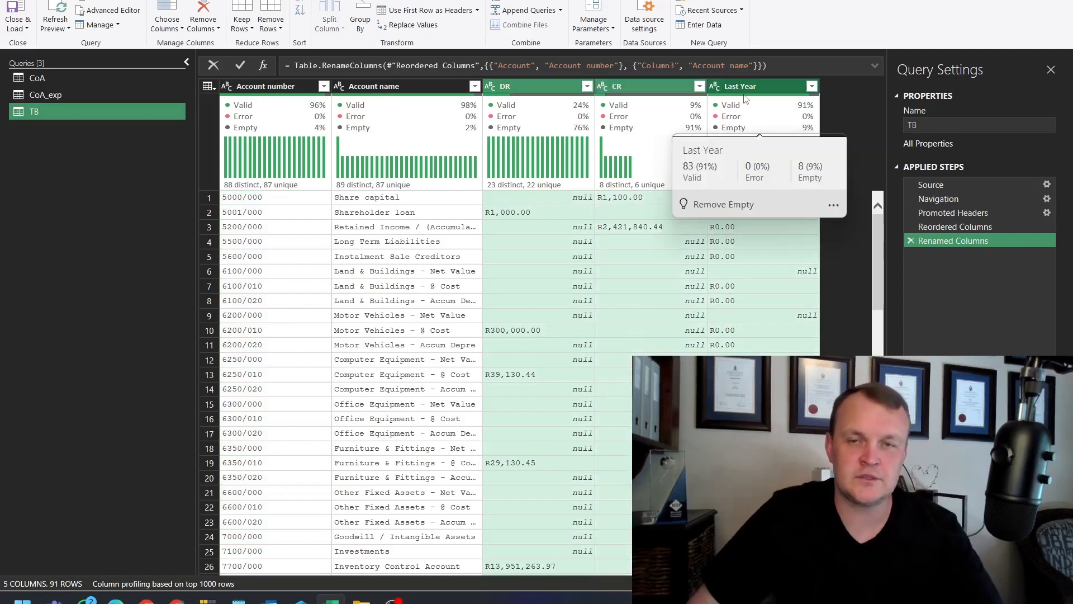
right_click(602, 199)
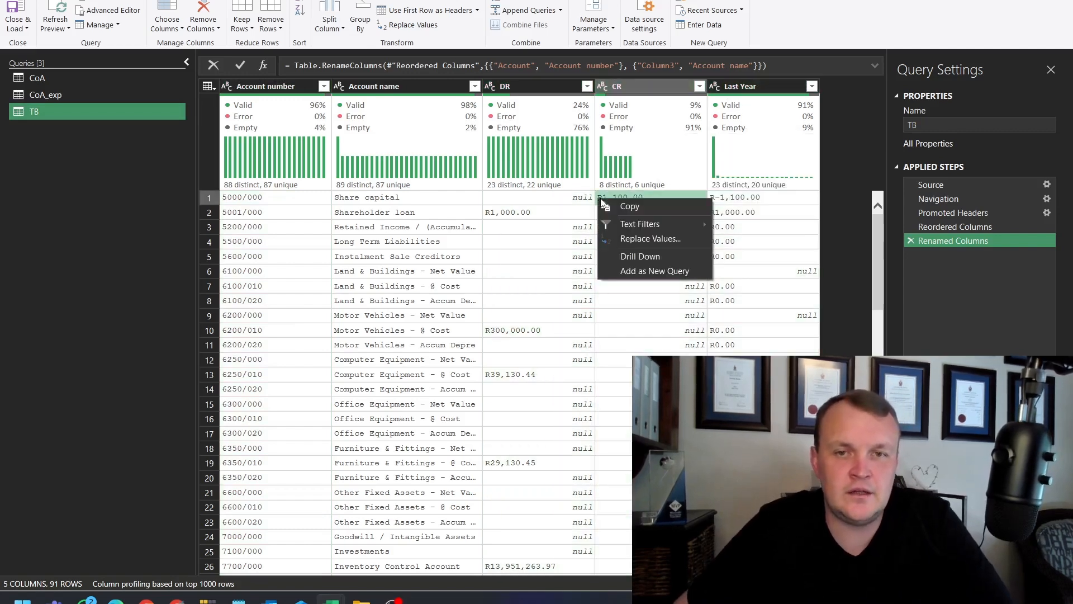
click(573, 199)
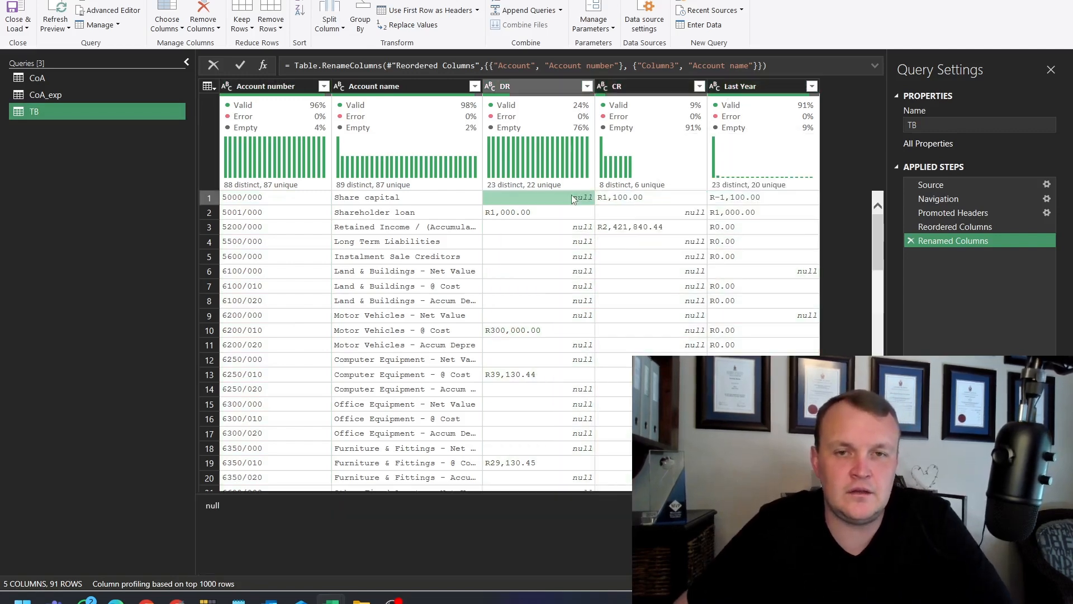
click(642, 85)
right_click(606, 203)
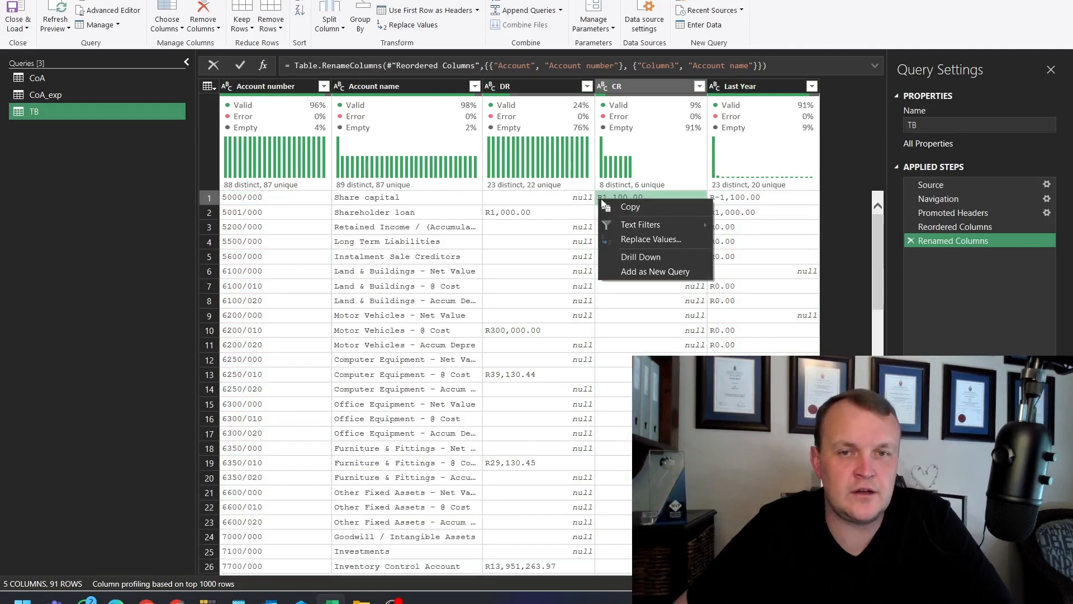
click(639, 239)
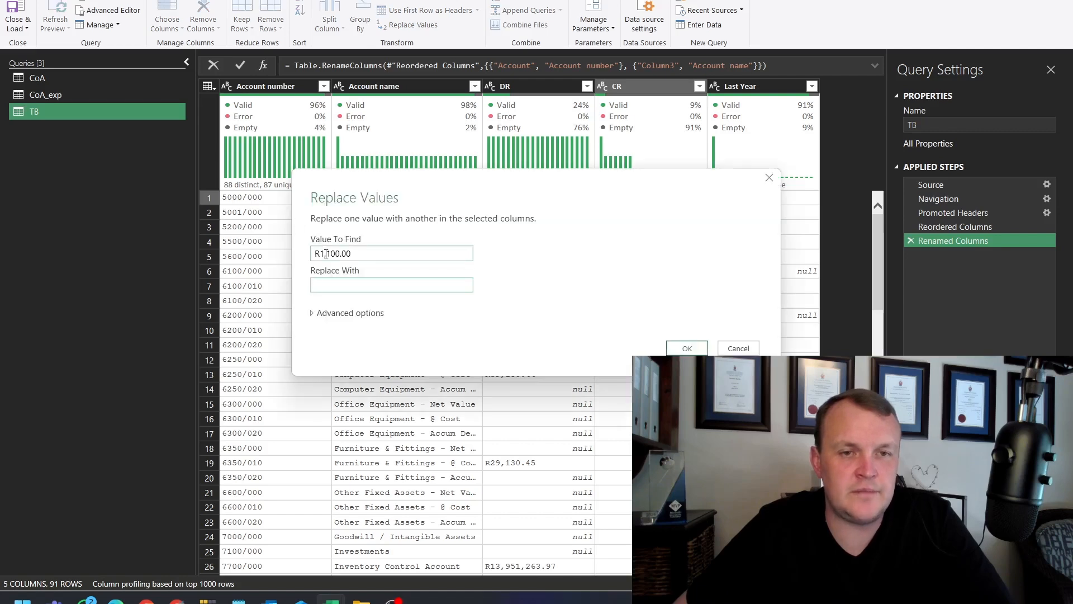
drag(490, 180, 548, 280)
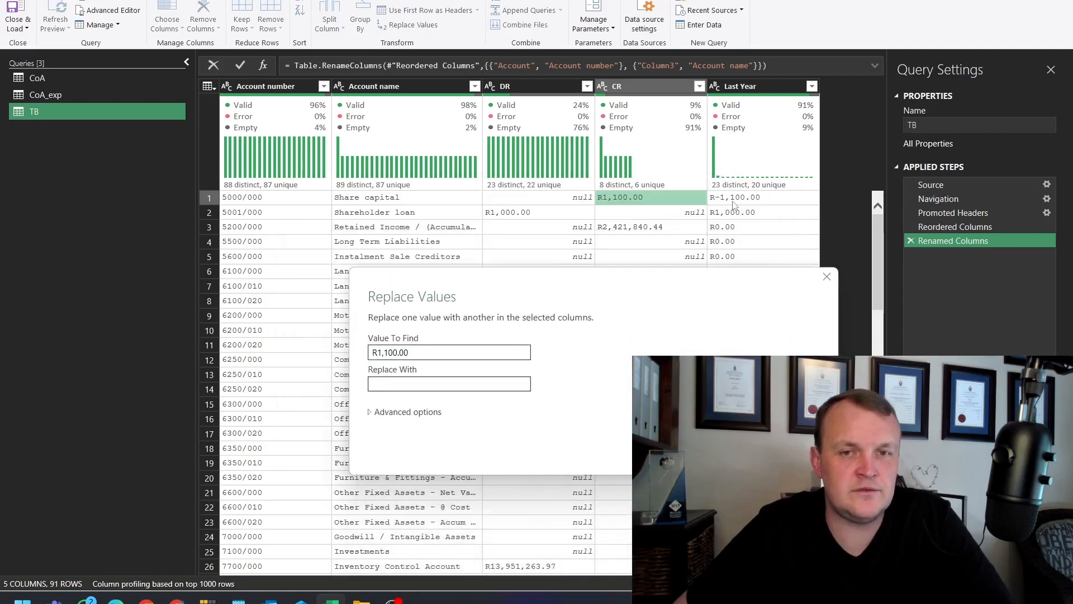
drag(431, 351, 379, 360)
key(BackSpace)
key(Tab)
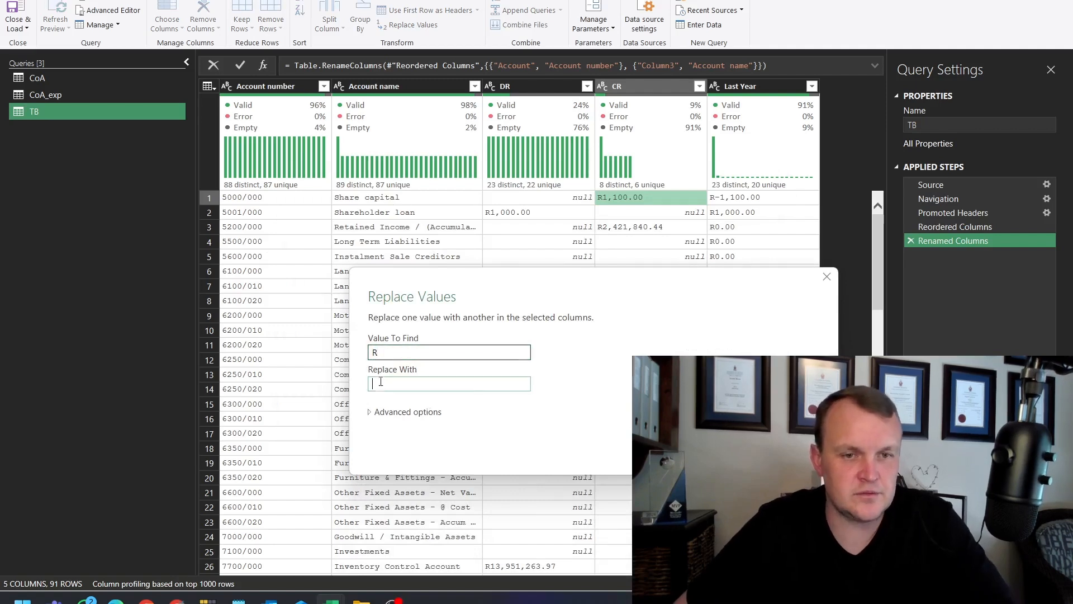
click(737, 450)
Replace "R" with nothing in the DR, CR and Last Year columns of the TB query.
click(545, 88)
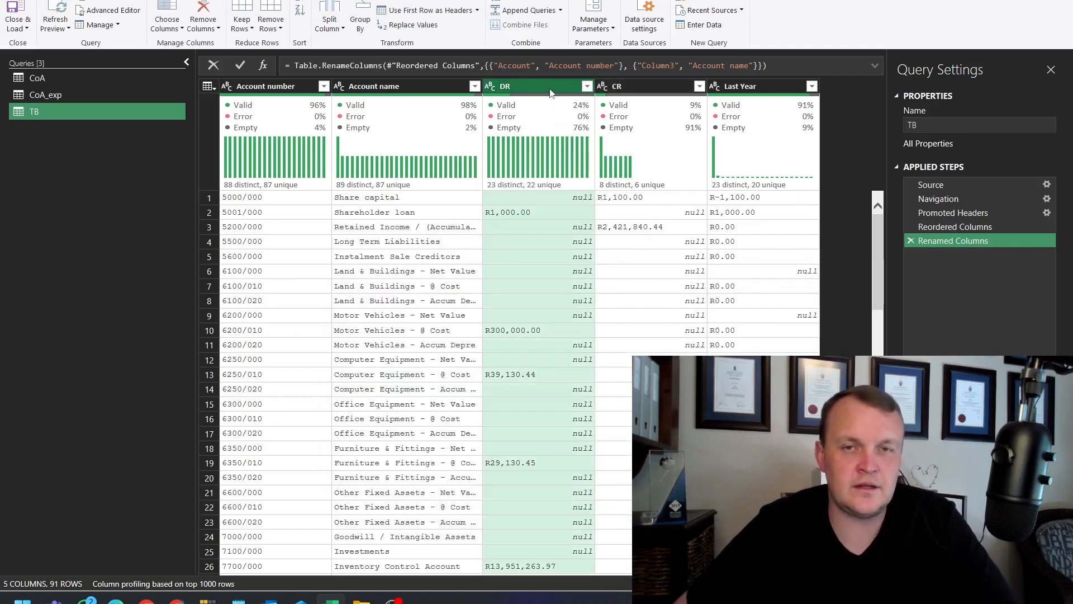
shift+click(749, 88)
right_click(748, 88)
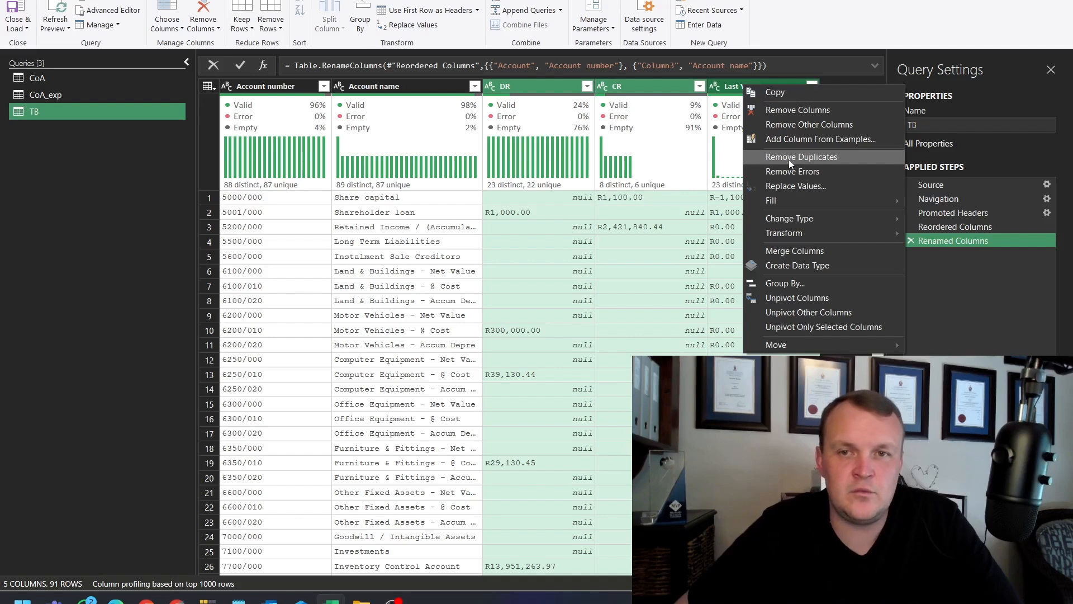
click(803, 173)
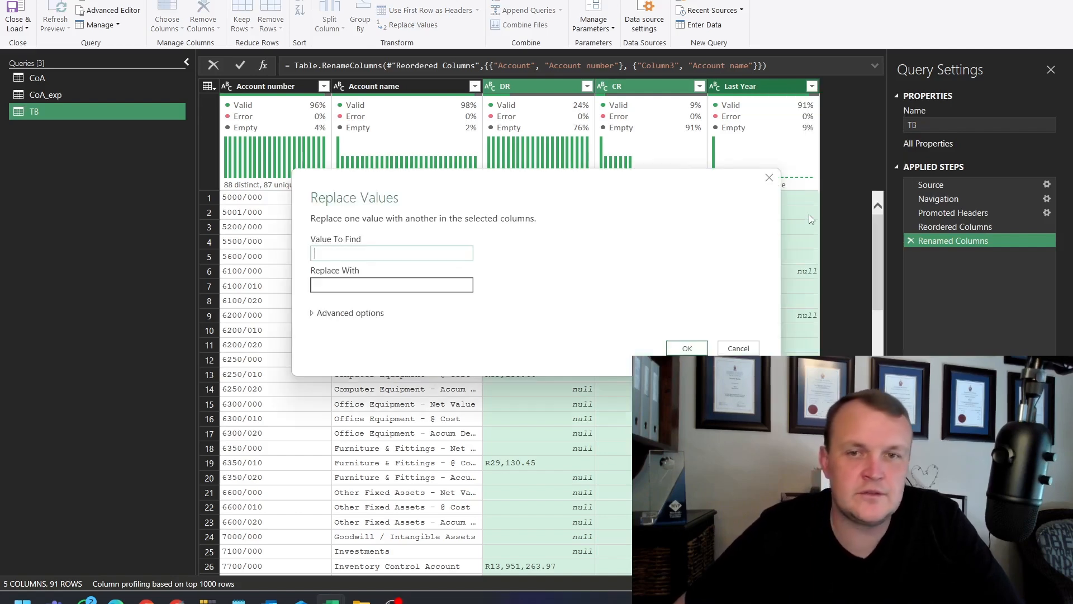
text(R)
click(324, 284)
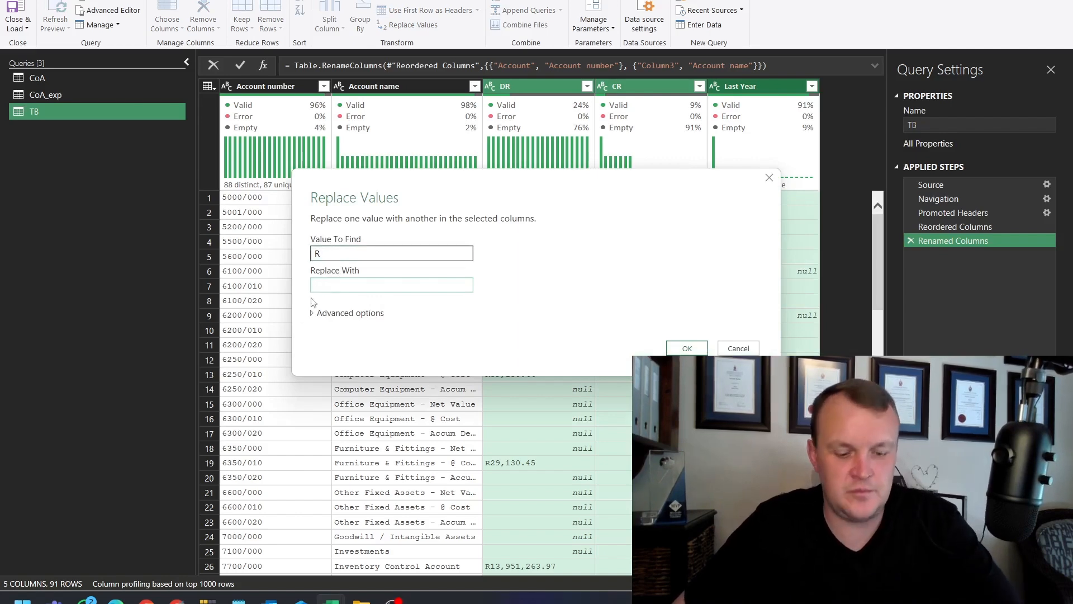
click(685, 348)
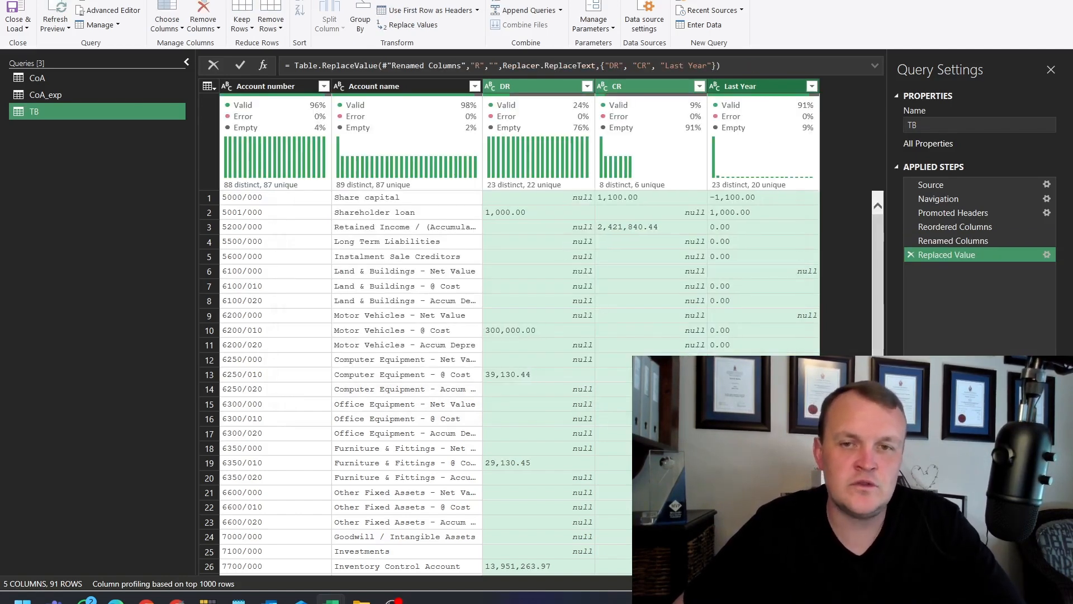
Replace the comma "," with nothing in the DR, CR and Last Year columns.
scroll(413, 380, down, 8)
scroll(414, 380, up, 8)
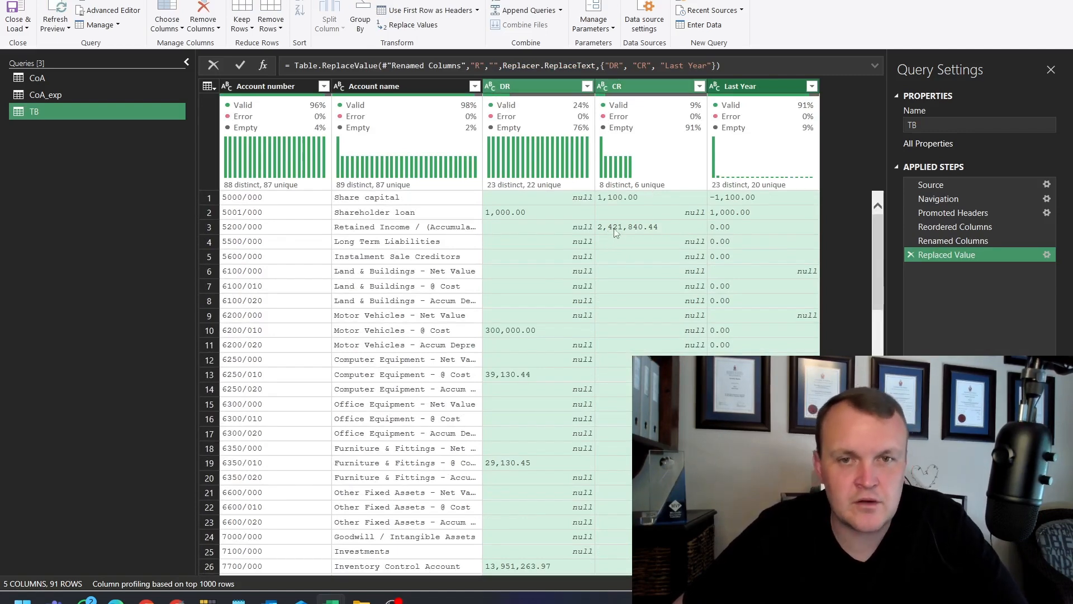
right_click(546, 86)
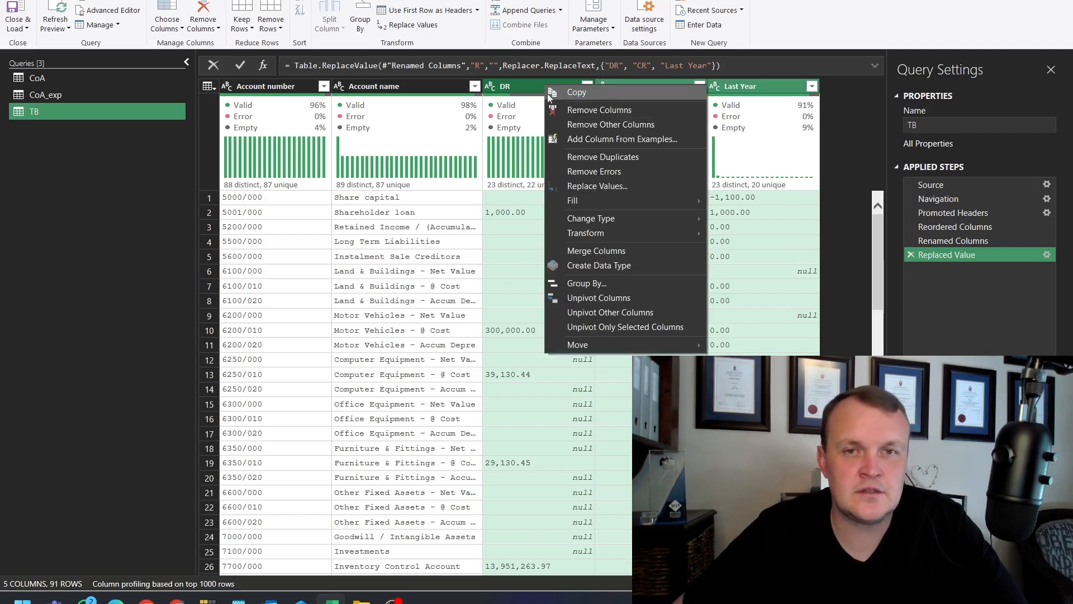
click(594, 186)
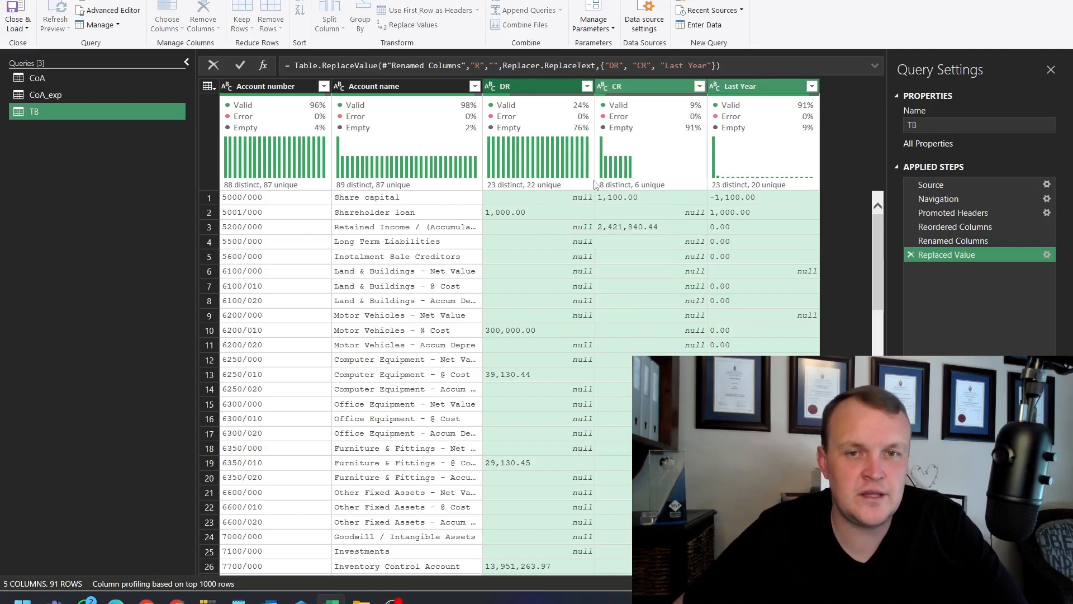
text(,)
click(386, 287)
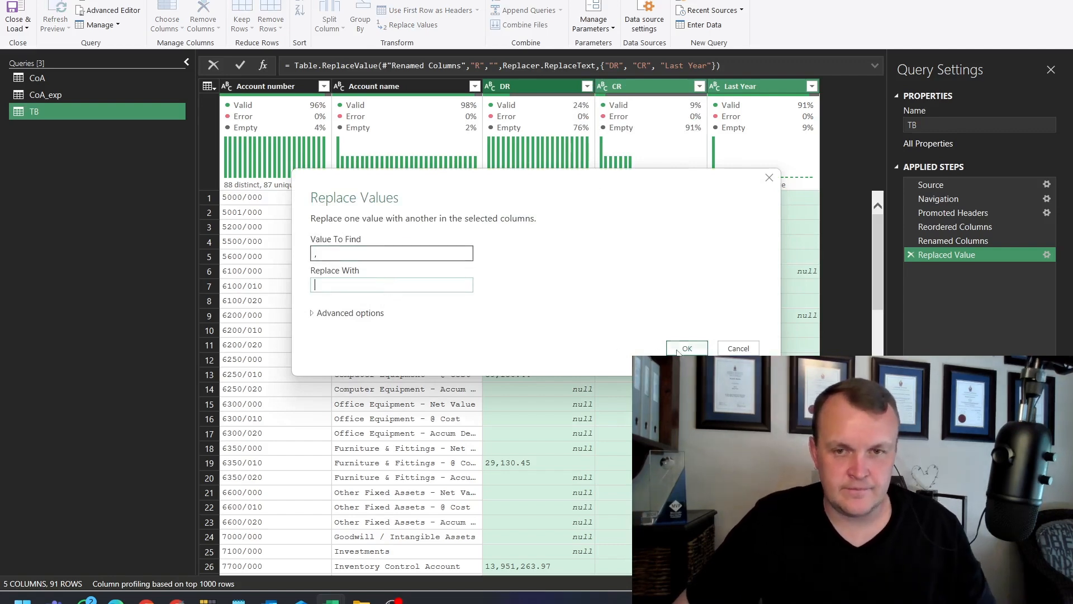
click(683, 349)
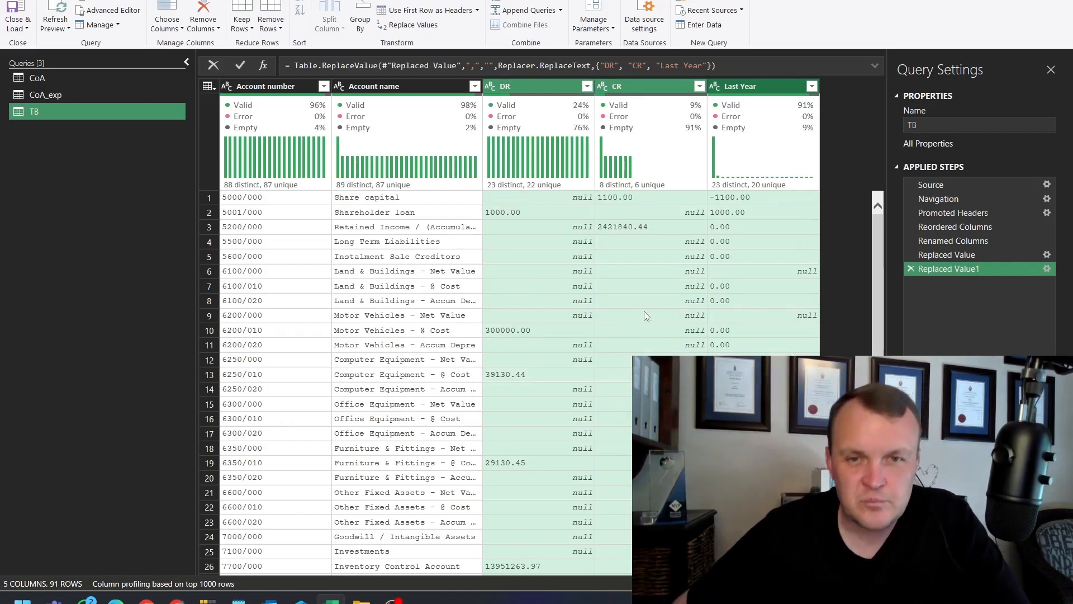
Try to change the DR, CR and Last Year columns directly to Decimal Number, and remove that type change.
scroll(651, 309, down, 8)
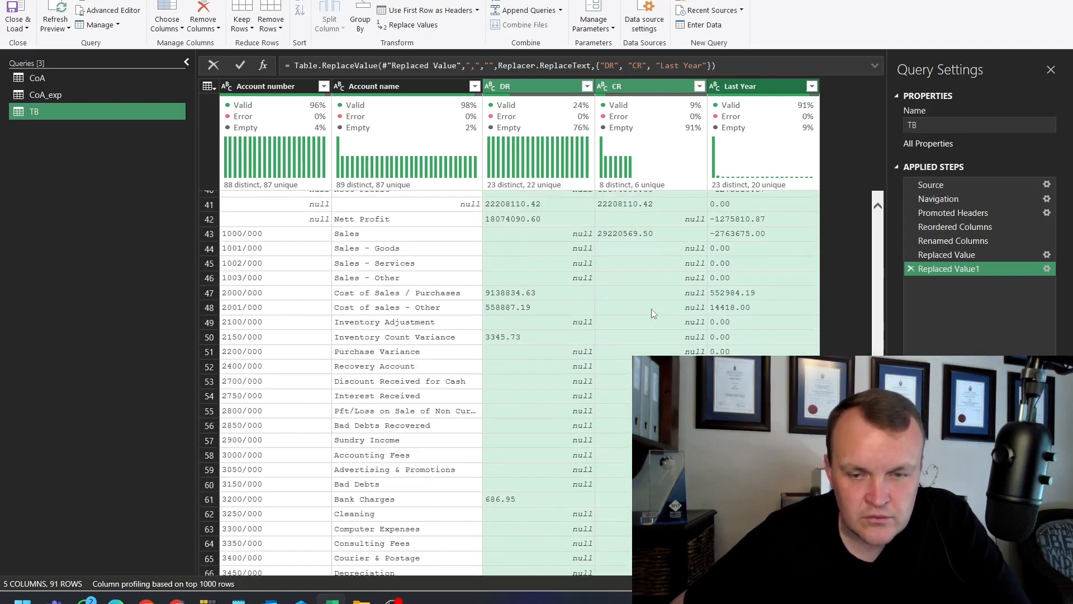
scroll(652, 309, up, 8)
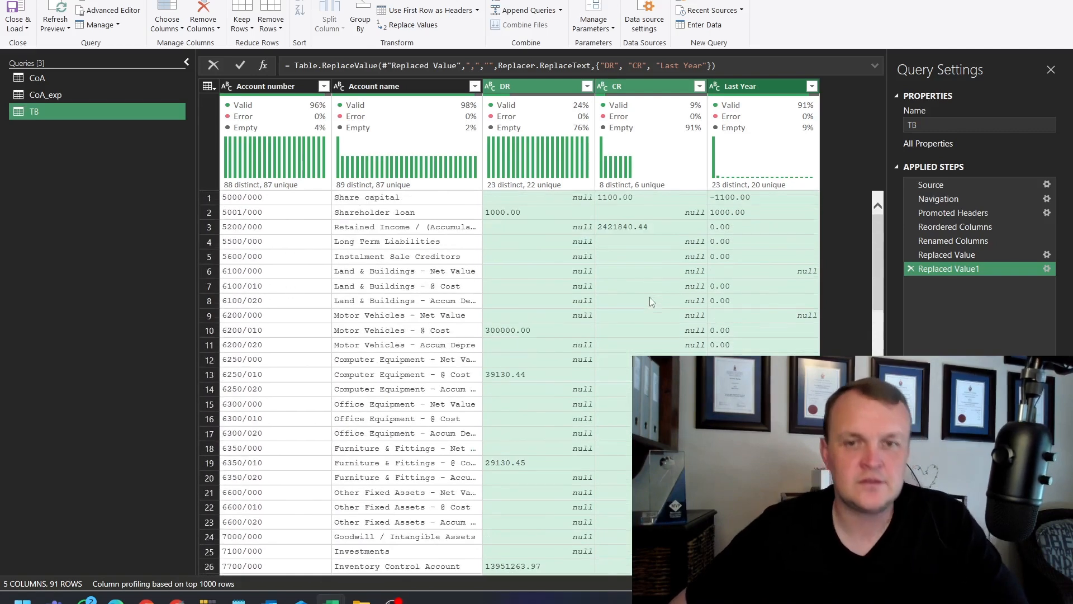
right_click(554, 88)
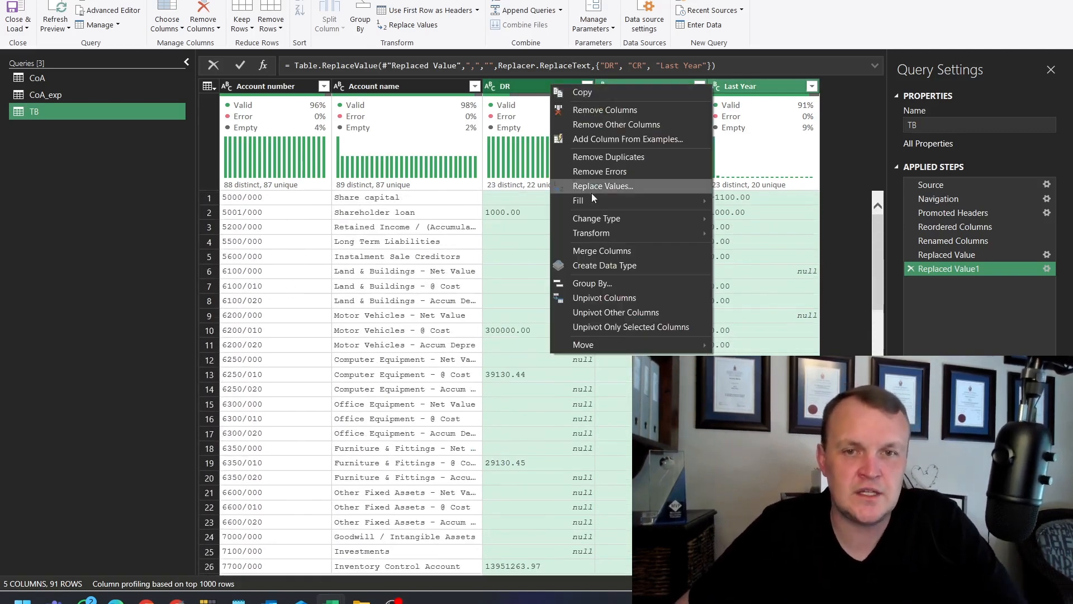
mouse_move(594, 219)
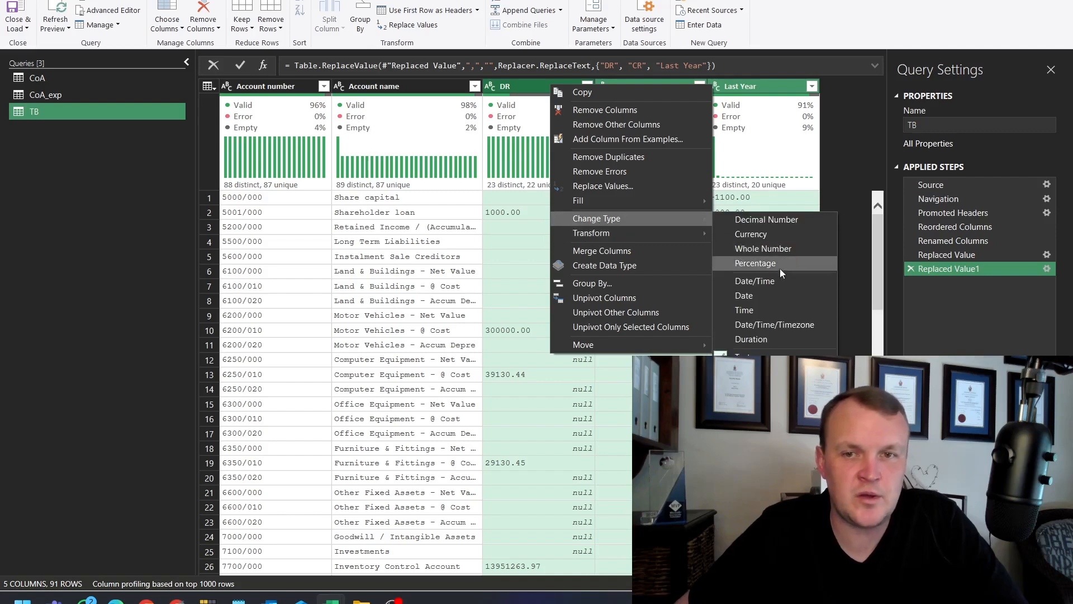
click(741, 222)
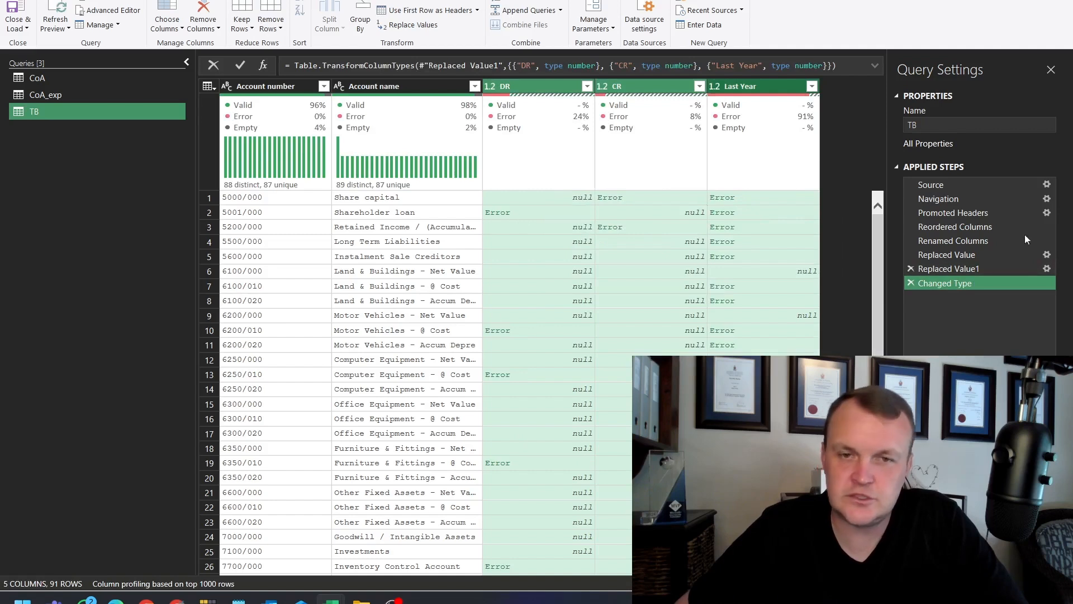
click(912, 283)
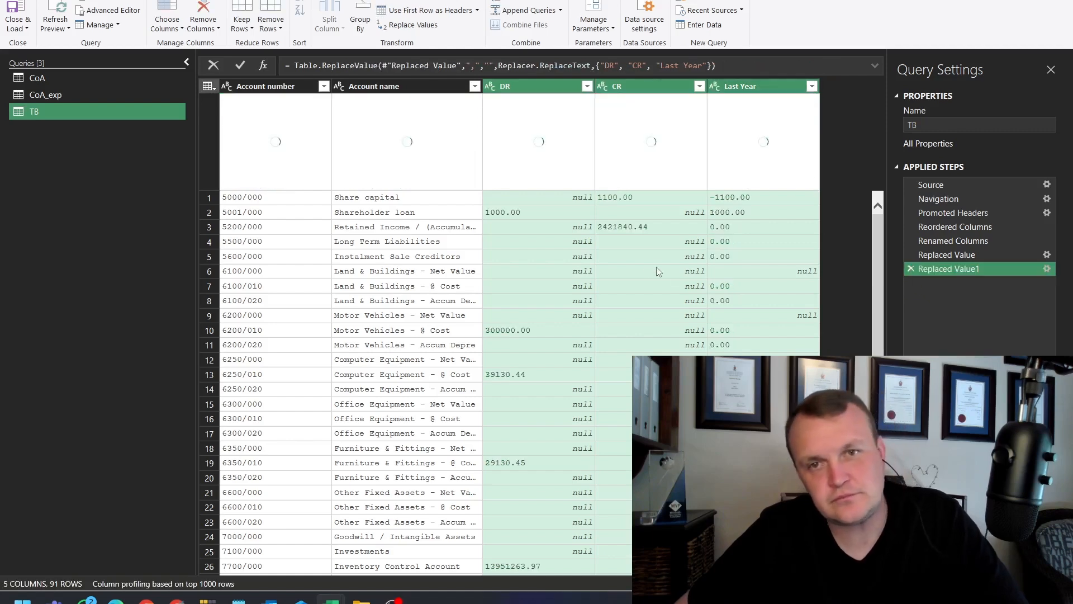
Change the DR, CR and Last Year columns to Decimal Number using the English (United Kingdom) locale, and check the converted rows.
right_click(543, 91)
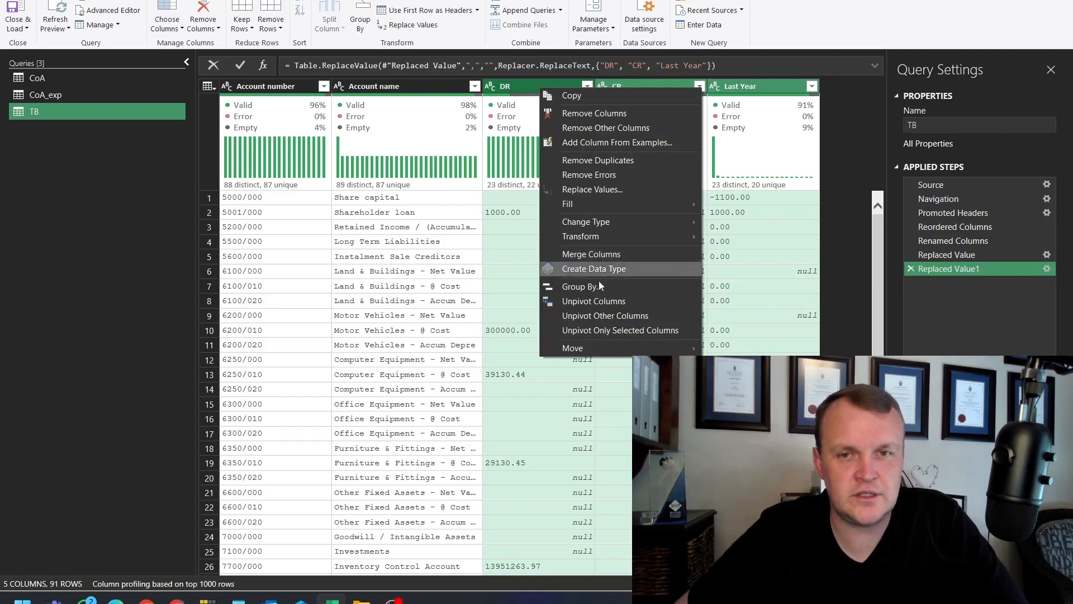
mouse_move(682, 223)
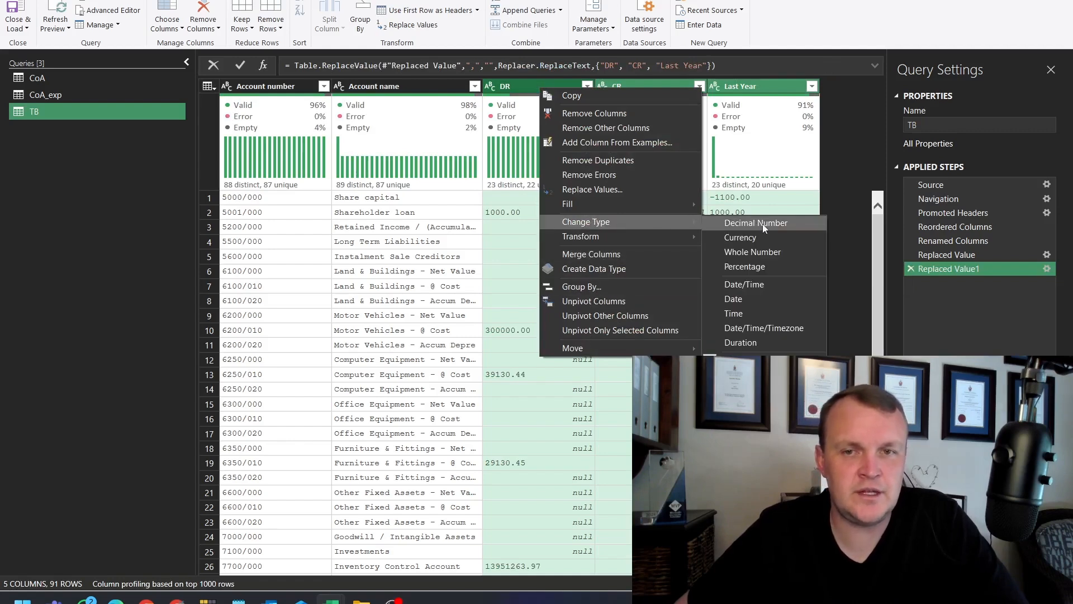
click(750, 408)
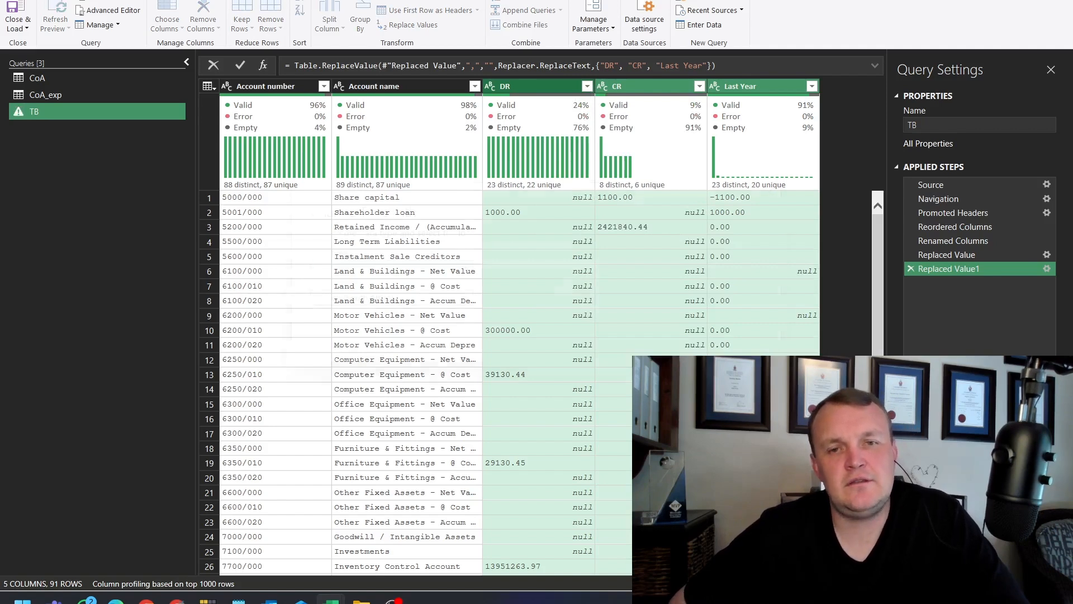
click(384, 269)
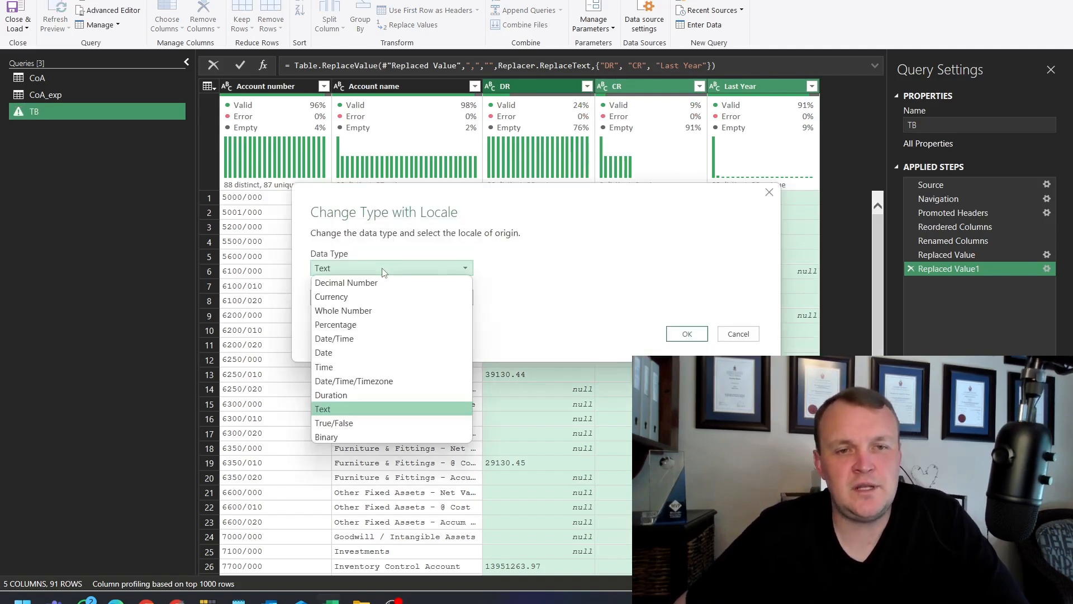
click(336, 283)
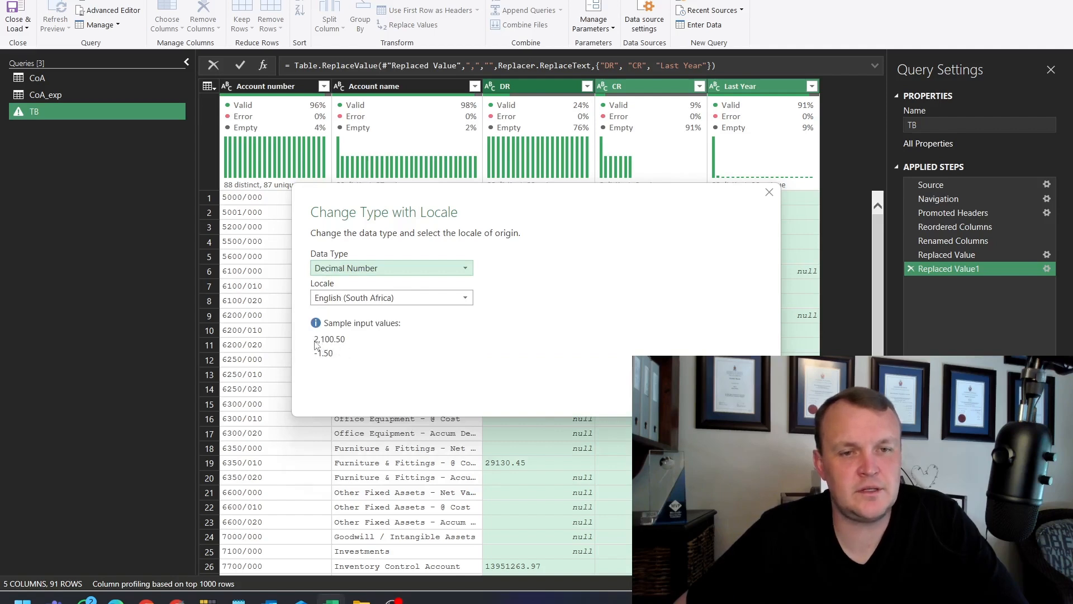
click(348, 297)
scroll(367, 502, down, 2)
scroll(367, 501, down, 5)
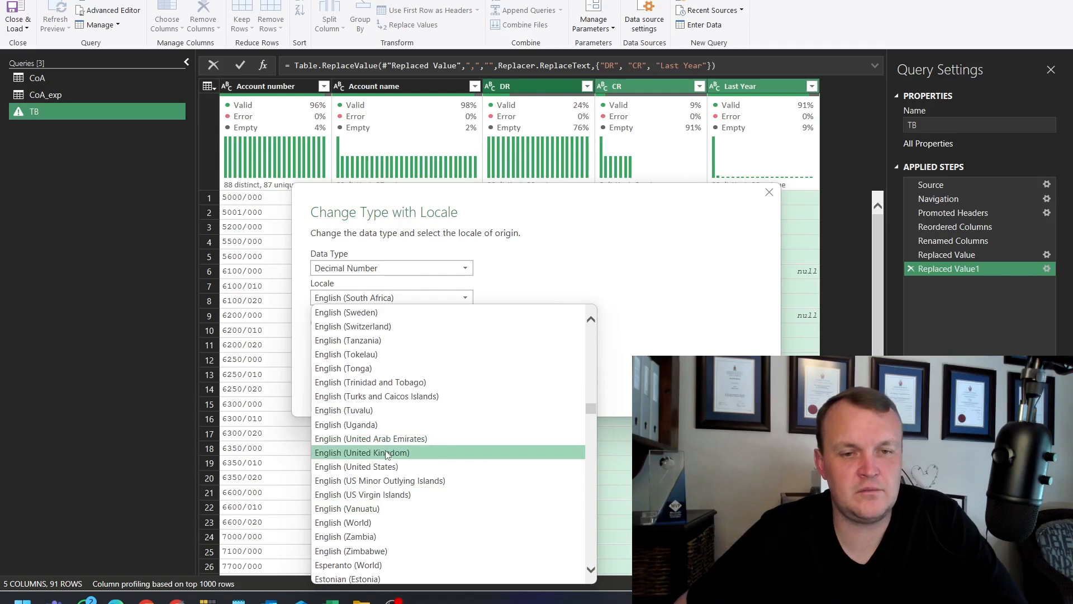
click(390, 453)
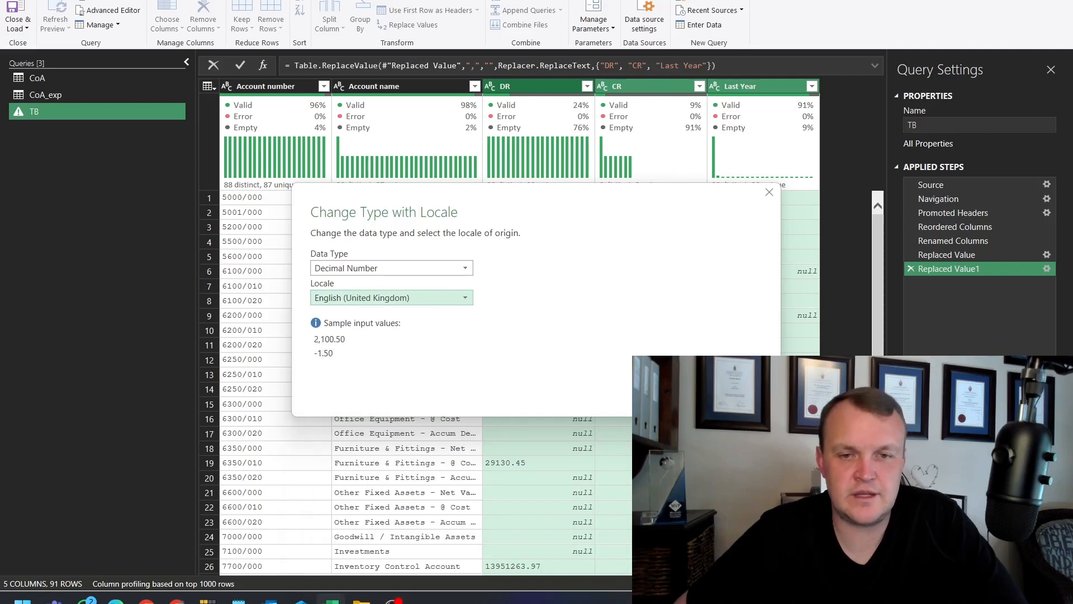
click(686, 394)
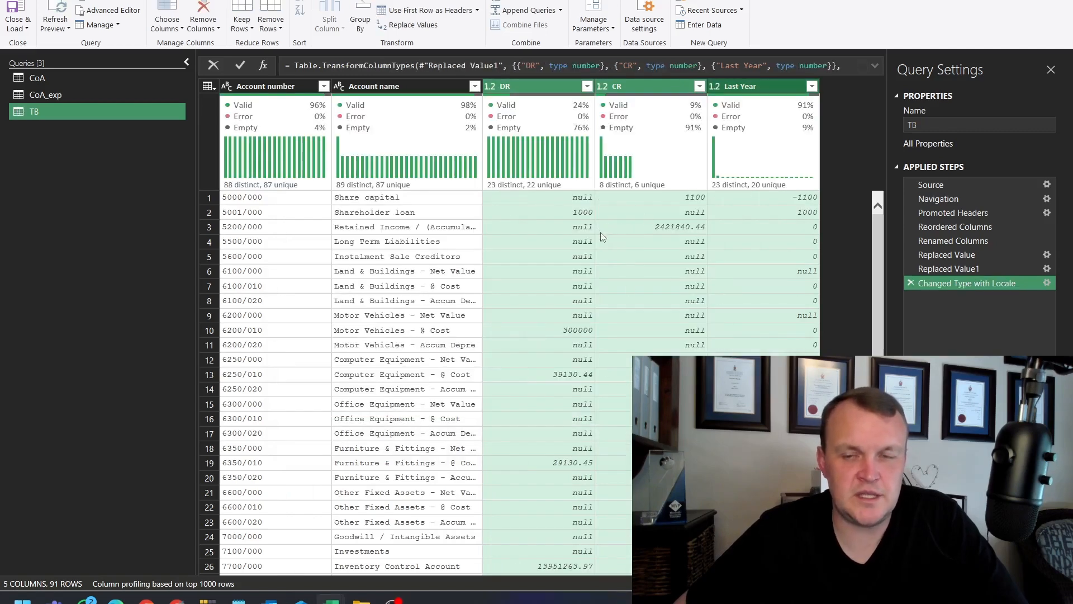
scroll(572, 259, down, 3)
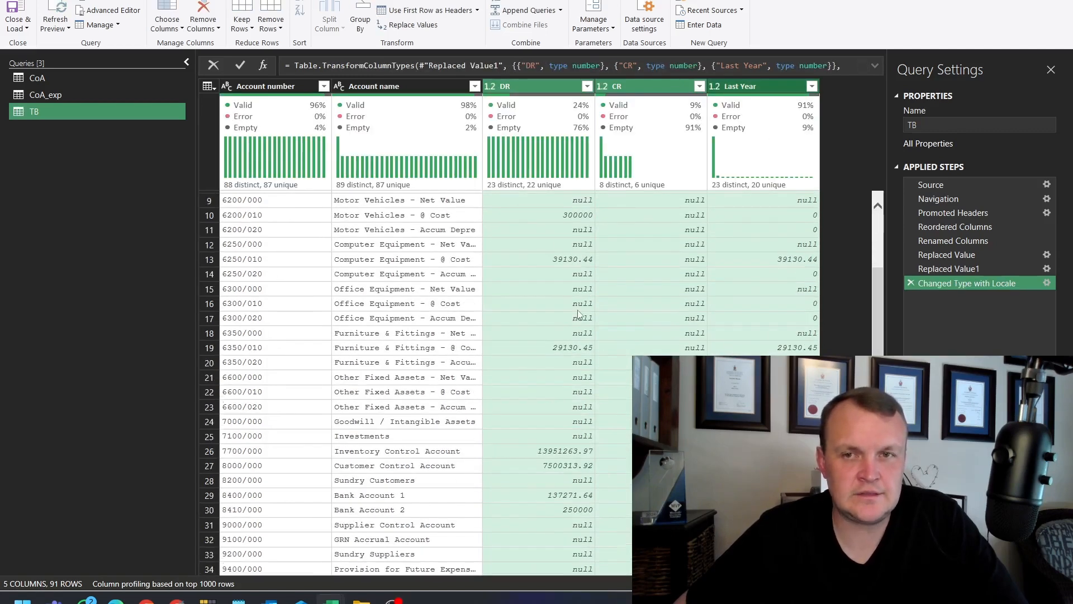
scroll(579, 315, up, 3)
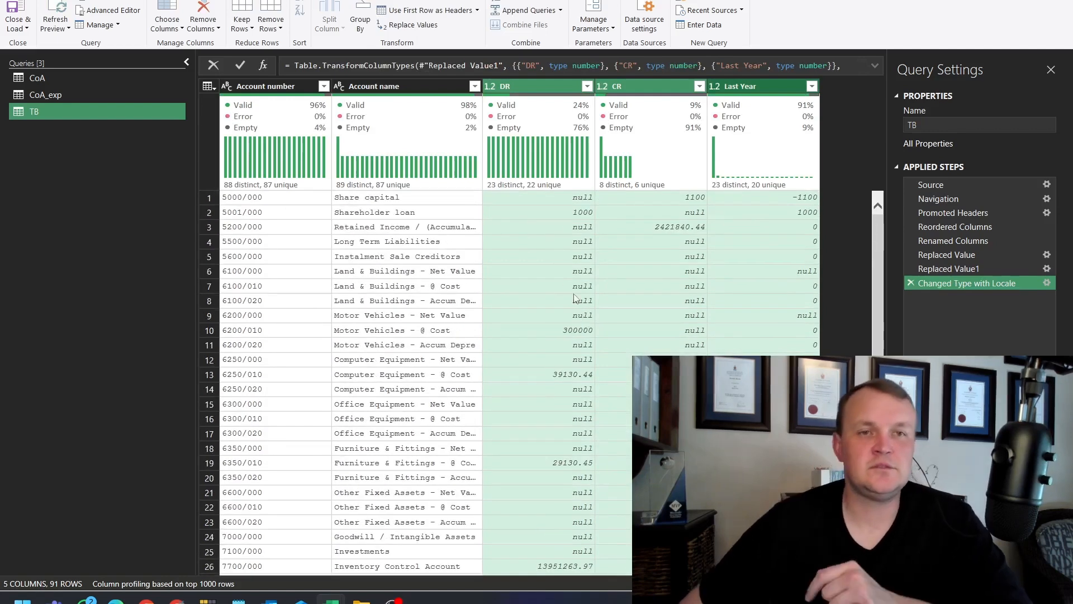
Check the DR, CR and Last Year columns for errors with Keep Errors, remove that applied step and look through the rows.
click(242, 25)
click(263, 105)
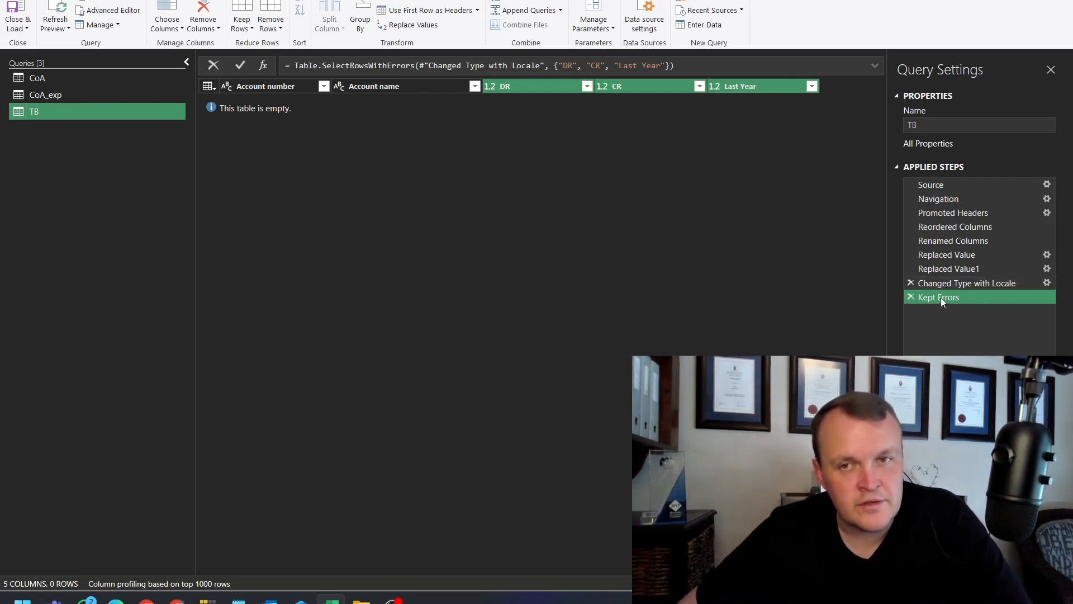
click(912, 296)
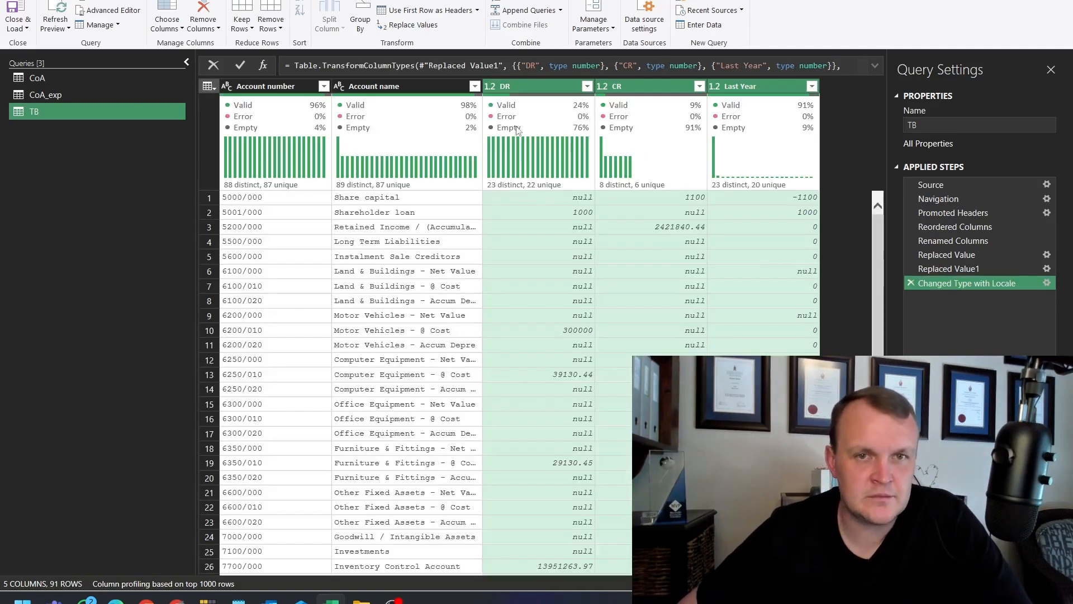
mouse_move(557, 121)
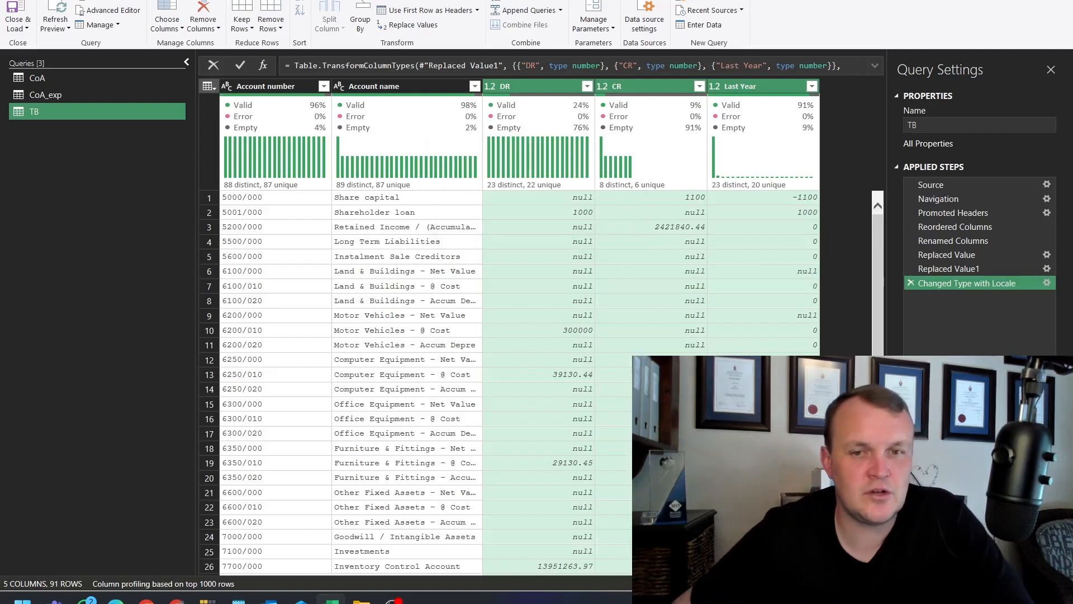
scroll(425, 380, down, 10)
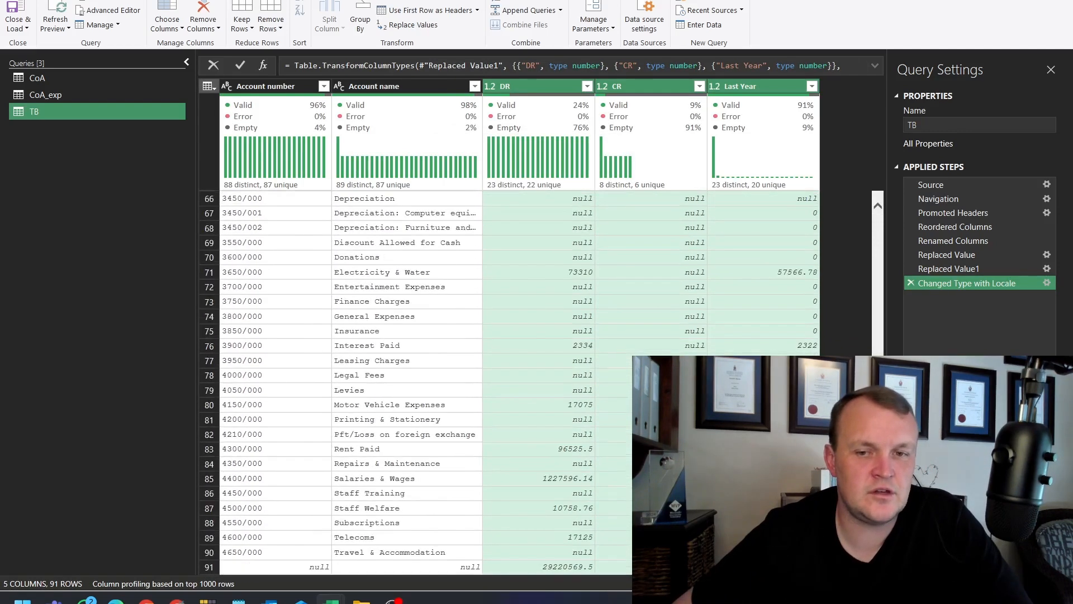
scroll(425, 380, up, 9)
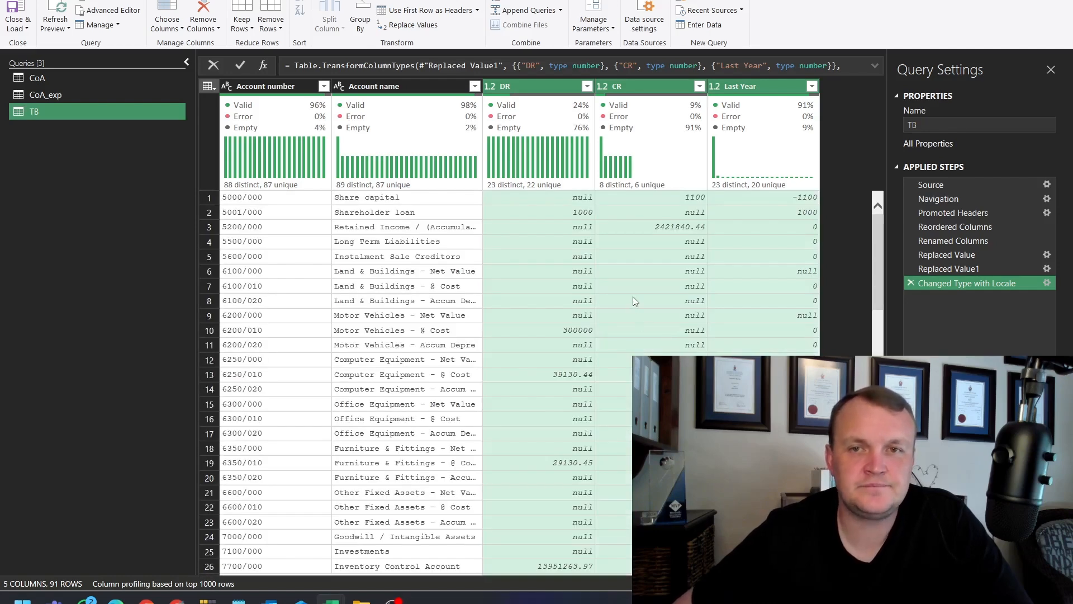
Rename the Last Year column of the TB query to PY.
click(693, 287)
click(740, 87)
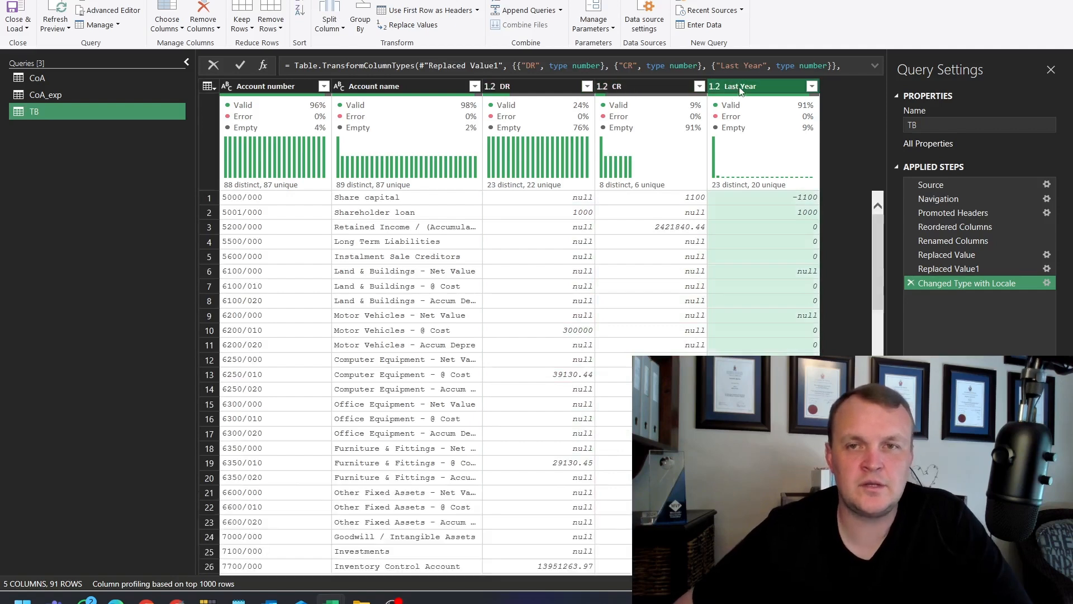
double_click(740, 87)
text(PY)
key(Return)
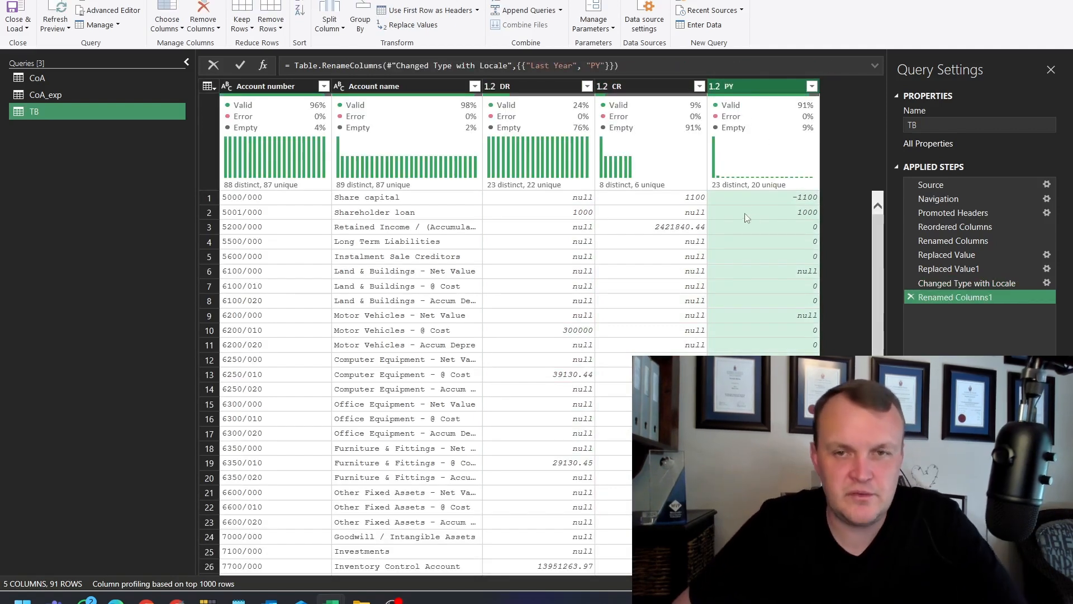
mouse_move(641, 171)
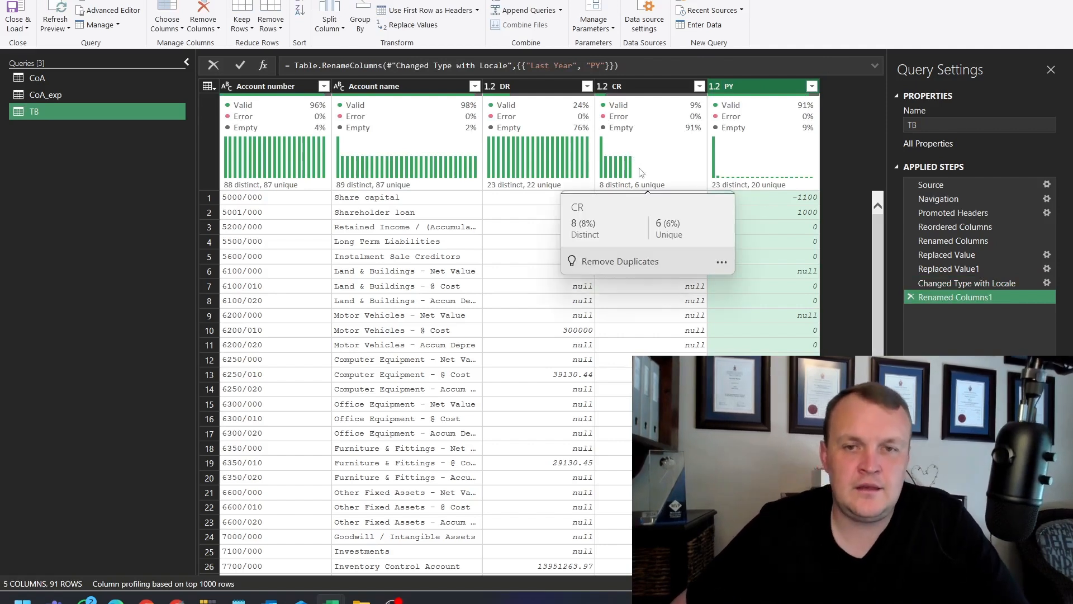
click(551, 257)
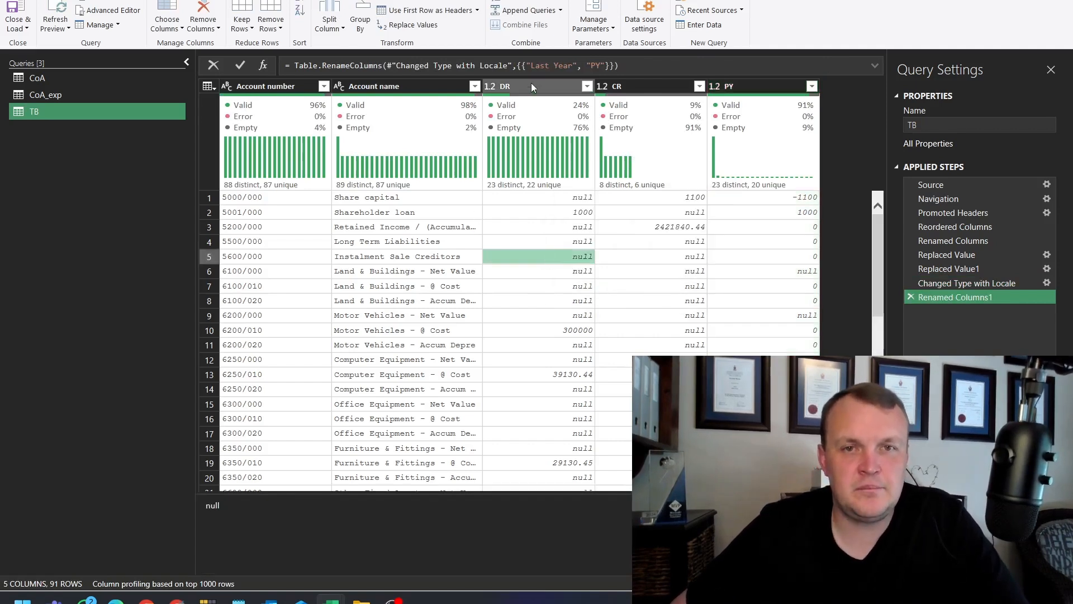
click(503, 87)
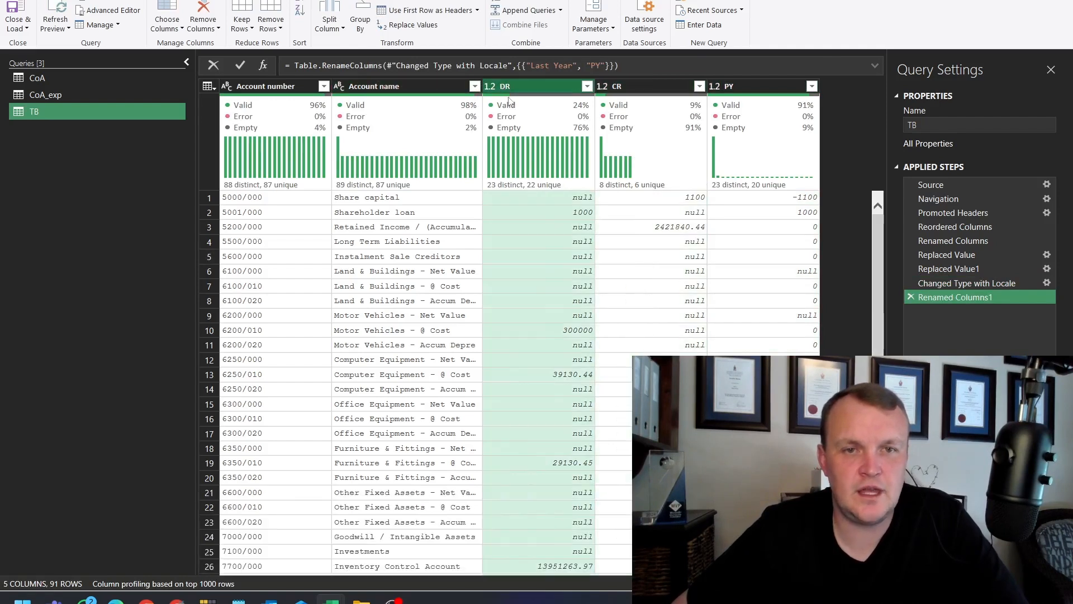
click(801, 201)
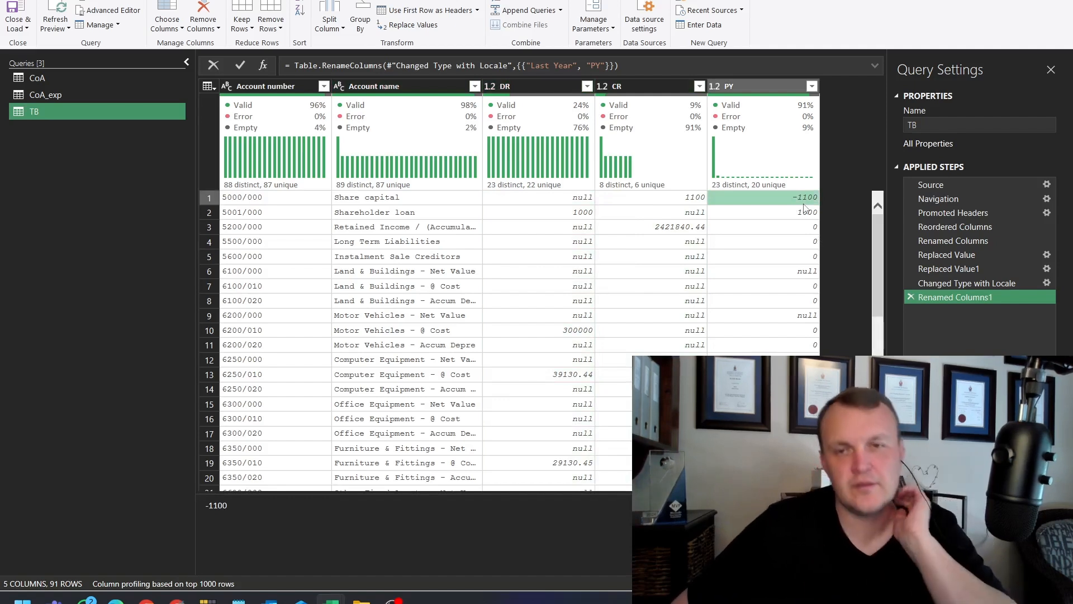
click(628, 86)
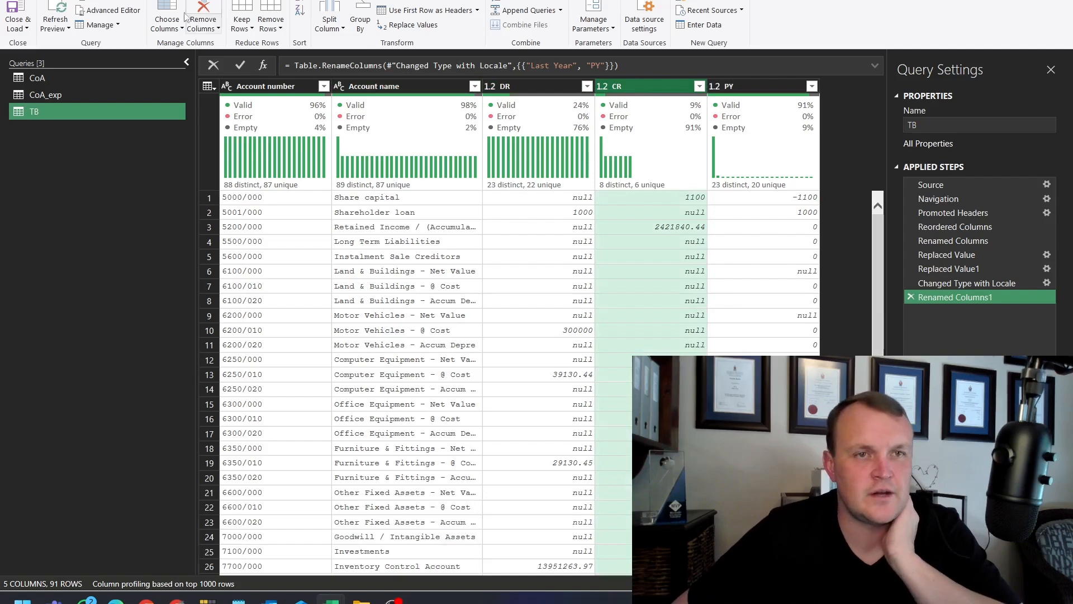
Try adding a custom column with the formula -[CR]+[DR], inspect its first value and remove the added step.
click(134, 1)
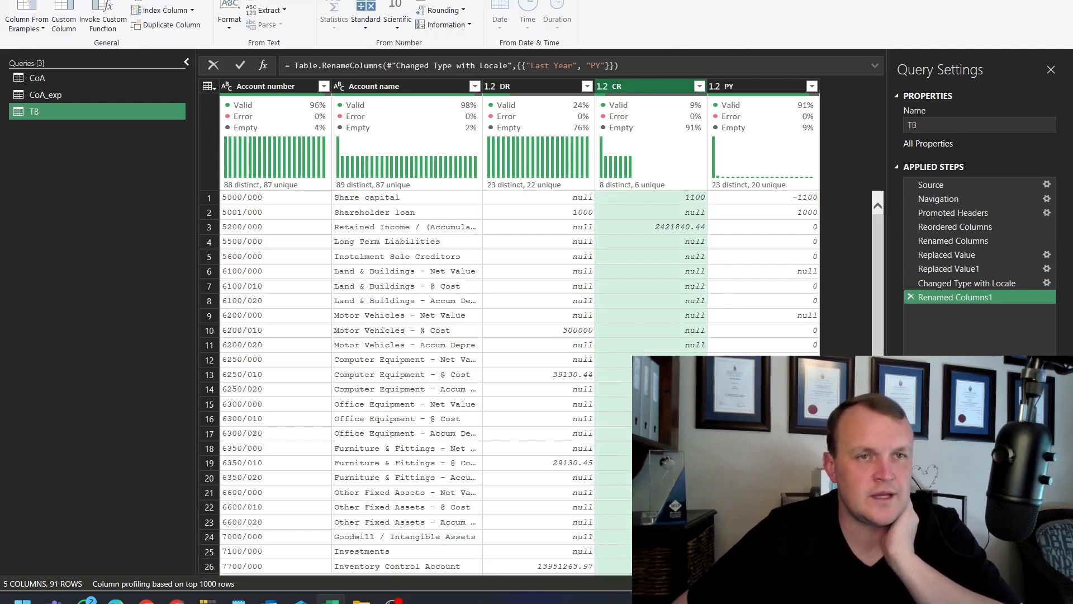
click(63, 13)
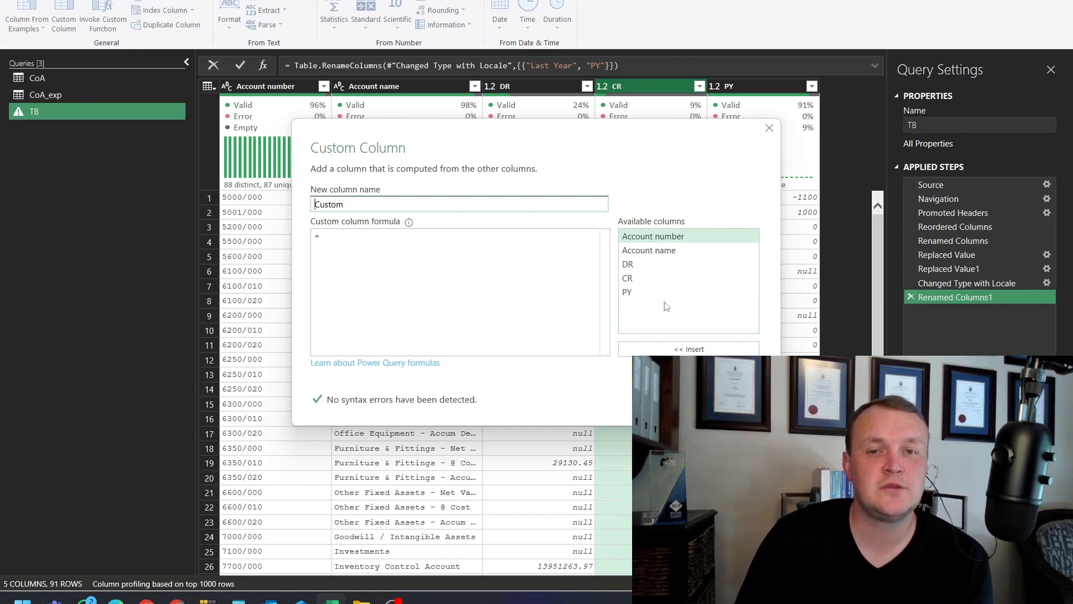
click(363, 251)
text(-)
double_click(638, 281)
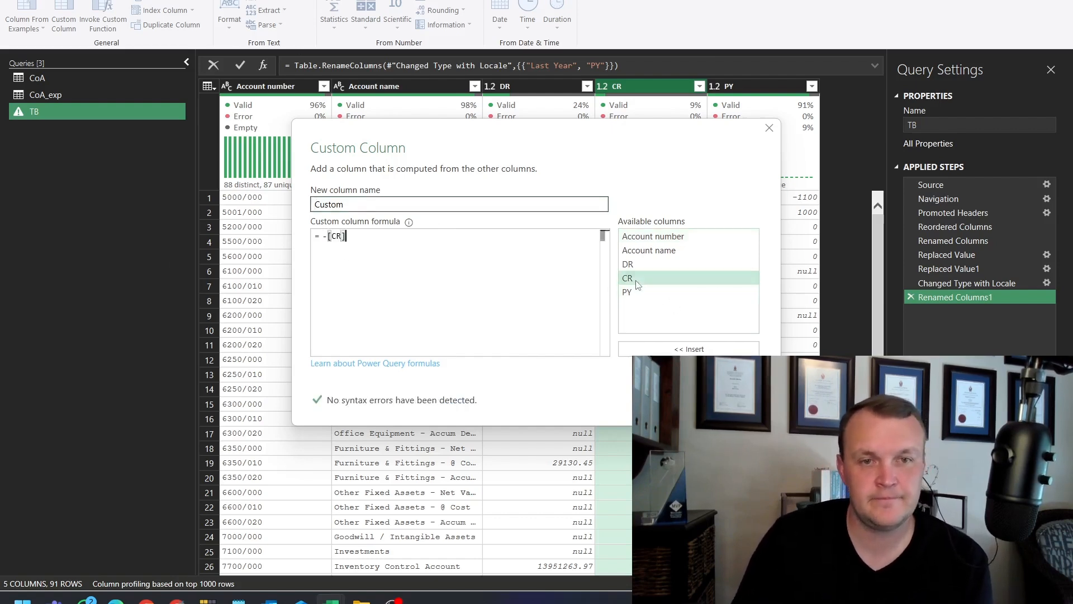
text(+)
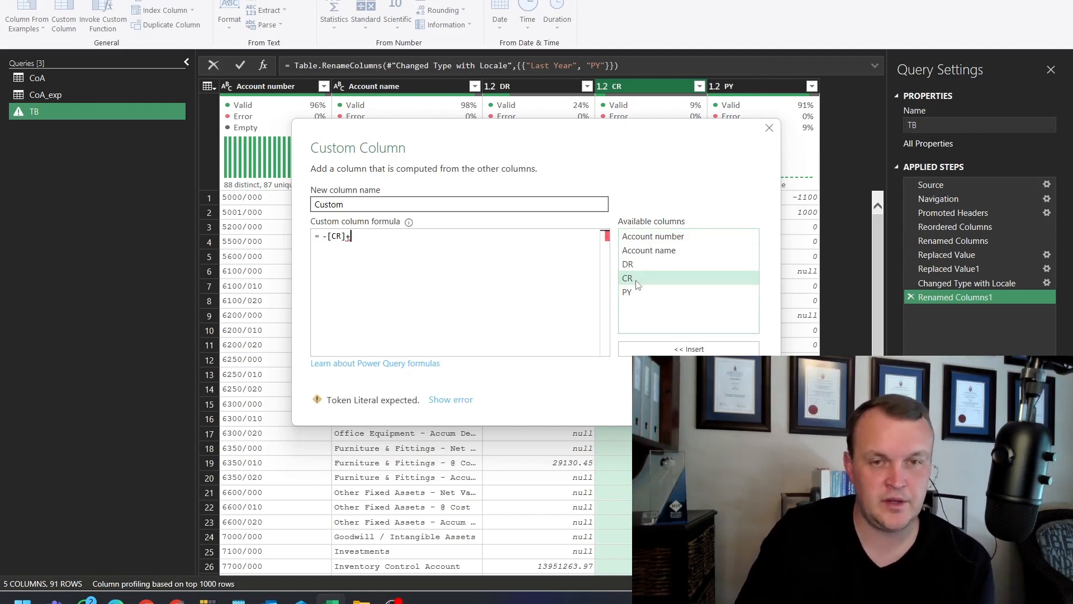
double_click(627, 265)
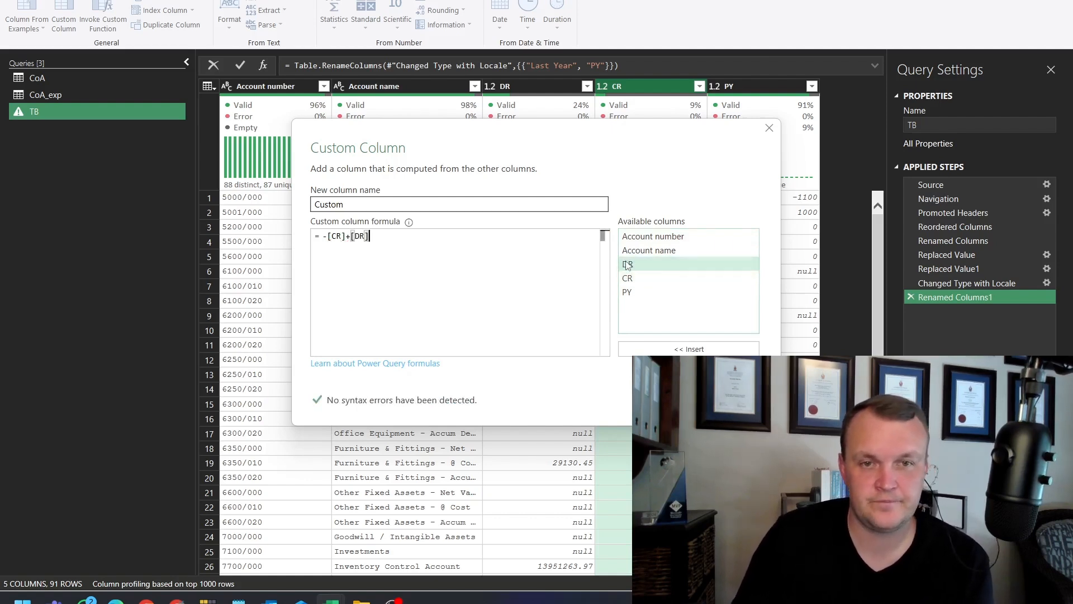
click(674, 401)
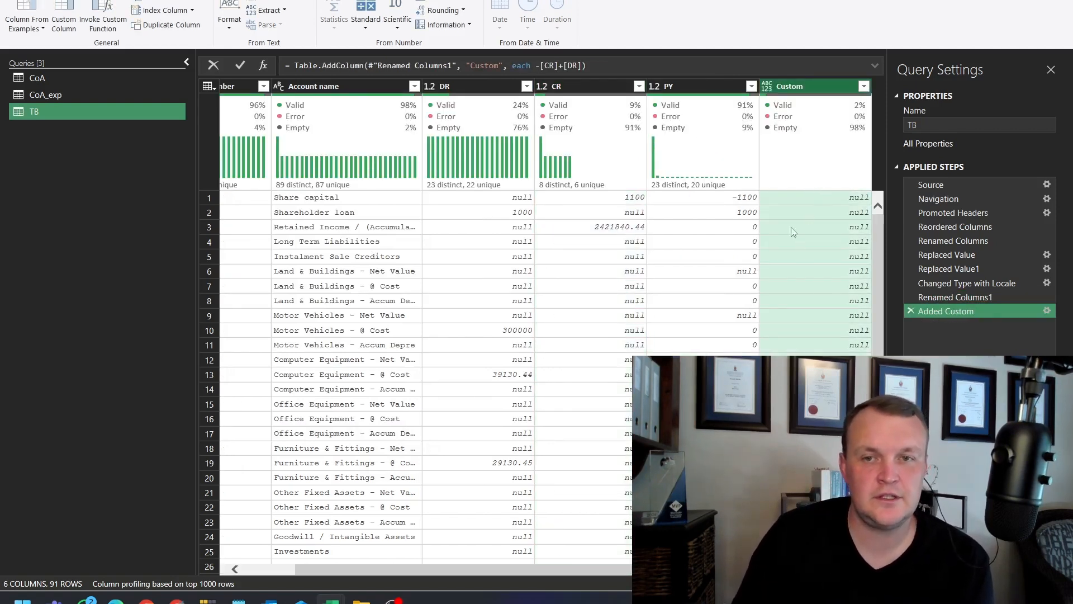
click(824, 196)
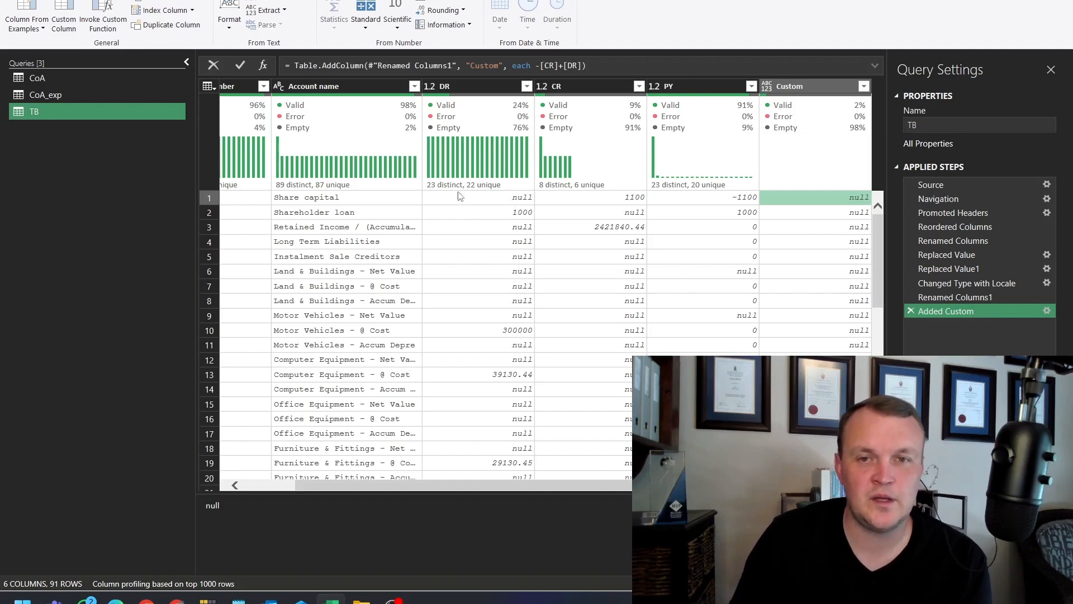
click(910, 311)
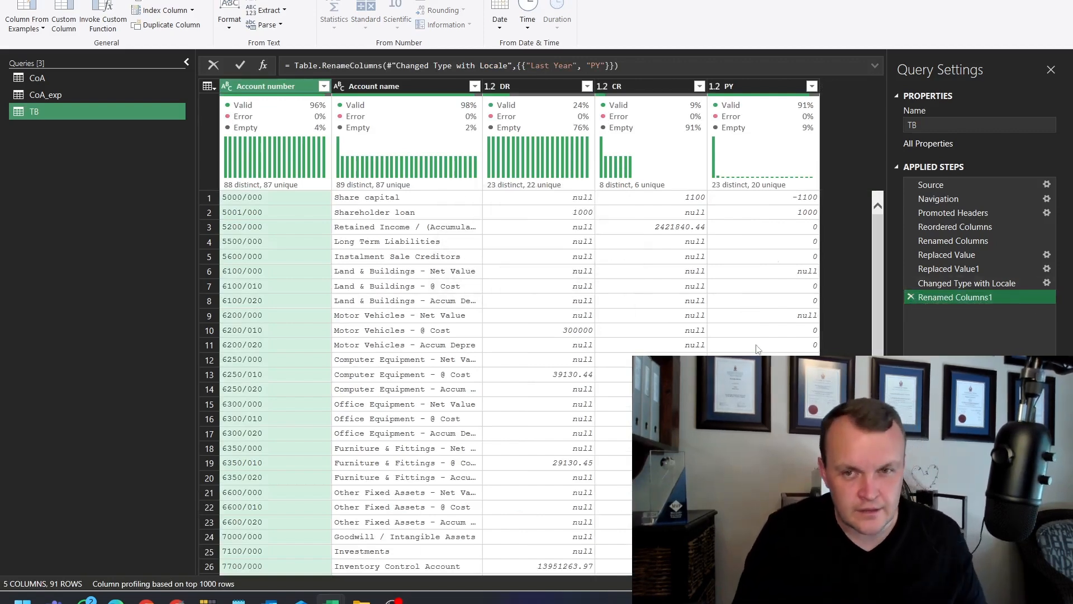
Replace null with 0 in the DR and CR columns.
scroll(777, 326, down, 20)
scroll(777, 336, up, 20)
scroll(777, 335, down, 20)
scroll(777, 335, up, 13)
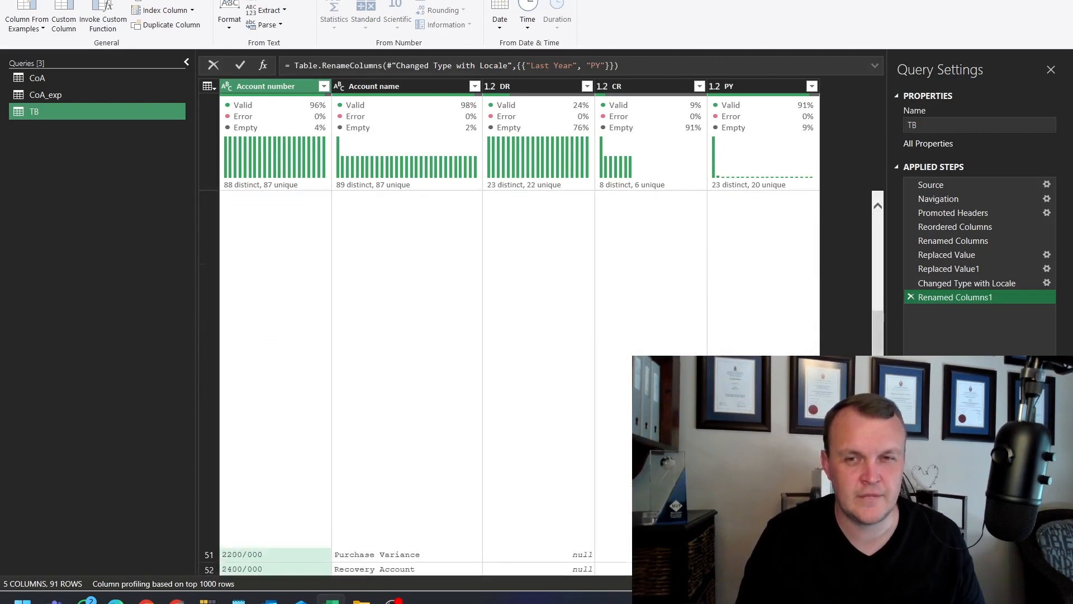
scroll(520, 336, up, 20)
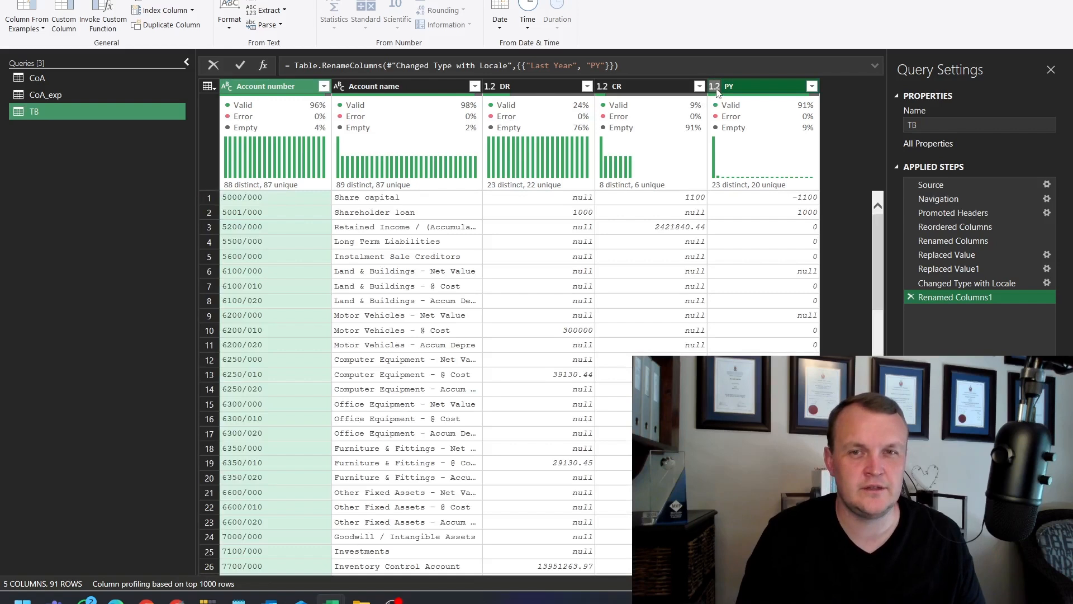
click(516, 87)
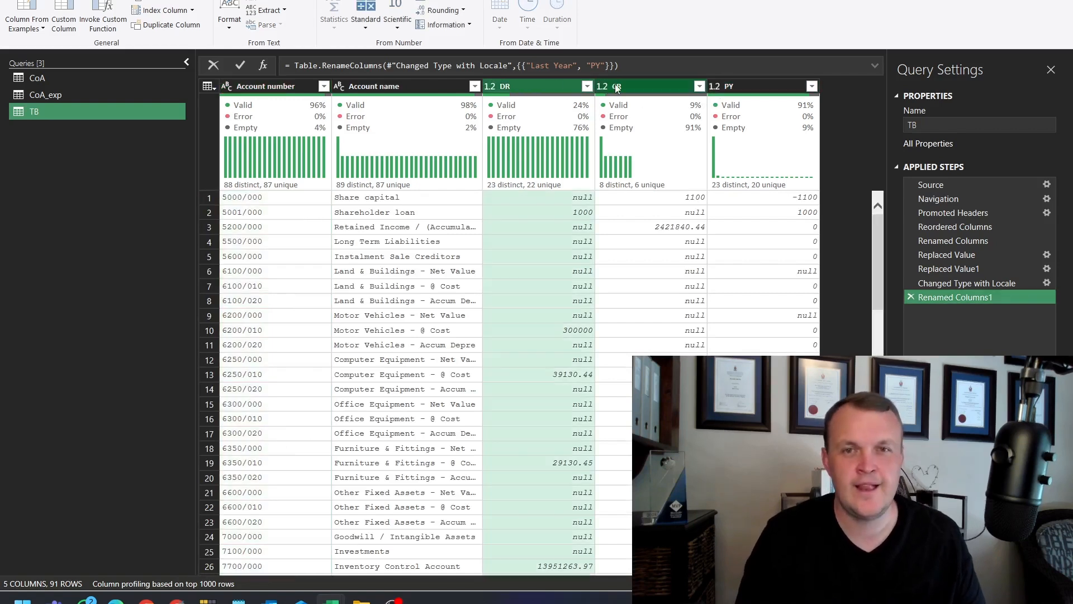
shift+click(617, 87)
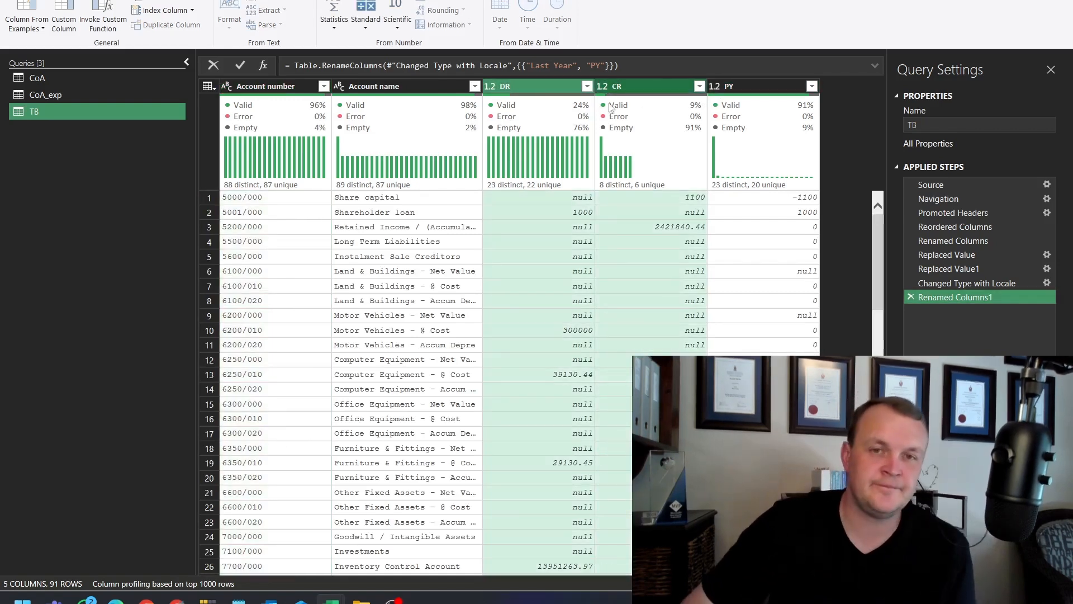
right_click(624, 93)
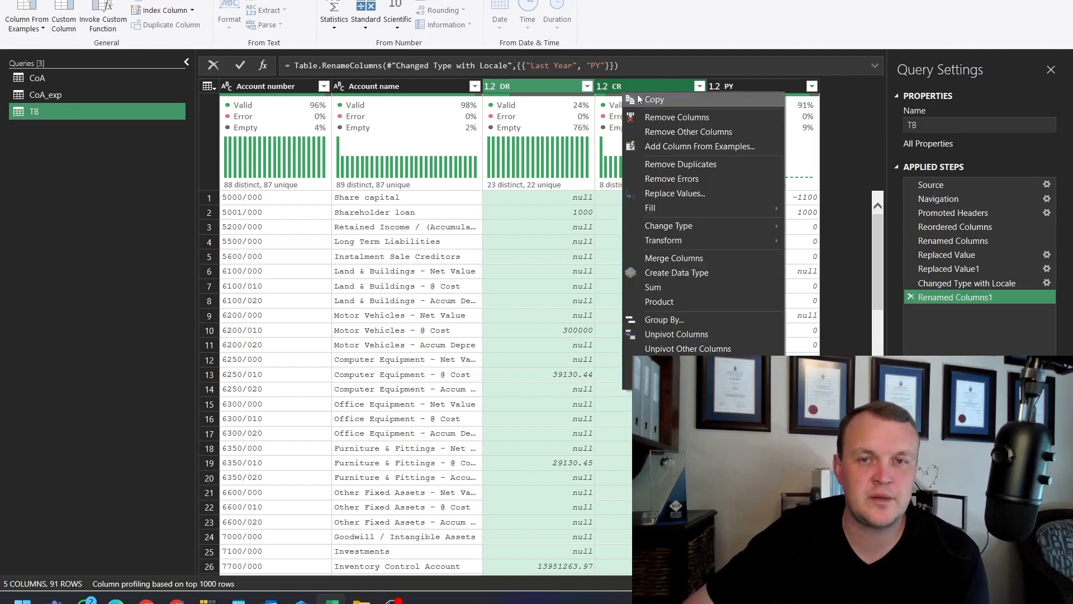
click(669, 192)
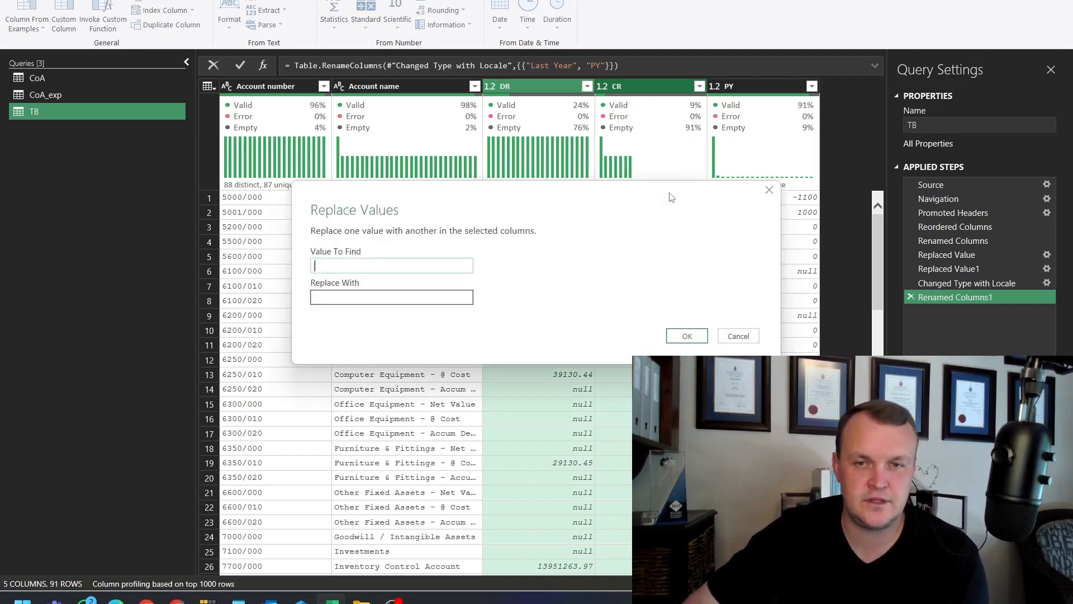
text(null)
key(Tab)
key(Return)
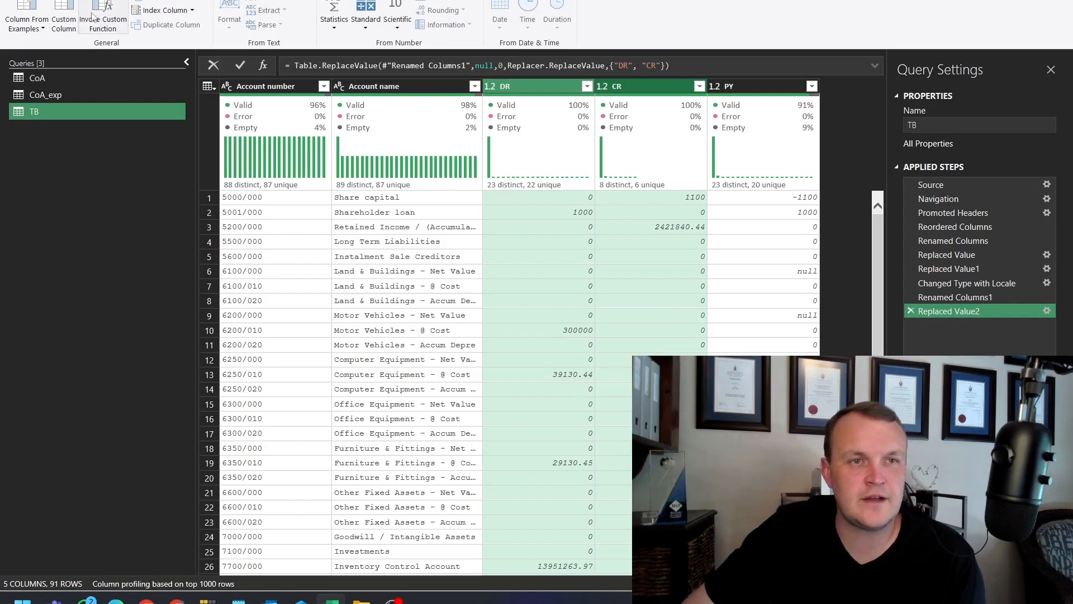
Add a custom column named CY with the formula -[CR]+[DR].
click(64, 22)
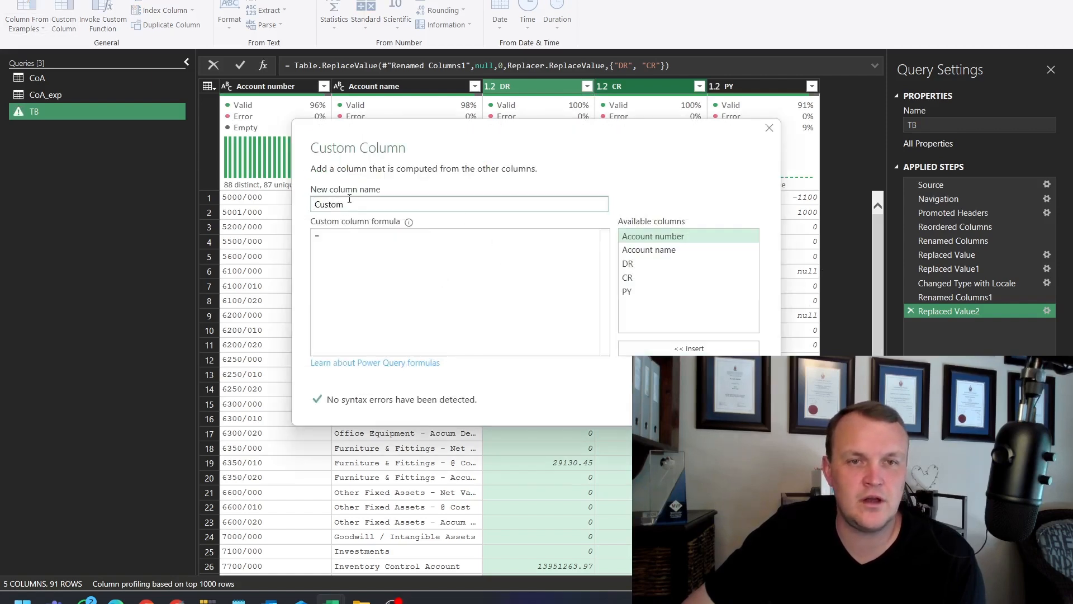
text(CY)
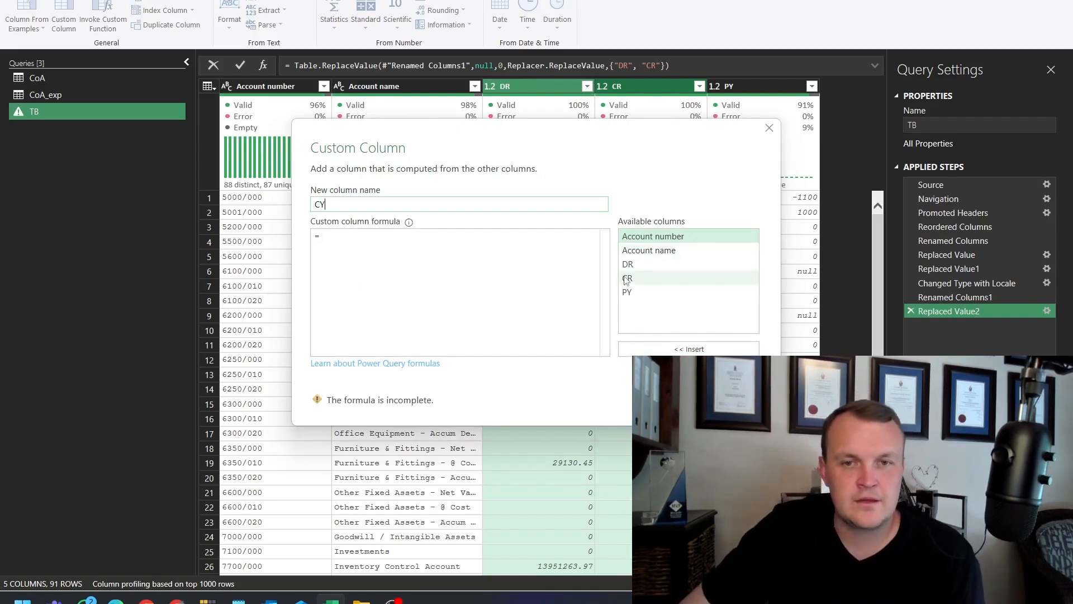
click(412, 261)
text(-)
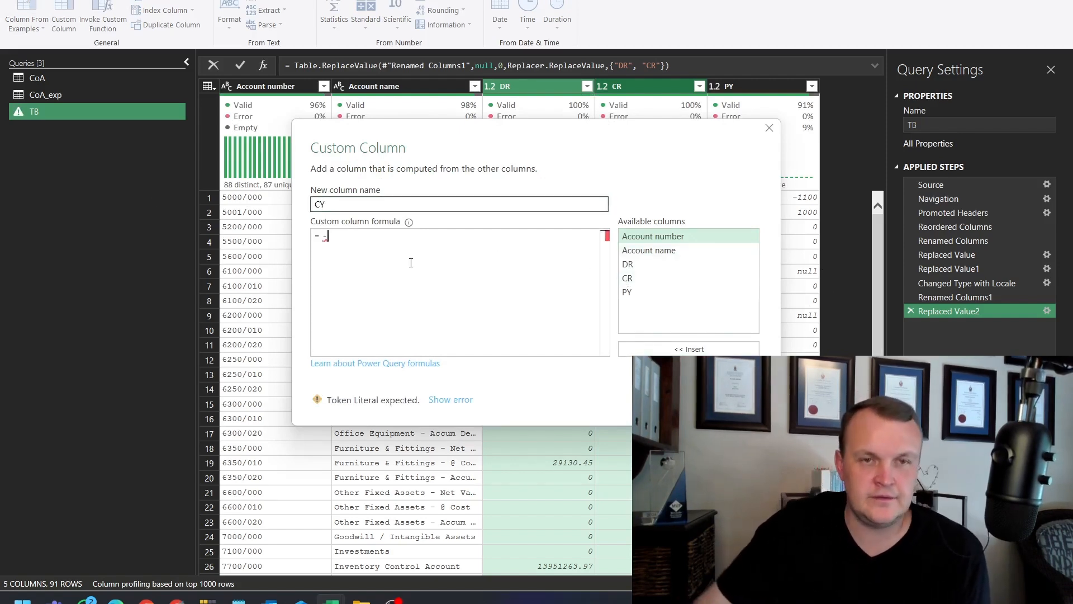
double_click(626, 278)
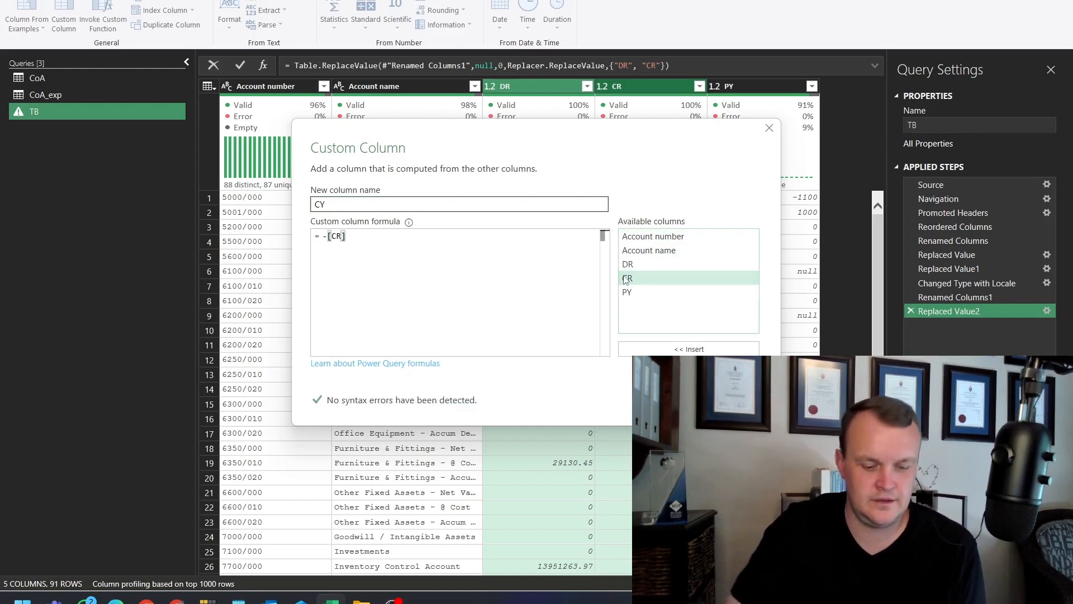
text(+)
double_click(642, 263)
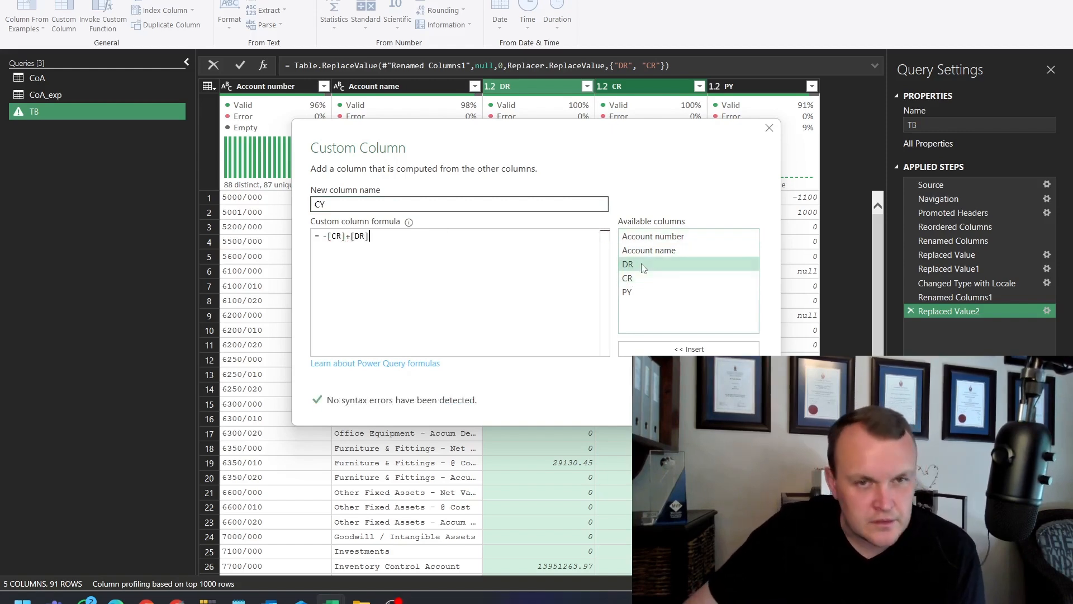
click(669, 401)
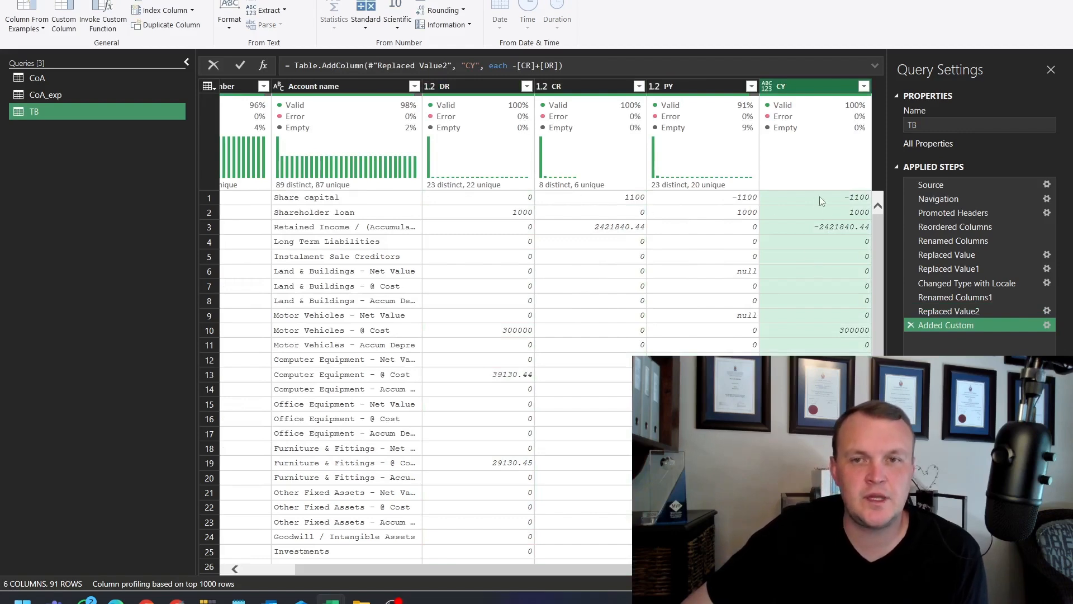
Look through the CY values and move the CY column between CR and PY.
scroll(843, 283, down, 20)
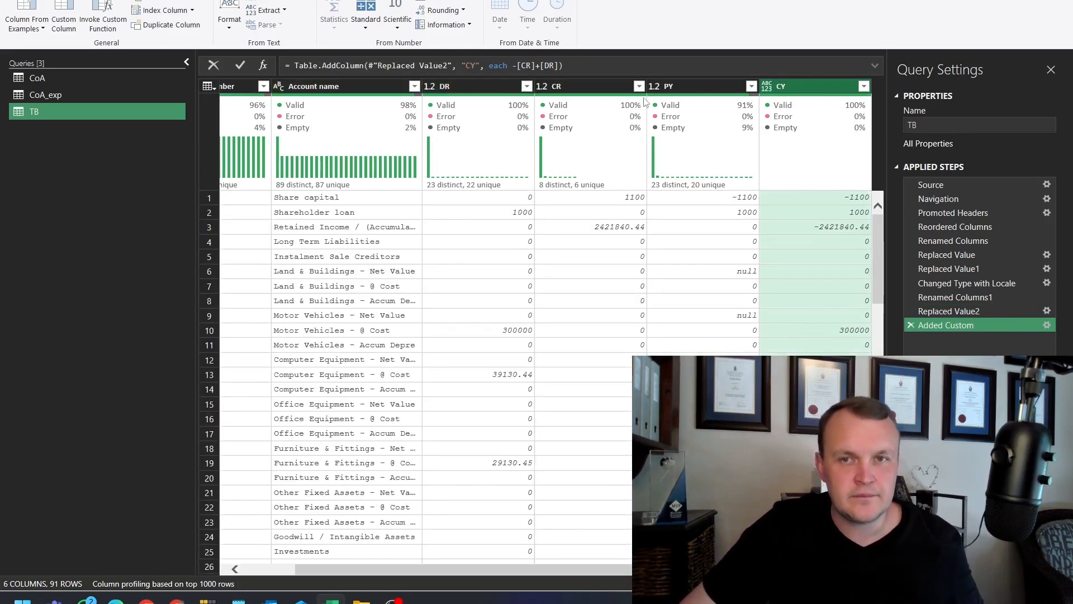
drag(788, 90, 648, 85)
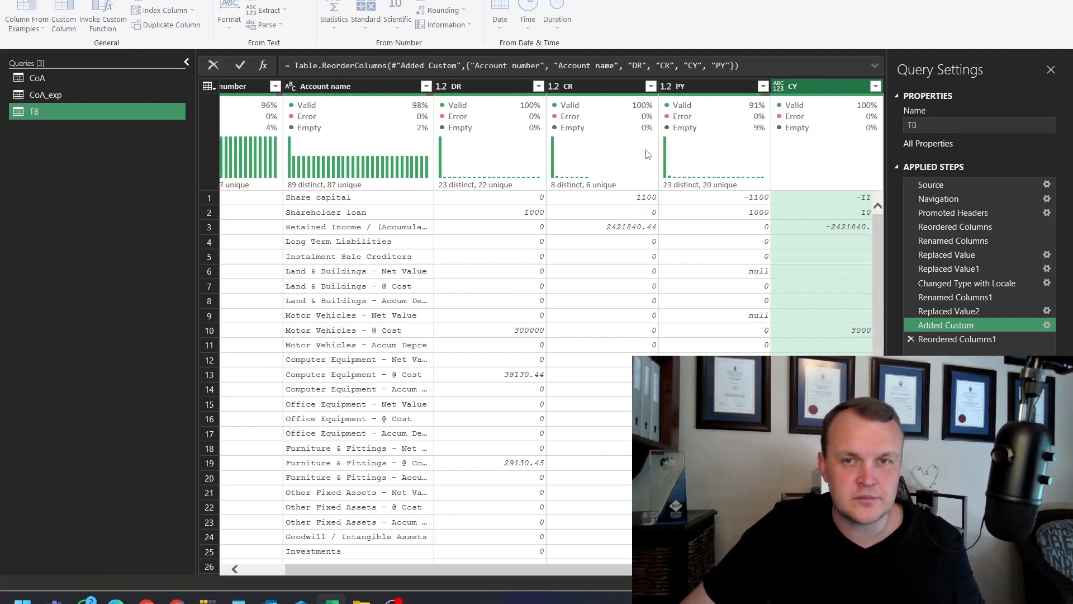
Keep only the Account number, Account name, CY and PY columns in the TB query, removing all others.
drag(434, 569, 369, 566)
ctrl+click(281, 86)
ctrl+click(392, 86)
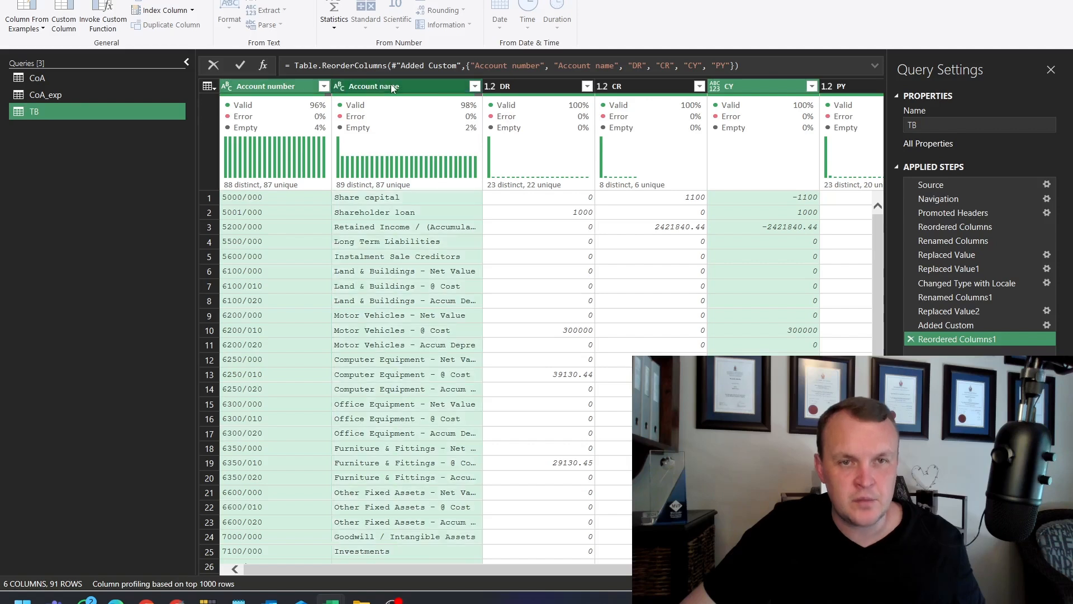
ctrl+click(772, 87)
ctrl+click(844, 88)
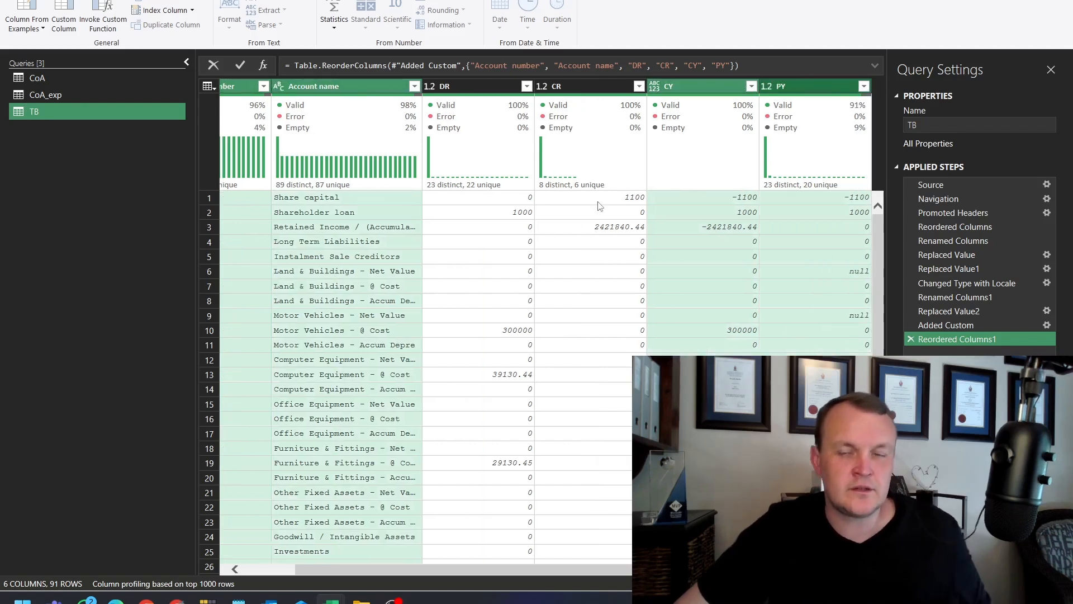
right_click(372, 87)
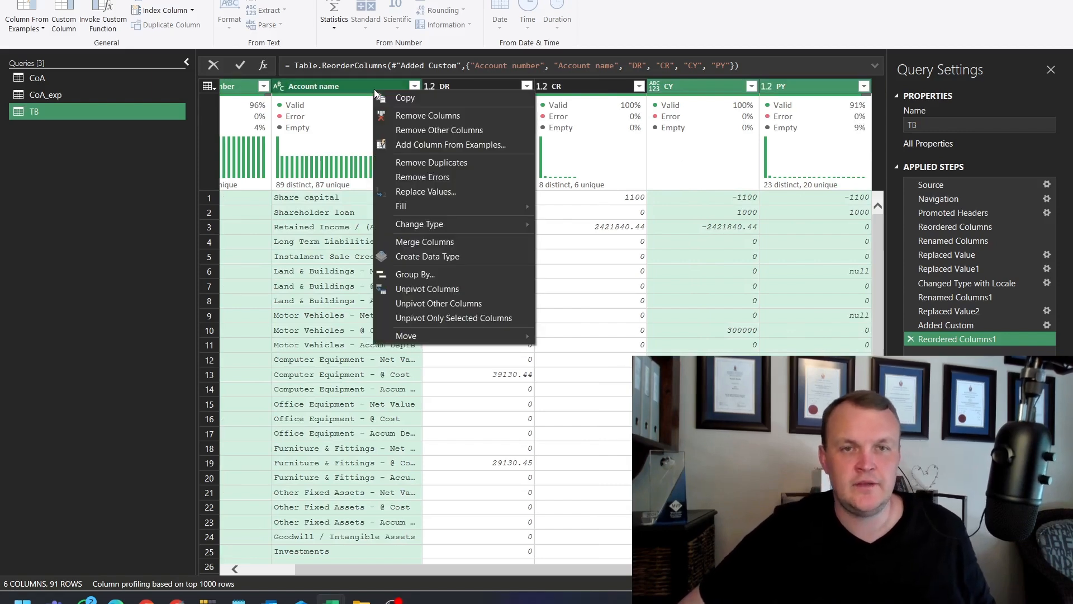
click(425, 127)
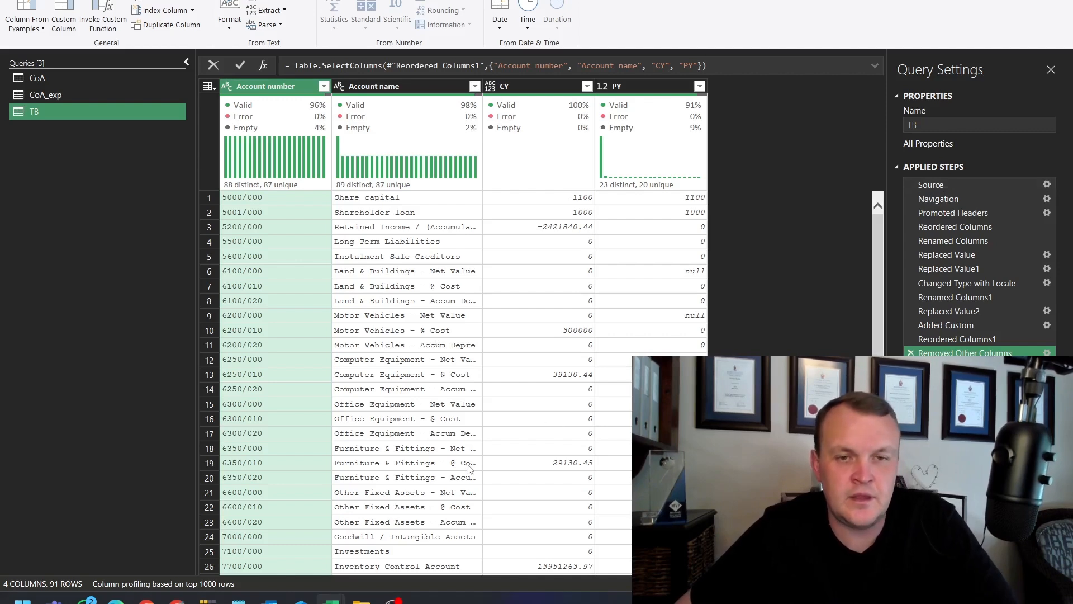
Change the data type of the CY column to Decimal Number.
scroll(468, 468, down, 15)
scroll(468, 469, up, 3)
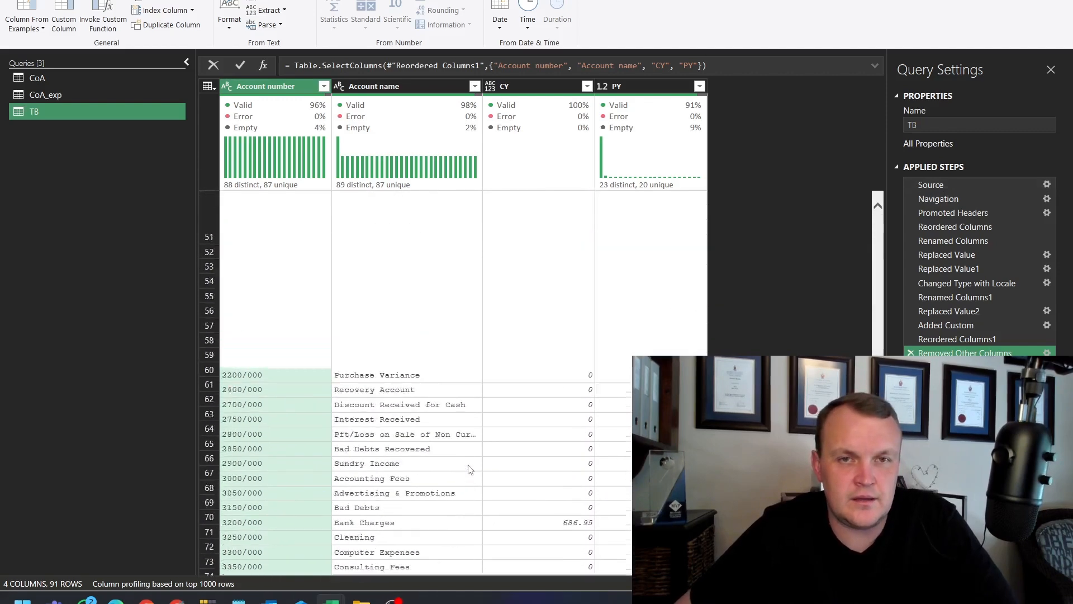
scroll(468, 468, up, 17)
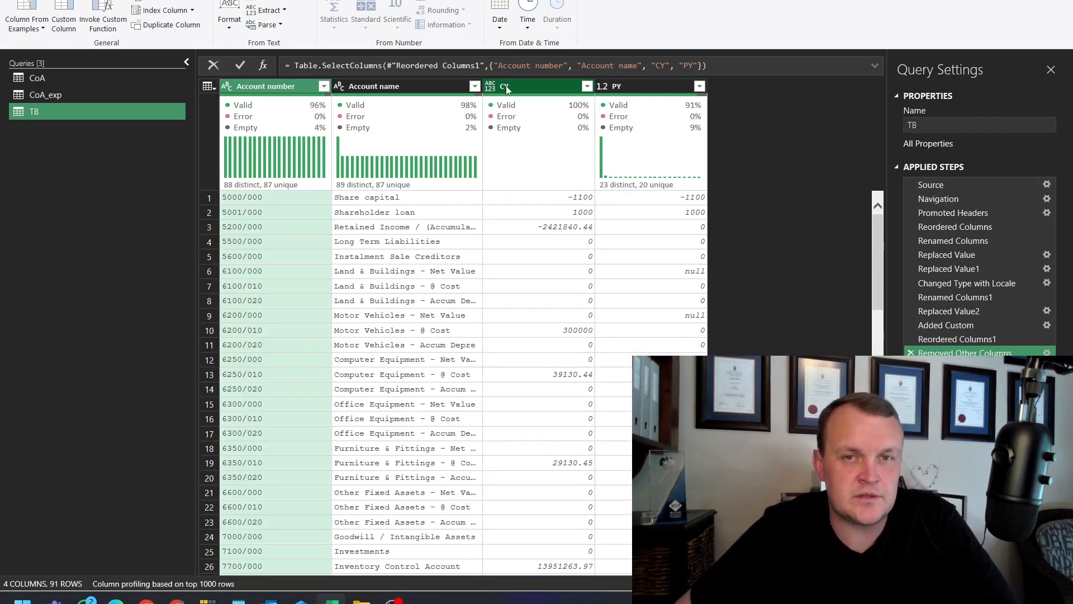
right_click(524, 91)
mouse_move(567, 208)
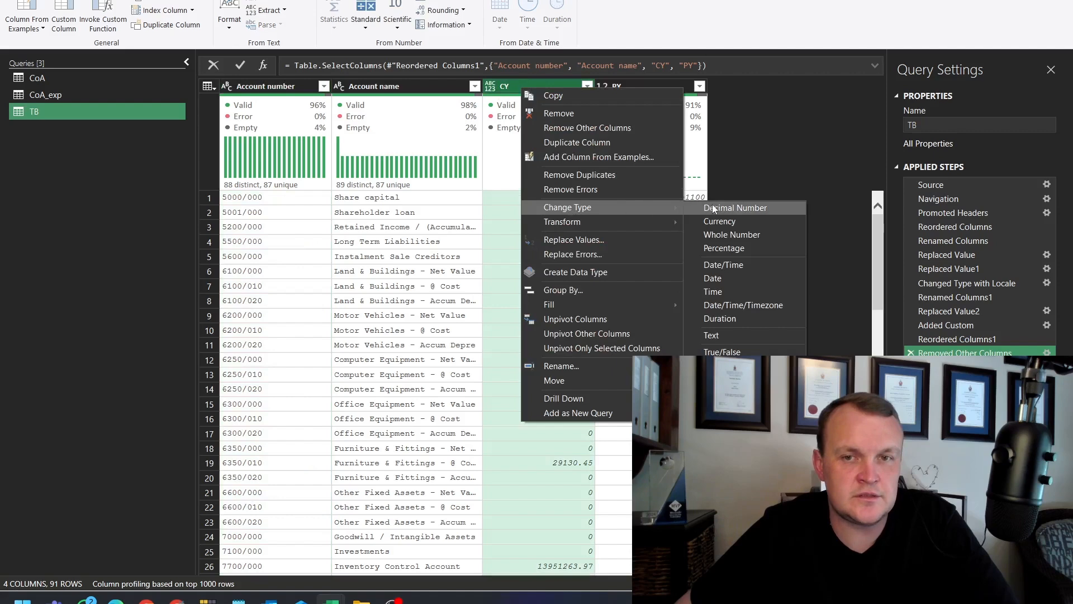
click(719, 209)
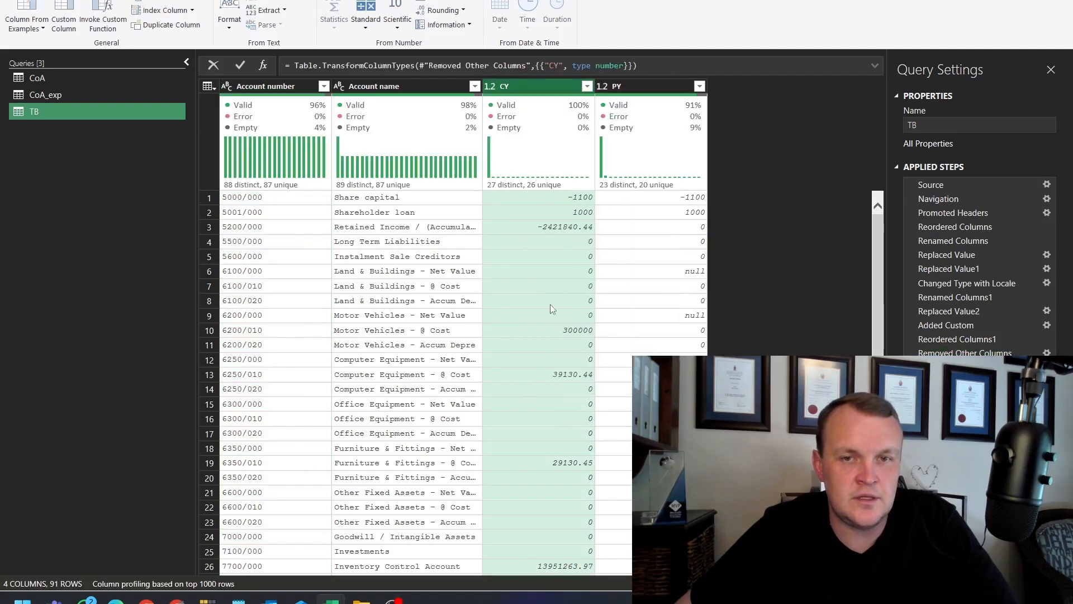
Check all columns of the TB query for errors by keeping only error rows, and delete that applied step.
scroll(550, 306, down, 12)
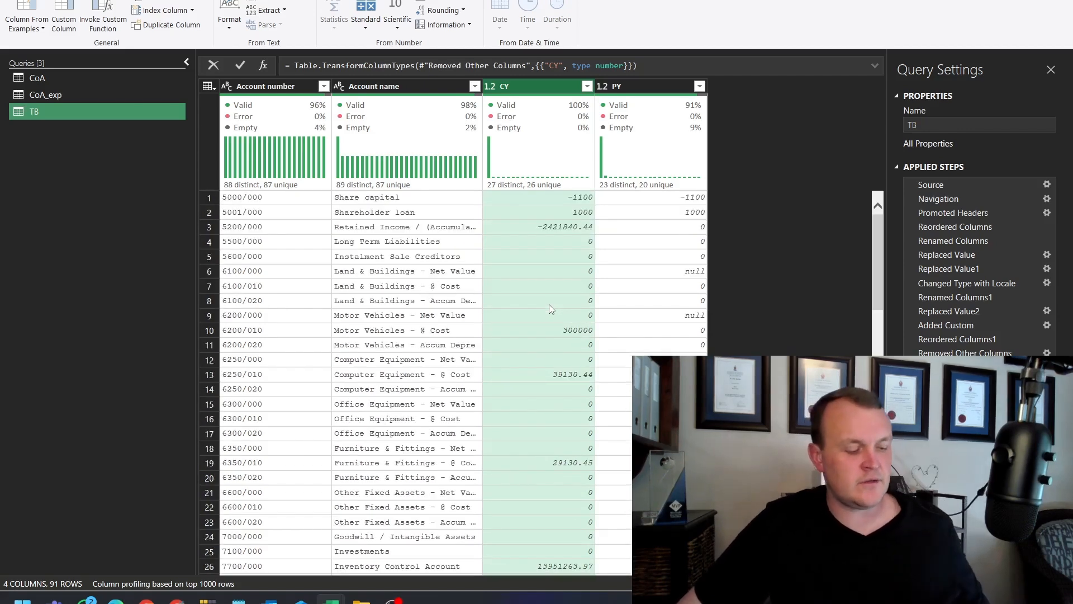
key(ctrl+a)
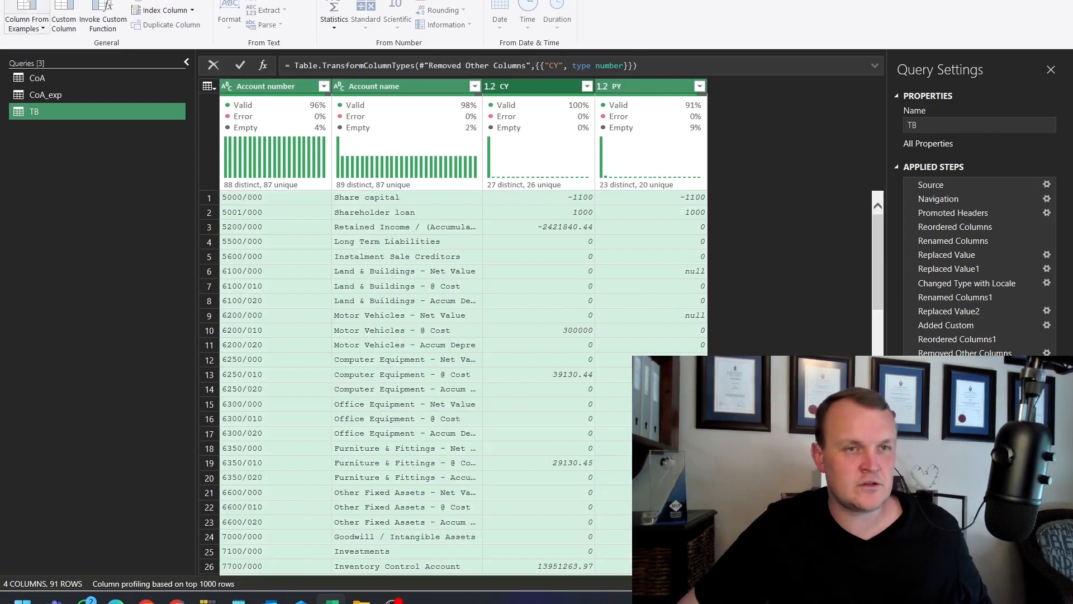
click(88, 0)
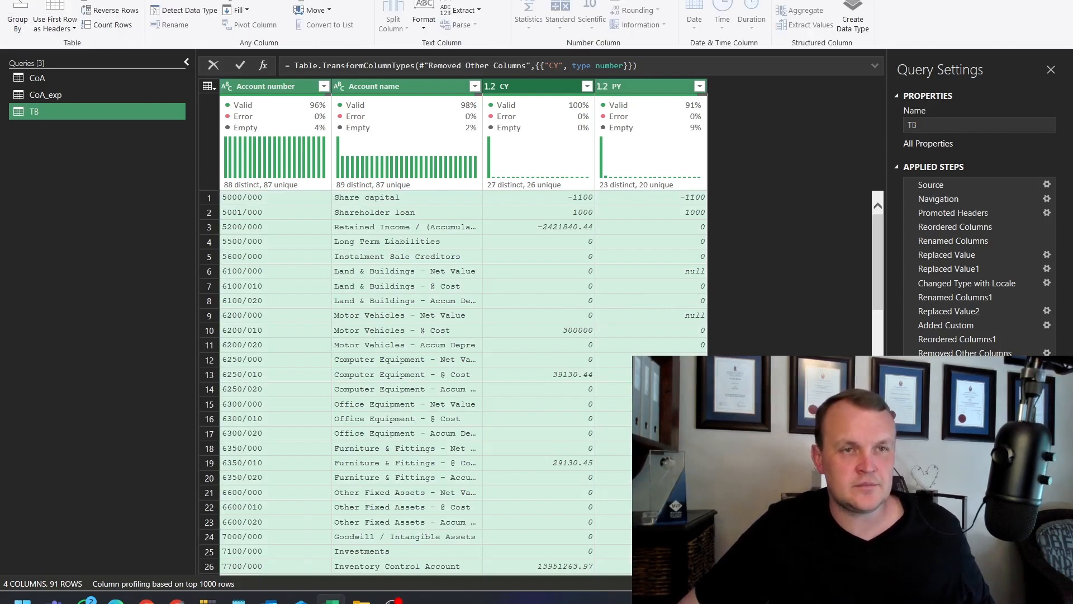
click(47, 0)
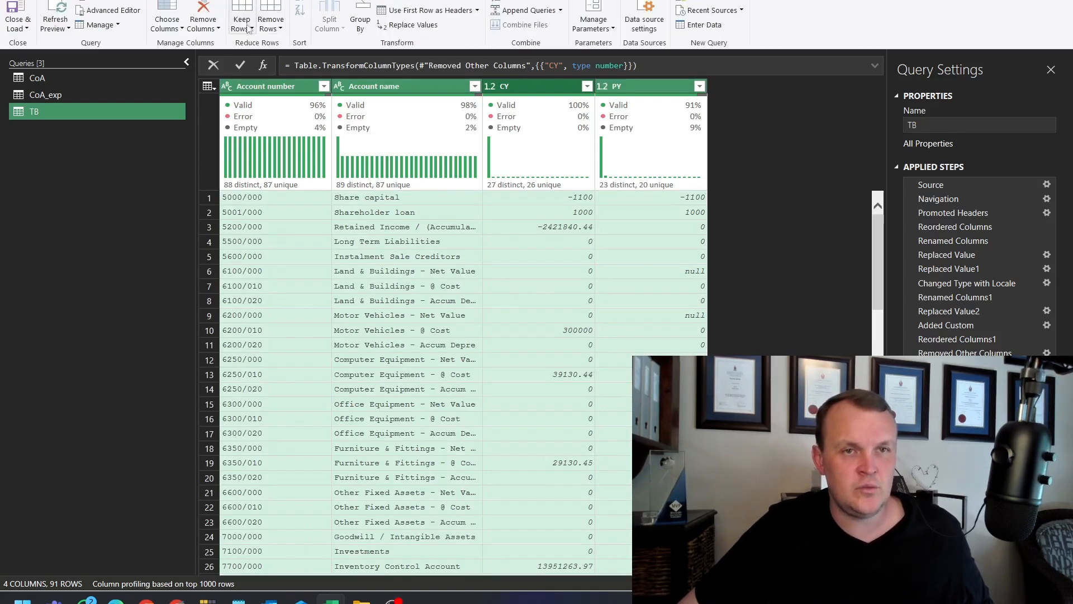
click(251, 28)
click(271, 106)
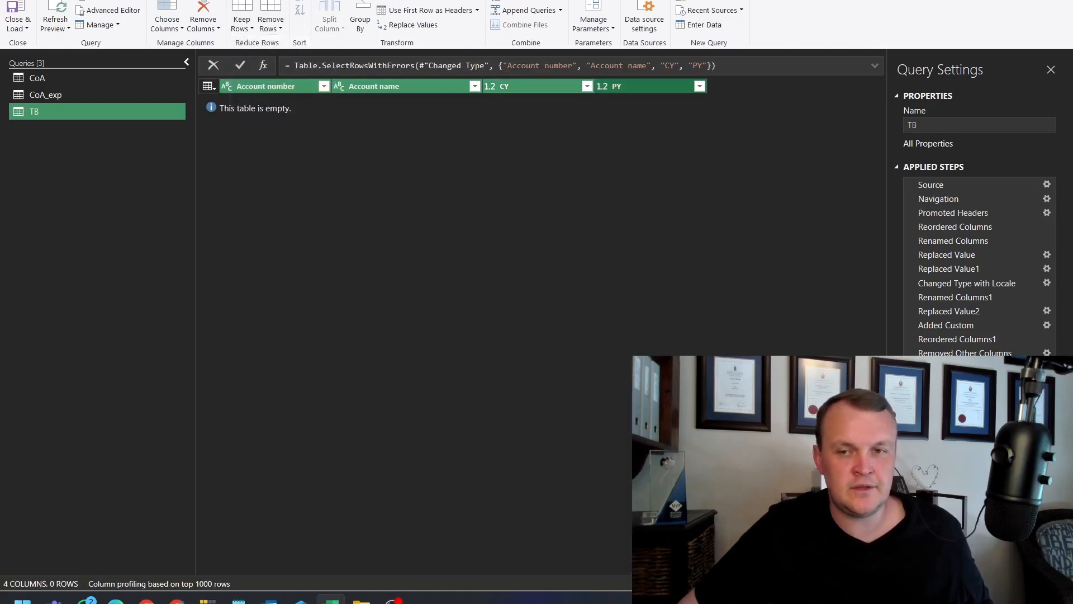
click(910, 382)
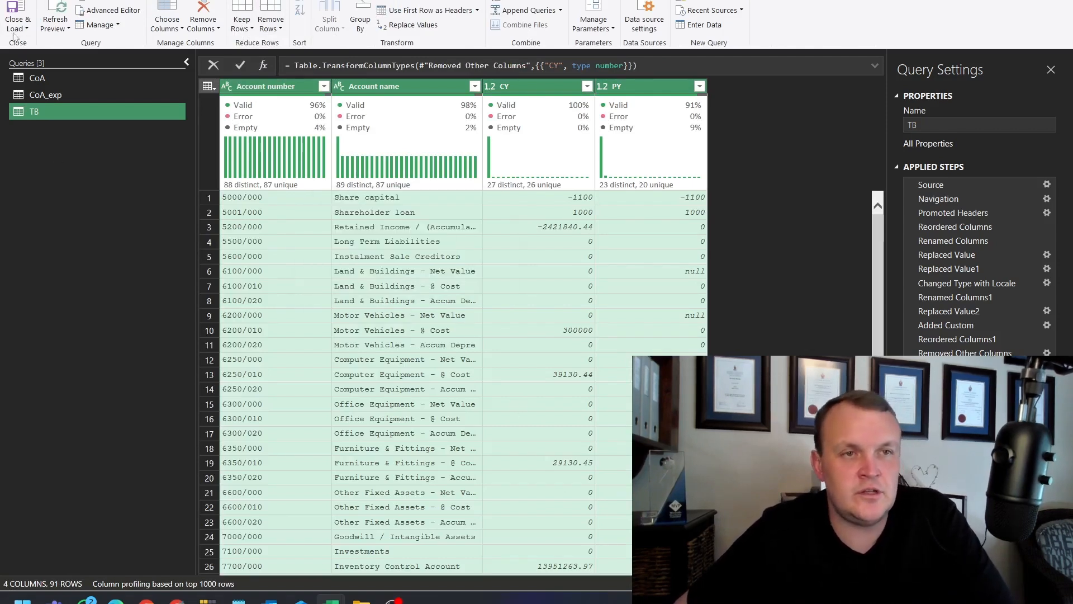
Close and load the queries, and change TB's load destination to a table on a new worksheet.
click(14, 10)
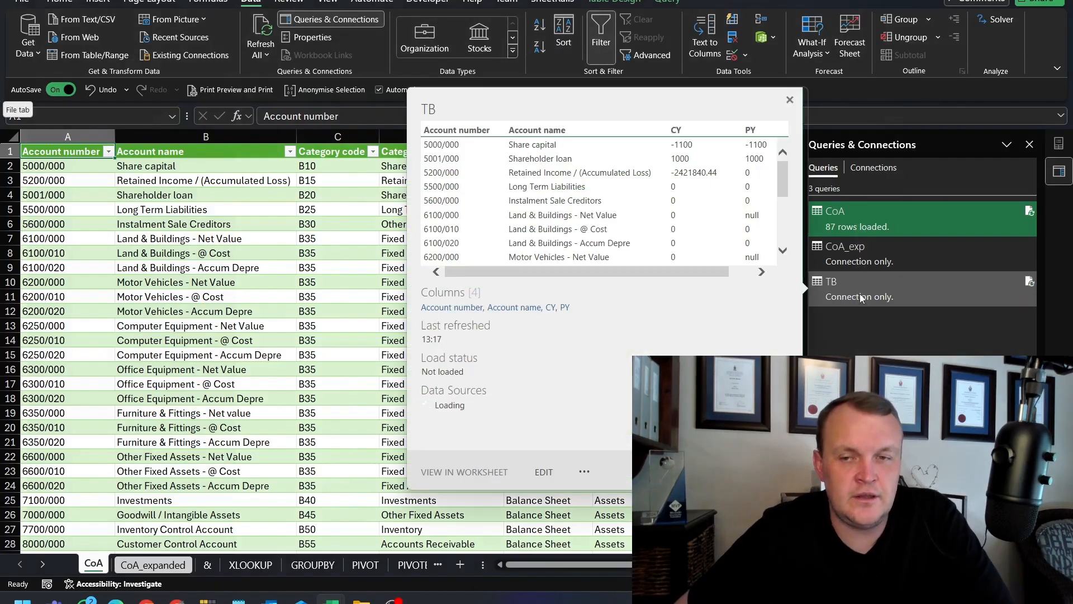
right_click(855, 297)
click(889, 389)
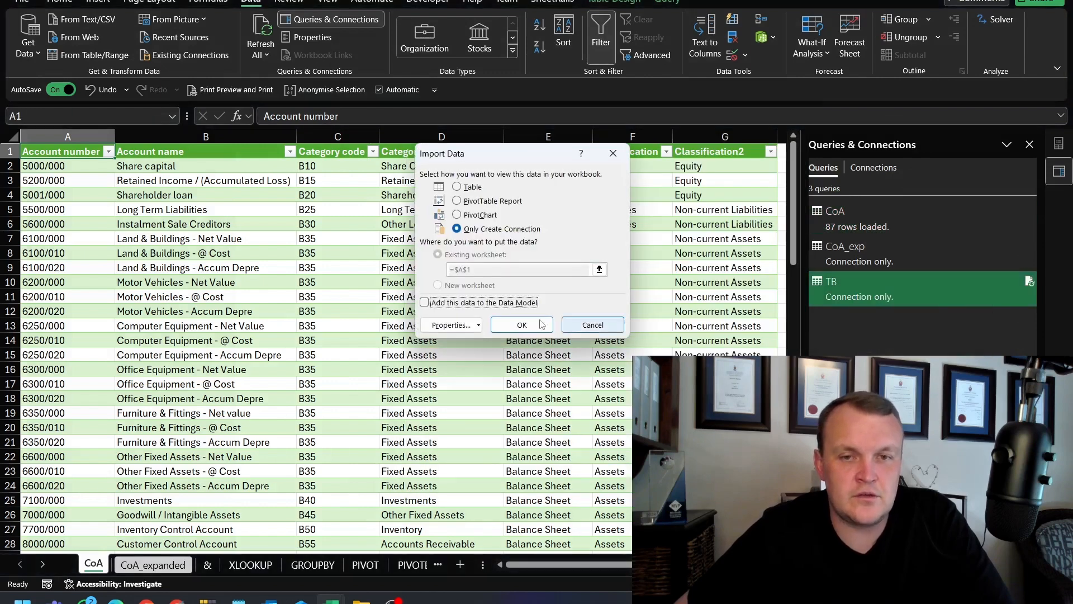
click(457, 187)
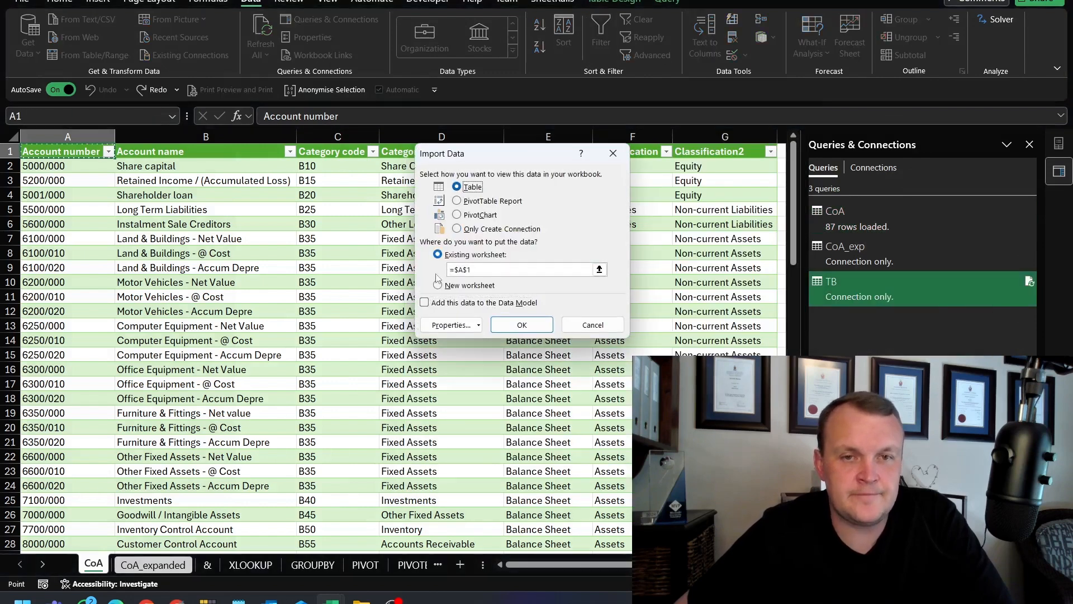
click(426, 302)
click(531, 326)
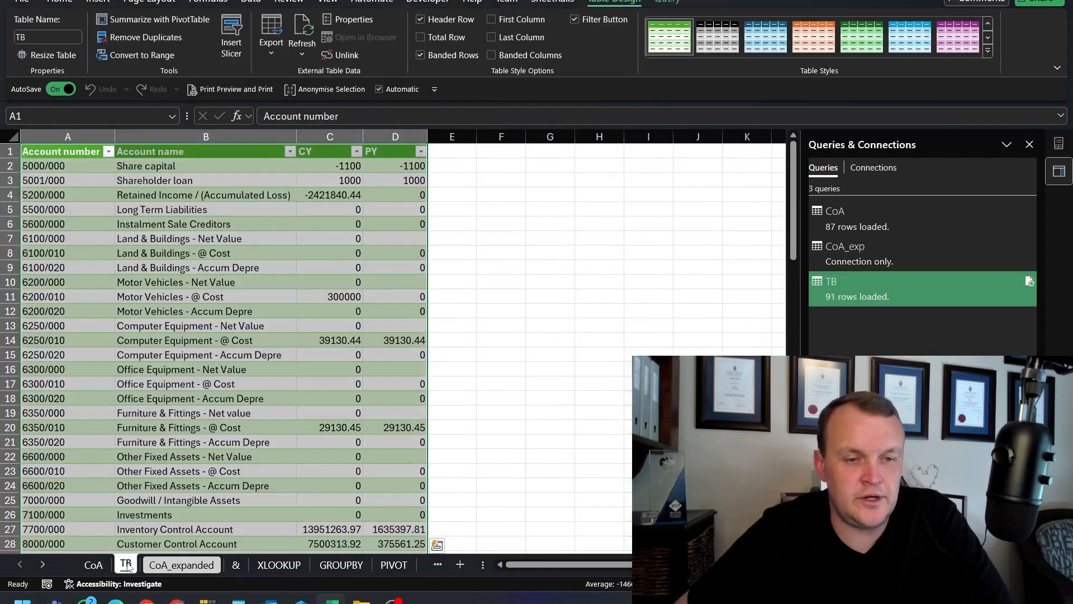
Format the CY and PY columns of the TB table with the comma accounting number style.
drag(330, 136, 386, 149)
click(56, 3)
click(439, 36)
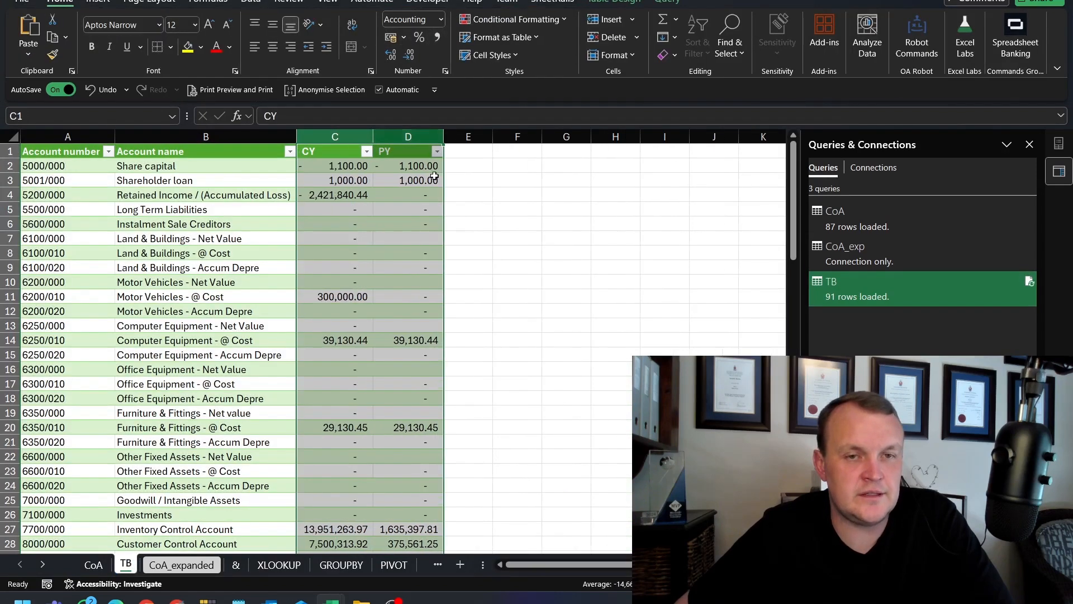
scroll(334, 362, down, 20)
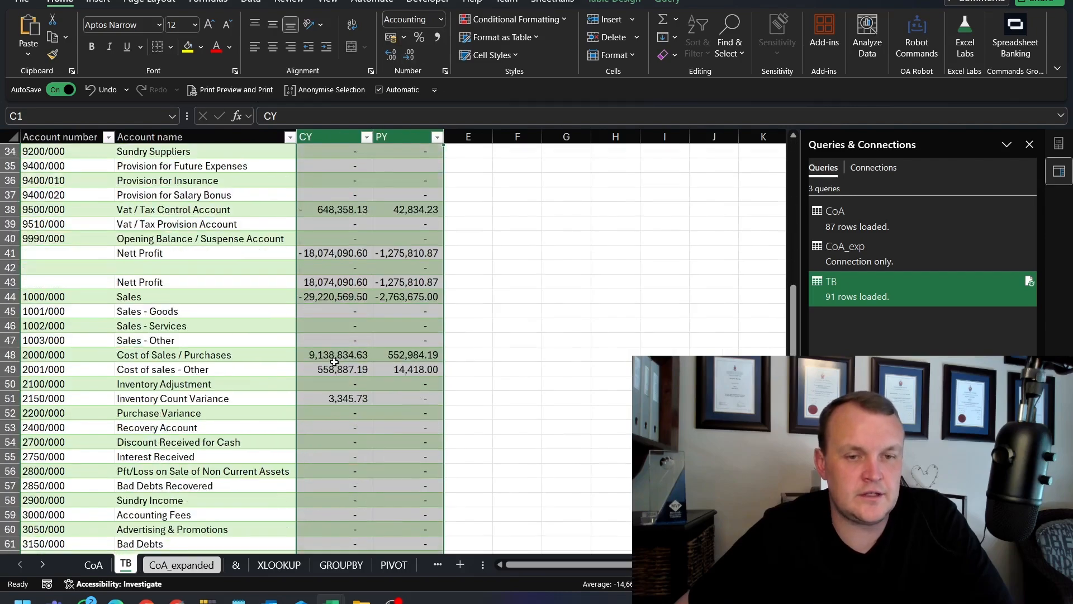
scroll(335, 362, up, 20)
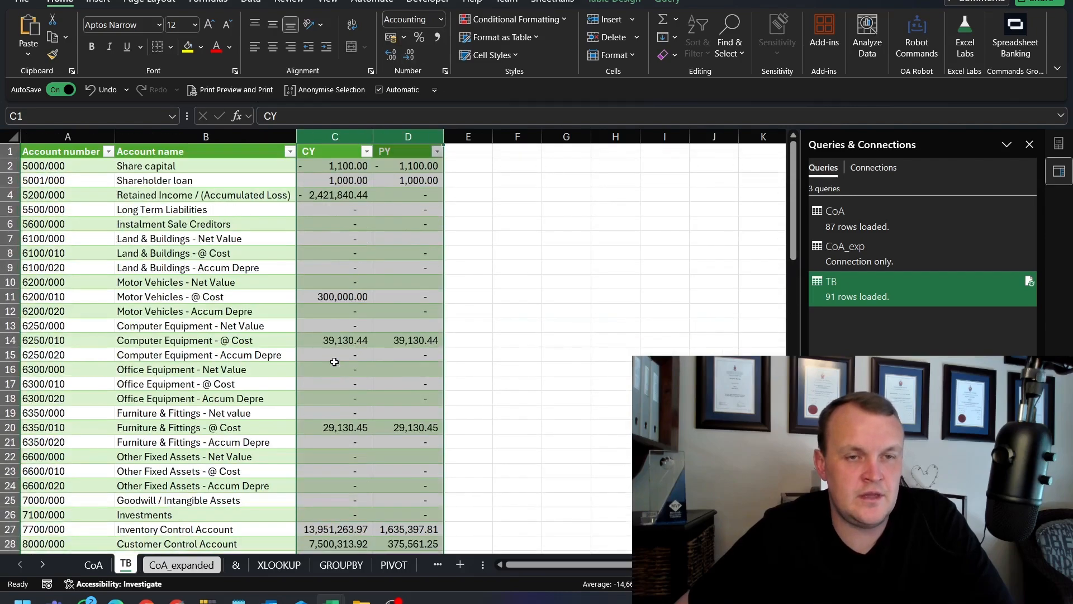
Review the TB table, move its sheet in front of the CoA sheet and display the CoA sheet.
click(160, 267)
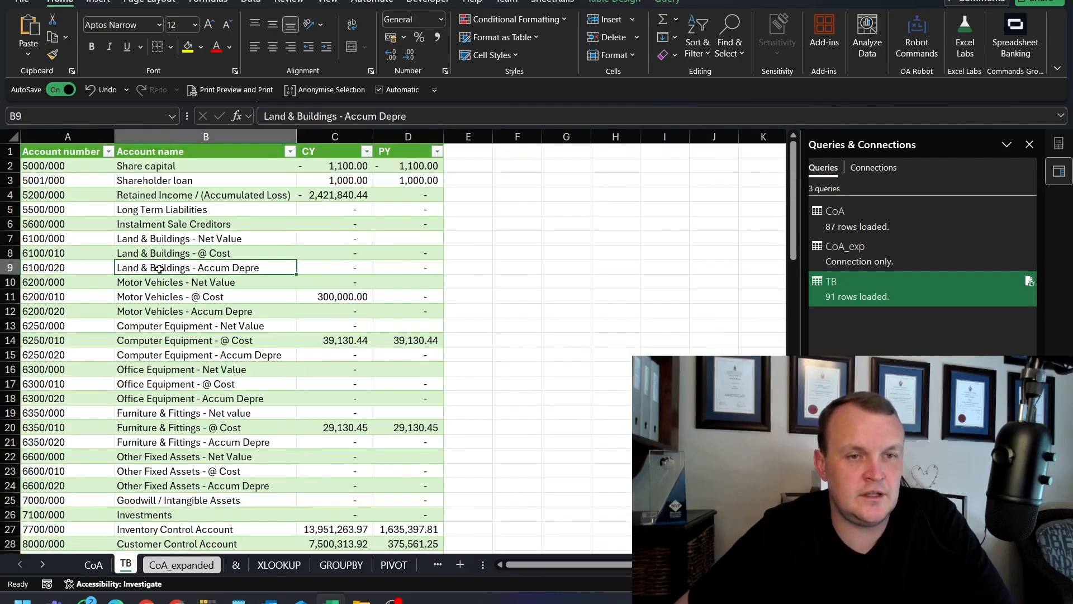
scroll(159, 268, down, 20)
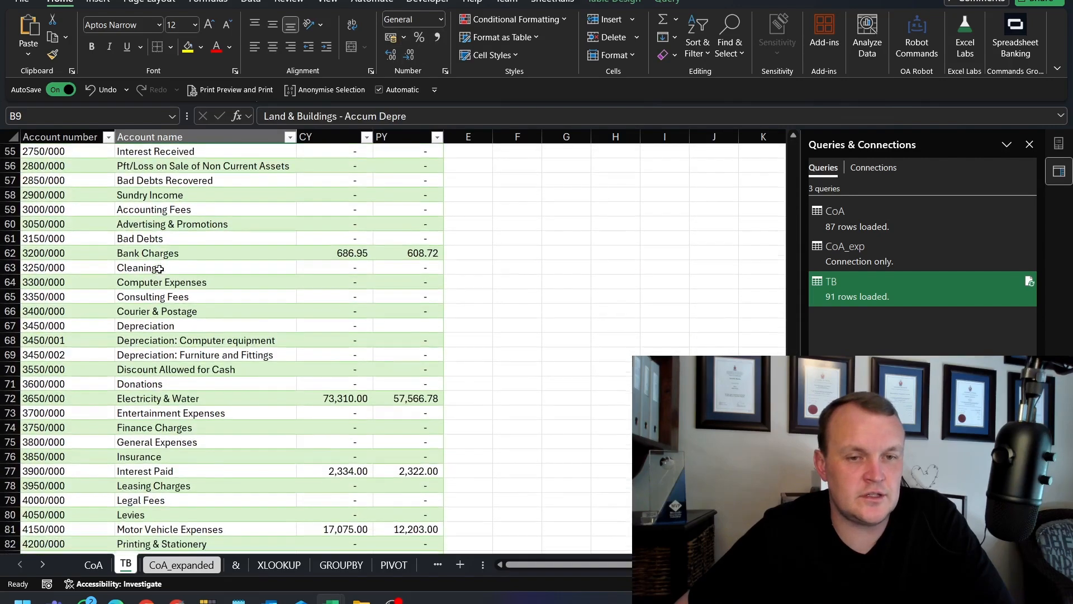
scroll(159, 267, up, 20)
key(ctrl+Home)
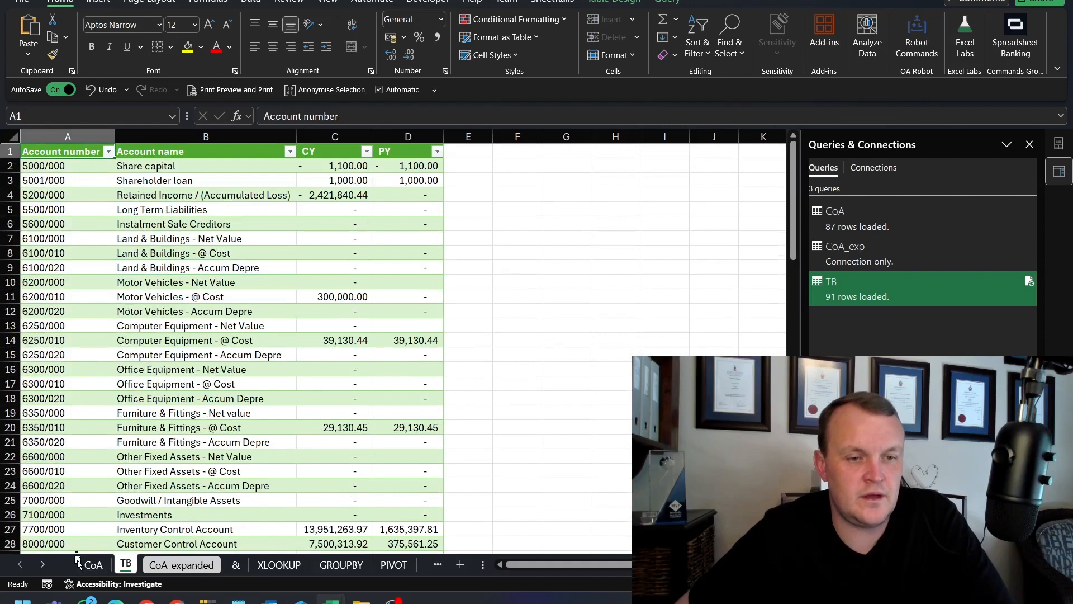
drag(78, 560, 78, 561)
click(117, 565)
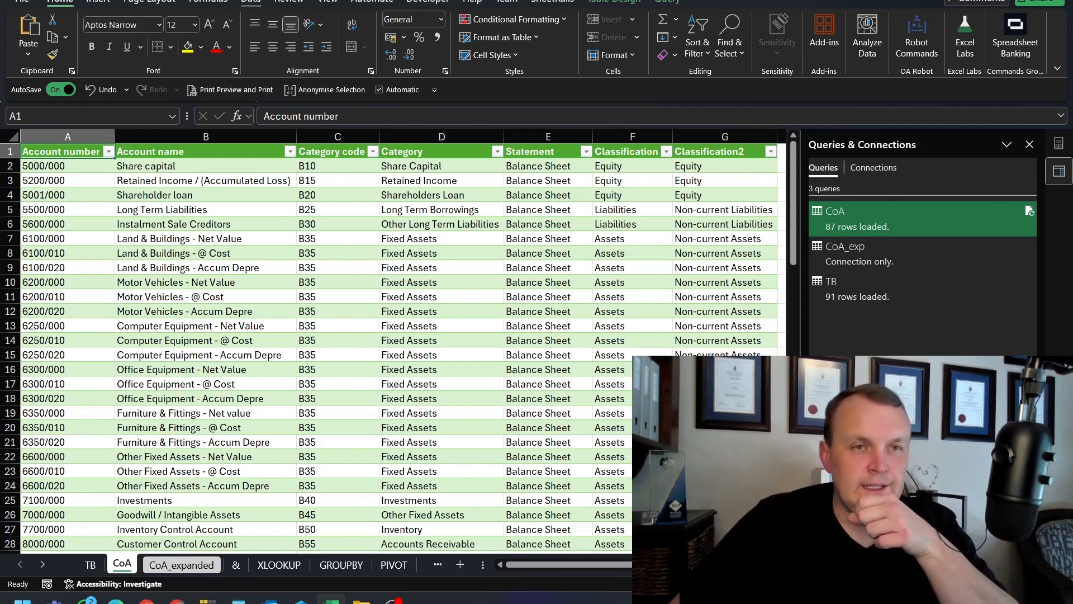
Switch to File Explorer and open TB.PDF.
click(258, 7)
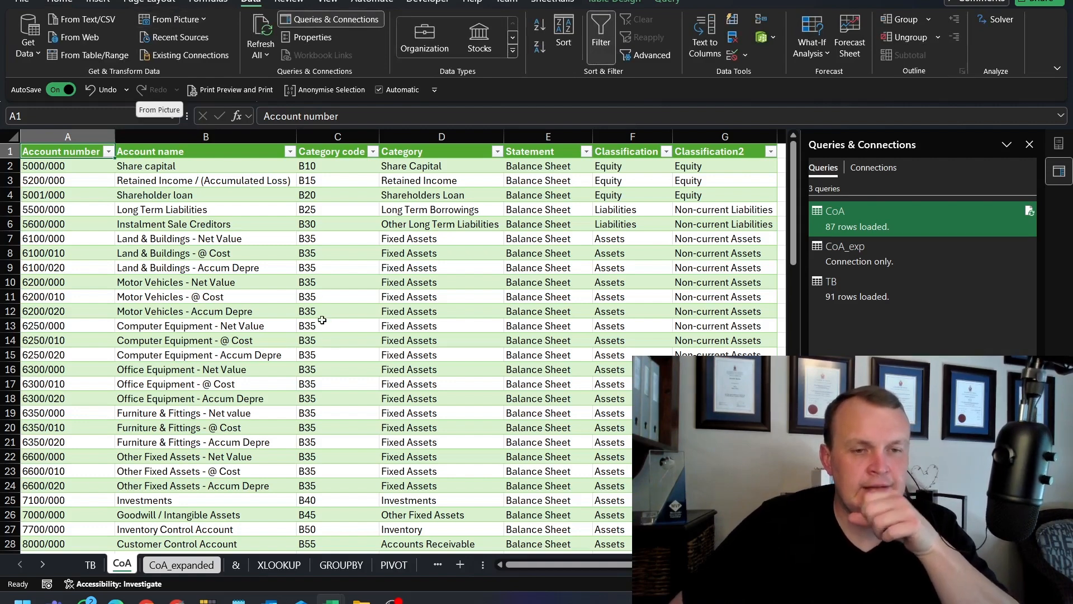
scroll(306, 271, down, 1)
click(350, 572)
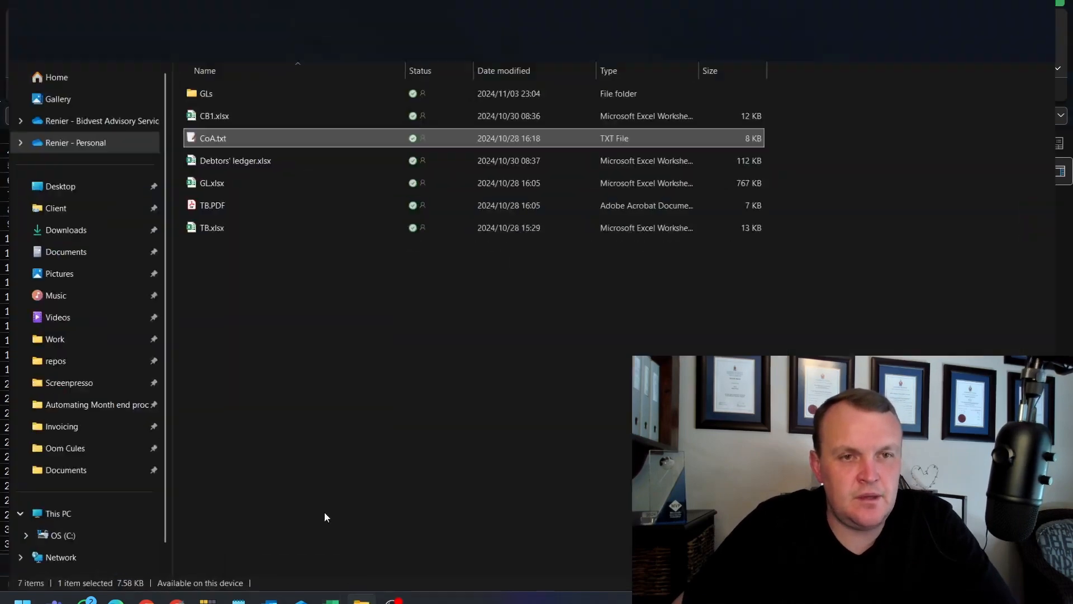
double_click(195, 196)
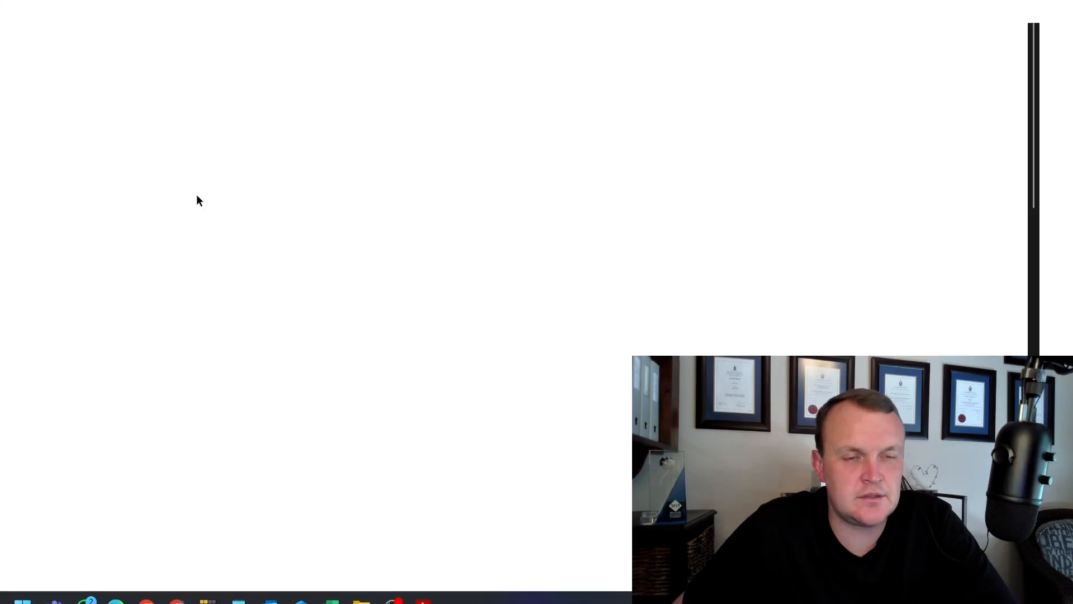
Examine the column layout, account lines and closing totals on both pages of the trial balance PDF.
scroll(743, 261, down, 15)
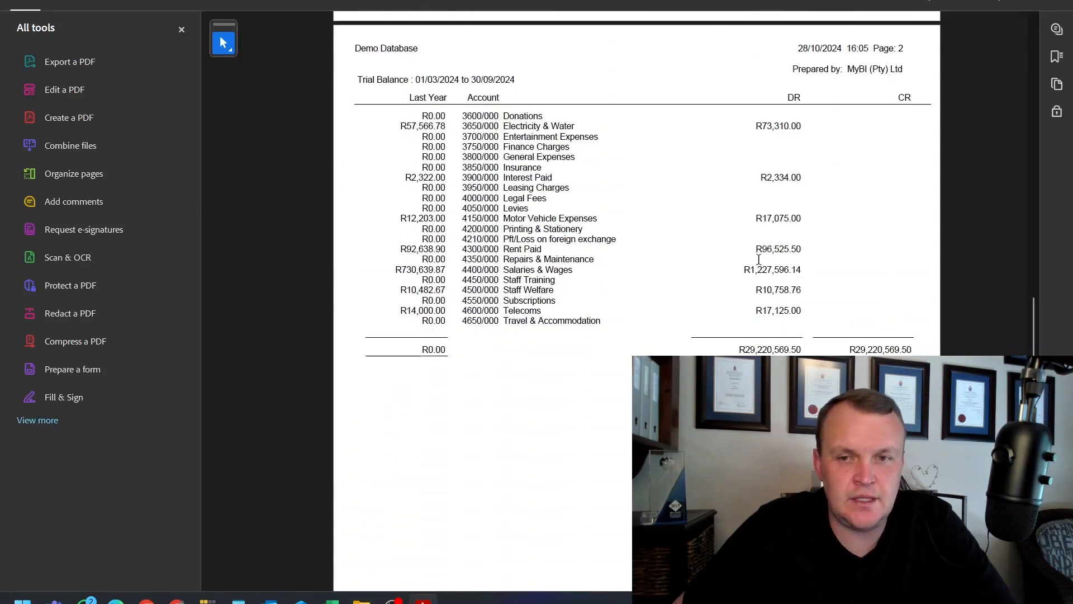
scroll(758, 260, up, 10)
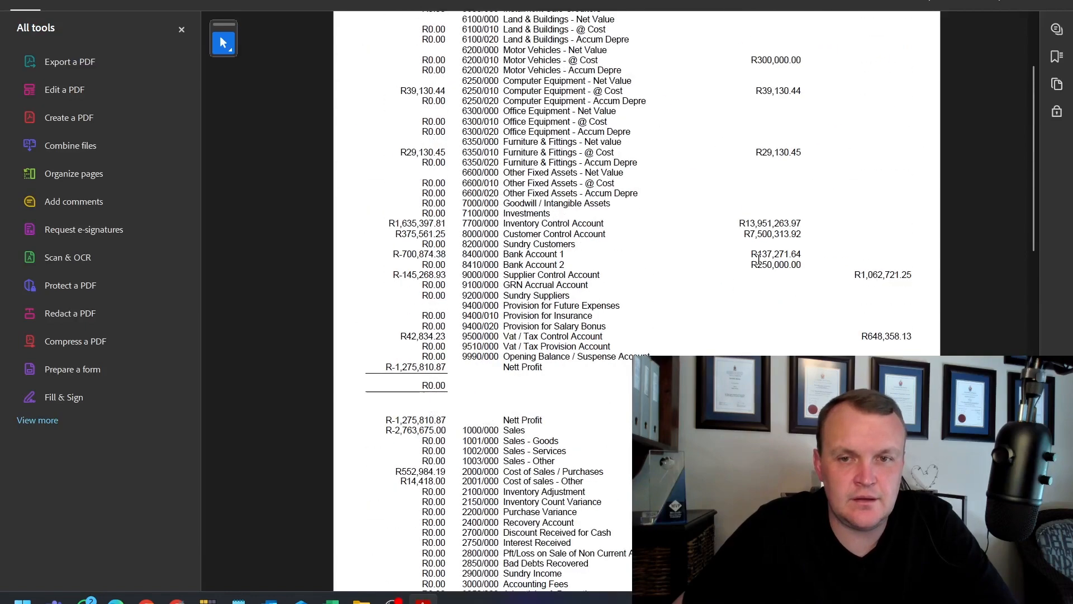
scroll(759, 259, up, 1)
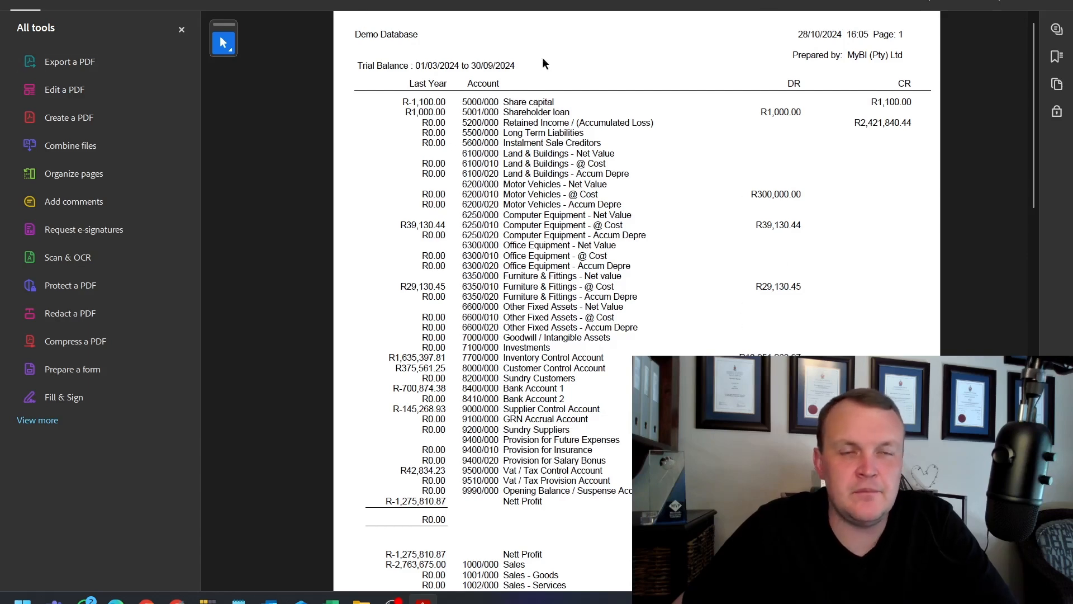
scroll(732, 330, down, 15)
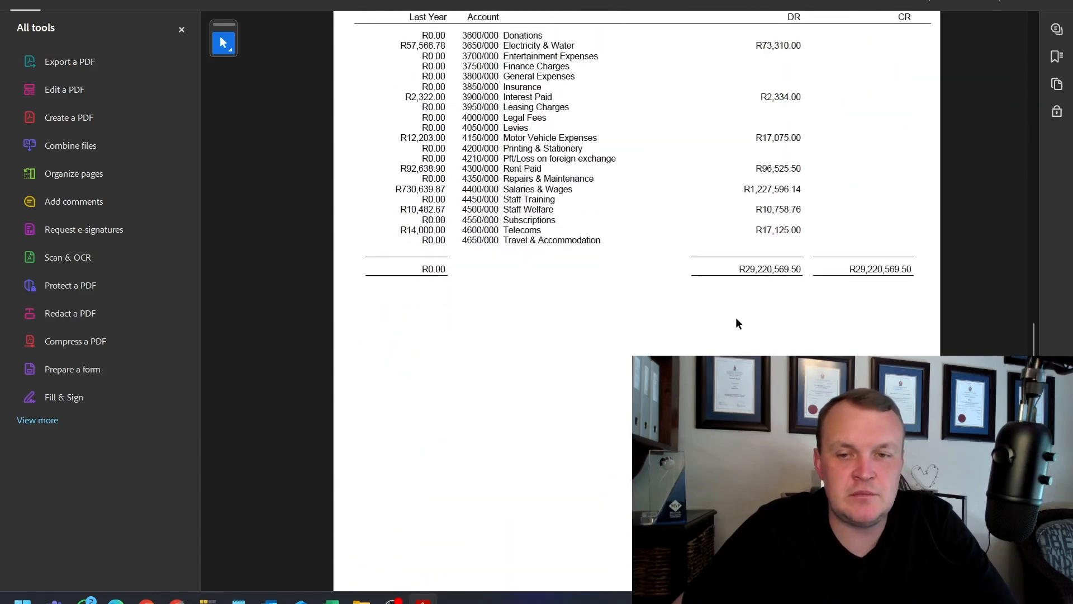
scroll(735, 317, up, 10)
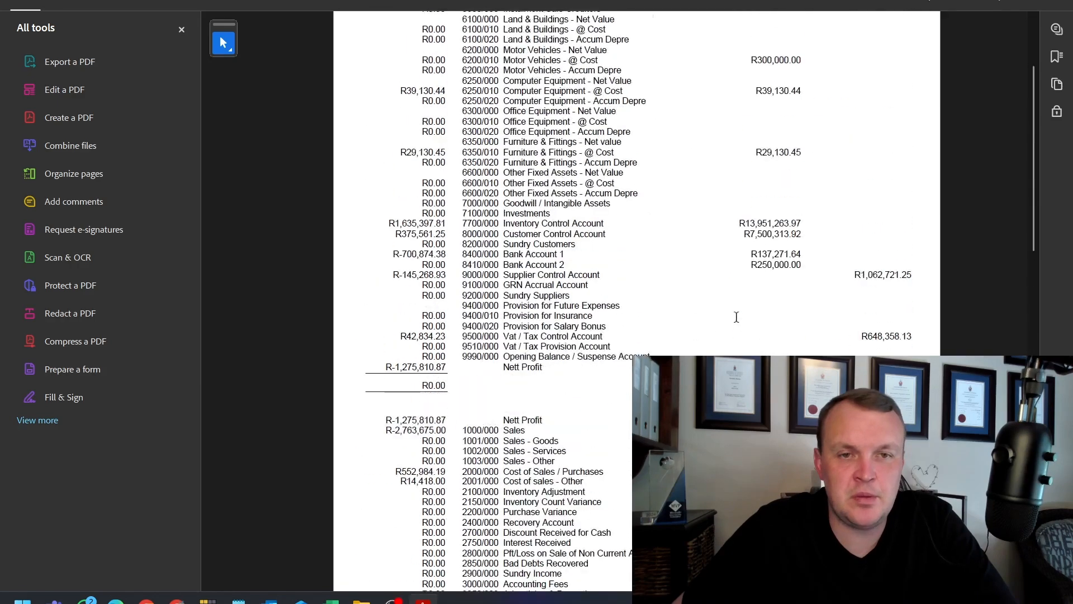
scroll(809, 267, up, 4)
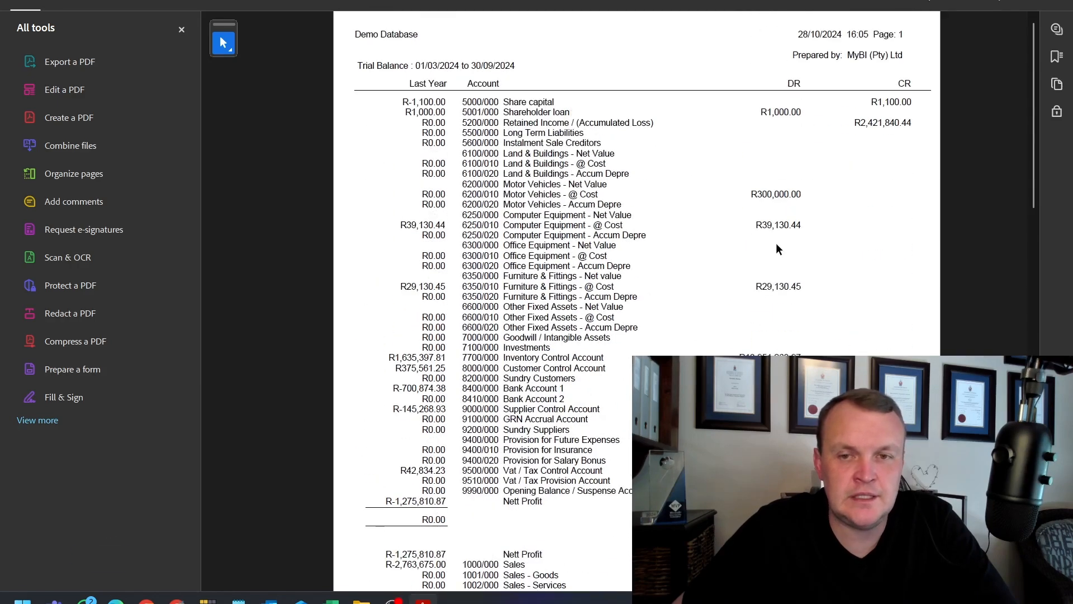
scroll(637, 302, down, 1)
scroll(637, 302, up, 1)
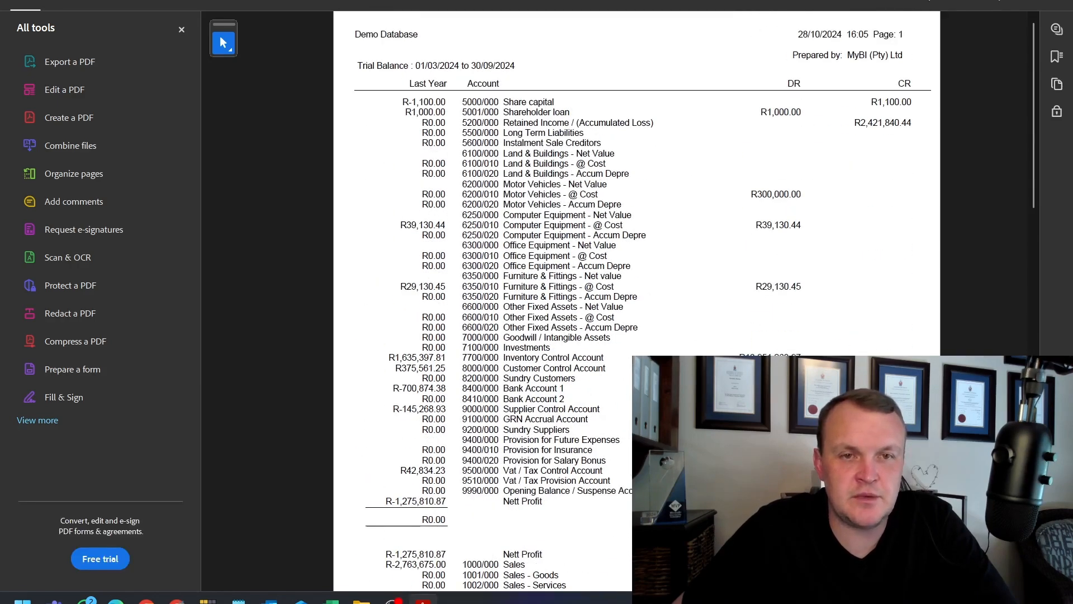
Close the trial balance PDF and its reader, and switch back to the TB sheet in Excel.
scroll(637, 302, down, 7)
scroll(637, 302, up, 7)
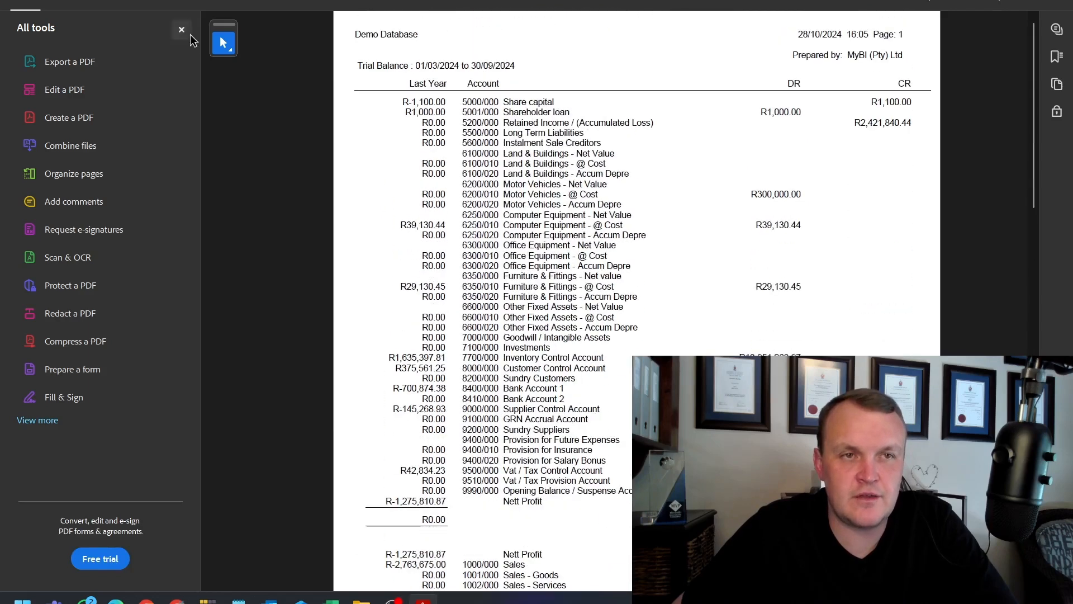
key(ctrl+w)
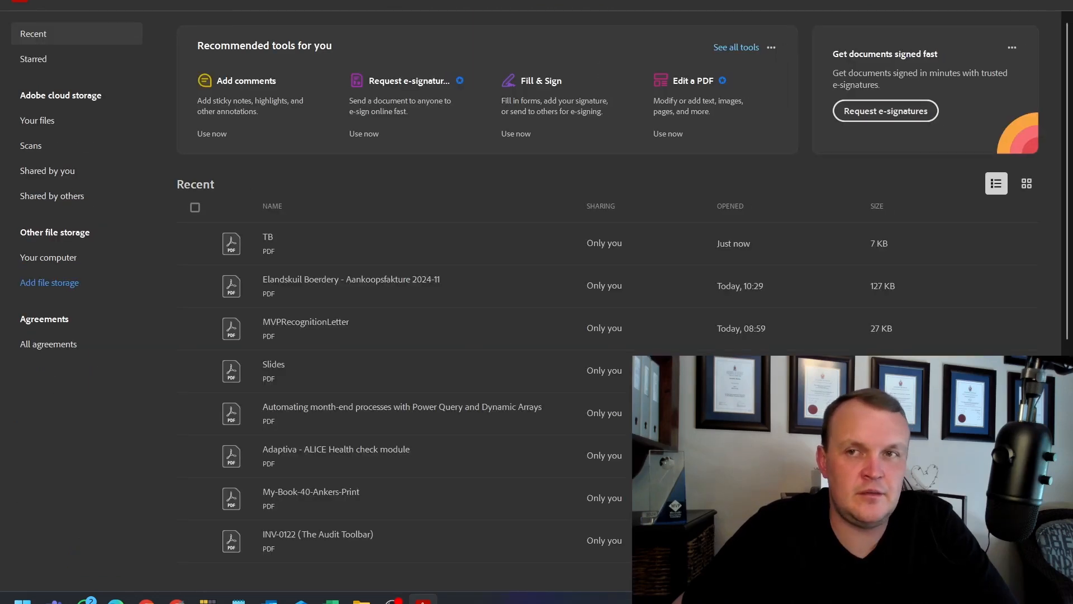
key(alt+F4)
key(alt+Tab)
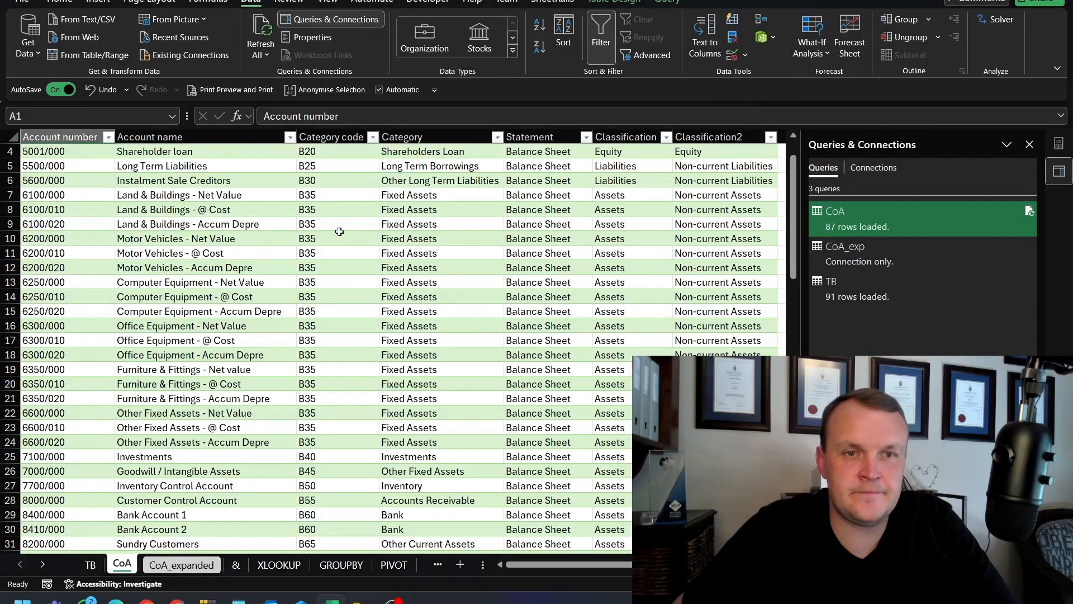
click(89, 565)
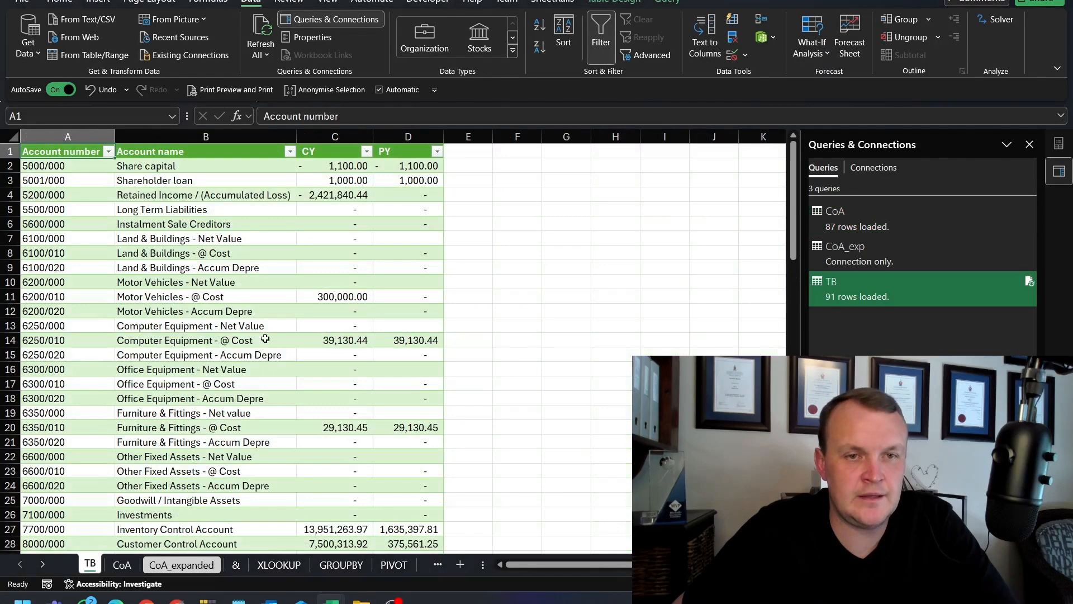
Total the TB table's CY column in F2 with =SUM(TB[CY]), extend the formula to G2 for PY, and autofit column G.
click(301, 136)
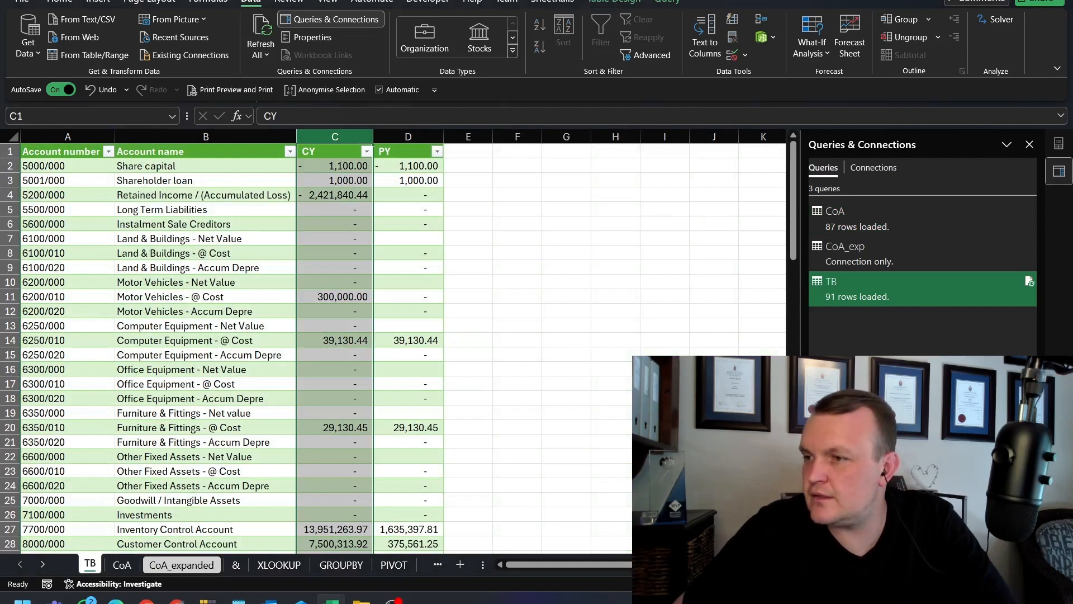
click(518, 164)
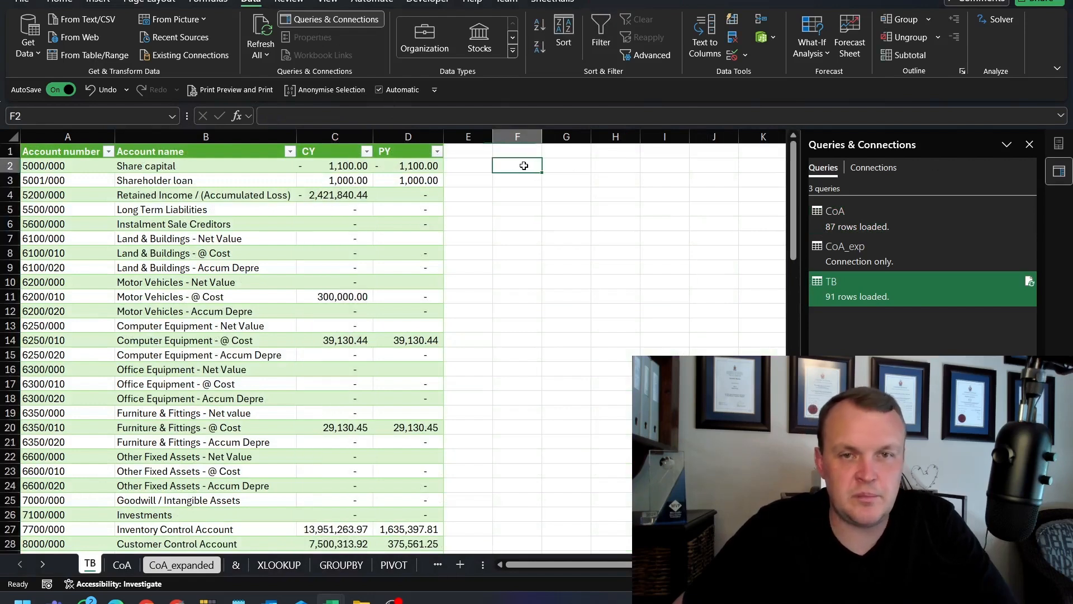
text(=sum()
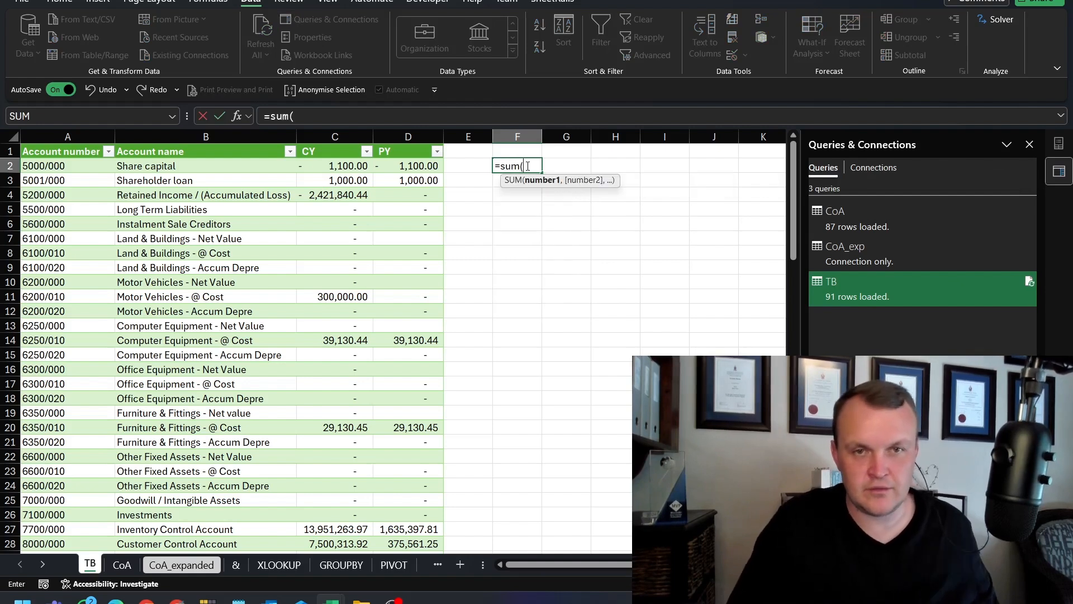
click(341, 142)
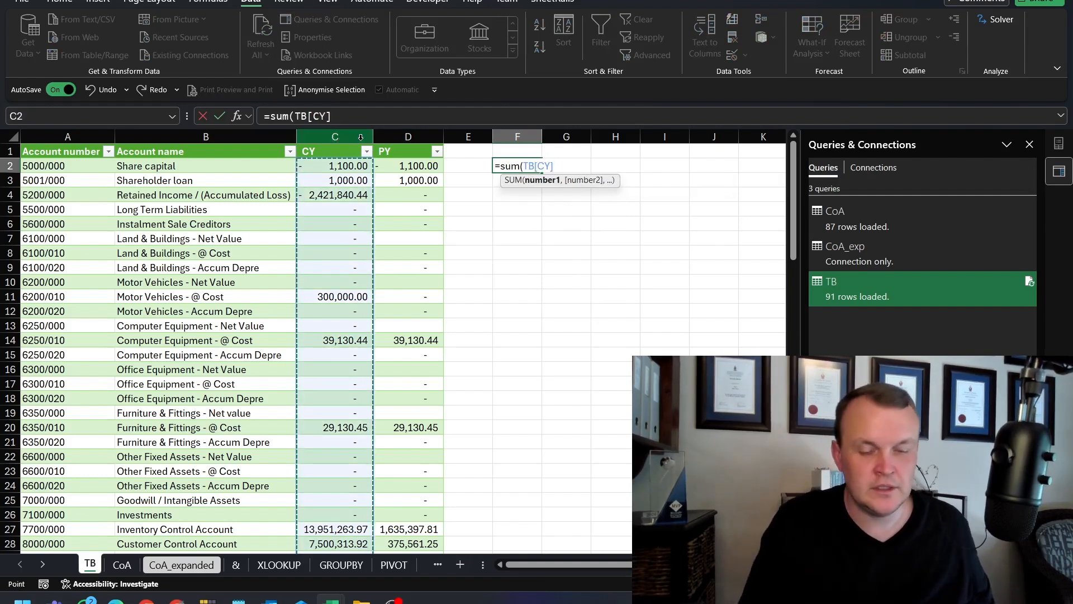
text())
key(Return)
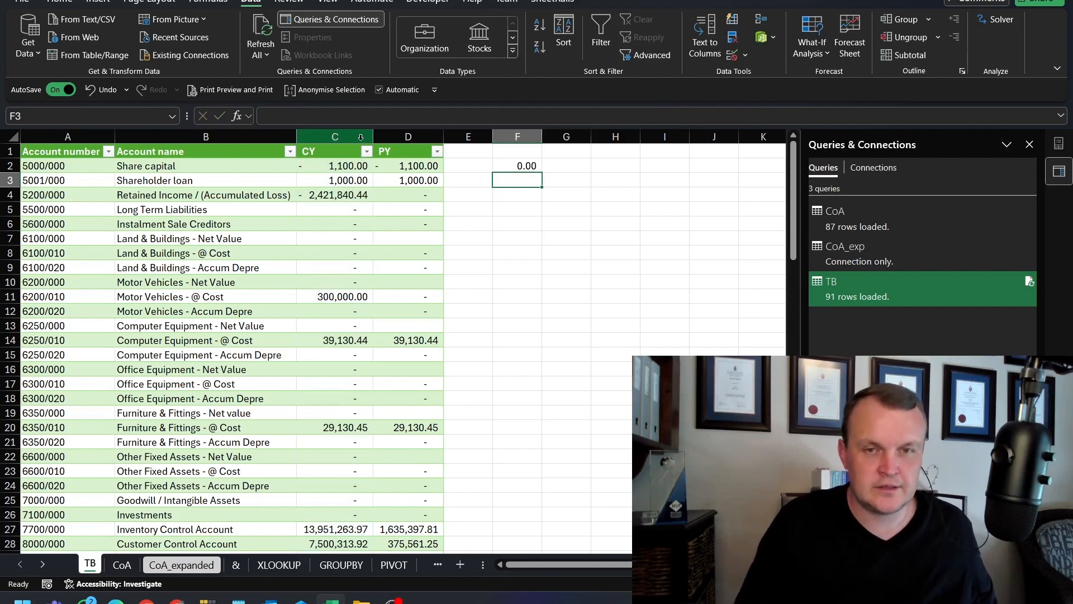
key(Up)
drag(541, 173, 592, 136)
double_click(592, 136)
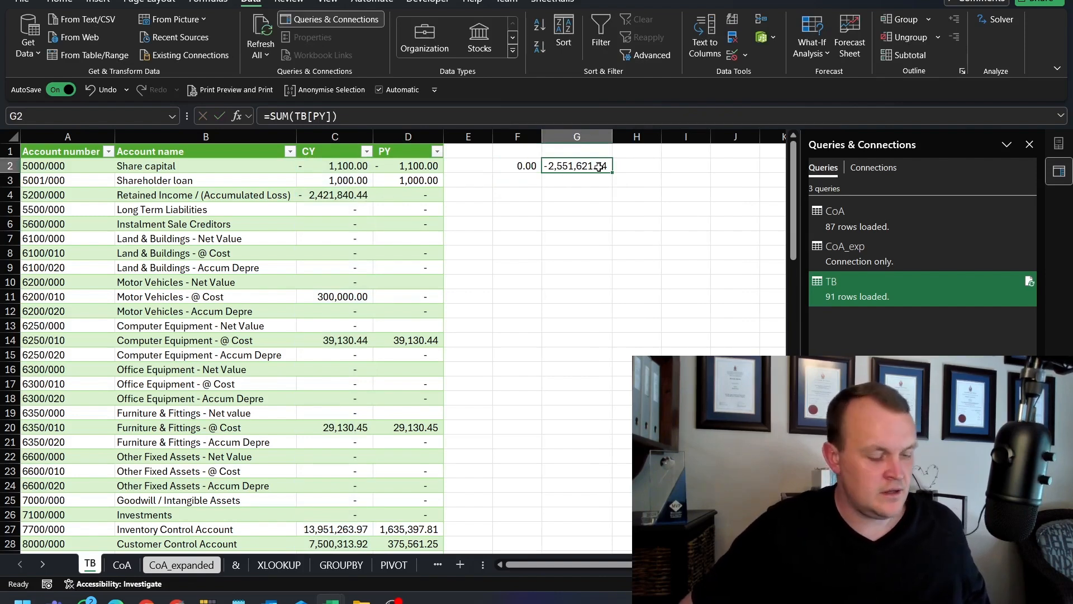
Clear the temporary column totals from cells F2 and G2.
drag(529, 166, 573, 165)
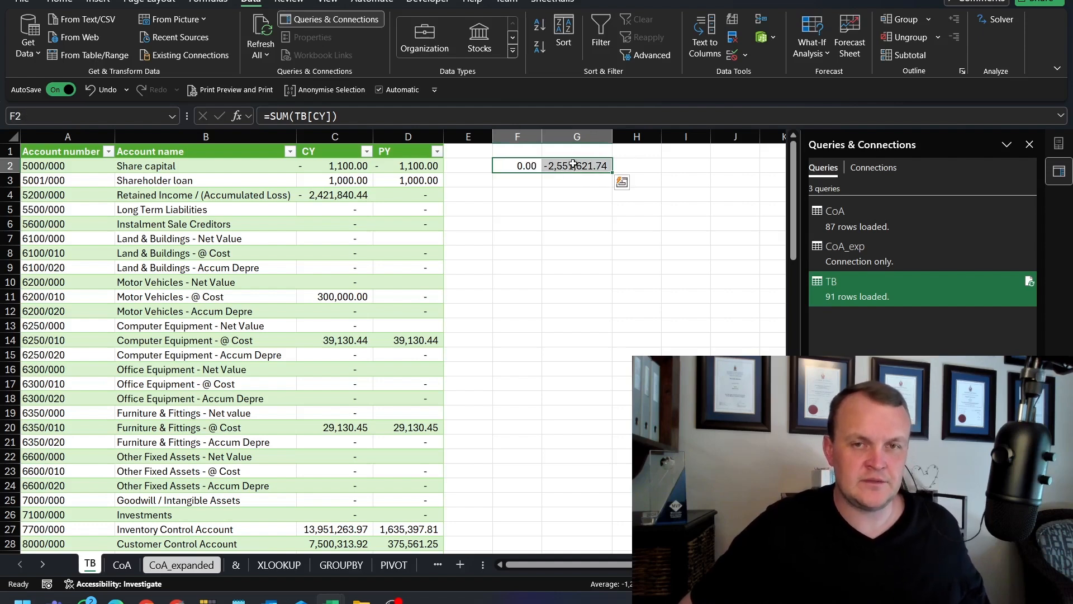
key(Delete)
click(520, 184)
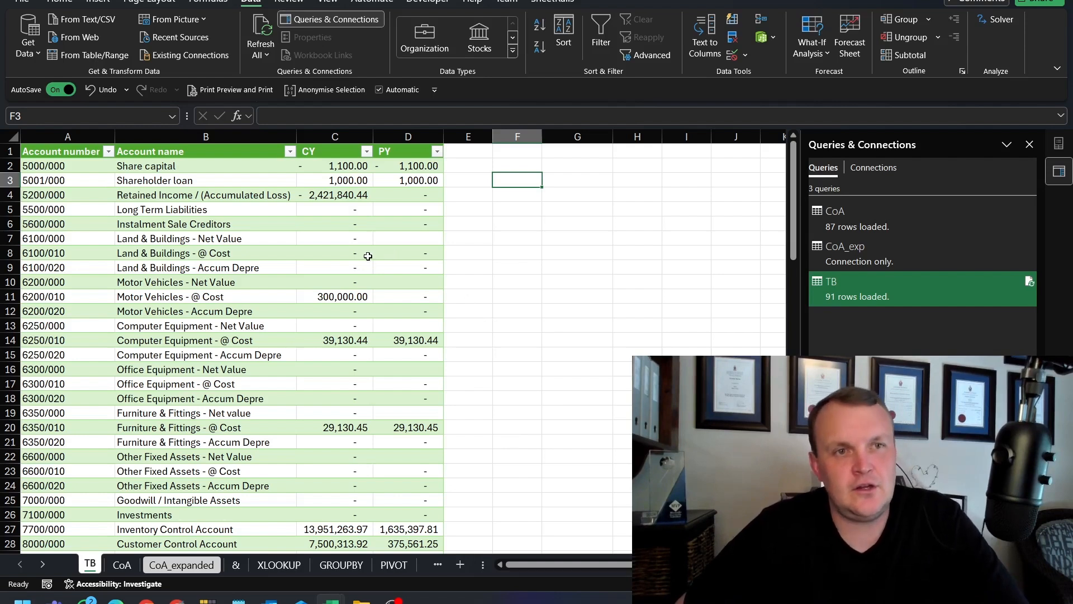
Switch to File Explorer and select TB.PDF, TB.xlsx, CoA.txt, GL.xlsx and the GLs folder to review the source files.
click(362, 601)
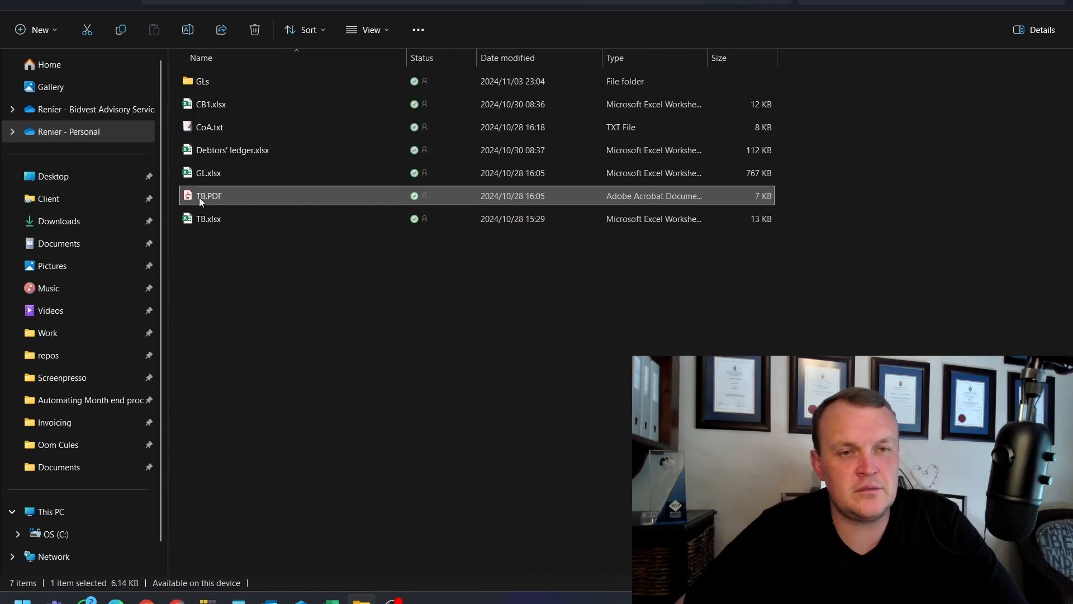
drag(202, 269, 213, 194)
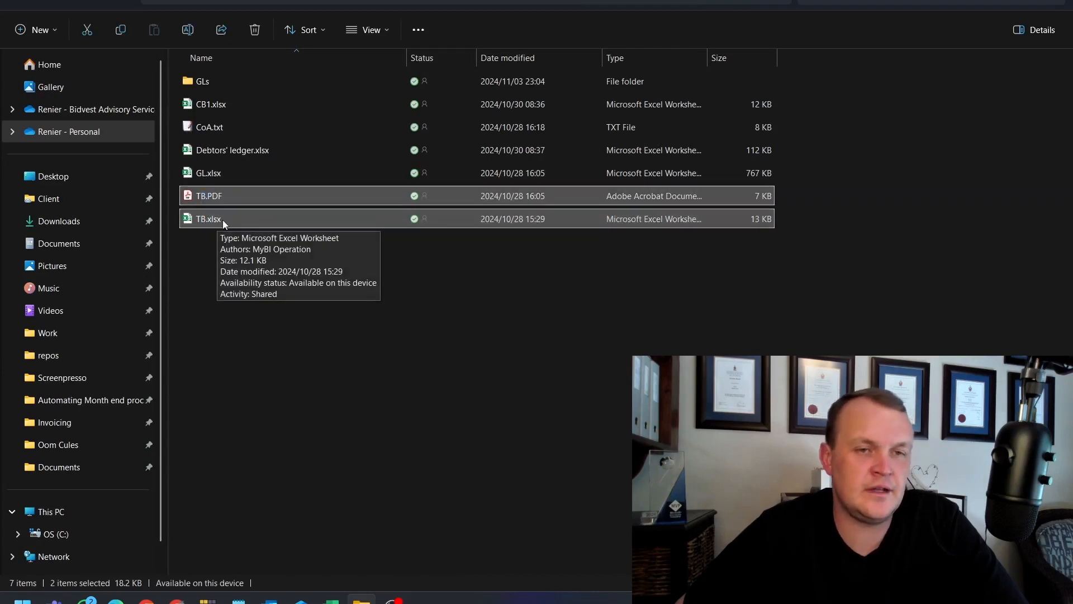
ctrl+click(205, 128)
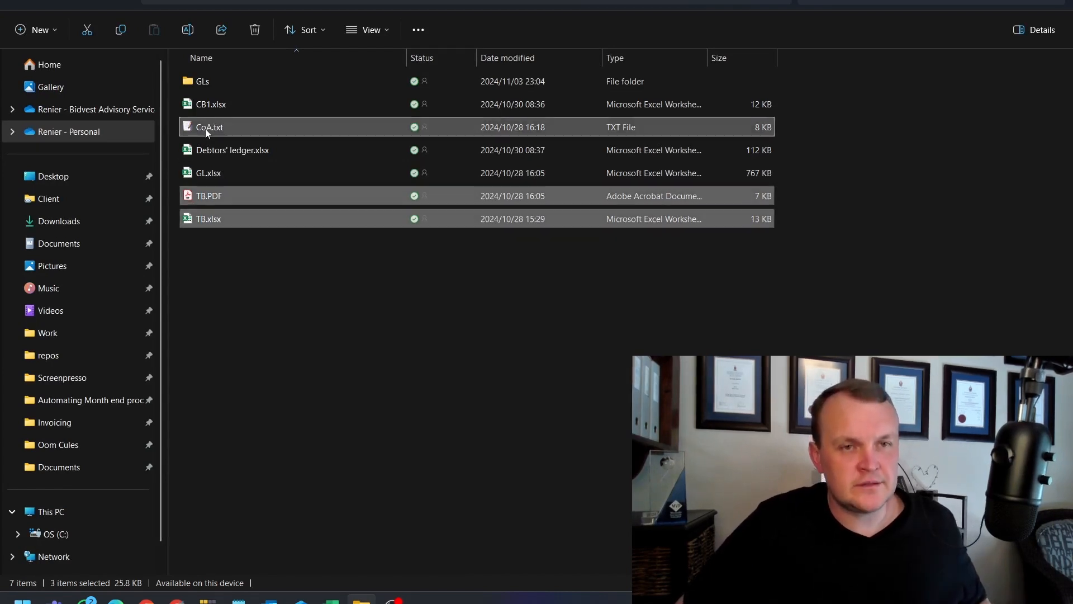
ctrl+click(208, 174)
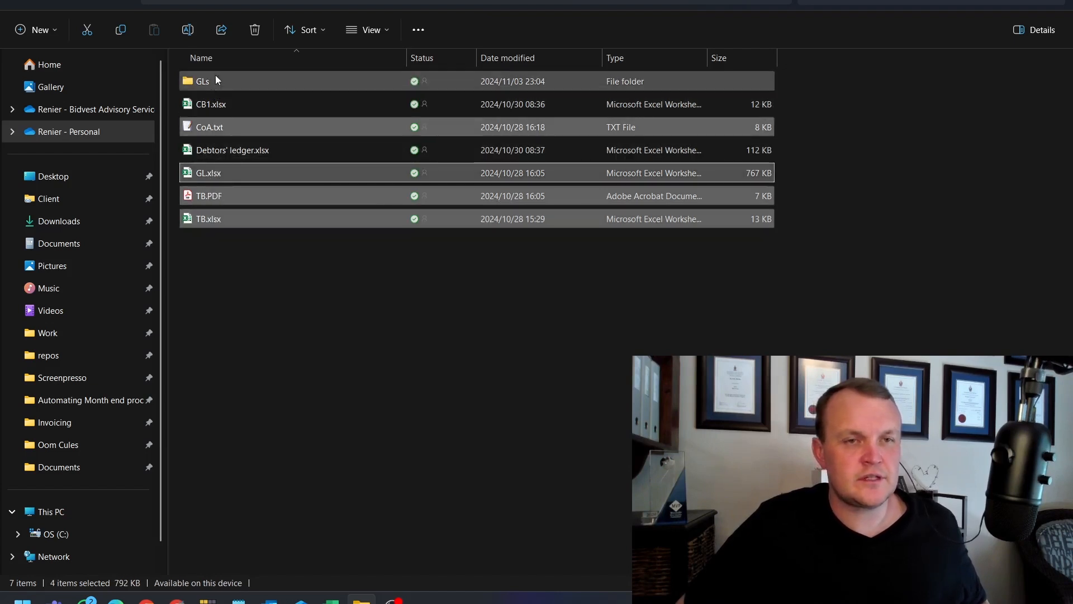
ctrl+click(202, 81)
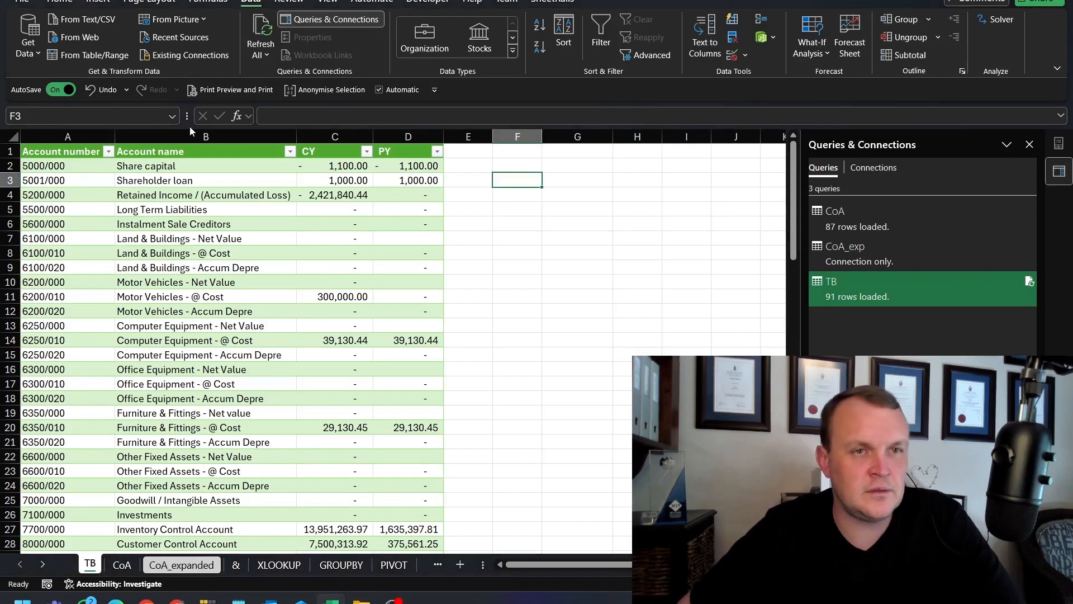
In Excel, start a data import from a folder and choose the GLs folder as the source.
click(30, 39)
mouse_move(76, 77)
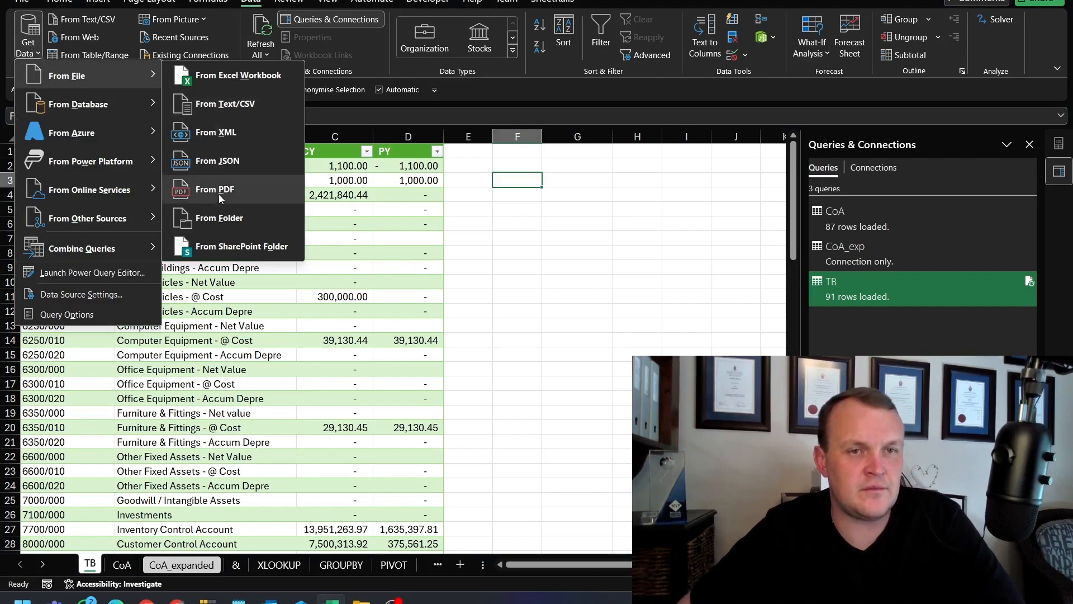
click(214, 222)
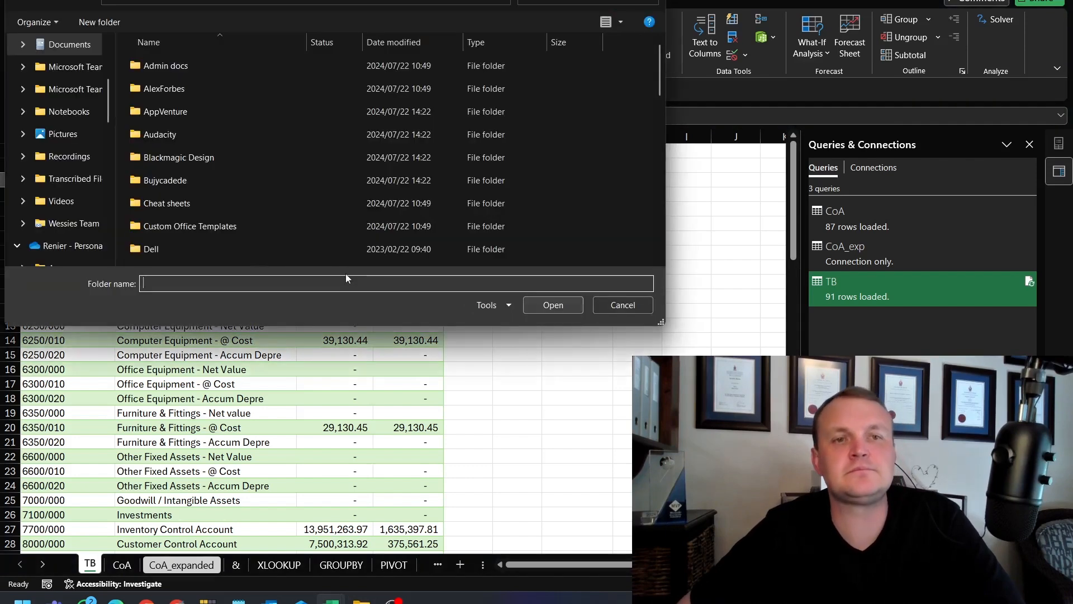
scroll(67, 201, down, 5)
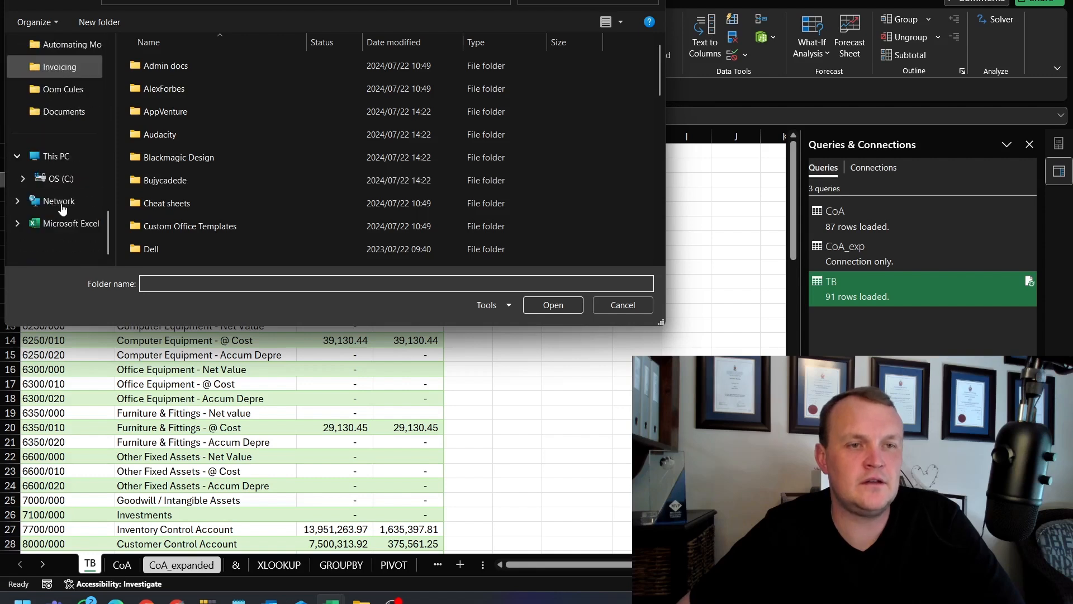
scroll(72, 157, up, 2)
click(72, 109)
double_click(179, 65)
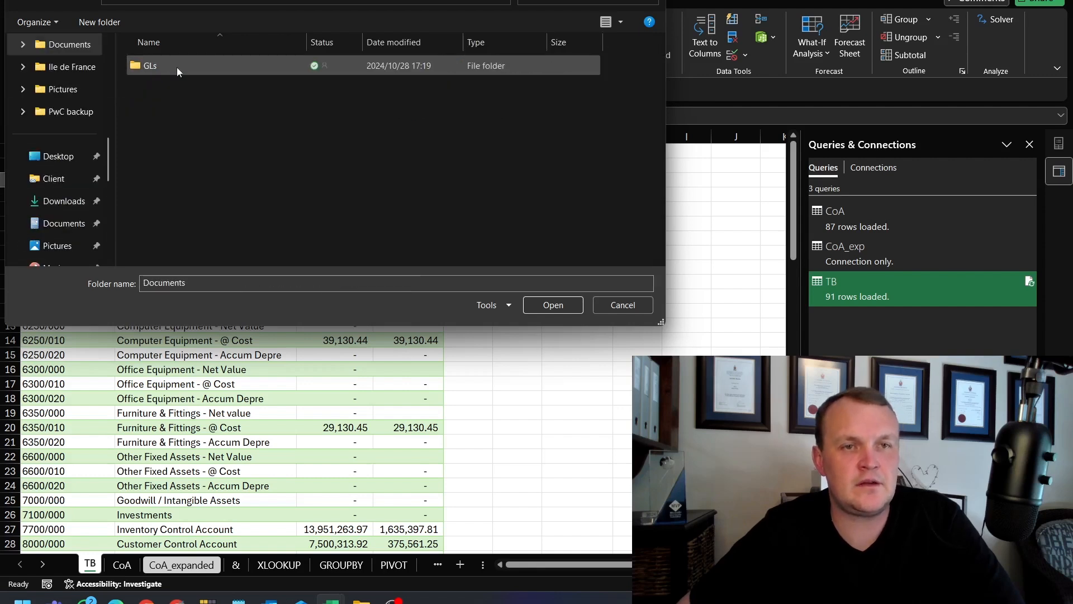
click(149, 66)
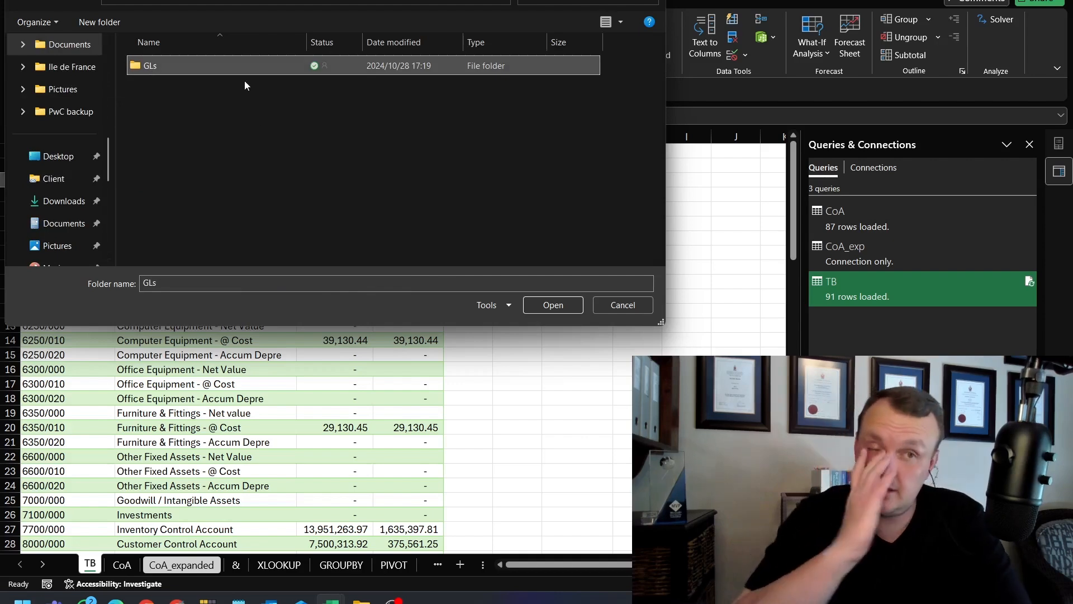
click(564, 305)
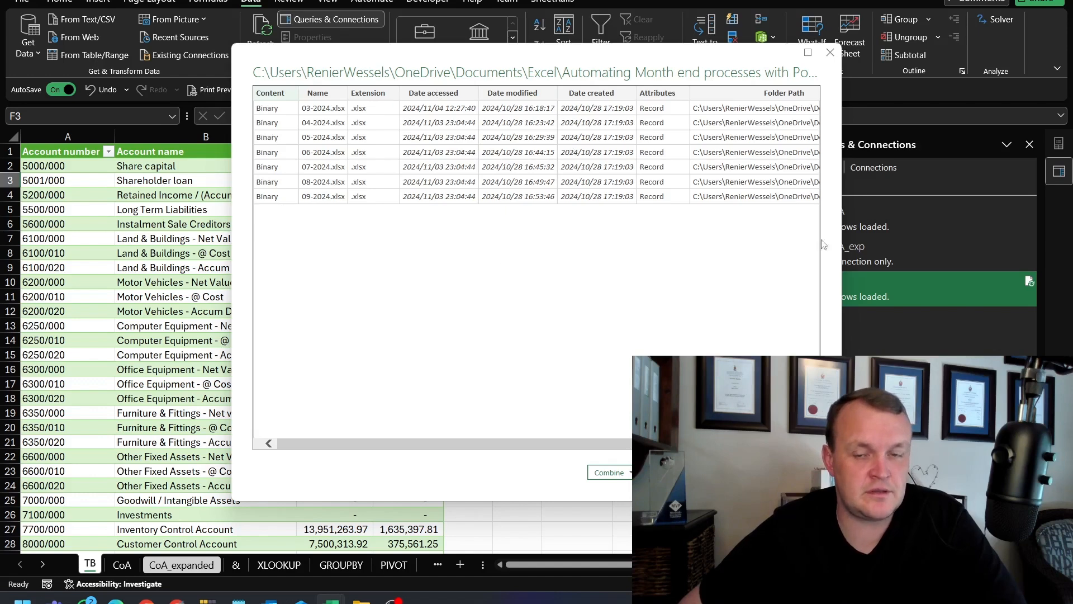
Combine and transform the files in the GLs folder, choosing Sheet1 as the object to extract from each file.
click(630, 472)
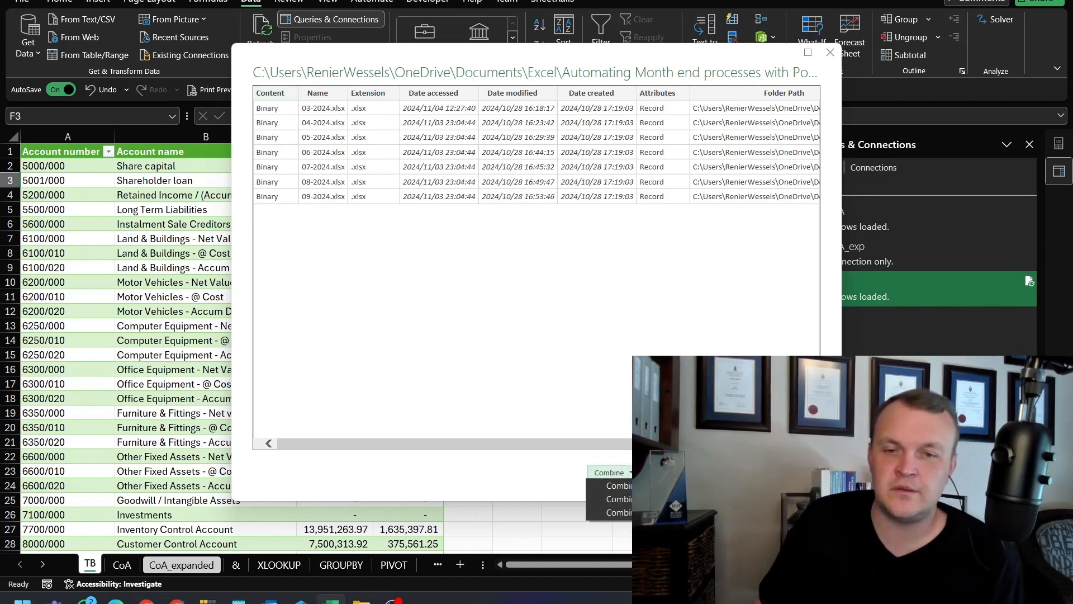
click(641, 485)
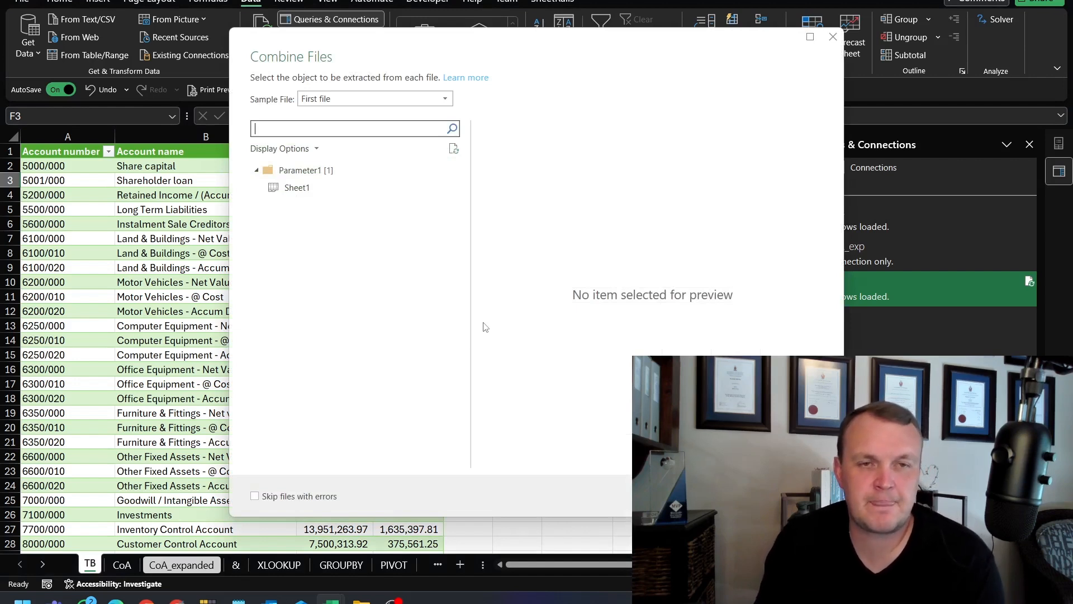
right_click(312, 166)
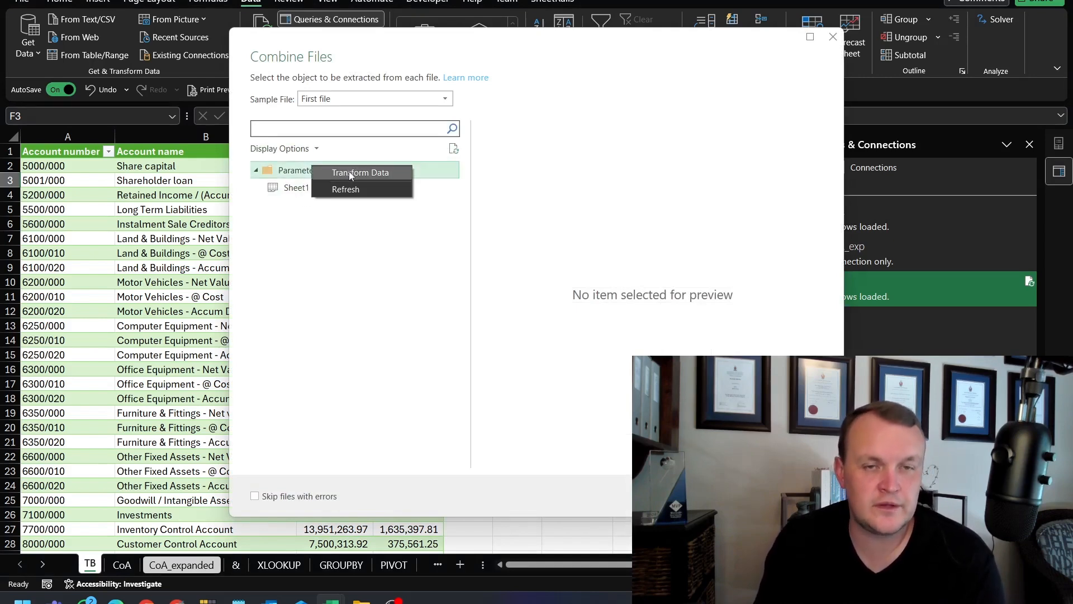
click(323, 231)
right_click(303, 168)
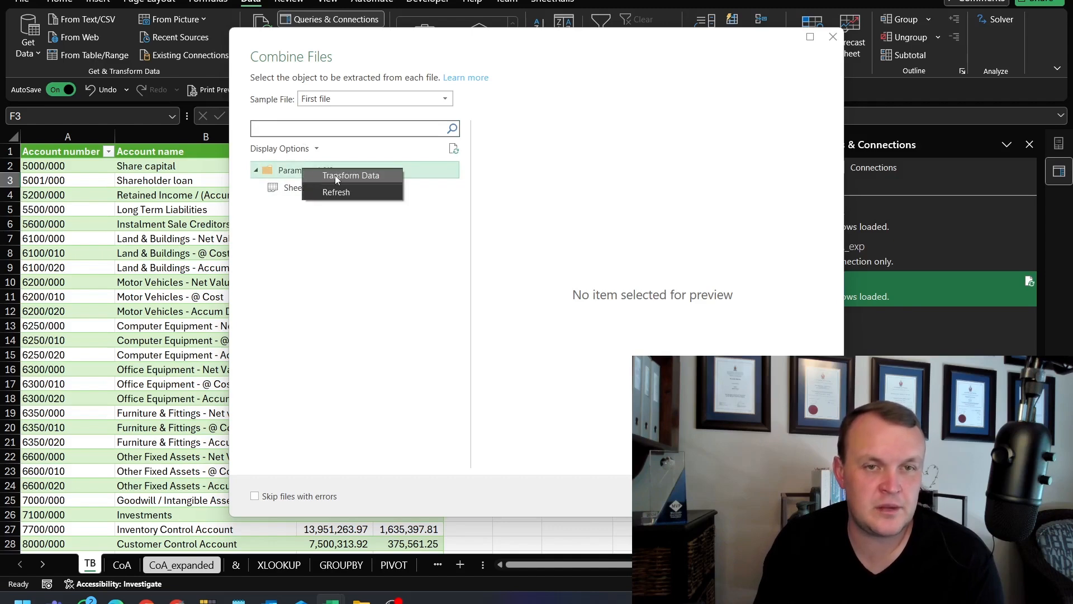
click(330, 224)
click(294, 190)
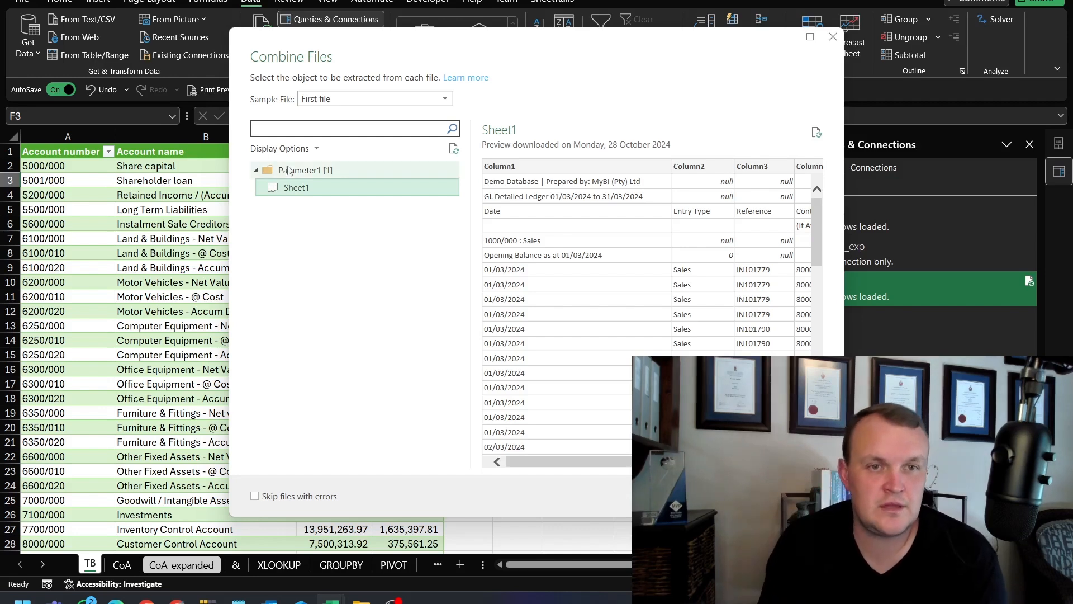
Review the available sample files, keep First file as the sample, and confirm the combination to open the GLs query in Power Query.
right_click(297, 172)
click(299, 222)
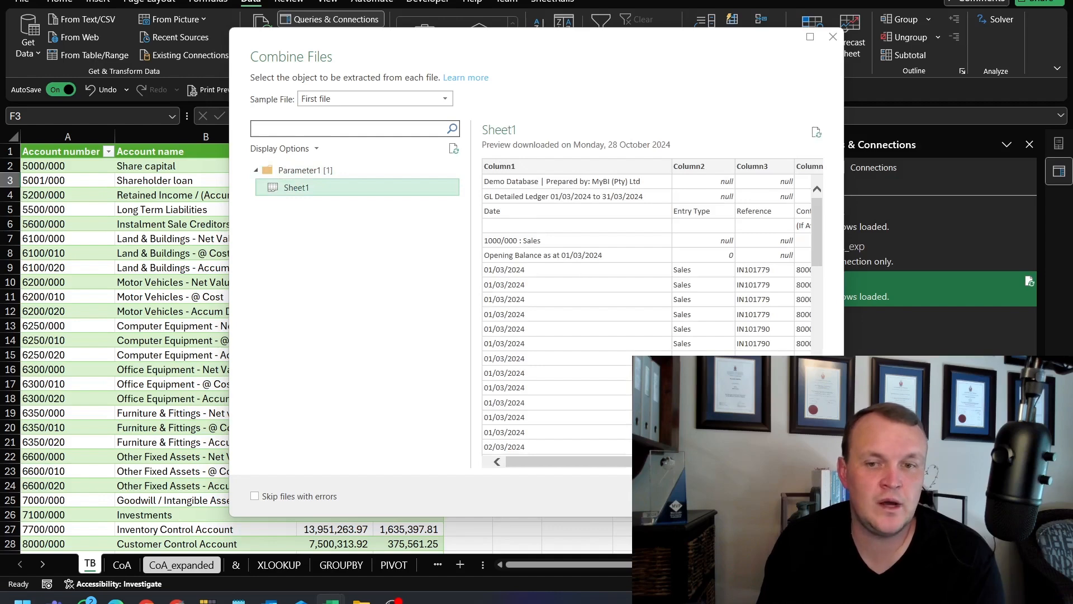
click(336, 100)
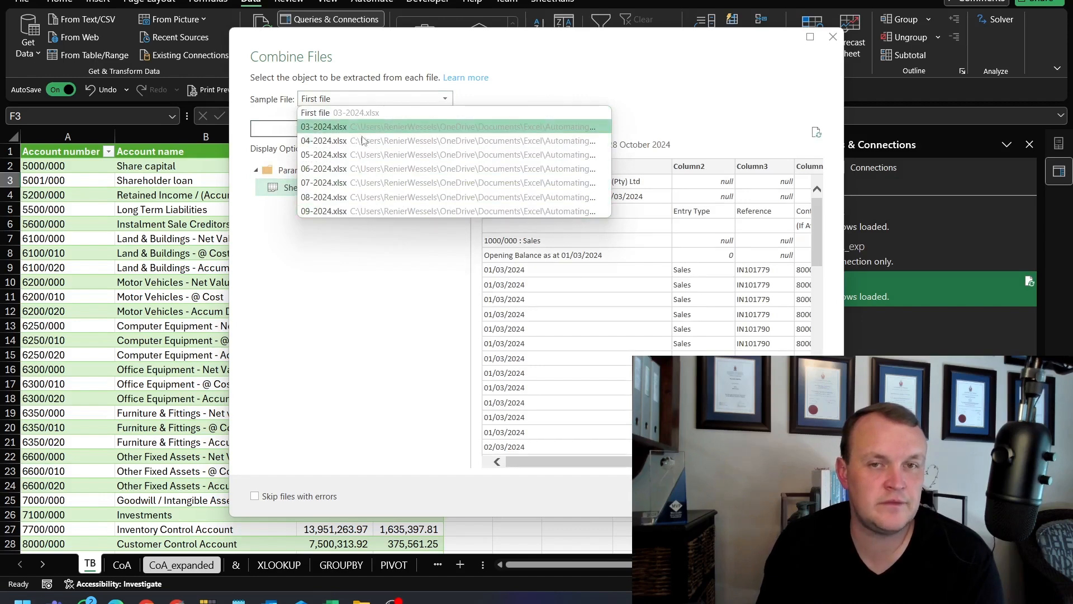
click(347, 251)
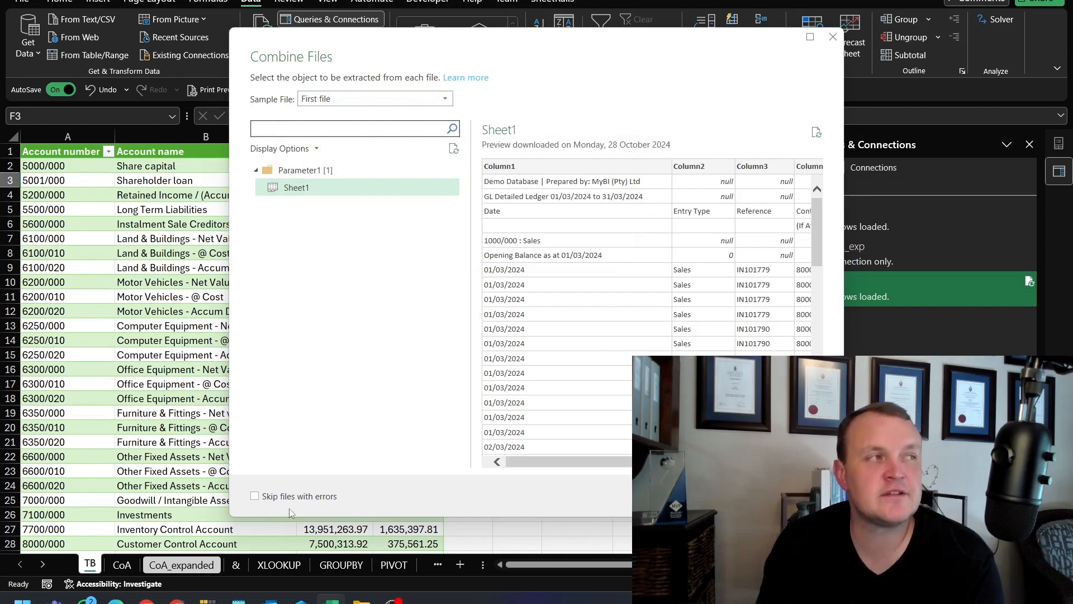
click(740, 496)
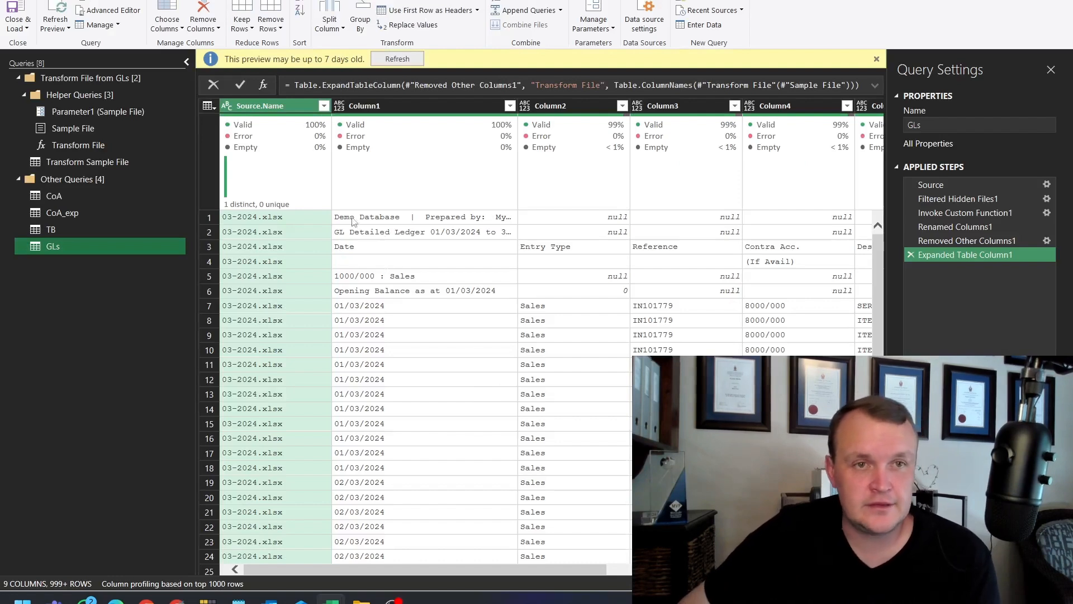
Refresh the GLs query's preview, and collapse and re-expand the Transform File from GLs query group.
click(392, 60)
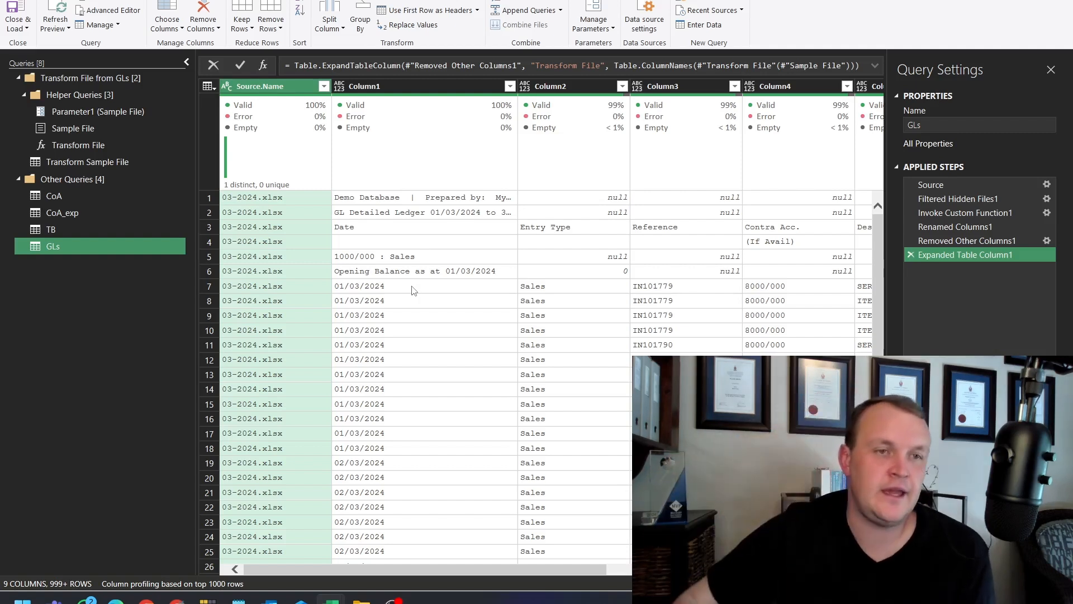
click(18, 79)
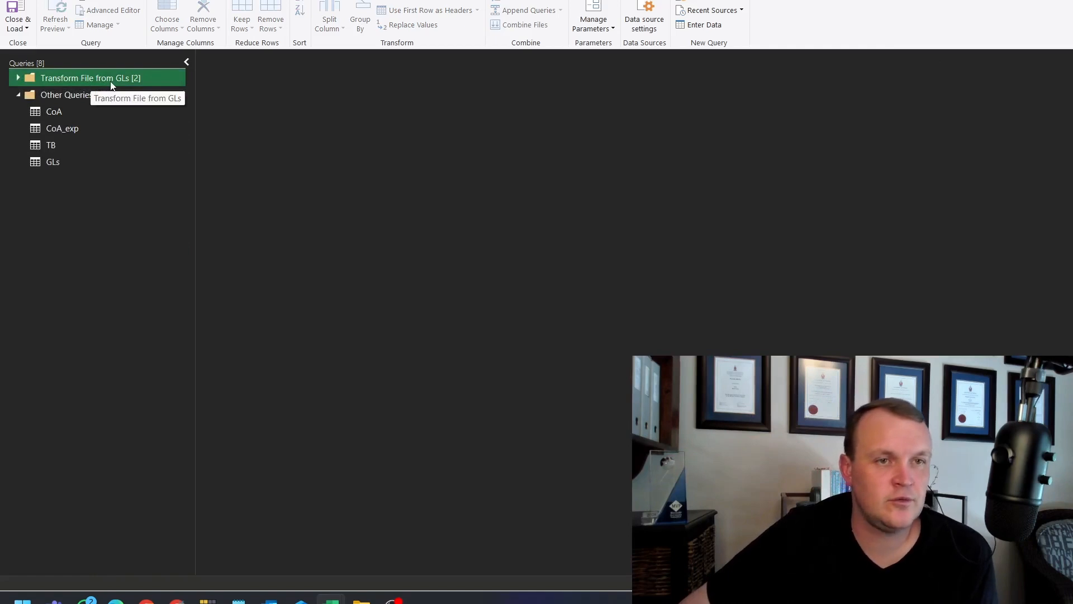
click(18, 78)
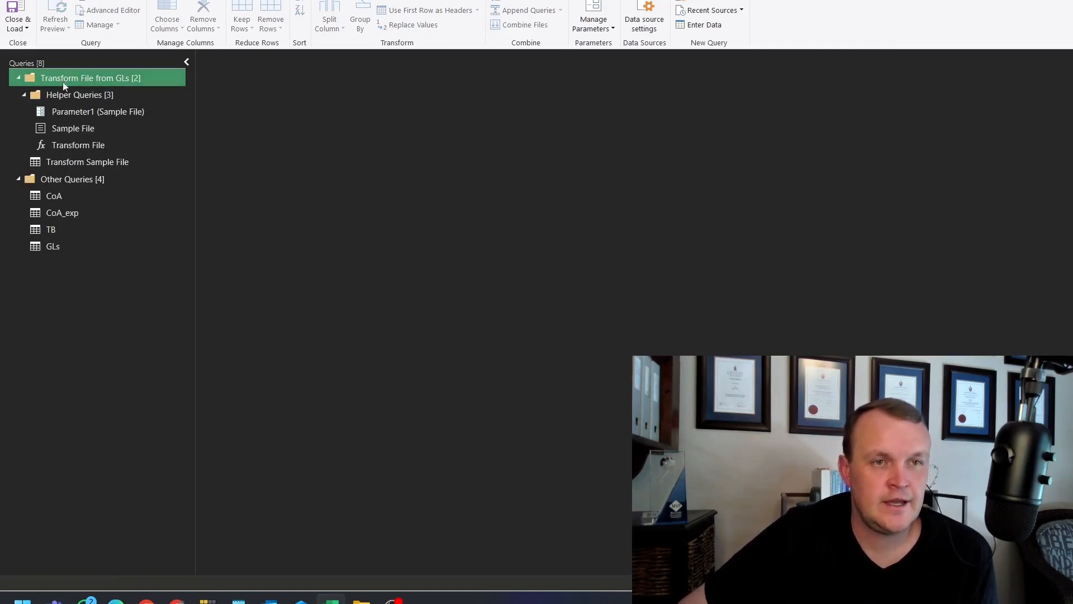
Collapse and re-expand the Helper Queries group, and open the Transform Sample File query with a refreshed preview.
click(24, 94)
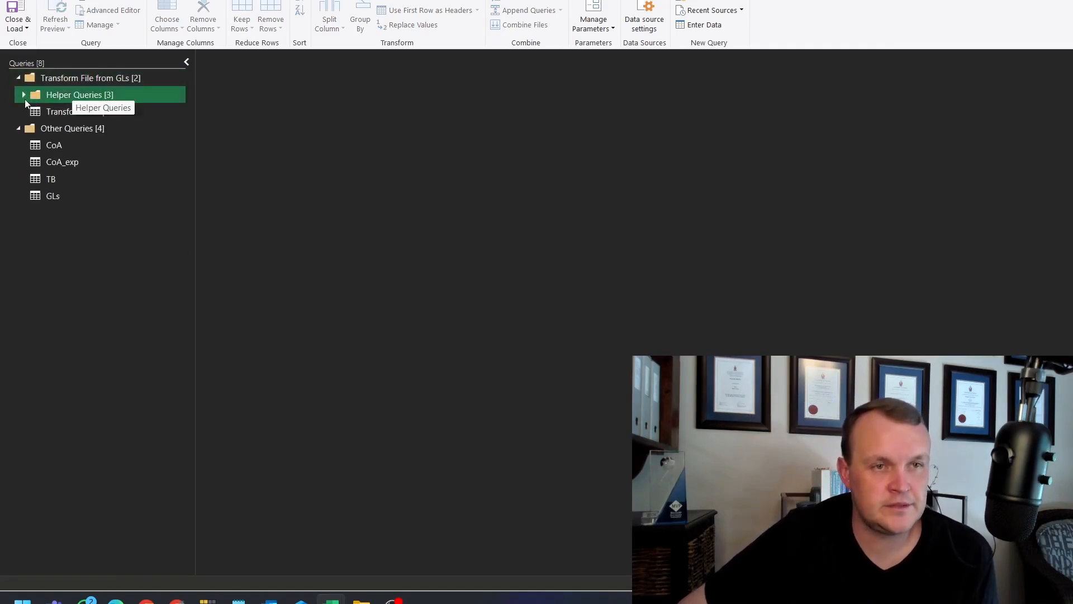
click(23, 96)
click(71, 164)
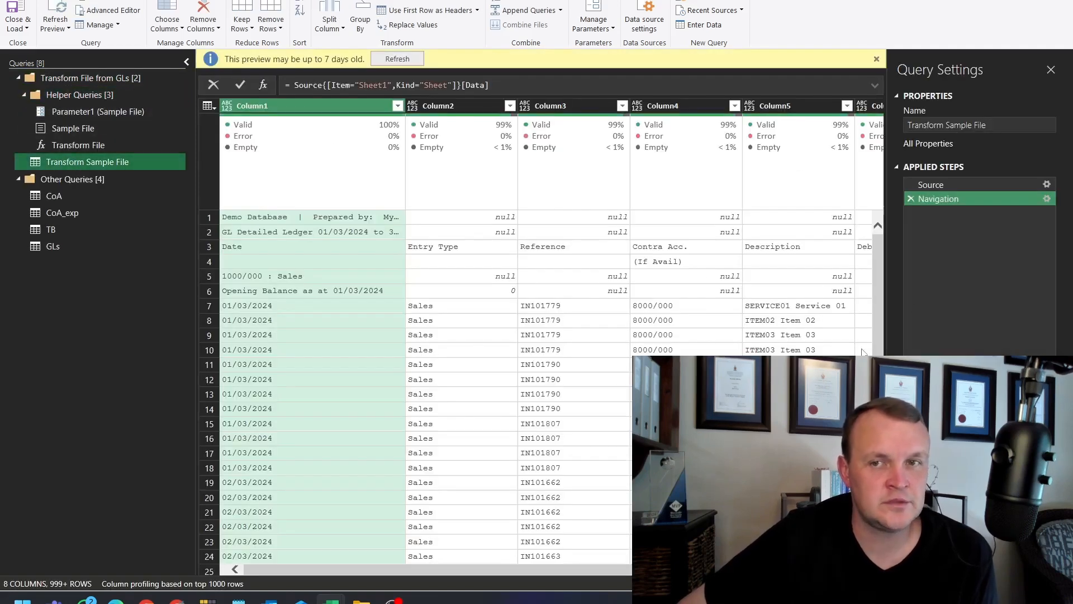
click(406, 60)
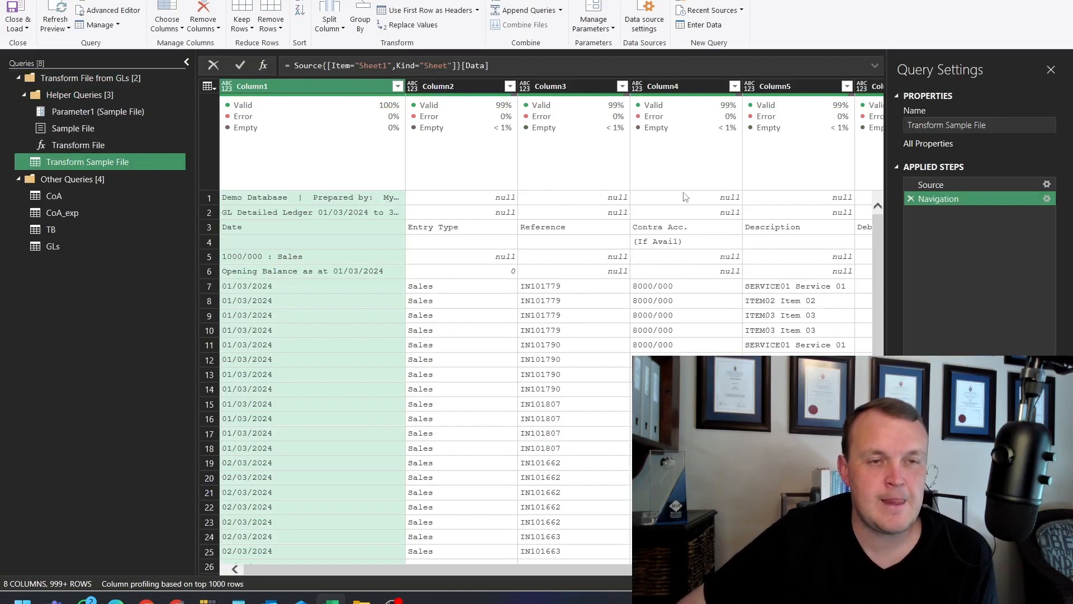
Examine the Transform File function, Sample File, Parameter1 and Transform Sample File queries, checking the sample against the GLs folder in File Explorer.
click(134, 146)
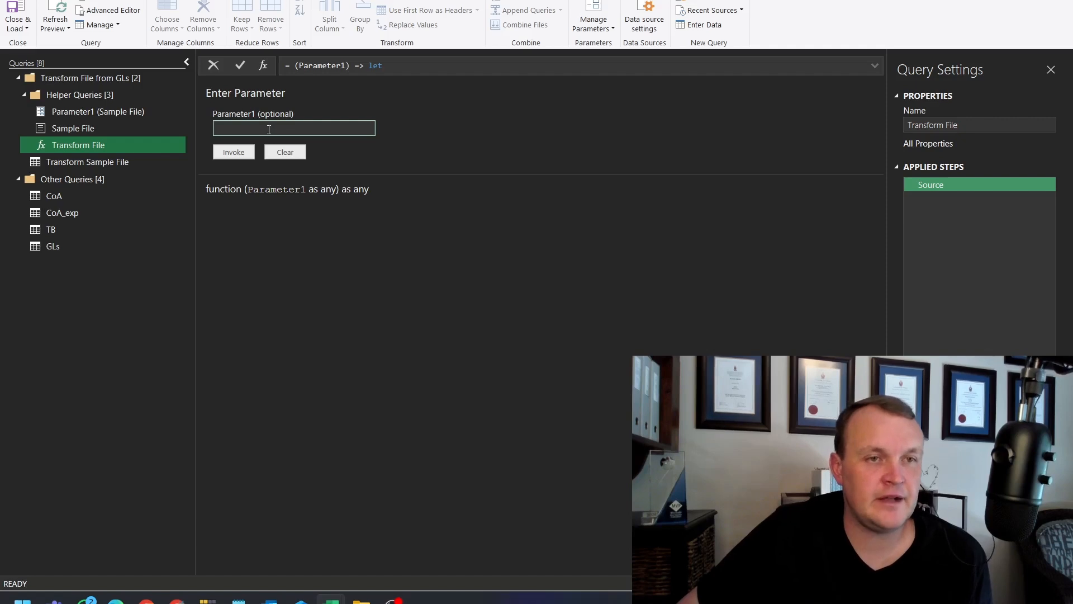
click(71, 128)
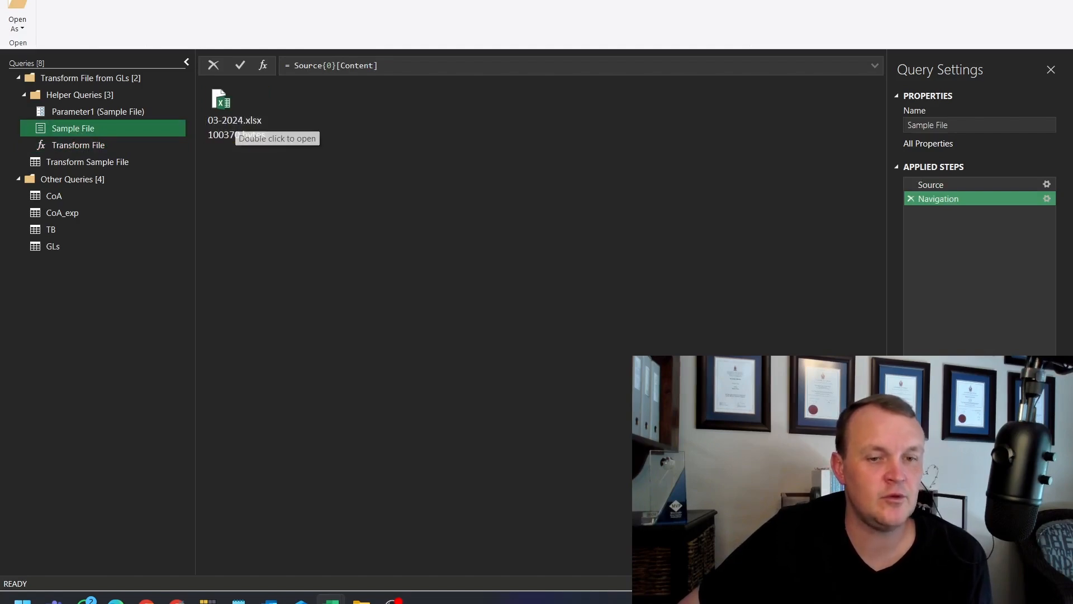
click(362, 601)
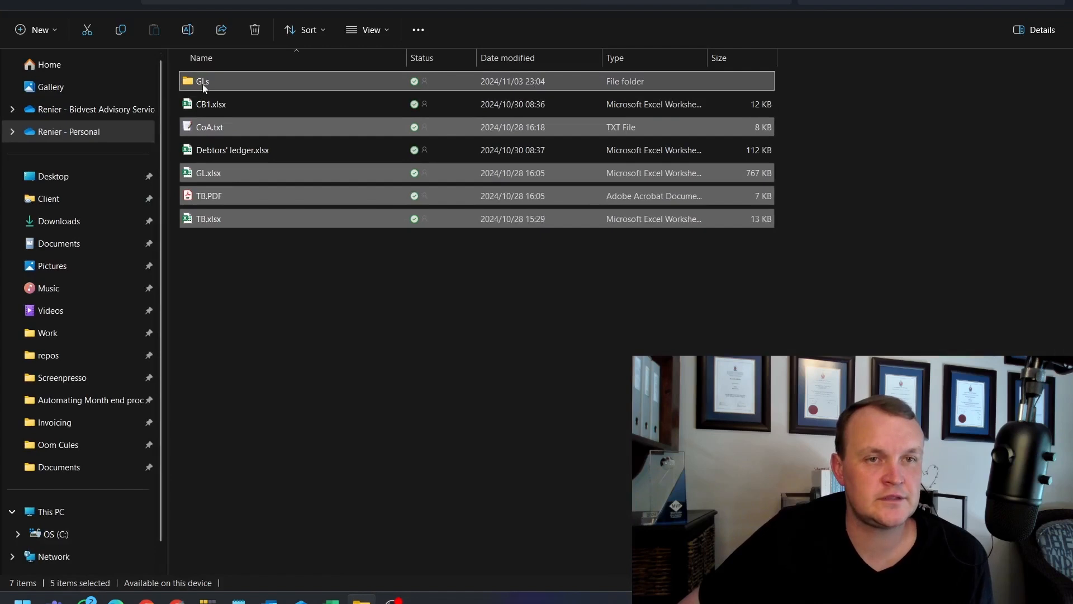
double_click(202, 83)
click(199, 81)
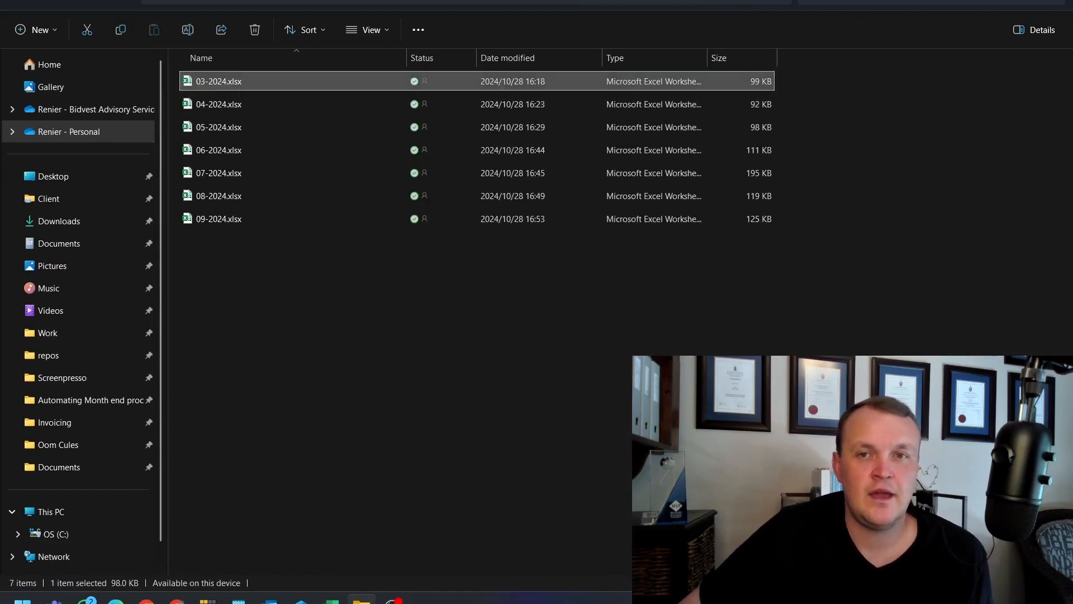
click(361, 602)
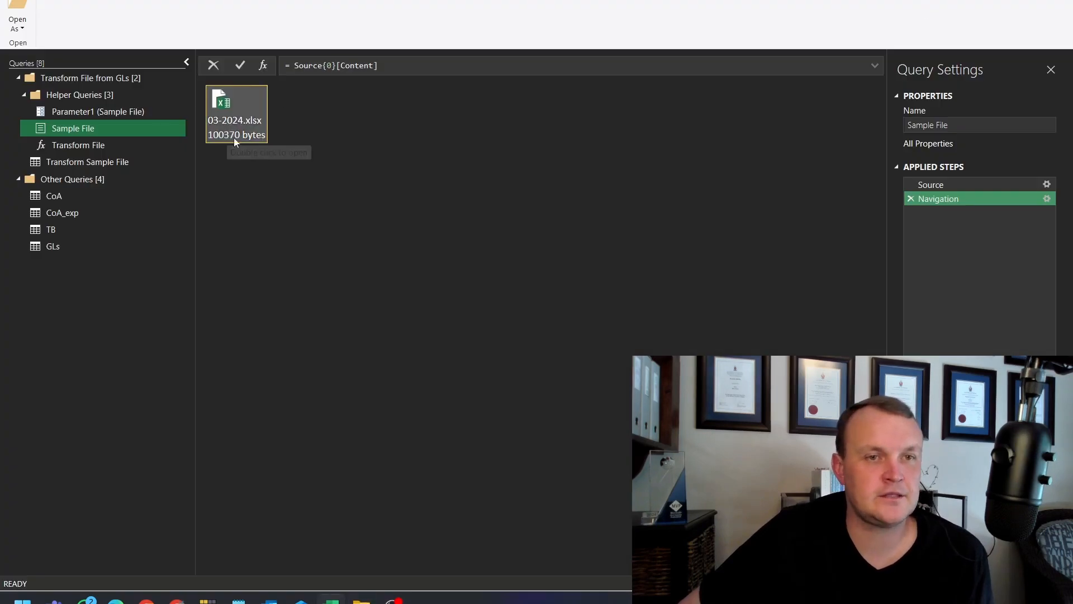
click(88, 112)
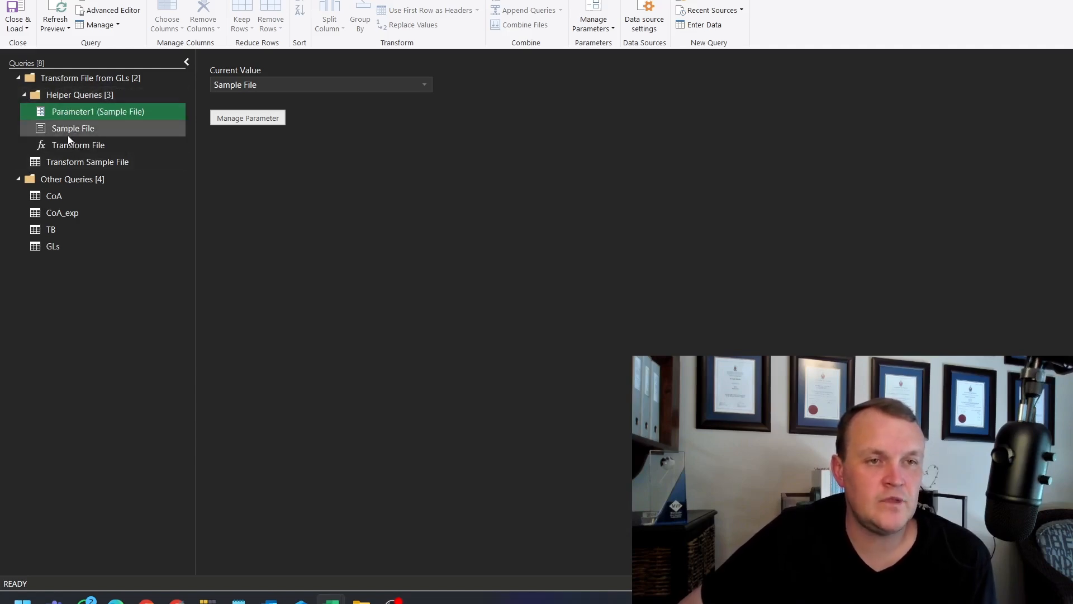
click(72, 162)
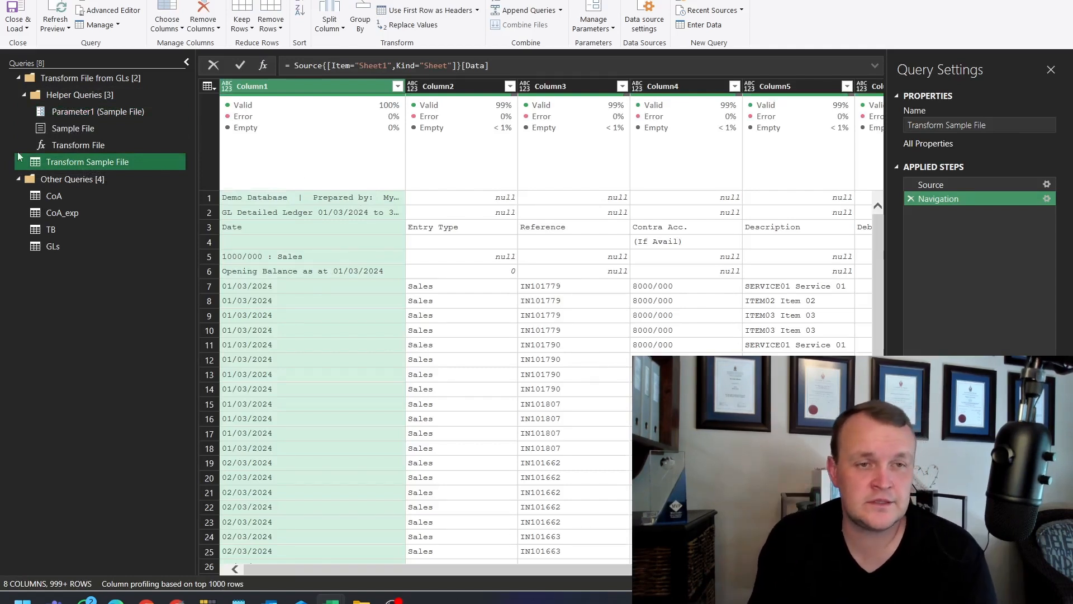
Open the GLs query and browse down its combined rows to check which source files they come from.
click(51, 250)
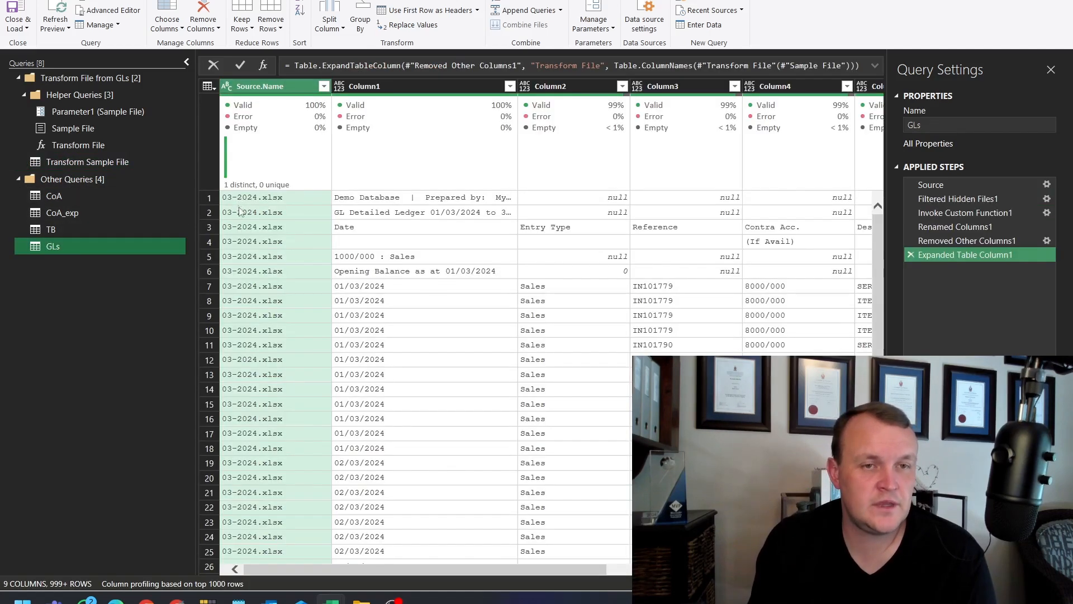
scroll(253, 398, down, 20)
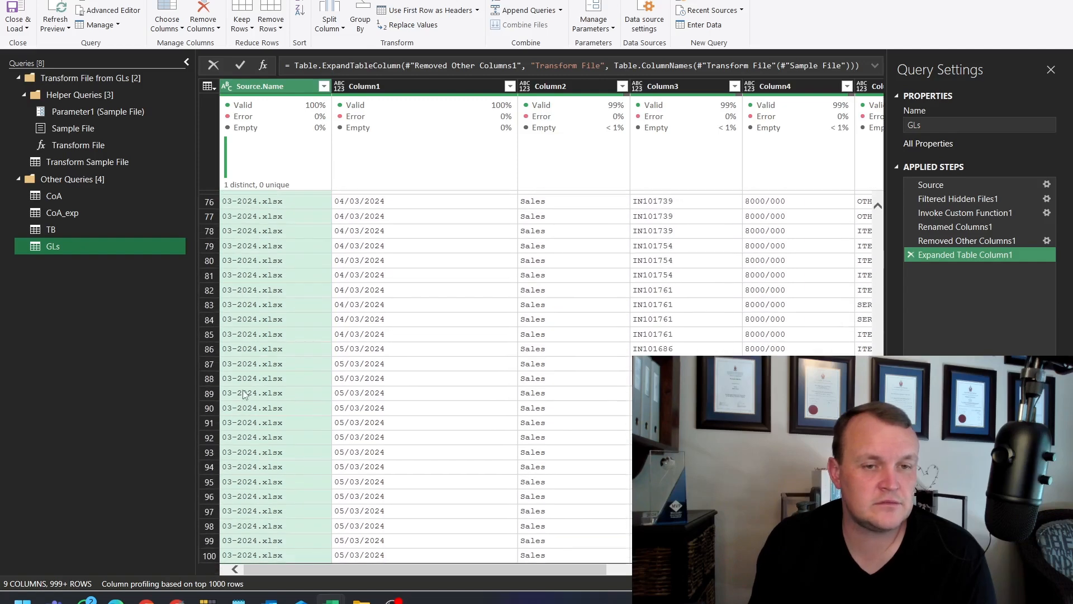
scroll(242, 395, down, 20)
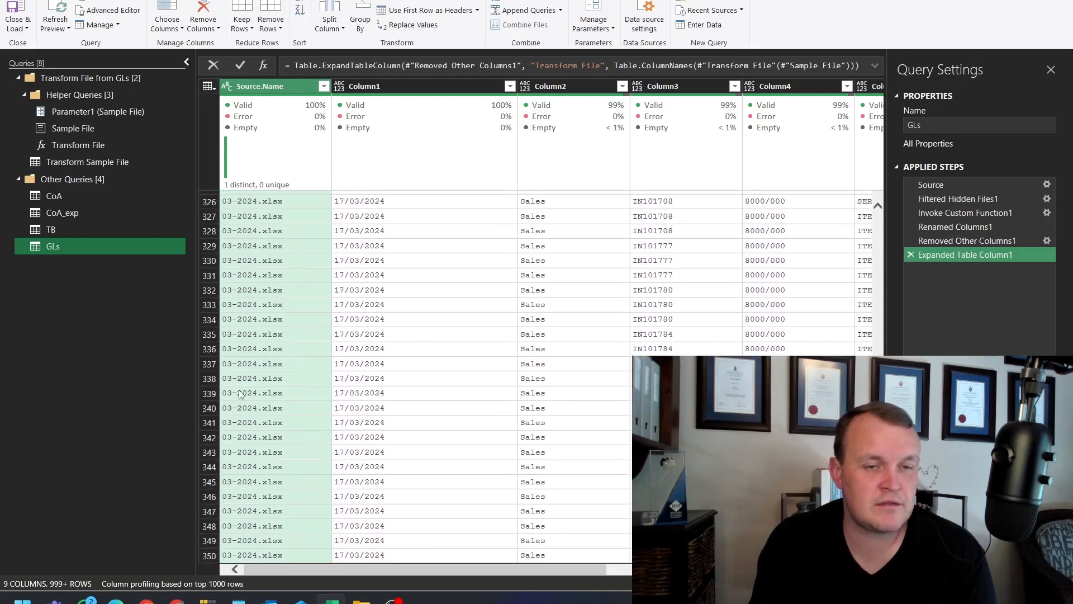
scroll(242, 376, down, 4)
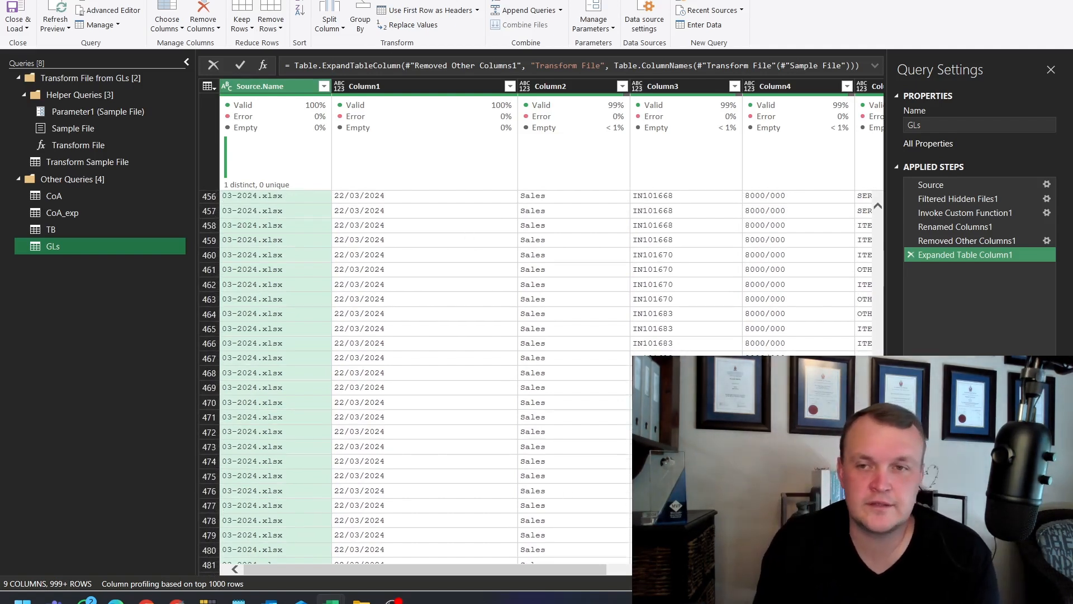
Review the GLs query's applied steps from Source through Filtered Hidden Files1 and Invoke Custom Function1 to Renamed Columns1, including the Transform File column.
click(932, 185)
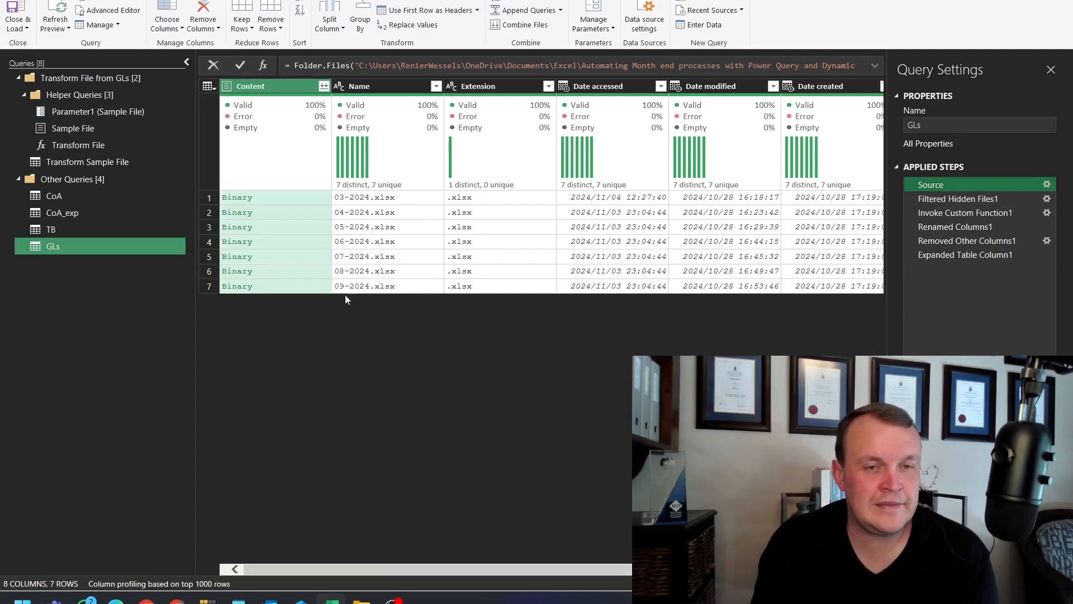
drag(445, 569, 674, 569)
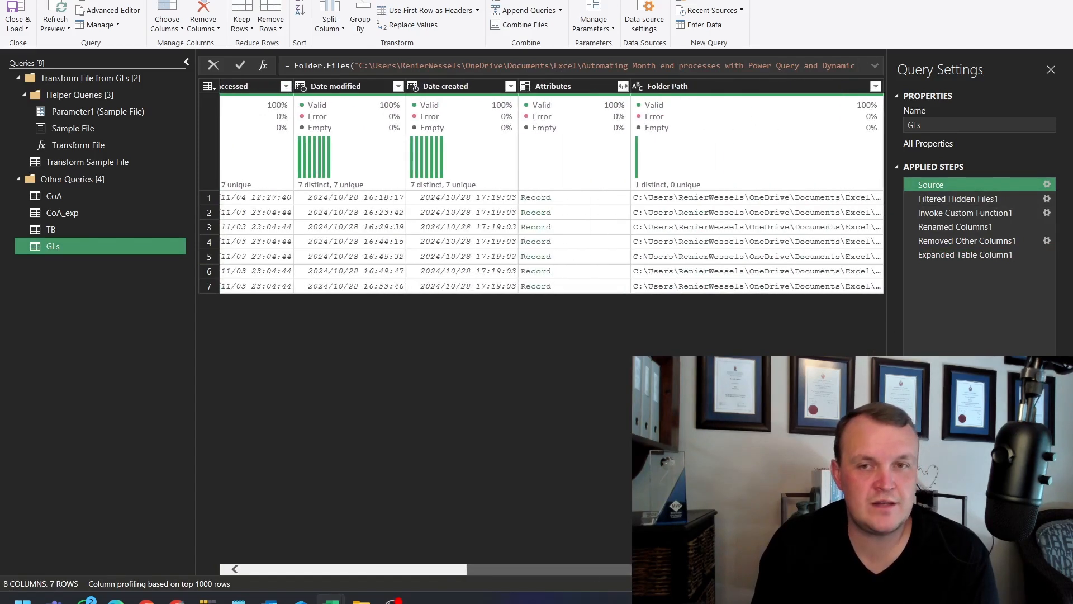
click(959, 200)
drag(572, 570, 349, 569)
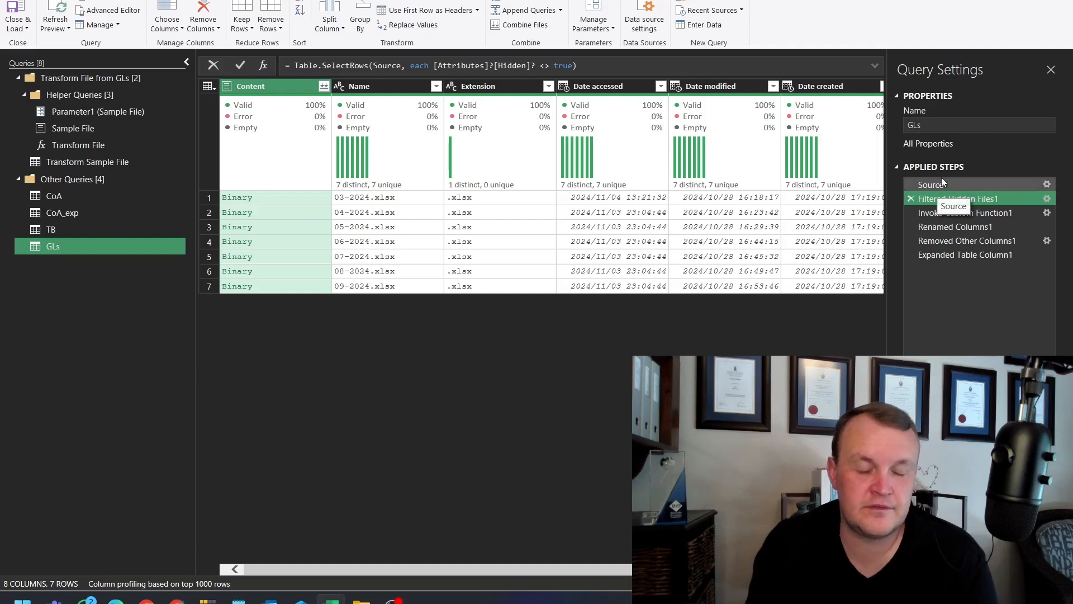
click(939, 212)
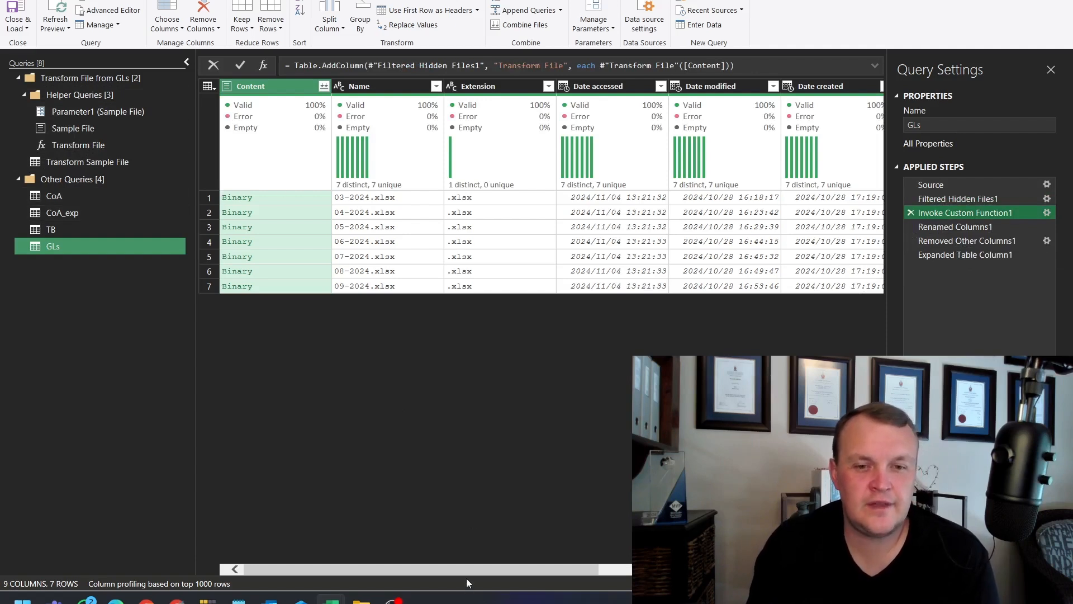
drag(468, 576, 728, 571)
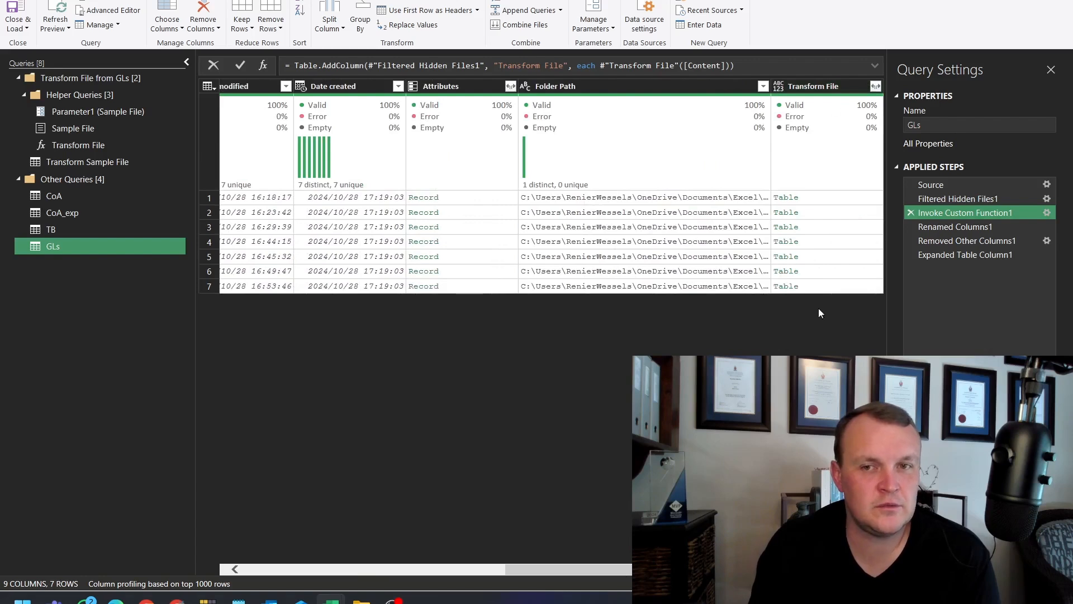
click(812, 86)
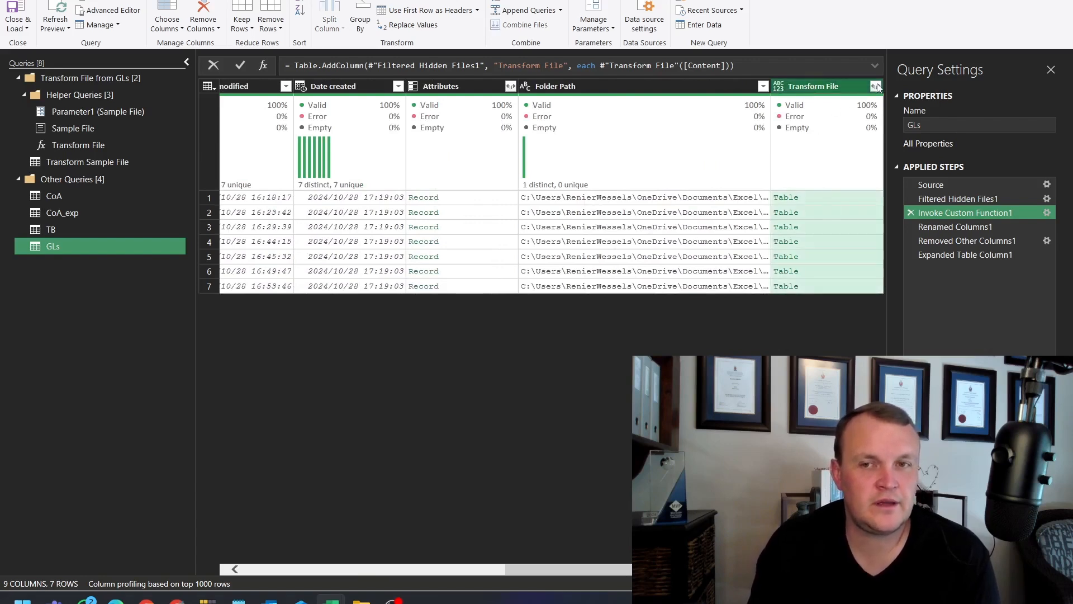
click(940, 229)
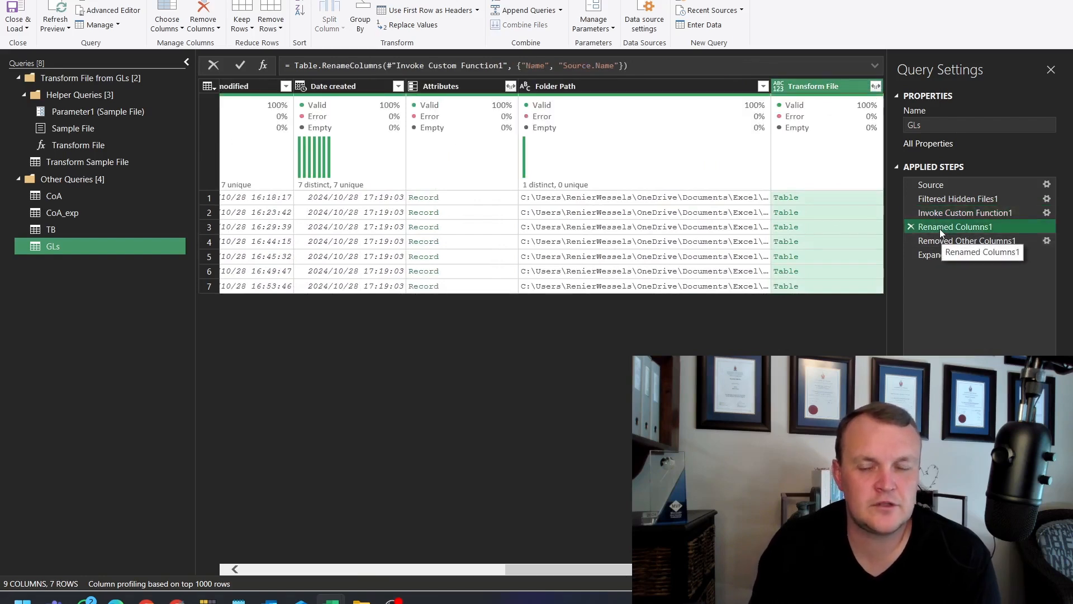
drag(599, 570, 199, 583)
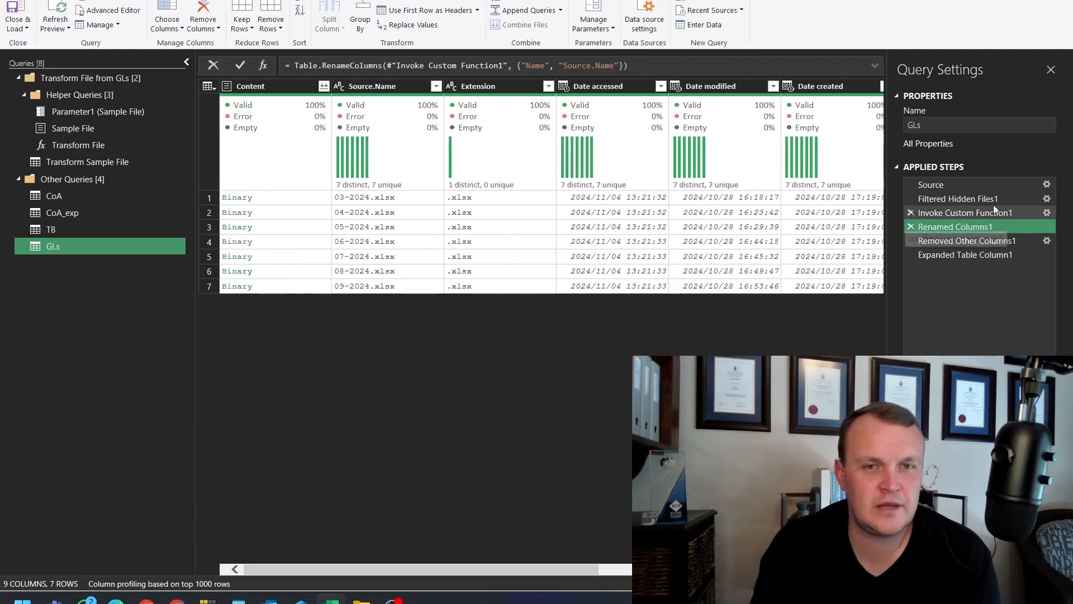
Compare the GLs query's columns at the Renamed Columns1, Removed Other Columns1 and Expanded Table Column1 steps.
click(960, 242)
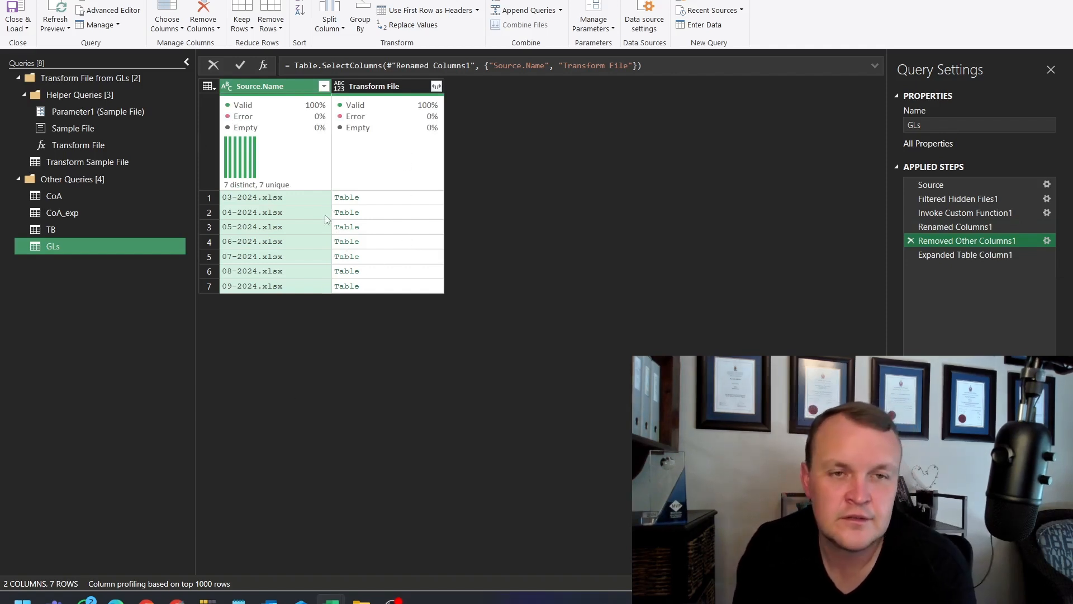
click(955, 227)
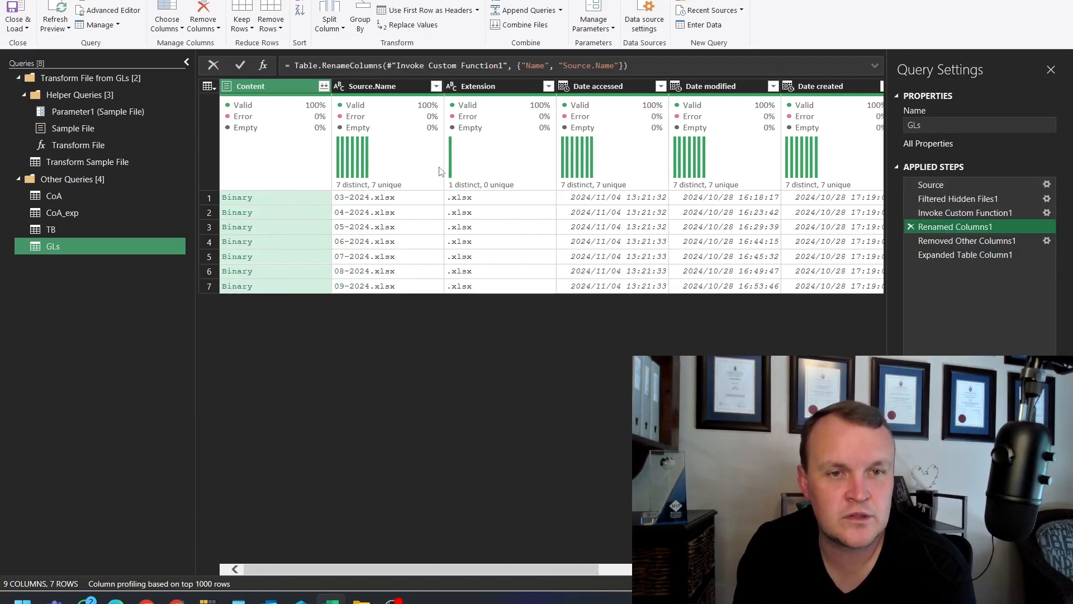
drag(587, 566, 732, 568)
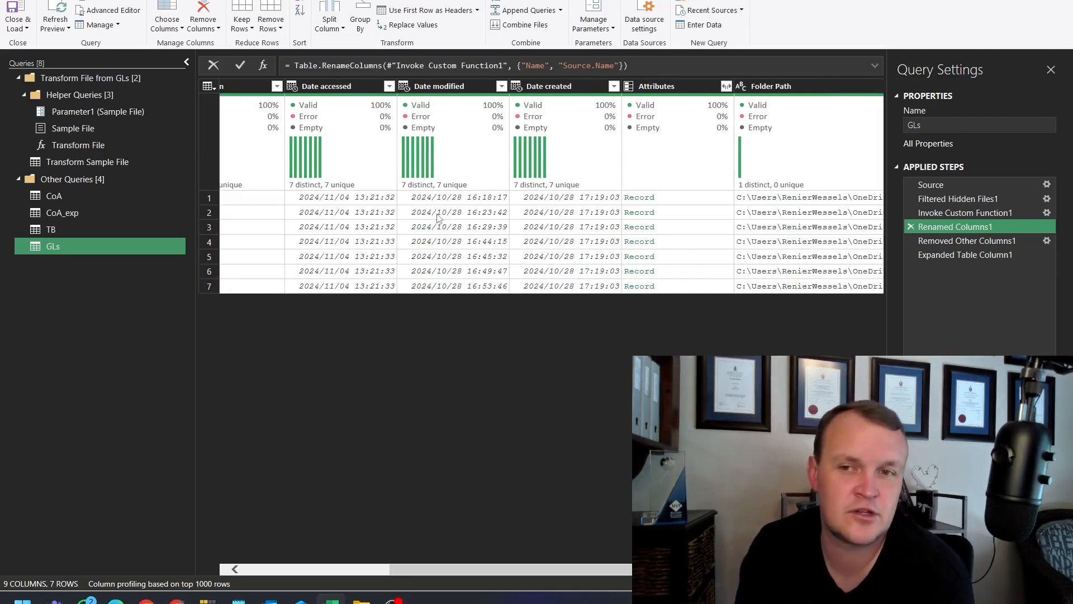
click(984, 240)
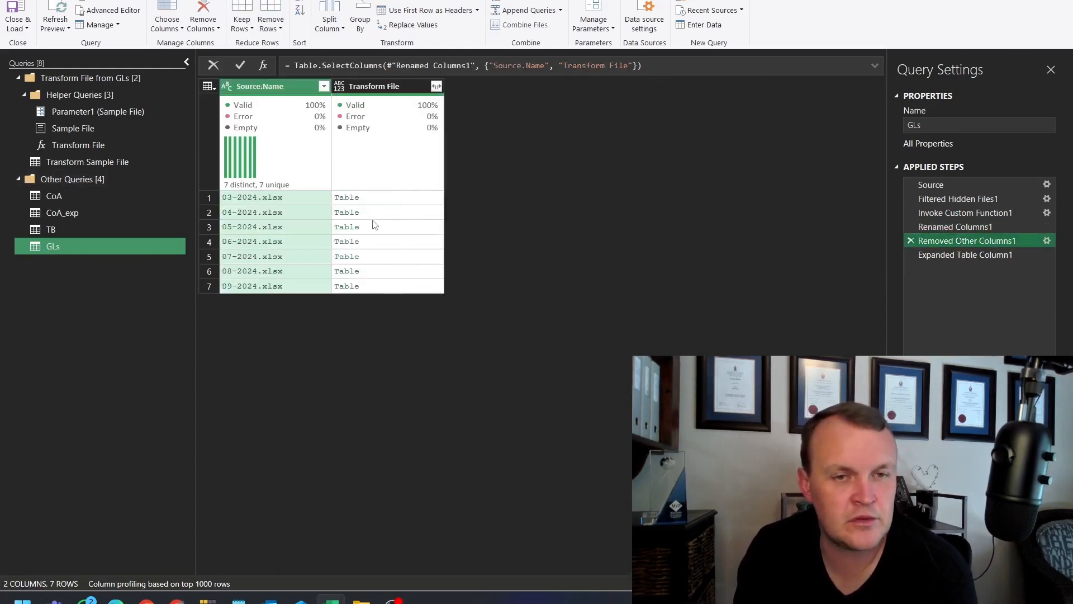
click(987, 257)
drag(474, 573, 416, 577)
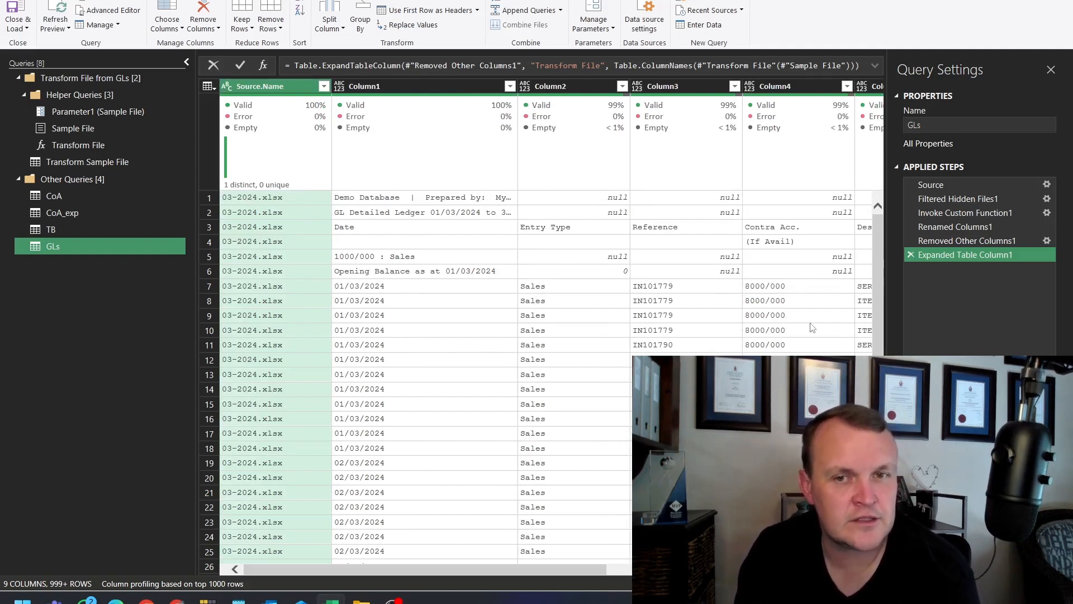
drag(573, 574, 551, 590)
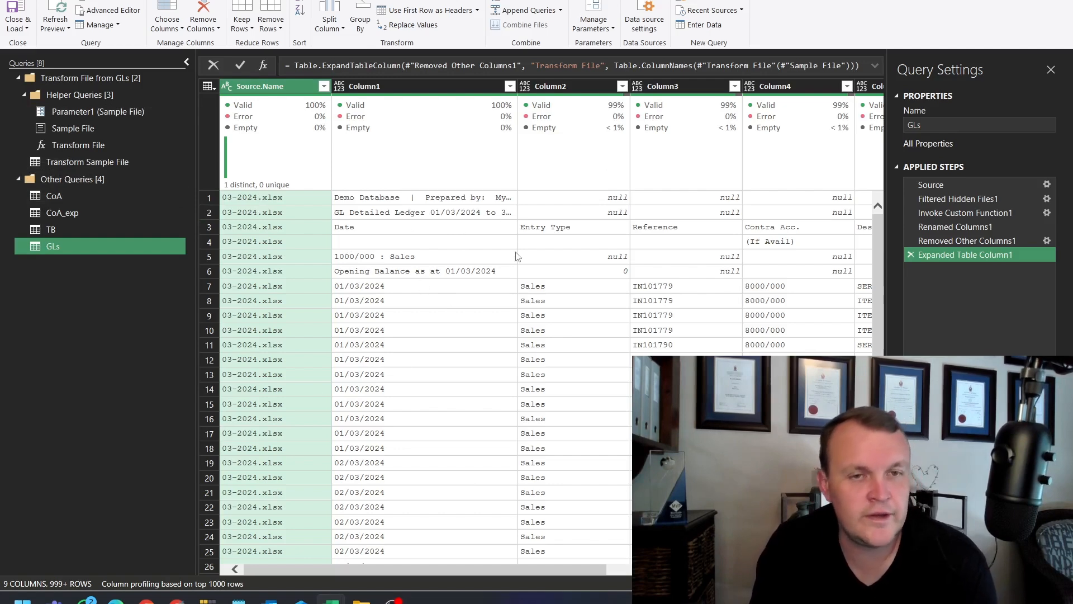
Remove the top 2 rows from the Transform Sample File query.
click(83, 164)
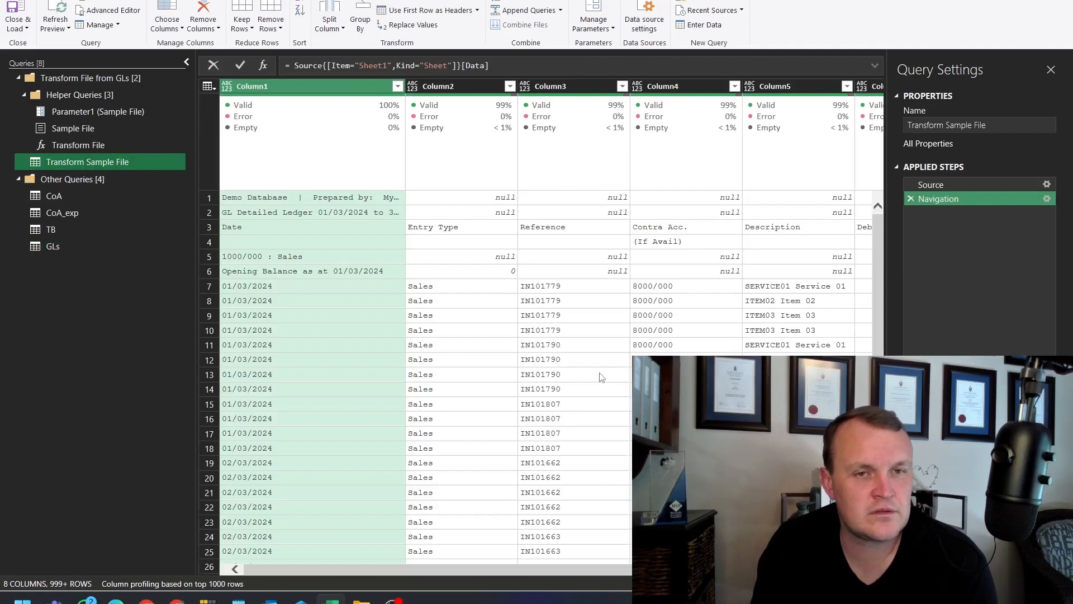
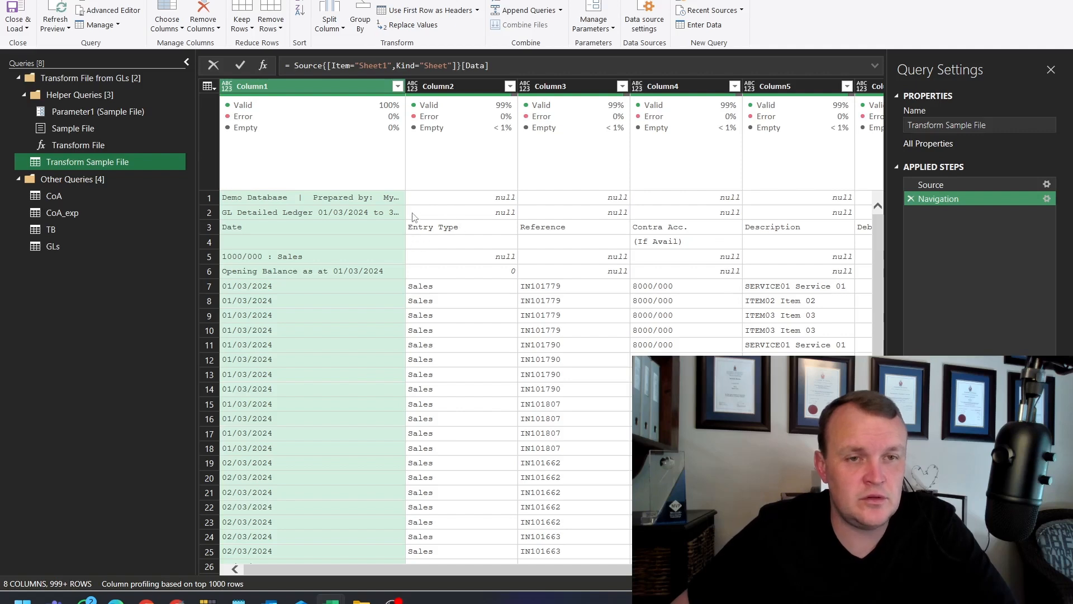
click(276, 11)
click(292, 45)
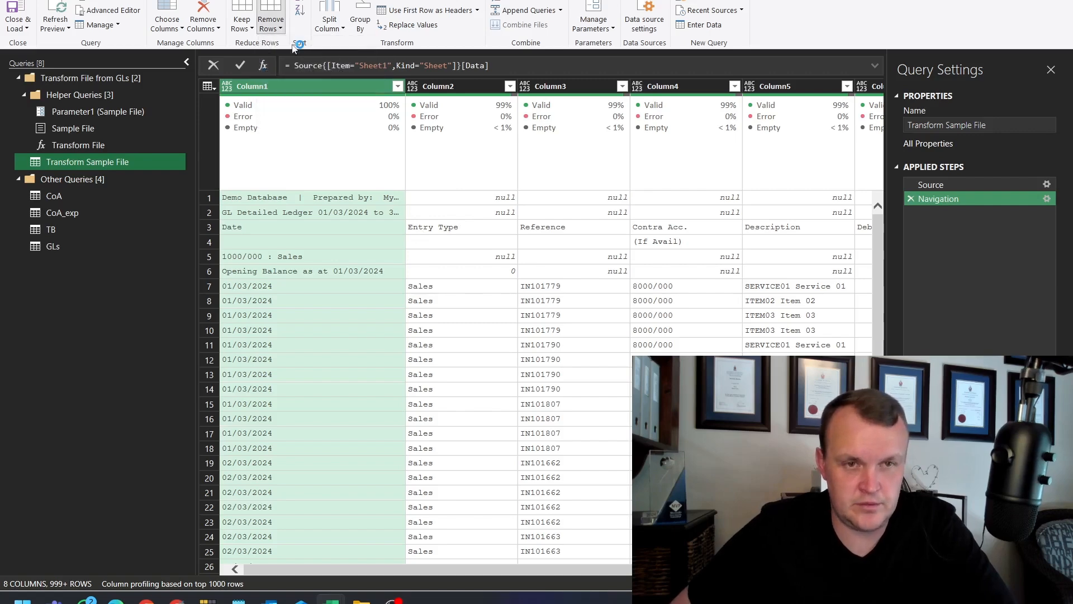
text(2)
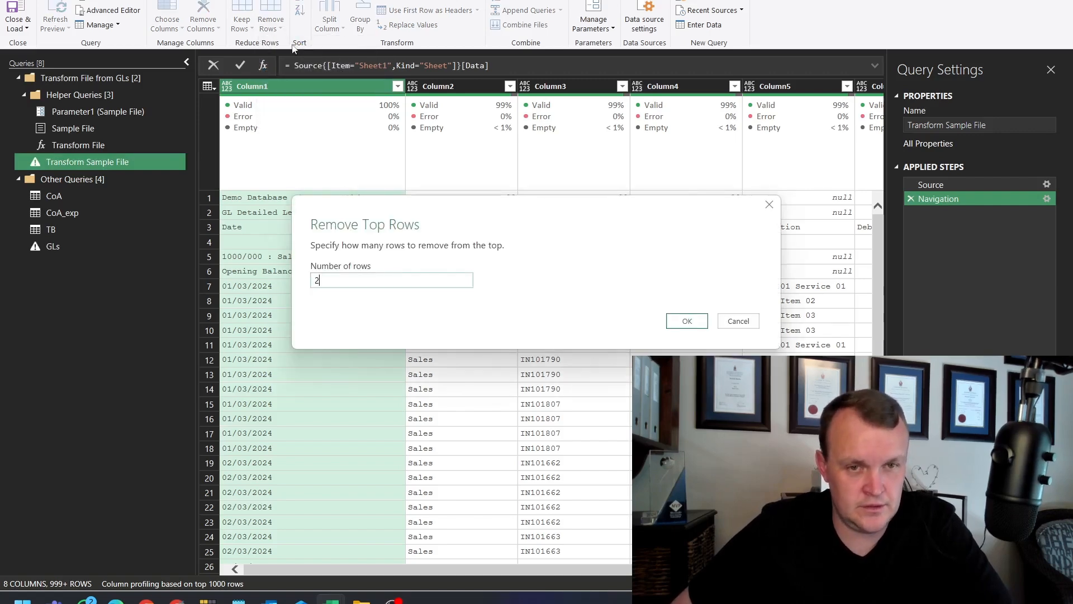
key(Return)
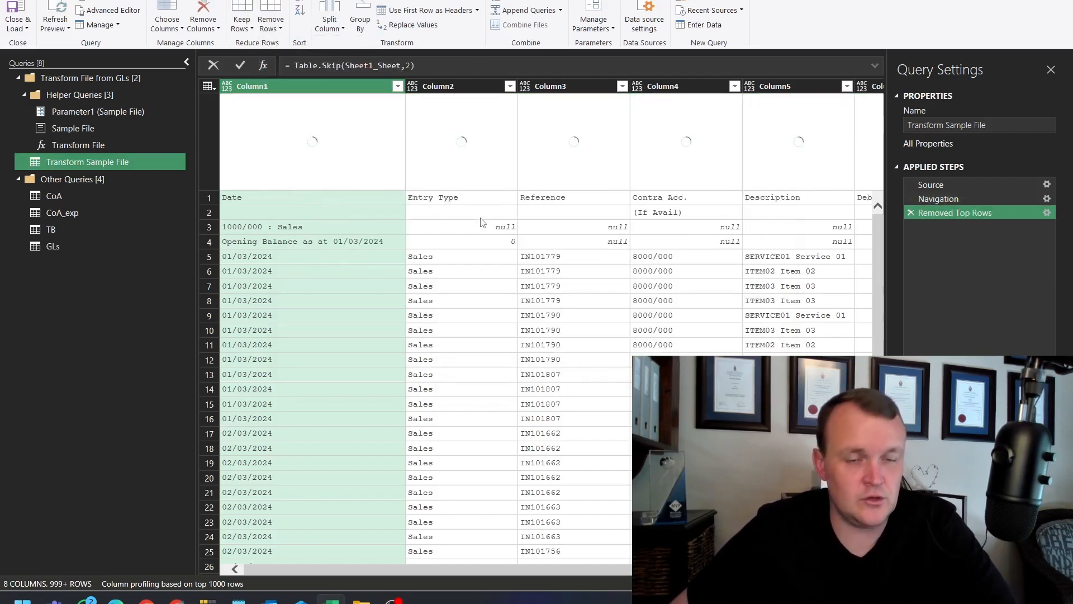
right_click(490, 229)
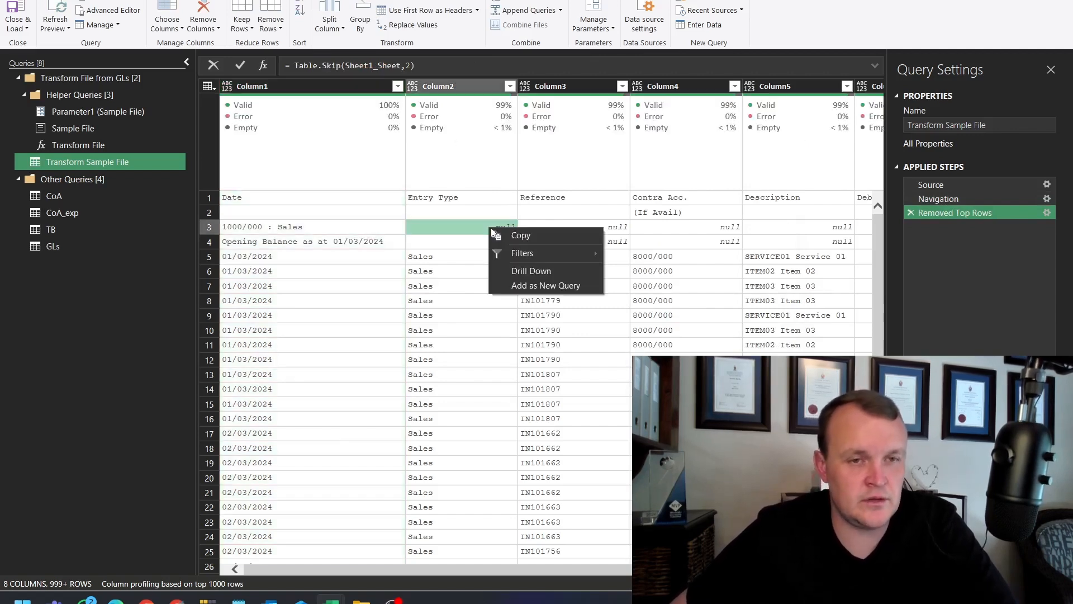
click(477, 394)
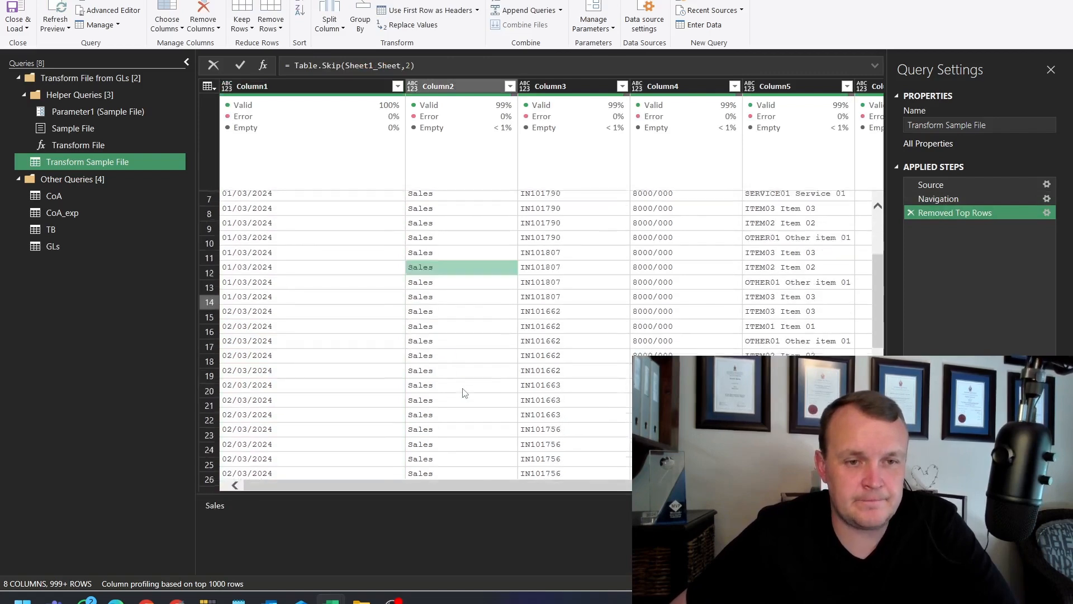
Filter out the rows whose Column1 text contains "Opening Balance as at 01/03/2024".
click(213, 228)
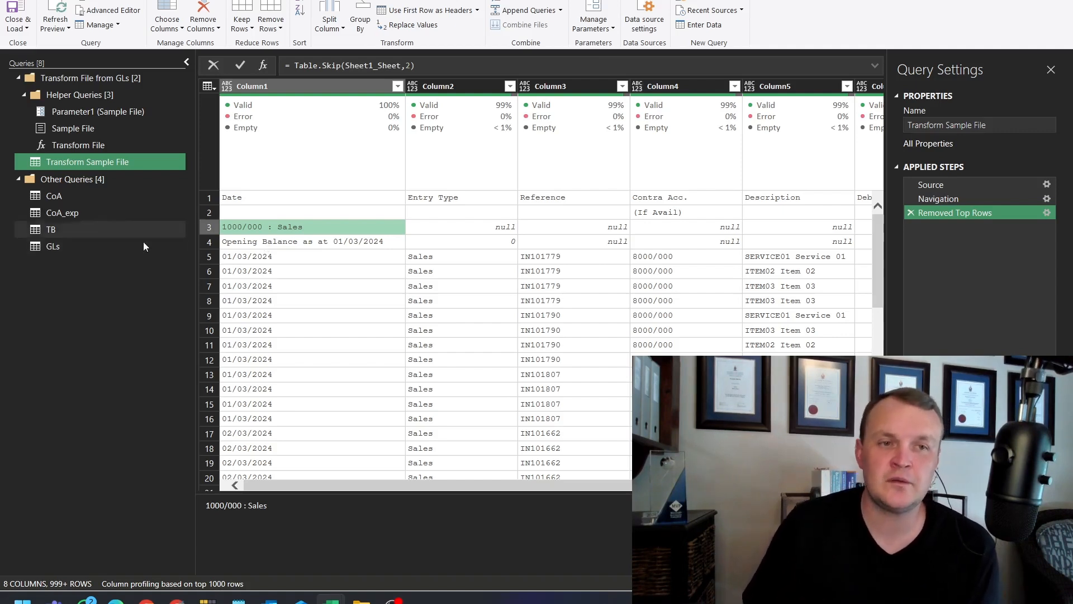
right_click(57, 246)
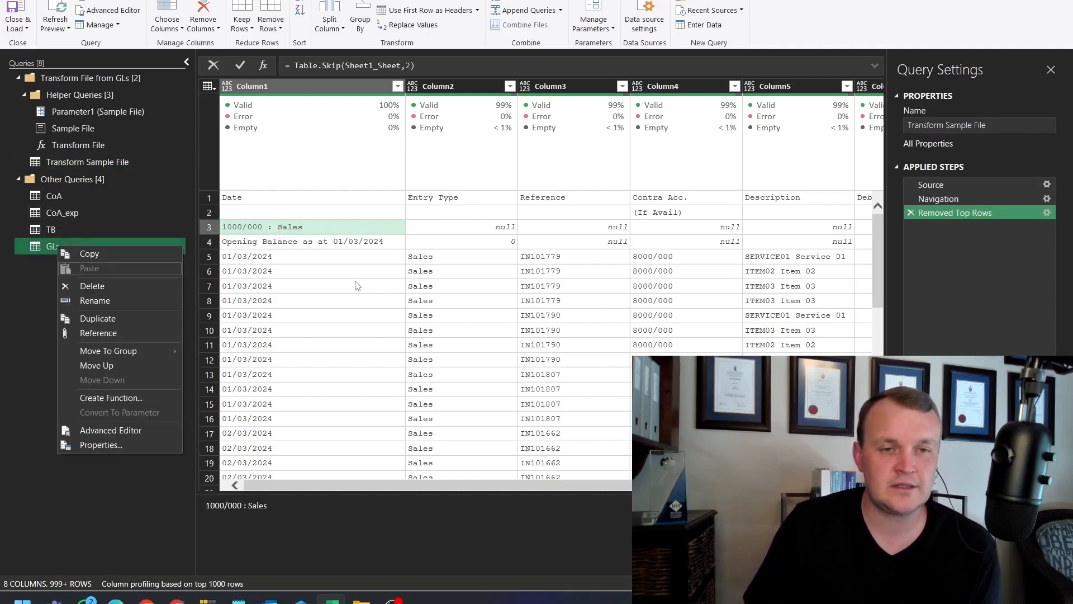
click(281, 247)
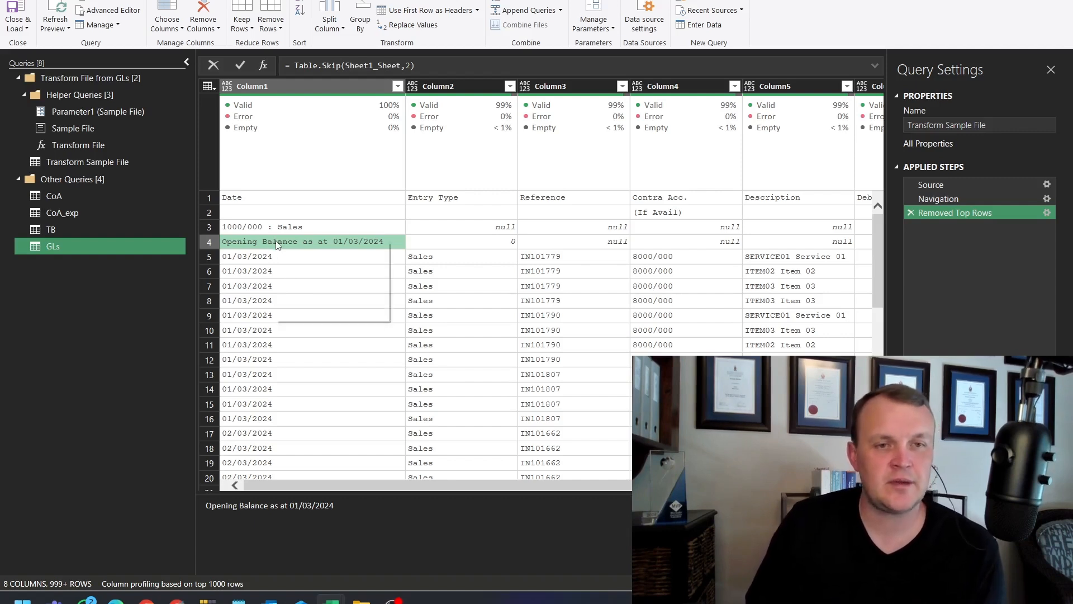
right_click(276, 245)
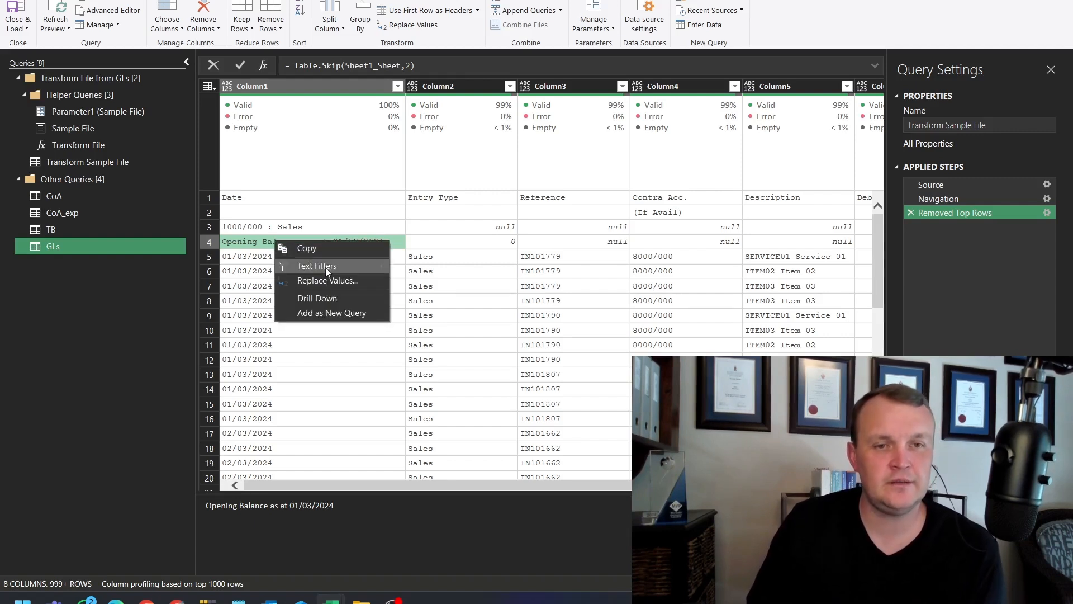
mouse_move(325, 267)
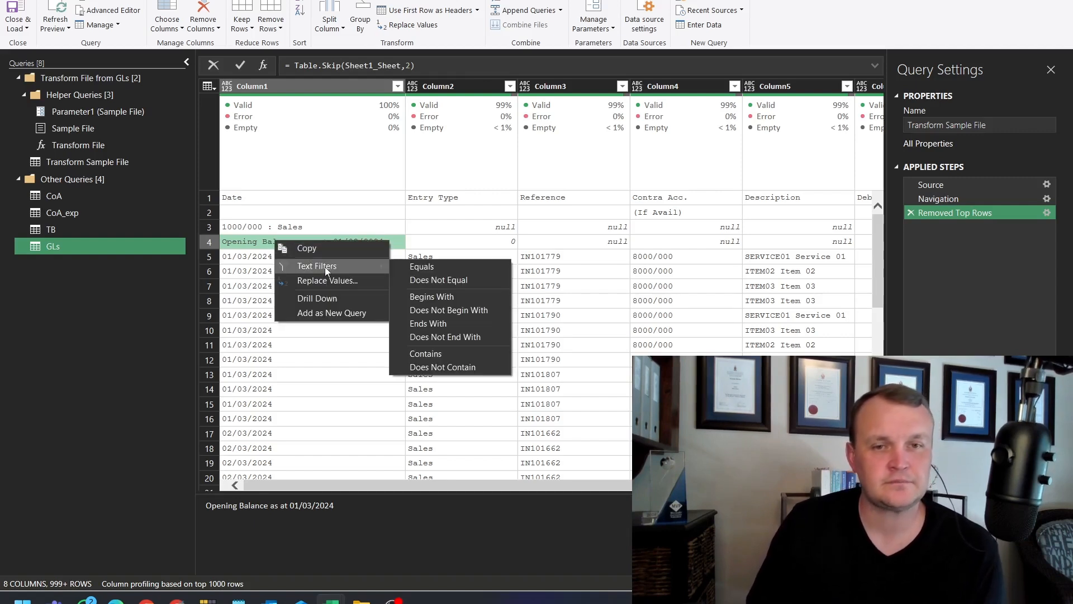
click(436, 368)
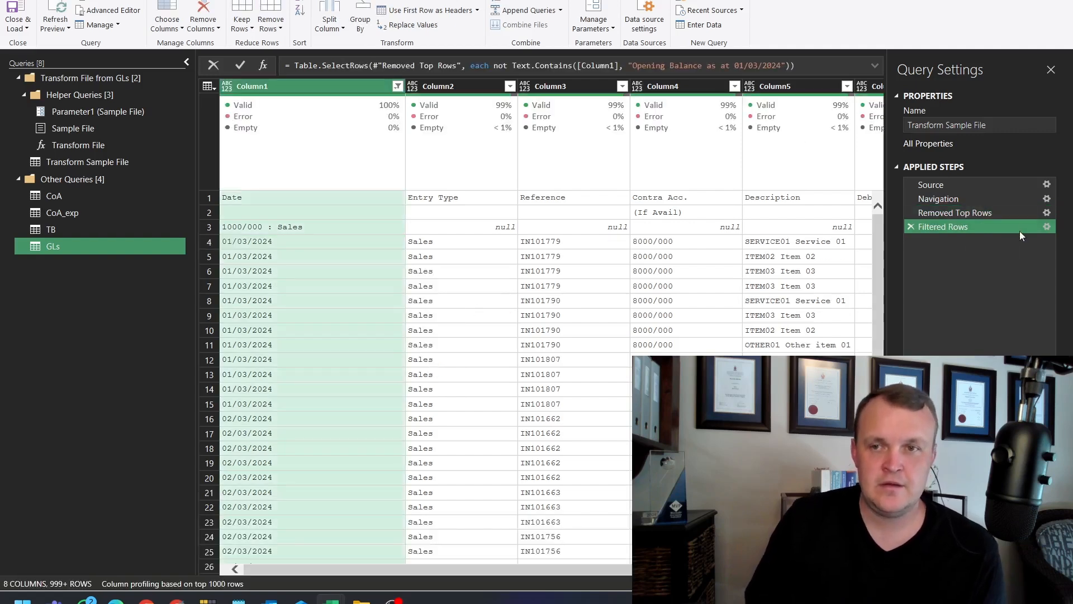
Shorten the text in the Filtered Rows formula to "Balance" so every Column1 entry containing that word is excluded.
click(1047, 228)
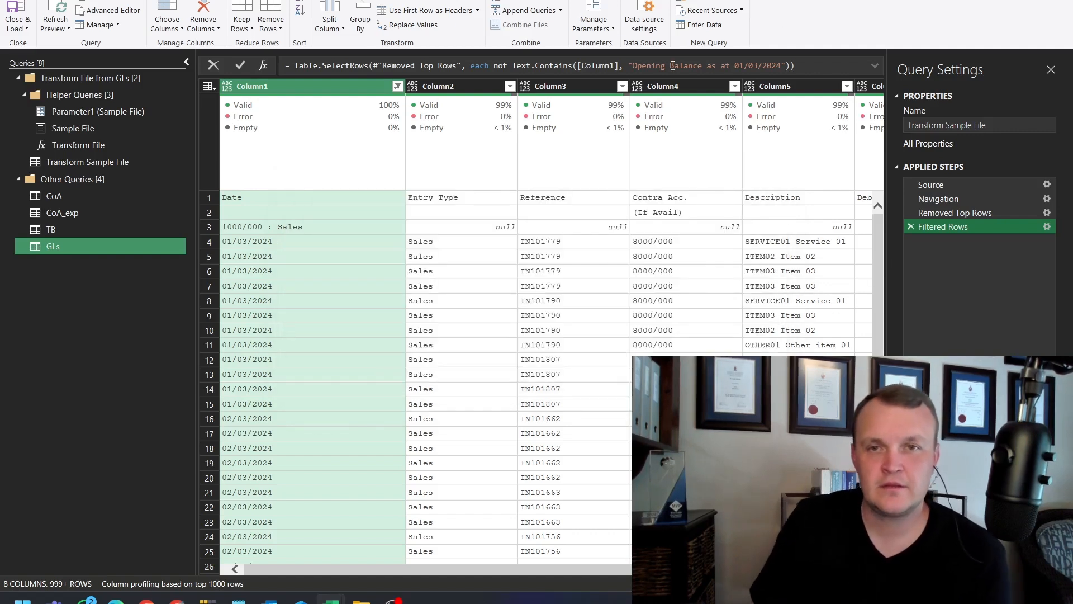
drag(669, 66, 632, 65)
key(BackSpace)
drag(674, 65, 761, 118)
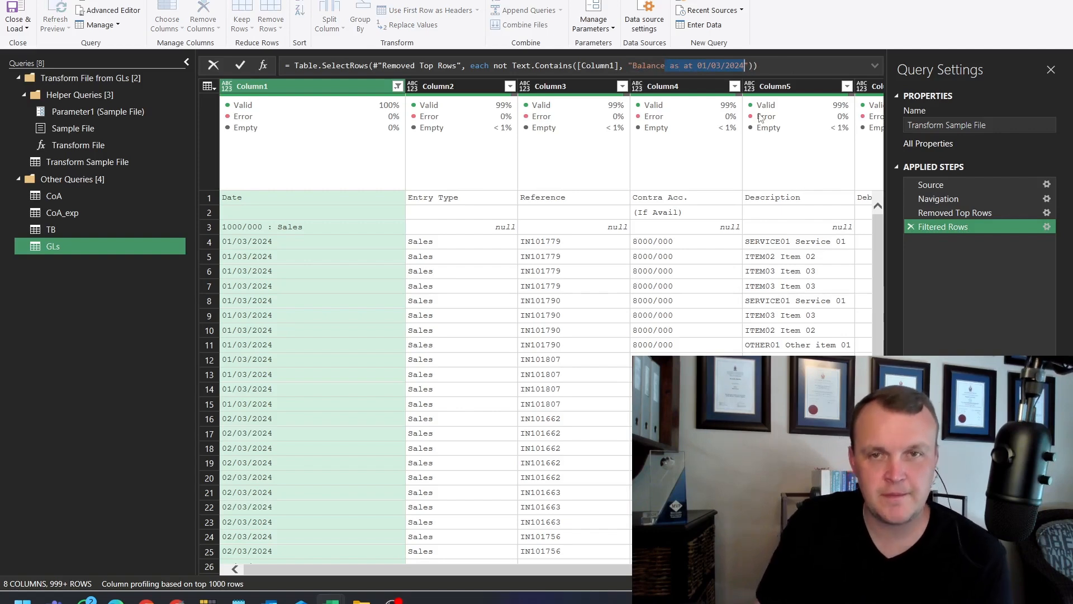
key(BackSpace)
key(Return)
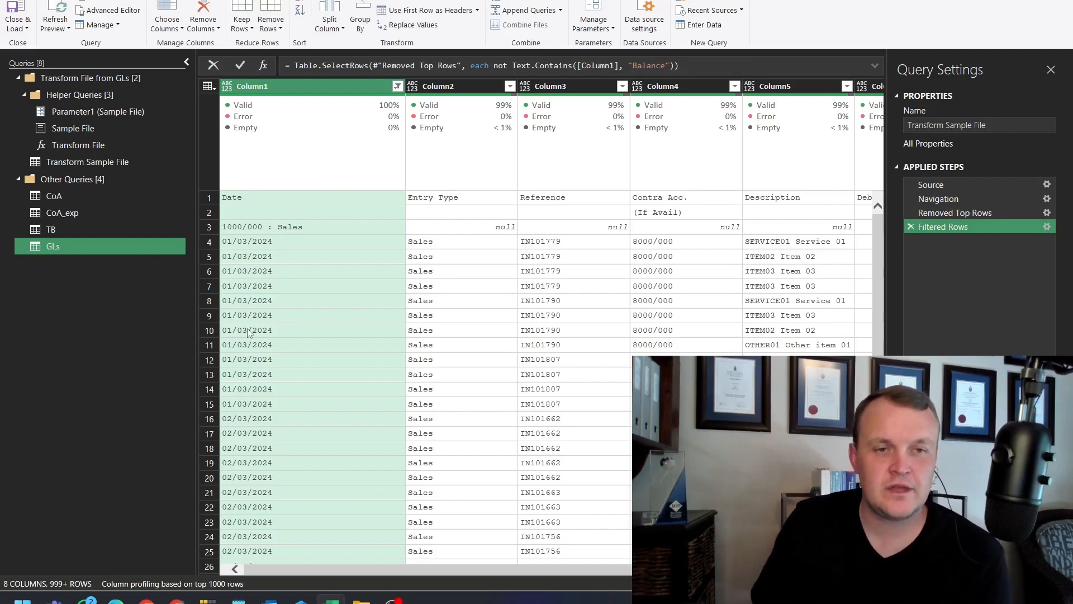
Review the filtered rows across all columns, checking how the account heading in Column1 relates to the transactions beneath it.
scroll(319, 368, down, 15)
scroll(320, 367, up, 15)
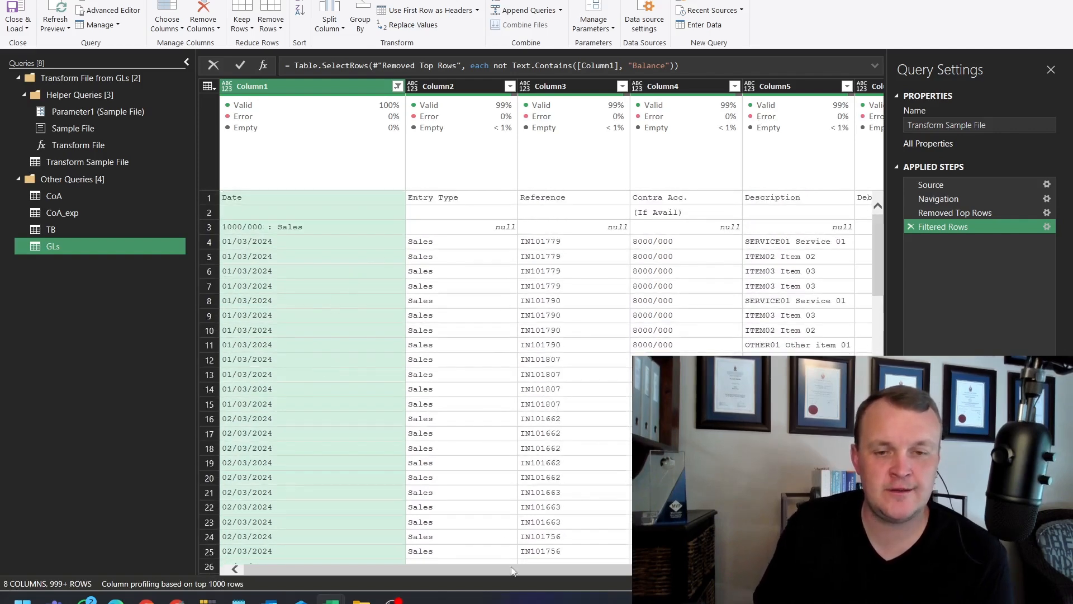
drag(530, 570, 737, 570)
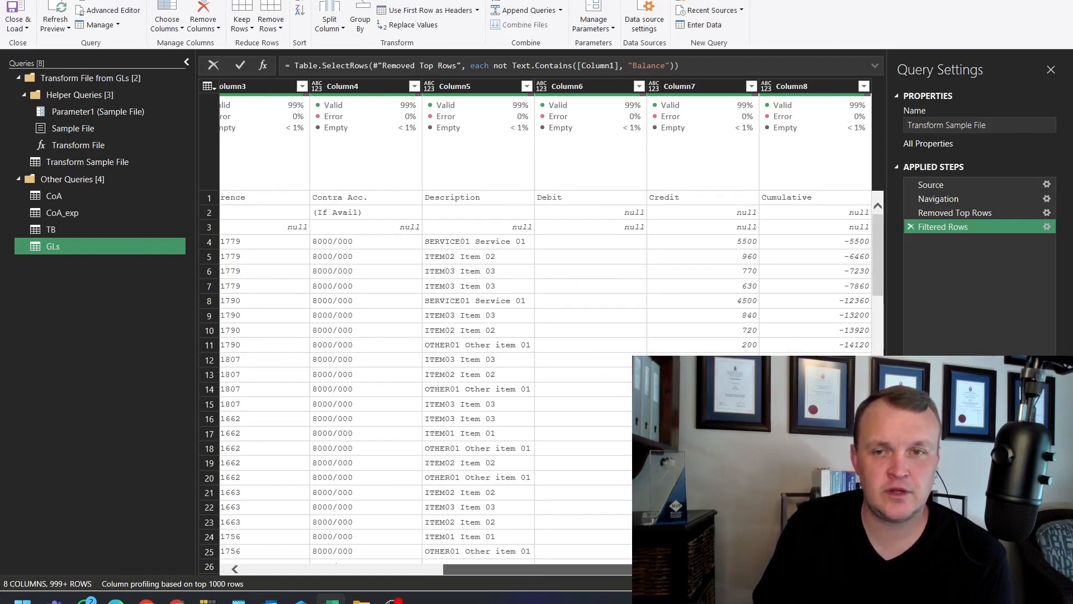
drag(733, 569, 503, 565)
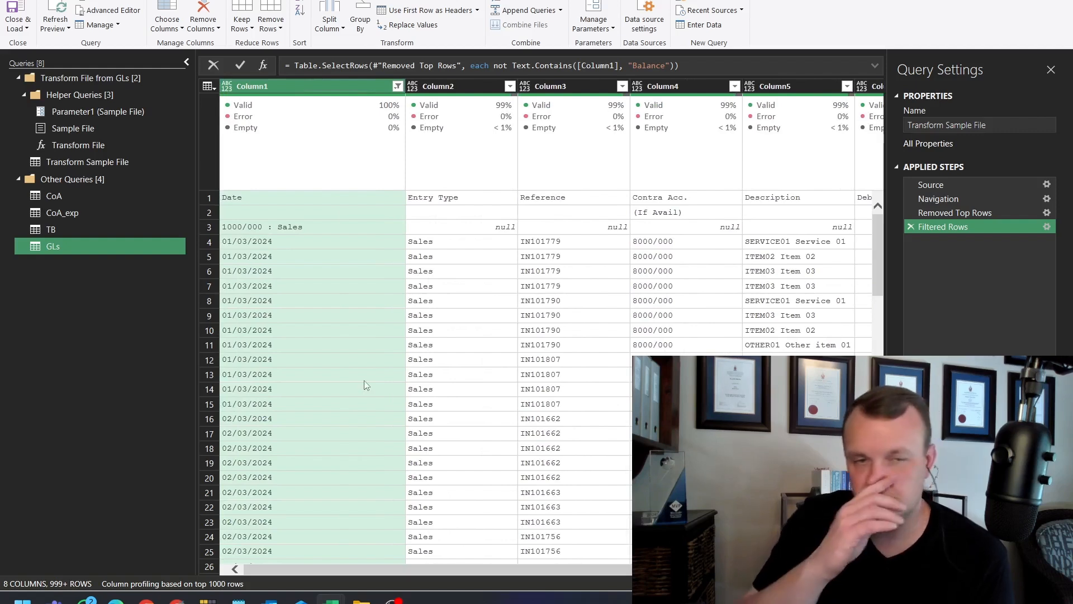
click(260, 228)
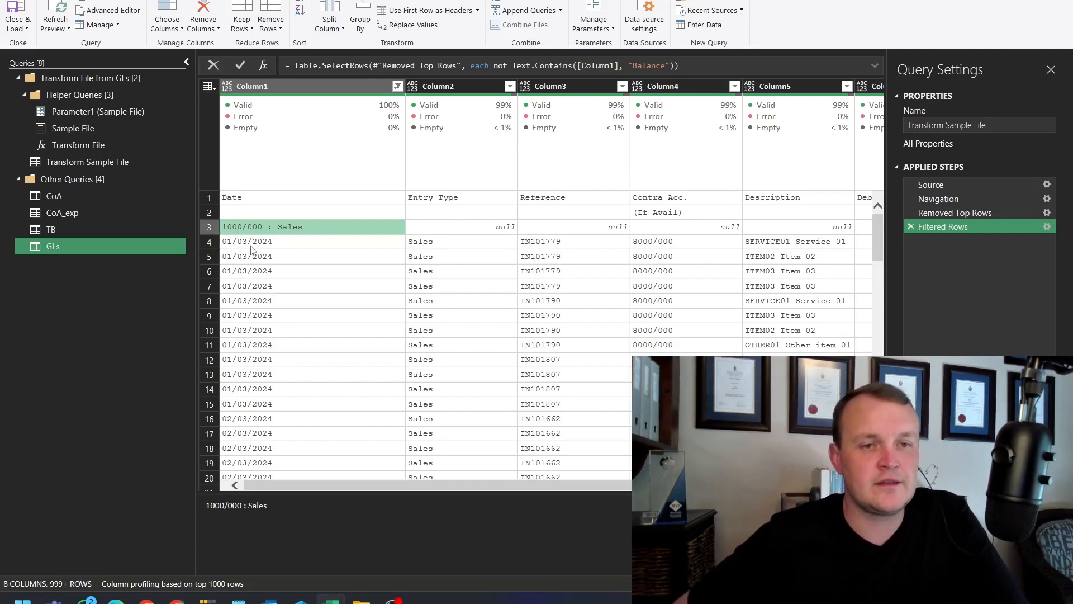
scroll(252, 238, down, 20)
scroll(257, 247, down, 20)
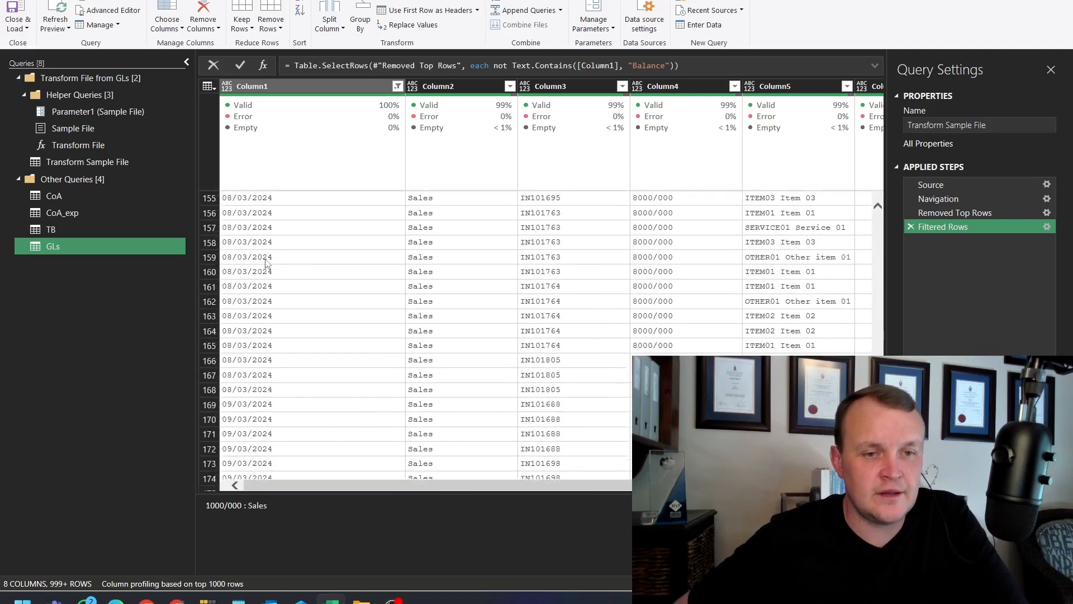
scroll(312, 333, up, 18)
scroll(285, 252, up, 20)
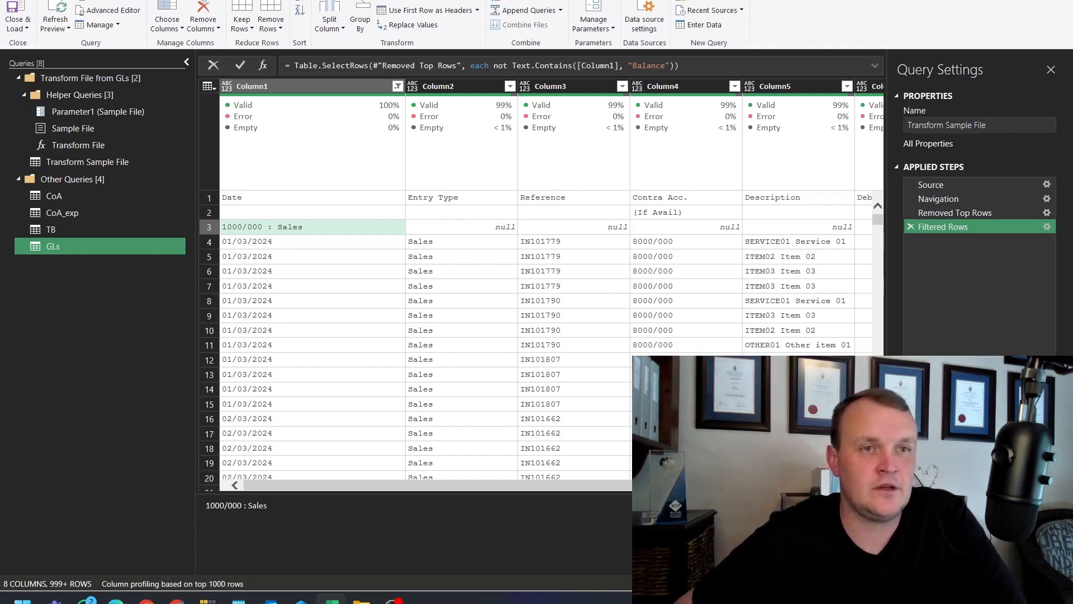
Start a conditional column and set its condition to Column1 contains ":".
click(274, 85)
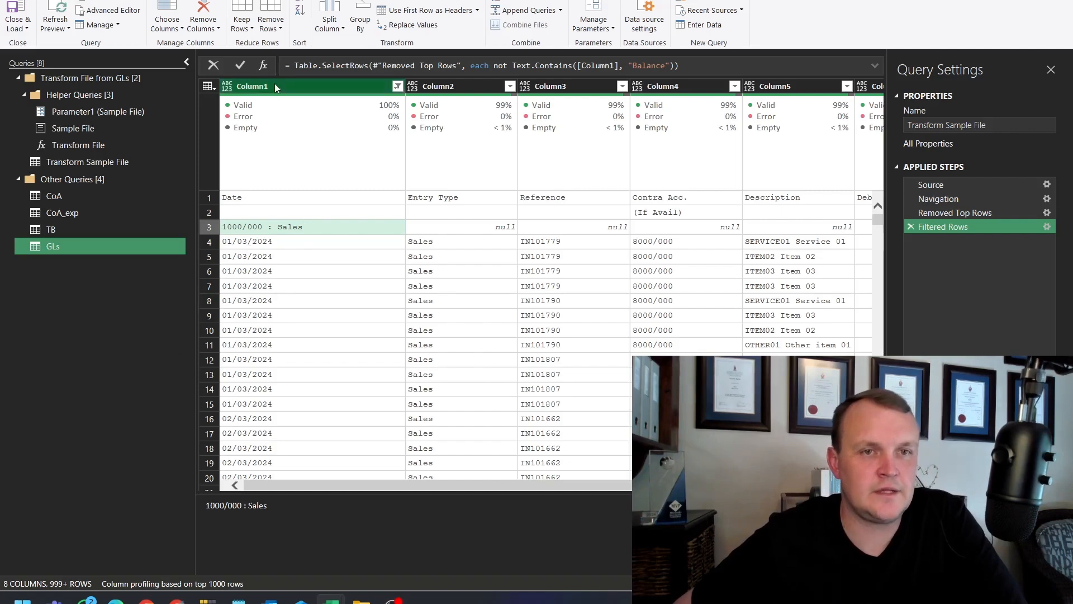
click(147, 0)
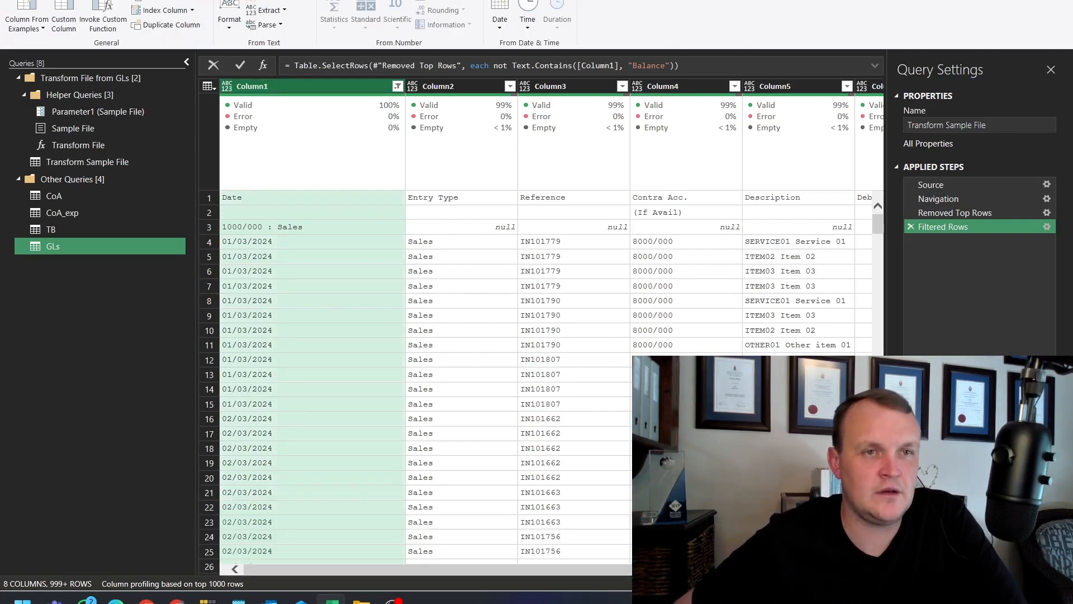
click(166, 1)
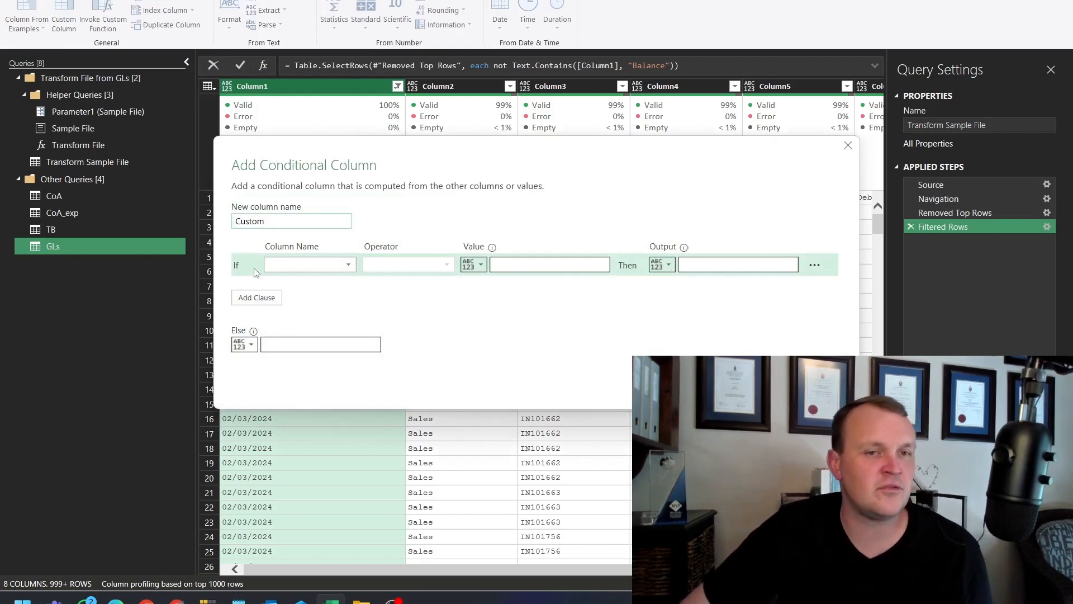
drag(344, 170, 319, 267)
click(254, 360)
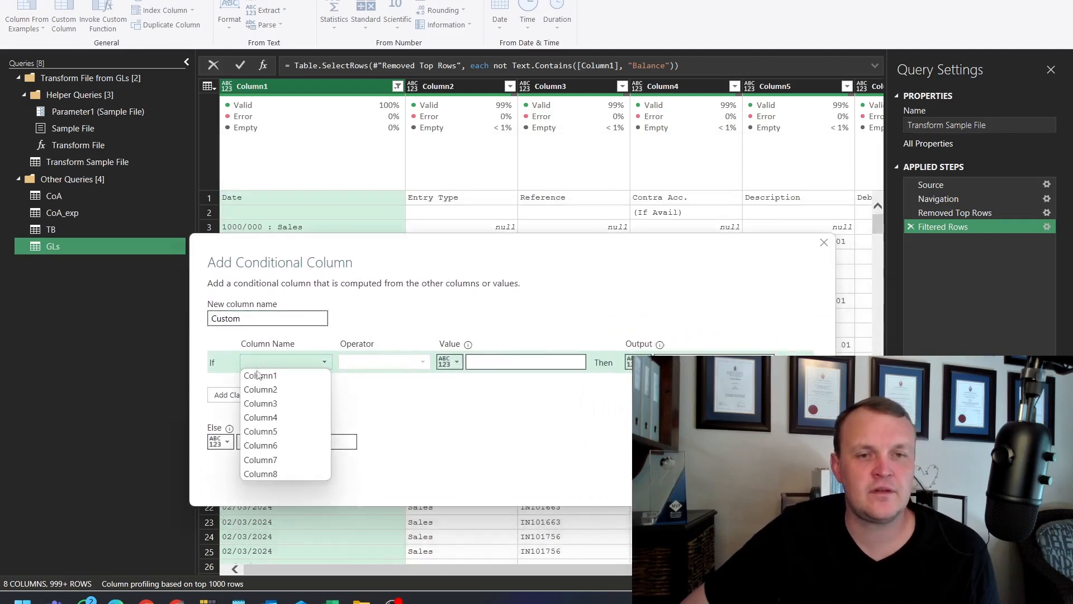
click(259, 375)
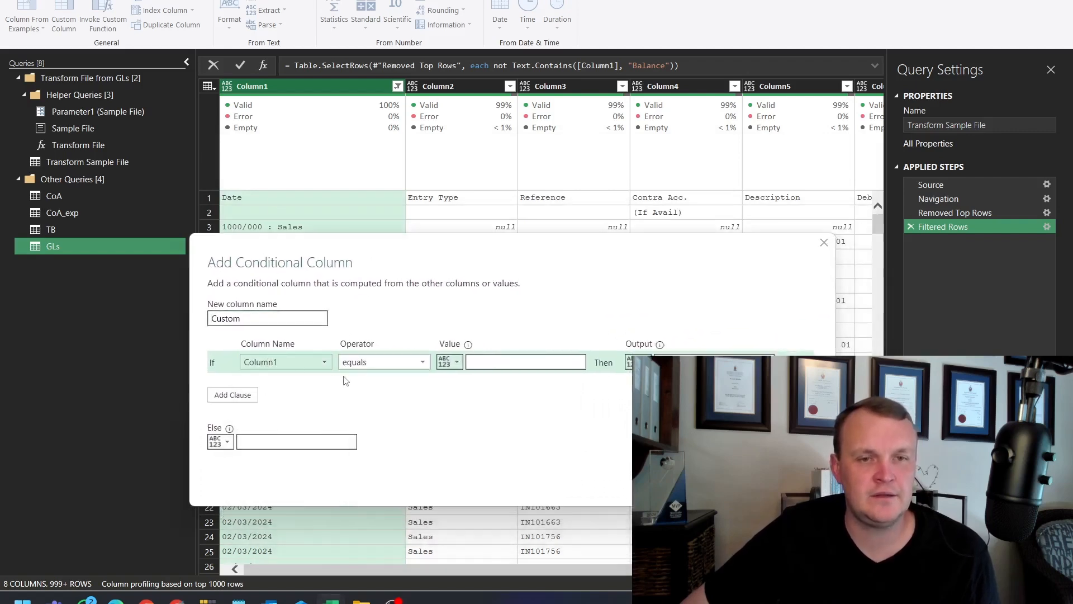
click(365, 362)
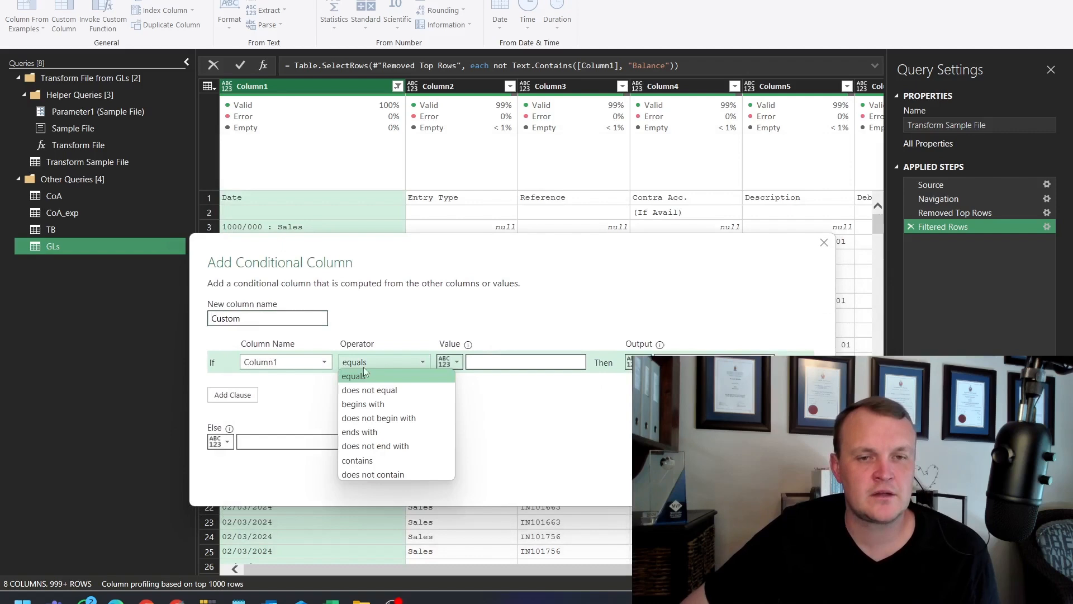
click(366, 460)
click(485, 362)
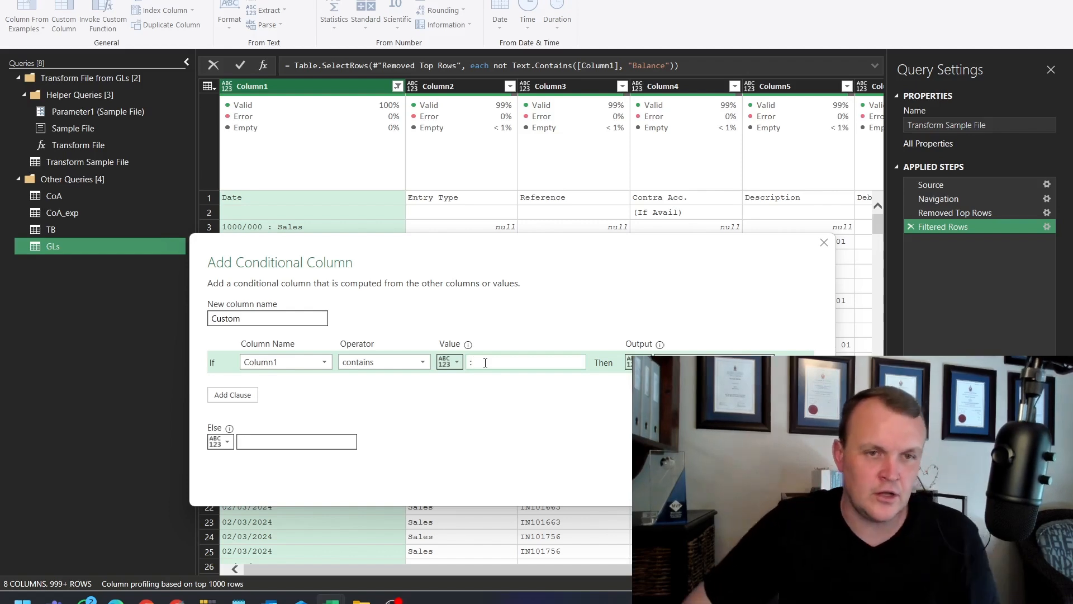
text(:)
Set the condition's output to the value from Column1, keeping the underlying account rows in view.
drag(407, 242, 414, 343)
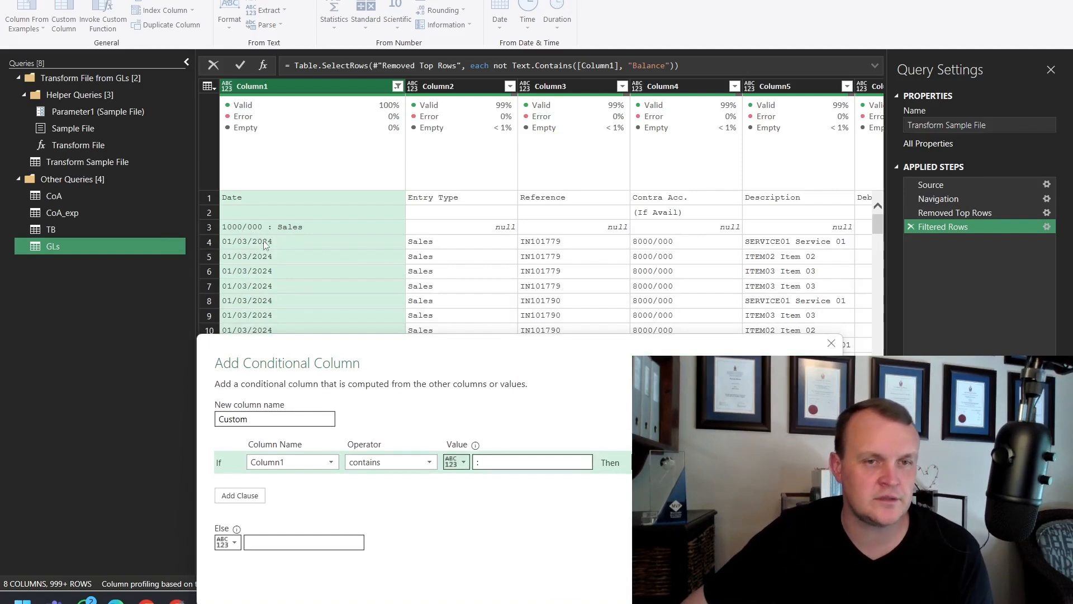
drag(514, 347, 459, 241)
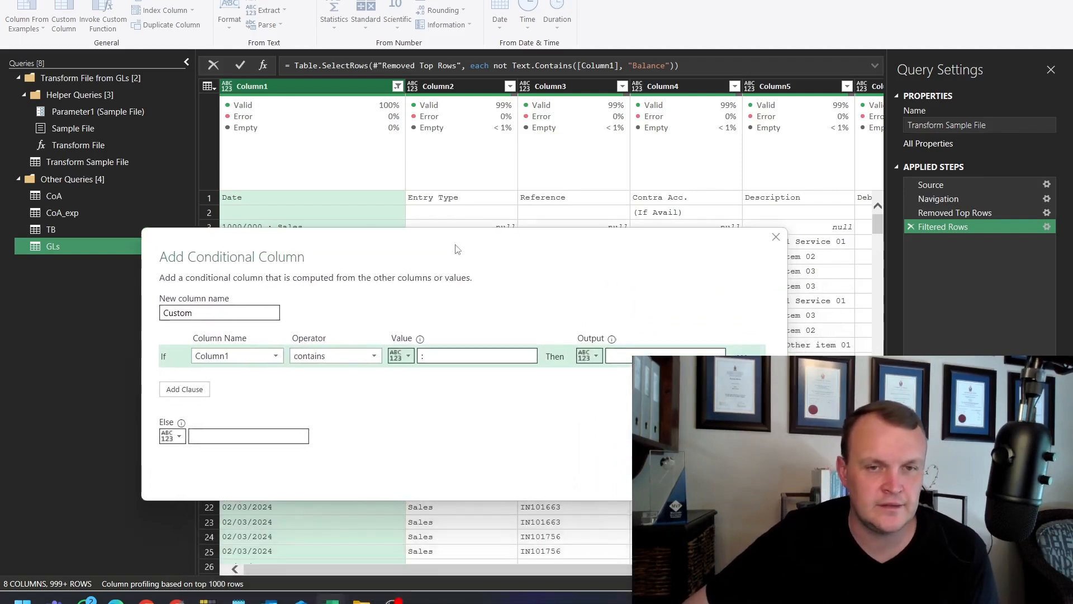
drag(316, 246, 309, 264)
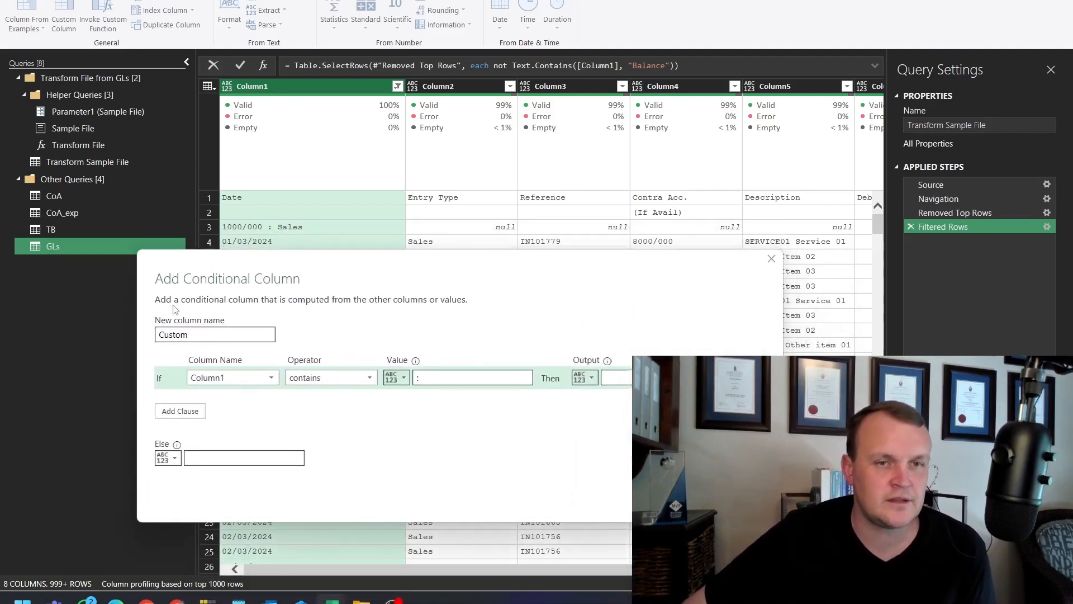
click(584, 378)
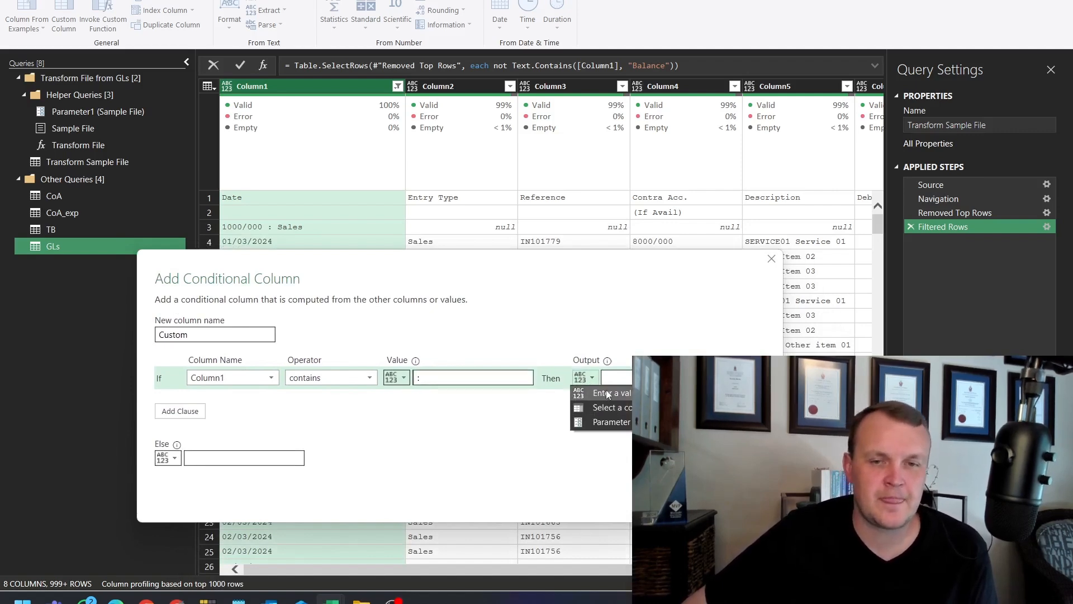
click(610, 413)
click(622, 386)
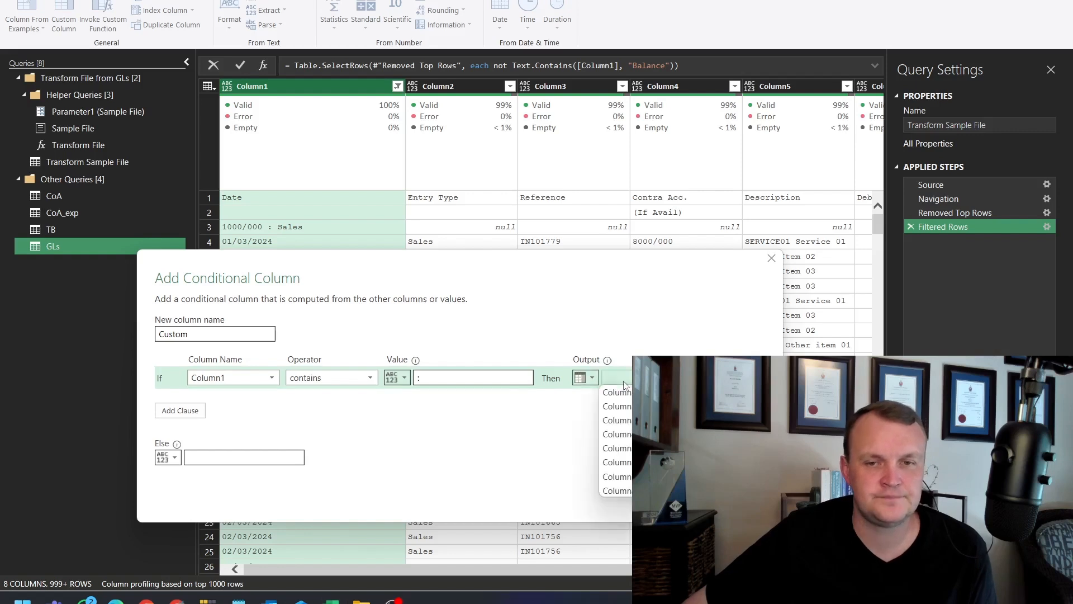
click(623, 398)
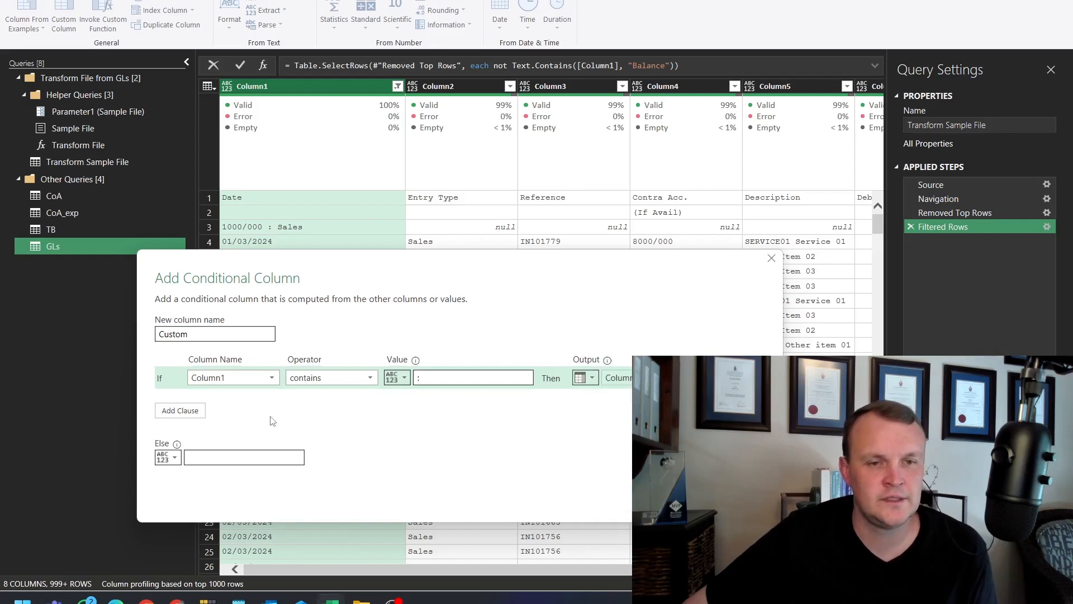
Set the Else result to null and create the conditional column named Custom.
click(237, 457)
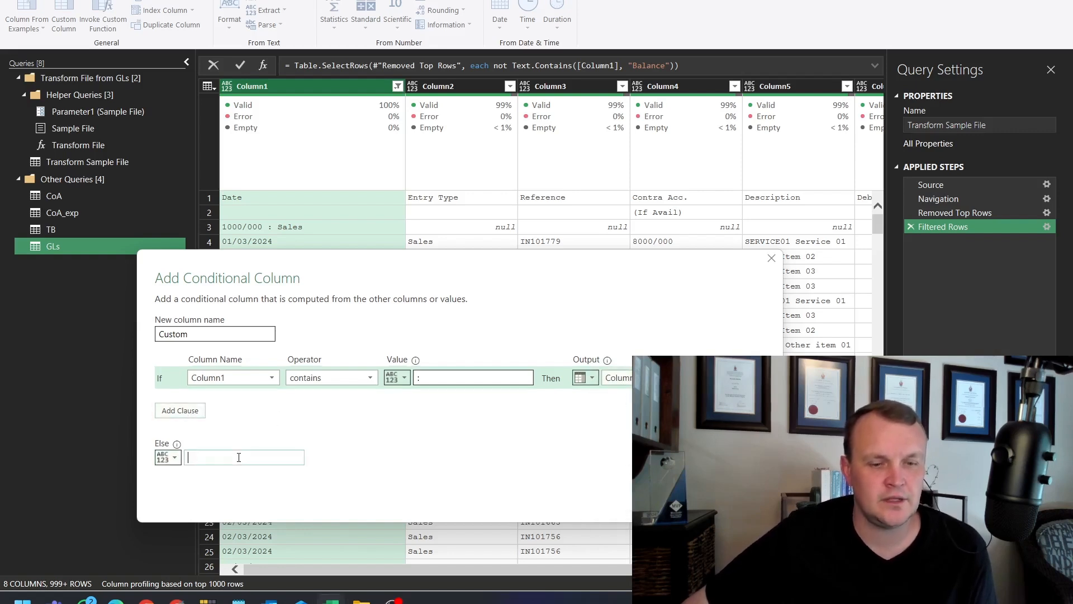
text(nulle)
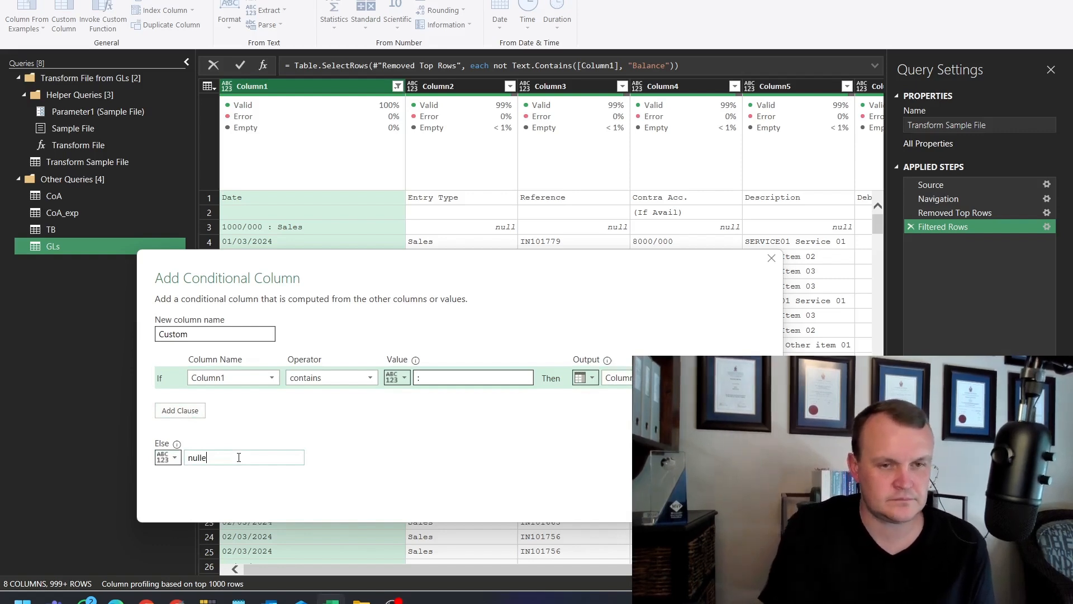
key(BackSpace)
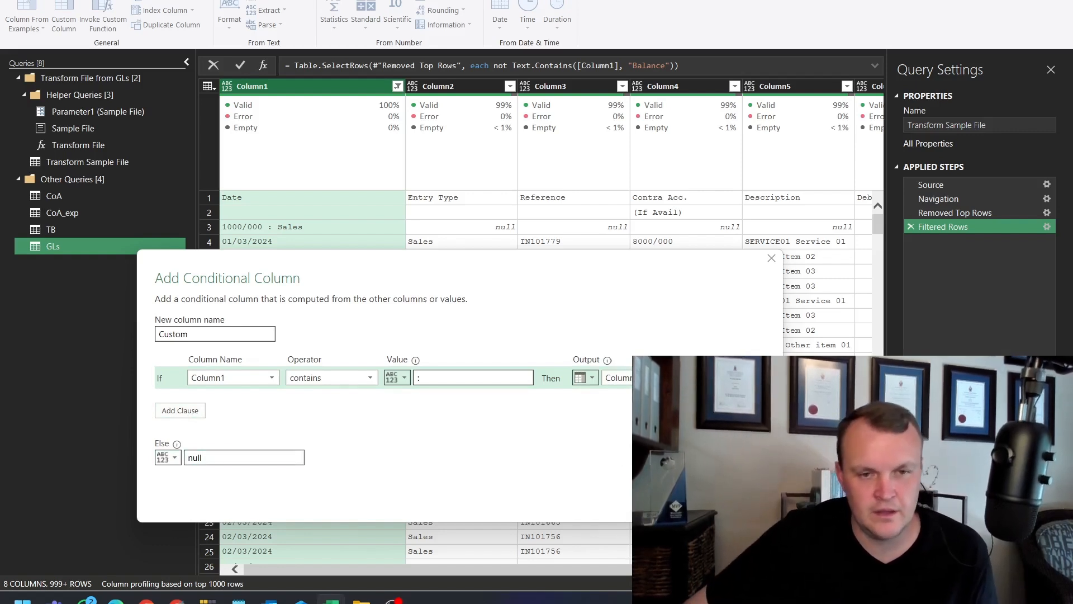
click(175, 458)
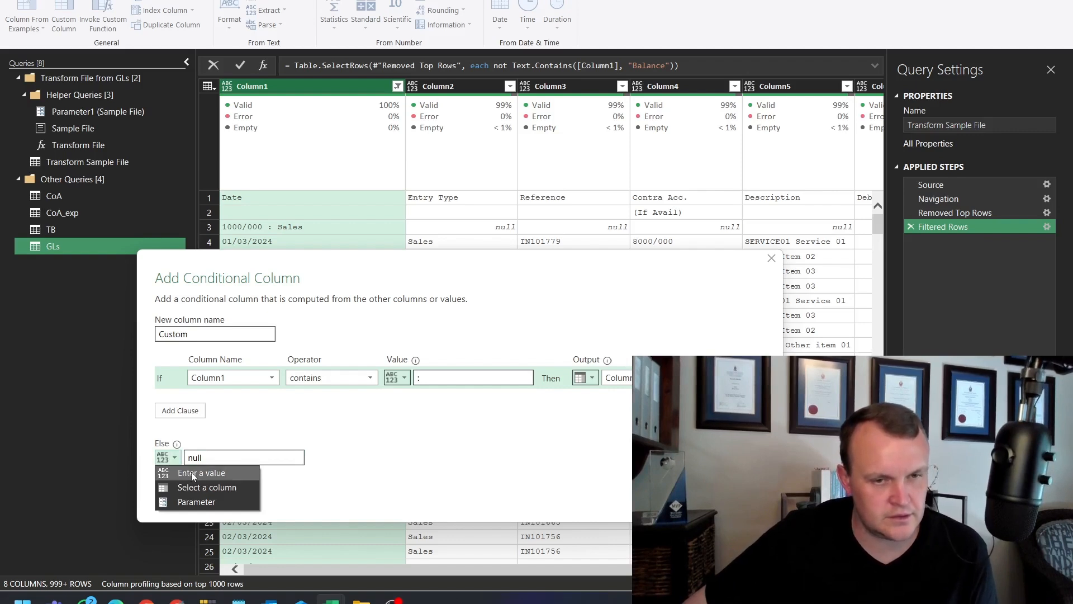
click(451, 486)
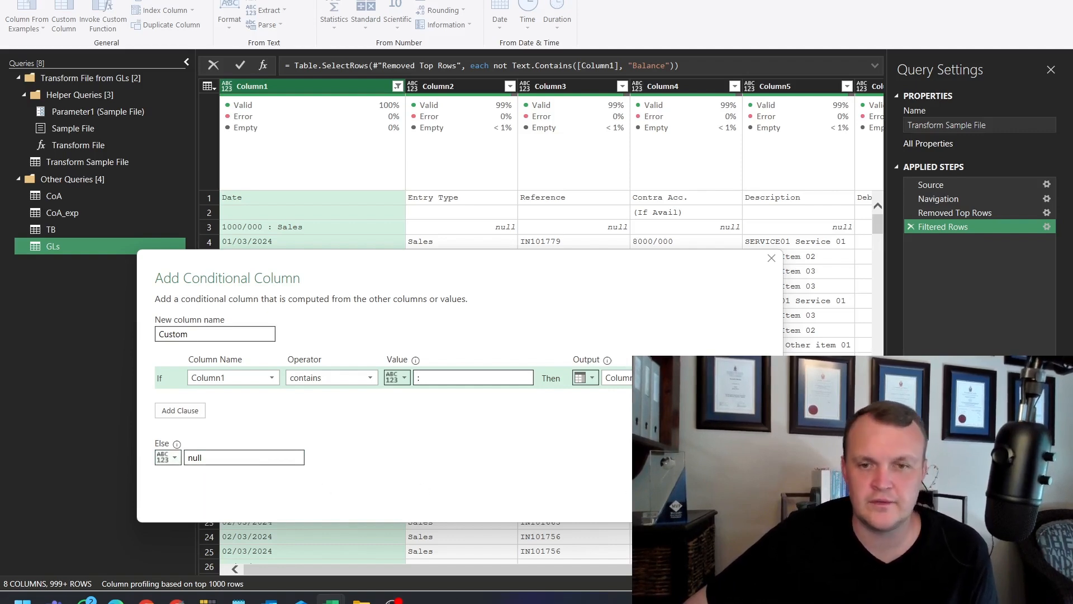
click(699, 503)
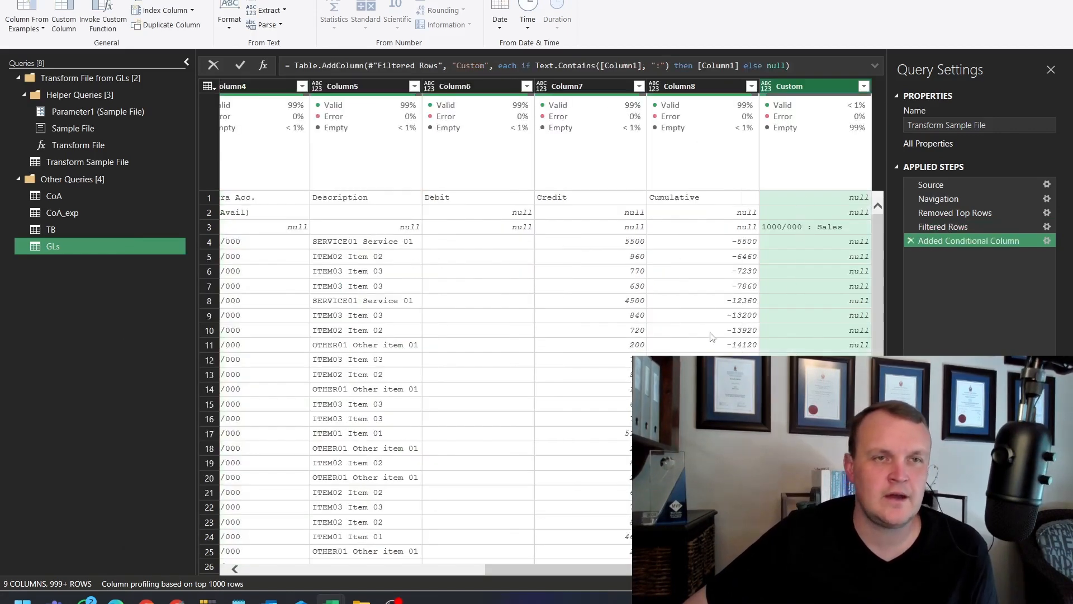
Fill the Custom column down so each transaction row carries its account heading.
click(95, 0)
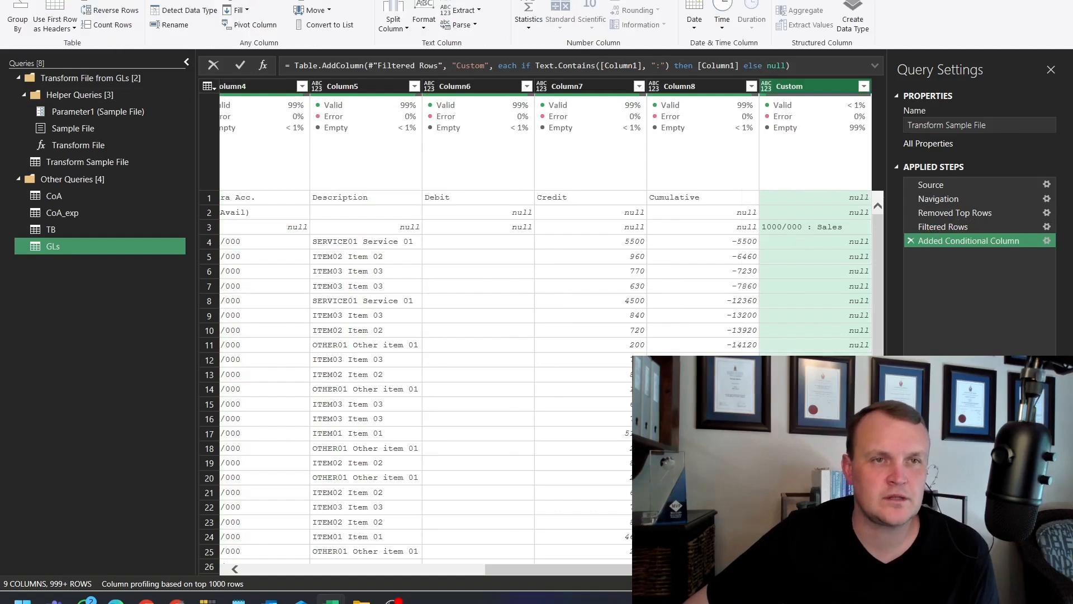
click(238, 10)
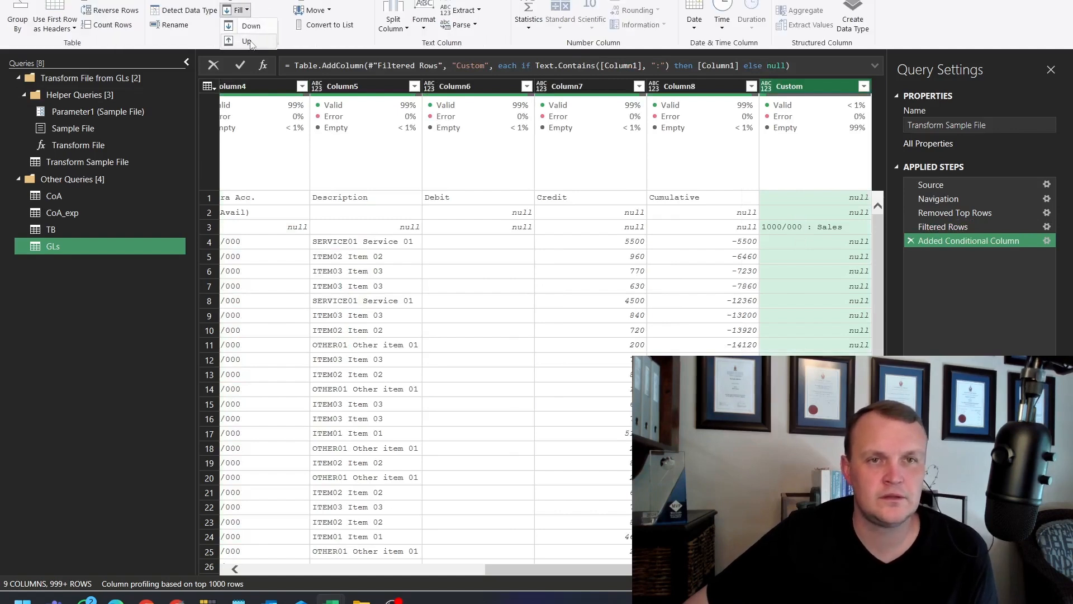
click(252, 26)
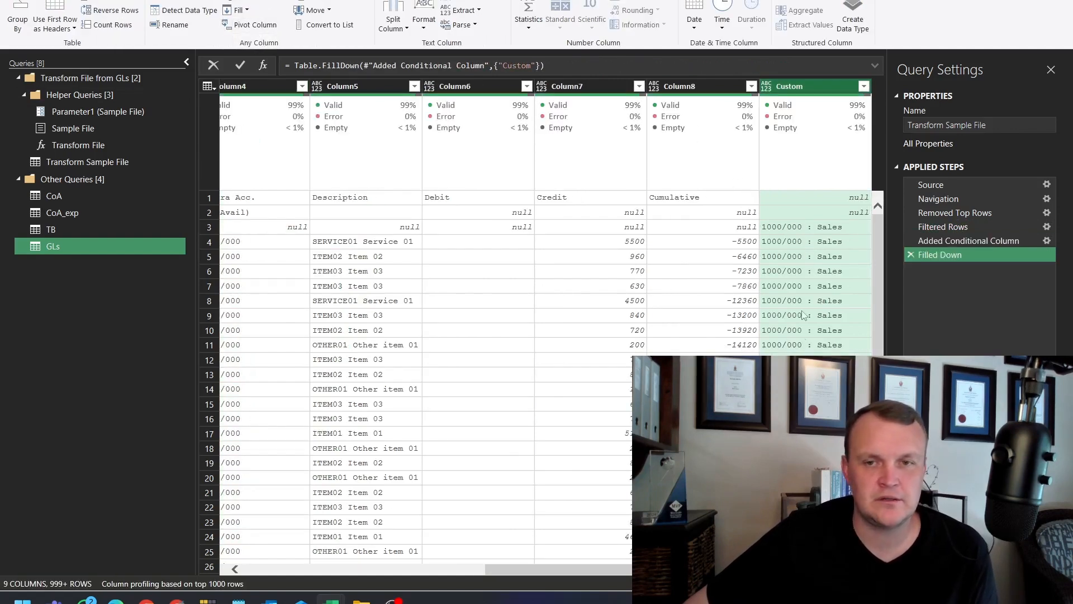
click(815, 551)
scroll(812, 335, up, 2)
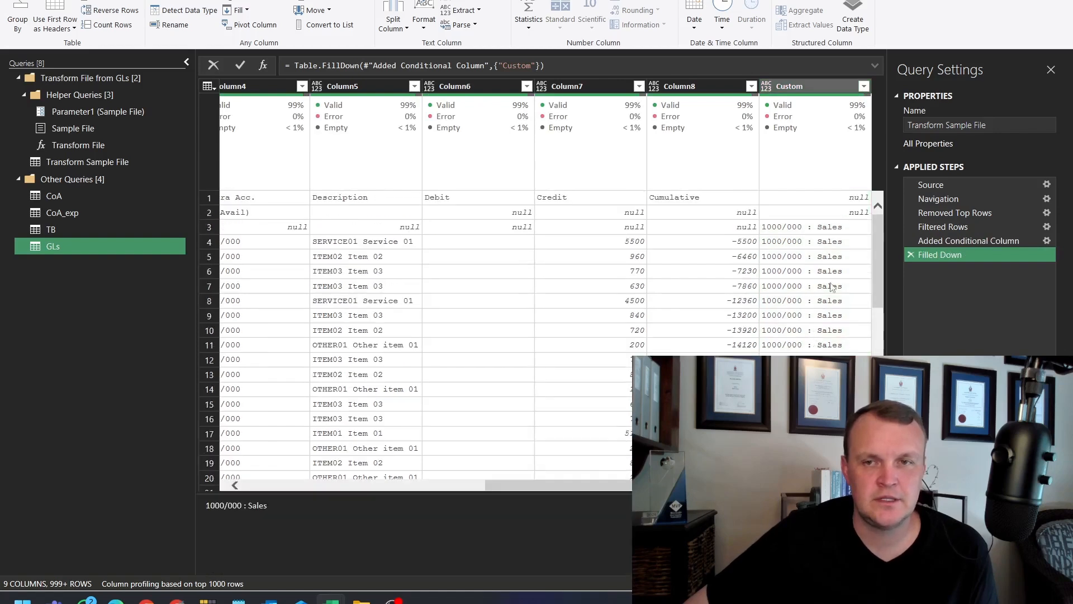
Extract the text before the delimiter " : " in the Custom column, keeping only the account code.
click(788, 88)
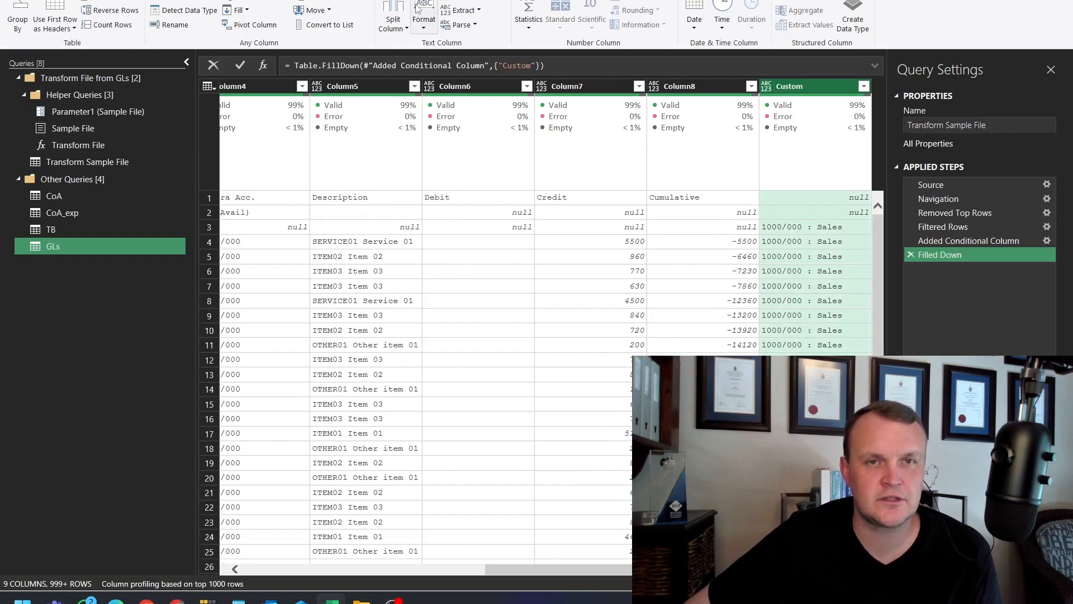
click(469, 12)
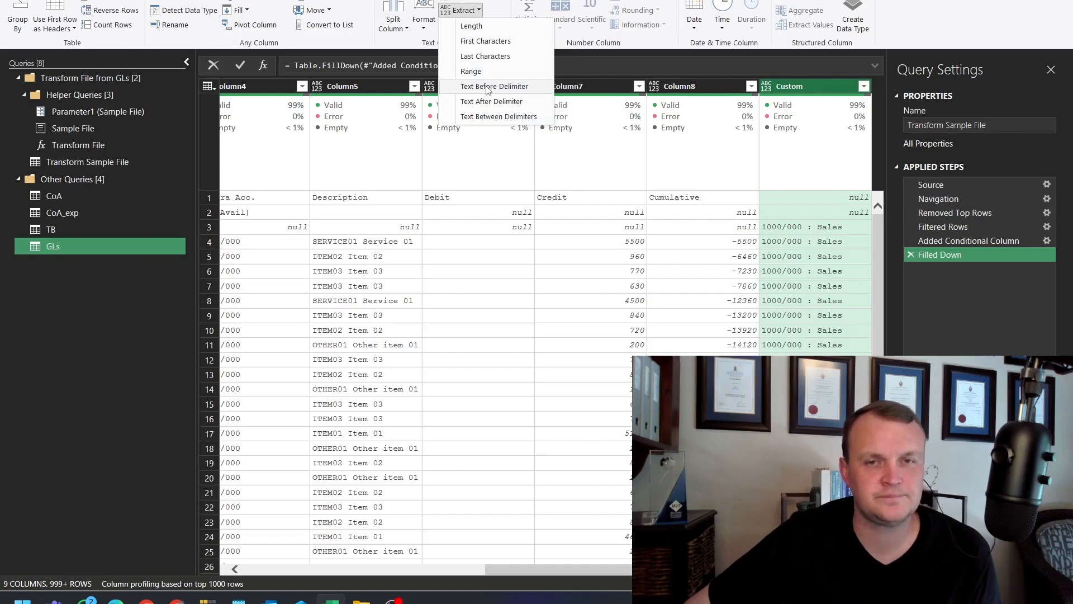
click(488, 89)
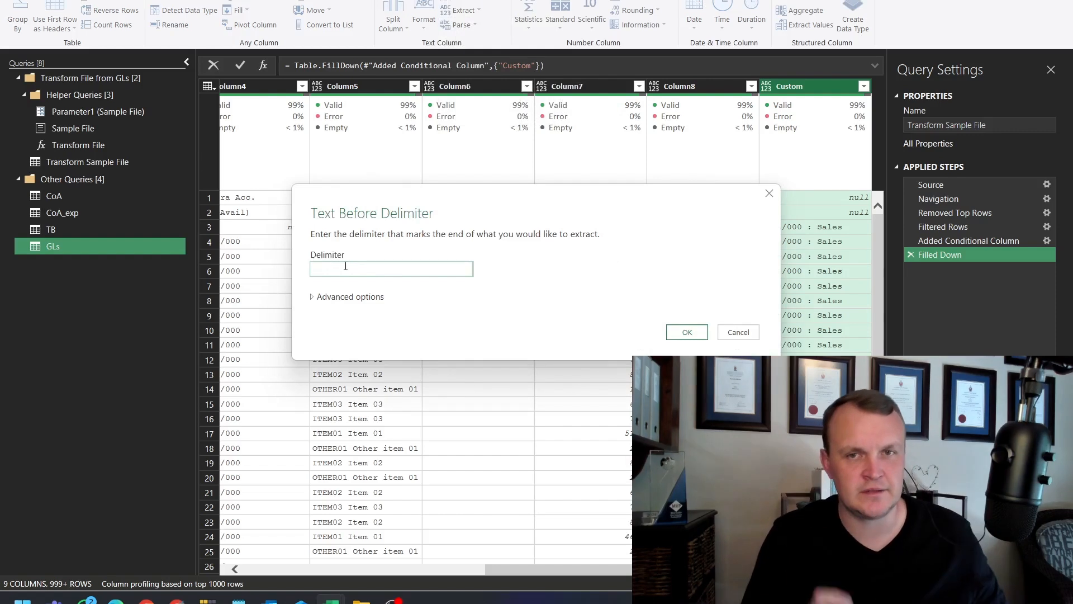
drag(503, 202, 420, 220)
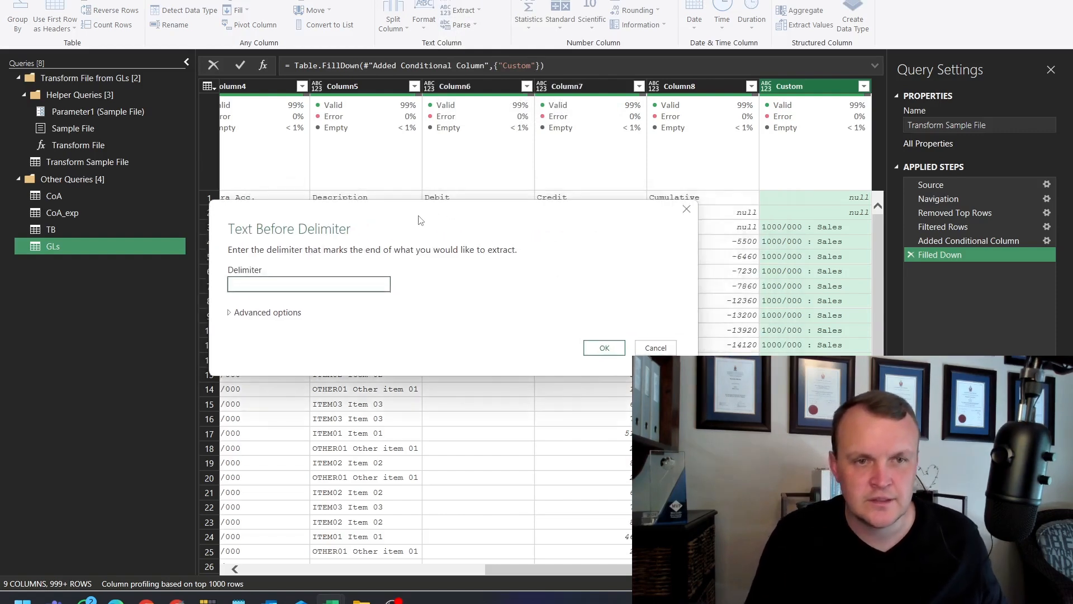
click(287, 285)
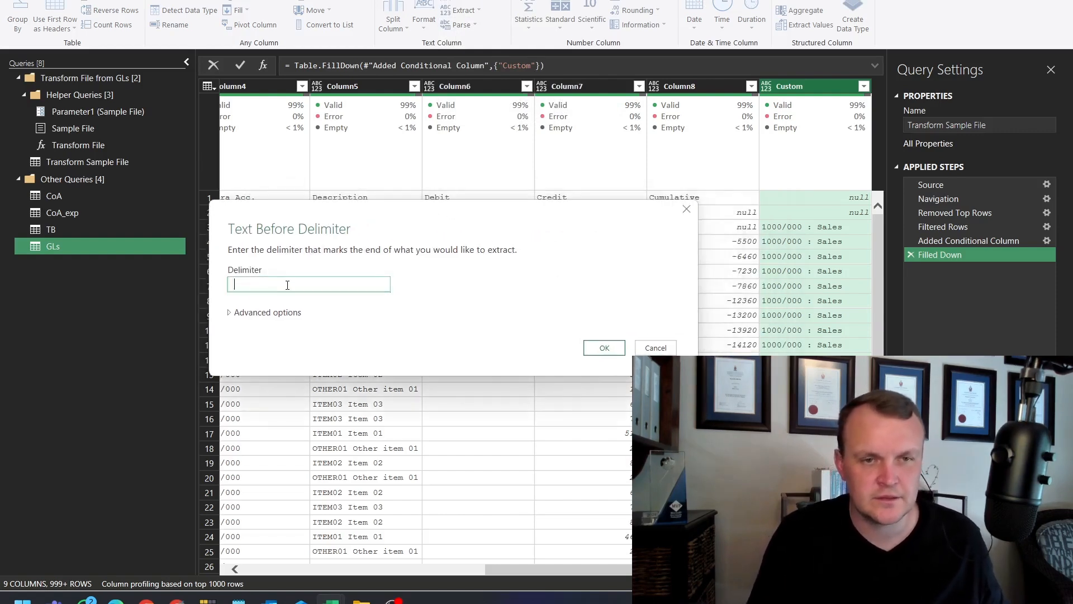
text(:)
click(605, 348)
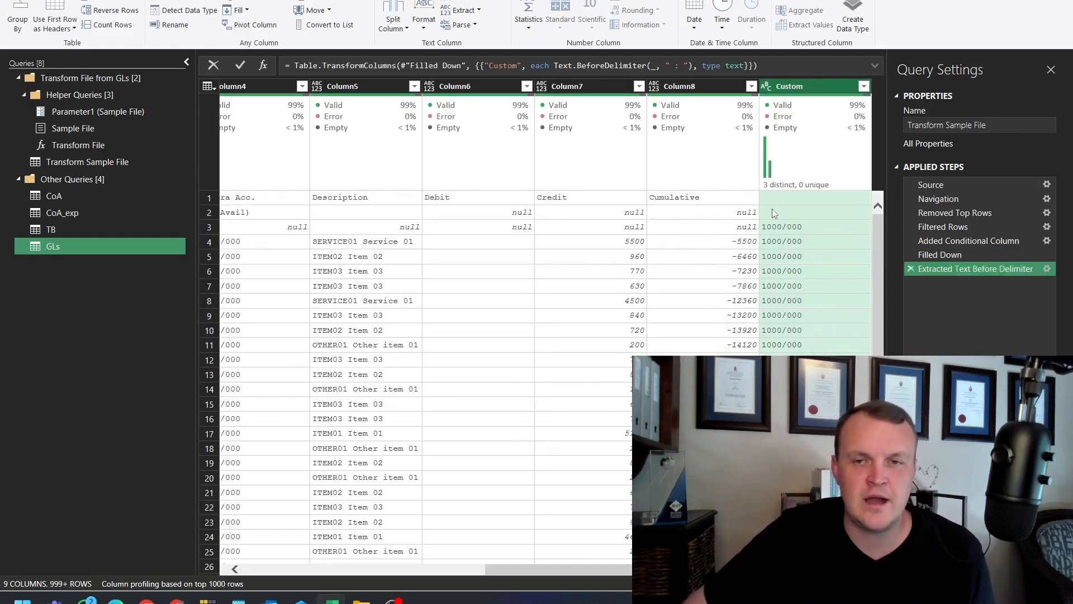
Load the full list of distinct values in the Custom column and review the extracted account codes.
click(864, 86)
click(827, 311)
scroll(742, 300, down, 5)
scroll(741, 300, up, 5)
scroll(741, 303, down, 5)
scroll(742, 303, up, 5)
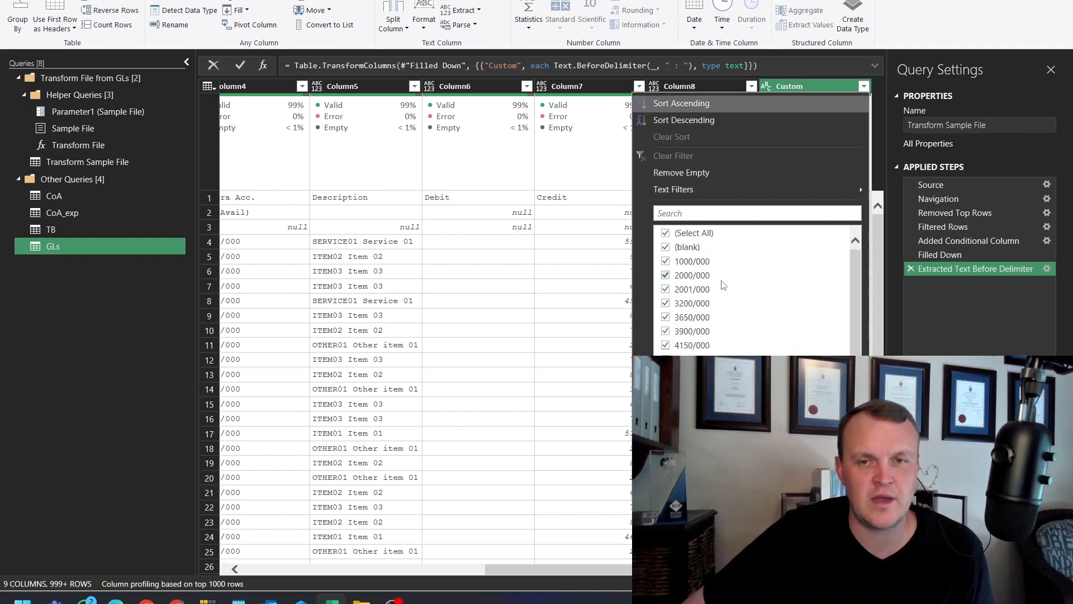
scroll(726, 313, down, 4)
click(833, 465)
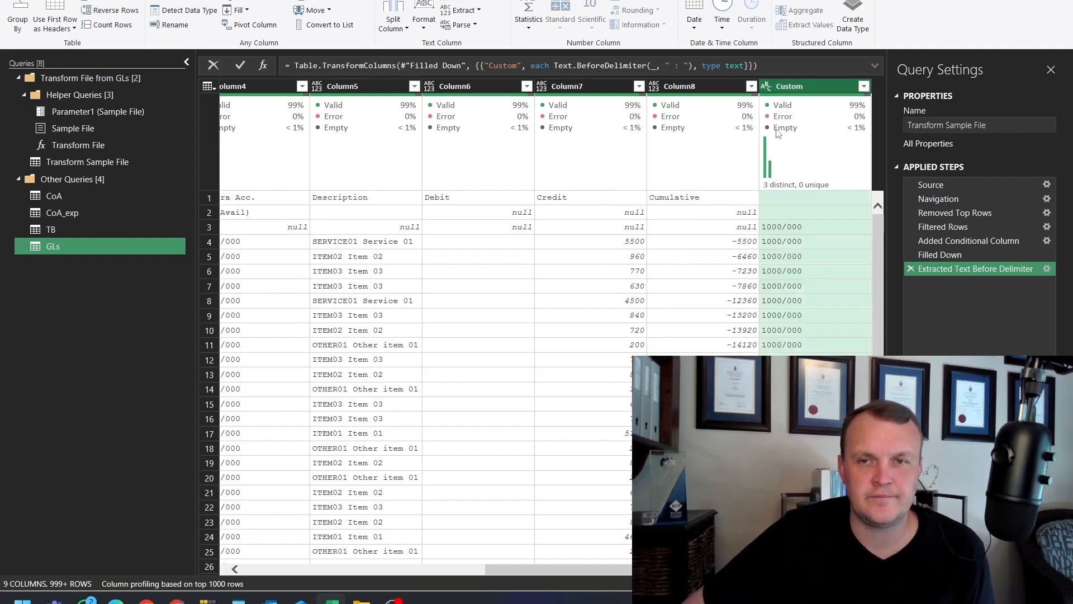
Move the Custom column to the beginning of the table, ahead of Column1.
mouse_move(803, 90)
mouse_down()
mouse_move(3, 81)
mouse_move(201, 73)
mouse_move(783, 85)
mouse_up()
click(912, 283)
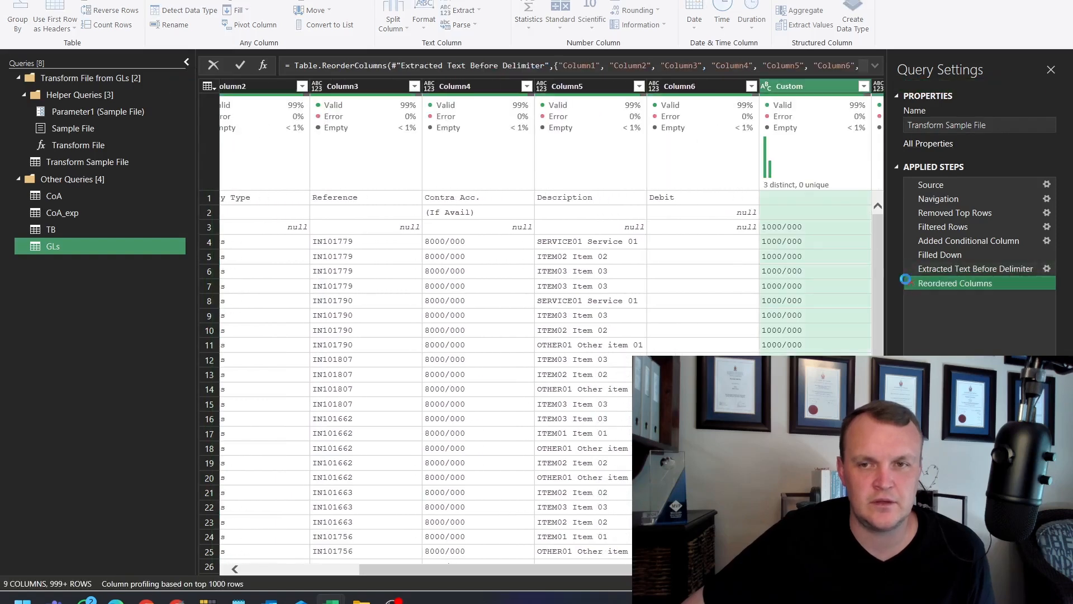
drag(679, 569, 807, 569)
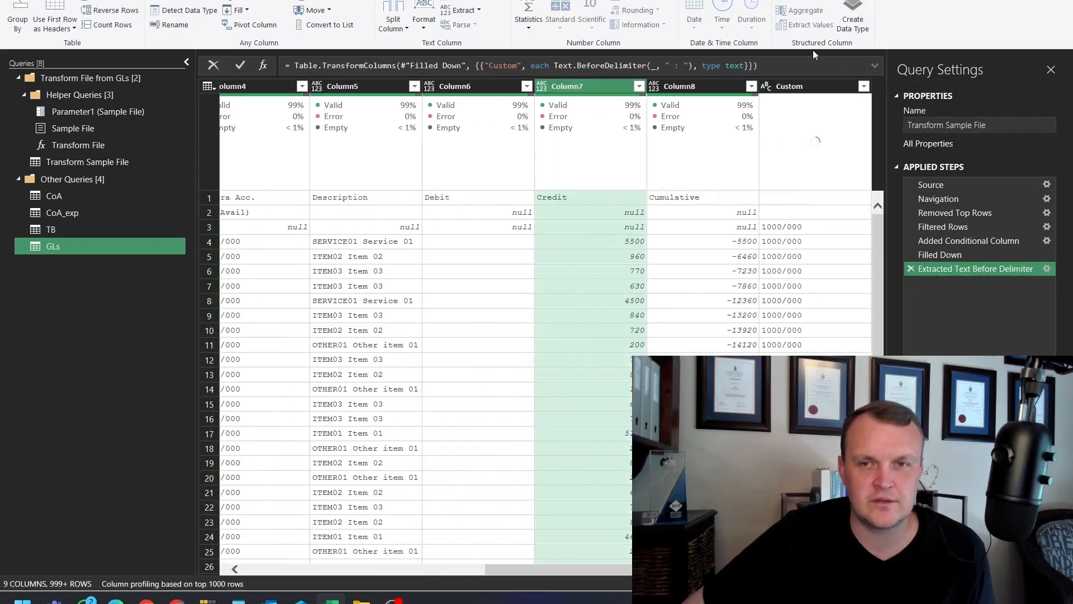
right_click(809, 90)
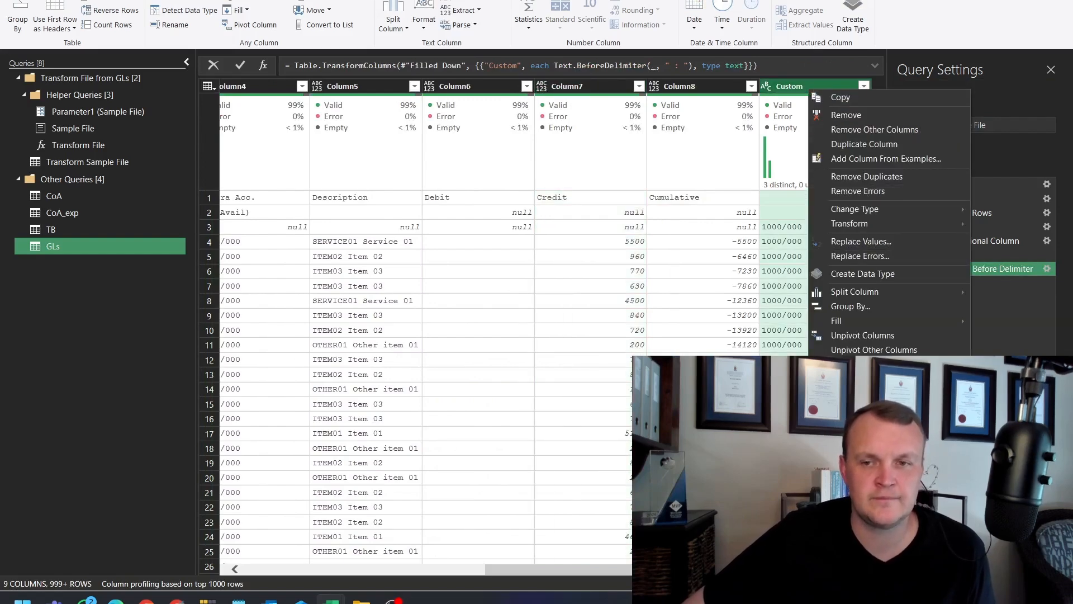
click(1013, 426)
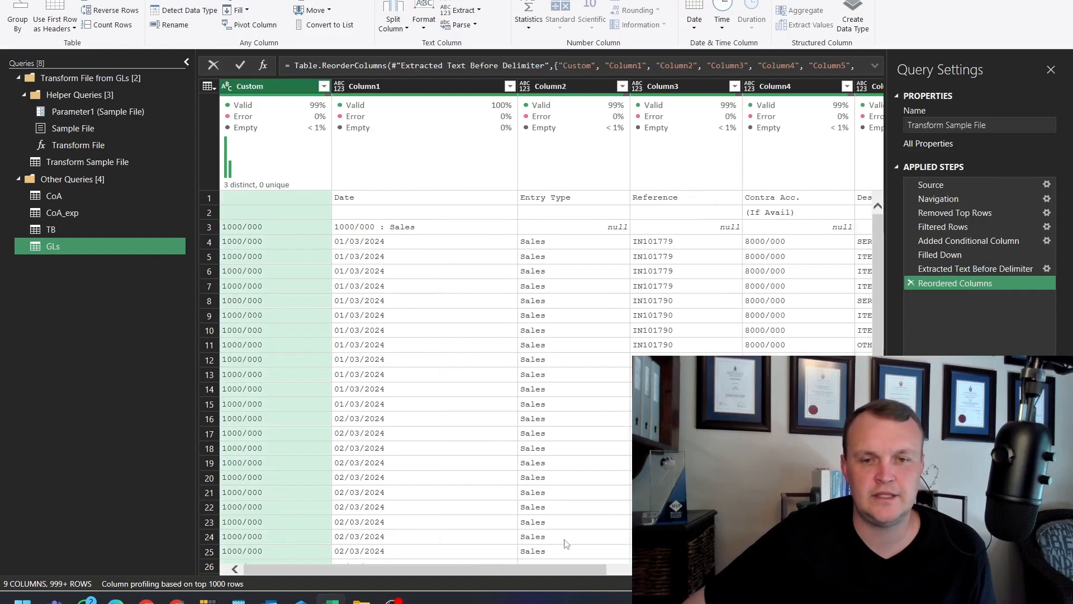
Filter out the rows where Column8 is null.
drag(530, 570, 772, 570)
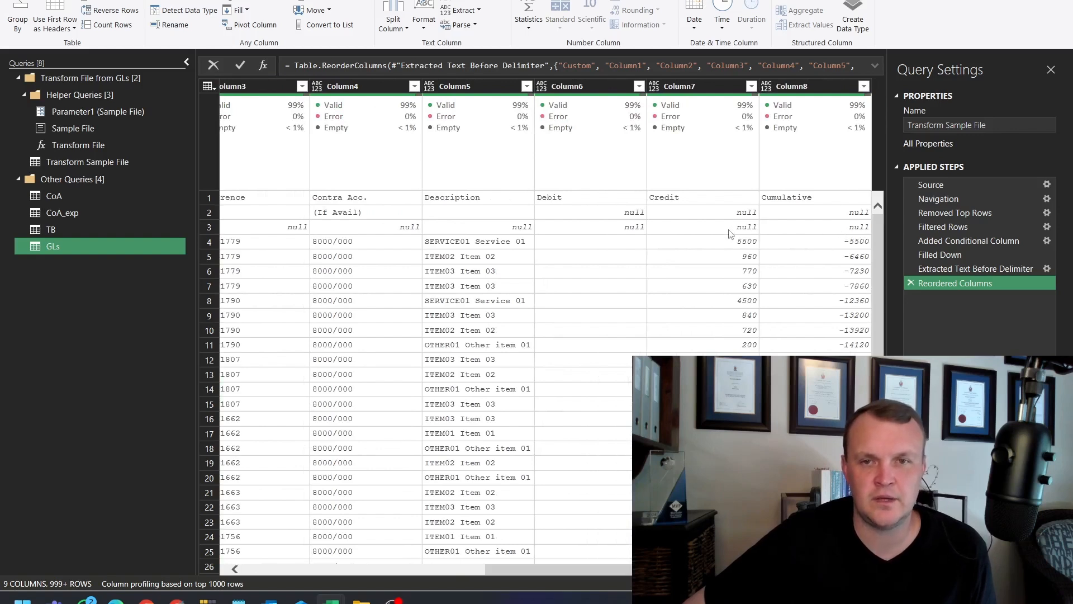
right_click(838, 227)
mouse_move(861, 250)
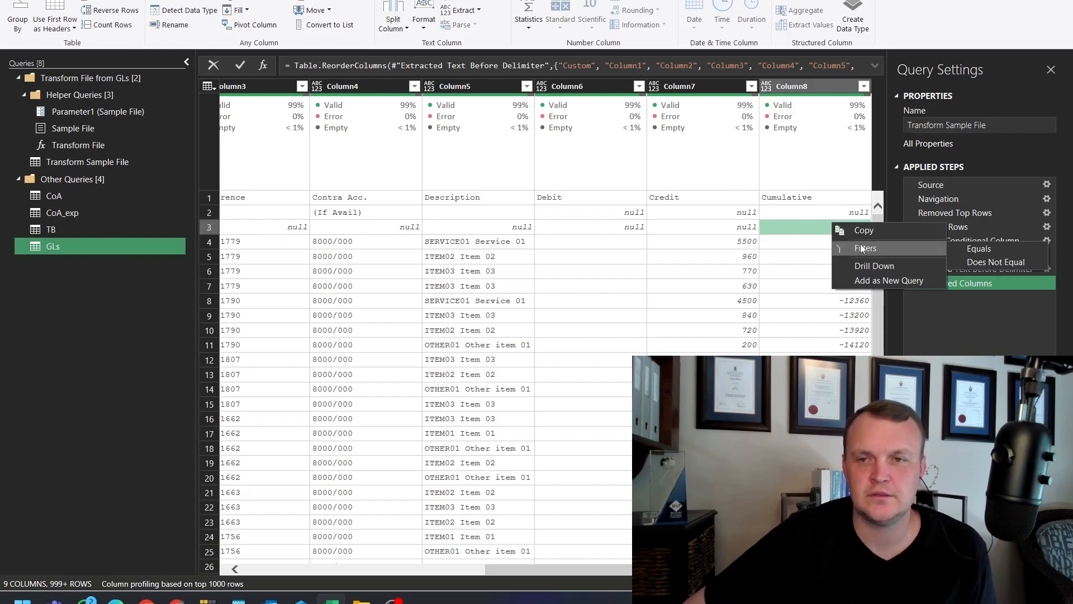
click(989, 261)
Promote the first row to column headers and review the headers across the table.
drag(626, 568, 391, 565)
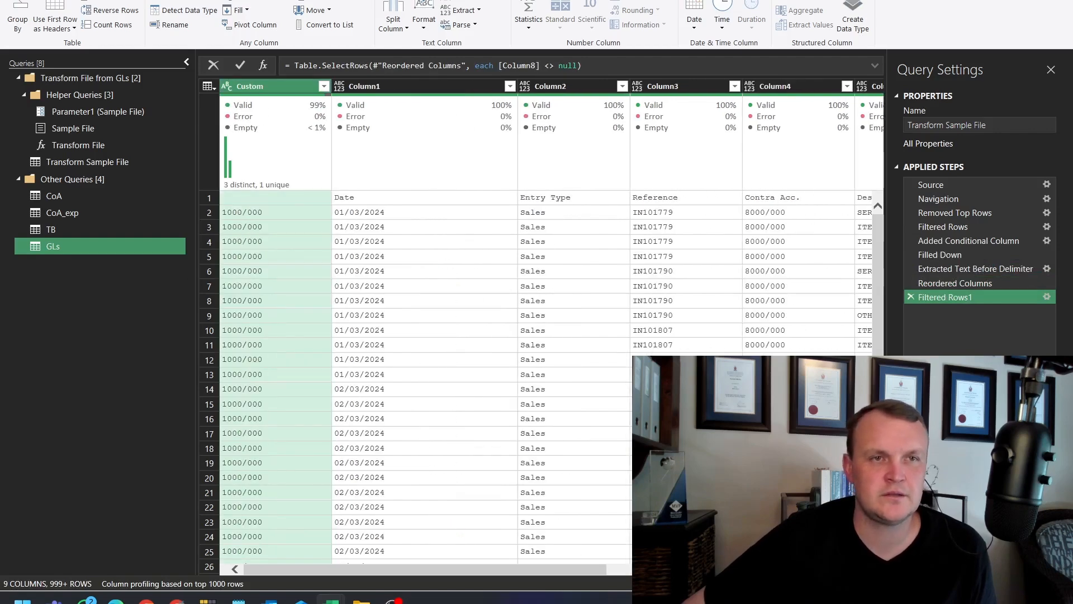
click(425, 10)
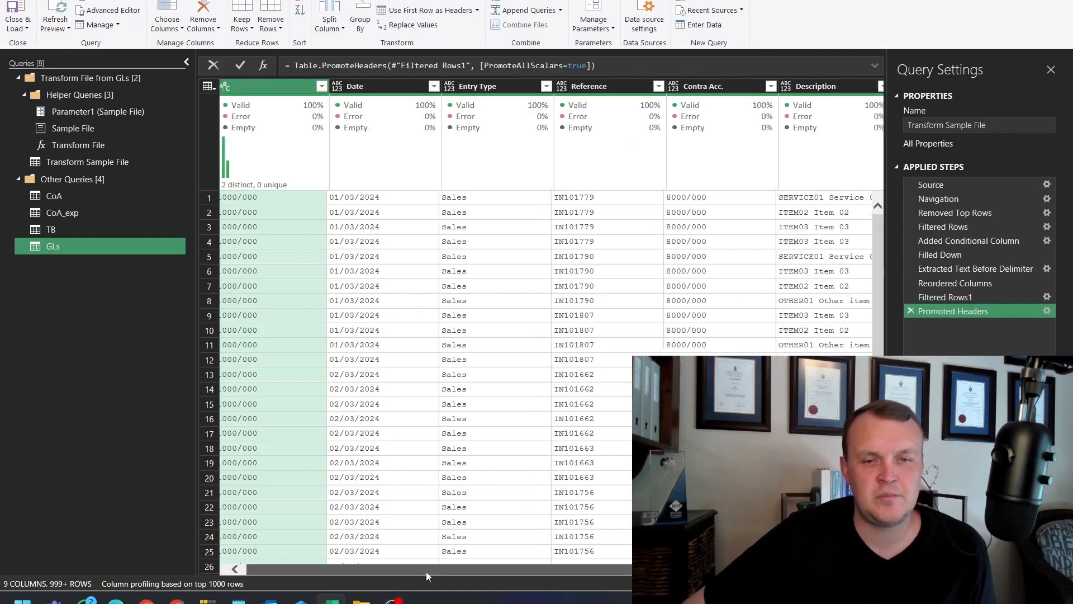
drag(424, 571, 639, 571)
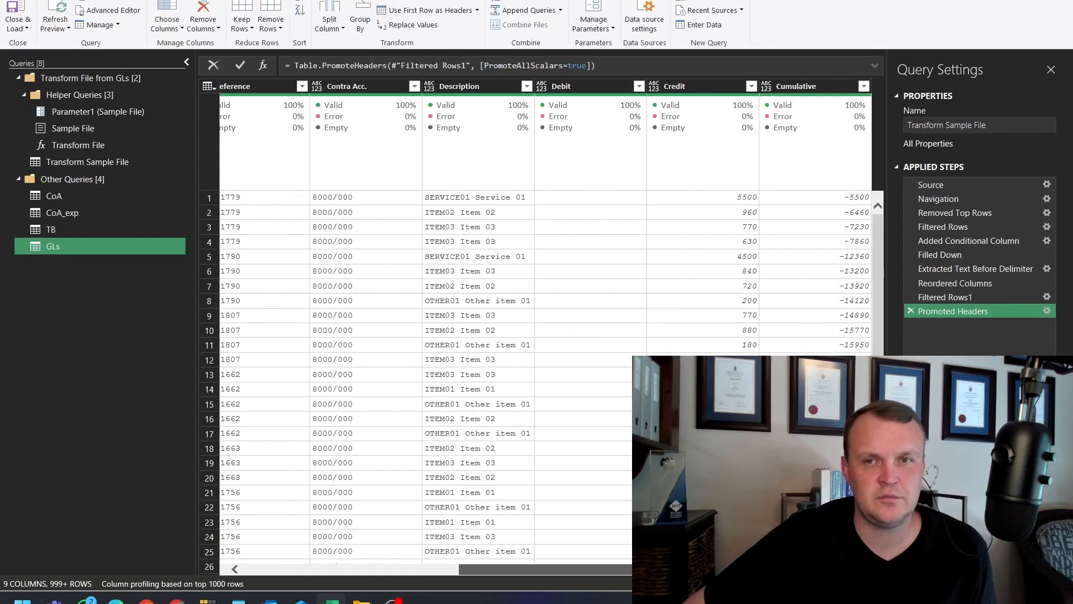
drag(597, 577, 381, 573)
click(303, 379)
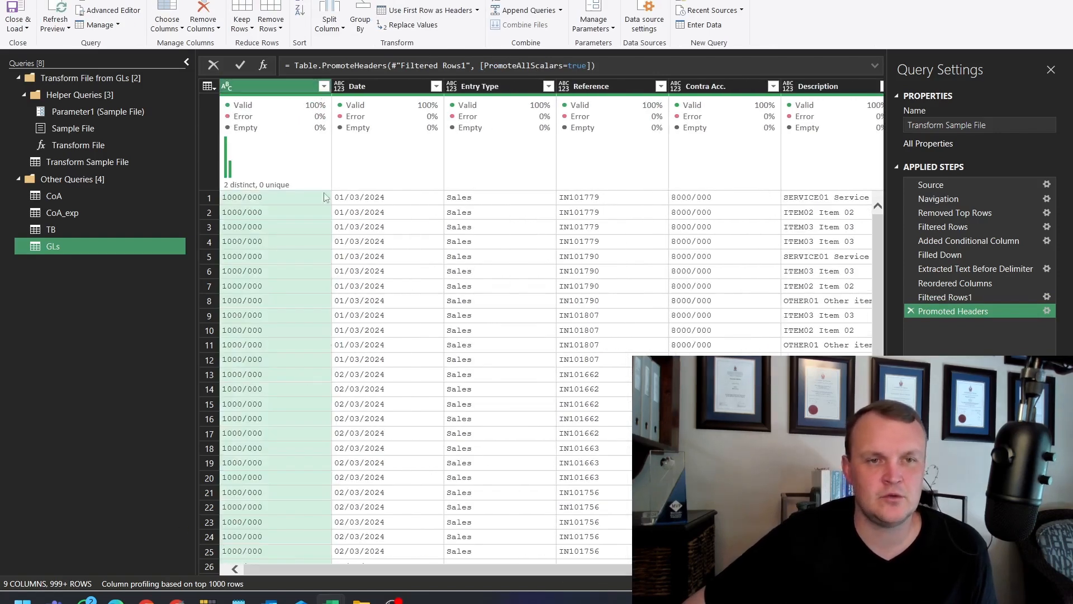
Load the complete list of account codes in the unnamed first column and check it without filtering.
click(323, 87)
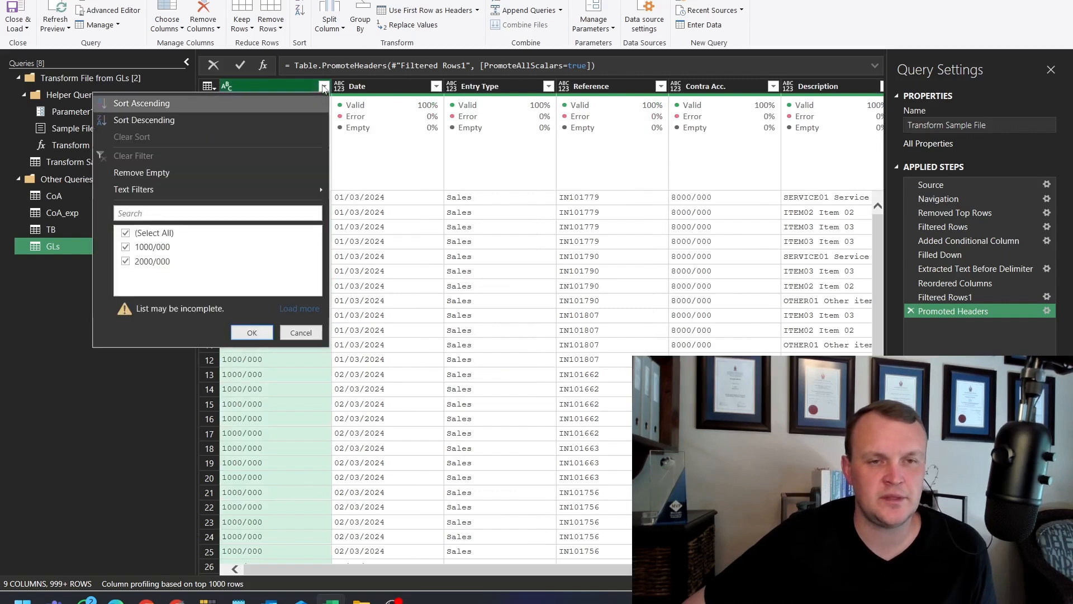
click(295, 311)
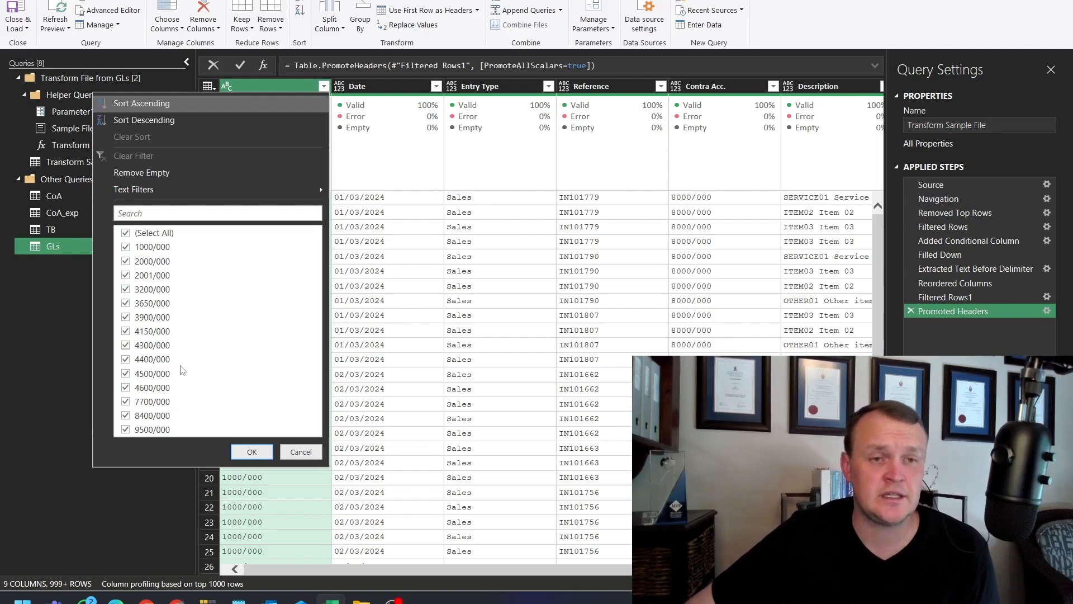
click(314, 457)
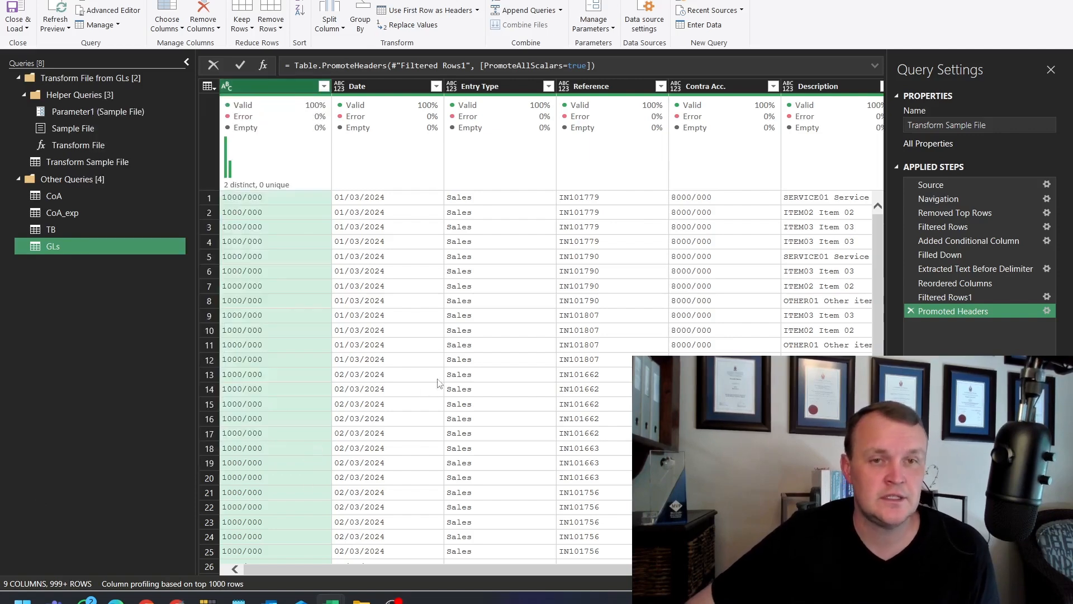
Load all distinct values of the Date column and check that only valid dates are present, without filtering.
click(436, 86)
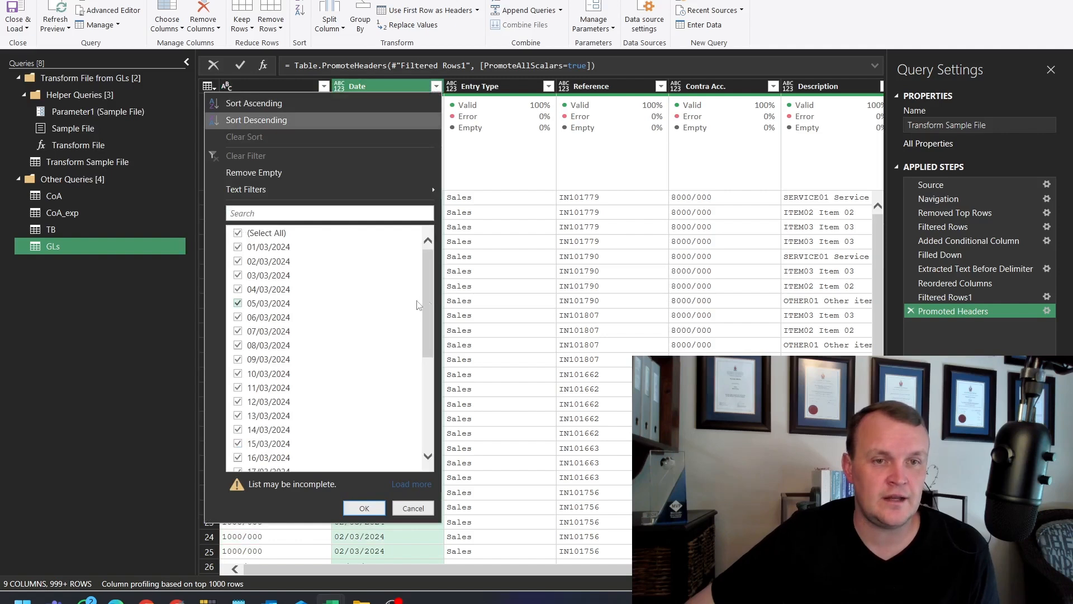
click(406, 484)
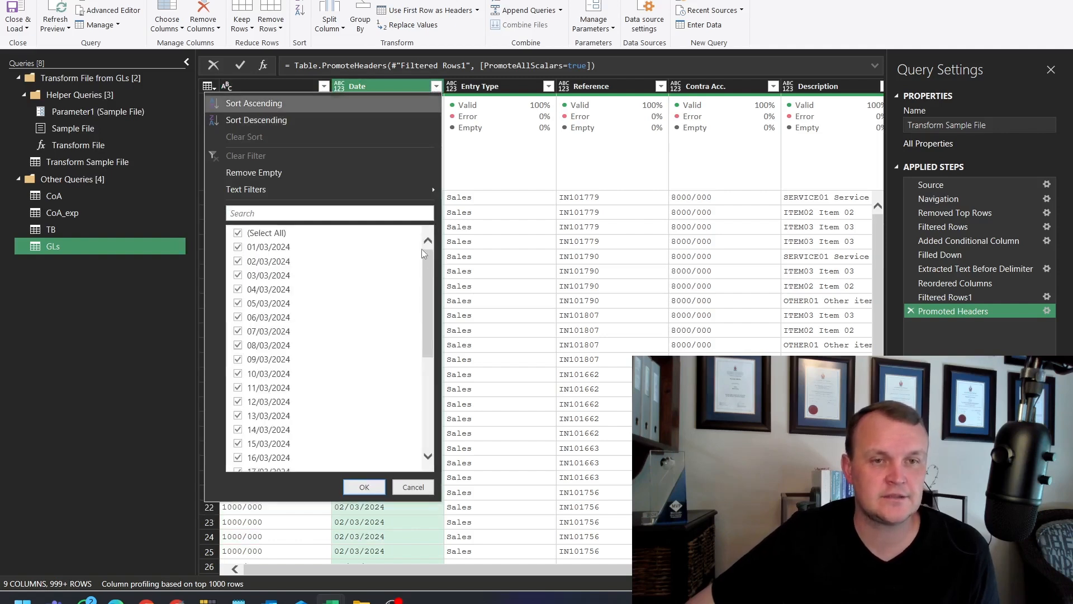
mouse_move(427, 264)
mouse_down()
mouse_move(424, 417)
mouse_move(420, 265)
mouse_up()
scroll(369, 333, down, 3)
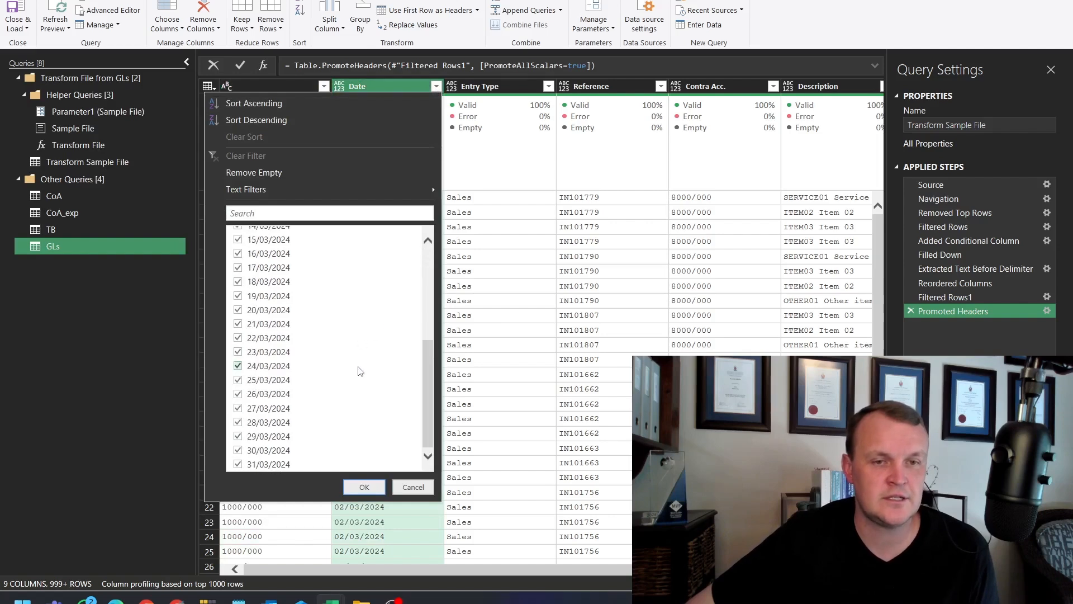
scroll(357, 369, up, 3)
scroll(258, 298, down, 5)
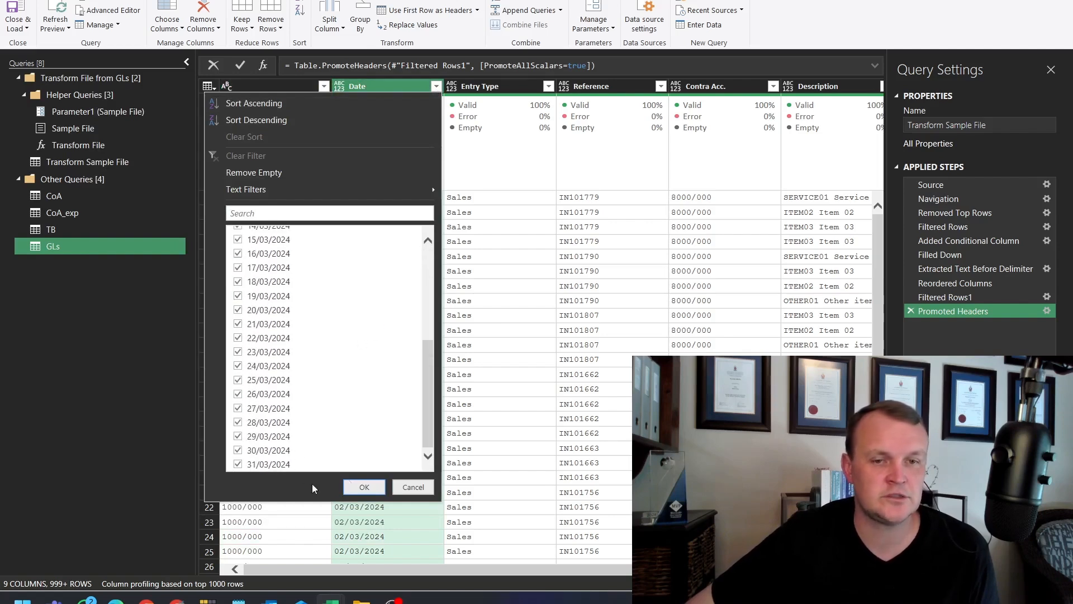
click(397, 491)
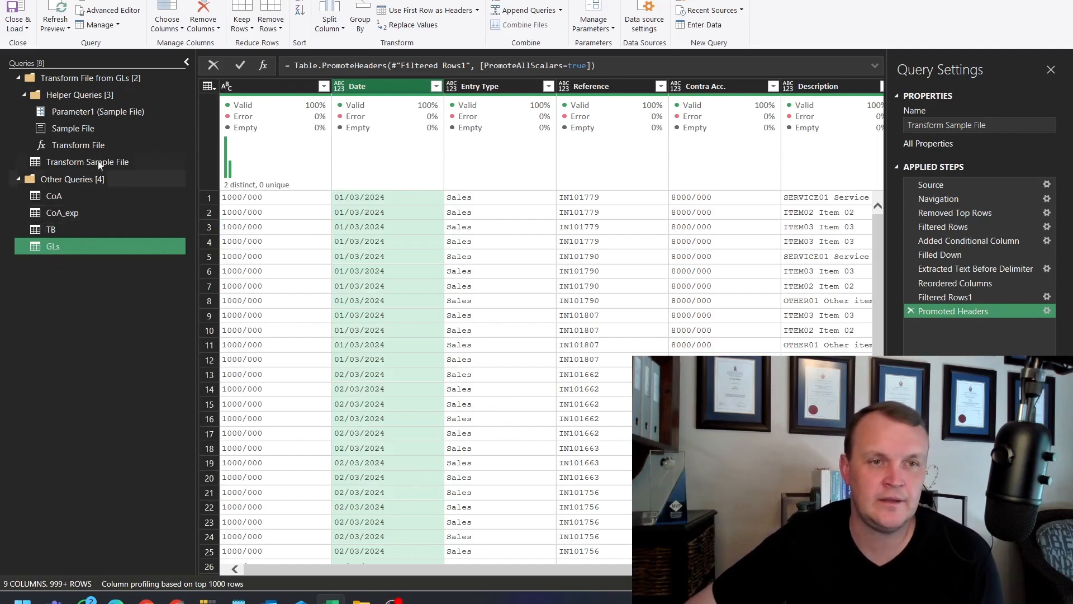
Open the GLs query and examine how the sample file's transformations carry through to the combined table.
click(70, 162)
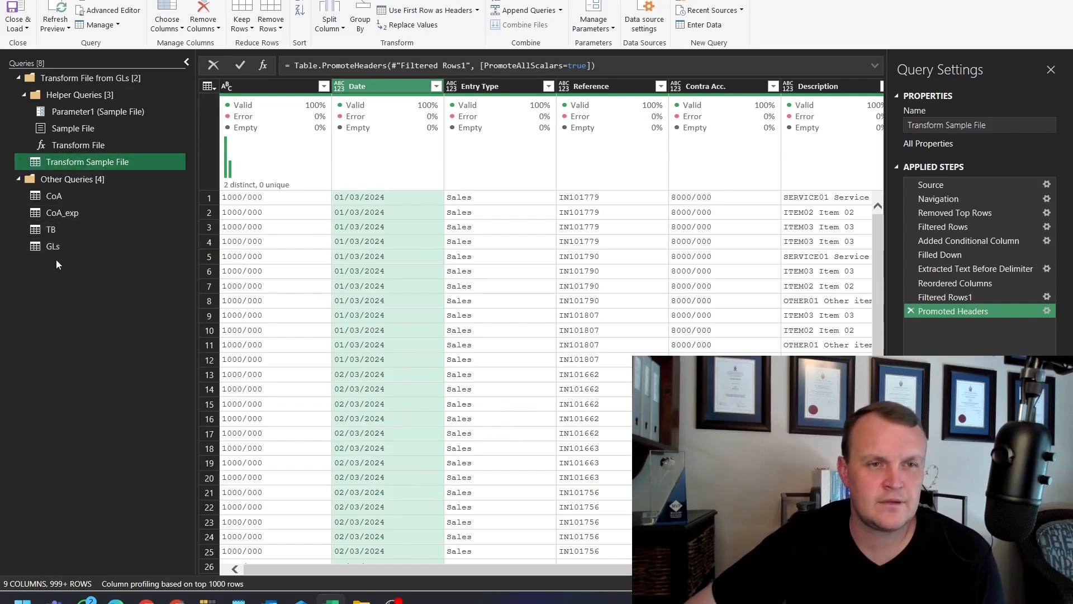
click(54, 245)
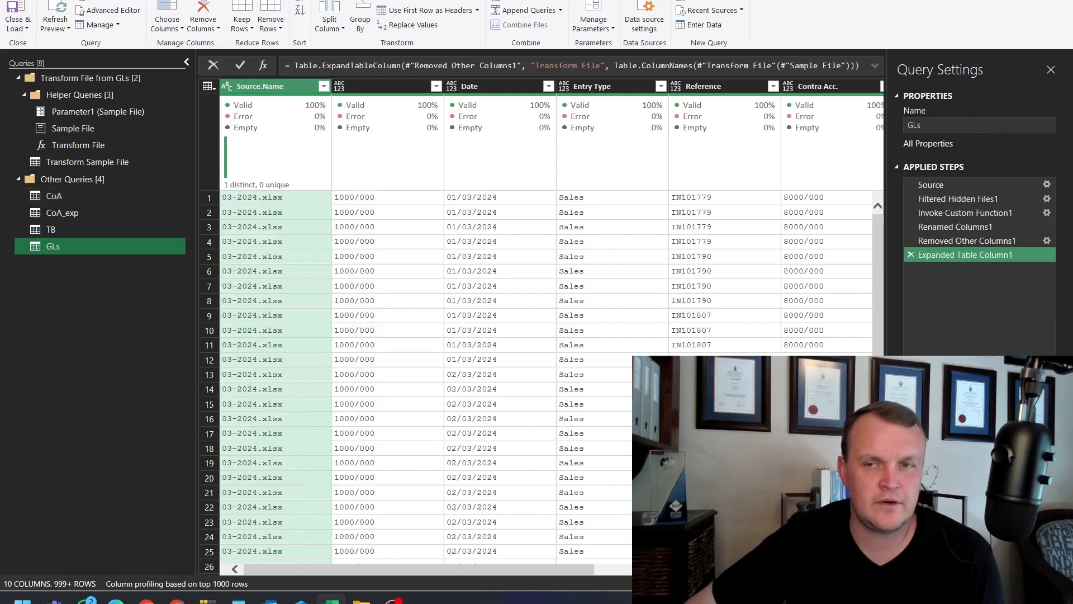
mouse_move(481, 573)
mouse_down()
mouse_move(746, 570)
mouse_move(308, 538)
mouse_up()
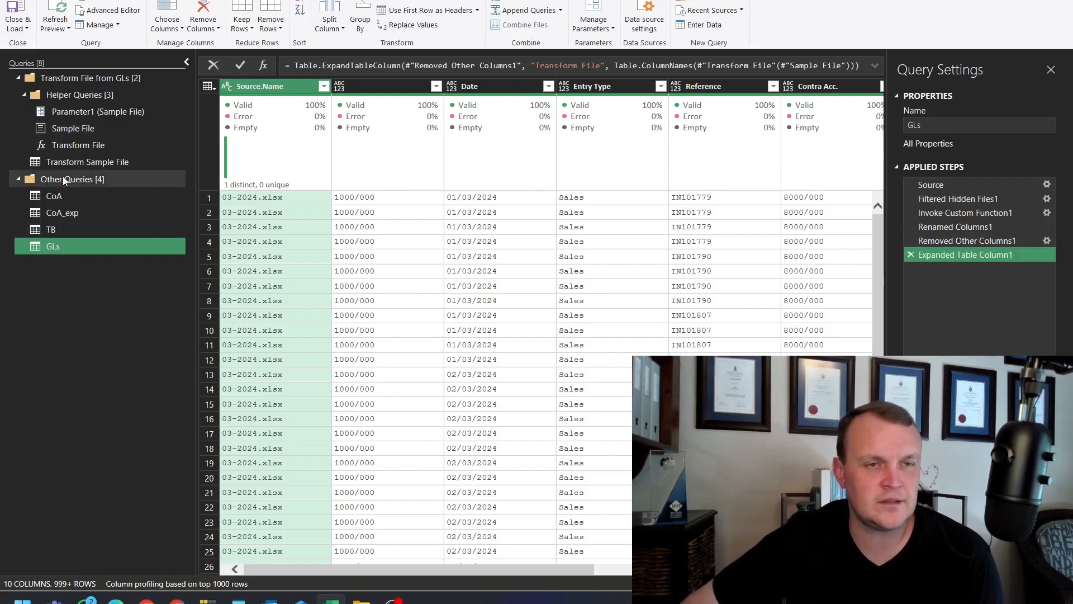
In the Transform Sample File query, rename the unnamed first column as Account number.
click(76, 162)
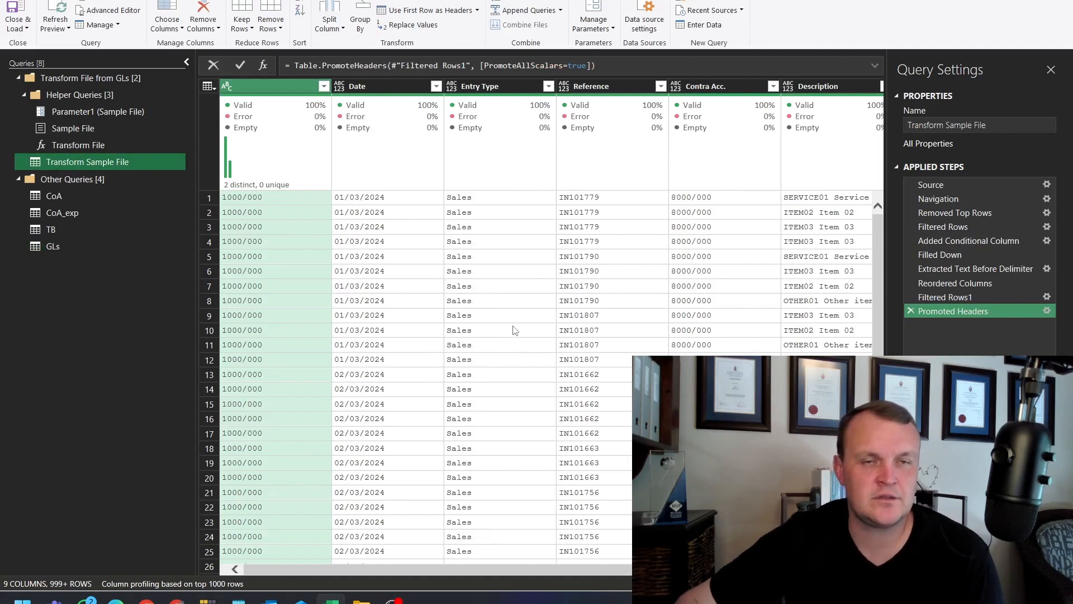
double_click(254, 85)
text(A)
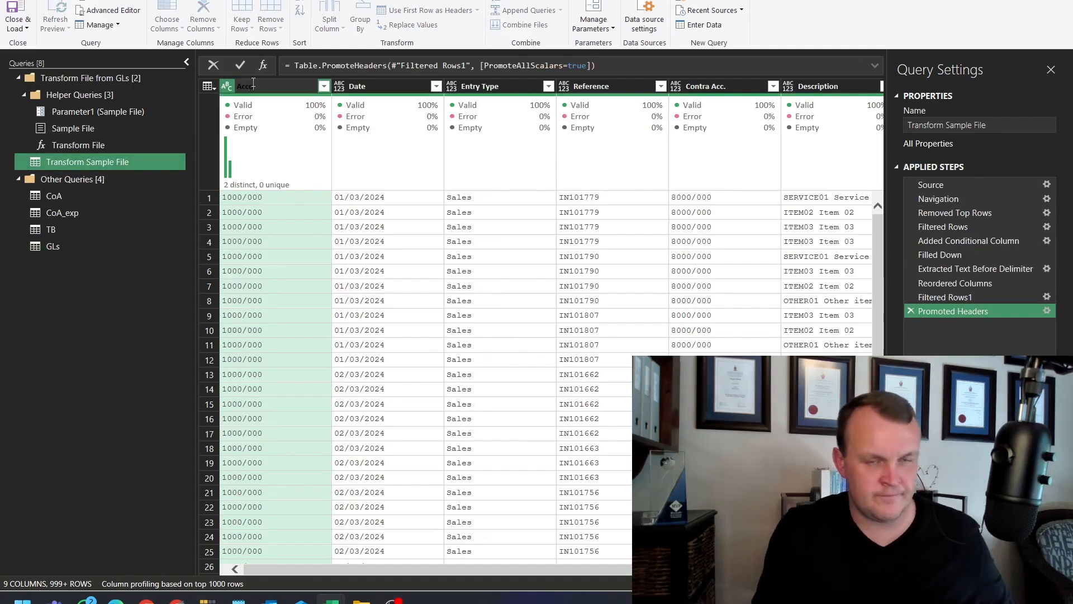
text(ccount nam)
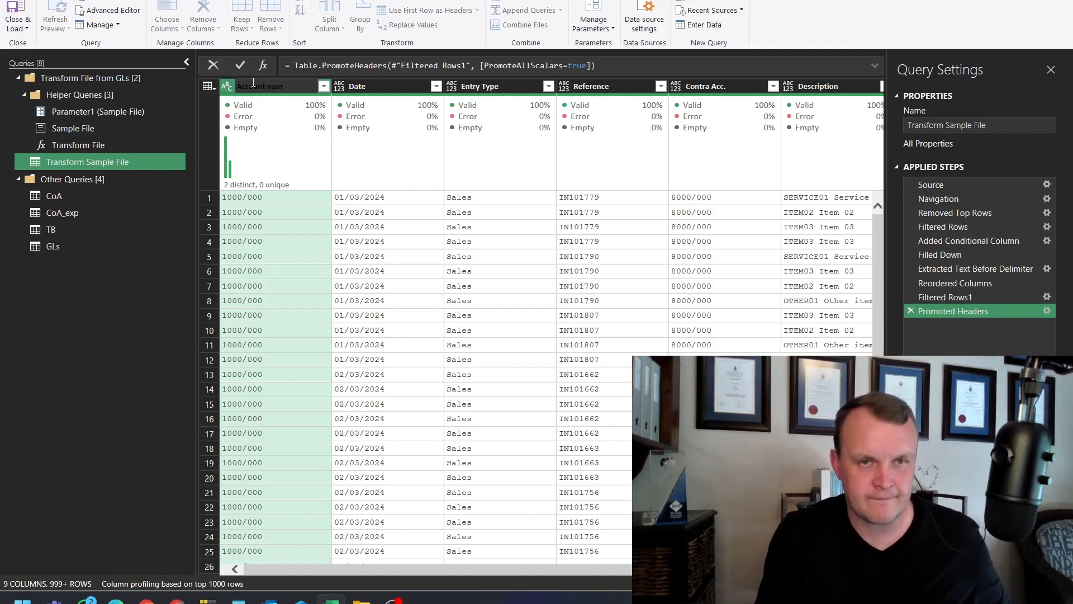
key(BackSpace)
key(BackSpace)
text(u)
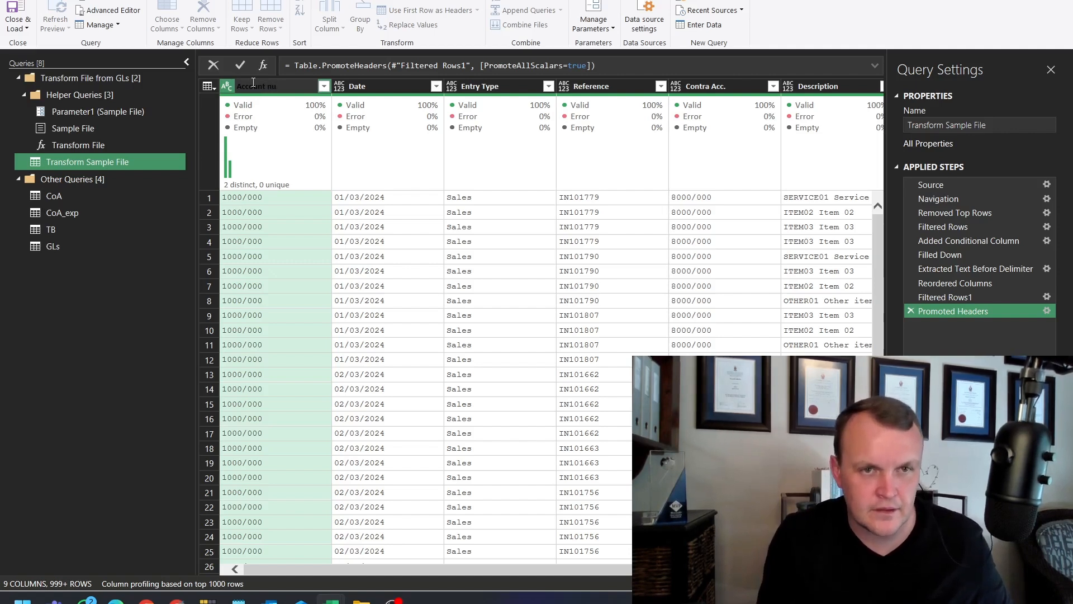
text(mbe)
text(ber)
key(Return)
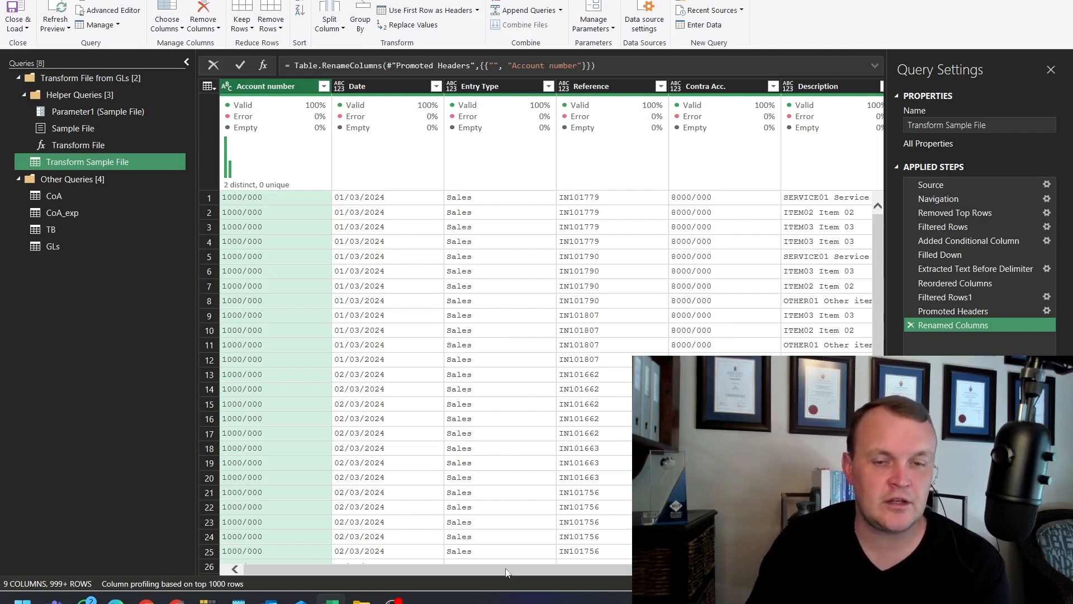
drag(514, 574, 687, 582)
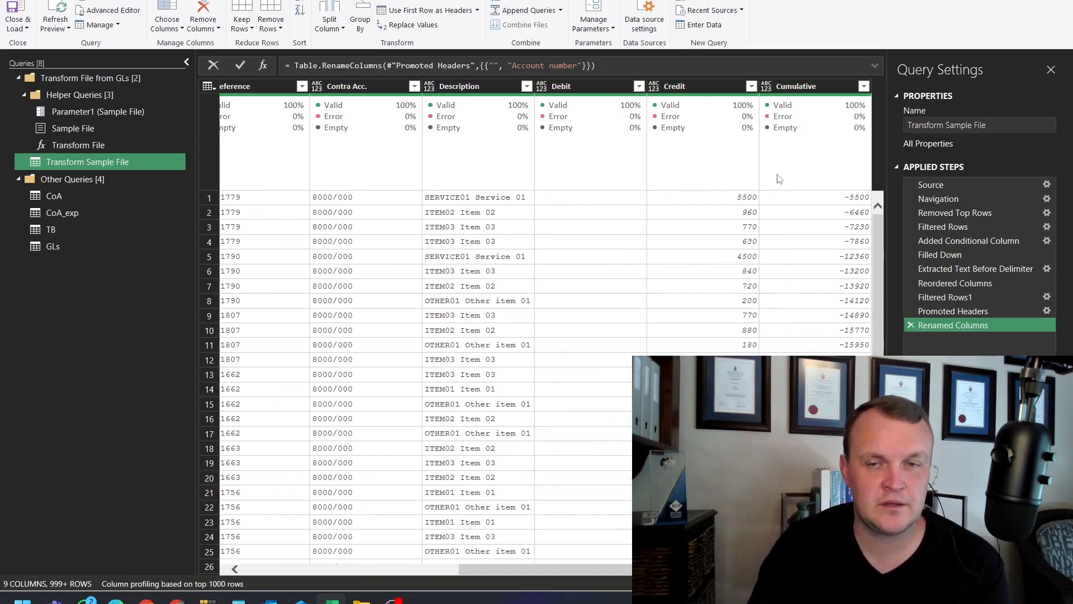
right_click(582, 202)
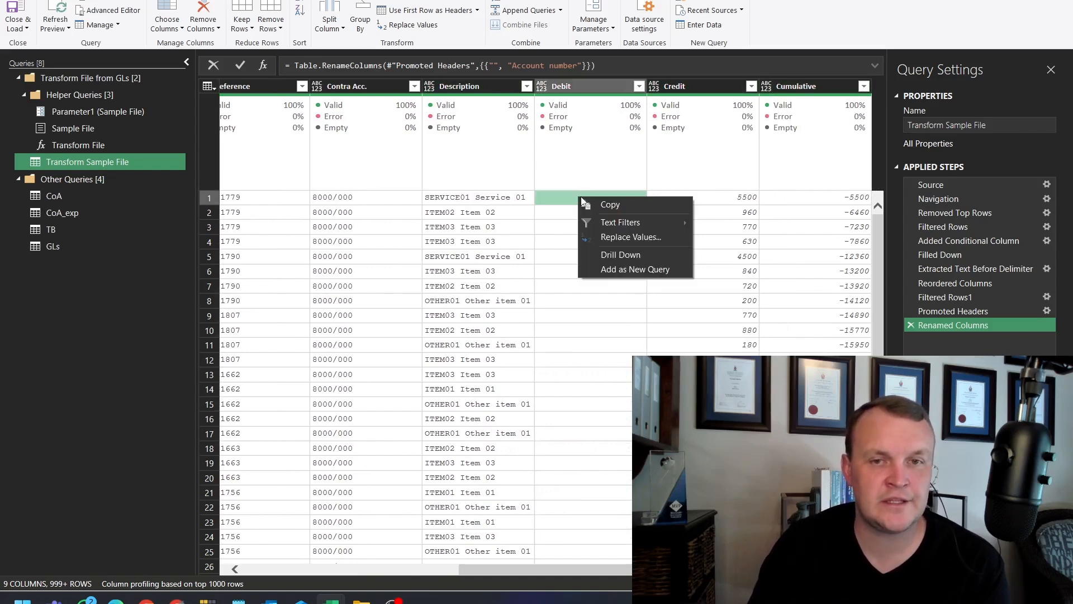
click(623, 239)
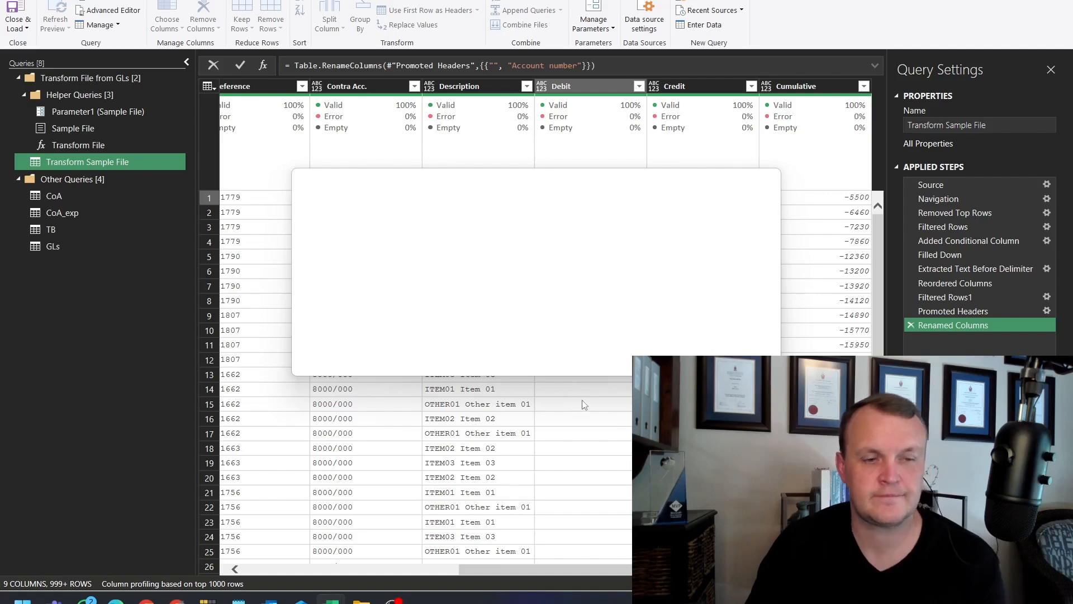
key(Escape)
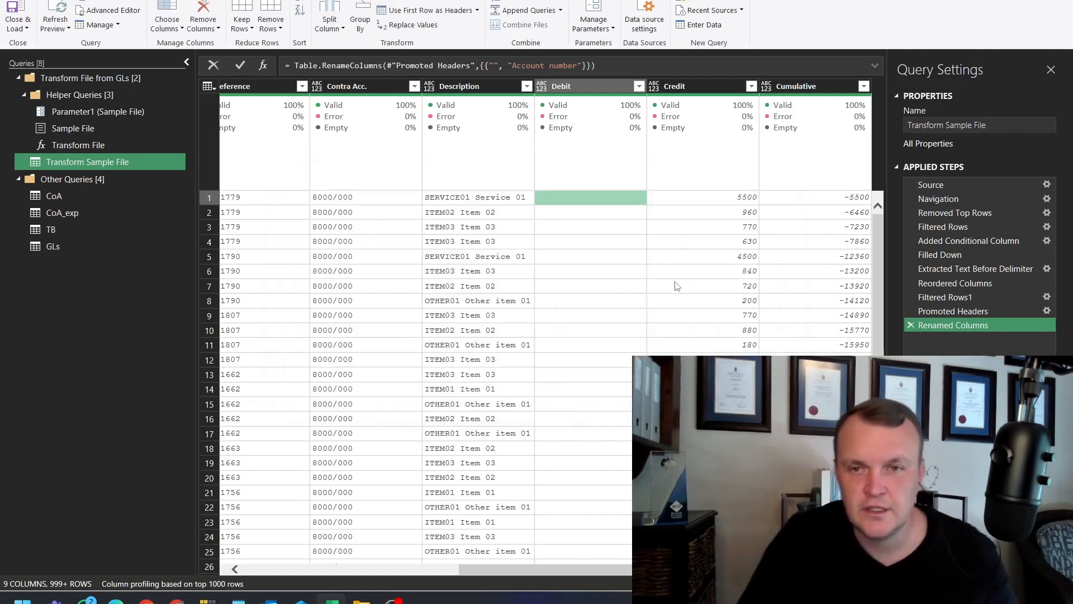
Remove the Cumulative column from the Transform Sample File query.
scroll(682, 302, down, 8)
scroll(709, 328, up, 8)
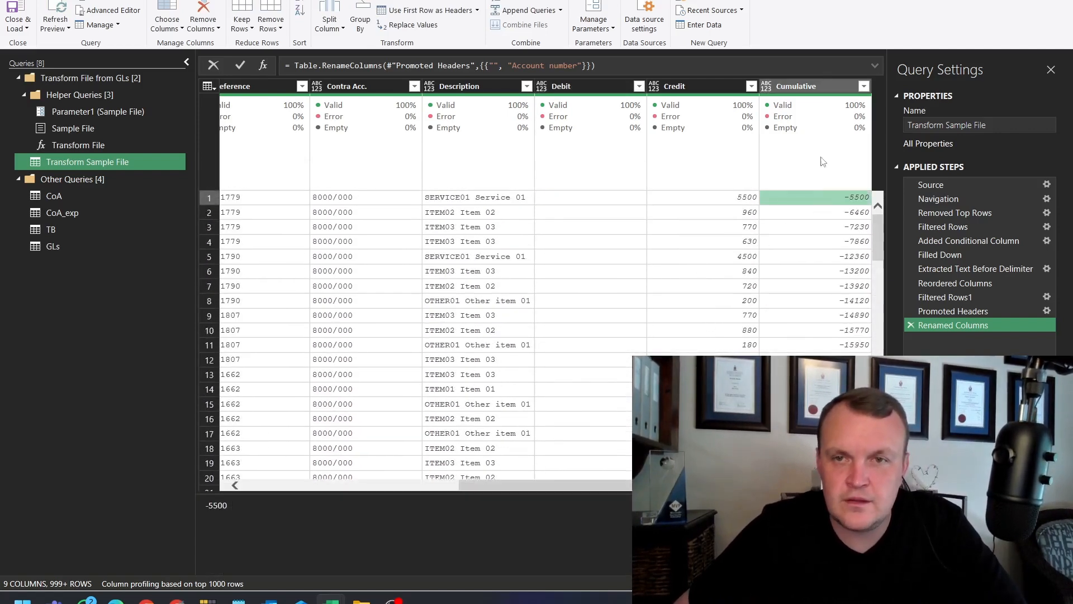
click(819, 86)
right_click(819, 86)
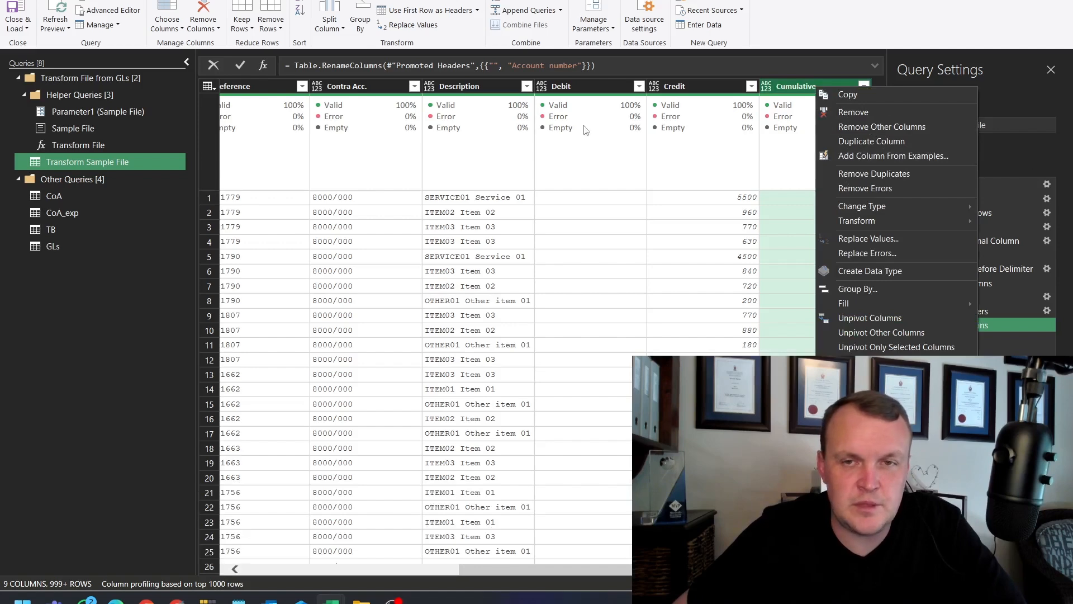
click(857, 113)
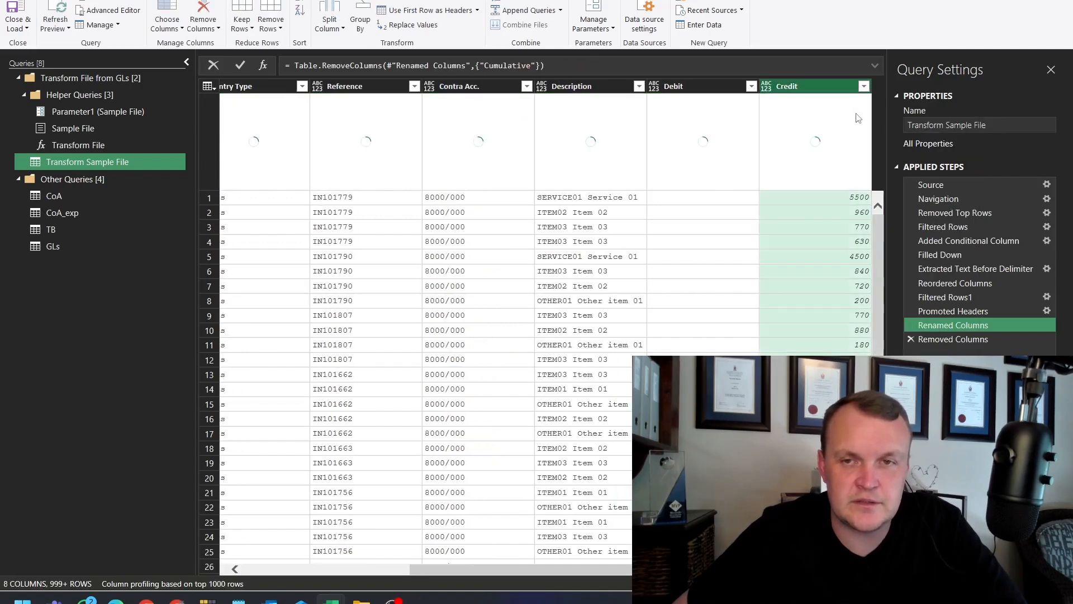
Try filtering the Debit column to exclude blank cells, and delete that filter step again.
click(708, 202)
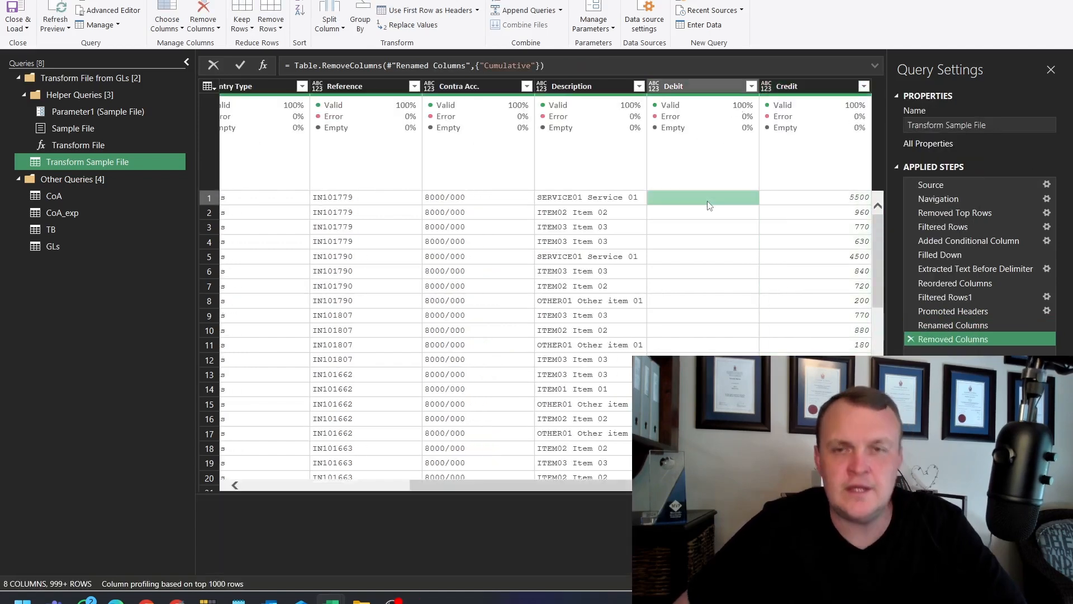
right_click(707, 203)
mouse_move(769, 226)
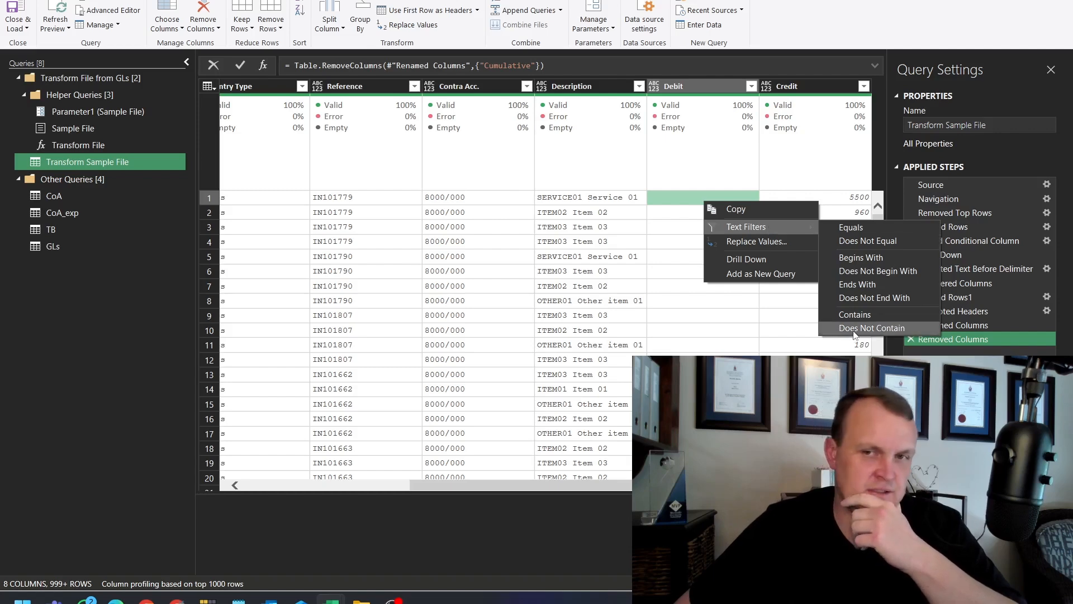
click(854, 241)
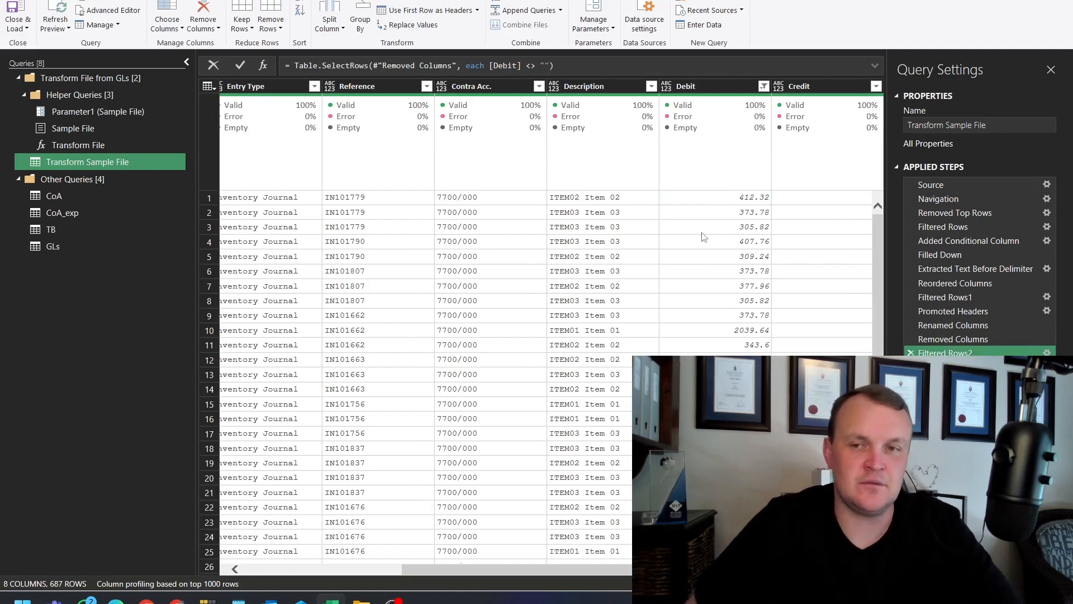
click(911, 353)
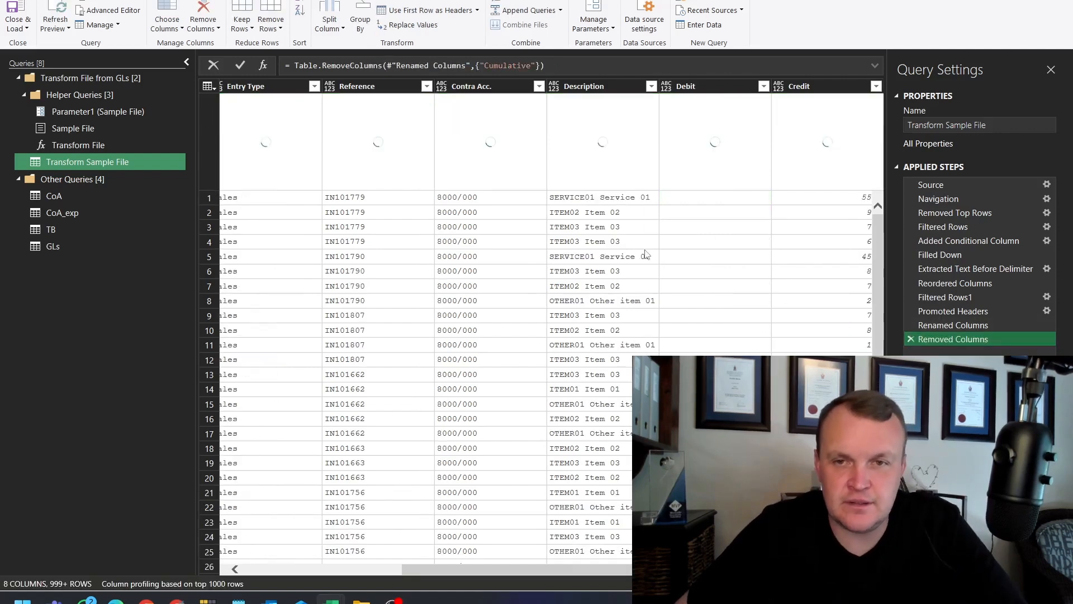
click(729, 197)
right_click(716, 197)
click(749, 238)
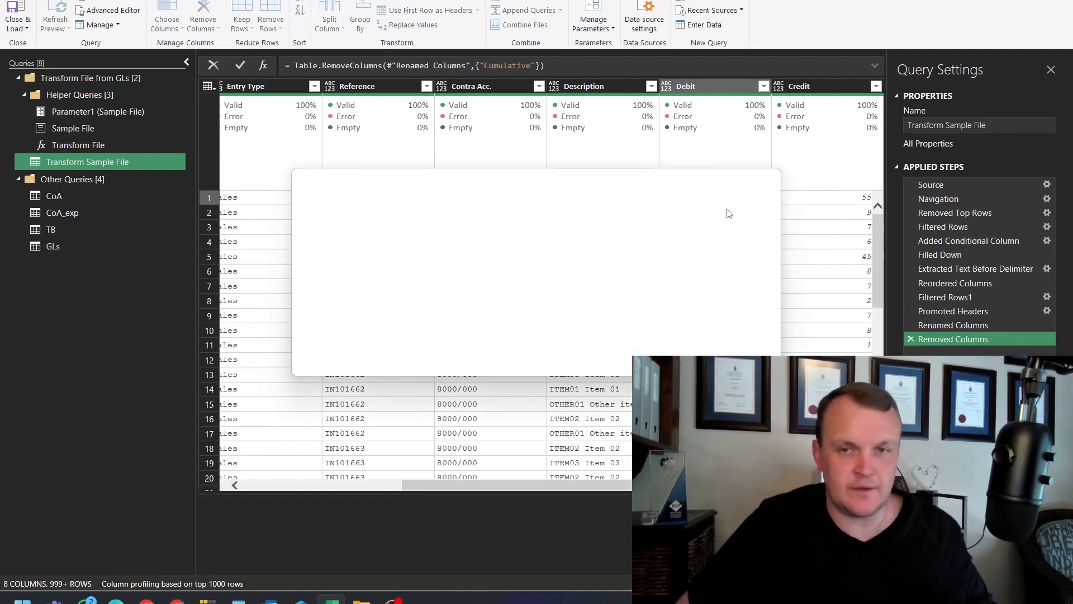
key(Escape)
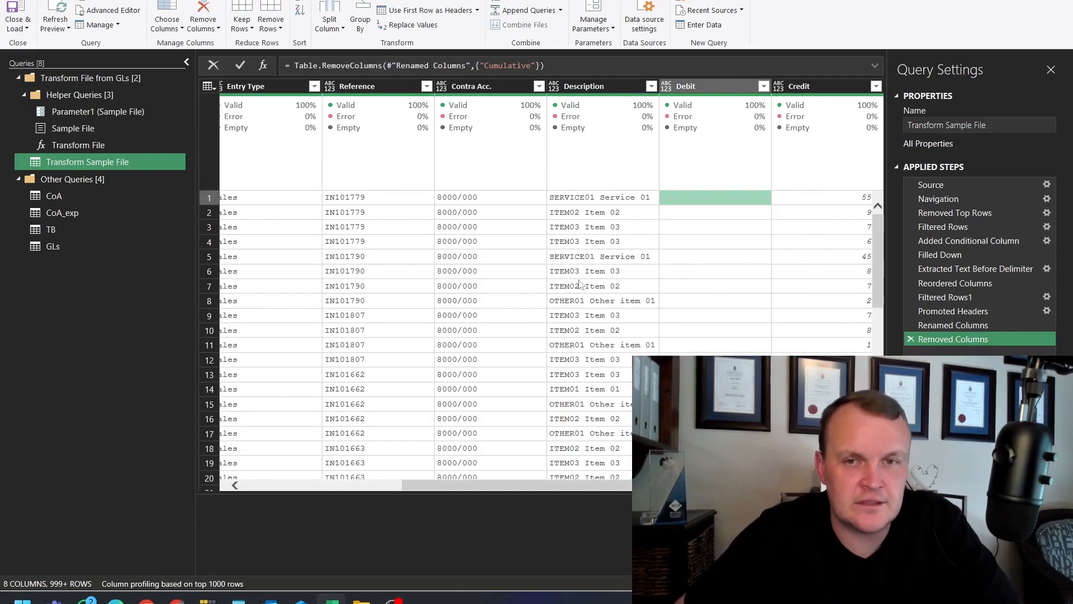
In the GLs query, reduce the Source.Name column to the text before the delimiter ".".
click(52, 250)
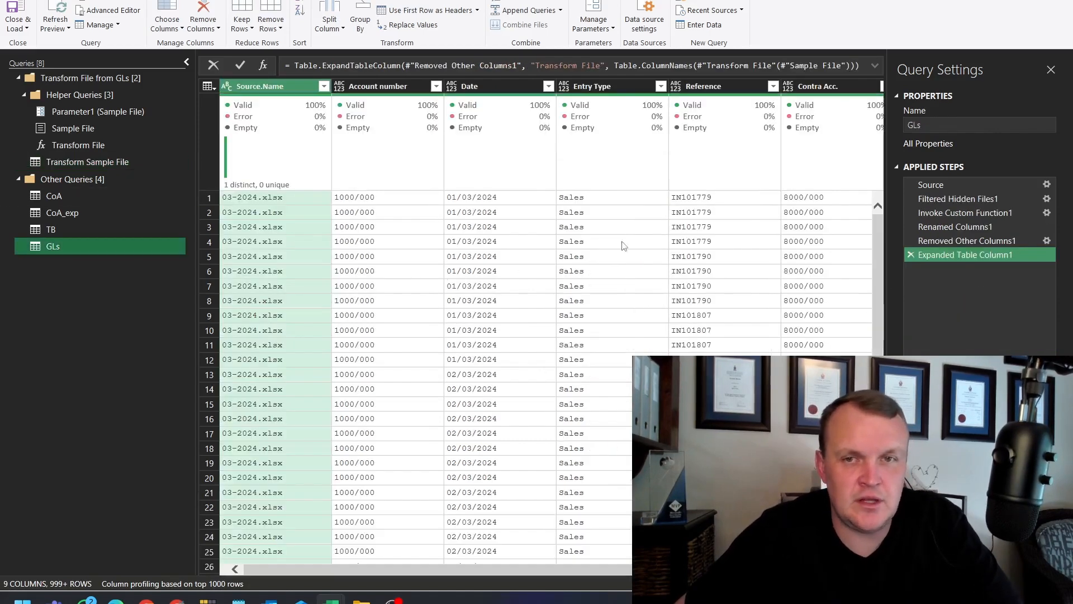
drag(479, 571, 306, 498)
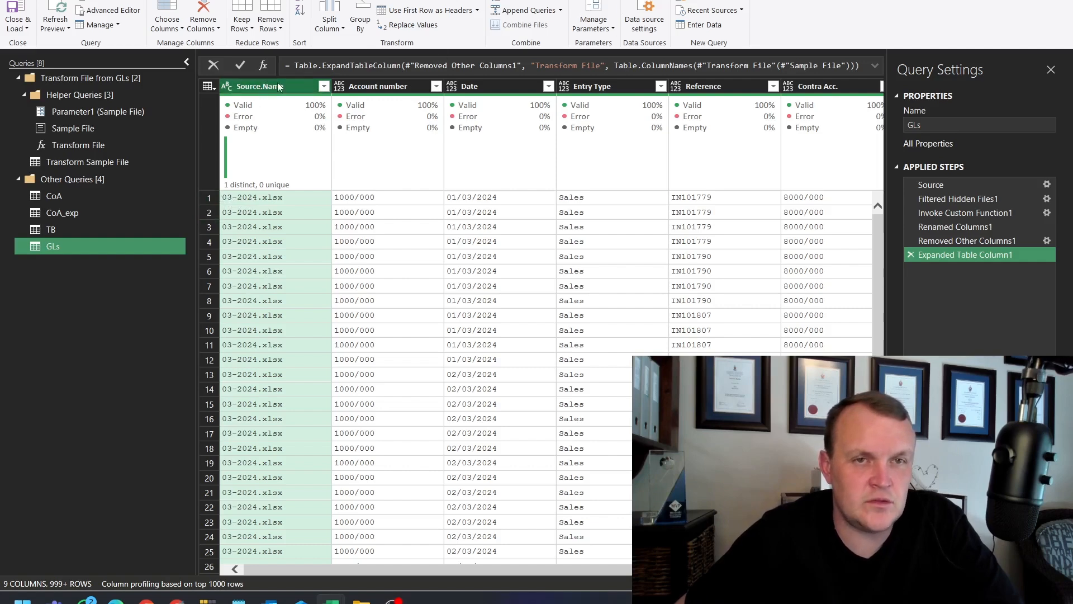
click(86, 0)
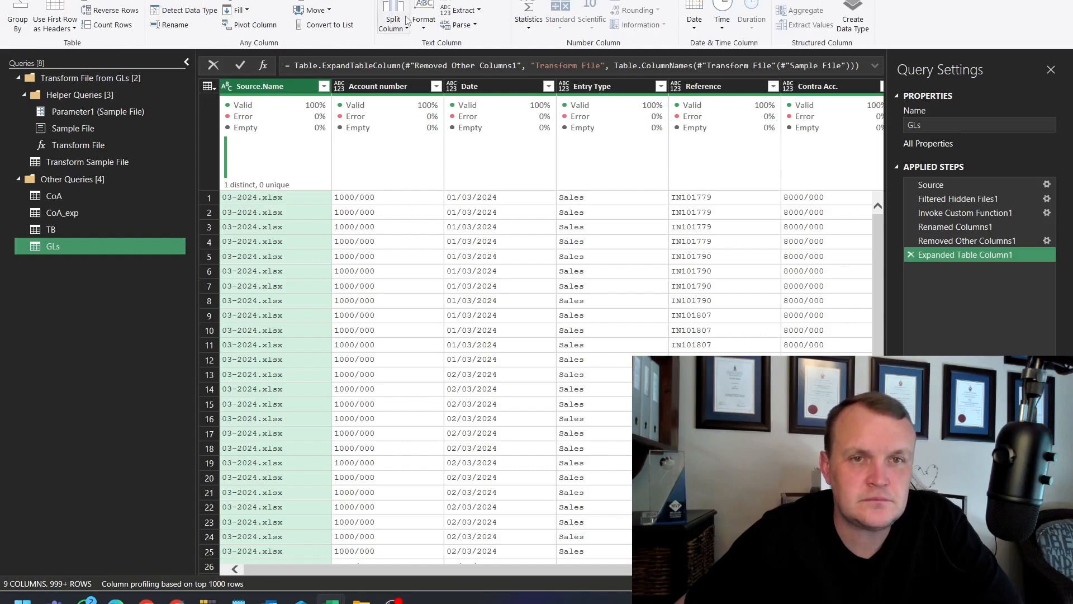
click(475, 12)
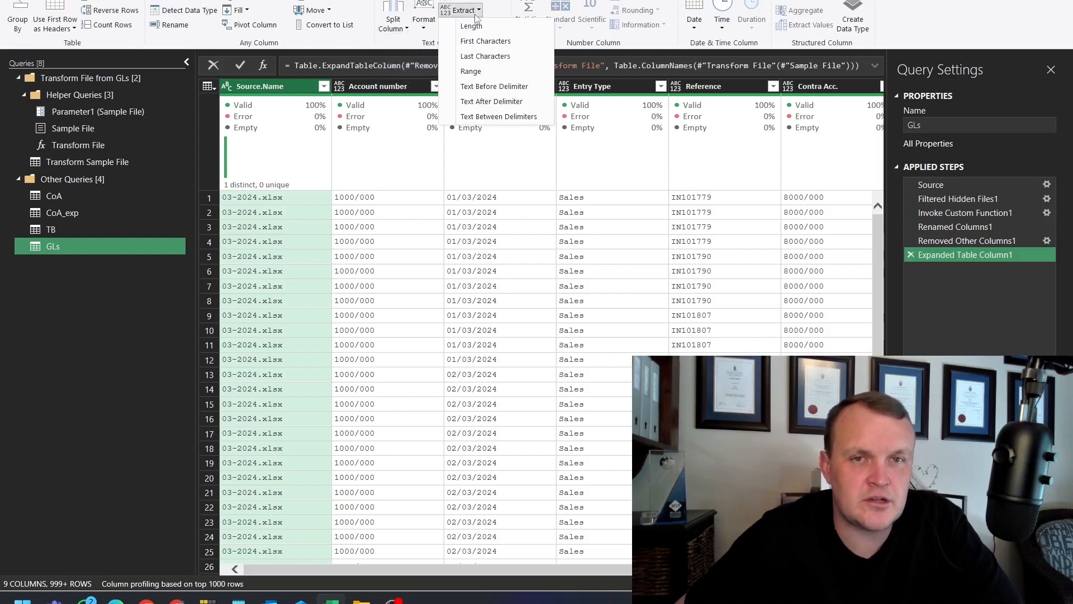
click(485, 91)
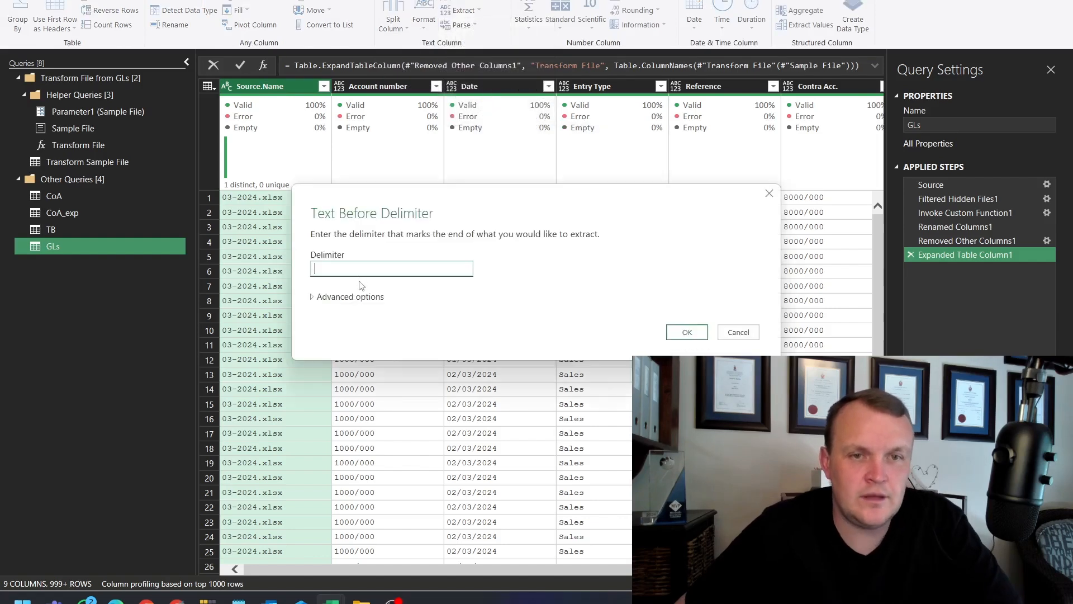
text(0)
key(BackSpace)
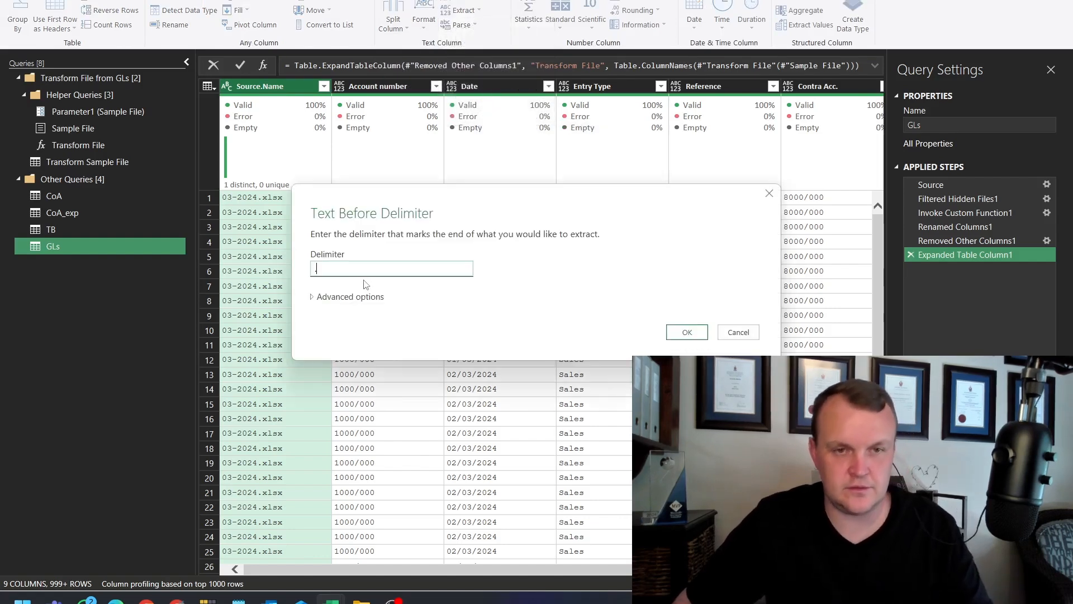
text(.)
click(675, 333)
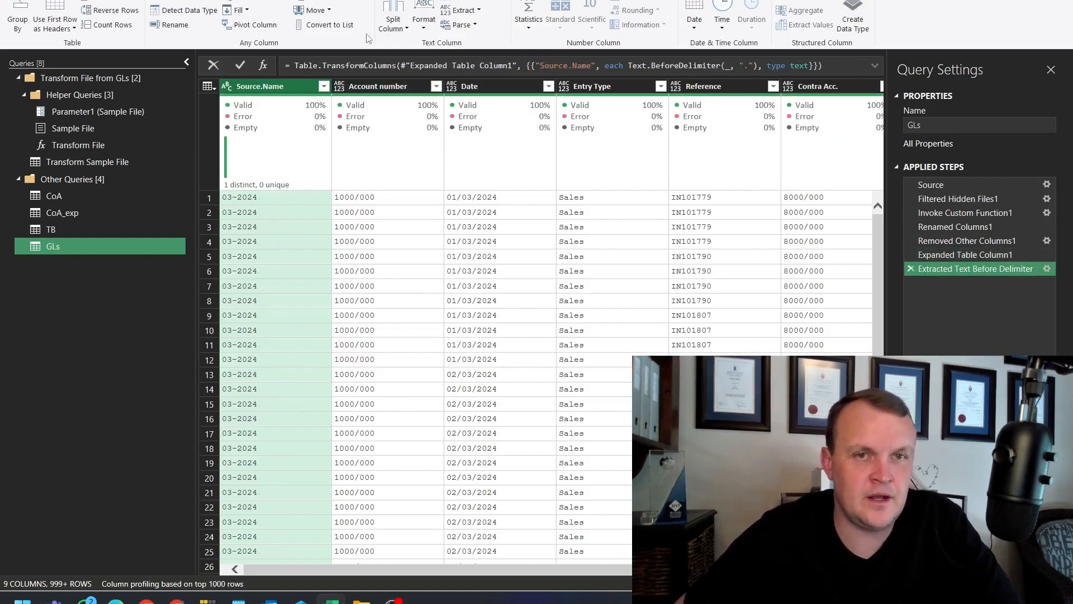
Split the Source.Name column at each occurrence of the custom delimiter "-".
click(391, 20)
click(420, 43)
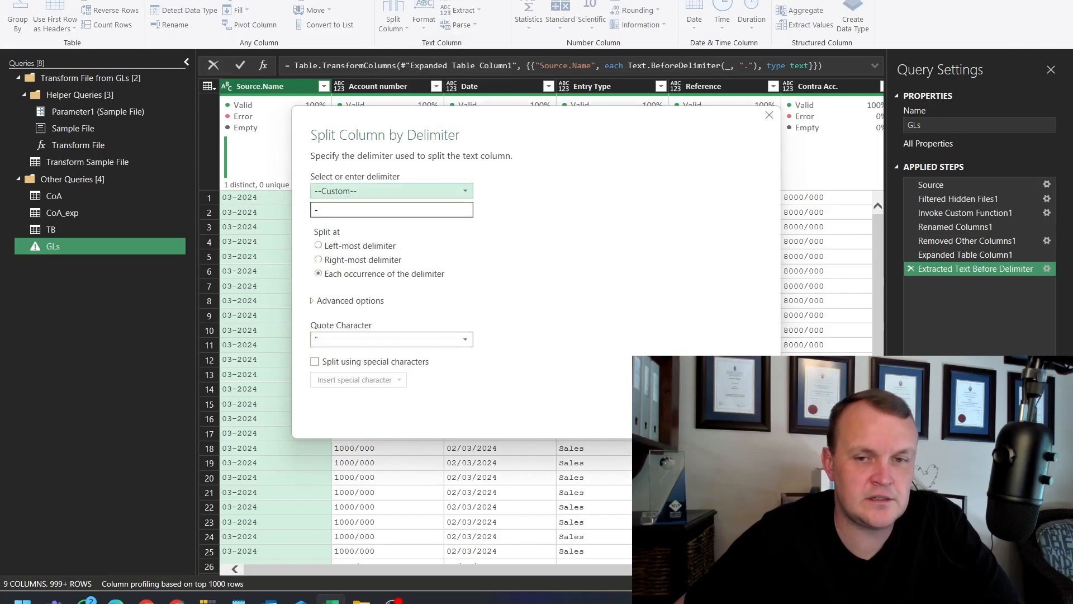
key(Return)
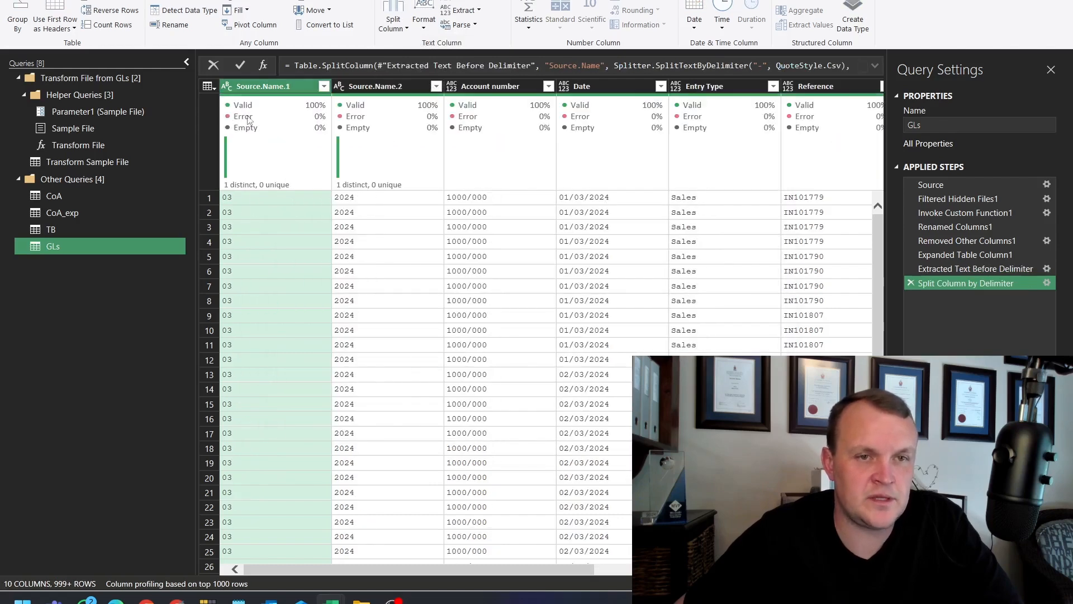
Rename the two split columns as Month (Source.Name.1) and Year (Source.Name.2).
double_click(259, 88)
text(Month)
key(Return)
double_click(371, 87)
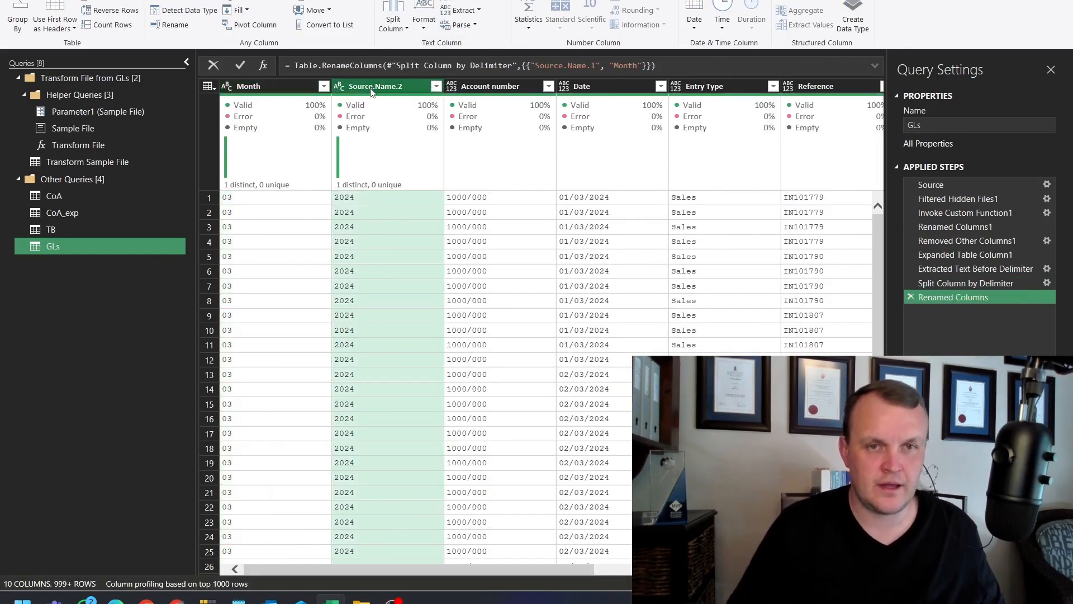
text(Year)
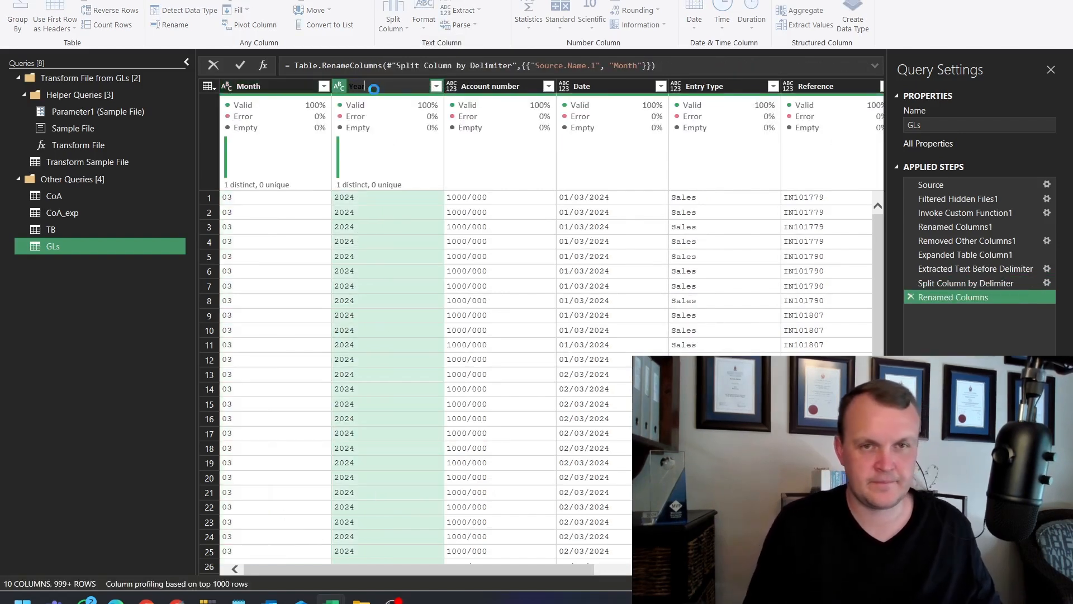
key(Return)
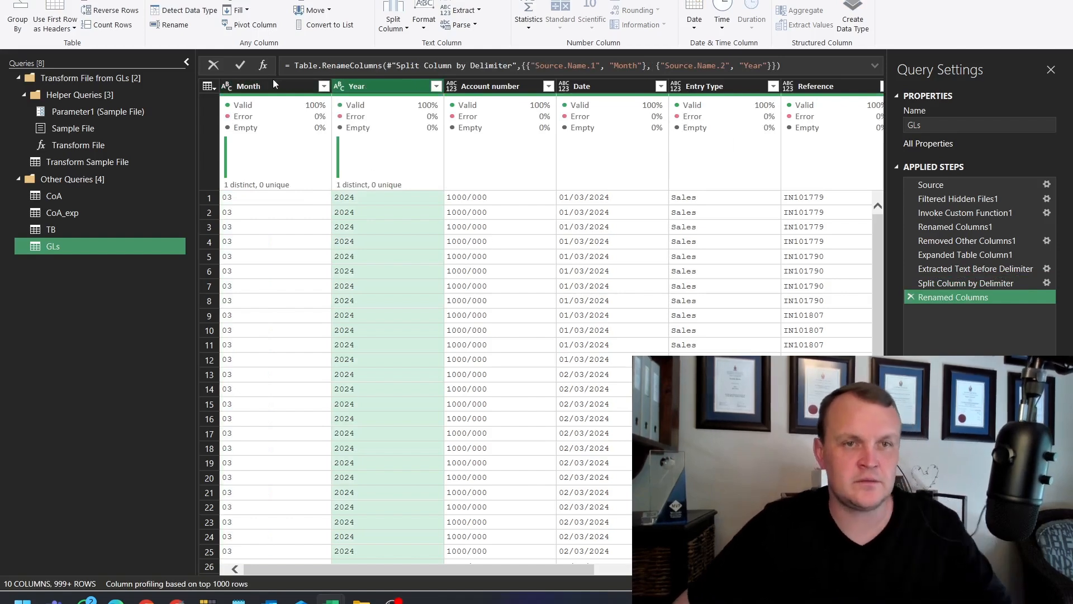
Move the Year and Month columns together to between the Date and Entry Type columns.
ctrl+click(273, 84)
drag(273, 84, 719, 94)
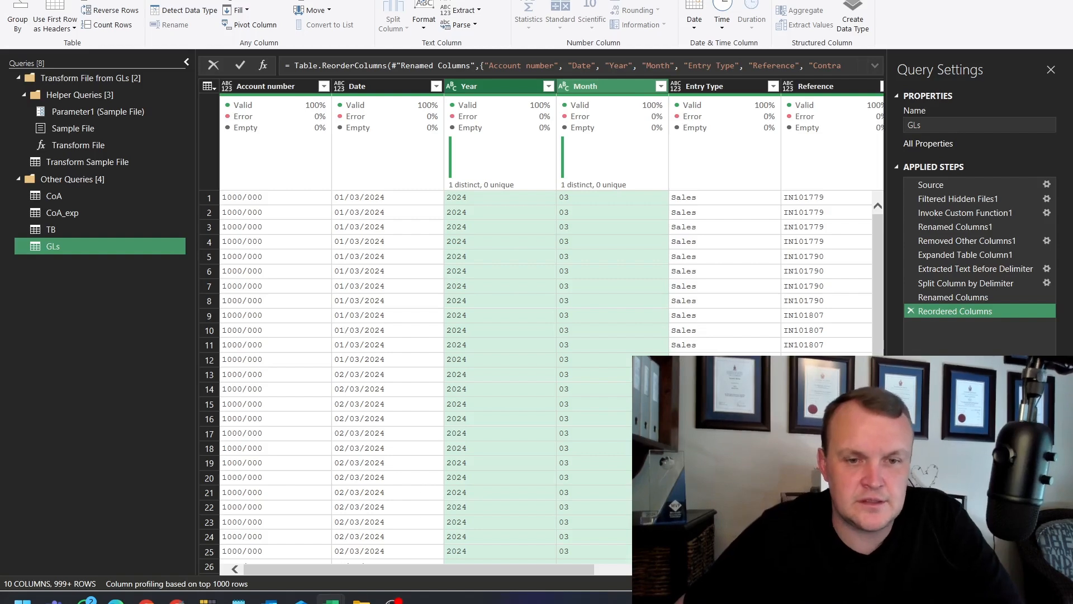
mouse_move(332, 598)
drag(542, 570, 502, 567)
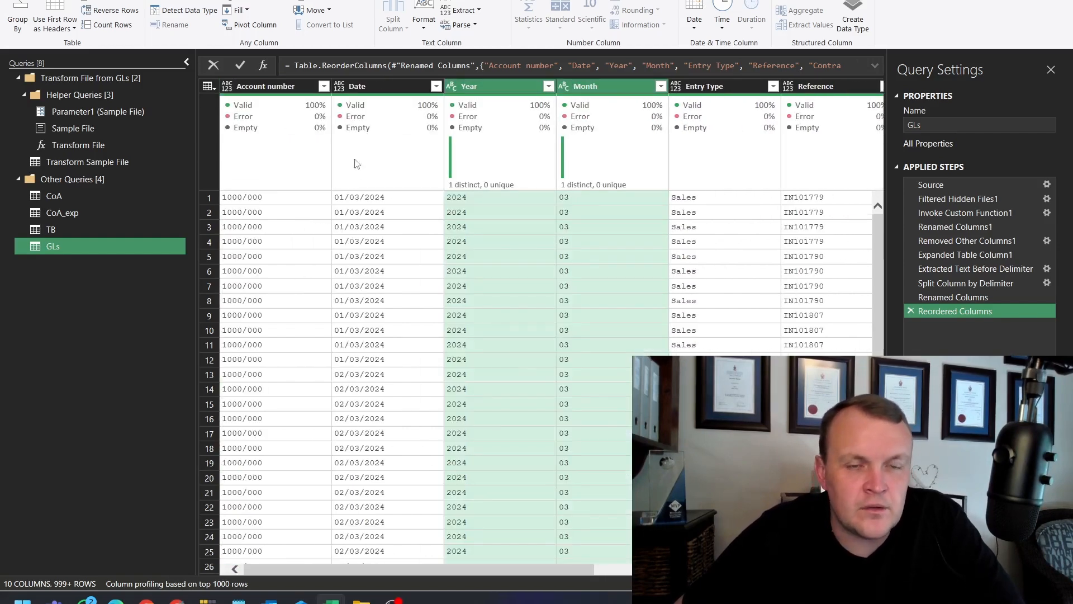
Change the Date column's data type to Date and check the converted values.
right_click(361, 88)
mouse_move(434, 202)
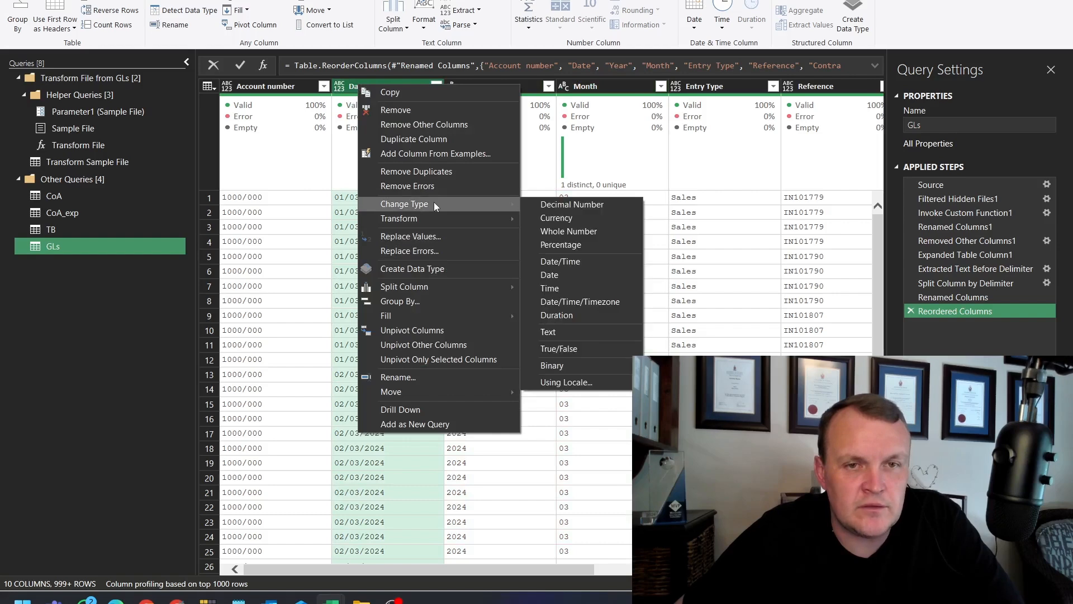
click(551, 275)
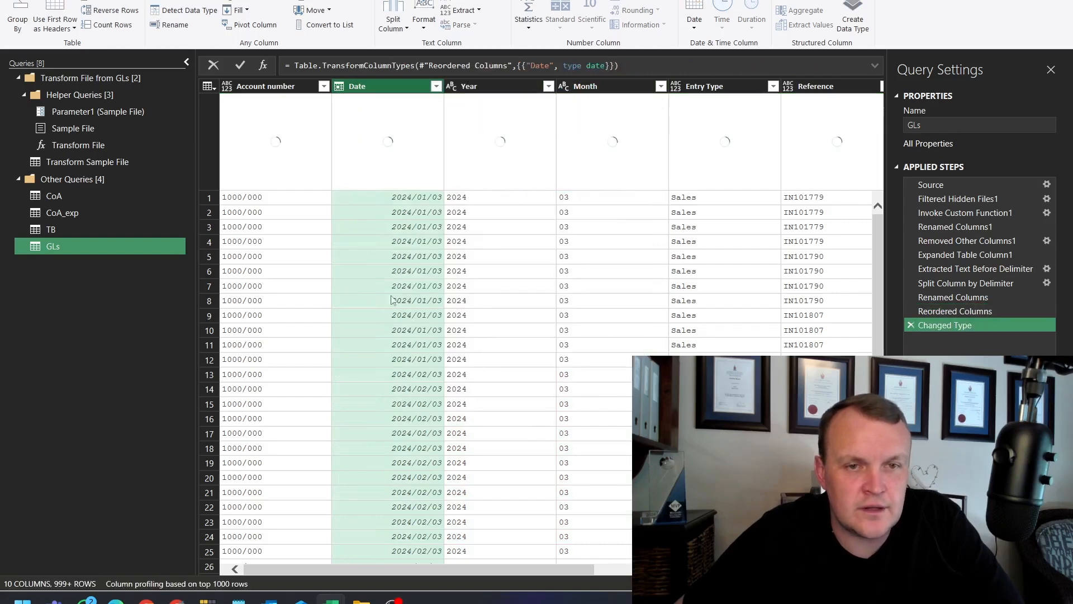
scroll(408, 352, down, 2)
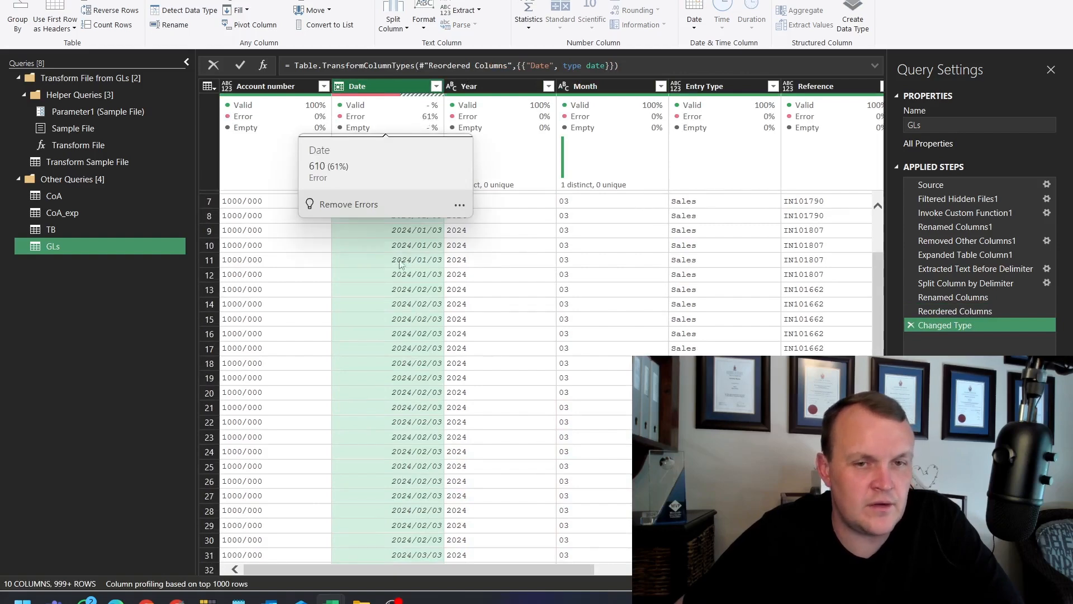
Examine the error rows in the Date column and read the error details of a failing date value.
scroll(418, 315, down, 20)
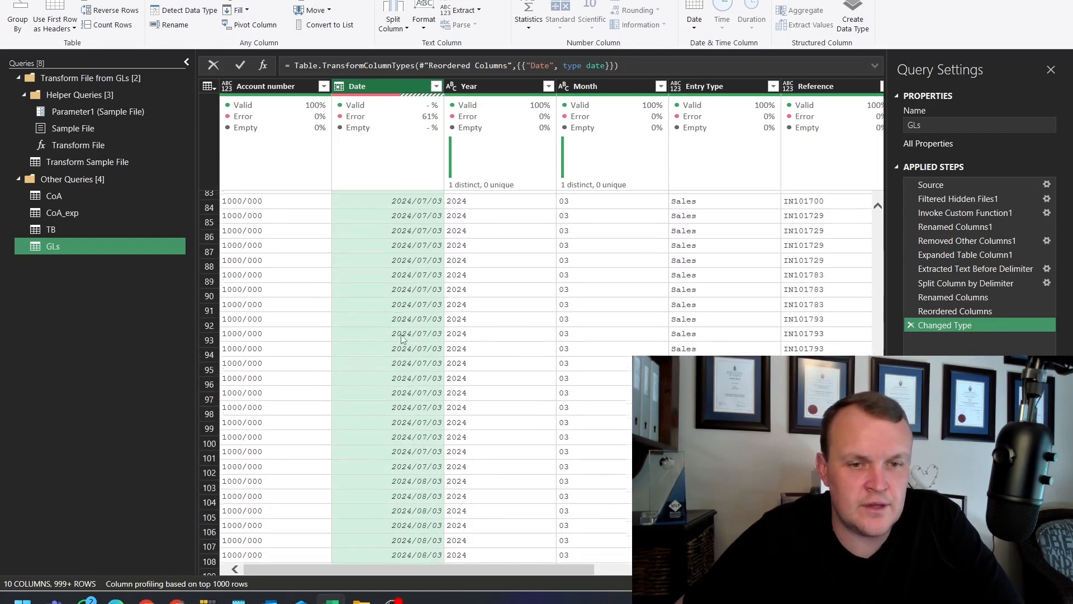
scroll(402, 338, down, 20)
click(411, 316)
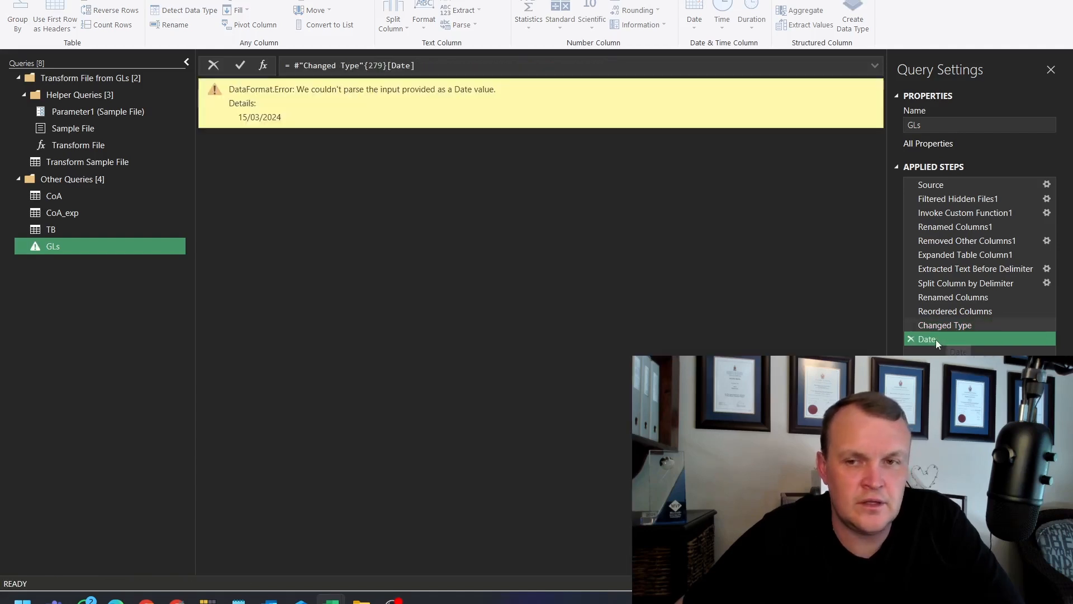
click(908, 340)
scroll(401, 394, down, 20)
scroll(401, 394, up, 1)
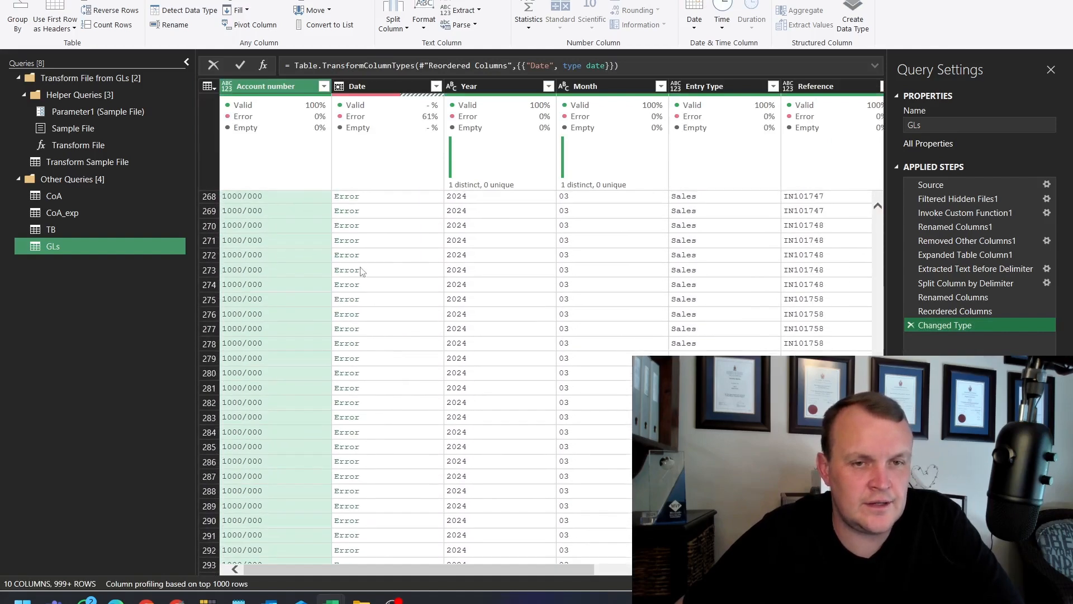
click(414, 270)
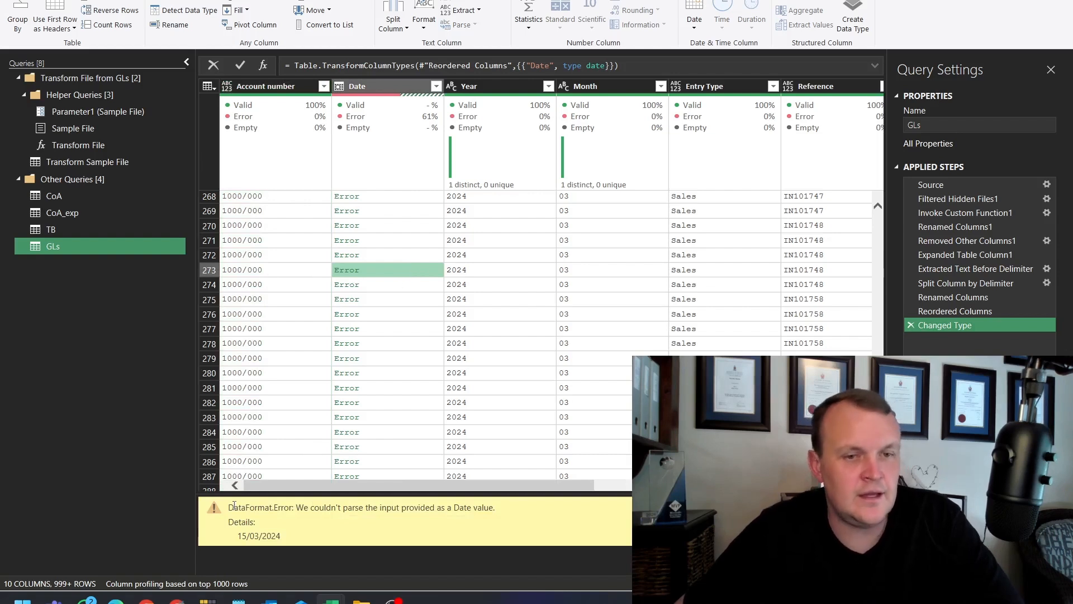
drag(228, 507, 255, 535)
click(273, 531)
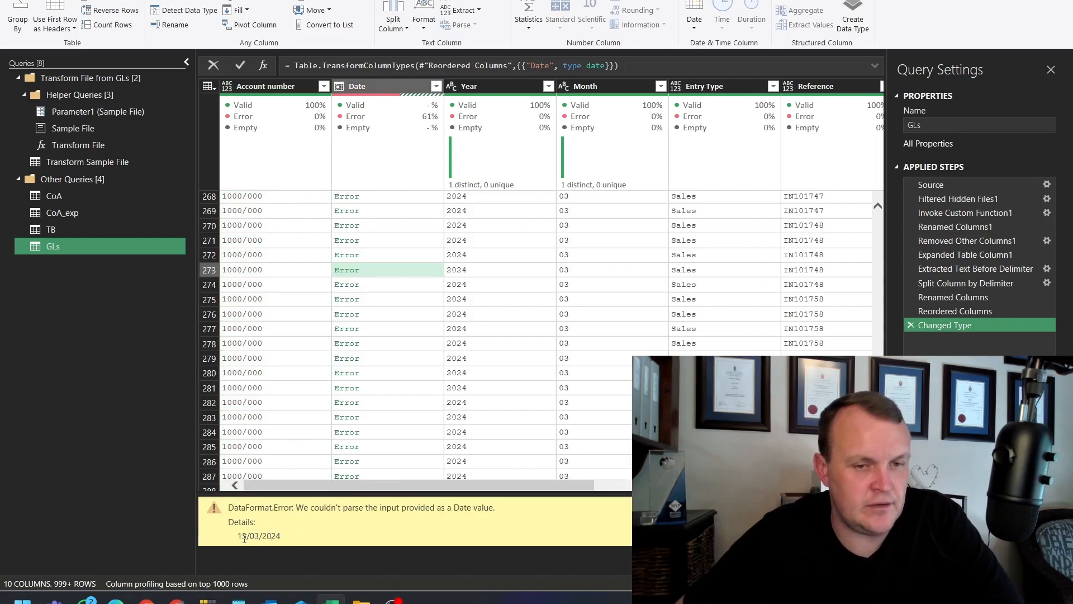
drag(259, 535, 241, 536)
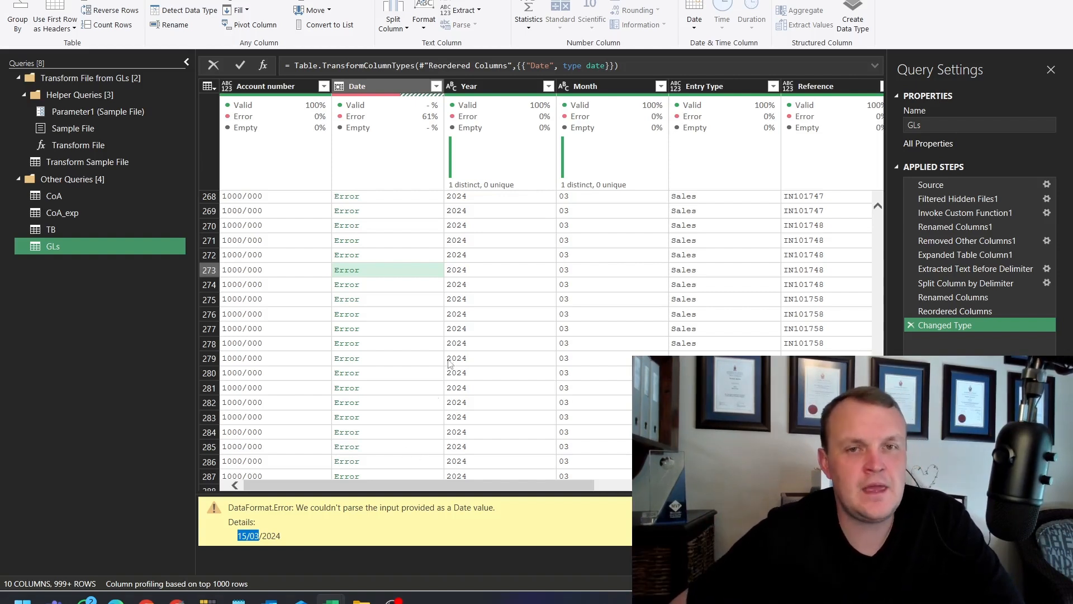
Delete the Changed Type step from the GLs query.
click(386, 88)
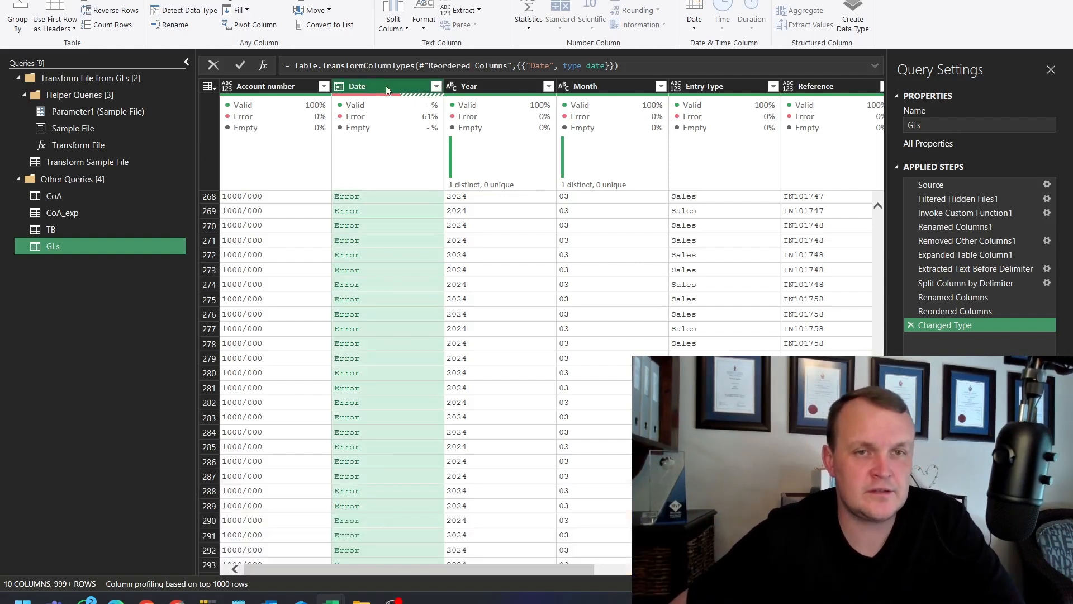
right_click(386, 86)
mouse_move(433, 206)
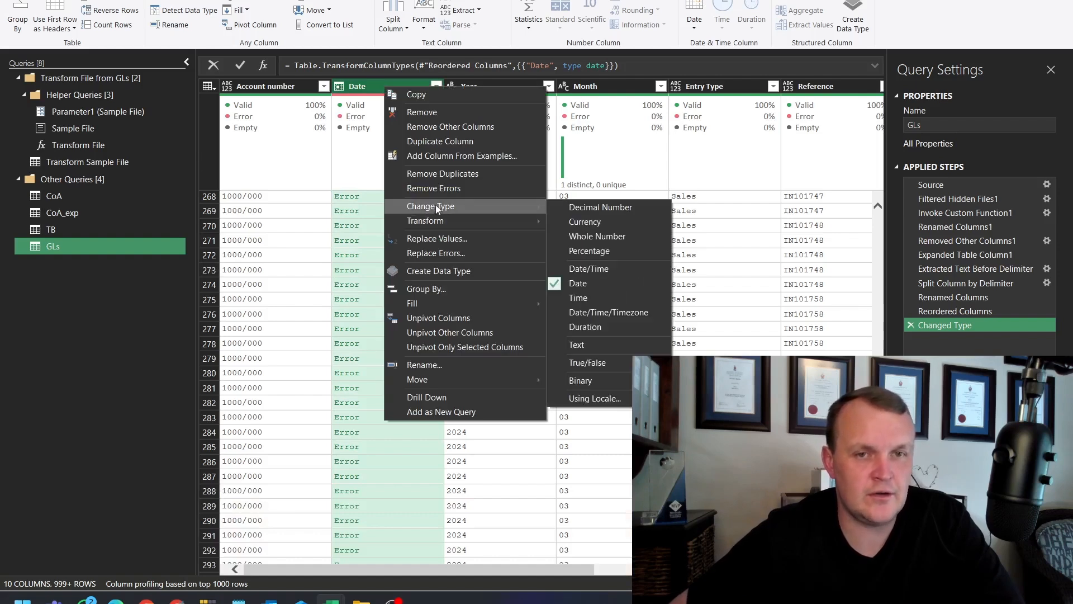
mouse_move(479, 222)
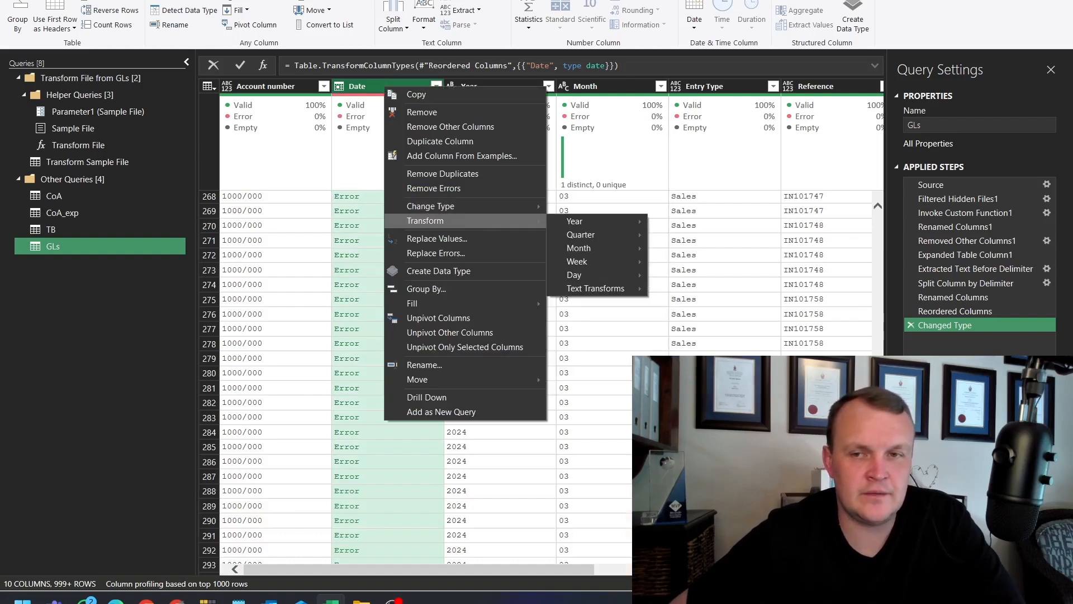
click(911, 325)
click(910, 325)
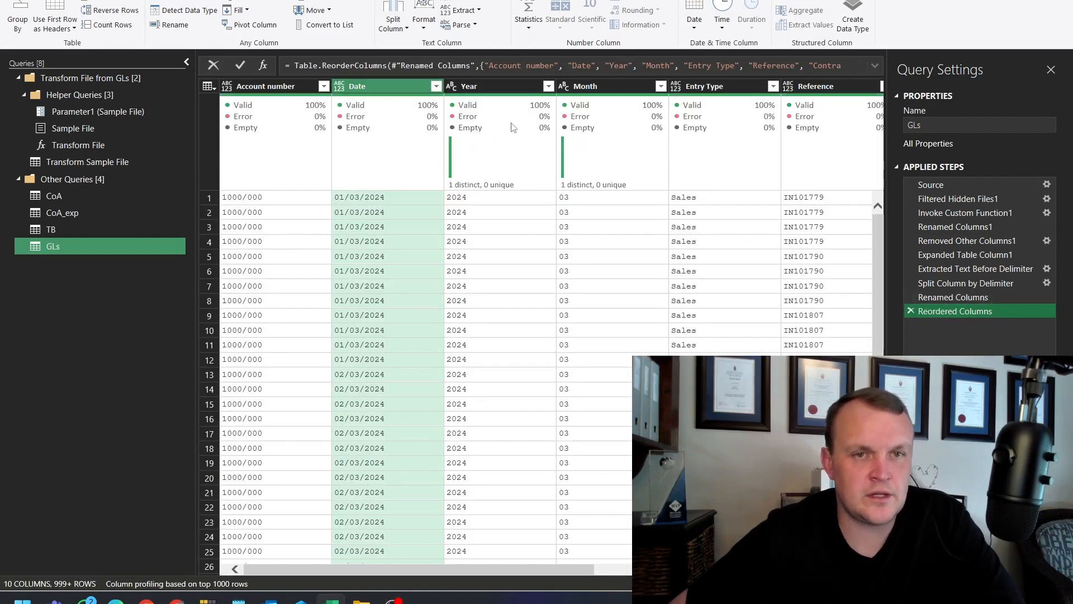
right_click(385, 94)
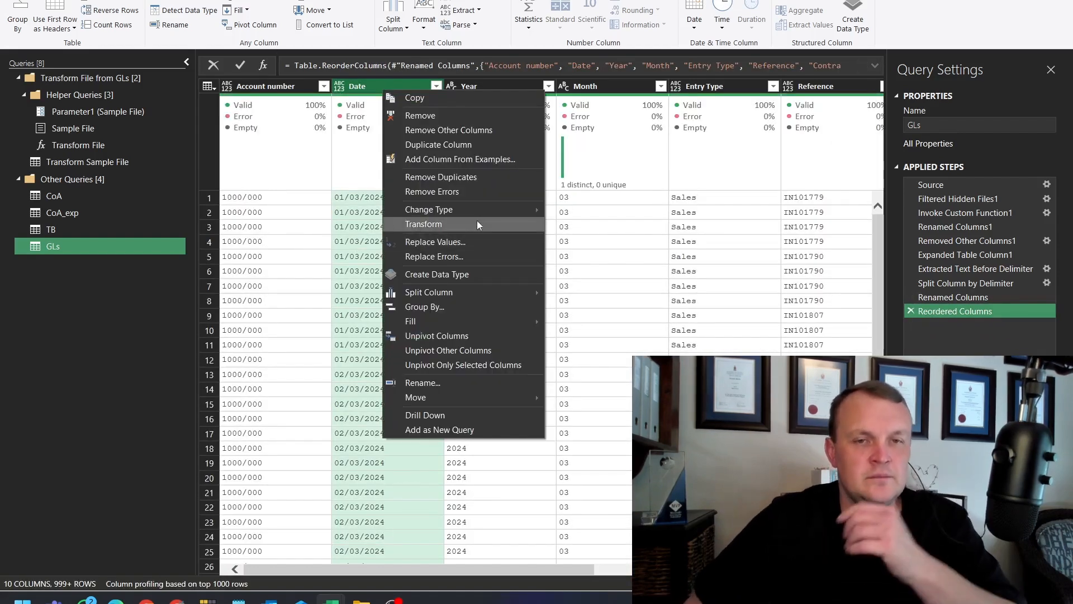
mouse_move(472, 209)
click(591, 388)
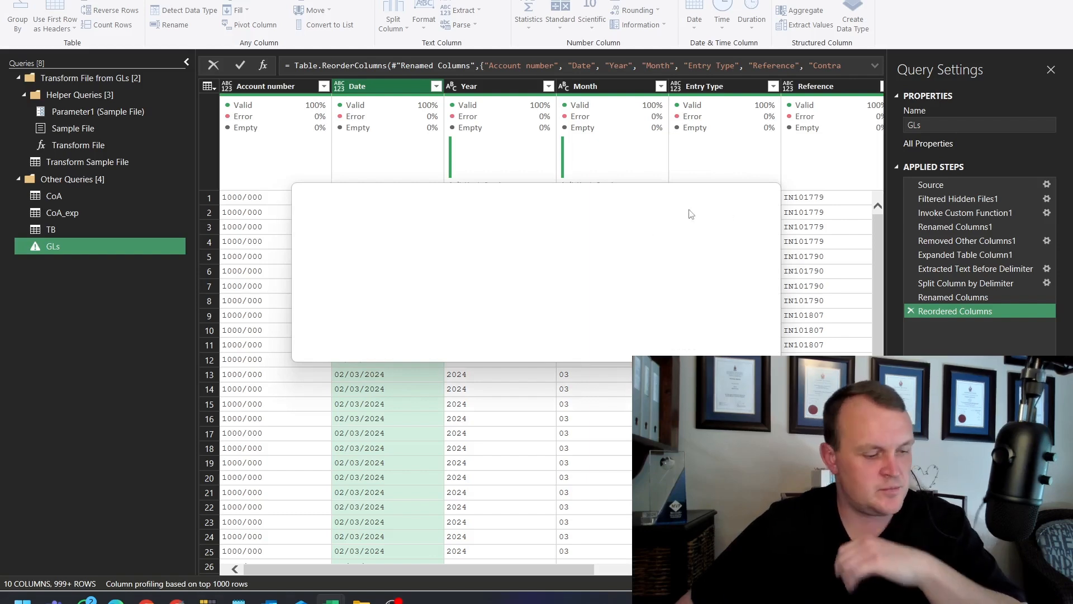
key(Escape)
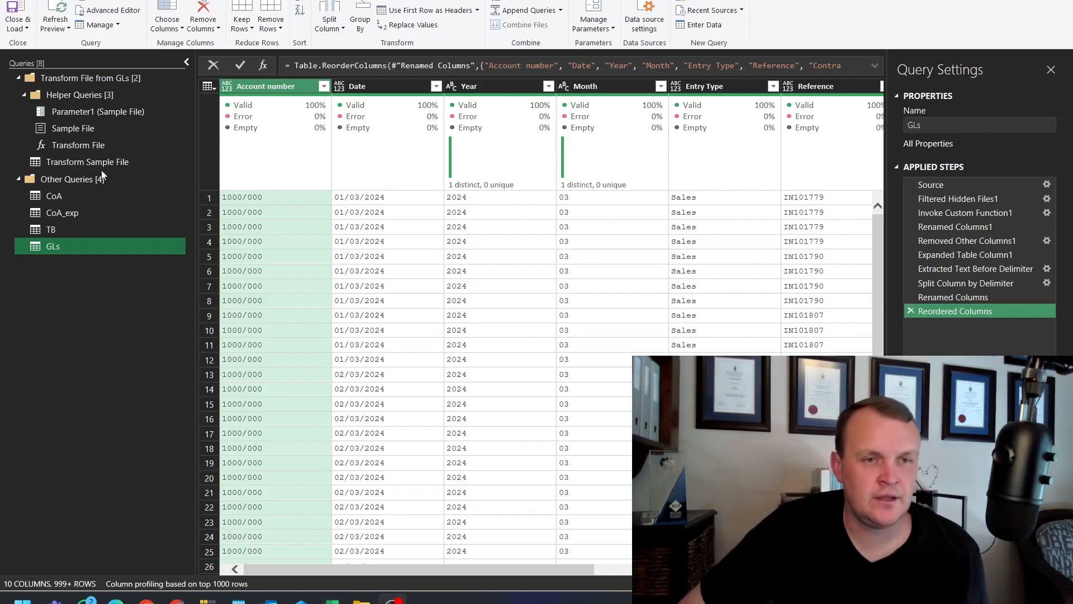
In the Transform Sample File query, replace the empty values in the Debit column with 0.
click(86, 160)
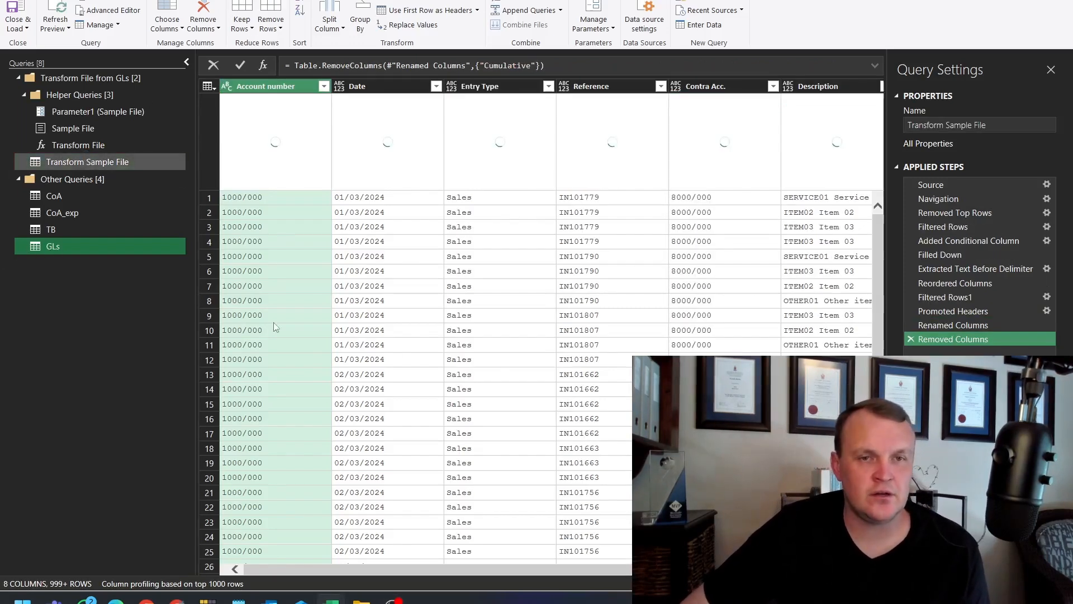
drag(420, 570, 587, 570)
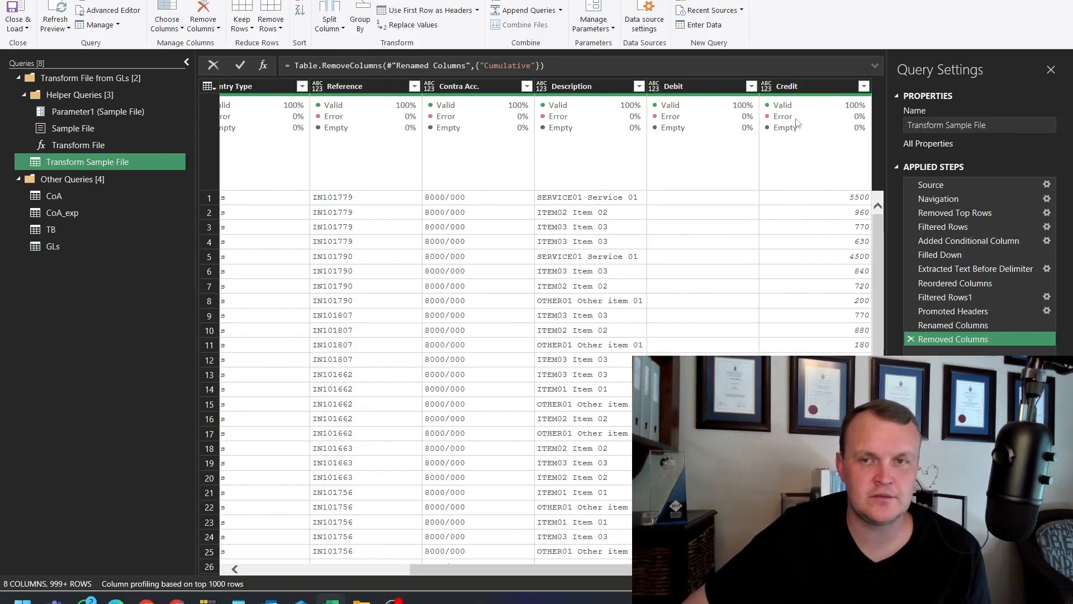
right_click(726, 203)
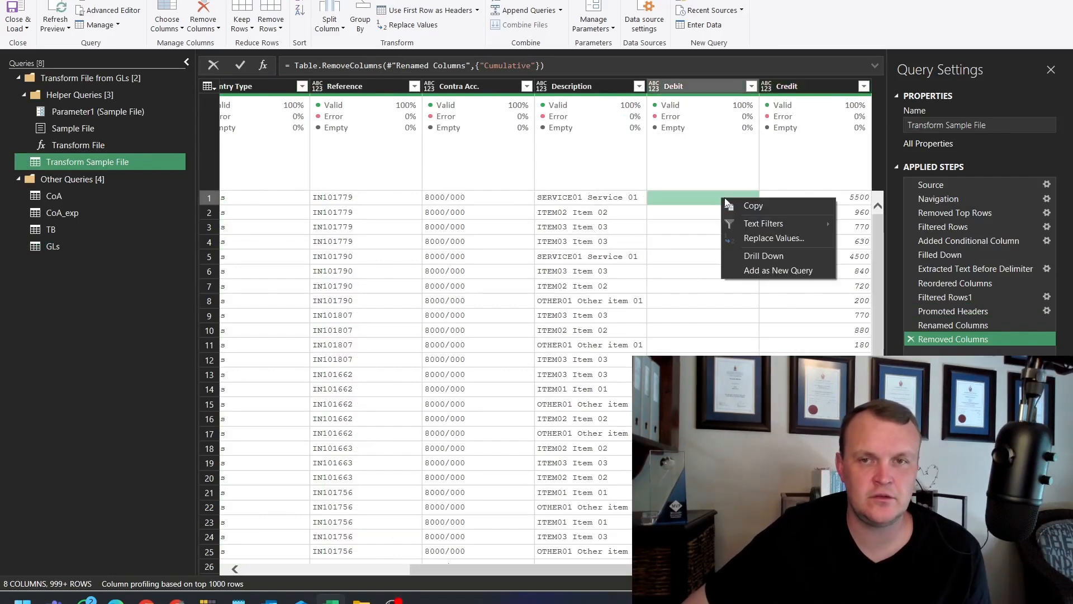
click(752, 236)
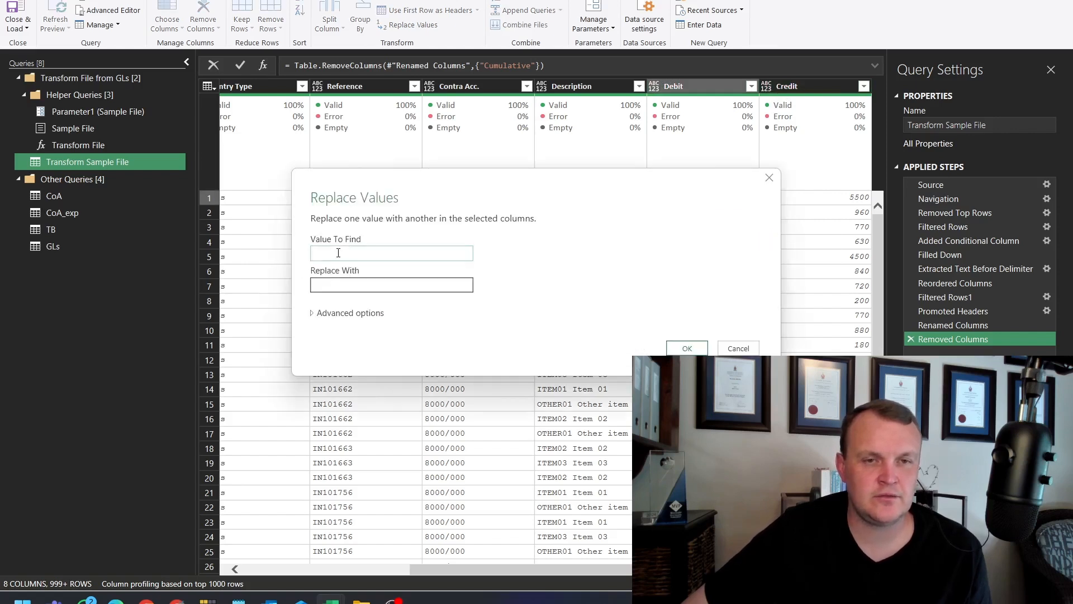
click(320, 284)
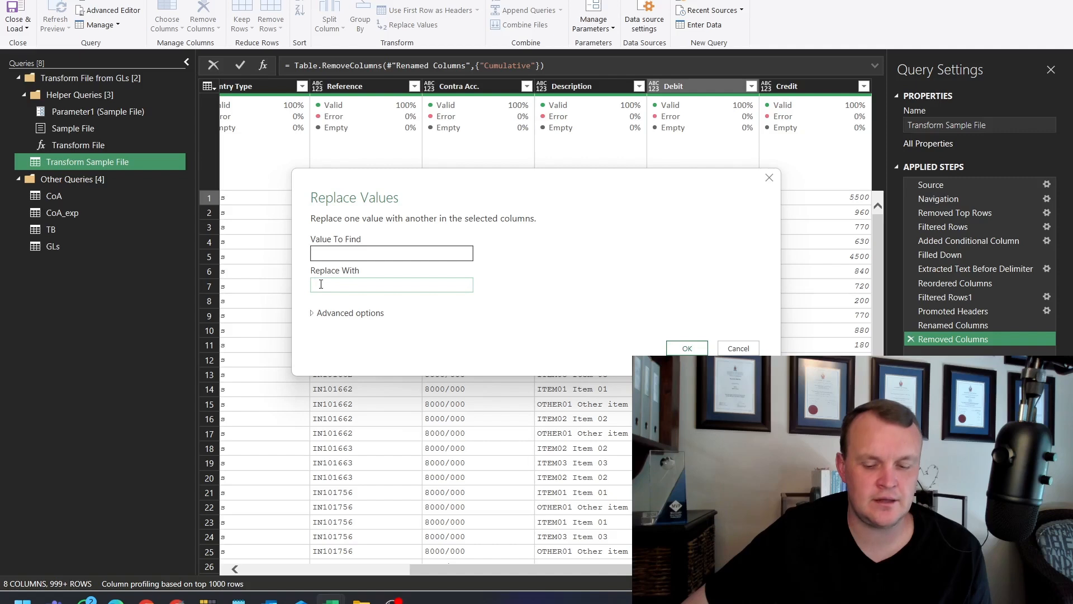
click(687, 347)
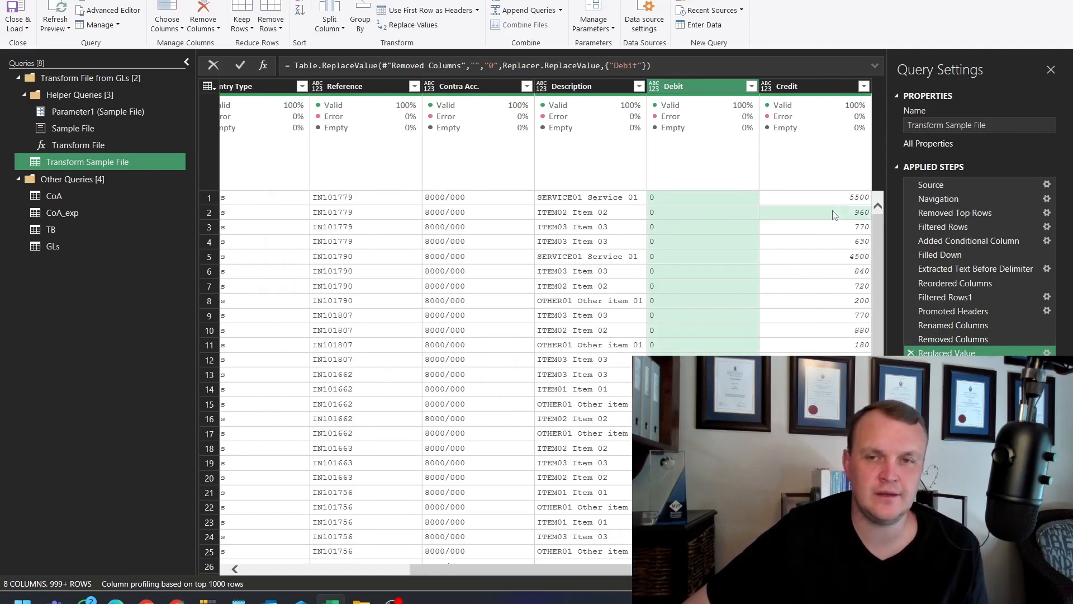
Add a value replacement on the Credit column that finds 1 and replaces it with 0.
right_click(868, 213)
click(878, 250)
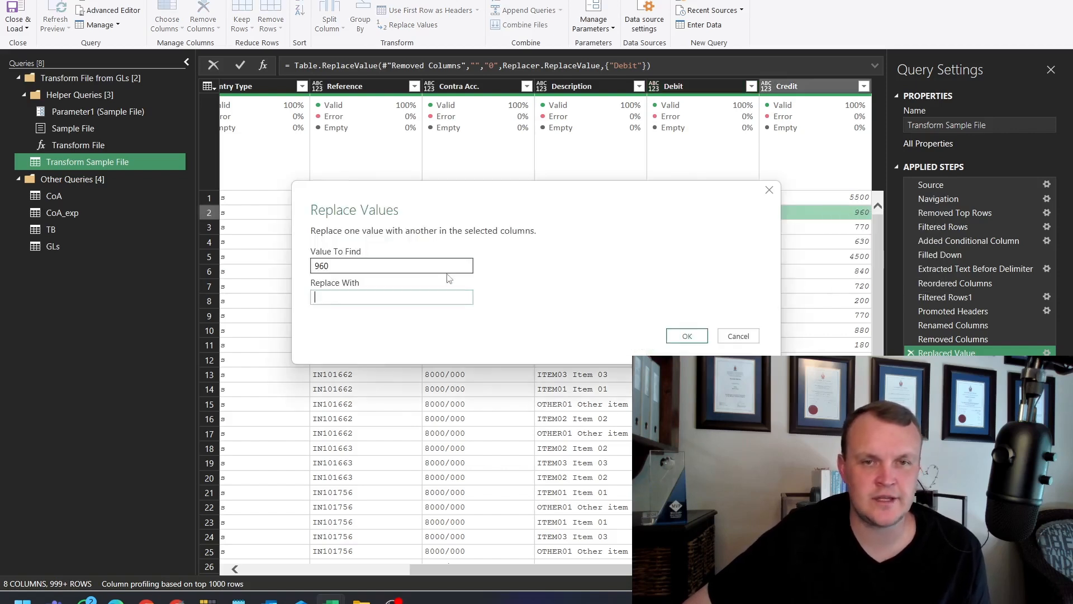
drag(330, 266, 243, 268)
key(BackSpace)
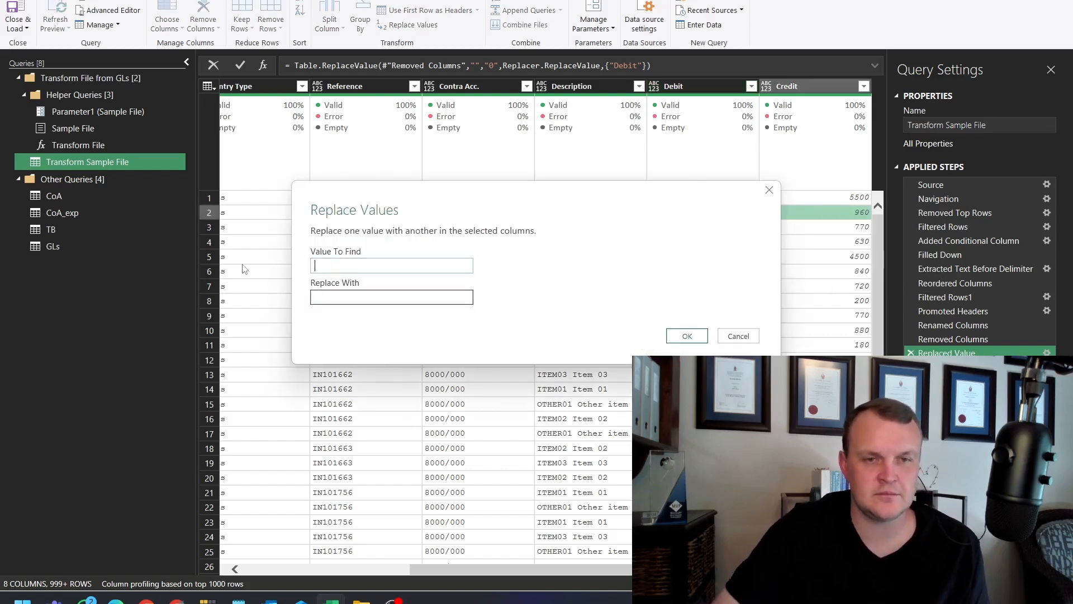
click(402, 296)
text(1)
click(392, 298)
text(0)
click(391, 266)
key(BackSpace)
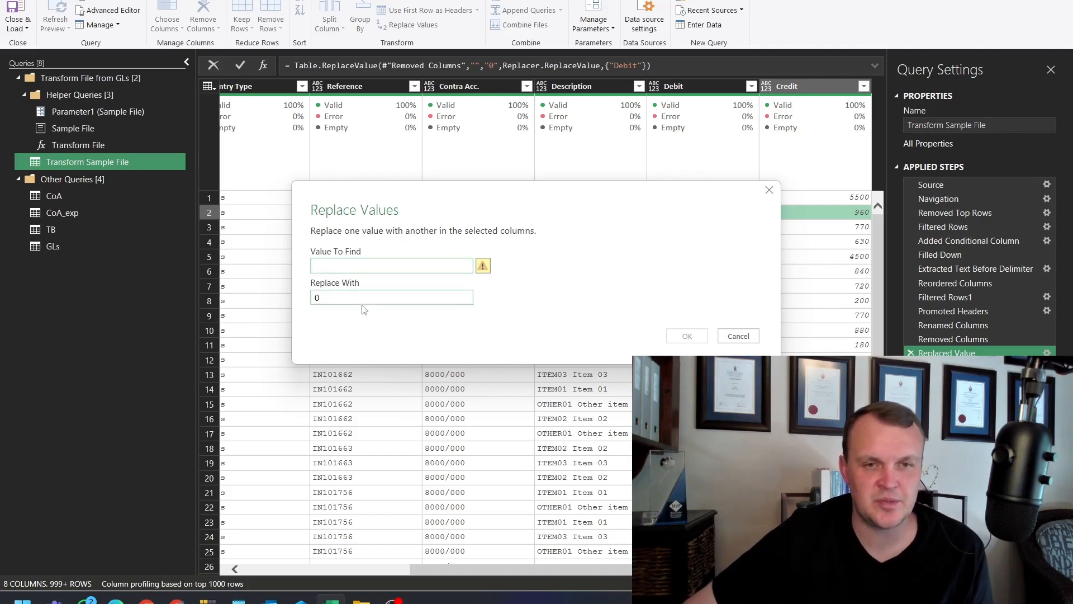
text(1)
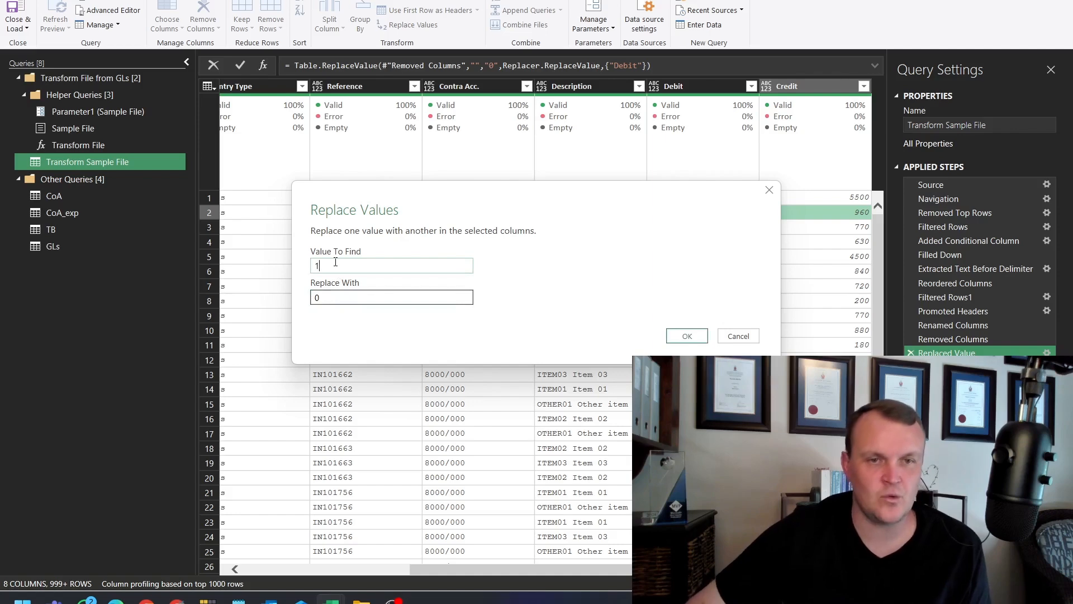
click(693, 336)
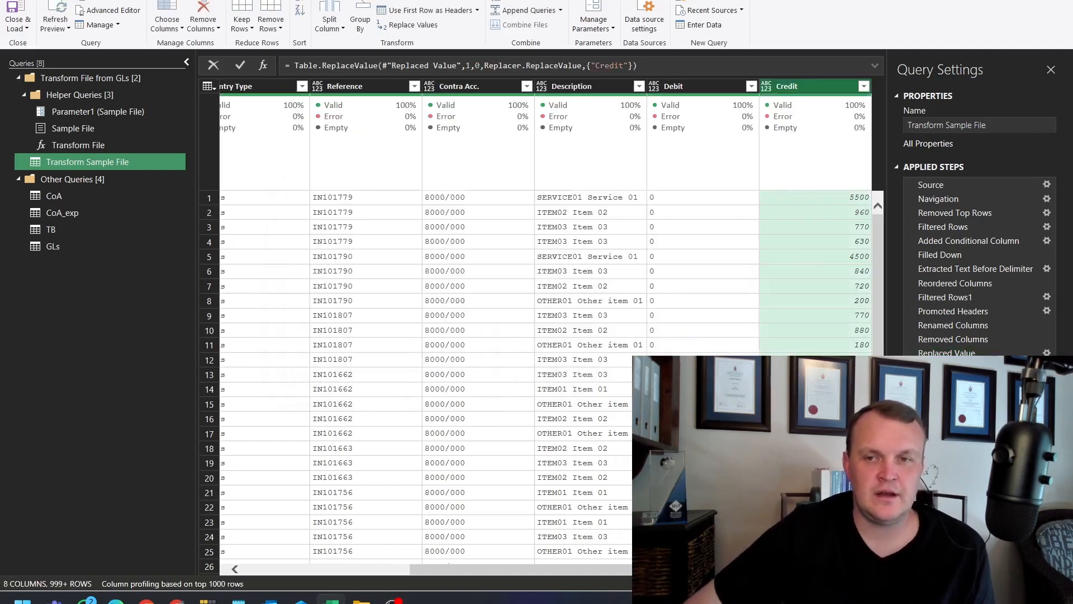
Edit the Credit replacement formula so it replaces the empty string "" with "0".
click(947, 355)
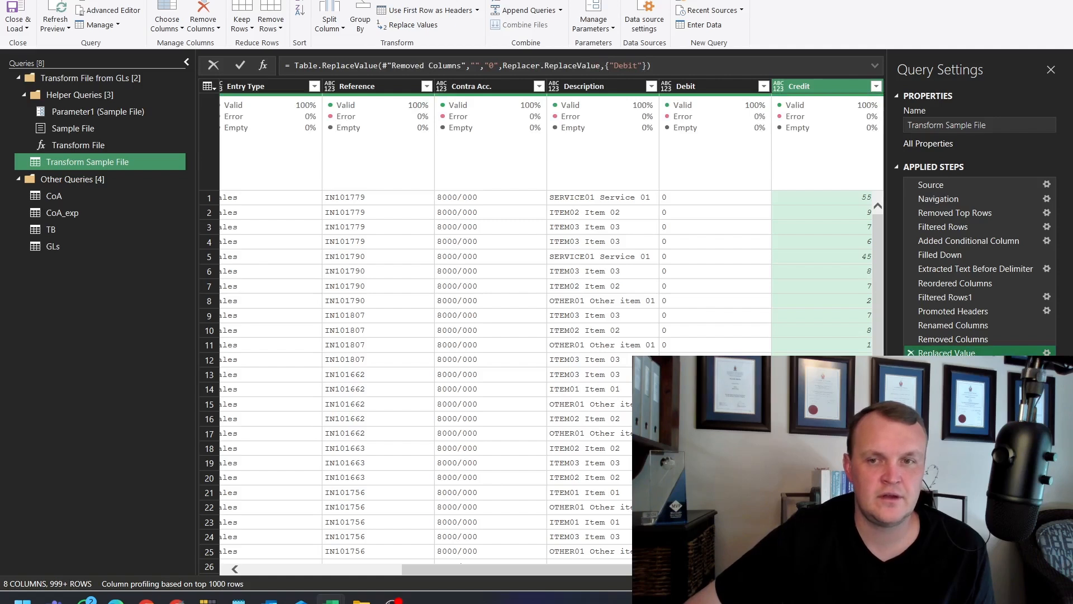
click(949, 368)
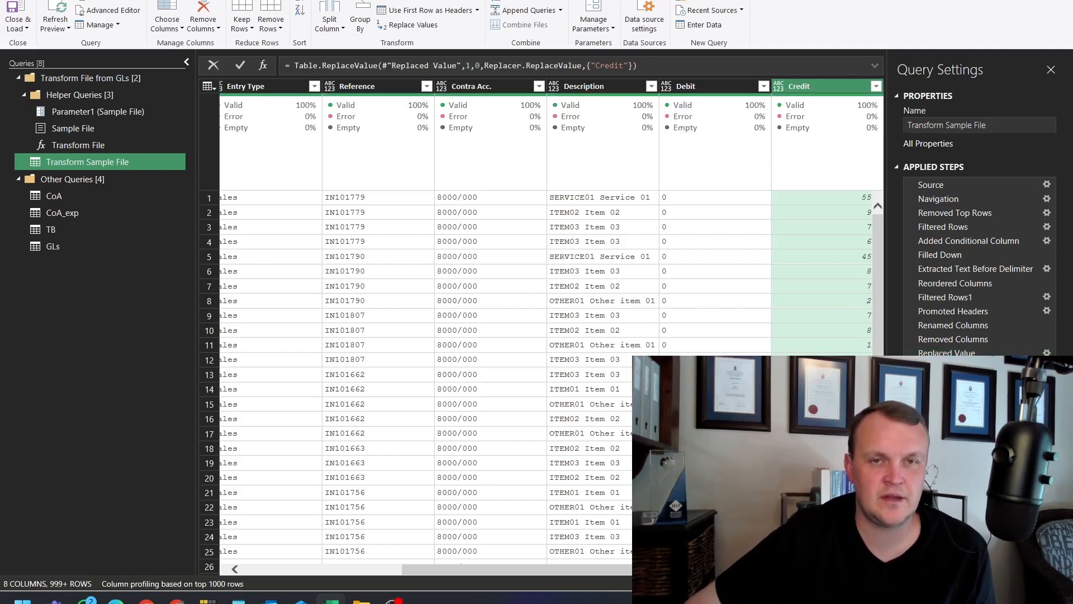
double_click(468, 66)
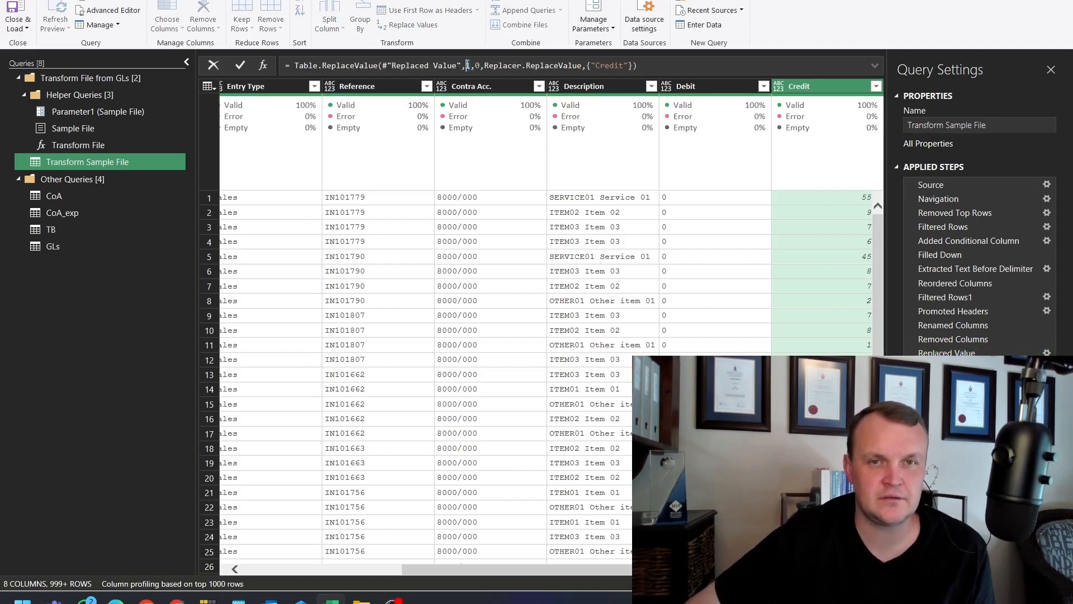
text(""1")
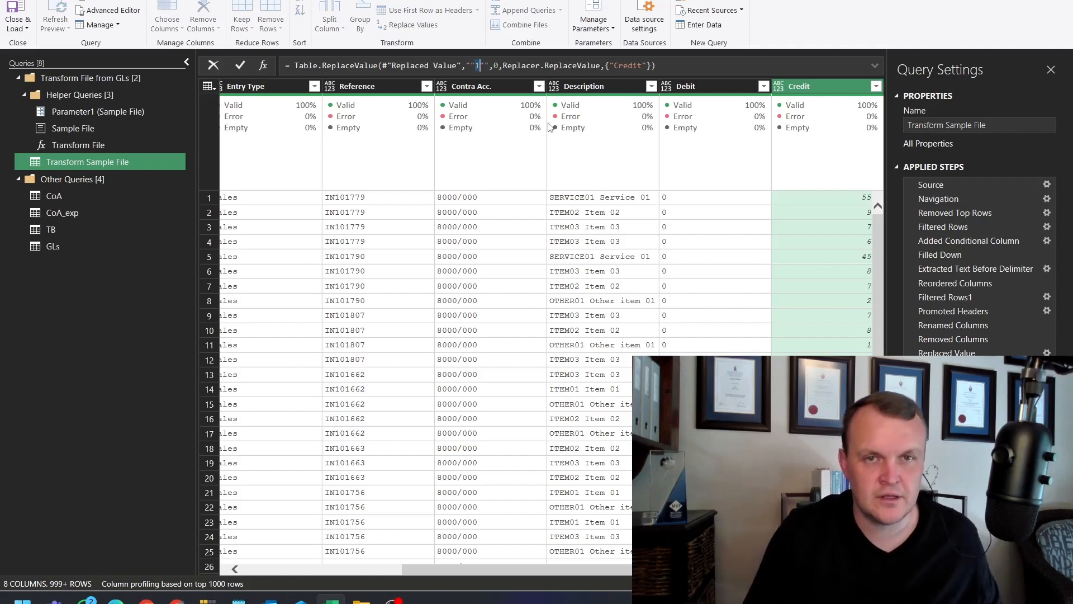
key(BackSpace)
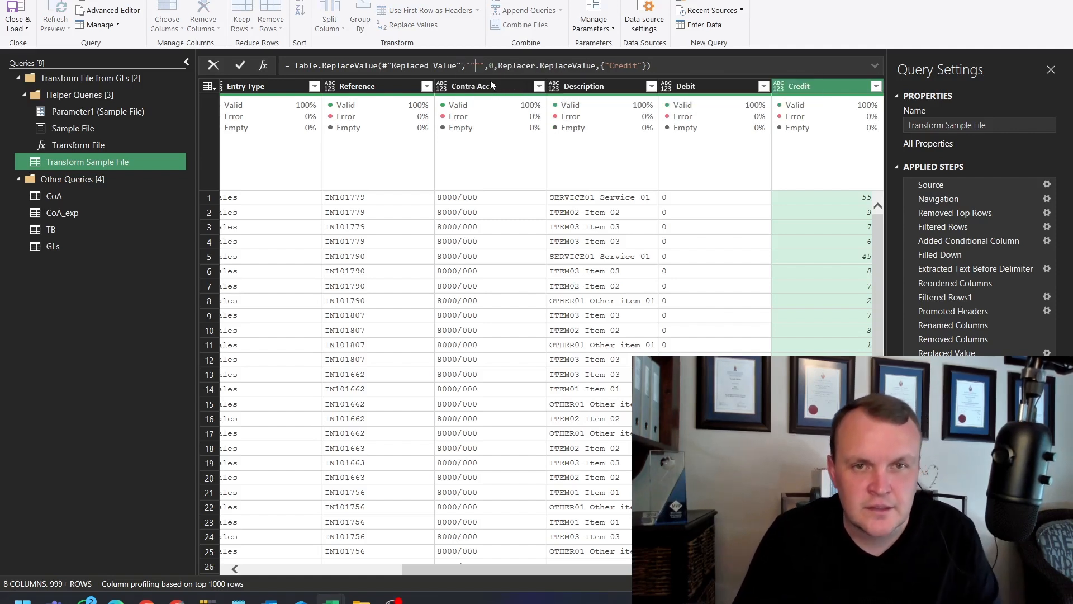
key(BackSpace)
key(BackSpace)
key(BackSpace)
text("0)
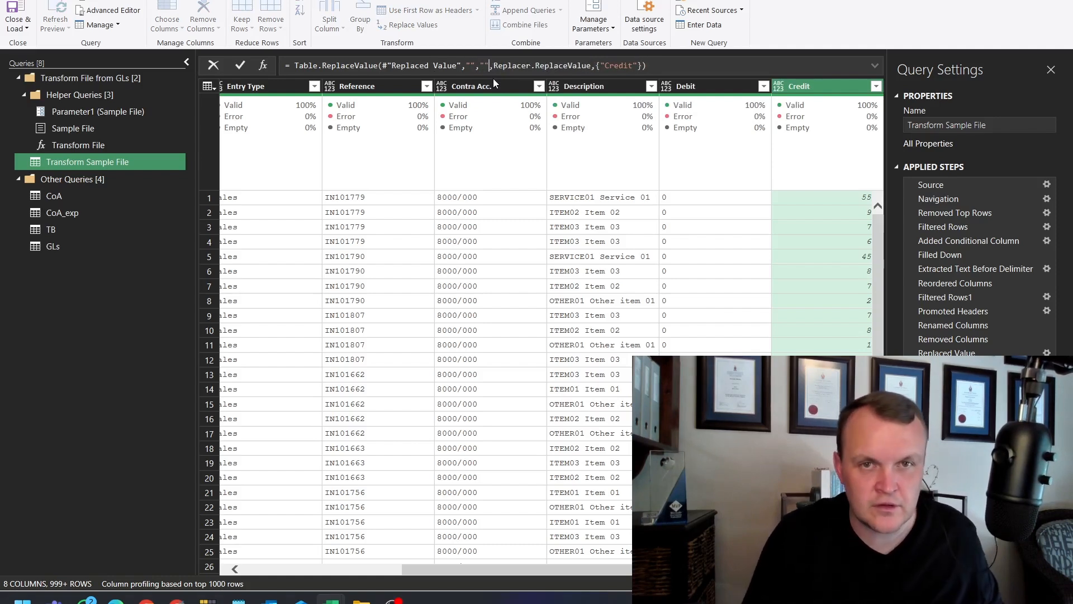
key(Return)
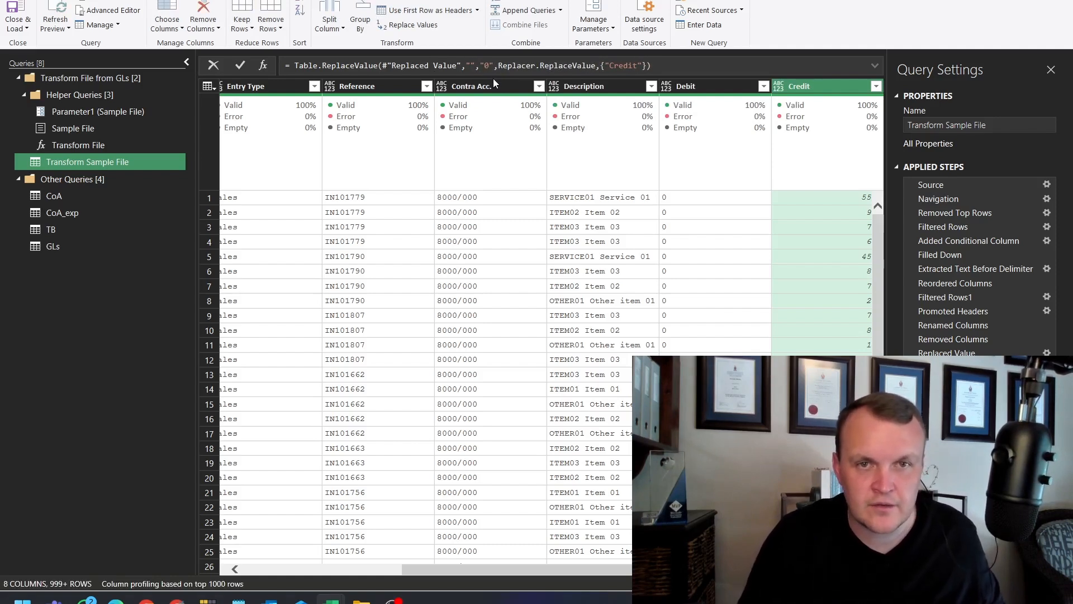
click(950, 353)
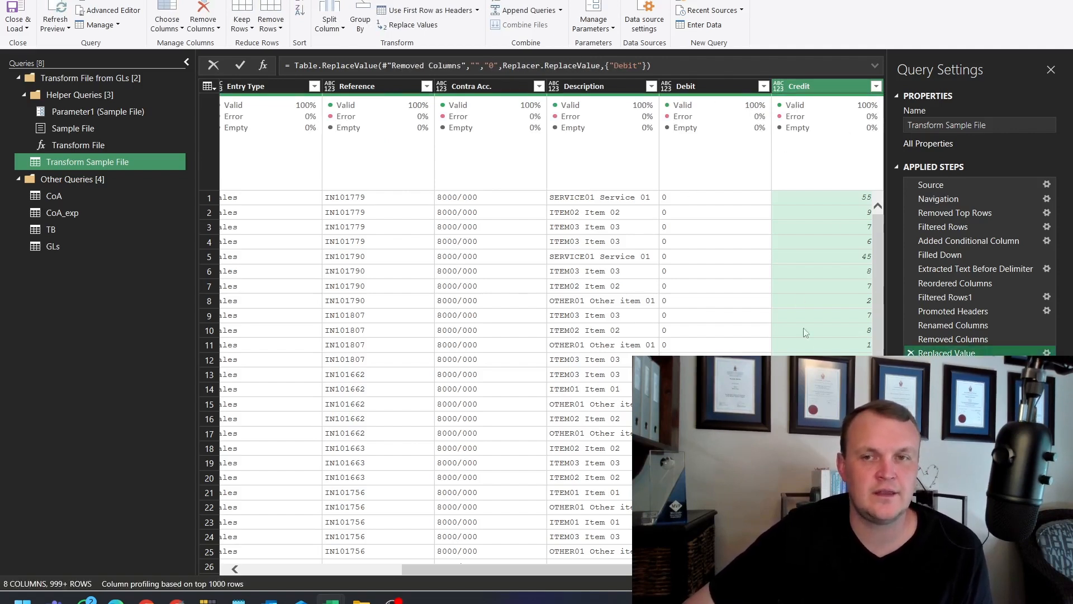
click(721, 561)
drag(721, 569, 730, 569)
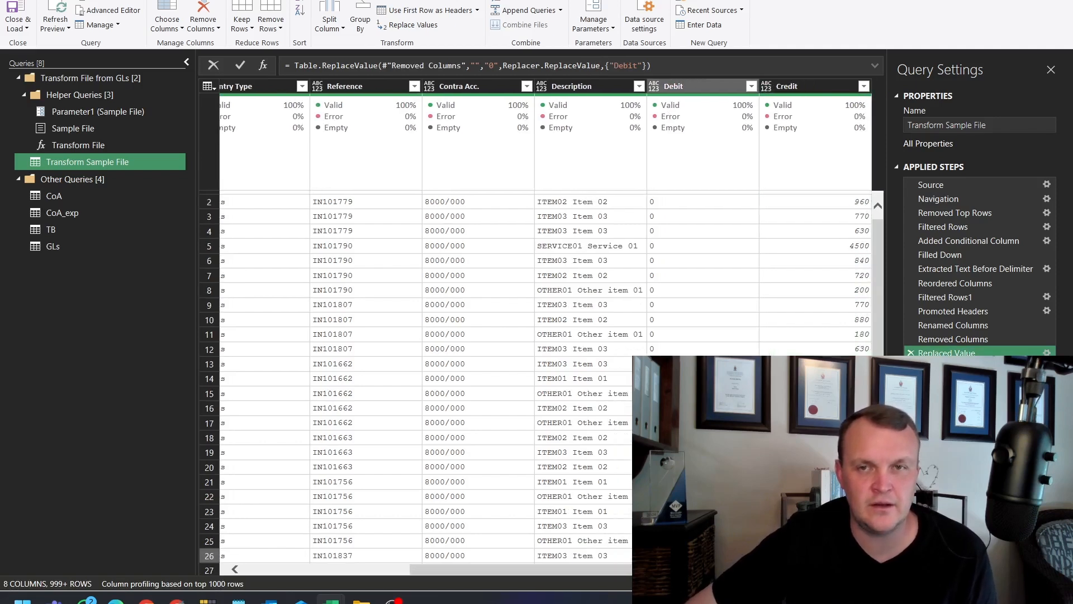
click(134, 1)
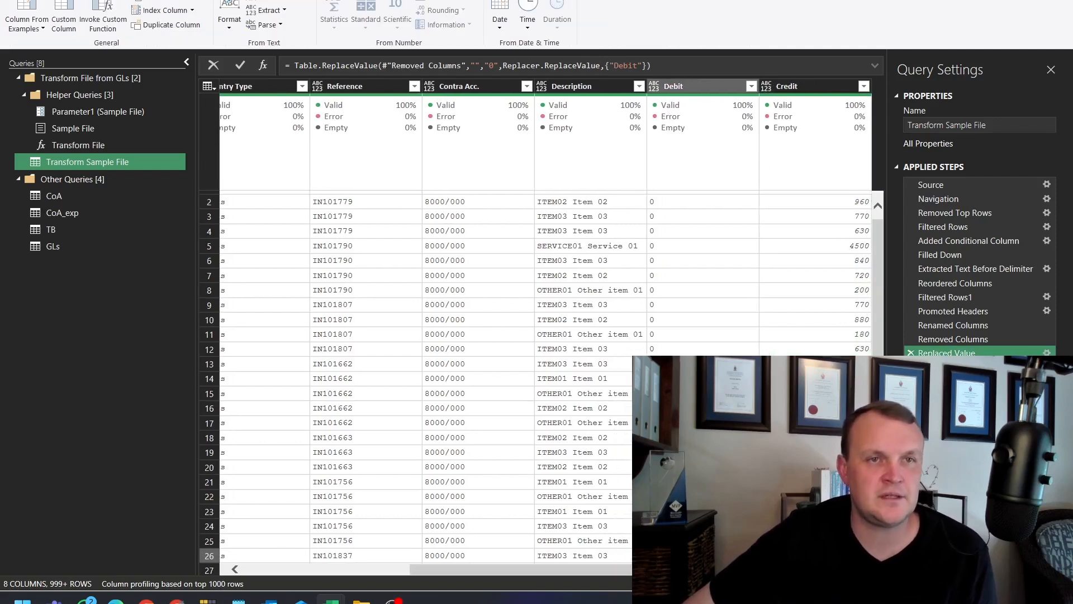
click(65, 17)
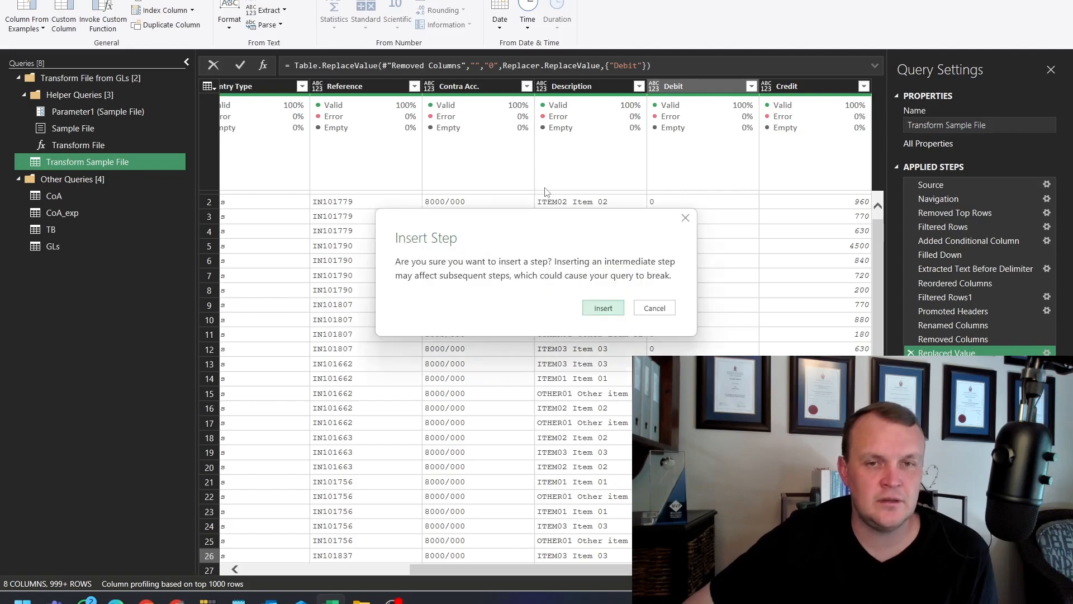
click(655, 308)
Add a custom column named Amount with the formula -[Credit]+[Debit] after the Credit value replacement step.
click(948, 368)
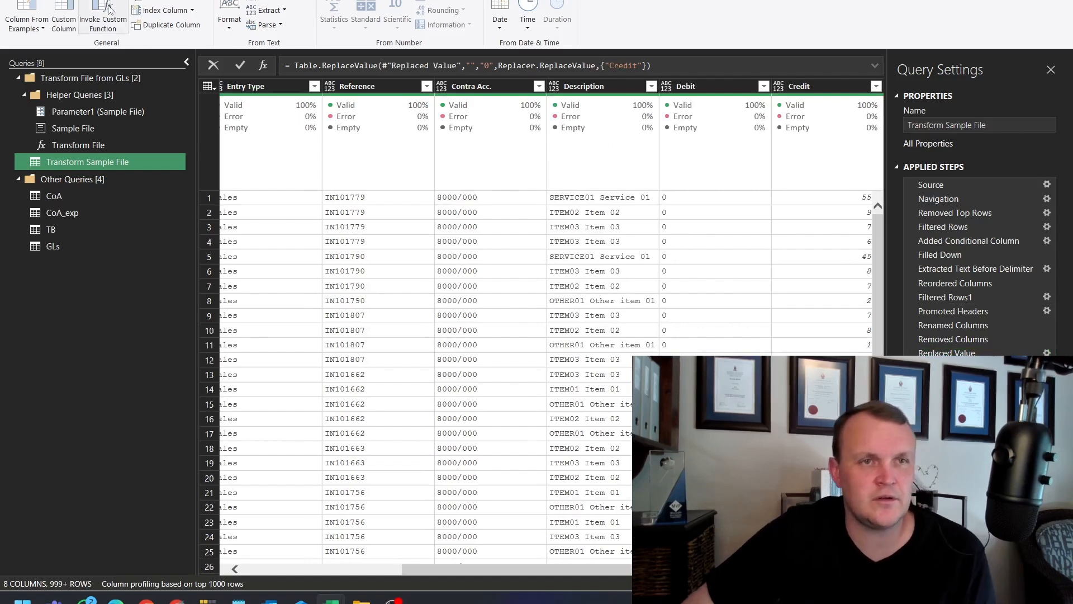
click(71, 17)
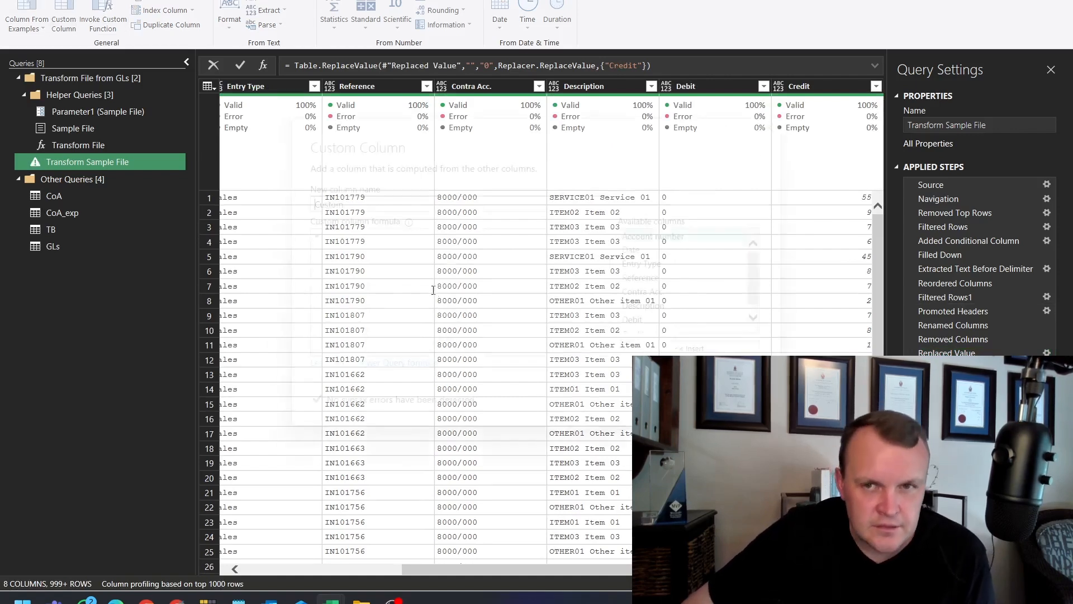
text(Amount)
key(Tab)
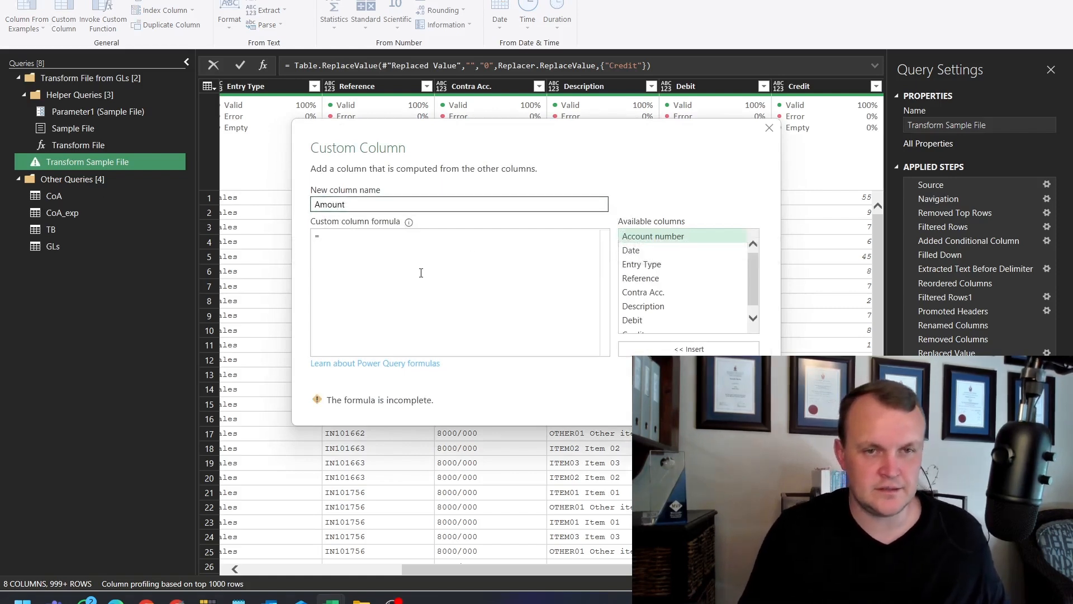
text(-)
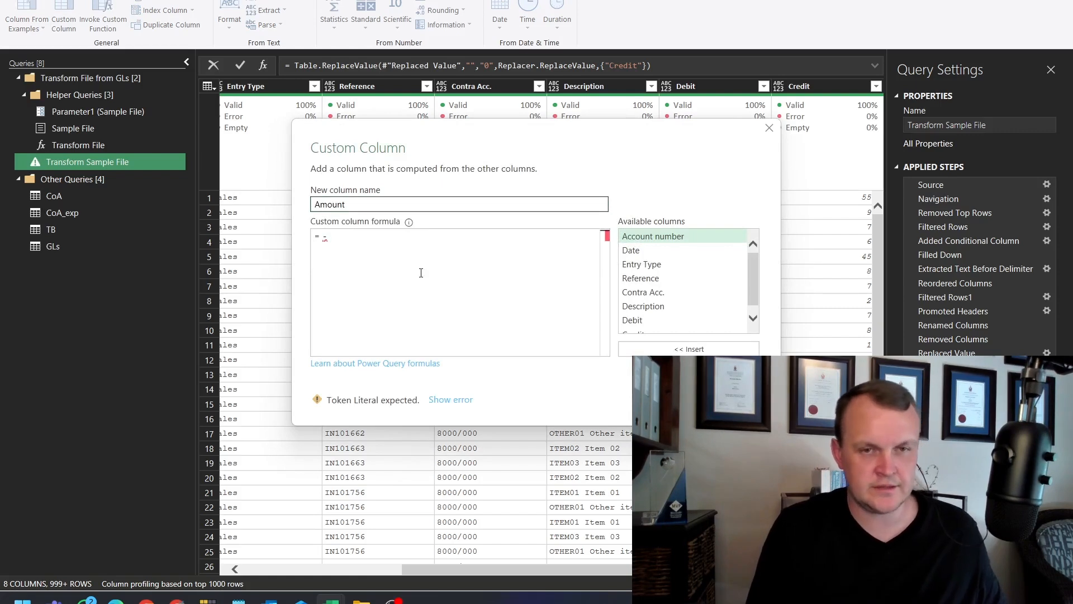
scroll(682, 291, down, 1)
double_click(633, 327)
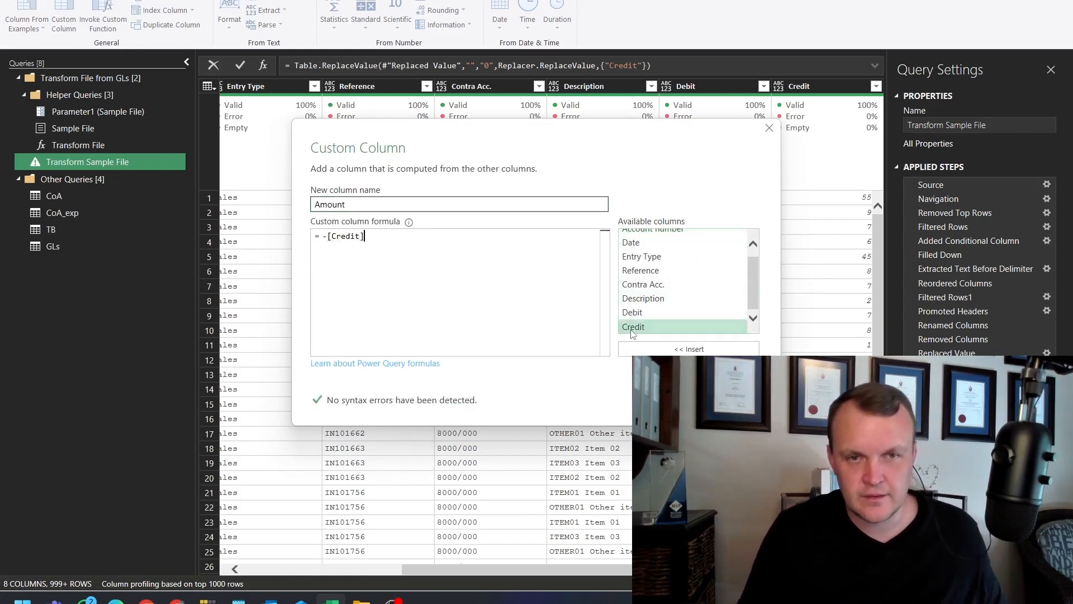
text(+)
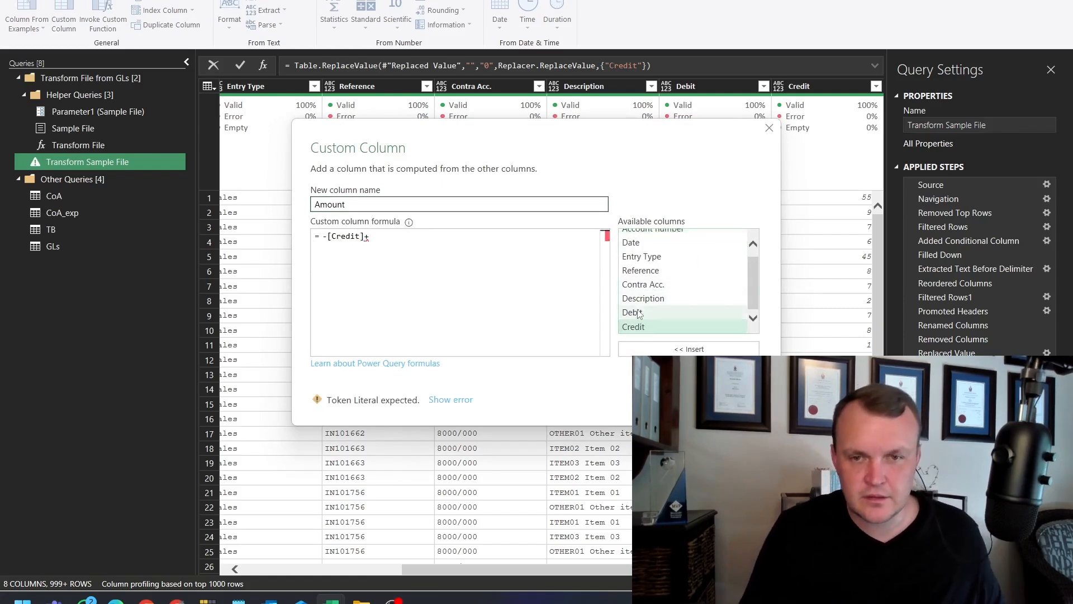
double_click(637, 312)
click(671, 402)
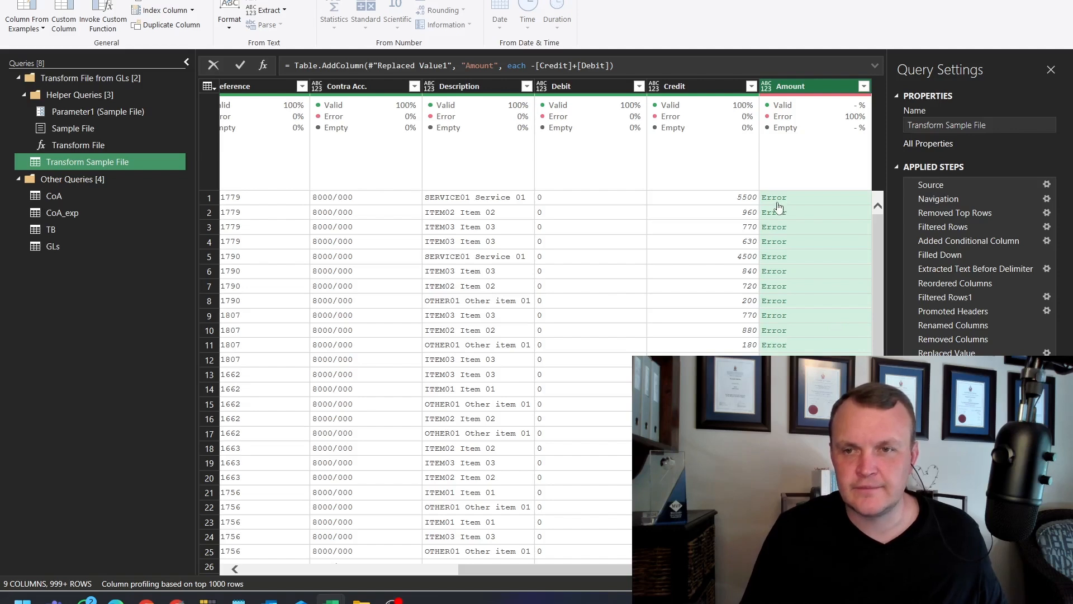
Inspect an error in the Amount column and insert a step before that column's creation that converts Debit and Credit to Decimal Number.
click(814, 256)
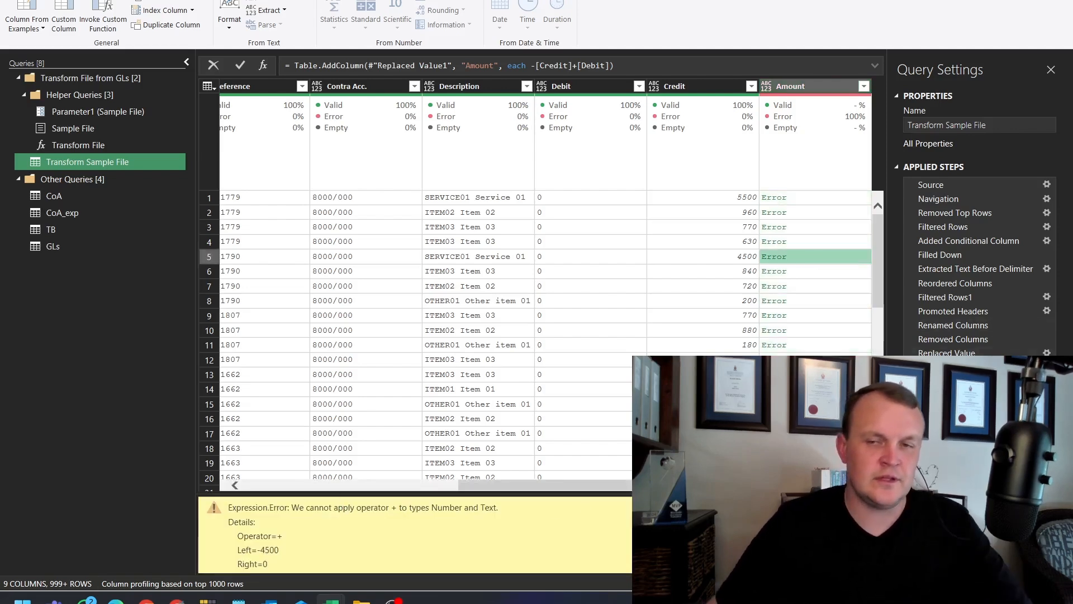
click(947, 368)
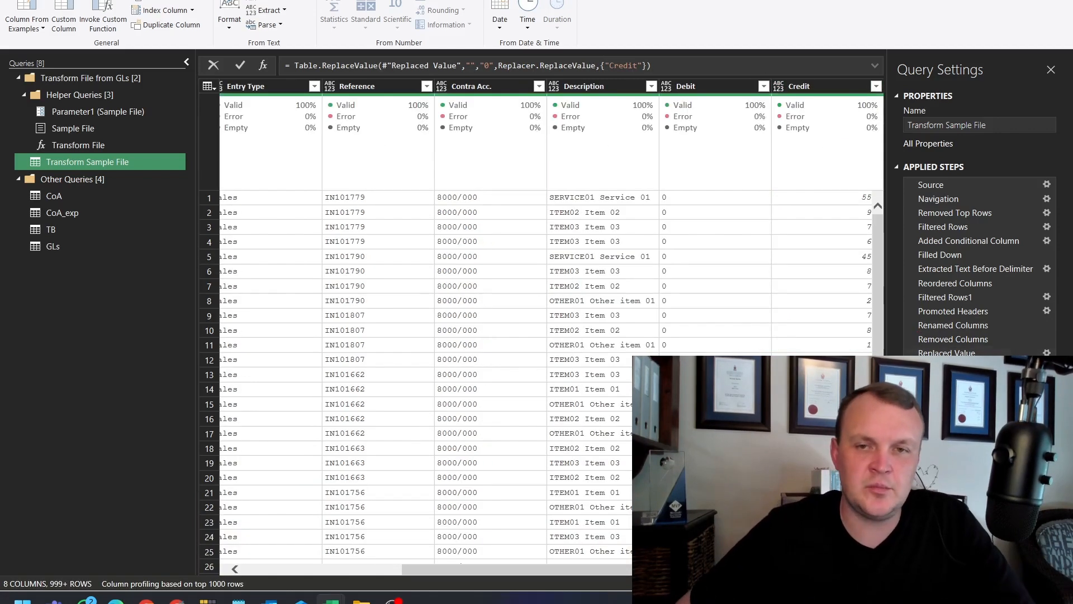
click(710, 85)
ctrl+click(793, 86)
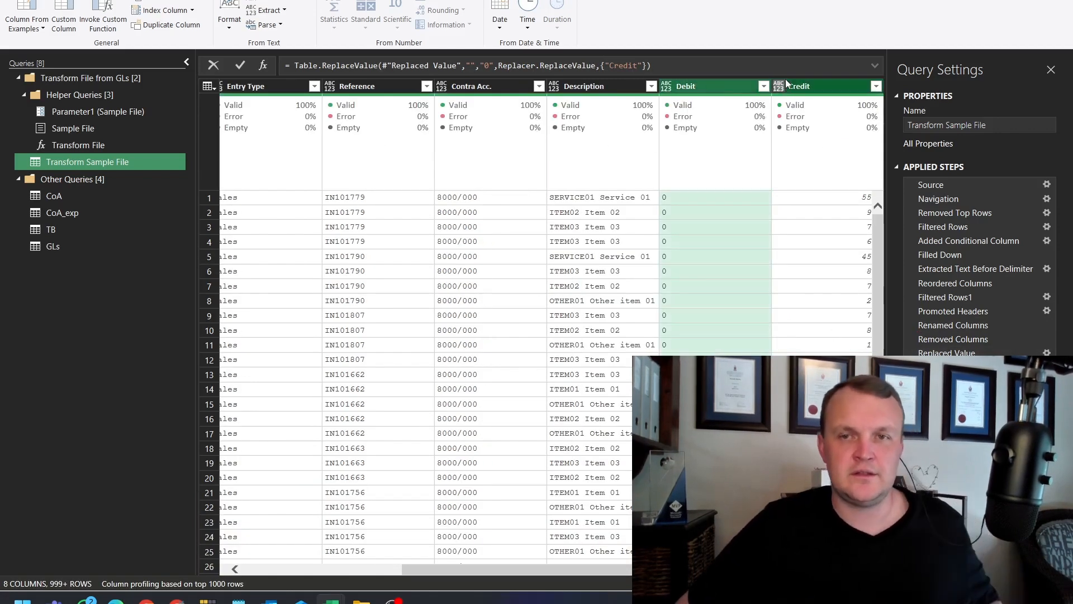
right_click(789, 87)
mouse_move(826, 222)
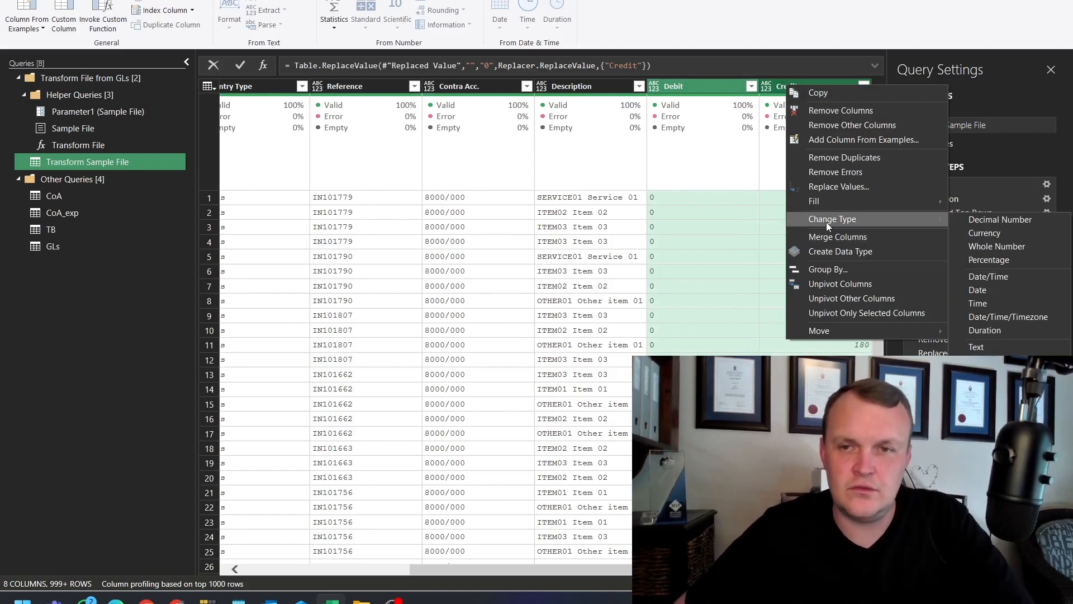
click(1014, 226)
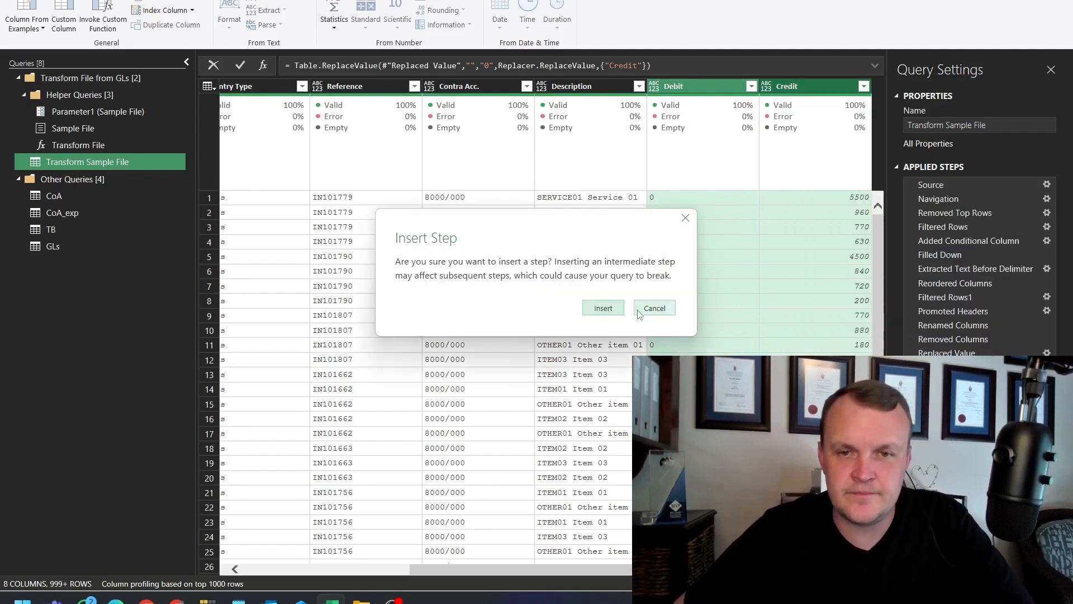
click(654, 309)
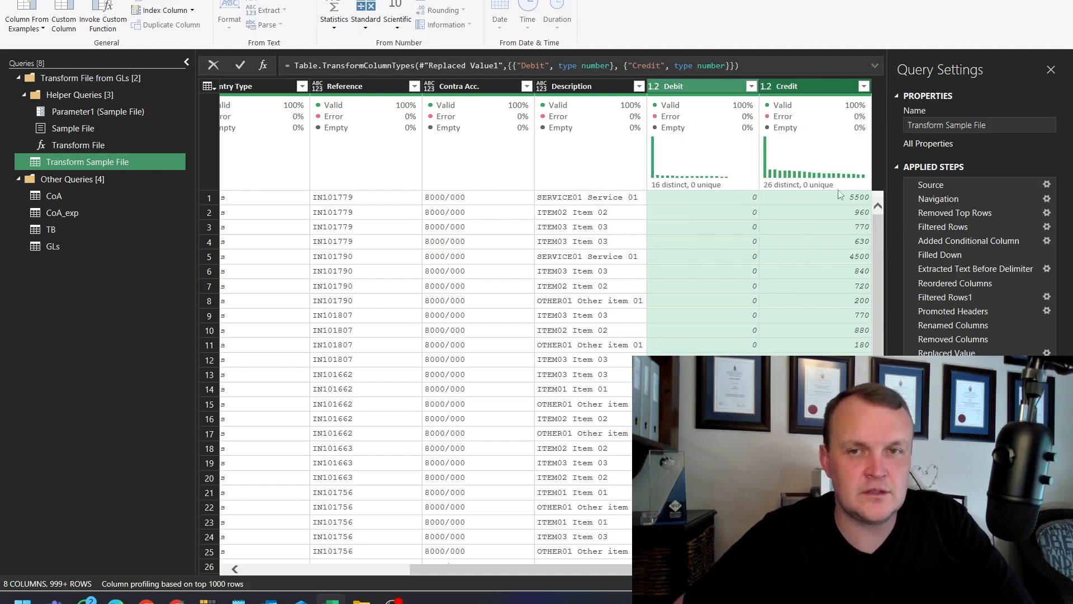
Check the Debit and Credit columns for errors by keeping only error rows, and delete that check step.
click(46, 0)
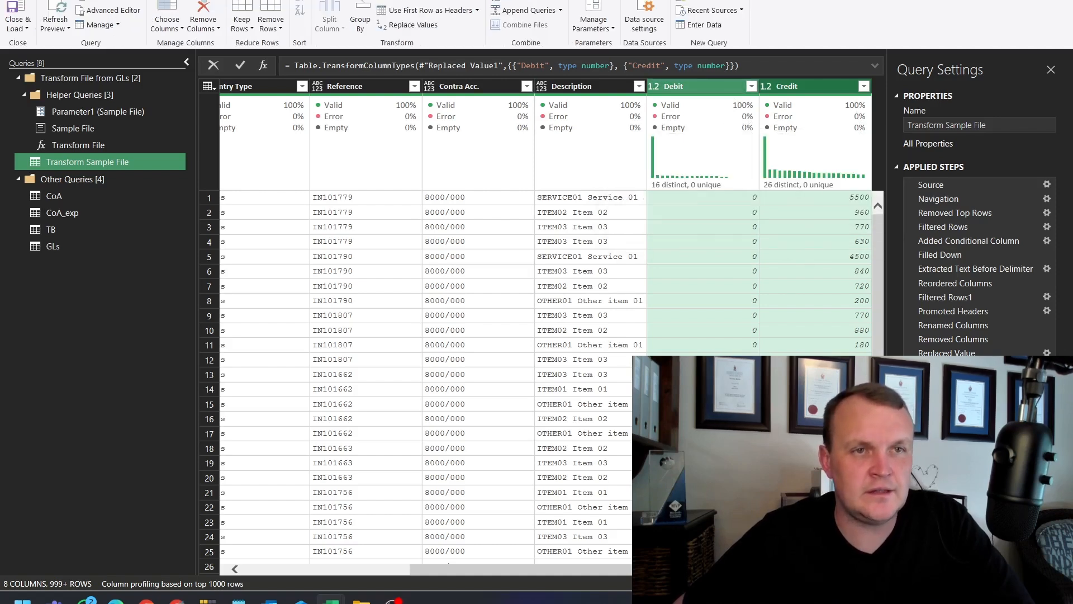
click(249, 25)
click(263, 98)
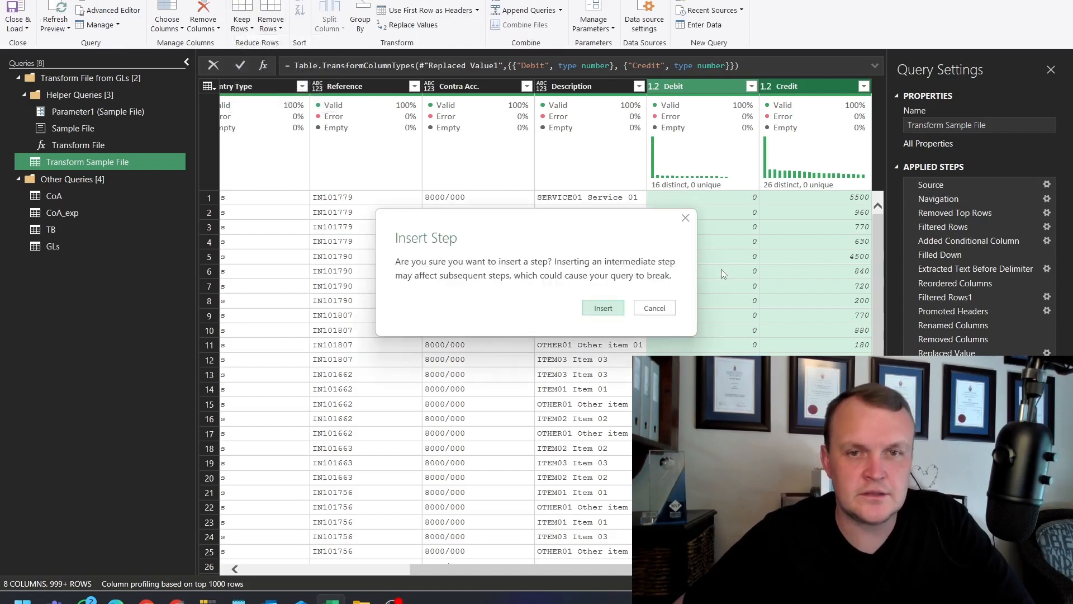
click(610, 310)
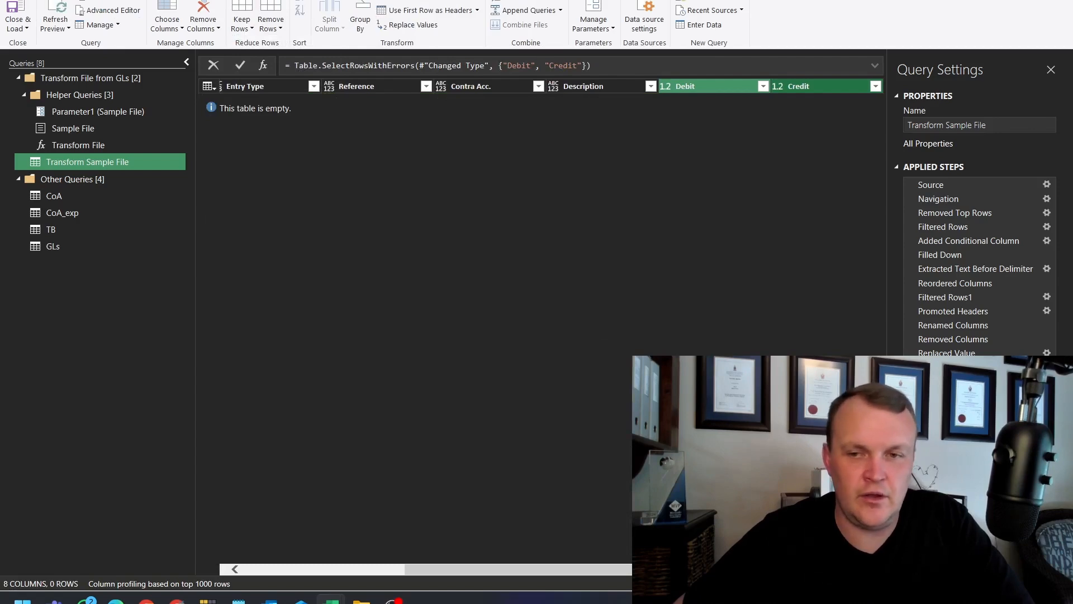
key(Delete)
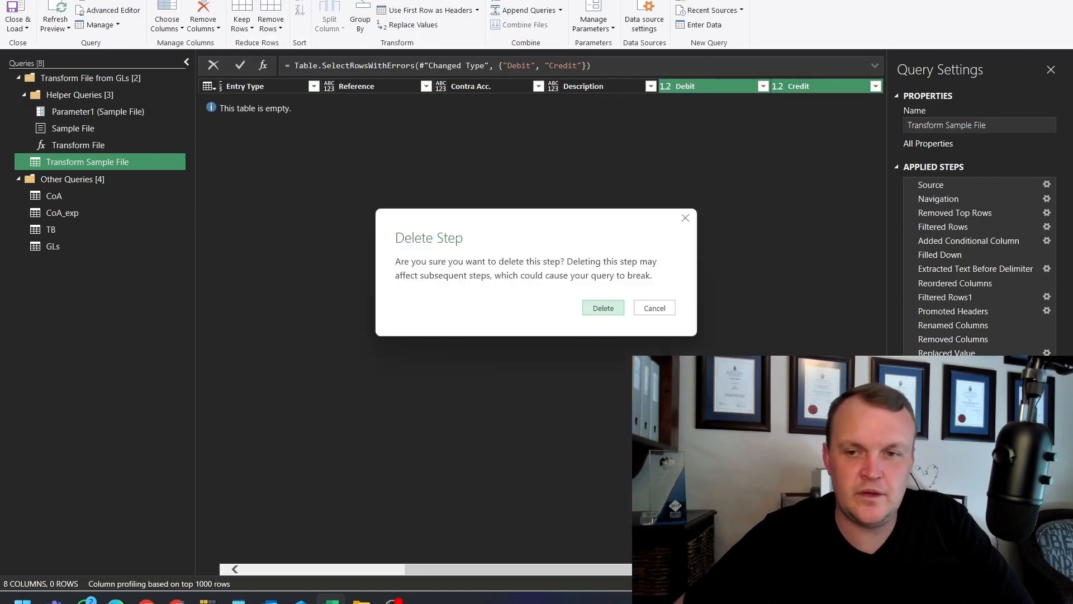
click(597, 308)
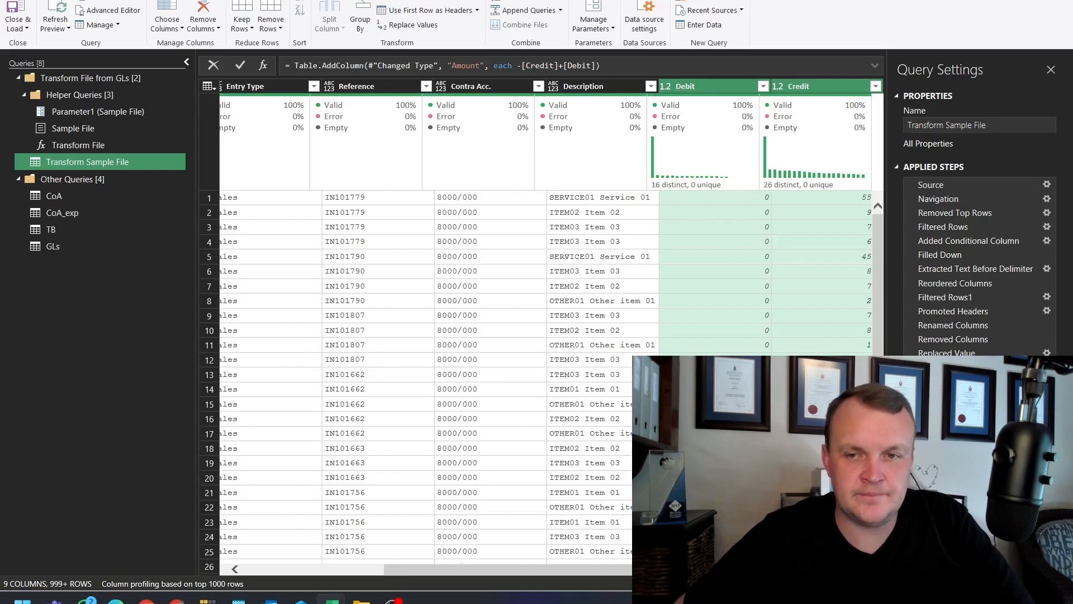
Review the Amount column's values and remove the Debit and Credit columns from the table.
click(812, 245)
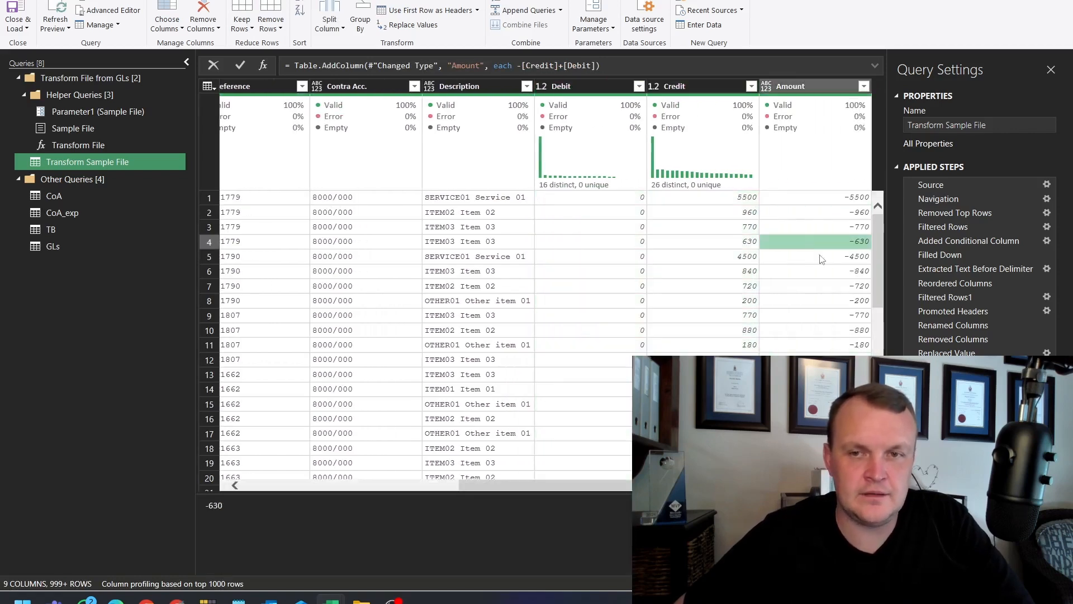
click(586, 79)
ctrl+click(691, 86)
right_click(691, 86)
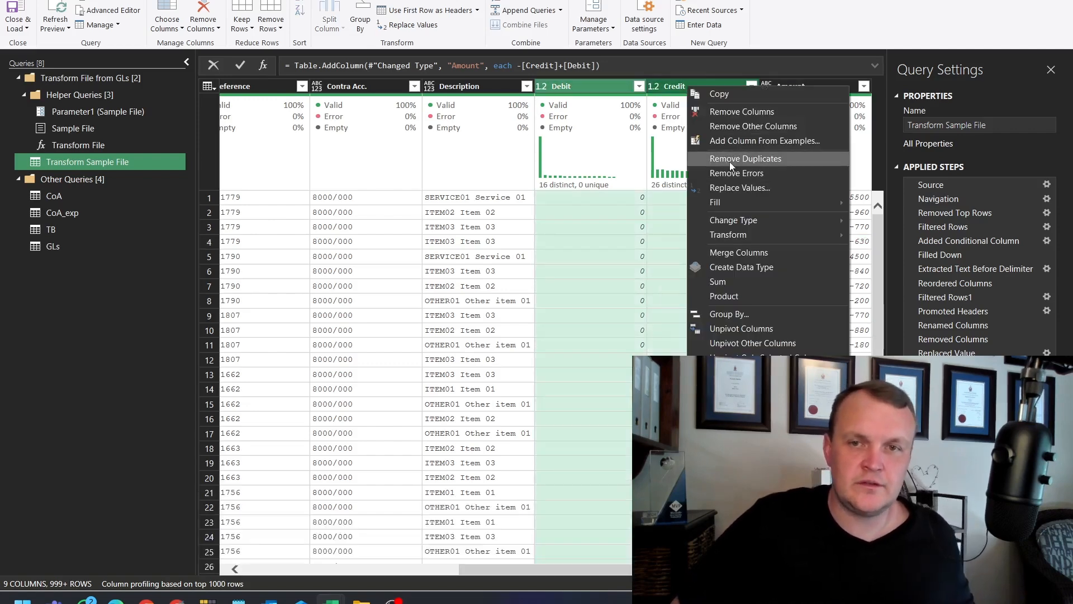
click(729, 114)
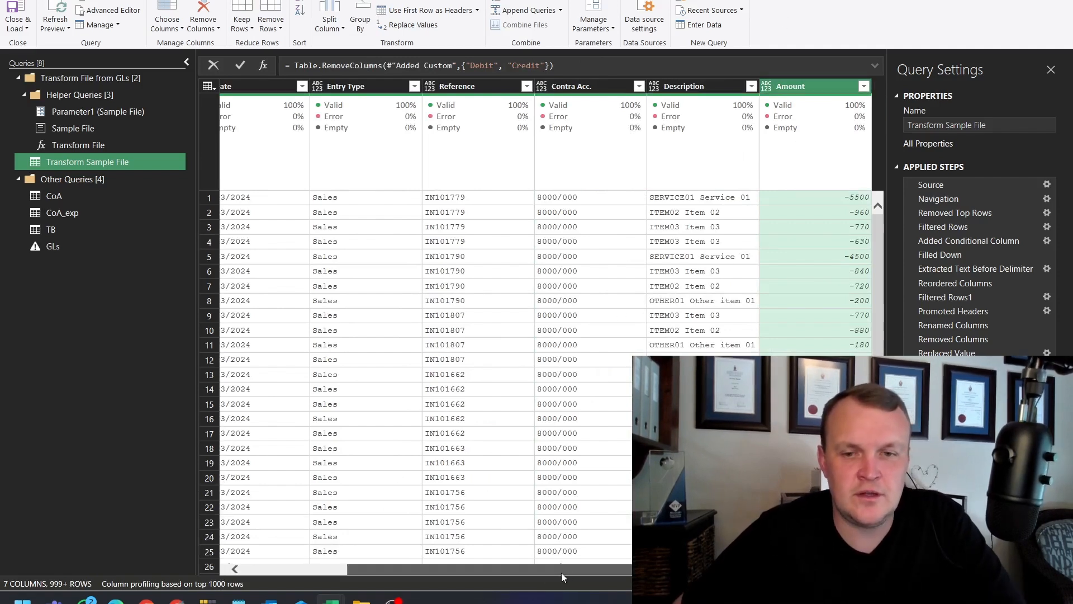
Convert the Date column to the Date type using the English (United Kingdom) locale.
drag(562, 573, 391, 568)
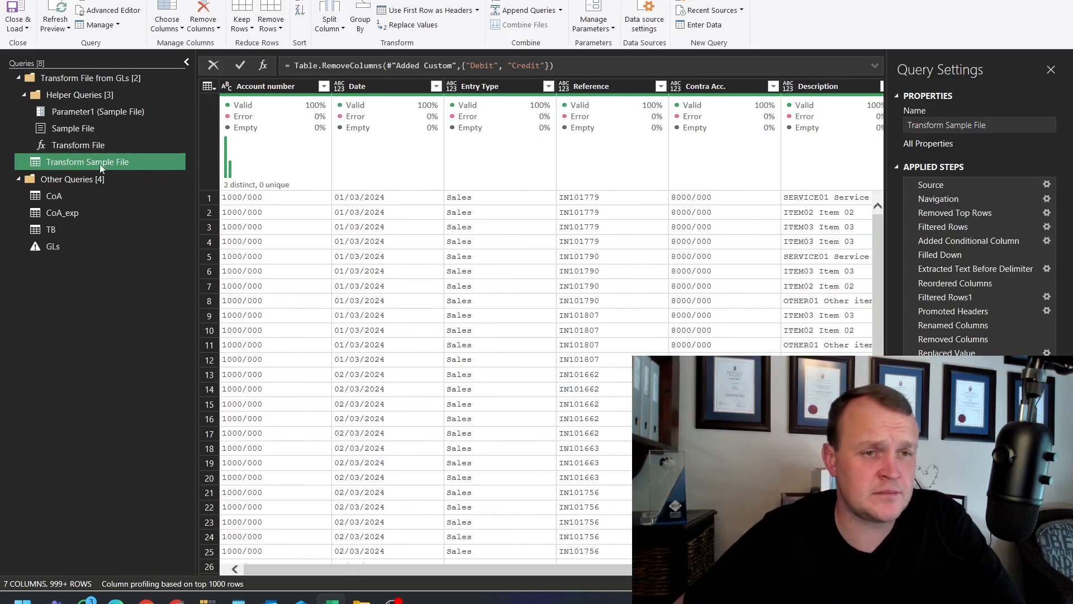
right_click(347, 88)
mouse_move(385, 211)
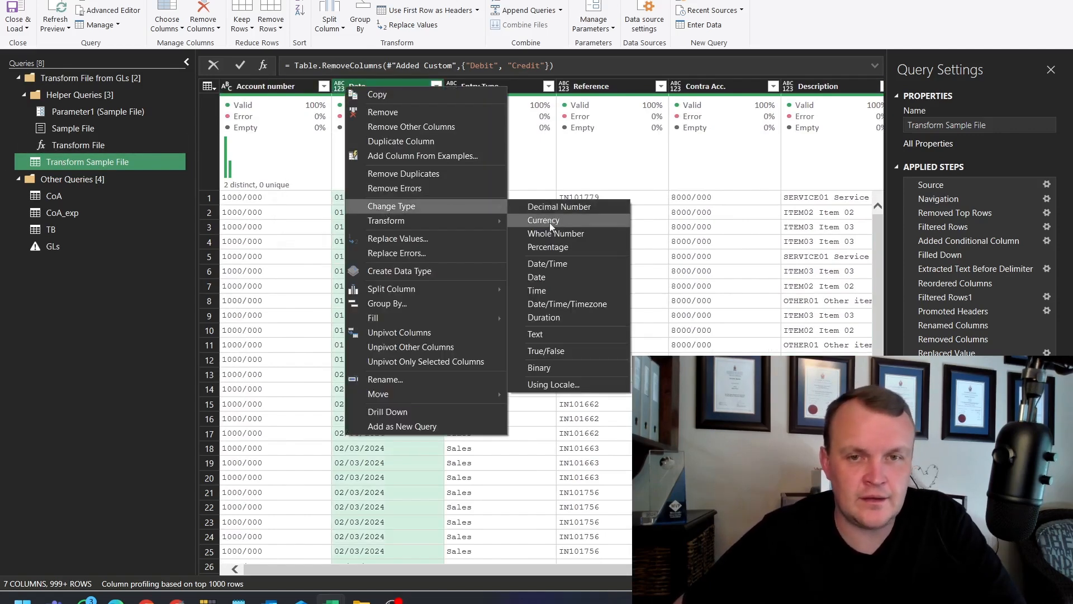
click(553, 384)
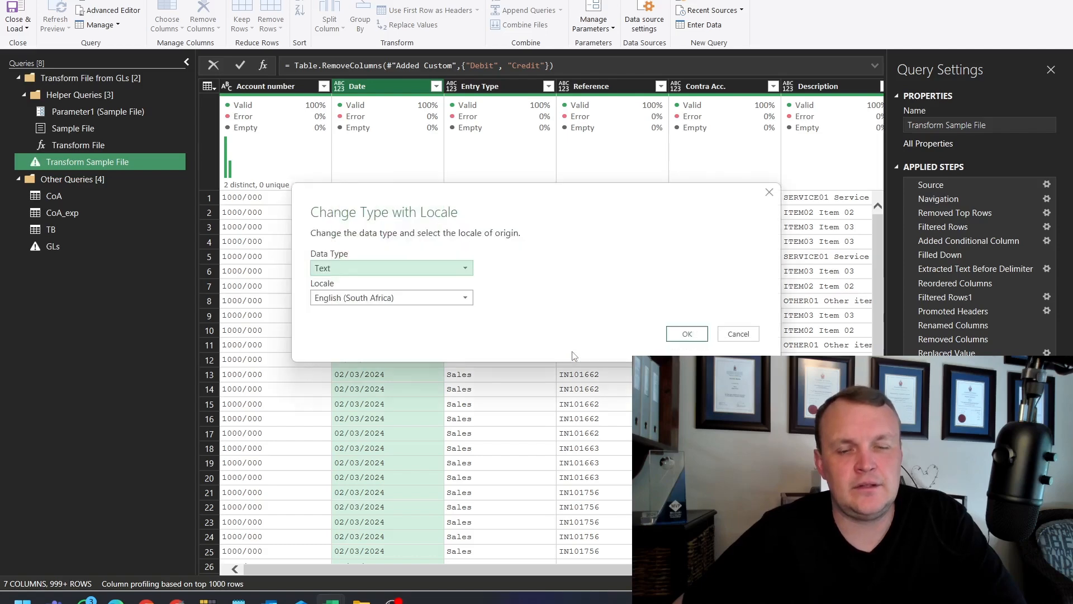
click(335, 268)
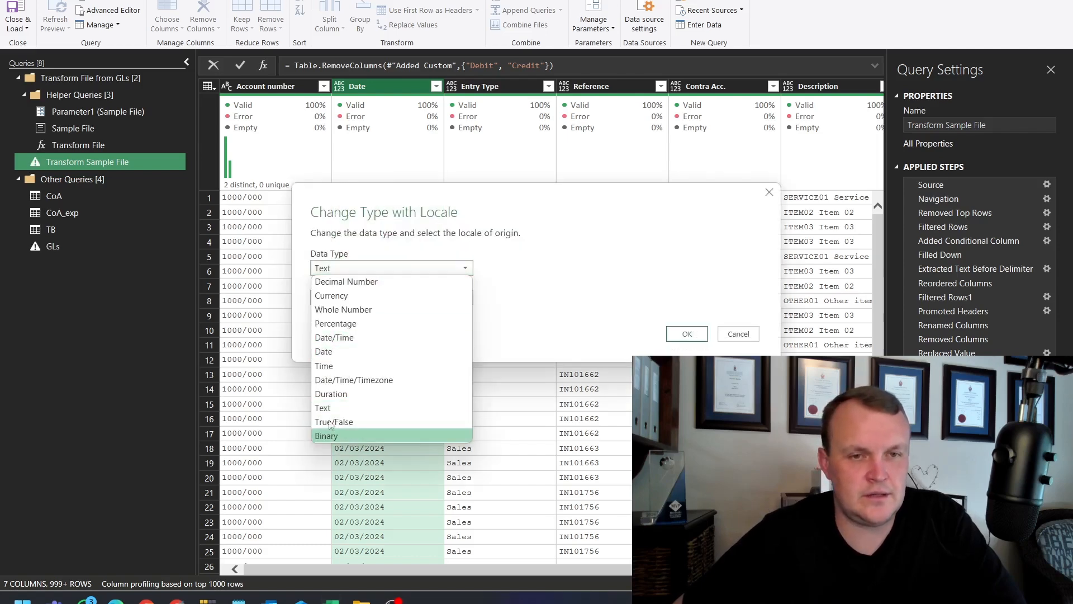
click(325, 353)
click(349, 298)
scroll(369, 425, down, 10)
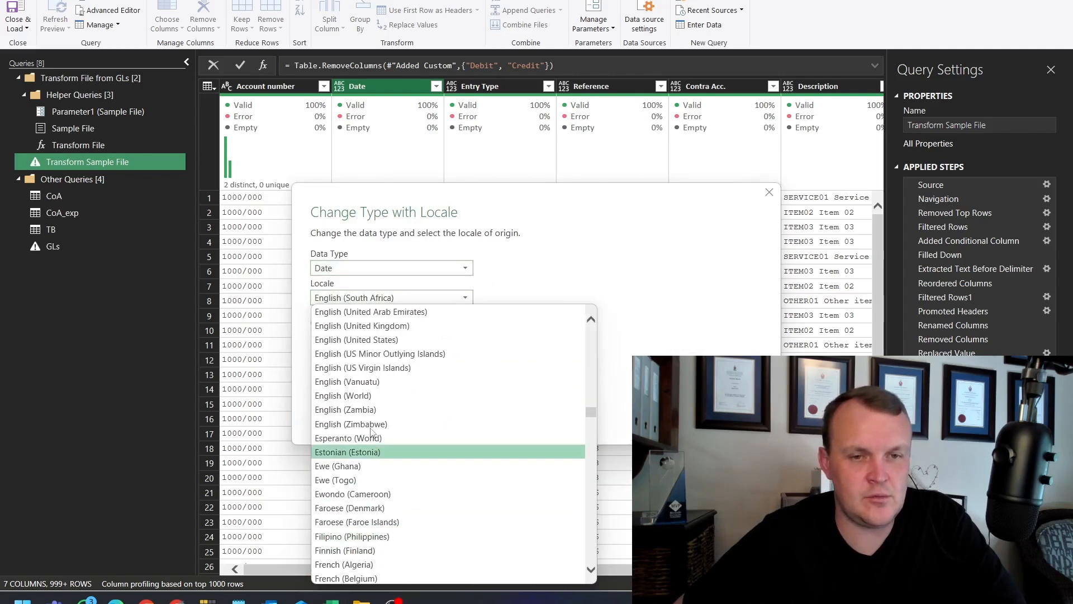
click(354, 326)
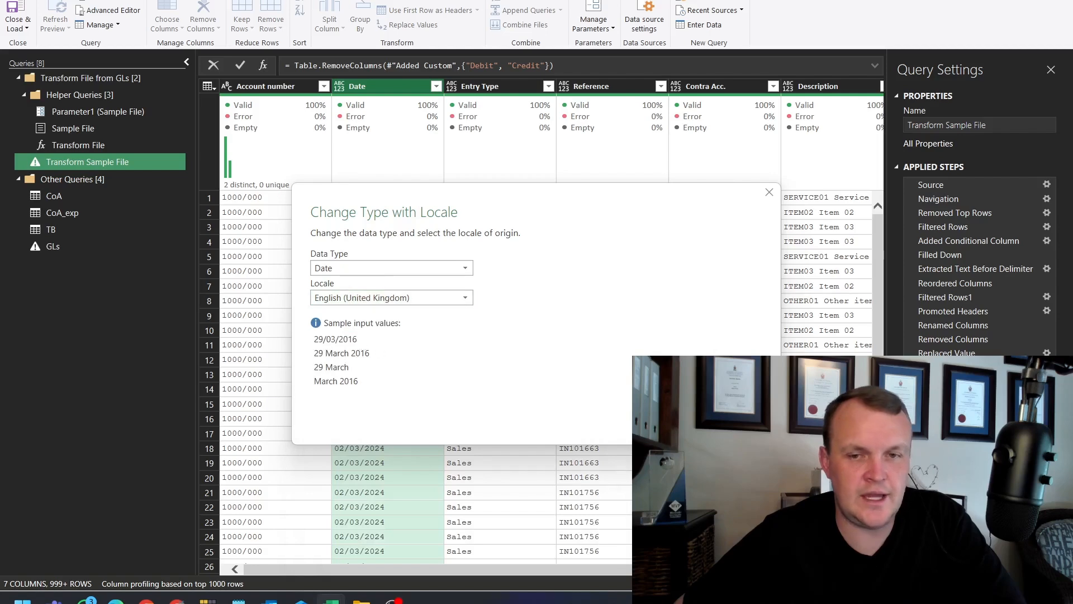
key(Return)
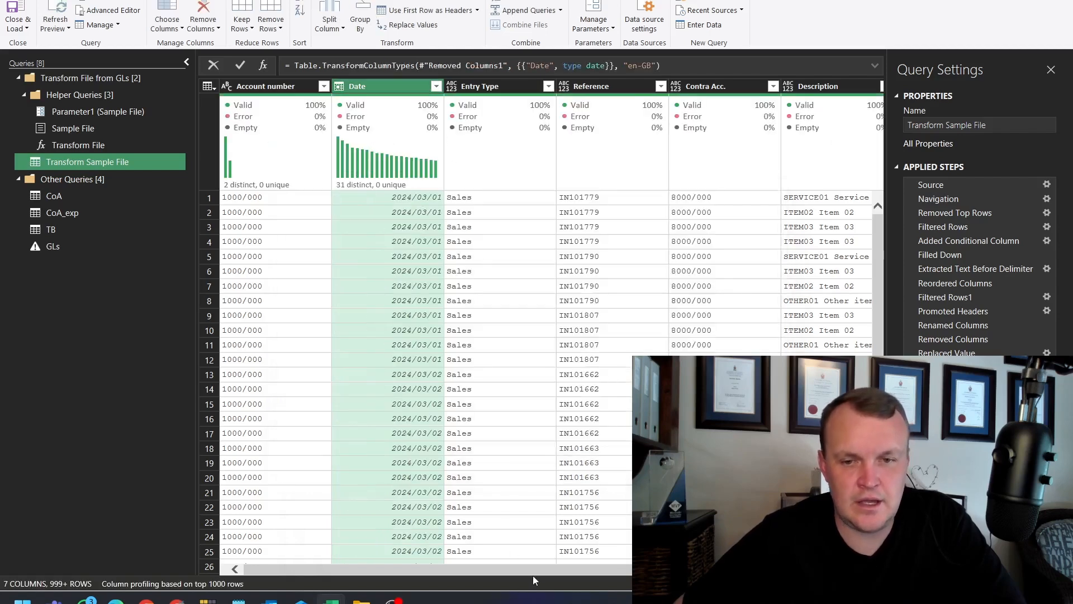
Convert the Amount column of the Transform Sample File query to Decimal Number.
drag(573, 569, 391, 564)
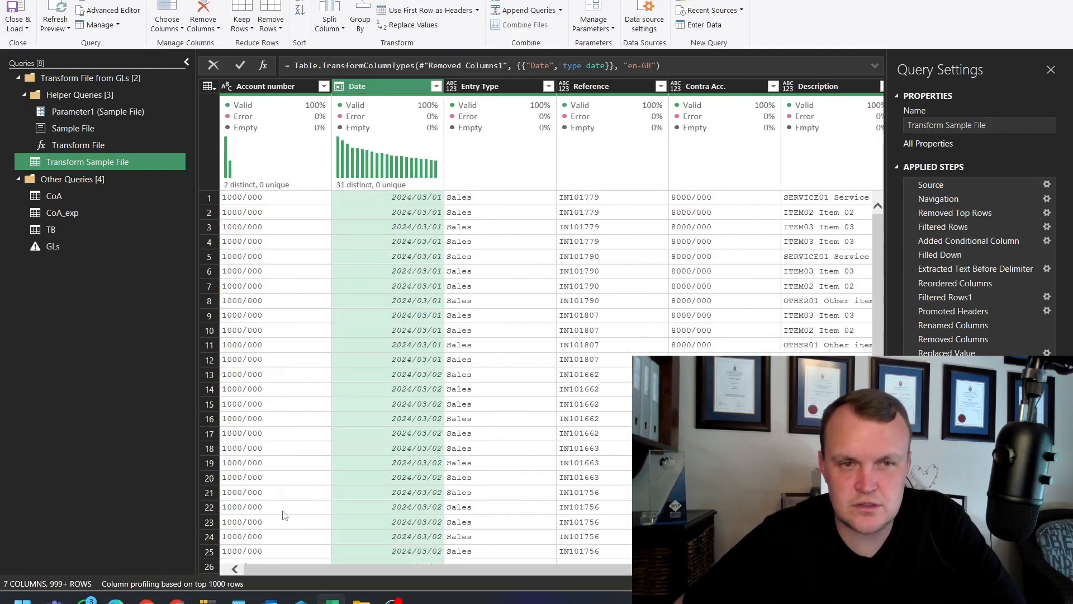
click(624, 569)
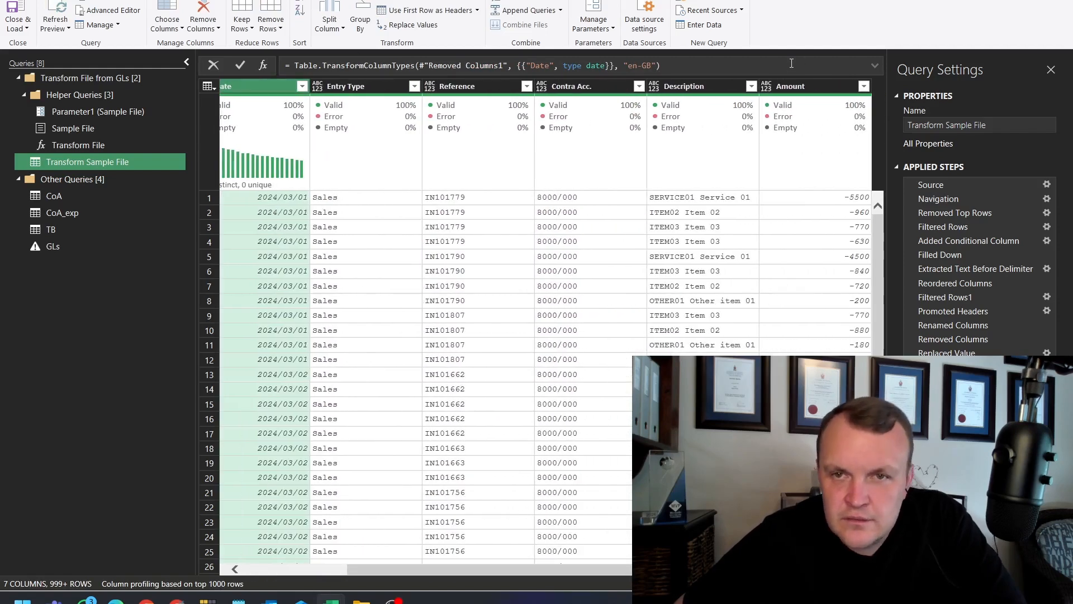
right_click(771, 89)
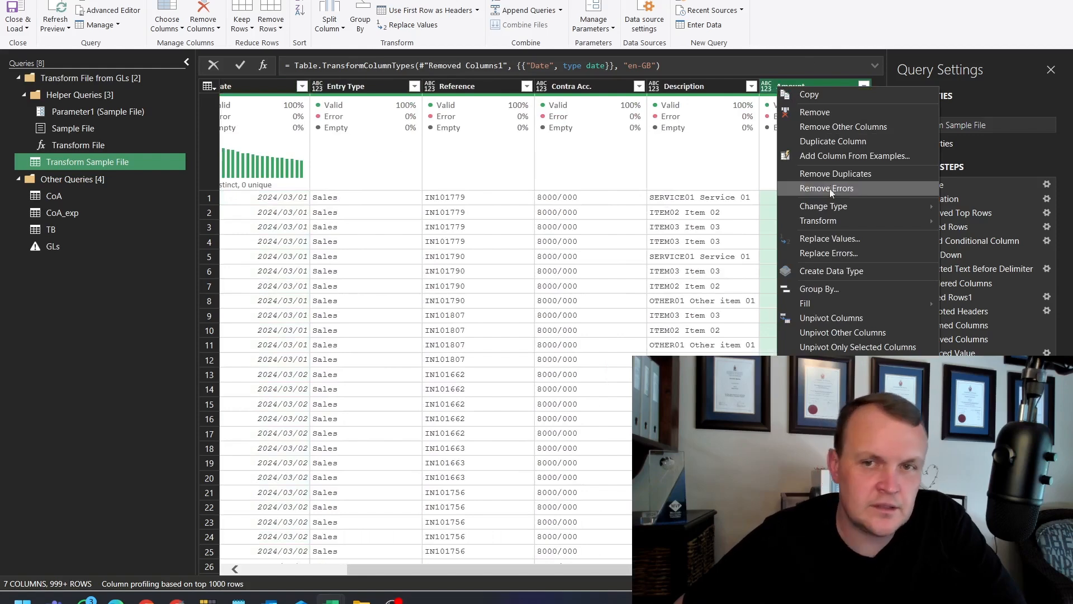
mouse_move(821, 206)
click(973, 207)
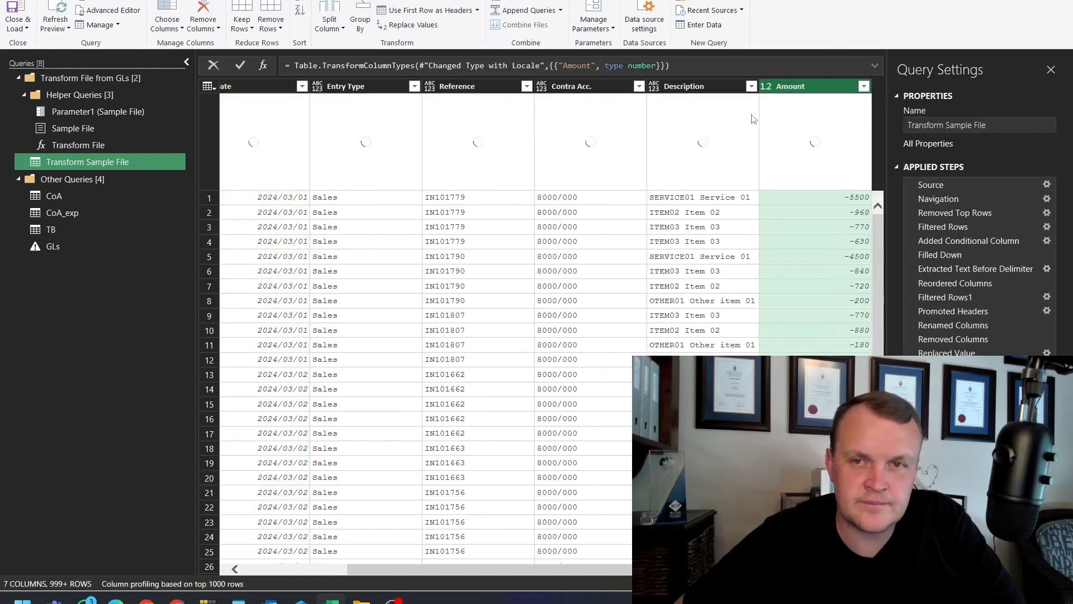
drag(639, 570, 480, 562)
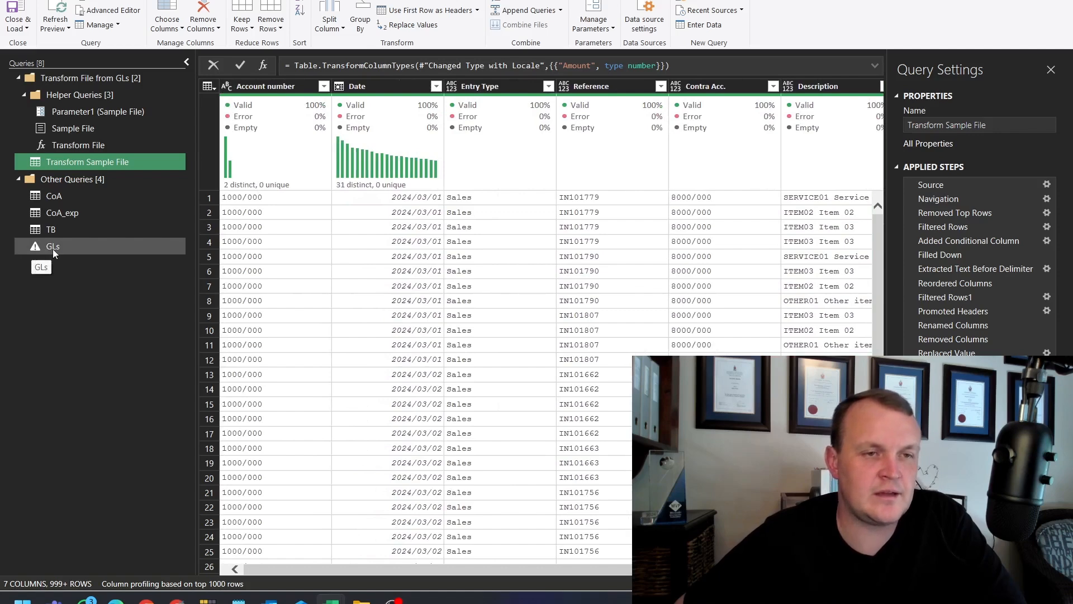
Inspect the error in the GLs query and the columns at its Renamed Columns step, and delete the Reordered Columns step.
click(52, 249)
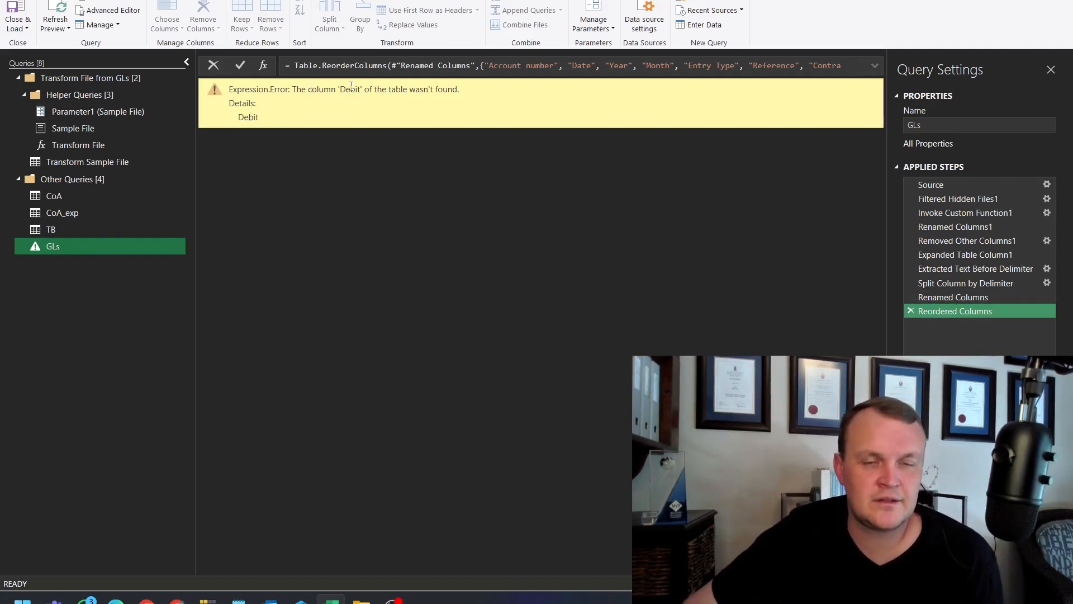
click(947, 296)
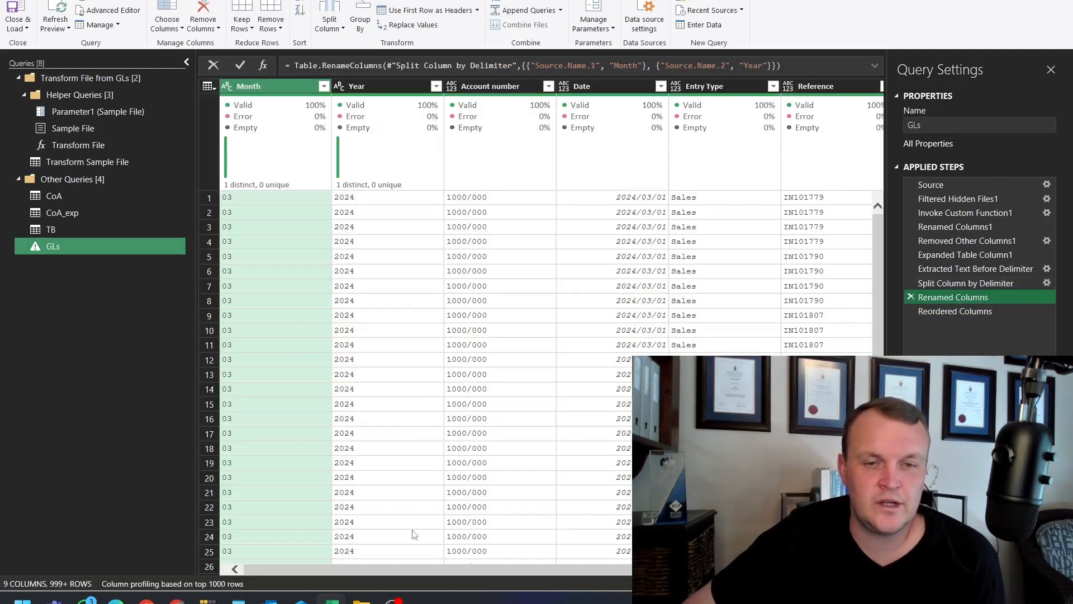
scroll(602, 576, right, 5)
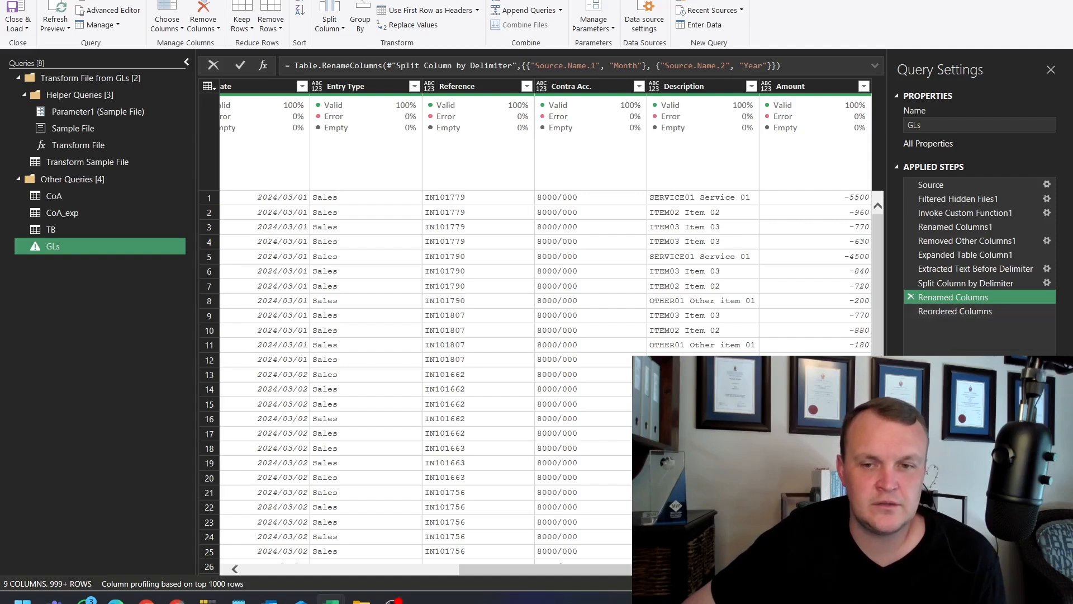
click(911, 310)
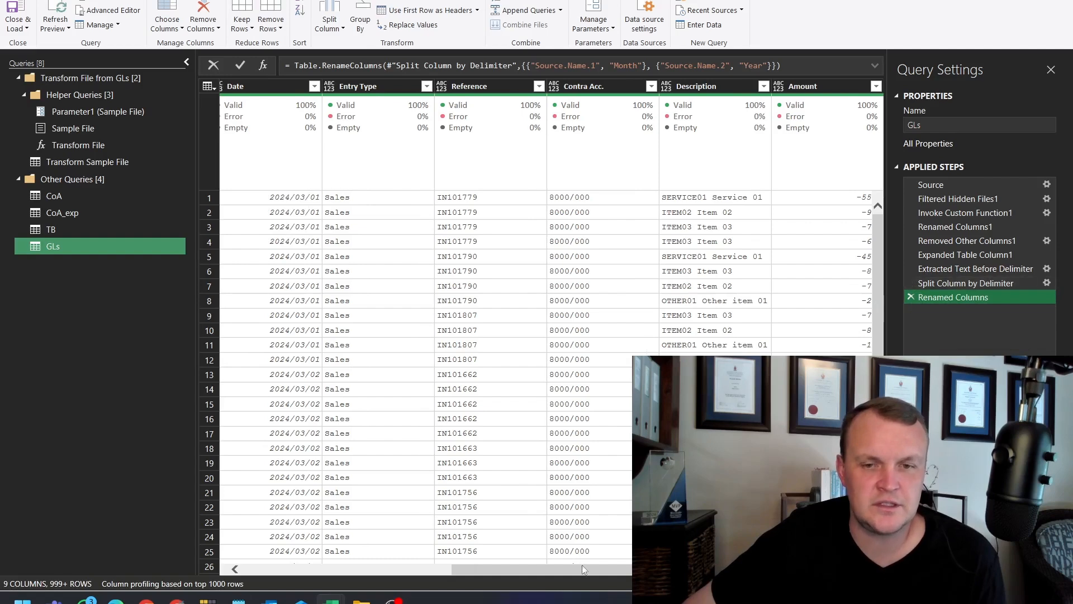
Move the Month and Year columns together to sit between Date and Entry Type in the GLs query.
click(337, 569)
click(284, 139)
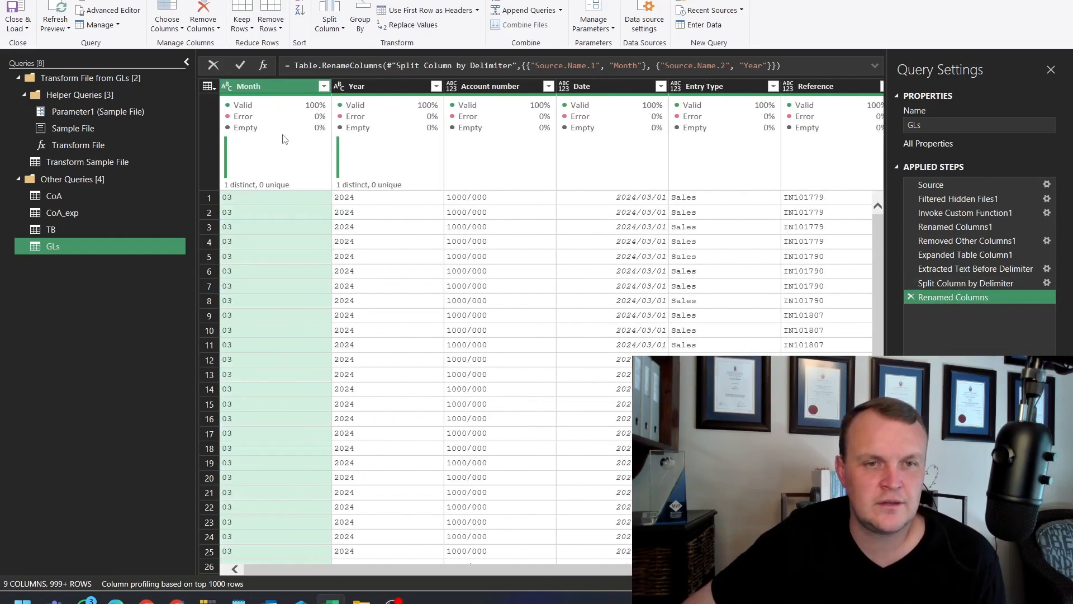
ctrl+click(351, 86)
drag(351, 87, 700, 74)
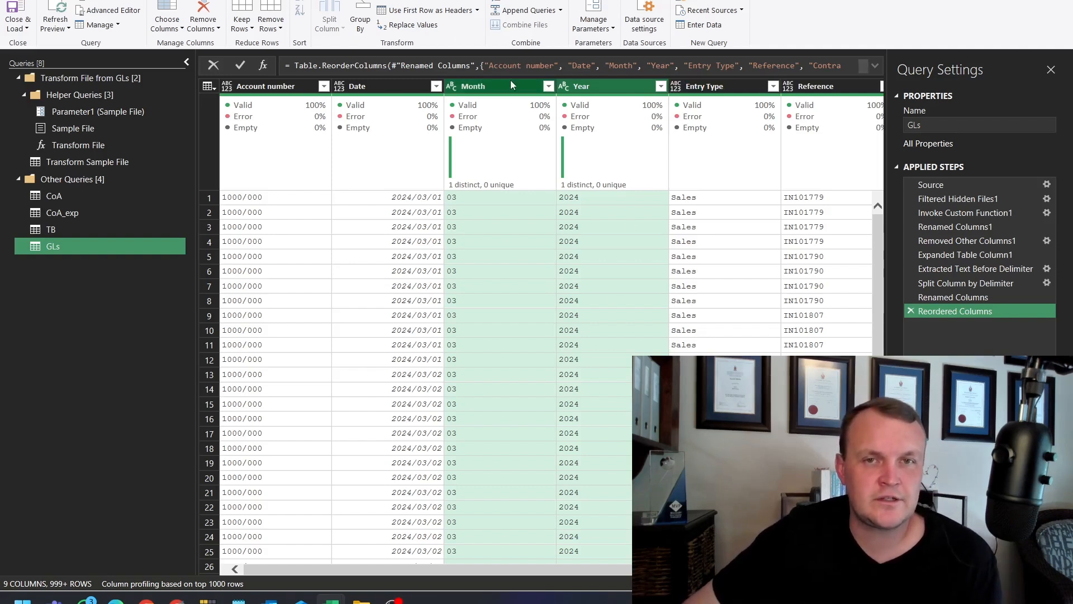
Expand the column-reordering formula and review its full list of hard-coded column names.
click(875, 65)
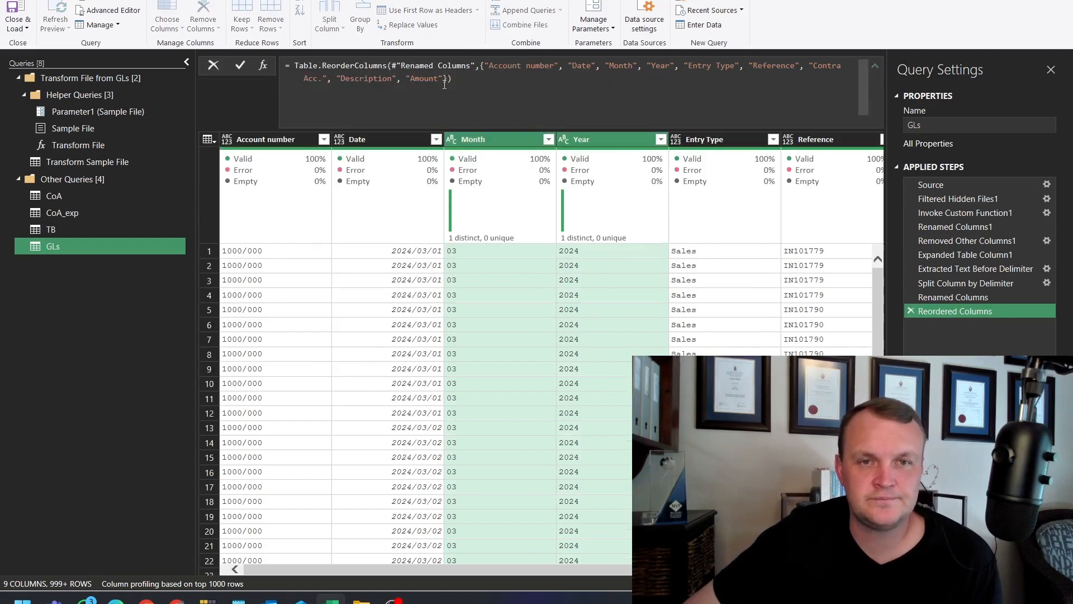
drag(450, 82, 484, 66)
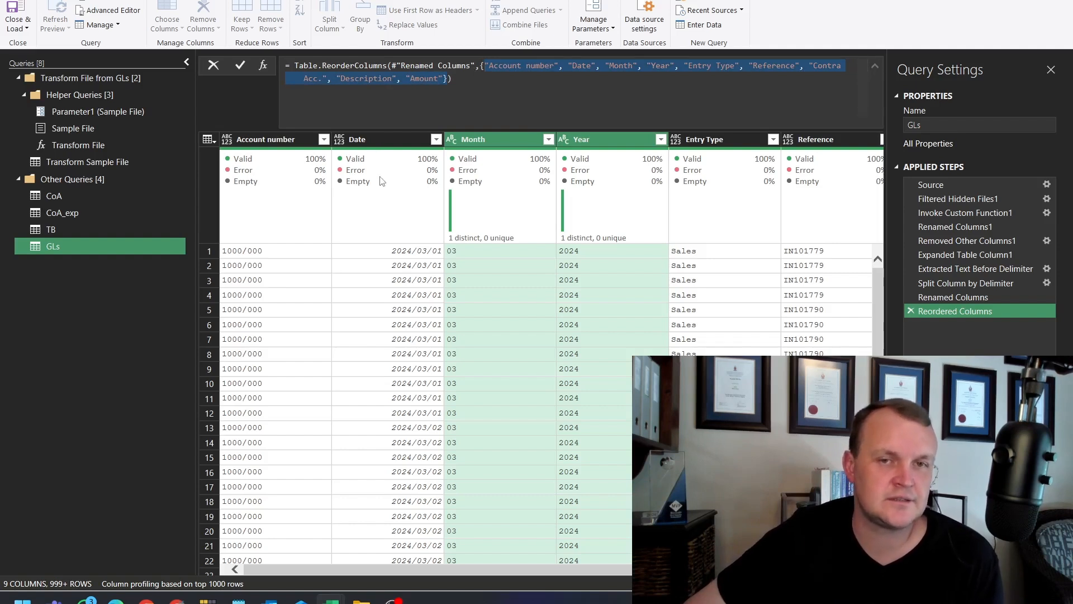
click(945, 287)
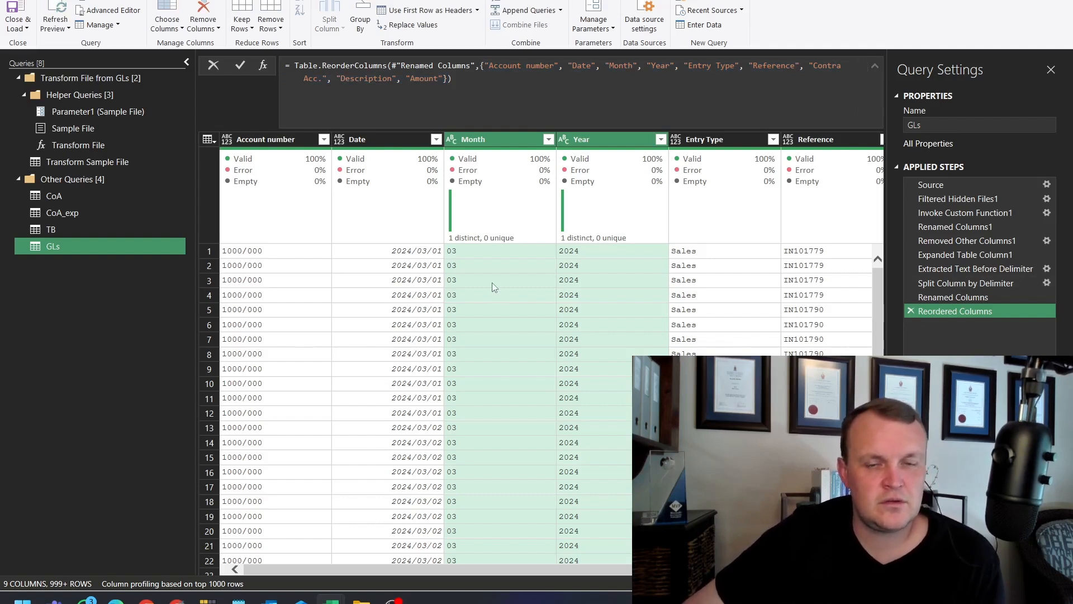
Check all columns of the GLs query for errors by keeping only error rows, and delete that check step.
click(393, 315)
key(ctrl+a)
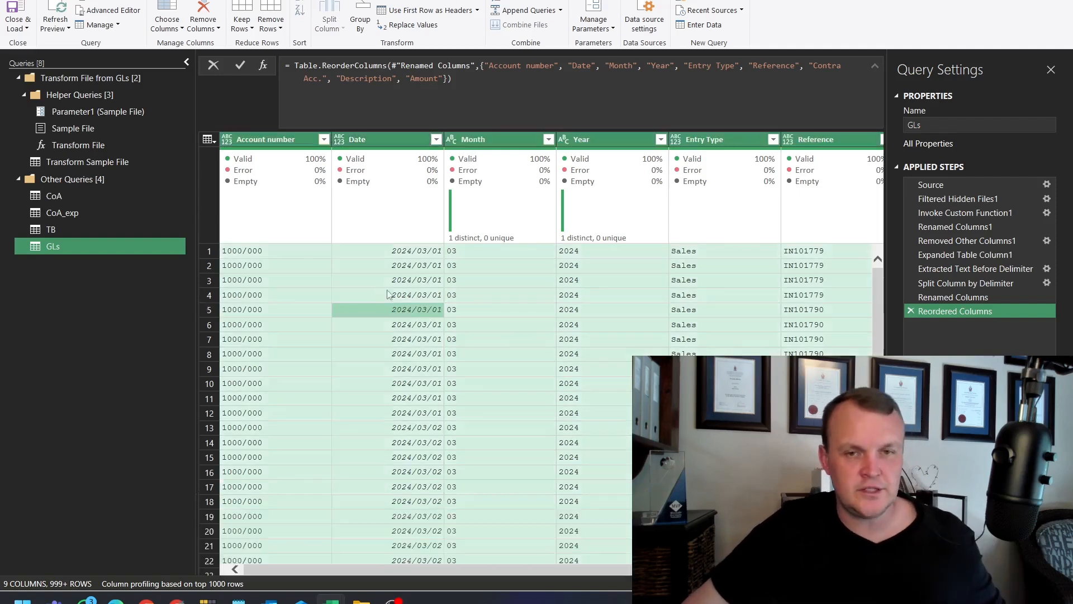
click(242, 24)
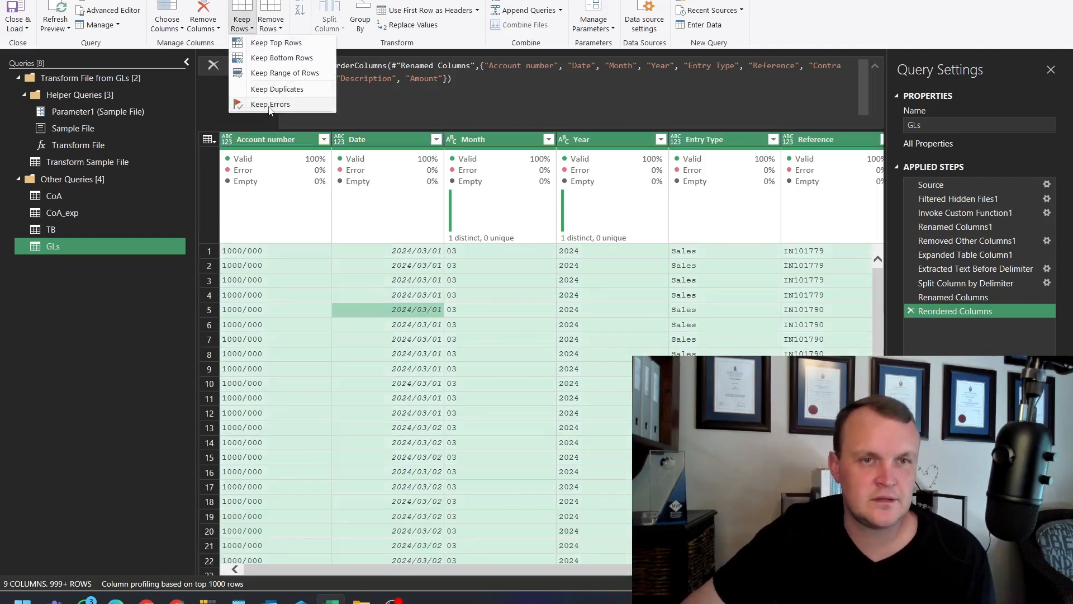
click(270, 105)
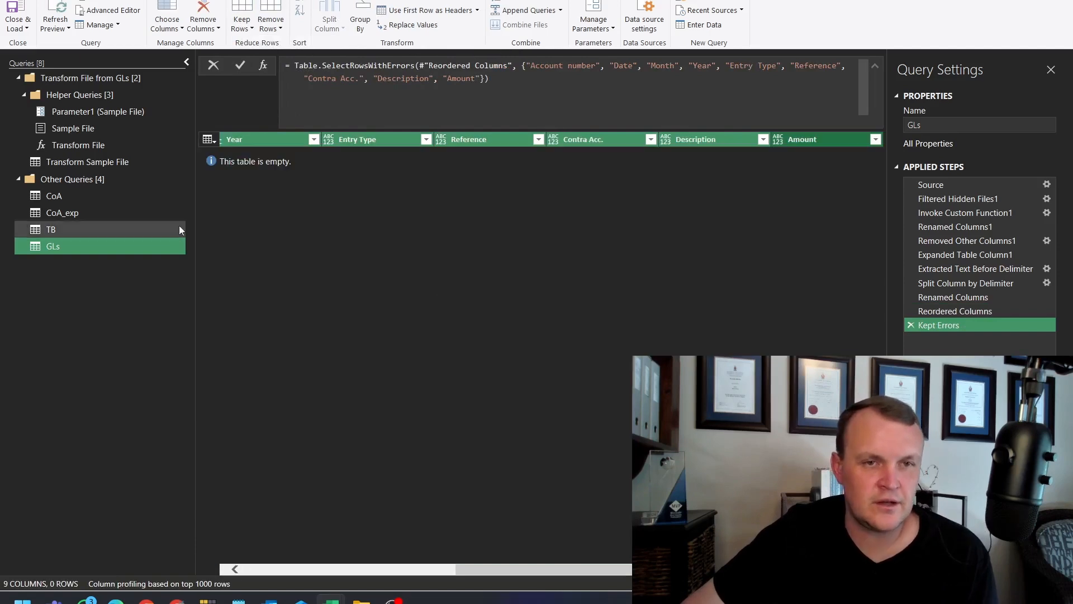
click(911, 325)
Close the query editor and load the GLs query as a table on a new worksheet, also adding it to the Data Model.
click(18, 5)
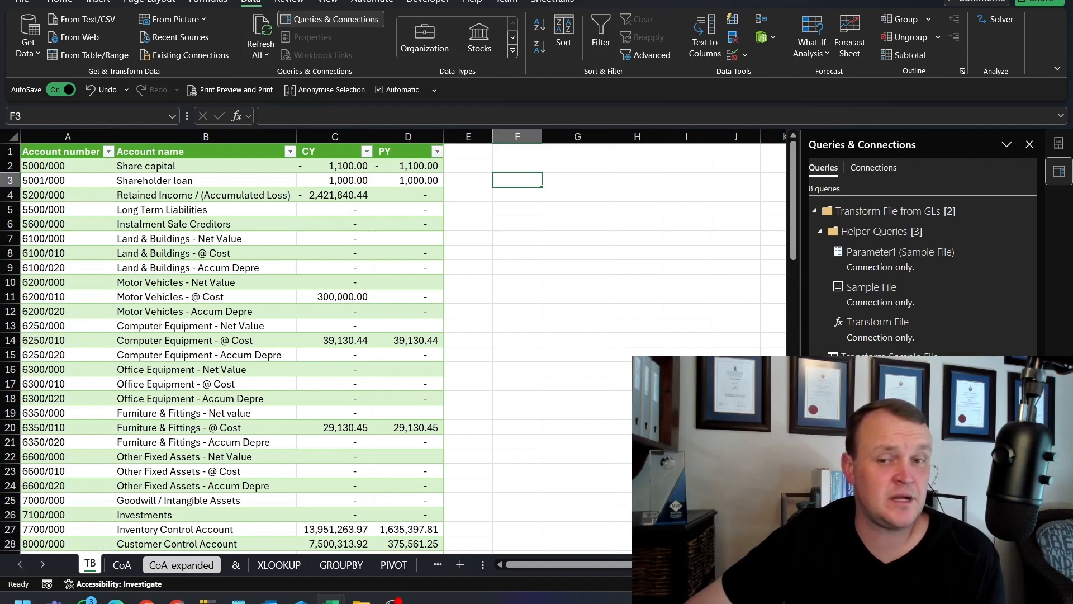
mouse_move(856, 448)
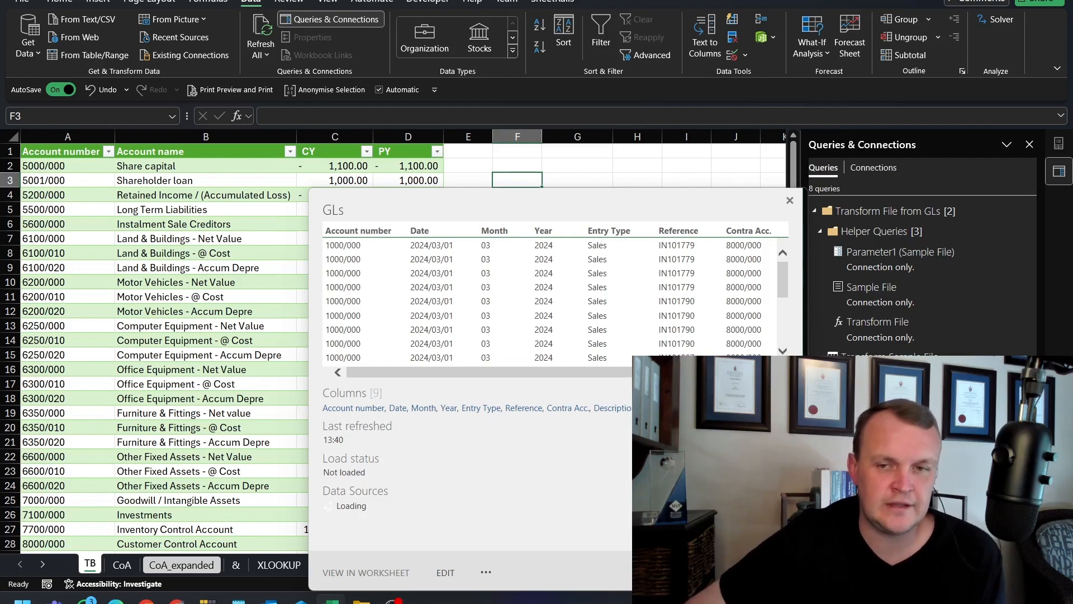
right_click(857, 448)
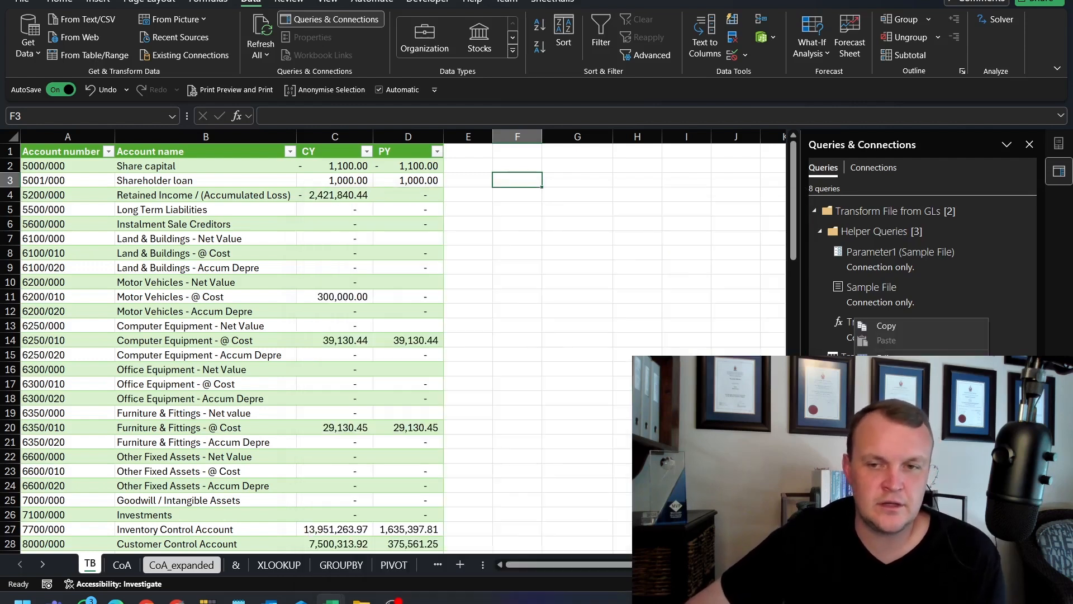
click(890, 419)
click(452, 303)
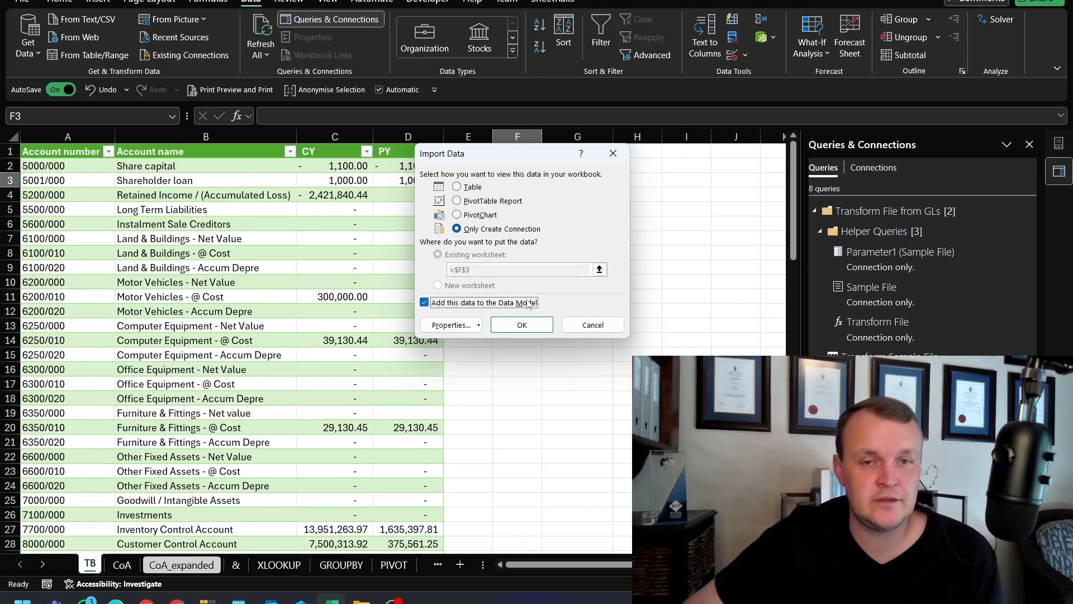
click(468, 190)
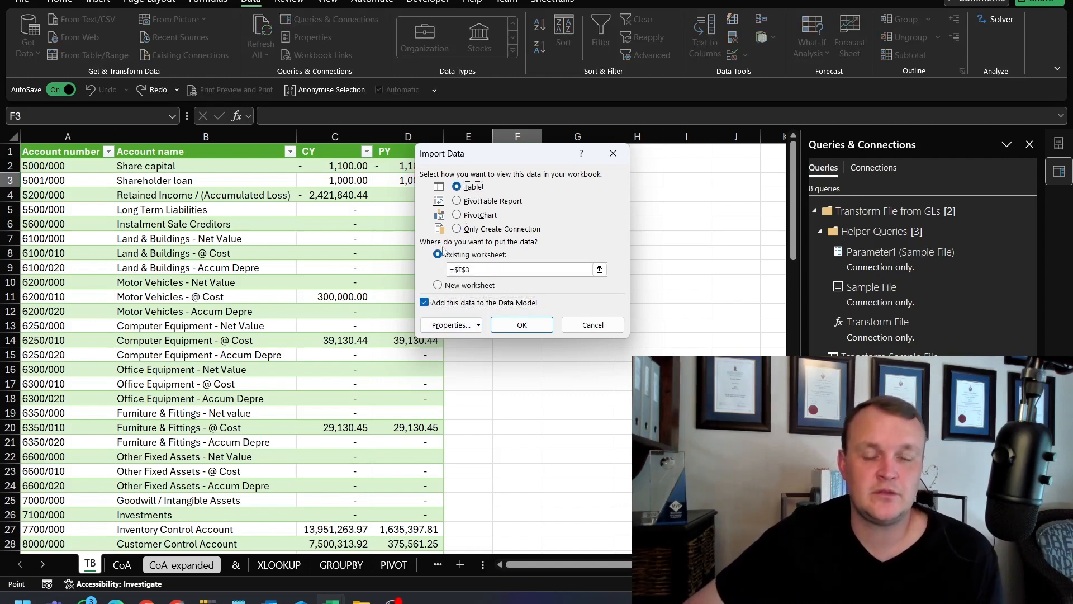
click(450, 286)
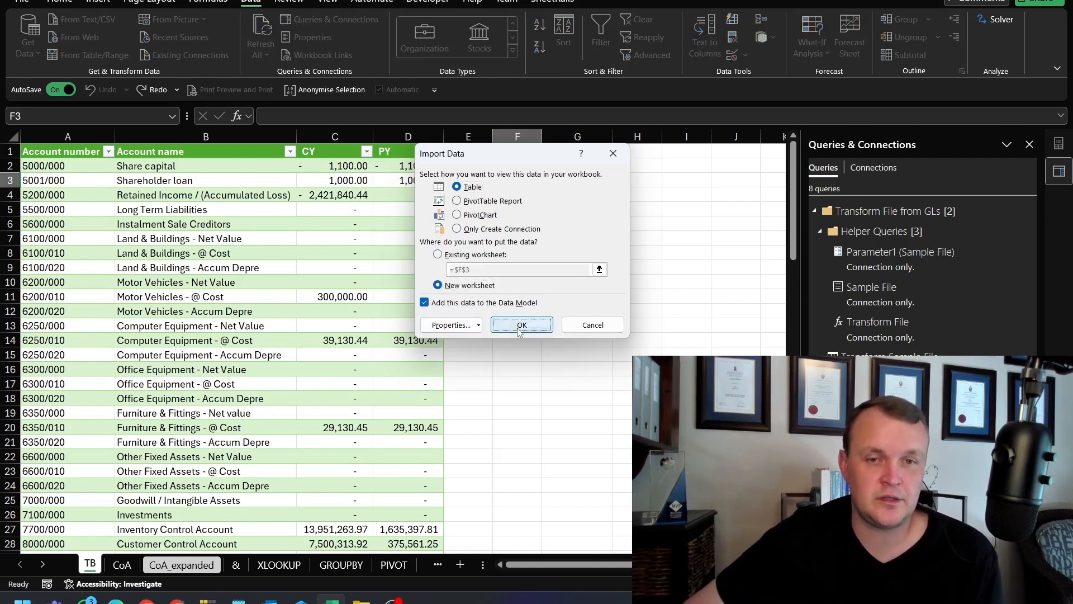
click(522, 327)
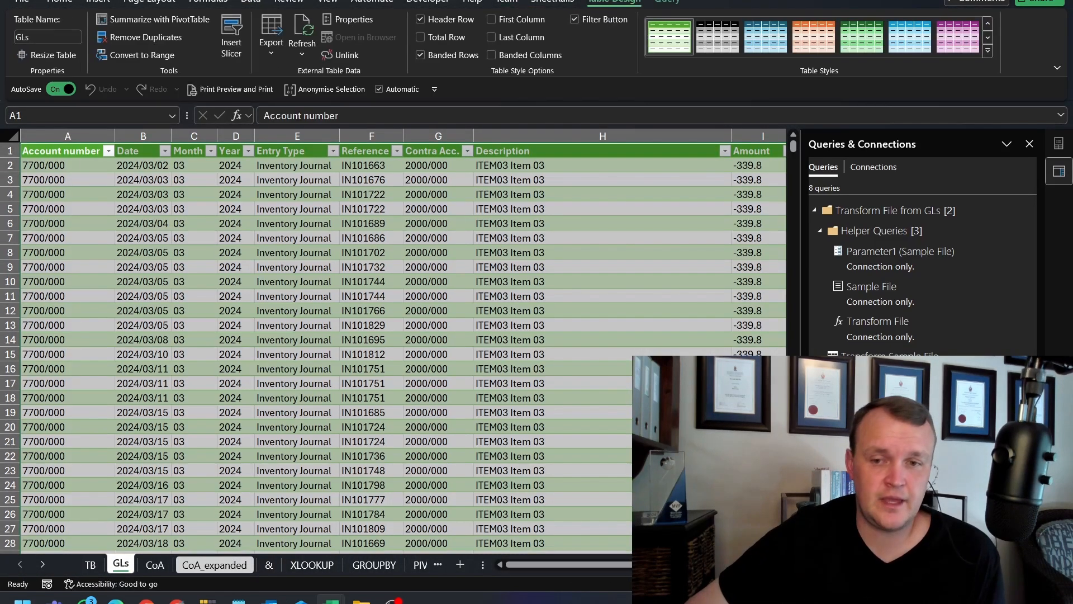
Apply the Accounting number format to the Amount column of the loaded GLs table and examine how its values are stored.
mouse_move(872, 517)
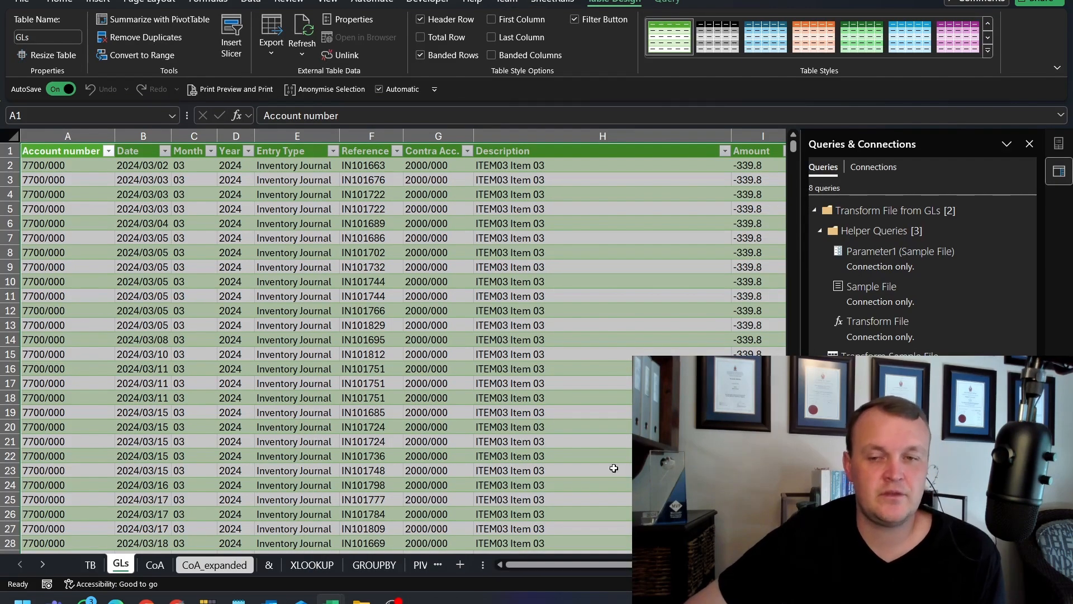
mouse_move(872, 482)
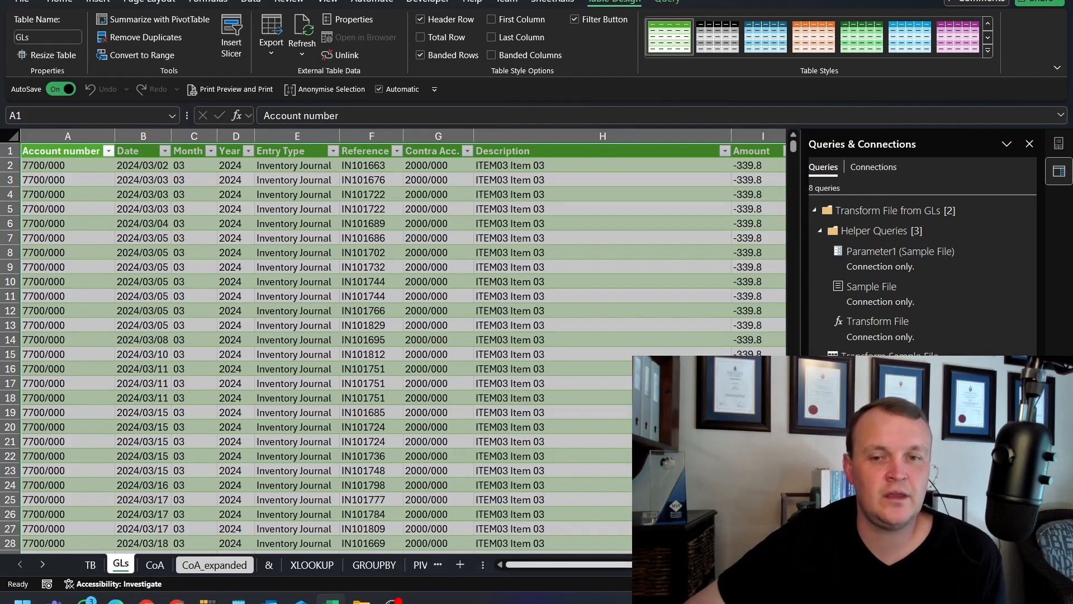
drag(649, 564, 669, 565)
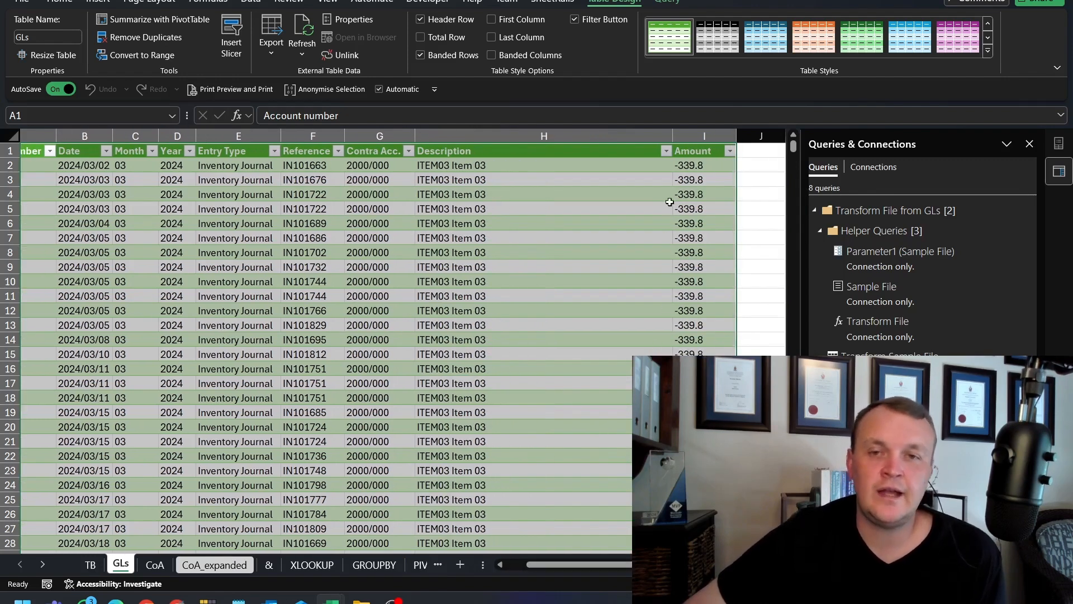
click(670, 202)
click(691, 168)
click(693, 137)
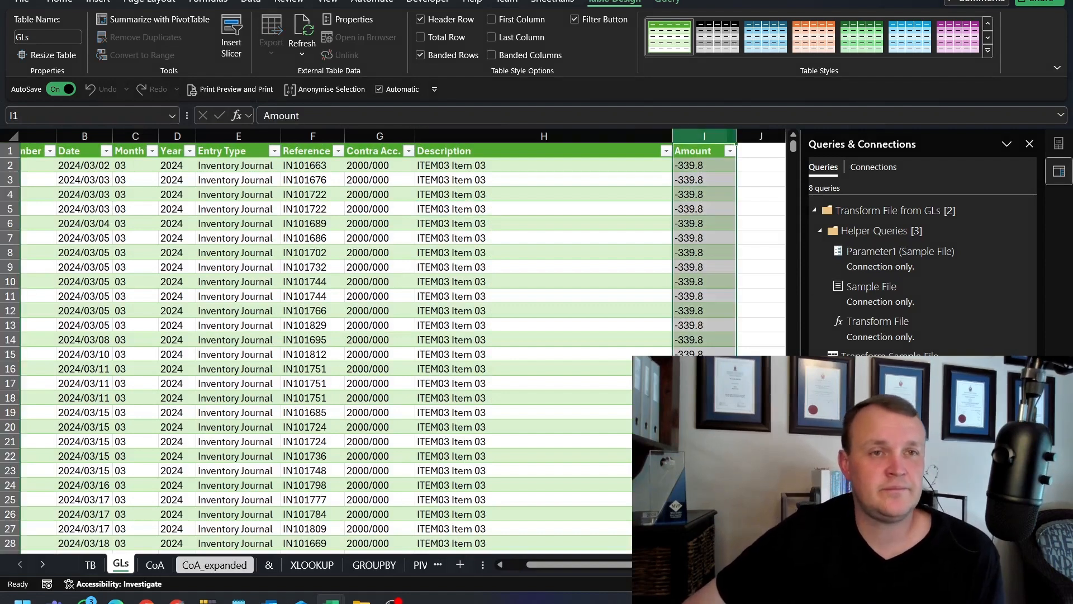
click(64, 3)
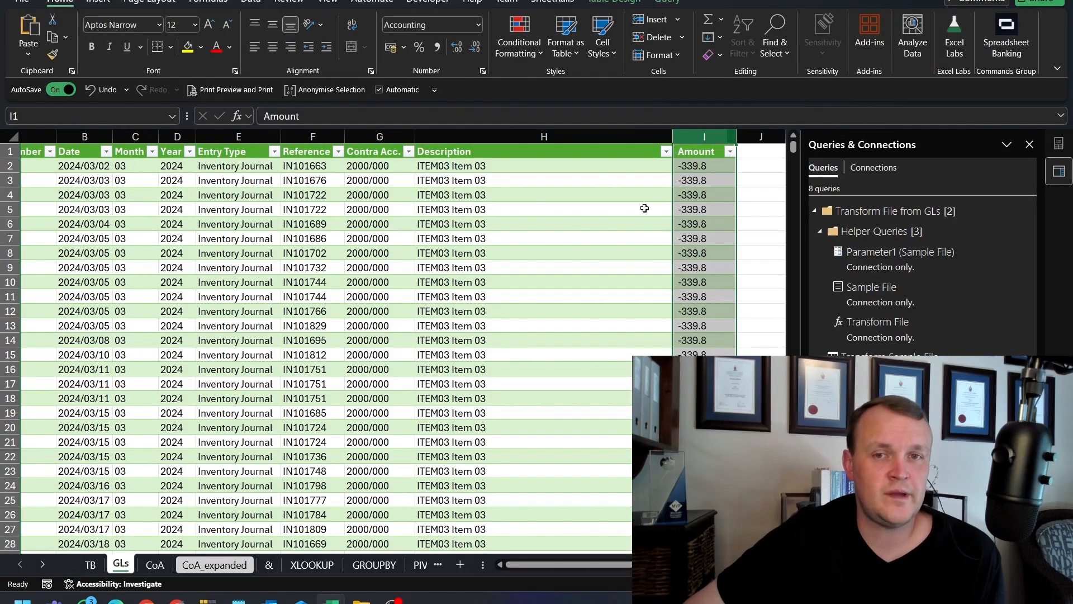
drag(704, 274, 703, 385)
click(700, 177)
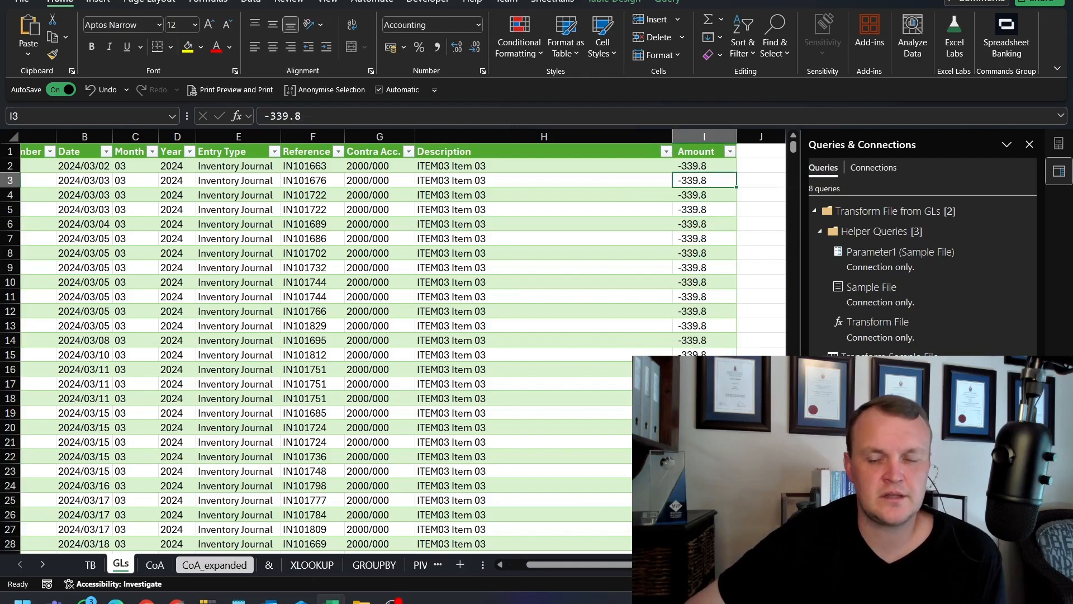
Reopen the GLs query for editing and check the column types in the Transform Sample File query.
double_click(859, 433)
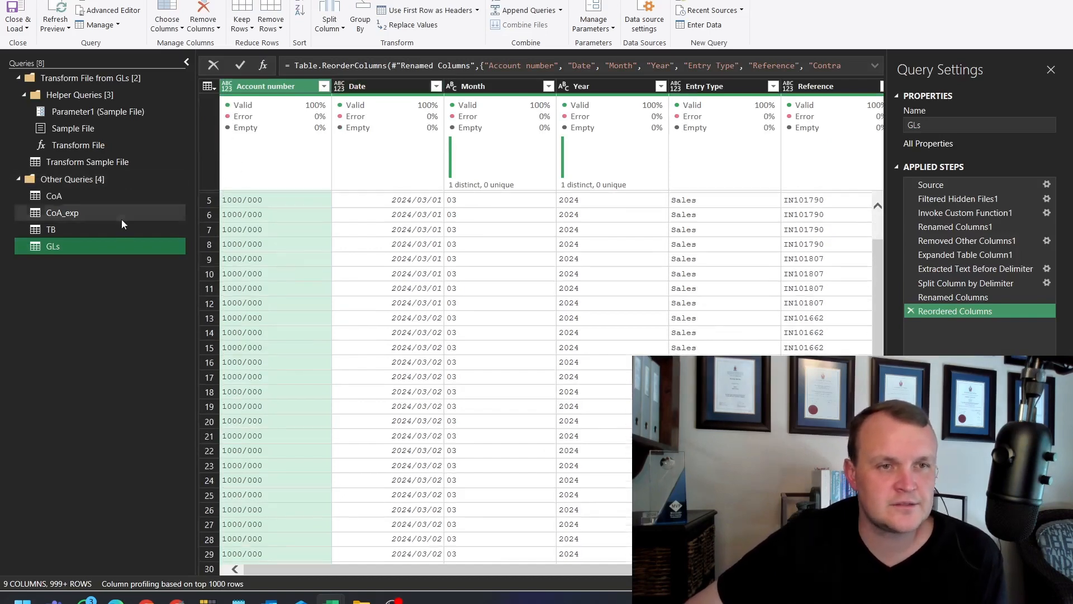
click(53, 162)
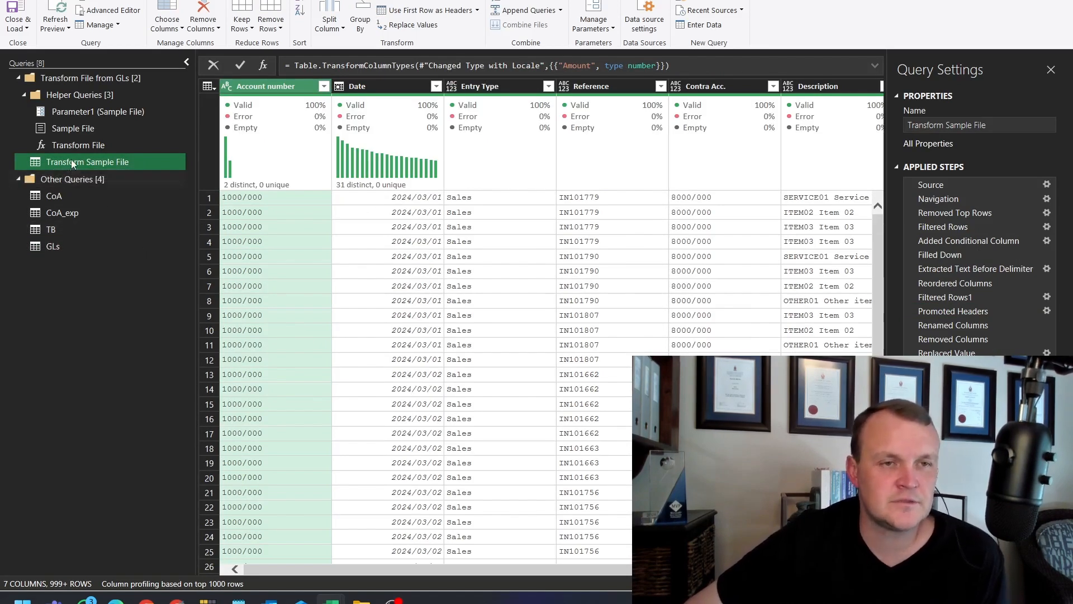
Change the Date column's type in the GLs query using locale, with data type Date and locale English (United Kingdom).
click(52, 247)
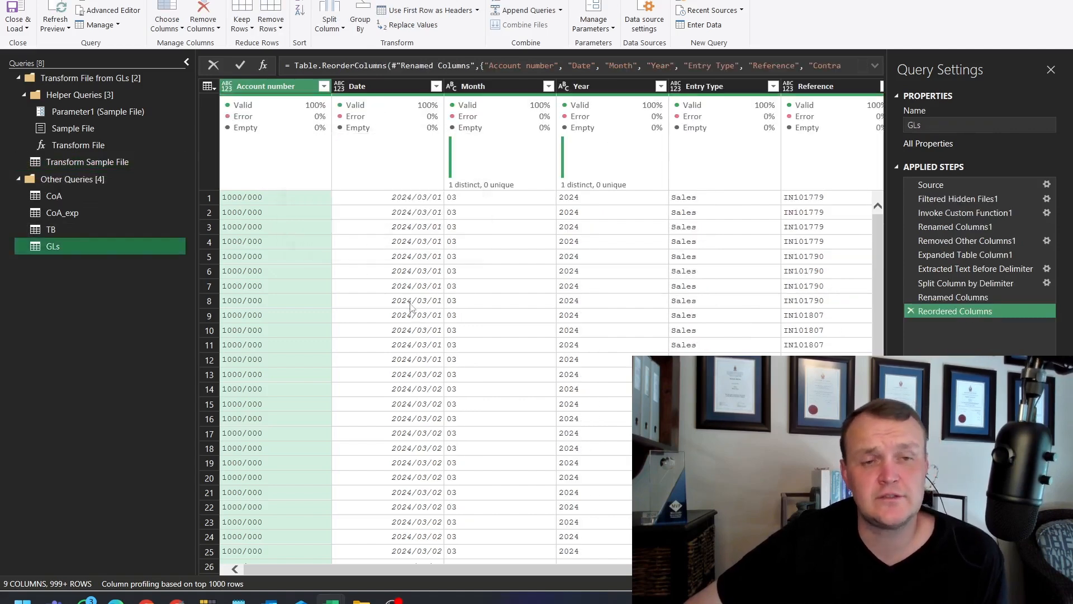
right_click(400, 88)
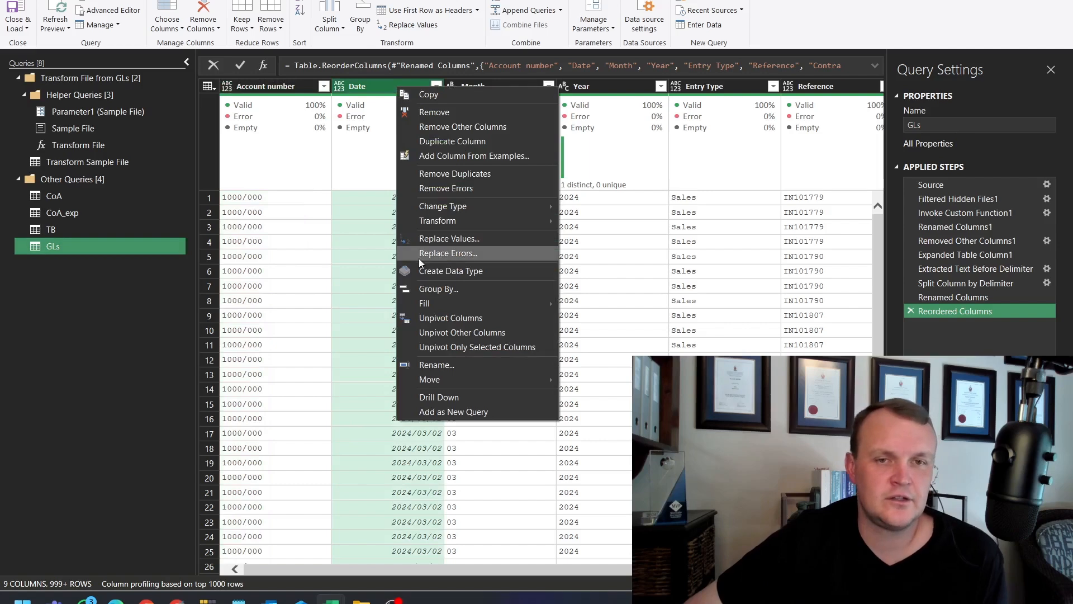
mouse_move(448, 209)
click(604, 386)
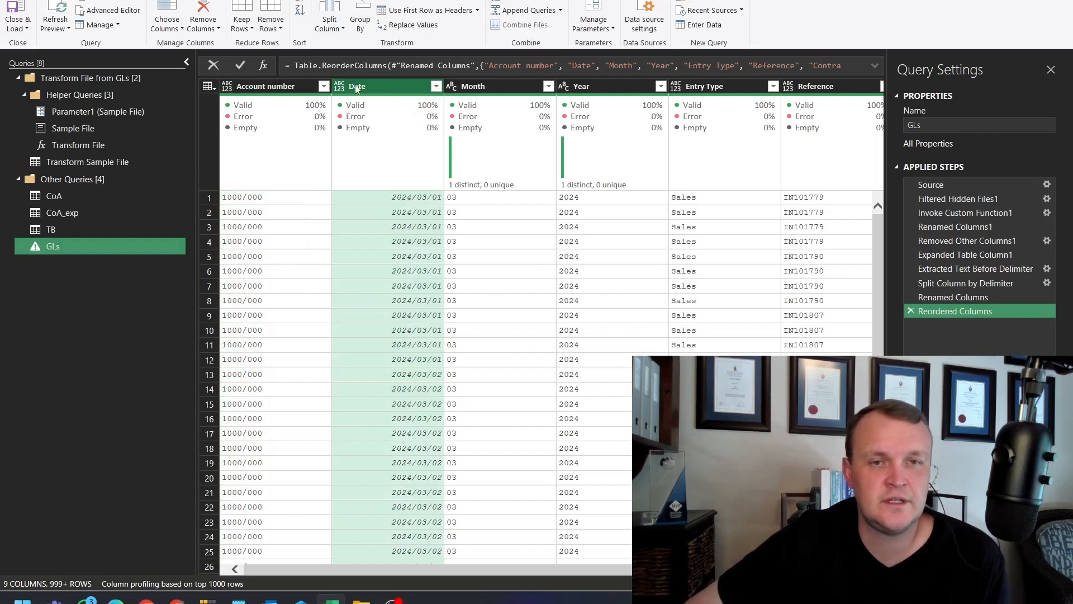
click(378, 269)
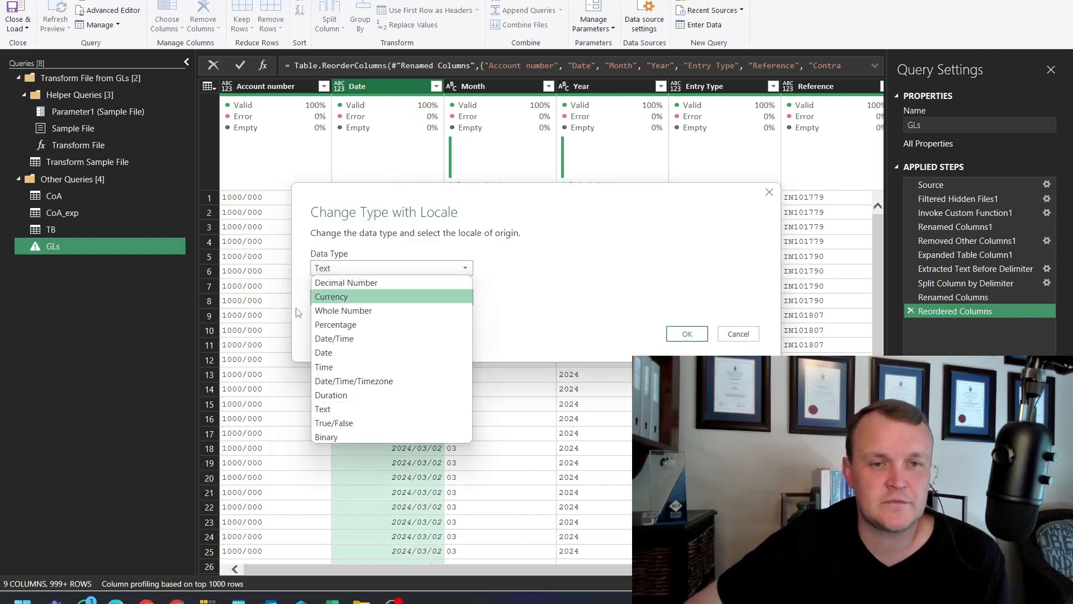
click(341, 364)
click(342, 298)
scroll(364, 391, down, 10)
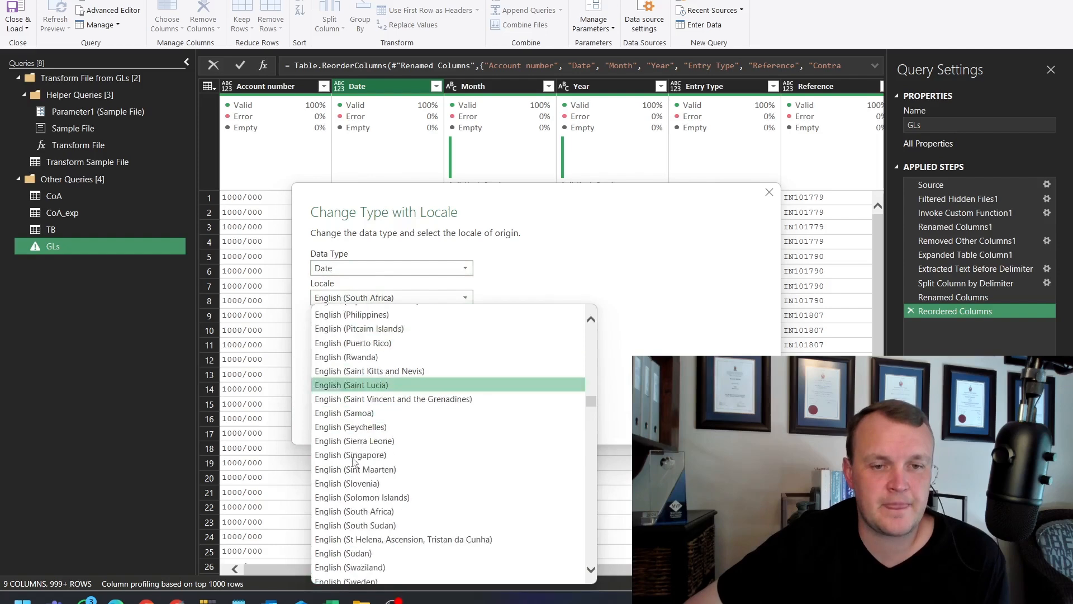
click(375, 369)
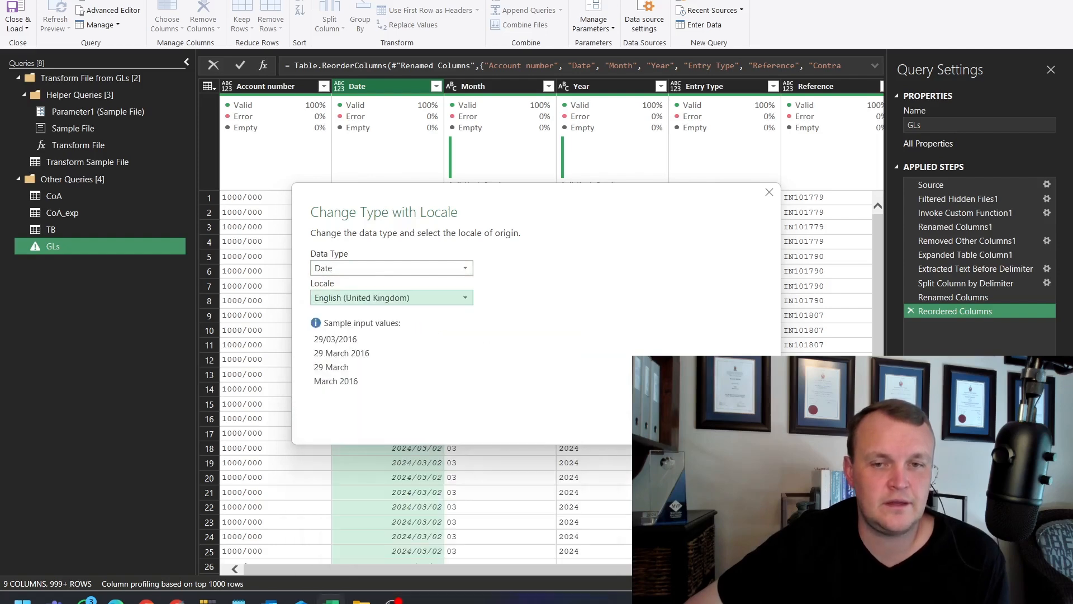
key(Return)
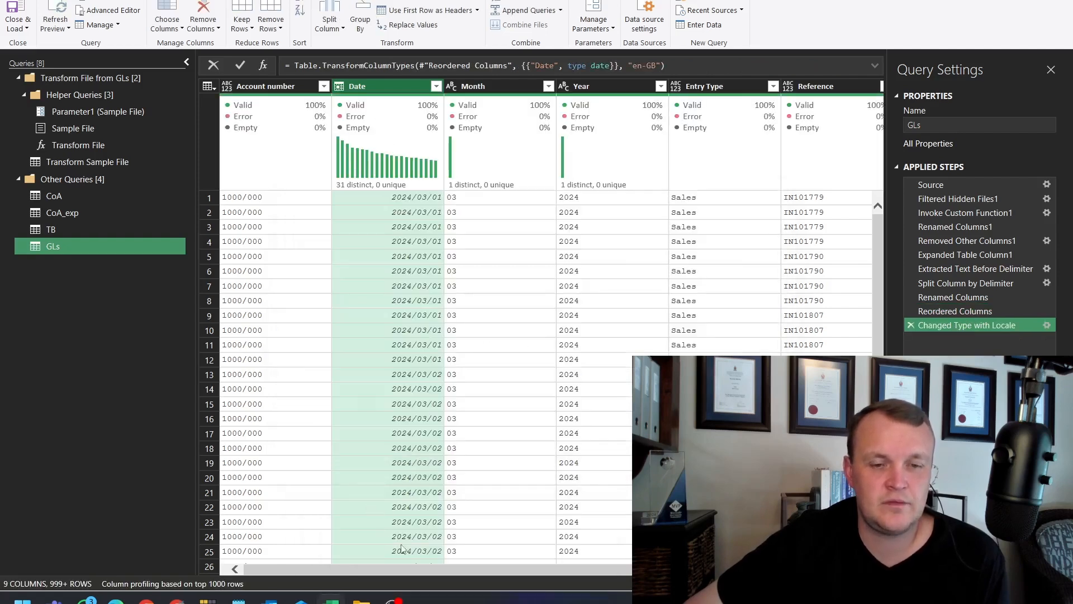
Change the Amount column's data type in the GLs query to Decimal Number.
drag(425, 569, 640, 569)
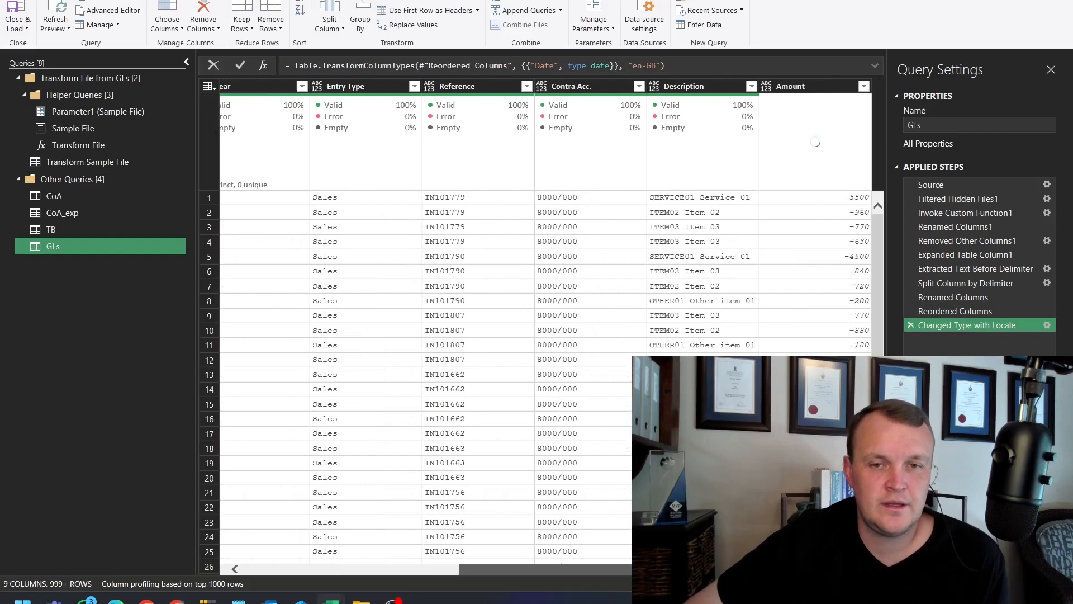
right_click(823, 86)
mouse_move(894, 199)
click(783, 199)
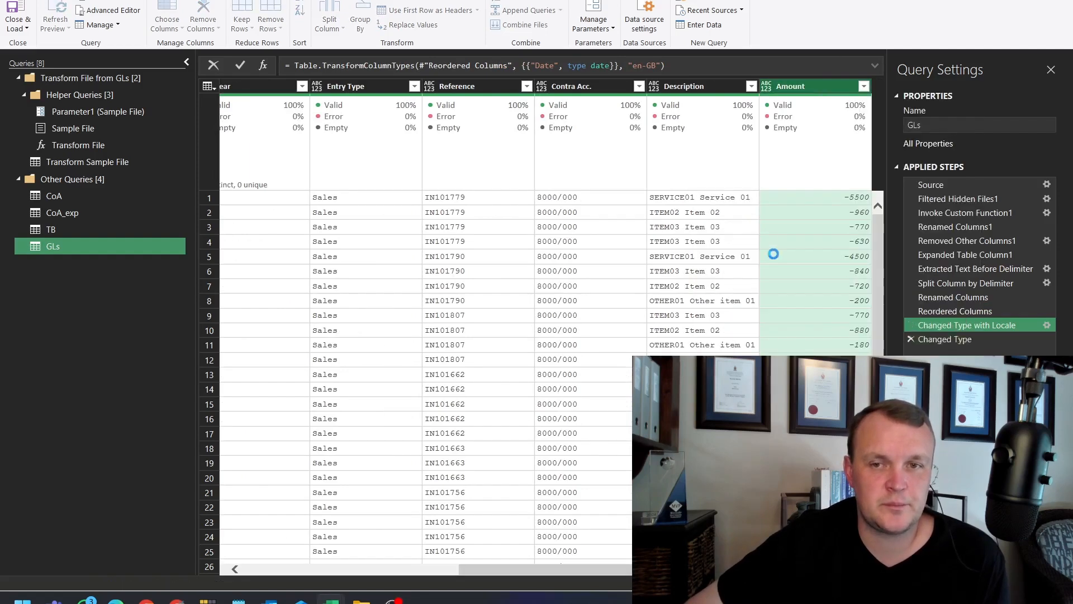
Change the Month and Year columns of the GLs query to Whole Number, and close and load the queries into the workbook.
click(594, 562)
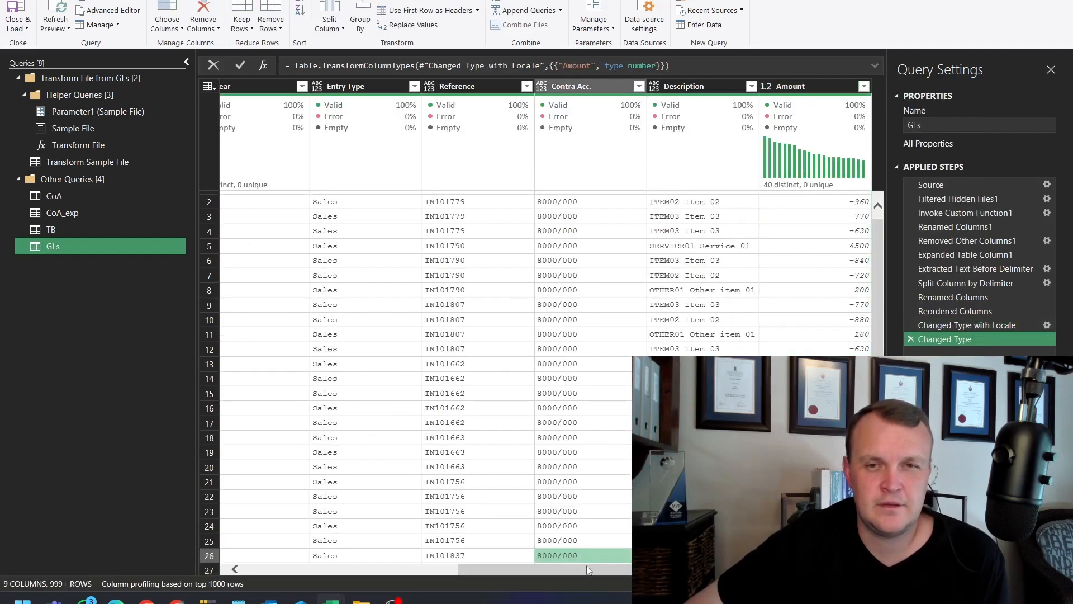
drag(589, 566, 357, 550)
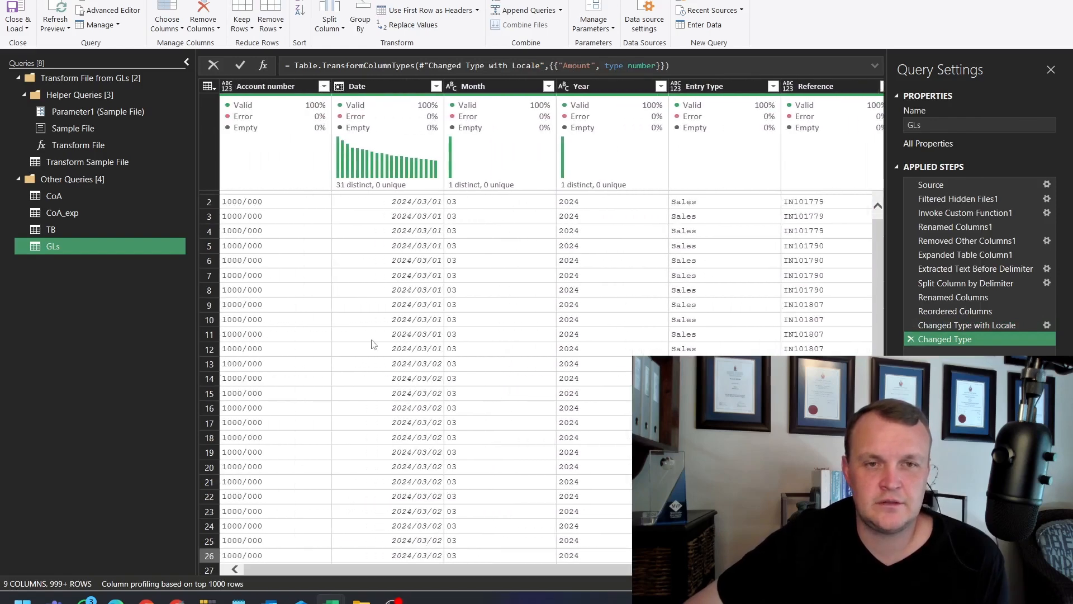
scroll(603, 339, up, 1)
click(479, 86)
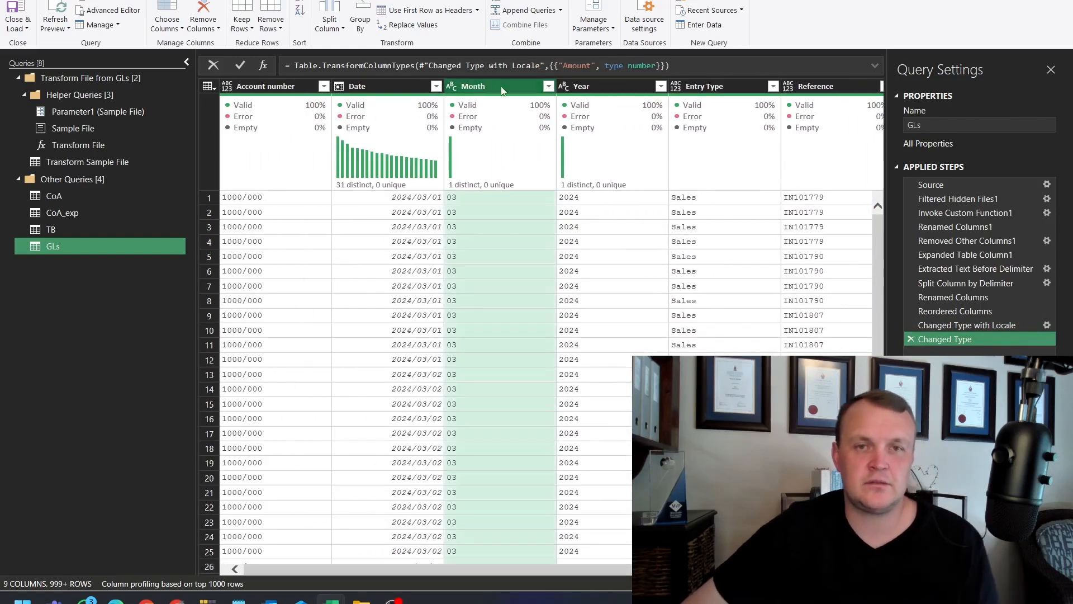
ctrl+click(589, 86)
right_click(590, 85)
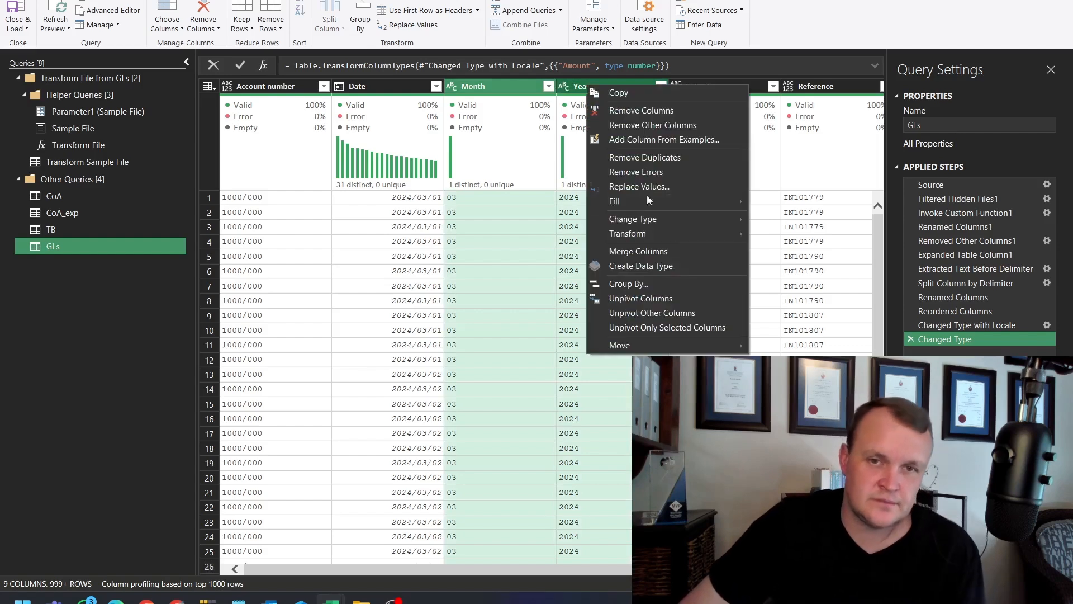
mouse_move(641, 219)
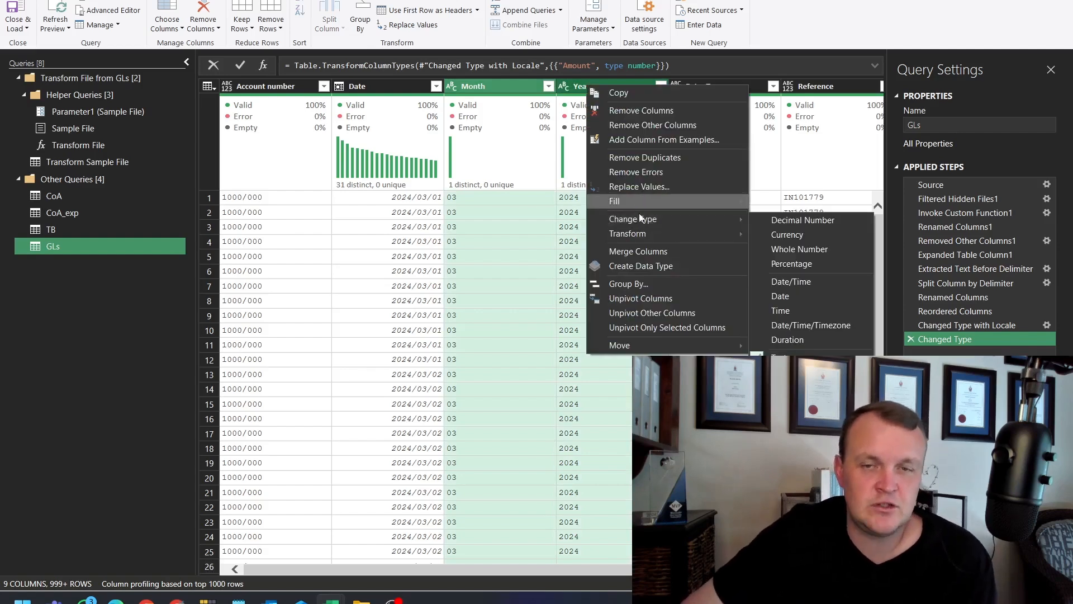
click(792, 249)
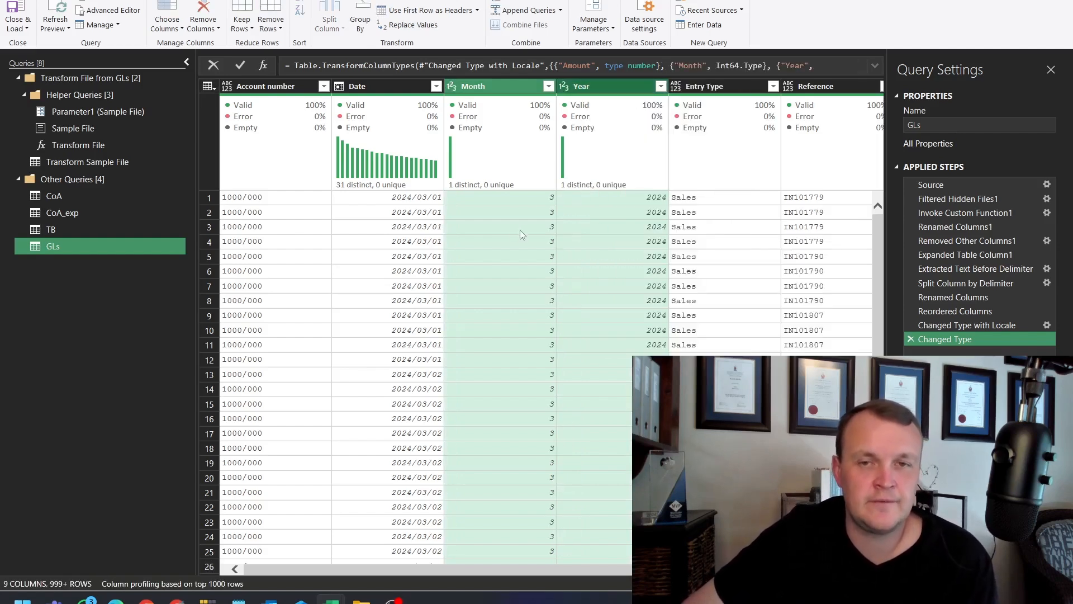
click(519, 228)
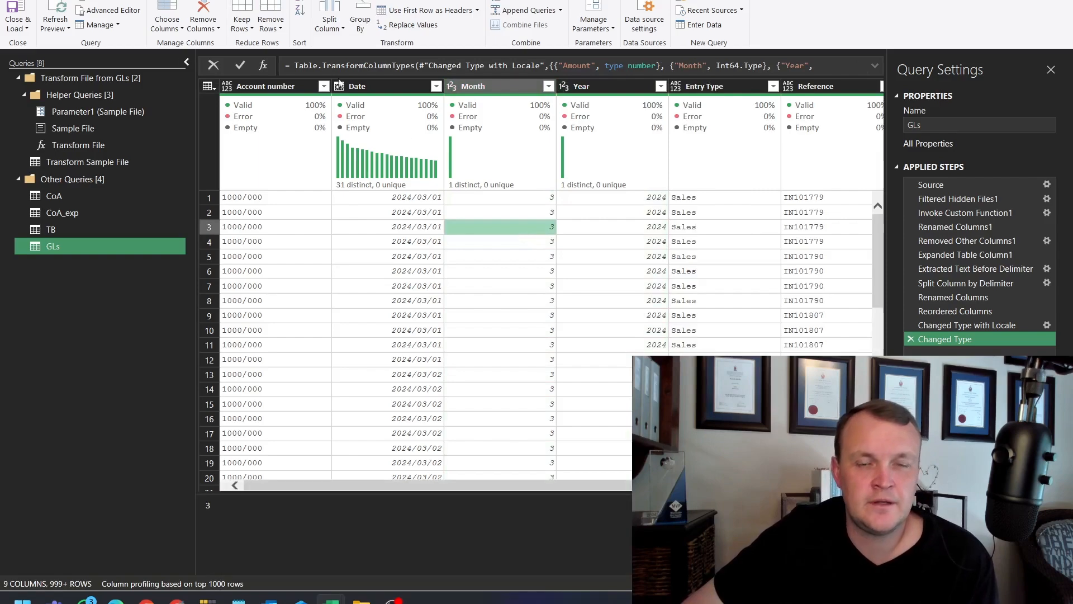
click(12, 7)
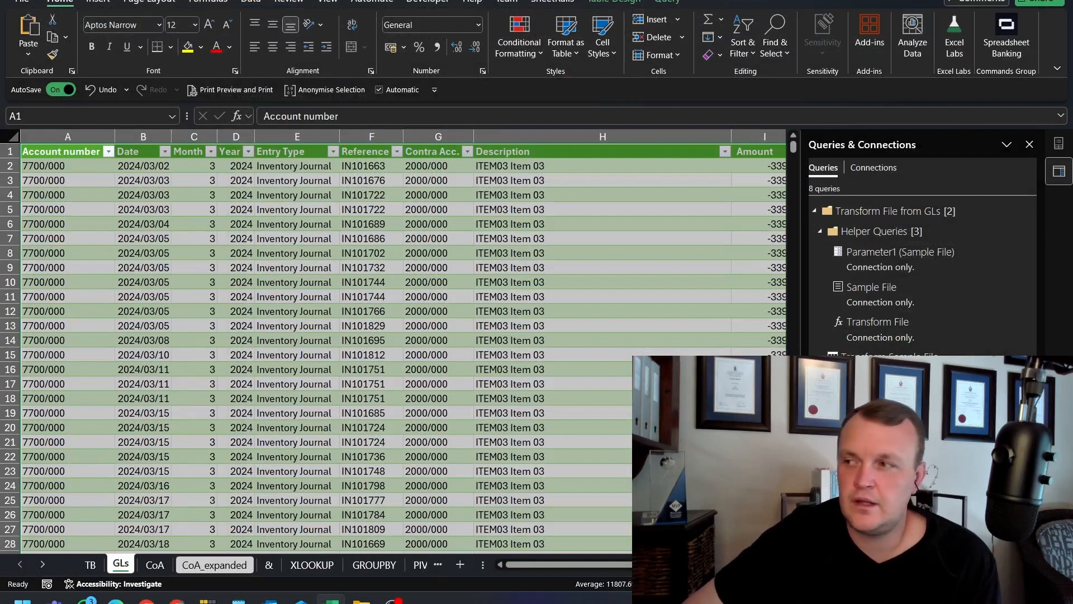
Apply the comma number style to the whole Amount column of the loaded GLs table.
mouse_move(855, 448)
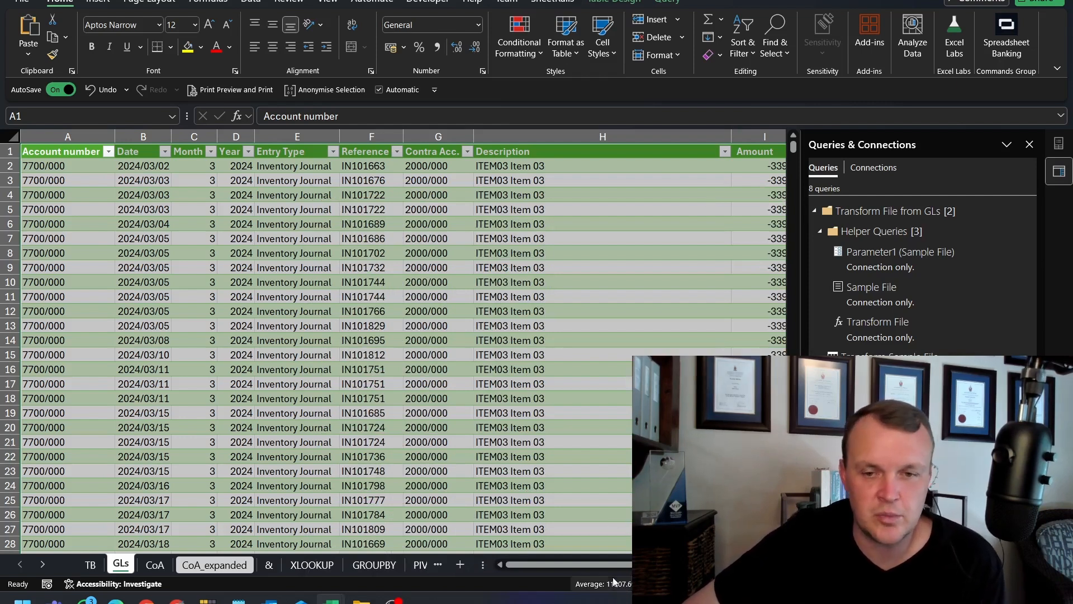
scroll(380, 341, right, 2)
click(693, 151)
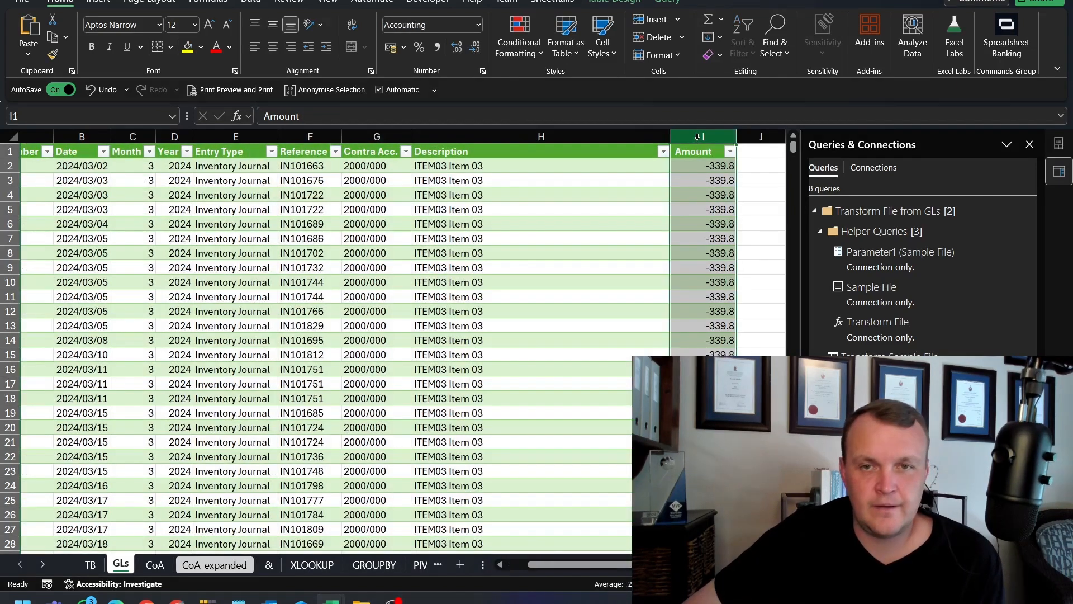
click(438, 49)
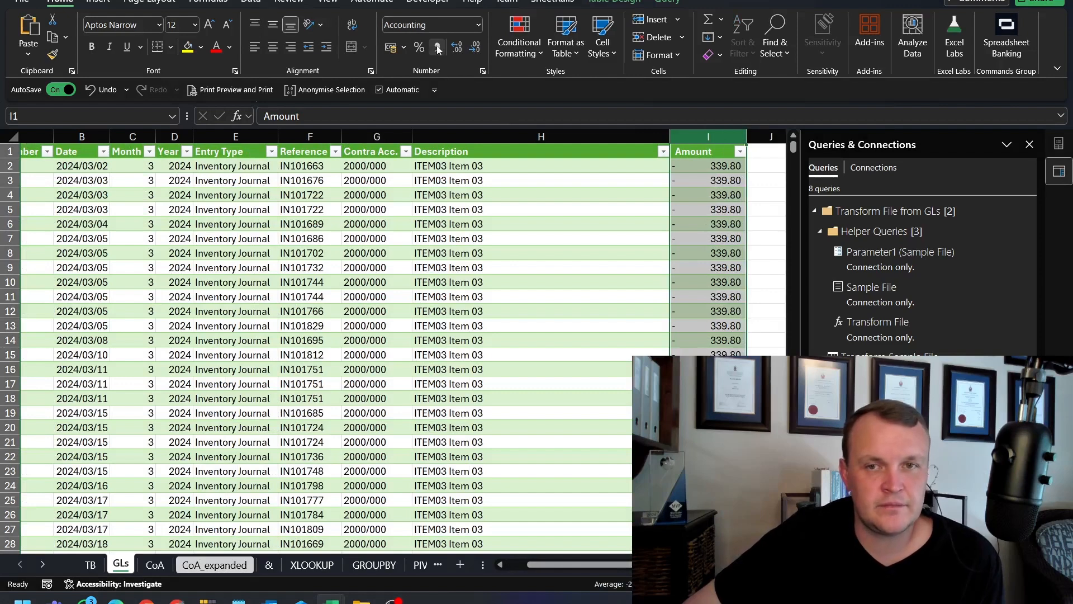
Format the whole Date column of the GLs table as Short Date.
drag(604, 565, 561, 572)
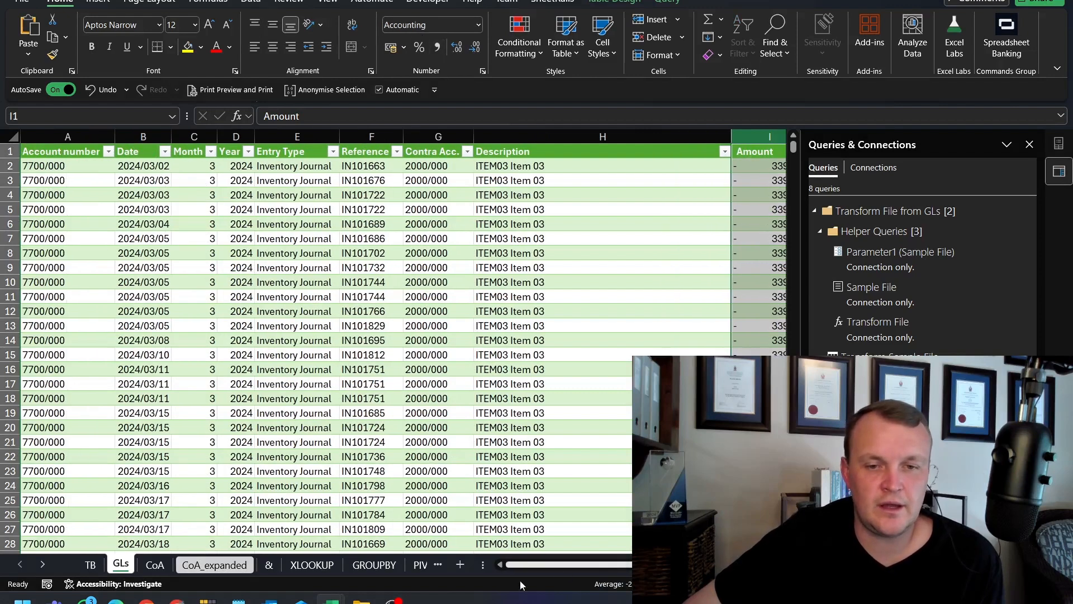
click(61, 256)
click(138, 133)
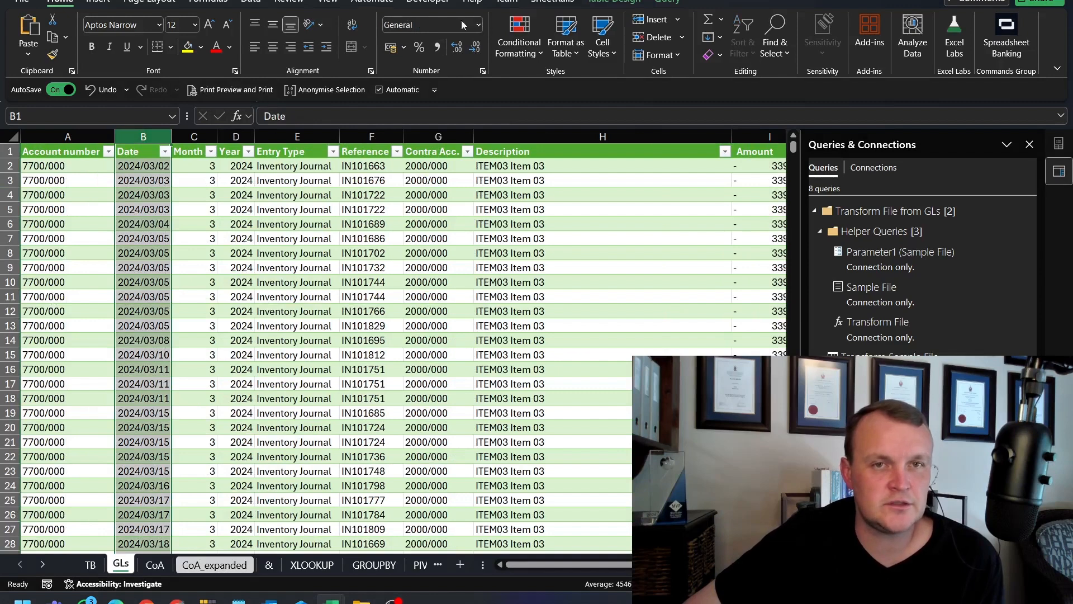
click(479, 25)
click(441, 190)
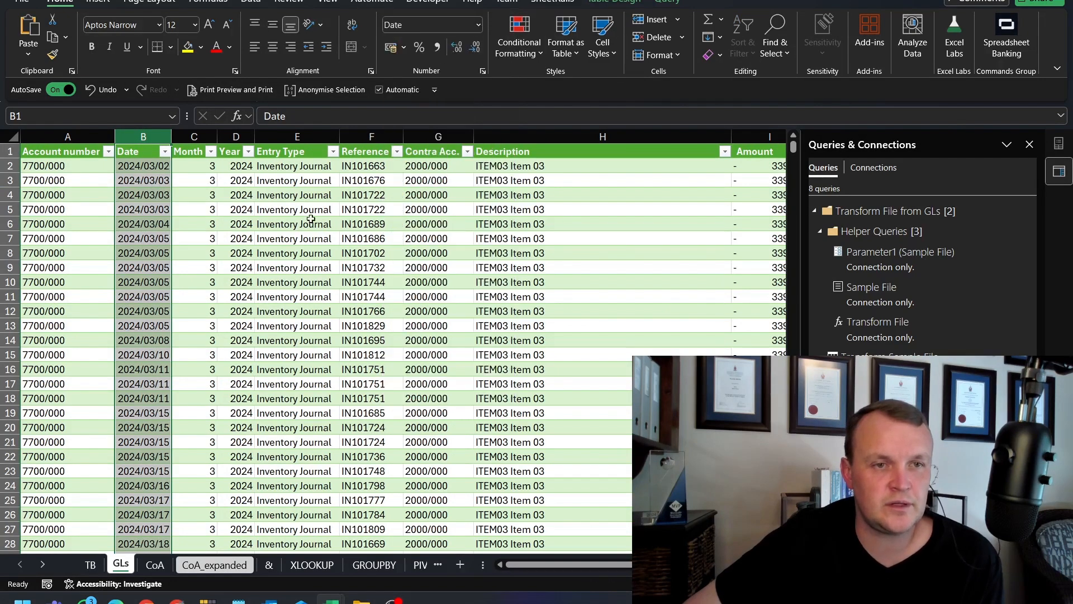
Try the Long Date format on the date in cell B3 and undo it.
click(154, 180)
click(479, 25)
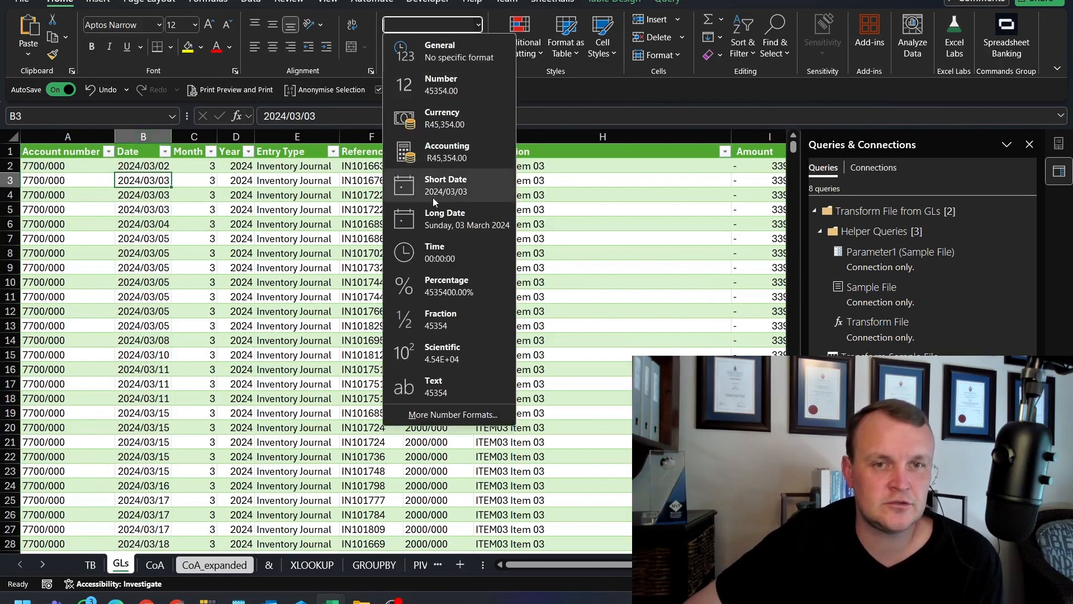
click(439, 208)
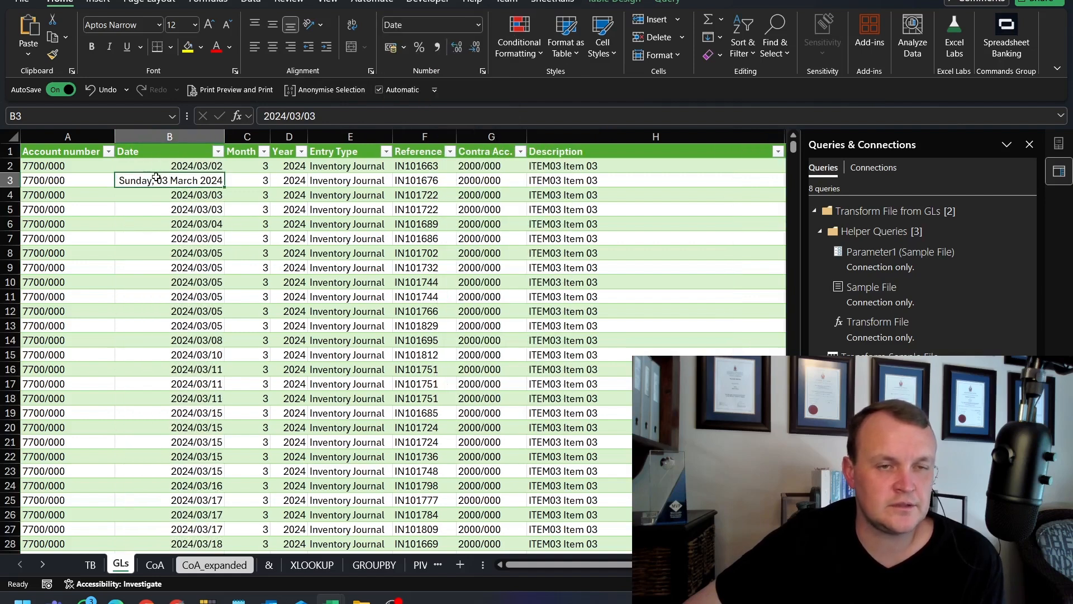
key(ctrl+z)
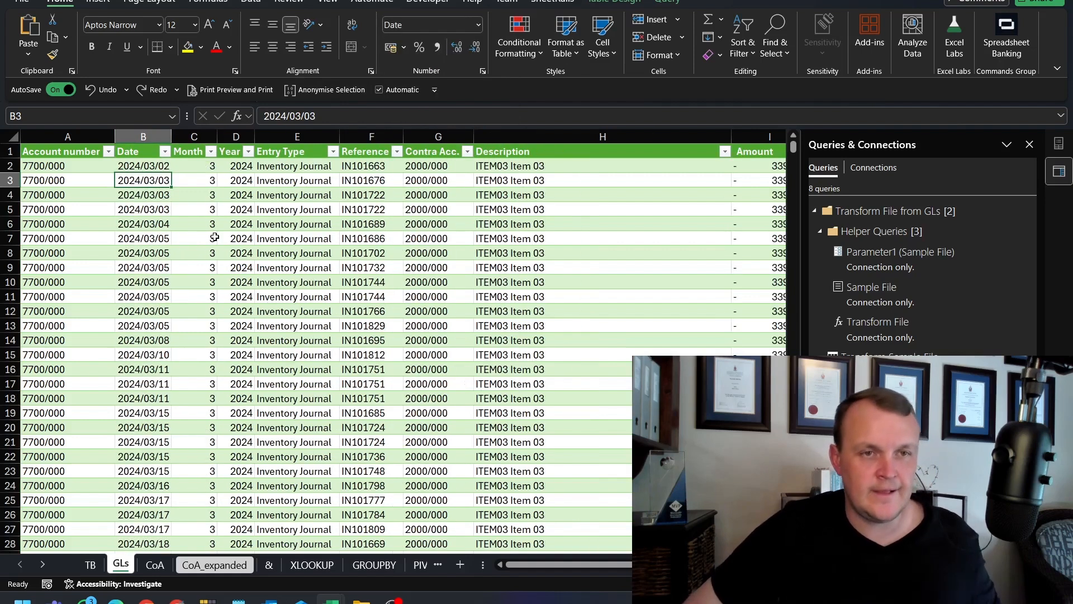
Switch to File Explorer and, in the parent of the monthly ledger folder, select TB.xlsx, TB.PDF, GL.xlsx, CoA.txt and the GLs folder.
click(202, 223)
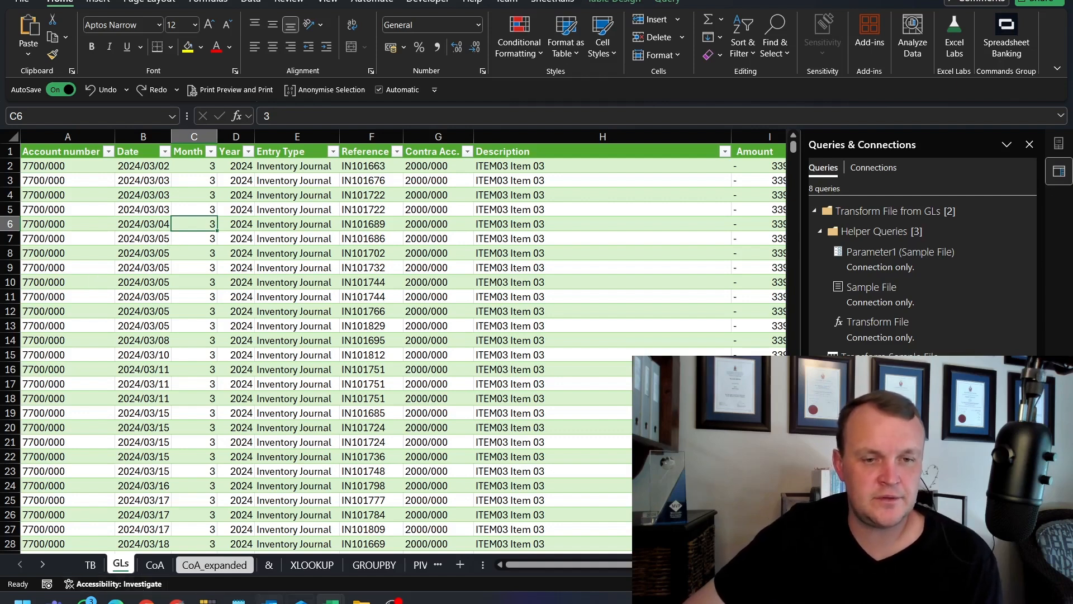
click(362, 600)
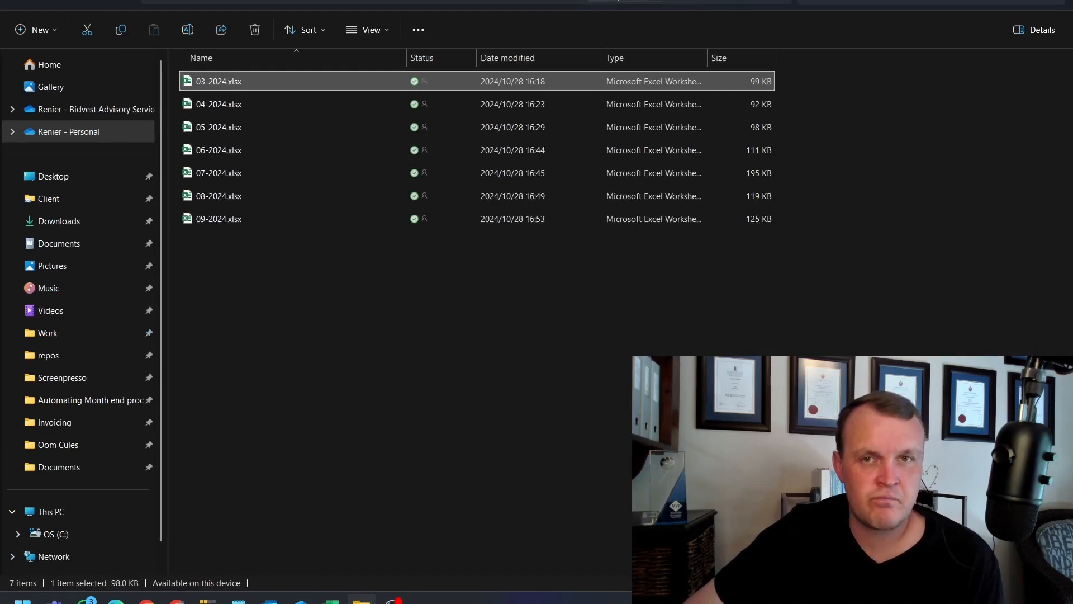
key(alt+Up)
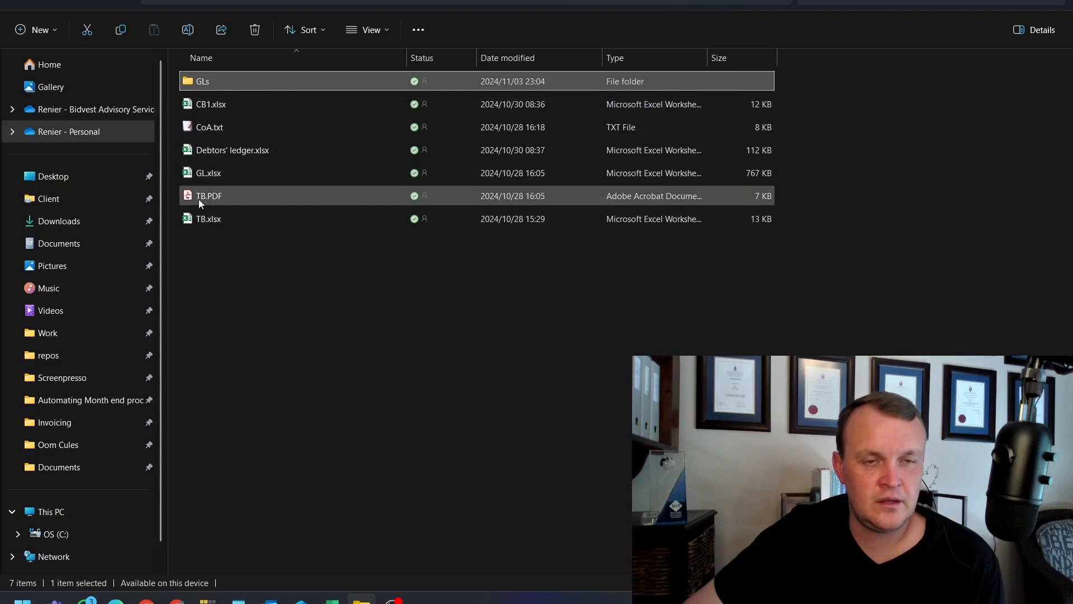
click(200, 219)
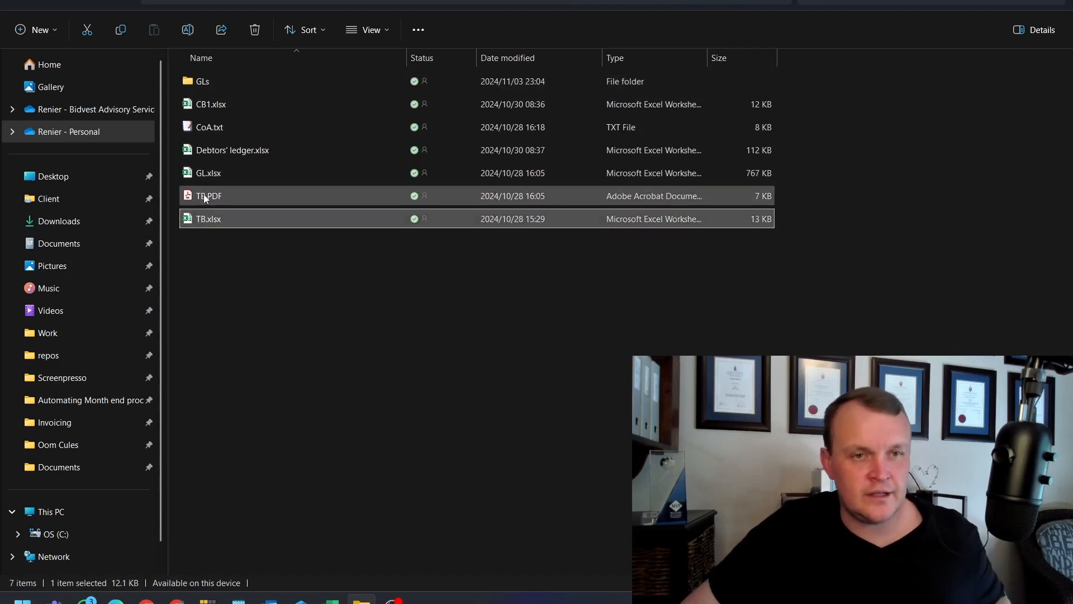
ctrl+click(202, 195)
ctrl+click(206, 173)
ctrl+click(209, 131)
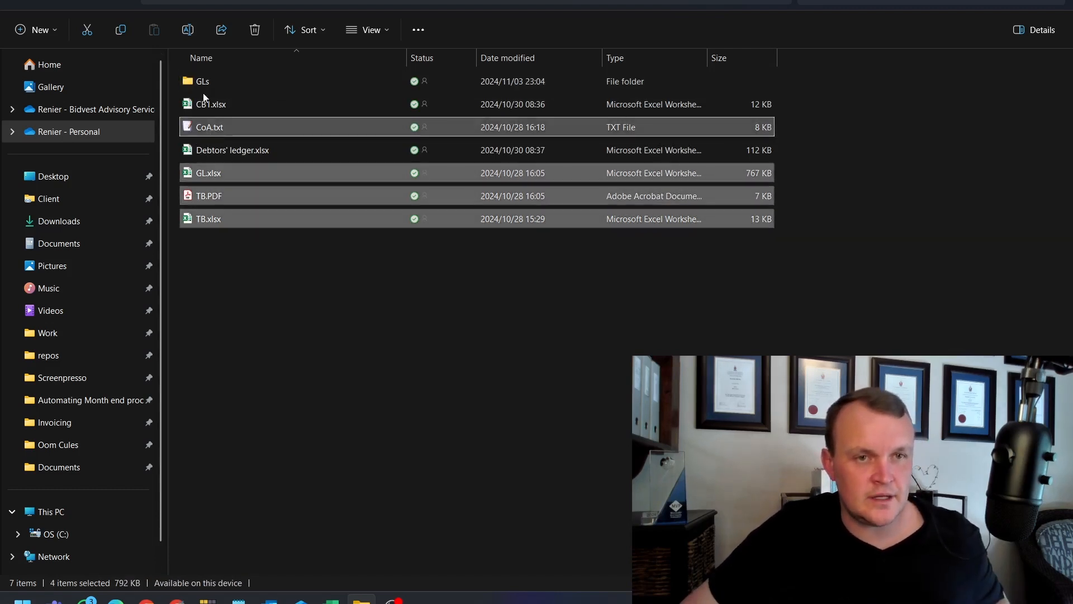
ctrl+click(203, 82)
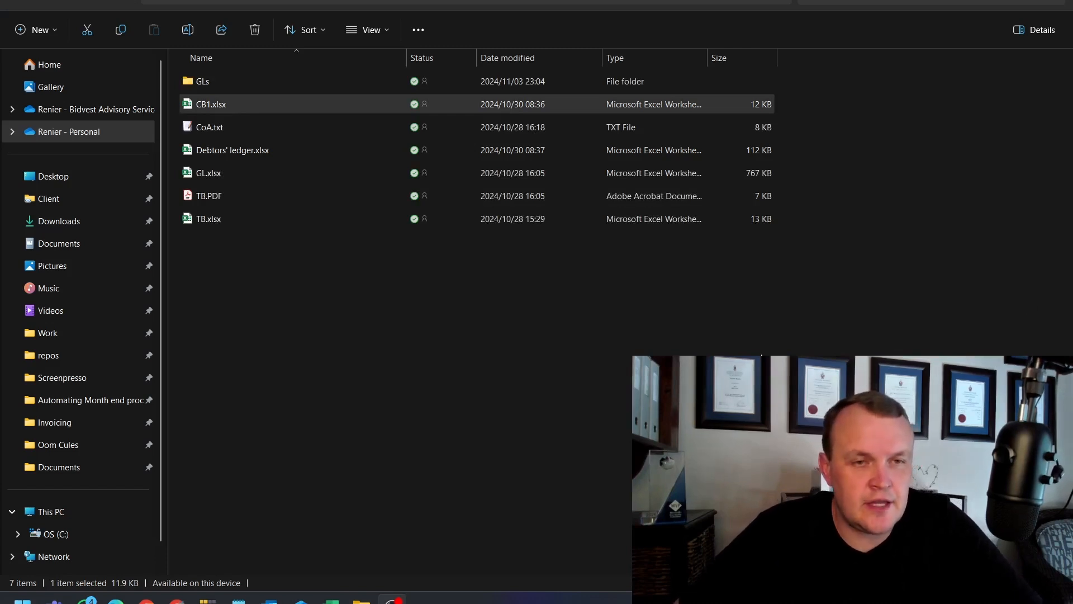
Switch back to the Excel window of the month-end workbook that shows the GLs sheet.
mouse_move(332, 600)
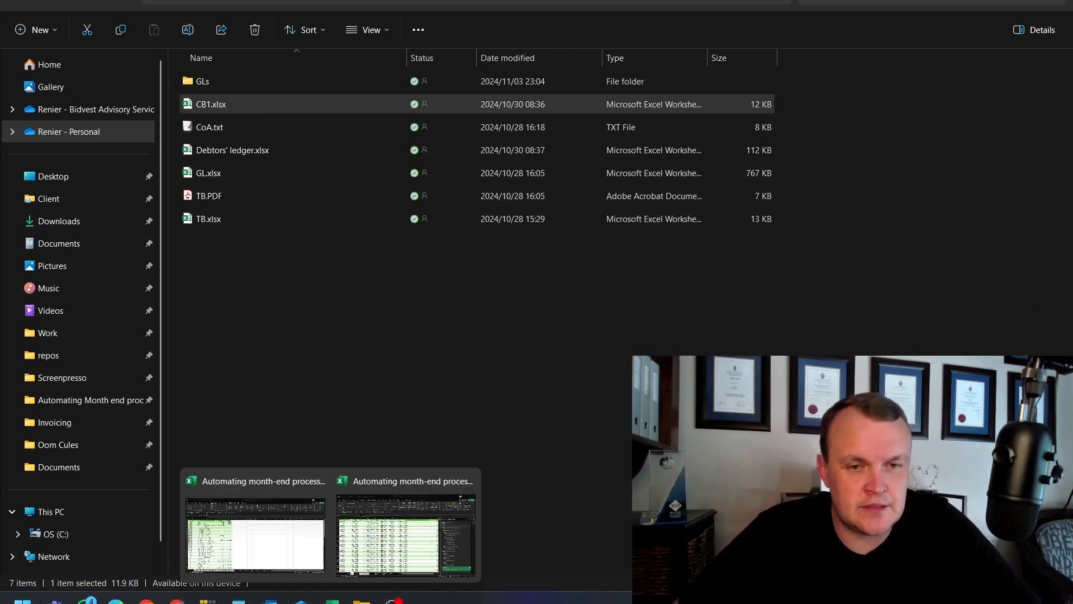
click(300, 551)
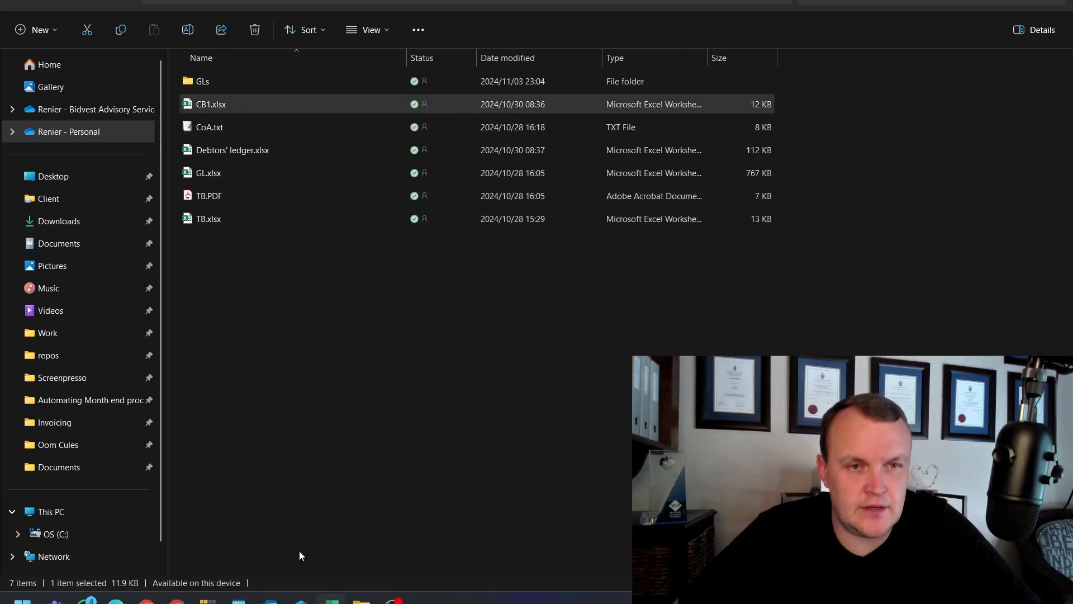
mouse_move(332, 601)
click(447, 558)
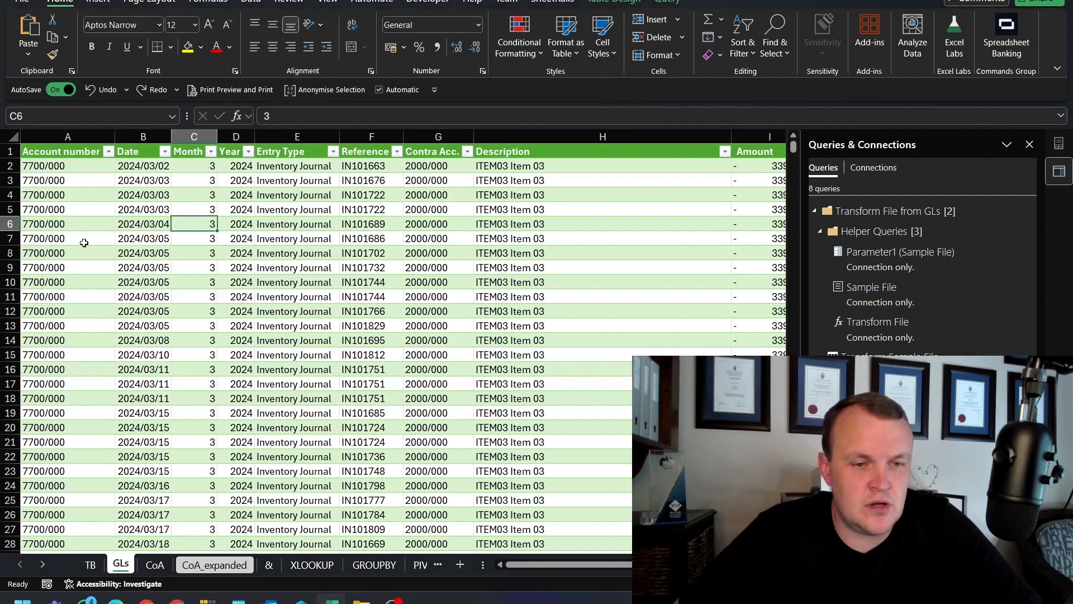
Import Sheet1 of the workbook CB1.xlsx as a new query and open it for transformation in the Power Query Editor.
click(251, 1)
click(29, 34)
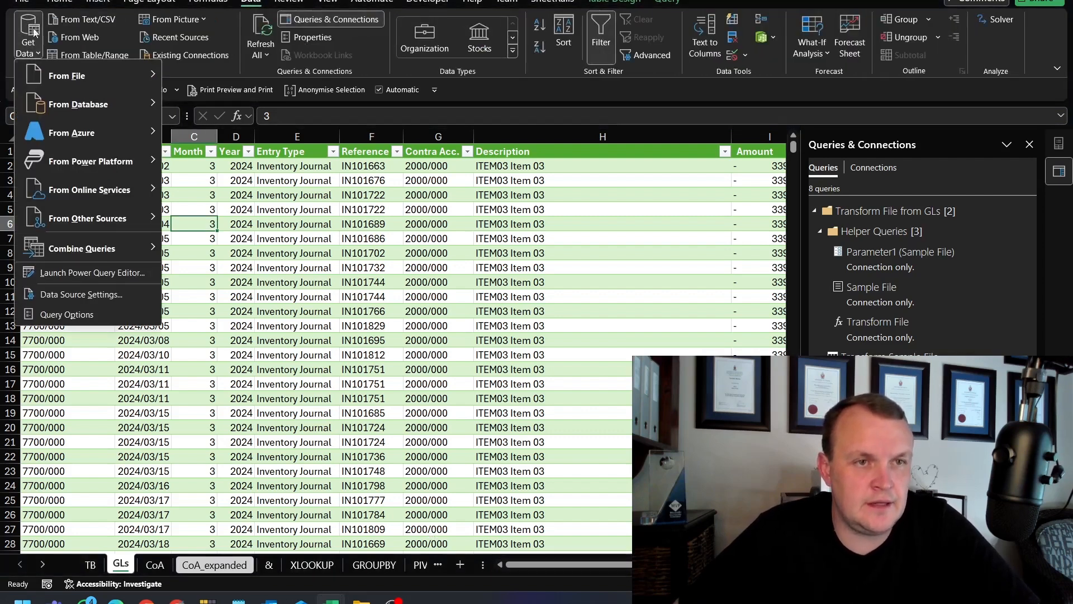
mouse_move(73, 81)
click(226, 75)
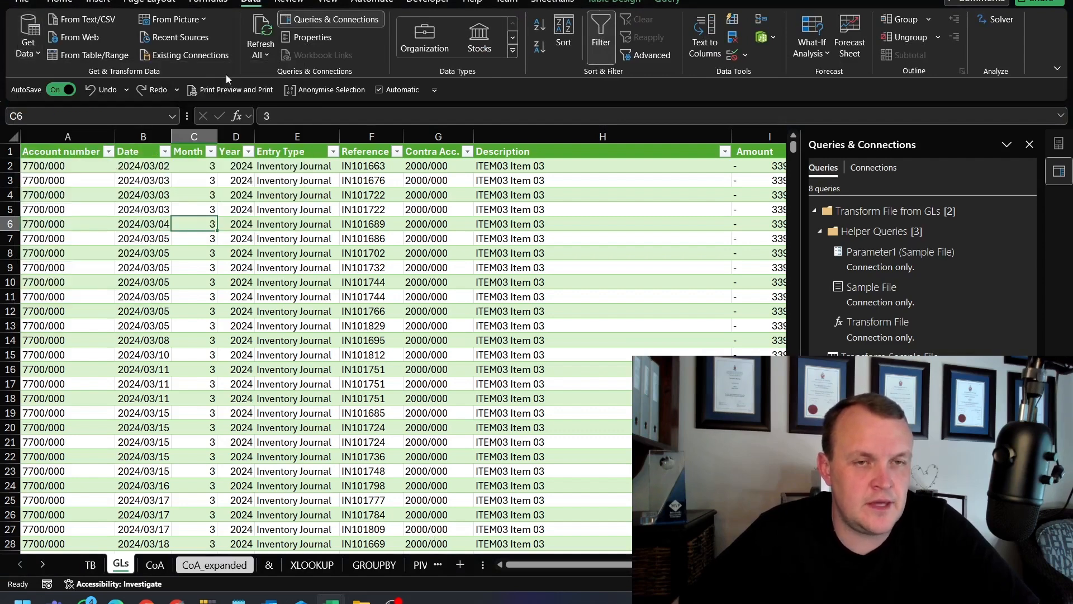
scroll(43, 162, down, 5)
click(158, 88)
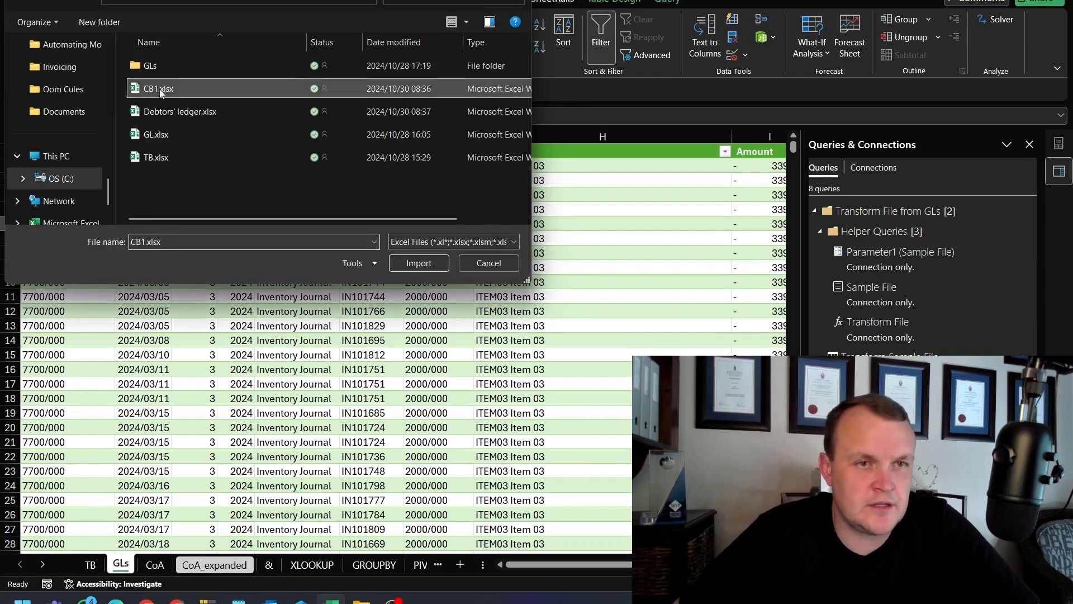
click(419, 263)
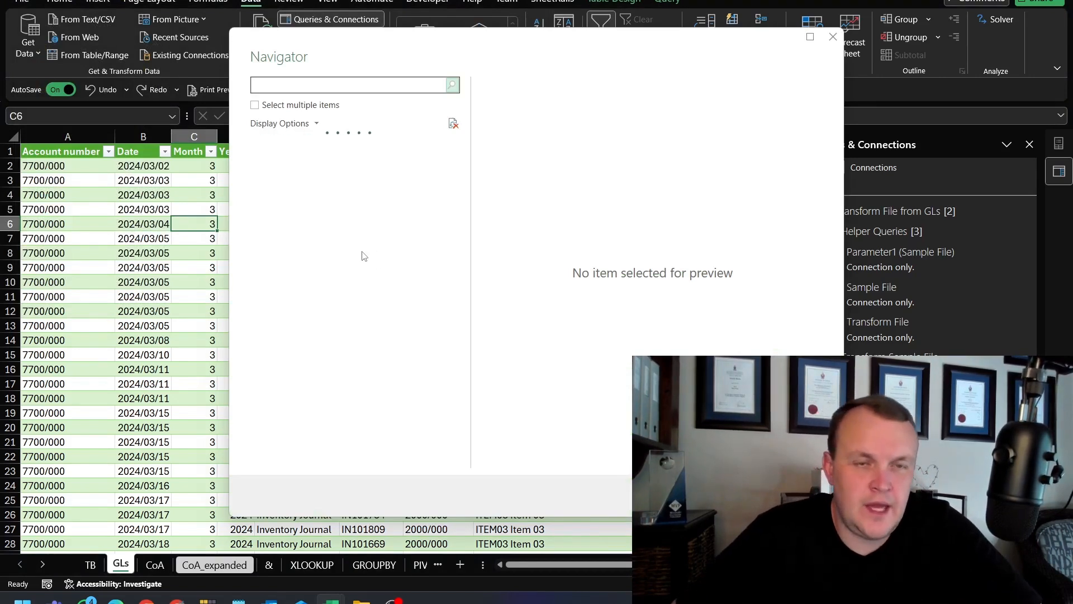
click(291, 162)
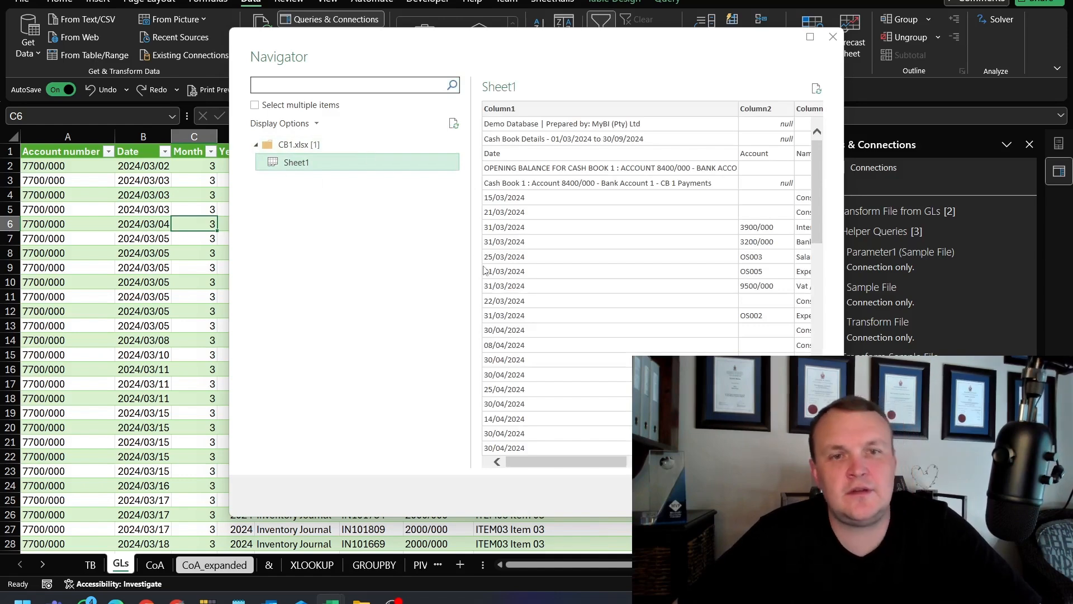
click(733, 495)
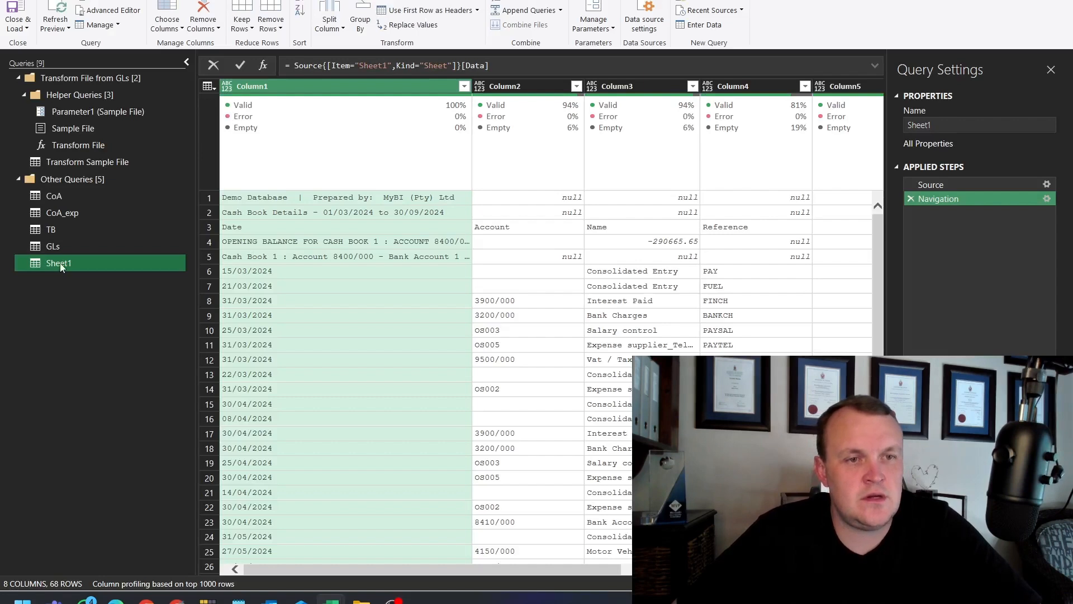
Rename the imported Sheet1 query as CB.
double_click(59, 263)
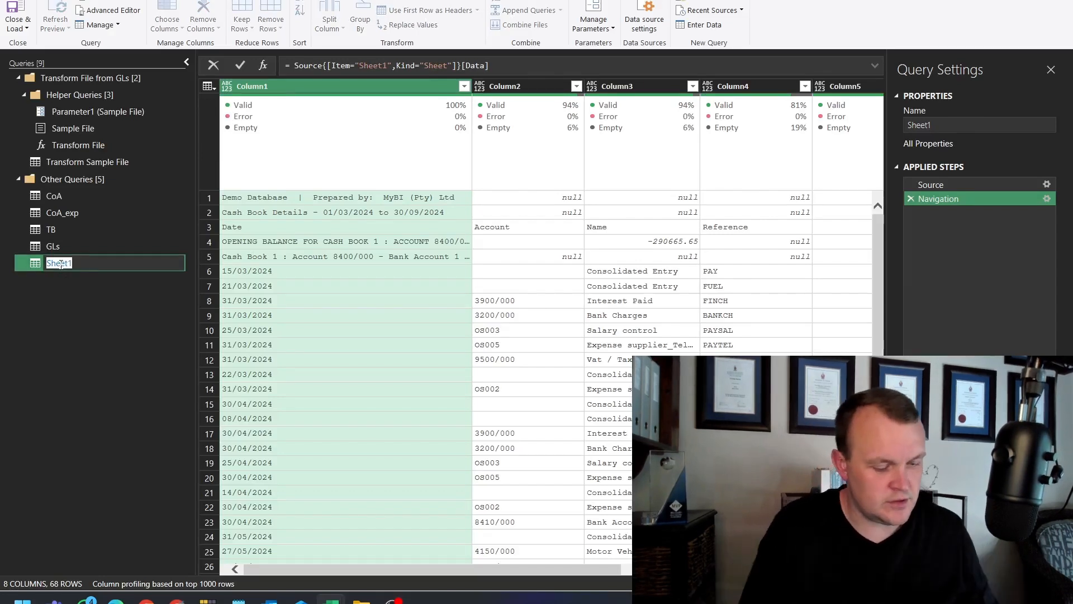
text(CB)
key(Return)
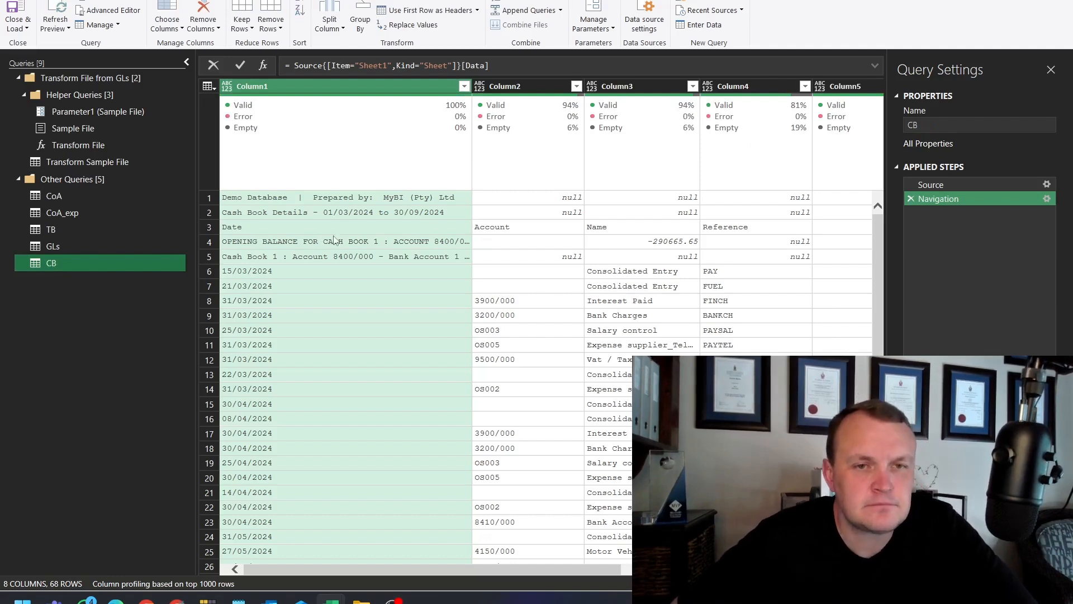
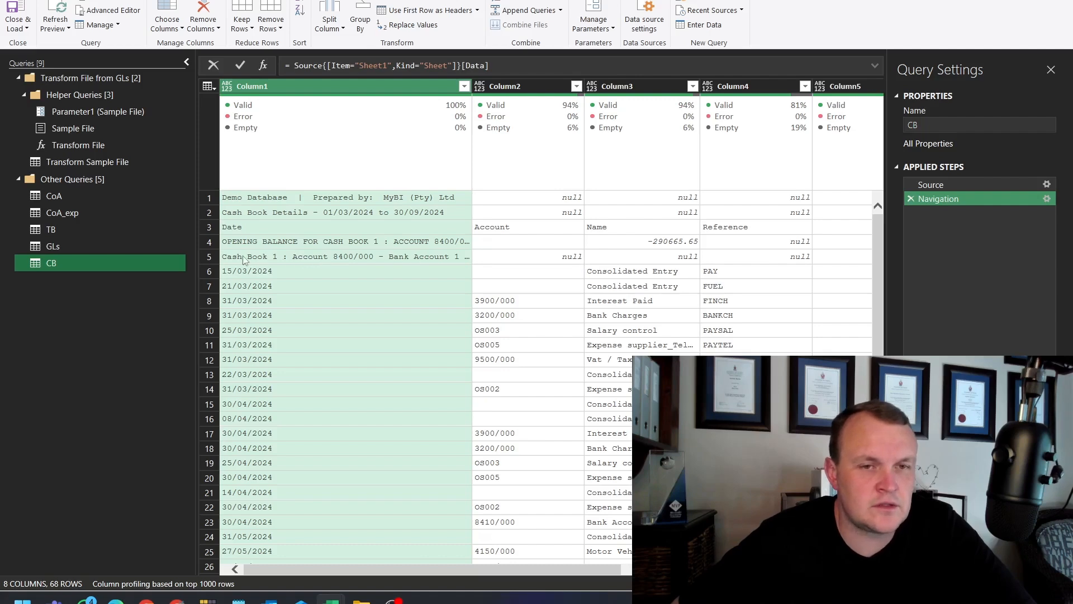
Start a conditional column in the CB query with the condition that Column1 contains a colon (:).
drag(476, 570, 414, 563)
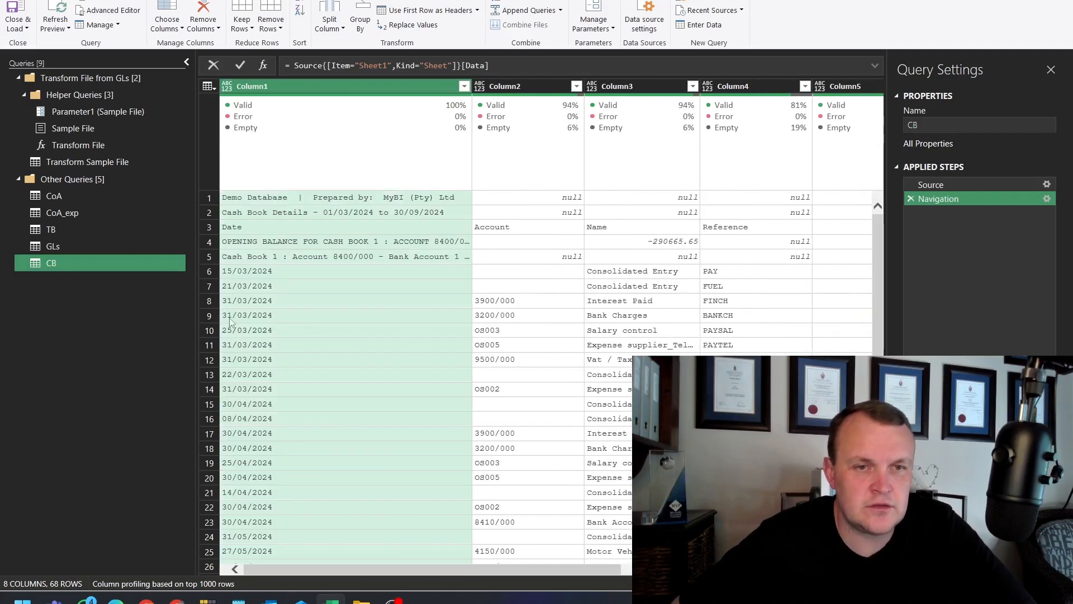
click(265, 258)
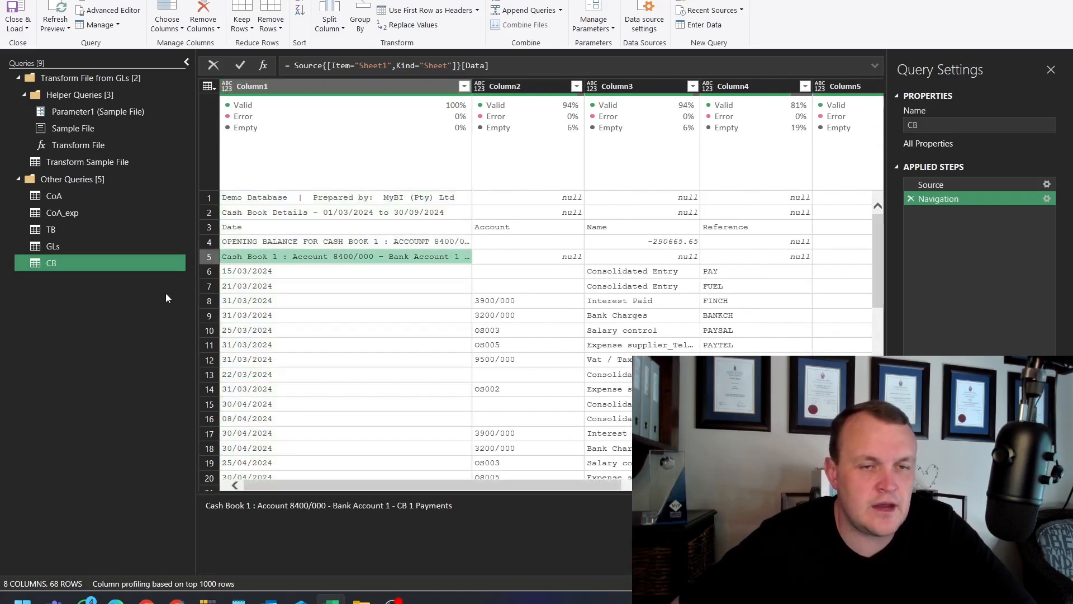
scroll(256, 340, down, 1)
scroll(291, 329, up, 1)
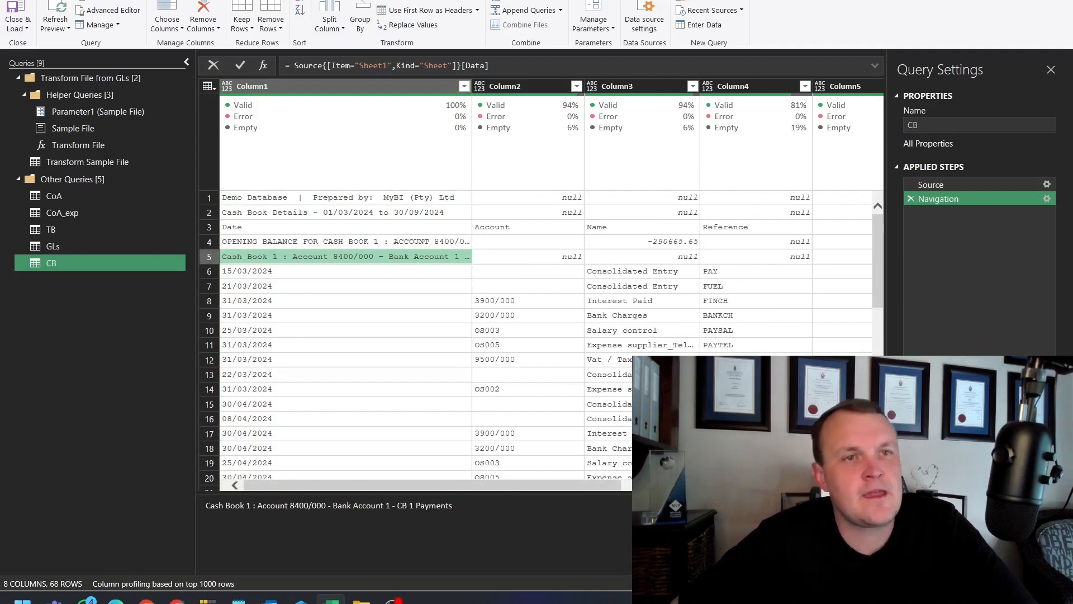
click(92, 0)
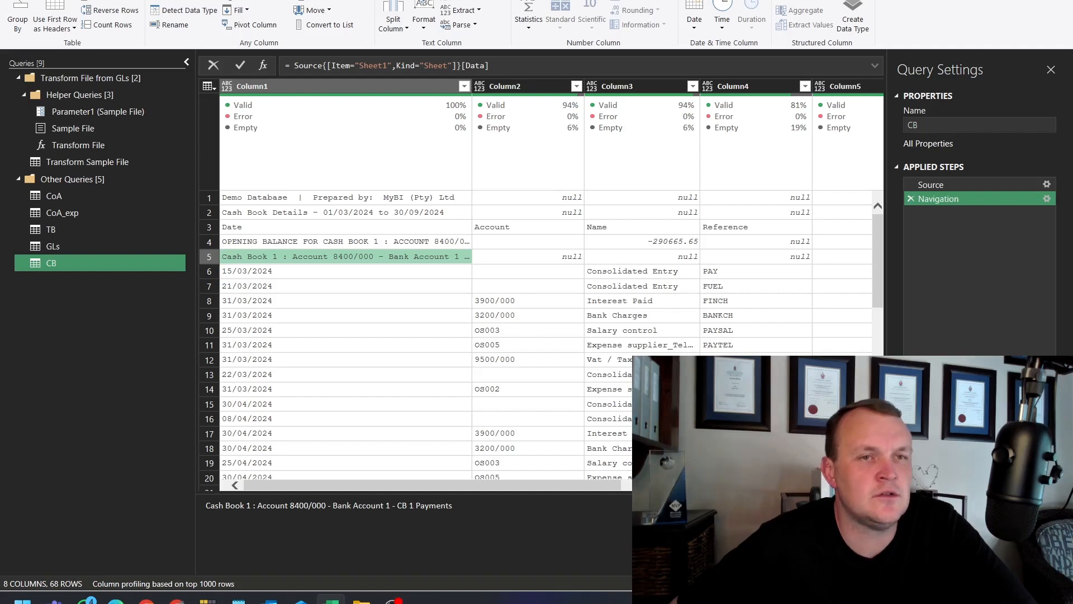
click(141, 0)
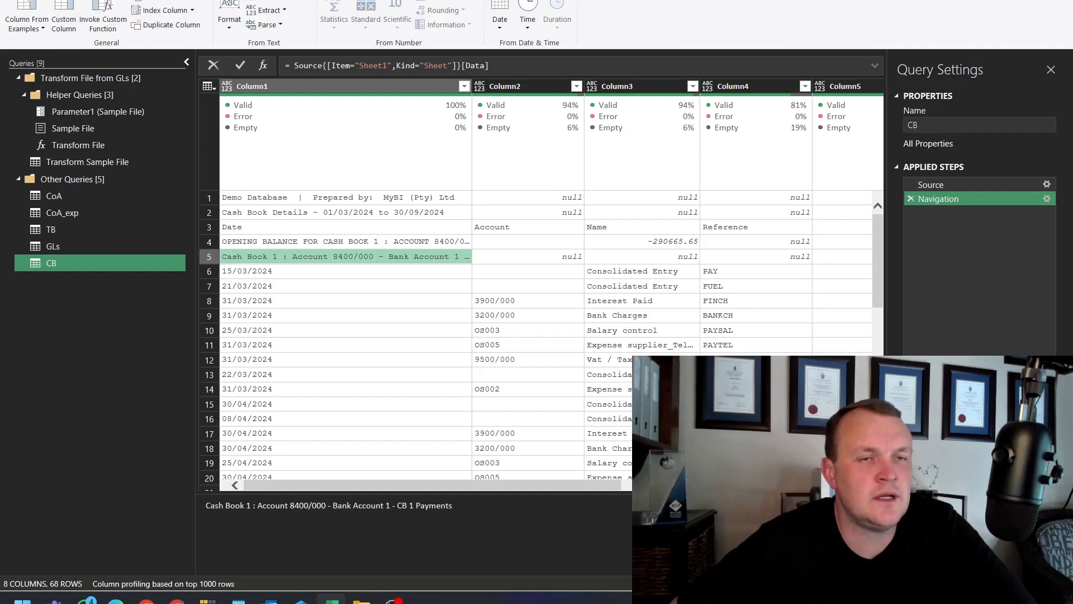
click(163, 5)
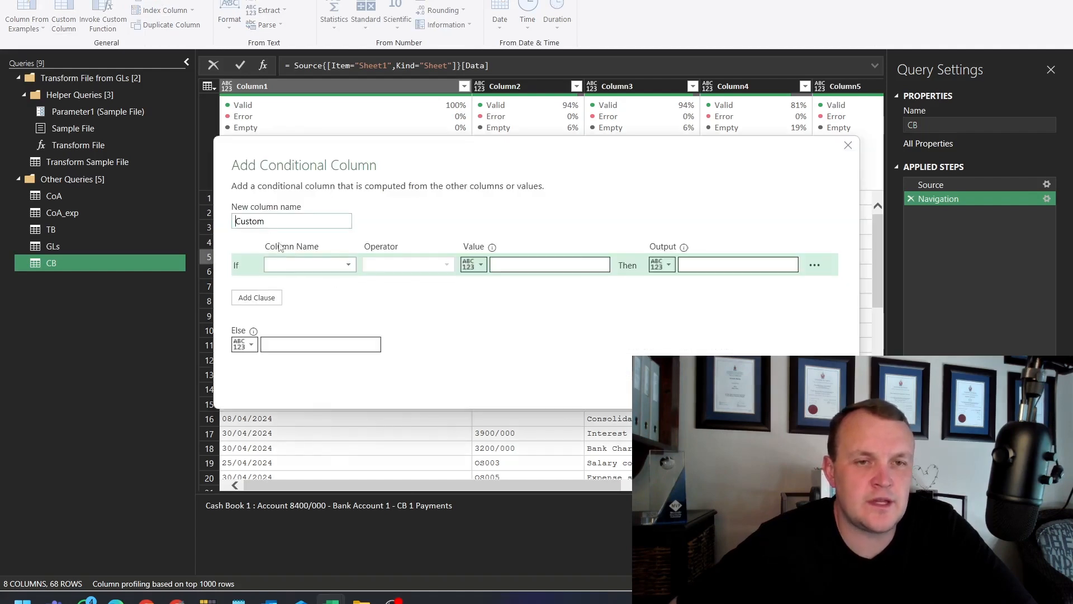
click(308, 264)
click(291, 281)
drag(462, 154, 665, 156)
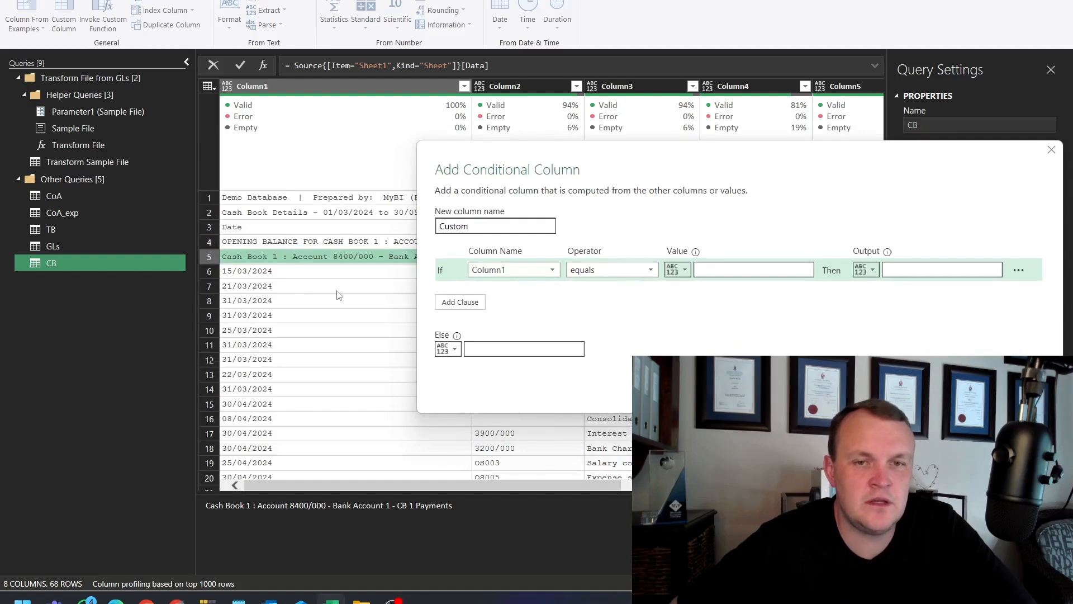
click(615, 274)
click(595, 365)
click(742, 270)
text(:)
Have the conditional column return Column1 when the condition is met and null otherwise, and create it with the name Account.
click(873, 270)
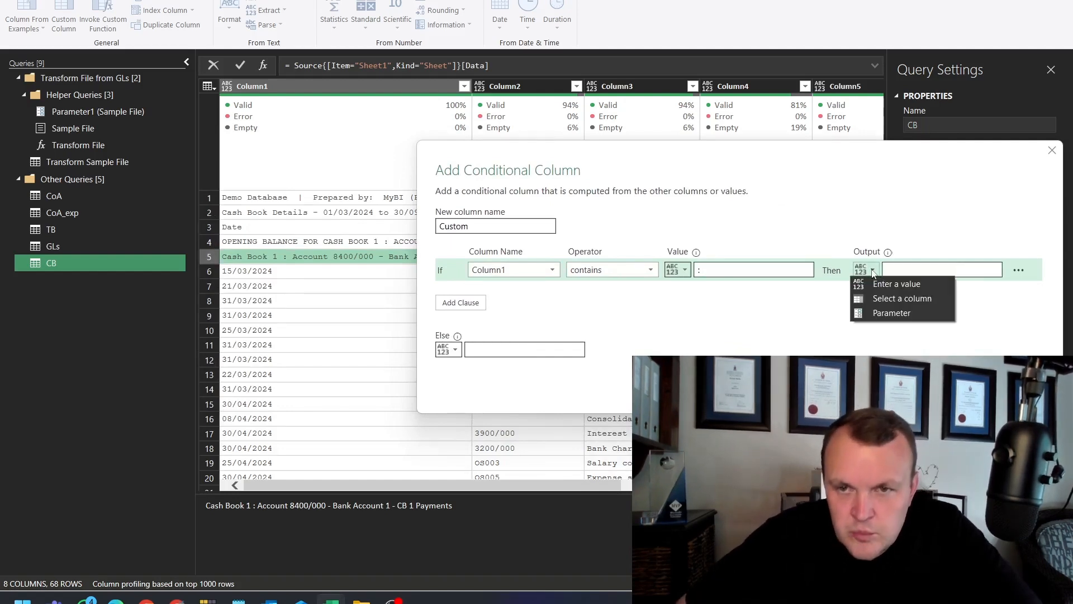
click(884, 299)
click(895, 287)
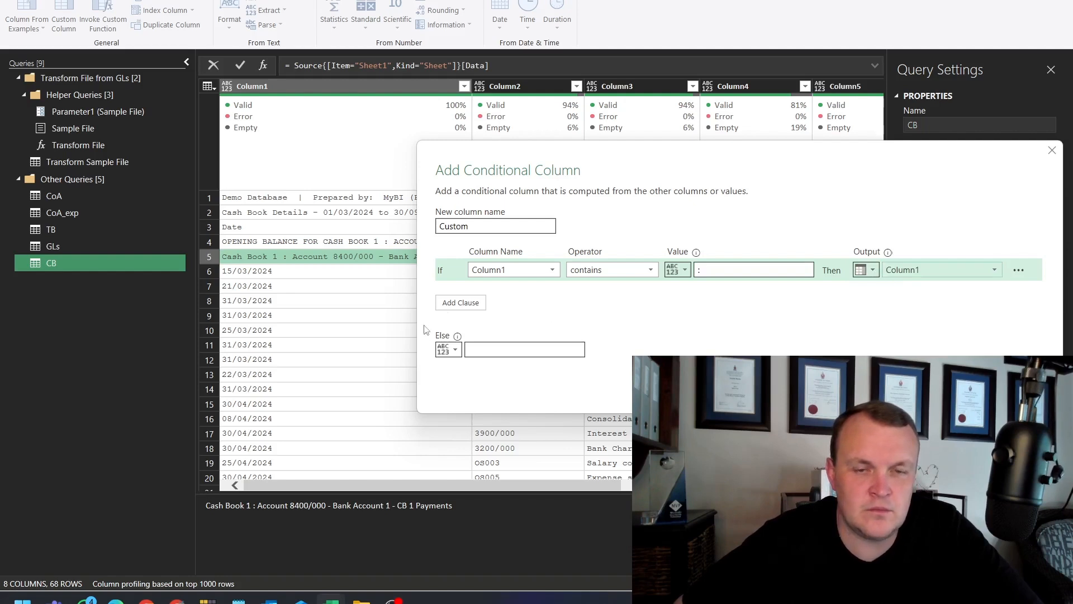
click(488, 345)
text(null)
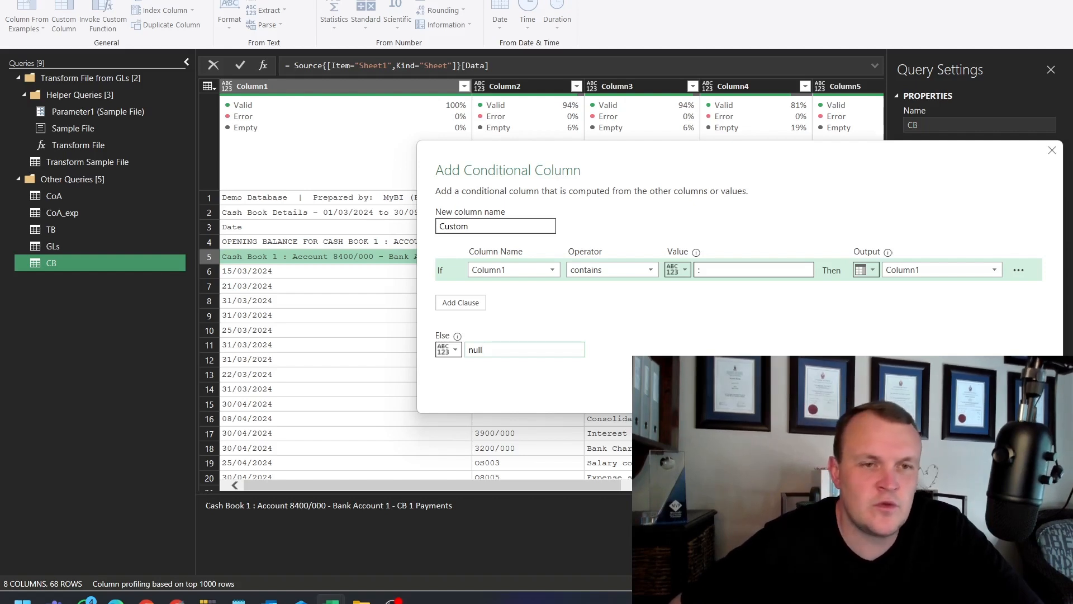
double_click(472, 226)
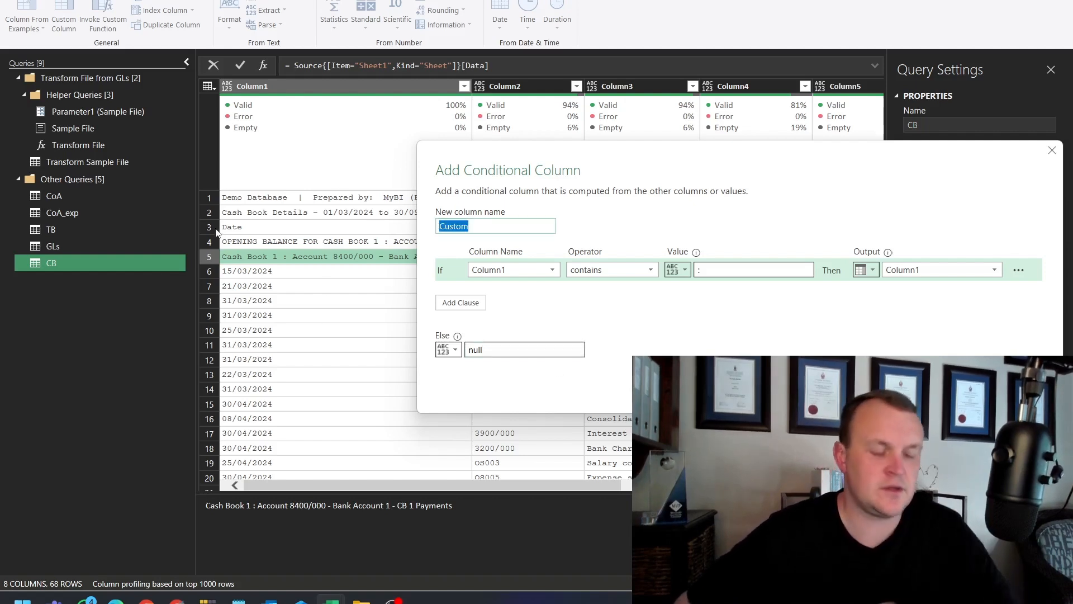
text(Account)
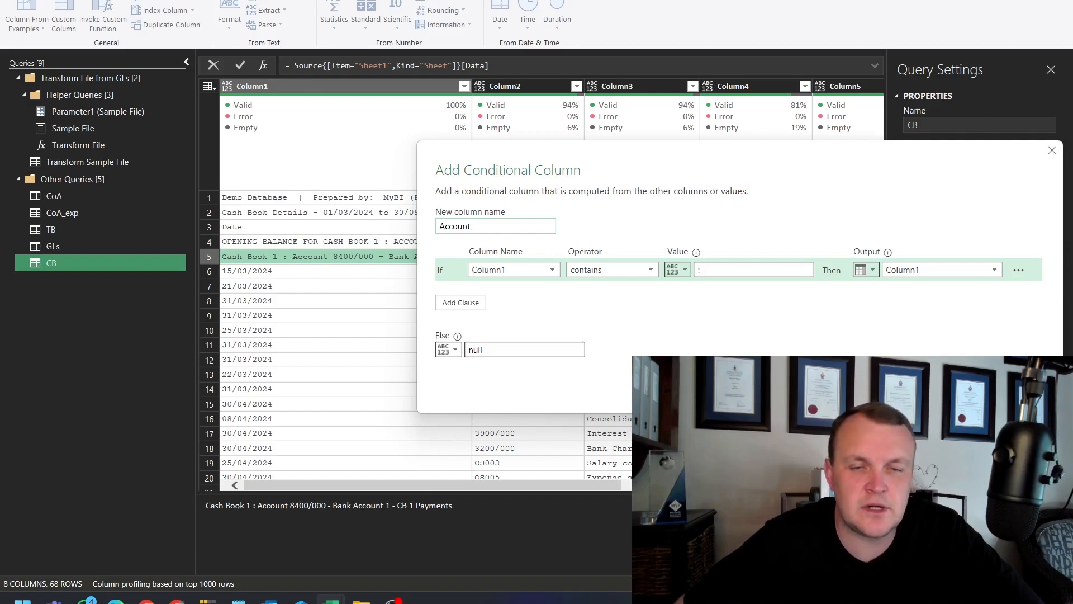
key(Return)
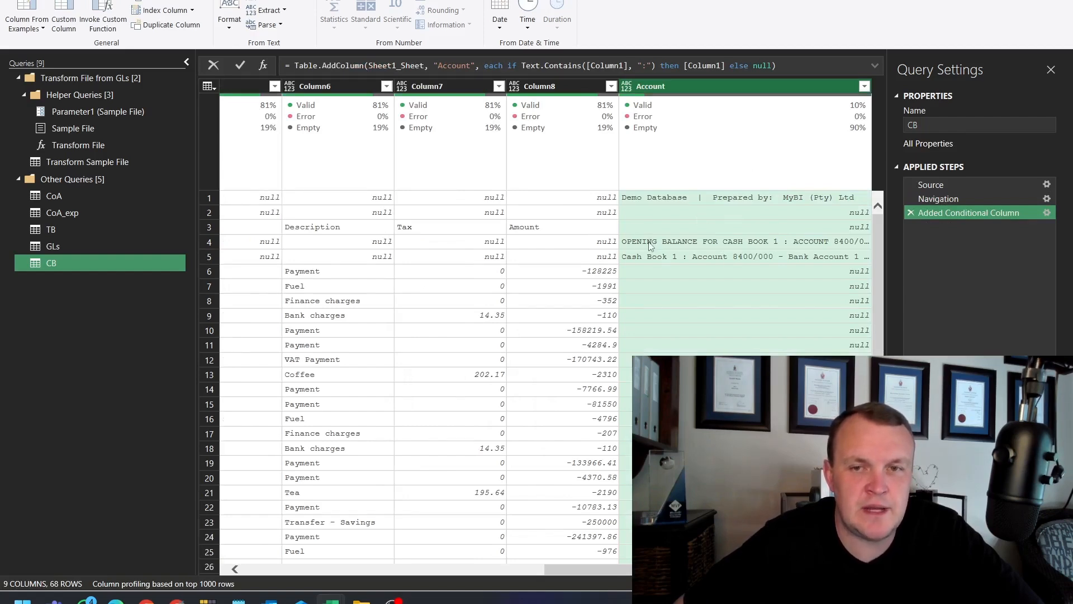
Try a Does Not Contain filter for the opening balance text on the Account column and remove that filter step.
scroll(706, 323, down, 10)
scroll(706, 323, up, 10)
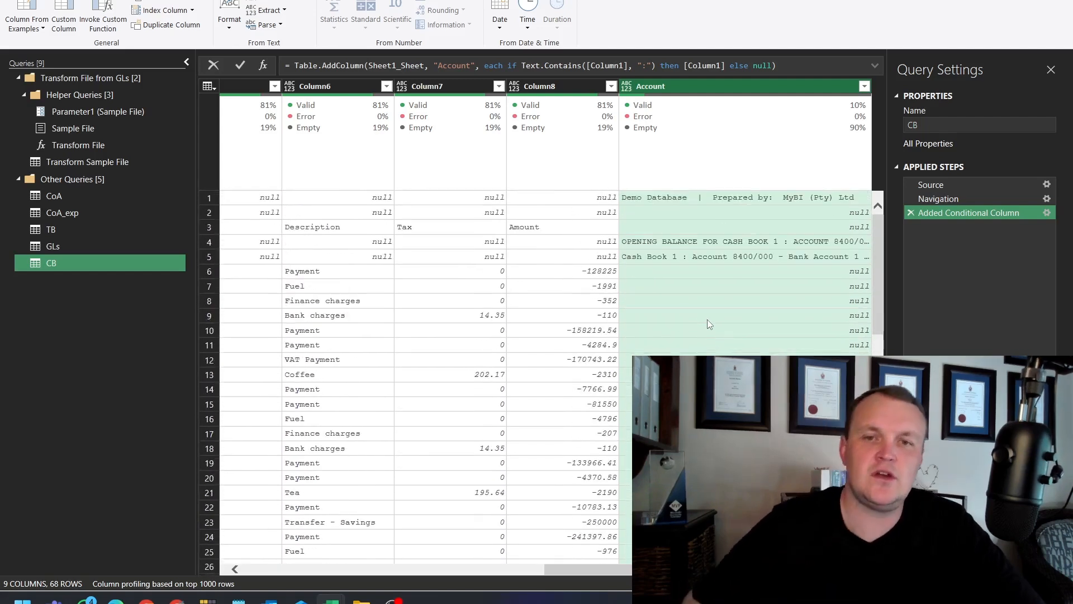
right_click(676, 243)
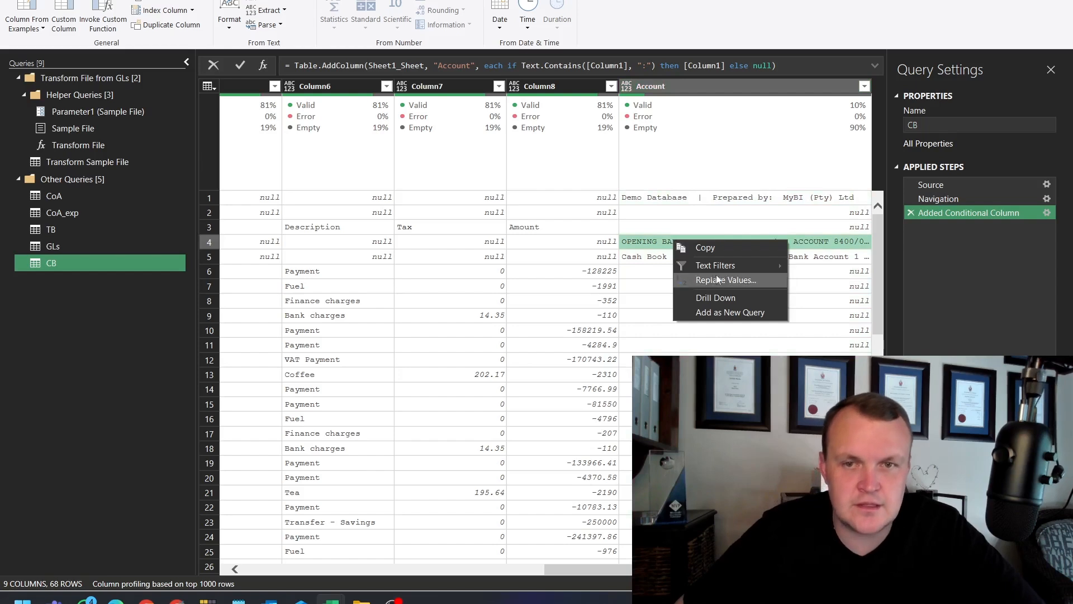
mouse_move(723, 263)
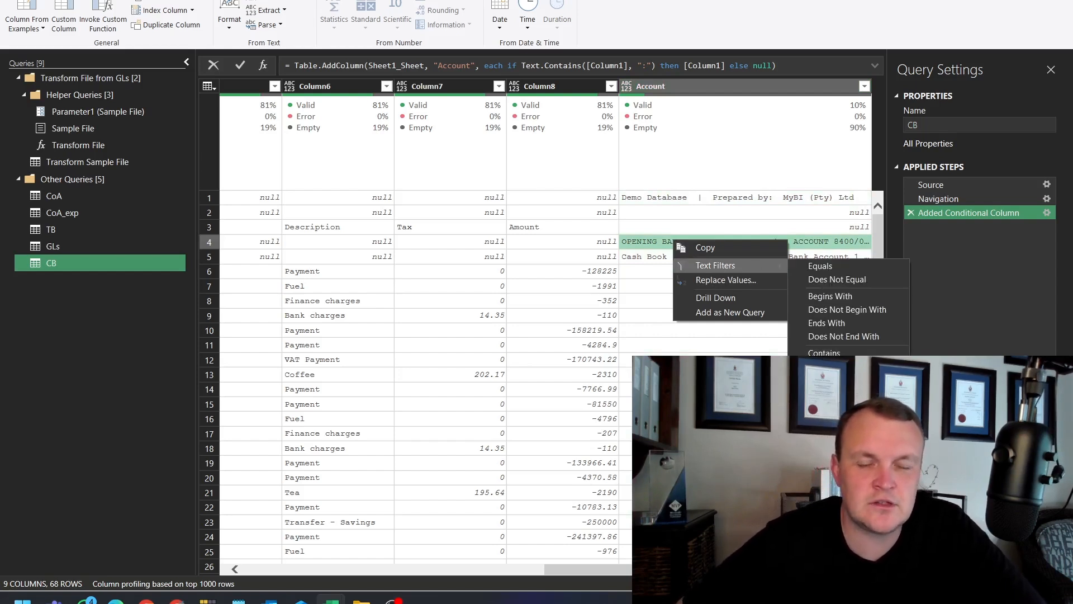
click(837, 366)
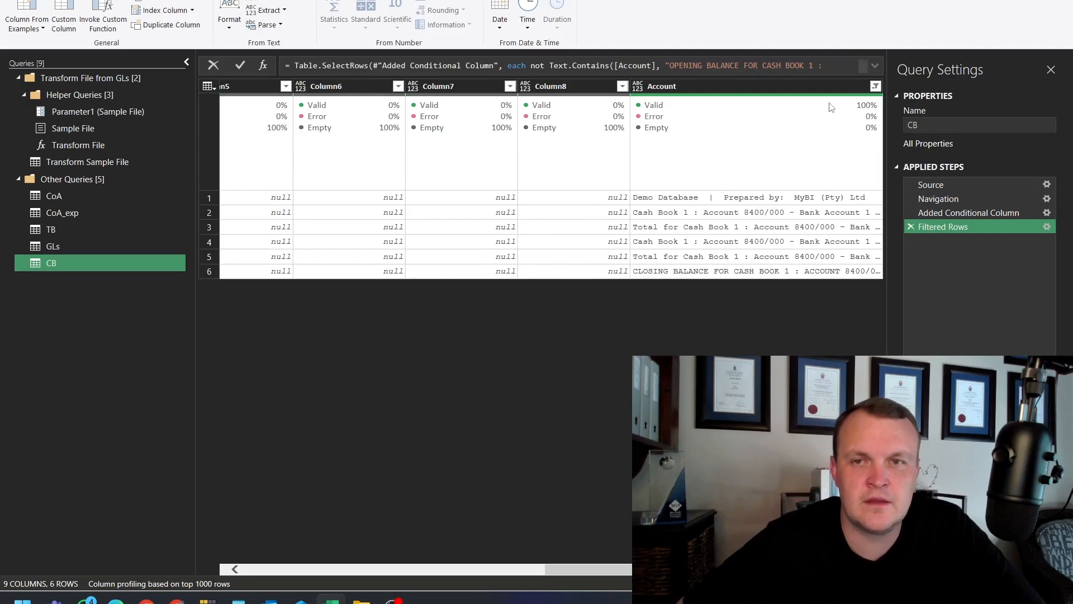
click(910, 226)
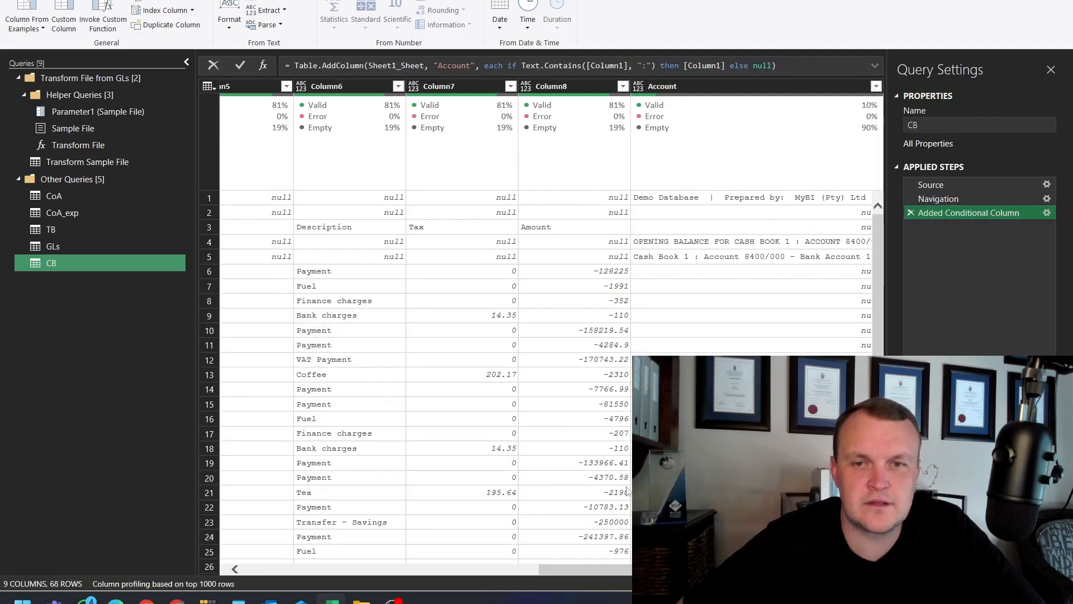
Filter Column1 to exclude rows that contain the text of the cash book's opening balance line.
drag(648, 569, 287, 521)
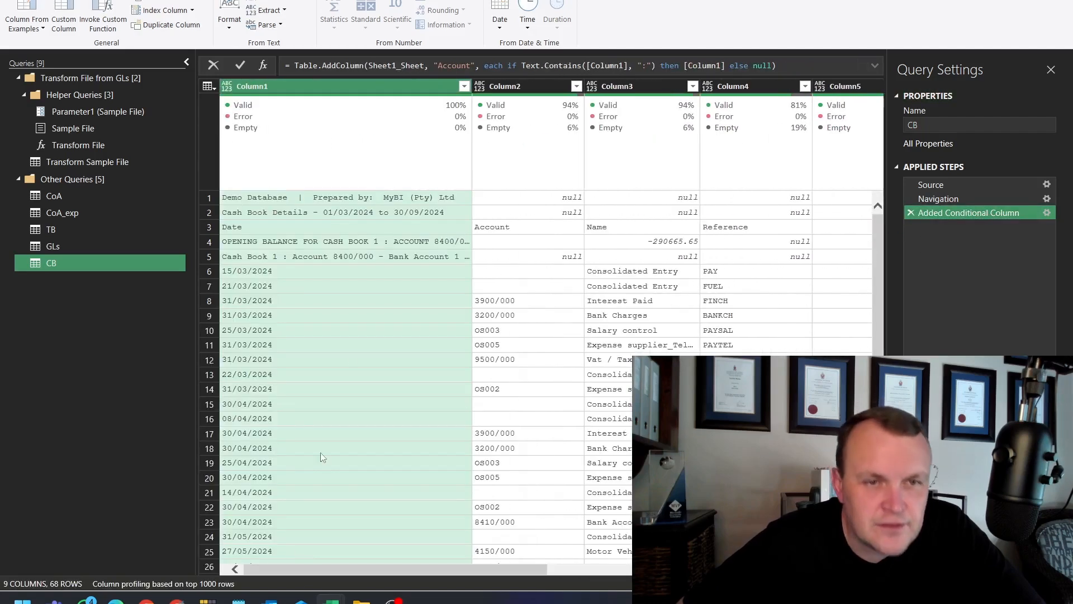
click(279, 246)
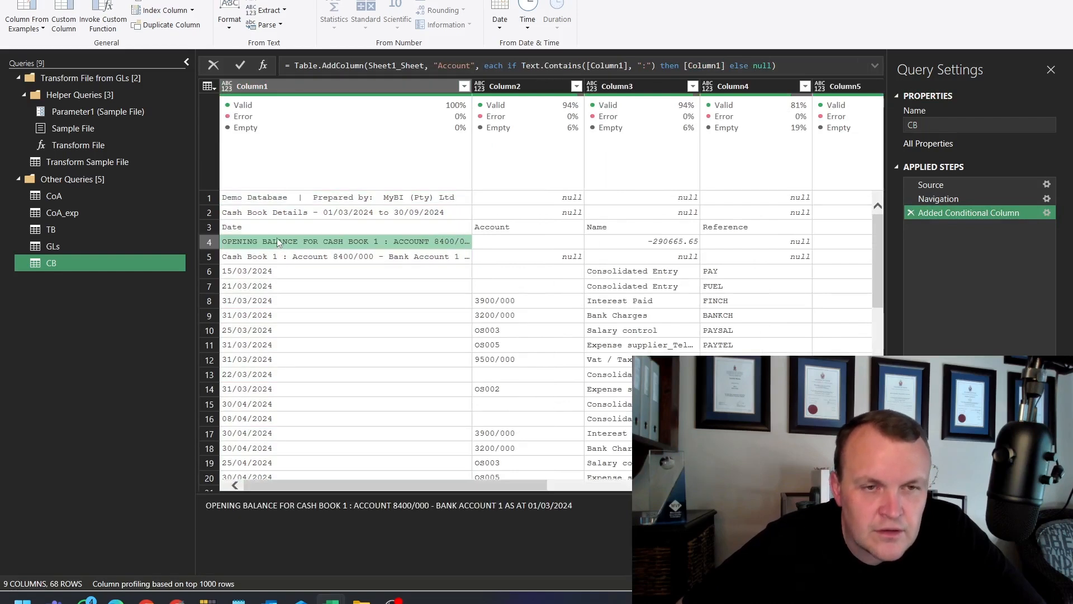
right_click(276, 246)
mouse_move(320, 264)
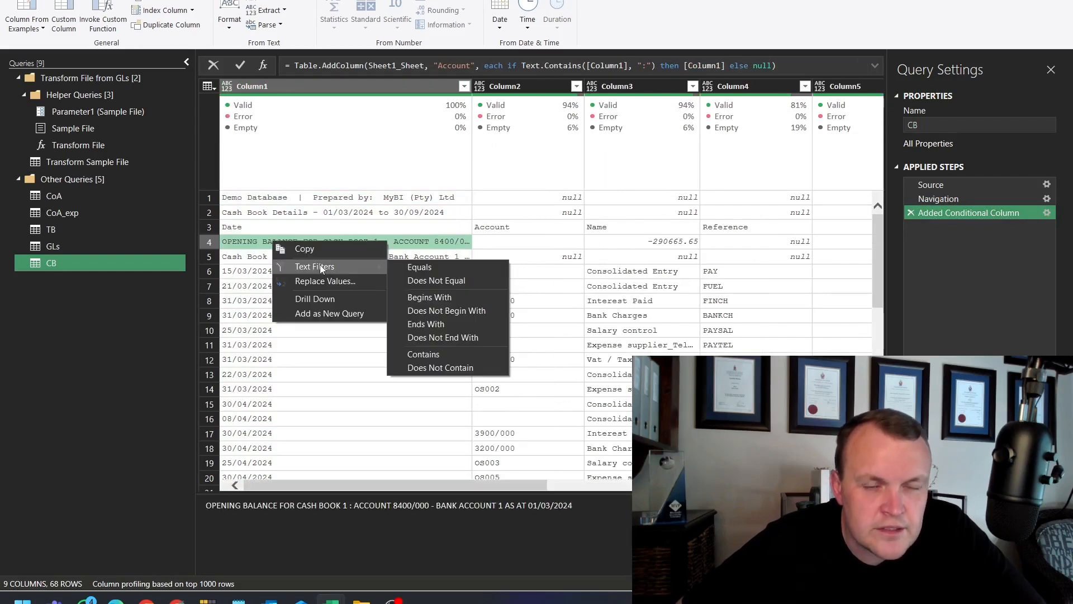
click(421, 368)
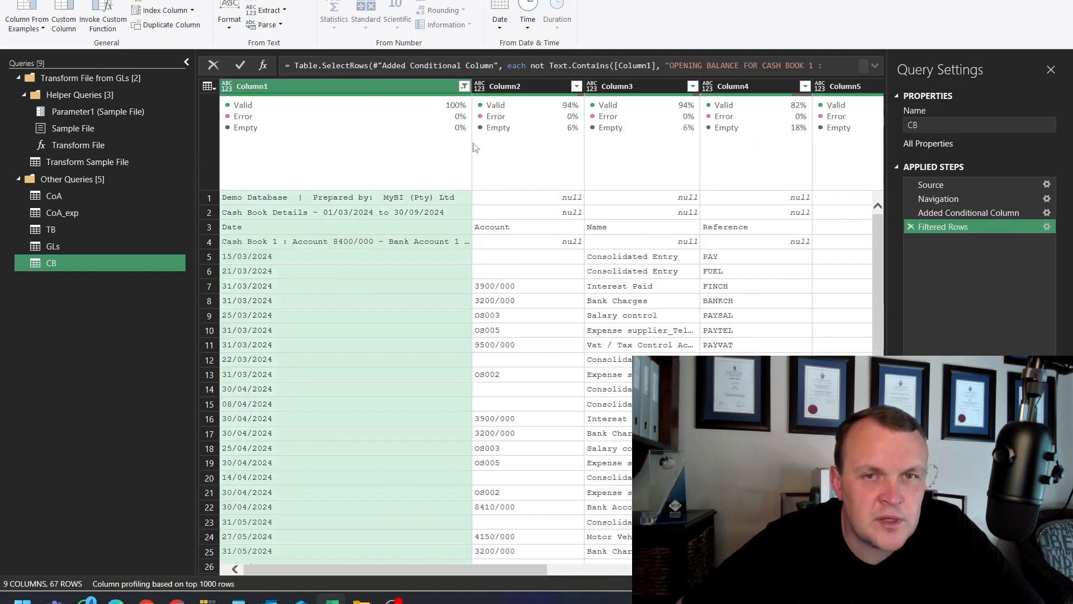
Shorten the text excluded by the Column1 filter formula to "BALANCE".
drag(703, 66, 664, 66)
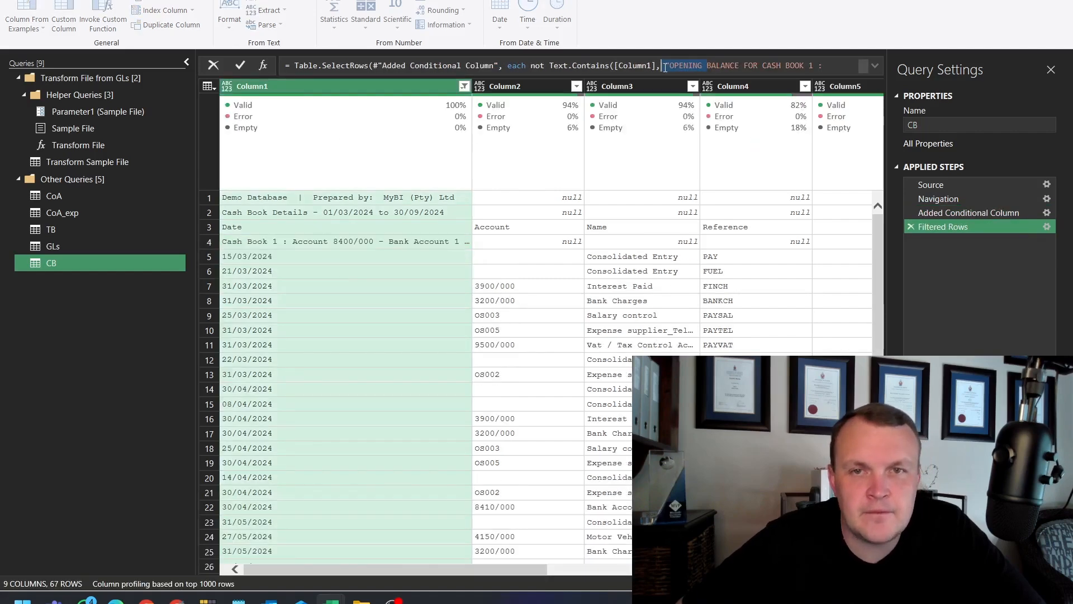
key(BackSpace)
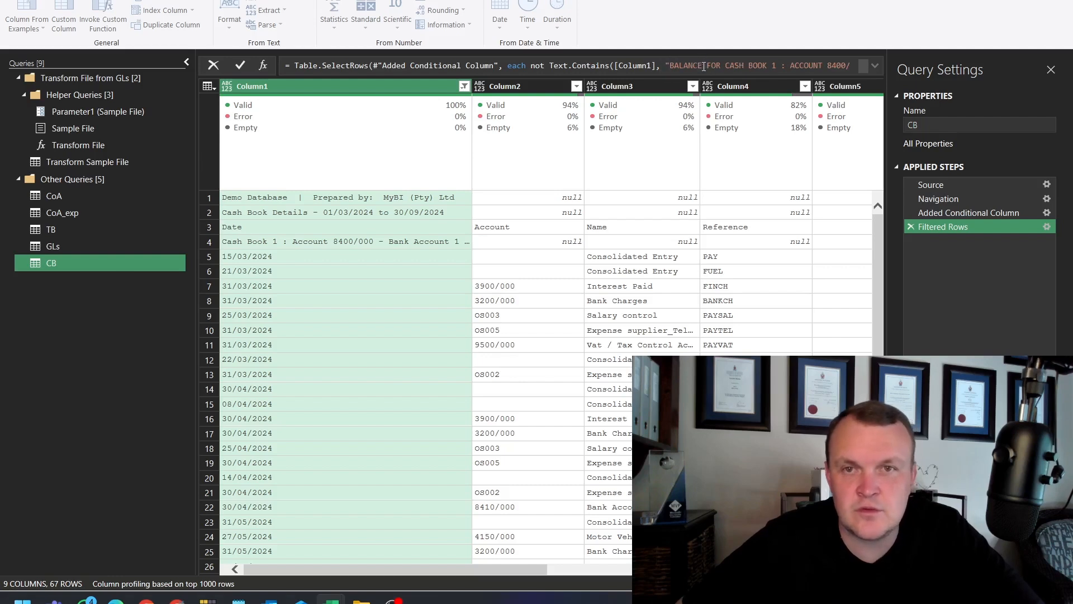
drag(715, 65, 815, 65)
key(BackSpace)
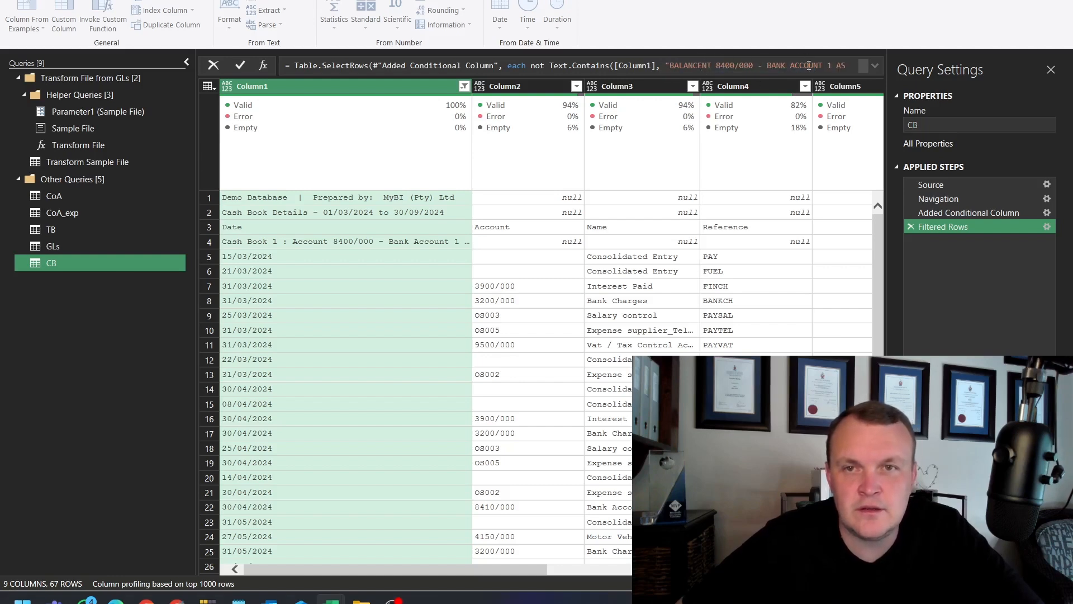
drag(831, 65, 710, 65)
key(BackSpace)
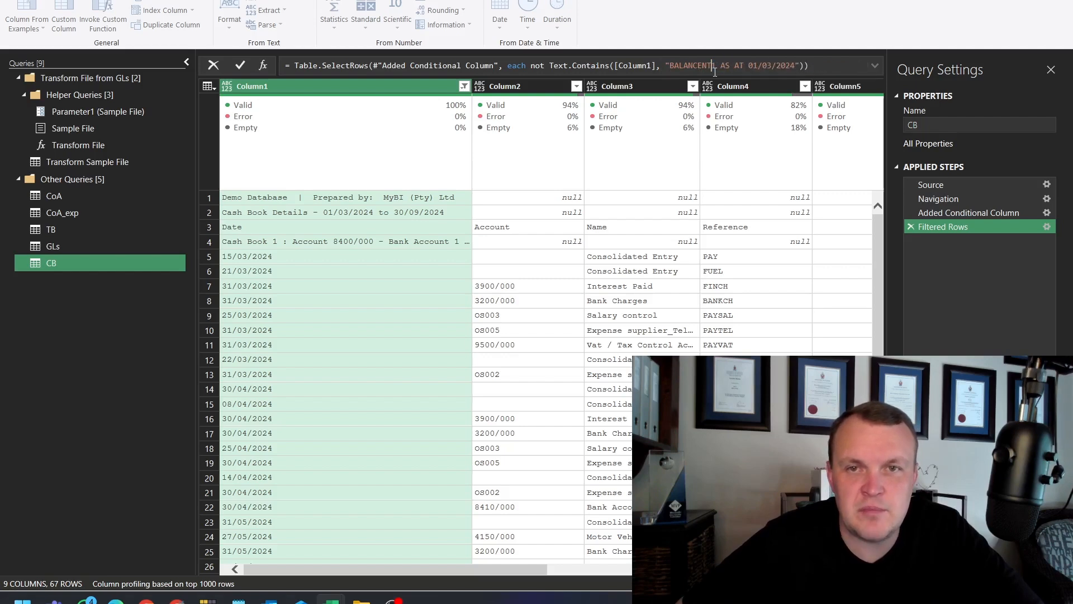
key(BackSpace)
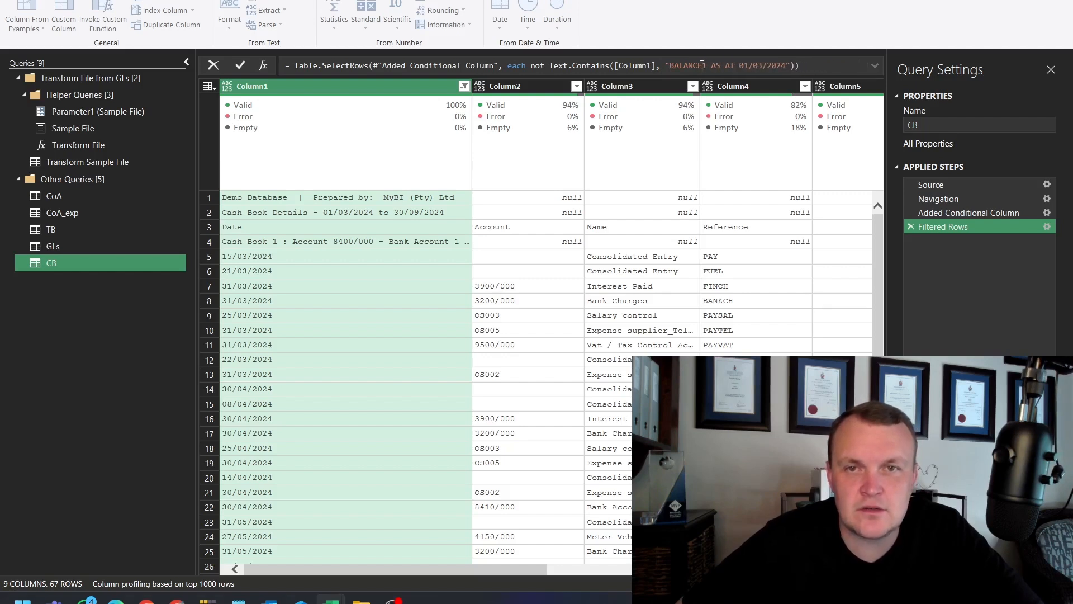
drag(711, 65, 788, 65)
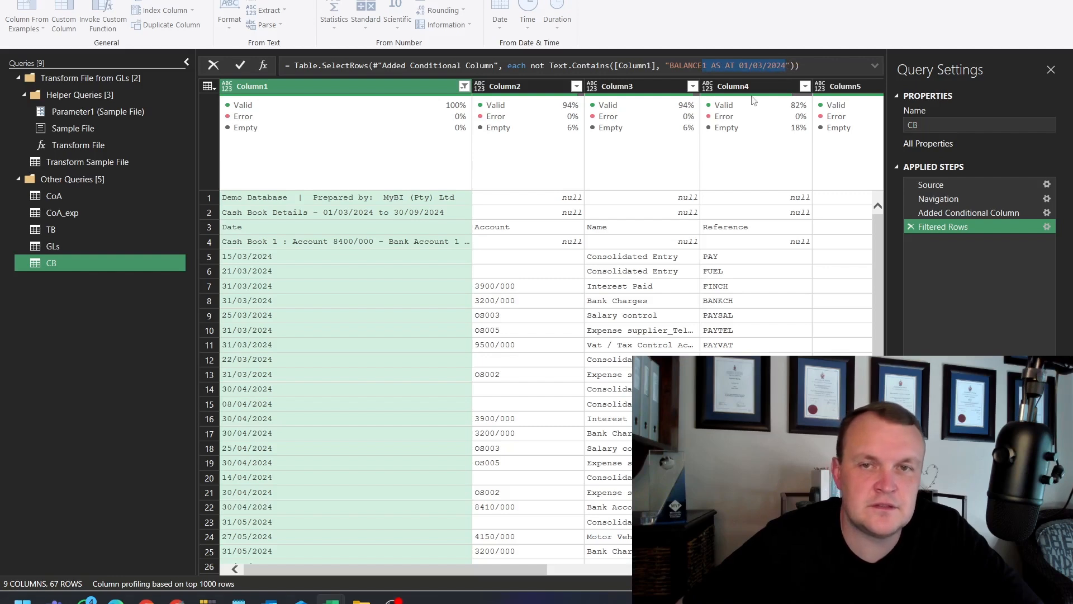
key(BackSpace)
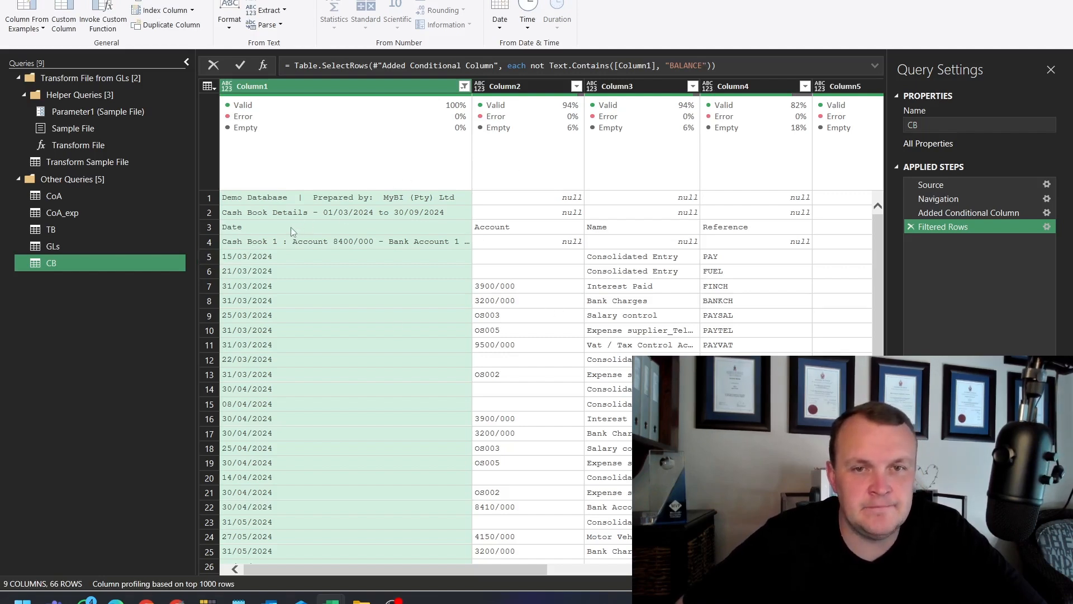
Add a Does Not Contain filter on Column1 using the text of the "Total for Cash Book 1" payments row.
drag(428, 564, 729, 567)
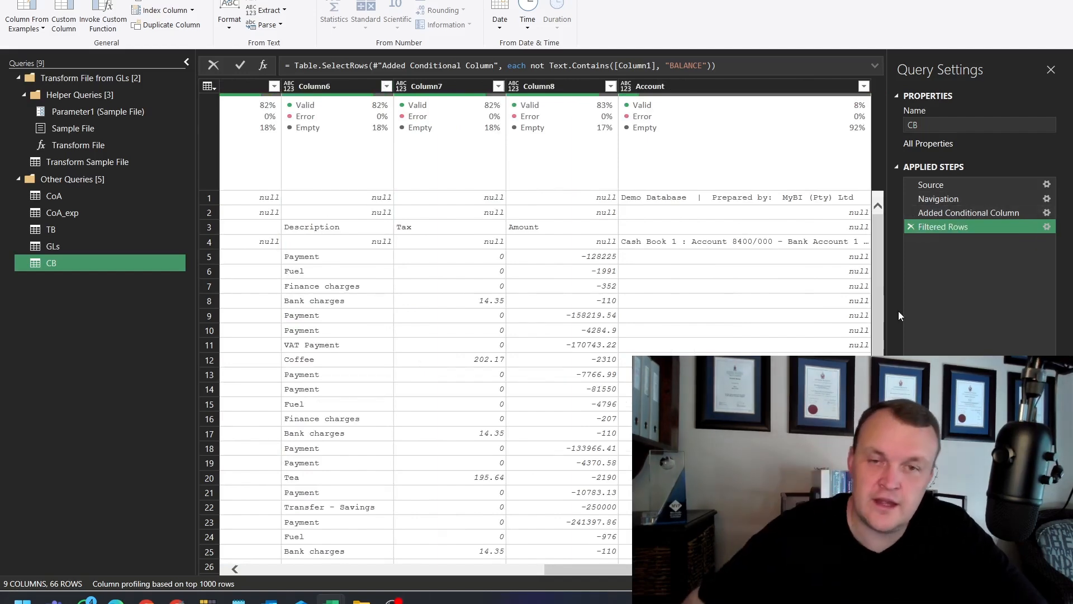
scroll(424, 375, down, 10)
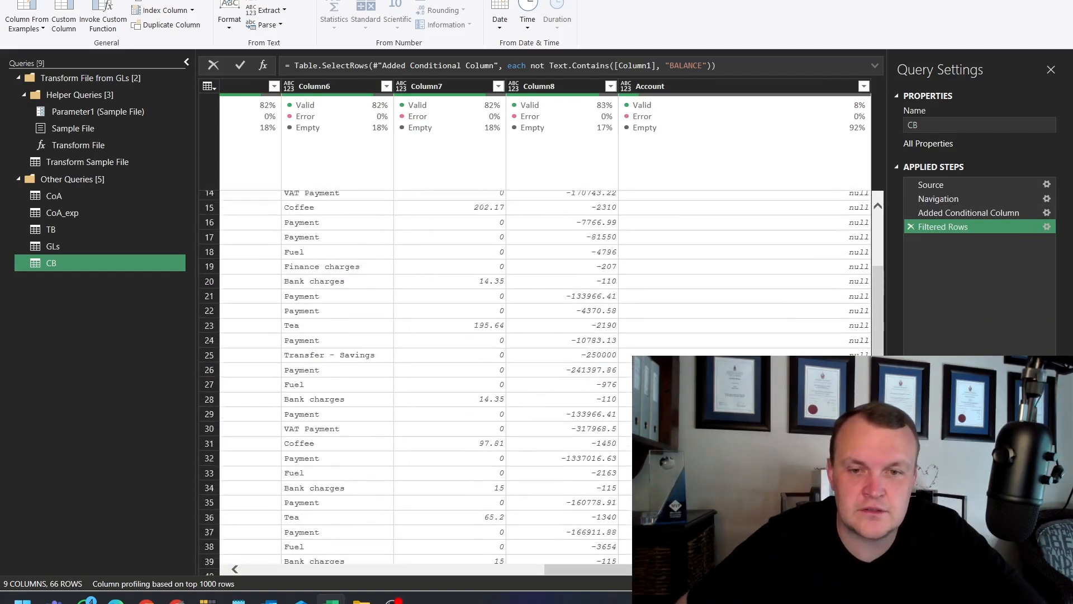
scroll(425, 375, down, 3)
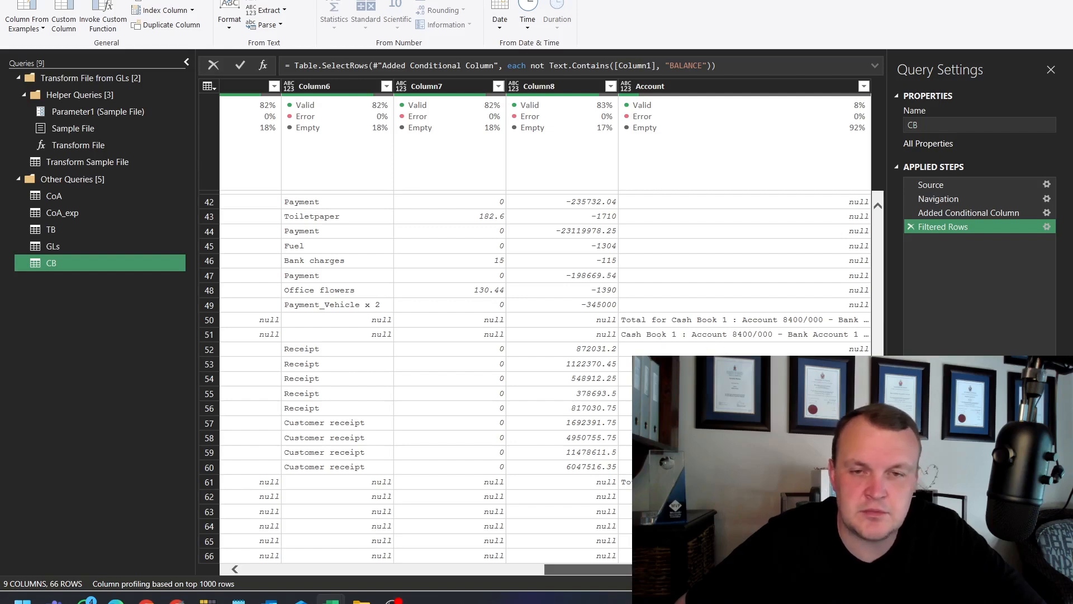
drag(666, 570, 256, 578)
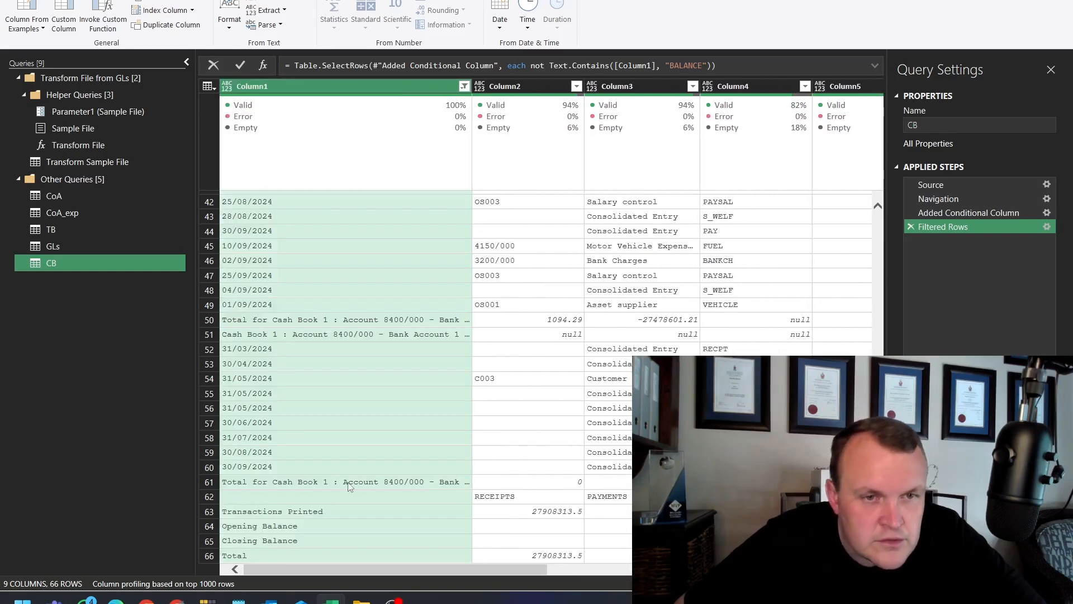
click(226, 321)
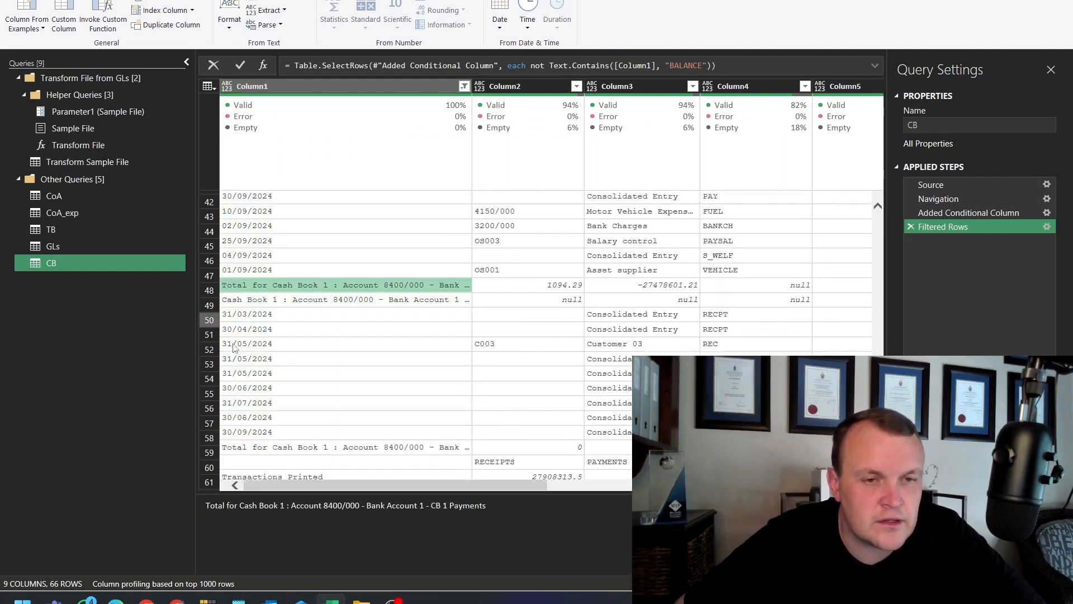
right_click(261, 239)
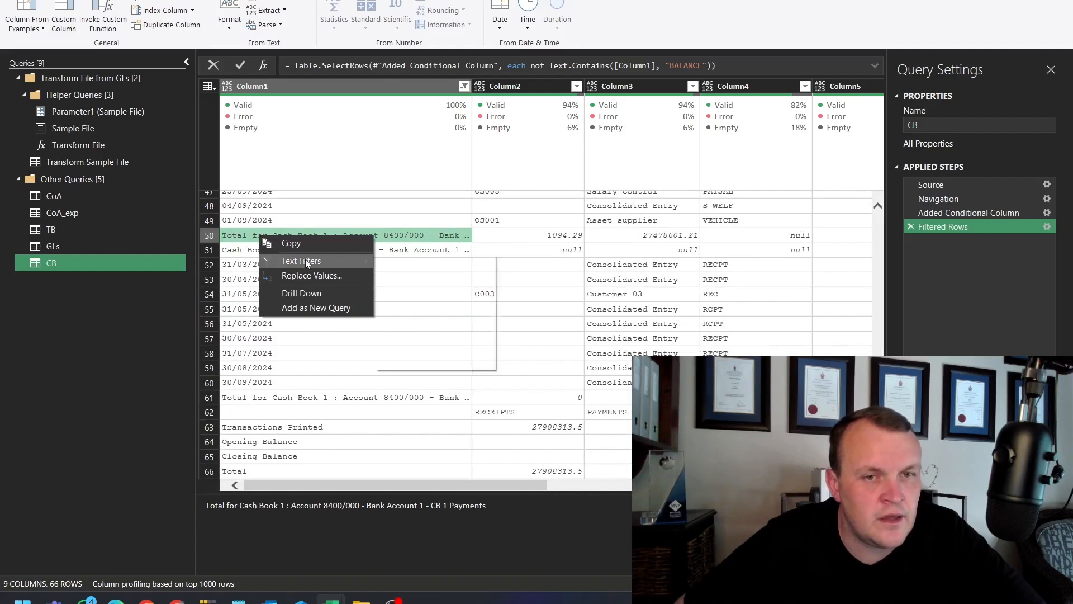
mouse_move(305, 260)
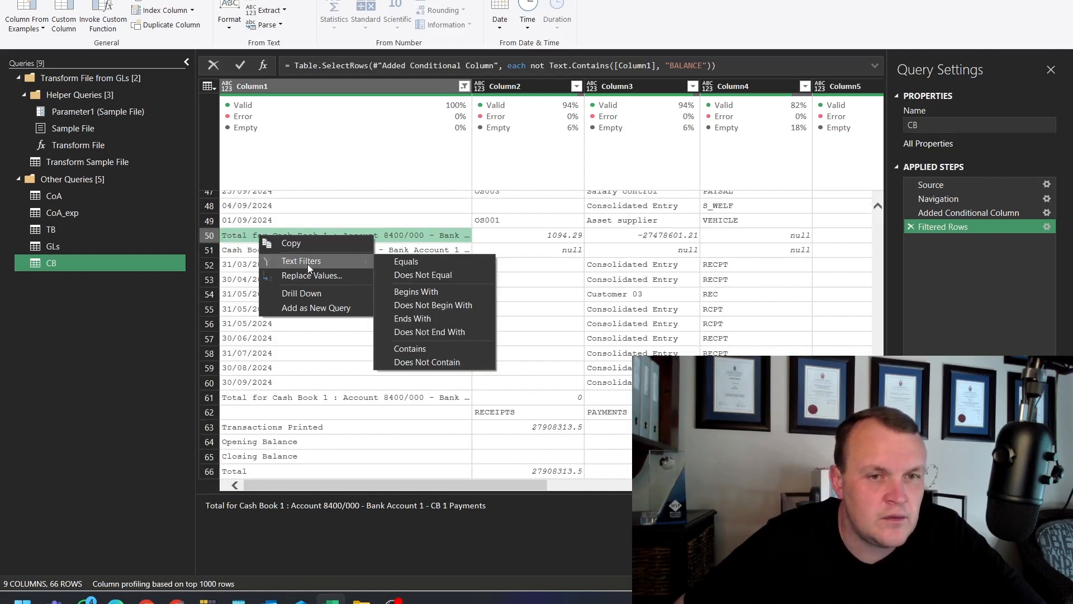
click(408, 362)
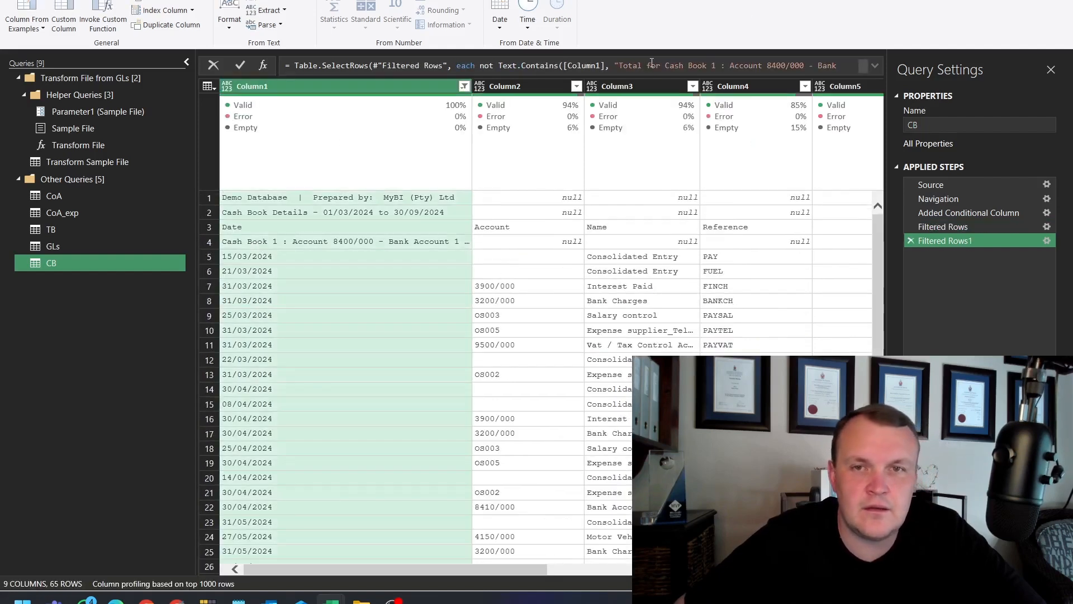
Shorten the excluded text in the new Column1 filter formula to "Total".
drag(643, 65, 825, 65)
key(BackSpace)
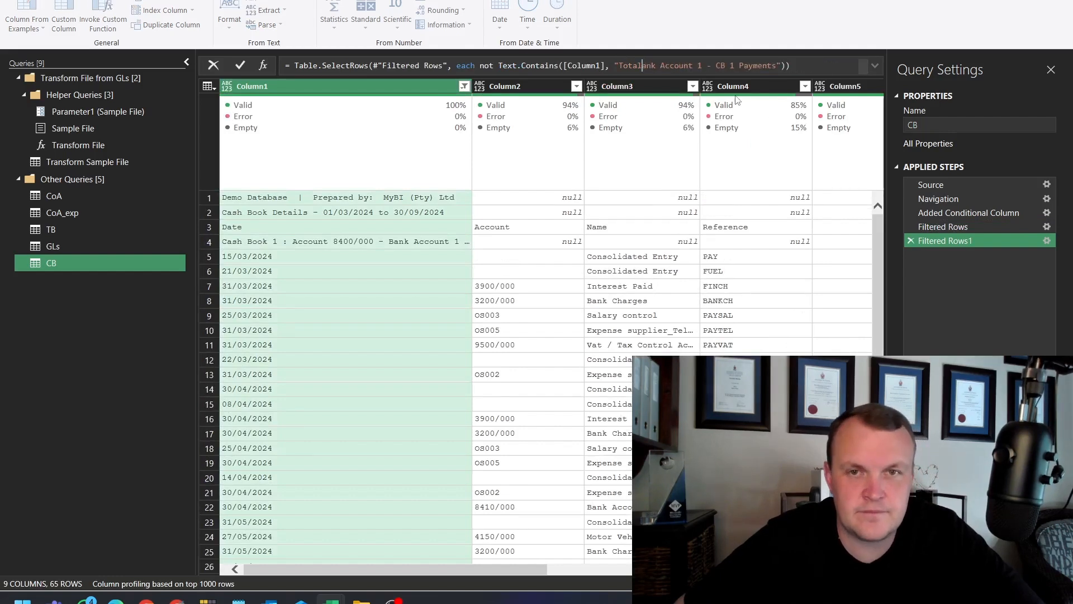
drag(665, 65, 636, 66)
key(BackSpace)
key(BackSpace)
key(Return)
Examine the remaining rows at the end of the CB query in Column1 and in the Account column.
scroll(313, 388, down, 12)
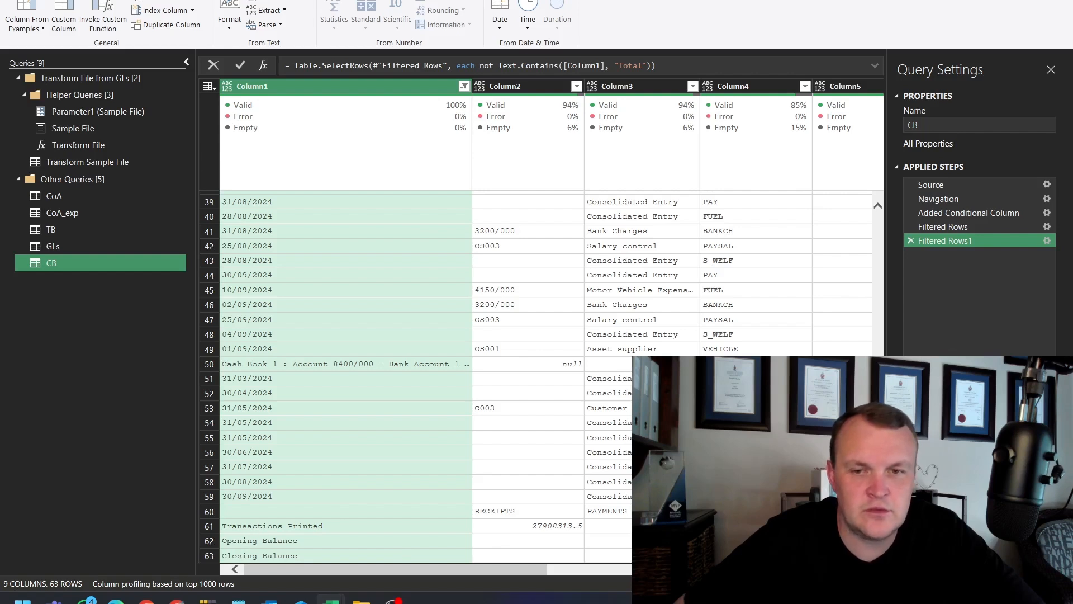
click(271, 527)
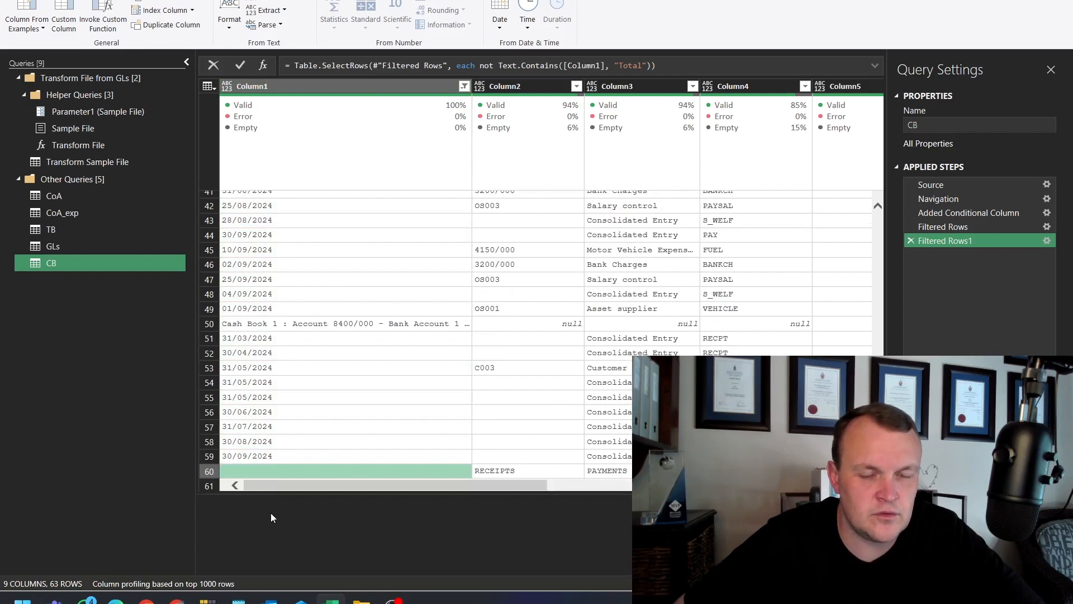
click(336, 399)
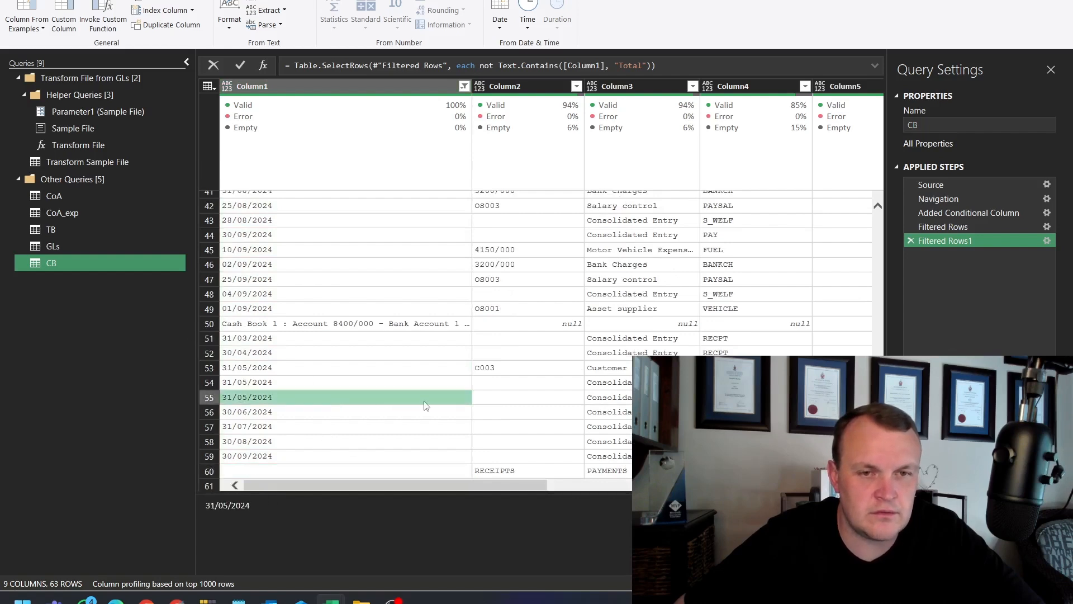
scroll(391, 417, down, 1)
scroll(370, 478, up, 2)
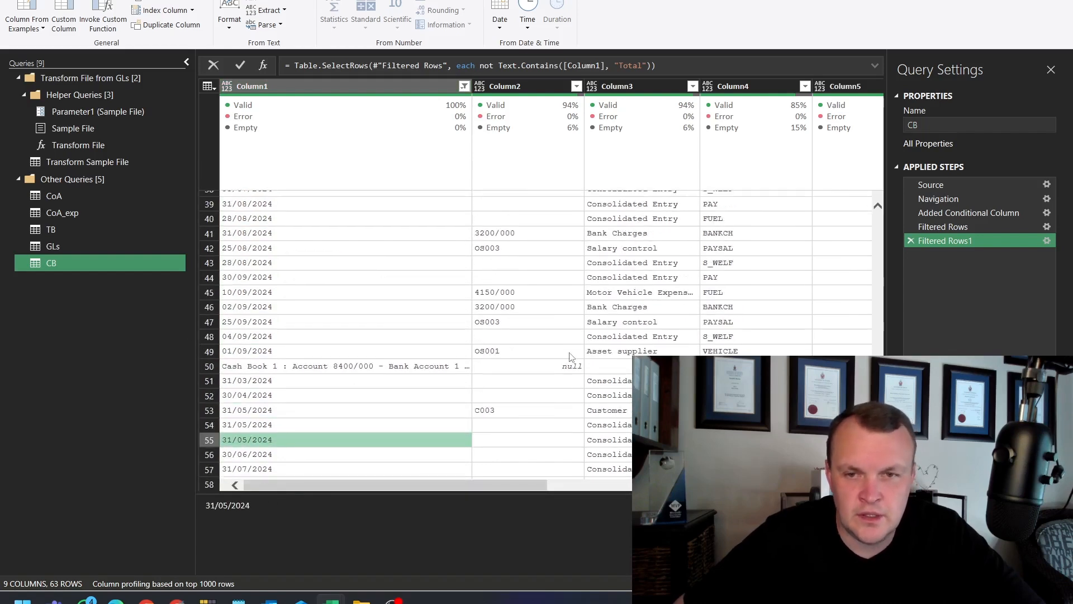
scroll(346, 380, up, 12)
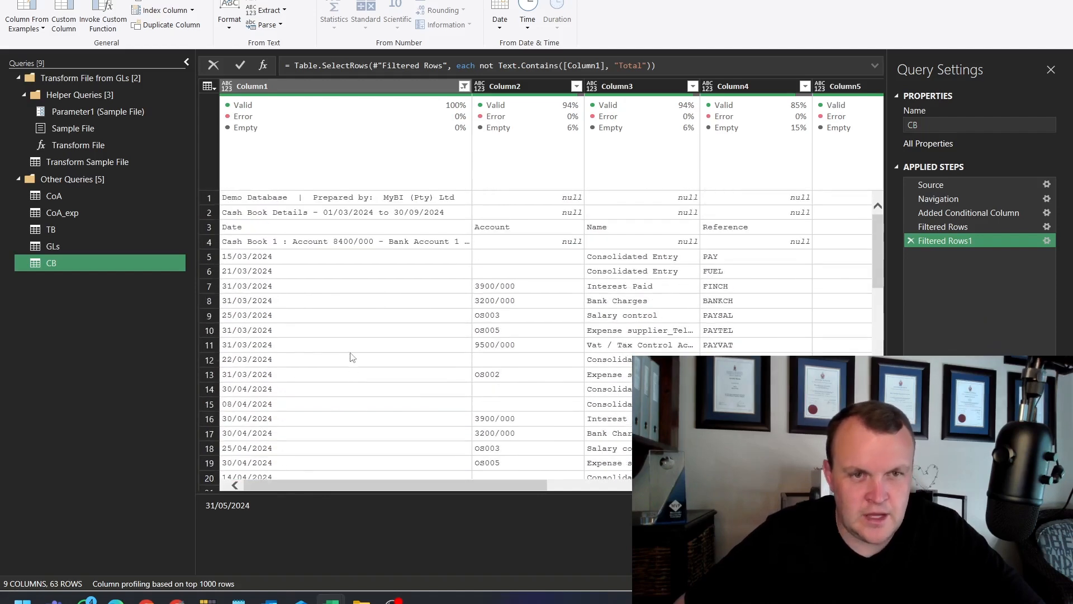
drag(445, 484, 746, 484)
scroll(425, 335, down, 14)
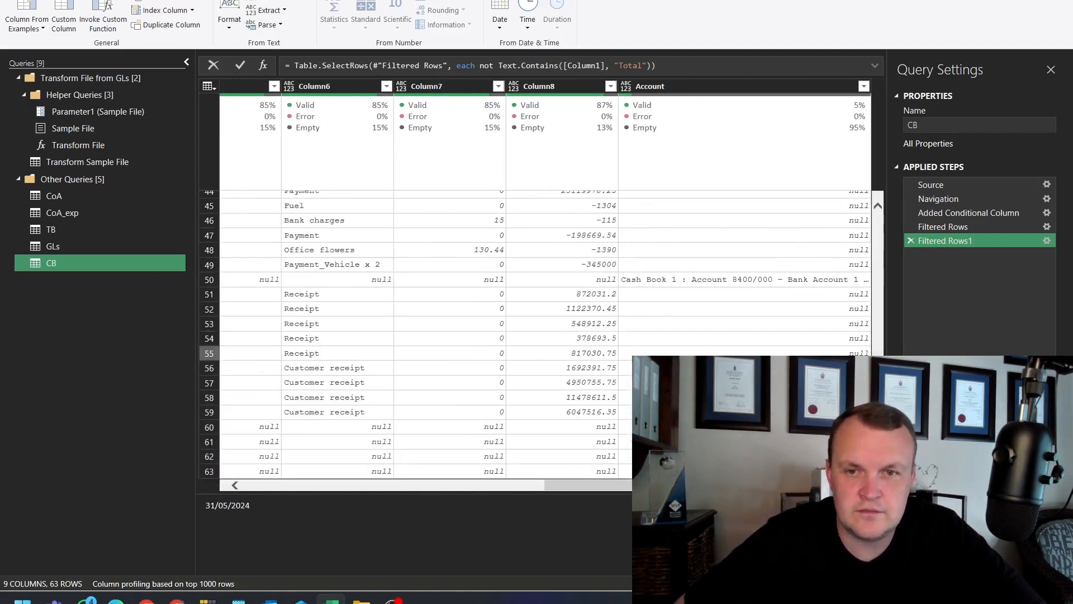
scroll(706, 284, up, 14)
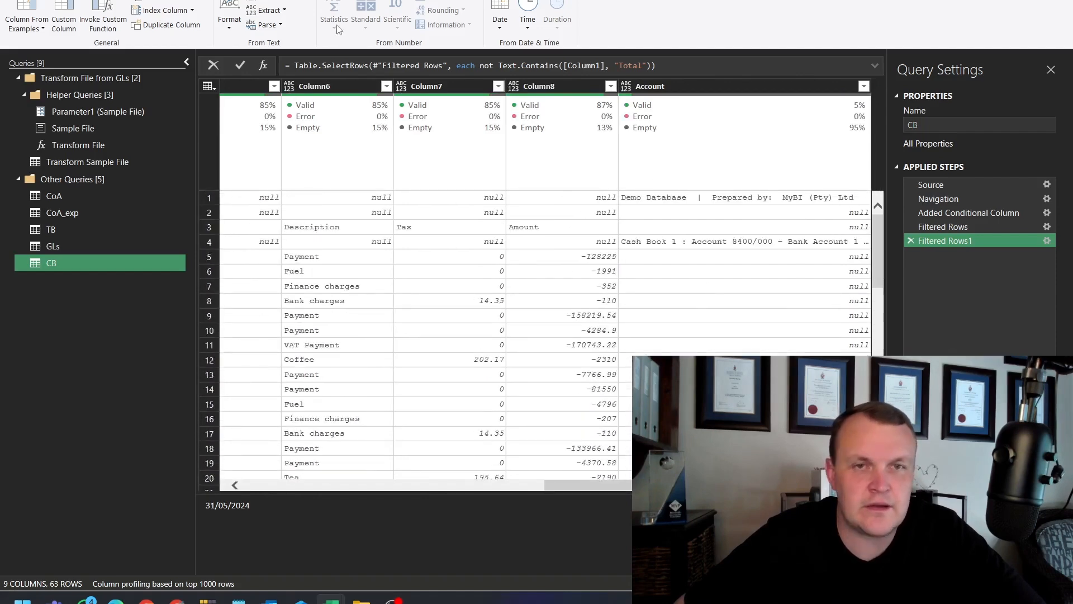
Fill the Account column down so its cash book text replaces the null values.
click(652, 87)
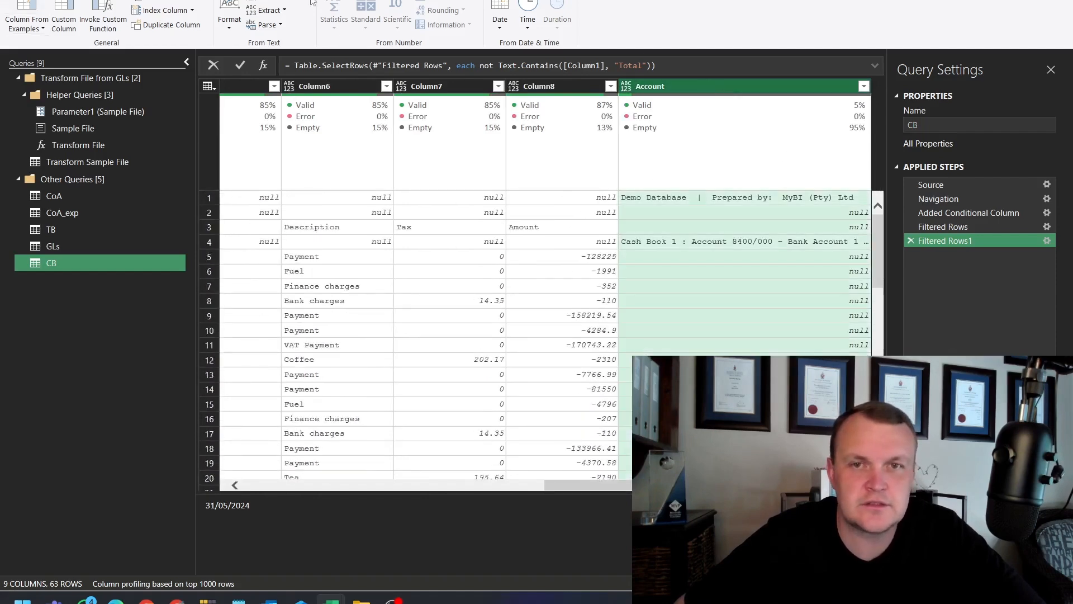
click(96, 0)
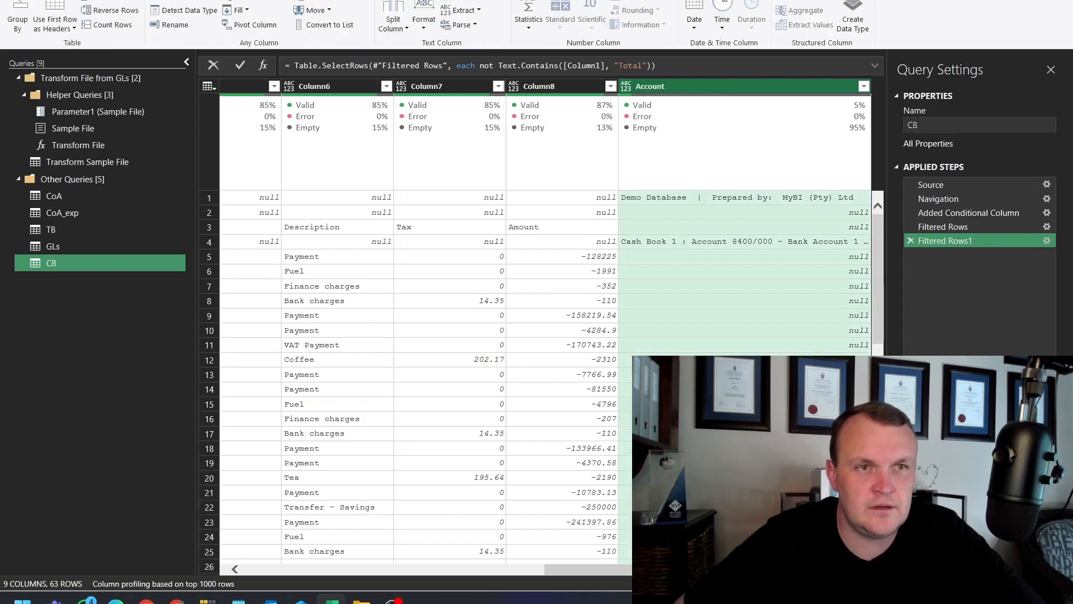
click(244, 10)
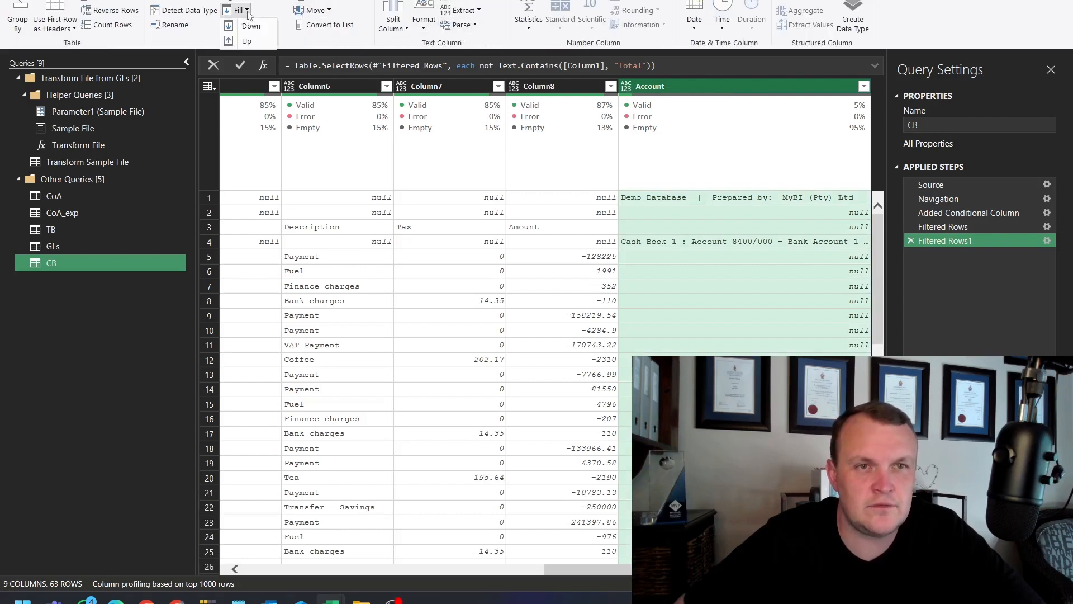
click(249, 25)
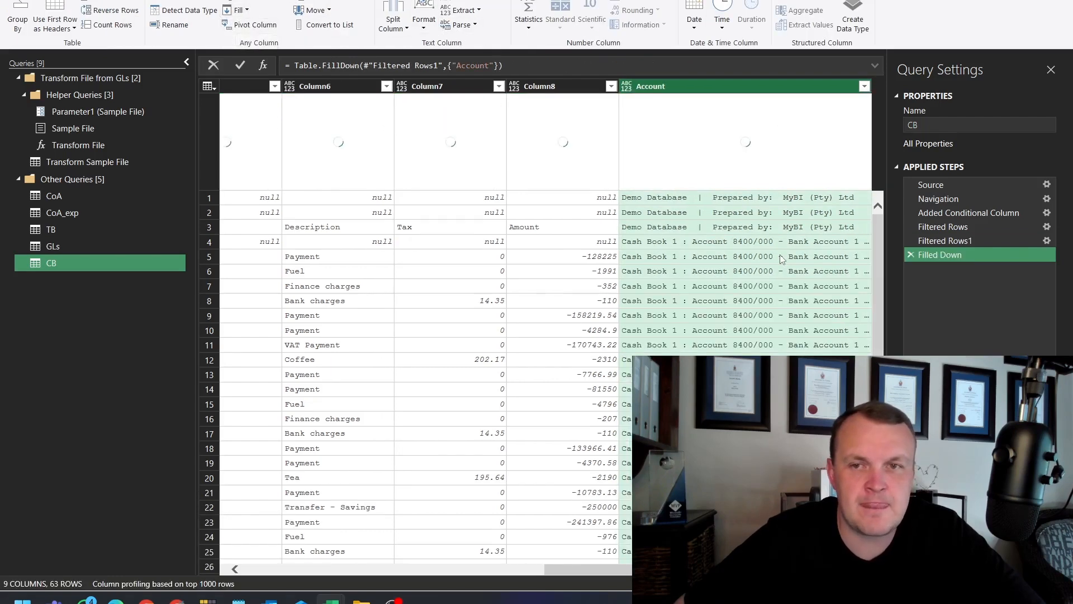
Filter Column8 to exclude rows whose value equals null.
scroll(419, 375, down, 12)
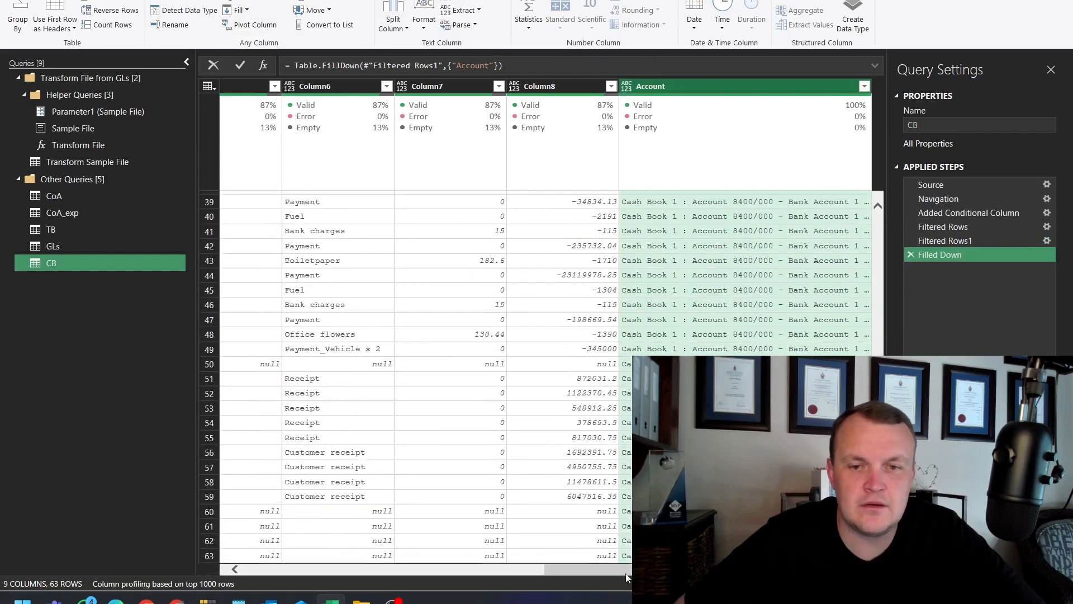
scroll(573, 473, up, 2)
scroll(572, 473, down, 2)
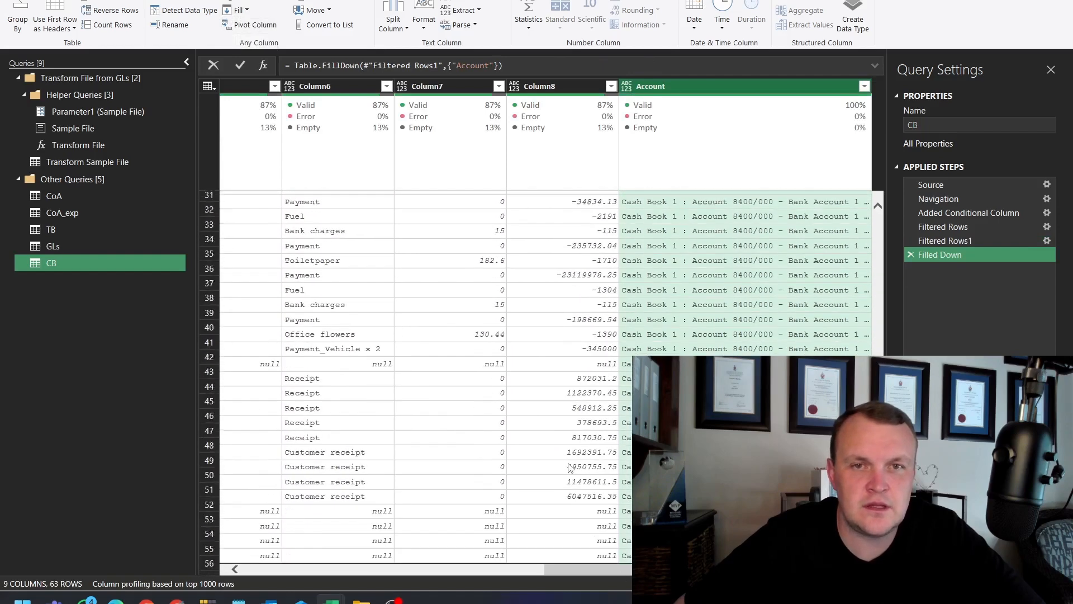
scroll(558, 479, up, 12)
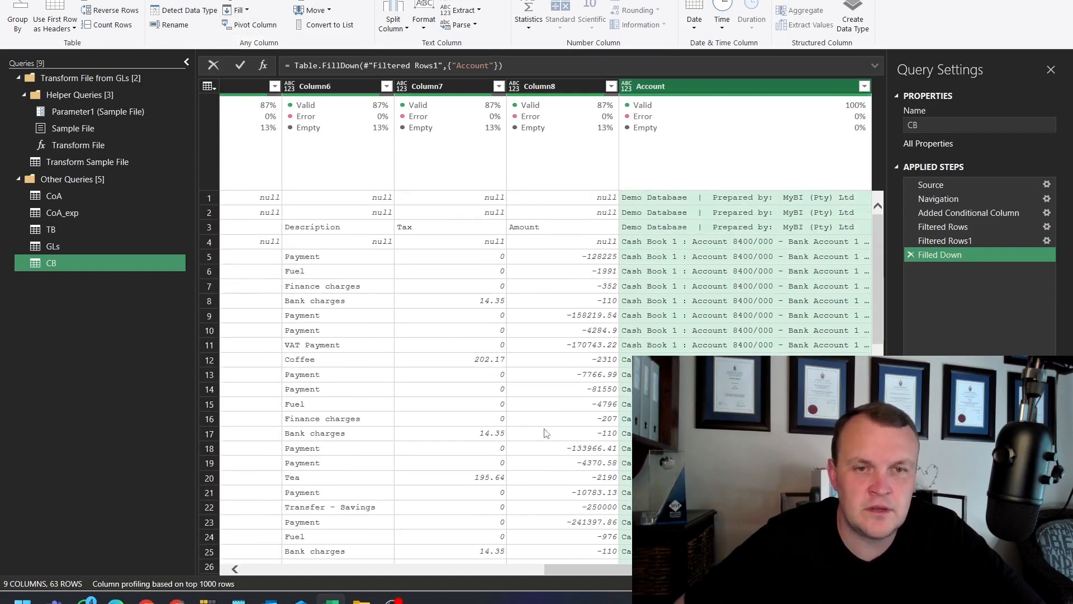
drag(573, 570, 576, 545)
scroll(418, 353, down, 10)
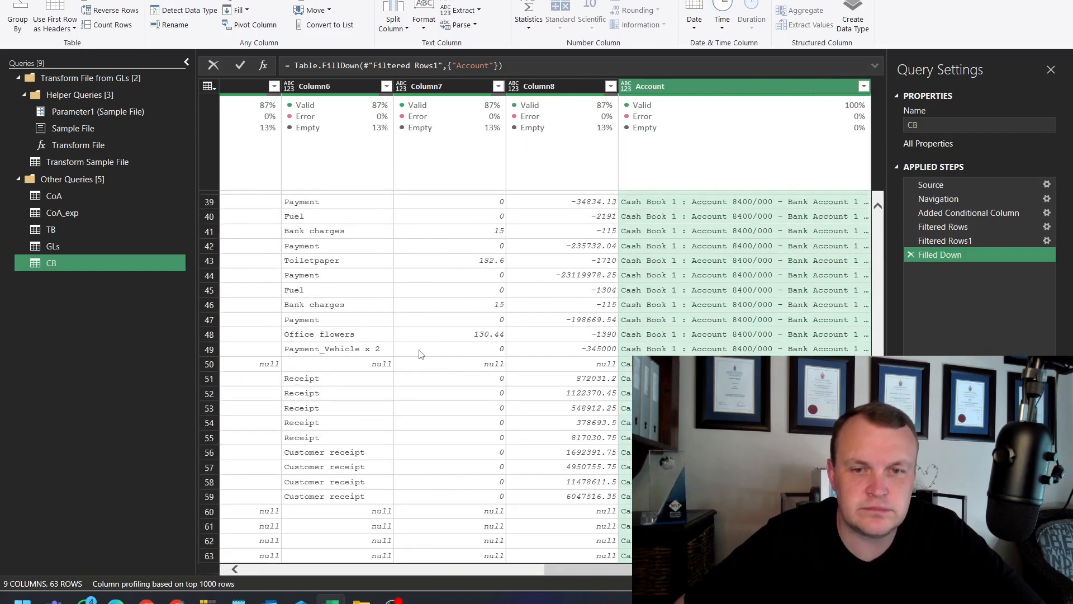
scroll(425, 357, up, 10)
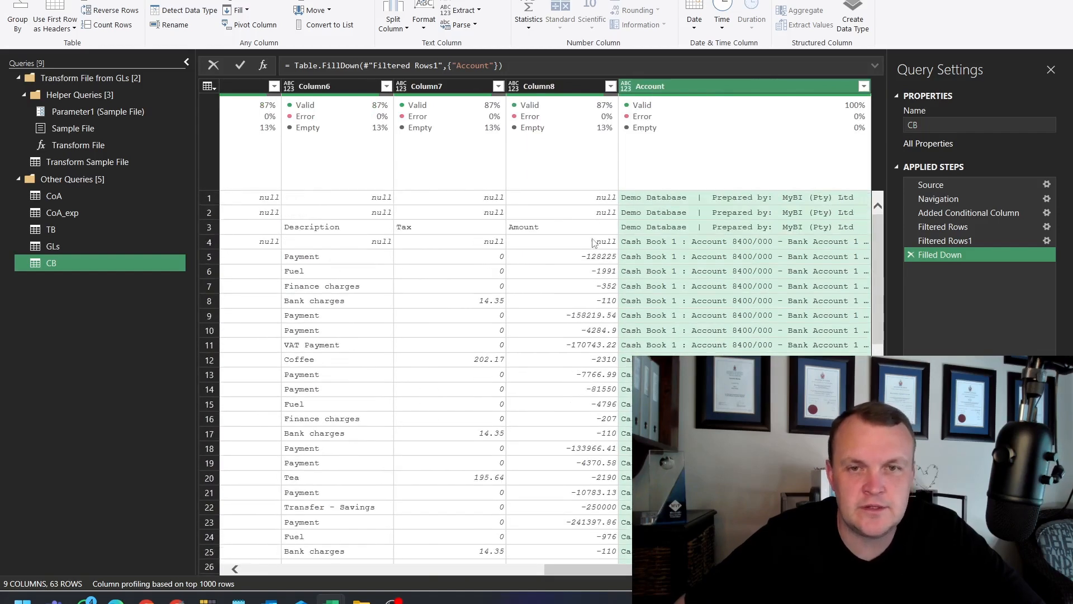
right_click(595, 242)
mouse_move(629, 260)
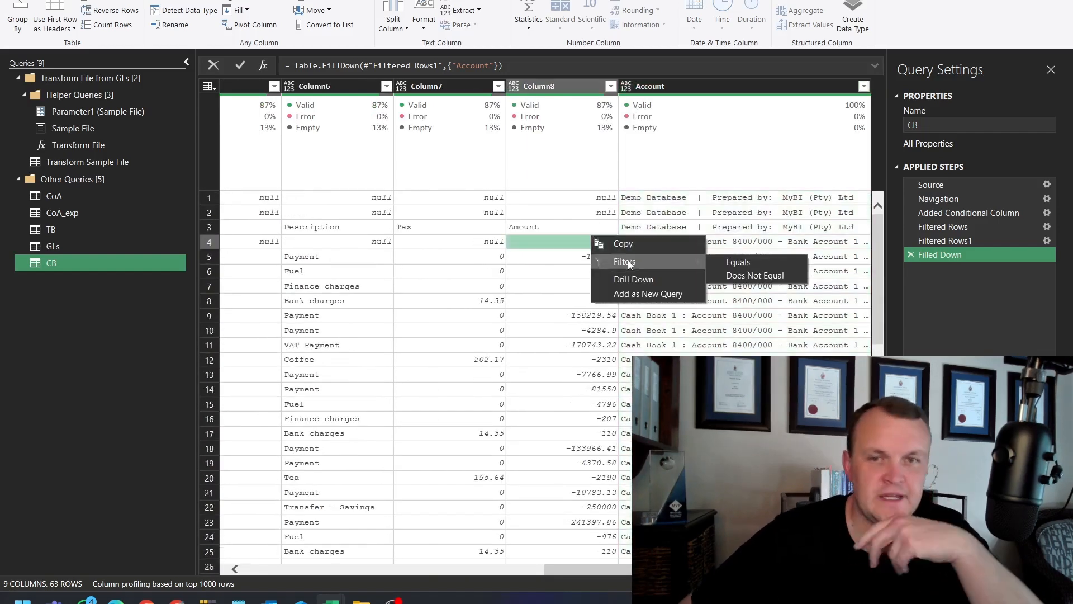
click(742, 276)
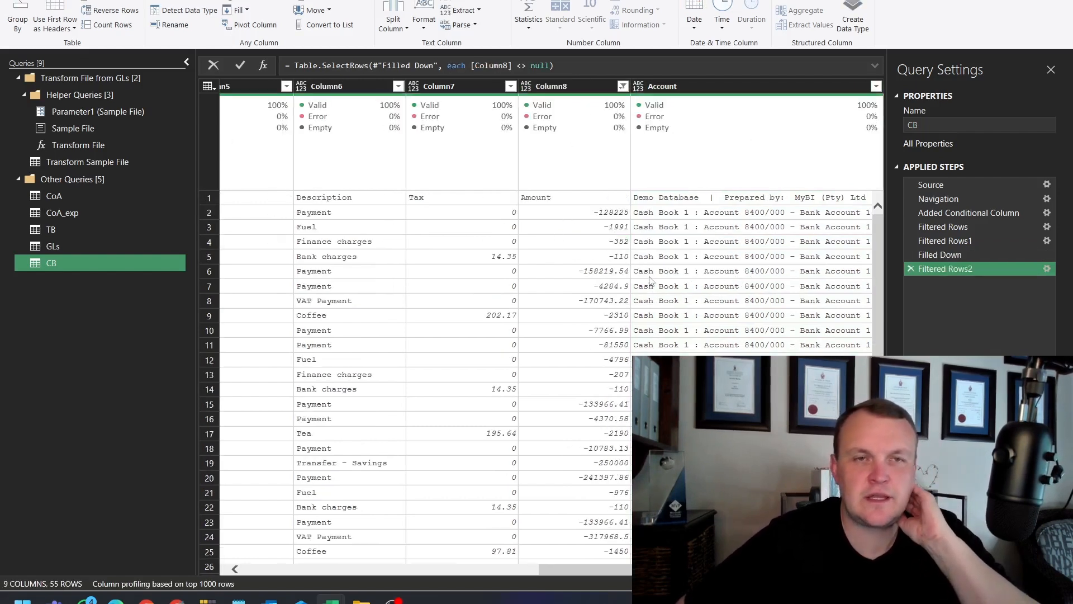
click(46, 0)
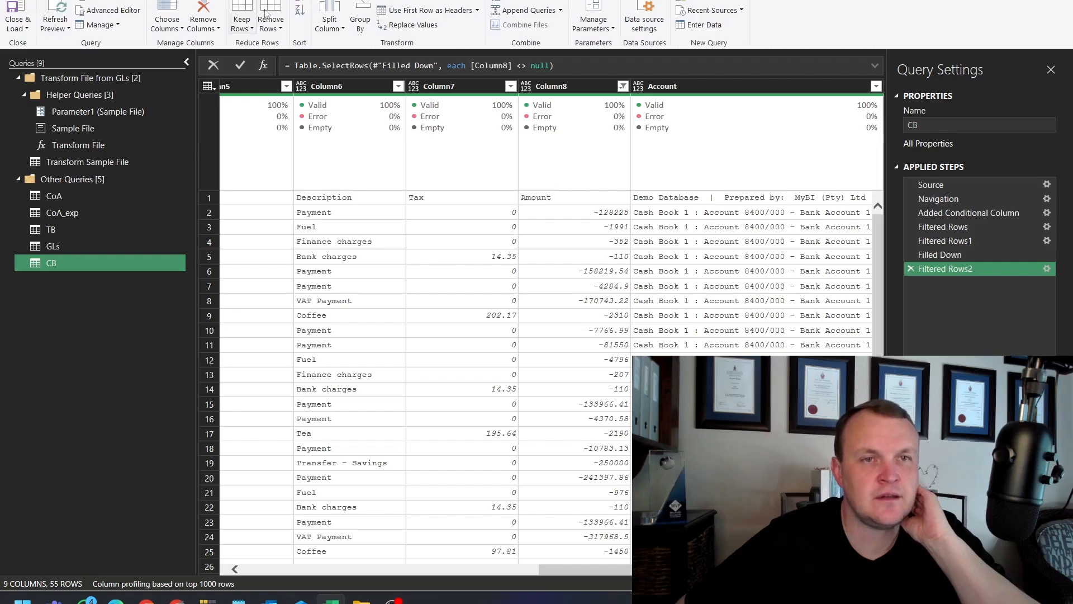
Promote the first row of the CB query to column headers and inspect the cash book text in the last column.
click(416, 11)
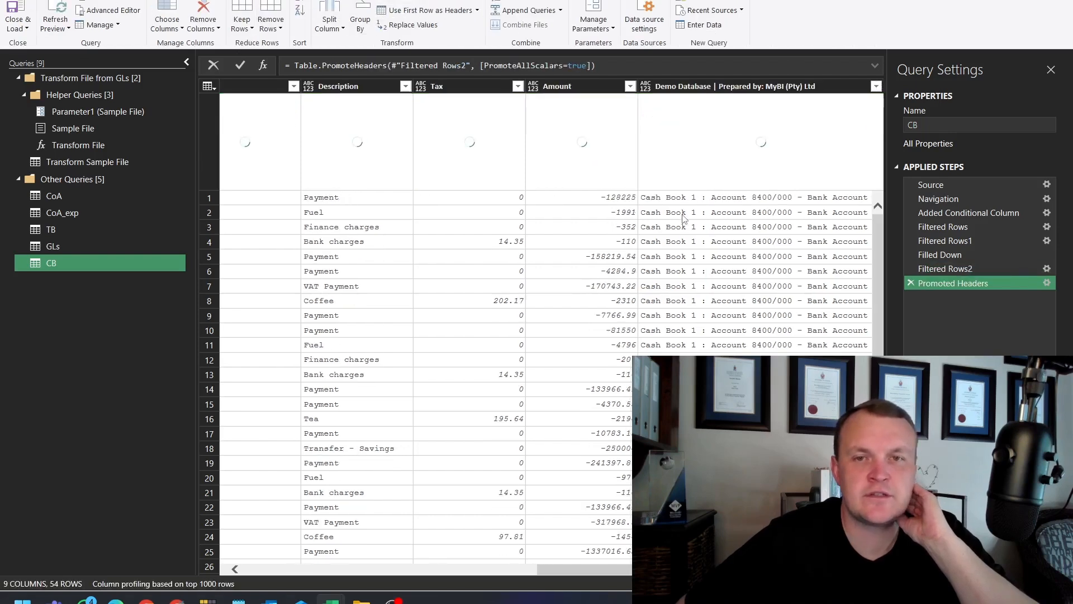
drag(676, 569, 694, 531)
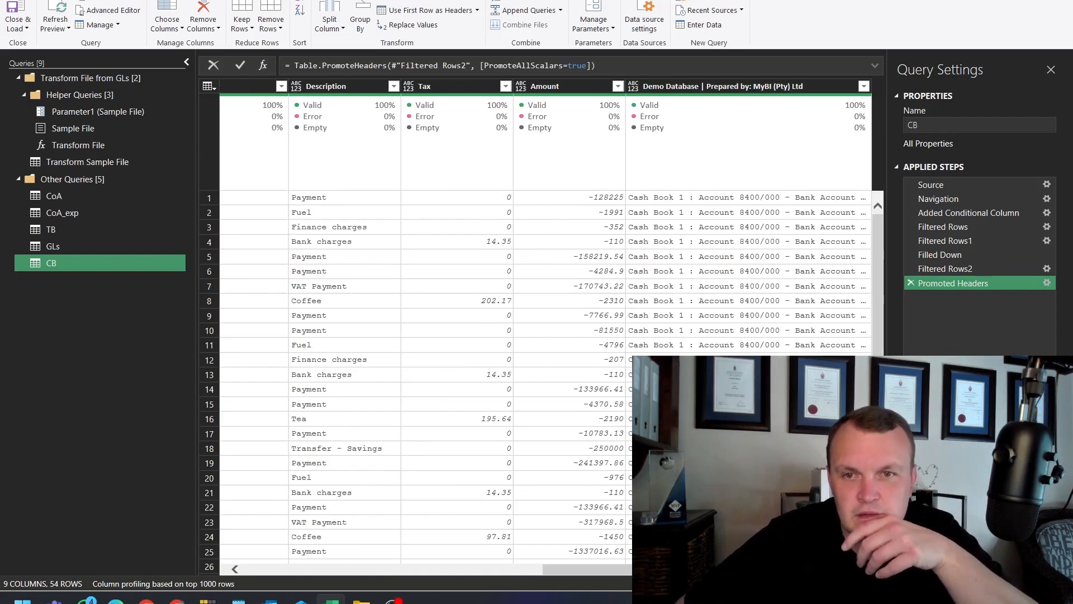
click(777, 272)
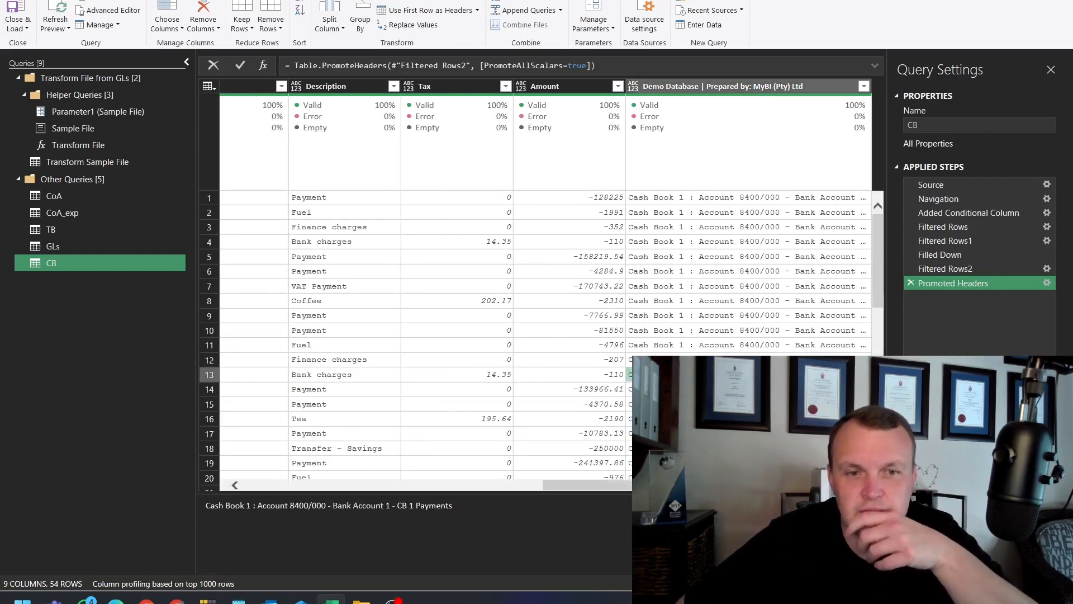
click(776, 235)
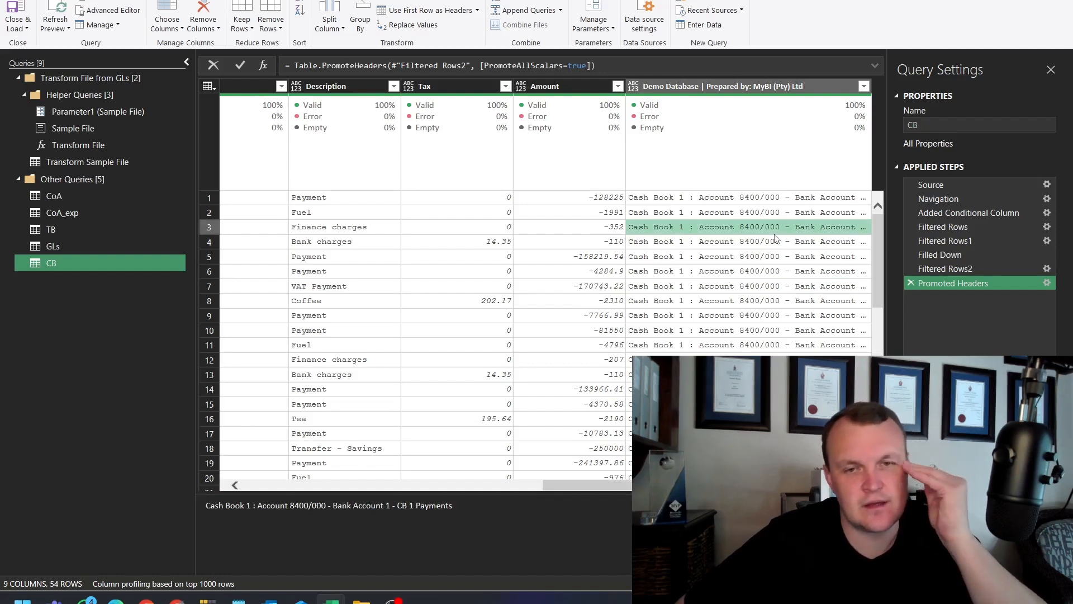
Try to rename the "Demo Database | Prepared by: MyBI (Pty) Ltd" column as "Account".
double_click(712, 88)
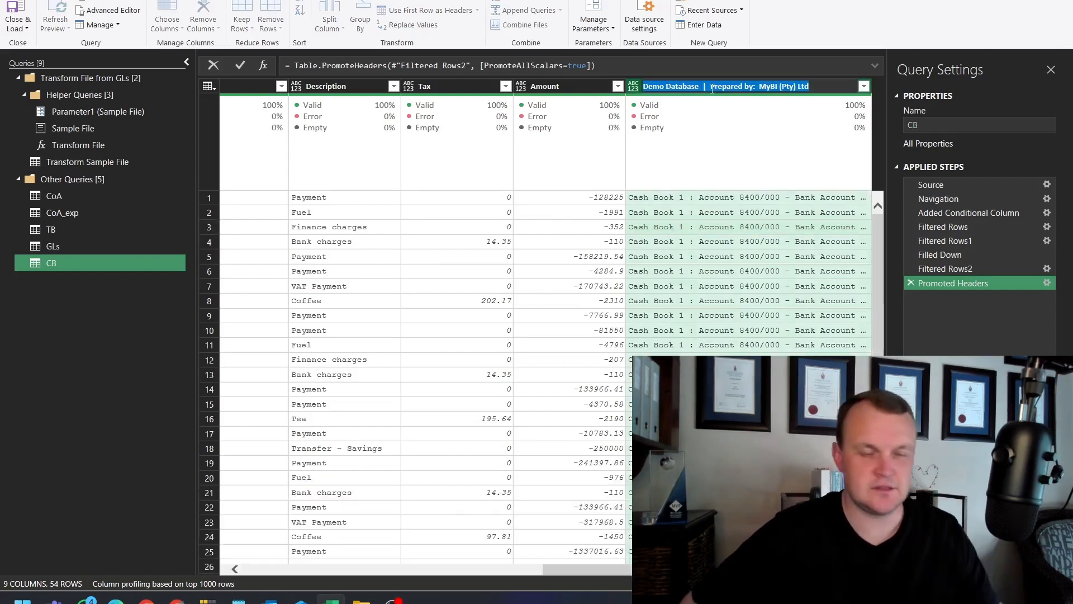
text(Account)
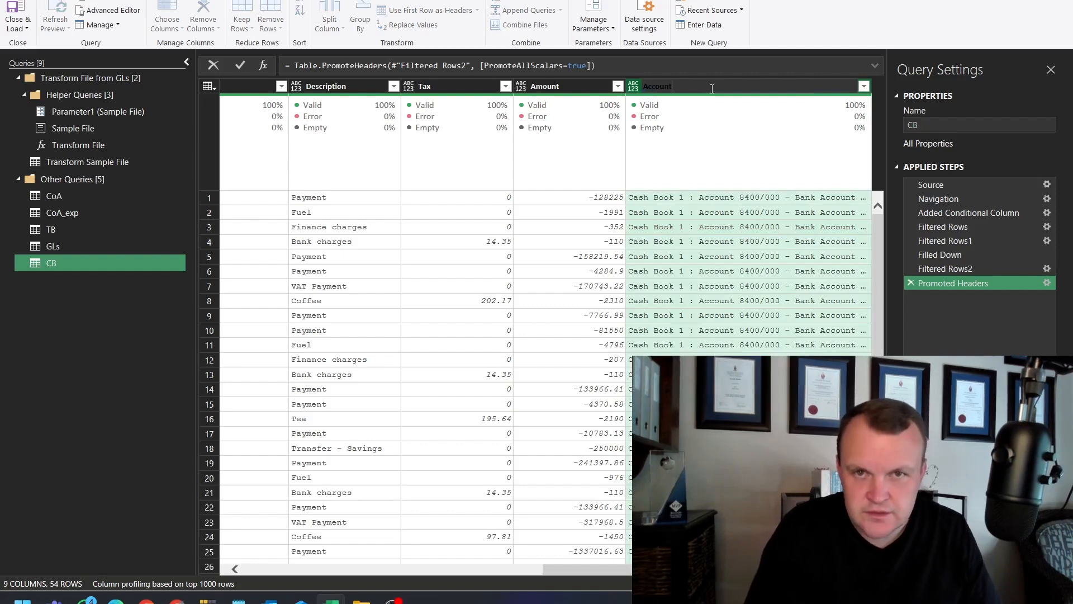
key(Return)
click(653, 301)
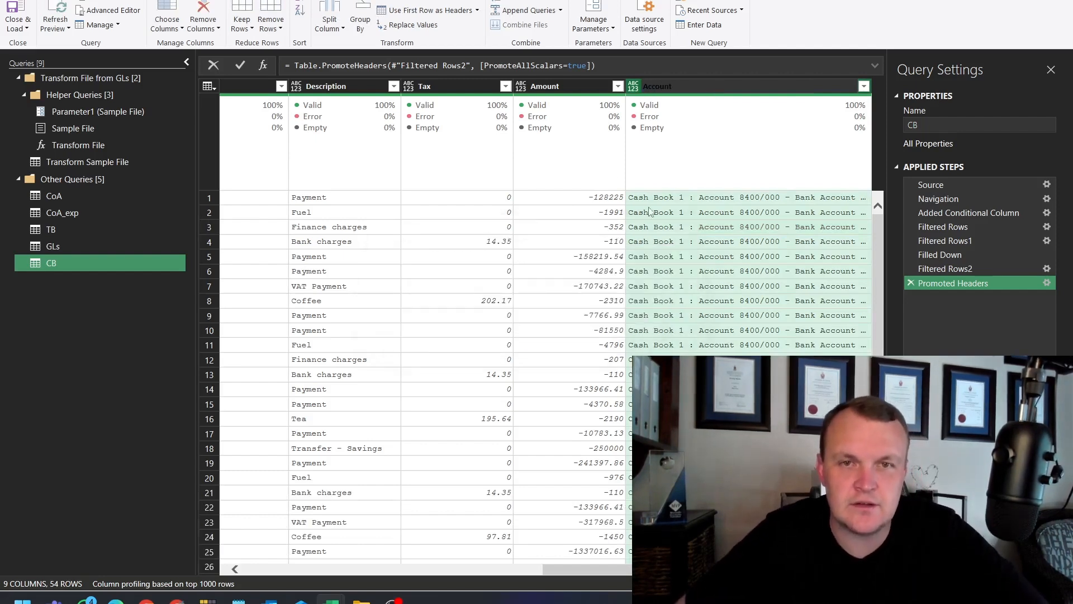
key(Escape)
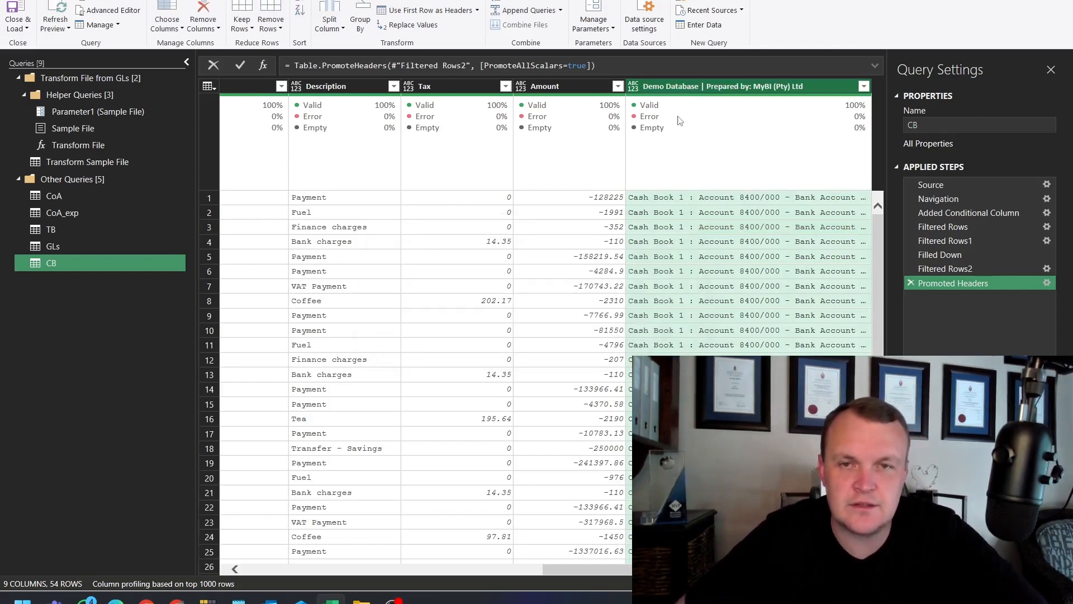
Rename the "Demo Database | Prepared by: MyBI (Pty) Ltd" column as "Account name".
double_click(692, 88)
text(Acc)
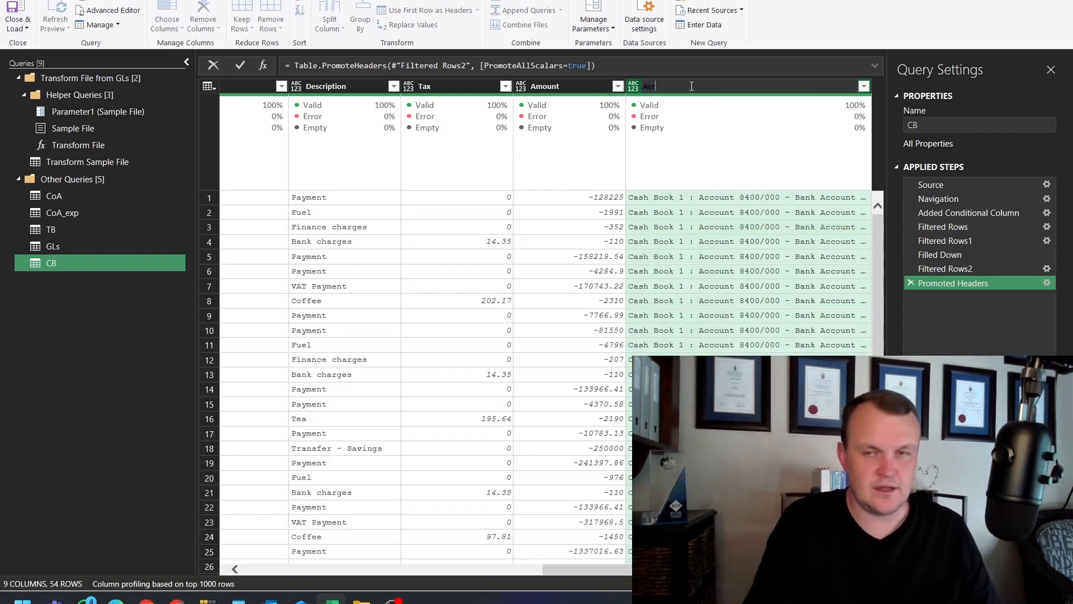
text(ount name)
key(Return)
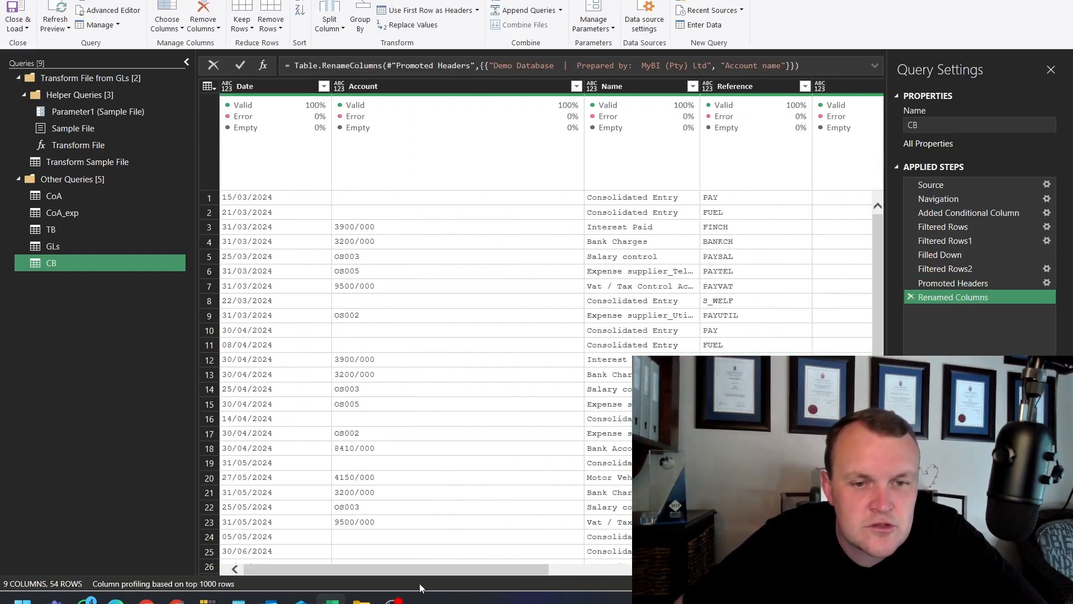
Remove the empty column without a header between Reference and Description.
scroll(491, 575, right, 3)
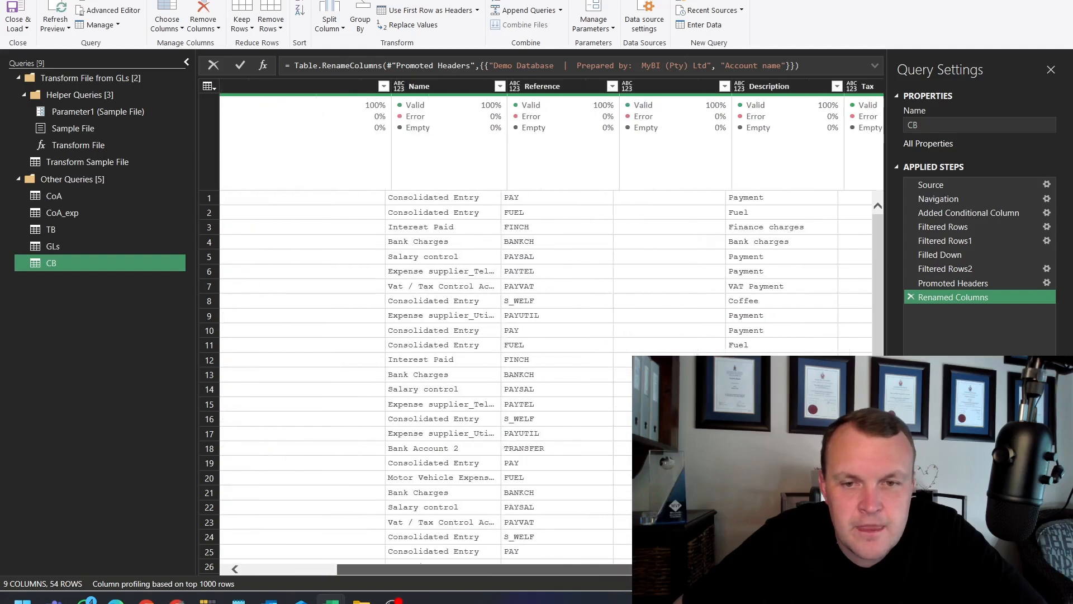
scroll(491, 575, right, 3)
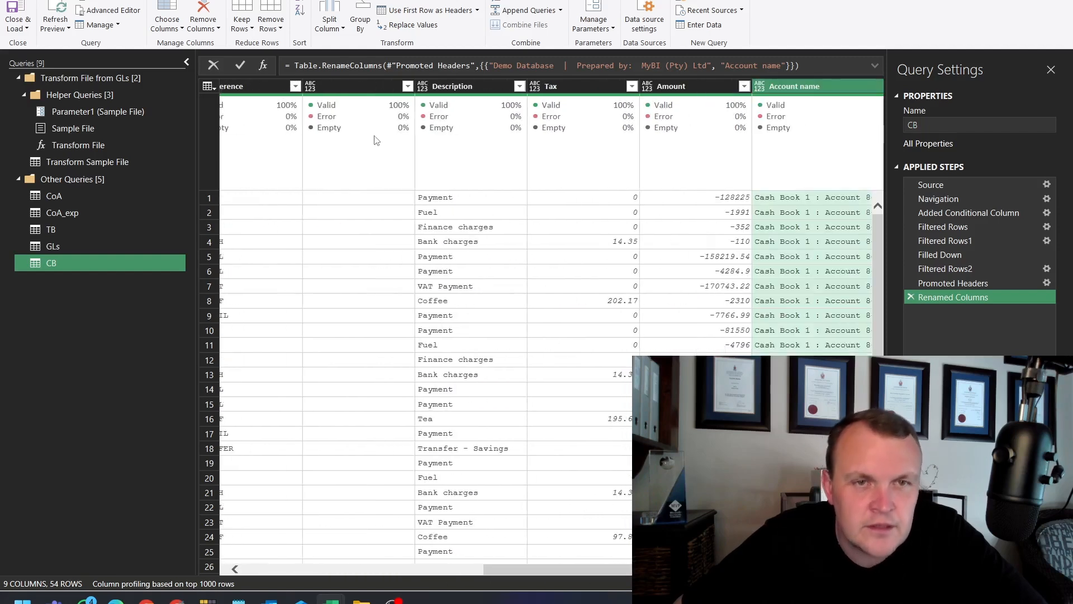
click(408, 86)
click(391, 313)
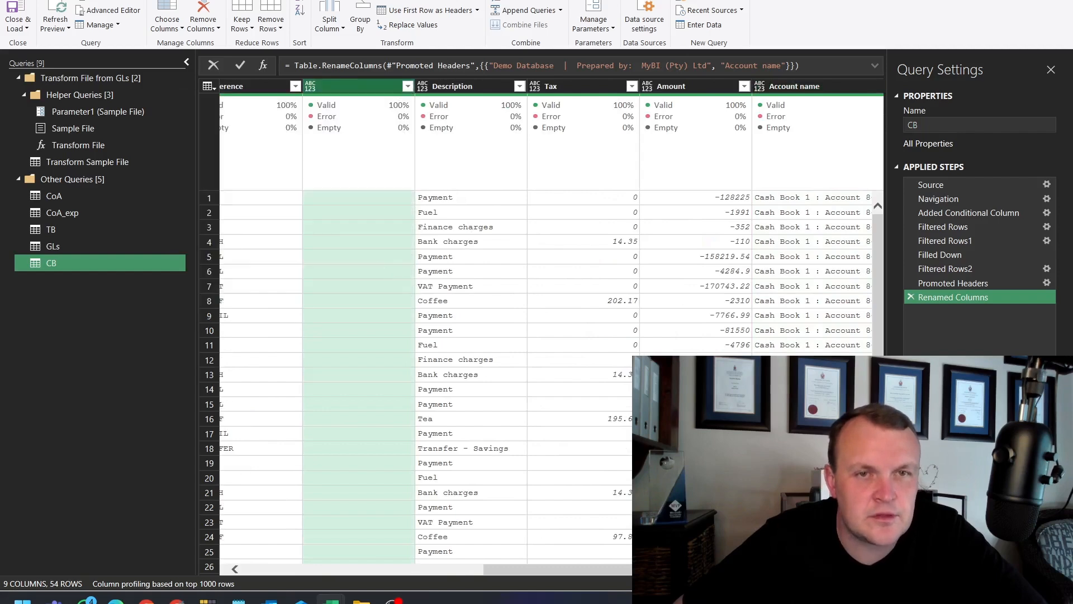
right_click(351, 92)
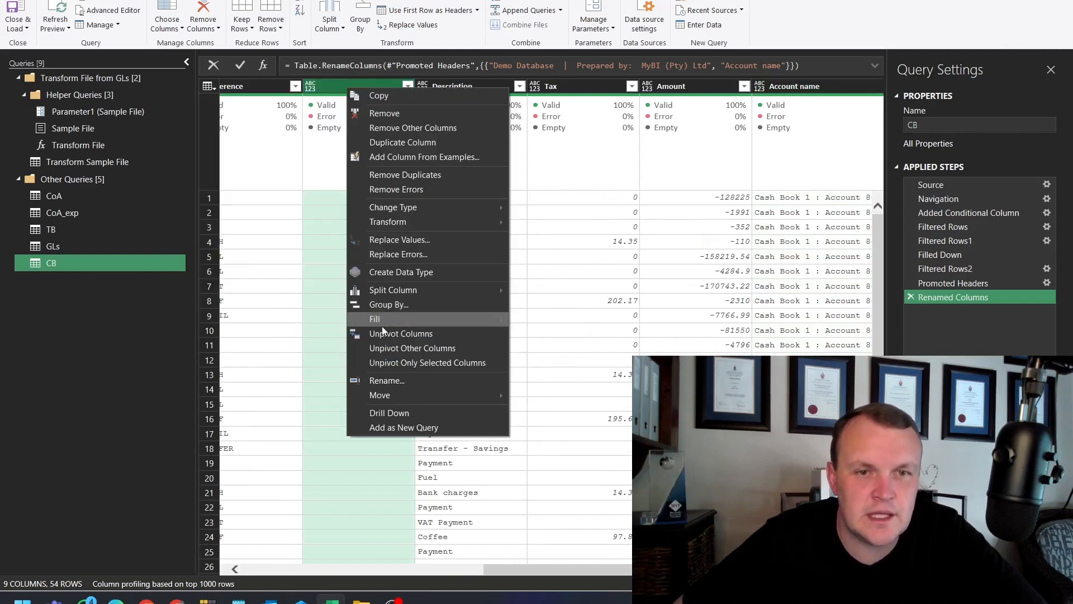
click(384, 112)
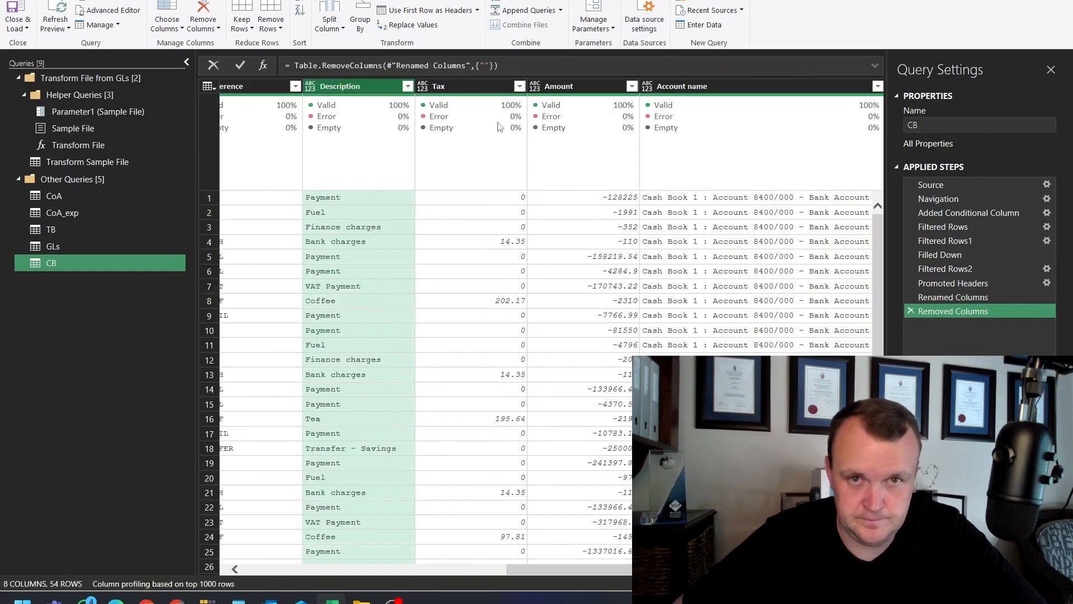
Change the data type of the Tax and Amount columns to Decimal Number and check the rows down to the end.
click(468, 88)
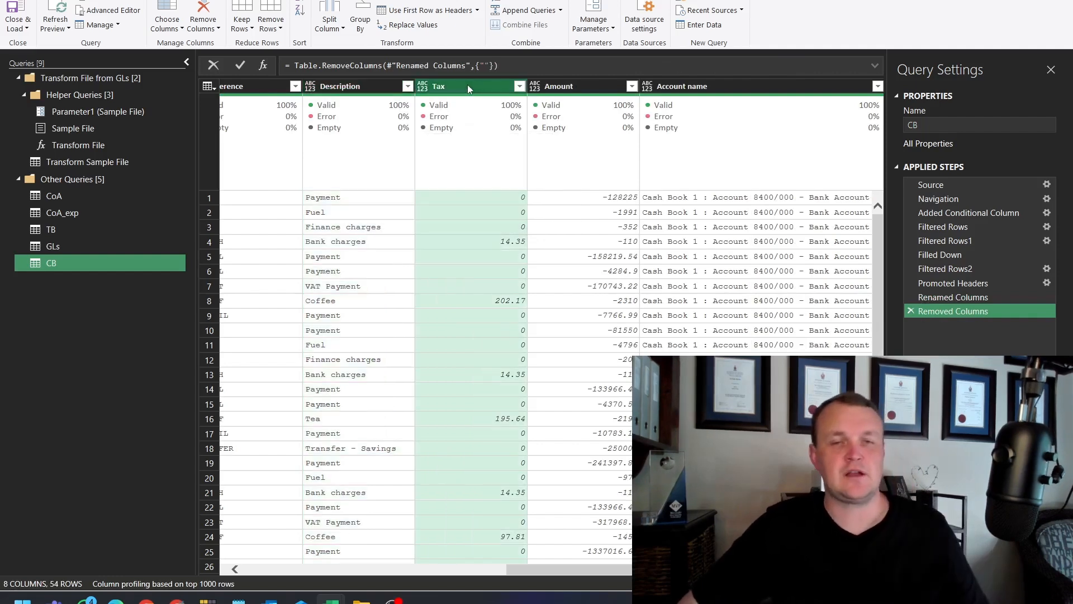
ctrl+click(567, 84)
right_click(568, 83)
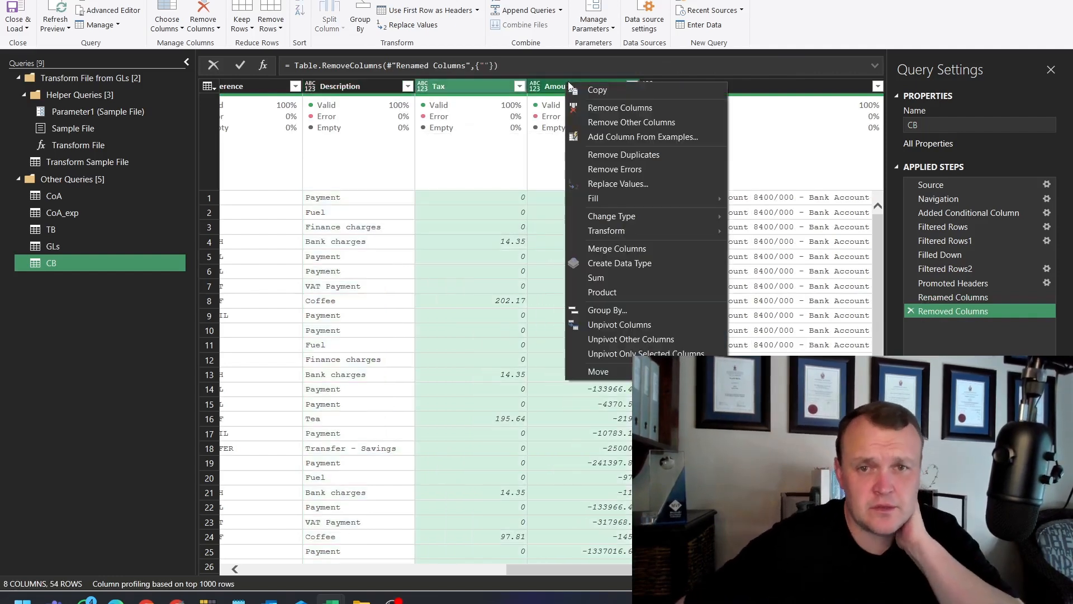
mouse_move(650, 217)
click(793, 217)
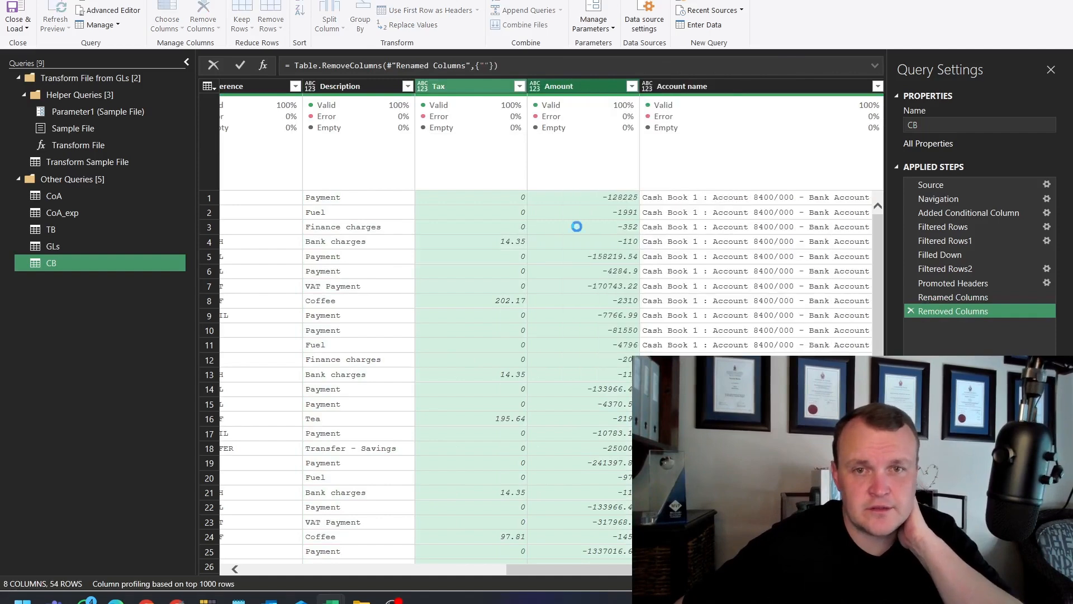
drag(705, 569, 344, 569)
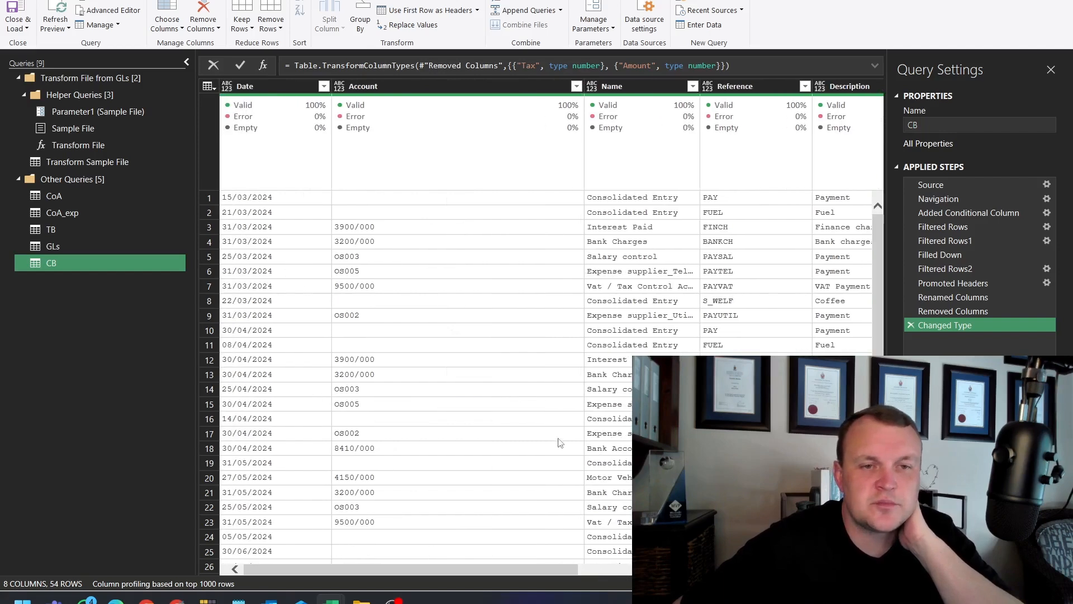
drag(468, 573, 738, 570)
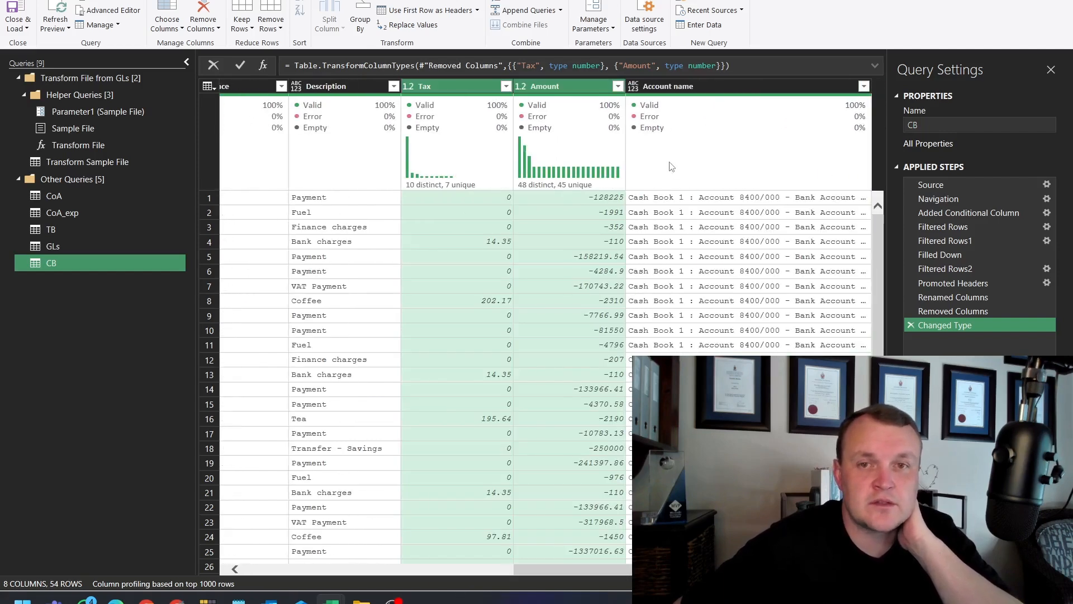
scroll(686, 244, down, 10)
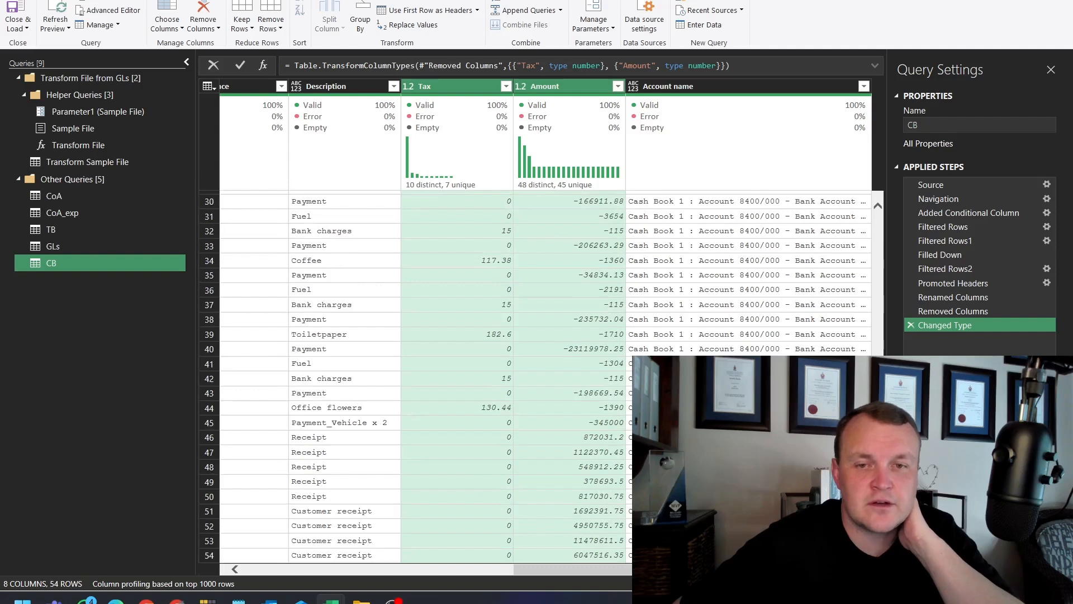
click(720, 378)
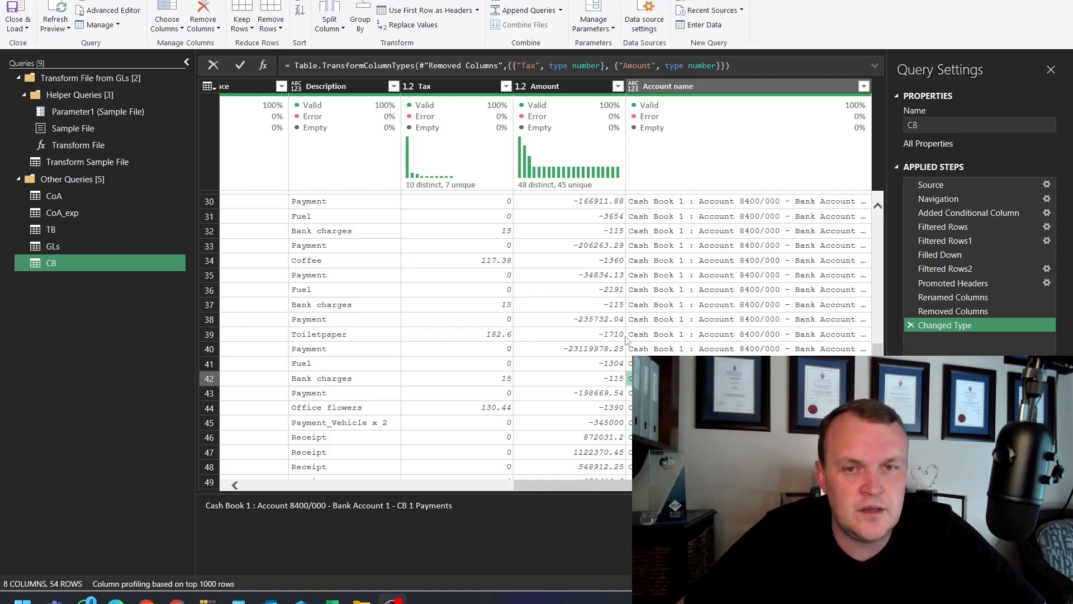
Try to change the Date column's data type using a locale.
drag(542, 486, 213, 492)
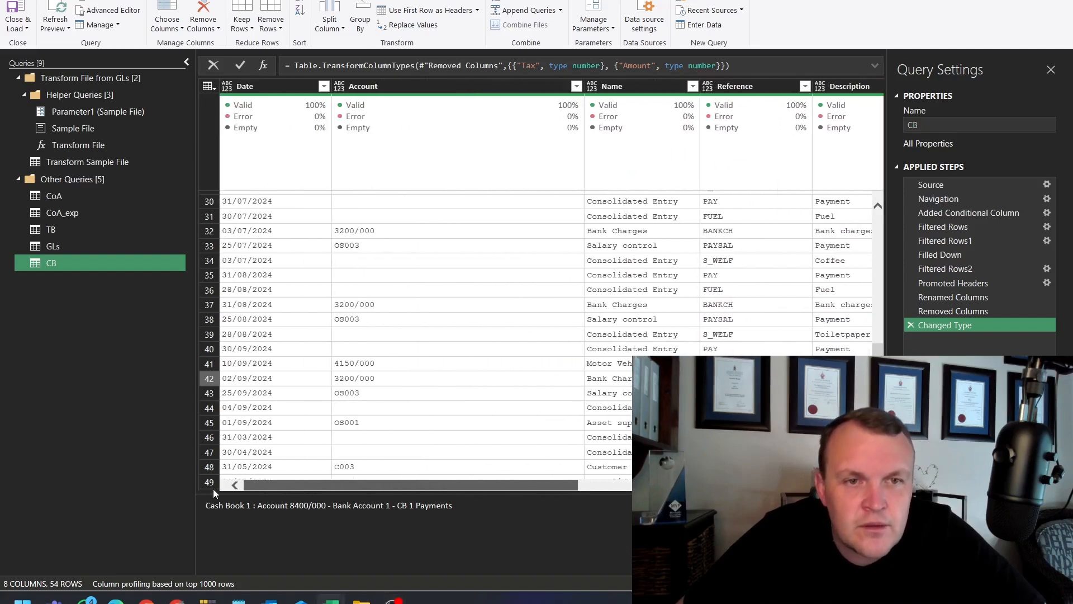
right_click(257, 87)
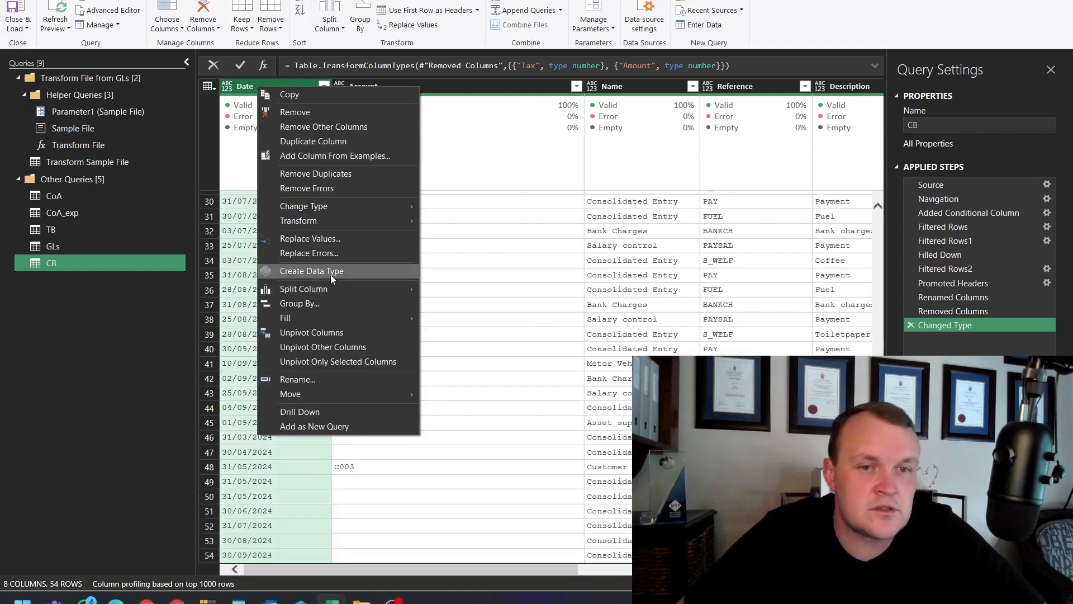
mouse_move(303, 206)
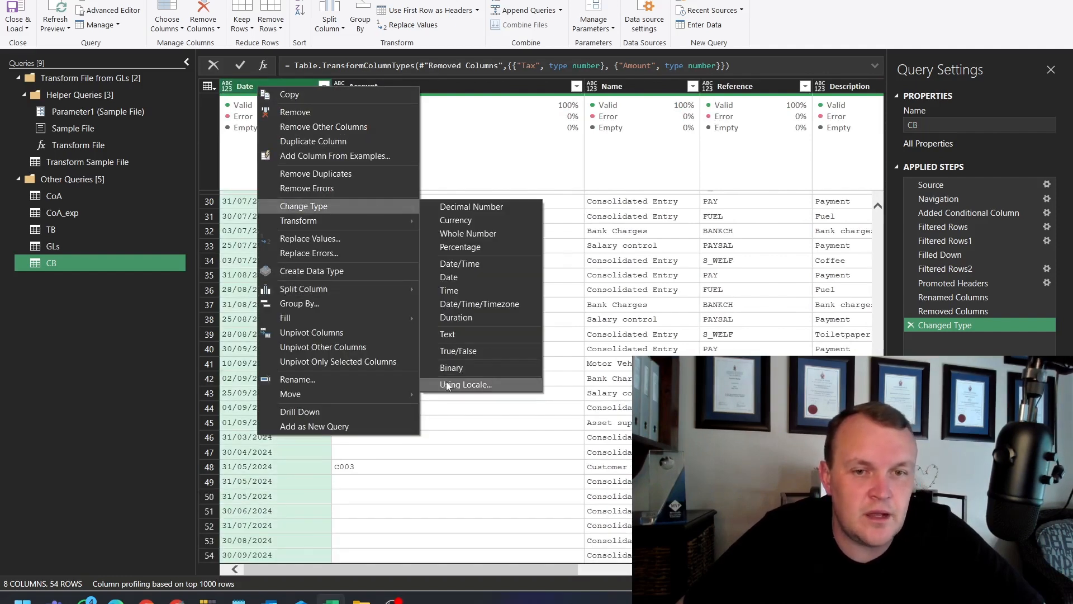
click(462, 387)
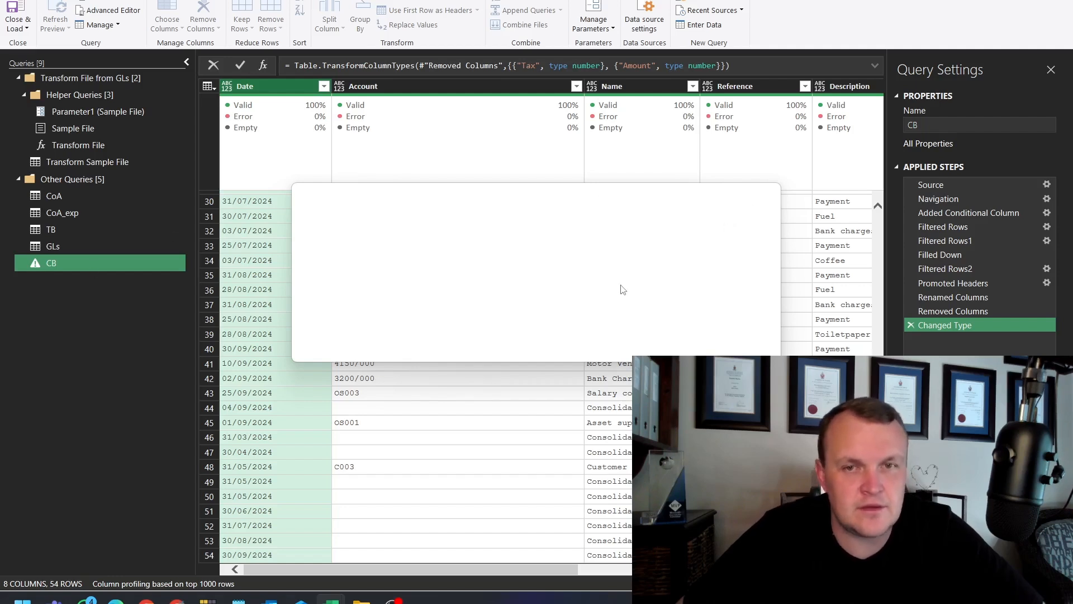
Close and load the queries, loading CB as a table on a new worksheet and adding it to the Data Model.
click(18, 11)
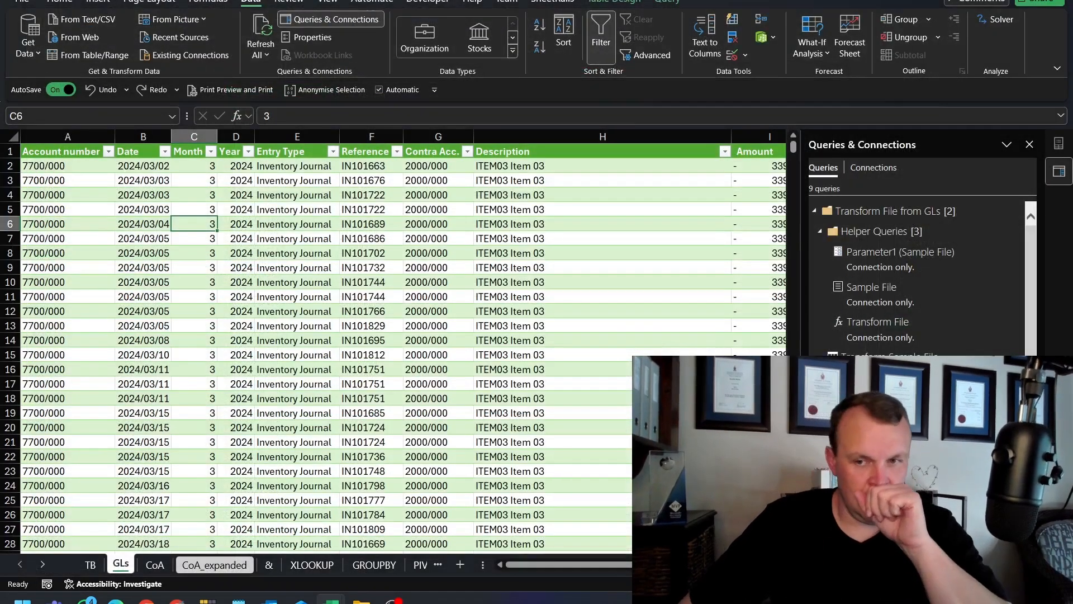
click(297, 268)
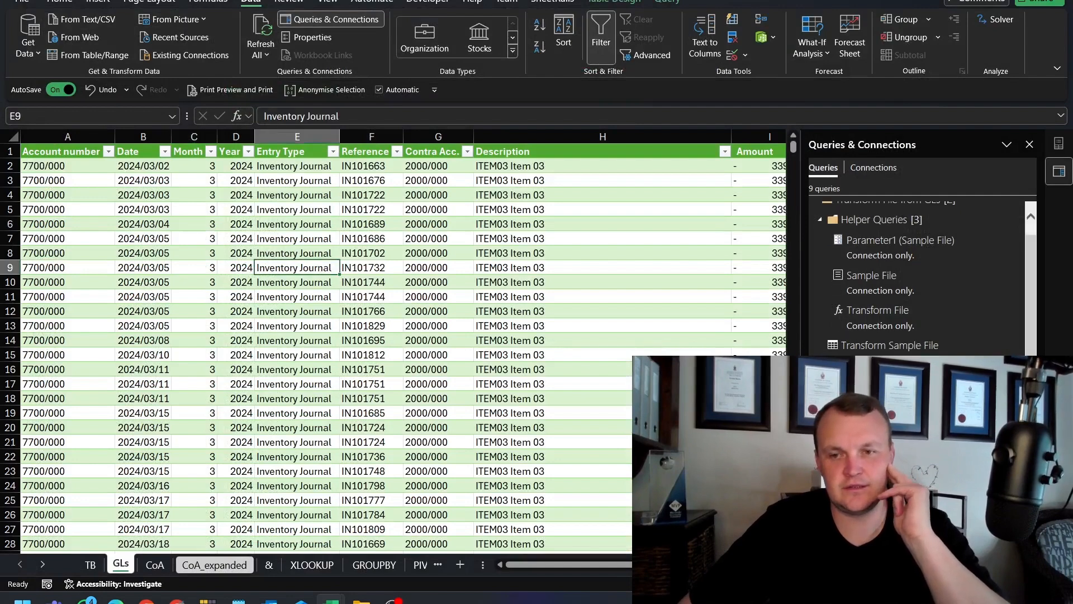
right_click(856, 319)
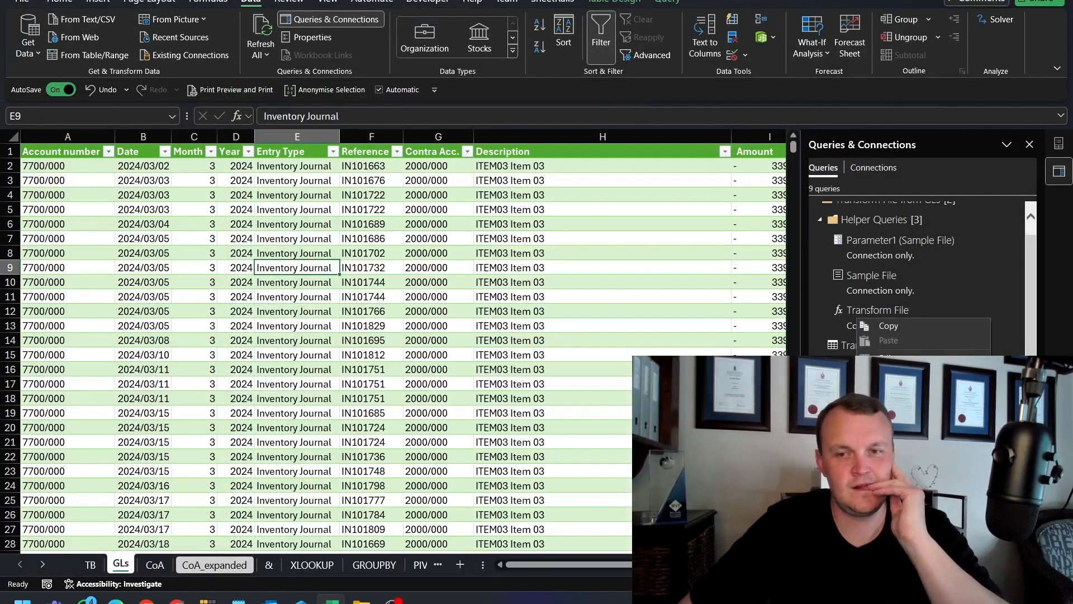
click(895, 420)
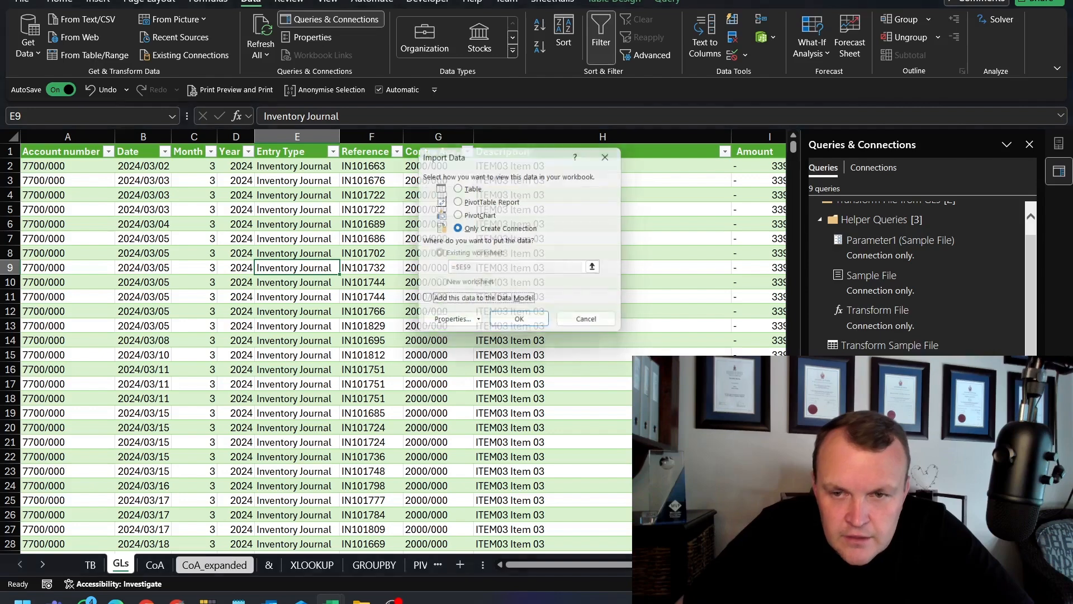
click(457, 187)
click(448, 286)
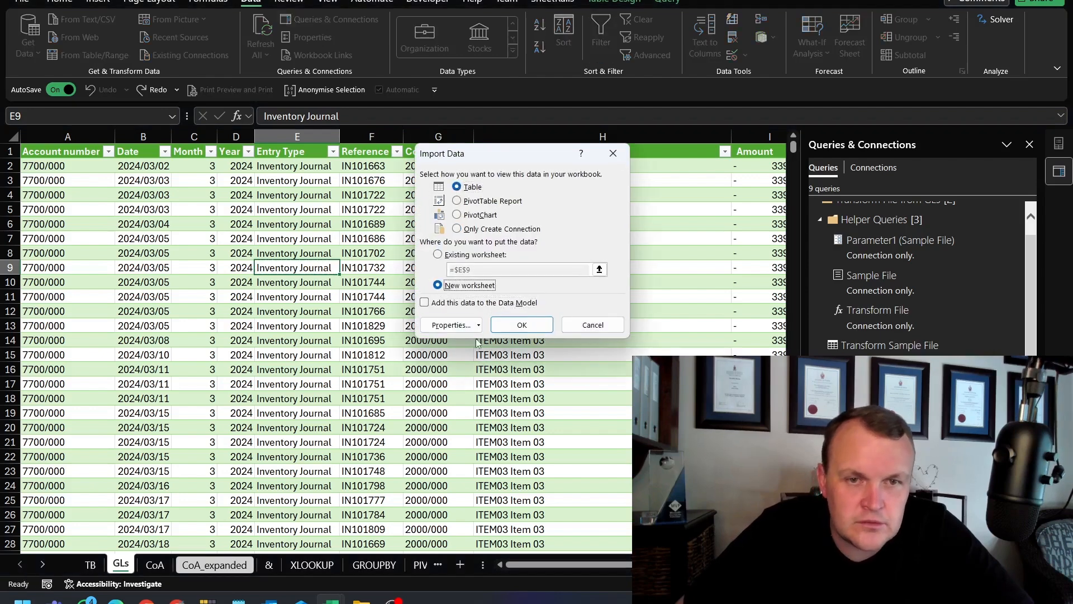
click(484, 304)
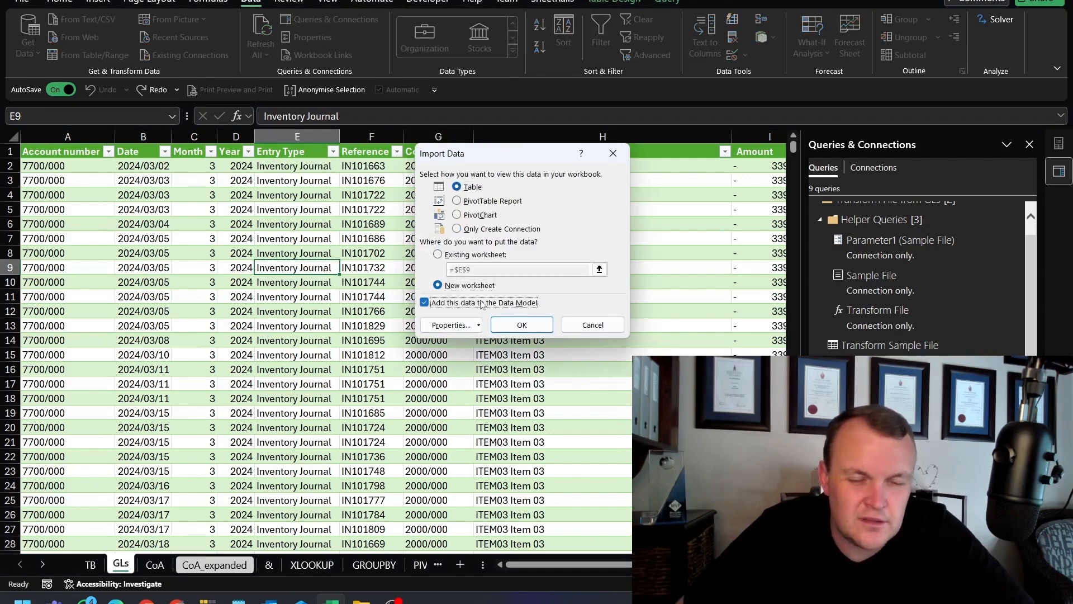
click(522, 325)
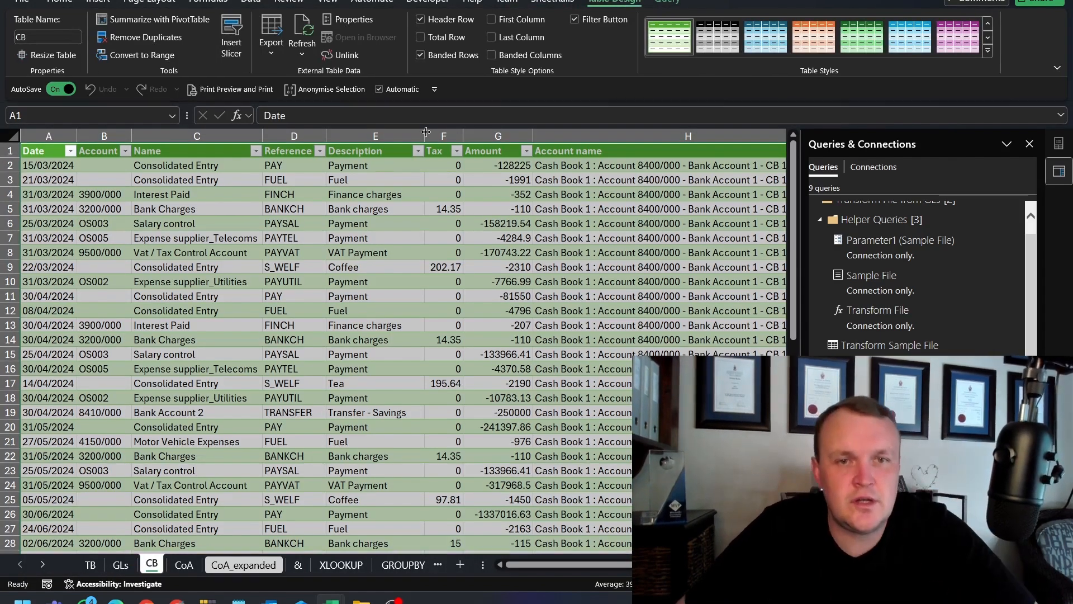
Apply the comma number style to the Tax and Amount columns of the loaded CB table.
drag(443, 136, 498, 136)
click(52, 4)
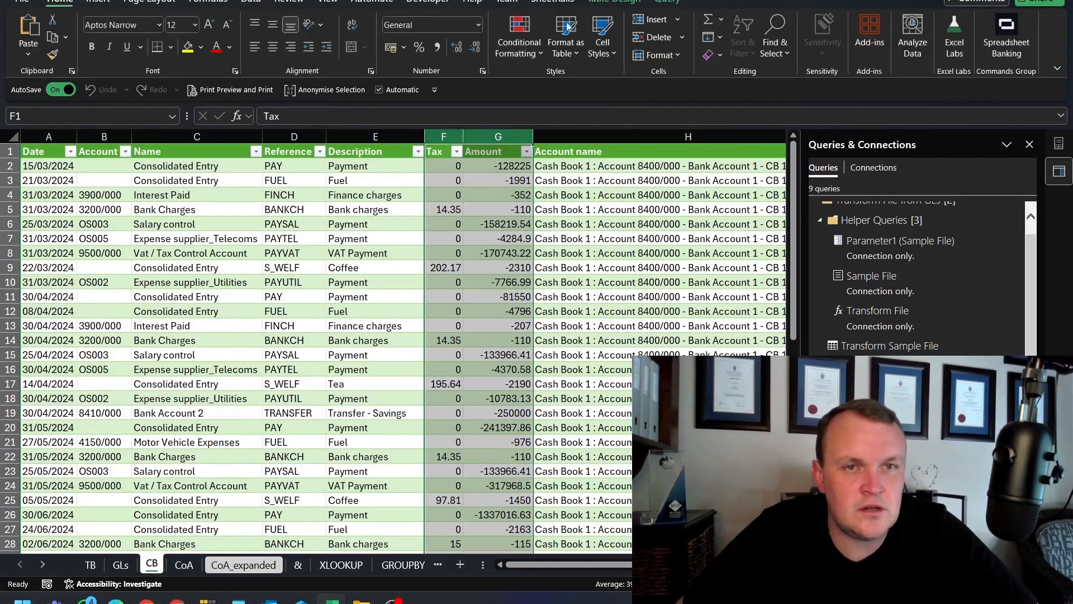
click(437, 47)
Convert the CB query's Date column to the Date type using the English (United Kingdom) locale, and load the updated query.
drag(613, 565, 247, 571)
key(alt+F12)
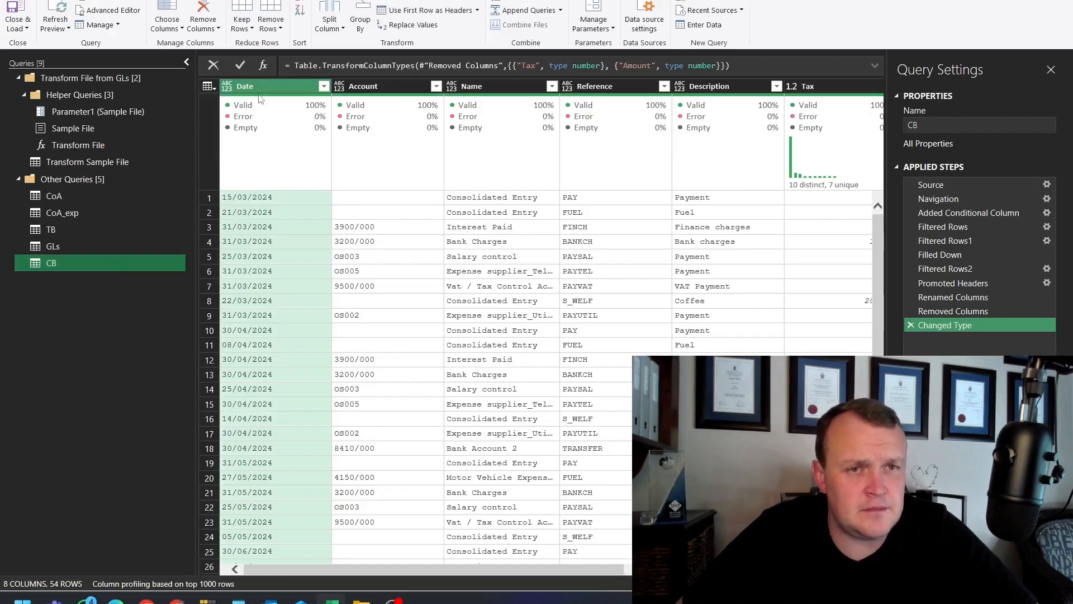
right_click(258, 85)
mouse_move(346, 203)
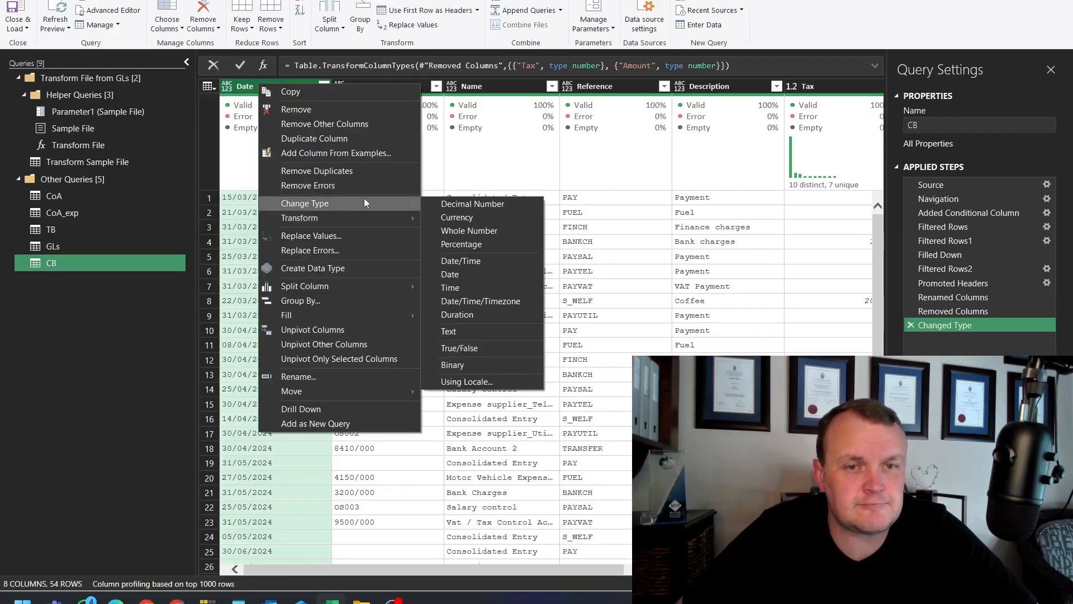
click(464, 382)
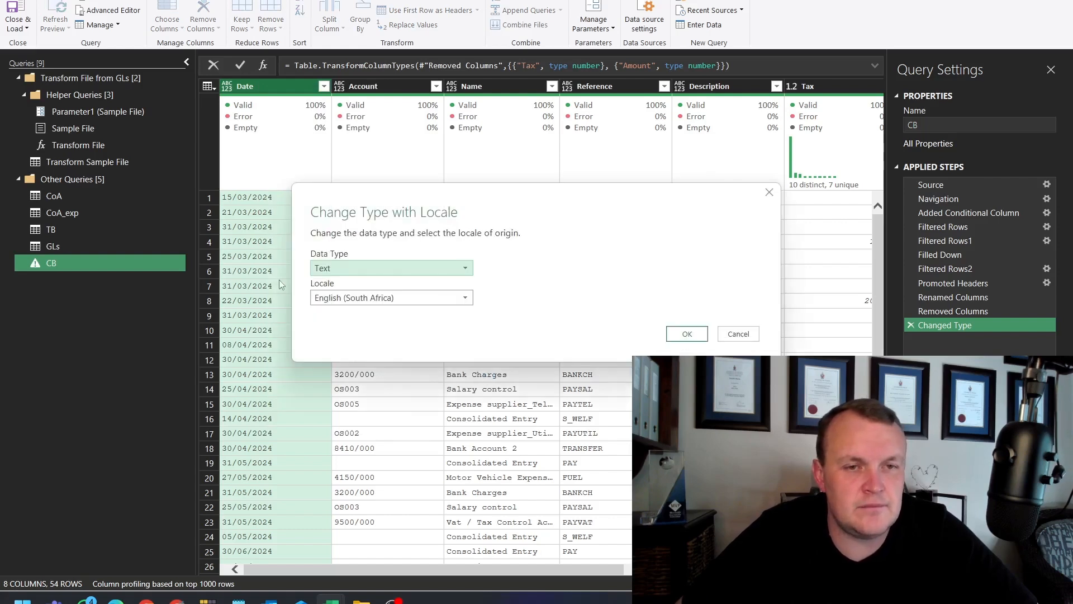
click(356, 268)
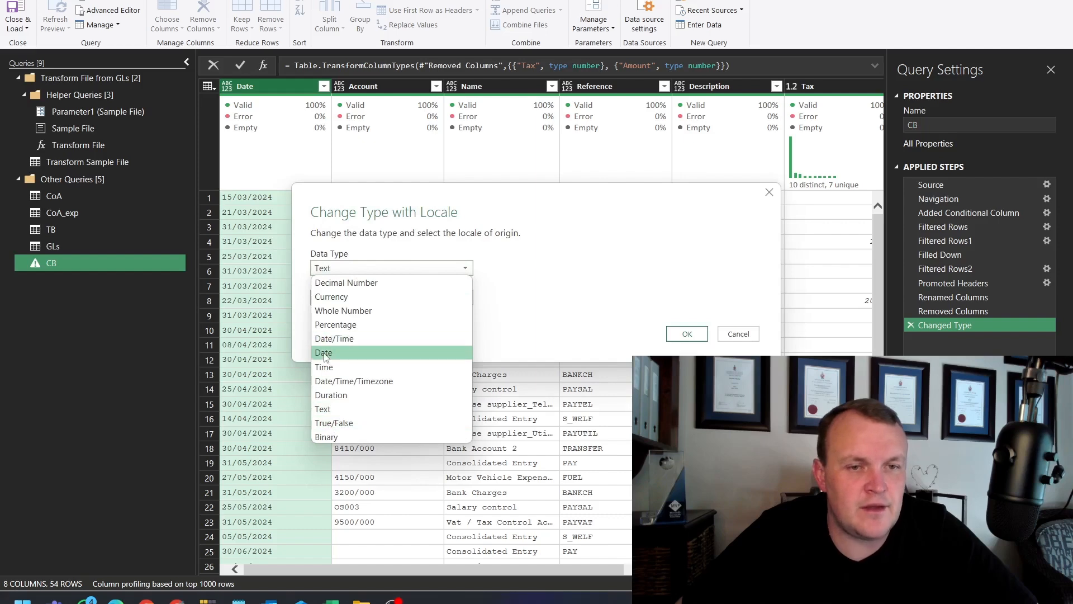
click(349, 351)
click(346, 296)
scroll(370, 481, down, 4)
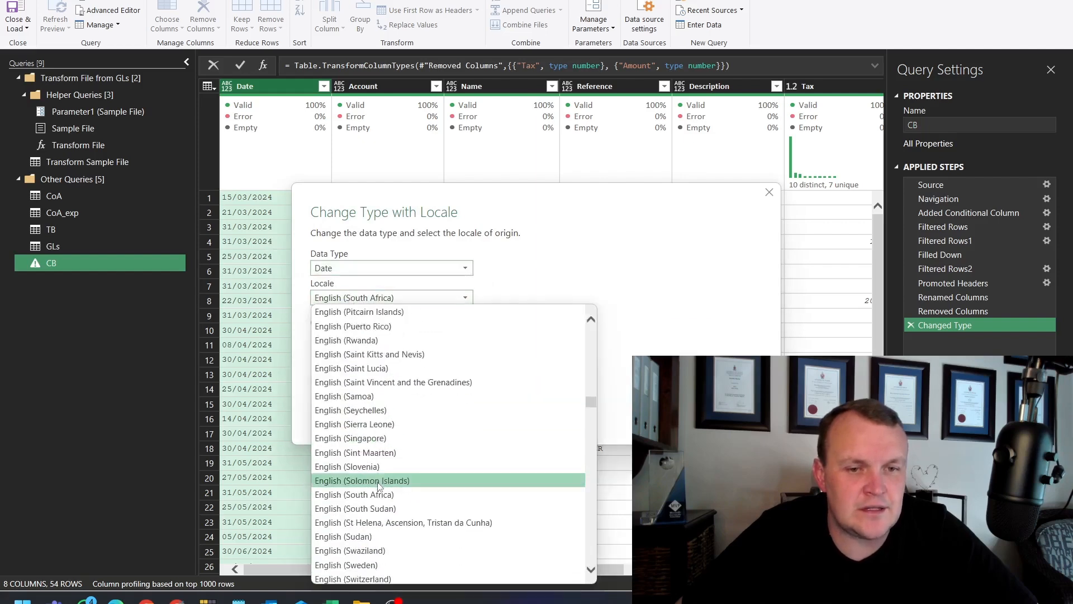
scroll(372, 502, down, 4)
click(400, 493)
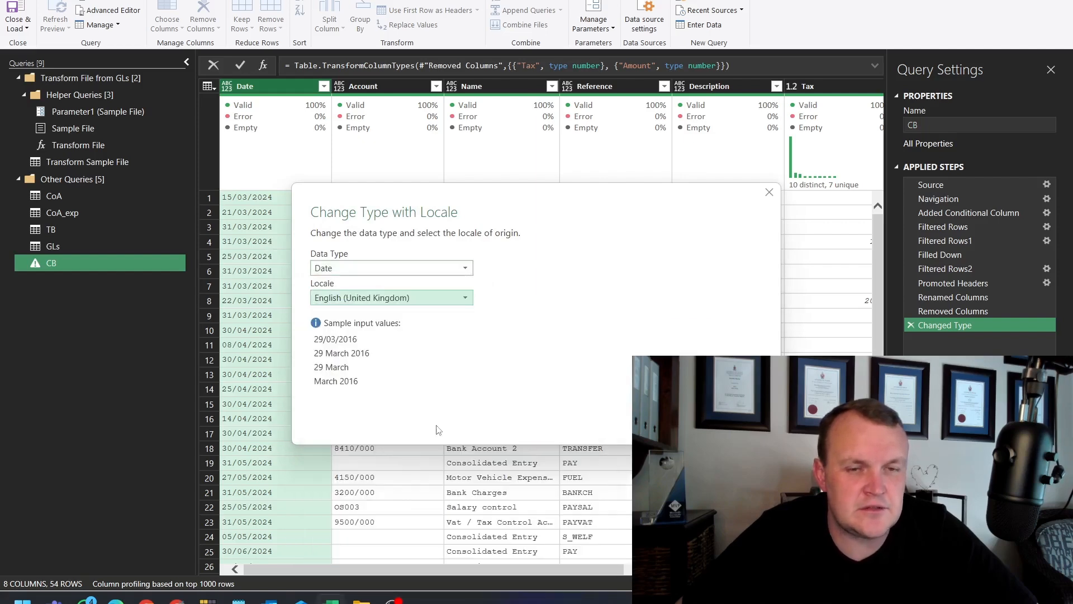
key(Return)
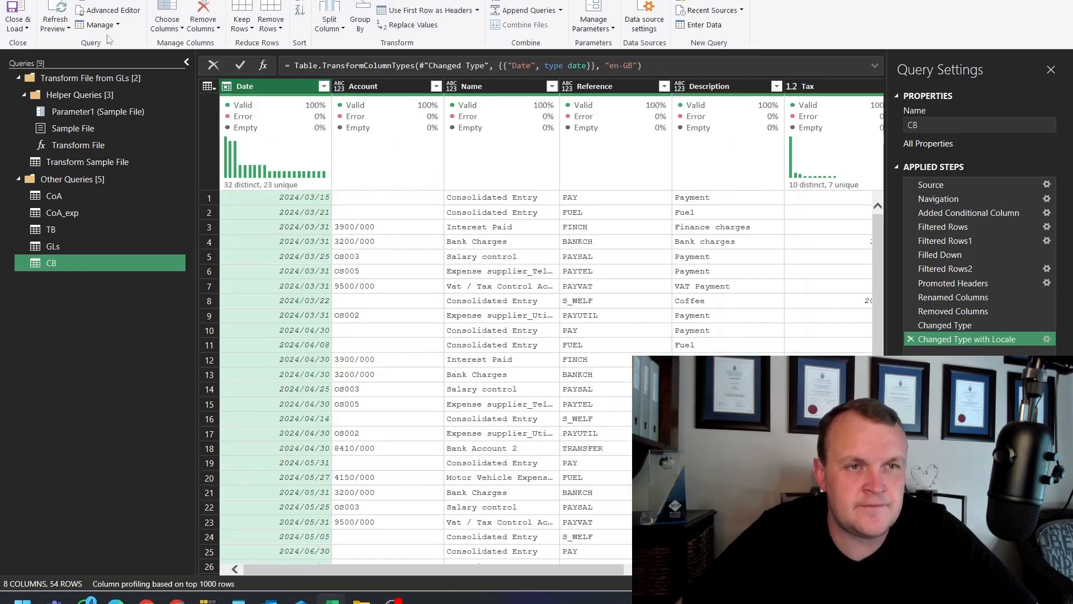
click(14, 12)
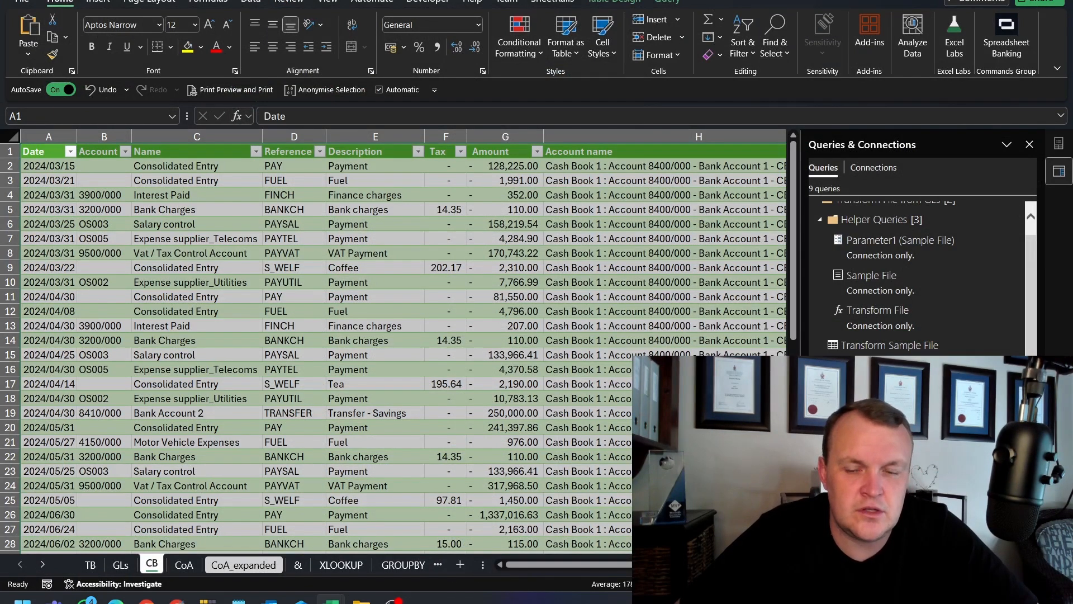
Import Sheet1 of Debtors' ledger.xlsx as a new query and open it for transformation in Power Query.
mouse_move(873, 471)
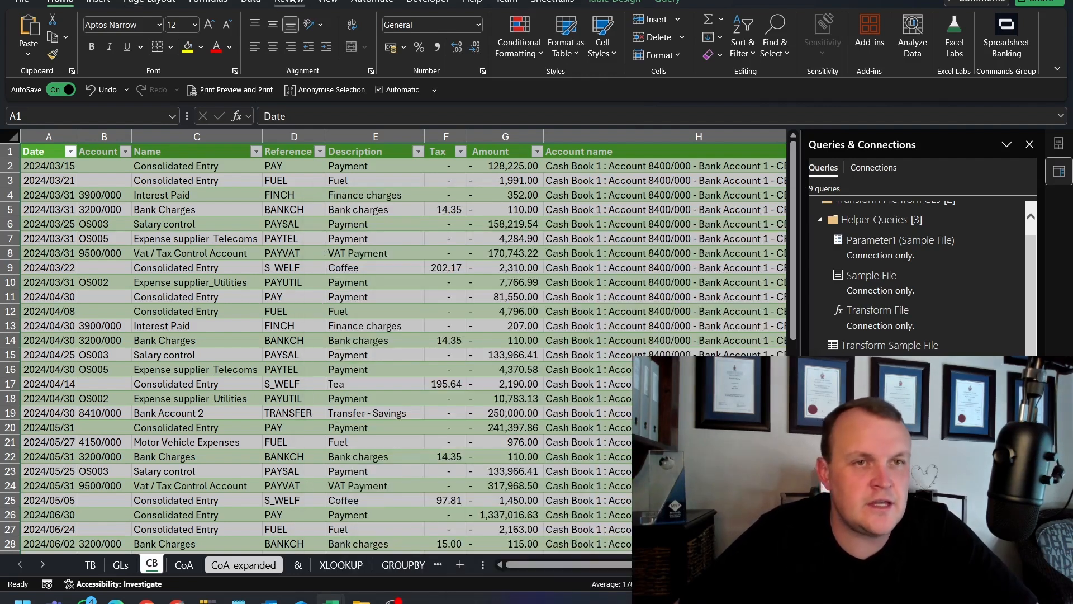
click(251, 5)
click(27, 38)
mouse_move(89, 76)
click(210, 82)
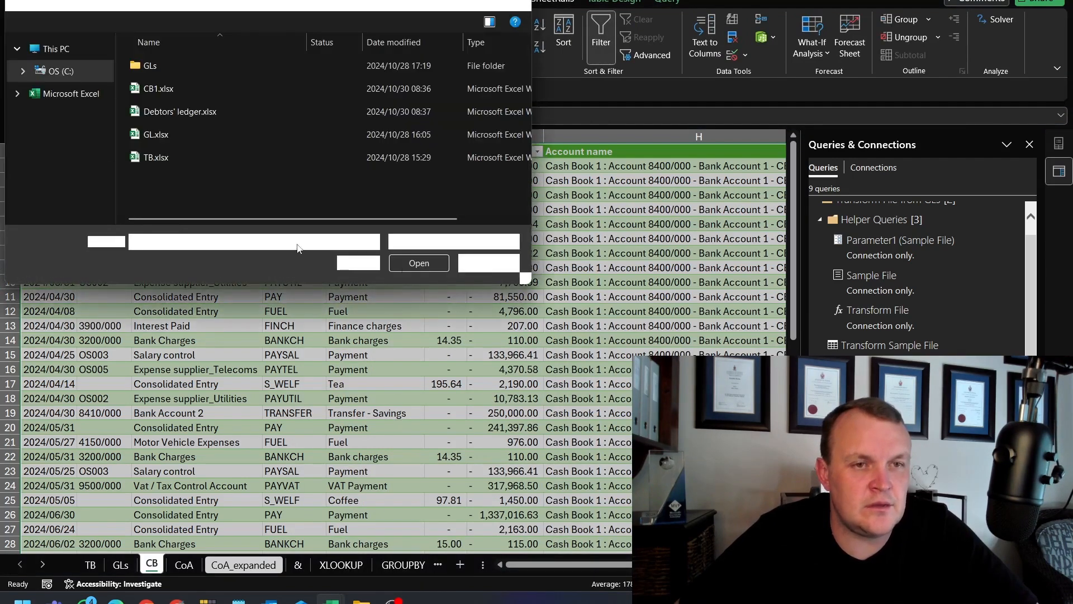
click(160, 112)
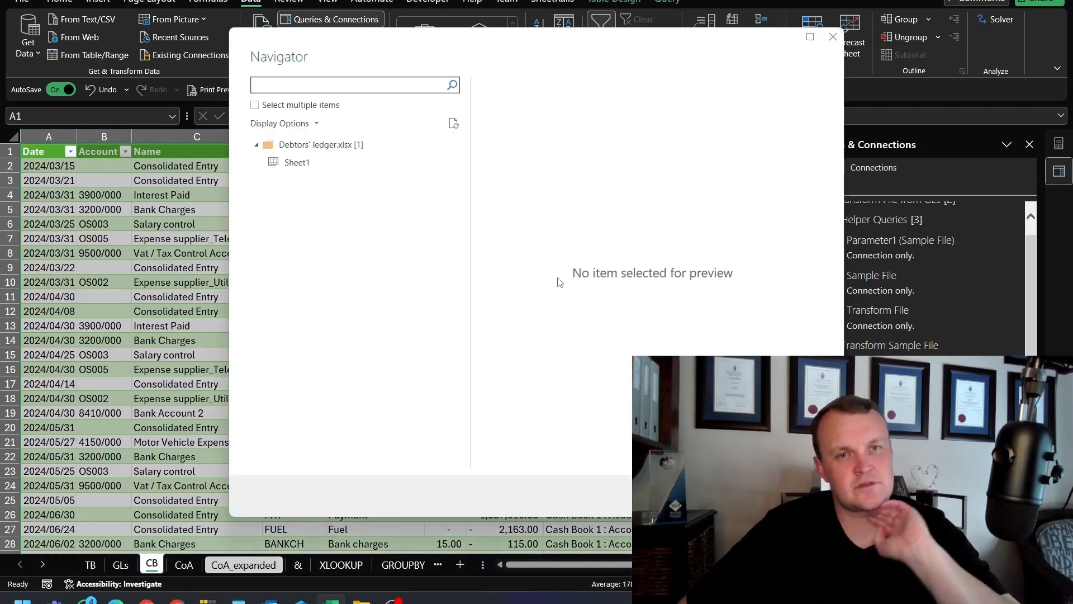
click(299, 165)
click(732, 496)
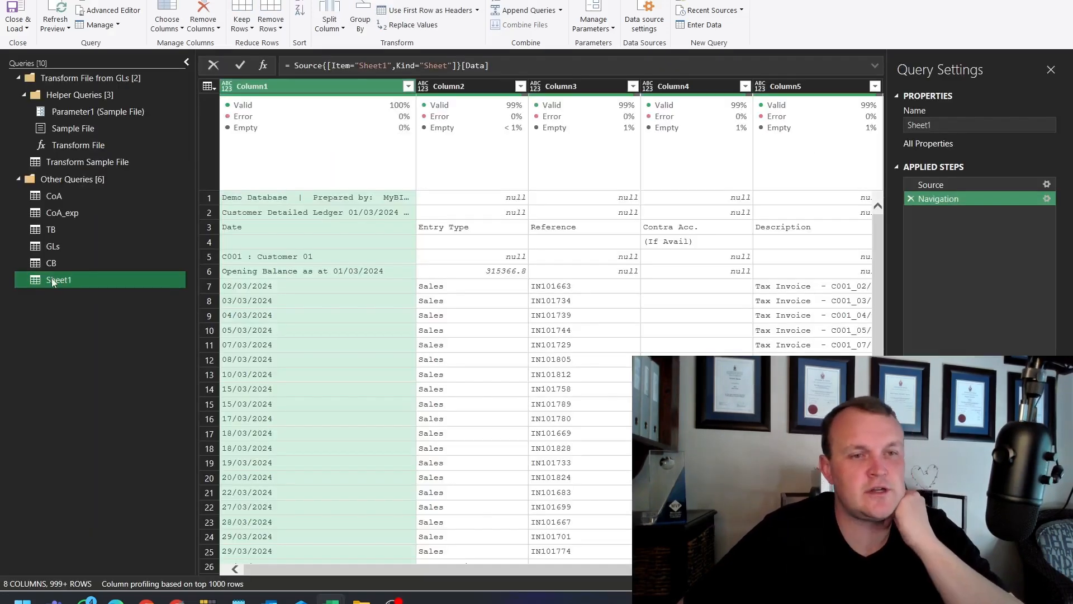
Rename the imported Sheet1 query as Debtors Ledger.
double_click(84, 284)
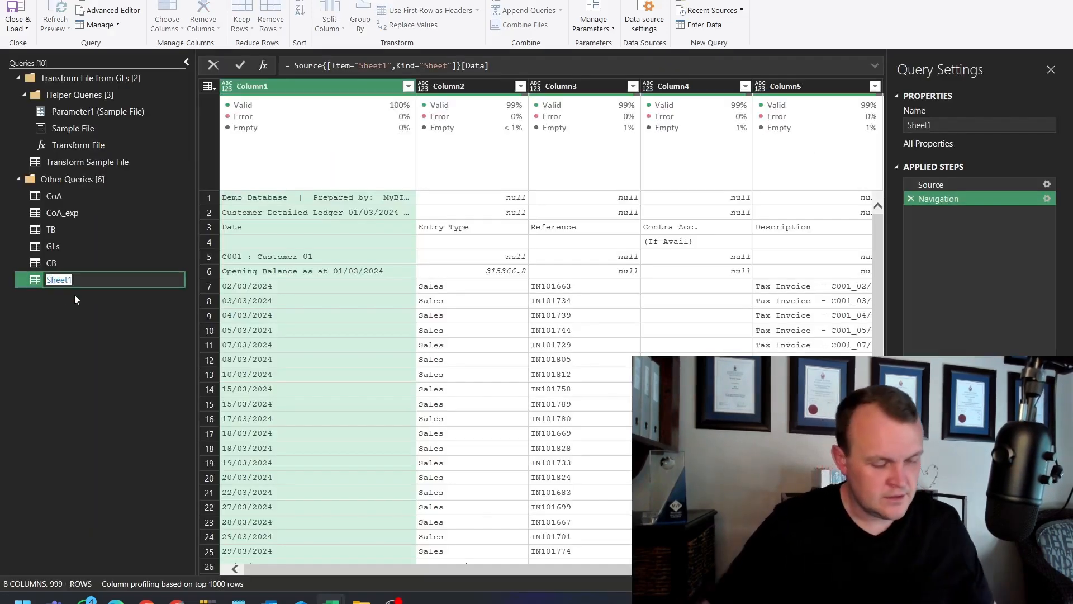
text(Debtors Ledger)
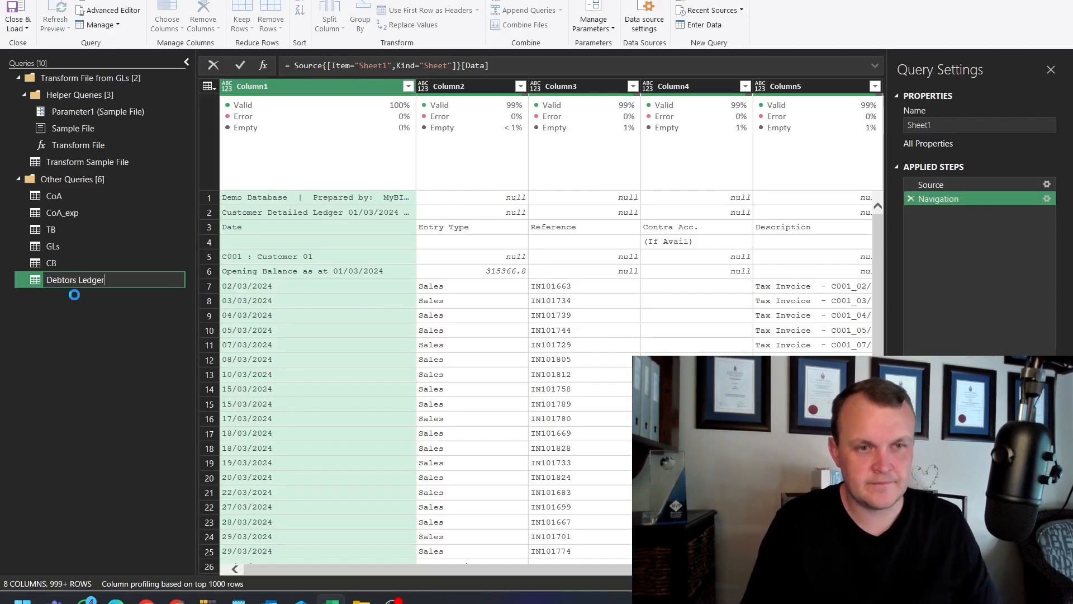
key(Return)
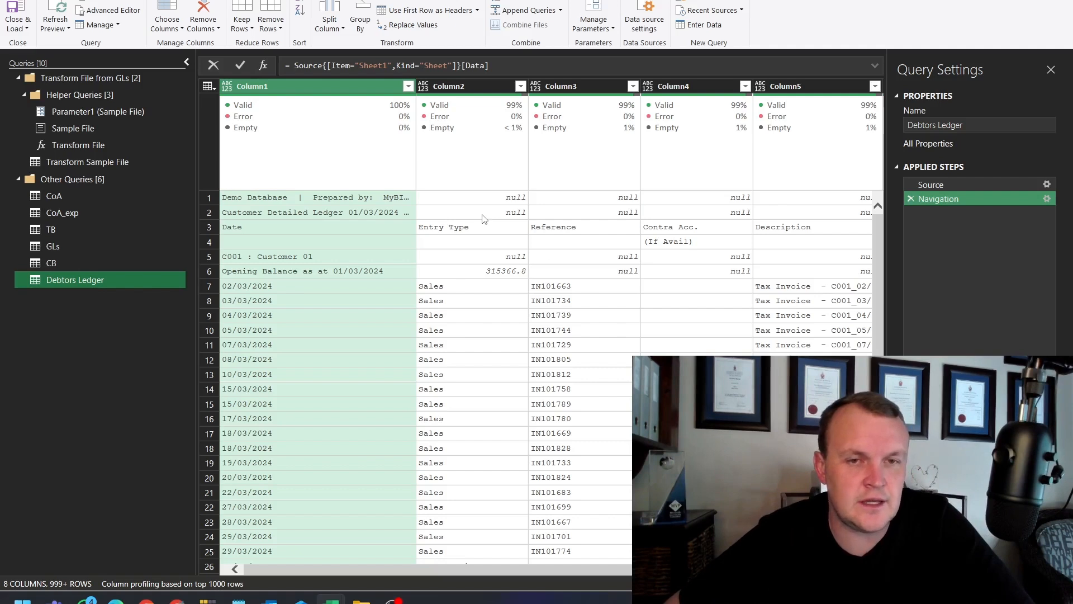
Remove the top 2 rows of the Debtors Ledger query and promote the first remaining row to headers.
click(265, 17)
click(302, 40)
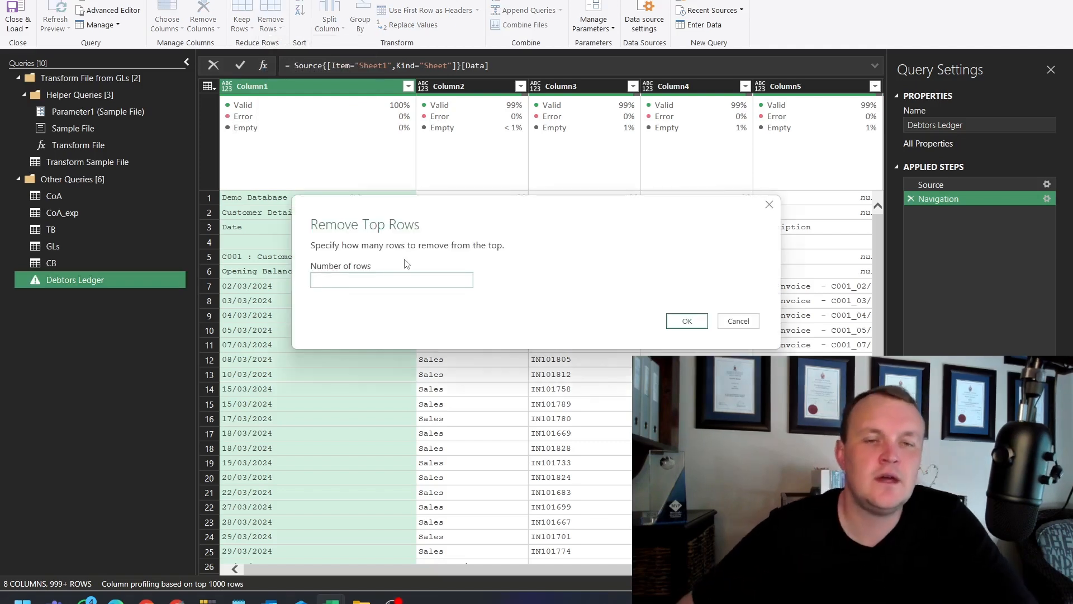
text(2)
key(Return)
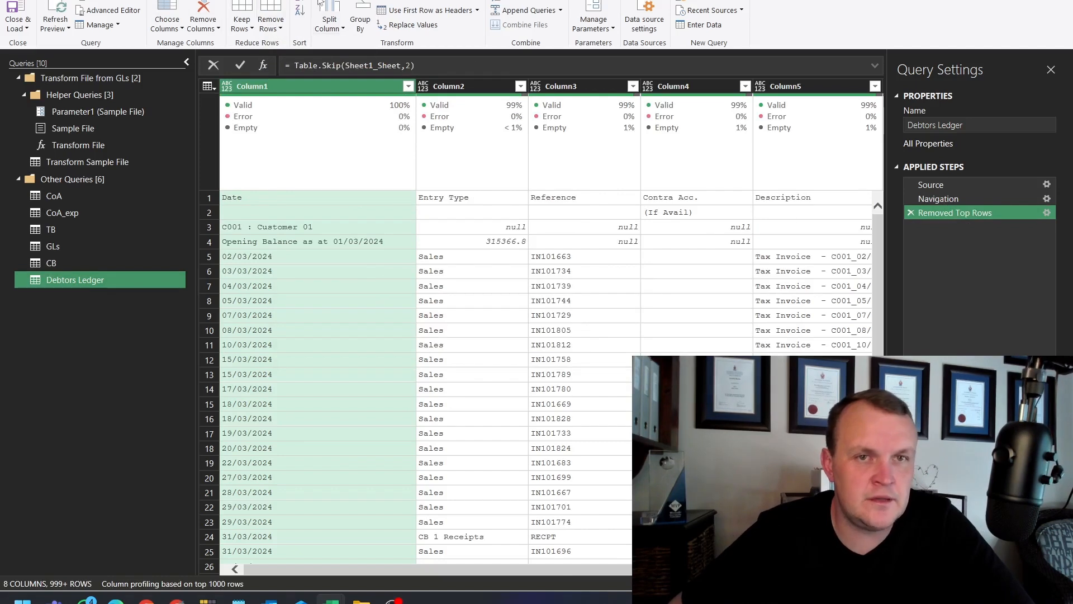
click(447, 12)
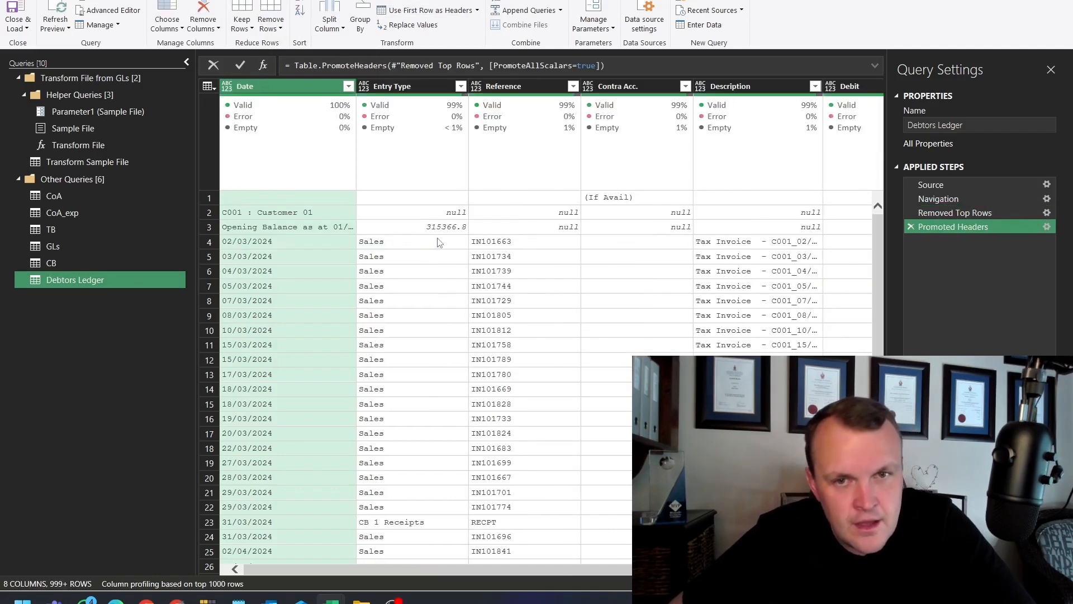
Filter out the rows with a blank Entry Type in the Debtors Ledger query and look through the remaining rows.
right_click(422, 202)
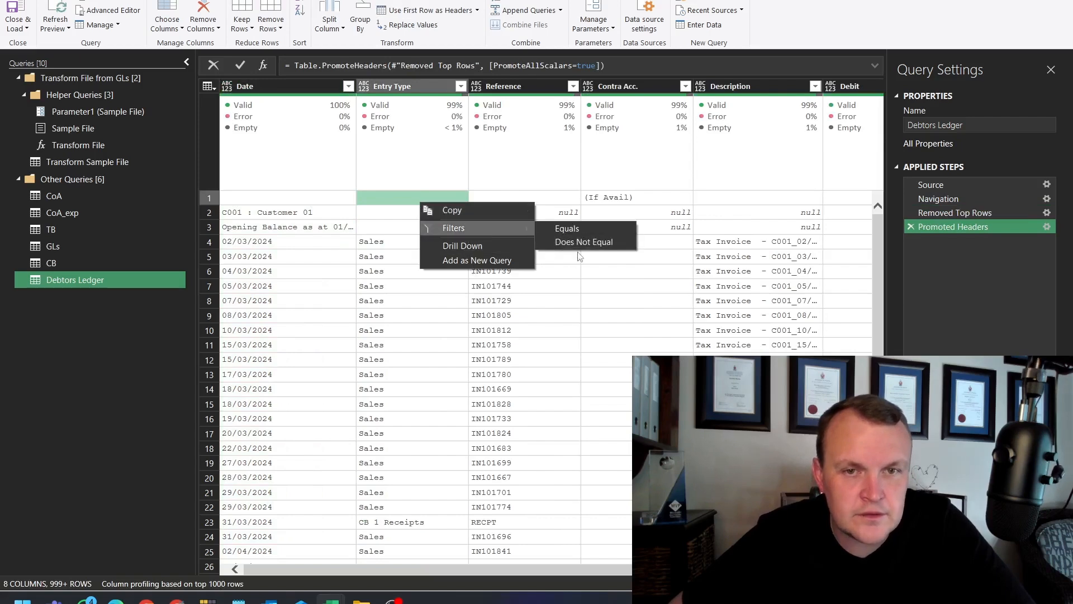
click(429, 199)
scroll(406, 232, down, 20)
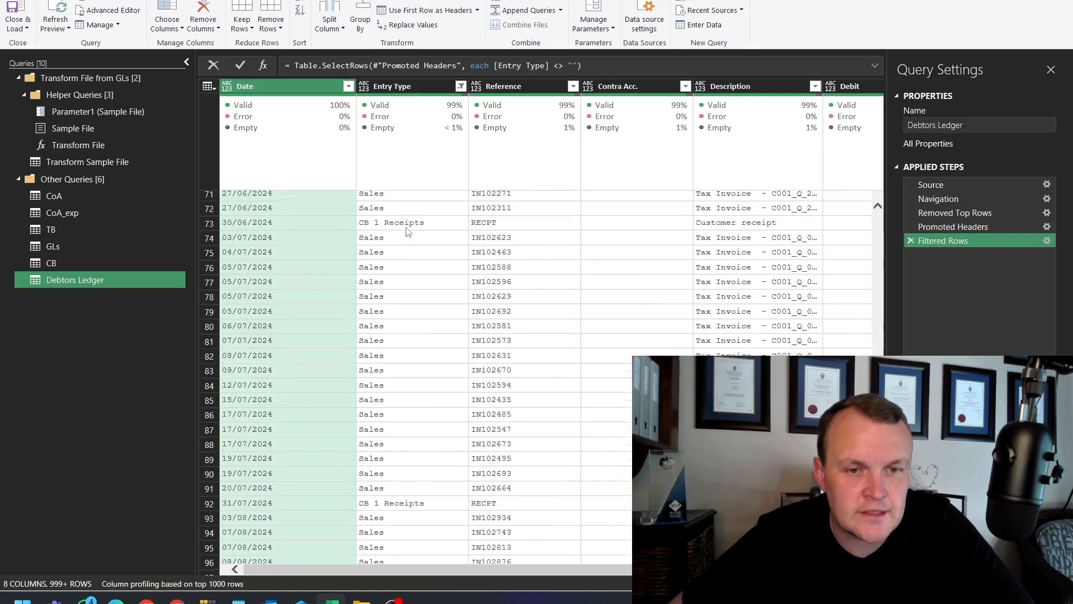
scroll(406, 231, up, 20)
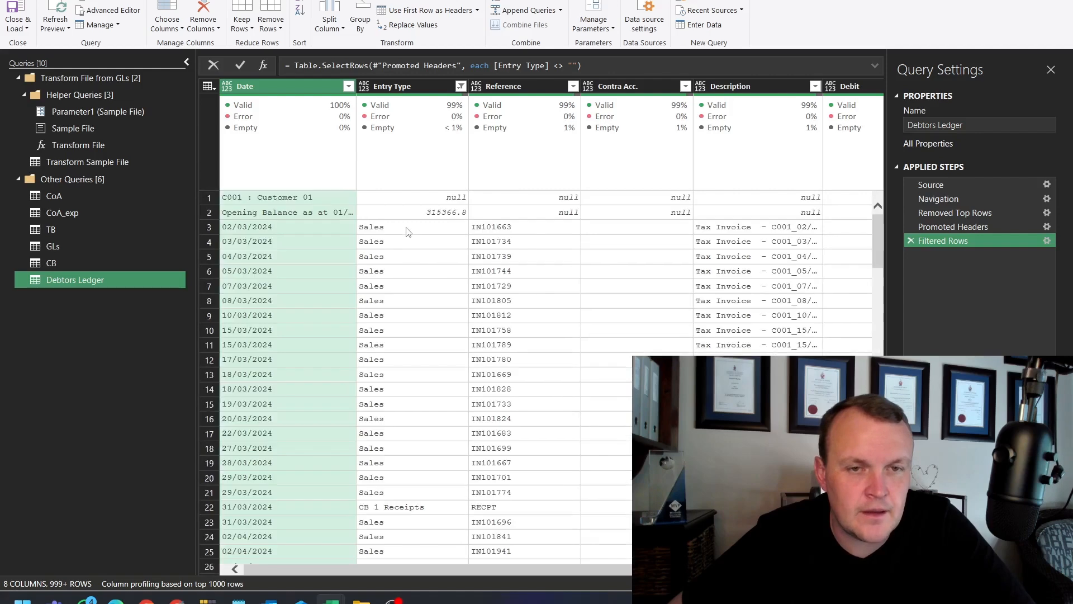
mouse_move(598, 568)
mouse_down()
mouse_move(788, 568)
mouse_move(601, 568)
mouse_up()
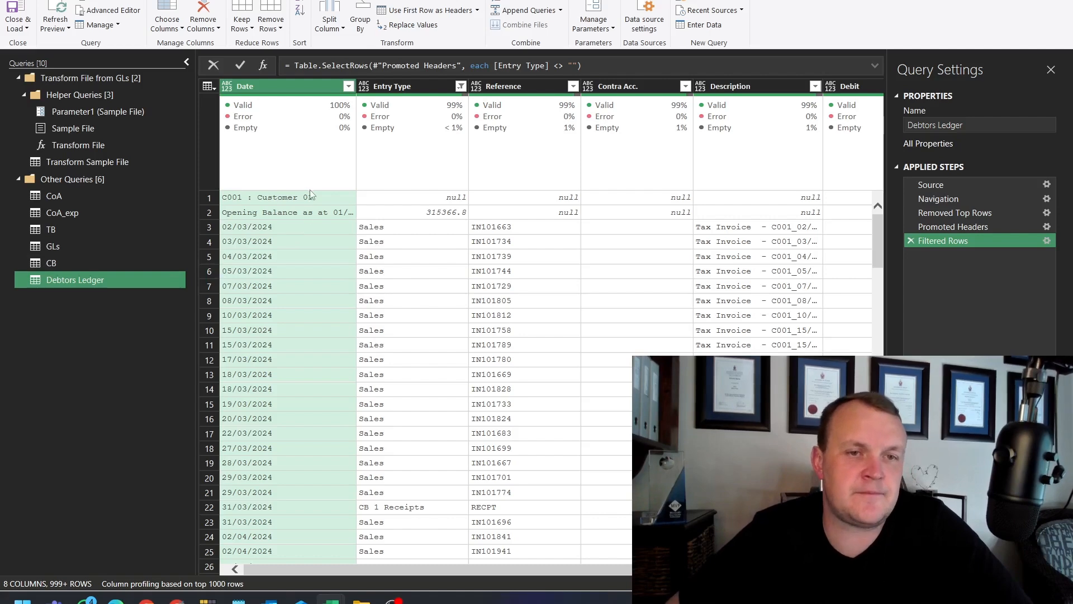
Create a reference of the Debtors Ledger query, inspect its source formula, and return to the original query.
right_click(60, 279)
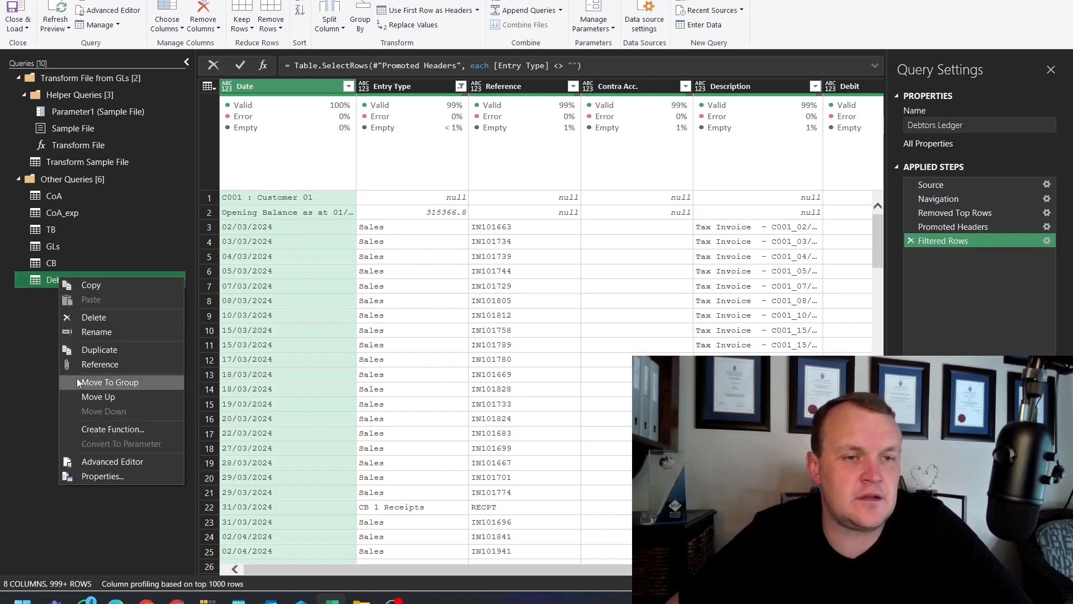
click(100, 367)
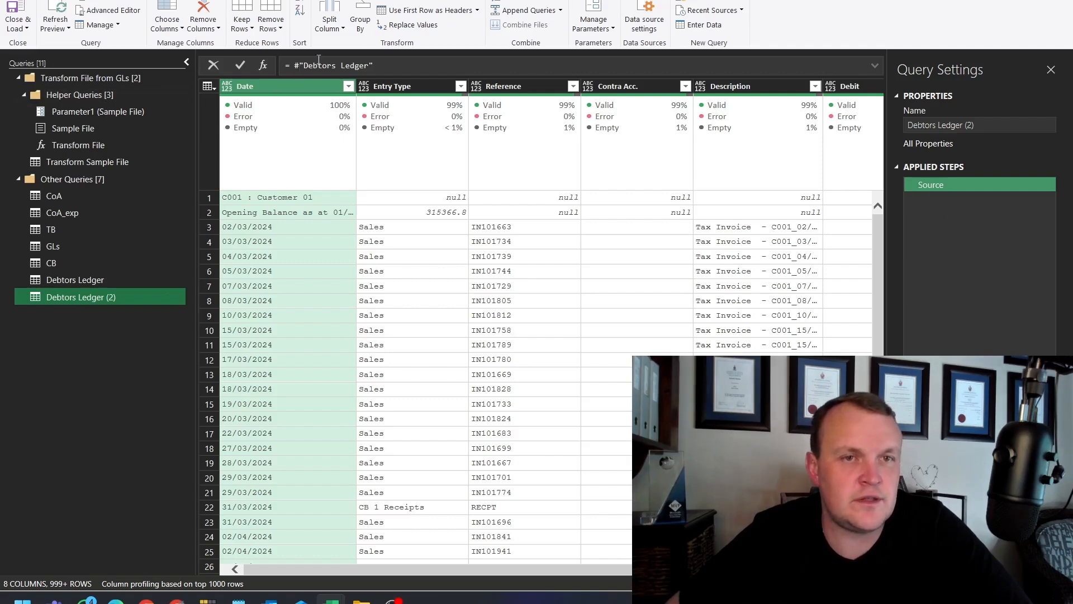
drag(404, 64, 288, 65)
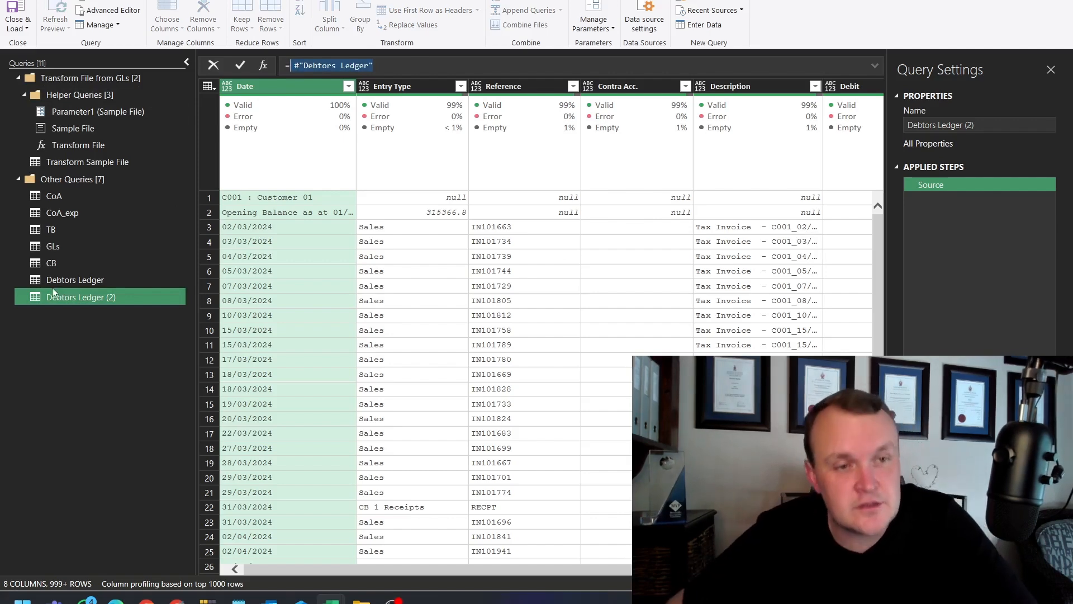
click(85, 283)
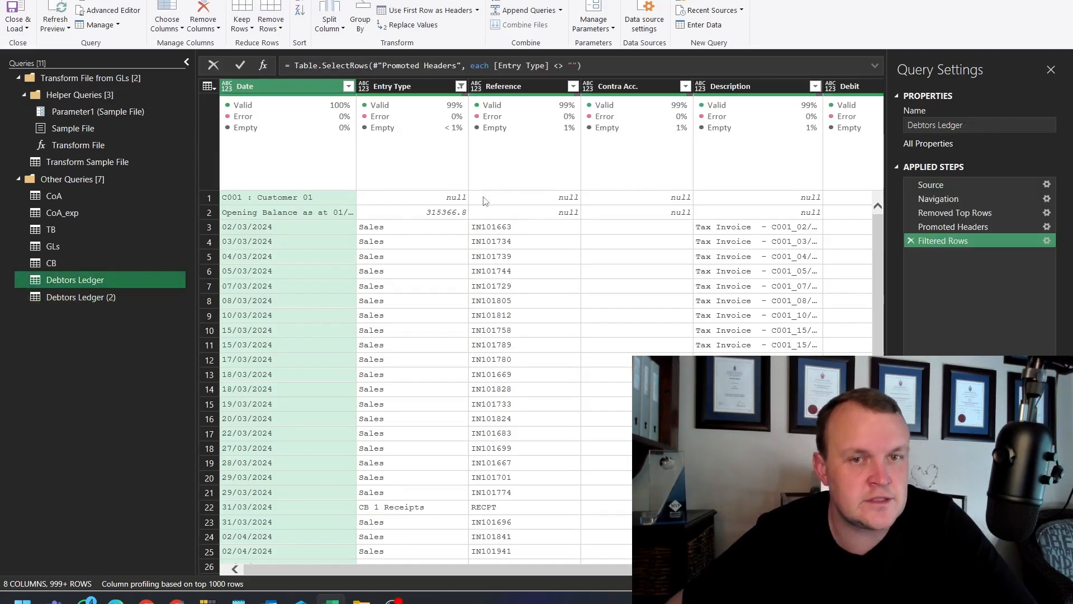
Filter out the null values in the Reference column of Debtors Ledger and check the effect in the referenced query.
right_click(576, 218)
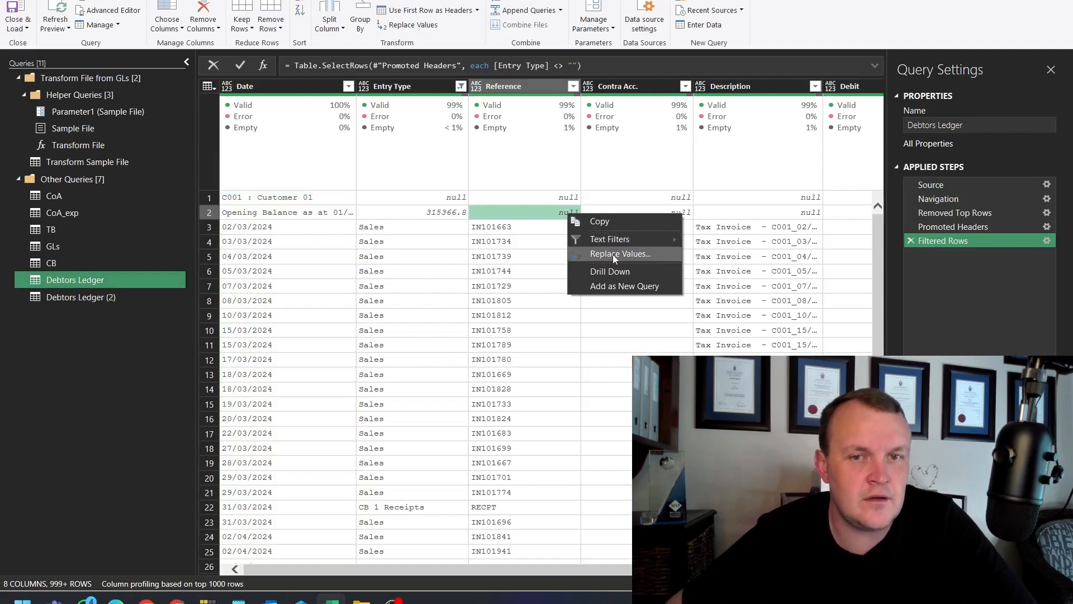
mouse_move(619, 240)
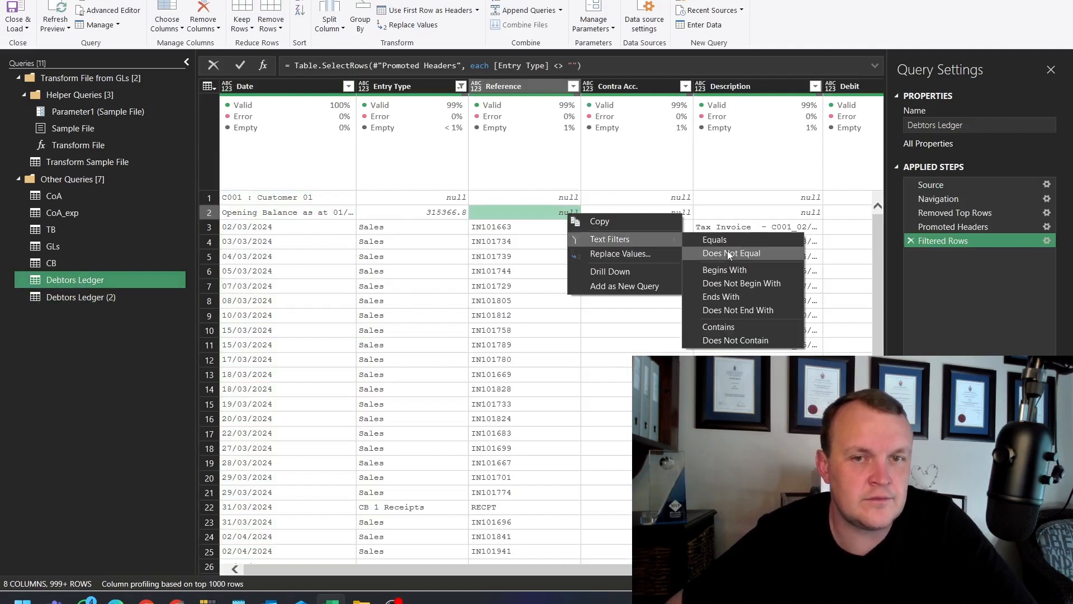
click(727, 251)
click(59, 298)
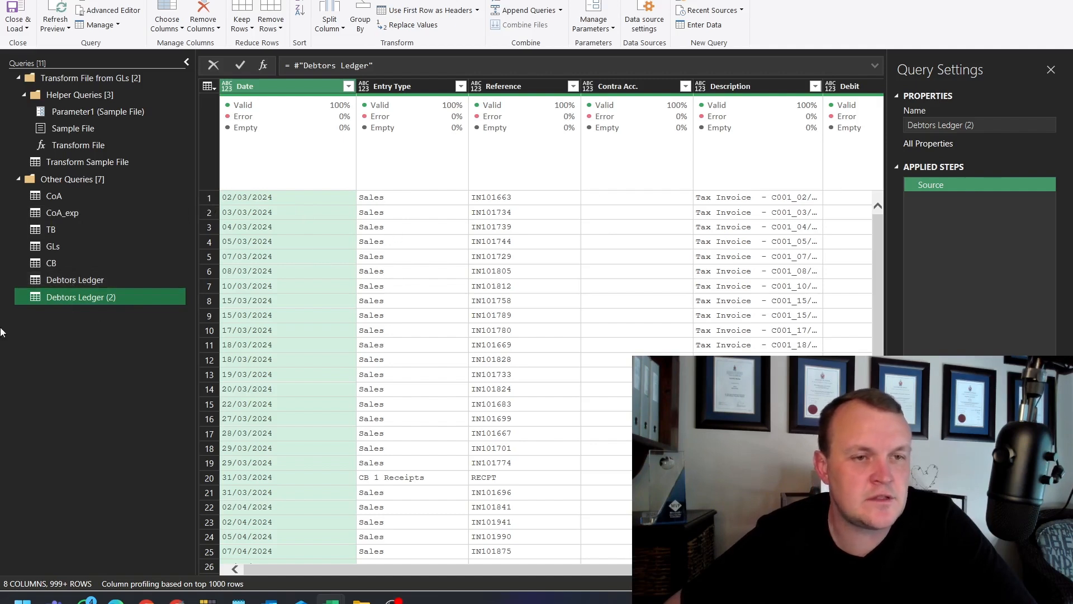
Delete the Debtors Ledger (2) query and remove the null-value Reference filter step from the Debtors Ledger query.
right_click(66, 298)
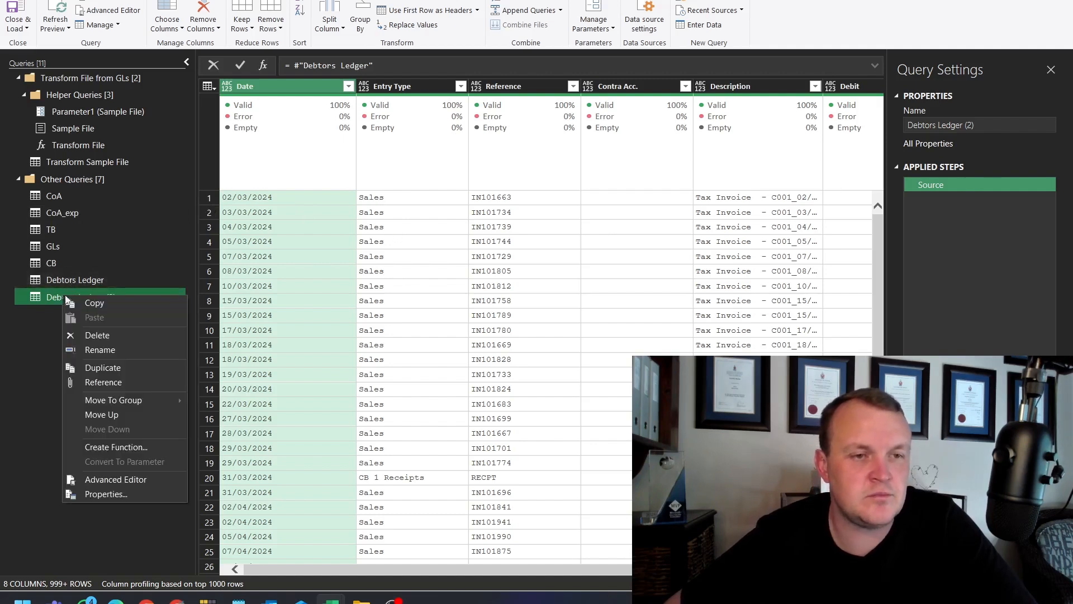
click(101, 335)
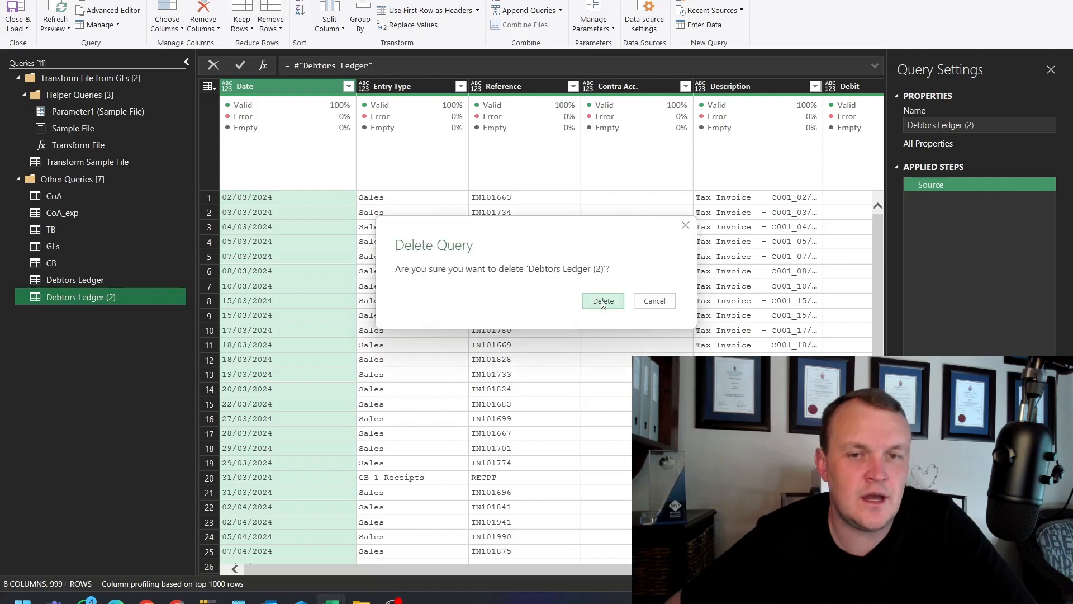
click(603, 302)
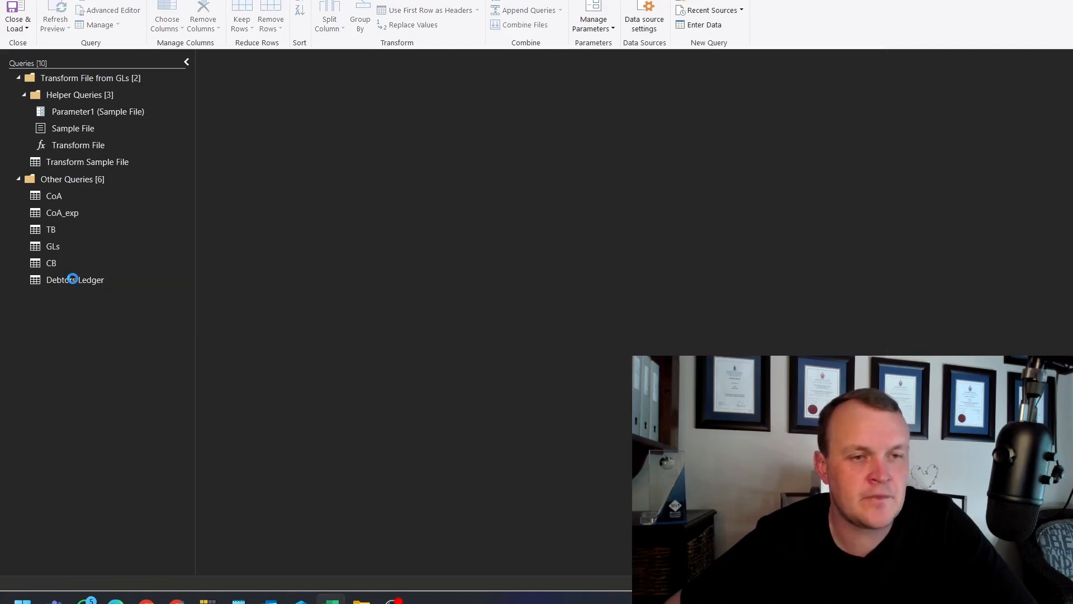
click(72, 280)
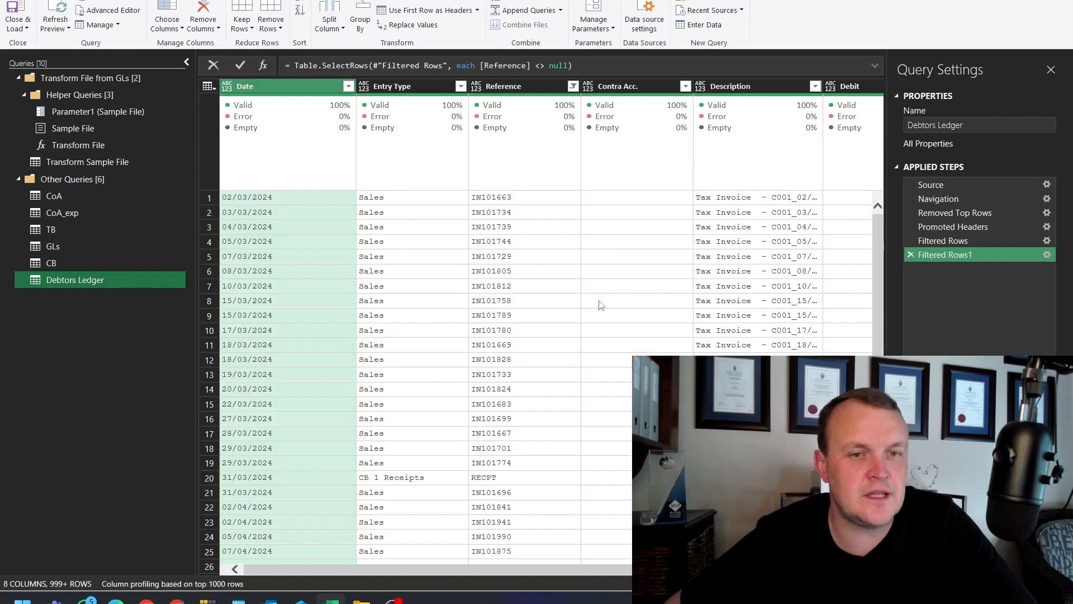
click(911, 255)
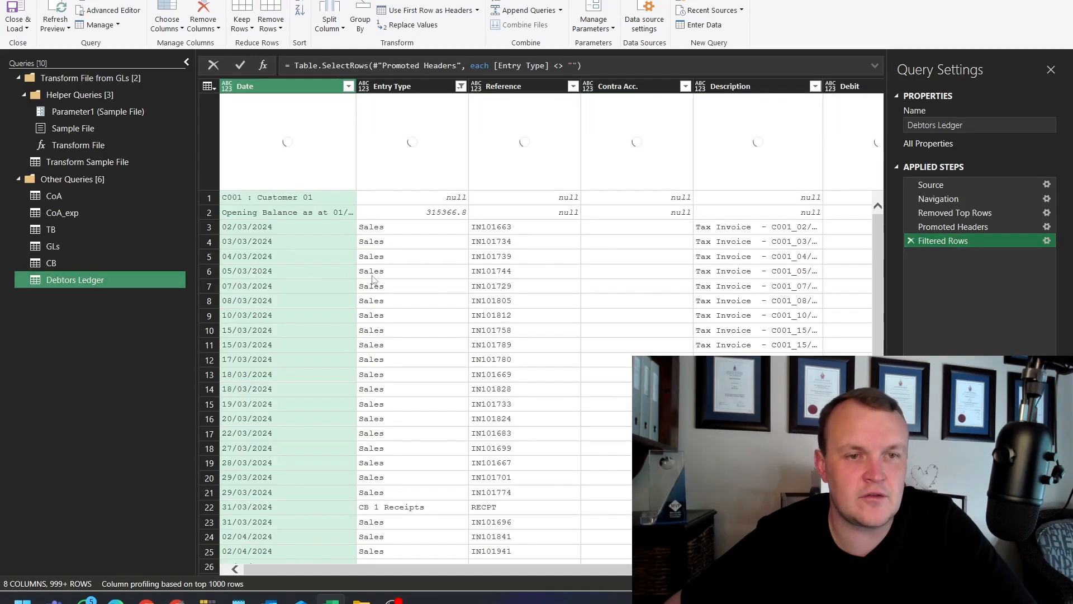
Duplicate the Debtors Ledger query and compare the copy's applied steps with those of the original.
right_click(67, 285)
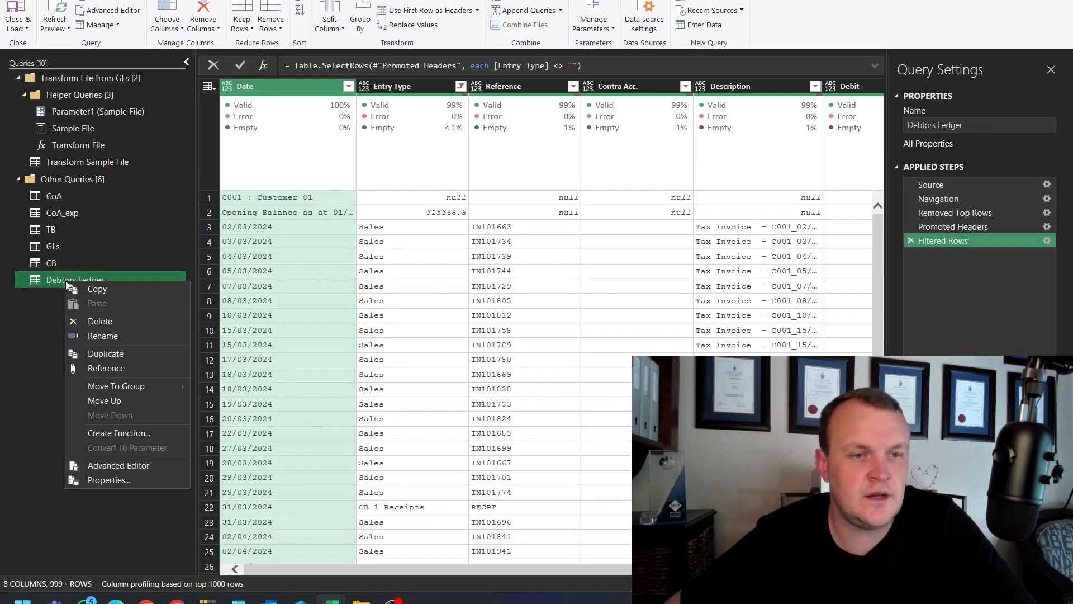
click(109, 353)
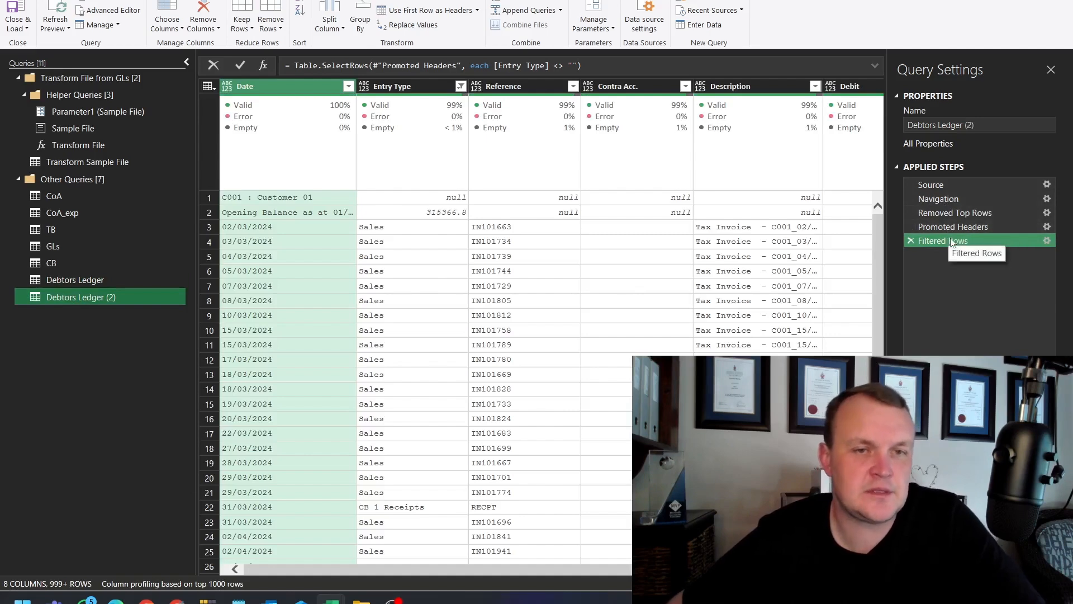
click(81, 280)
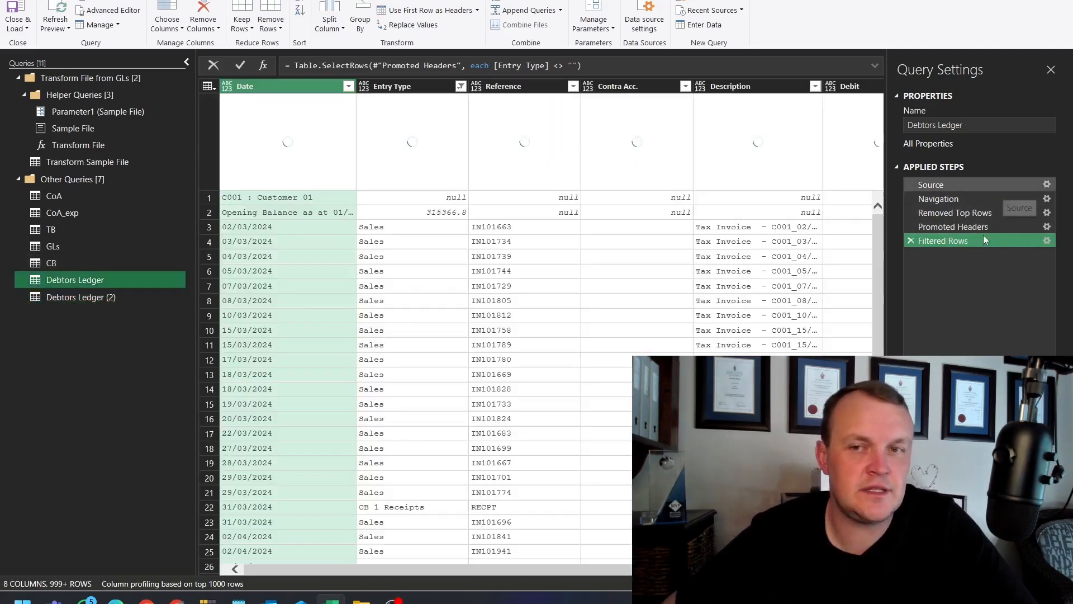
click(69, 296)
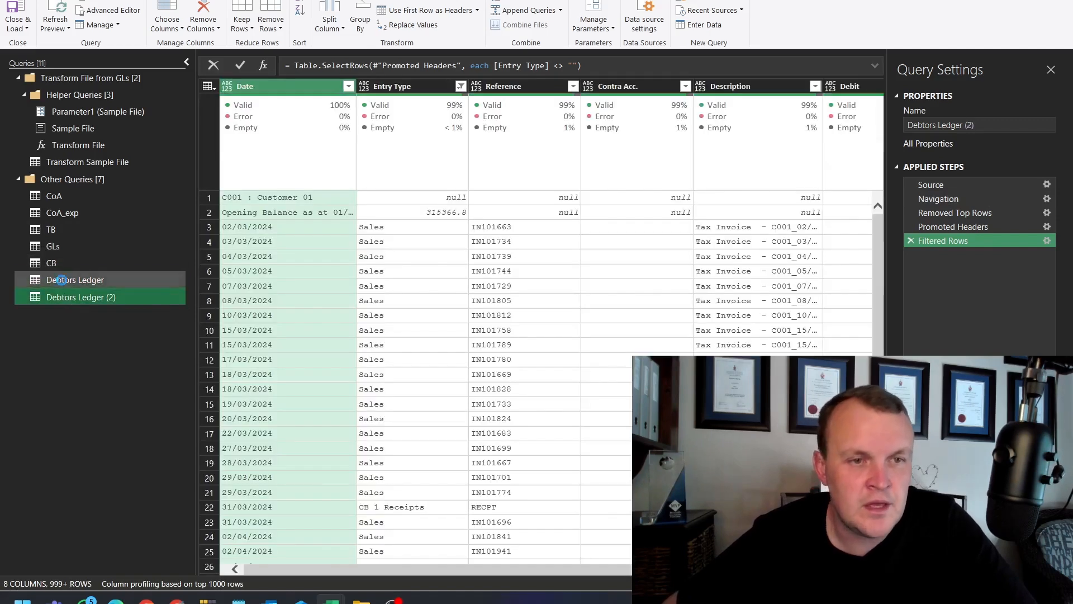
click(59, 280)
Filter out the null values in the Reference column of Debtors Ledger and check the duplicated query.
right_click(574, 211)
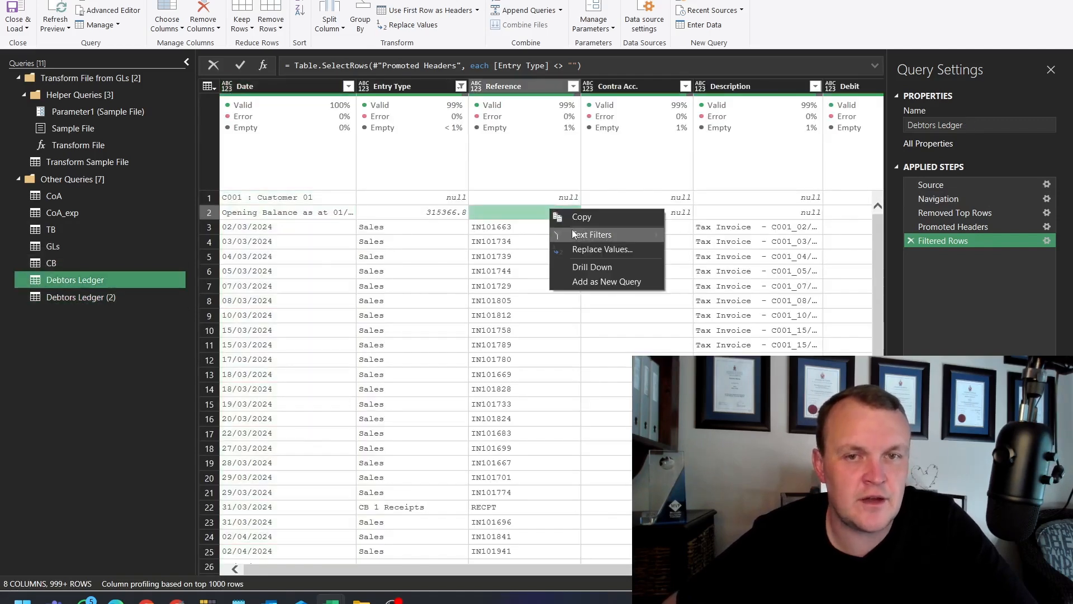
mouse_move(615, 234)
click(710, 248)
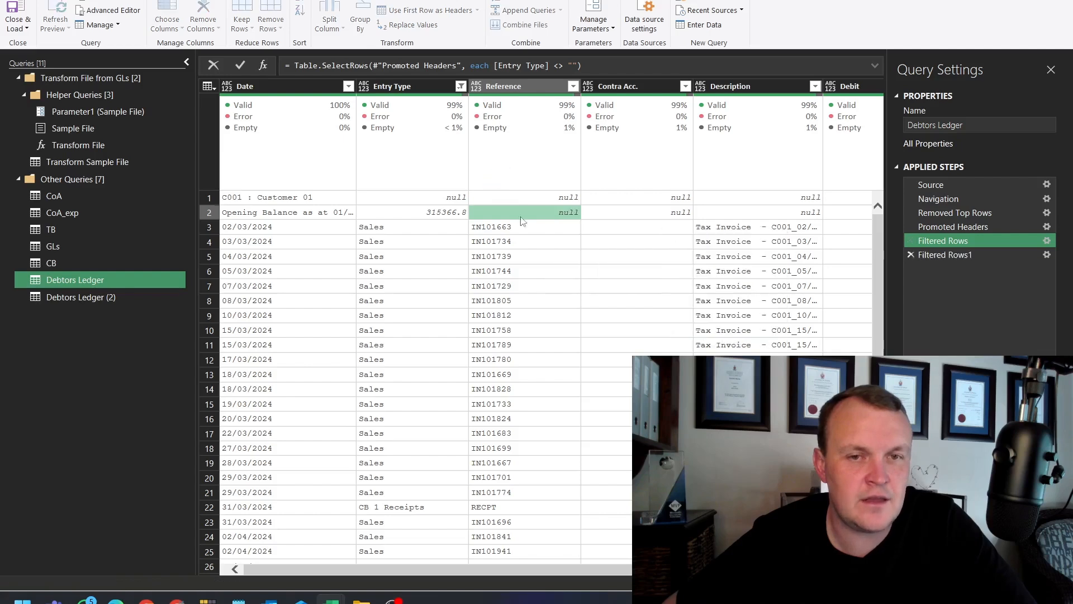
click(75, 301)
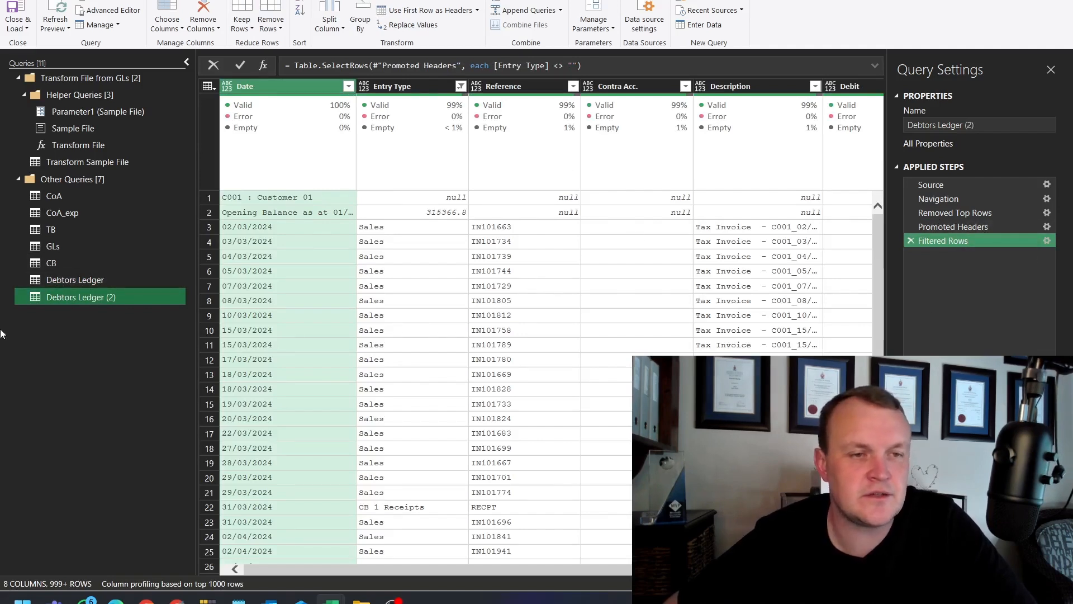
Rename the duplicated query Debtors Ledger (2) as Debtors Balances.
double_click(82, 297)
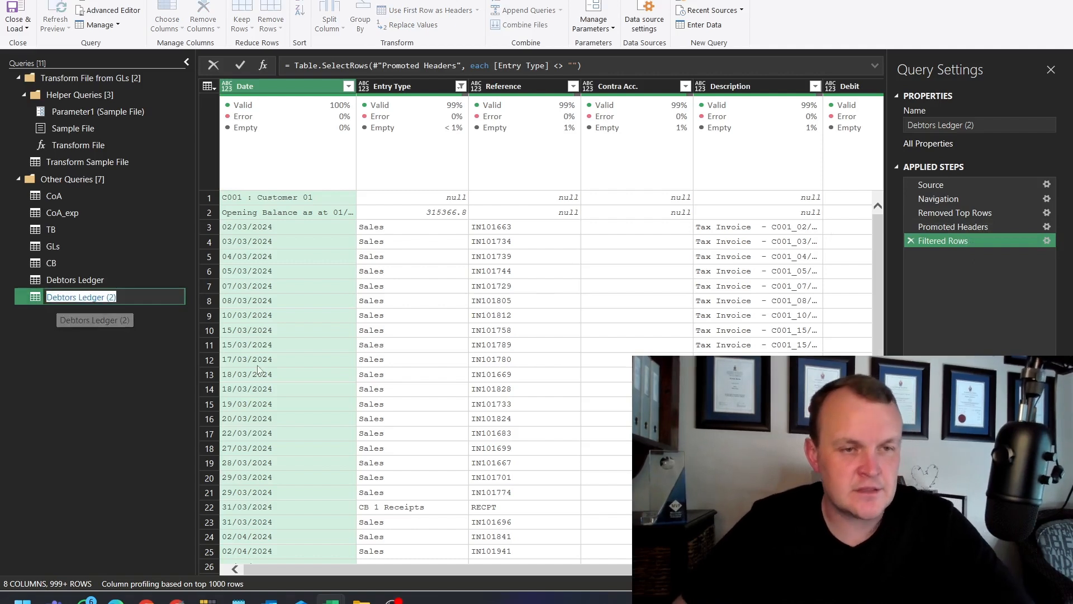
key(End)
key(shift+Left)
key(shift+Left)
key(shift+Left)
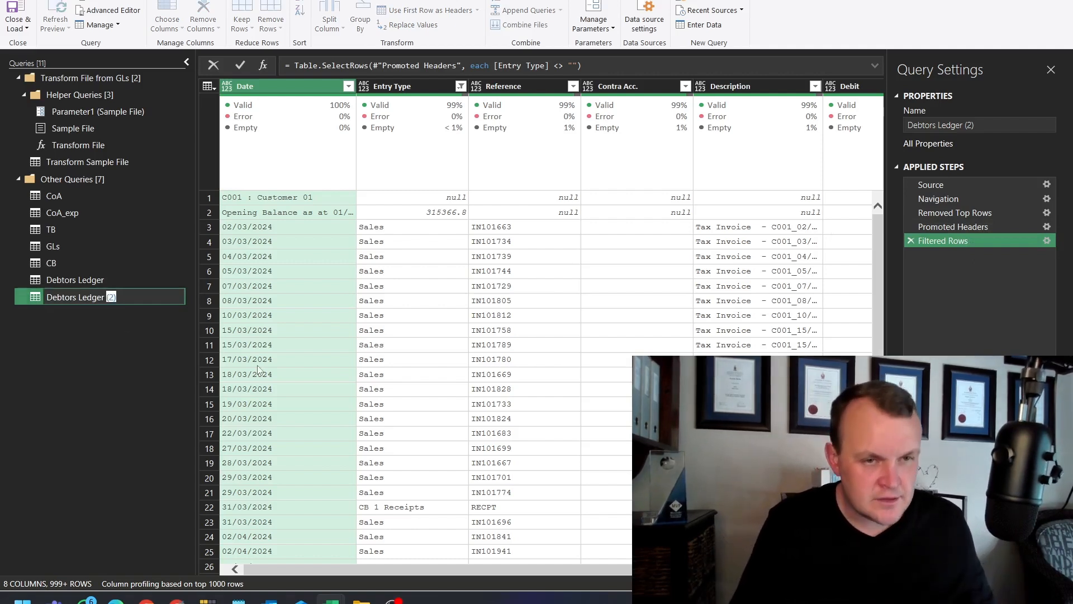
key(ctrl+shift+Left)
text(Balance)
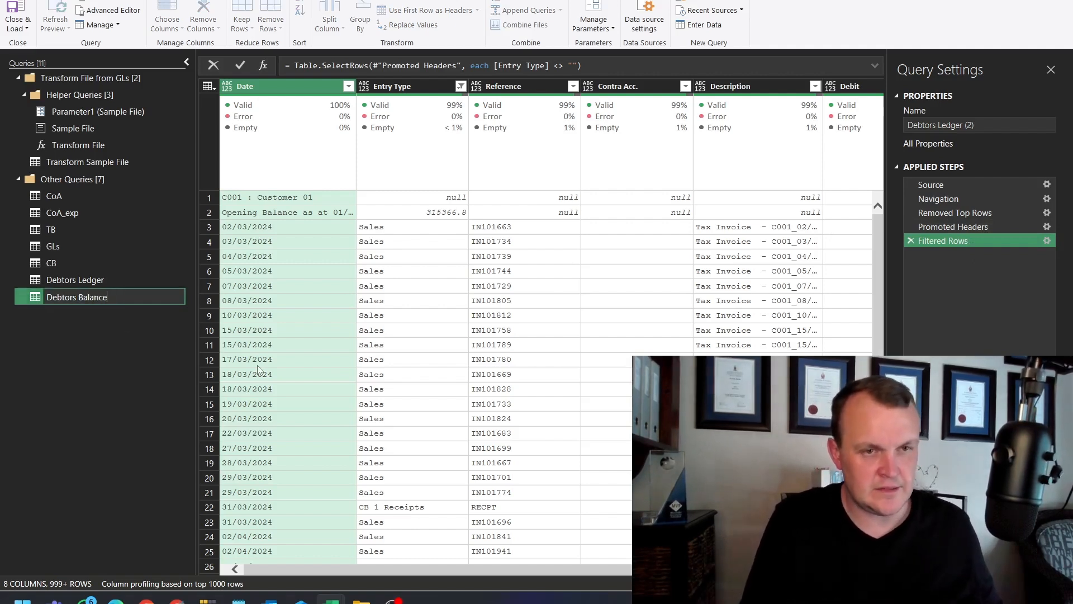
text(s)
key(Return)
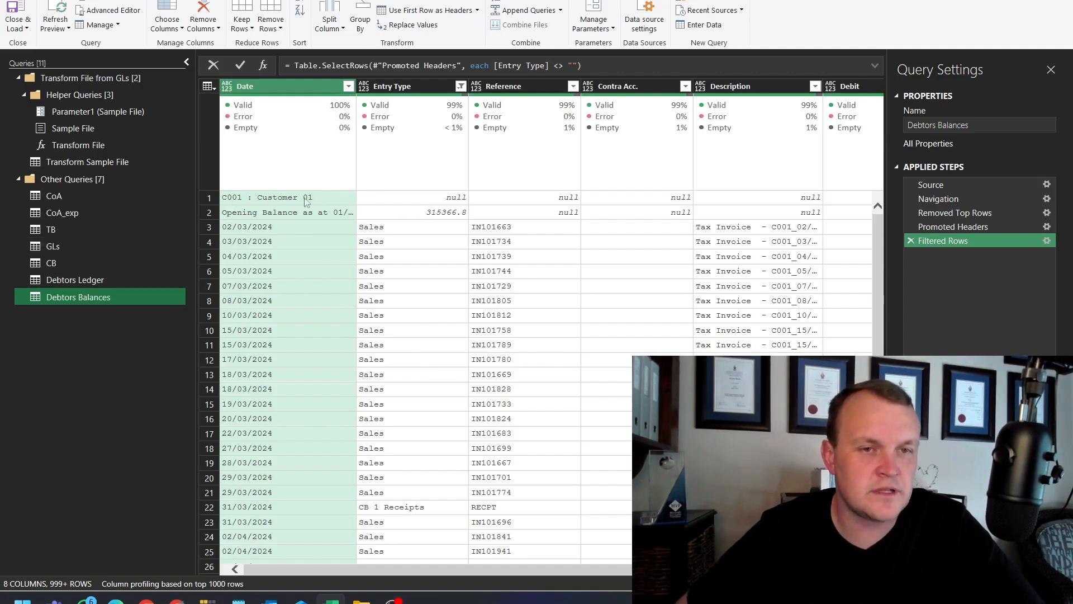
Delete the Debtors Balances query and remove the null-value Reference filter step from Debtors Ledger.
right_click(63, 298)
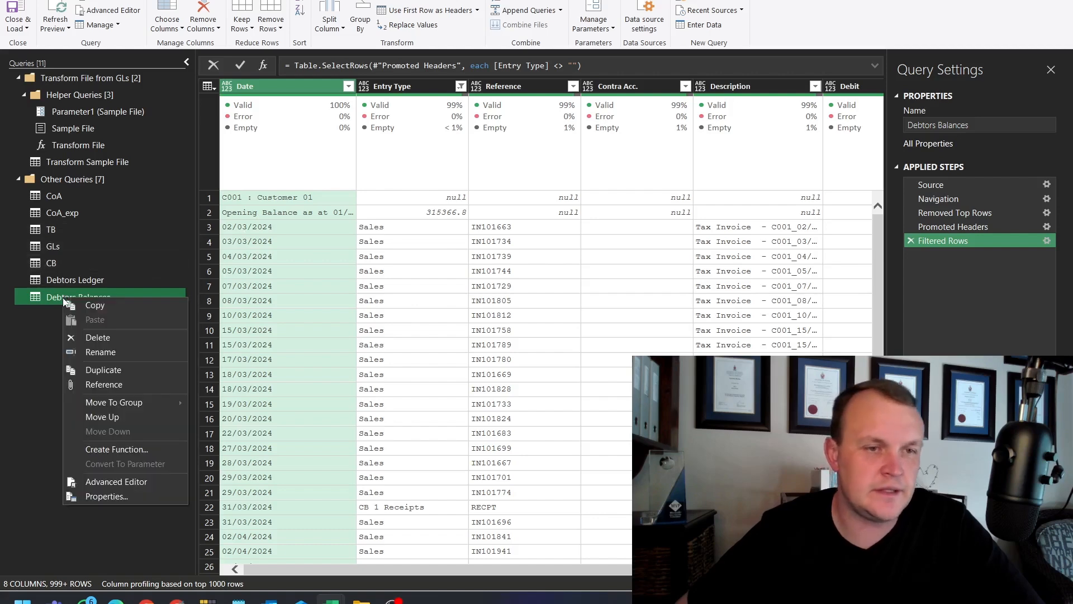
click(92, 338)
click(600, 300)
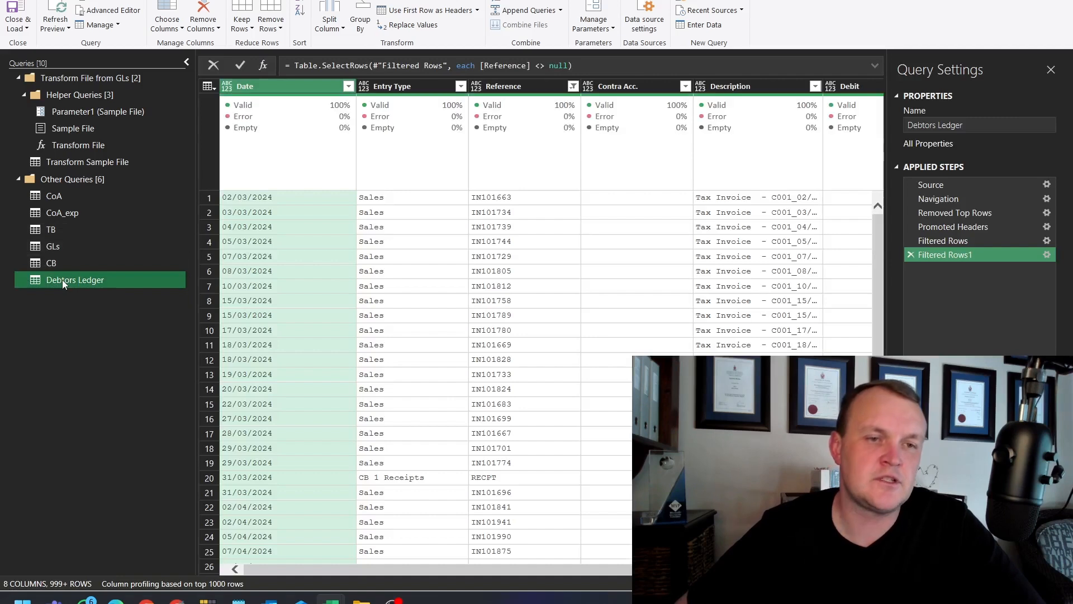
click(911, 254)
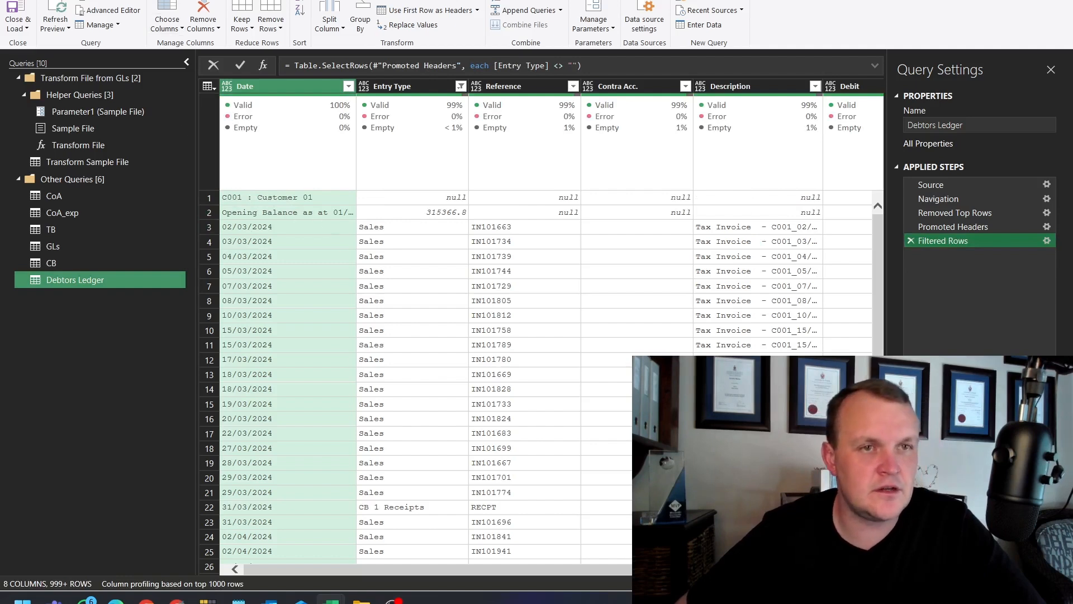
Start a conditional column in Debtors Ledger with the condition that Date contains ":".
click(135, 0)
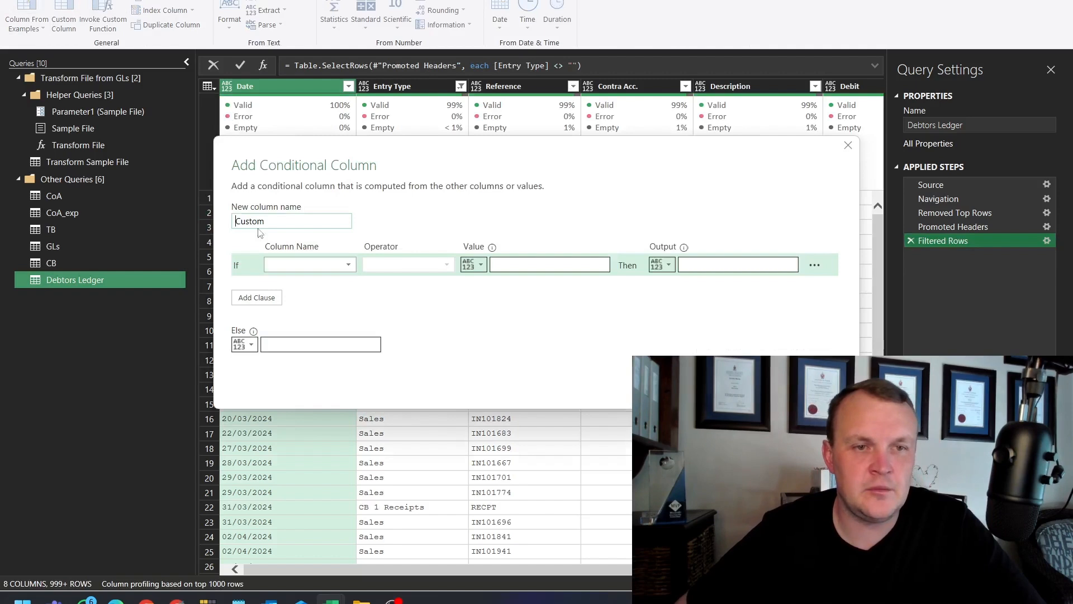
click(274, 269)
click(281, 280)
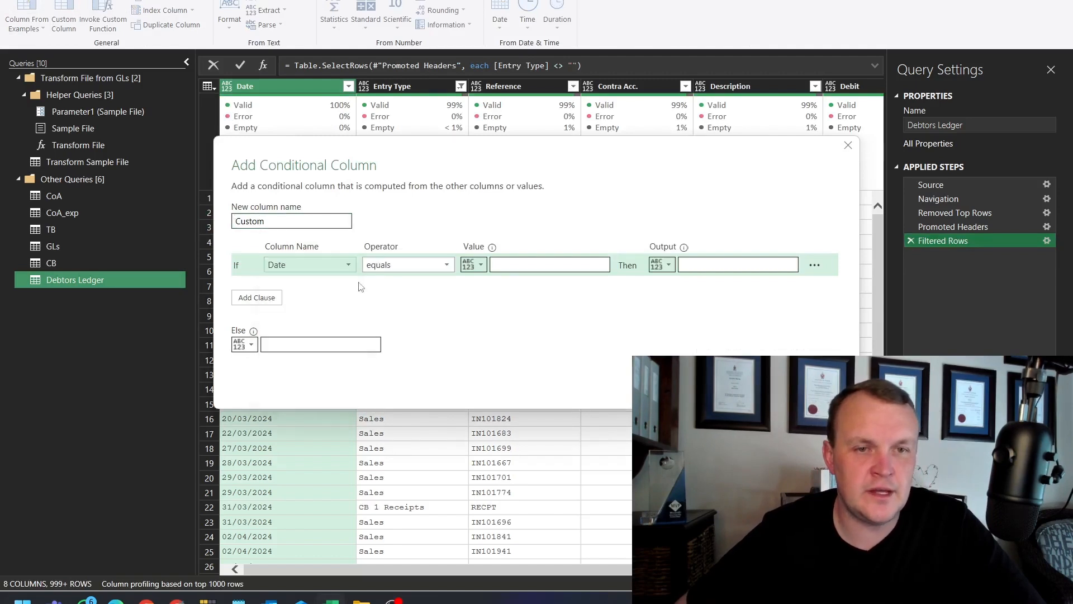
click(407, 266)
click(380, 376)
click(394, 265)
click(382, 363)
click(512, 266)
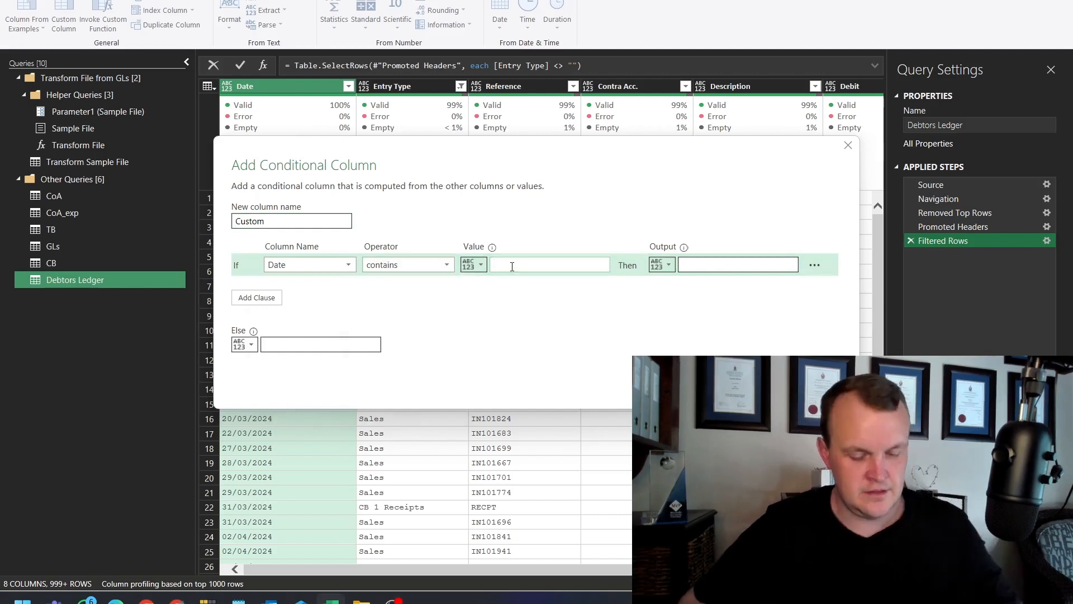
text(:)
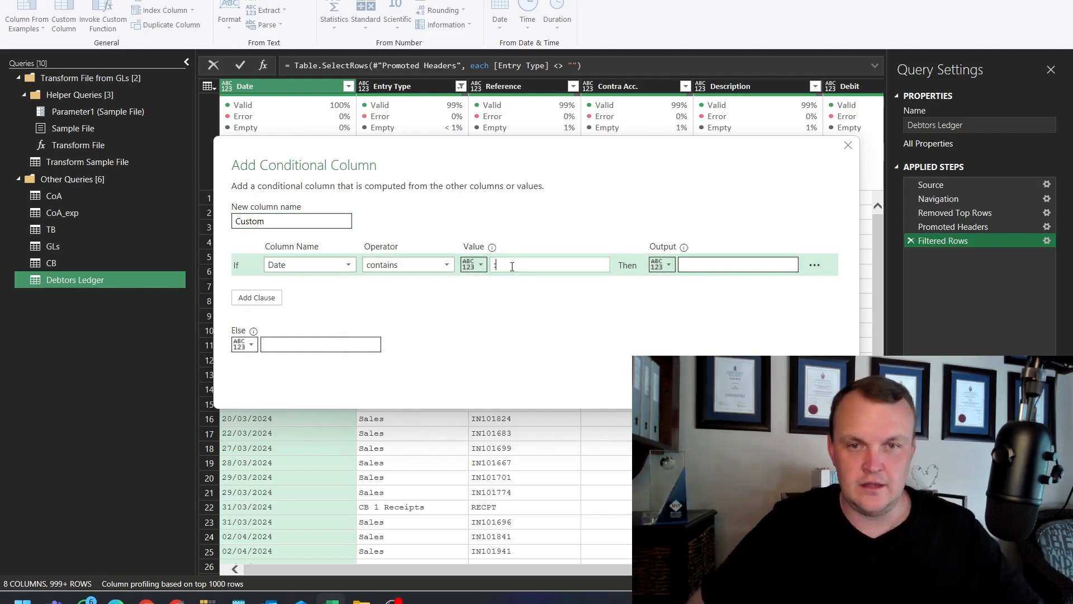
Set the condition's output to the values of the Date column.
click(655, 264)
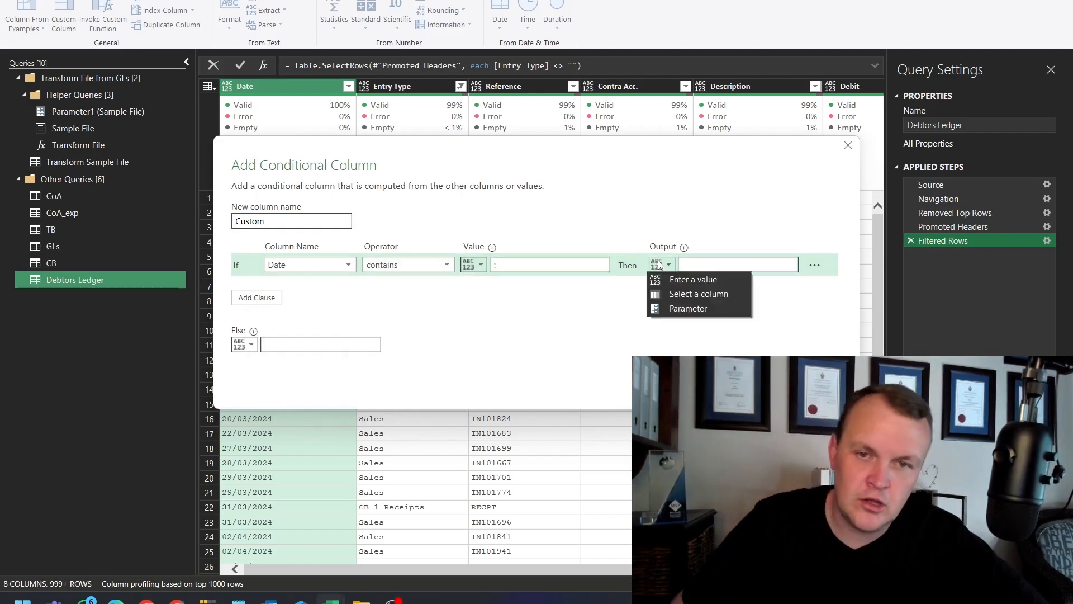
click(683, 290)
click(692, 267)
click(729, 278)
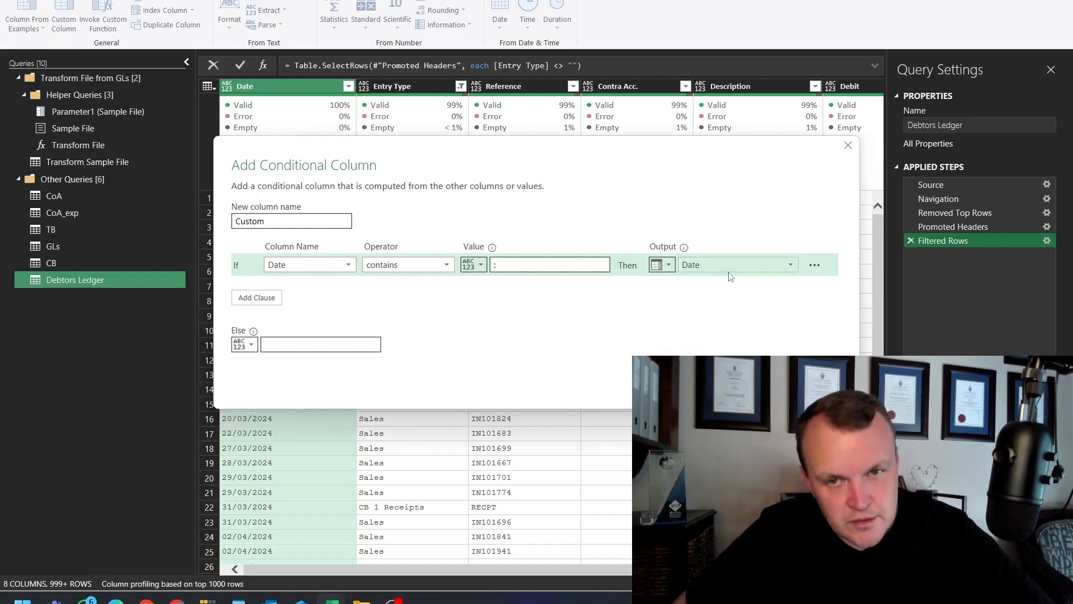
click(267, 299)
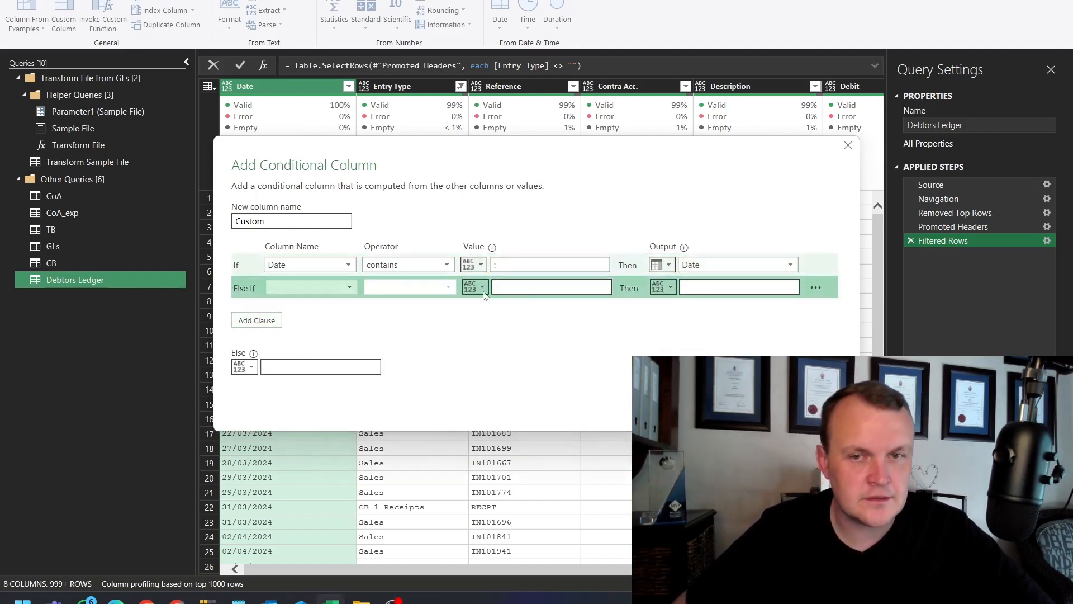
click(815, 288)
click(827, 307)
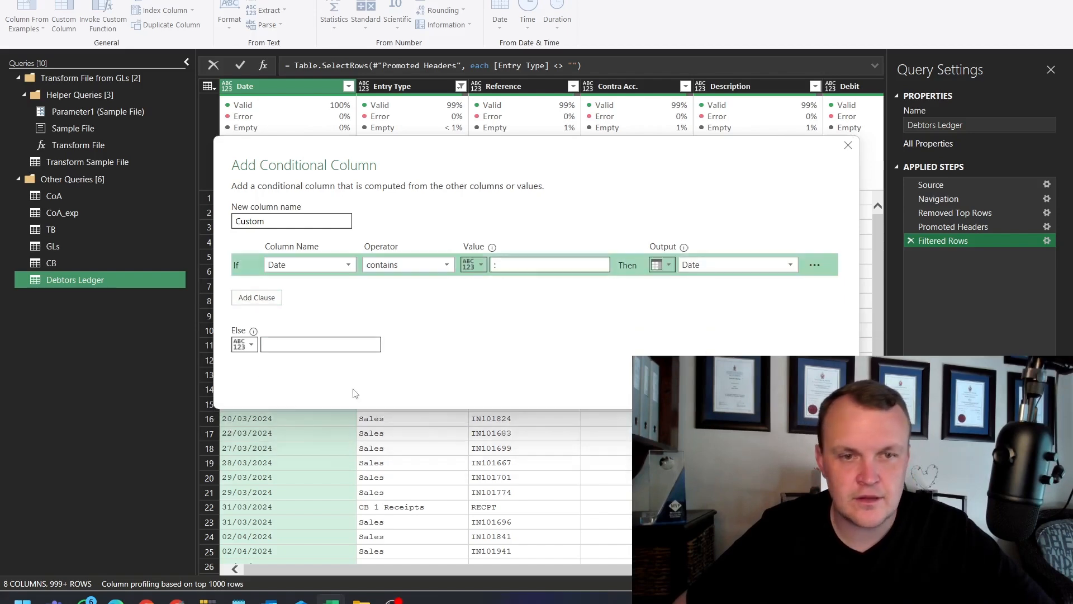
Set the conditional column's Else value to null and add the column to the query.
click(307, 344)
text(null)
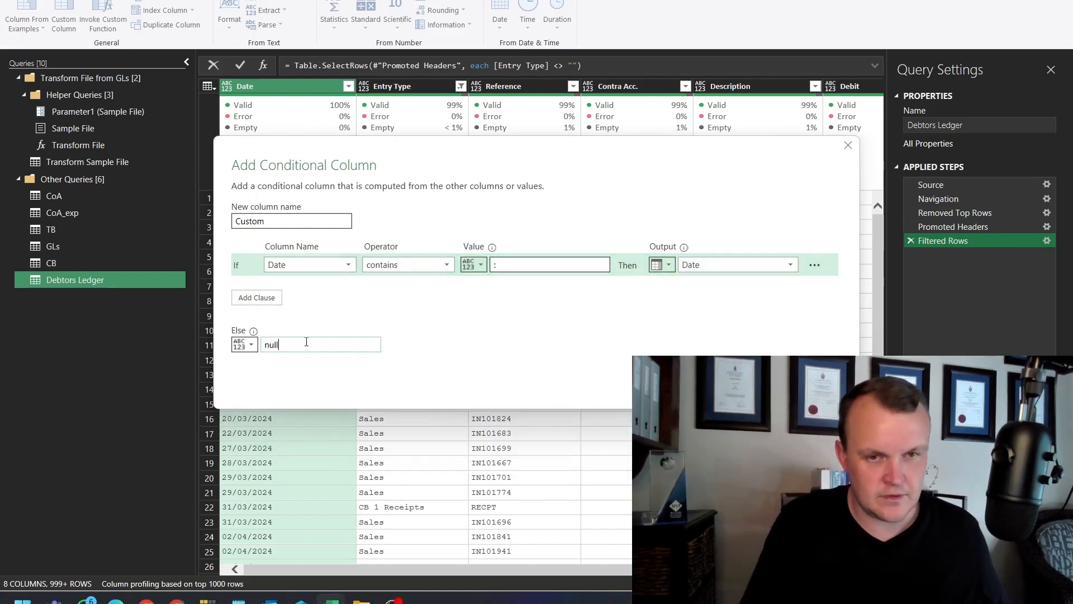
key(Return)
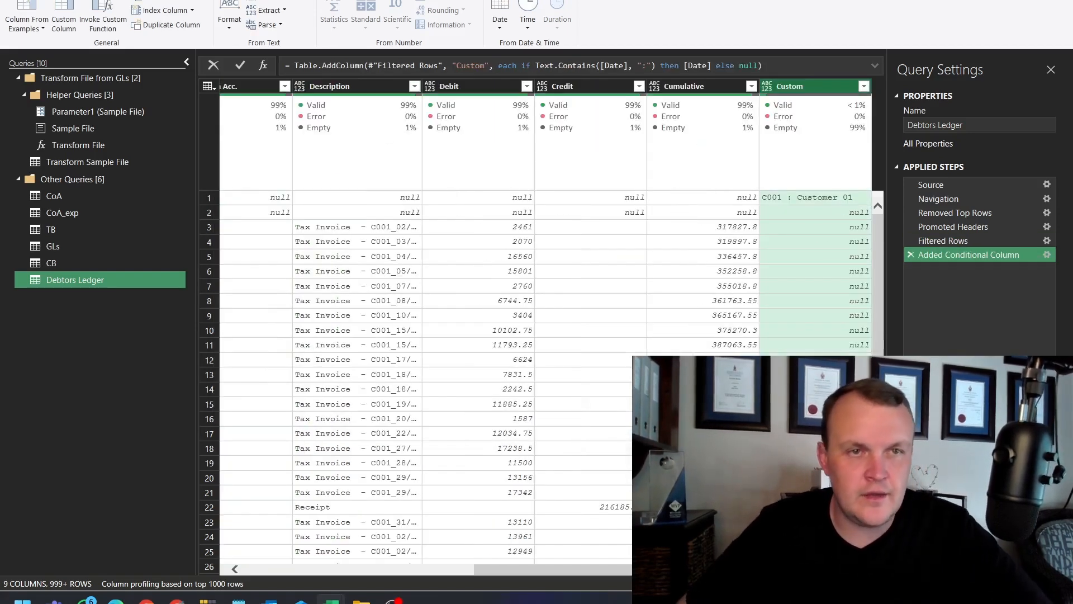
Fill the Custom column down and look through the ledger rows where one customer ends and another begins.
click(47, 0)
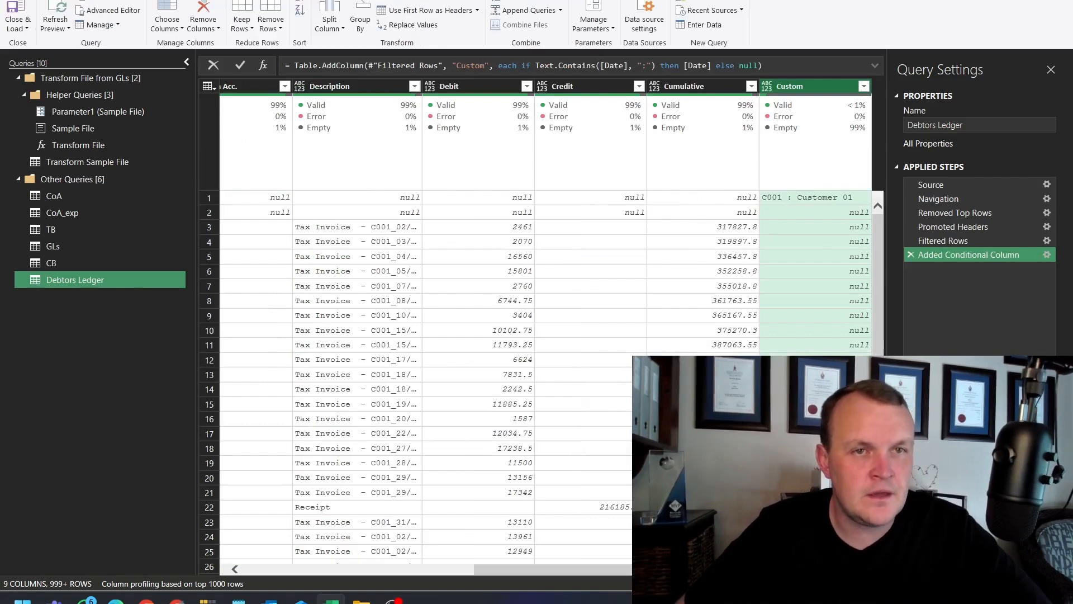
click(84, 0)
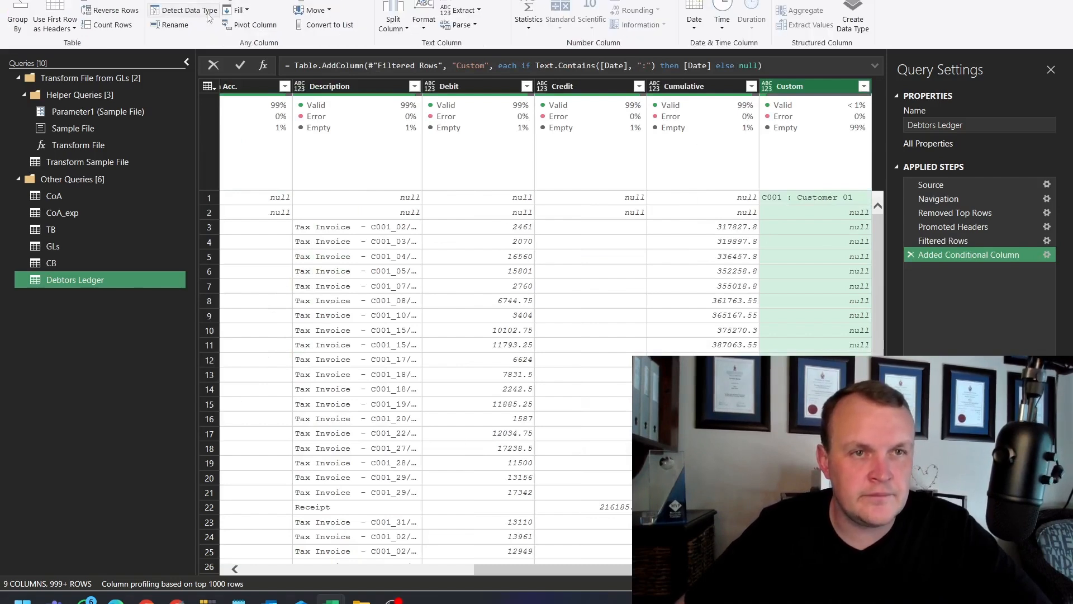
click(237, 10)
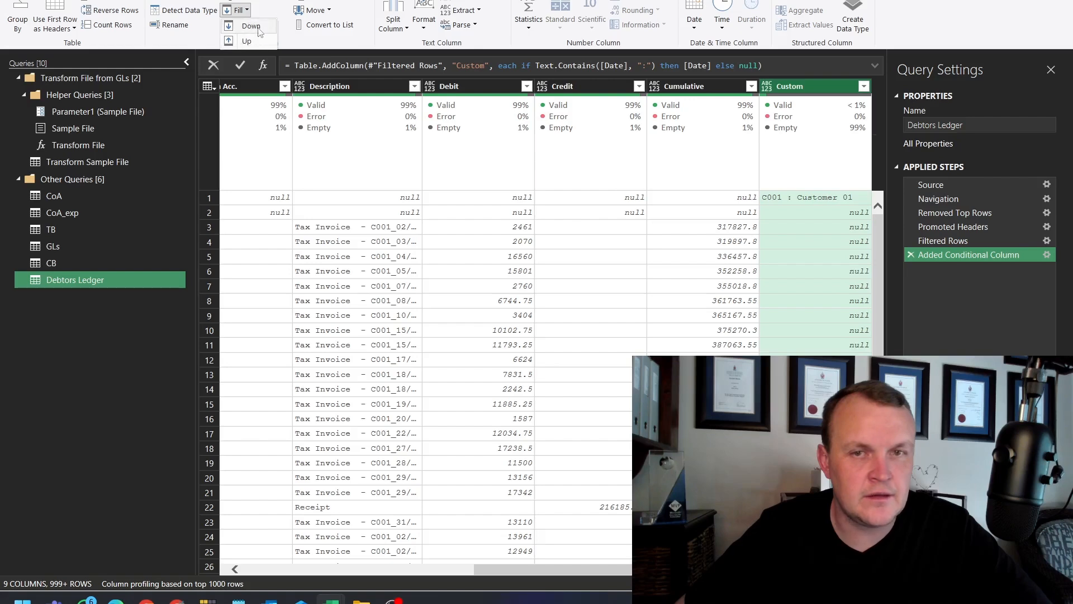
click(251, 26)
drag(607, 572, 395, 562)
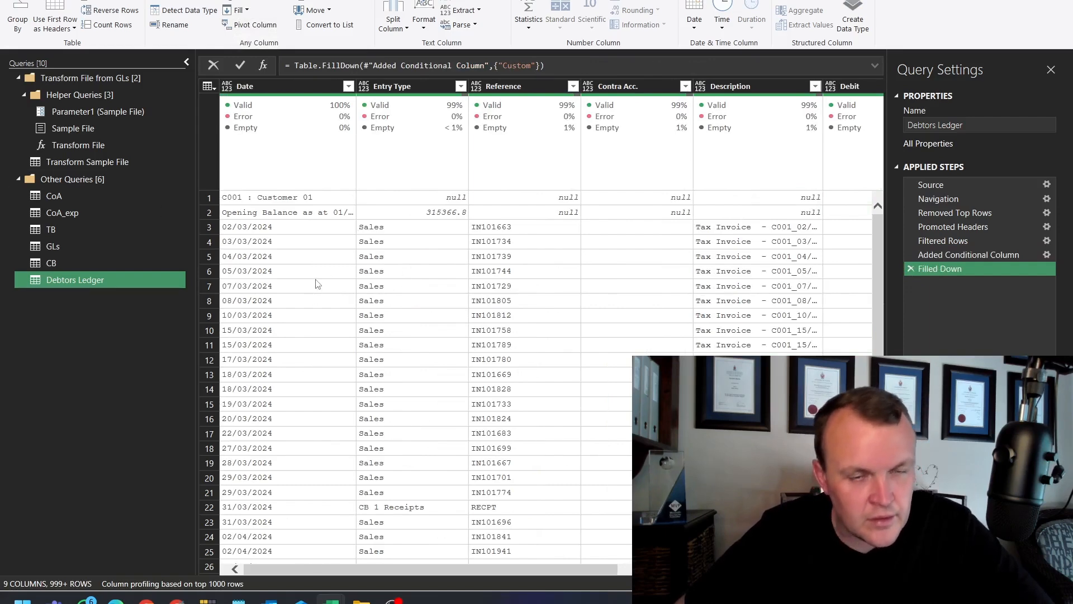
scroll(315, 283, down, 20)
scroll(315, 290, down, 13)
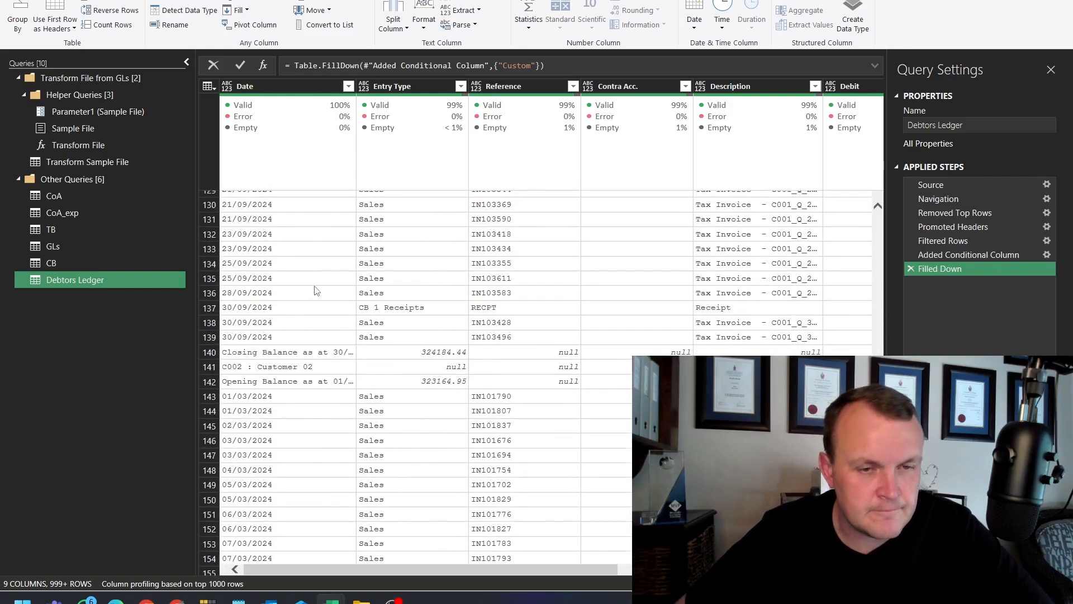
scroll(364, 411, up, 20)
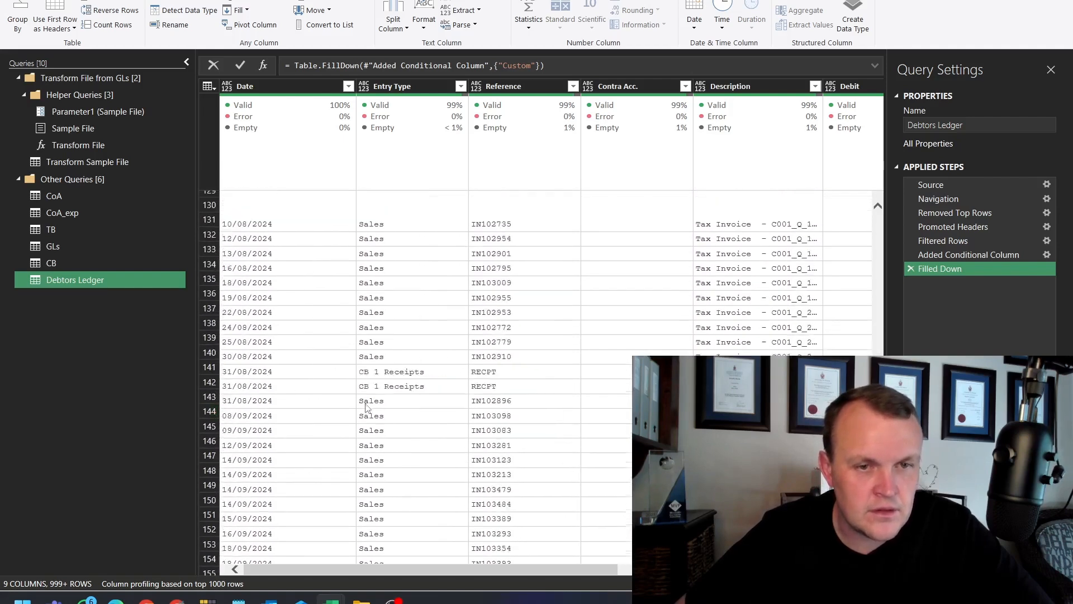
mouse_move(444, 572)
mouse_down()
mouse_move(674, 567)
mouse_move(443, 568)
mouse_up()
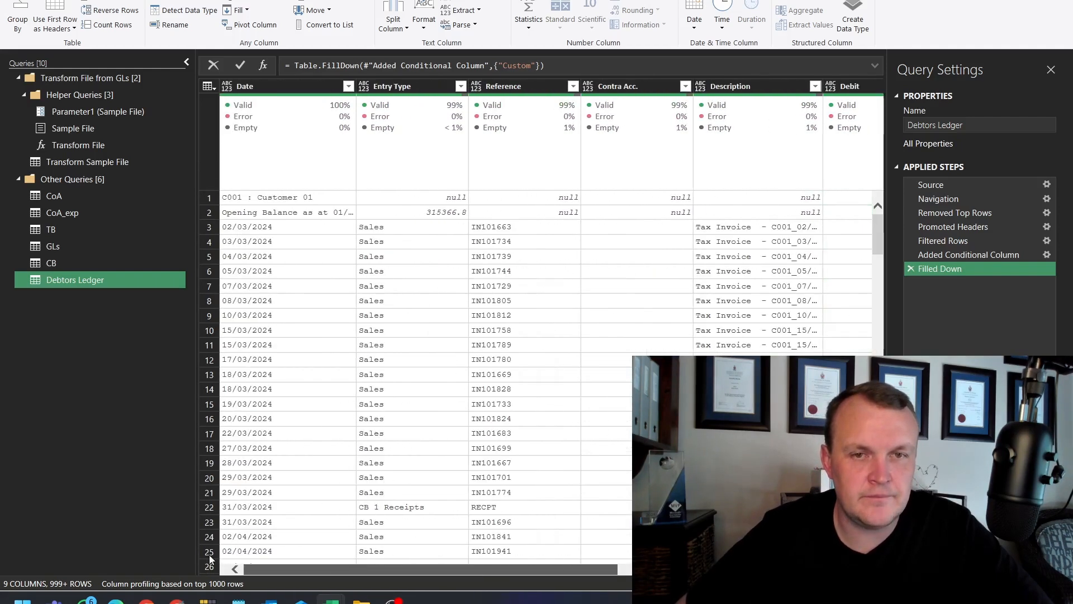
Duplicate the Debtors Ledger query and rename the copy as Debtors Balances.
right_click(55, 286)
click(95, 353)
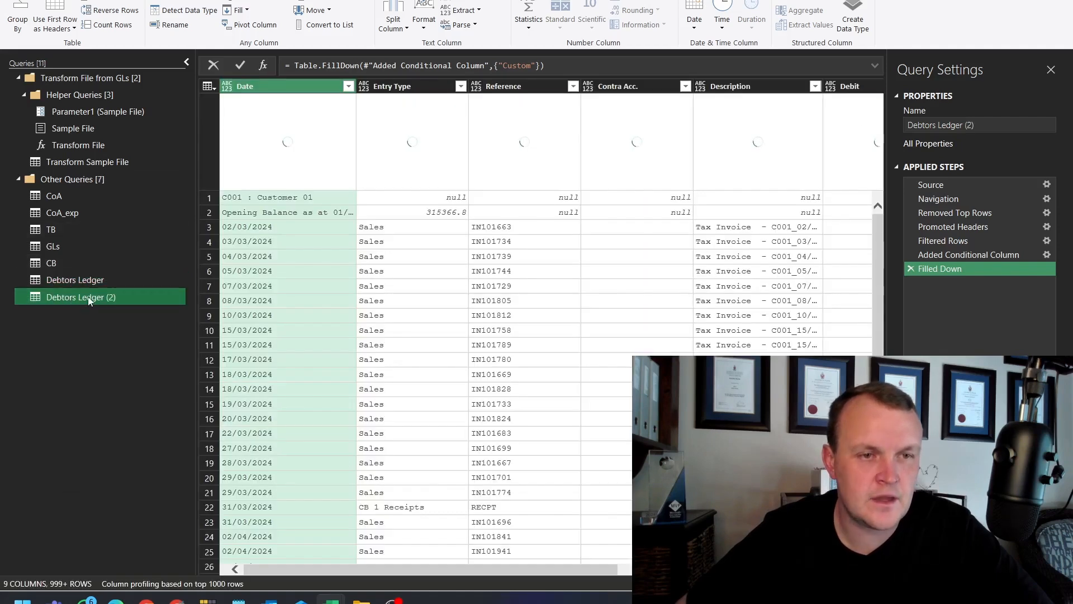
double_click(89, 297)
key(End)
key(ctrl+shift+Left)
key(ctrl+shift+Left)
key(ctrl+shift+Left)
key(ctrl+shift+Left)
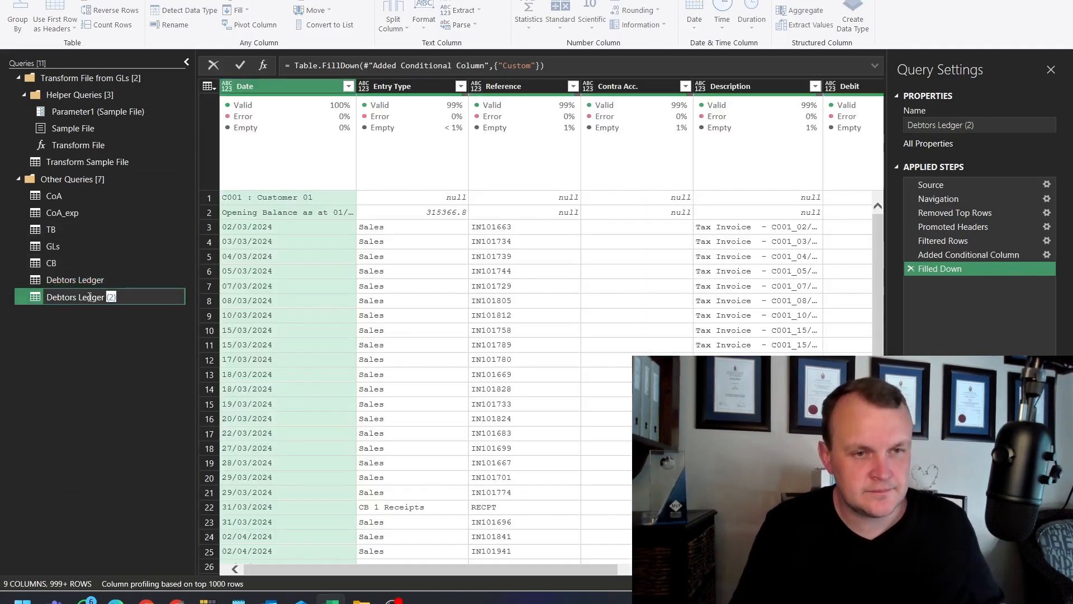
text(Balances)
key(Return)
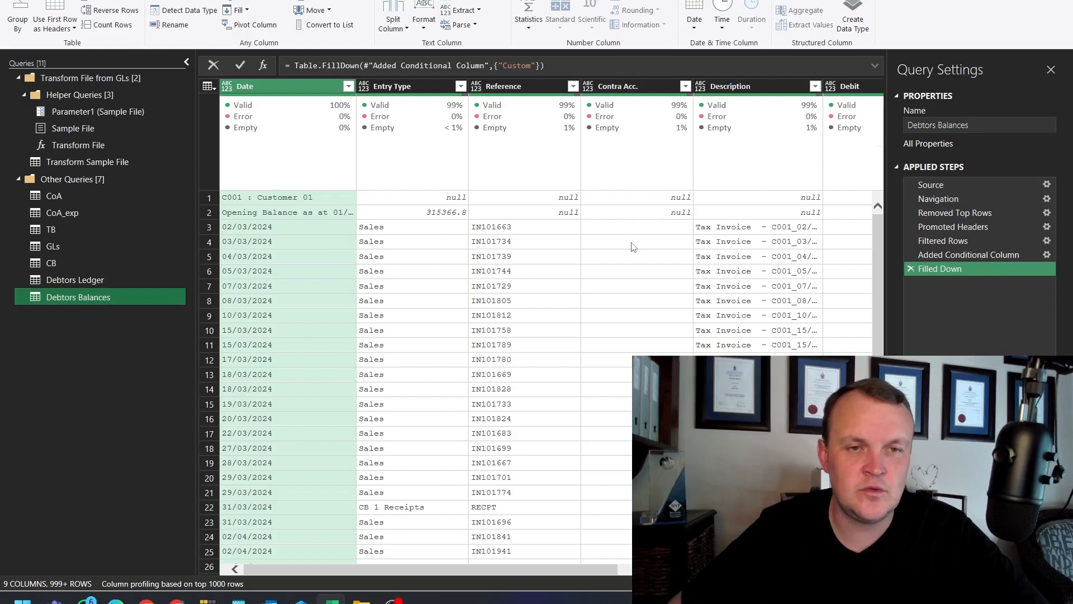
Filter out the rows in Debtors Balances whose Entry Type is null.
right_click(435, 196)
mouse_move(465, 221)
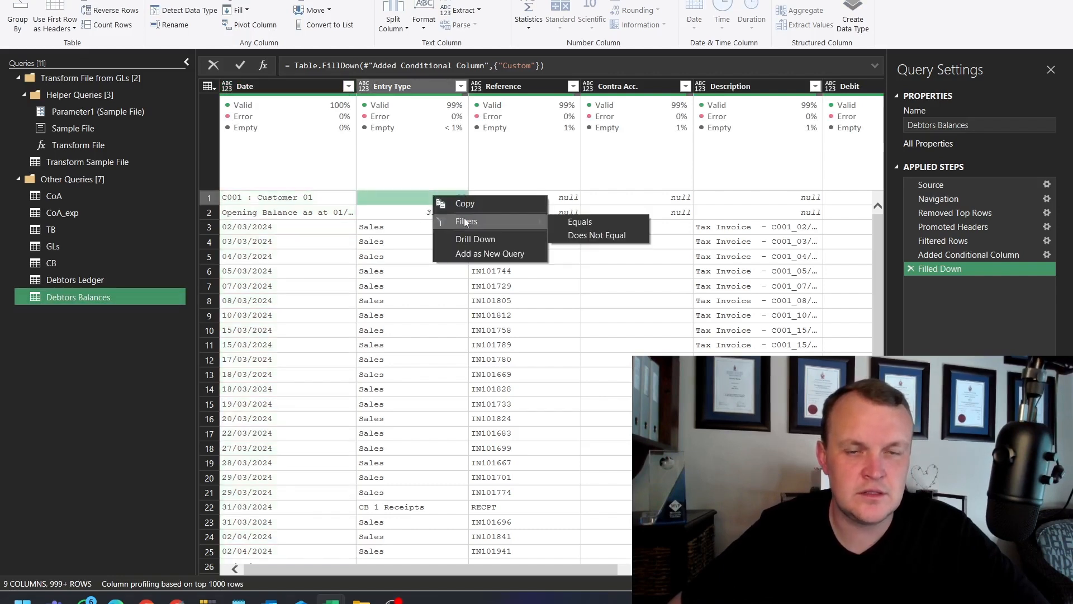
click(589, 234)
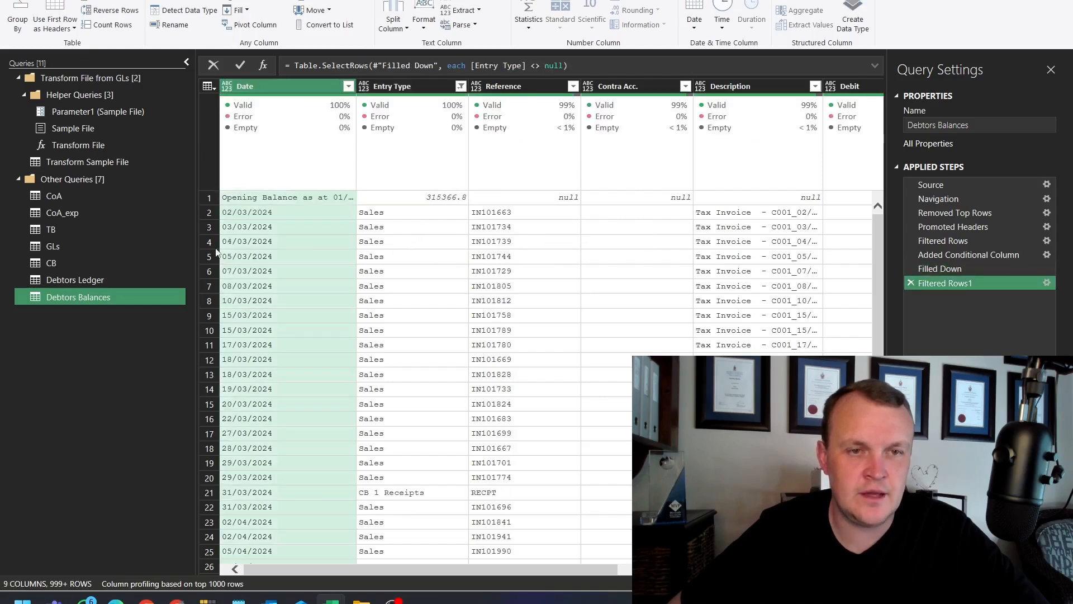
drag(557, 574, 314, 492)
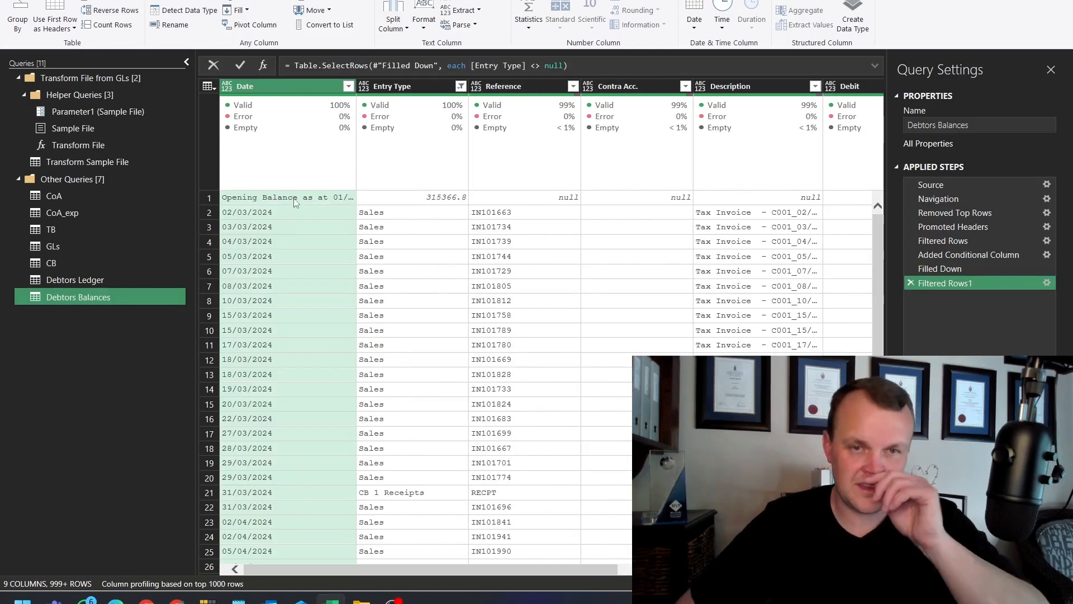
Filter the Date column to rows containing only the word "Balance", removing the rest of the opening balance text from the filter formula.
right_click(292, 197)
mouse_move(363, 220)
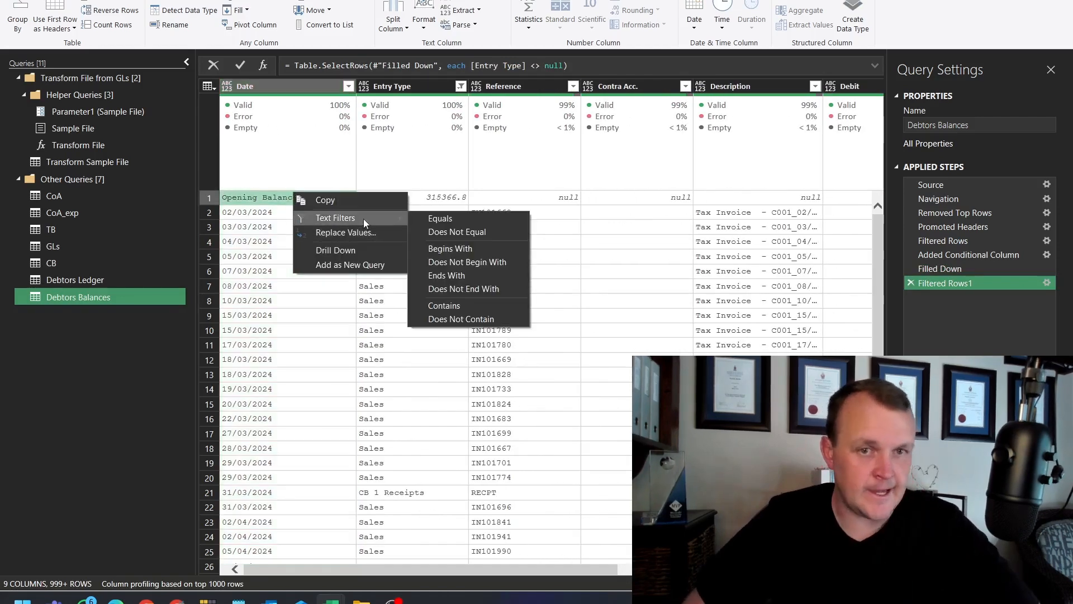
click(438, 307)
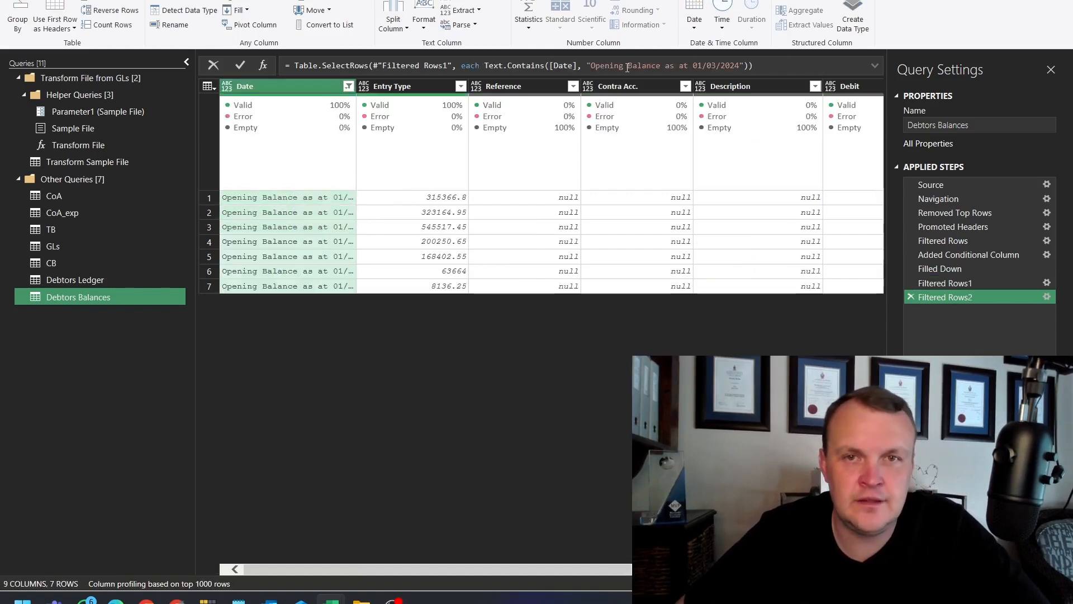
drag(627, 65, 707, 66)
key(BackSpace)
key(BackSpace)
key(Return)
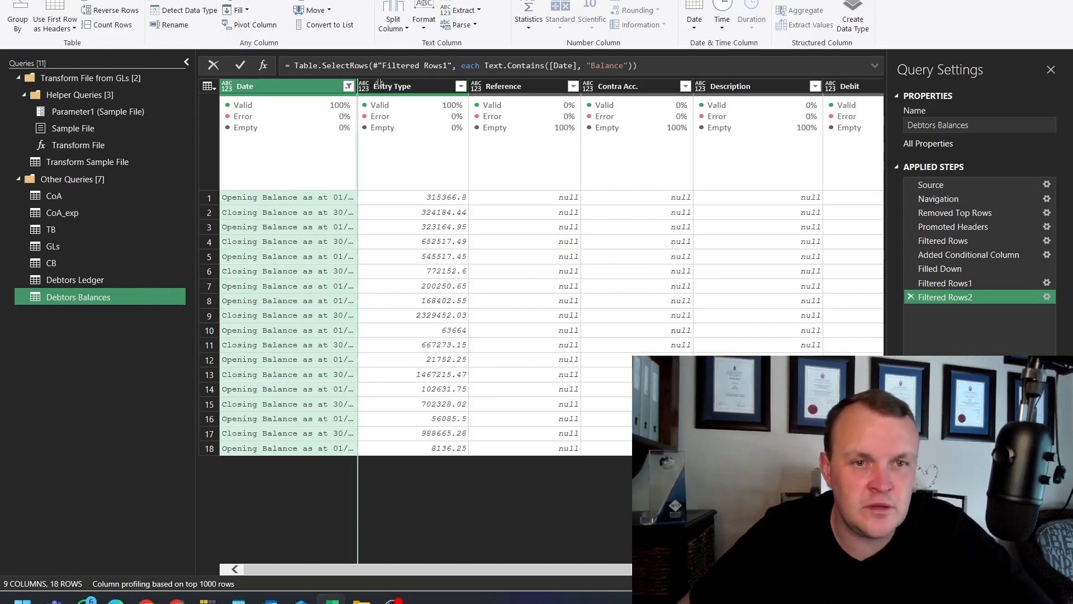
Widen the Date column to show its full text and move the Custom column to the beginning of the table.
click(320, 448)
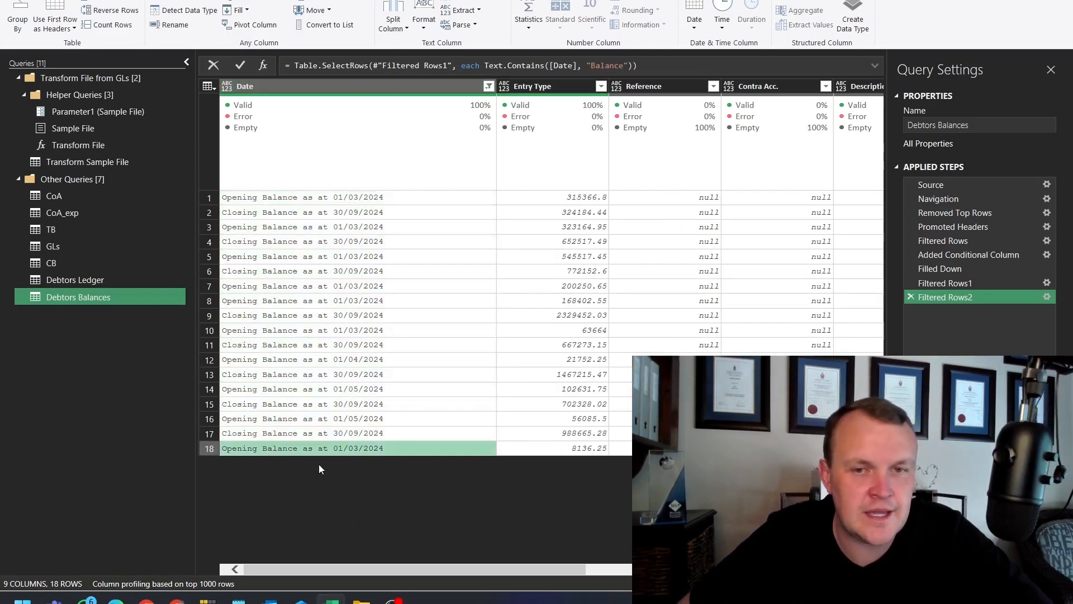
click(640, 345)
drag(462, 488, 736, 488)
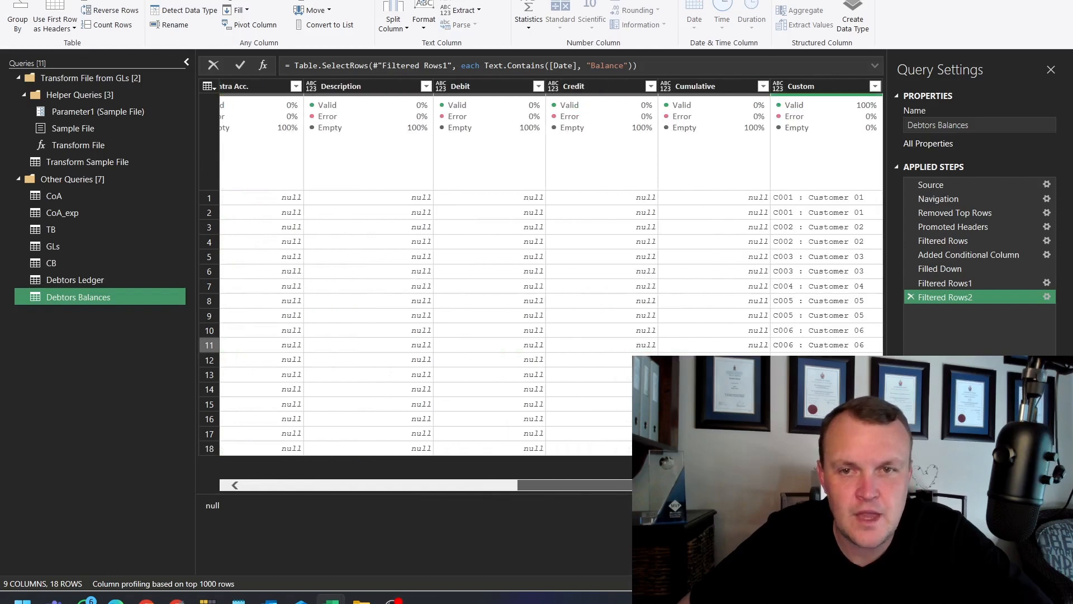
right_click(808, 88)
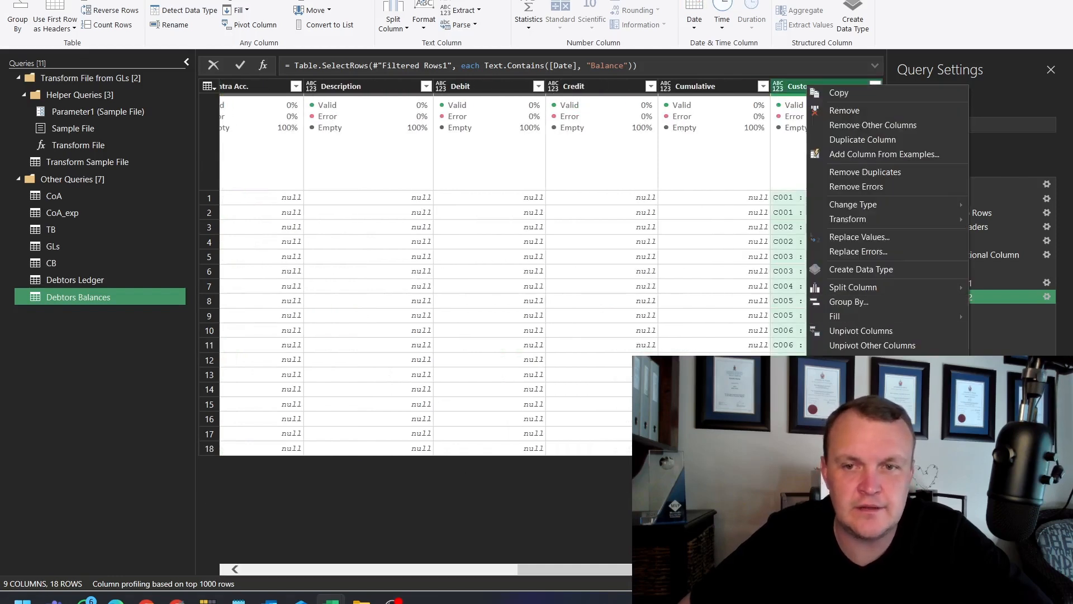
click(1012, 422)
drag(513, 571, 495, 531)
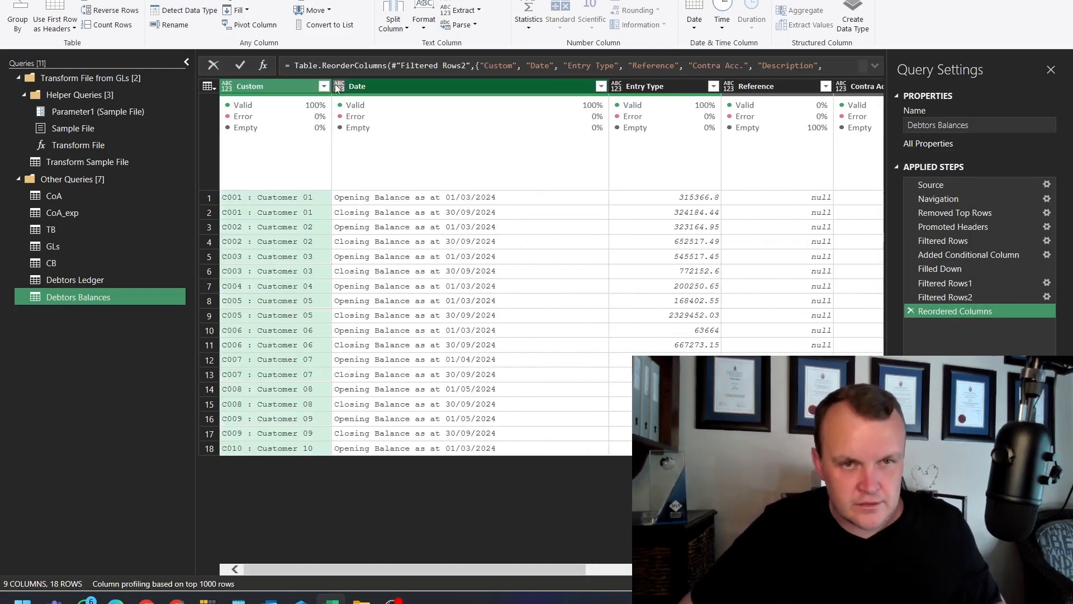
Keep only the Custom, Date and Entry Type columns and remove all the others.
shift+click(665, 92)
click(255, 86)
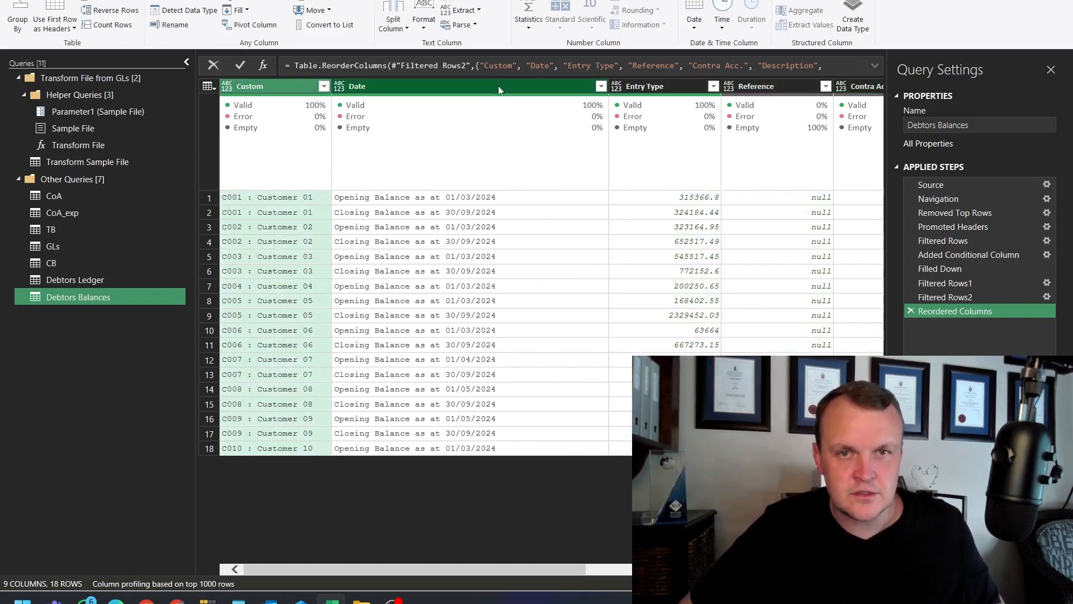
ctrl+click(498, 85)
ctrl+click(658, 87)
right_click(660, 87)
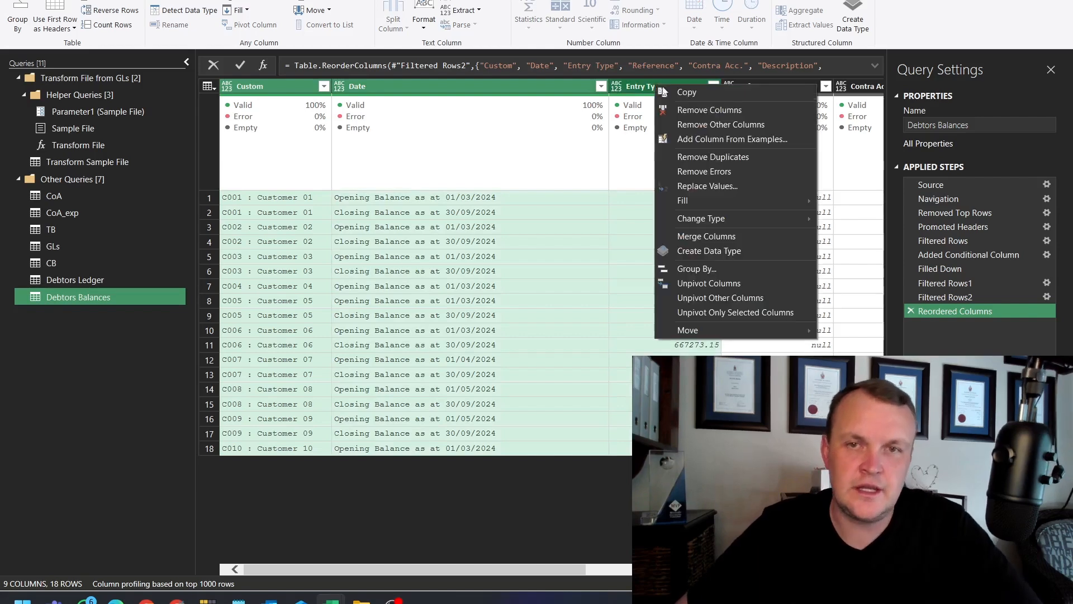
click(709, 122)
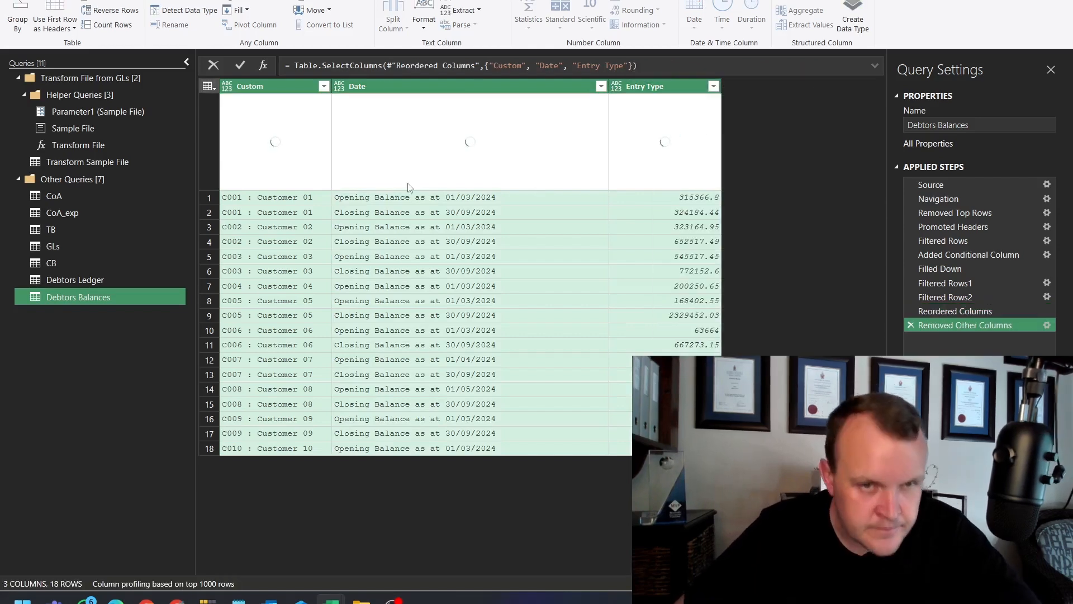
Split the Date column at each occurrence of the custom delimiter " as at ".
click(421, 184)
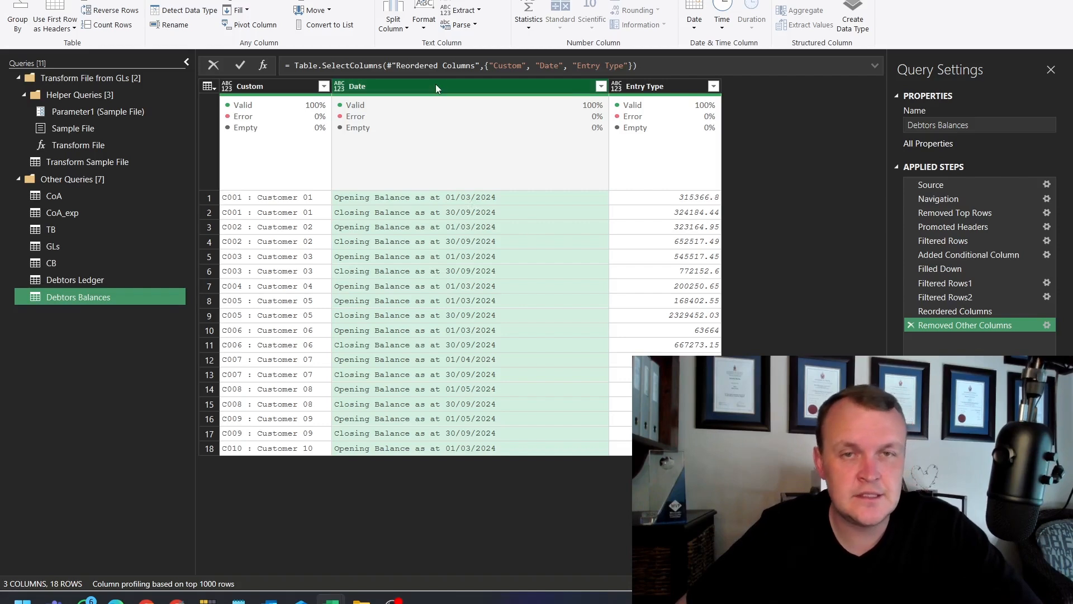
click(394, 23)
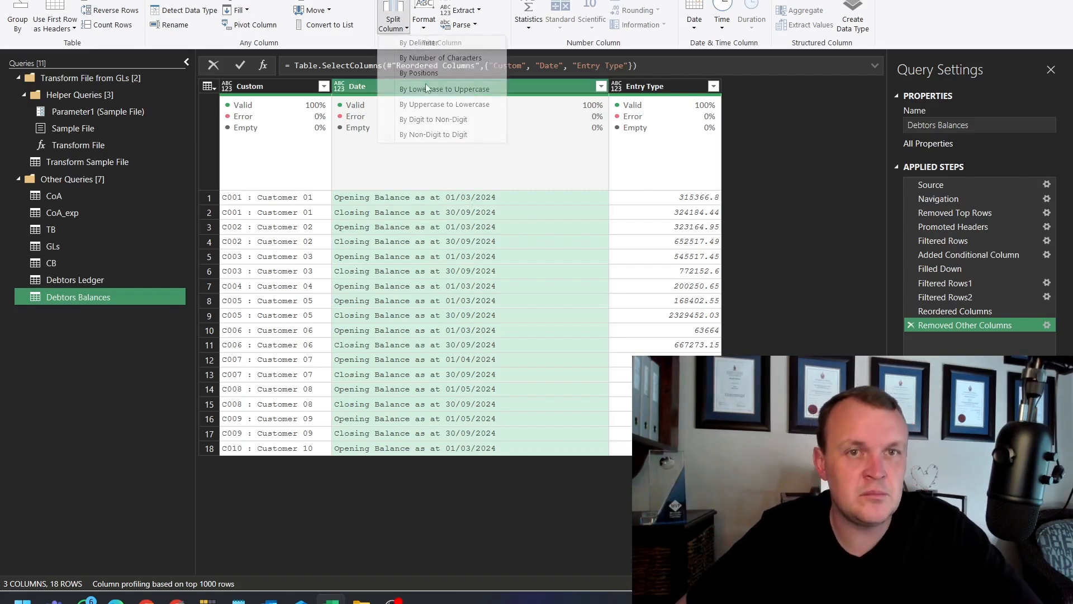
click(420, 59)
drag(501, 140, 754, 240)
click(716, 300)
click(578, 398)
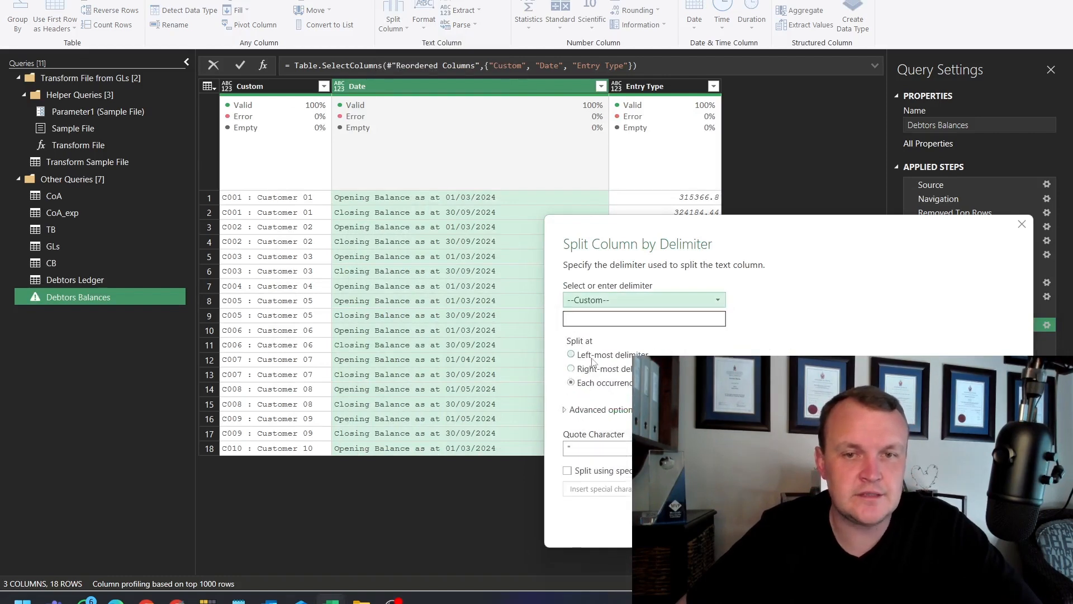
text(as at)
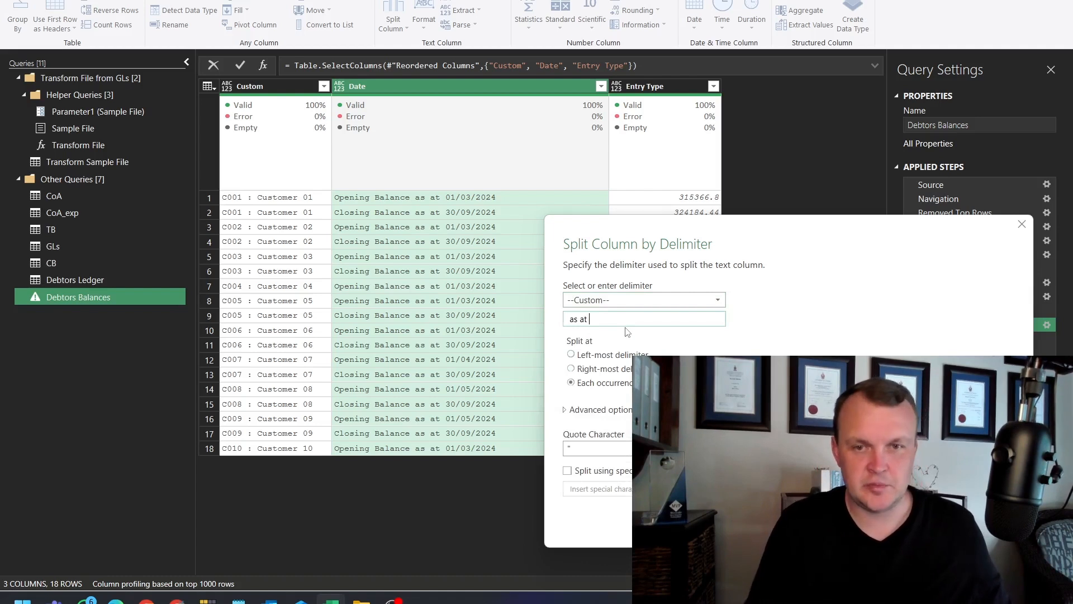
key(Return)
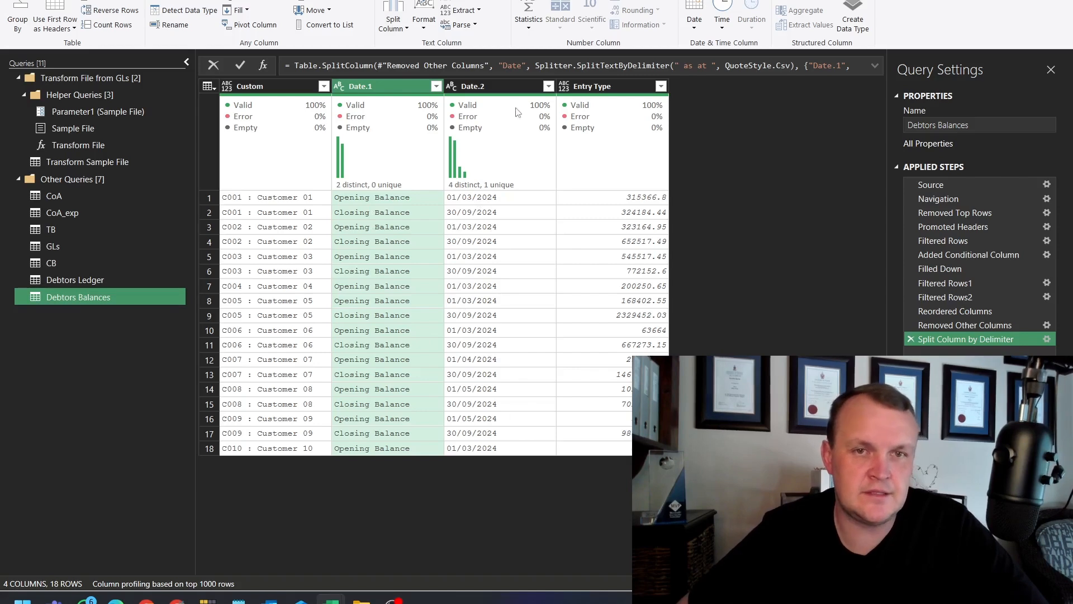
right_click(489, 83)
mouse_move(528, 202)
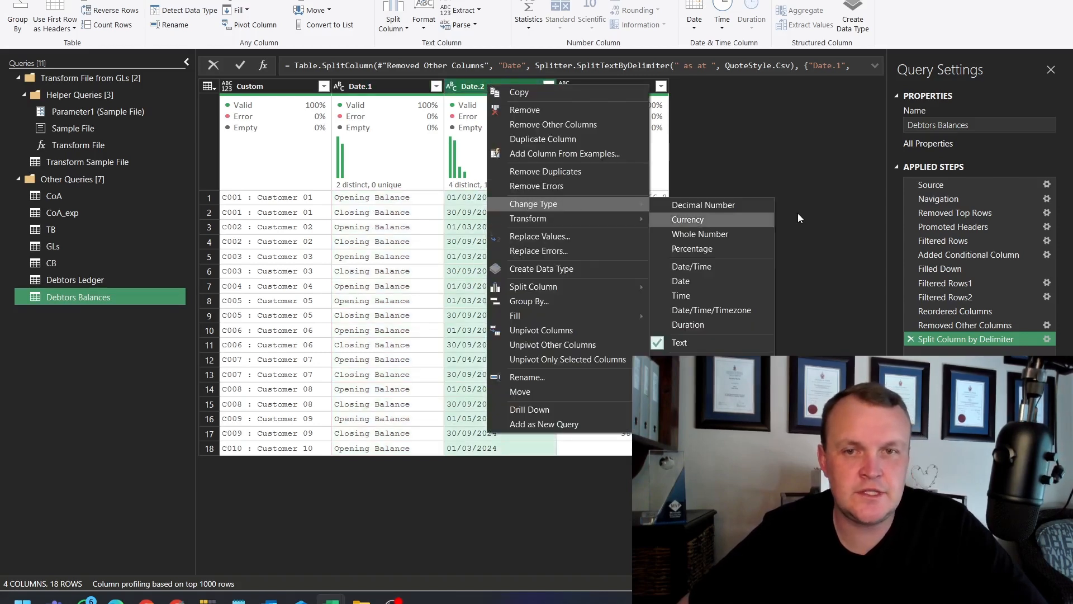
click(695, 395)
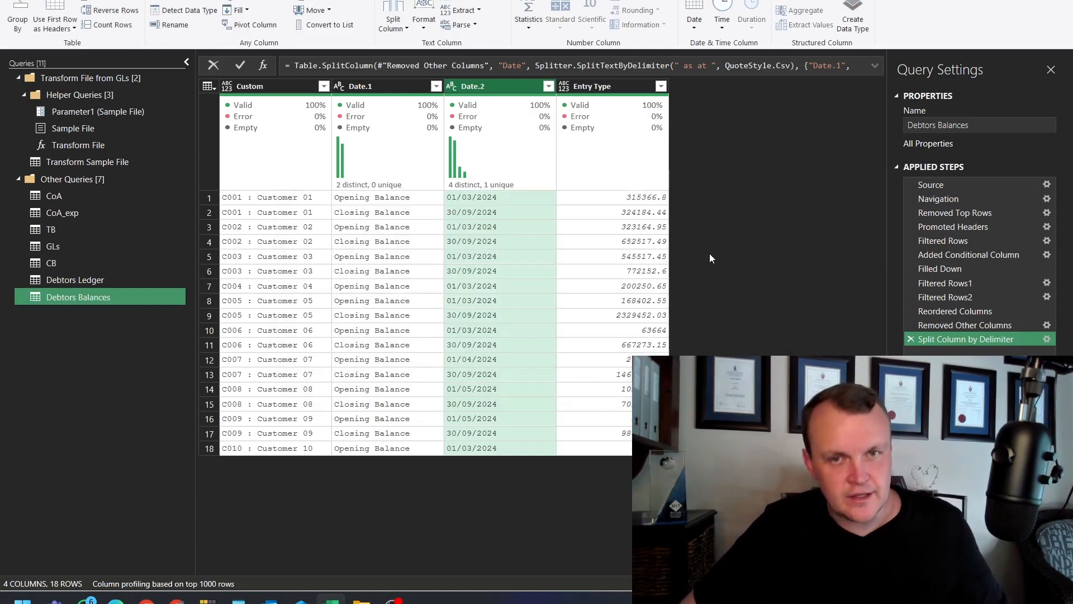
Change the data type of the Entry Type column to Decimal Number.
right_click(611, 80)
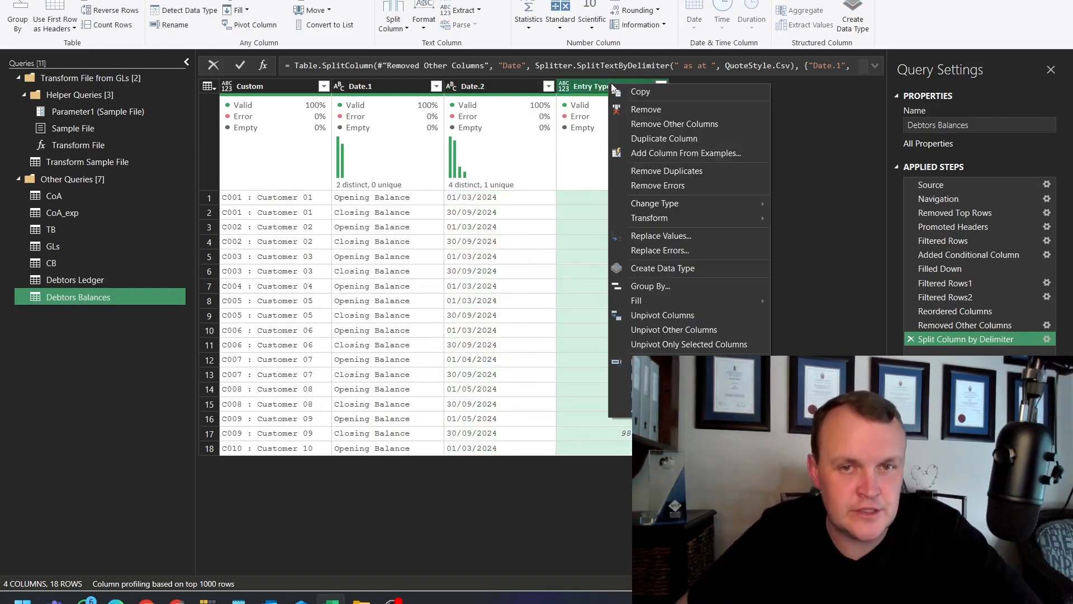
mouse_move(665, 204)
click(816, 205)
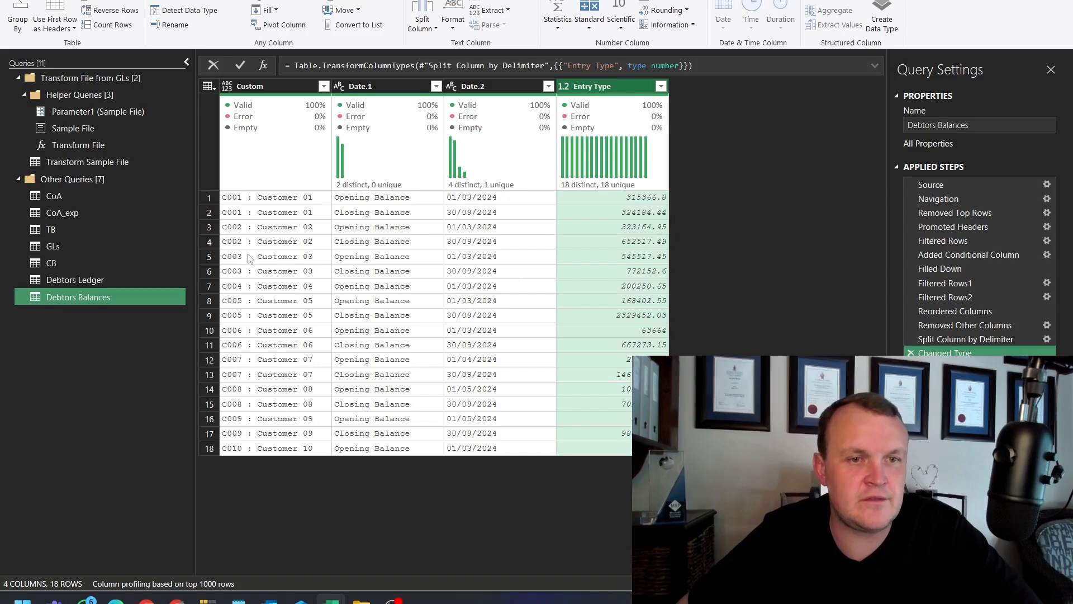
Split the Custom column at each occurrence of the custom delimiter " : " to separate customer codes from names.
click(267, 81)
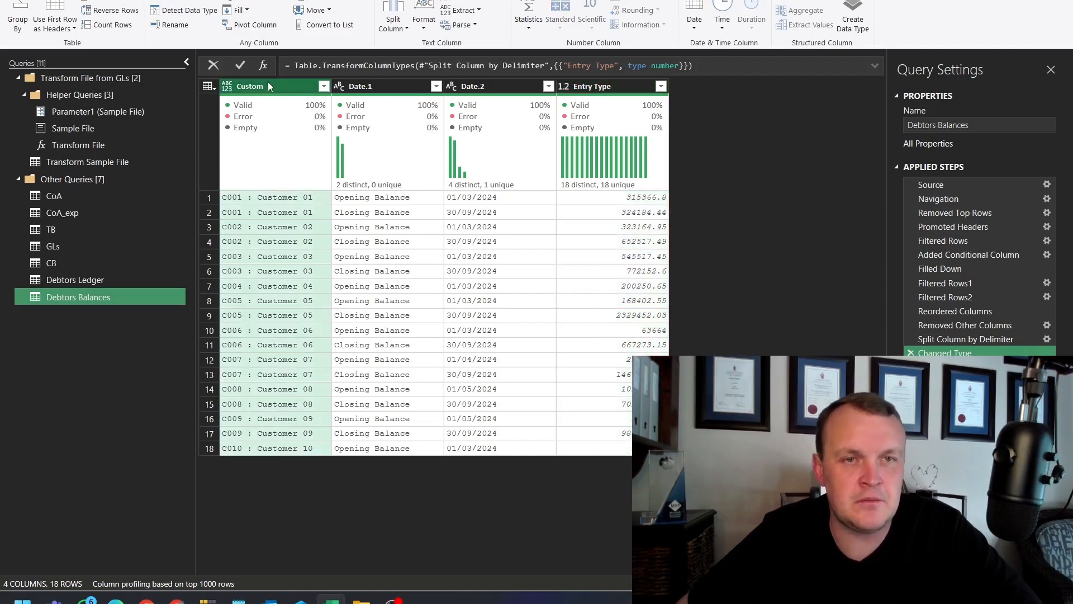
click(391, 27)
click(418, 43)
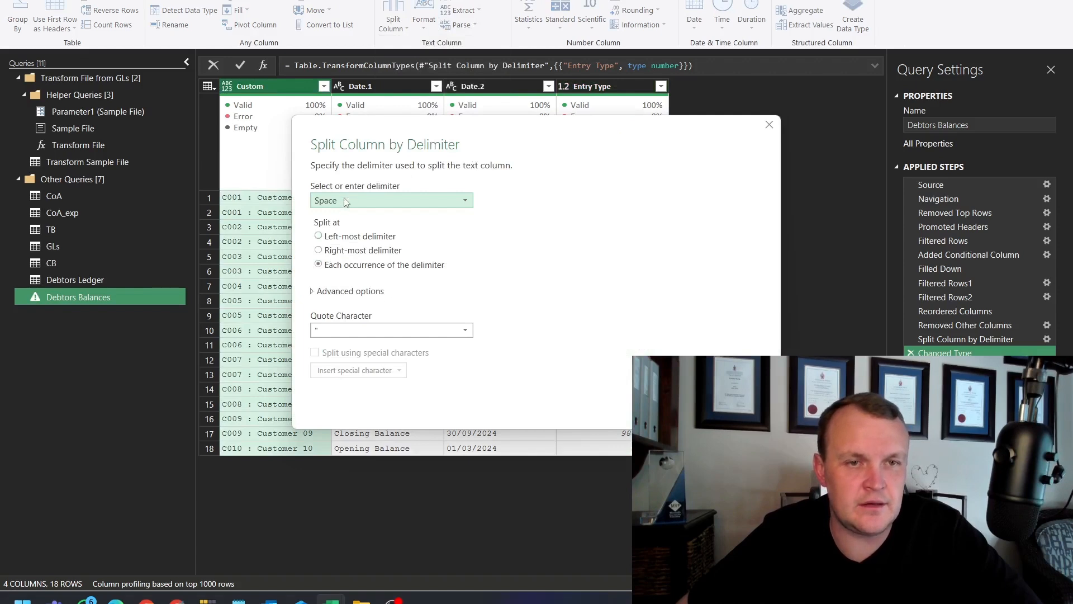
click(345, 202)
click(327, 300)
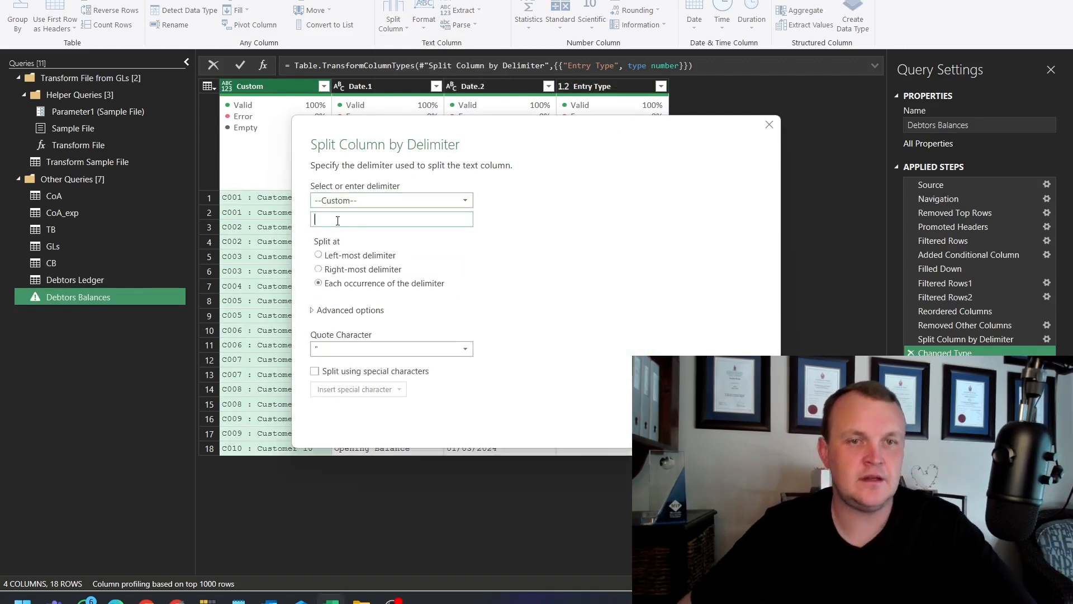
text(:)
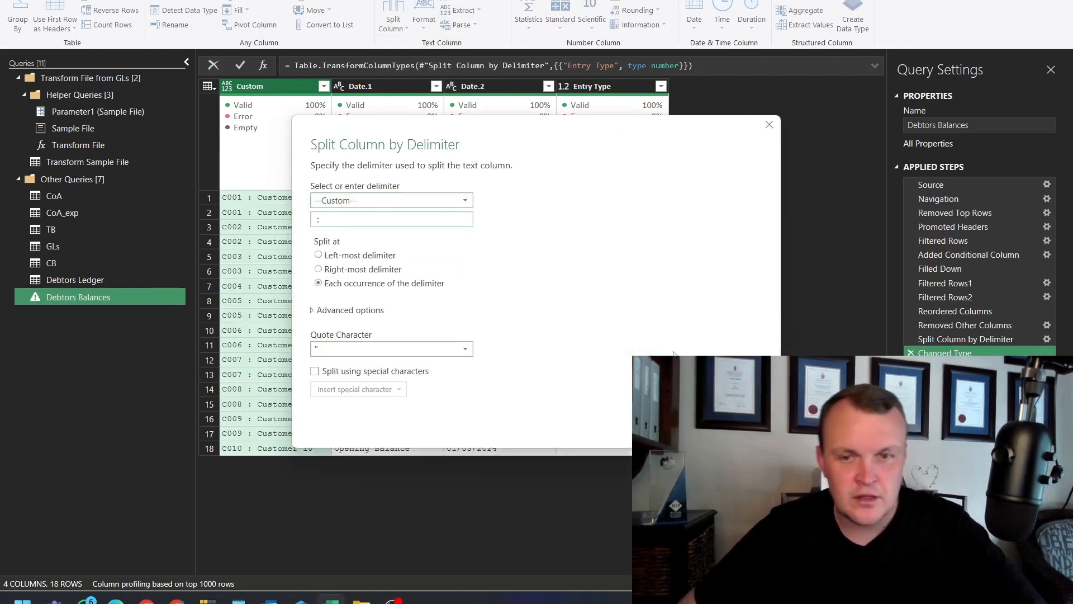
click(679, 423)
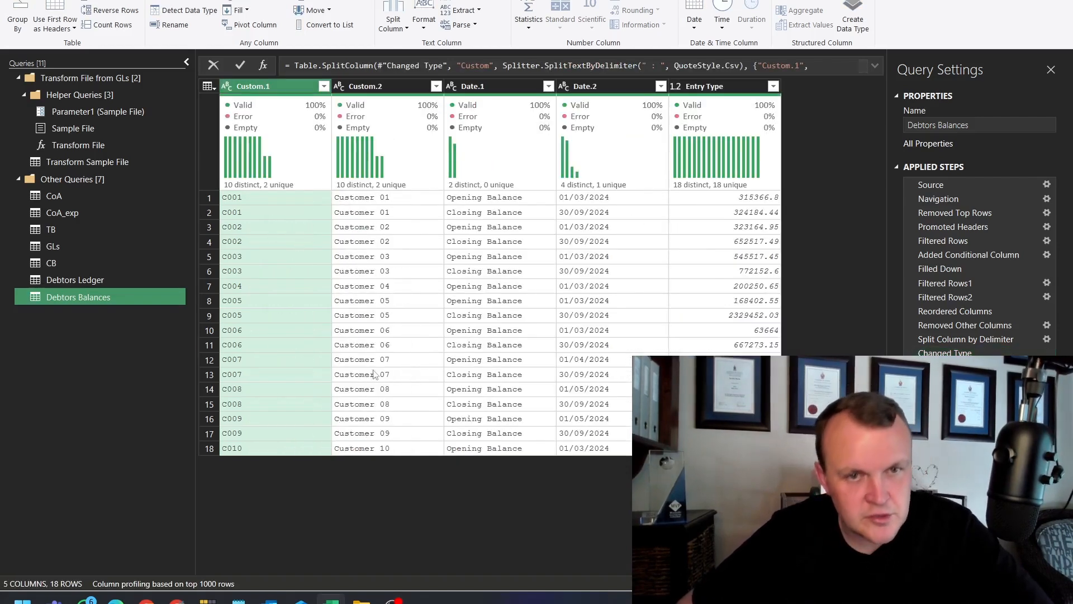
Rename the Custom.1 column as Customer code and the Custom.2 column as Customer name.
double_click(277, 85)
text(Customer code)
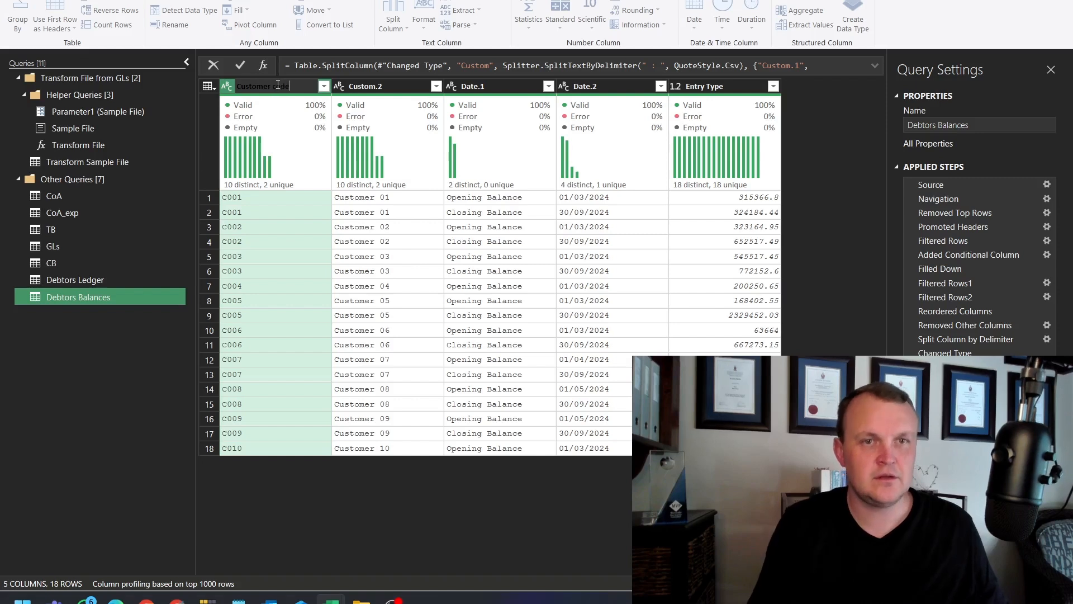
key(Return)
double_click(391, 85)
text(customer name)
key(Return)
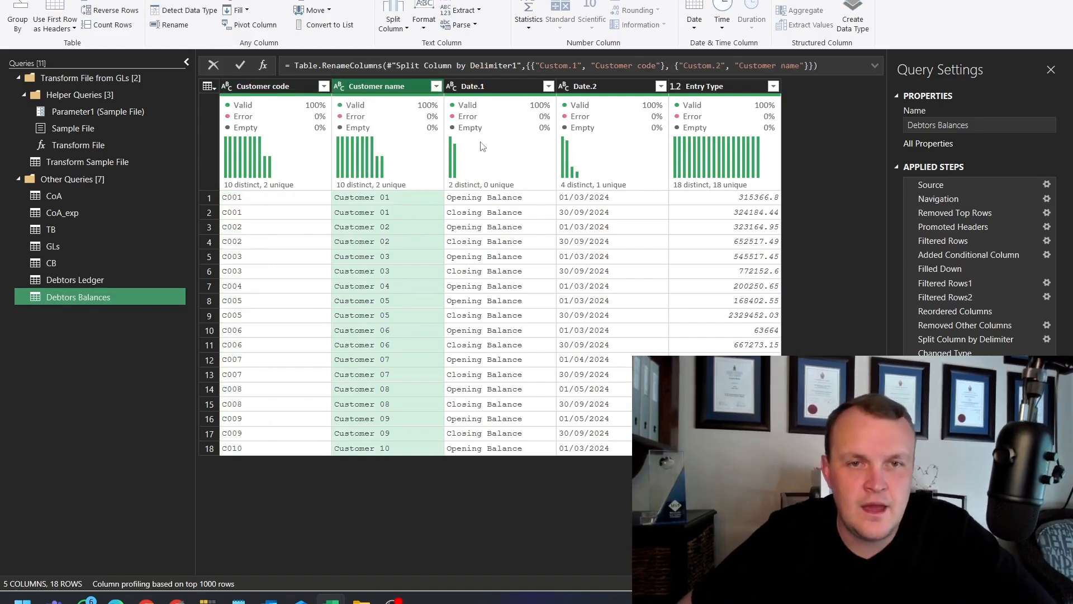
Rename the Date.1 column as Balance and the Date.2 column as Date.
double_click(484, 86)
text(Balance)
key(Return)
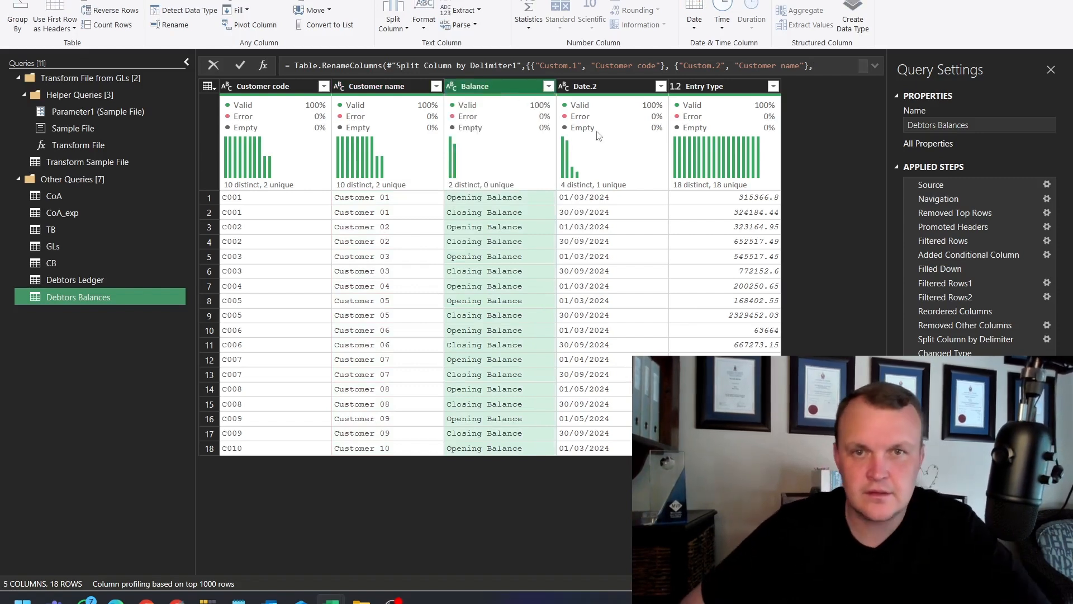
click(585, 88)
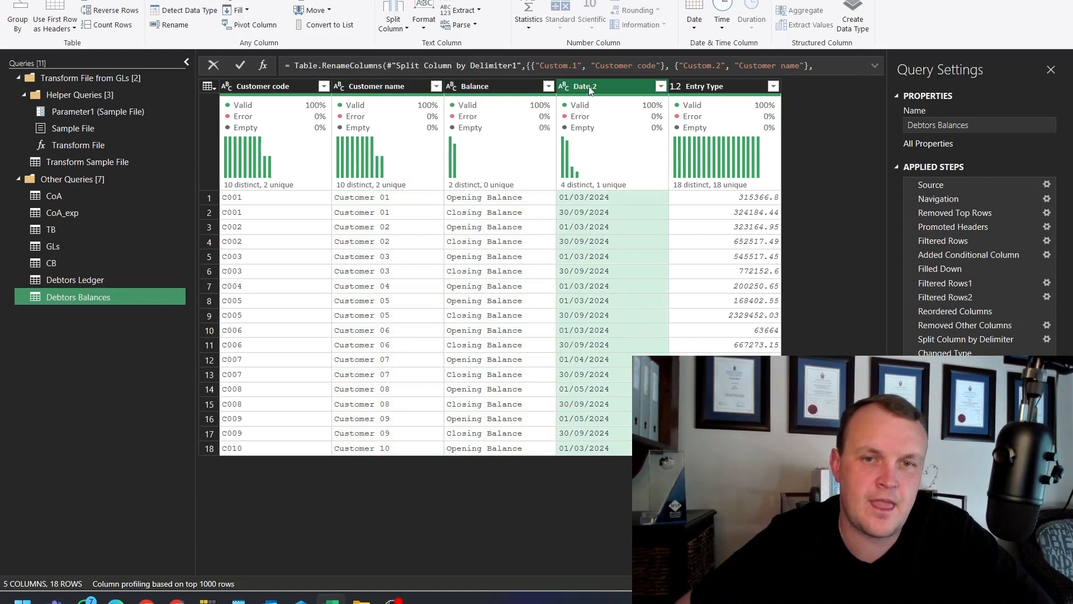
double_click(668, 91)
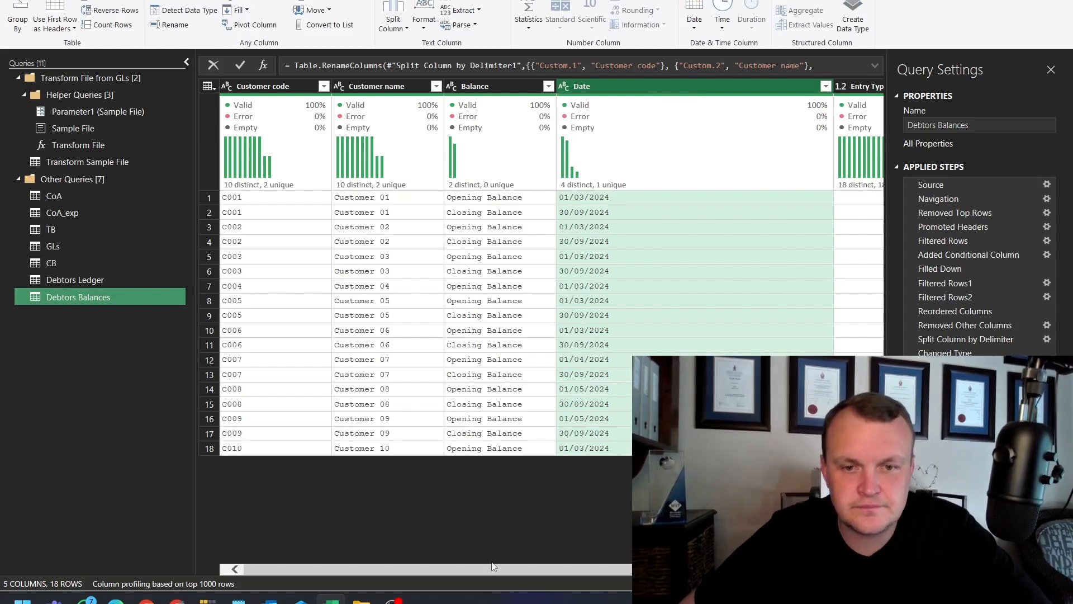
scroll(492, 565, right, 3)
right_click(603, 90)
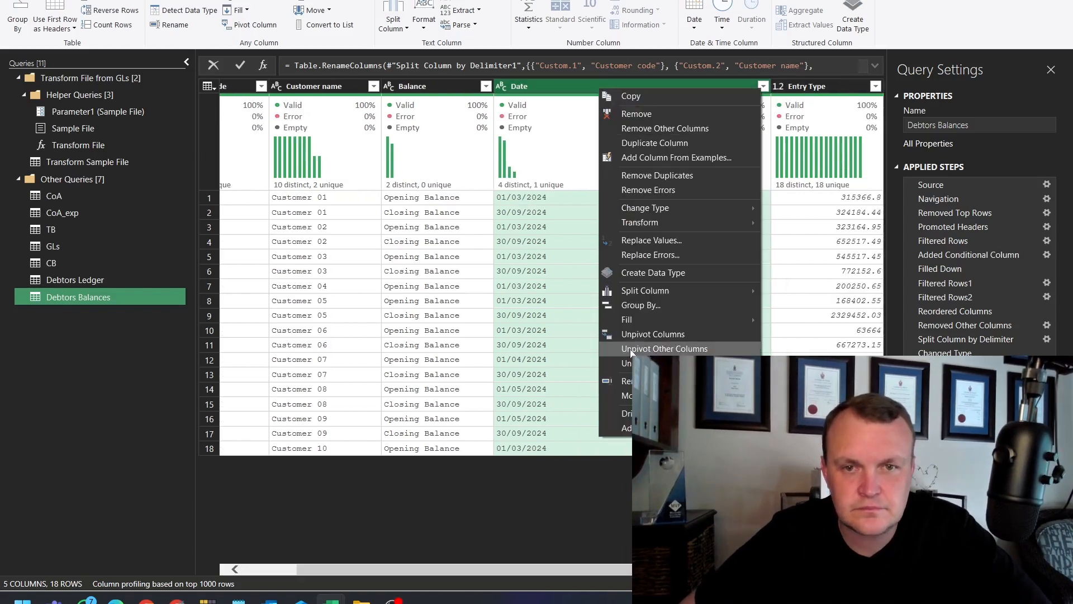
mouse_move(655, 210)
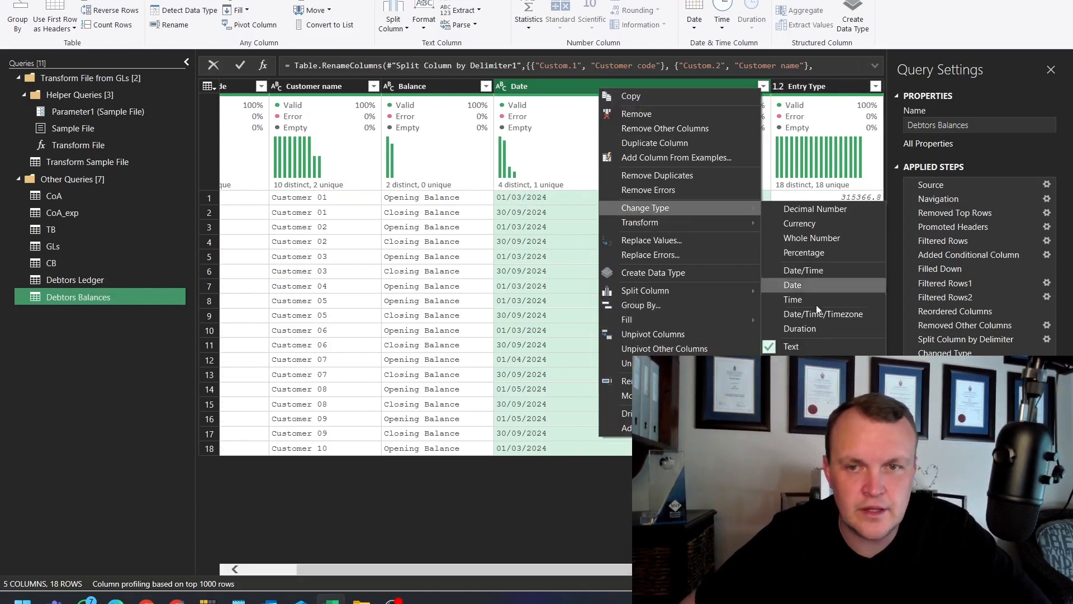
click(805, 400)
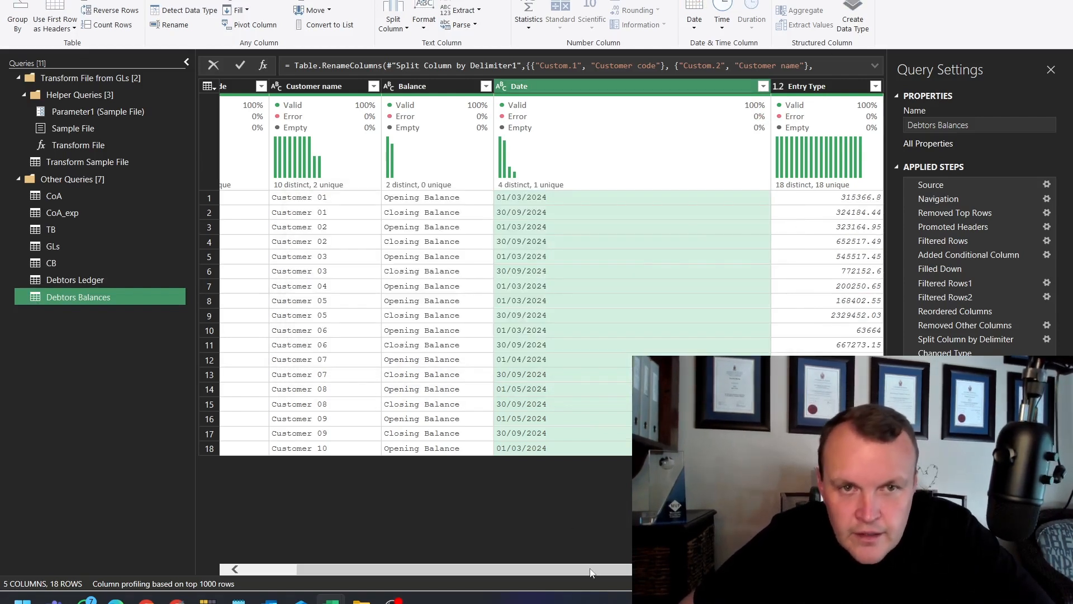
Pivot the Balance column of the Debtors Balances query, using Entry Type as the values column and Sum as the aggregate function.
drag(592, 572, 497, 558)
click(540, 215)
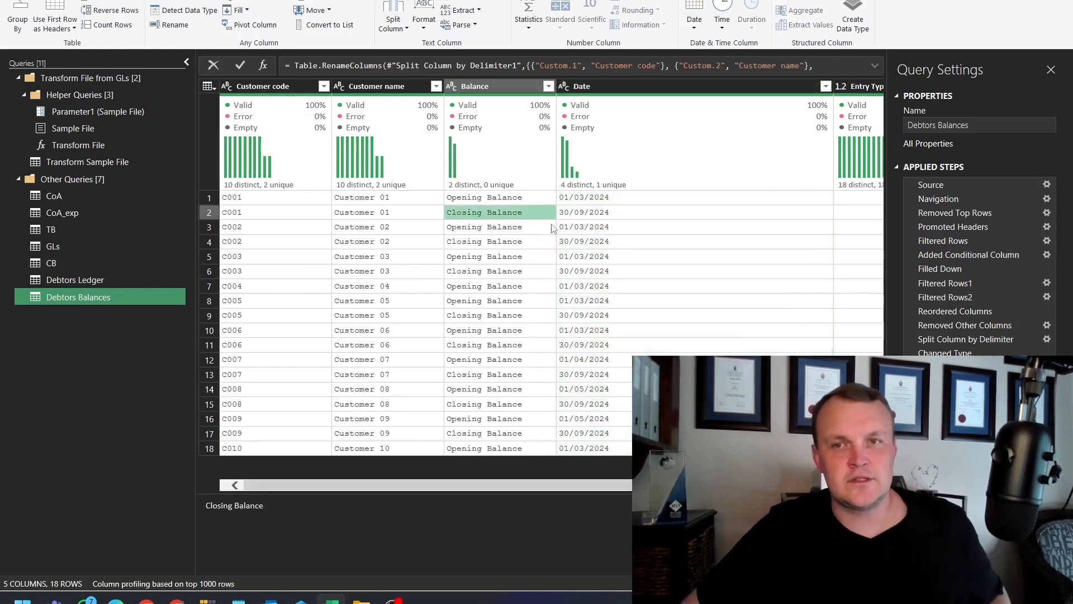
drag(833, 86, 668, 88)
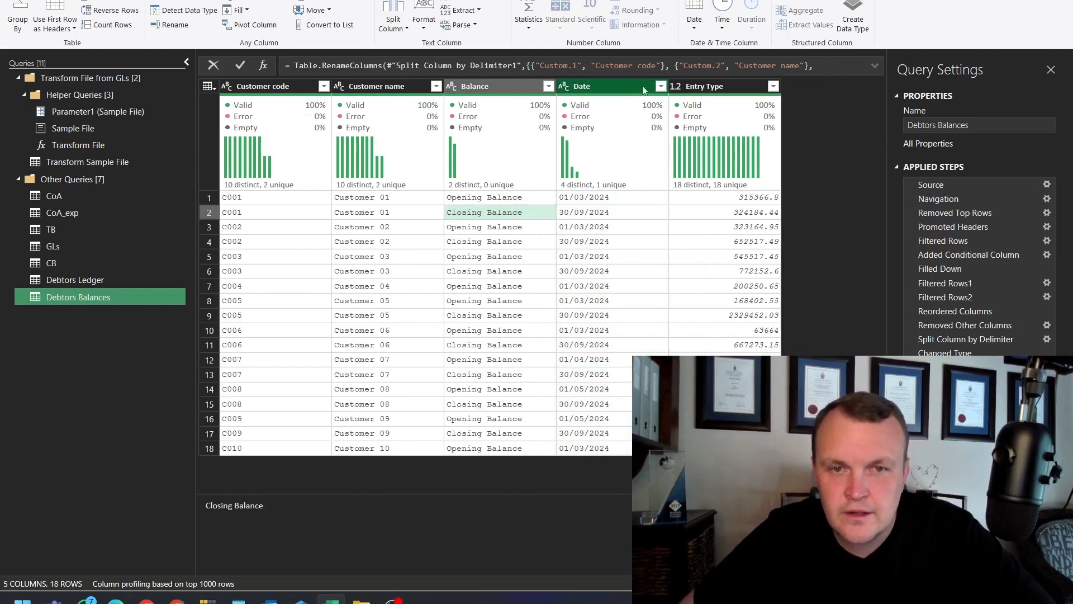
click(488, 88)
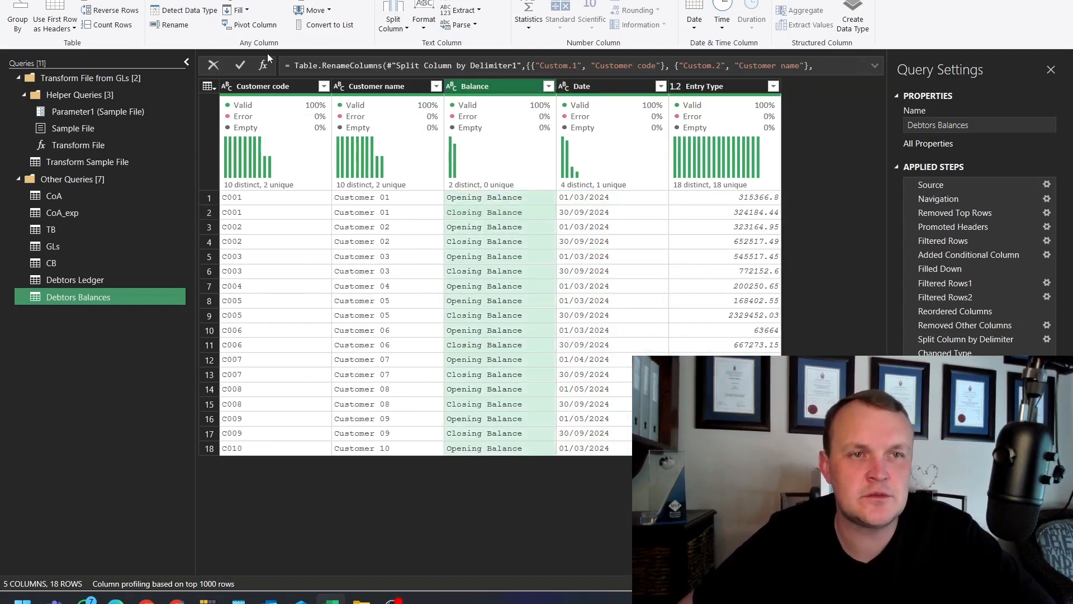
click(251, 25)
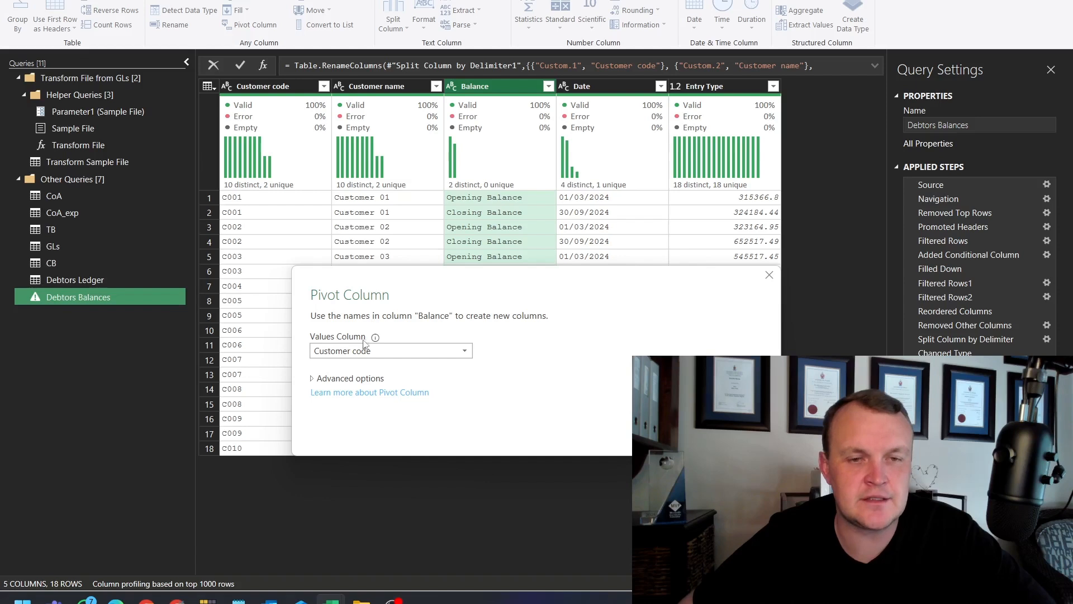
click(361, 352)
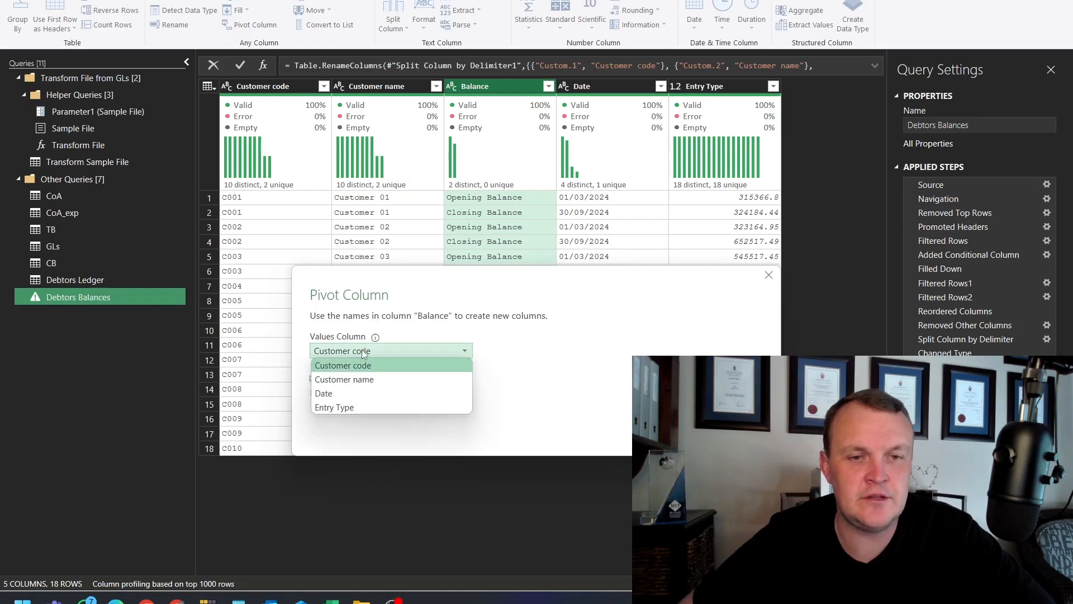
click(333, 406)
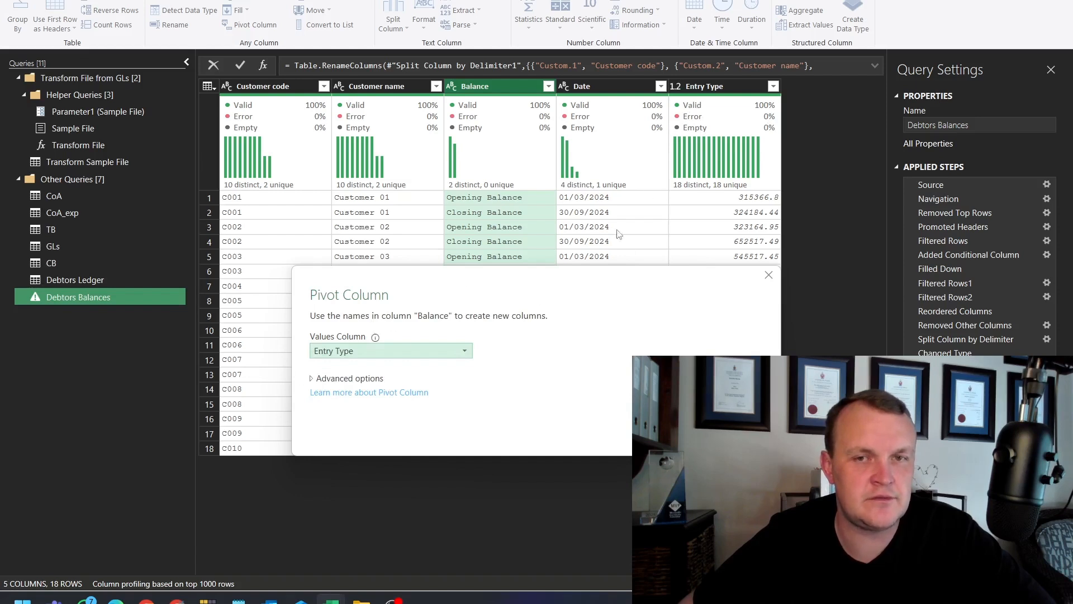
click(312, 379)
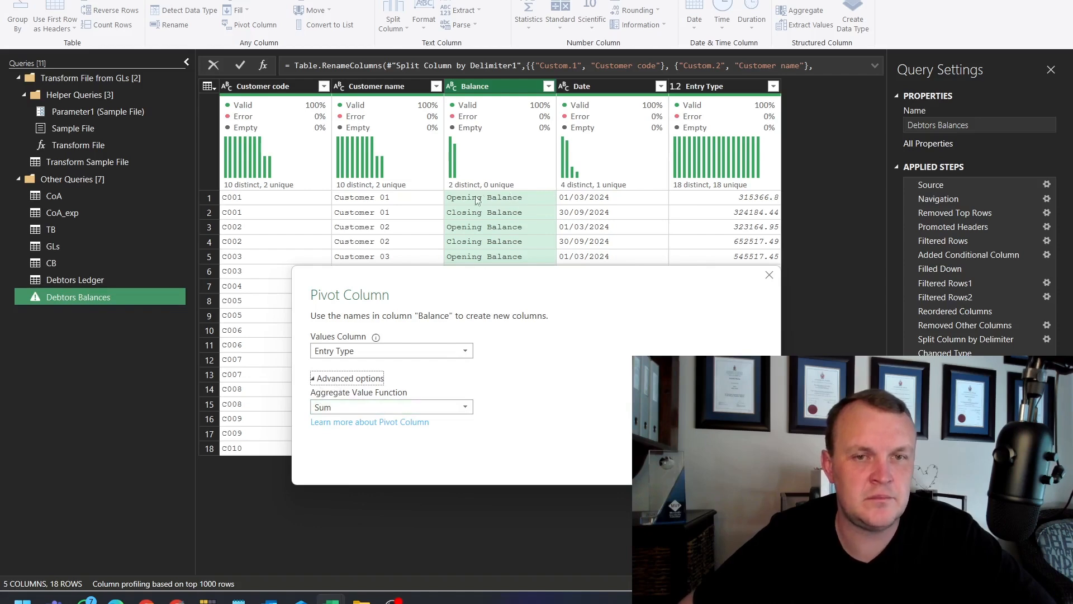
click(679, 463)
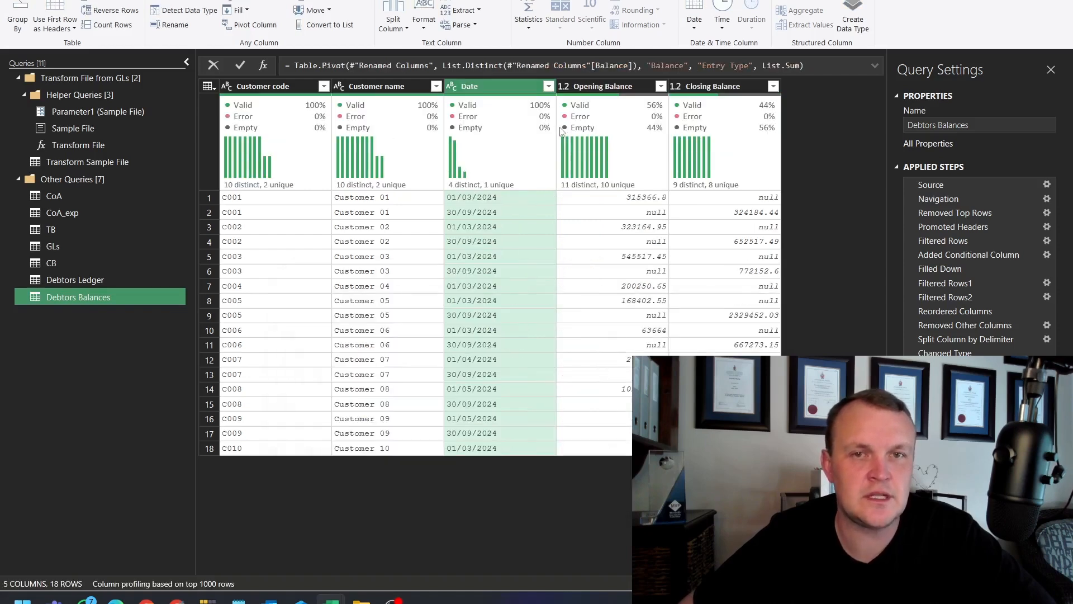
click(598, 87)
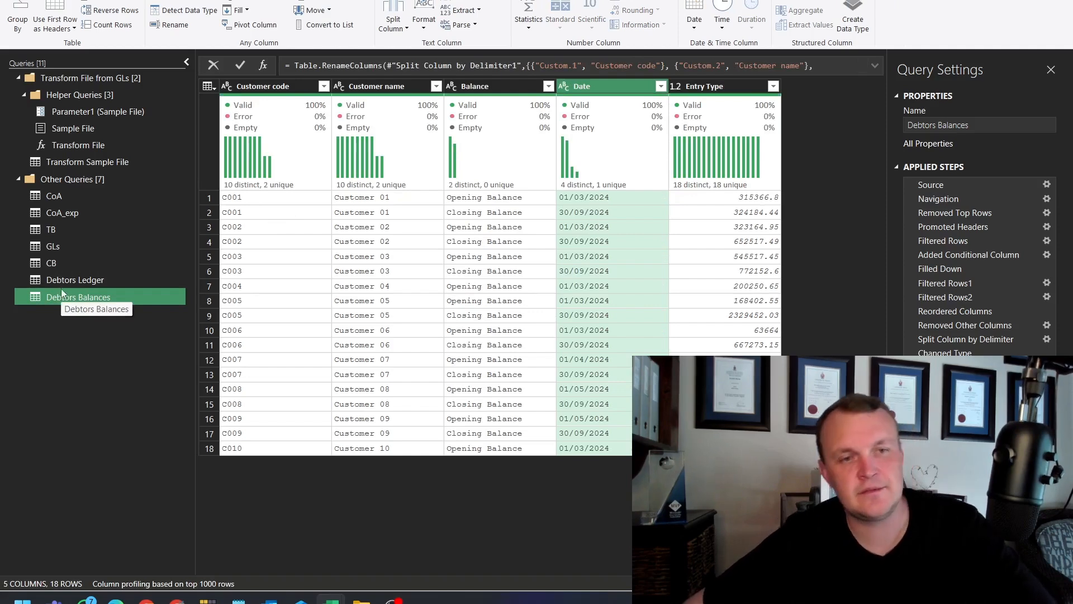
Move the Custom column to the beginning of the Debtors Ledger query.
click(63, 283)
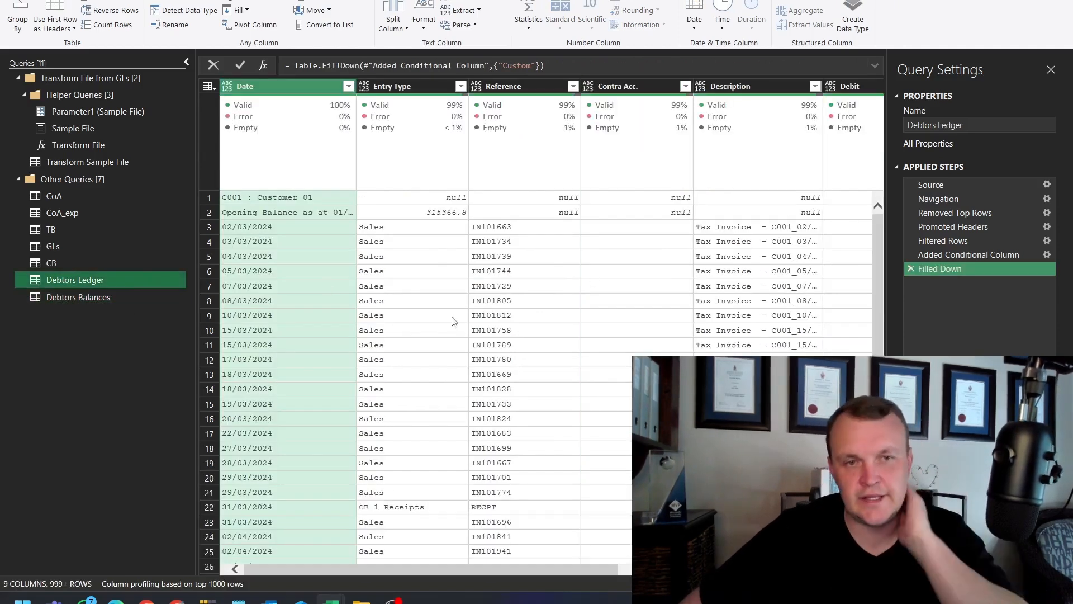
drag(499, 572, 732, 571)
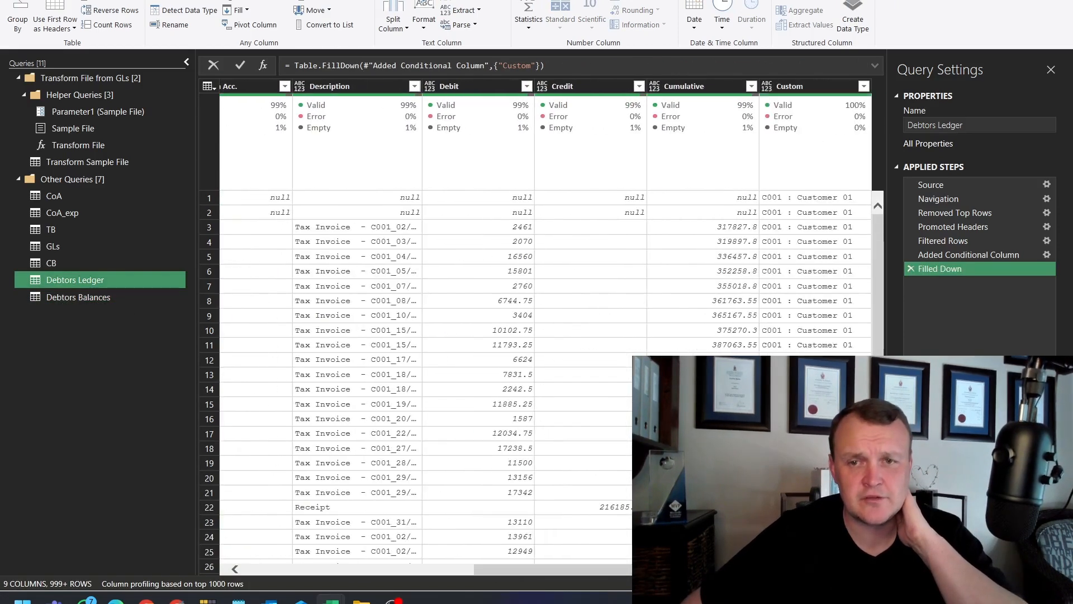
right_click(811, 85)
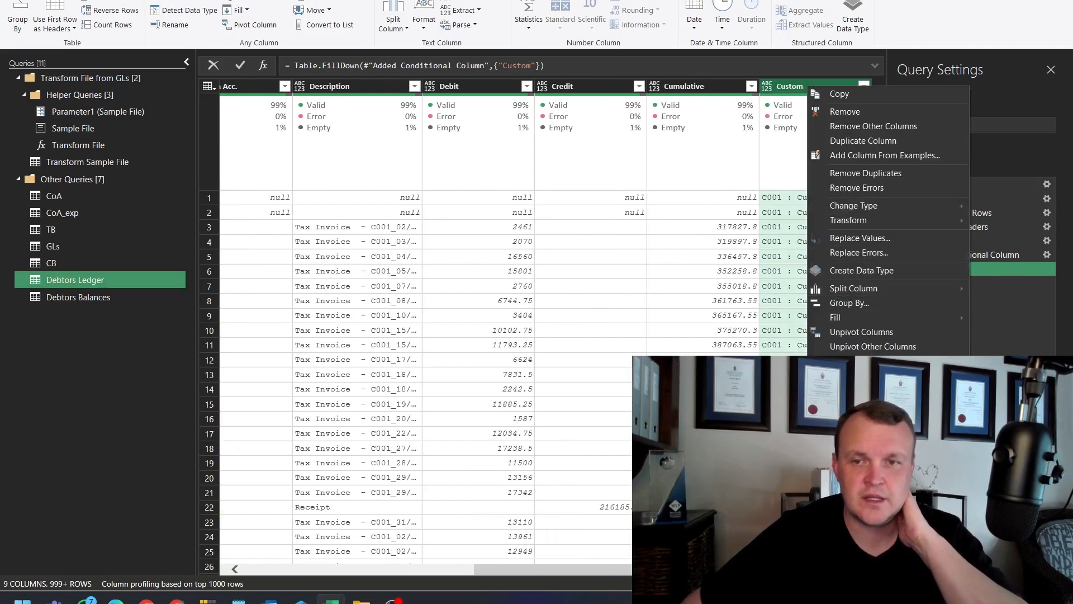
click(1001, 422)
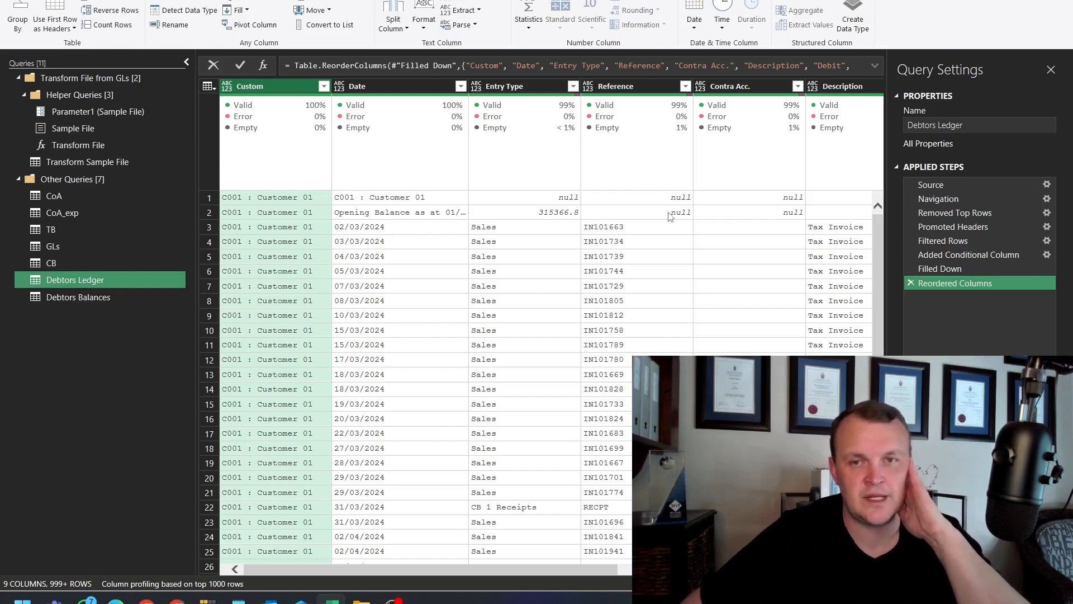
scroll(670, 269, down, 20)
scroll(671, 329, up, 20)
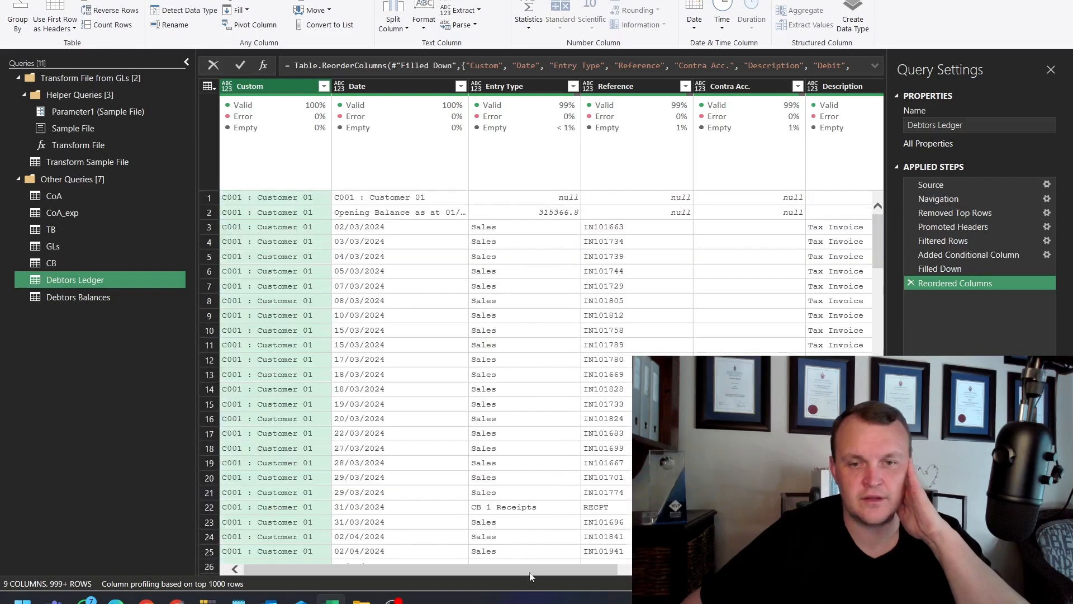
Rename the Entry Type column of the Debtors Balances query as Amount.
click(69, 296)
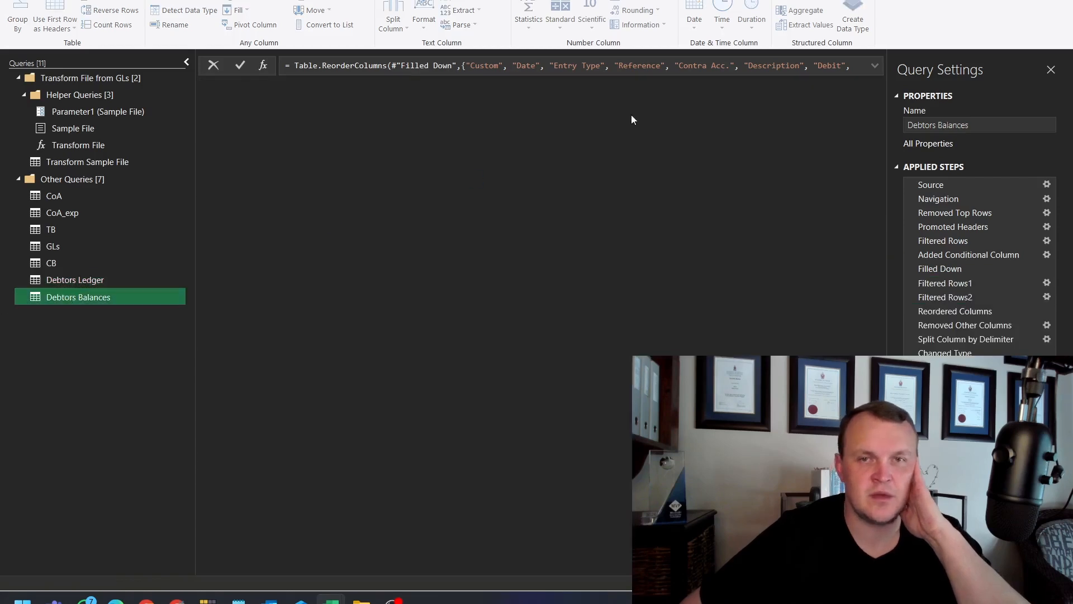
double_click(694, 87)
text(Amount)
key(Return)
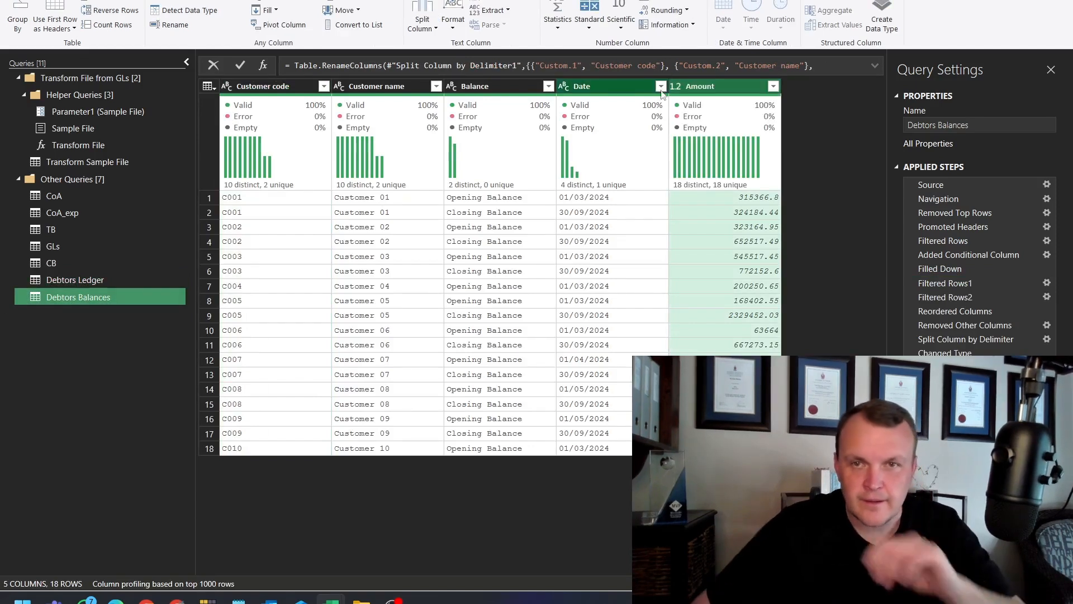
Filter the Debtors Ledger query to keep only rows whose Cumulative value does not equal null.
click(63, 282)
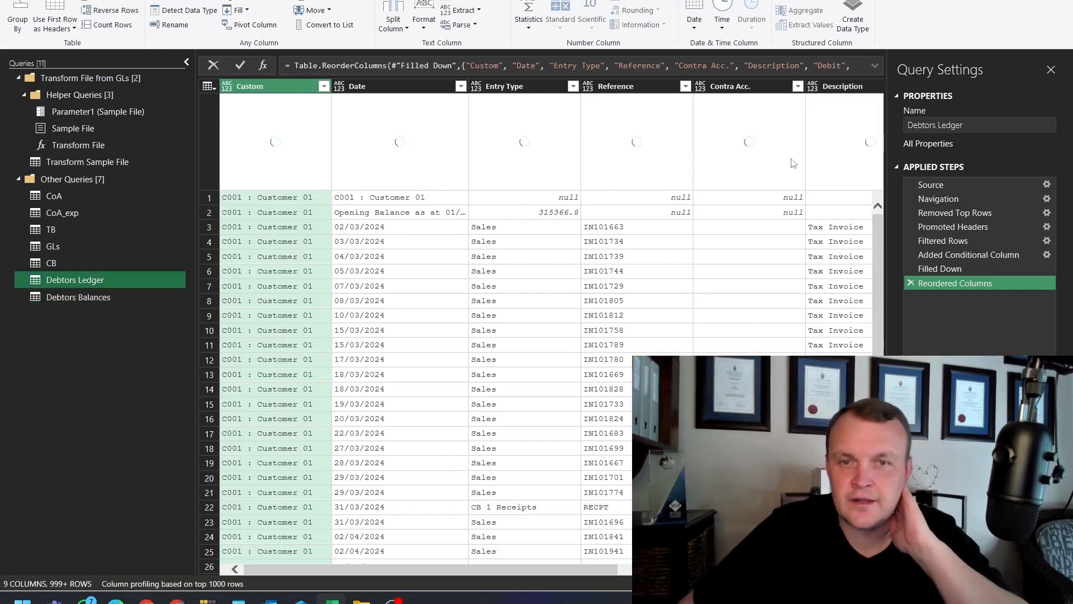
drag(546, 568, 771, 568)
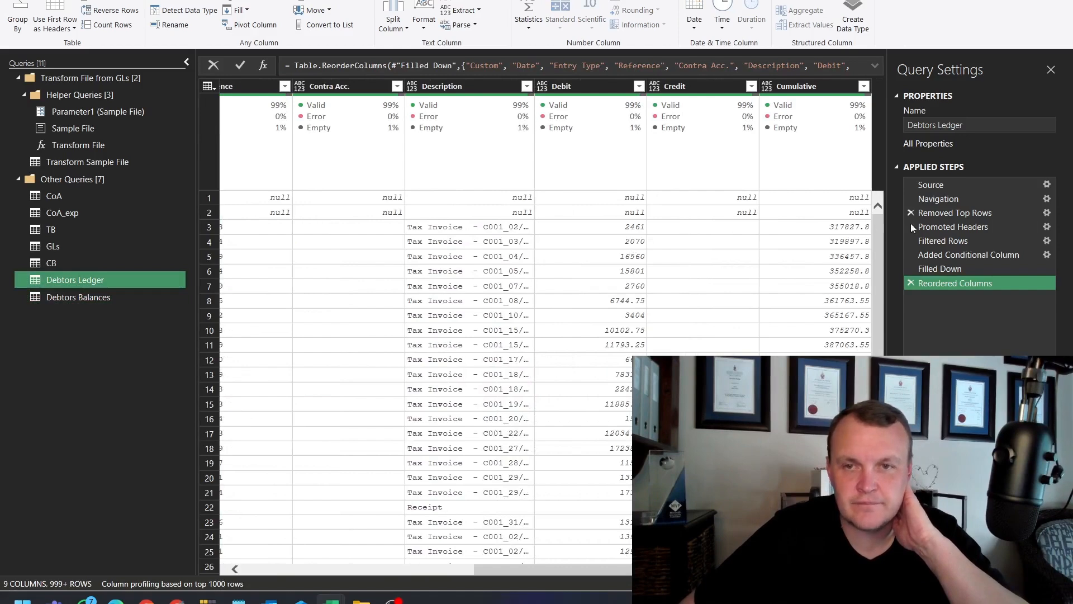
scroll(814, 299, down, 10)
scroll(832, 324, up, 10)
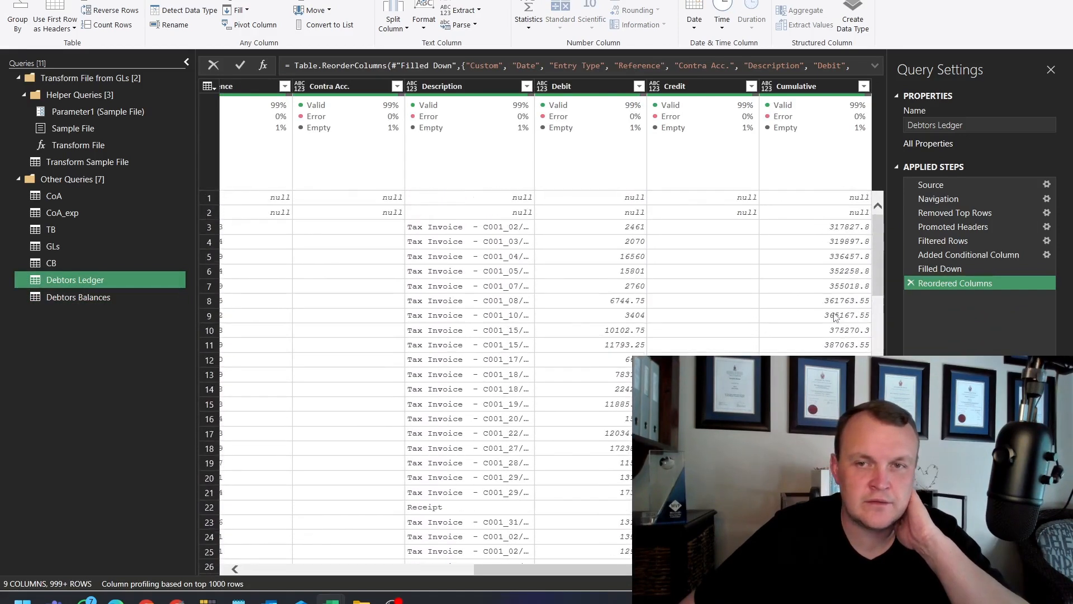
right_click(845, 214)
mouse_move(903, 243)
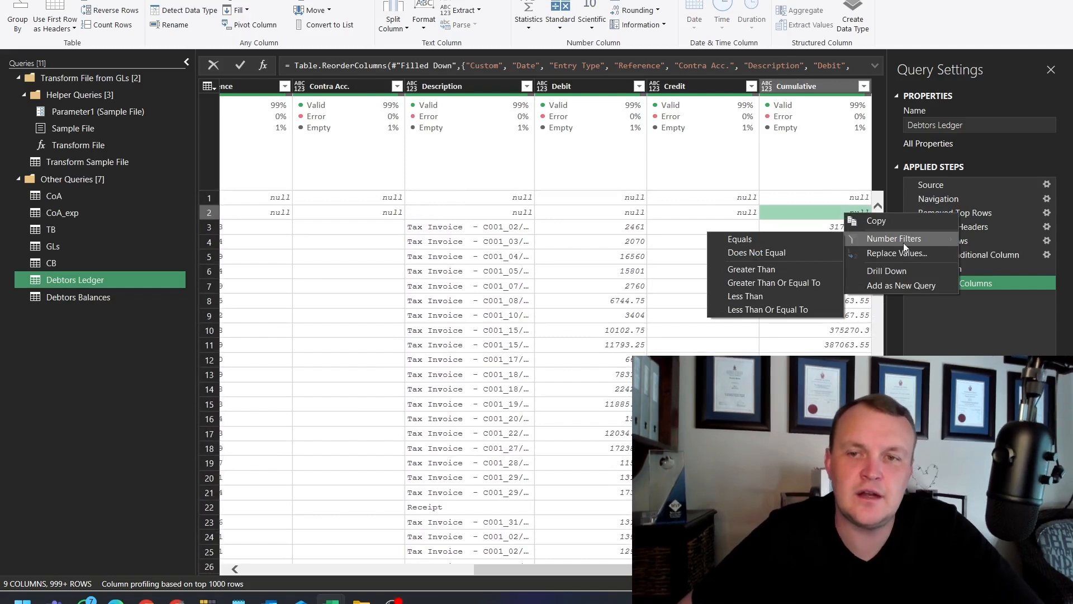
click(754, 252)
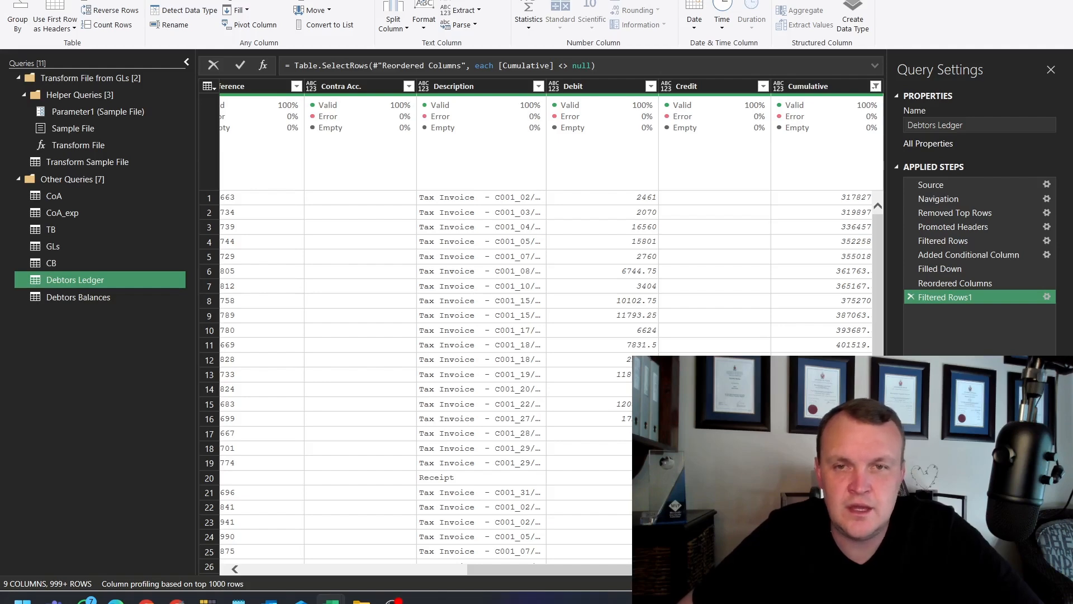
Examine the filtered Debtors Ledger rows, checking the Debit and Credit values and the filter options for blank Credit cells.
drag(660, 569, 391, 563)
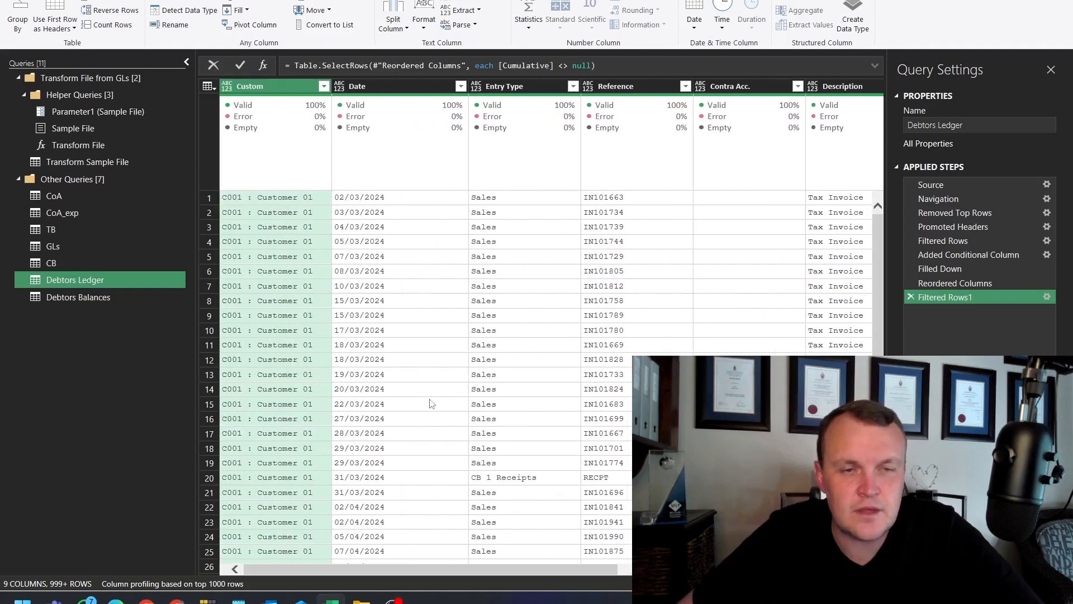
drag(462, 575, 699, 565)
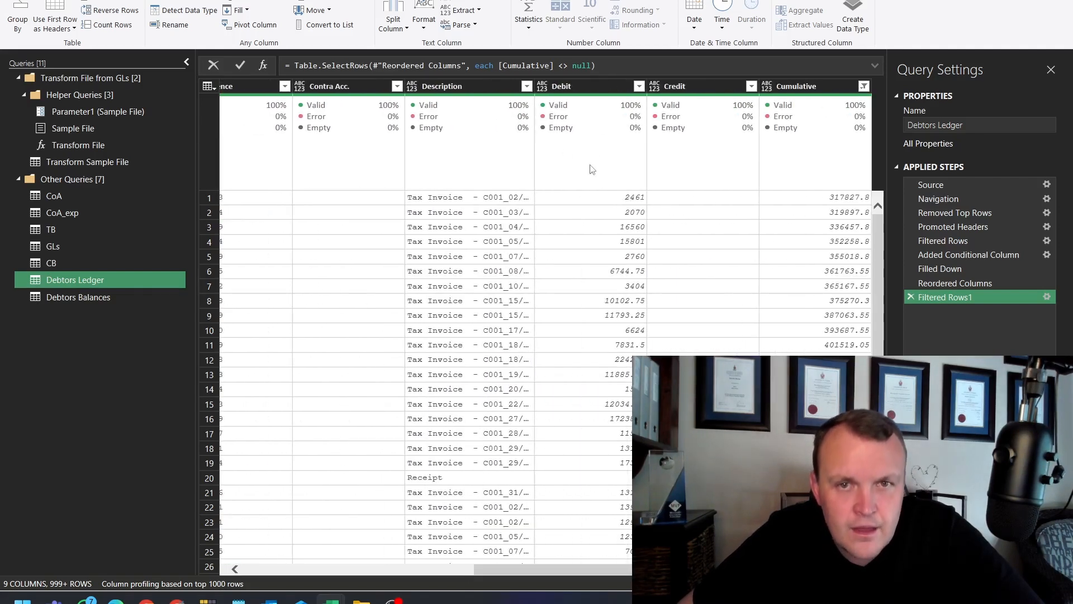
right_click(677, 202)
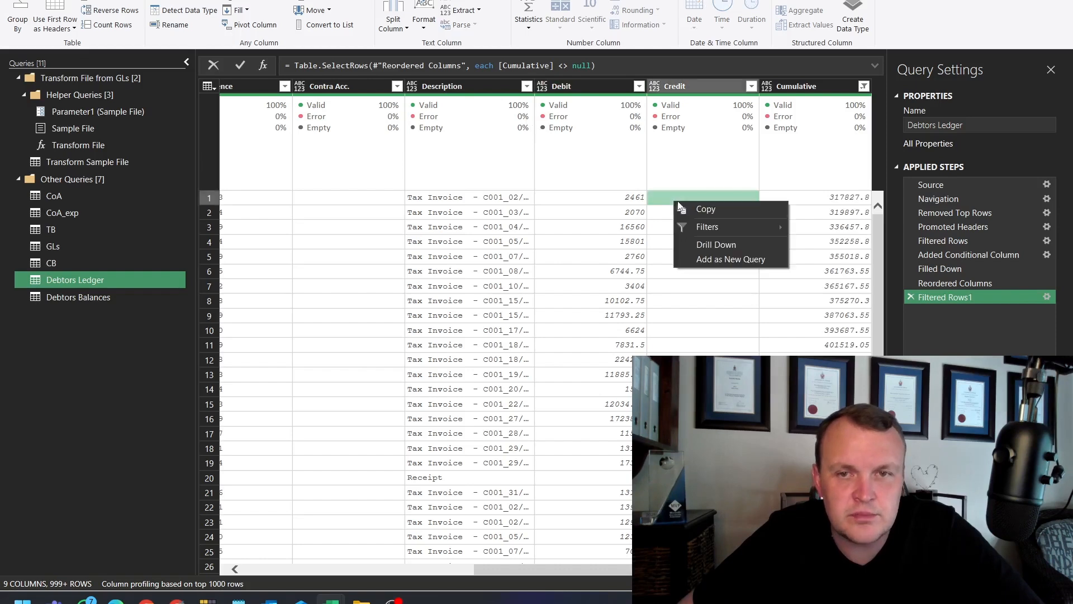
mouse_move(713, 232)
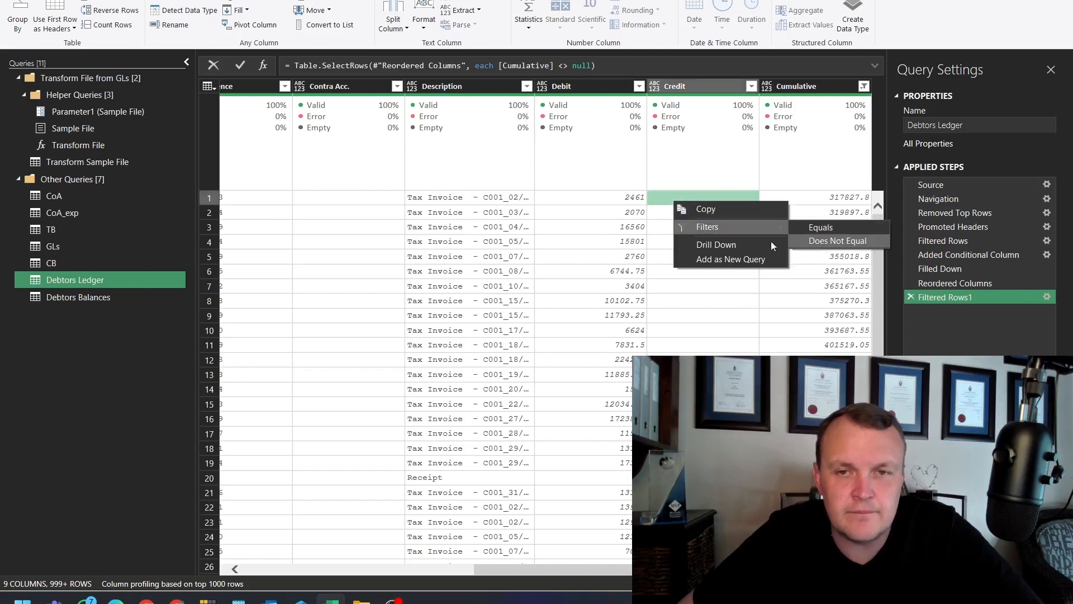
right_click(668, 286)
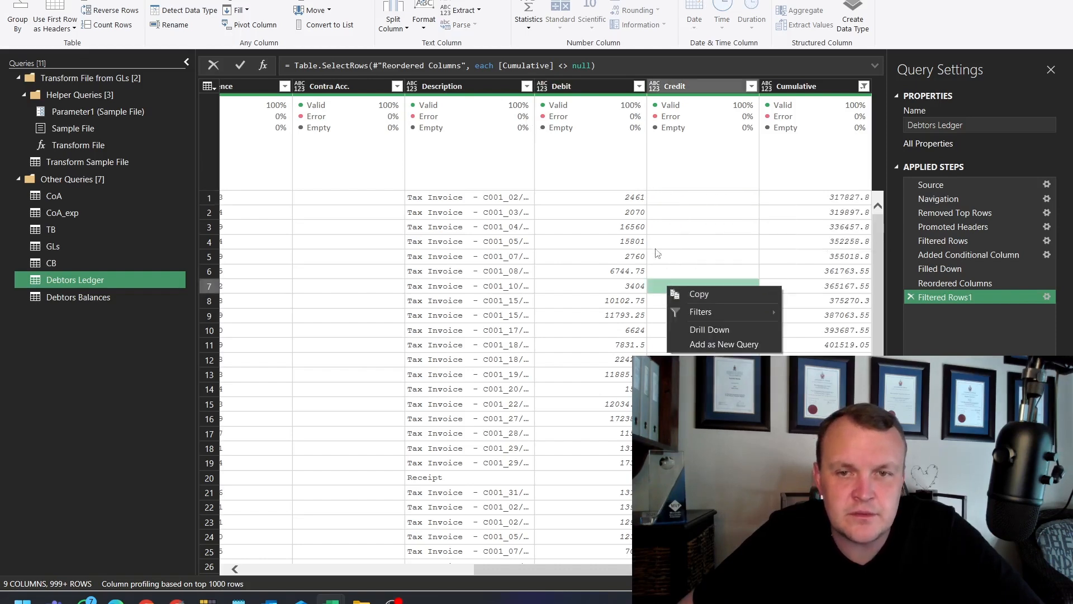
click(635, 242)
scroll(614, 372, down, 3)
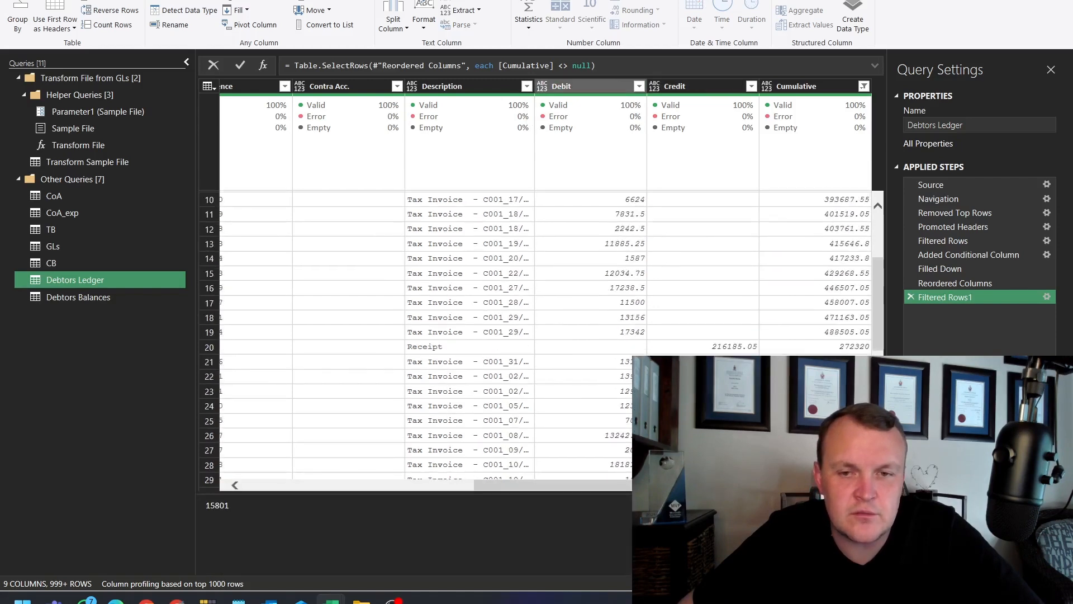
click(612, 348)
click(686, 285)
scroll(680, 297, up, 3)
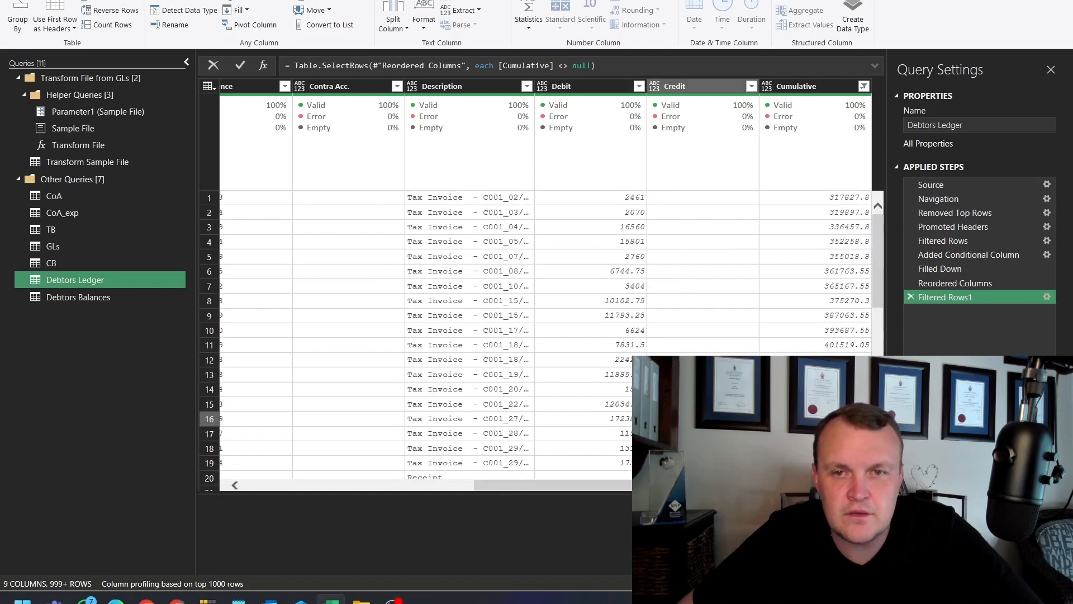
Try to change the data type of the Debit and Credit columns together.
click(612, 88)
ctrl+click(675, 89)
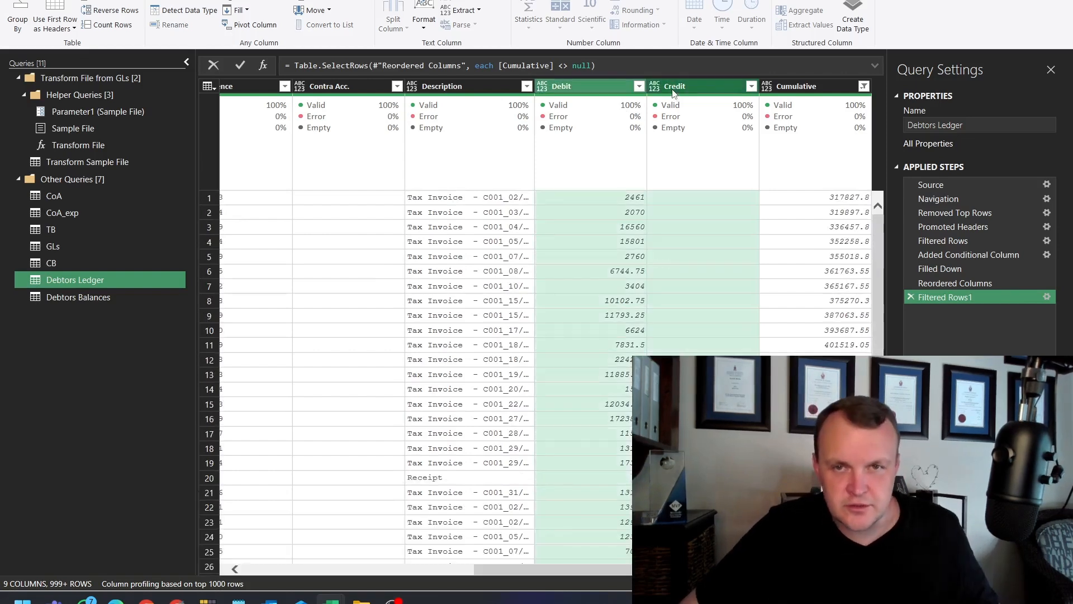
right_click(674, 93)
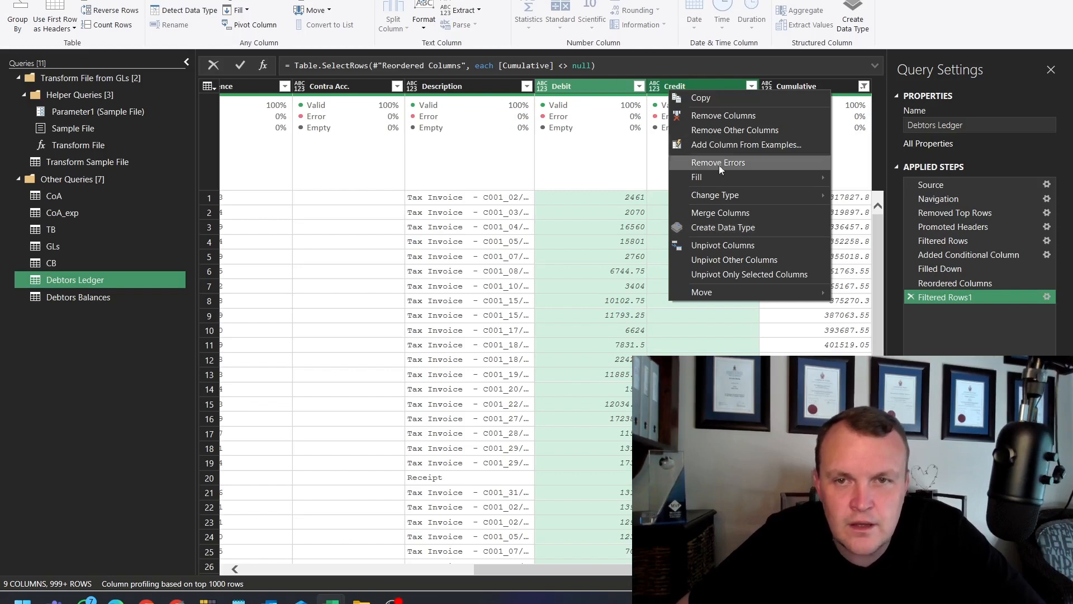
click(736, 189)
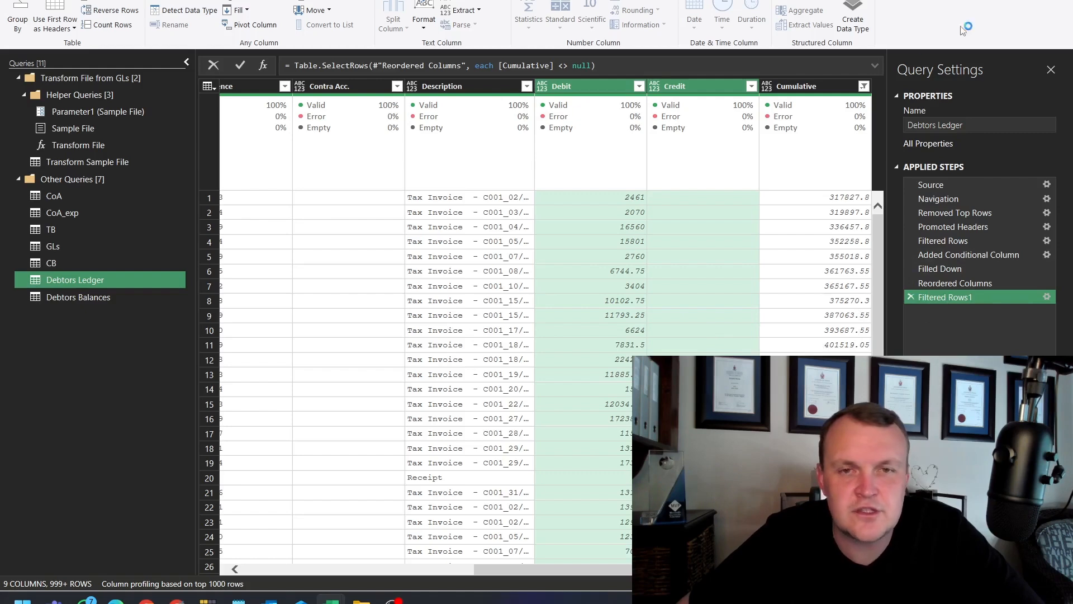
Close the Power Query Editor keeping the changes, and reopen the Debtors Ledger query from the workbook at its Debit and Credit columns.
click(1015, 0)
click(550, 302)
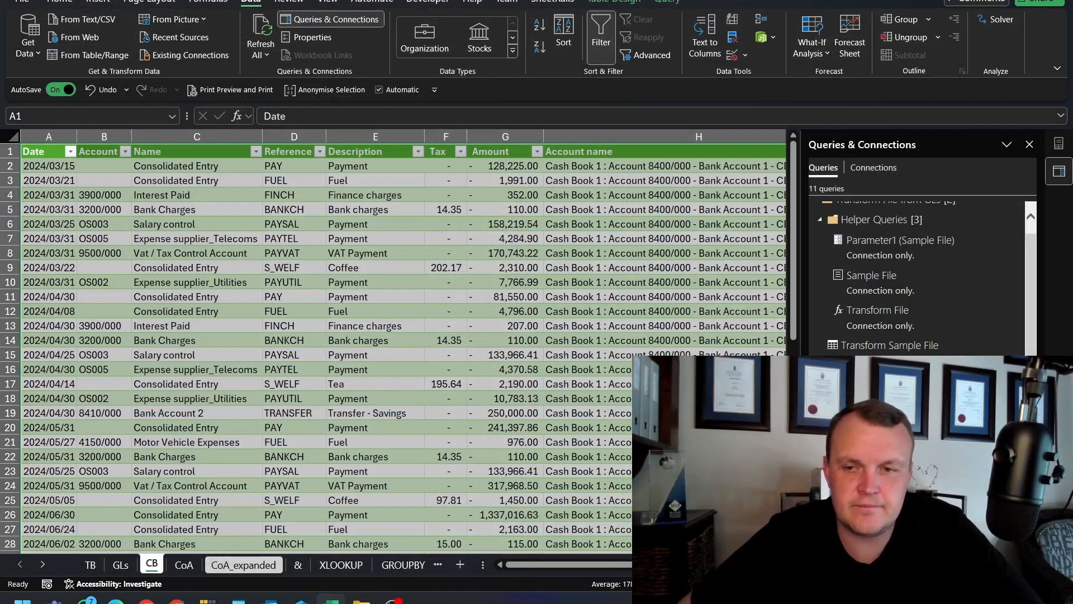
scroll(922, 276, down, 2)
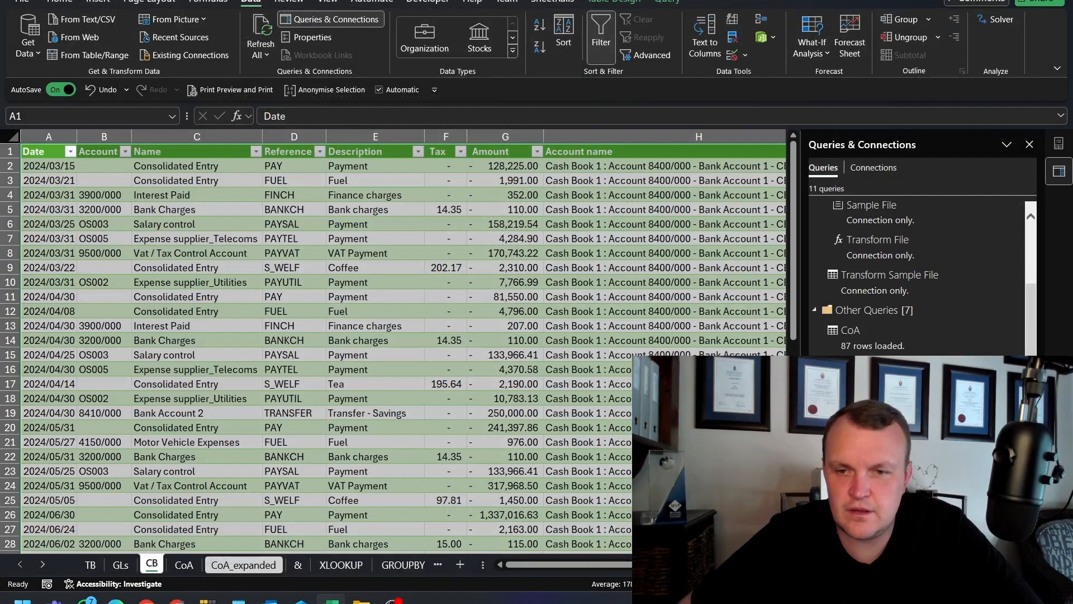
double_click(872, 401)
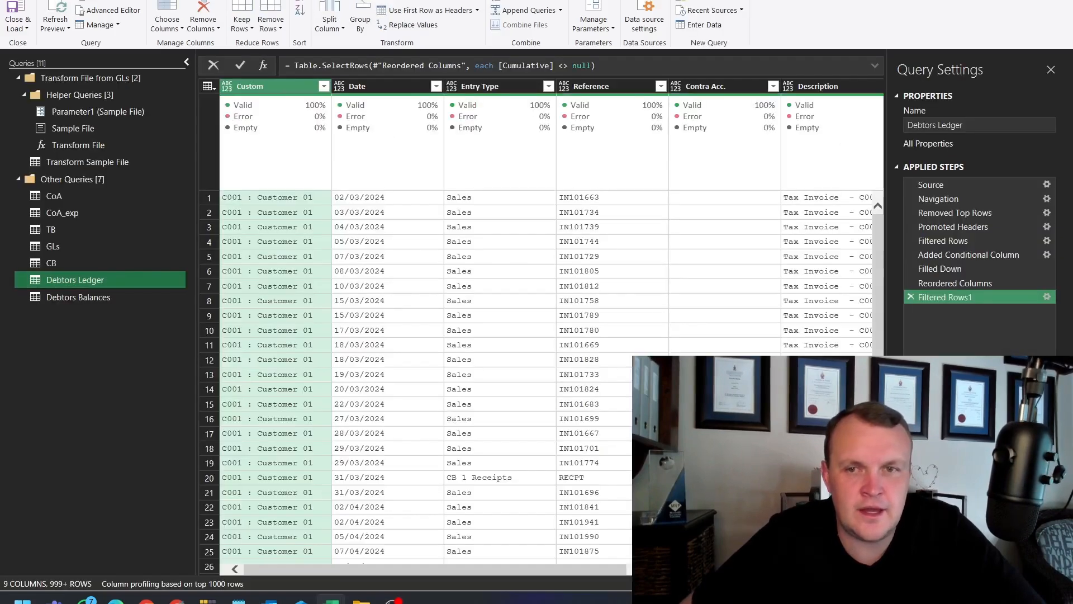
drag(555, 569, 783, 569)
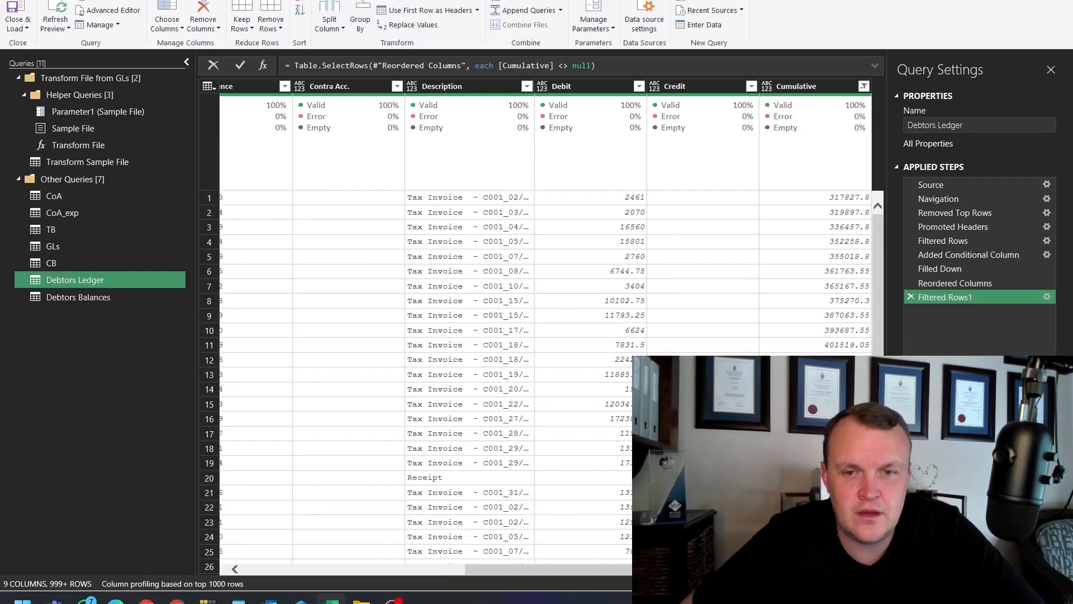
click(703, 360)
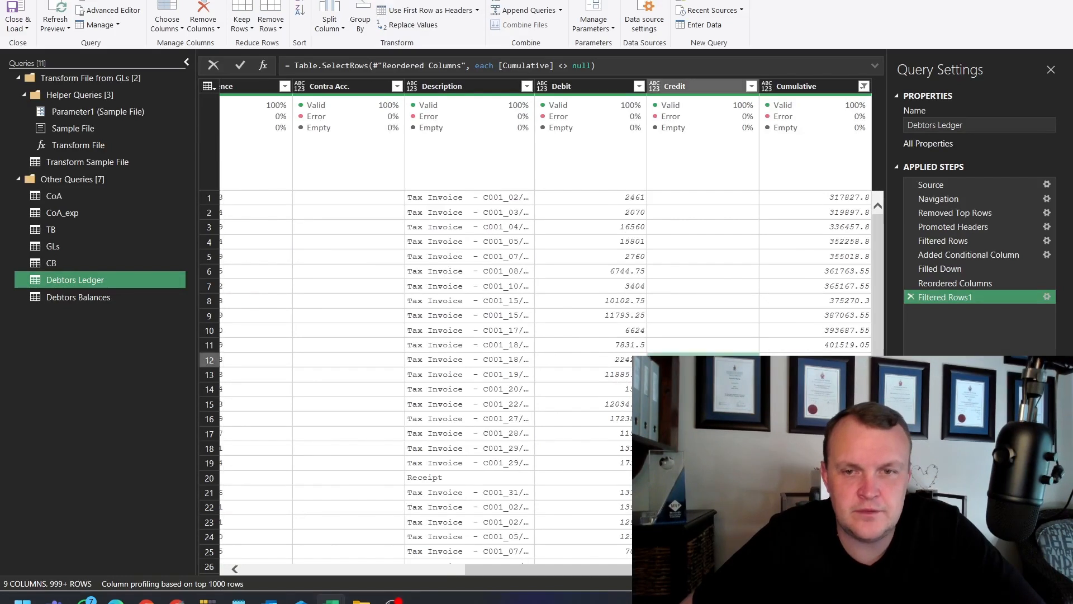
click(593, 86)
ctrl+click(683, 86)
right_click(725, 241)
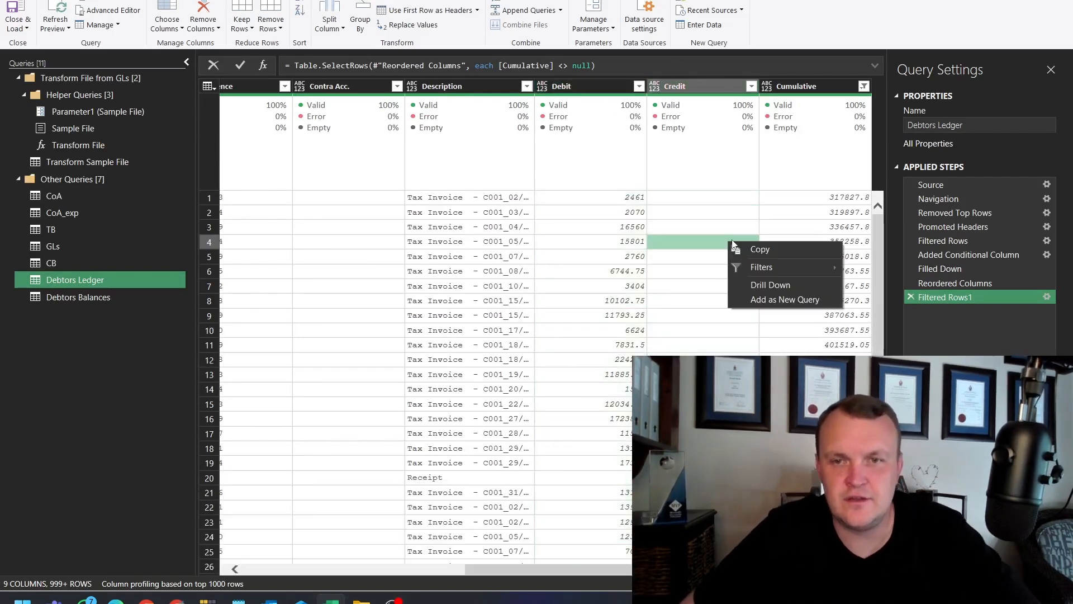
key(Escape)
Replace the blank values in the Debit and Credit columns with 0.
click(621, 87)
ctrl+click(656, 86)
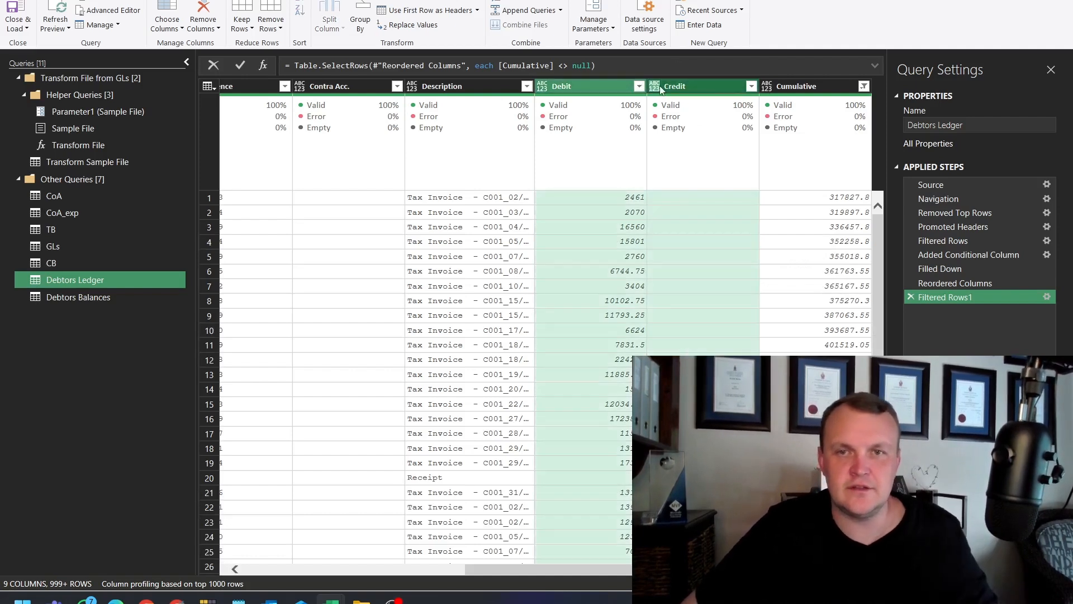
right_click(656, 87)
right_click(690, 86)
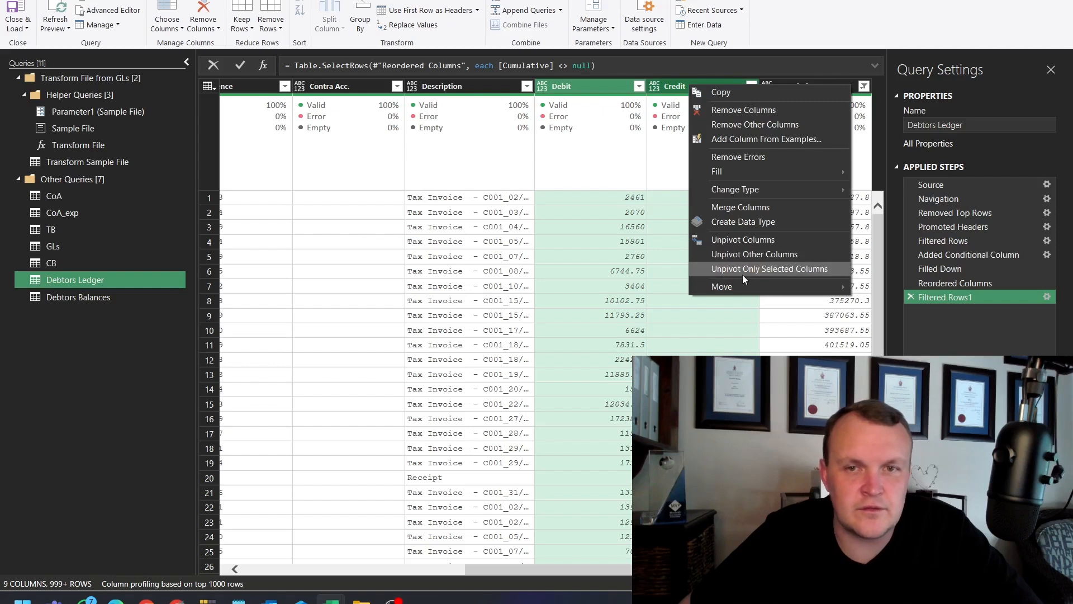
click(407, 26)
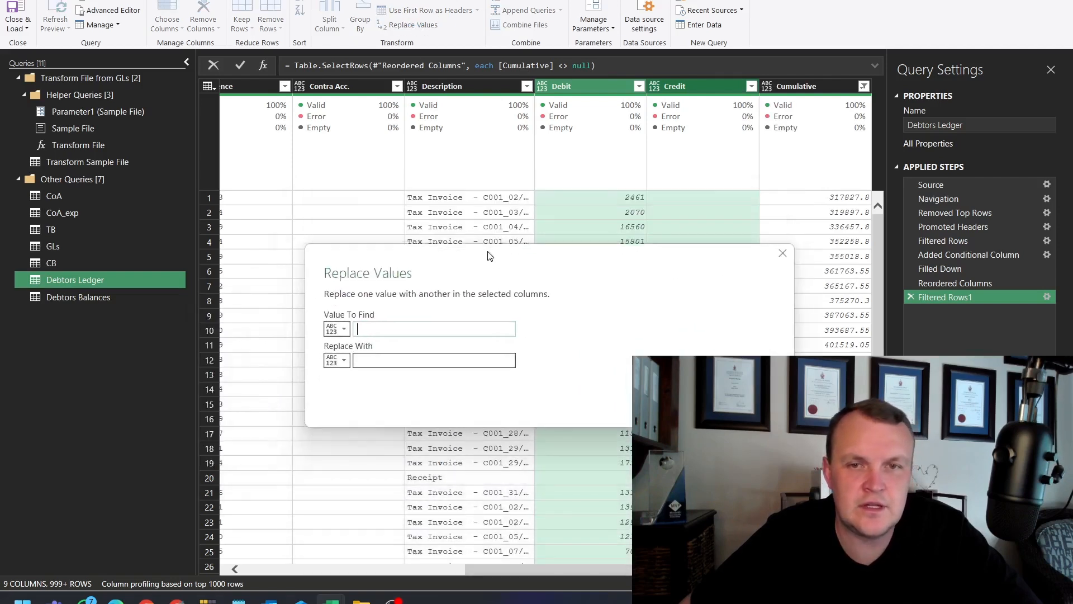
click(358, 357)
text(0)
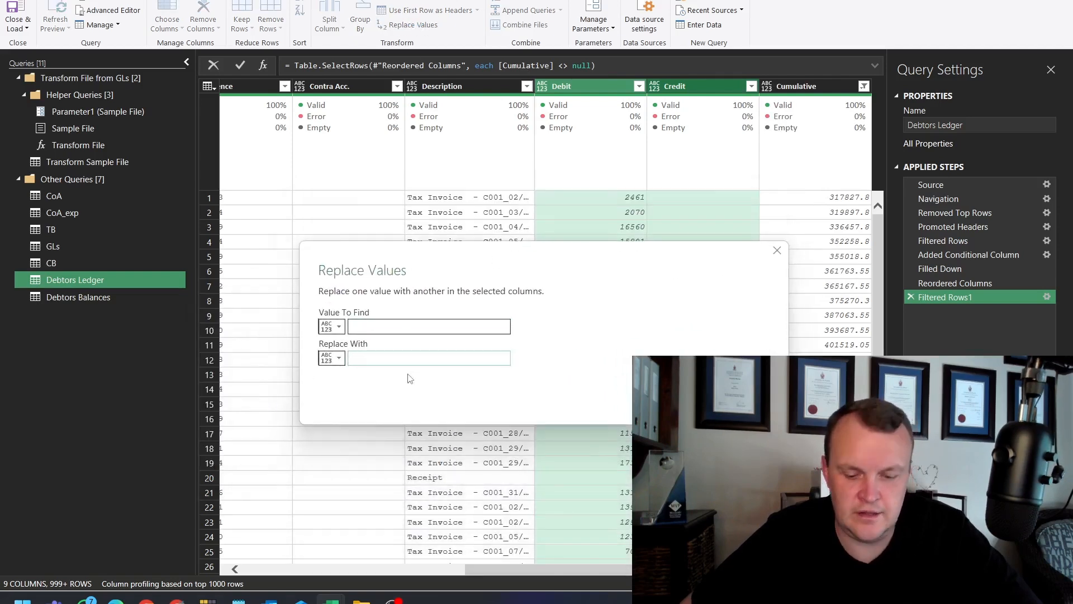
click(339, 359)
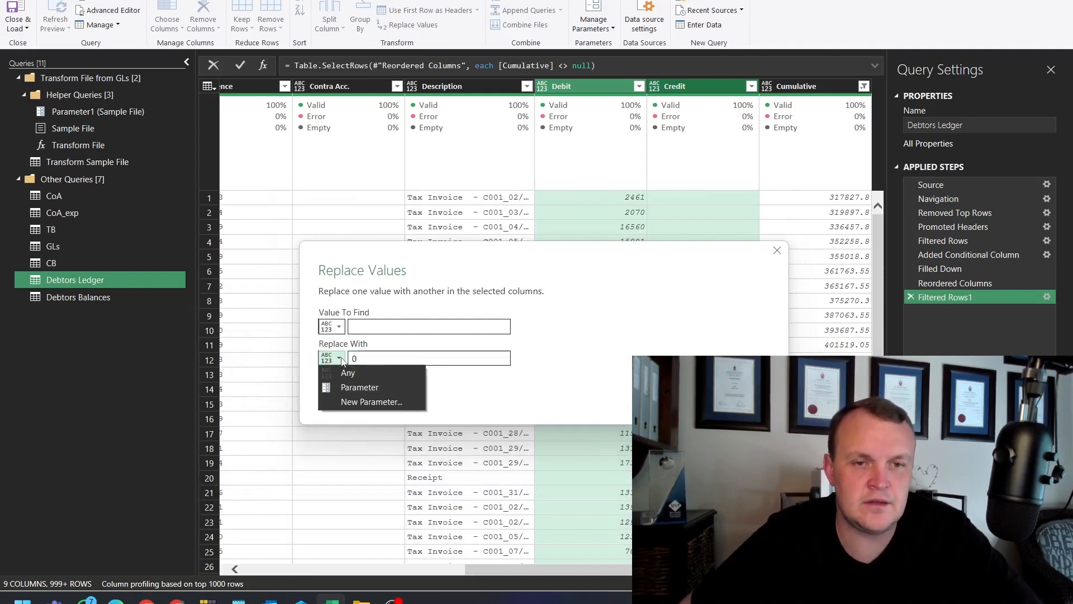
click(341, 359)
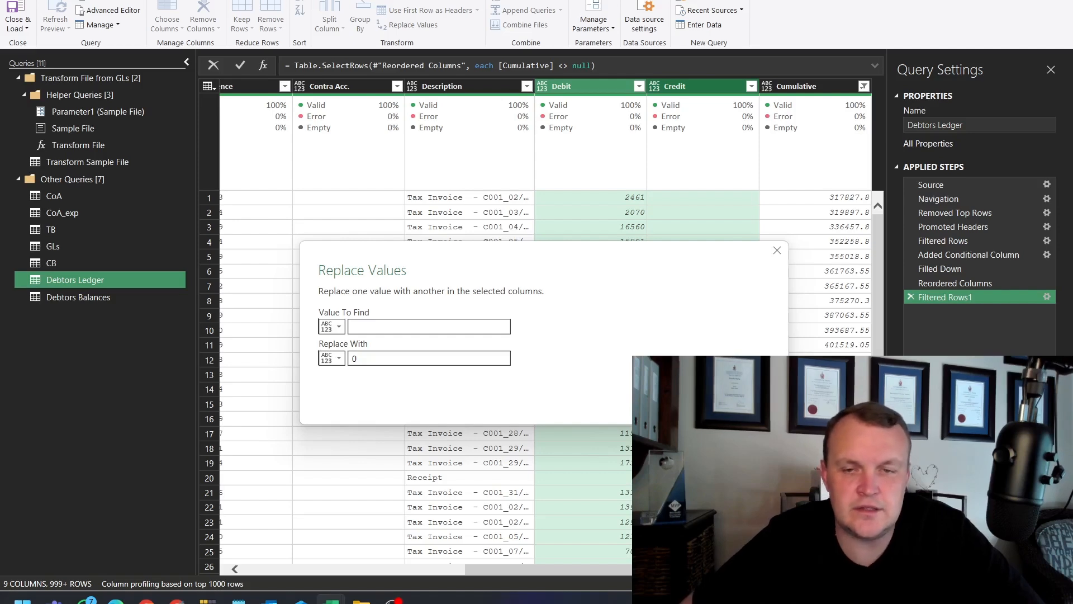
key(Return)
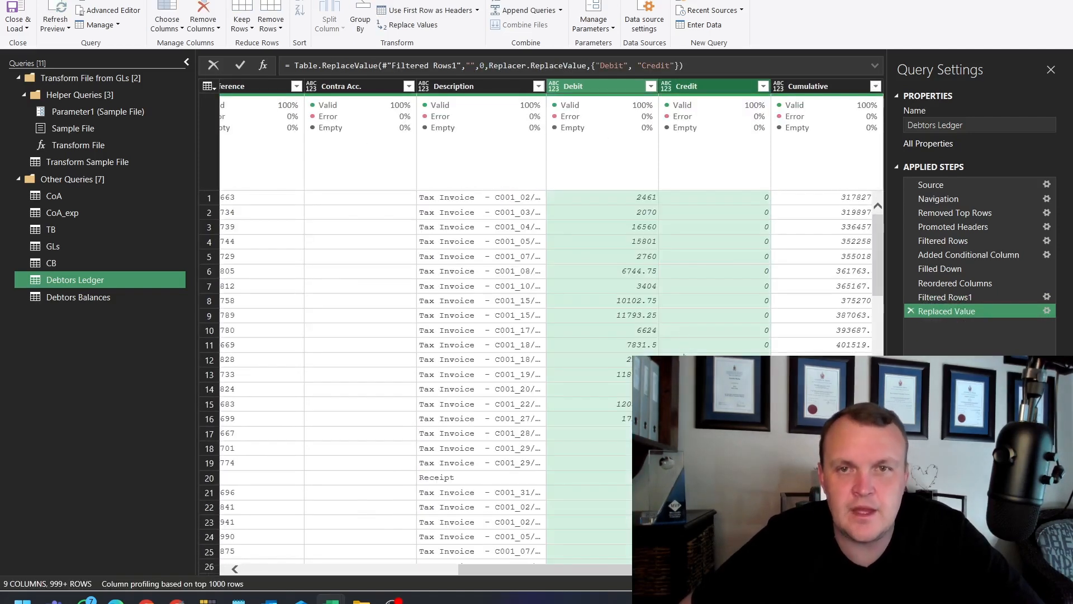
Change the data type of the Debit and Credit columns to Decimal Number.
right_click(611, 87)
mouse_move(659, 220)
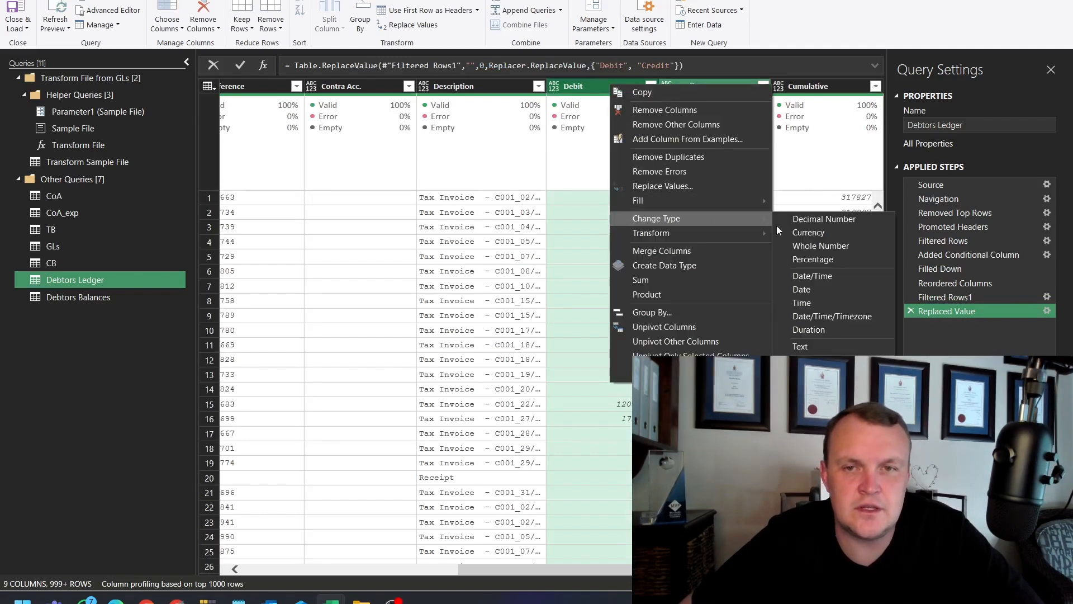
click(813, 219)
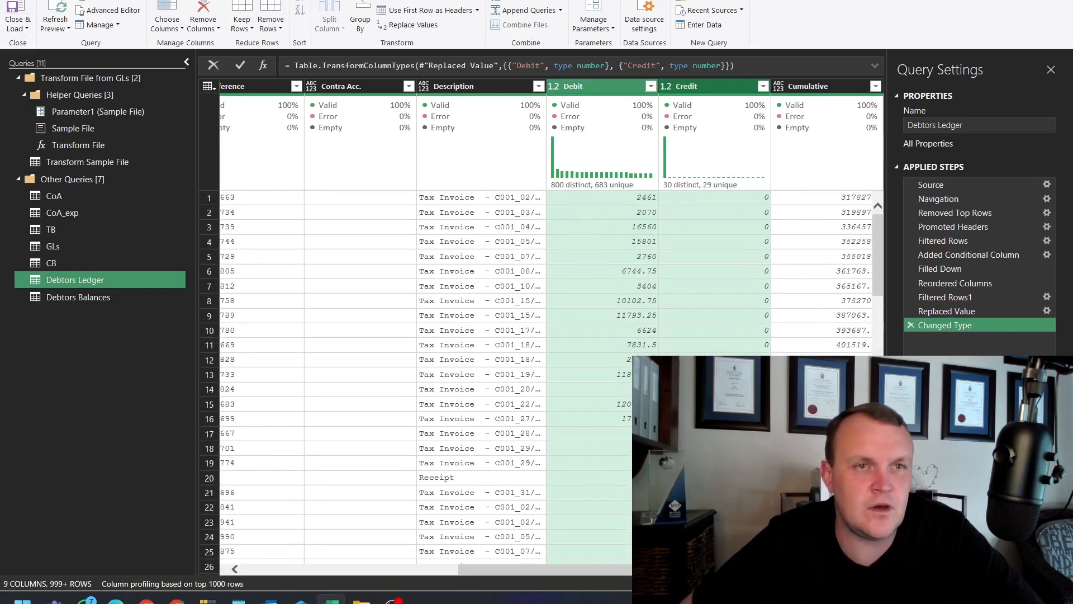
Add a custom column named Amount with the formula -[Credit]+[Debit] and move it between the Description and Debit columns.
click(113, 0)
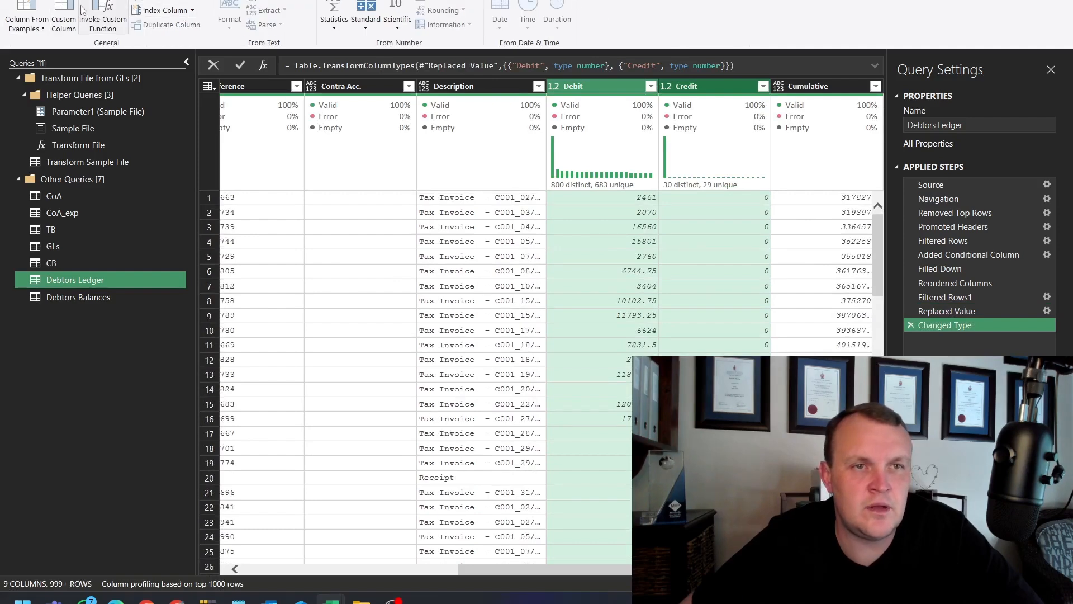
click(64, 11)
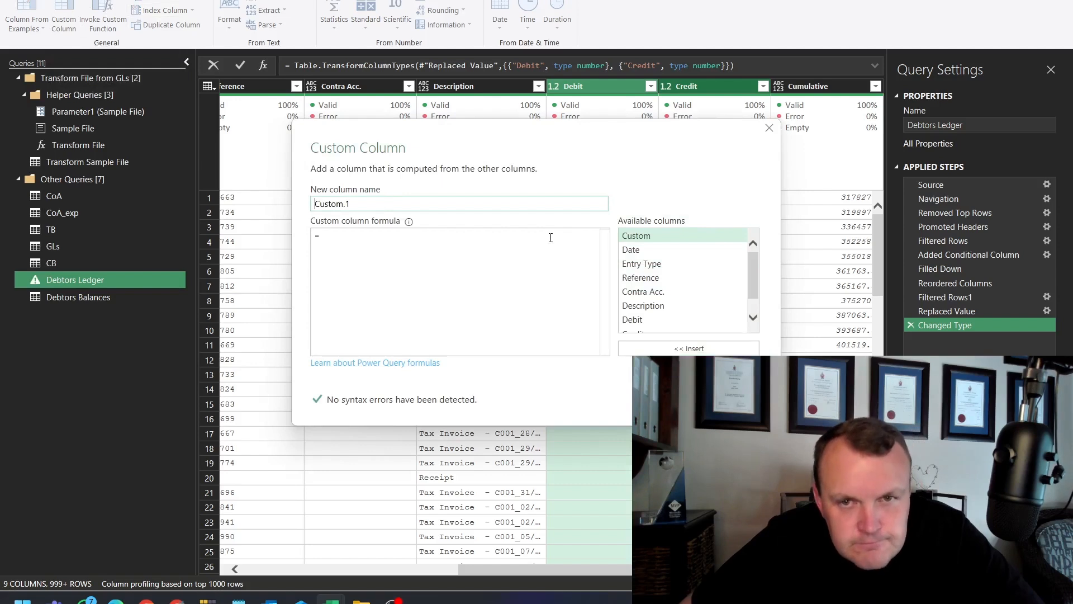
drag(357, 205, 187, 192)
text(Amount)
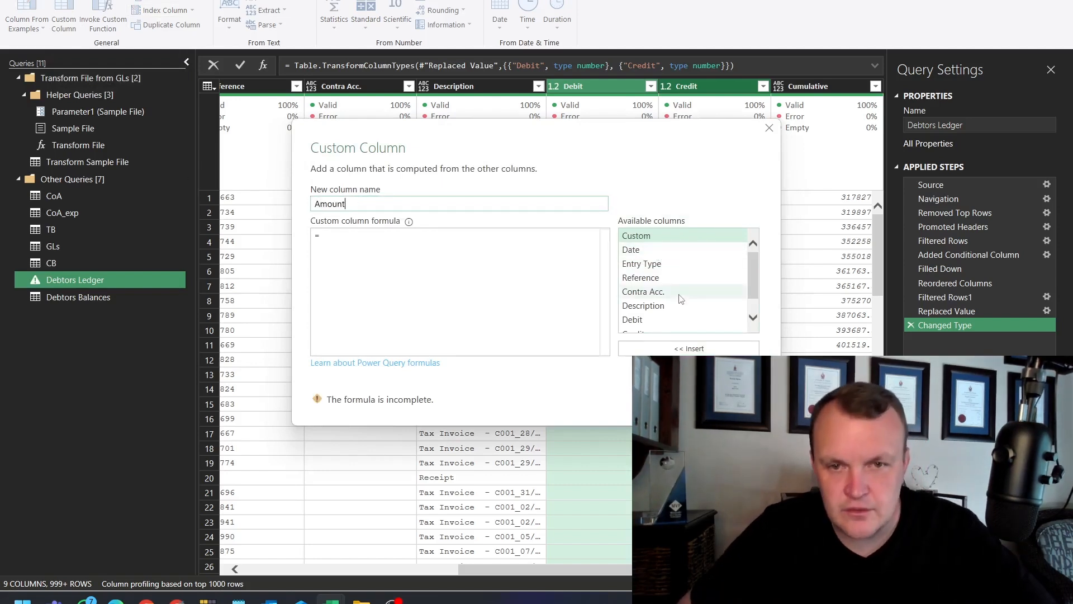
scroll(681, 299, down, 2)
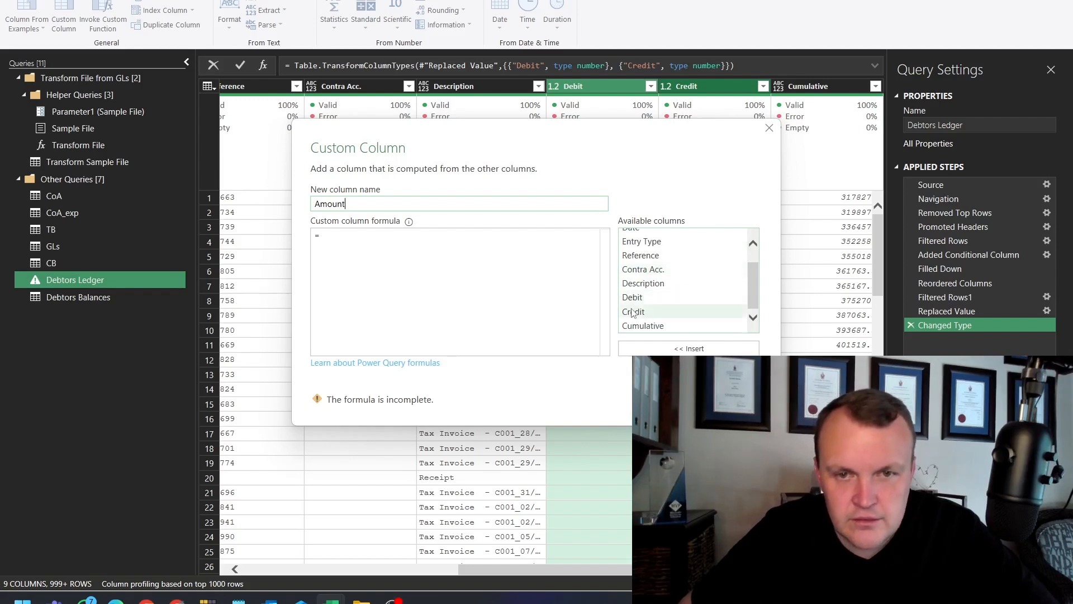
double_click(634, 312)
text(-)
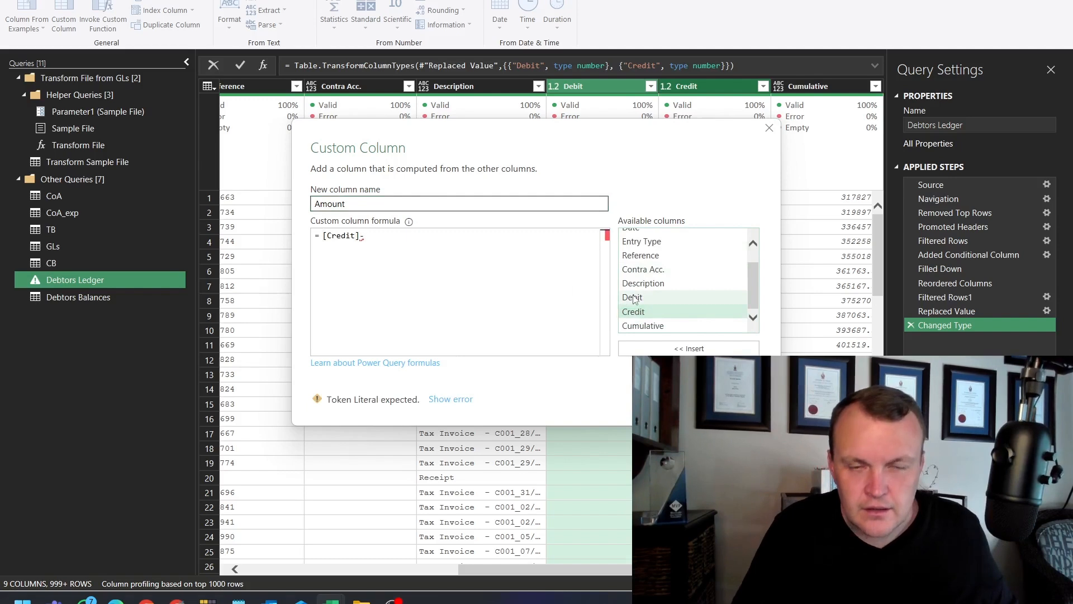
key(BackSpace)
text(+)
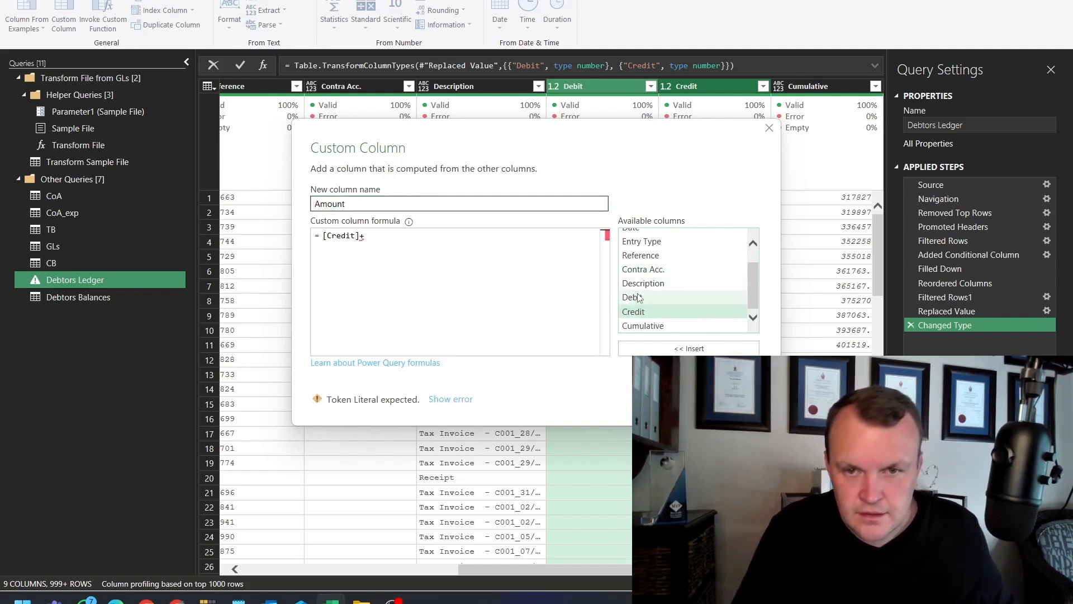
double_click(634, 298)
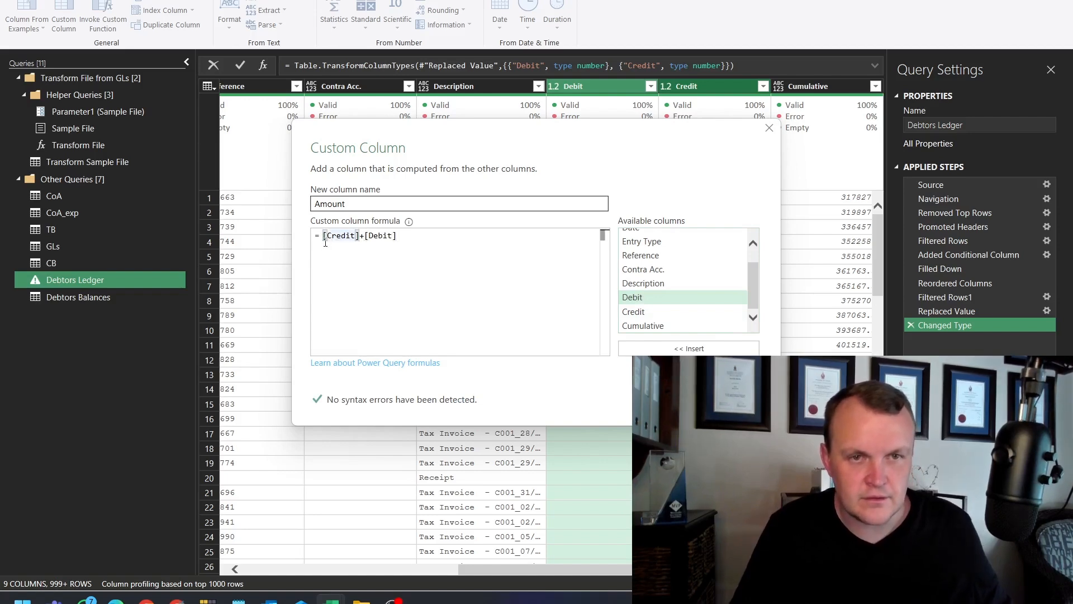
text(-)
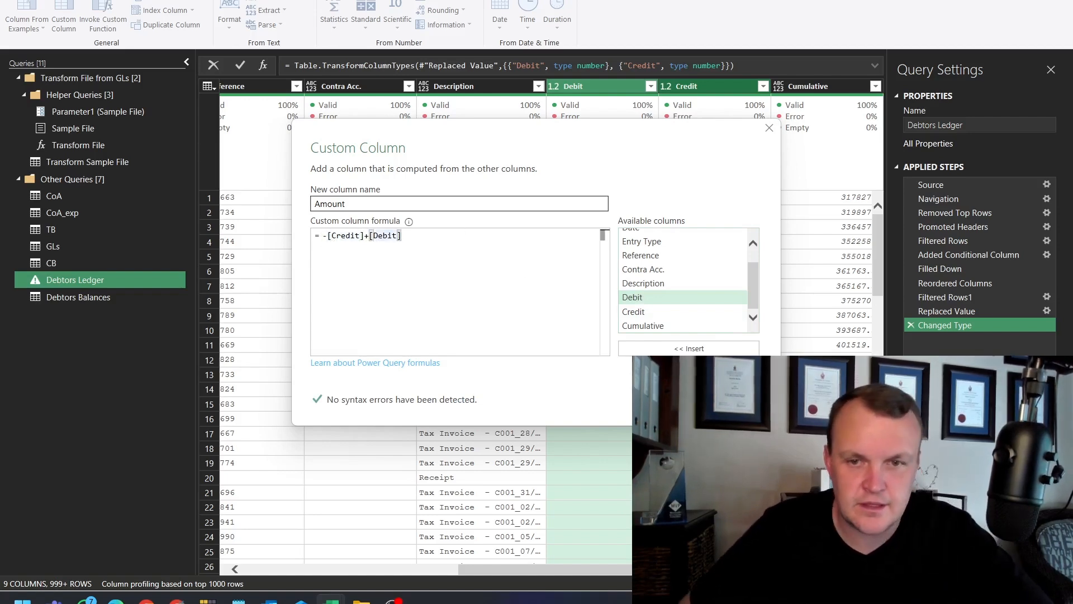
click(666, 403)
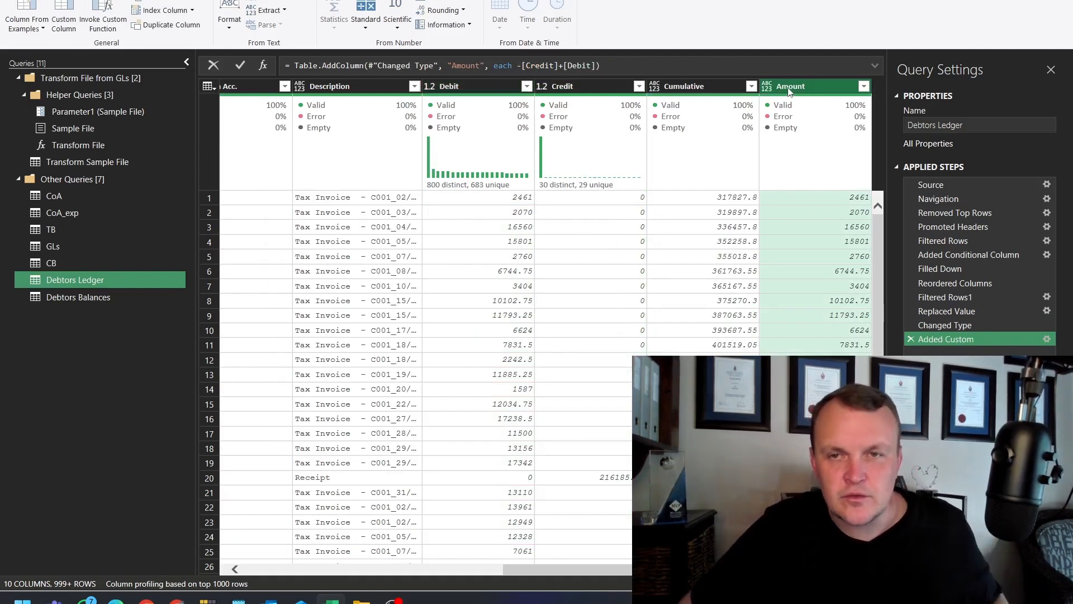
drag(794, 87, 431, 87)
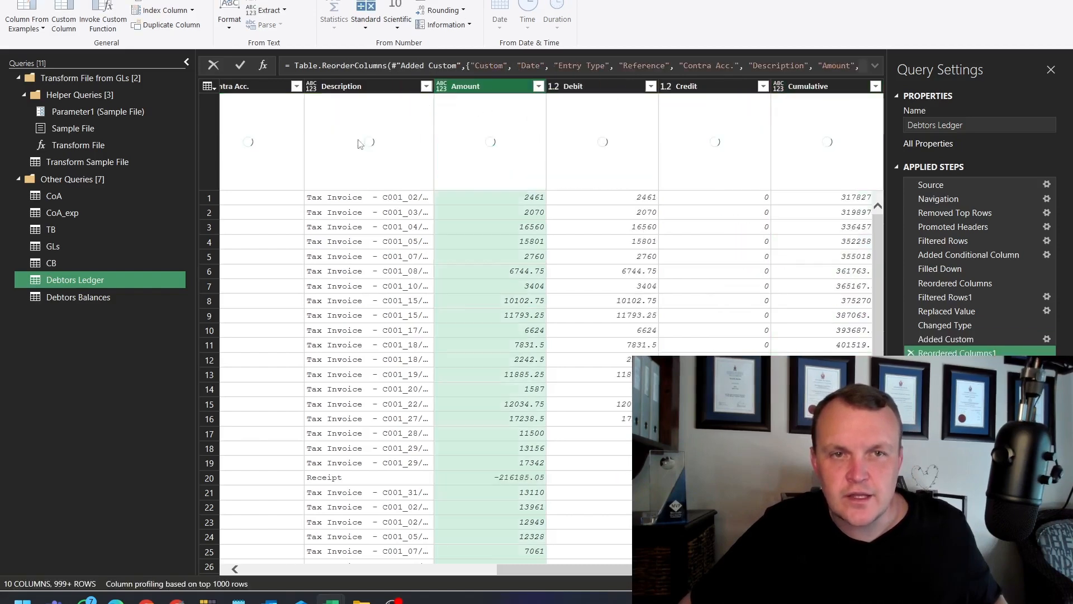
Try Remove Other Columns with all ledger columns selected, and delete that applied step again.
drag(637, 570, 380, 594)
click(246, 85)
key(ctrl+a)
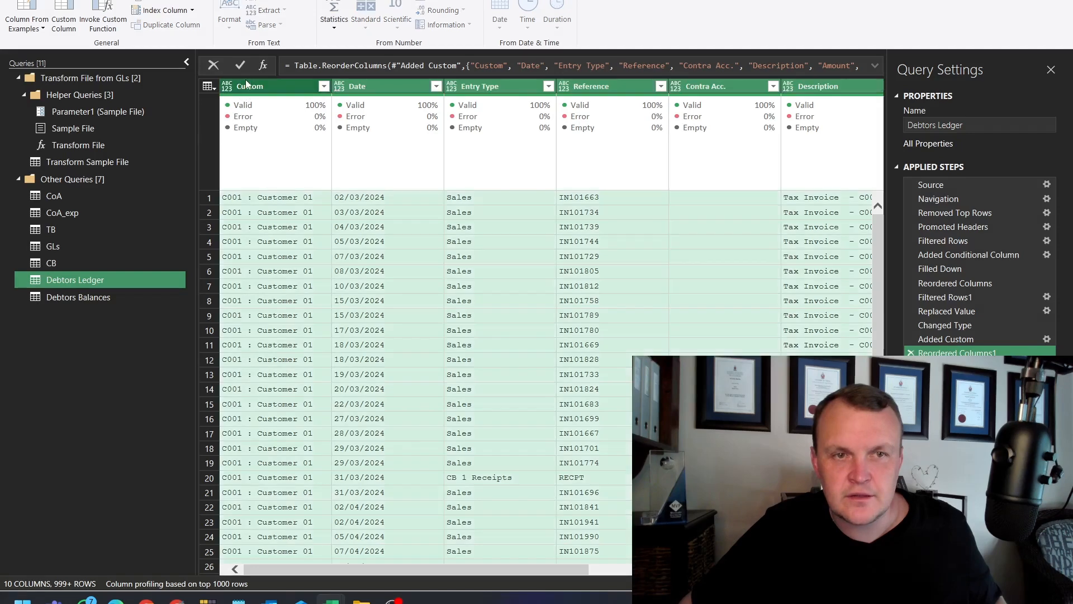
right_click(265, 91)
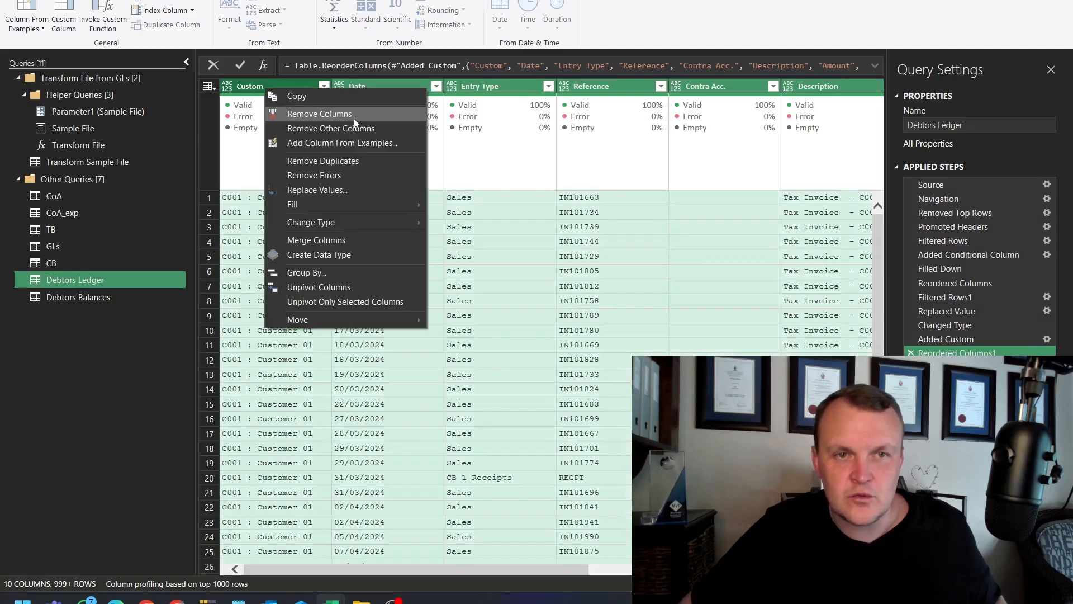
click(317, 128)
drag(541, 571, 520, 567)
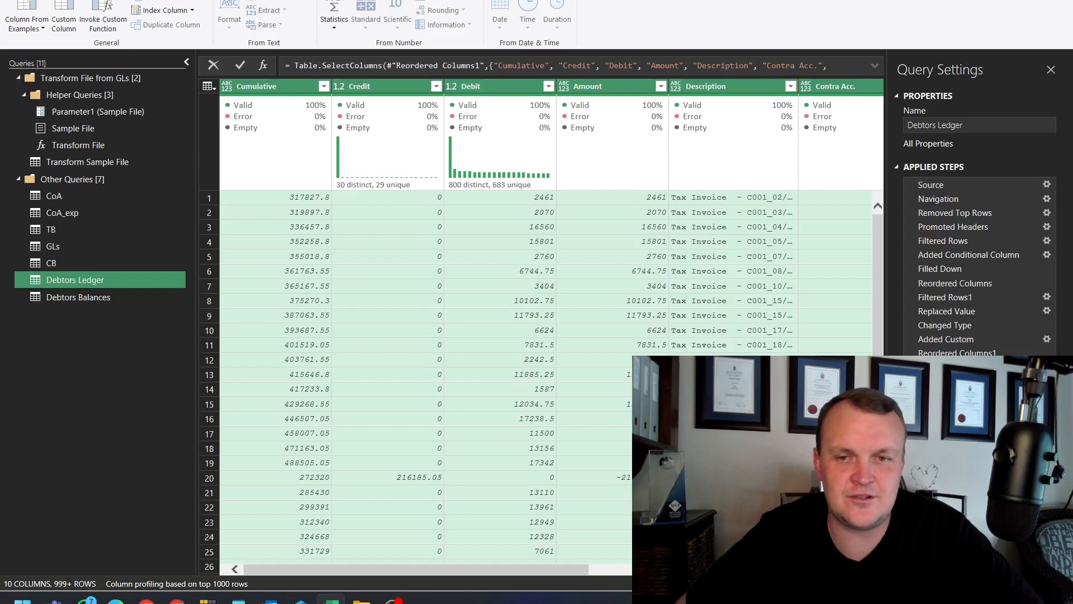
click(911, 367)
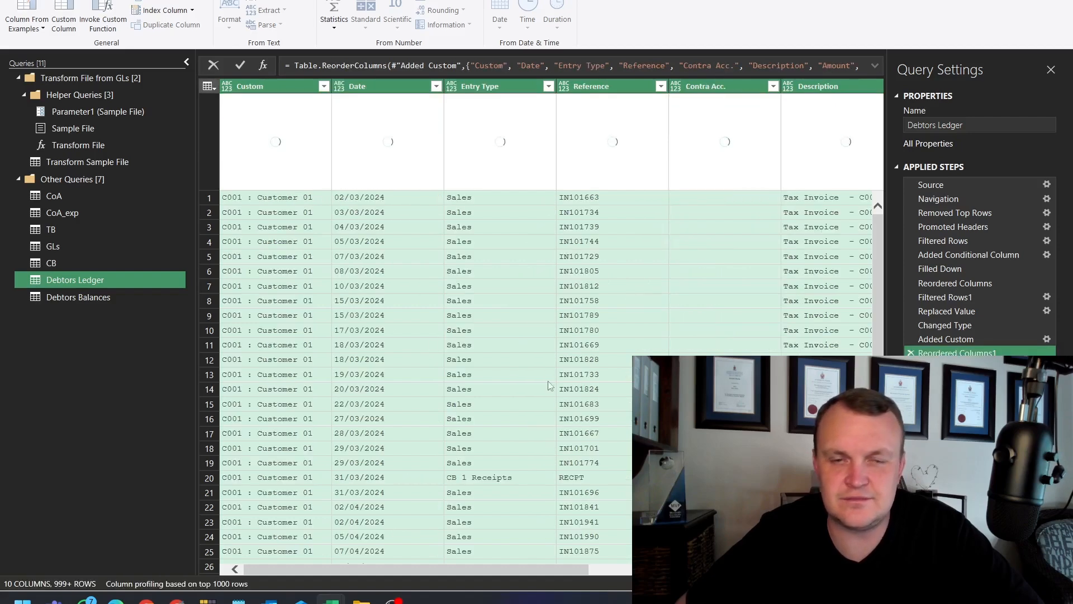
Remove the Debit, Credit and Cumulative columns from the Debtors Ledger query.
drag(427, 569, 687, 570)
click(624, 217)
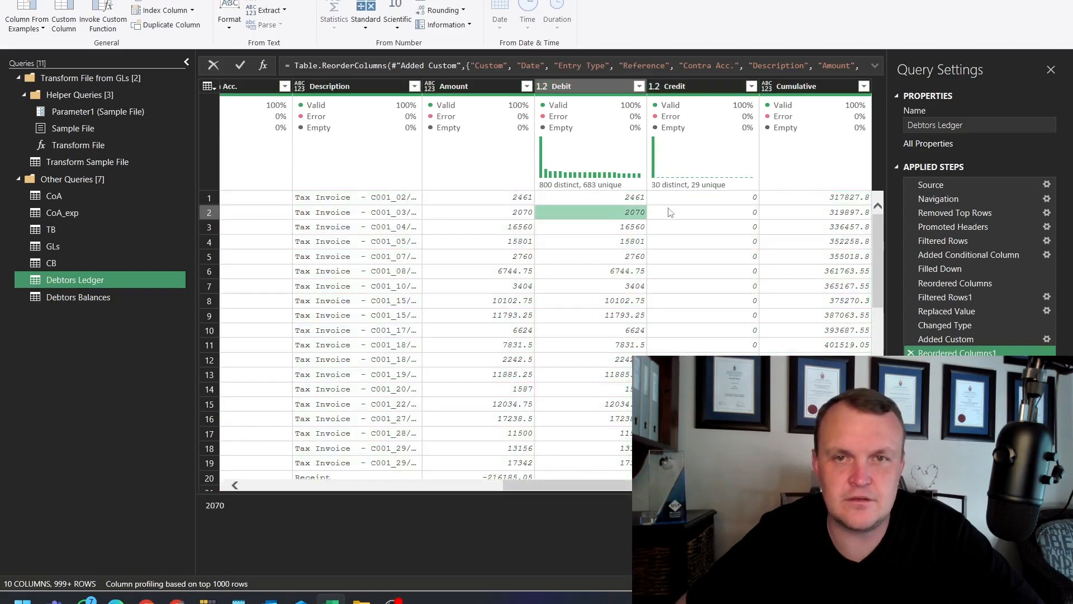
key(ctrl+space)
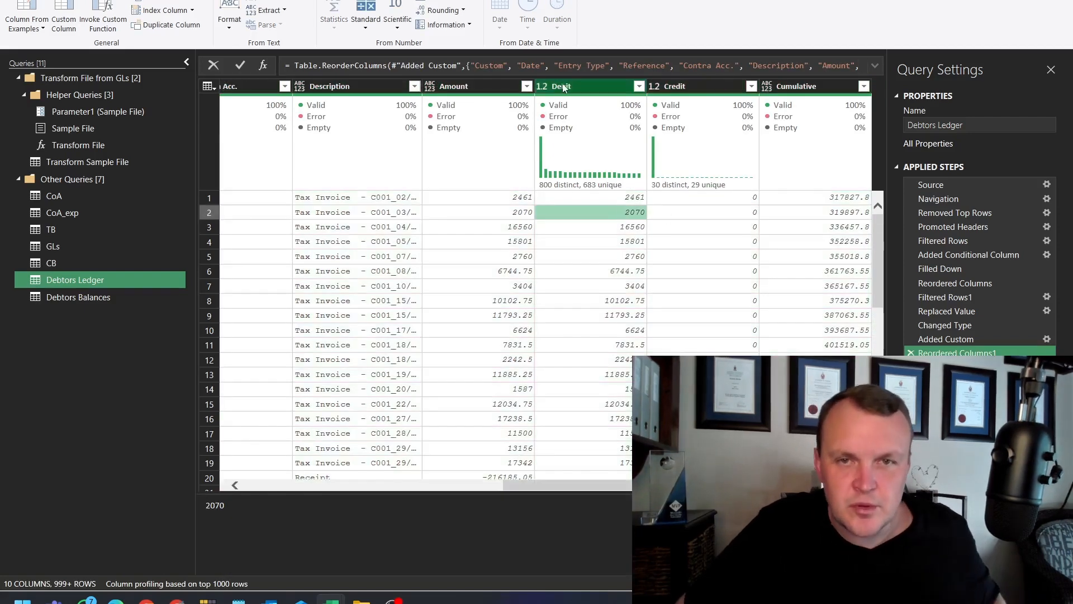
shift+click(780, 89)
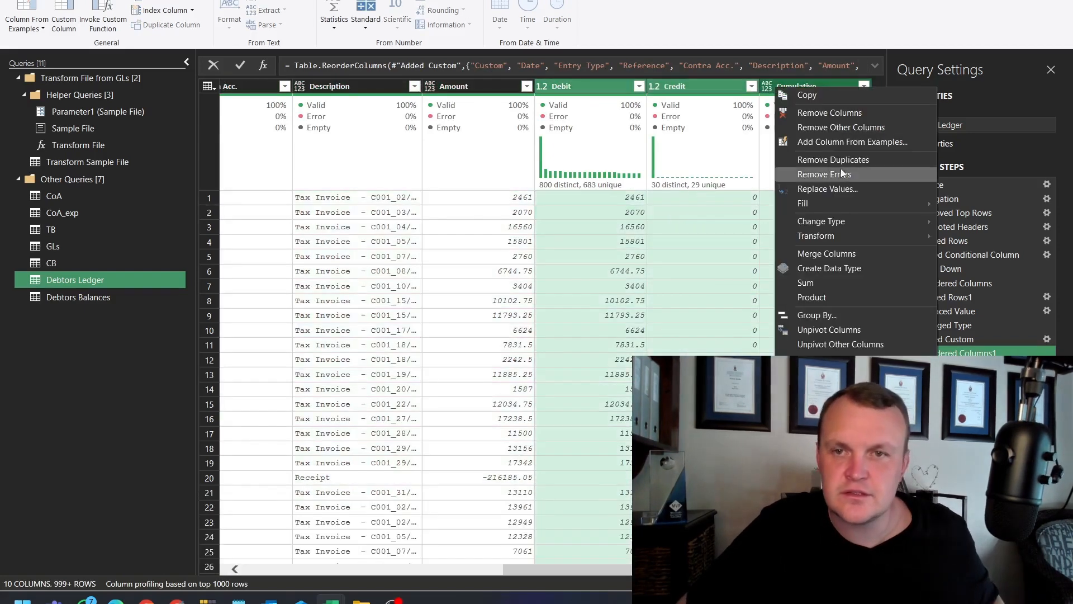
click(831, 114)
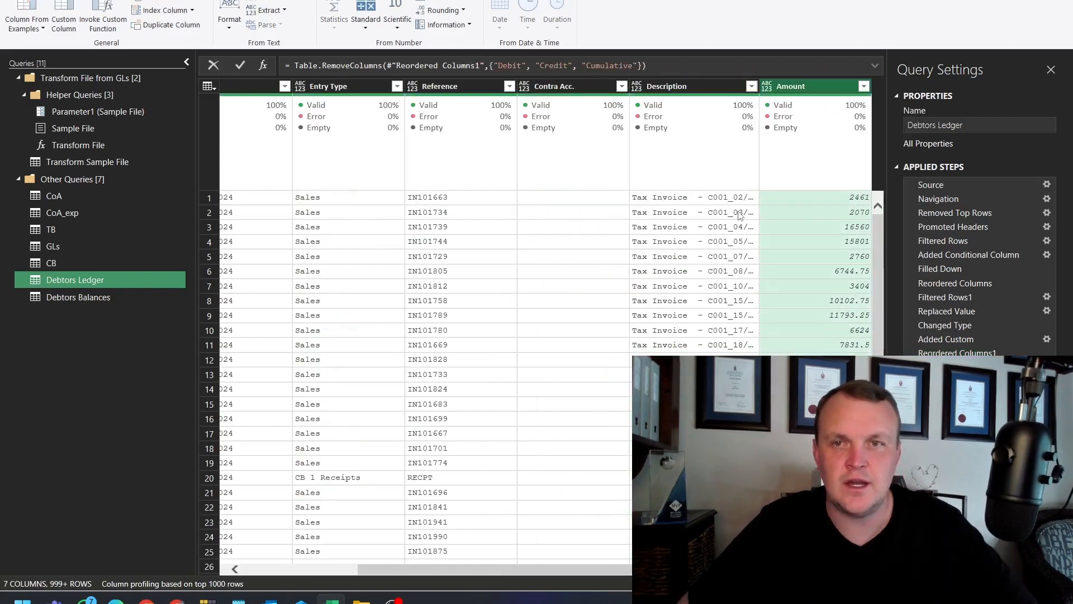
Check the full list of filter values in the Contra Acc. column and remove that column.
click(622, 87)
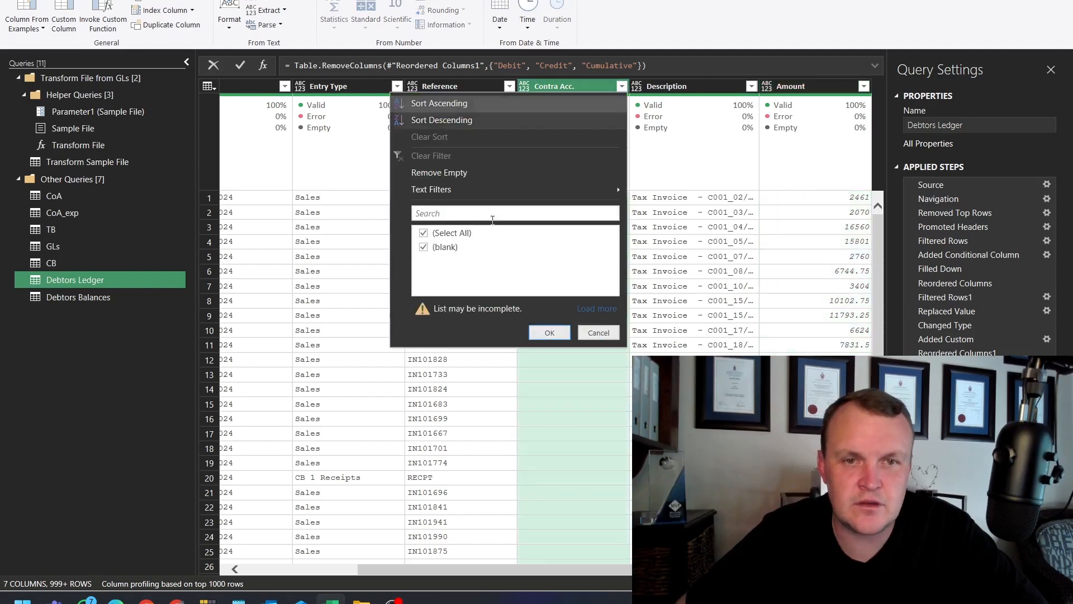
click(587, 309)
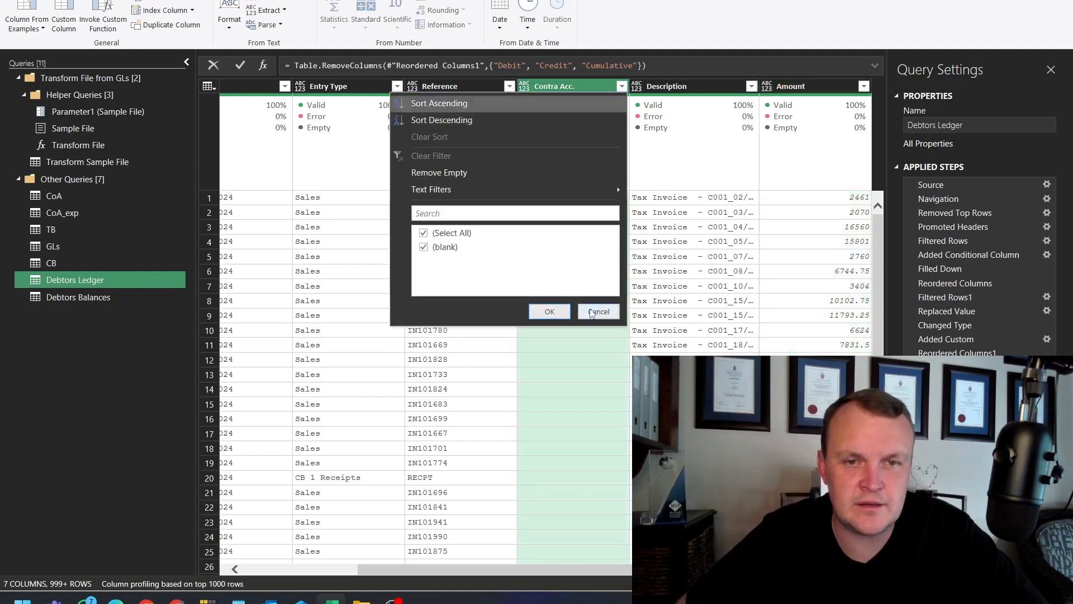
click(599, 312)
right_click(581, 89)
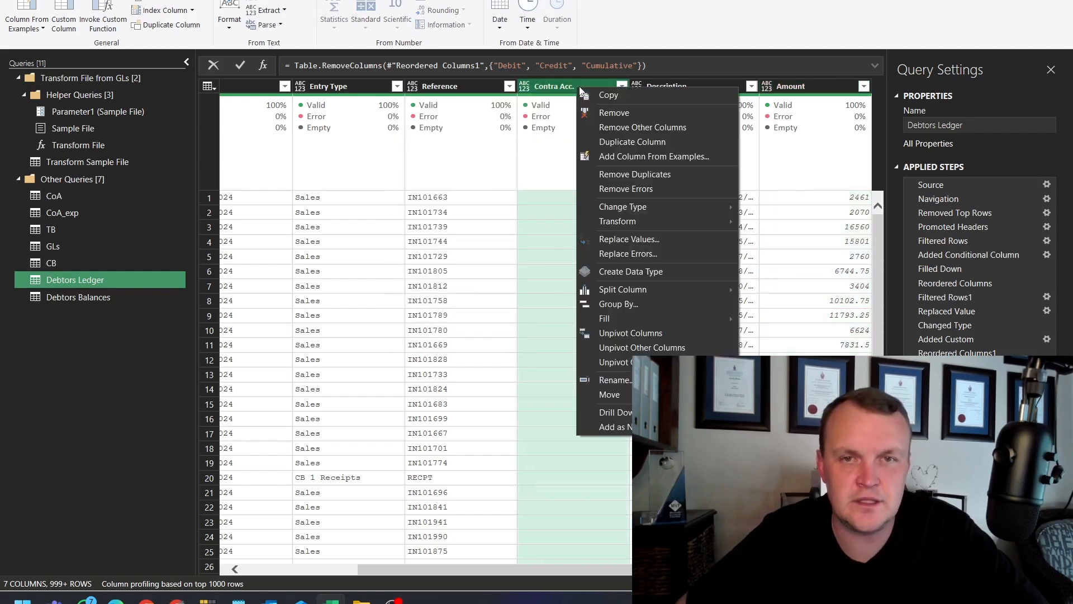
click(628, 113)
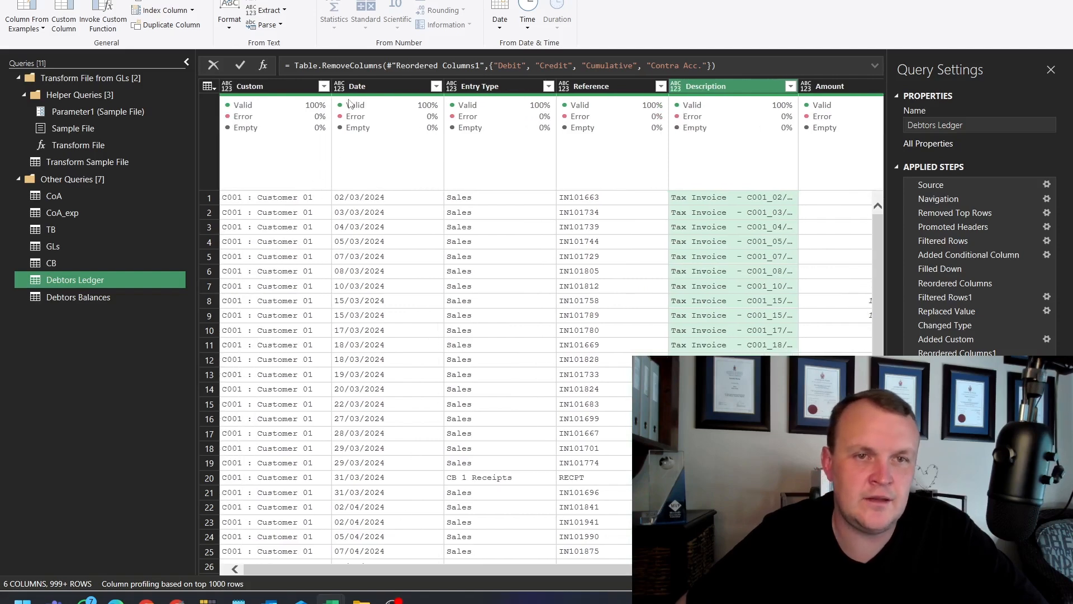
right_click(363, 87)
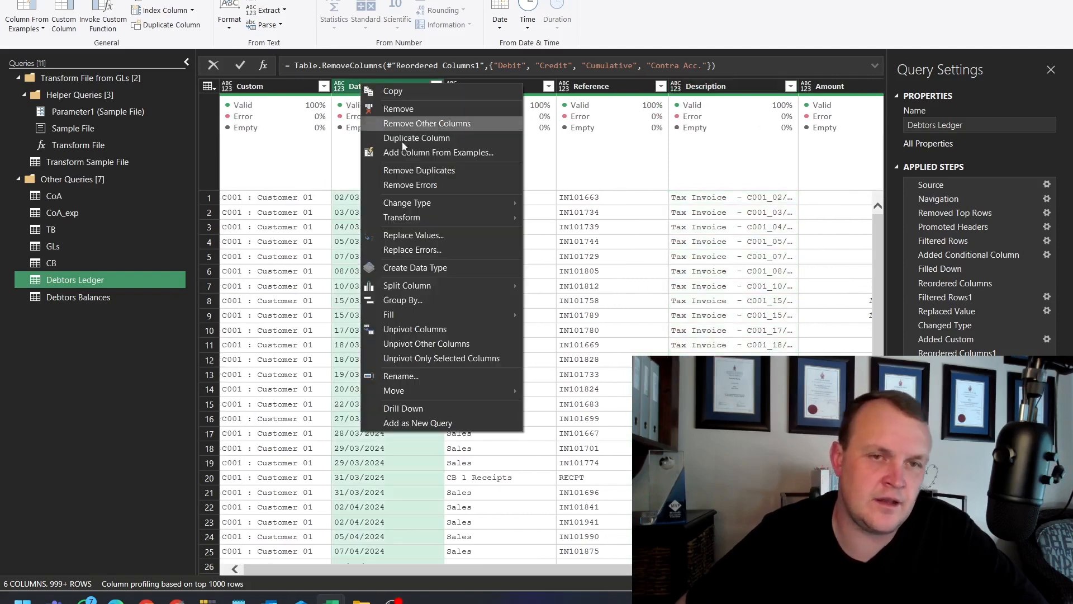
mouse_move(407, 207)
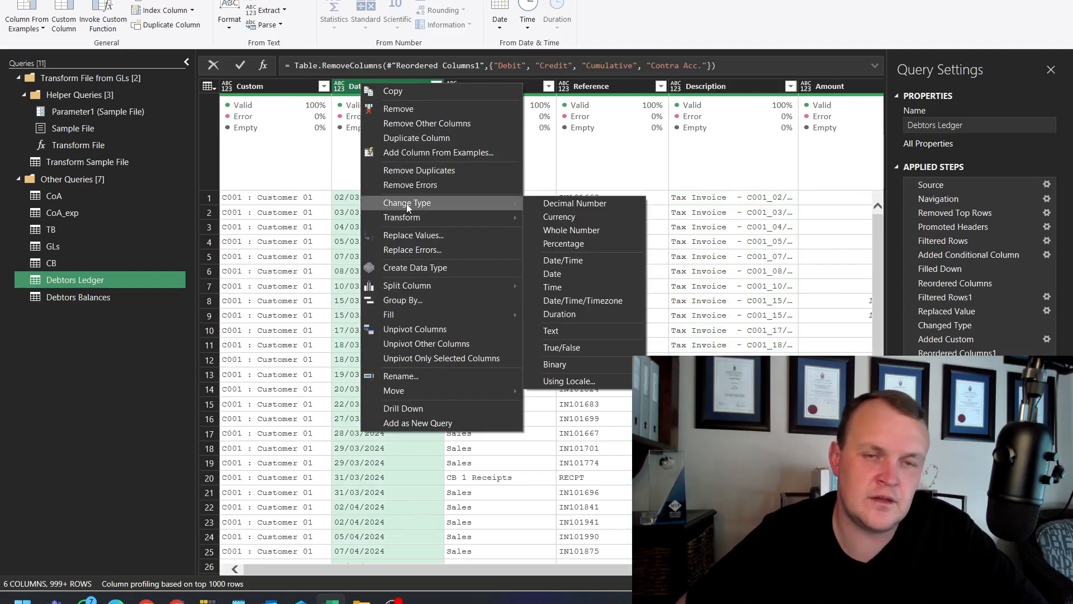
click(568, 380)
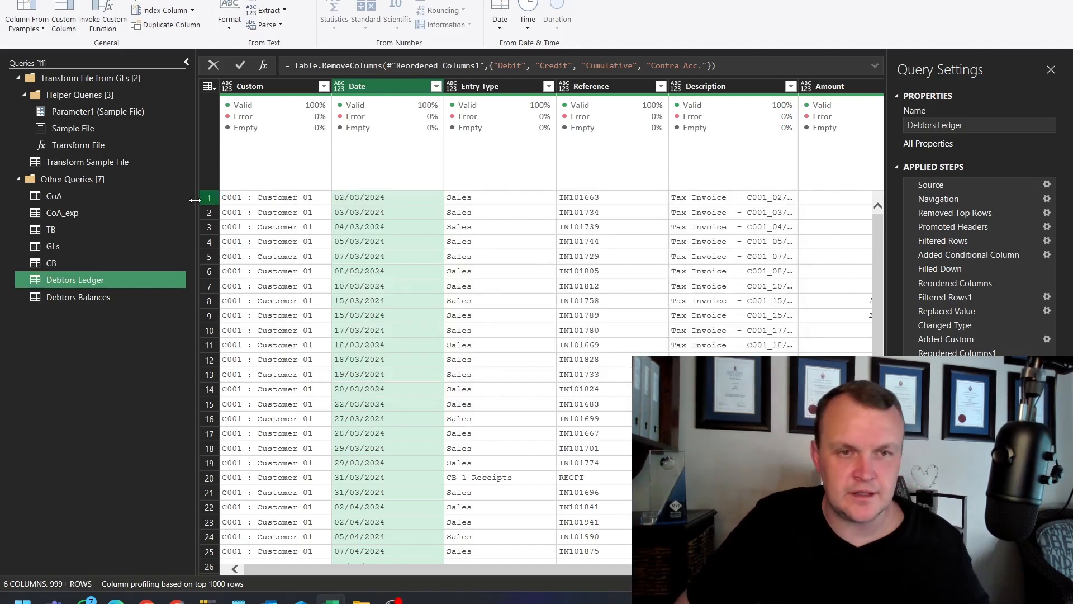
Split the Custom column by the custom delimiter " : " at each occurrence.
click(273, 88)
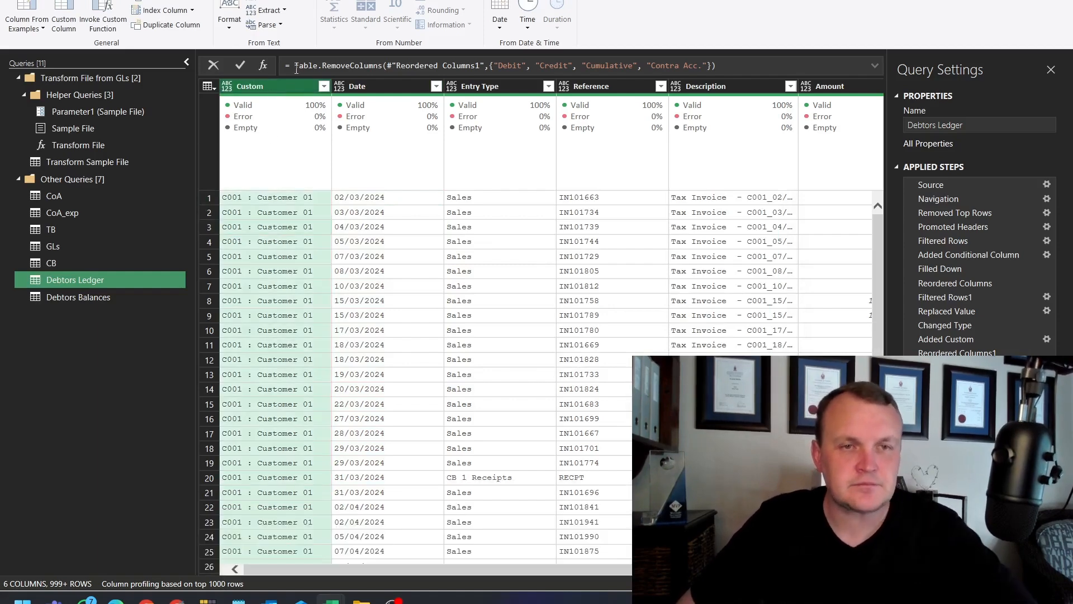
right_click(286, 84)
click(270, 89)
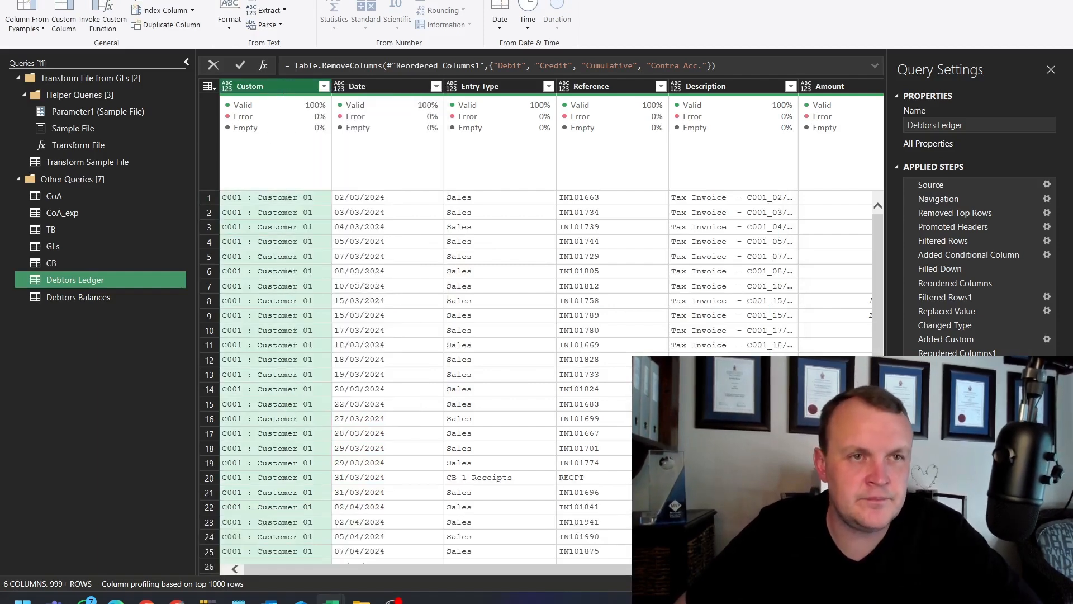
click(90, 1)
click(393, 19)
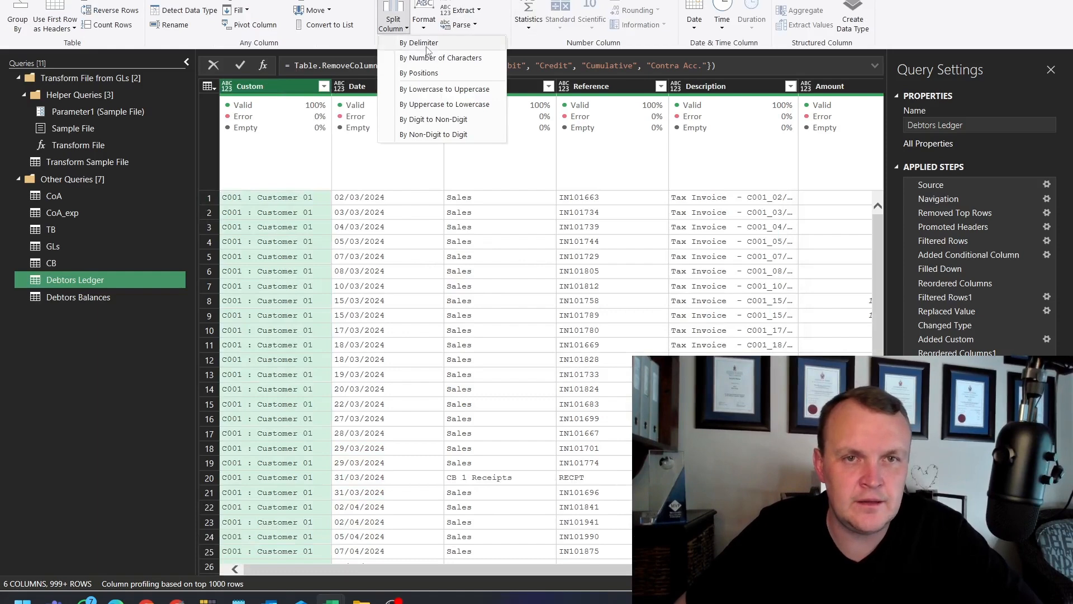
key(Escape)
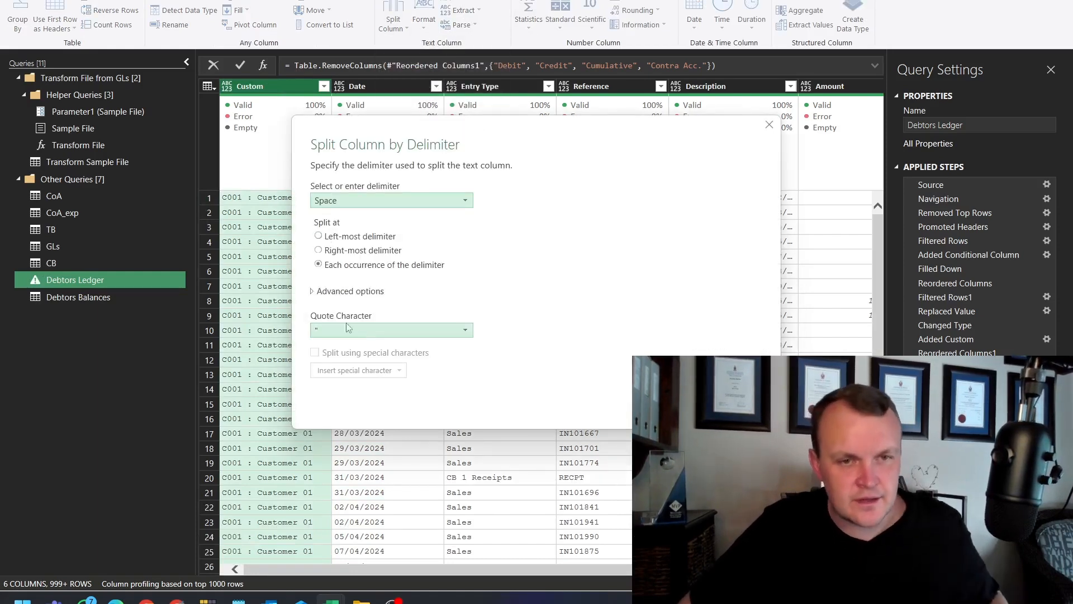
click(358, 201)
click(336, 299)
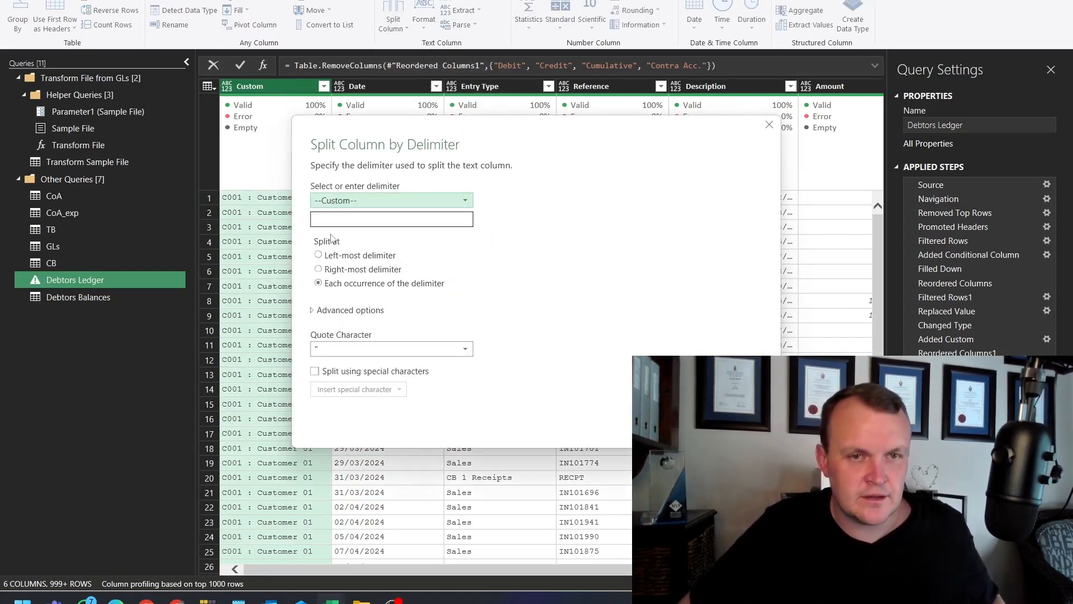
click(338, 216)
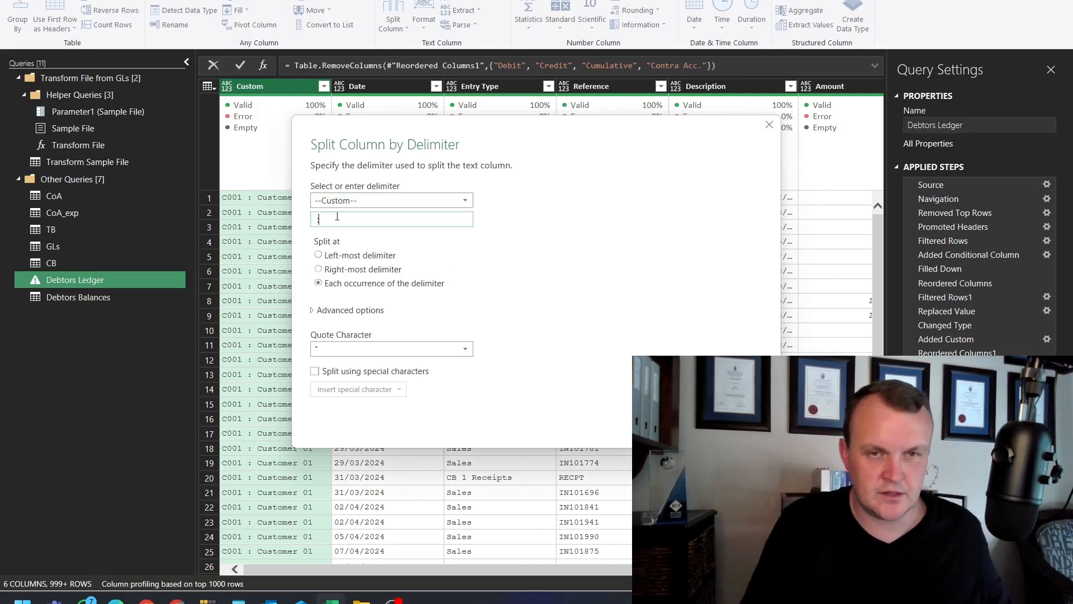
key(Return)
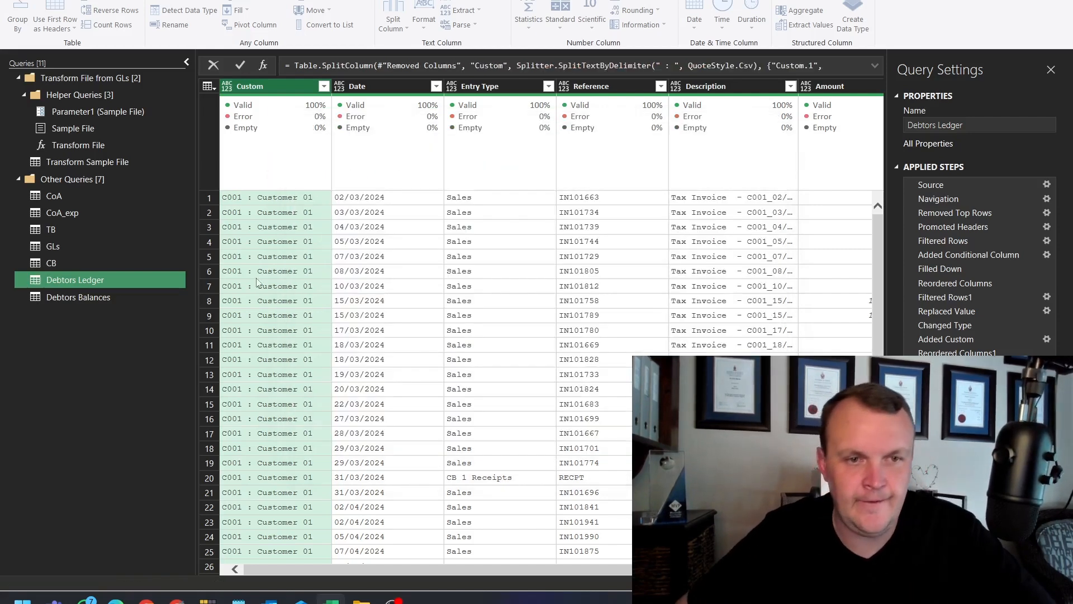
Rename the two split columns Customer code and Customer name, and close and load the queries.
double_click(280, 84)
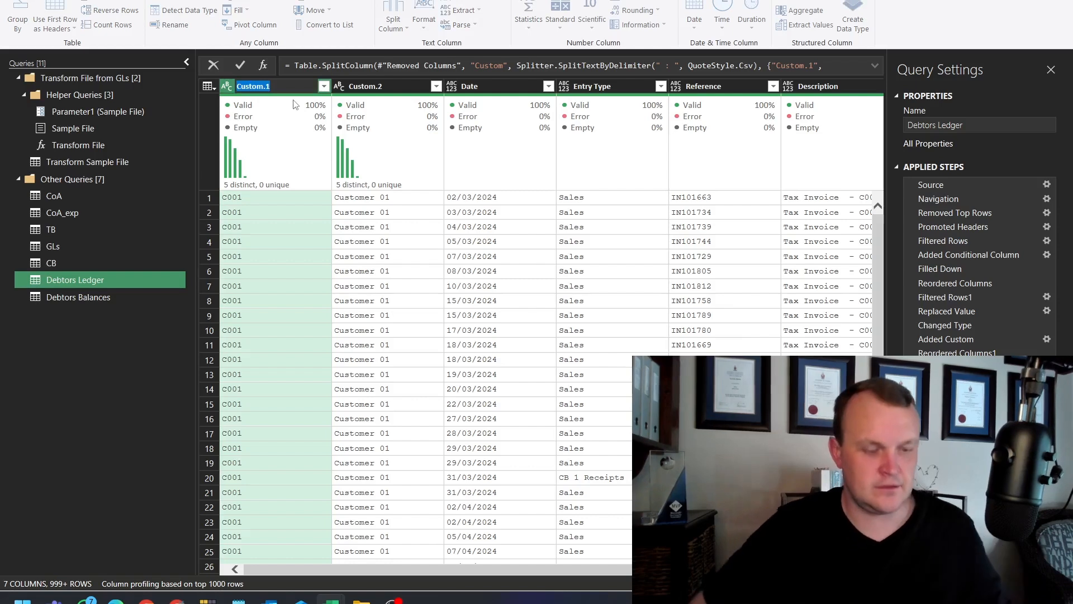
text(Cus)
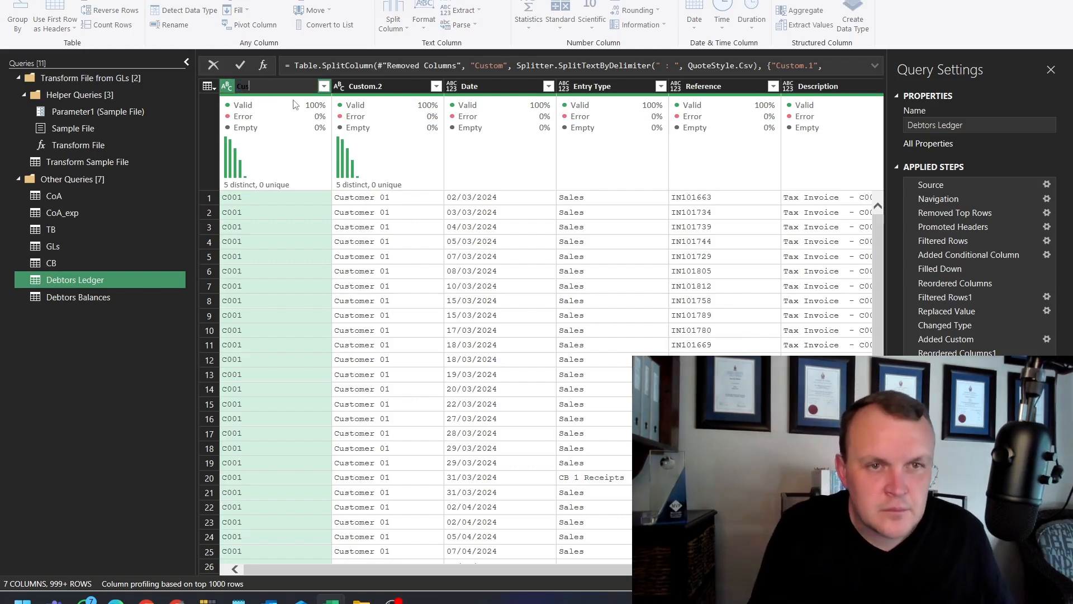
text(tomer code)
key(Return)
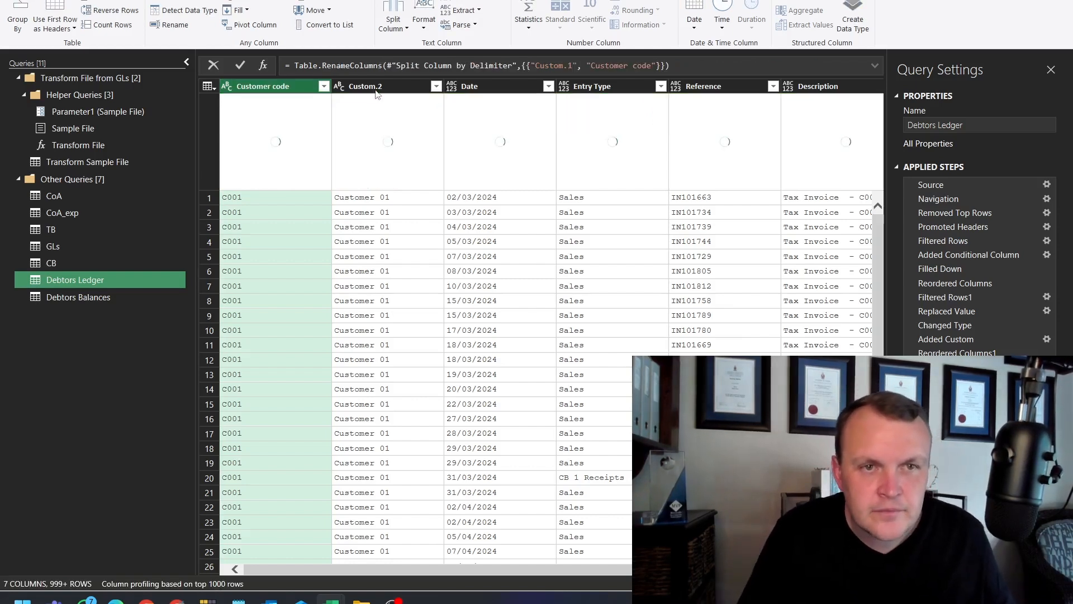
double_click(383, 87)
text(Cus)
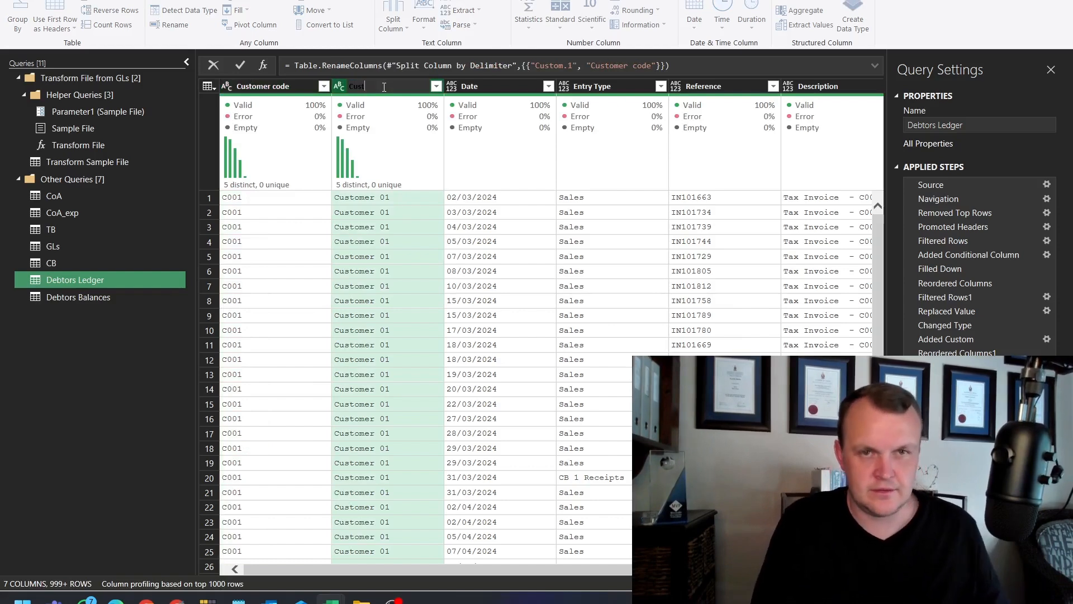
text(tomer name)
key(Return)
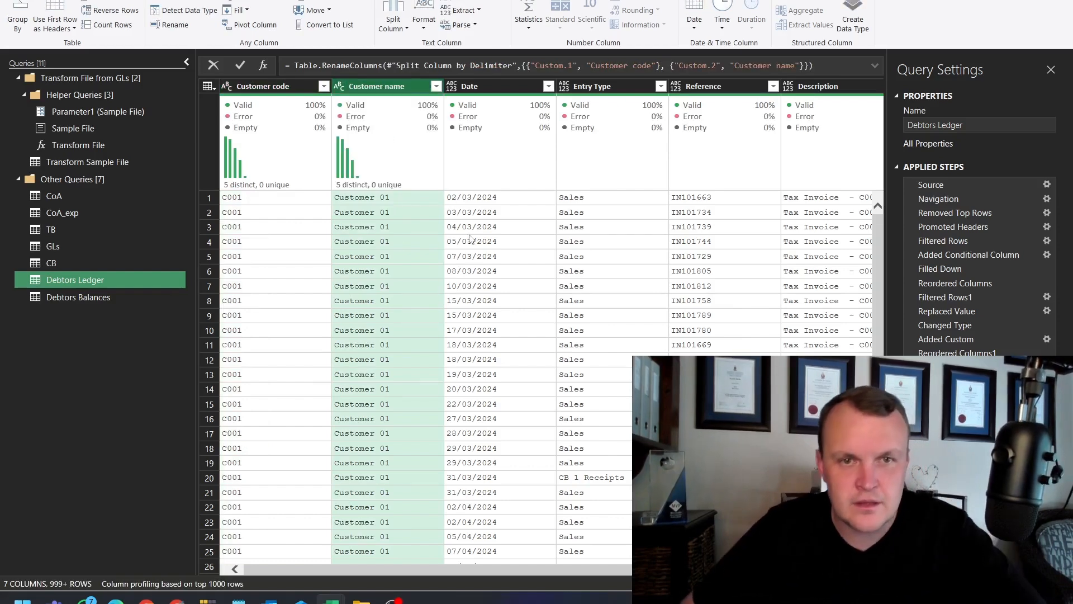
click(38, 1)
click(16, 5)
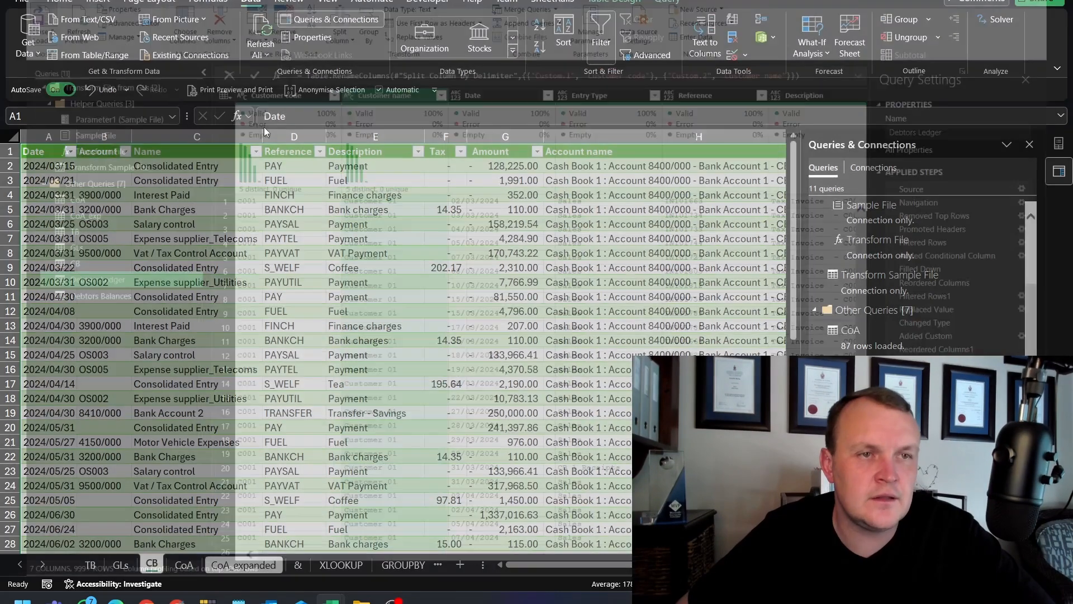
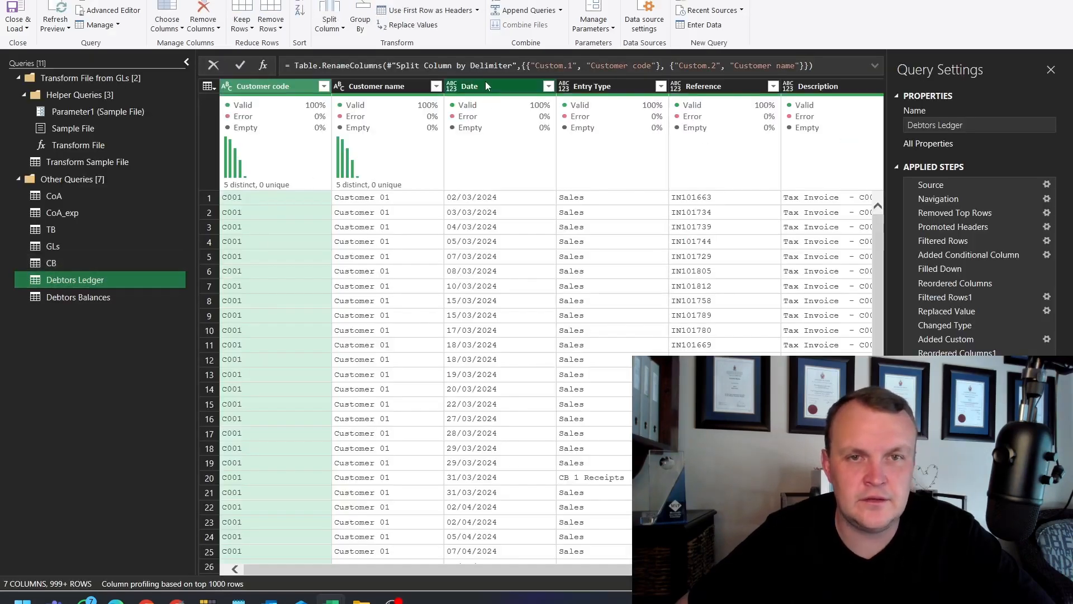
Change the Date column of the Debtors Ledger query to type Date using the English (United Kingdom) locale.
right_click(486, 86)
mouse_move(552, 204)
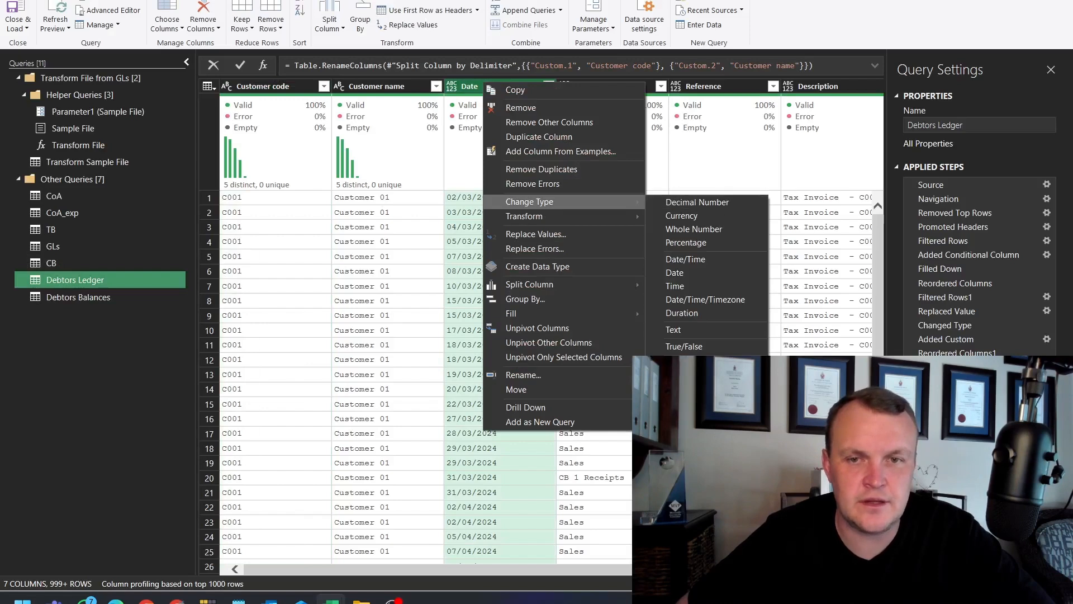
click(690, 379)
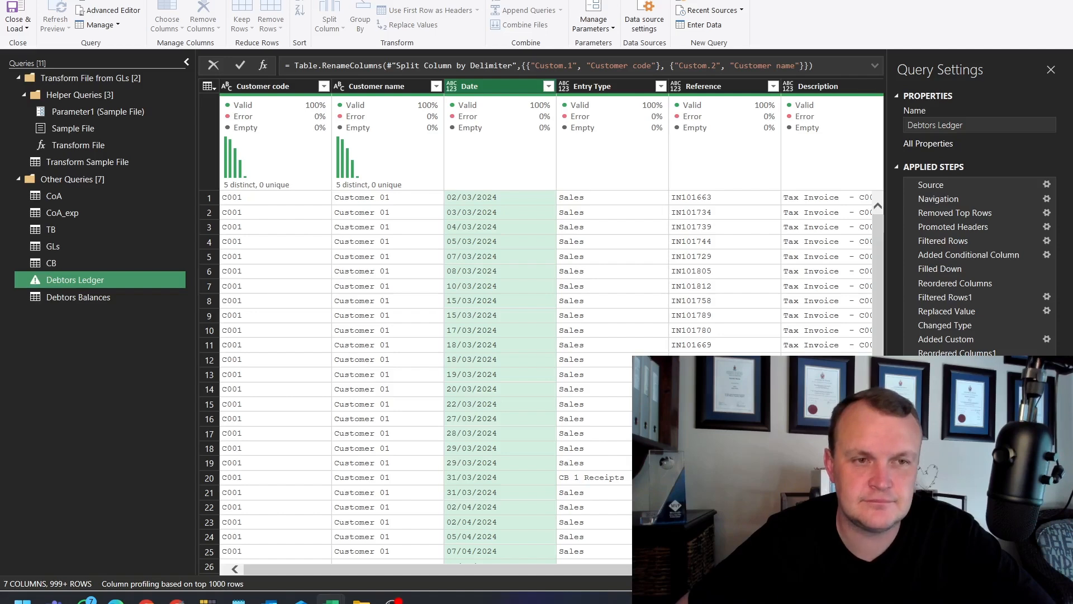
click(375, 268)
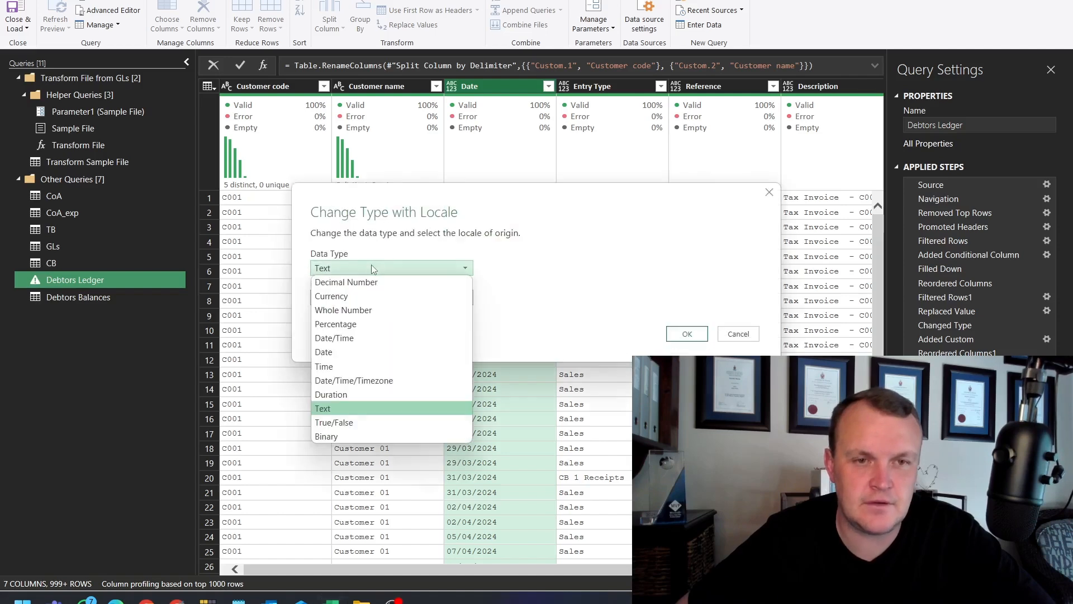
click(328, 353)
click(358, 298)
scroll(352, 519, down, 4)
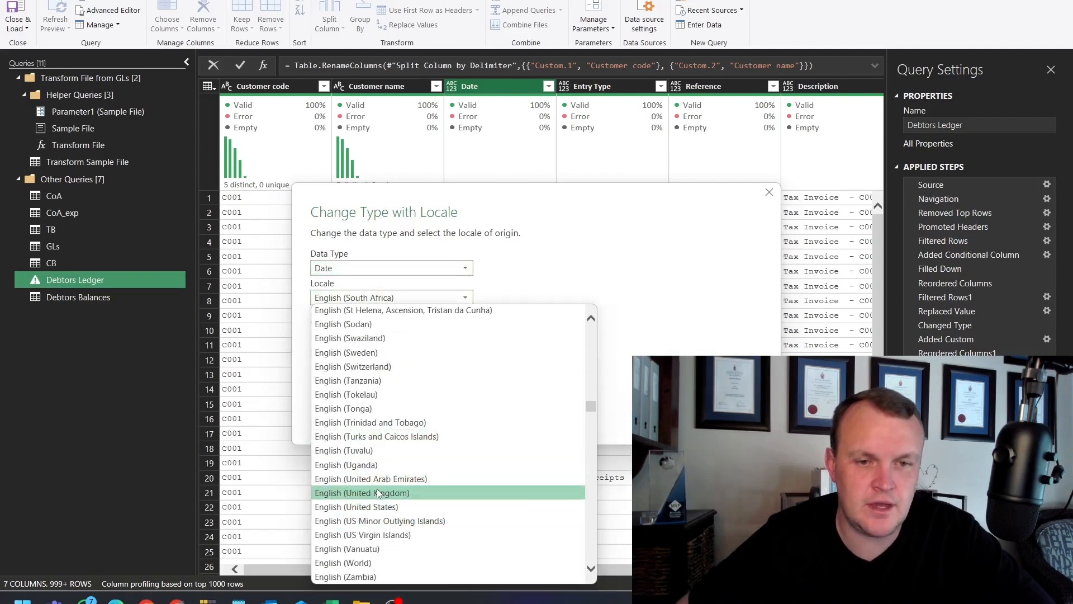
click(358, 493)
click(686, 424)
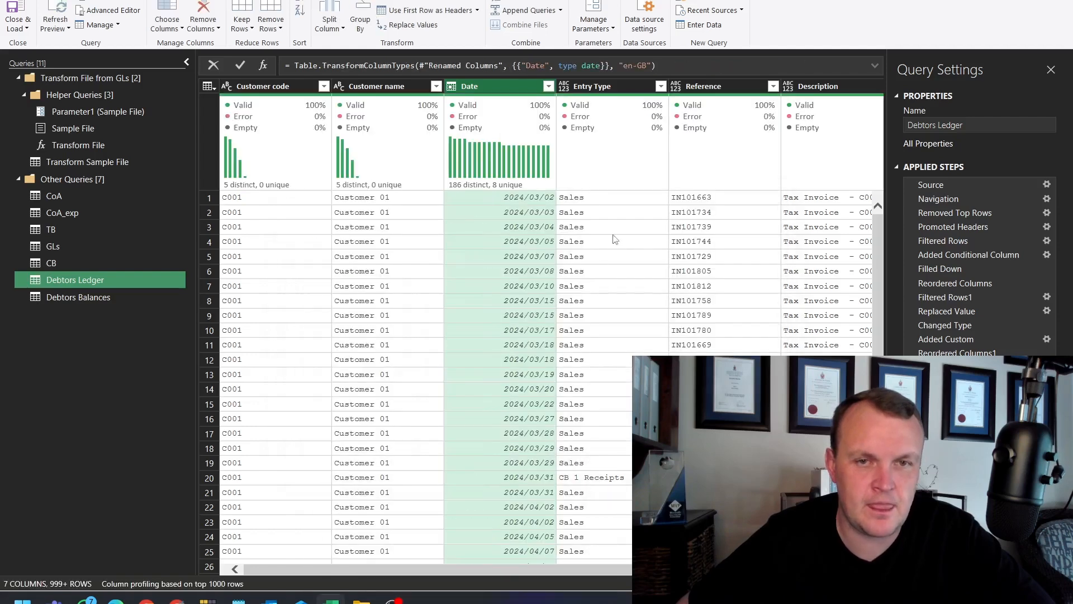
Close and load the queries, and load Debtors Ledger as a table on a new worksheet, adding it to the Data Model.
click(22, 5)
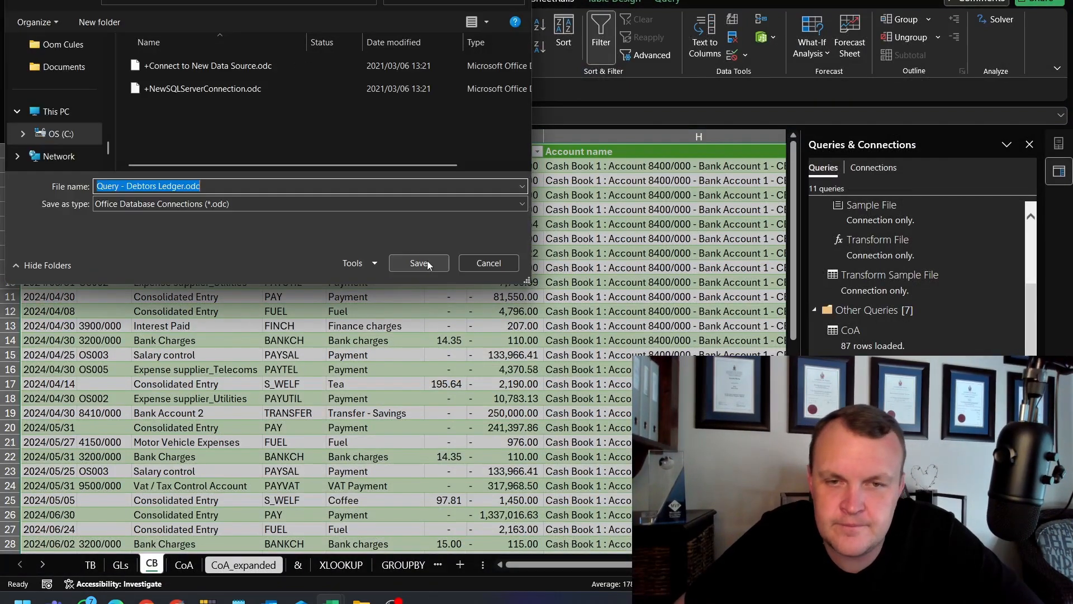
click(478, 261)
right_click(878, 436)
right_click(867, 436)
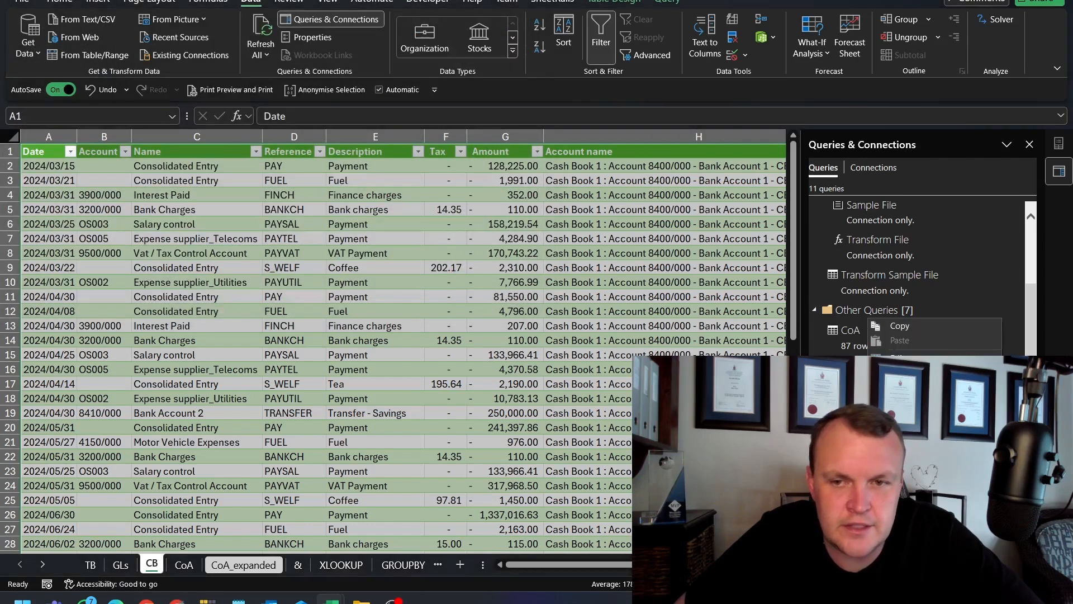
click(905, 419)
click(464, 190)
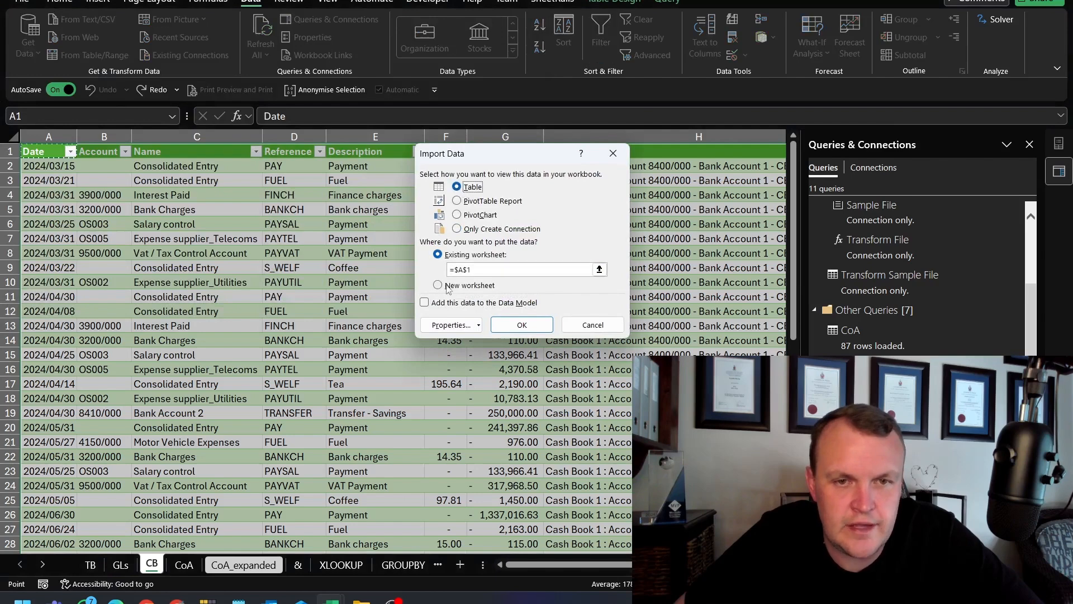
click(424, 302)
click(445, 286)
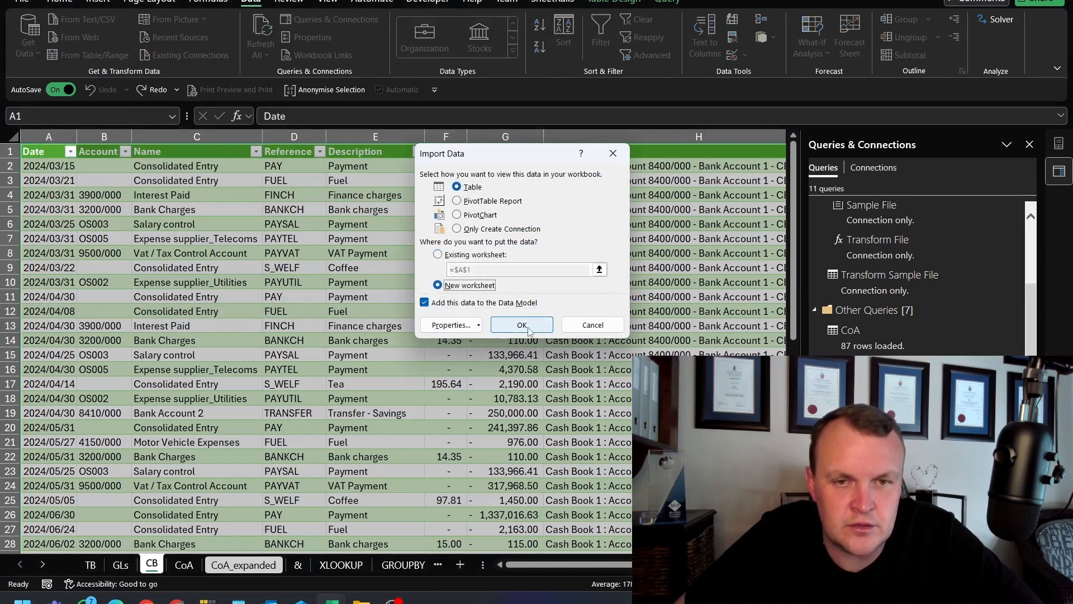
click(521, 325)
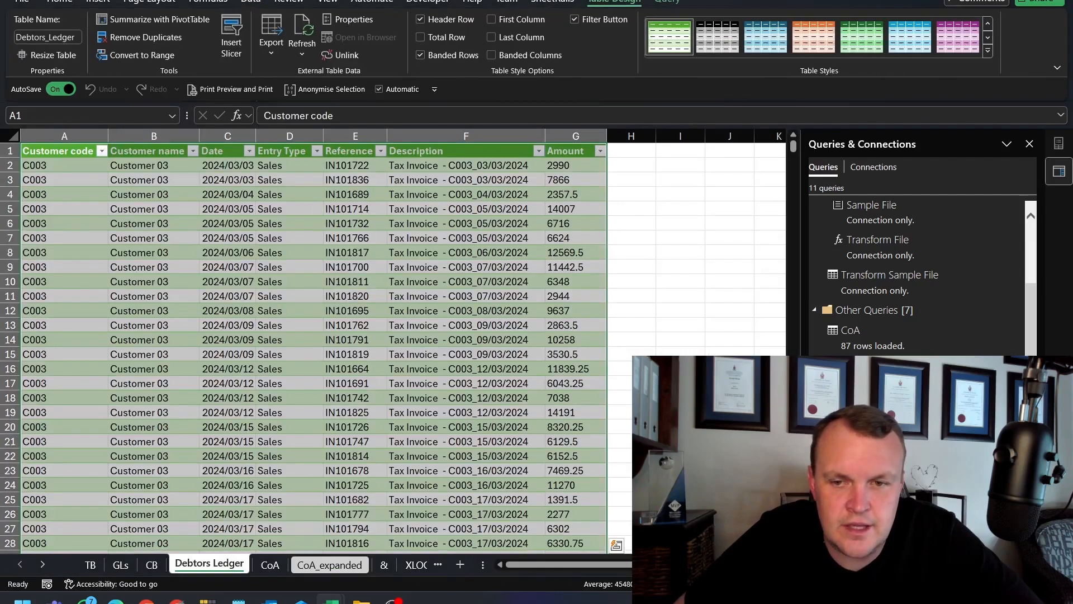
Load the Debtors Balances query as a table on a new worksheet and add it to the Data Model.
right_click(866, 323)
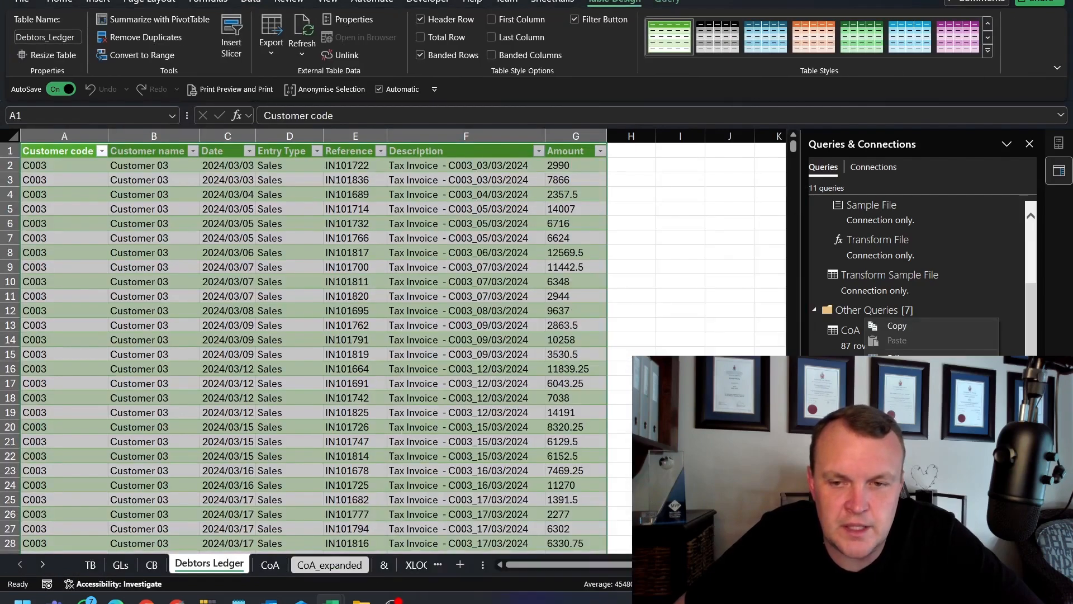
click(904, 420)
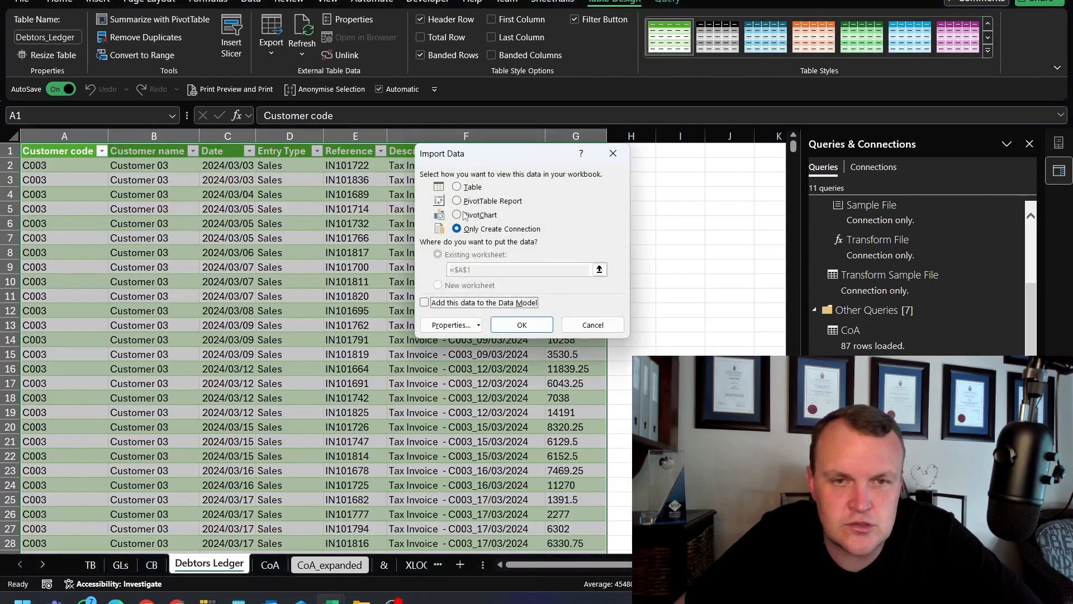
click(457, 186)
click(438, 286)
click(424, 302)
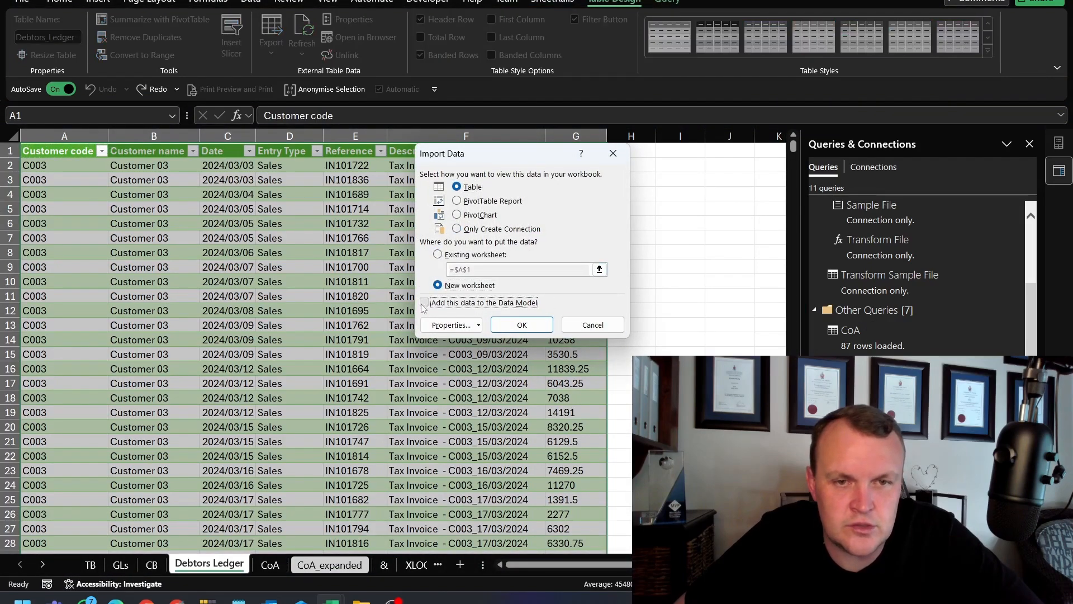
click(520, 325)
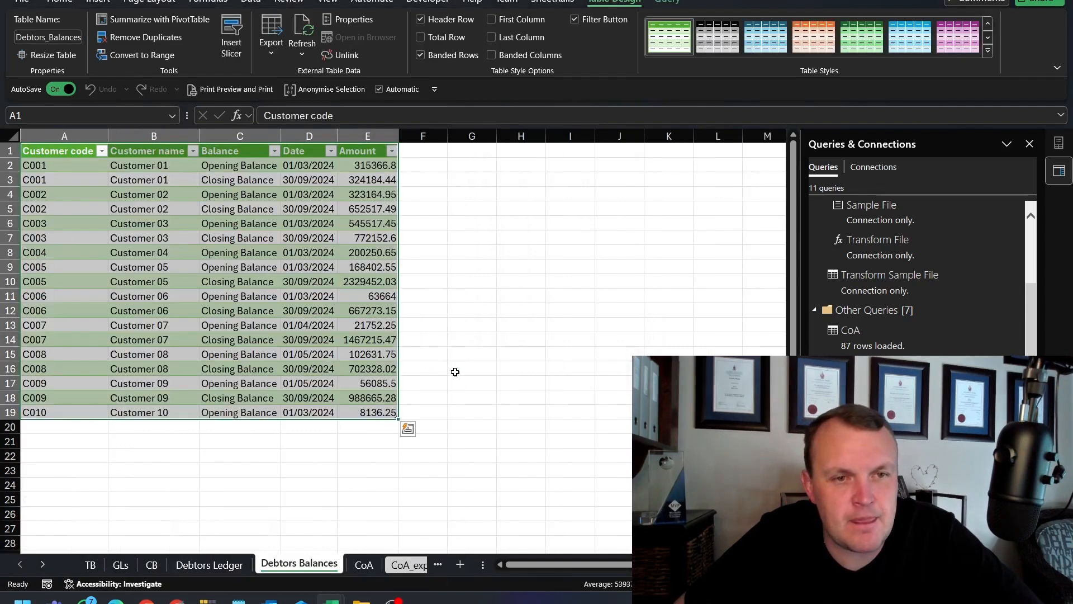
Apply the comma number style to the Amount column of the Debtors Balances table and slightly widen the Balance column.
click(368, 136)
click(60, 2)
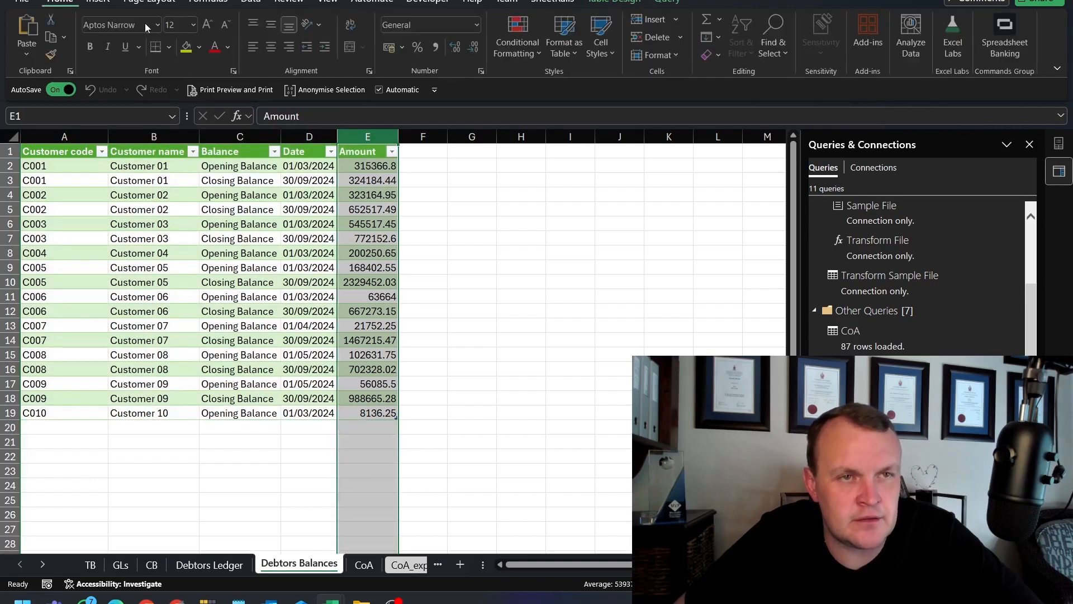
click(437, 47)
click(118, 254)
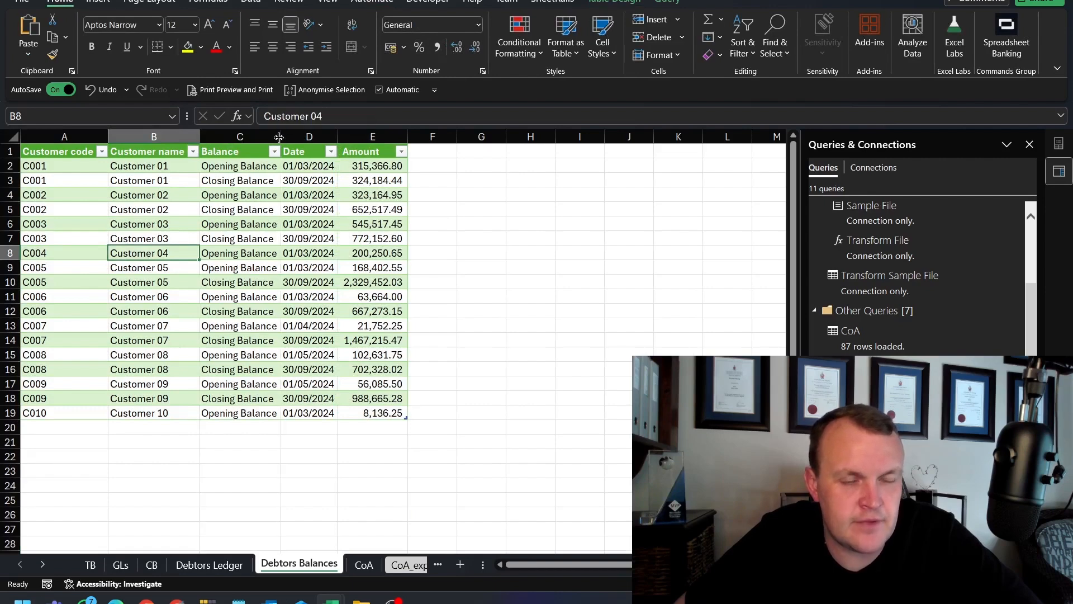
drag(281, 133, 291, 134)
click(305, 267)
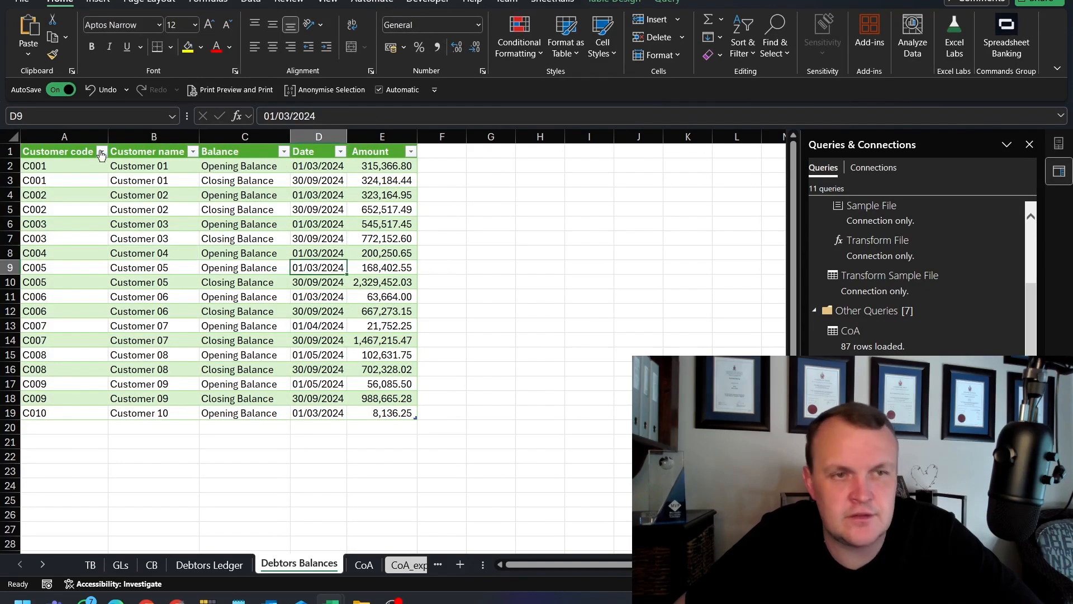
click(78, 150)
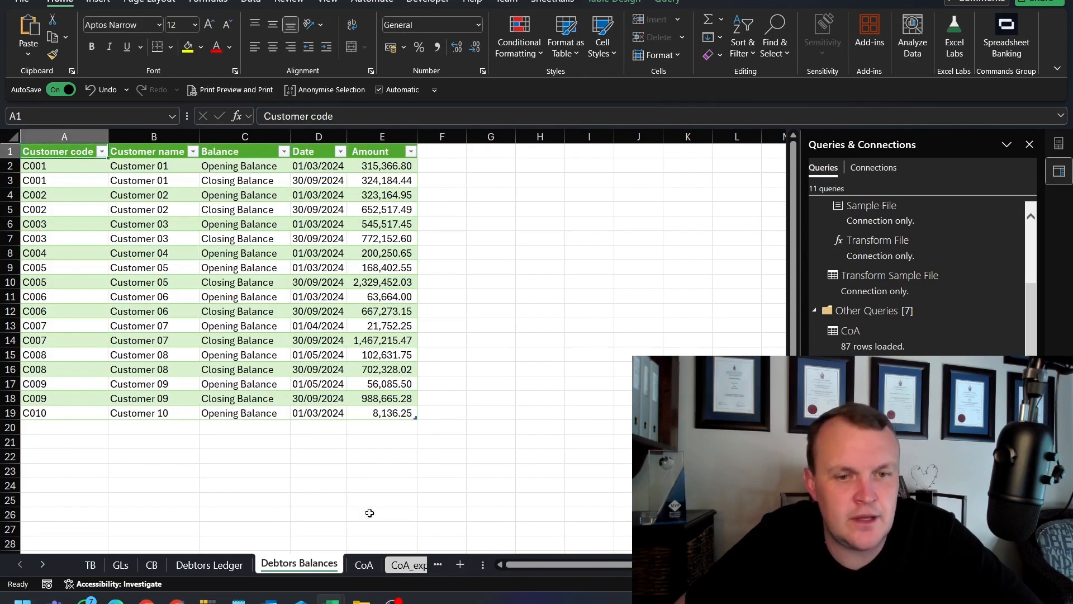
click(222, 566)
click(439, 231)
click(576, 136)
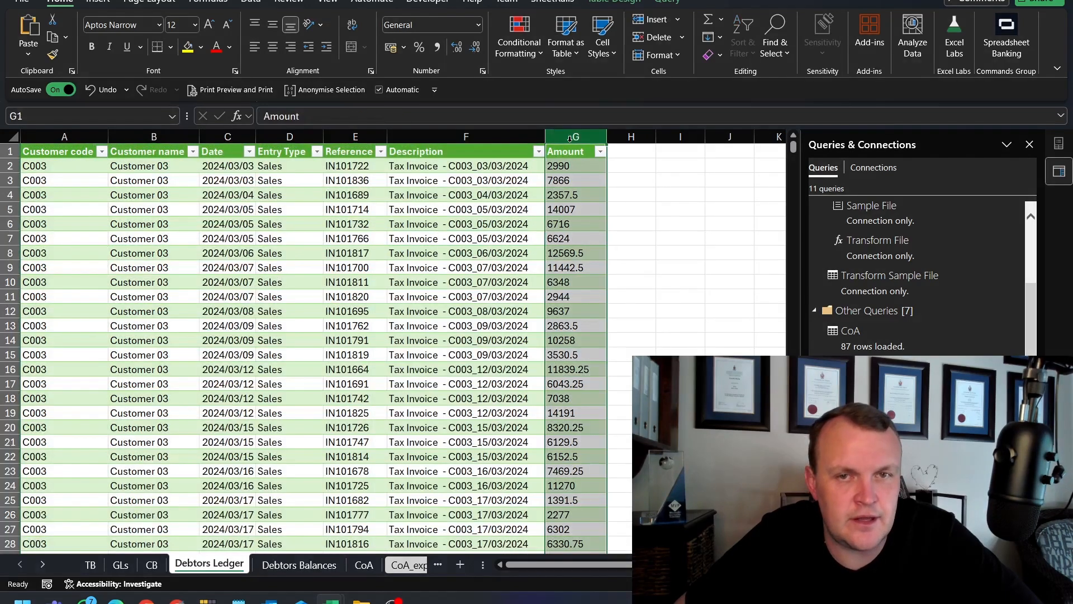
click(423, 309)
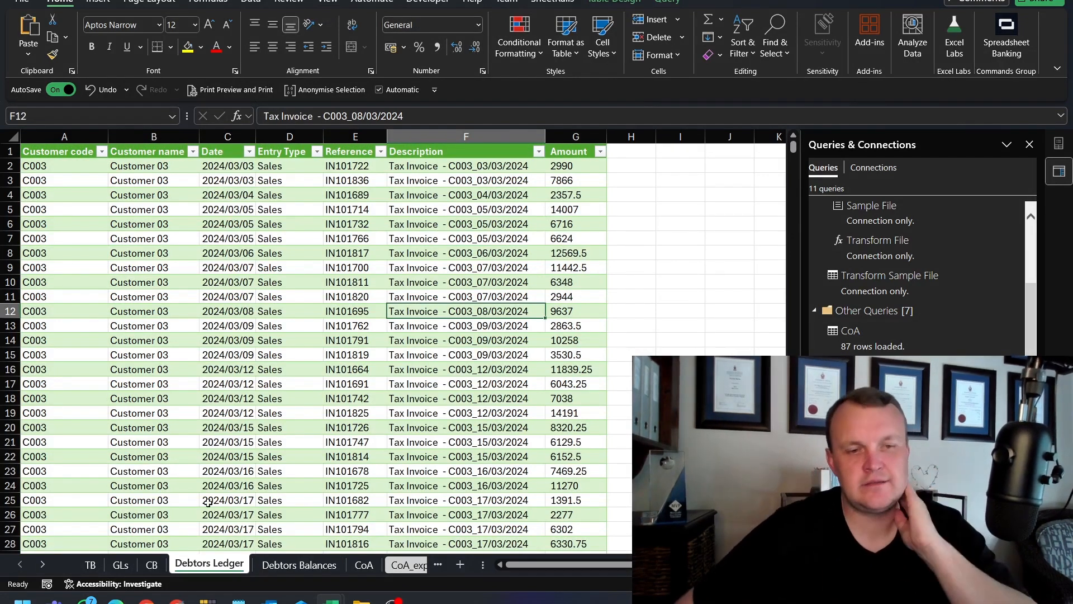
Group the sheets from TB through CoA_expanded and give their sheet tabs a grey colour.
click(88, 570)
scroll(401, 568, down, 1)
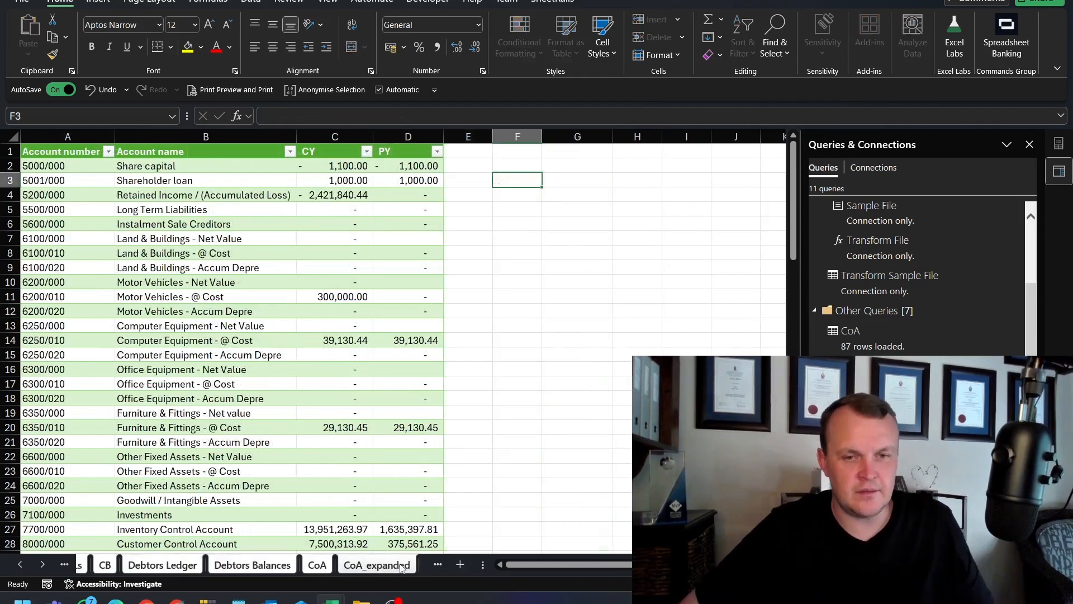
right_click(364, 564)
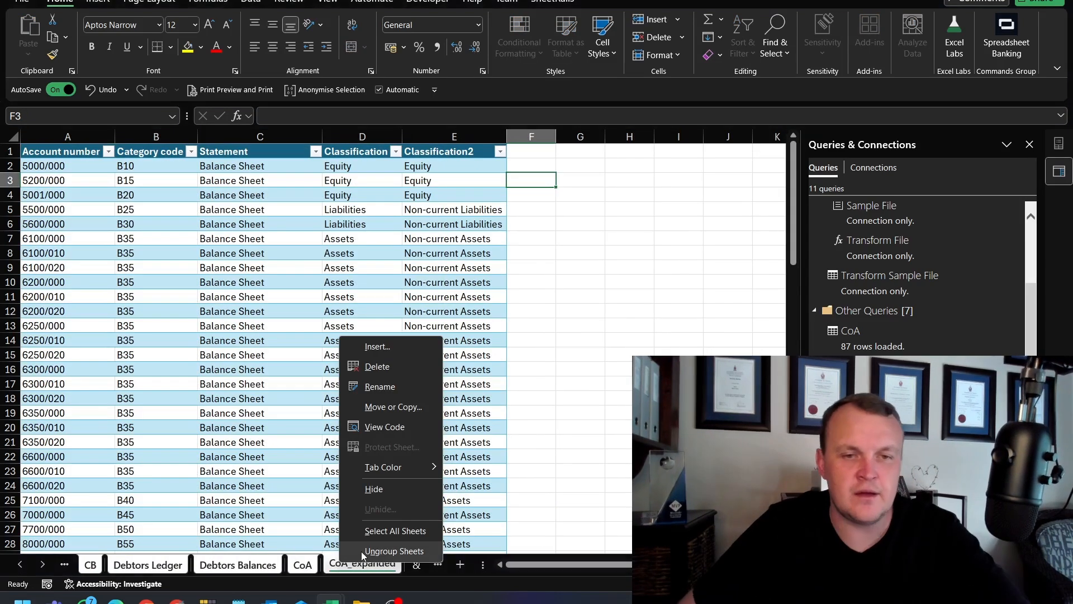
mouse_move(391, 467)
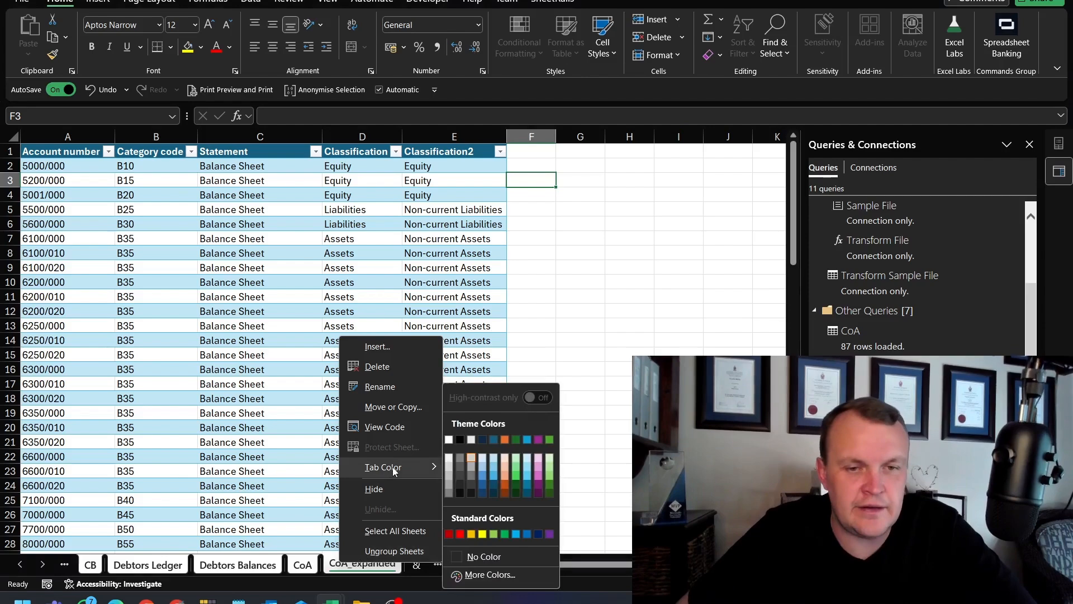
click(474, 468)
click(179, 571)
click(374, 570)
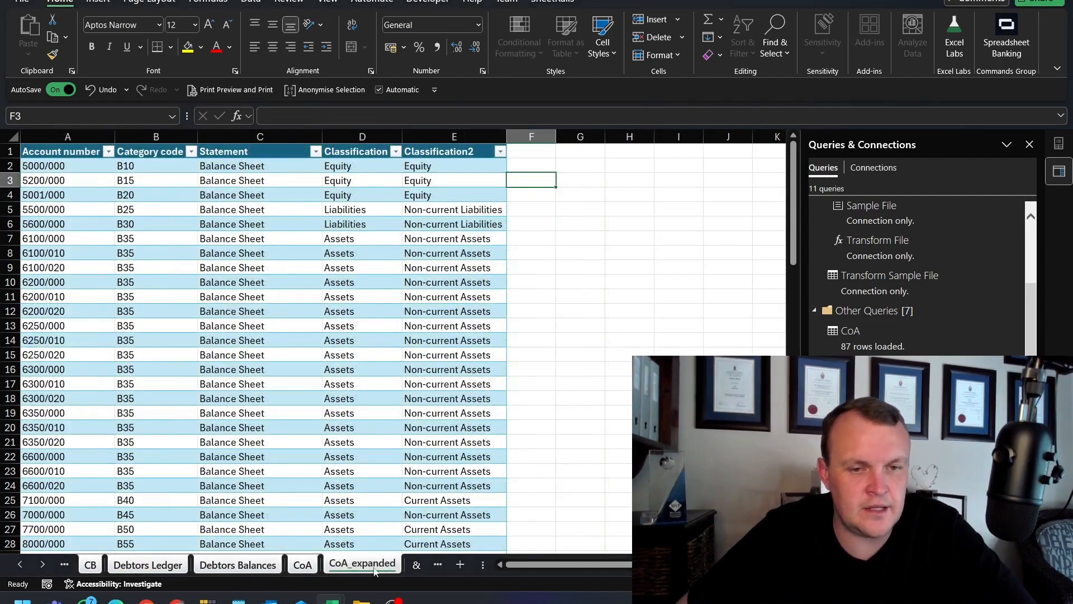
Ungroup the sheets, close the Queries & Connections pane and go to the PIVOT sheet.
click(416, 565)
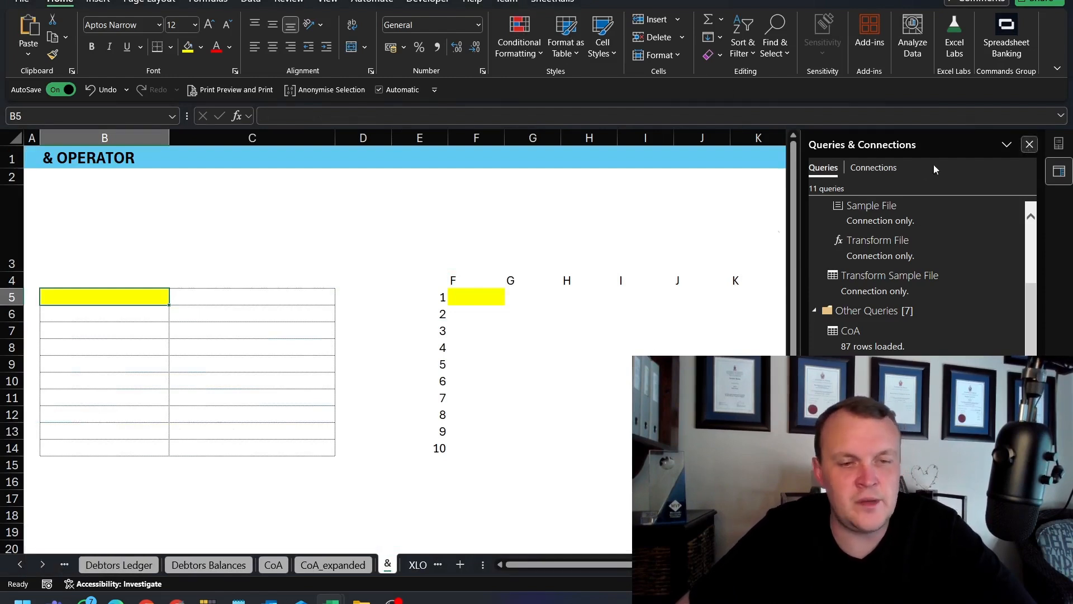
click(1028, 144)
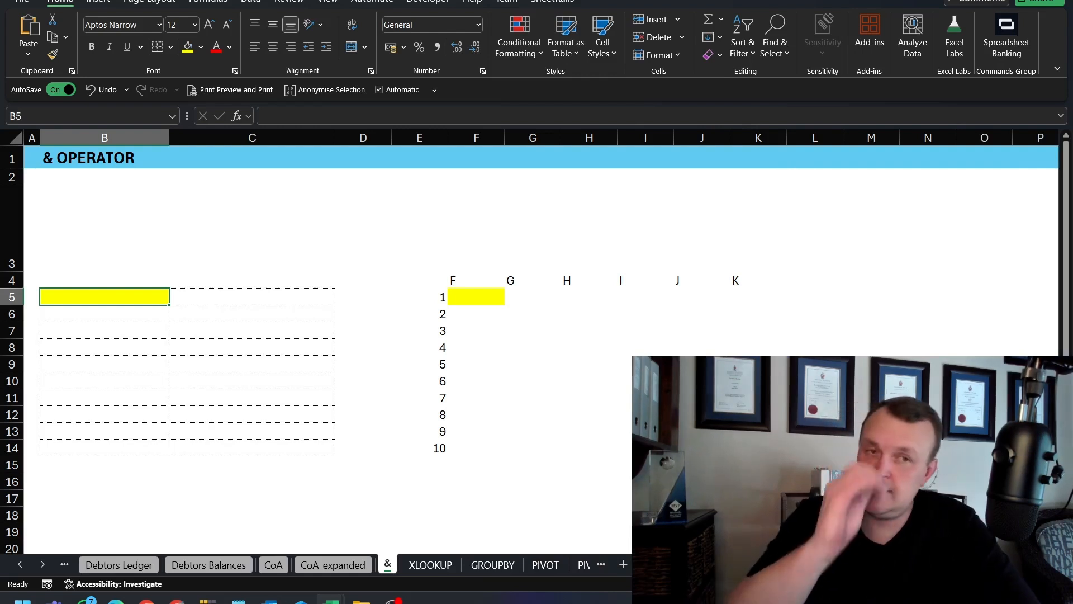
click(583, 568)
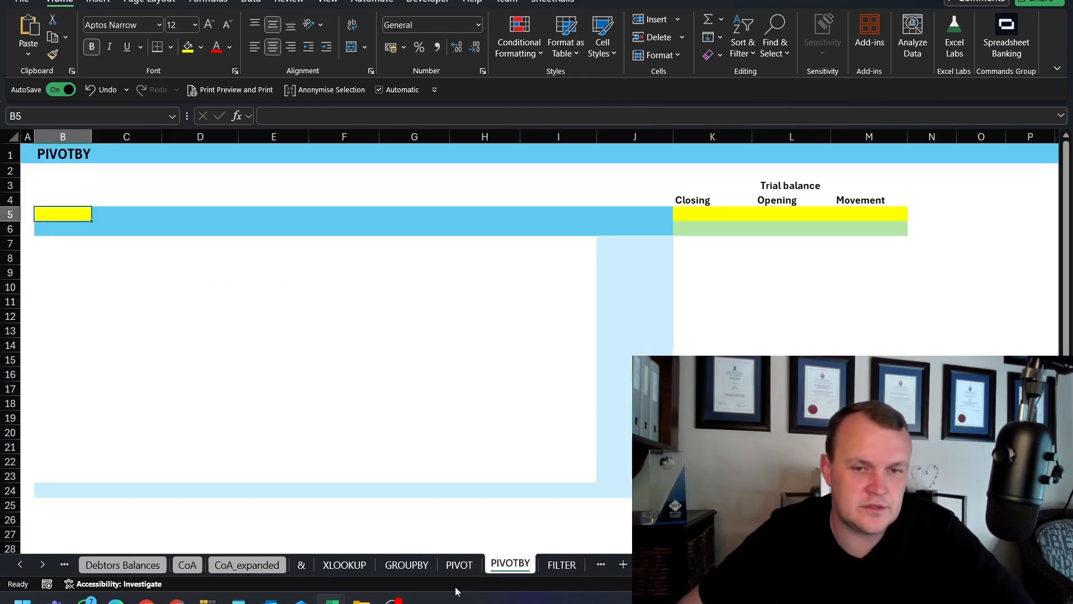
click(459, 566)
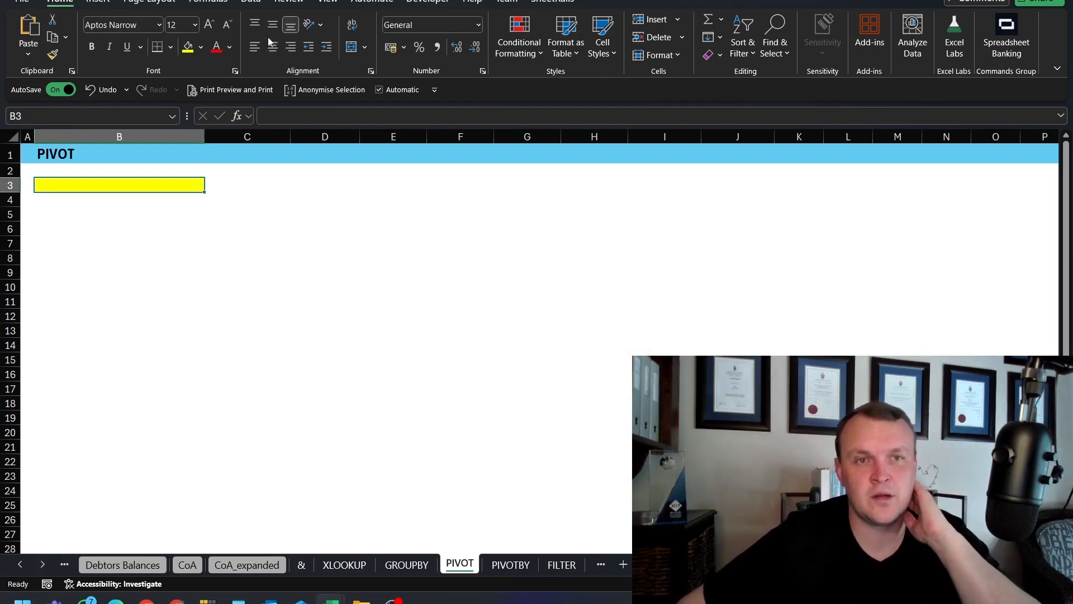
Create a data model relationship from the TB table's Account number to the CoA table's Account number.
click(251, 3)
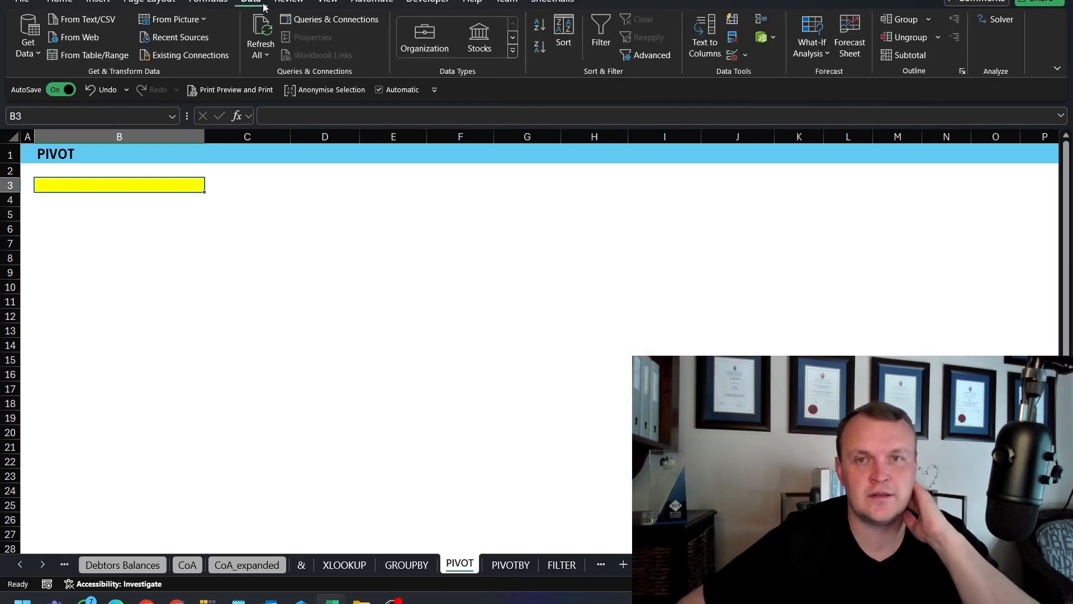
click(765, 43)
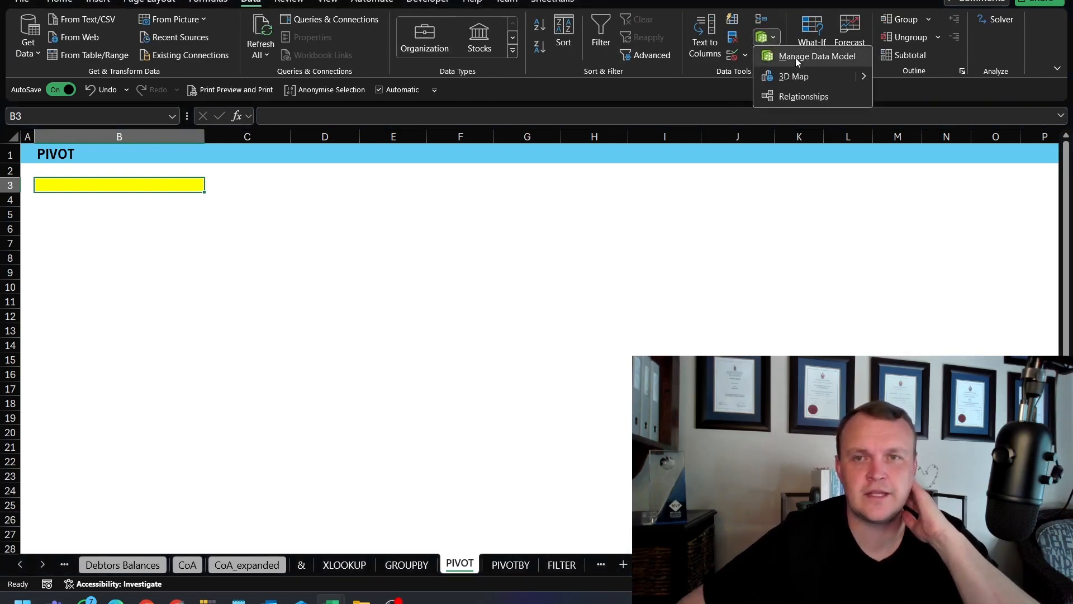
click(799, 98)
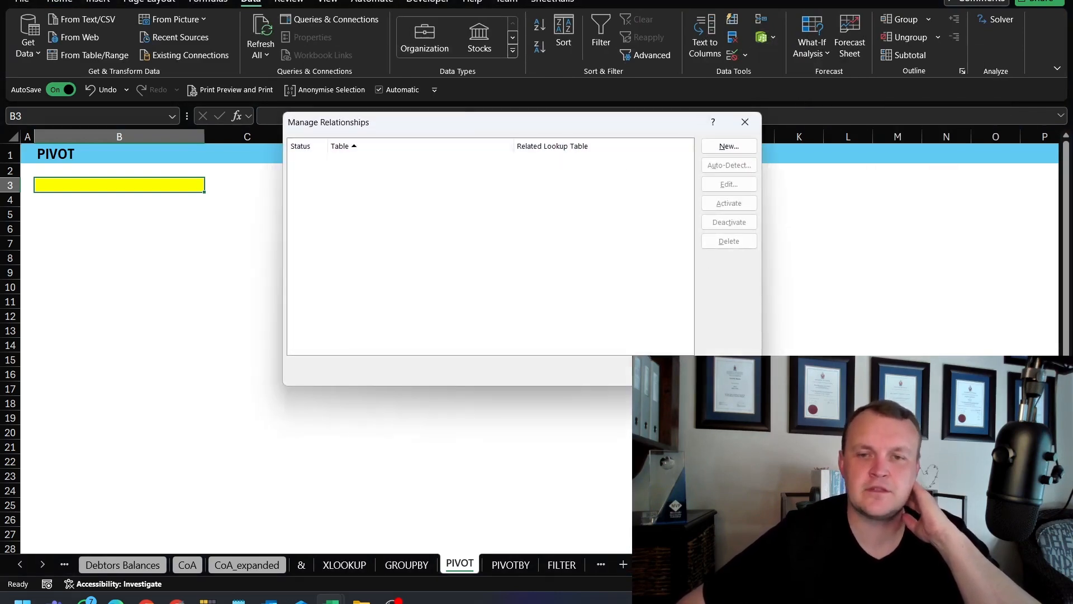
click(726, 146)
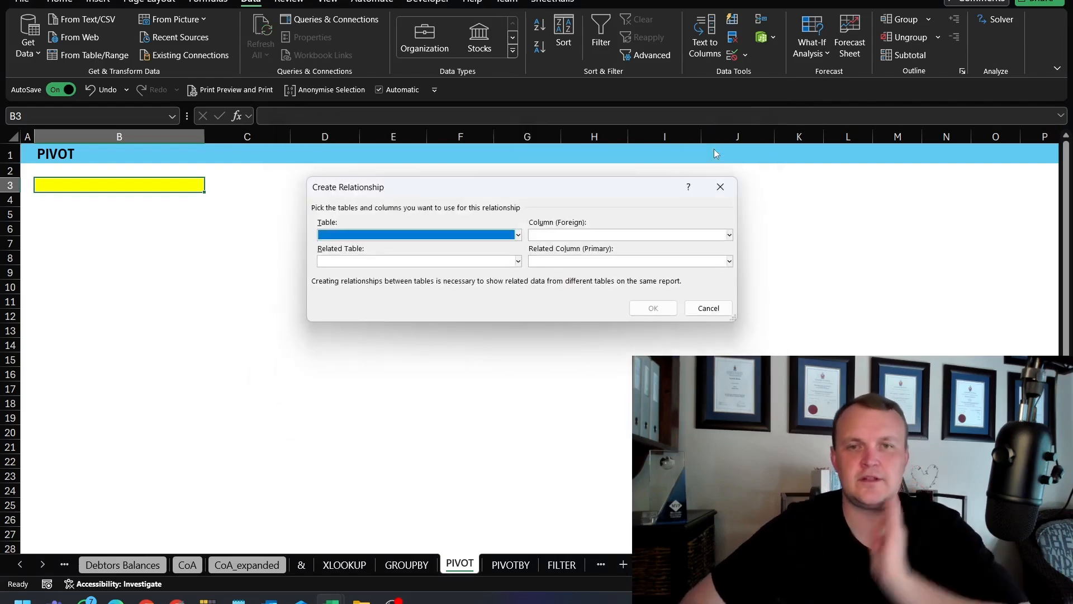
click(486, 234)
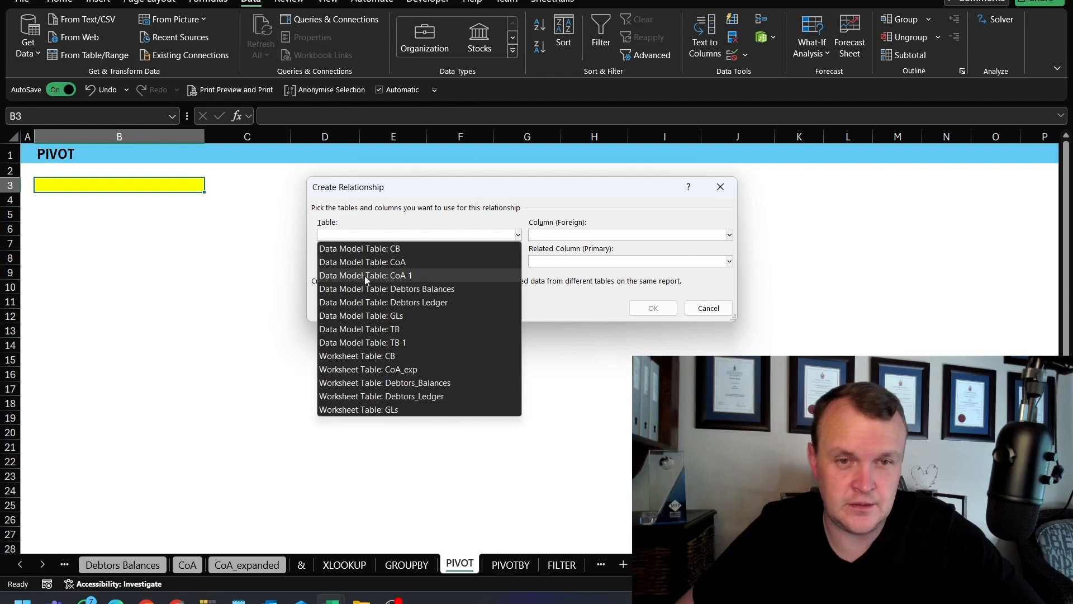
click(382, 330)
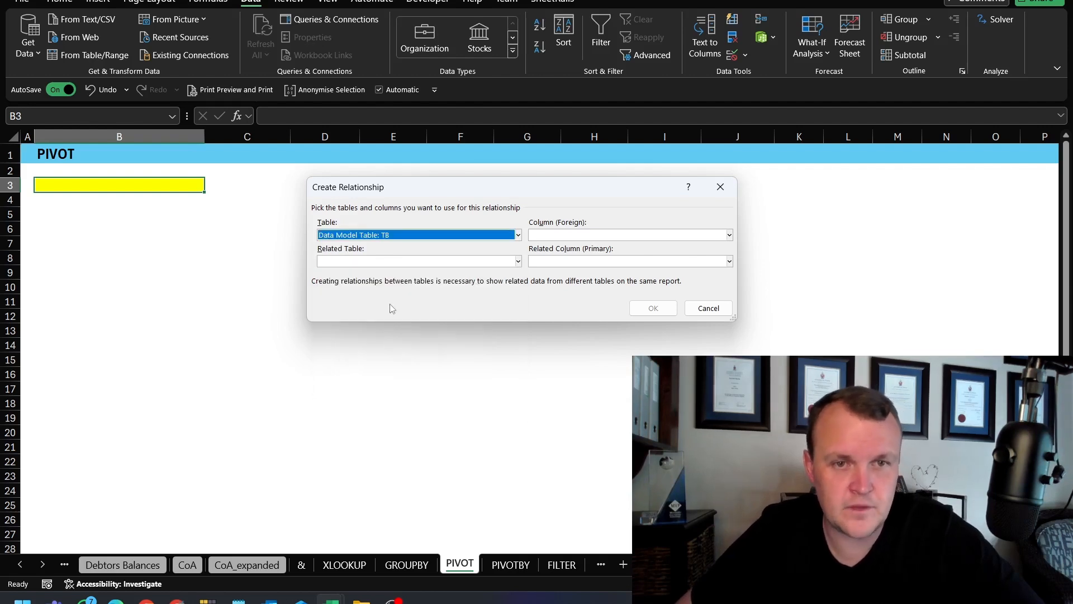
click(626, 235)
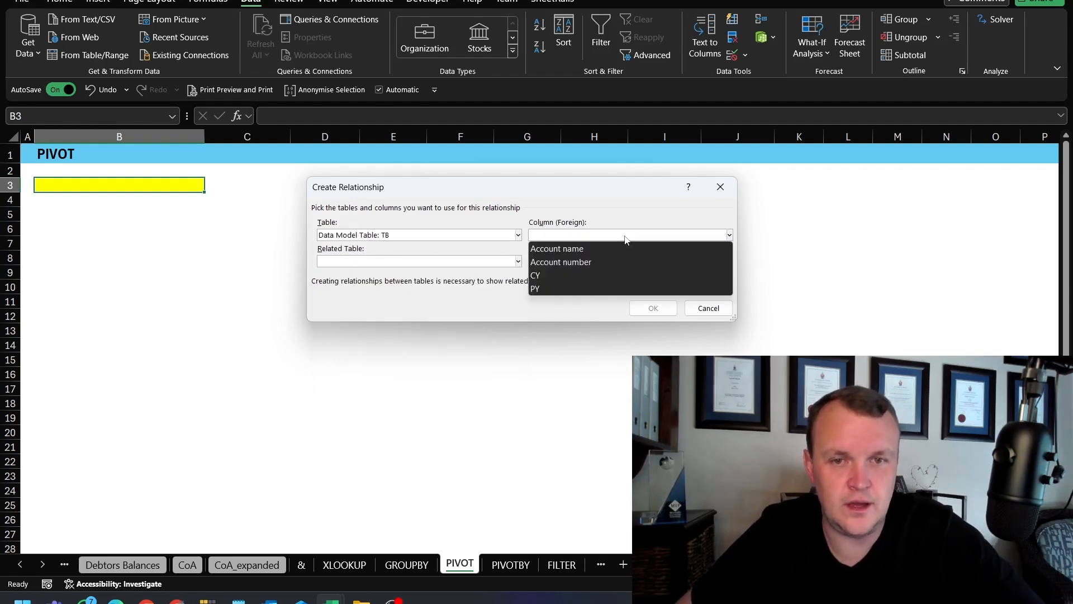
click(556, 261)
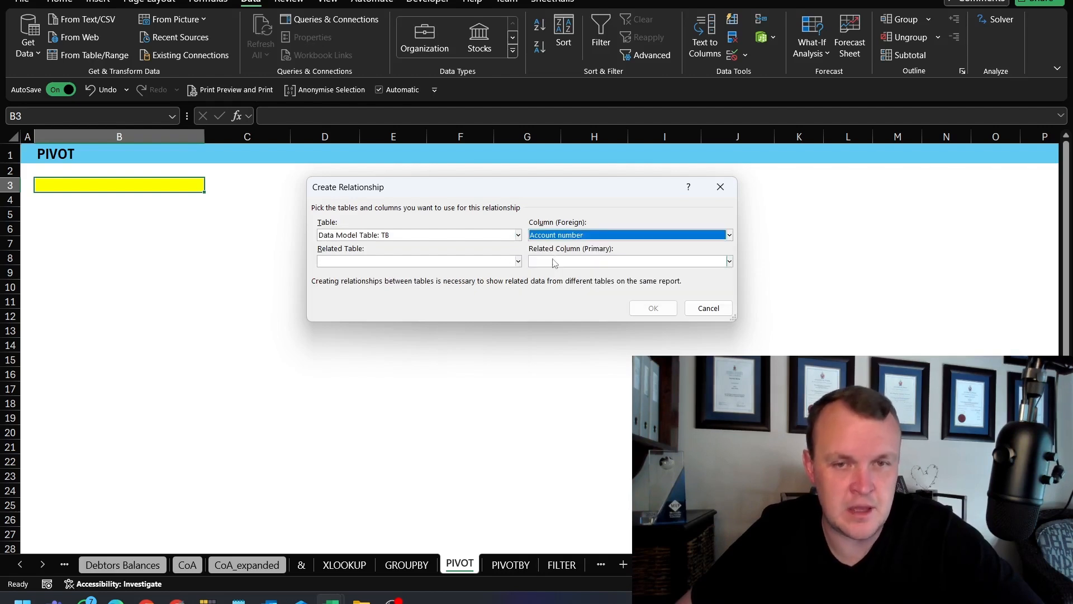
click(414, 262)
click(375, 289)
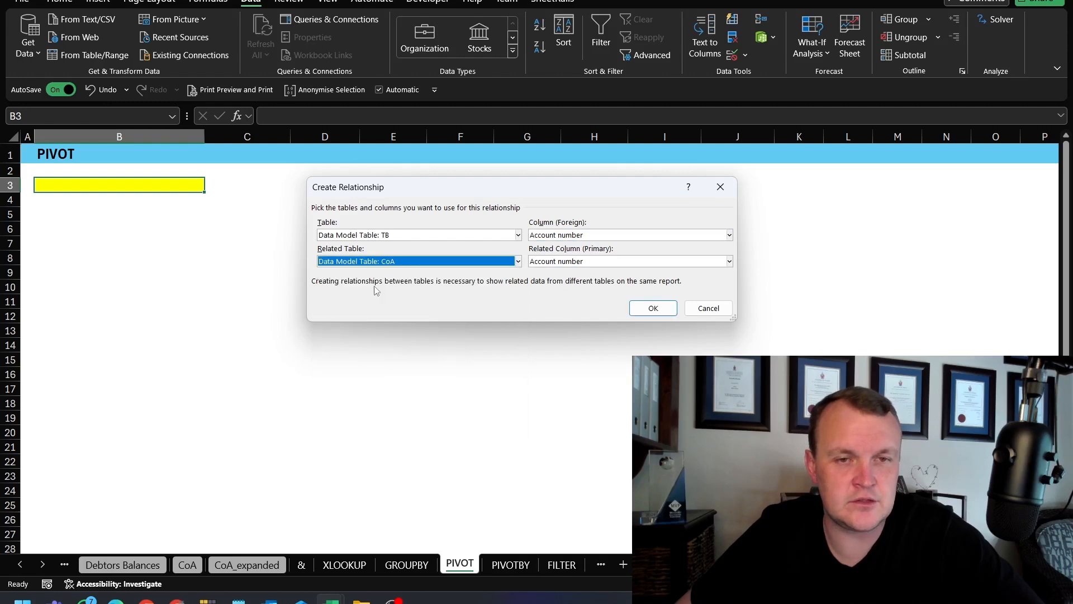
click(663, 309)
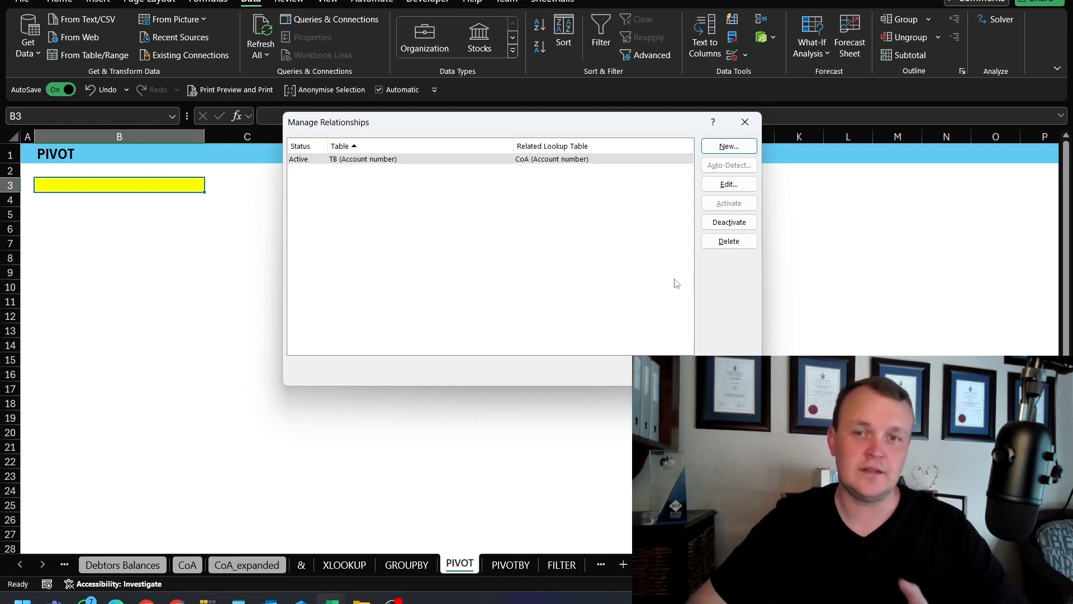
key(Escape)
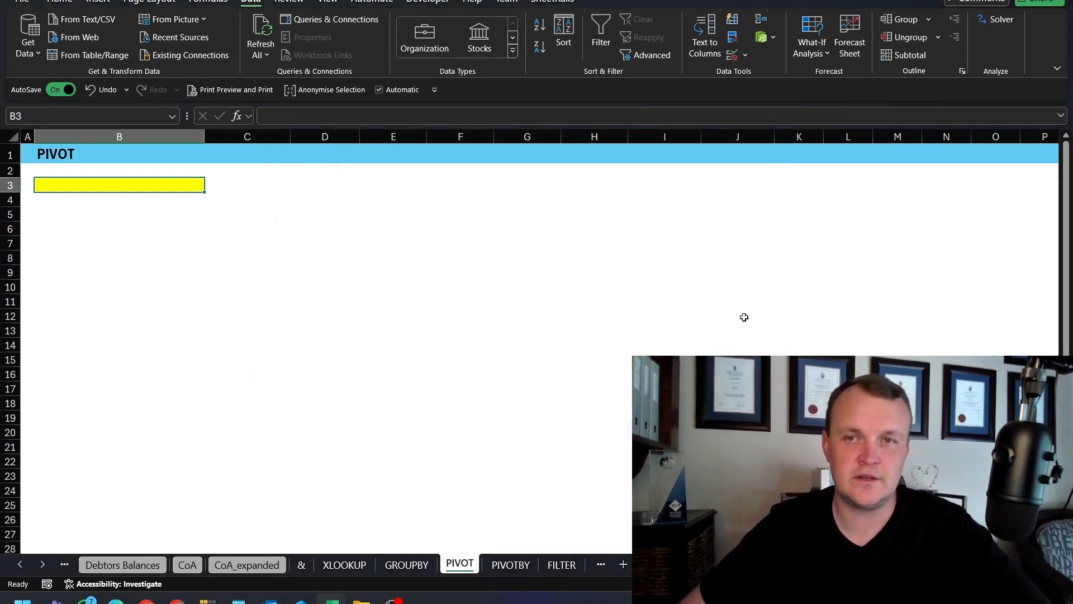
Enable the Data Analysis add-ins, open the data model in a maximized window and review the CoA 1, CoA, TB and GLs tables.
click(769, 37)
click(793, 56)
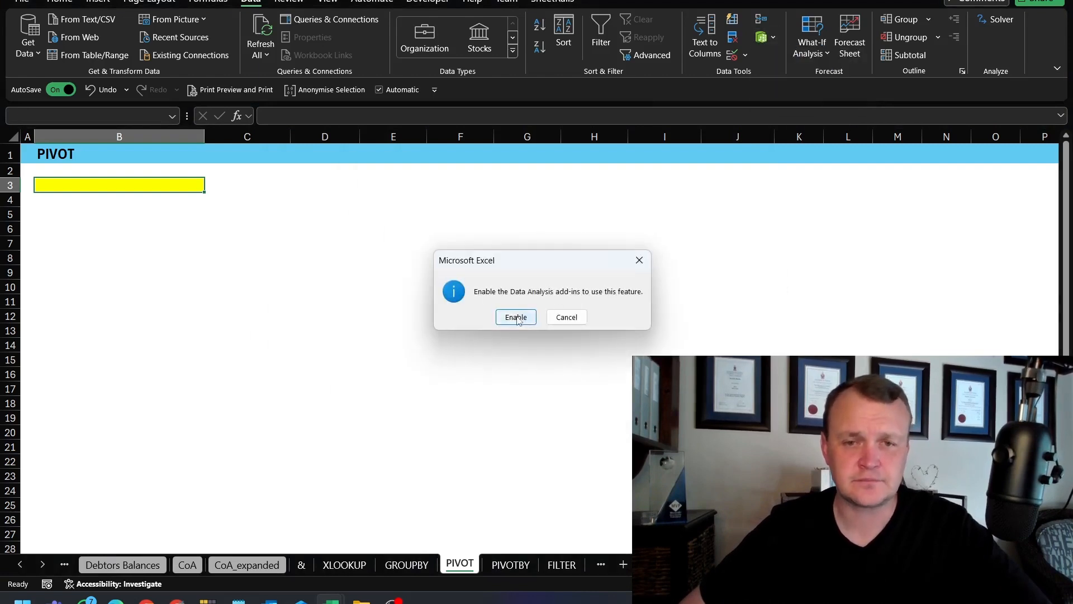
click(516, 318)
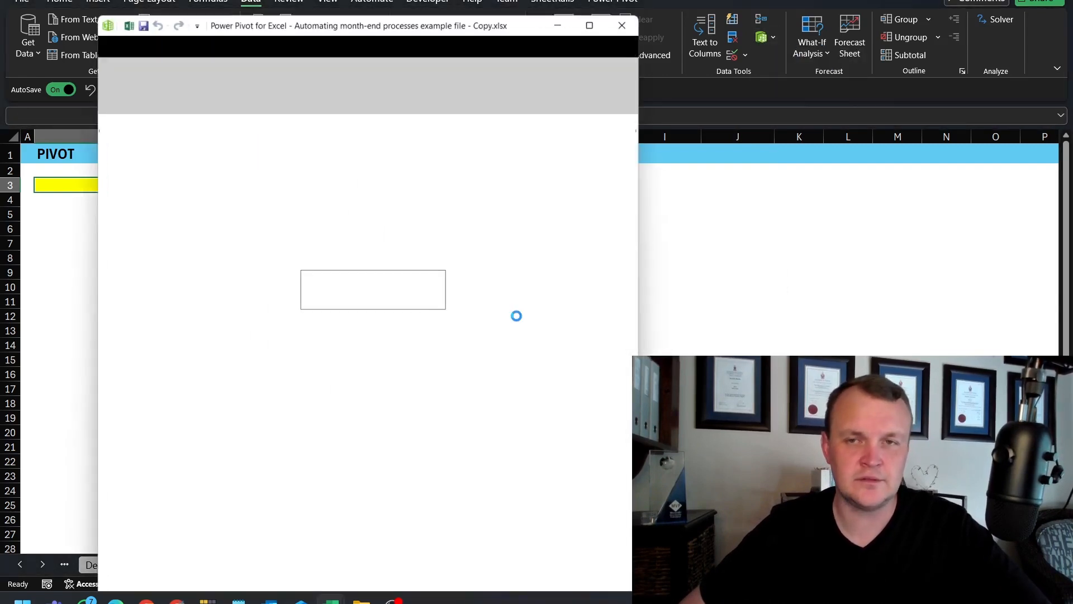
click(593, 23)
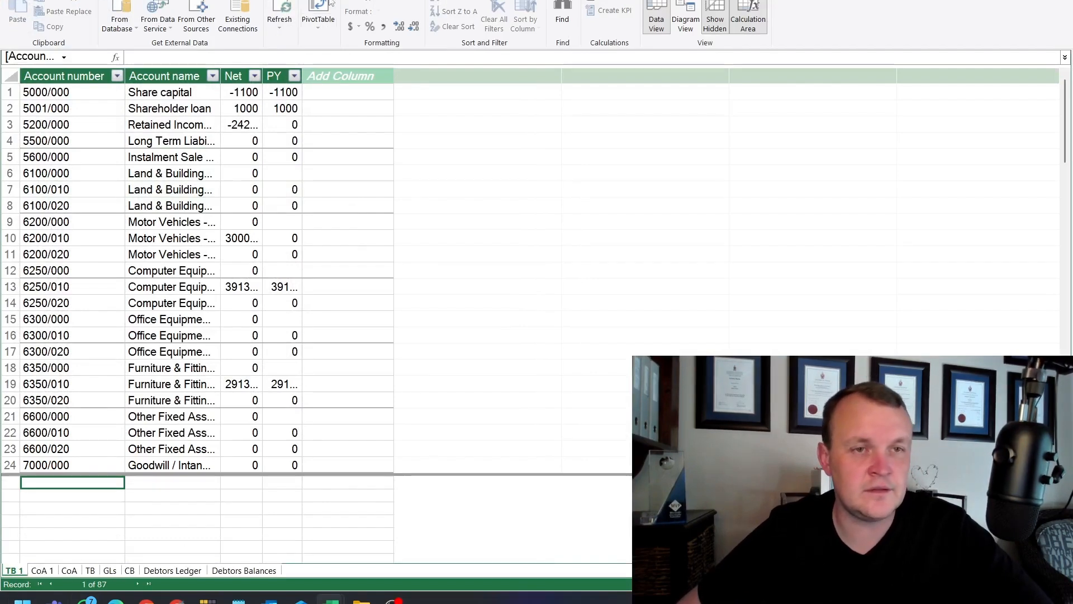
click(39, 571)
click(70, 571)
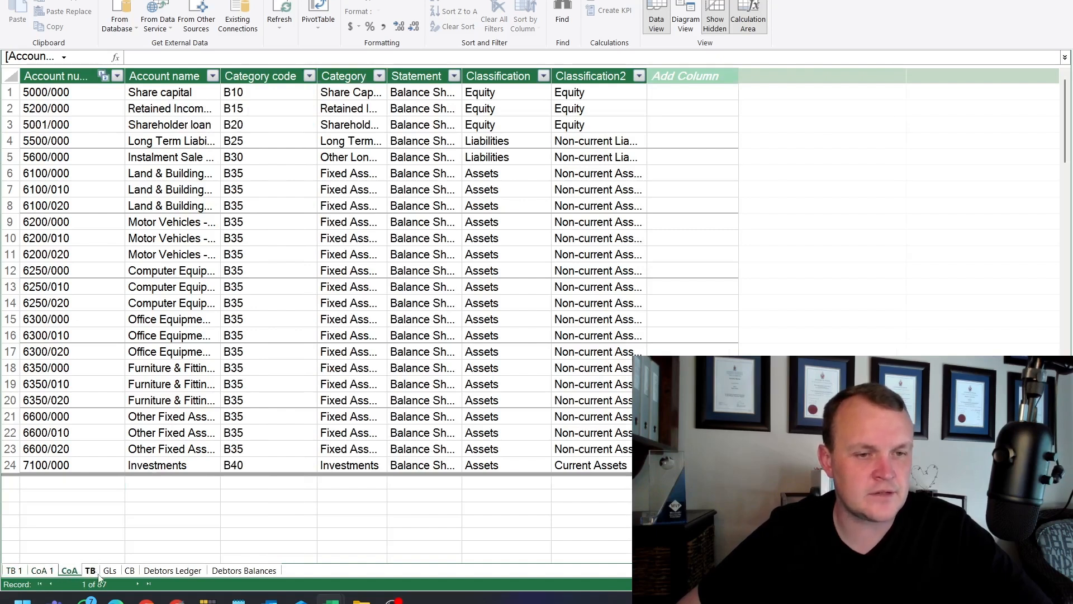
click(92, 570)
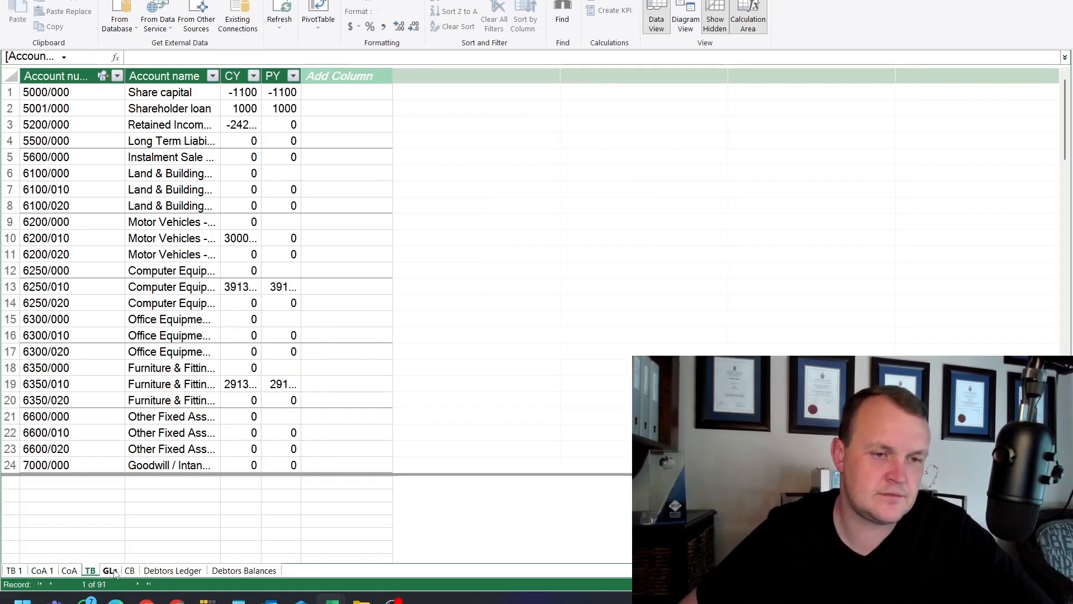
click(112, 571)
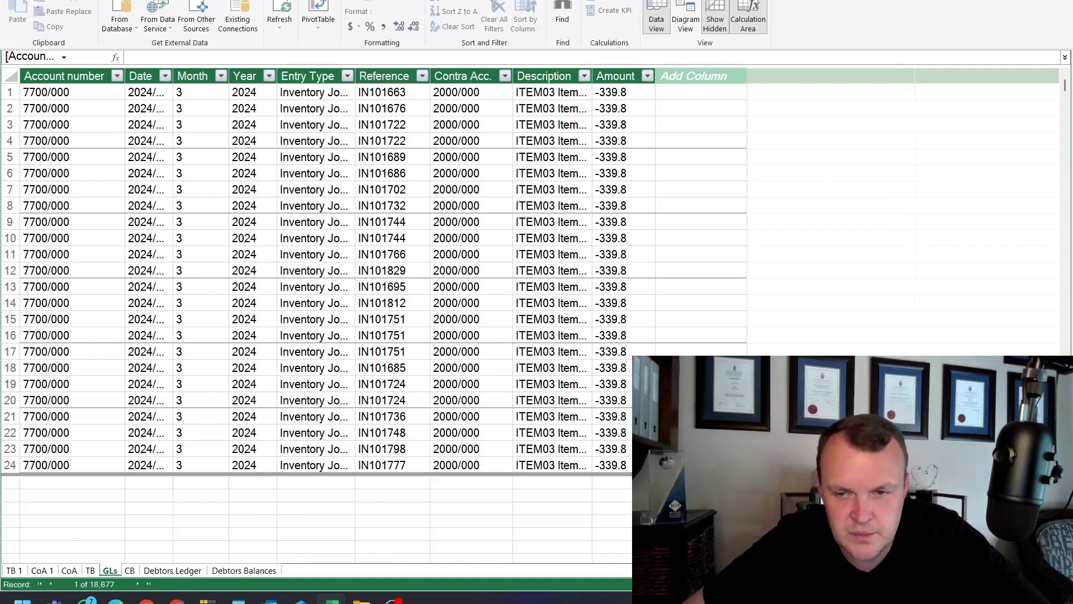
In the model's diagram view, relate GLs to CoA, CoA 1 to CoA, and TB 1 to TB through their Account number fields.
click(685, 17)
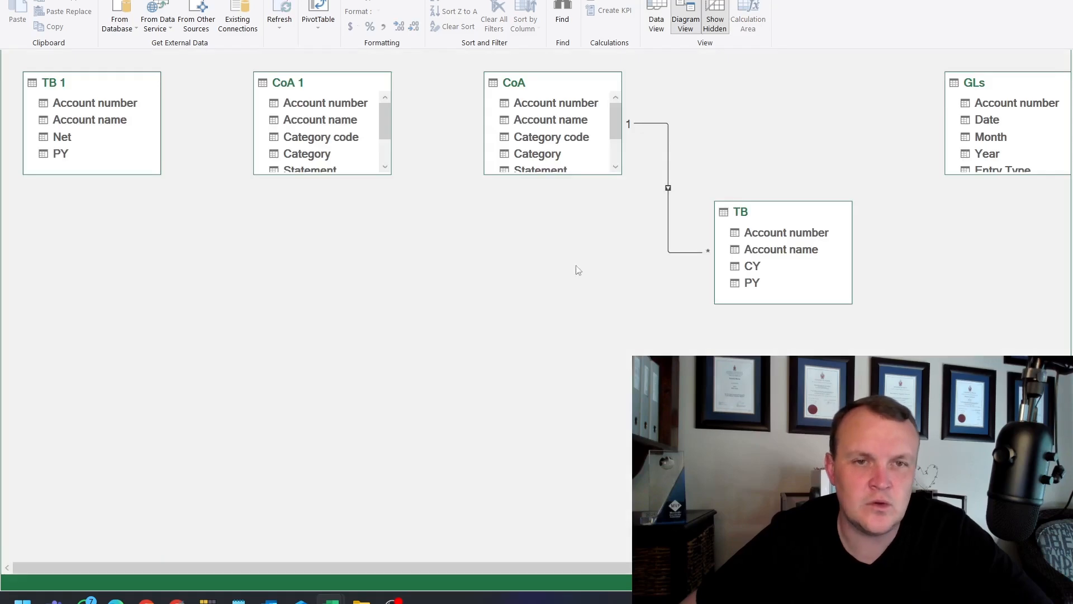
drag(1009, 84, 527, 102)
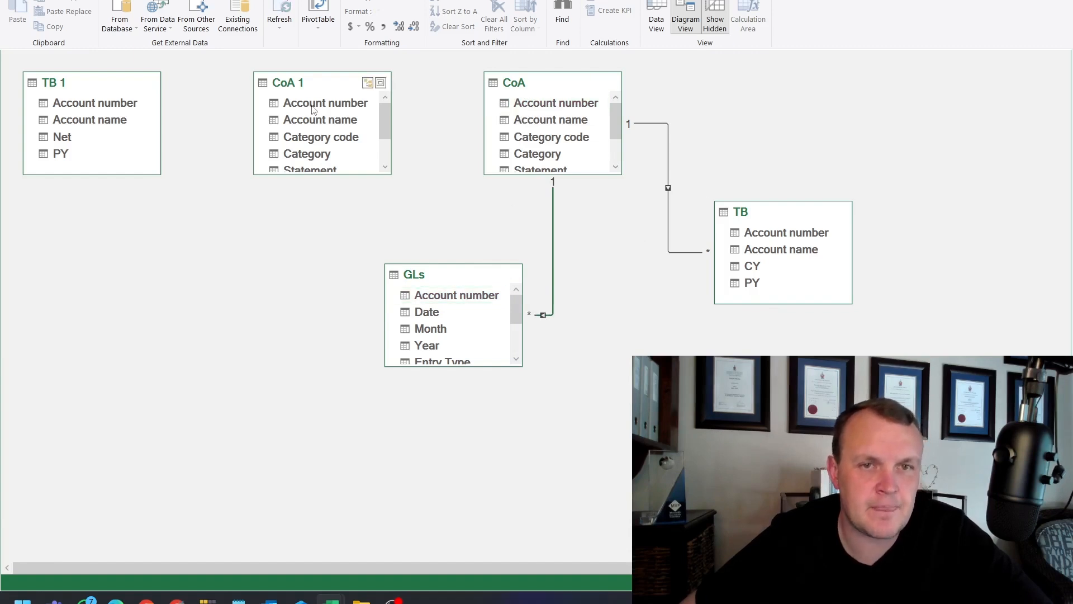
drag(313, 106, 559, 102)
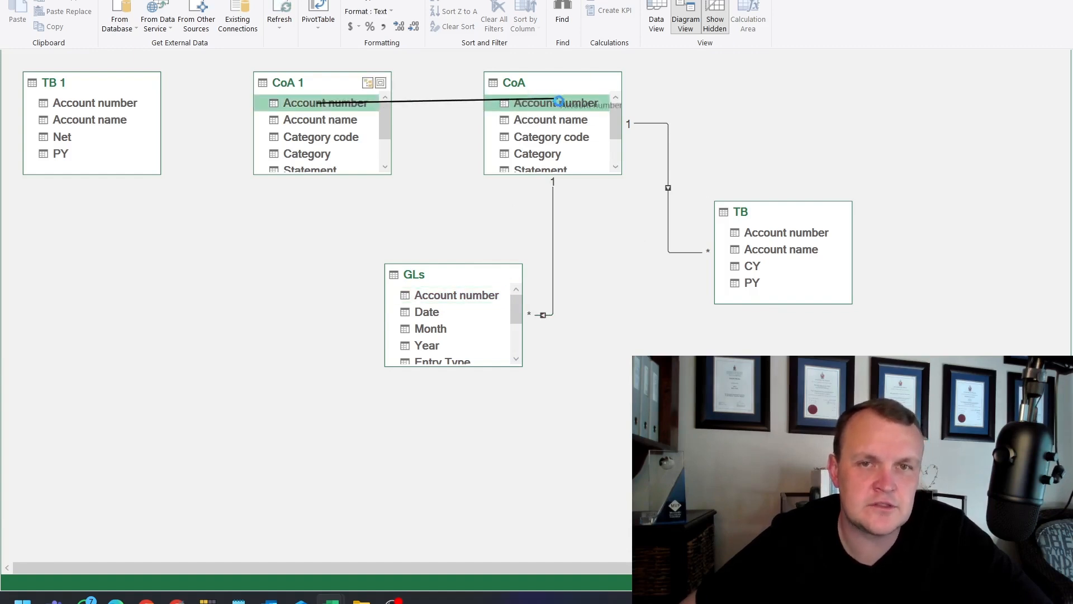
mouse_move(90, 85)
mouse_down()
mouse_move(907, 83)
mouse_move(880, 82)
mouse_move(850, 162)
mouse_move(765, 234)
mouse_up()
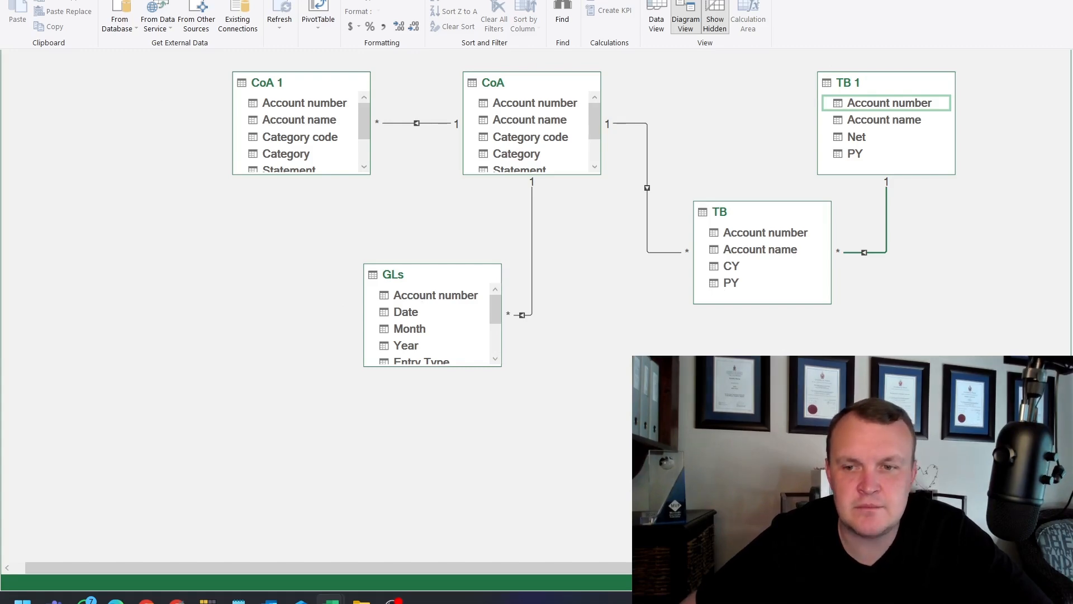
Switch the data model to data view and return to the workbook's PIVOT sheet.
click(656, 19)
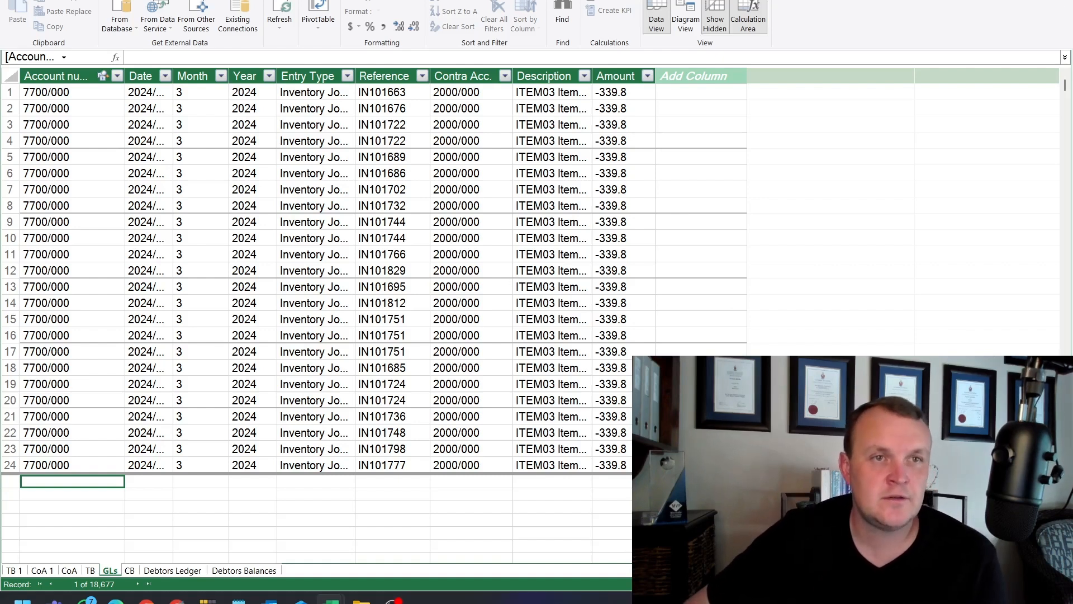
click(77, 0)
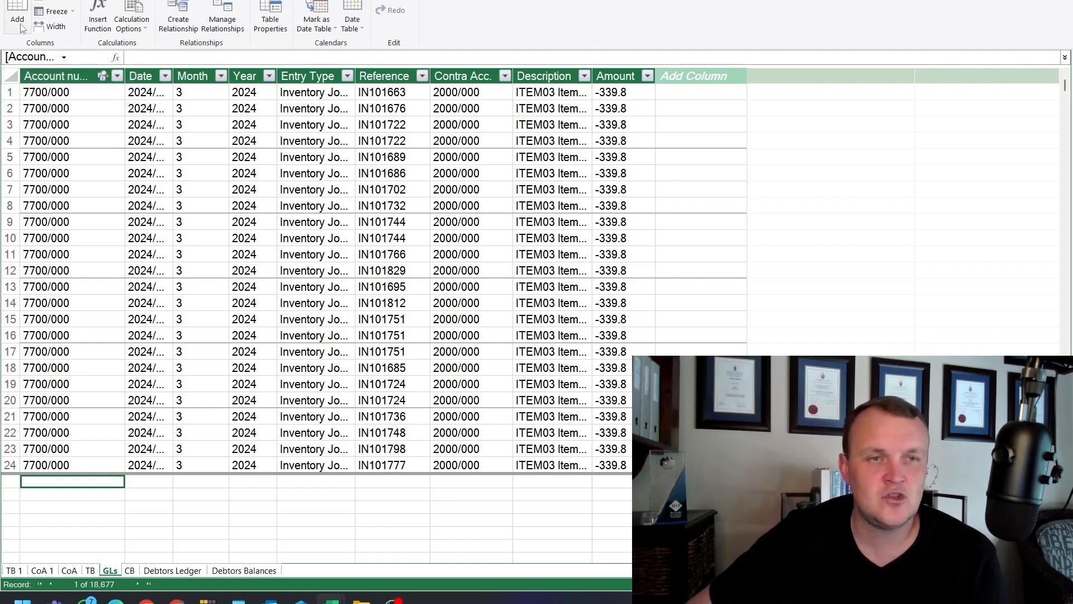
click(106, 1)
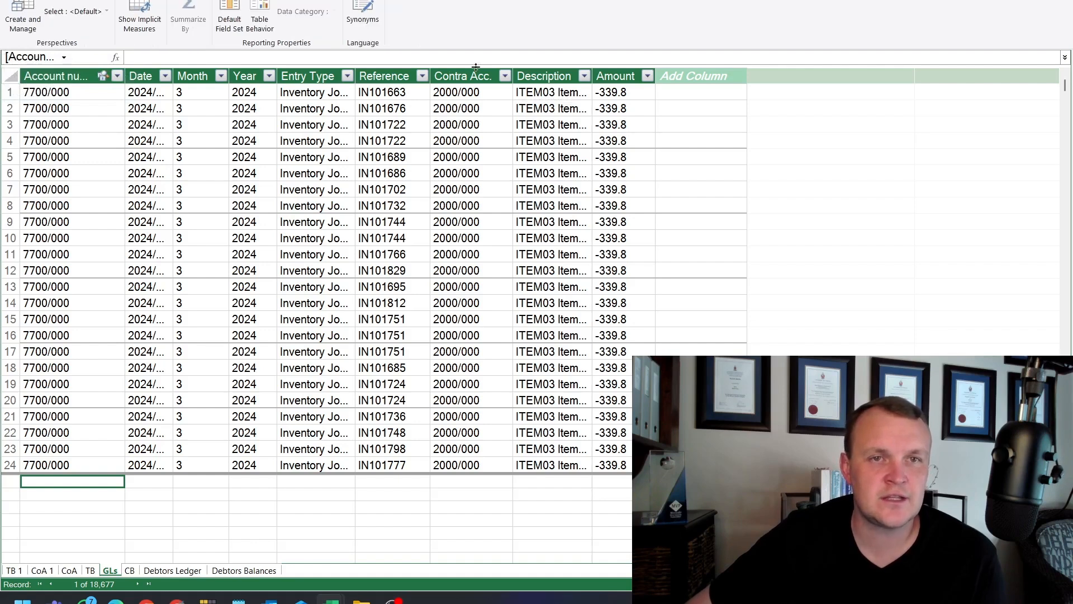
click(44, 1)
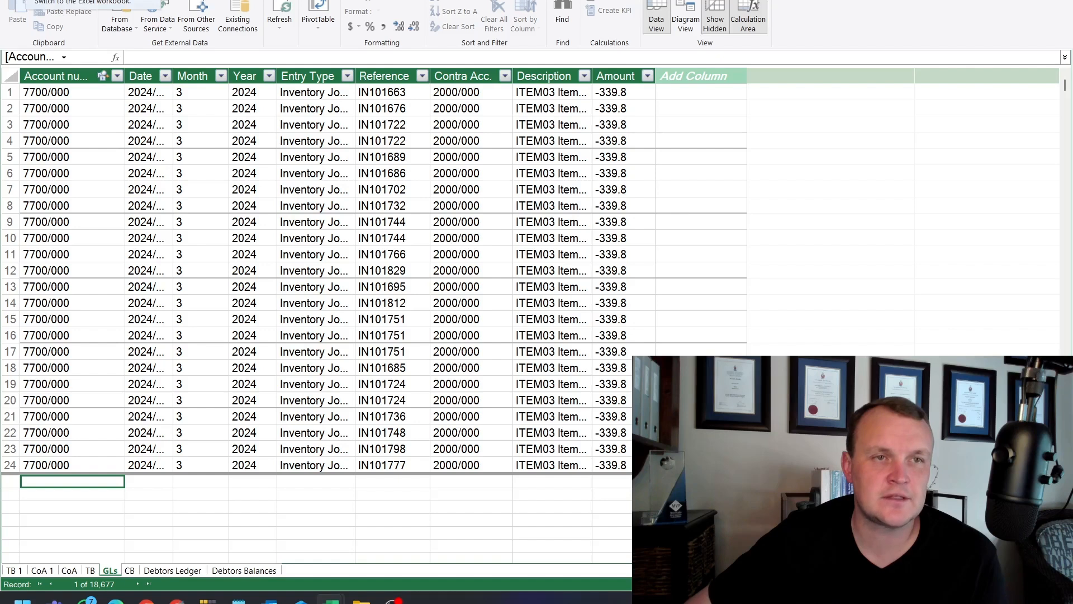
click(17, 1)
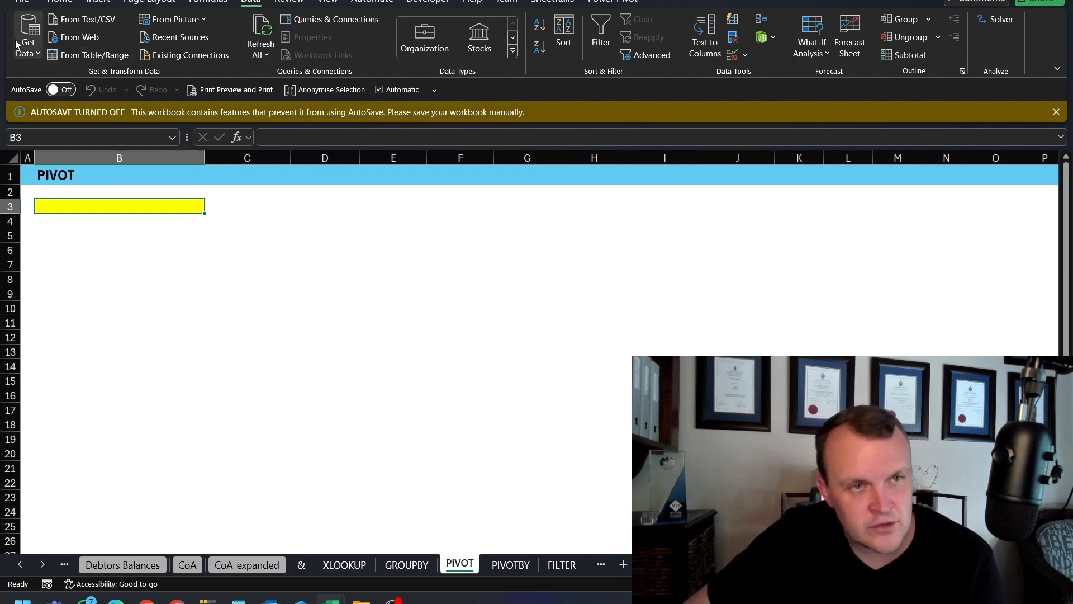
Insert a PivotTable from the data model at cell B3 of the existing PIVOT worksheet.
click(98, 2)
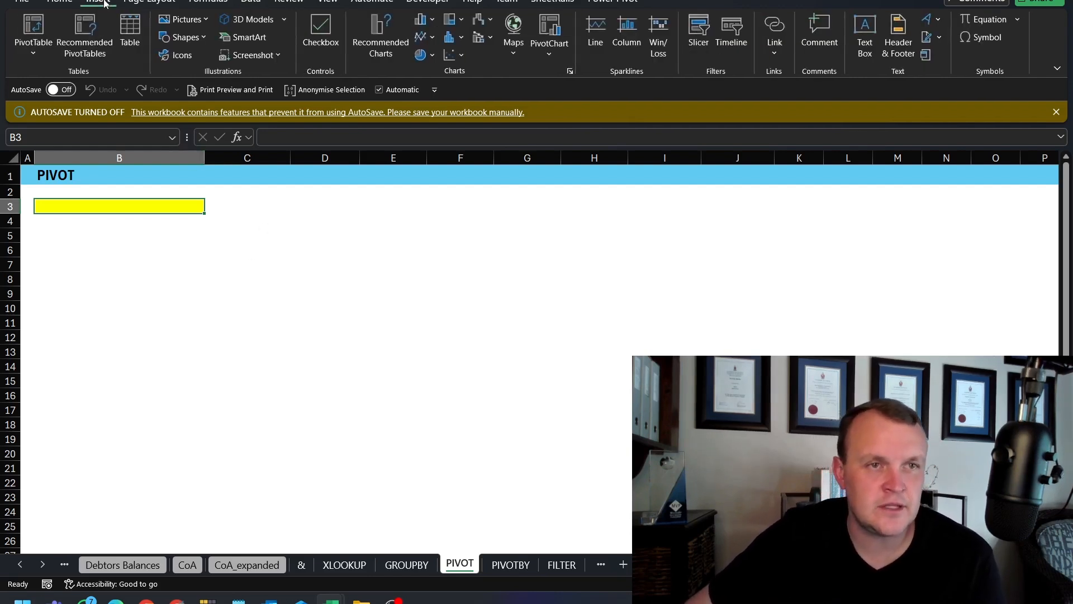
click(48, 52)
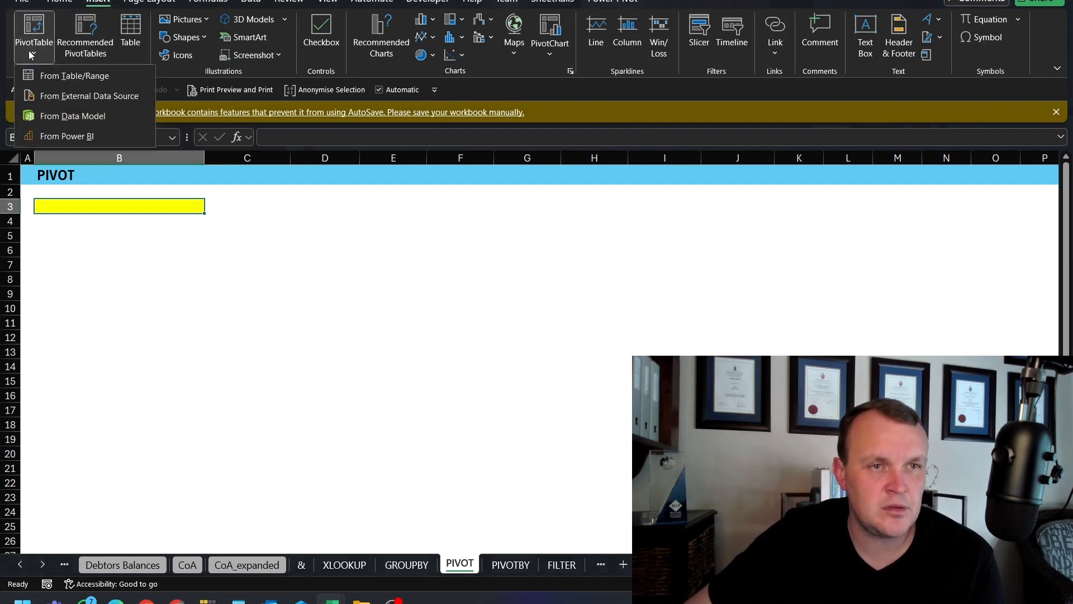
click(64, 116)
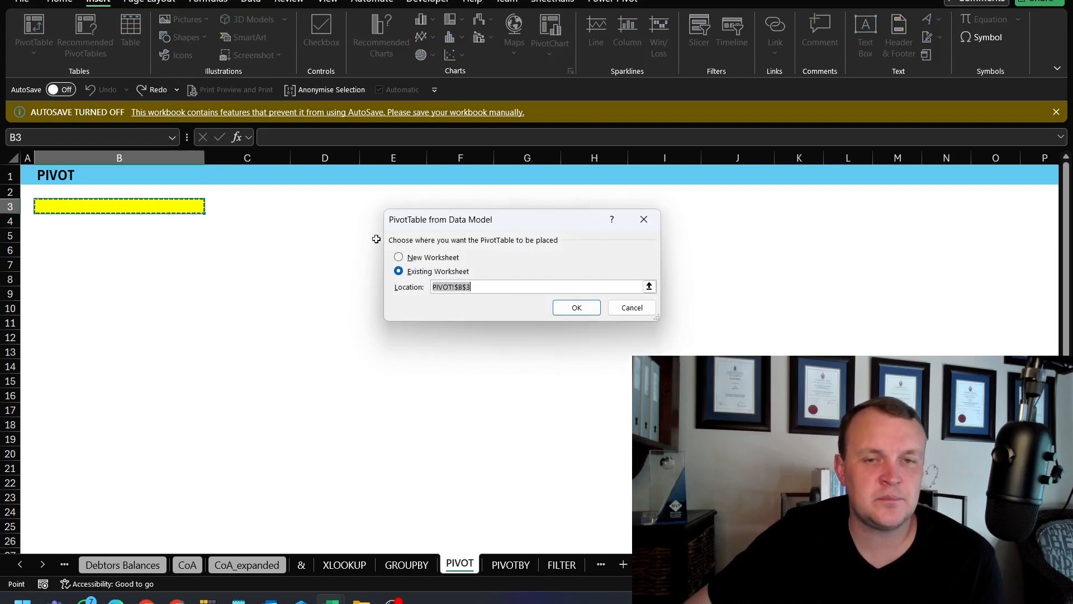
click(577, 307)
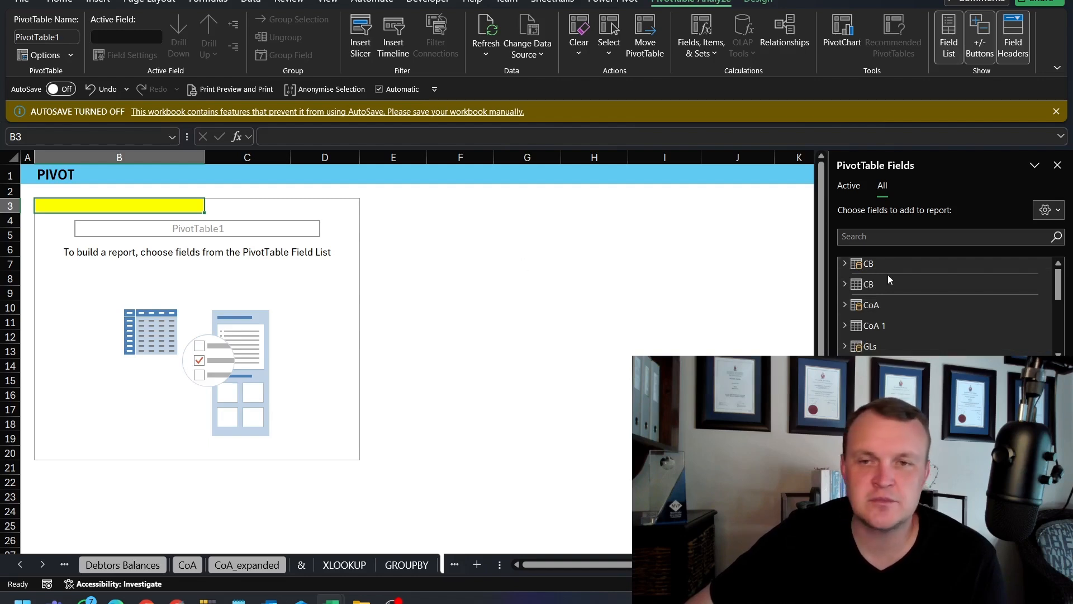
Add the CoA table's Statement, Classification and Classification2 fields to the PivotTable rows, in that order.
click(845, 263)
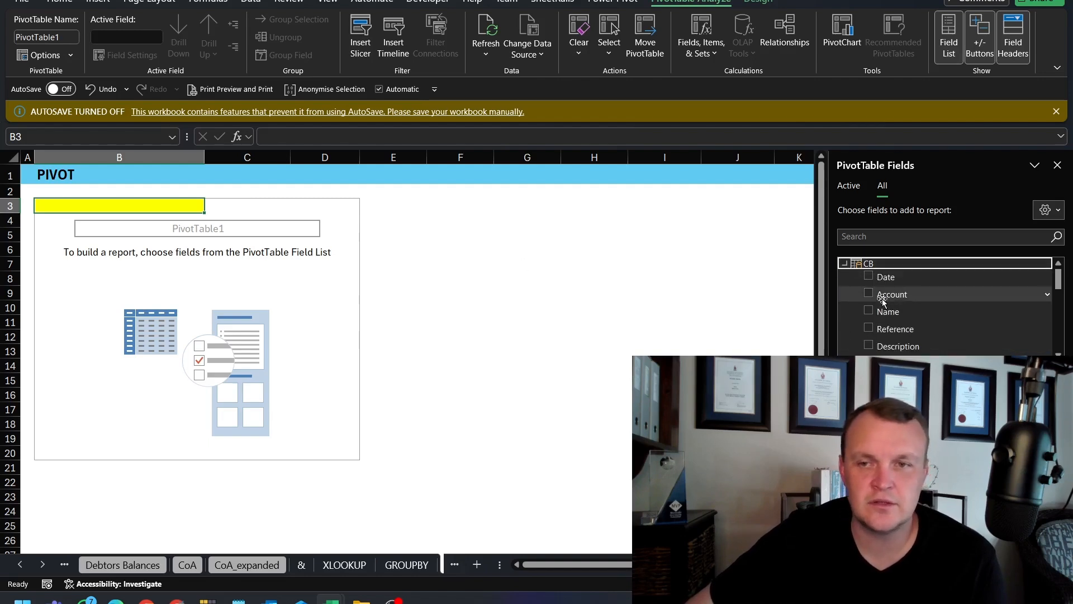
click(845, 263)
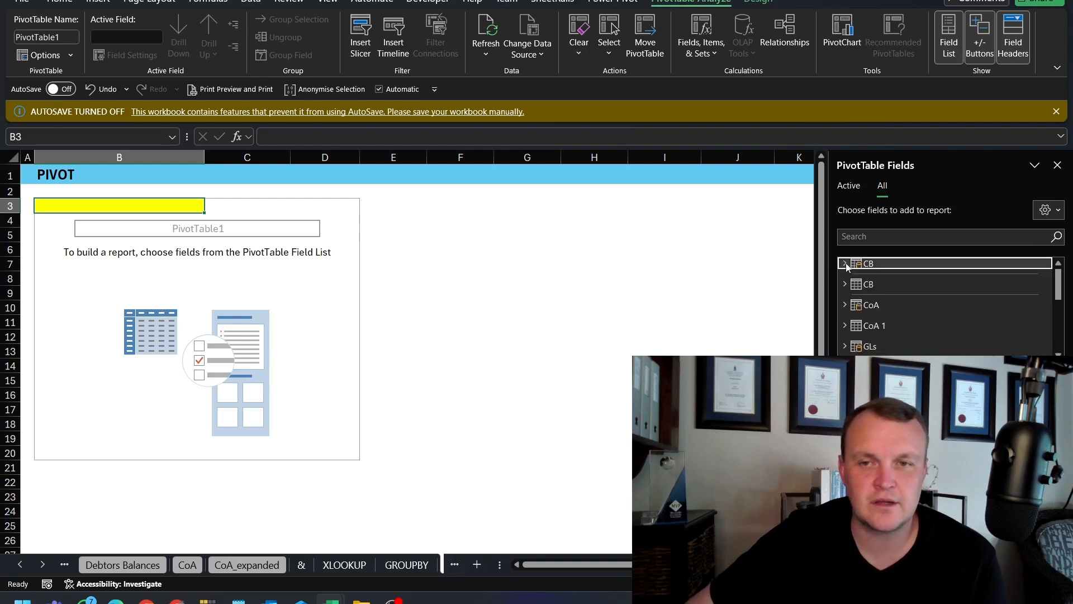
click(845, 304)
scroll(847, 303, down, 1)
scroll(847, 303, up, 1)
scroll(898, 297, down, 2)
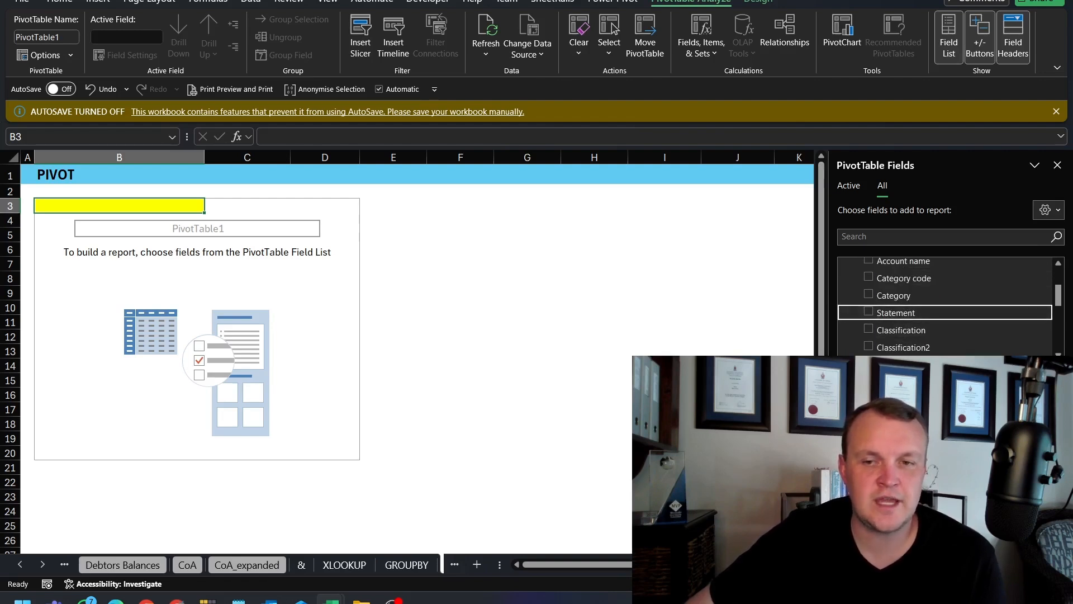
click(869, 312)
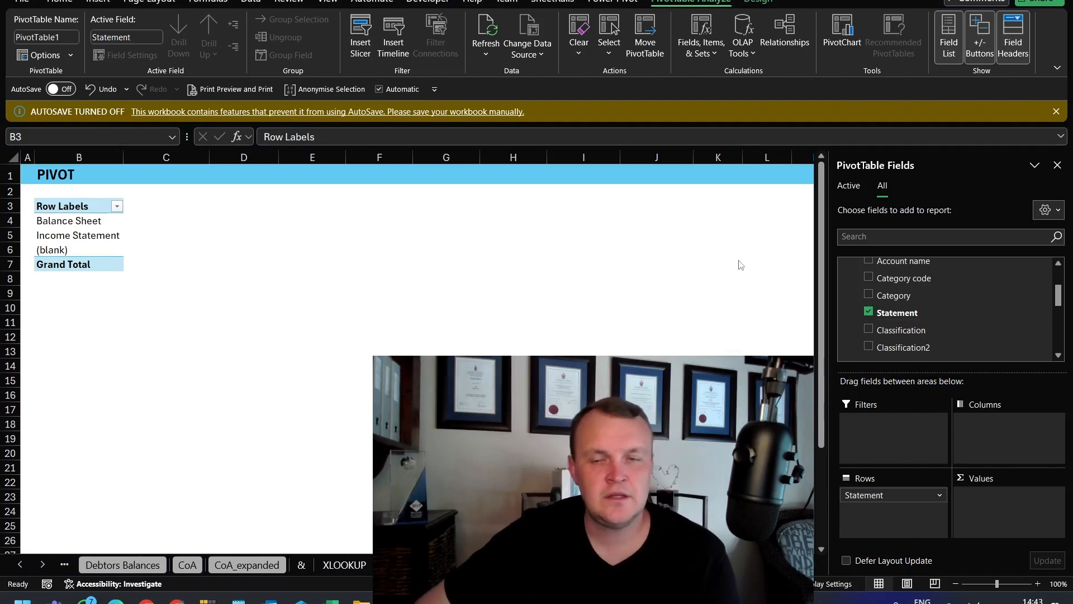
click(1057, 115)
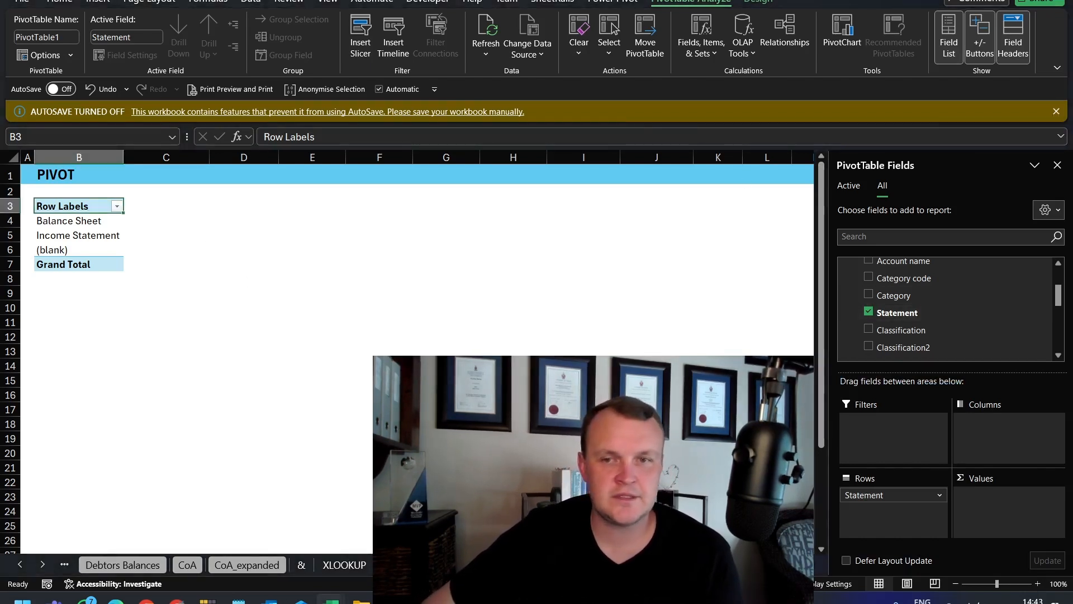
drag(895, 330, 911, 528)
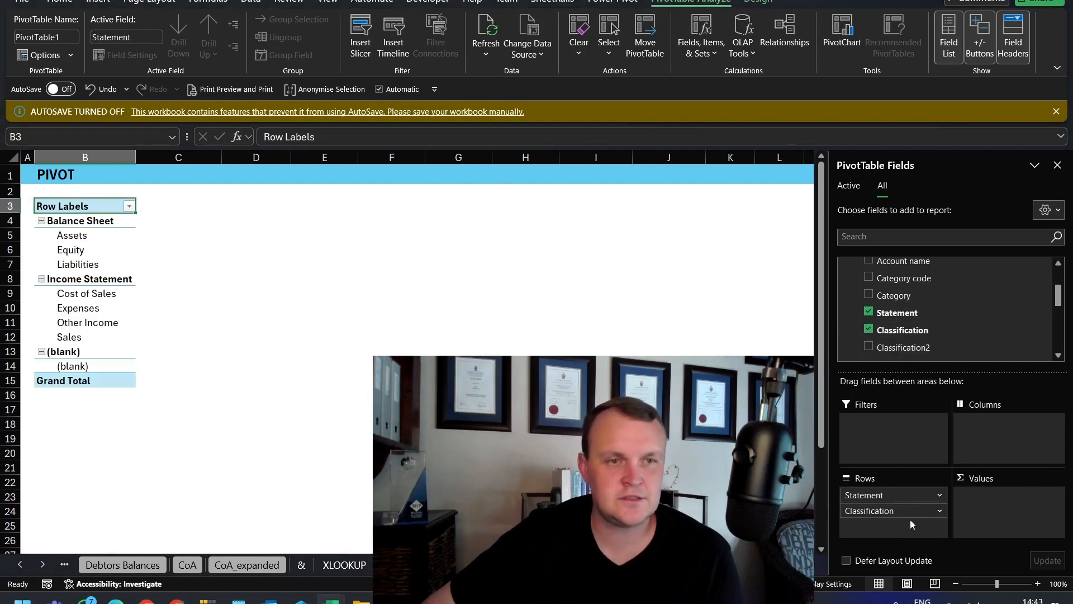
drag(893, 347, 878, 528)
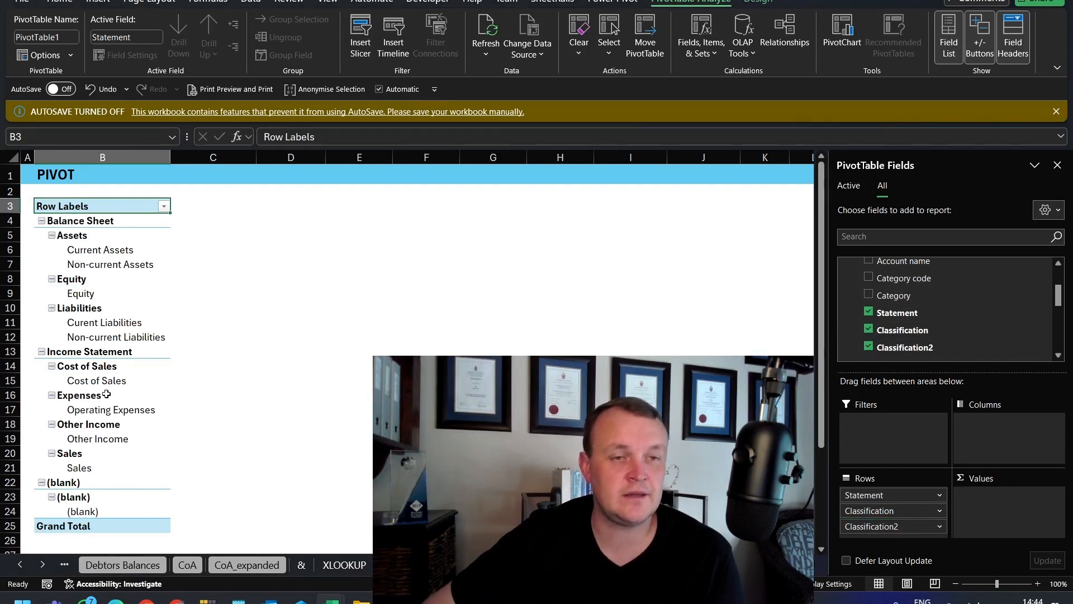
Move the Income Statement group above the Balance Sheet group in the PivotTable.
click(89, 350)
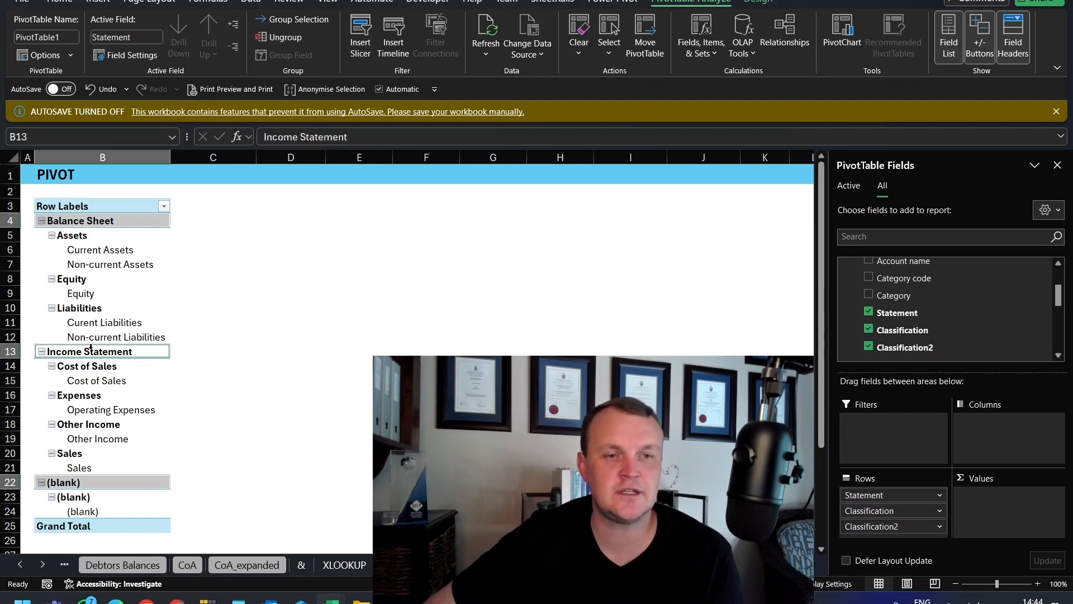
click(119, 351)
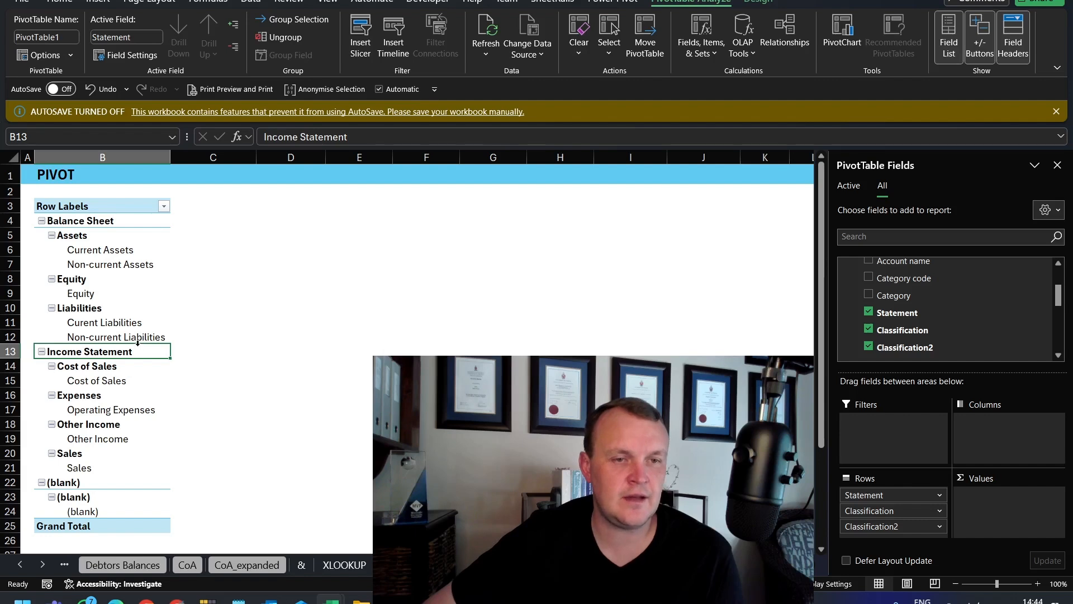
drag(138, 345, 134, 272)
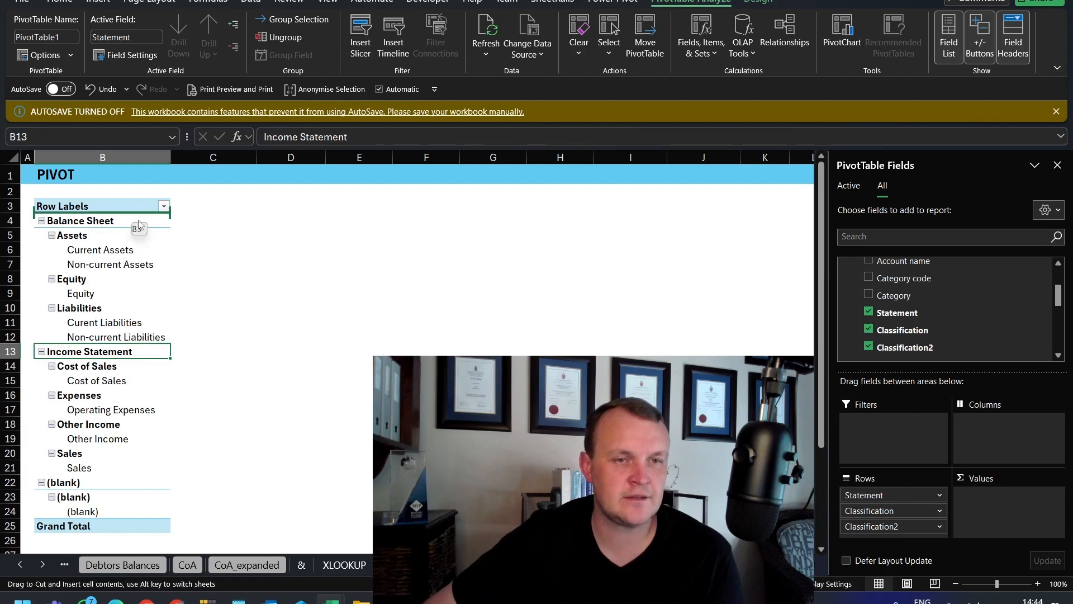
drag(139, 225, 139, 225)
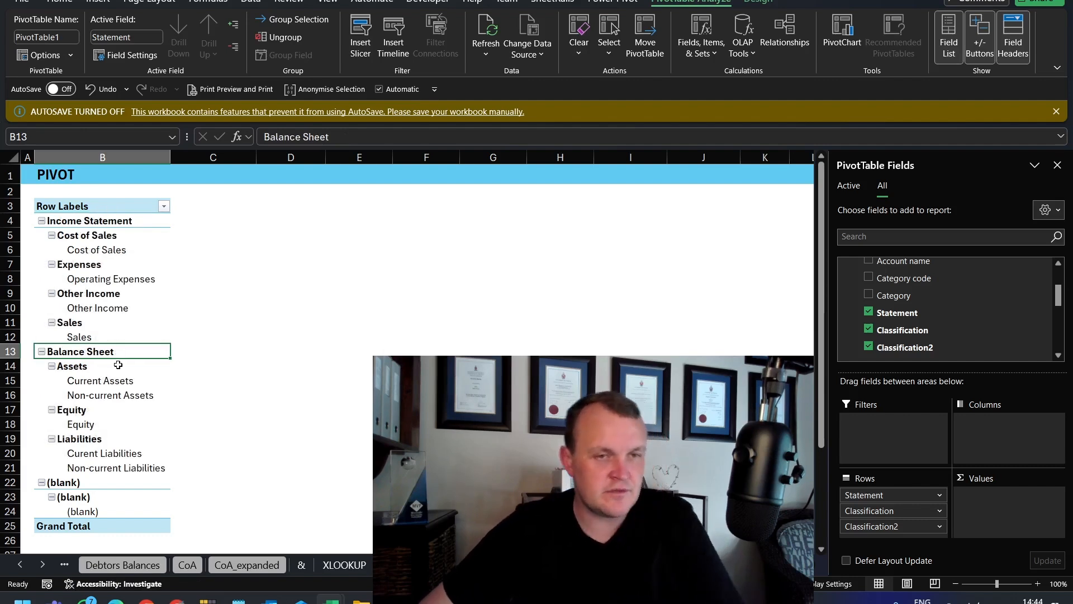
Reorder the Income Statement classifications as Sales, Cost of Sales, Other Income and Expenses.
click(101, 321)
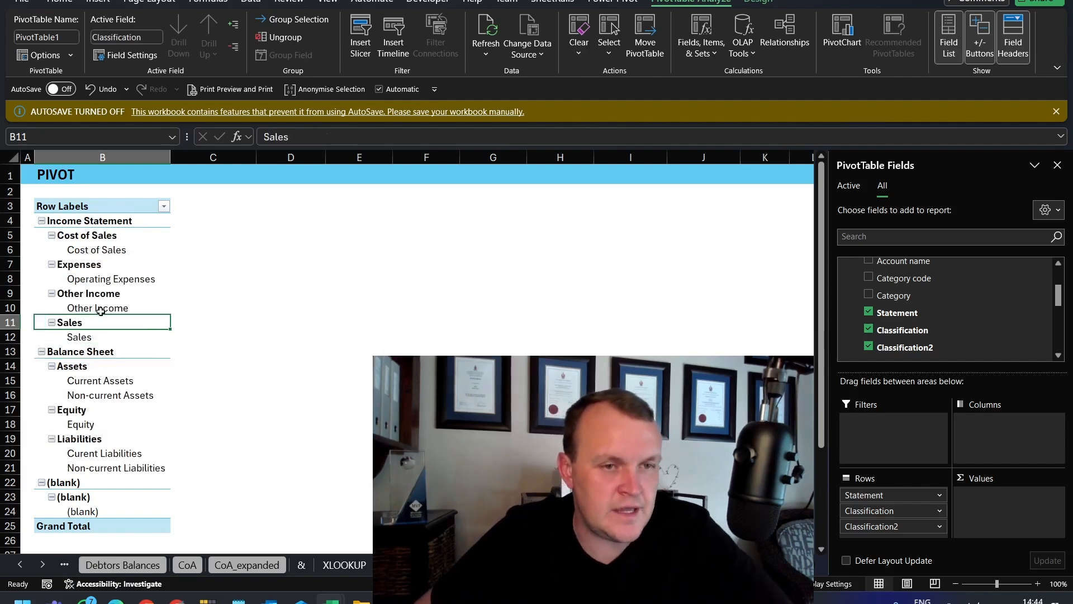
drag(101, 317, 90, 230)
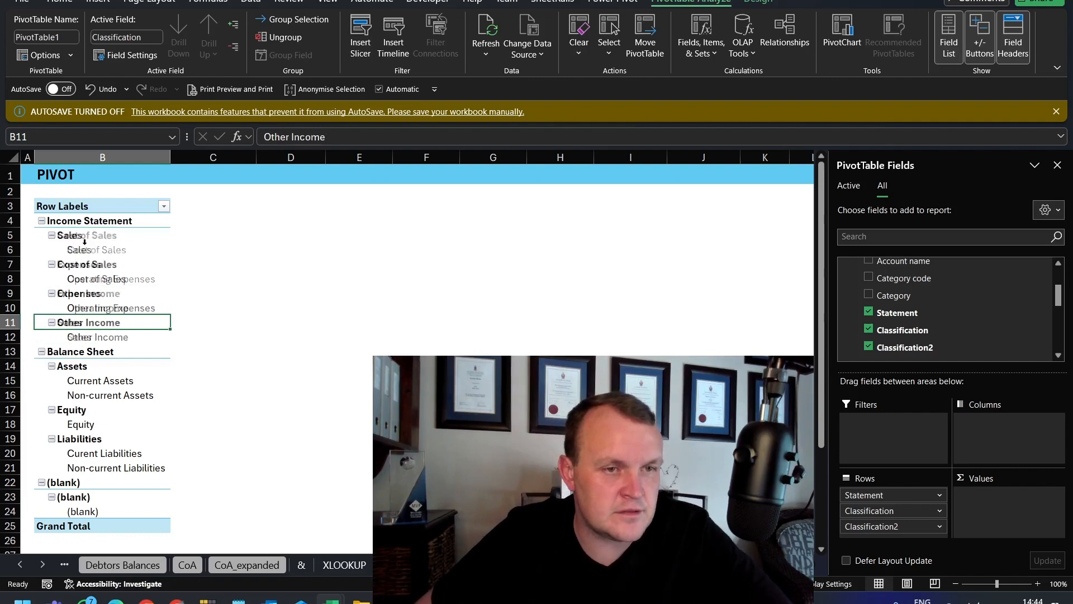
mouse_move(91, 316)
mouse_down()
mouse_move(90, 266)
mouse_move(110, 290)
mouse_move(102, 315)
mouse_up()
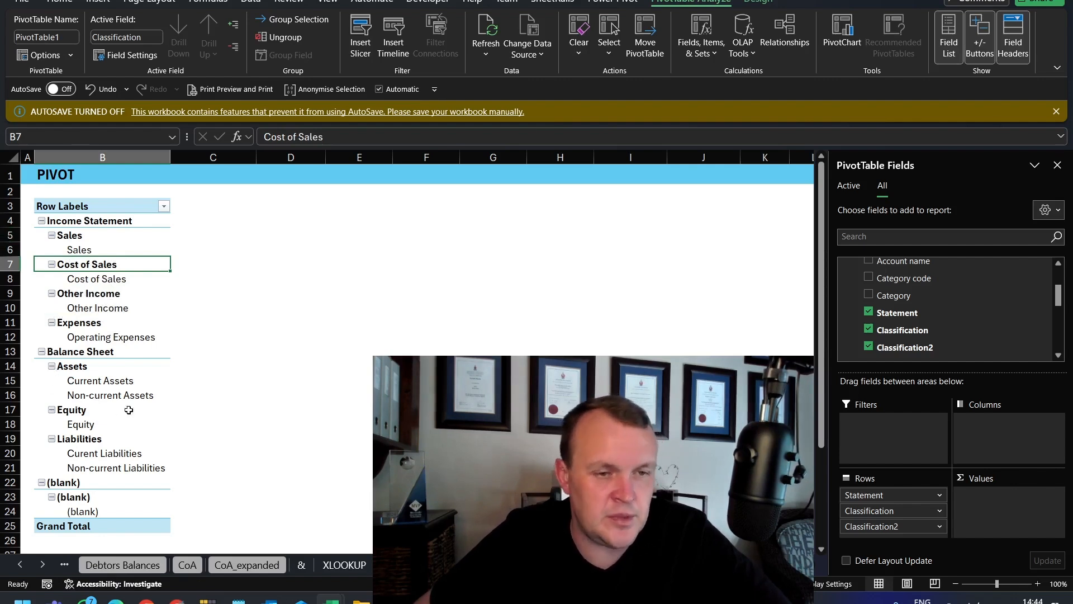
Add the CoA table's Account name field to the PivotTable rows beneath Classification2.
scroll(950, 341, down, 3)
scroll(947, 341, up, 1)
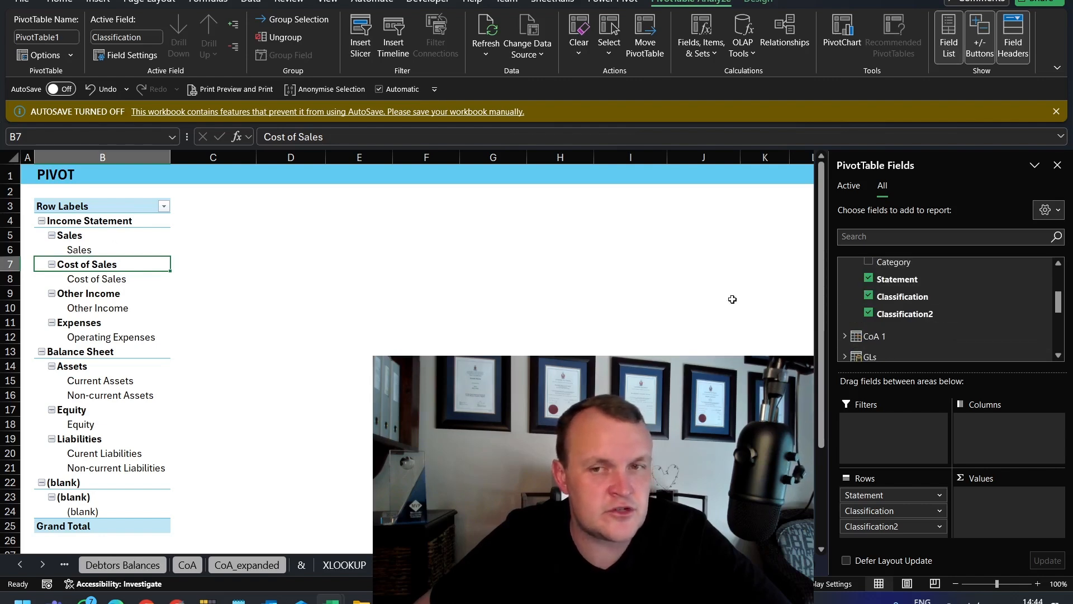
scroll(876, 342, down, 2)
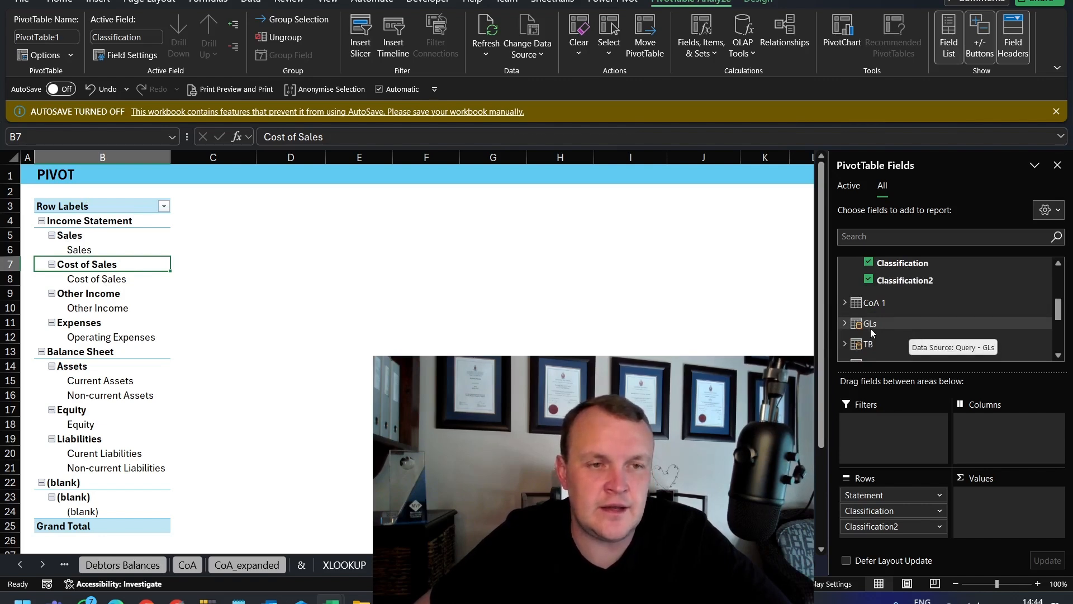
scroll(871, 327, up, 2)
scroll(874, 330, up, 2)
drag(894, 294, 879, 537)
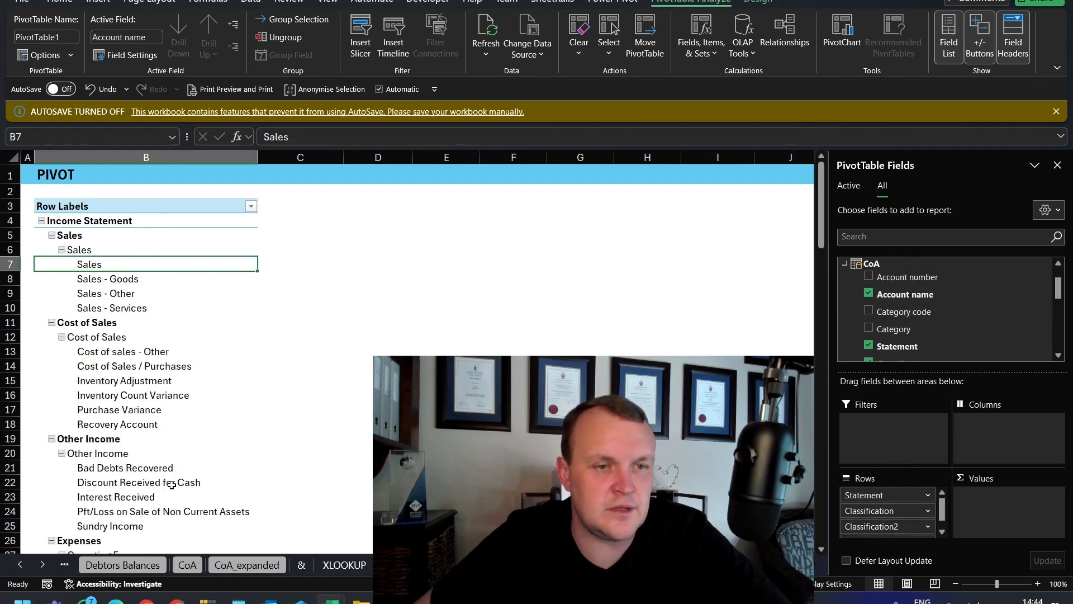
Review the account name rows and collapse the whole Classification2 field to hide them.
scroll(179, 471, down, 7)
scroll(192, 469, up, 7)
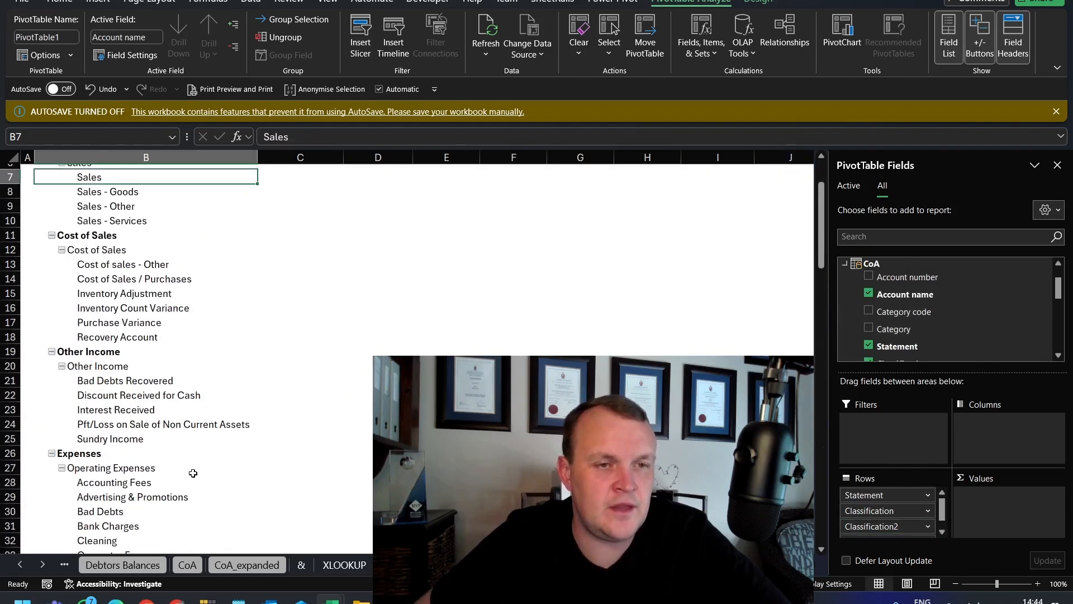
click(85, 254)
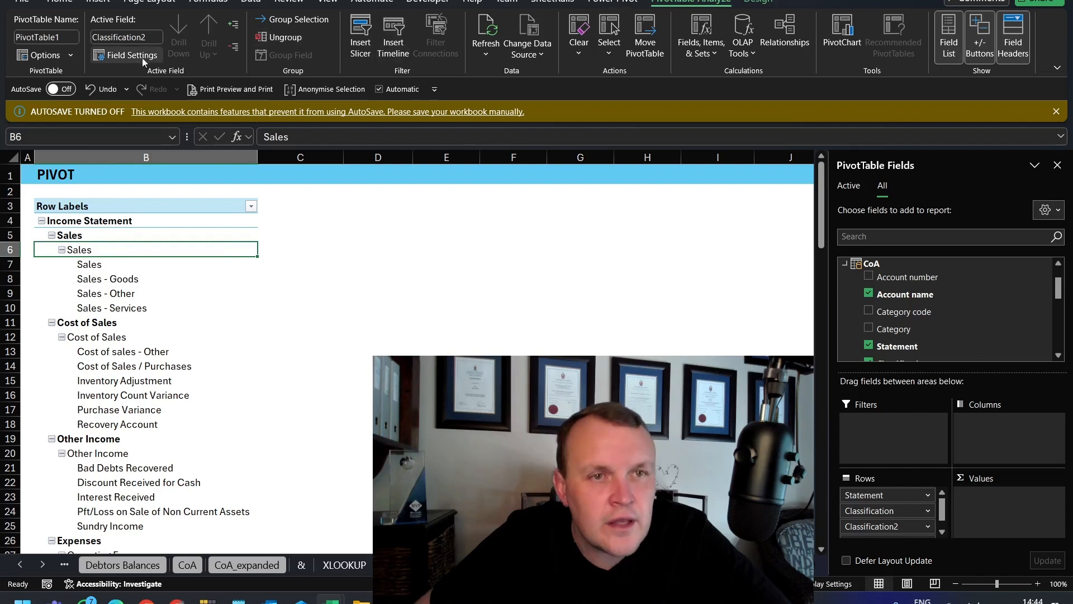
click(234, 47)
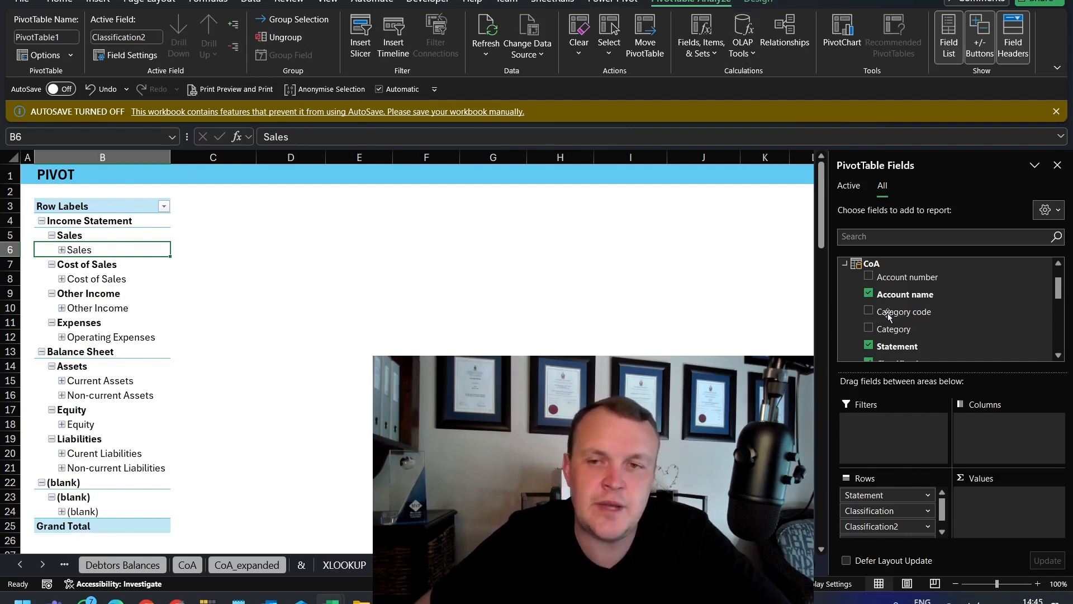
Add the CY field from the query-based TB table to the PivotTable values as a sum.
scroll(841, 294, up, 1)
click(844, 297)
scroll(845, 300, up, 1)
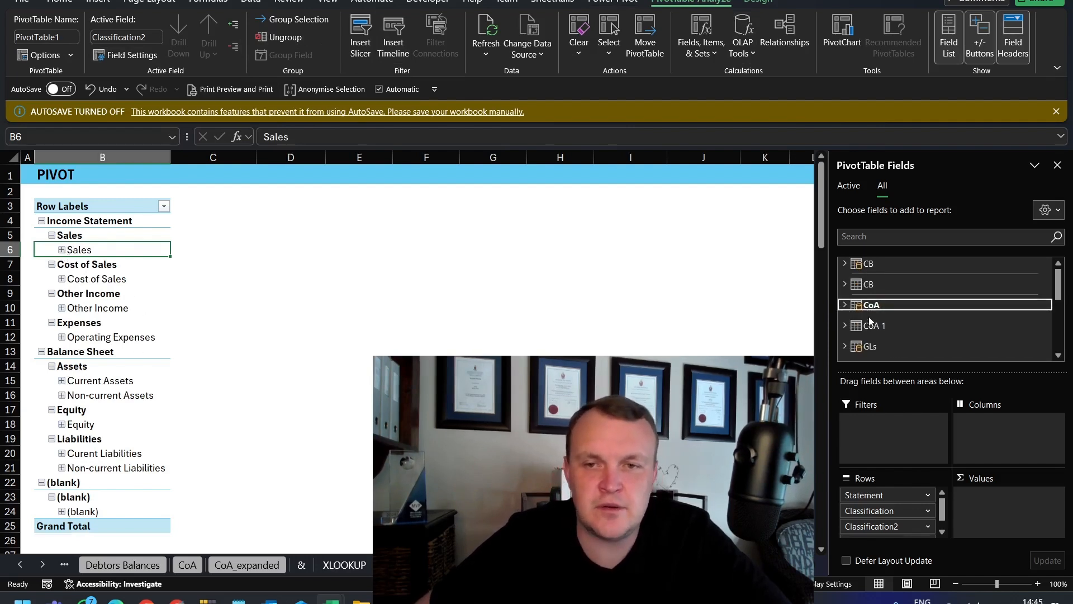
scroll(910, 347, down, 3)
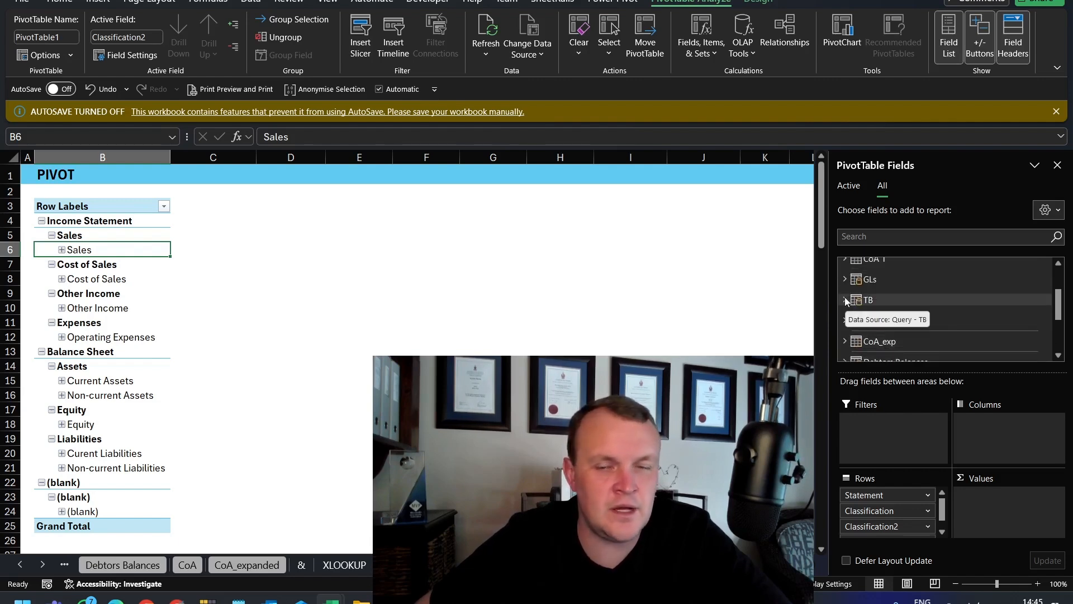
click(844, 300)
scroll(911, 343, down, 2)
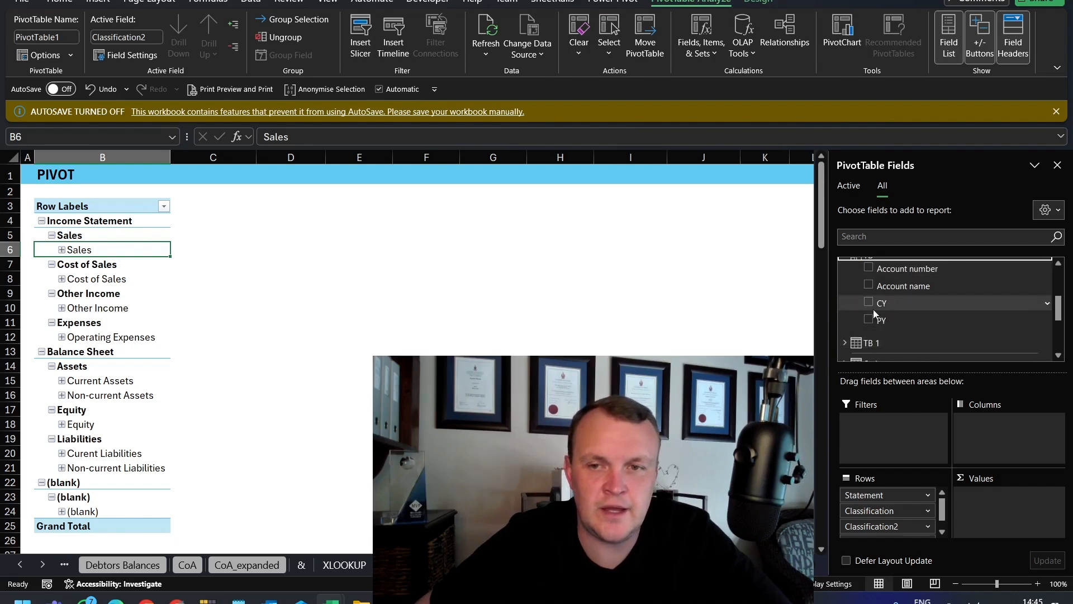
drag(881, 306, 978, 491)
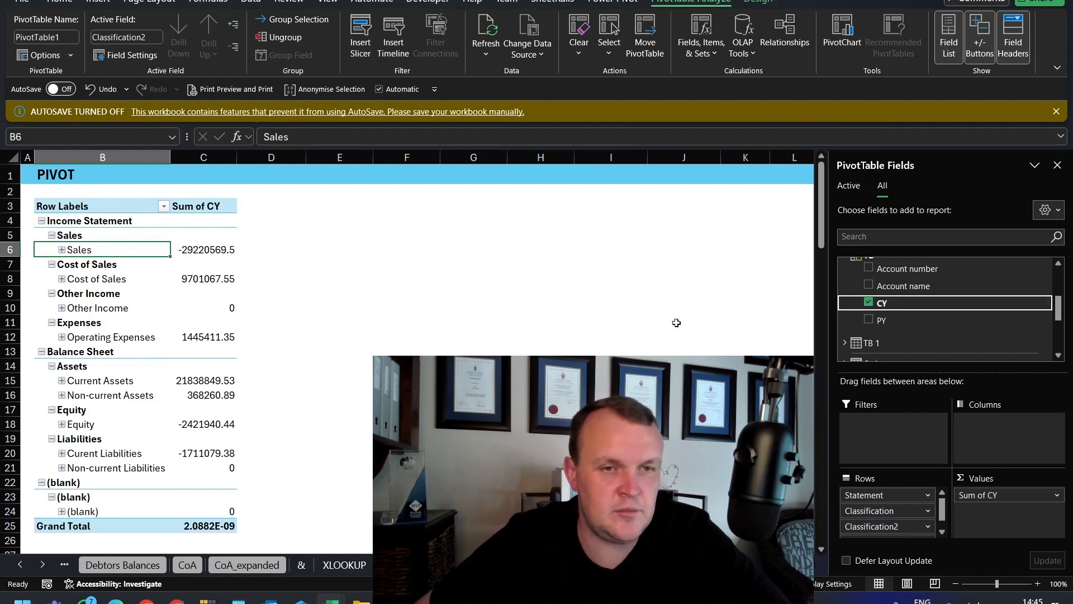
Rename the Sum of CY value heading in cell C3 as TB.
click(184, 206)
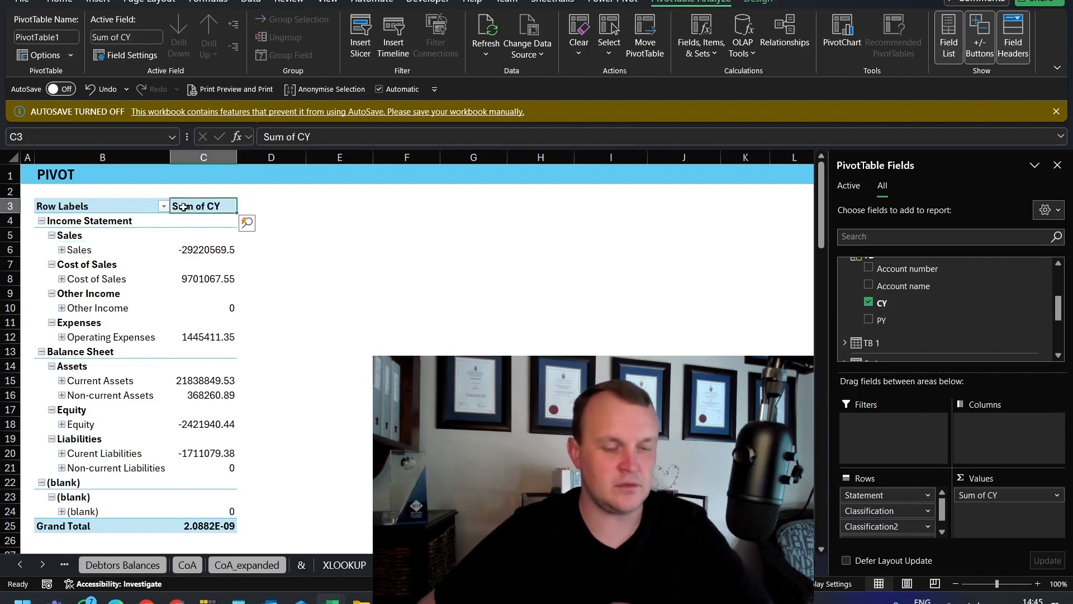
text(TB)
key(Return)
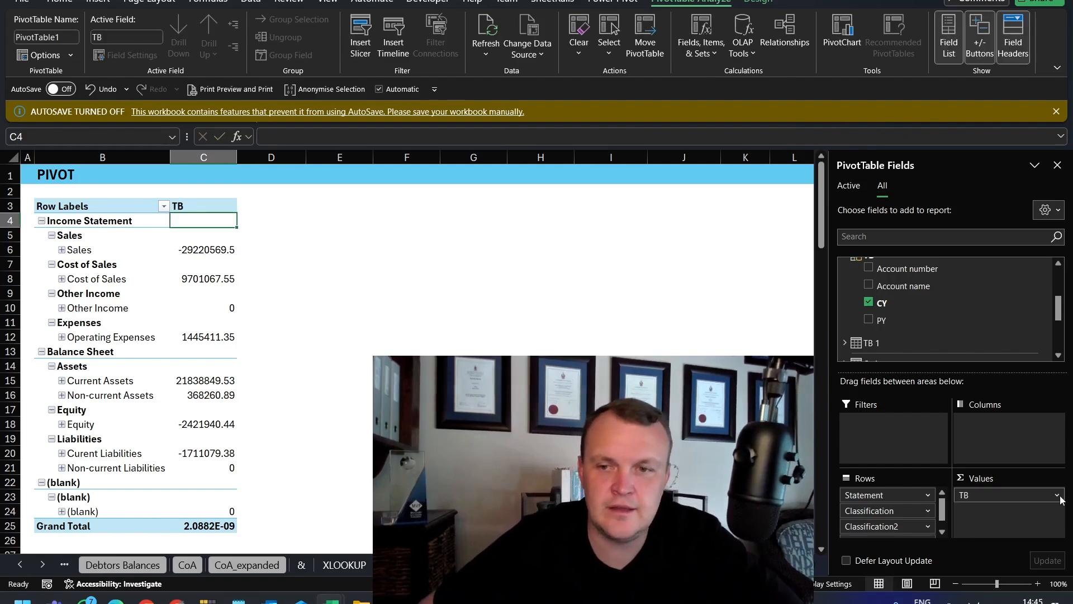
Format the TB value field as Number with a thousands separator and no decimal places.
click(986, 494)
click(987, 481)
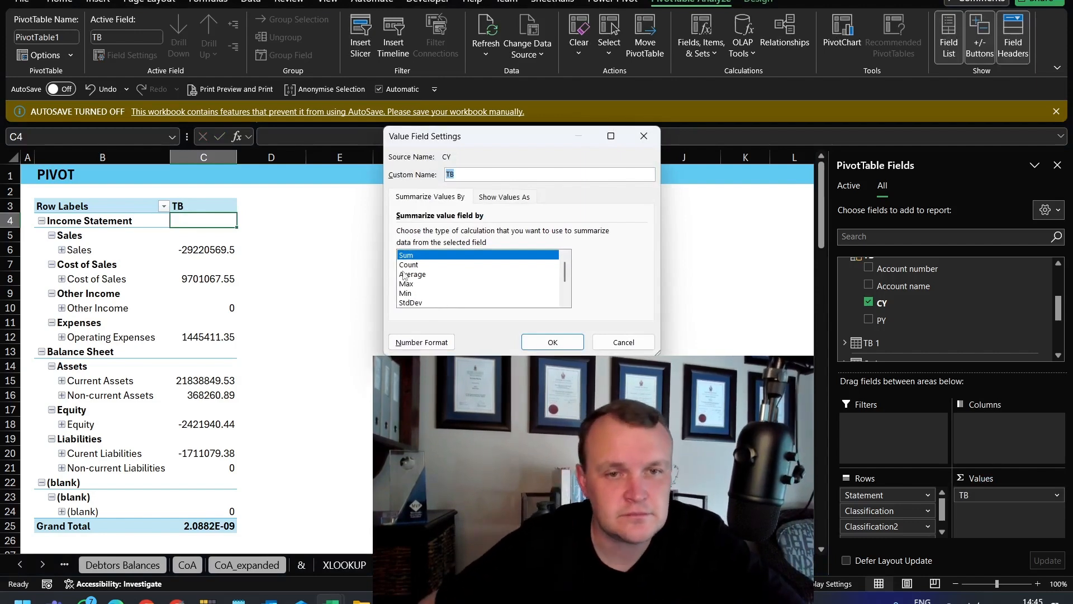
click(405, 345)
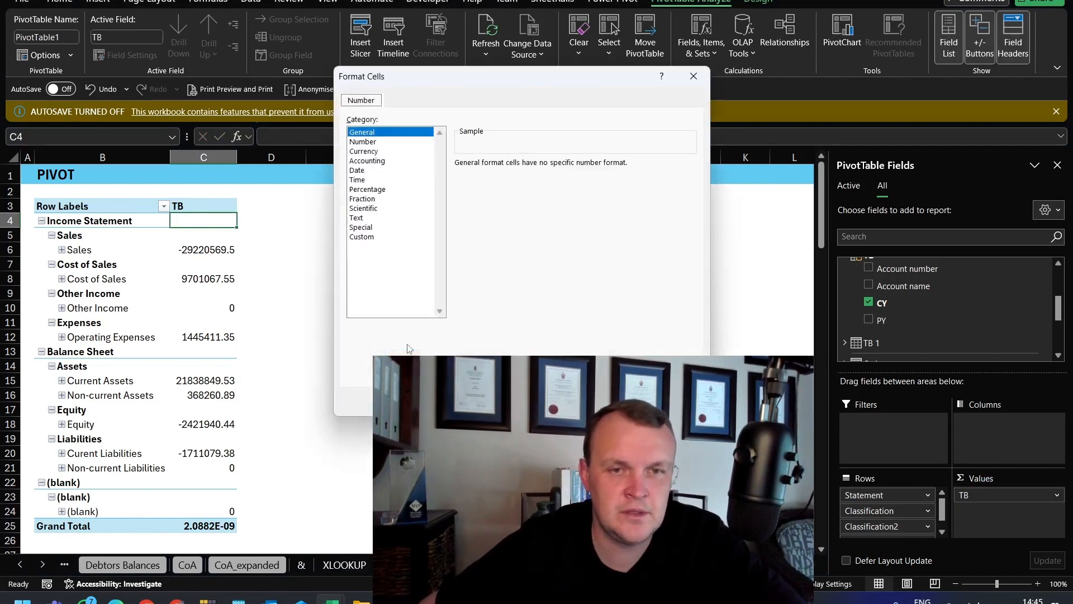
click(364, 143)
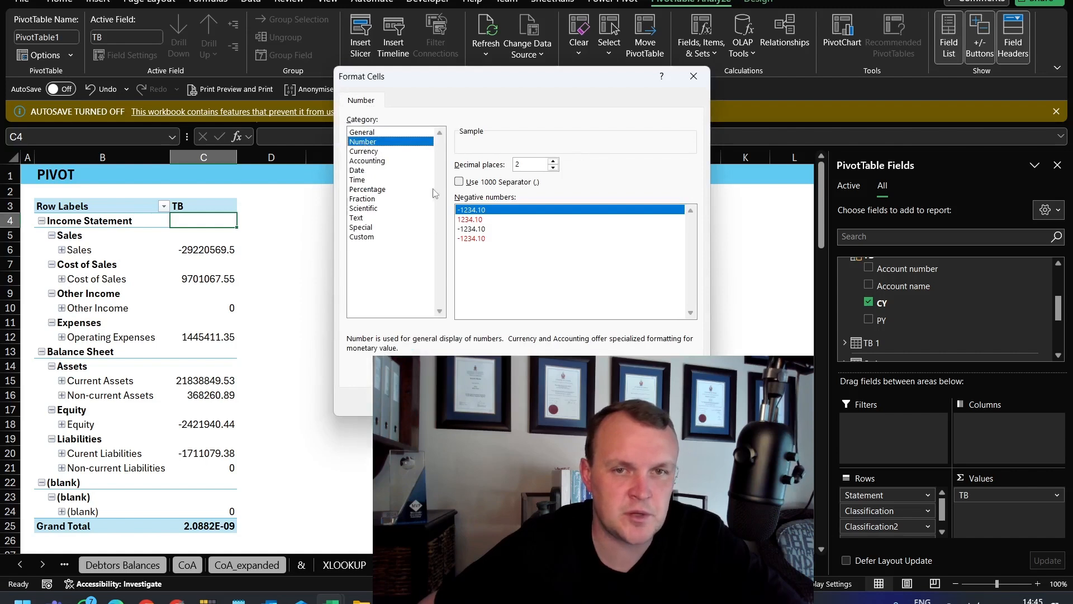
click(458, 182)
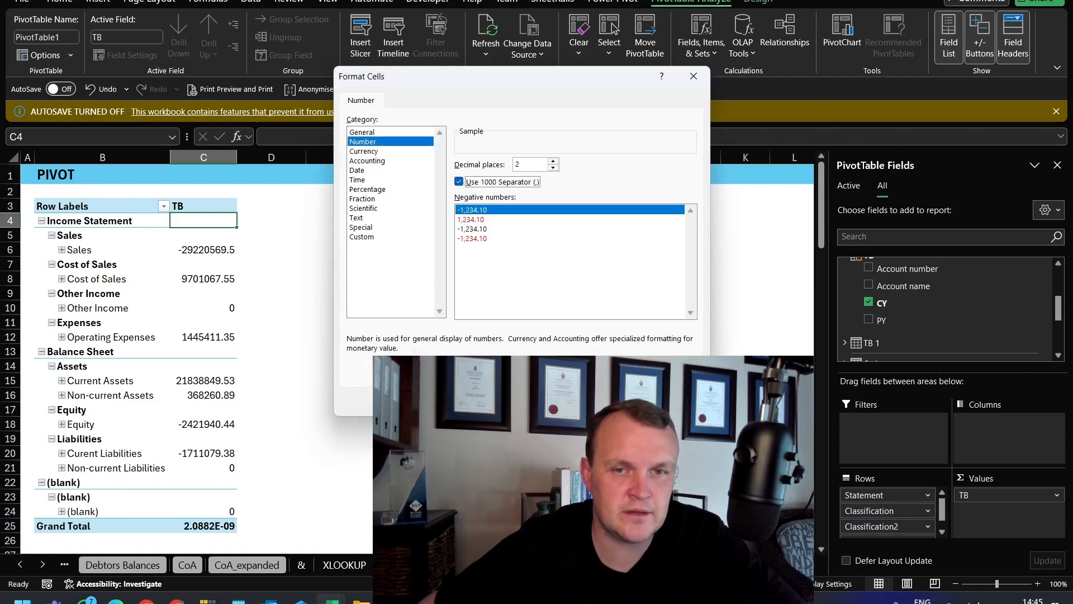
click(556, 169)
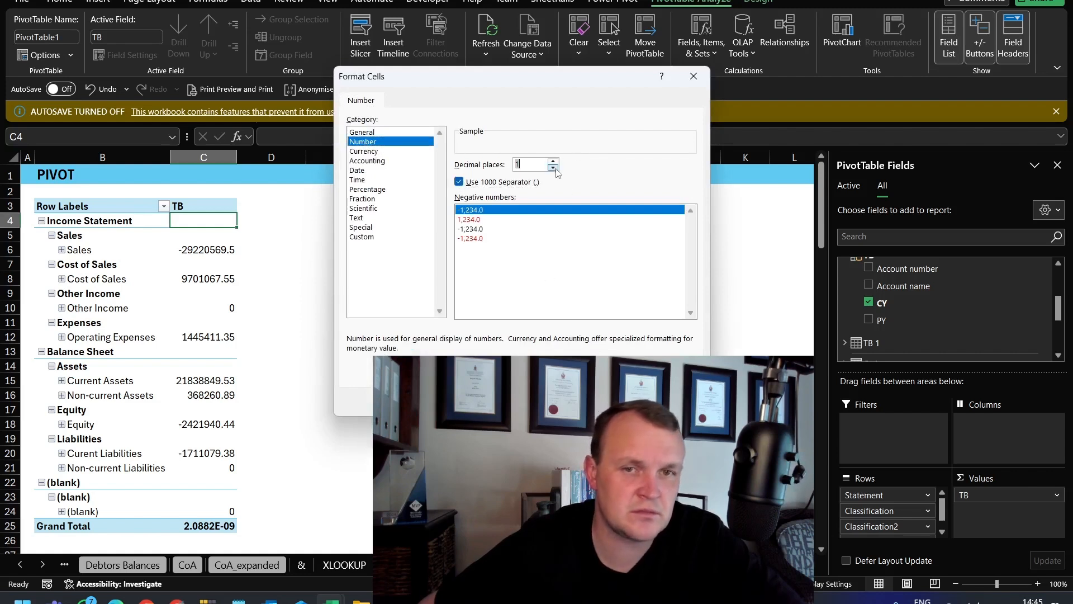
key(Return)
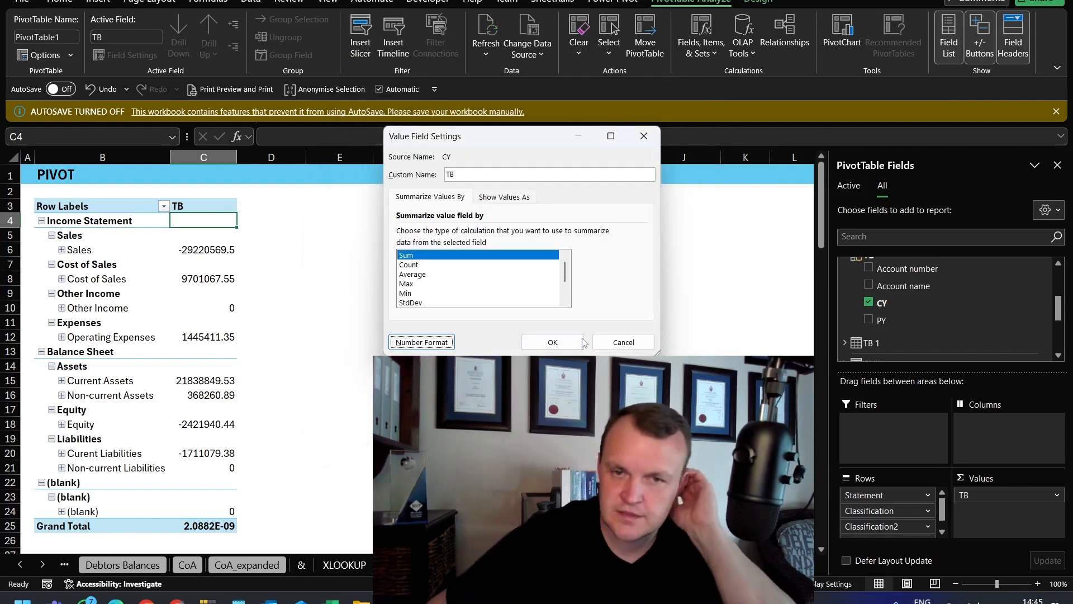
click(511, 336)
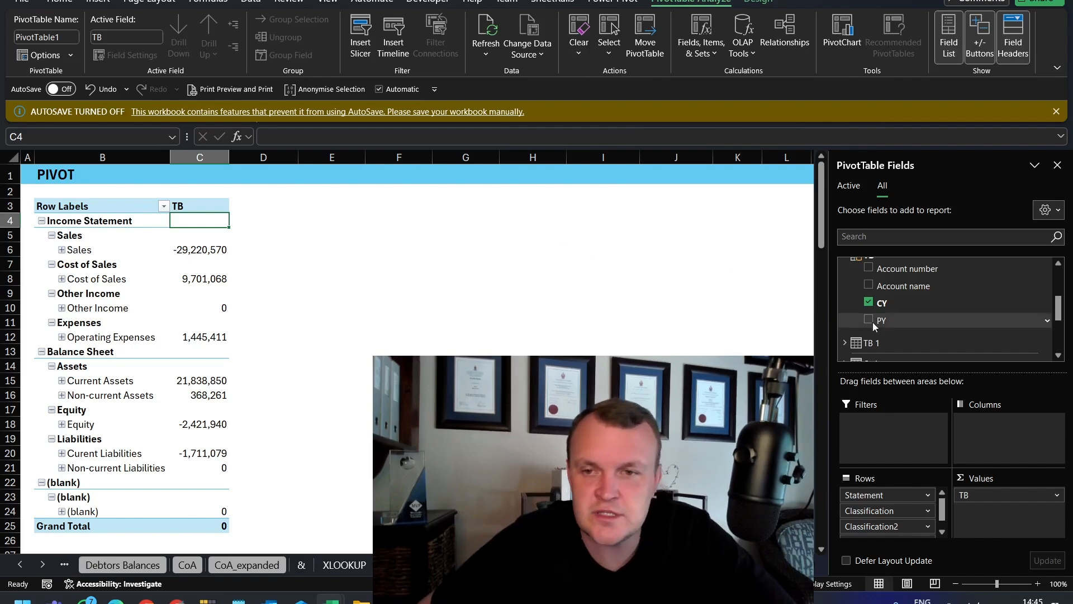
Add the PY field from the TB table to the PivotTable values and rename its heading in cell D3 as PY.
drag(884, 321, 1036, 512)
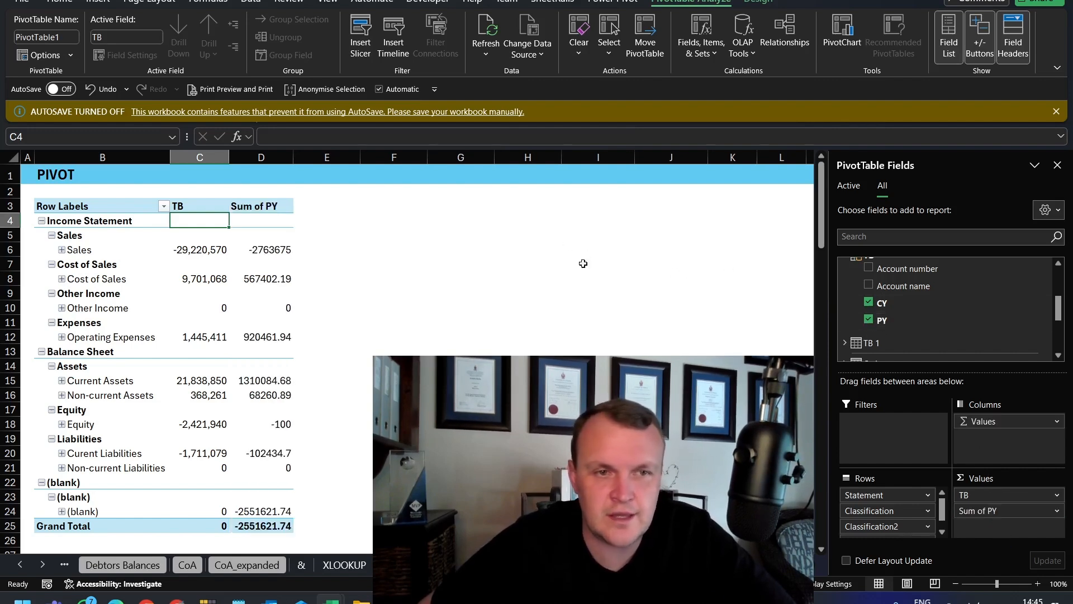
click(254, 214)
click(254, 200)
key(Down)
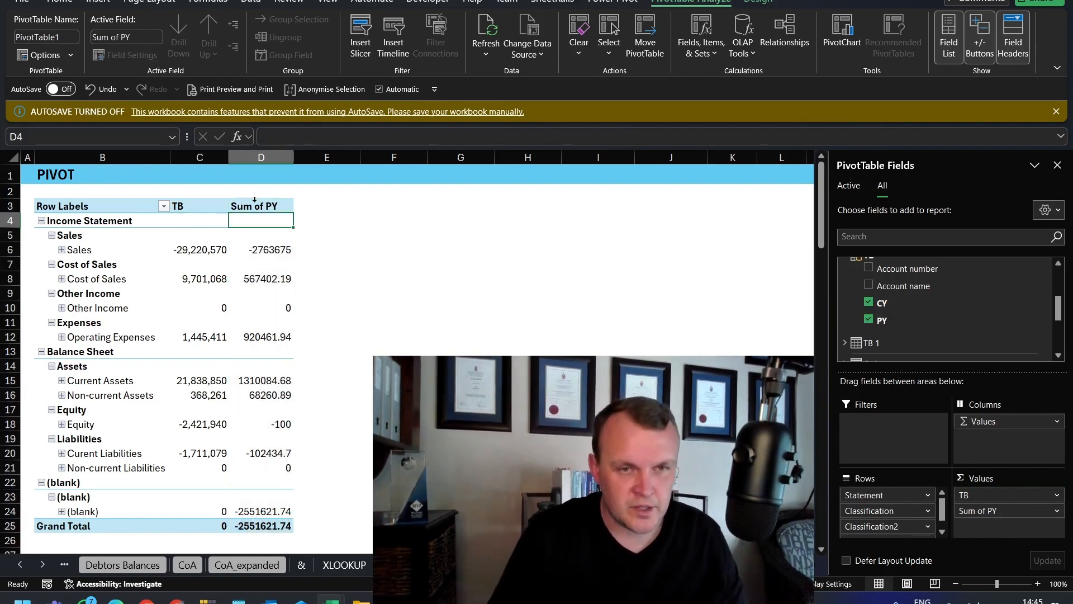
click(255, 205)
text(PY)
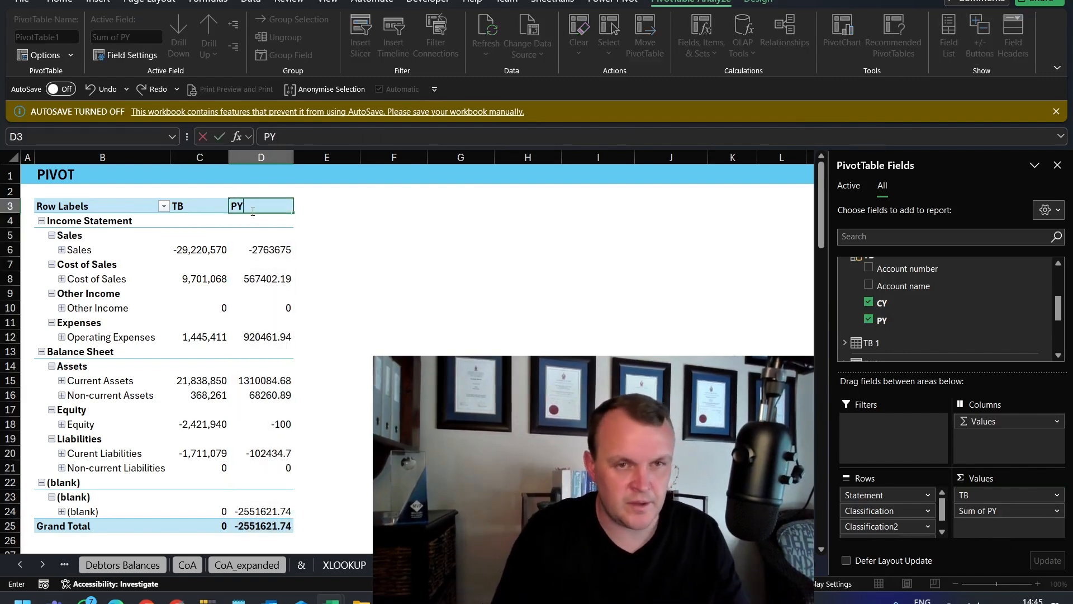
key(Return)
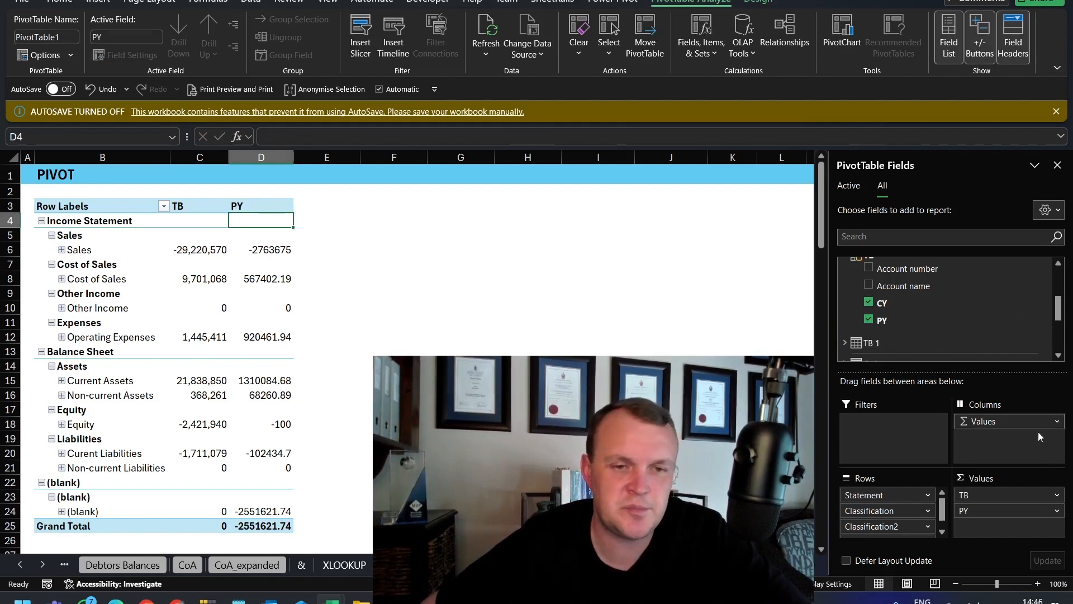
Format the PY value field as Number with a thousands separator and two decimal places.
click(1045, 511)
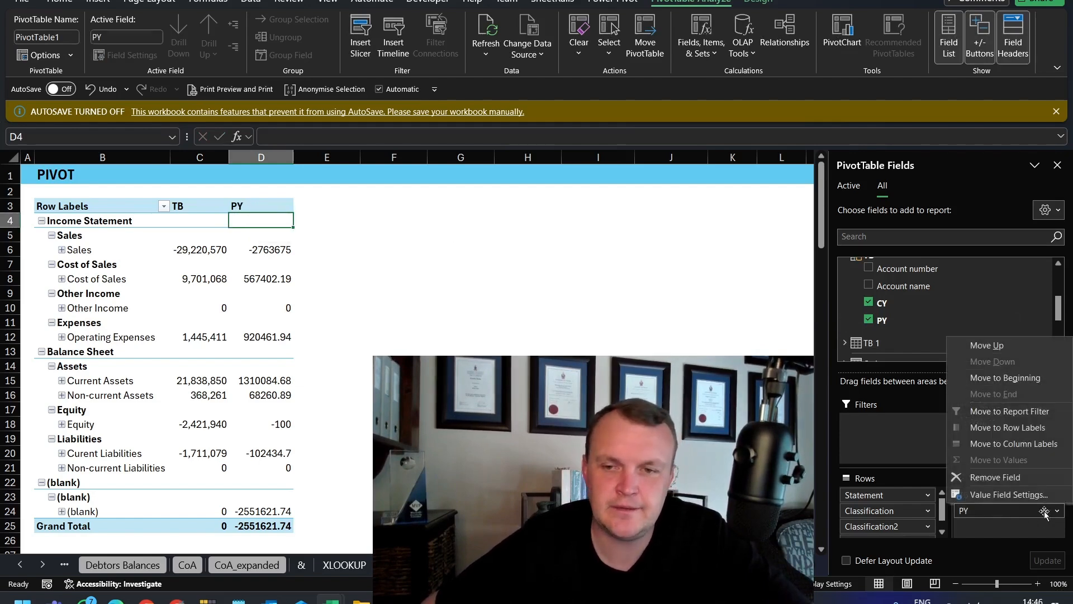
click(998, 494)
click(423, 342)
click(363, 142)
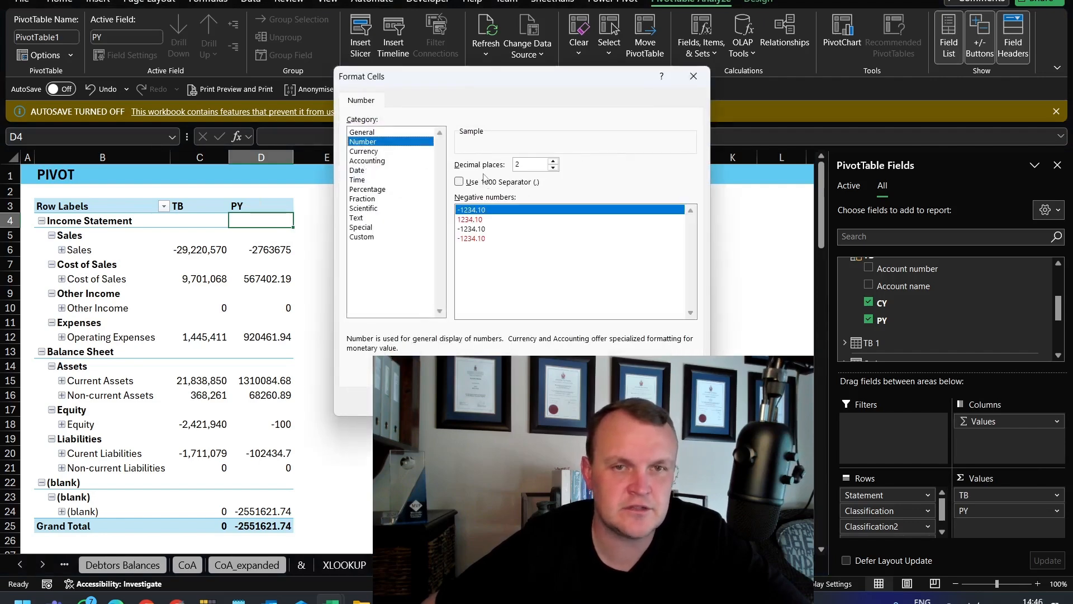
click(483, 185)
key(Return)
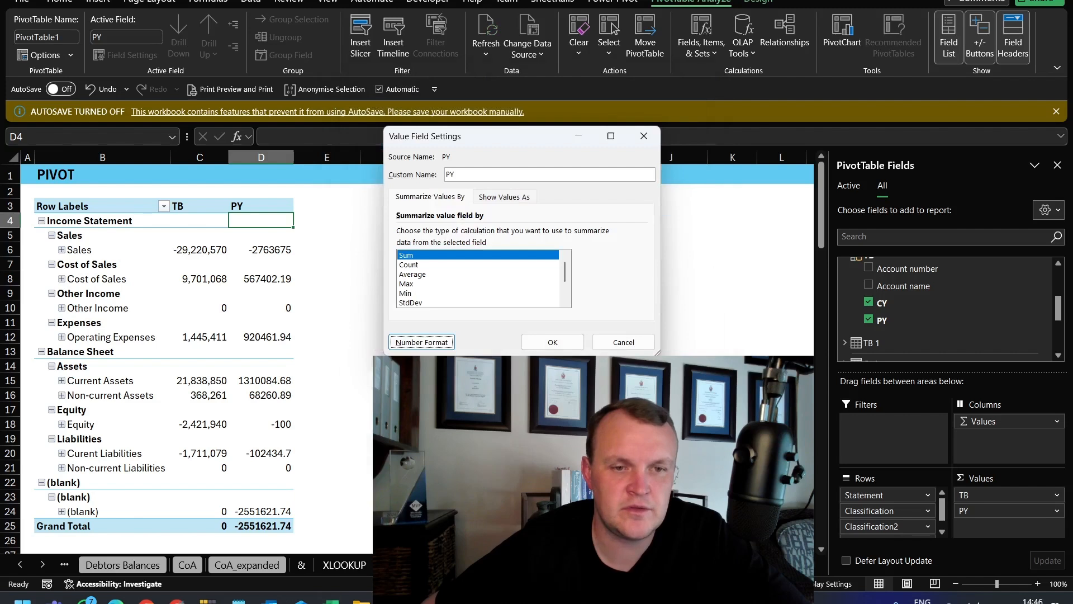
key(Return)
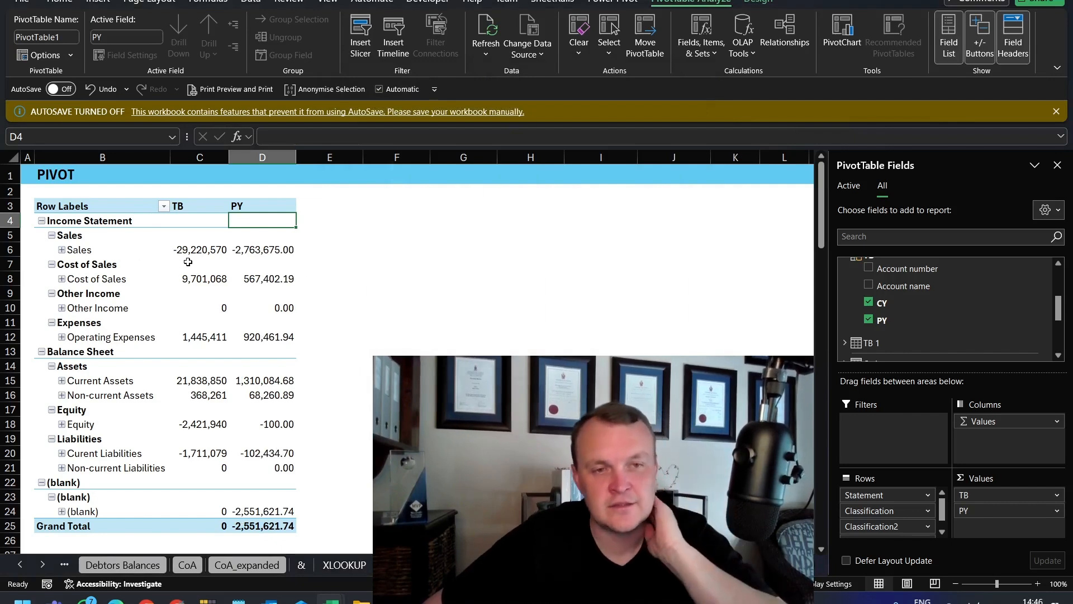
right_click(205, 249)
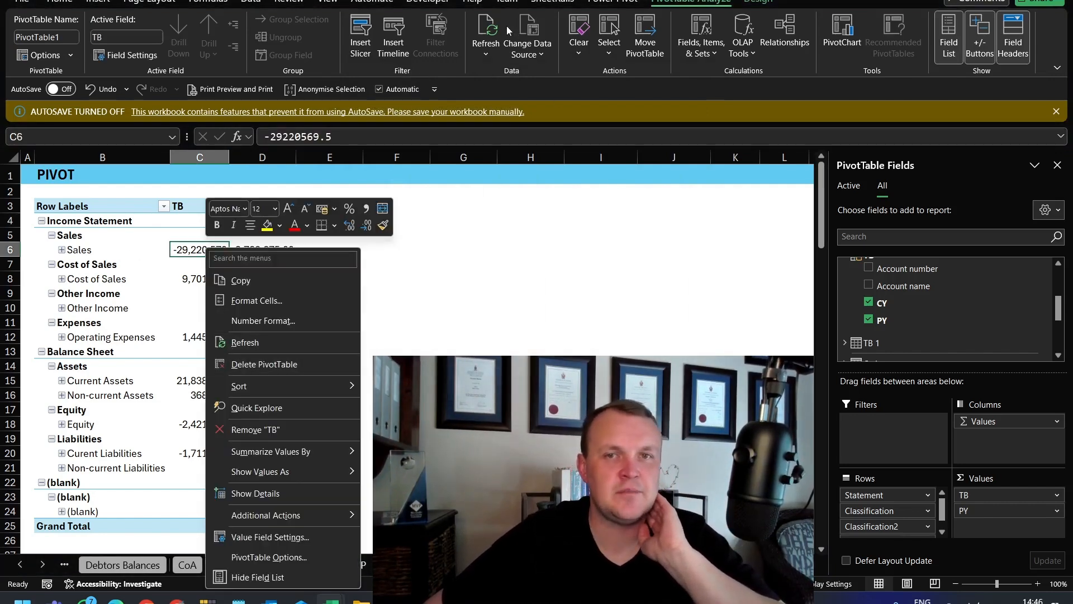
key(Escape)
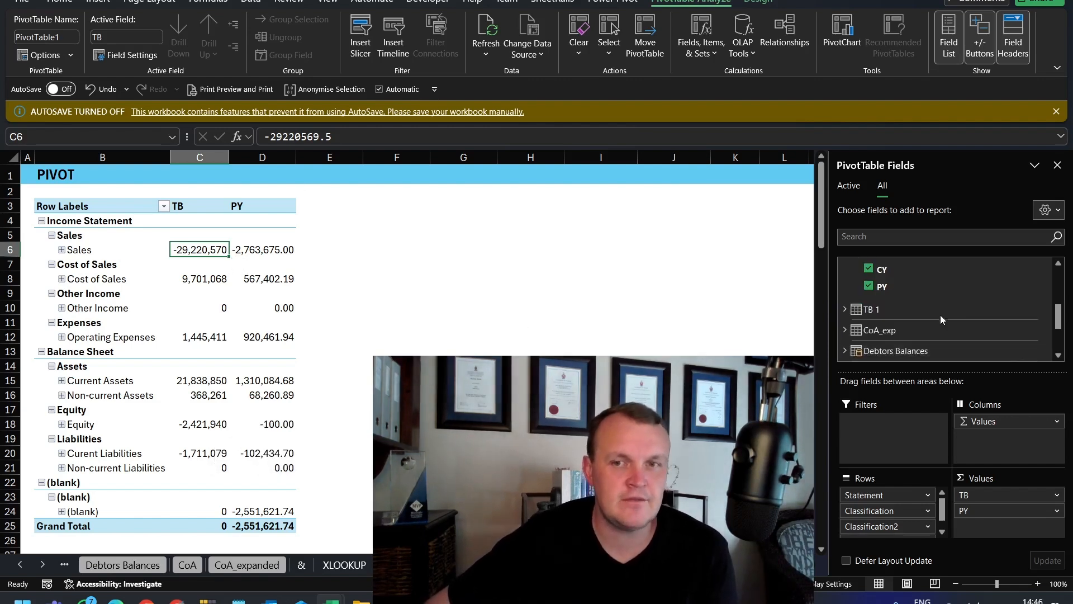
Add the Amount field from the GLs table to the PivotTable values and auto-detect the missing table relationship.
scroll(944, 312, down, 3)
scroll(944, 312, down, 1)
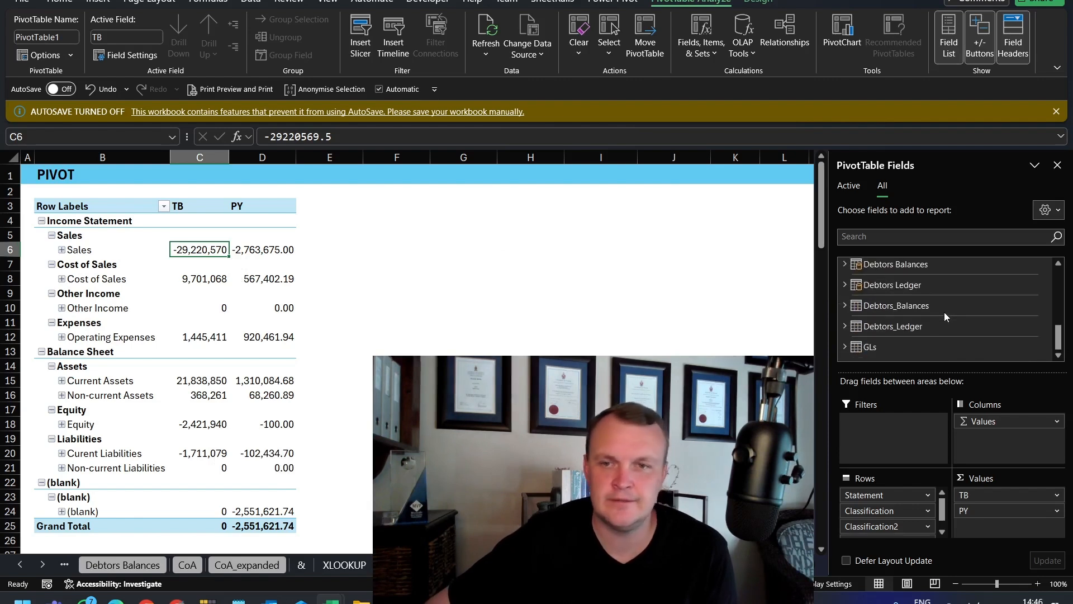
click(844, 347)
scroll(922, 313, down, 3)
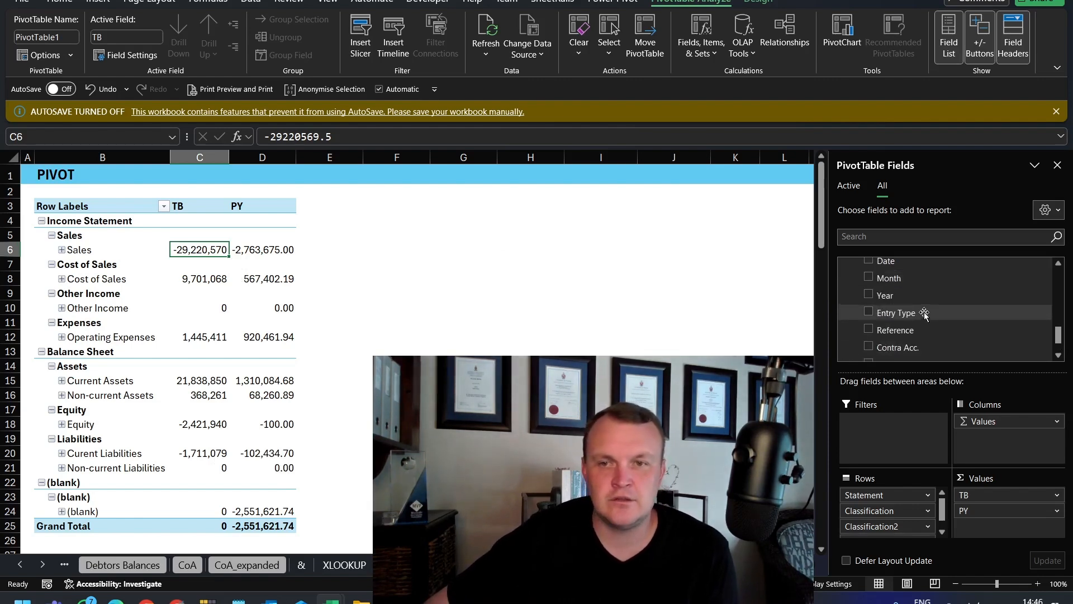
scroll(924, 314, up, 3)
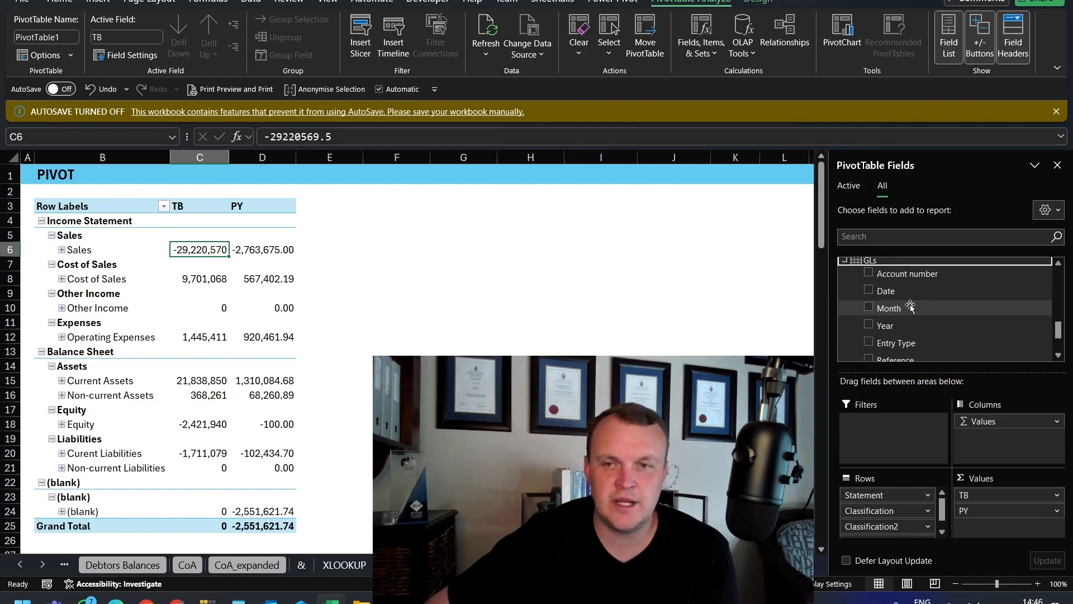
scroll(908, 288, down, 4)
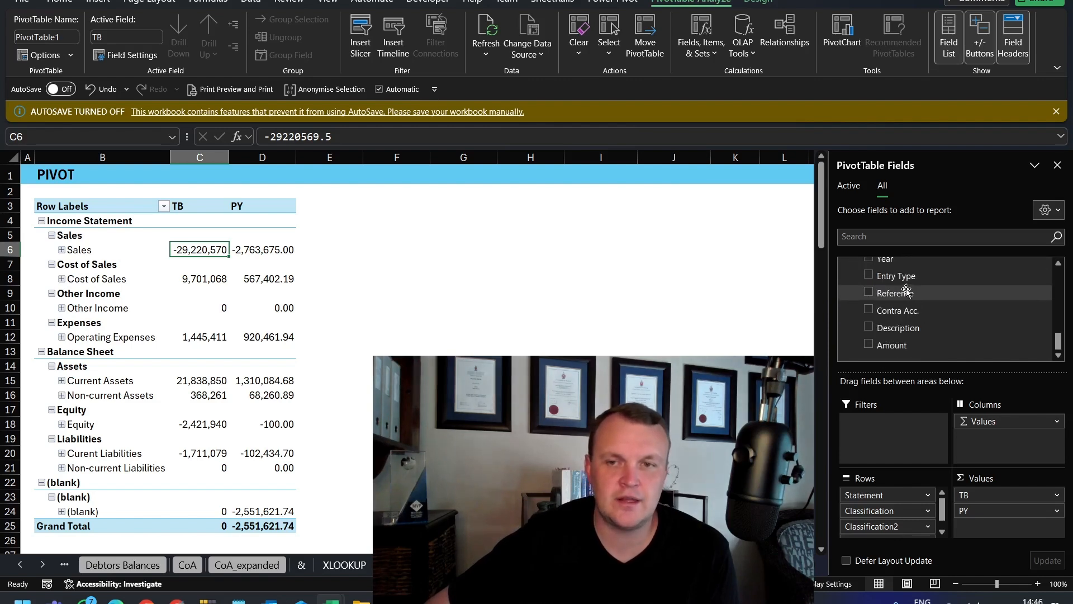
scroll(907, 286, up, 5)
scroll(895, 302, down, 5)
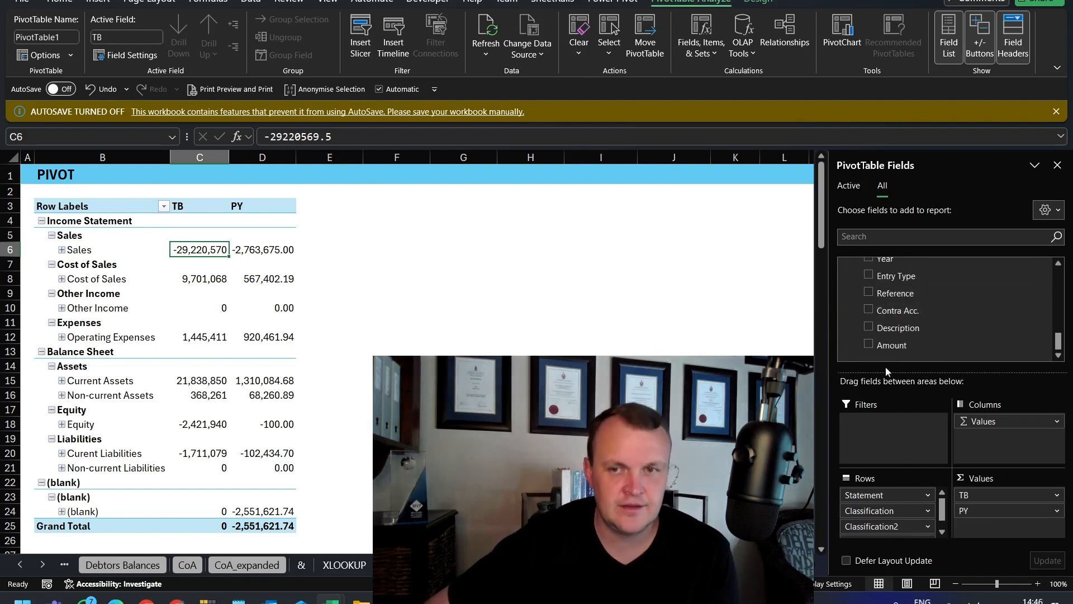
drag(888, 347, 996, 528)
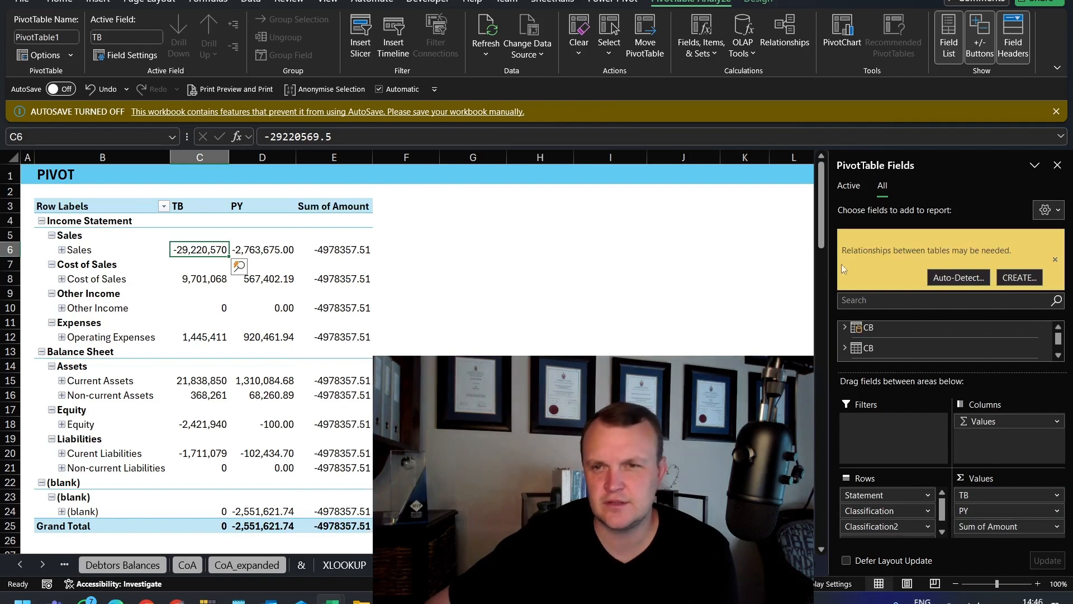
click(953, 282)
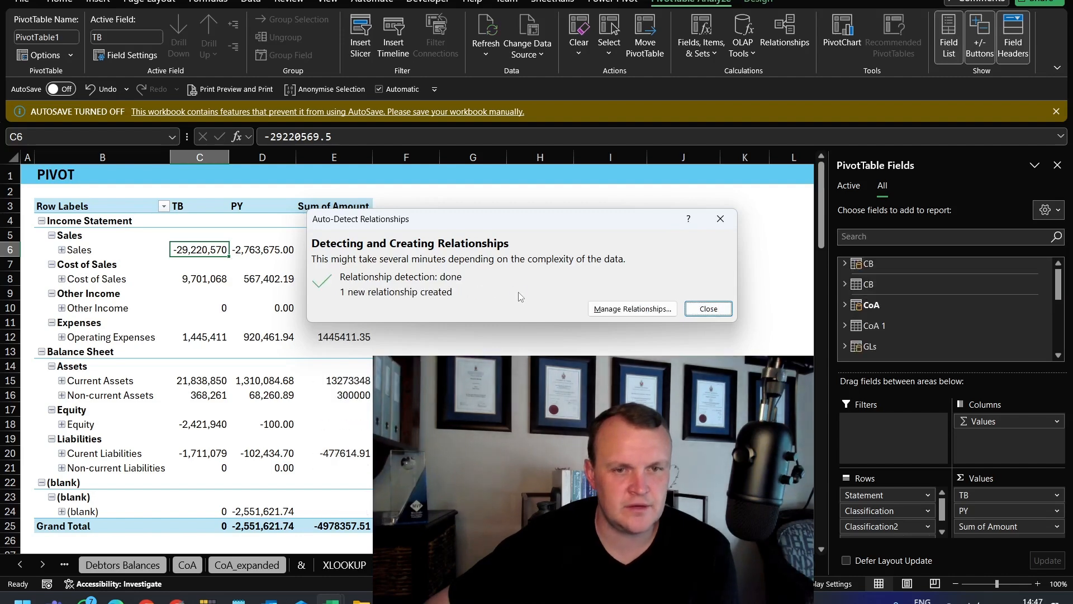
click(708, 309)
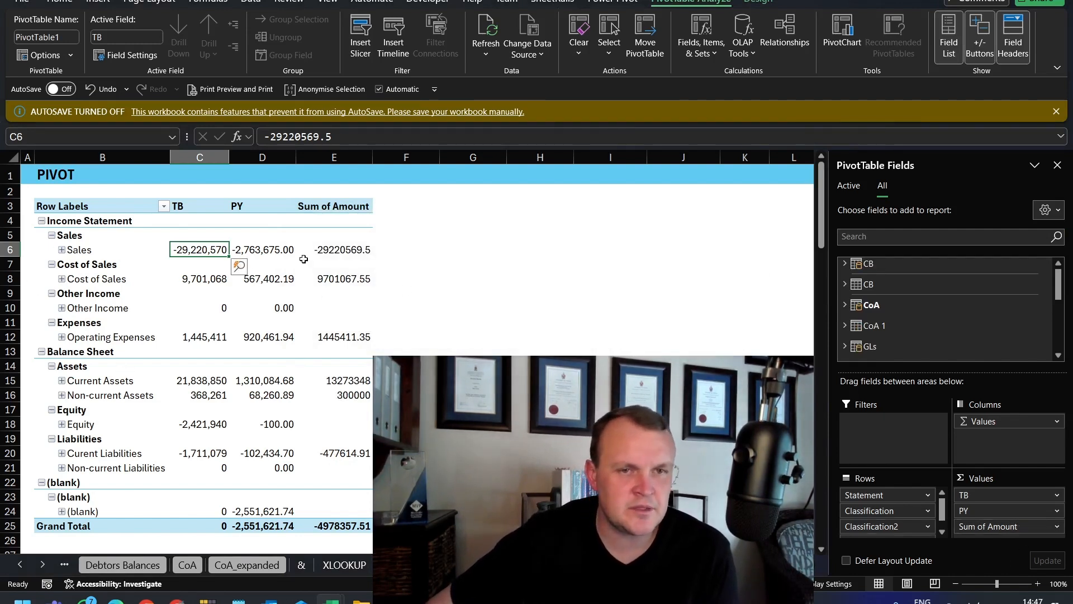
Format the Sum of Amount value field as Number with a thousands separator and two decimal places.
click(1057, 526)
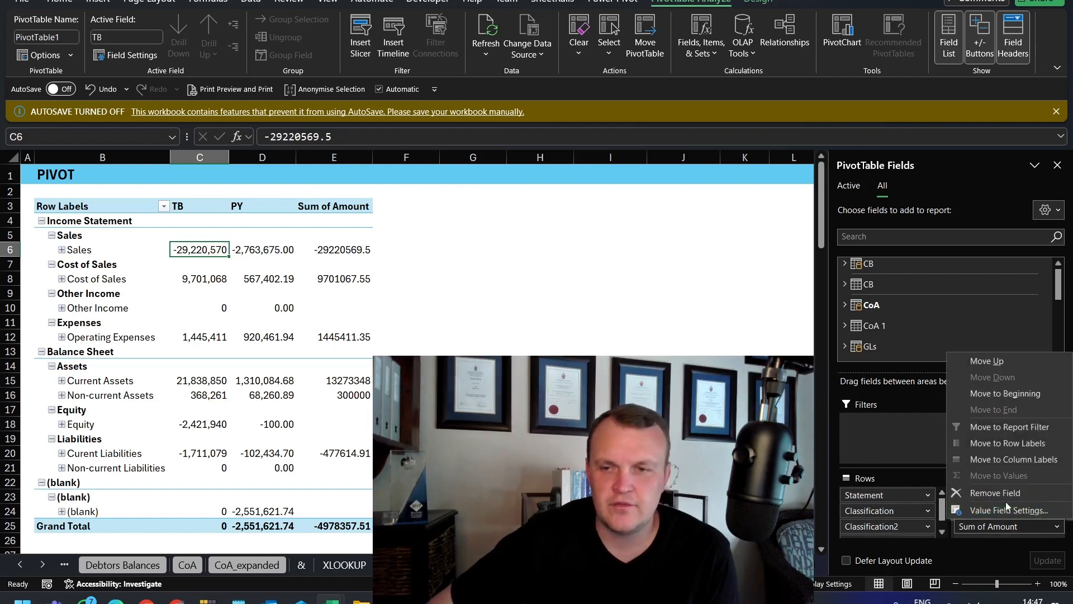
click(957, 510)
click(421, 342)
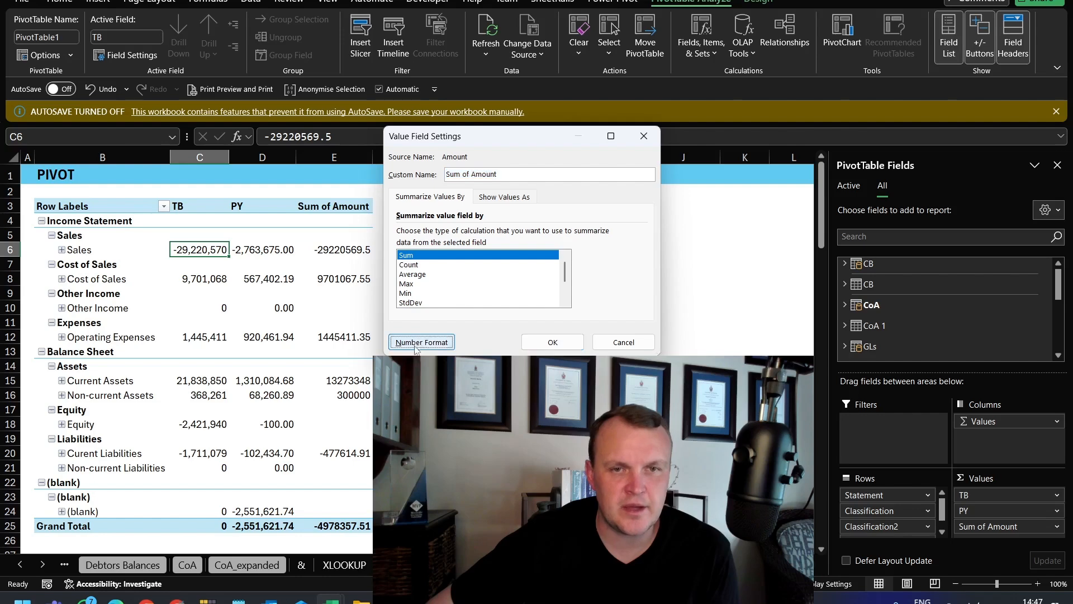
click(367, 142)
click(469, 183)
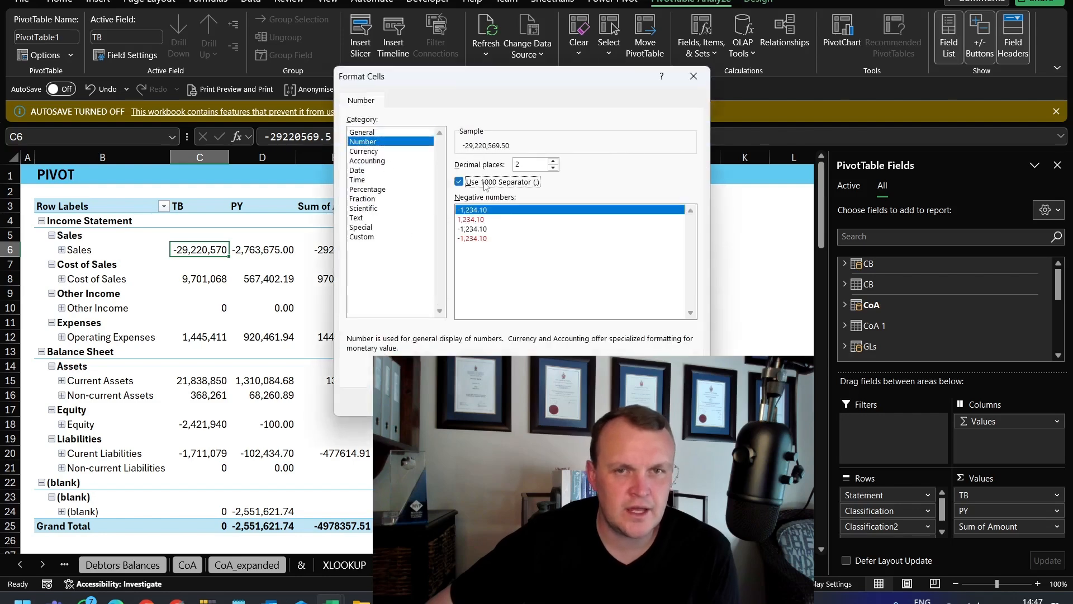
click(599, 401)
click(581, 347)
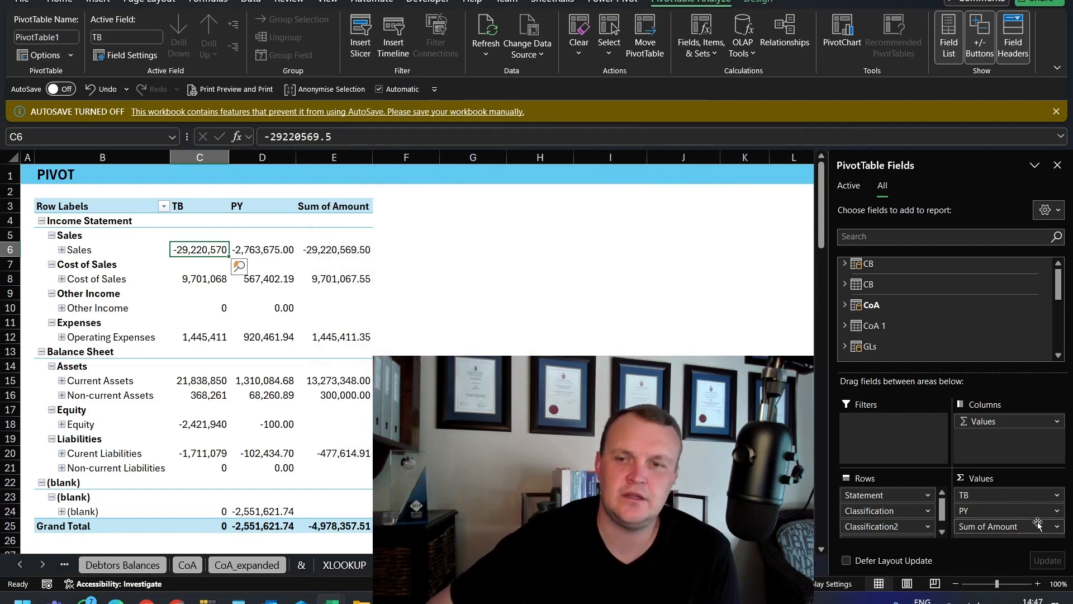
Set the Sum of Amount value field's number format to zero decimal places.
click(1058, 526)
click(1001, 510)
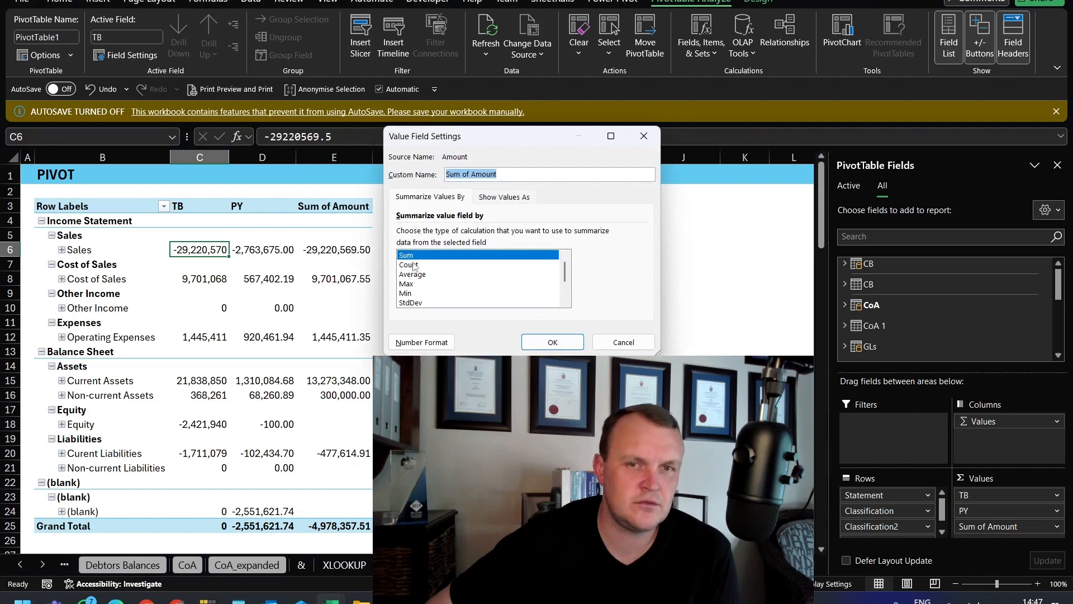
click(420, 343)
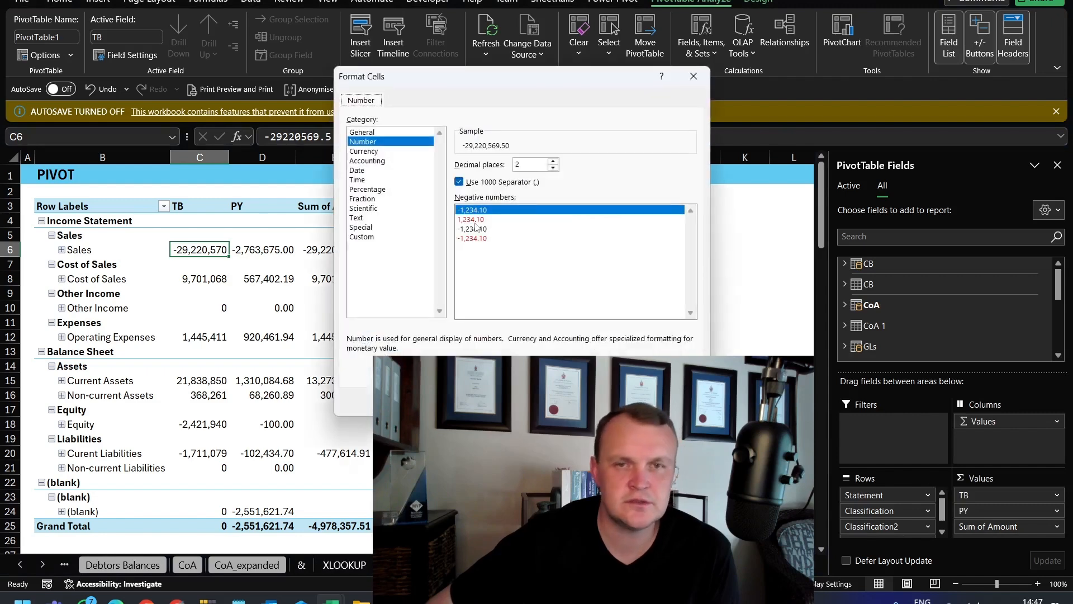
click(553, 167)
click(553, 167)
key(Return)
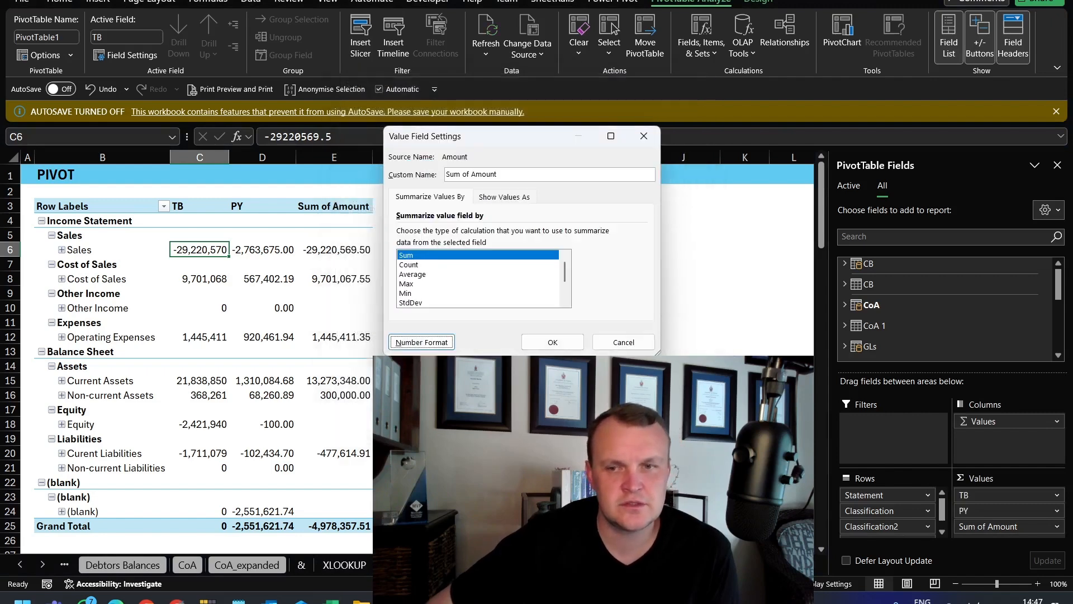
click(550, 341)
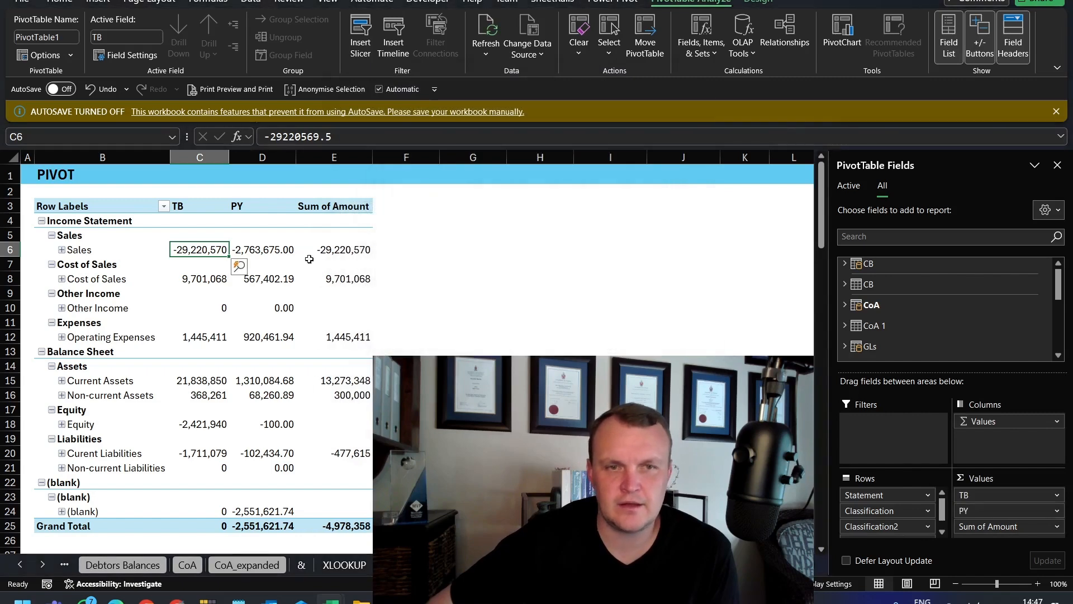
Rename the Sum of Amount heading in cell E3 as GL.
click(334, 208)
text(GL)
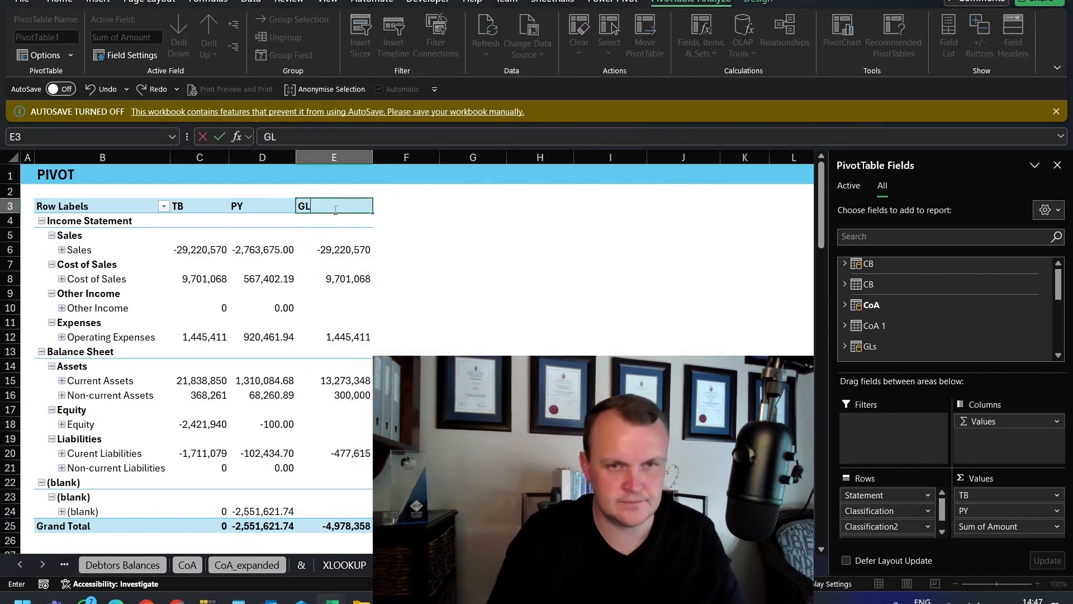
key(Return)
Set the PY value field's number format to Number with a thousands separator and 0 decimal places.
click(981, 511)
click(980, 496)
click(423, 342)
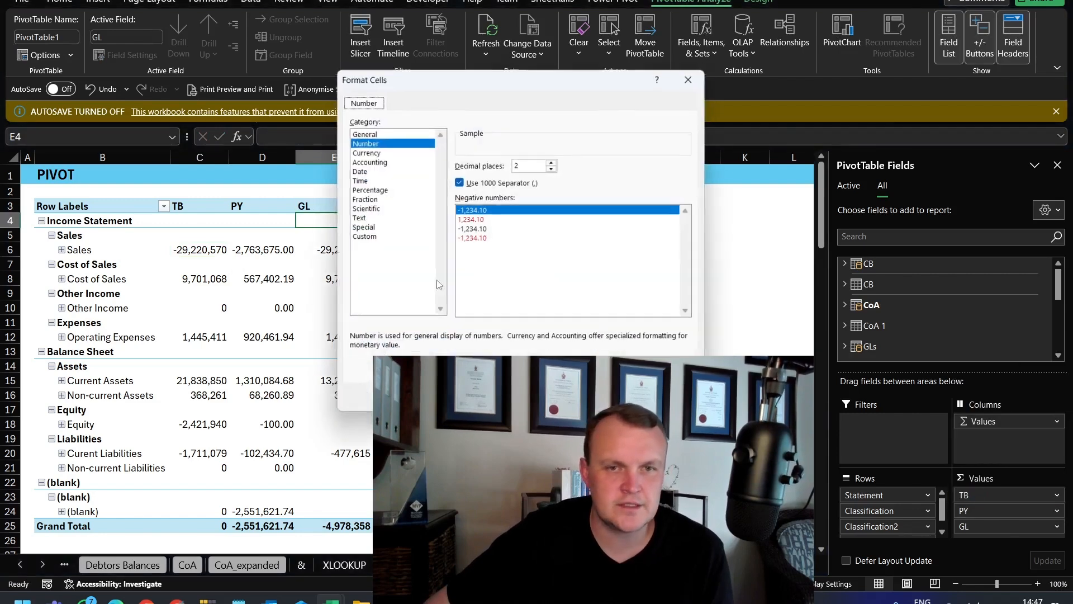
click(539, 166)
key(BackSpace)
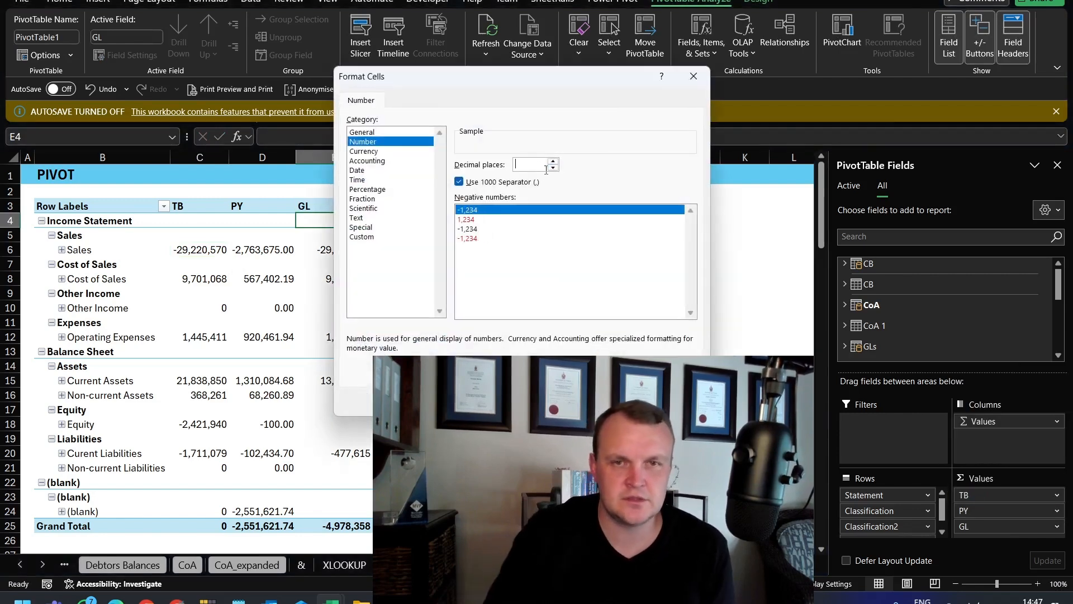
key(Return)
click(559, 322)
key(Return)
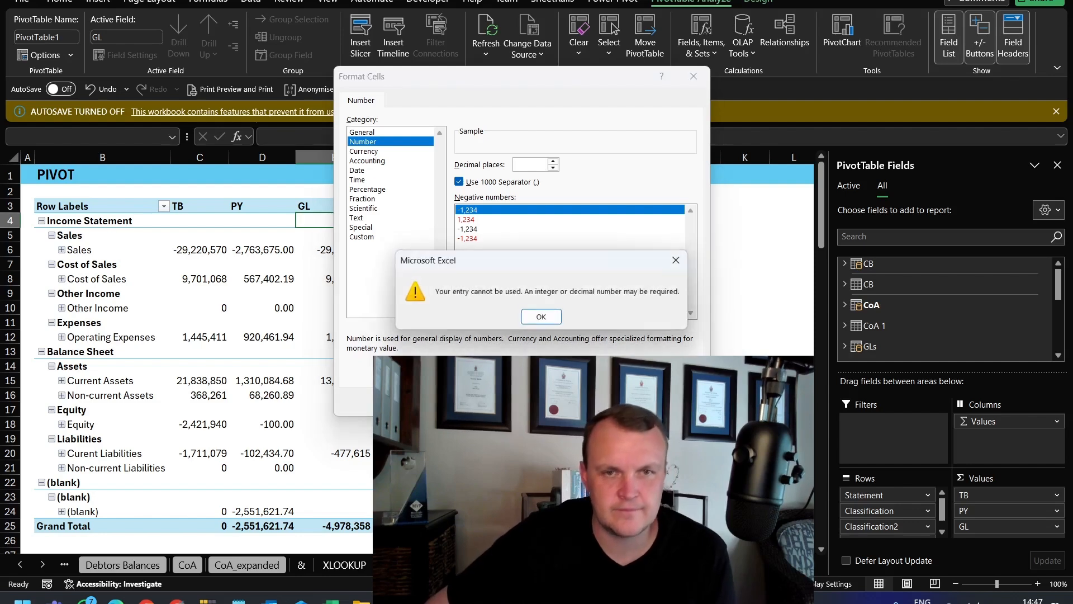
click(541, 318)
text(0)
key(Return)
click(555, 341)
Enter the formula =C6=E6 in cell F6 to check whether the Sales TB amount equals the GL amount.
click(355, 249)
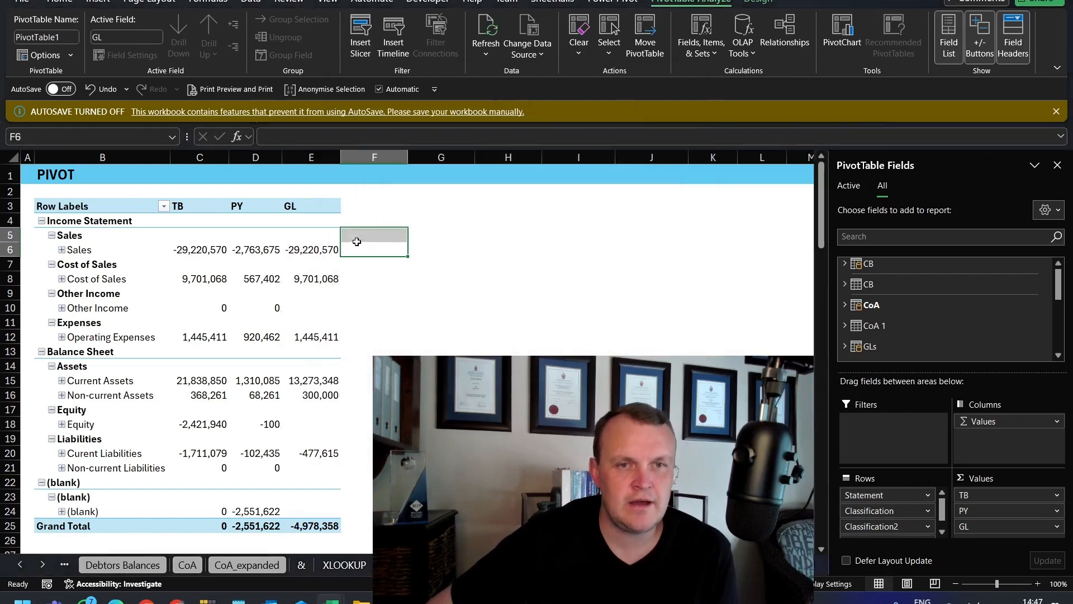
text(=)
key(Left)
key(Left)
key(Left)
text(=)
key(Left)
key(Return)
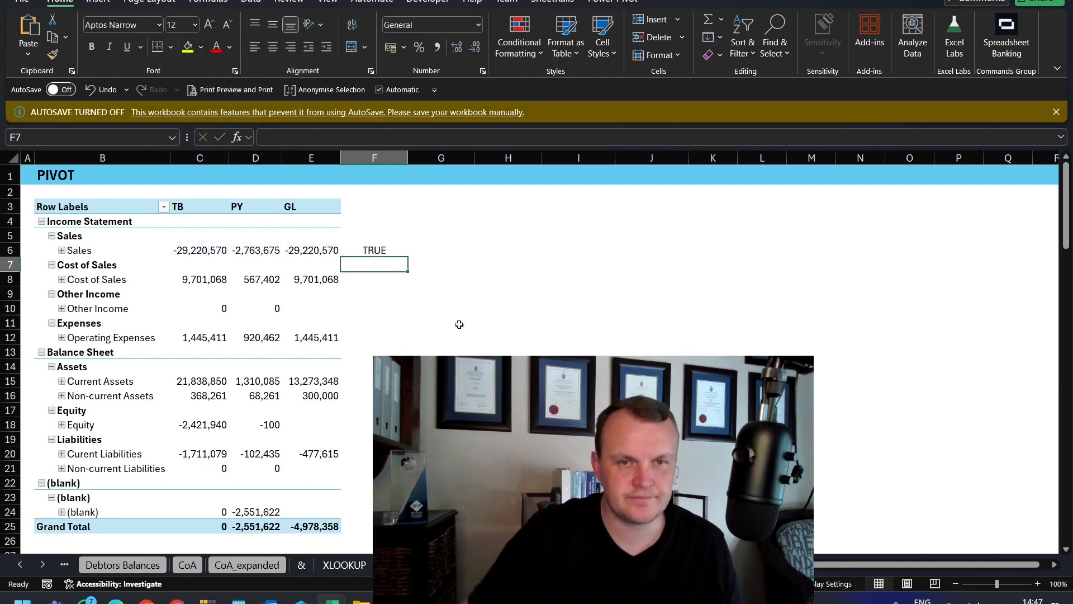
key(Up)
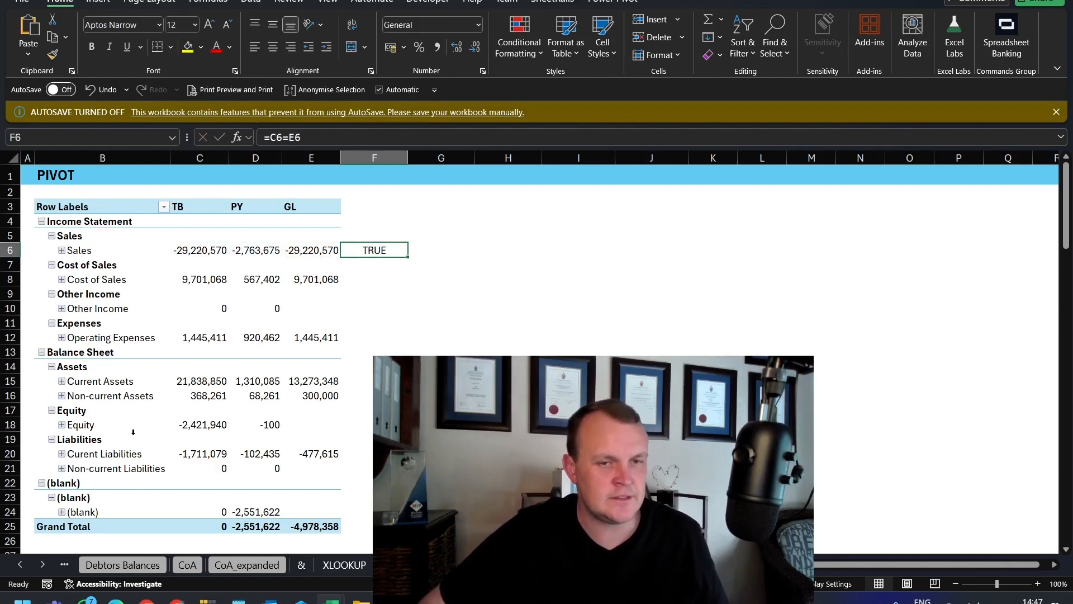
Examine the TB amount for Equity and the PY amounts in the Grand Total and (blank) rows.
click(201, 424)
ctrl+click(253, 527)
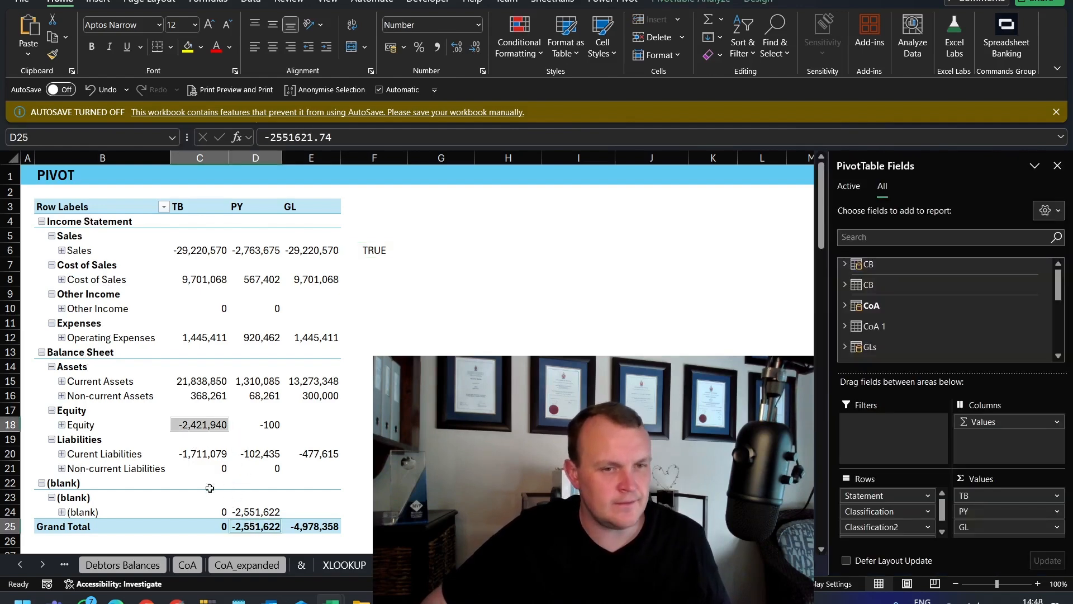
click(253, 512)
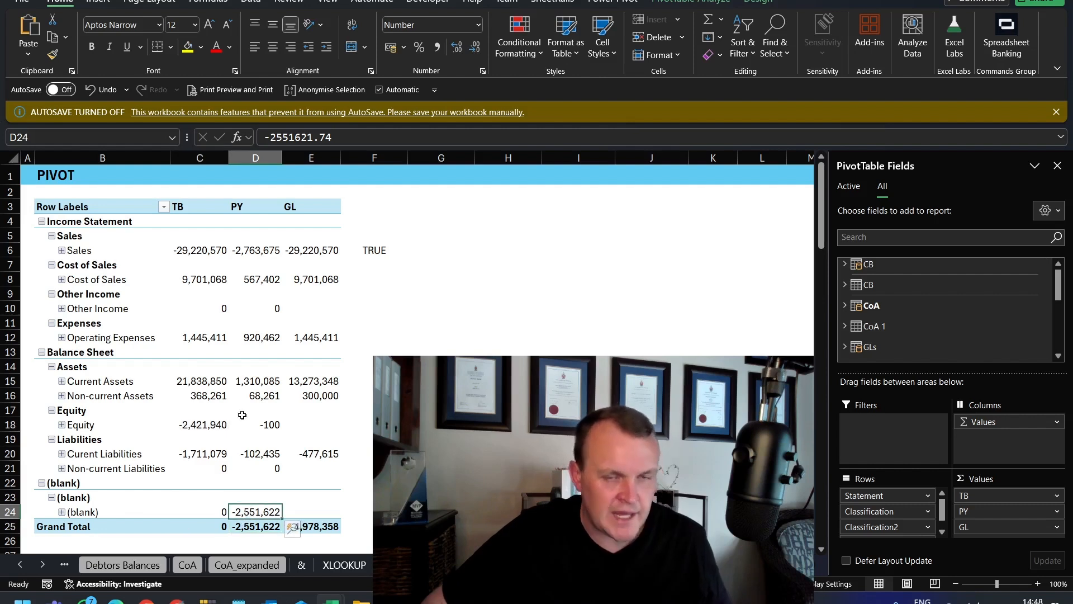
Copy the comparison formula from cell F6 to F8 in the Cost of Sales row.
click(374, 251)
key(ctrl+c)
key(Down)
key(Down)
key(ctrl+v)
key(Down)
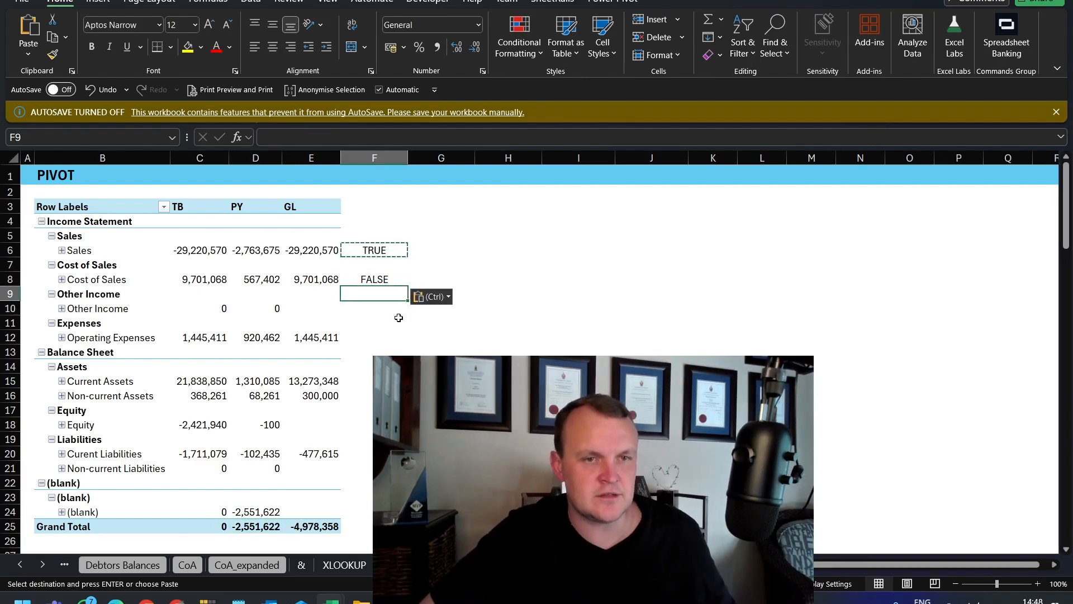
Inspect the unrounded TB and GL amounts for Cost of Sales in cells C8 and E8.
key(Up)
click(190, 279)
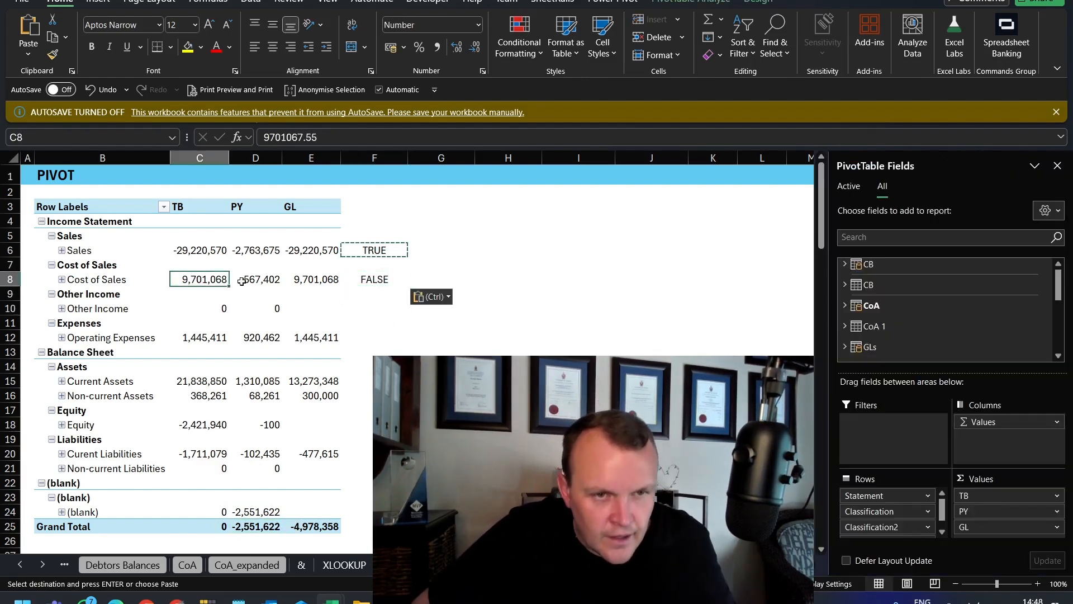
click(310, 278)
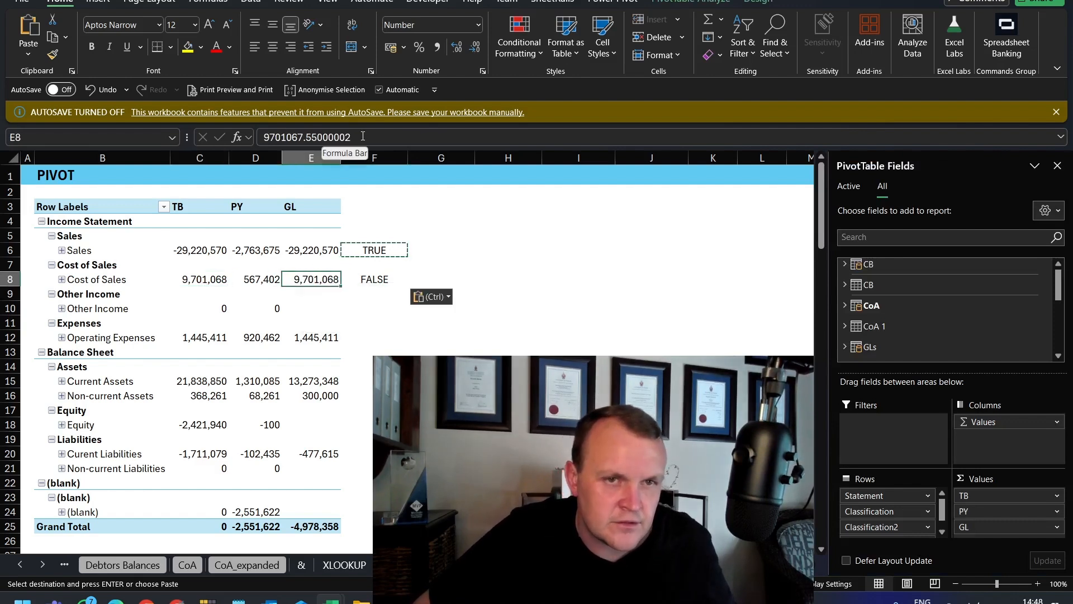
Change the comparison formula in F6 to =ROUND(C6,2)=ROUND(E6,2).
click(351, 250)
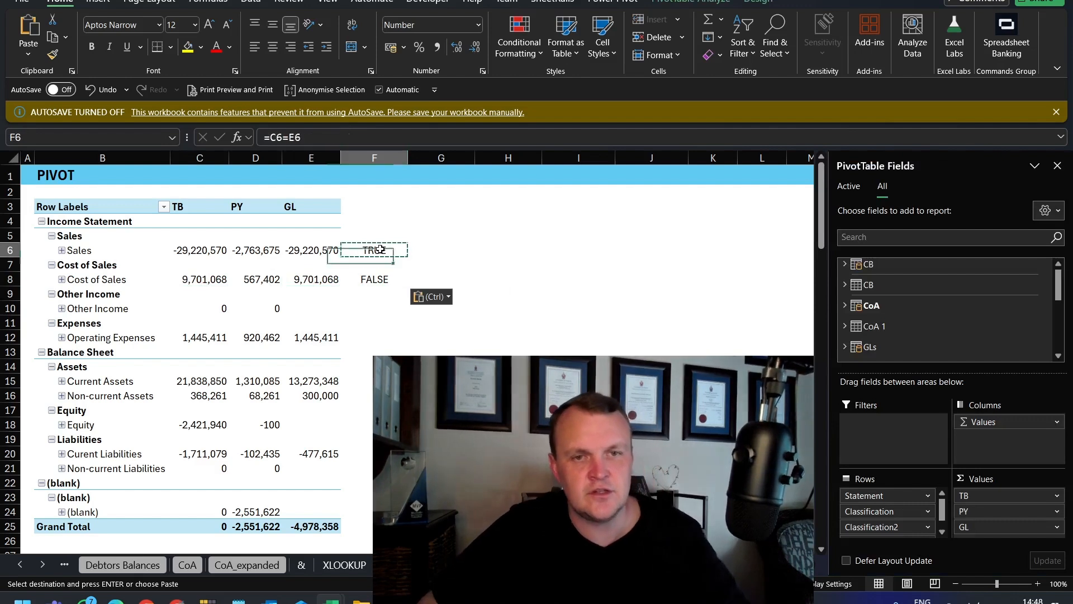
click(275, 137)
text(round()
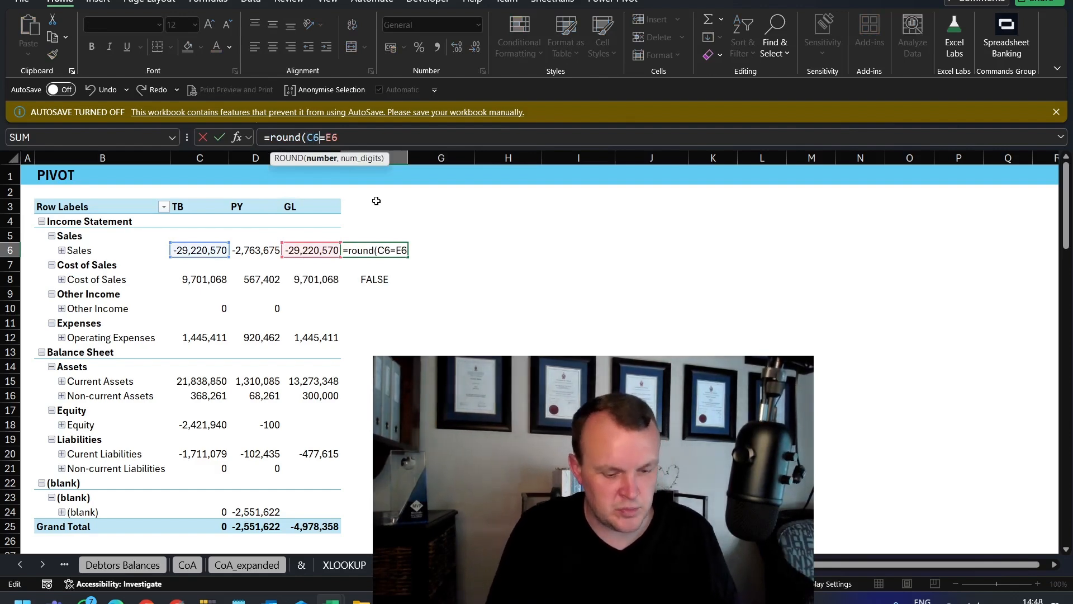
text(,)
text(2))
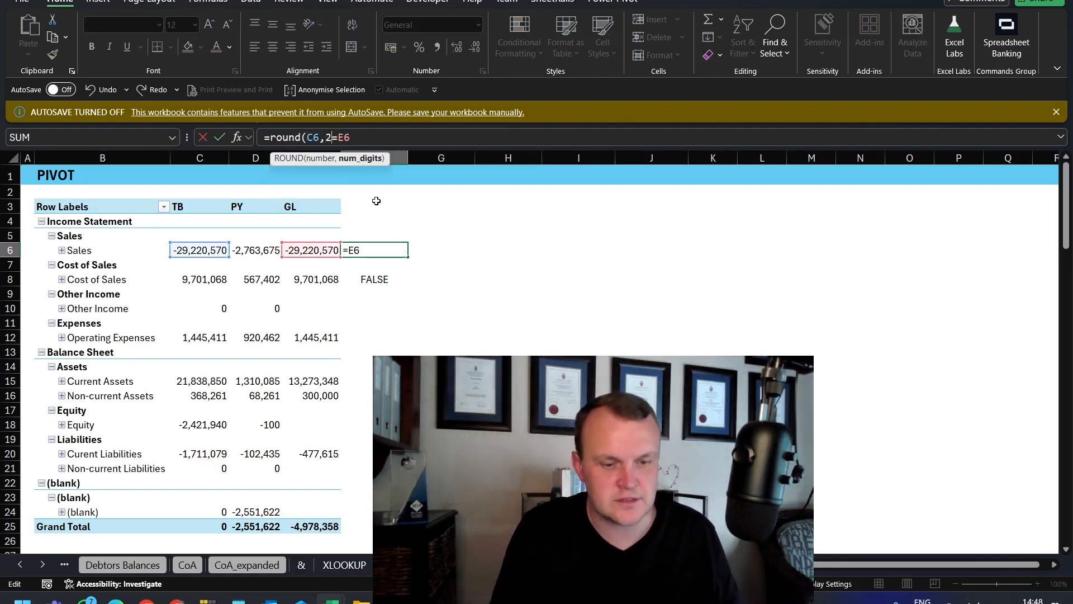
text(round()
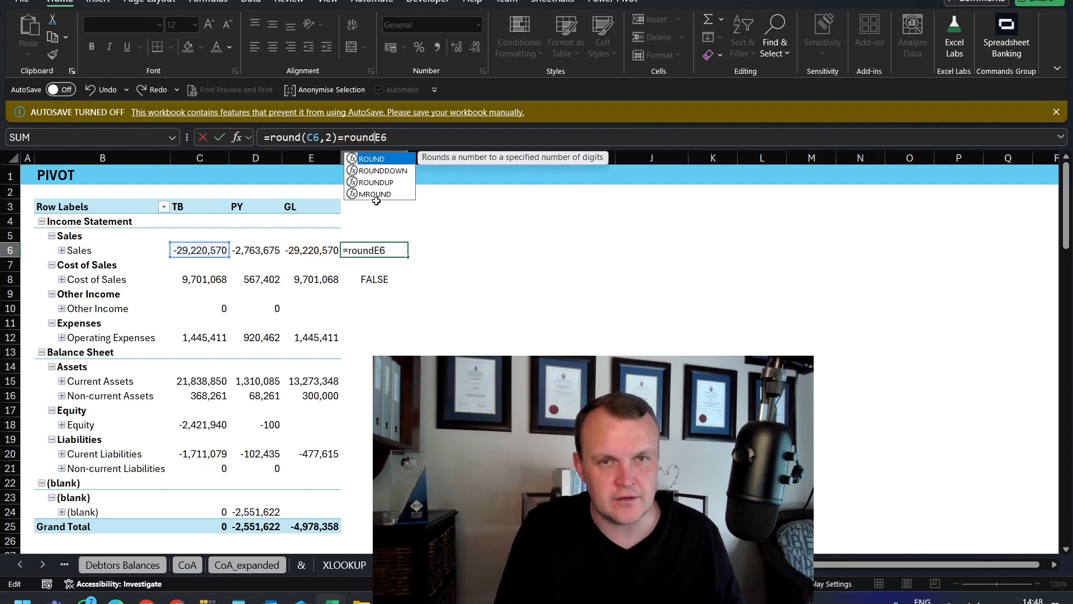
text(,2))
key(Return)
key(Up)
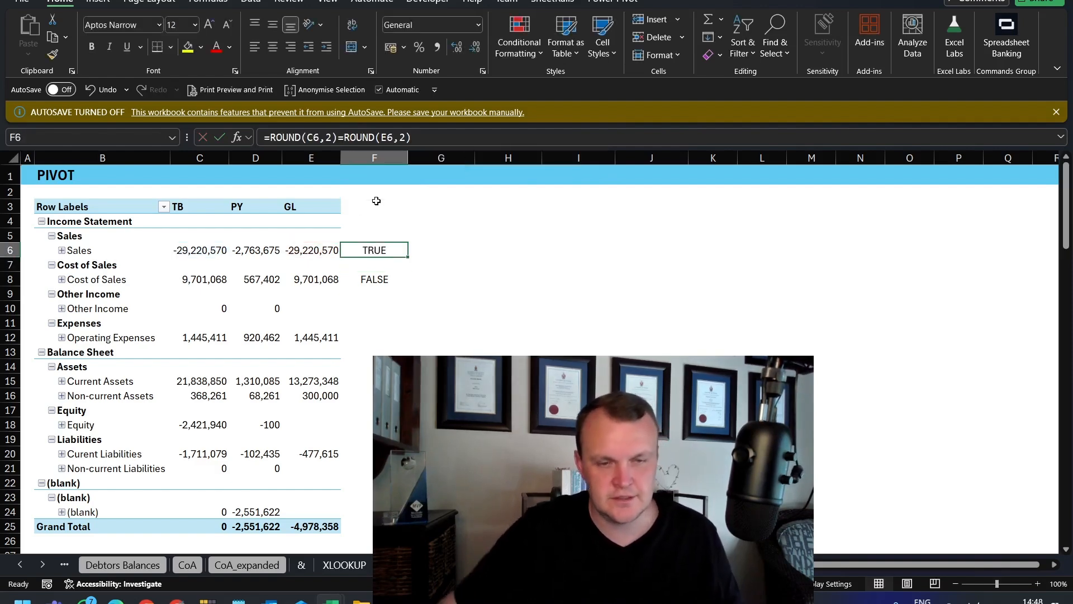
Copy the rounded comparison formula from F6 into cells F8, F10 and F12.
key(ctrl+c)
key(Down)
key(Down)
key(ctrl+v)
key(Down)
key(Down)
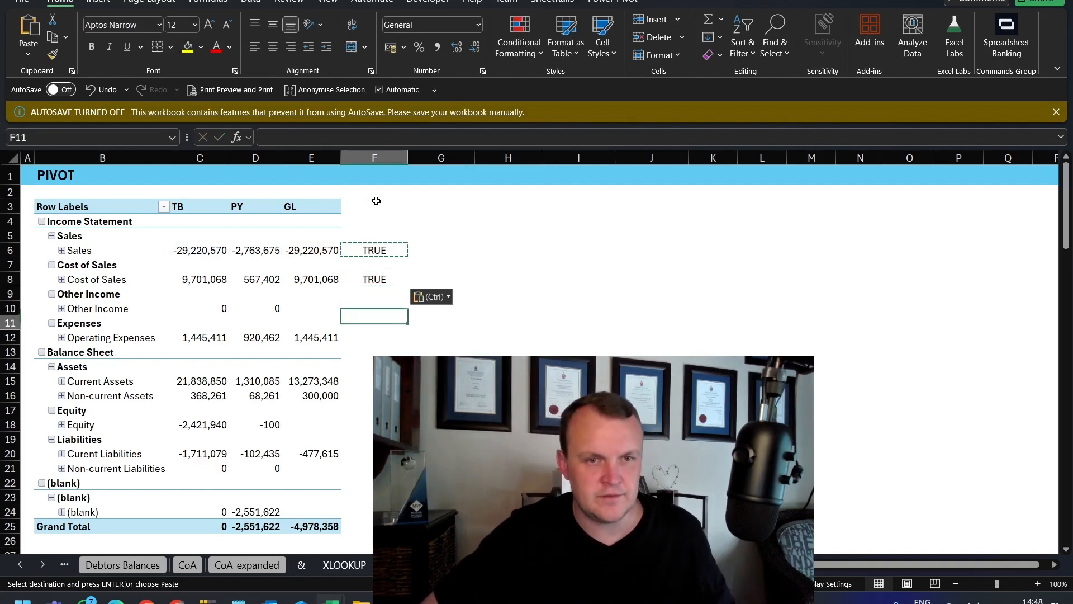
key(ctrl+v)
key(Down)
key(Down)
key(ctrl+v)
key(Down)
key(Down)
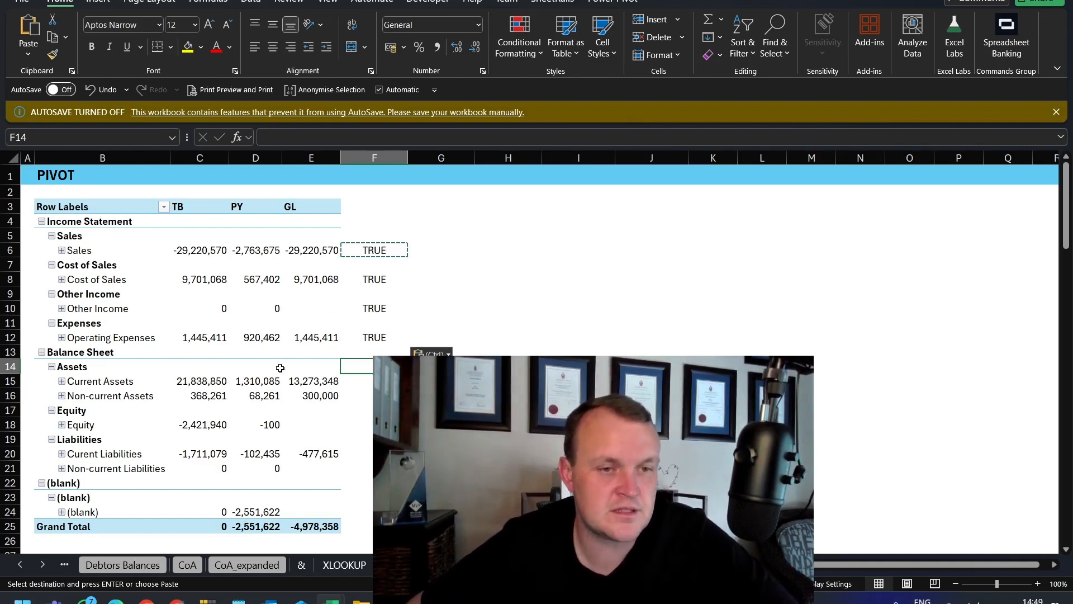
Close the Power Pivot data window and switch to the other Excel workbook with the monthly Sum of Net PivotTable.
mouse_move(280, 367)
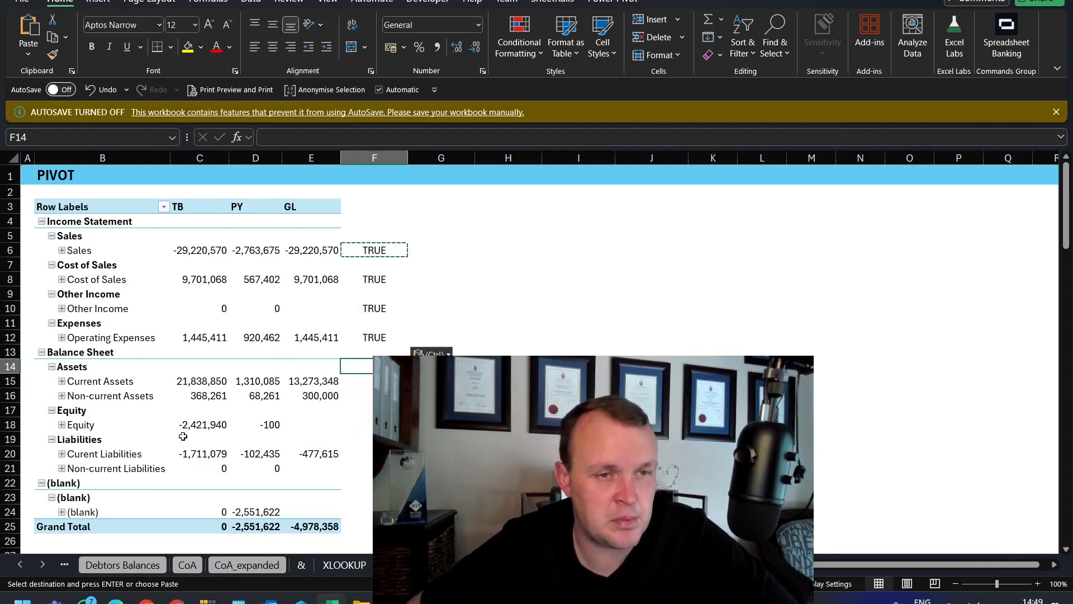
mouse_move(174, 424)
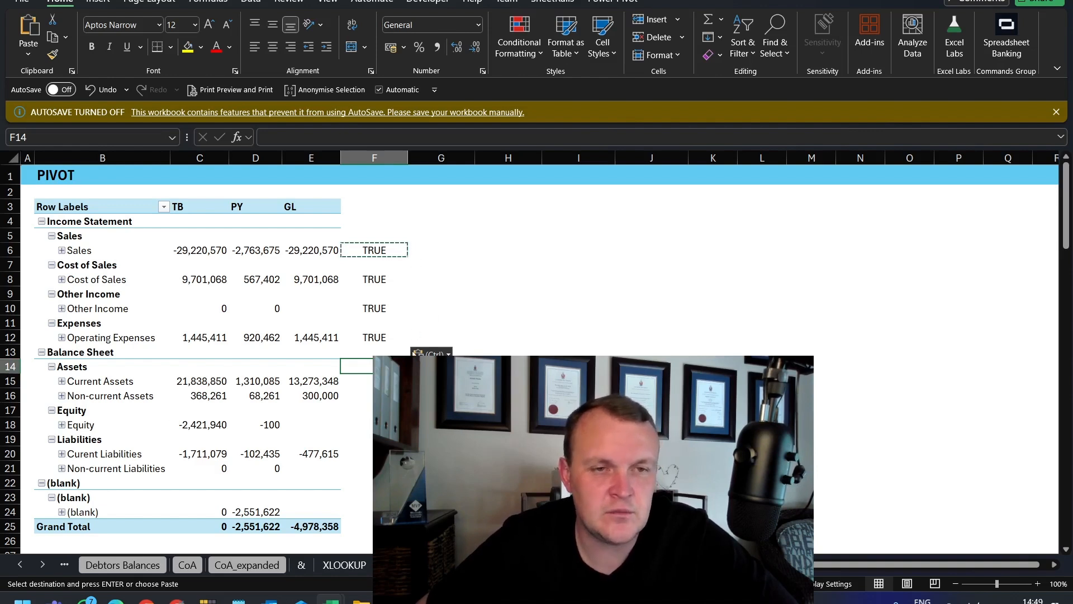
mouse_move(332, 600)
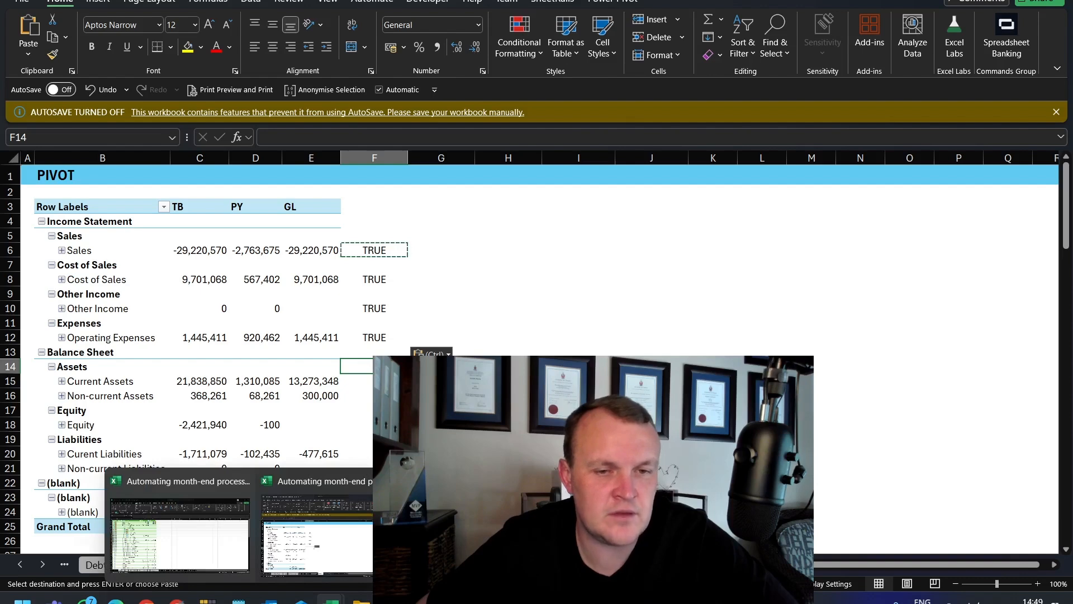
click(316, 531)
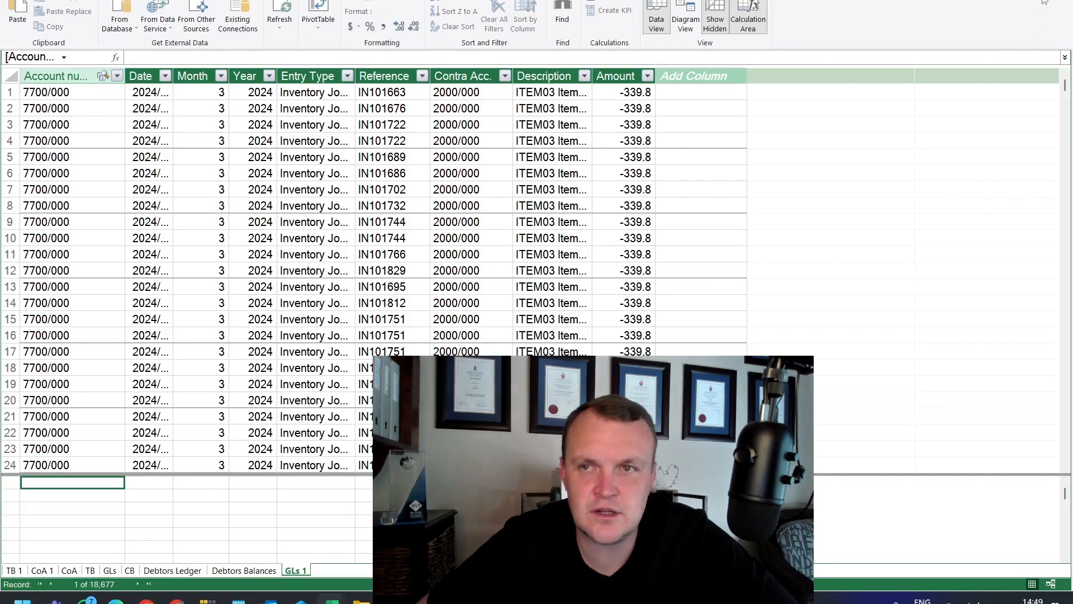
key(alt+F4)
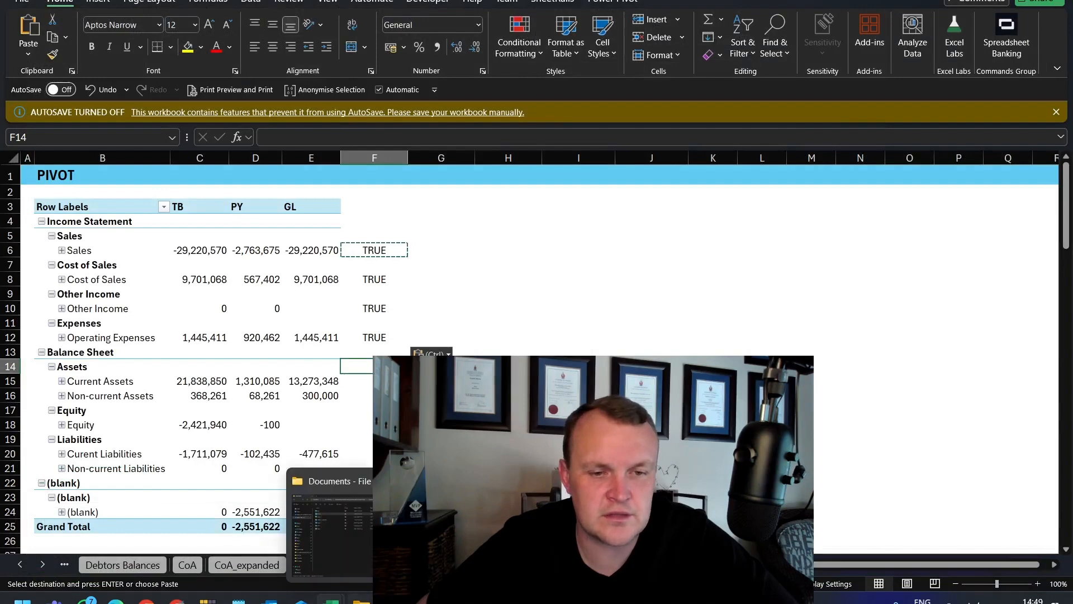
mouse_move(342, 603)
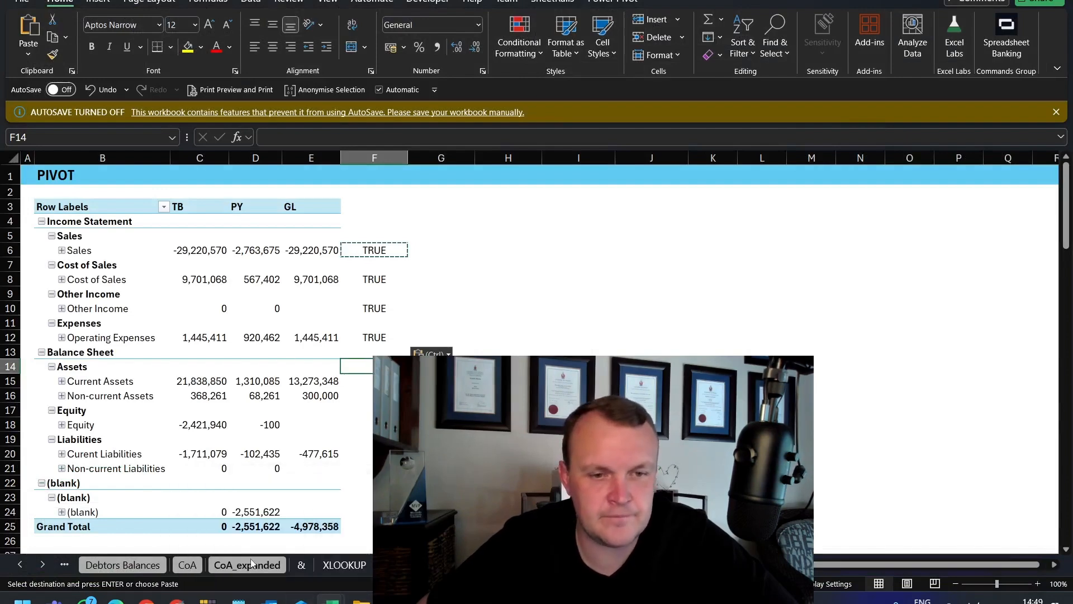
click(234, 537)
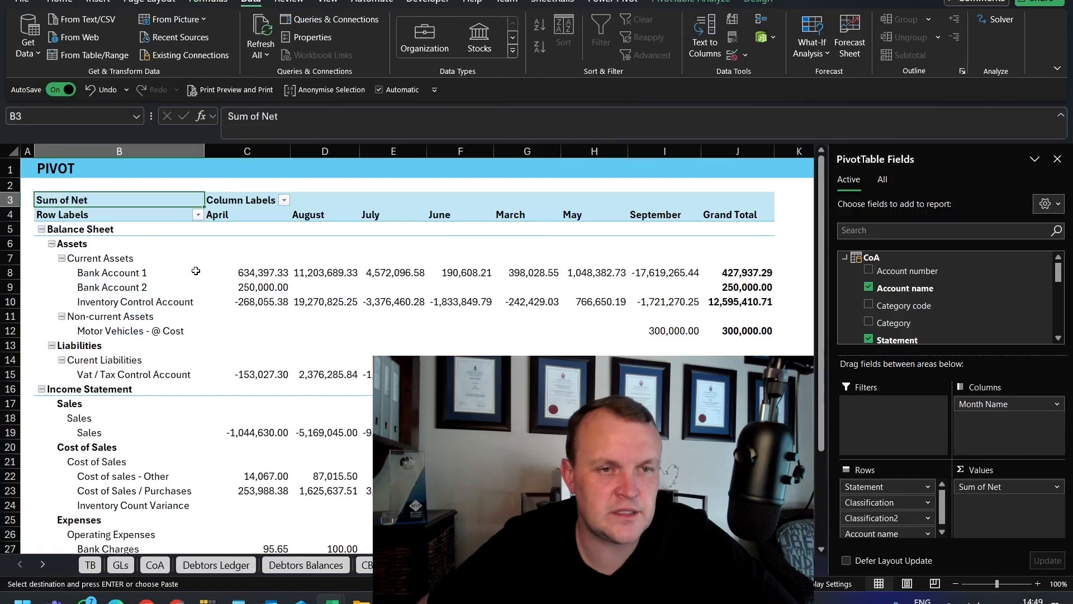
Examine the order of the month column headings in the Sum of Net PivotTable.
click(215, 214)
click(340, 215)
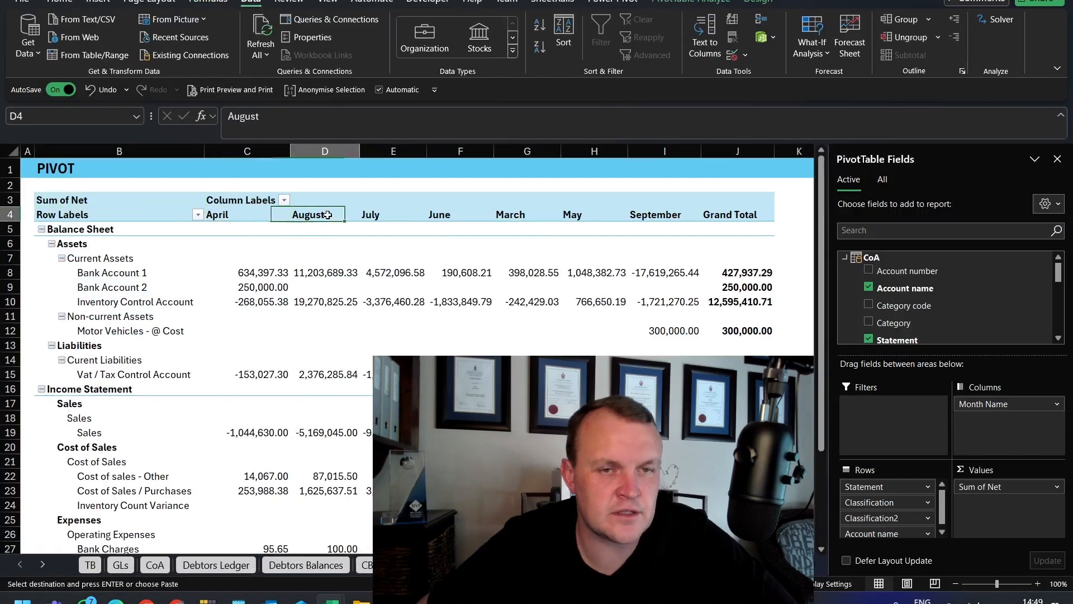
click(388, 215)
click(450, 215)
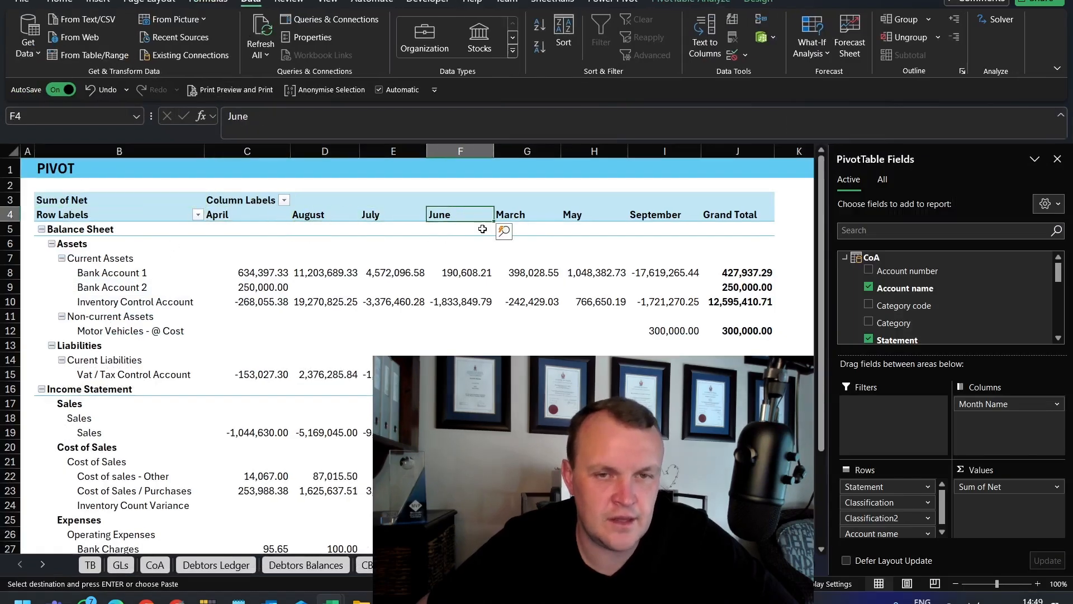
click(522, 215)
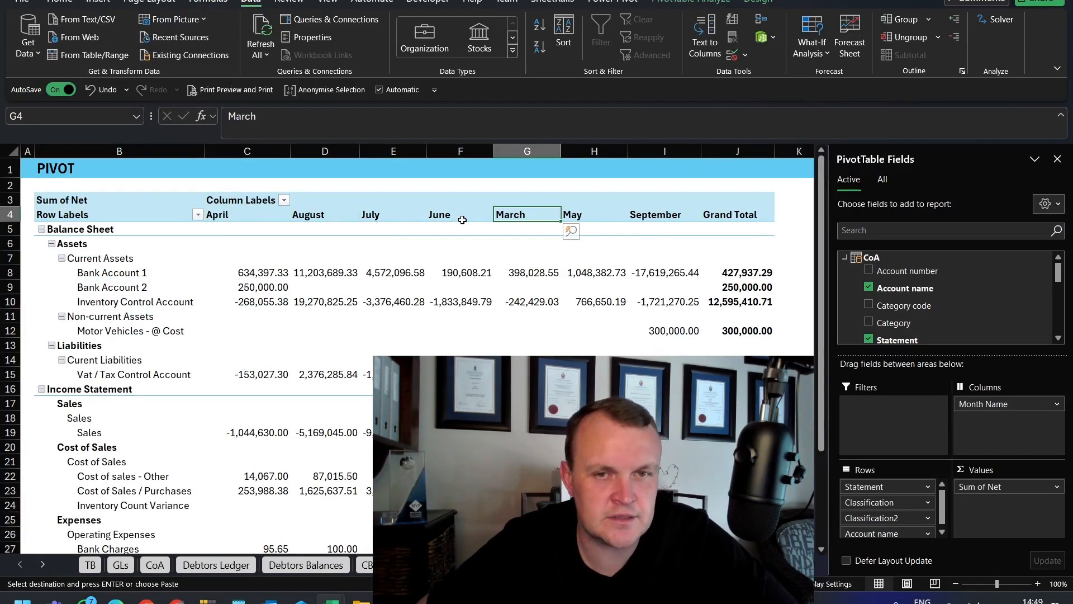
Rearrange the PivotTable's month columns into chronological order from March to September.
click(601, 213)
drag(587, 206, 288, 216)
click(514, 212)
drag(515, 210, 349, 208)
drag(514, 207, 403, 211)
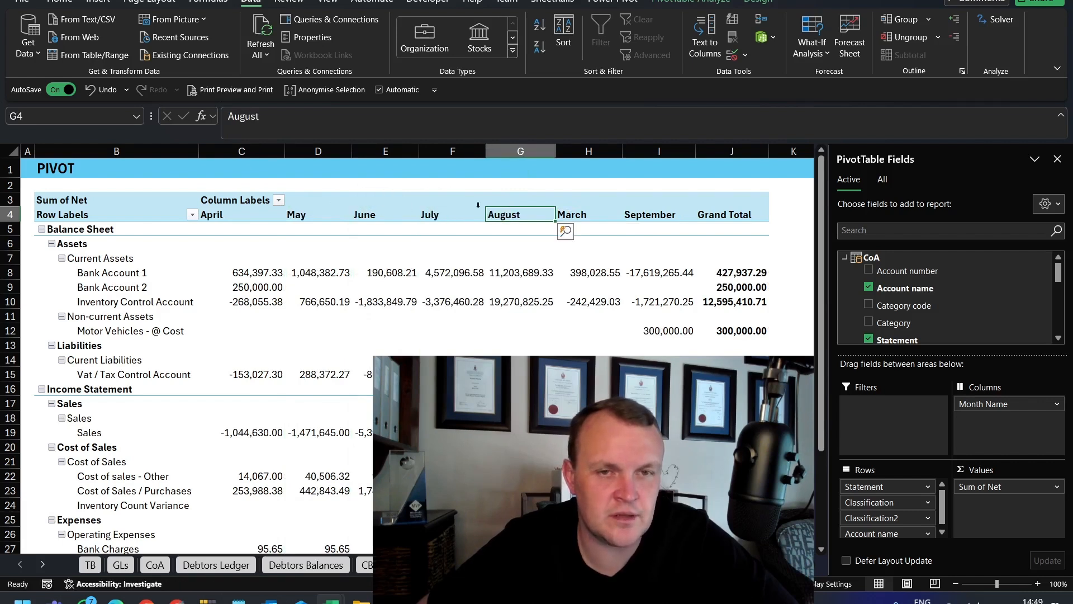
click(600, 207)
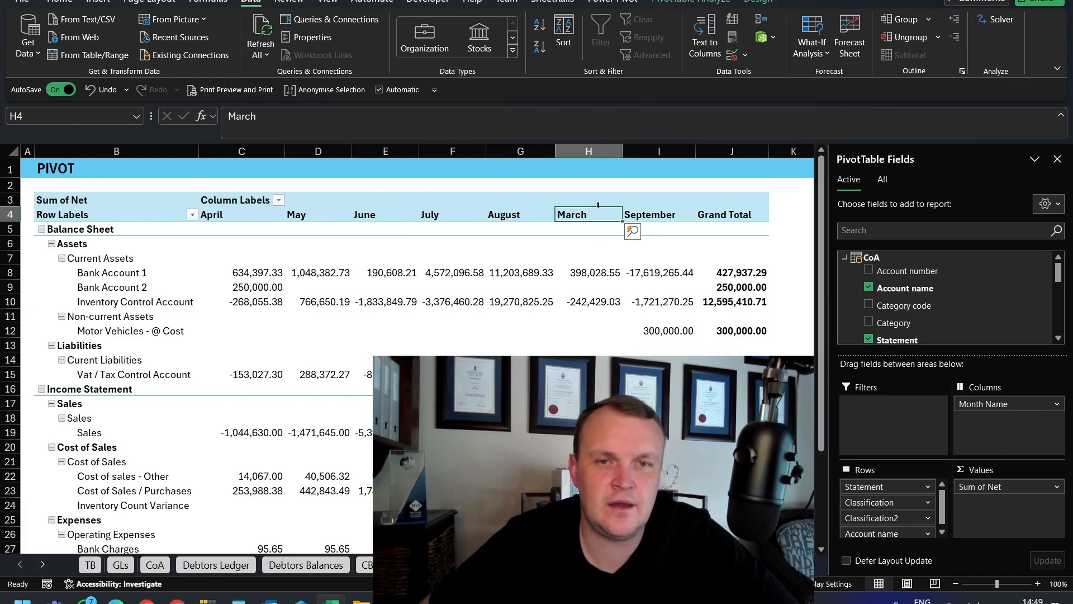
drag(599, 206, 215, 207)
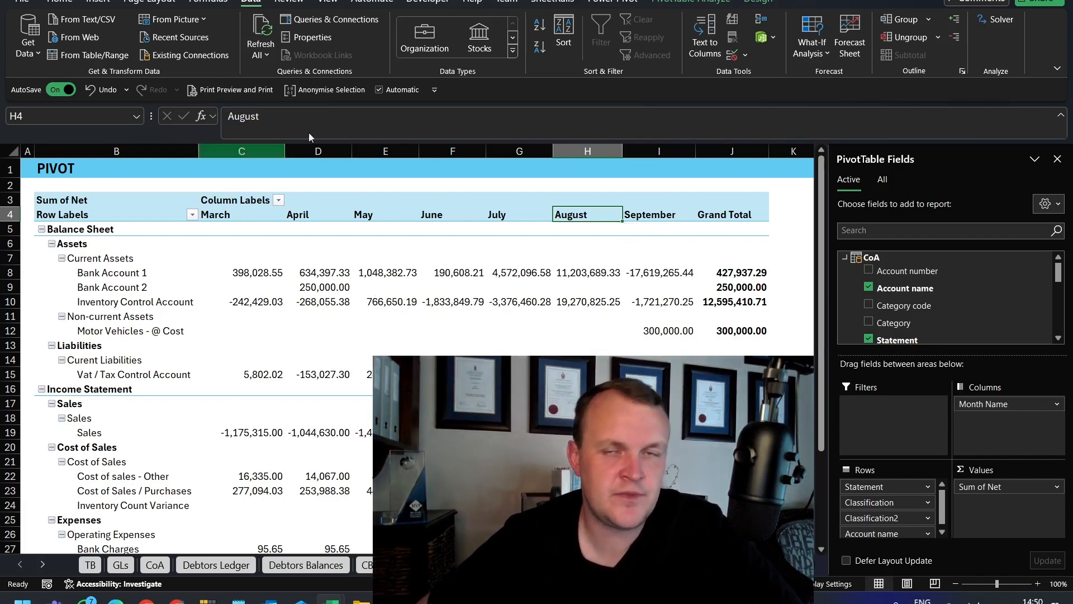
Return to the workbook with the TB, PY and GL PivotTable and inspect the available fields of the GLs table.
drag(643, 1, 1072, 112)
click(90, 265)
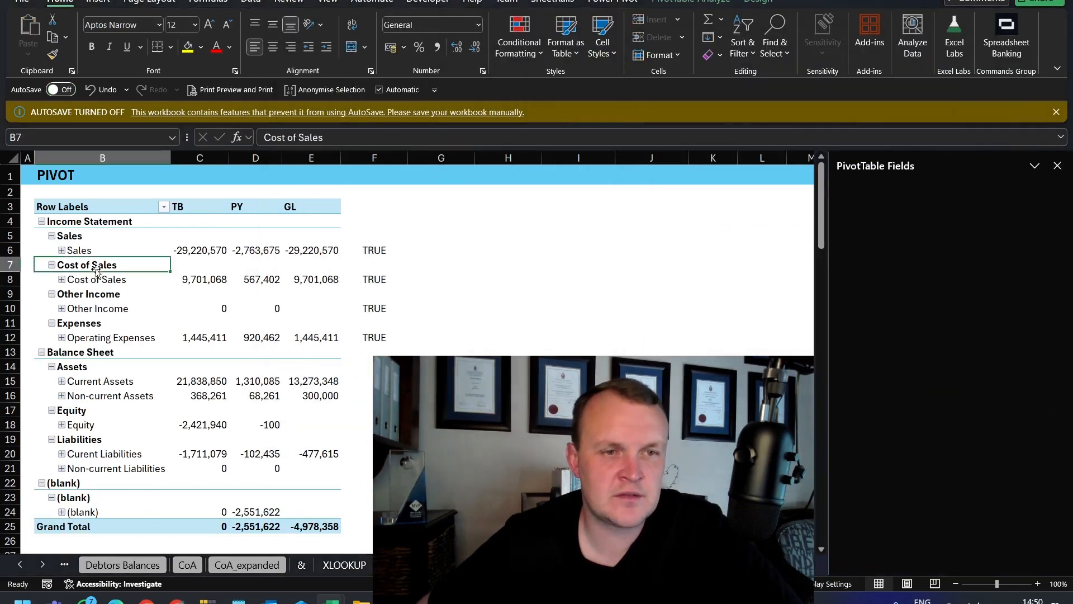
click(82, 251)
scroll(877, 313, down, 3)
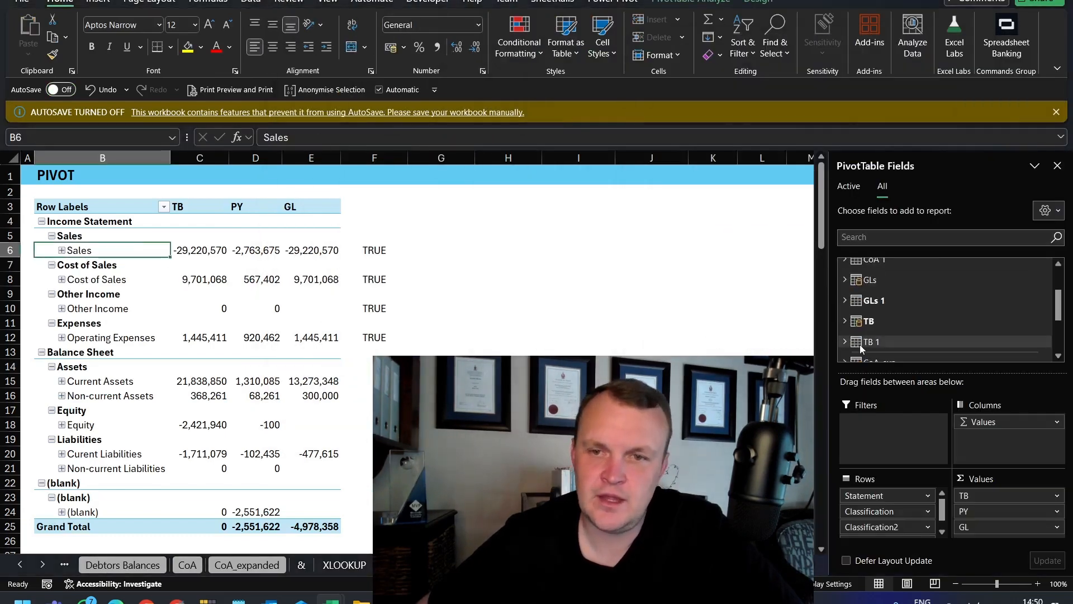
click(844, 280)
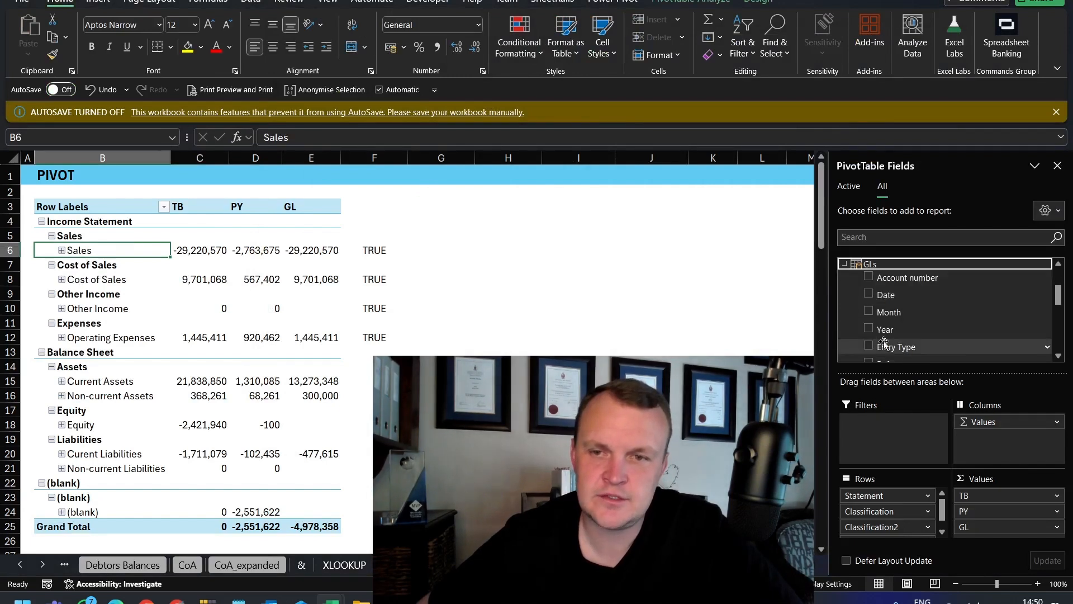
mouse_move(886, 314)
mouse_down()
mouse_move(890, 333)
mouse_move(993, 439)
mouse_move(897, 302)
mouse_up()
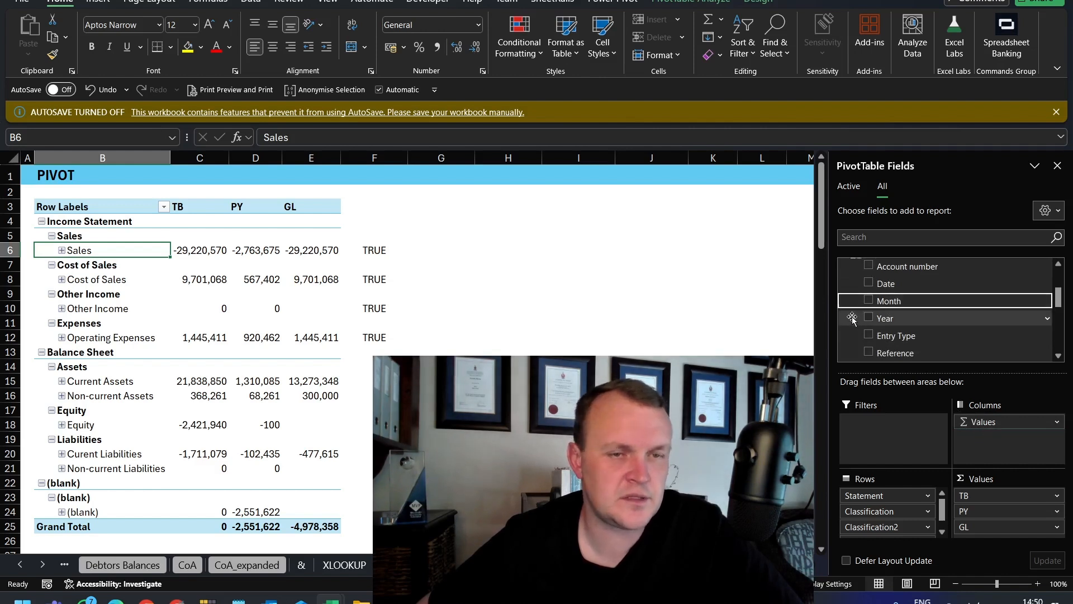
Dismiss the AutoSave notice and the PivotTable field list, and switch to the & sheet.
click(1056, 112)
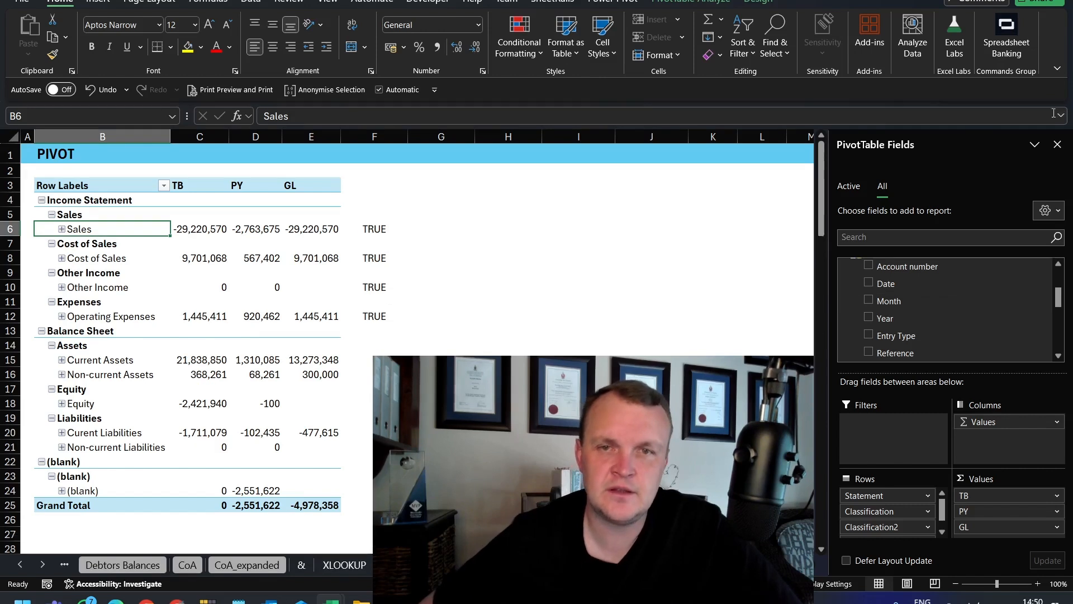
click(1058, 145)
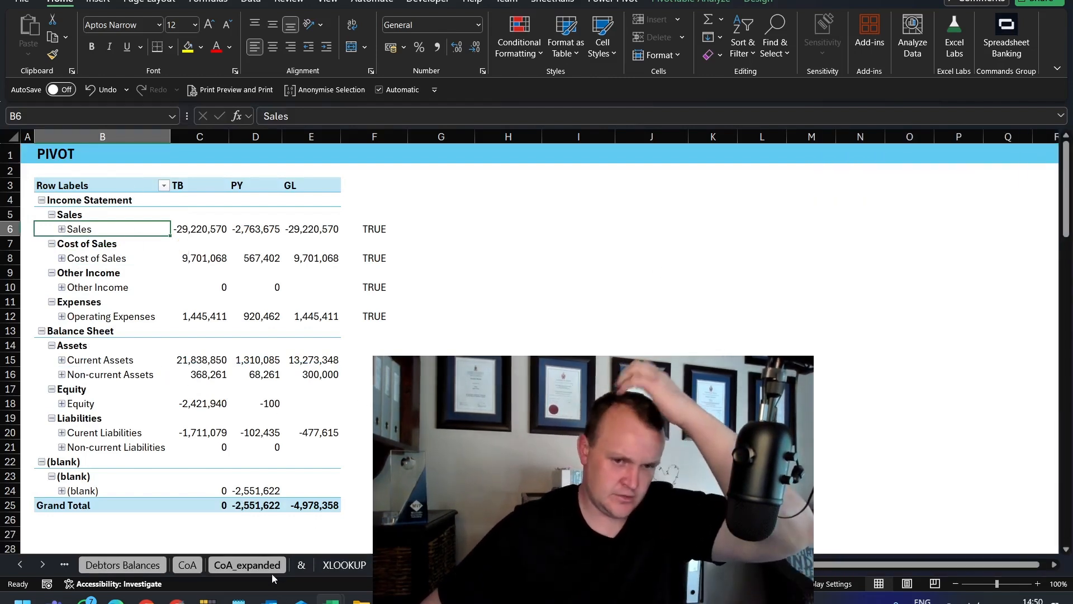
click(301, 565)
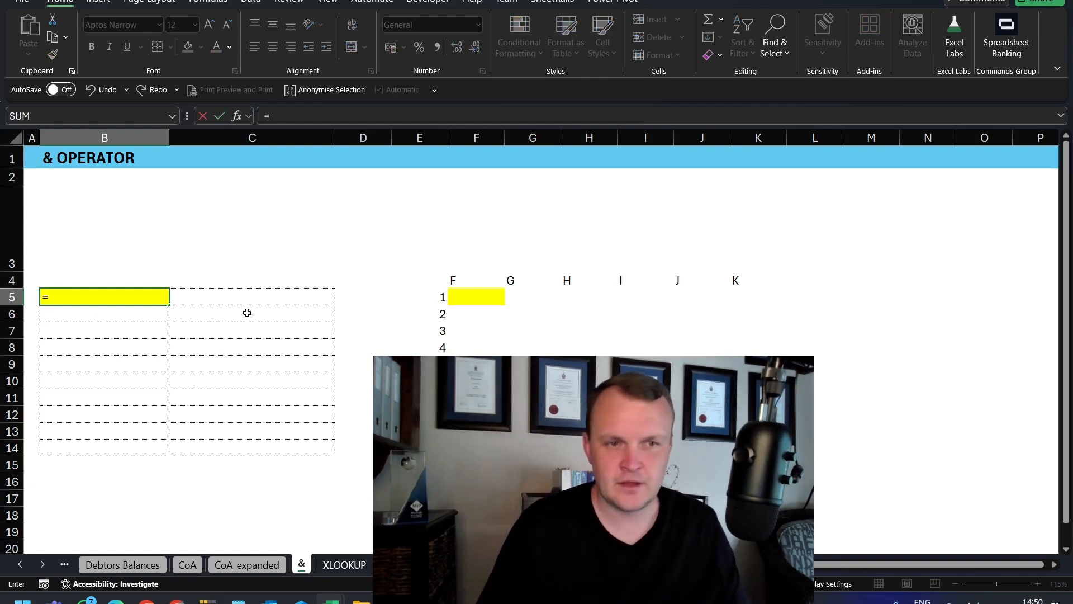
key(BackSpace)
key(Return)
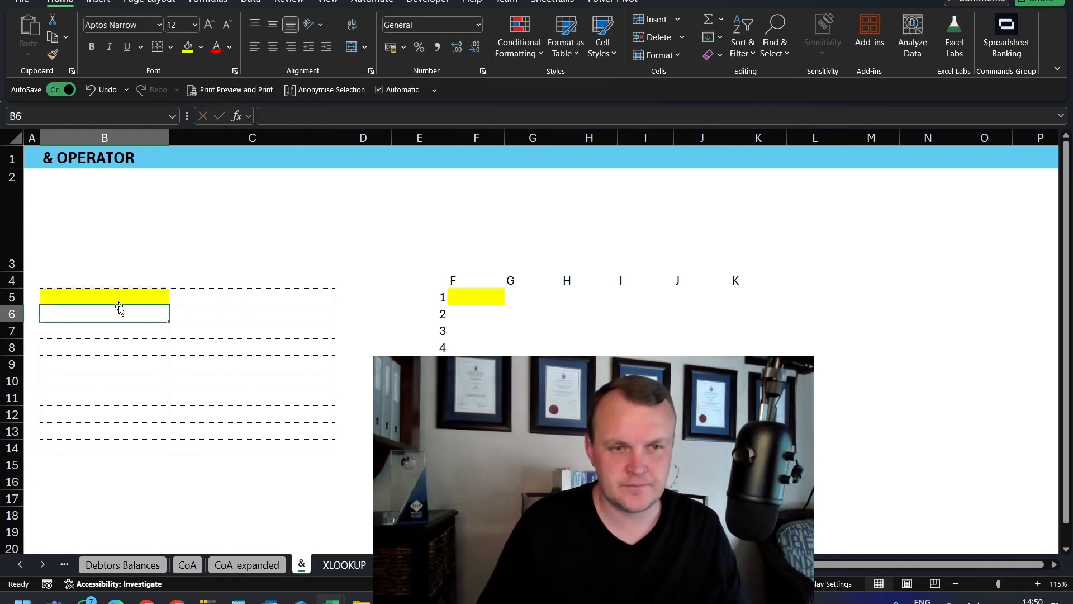
click(117, 293)
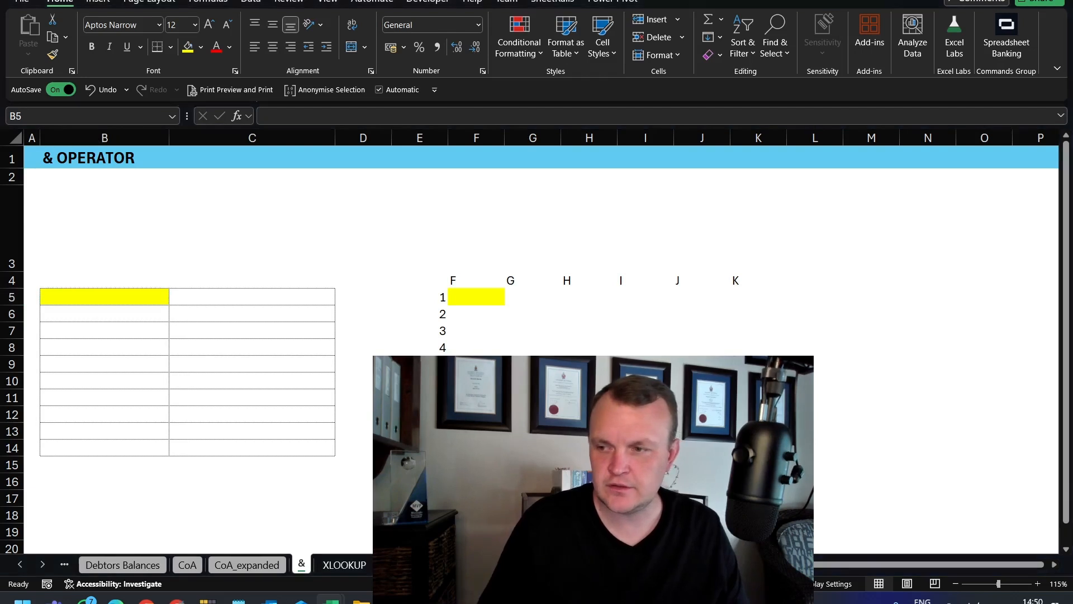
Enter =Debtors_Ledger[Customer name] in cell B5 to list the ledger's customer names.
click(111, 301)
text(=)
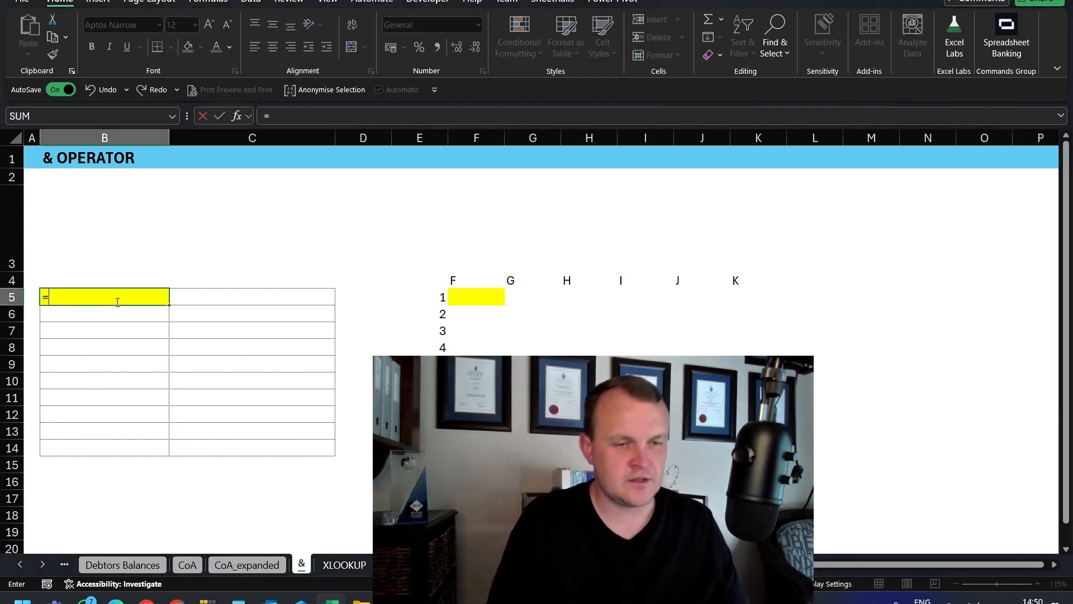
text(deb)
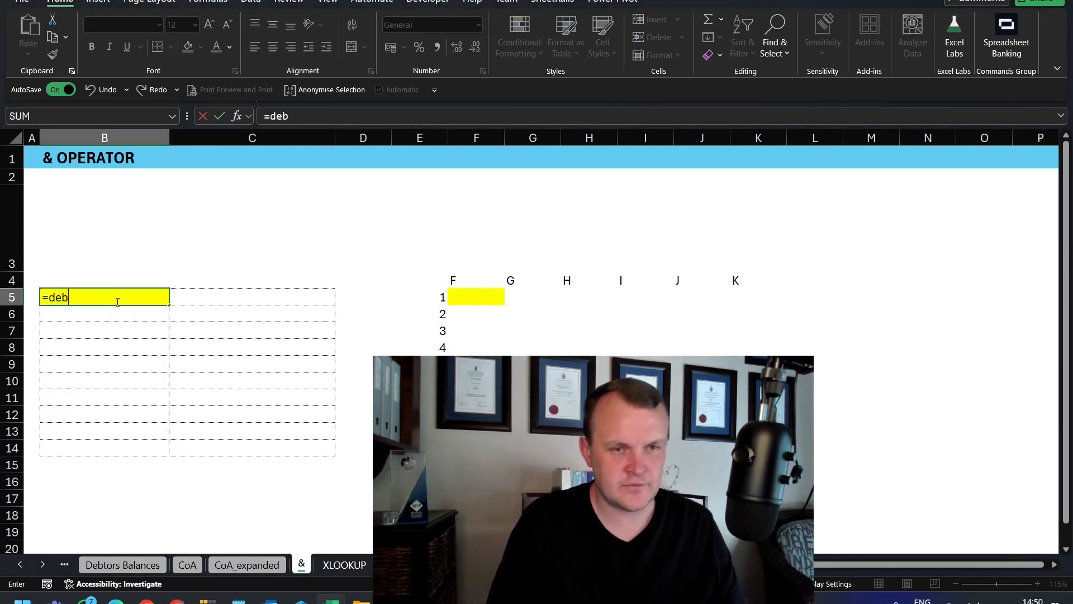
key(BackSpace)
key(Down)
key(Tab)
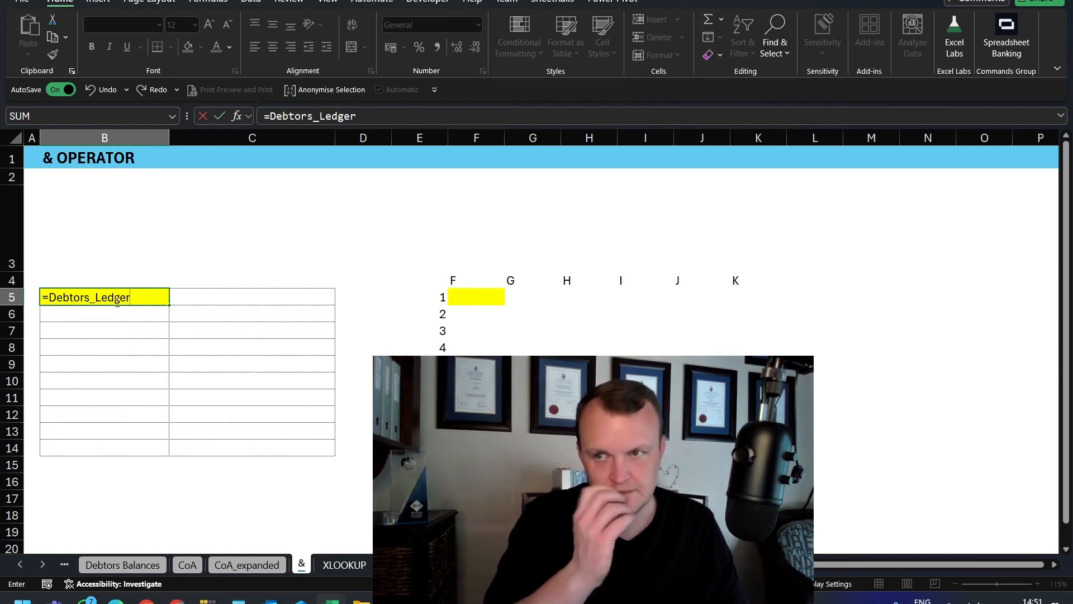
text([cu)
key(Down)
key(Tab)
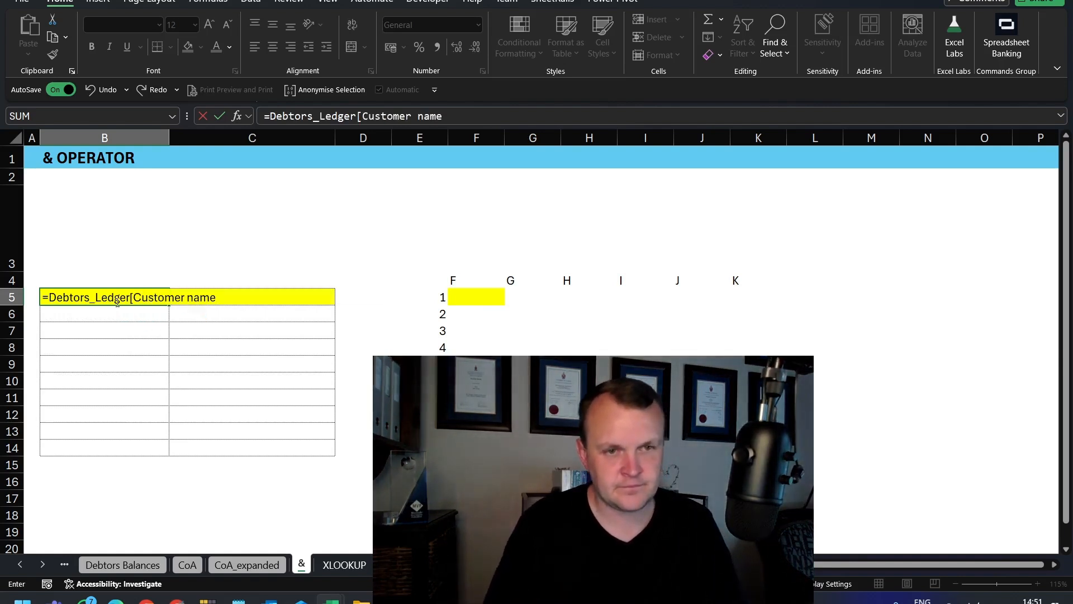
text(])
key(Return)
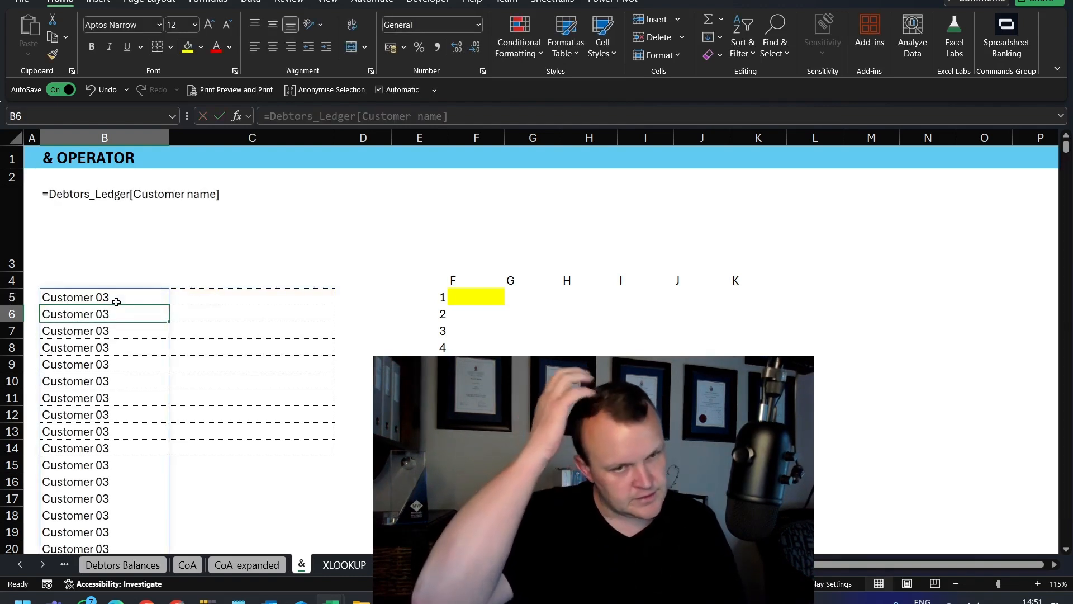
Wrap the customer name reference in B5 in UNIQUE, giving =UNIQUE(Debtors_Ledger[Customer name]).
click(116, 302)
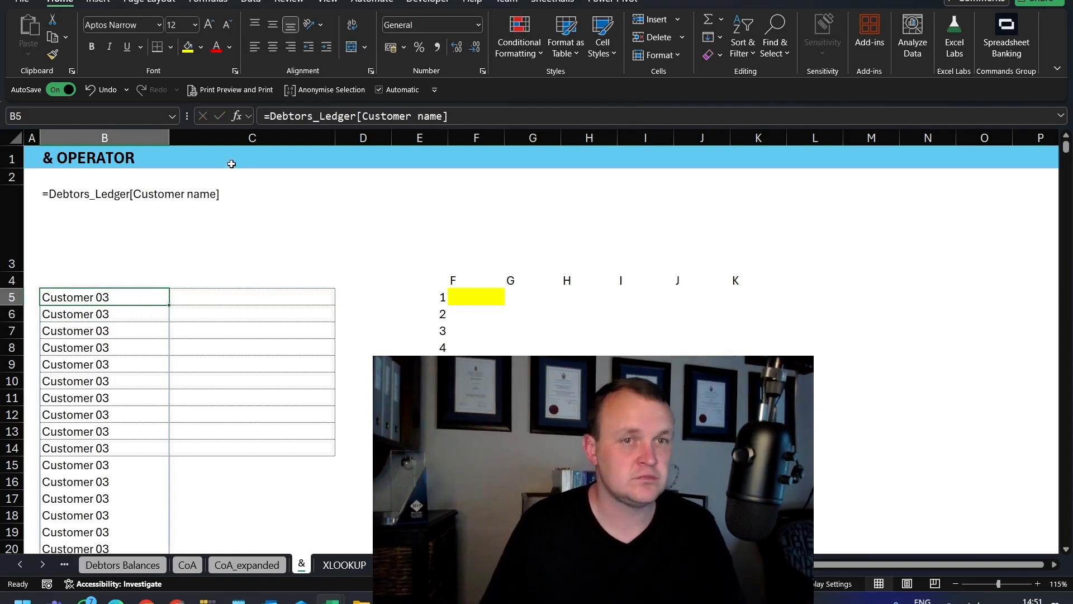
click(272, 117)
text(uni)
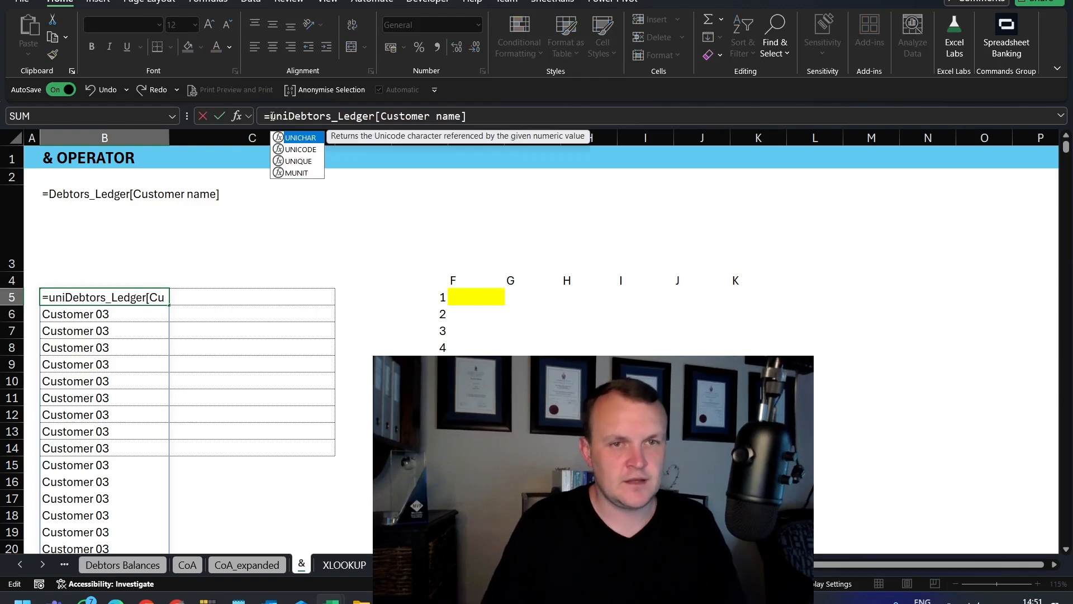
key(Down)
key(Down)
key(Tab)
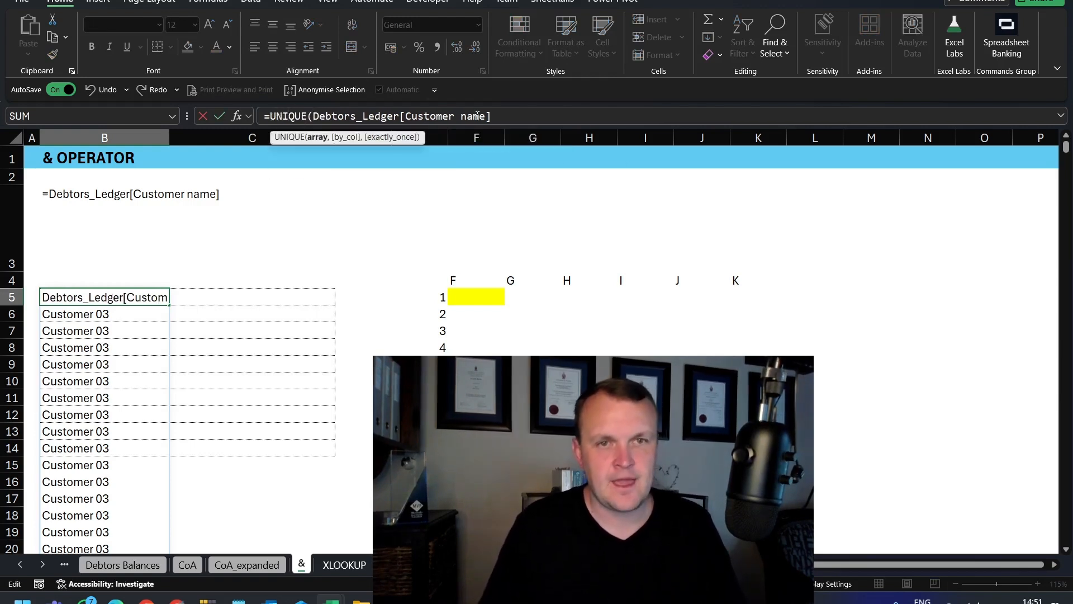
click(512, 115)
text())
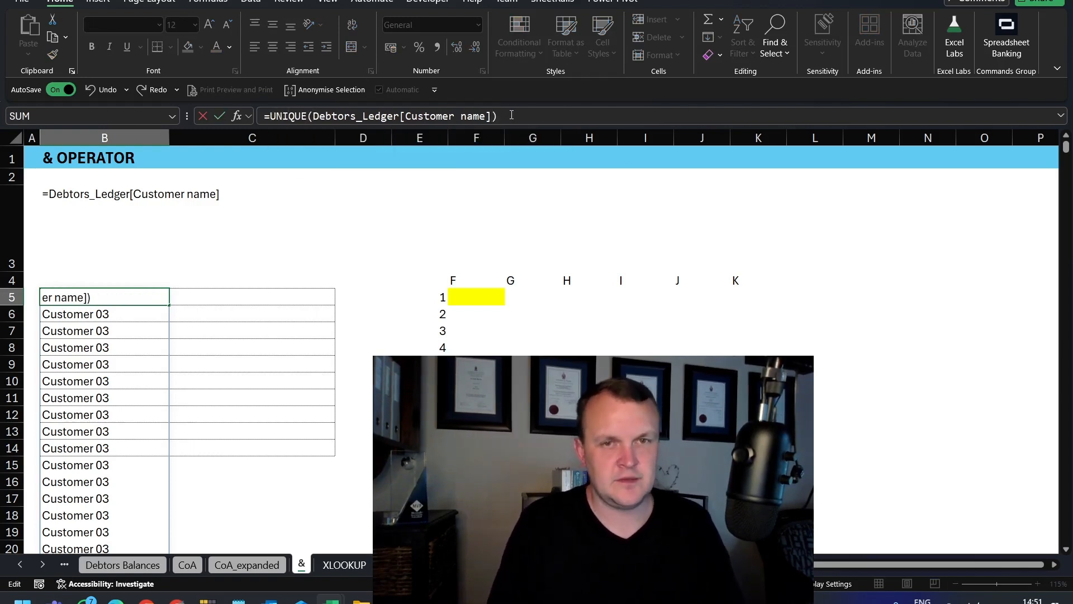
key(Return)
key(Up)
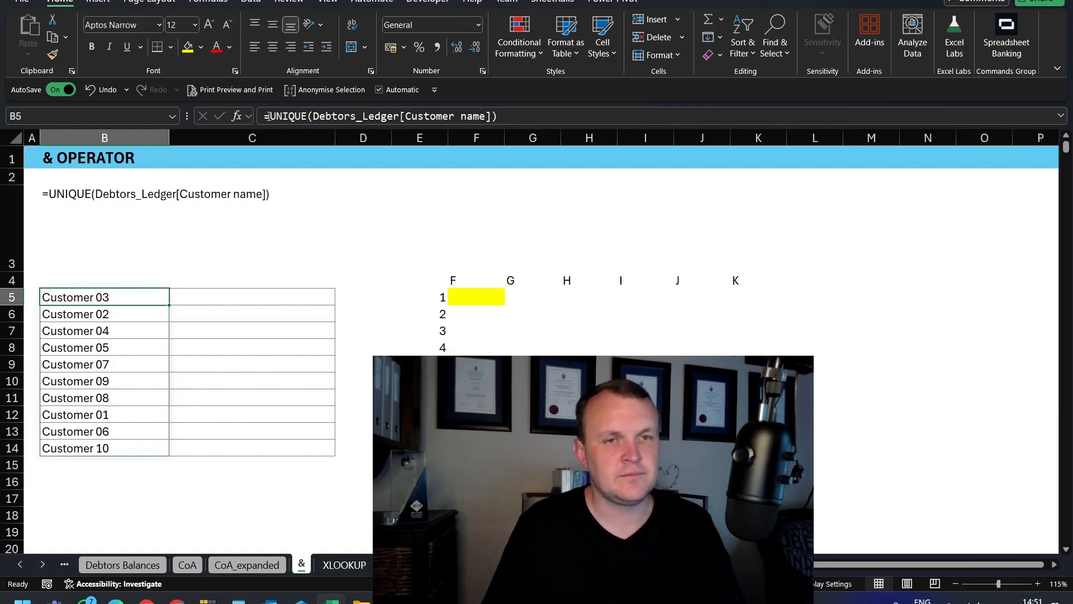
Append &Debtors_Ledger[Entry Type] to the UNIQUE formula in B5 to join each customer name with an entry type.
click(521, 115)
text(&)
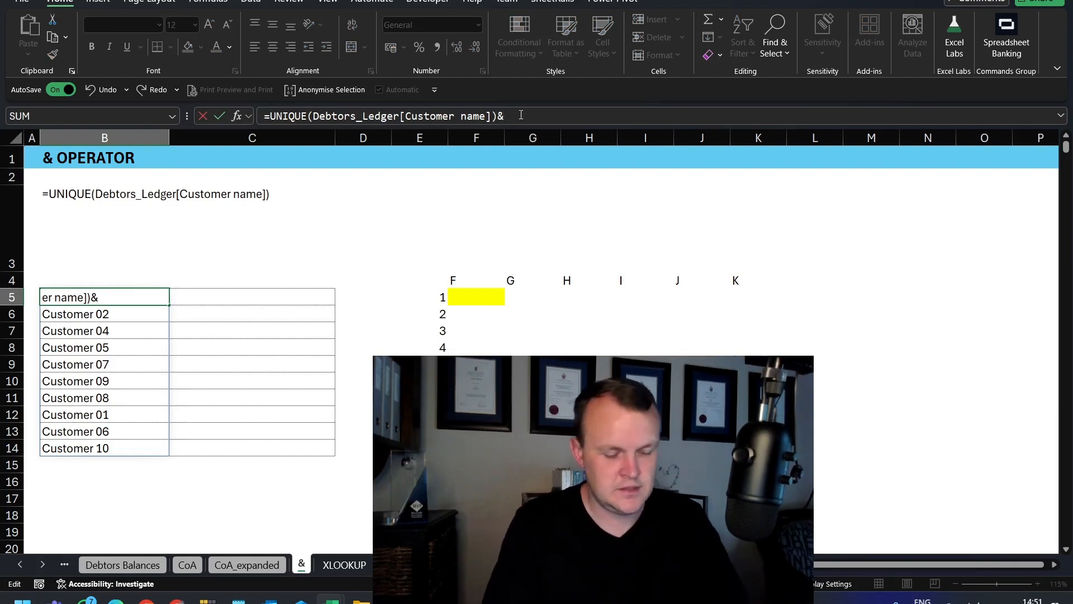
text(cu)
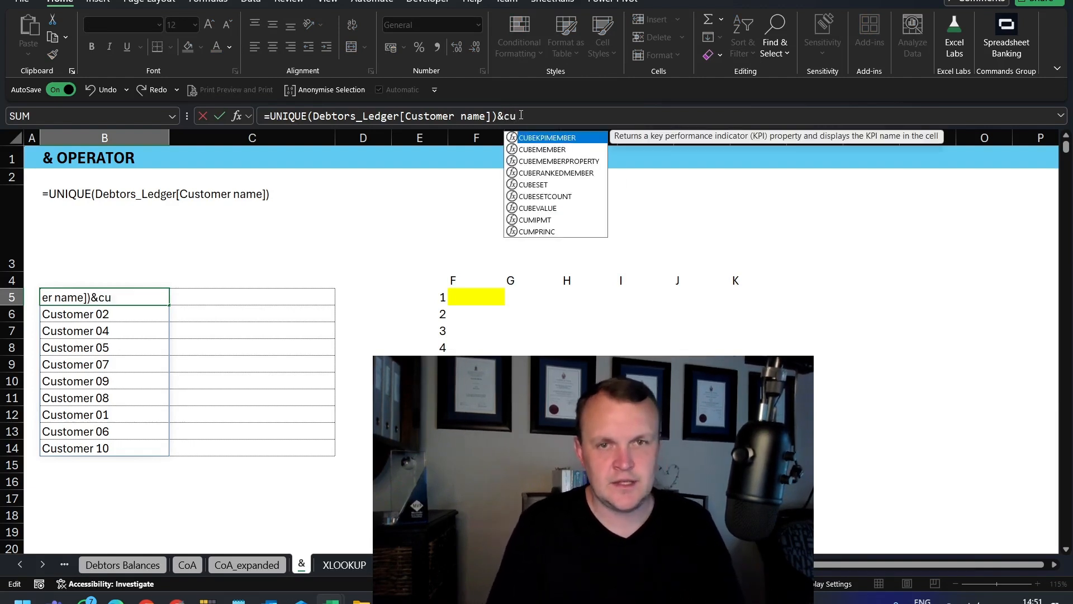
text(st)
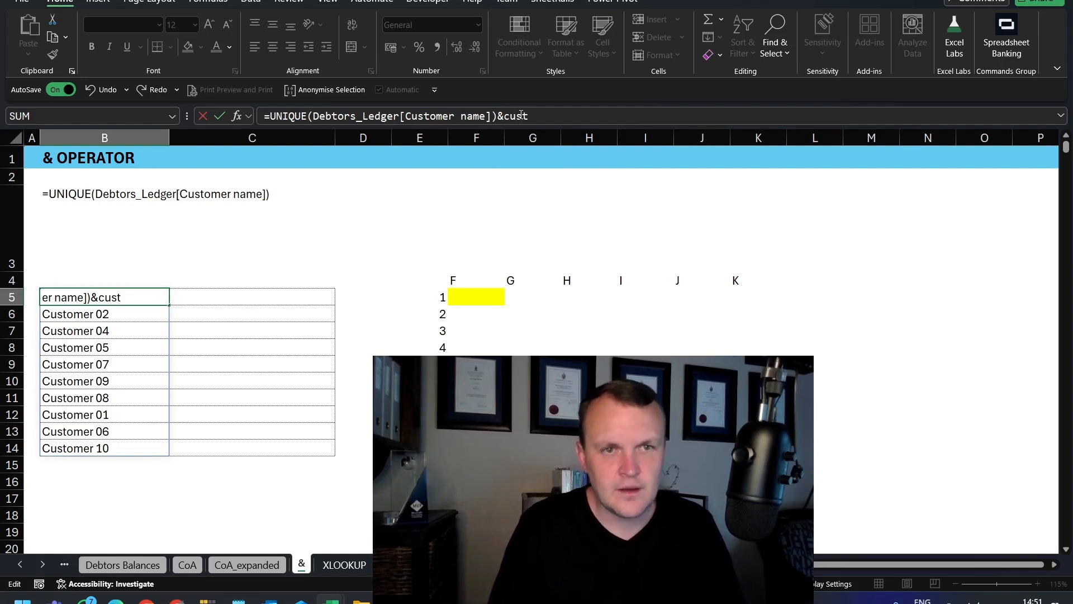
key(BackSpace)
key(BackSpace)
key(BackSpace)
text(de)
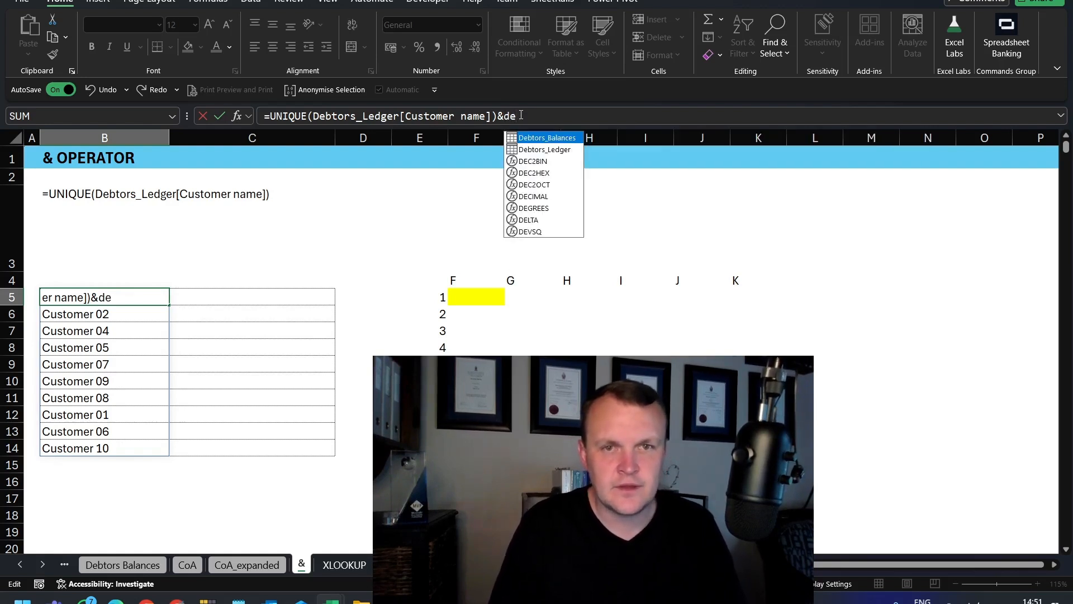
key(Tab)
text([)
key(Down)
key(Down)
key(Down)
key(Down)
key(Tab)
text(])
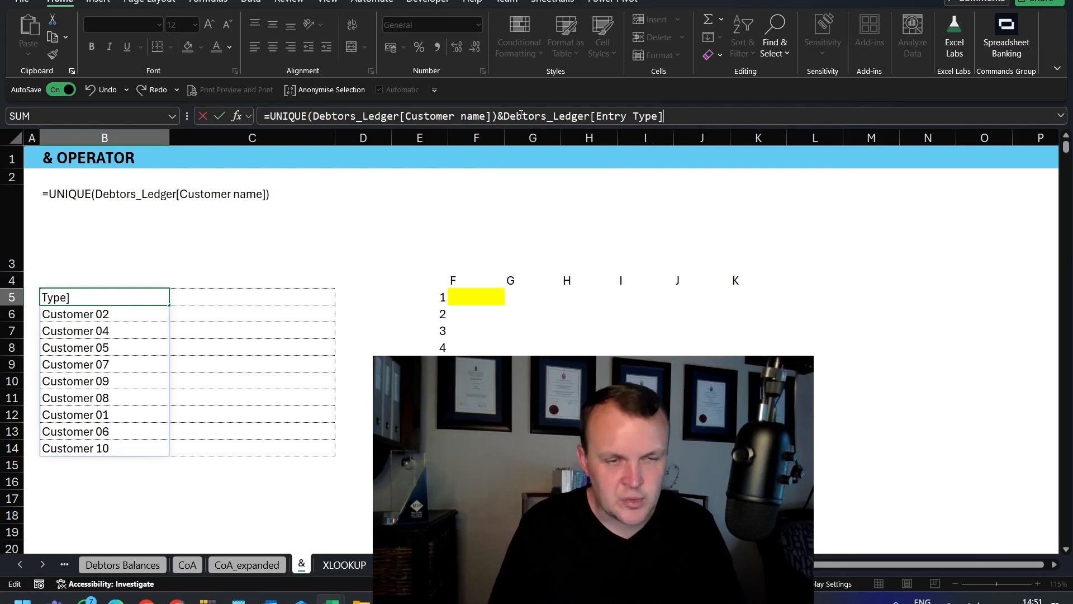
key(Return)
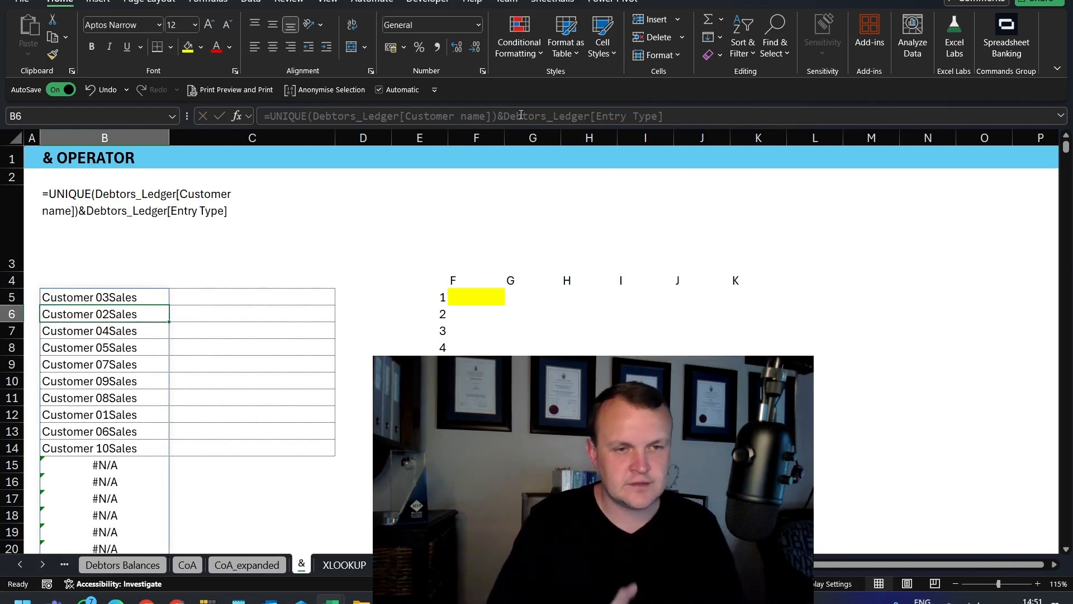
Wrap the Entry Type reference in the B5 formula in its own UNIQUE function.
key(Up)
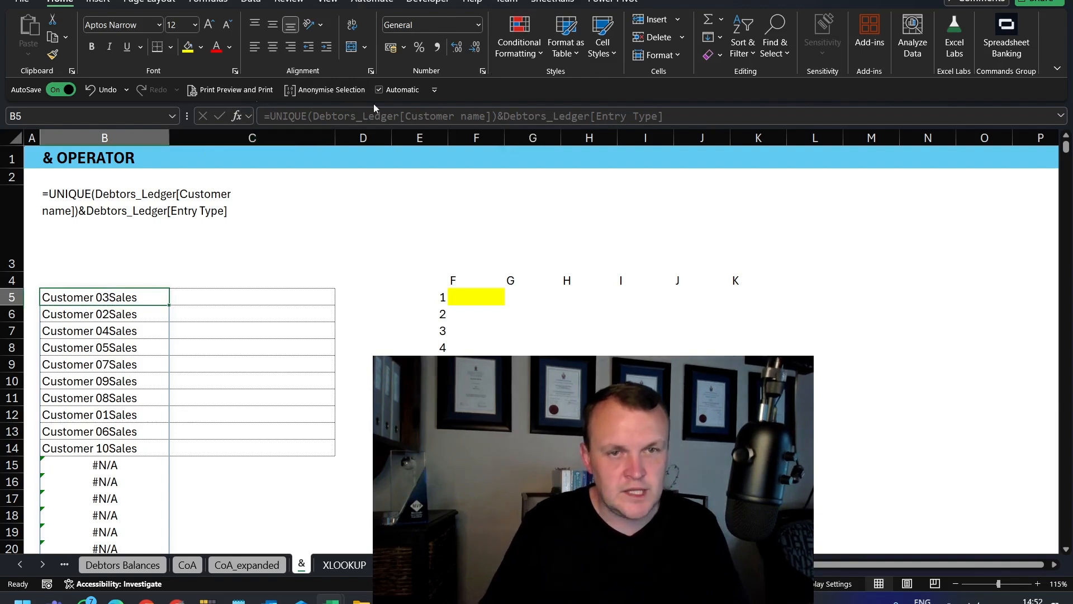
click(461, 116)
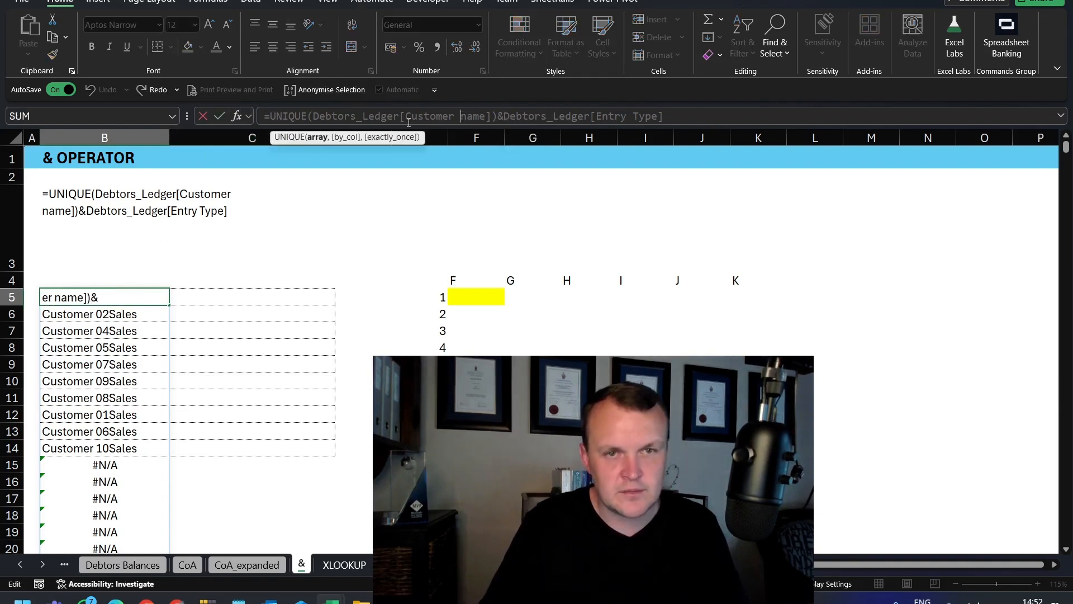
click(506, 115)
text(un)
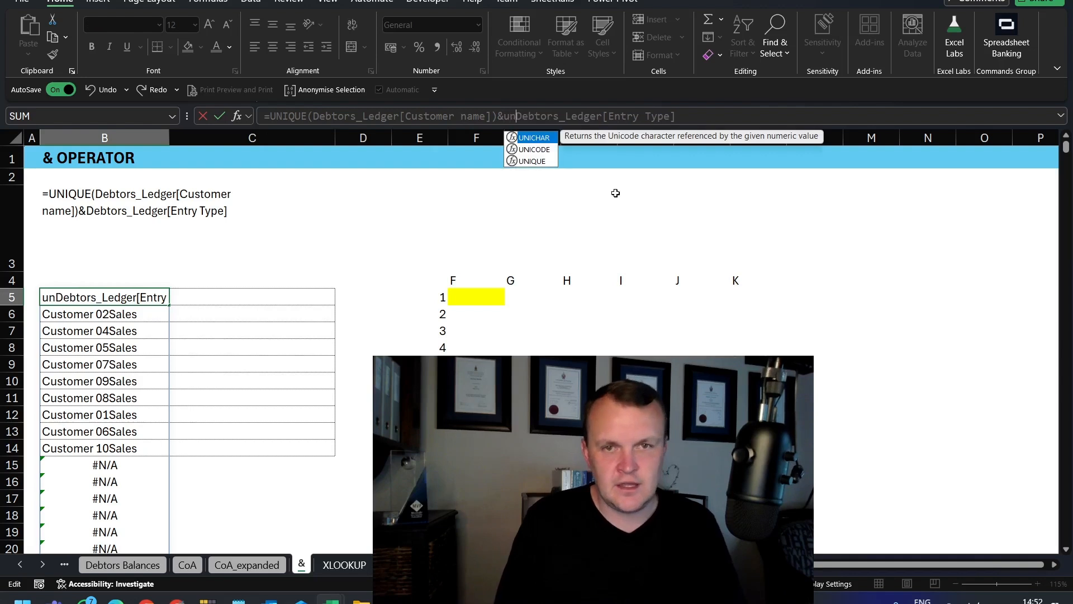
key(Down)
key(Down)
key(Tab)
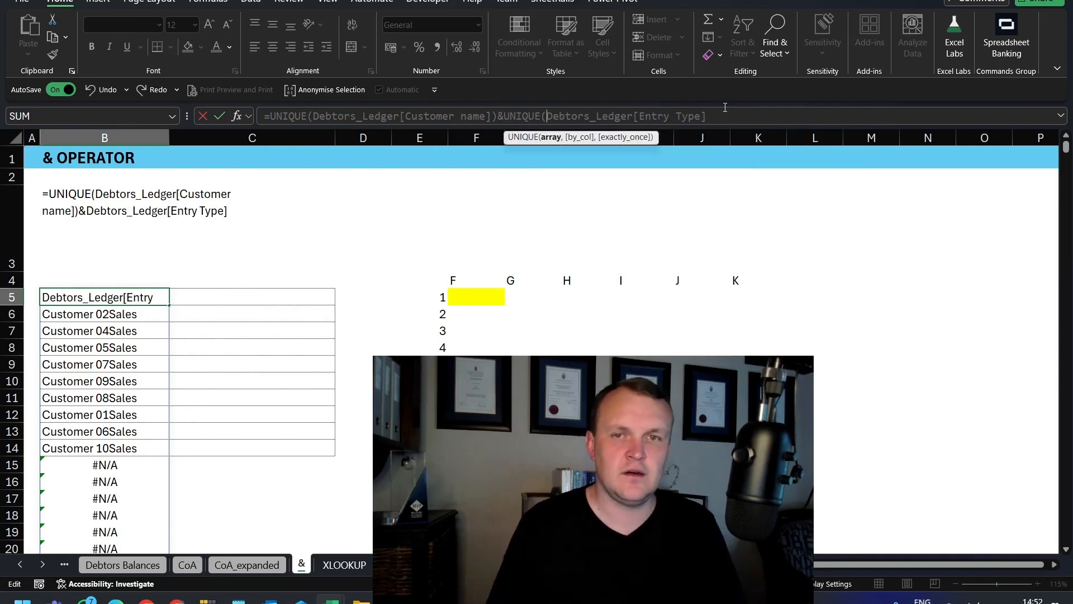
text())
key(Return)
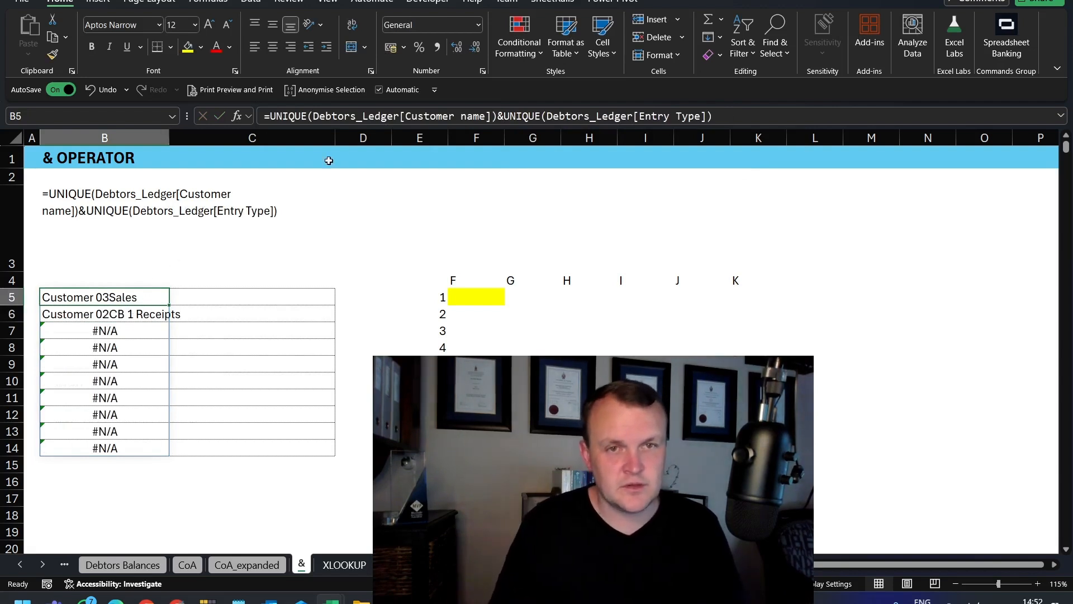
Copy the second UNIQUE part of the B5 formula and enter it in C5 as =UNIQUE(Debtors_Ledger[Entry Type]).
click(506, 118)
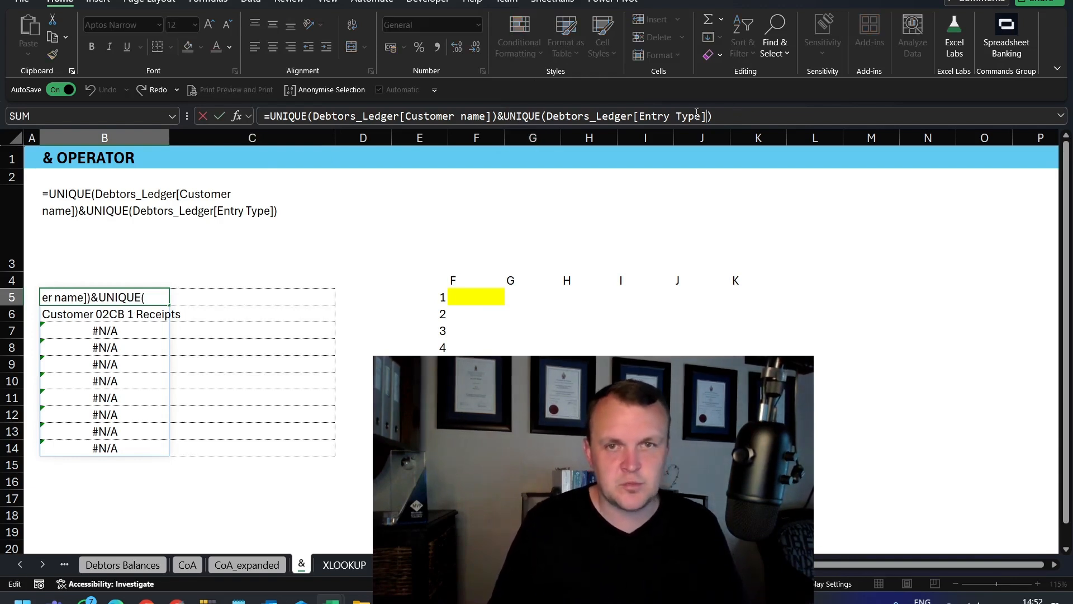
drag(714, 116, 503, 117)
key(ctrl+c)
key(Return)
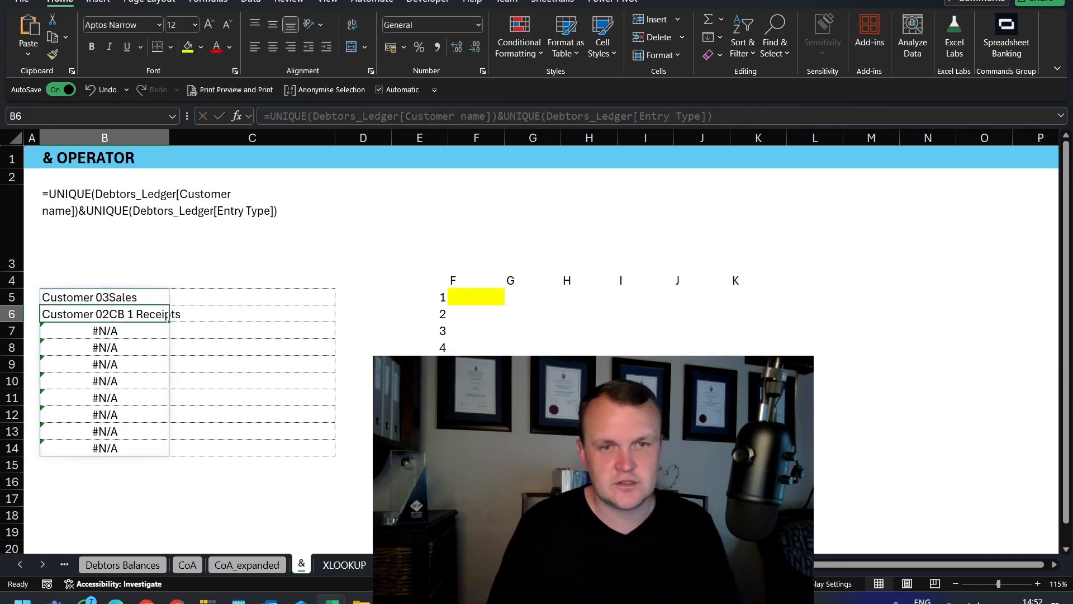
click(266, 299)
text(=)
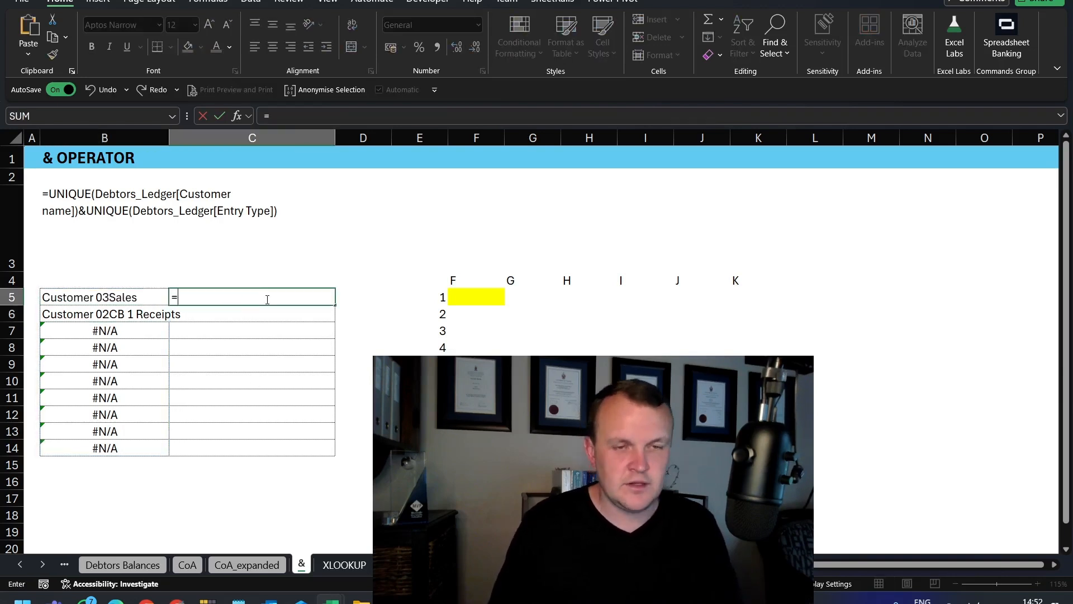
key(ctrl+v)
key(ctrl+Return)
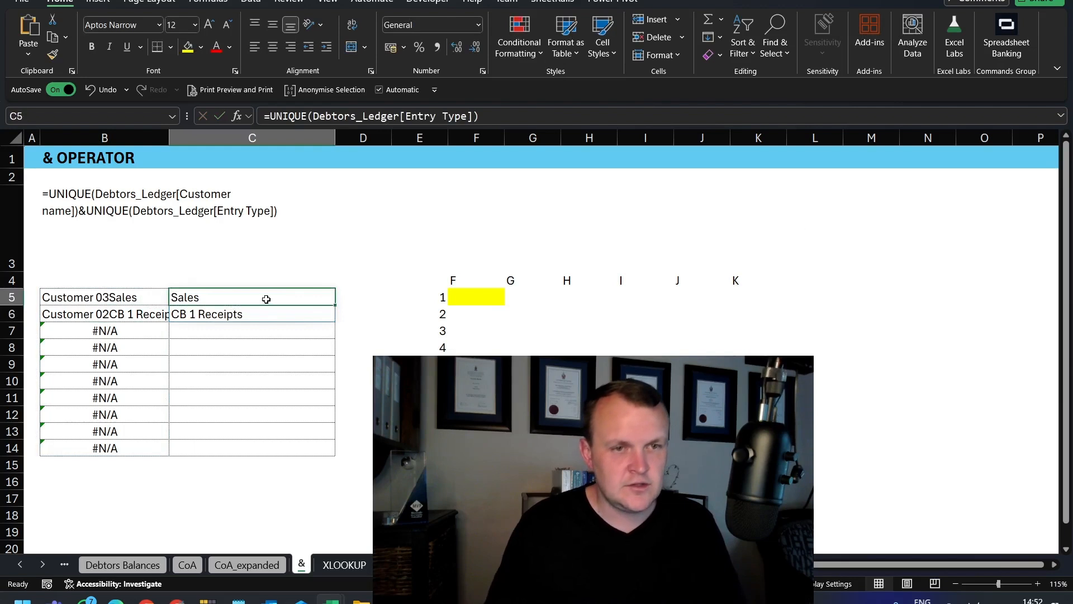
key(Down)
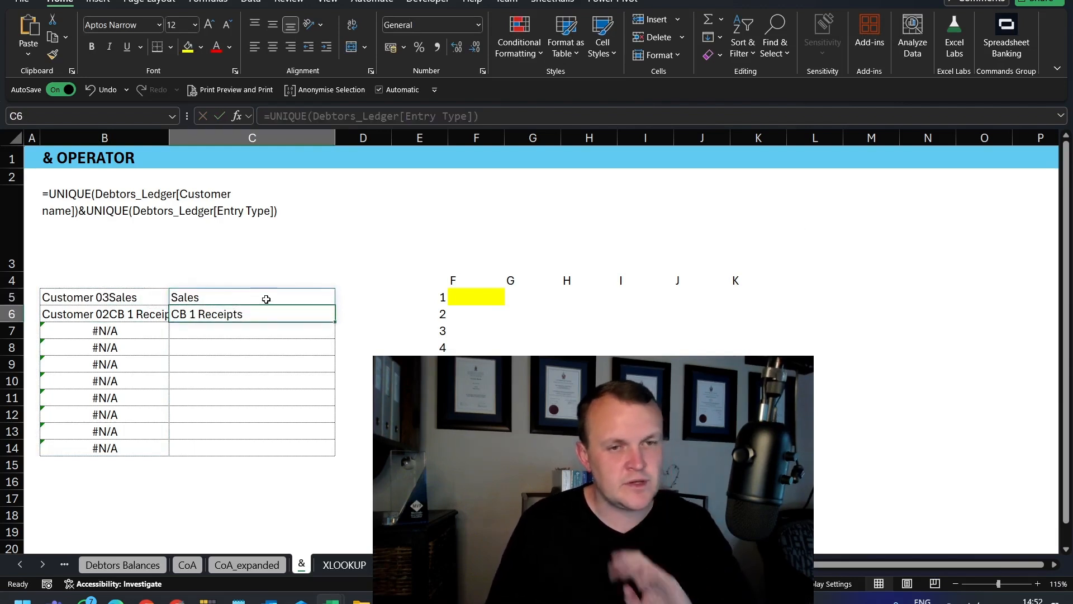
Wrap the UNIQUE formula in C5 in TRANSPOSE, giving =TRANSPOSE(UNIQUE(Debtors_Ledger[Entry Type])).
click(266, 299)
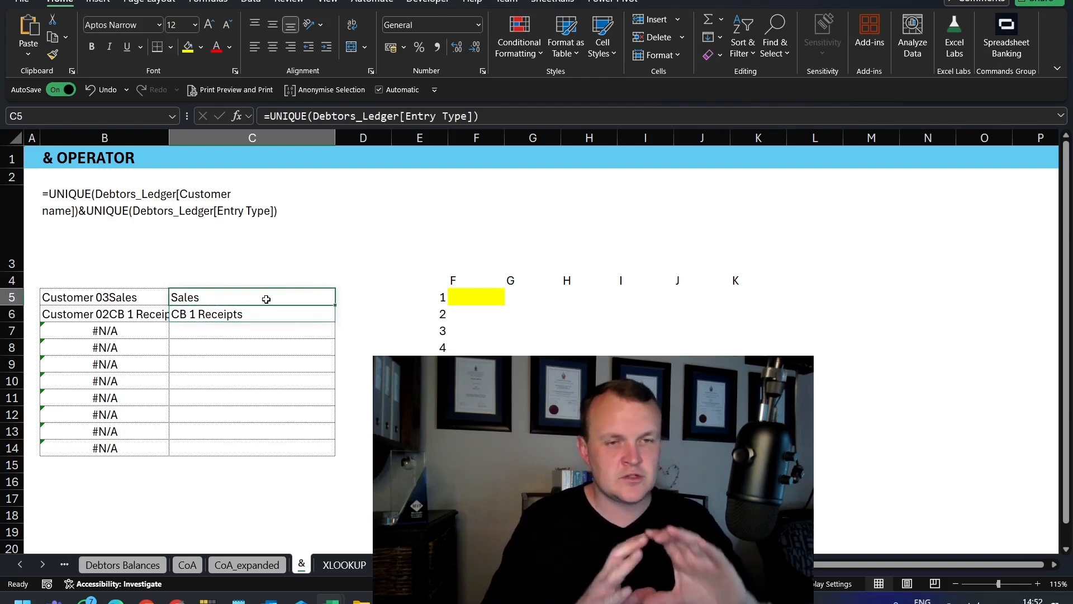
click(268, 116)
text(tran)
key(Tab)
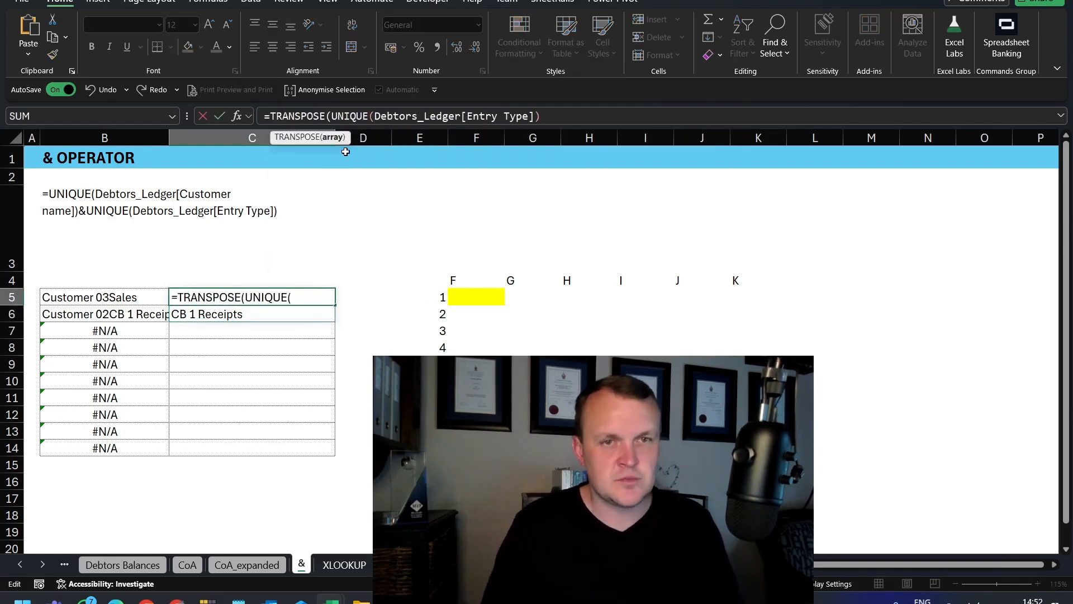
key(Return)
key(Return)
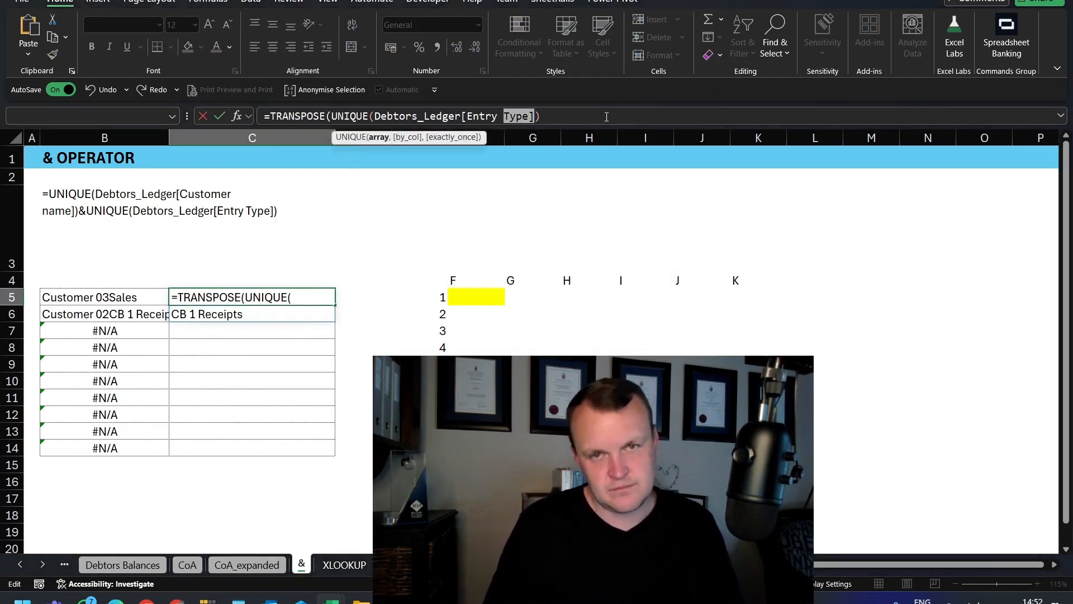
click(606, 117)
text())
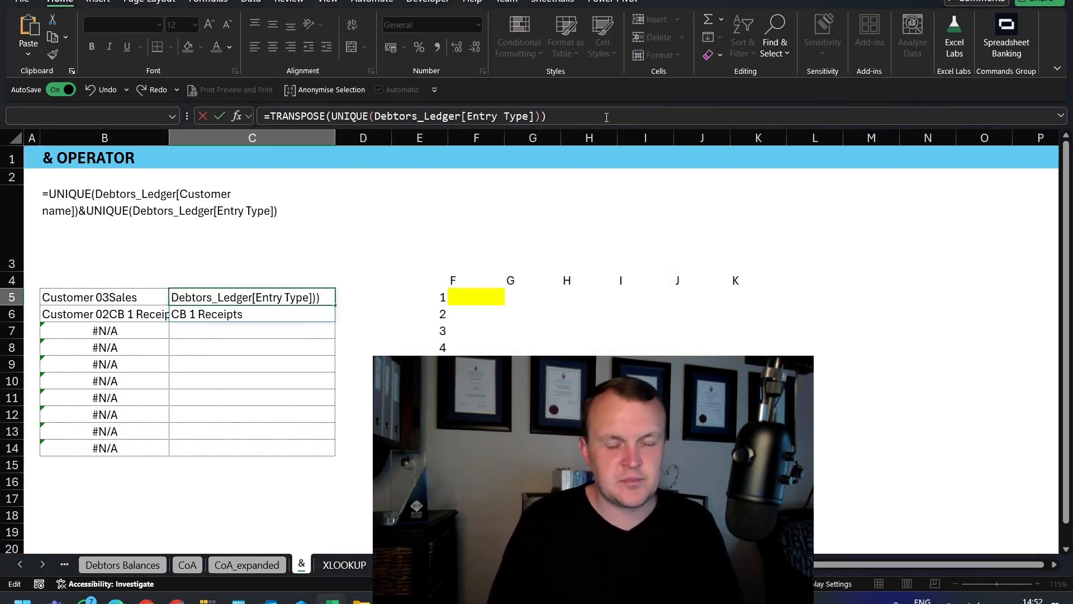
key(Return)
key(Up)
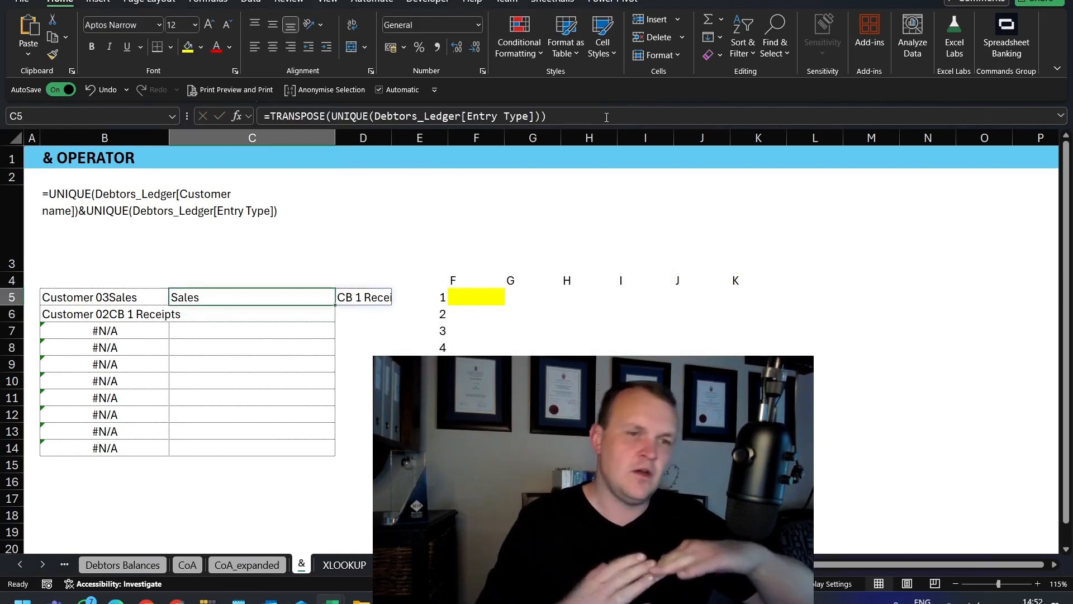
Examine how the transposed entry types spill across C5 and D5.
key(Right)
key(Left)
key(Right)
key(Left)
key(Right)
key(Left)
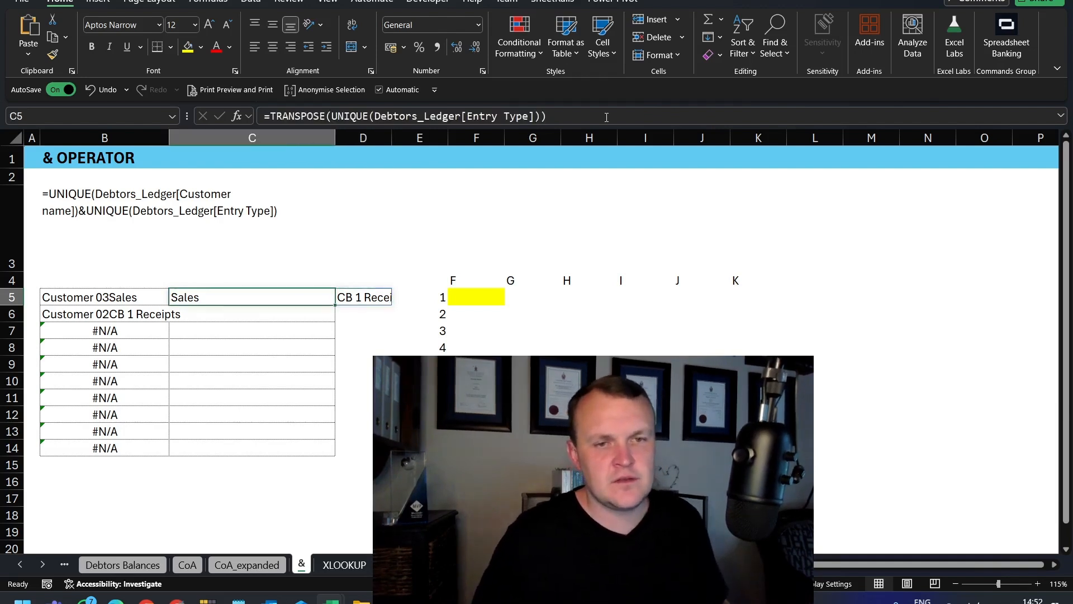
key(Right)
key(Left)
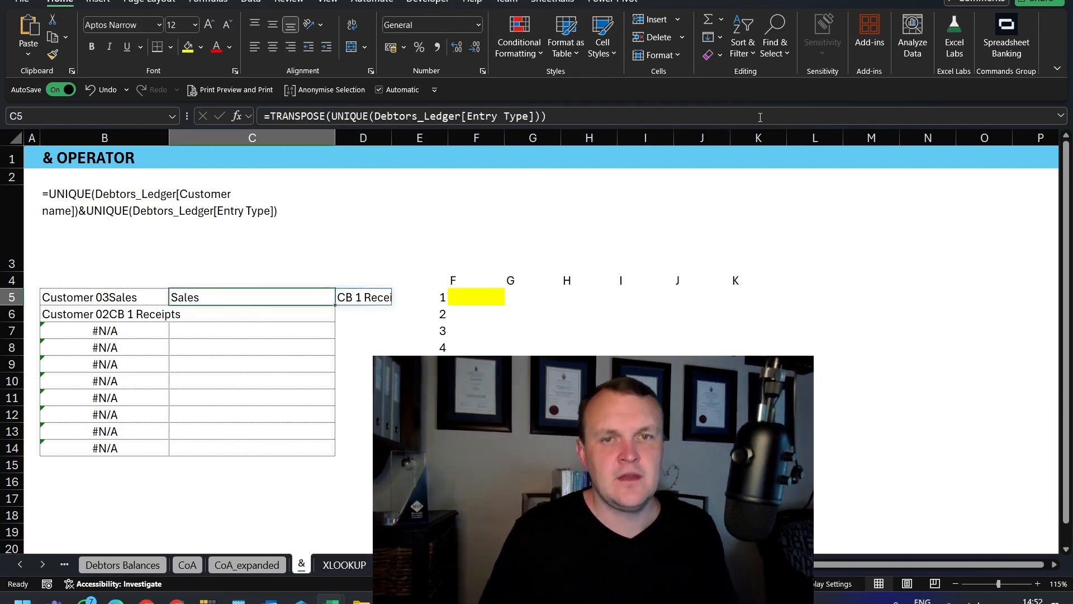
Copy the whole TRANSPOSE formula text from C5 and clear the cell.
drag(768, 117, 243, 119)
key(ctrl+c)
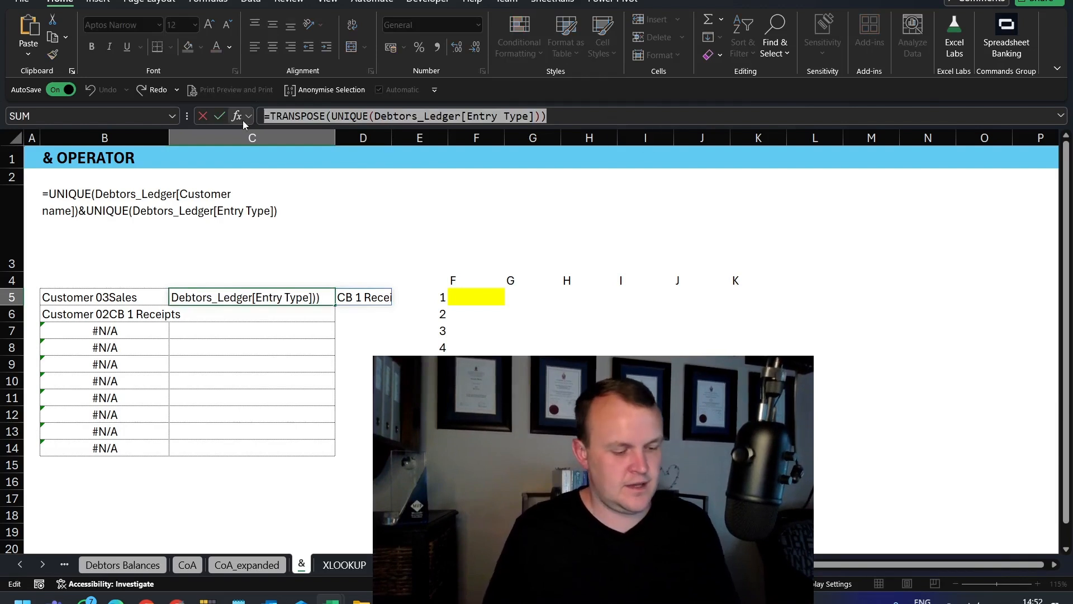
key(Delete)
key(Return)
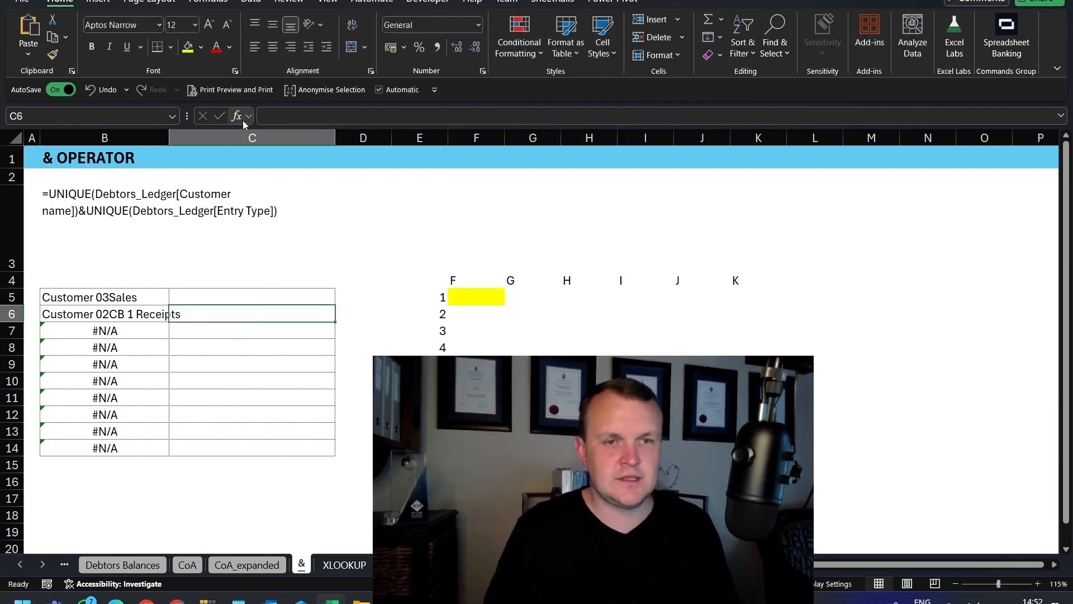
Replace the second UNIQUE part of the B5 formula with the copied TRANSPOSE(UNIQUE(Debtors_Ledger[Entry Type])), without its extra equals sign.
click(112, 292)
drag(713, 116, 511, 119)
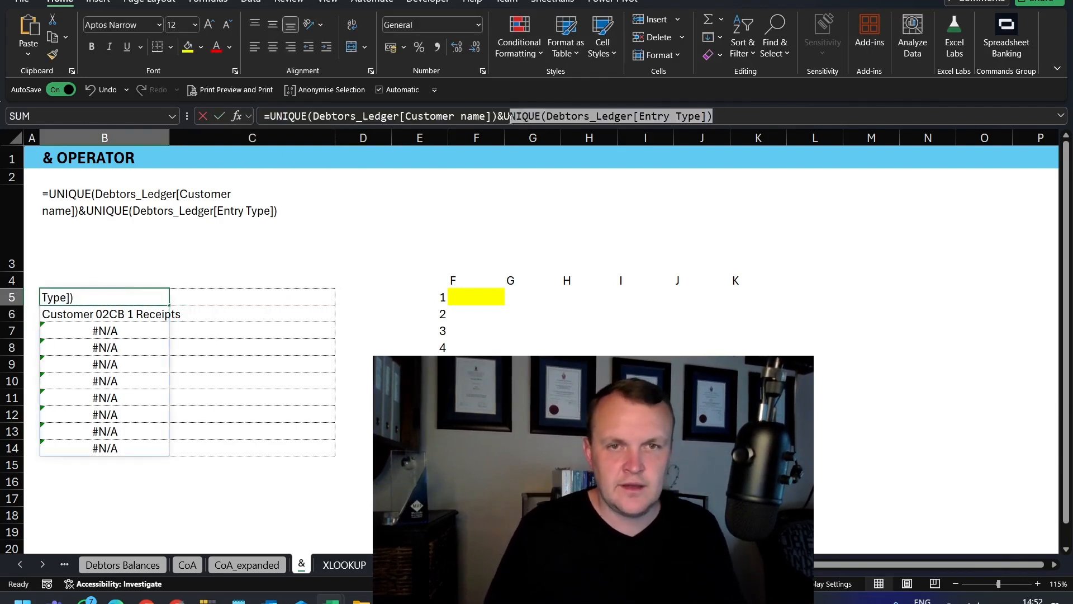
key(ctrl+v)
click(509, 116)
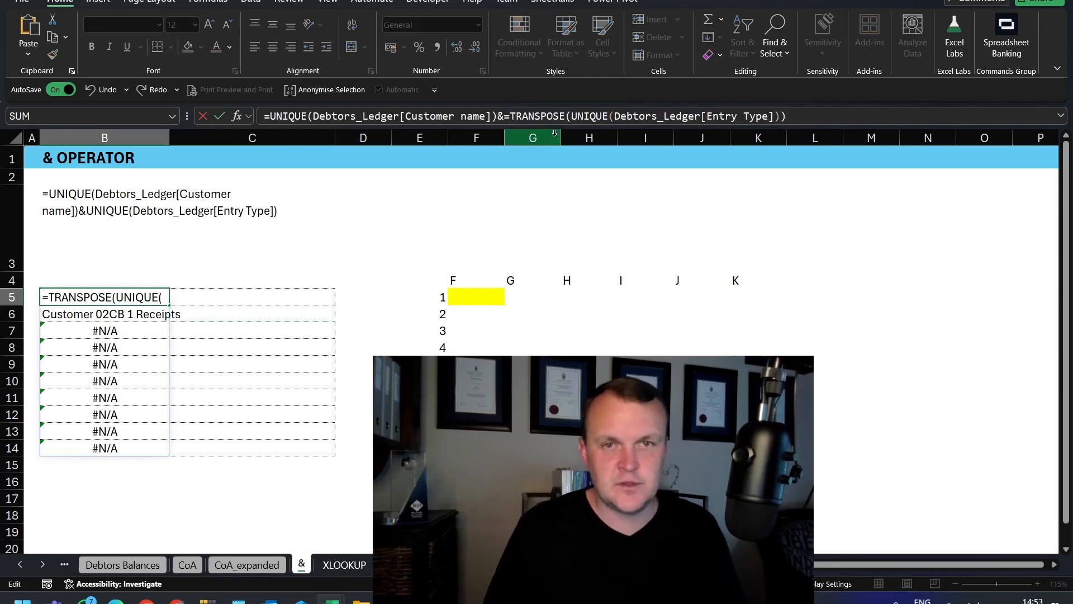
key(BackSpace)
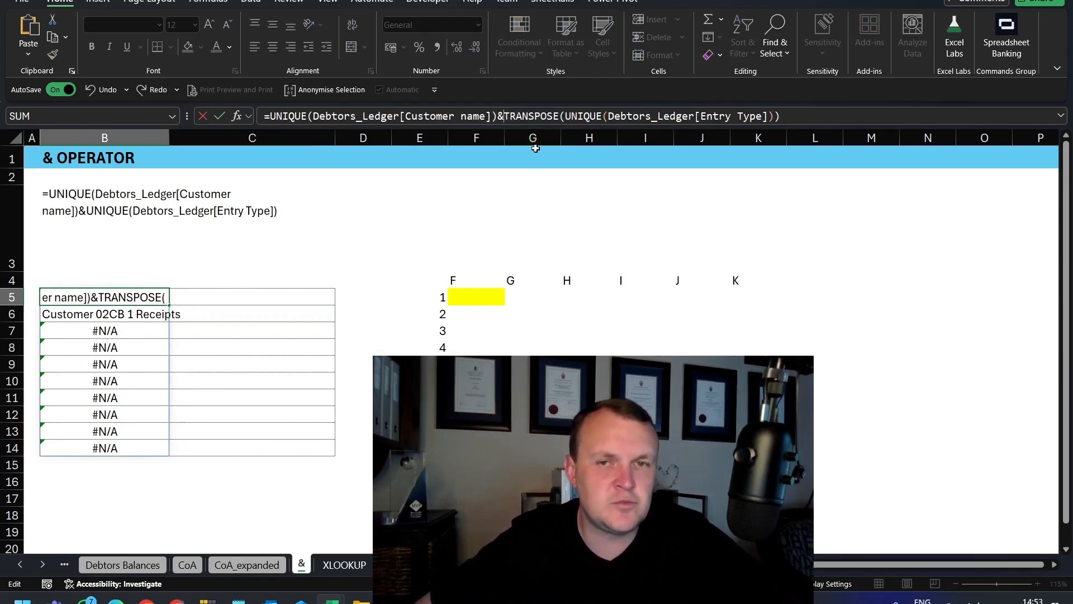
key(Return)
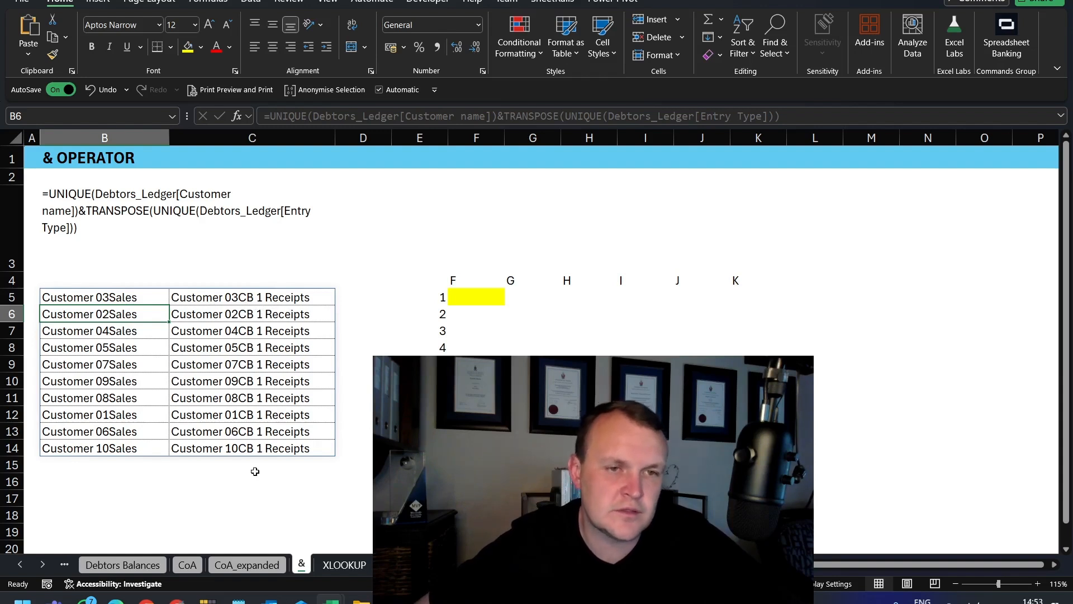
Wrap the entire joined formula in B5 in a SORT function.
click(84, 297)
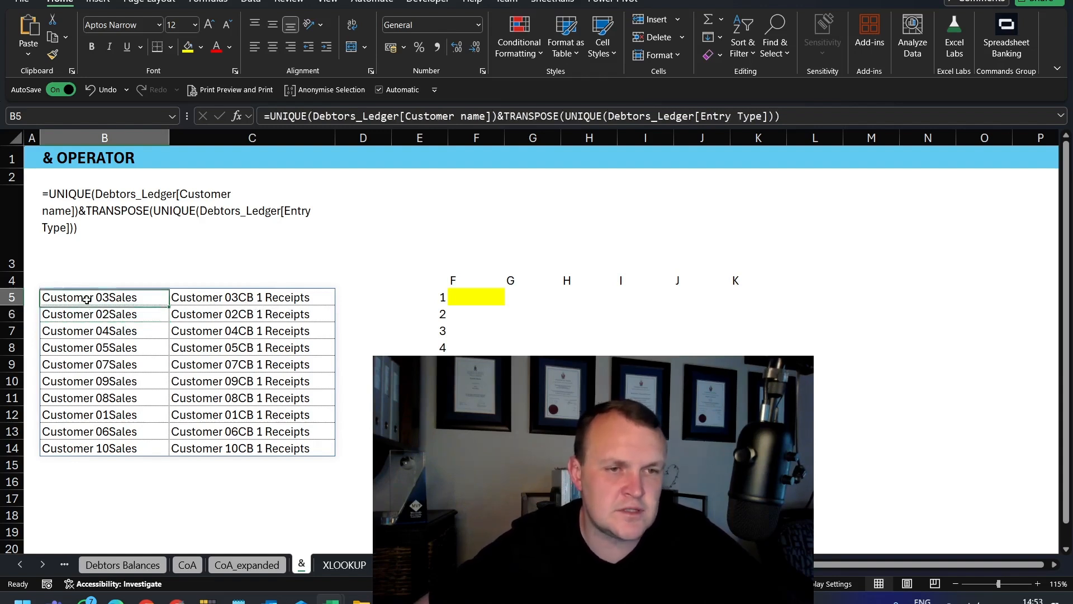
click(274, 115)
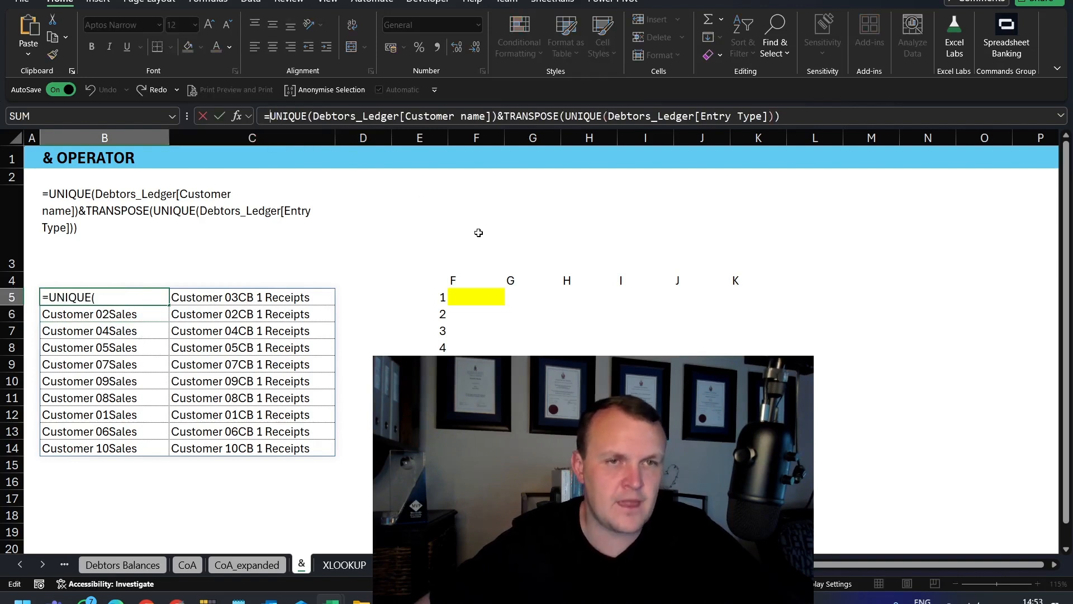
text(sort()
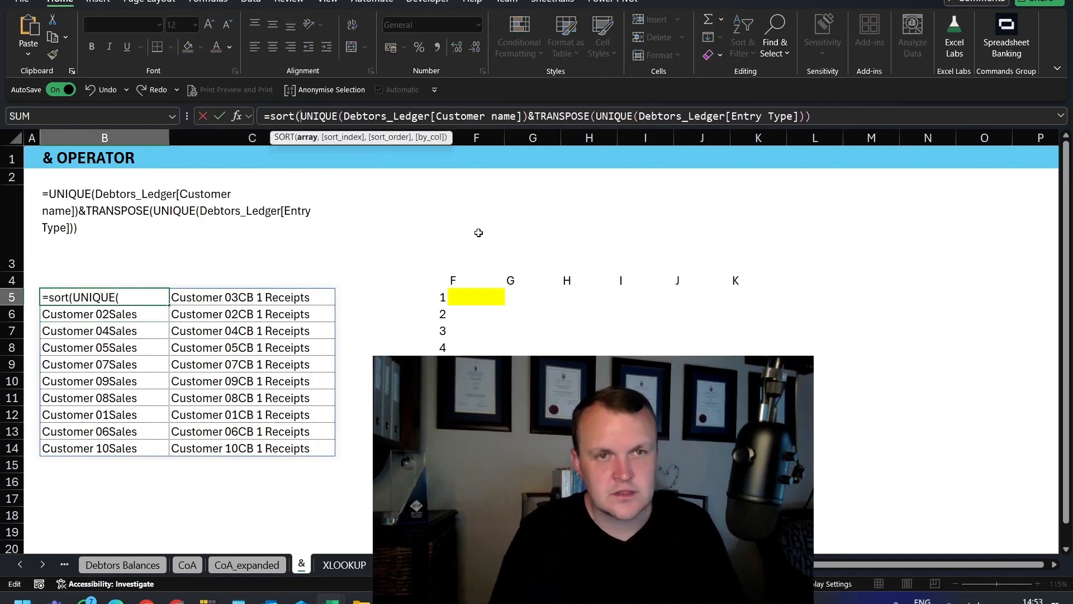
click(818, 119)
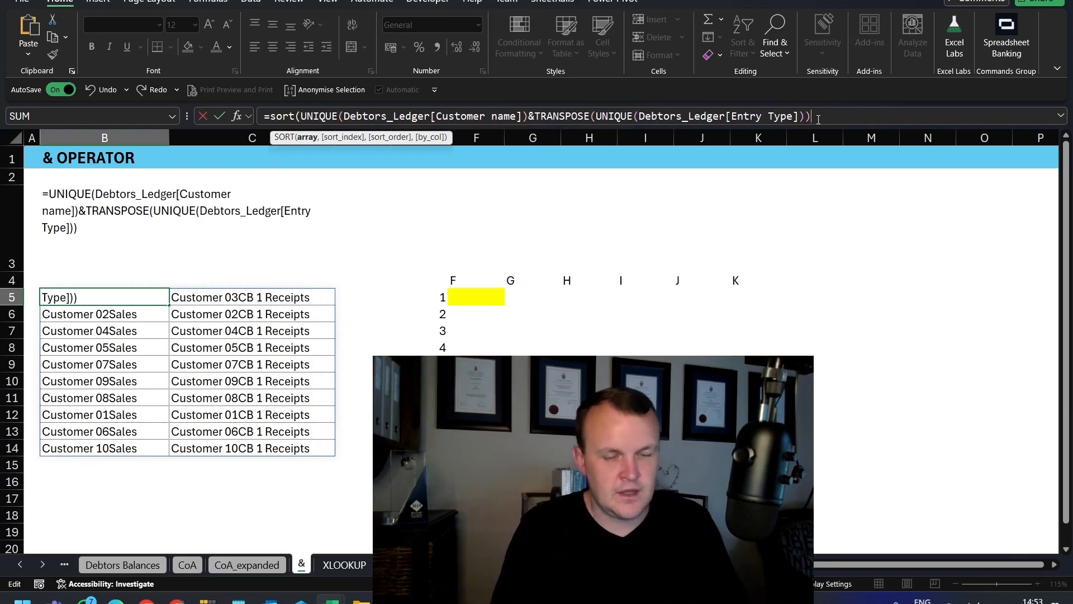
text())
key(Return)
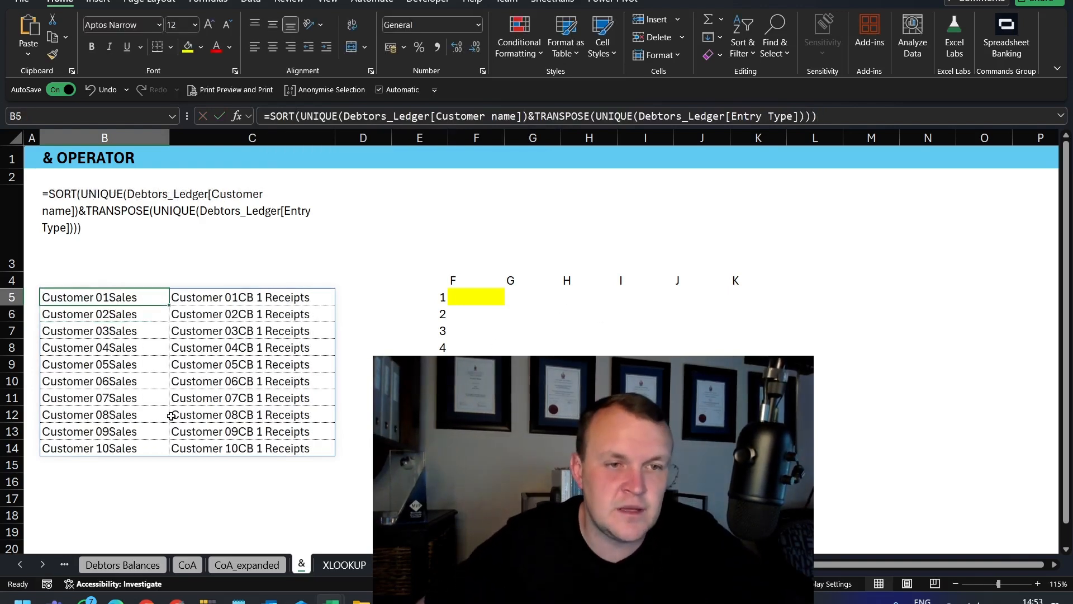
Insert the separator " - "& before TRANSPOSE in the B5 formula, between customer name and entry type.
click(525, 115)
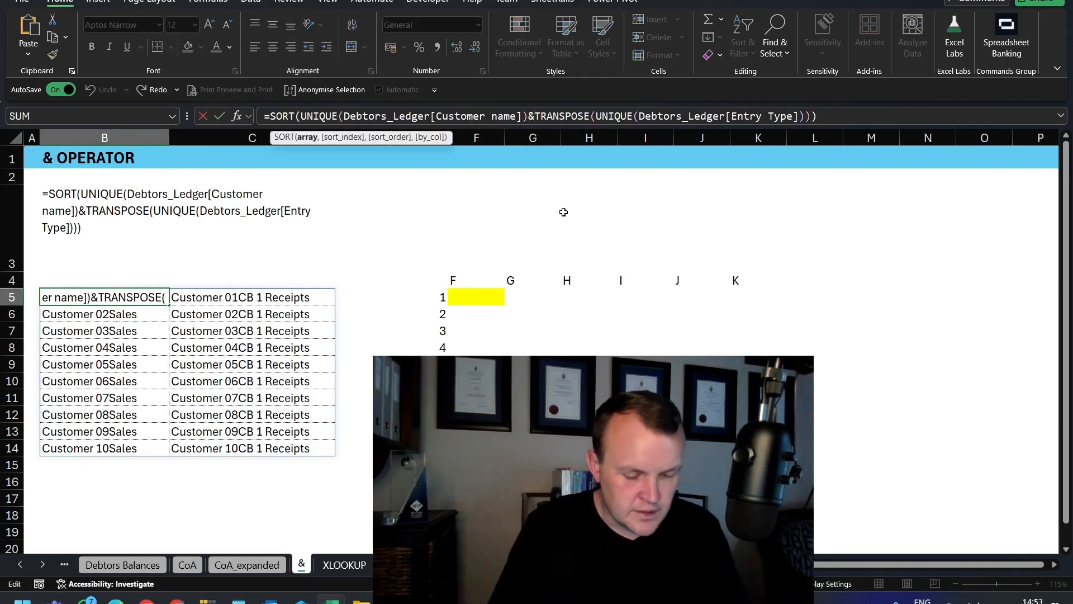
text(")
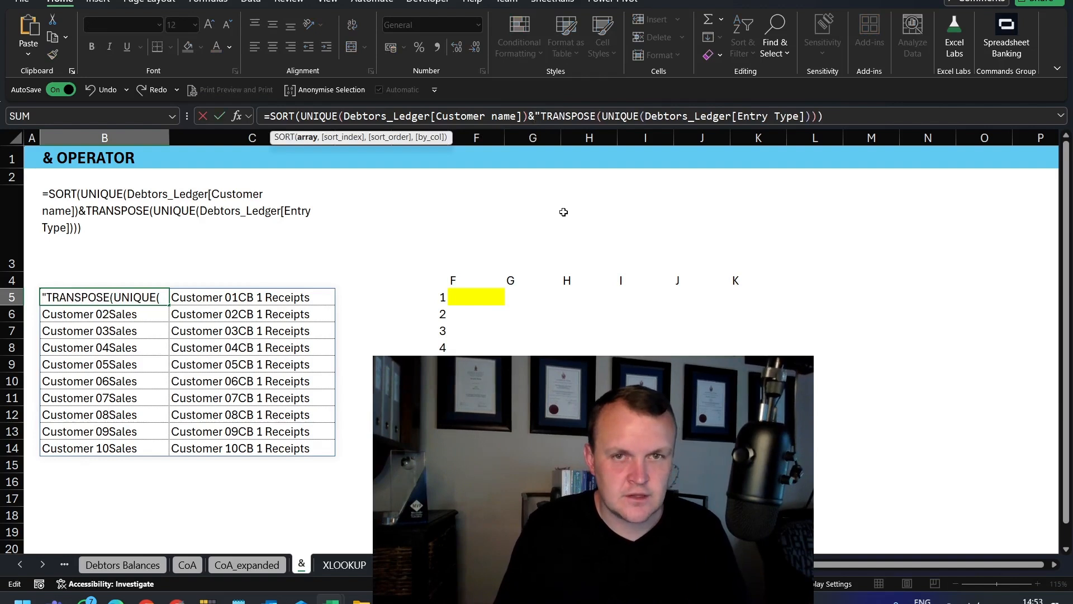
text( - ")
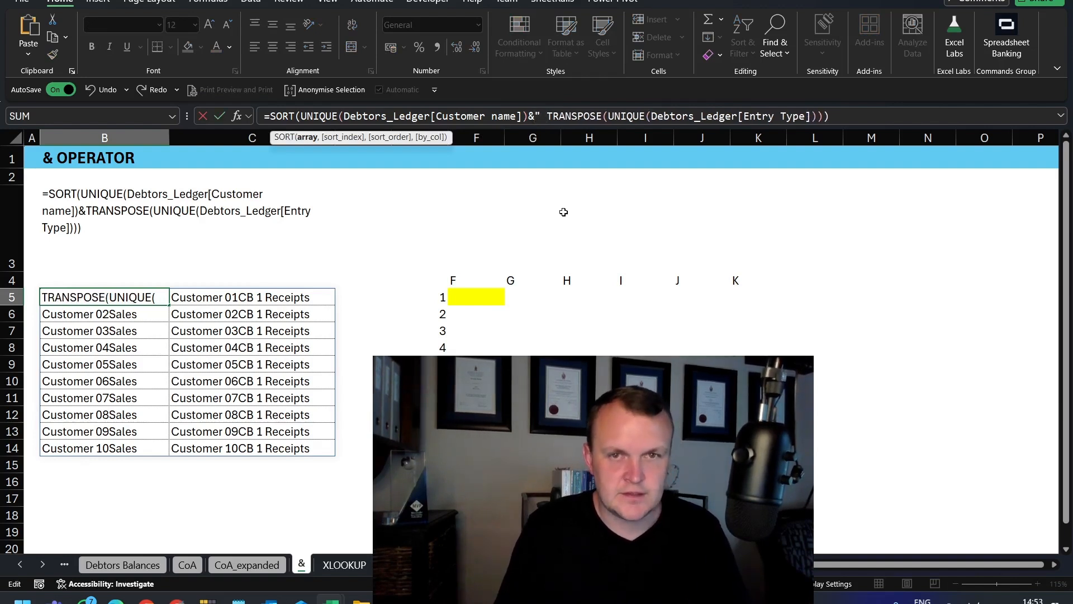
text(&)
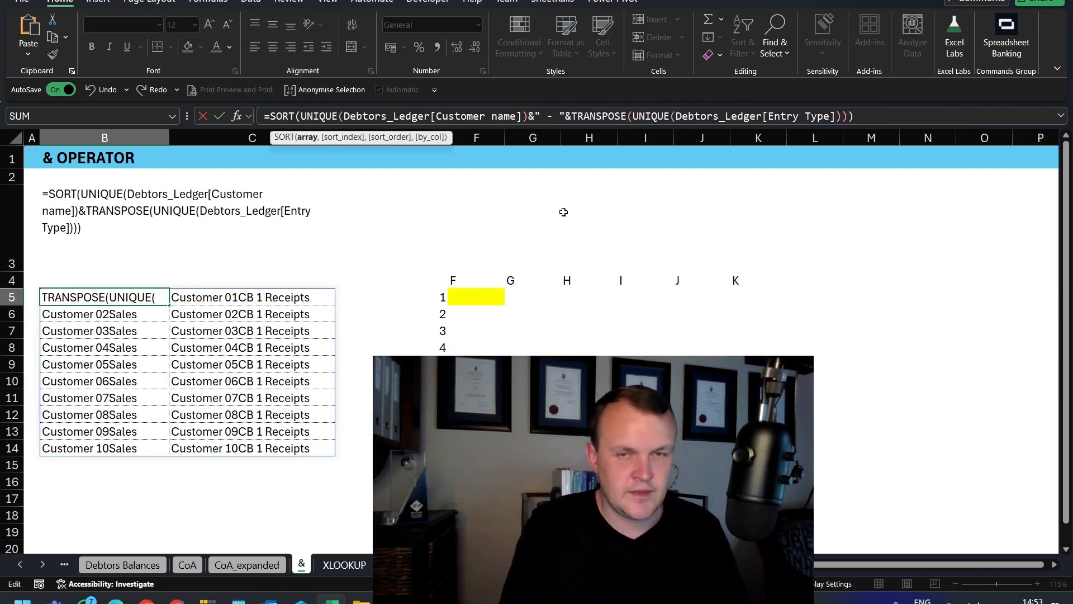
key(Return)
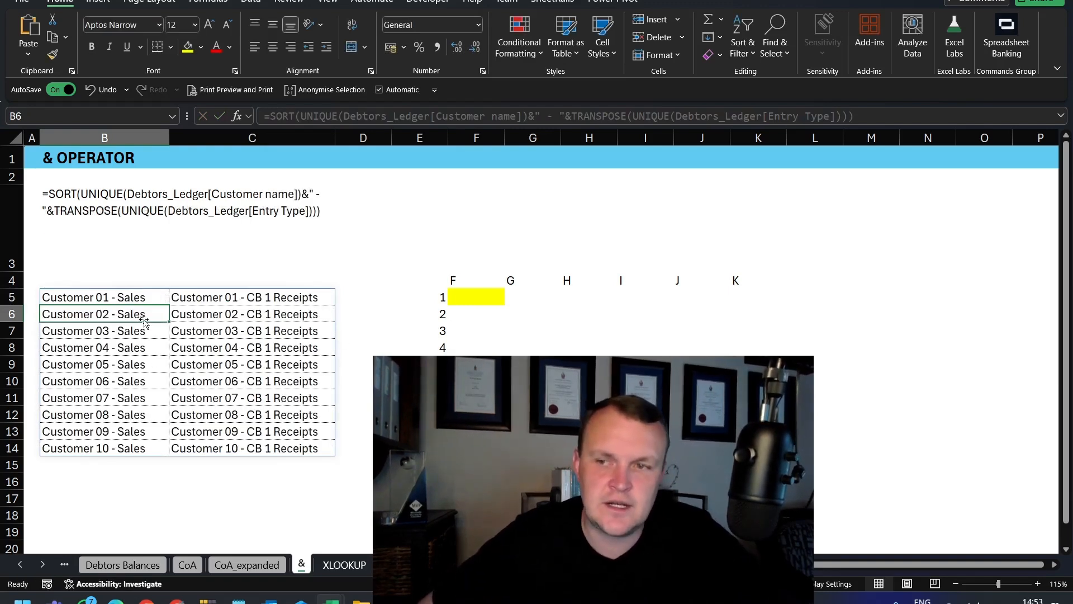
Change the separator in the B5 formula to a colon, giving " : ".
click(136, 297)
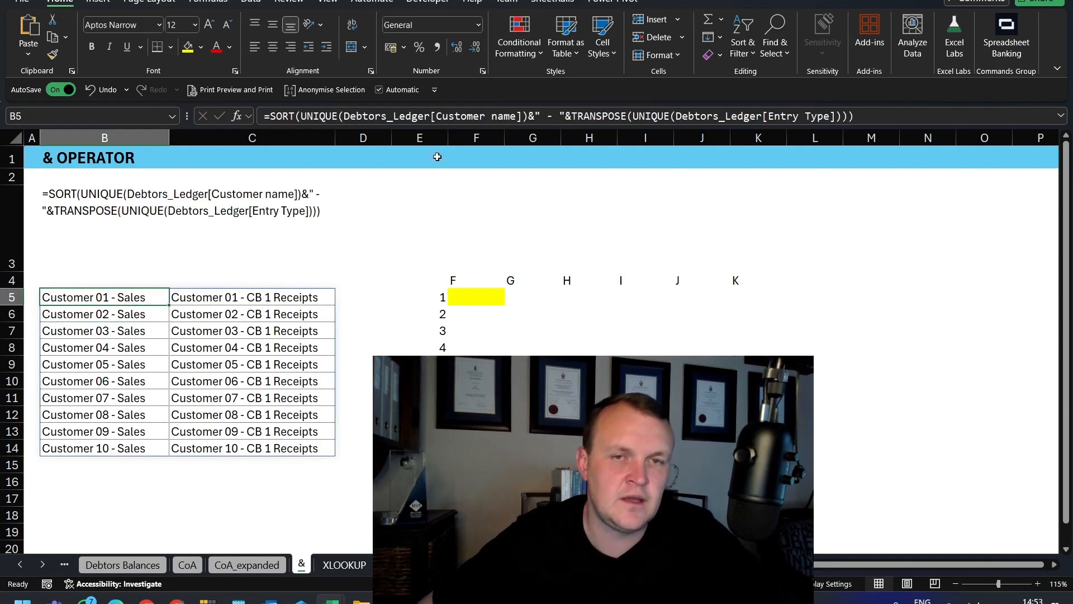
click(550, 116)
key(Delete)
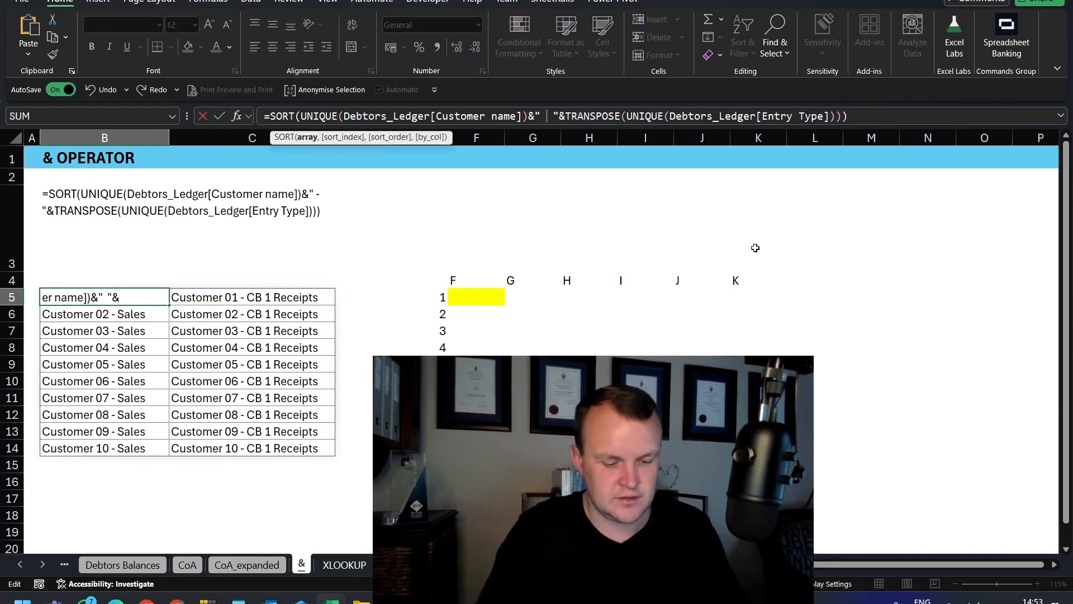
text(:)
key(Return)
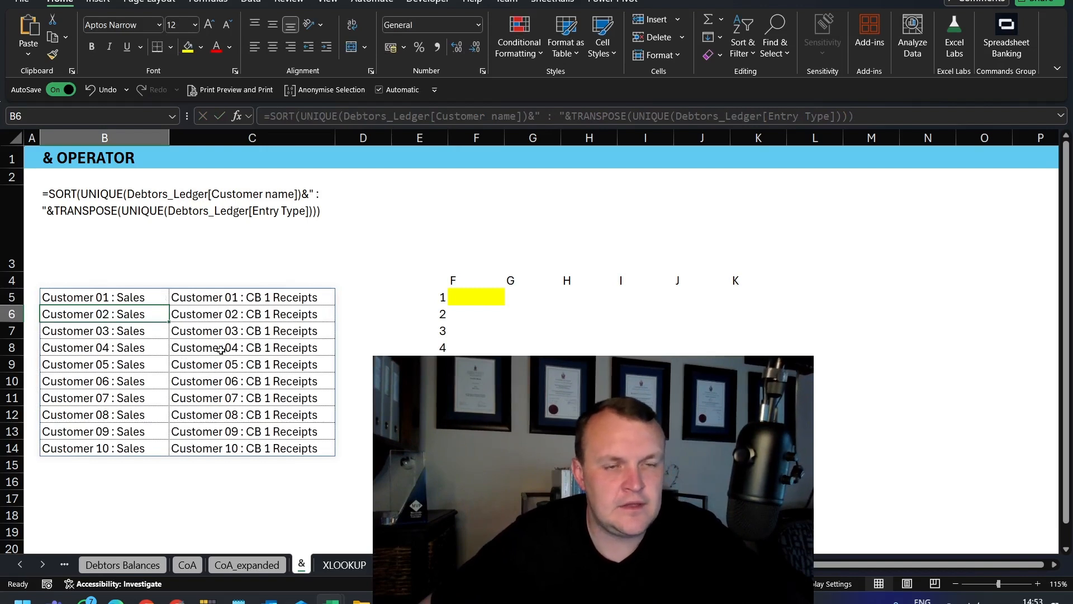
Expand the formula bar and break the B5 formula onto an indented new line before the first UNIQUE.
click(142, 297)
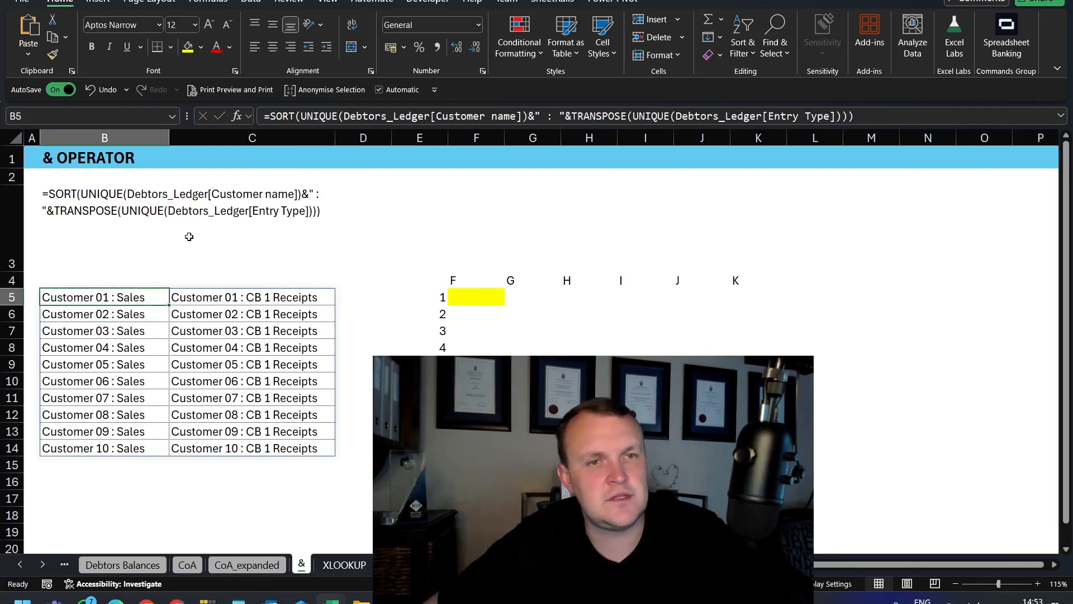
click(292, 116)
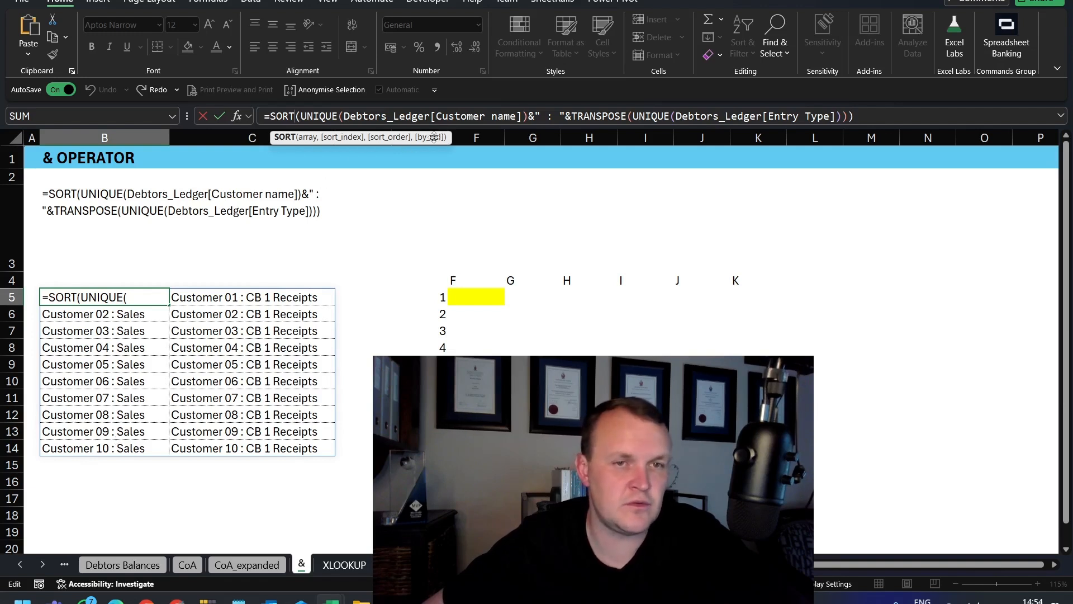
click(893, 112)
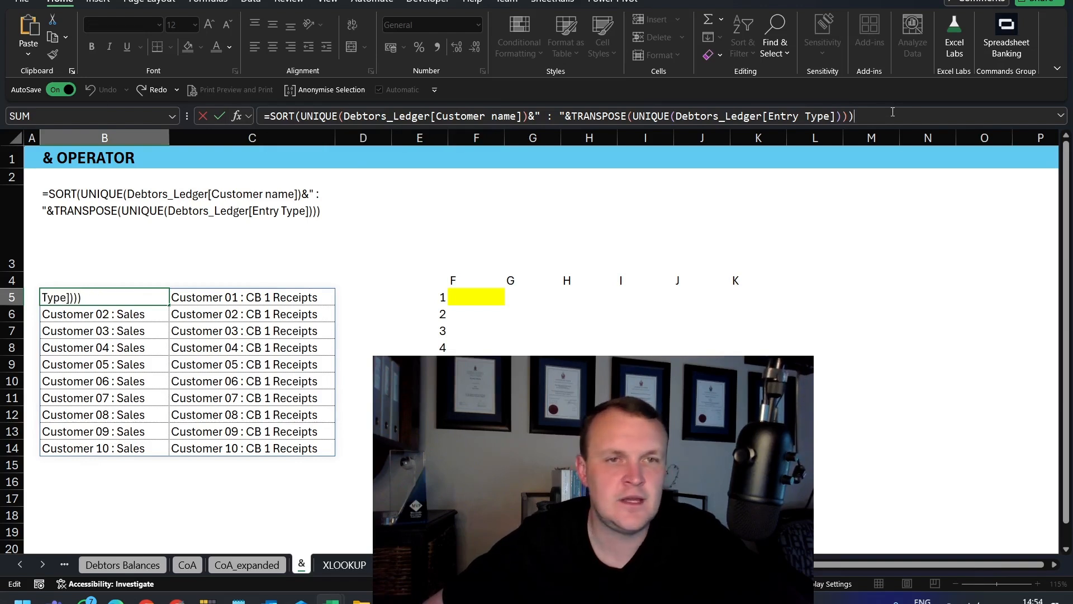
click(303, 115)
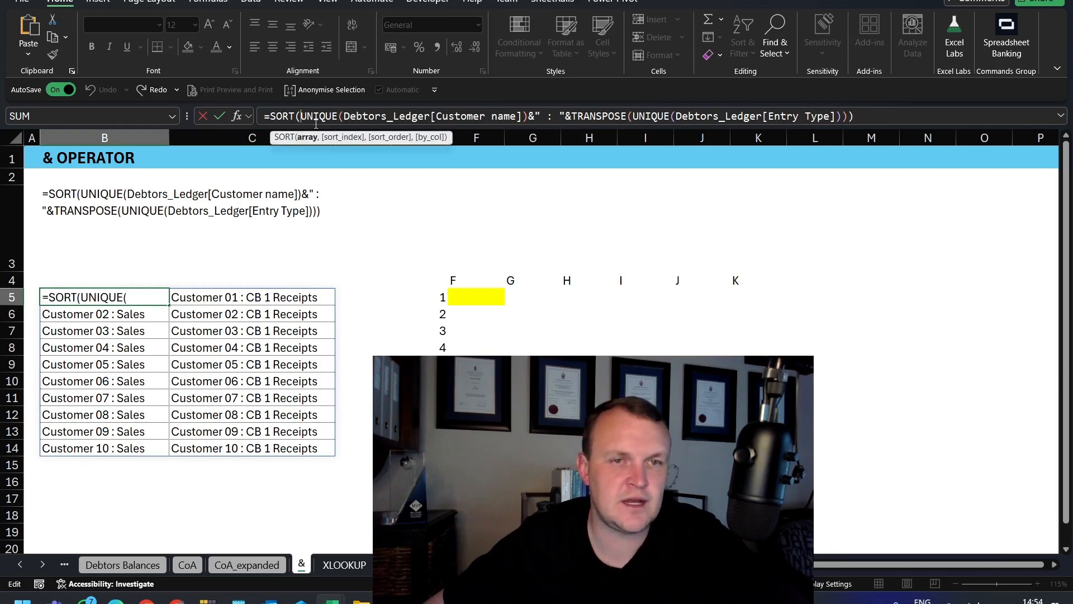
click(1061, 116)
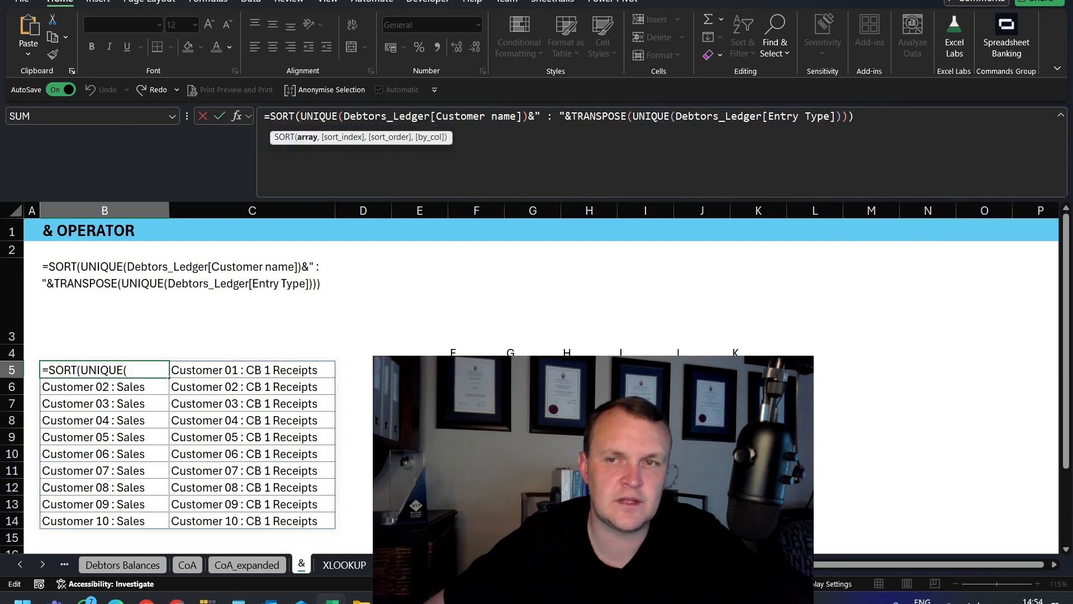
click(1061, 115)
click(1060, 115)
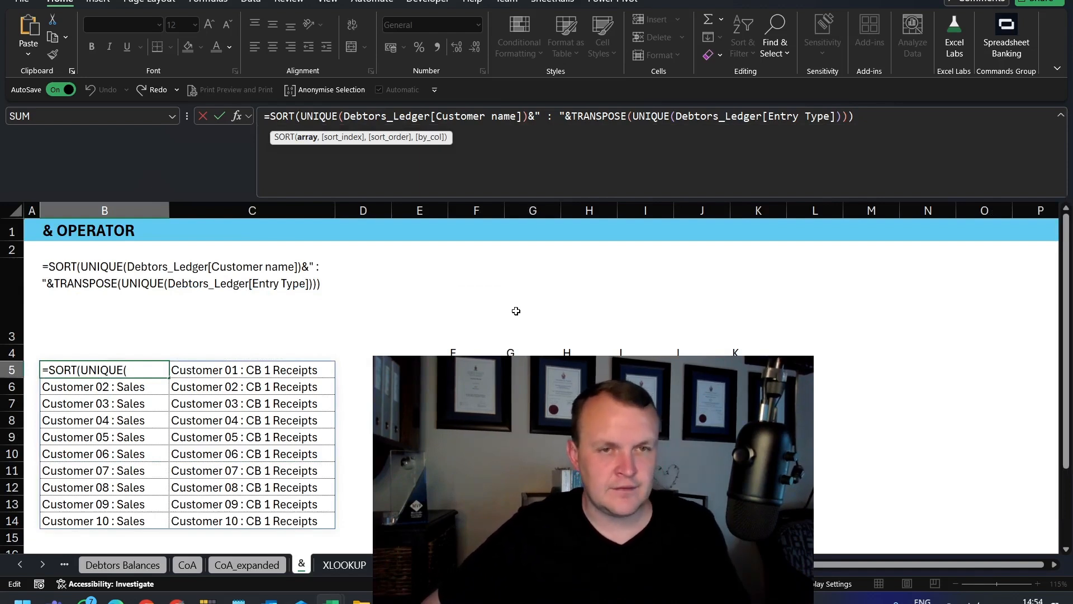
key(alt+Return)
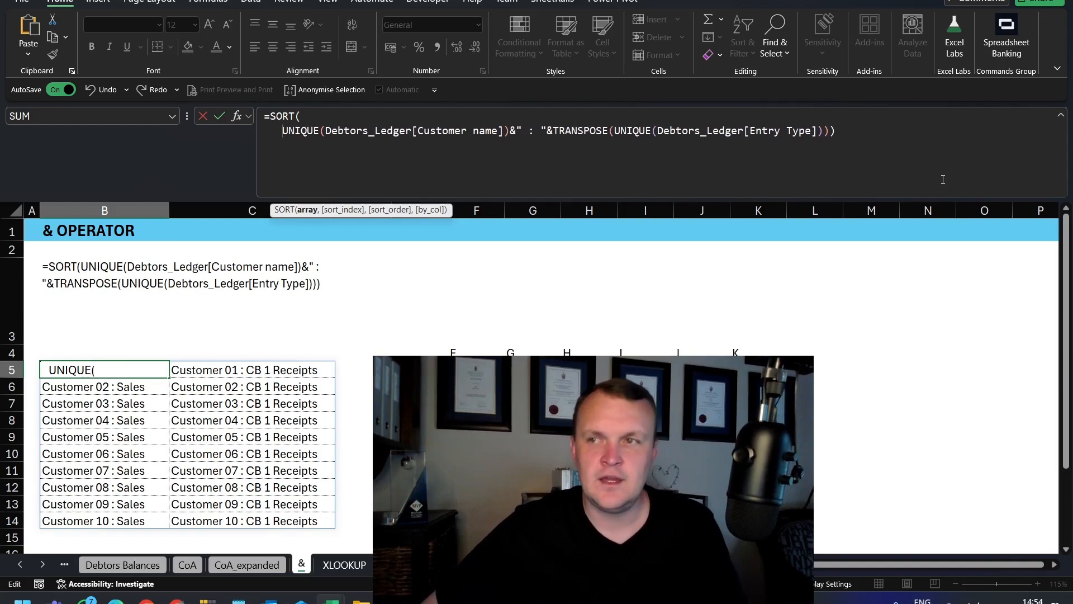
Put the " : " separator and the TRANSPOSE part of the B5 formula on their own lines and commit the formula.
click(517, 136)
key(alt+Return)
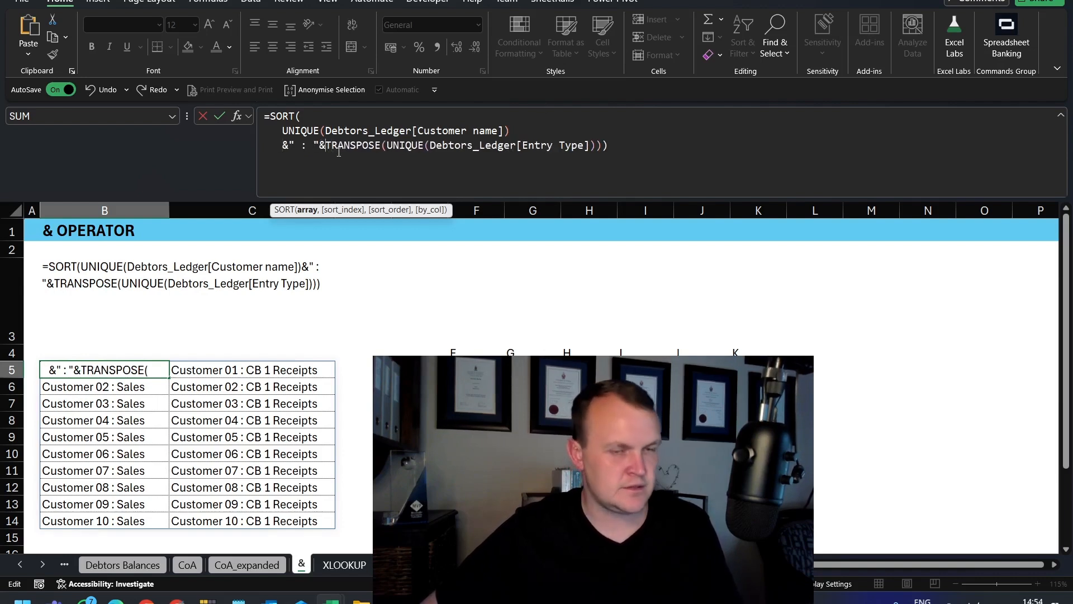
key(alt+Return)
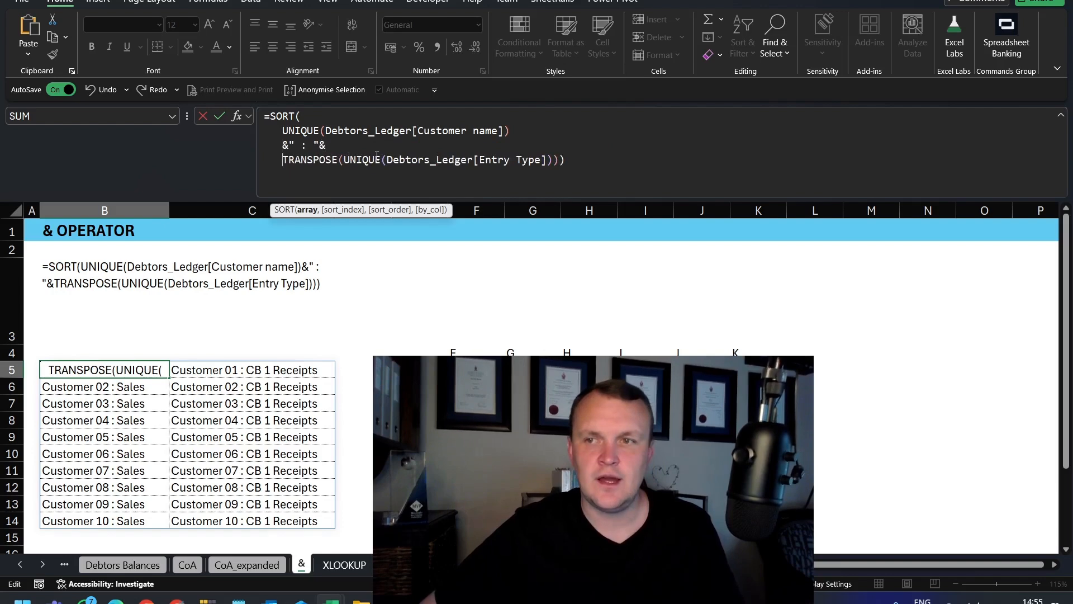
key(Return)
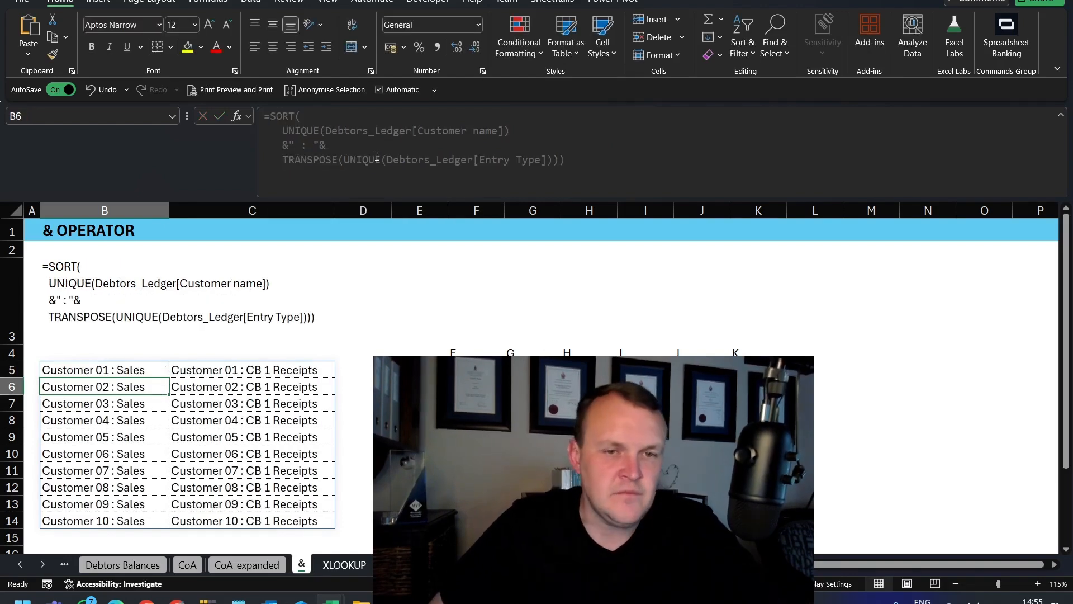
Enter =F4:K4&E5# in F5 to combine the column letters with the spilled row numbers.
click(476, 371)
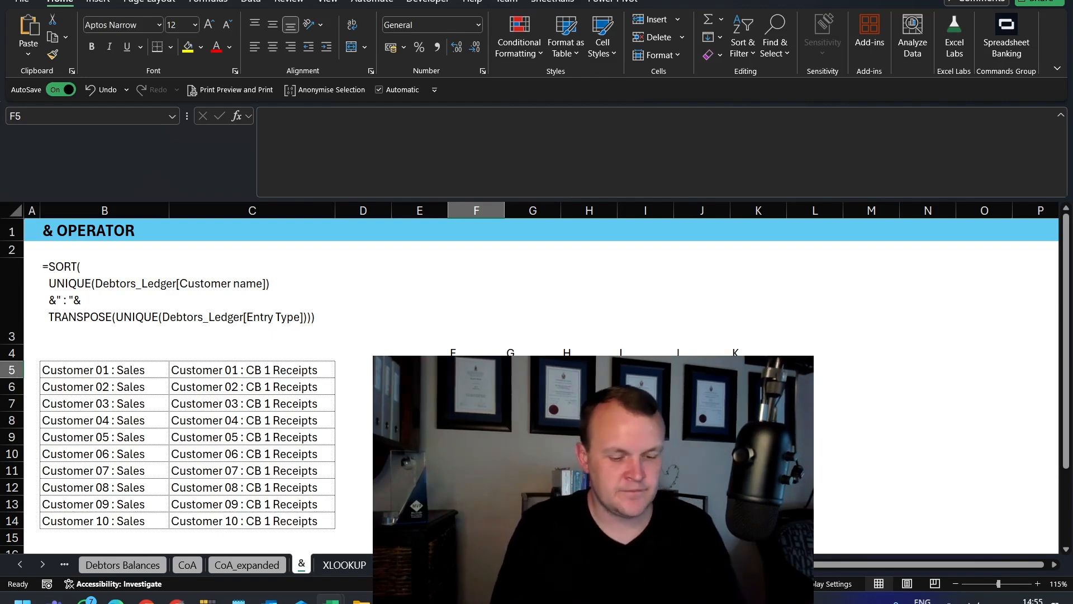
text(=)
key(Up)
key(shift+Right)
key(shift+Right)
key(shift+Right)
key(shift+Right)
key(shift+Right)
text(&)
key(Left)
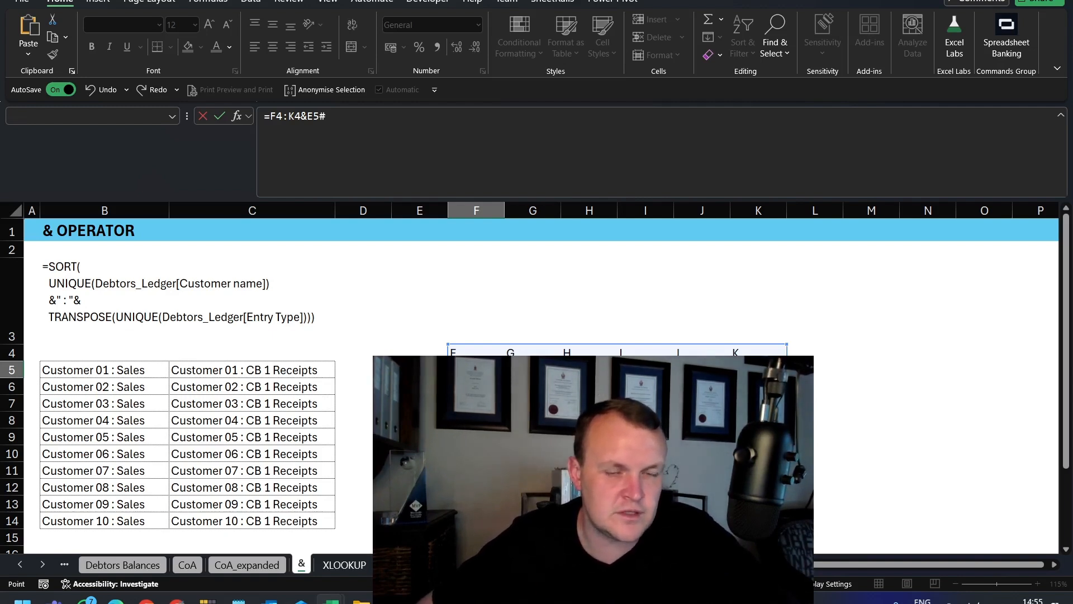
key(Return)
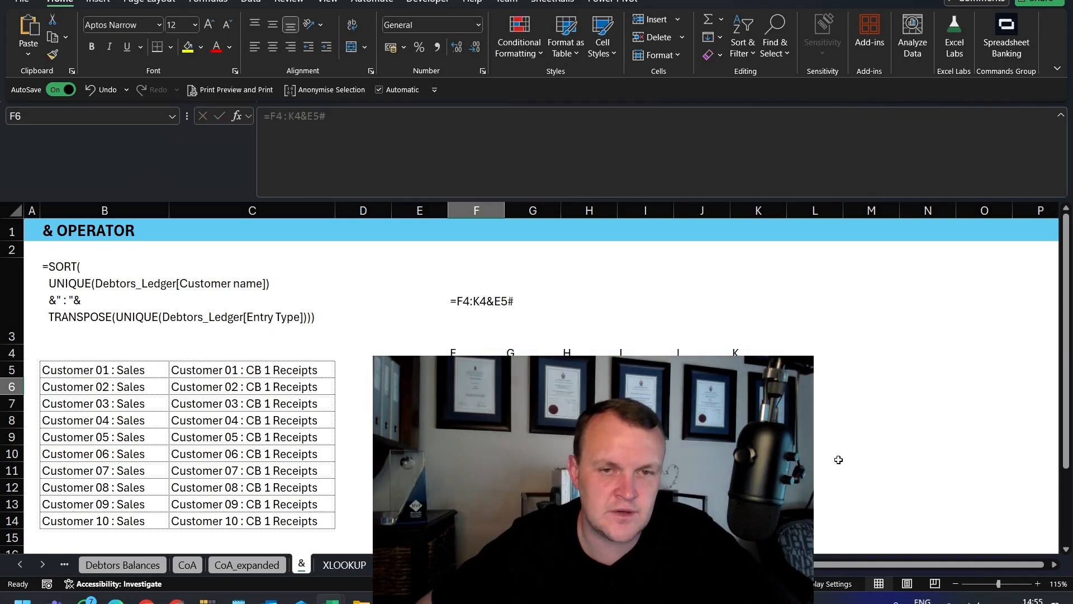
Inspect the SEQUENCE formula in E5 and its arguments, dismissing the meeting notification.
click(420, 371)
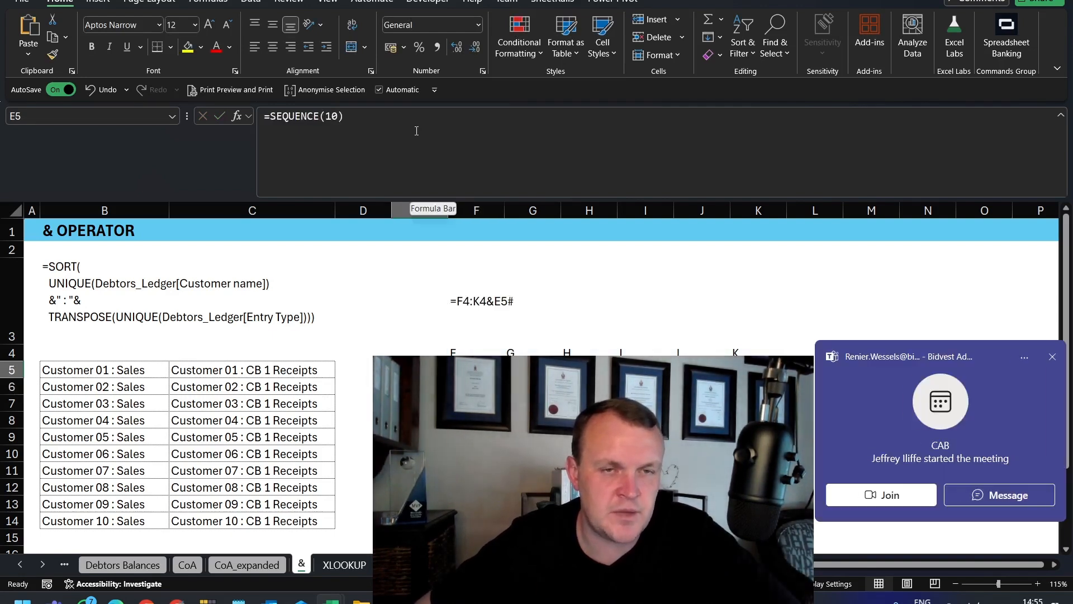
click(1052, 356)
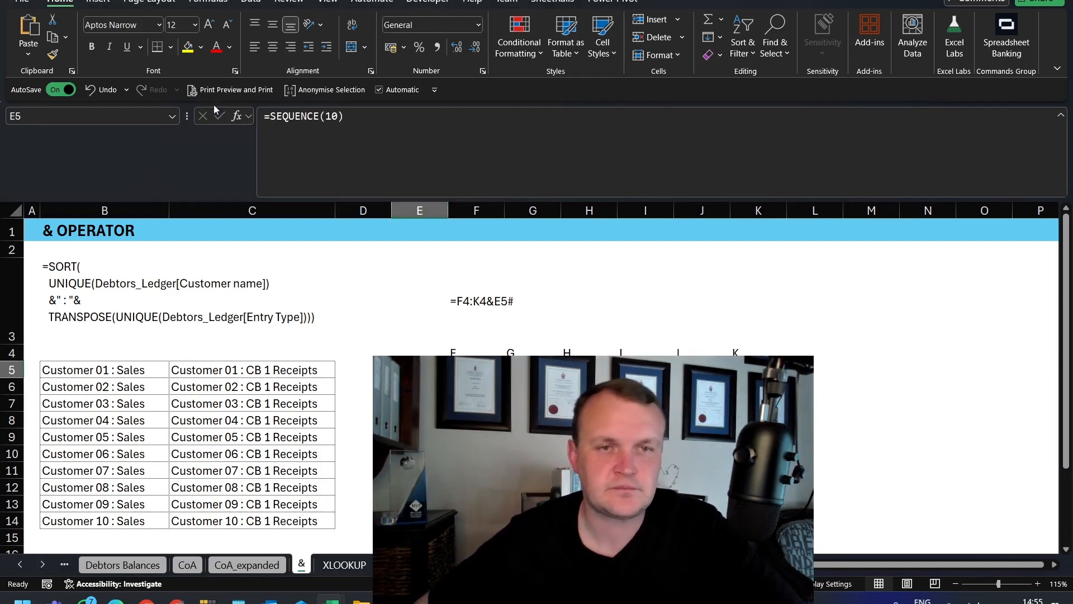
click(335, 116)
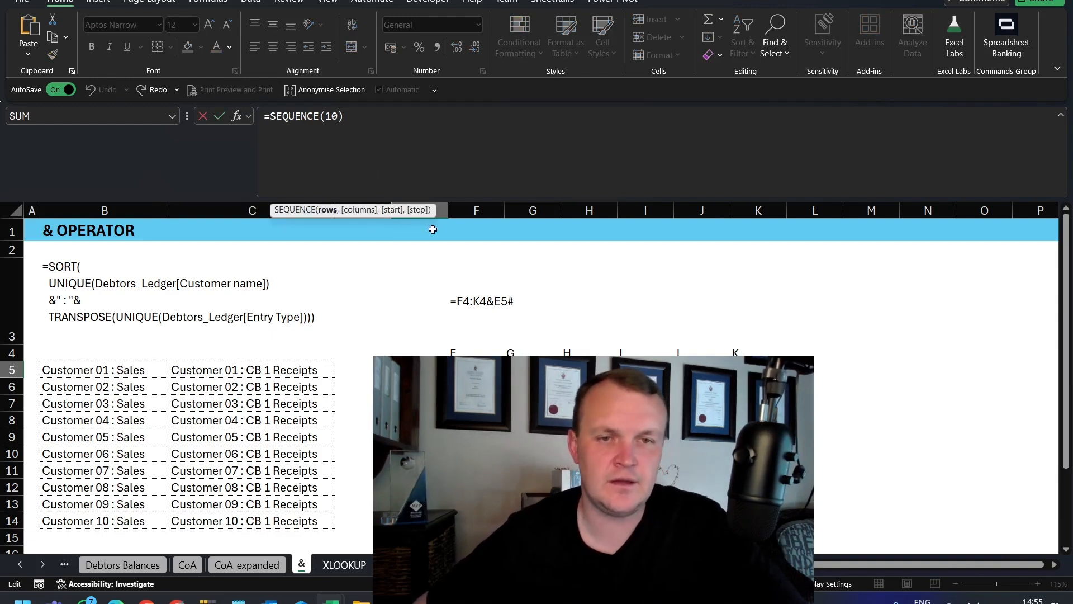
key(Escape)
Try =SEQUENCE(5,2,2,2) in L3 as an example and delete it.
click(831, 282)
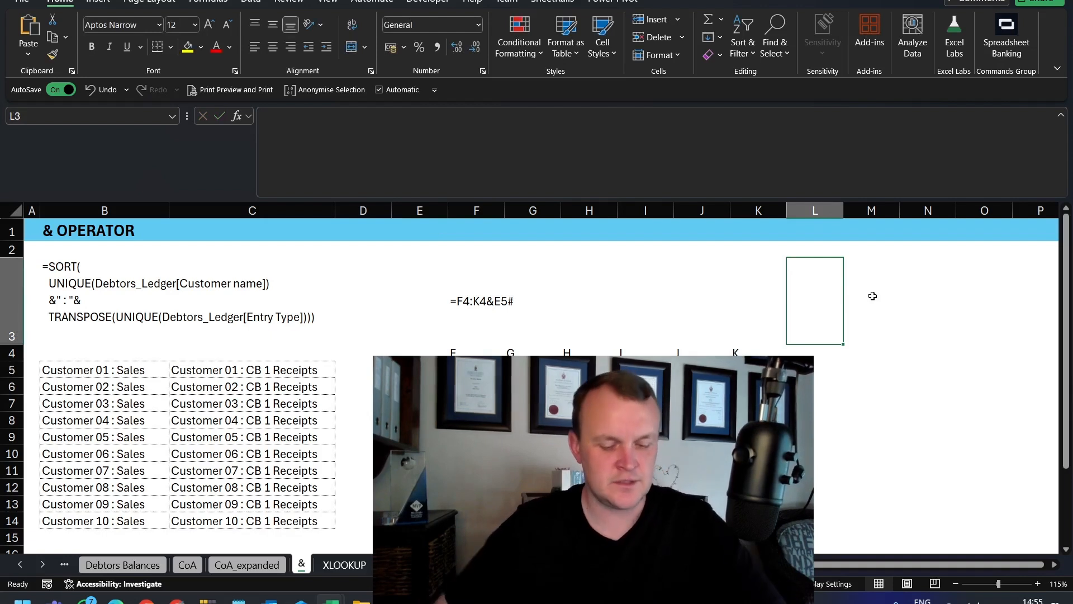
text(=seq)
key(Tab)
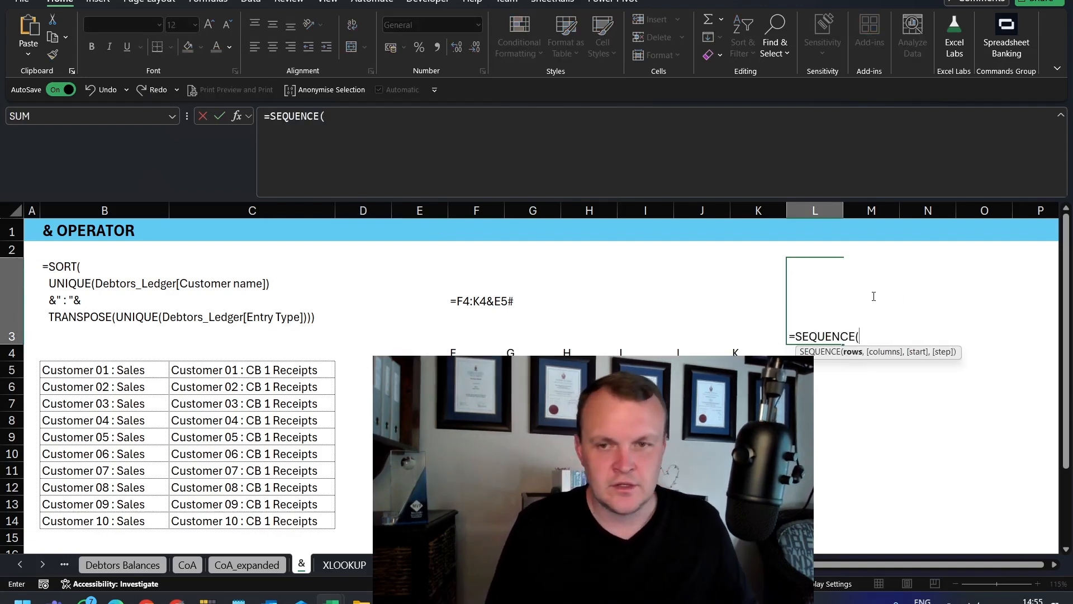
text(5,2)
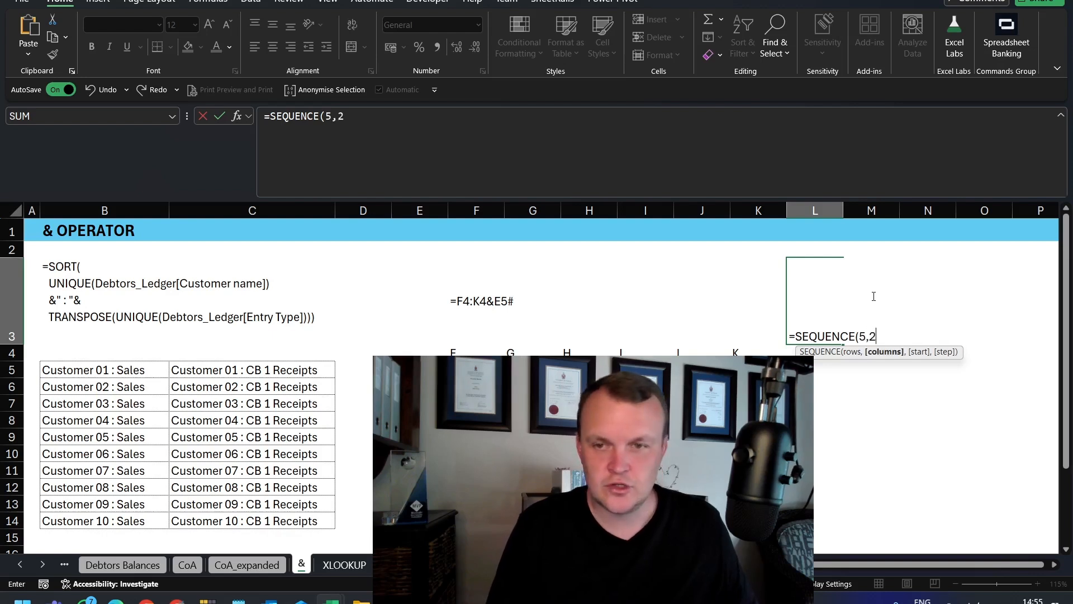
text(,2,2))
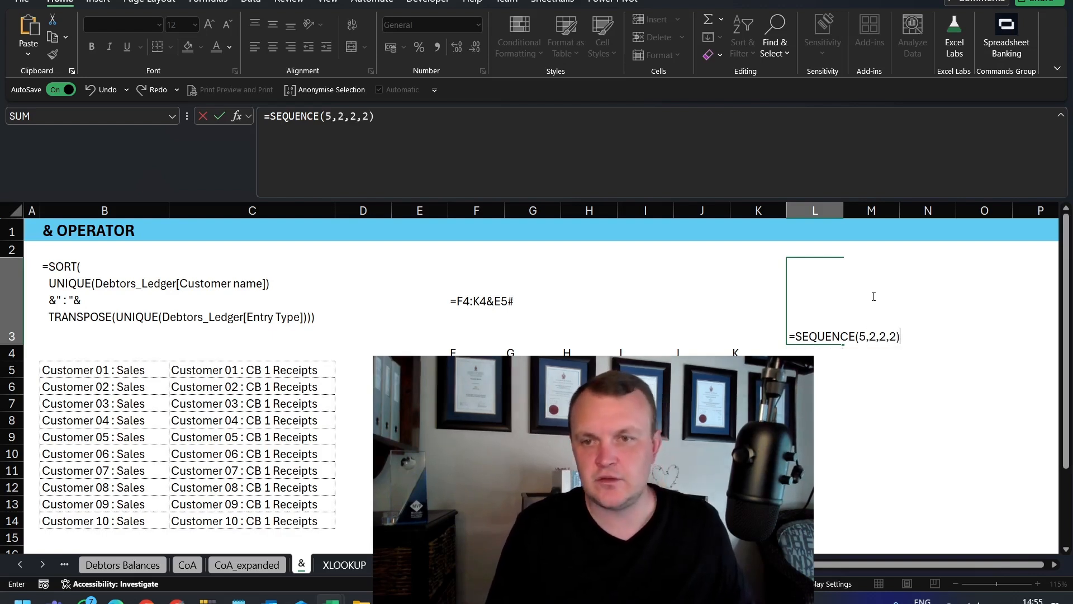
key(ctrl+Return)
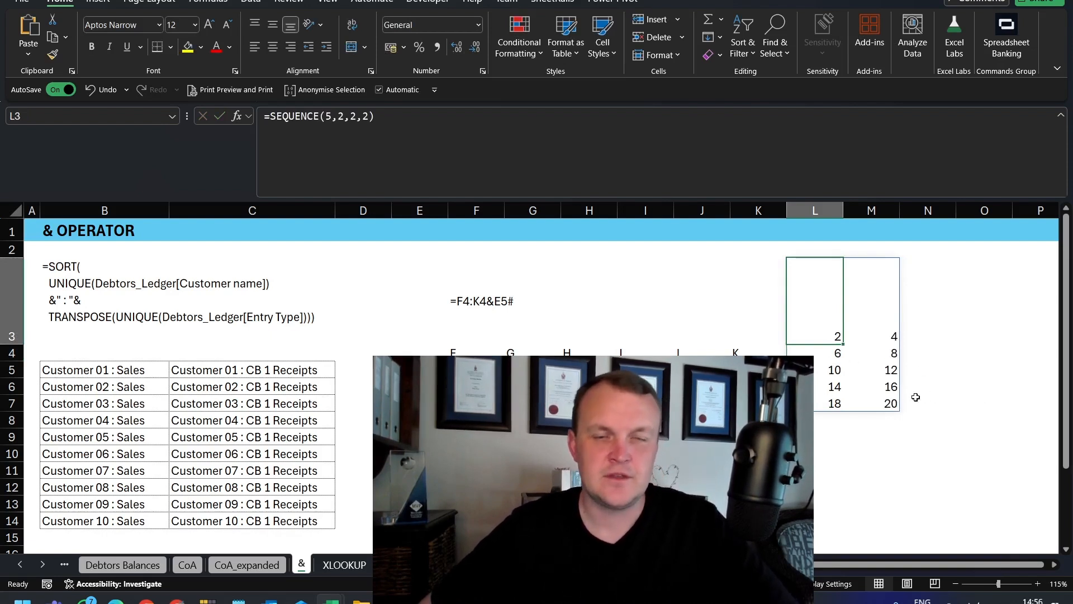
key(Delete)
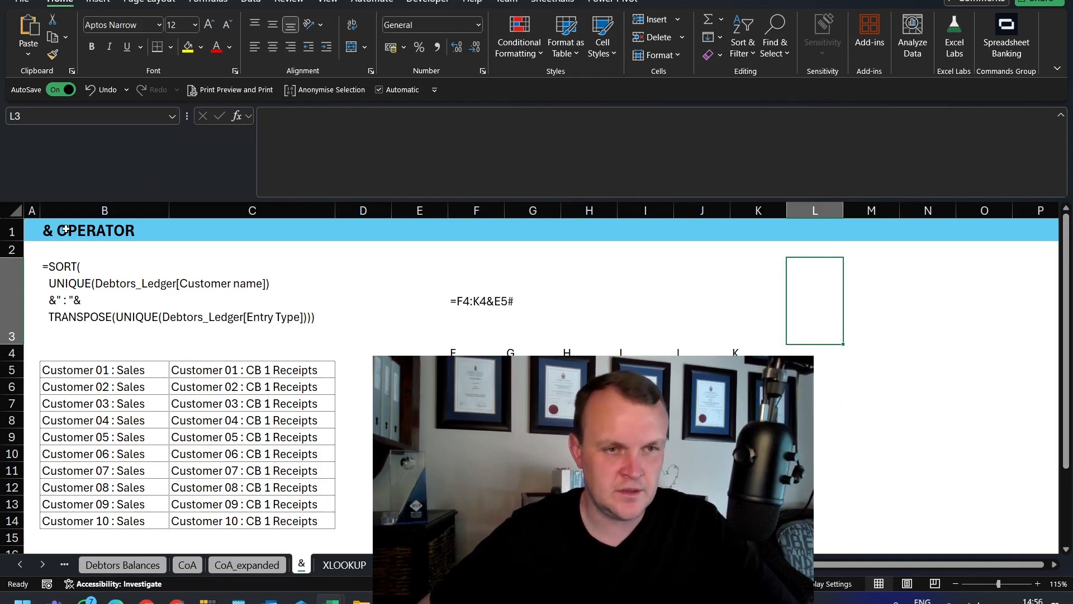
click(33, 232)
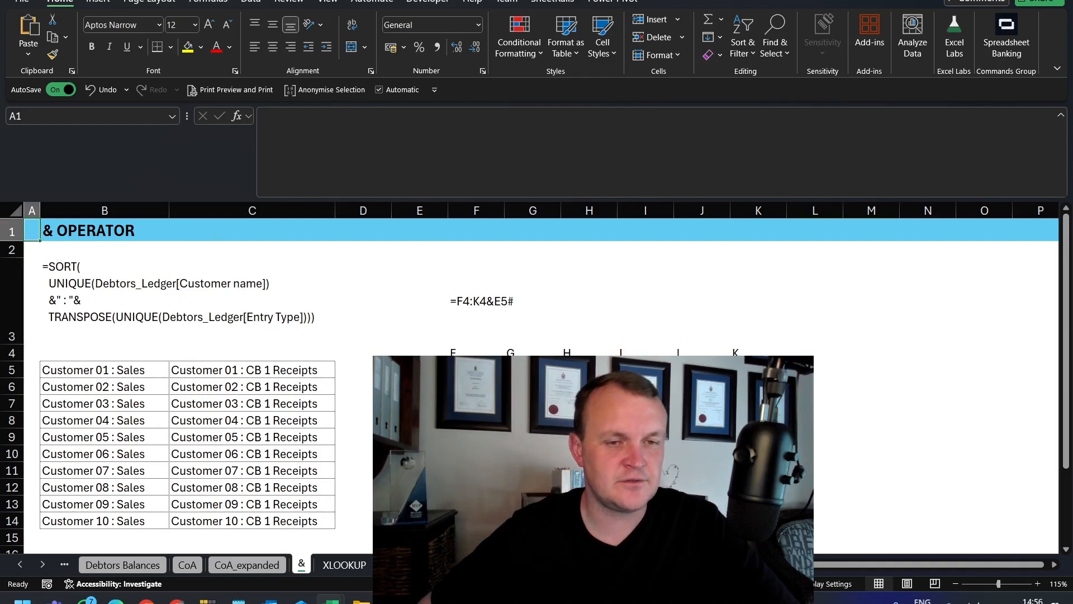
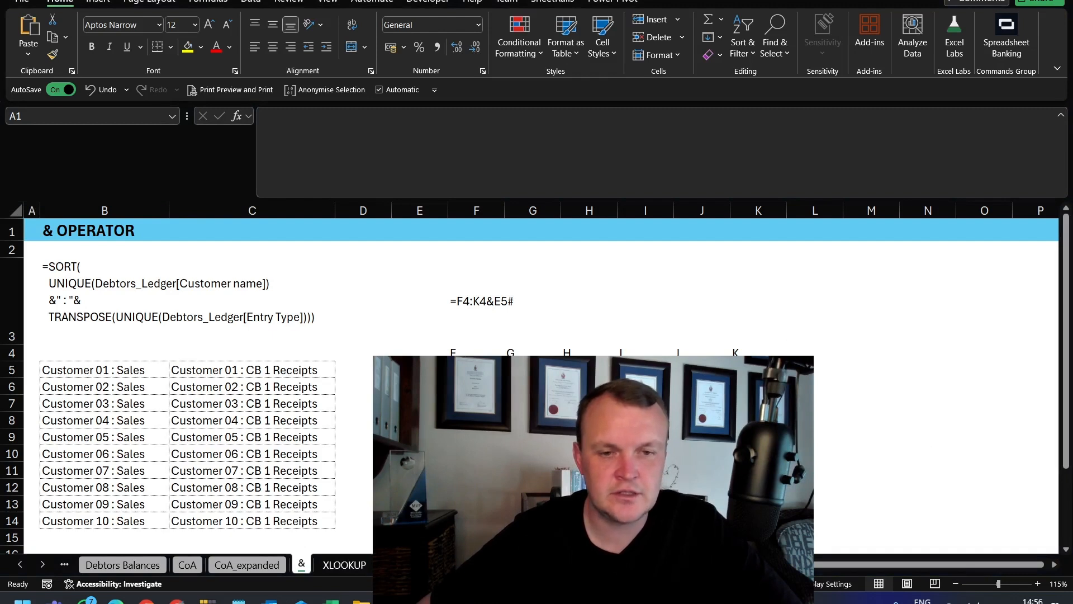
On the XLOOKUP sheet, enter =UNIQUE(Debtors_Balances[Customer code]) in B8 to list the customer codes.
click(329, 568)
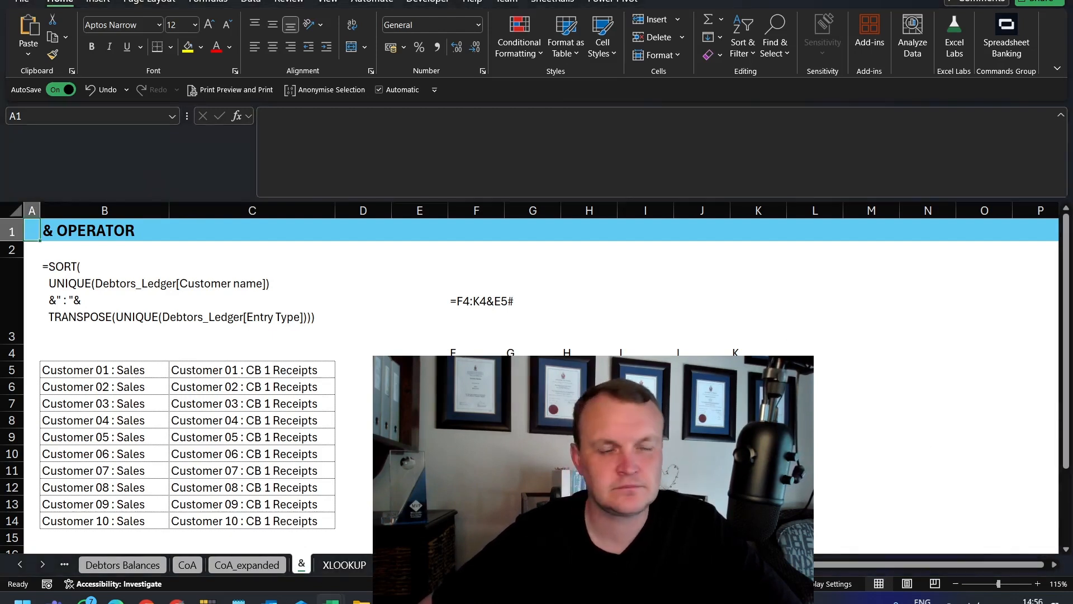
click(339, 566)
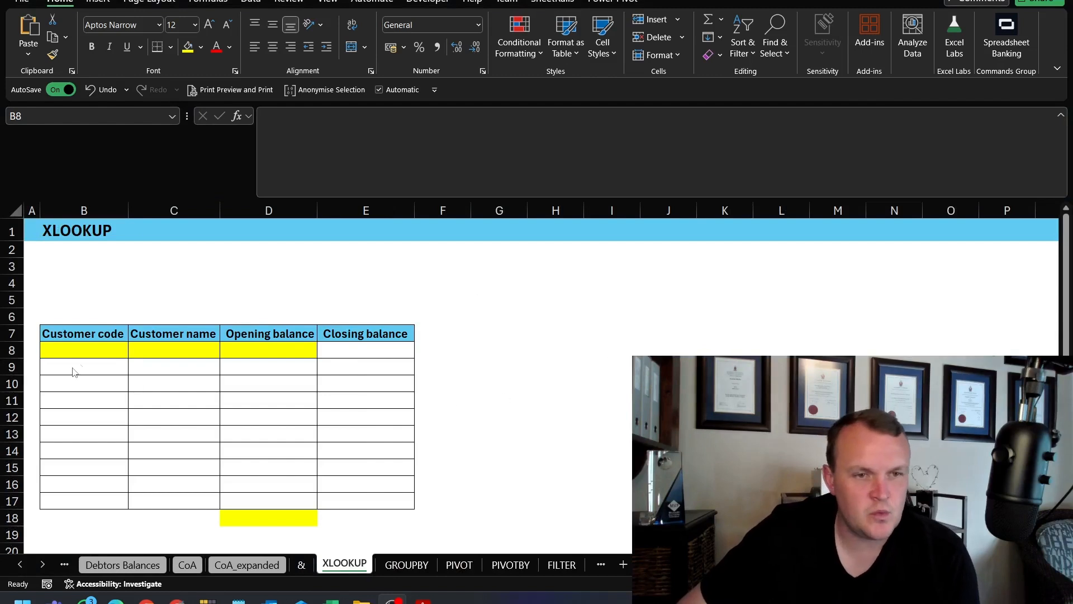
click(80, 351)
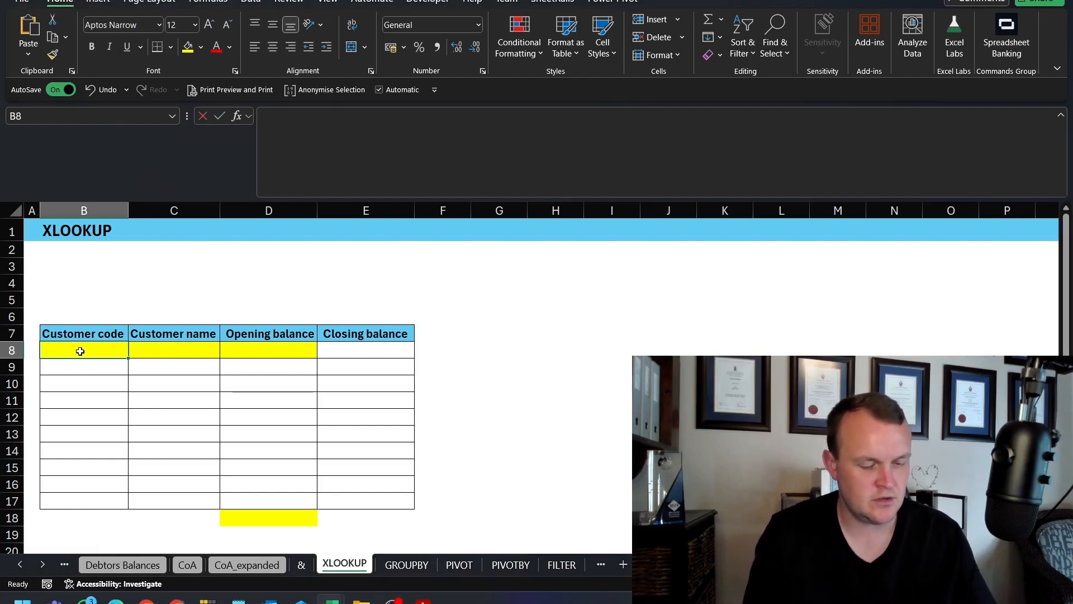
text(=un)
key(Down)
key(Down)
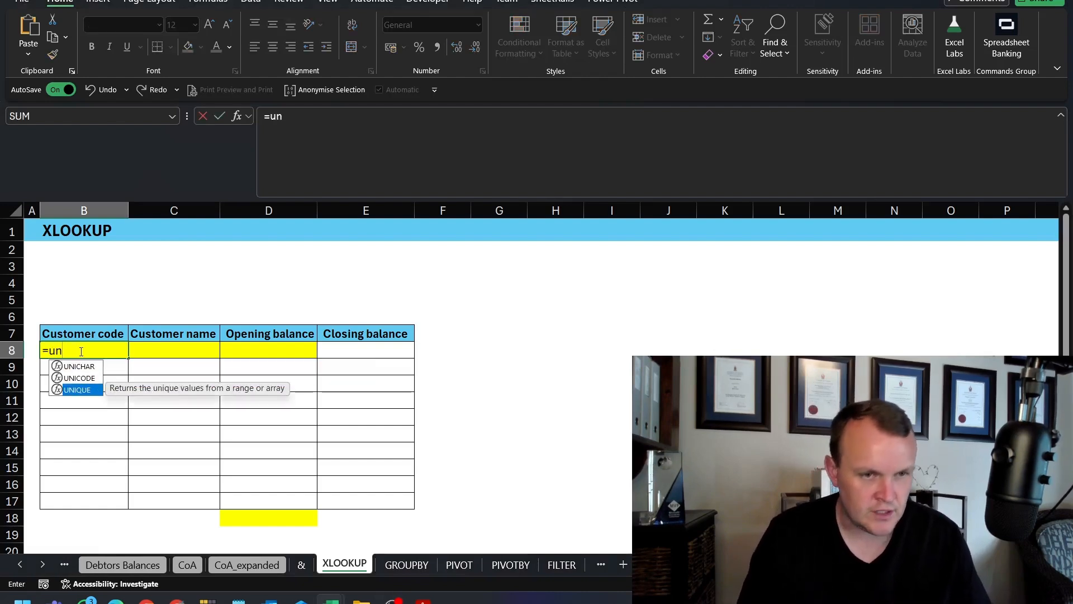
key(Tab)
text(deb)
key(Tab)
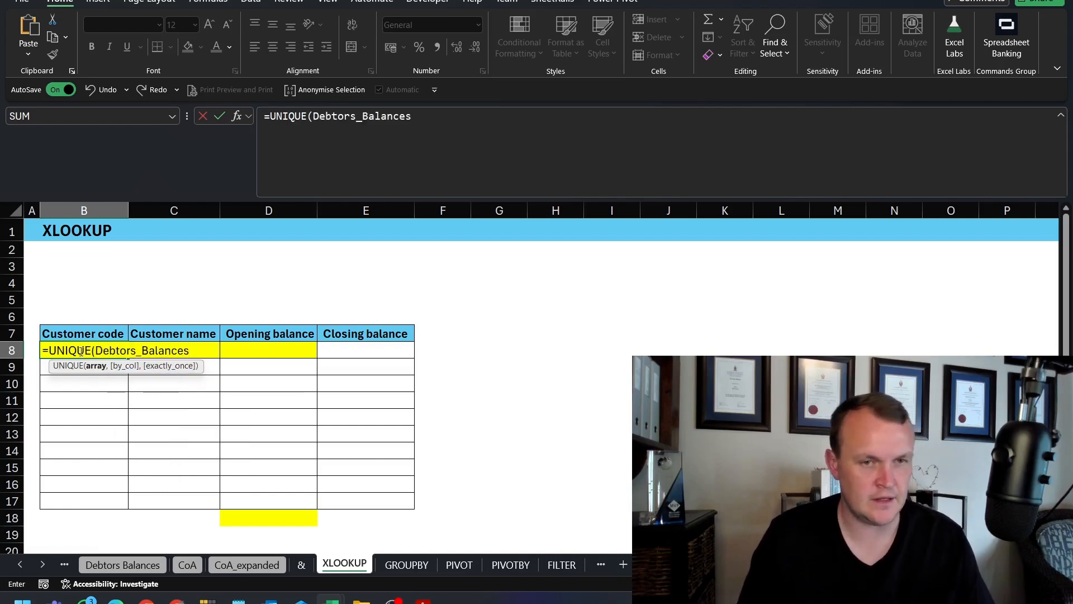
text([)
key(Down)
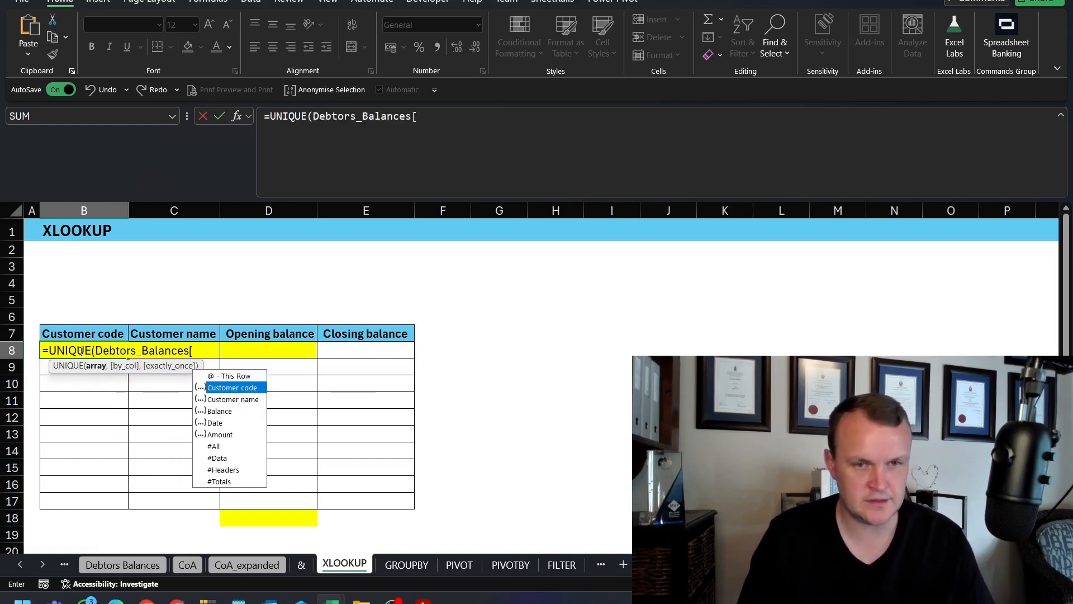
key(Tab)
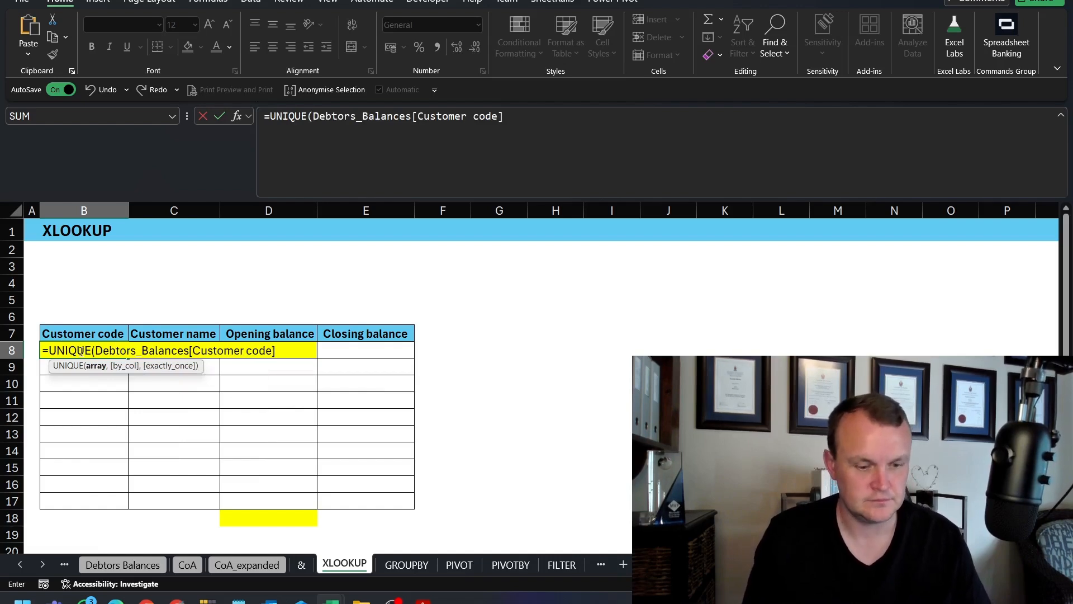
text())
key(Return)
Start an XLOOKUP formula in C8 that uses the spilled customer codes B8# as the lookup value.
key(Right)
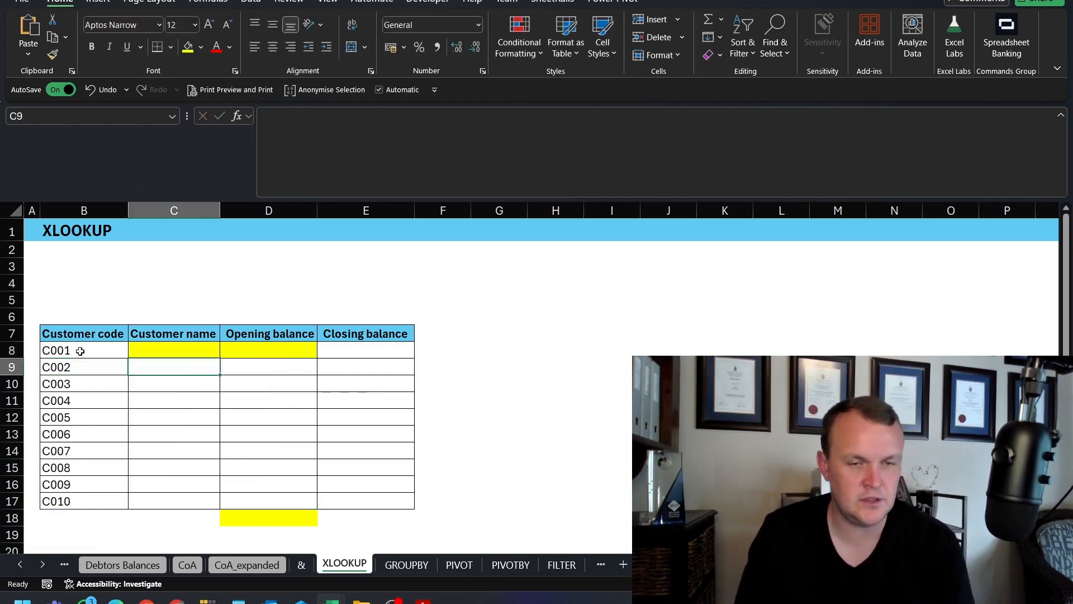
key(Up)
text(=xl)
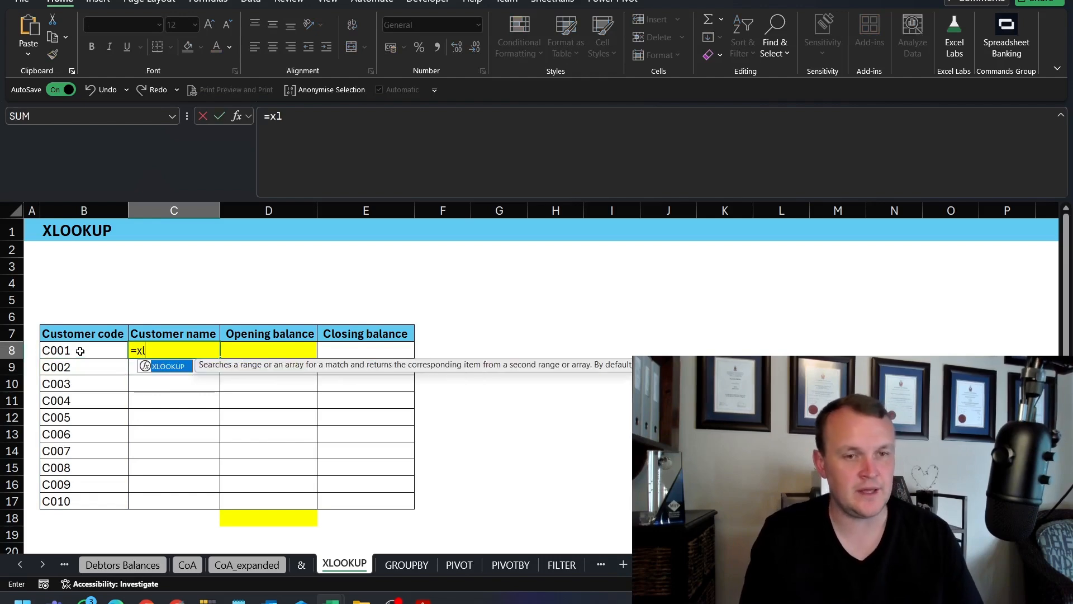
key(Tab)
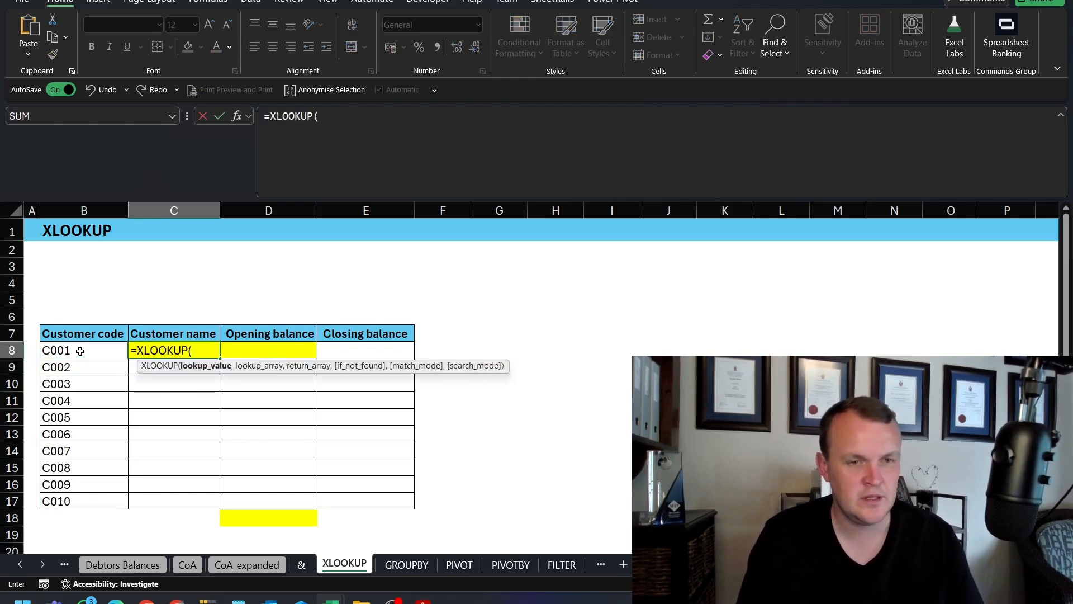
click(80, 350)
text(#)
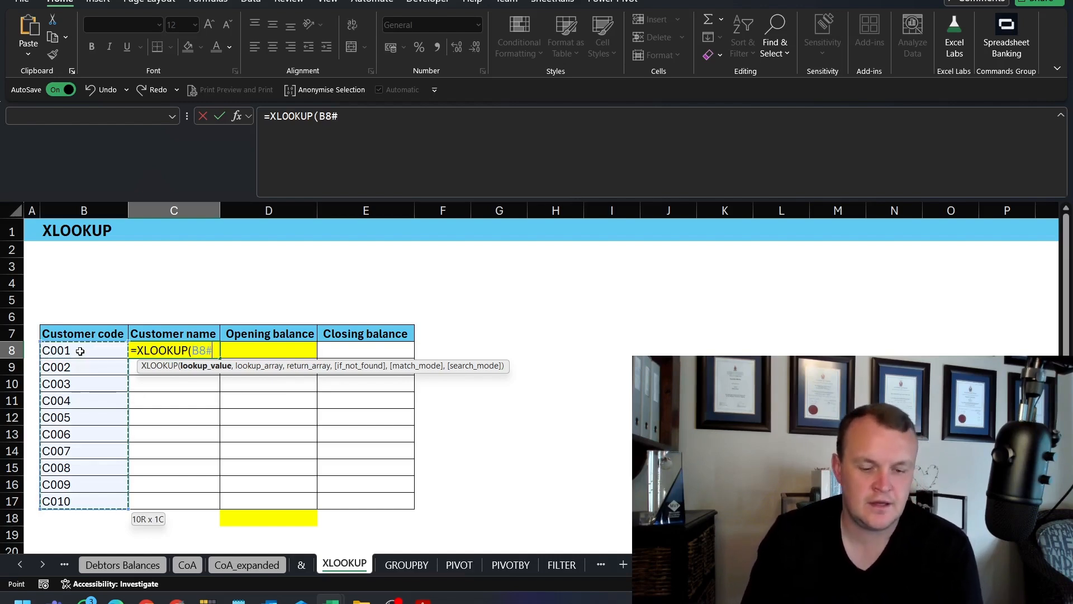
Remove and re-enter the spilled reference B8# as the lookup value in the C8 formula.
key(BackSpace)
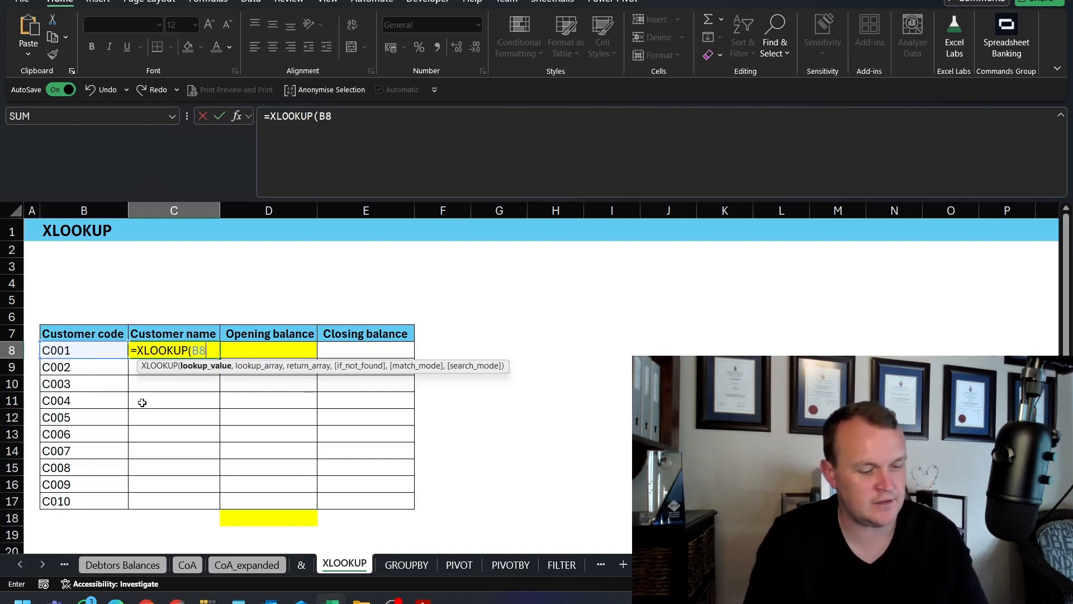
text(#)
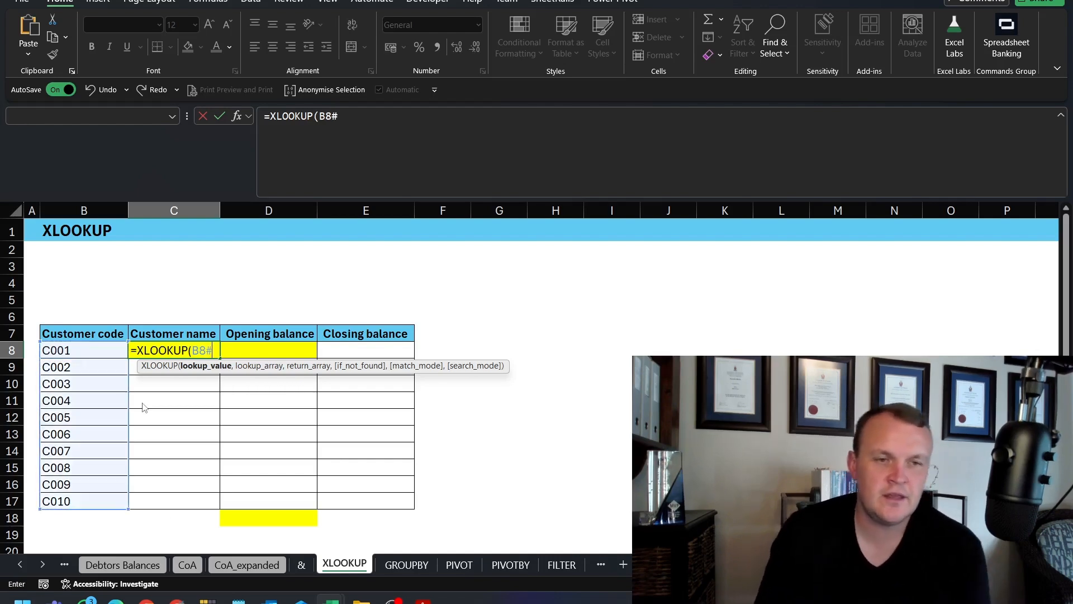
key(Return)
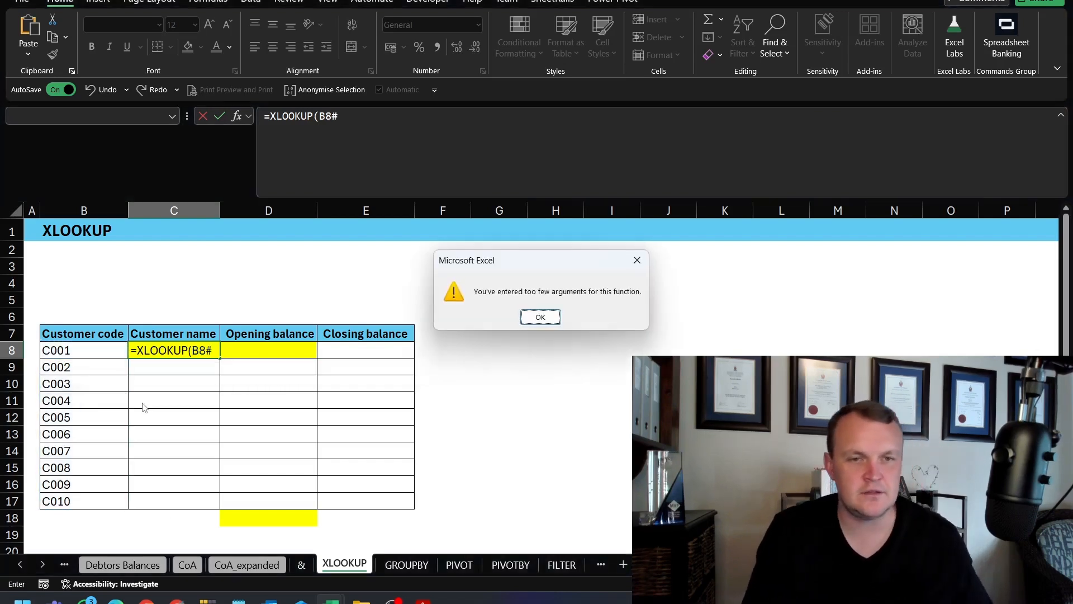
click(530, 315)
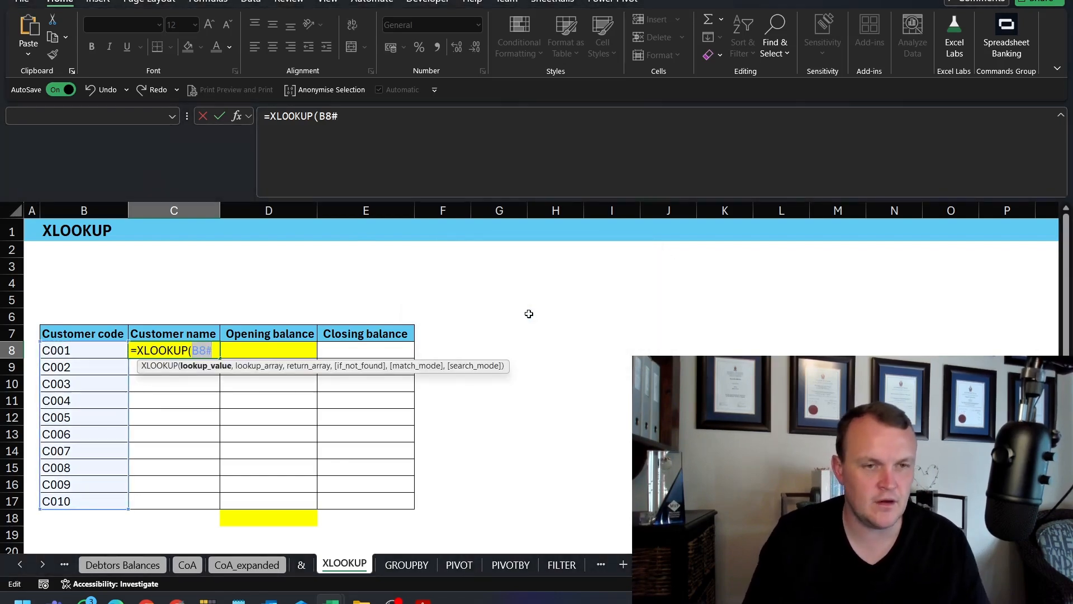
key(BackSpace)
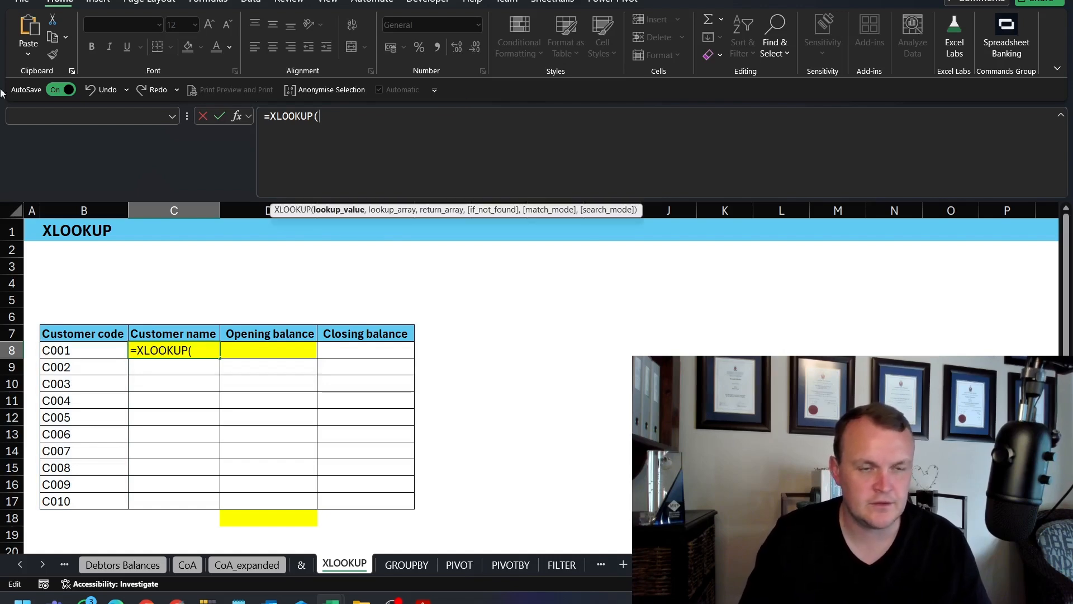
click(61, 350)
text(#)
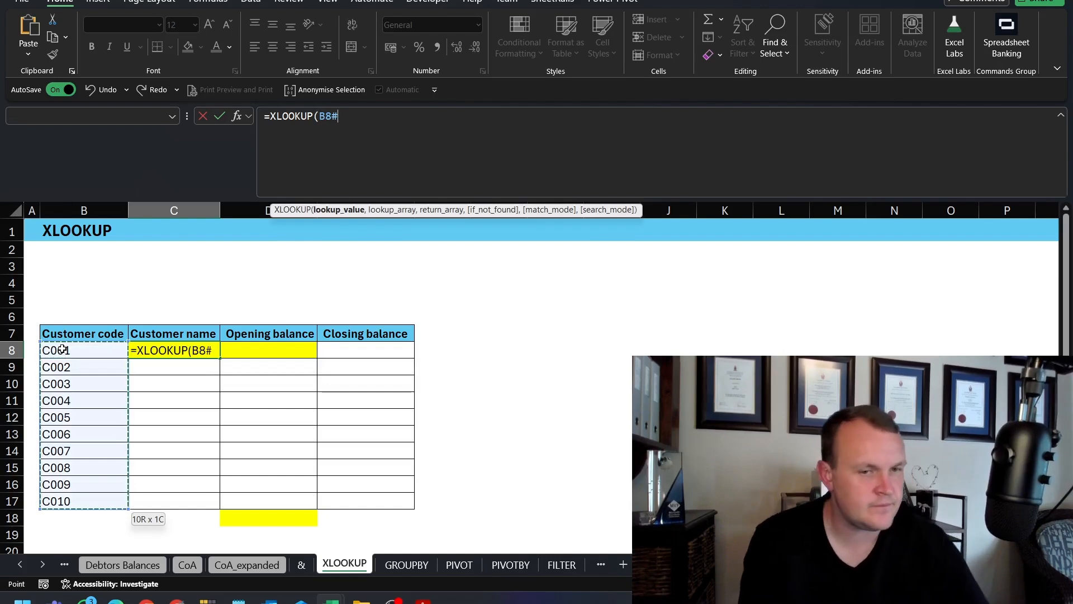
Add Debtors_Balances[Customer code] as the lookup array of the XLOOKUP in C8.
text(,)
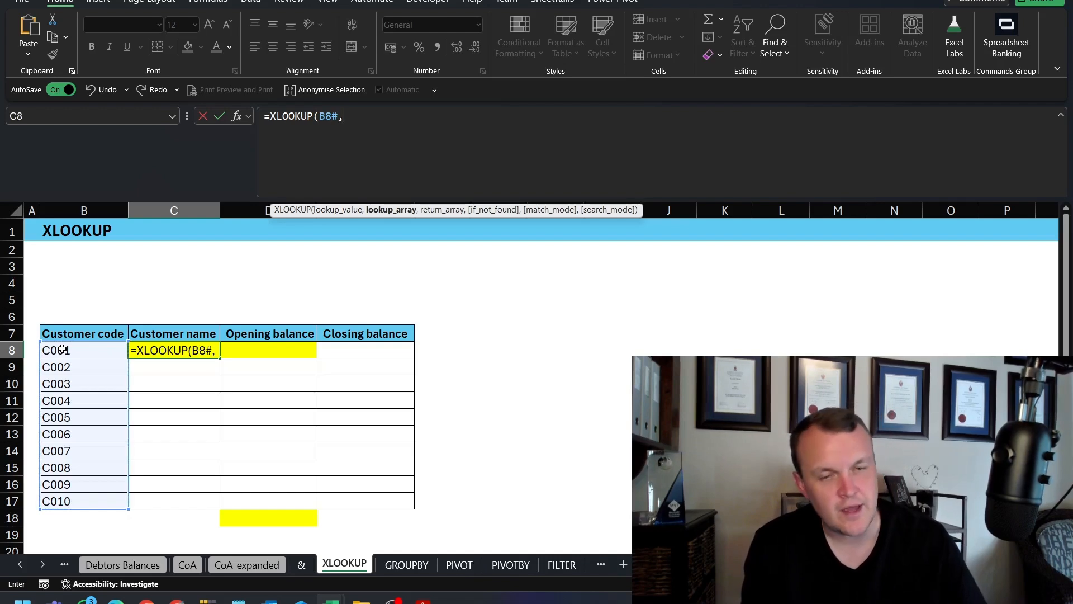
text(deb)
key(Tab)
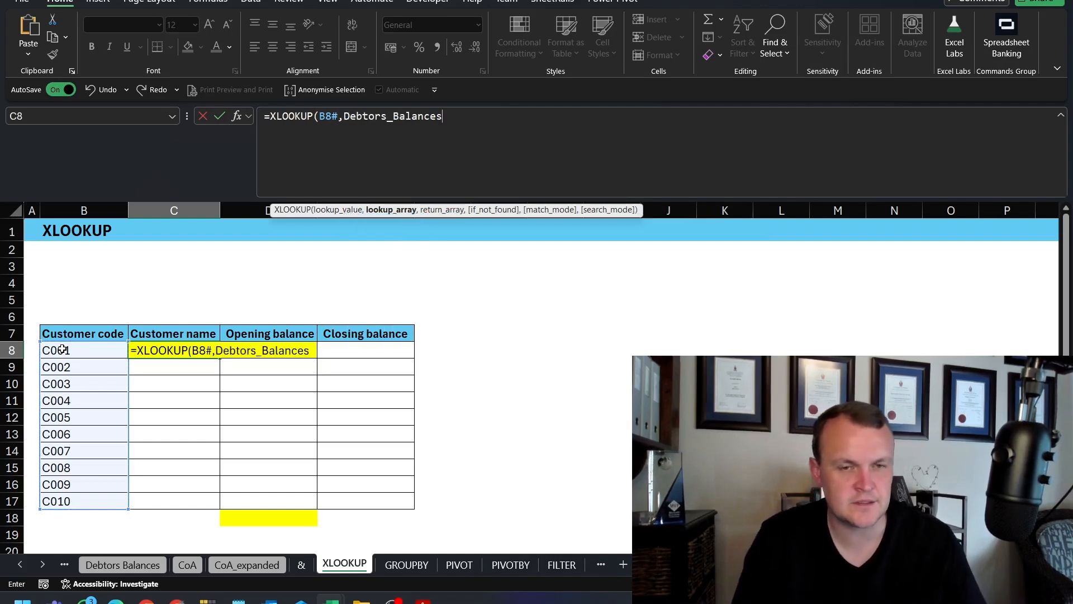
text([)
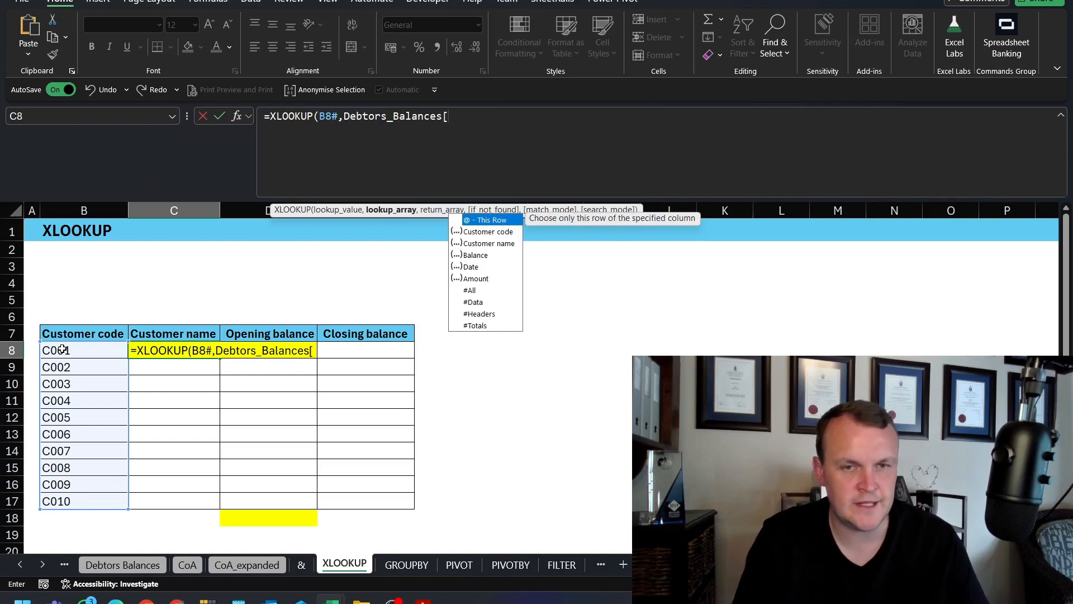
key(Down)
key(Tab)
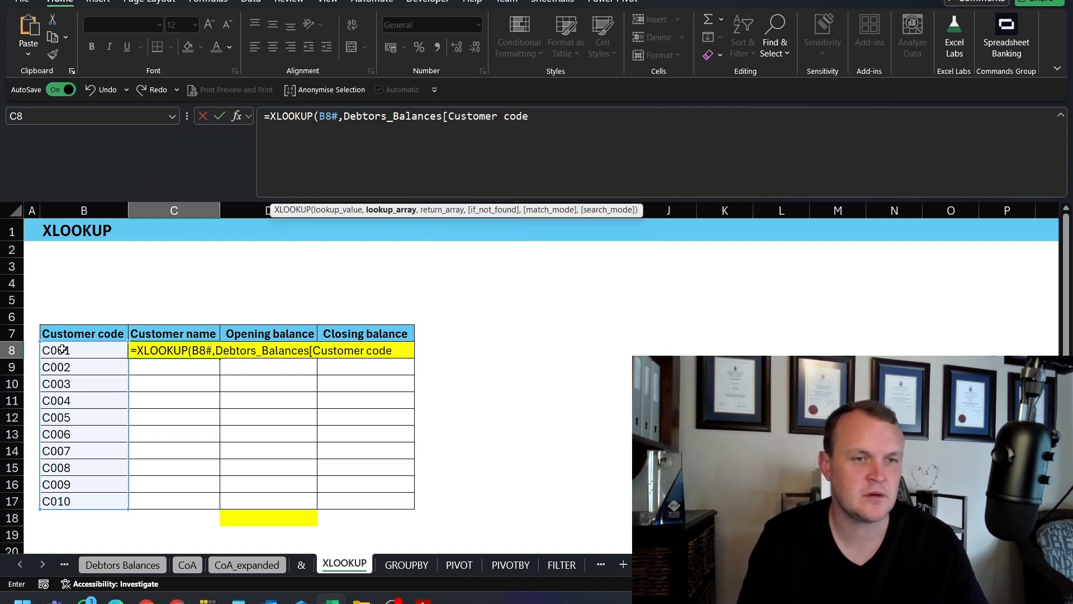
text(])
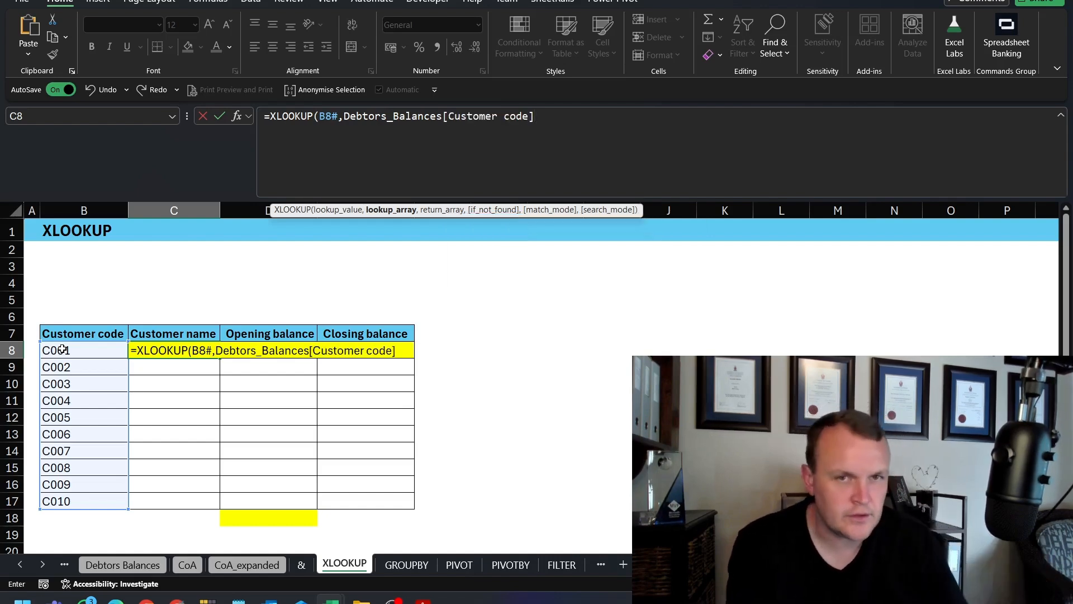
Set Debtors_Balances[Customer name] as the return array and enter the completed XLOOKUP formula in C8.
text(,)
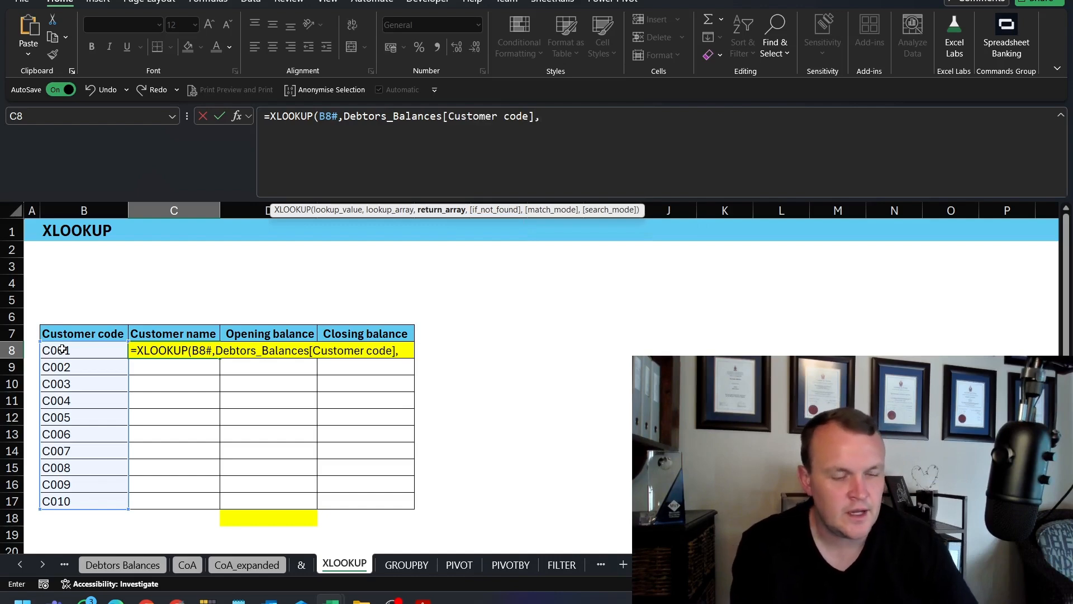
text(cus)
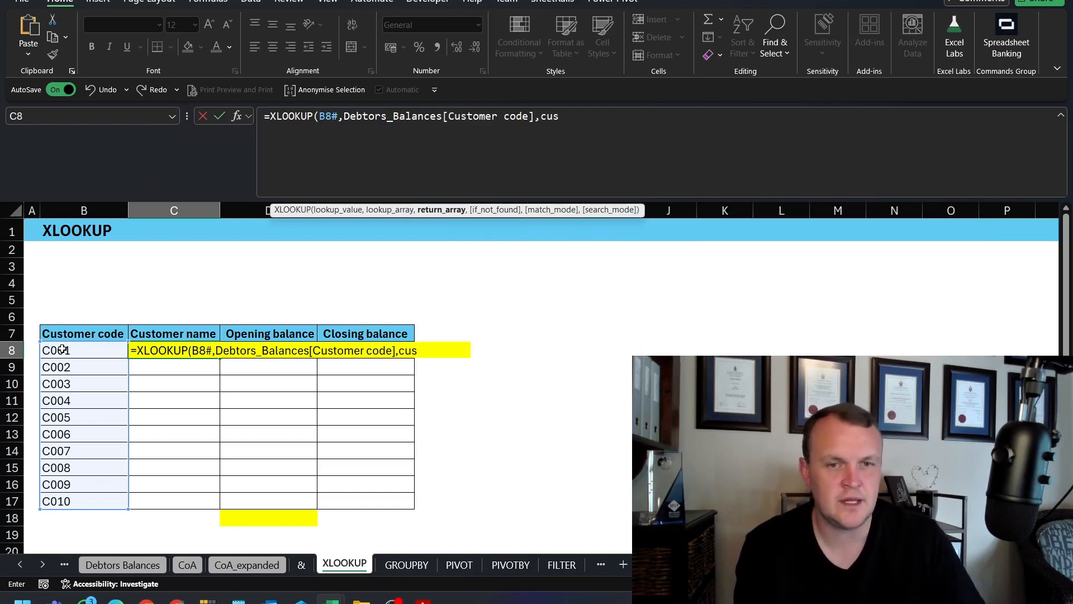
key(BackSpace)
key(BackSpace)
key(BackSpace)
text(deb)
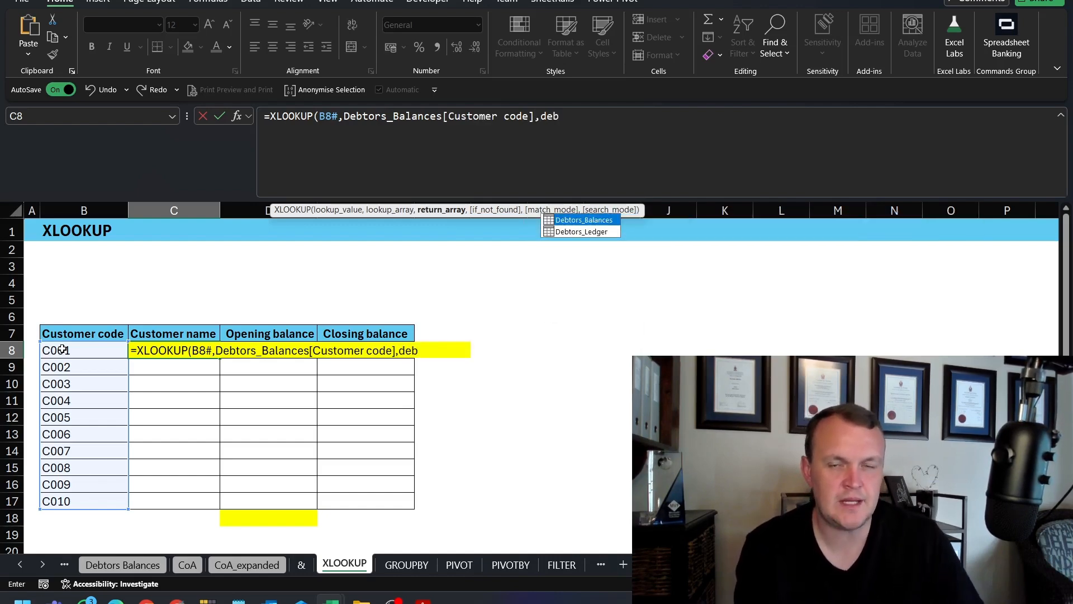
key(Tab)
text([)
key(Down)
key(Down)
key(Tab)
text(])
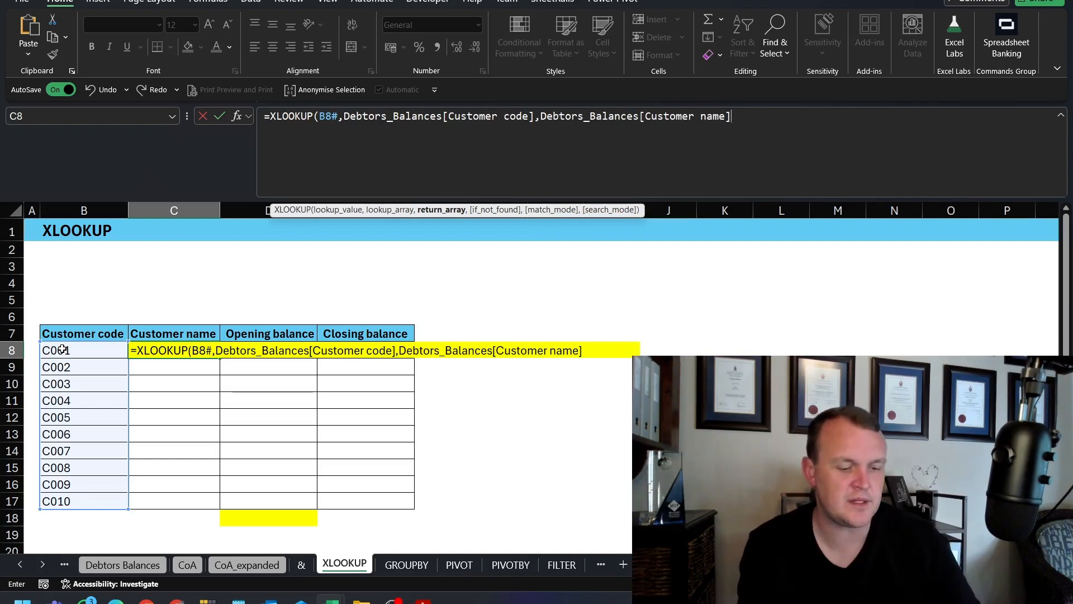
text())
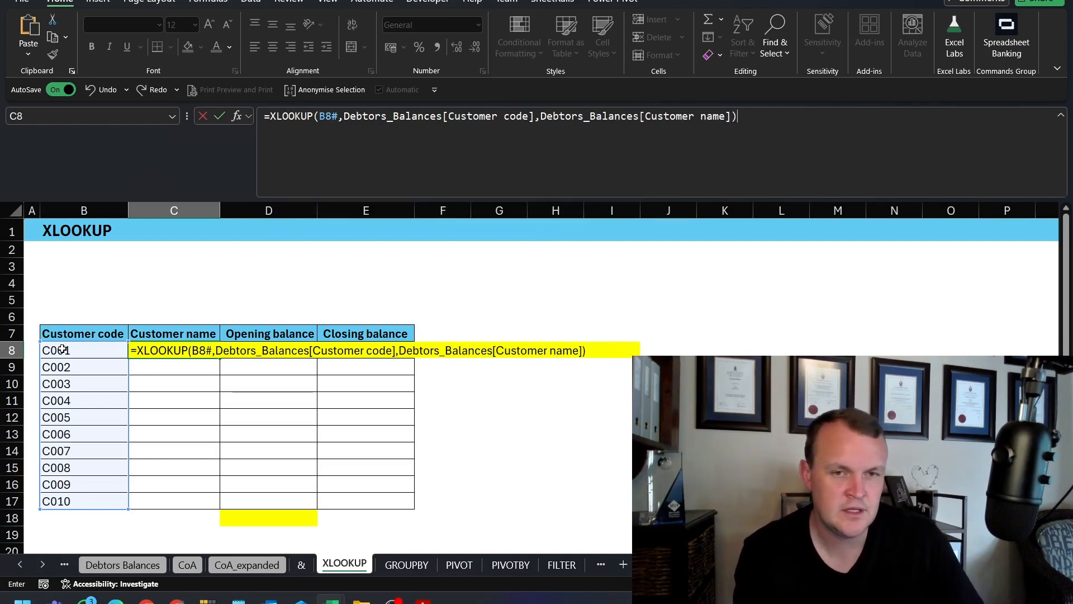
key(ctrl+Return)
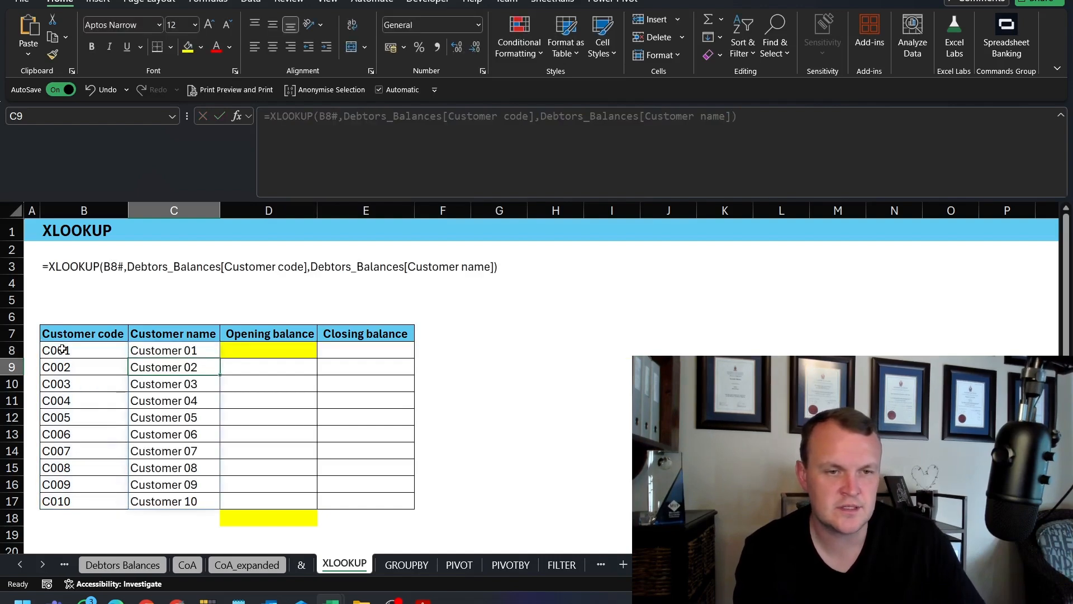
Discard the stray entry in C8 and inspect the formula in B3 that shows C8's formula text.
text(1)
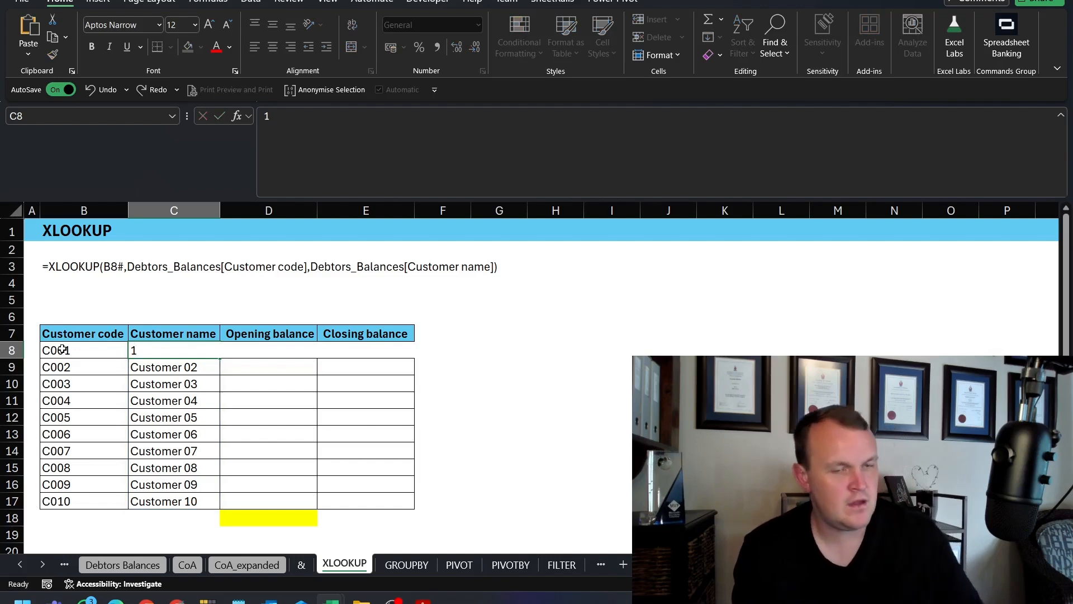
key(Escape)
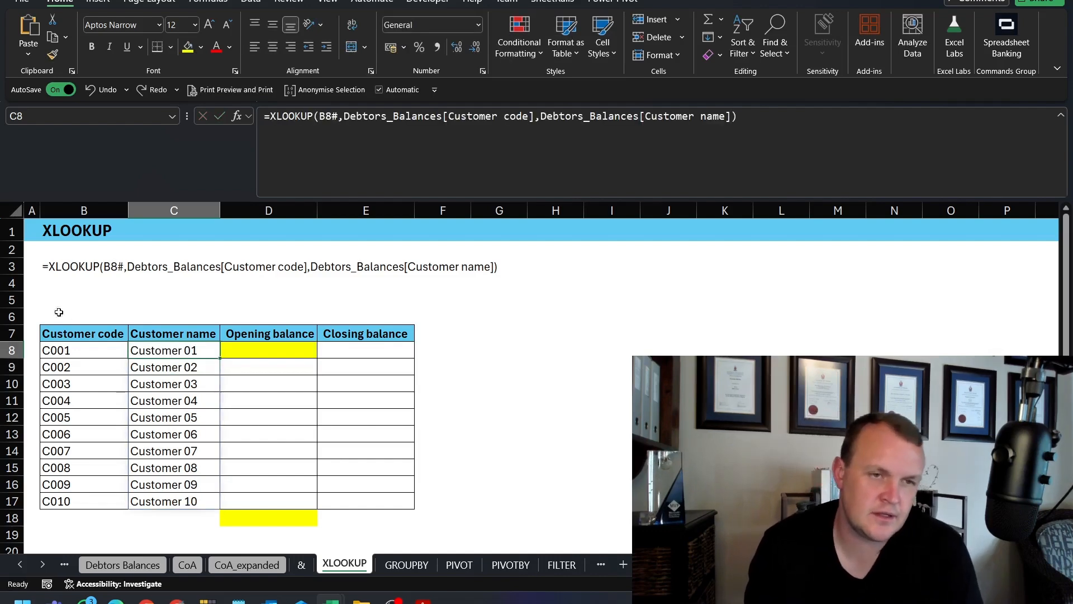
click(71, 270)
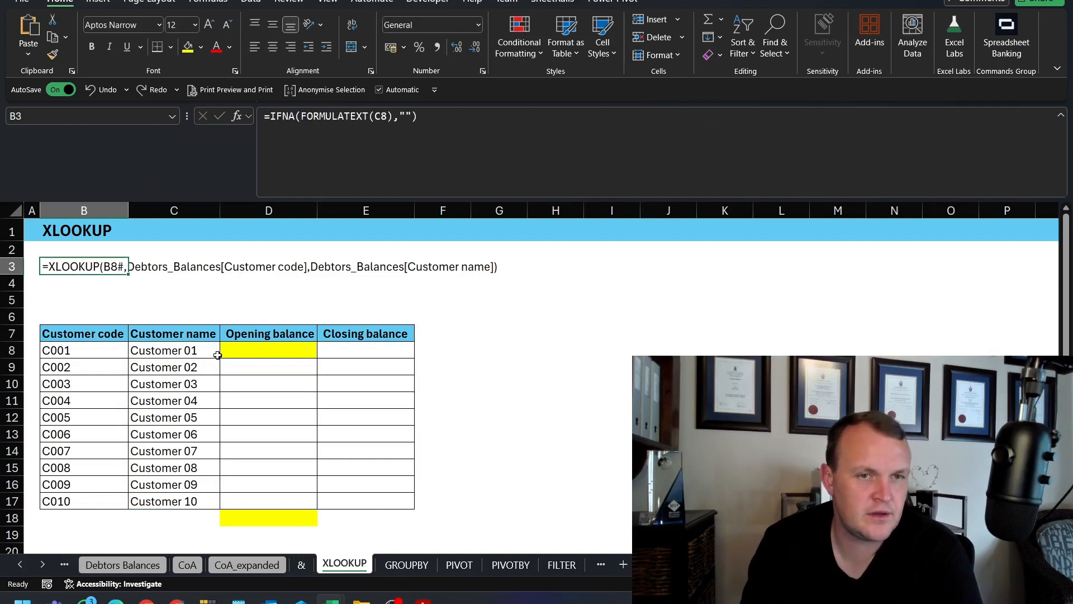
Start an XLOOKUP formula in D8 for the opening balance with B8# as the lookup value.
click(248, 350)
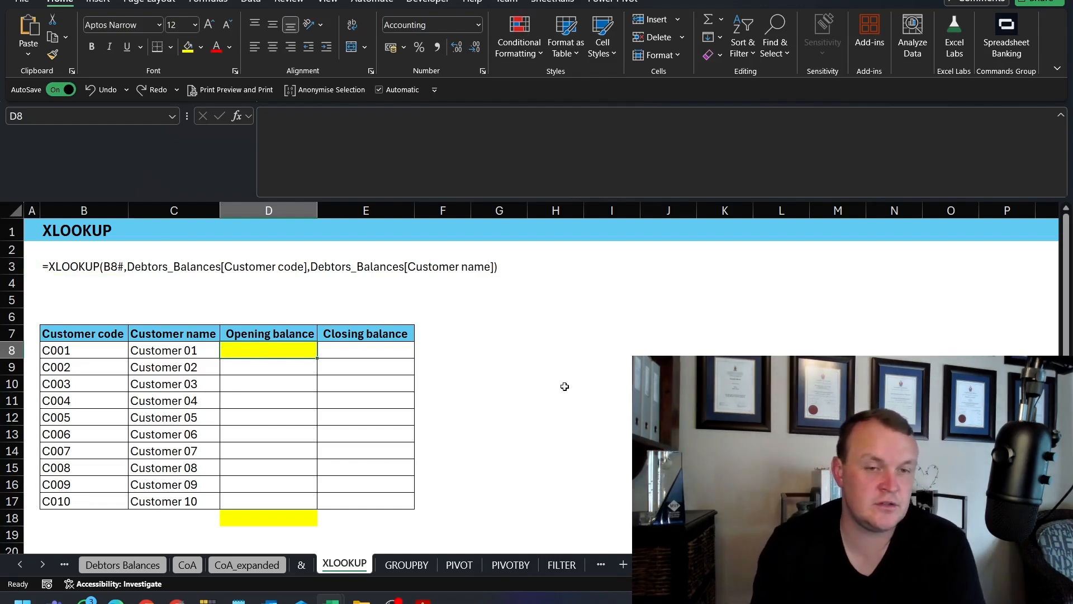
text(=)
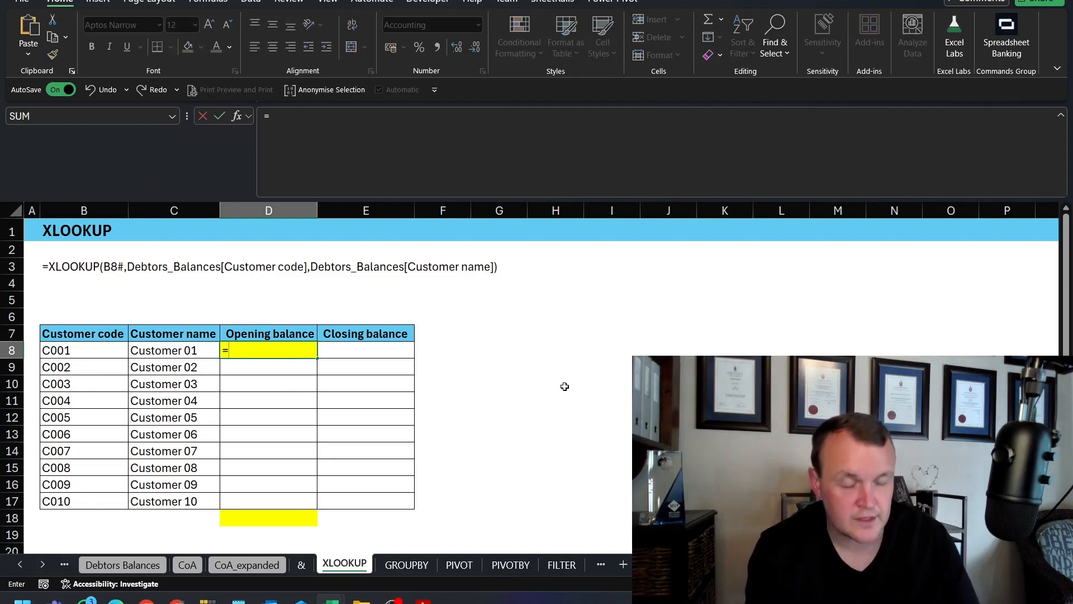
text(xl)
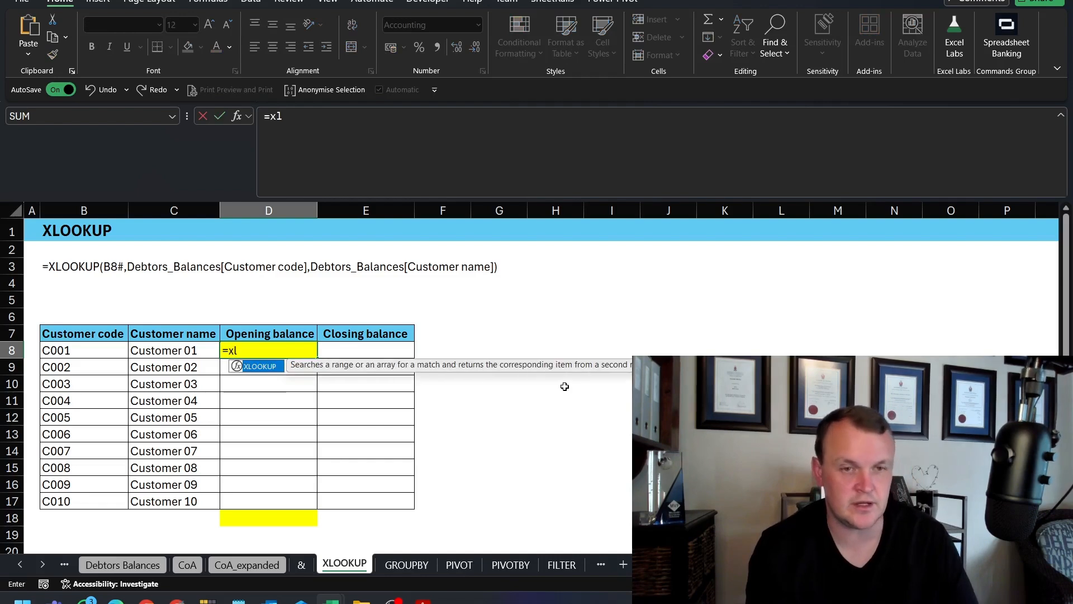
key(Tab)
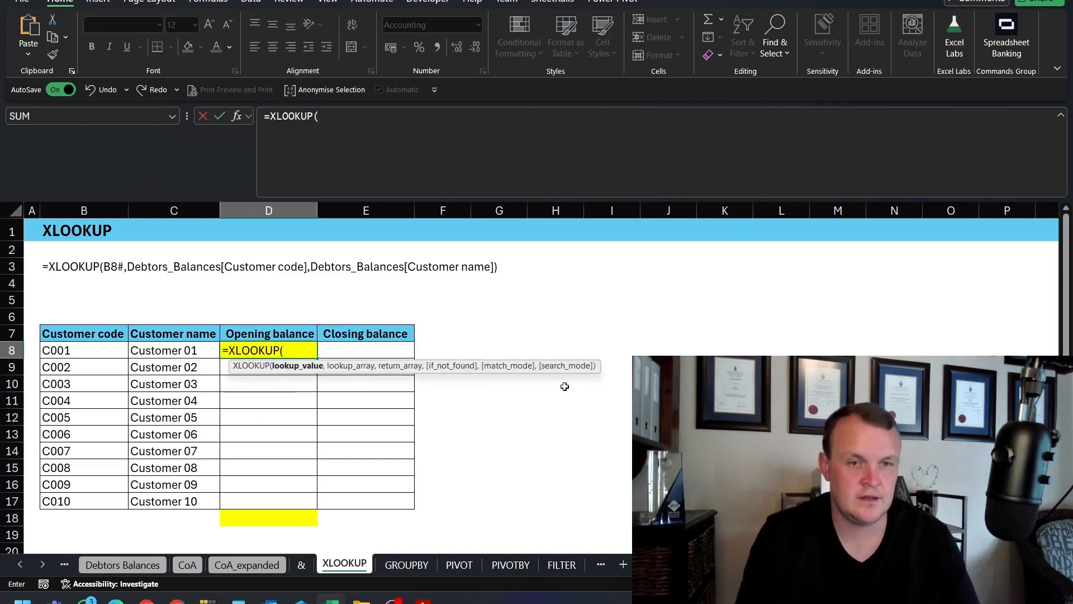
key(Left)
key(Left)
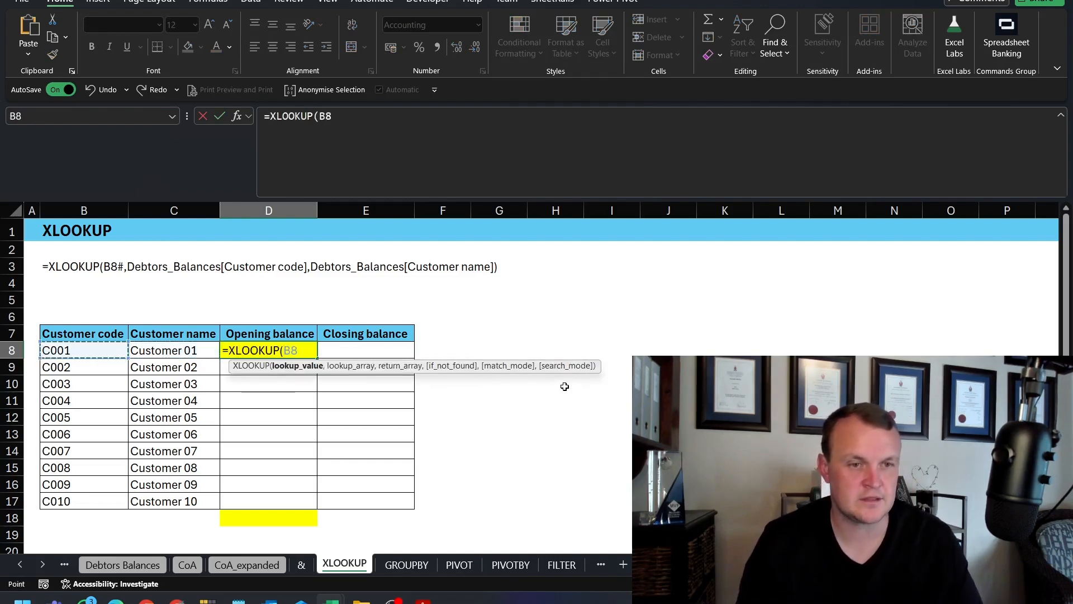
key(ctrl+shift+Down)
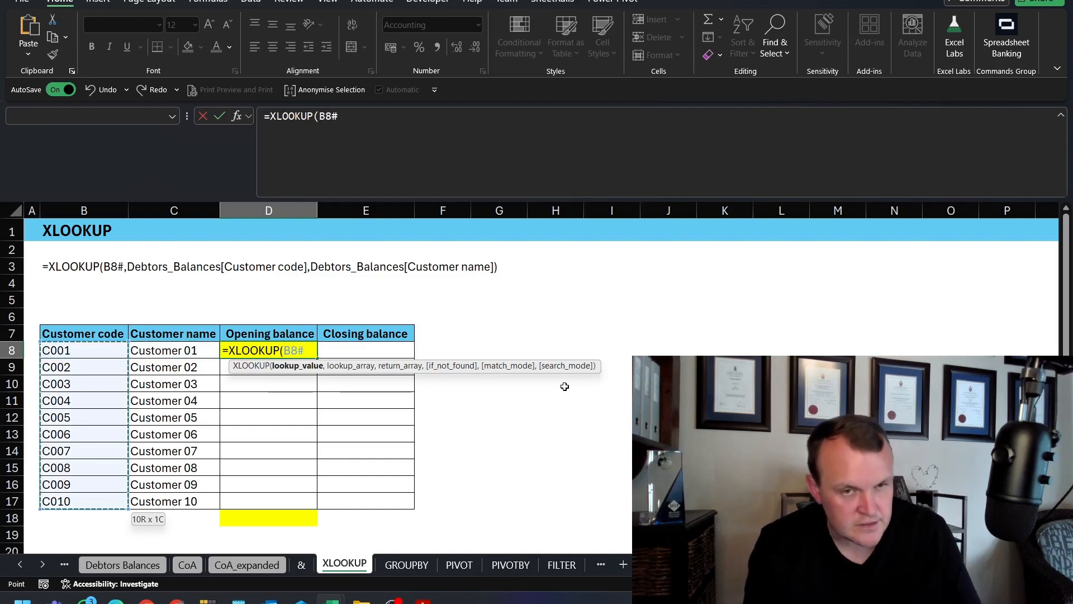
Add Debtors_Balances[Customer code] as the lookup array of the opening balance XLOOKUP in D8.
text(,)
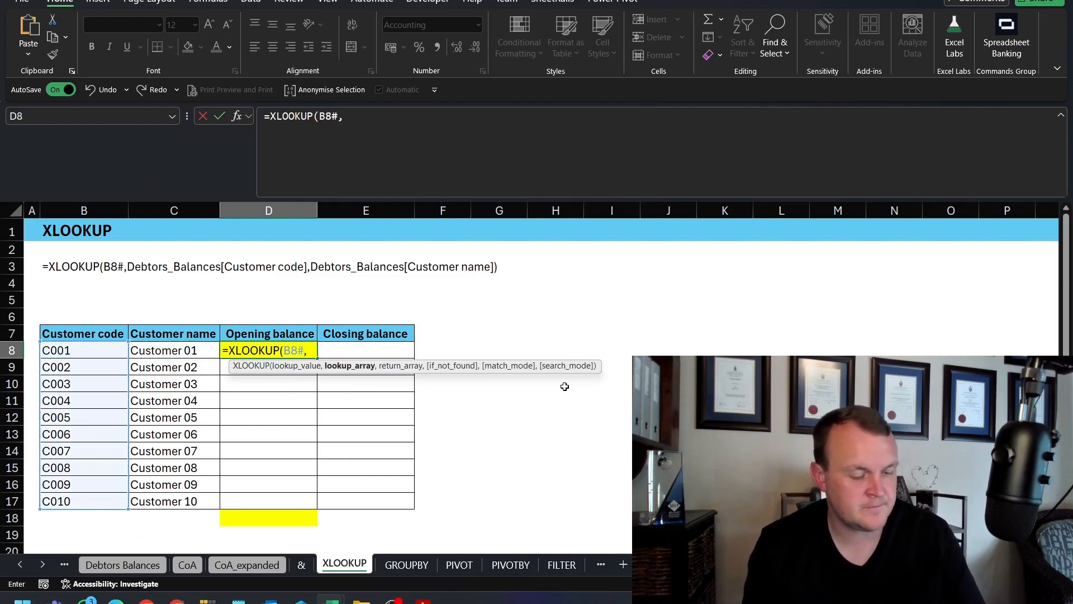
text(deb)
key(Tab)
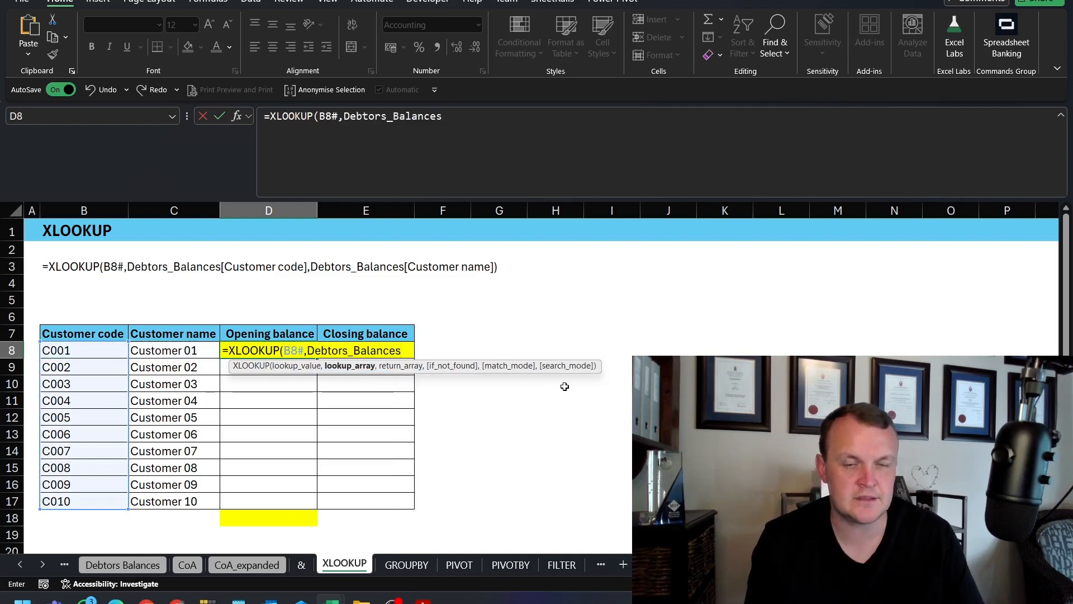
text([)
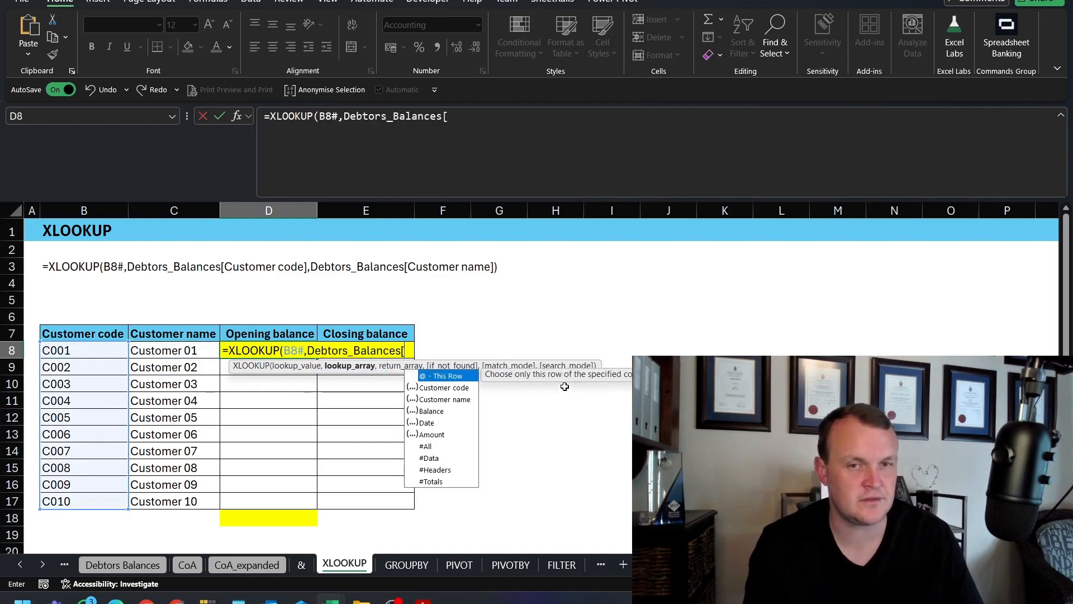
key(Down)
key(Tab)
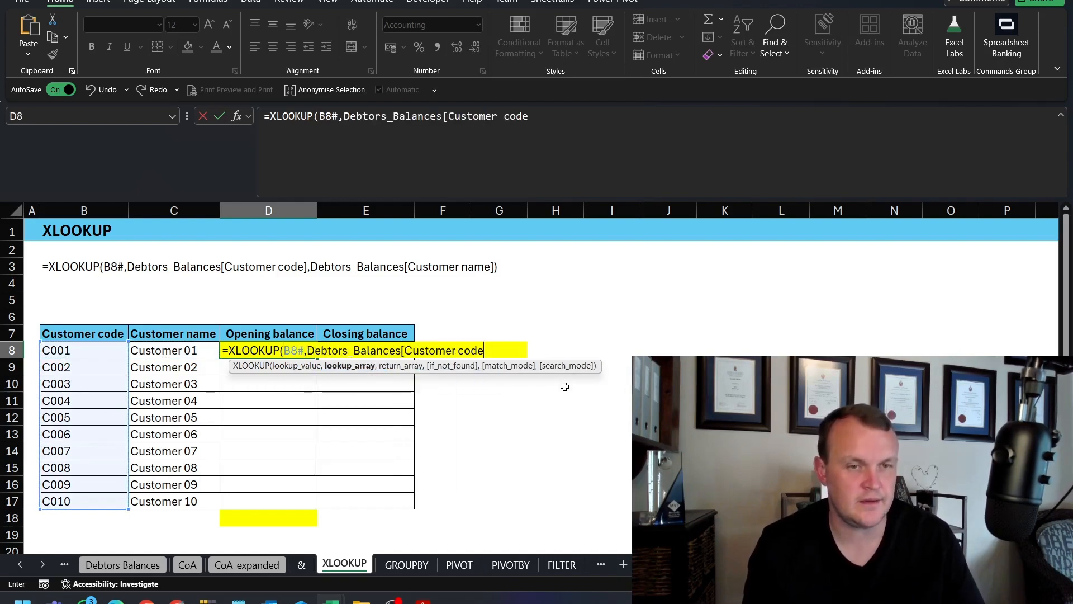
text(])
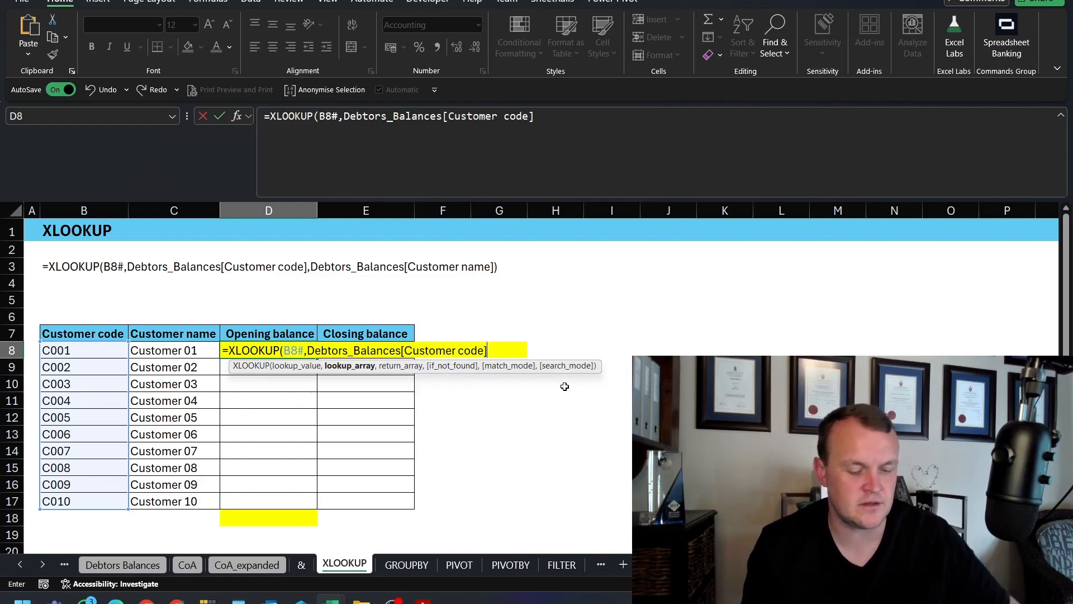
text(,)
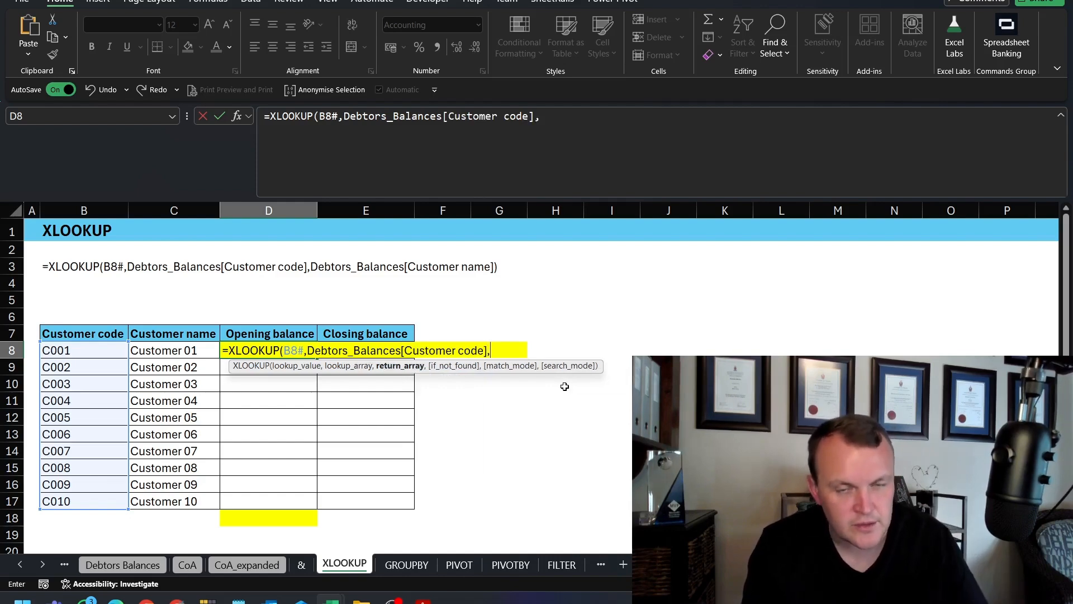
text(deb)
key(Tab)
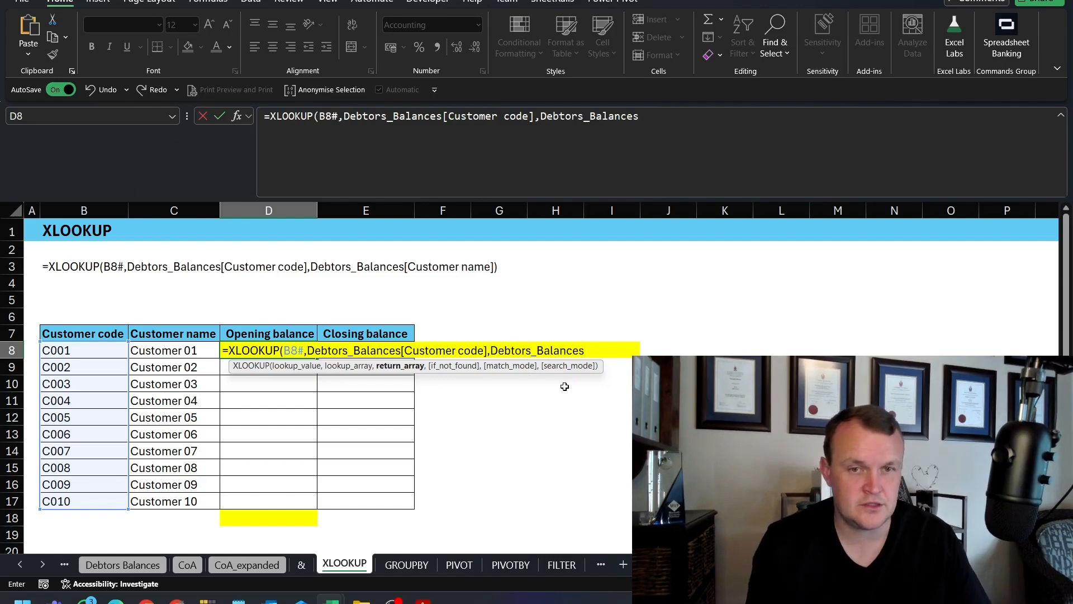
key(BackSpace)
key(BackSpace)
key(BackSpace)
text(ce)
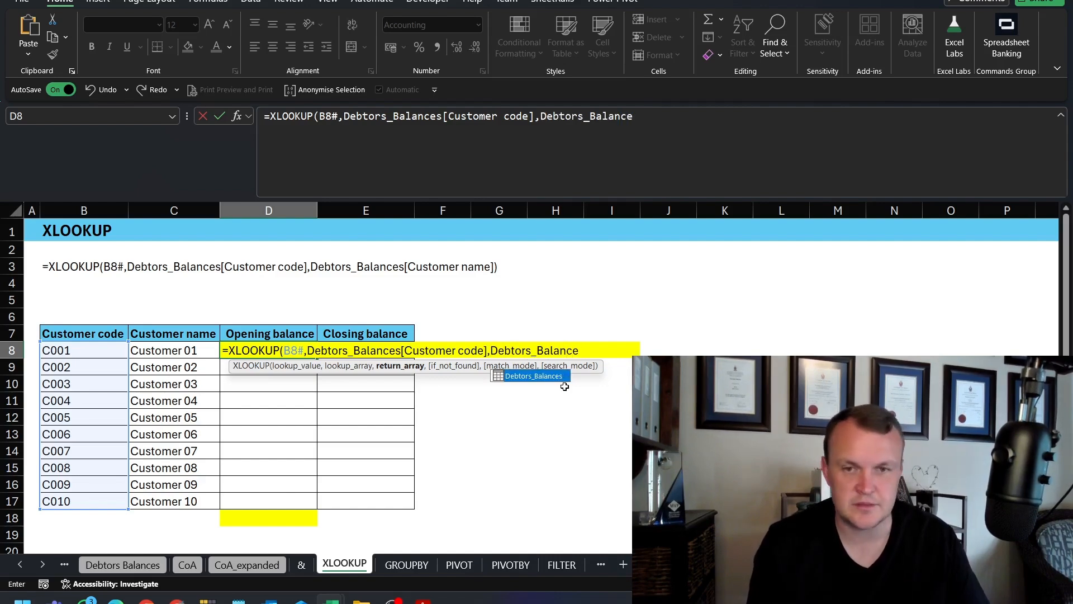
text(s[)
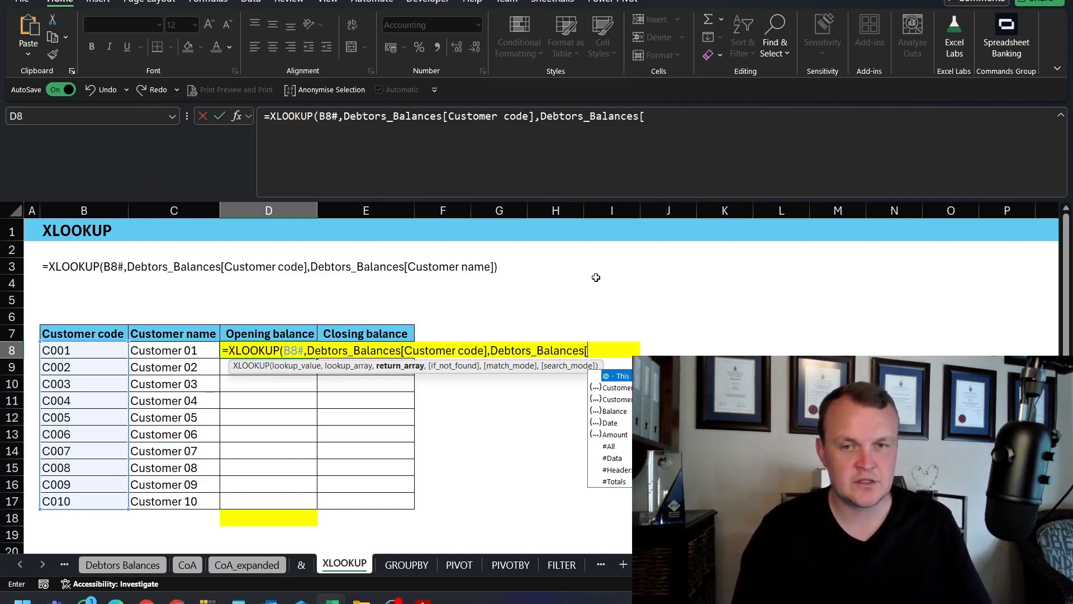
Cut the D8 formula back to the B8# lookup value and join it to the headings D7:E7 with &.
drag(645, 116, 339, 116)
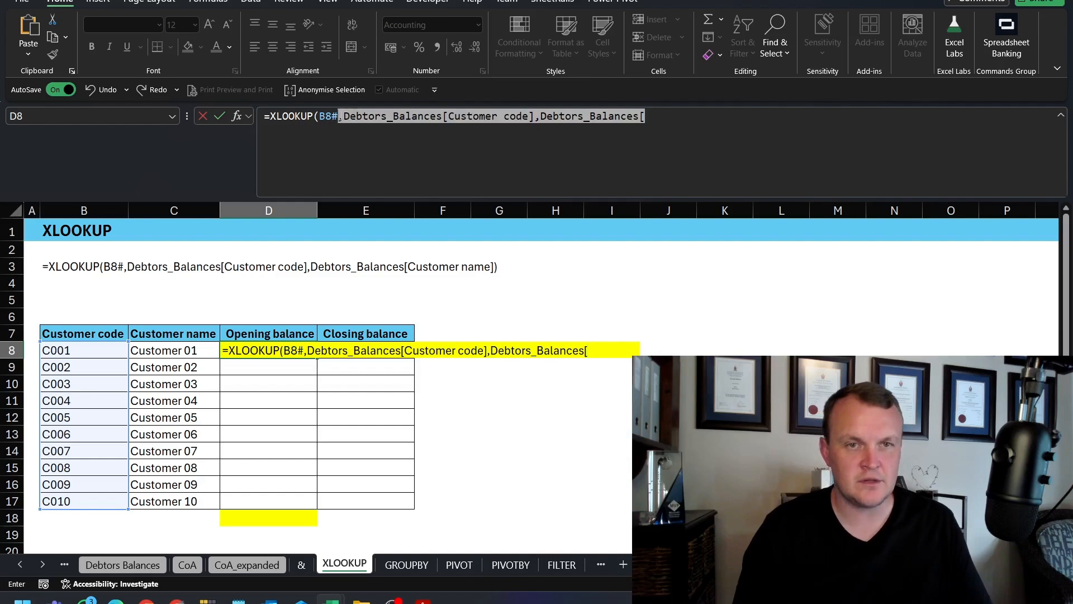
key(BackSpace)
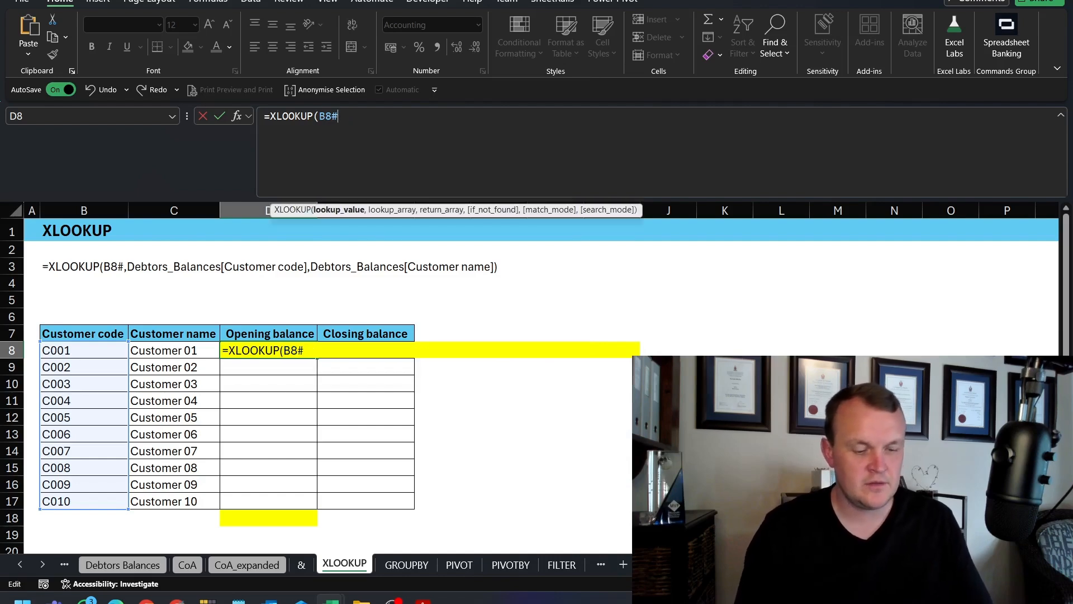
text(&)
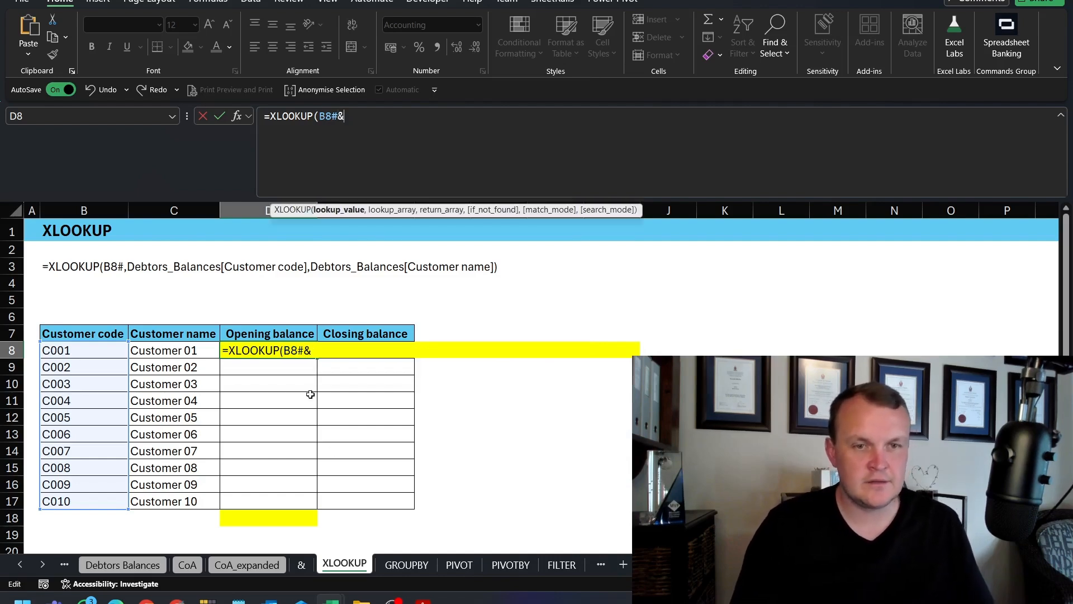
click(280, 334)
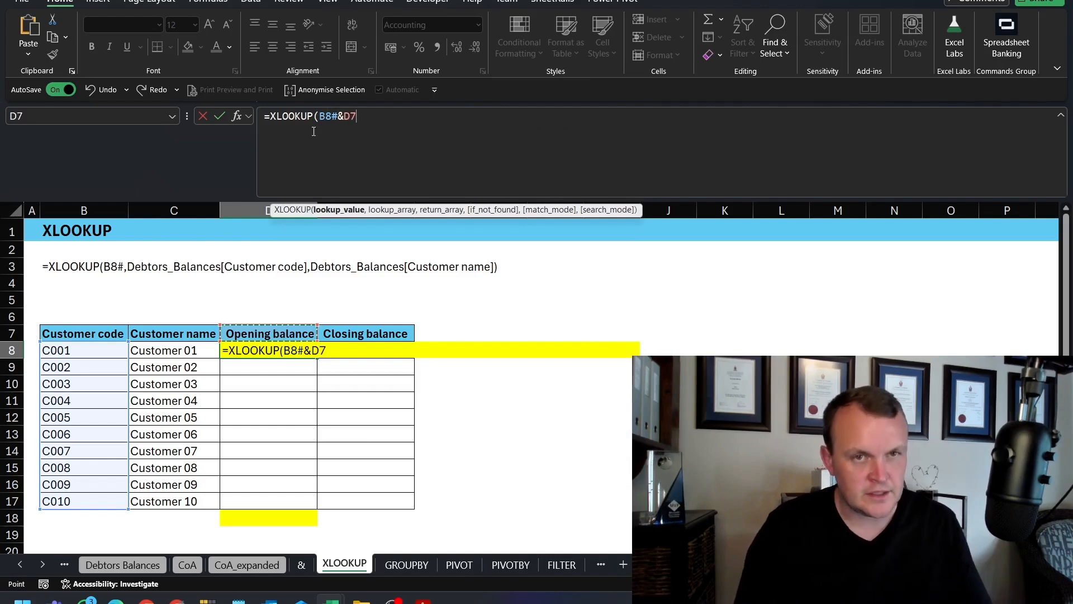
click(327, 116)
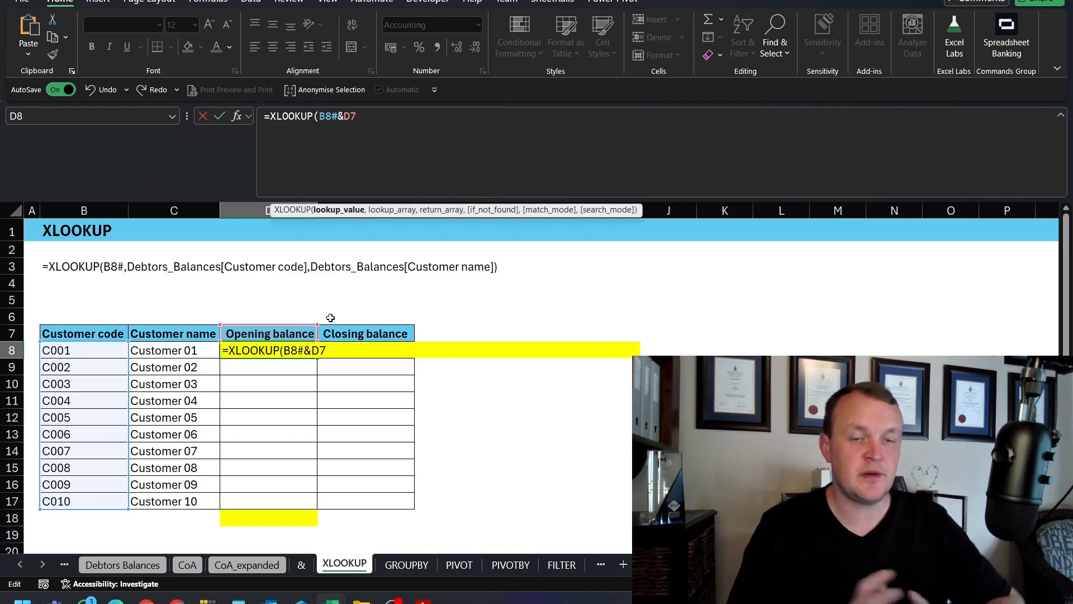
drag(357, 116, 345, 116)
key(BackSpace)
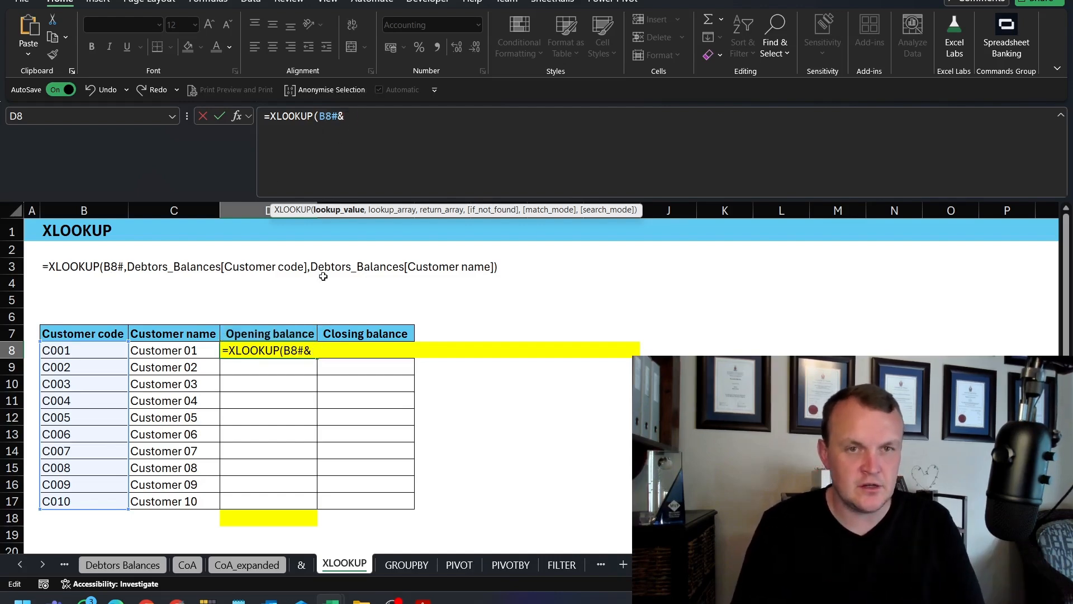
drag(255, 331, 414, 339)
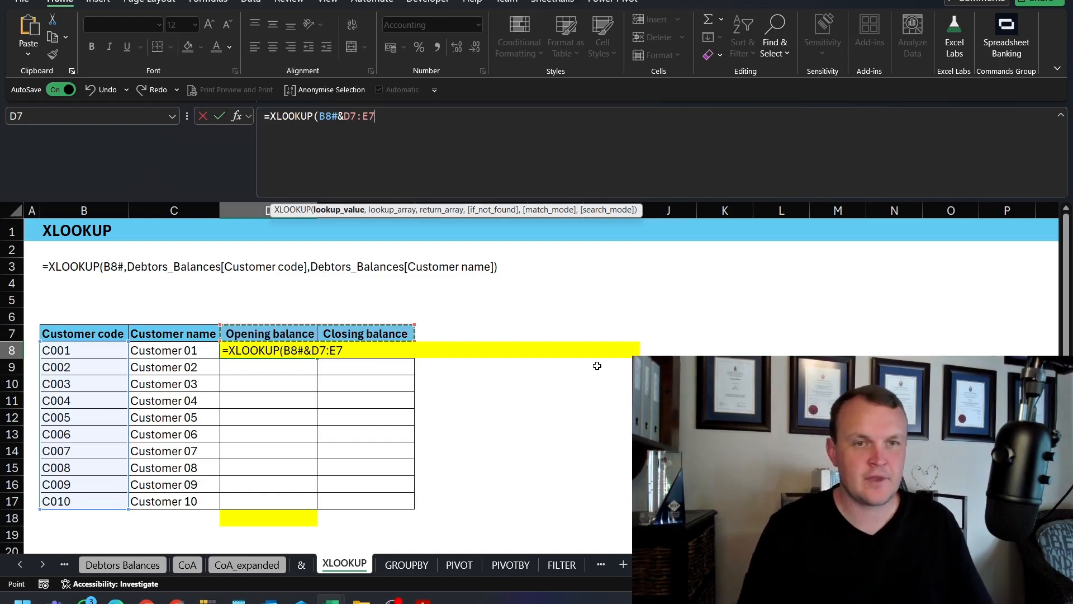
Remove the XLOOKUP function from D8 and enter =B8#&D7:E7 on its own.
drag(319, 116, 270, 116)
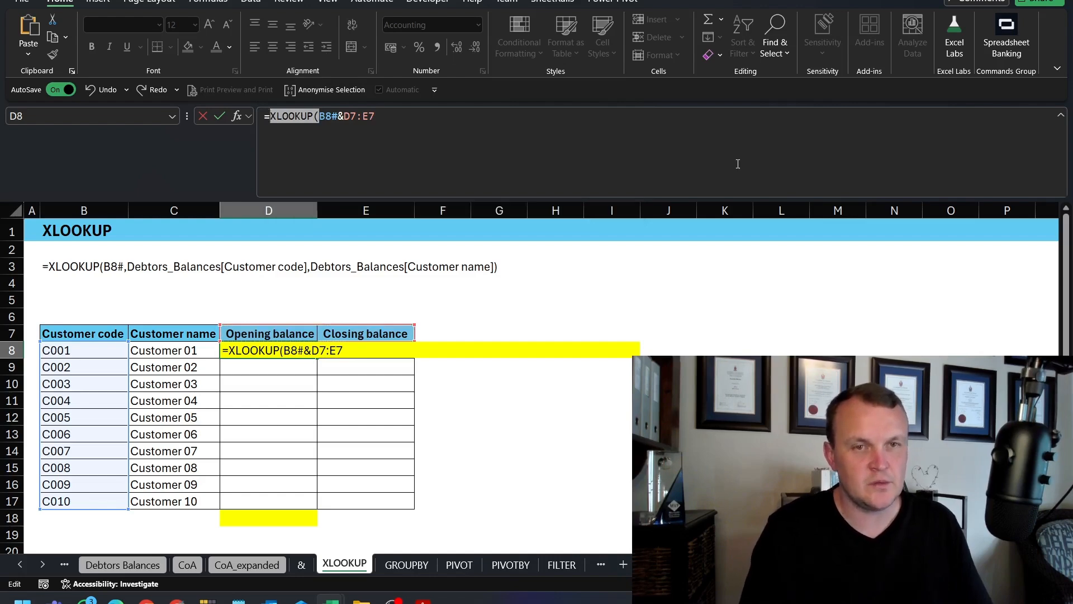
key(Delete)
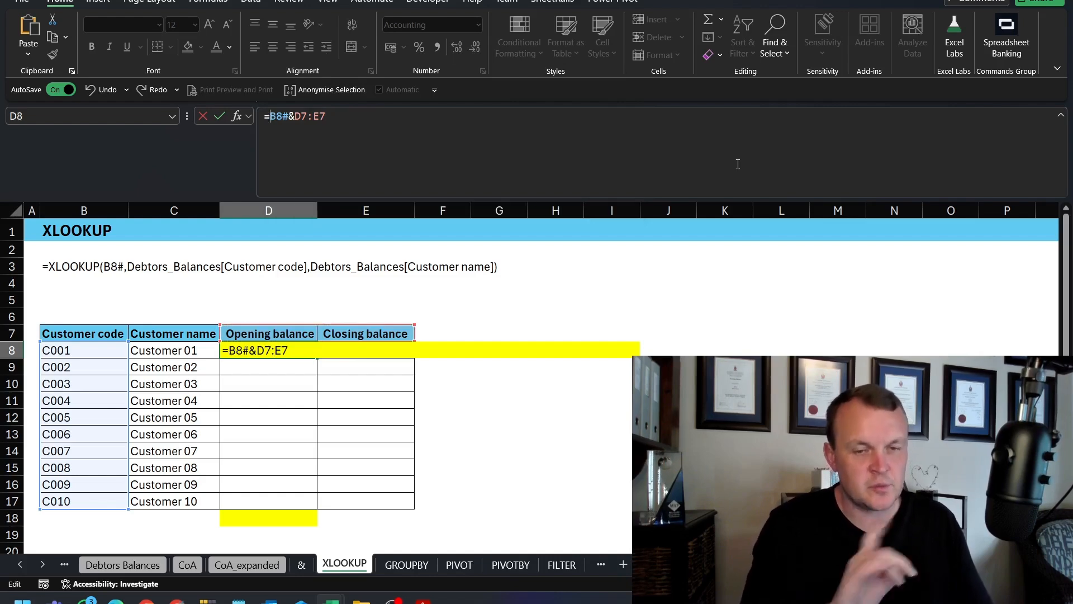
key(Return)
Examine the spilled combinations of customer code and balance heading in columns D and E.
key(Up)
key(Down)
key(Down)
key(Down)
key(Down)
key(Right)
key(Up)
key(Left)
key(Up)
key(Up)
key(Up)
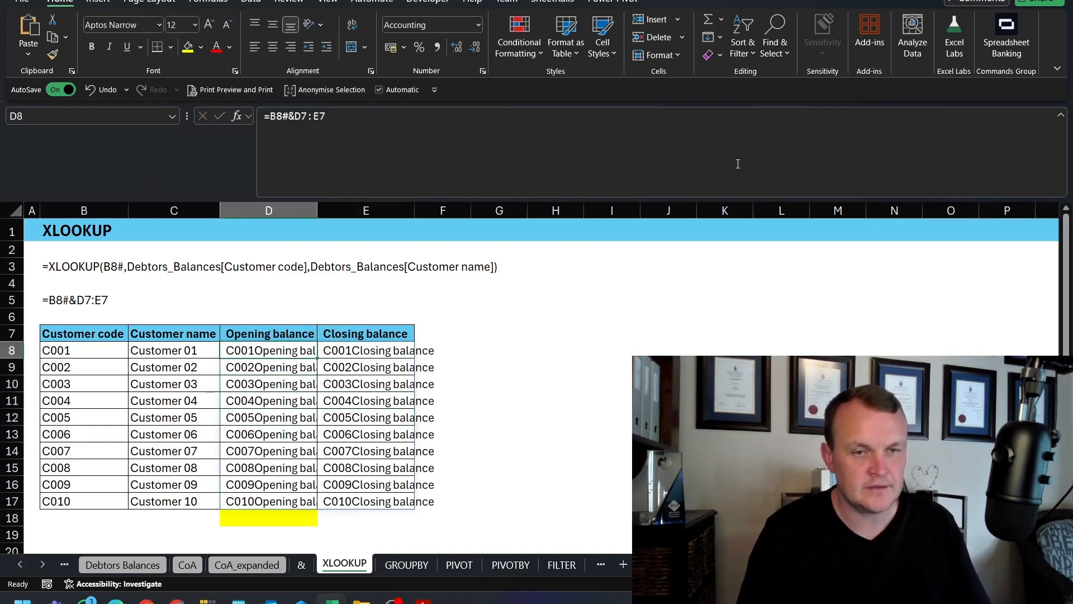
Wrap the D8 expression in XLOOKUP with B8#&D7:E7 as the lookup value.
click(340, 171)
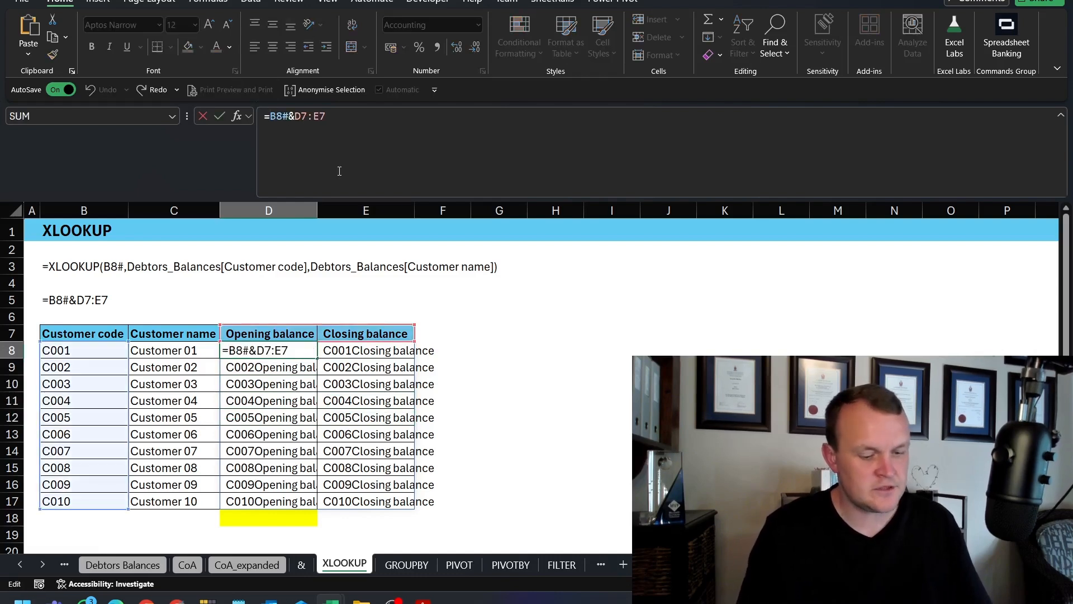
text(xl)
key(Tab)
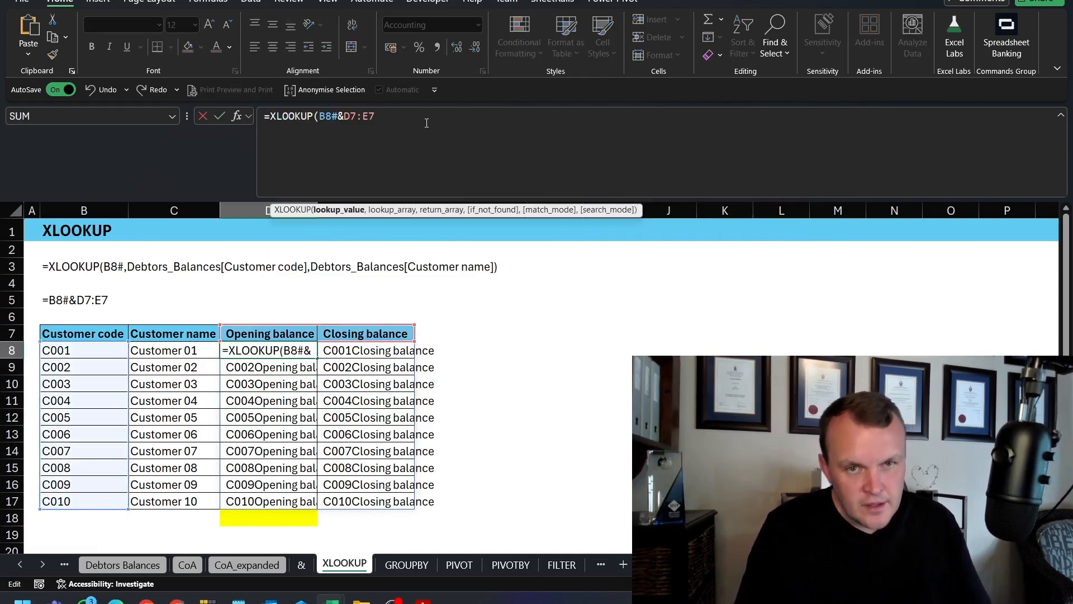
text(,)
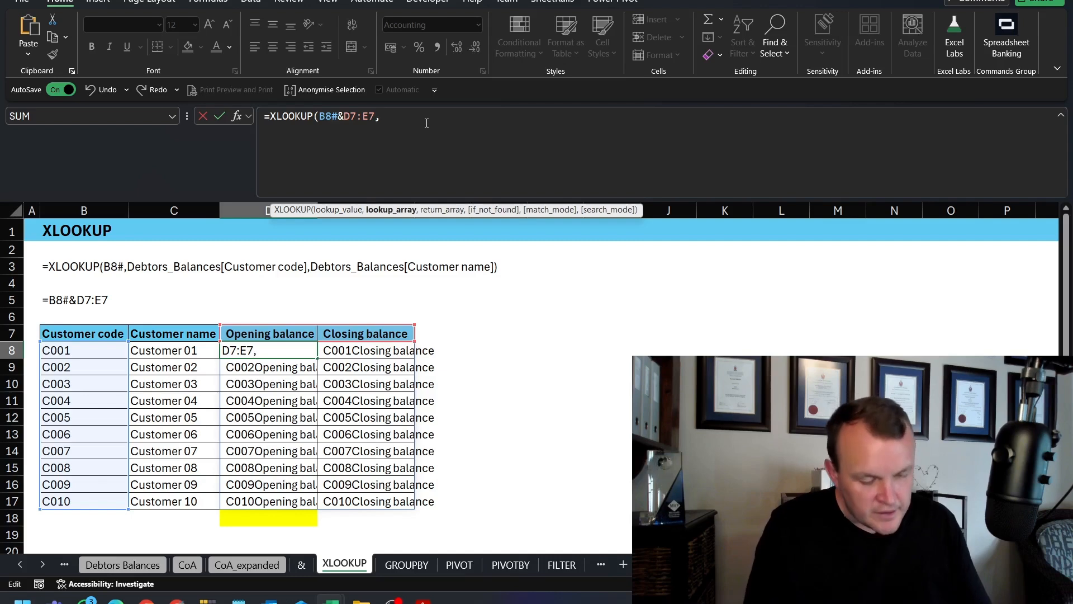
Add Debtors_Balances[Customer code] as the first part of the lookup array, followed by the & operator.
text(deb)
key(Tab)
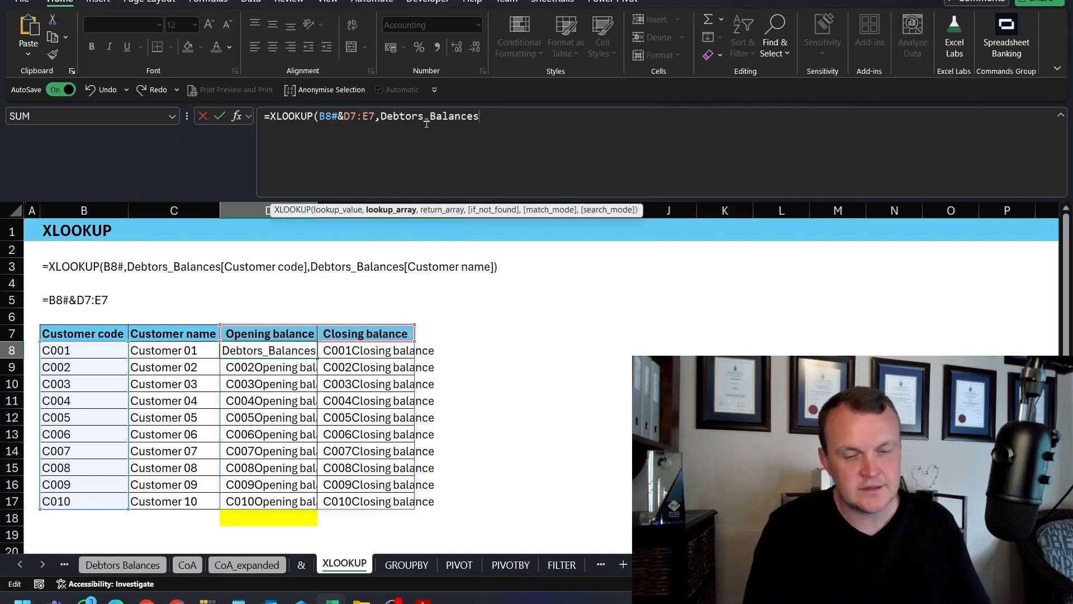
text([d)
key(BackSpace)
text(c)
key(Tab)
text(]&)
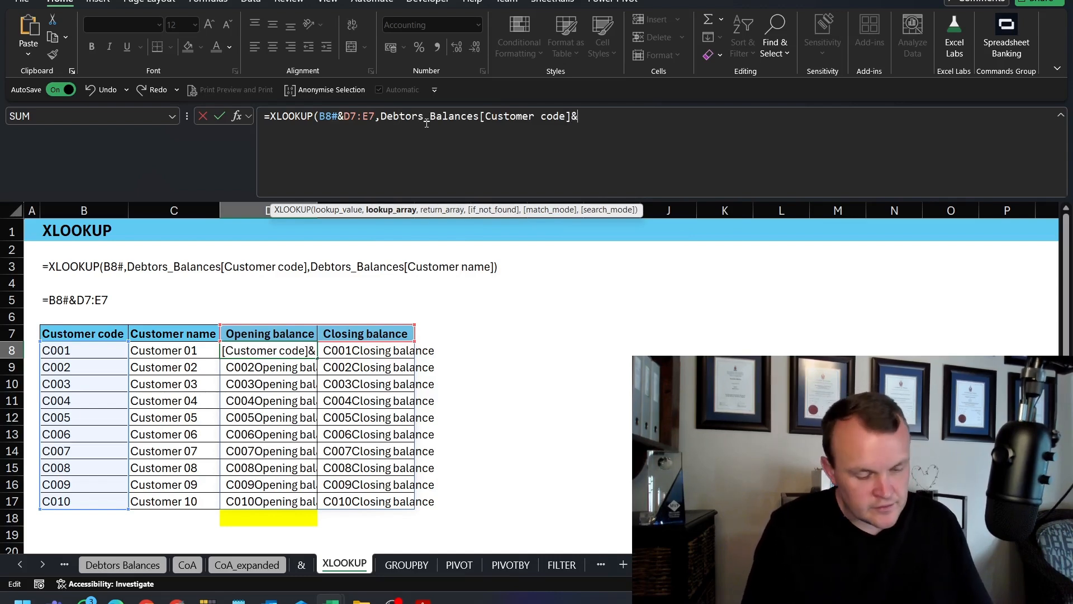
Complete the combined lookup array with Debtors_Balances[Balance].
text(deb)
key(Tab)
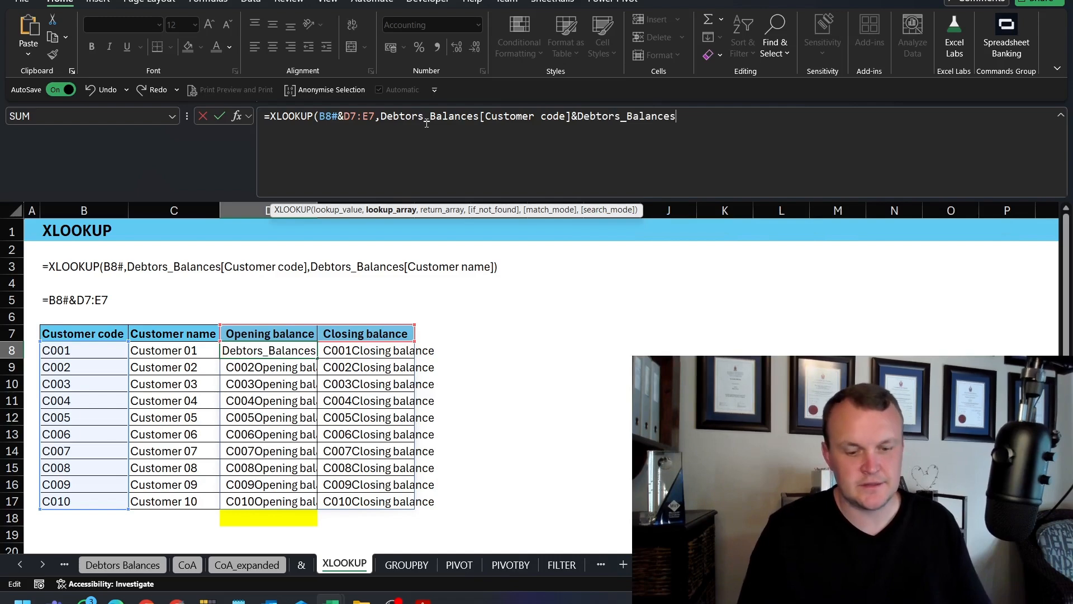
text([)
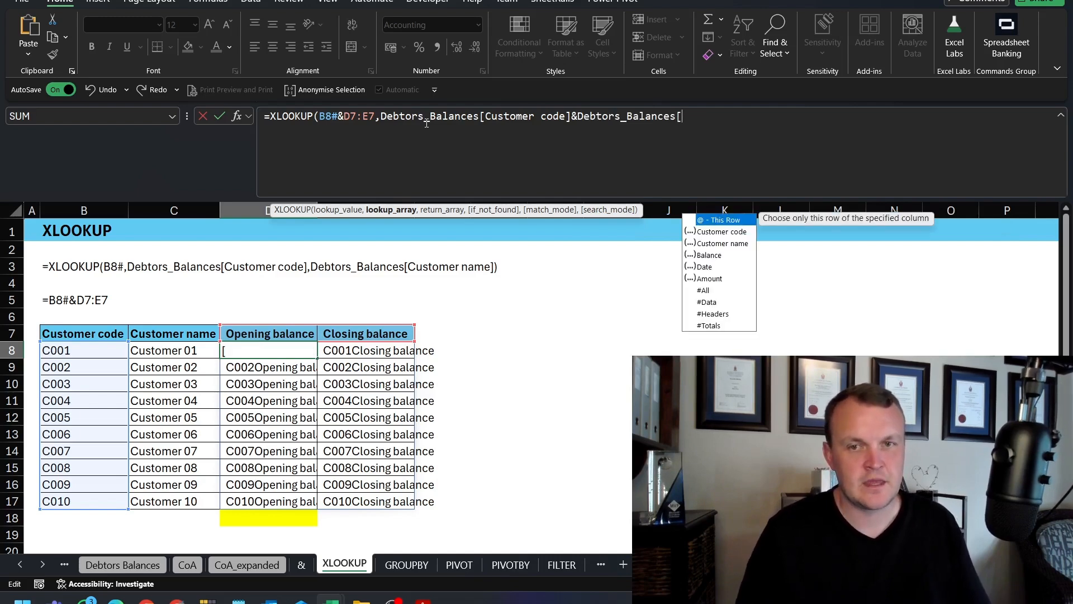
key(Down)
key(Down)
key(Down)
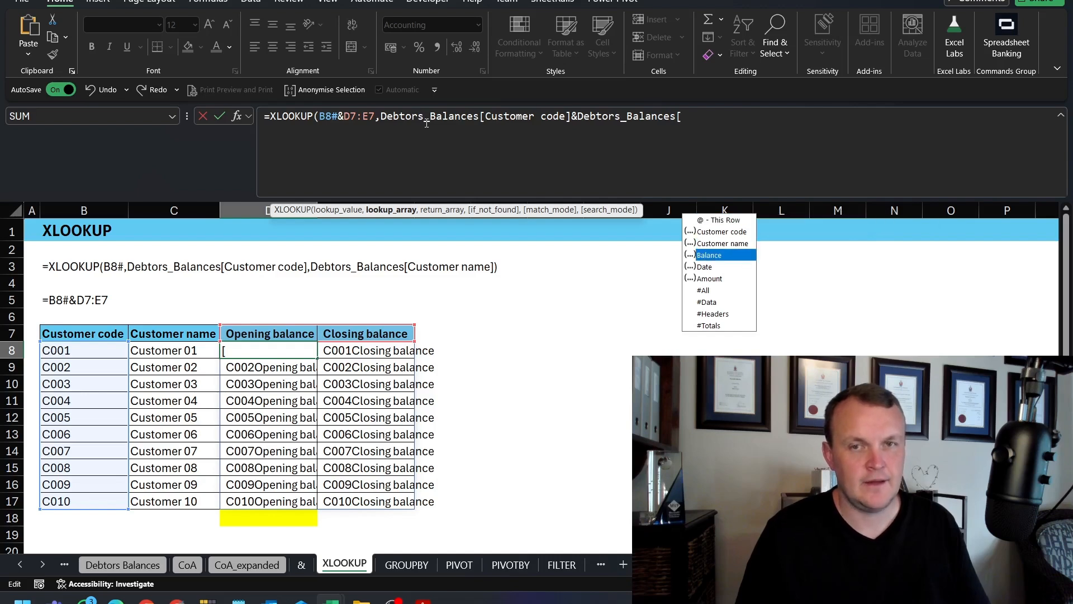
key(Tab)
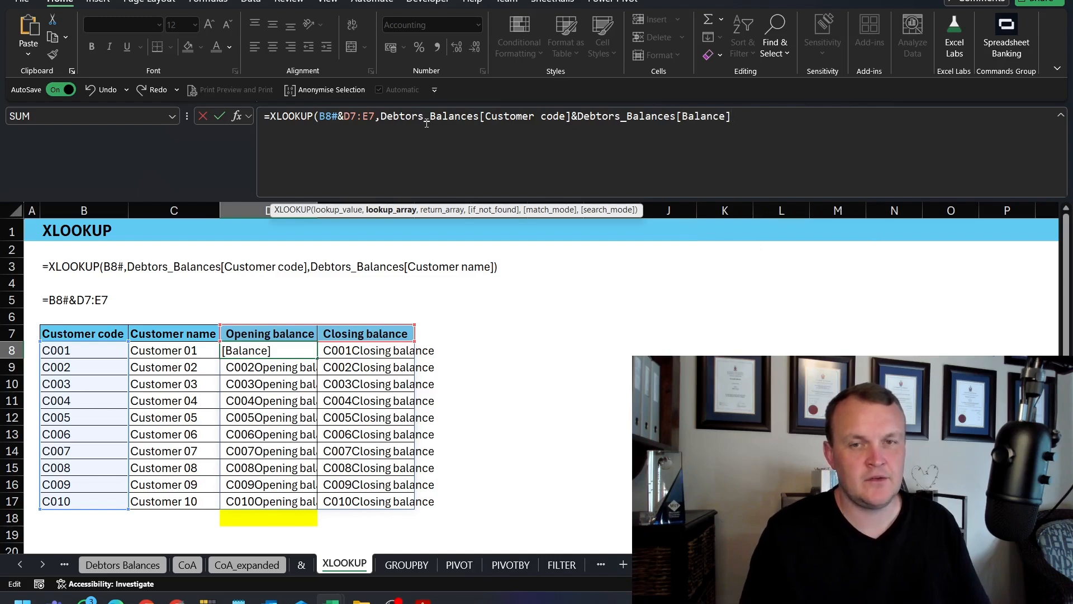
Set Debtors_Balances[Amount] as the return array and enter the completed XLOOKUP formula in D8.
text(,deb)
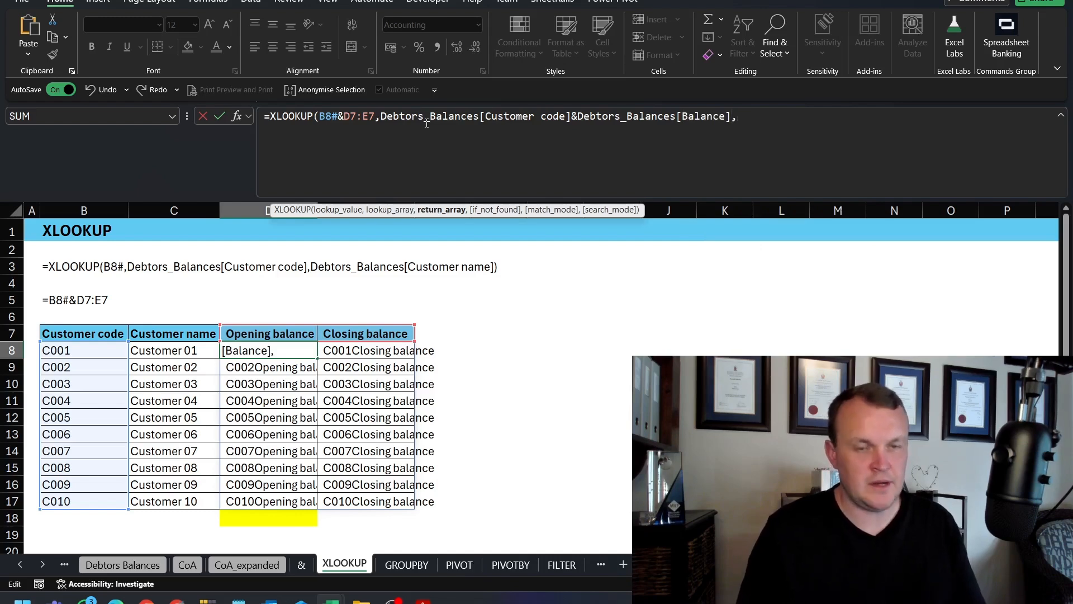
key(Down)
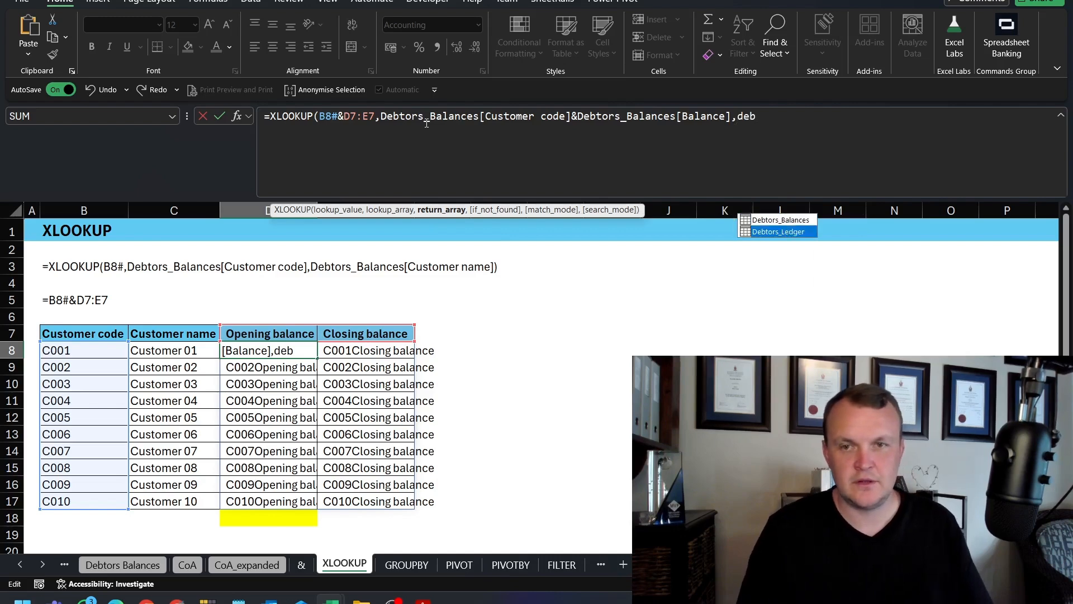
key(Up)
key(Tab)
text([)
key(Down)
key(Down)
key(Down)
key(Down)
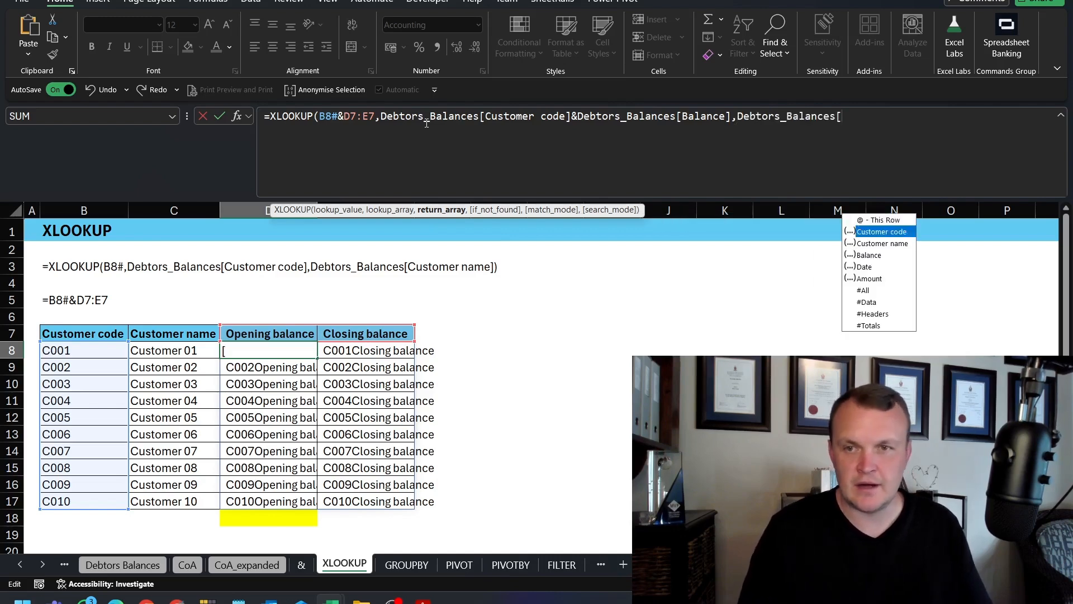
text(Amount]))
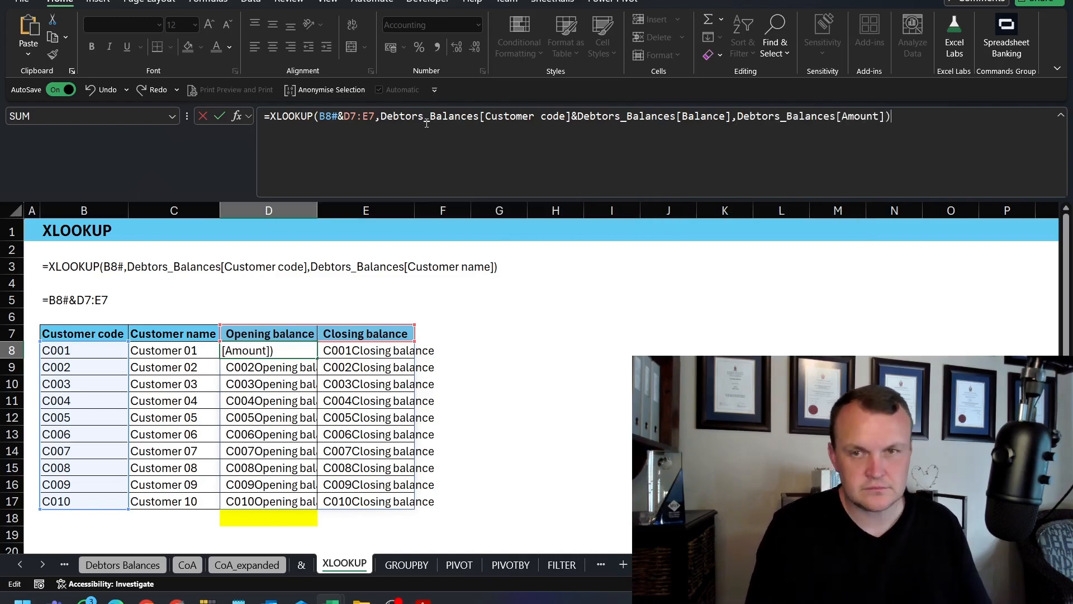
key(Return)
key(Up)
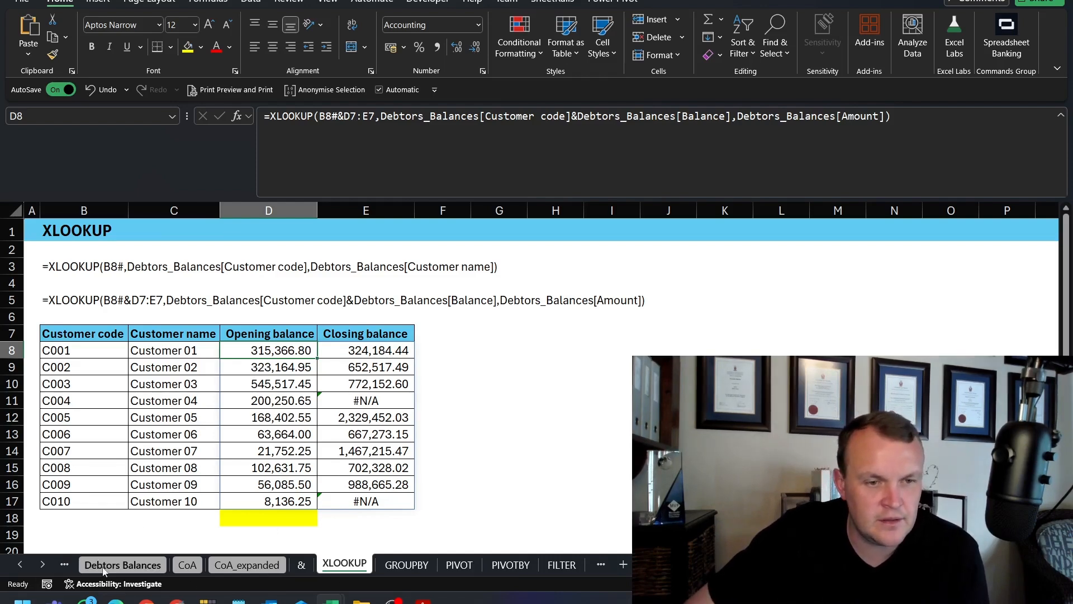
Widen the Balance column on the Debtors Balances sheet, review its entries and return to the XLOOKUP sheet.
click(126, 566)
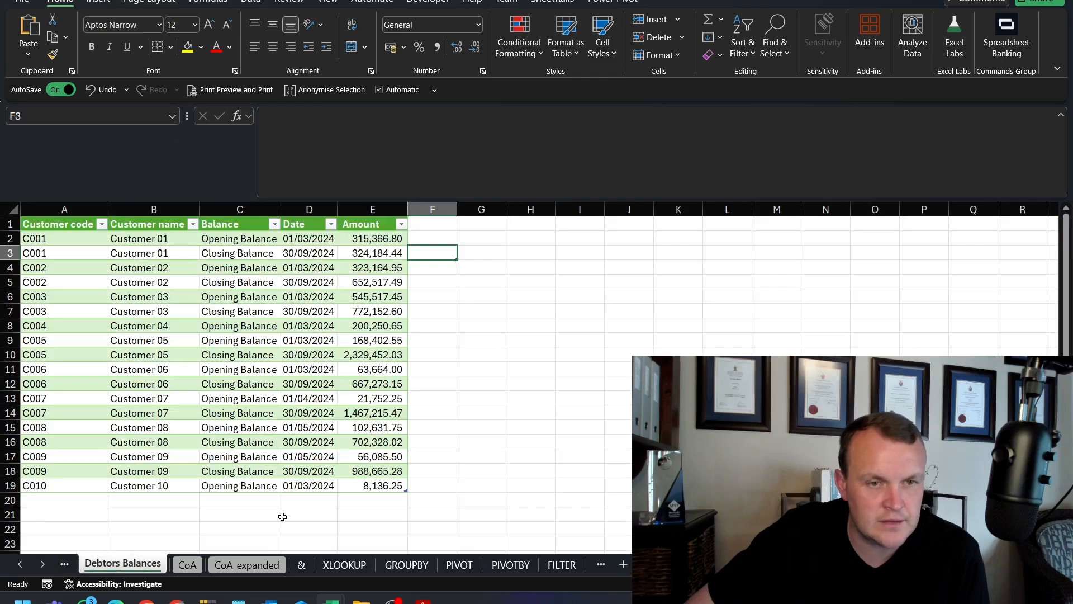
drag(281, 211, 333, 211)
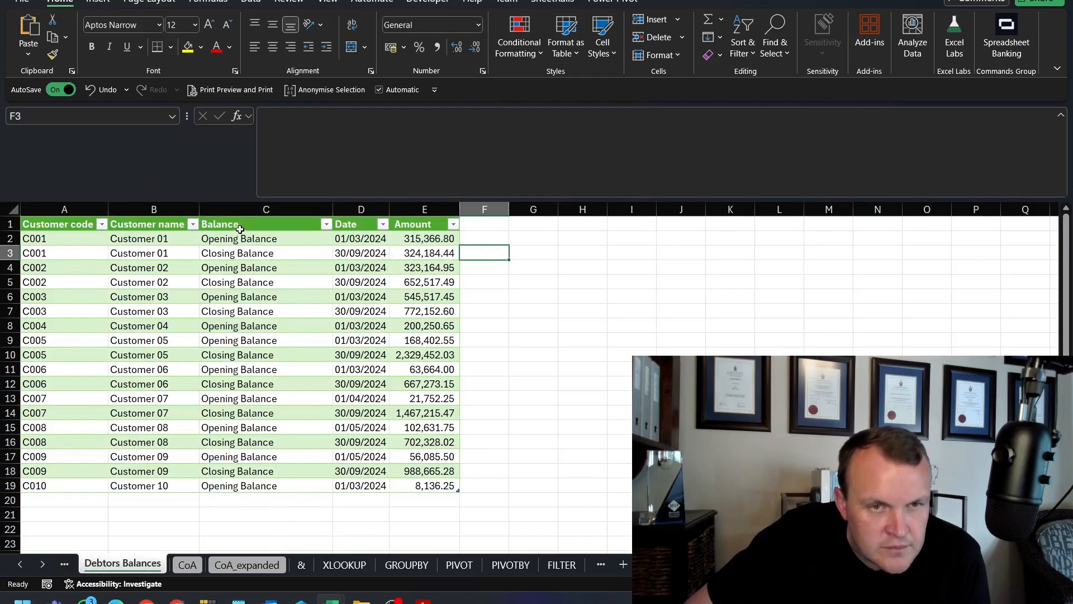
click(246, 211)
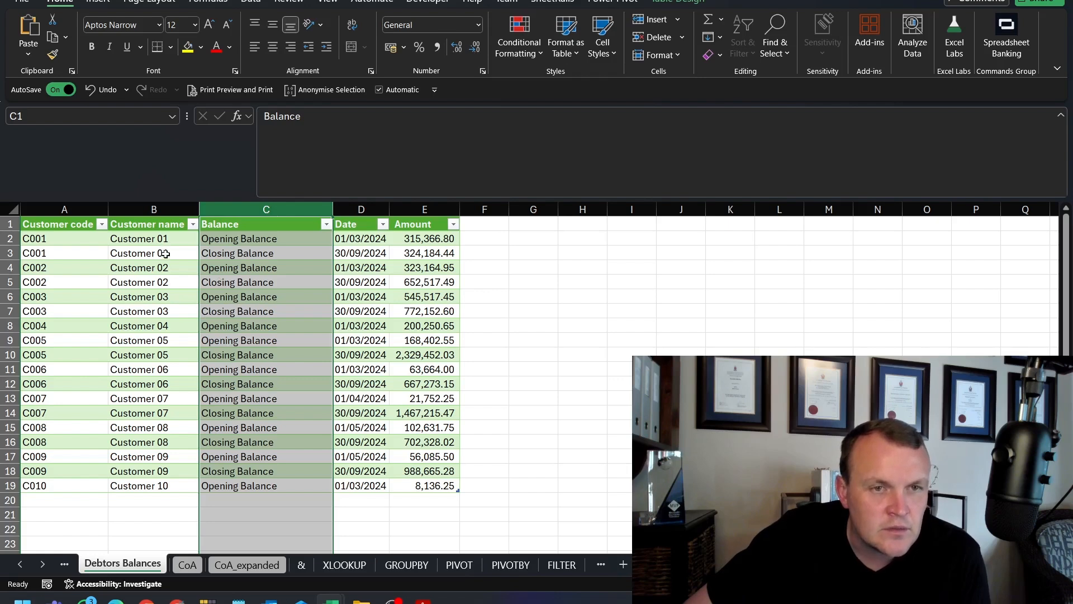
click(366, 563)
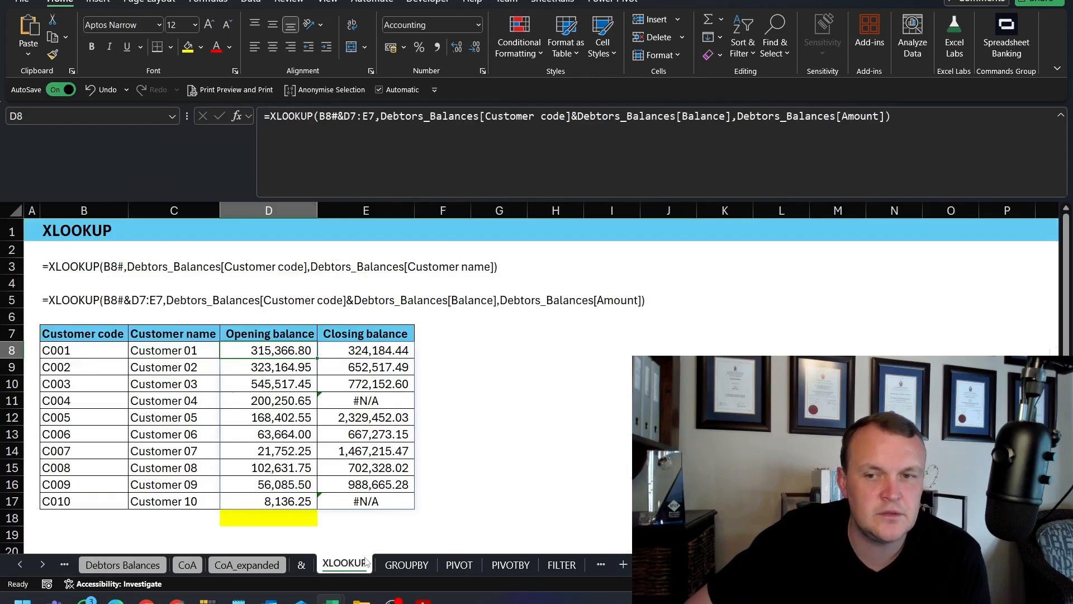
Check the closing balance of customer C004 in E11 against that customer's entries on the Debtors Balances sheet.
click(355, 401)
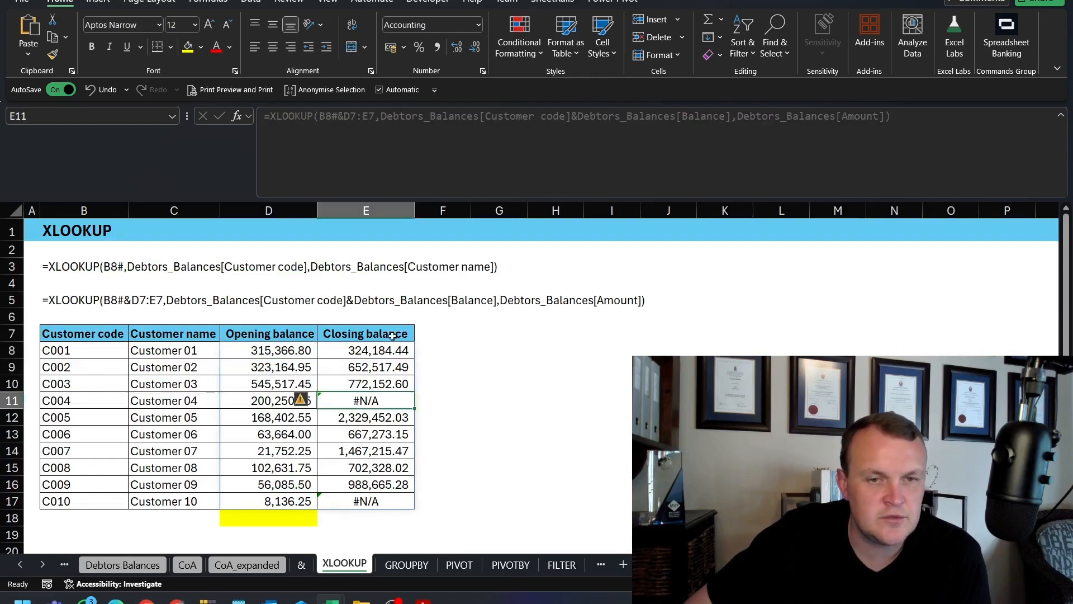
click(122, 565)
click(210, 285)
drag(156, 327, 362, 341)
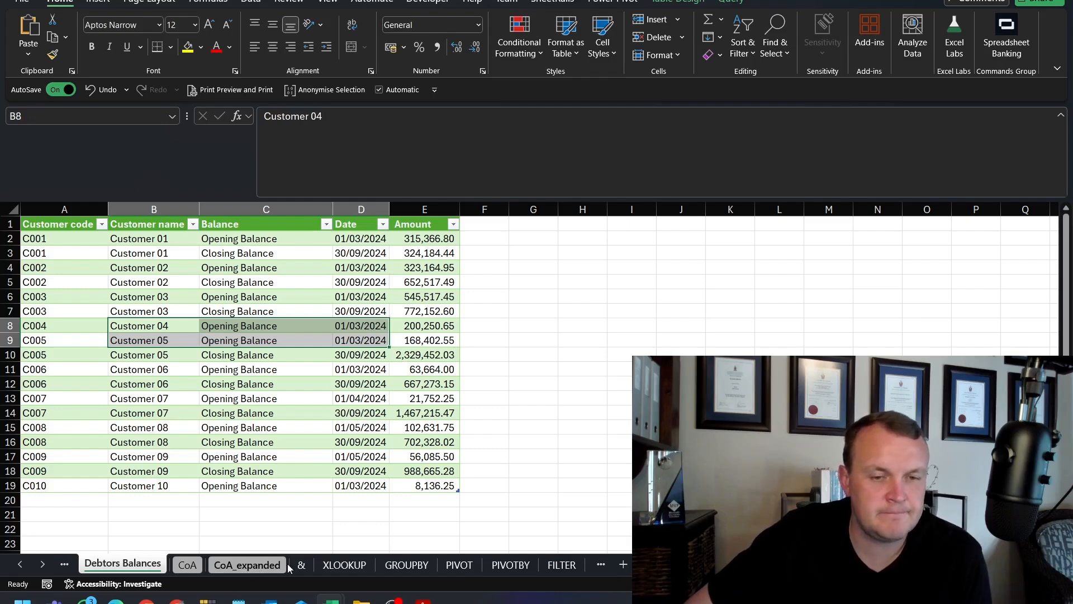
click(344, 564)
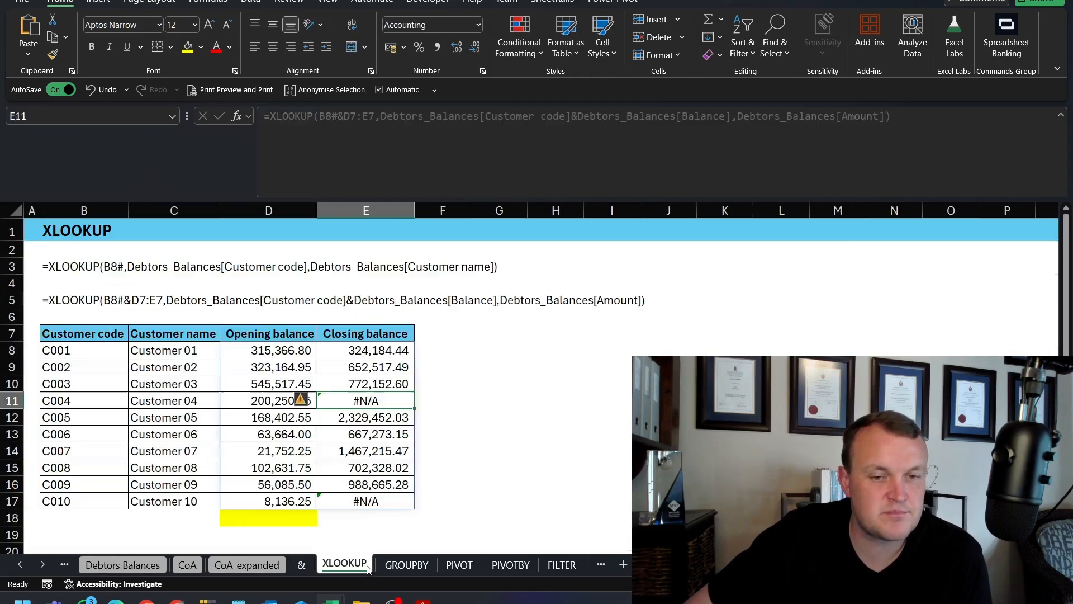
click(370, 349)
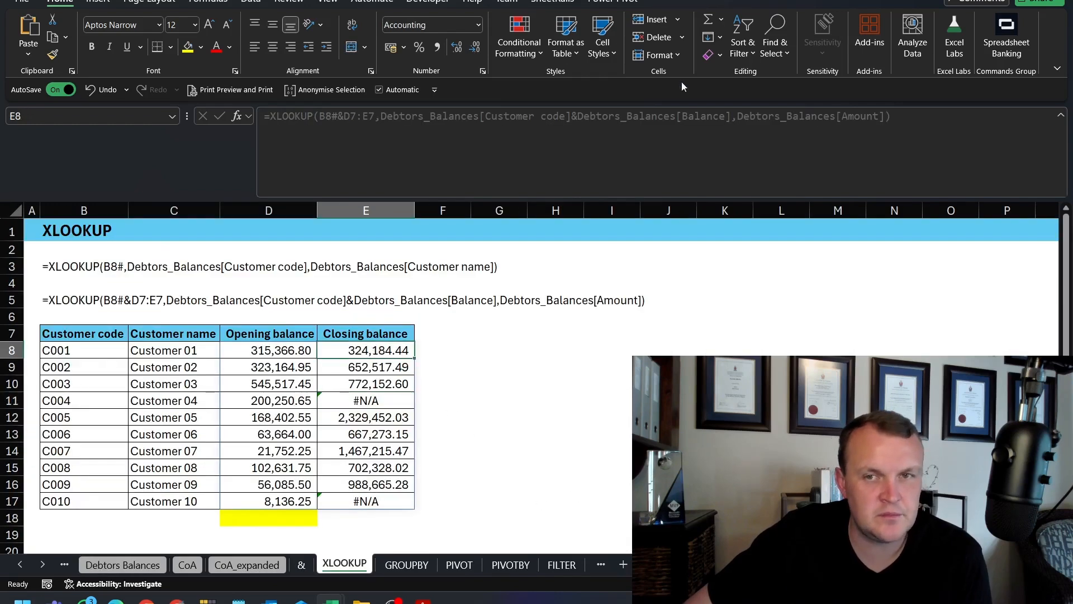
key(BackSpace)
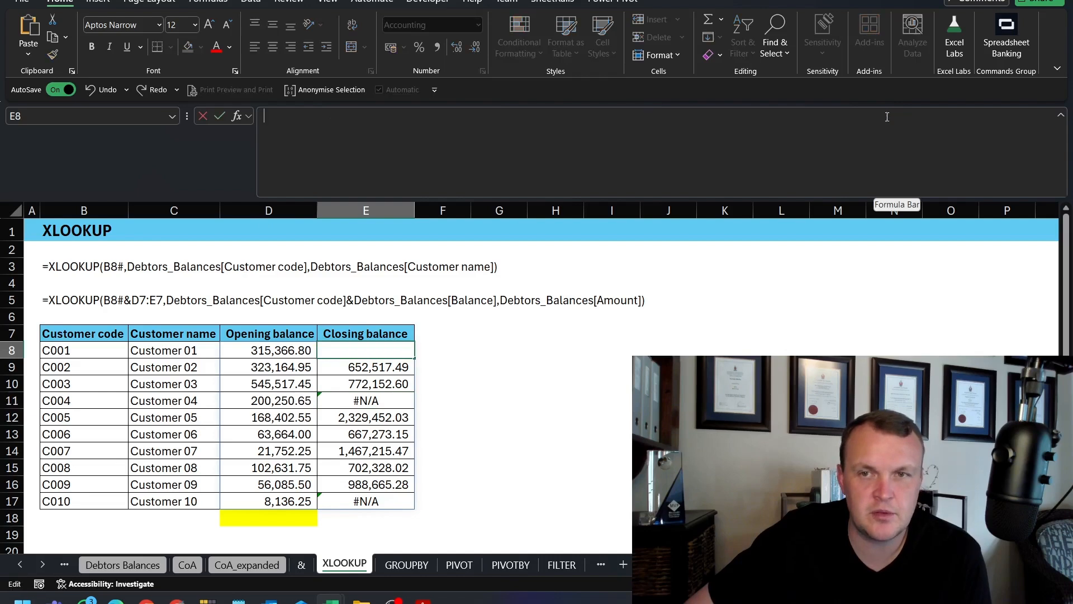
key(Return)
Add 0 as the if_not_found argument of the XLOOKUP formula in D8.
key(Up)
key(Left)
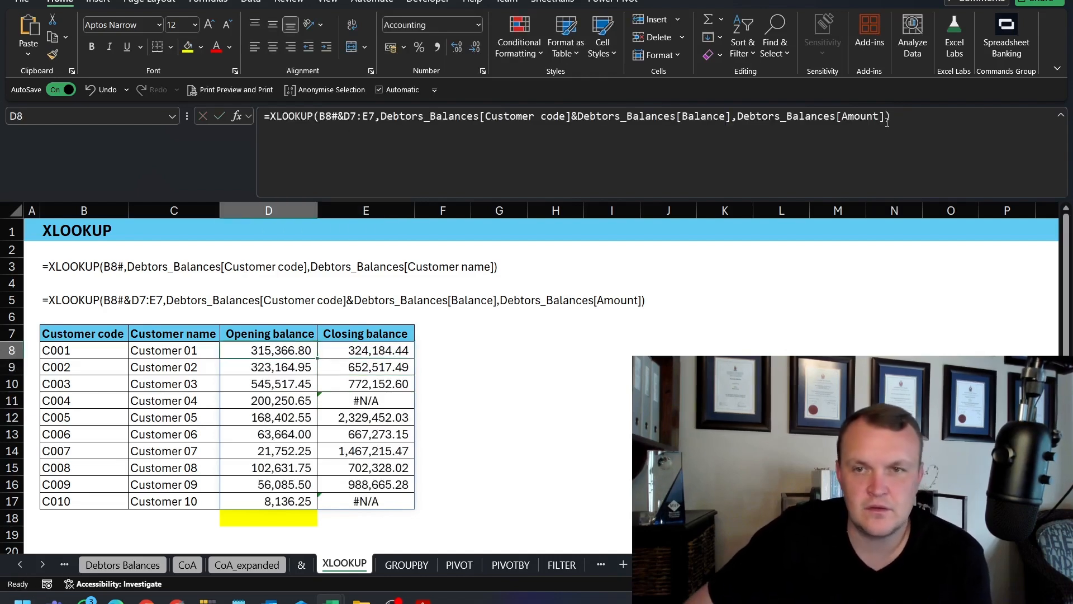
key(F2)
key(Left)
text(,)
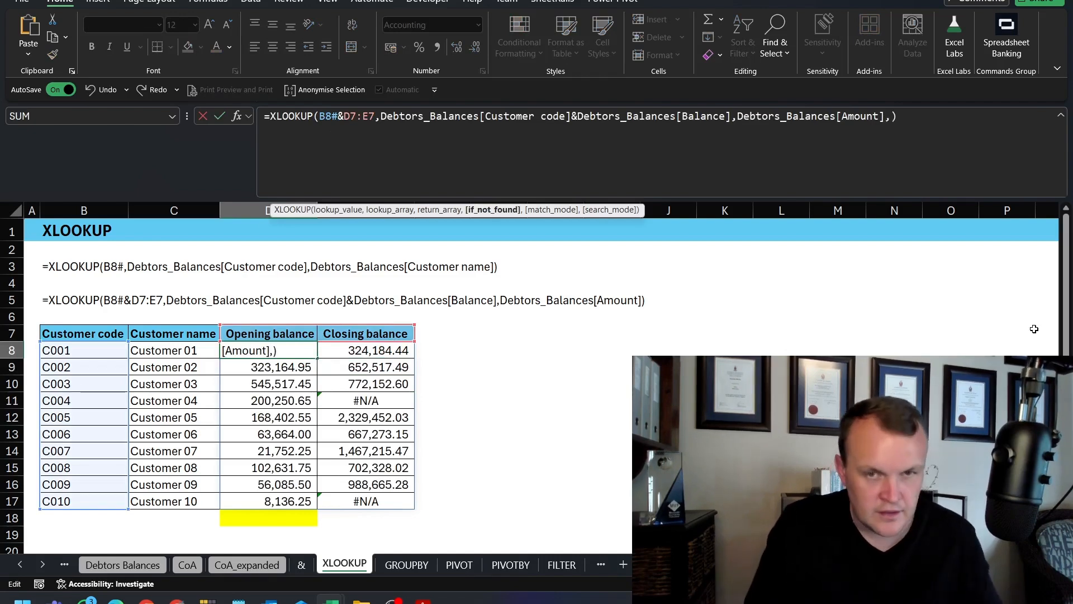
text(0))
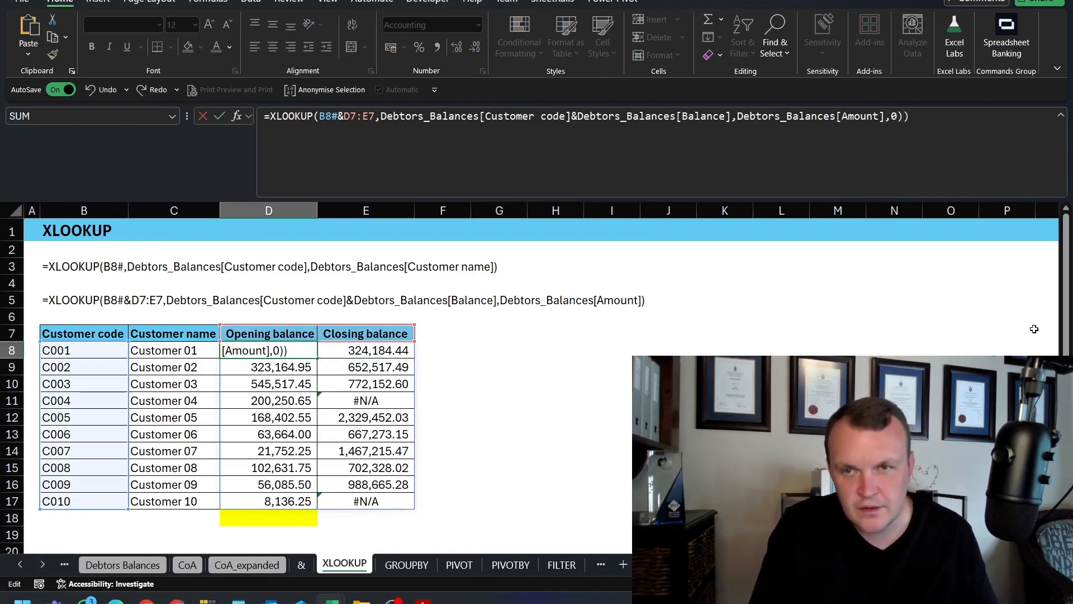
key(BackSpace)
key(ctrl+Return)
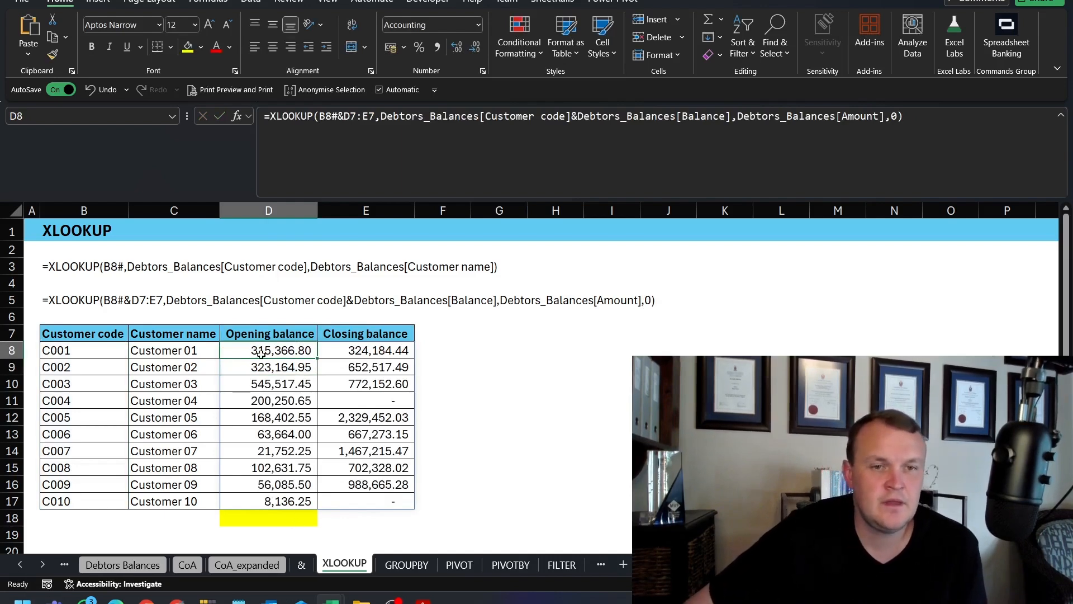
Examine the references in the XLOOKUP formula in D8 and the spilled balances in column E.
click(335, 385)
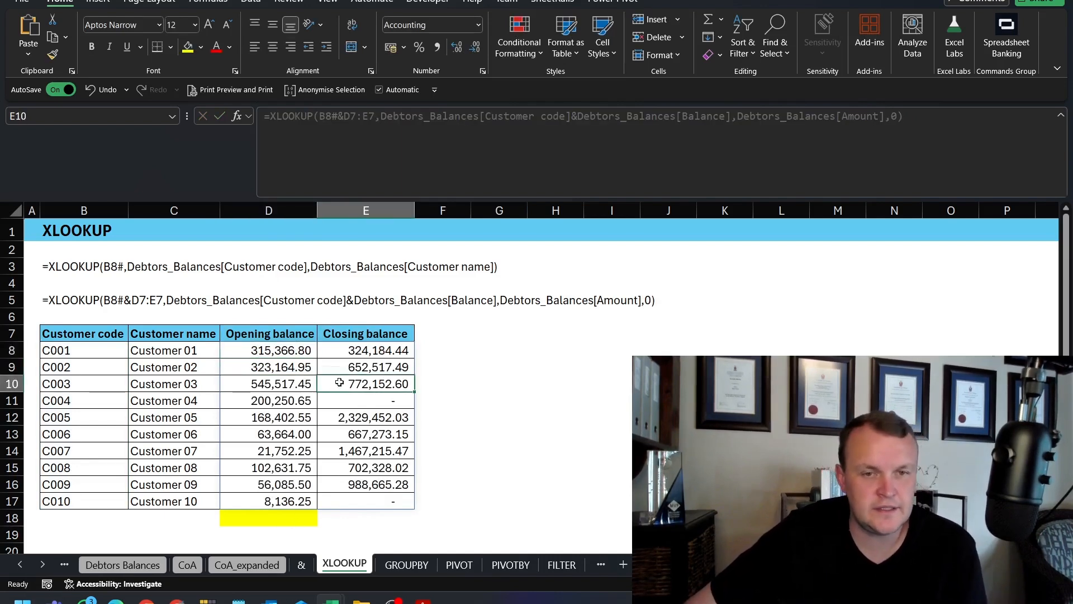
click(262, 348)
double_click(289, 354)
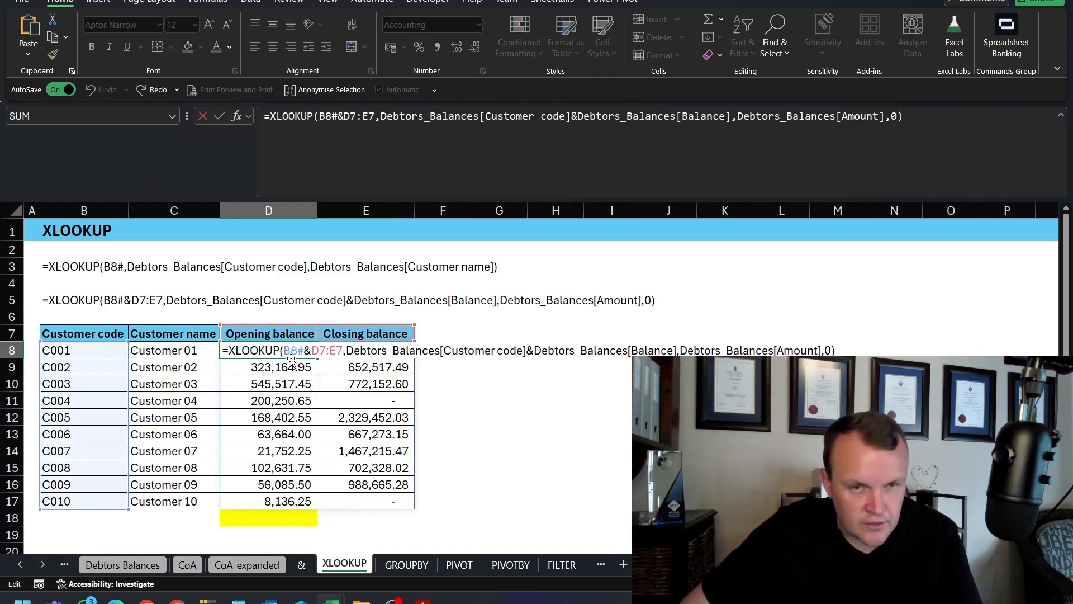
key(Escape)
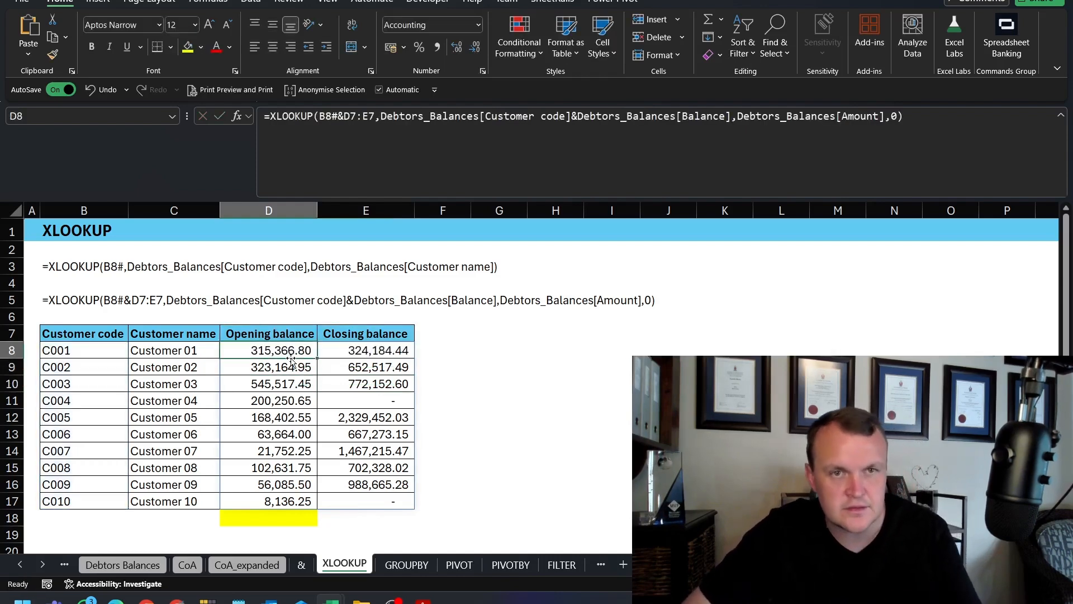
key(Right)
key(Down)
key(Down)
key(Down)
key(Down)
key(Down)
key(Down)
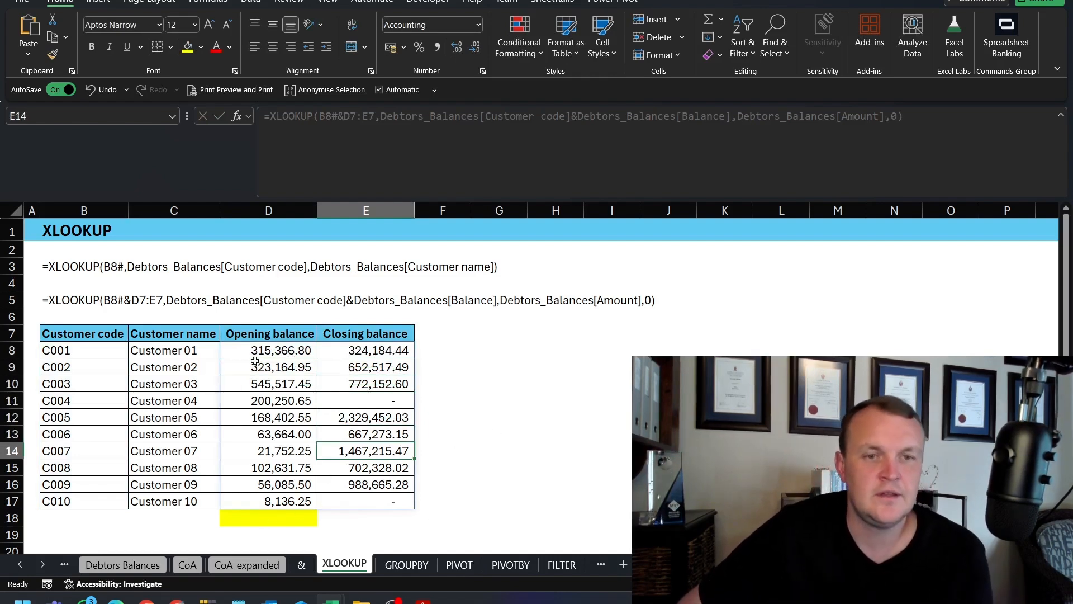
Compare the Opening balance and Closing balance headers in D7 and E7 that serve as lookup criteria.
click(270, 336)
drag(294, 333, 349, 334)
click(261, 335)
click(354, 334)
click(291, 334)
click(346, 334)
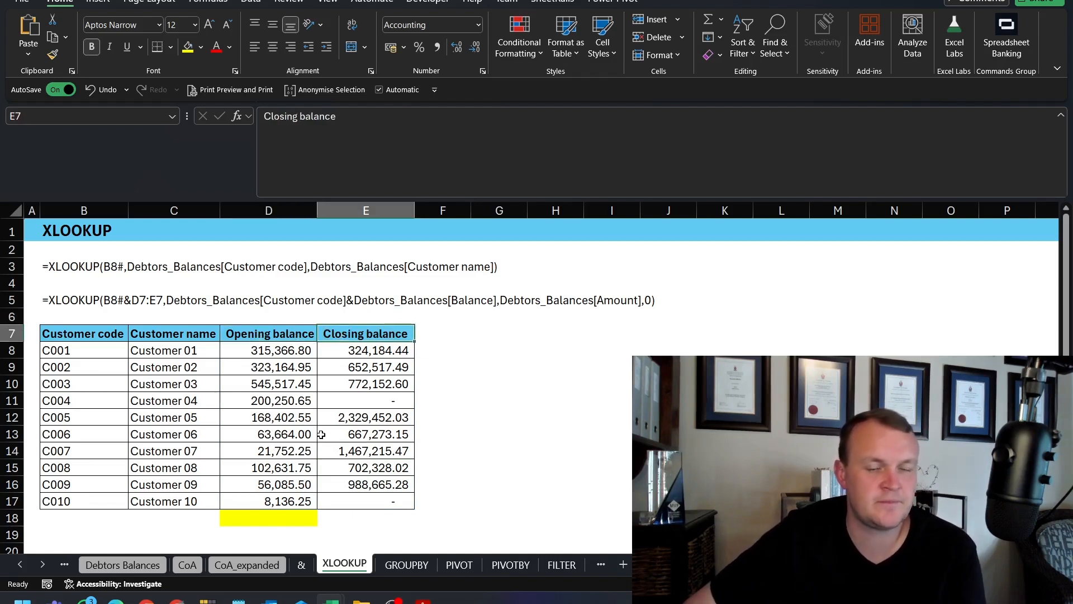
Total the opening balances in D18 with =SUM(D8:D17).
click(261, 524)
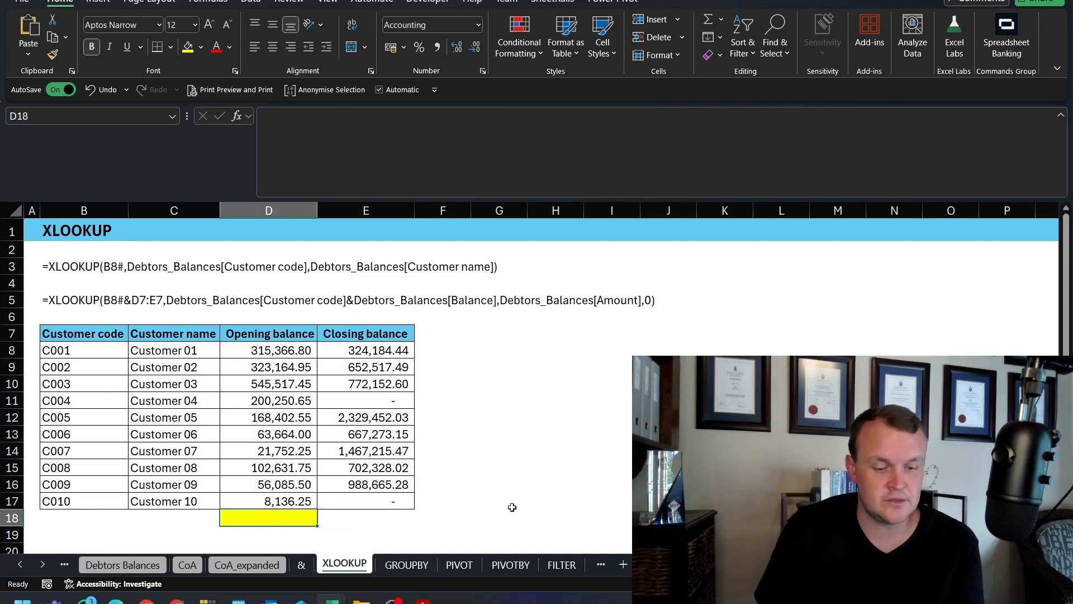
text(=)
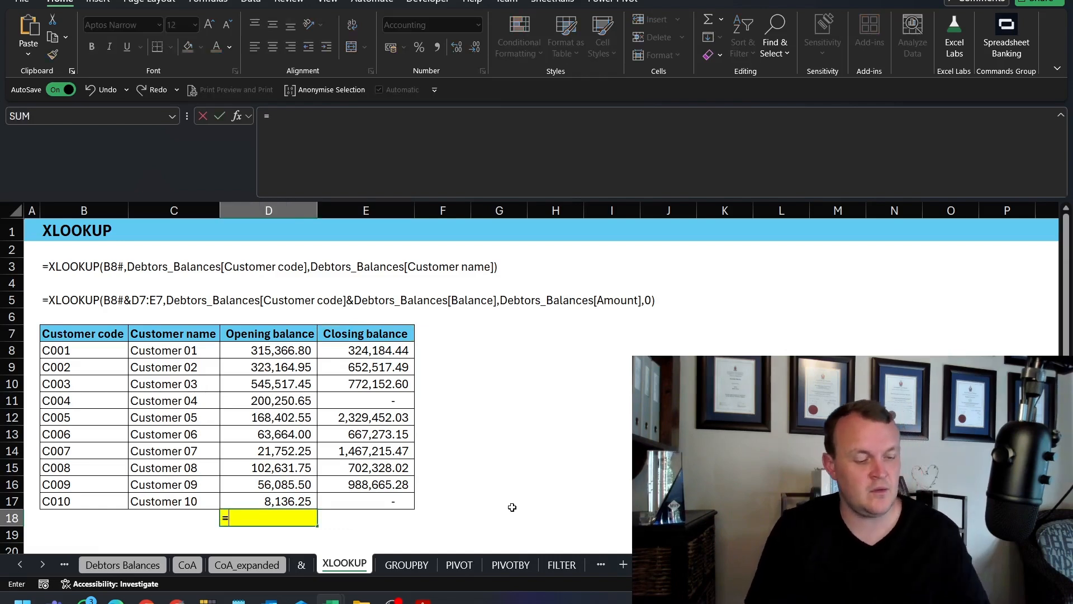
text(b)
key(BackSpace)
text(sum()
key(Up)
key(ctrl+shift+Up)
key(shift+Down)
key(Return)
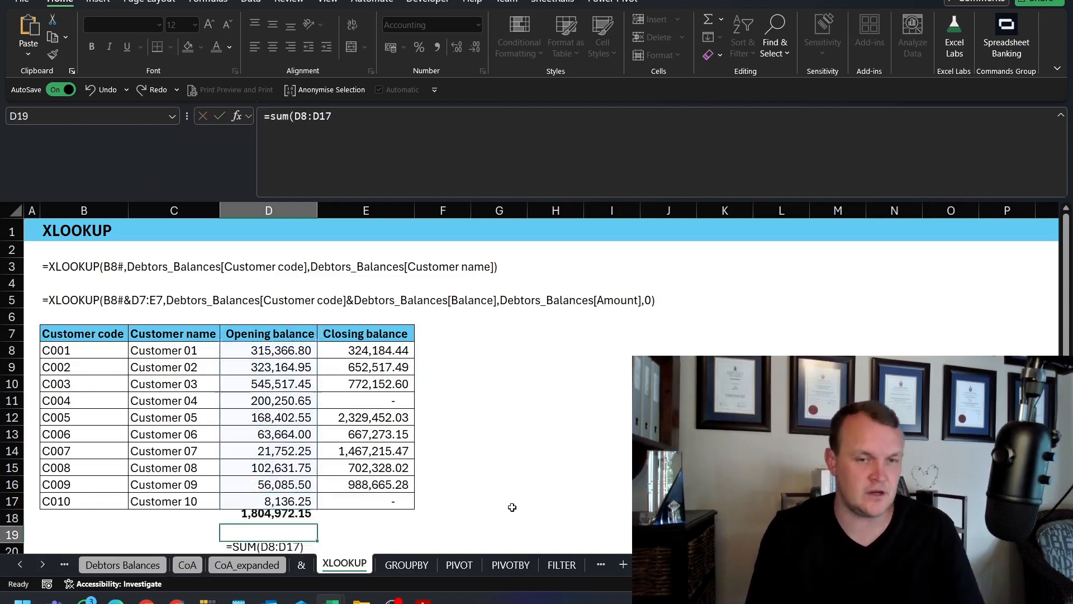
Copy the SUM formula from D18 to E18 and check its range.
key(Right)
scroll(621, 464, down, 1)
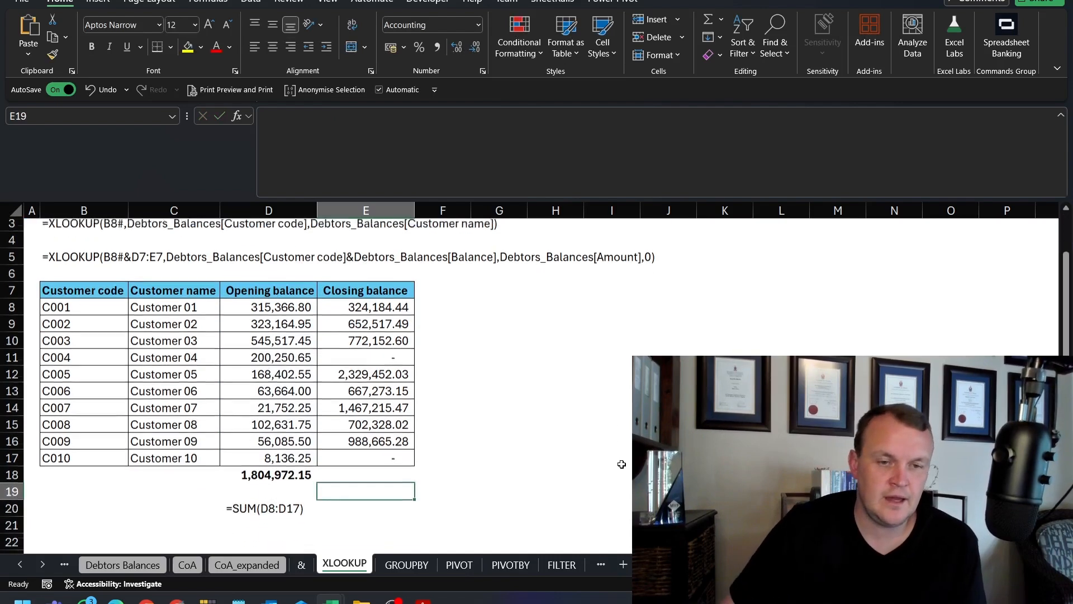
key(Up)
key(Left)
key(ctrl+c)
key(Right)
key(ctrl+v)
key(F2)
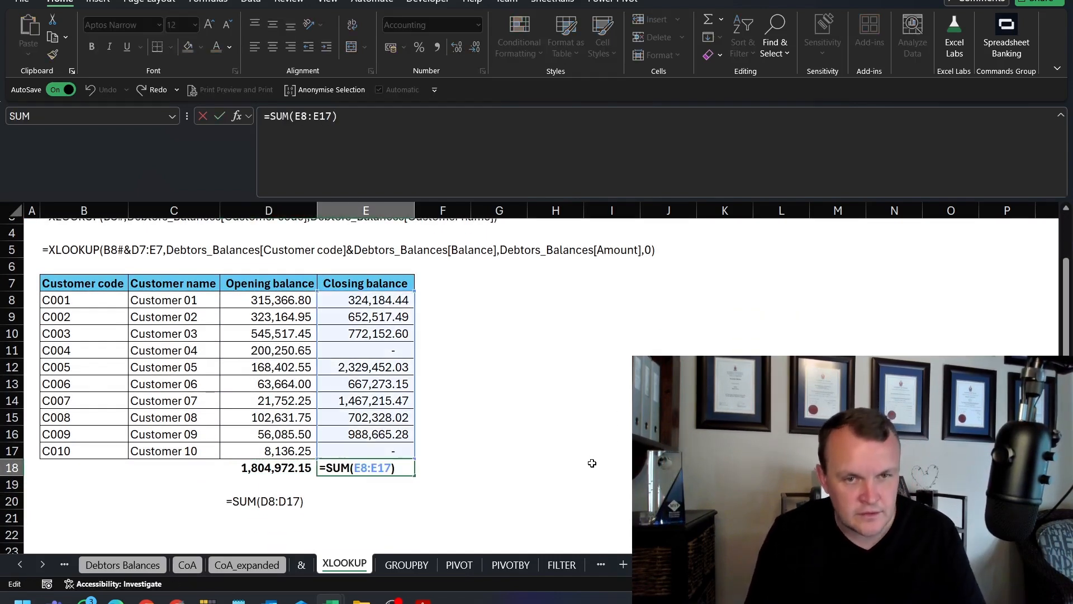
key(Return)
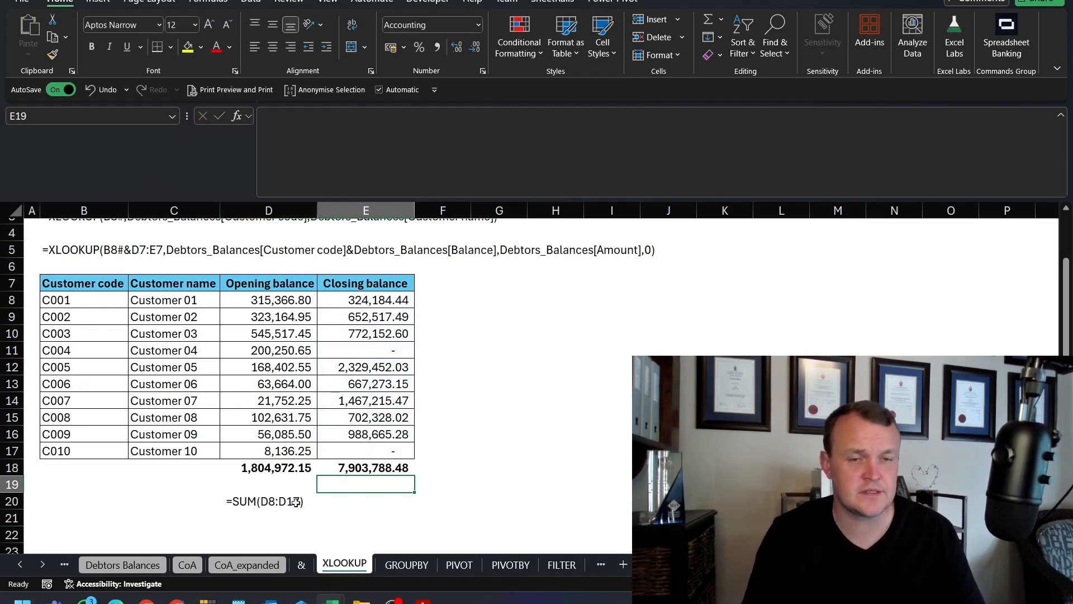
Clear the SUM totals from D18:E18.
click(265, 470)
drag(265, 470, 363, 469)
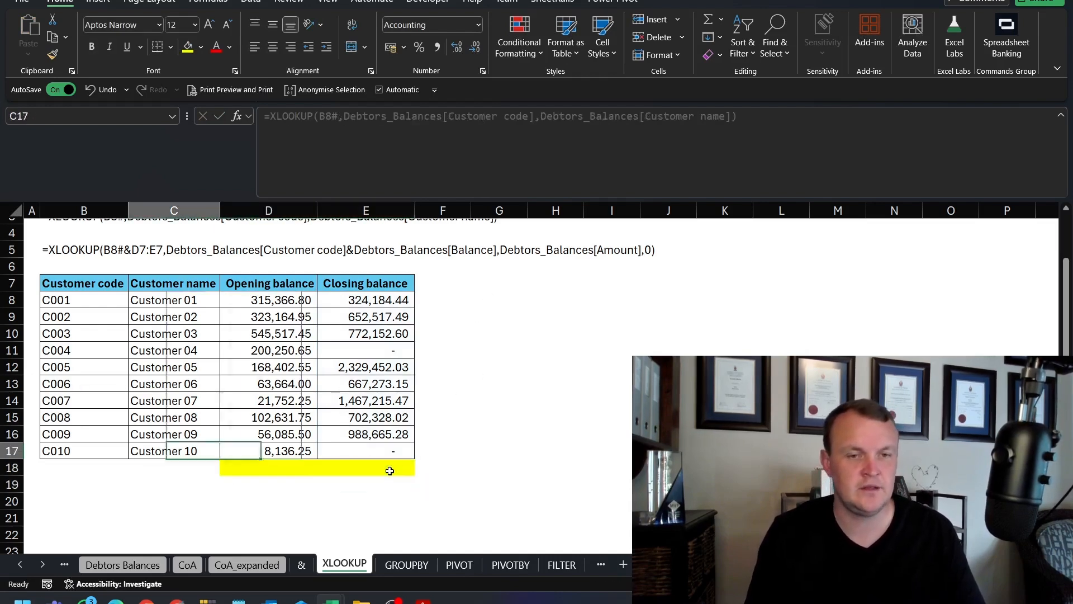
key(Down)
key(Right)
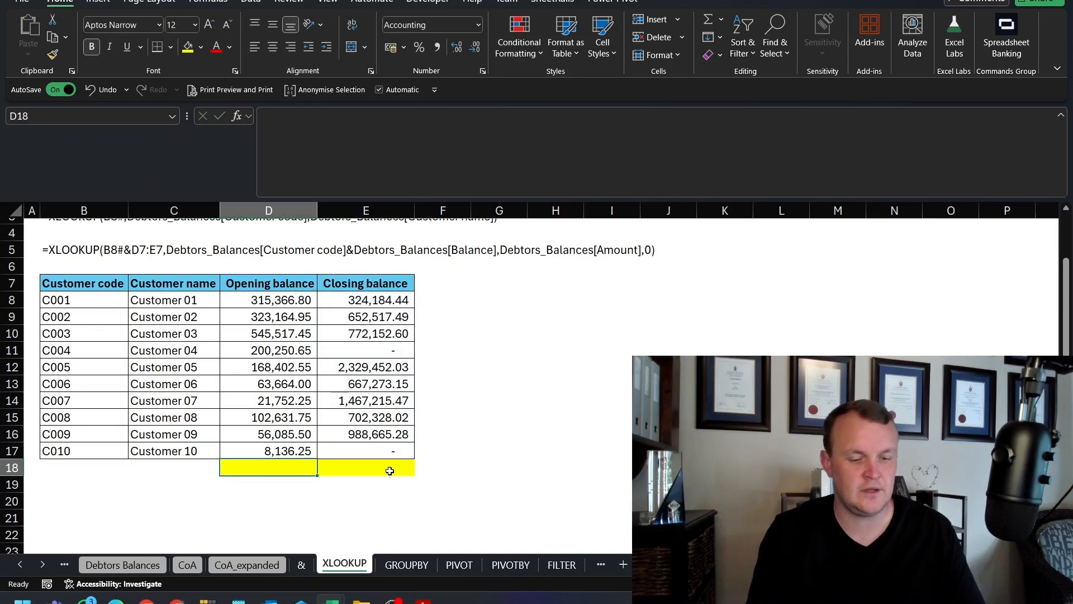
Start a BYCOL formula in D18 with the spilled balances D8# as its array.
text(=byc)
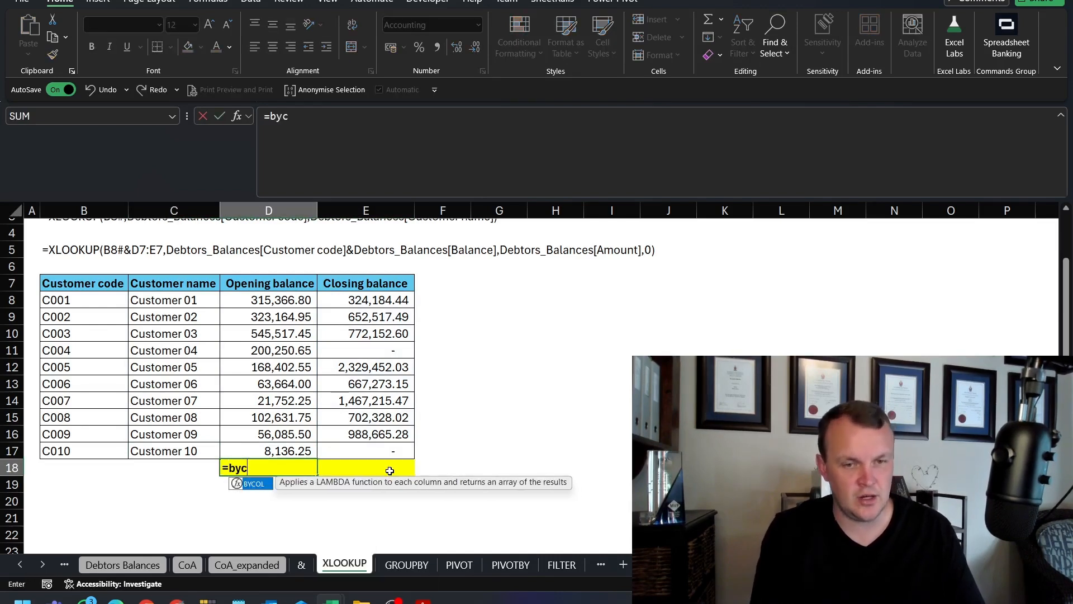
key(Tab)
key(BackSpace)
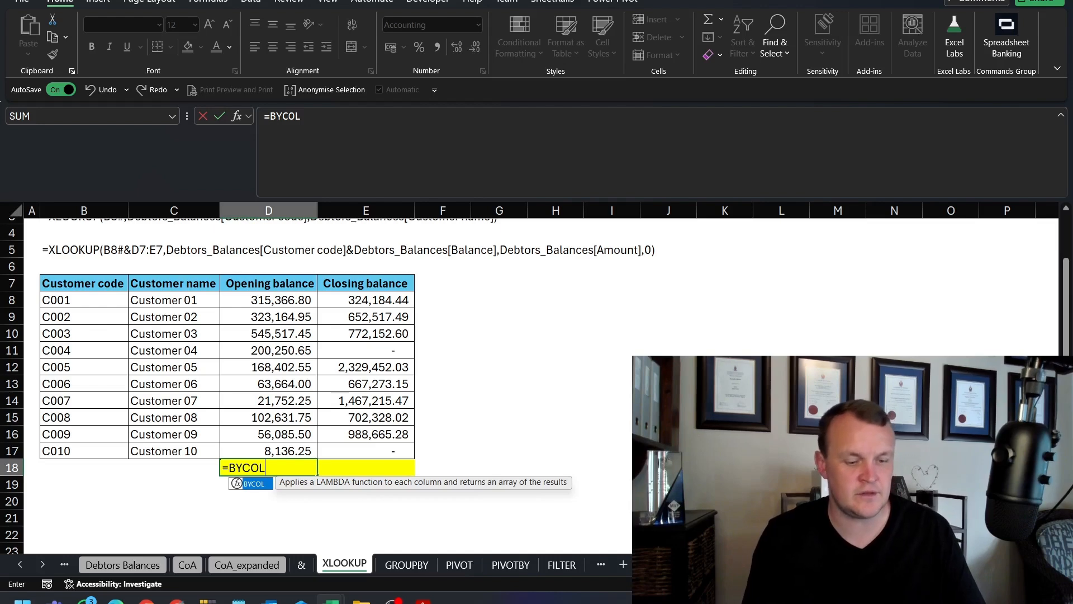
text(()
key(Up)
key(ctrl+Up)
key(Down)
key(ctrl+shift+Right)
key(ctrl+shift+Down)
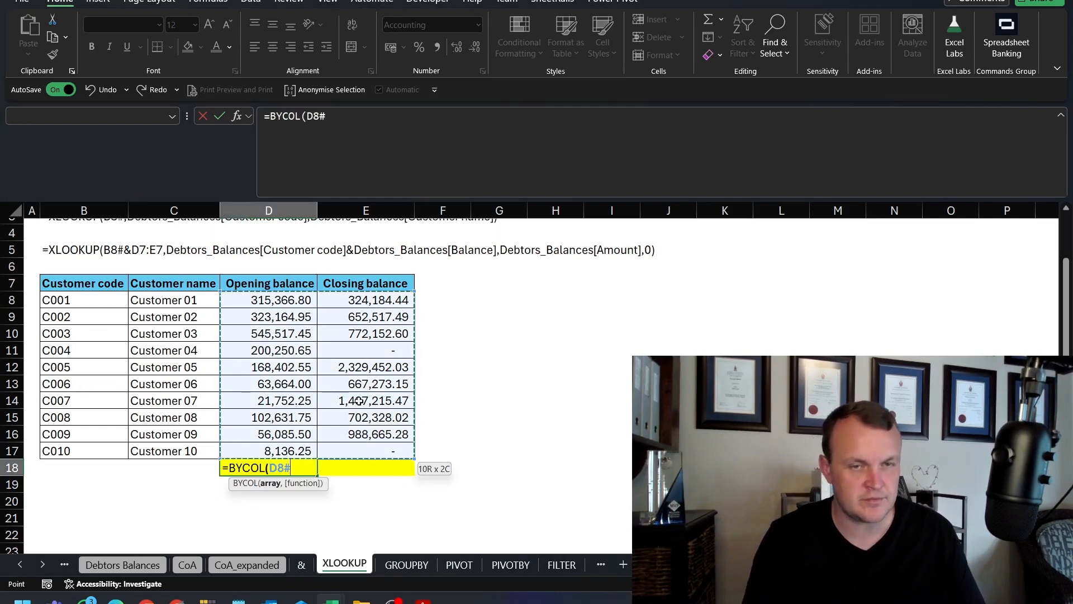
Set SUM as the BYCOL function and enter the completed formula in D18.
text(,su)
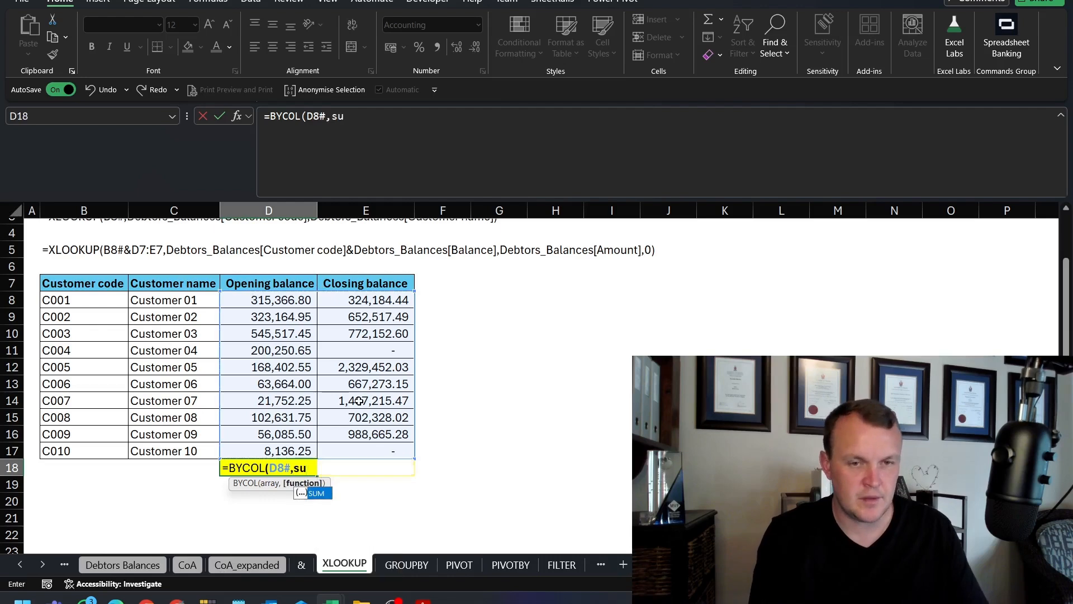
text(m))
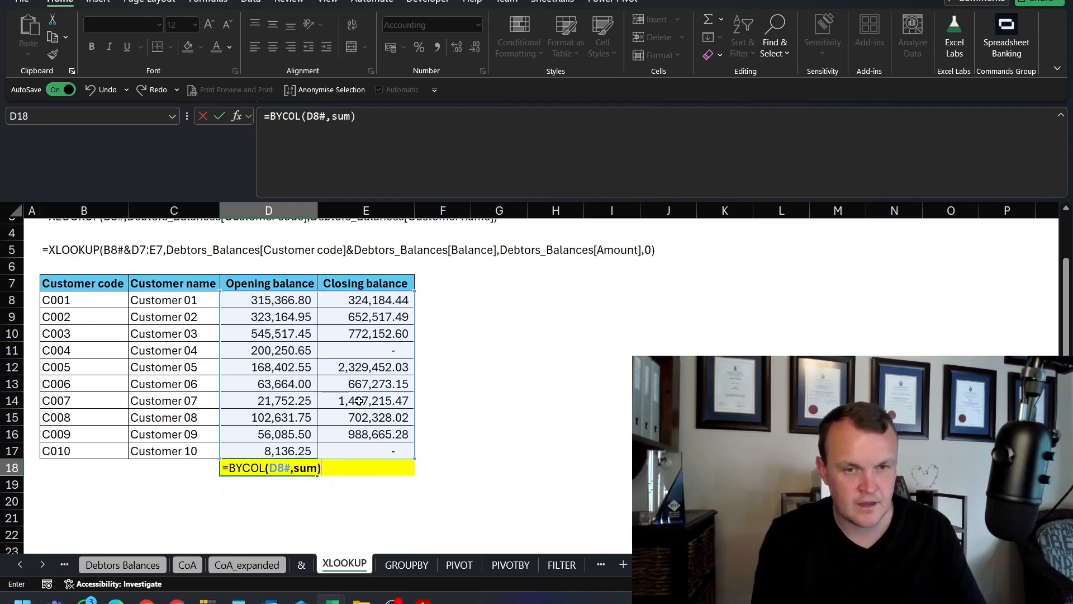
key(Return)
key(Up)
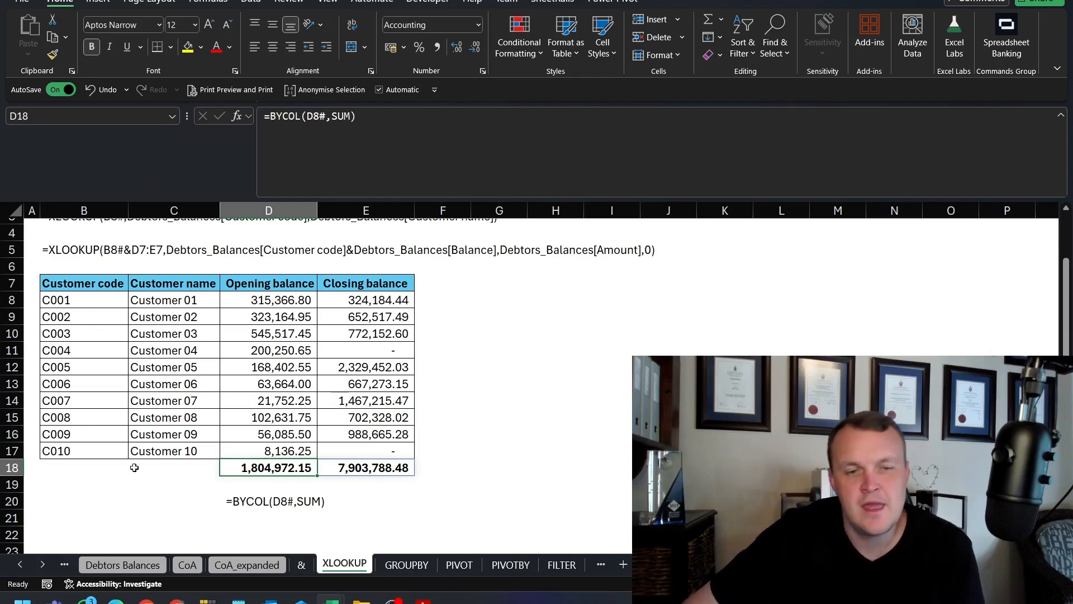
Replace SUM in the BYCOL formula in D18 with LAMBDA(x,SUM(x)).
double_click(343, 116)
key(BackSpace)
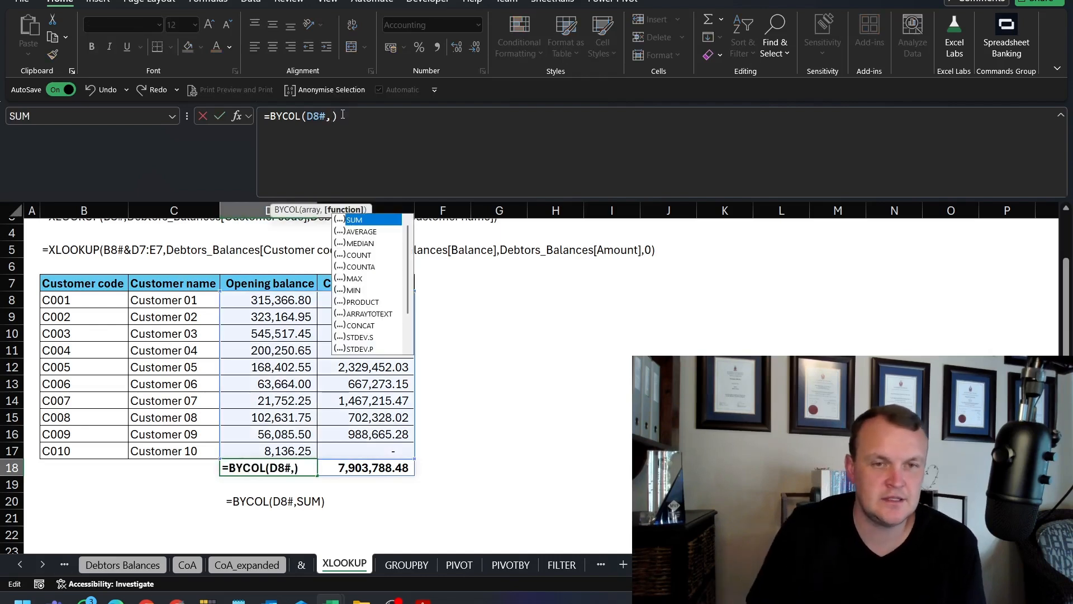
scroll(360, 261, down, 2)
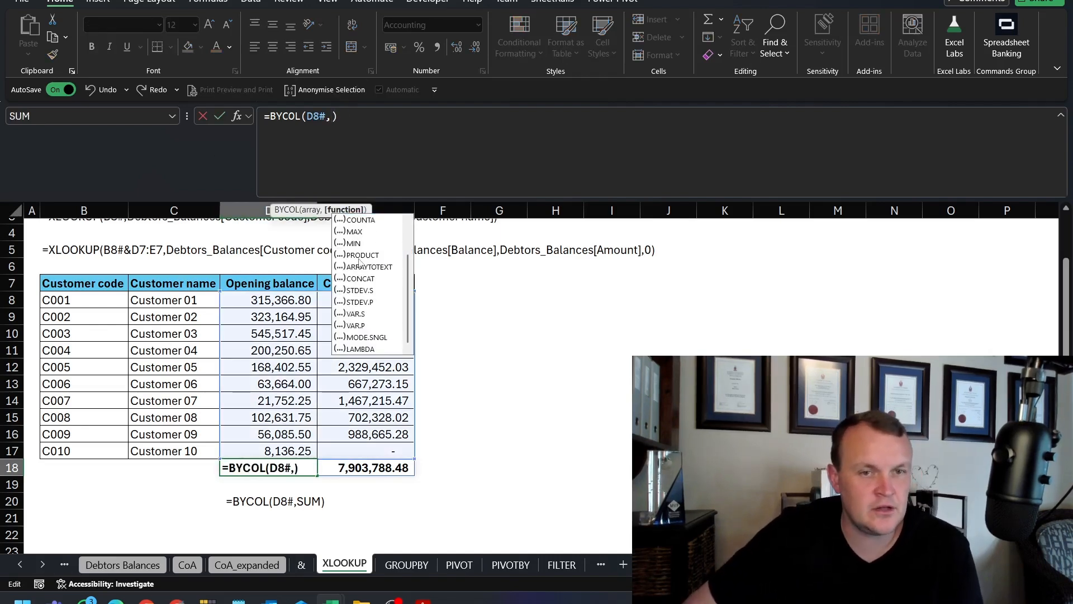
double_click(361, 349)
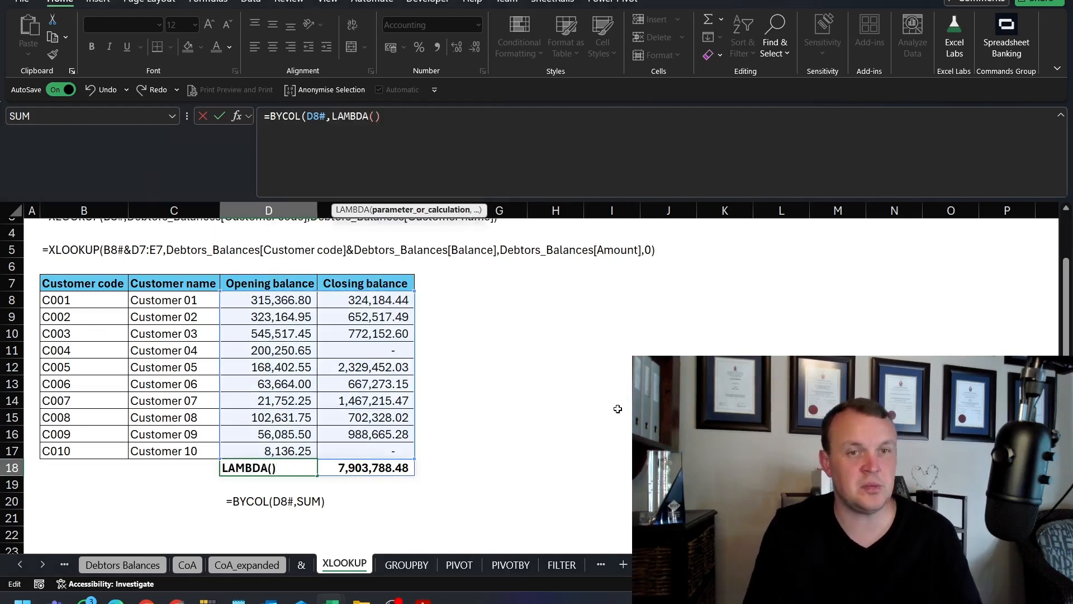
text(x,sum)
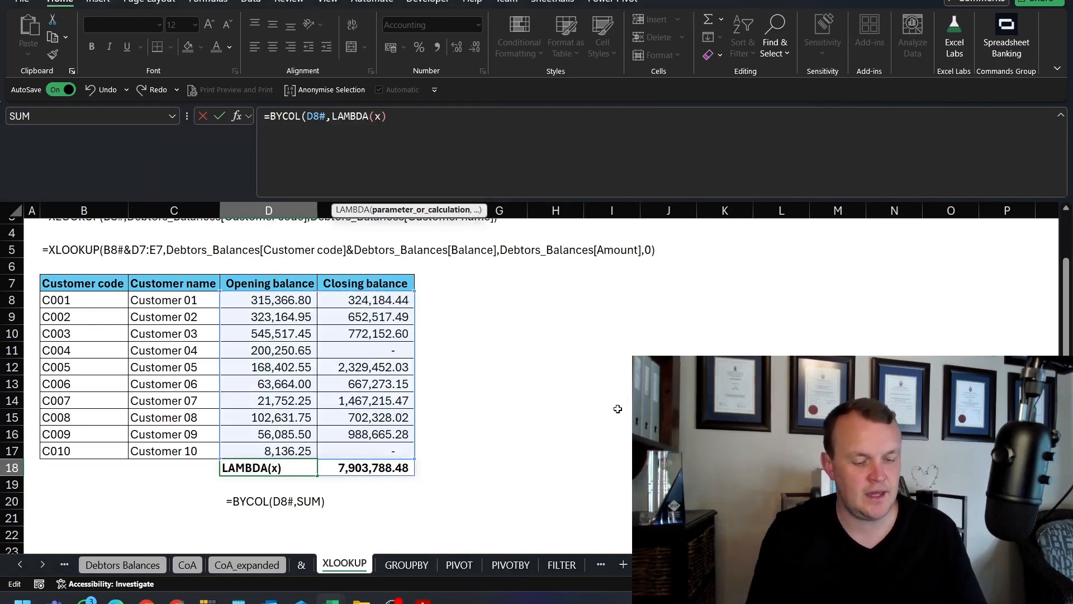
text((x)))
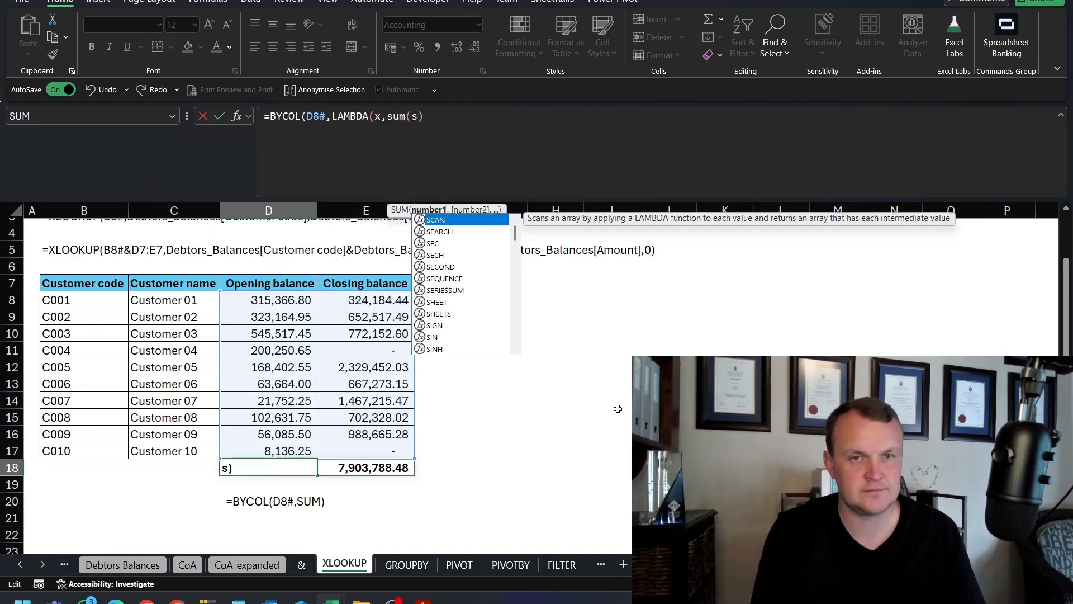
key(Return)
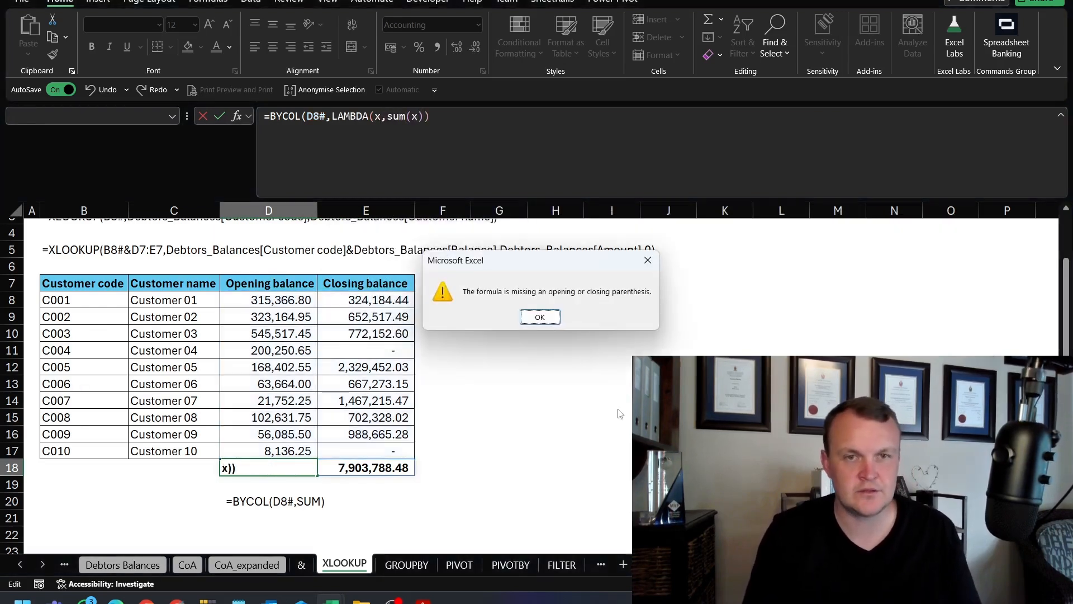
key(Return)
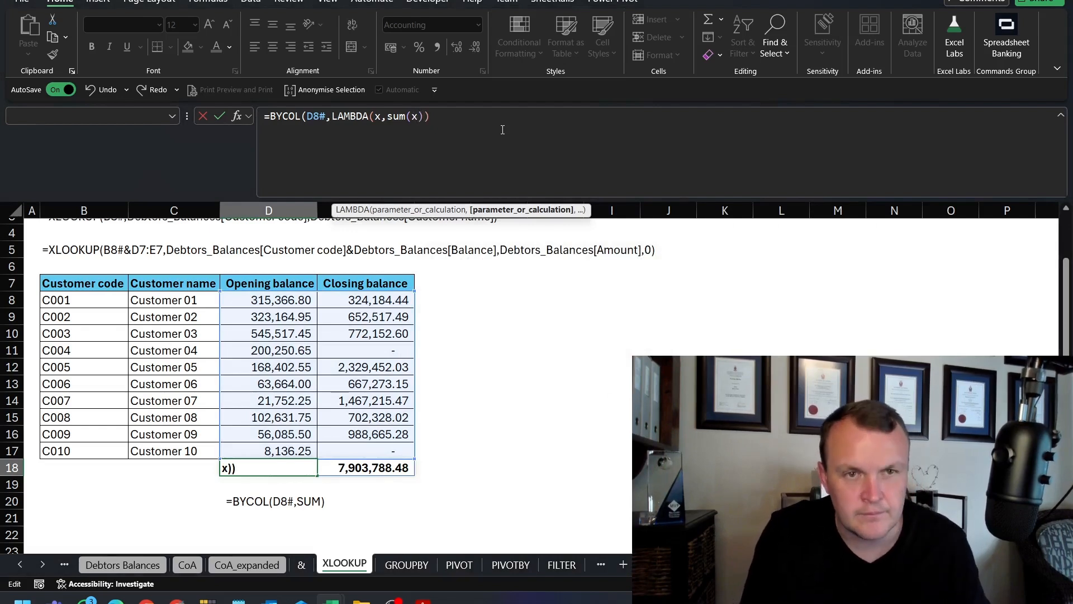
text())
key(Return)
key(Up)
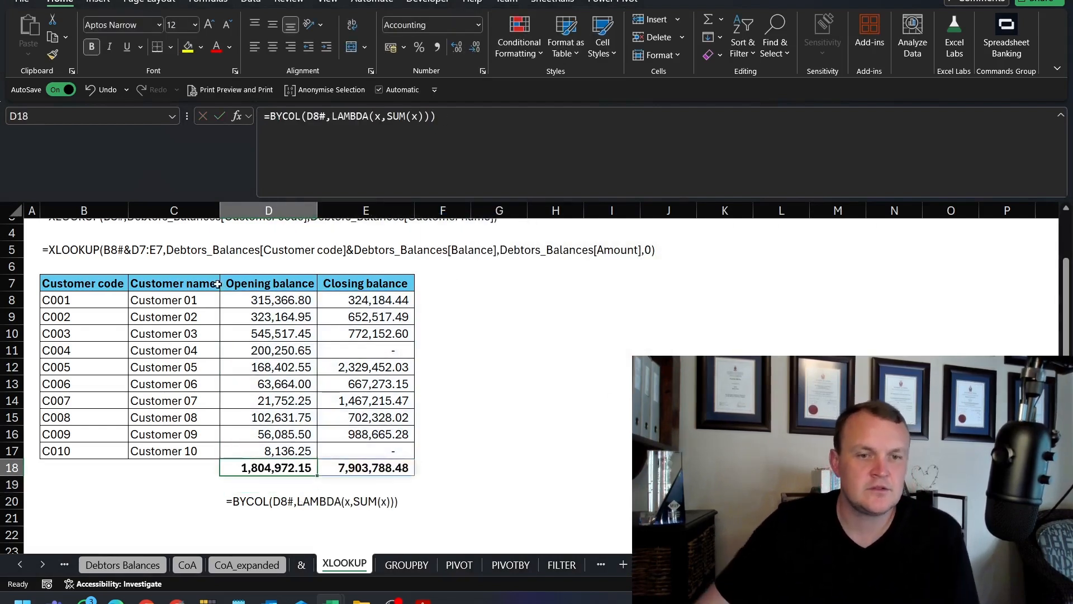
Examine the formula text in D20, then the D8# array and the LAMBDA parameter x in D18.
click(234, 501)
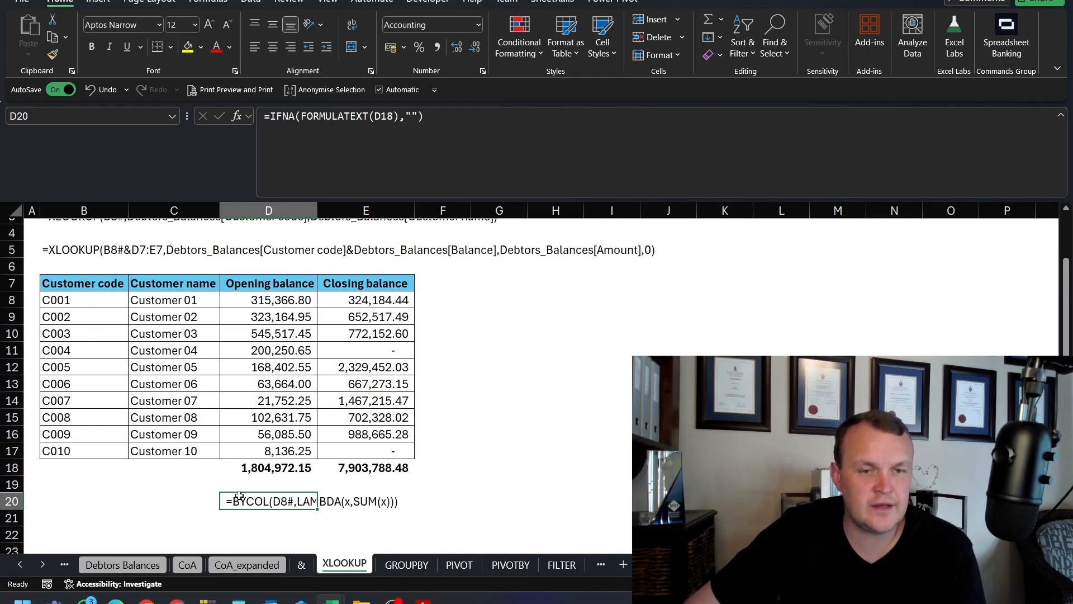
click(244, 471)
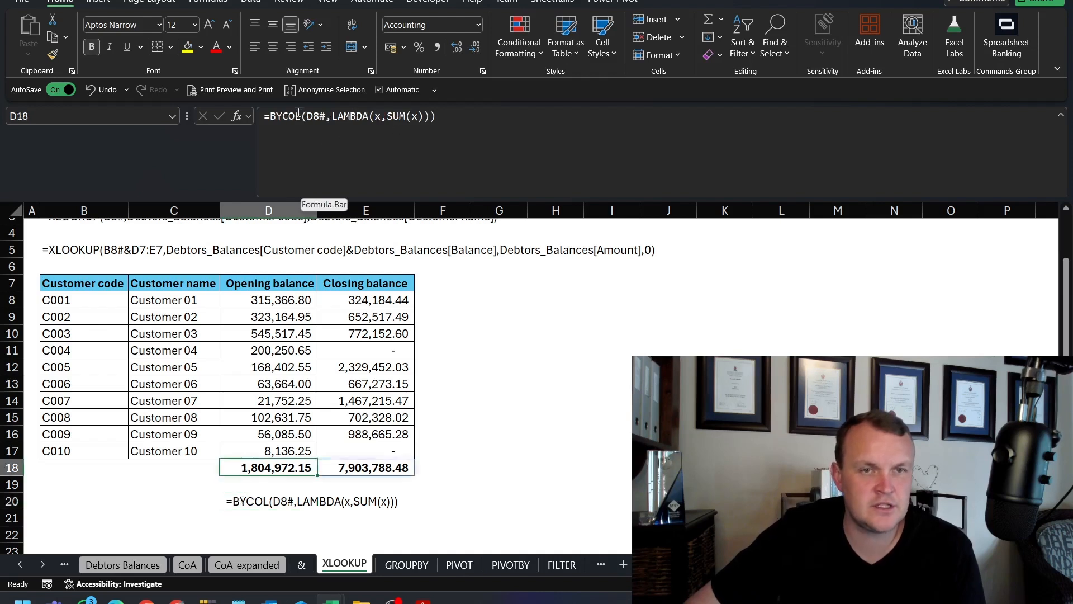
drag(329, 115, 312, 116)
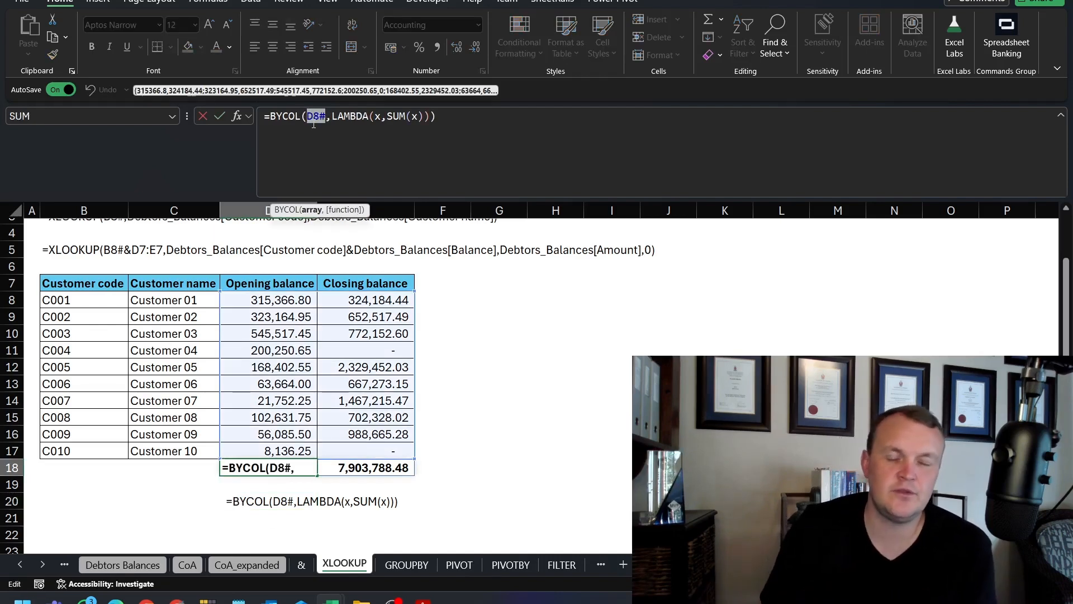
click(378, 116)
double_click(378, 116)
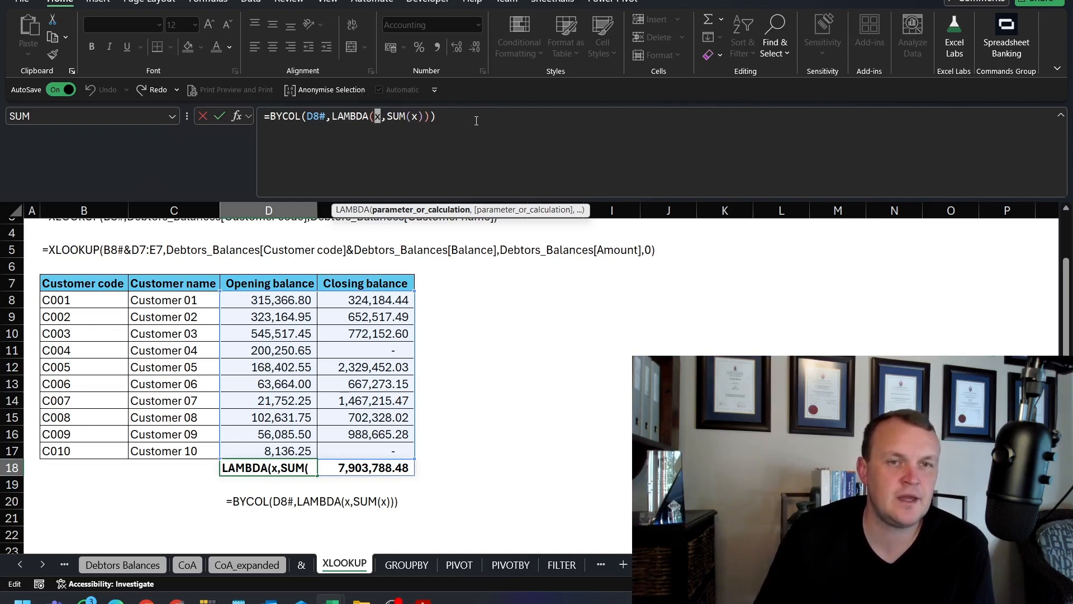
Replace the LAMBDA expression in D18 with SUM so the formula reads =BYCOL(D8#,SUM).
drag(334, 116, 431, 116)
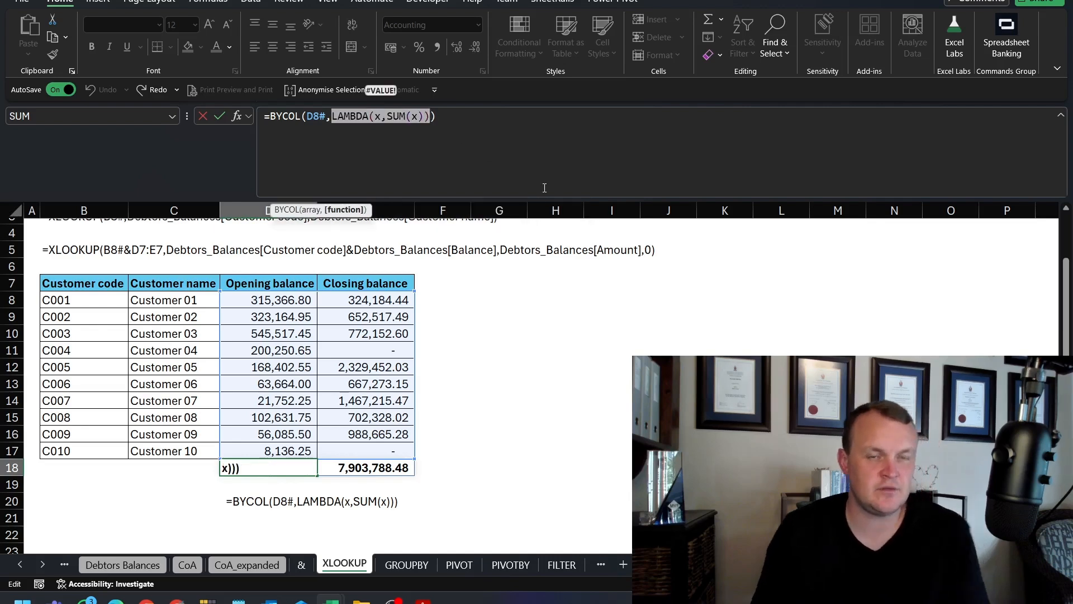
text(su)
key(Tab)
key(Return)
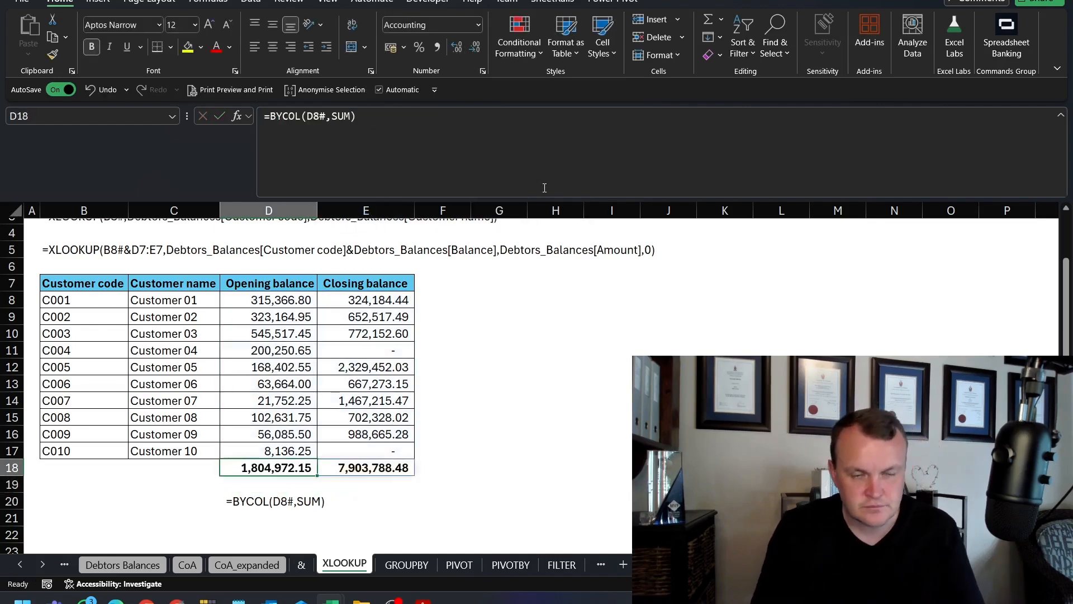
scroll(262, 408, up, 1)
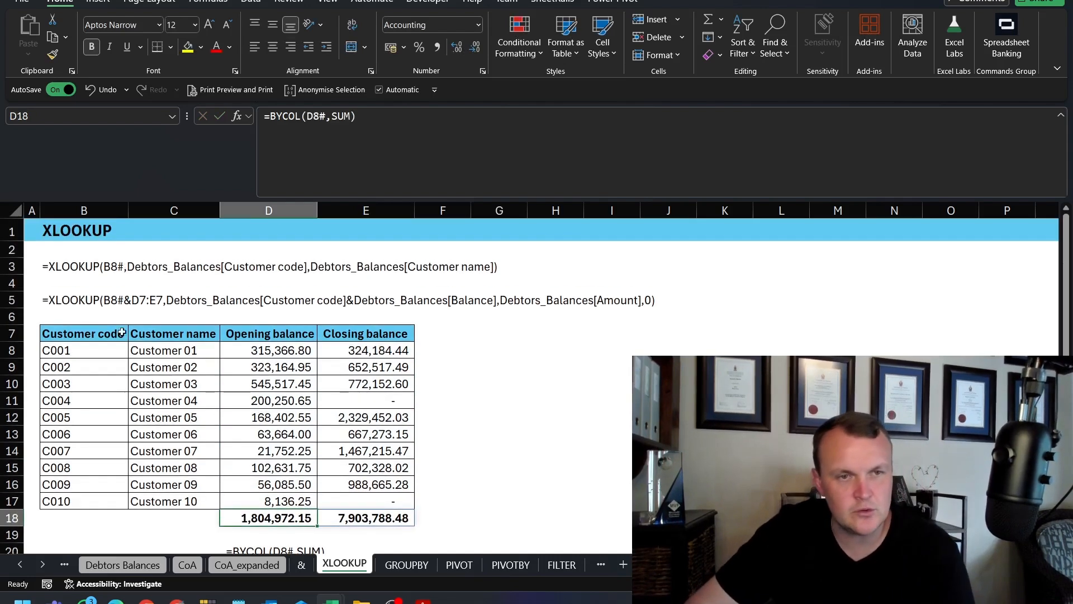
Start a GROUPBY formula in cell B6 of the GROUPBY sheet.
click(33, 232)
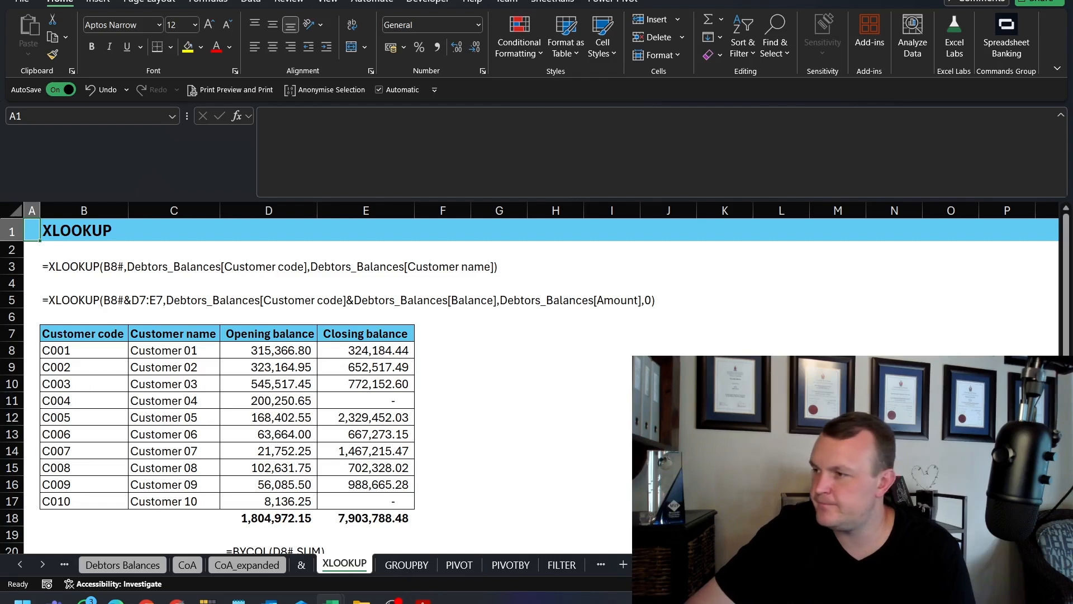
key(ctrl+Page_Down)
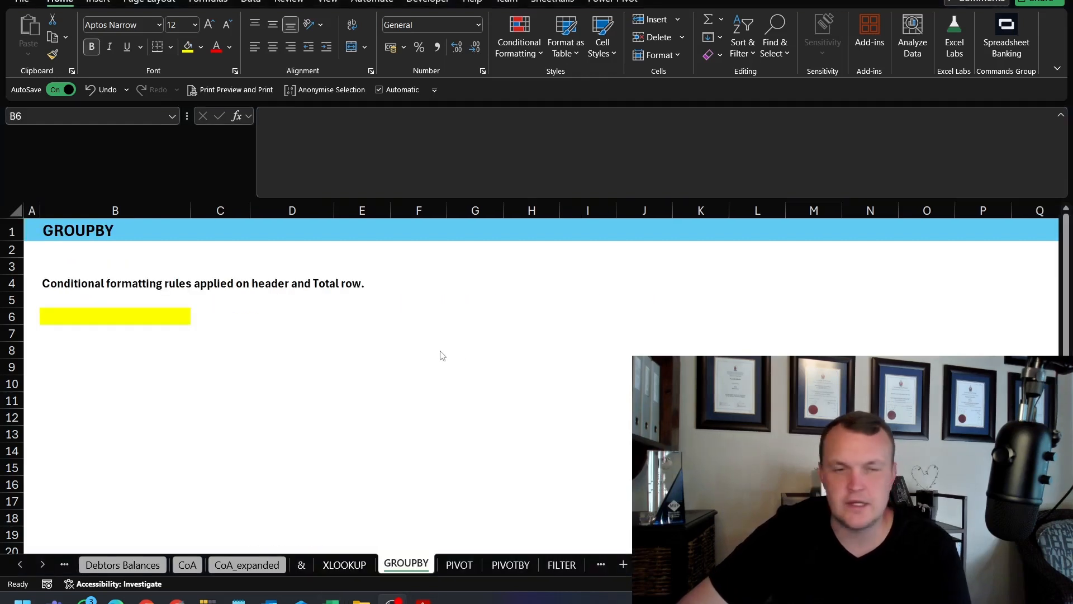
click(67, 317)
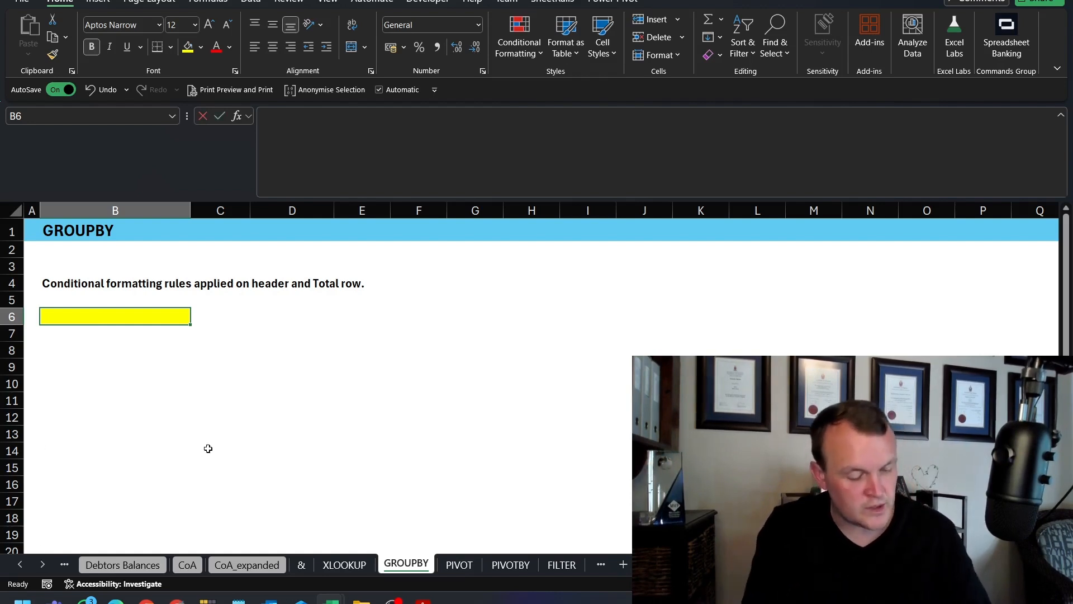
text(=grou)
key(Tab)
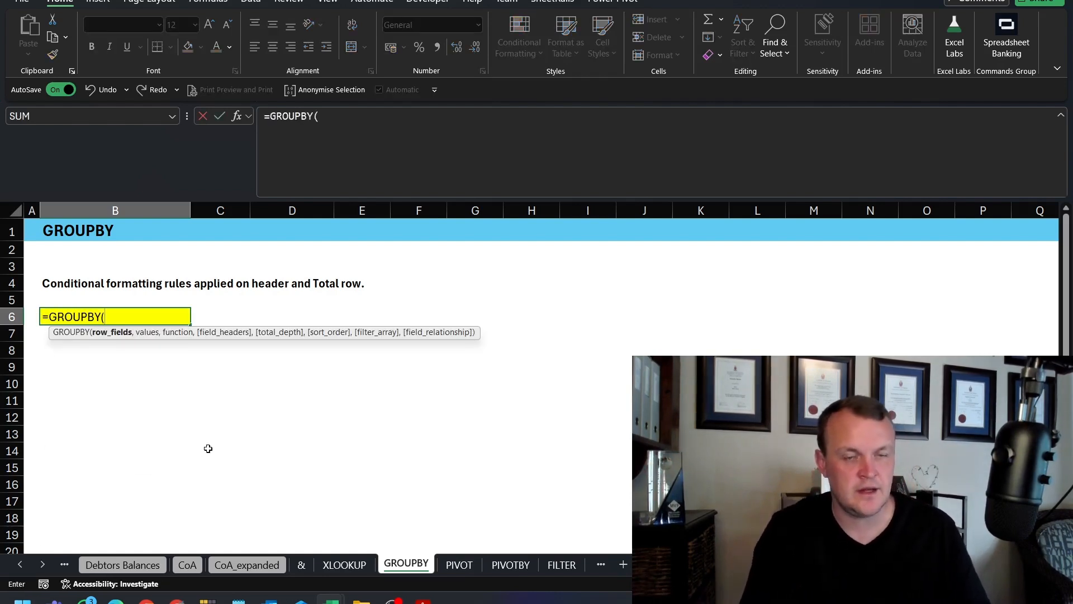
key(BackSpace)
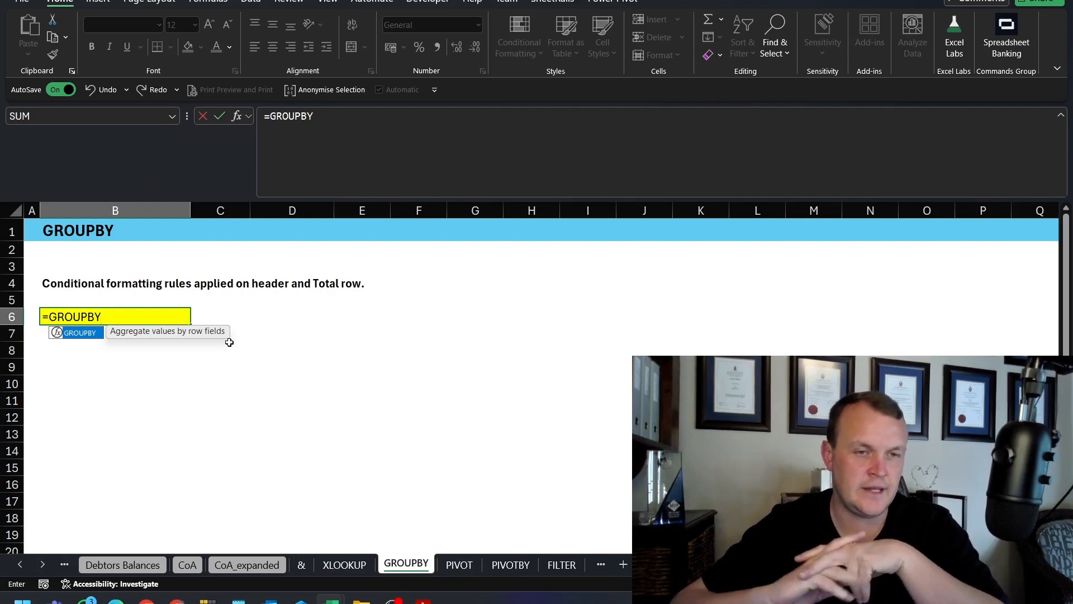
text(()
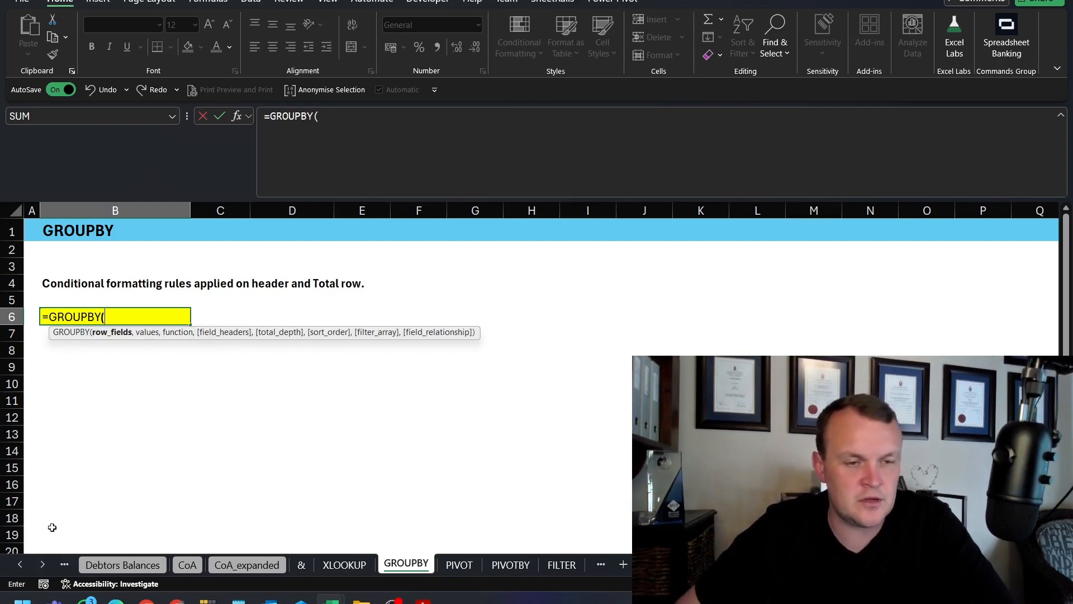
Set the formula's row fields to the Name column of the CB table, including its header.
click(23, 565)
click(22, 566)
click(22, 565)
click(151, 564)
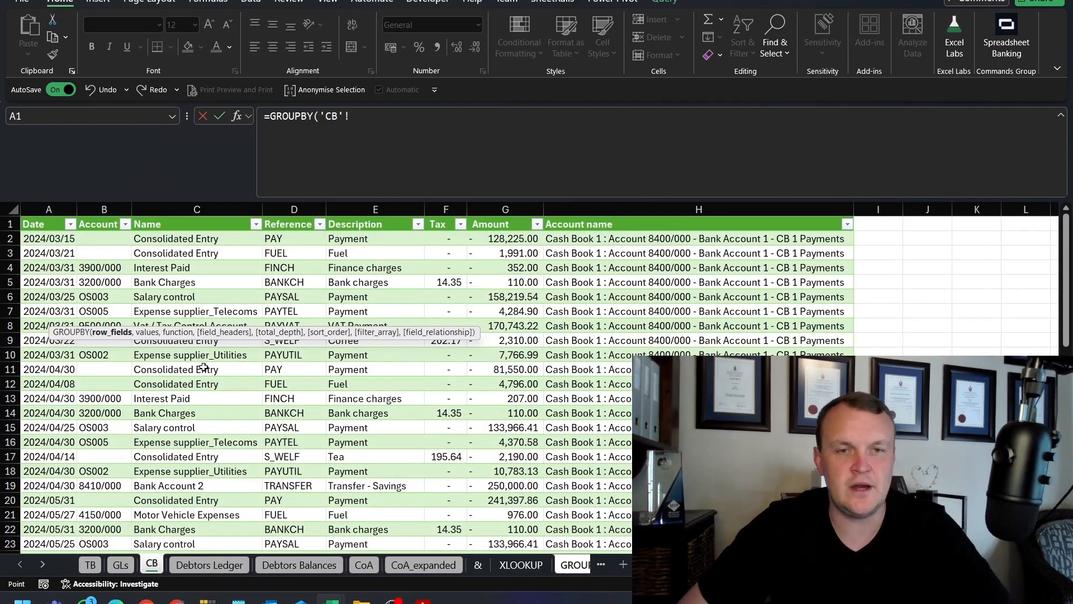
click(184, 212)
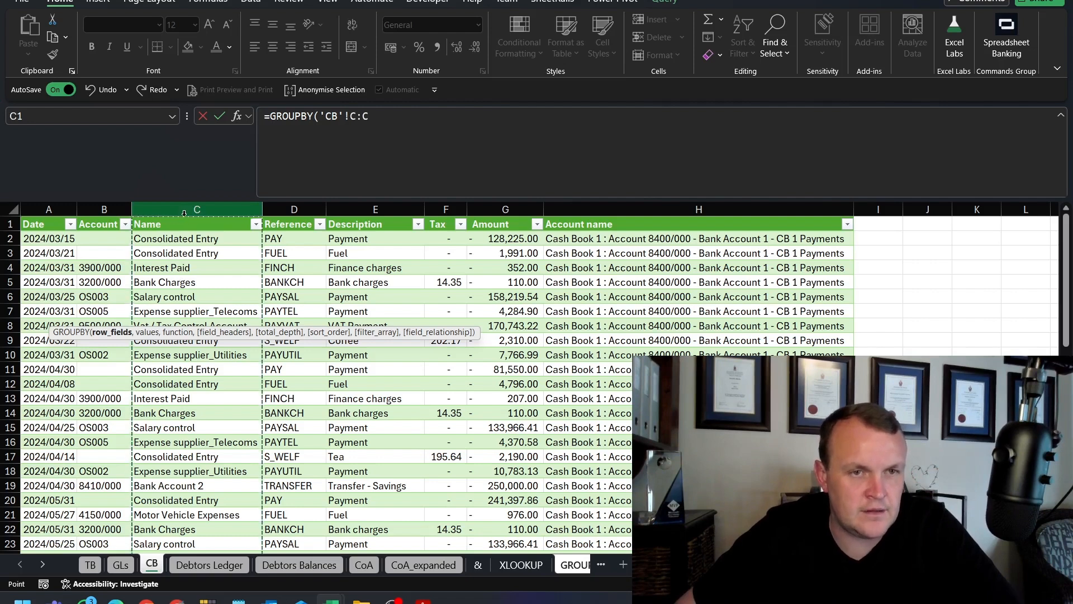
click(186, 224)
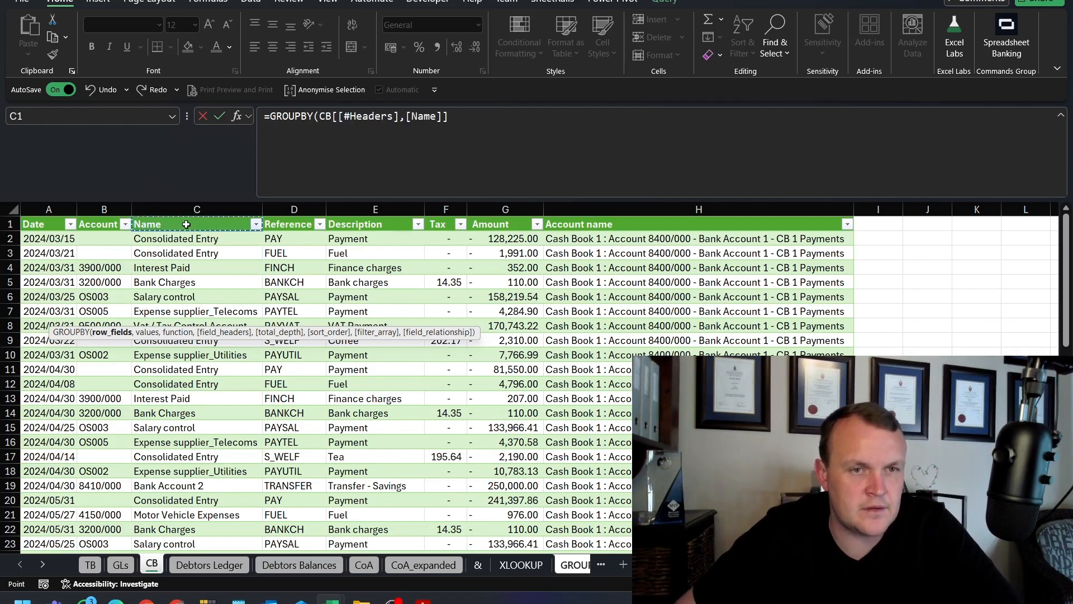
click(187, 254)
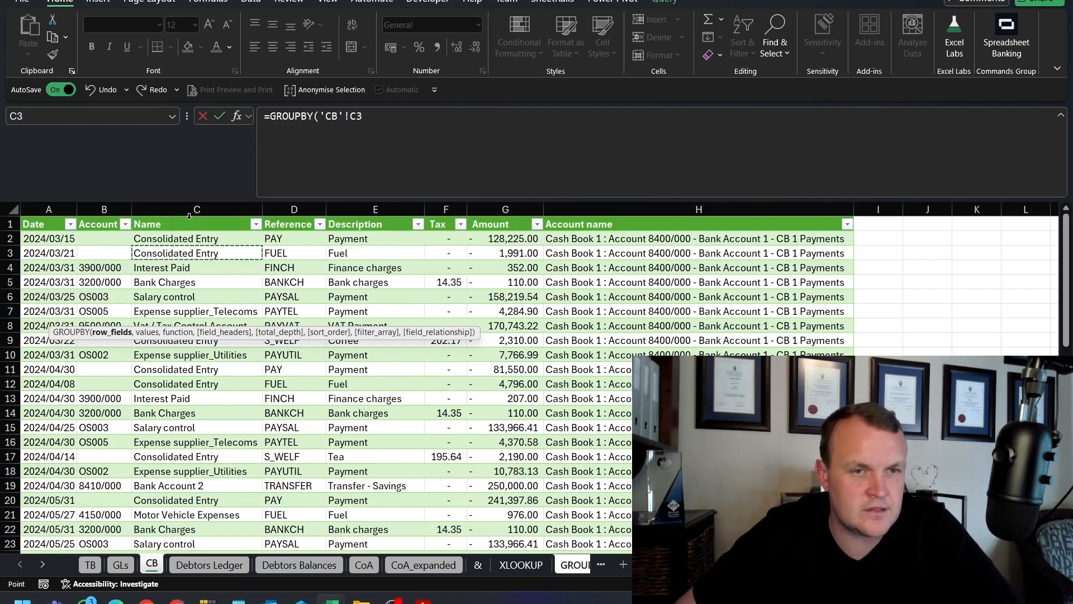
click(189, 216)
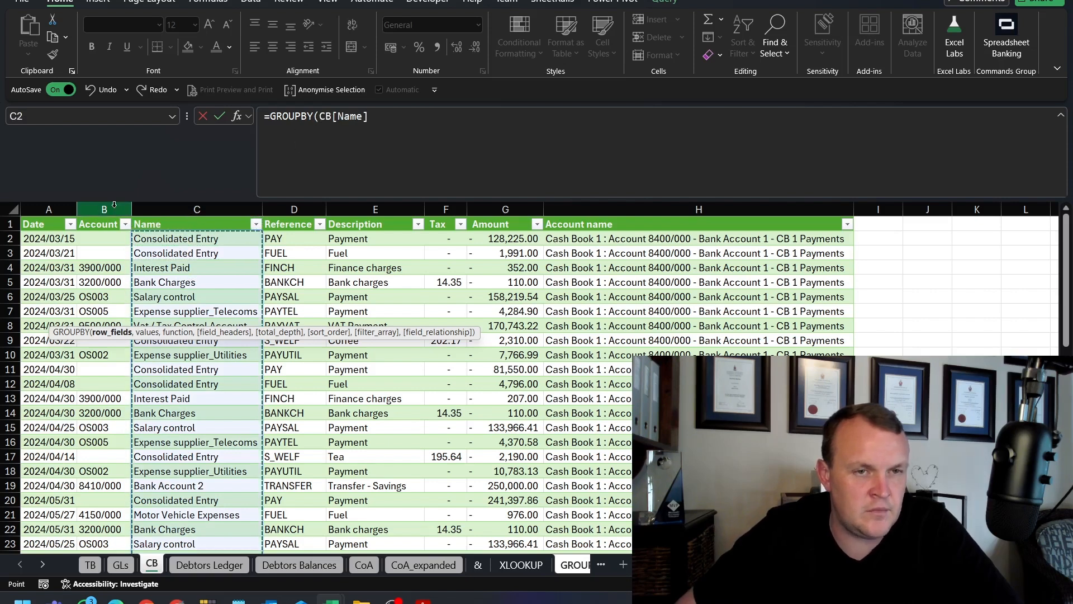
click(179, 217)
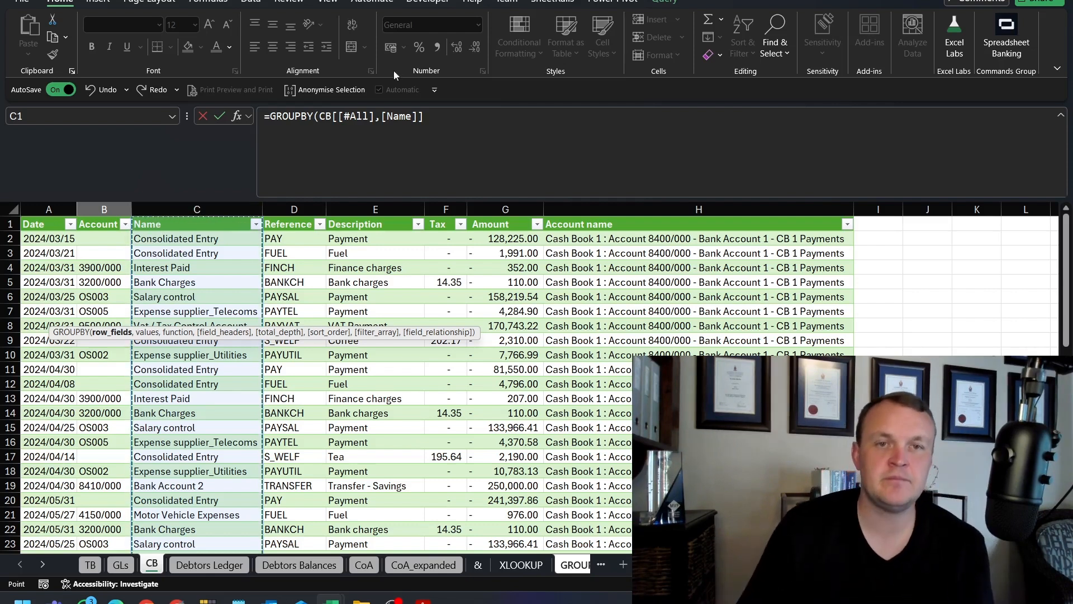
click(470, 116)
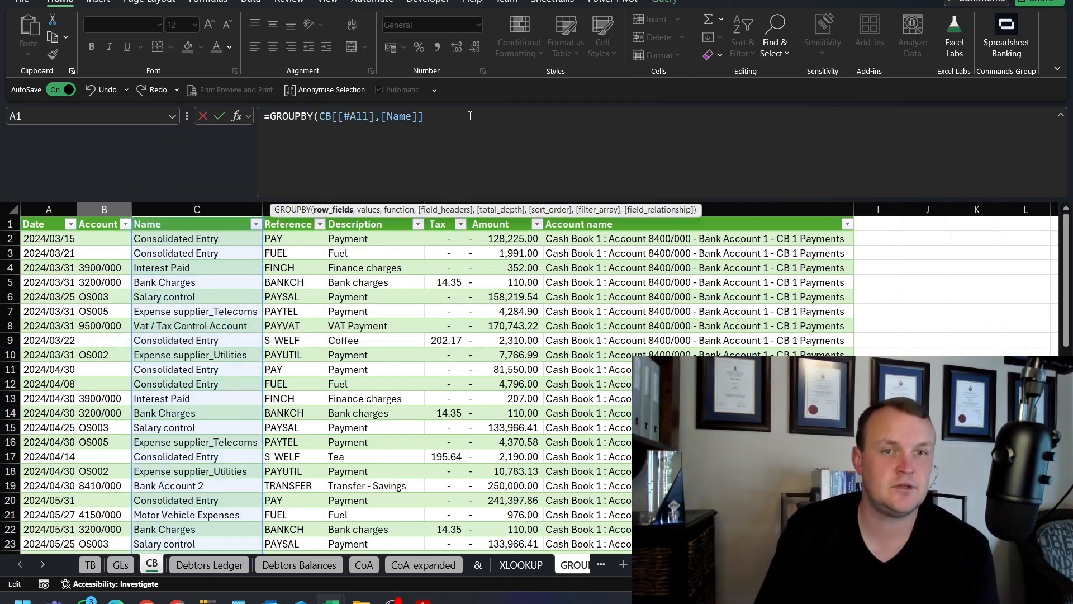
text(,)
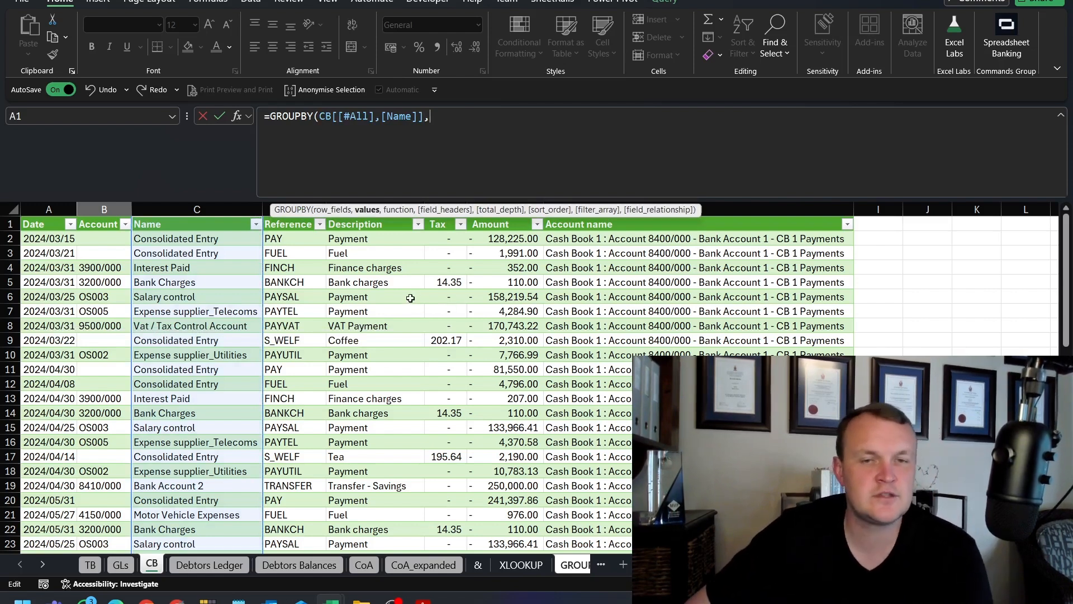
Set the values argument to the CB table's Tax through Amount columns, including their headers.
click(445, 217)
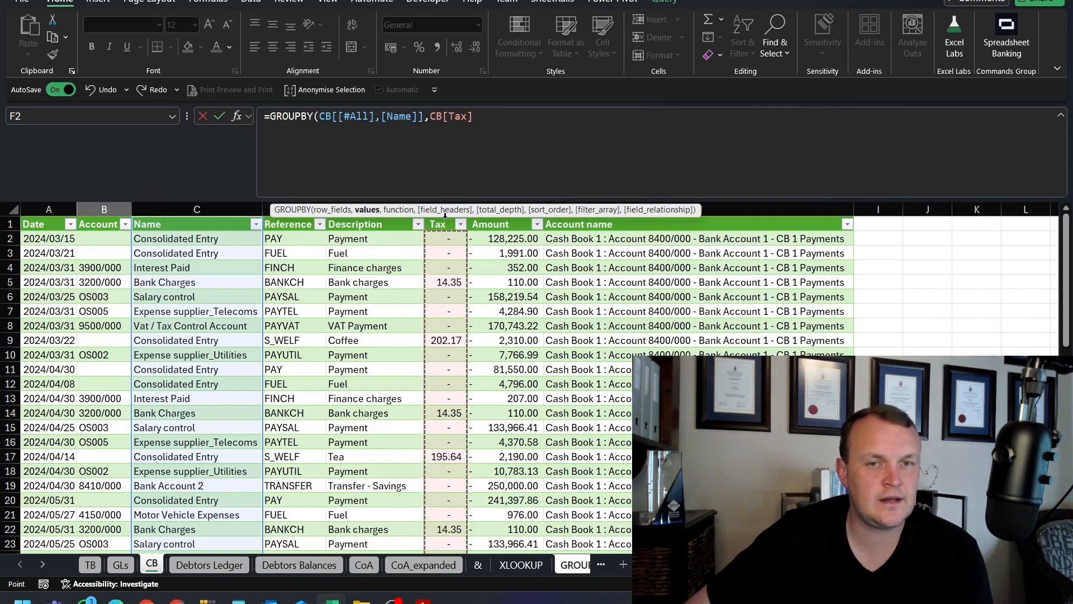
click(445, 218)
drag(445, 218, 492, 219)
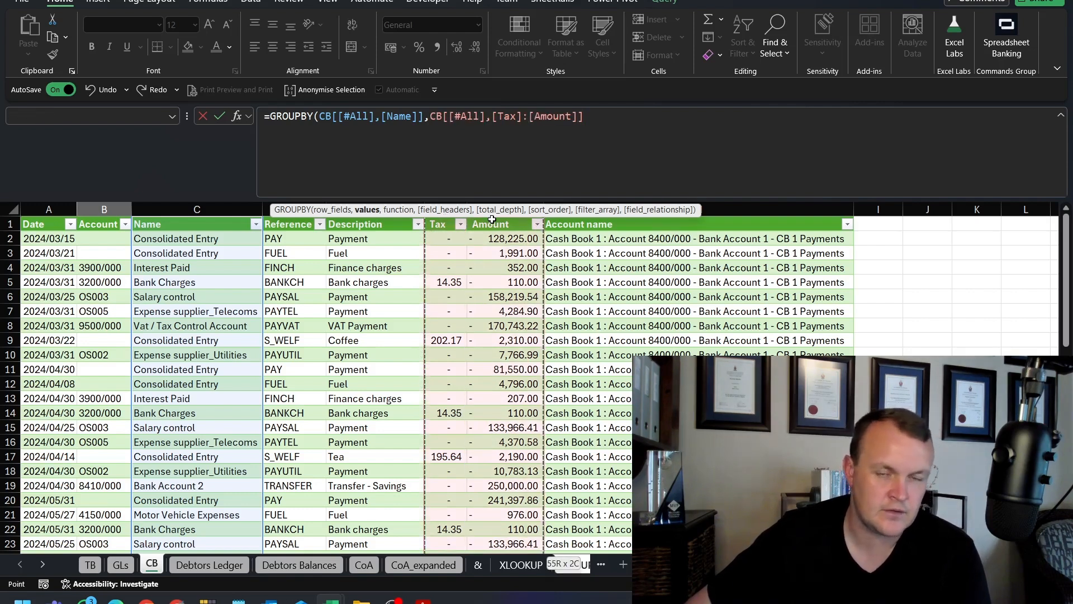
click(615, 249)
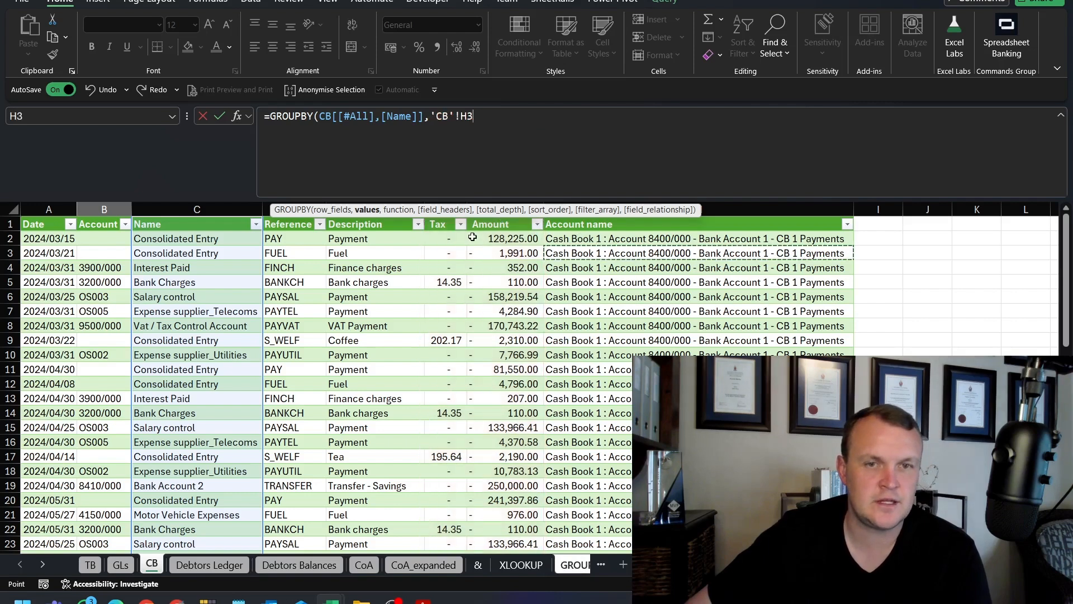
click(444, 219)
click(444, 218)
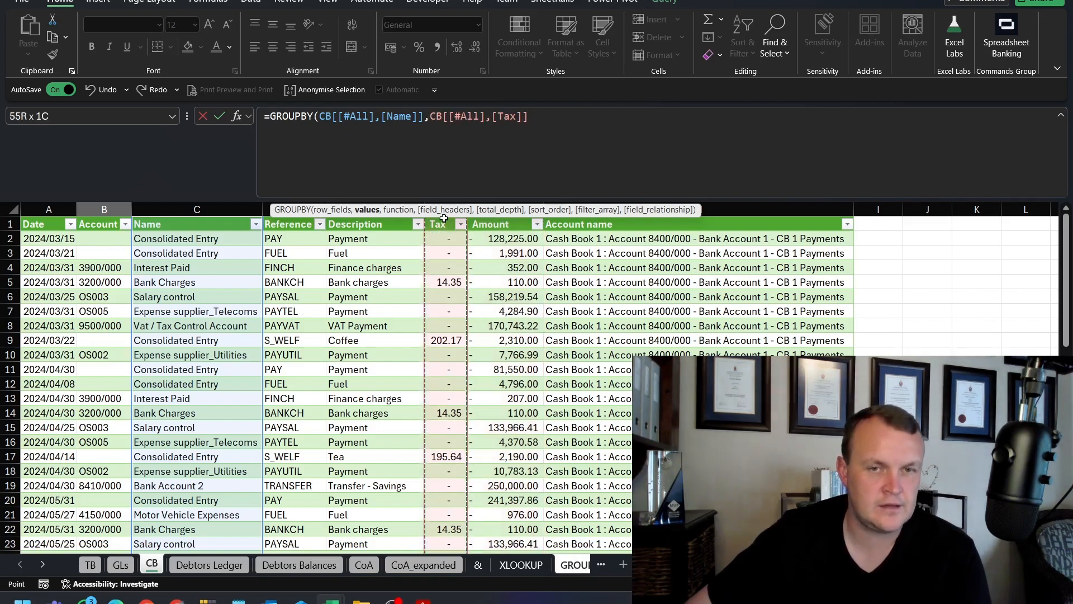
drag(443, 218, 492, 218)
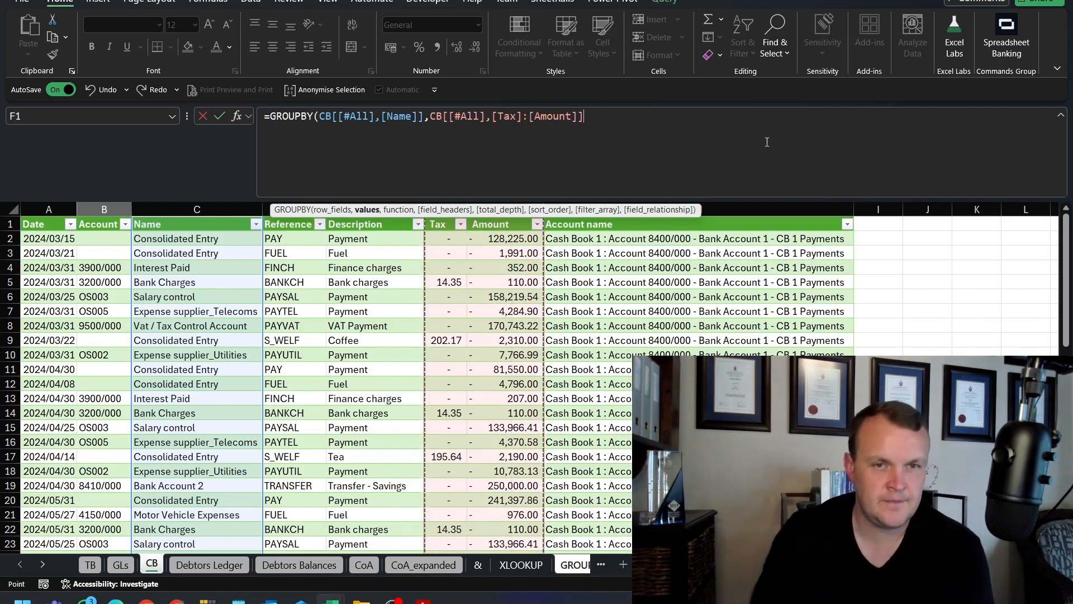
Choose SUM as the aggregation function and set field headers to 3 - Yes and show.
text(,)
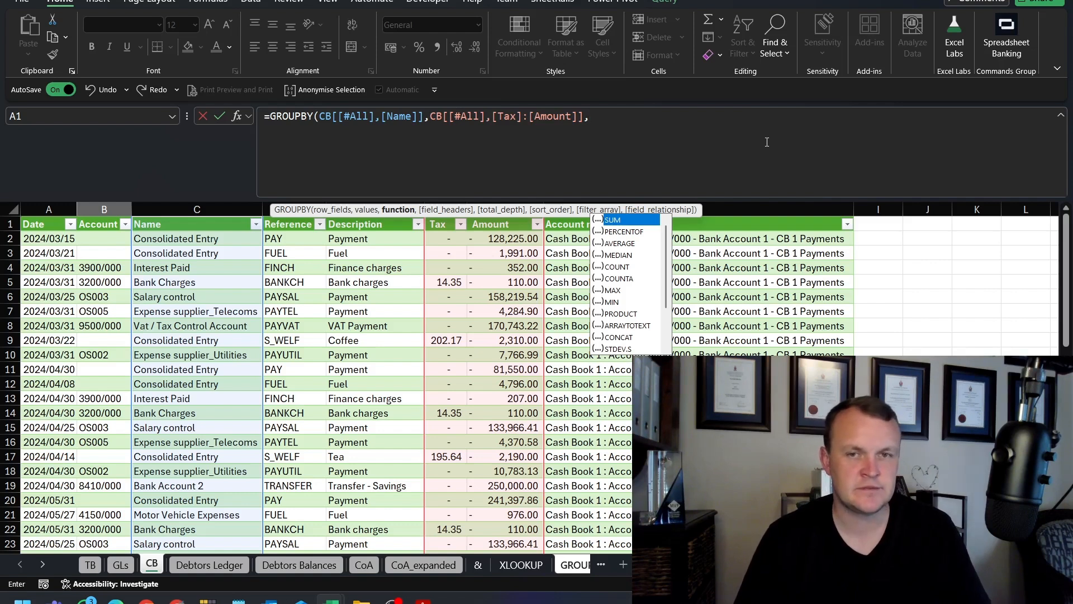
key(Tab)
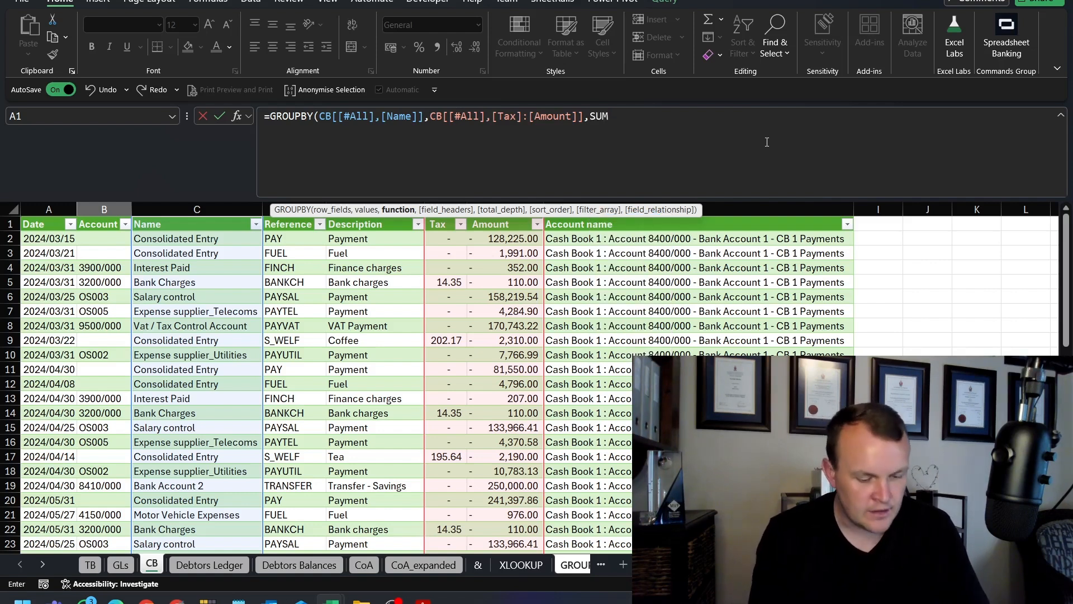
text(,)
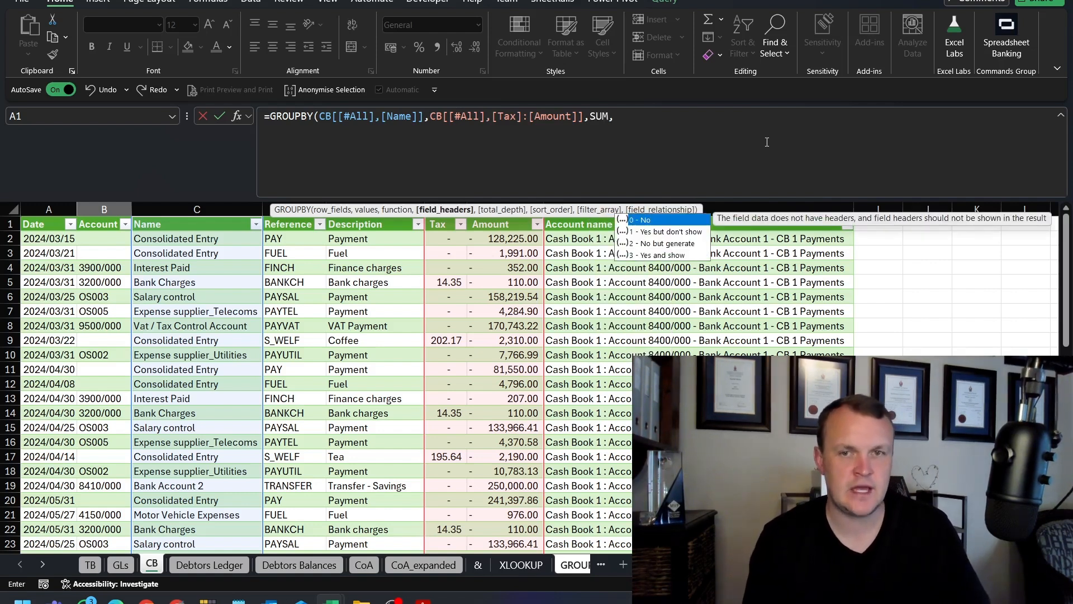
key(Down)
key(Down)
key(Down)
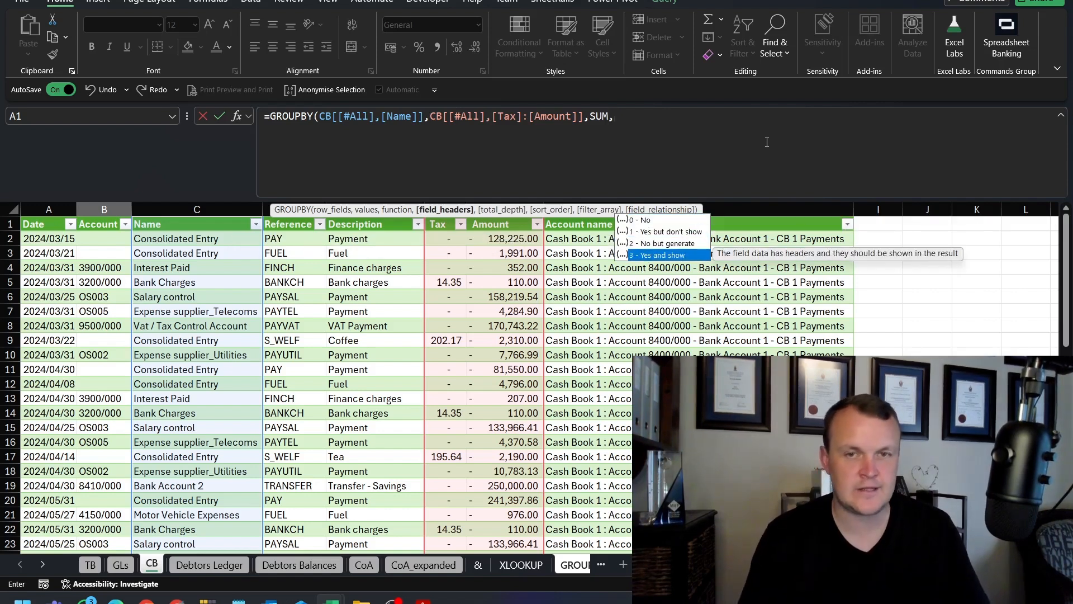
key(Tab)
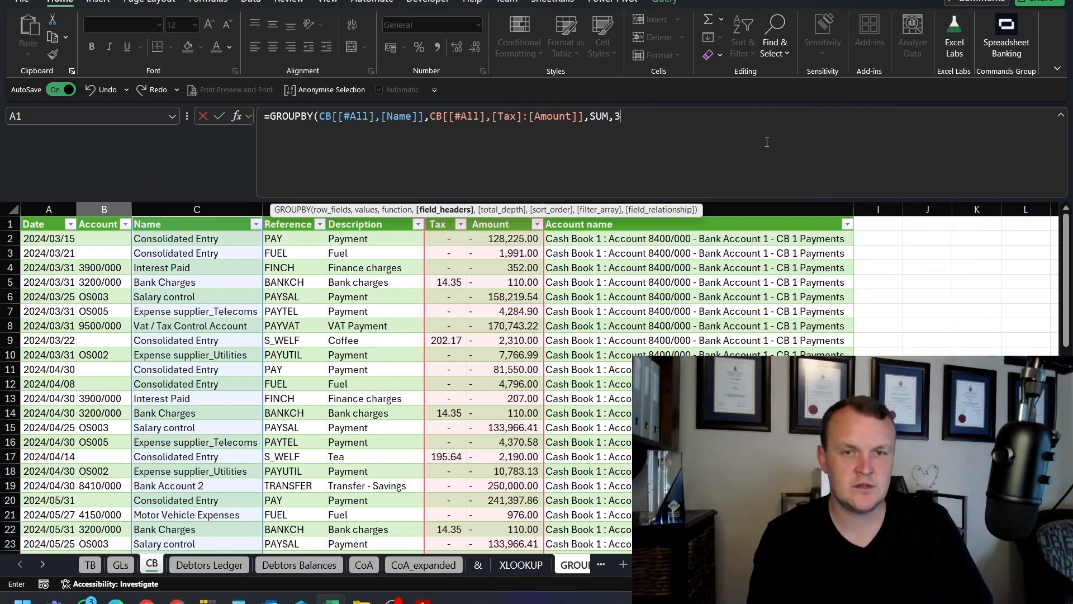
Review the total depth choices and the remaining sort order, filter array and field relationship arguments of GROUPBY.
text(,)
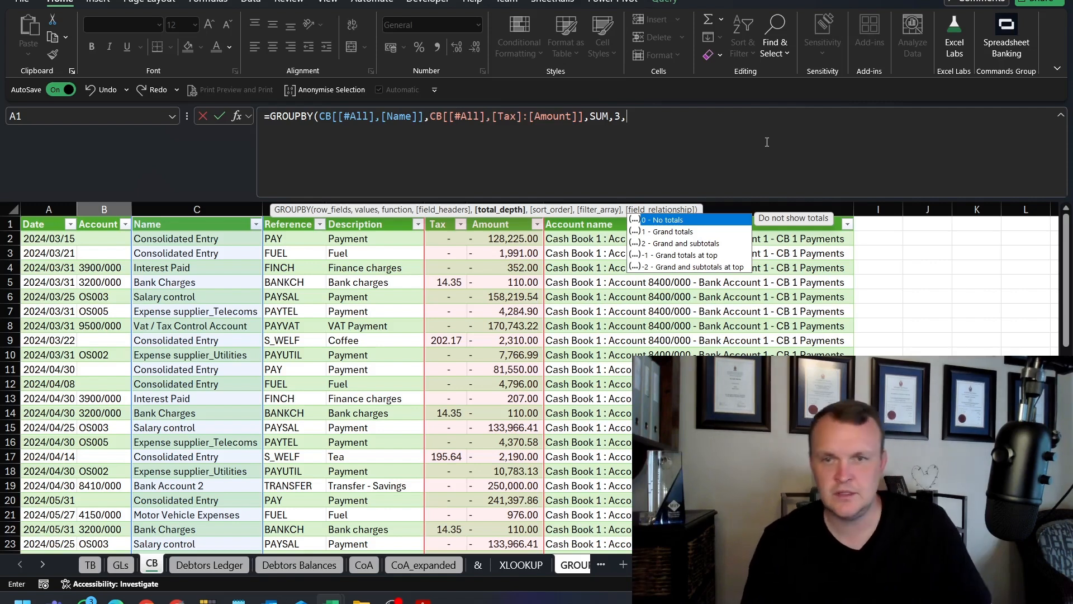
key(Down)
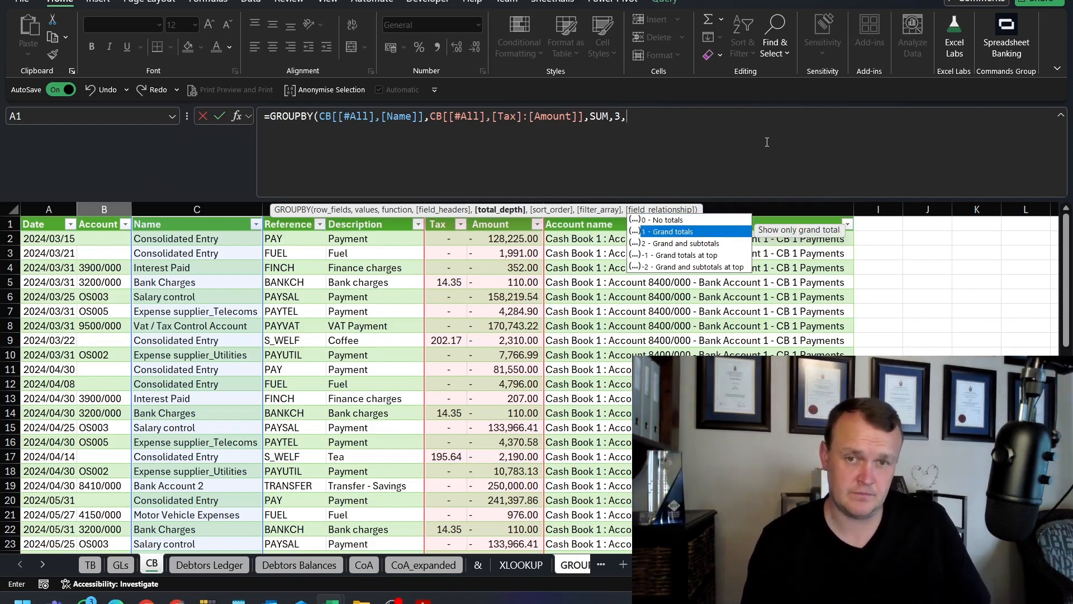
key(Down)
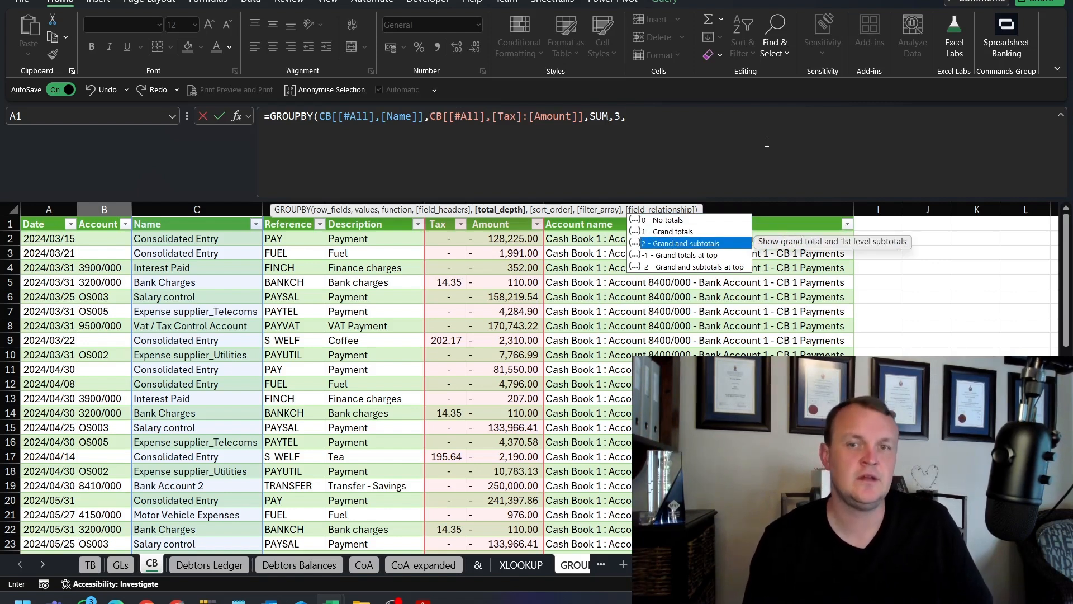
key(Down)
key(Down)
key(Up)
key(Down)
key(Up)
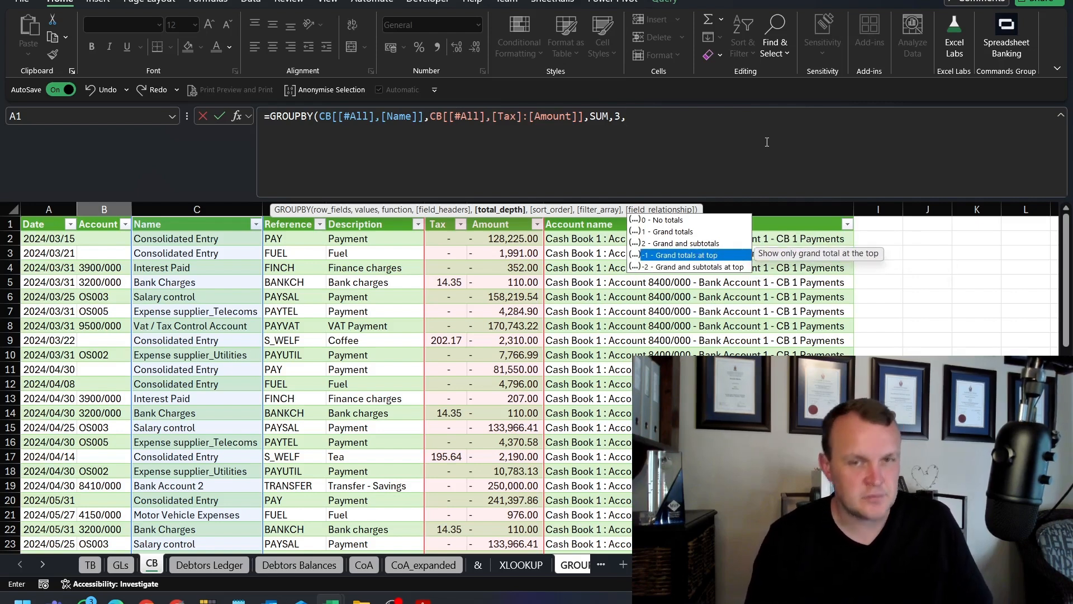
key(Escape)
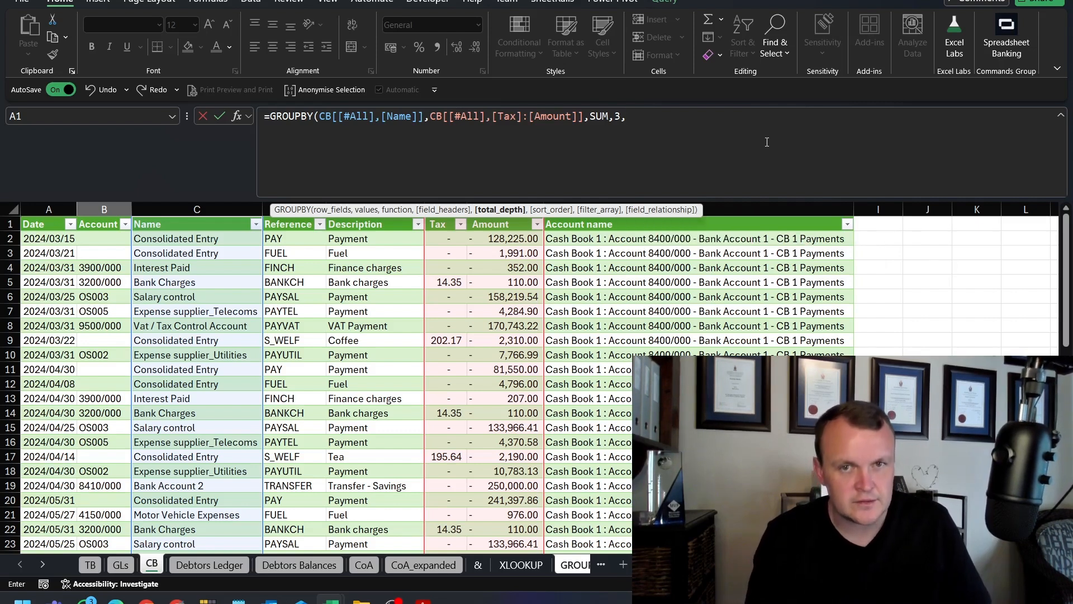
text(,)
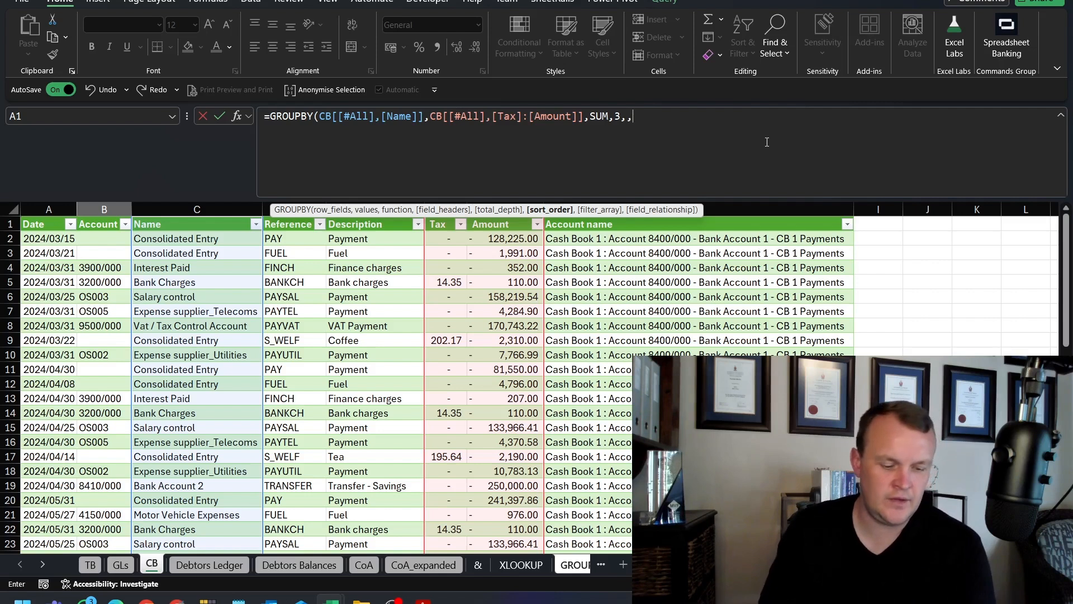
text(,)
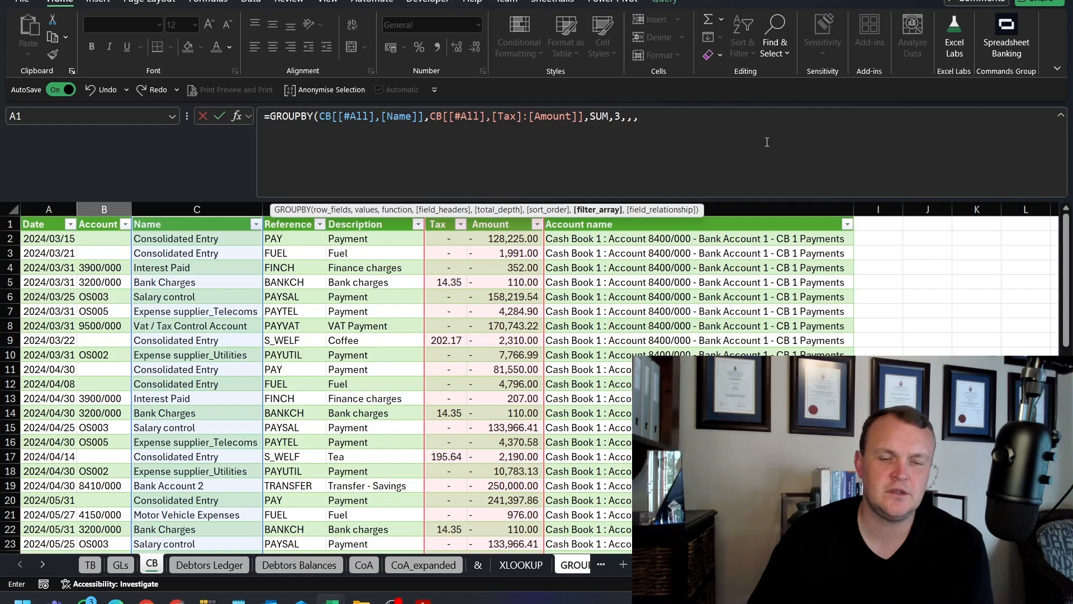
text(,)
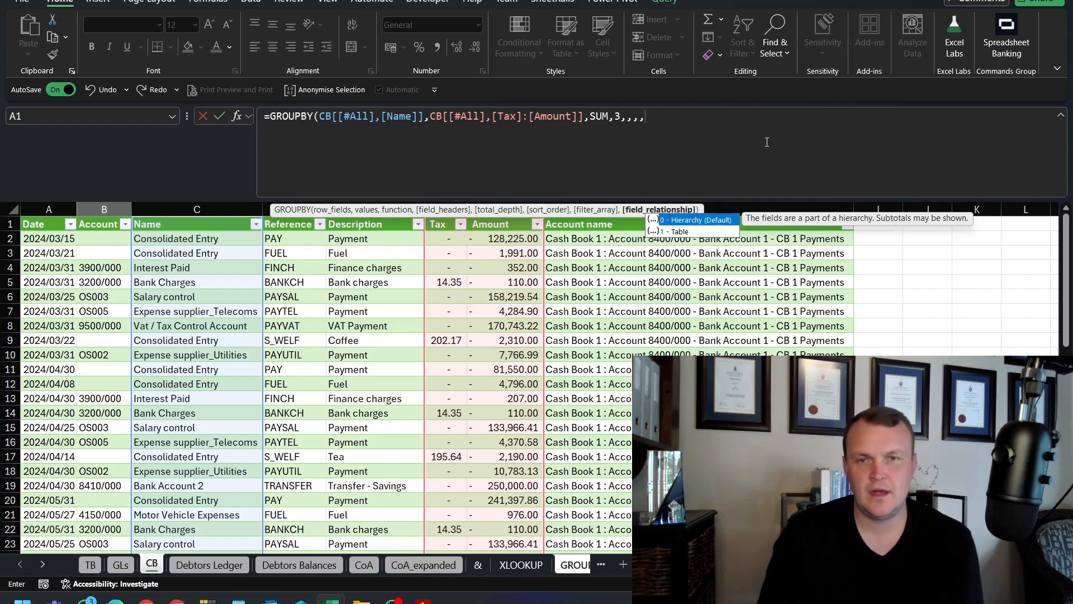
Remove the empty optional arguments after the 3, close the GROUPBY formula and enter it in B6.
key(BackSpace)
key(BackSpace)
key(BackSpace)
key(BackSpace)
text())
key(Return)
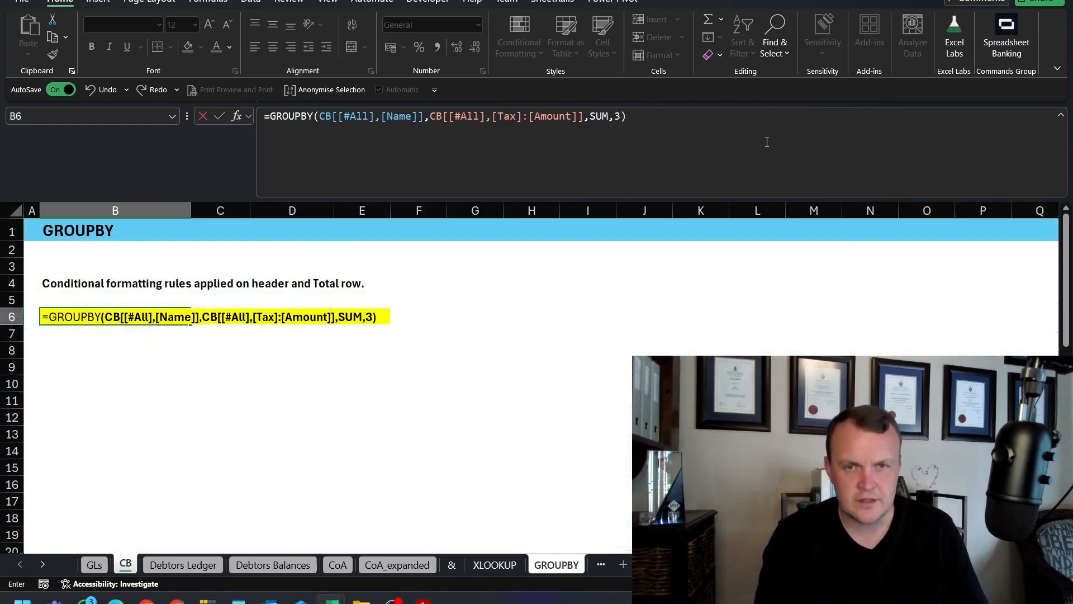
Examine the conditional formatting rules applied to the GROUPBY result's Name header in B6, including the =$B1="Name" rule.
key(Up)
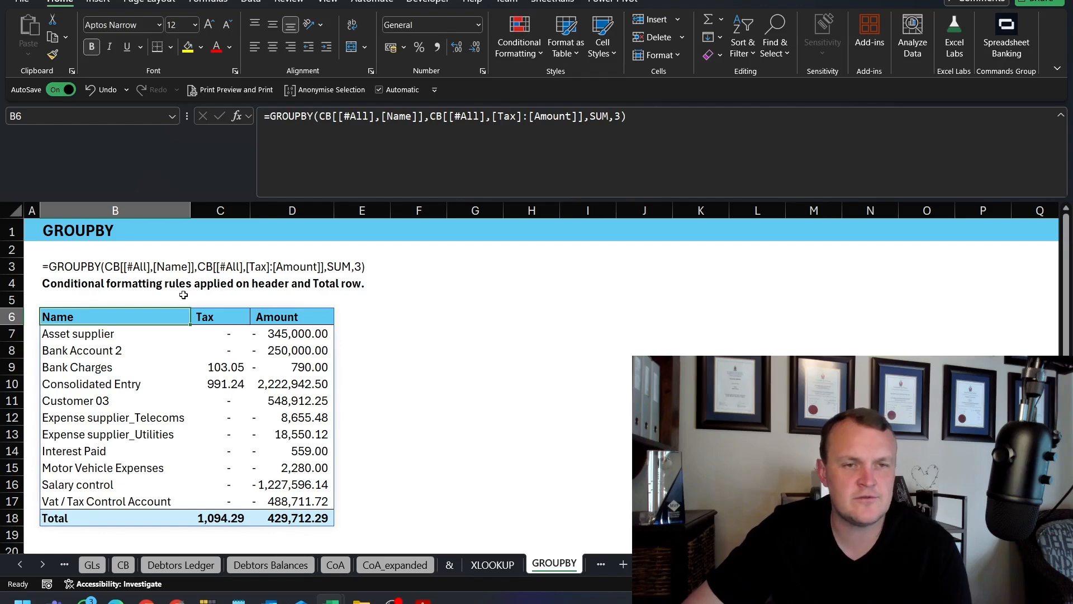
click(519, 48)
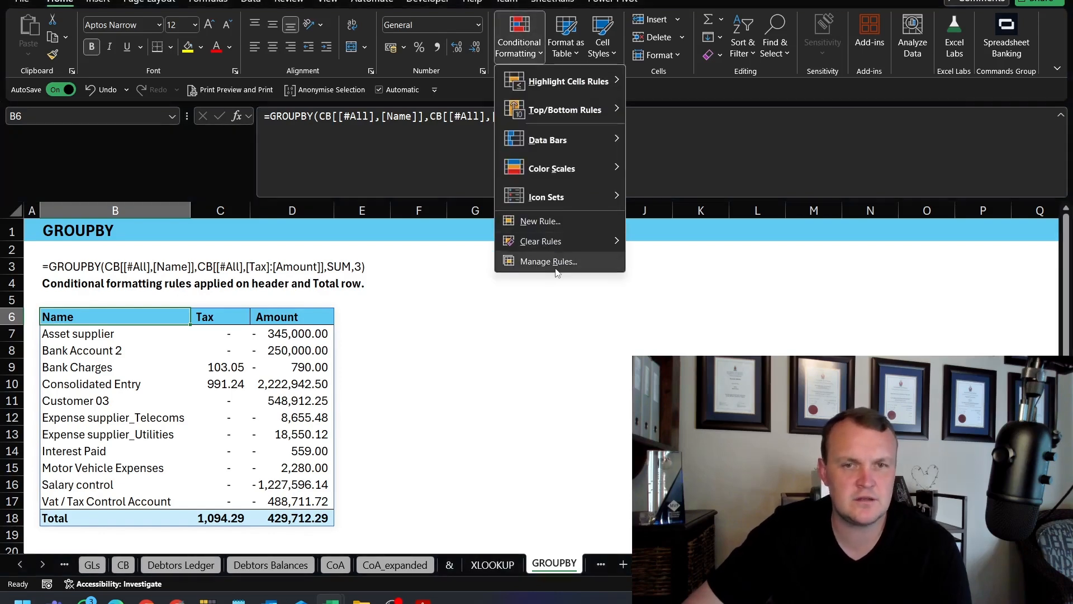
click(555, 266)
drag(498, 179, 639, 323)
click(431, 419)
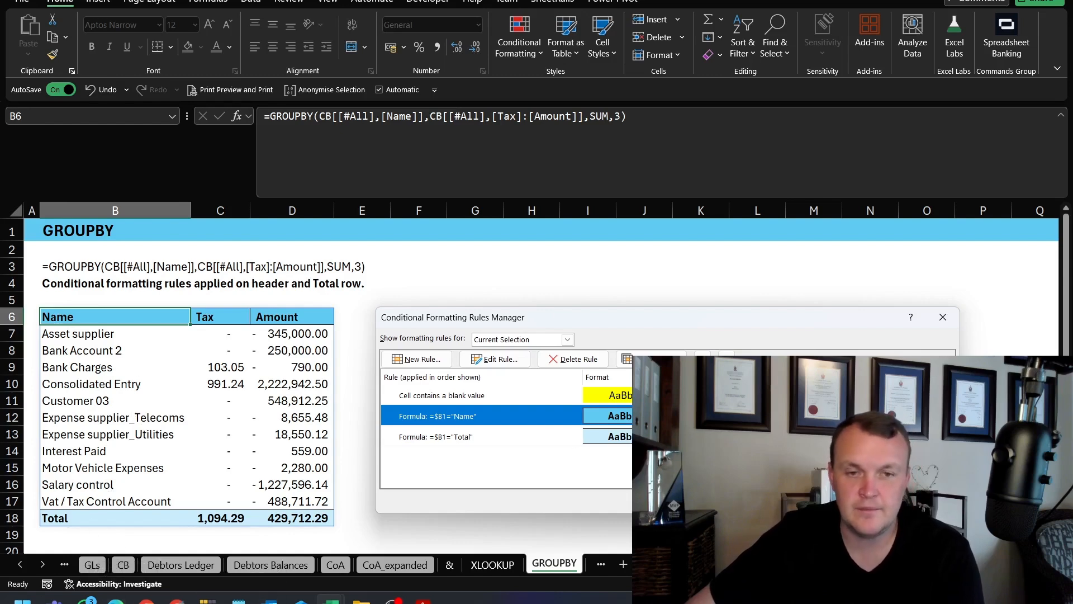
key(Escape)
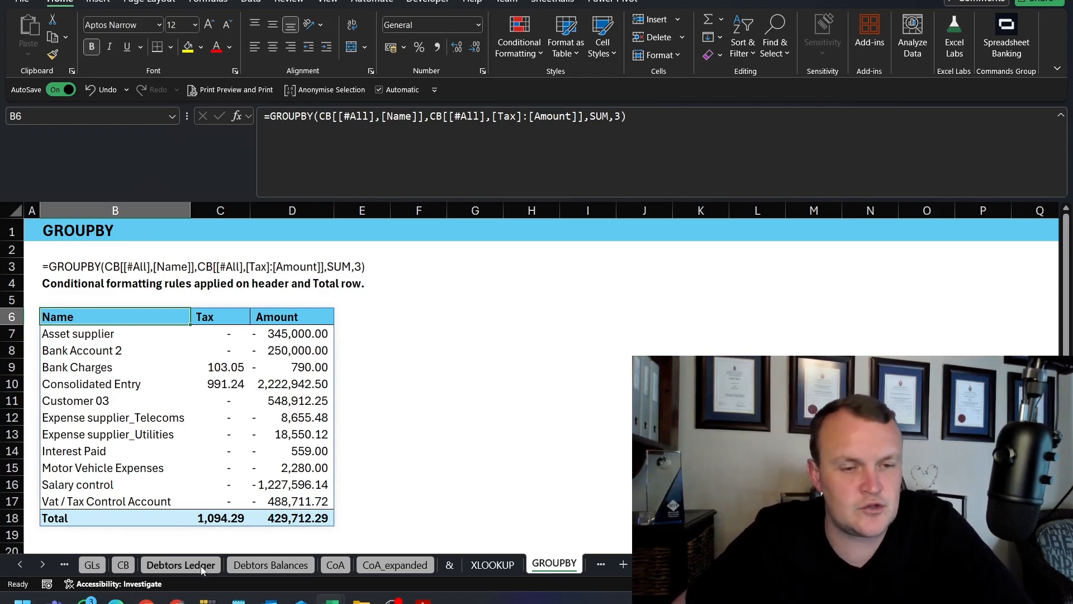
Add a column headed Filter to the CB table in I1, directly after Account name.
click(126, 565)
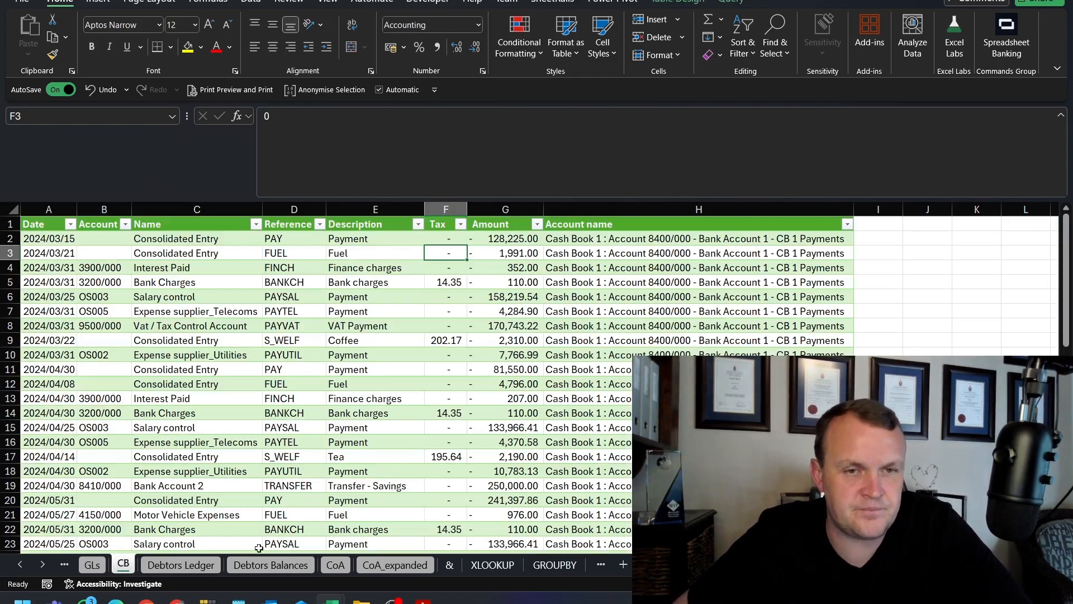
click(632, 310)
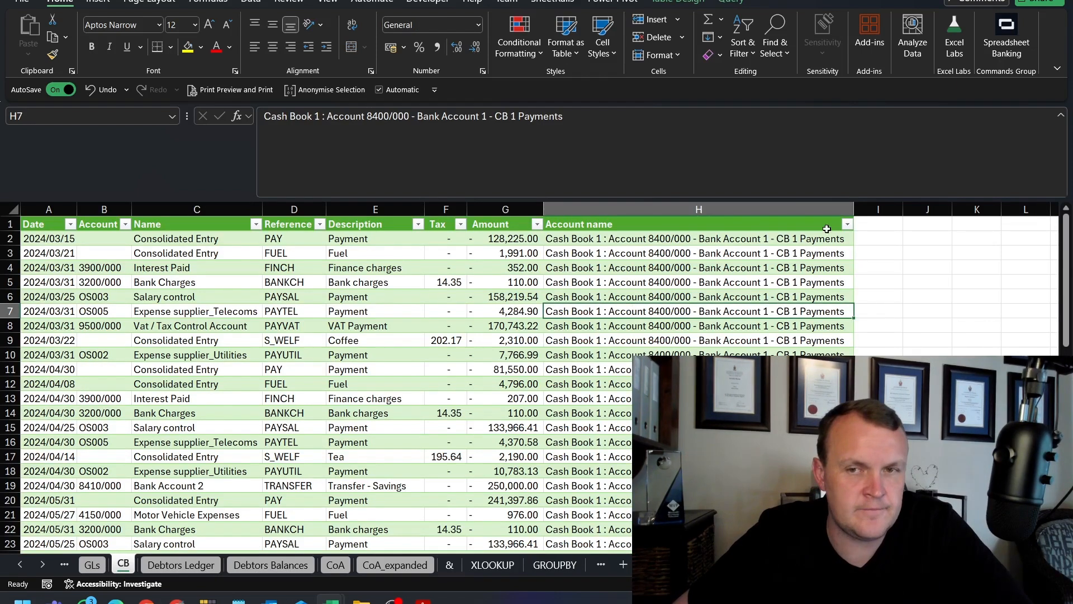
click(880, 221)
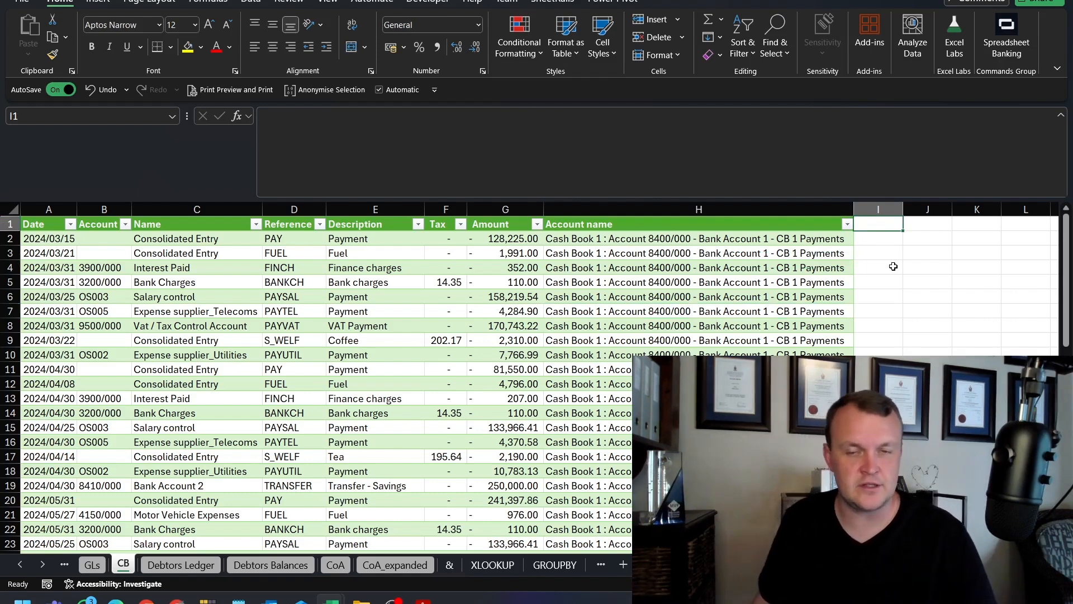
text(Filter)
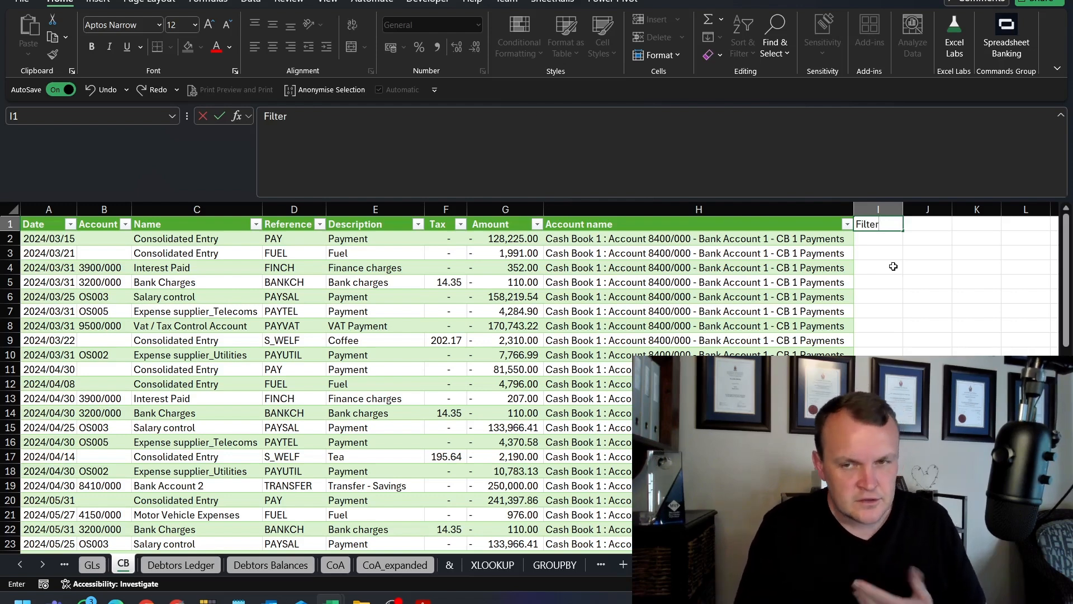
key(Return)
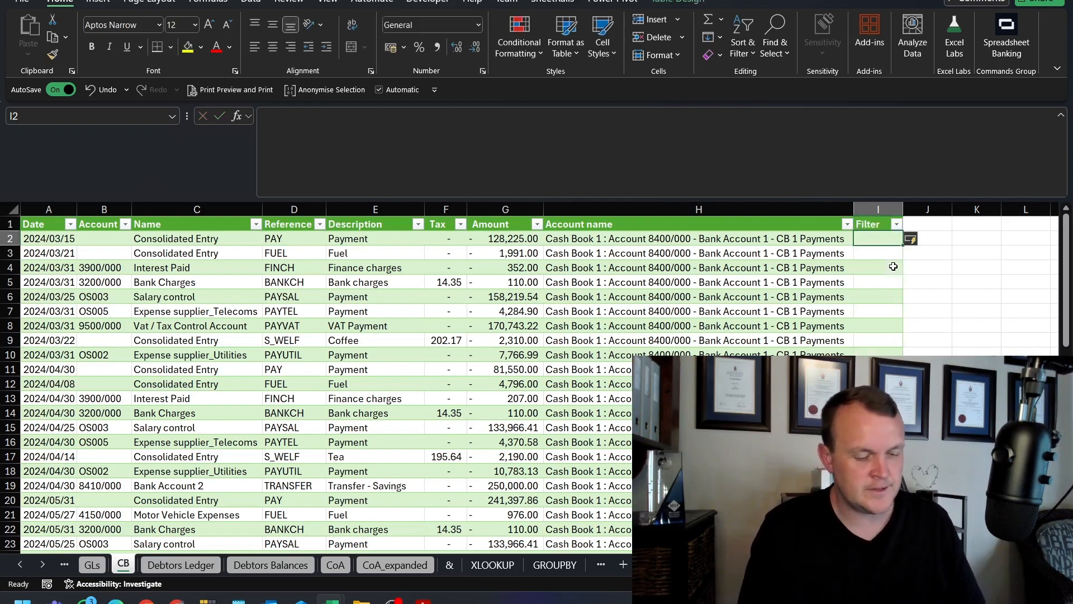
text(=sub)
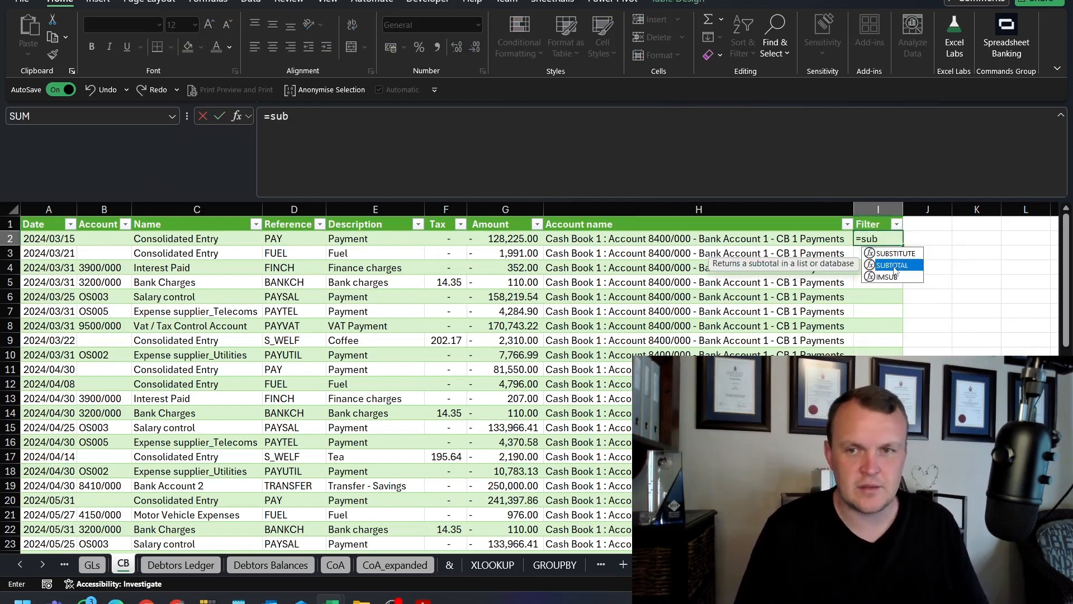
double_click(894, 265)
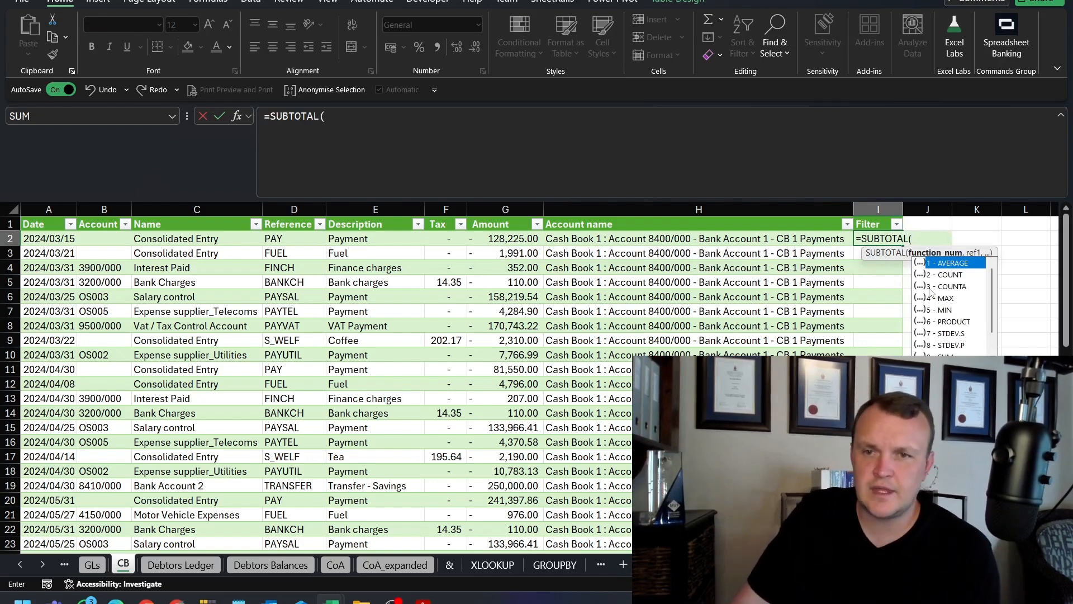
scroll(931, 293, down, 3)
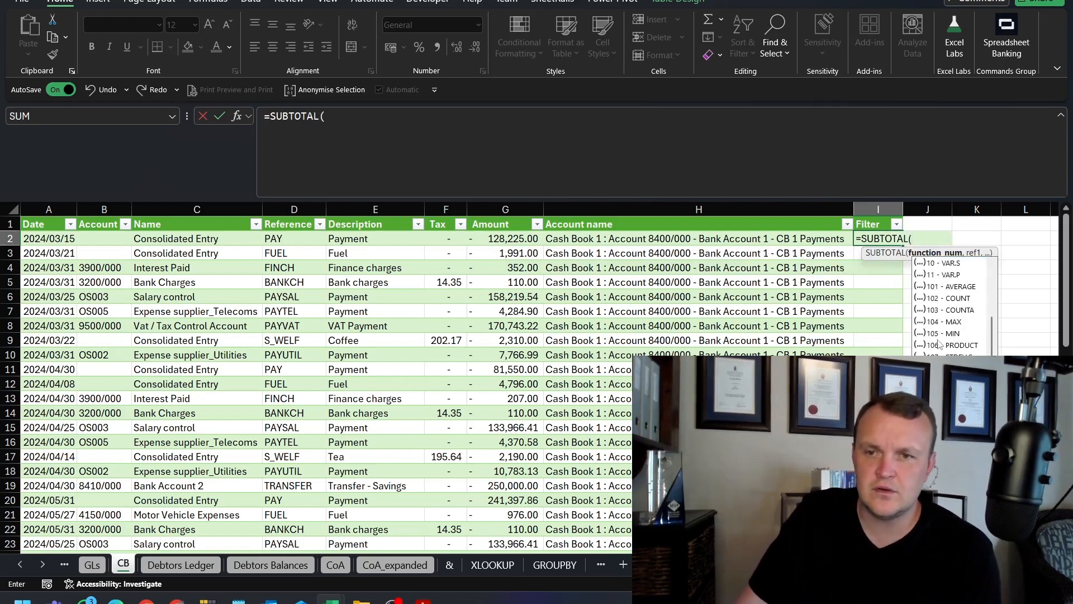
double_click(951, 311)
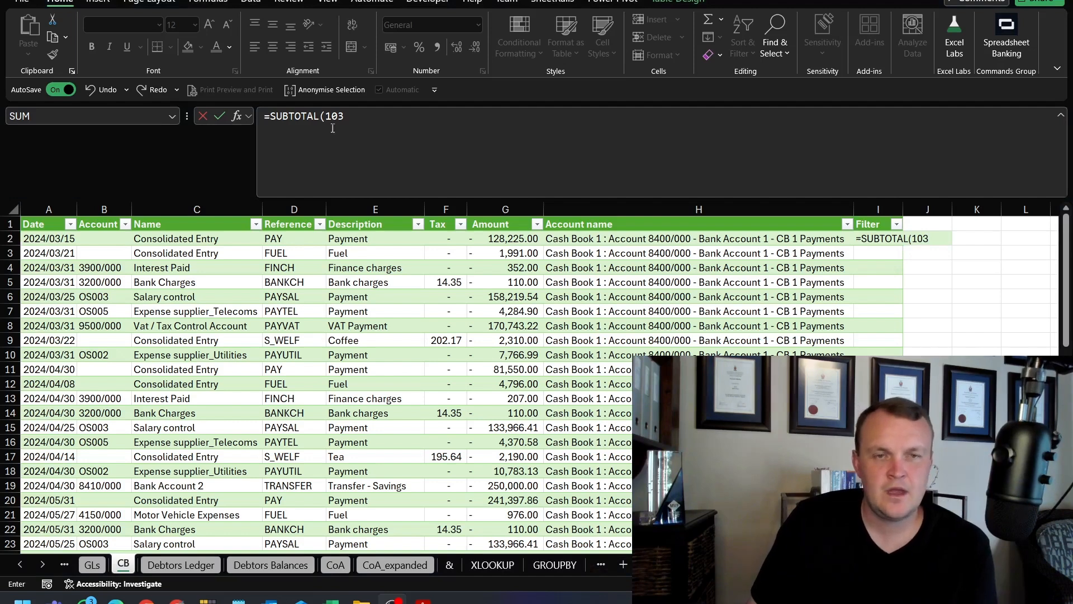
click(360, 118)
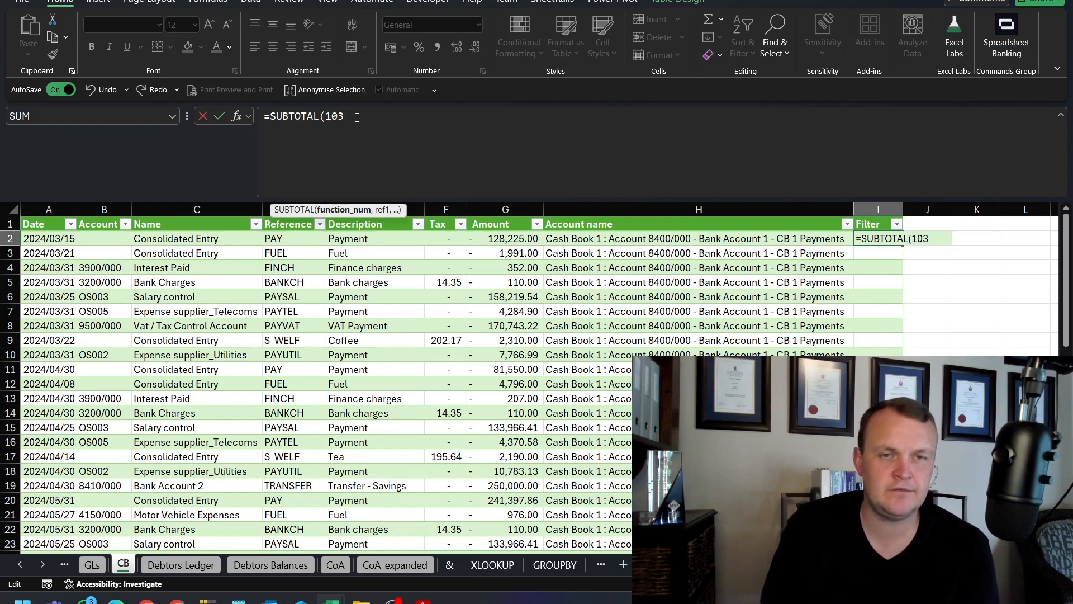
text(,)
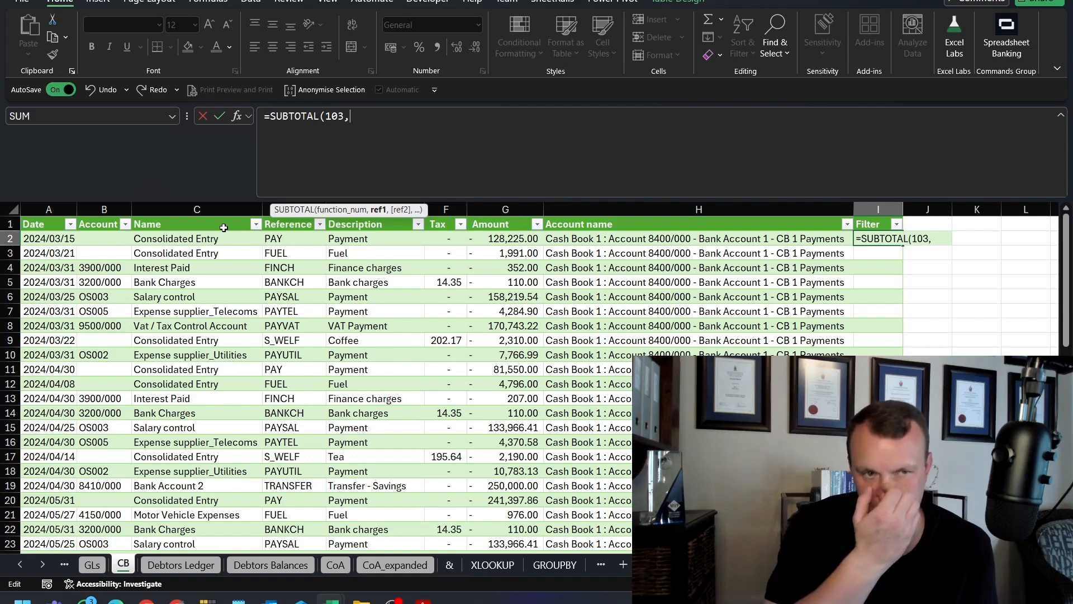
click(43, 240)
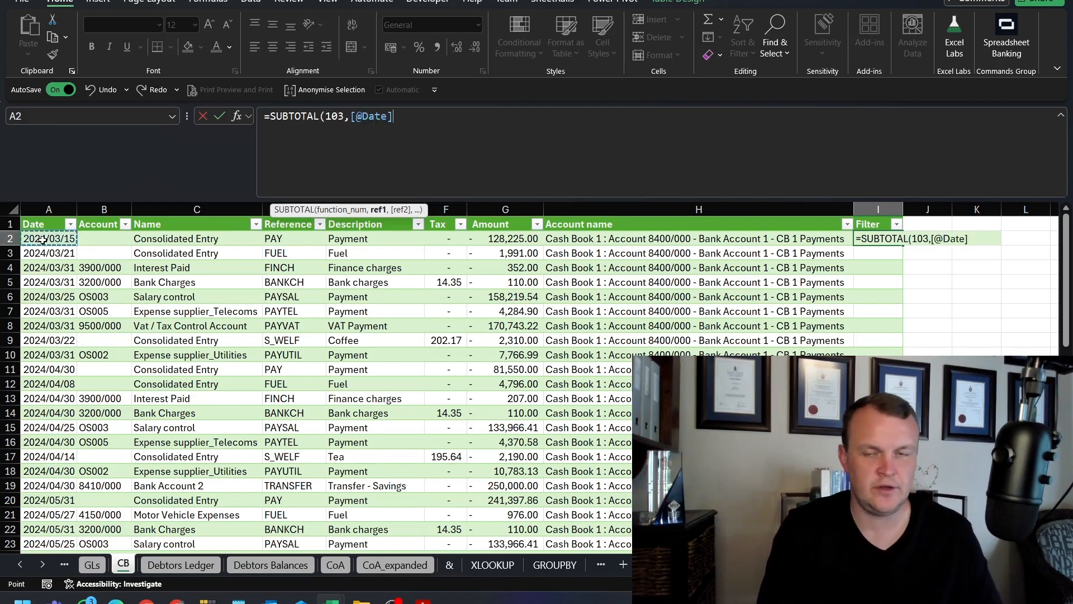
text())
key(Return)
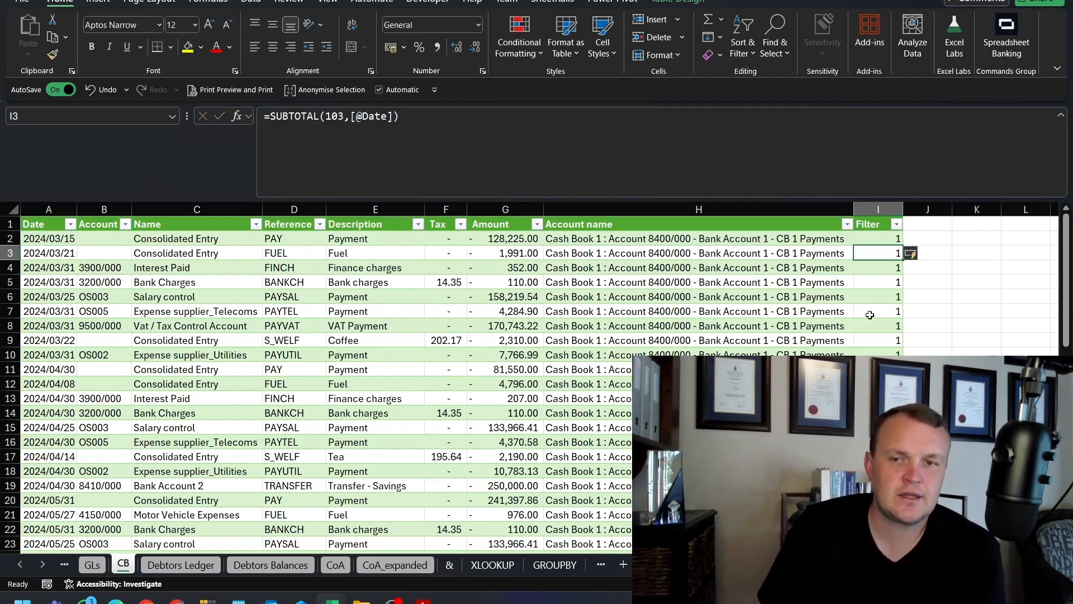
scroll(870, 314, down, 8)
scroll(871, 313, up, 8)
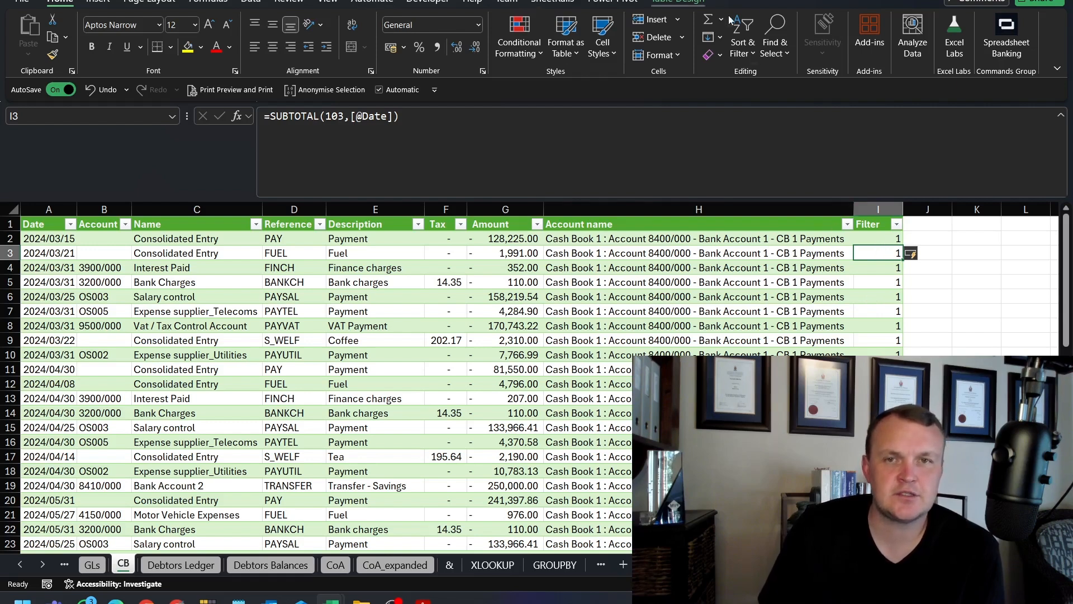
Insert slicers for the CB table's Reference and Description columns.
click(610, 293)
click(678, 4)
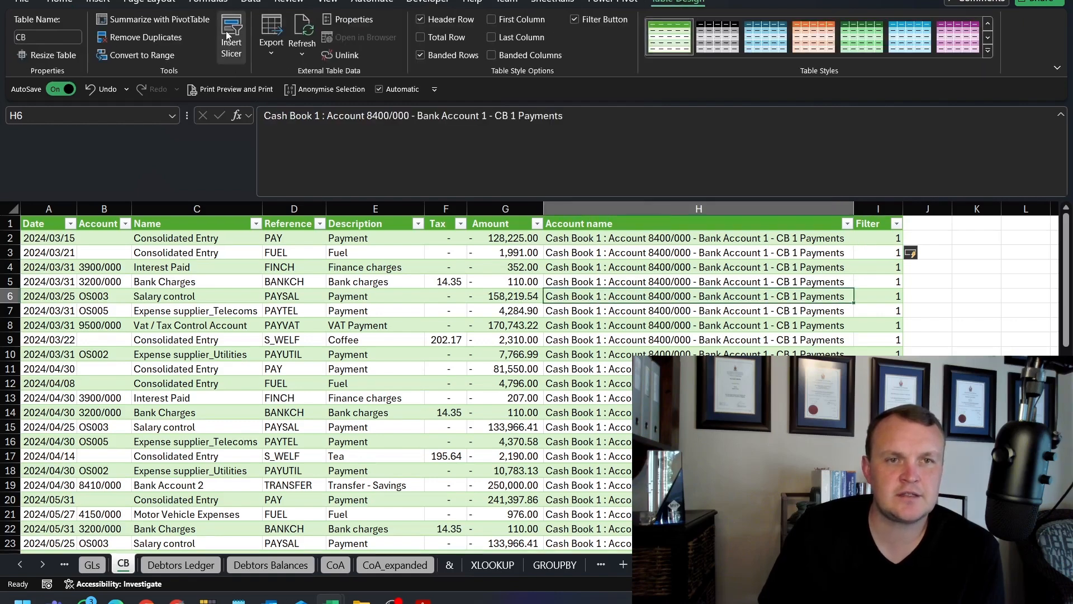
click(230, 34)
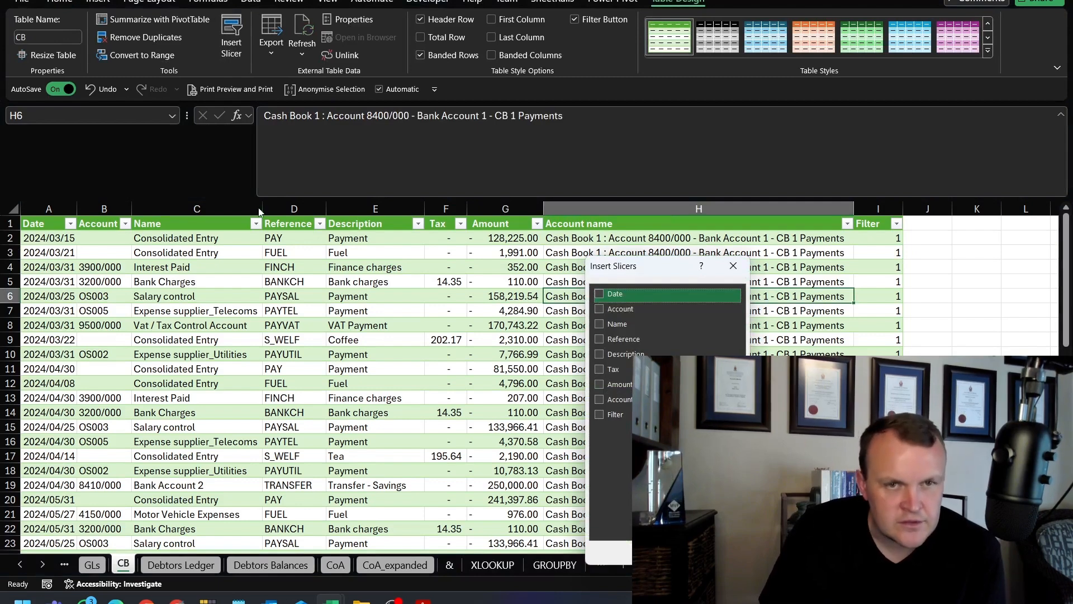
click(600, 340)
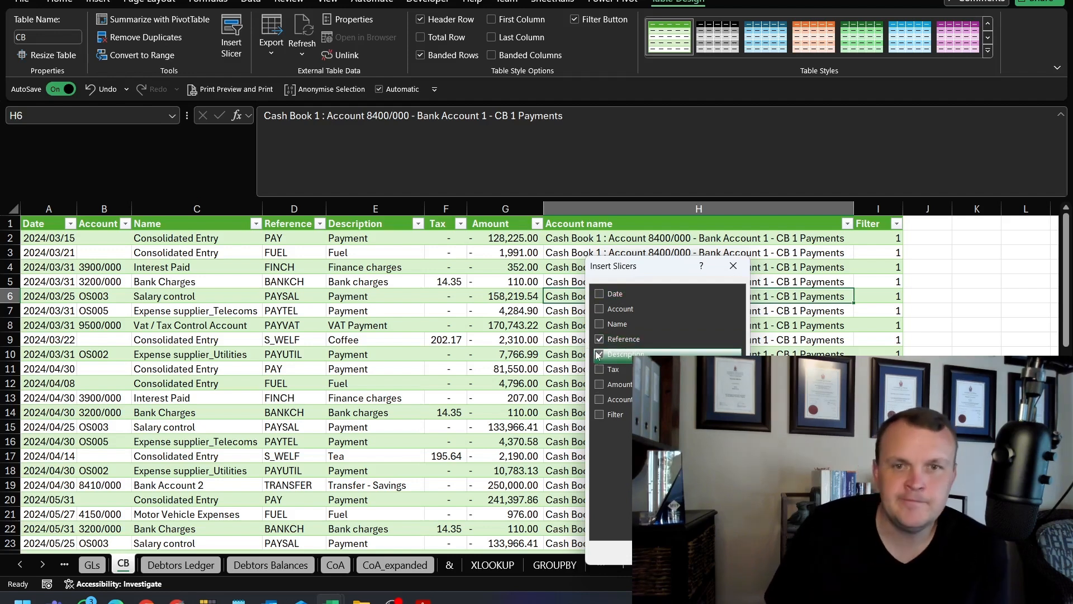
click(673, 552)
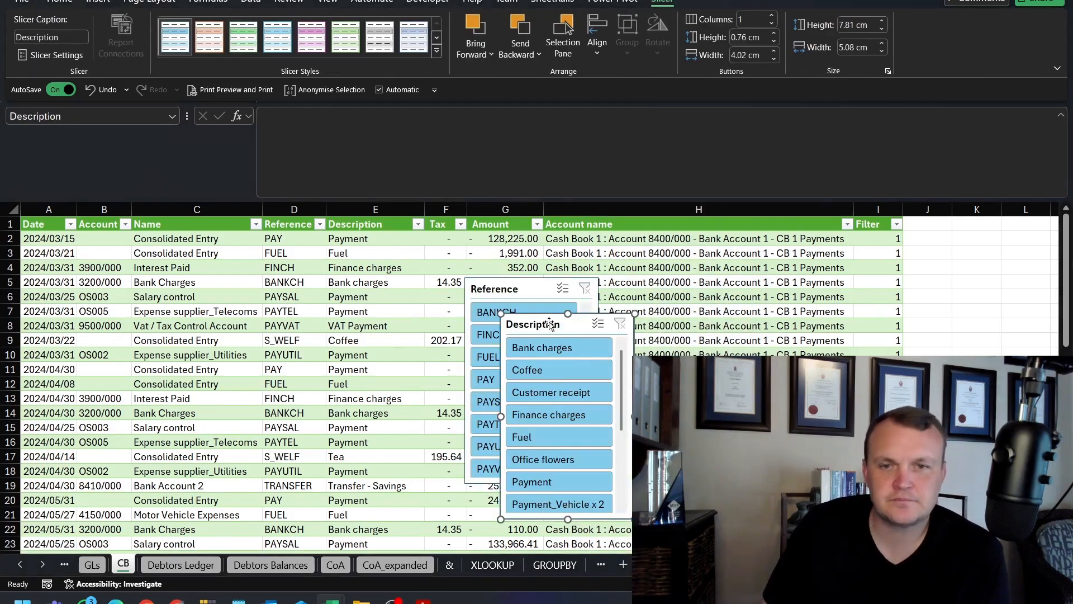
Move the Reference and Description slicers from the CB sheet to the GROUPBY sheet, pasting them at H11.
ctrl+click(528, 288)
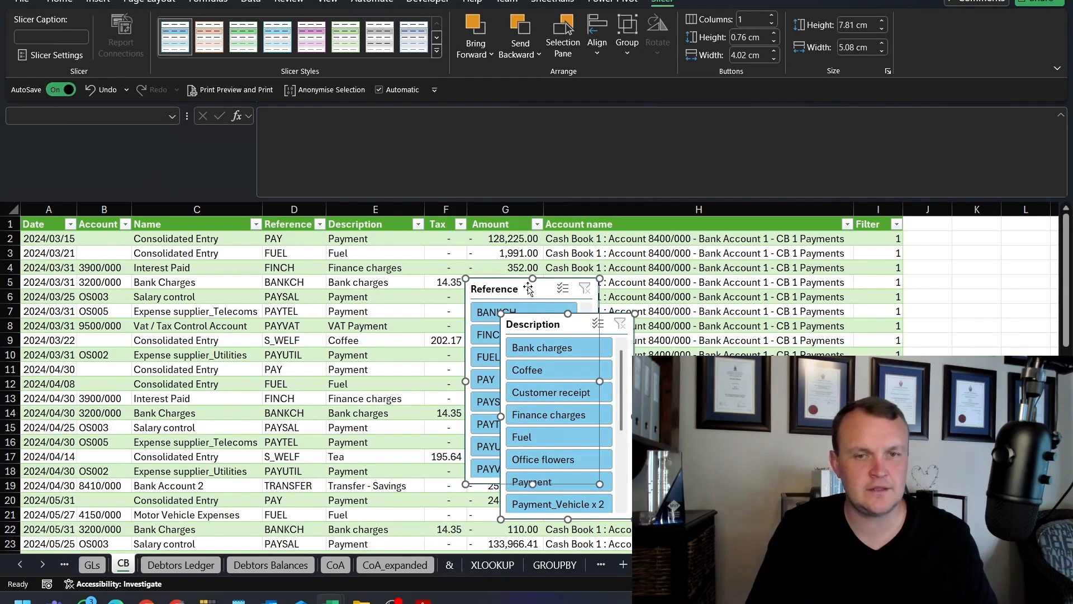
key(Delete)
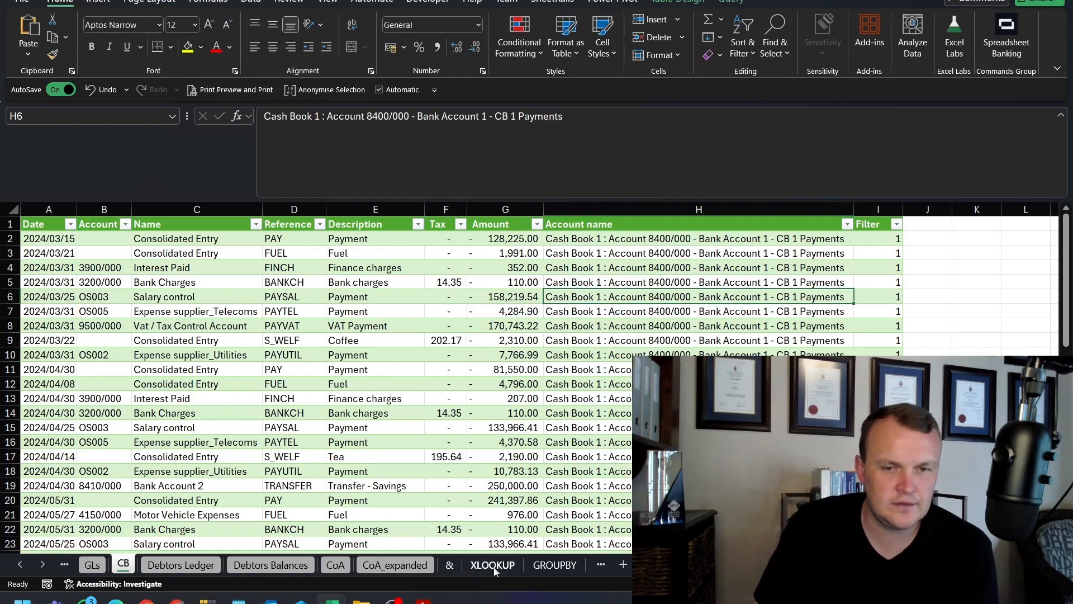
click(556, 565)
click(522, 401)
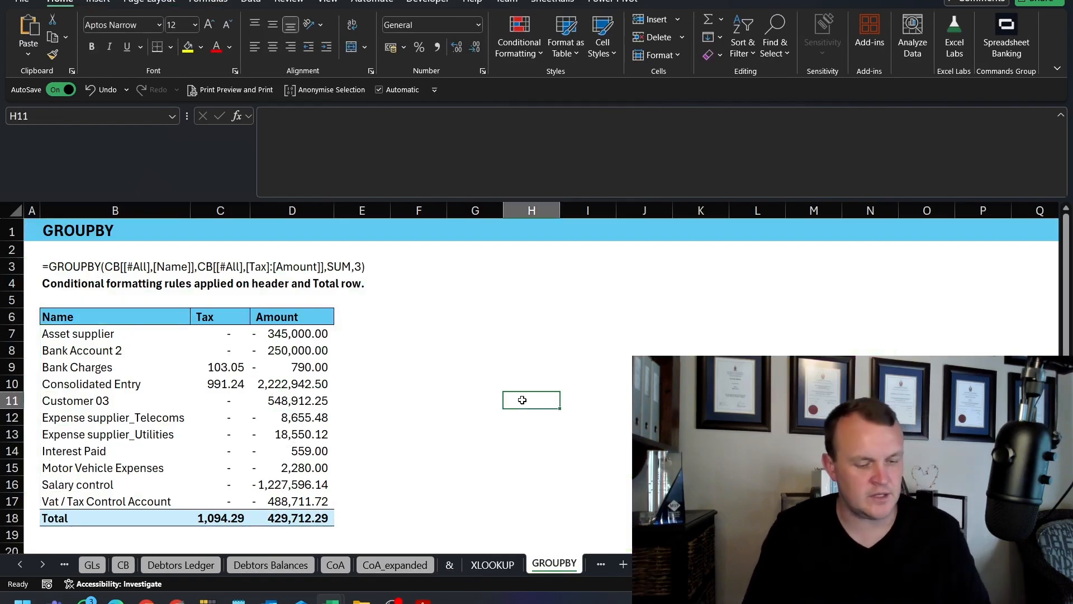
key(ctrl+z)
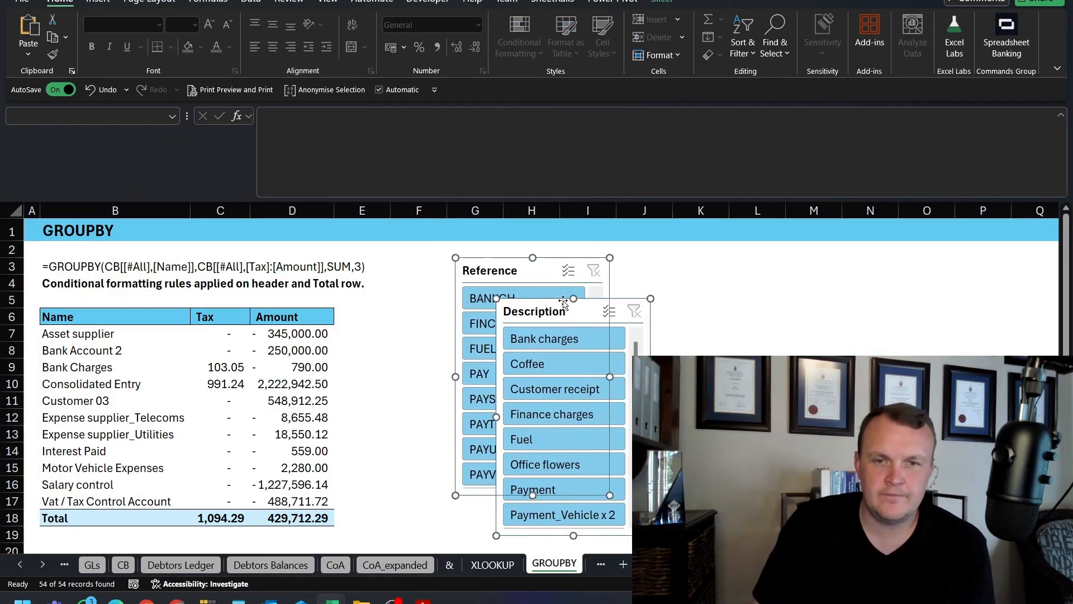
Separate the two overlapping slicers and give both 2 button columns and a width of about 7.91 cm.
click(757, 333)
drag(577, 312, 873, 273)
ctrl+click(533, 271)
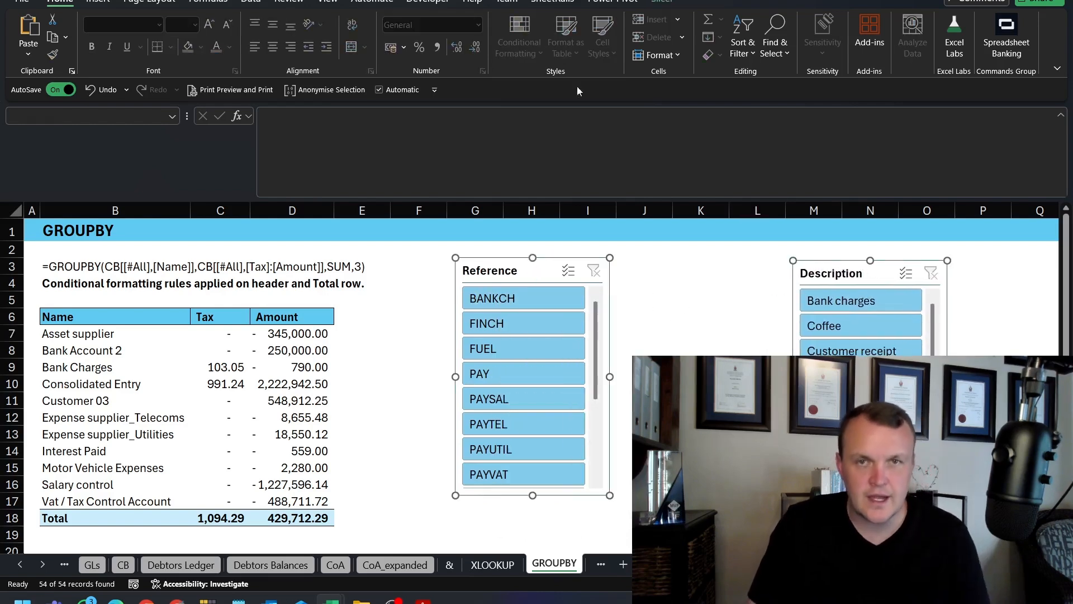
click(663, 3)
click(772, 16)
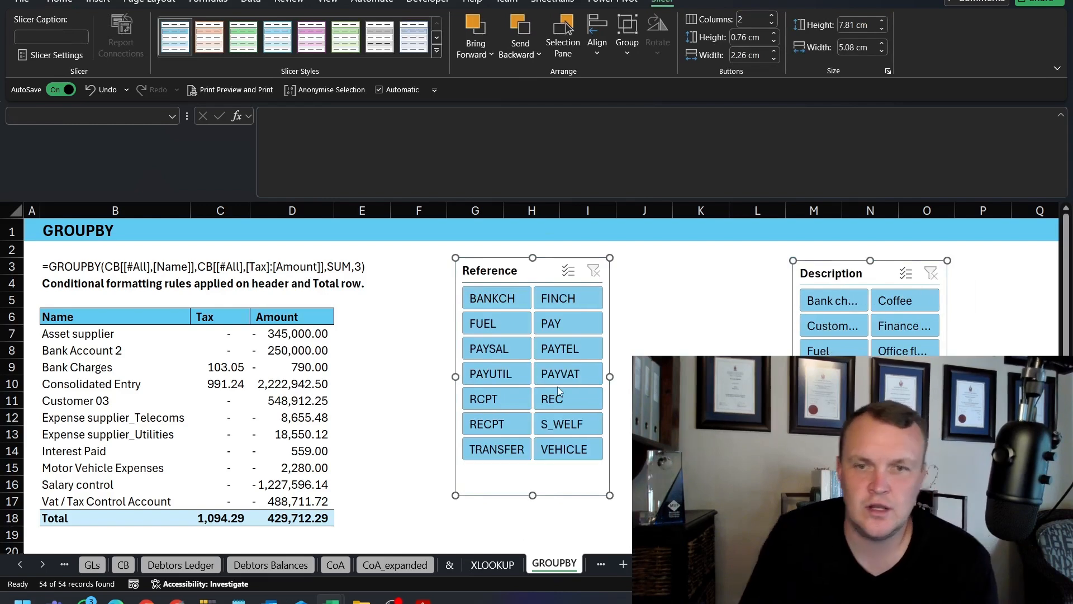
drag(610, 377, 697, 378)
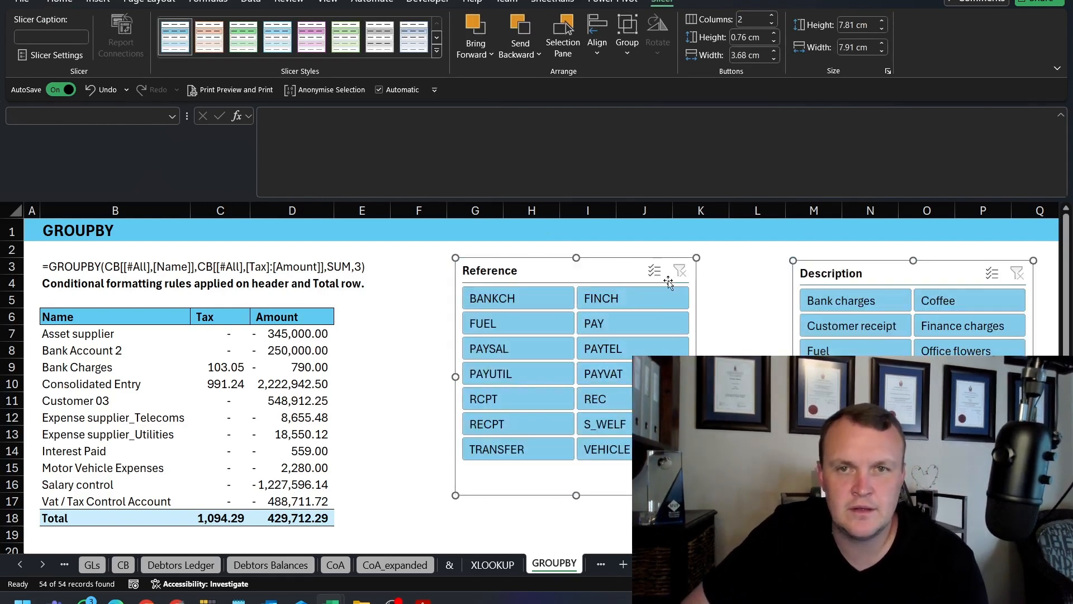
Place the Description slicer close beside the Reference slicer and align their top edges.
click(728, 303)
drag(898, 273, 809, 273)
ctrl+click(585, 273)
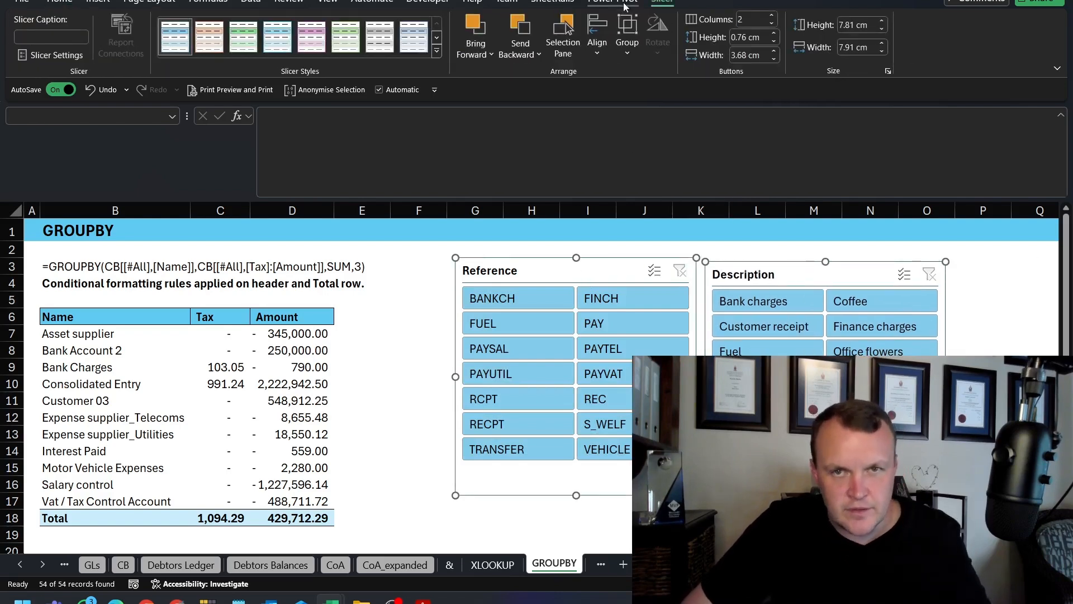
click(611, 25)
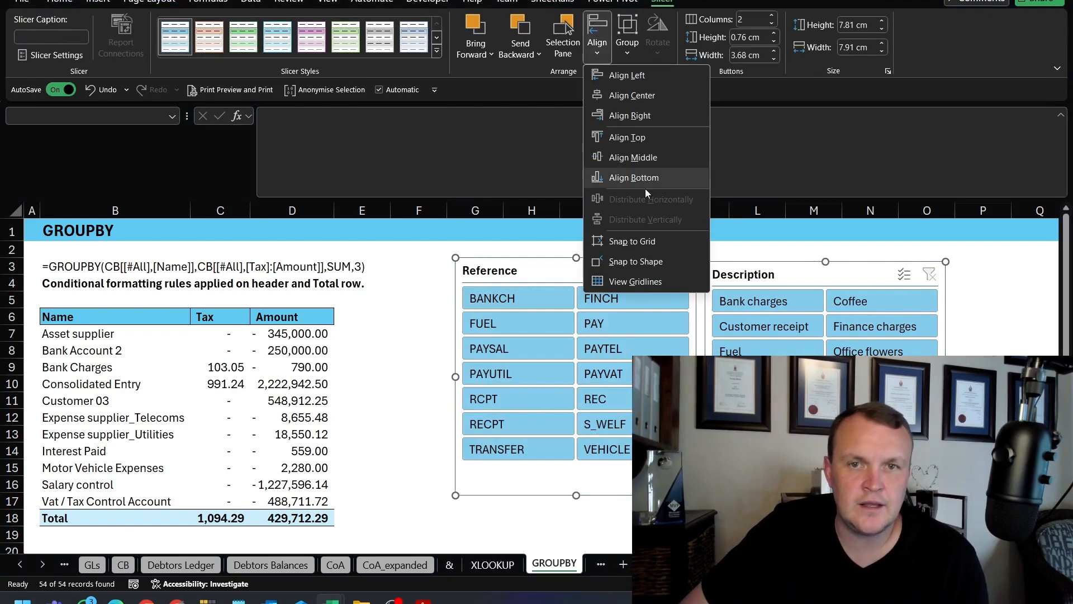
click(632, 140)
click(995, 350)
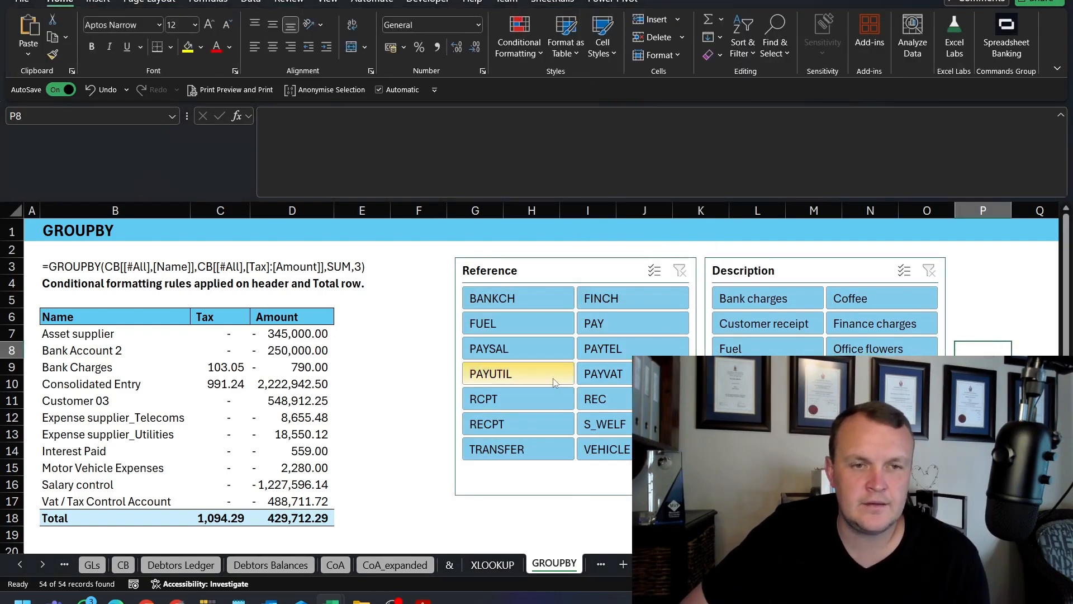
Add CB[Filter] as a further argument after the 3 in cell B6's GROUPBY formula.
click(104, 350)
click(75, 331)
click(74, 315)
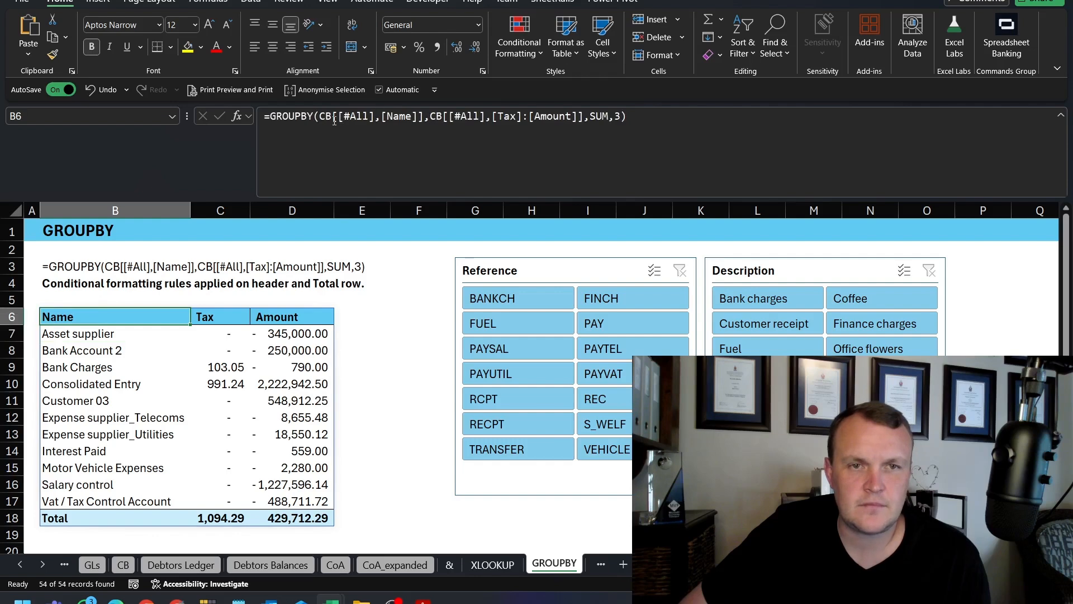
click(613, 114)
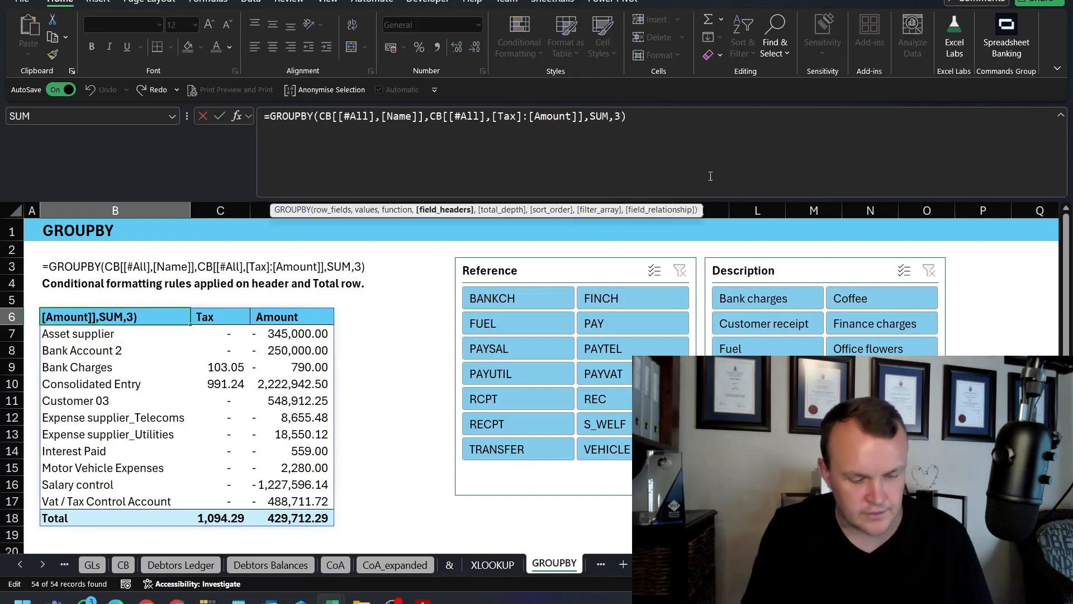
text(,)
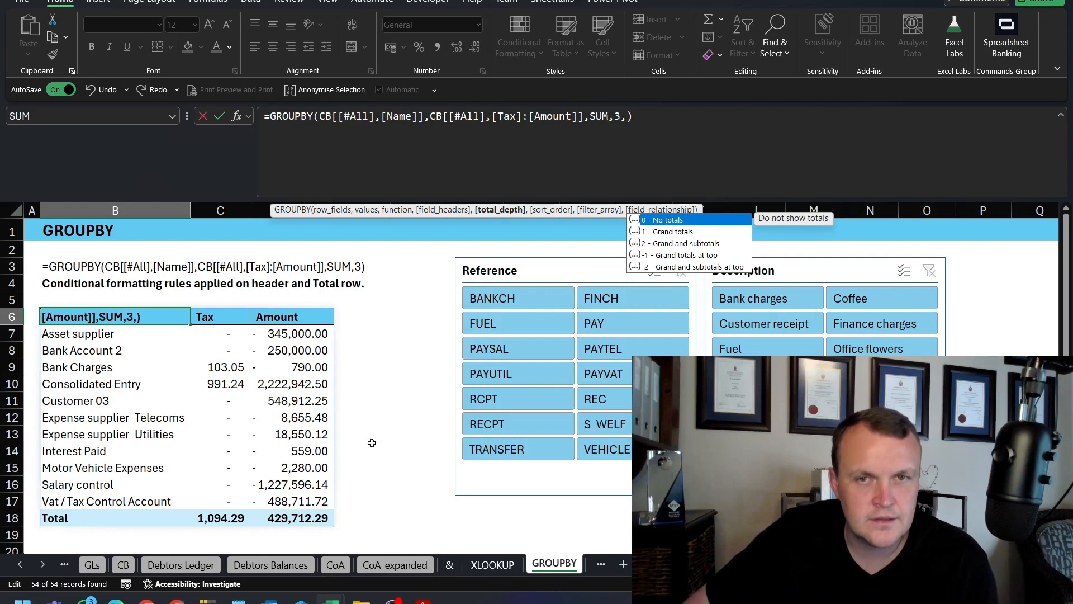
text(cb[)
key(Down)
key(Down)
key(Down)
key(Down)
key(Down)
key(Down)
key(Down)
key(Down)
key(Down)
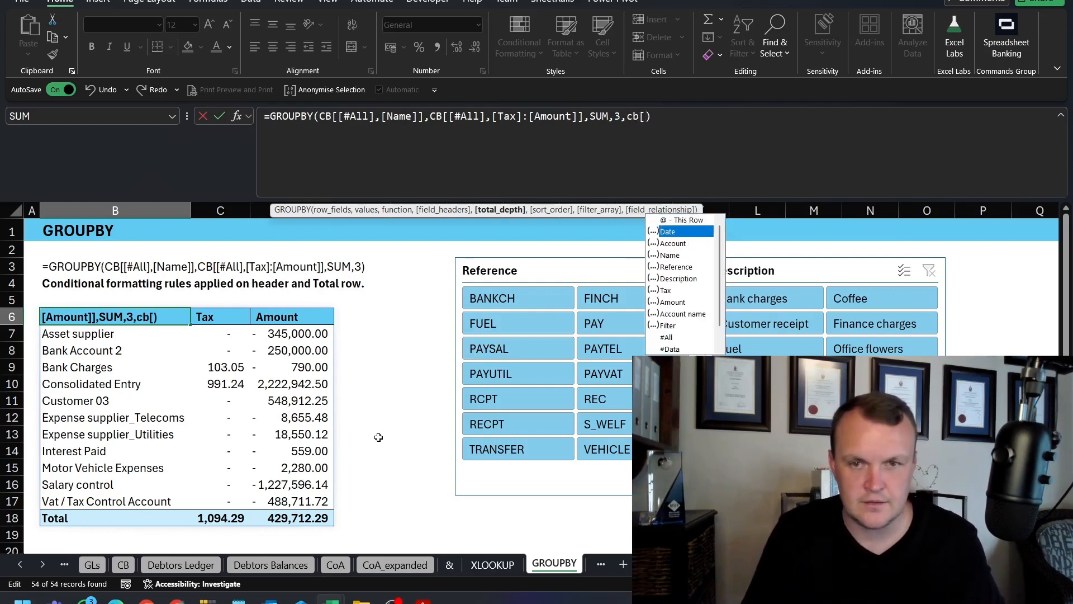
key(Tab)
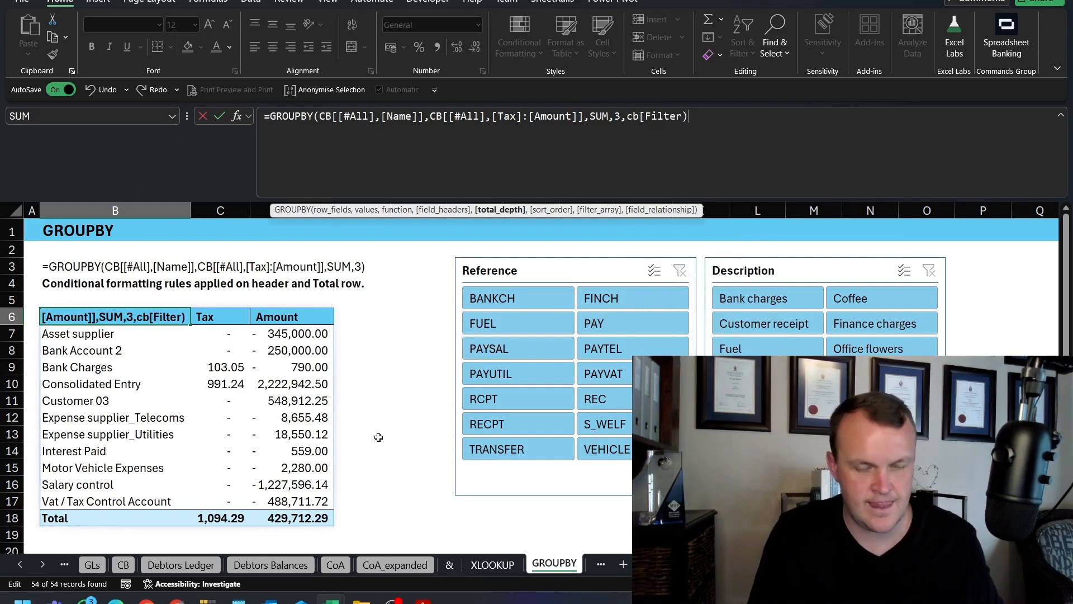
text(])
key(Return)
key(Up)
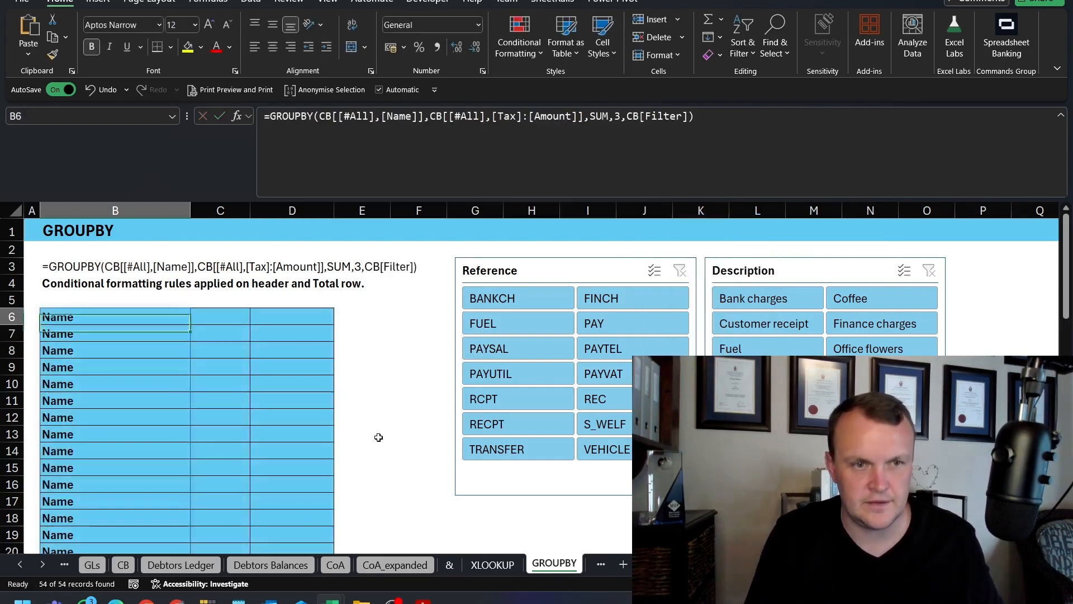
Insert two empty arguments before CB[Filter] so it serves as the filter_array: SUM,3,,,CB[Filter].
click(626, 116)
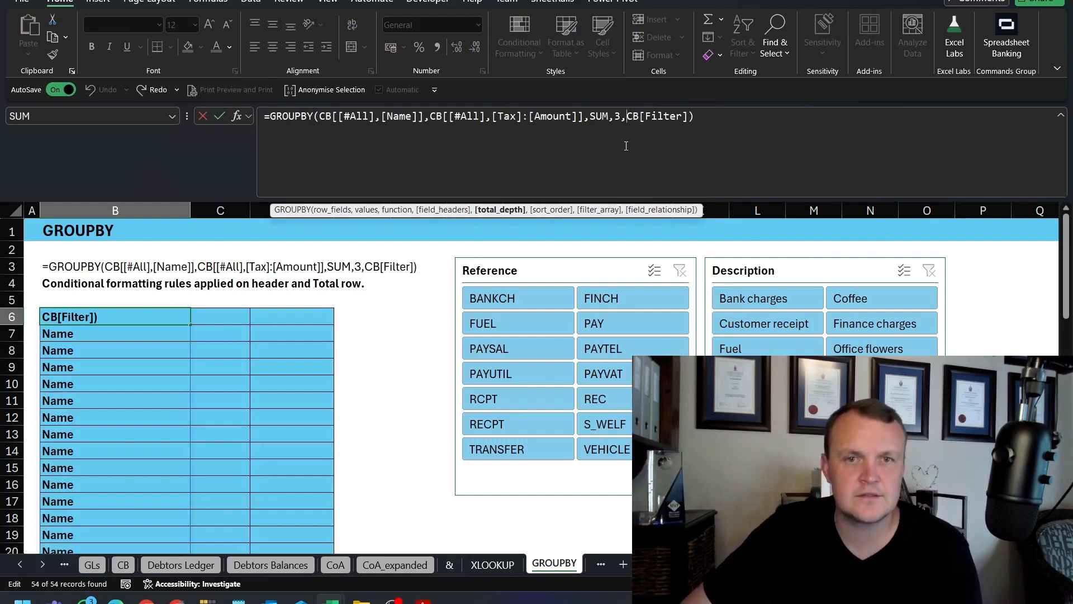
text(,)
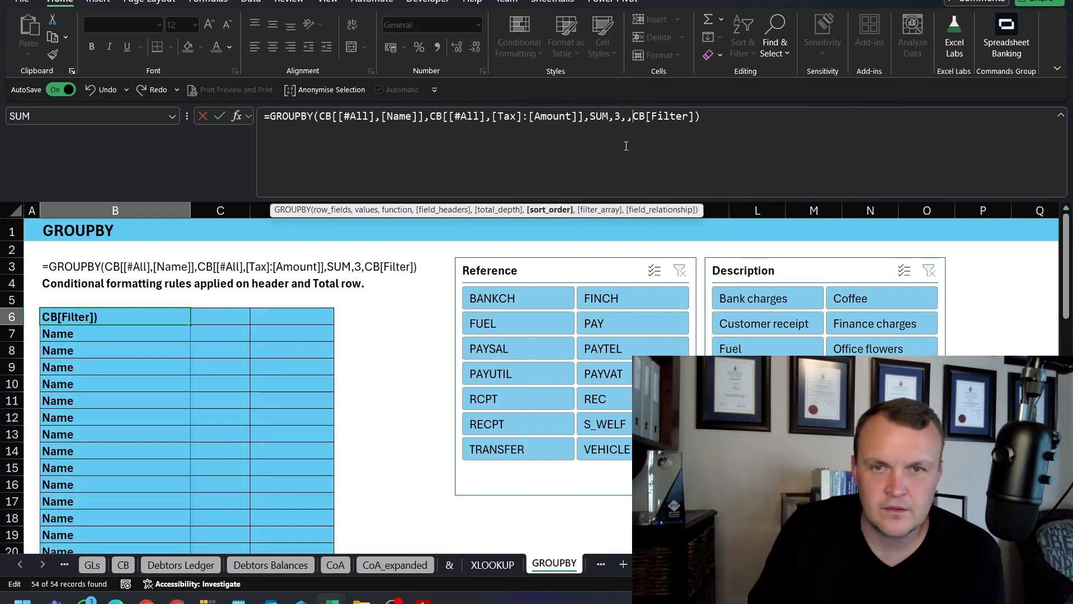
text(,)
key(Return)
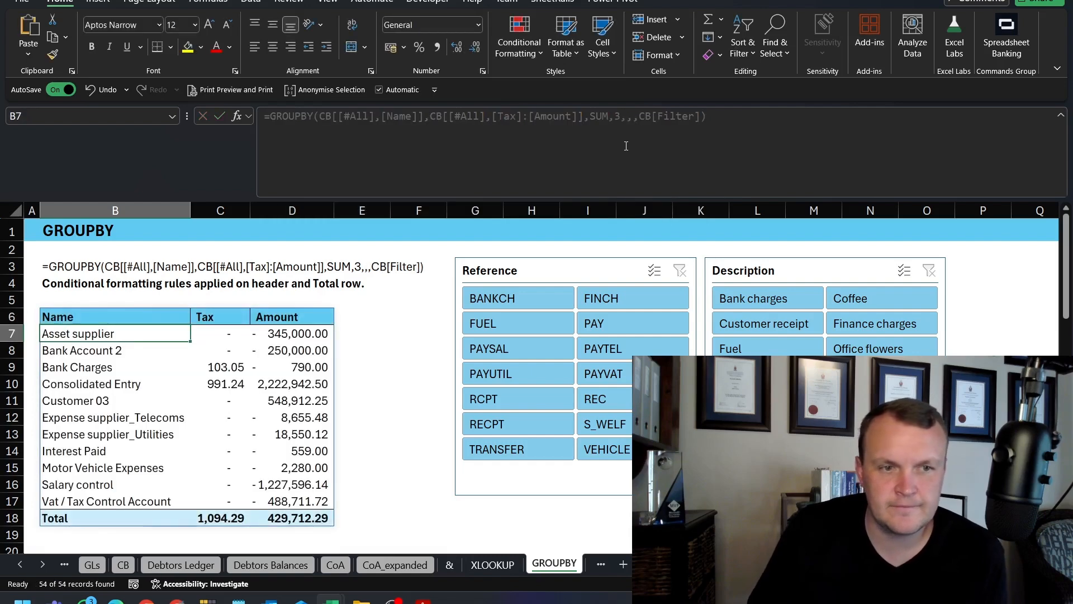
Test the slicers on the GROUPBY result with BANKCH, Fuel and excluded descriptions such as Bank charges, clearing the filters after each test.
click(512, 300)
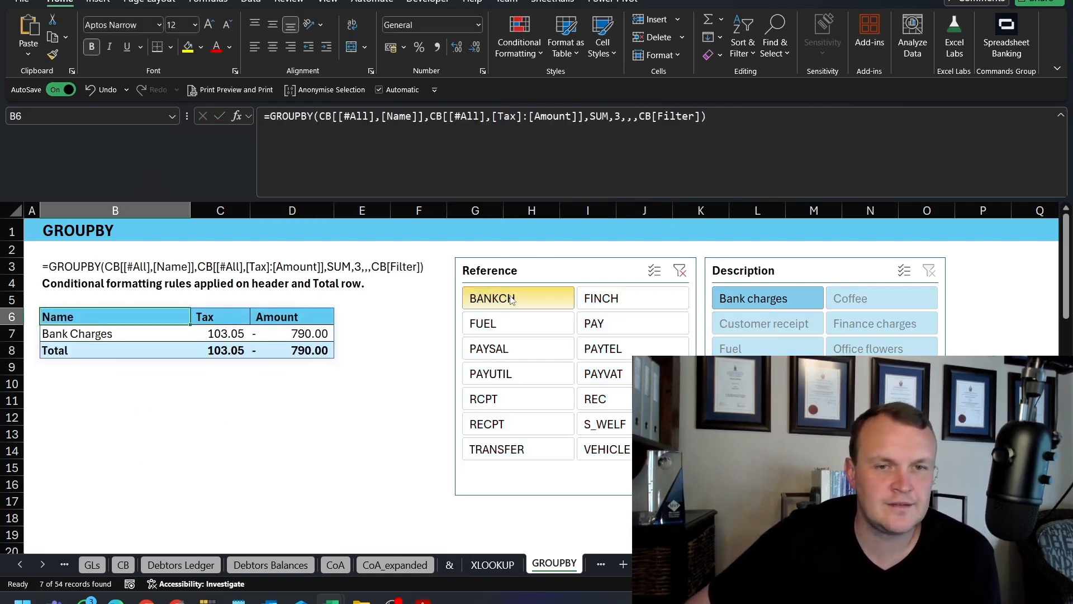
click(680, 270)
click(760, 352)
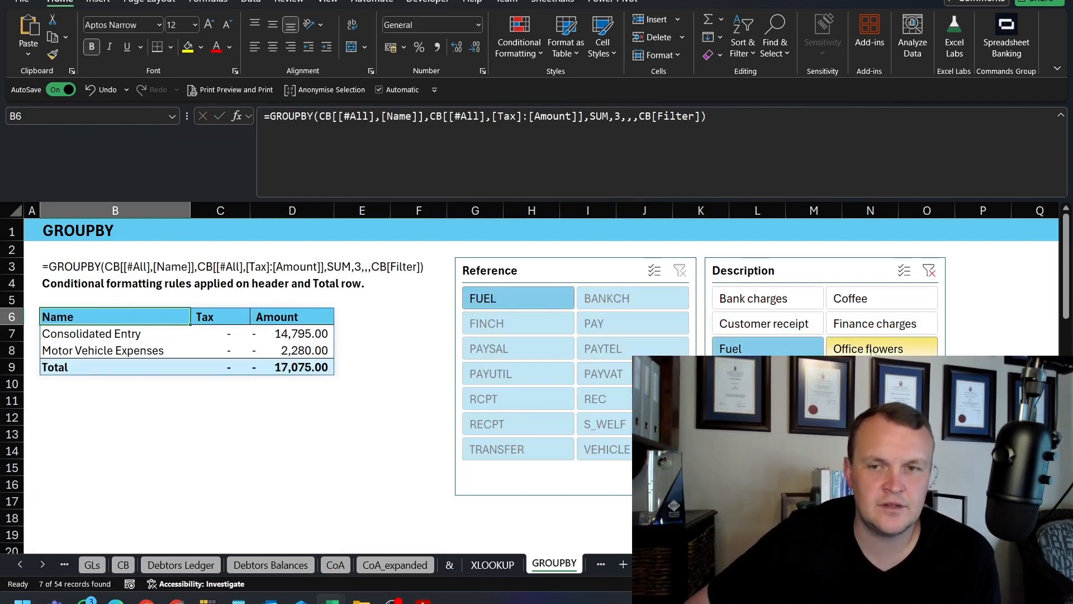
click(929, 270)
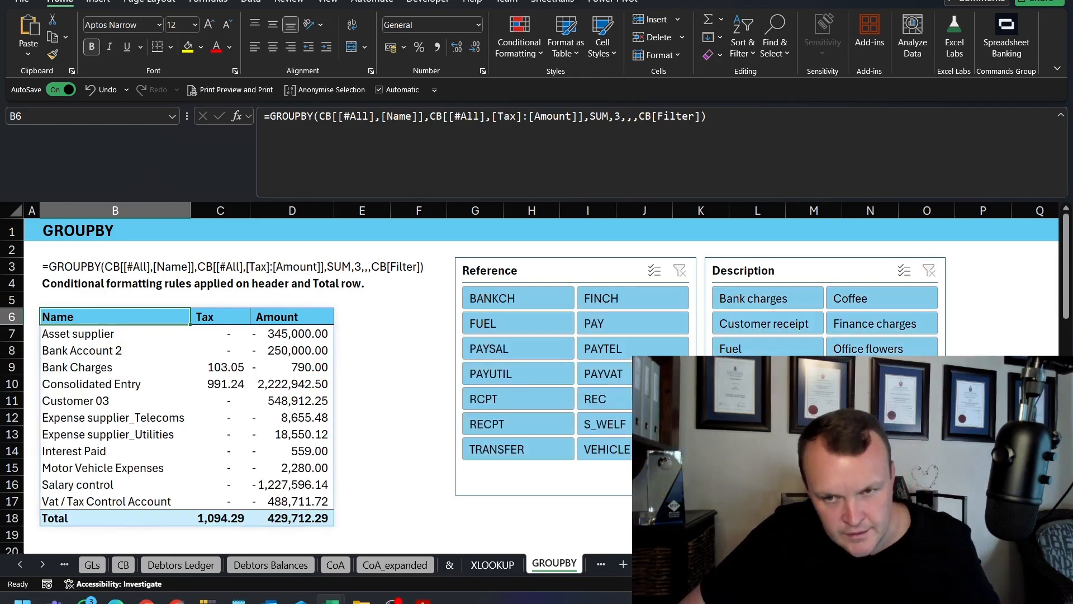
ctrl+click(882, 373)
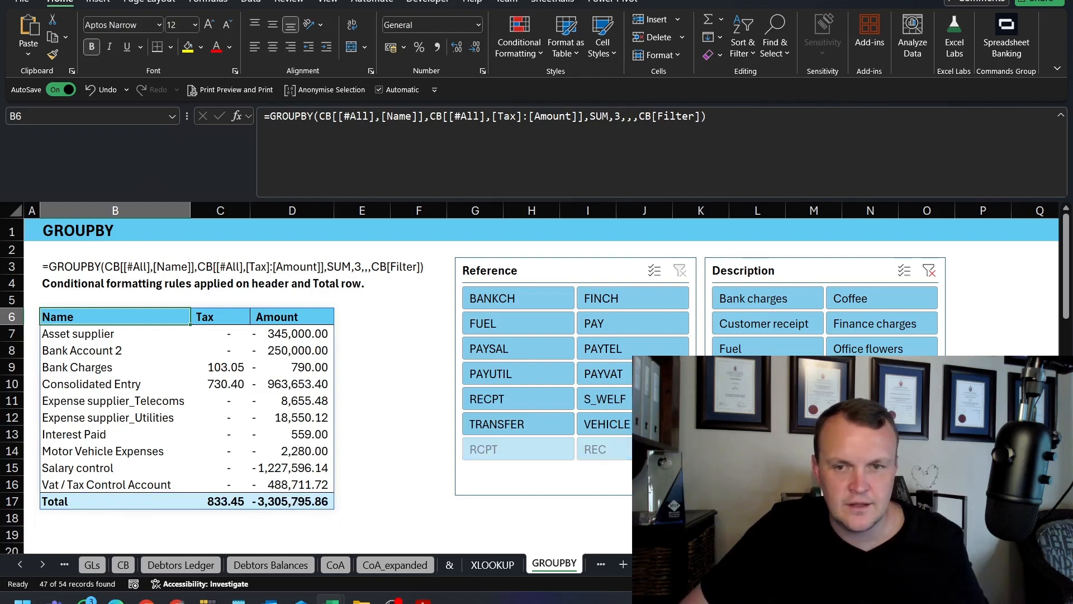
click(761, 300)
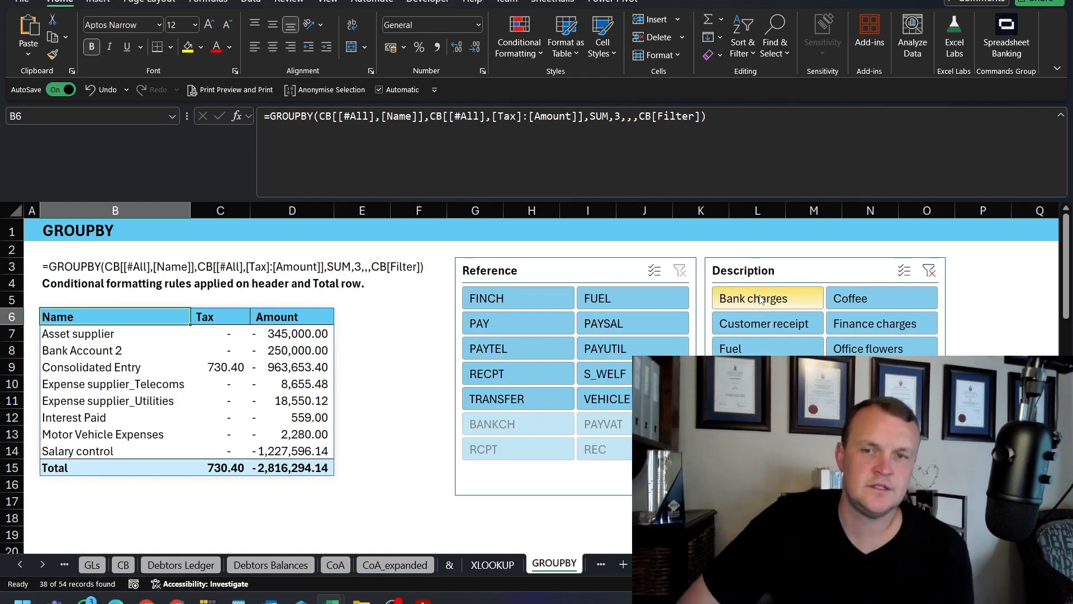
click(930, 270)
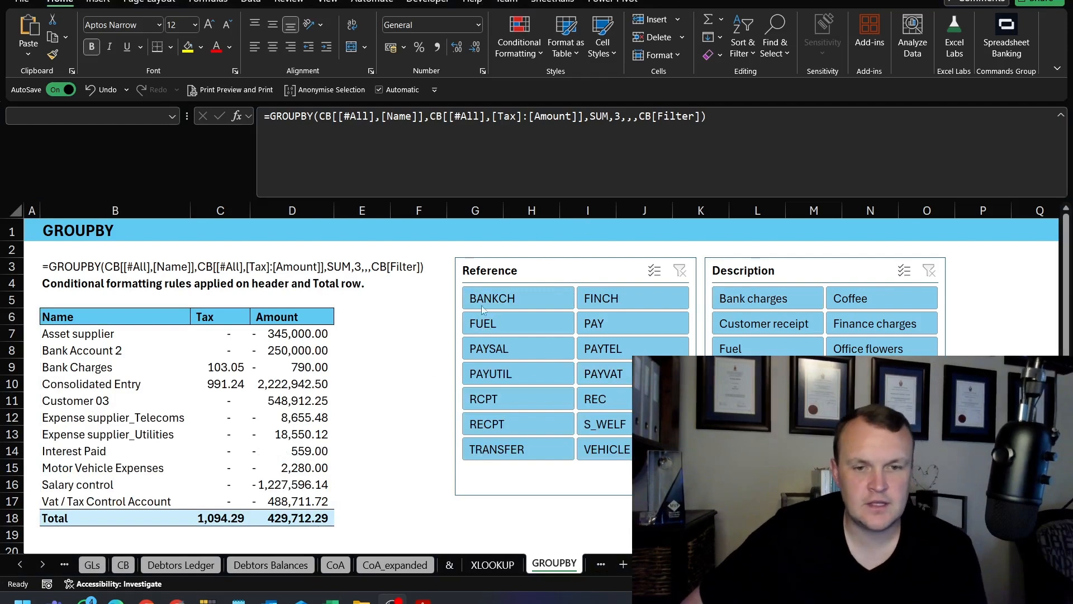
Open the PIVOTBY sheet.
click(43, 565)
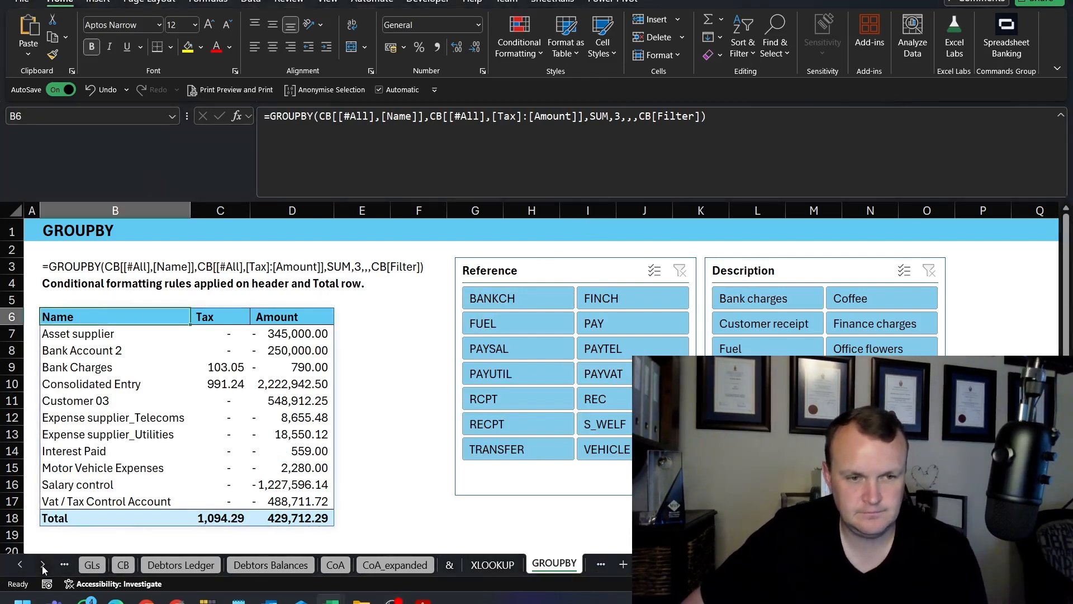
click(42, 566)
click(43, 565)
click(563, 565)
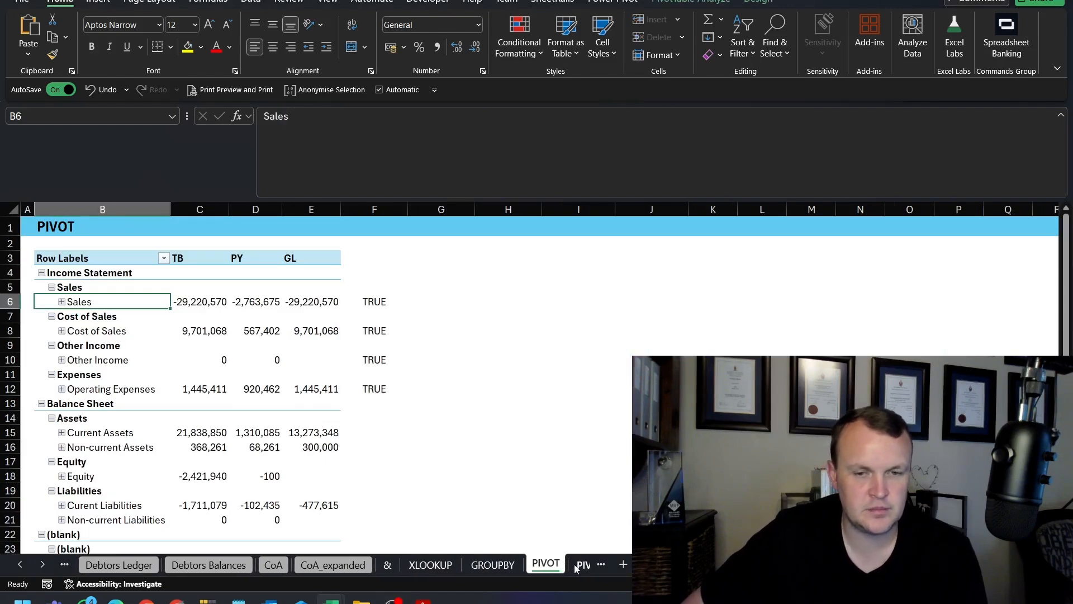
click(582, 565)
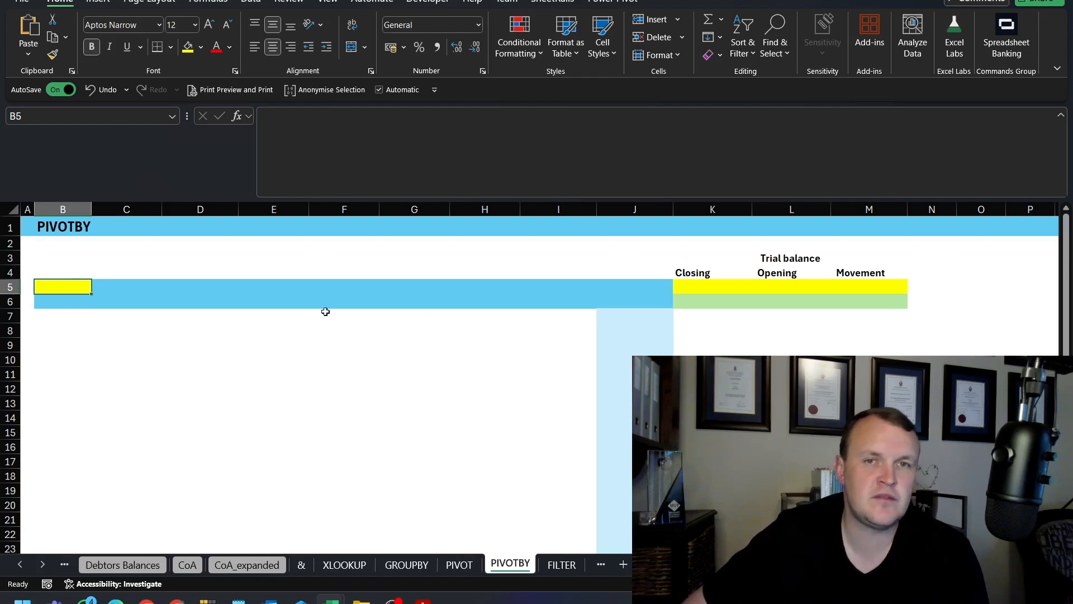
Show the workbook's queries and open the GLs query in the Power Query Editor.
click(250, 1)
click(328, 21)
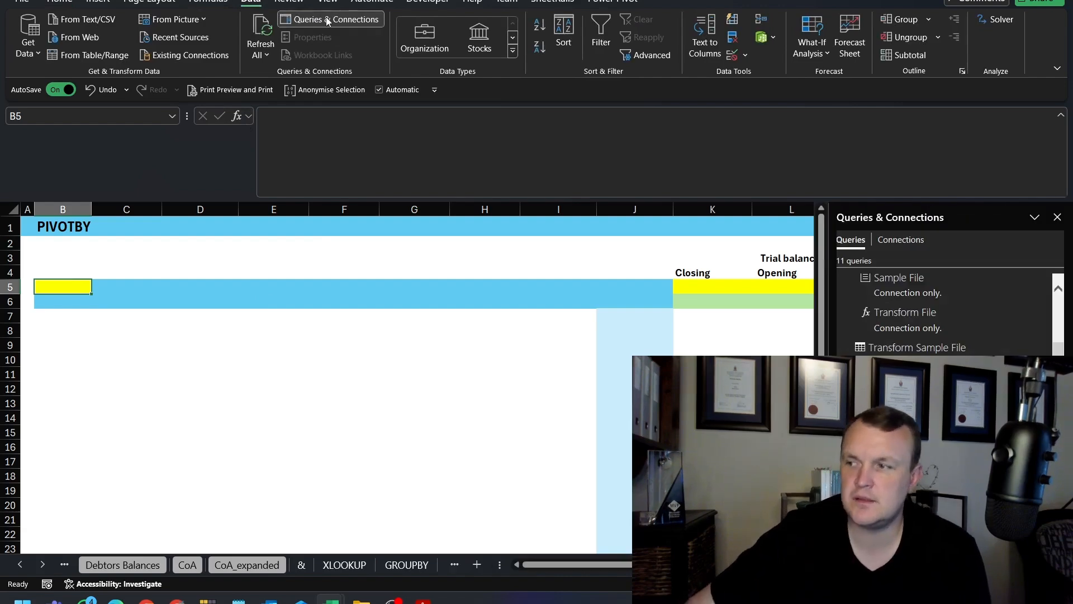
scroll(945, 314, down, 1)
scroll(945, 314, down, 1)
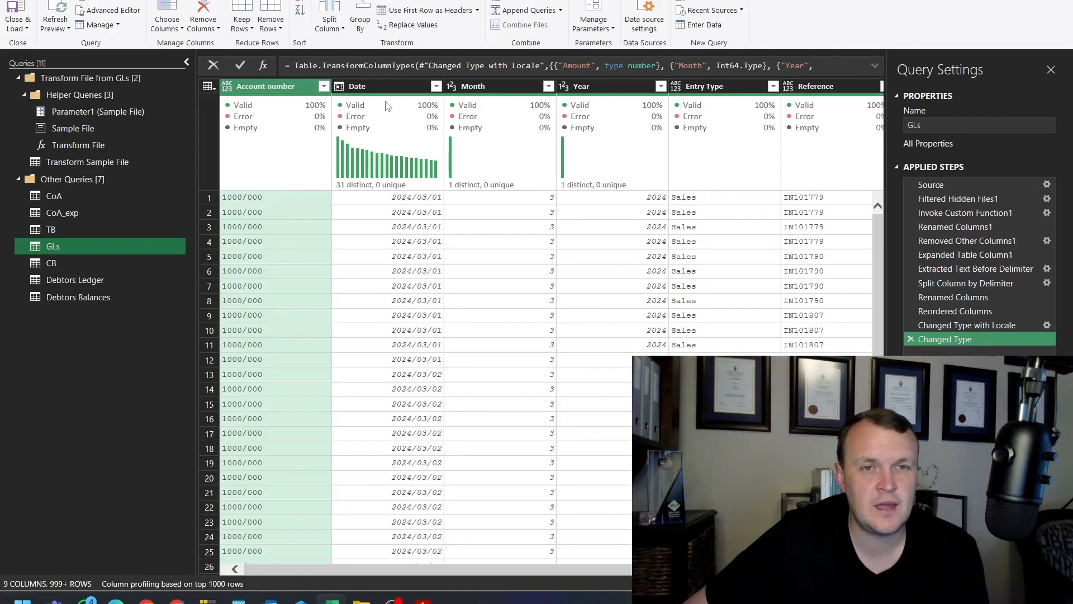
Add a column from examples based on the Date column, choosing the suggestion Month Name from Date.
click(381, 86)
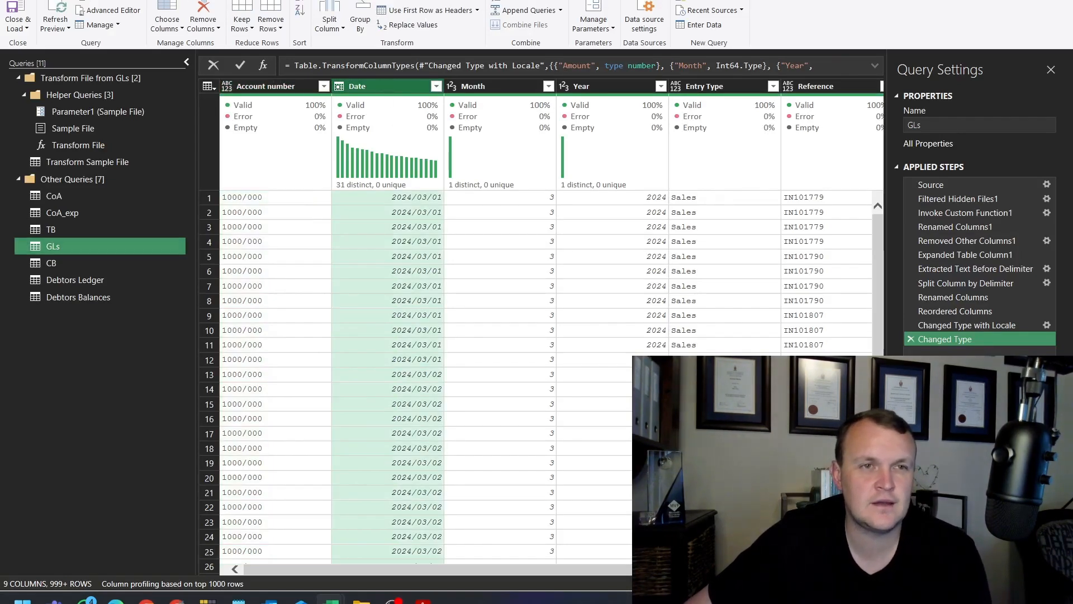
click(135, 0)
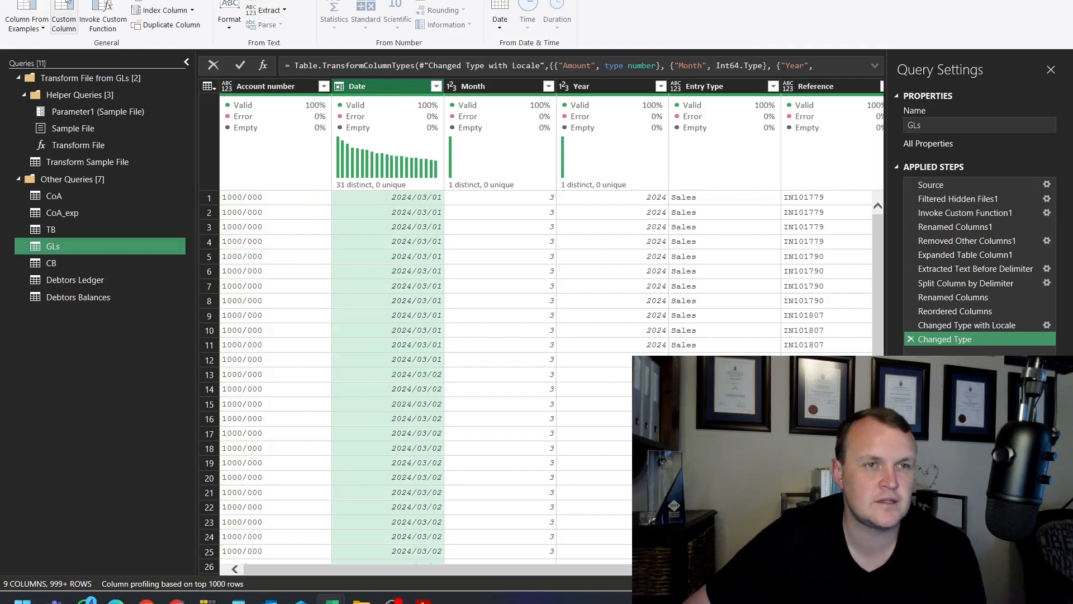
click(37, 29)
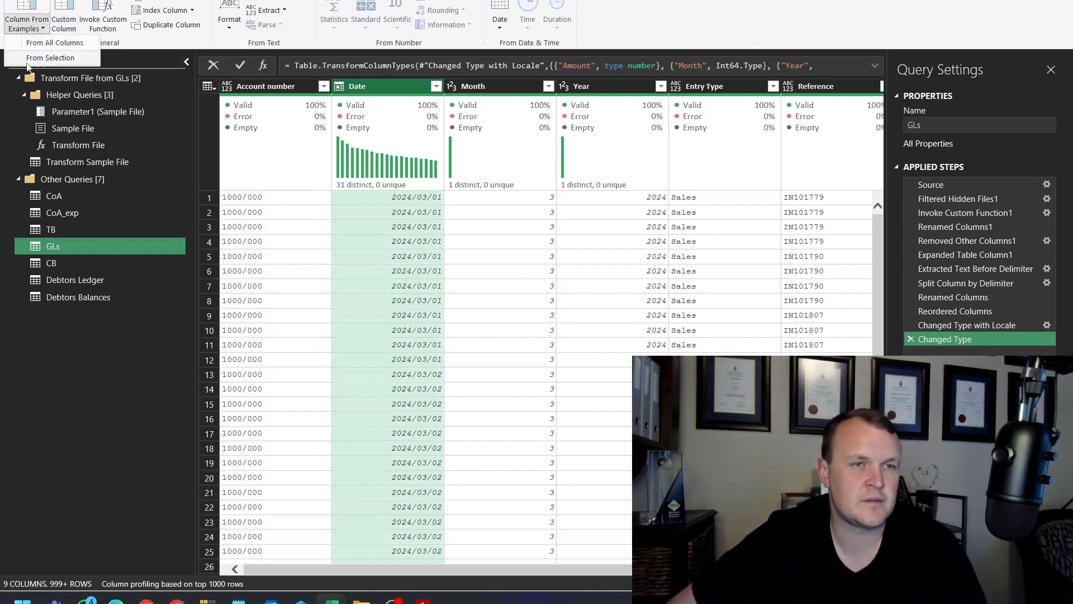
click(55, 59)
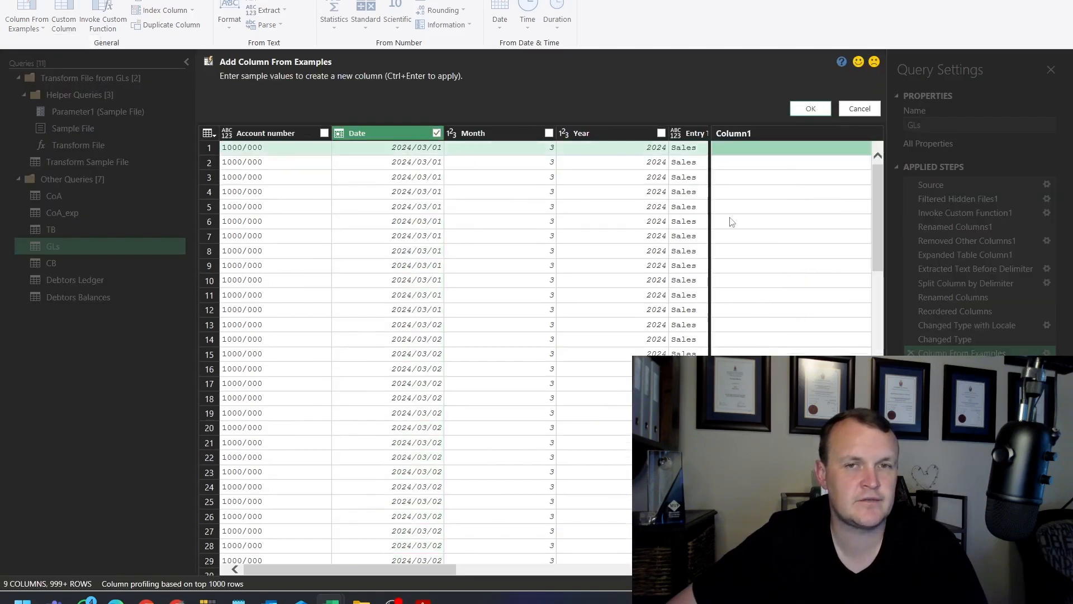
click(745, 149)
text(Ma)
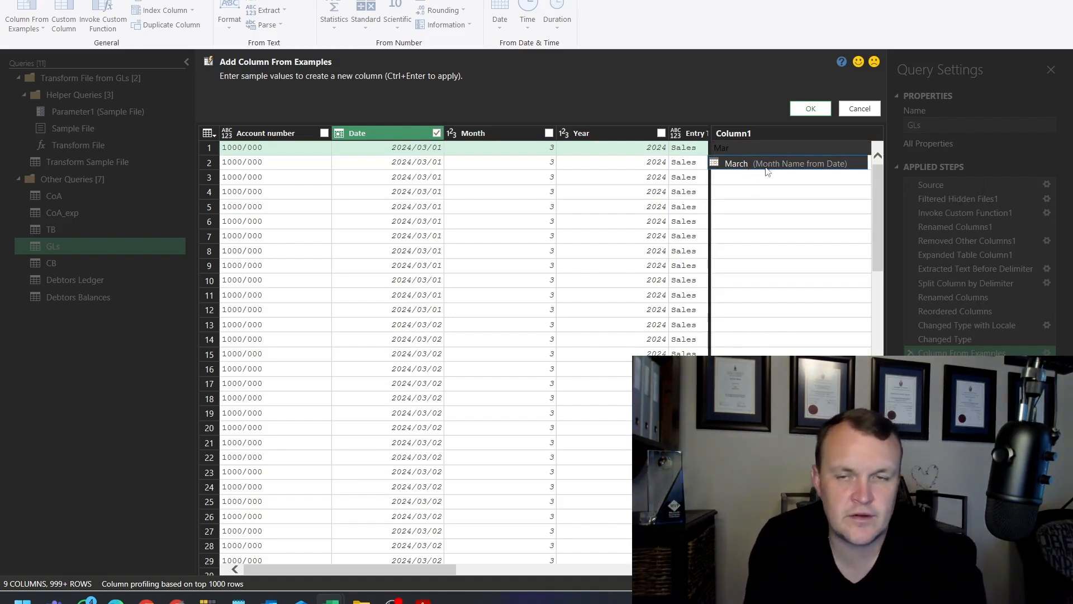
text(r)
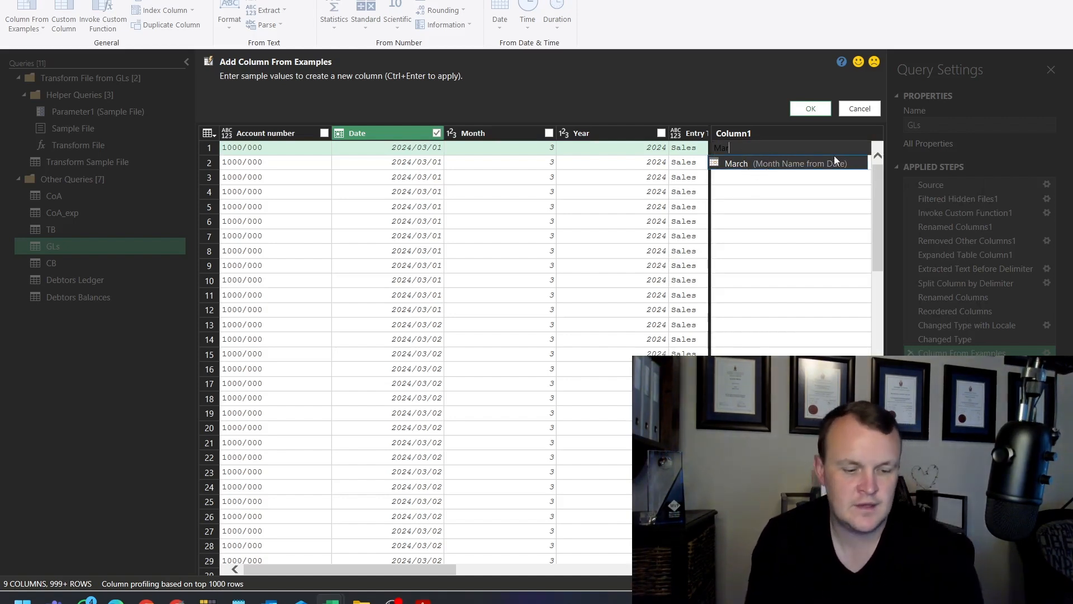
key(BackSpace)
key(BackSpace)
key(BackSpace)
text(month)
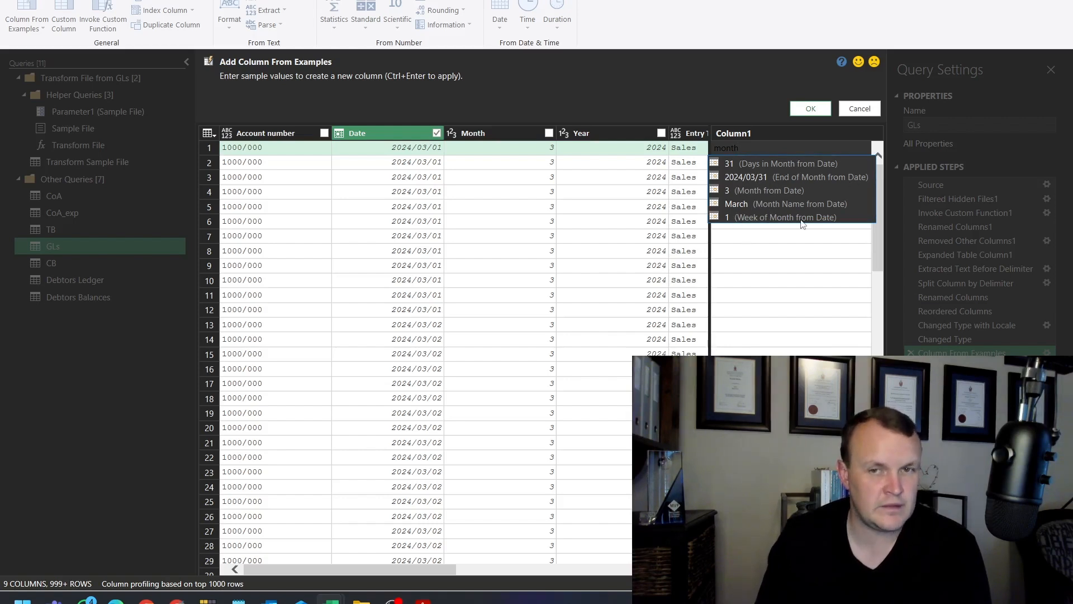
click(768, 203)
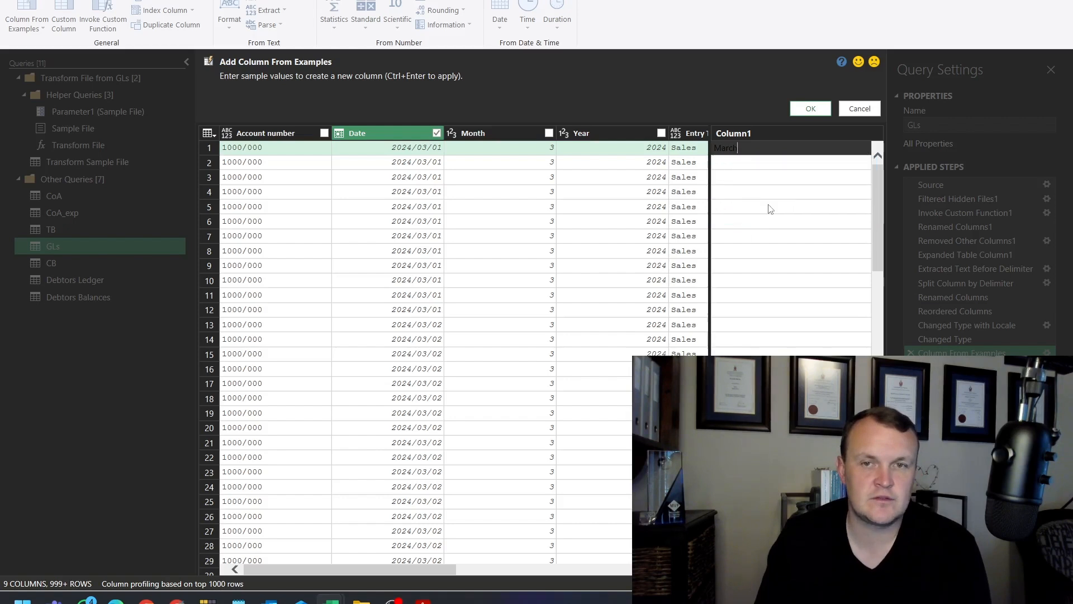
click(812, 108)
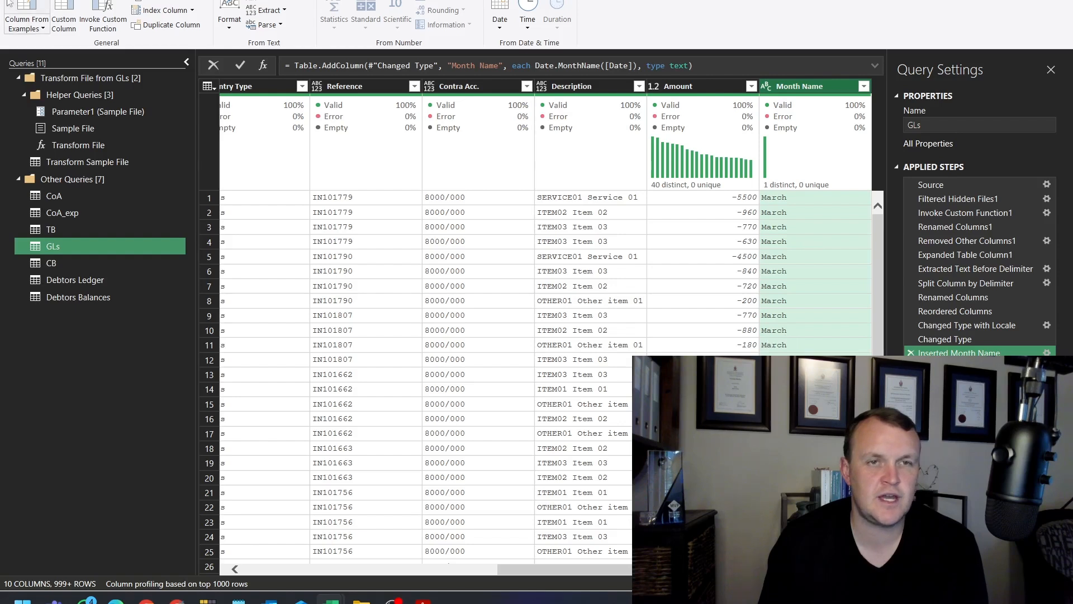
Move the Month Name column between Month and Year, and load the GLs query back into the workbook.
drag(800, 91, 366, 87)
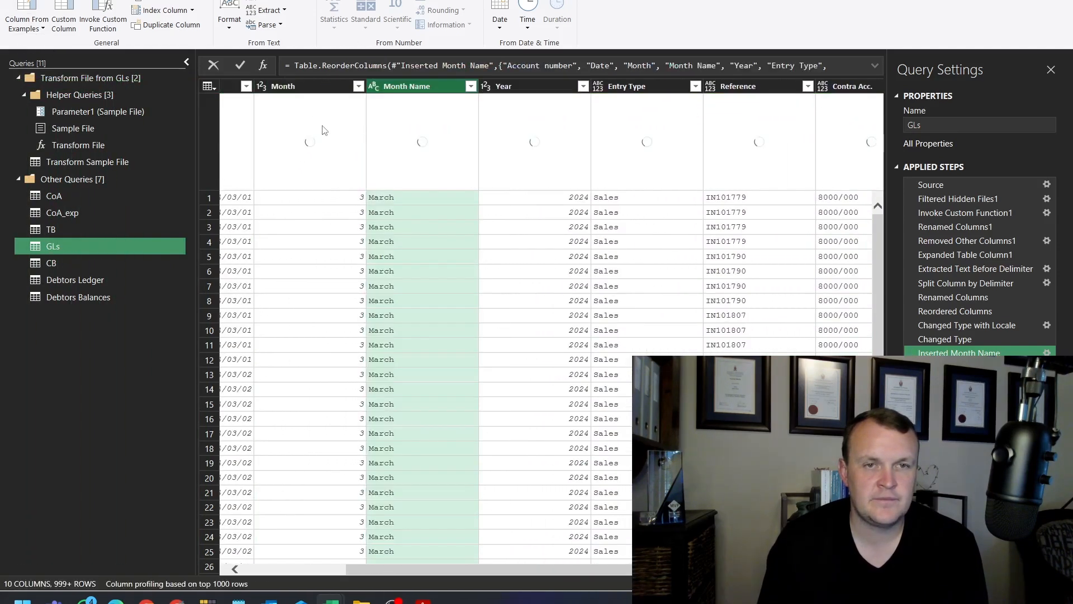
click(41, 0)
click(13, 7)
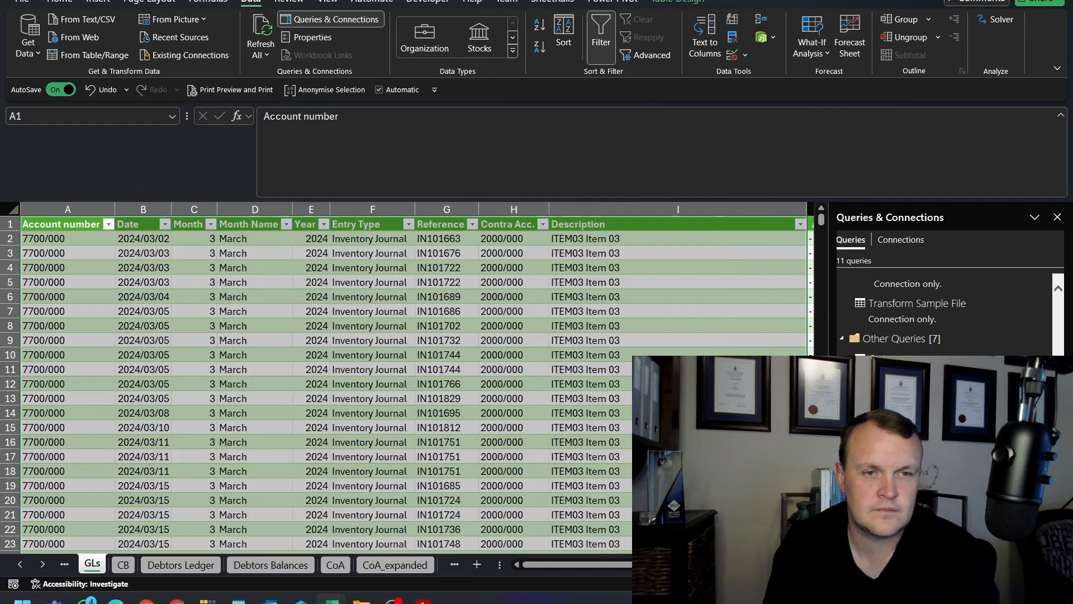
Check which months the GLs table's Month Name column contains without filtering it, and close the queries pane.
click(286, 224)
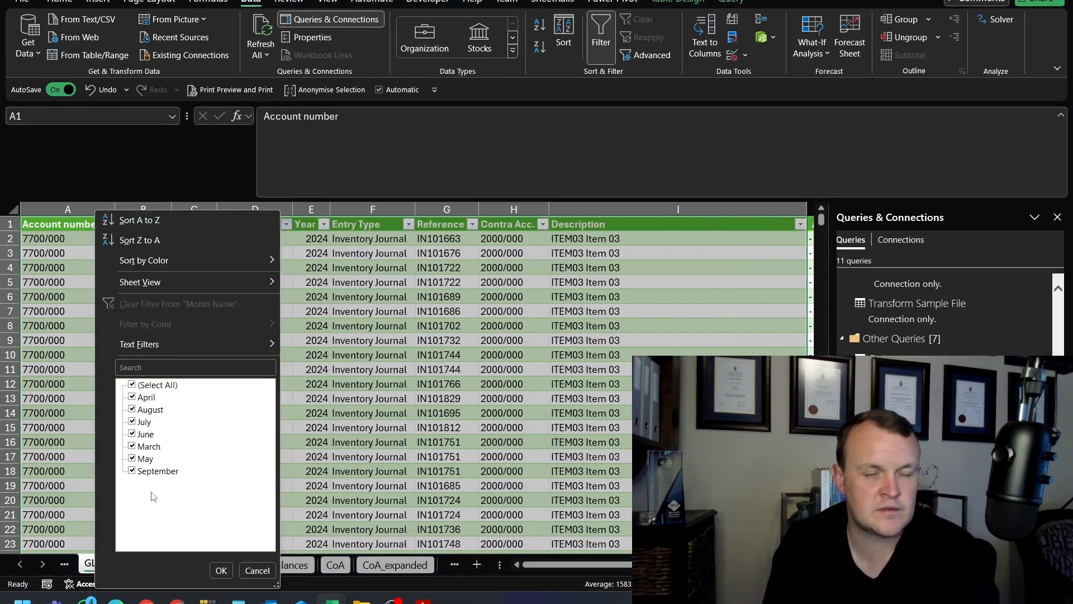
click(253, 570)
click(1057, 217)
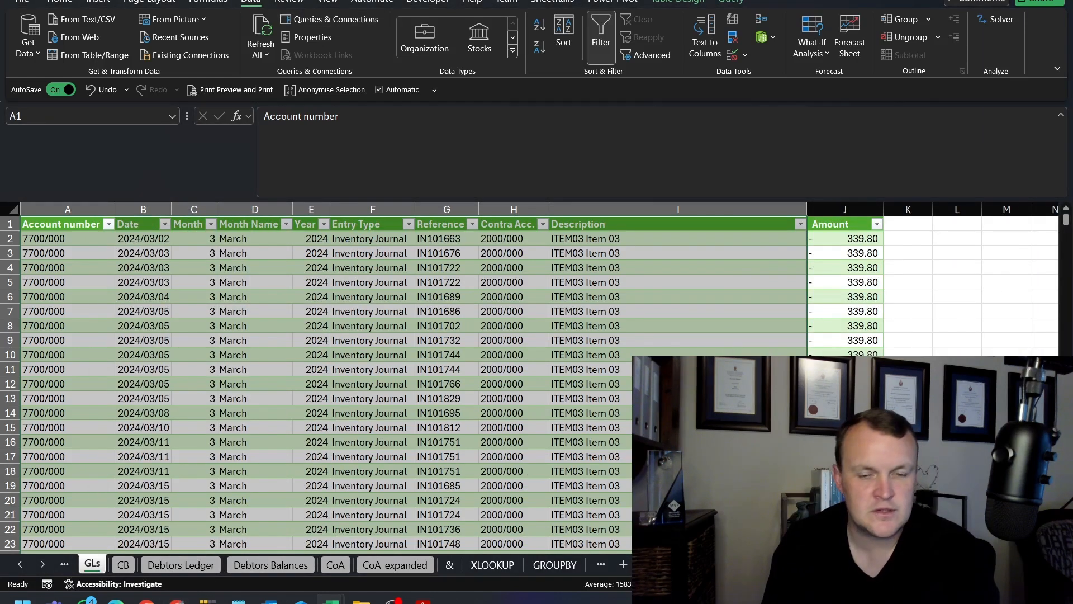
Return to the PIVOTBY sheet from the GLs sheet.
click(43, 565)
click(43, 565)
click(43, 564)
click(44, 564)
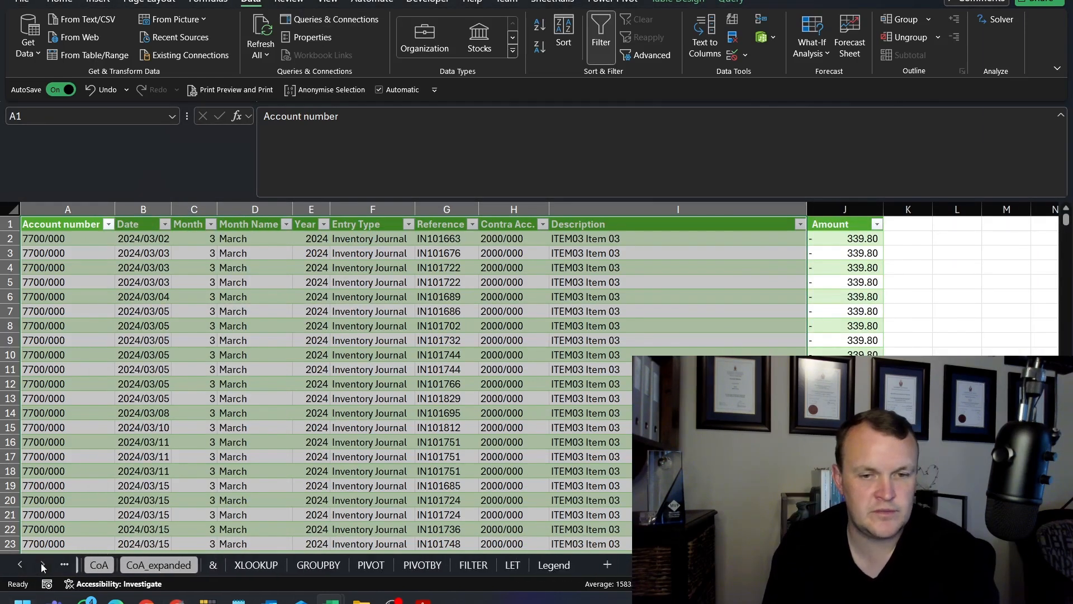
click(408, 571)
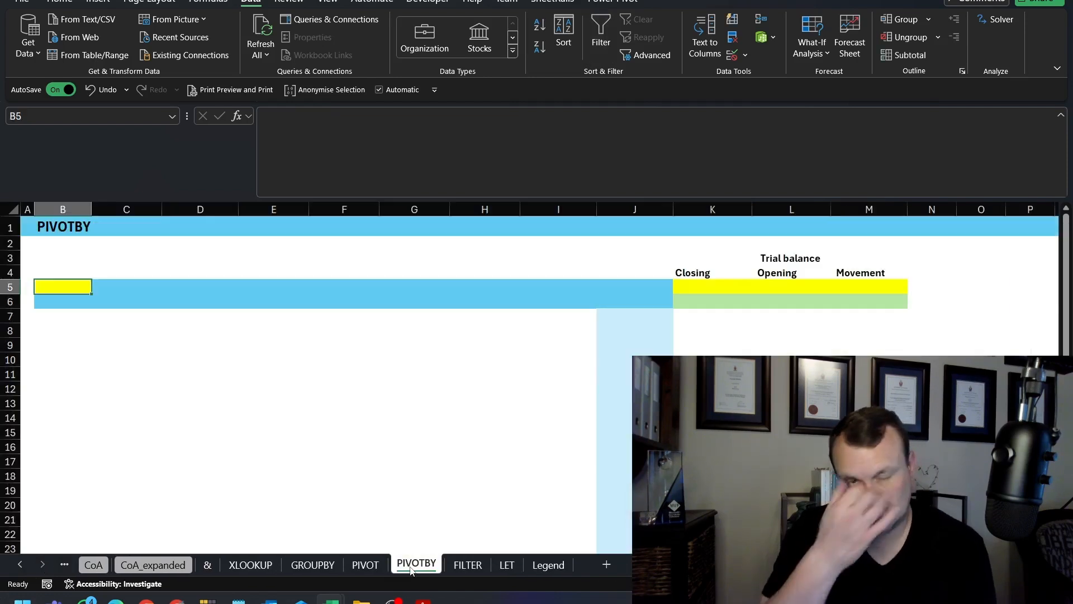
Start a PIVOTBY formula in cell B5 with the GLs table's Account number column as the row fields.
key(F2)
text(=piv)
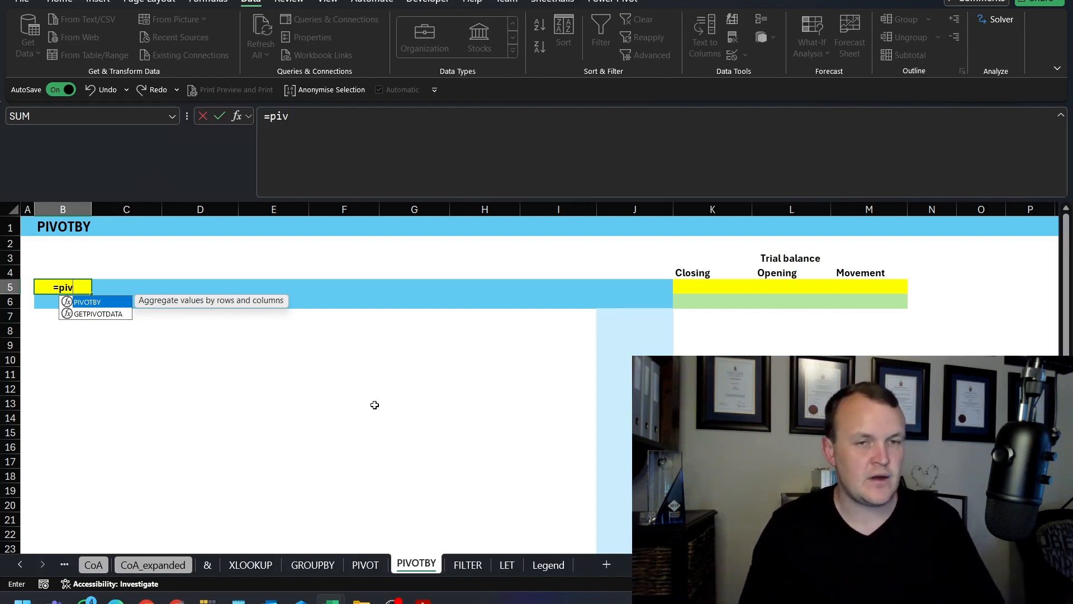
key(Tab)
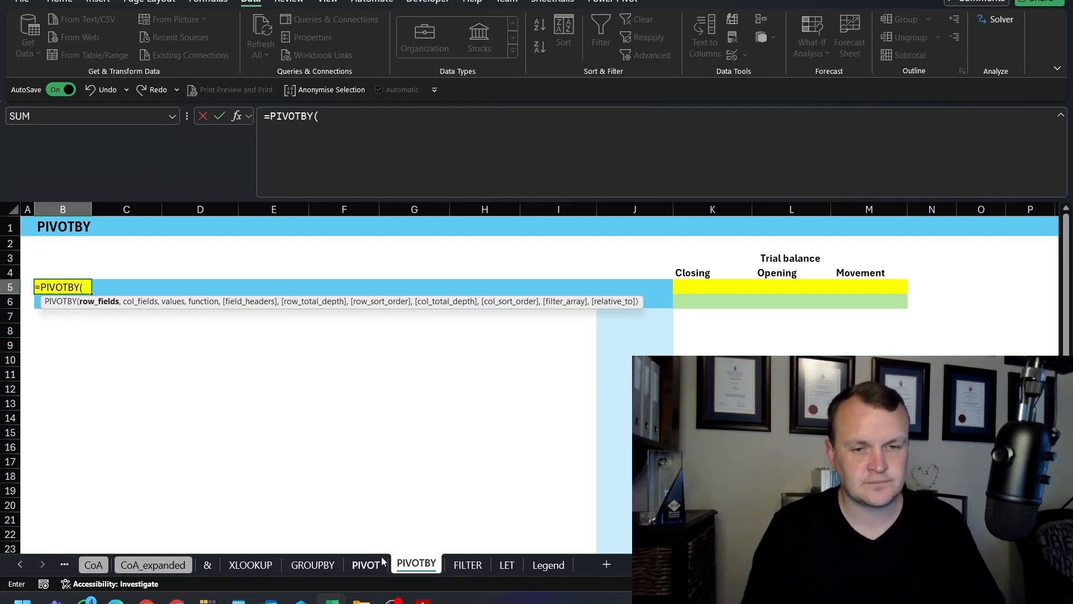
click(21, 564)
click(20, 564)
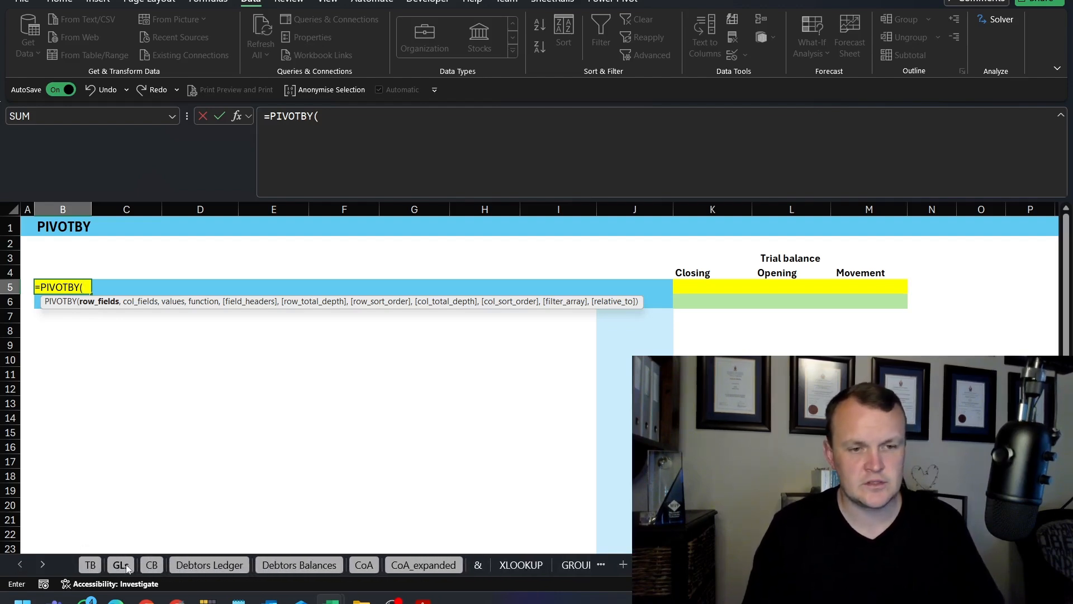
click(127, 566)
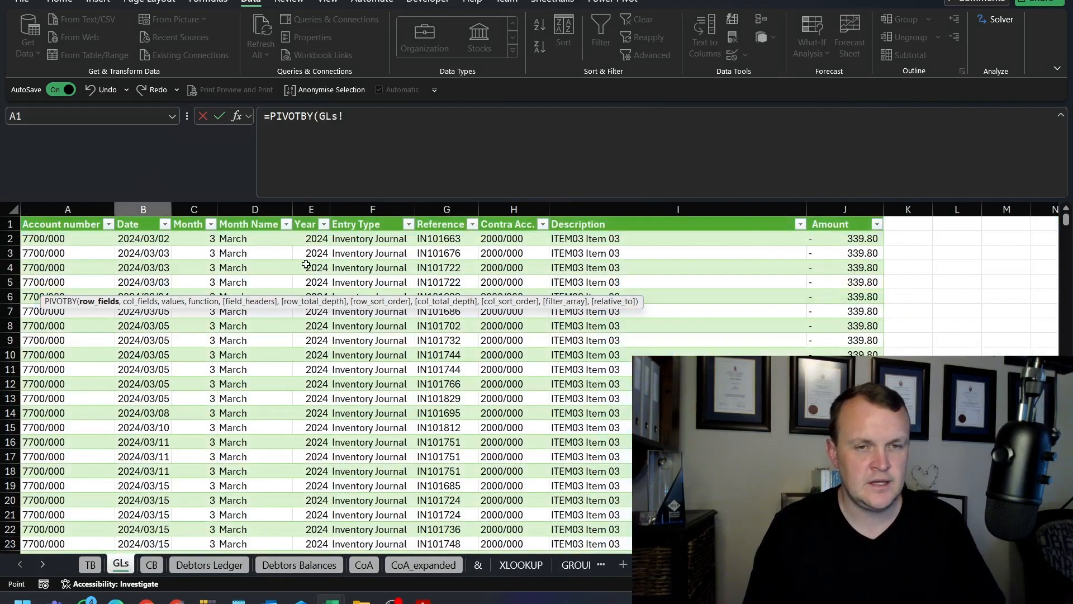
click(68, 215)
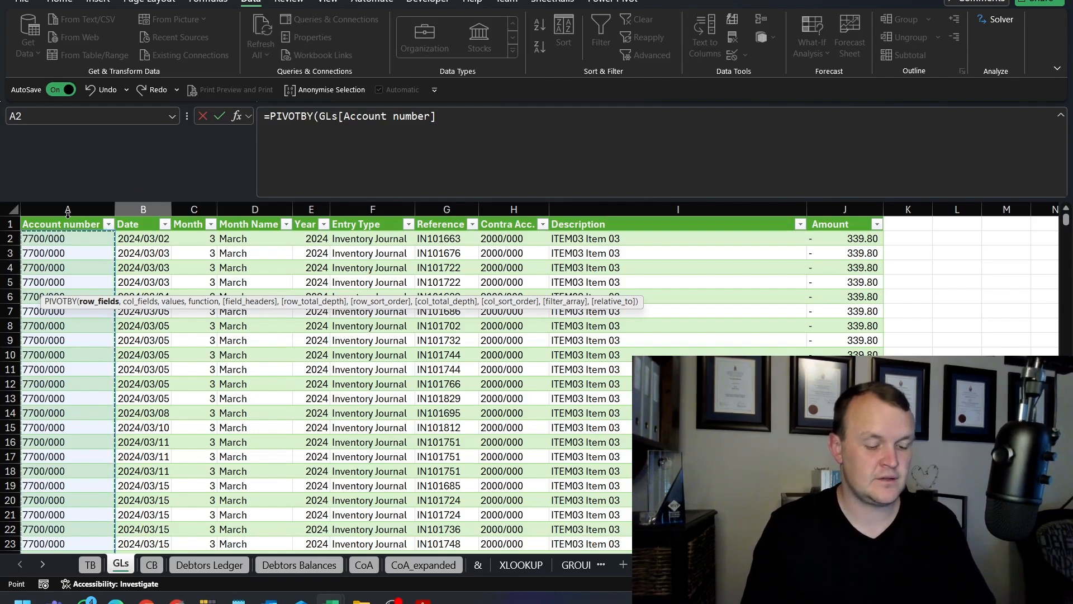
text(,)
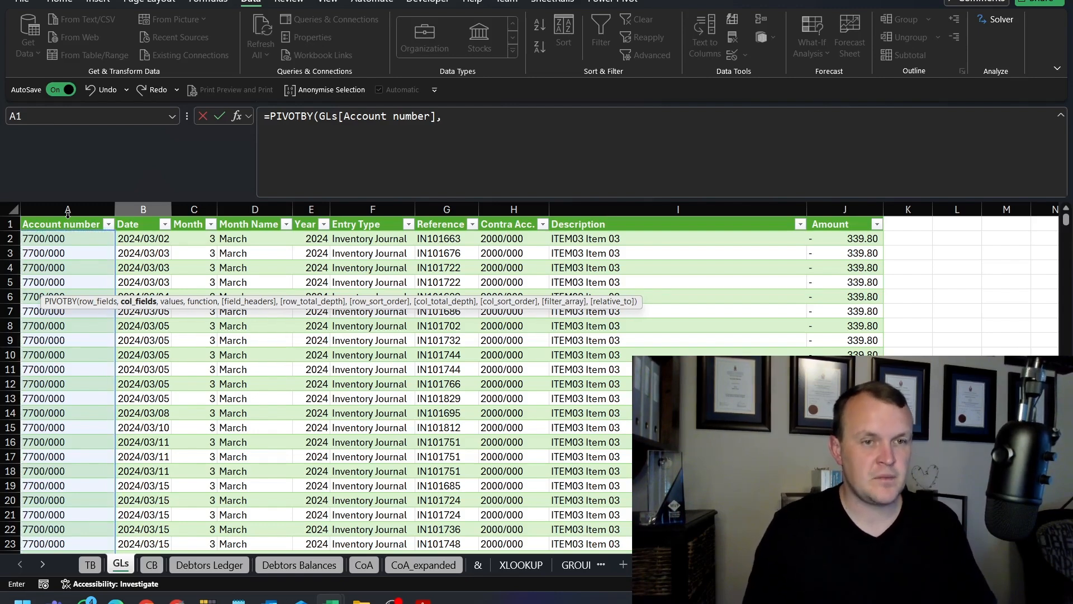
Complete the PIVOTBY formula with GLs Month Name through Year as column fields, Amount as values and SUM as the function.
click(247, 218)
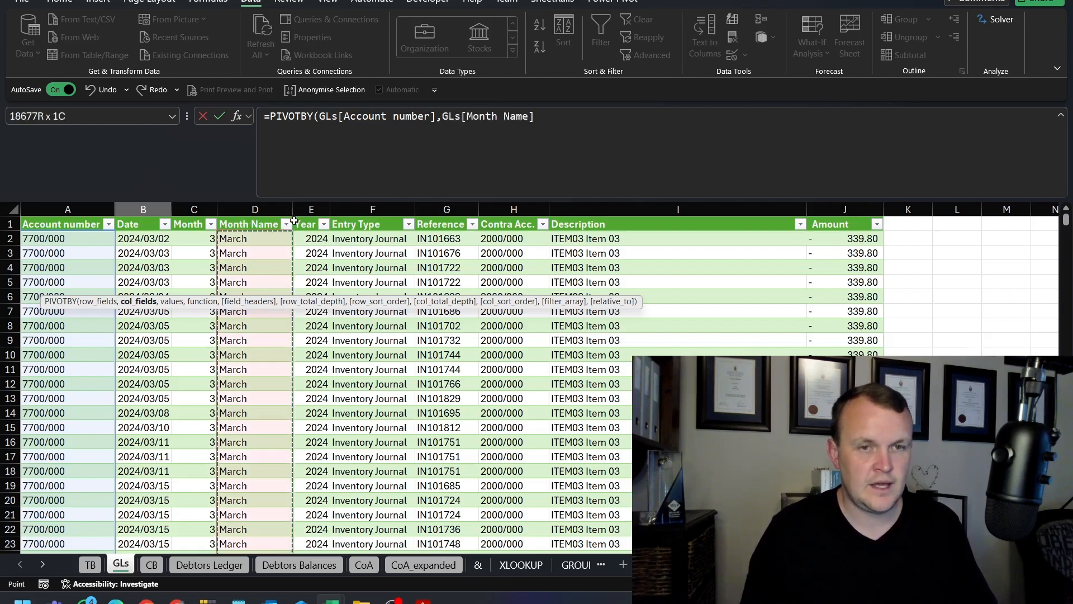
drag(291, 221, 323, 226)
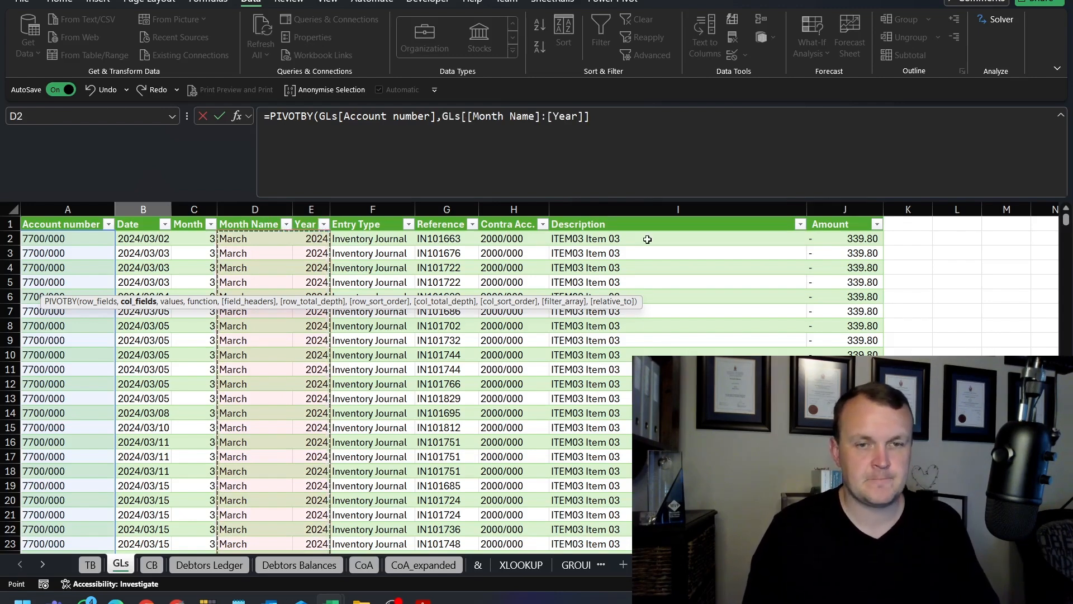
text(,)
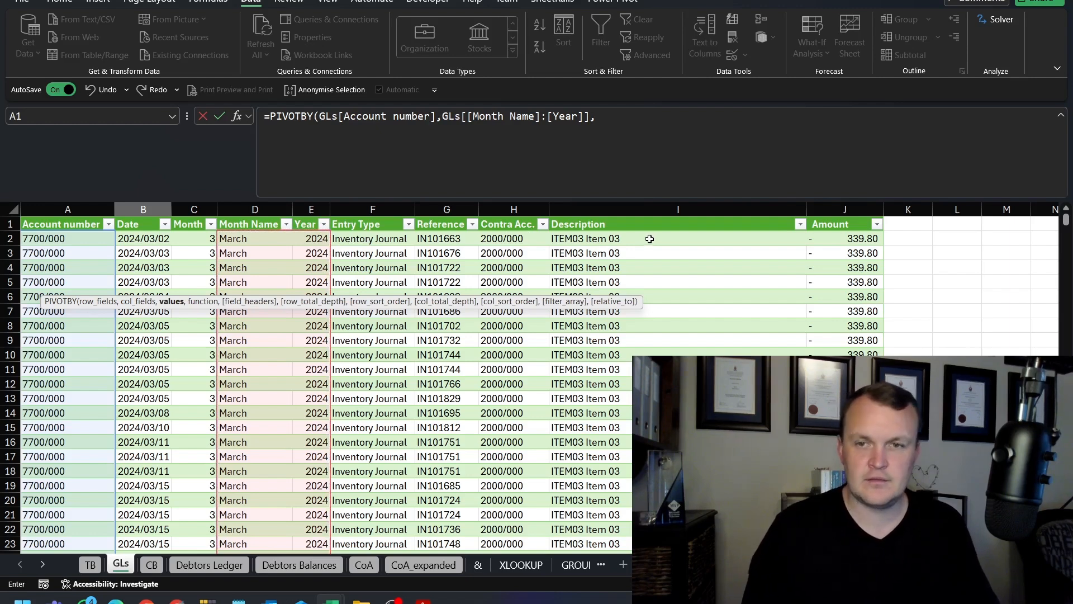
click(844, 215)
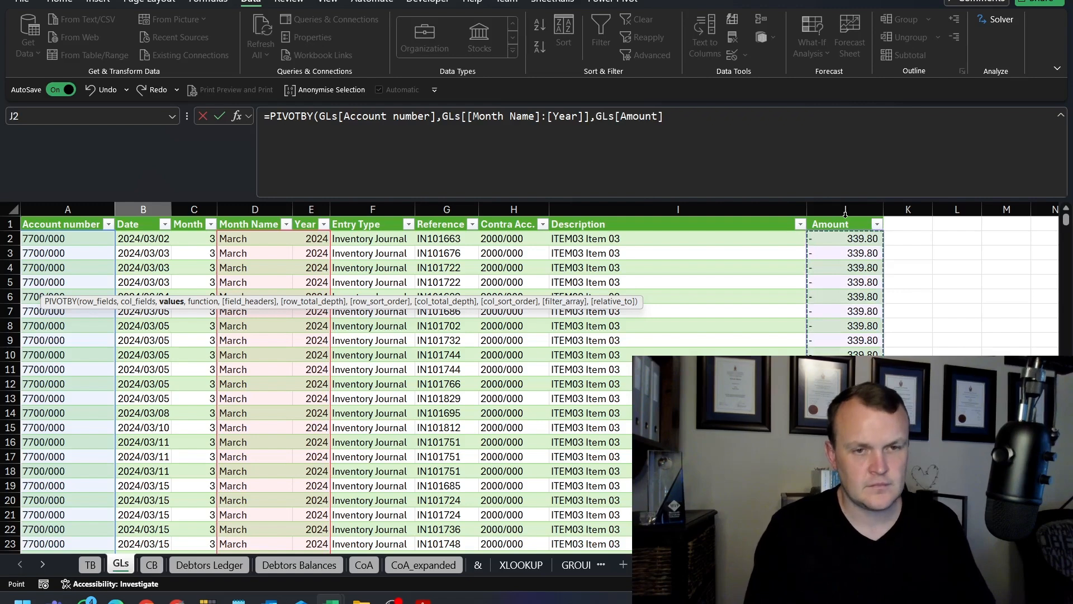
text(,)
key(Tab)
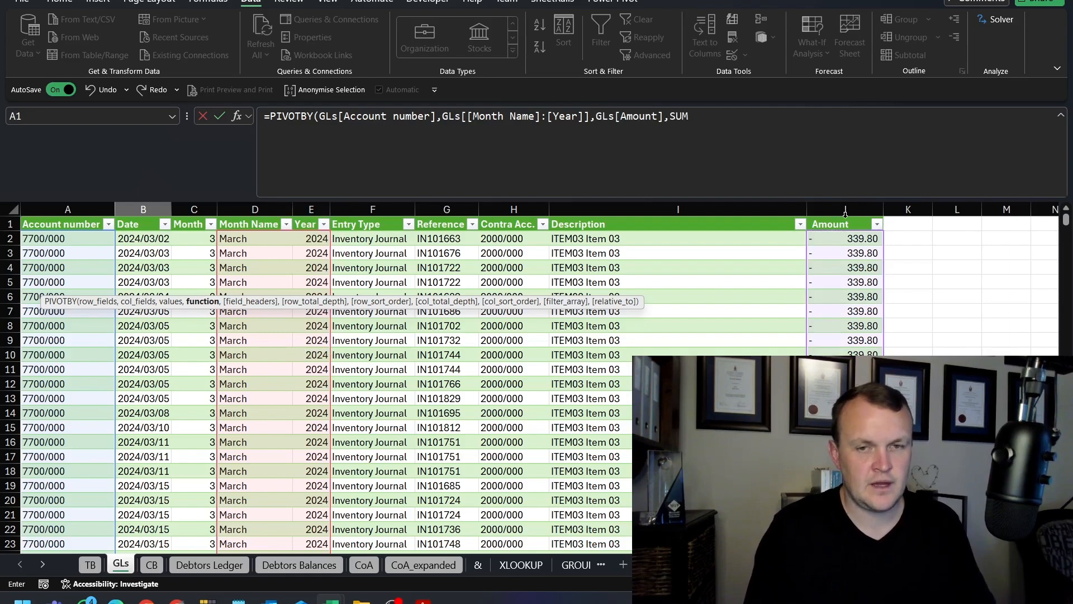
text())
key(Return)
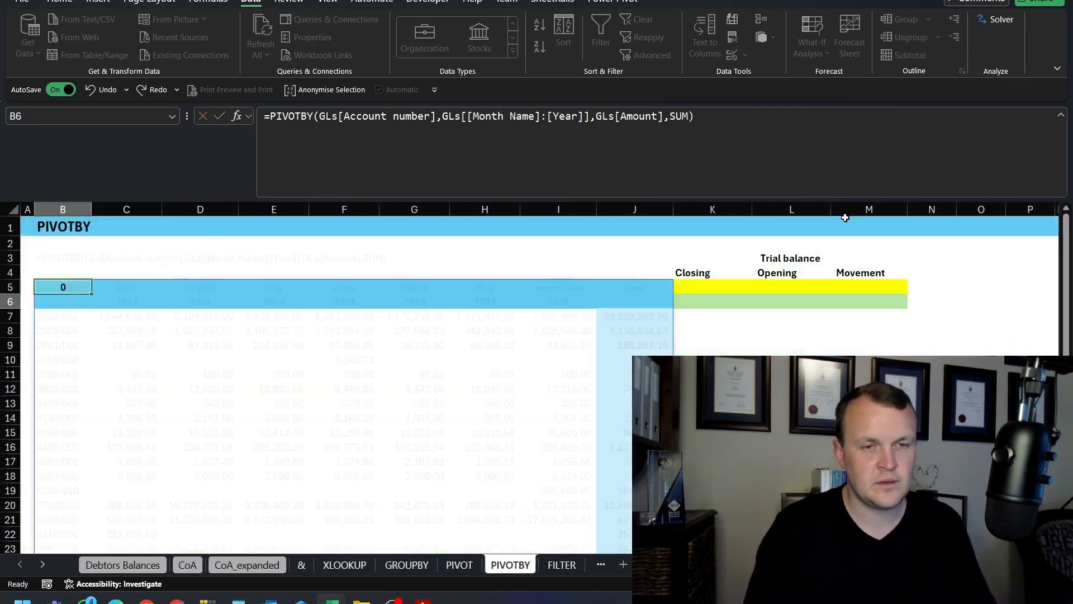
Clear the conditional formatting rules from cell B5 only.
scroll(52, 257, down, 1)
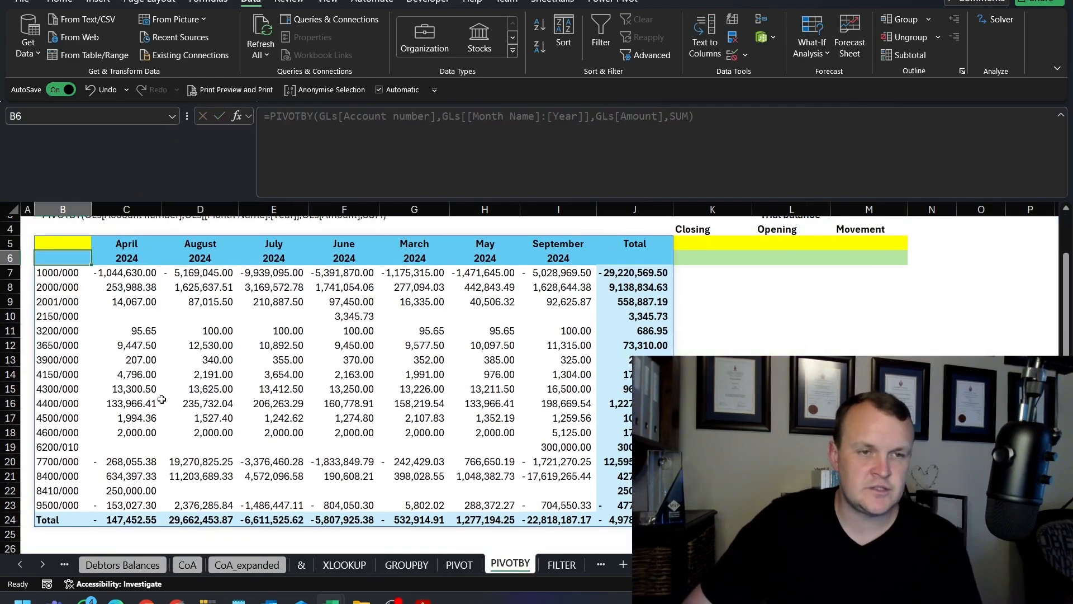
click(56, 240)
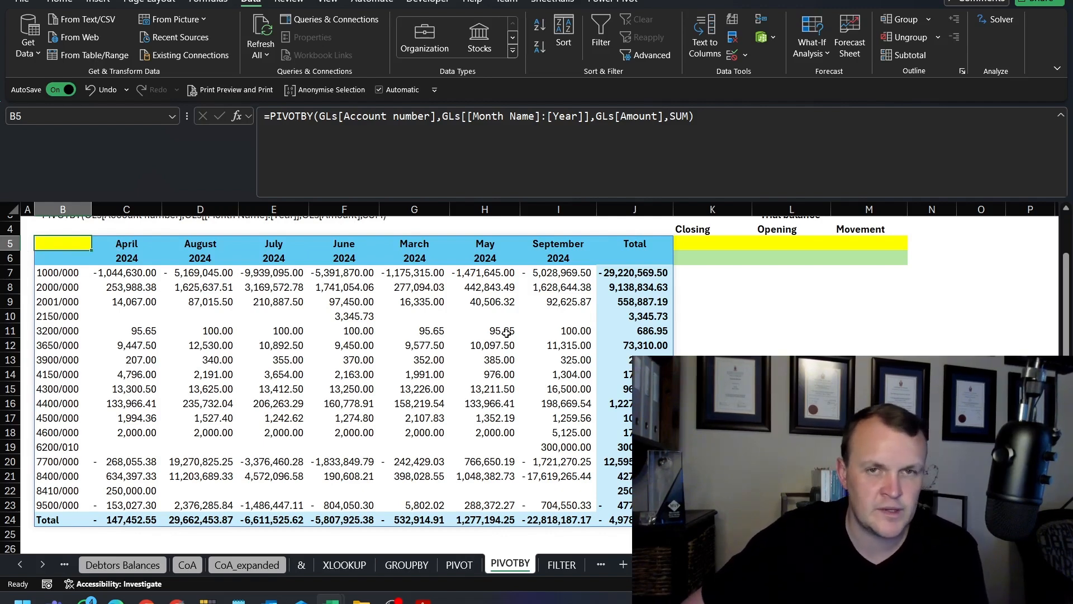
click(66, 2)
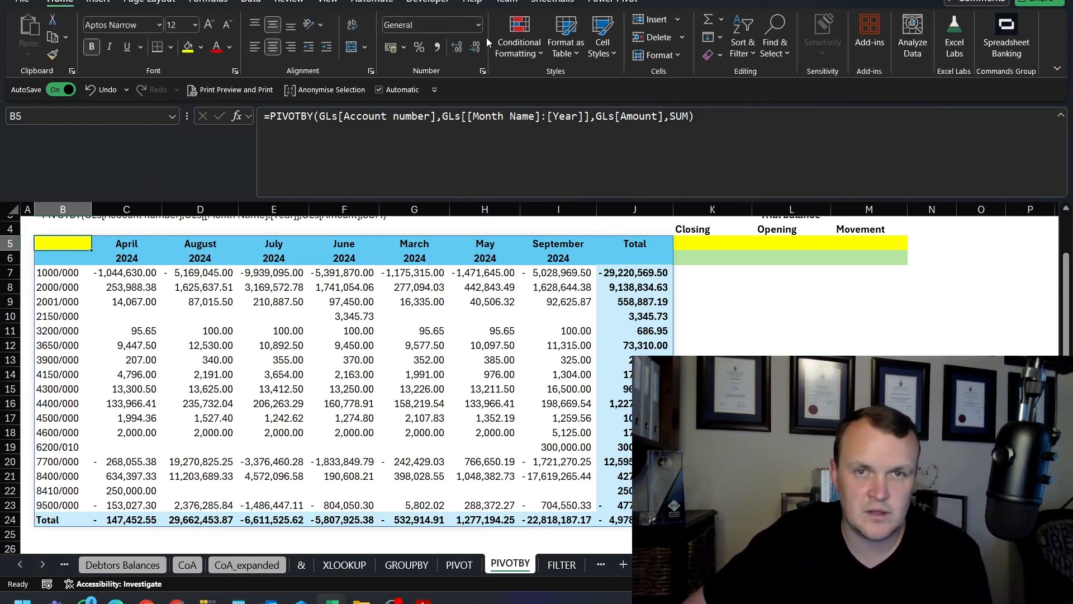
click(519, 48)
mouse_move(544, 243)
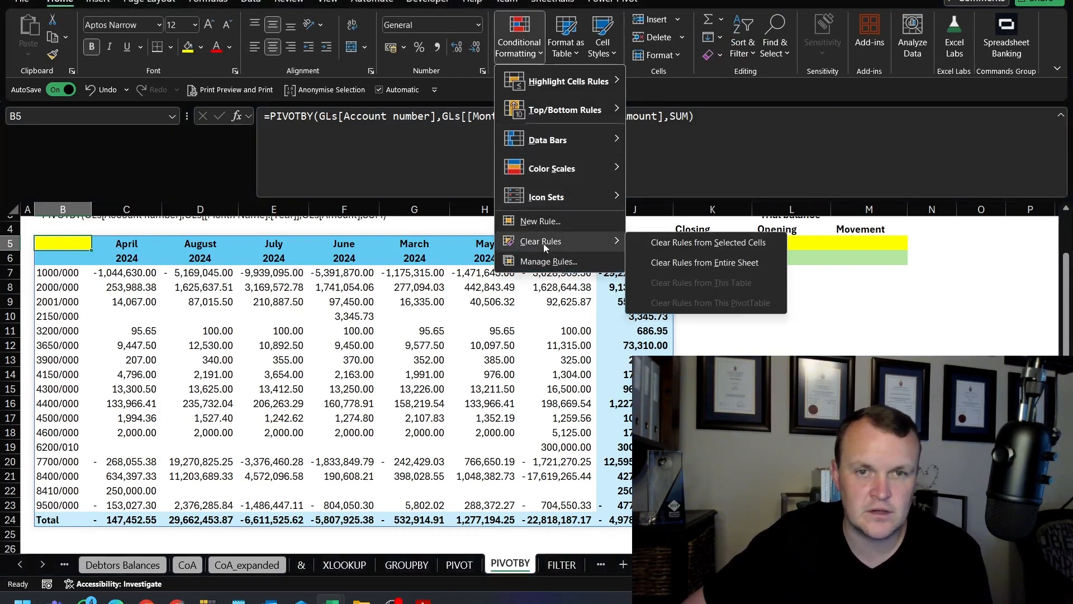
click(697, 248)
click(200, 272)
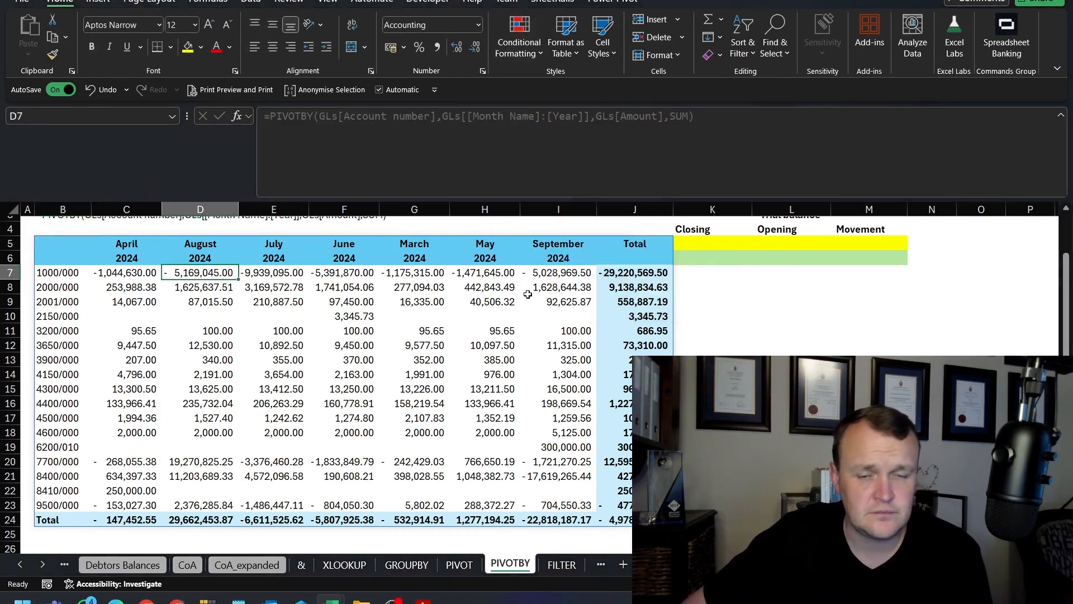
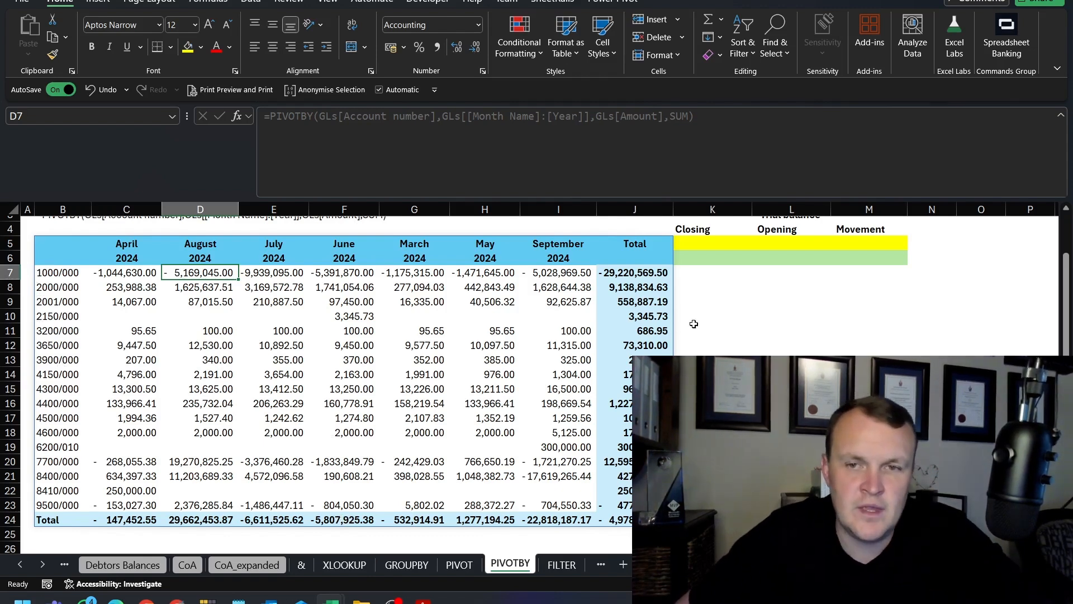
Extract the first column of the PIVOTBY spill range into Closing cell K5 with =TAKE(B5#,,1).
scroll(680, 317, up, 1)
scroll(737, 303, down, 1)
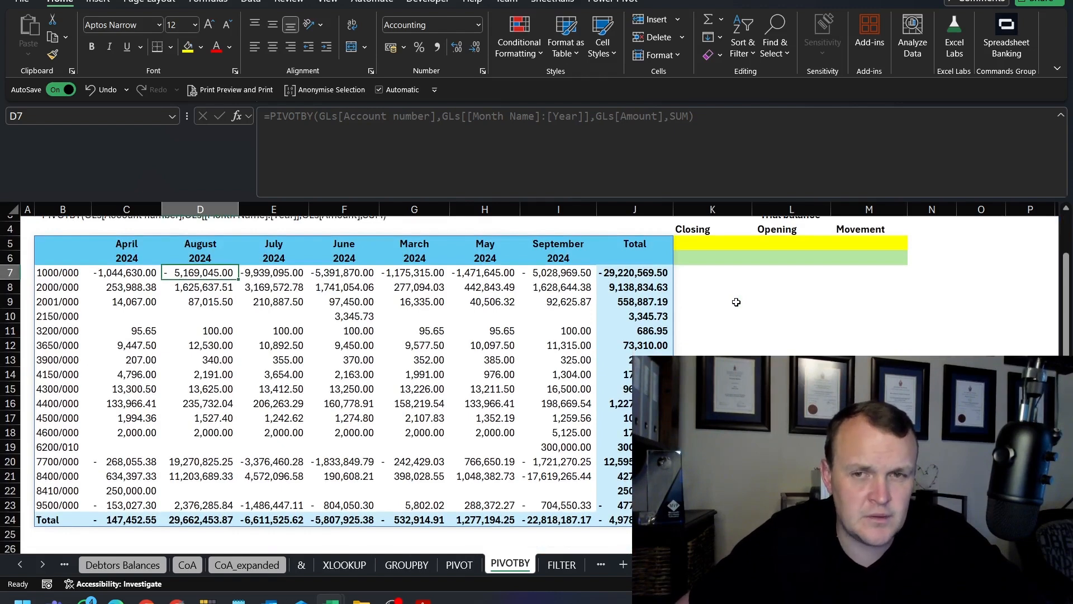
click(691, 242)
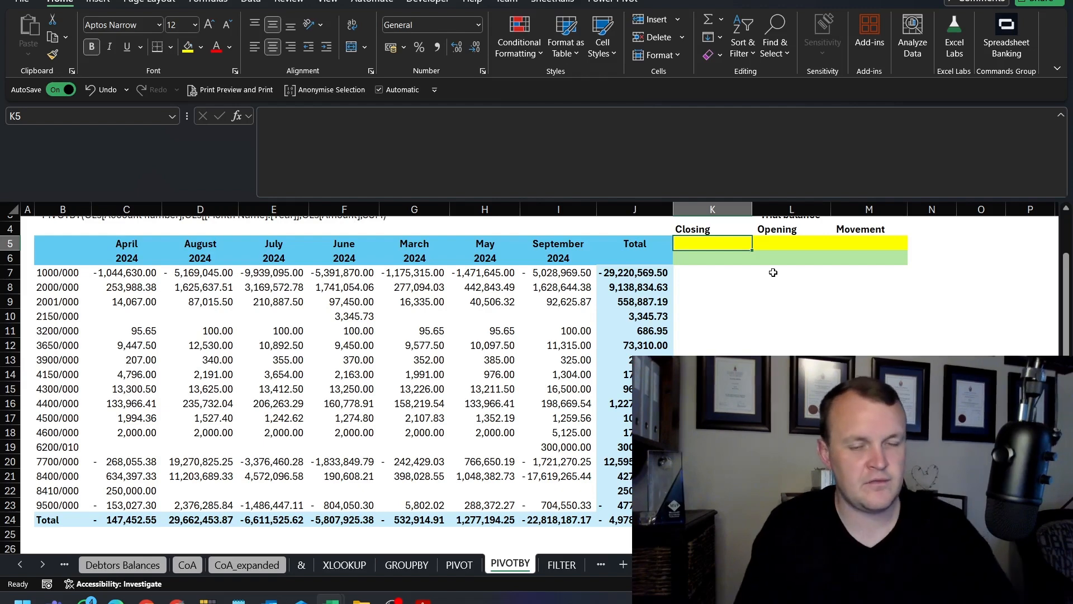
text(=TAKE()
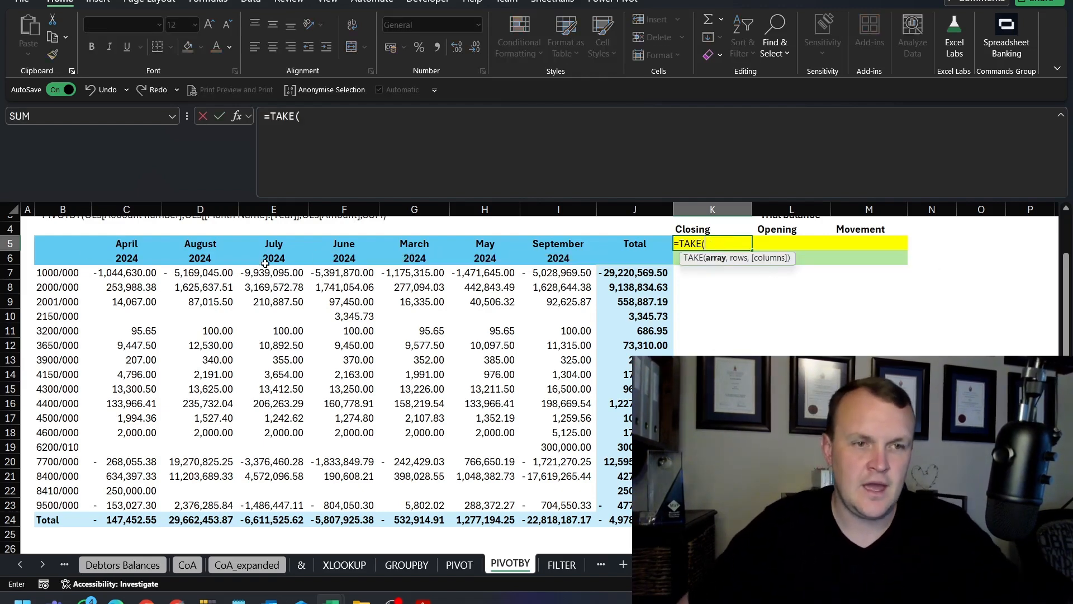
click(65, 244)
text(#)
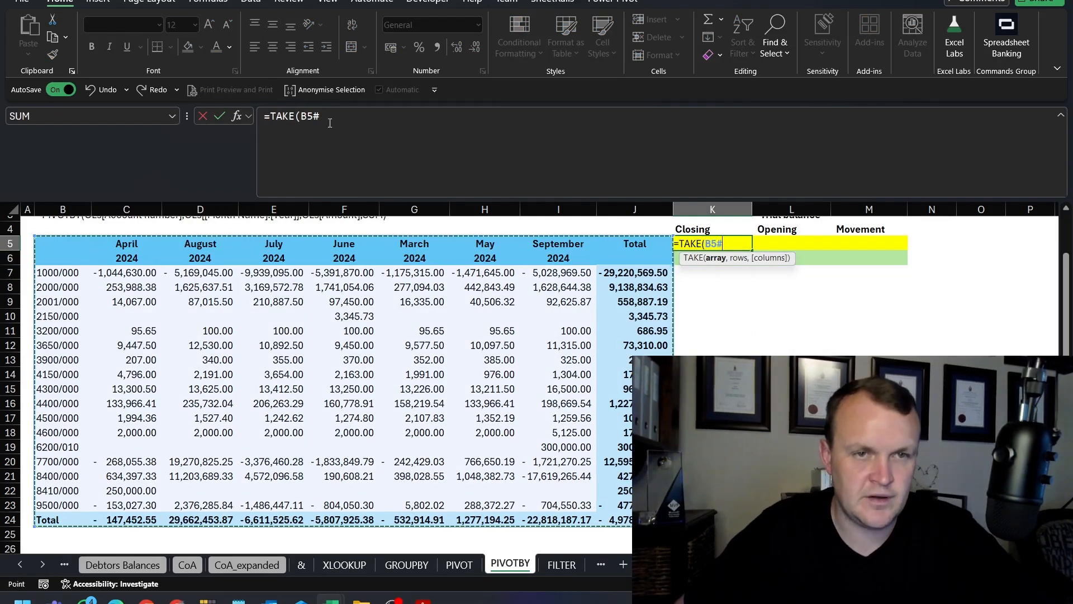
text(,,)
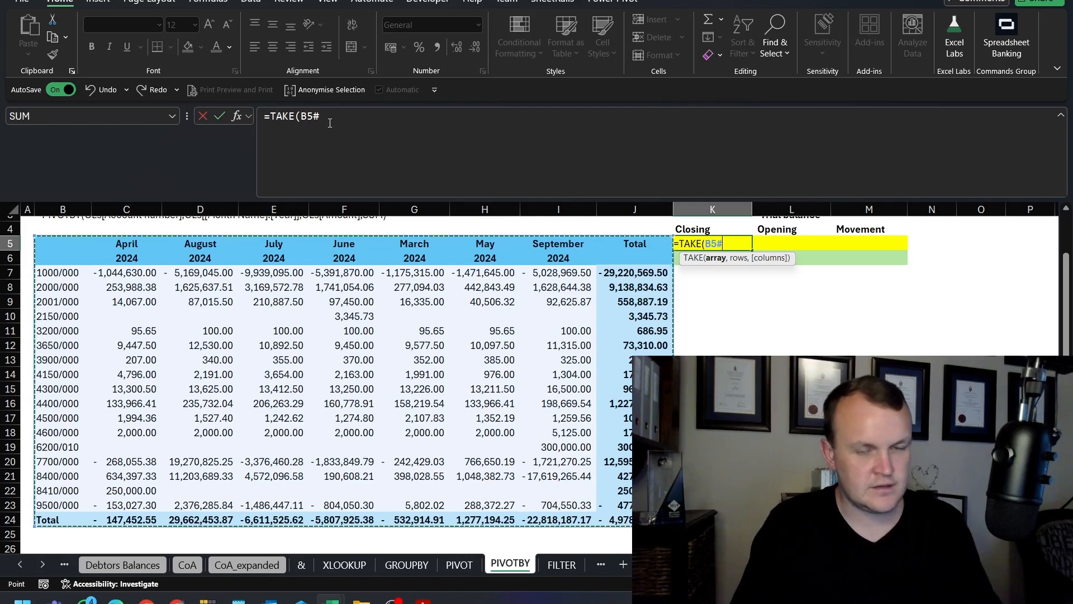
text(1))
key(ctrl+Return)
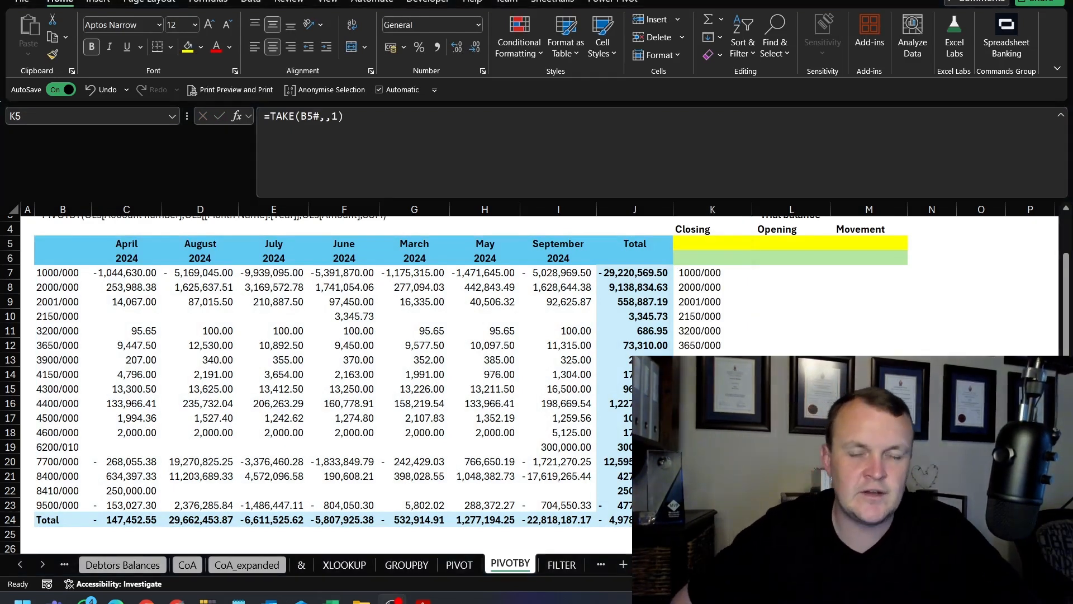
Wrap K5's TAKE formula in an XLOOKUP as the lookup value, with tb[Account number] as the lookup array.
click(268, 115)
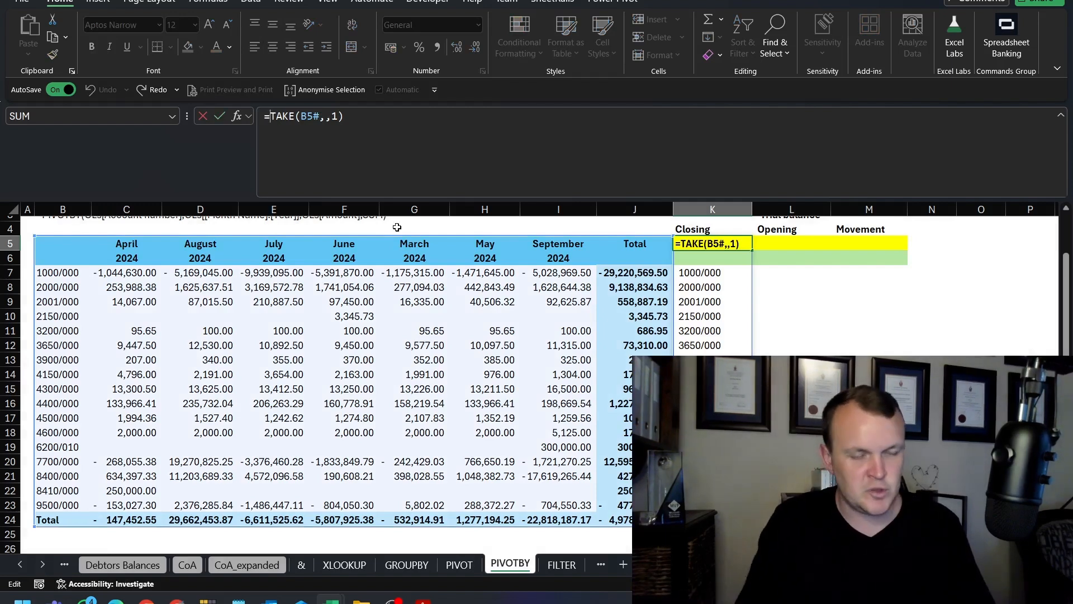
text(xl)
key(Tab)
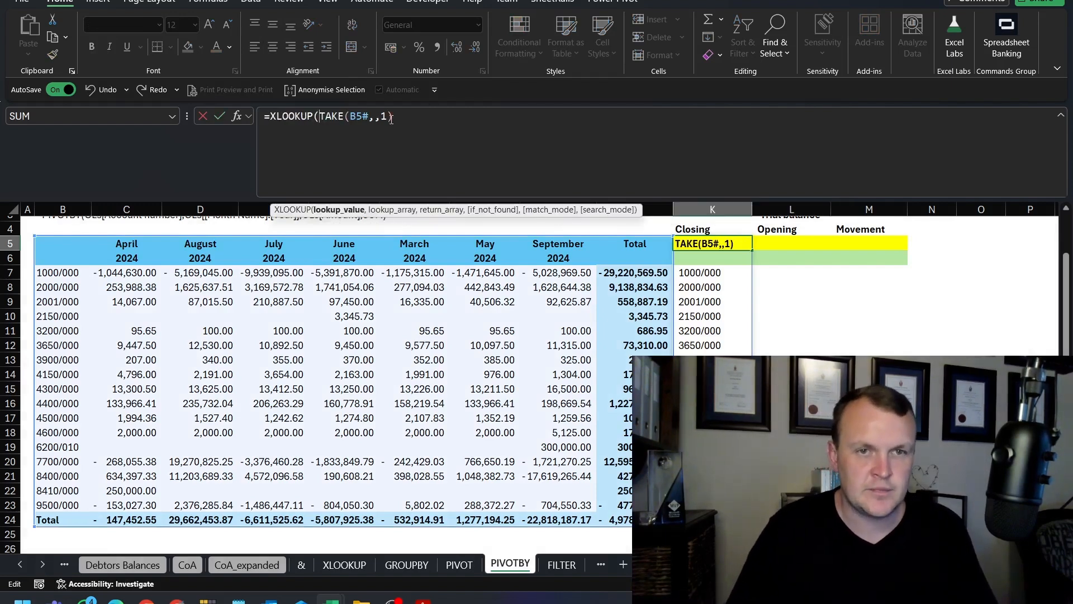
text(,)
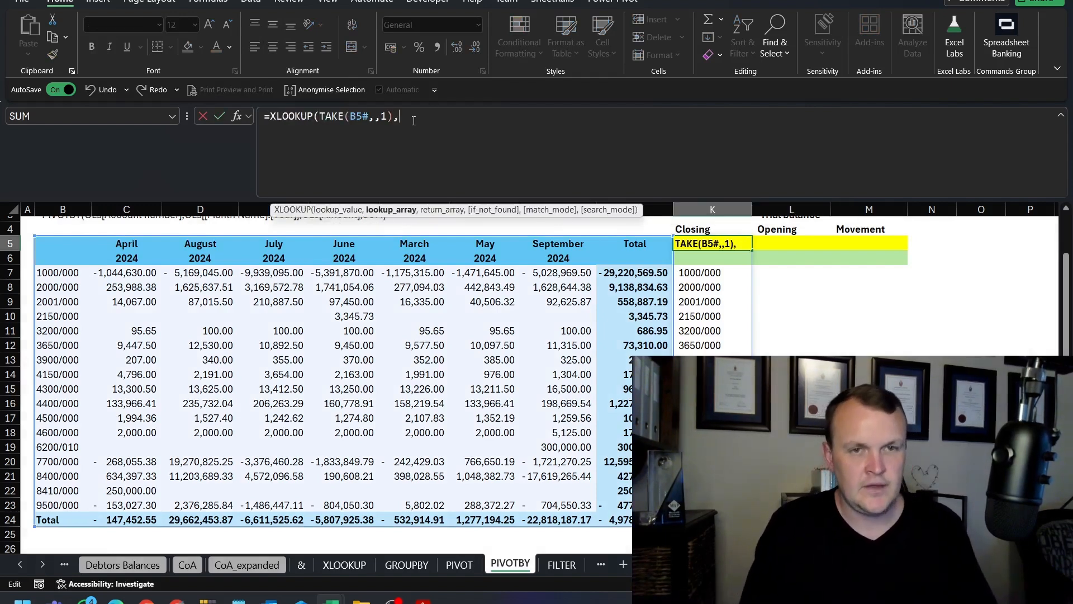
text(tb)
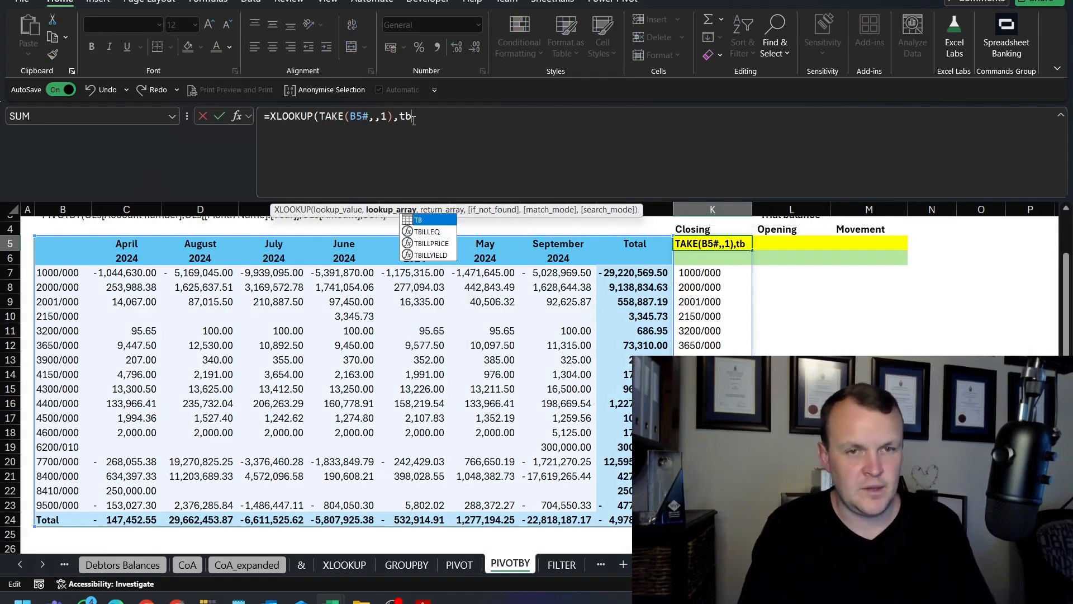
text([)
key(Down)
key(Tab)
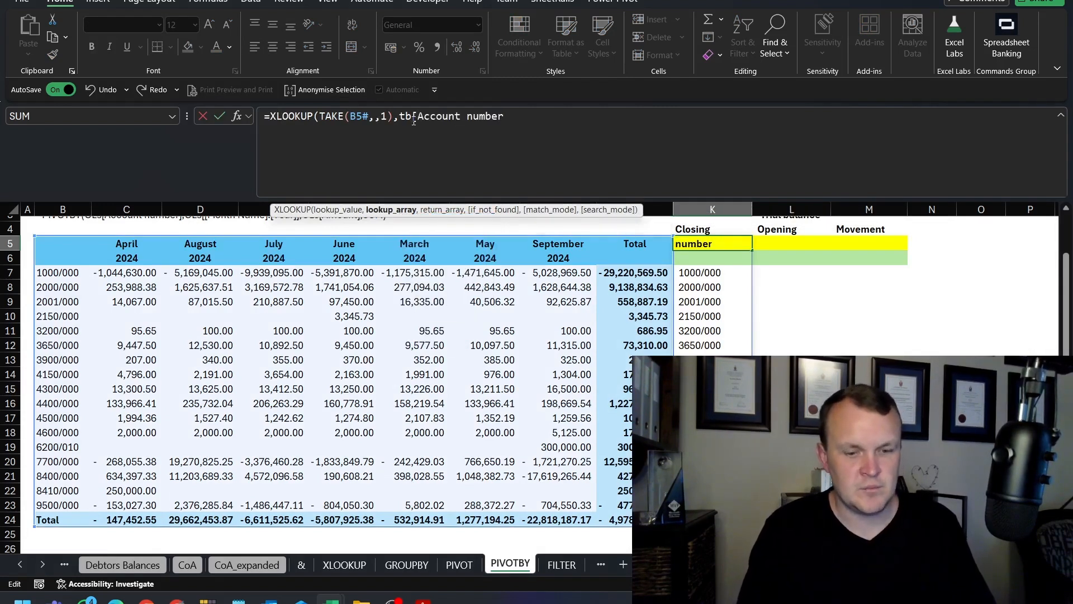
text(,)
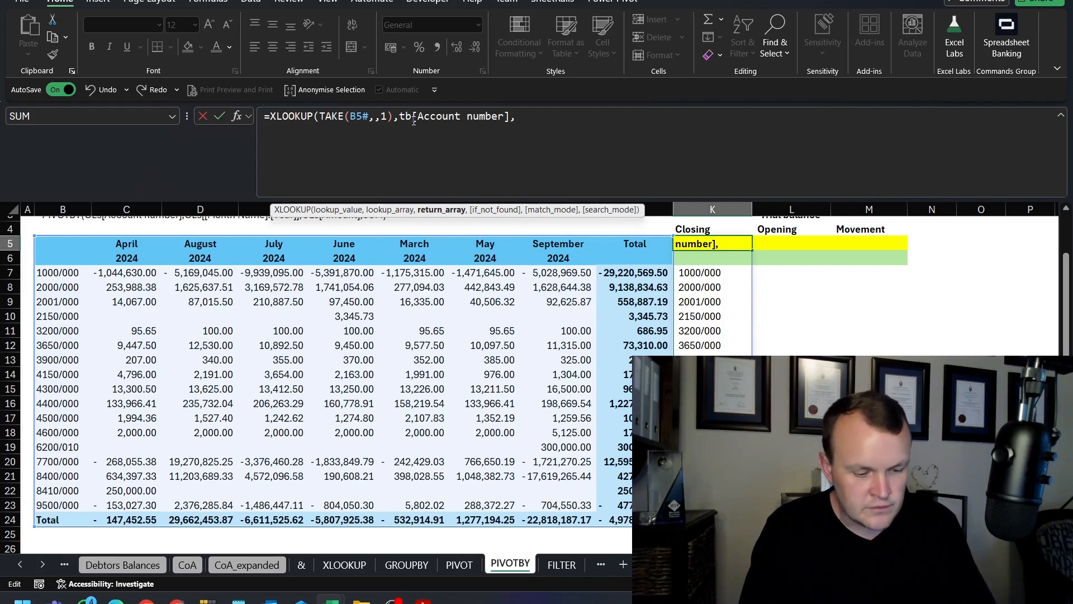
Add tb[CY] as the return array of the XLOOKUP in Closing cell K5.
text(tbp)
key(BackSpace)
text([)
key(Down)
key(Down)
key(Down)
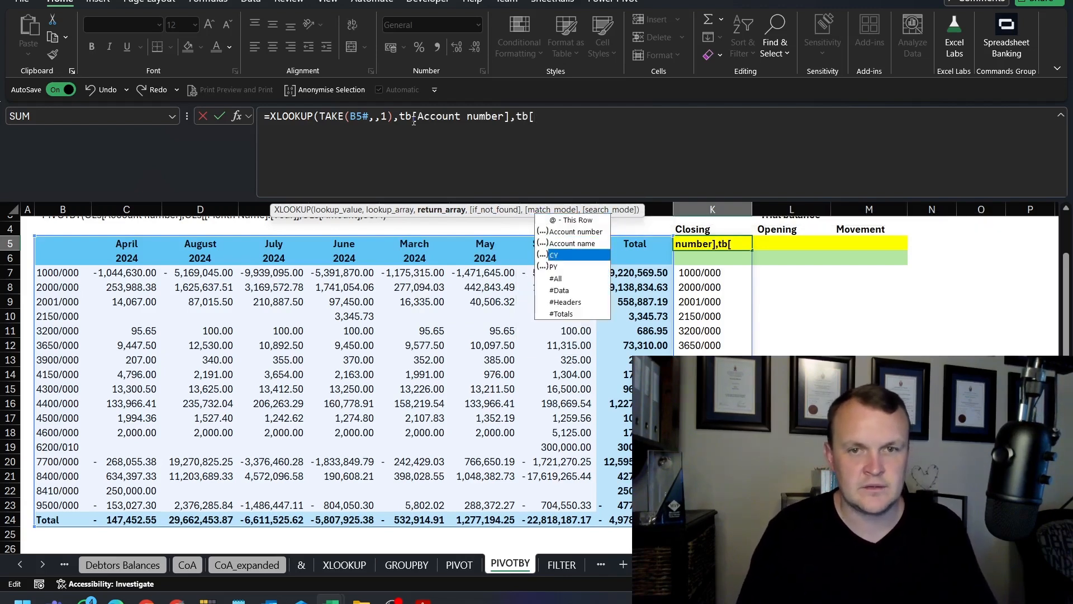
key(Escape)
text(cy)
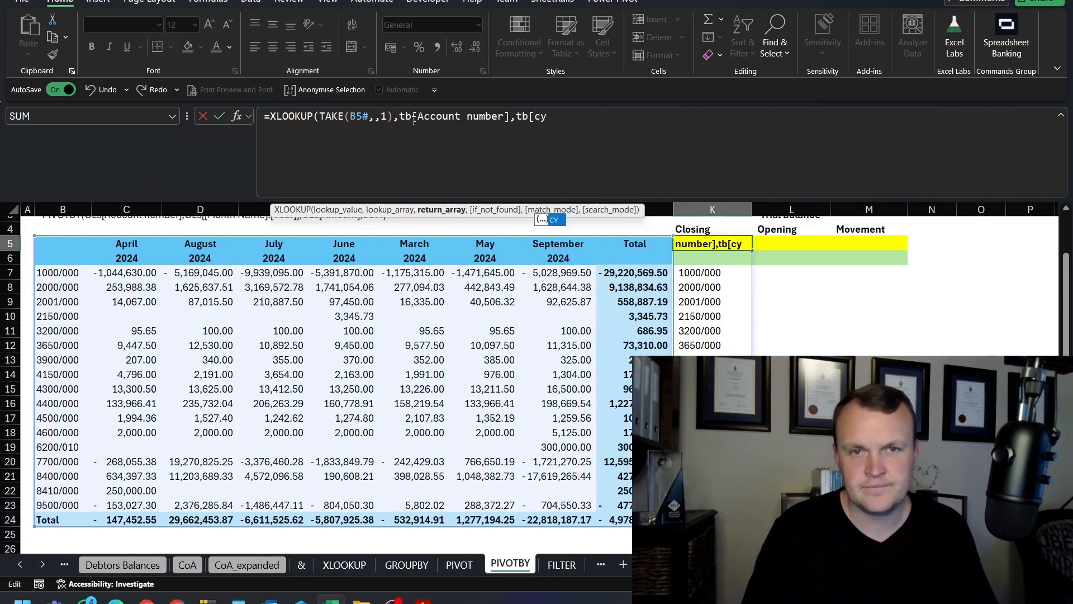
key(Tab)
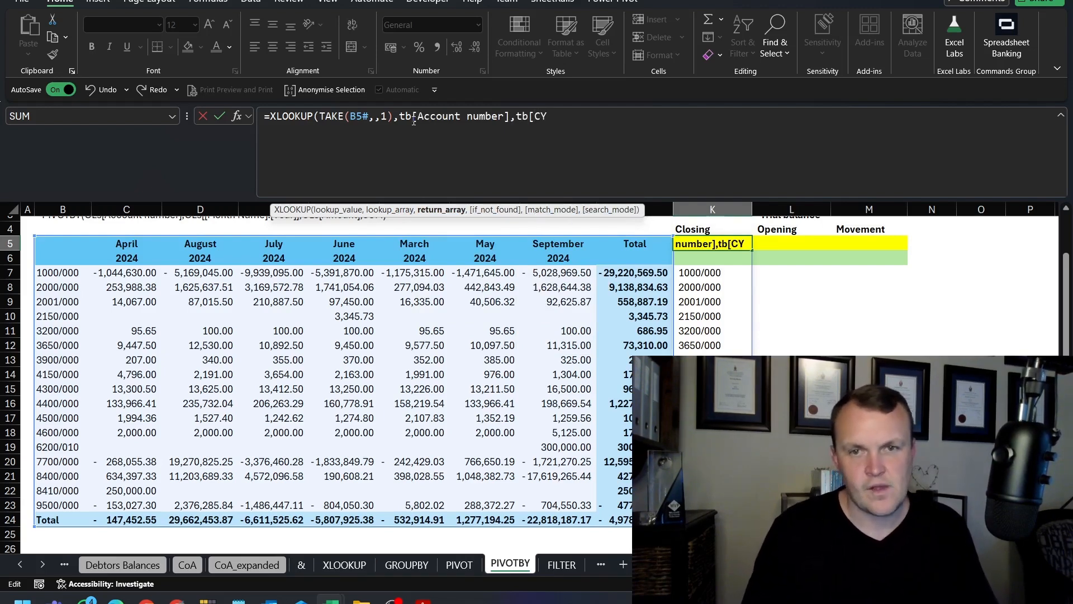
Finish K5's XLOOKUP with an empty string "" as the if-not-found value.
scroll(502, 292, up, 1)
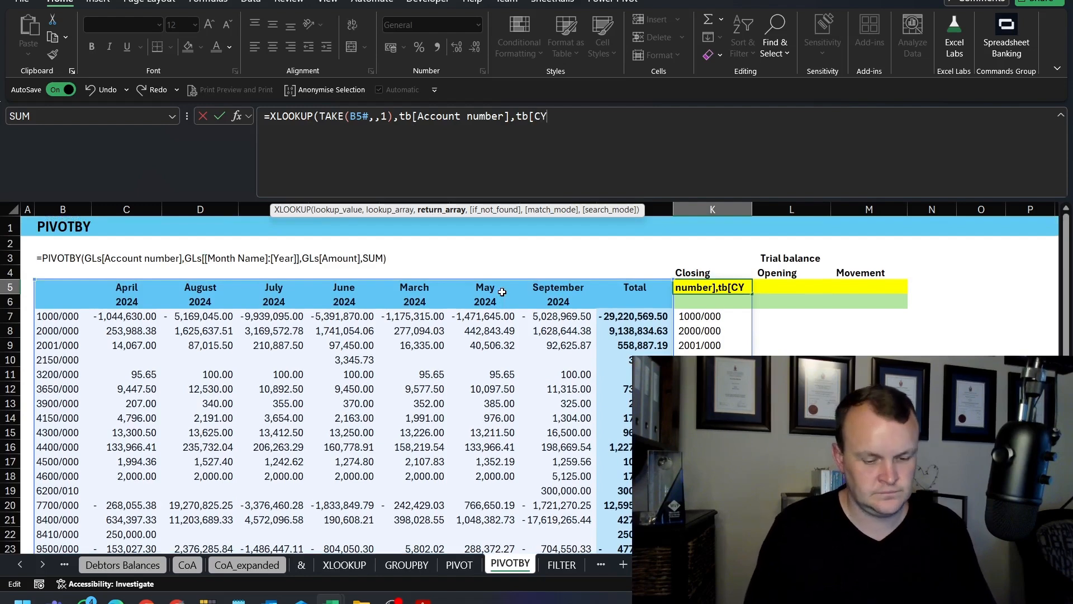
text(,)
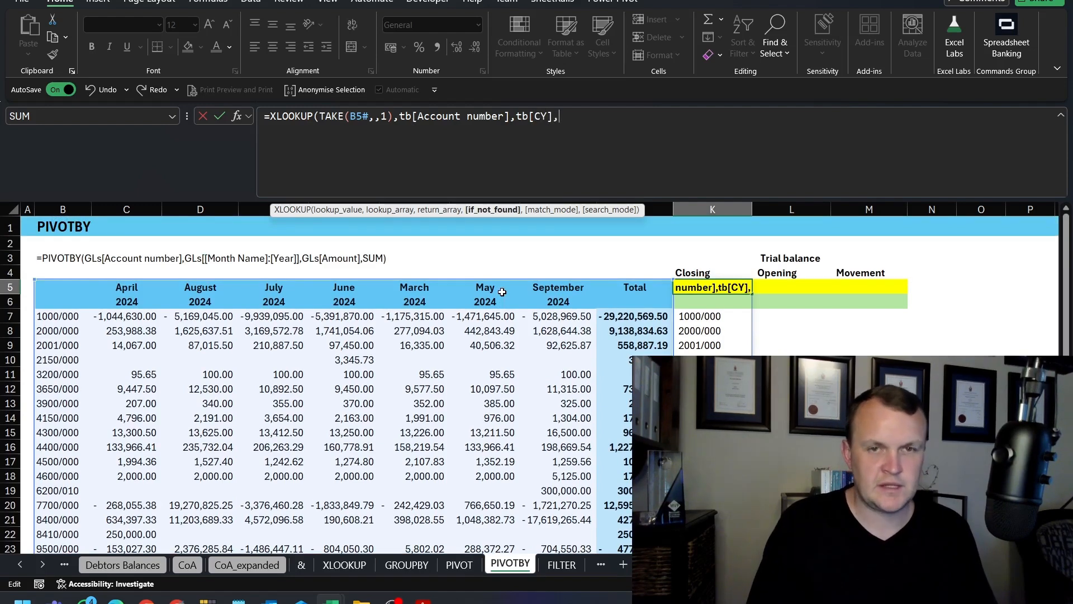
text(""))
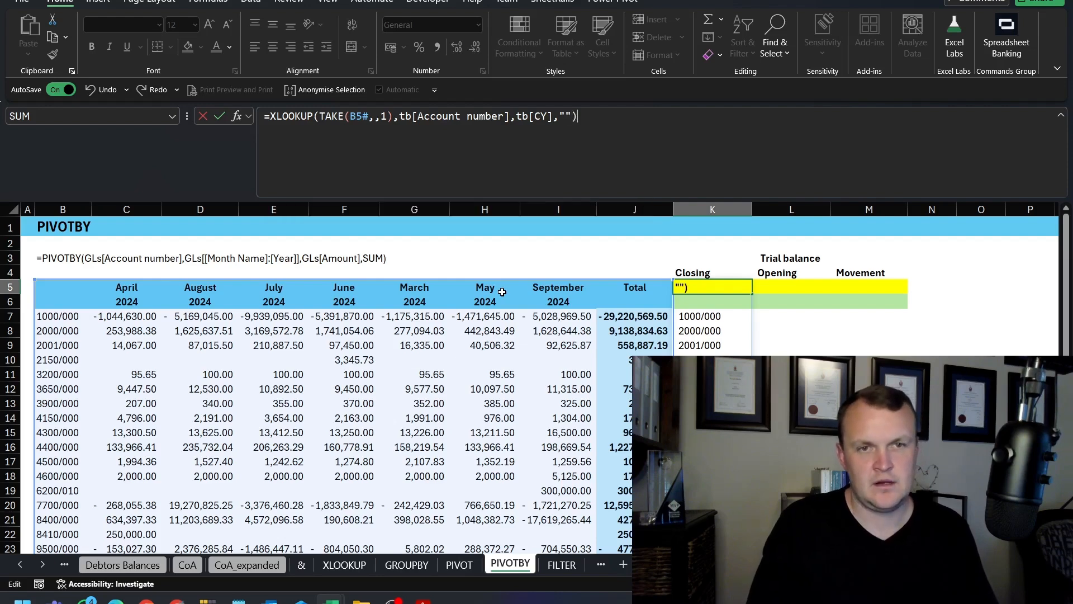
key(Return)
scroll(495, 378, down, 1)
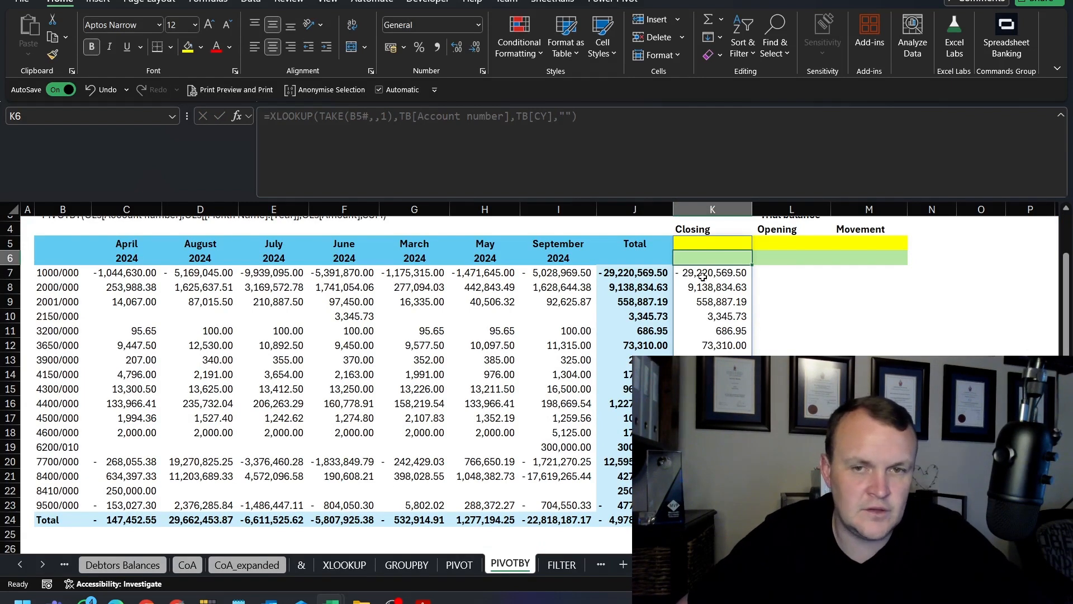
scroll(495, 378, up, 1)
scroll(495, 378, down, 1)
scroll(495, 377, up, 1)
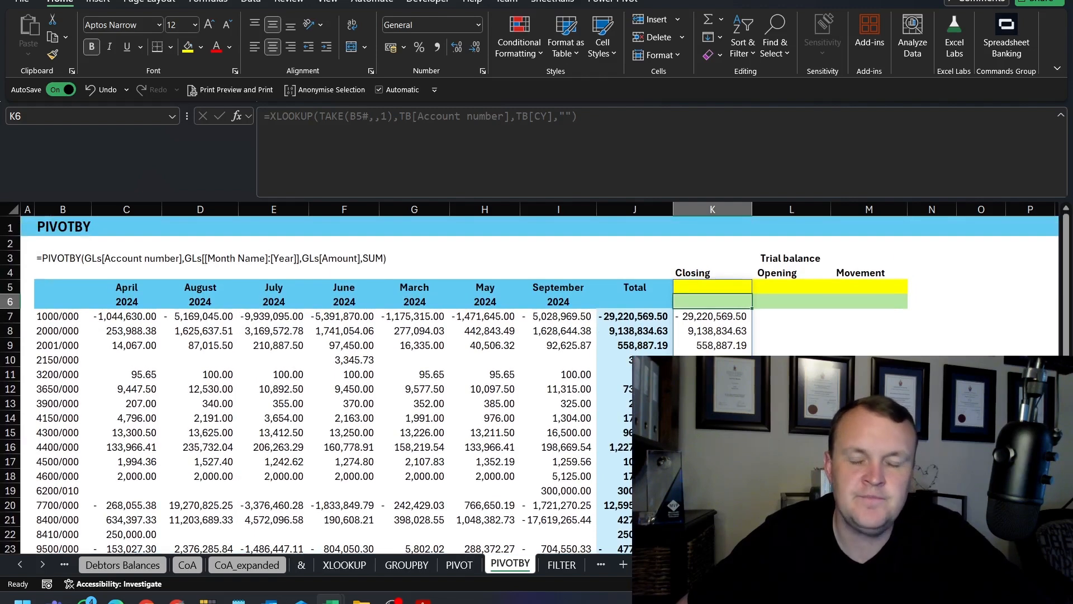
Start an XLOOKUP in Opening cell L5 with TAKE(B5#,,1) as the lookup value.
click(771, 288)
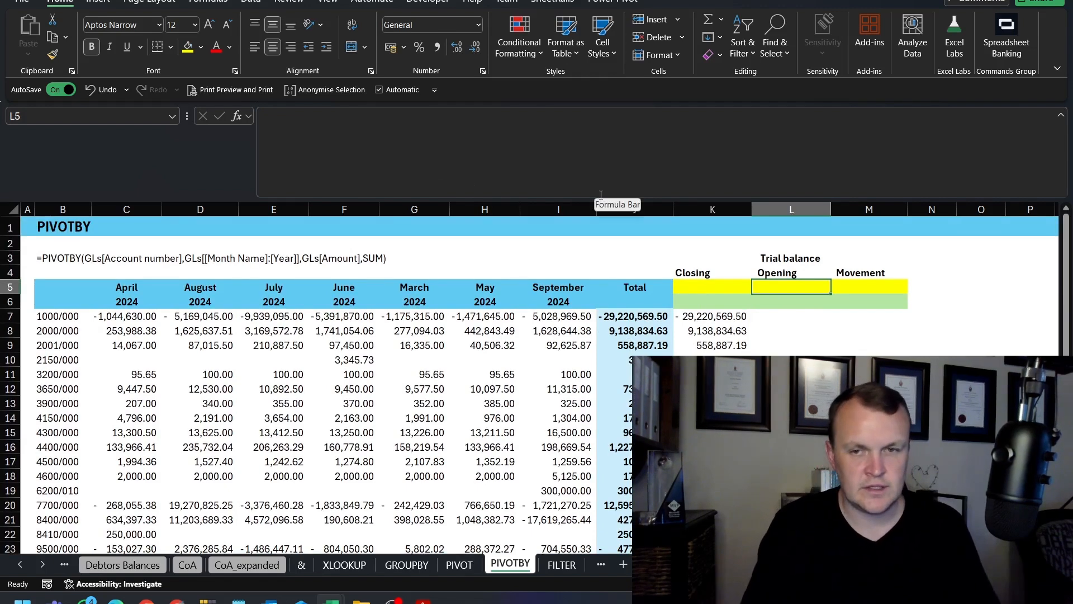
text(=XLOOKUP(TAKE()
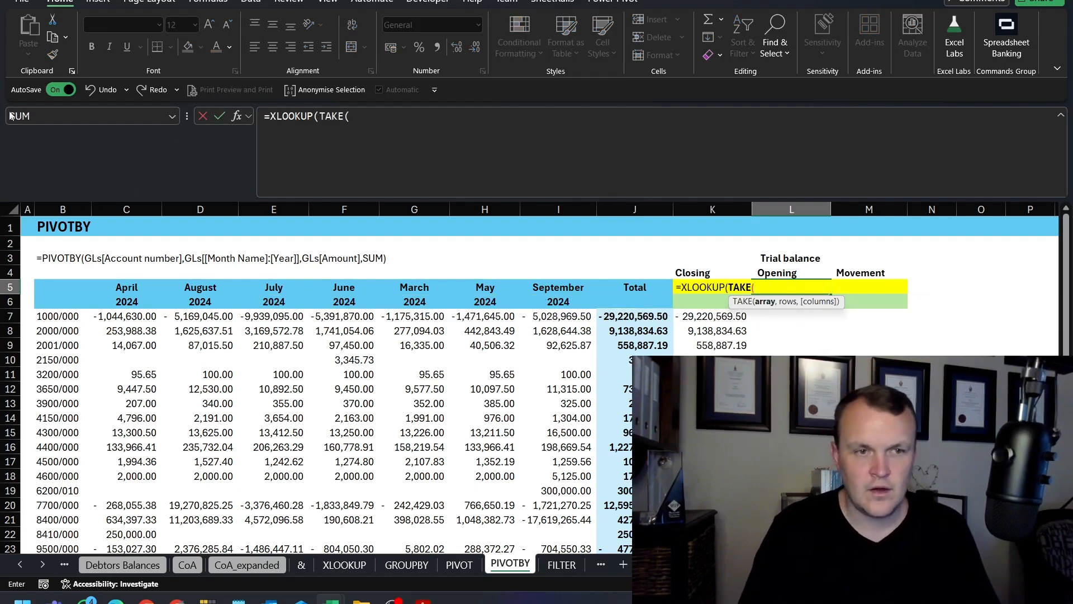
click(63, 287)
key(ctrl+shift+Down)
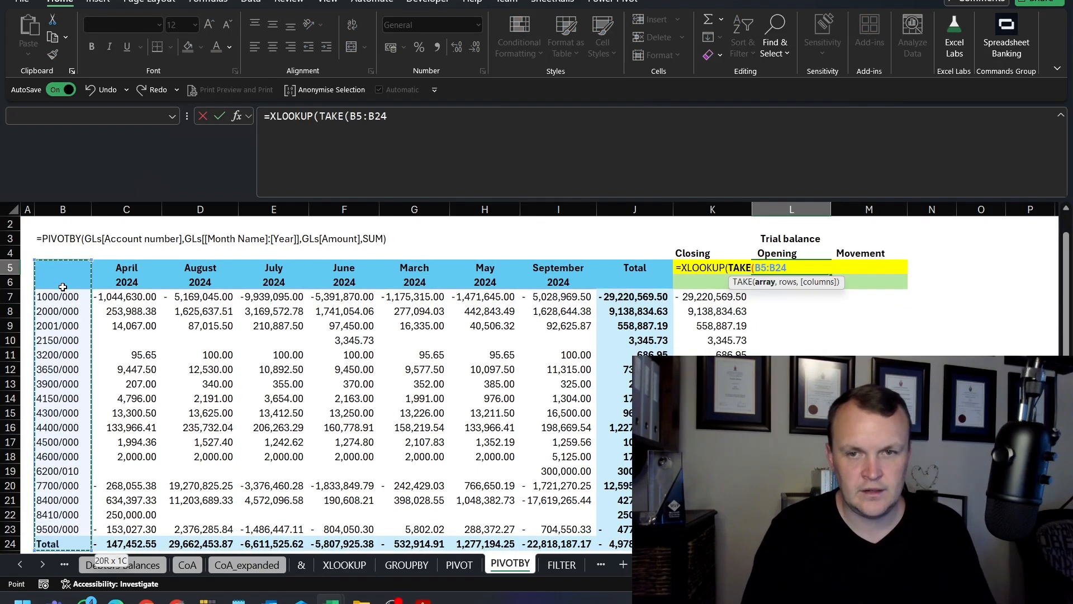
key(ctrl+shift+Right)
key(shift+Left)
key(shift+Right)
text(,,1),)
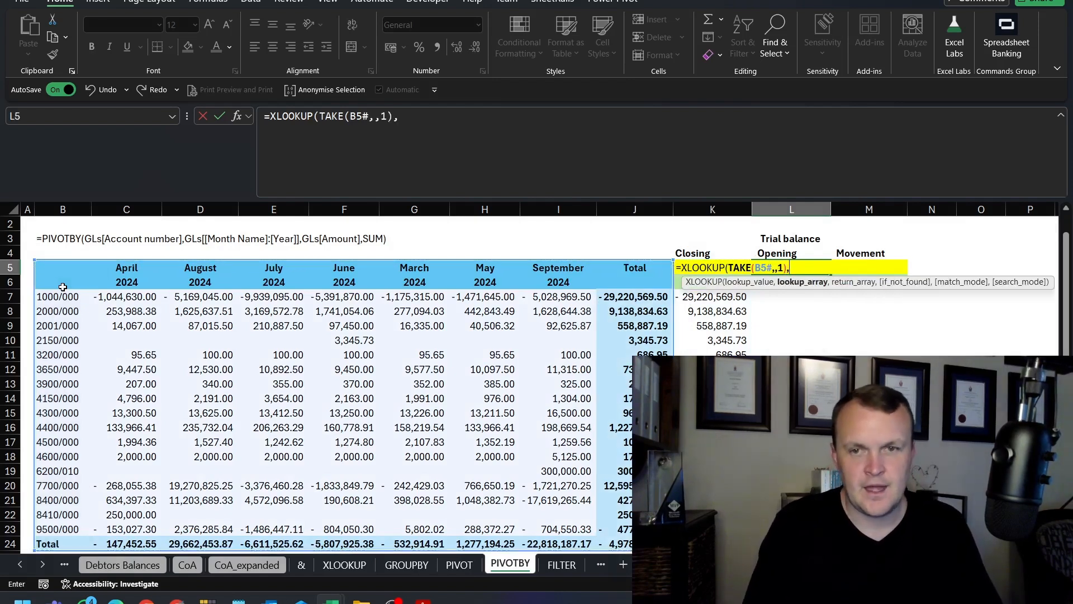
Set tb[Account number] as the lookup array and tb[PY] as the return array in L5's XLOOKUP.
text(tb)
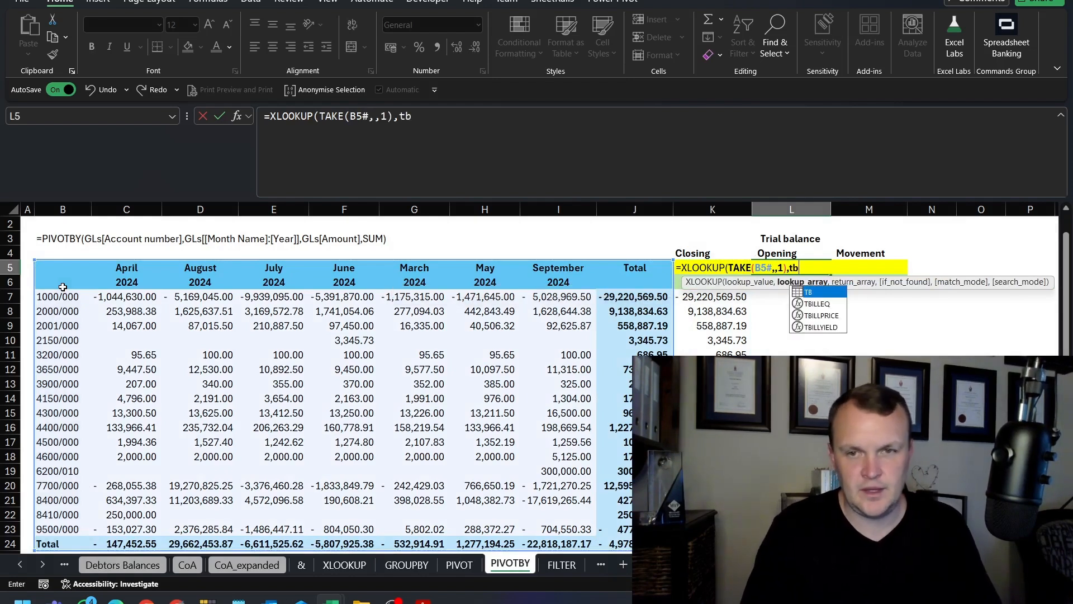
text([)
key(Down)
key(Tab)
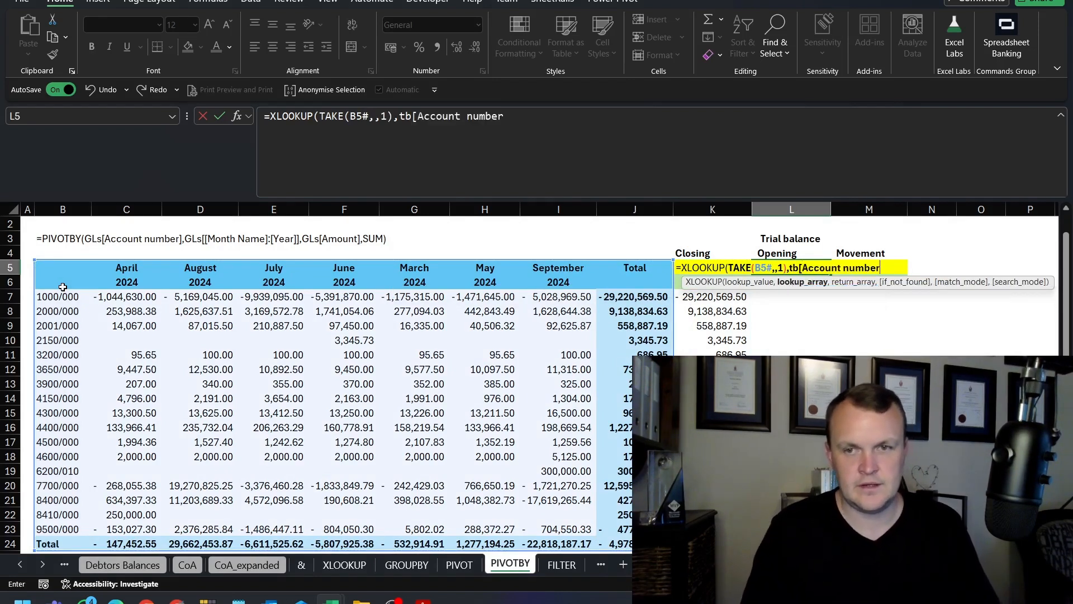
text(,tr)
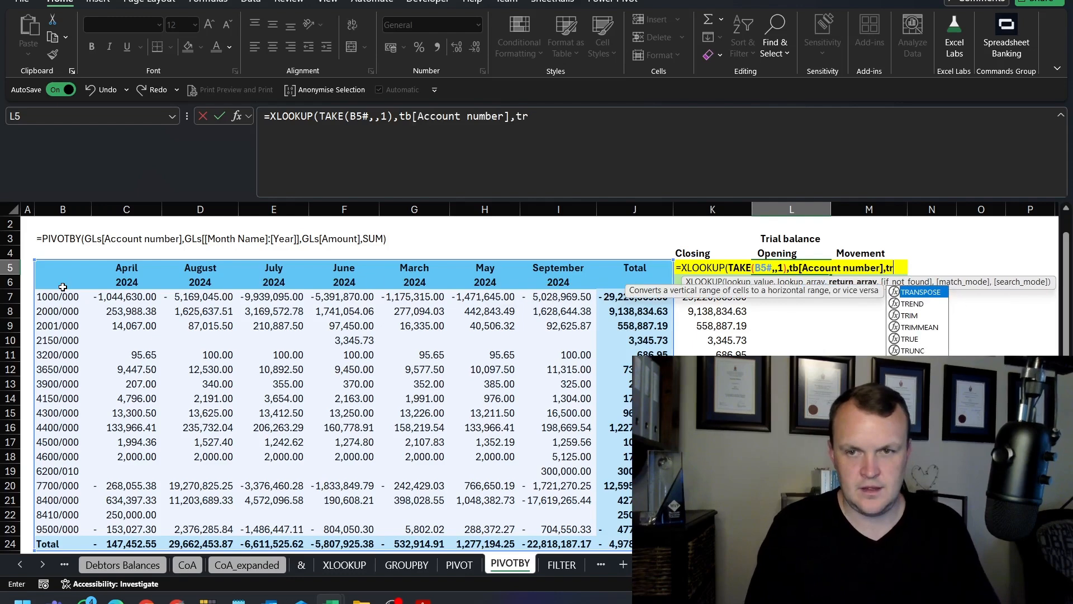
key(BackSpace)
text(bp)
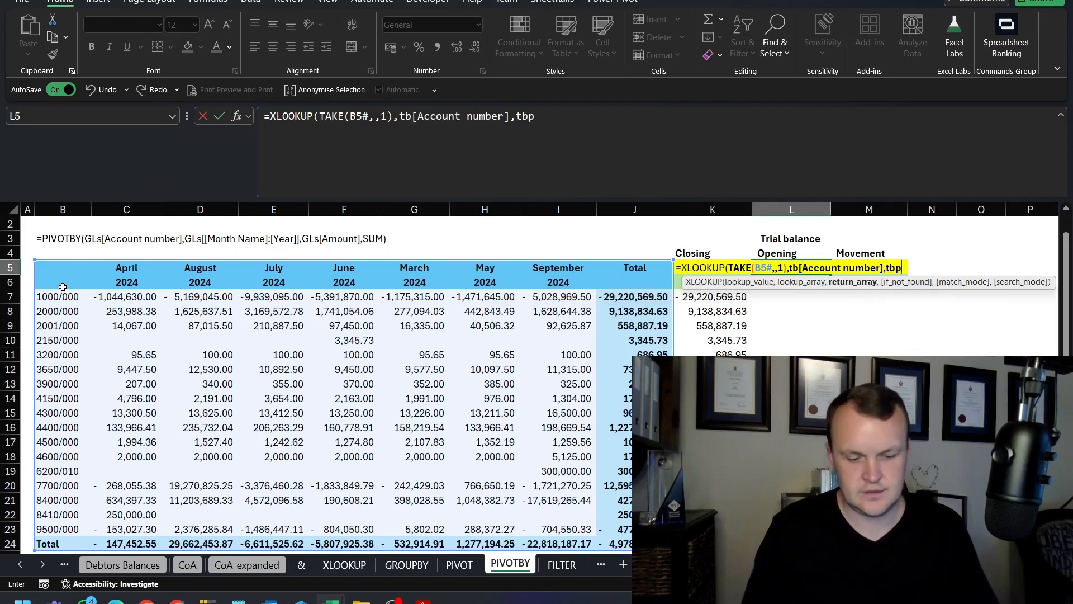
key(BackSpace)
text([)
key(Down)
key(Down)
key(Down)
key(Down)
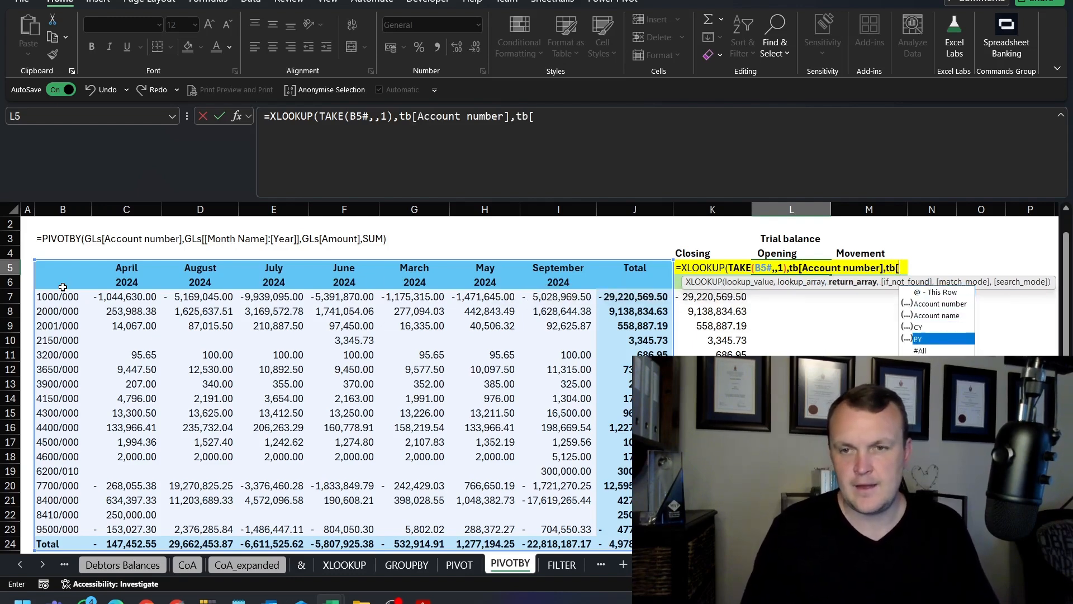
key(Tab)
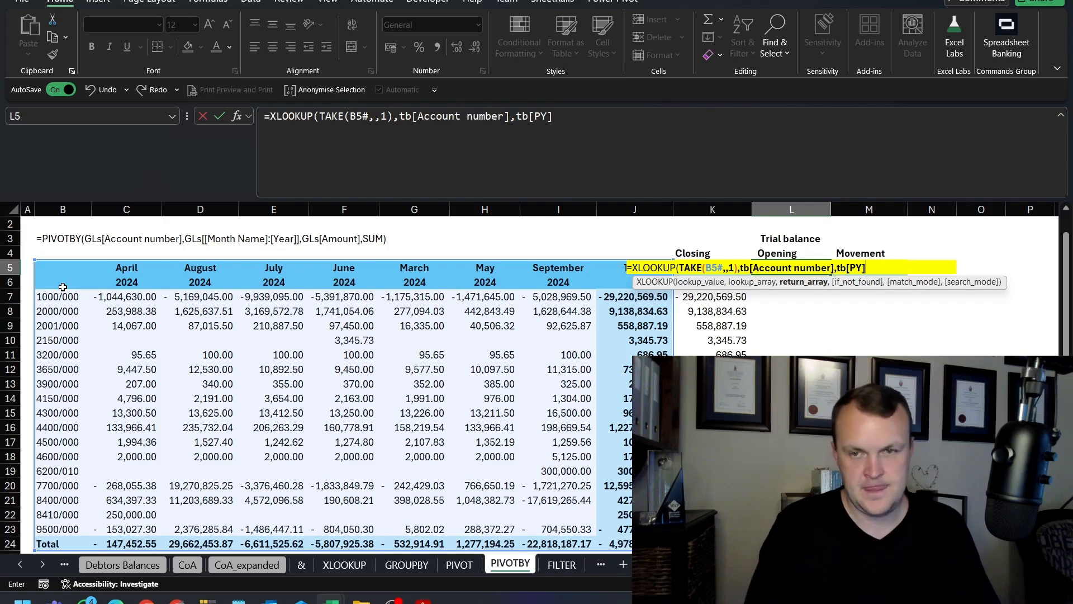
Complete L5's XLOOKUP so unmatched accounts return an empty string "".
text(,)
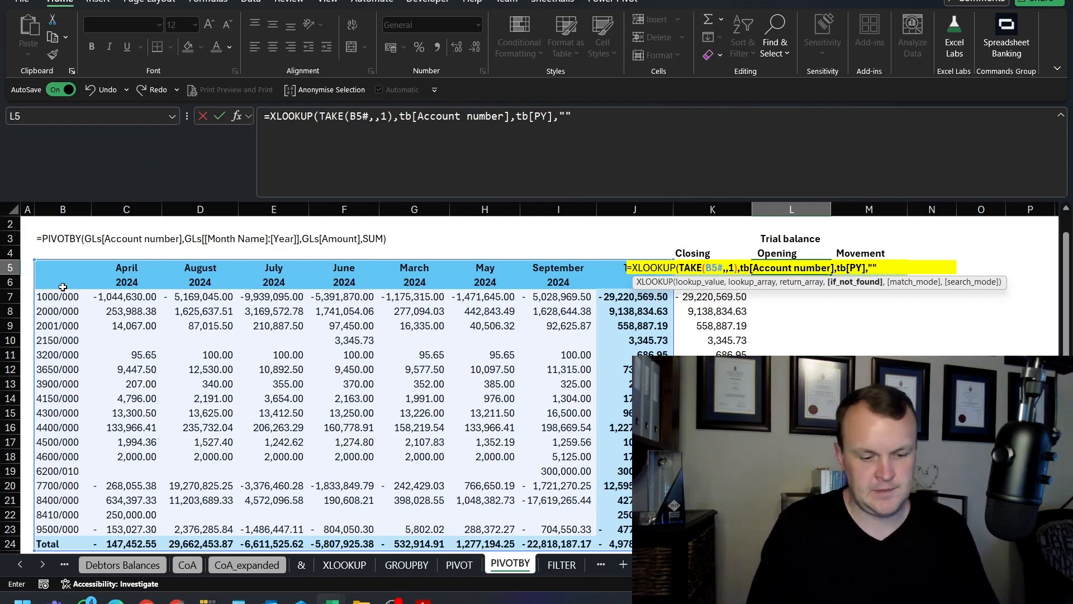
key(Return)
key(Up)
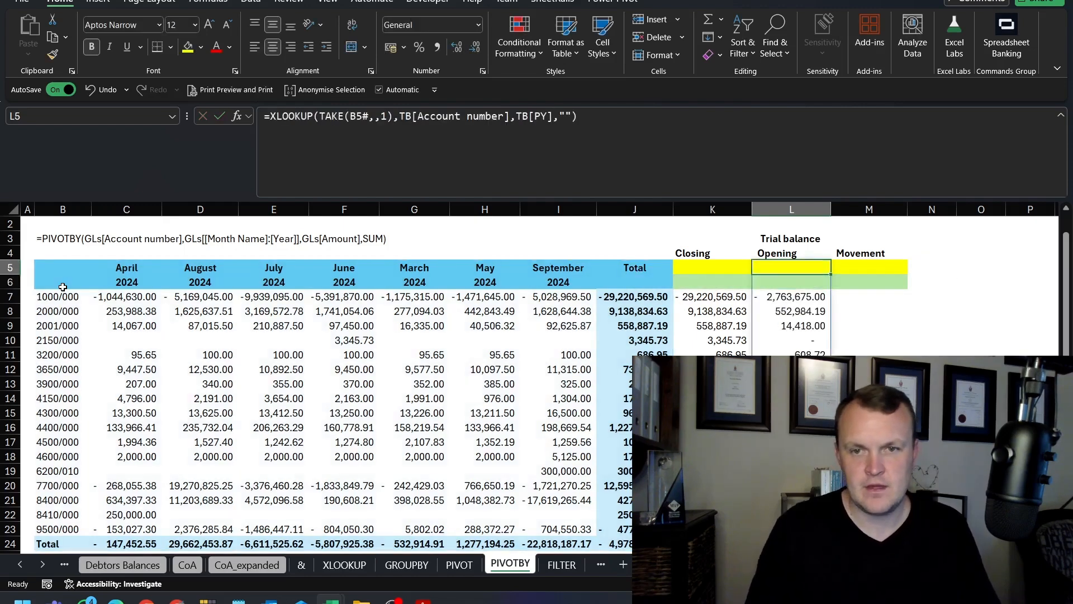
scroll(173, 417, down, 2)
scroll(279, 447, up, 2)
scroll(267, 499, up, 1)
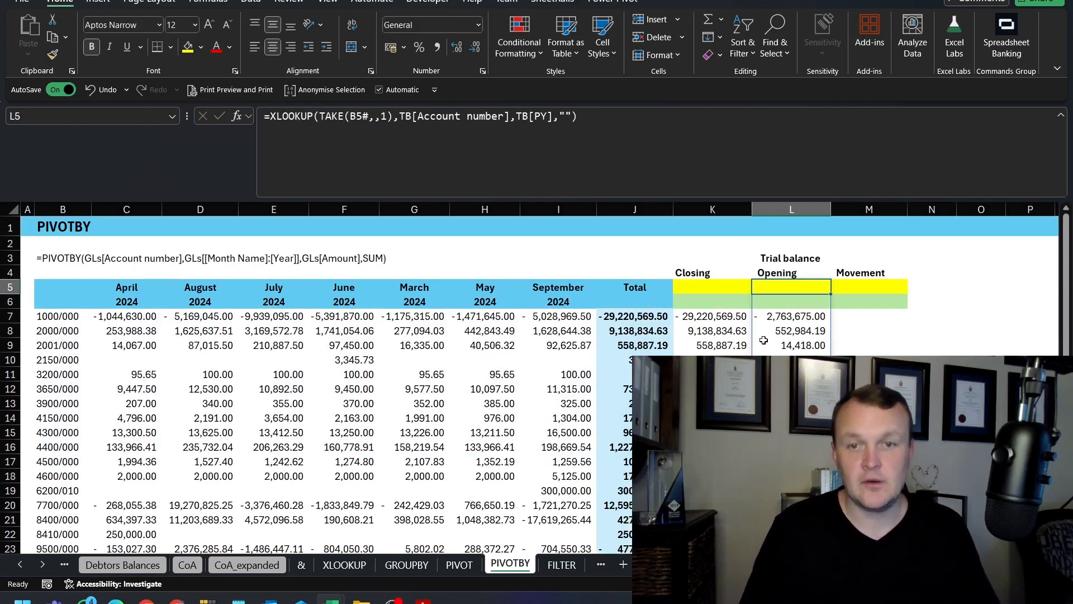
Calculate the trial balance movement in M5 with the spill formula =K5#-L5#.
click(870, 291)
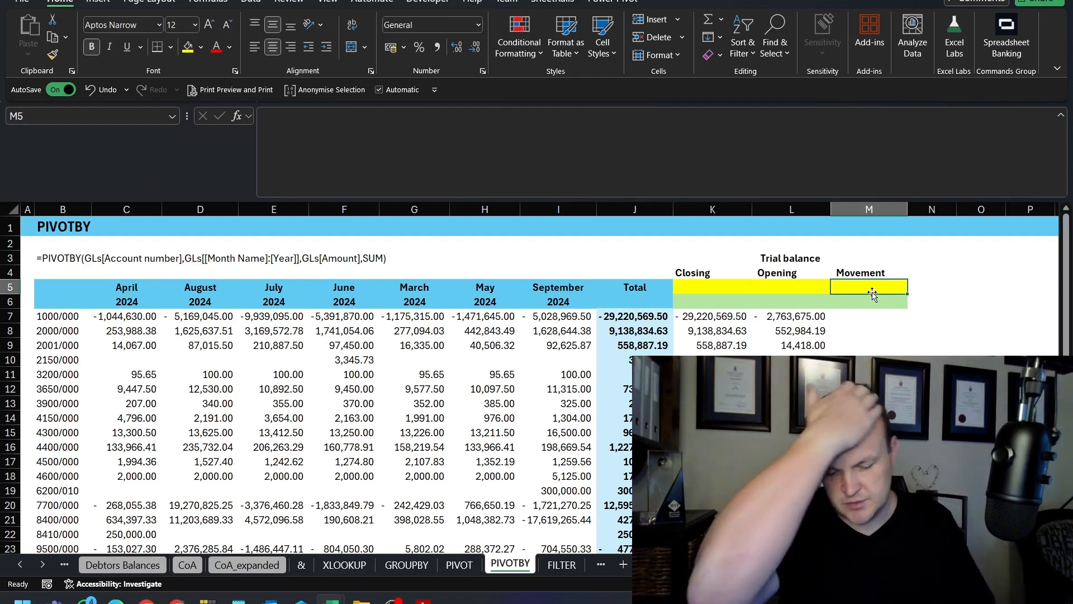
text(=)
key(Left)
key(Left)
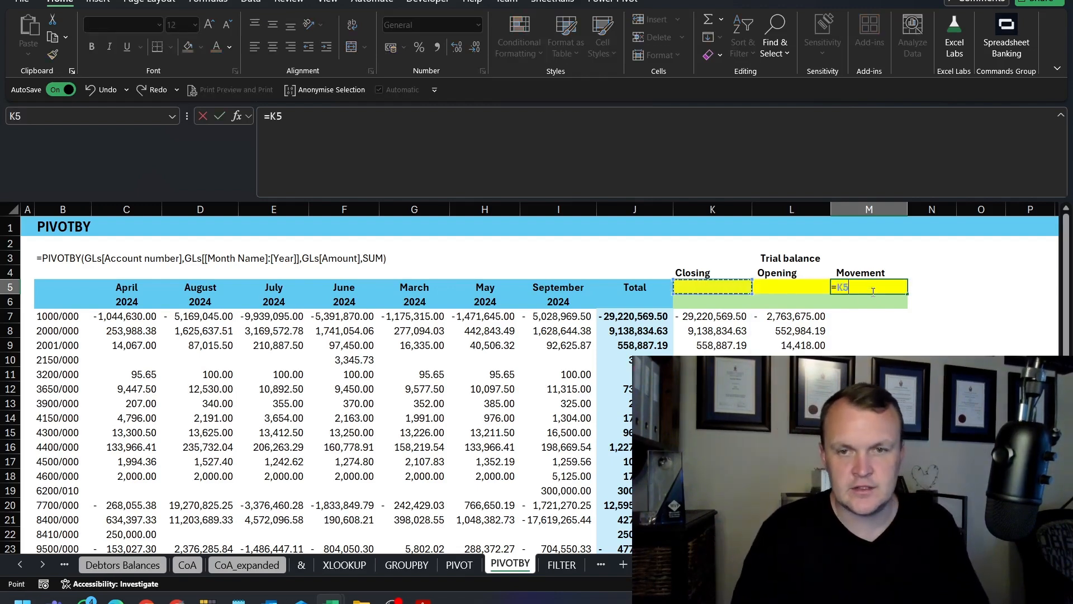
text(#)
scroll(872, 292, down, 1)
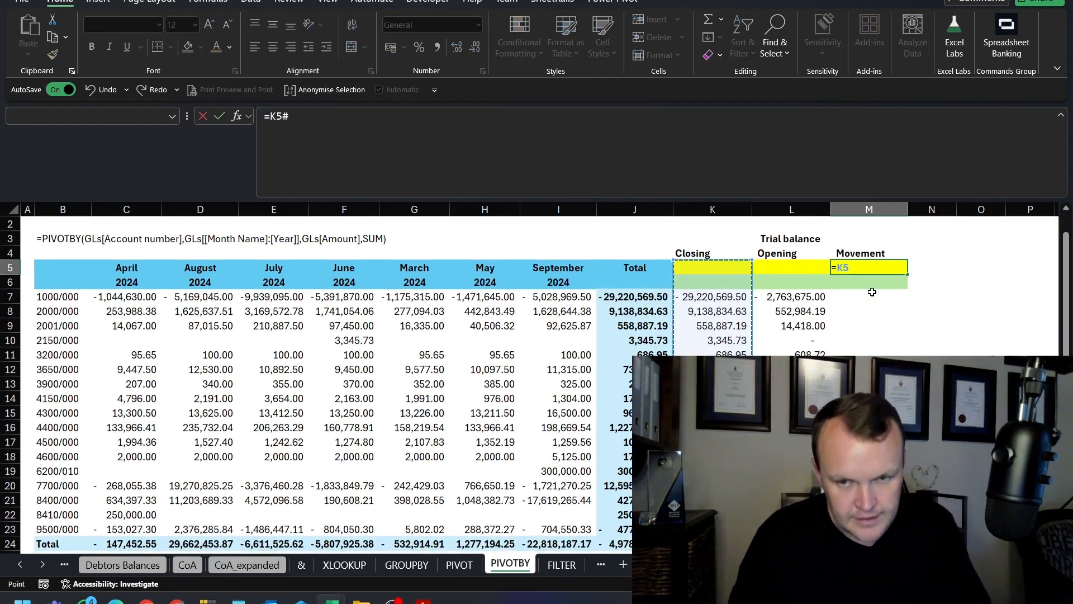
text(-)
key(Left)
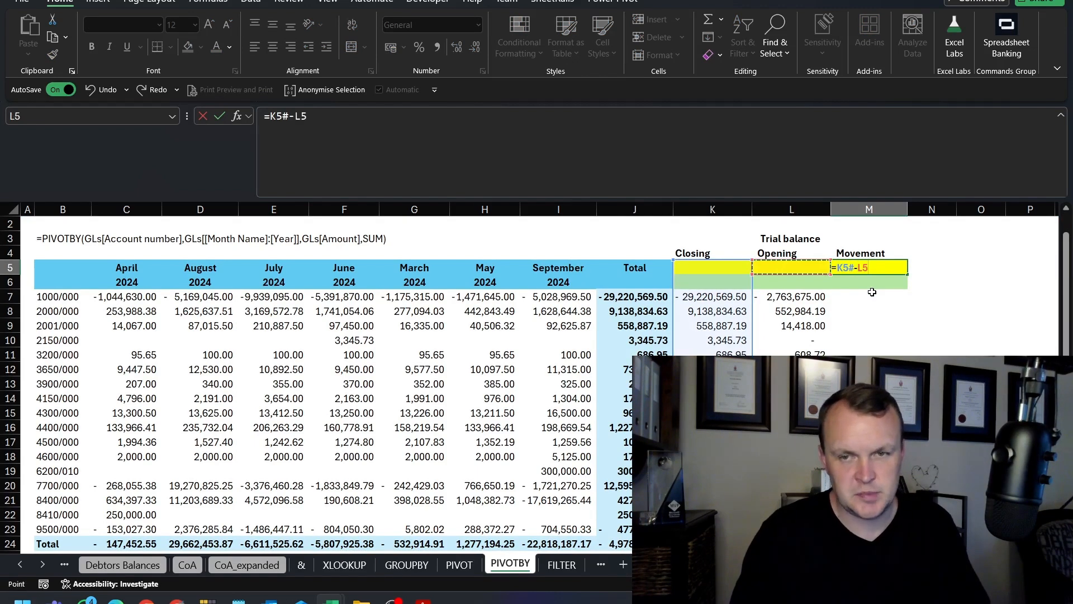
text(#)
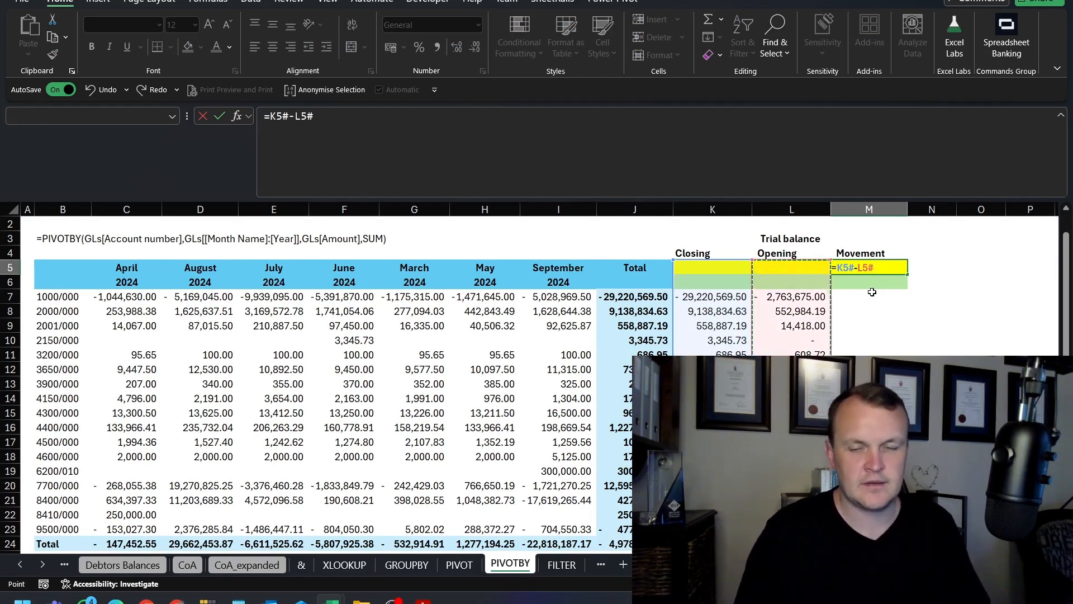
key(Return)
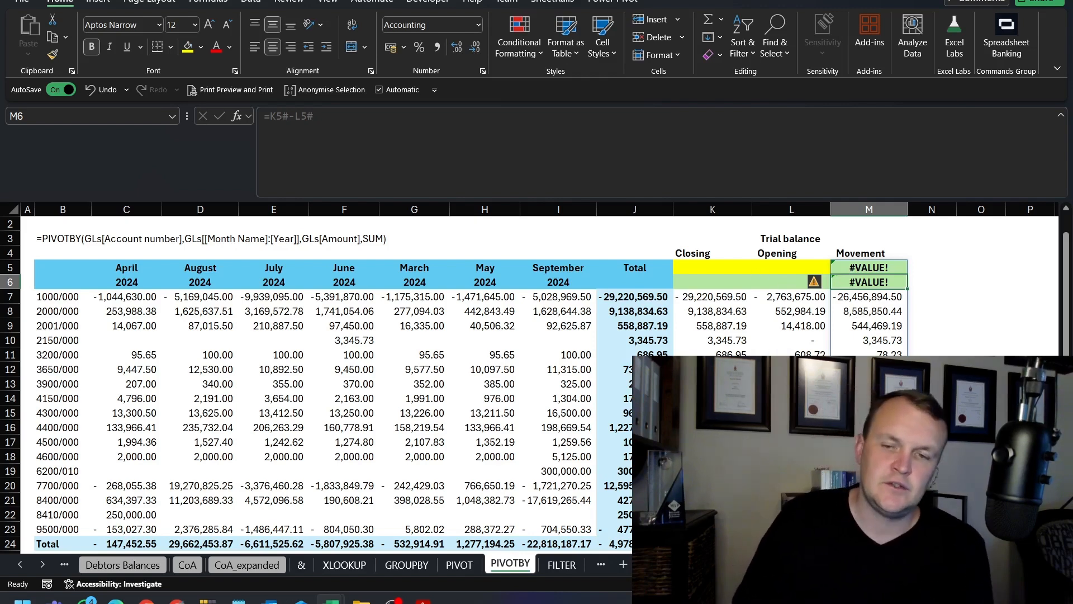
Wrap M5's movement formula in IFERROR with an empty string, making it =IFERROR(K5#-L5#,"").
click(852, 266)
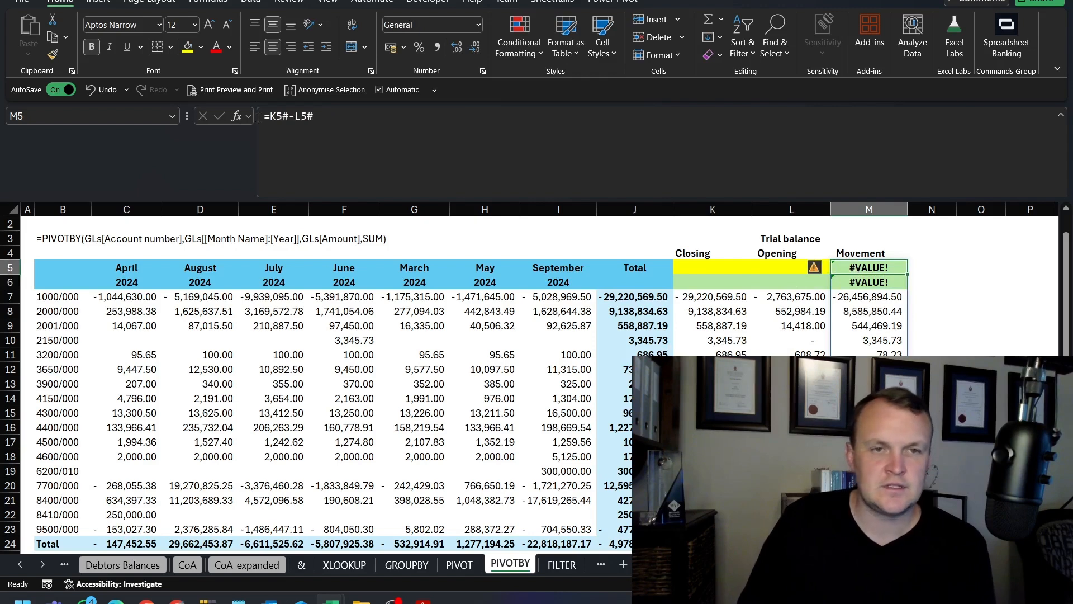
click(270, 116)
text(ife)
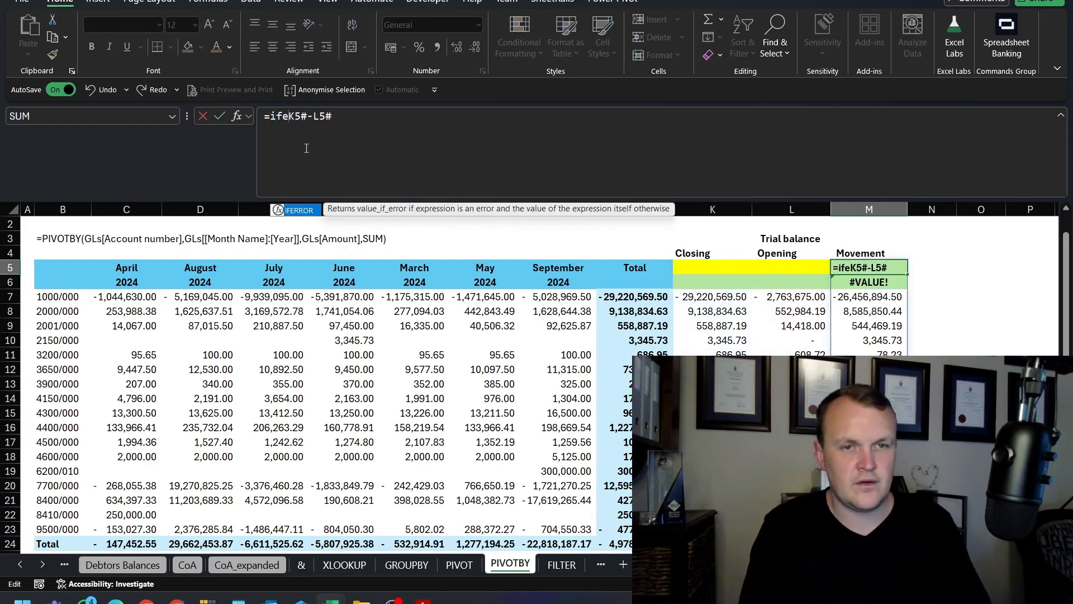
key(Tab)
text(,"")
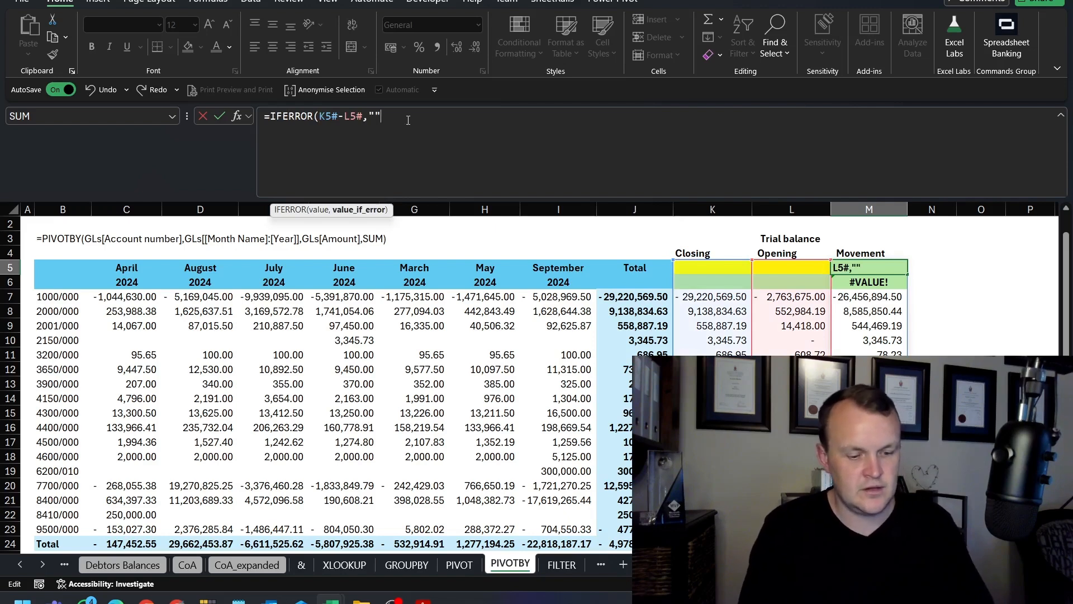
text())
key(Return)
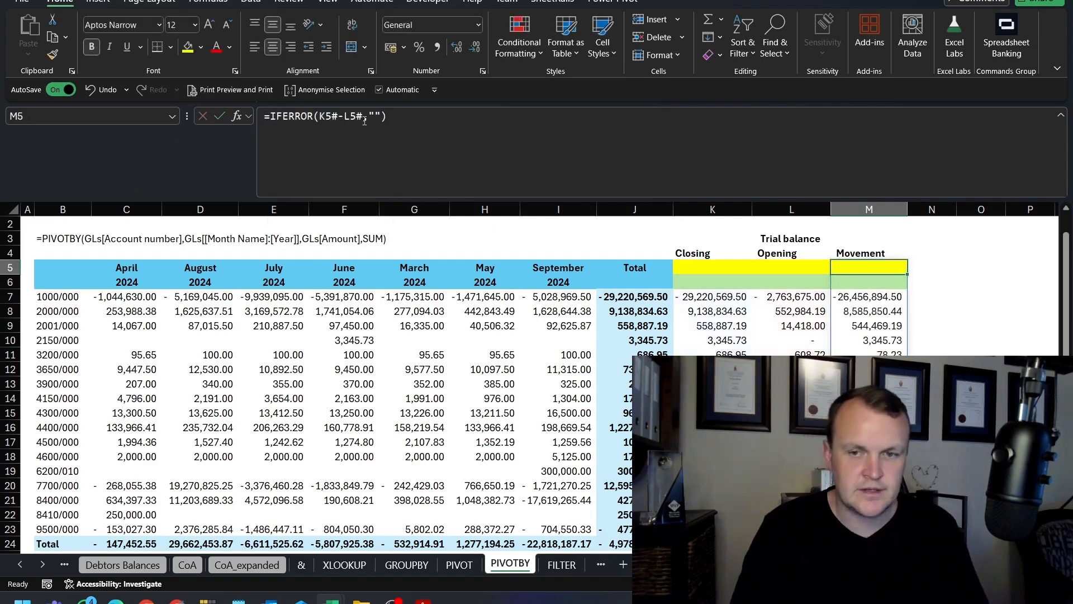
Clear the conditional formatting rules from cells K5:M5 only.
drag(694, 266, 872, 263)
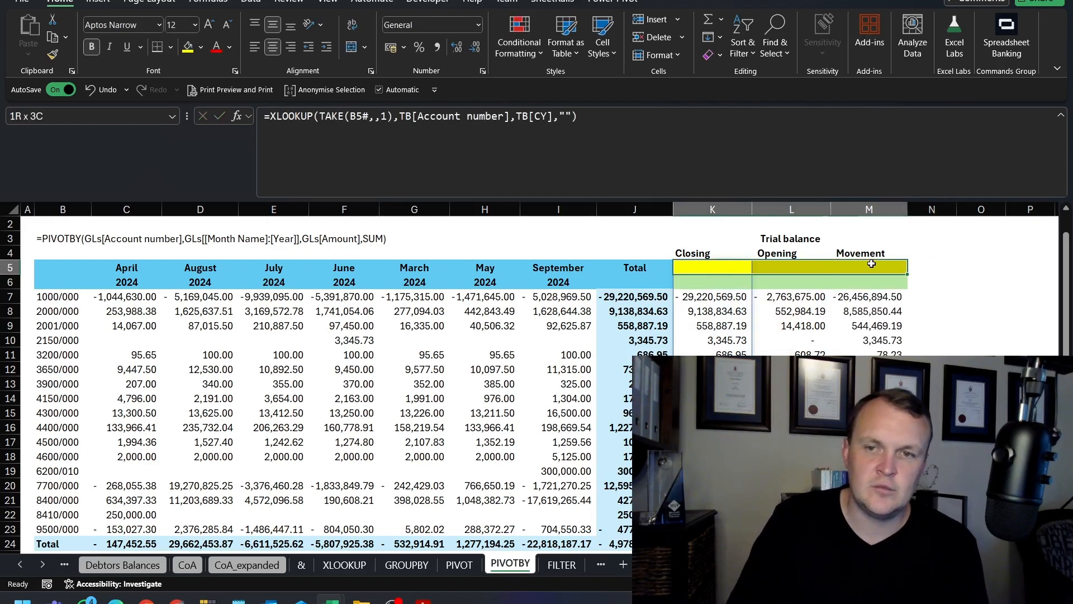
click(519, 48)
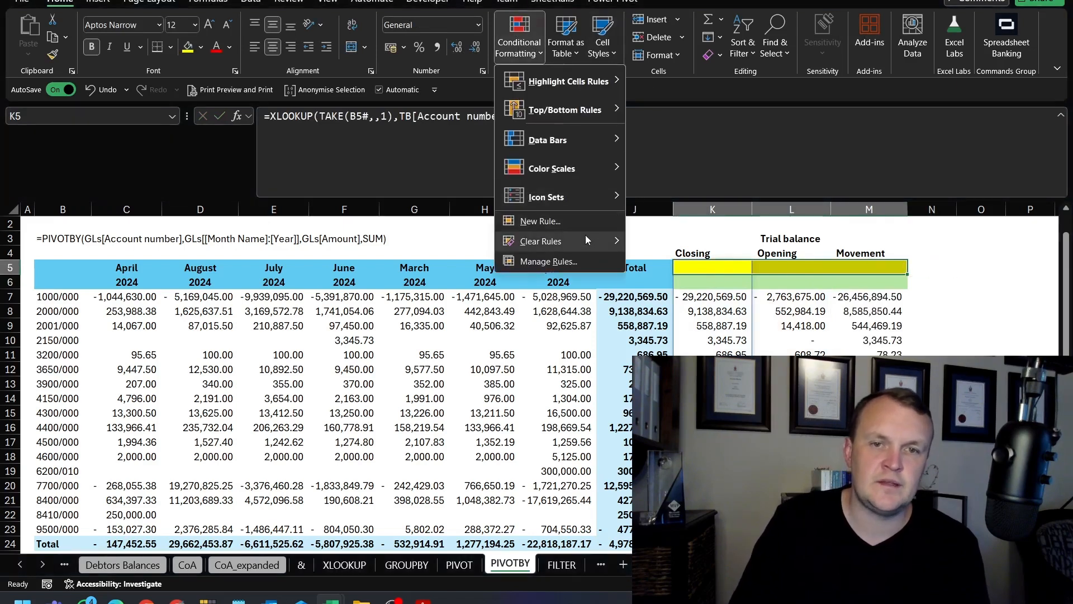
click(692, 243)
click(834, 339)
scroll(832, 336, down, 2)
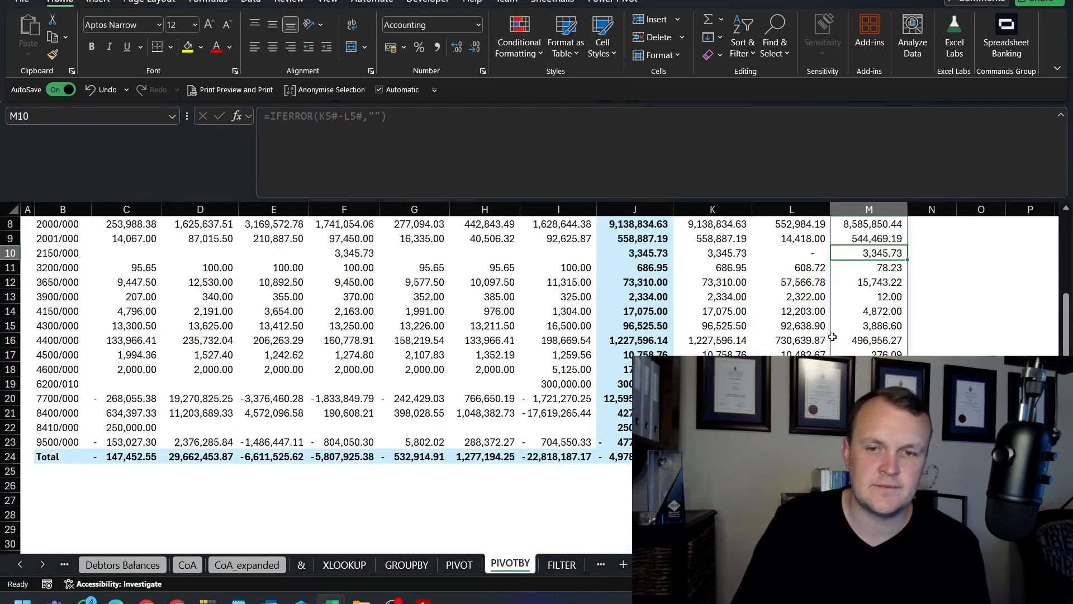
click(976, 352)
scroll(927, 356, up, 2)
scroll(926, 355, down, 2)
scroll(926, 356, up, 2)
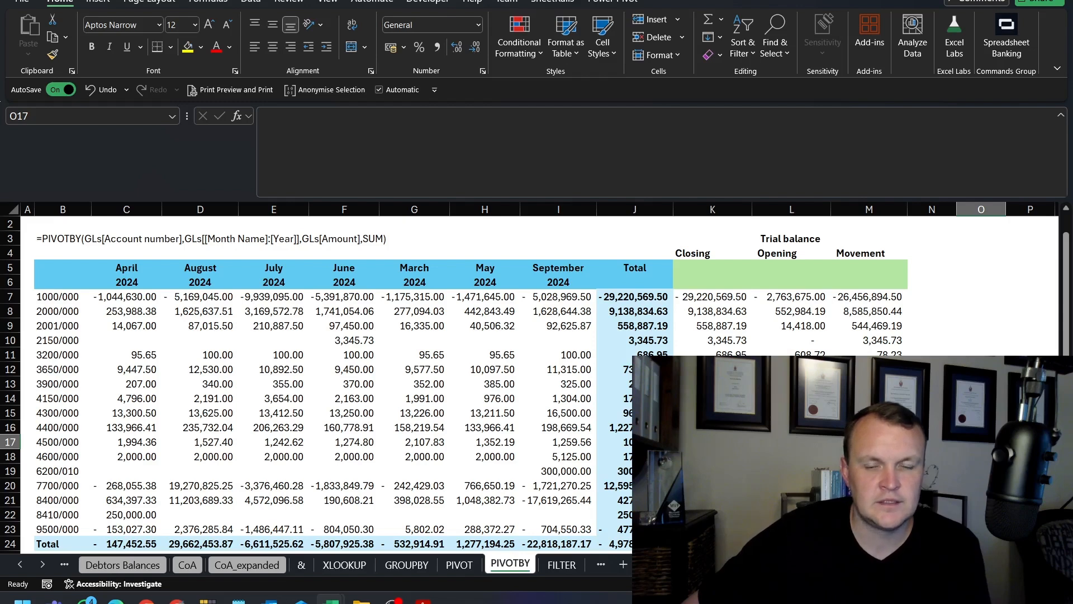
scroll(324, 380, down, 1)
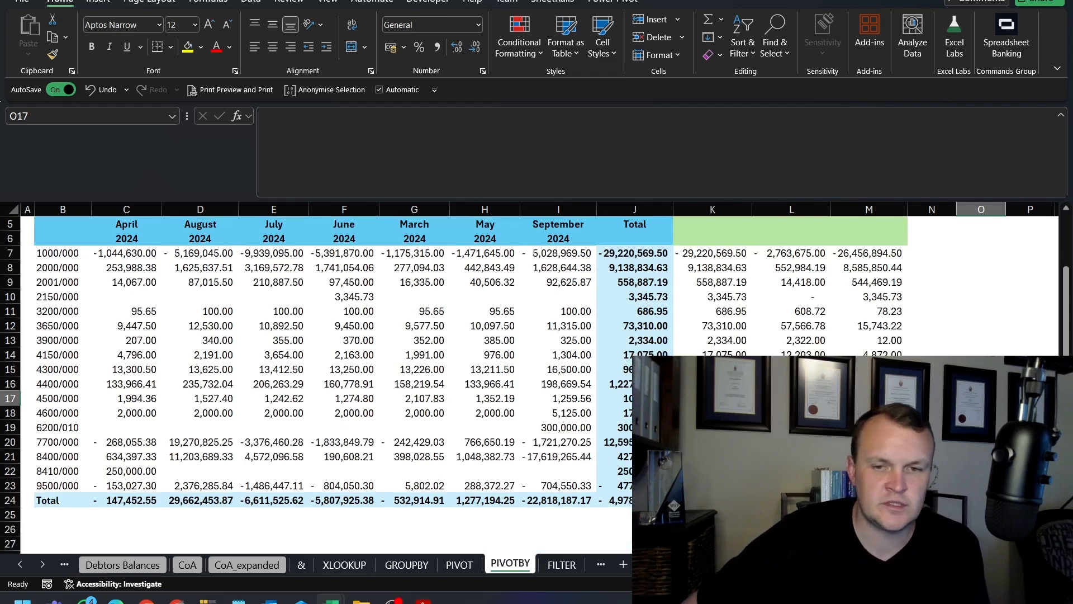
scroll(324, 380, up, 1)
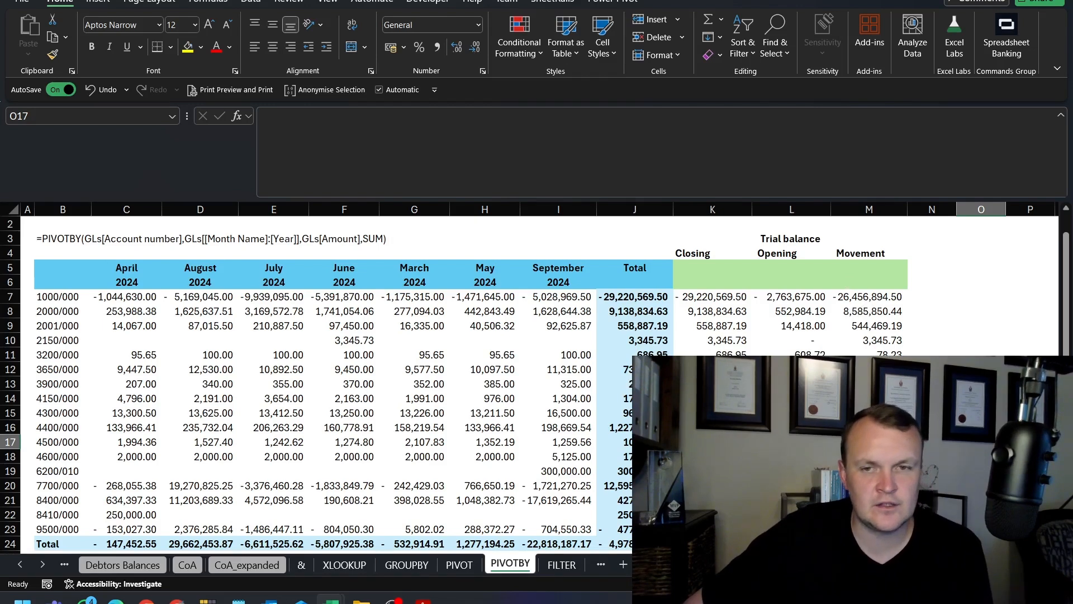
scroll(797, 355, up, 1)
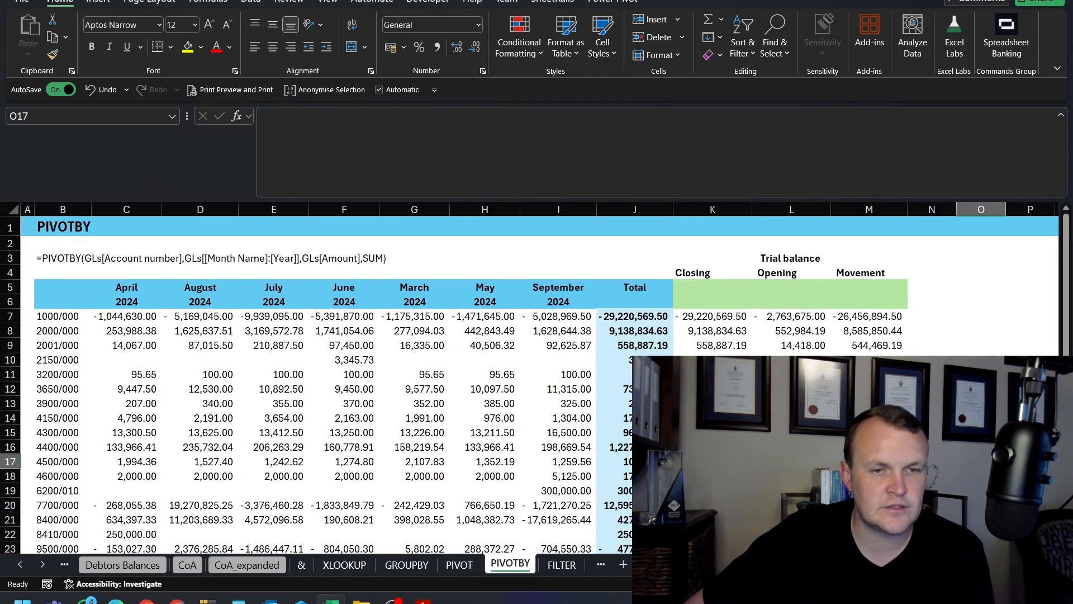
key(alt+Tab)
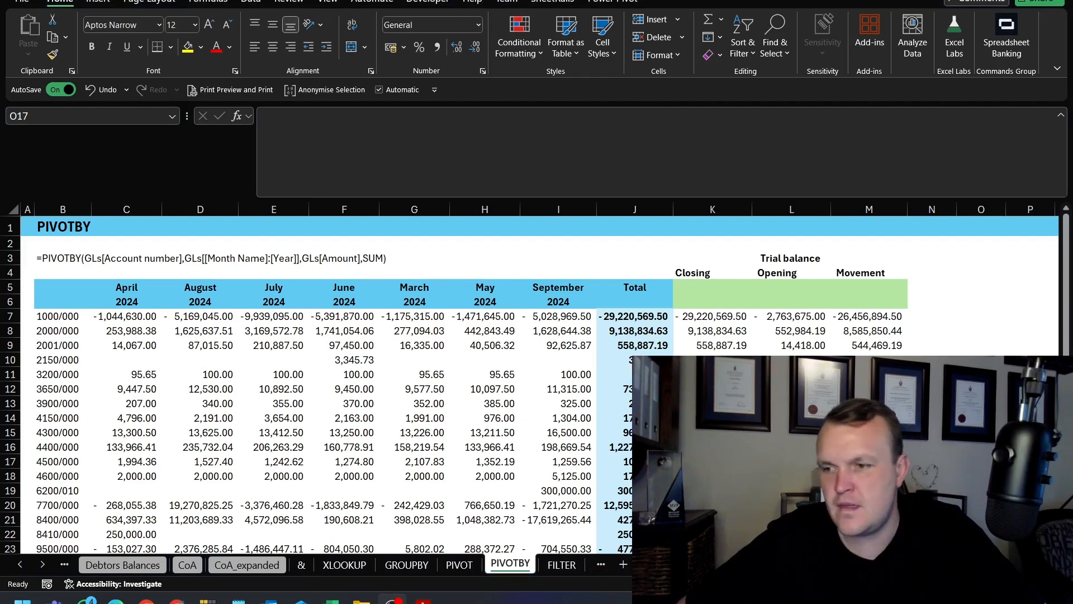
key(alt+Tab)
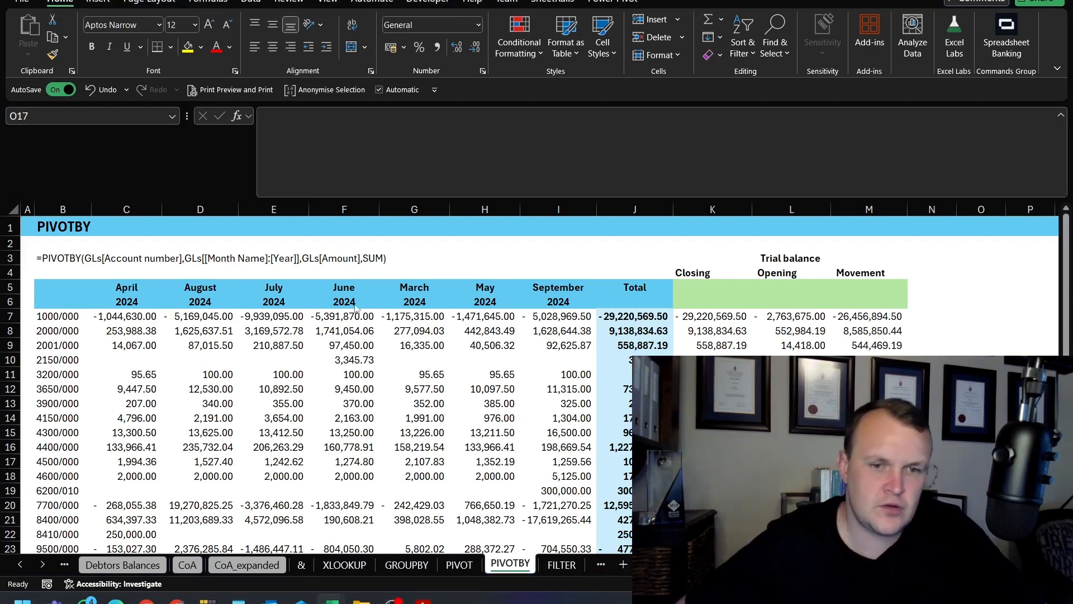
Open the FILTER sheet and tick the checkboxes in cells G10, G14 and G17.
click(561, 563)
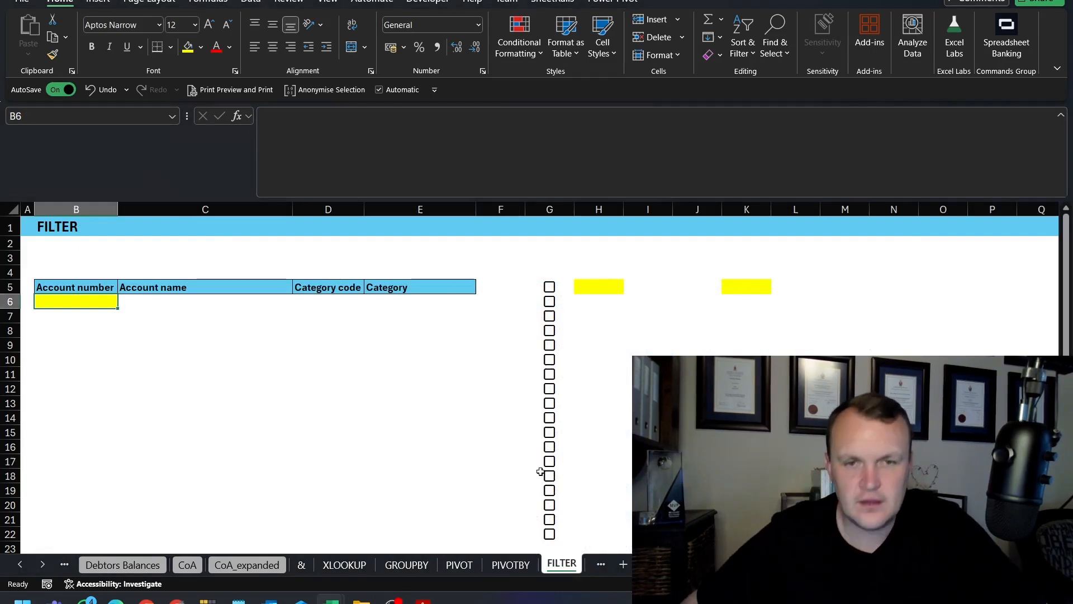
click(549, 360)
click(550, 418)
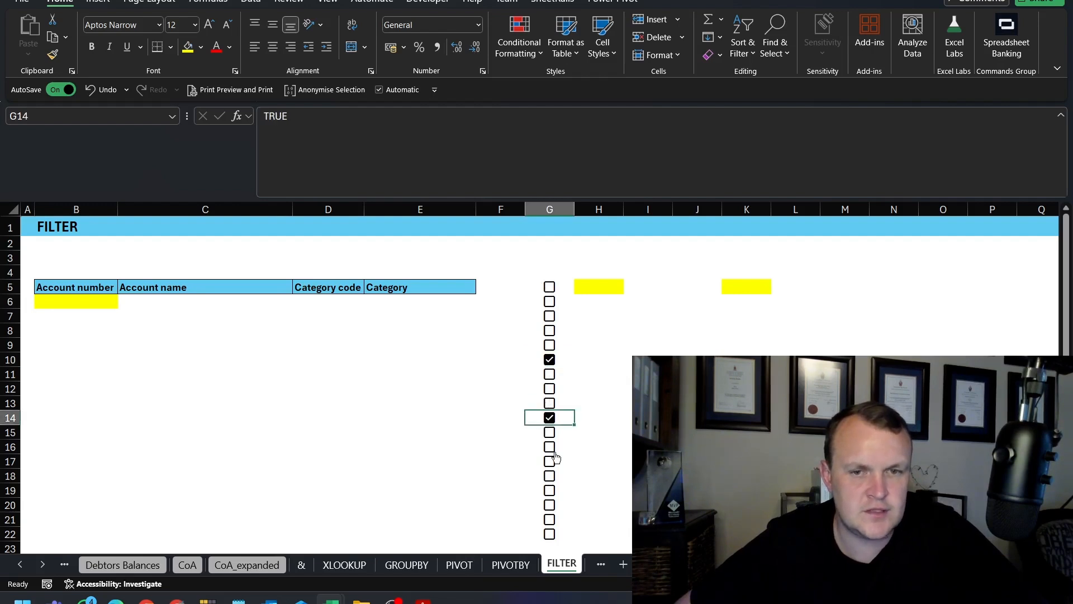
click(549, 461)
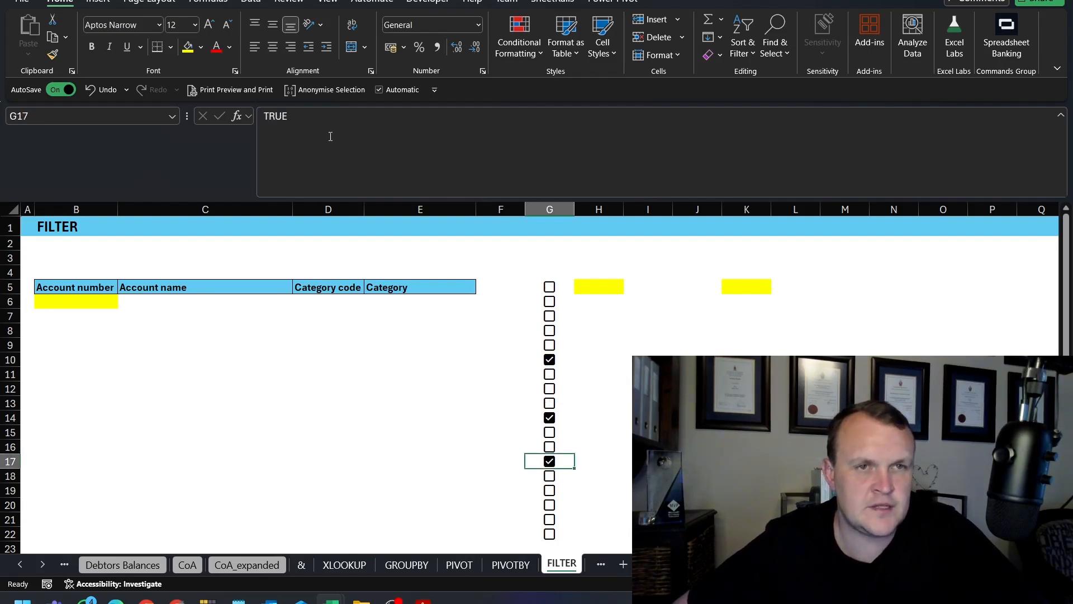
Try inserting checkboxes in column M from M5 downwards and undo the insertion.
click(98, 1)
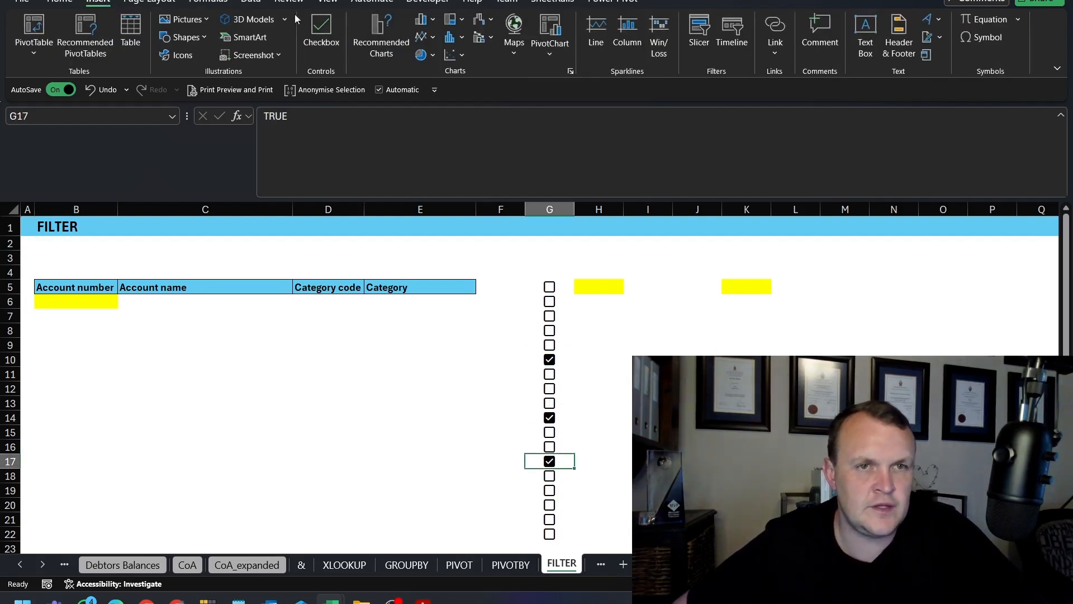
drag(845, 287, 852, 470)
scroll(853, 471, up, 2)
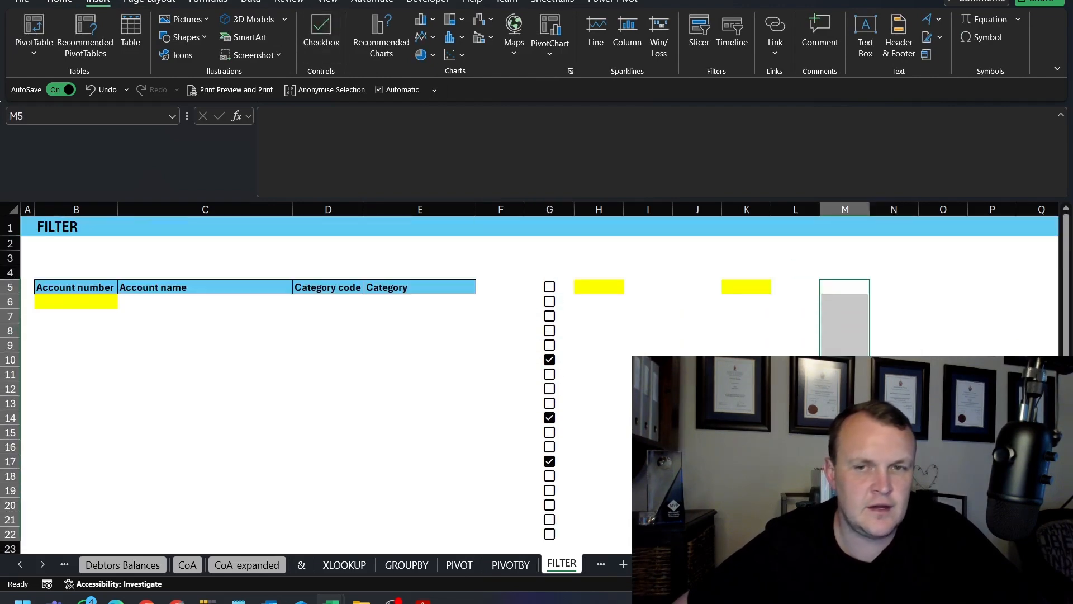
click(329, 32)
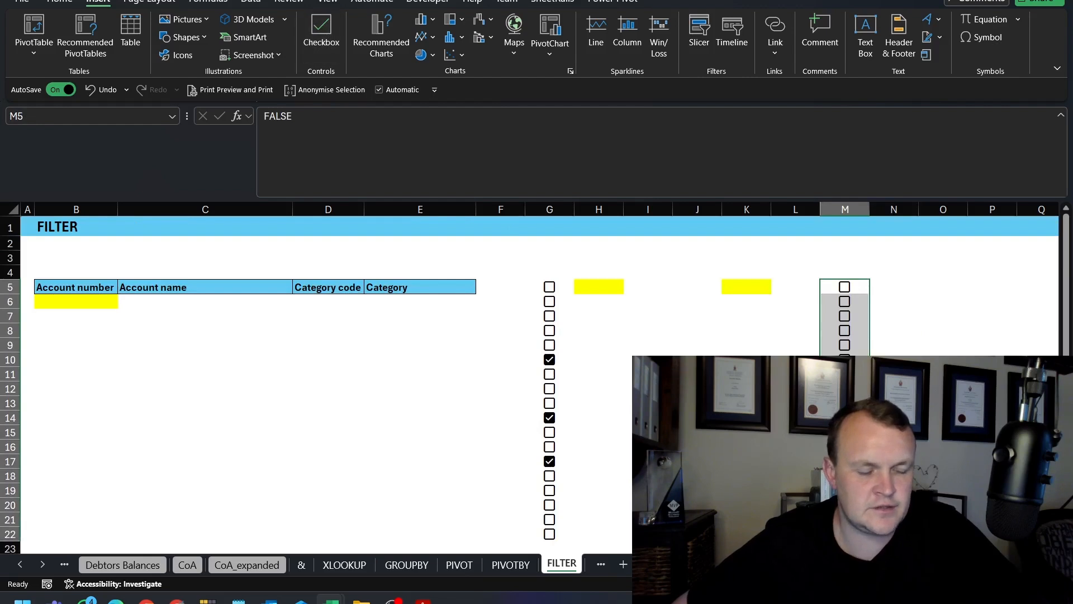
key(ctrl+z)
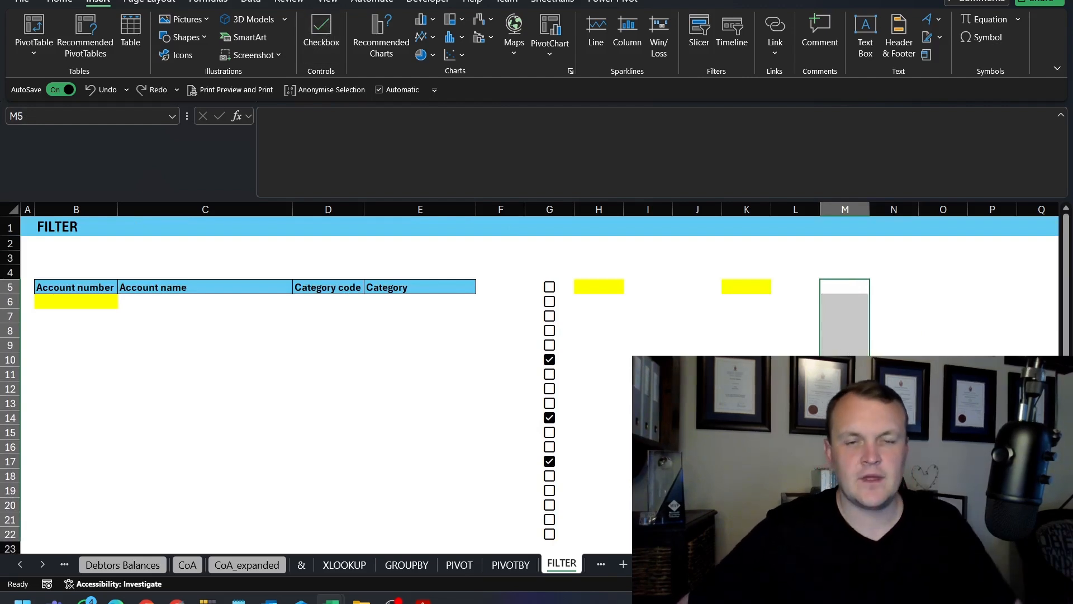
Toggle the checkbox in G5 on and off several times, ending with it unticked.
click(549, 261)
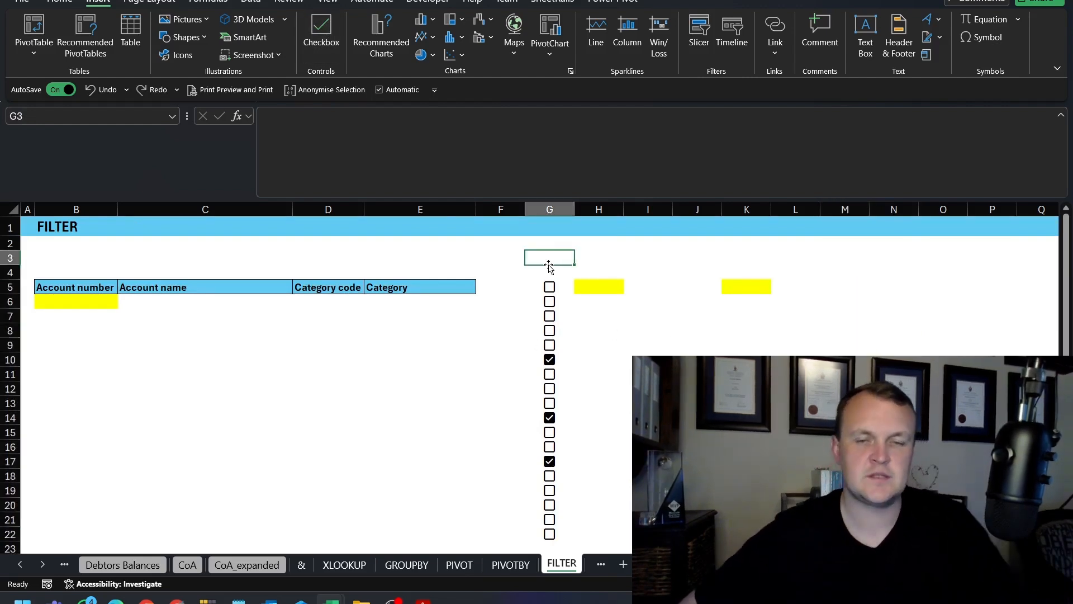
key(Down)
key(Down)
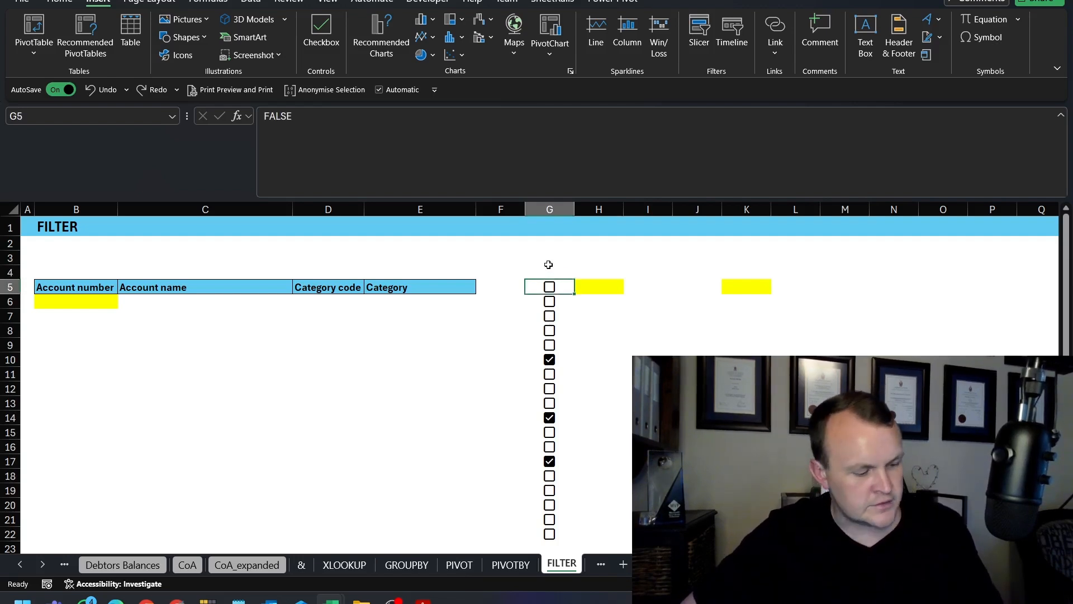
key(space)
key(space)
key(space)
key(space)
key(space)
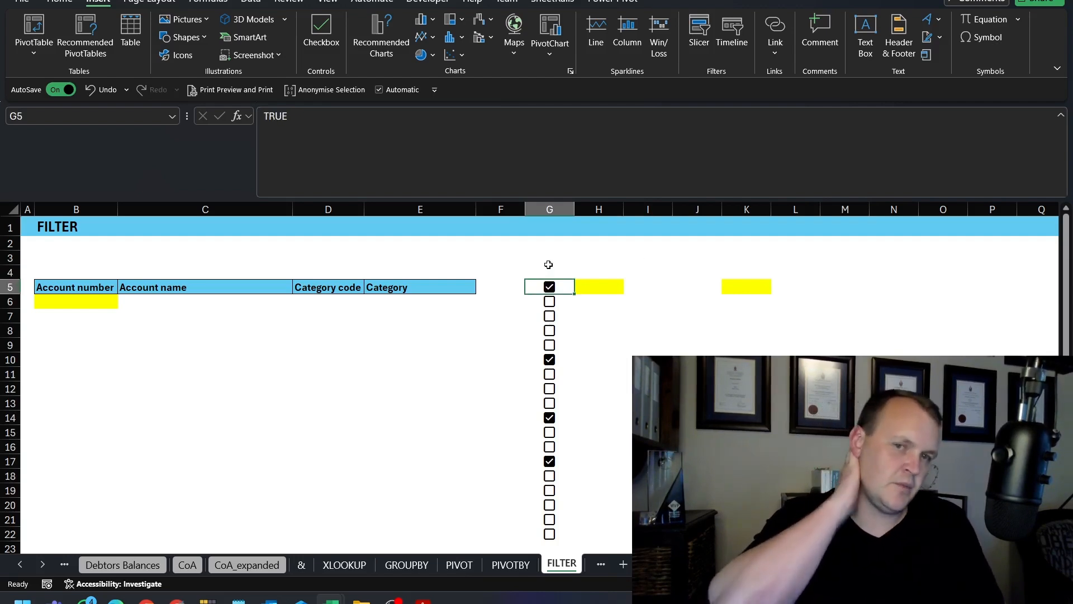
key(space)
Untick all checkboxes in G5:G22 together.
key(ctrl+shift+Down)
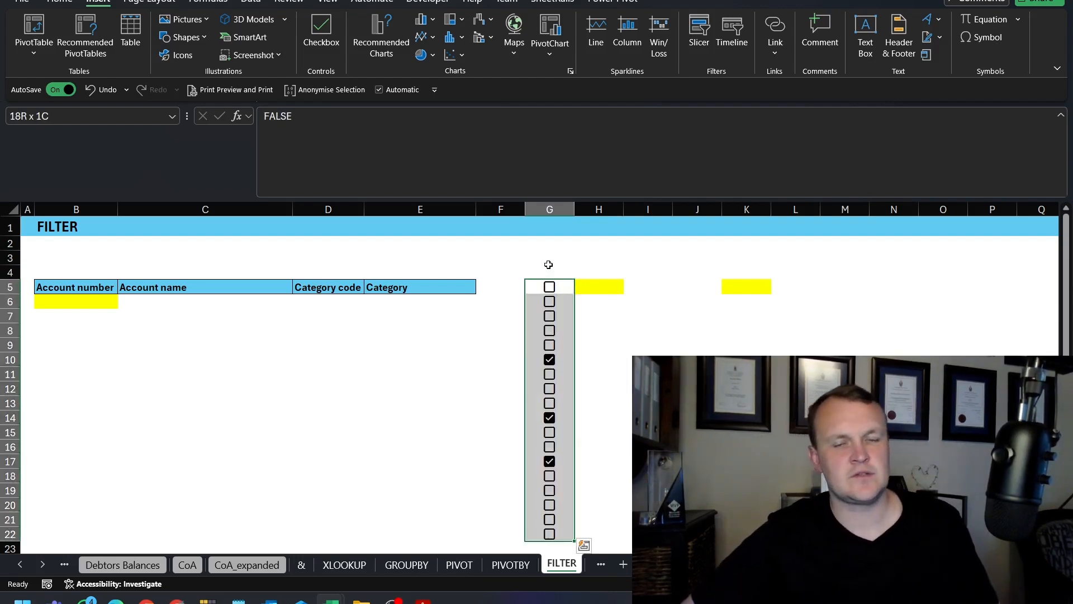
key(space)
key(space)
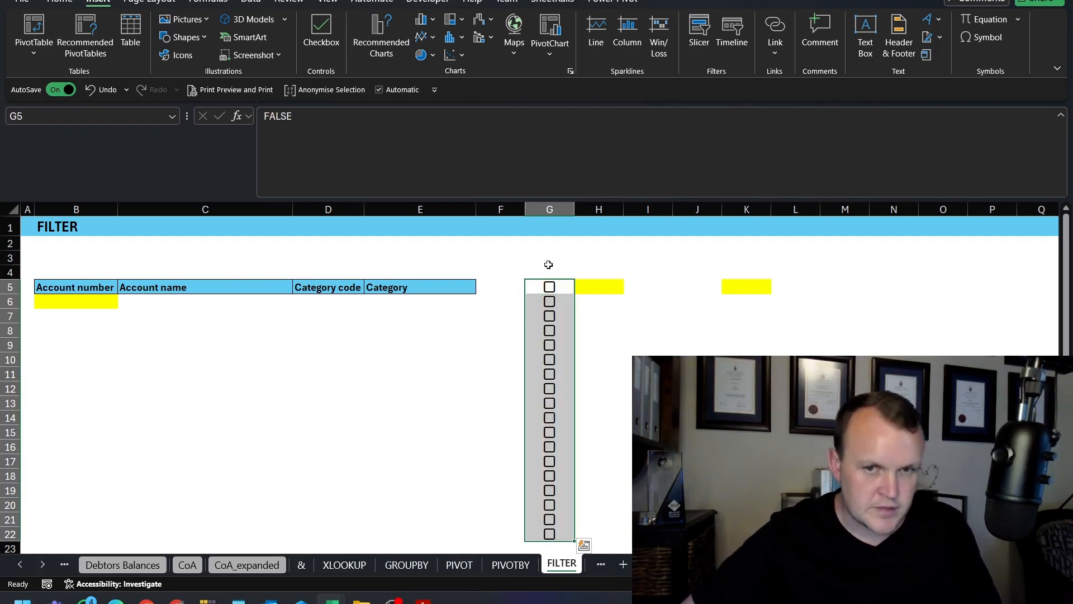
key(space)
key(space)
Reselect the checkbox range G5:G22 and toggle all its checkboxes on and back off.
key(Up)
key(Down)
key(ctrl+shift+Down)
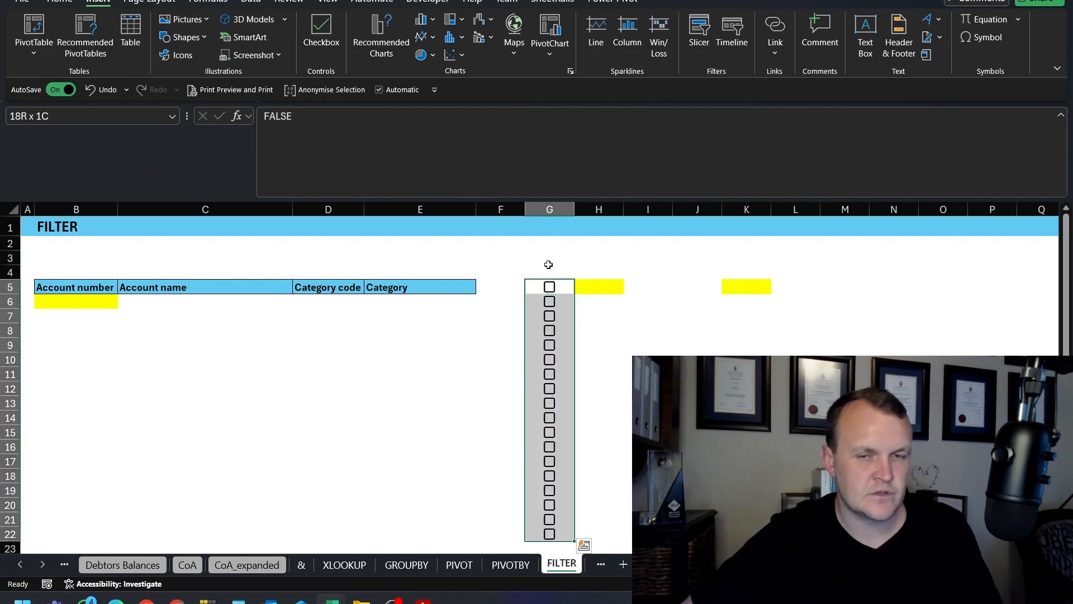
key(Up)
key(Down)
key(ctrl+shift+Down)
key(space)
key(space)
List the distinct account categories in H5 with the formula =UNIQUE(CoA[Category]).
key(Right)
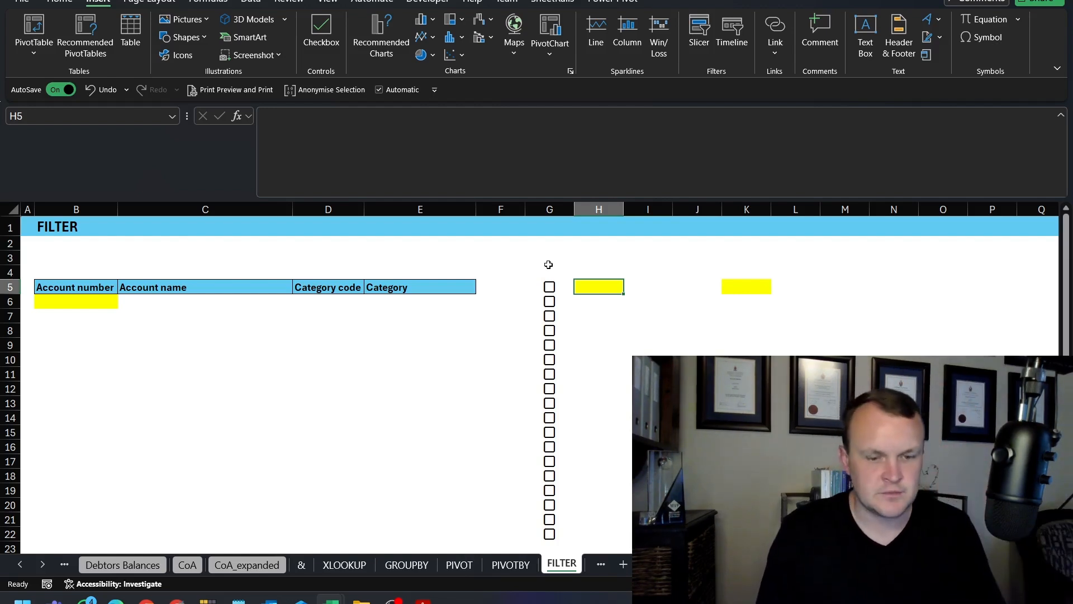
text(=unq)
key(BackSpace)
text(i)
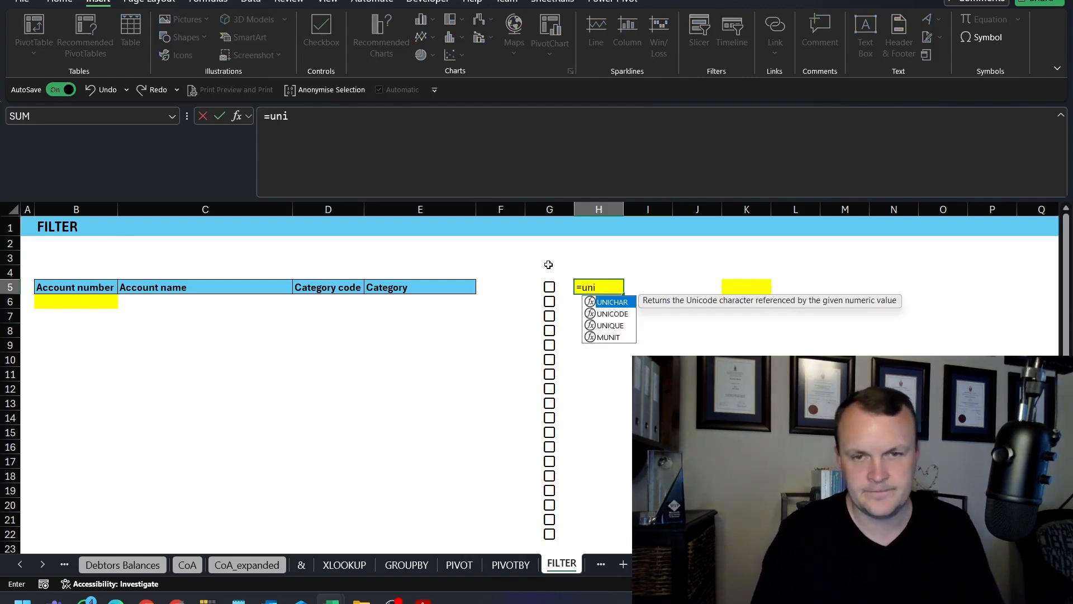
key(Tab)
key(BackSpace)
key(BackSpace)
key(BackSpace)
key(BackSpace)
key(BackSpace)
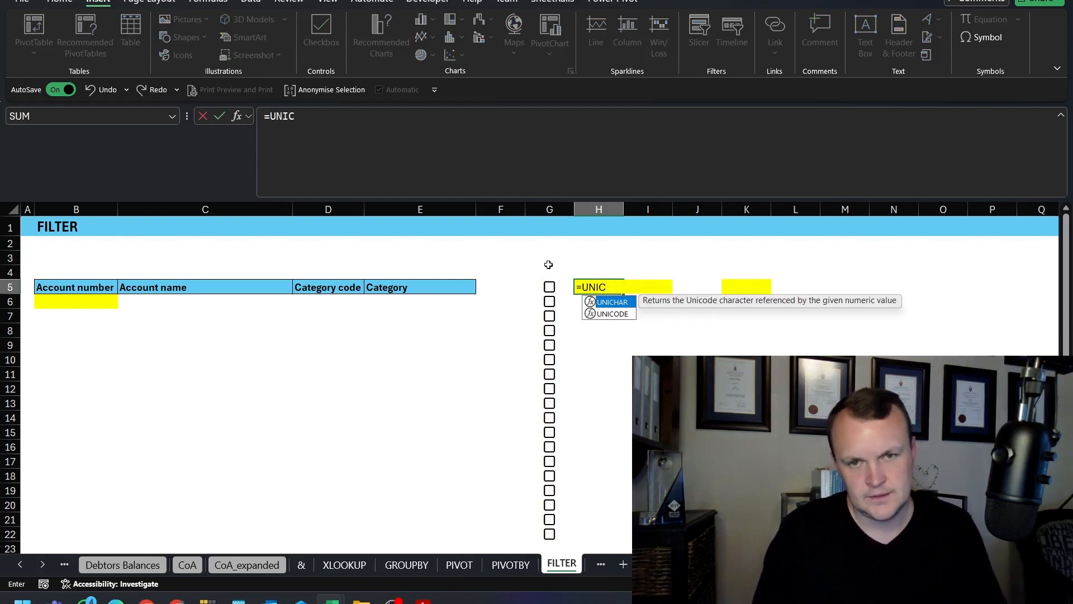
text(q)
key(Tab)
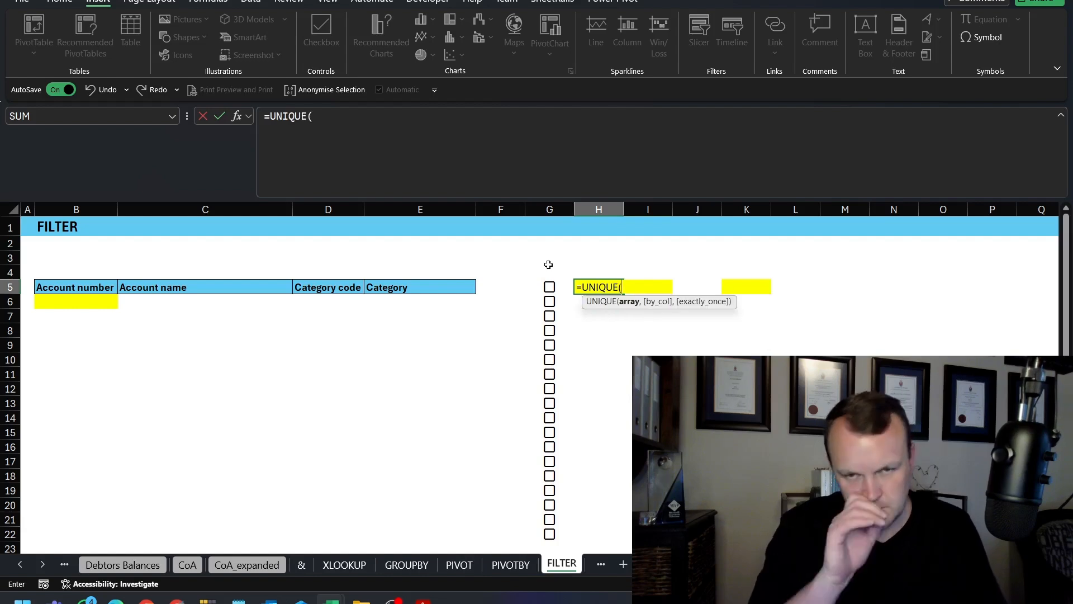
text(coa)
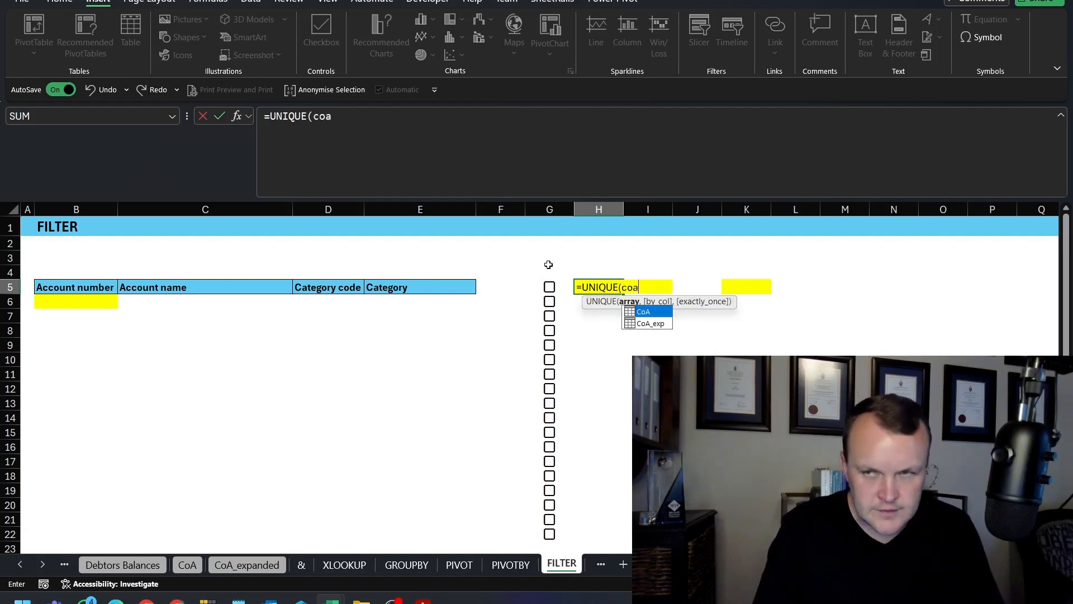
text([)
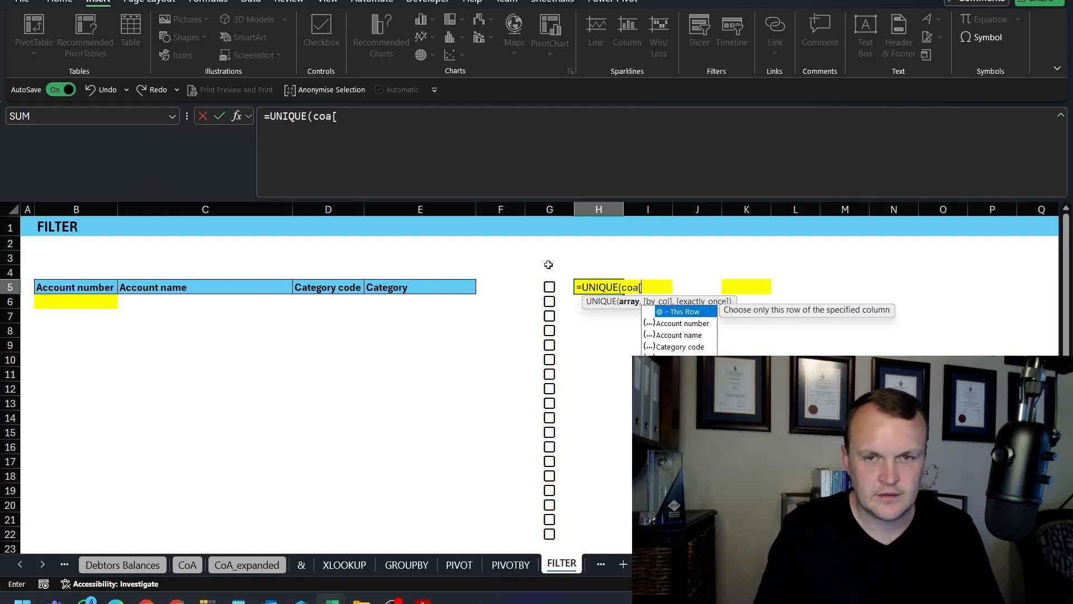
text(Category)
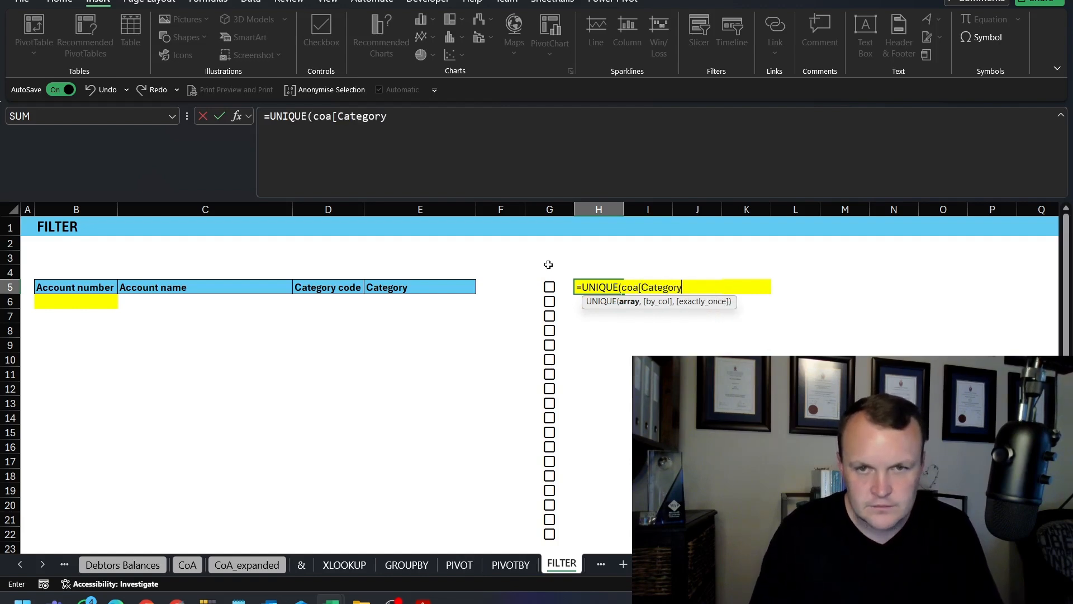
text(]))
key(Return)
key(Up)
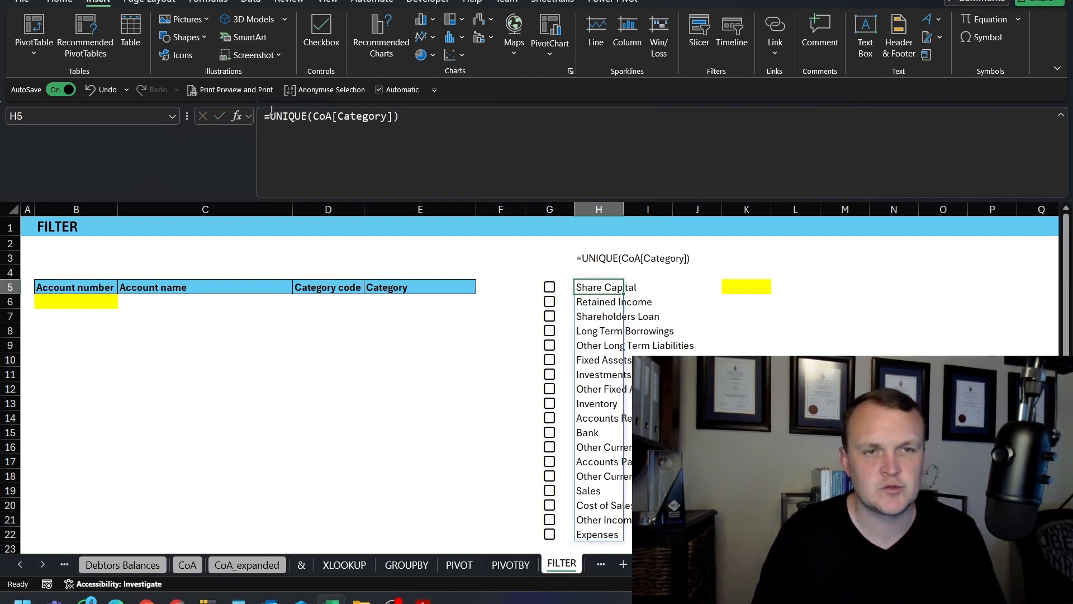
Try to sort H5's category list by category code with =SORTBY(UNIQUE(CoA[Category]),CoA[Category code]).
text(=UNIQUE()
text(sort)
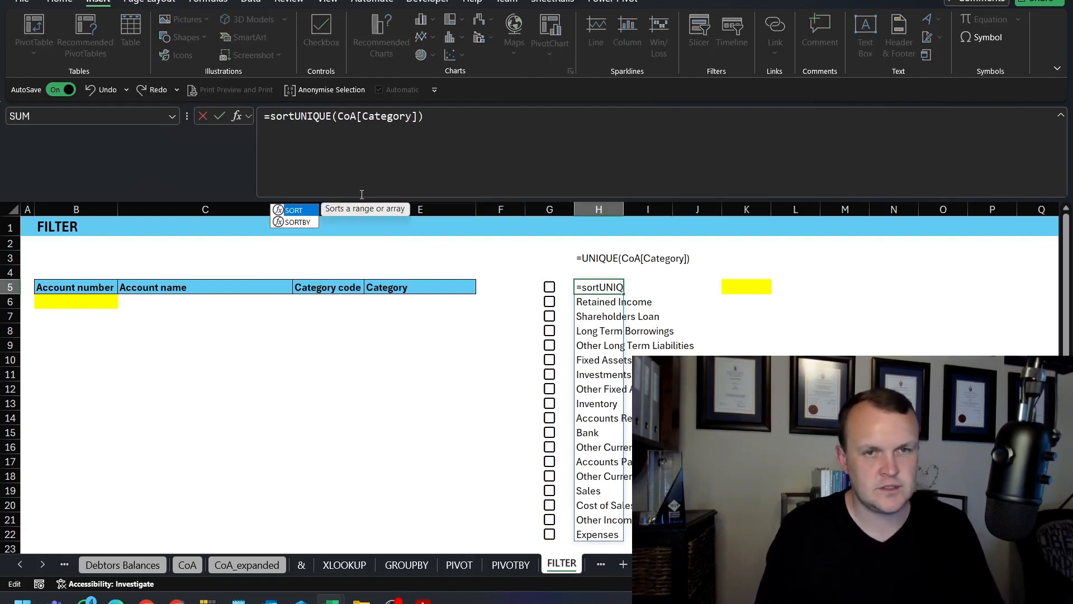
key(Down)
key(Tab)
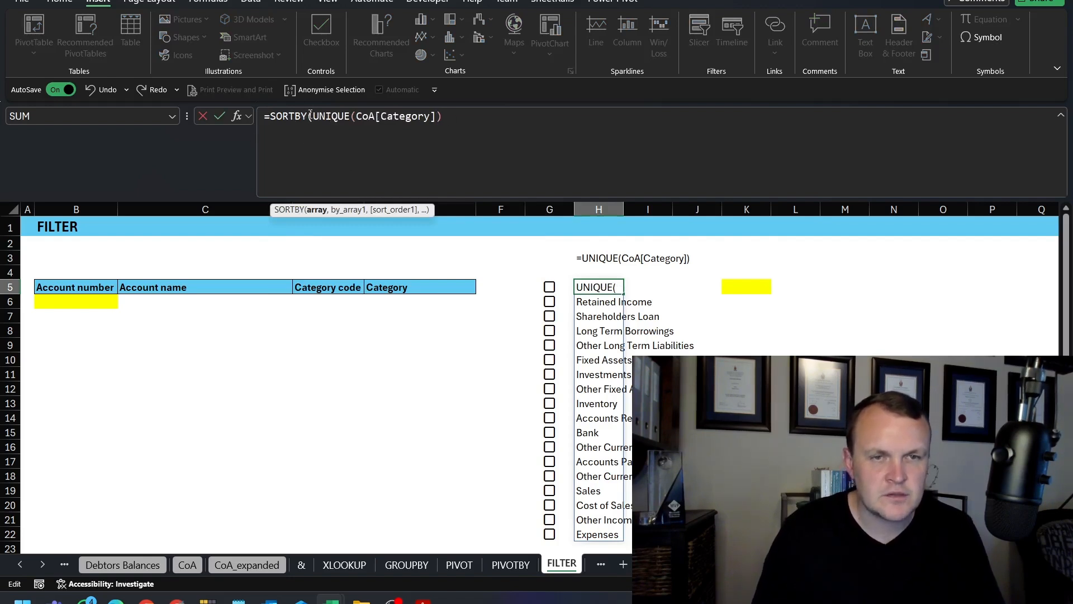
click(505, 116)
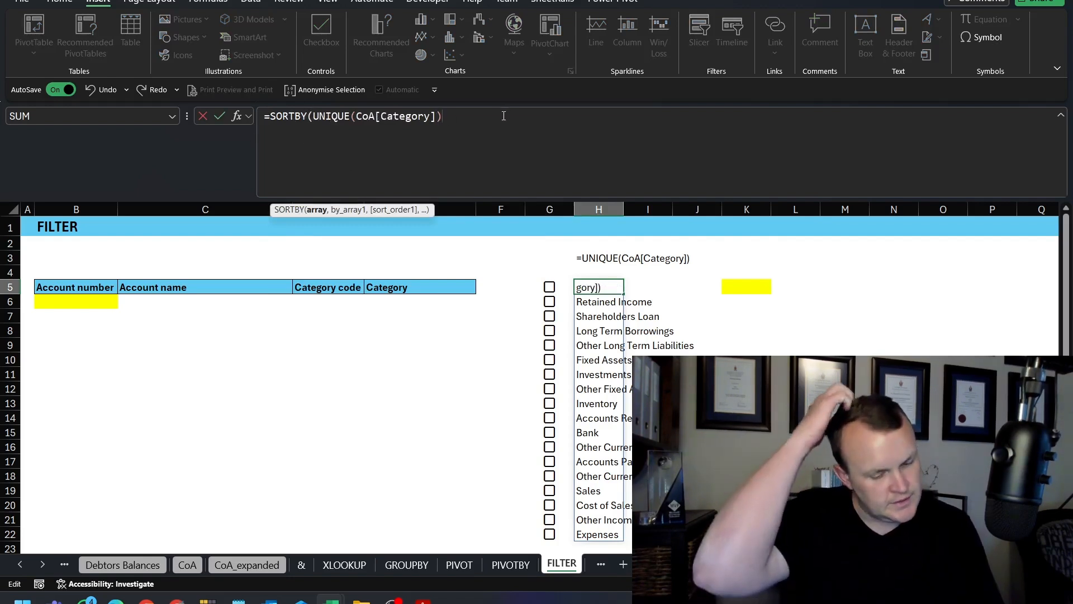
text(,co)
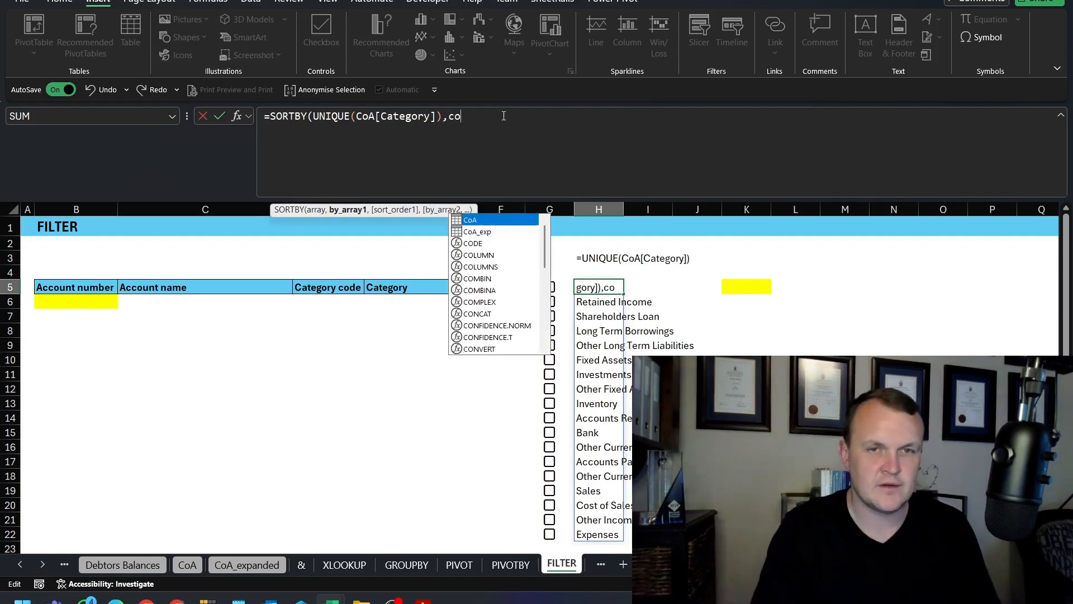
text(a[)
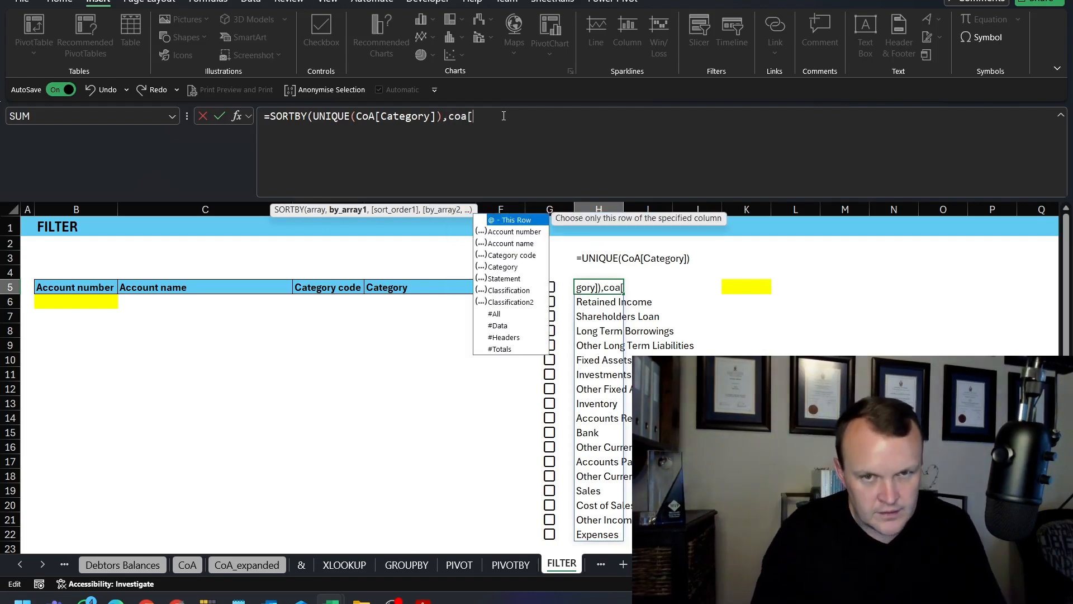
key(Down)
key(Down)
key(Down)
key(Tab)
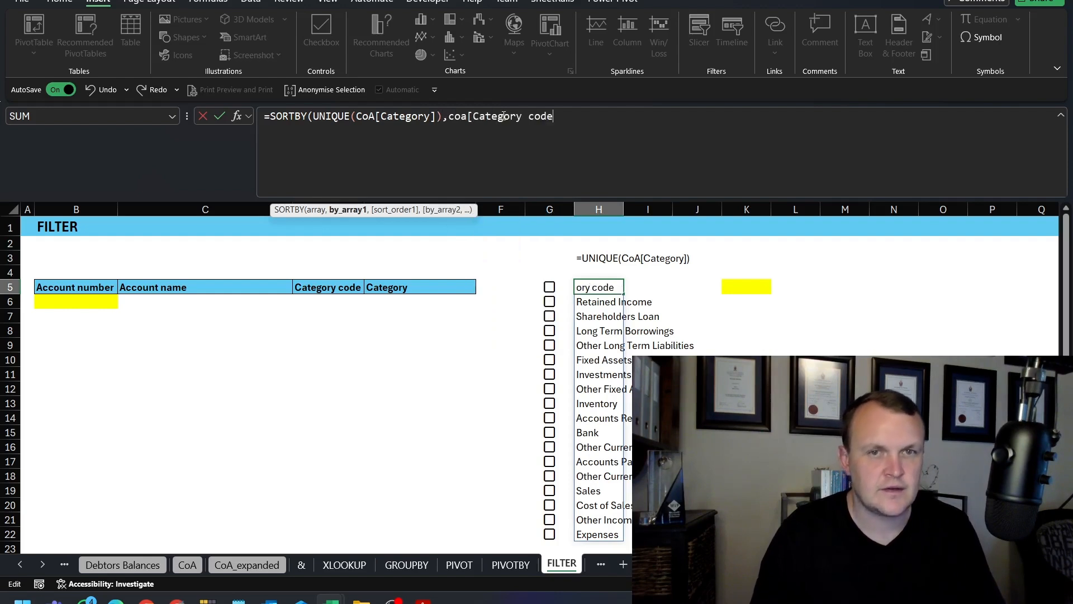
text(])
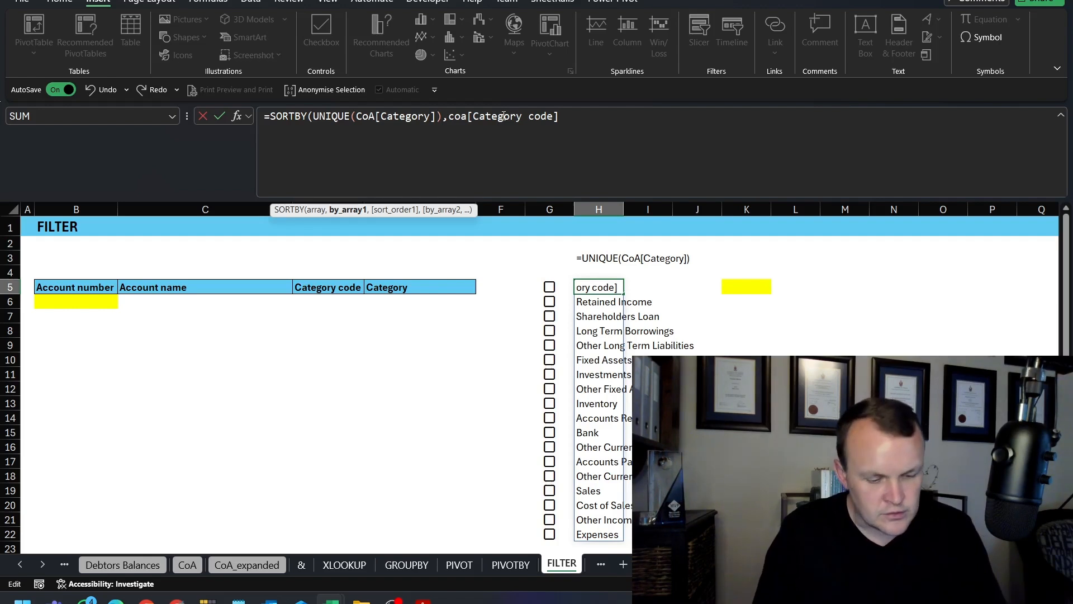
text())
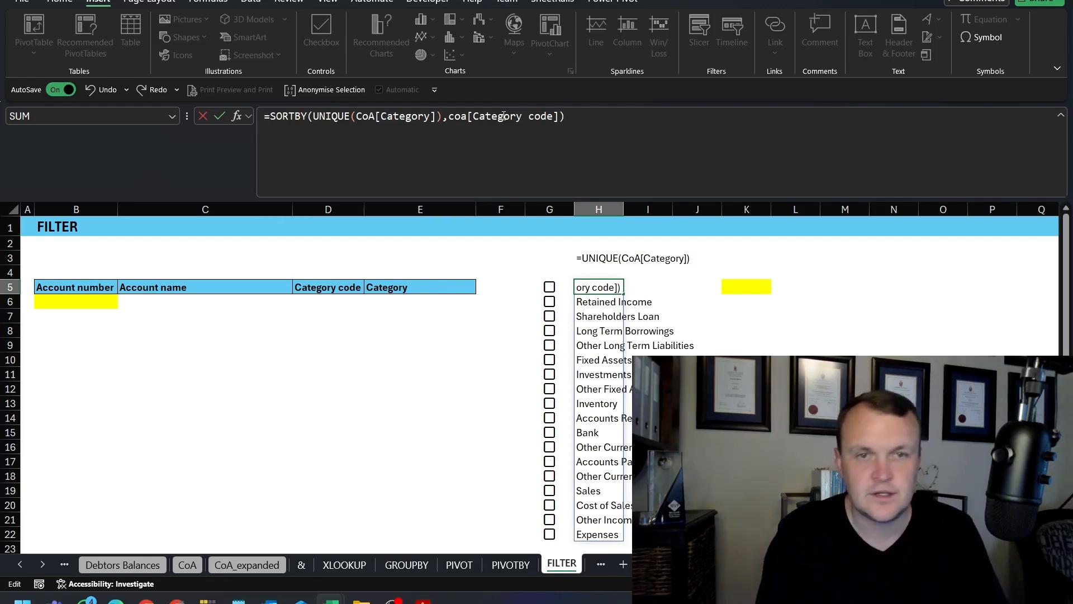
key(Return)
key(Up)
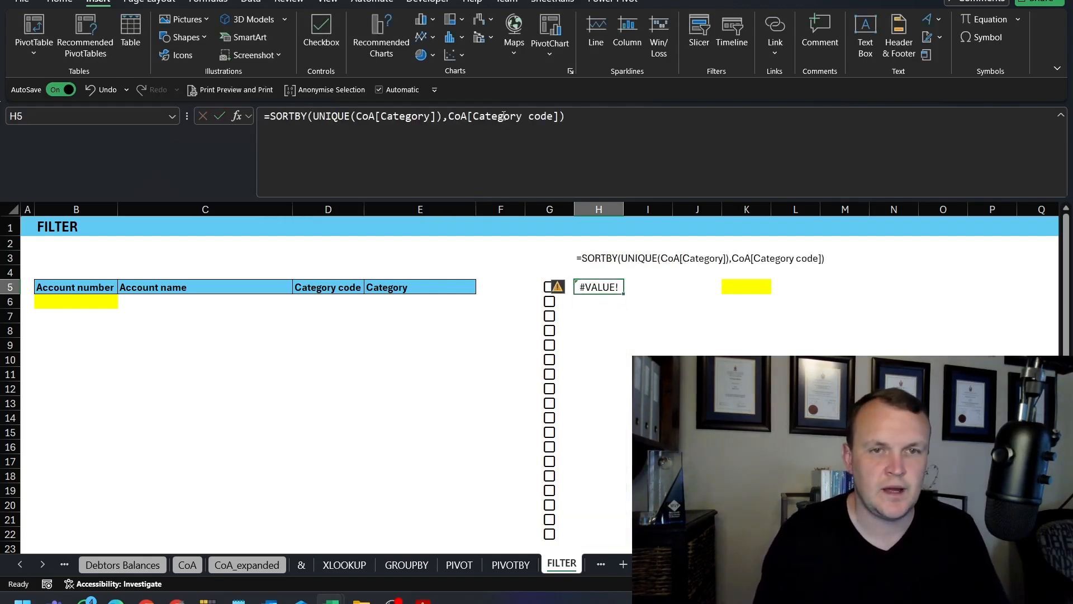
Correct the sort key in H5 by wrapping it in UNIQUE, giving =SORTBY(UNIQUE(CoA[Category]),UNIQUE(CoA[Category code])).
click(557, 116)
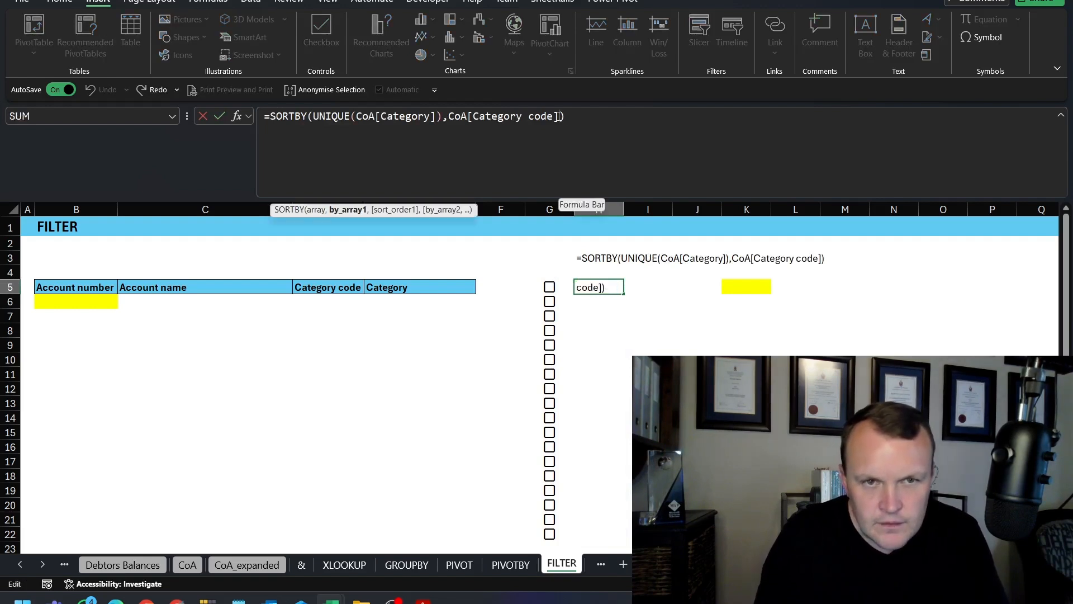
click(451, 117)
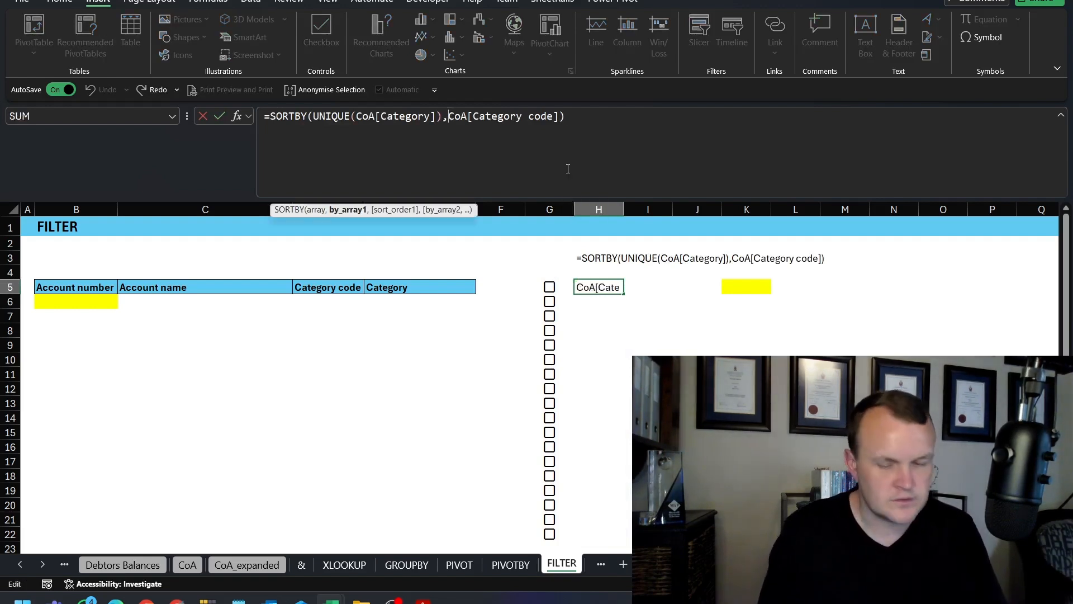
text(un)
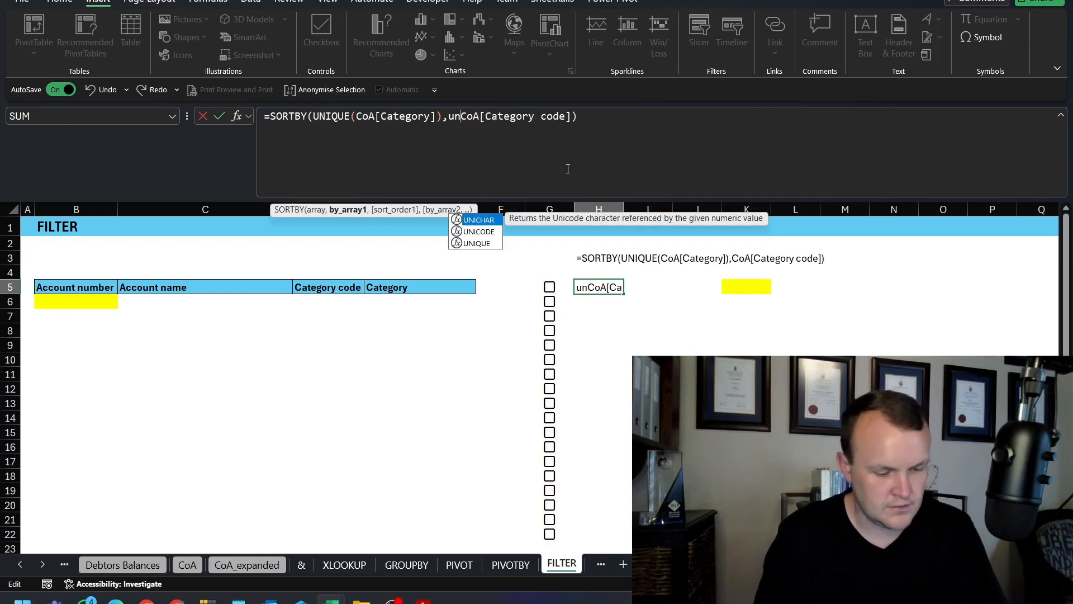
text(i)
key(Down)
key(Down)
key(Tab)
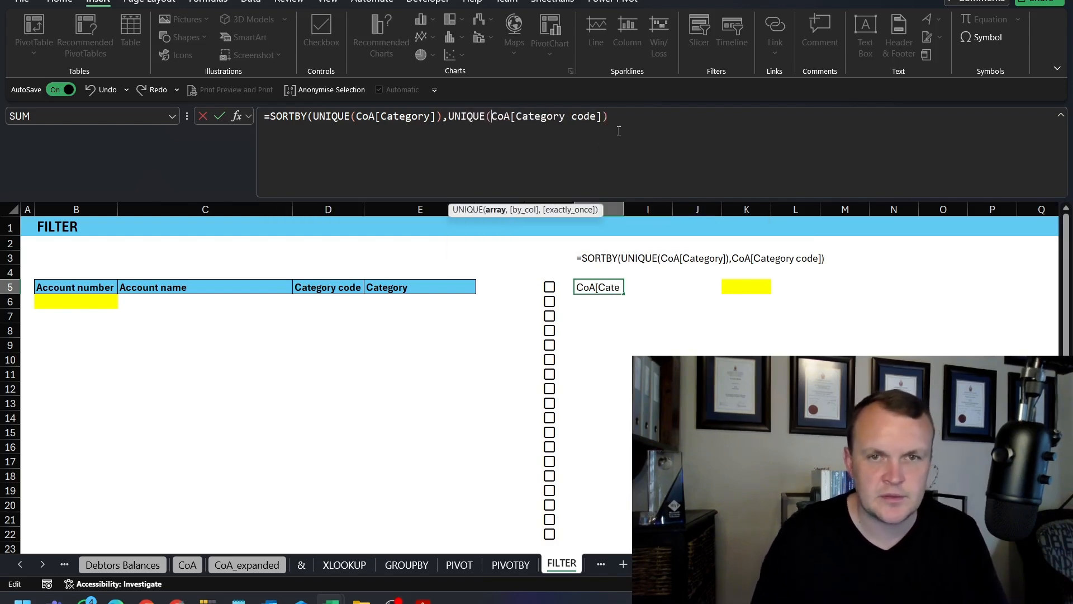
click(642, 110)
text())
key(ctrl+Return)
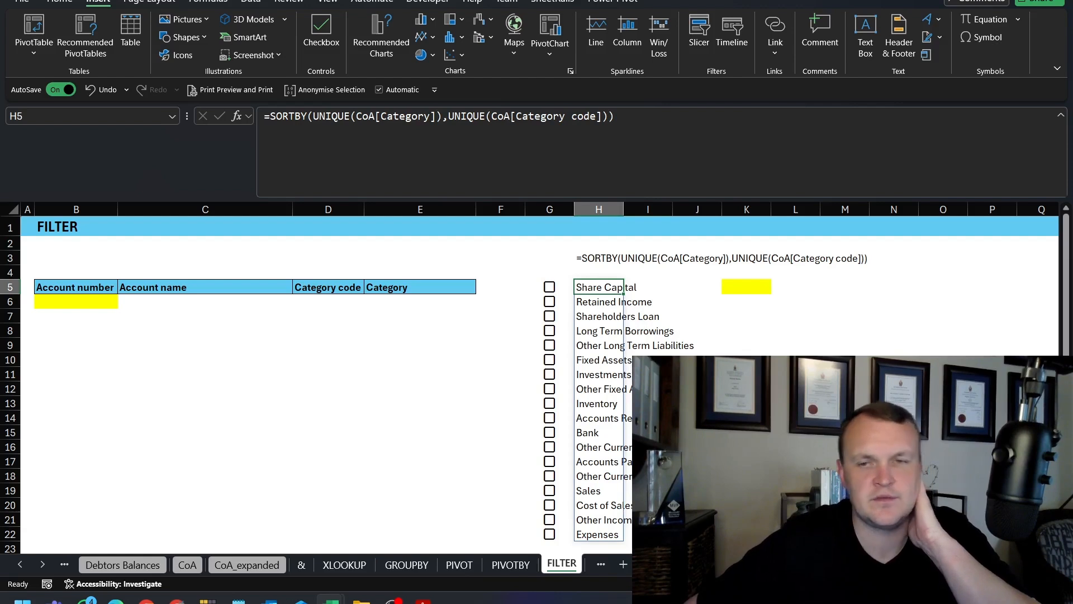
scroll(537, 380, down, 1)
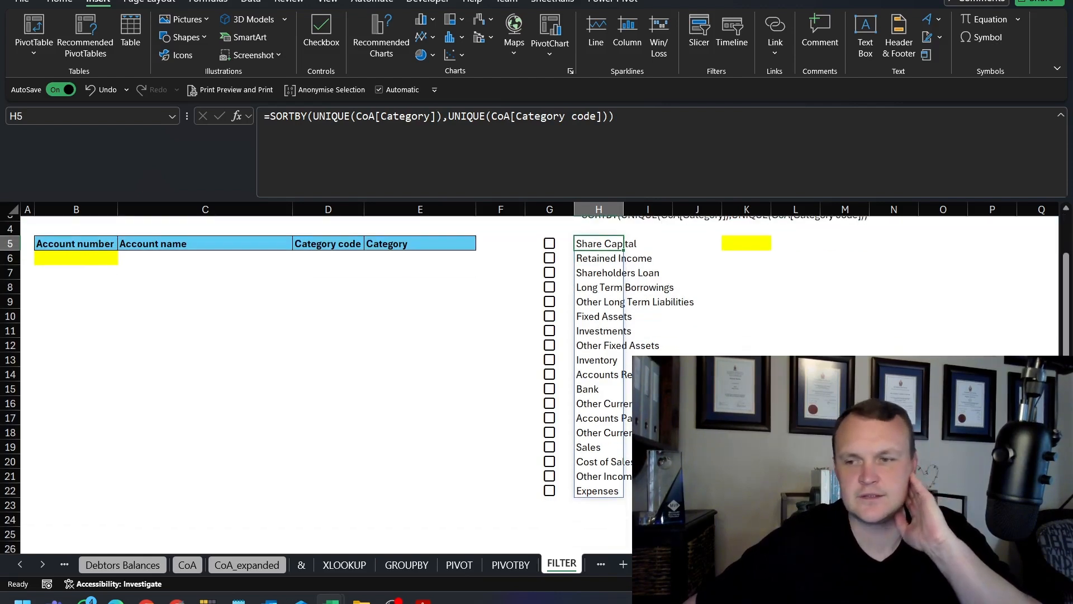
key(alt+Tab)
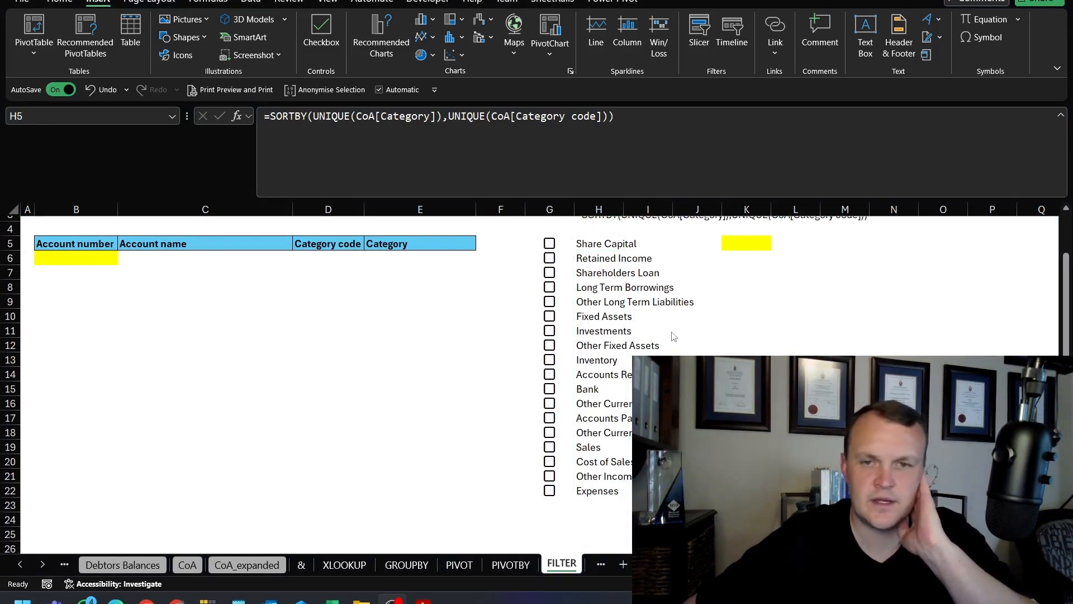
key(alt+Tab)
scroll(674, 336, up, 1)
scroll(668, 331, down, 1)
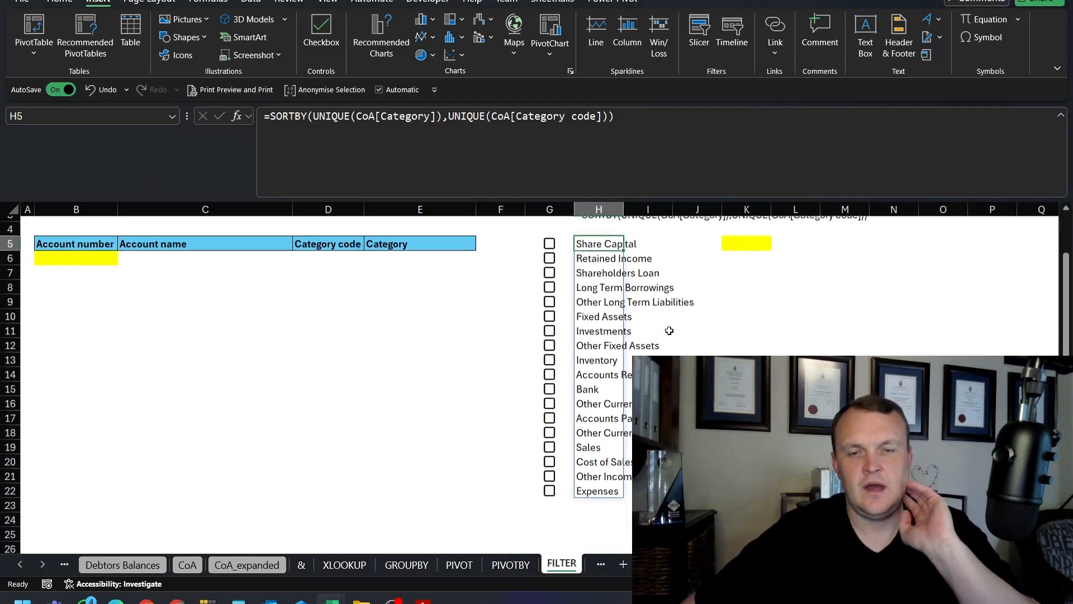
scroll(668, 331, up, 1)
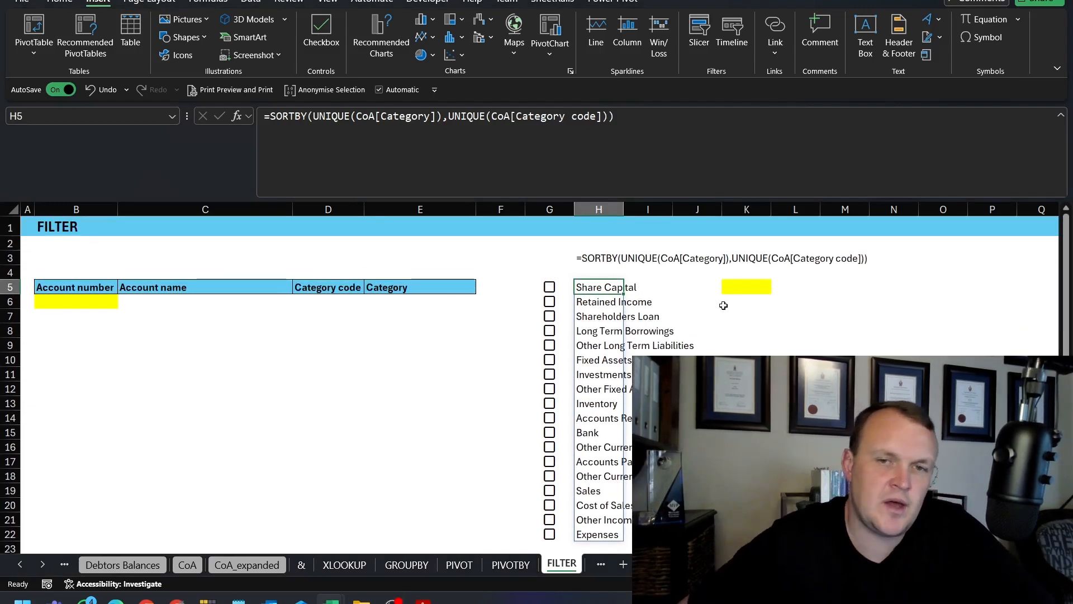
List only the ticked categories in K5 with the formula =FILTER(H5#,G5:G22,"").
click(740, 287)
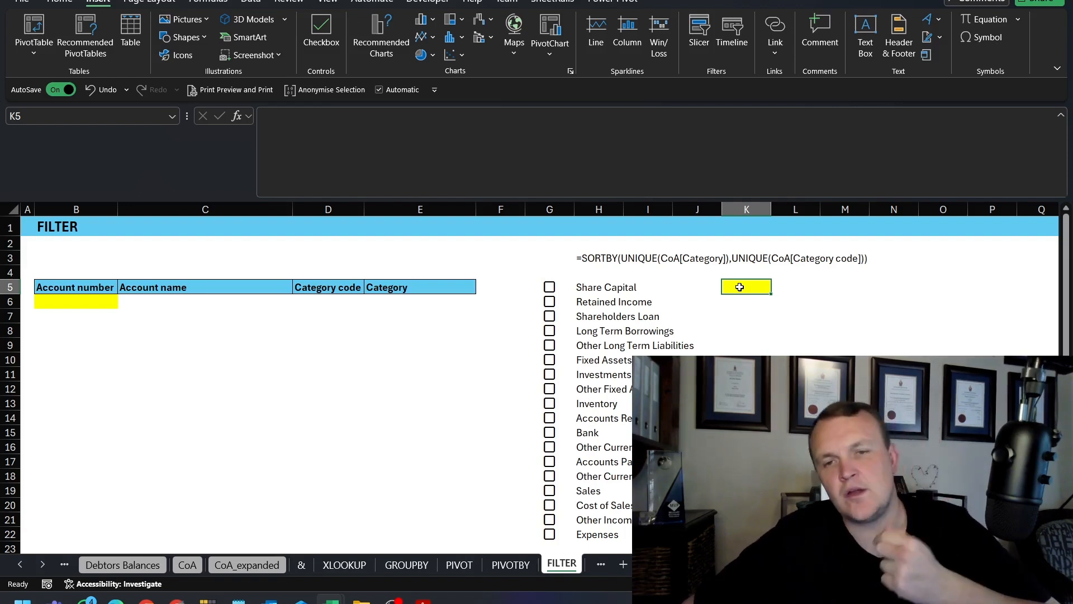
text(=fil)
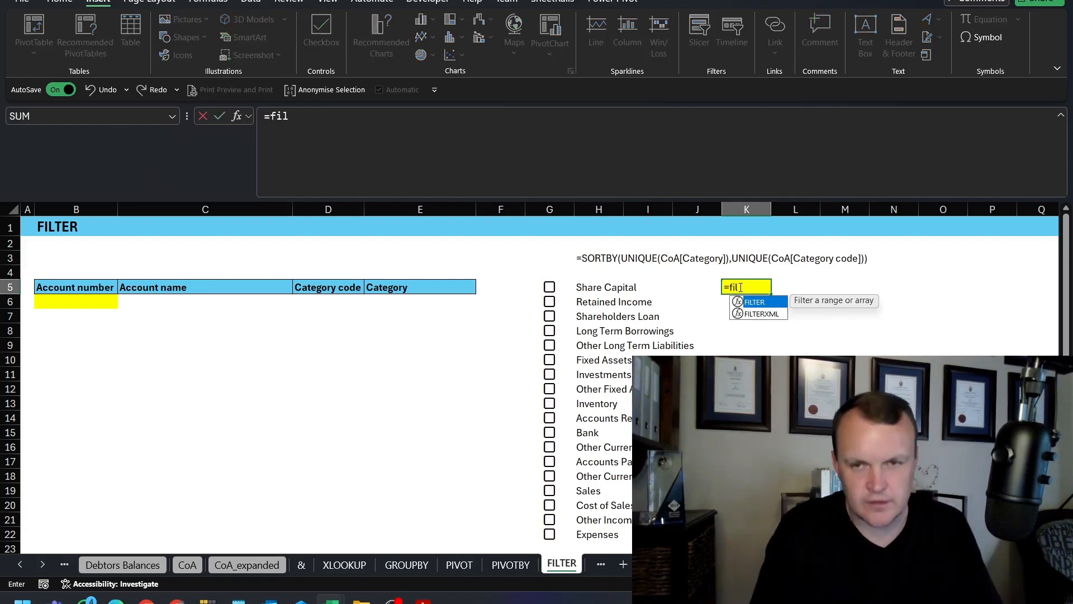
key(Tab)
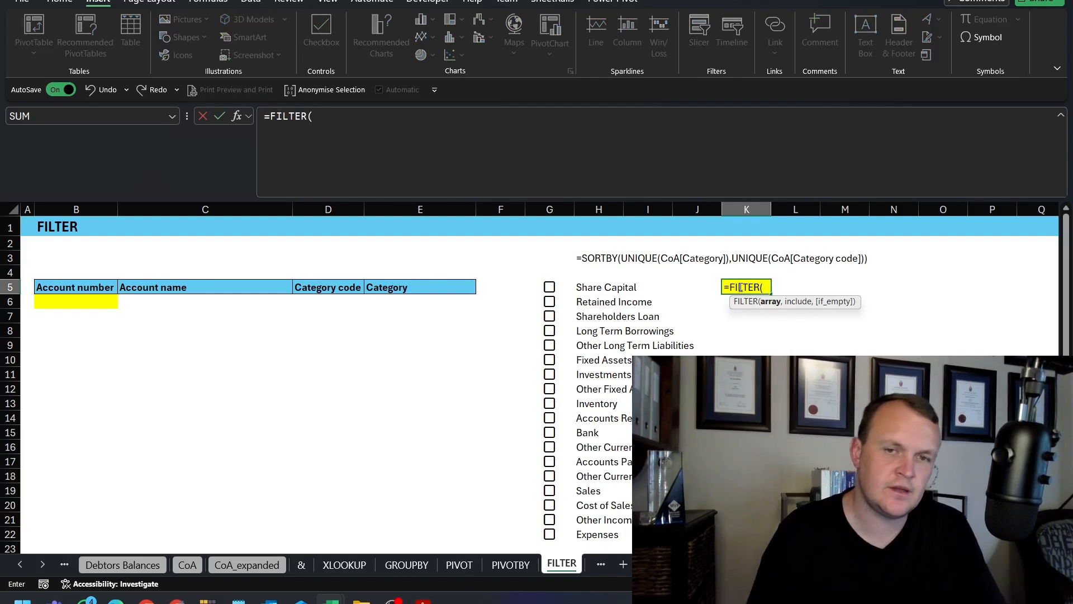
key(Left)
key(Left)
key(Left)
key(ctrl+shift+Down)
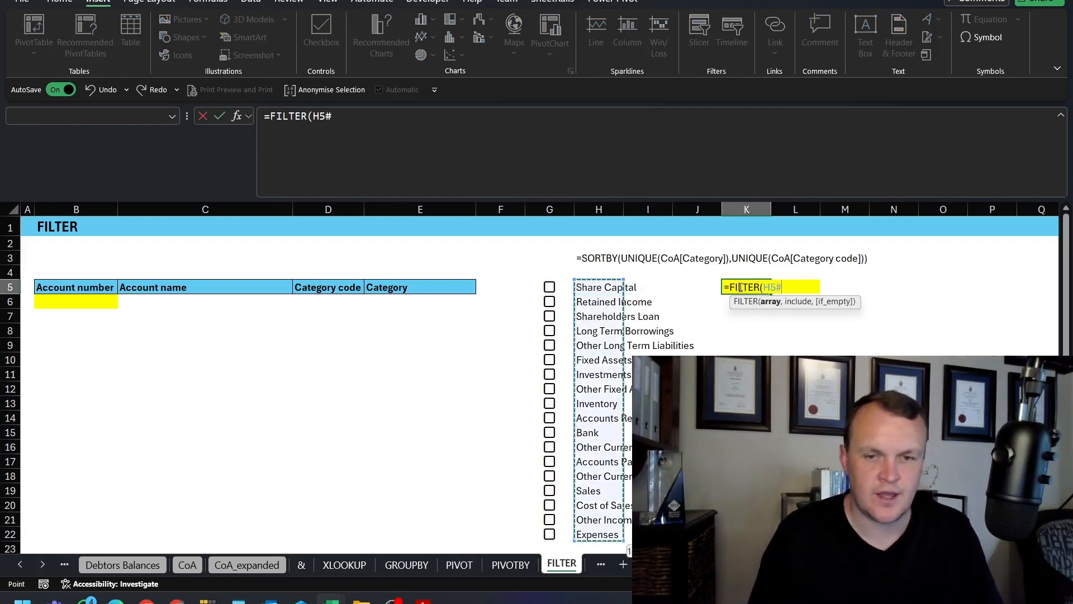
text(,)
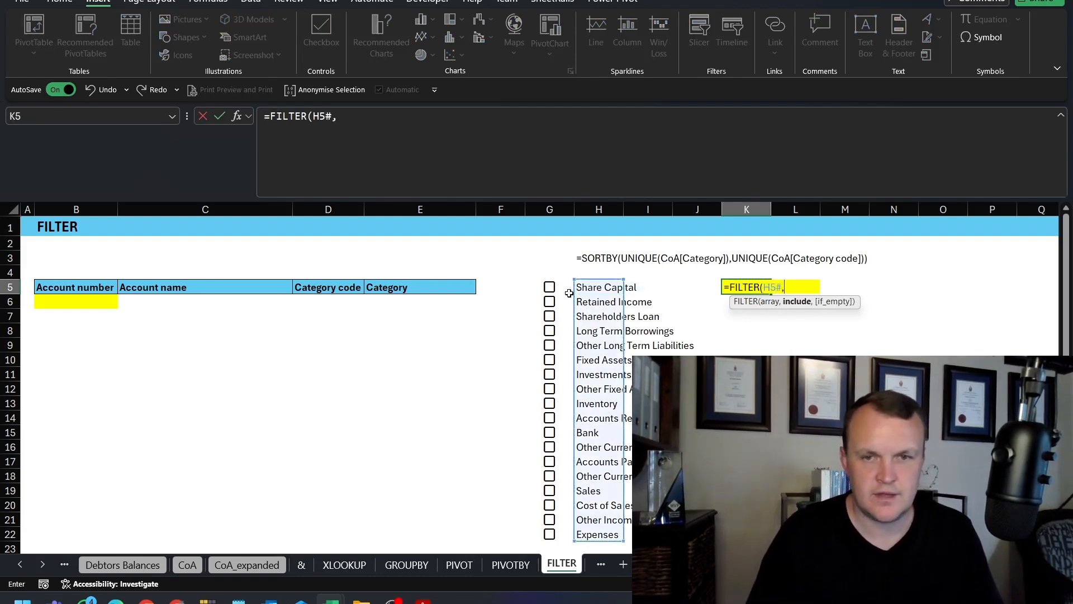
key(Left)
key(Left)
key(Left)
key(Left)
key(ctrl+shift+Down)
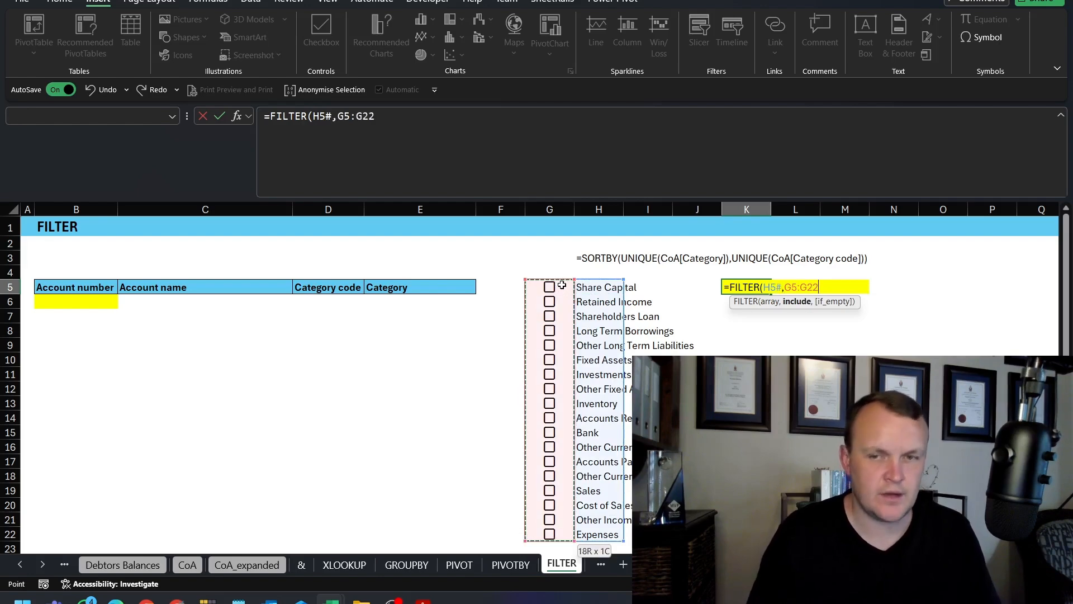
text(,"")
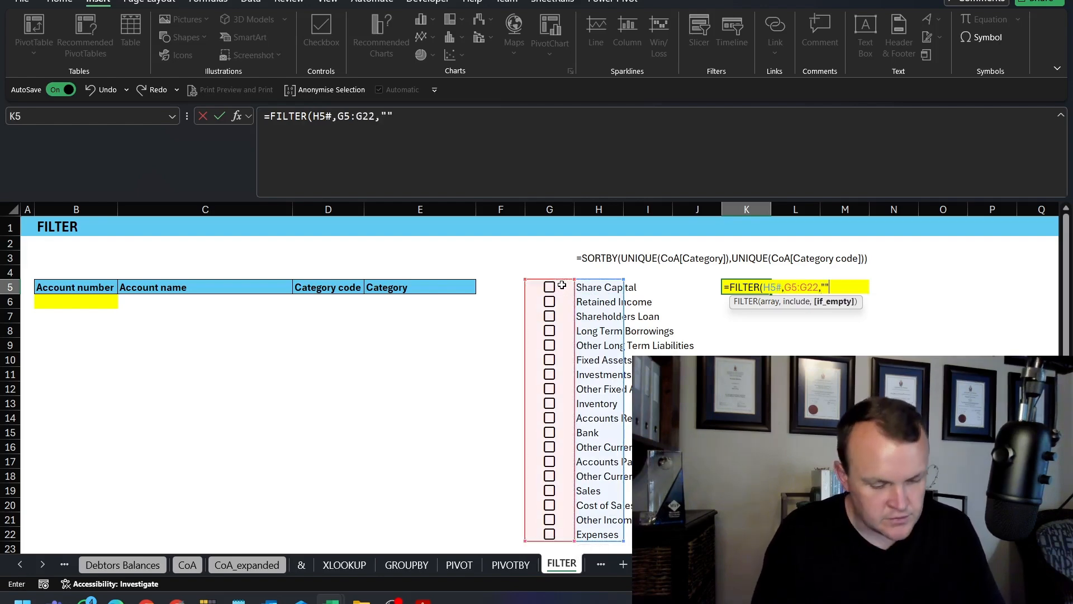
text())
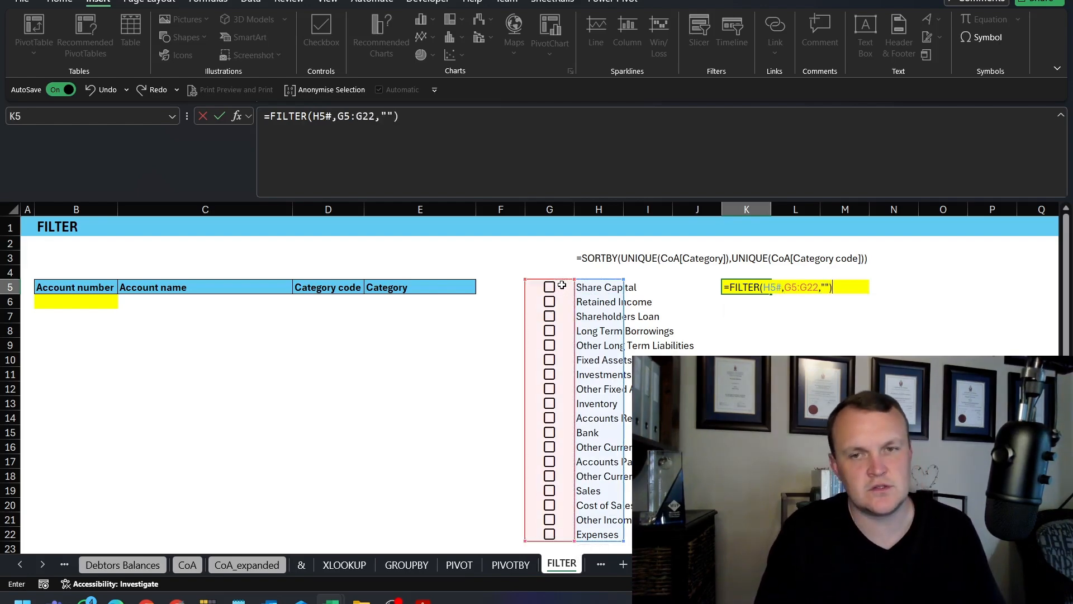
key(Return)
key(Up)
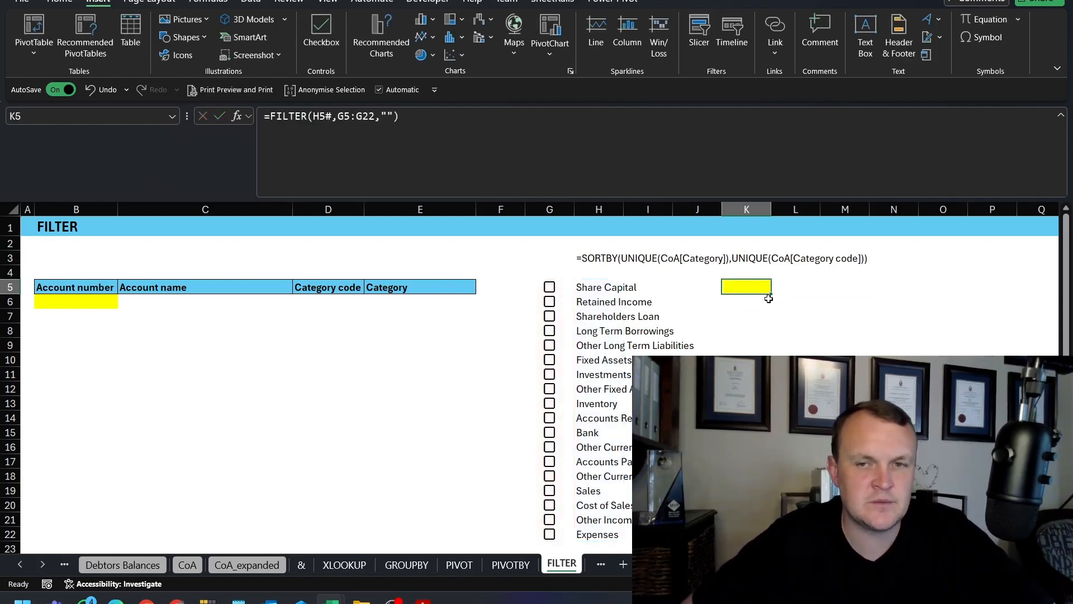
Tick the checkboxes for Shareholders Loan, Other Fixed Assets, Other Current Assets, Sales, Fixed Assets and Long Term Borrowings.
click(551, 317)
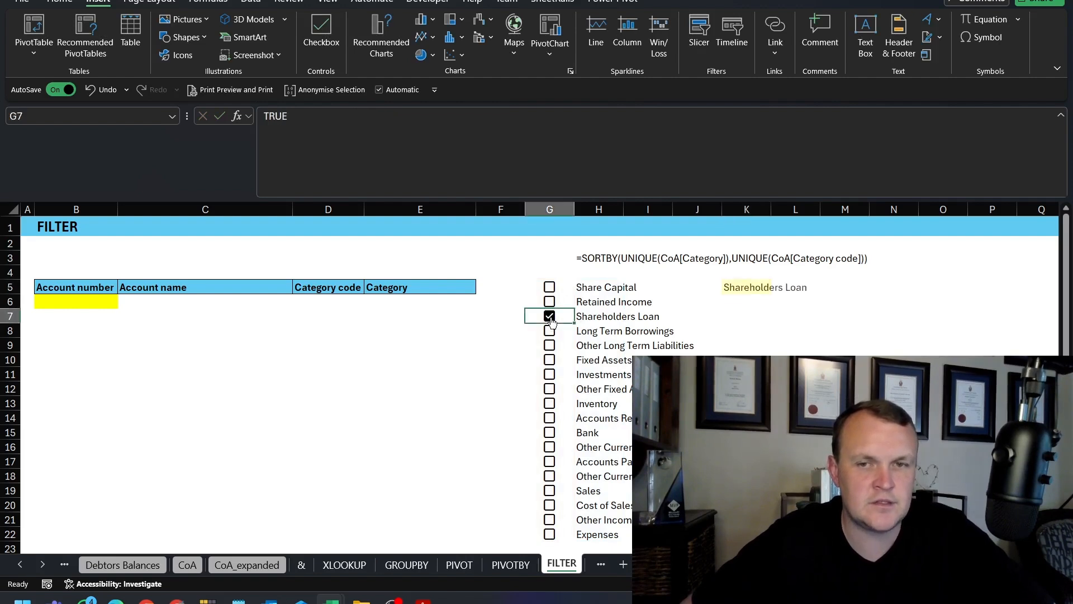
click(550, 389)
click(553, 447)
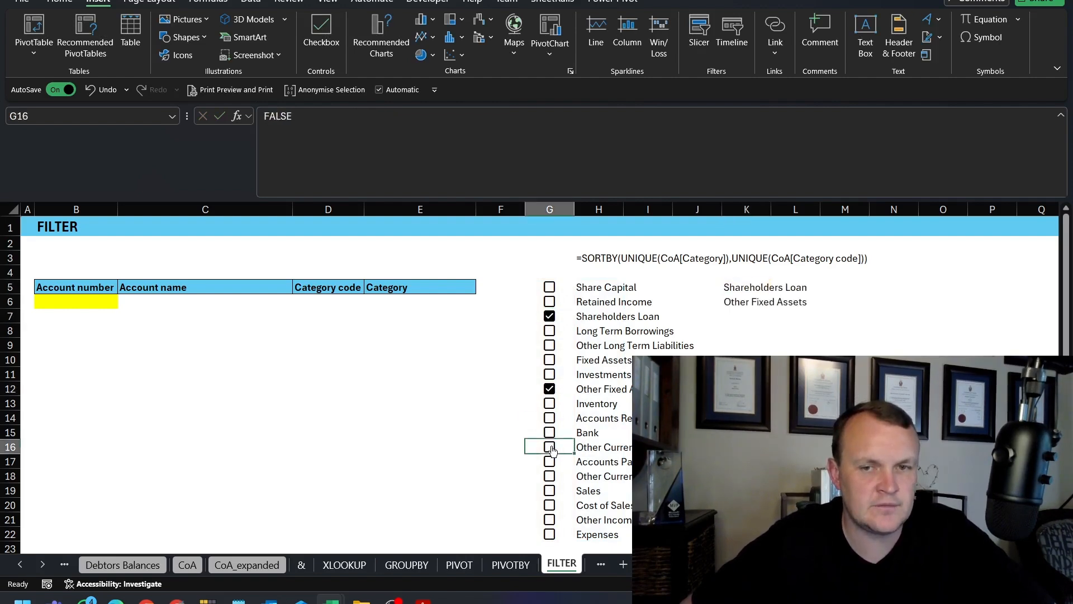
click(552, 493)
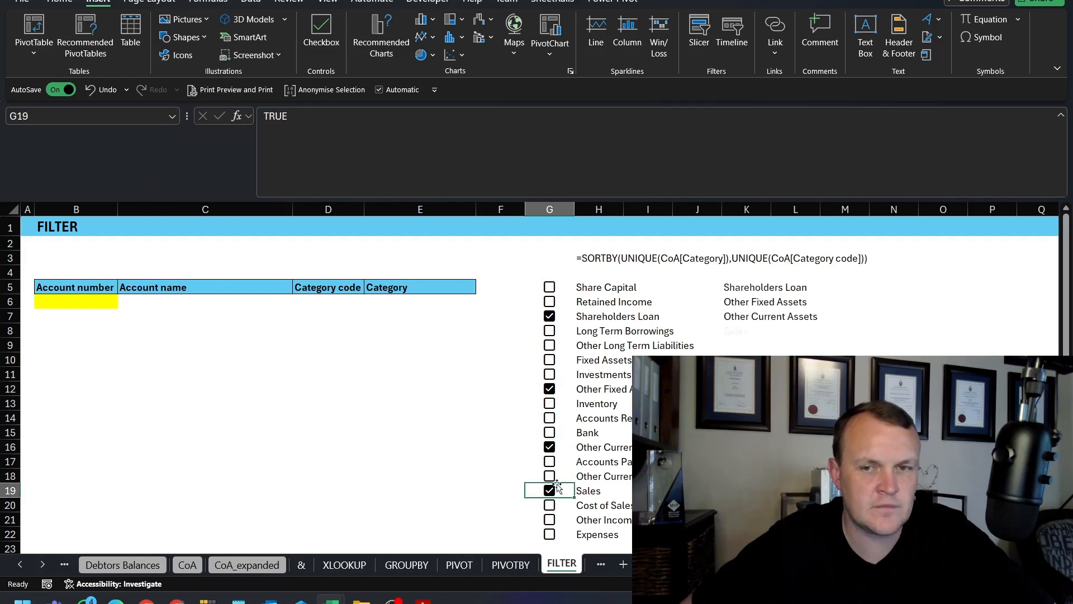
click(734, 292)
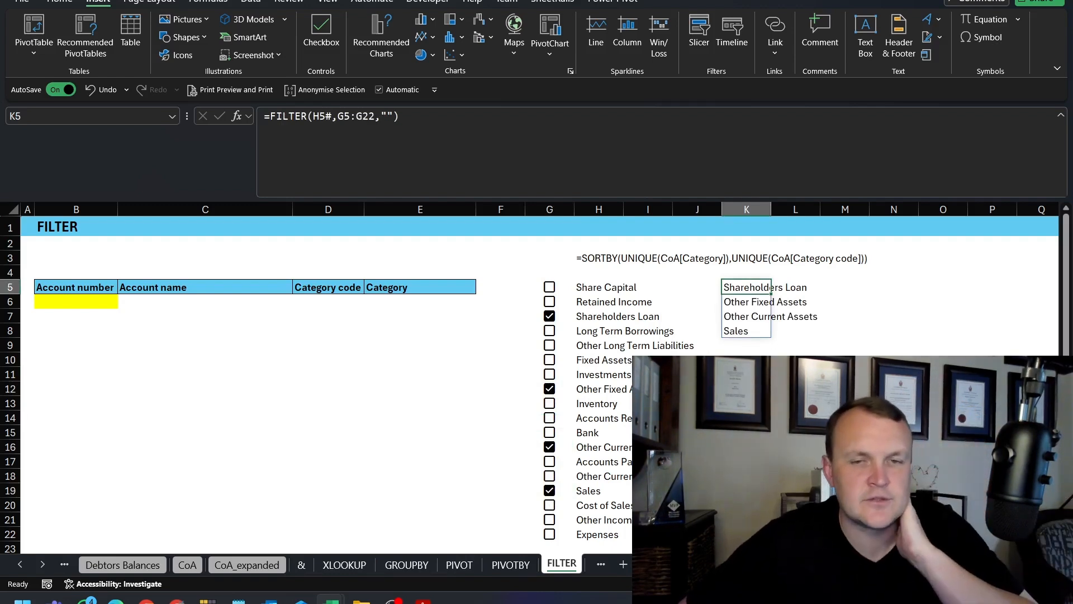
click(550, 360)
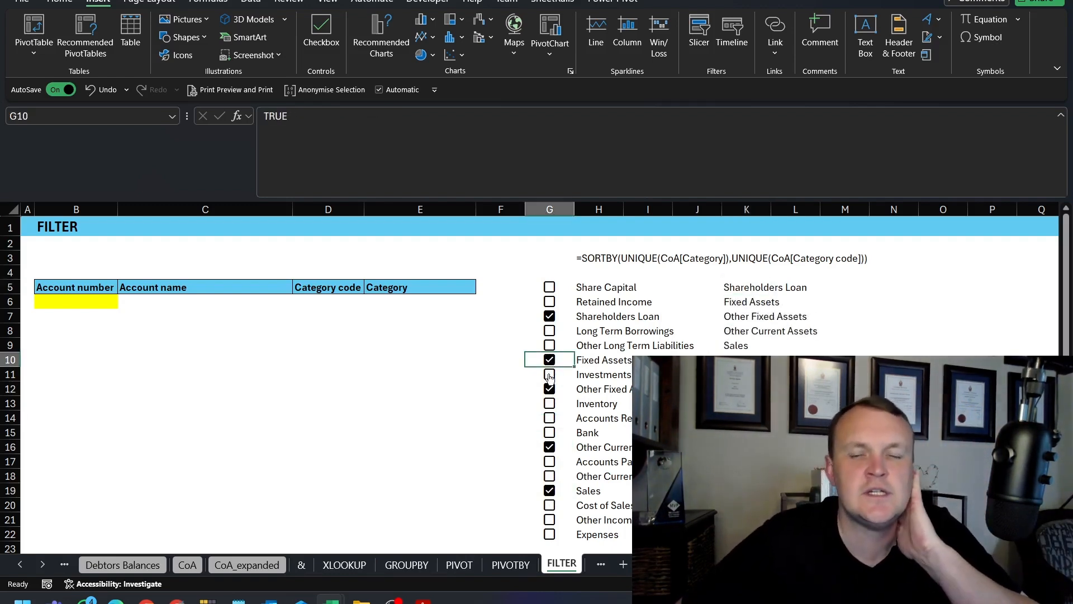
click(549, 330)
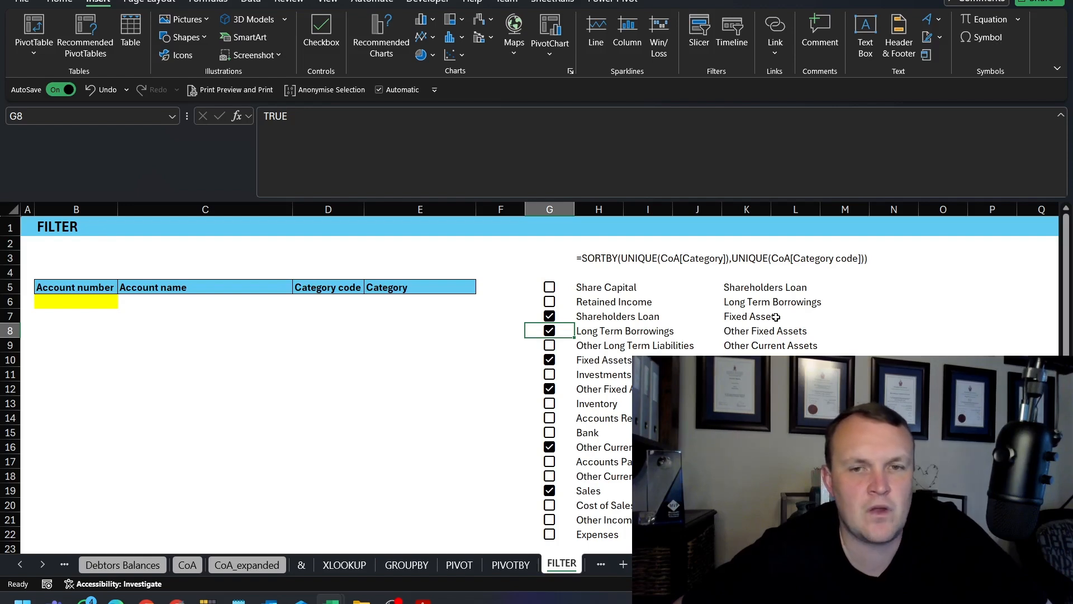
click(87, 301)
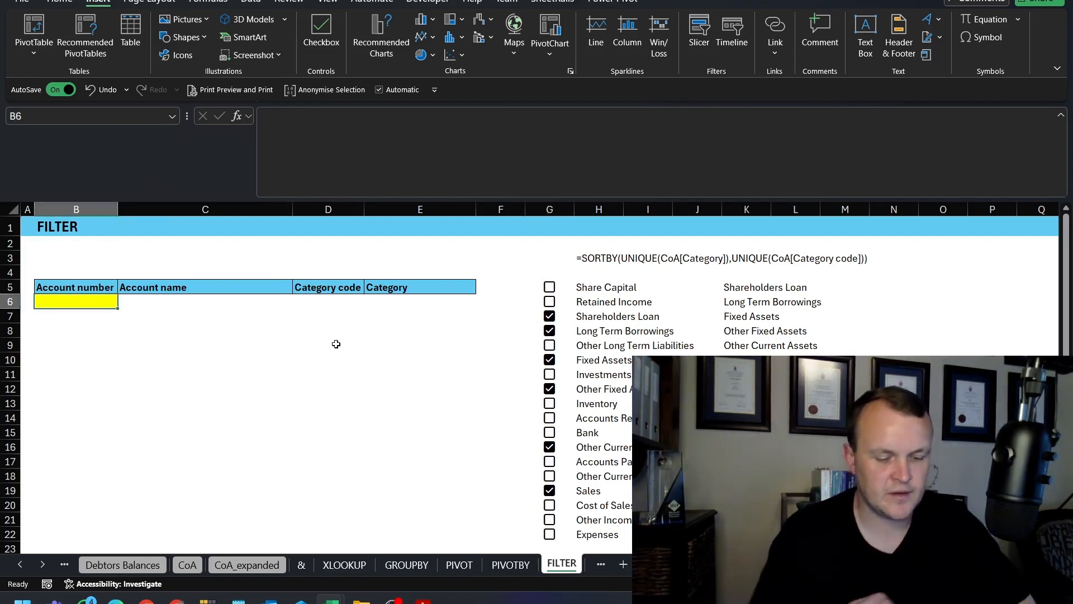
text(=)
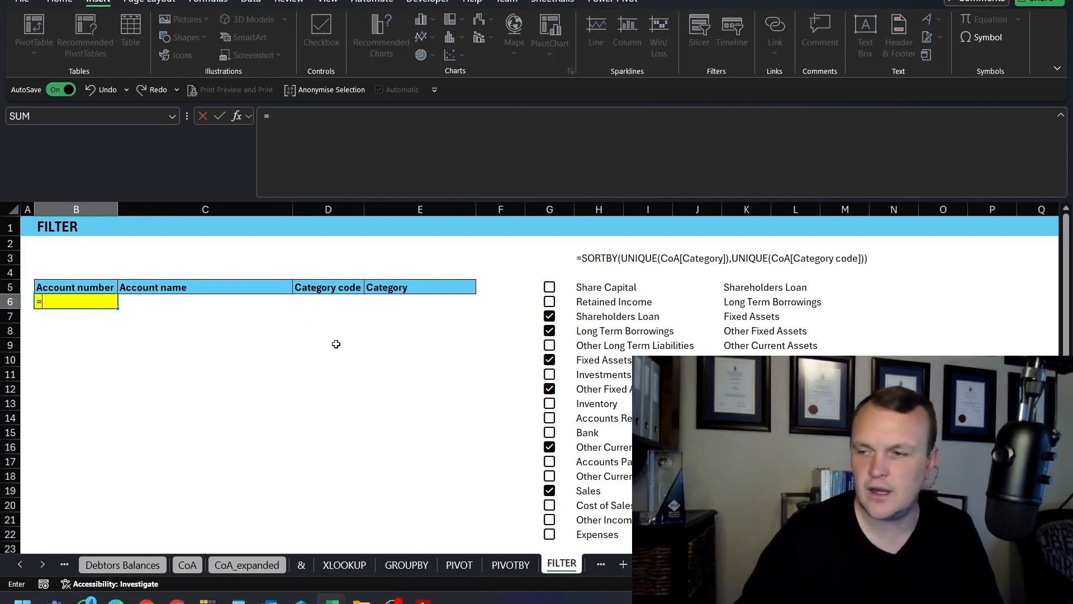
key(alt+Tab)
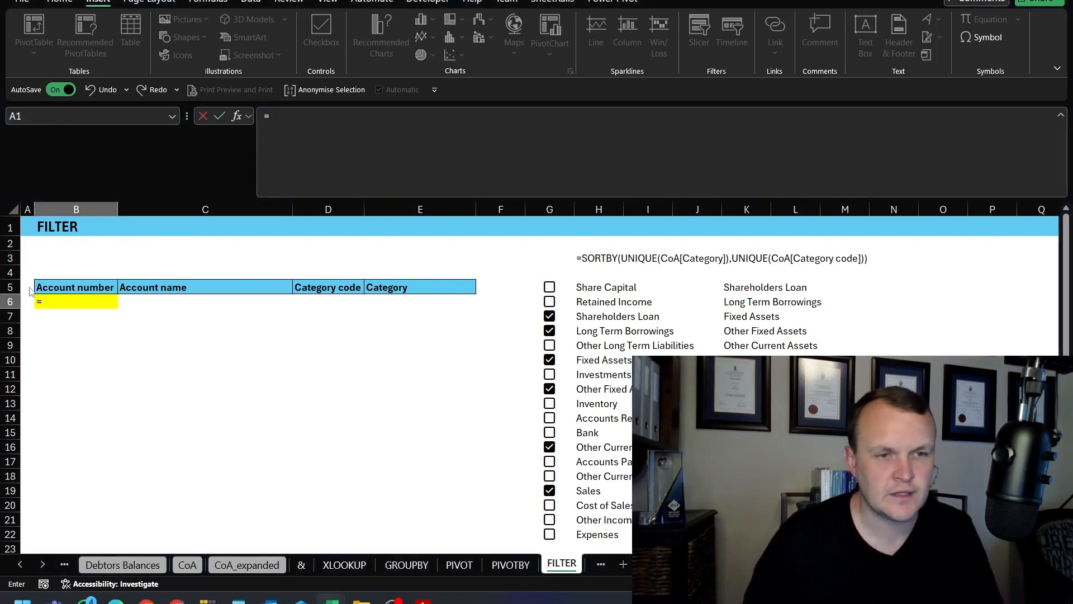
click(72, 301)
text(fil)
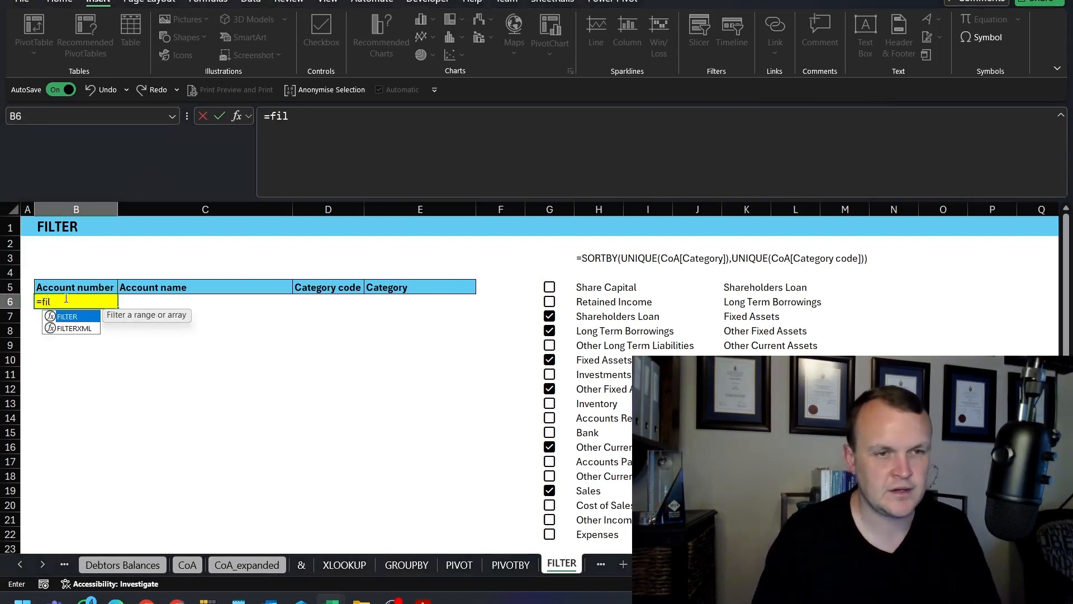
key(Tab)
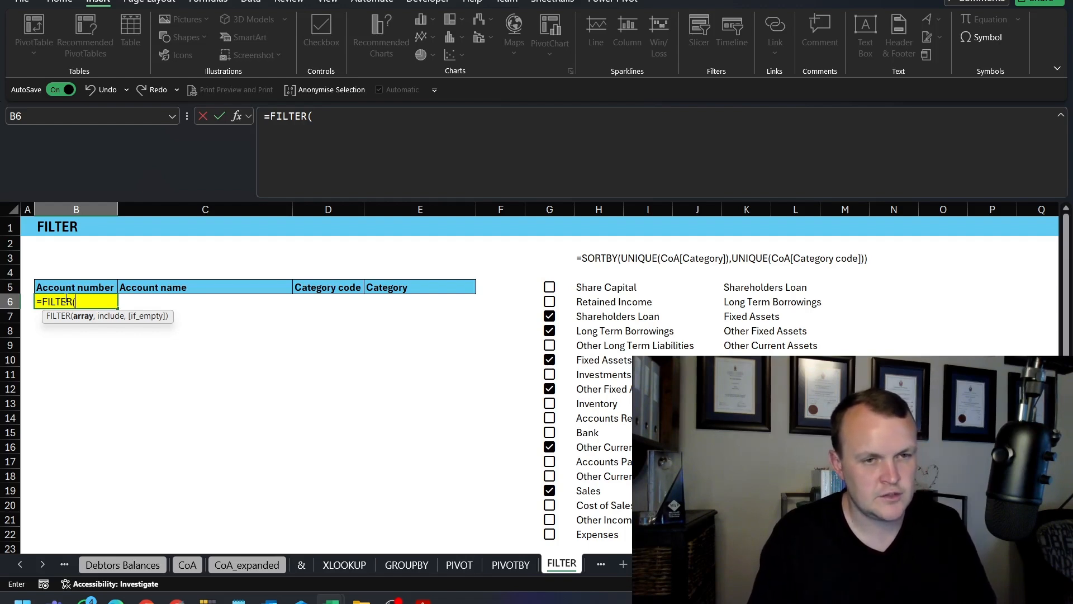
key(BackSpace)
key(BackSpace)
key(BackSpace)
key(BackSpace)
key(BackSpace)
key(BackSpace)
key(BackSpace)
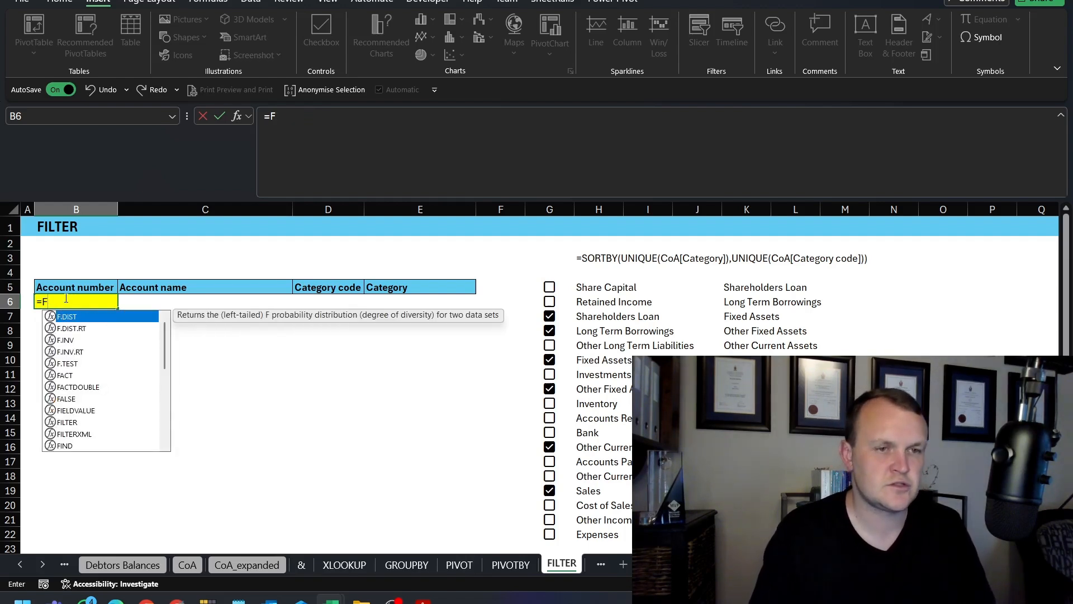
Return the first four columns of the CoA table in B6 with the formula =CHOOSECOLS(CoA,1,2,3,4).
text(choo)
key(Down)
key(Tab)
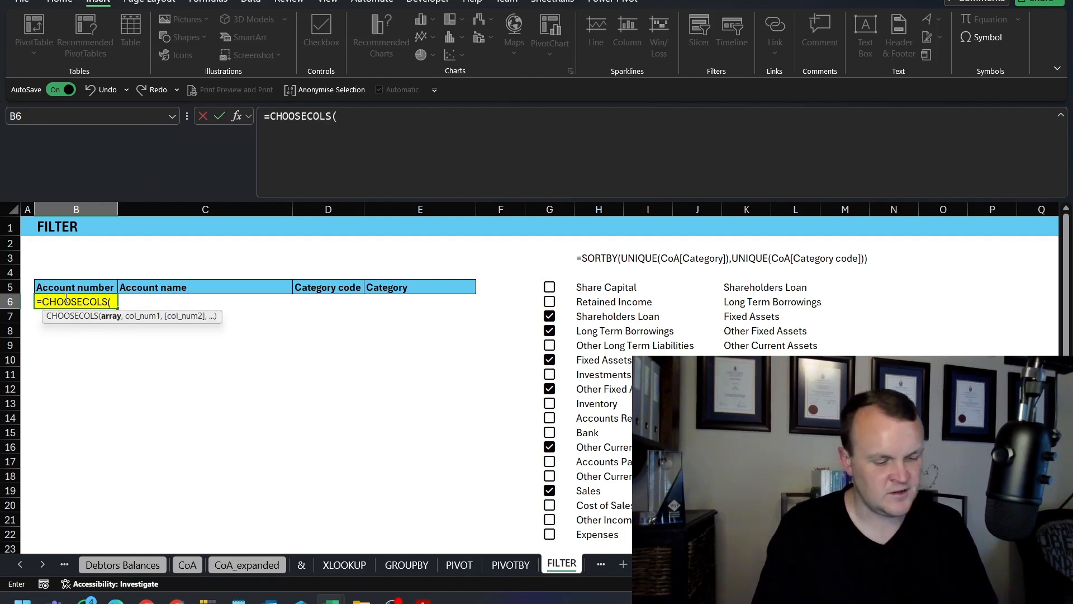
text(coa)
key(Tab)
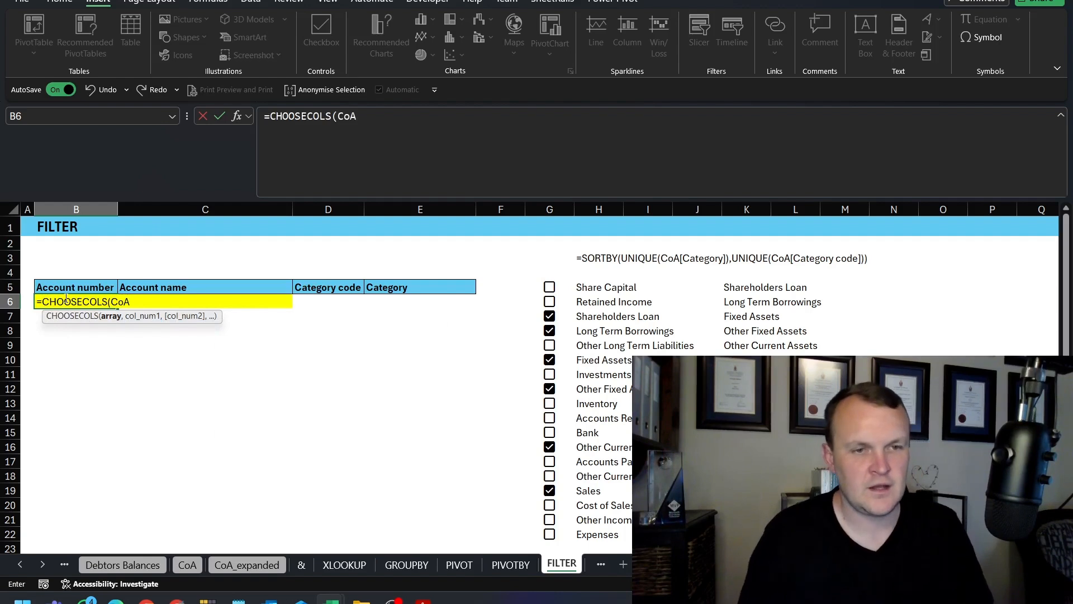
text(,)
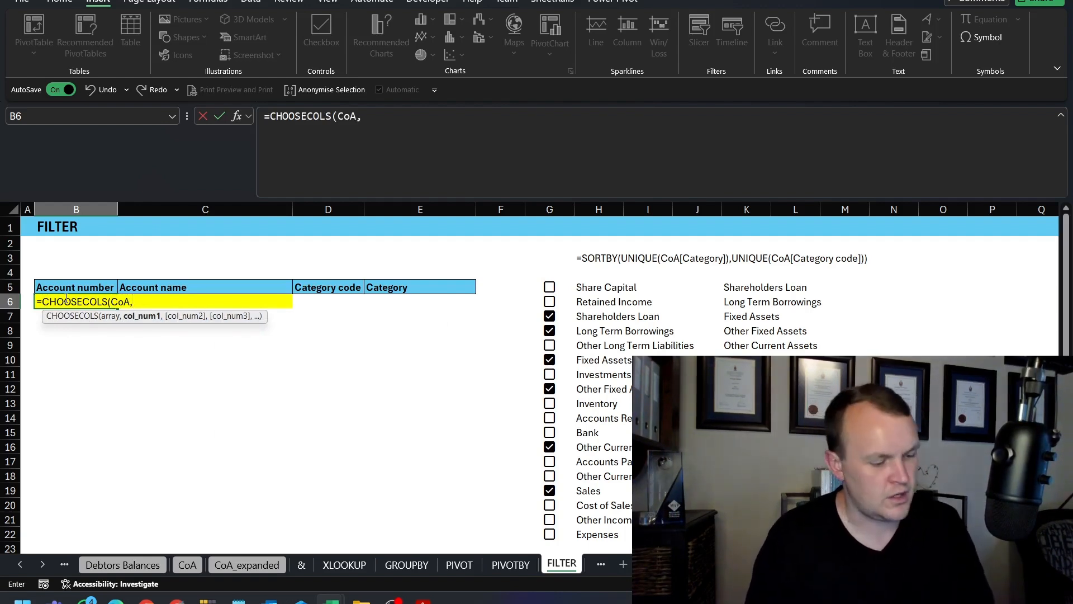
text(1,2,3,4)
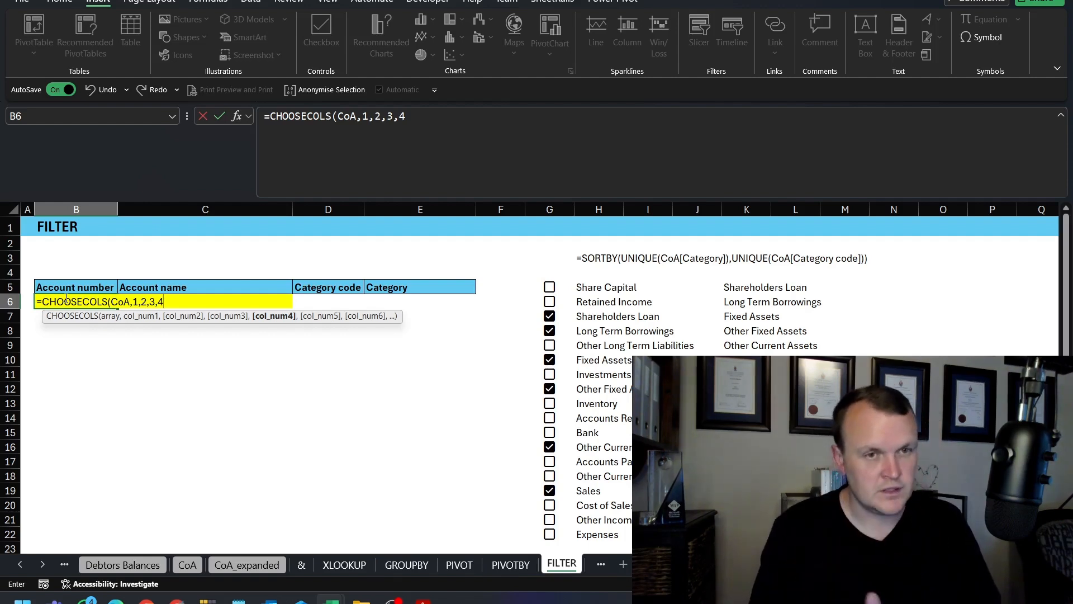
text())
key(Return)
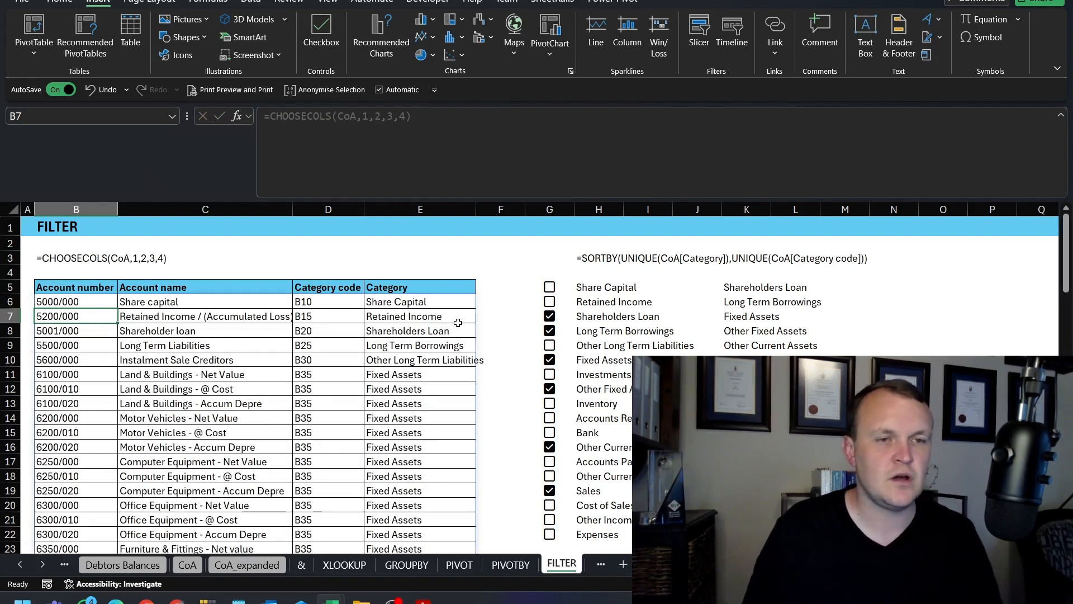
Try the B6 formula without column 3, as =CHOOSECOLS(CoA,1,2,4), and undo the change.
click(57, 303)
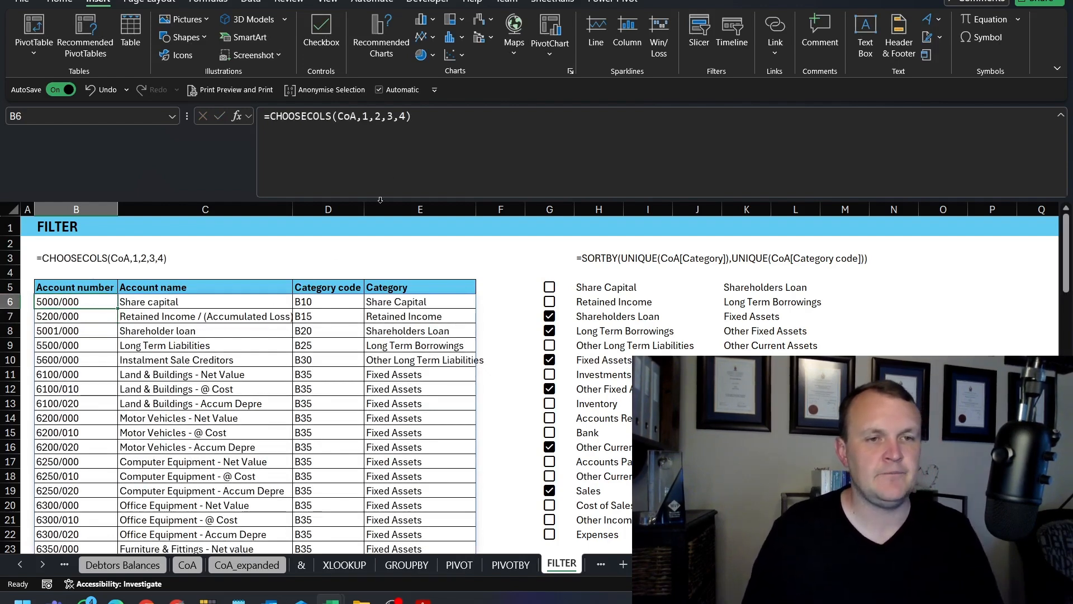
click(391, 116)
key(BackSpace)
key(BackSpace)
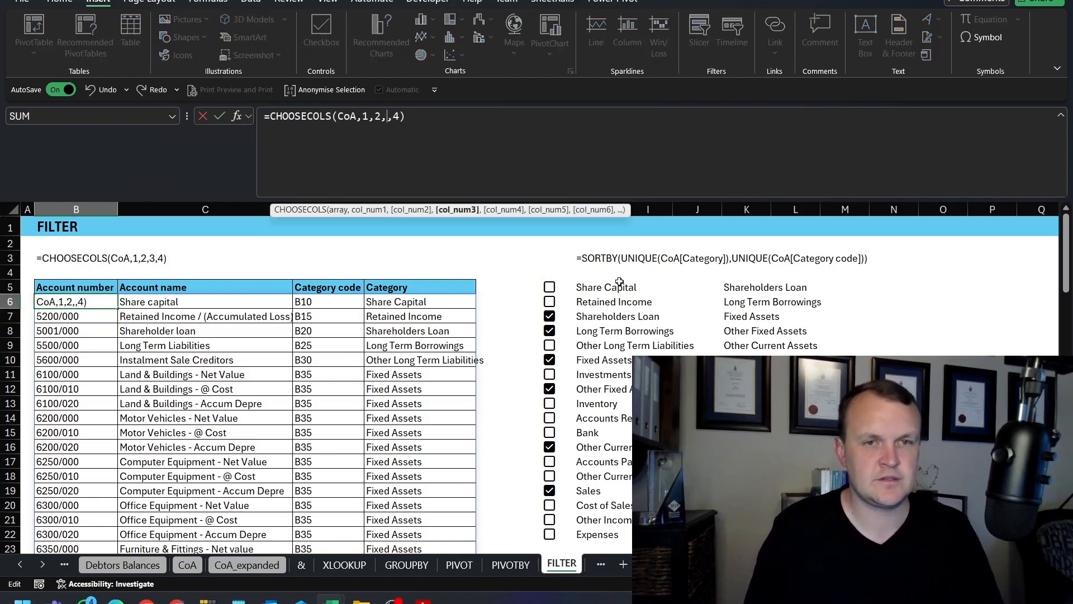
key(Return)
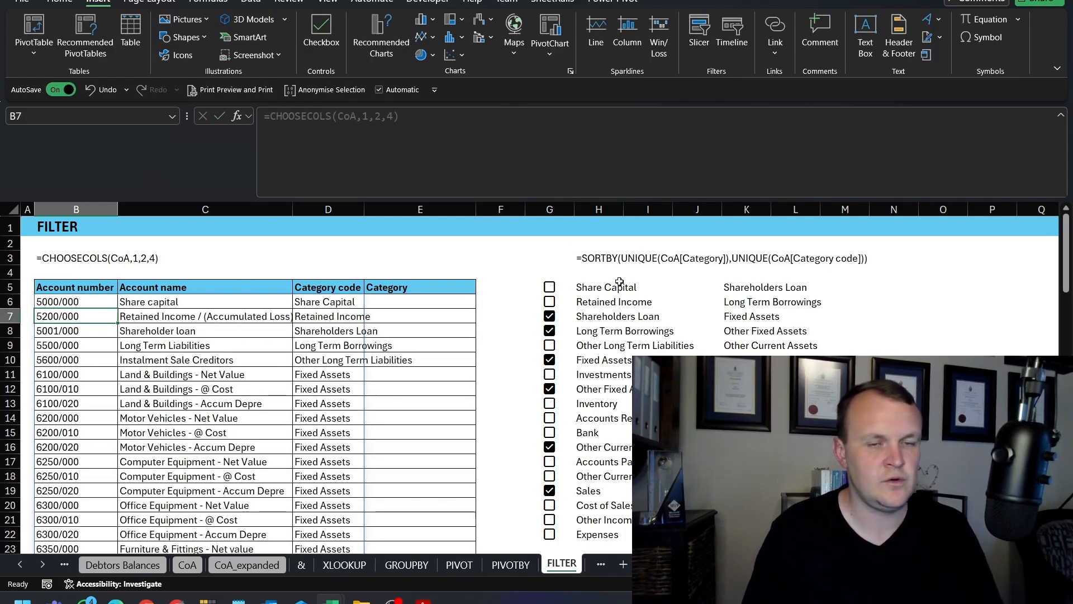
key(ctrl+z)
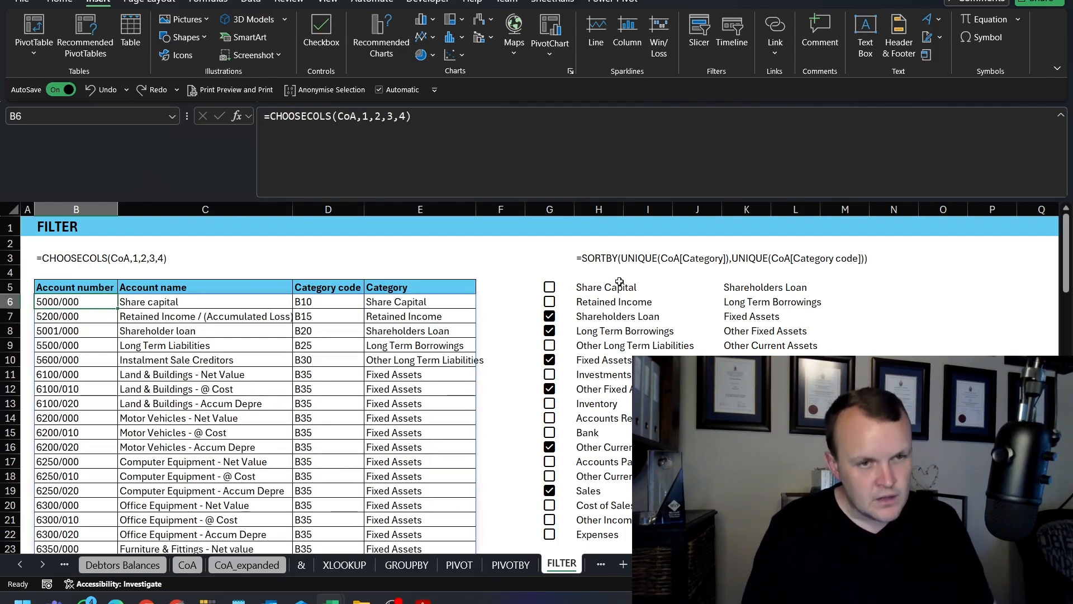
key(Up)
key(Down)
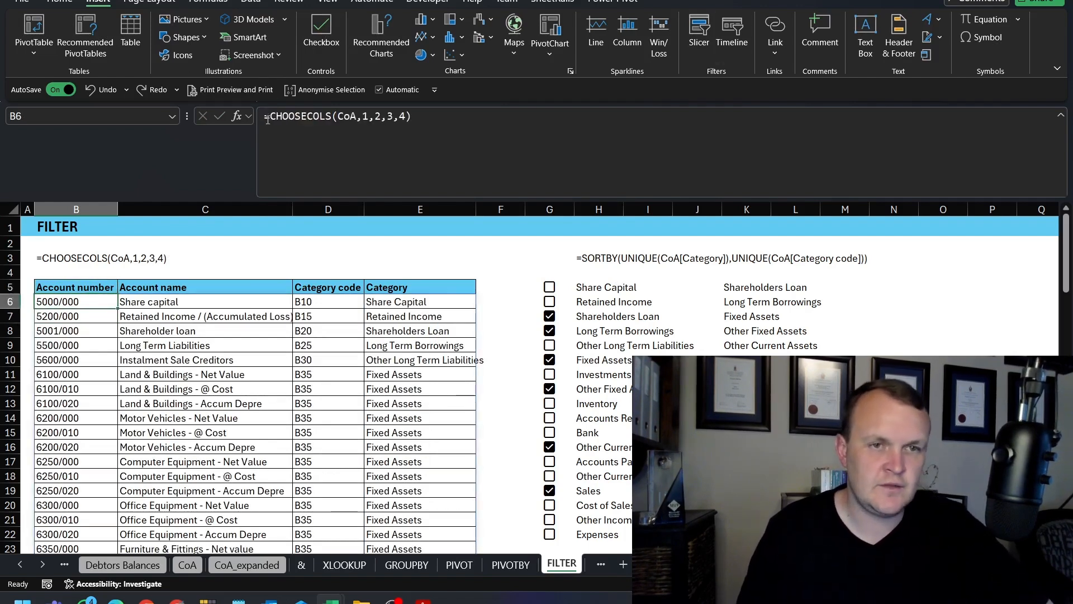
Restrict the B6 list to the ticked categories with =FILTER(CHOOSECOLS(CoA,1,2,3,4),COUNTIF(K5#,CoA[Category]),"").
click(277, 121)
text(FILTER()
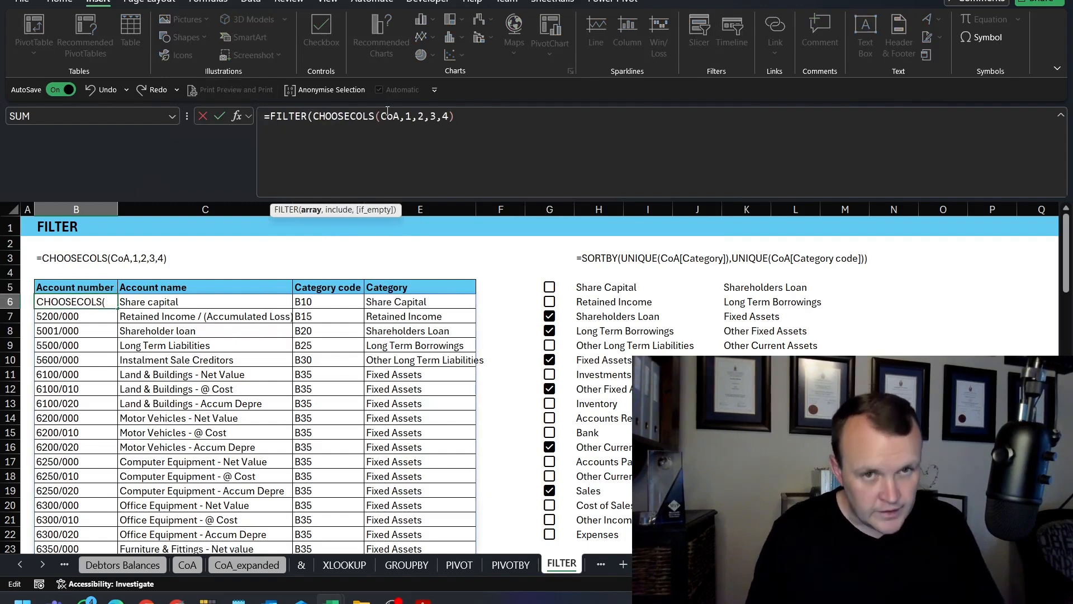
click(481, 120)
text(,)
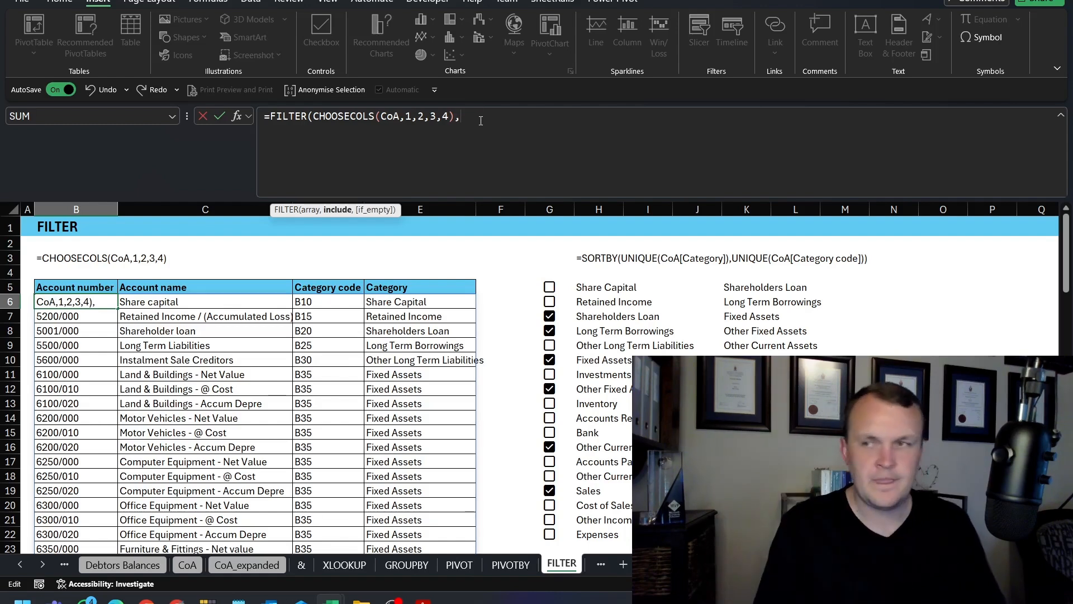
text(countif)
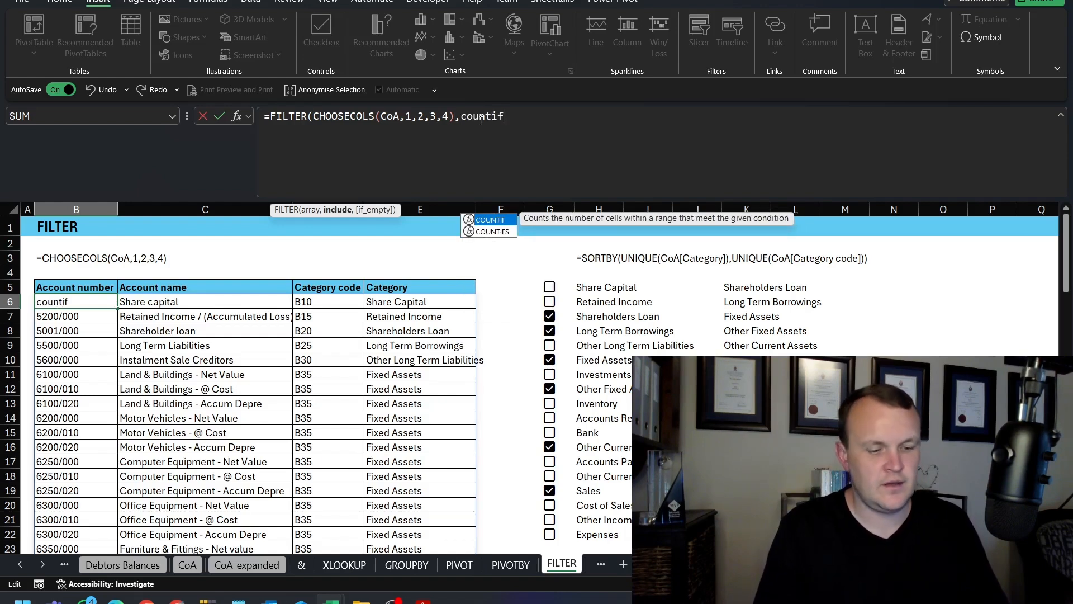
text(()
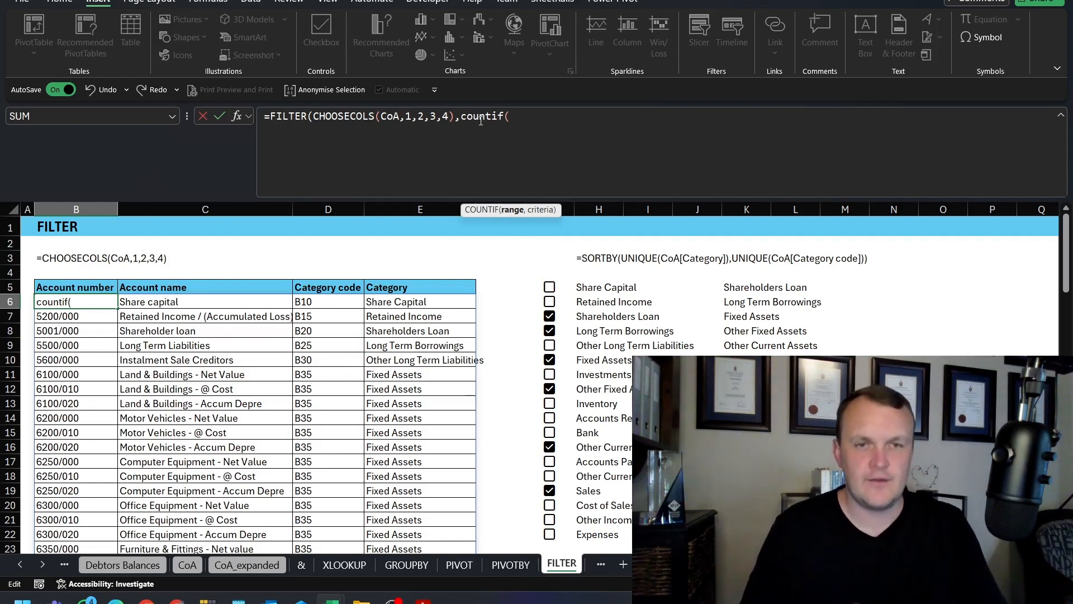
click(736, 286)
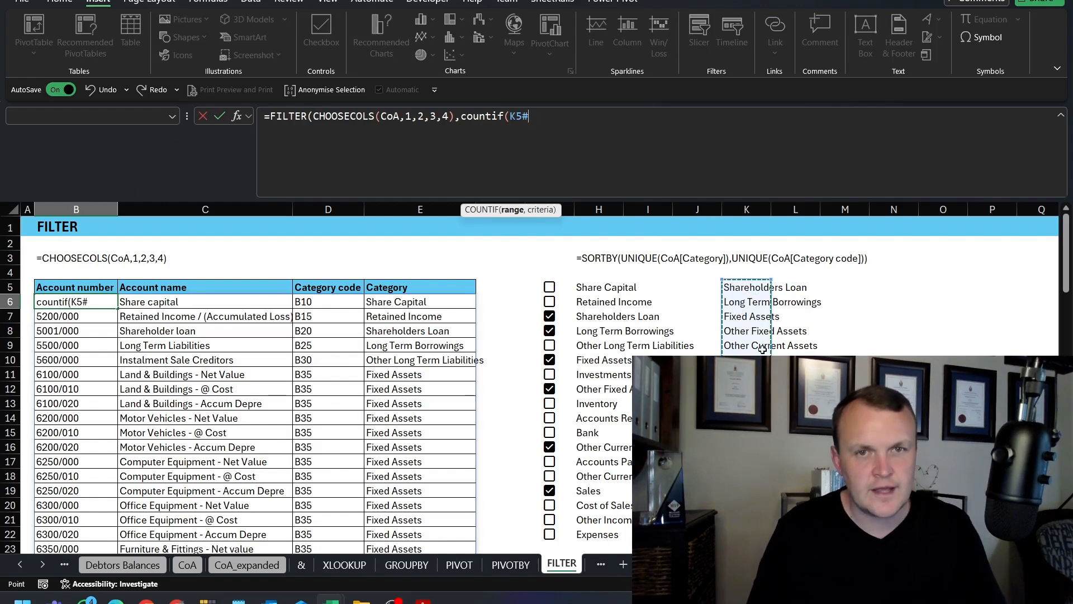
text(,)
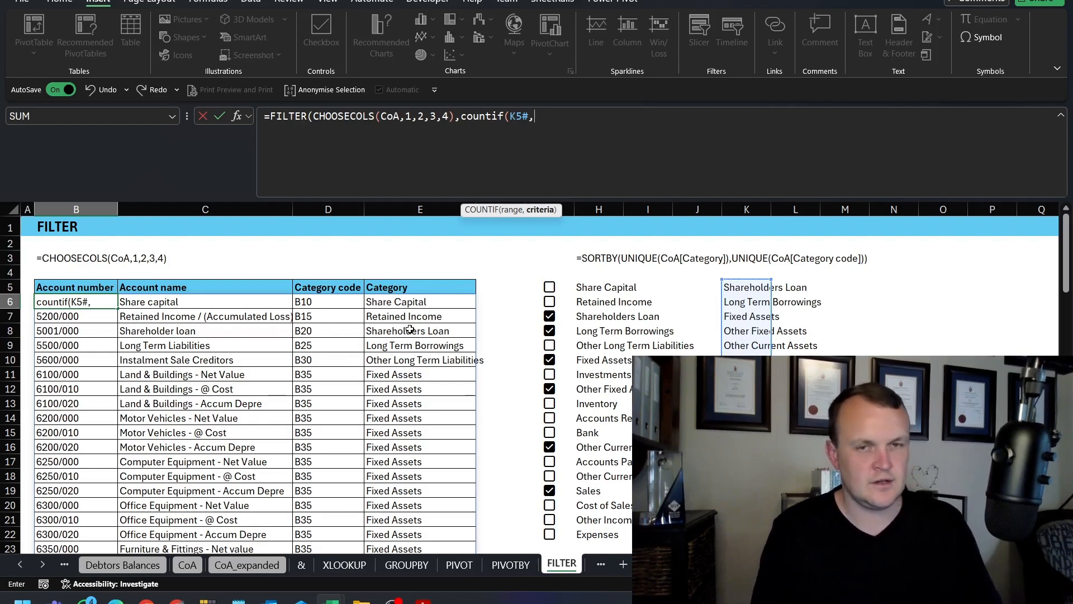
text(coa)
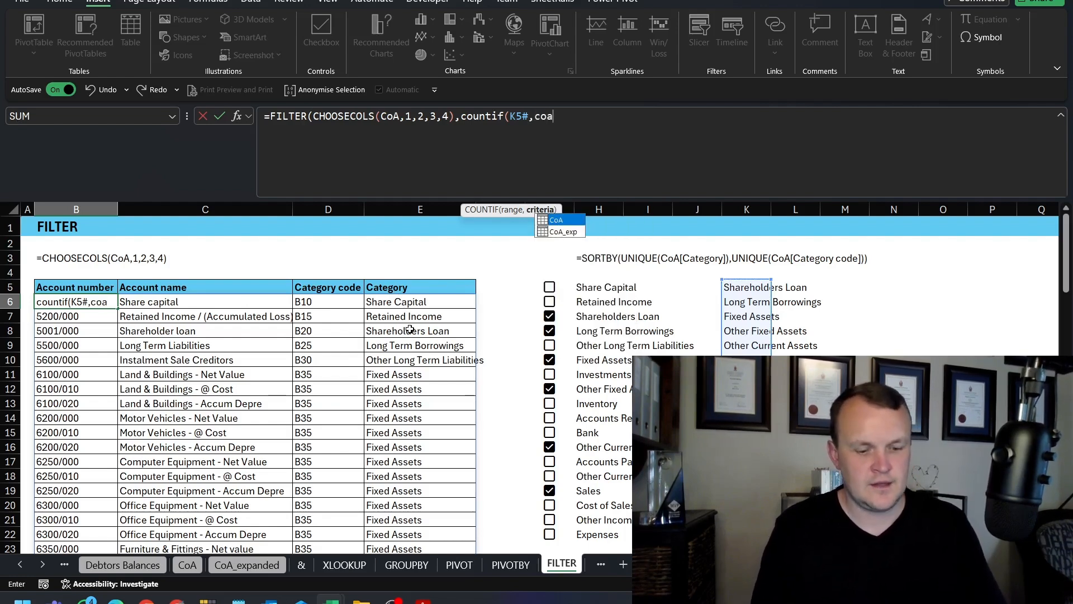
text([Category)
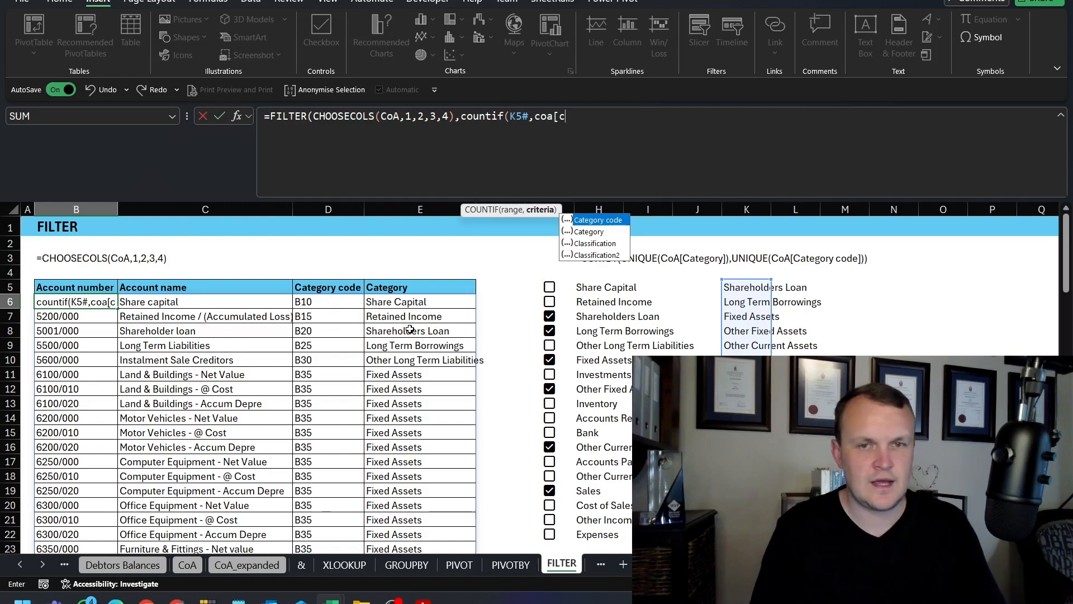
key(Tab)
text(])
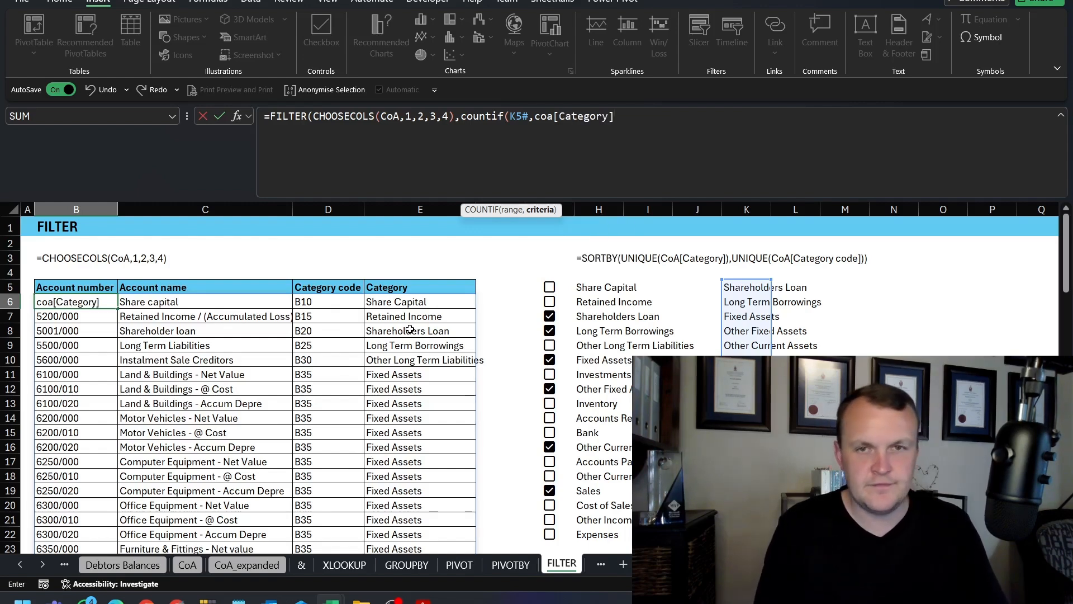
text())
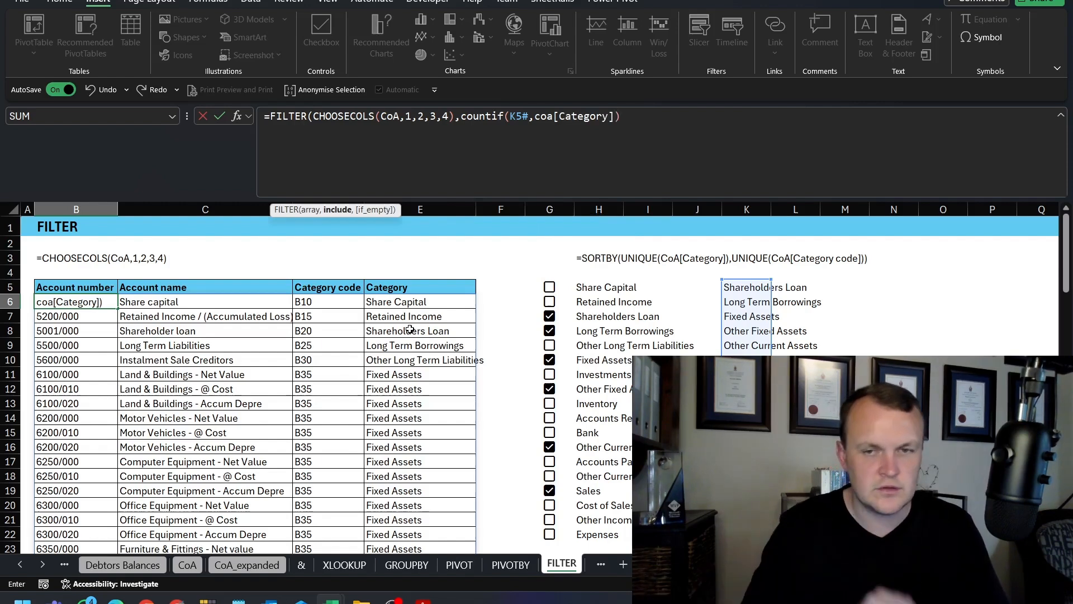
text(,)
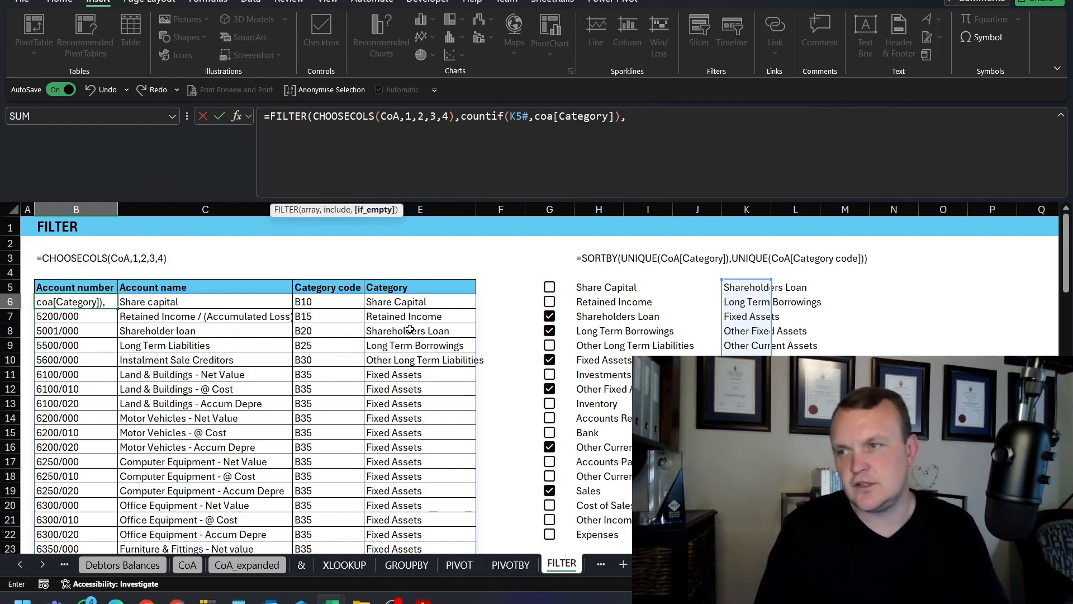
text("")
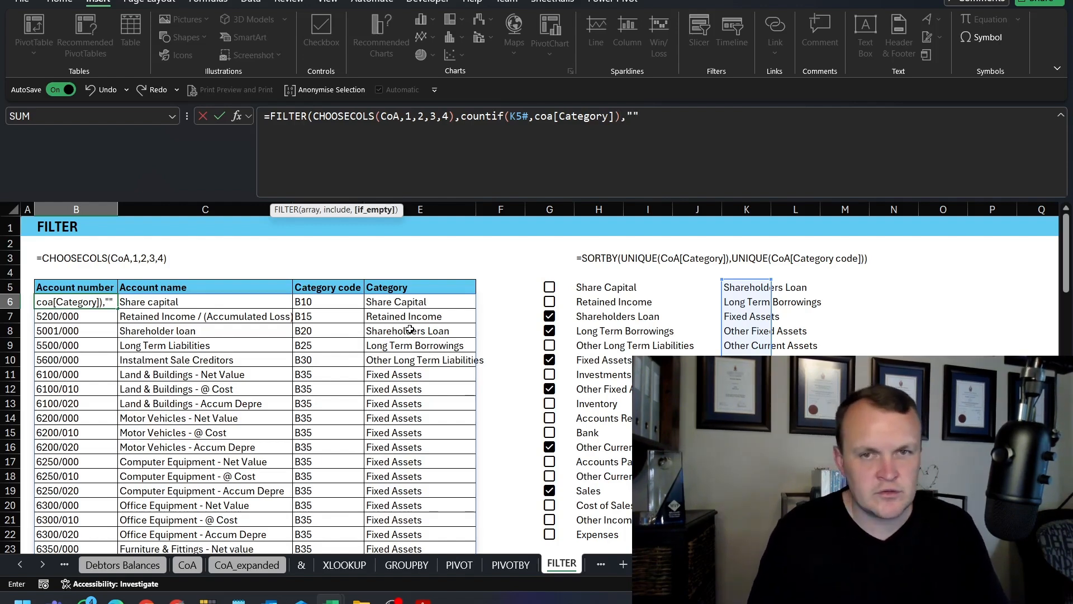
key(Return)
click(515, 332)
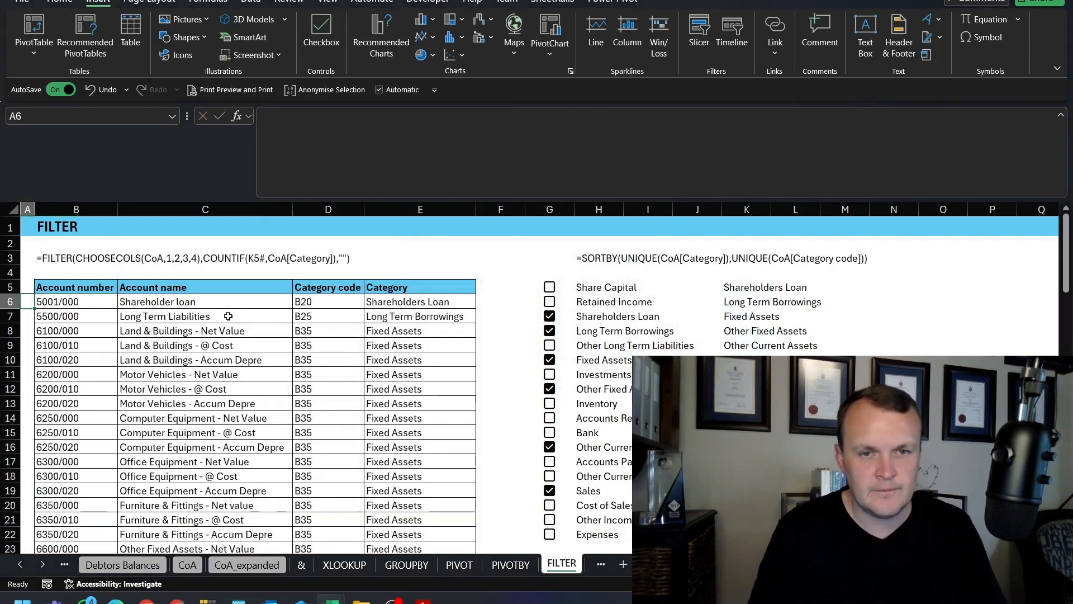
click(224, 315)
Set the if_empty argument of the B6 FILTER formula to "No selection".
click(56, 303)
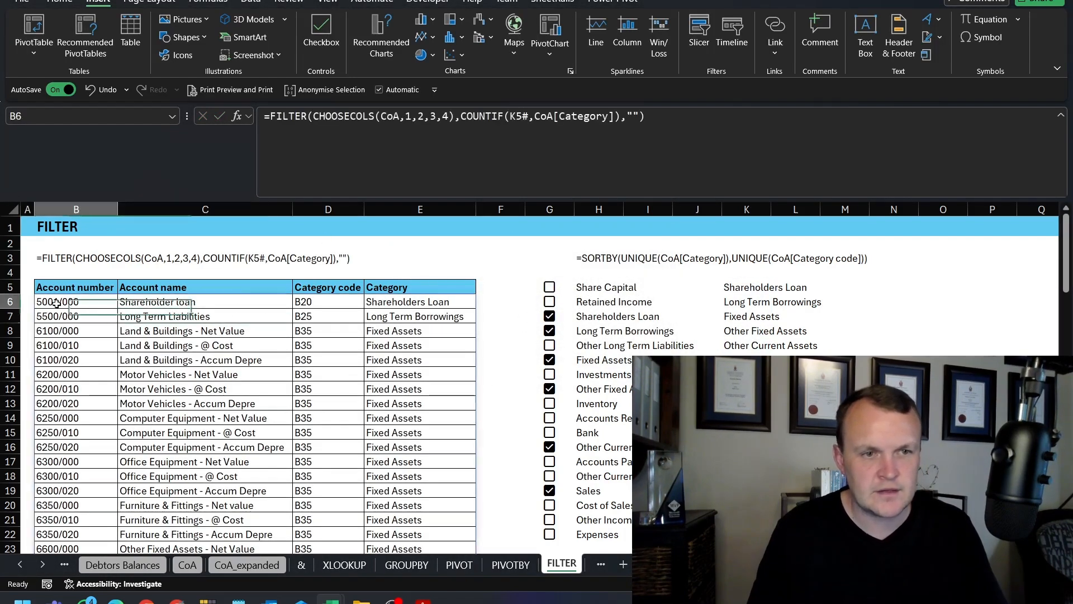
click(637, 117)
text(No selecit)
key(BackSpace)
text(ion)
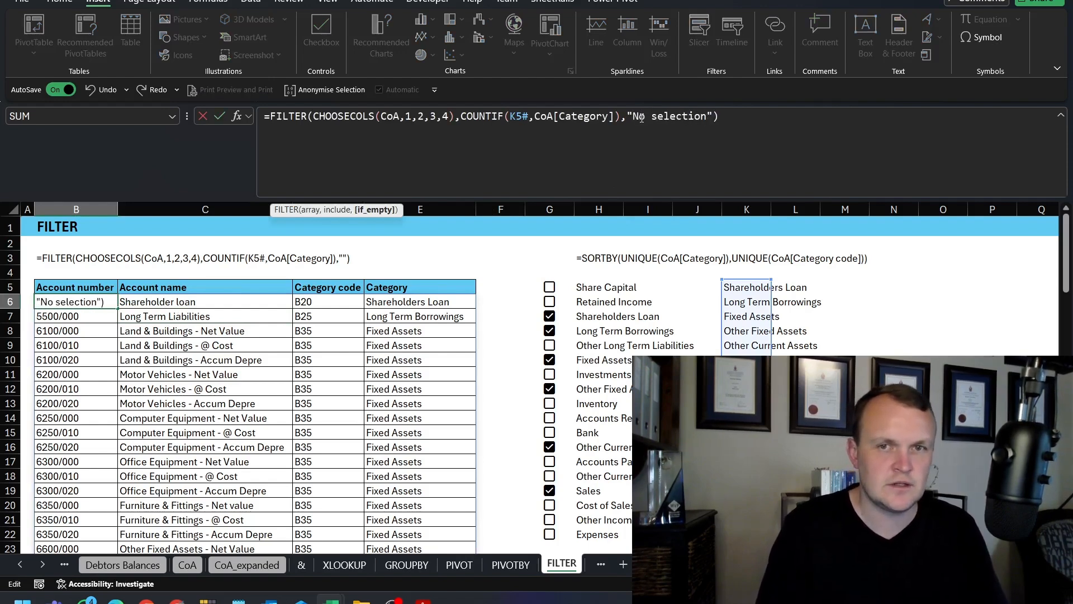
key(Return)
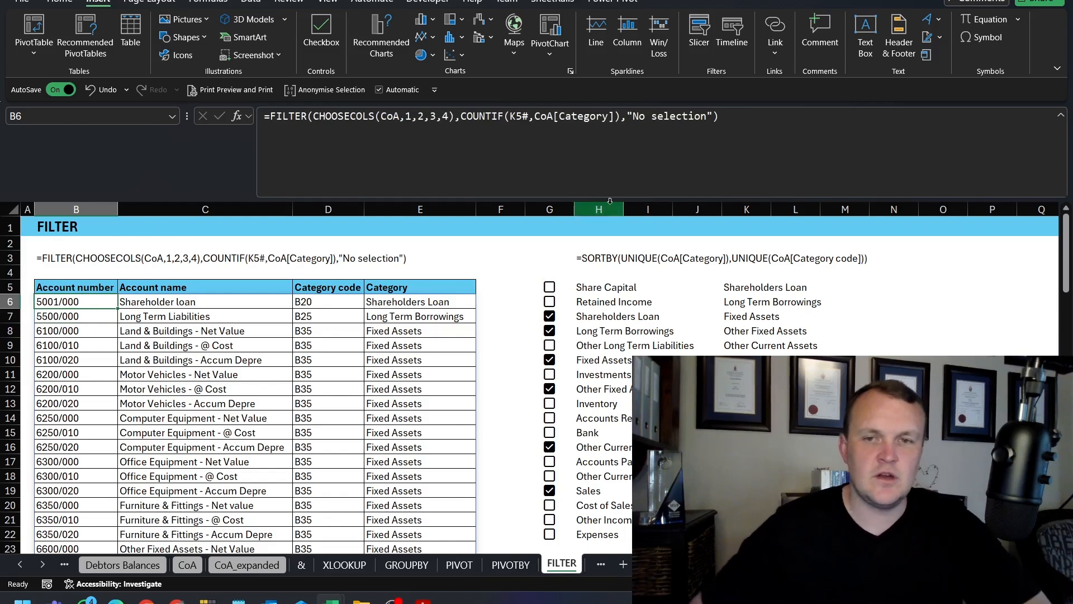
Clear all the category checkboxes in G5:G22 to test the empty selection.
click(549, 271)
key(Down)
key(ctrl+shift+Down)
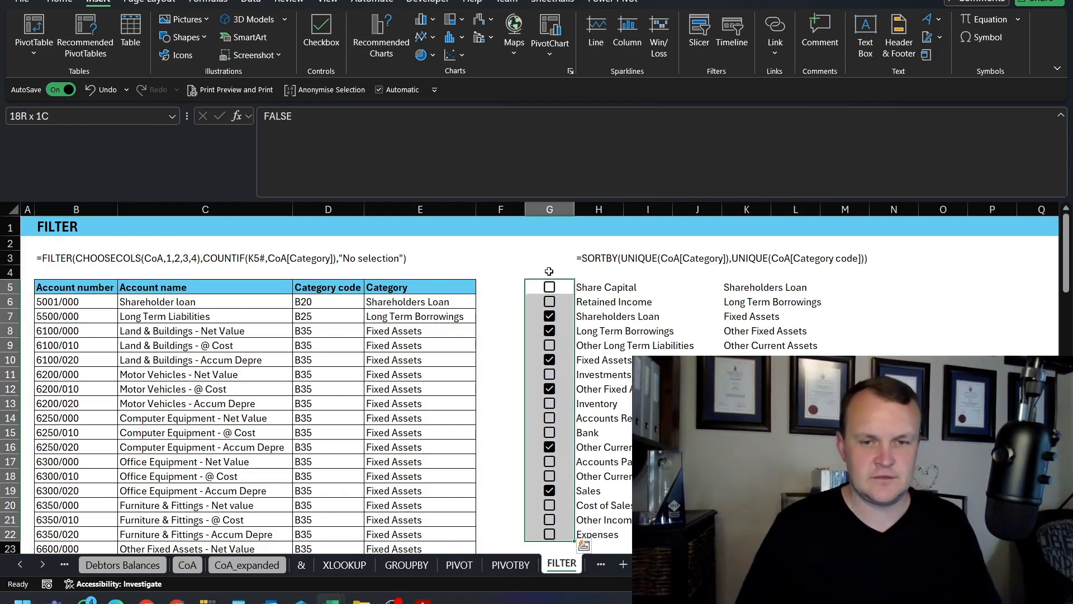
key(Delete)
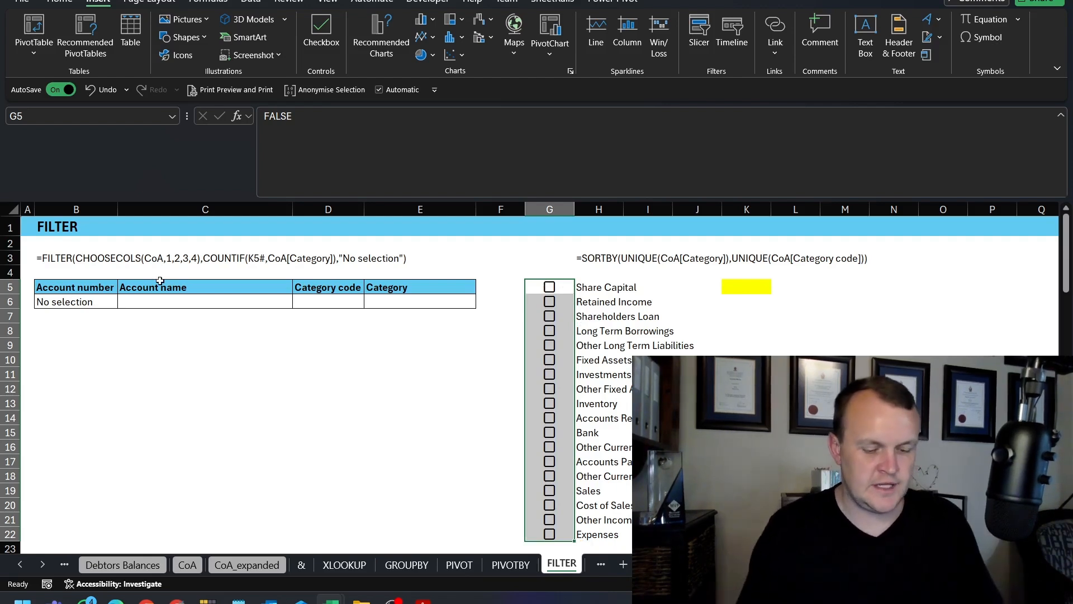
Tick all the category checkboxes in G5:G22 at once and look through the full account list.
key(ctrl+space)
key(Down)
key(Down)
key(Up)
key(Up)
key(ctrl+shift+Down)
key(space)
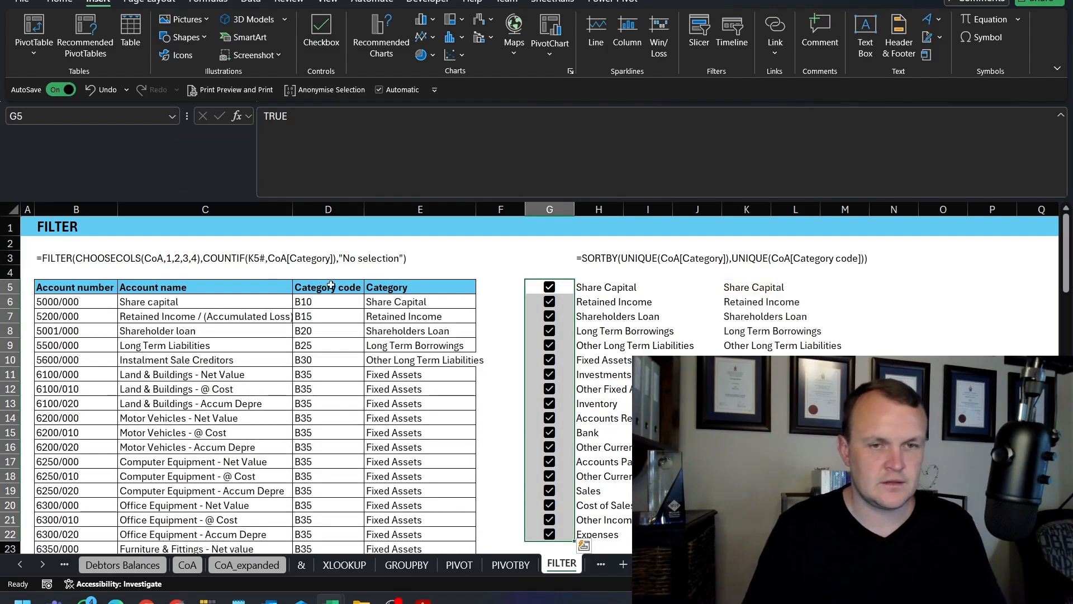
scroll(302, 307, down, 15)
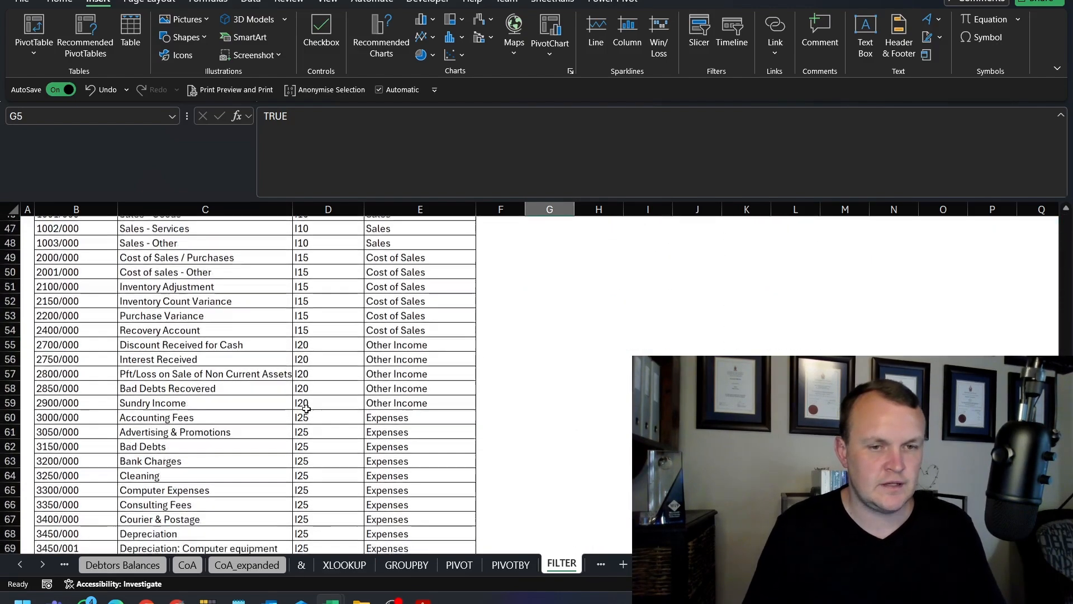
scroll(552, 338, up, 15)
Untick the Shareholders Loan checkbox and clear the whole checkbox range G5:G22.
click(552, 316)
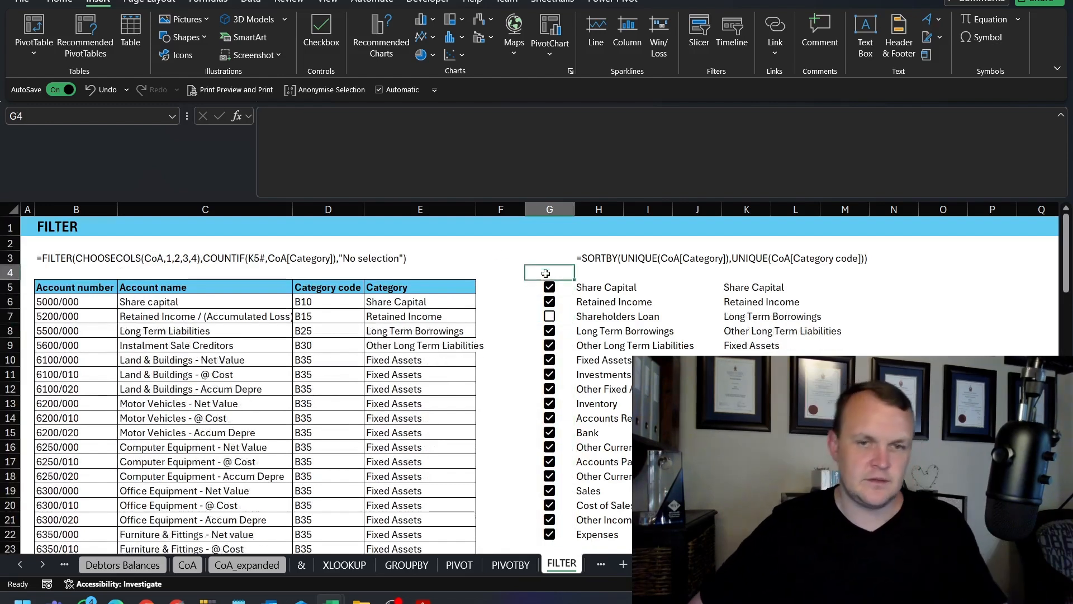
drag(550, 294, 550, 534)
key(space)
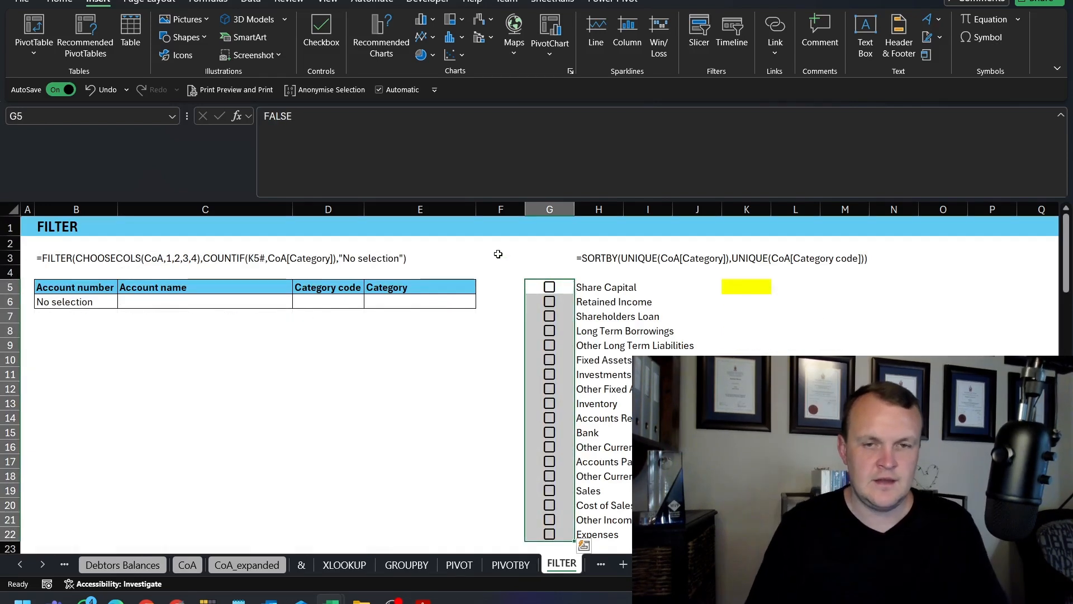
Tick the Long Term Borrowings and Expenses checkboxes and look through the filtered account rows.
click(552, 332)
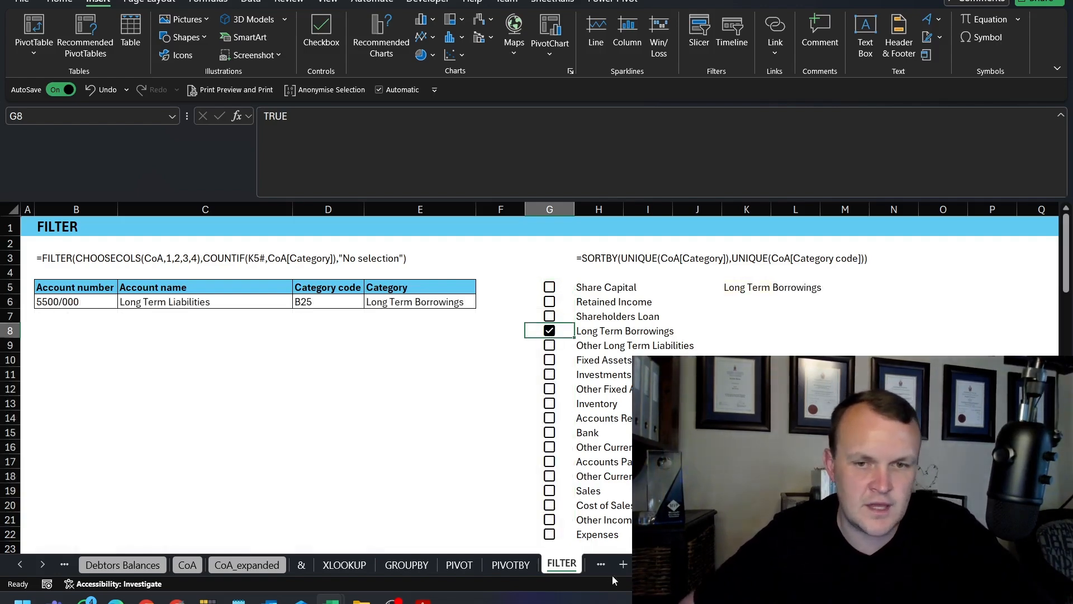
click(551, 536)
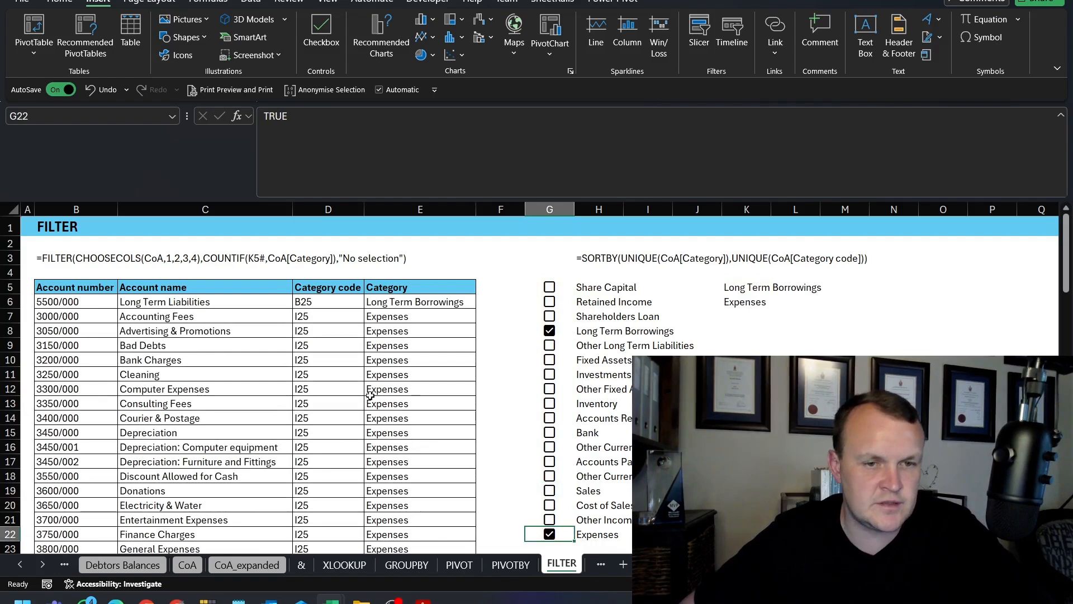
scroll(369, 400, down, 4)
scroll(369, 409, down, 2)
scroll(367, 410, up, 6)
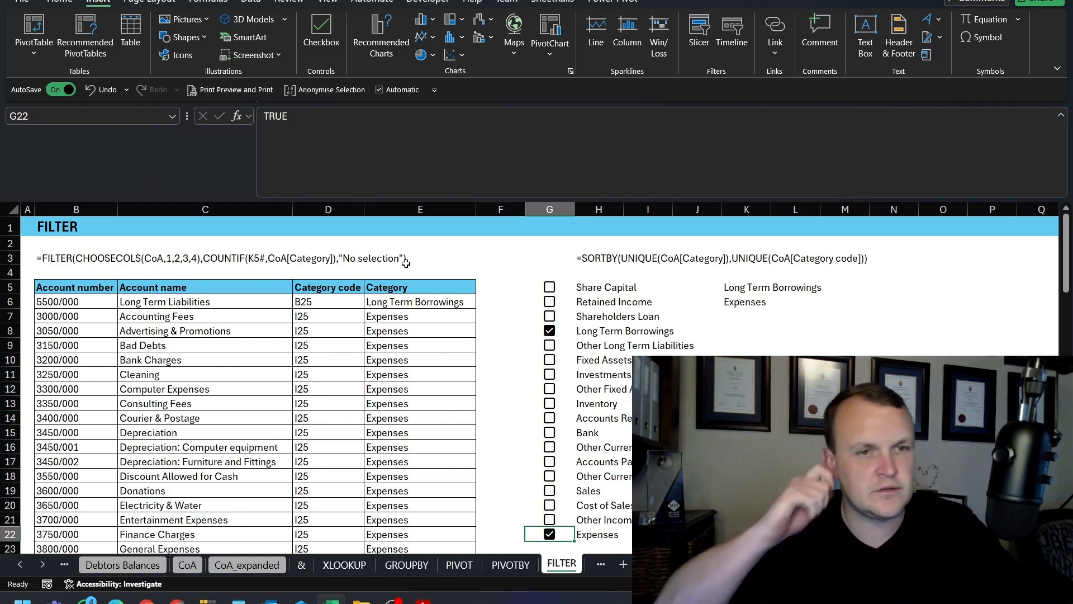
View the Legend sheet's headings, and open the LET sheet at the Statement label in B3.
click(42, 564)
click(42, 564)
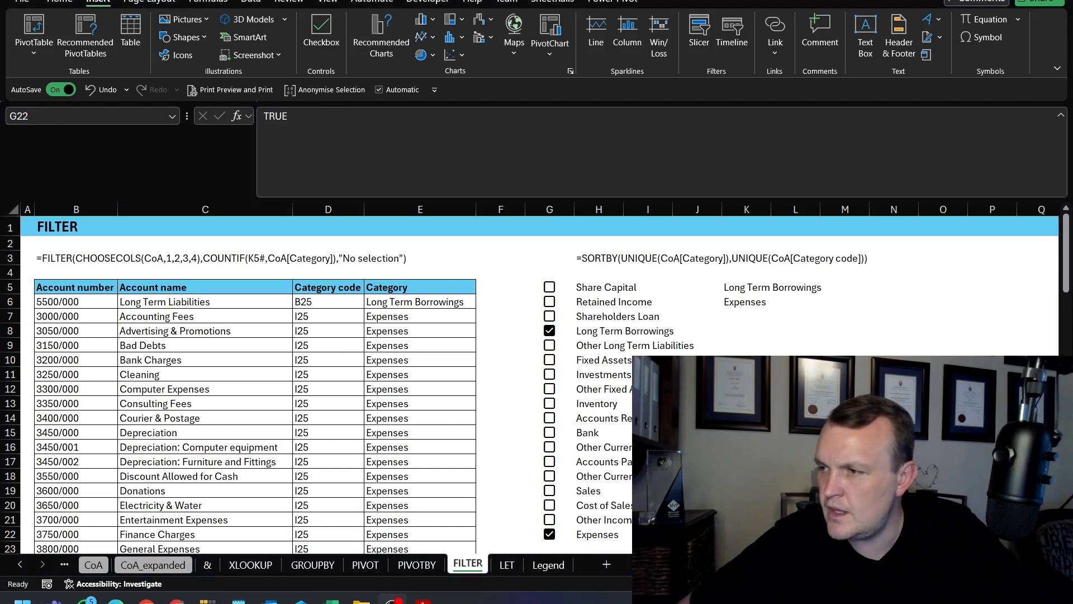
click(163, 317)
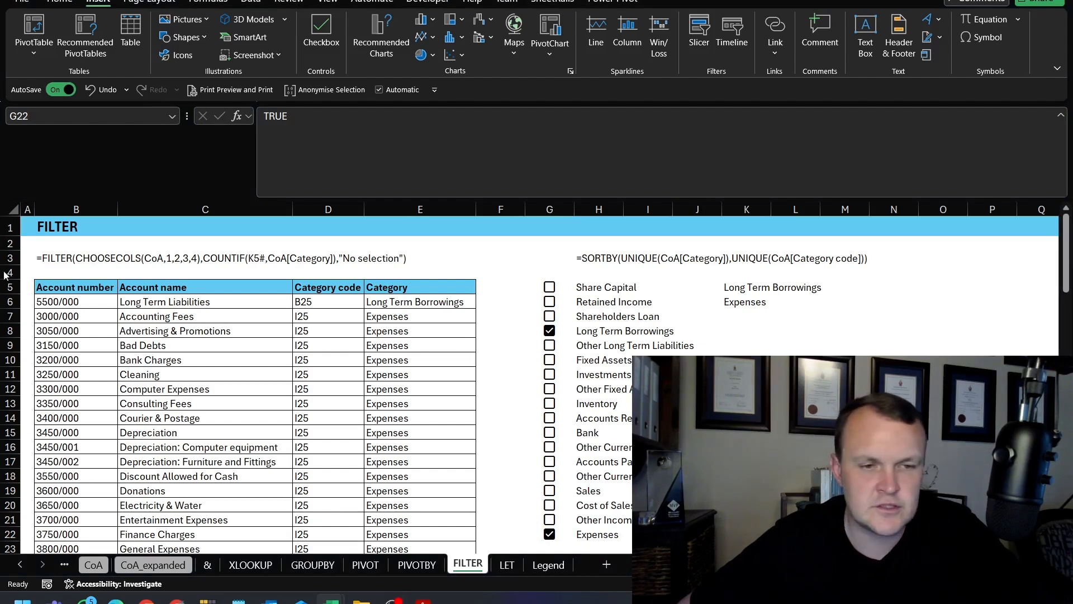
click(557, 570)
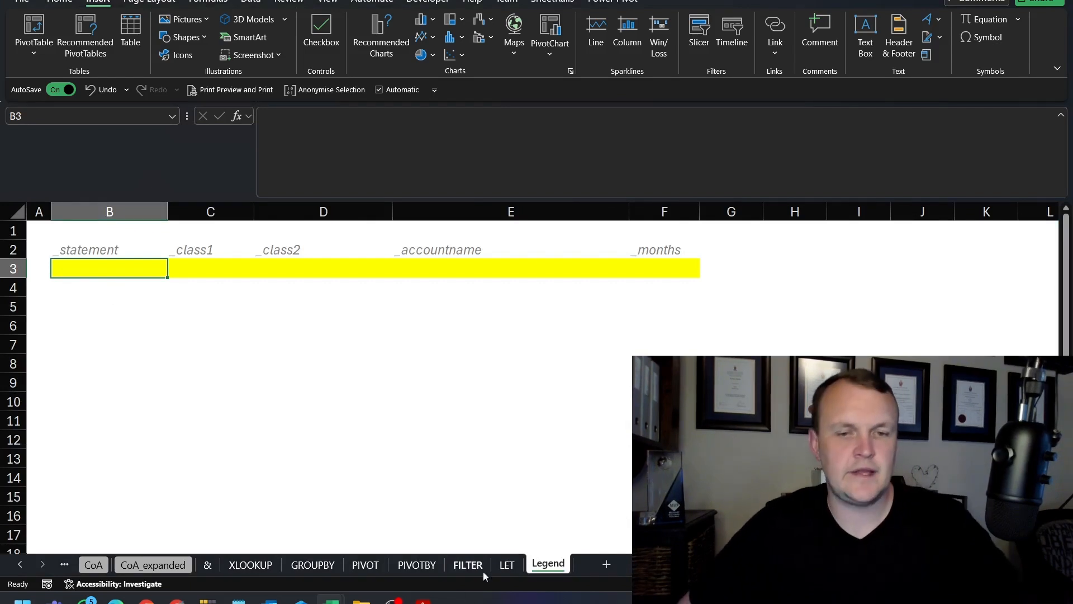
click(505, 565)
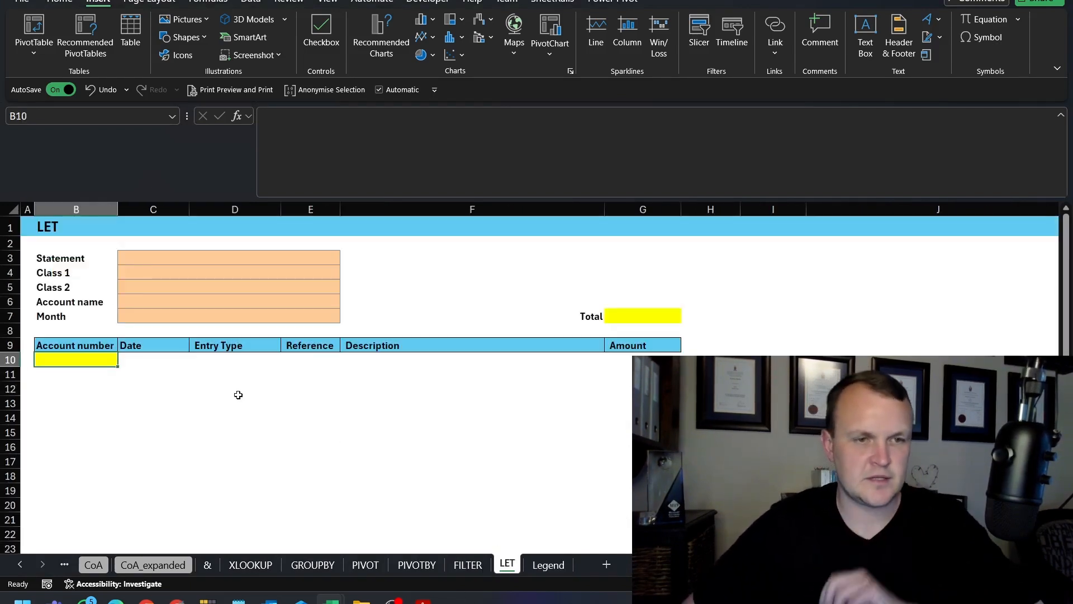
click(52, 258)
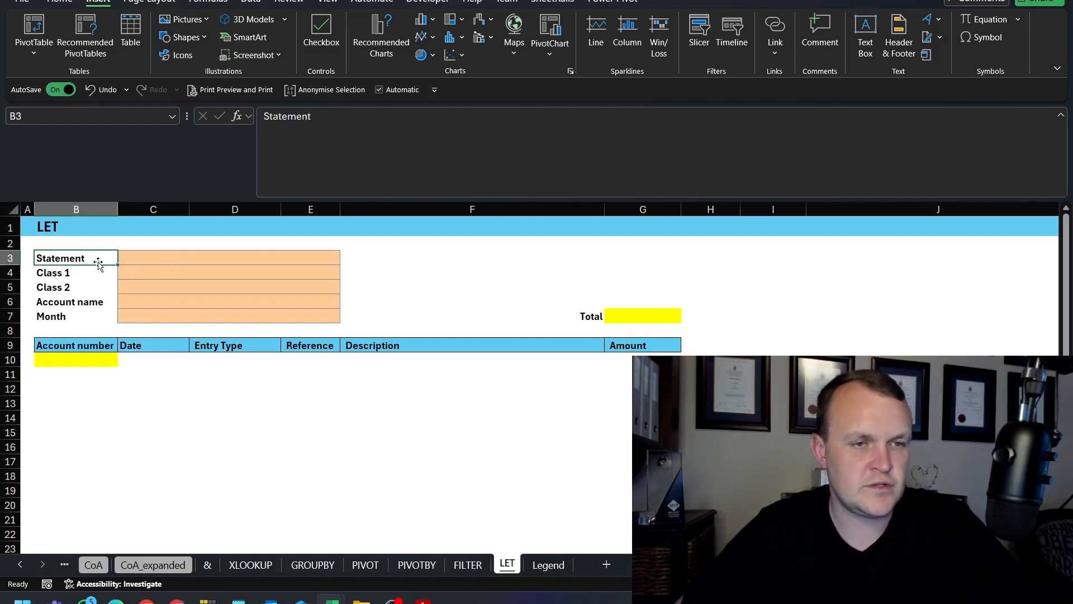
Check the defined names of the Statement, Class 1, Class 2, Account name and Month input cells in C3:C7.
click(149, 258)
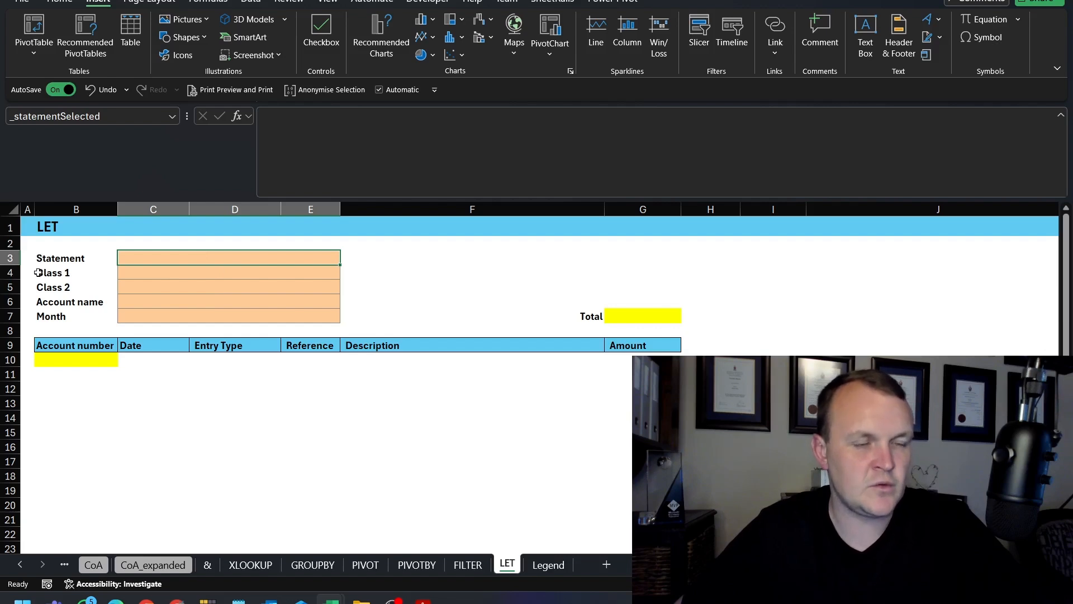
click(122, 273)
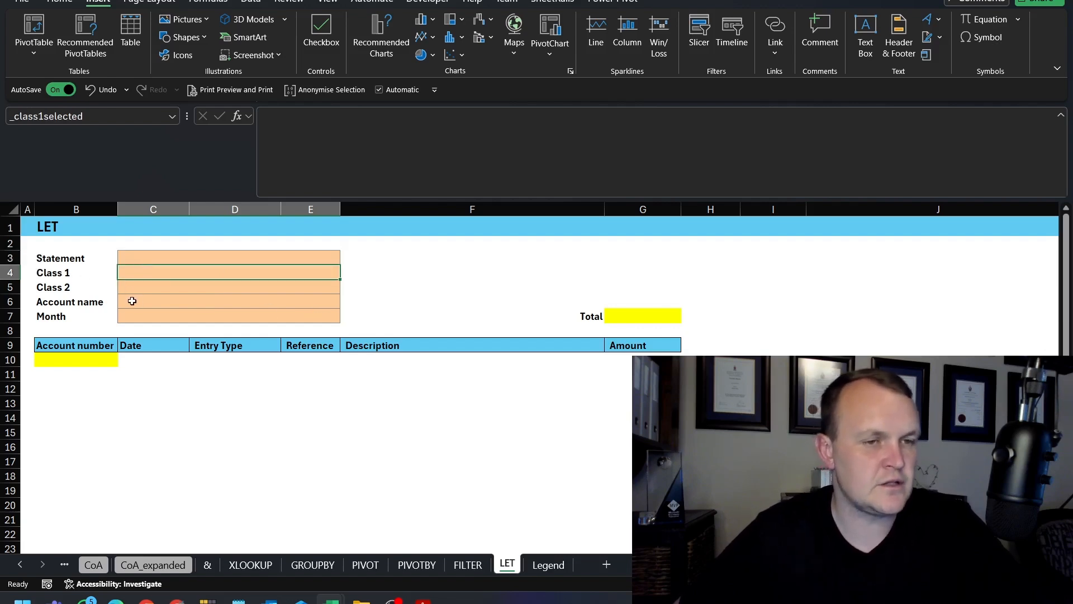
click(89, 291)
click(145, 286)
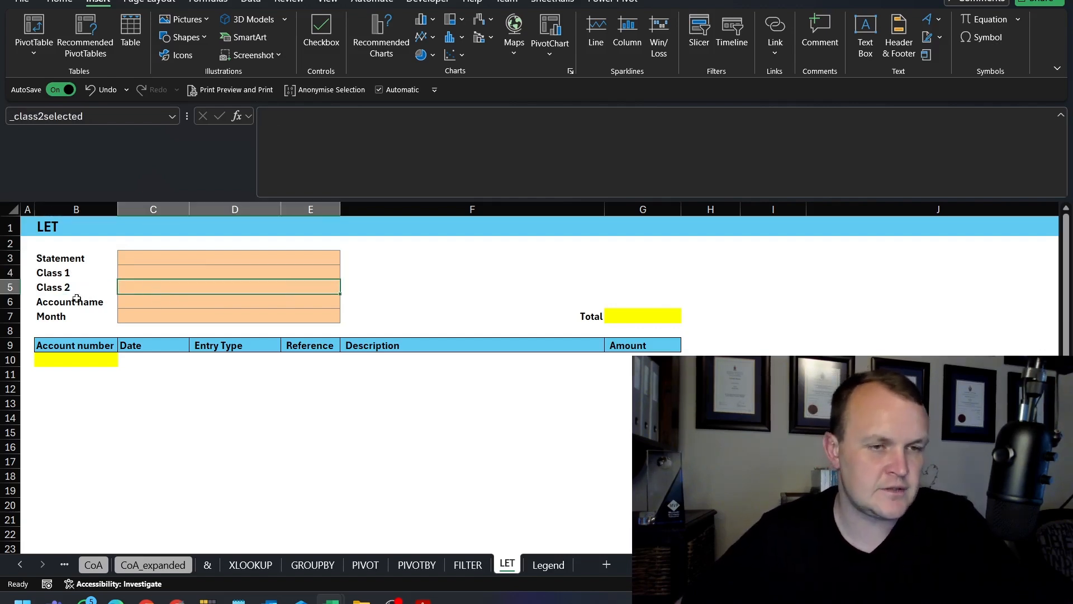
click(52, 303)
click(141, 306)
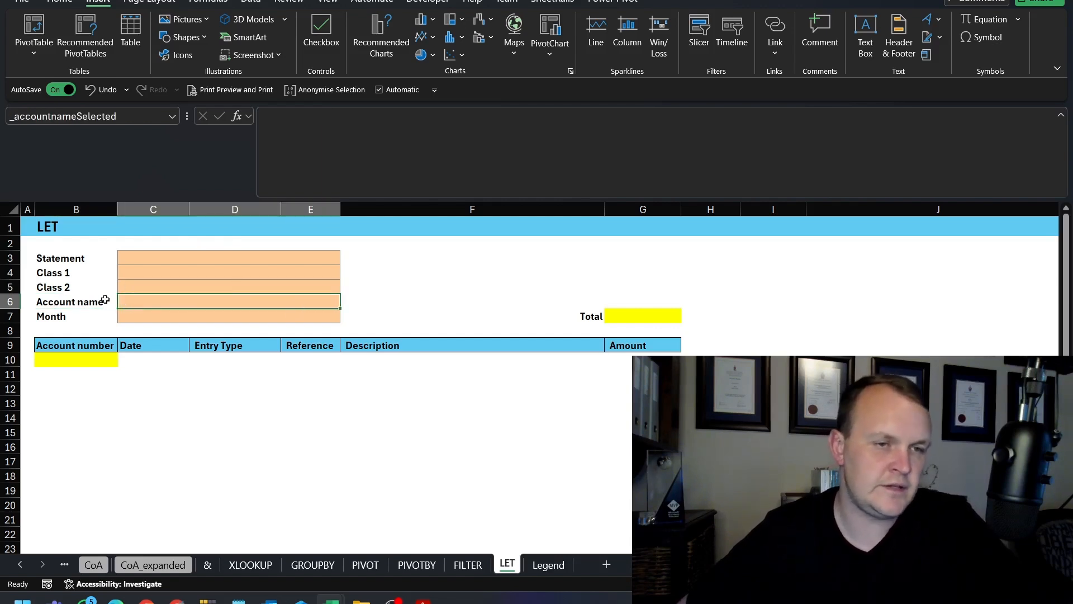
click(143, 313)
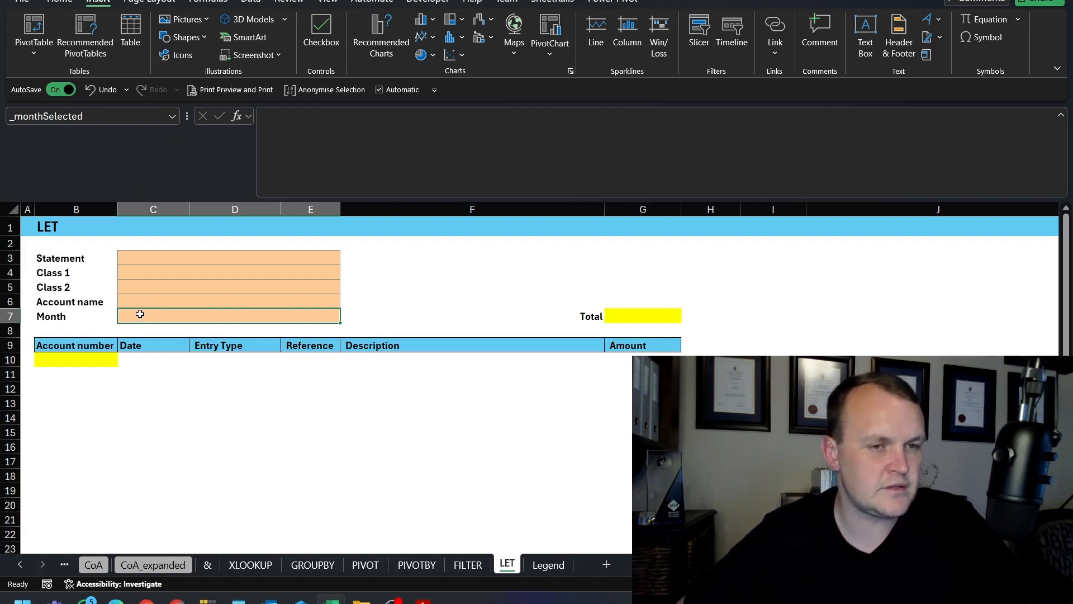
List the unique statements in B3 of the Legend sheet with =UNIQUE(CoA[Statement]).
click(550, 566)
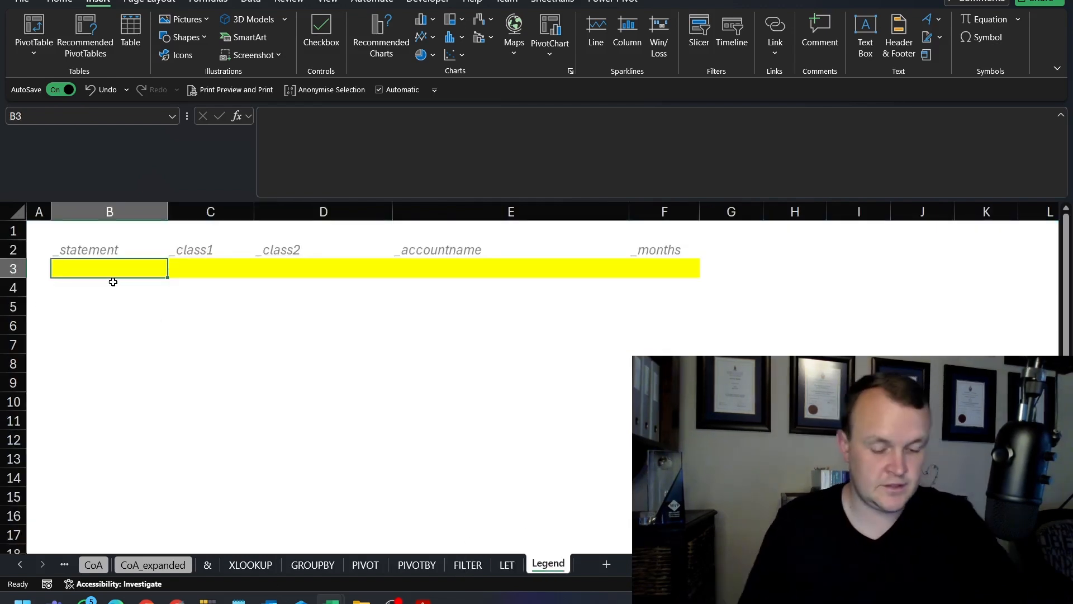
text(=uni)
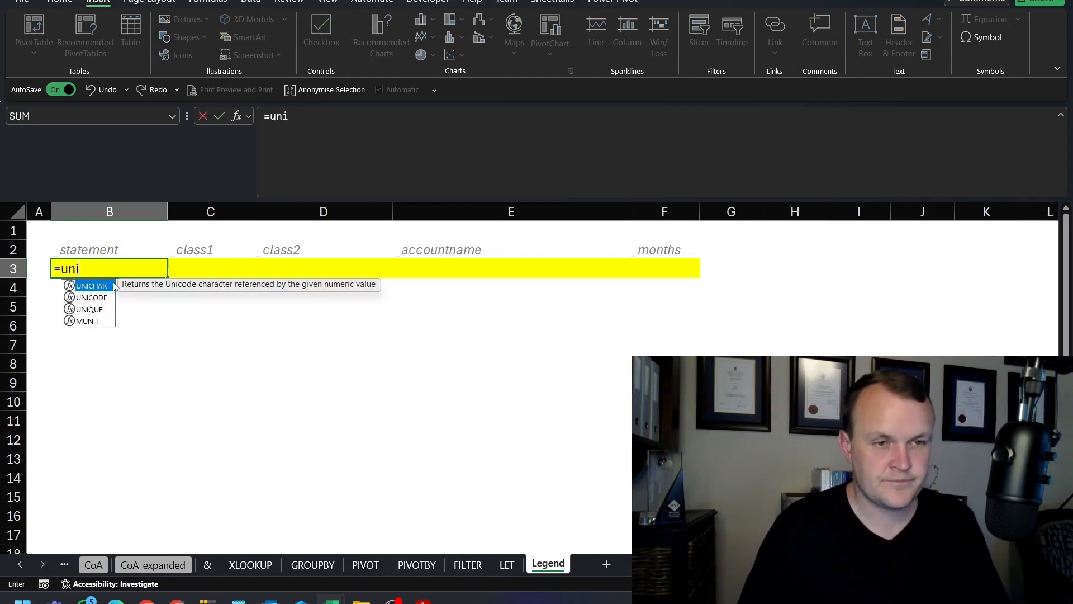
key(Down)
key(Down)
key(Tab)
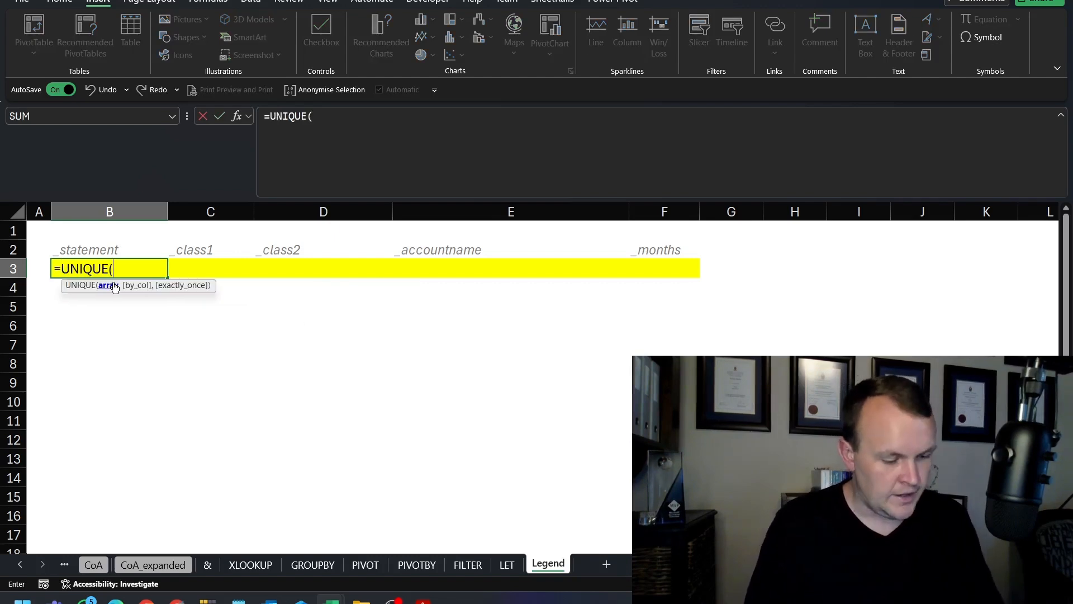
text(coa[s)
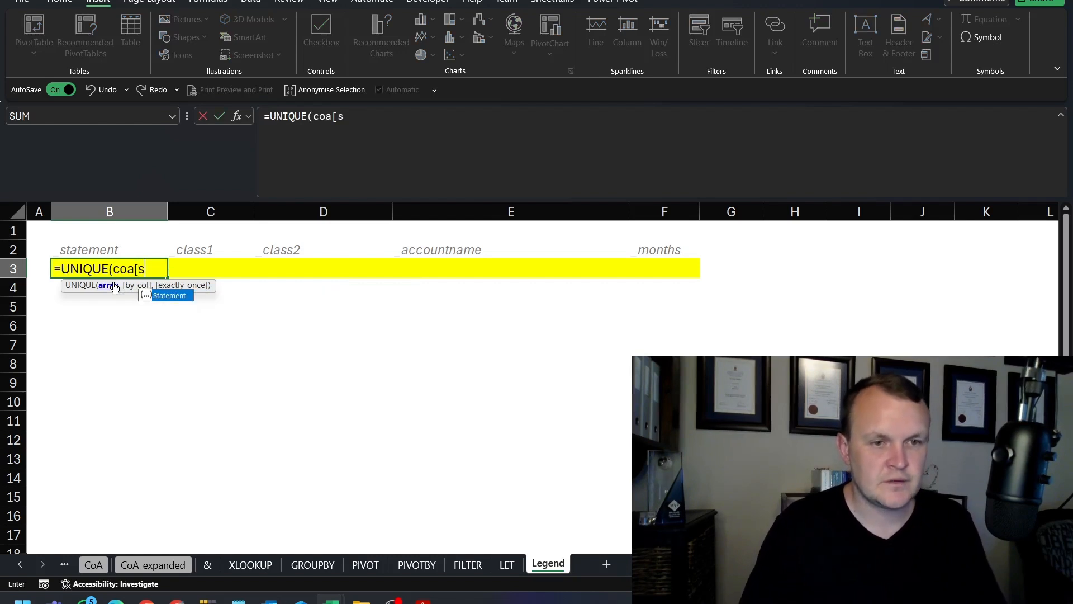
key(Tab)
text(]))
key(Return)
click(109, 276)
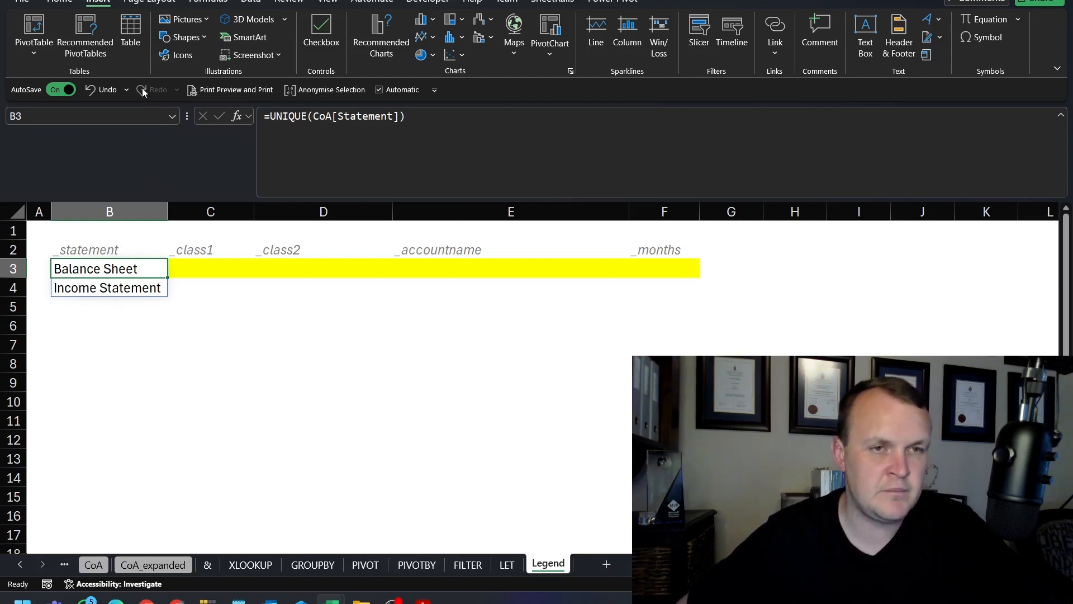
Go to the named cell _accountnameSelected and check the names of the other LET sheet input cells.
click(171, 117)
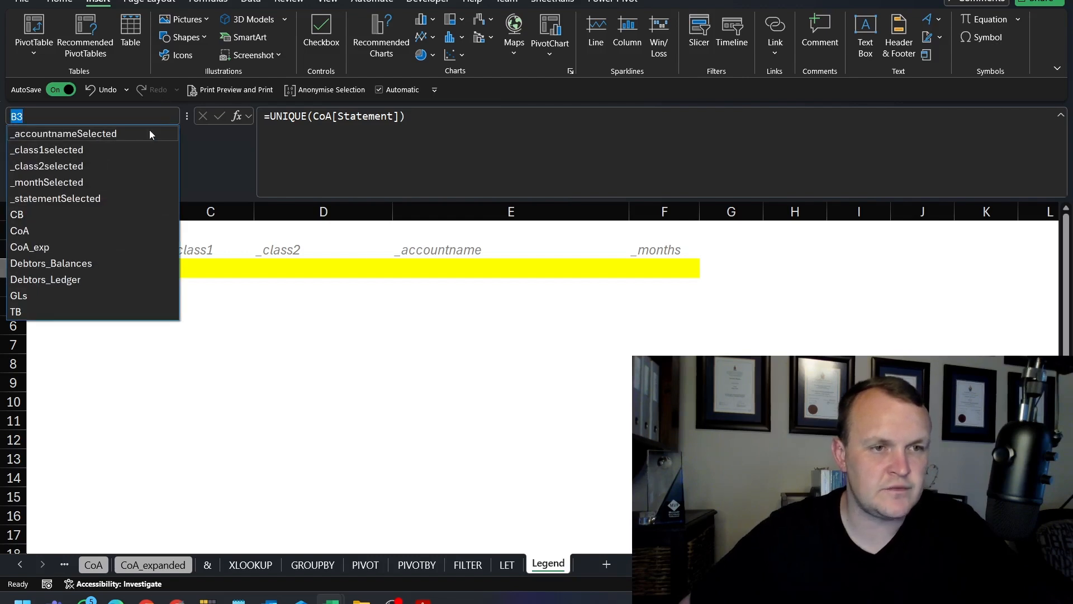
click(48, 134)
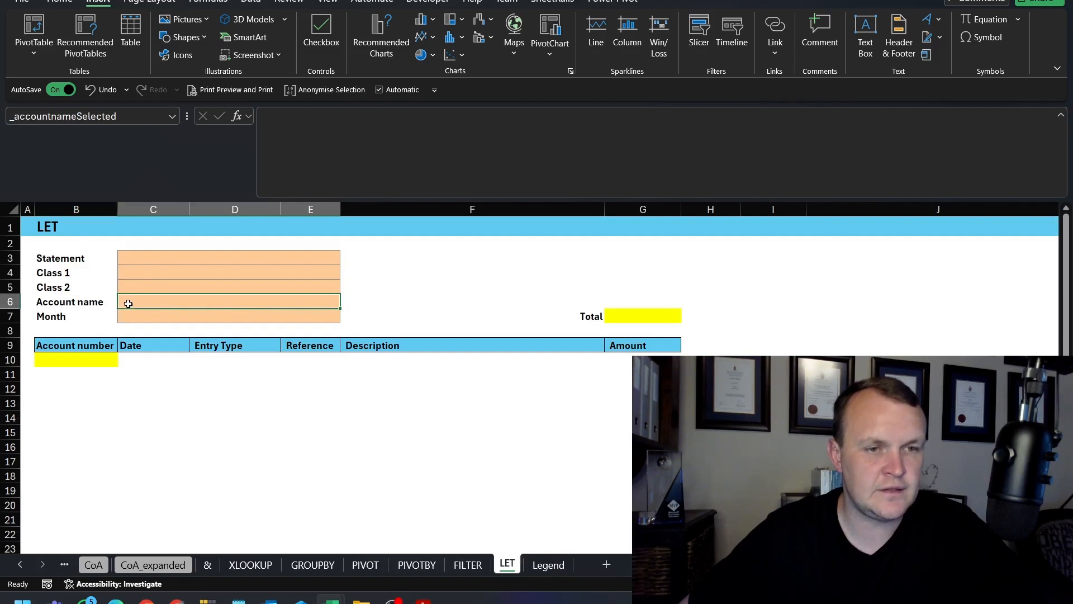
click(146, 259)
click(138, 270)
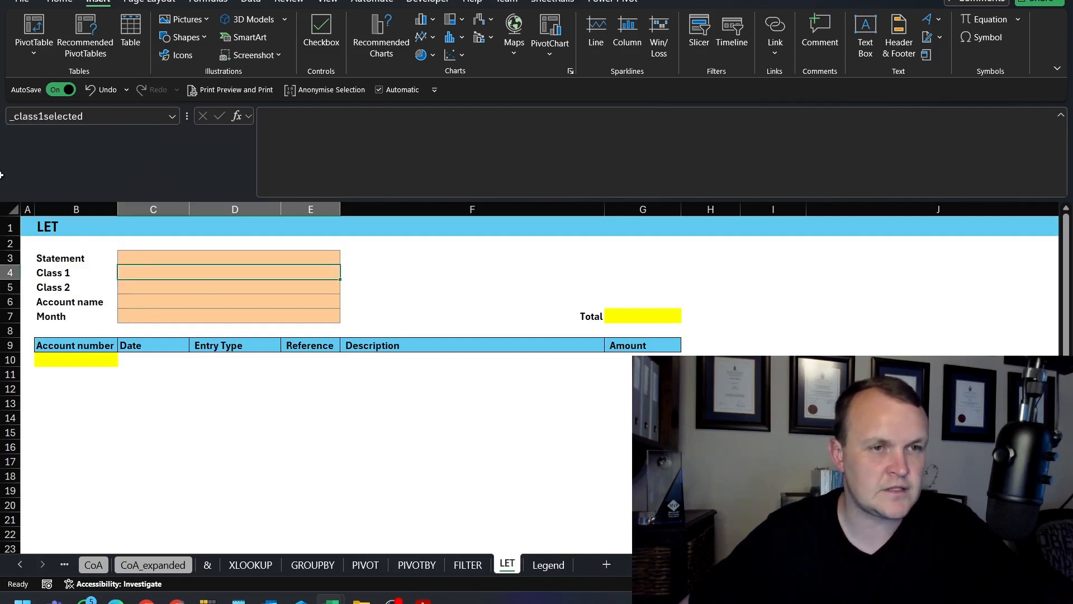
click(129, 288)
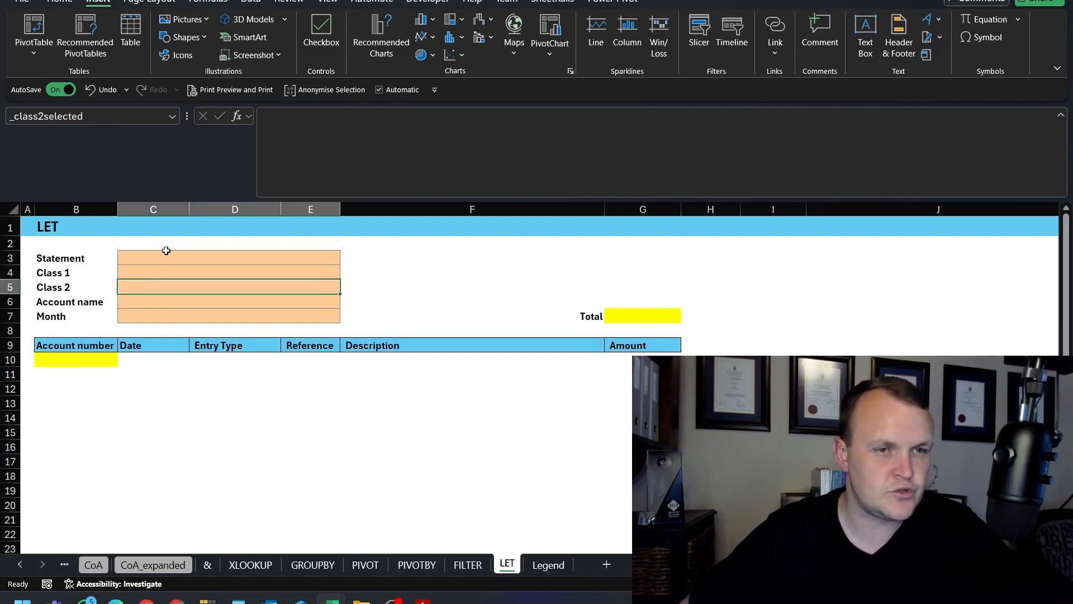
click(132, 302)
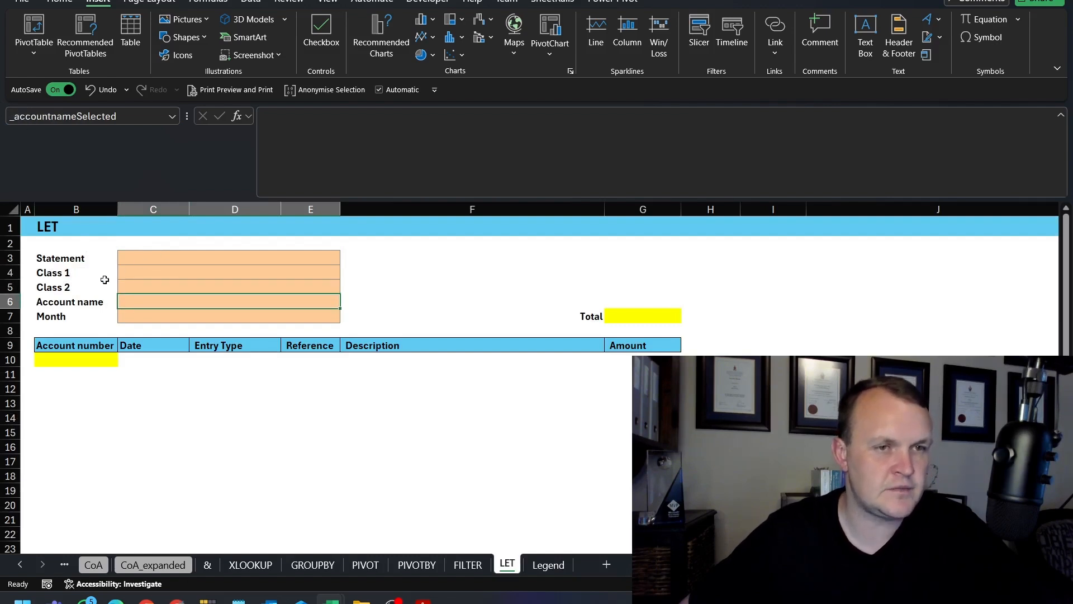
click(152, 320)
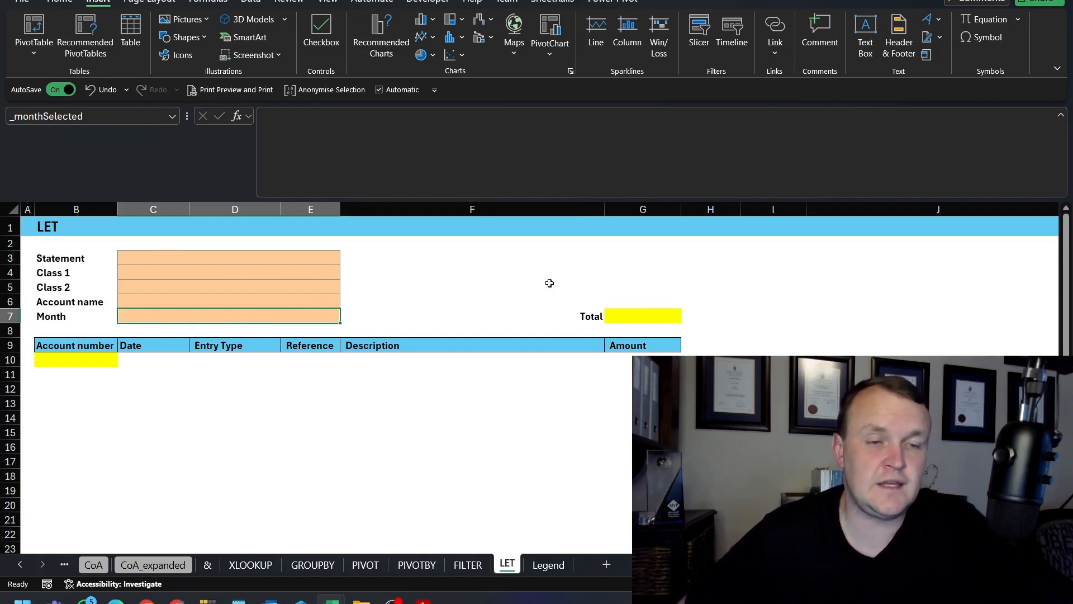
click(627, 261)
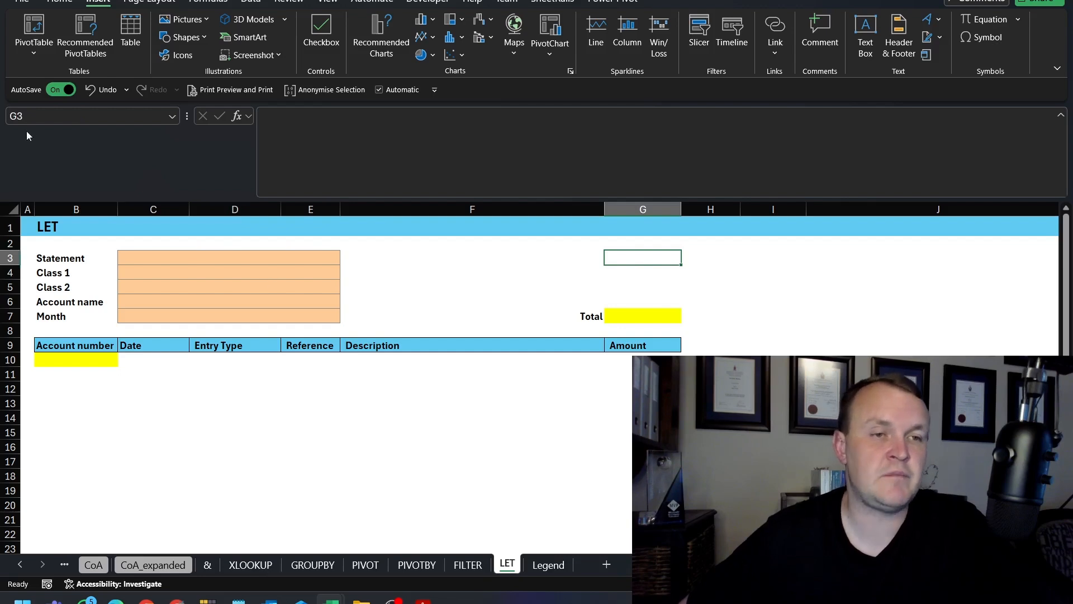
click(626, 286)
click(581, 260)
click(652, 262)
drag(652, 262, 774, 284)
click(31, 115)
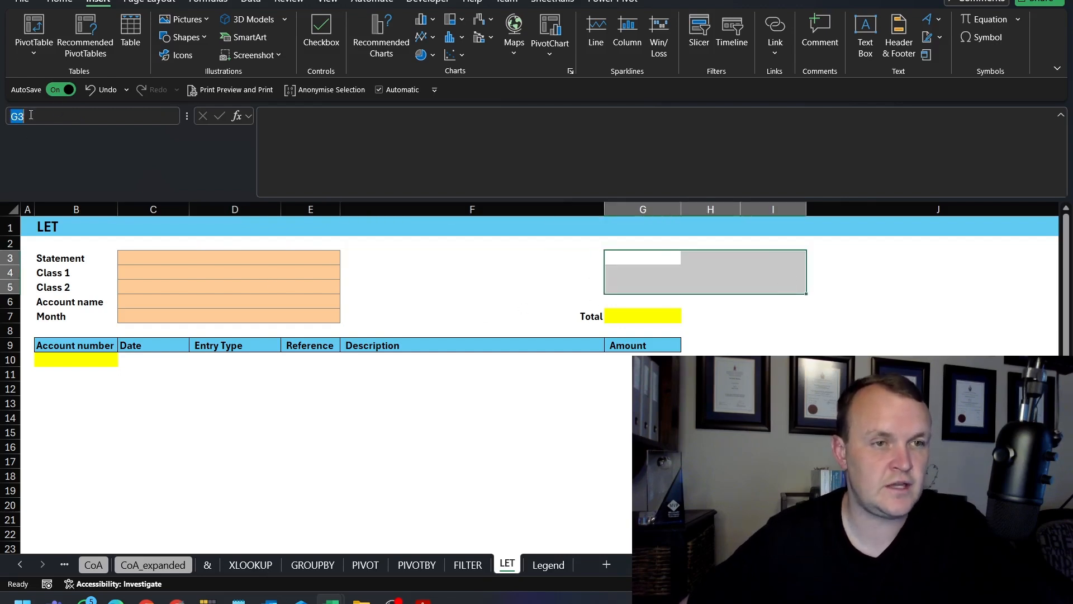
click(907, 336)
click(618, 256)
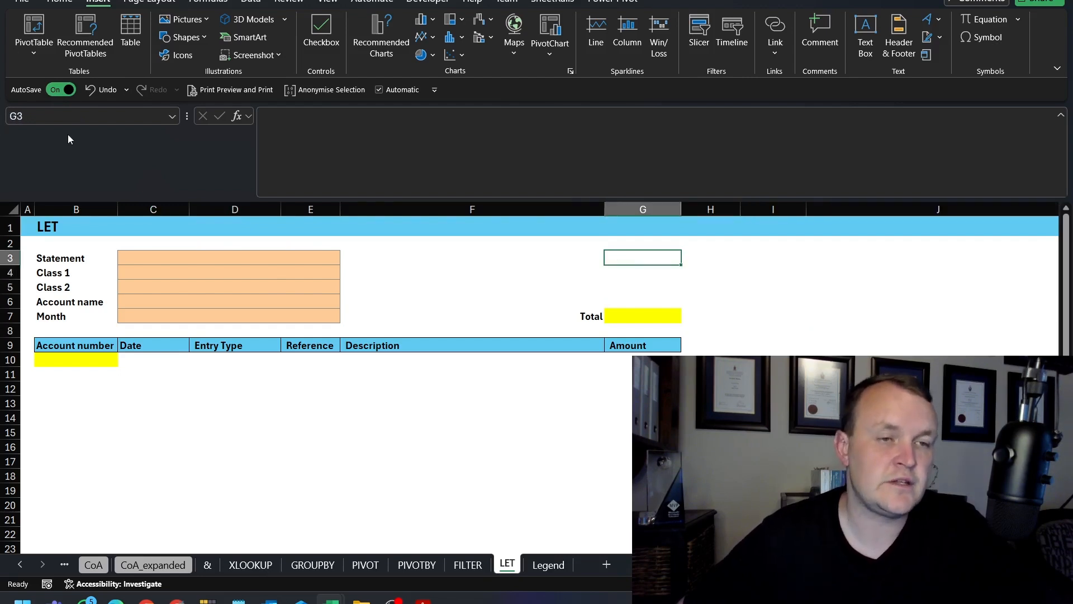
Review the workbook's defined names and their references in the Name Manager, including _class2selected.
click(199, 2)
click(531, 42)
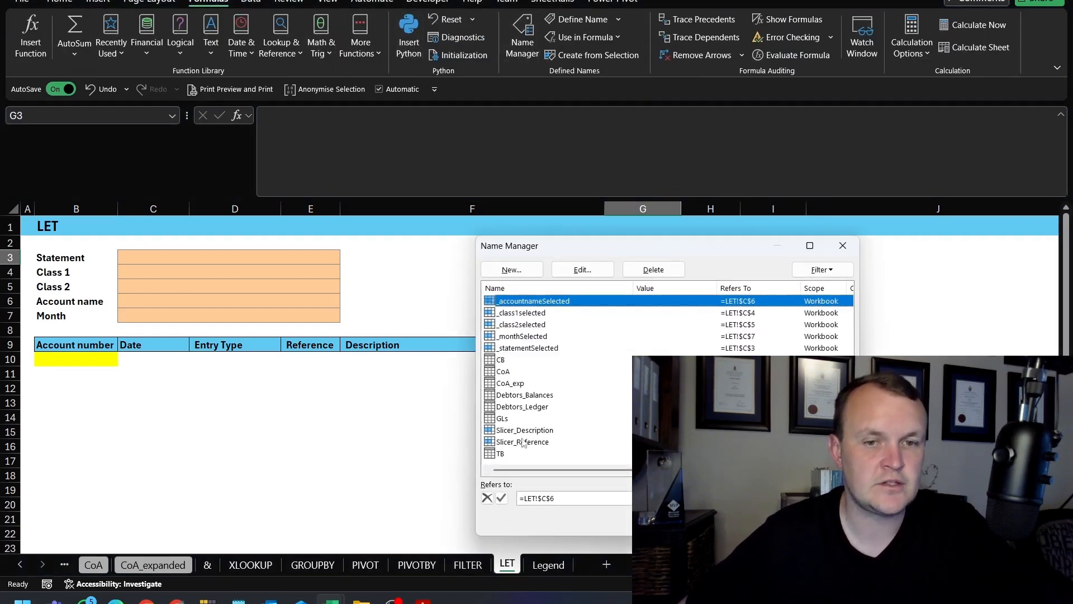
click(517, 324)
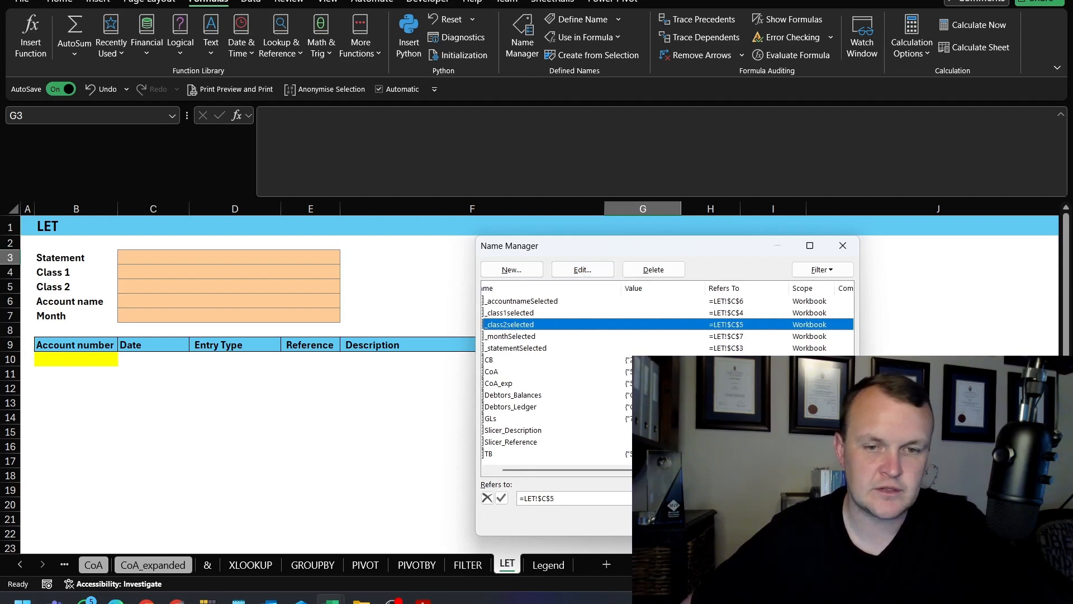
click(843, 246)
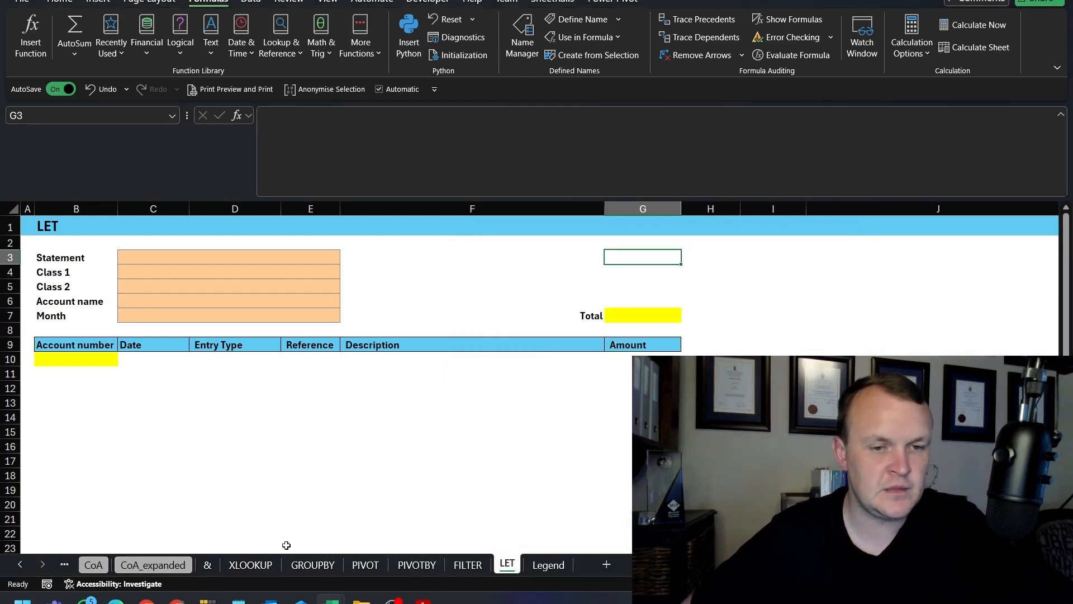
Enter =CoA[Classification] in C3 of the Legend sheet to spill the Classification column under _class1.
click(548, 564)
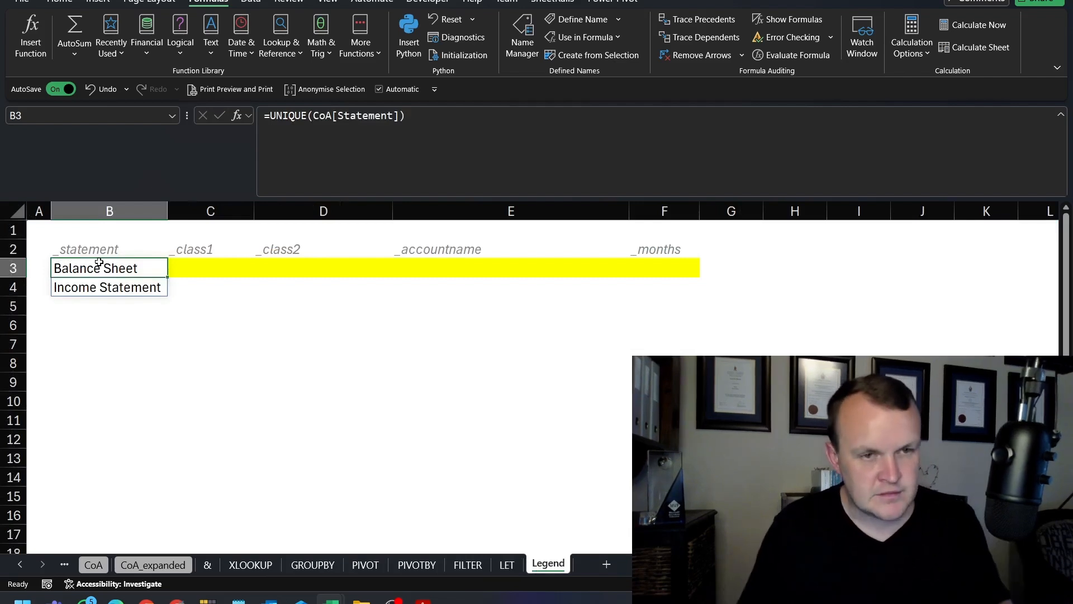
key(Down)
key(Right)
key(Up)
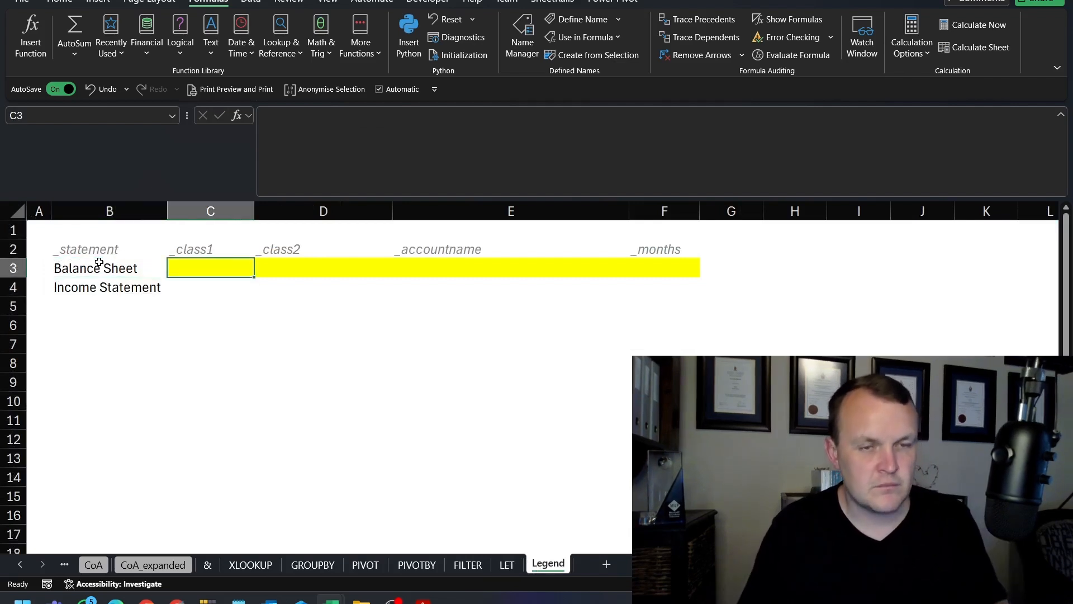
key(Left)
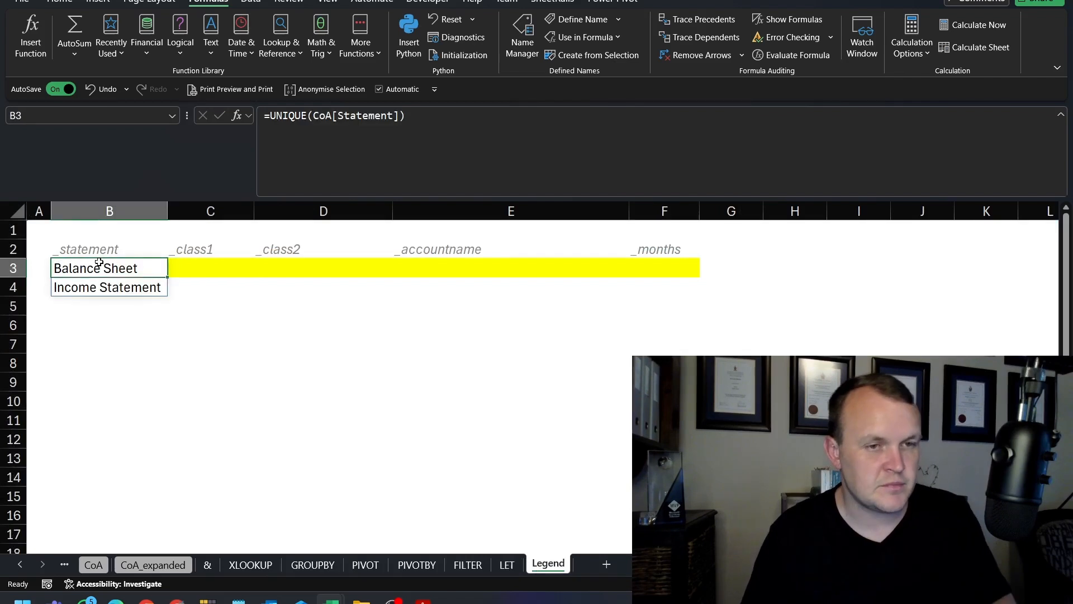
key(Right)
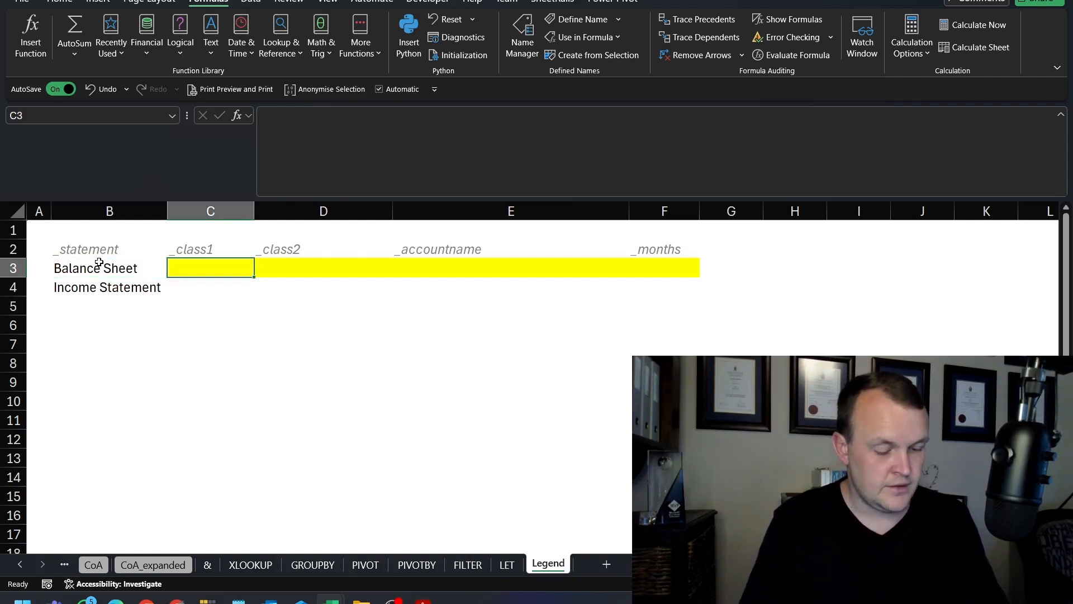
text(=coa)
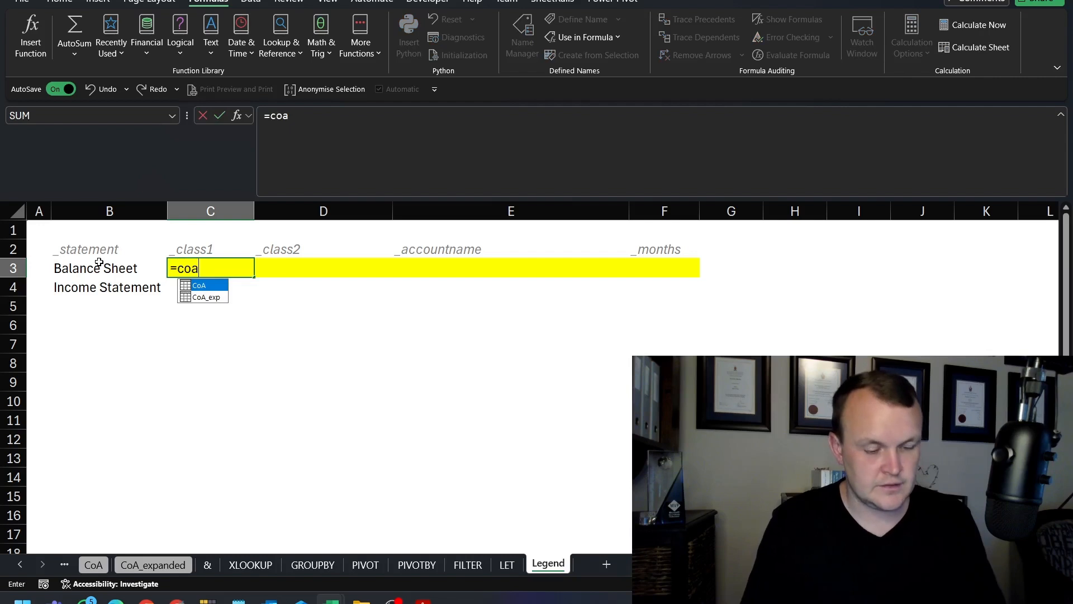
text([cl)
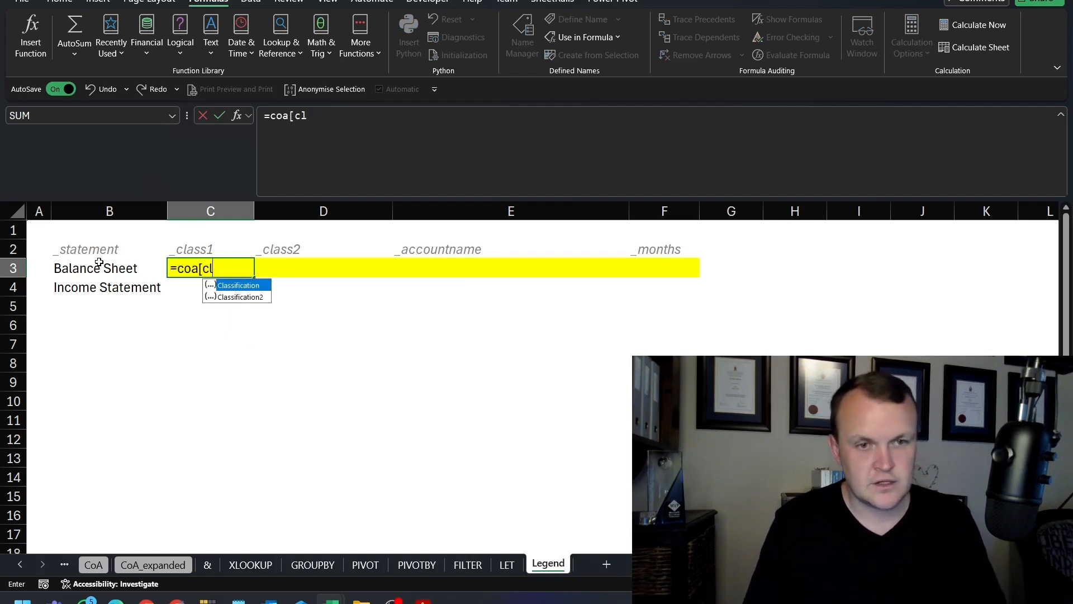
key(Return)
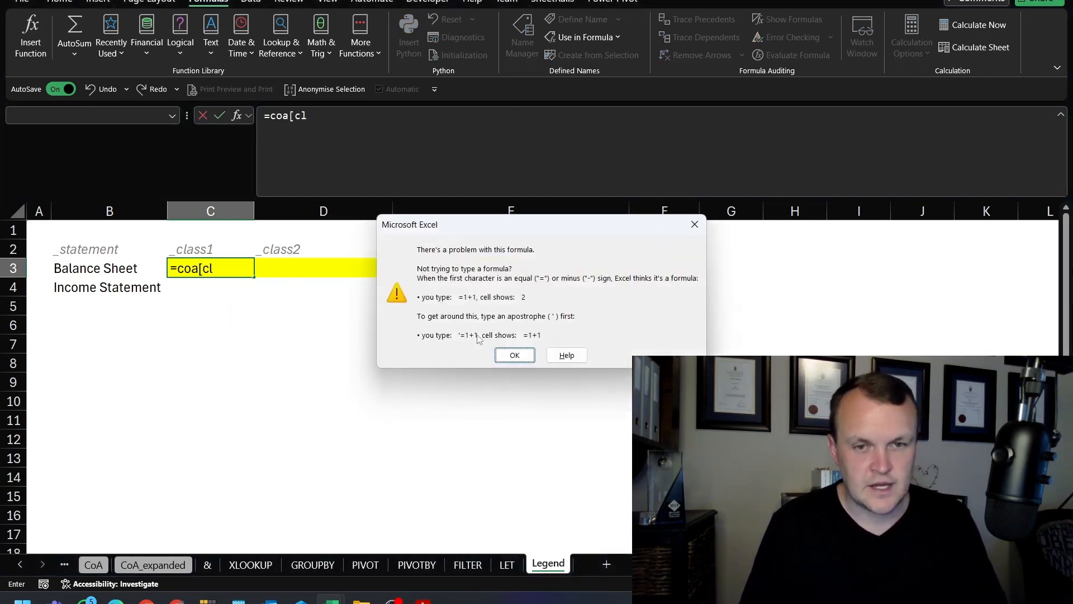
key(Return)
text(as)
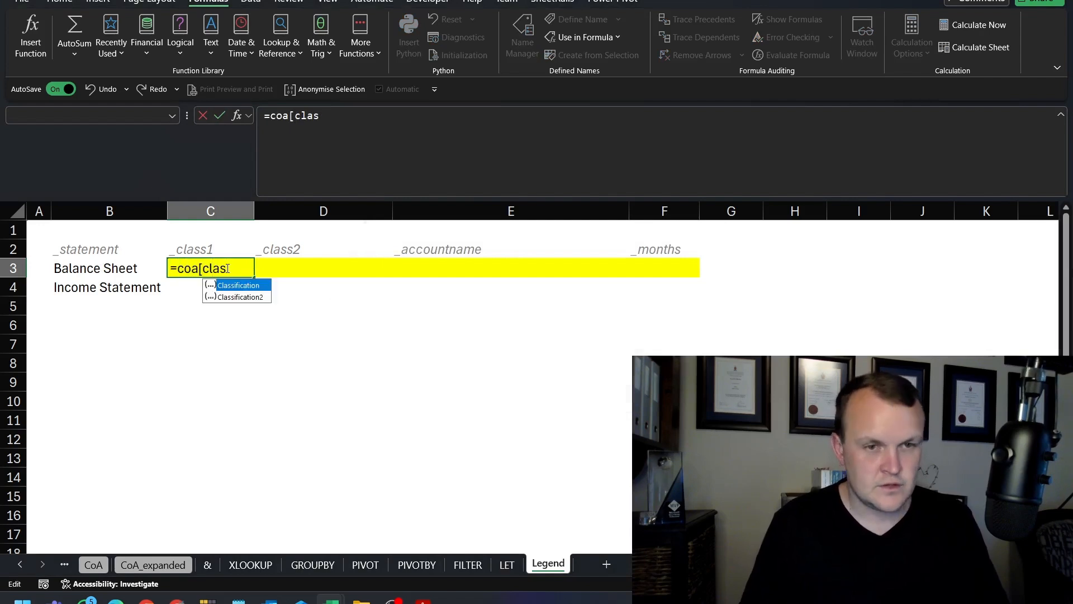
key(Tab)
text(])
key(Return)
key(Up)
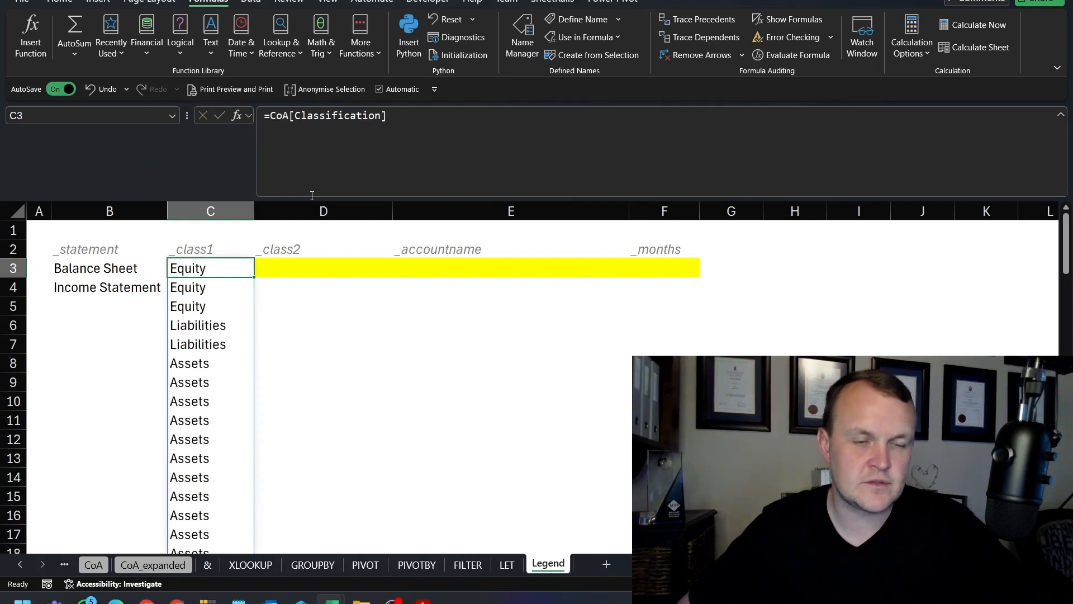
Wrap the C3 formula in UNIQUE so that it reads =UNIQUE(CoA[Classification]).
click(272, 115)
text(un)
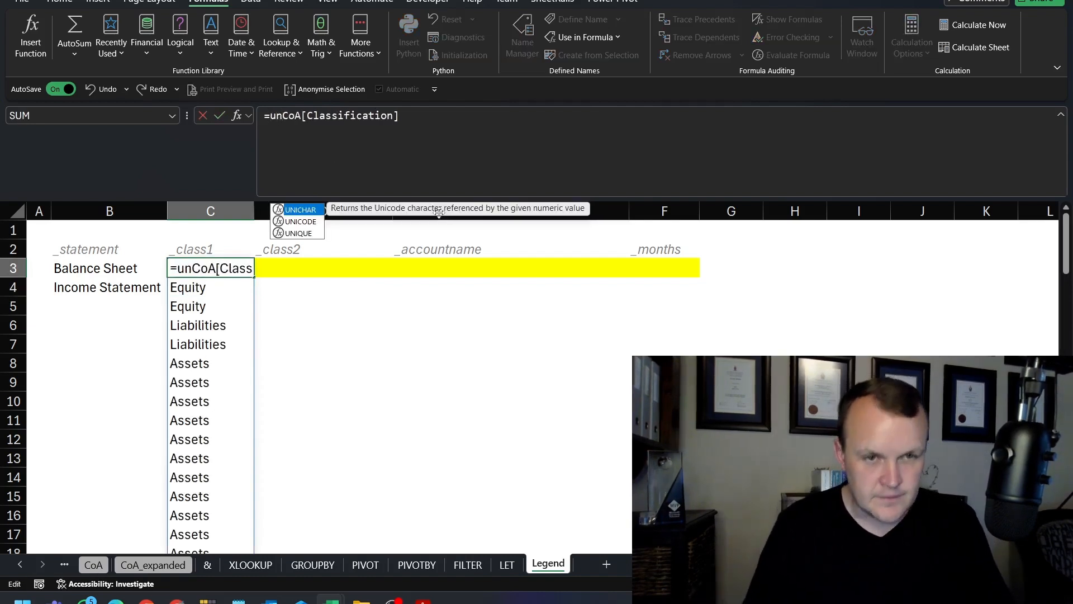
key(Down)
key(Down)
key(Tab)
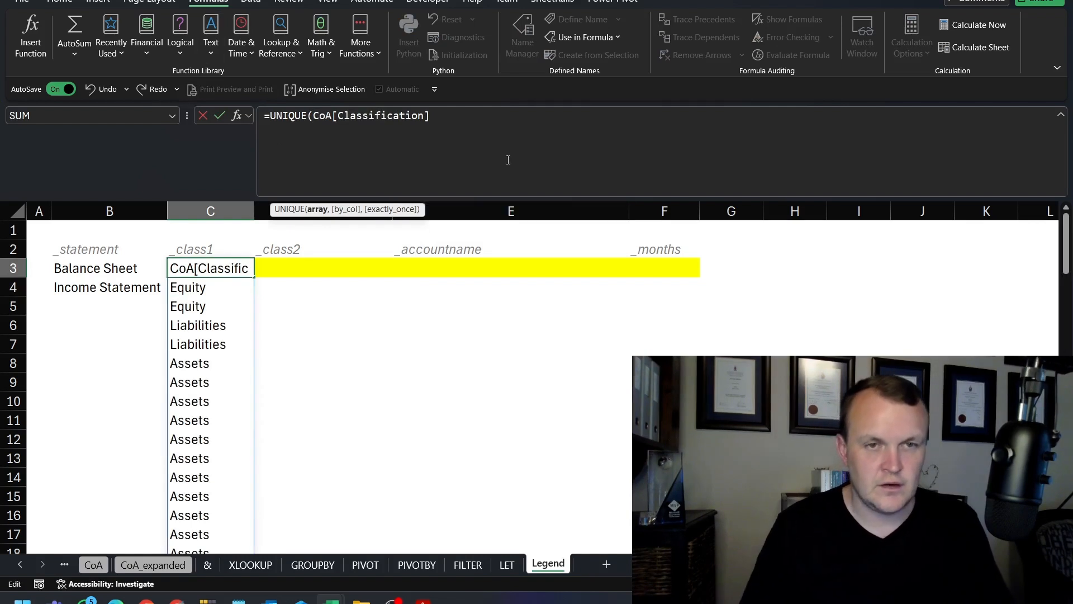
text())
key(Return)
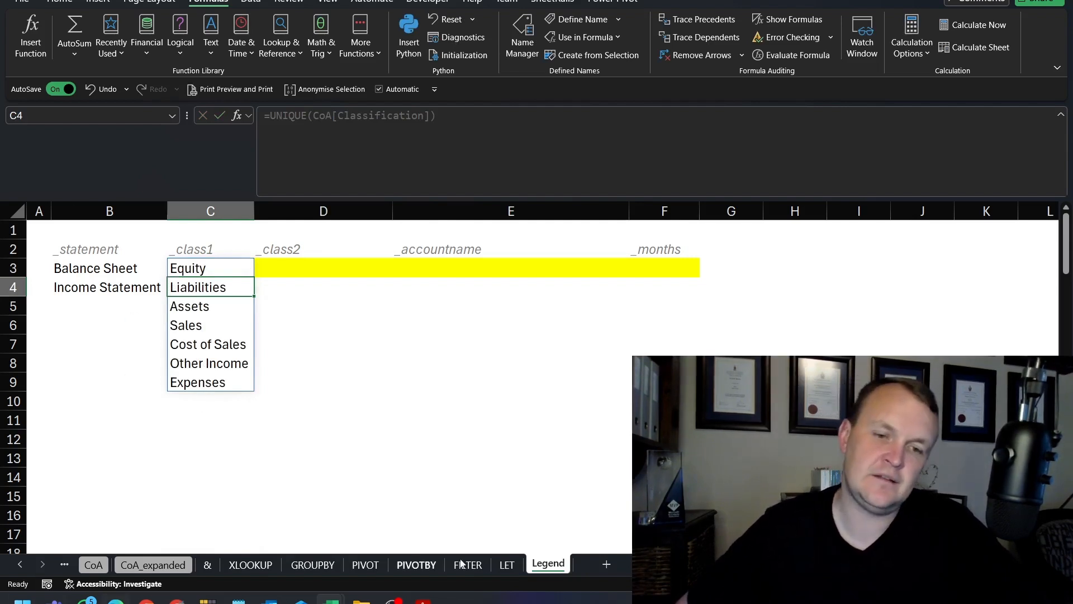
click(507, 564)
click(125, 260)
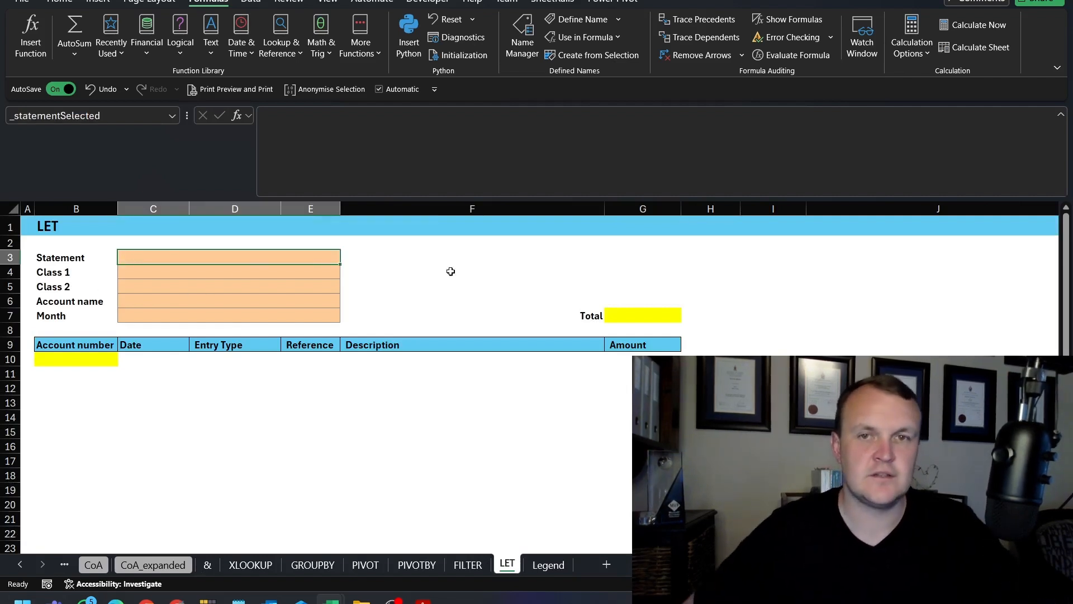
click(251, 1)
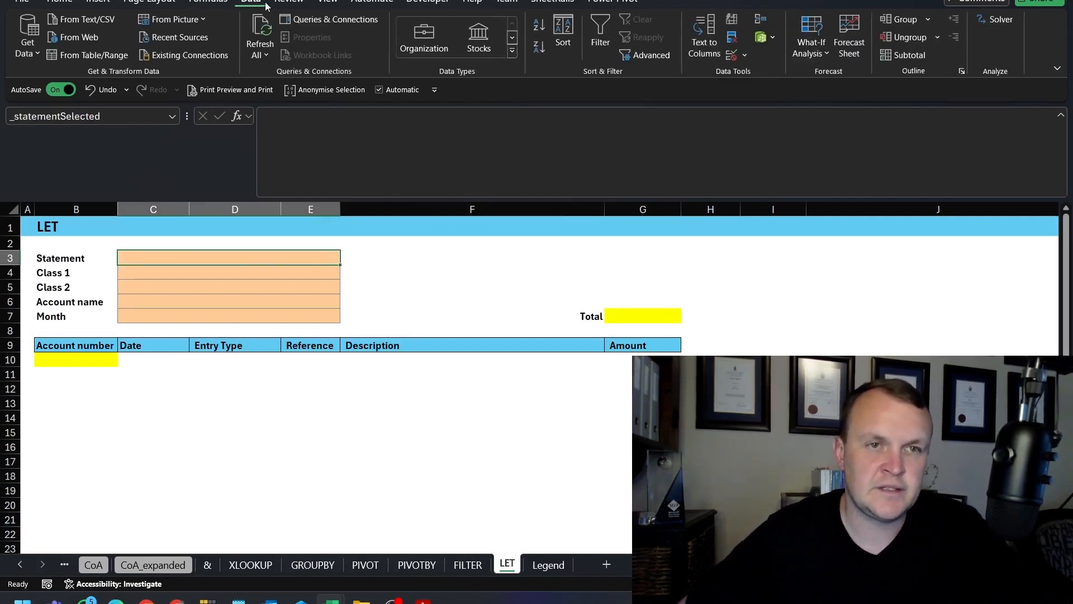
click(744, 56)
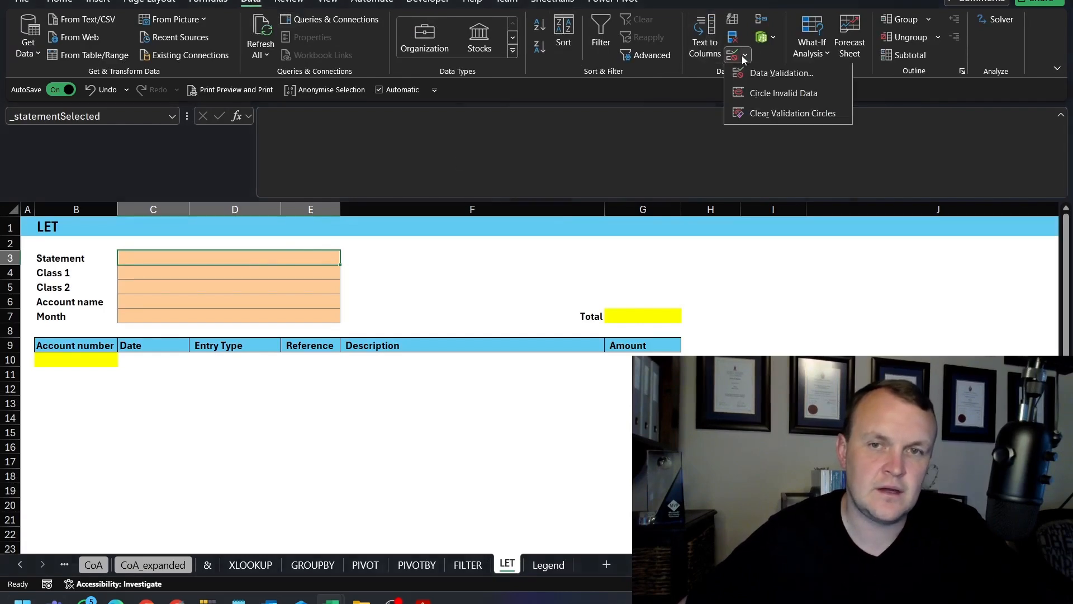
click(758, 72)
click(621, 353)
click(541, 397)
click(551, 415)
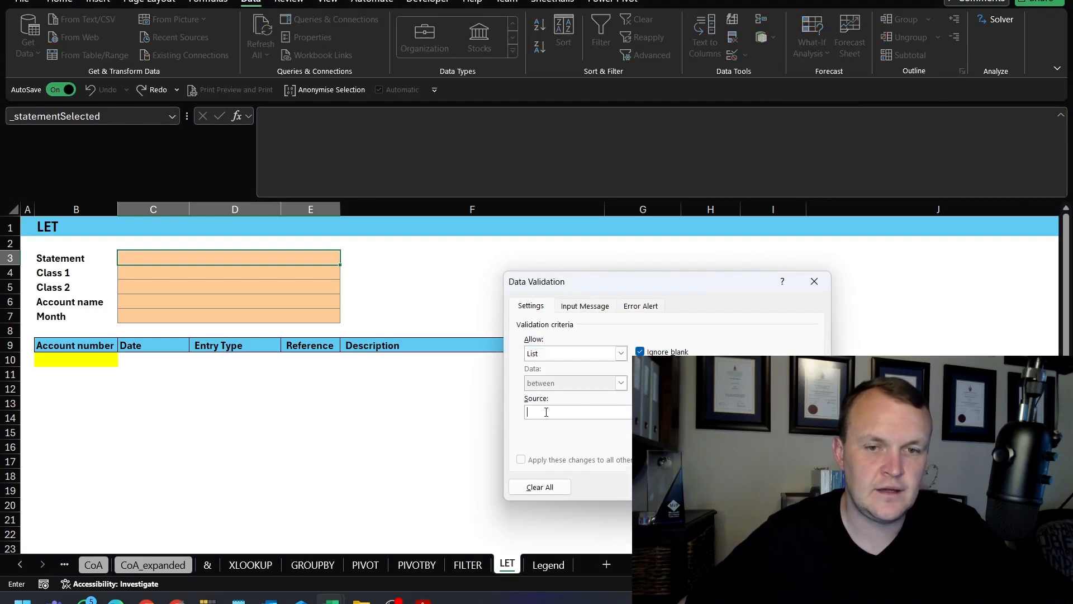
key(F3)
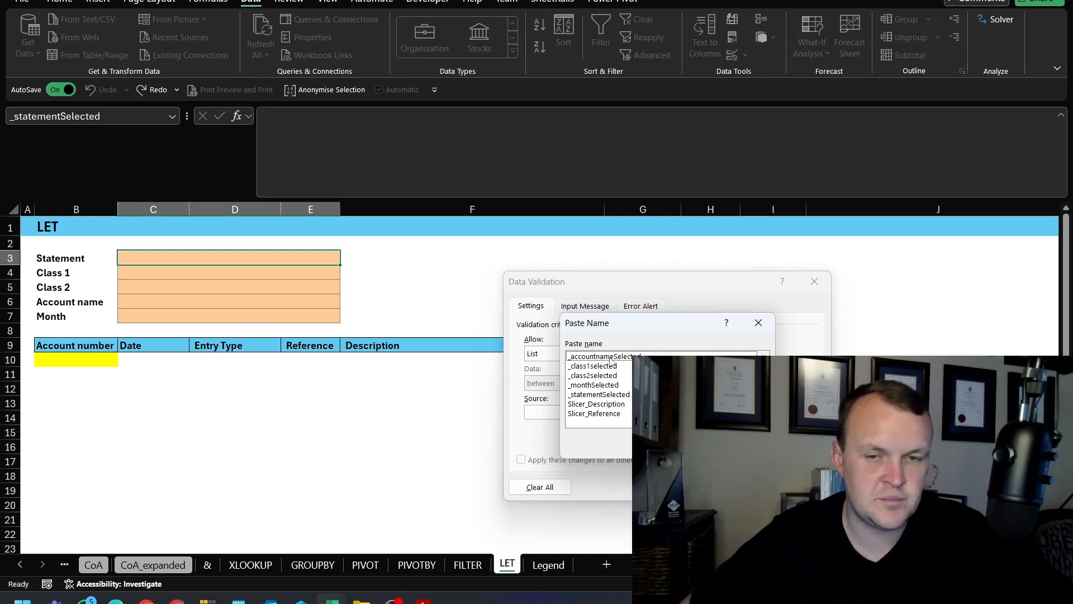
key(Escape)
key(Escape)
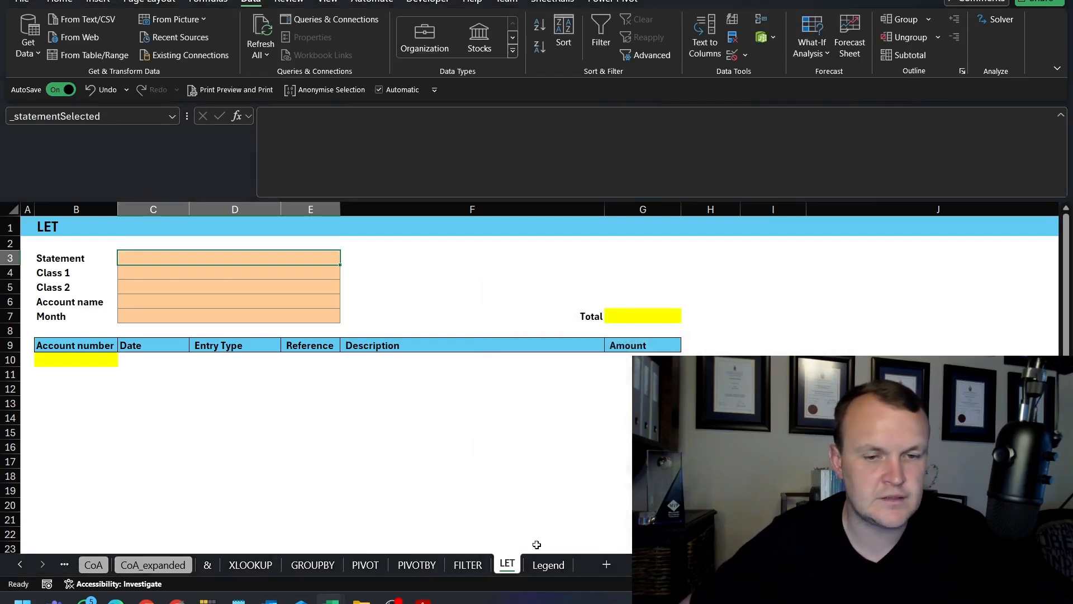
click(537, 566)
Define the workbook name _statement for the spilled statement list, referring to =Legend!$B$3#.
drag(109, 271, 112, 286)
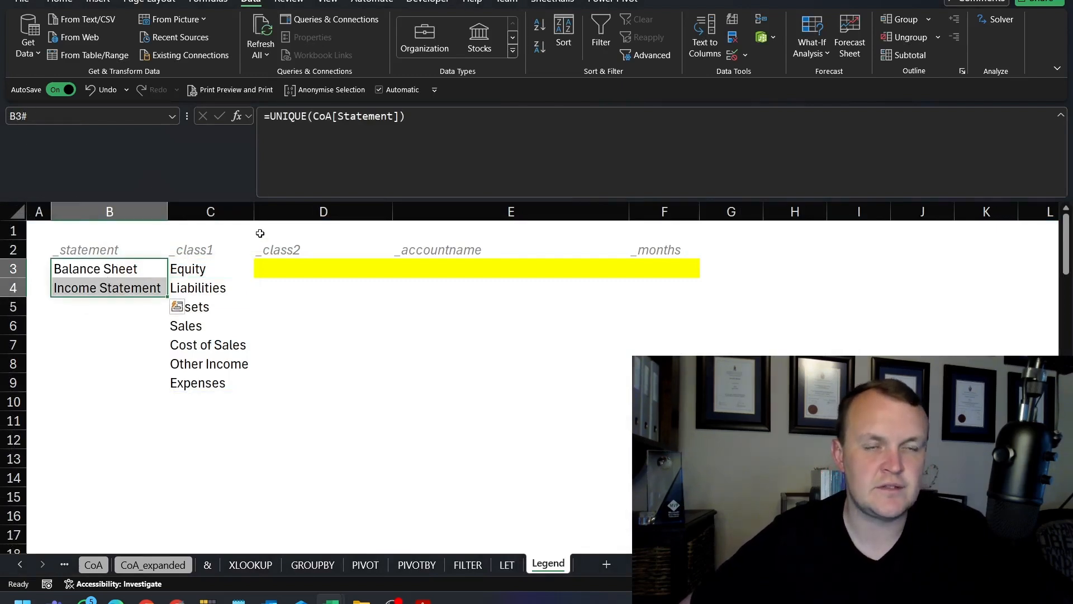
click(211, 2)
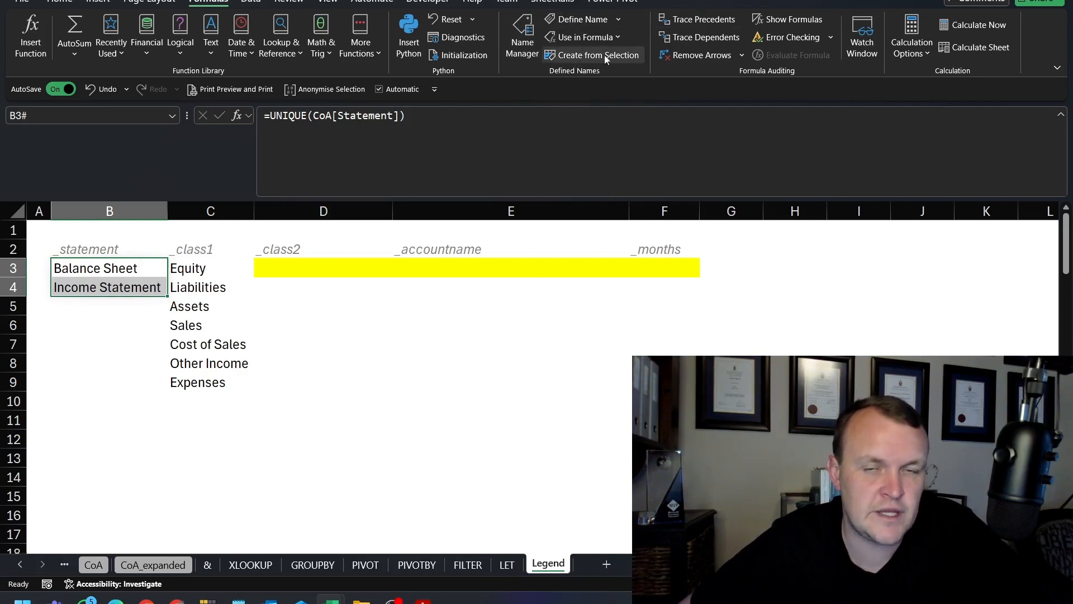
click(584, 56)
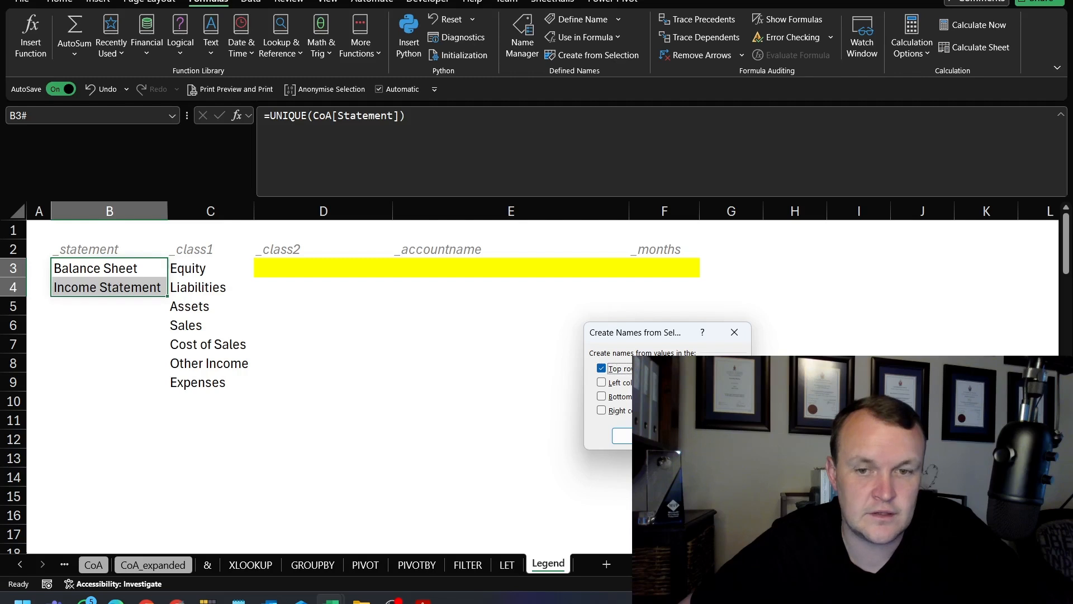
click(643, 436)
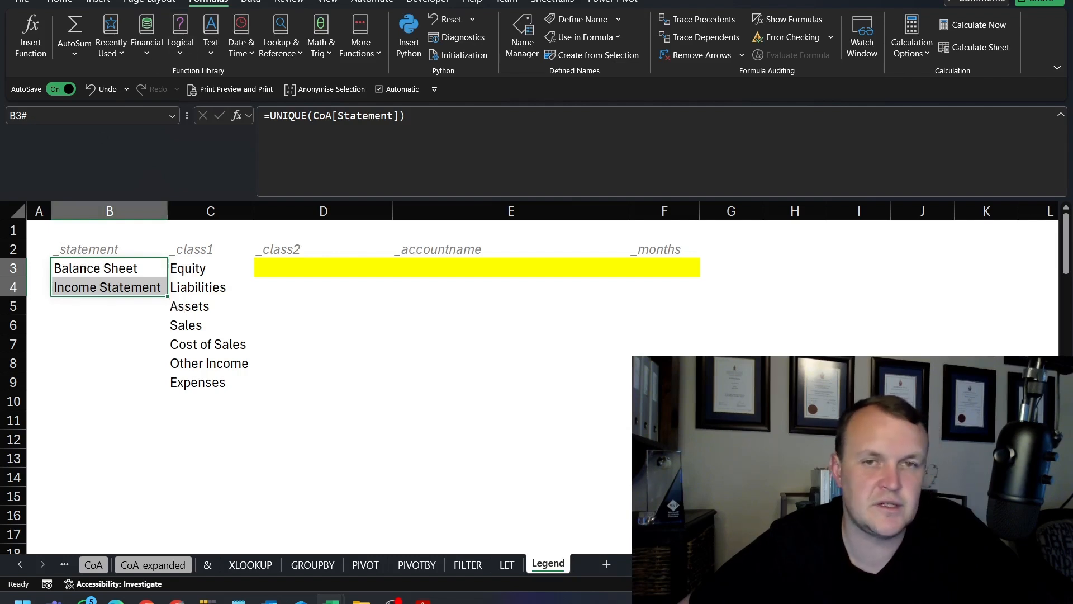
click(579, 19)
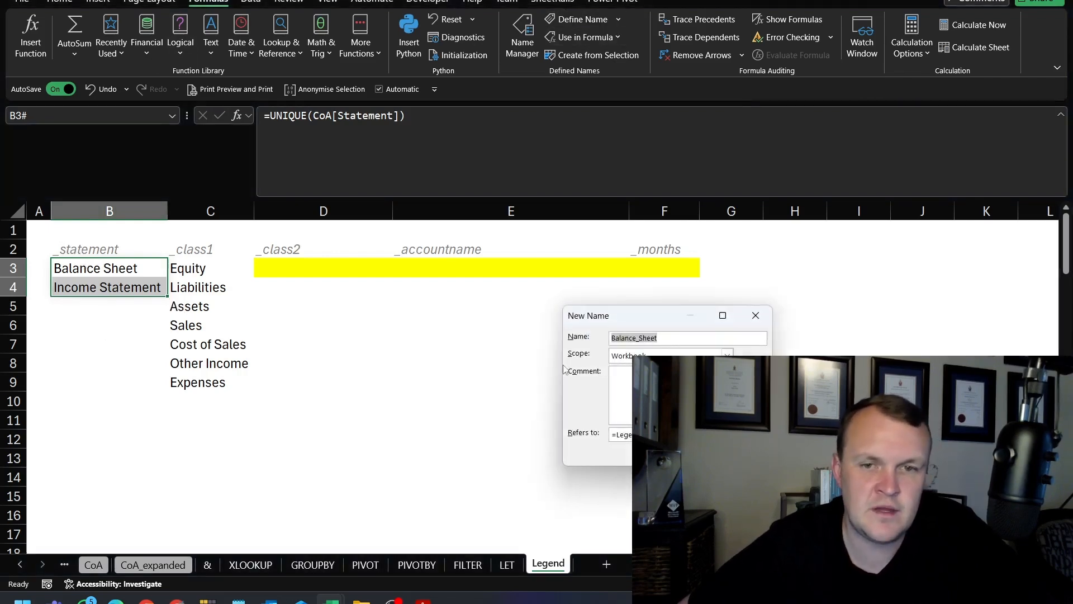
drag(631, 317, 287, 278)
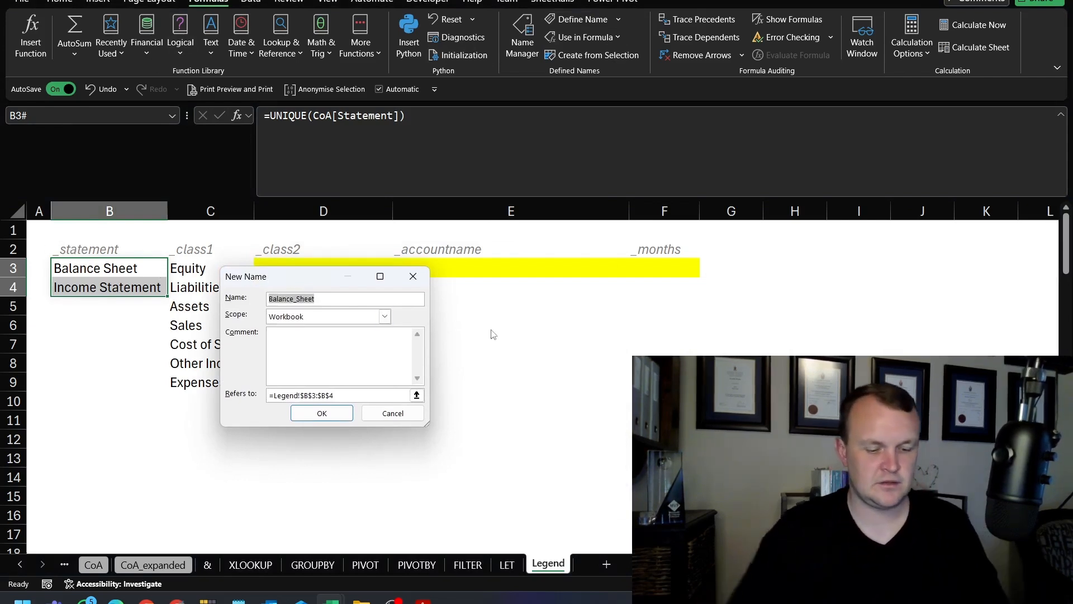
text(_)
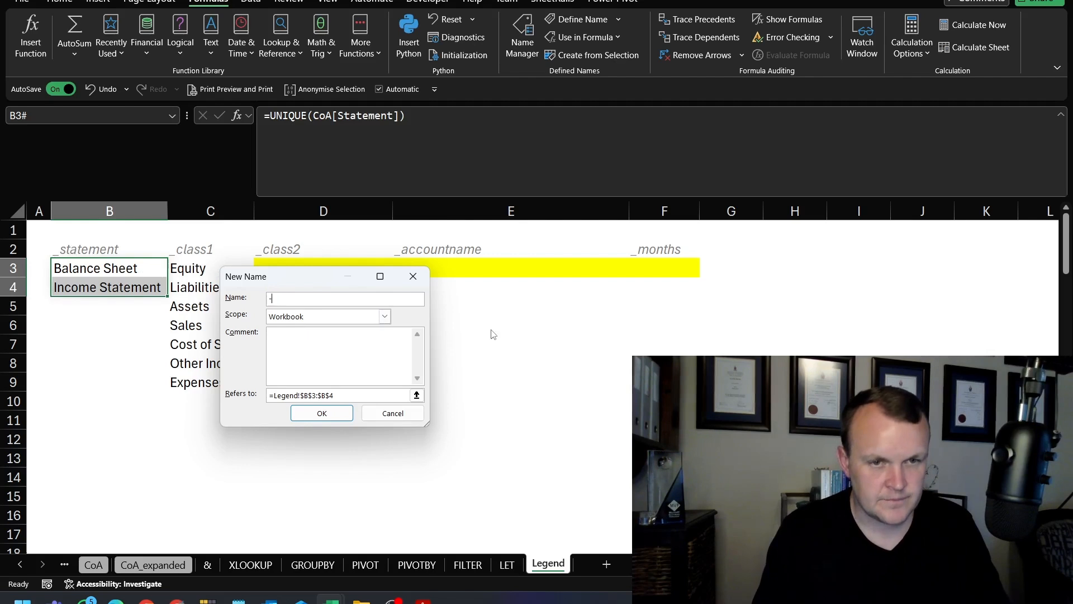
text(_statement)
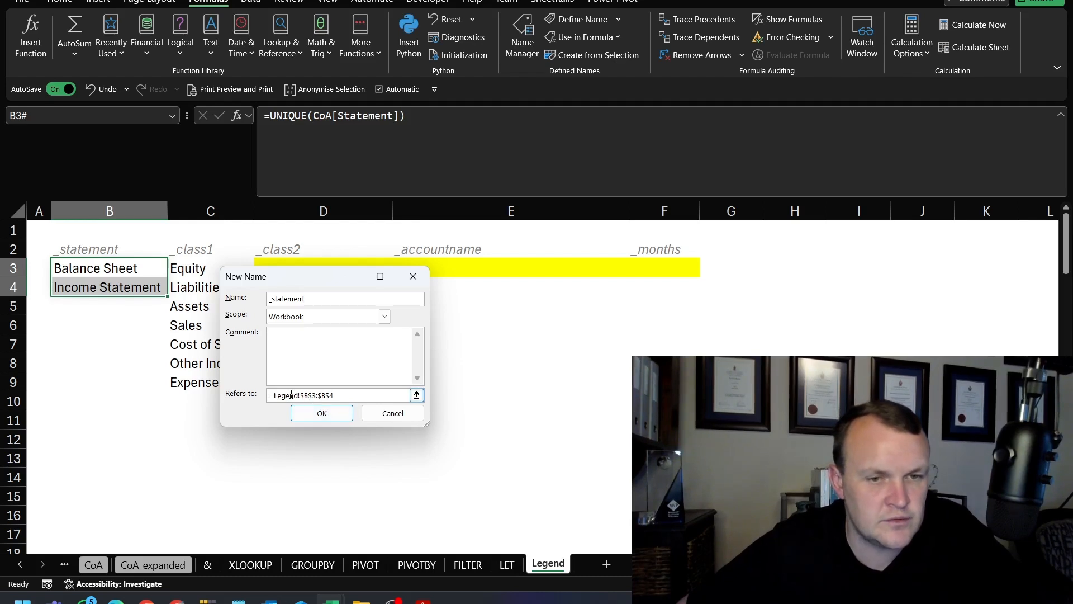
click(339, 396)
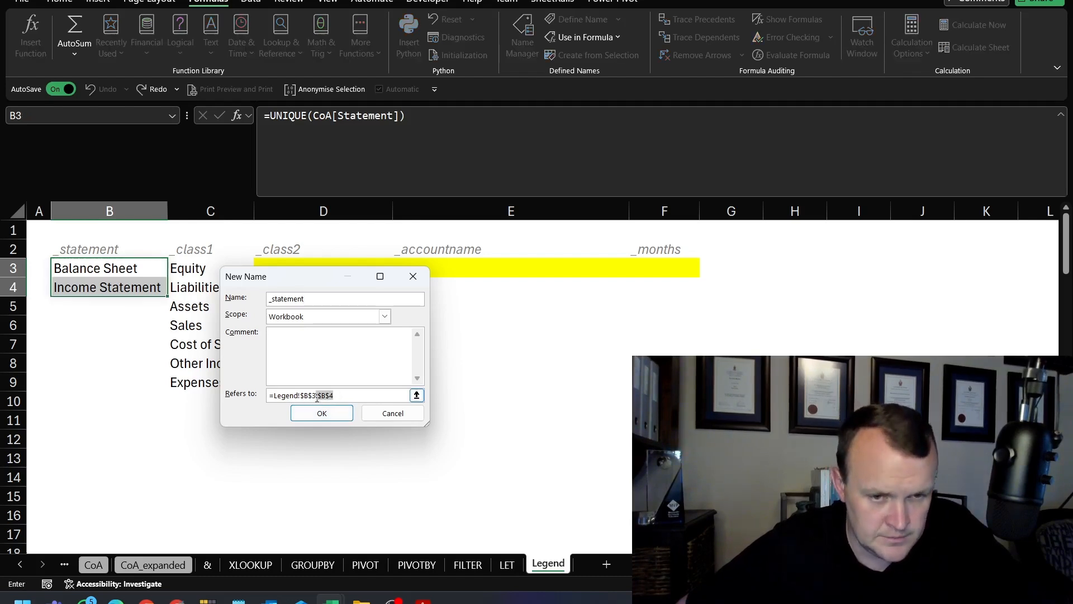
key(BackSpace)
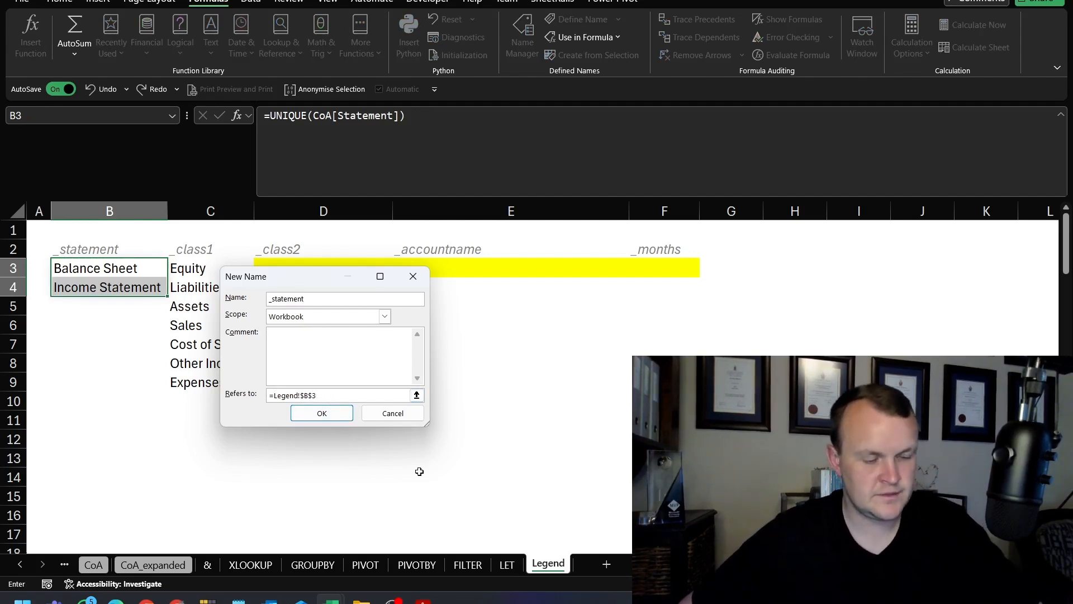
click(320, 414)
Check the _statement entry and its reference in the Name Manager.
click(523, 33)
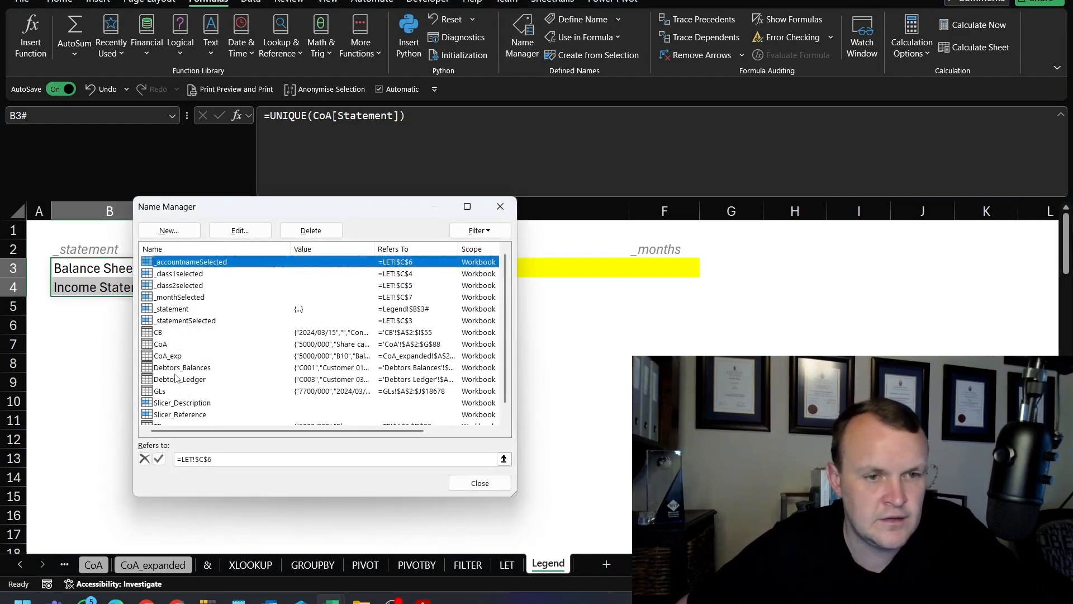
scroll(175, 377, down, 1)
scroll(184, 384, up, 1)
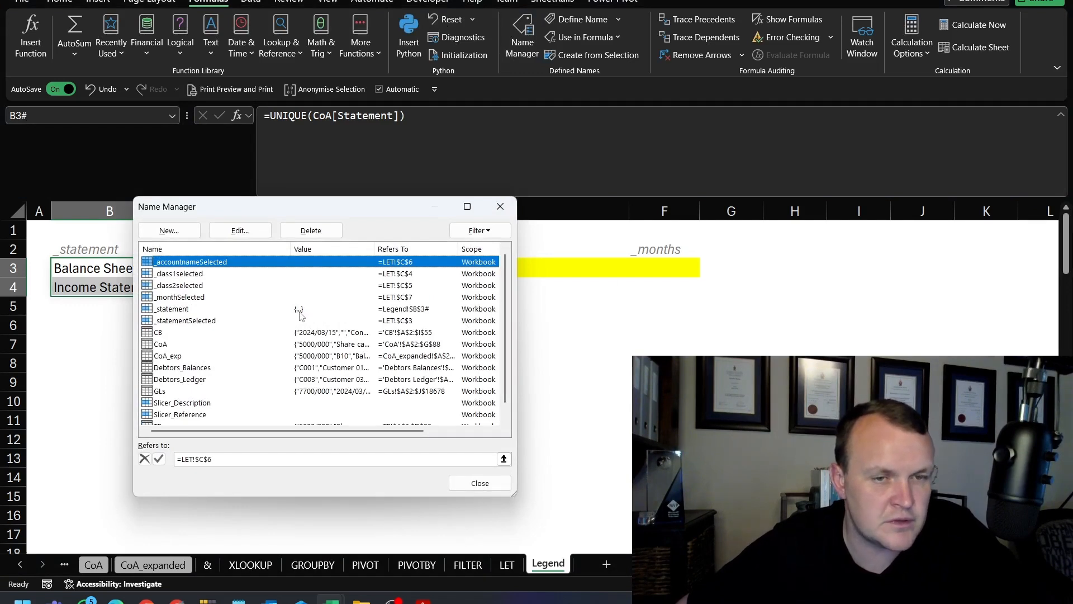
click(479, 483)
Test the defined name by entering =_statement in B12 of the Legend sheet, and delete the test formula.
click(140, 437)
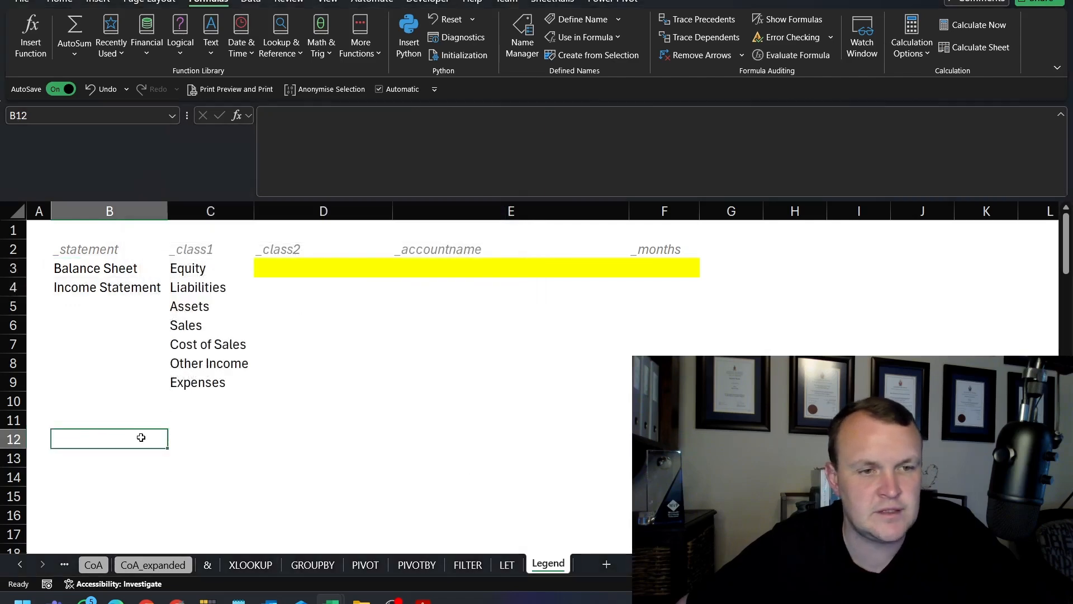
key(F3)
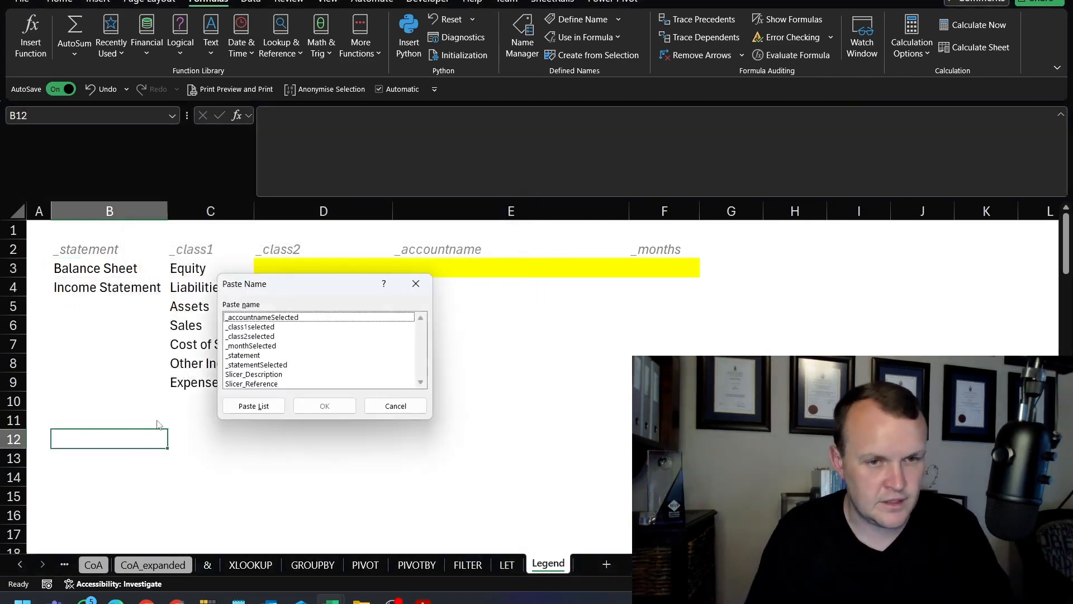
double_click(243, 357)
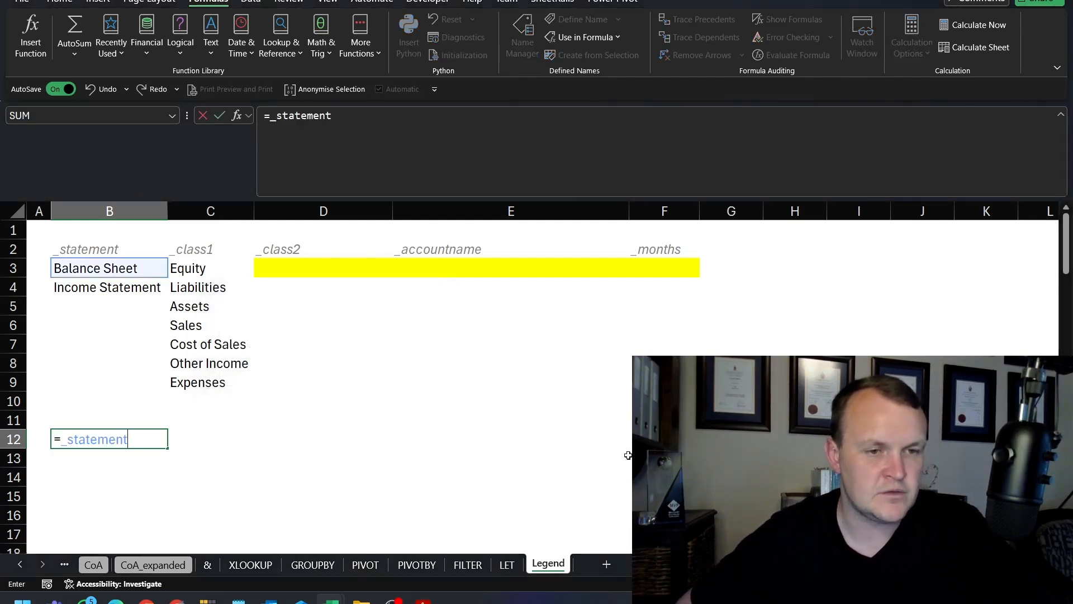
key(Return)
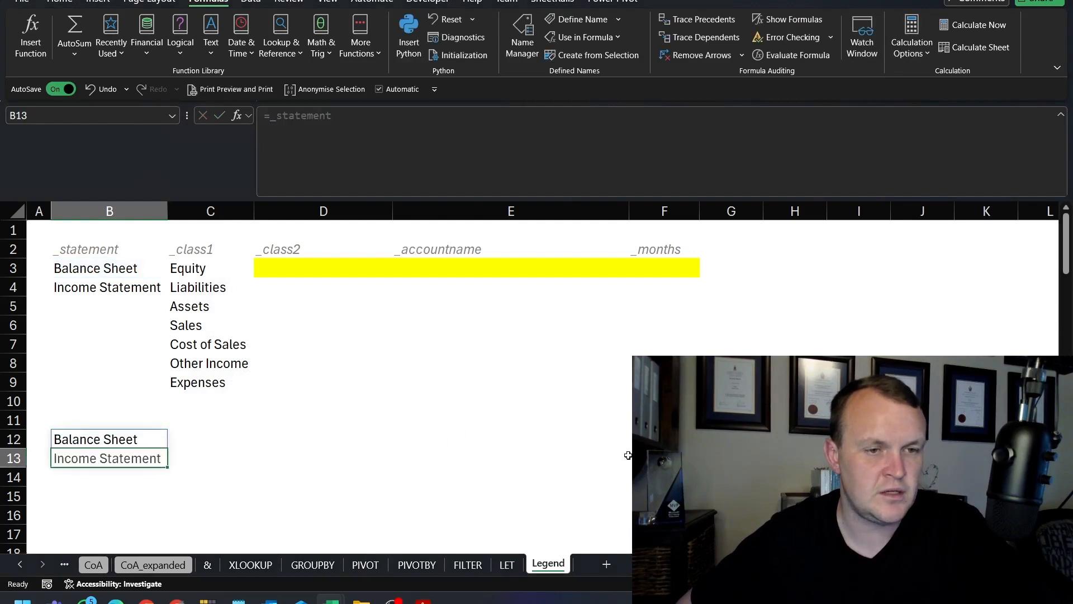
click(91, 434)
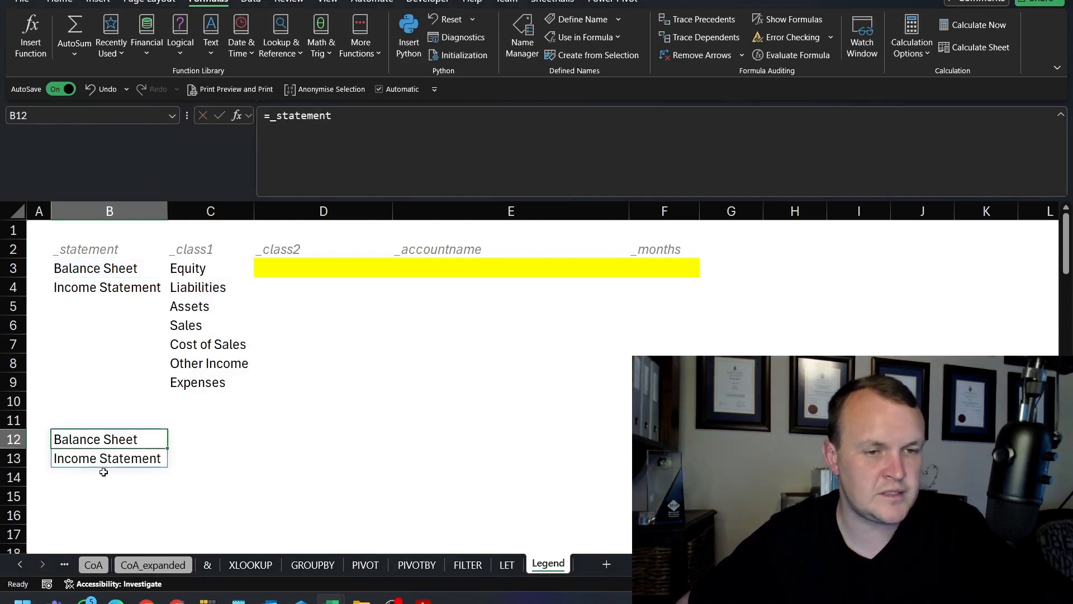
key(Delete)
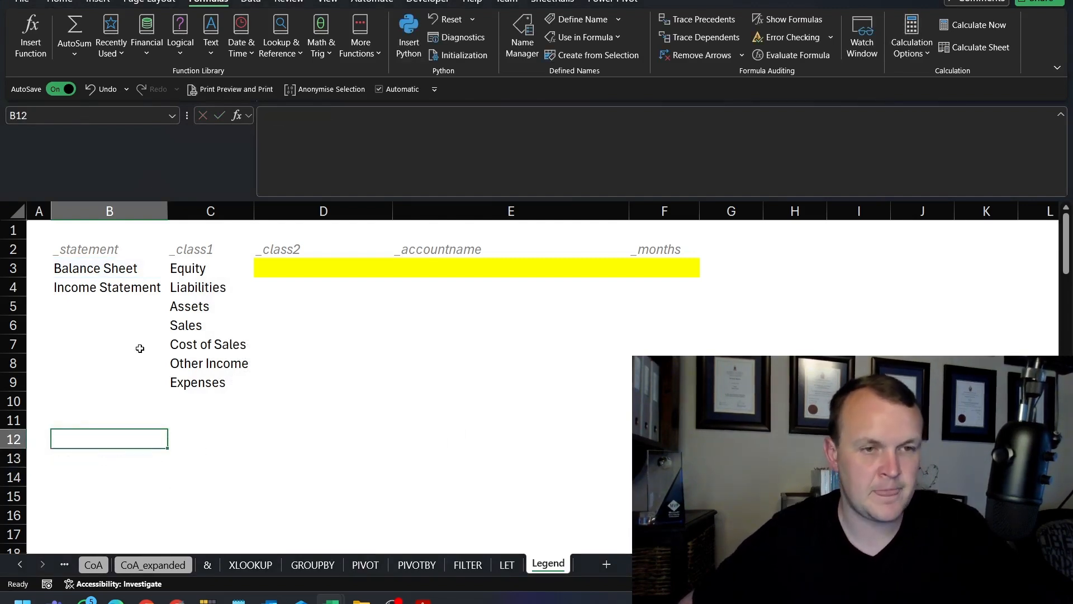
Open the _statement name's definition in the Name Manager and examine which spill range it refers to.
click(522, 35)
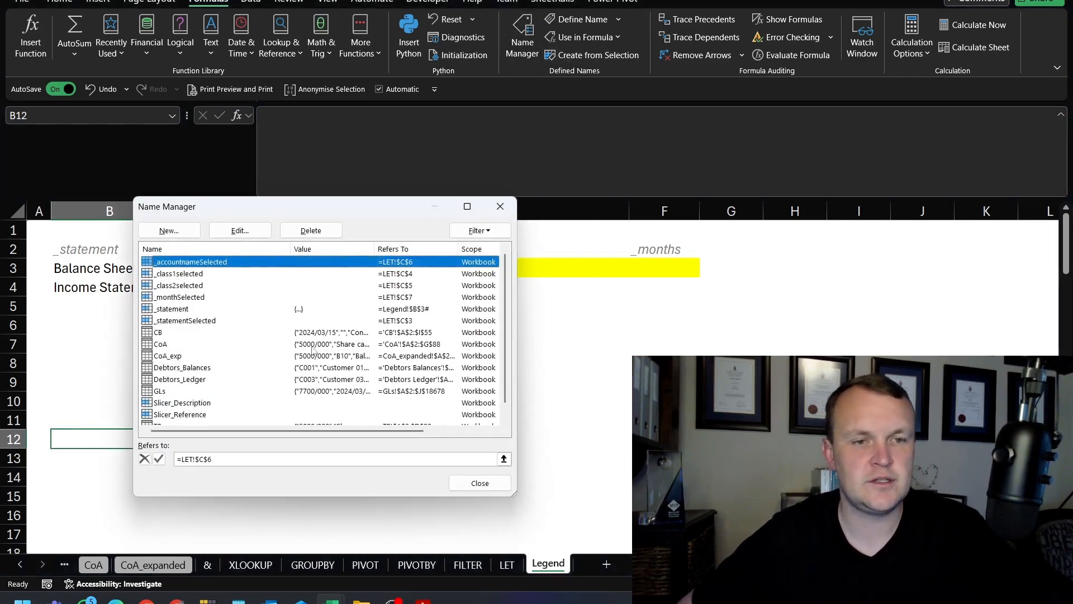
scroll(181, 418, down, 1)
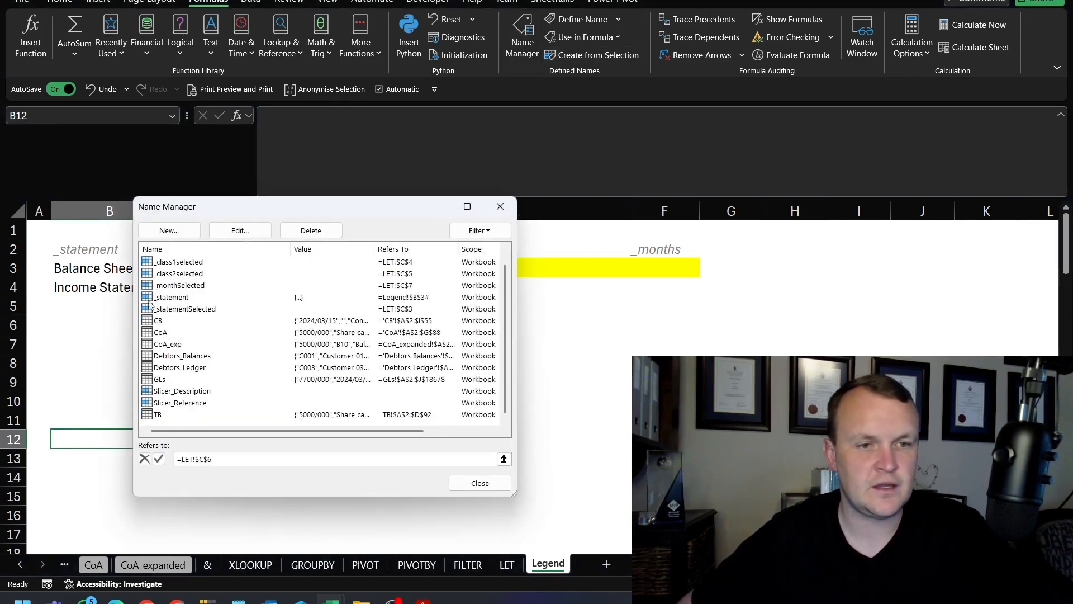
click(169, 299)
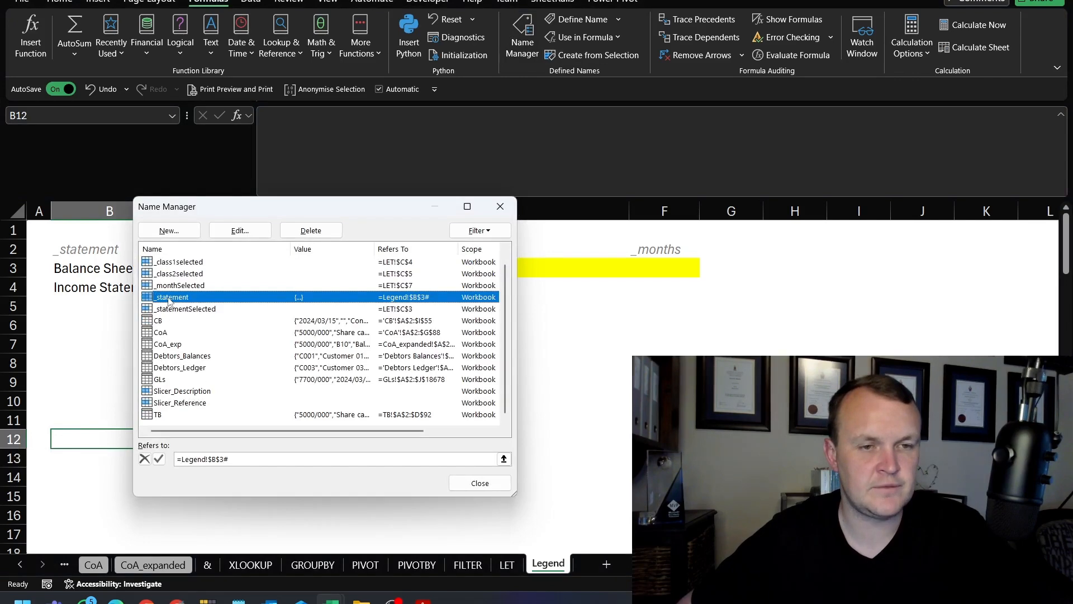
double_click(169, 298)
click(330, 395)
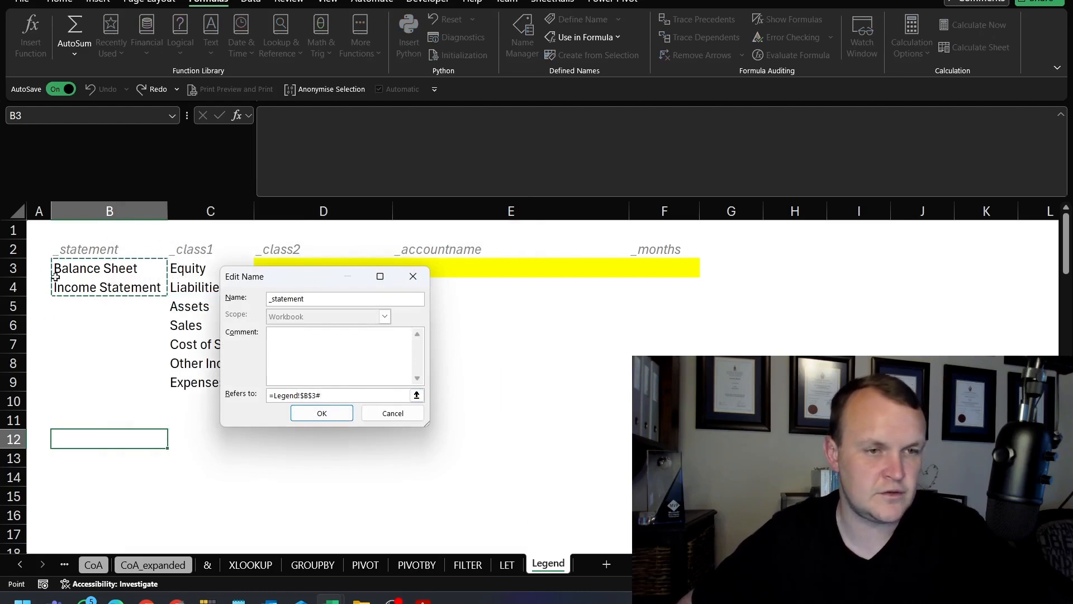
click(322, 413)
click(477, 481)
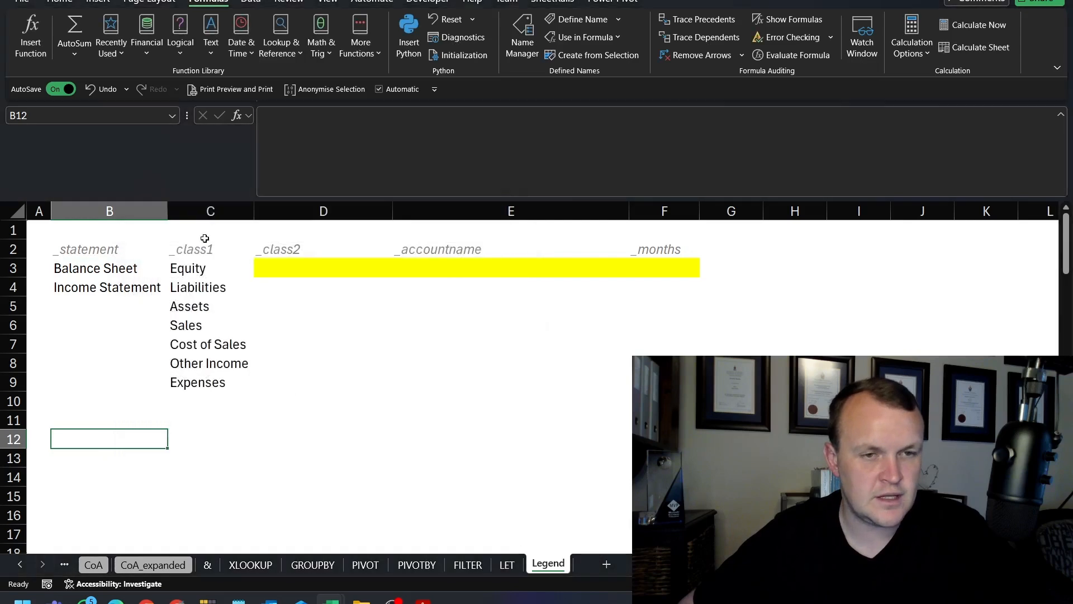
Create a new workbook name _class1 for the classification list starting in C3 of the Legend sheet.
click(212, 263)
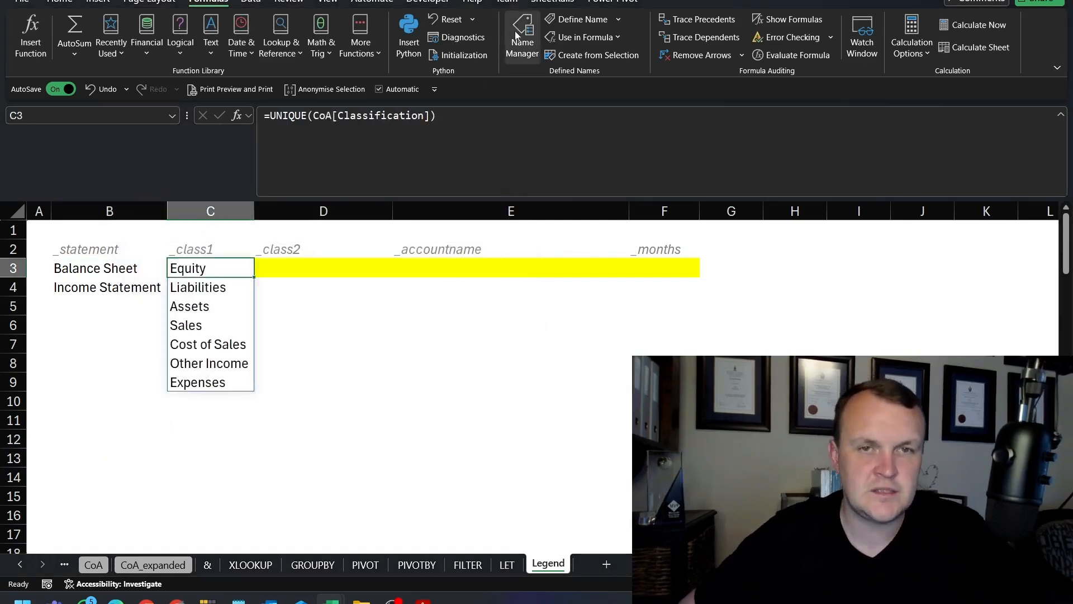
click(514, 32)
click(169, 232)
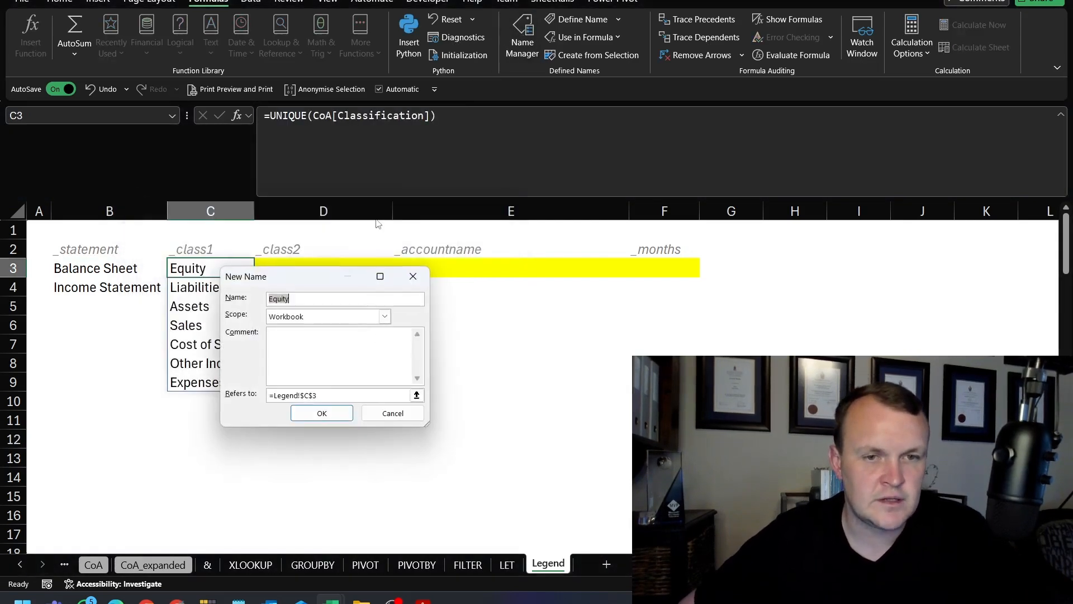
drag(304, 287, 440, 284)
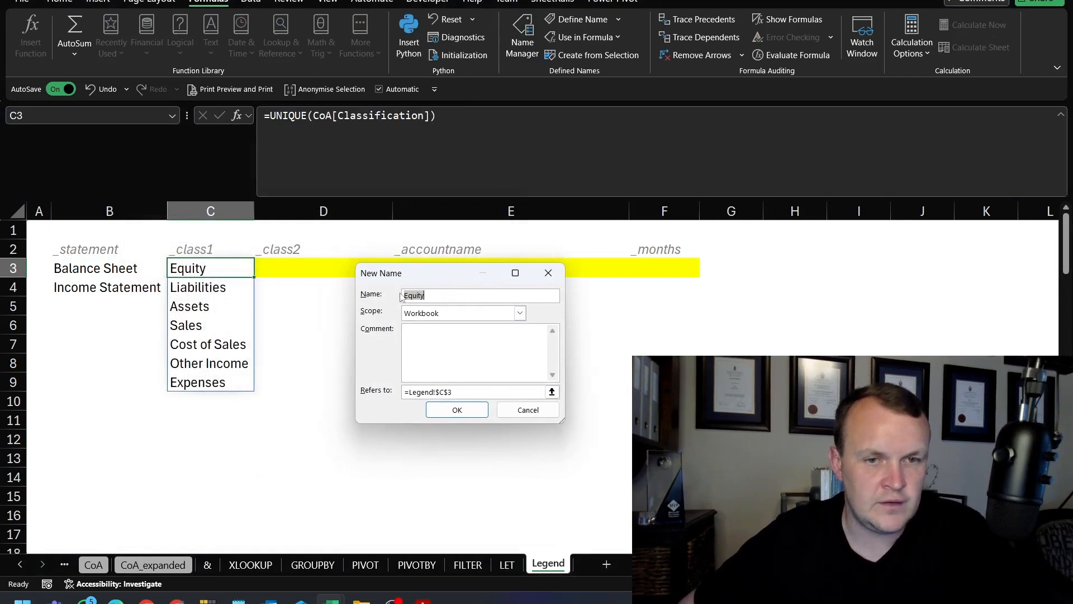
text(_class1)
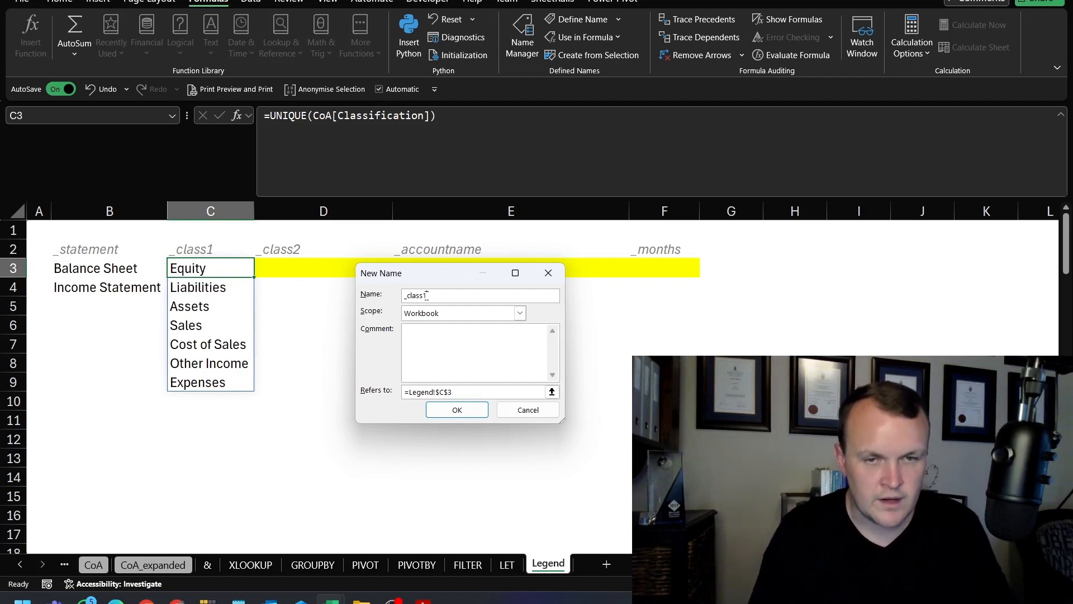
Define the workbook name _class1 as the spilled range =Legend!$C$3# and check its reference among the defined names.
click(467, 391)
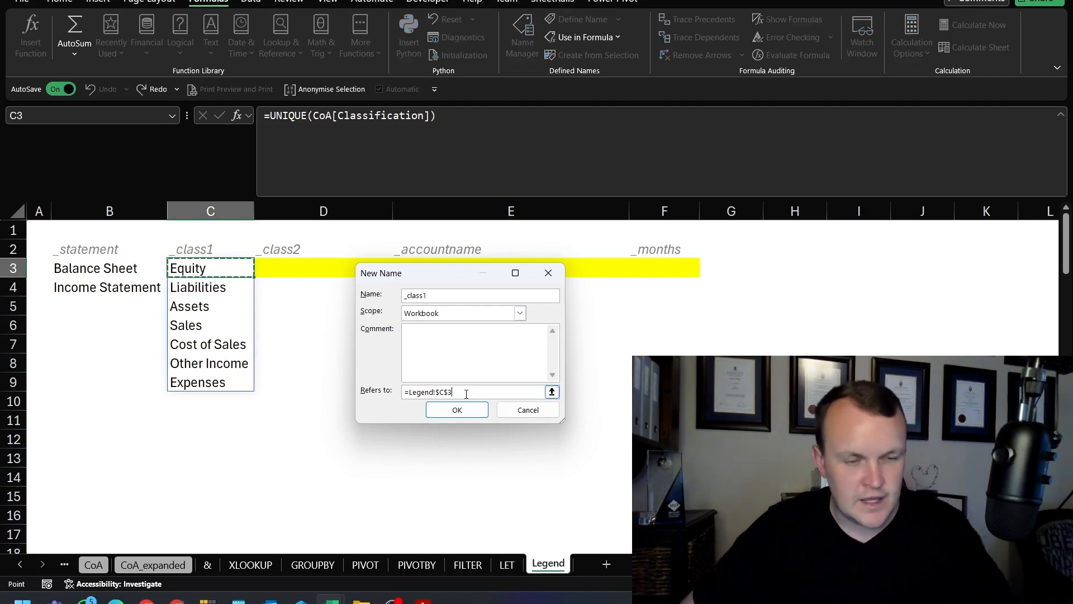
text(#)
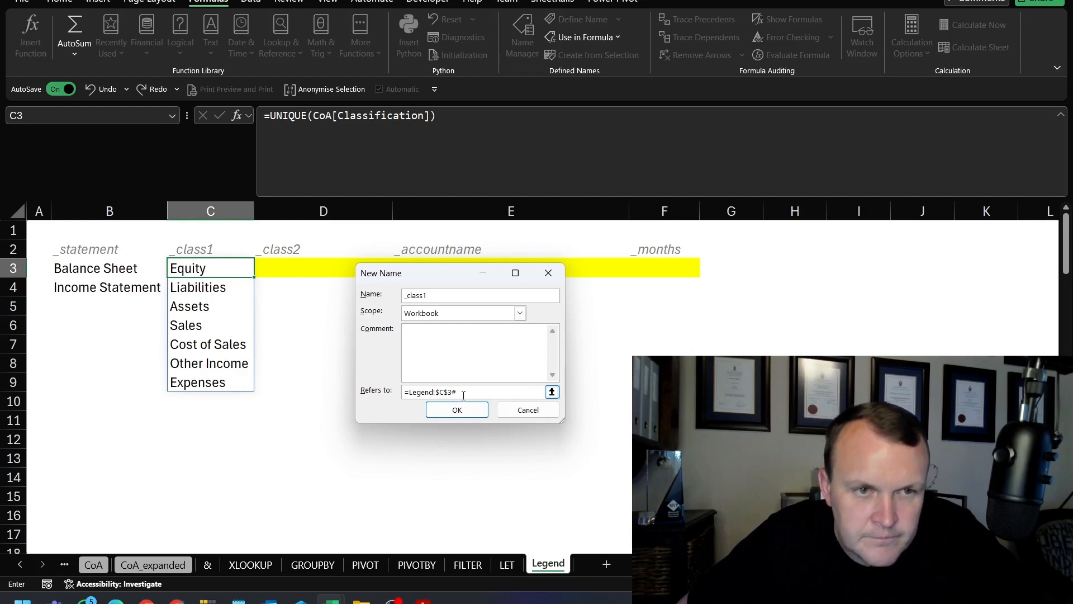
double_click(418, 392)
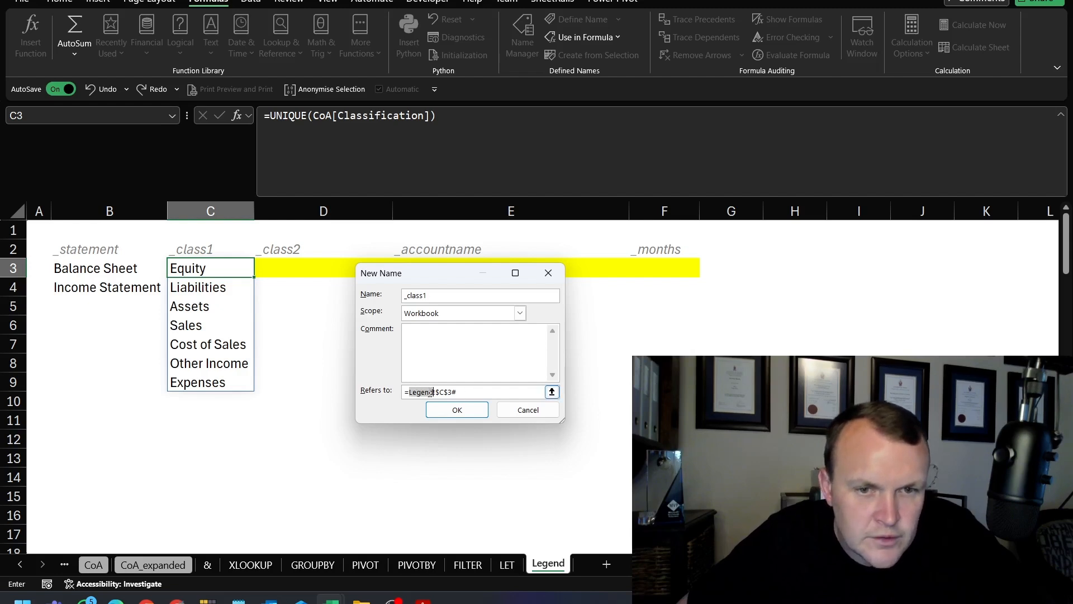
drag(483, 396, 106, 344)
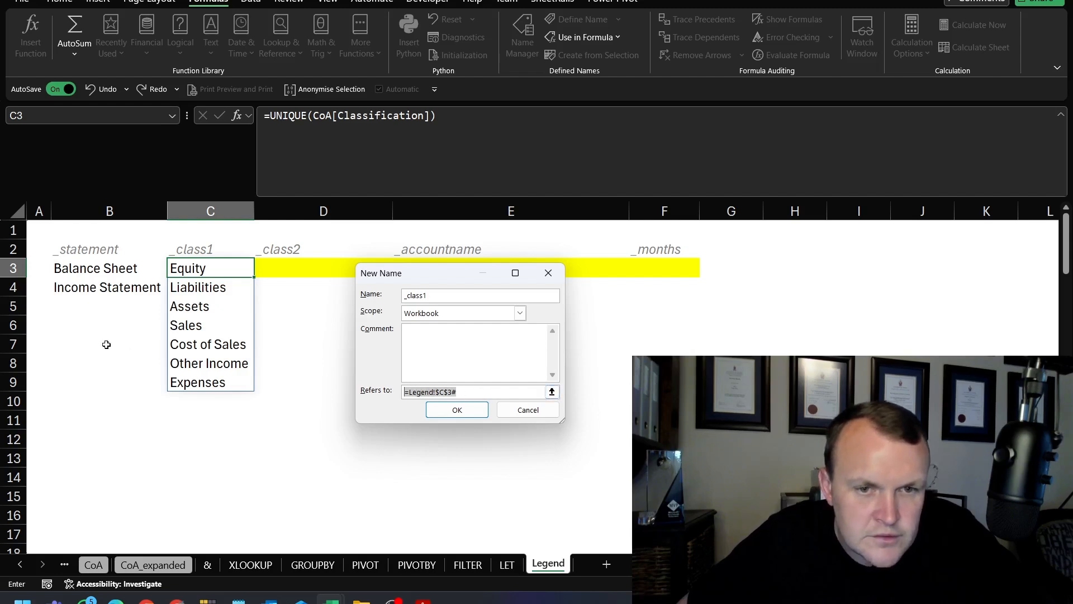
click(455, 412)
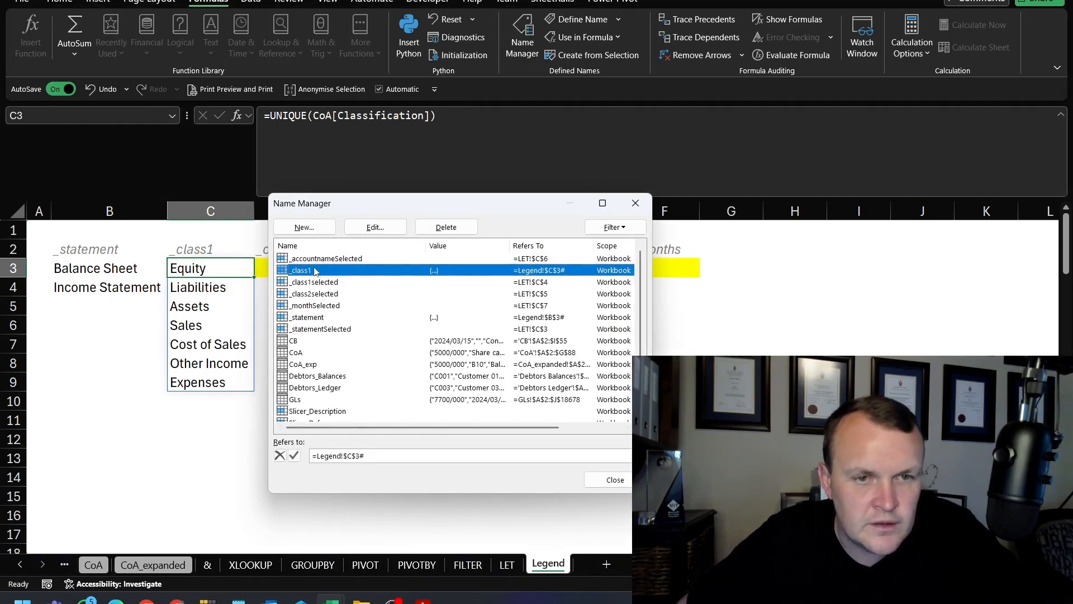
click(376, 455)
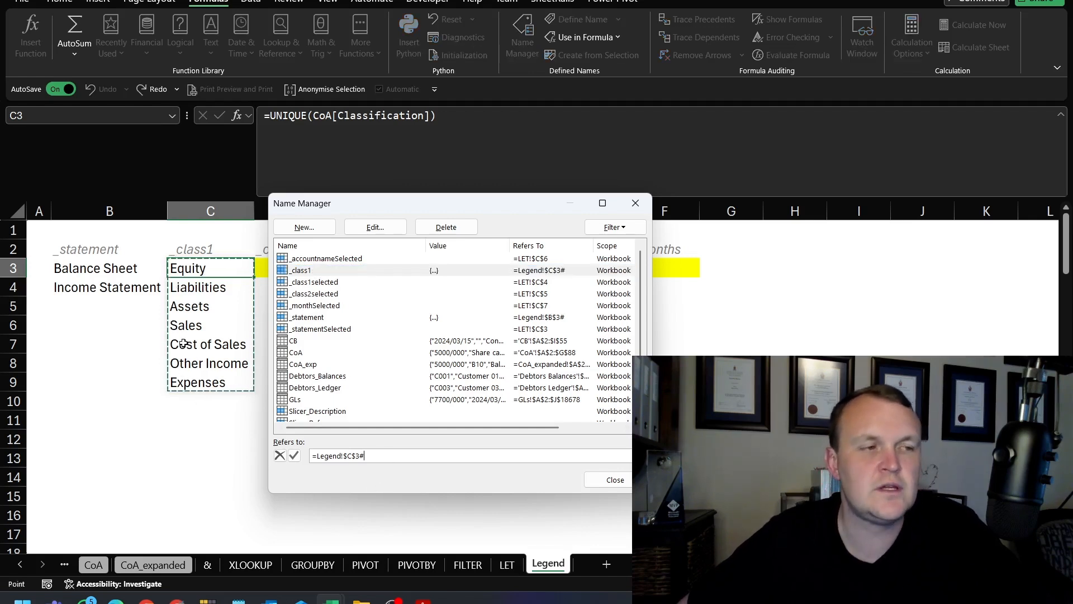
click(616, 480)
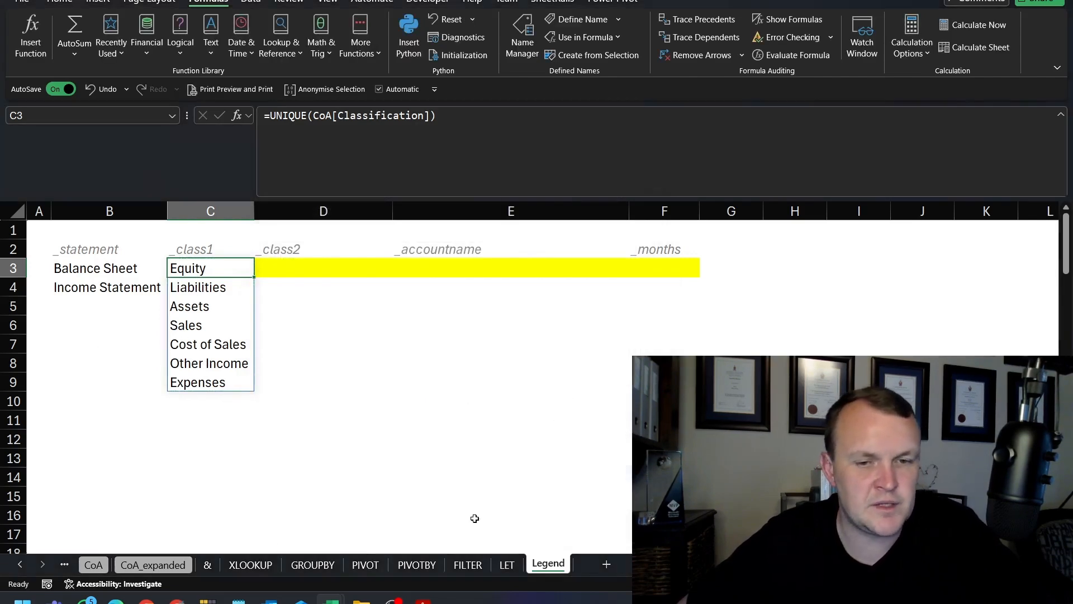
On the LET sheet, add list validation sourced from _statement to the Statement cell and choose Balance Sheet.
click(506, 565)
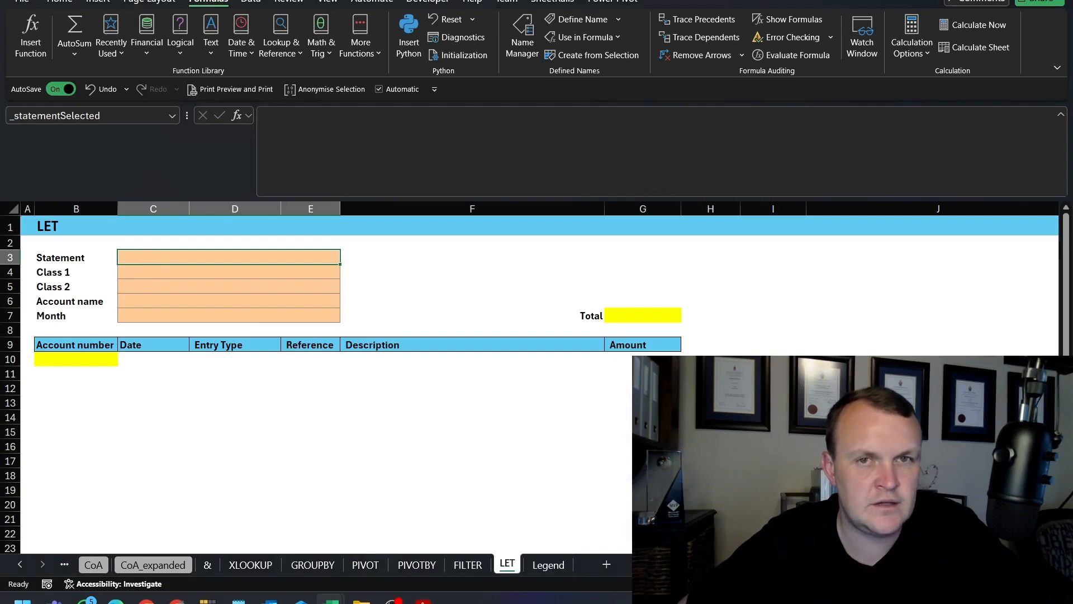
click(250, 2)
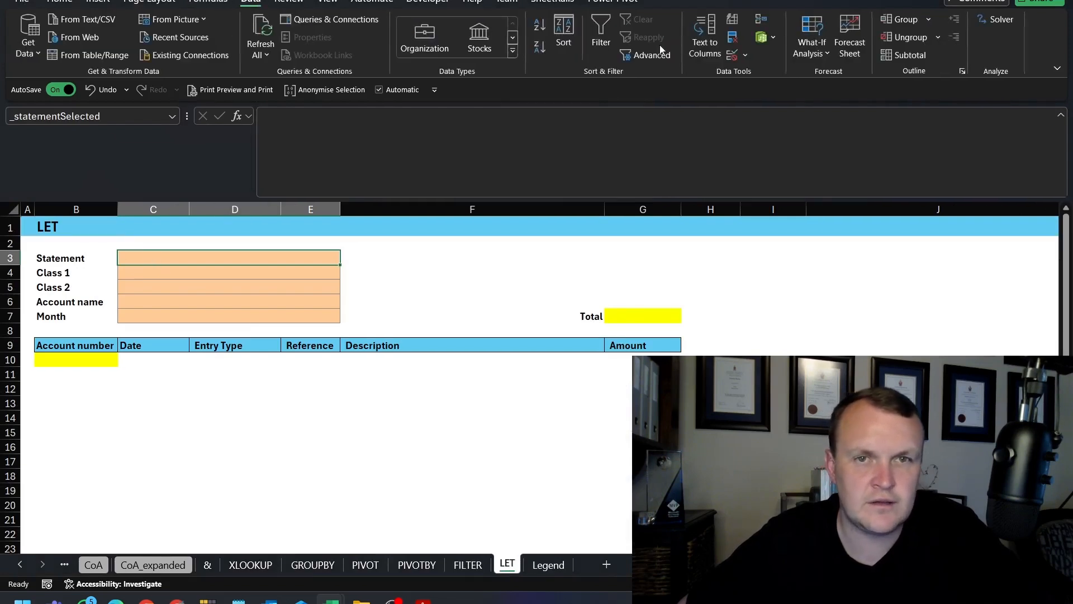
click(733, 55)
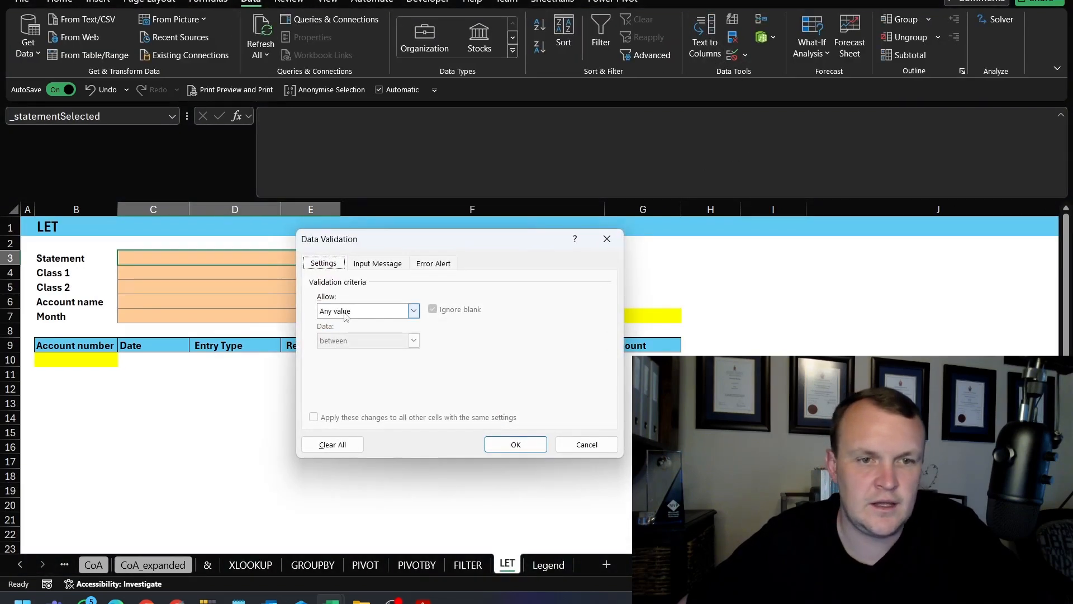
click(414, 311)
click(338, 355)
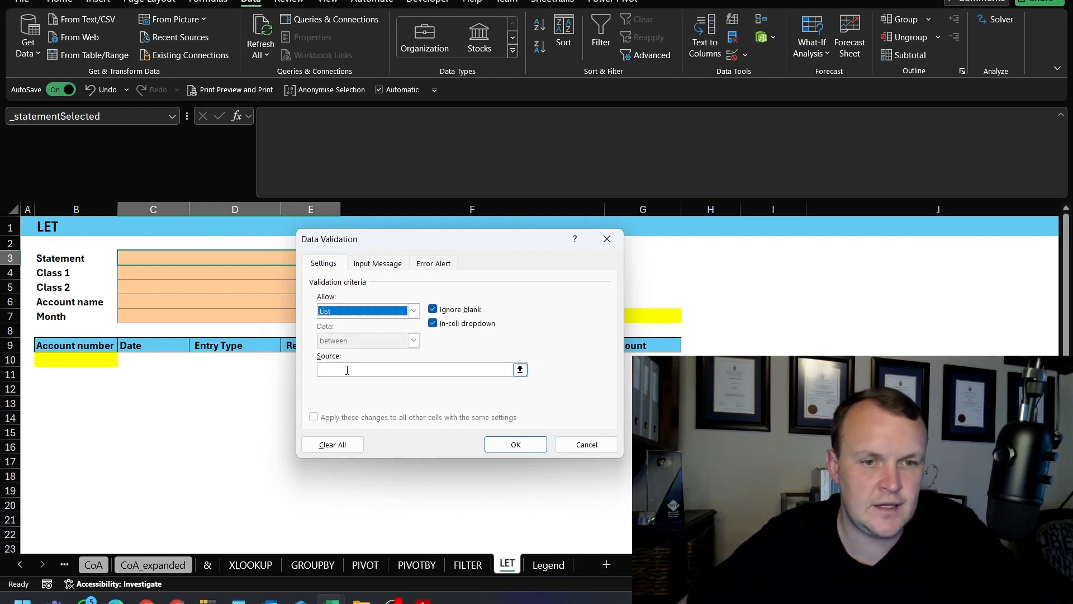
click(347, 370)
key(F3)
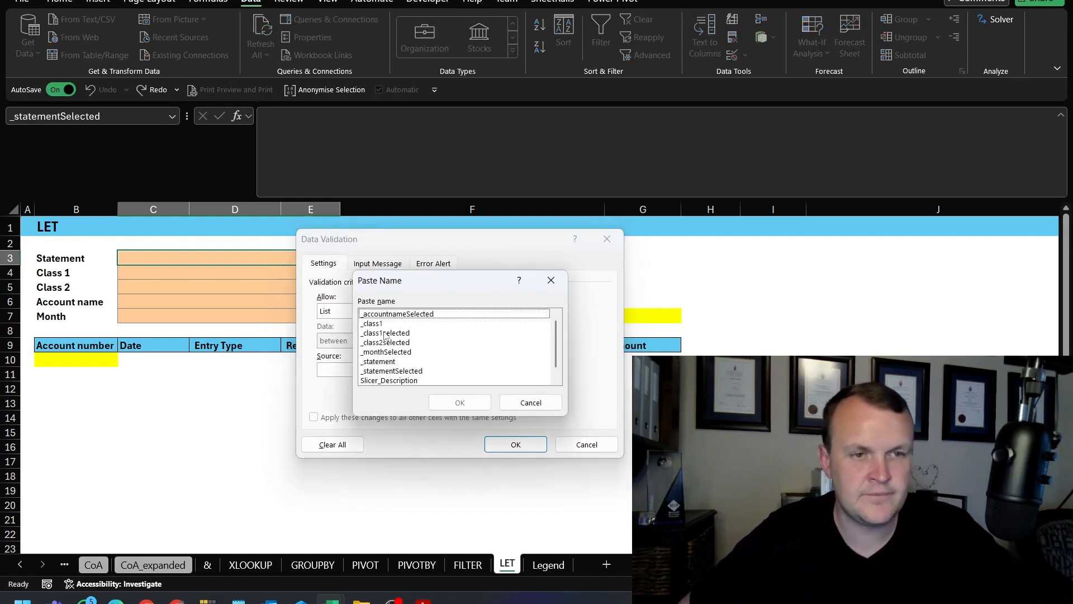
scroll(386, 347, down, 1)
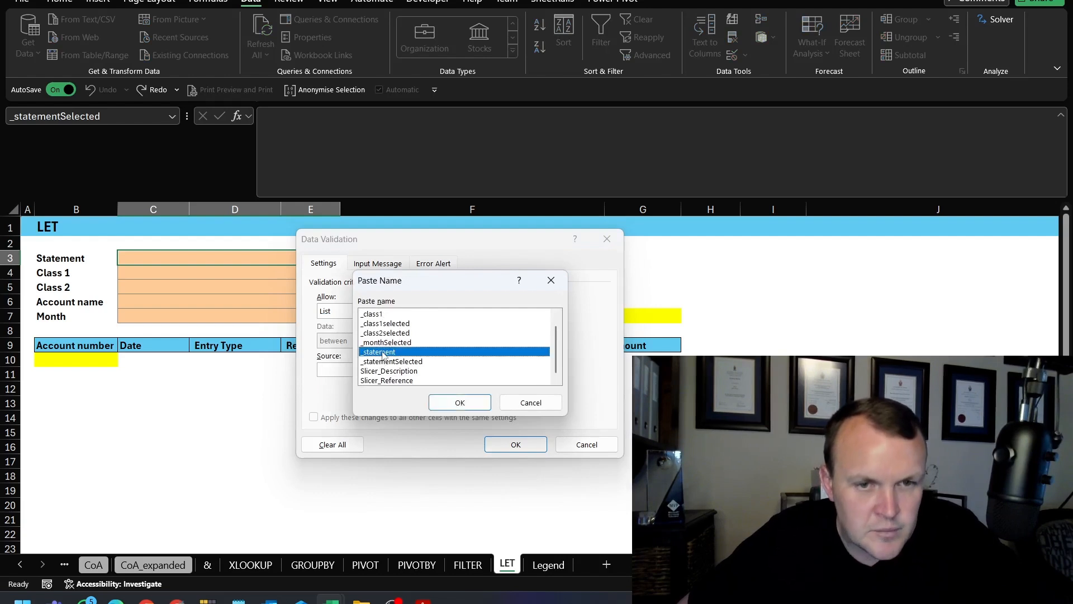
double_click(382, 352)
click(511, 446)
click(347, 257)
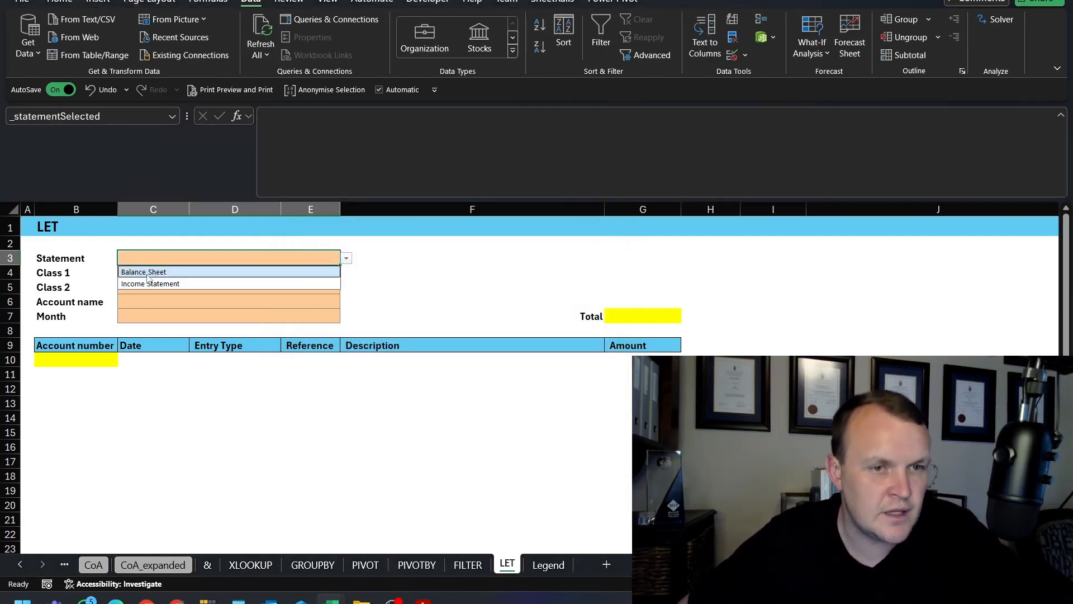
click(145, 272)
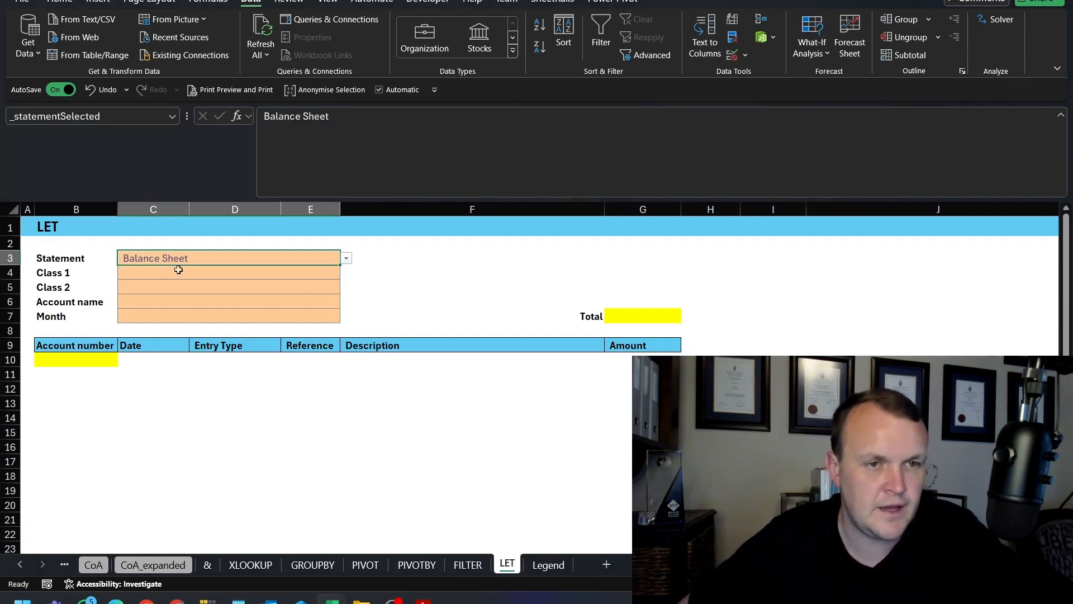
Add list validation sourced from _class1 to the Class 1 cell and check the options it offers.
click(145, 276)
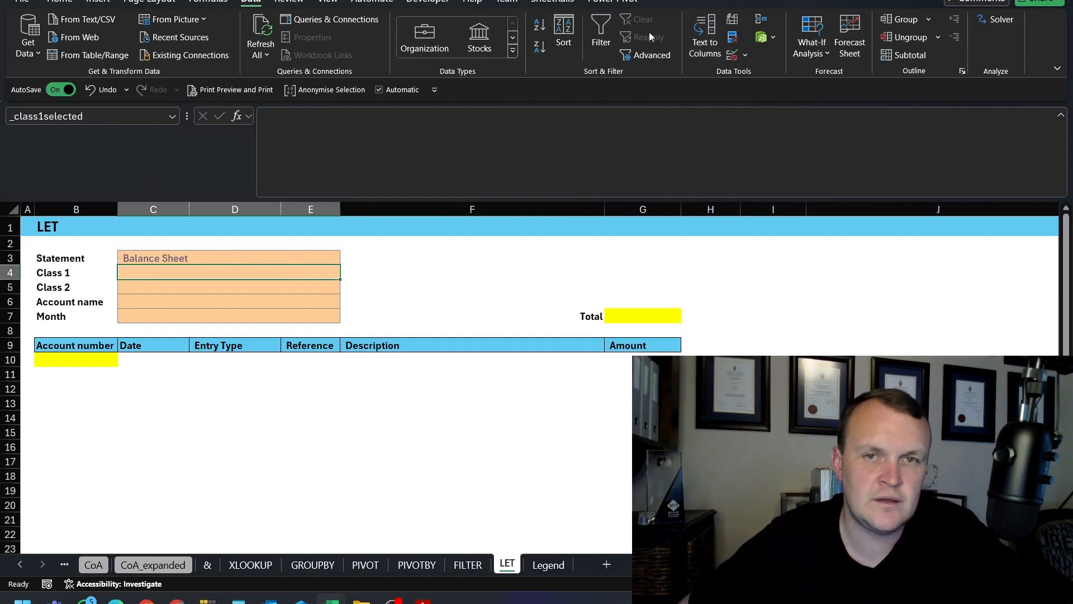
click(733, 55)
click(348, 313)
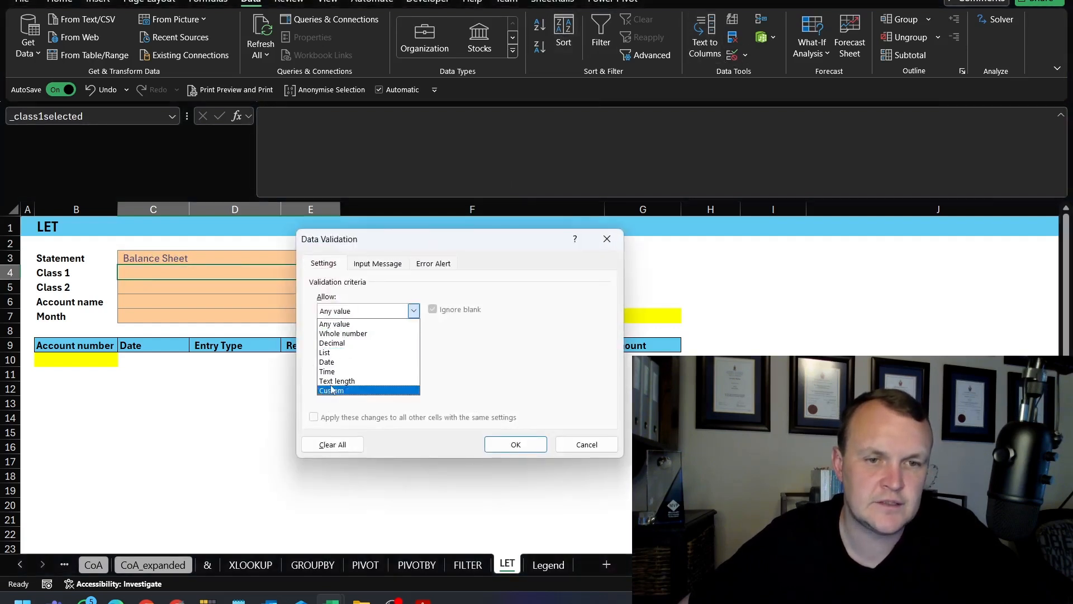
click(330, 351)
click(335, 370)
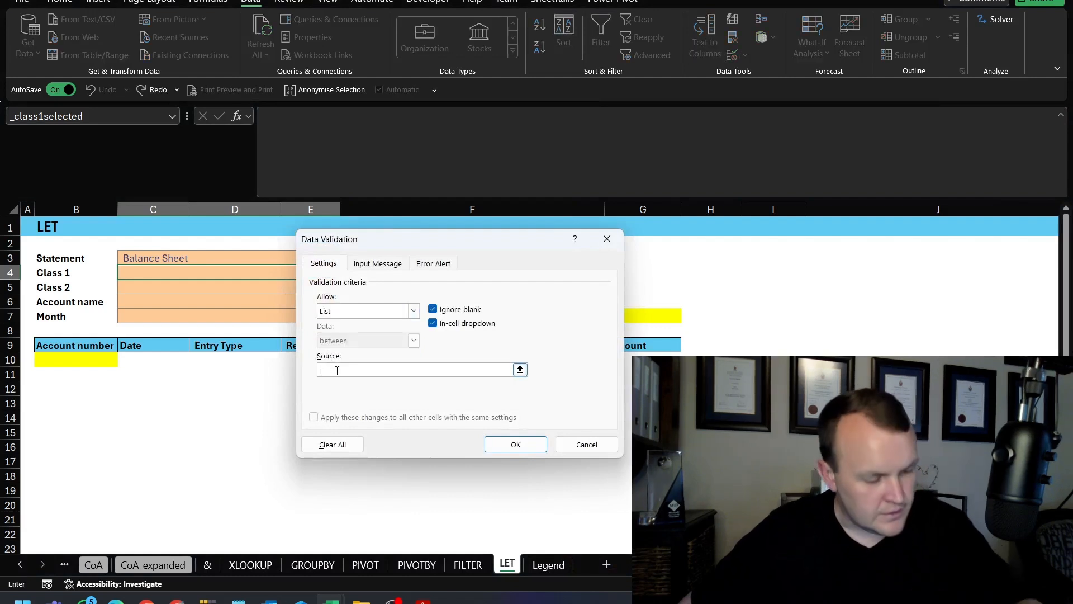
key(F3)
scroll(392, 347, down, 1)
scroll(389, 346, up, 1)
click(373, 323)
click(464, 398)
click(513, 444)
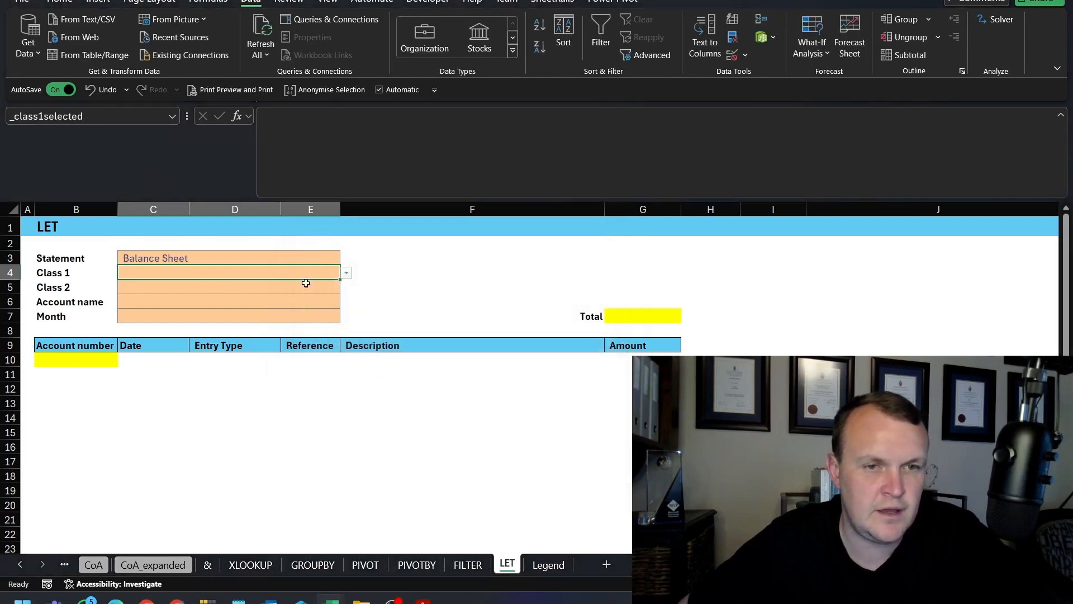
click(347, 274)
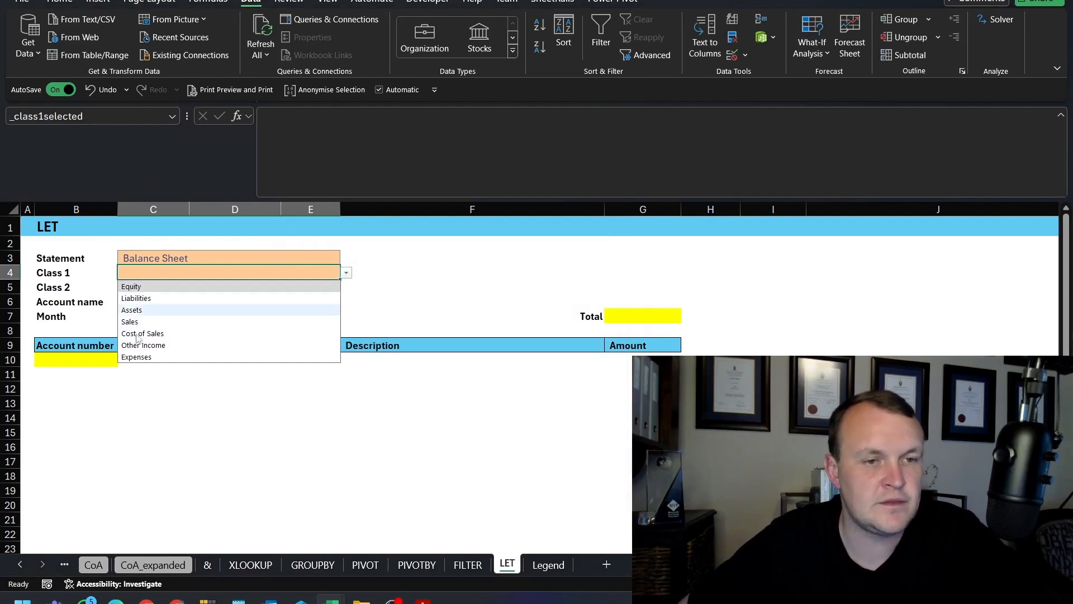
click(141, 259)
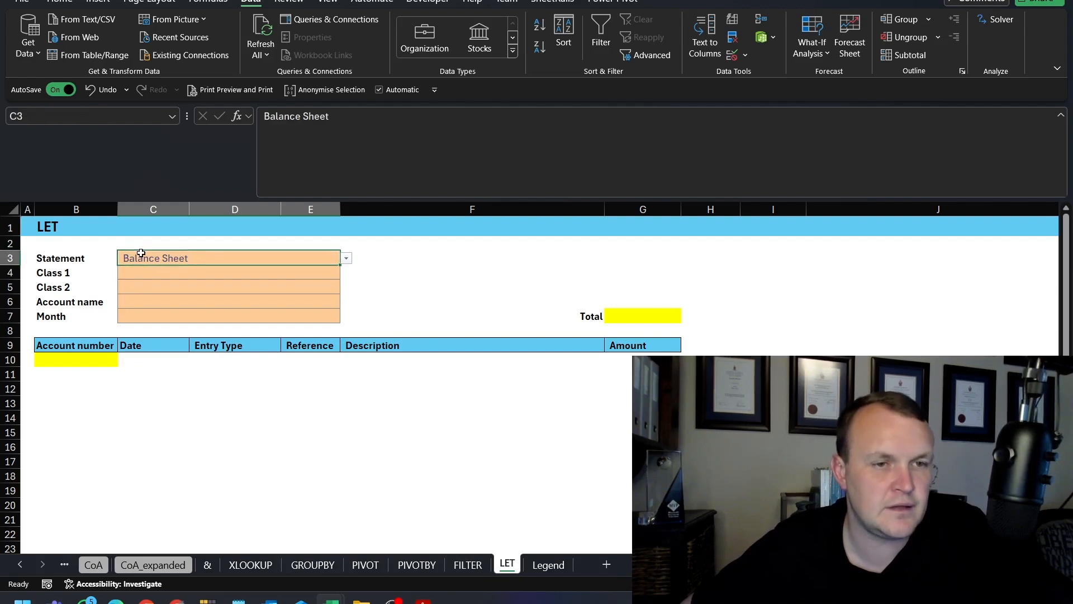
On the Legend sheet, wrap the UNIQUE formula in C3 in FILTER and begin its include argument with a CoA table reference.
click(541, 565)
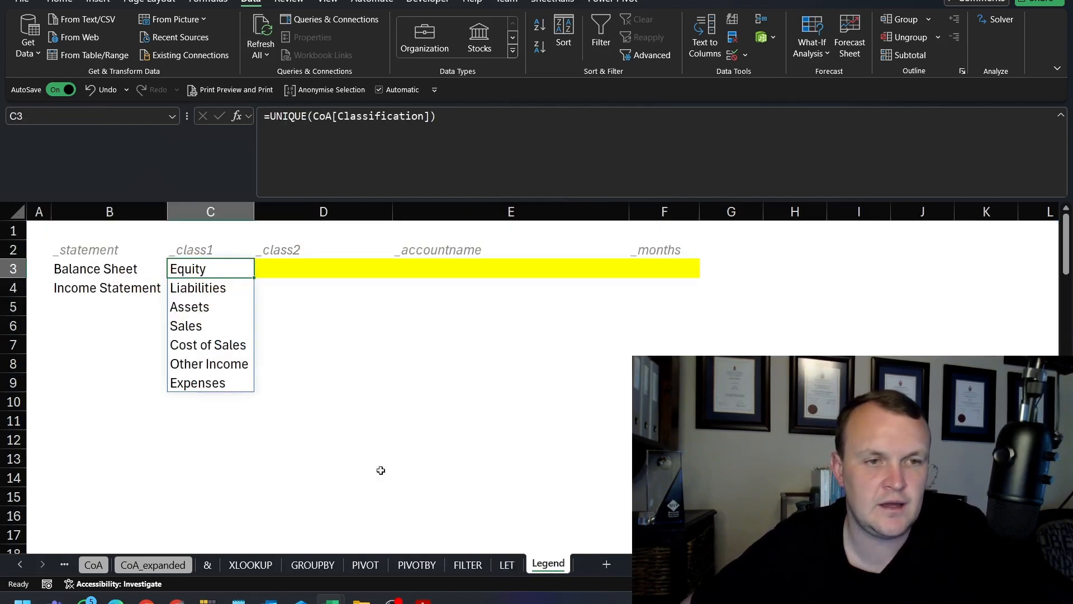
click(272, 114)
text(fil)
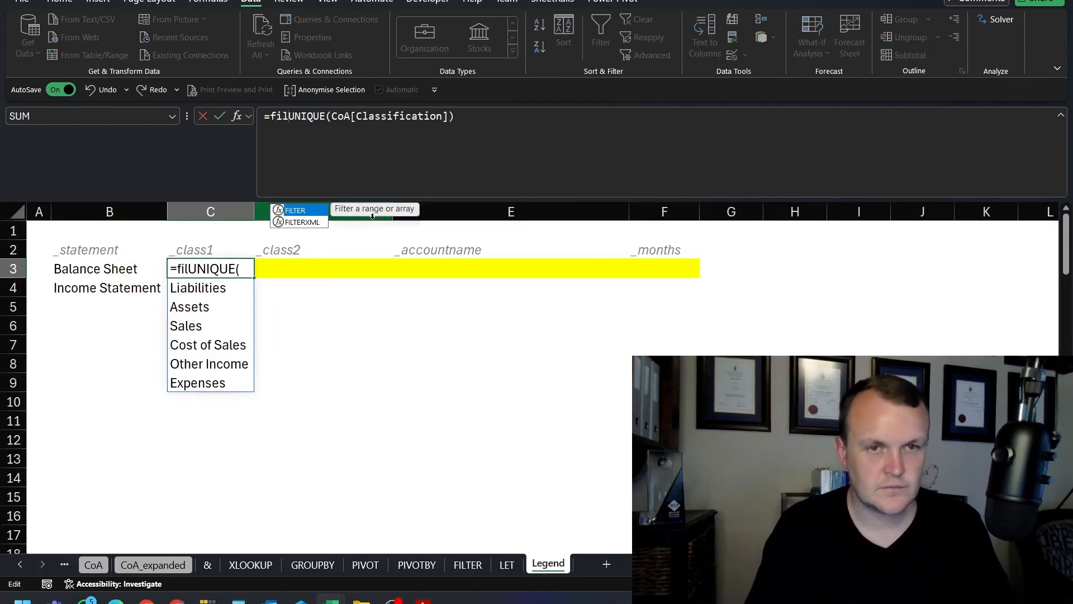
key(Tab)
click(551, 112)
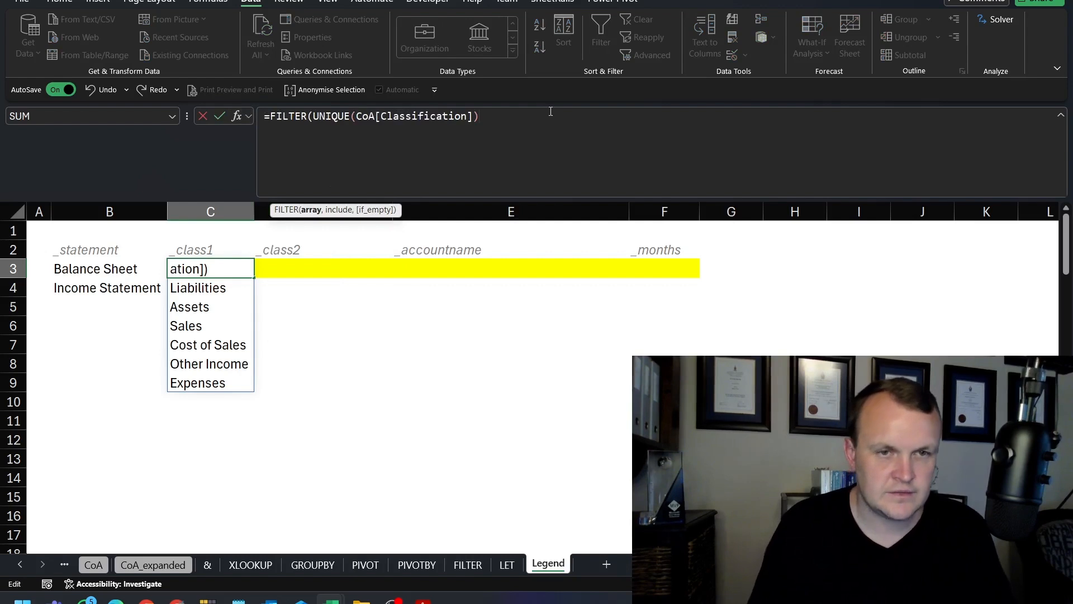
text(,)
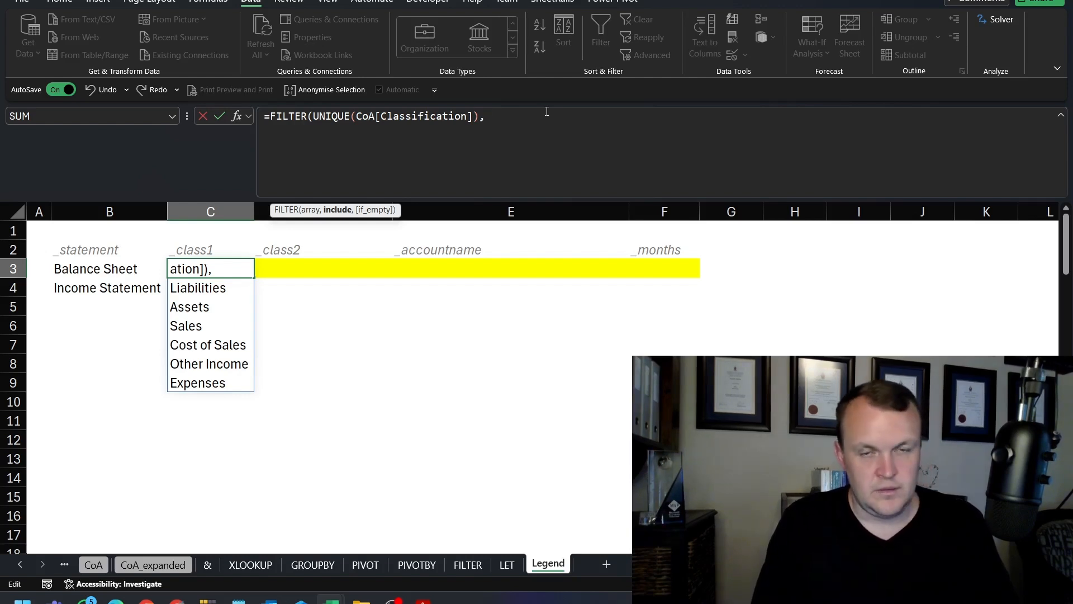
text(coa[cl)
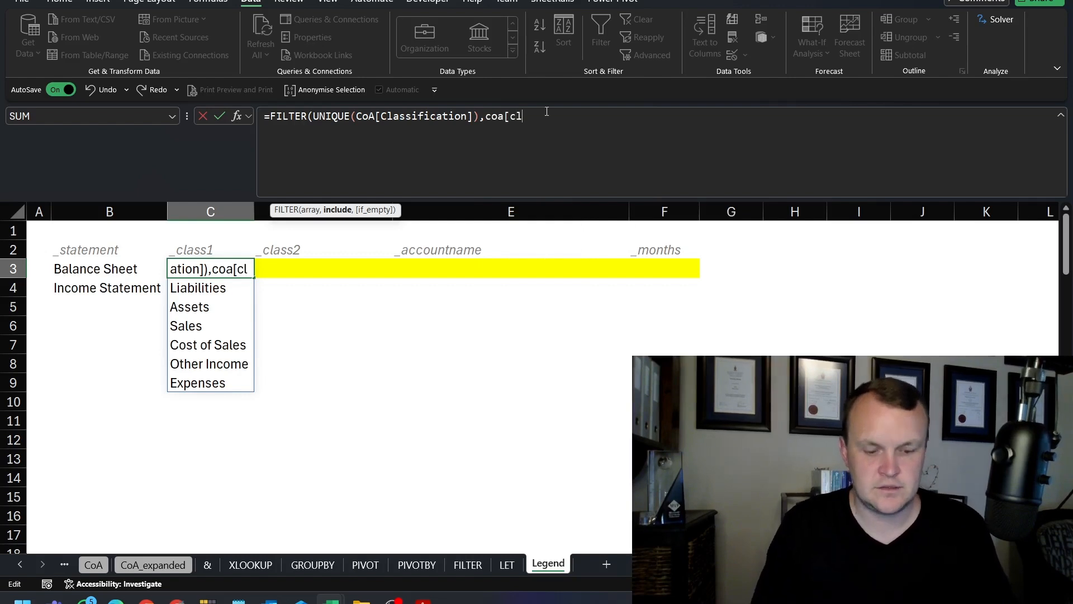
key(BackSpace)
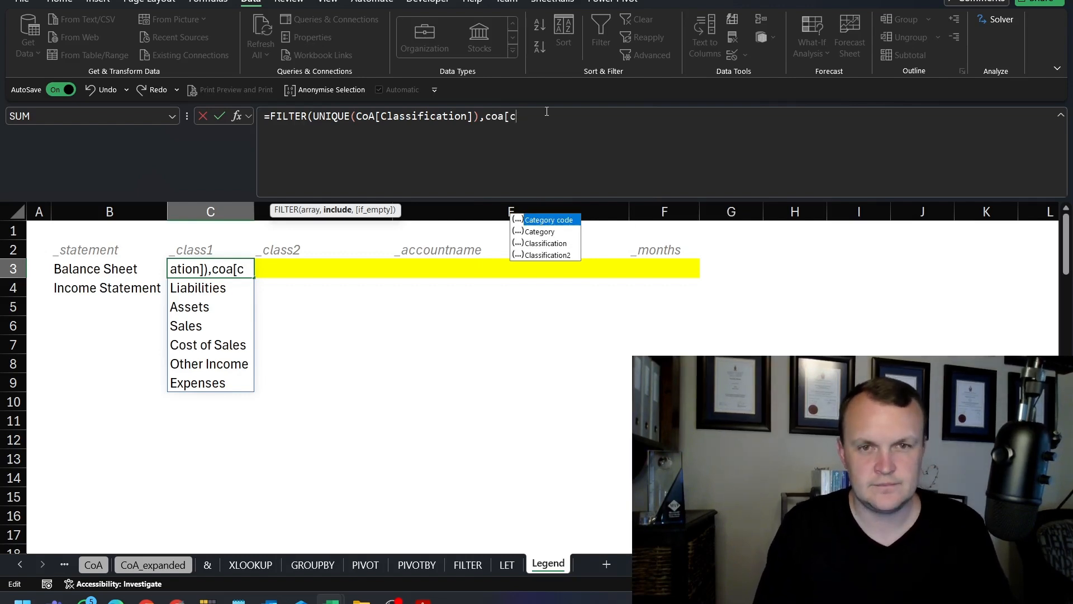
key(Down)
key(Down)
key(Tab)
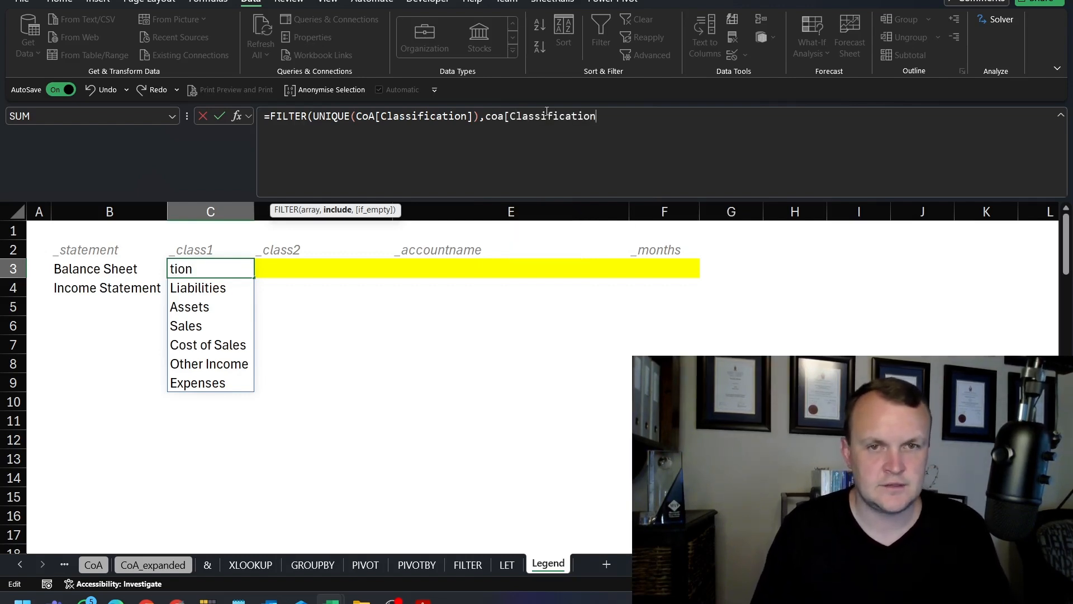
key(BackSpace)
key(BackSpace)
key(BackSpace)
key(BackSpace)
key(BackSpace)
key(BackSpace)
key(BackSpace)
key(BackSpace)
key(BackSpace)
key(BackSpace)
key(BackSpace)
key(BackSpace)
key(BackSpace)
key(BackSpace)
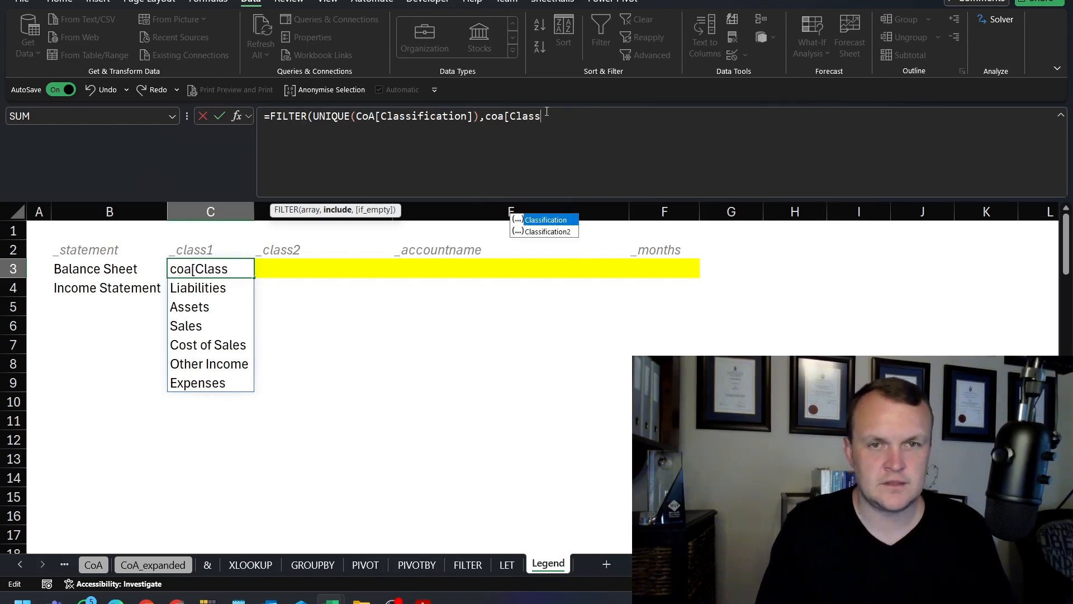
Complete the FILTER condition in C3 as CoA[Statement]=_statementSelected and enter the formula.
text(sta)
key(Tab)
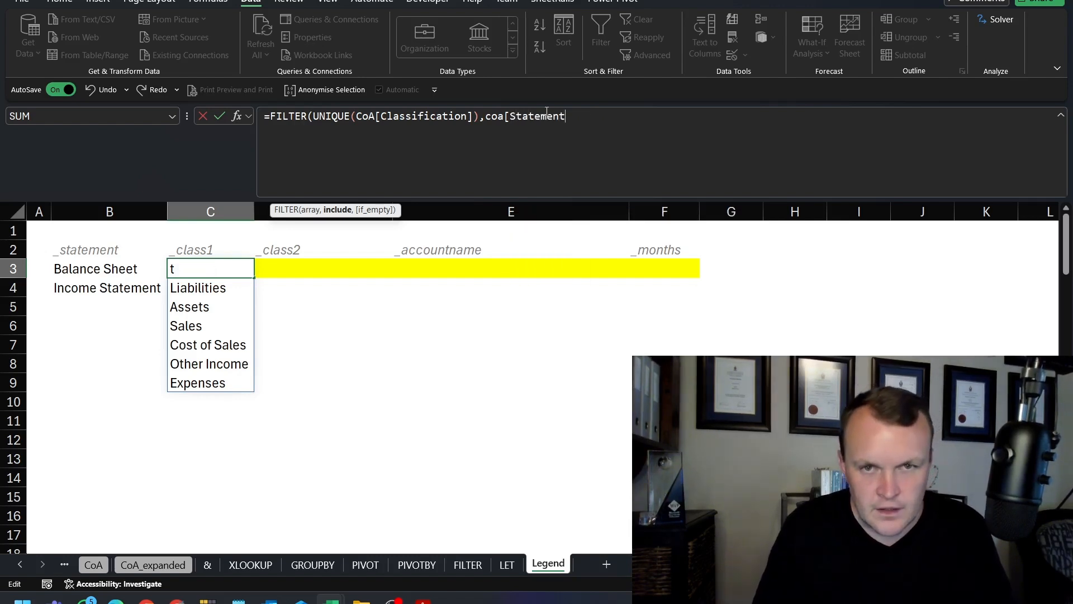
text(=s)
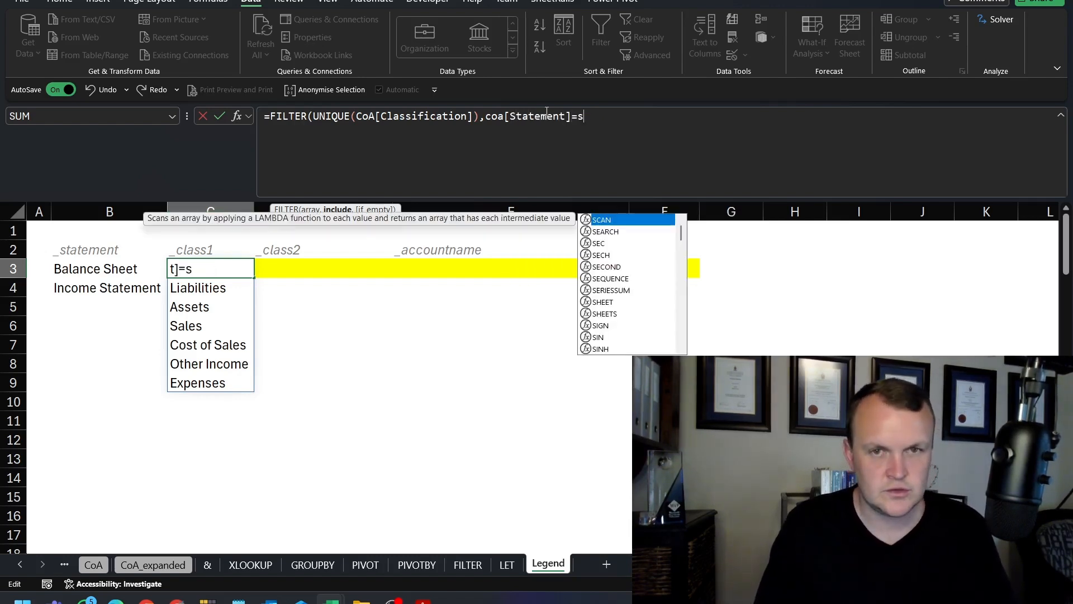
key(BackSpace)
text(_s)
key(Down)
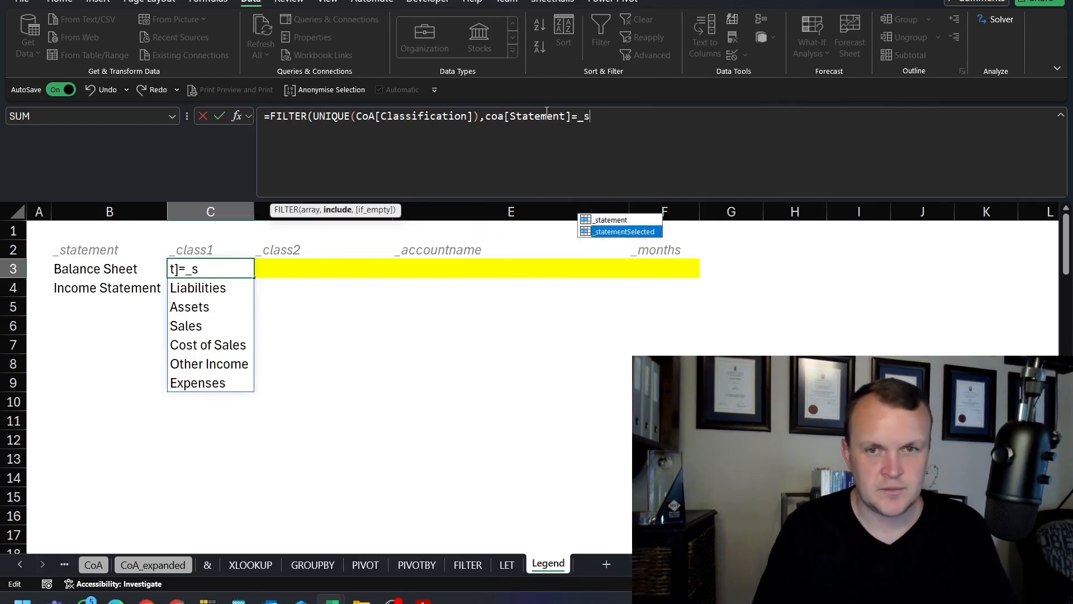
key(Tab)
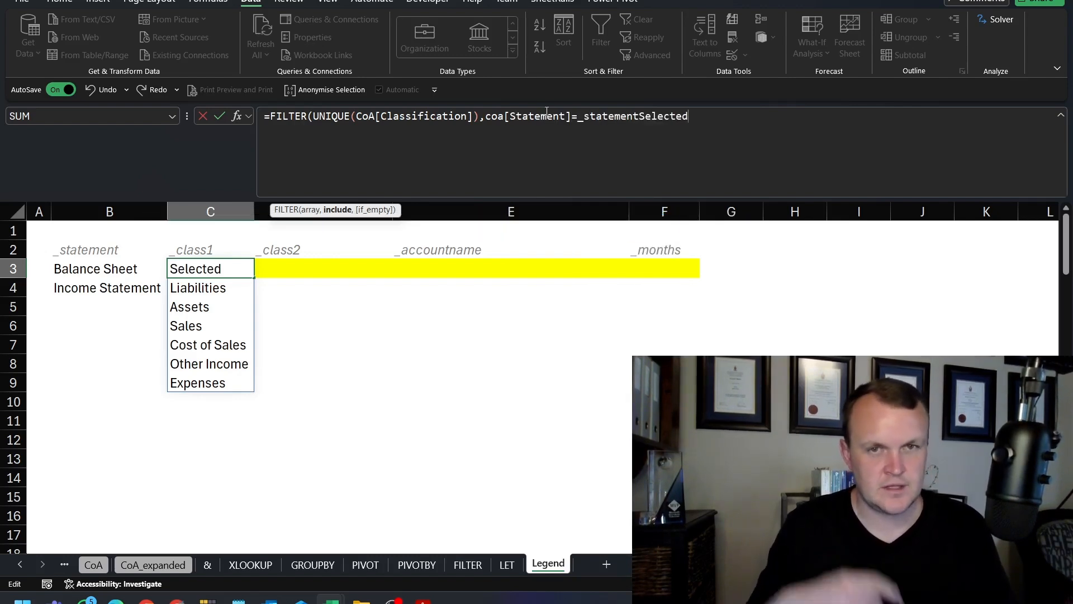
key(Return)
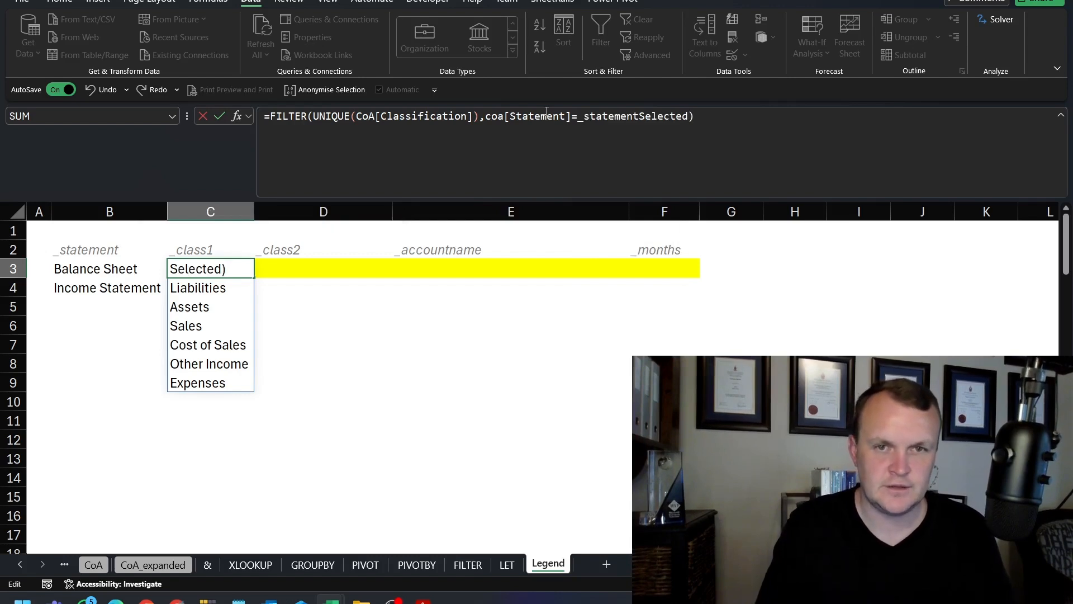
text())
key(Return)
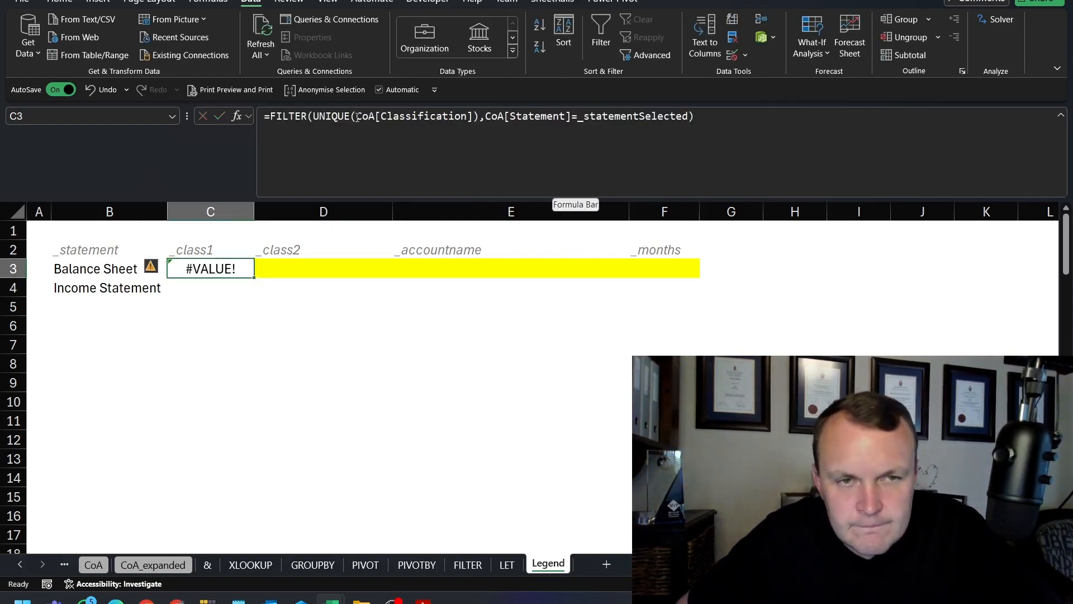
Remove UNIQUE from the formula in C3, leaving =FILTER(CoA[Classification],CoA[Statement]=_statementSelected).
drag(357, 117, 312, 117)
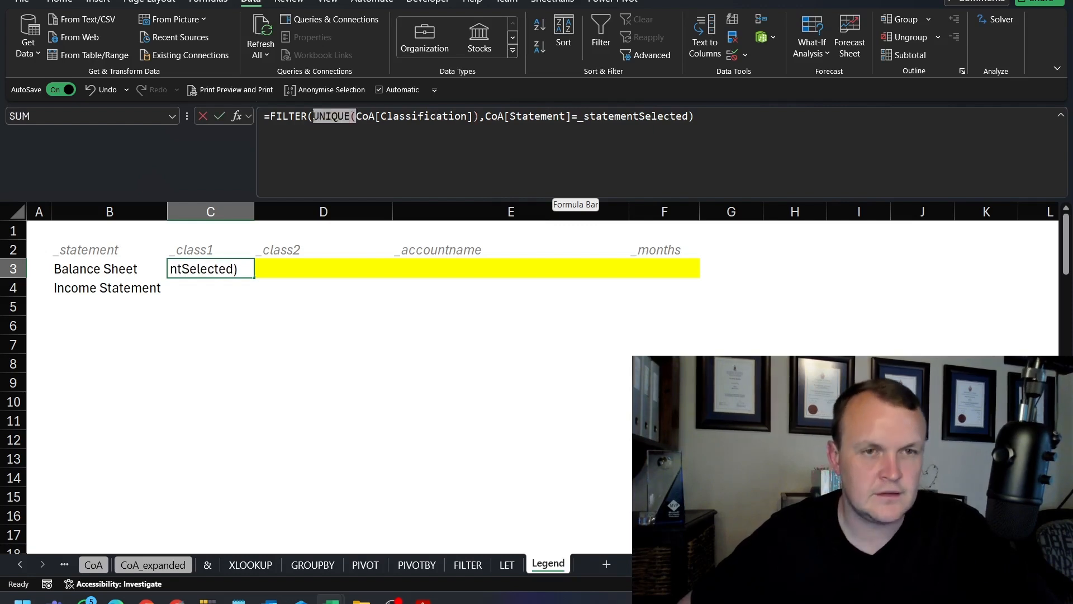
key(Delete)
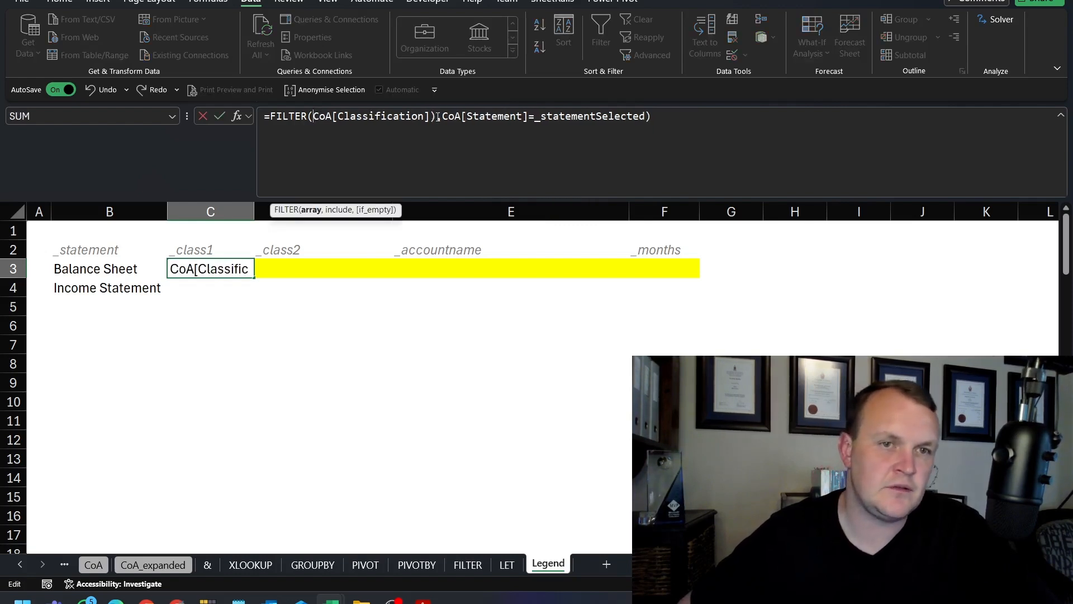
click(438, 117)
key(BackSpace)
key(Return)
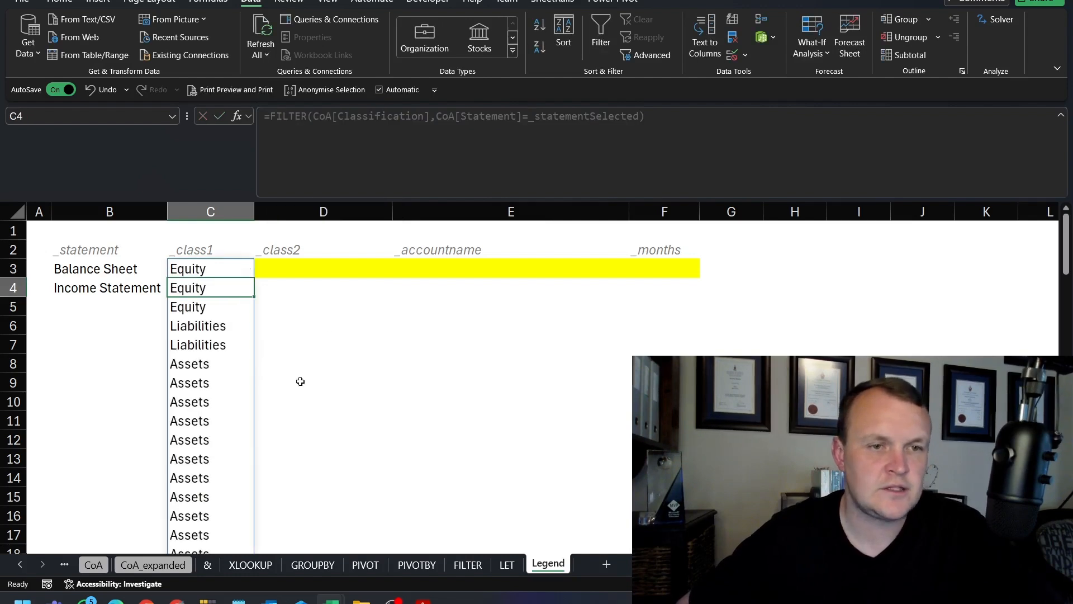
Wrap the whole FILTER formula in C3 in UNIQUE so that each classification is returned once.
click(198, 268)
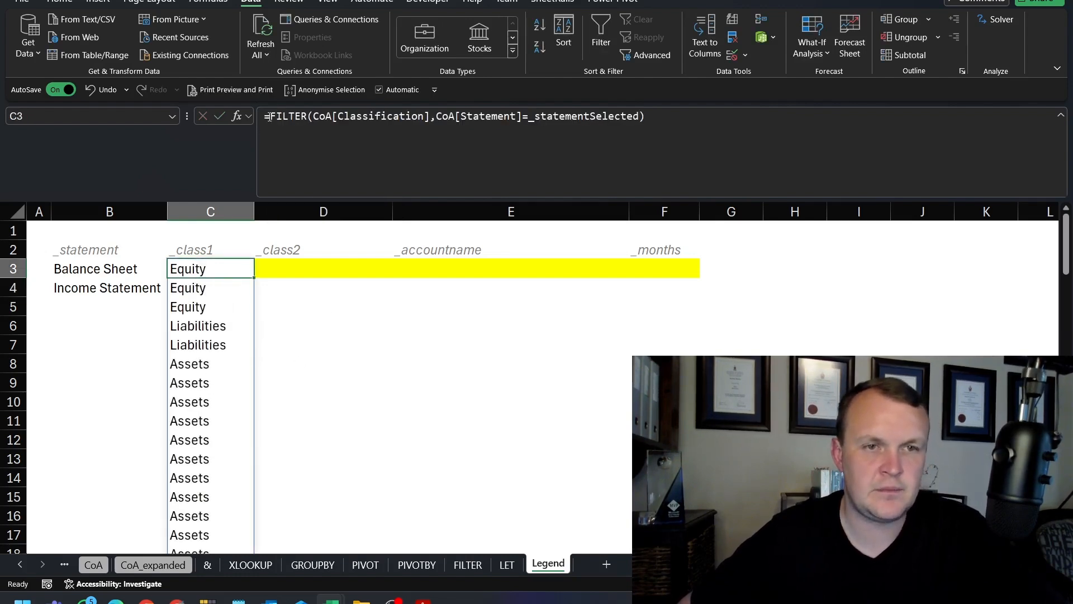
click(268, 117)
text(uniq)
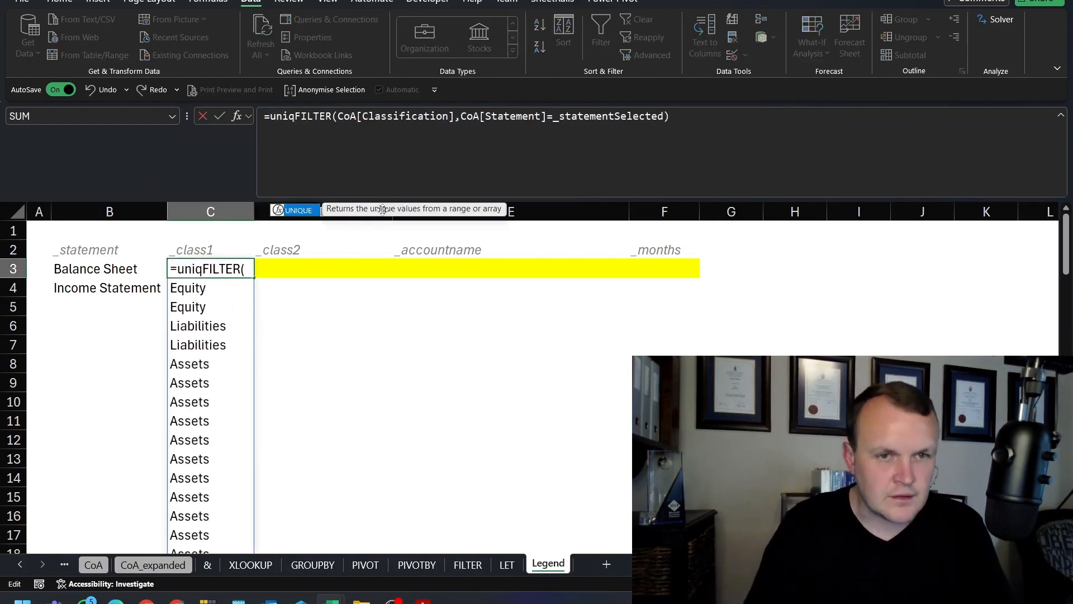
key(Tab)
click(718, 115)
text())
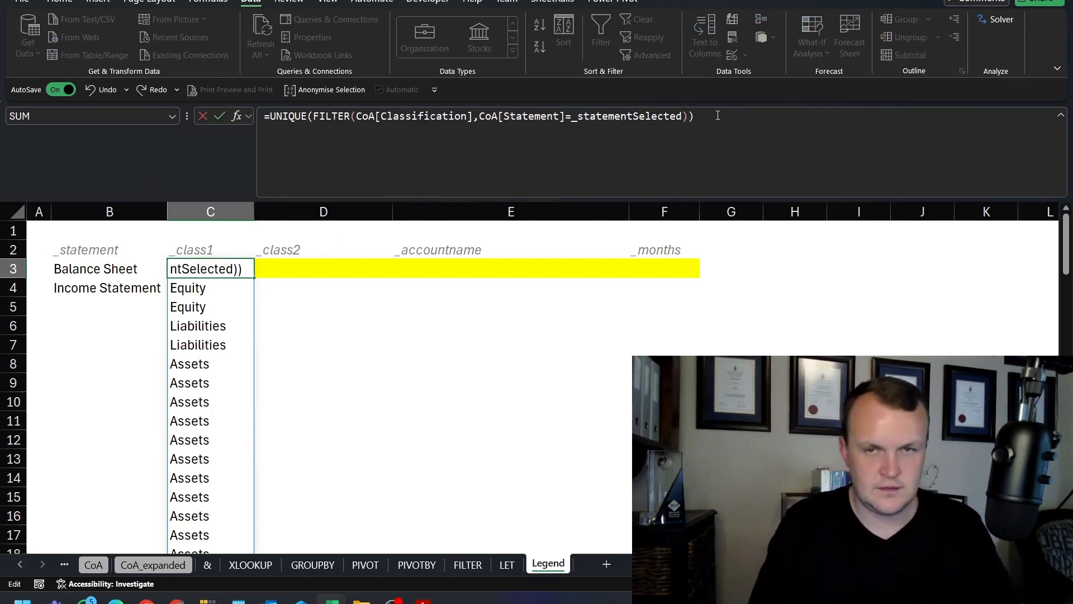
key(Return)
Evaluate the C3 formula stage by stage, examining the Statement comparison, the FILTER output and the UNIQUE result, and close the evaluation.
click(184, 271)
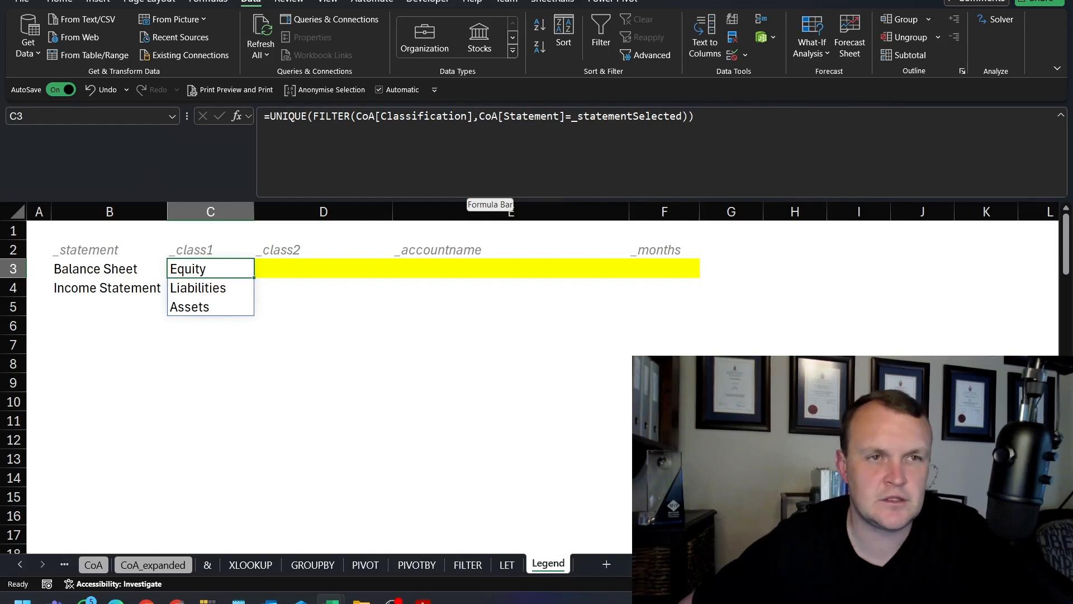
click(208, 2)
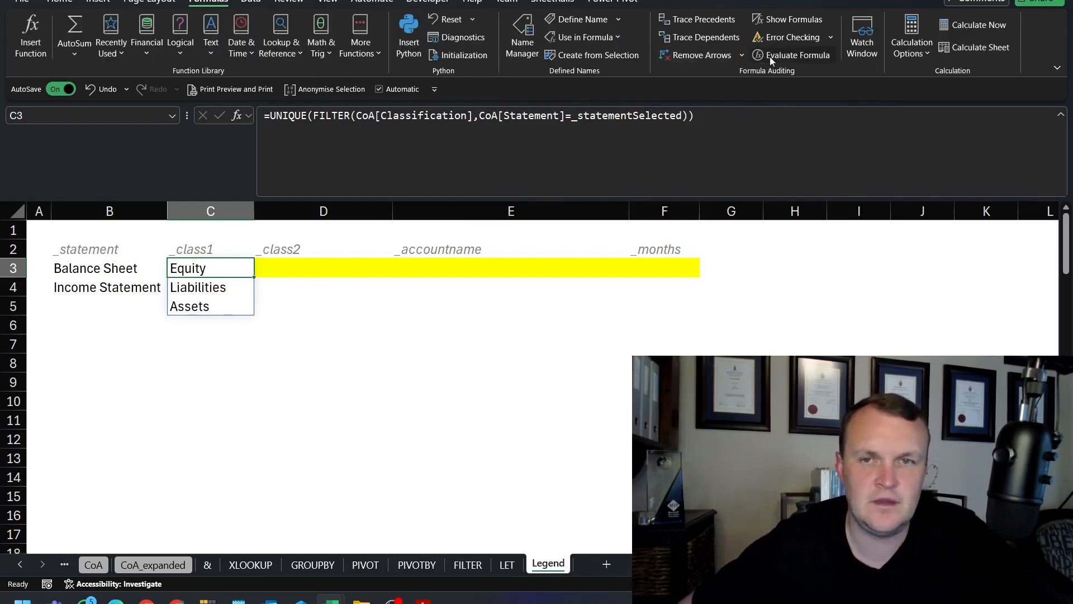
click(770, 56)
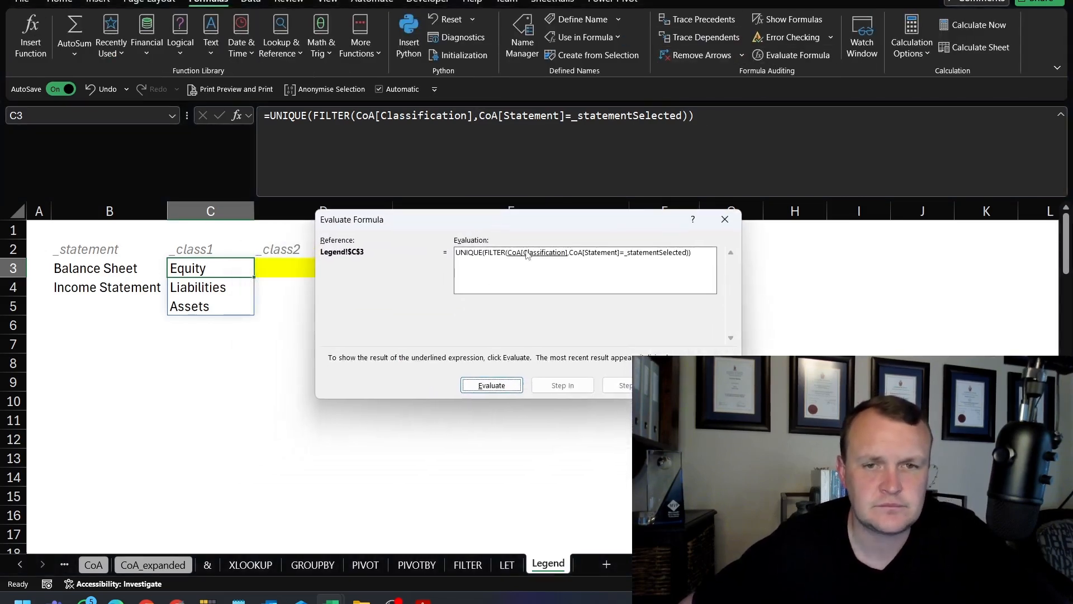
key(Return)
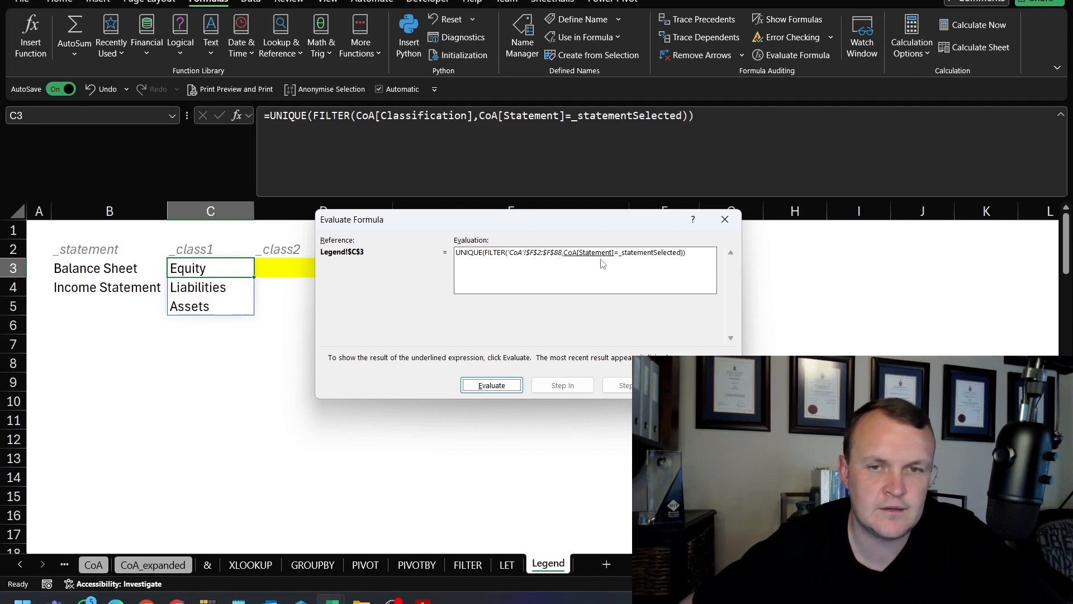
key(Return)
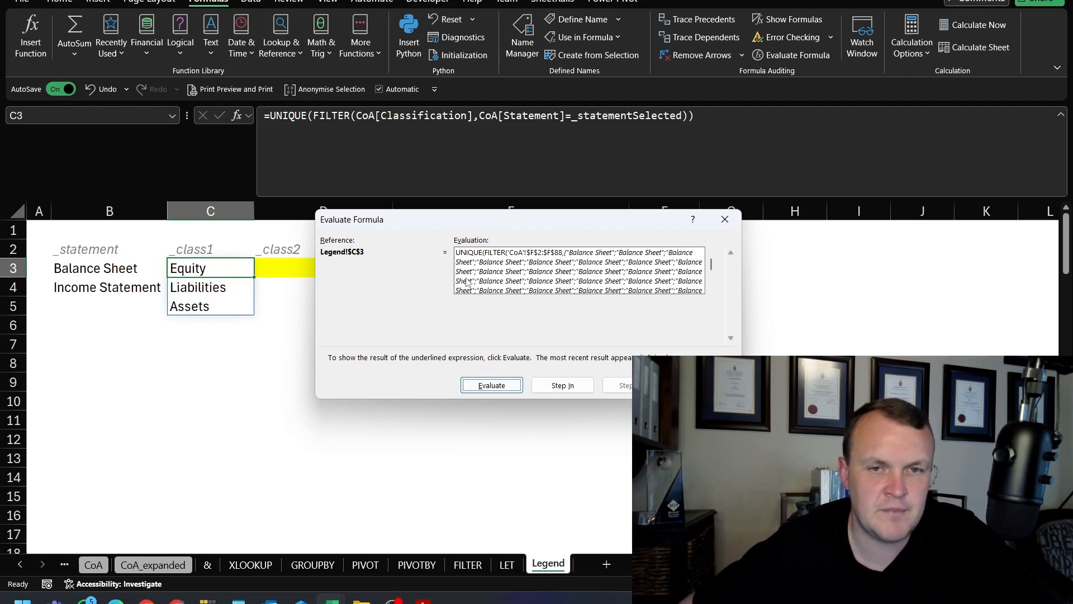
drag(708, 281, 709, 285)
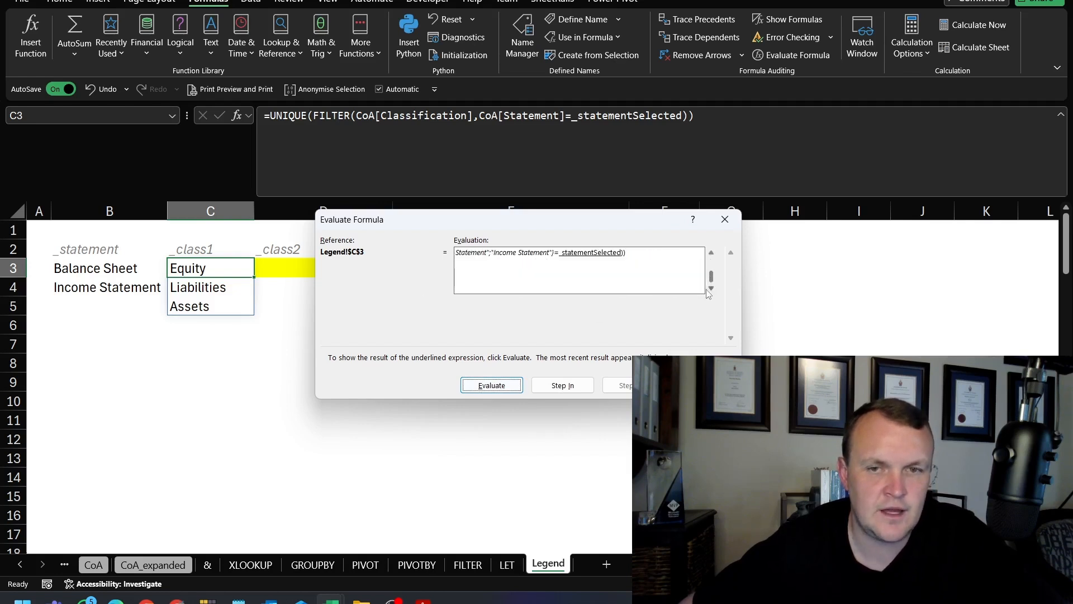
click(495, 385)
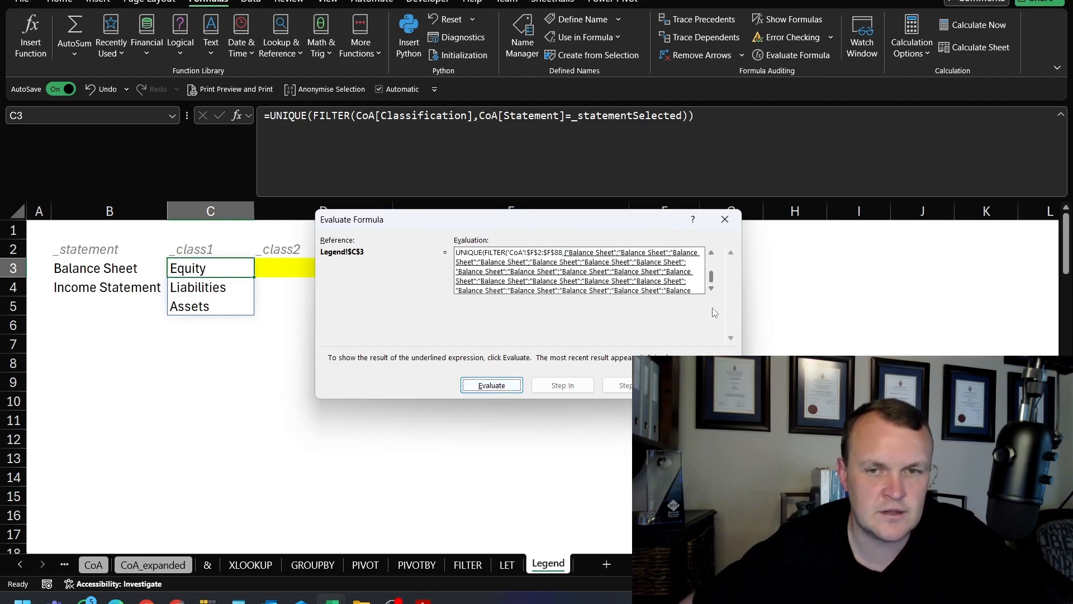
drag(710, 263, 711, 292)
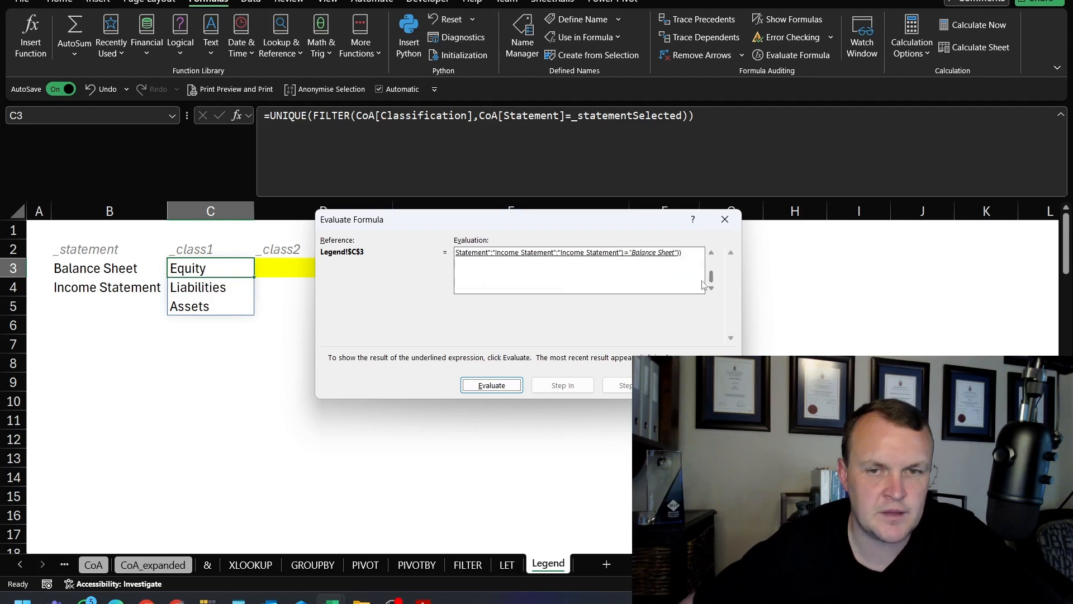
click(493, 385)
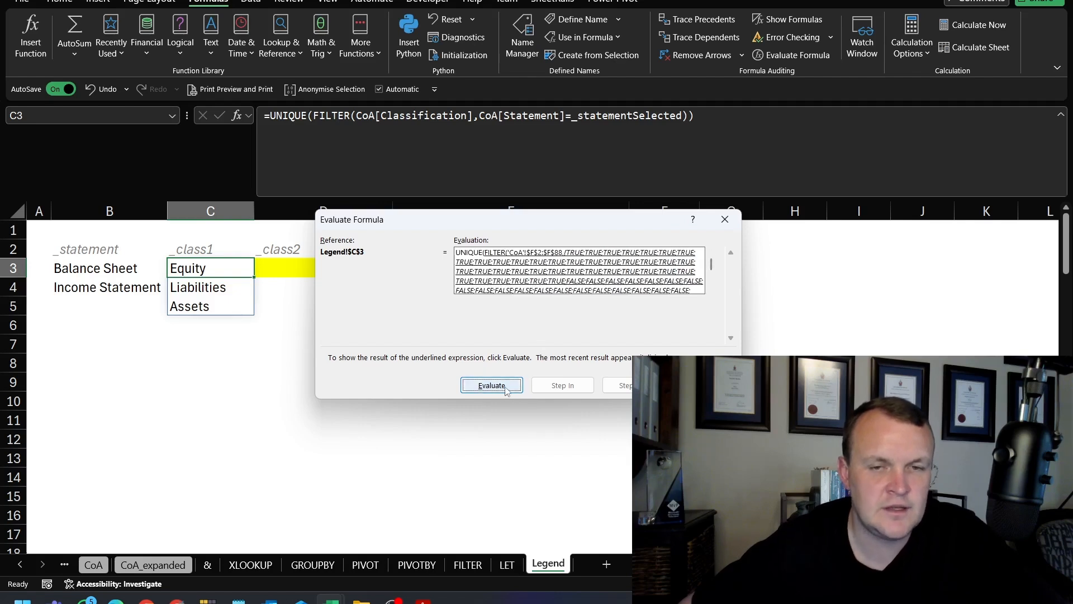
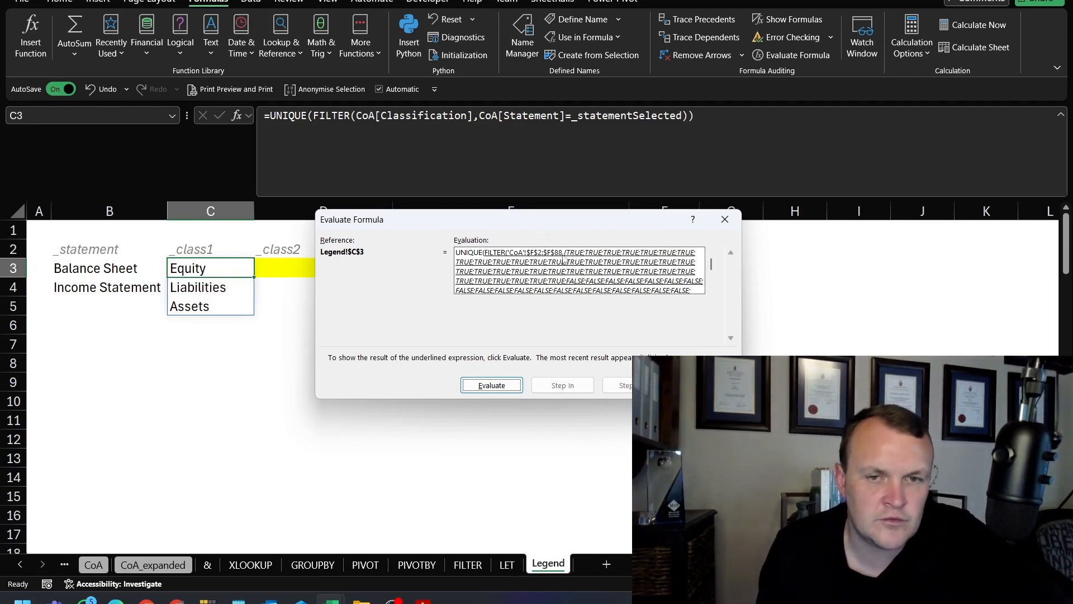
click(493, 391)
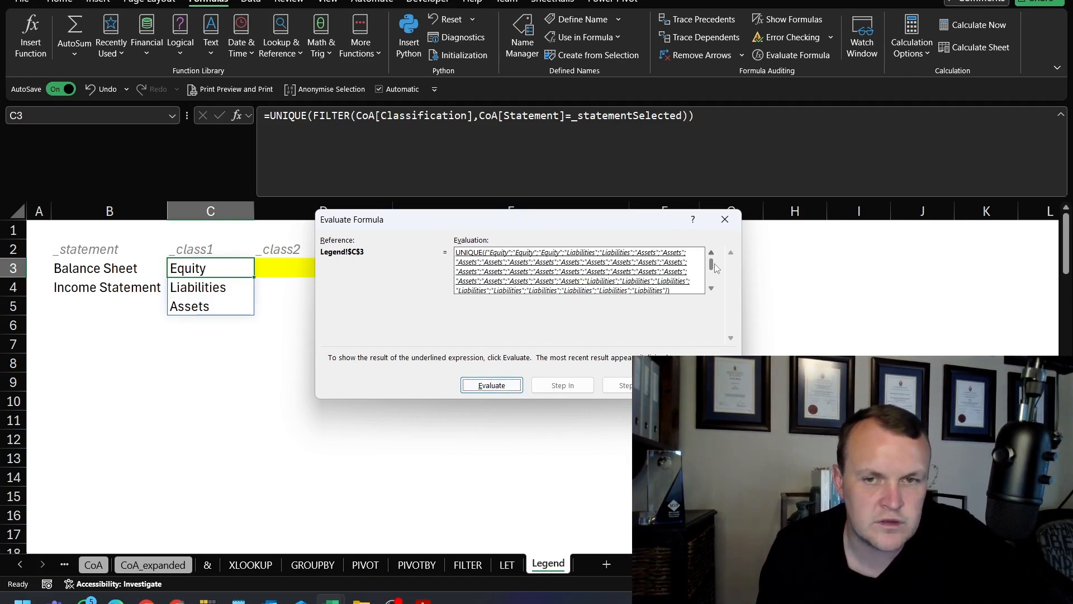
scroll(711, 279, down, 2)
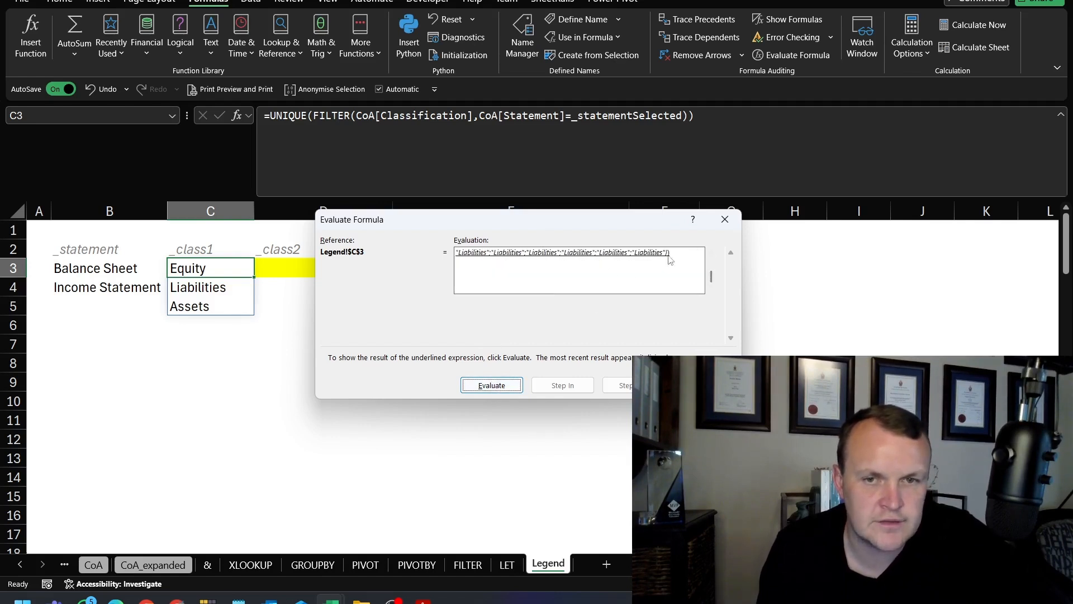
click(492, 385)
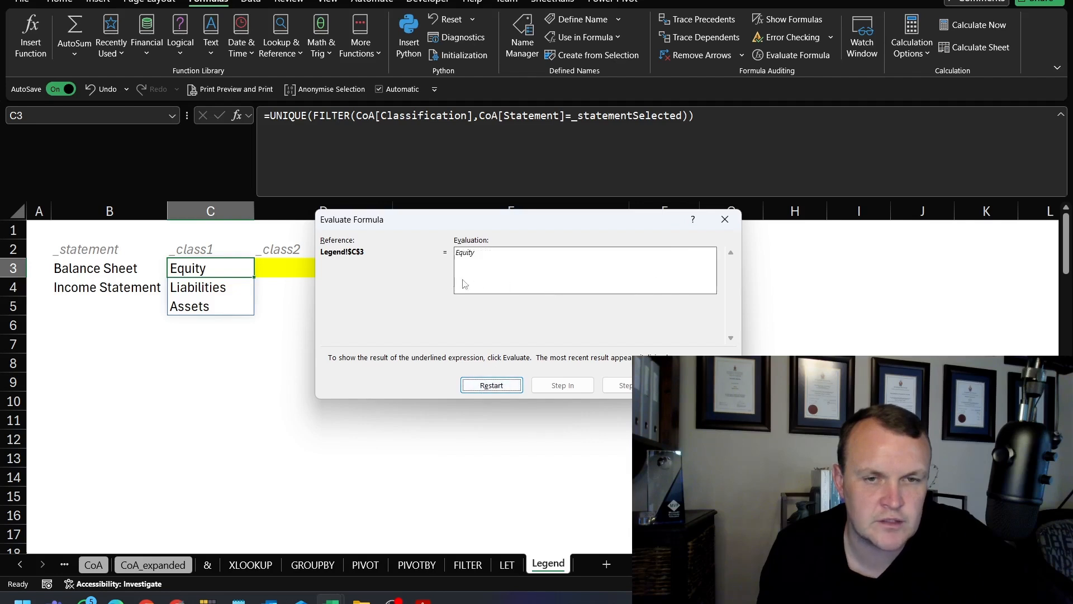
key(Escape)
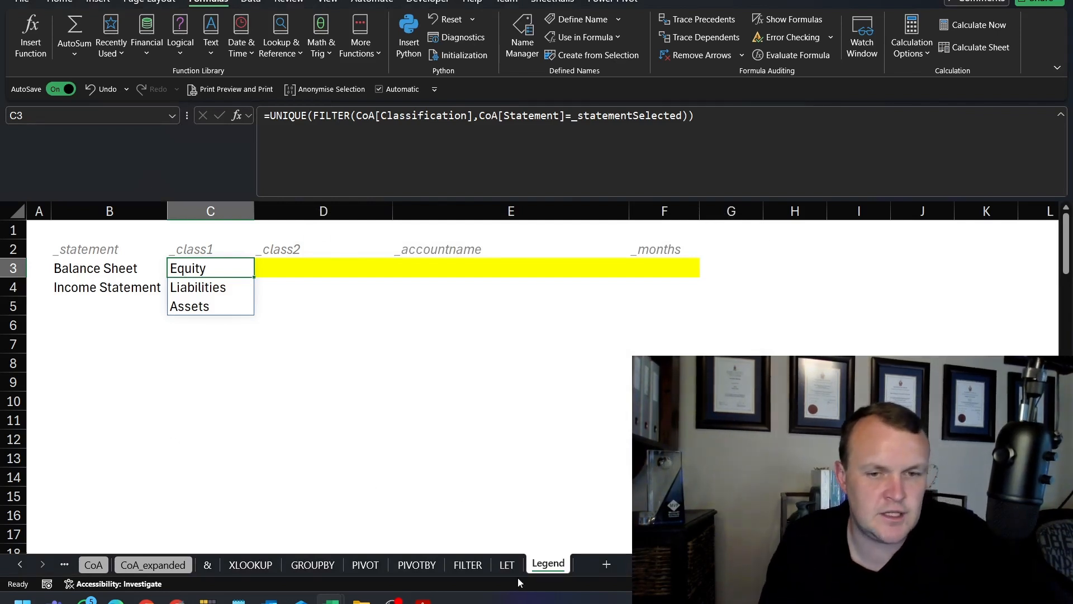
On the LET sheet, choose Income Statement as the Statement and check the _class1 list on the Legend sheet.
click(507, 565)
click(346, 258)
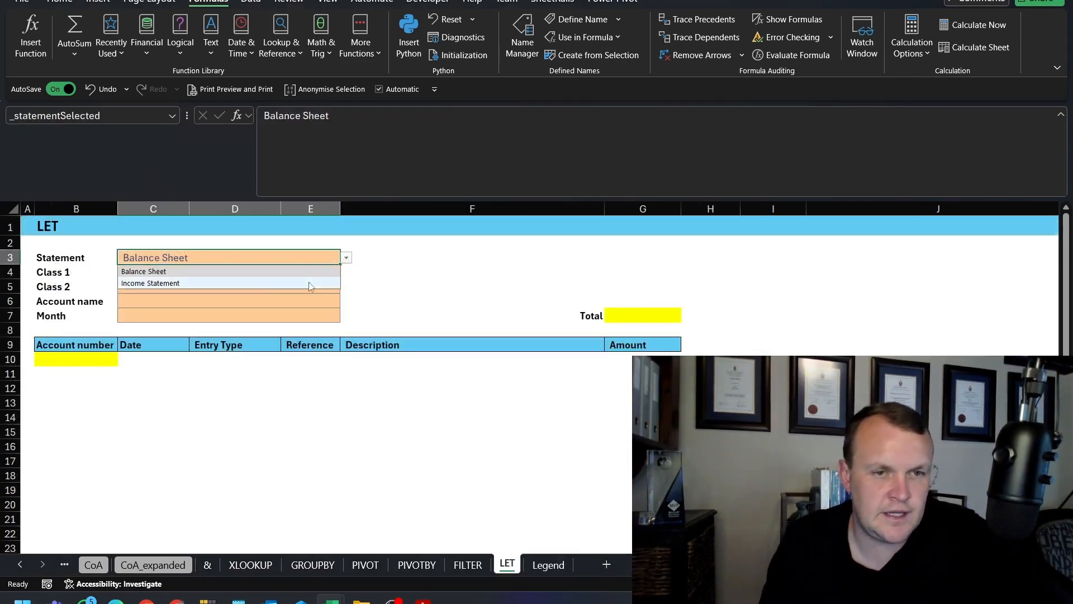
click(146, 284)
click(548, 565)
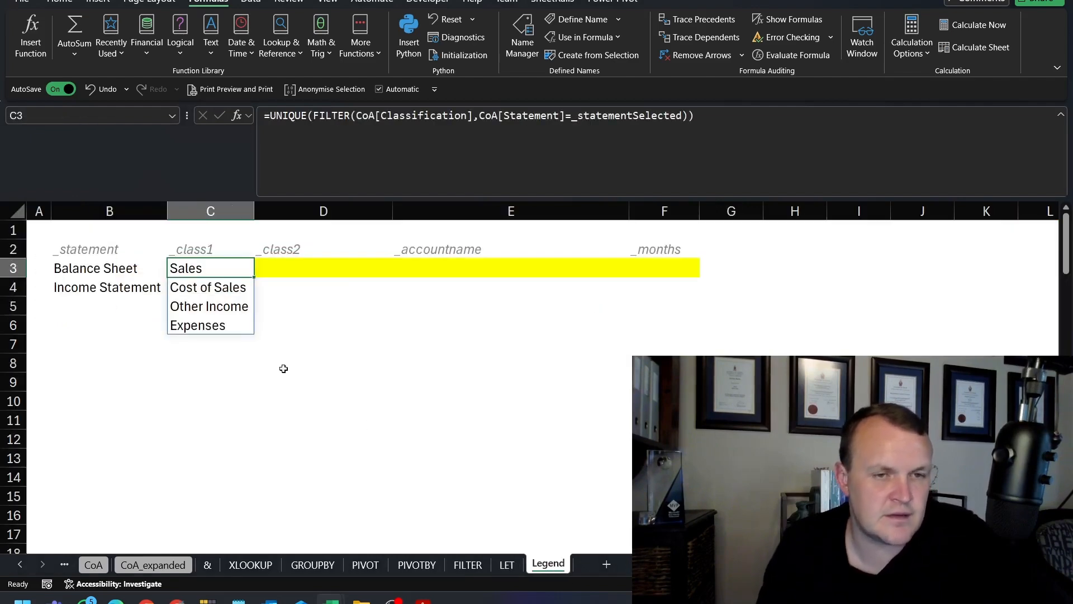
On the LET sheet, check the options offered for Class 1 and choose Expenses.
click(507, 565)
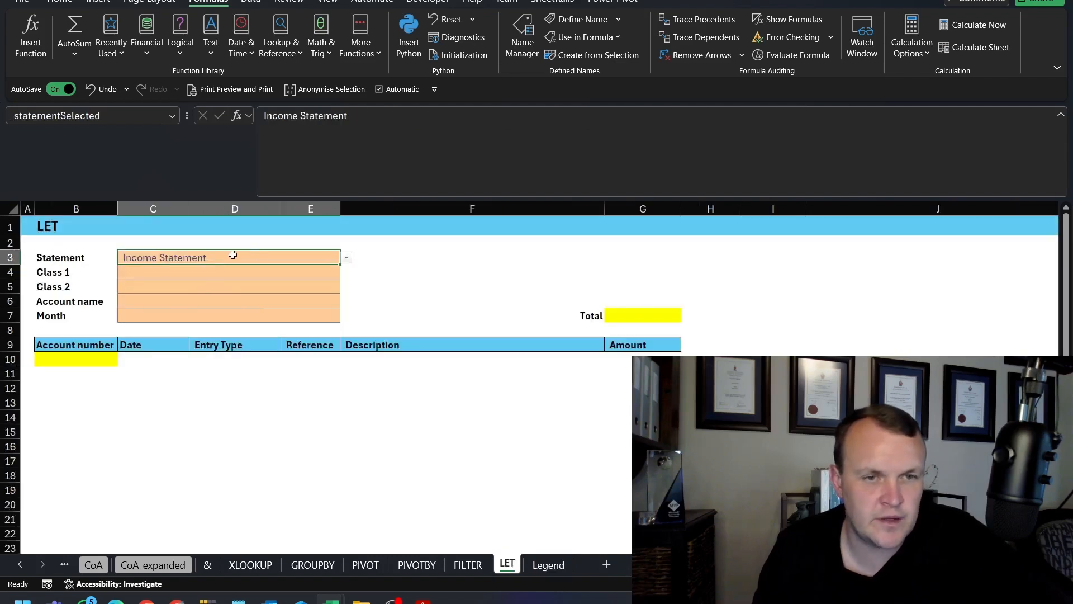
key(Down)
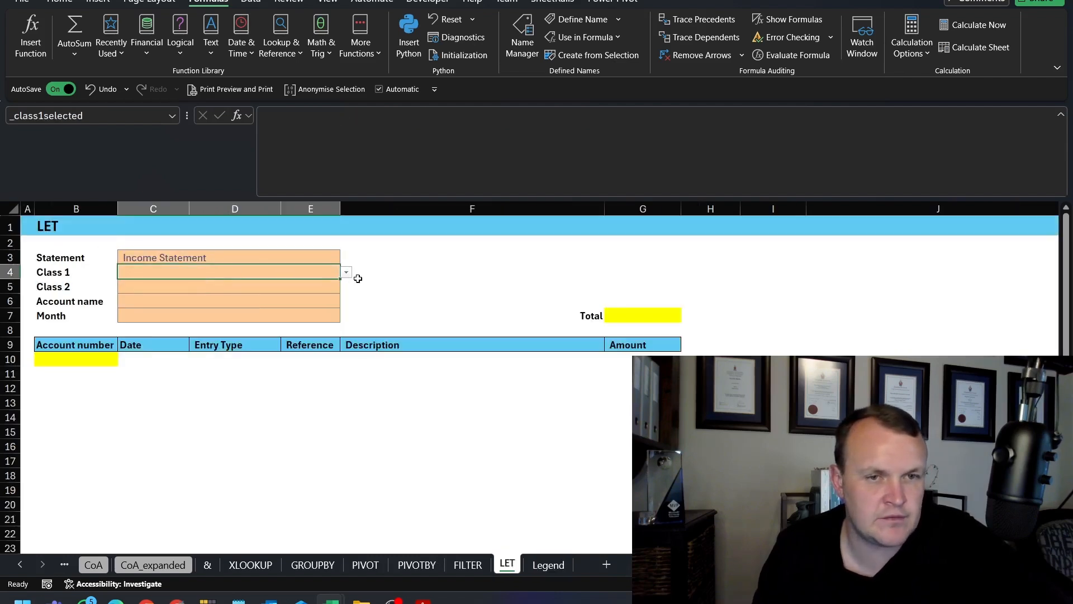
click(348, 274)
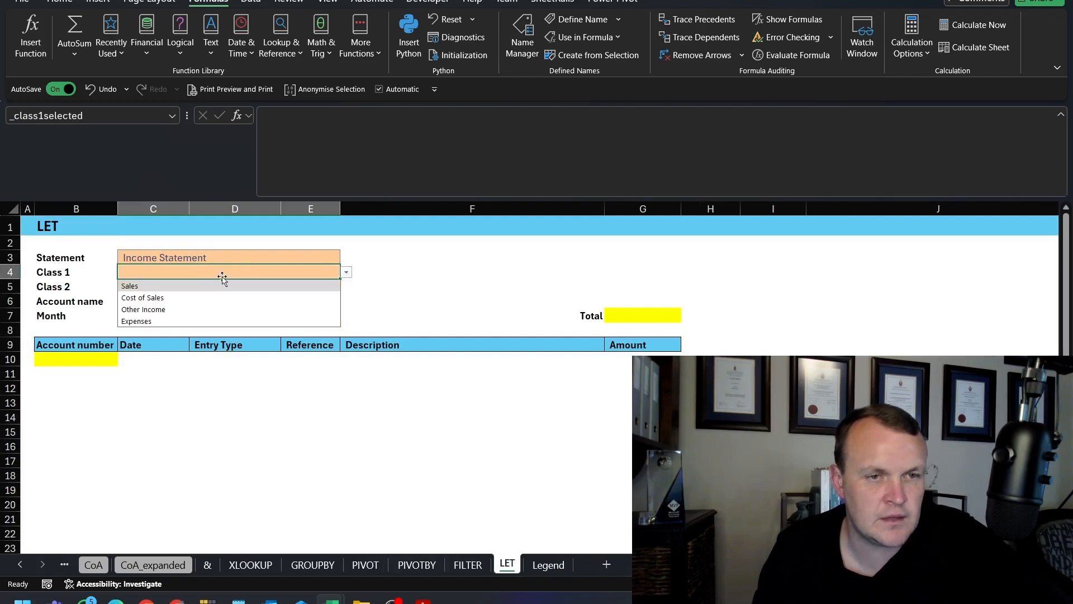
key(Escape)
click(130, 286)
click(192, 256)
click(318, 272)
key(alt+Down)
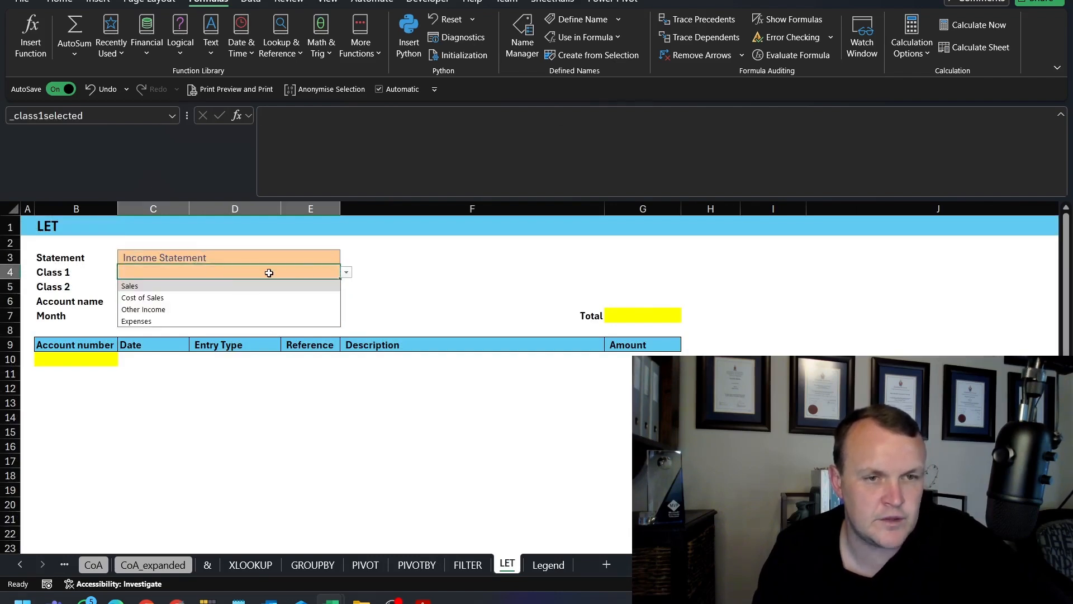
click(162, 321)
click(178, 293)
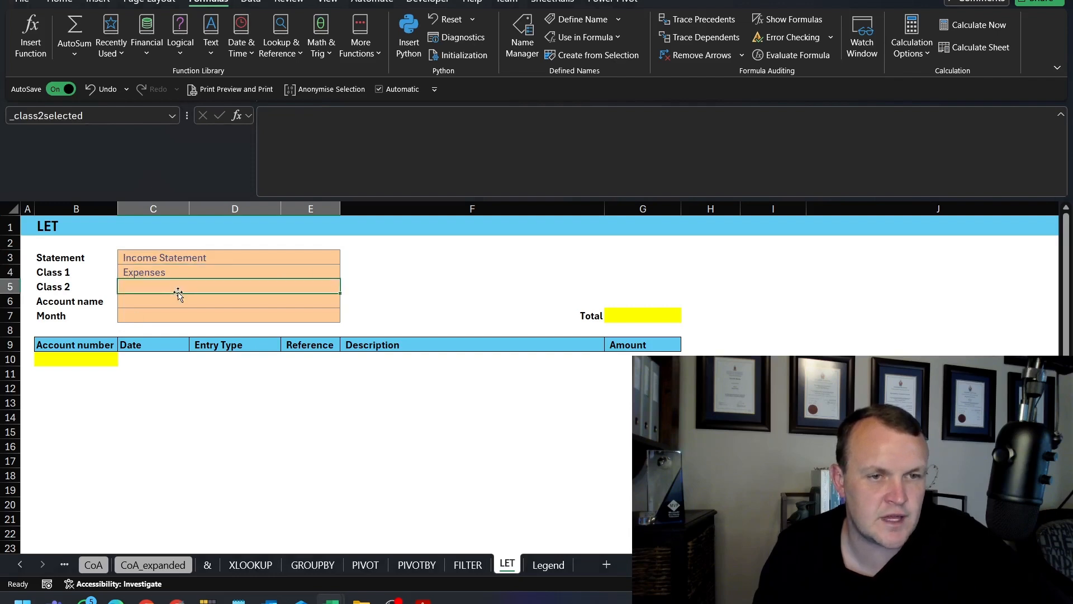
click(549, 565)
click(279, 267)
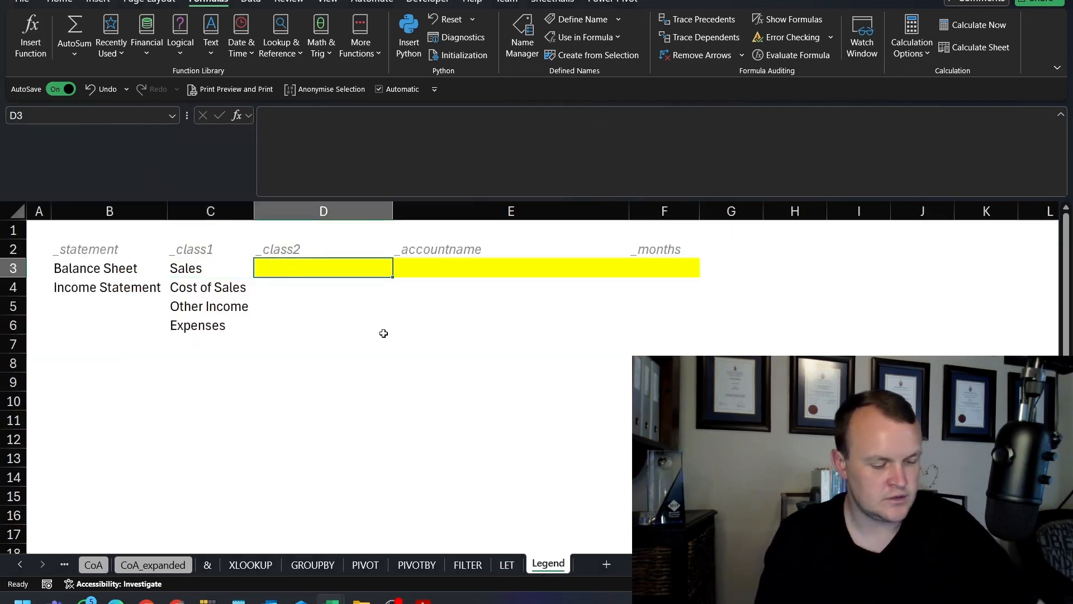
text(=fi)
key(BackSpace)
key(BackSpace)
key(BackSpace)
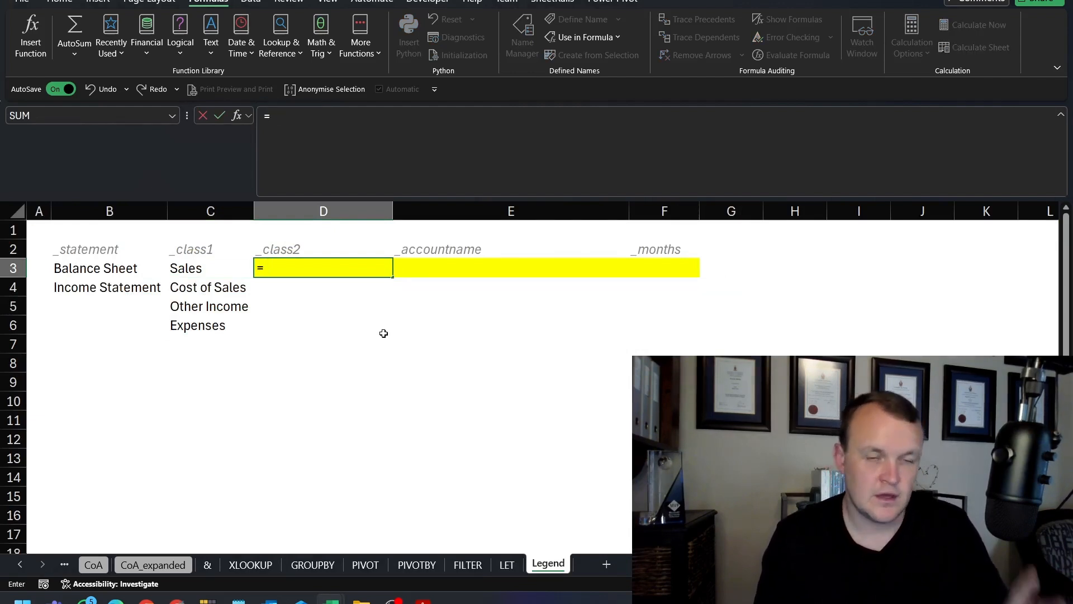
key(Return)
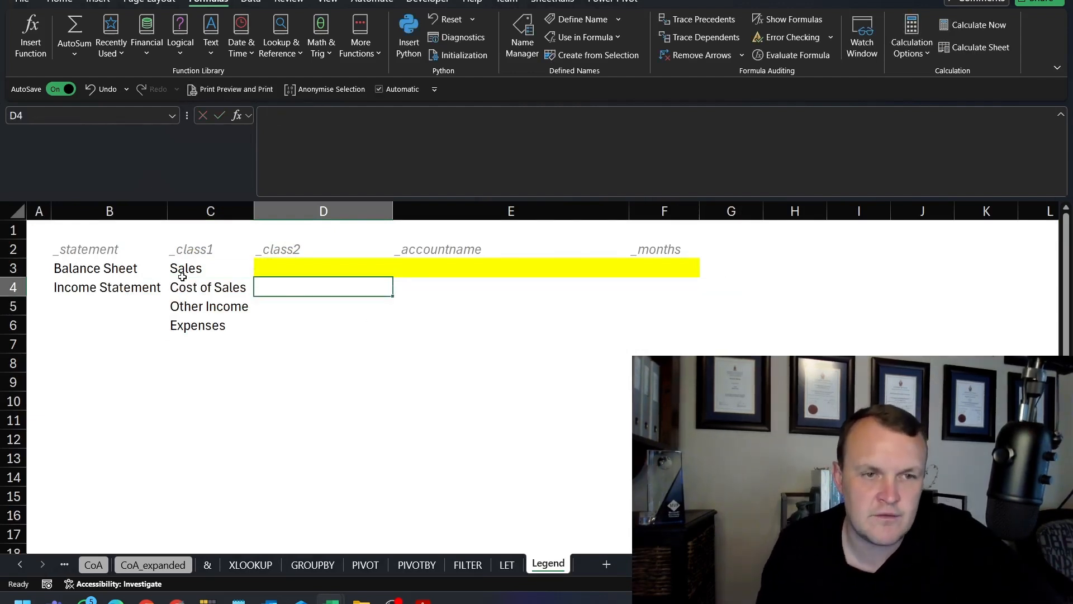
On the LET sheet, clear the Class 1 and Statement selections.
click(182, 274)
click(507, 563)
click(158, 257)
click(157, 272)
click(160, 258)
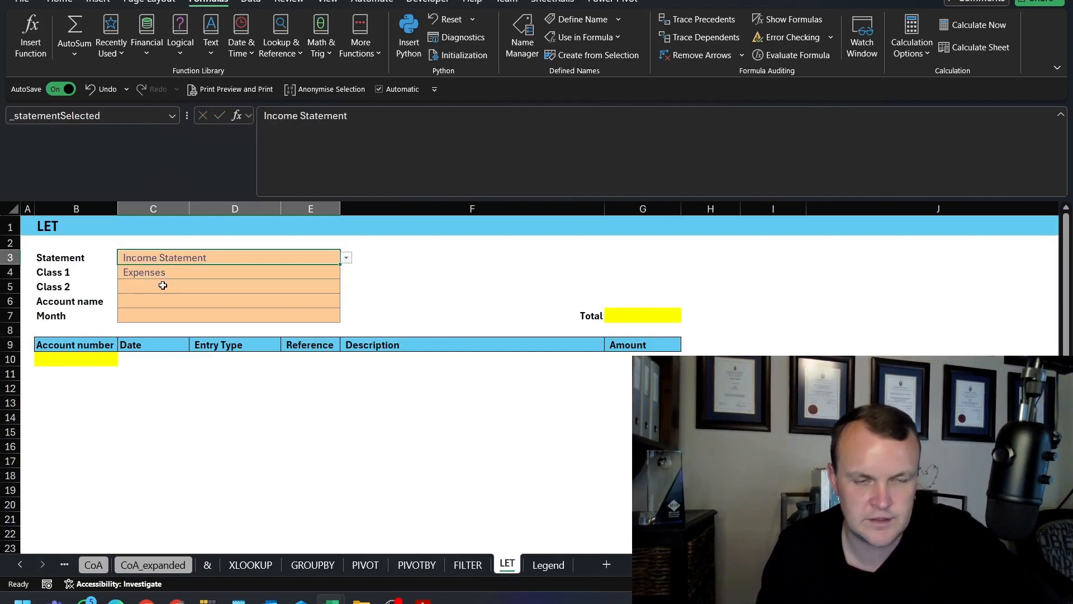
click(162, 287)
click(161, 272)
key(Delete)
click(163, 256)
key(Delete)
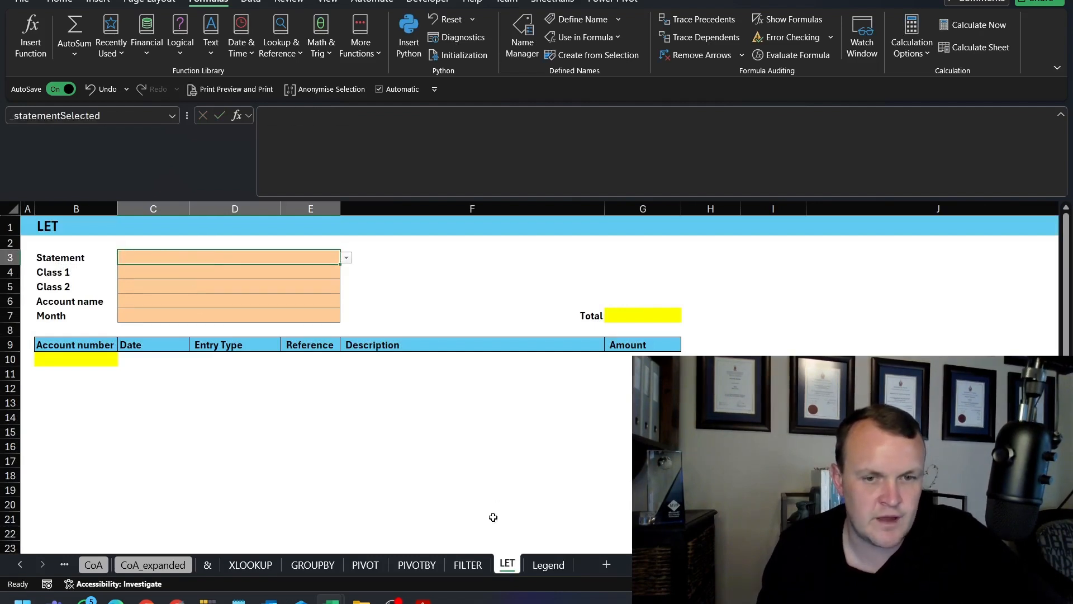
On the Legend sheet, add CoA[Classification] as the if_empty argument of the FILTER in the C3 formula.
click(548, 565)
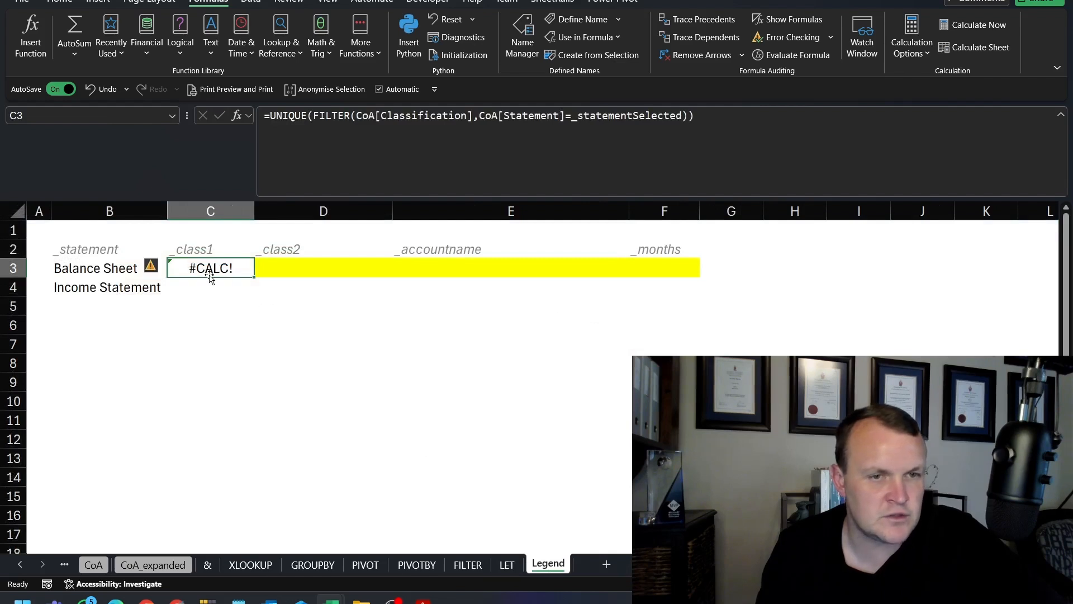
click(728, 158)
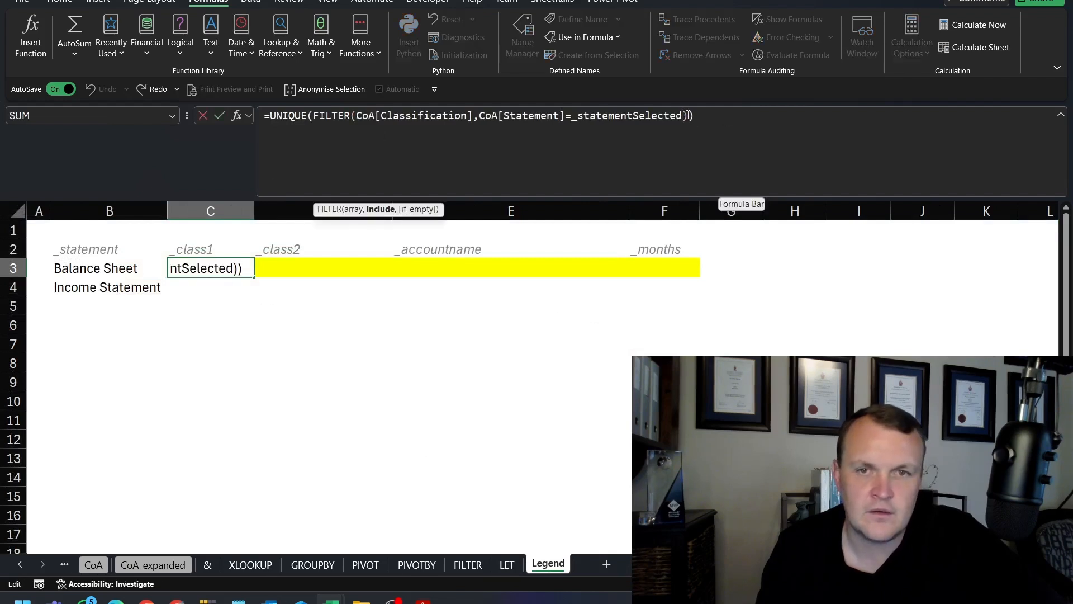
click(689, 121)
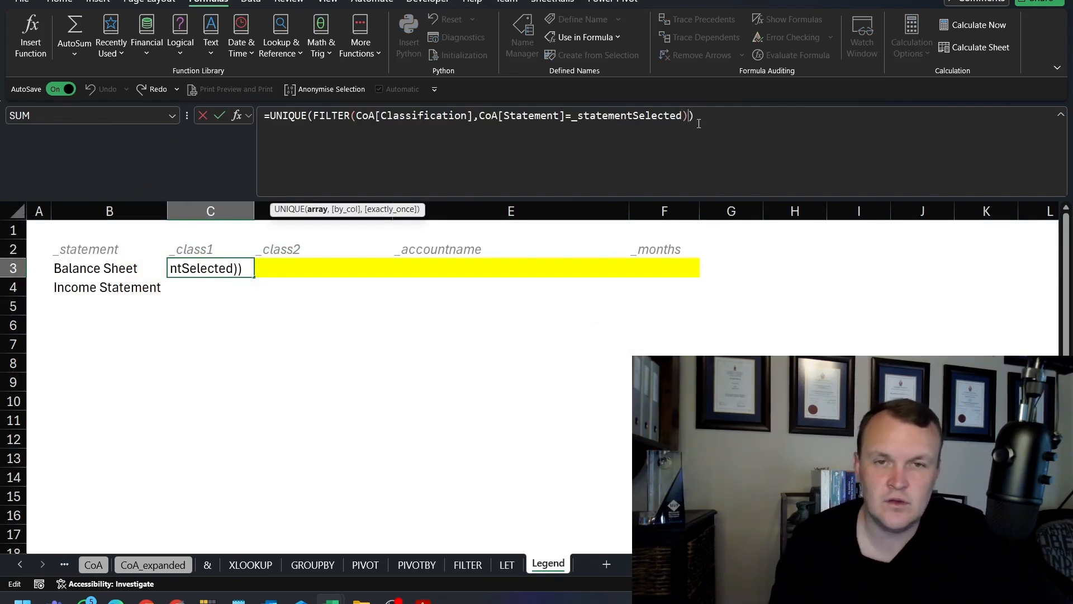
key(Left)
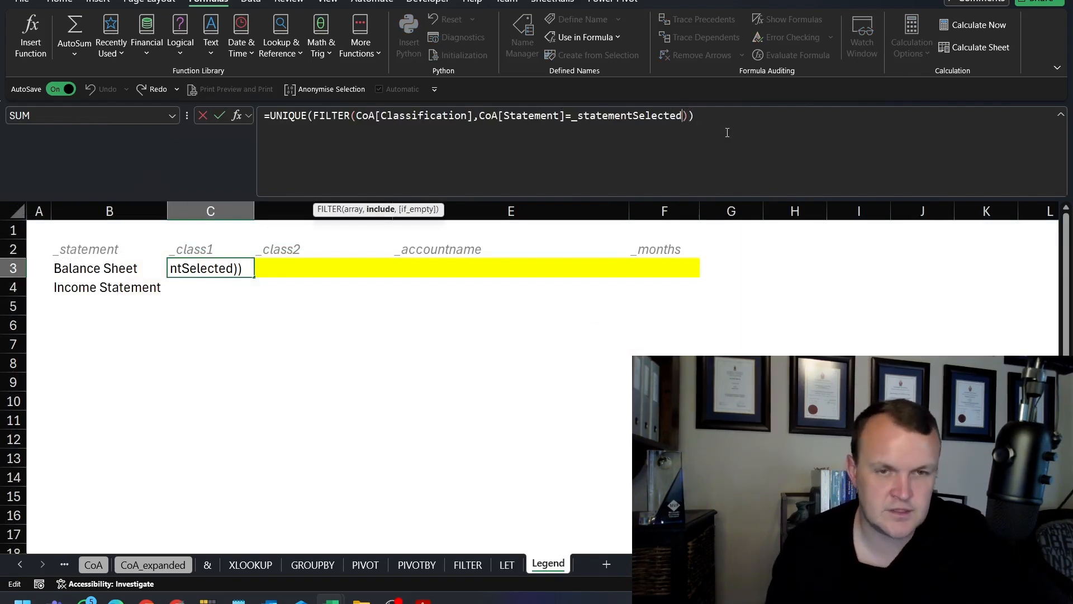
text(,)
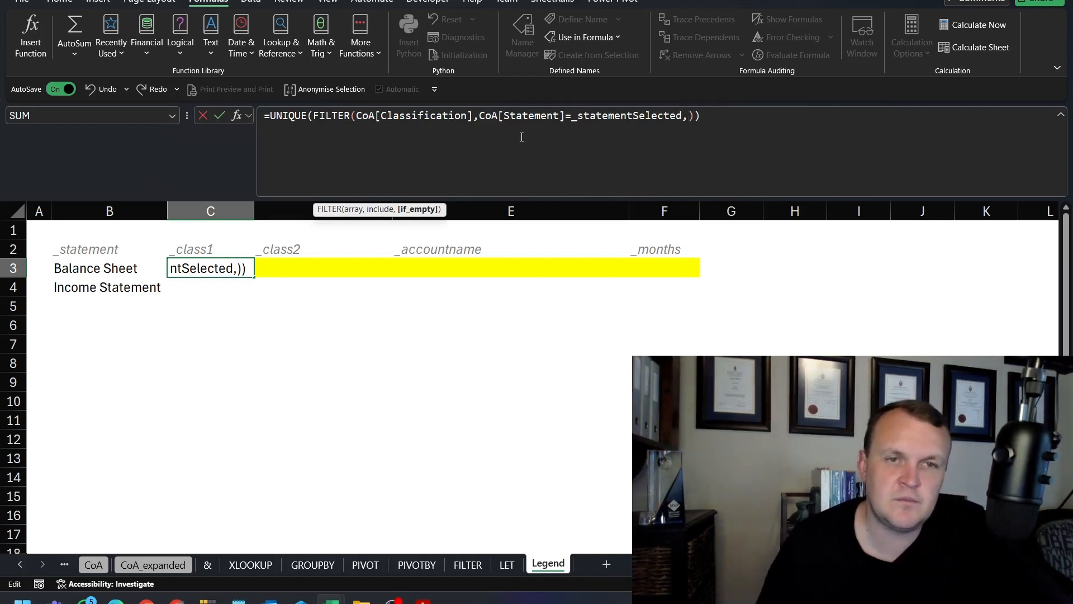
drag(472, 116, 356, 122)
key(ctrl+c)
click(688, 116)
key(ctrl+v)
key(Return)
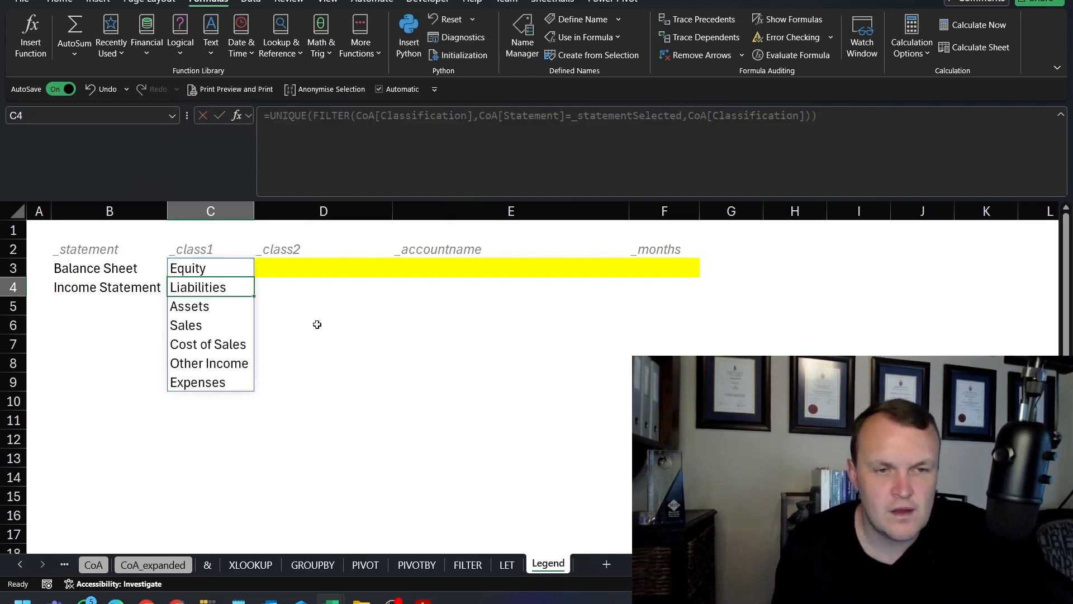
Begin the _class2 formula in D3 of the Legend sheet with a FILTER nested inside UNIQUE.
click(290, 269)
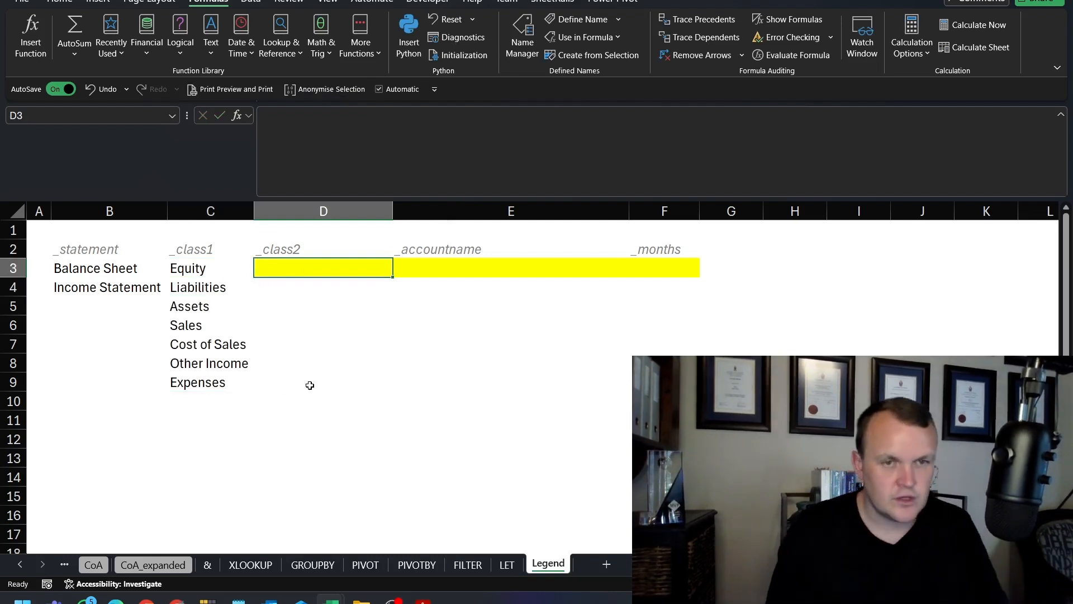
click(242, 346)
click(297, 278)
text(=)
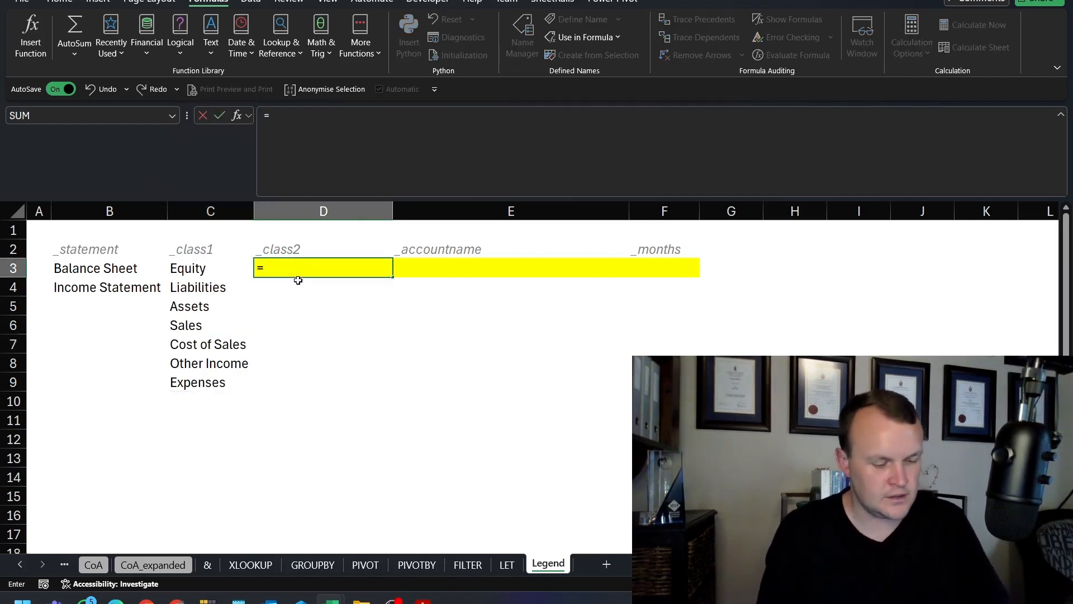
text(un)
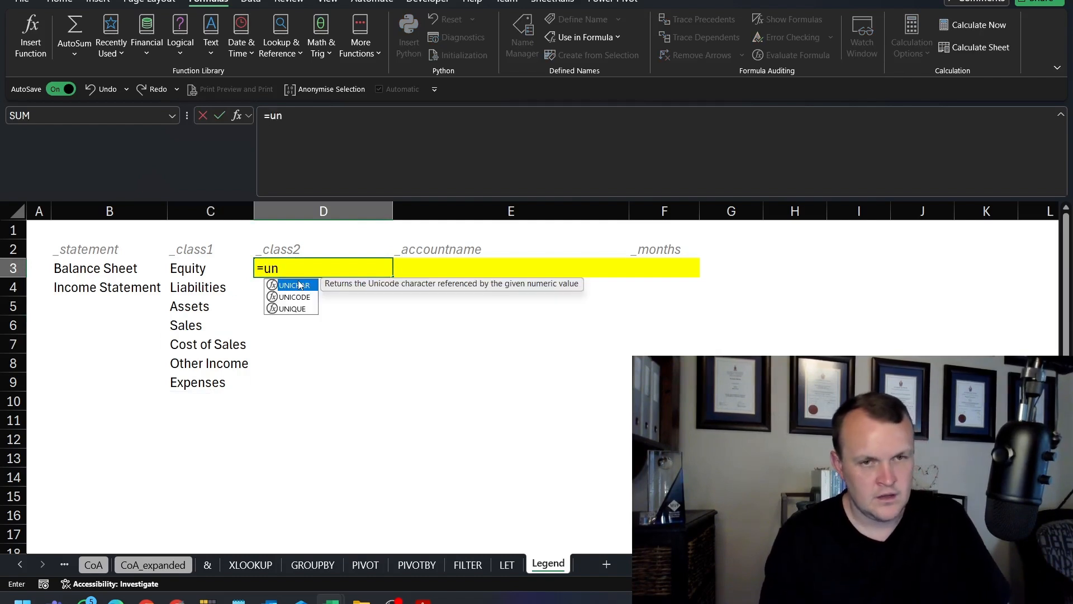
key(Down)
key(Down)
key(Tab)
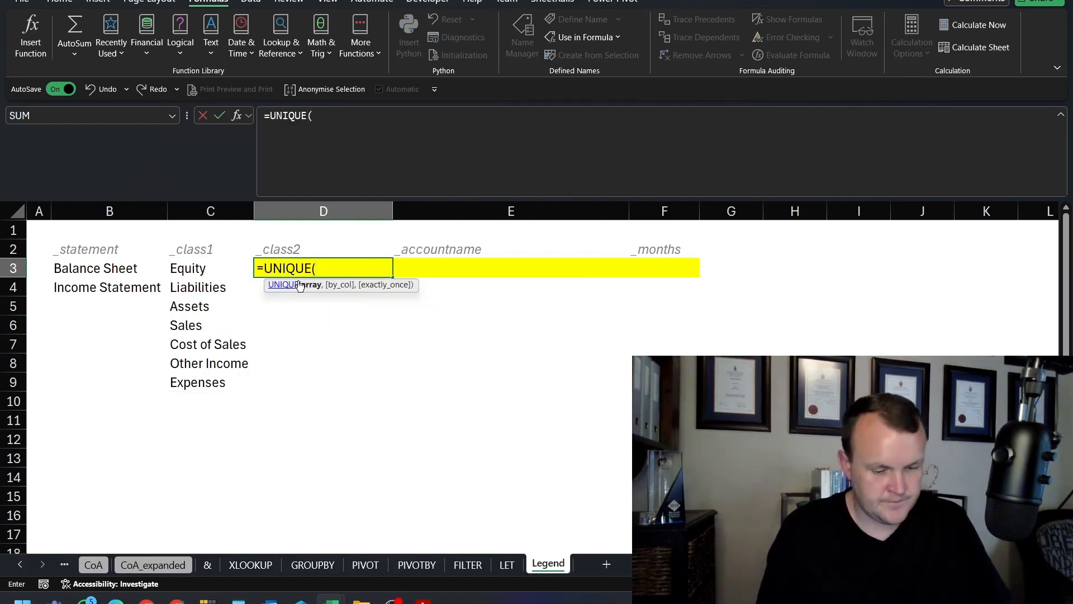
text(fil)
key(Tab)
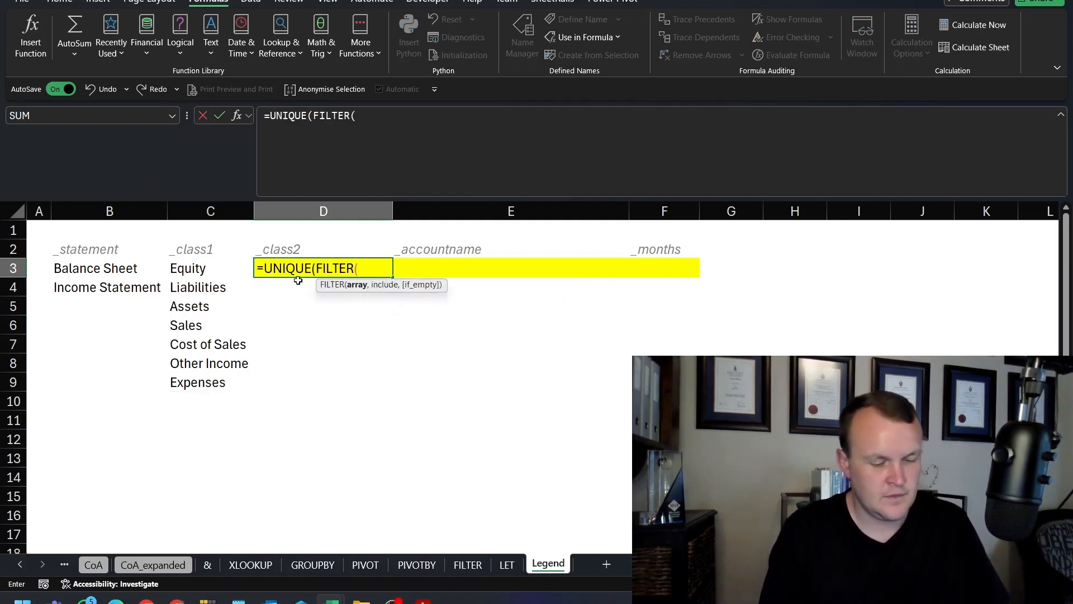
Use the Classification2 column of the CoA table as the array of the FILTER in D3.
text(coa[)
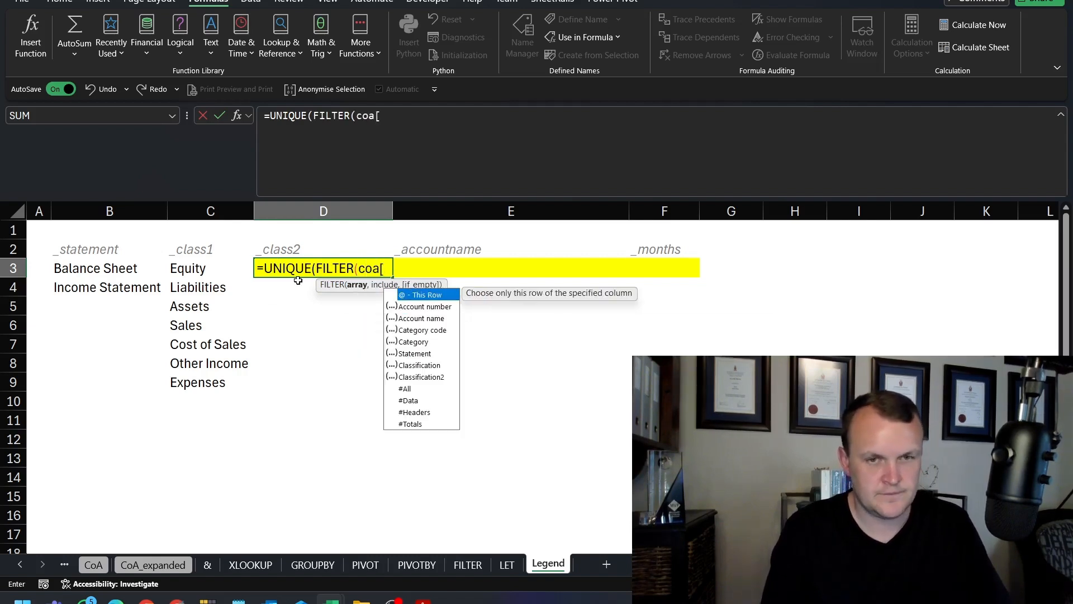
key(Down)
key(Down)
key(Down)
key(Down)
key(Down)
key(Down)
key(Down)
key(Tab)
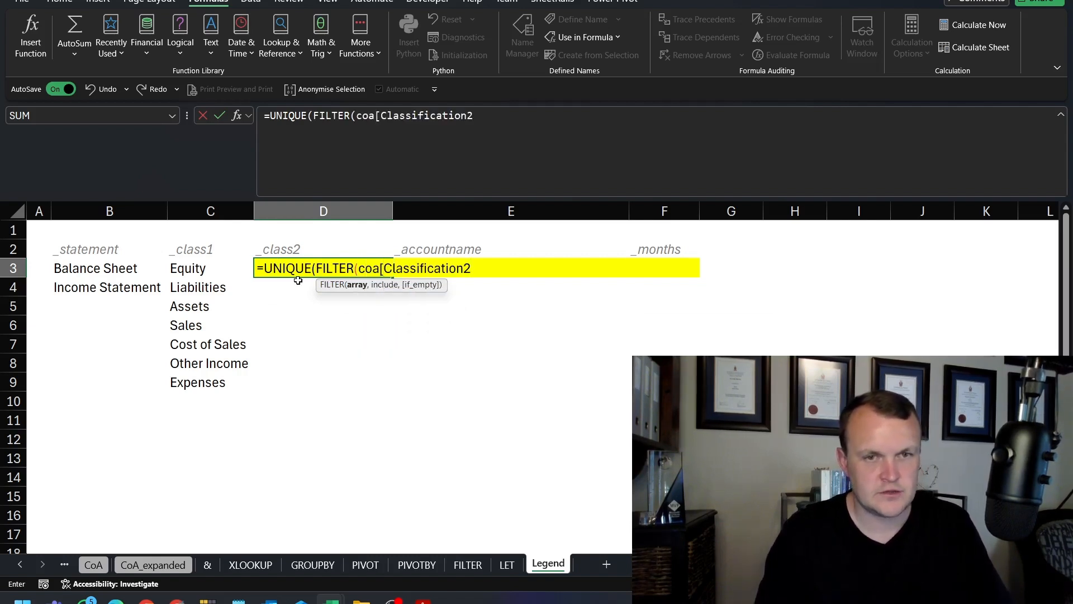
Add the condition CoA[Classification]=_class1selected as the include argument of the FILTER in D3.
text(],coa)
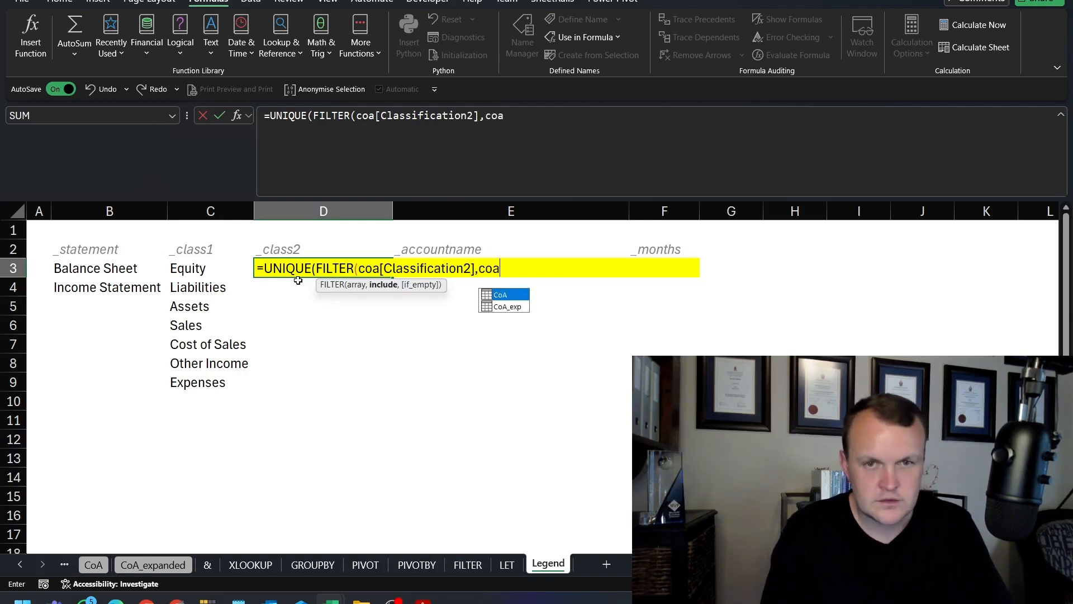
text([cl)
key(Tab)
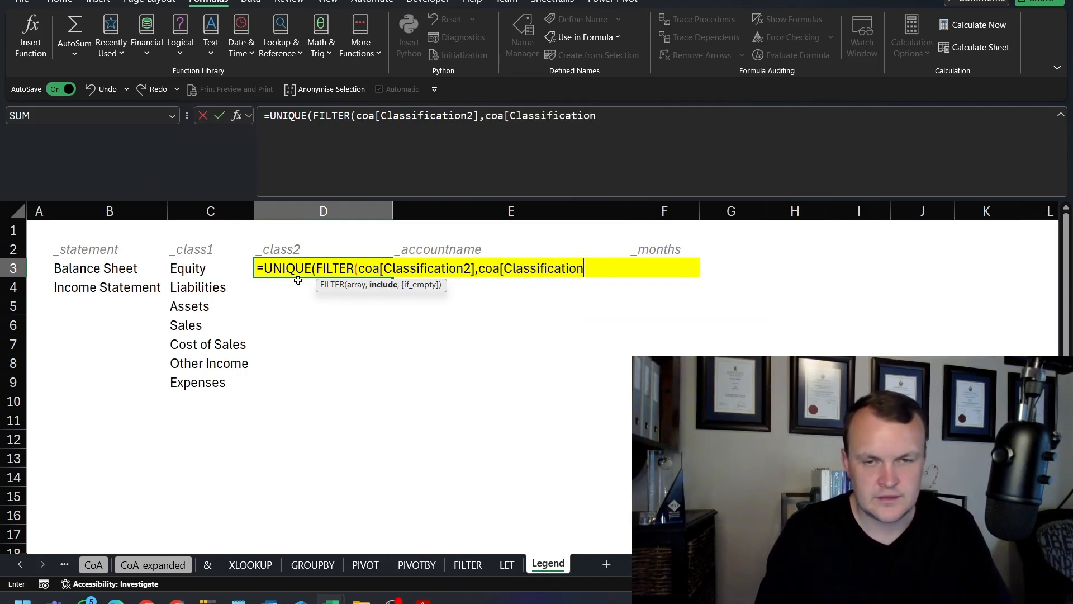
text(])
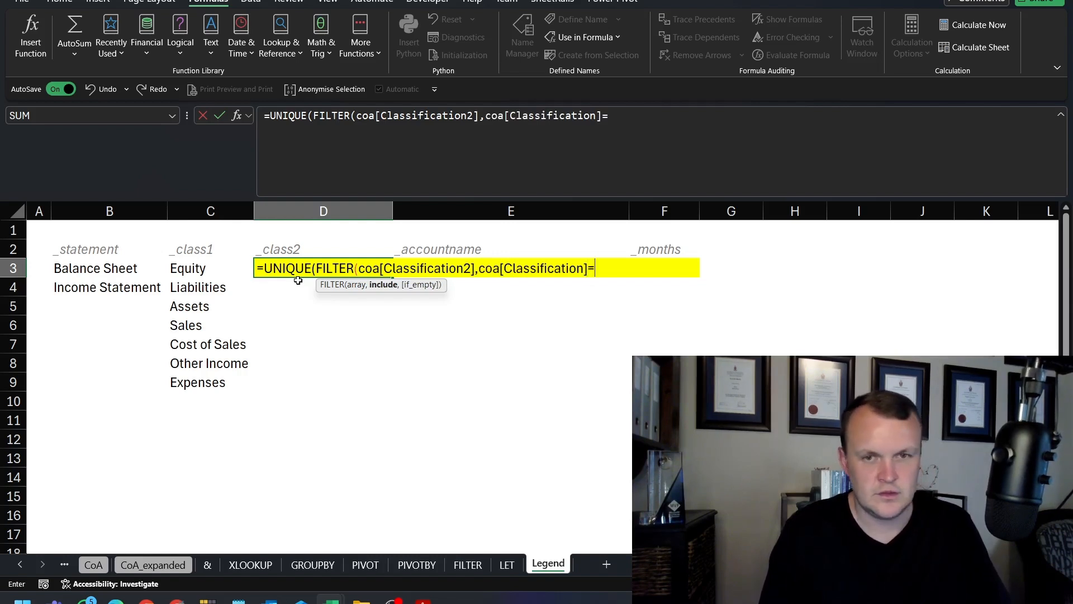
text(=_c)
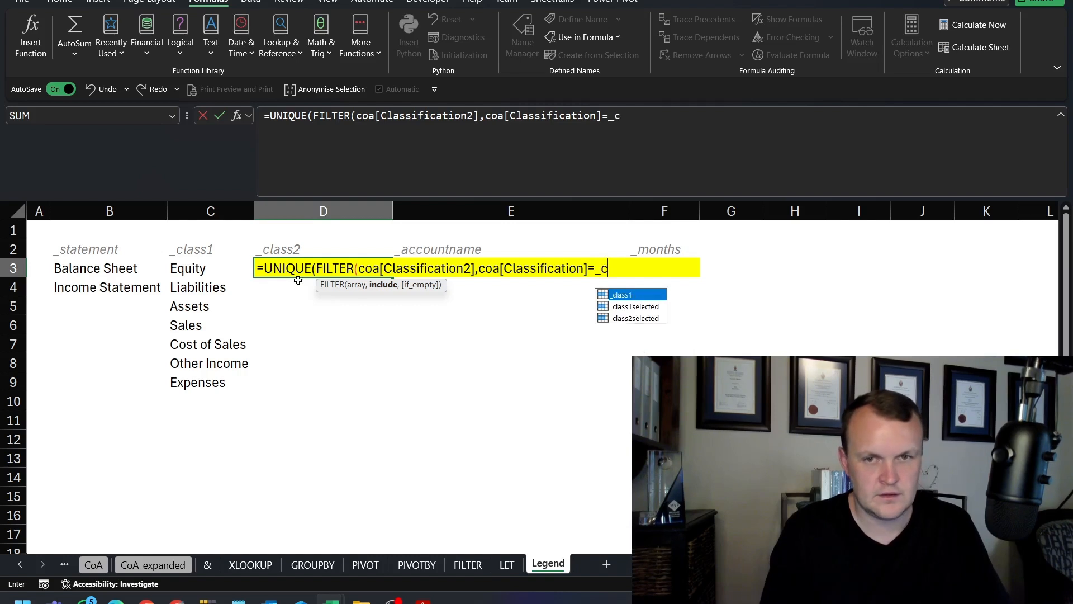
key(Down)
key(Tab)
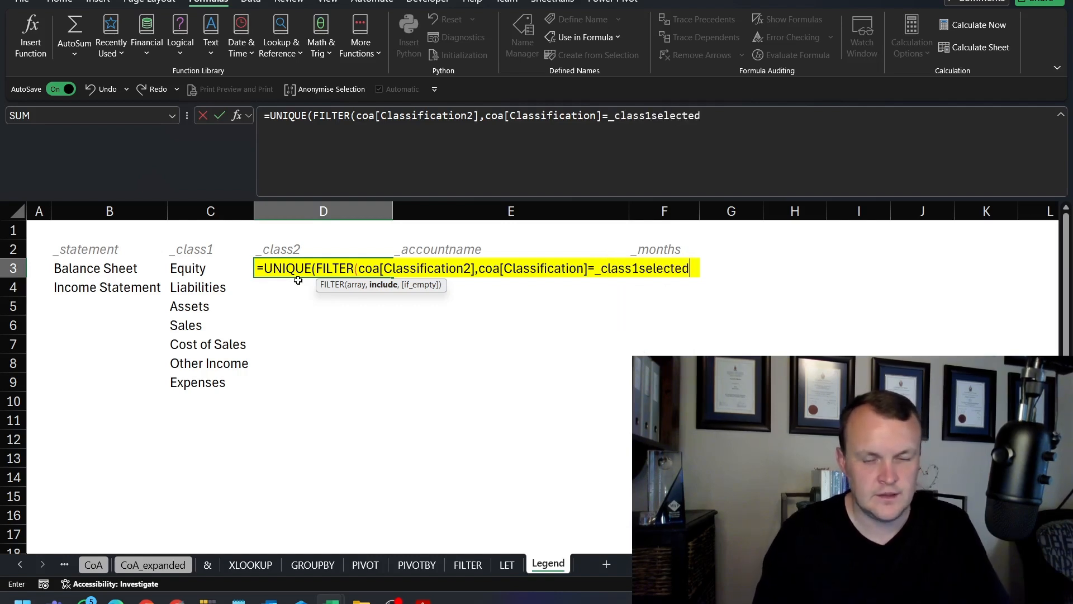
Add CoA[Classification2] as the if_empty argument, close both functions and enter the D3 formula.
text(,)
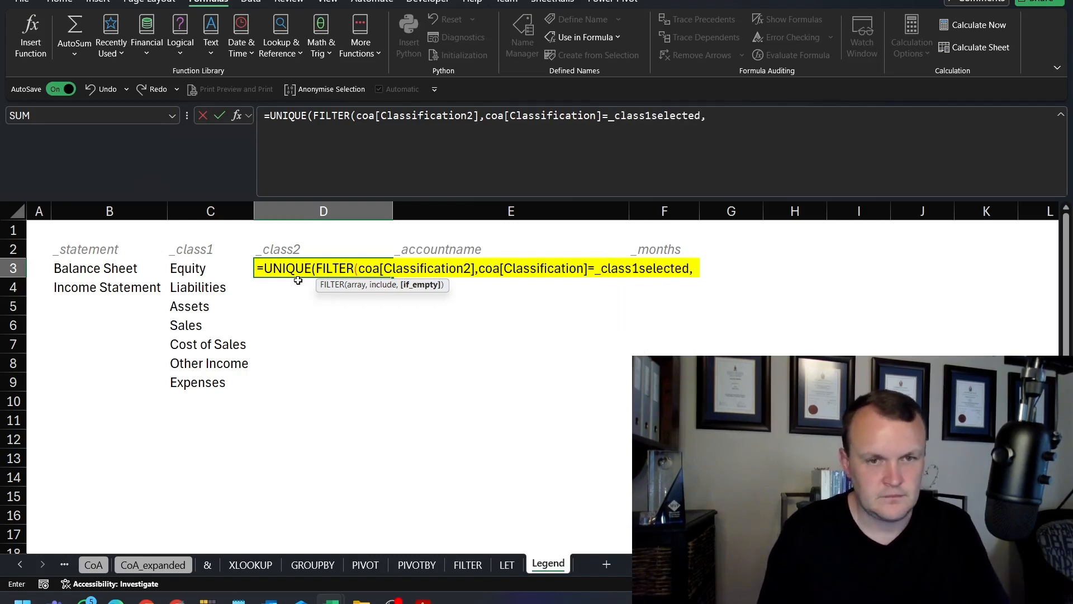
text(coa)
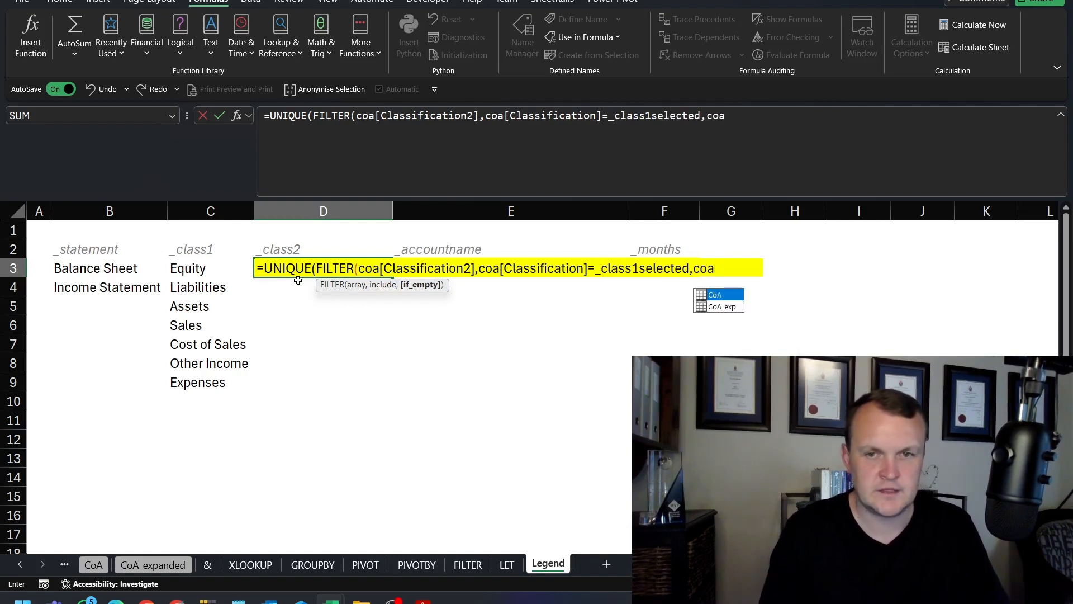
text([Cl)
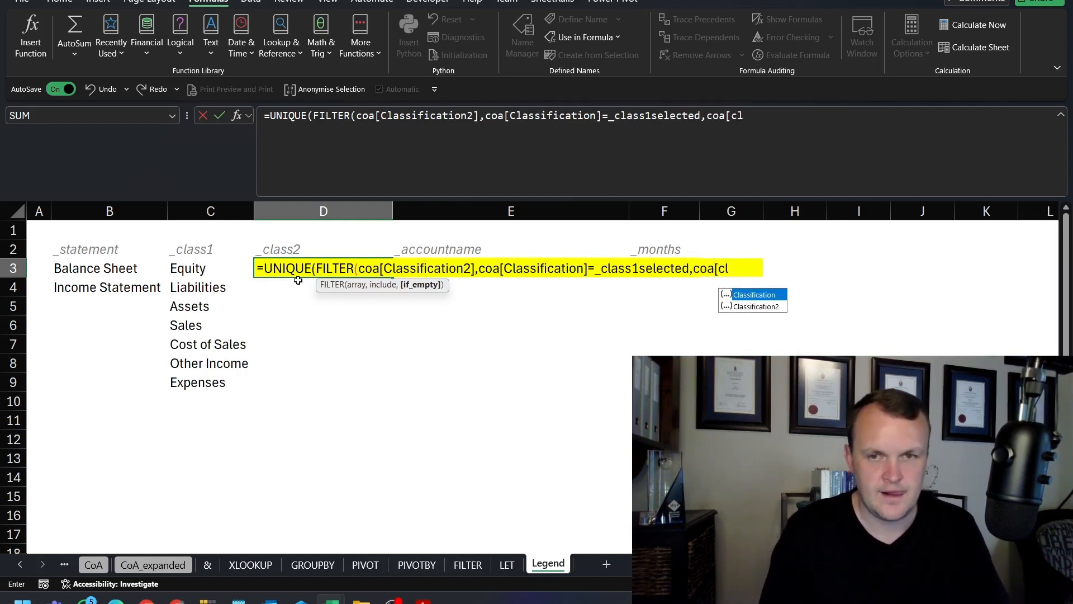
key(Down)
key(Tab)
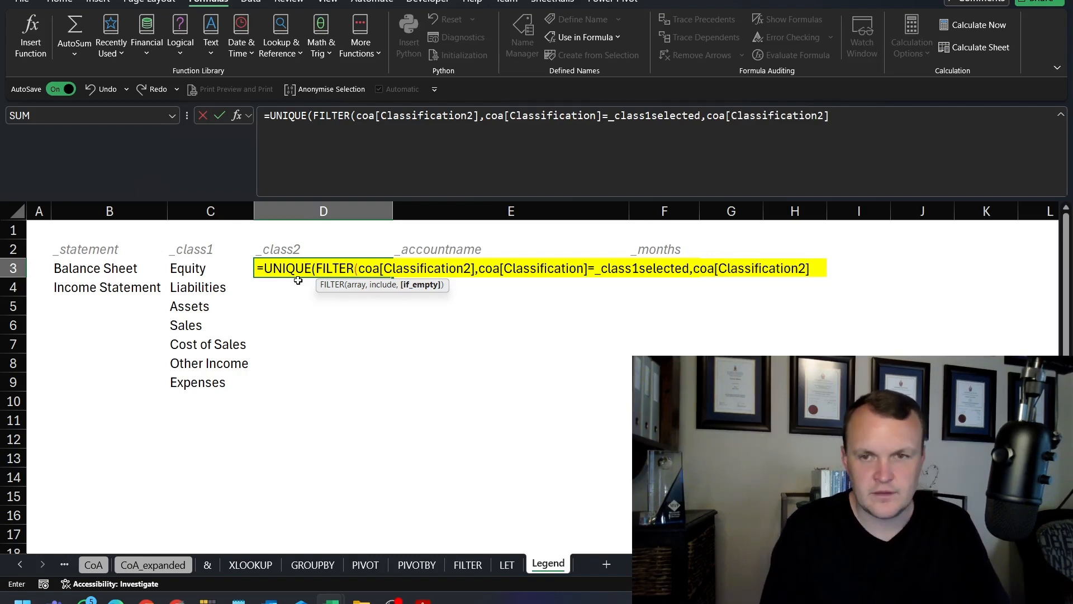
text())
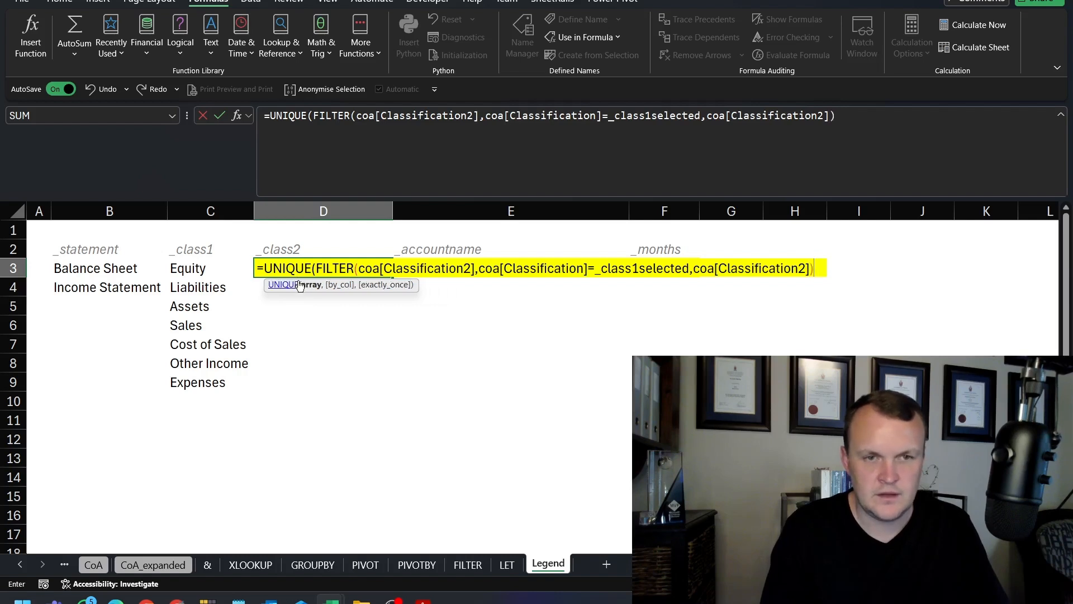
text())
key(Return)
click(271, 272)
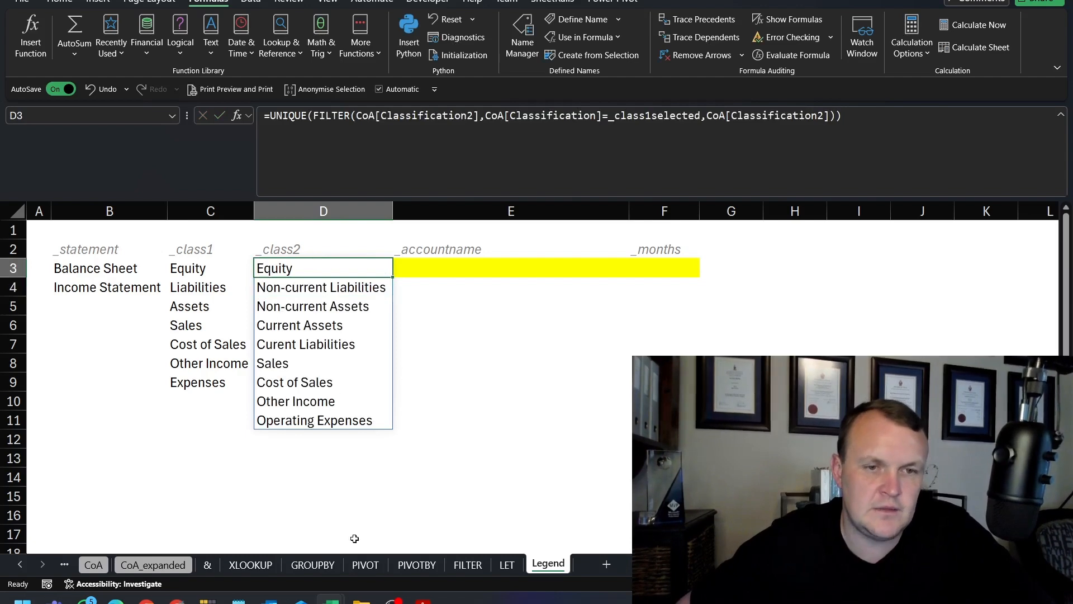
click(507, 565)
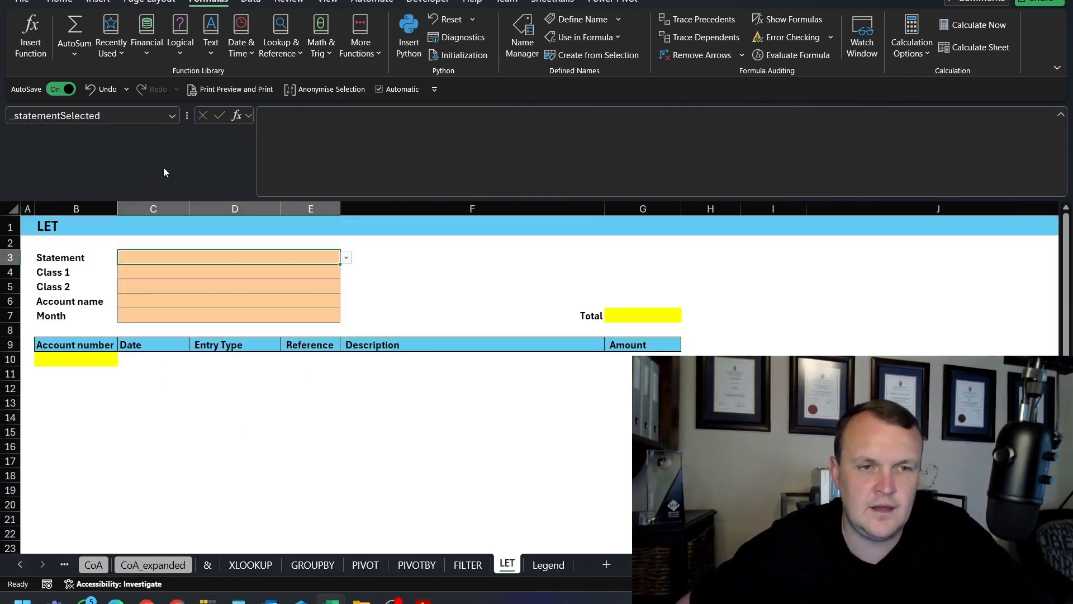
click(131, 286)
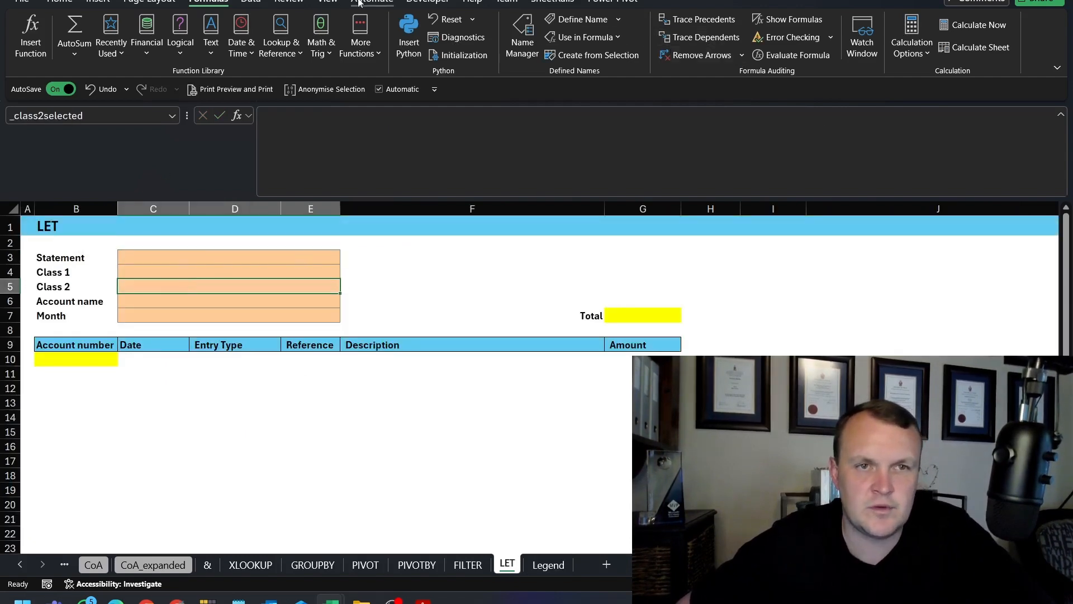
click(264, 5)
click(732, 54)
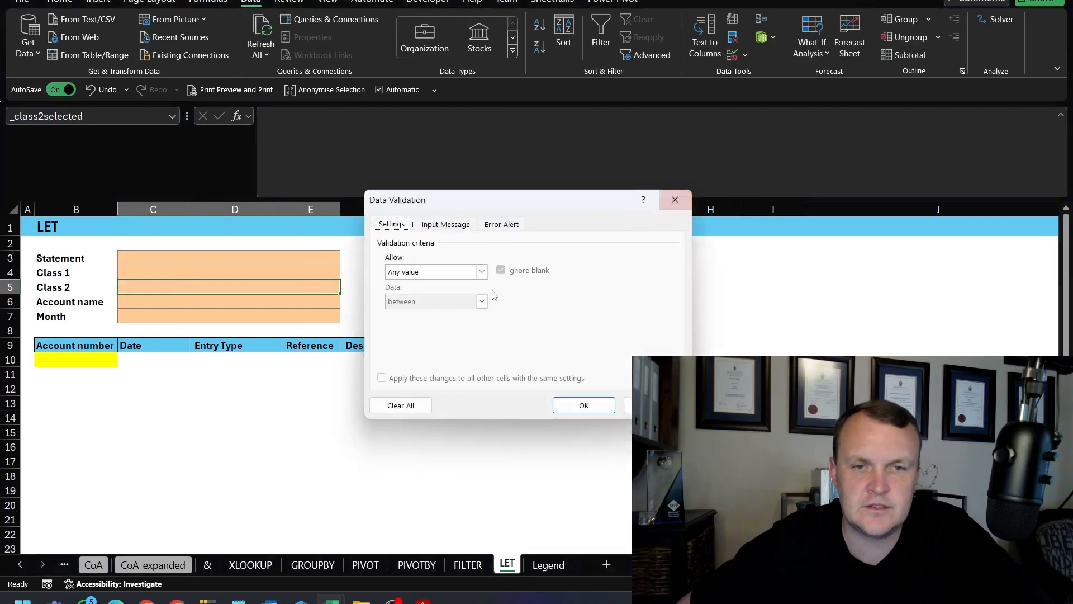
click(447, 271)
click(413, 313)
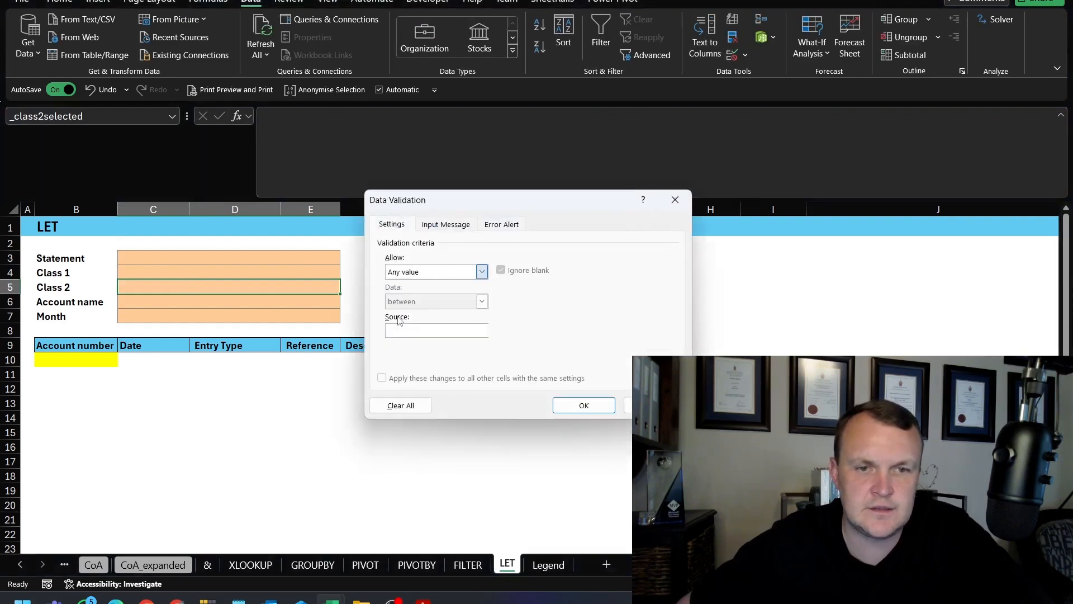
click(426, 330)
key(F3)
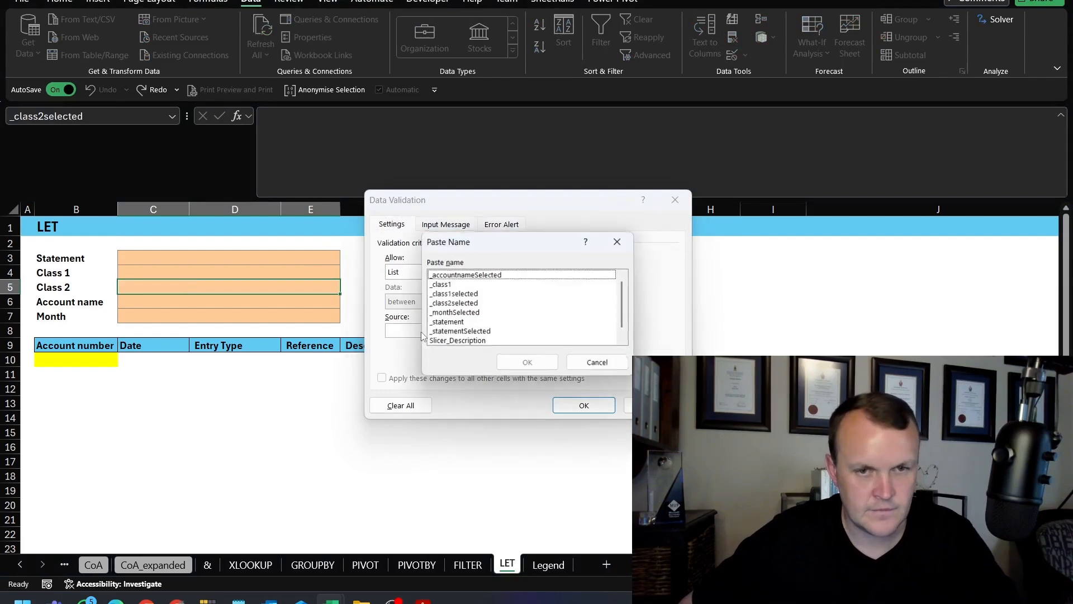
scroll(440, 322, down, 1)
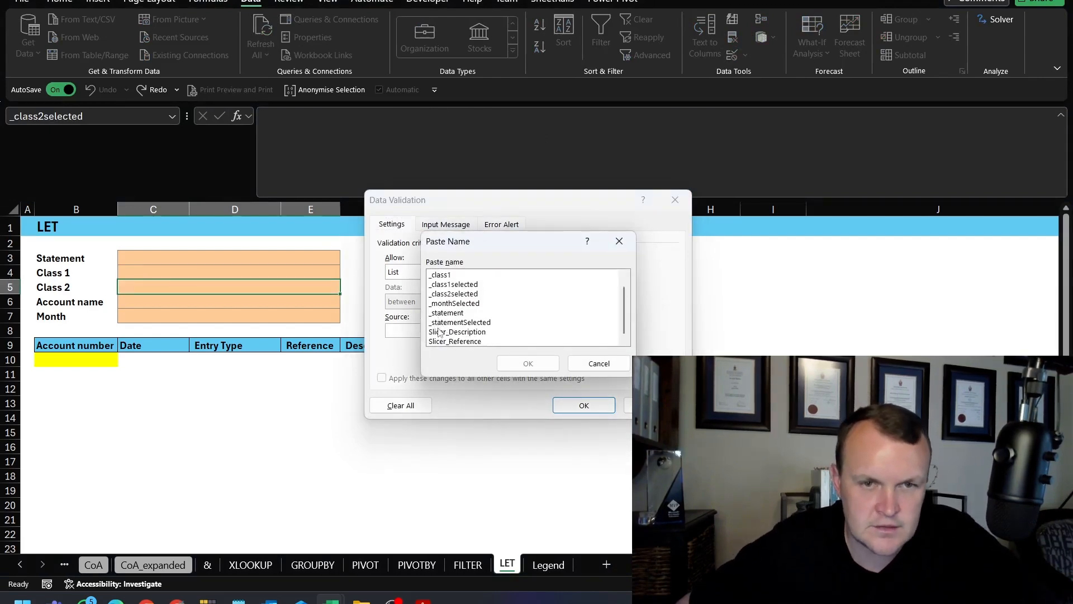
scroll(439, 327, up, 1)
click(599, 363)
key(Escape)
Start a workbook-scoped name _class2 for the spilled list beginning in D3 of the Legend sheet.
click(548, 566)
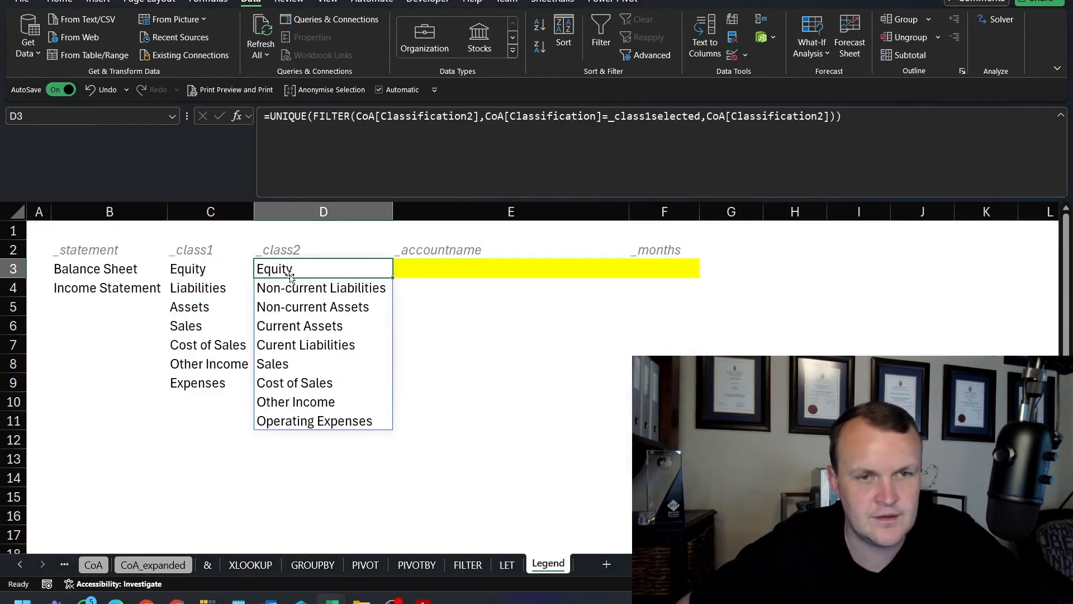
key(ctrl+shift+Down)
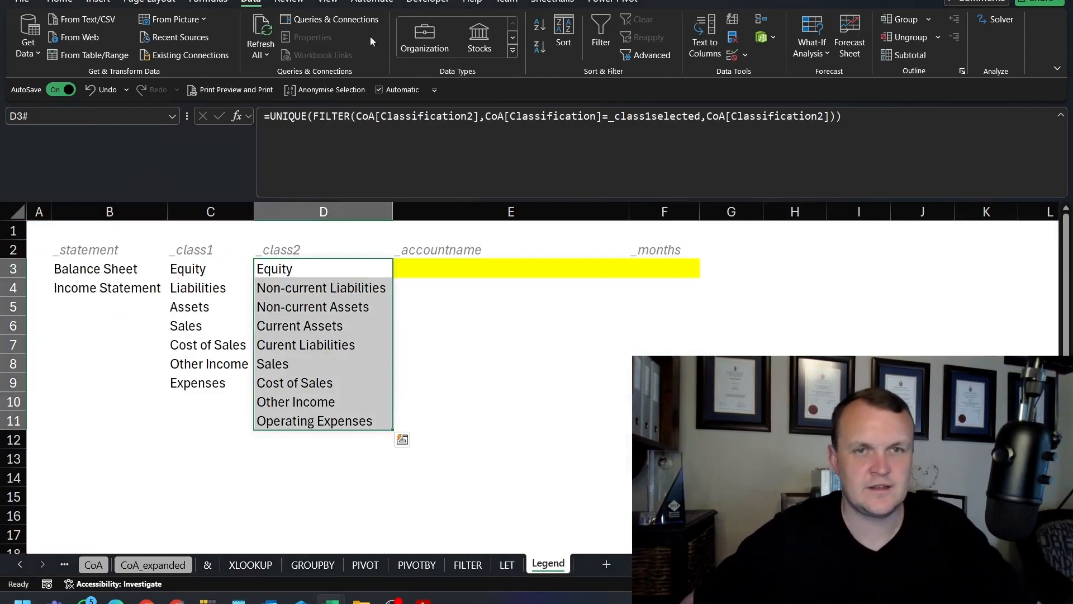
click(208, 3)
click(559, 21)
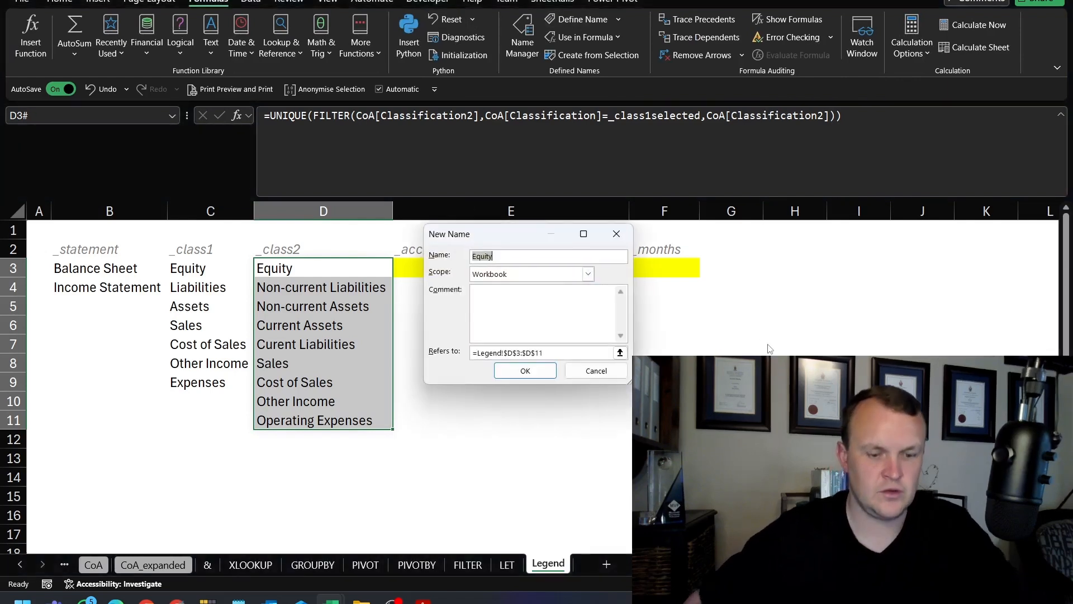
text(_class2)
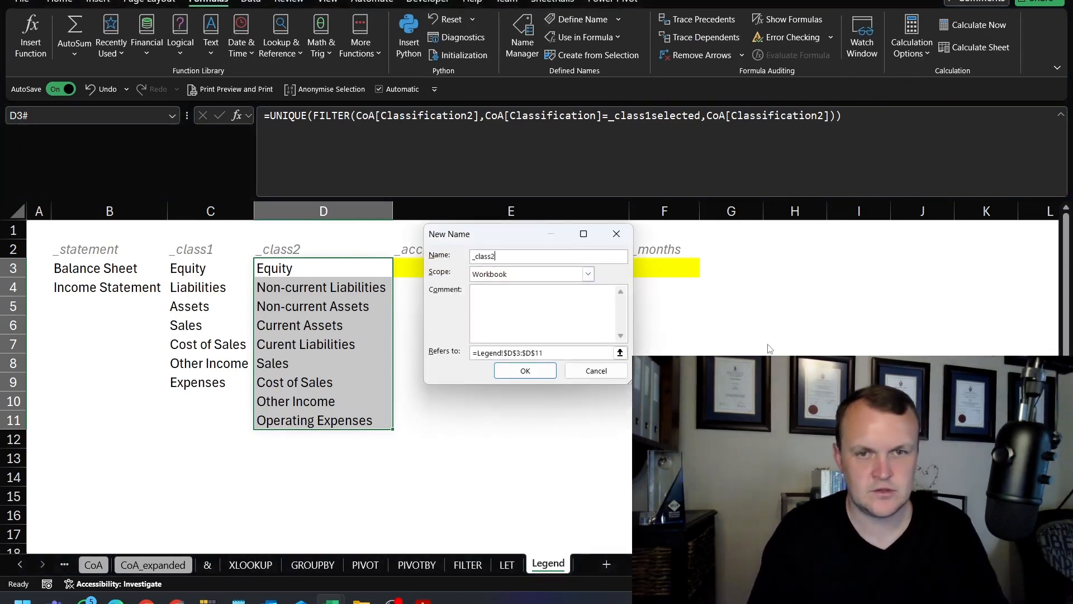
Make the _class2 name refer to the spill reference =Legend!$D$3# and save the name.
click(571, 353)
drag(571, 354, 521, 354)
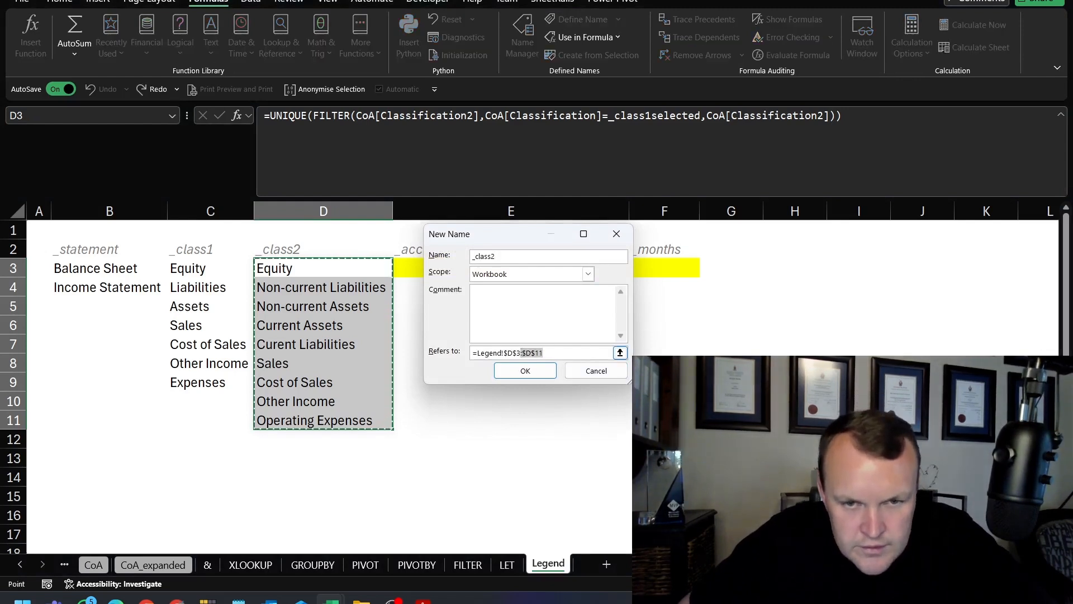
text(3)
key(BackSpace)
text(#)
click(553, 375)
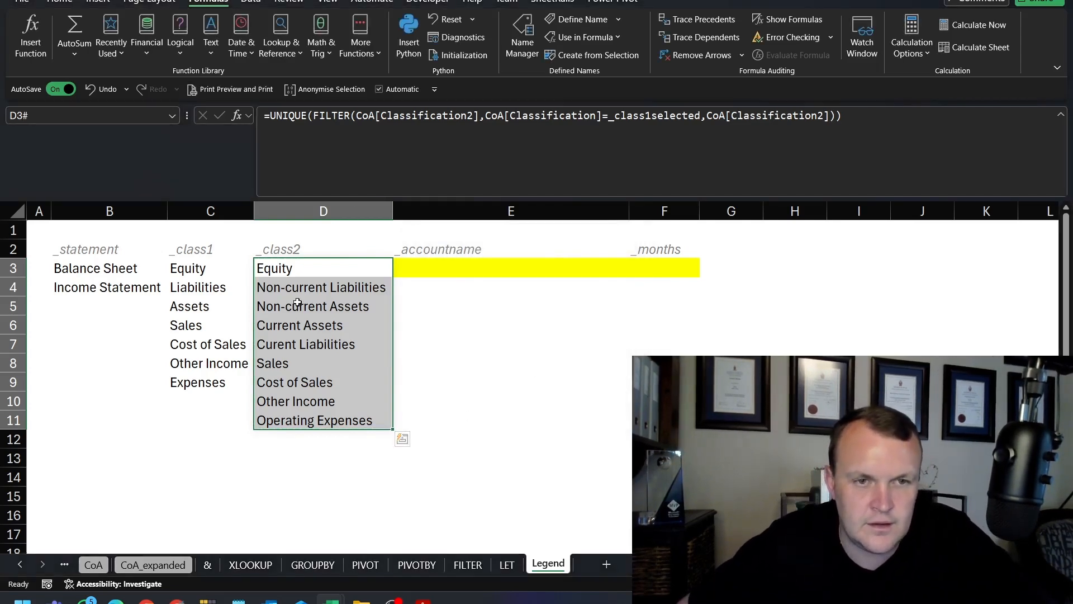
Add List data validation with the source =_class2 to the Class 2 input cell on the LET sheet.
click(507, 565)
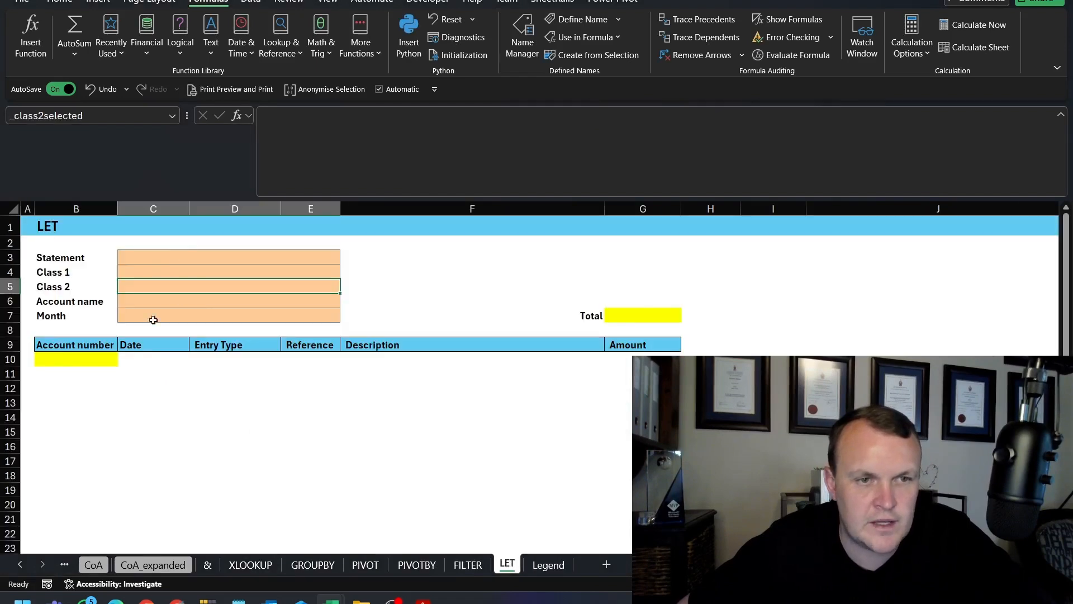
click(251, 4)
click(745, 53)
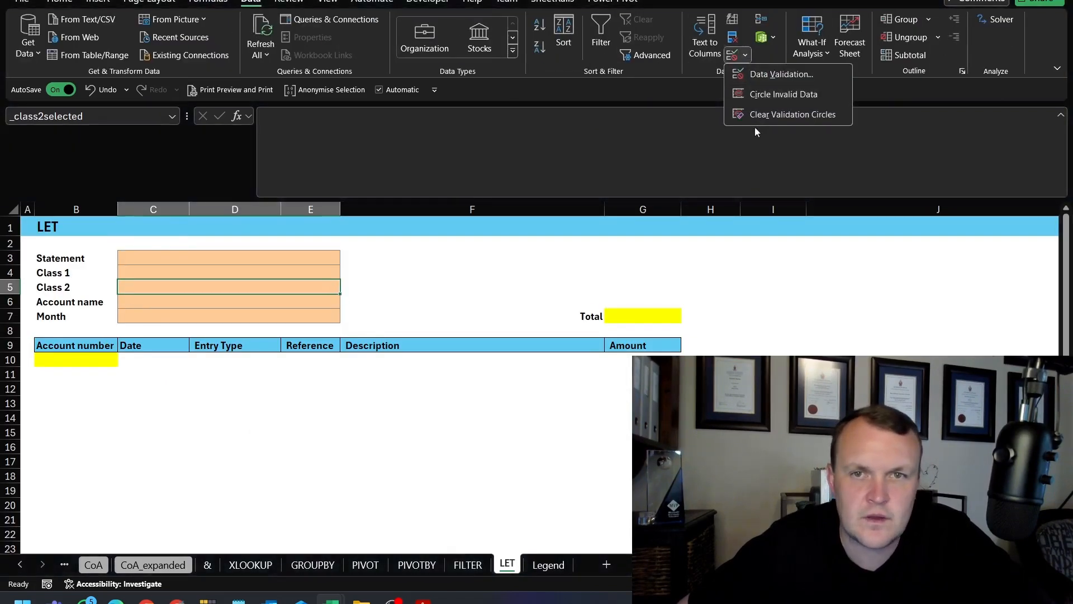
click(759, 73)
click(482, 271)
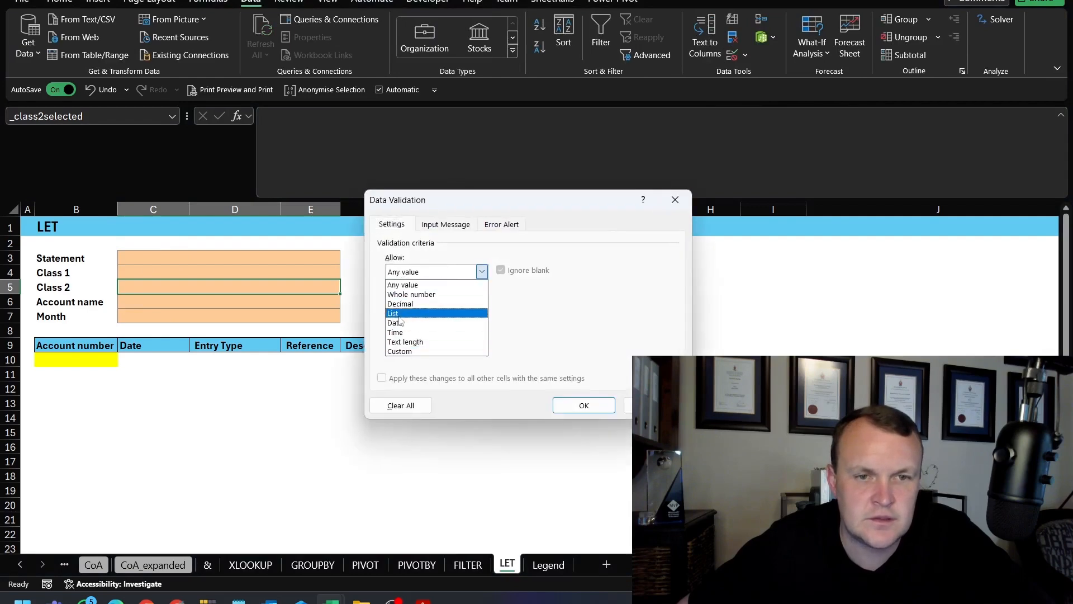
click(399, 313)
key(F3)
click(449, 304)
click(528, 363)
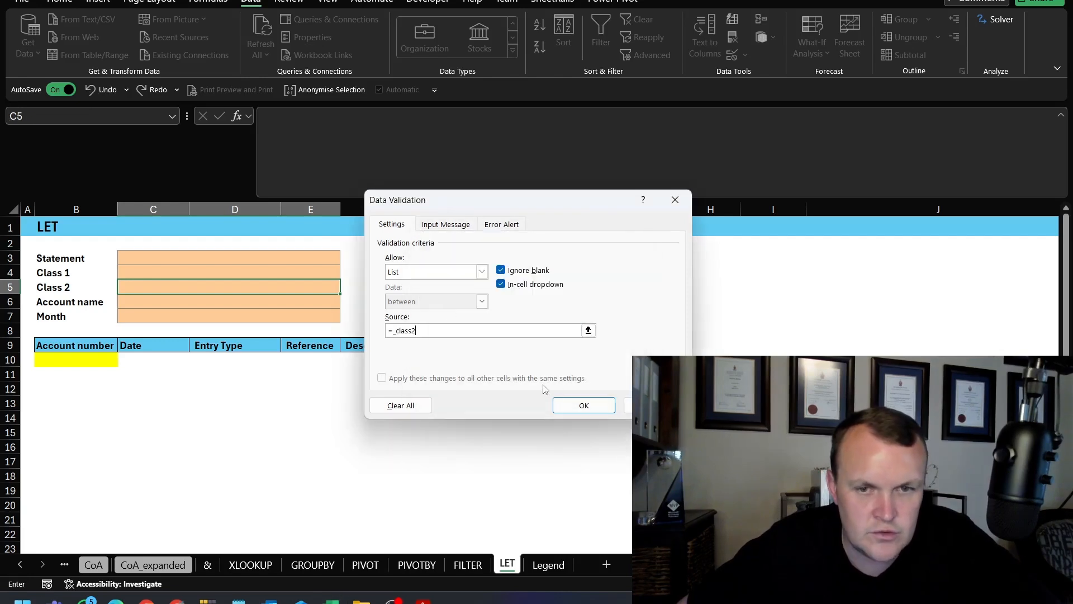
click(585, 406)
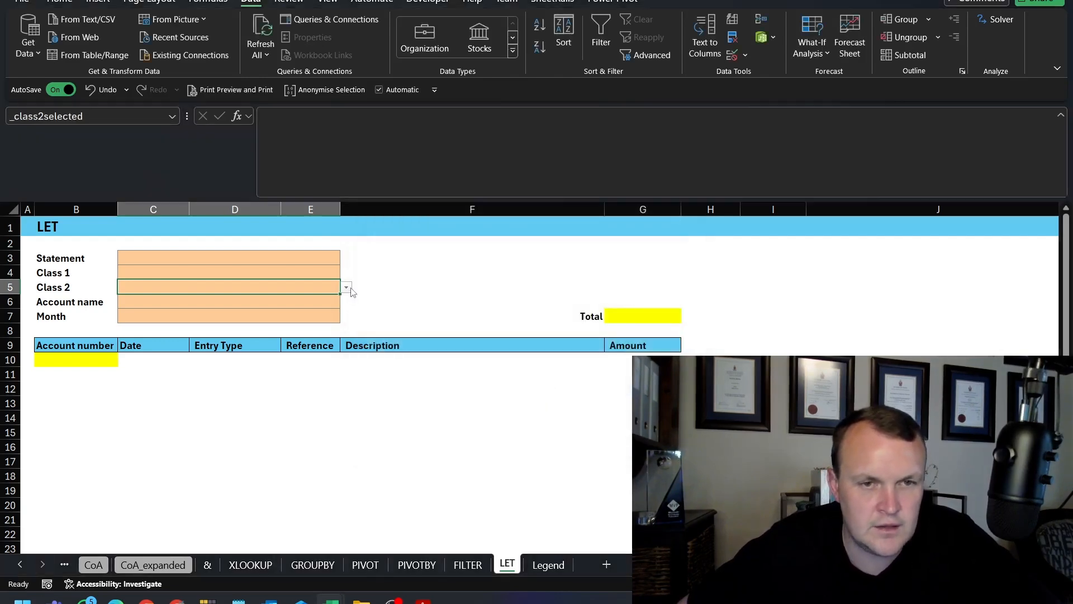
Check the choices offered for Class 2 and select Income Statement as the Statement on the LET sheet.
click(346, 288)
click(414, 378)
click(264, 253)
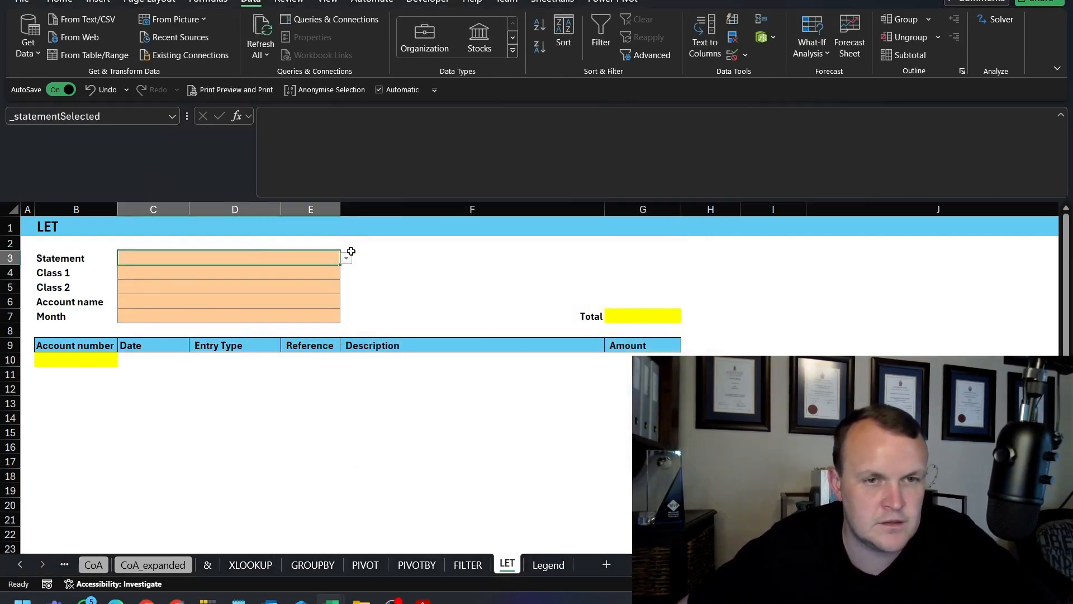
click(346, 258)
click(190, 280)
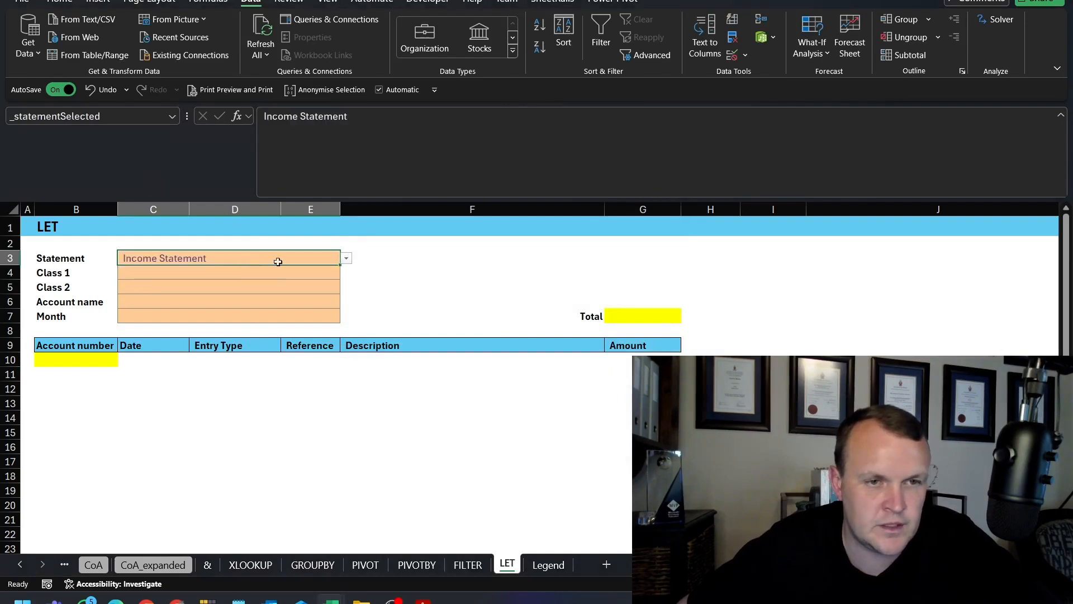
Select Expenses for Class 1 and Operating Expenses for Class 2 on the LET sheet.
click(282, 272)
click(353, 272)
click(335, 272)
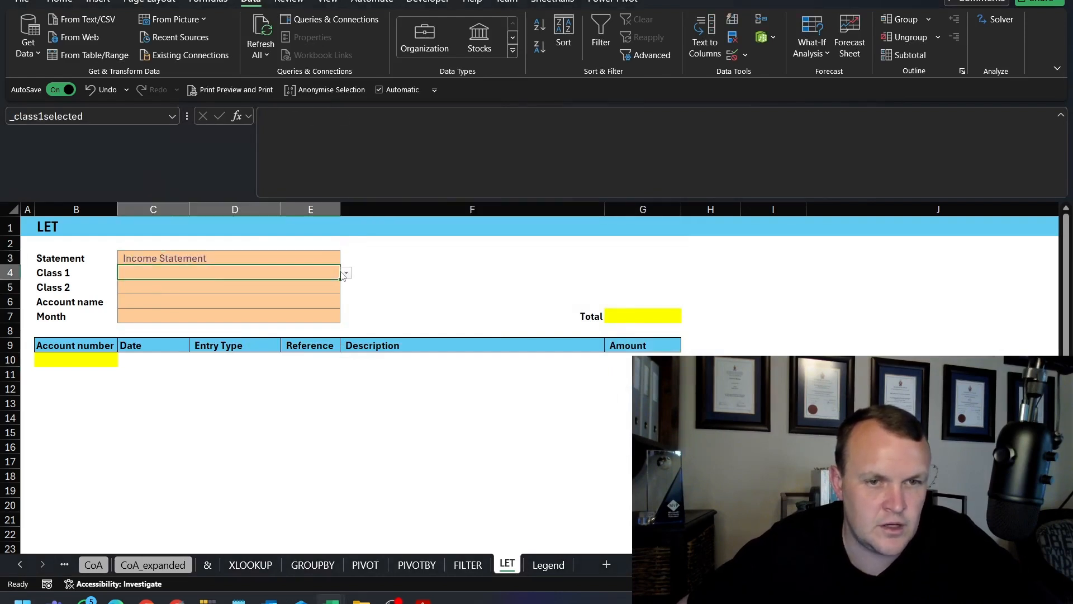
click(346, 273)
click(145, 319)
click(223, 285)
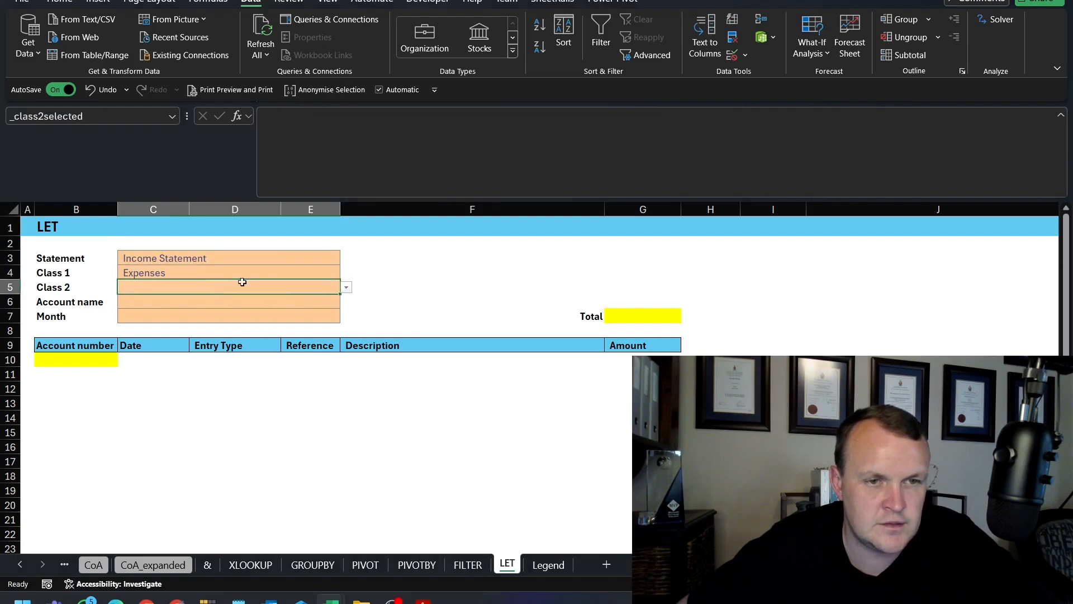
click(346, 286)
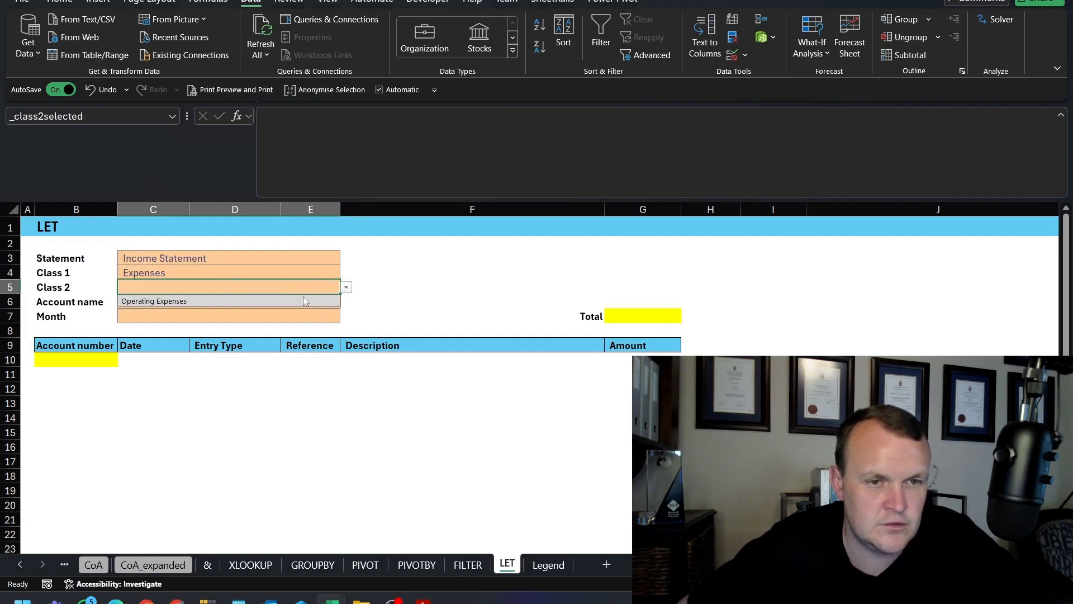
click(155, 303)
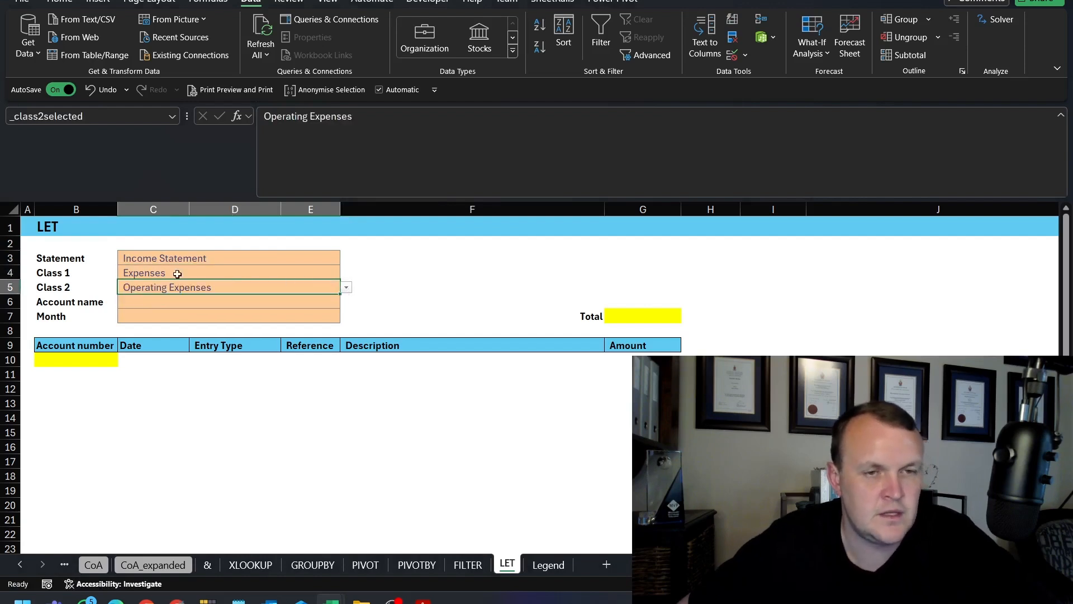
Copy the text of the _class2 formula in D3 of the Legend sheet into E3 under _accountname.
click(548, 565)
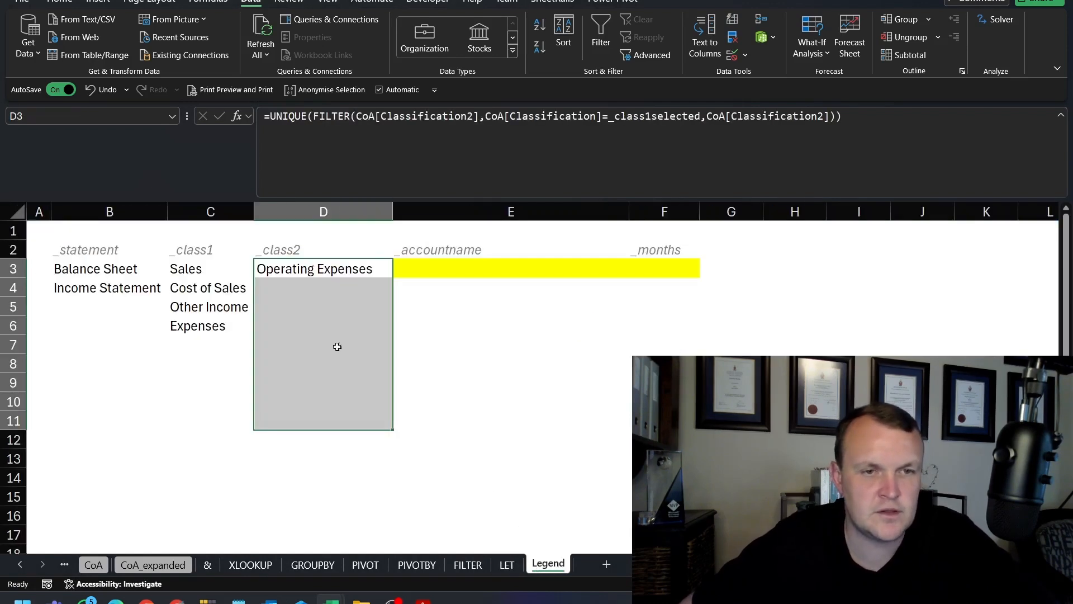
click(176, 294)
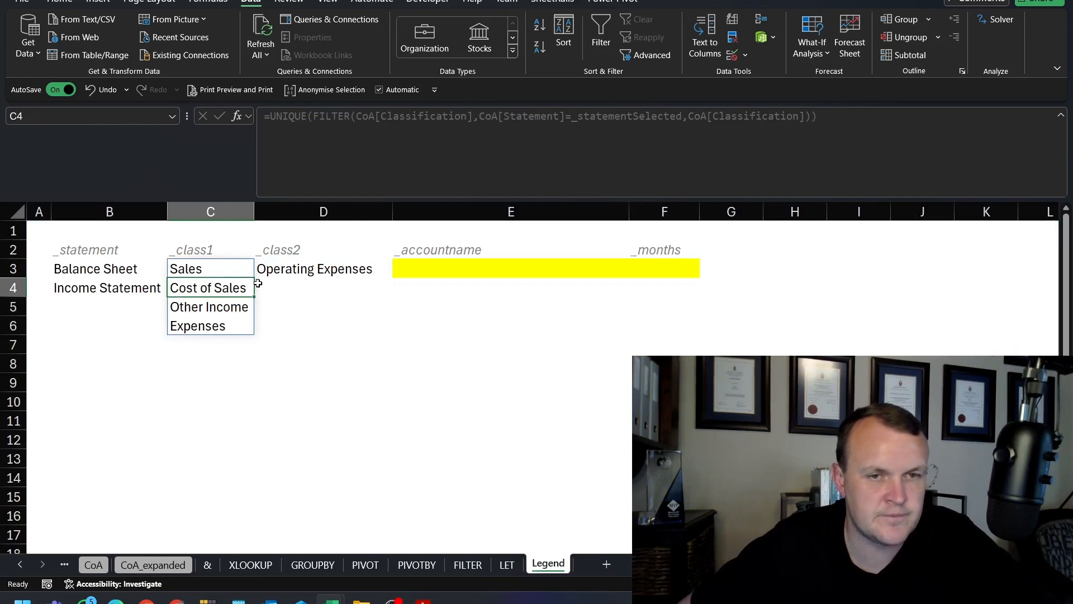
click(411, 267)
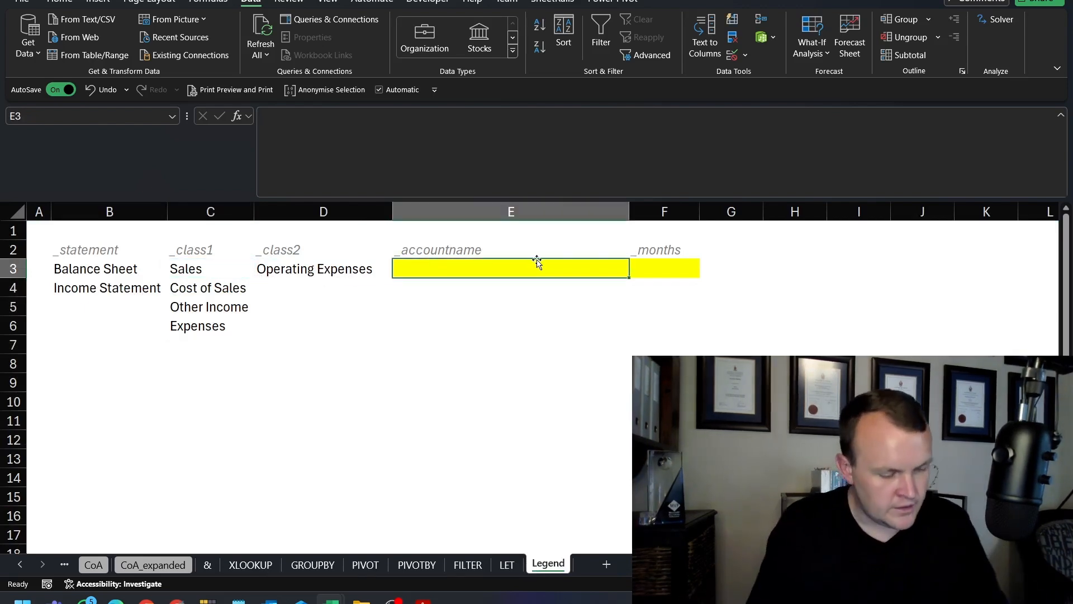
key(Left)
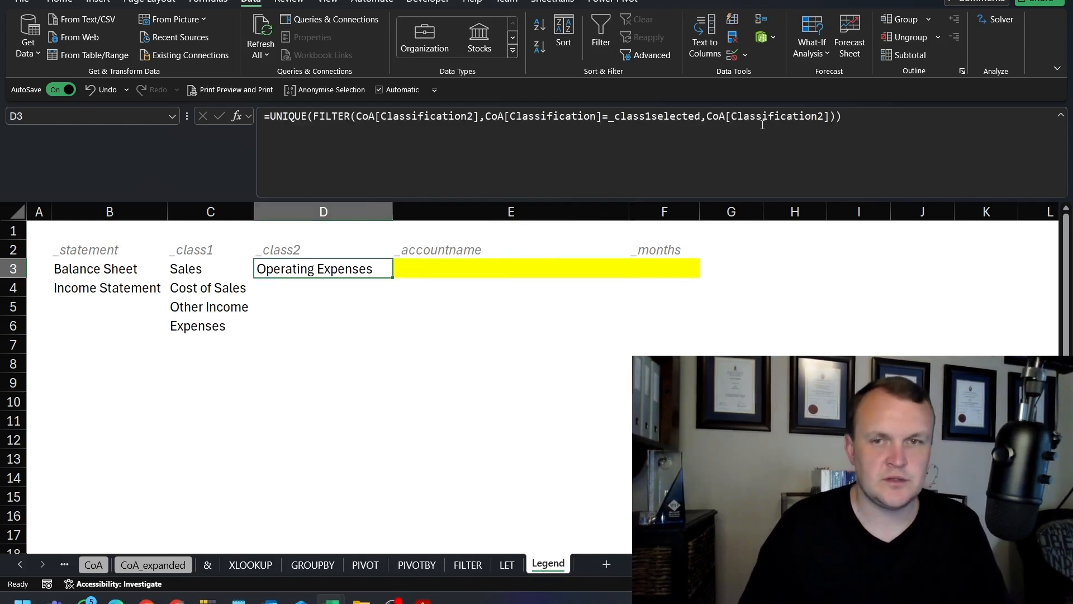
drag(734, 130, 60, 111)
key(ctrl+c)
key(Return)
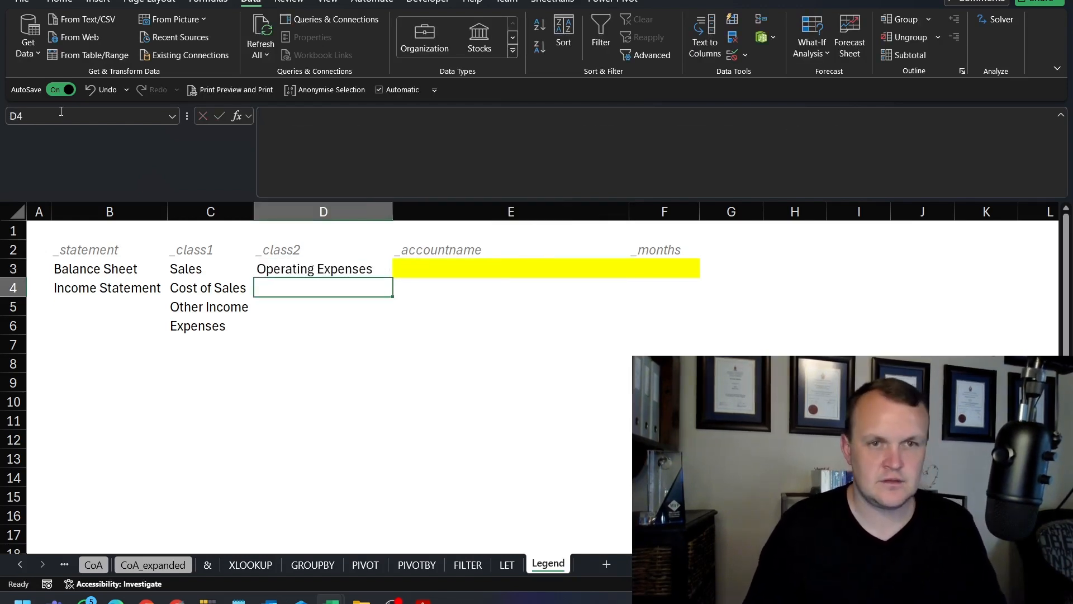
click(434, 268)
key(F2)
key(ctrl+v)
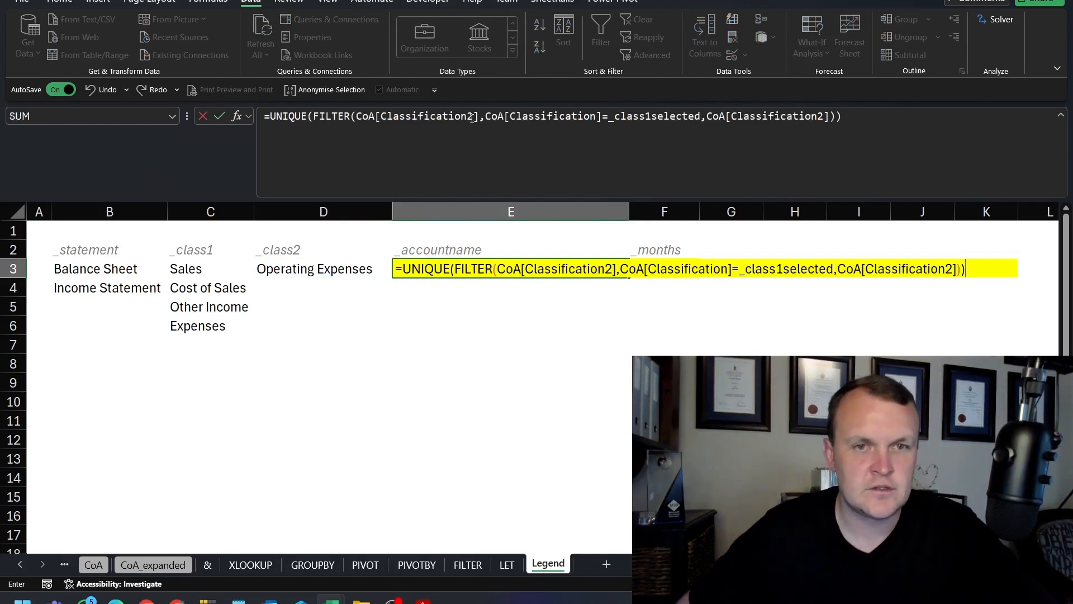
Change the FILTER array in the E3 formula to CoA[Account name].
drag(472, 118, 386, 123)
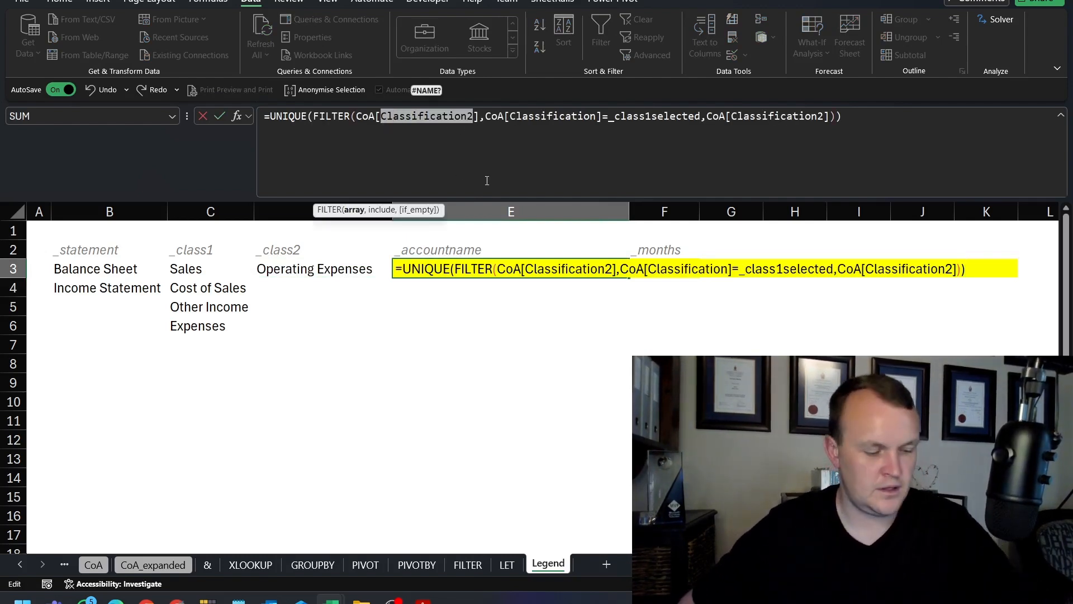
text(ac)
key(Down)
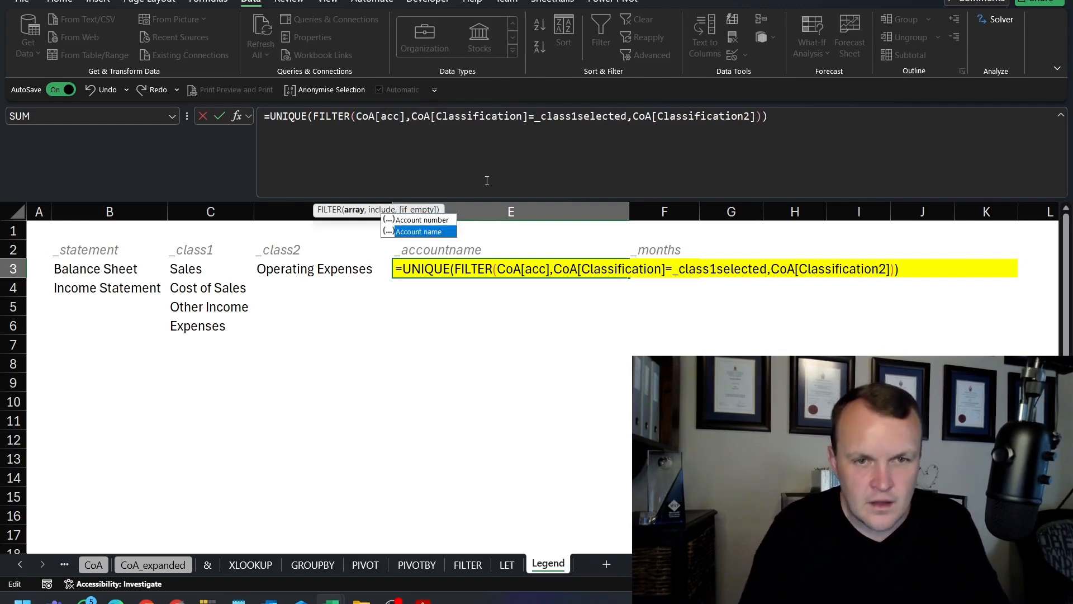
key(Tab)
Change the if_empty argument of the FILTER in E3 to CoA[Account name].
drag(806, 115, 712, 117)
text(acc)
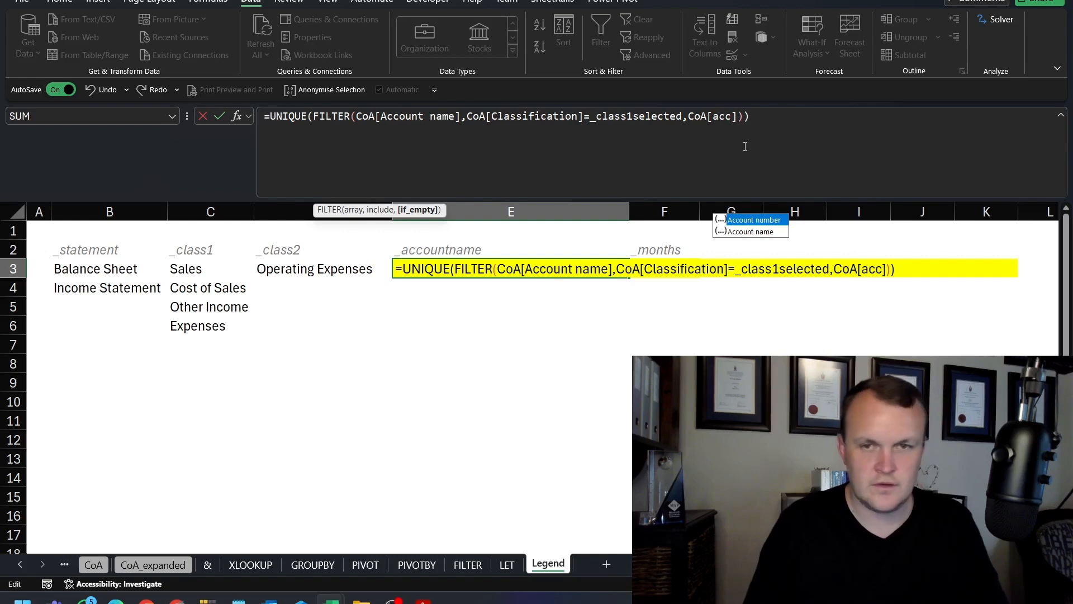
click(736, 231)
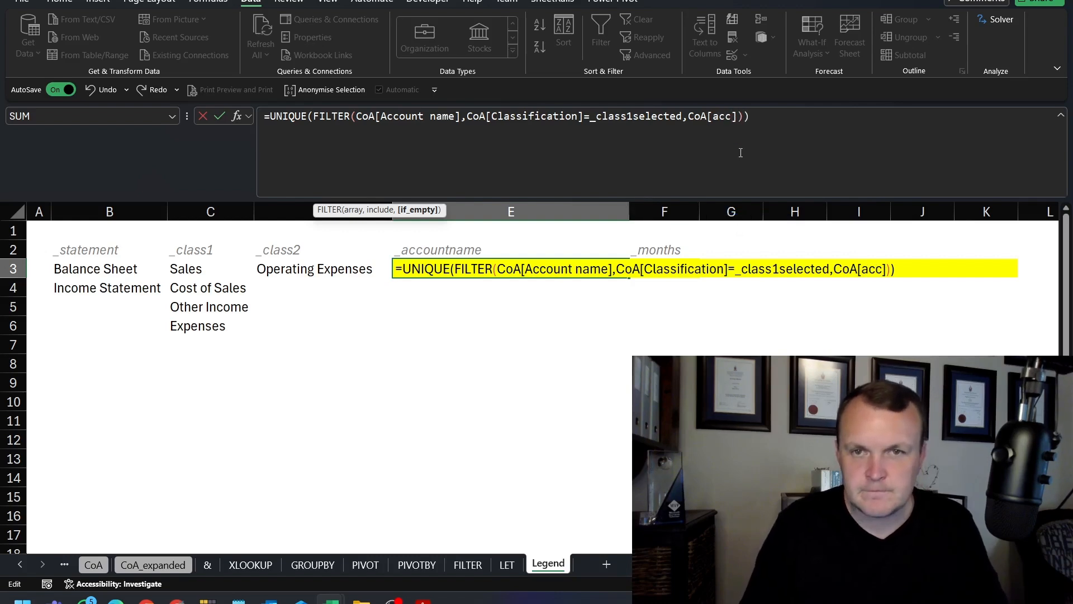
text(o)
key(Down)
key(Tab)
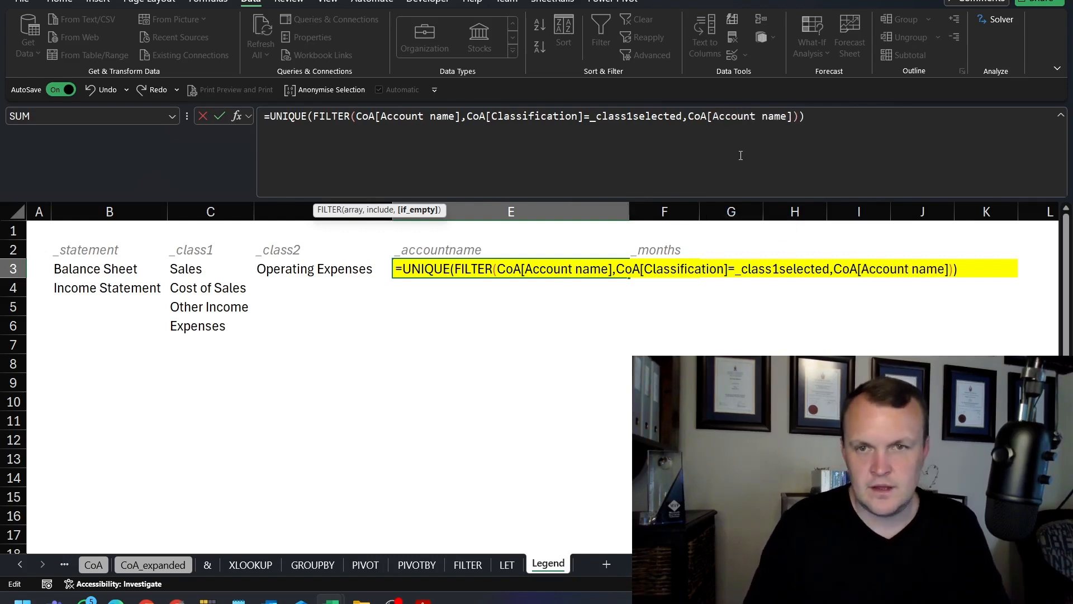
Change the include condition in E3 to CoA[Classification2]=_class2selected and enter the formula.
click(546, 117)
drag(578, 116, 491, 118)
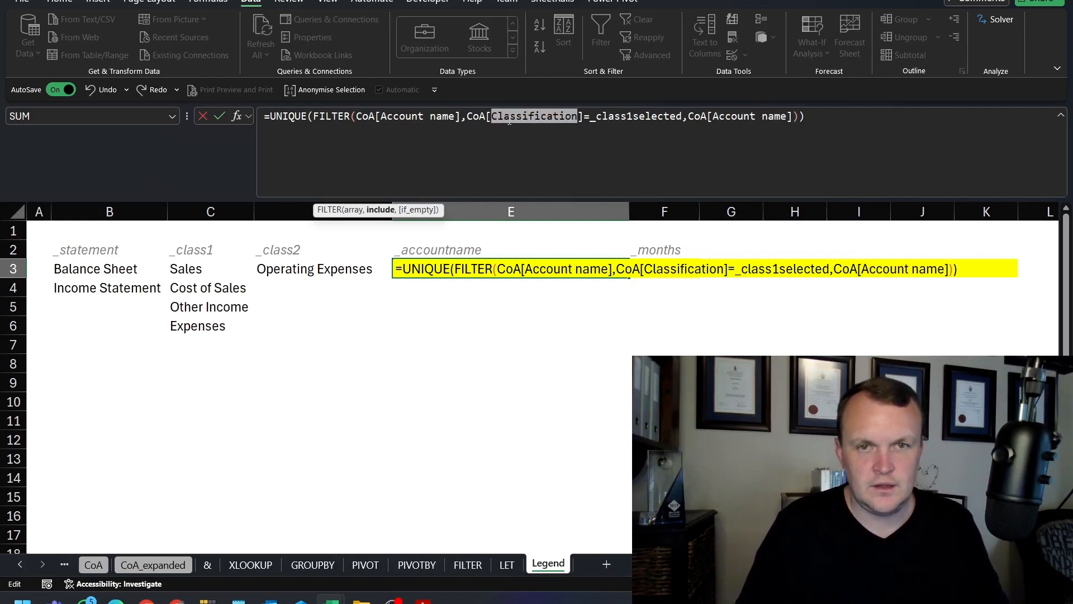
click(570, 117)
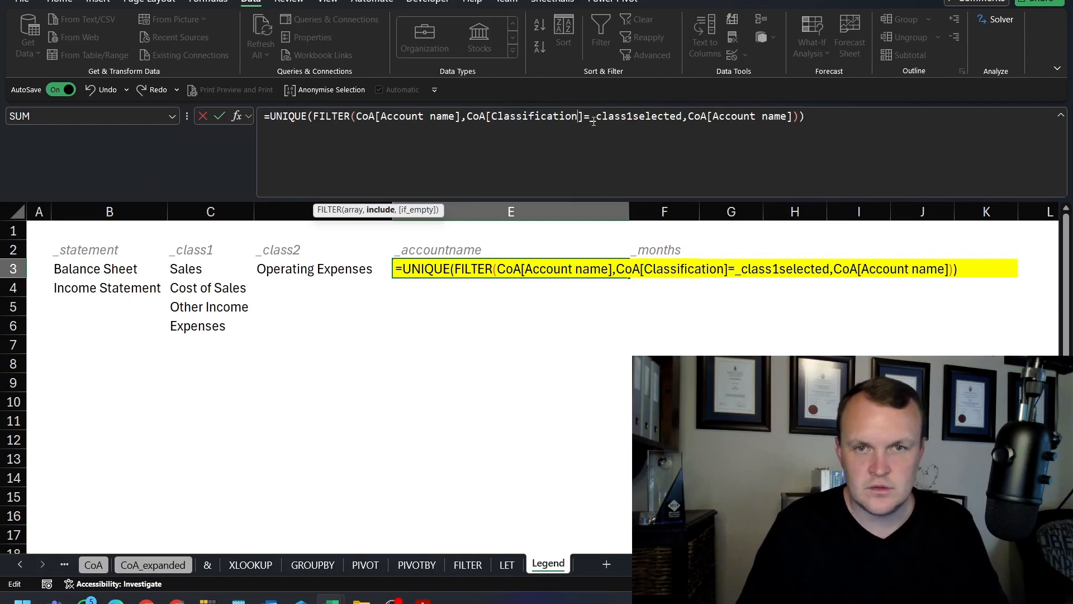
text(2)
click(638, 116)
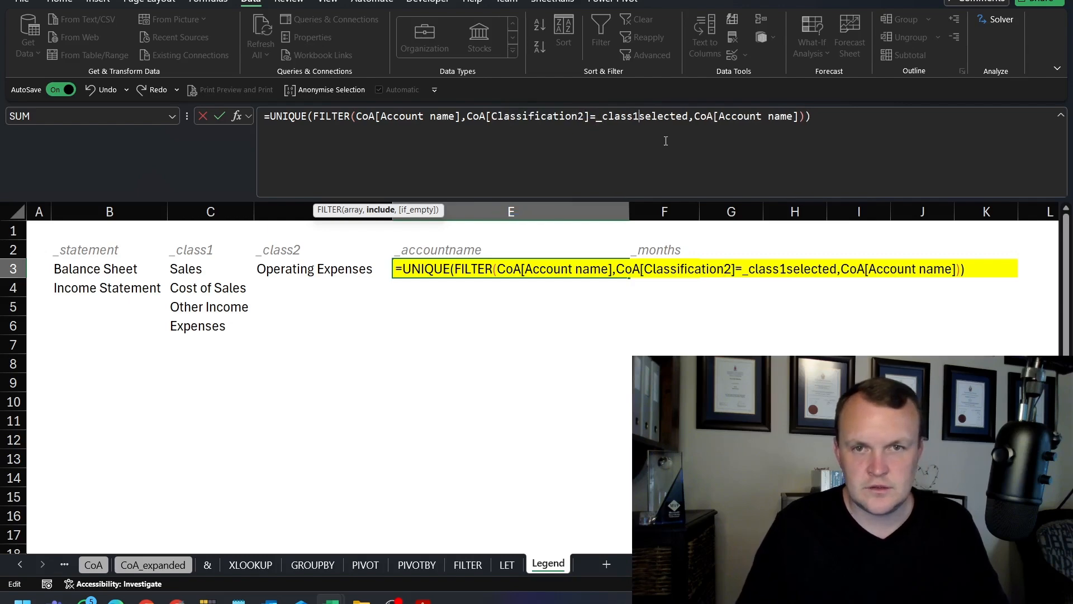
key(BackSpace)
text(2)
key(Return)
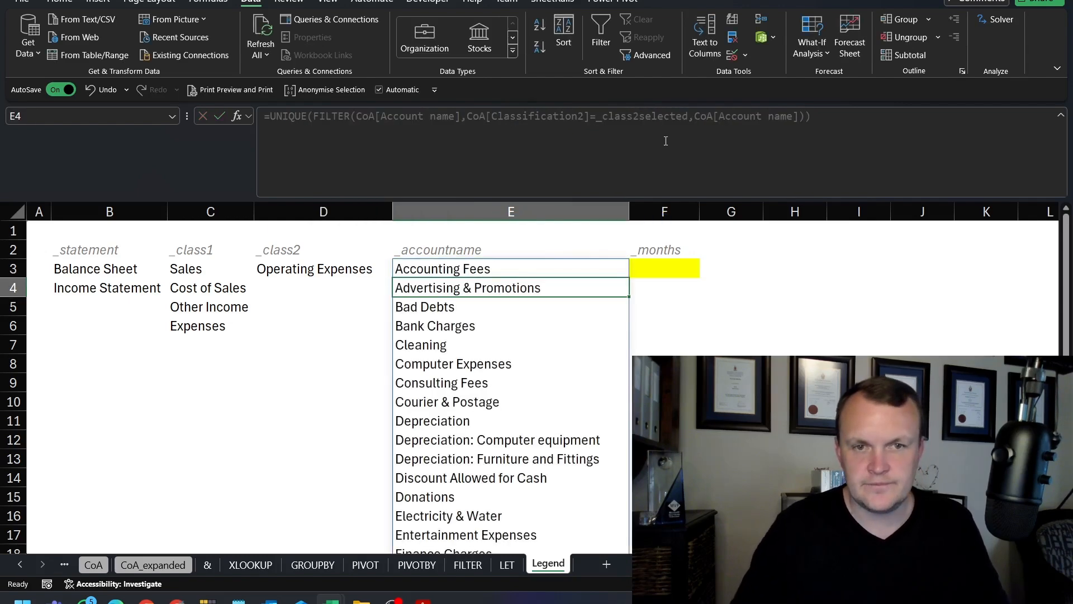
Review the full spilled list of account names in column E of the Legend sheet.
scroll(501, 350, down, 8)
scroll(503, 352, up, 8)
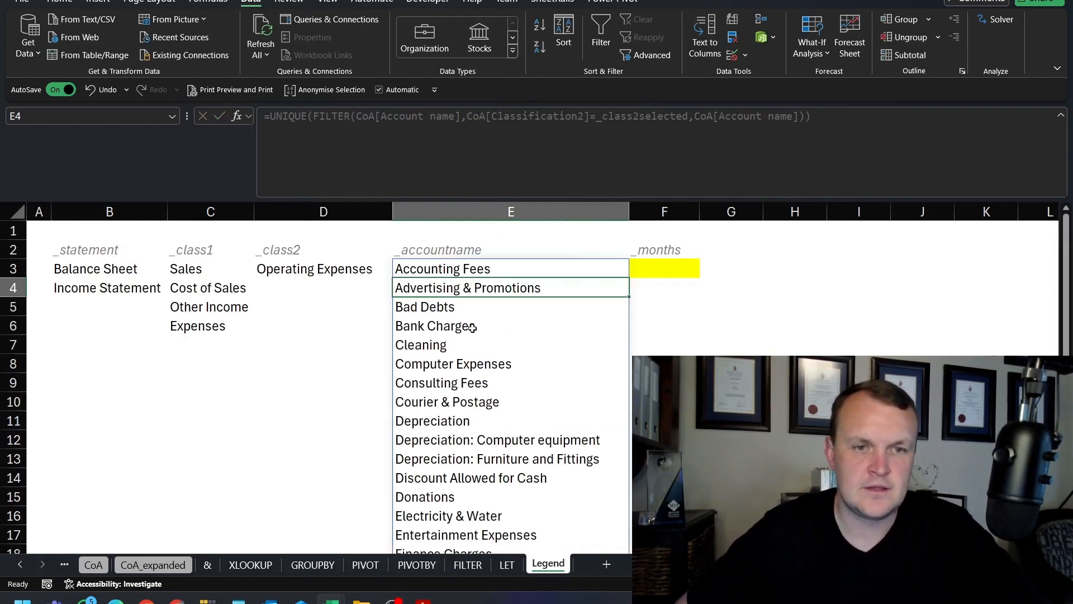
scroll(477, 313, down, 8)
scroll(482, 380, up, 8)
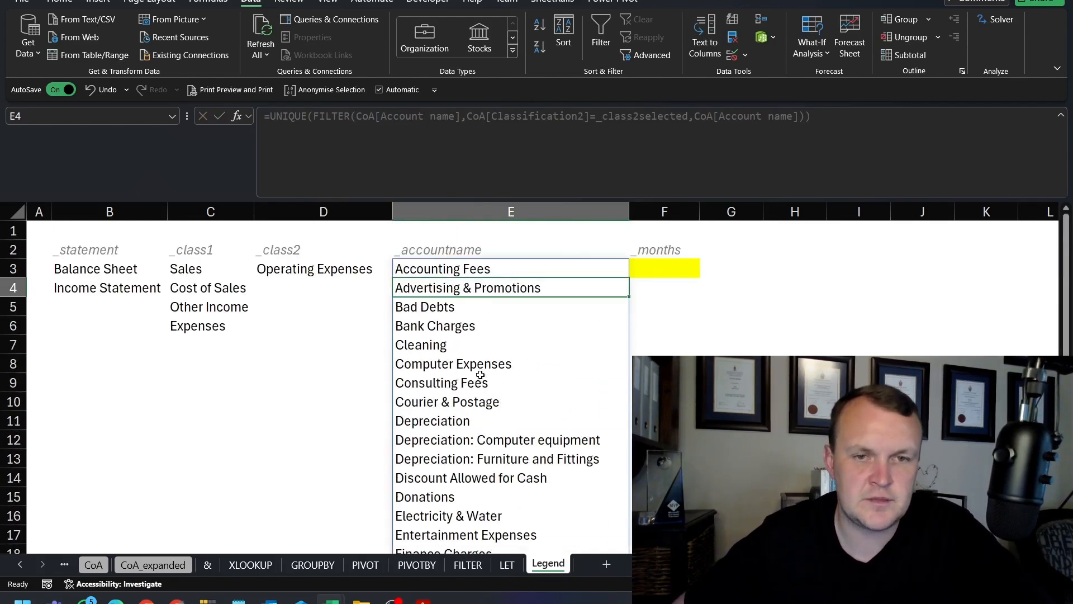
scroll(480, 375, down, 2)
scroll(472, 374, up, 2)
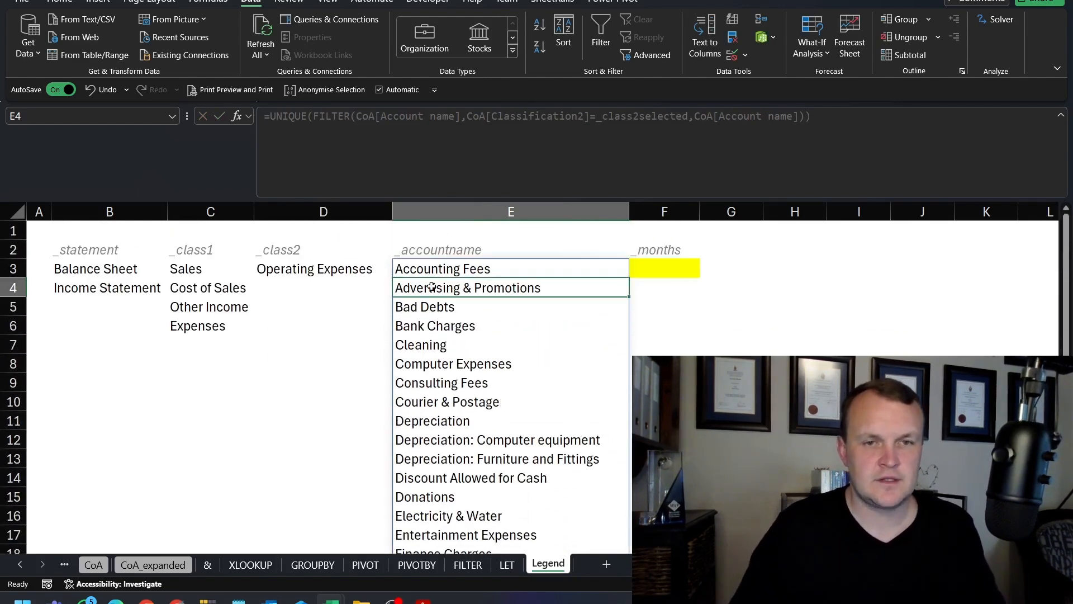
Start a new workbook-scoped defined name called _accountname for cell E3 on the Legend sheet.
click(439, 269)
click(190, 2)
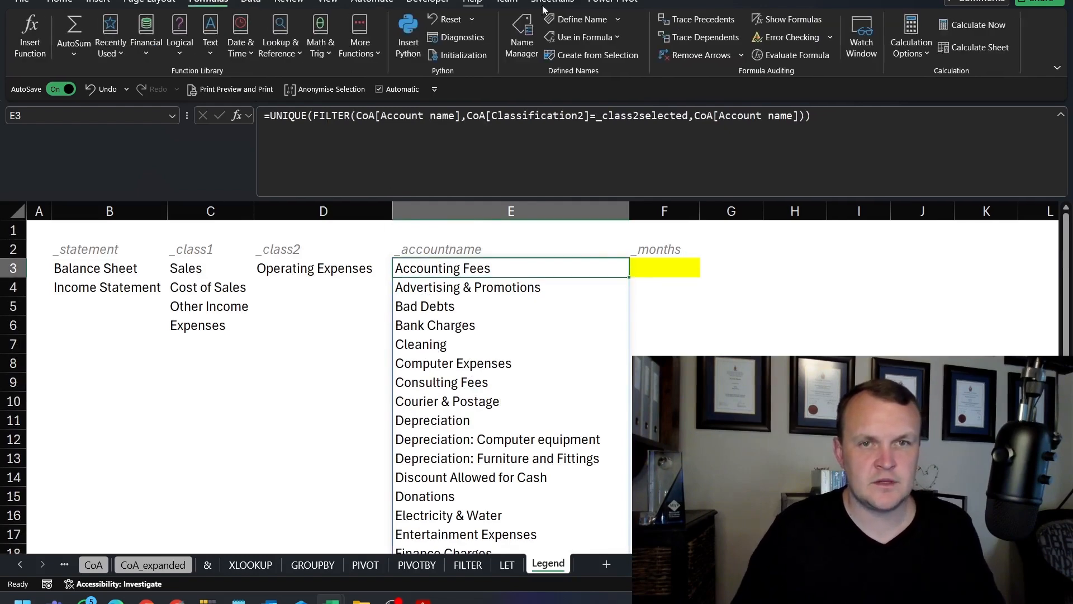
click(579, 19)
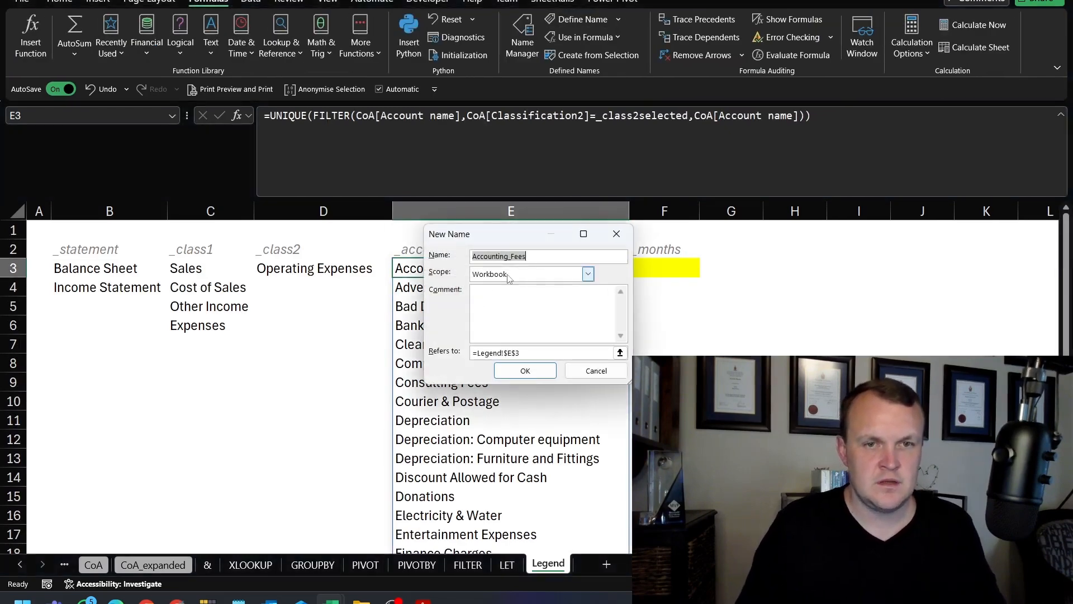
drag(519, 241, 800, 281)
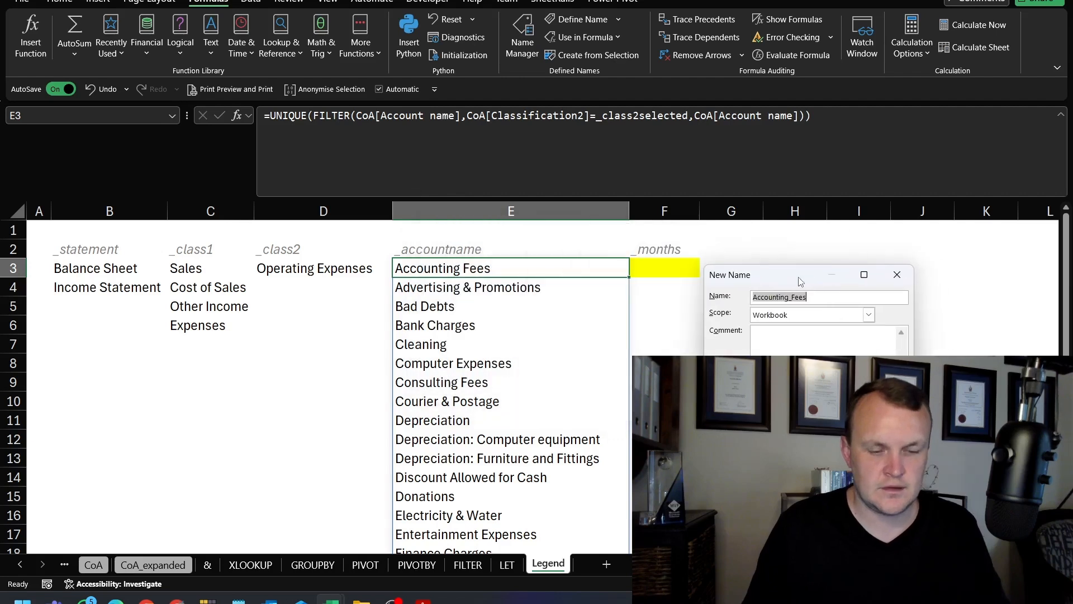
text(_a)
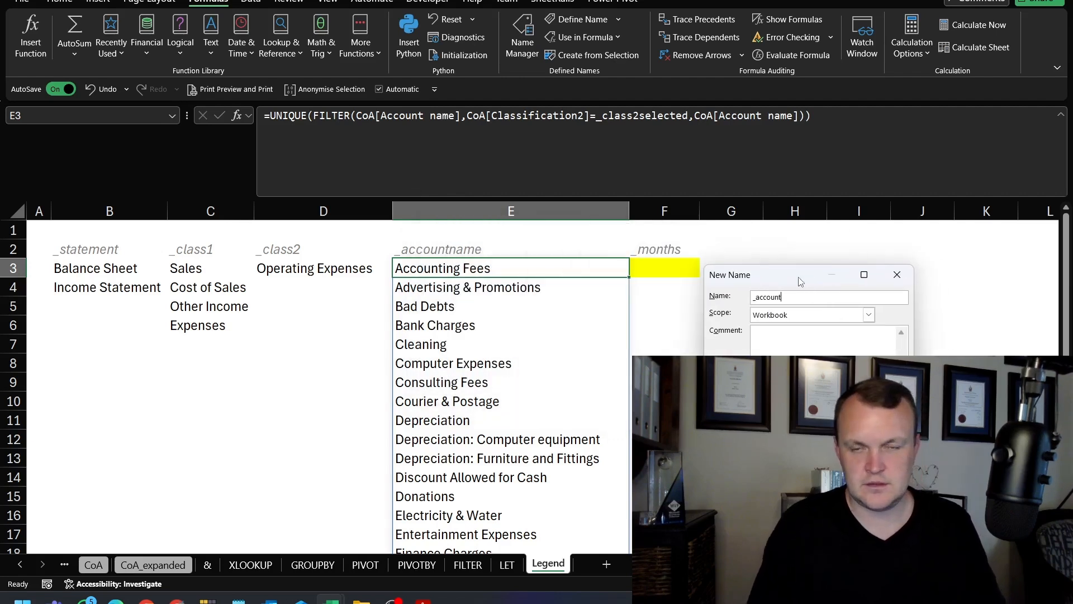
text(ccount)
drag(800, 281, 675, 193)
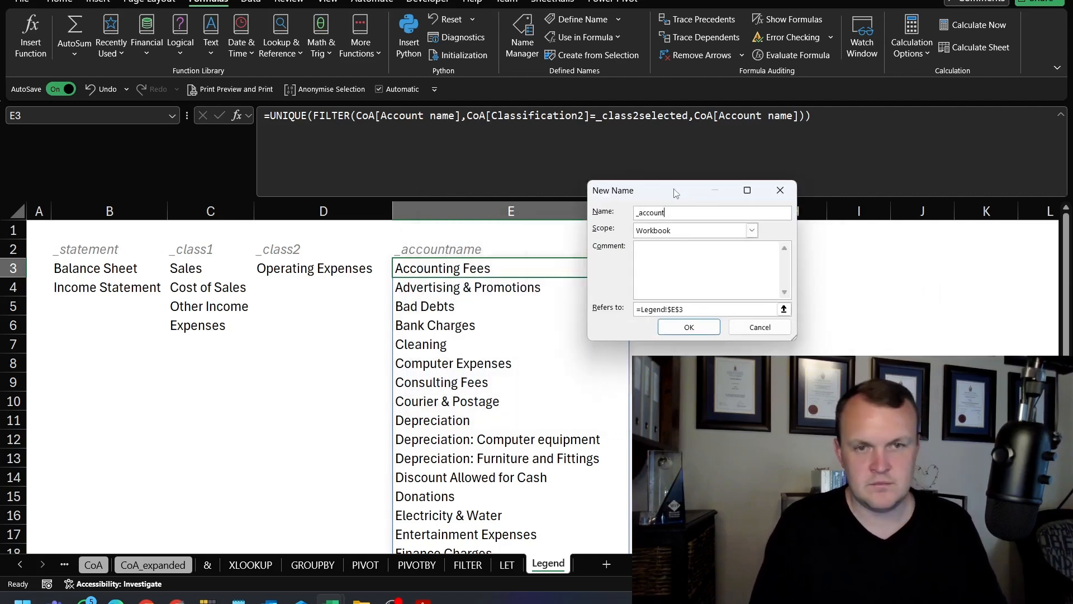
Make the _accountname name refer to the spilled range =Legend!$E$3# and save it.
click(697, 310)
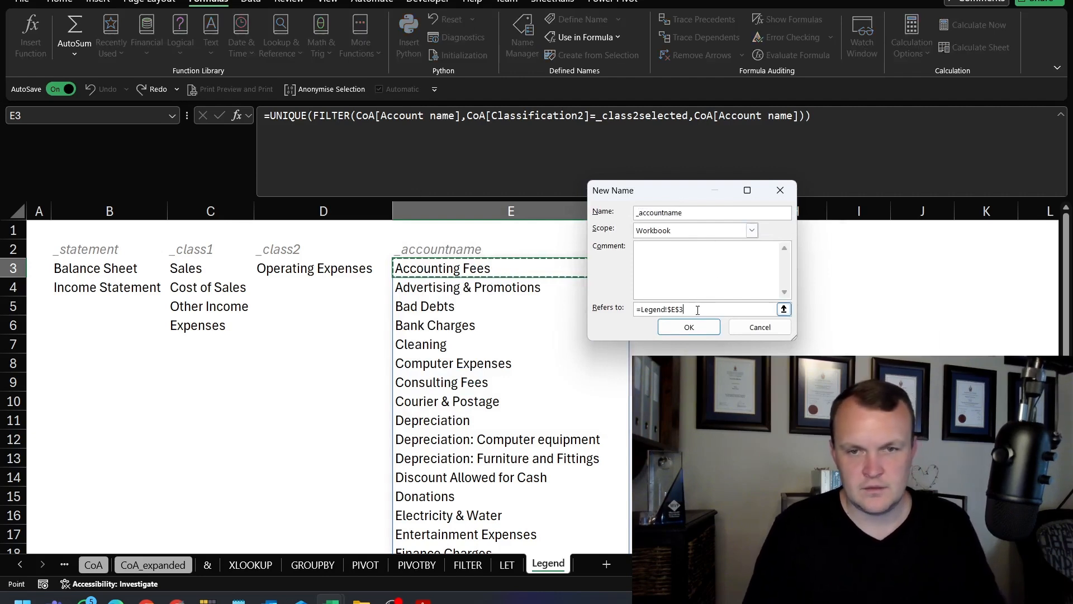
text(#)
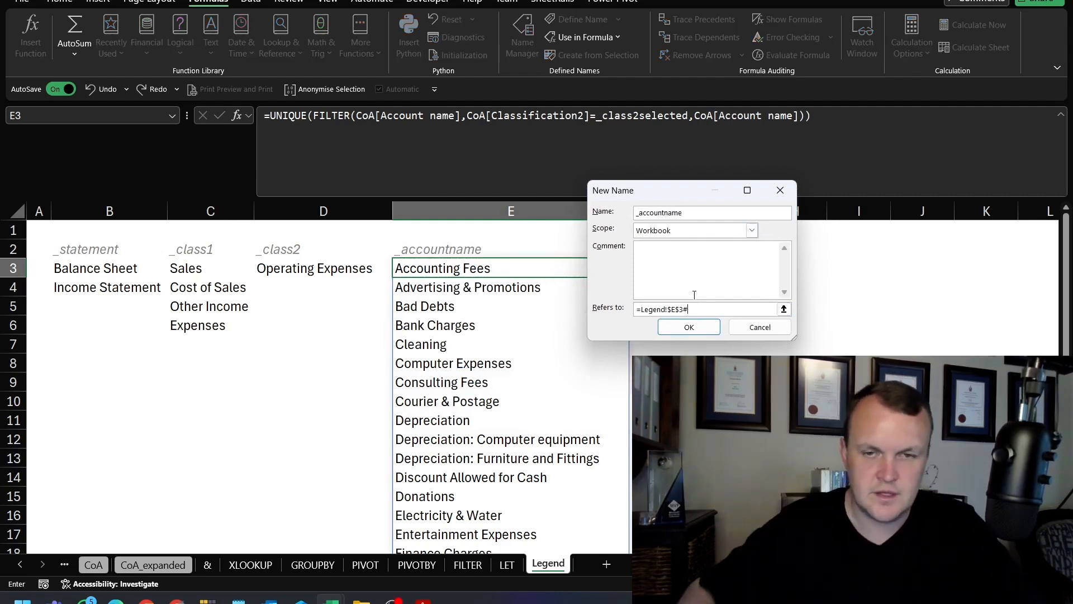
drag(660, 194, 613, 137)
click(393, 601)
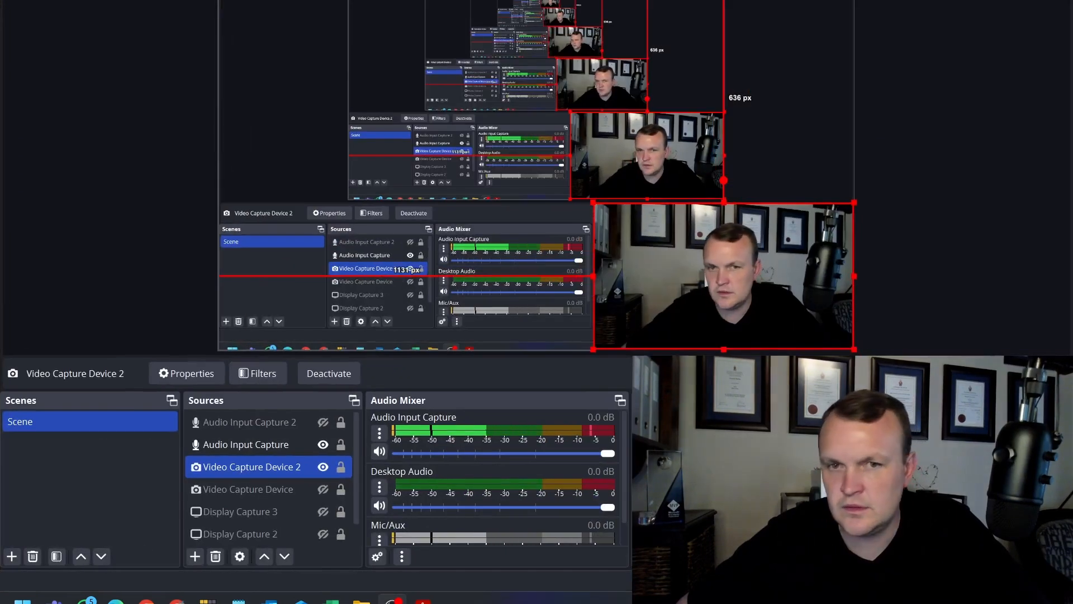
drag(481, 0, 1072, 1)
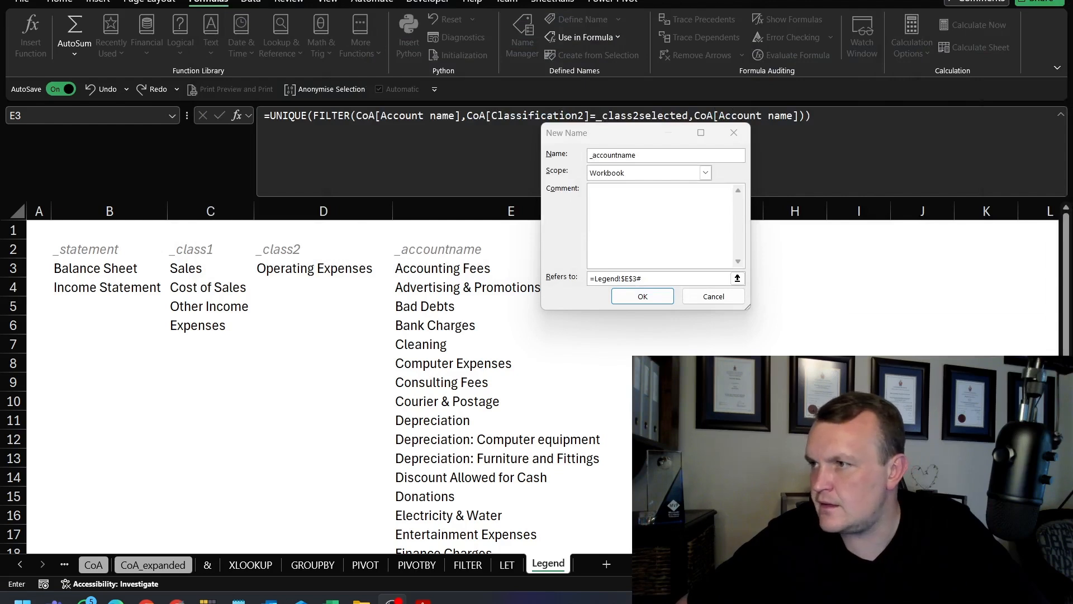
click(644, 297)
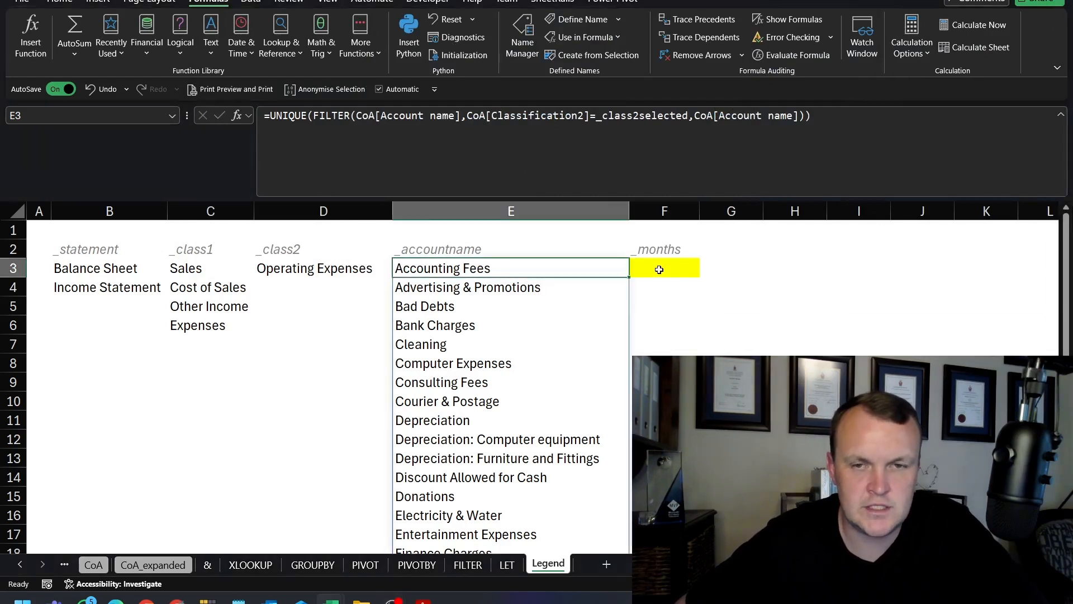
Begin a SORTBY formula in cell F3 under the _months heading.
click(661, 272)
text(=un)
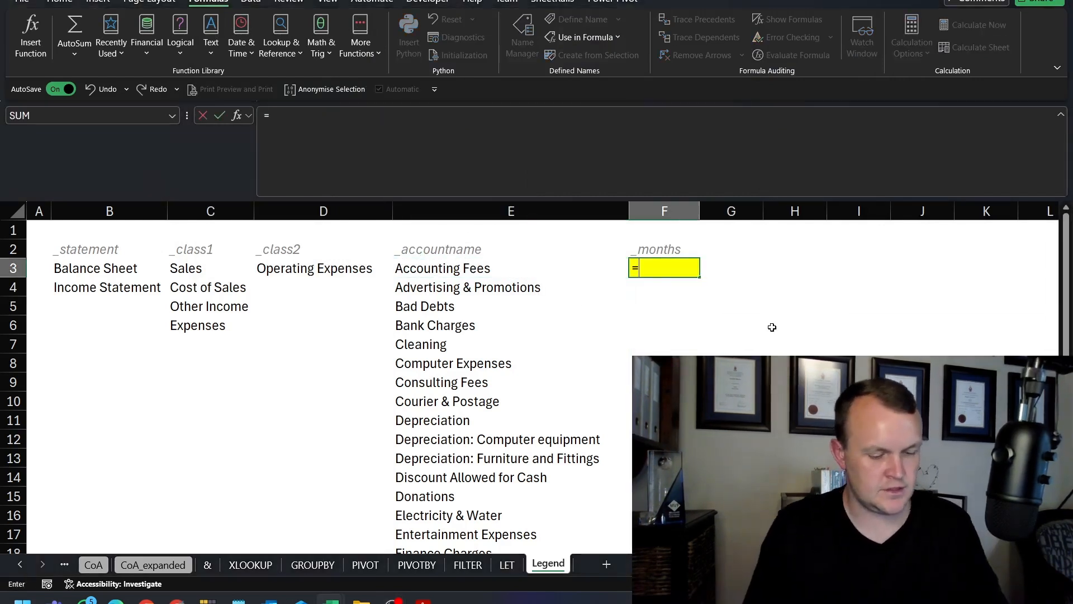
key(Down)
key(Down)
key(Tab)
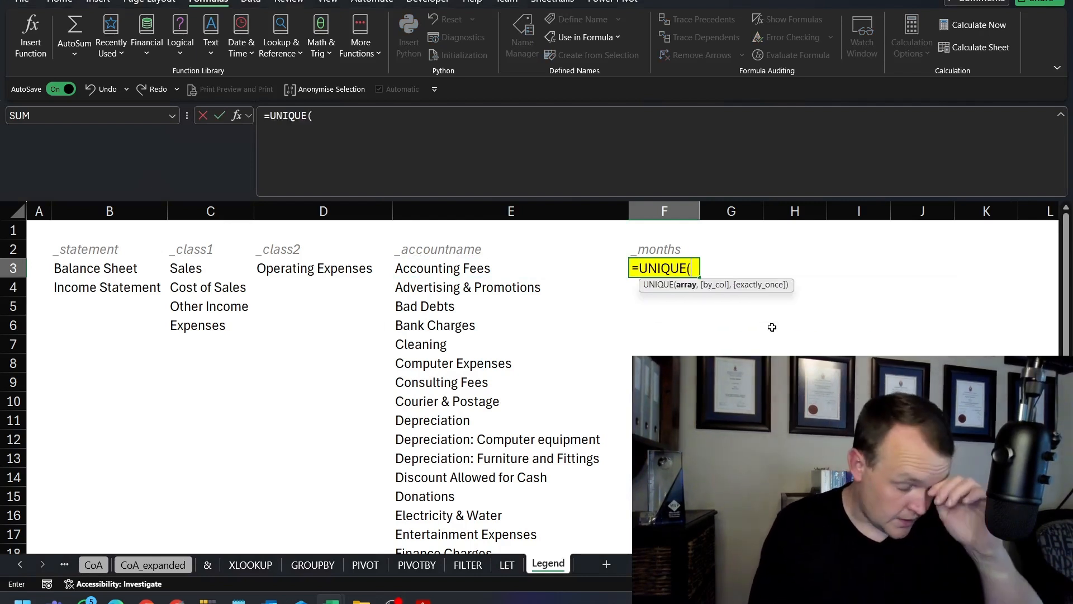
key(BackSpace)
key(BackSpace)
key(BackSpace)
key(BackSpace)
key(BackSpace)
key(BackSpace)
key(BackSpace)
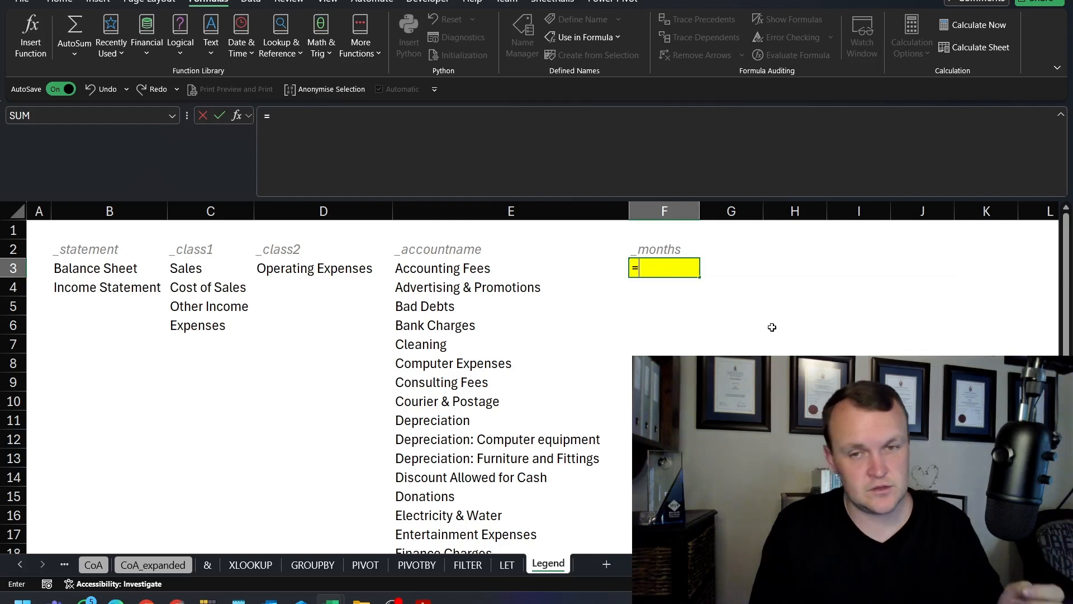
text(sort)
key(Down)
key(Tab)
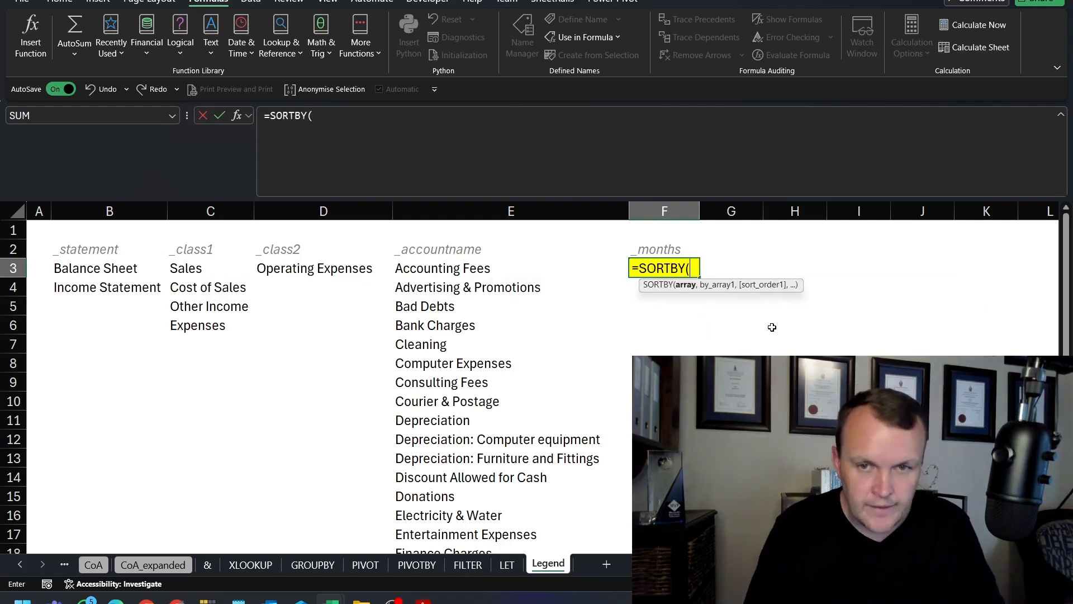
Set the SORTBY array argument in F3 to UNIQUE(GLs[Month Name]).
text(un)
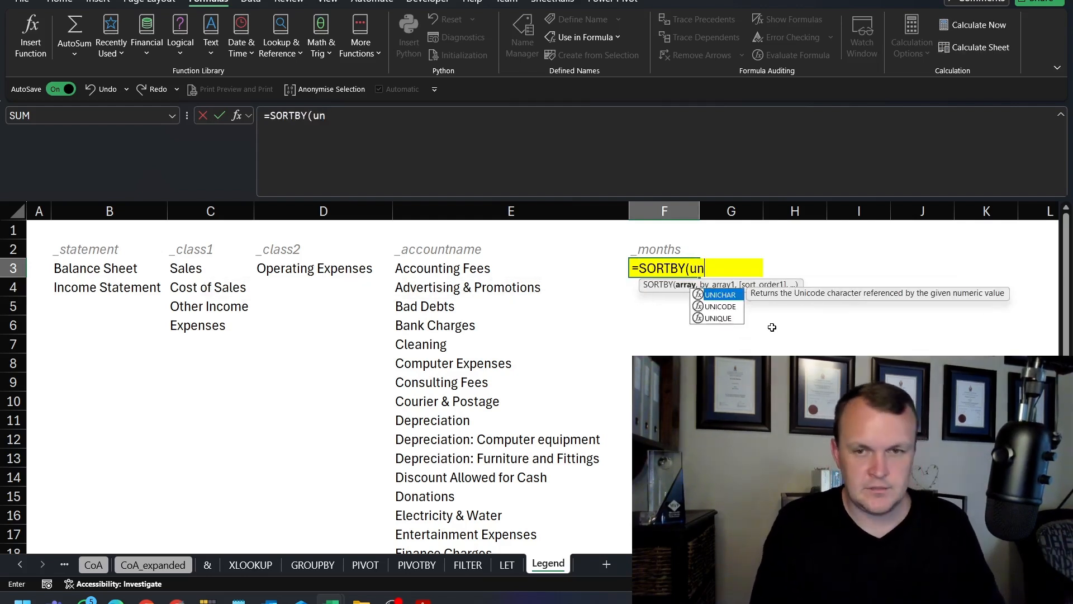
text(i)
key(Down)
key(Down)
key(Tab)
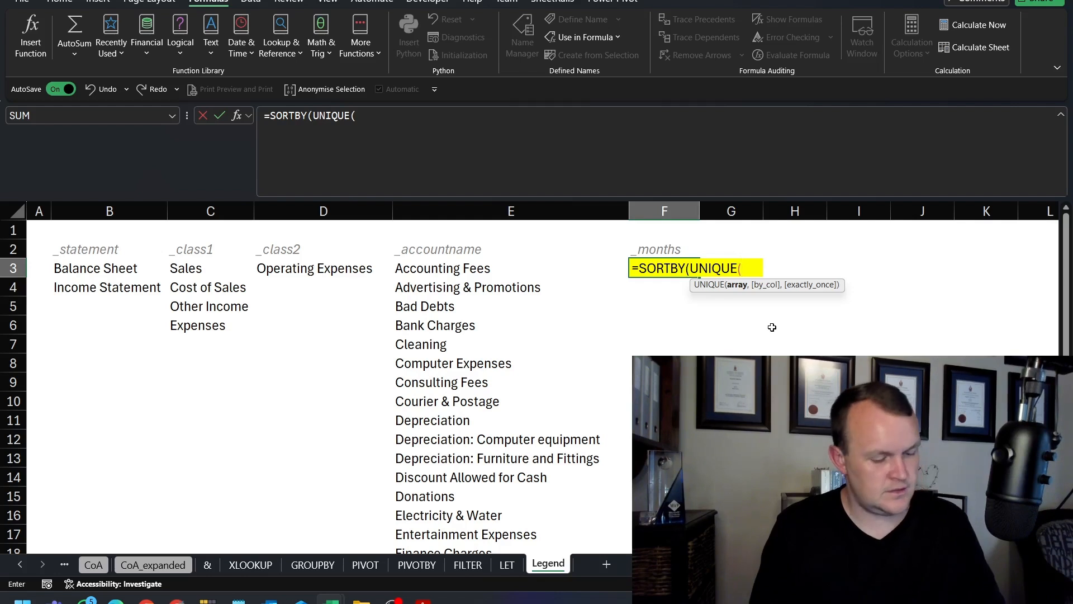
text(gl[)
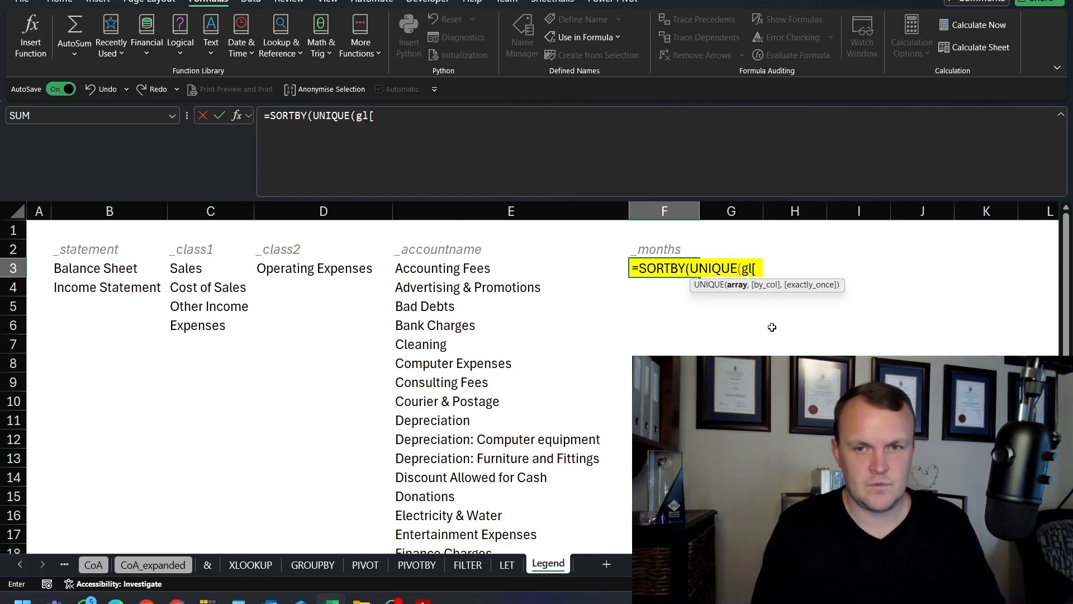
key(BackSpace)
key(BackSpace)
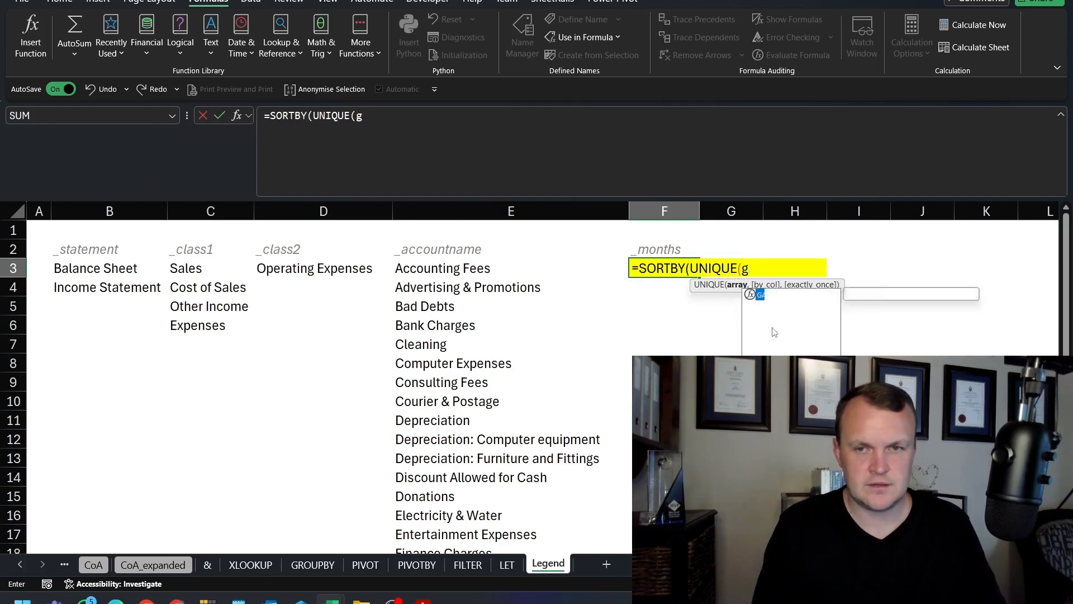
text(l)
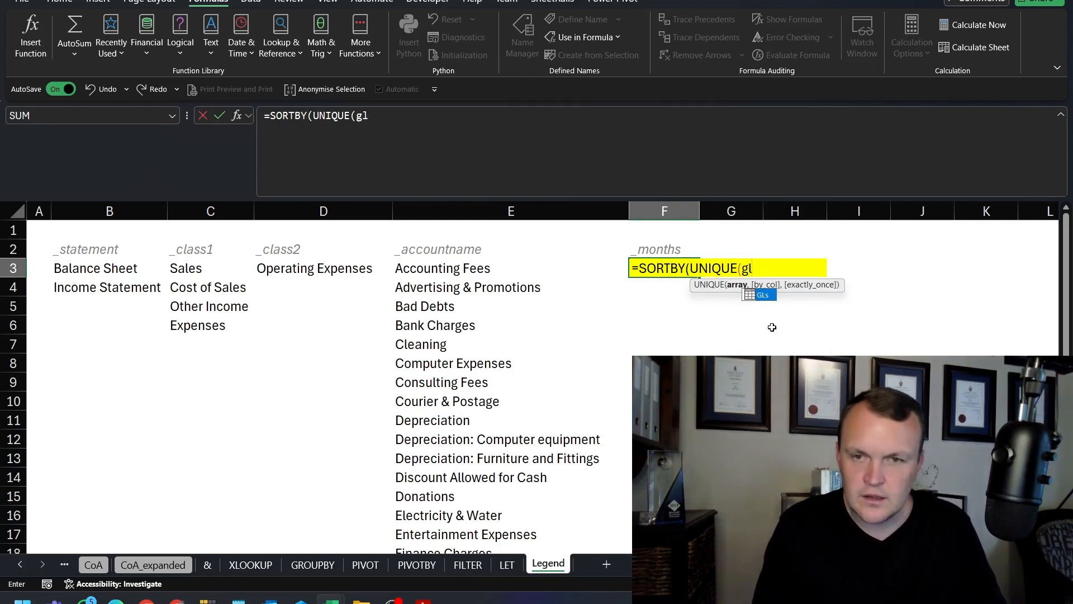
text(s)
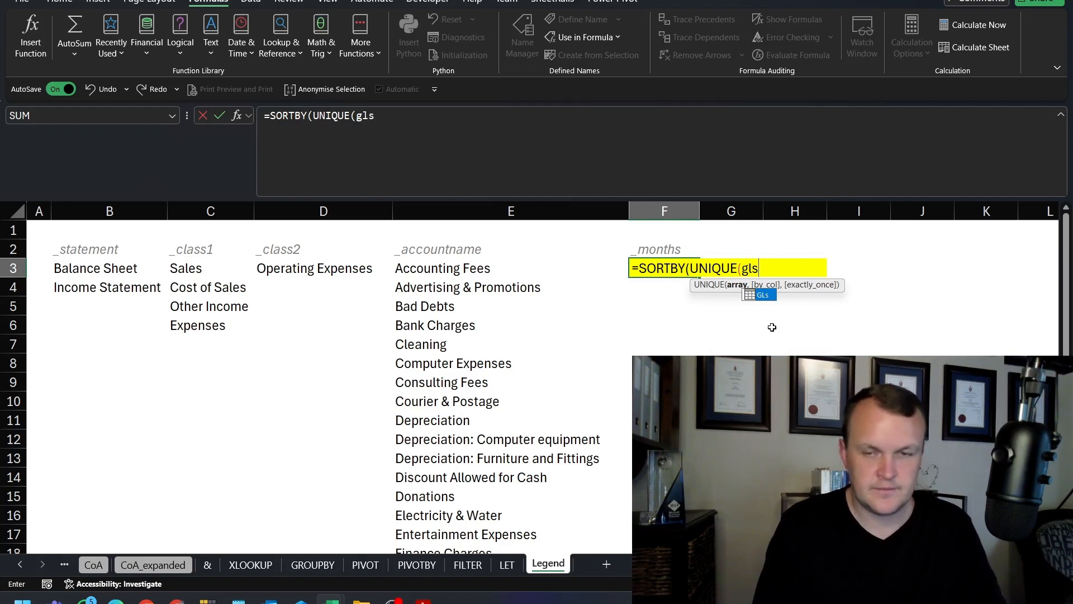
text([)
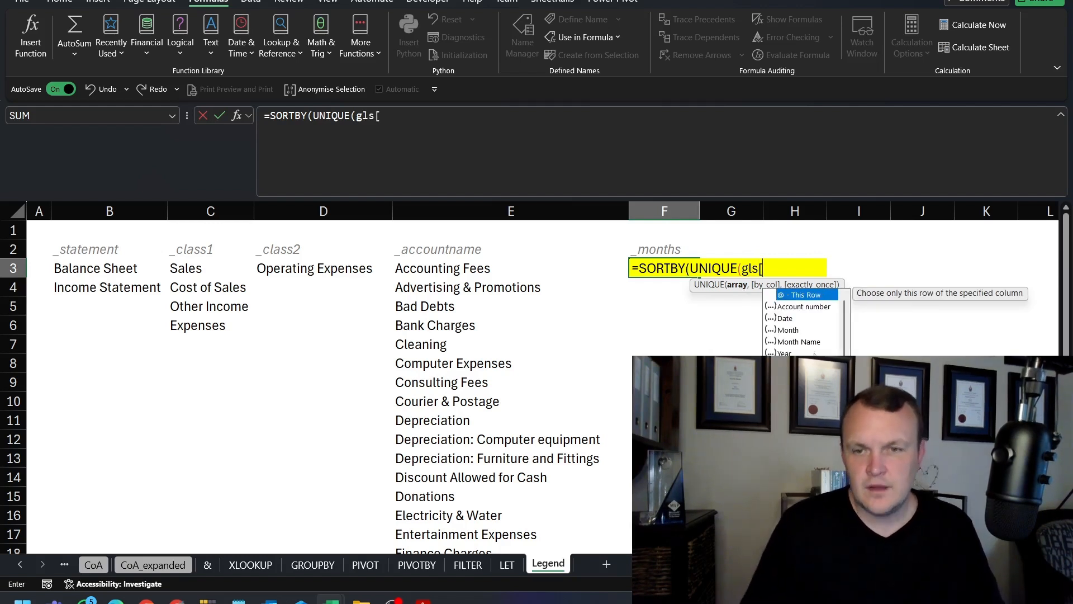
double_click(789, 342)
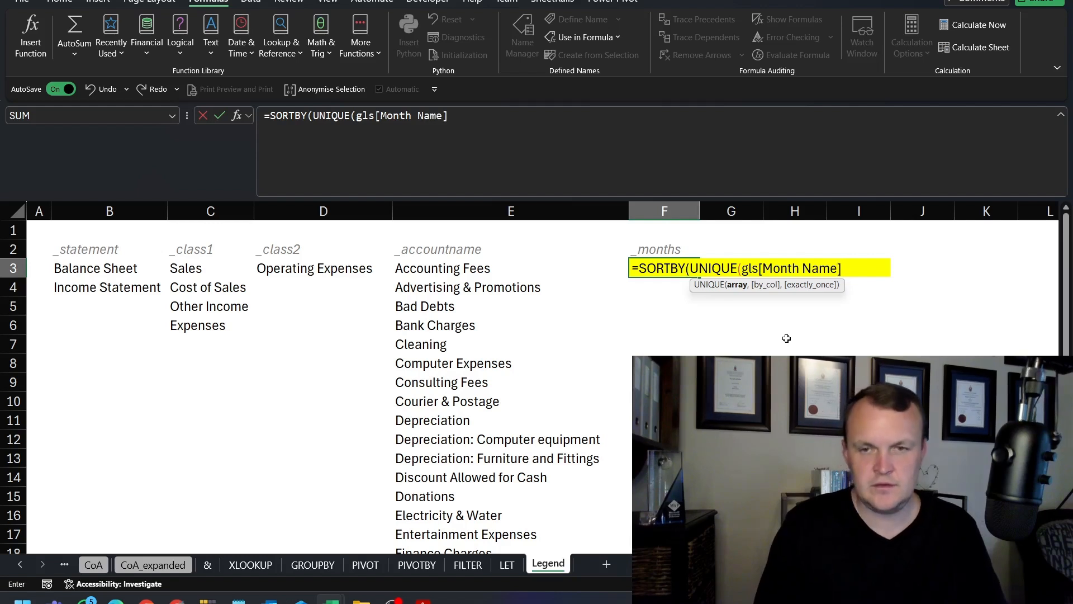
text())
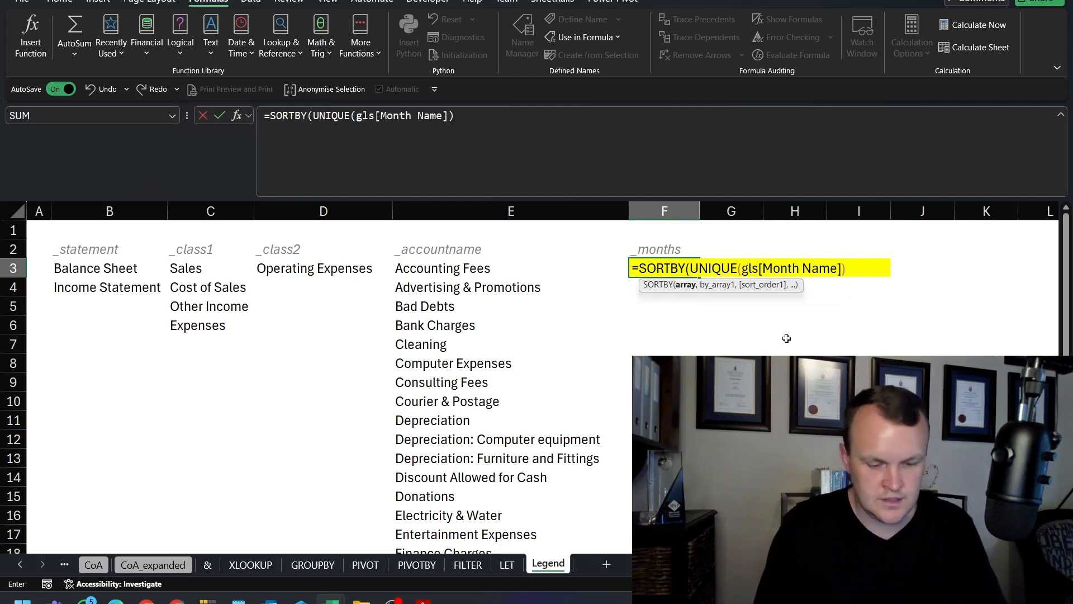
Sort the F3 months by UNIQUE(GLs[Month]) and enter the completed formula.
text(,uni)
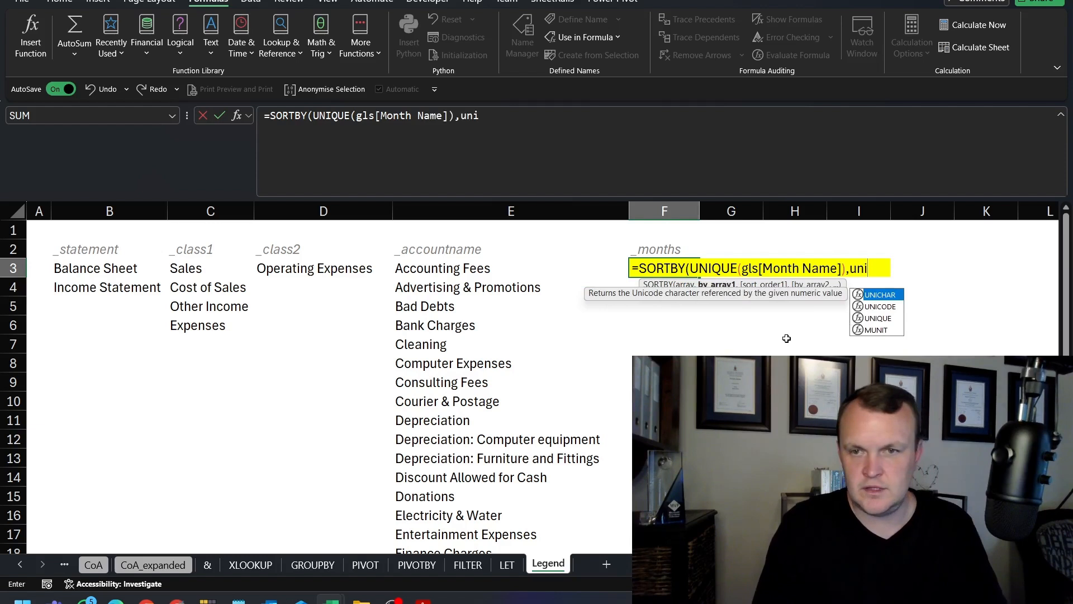
key(Down)
key(Tab)
text(glp)
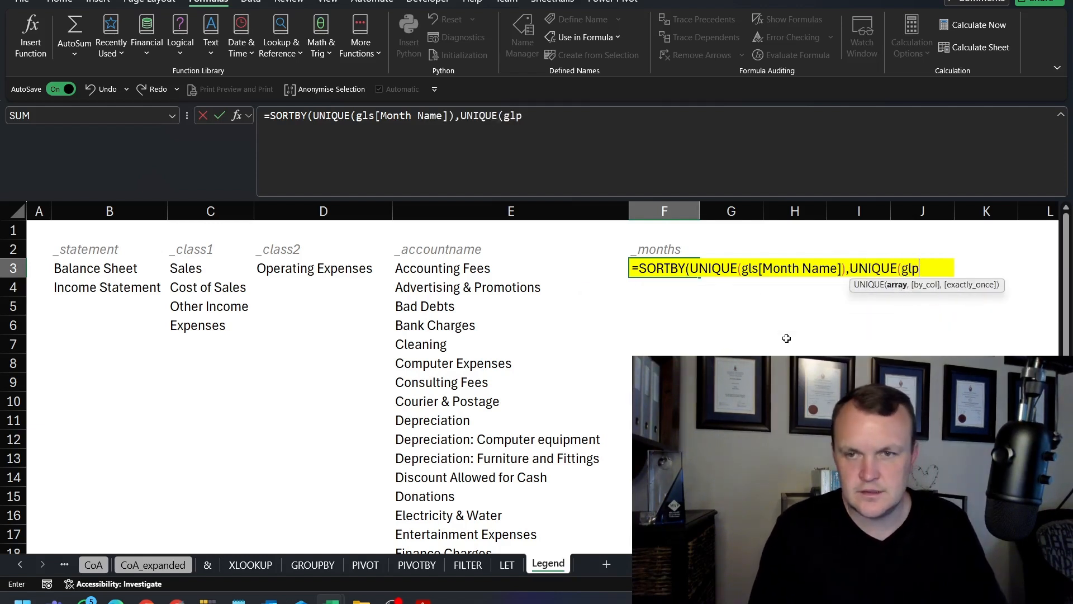
key(BackSpace)
text([)
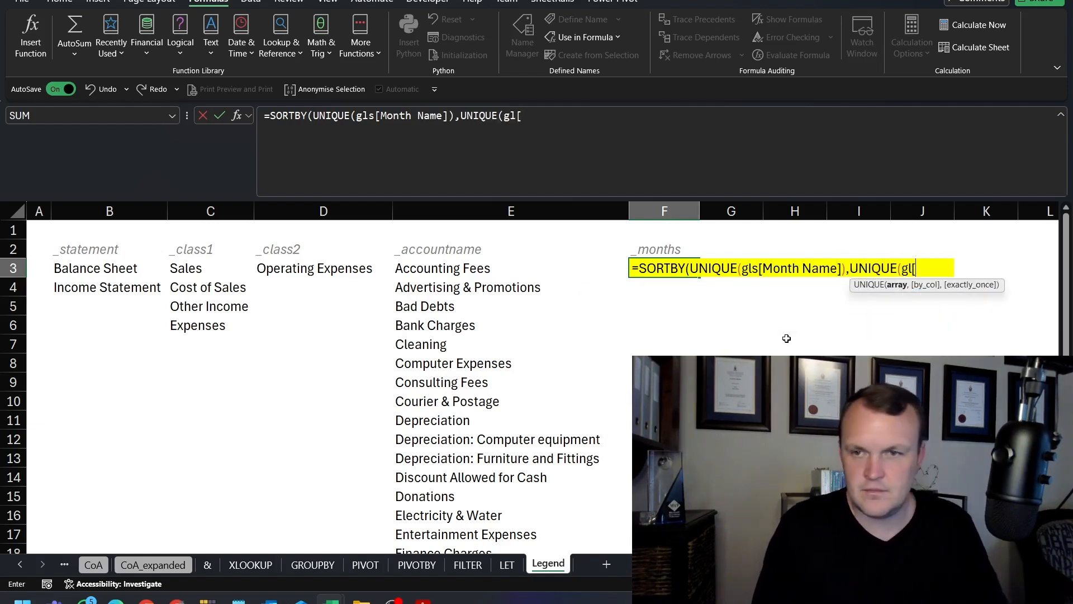
key(BackSpace)
text(s)
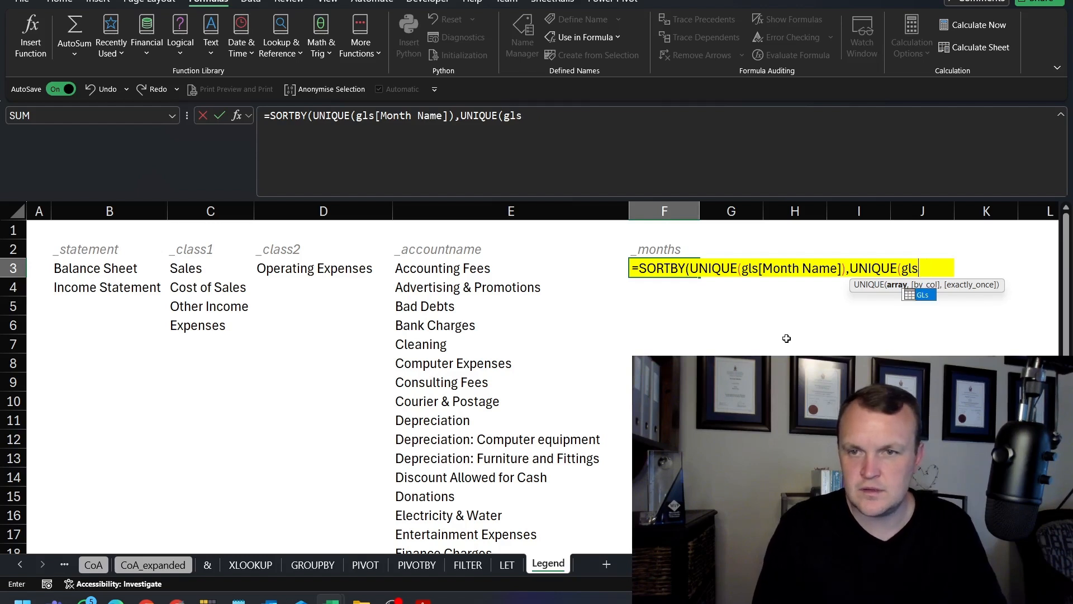
text([mo)
key(Tab)
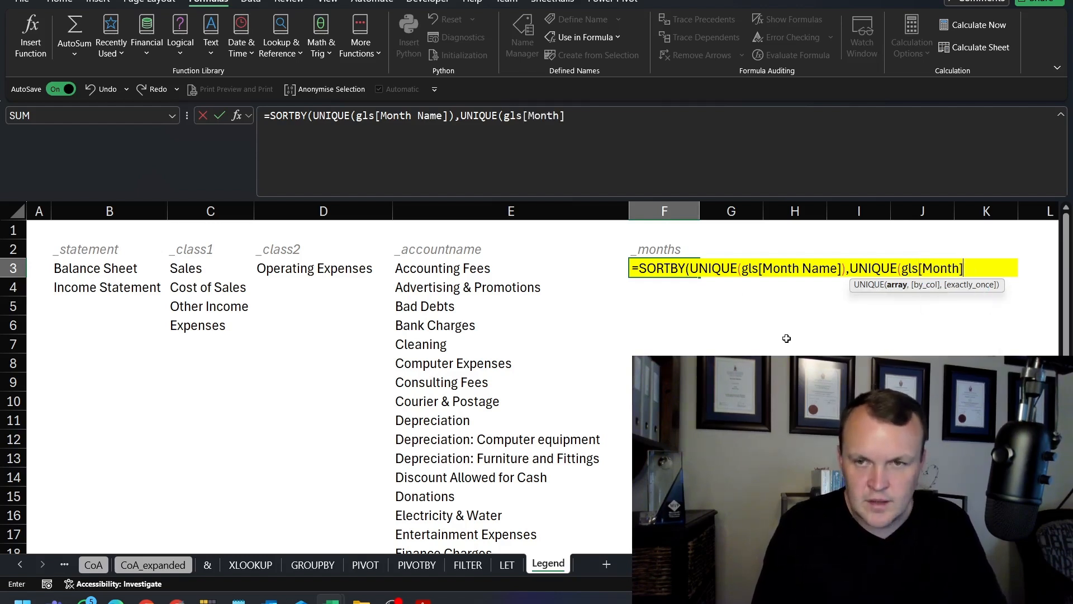
text(]))
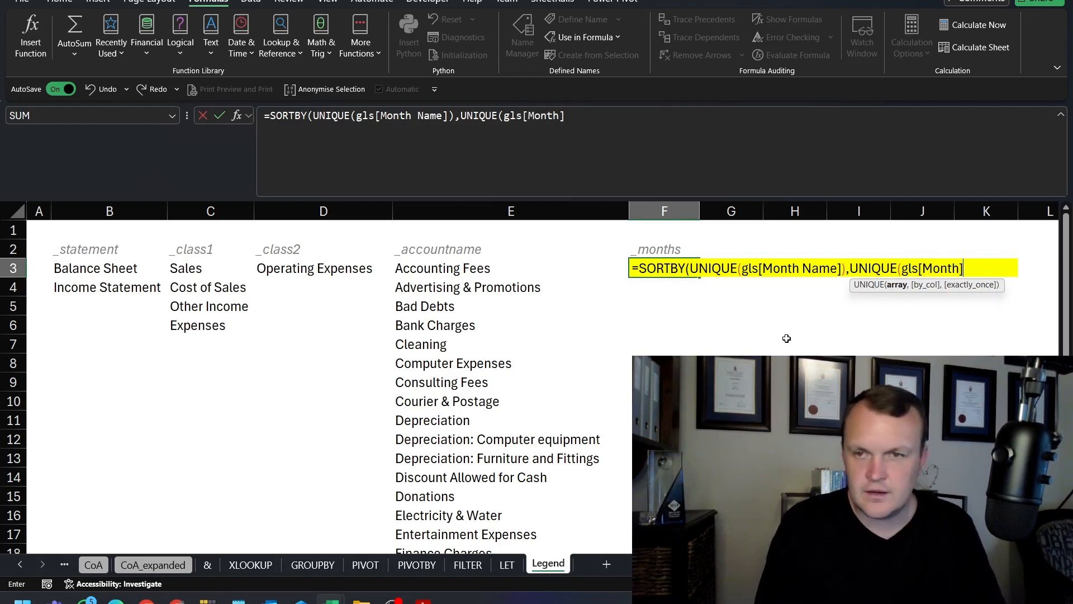
text())
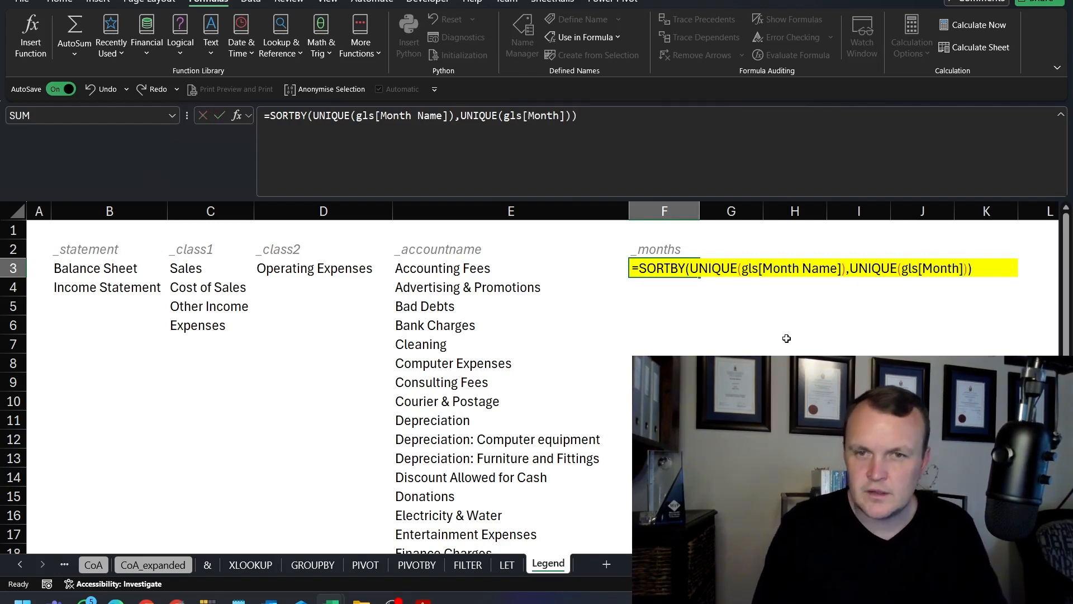
key(ctrl+Return)
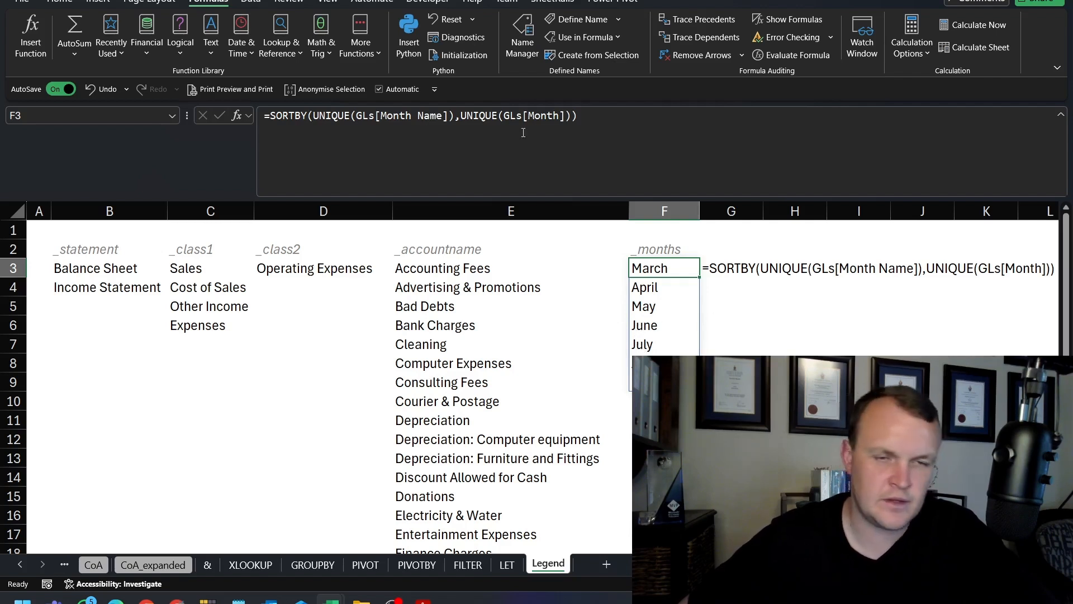
Define a workbook name _months for the sorted month list, referring to the spilled range =Legend!$F$3#.
drag(652, 266, 654, 386)
click(785, 363)
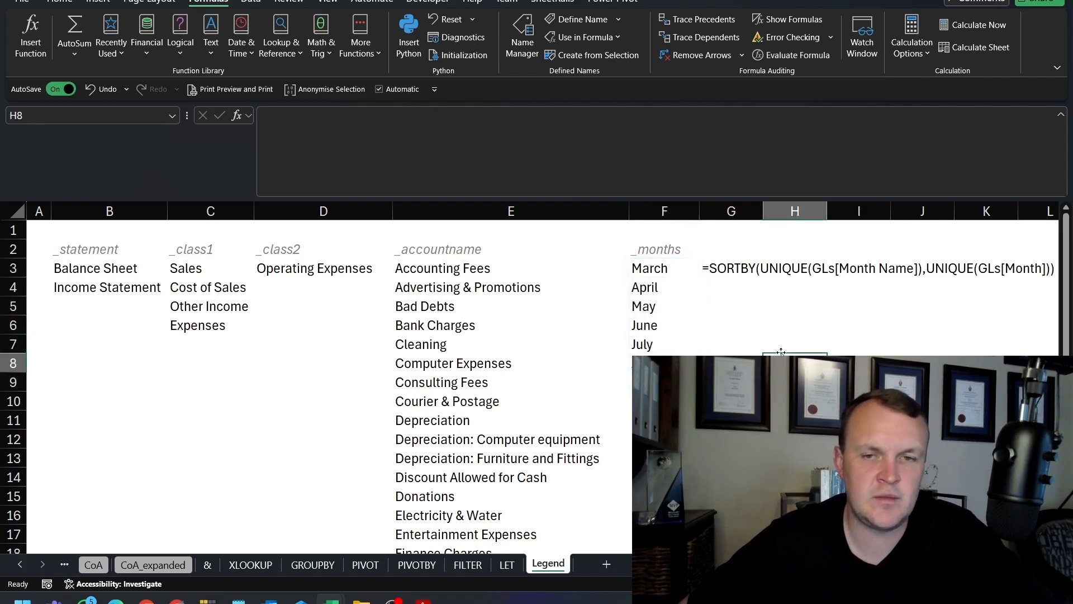
click(643, 272)
key(ctrl+shift+Down)
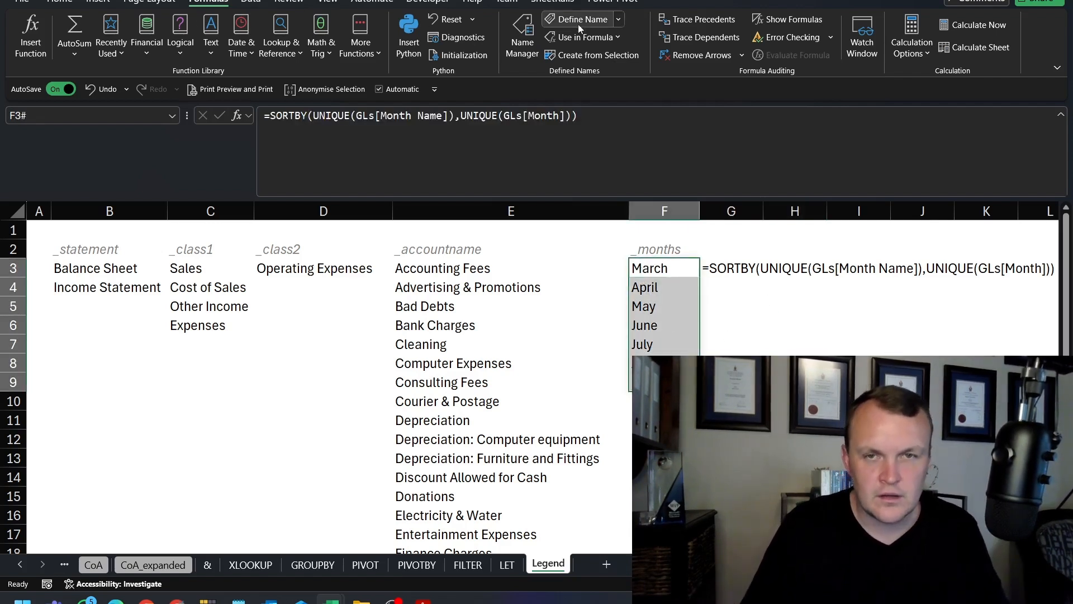
click(655, 268)
click(582, 19)
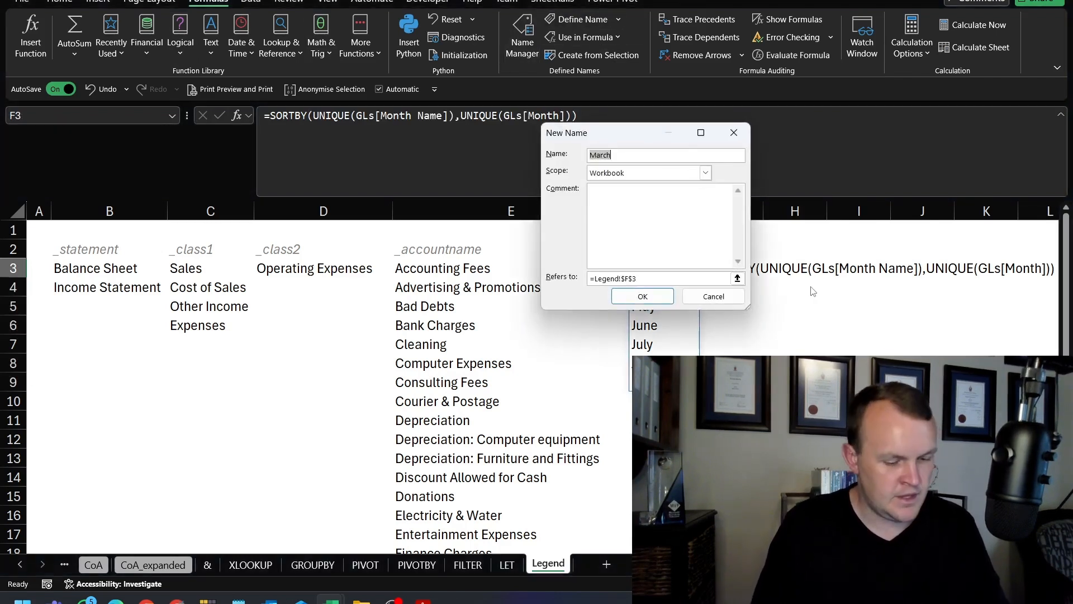
text(_months)
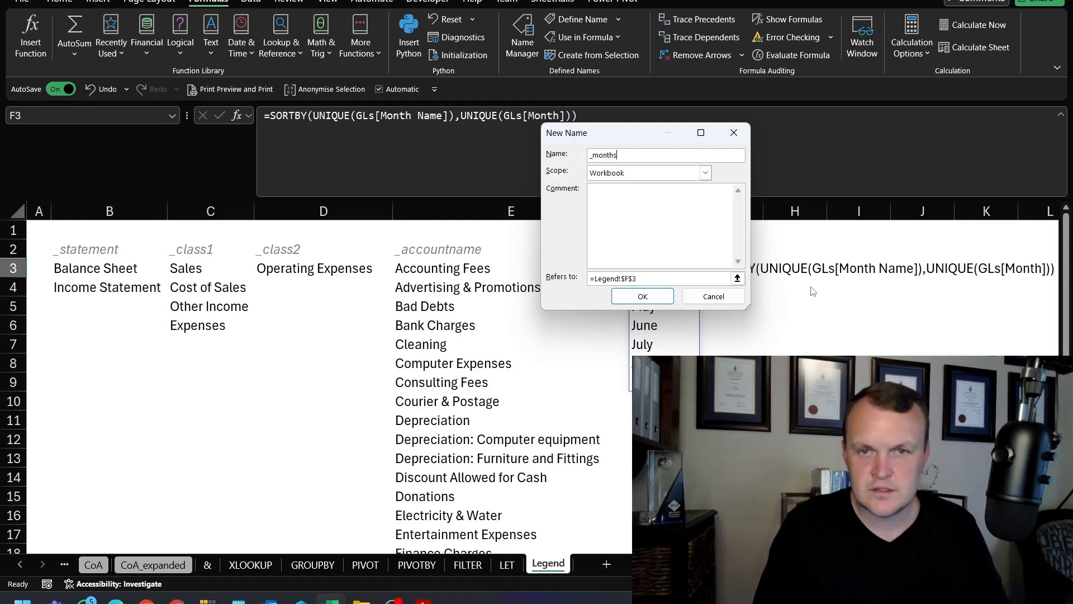
drag(638, 133, 464, 214)
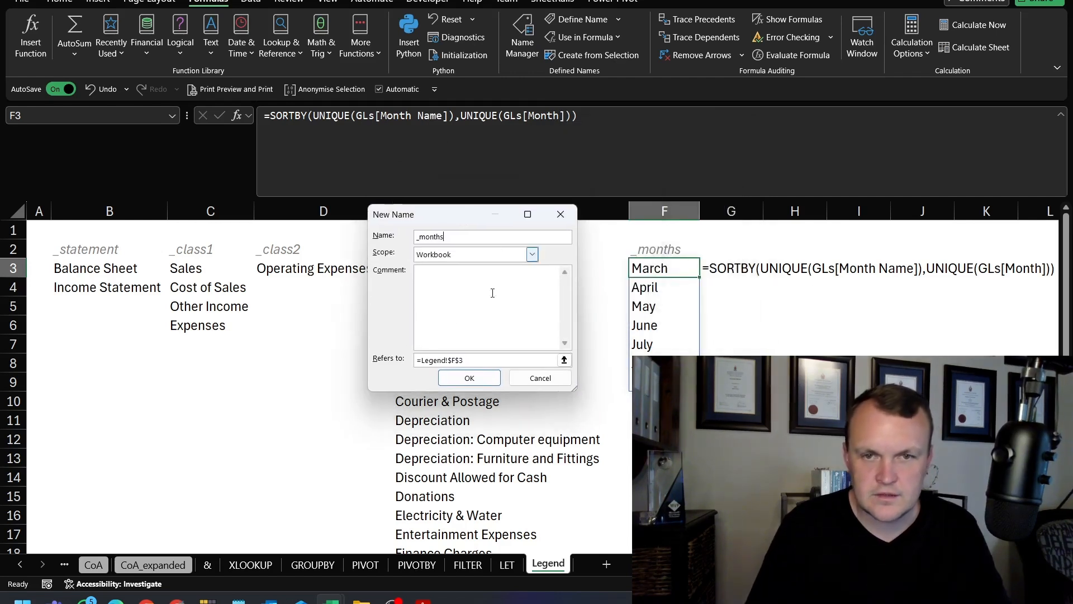
click(480, 360)
text(#)
click(476, 378)
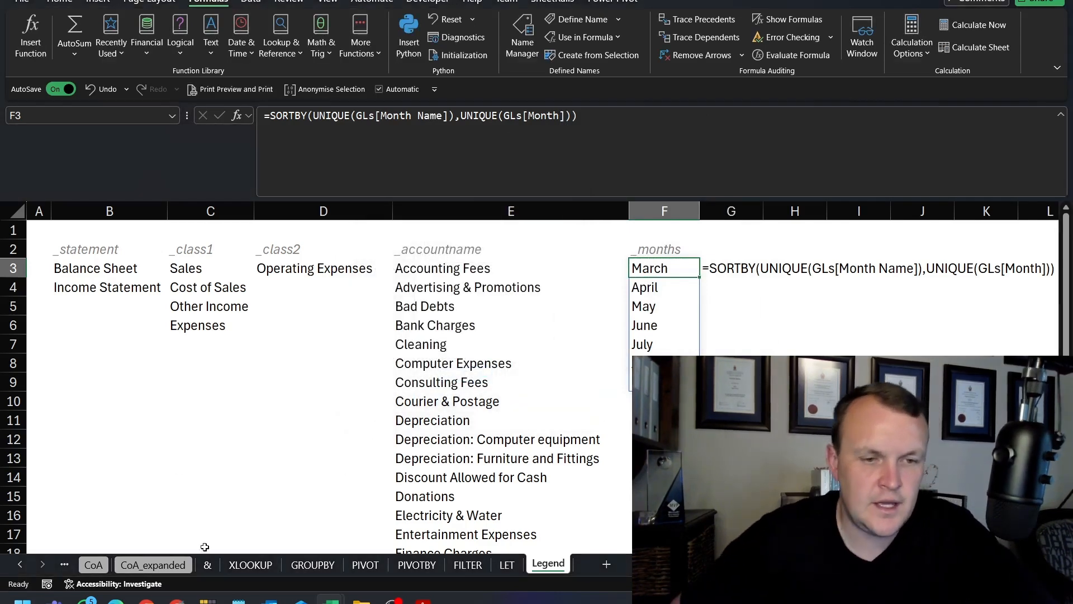
Add a list validation with source =_accountname to the Account name cell on the LET sheet and choose Bank Charges.
click(507, 564)
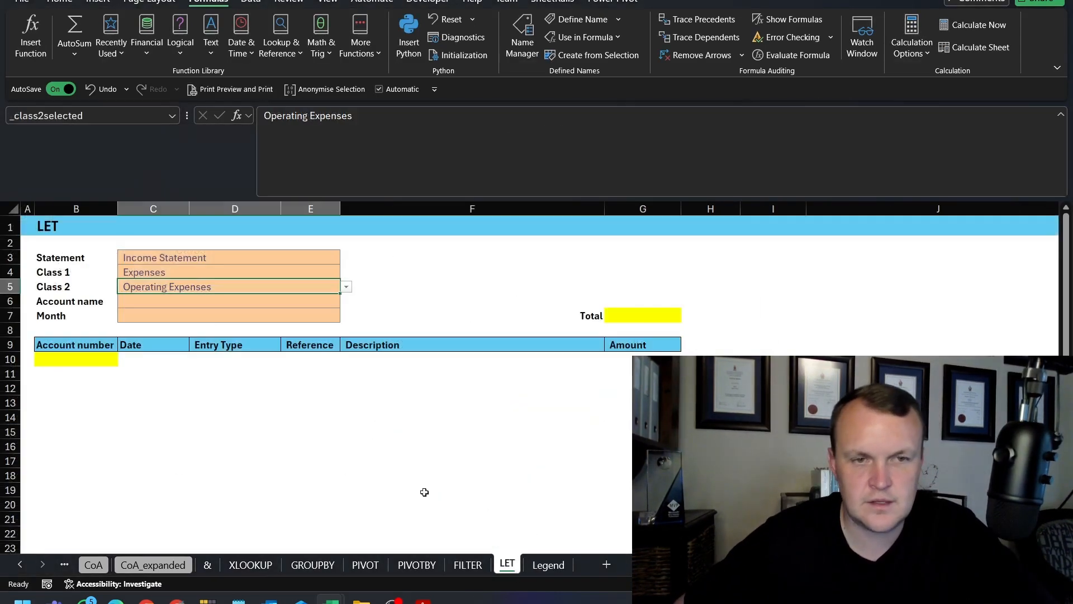
click(193, 303)
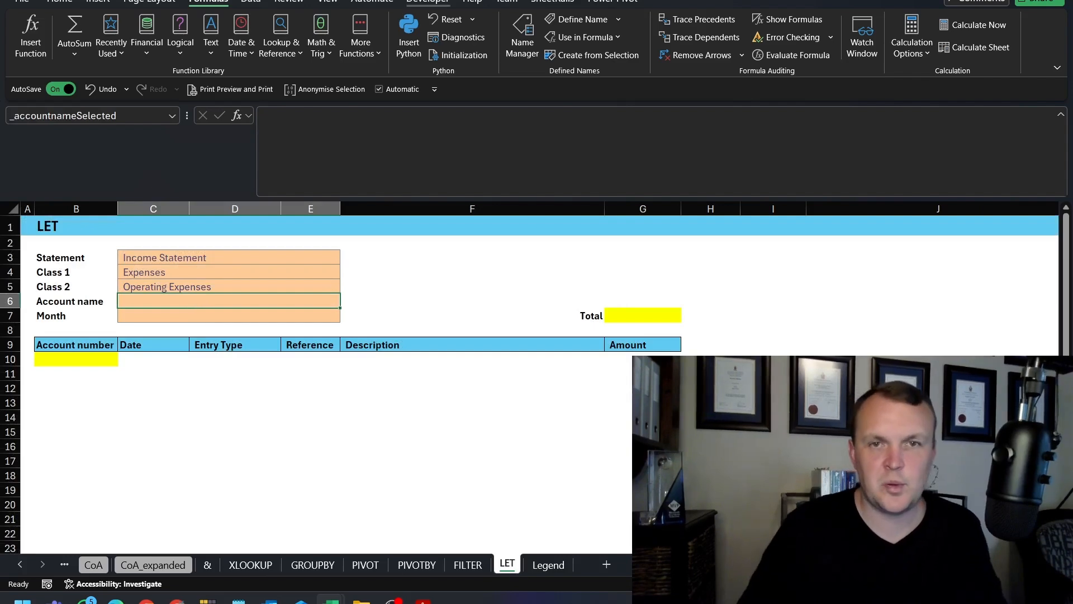
click(250, 2)
click(731, 53)
click(426, 265)
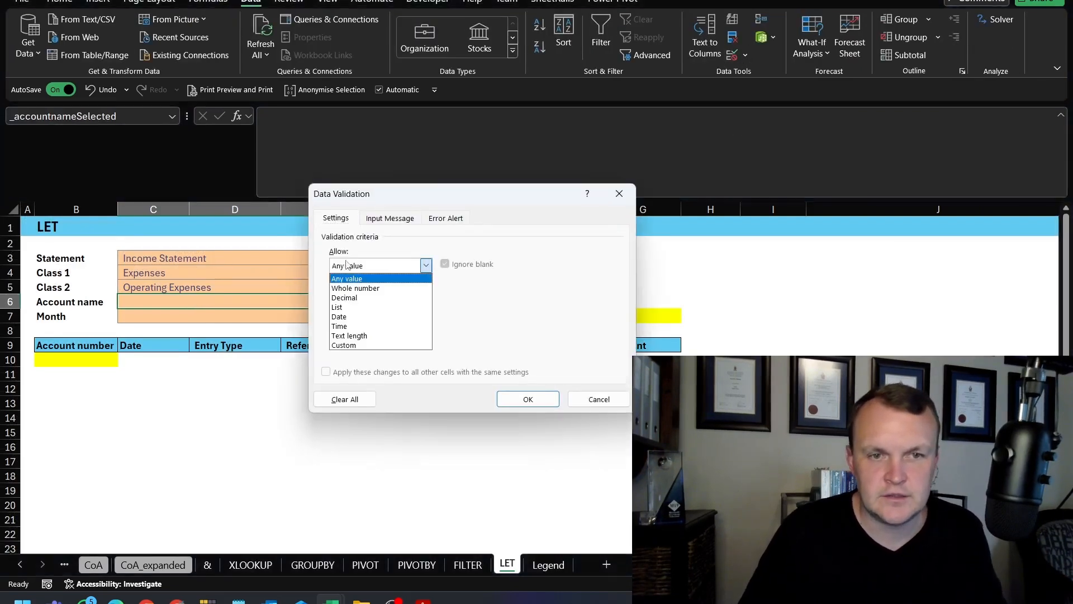
click(338, 307)
click(366, 324)
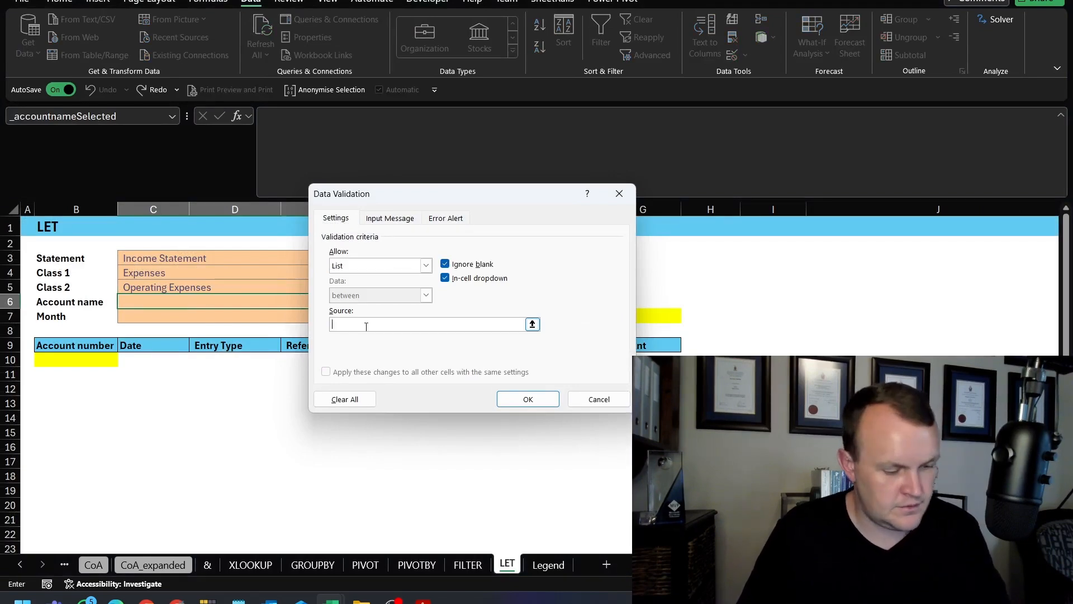
key(F3)
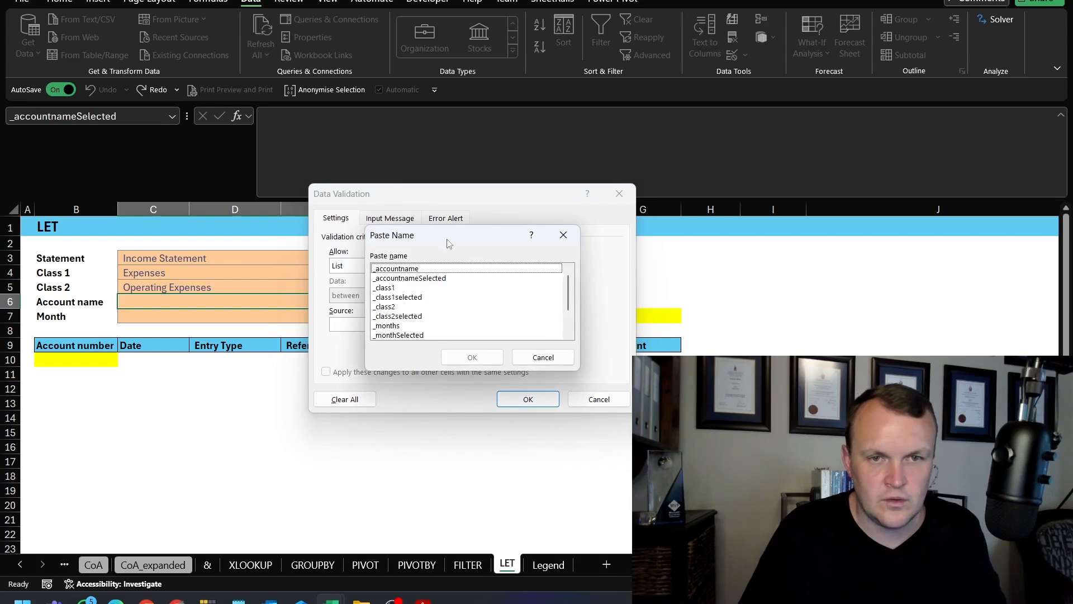
double_click(389, 269)
click(512, 401)
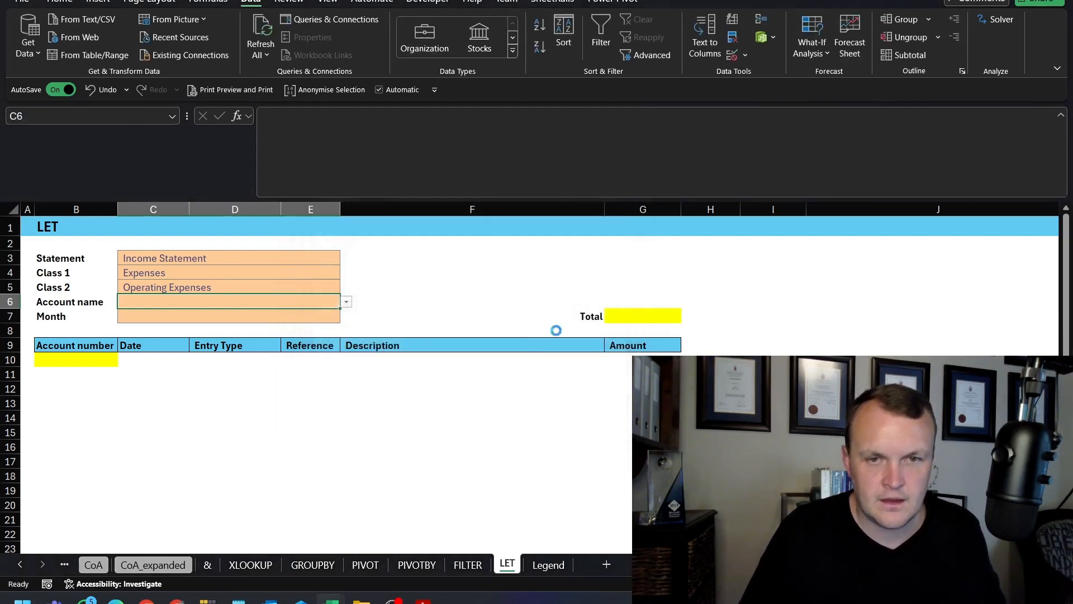
click(346, 302)
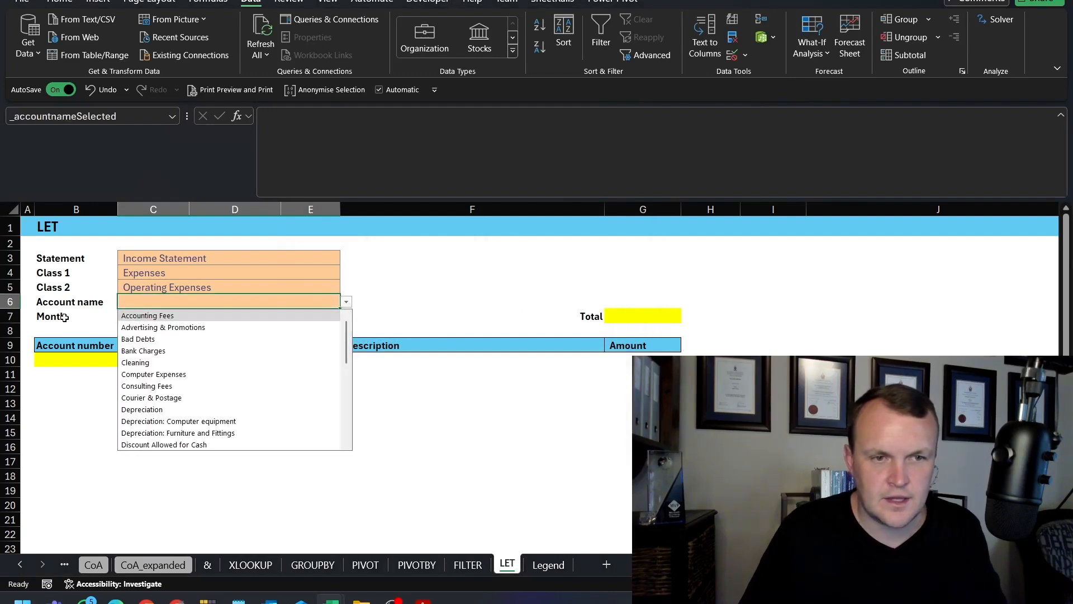
click(143, 350)
Add a list validation with source =_months to the Month cell and choose April.
click(146, 317)
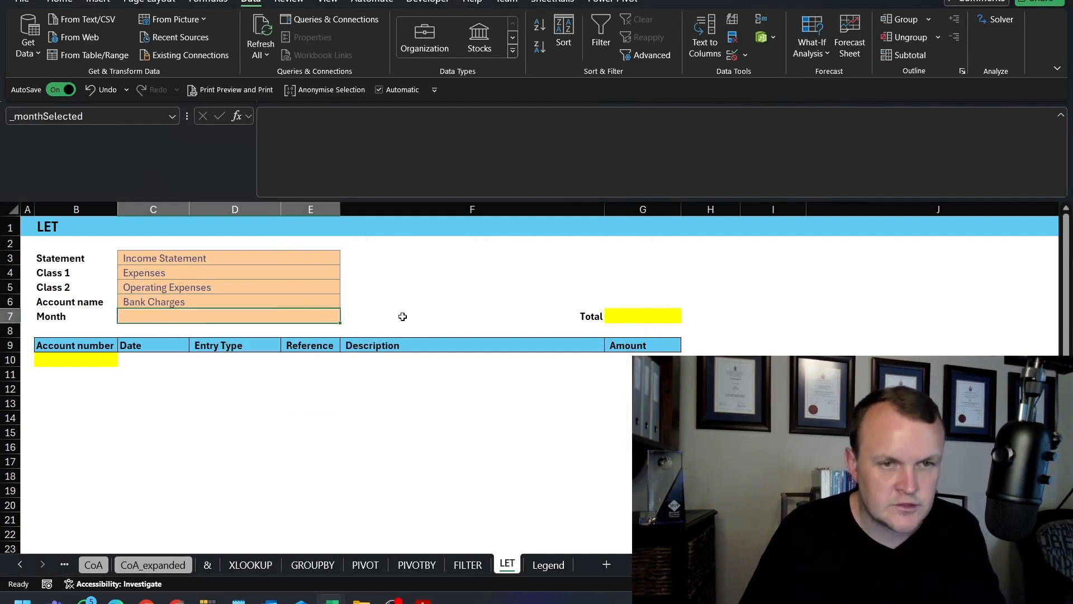
click(733, 54)
click(359, 267)
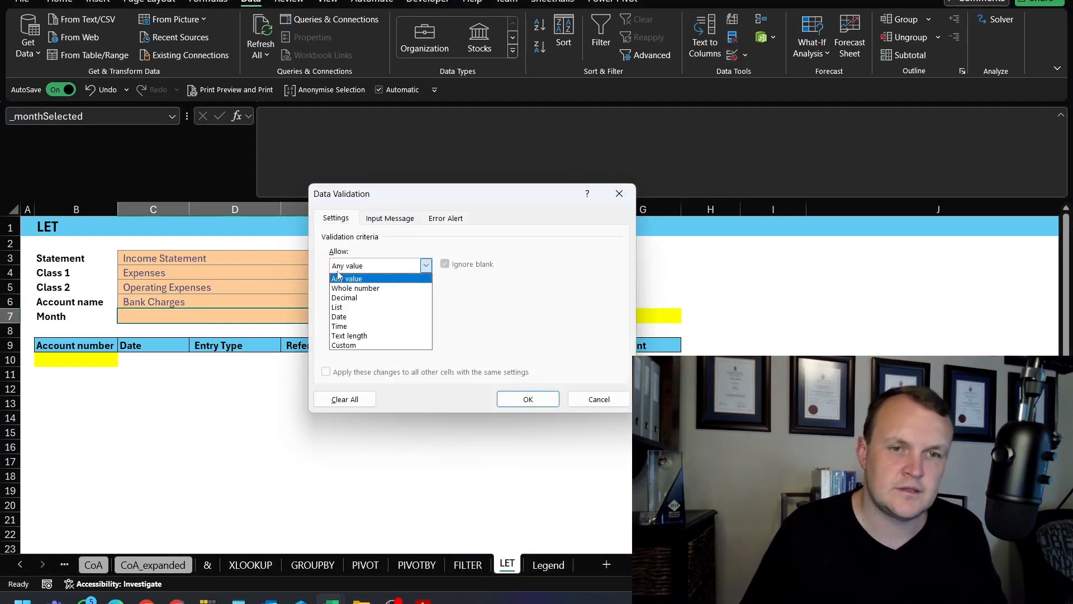
click(339, 307)
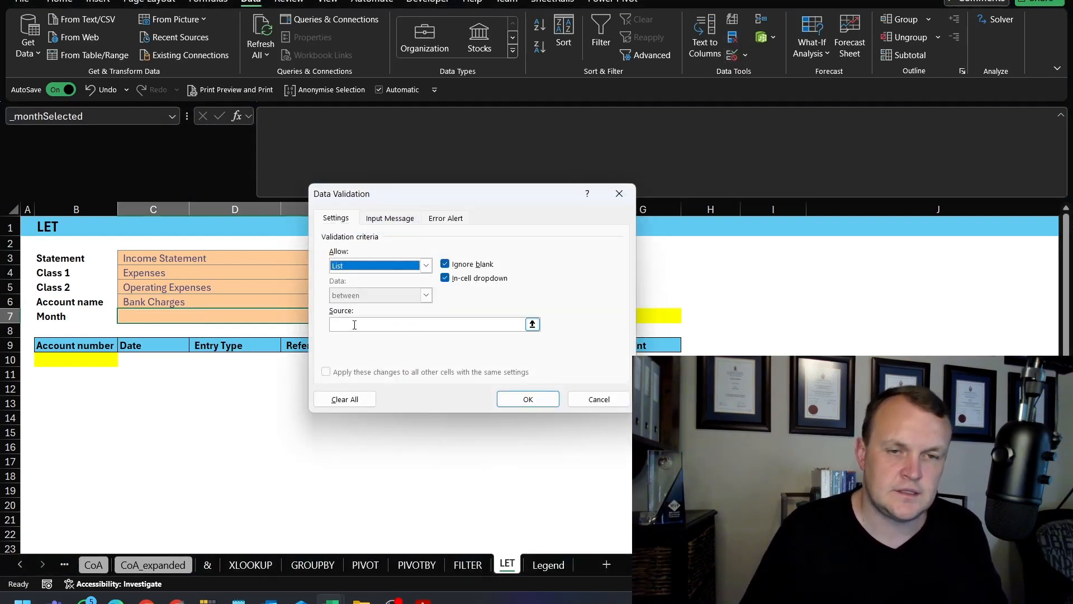
click(354, 325)
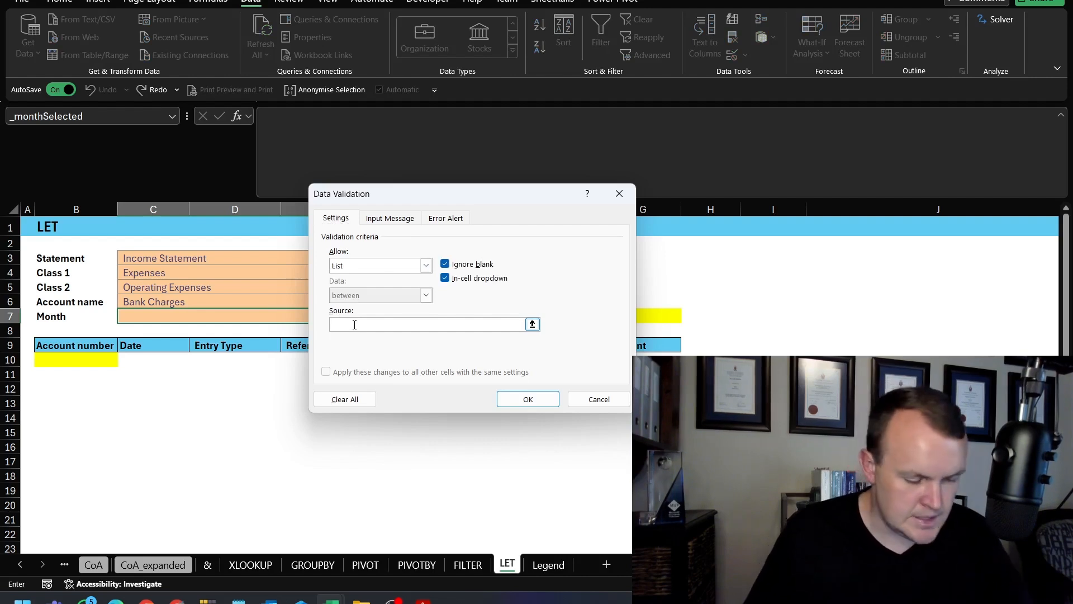
key(F3)
click(387, 325)
click(473, 357)
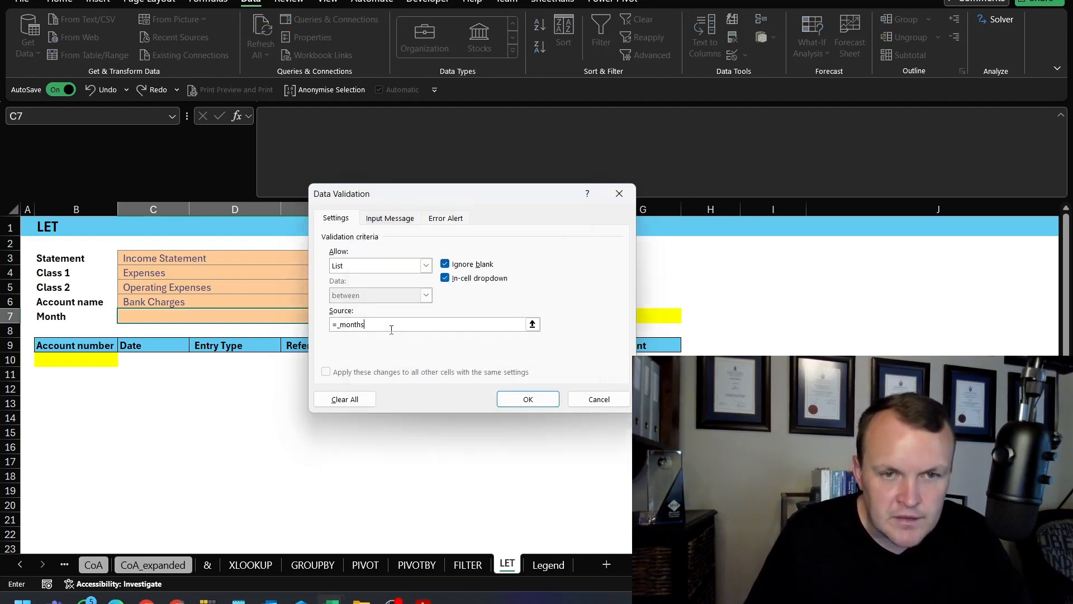
click(533, 400)
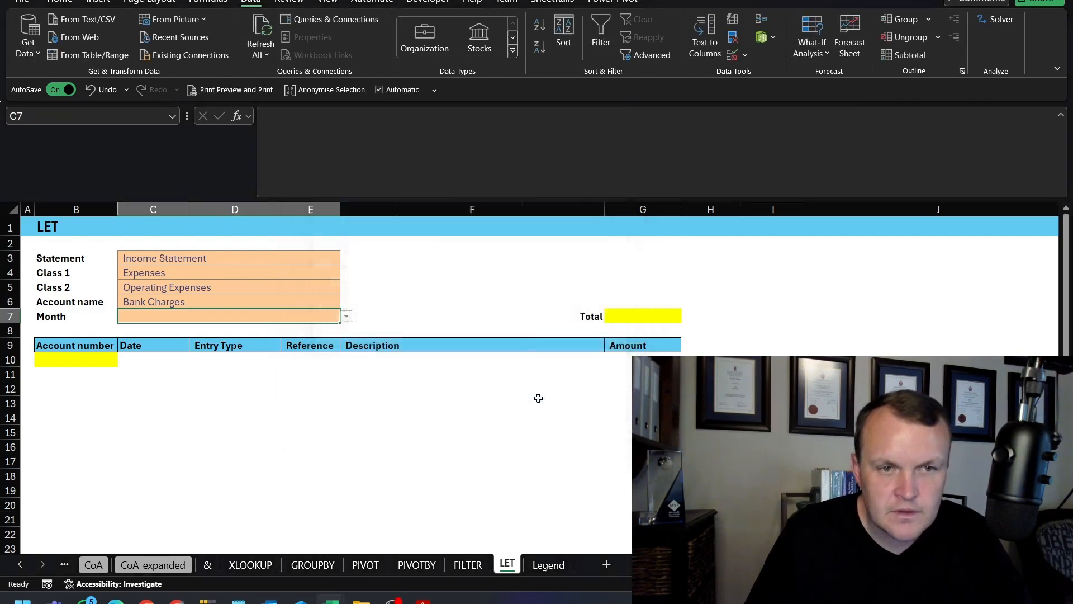
click(346, 316)
click(126, 342)
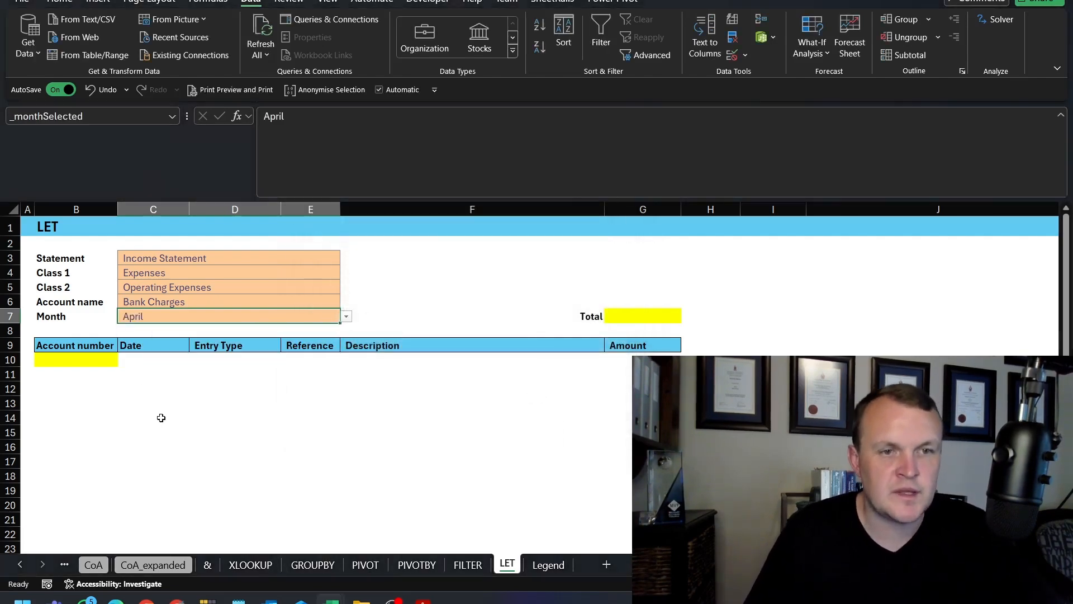
Begin a LET formula in cell B10 under the Account number heading, with its arguments starting on a new line.
click(162, 416)
click(109, 361)
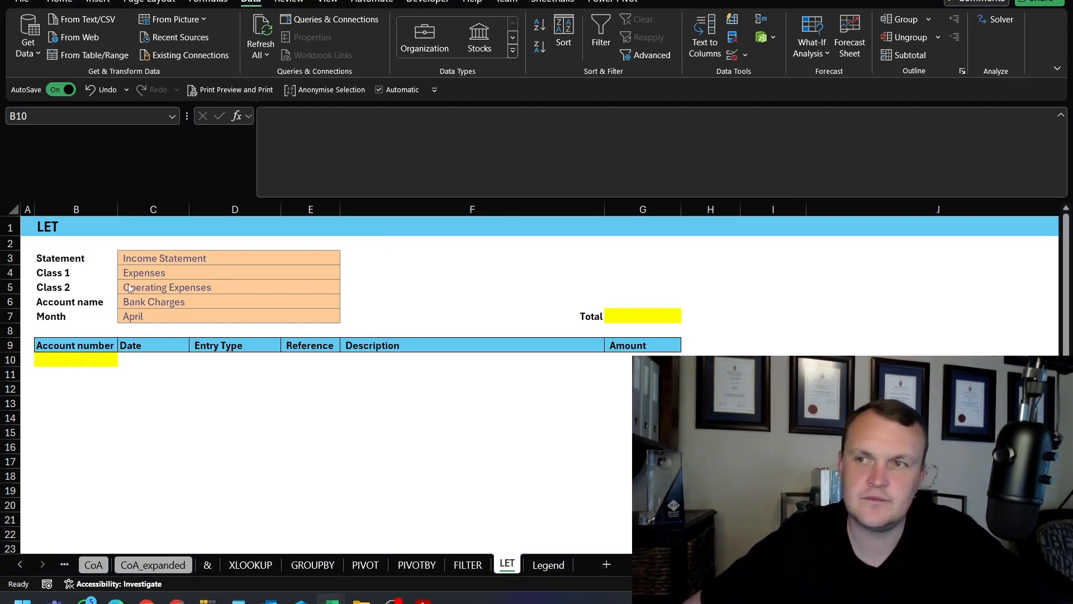
click(81, 359)
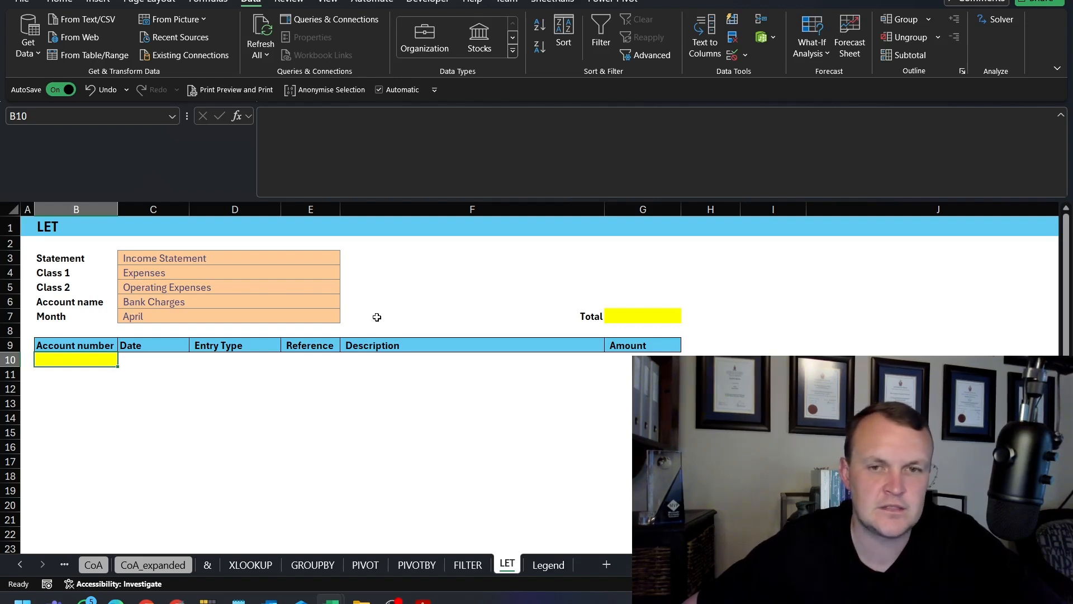
key(alt+Tab)
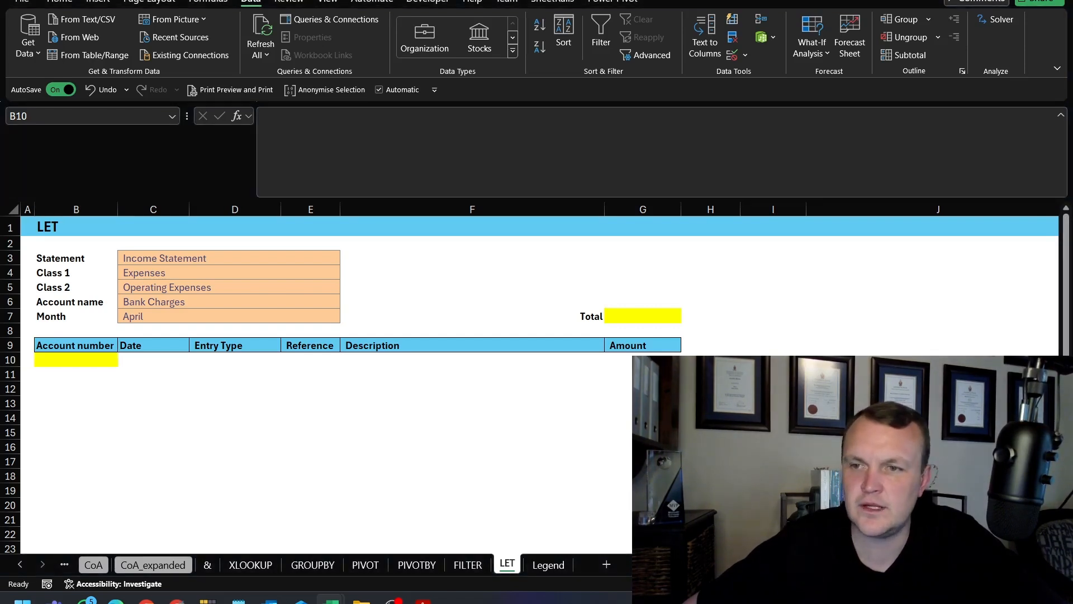
click(57, 365)
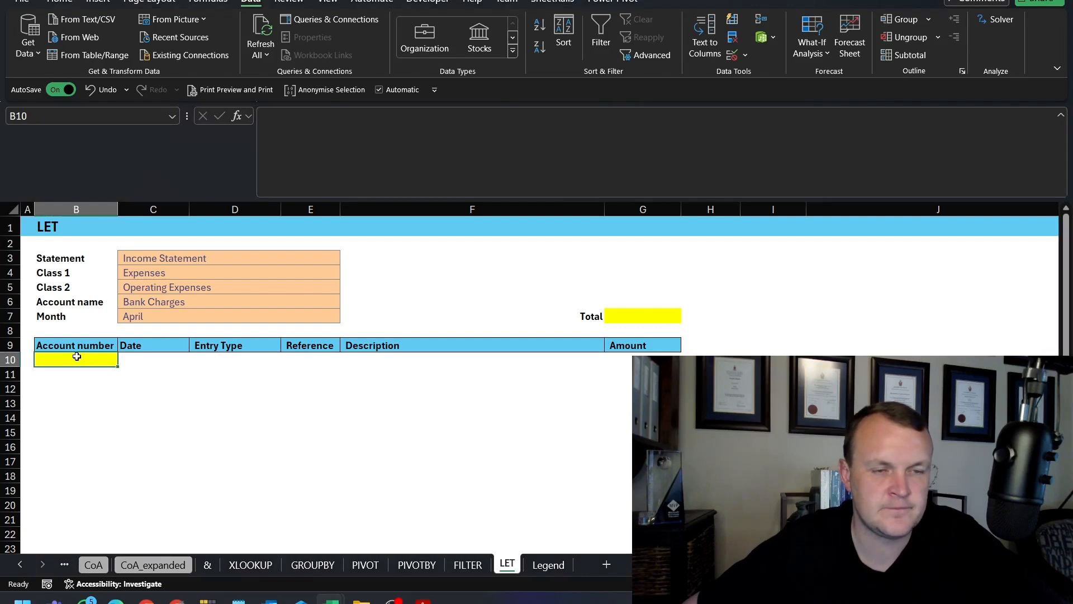
text(=fi)
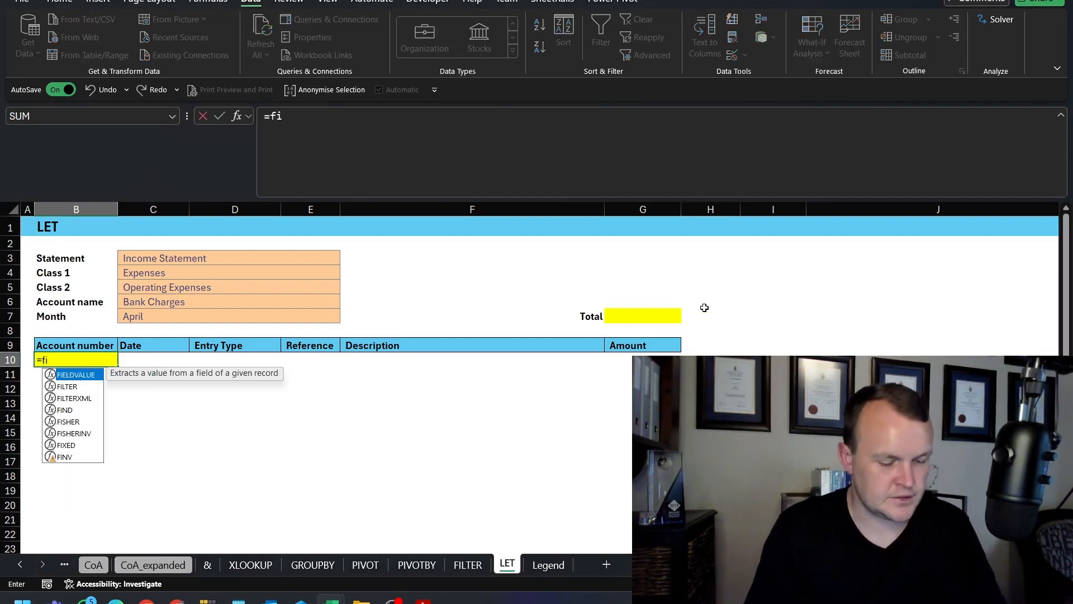
key(BackSpace)
key(BackSpace)
text(le)
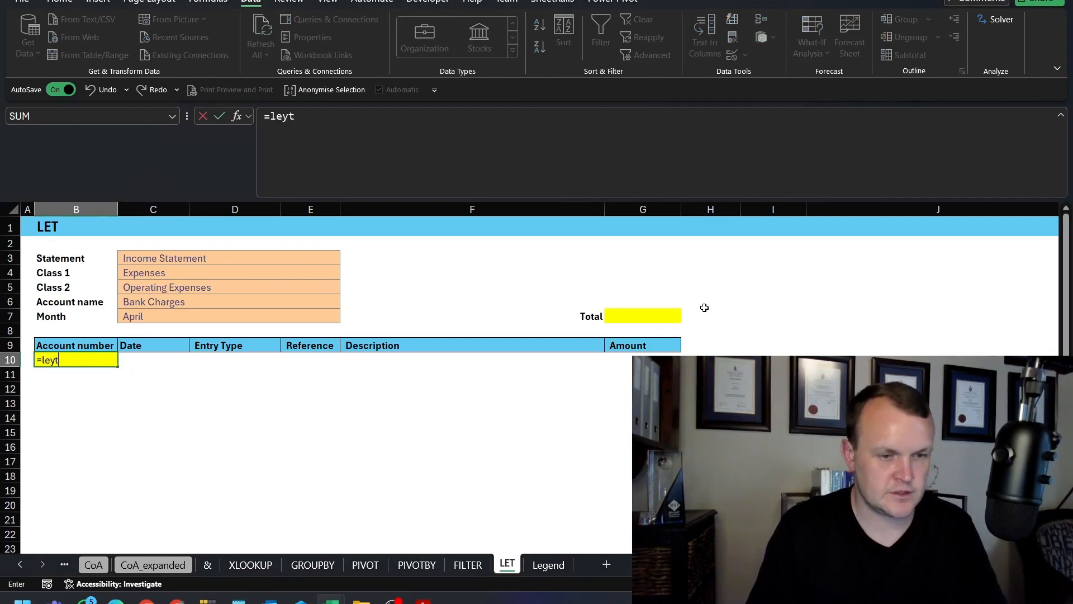
text(t()
key(BackSpace)
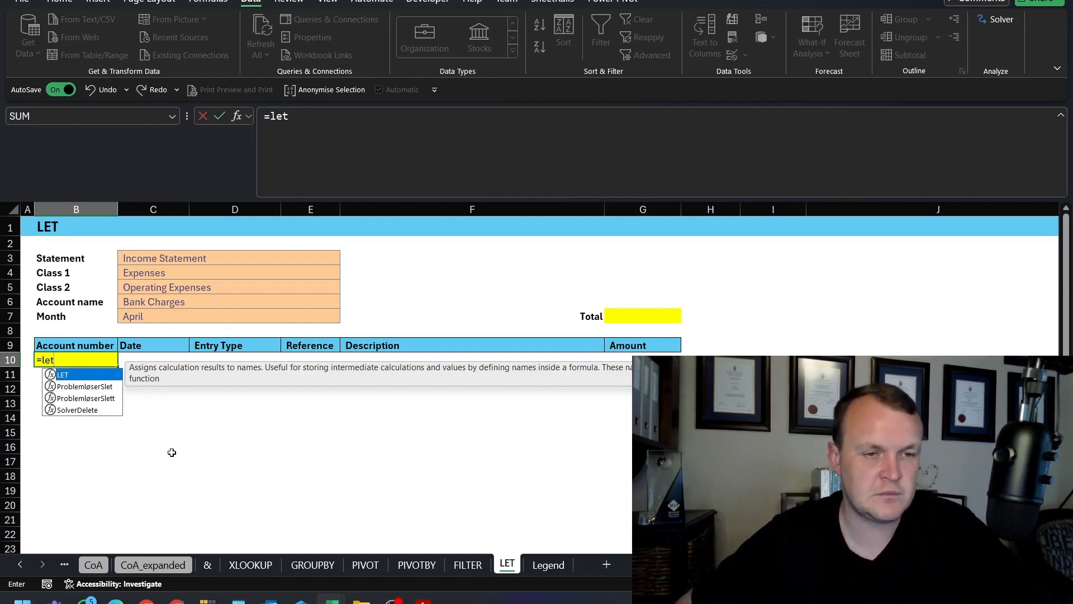
text(()
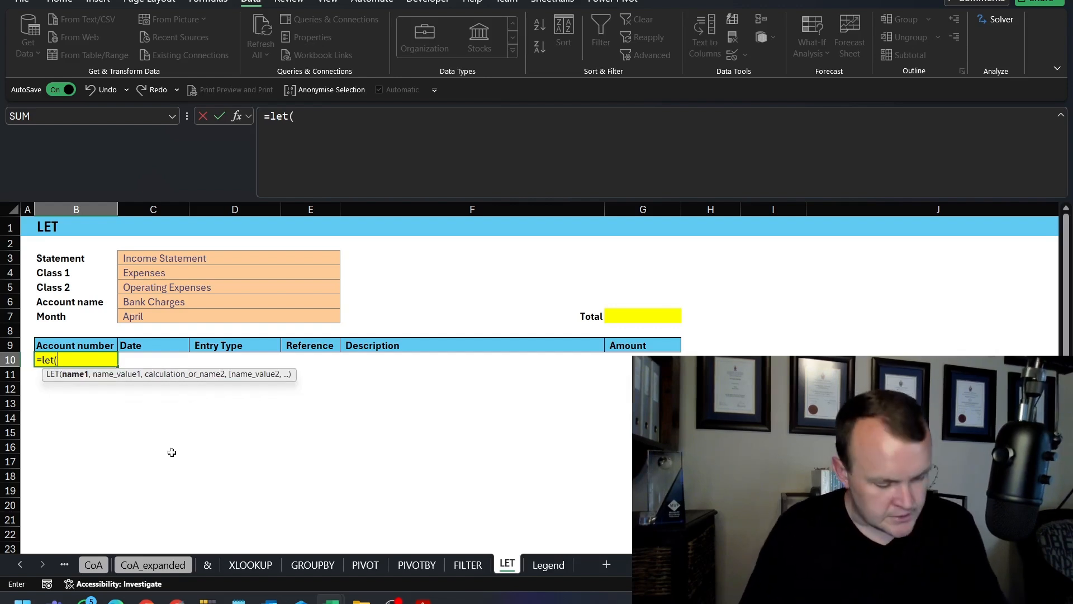
key(alt+Return)
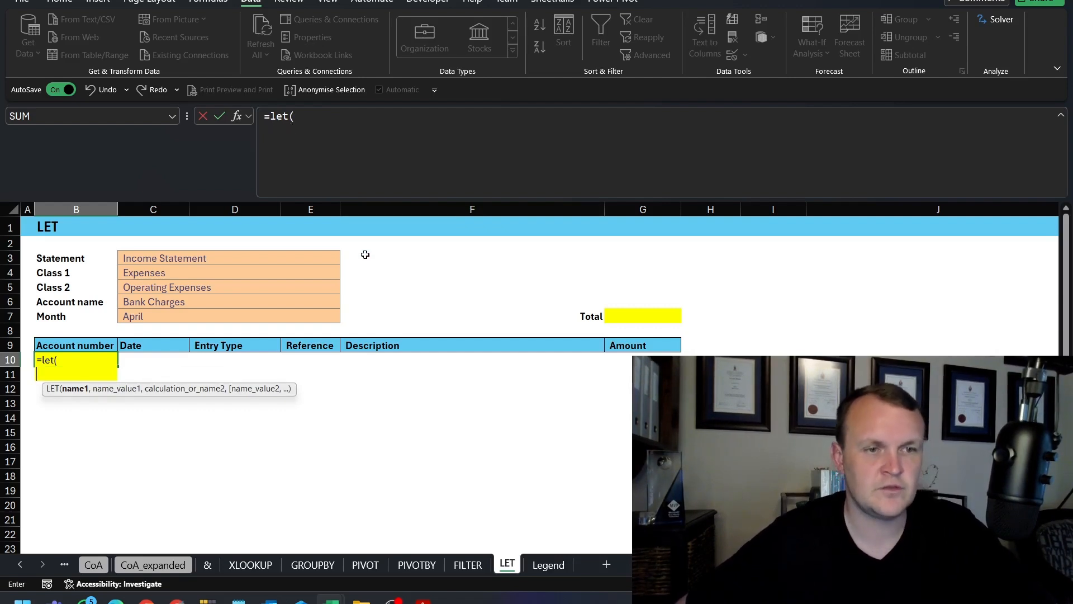
Define the first LET variable accname with the value _accountnameSelected and start a new line.
text(accname,)
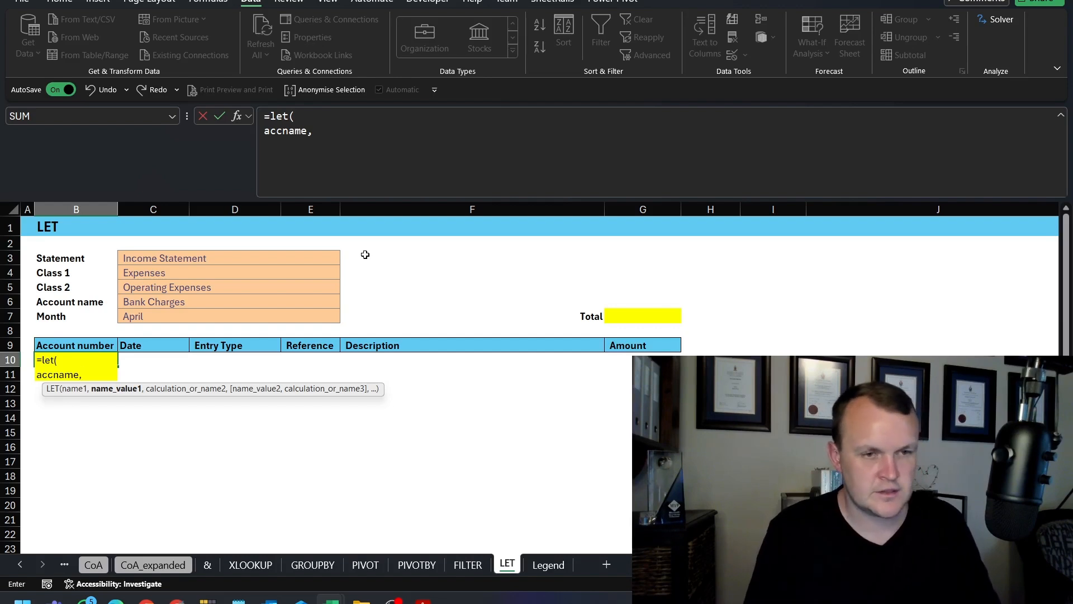
text(_)
key(Down)
key(Tab)
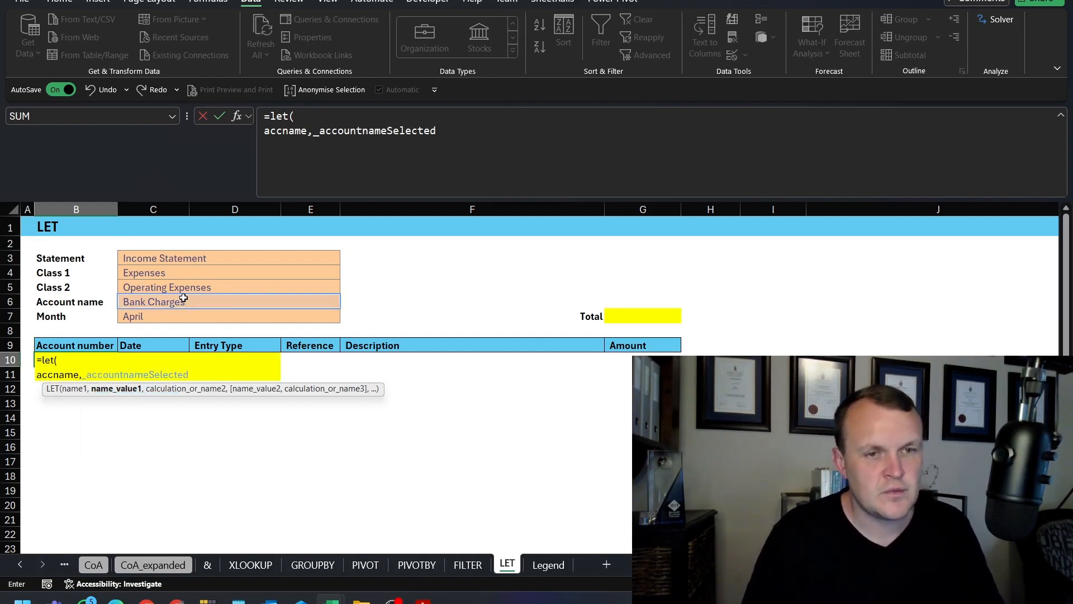
text(,)
key(alt+Return)
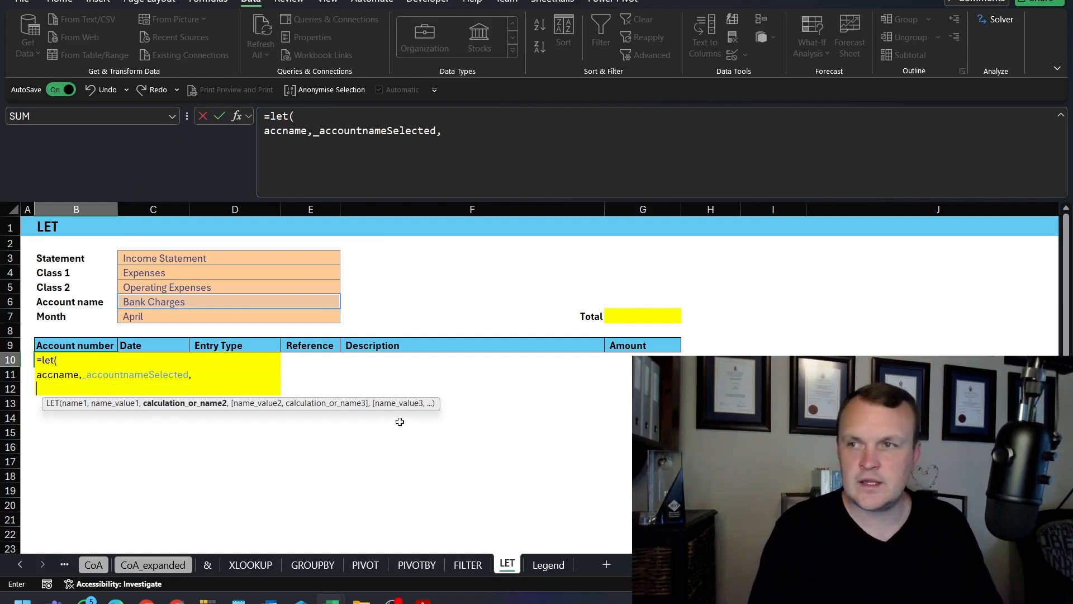
Define the second LET variable monthselected with the value _monthSelected and start a new line.
text(months)
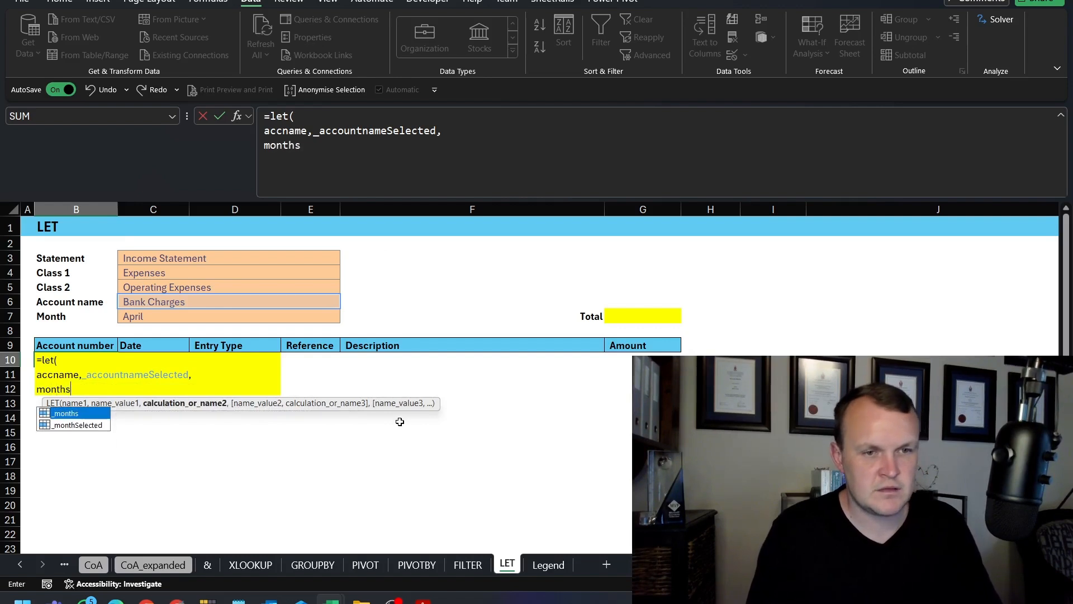
text(elec)
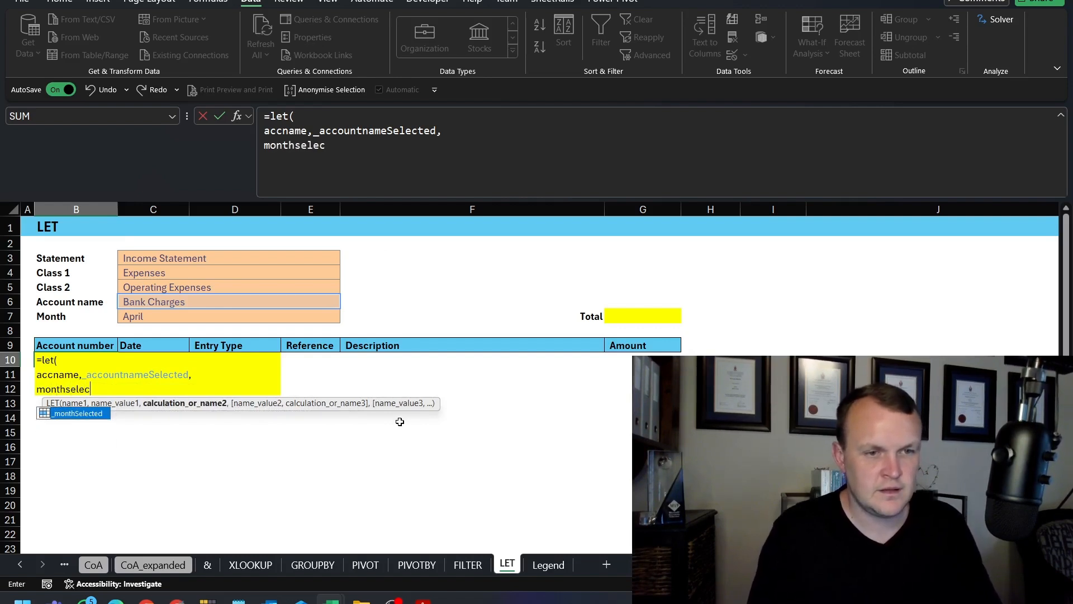
text(ted)
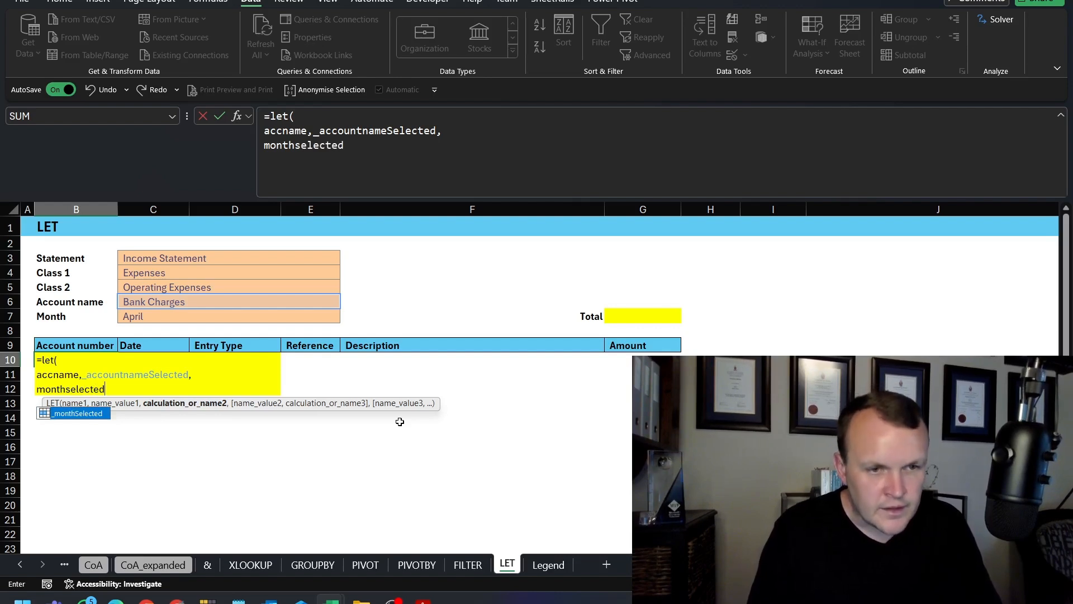
text(,_)
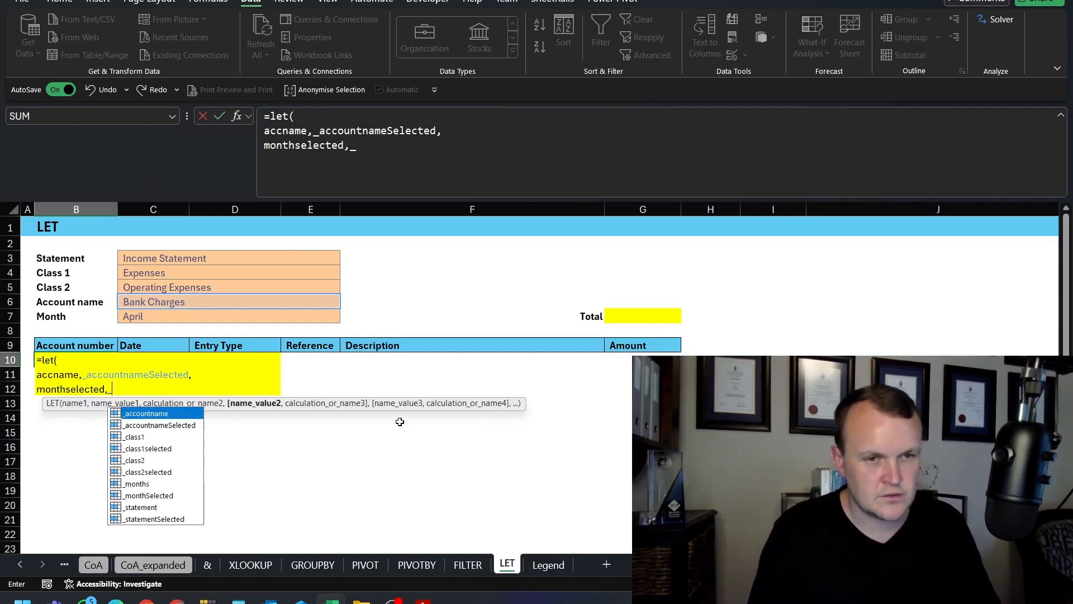
text(mon)
key(Down)
key(Tab)
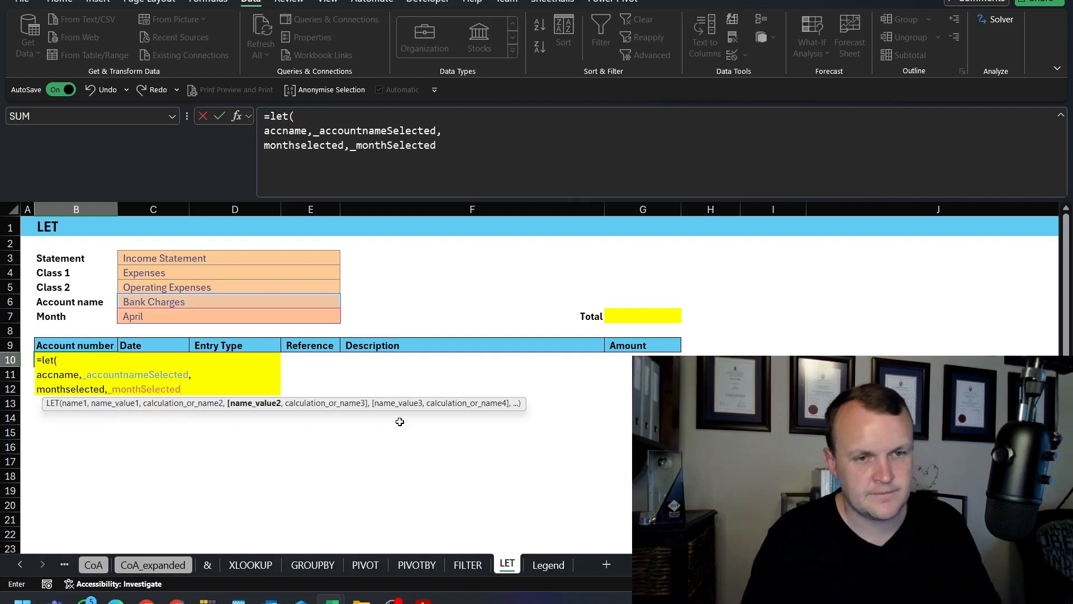
text(,)
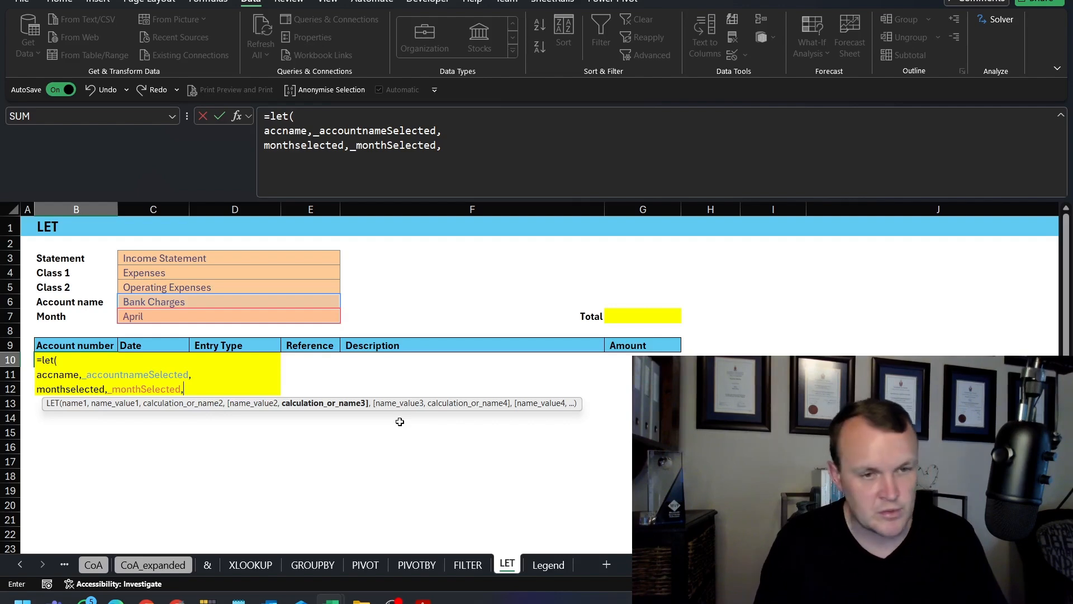
key(alt+Return)
Add the LET variable accnumber and begin its value as an XLOOKUP with accname as the lookup value.
text(a)
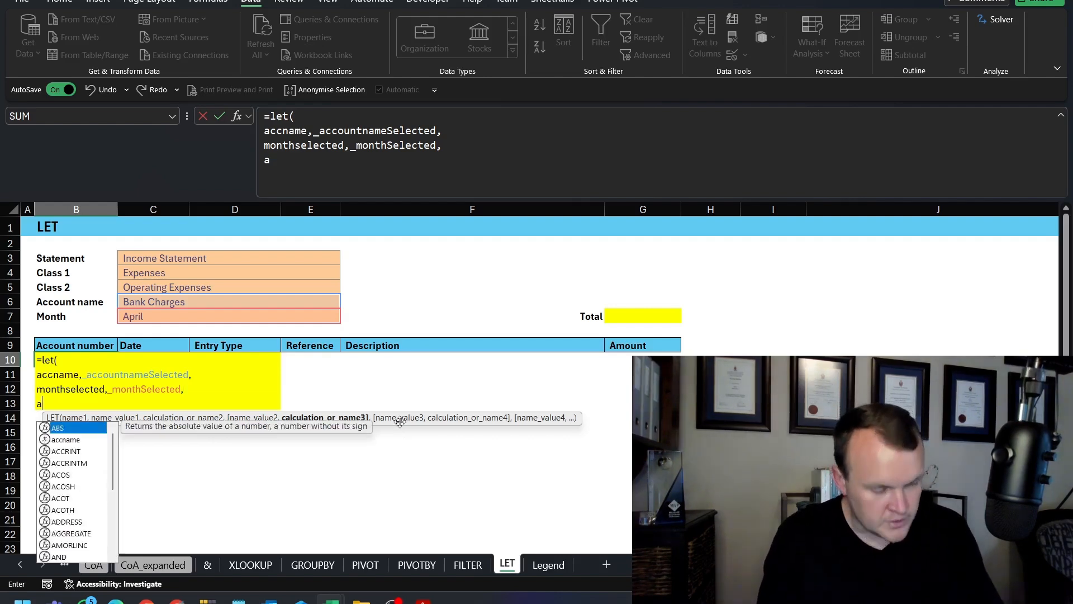
text(ccnum)
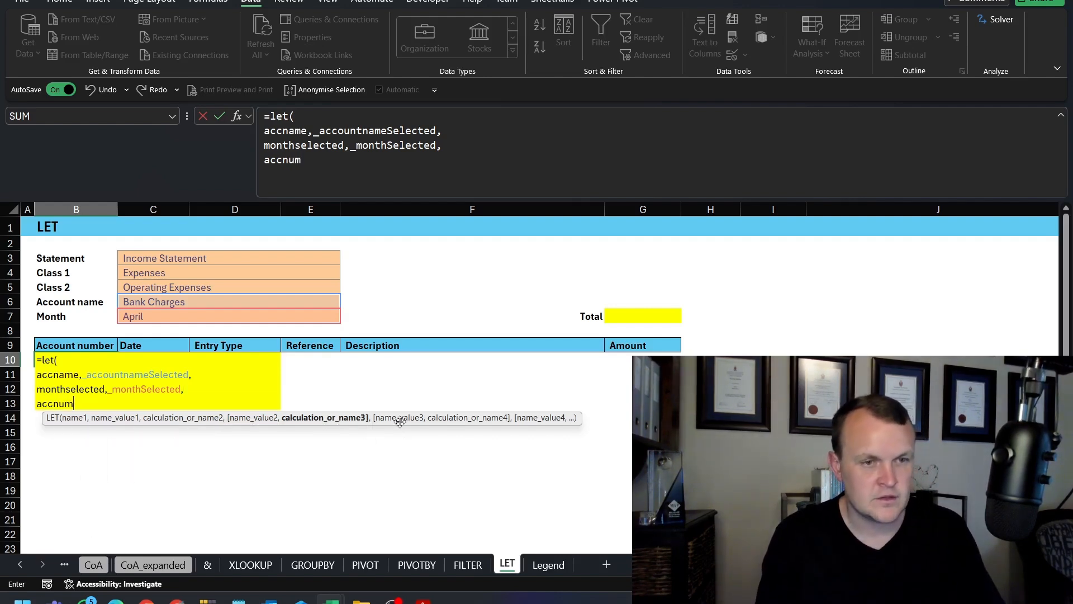
text(ber,)
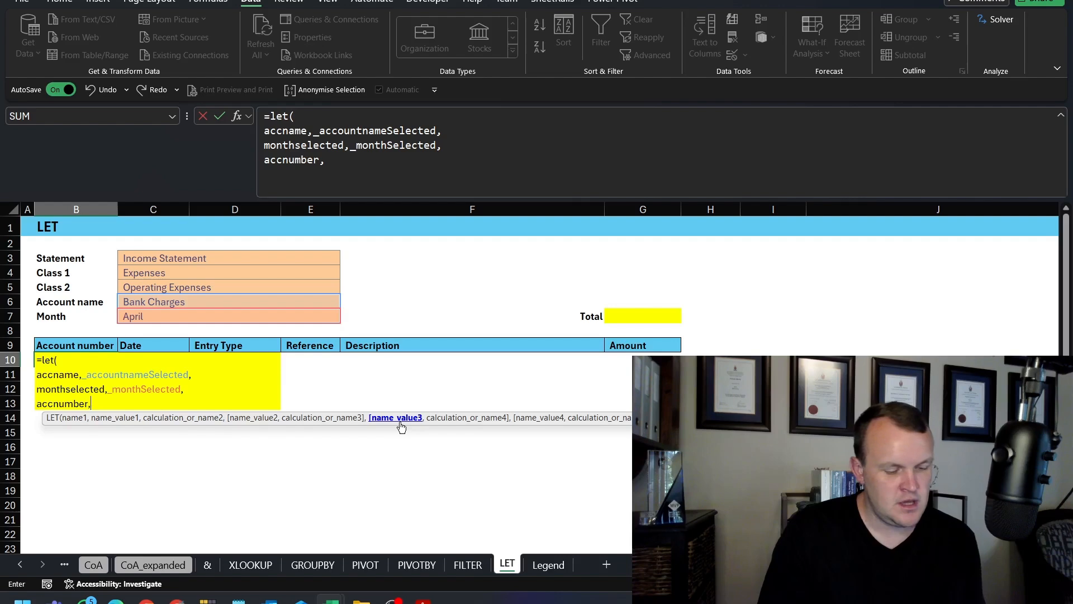
text(xl)
key(Tab)
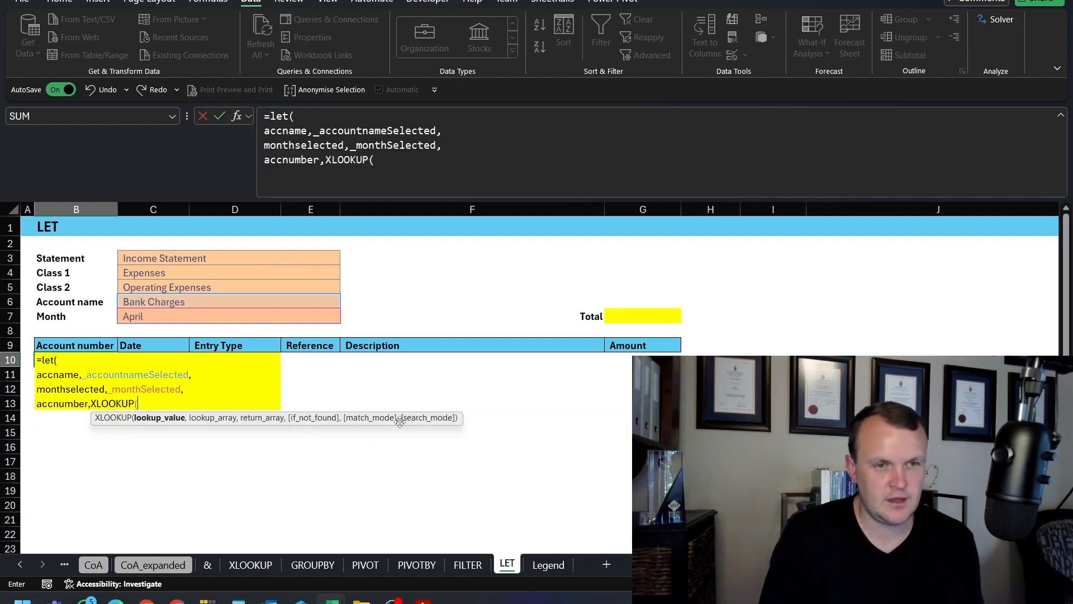
text(ac)
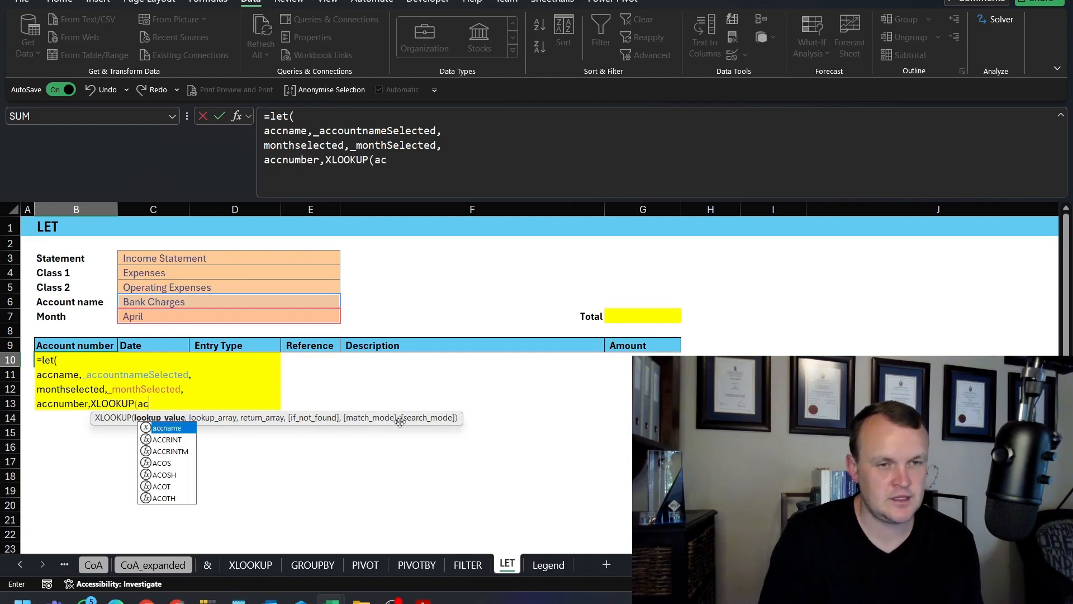
key(Tab)
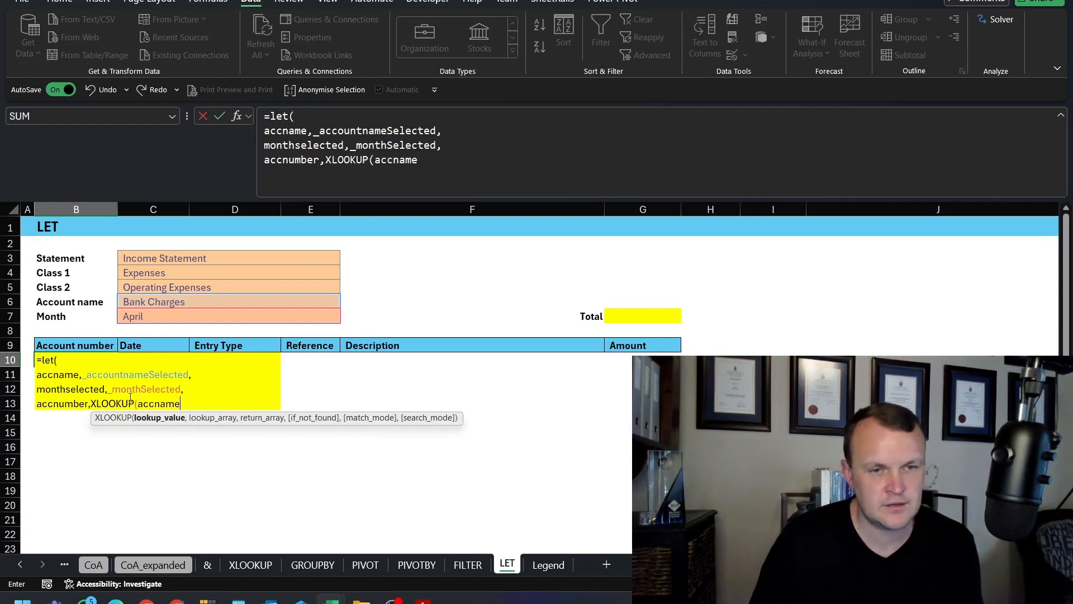
double_click(169, 404)
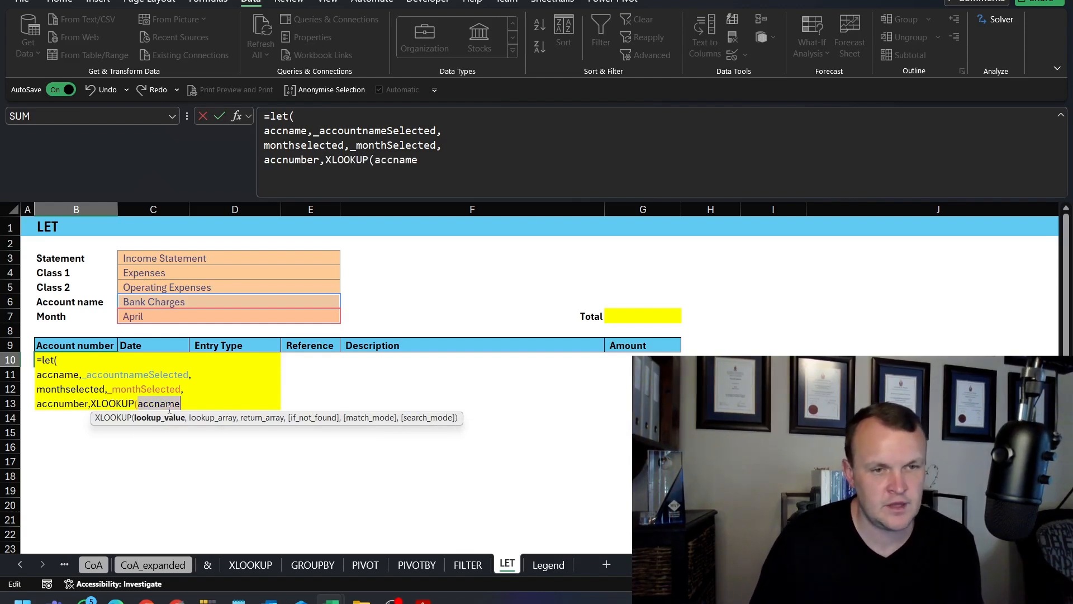
double_click(59, 375)
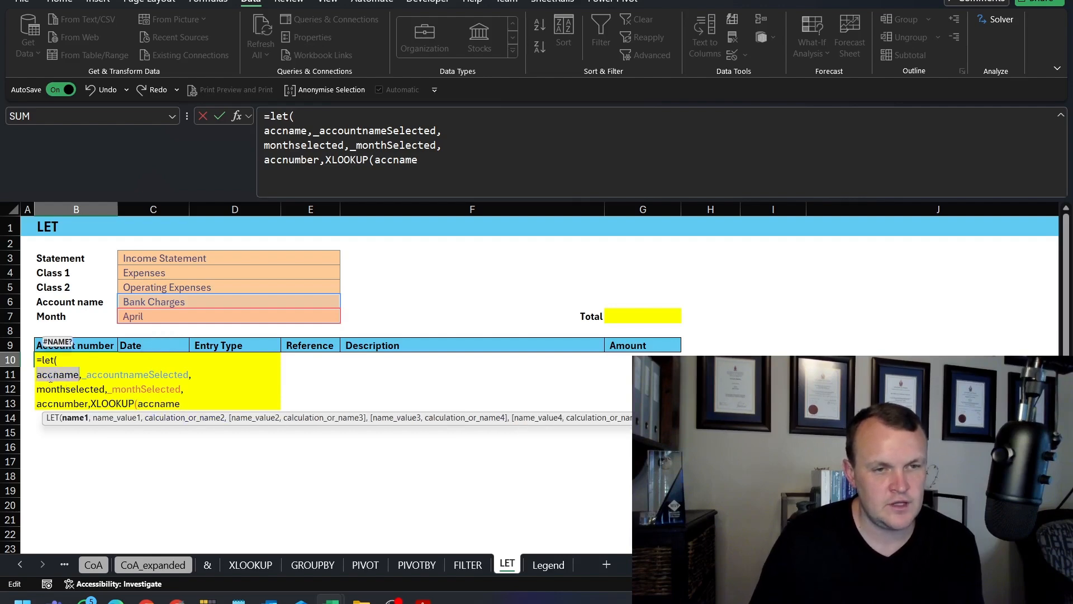
double_click(156, 404)
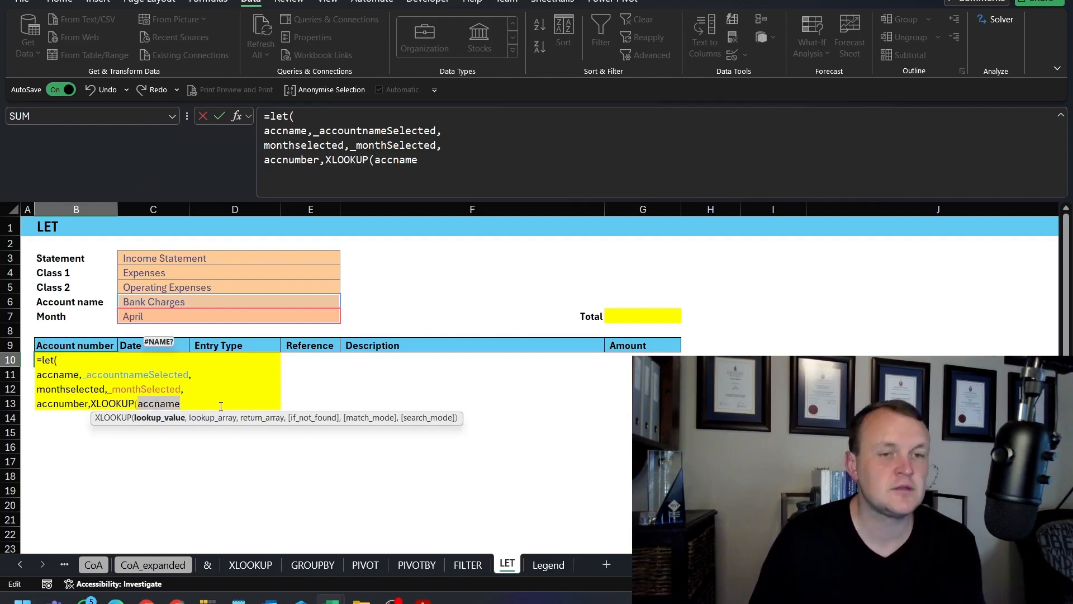
click(201, 402)
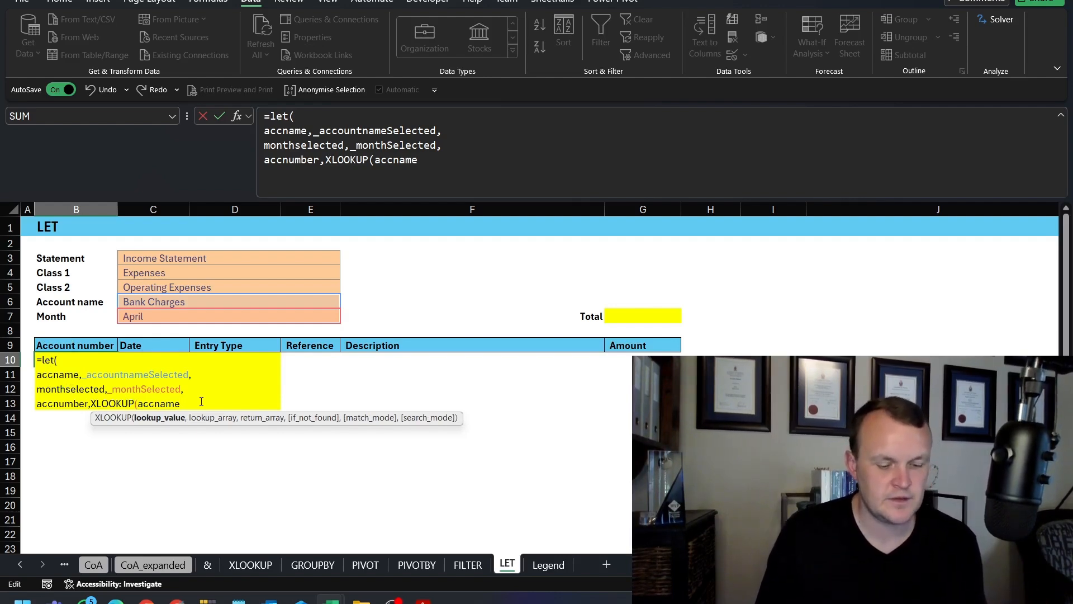
Set the XLOOKUP's lookup array to CoA[Account name].
text(,)
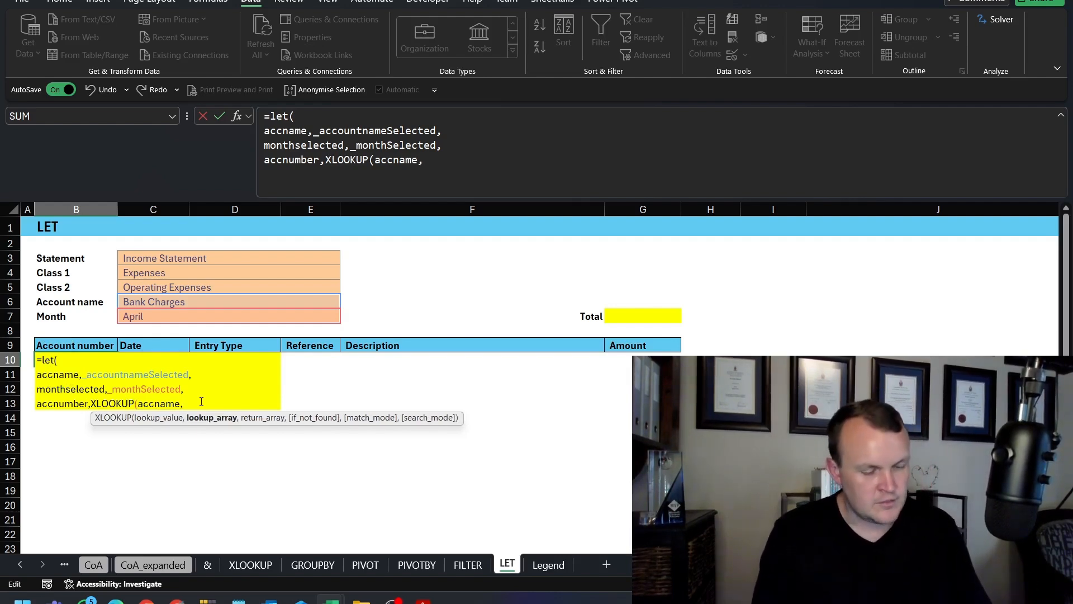
text(coa)
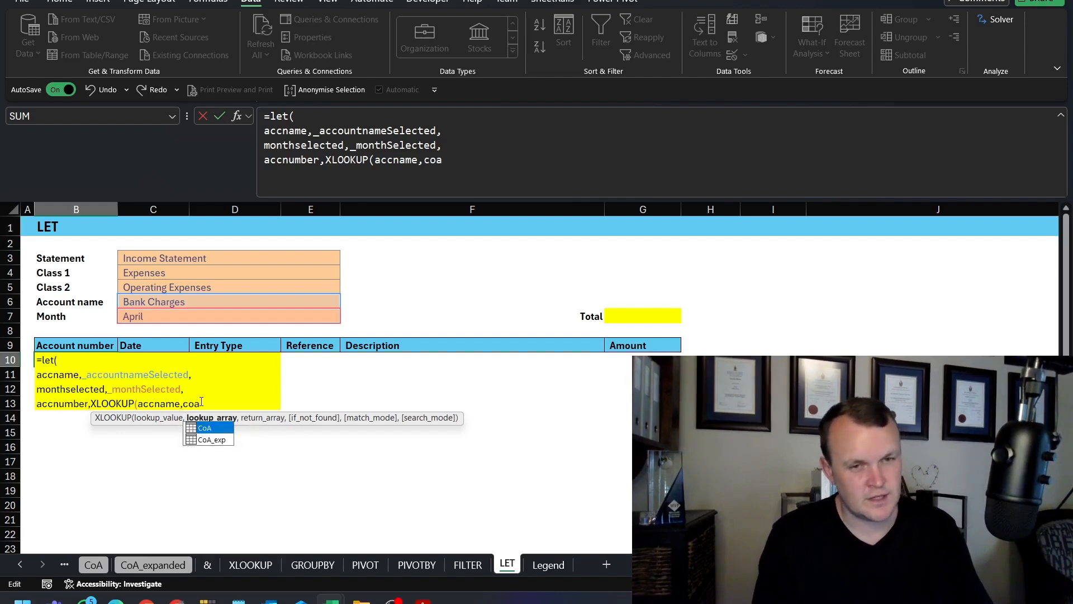
key(Tab)
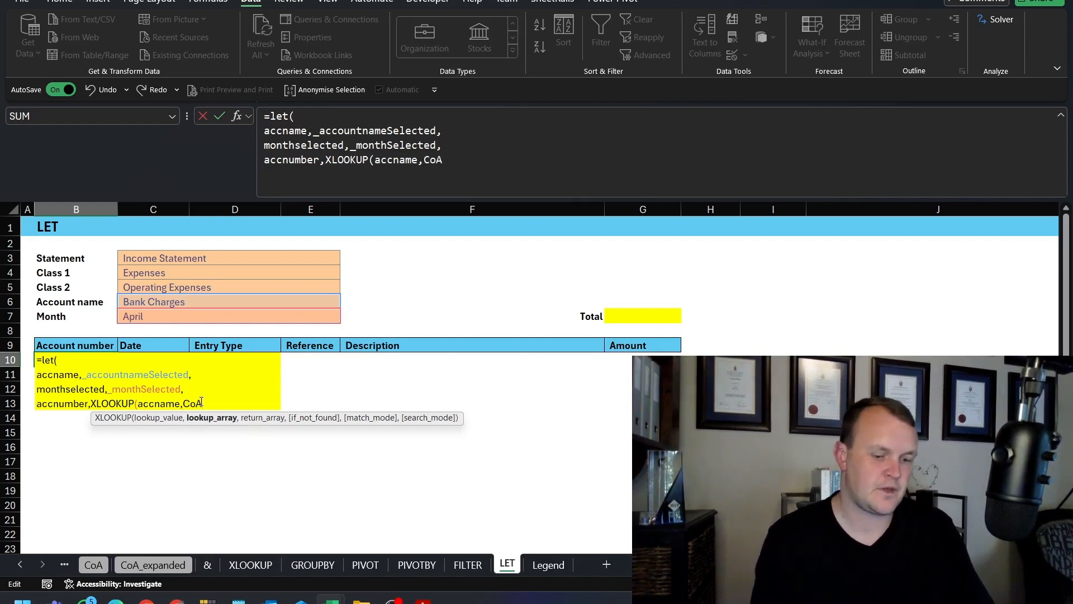
text([)
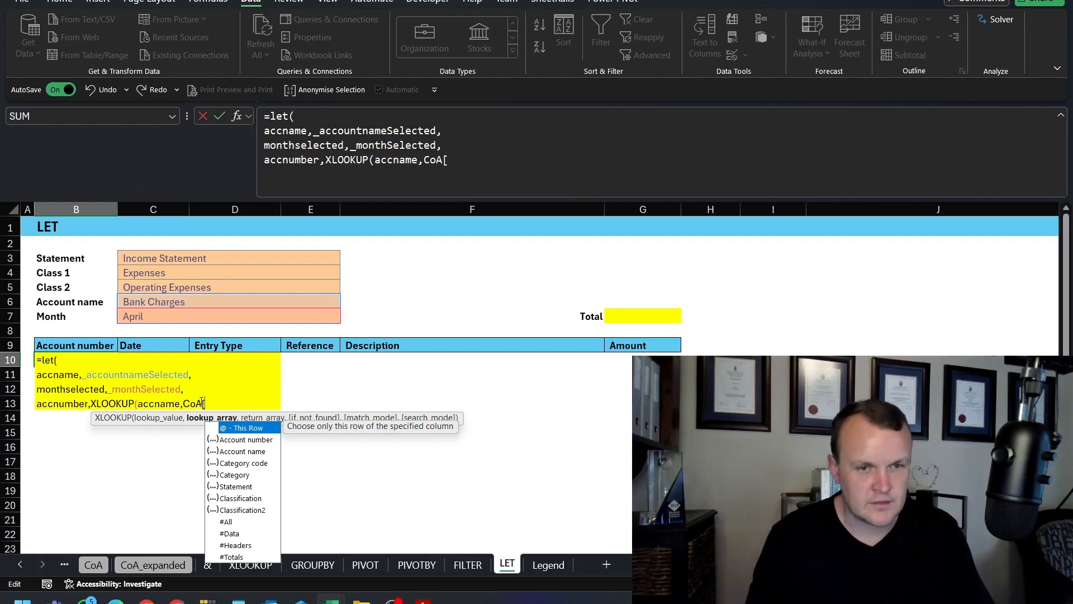
key(Down)
key(Down)
key(Tab)
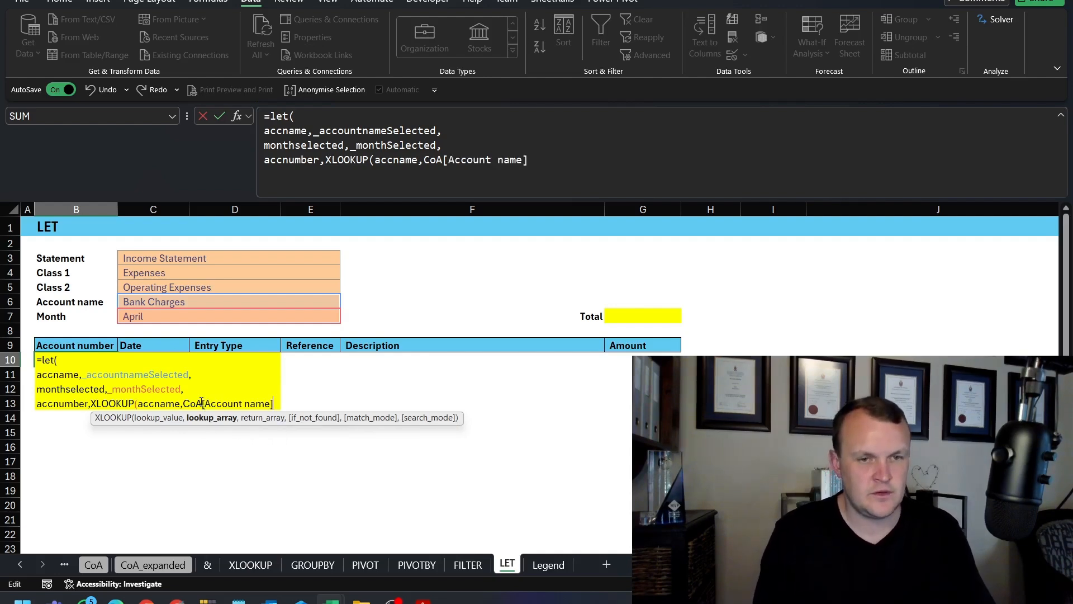
Set the XLOOKUP's return array to coa[Account number].
text(,acc)
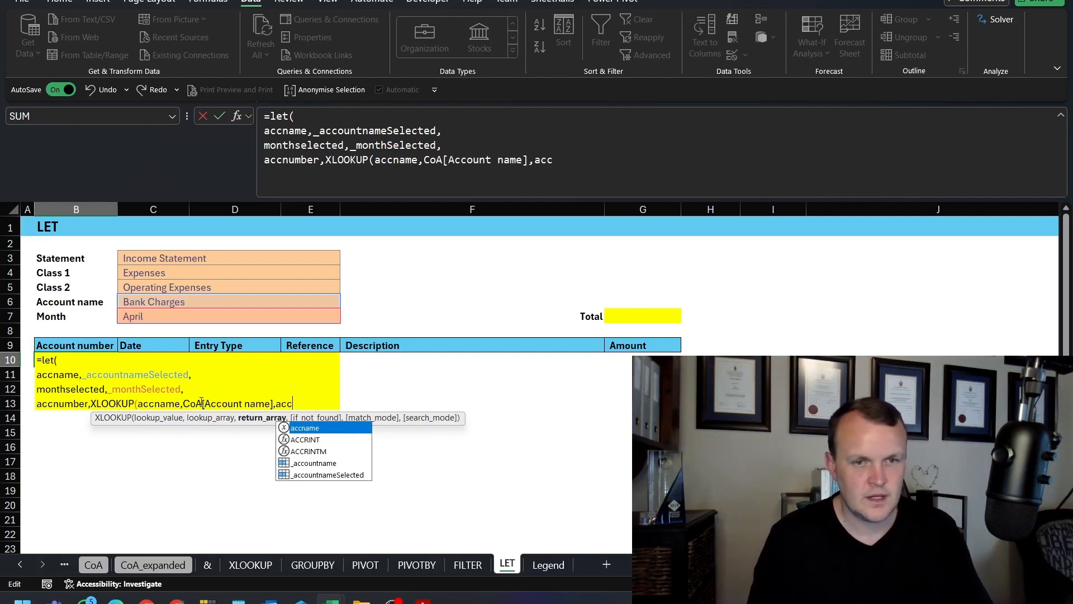
key(BackSpace)
key(BackSpace)
key(BackSpace)
text(coa)
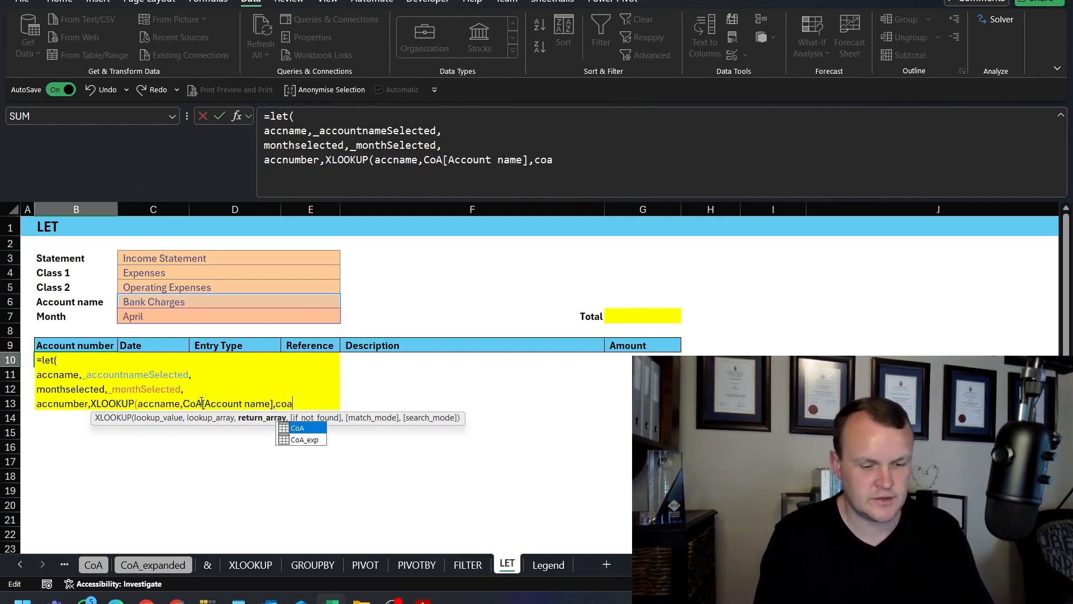
text([c)
key(BackSpace)
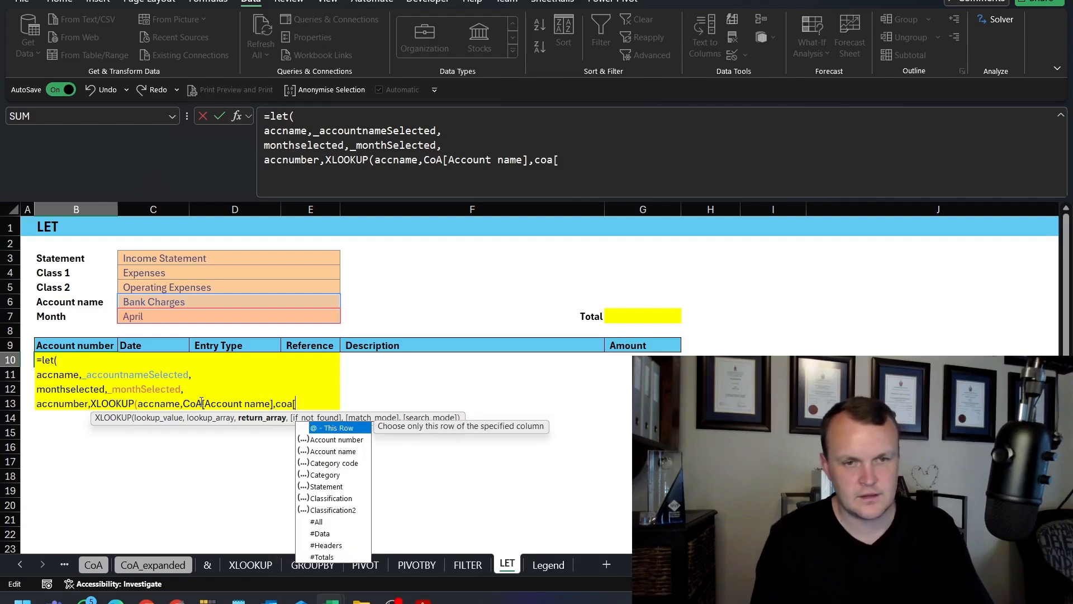
key(Down)
key(Tab)
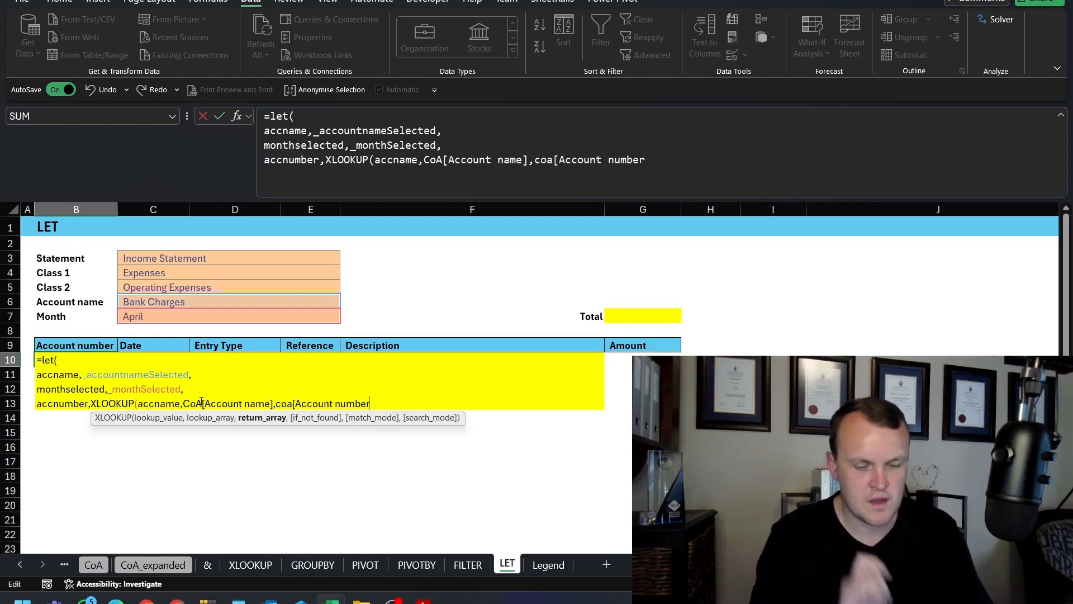
text(])
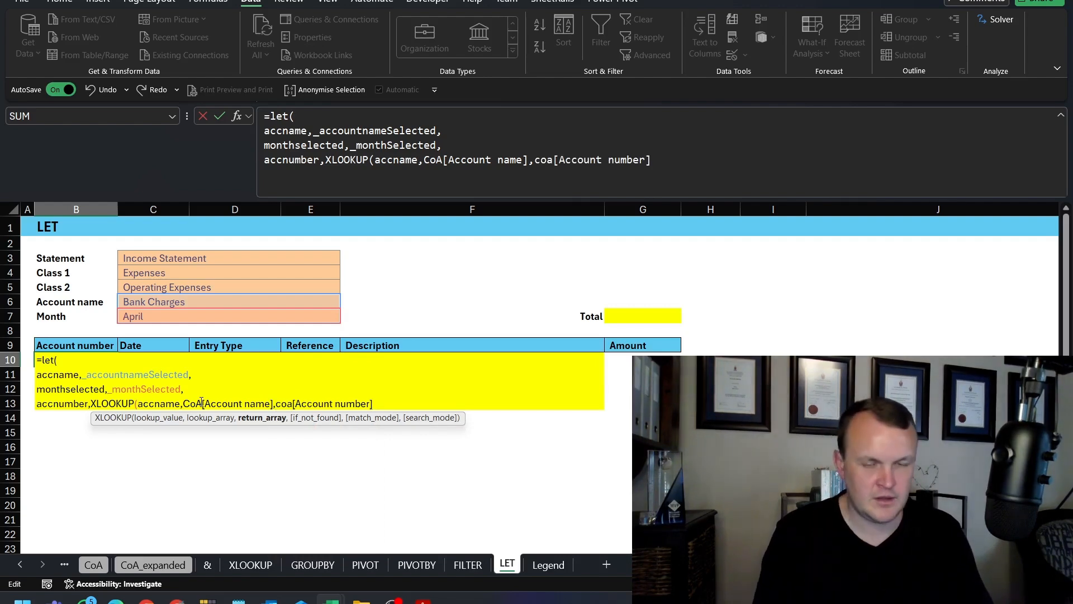
Give the XLOOKUP an empty string "" as its if-not-found value, close it and start a new line.
text(,""))
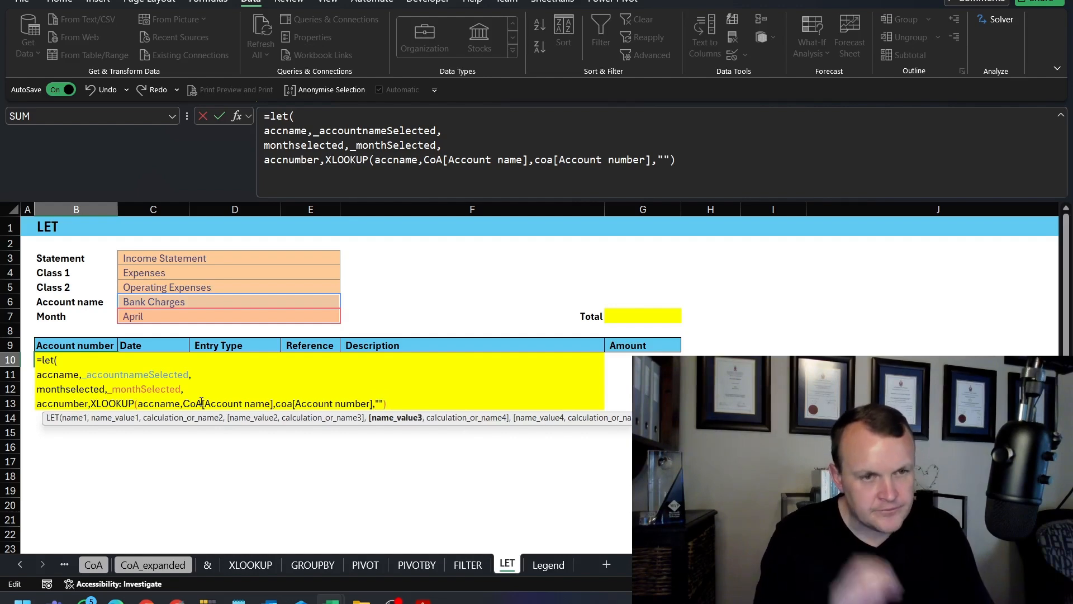
text(,)
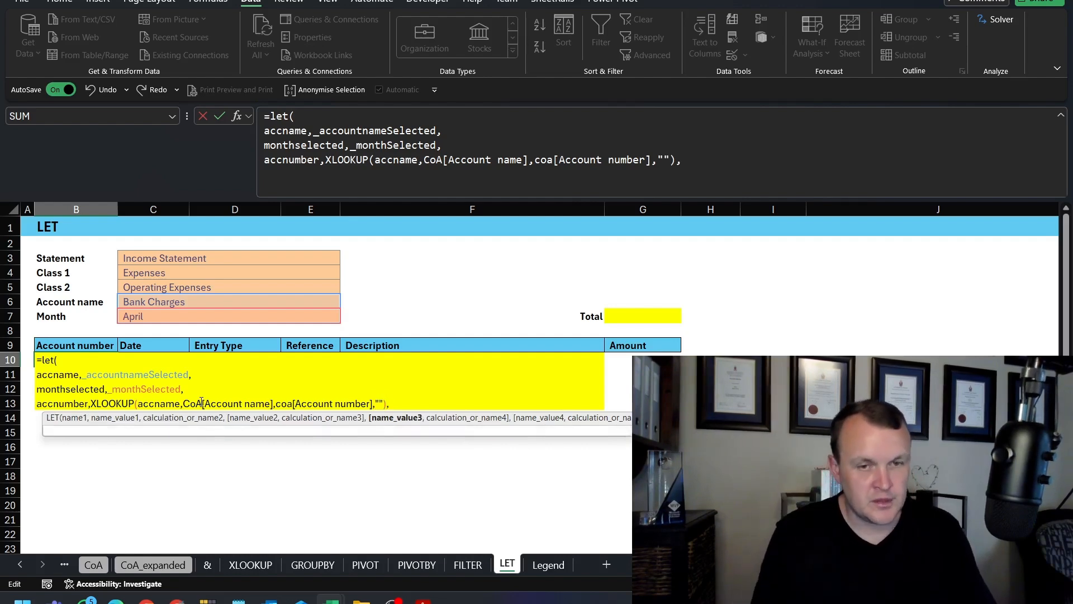
key(alt+Return)
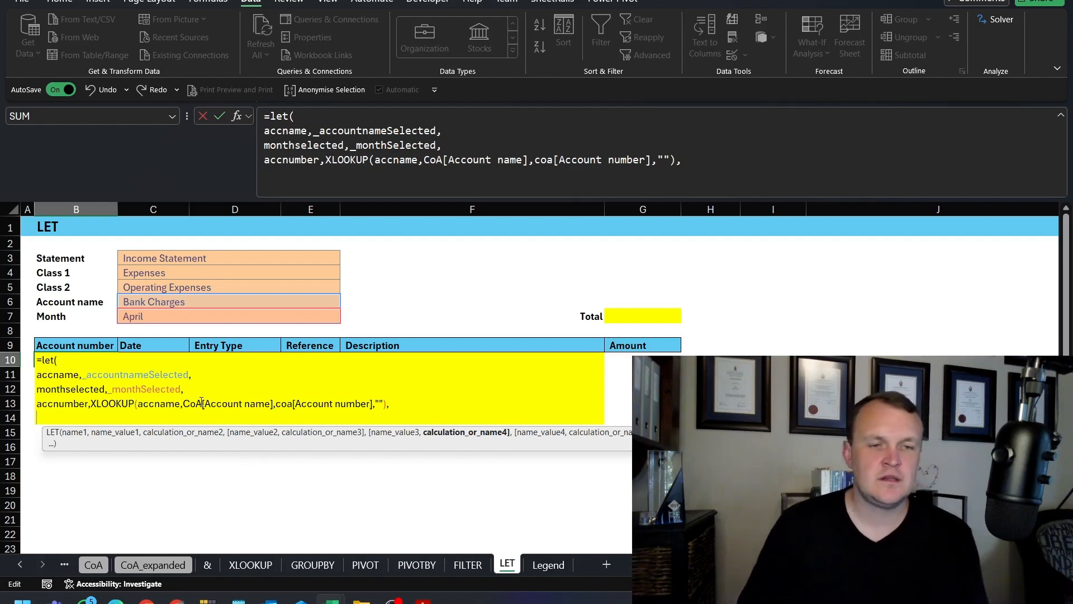
Add the LET variable gldata and begin its value as a FILTER with the GLs table as the array.
text(gl)
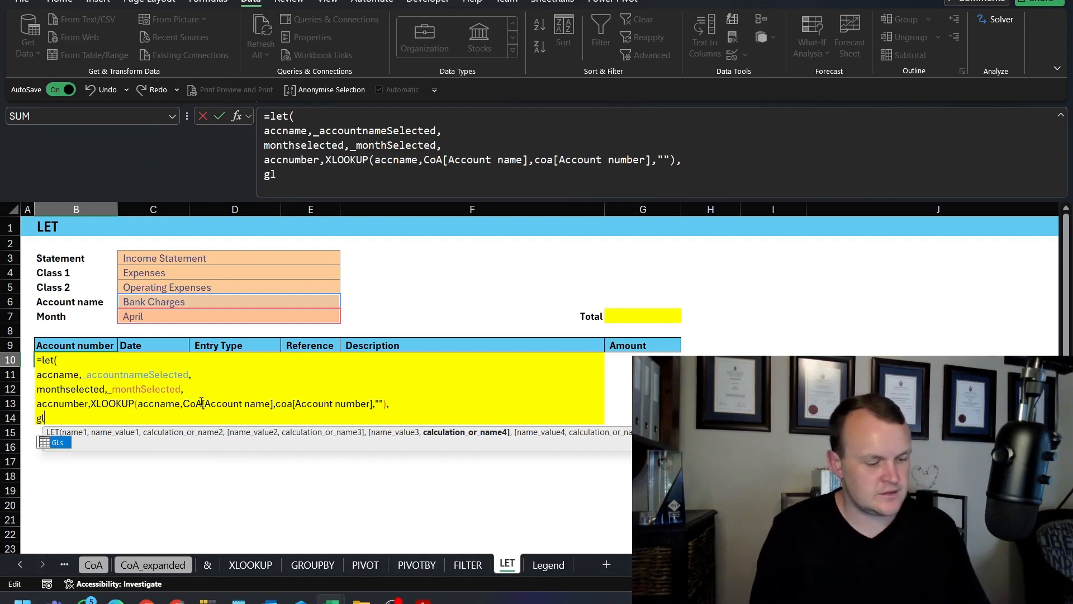
text(data,)
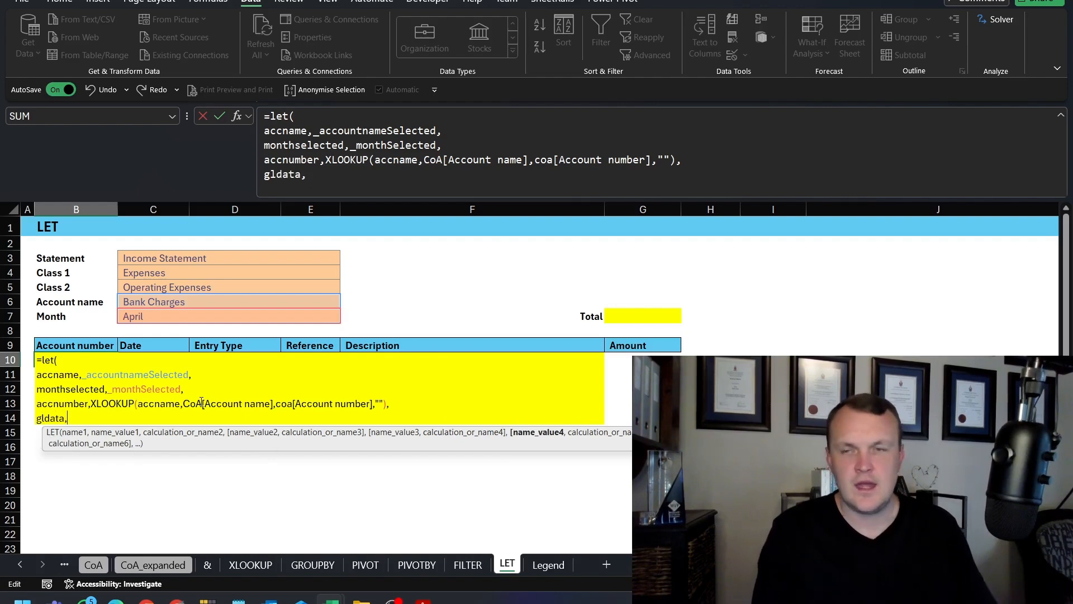
text(fil)
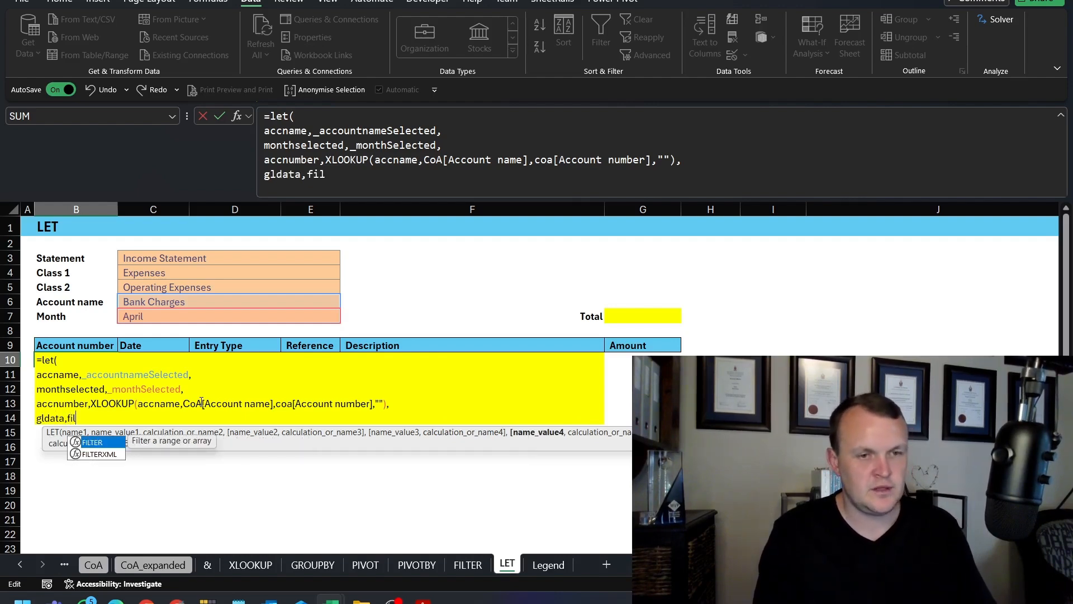
key(Tab)
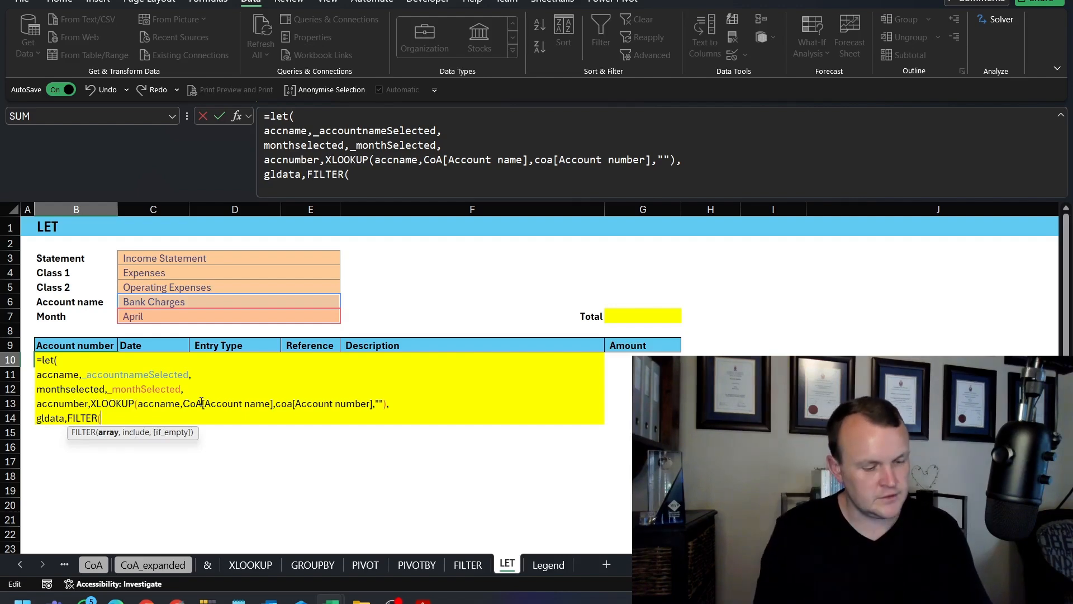
text(GL)
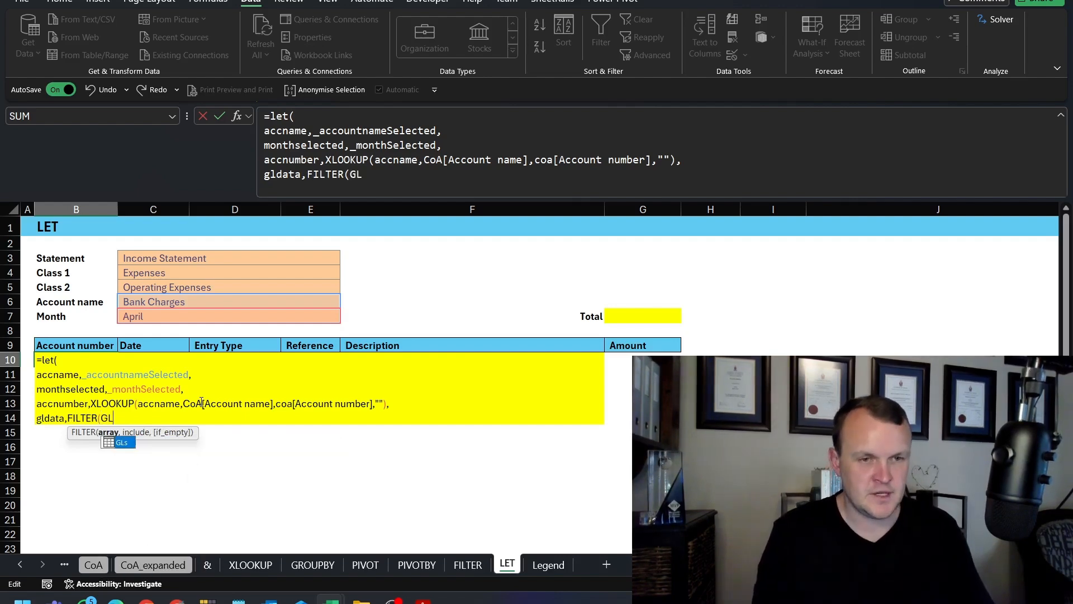
key(Tab)
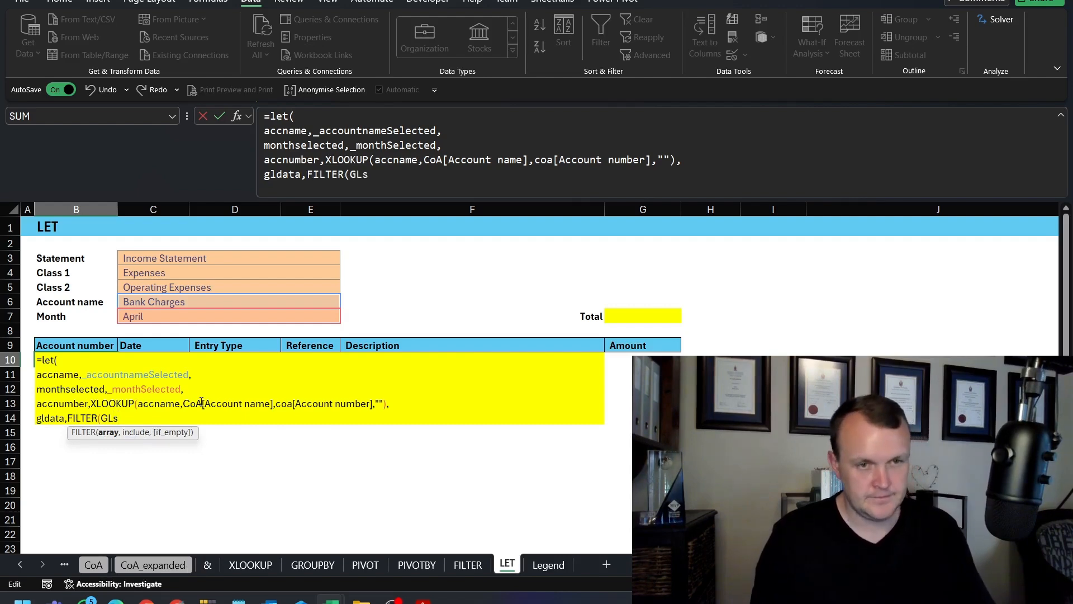
text(,)
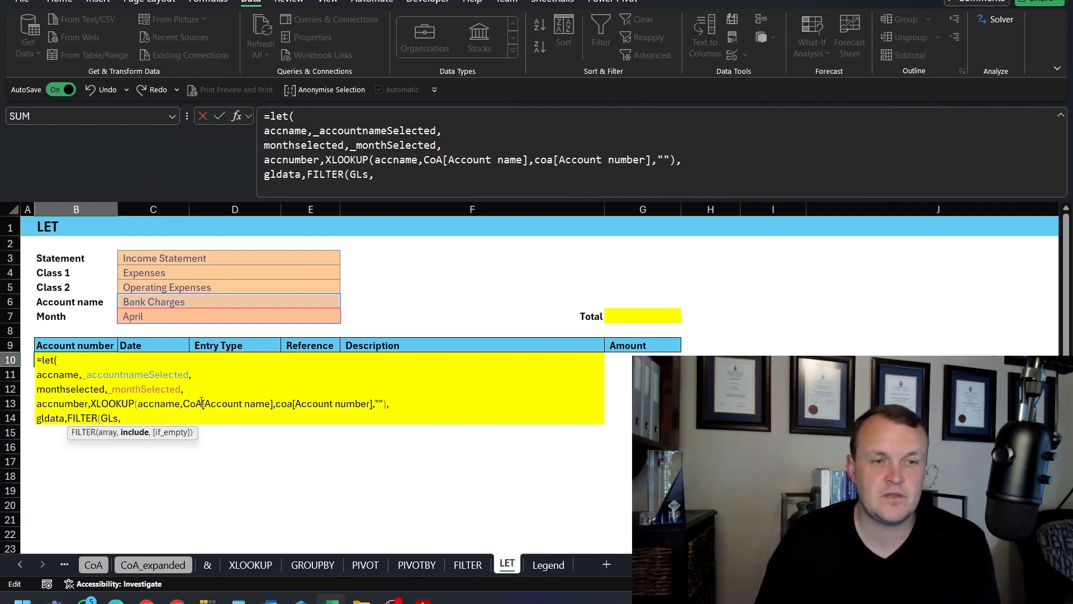
text(1*1)
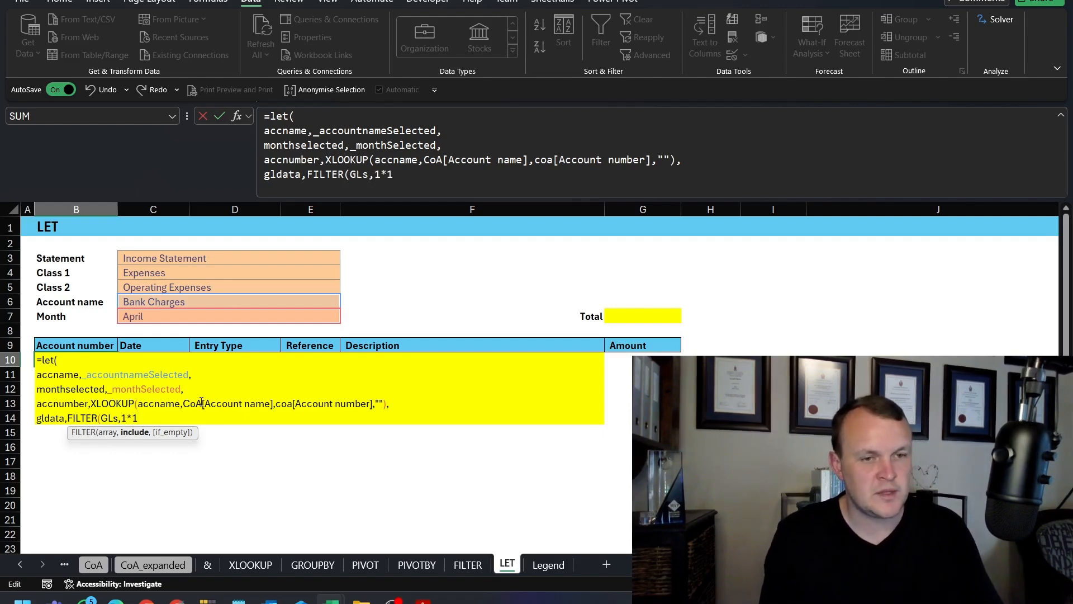
key(BackSpace)
key(BackSpace)
text(+1)
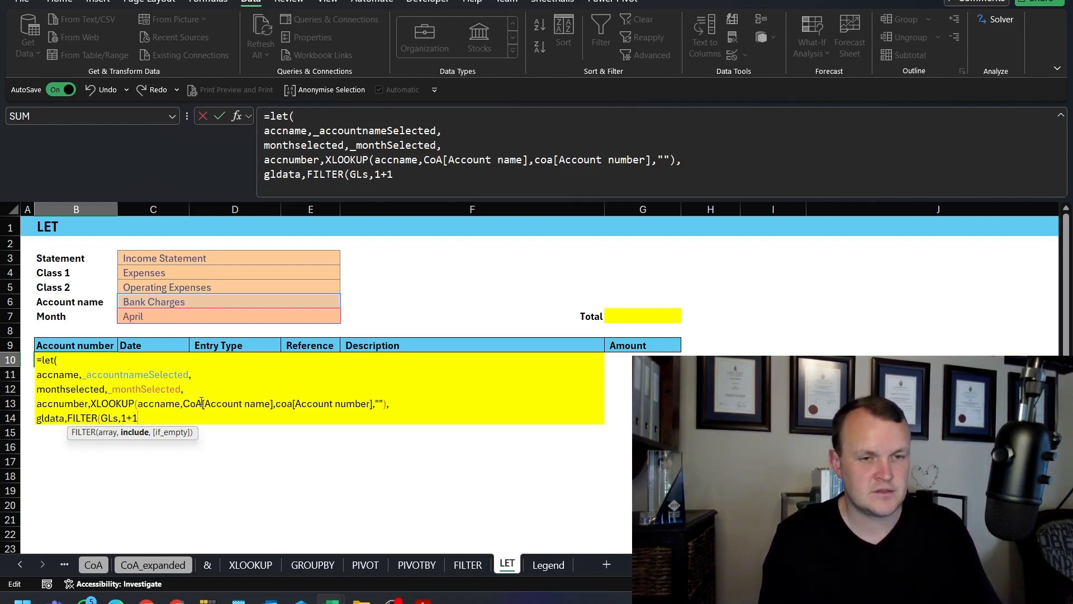
key(BackSpace)
key(BackSpace)
text(*1)
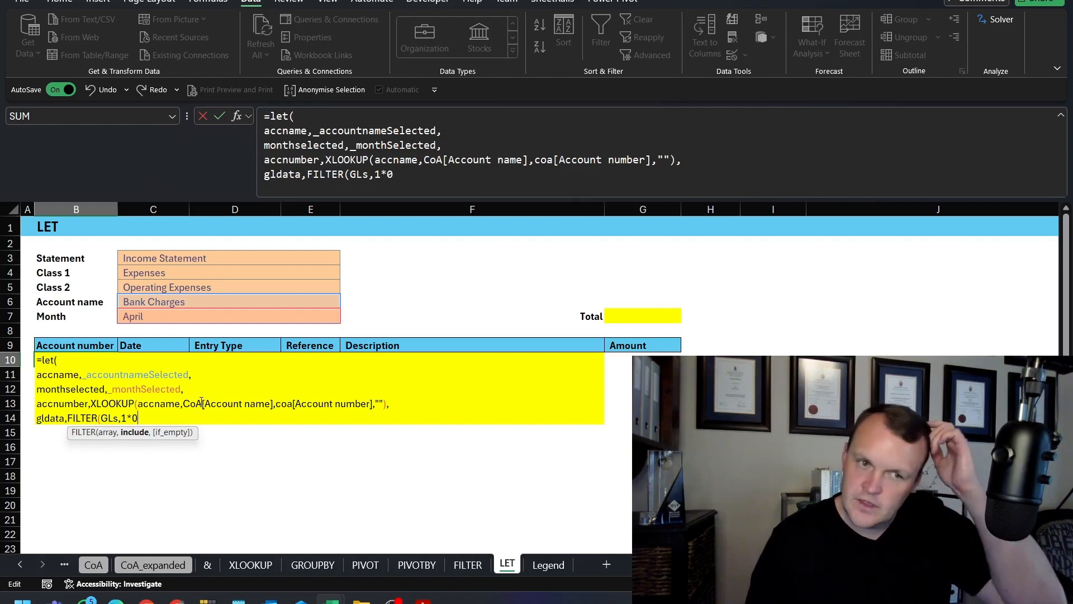
key(BackSpace)
key(BackSpace)
text(+1)
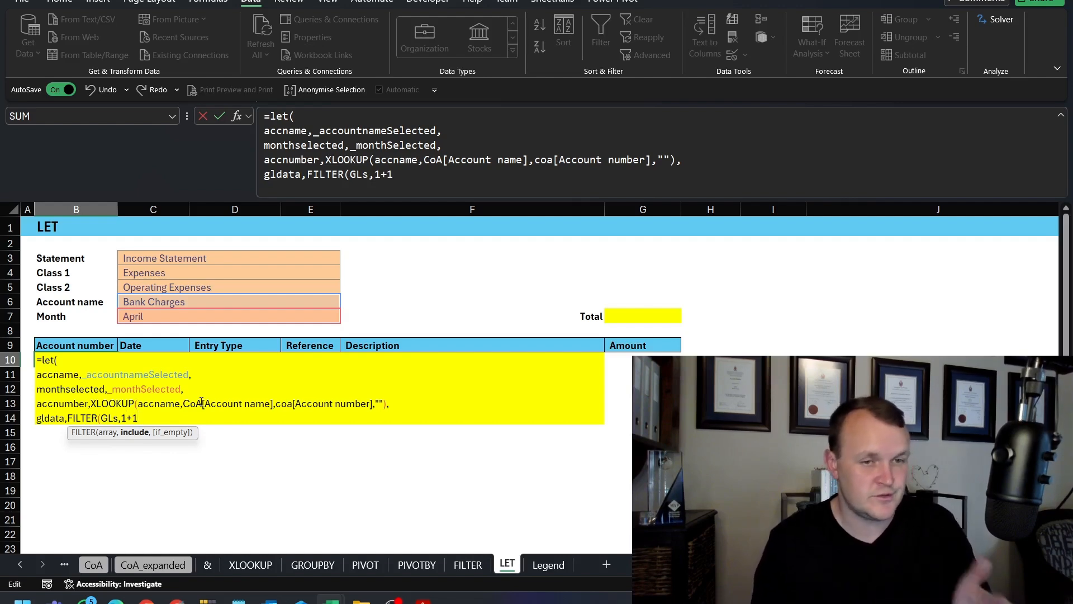
key(BackSpace)
key(BackSpace)
key(BackSpace)
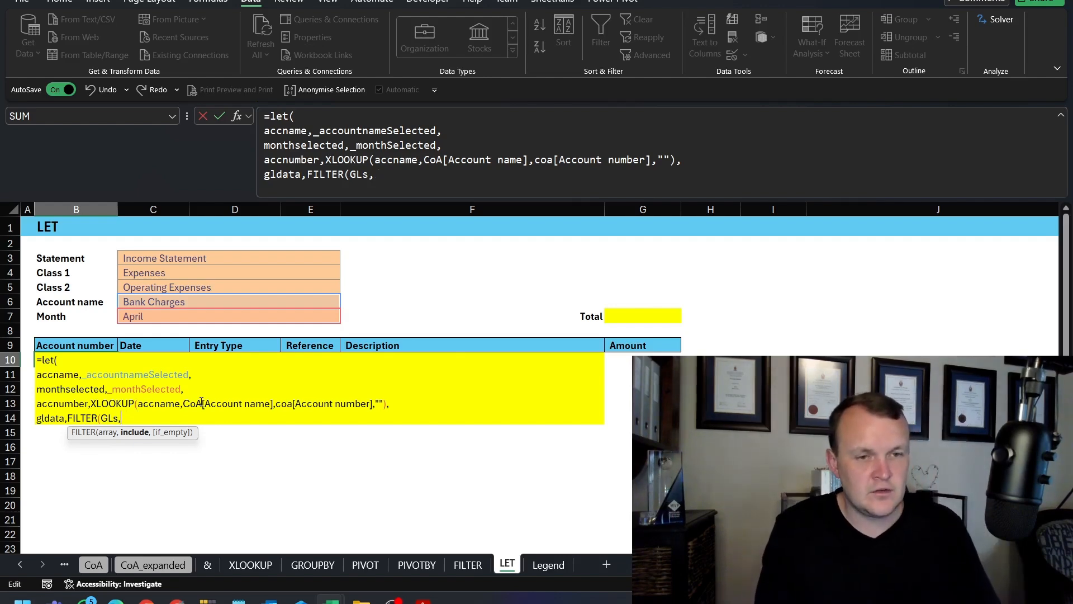
Set up the FILTER's include argument as two bracketed conditions multiplied together, with gls[Account number]=accnumber as the first condition.
text(()*()
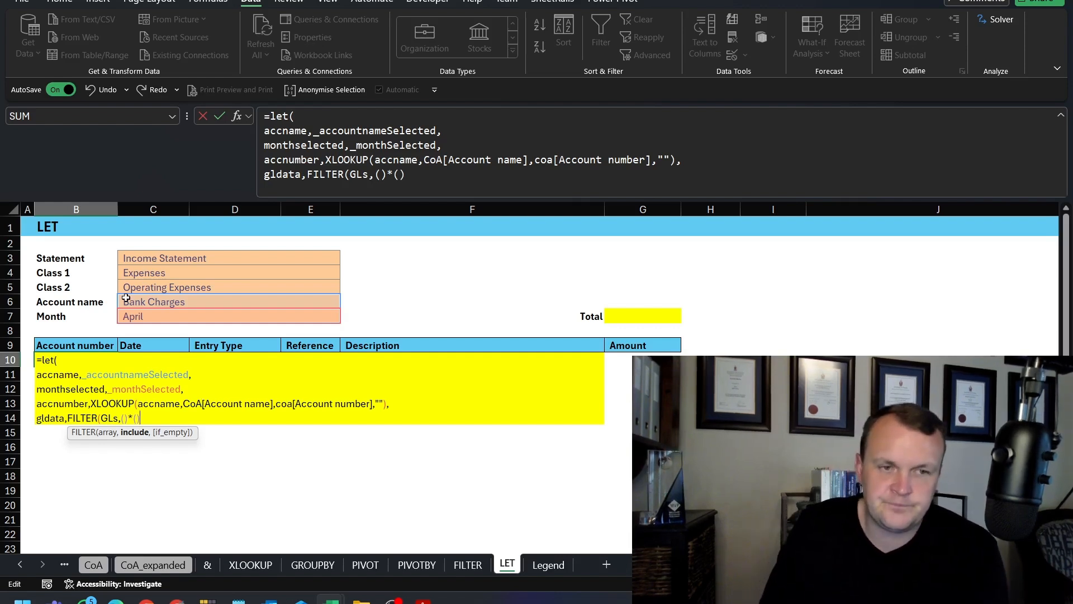
click(381, 175)
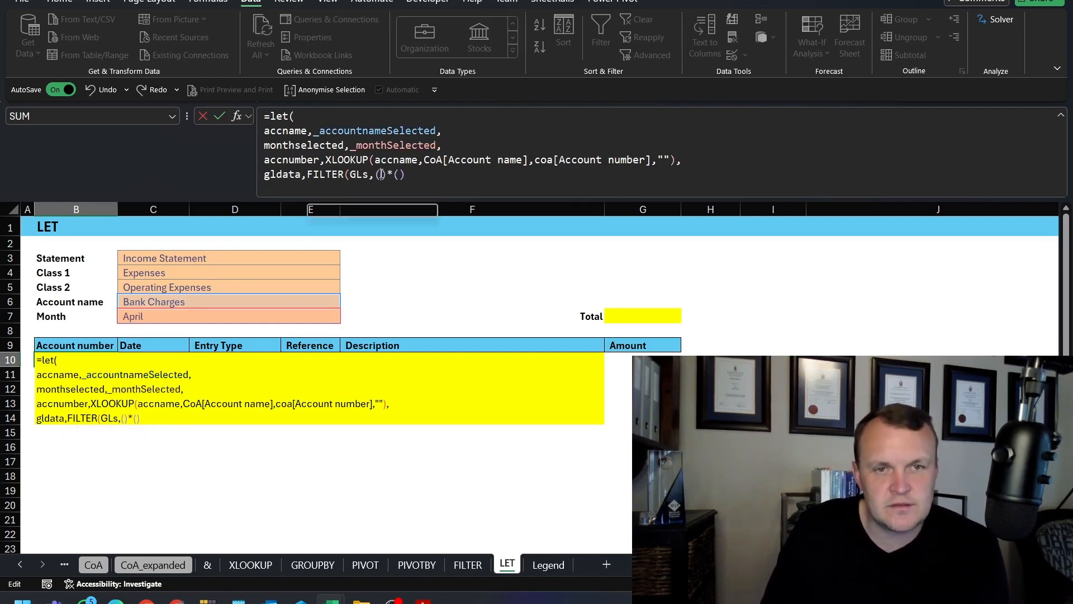
text(gl)
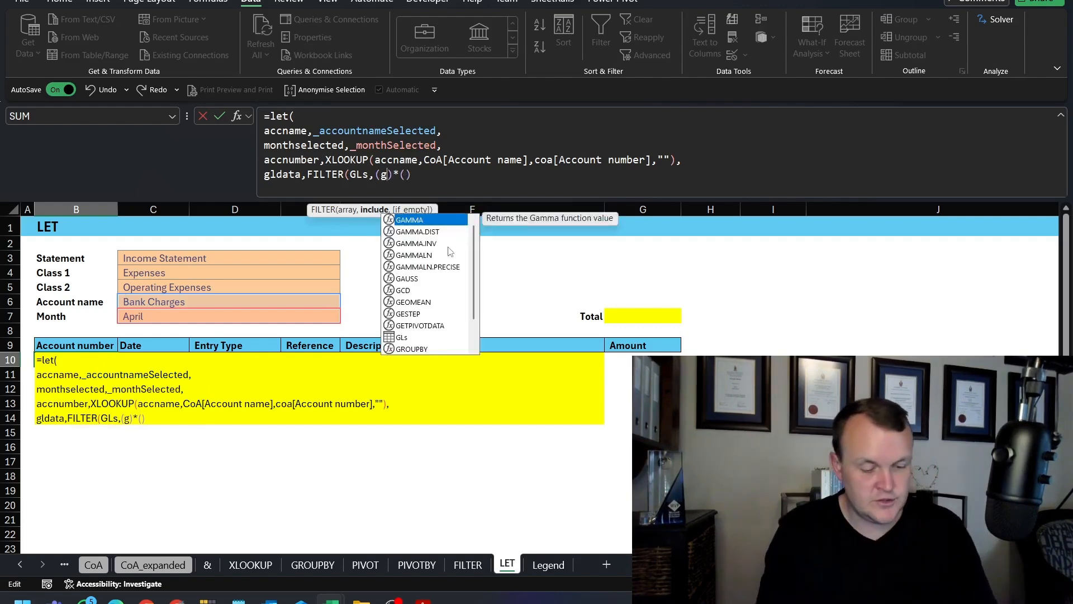
text(s[)
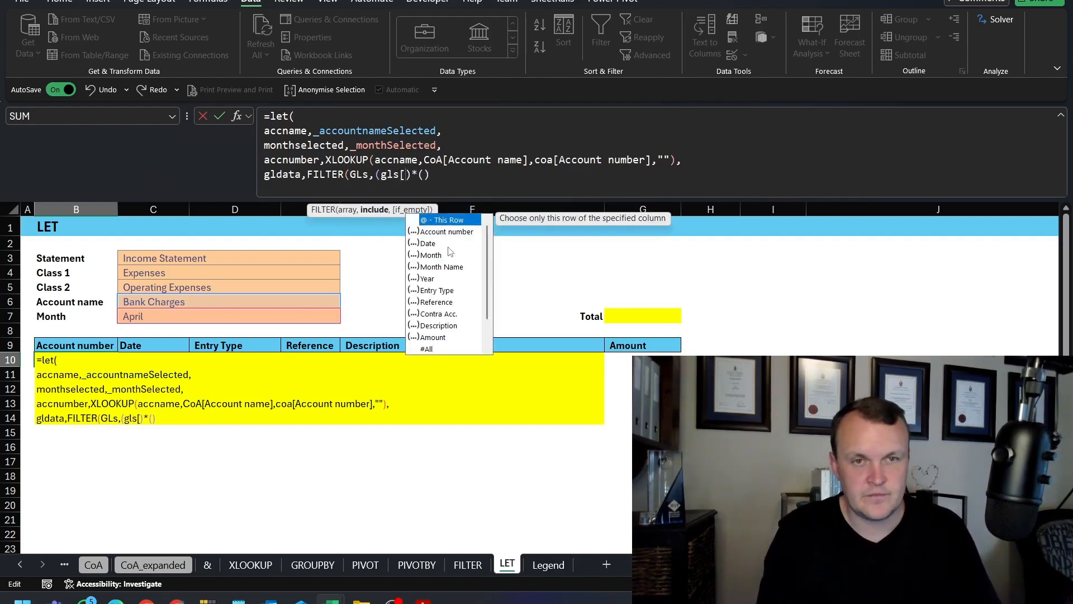
key(Down)
key(Tab)
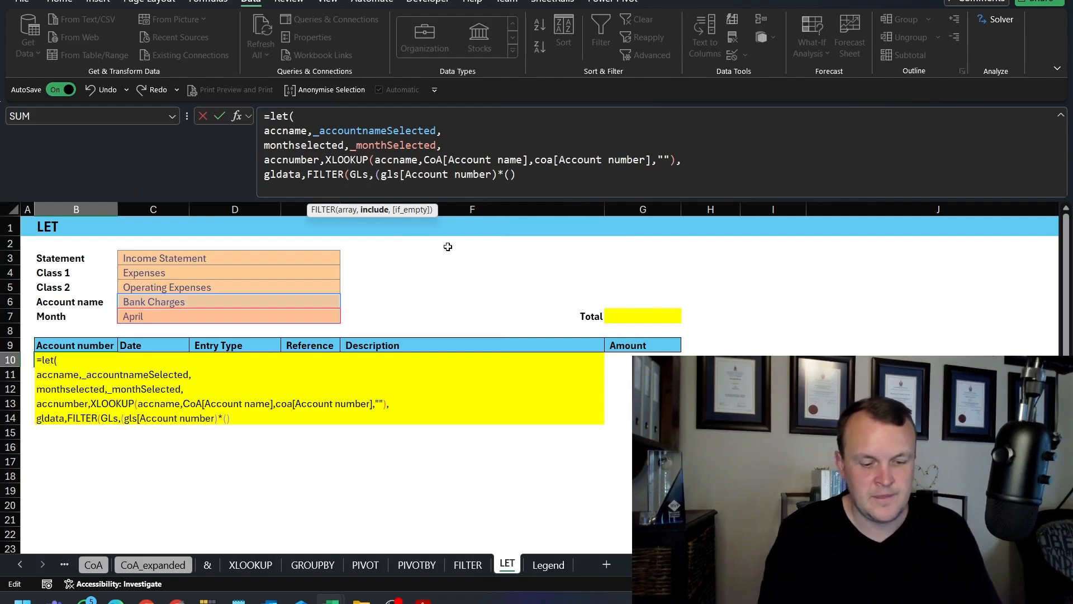
text(=acc)
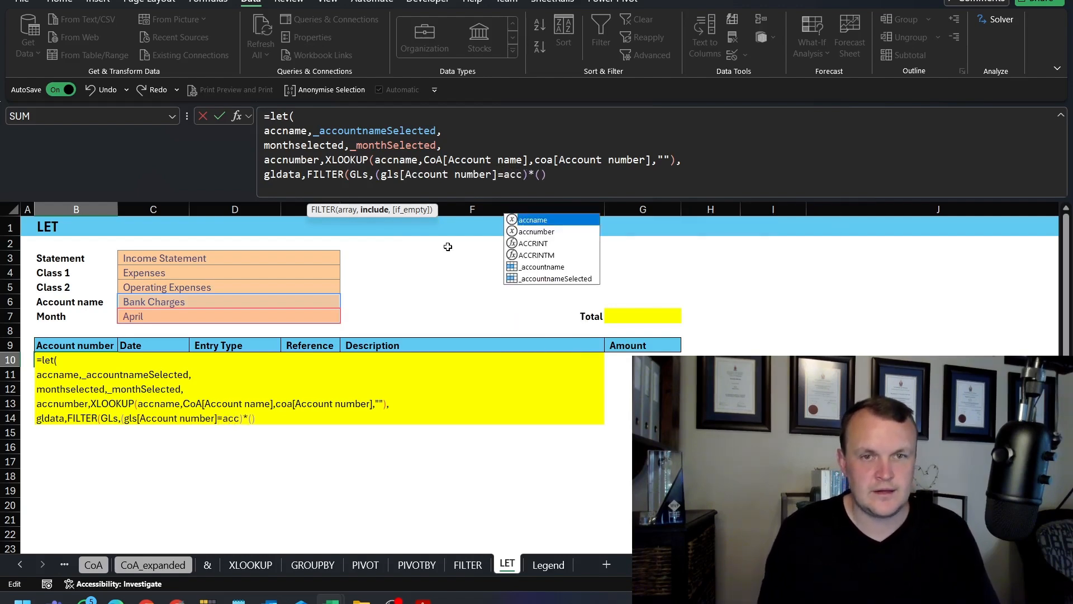
key(Down)
key(Tab)
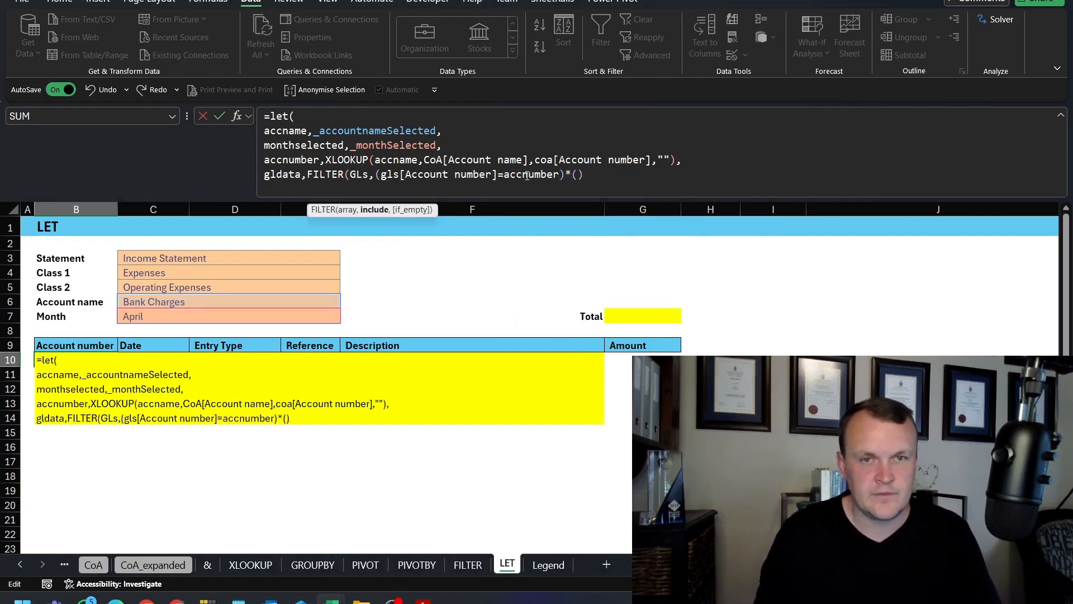
double_click(526, 175)
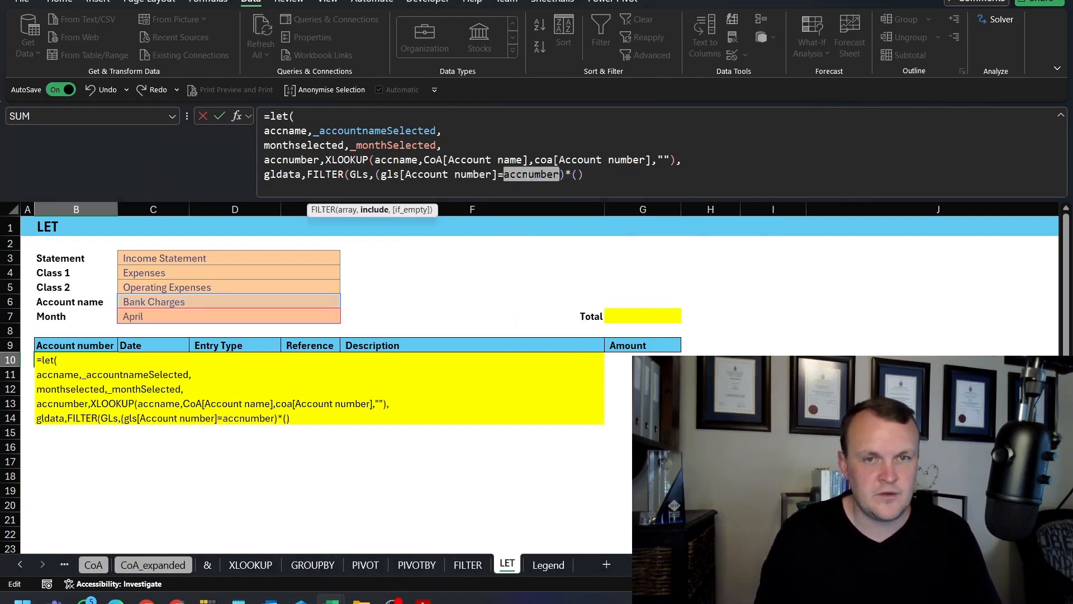
double_click(291, 161)
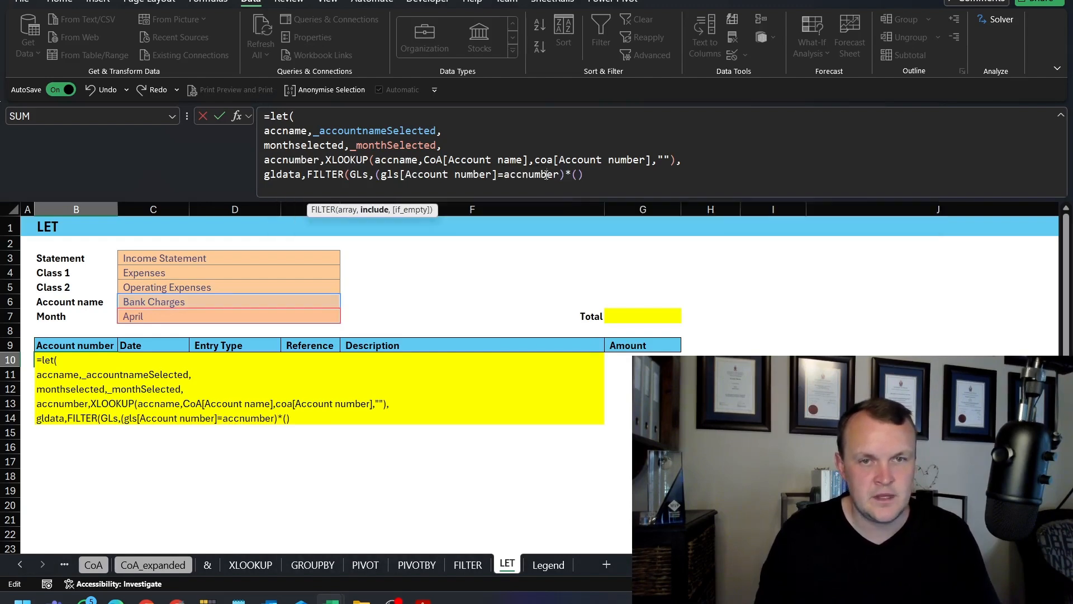
double_click(505, 174)
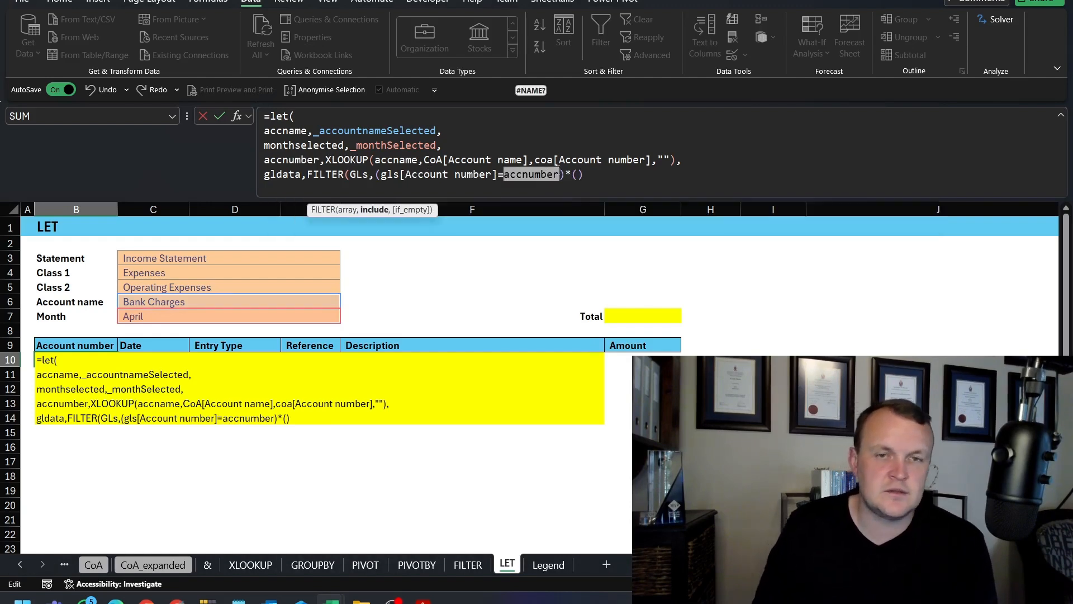
Fill the second bracketed FILTER condition with gls[Month Name]=monthselected.
click(594, 177)
text(gls)
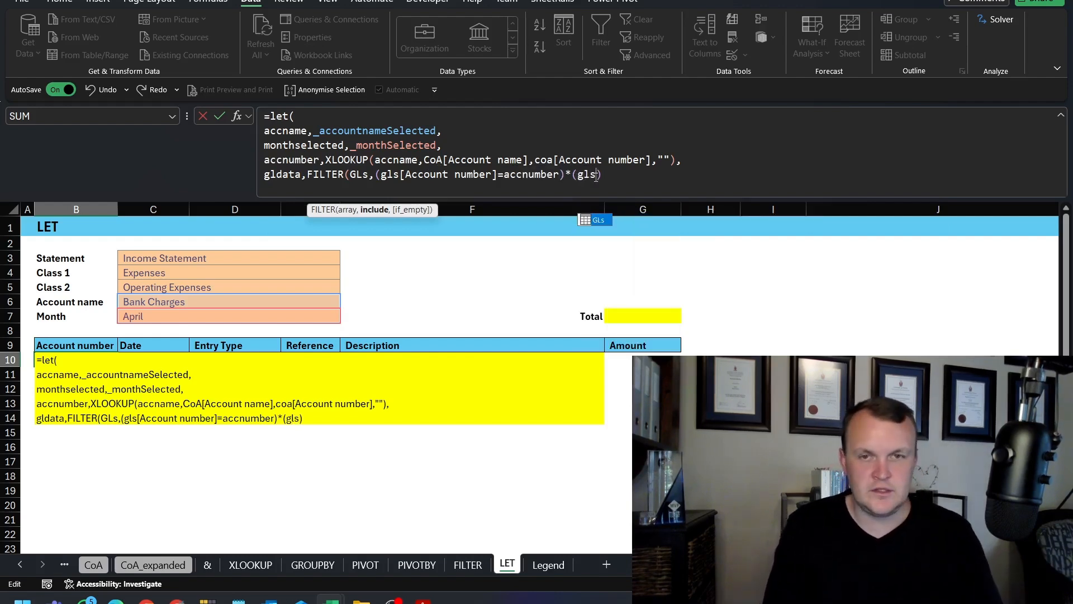
text([)
key(Down)
key(Down)
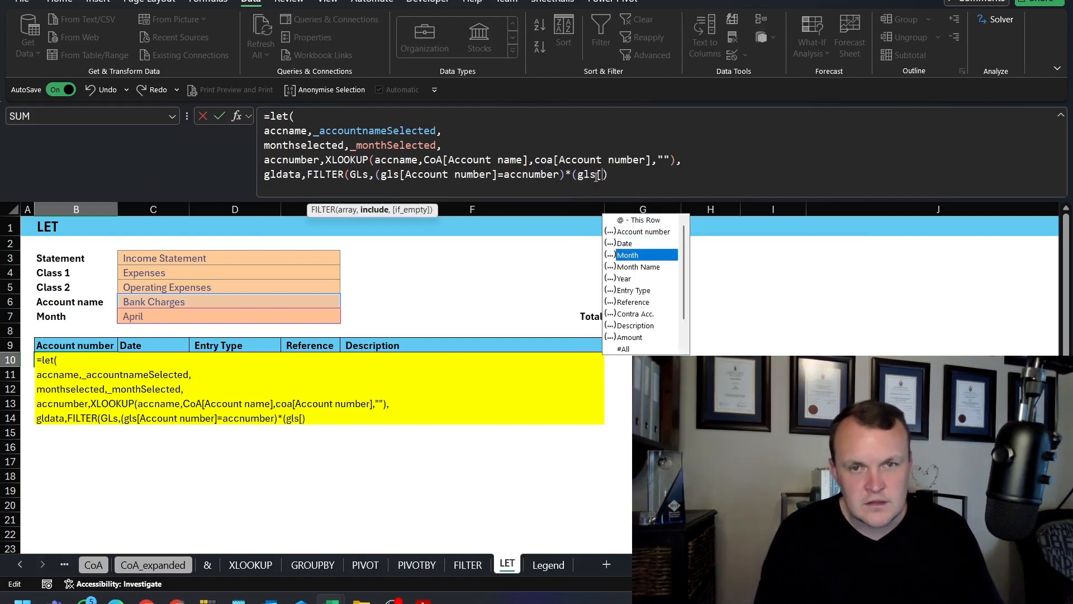
key(Down)
key(Tab)
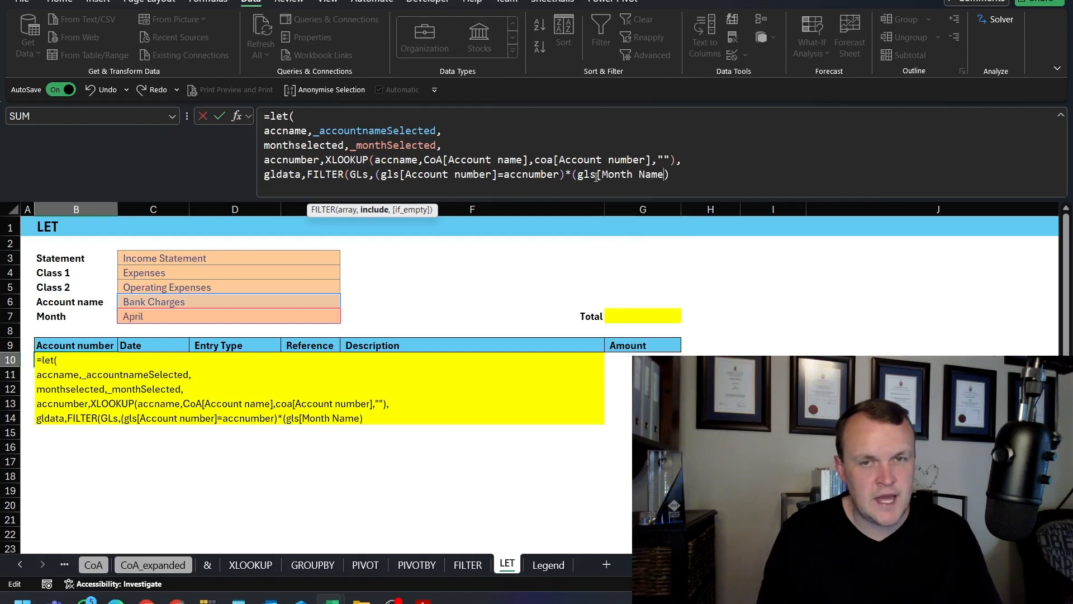
text(]=)
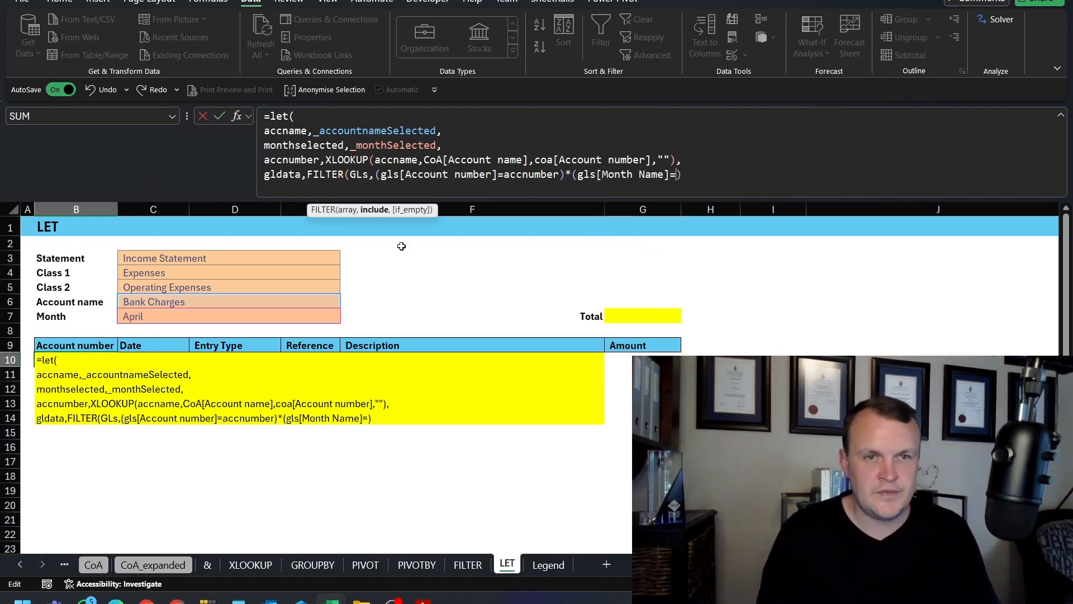
text(month)
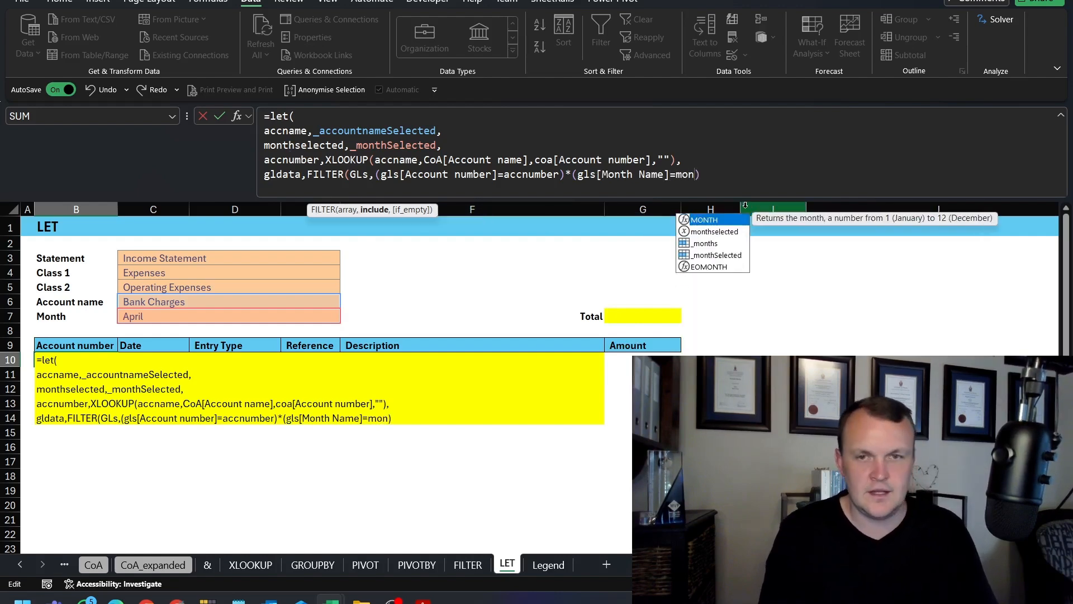
double_click(699, 231)
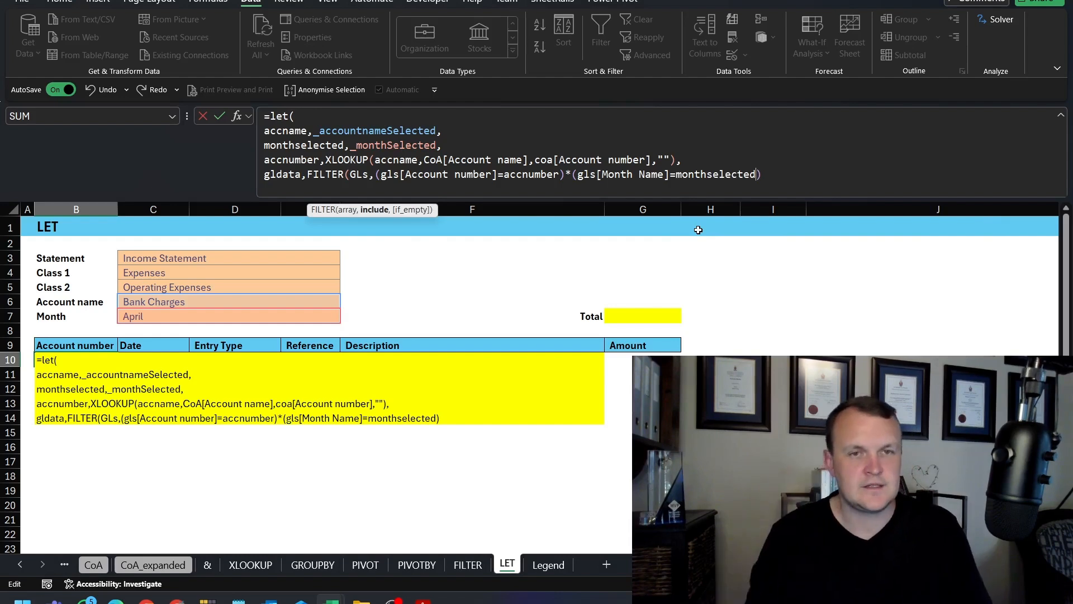
drag(443, 146, 264, 131)
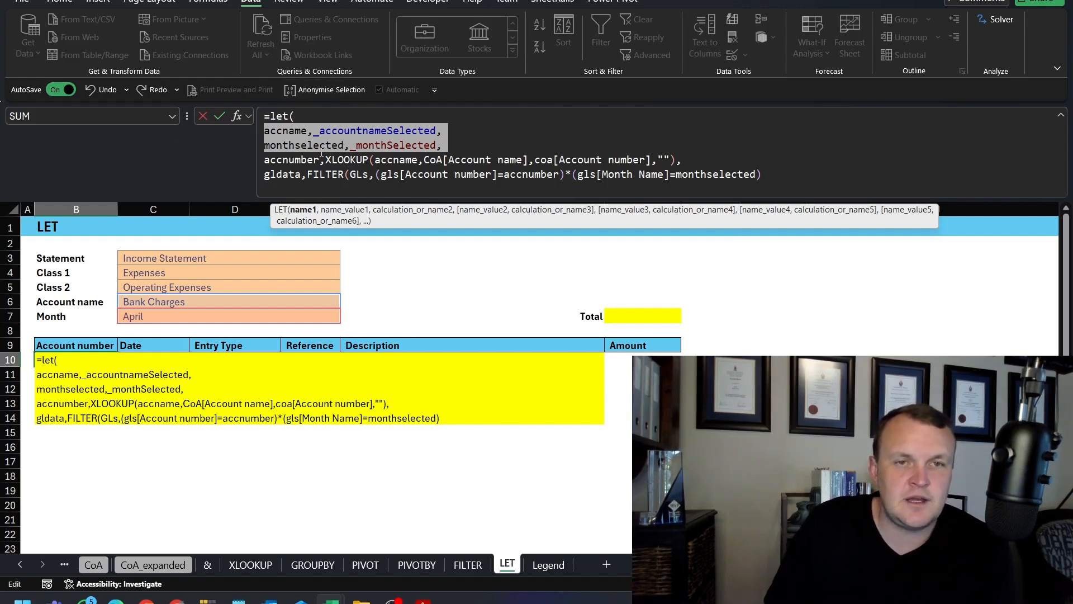
drag(326, 160, 671, 160)
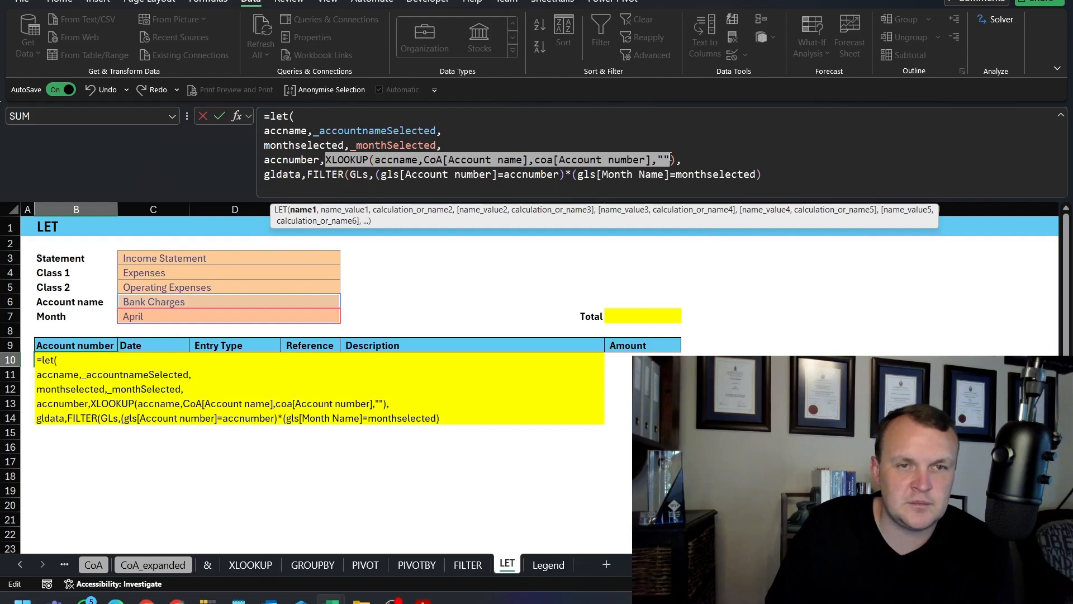
double_click(292, 160)
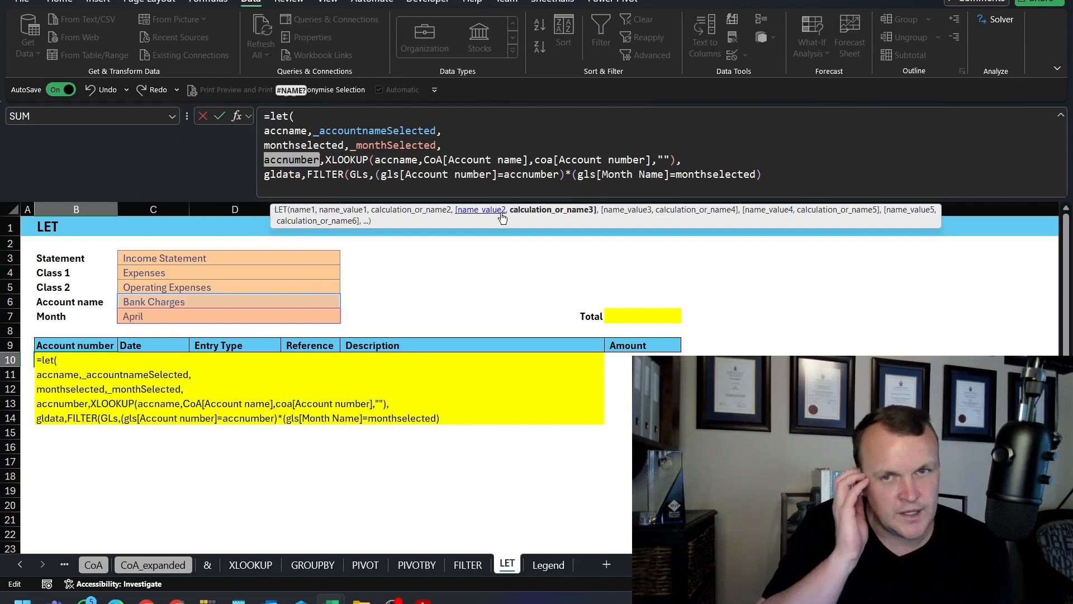
Give the FILTER an empty string "" as its if-empty value, close it and start a new line in the LET formula.
click(490, 171)
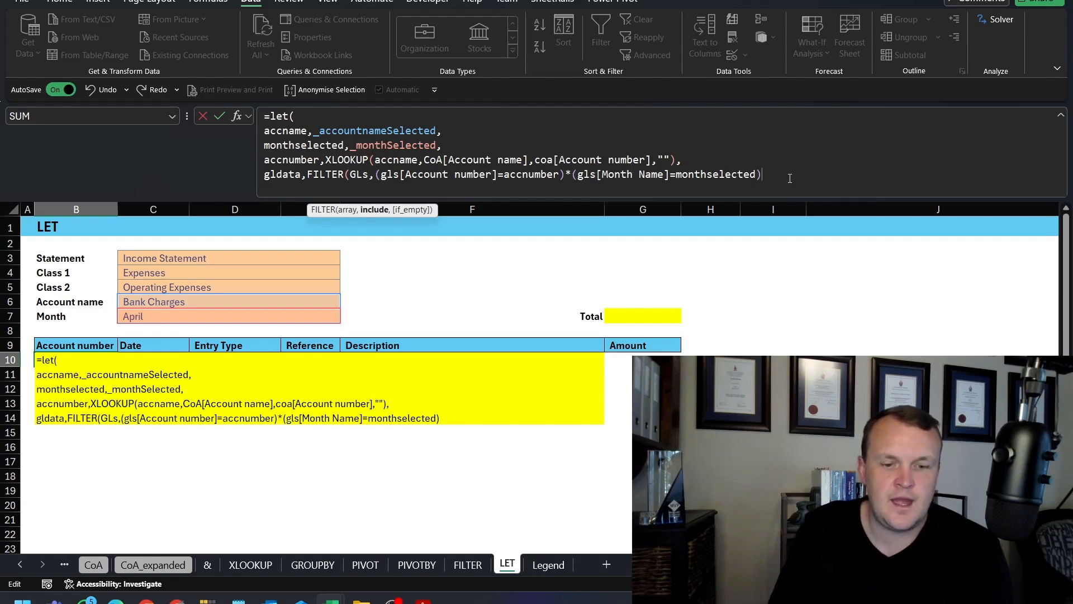
text(,""))
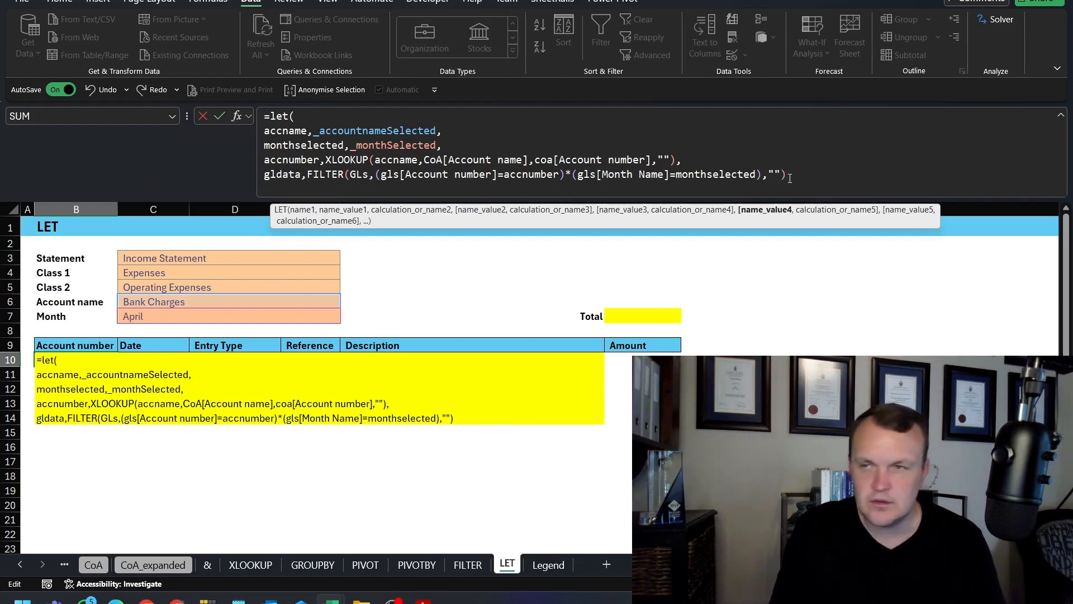
text(,)
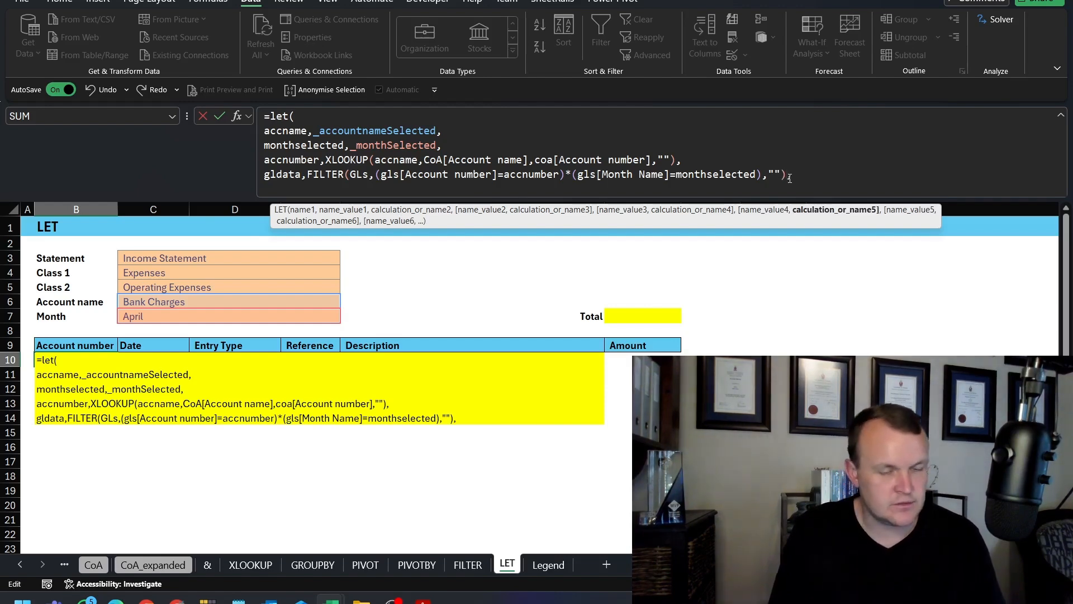
key(alt+Return)
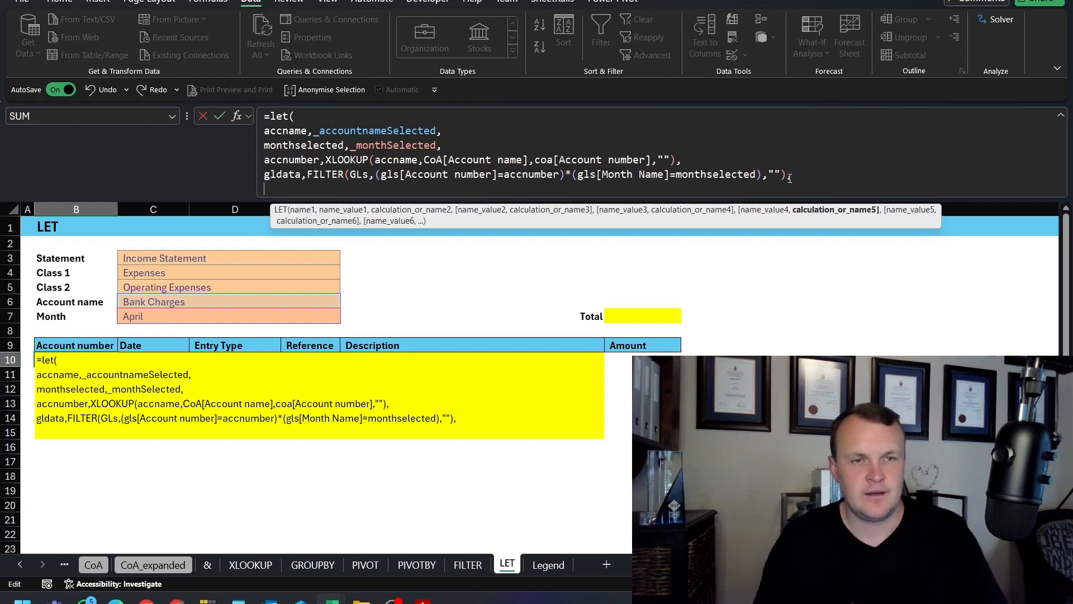
Add an IFERROR with an empty value argument and "" as its error value as LET's final calculation, and close both functions.
text(IFERROR()
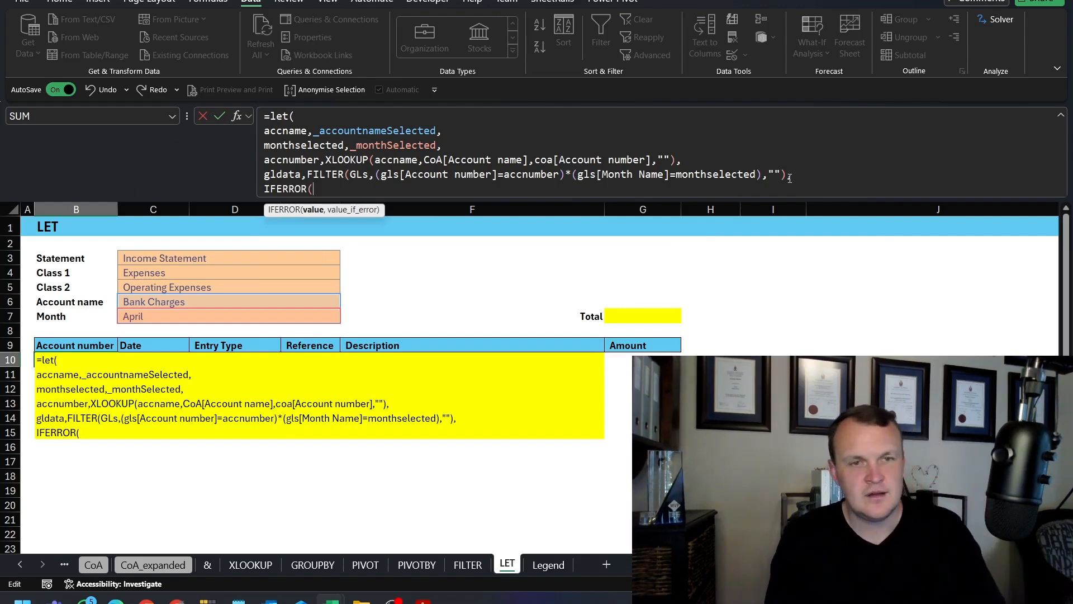
text(,"")
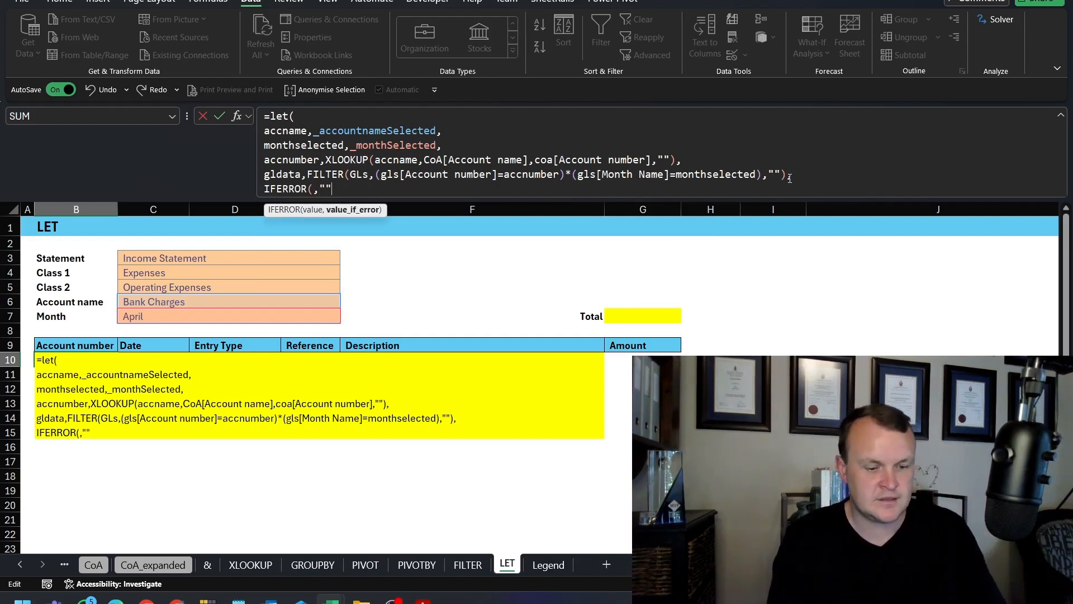
text())
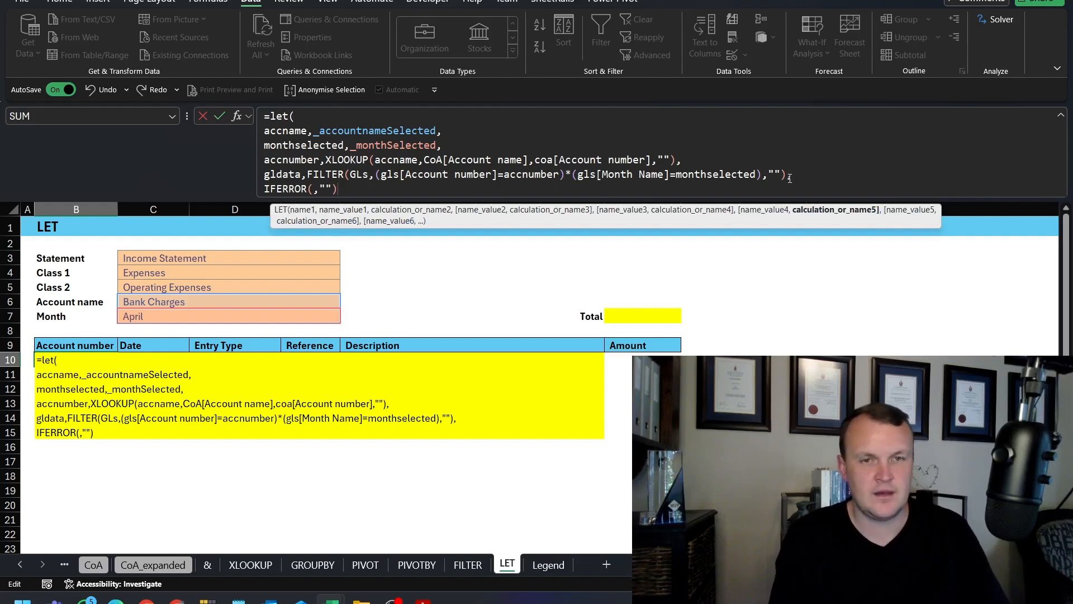
text())
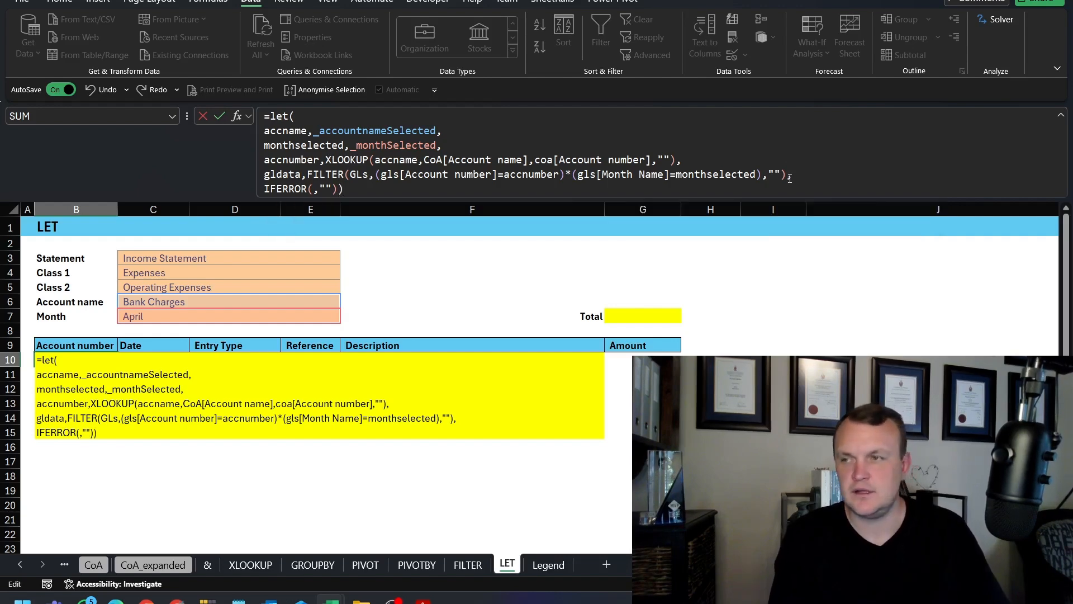
Nest a CHOOSECOLS function as the IFERROR's value argument, with gldata as its array.
click(314, 190)
text(cho)
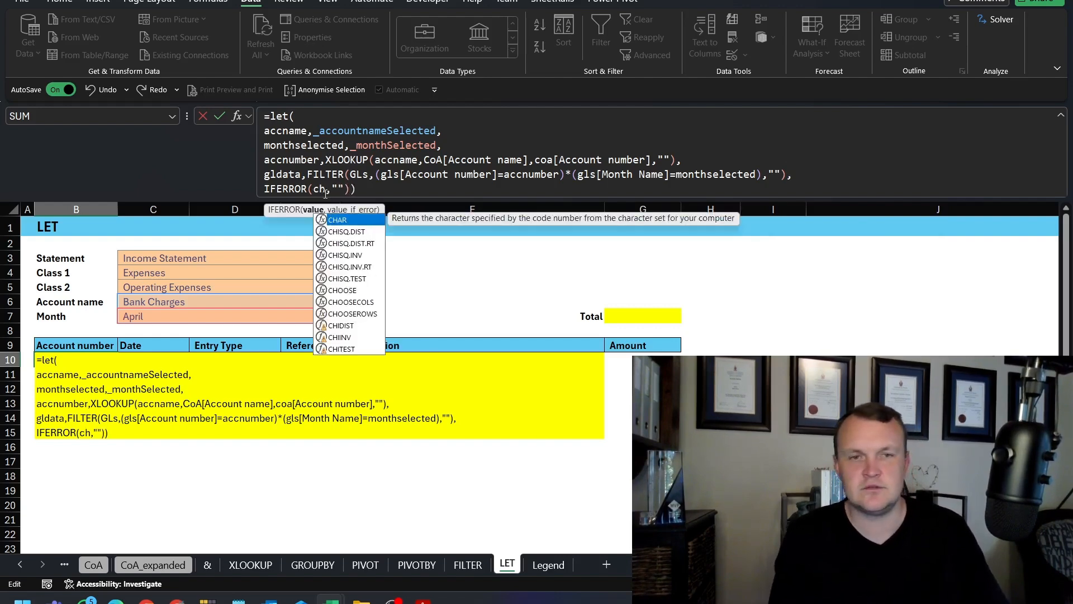
key(Down)
key(Tab)
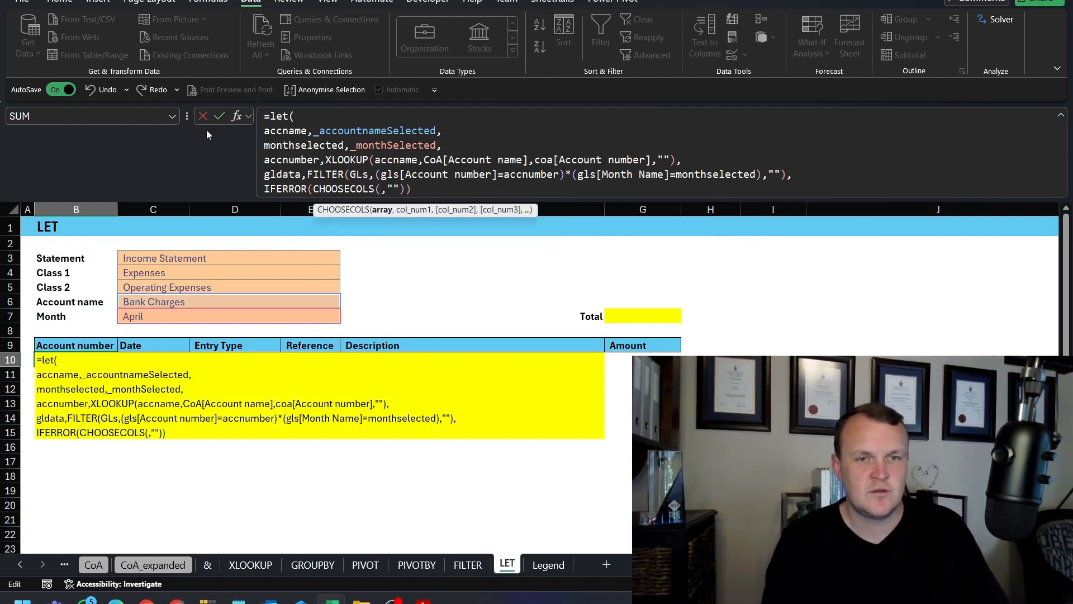
click(266, 175)
double_click(267, 175)
key(ctrl+c)
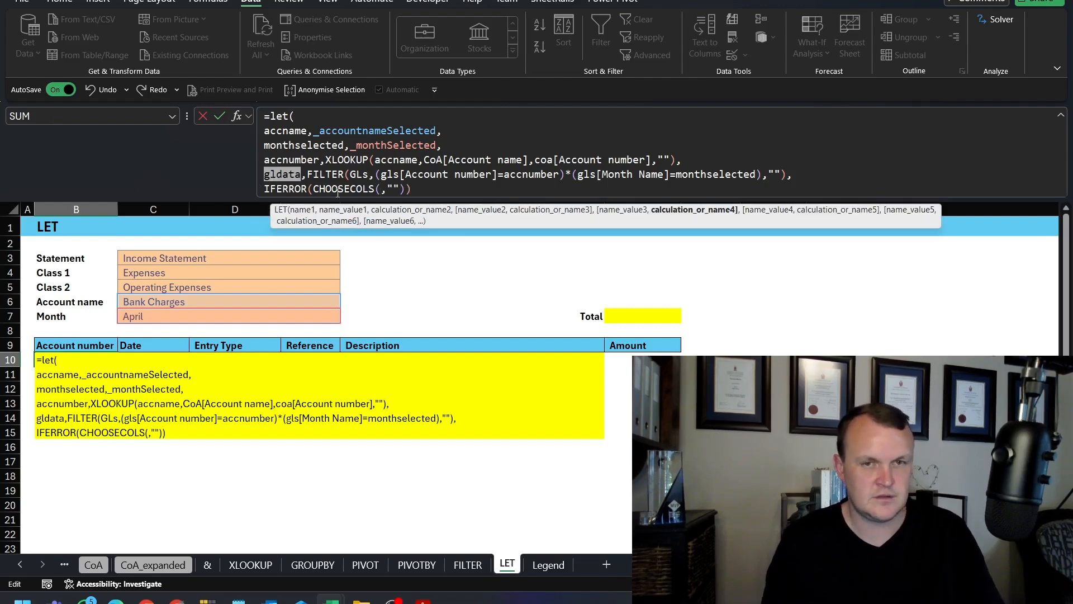
click(382, 188)
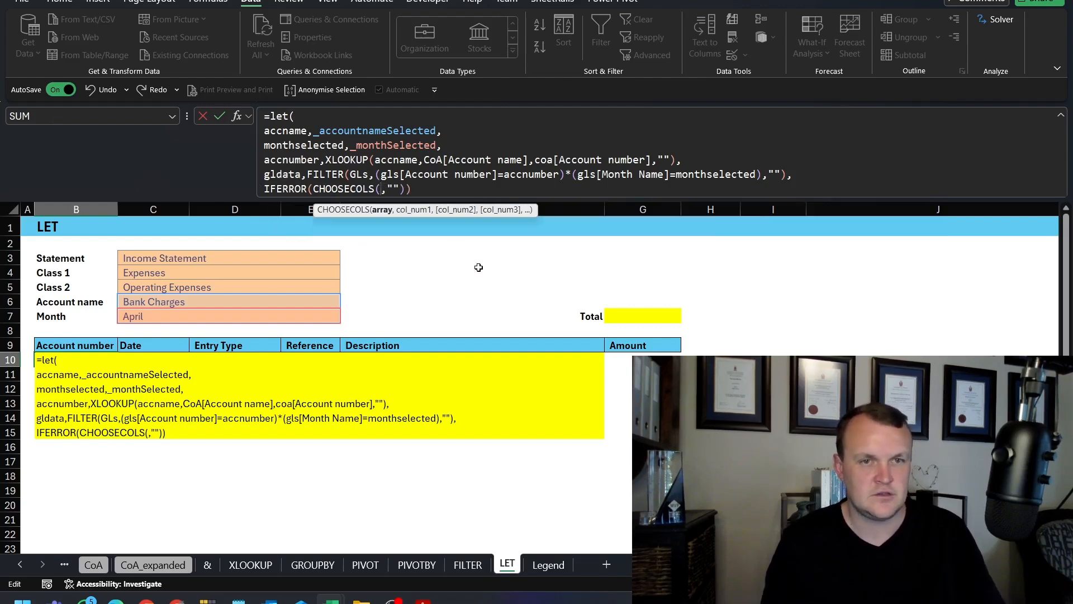
key(ctrl+v)
Give CHOOSECOLS the column numbers 1, 2, 6, 7, 9 and 10, close it and enter the LET formula in B10.
text(,)
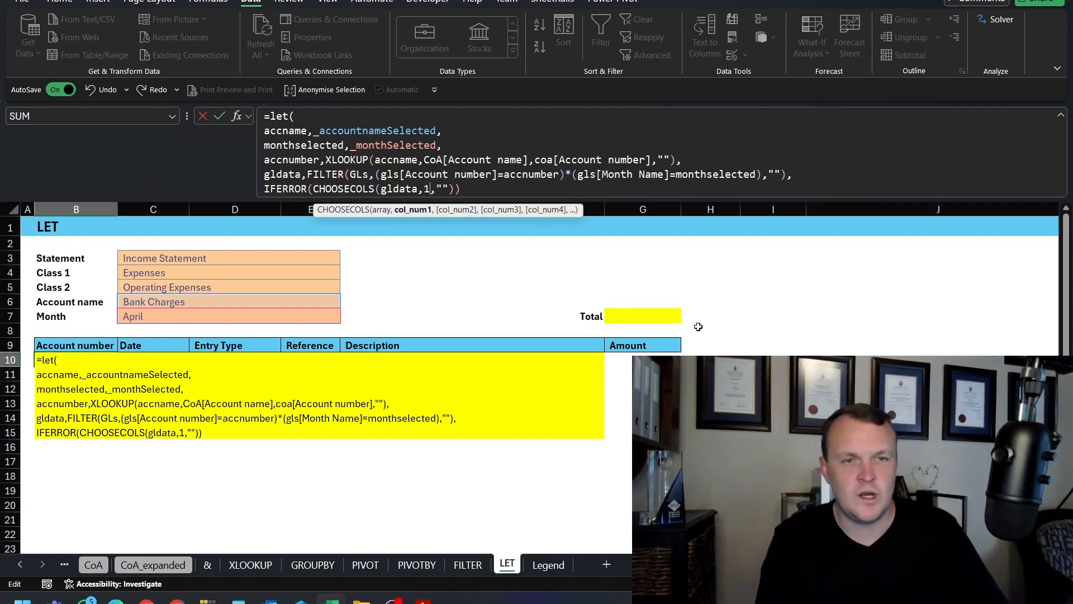
text(1,2,6,7,8,,)
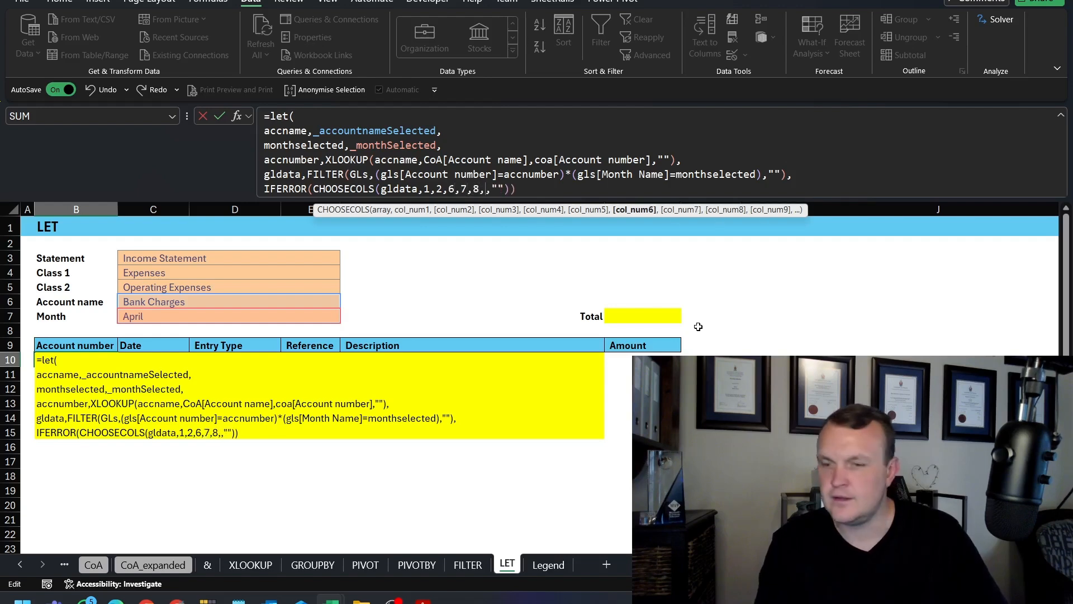
text(9,10)
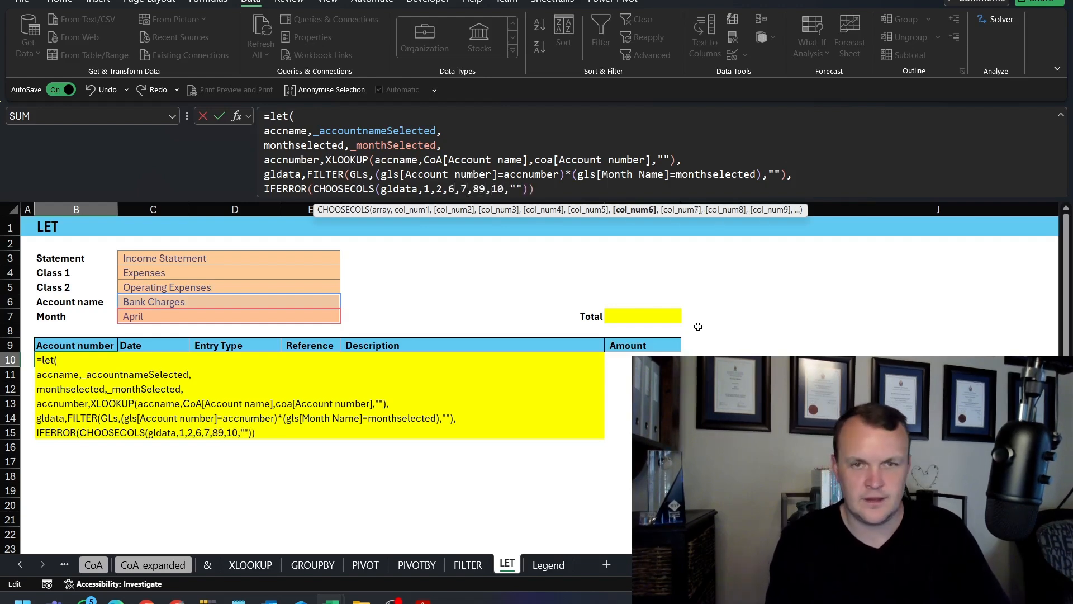
key(Left)
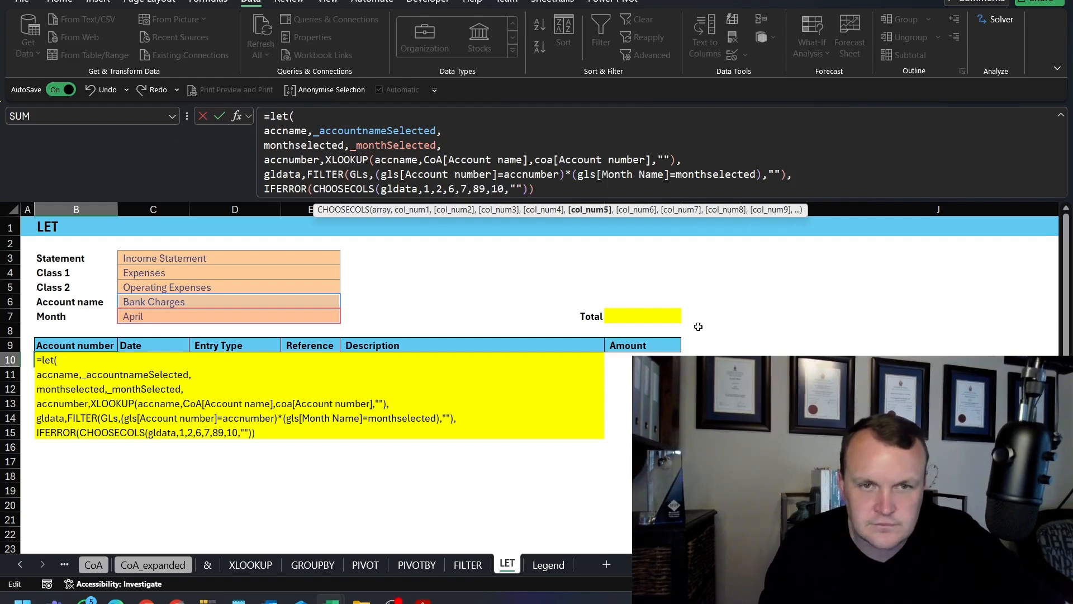
key(BackSpace)
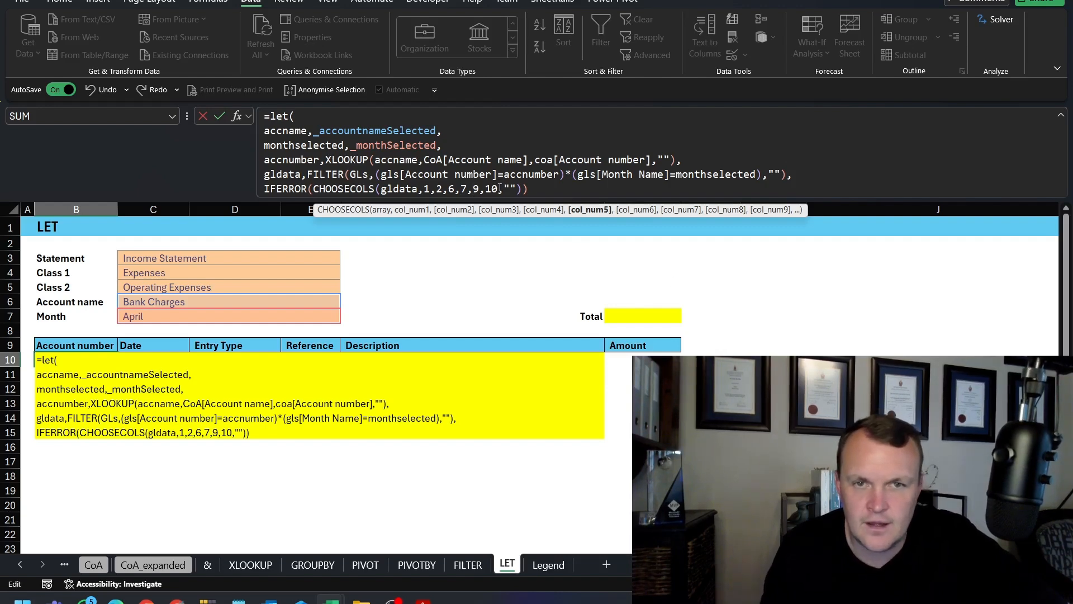
key(Right)
key(Right)
key(Right)
key(Right)
text())
key(Return)
key(Up)
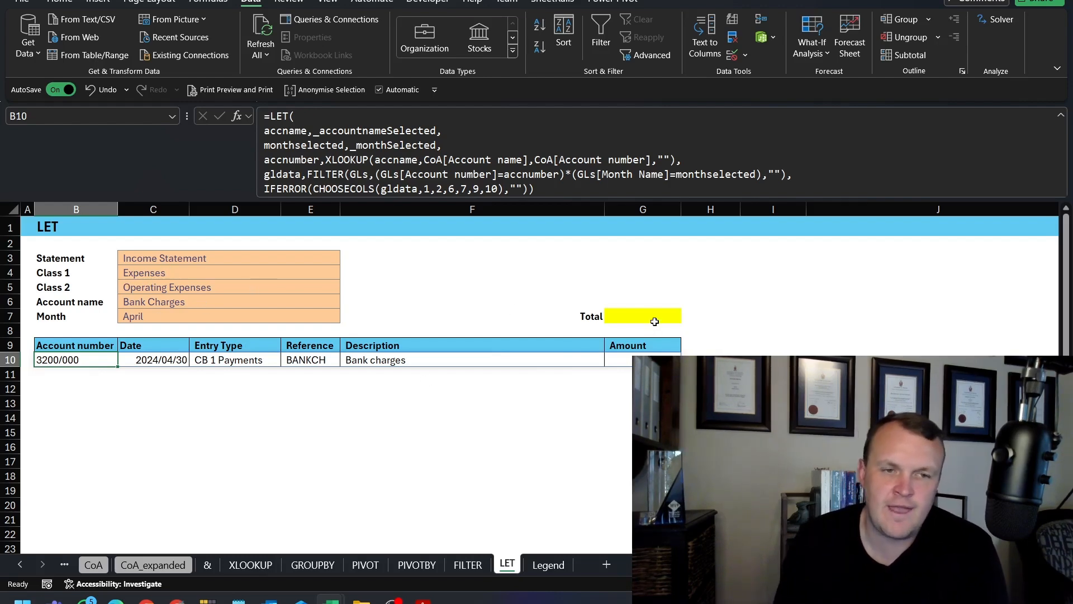
Test the formula by clearing the Month selection and choosing August.
click(144, 317)
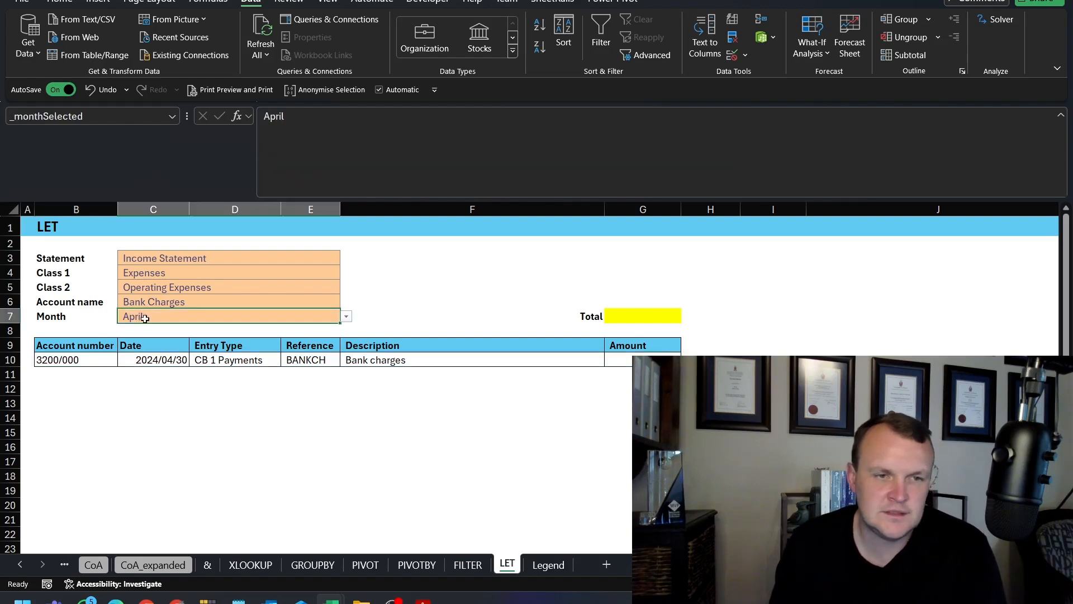
click(347, 317)
click(211, 318)
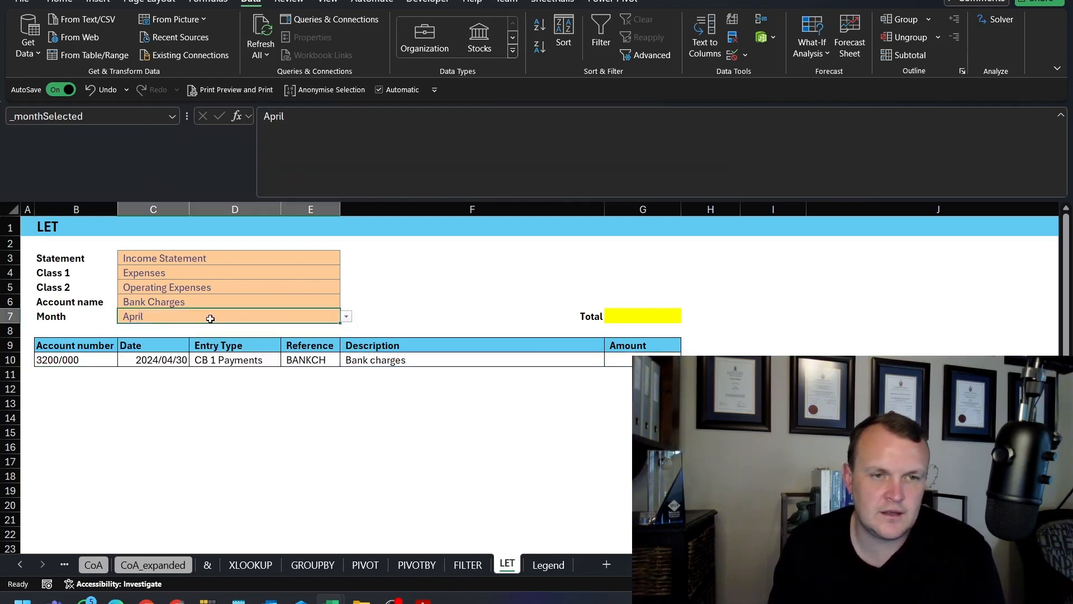
key(Delete)
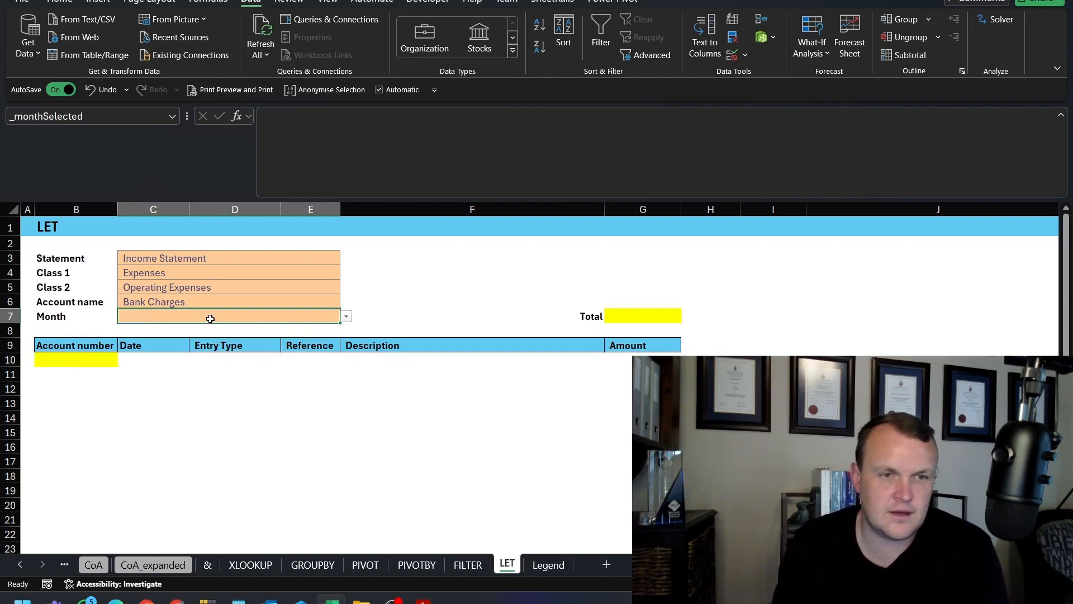
click(346, 317)
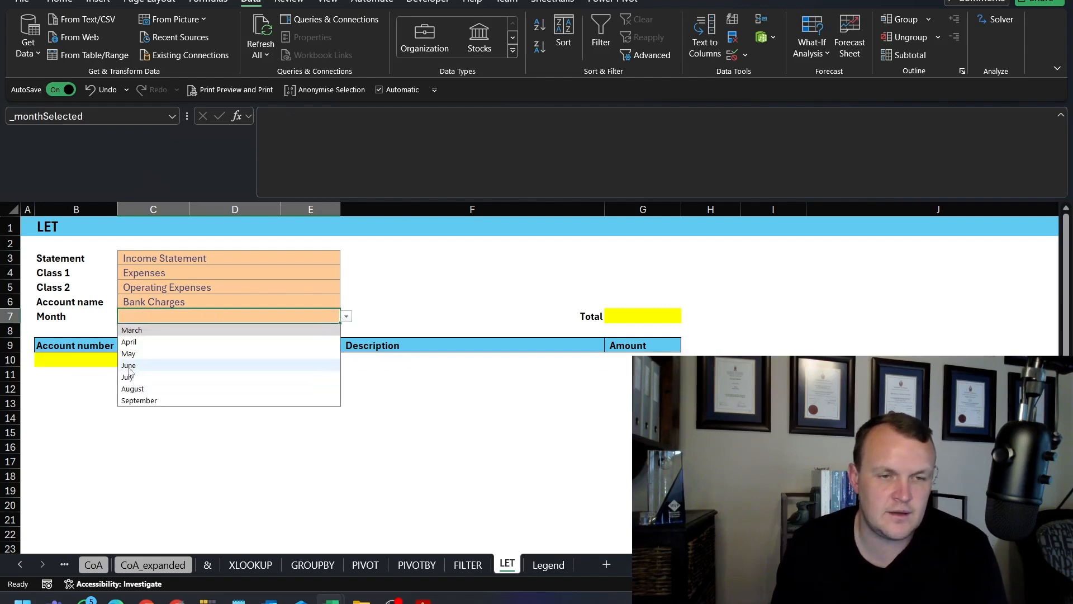
click(133, 389)
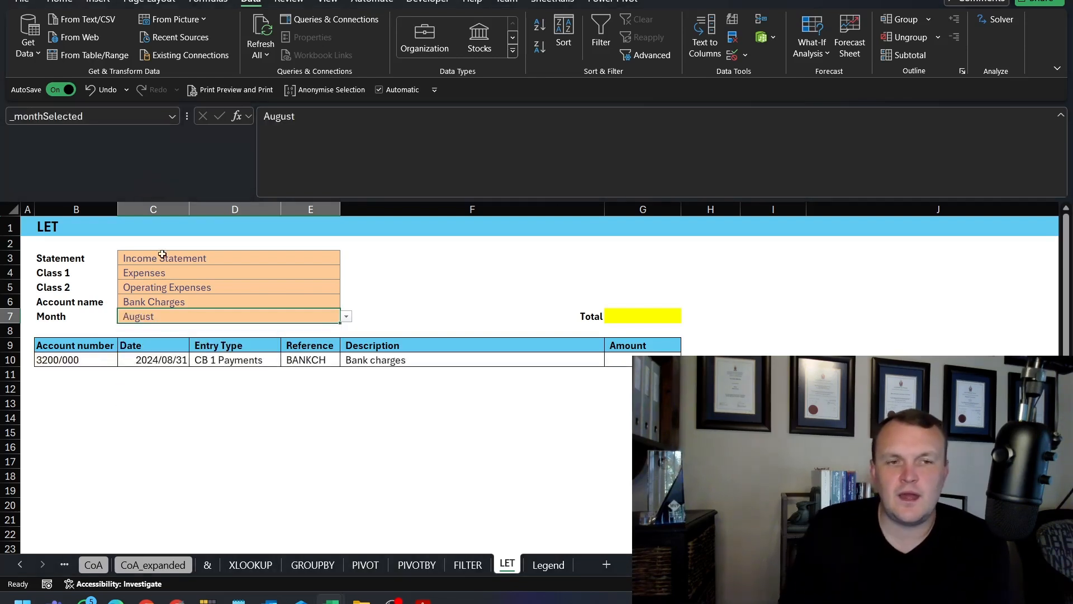
Test the formula with May and March as the selected Month, and check the date in the returned row.
click(346, 317)
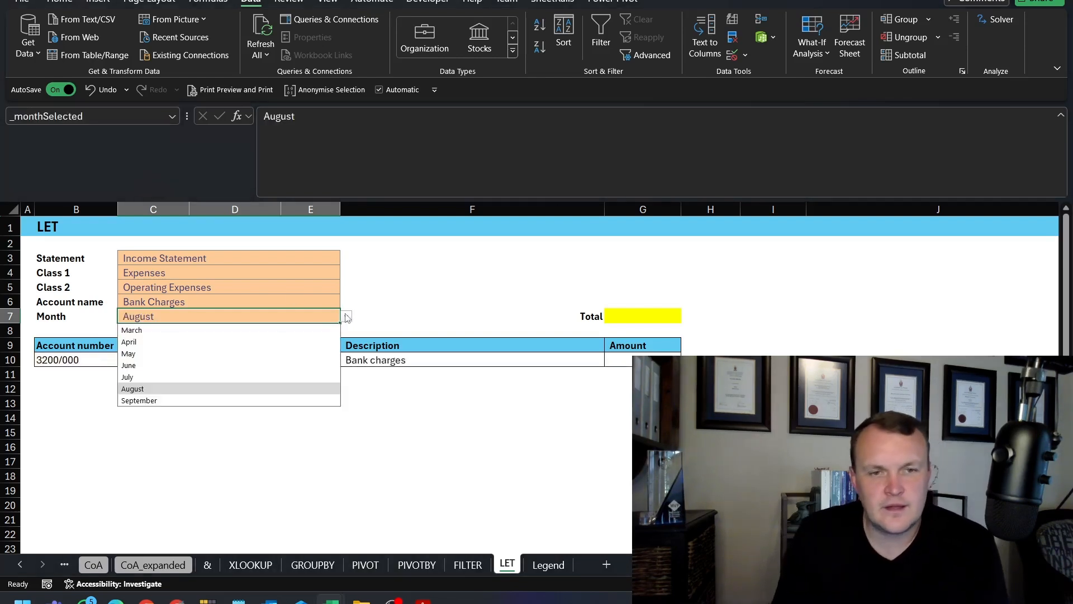
click(125, 352)
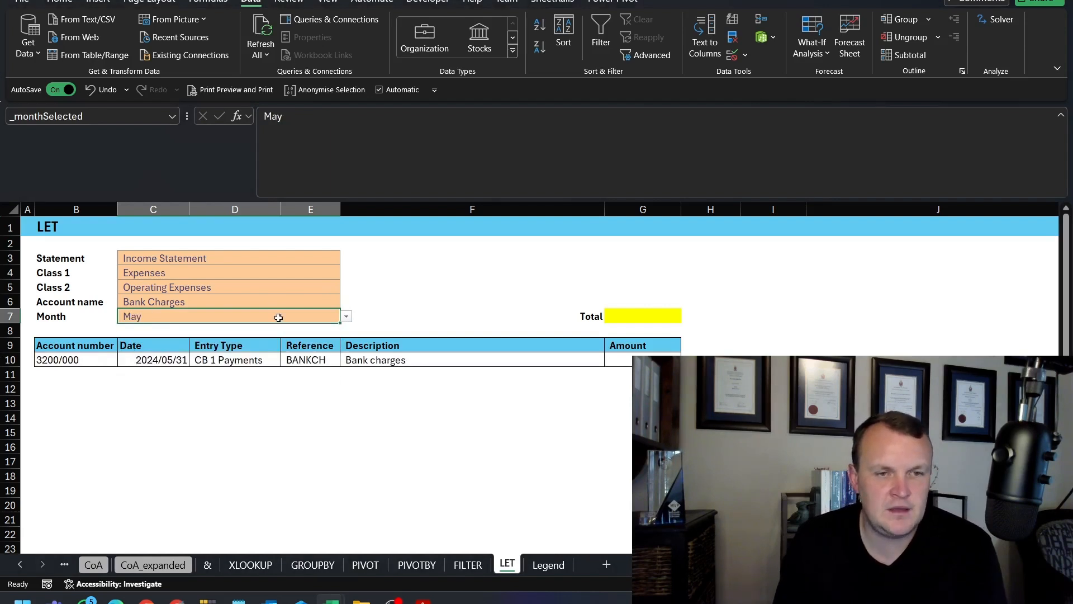
click(346, 317)
click(129, 331)
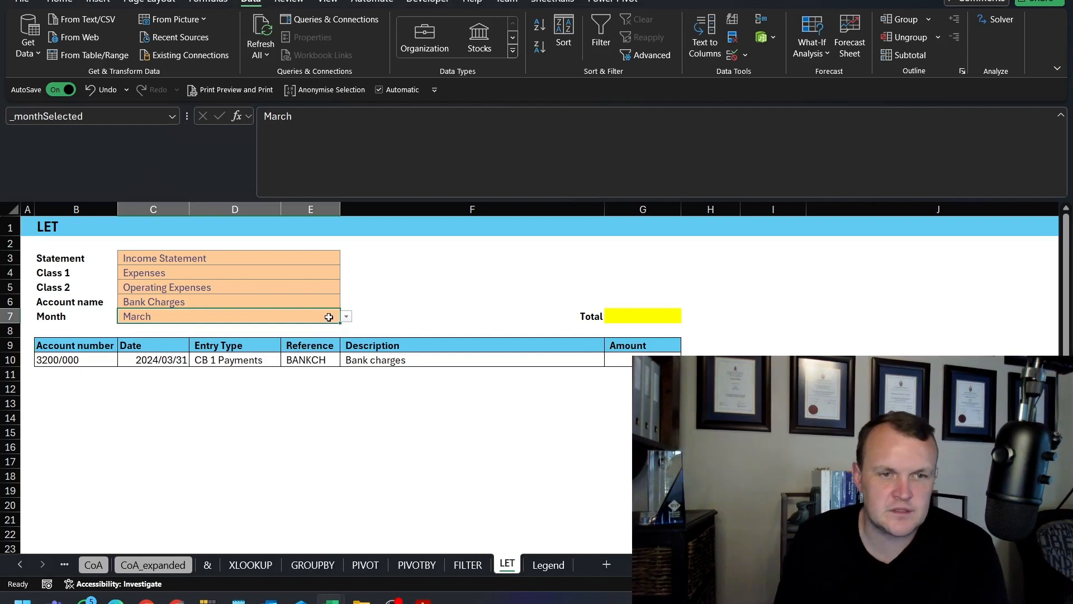
click(165, 357)
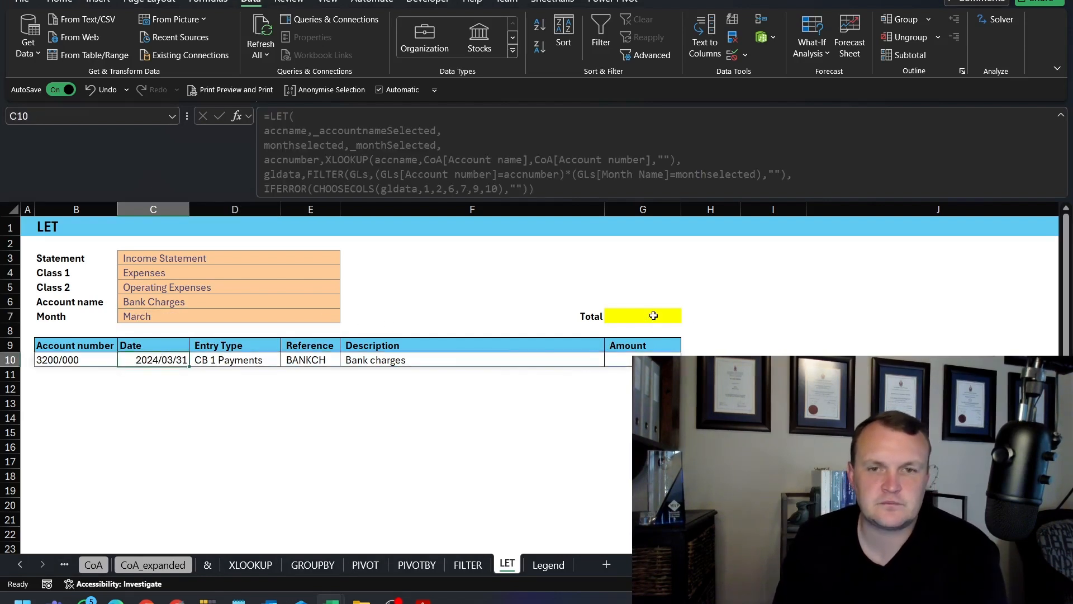
Clear the Month, Account name, Class 2, Statement and Class 1 selections.
click(676, 312)
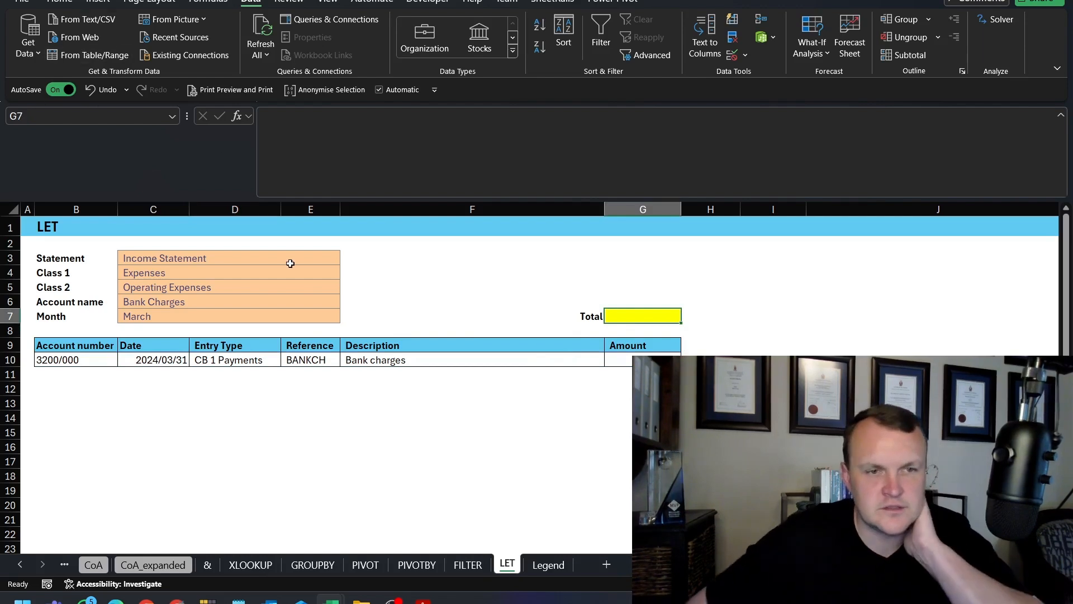
click(167, 257)
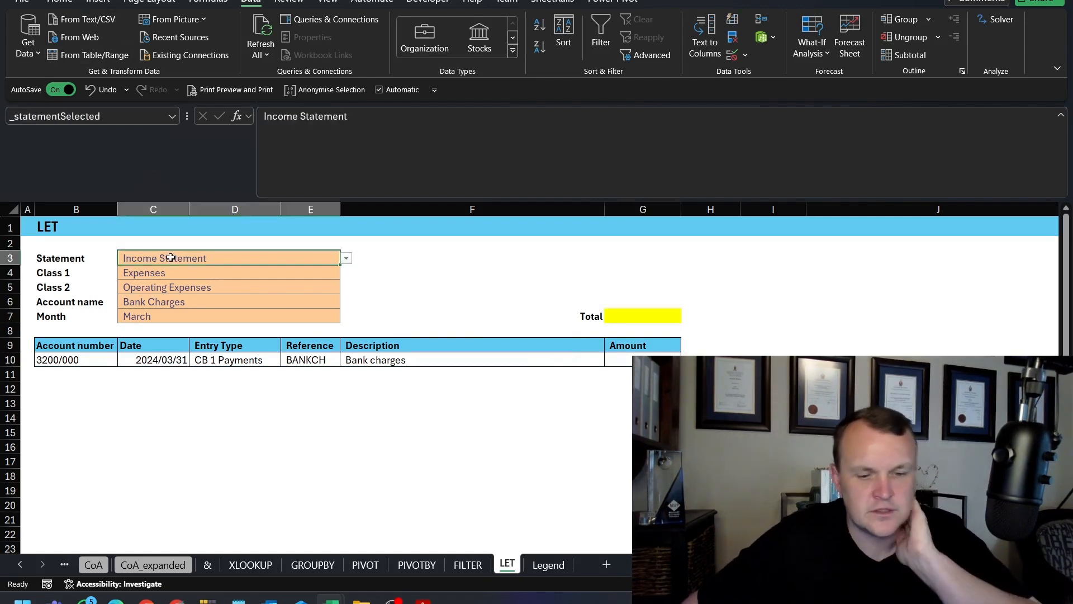
click(149, 315)
key(Delete)
click(153, 302)
key(Delete)
click(163, 288)
key(Delete)
click(176, 260)
key(Delete)
click(172, 273)
key(Delete)
Set Statement to Income Statement, and both Class 1 and Class 2 to Sales.
click(336, 256)
click(346, 257)
click(152, 284)
click(152, 268)
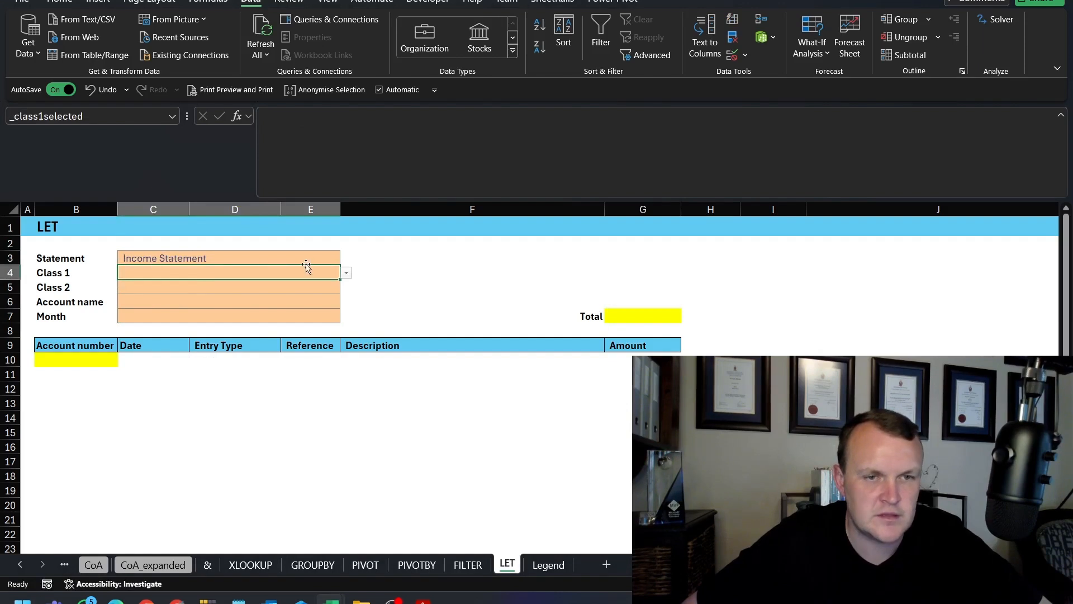
click(347, 273)
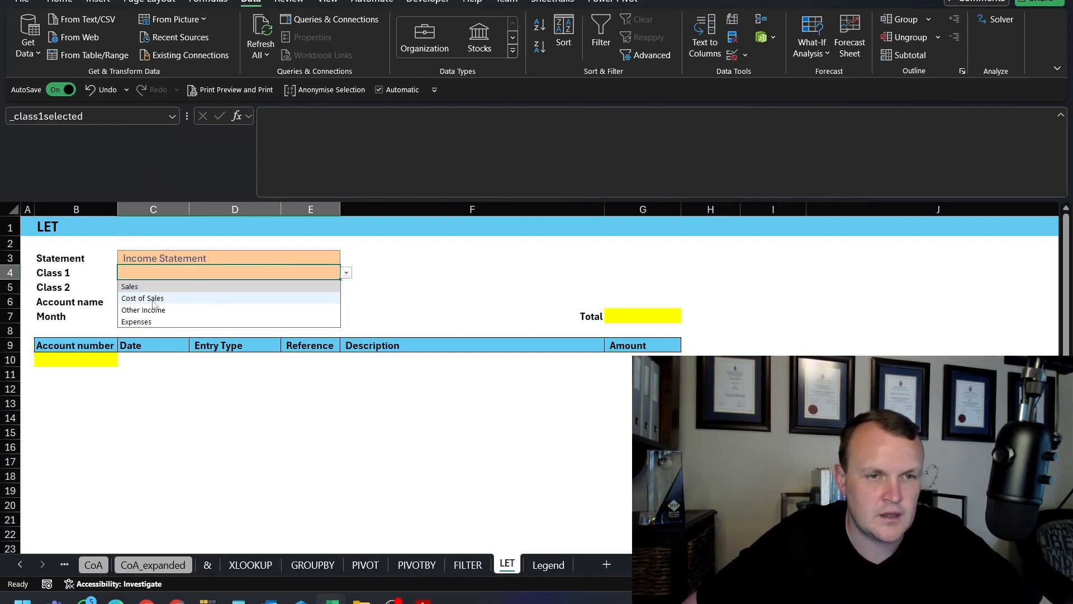
click(135, 286)
click(235, 286)
click(347, 288)
click(134, 307)
Set Account name to Sales - Goods and Month to April.
click(276, 300)
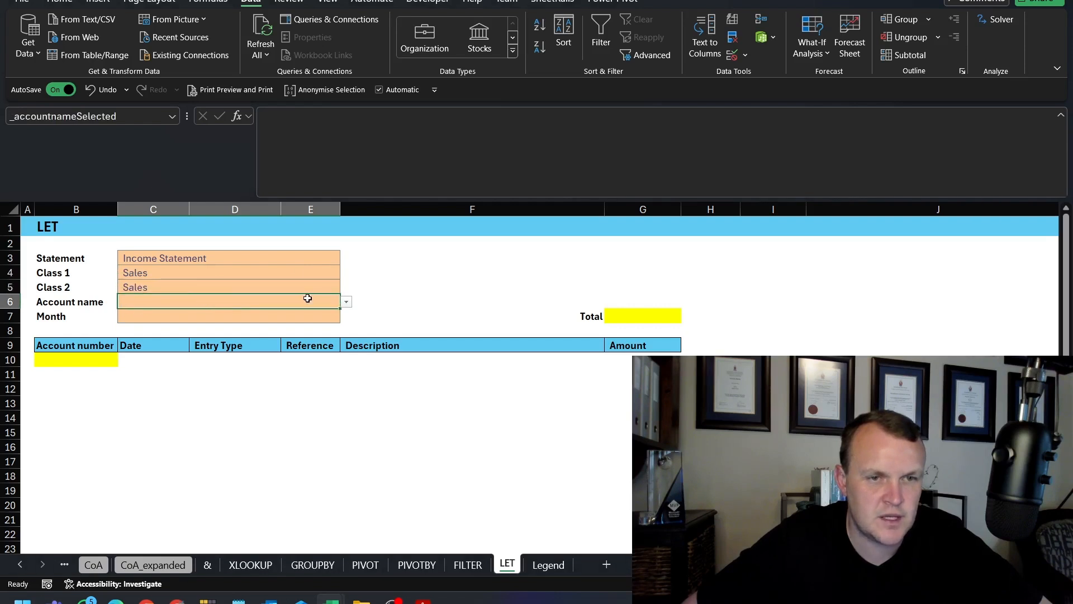
click(347, 302)
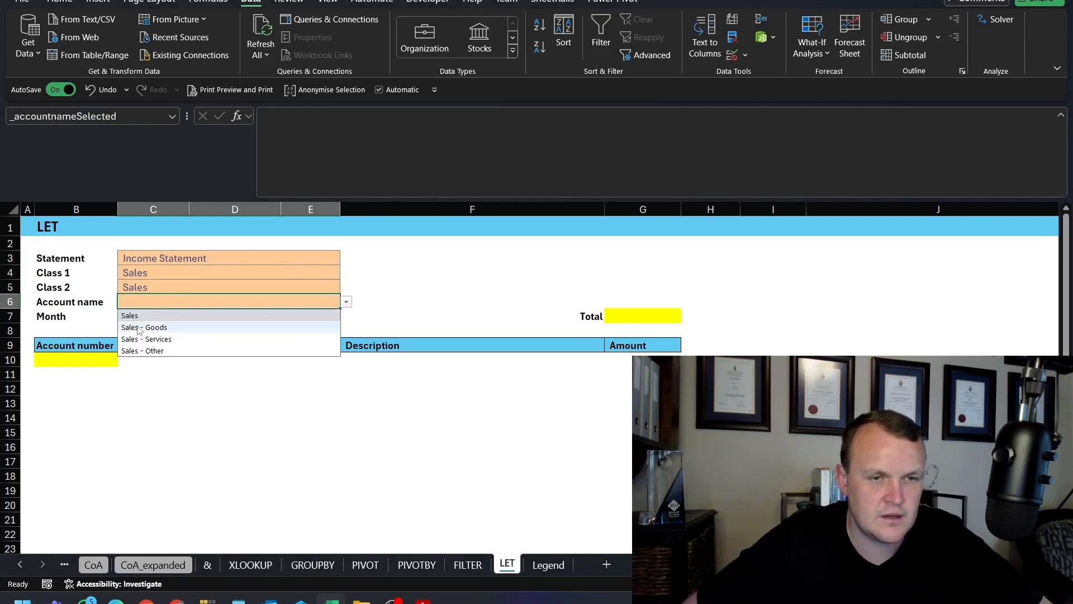
click(144, 327)
click(212, 315)
click(346, 316)
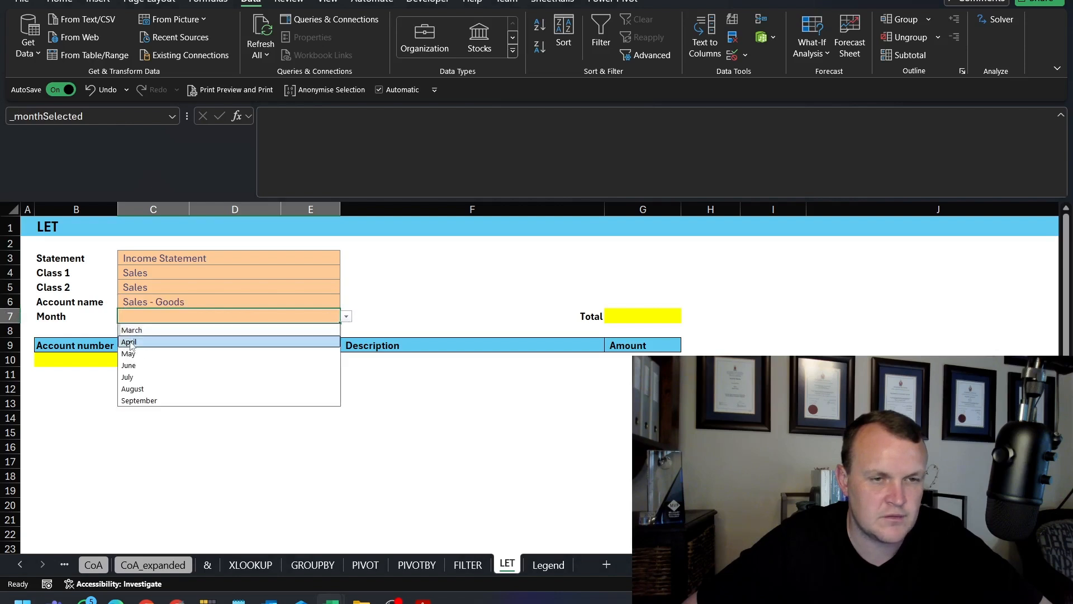
click(129, 343)
Try Sales - Services and Sales - Other as the Account name.
click(250, 304)
click(346, 302)
click(211, 340)
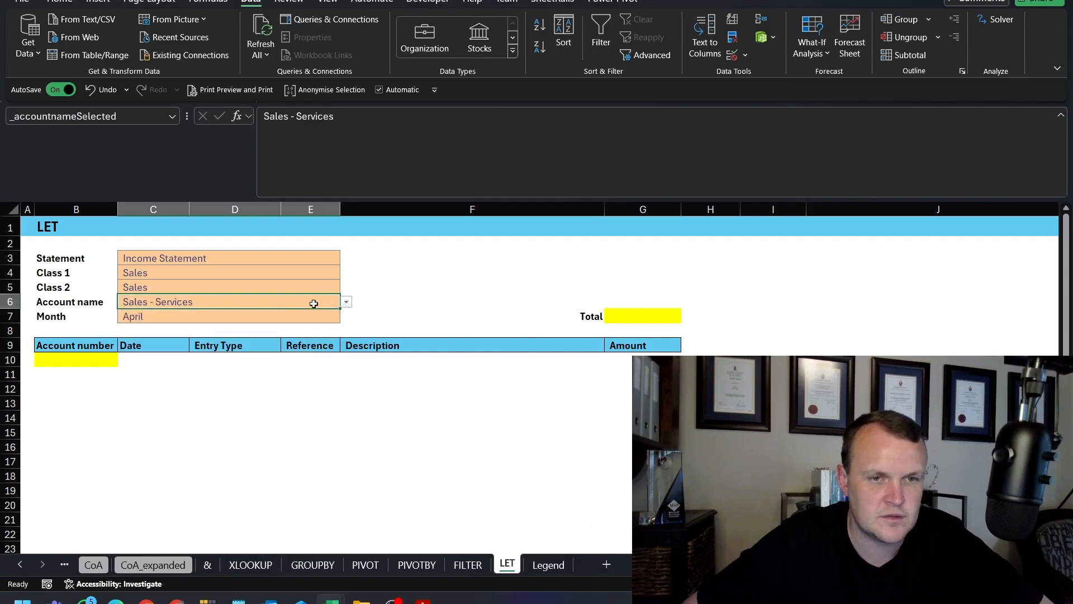
click(346, 303)
click(175, 351)
Set Account name to Sales and review the returned transactions down to the Amount column.
click(347, 301)
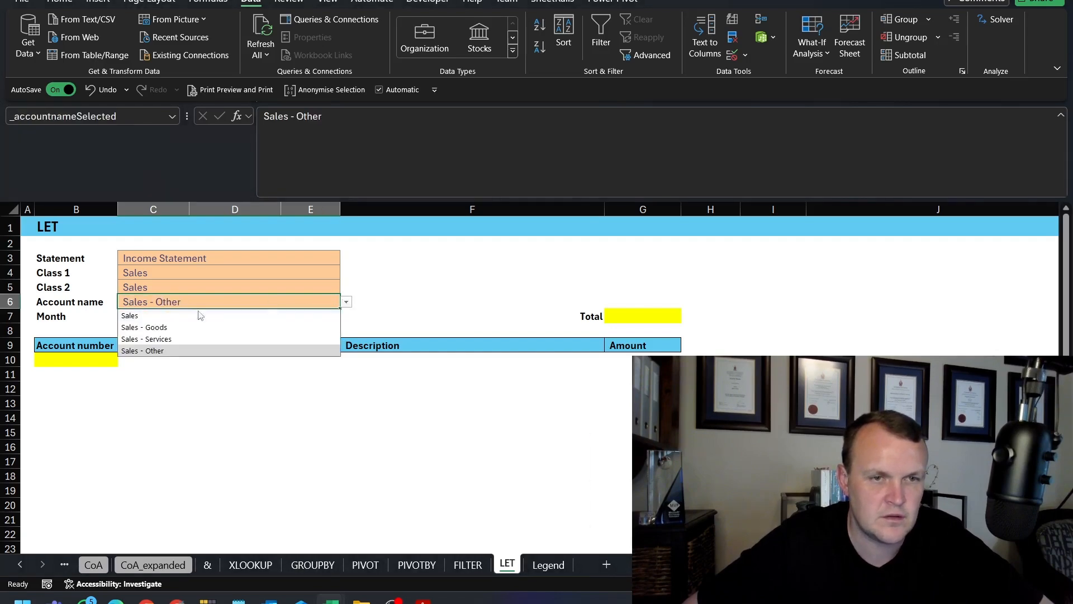
click(130, 315)
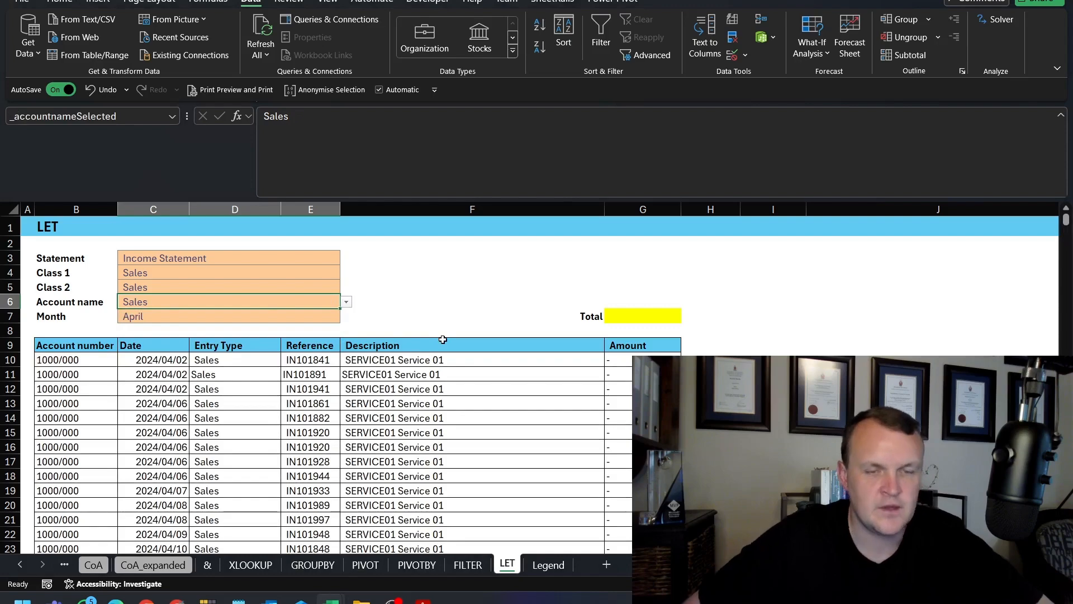
scroll(360, 401, down, 7)
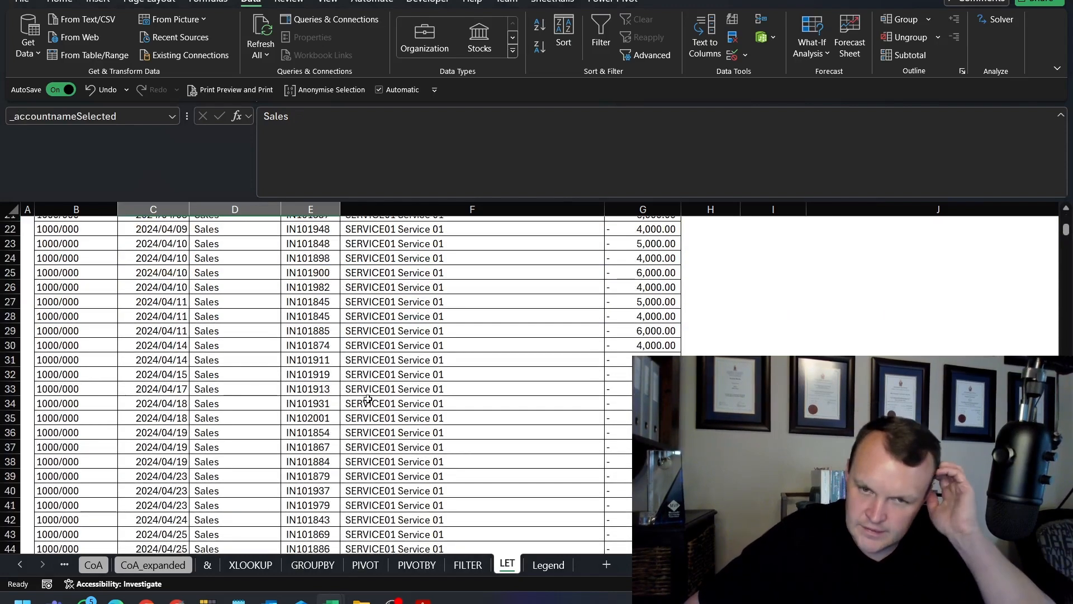
scroll(366, 402, up, 7)
click(618, 361)
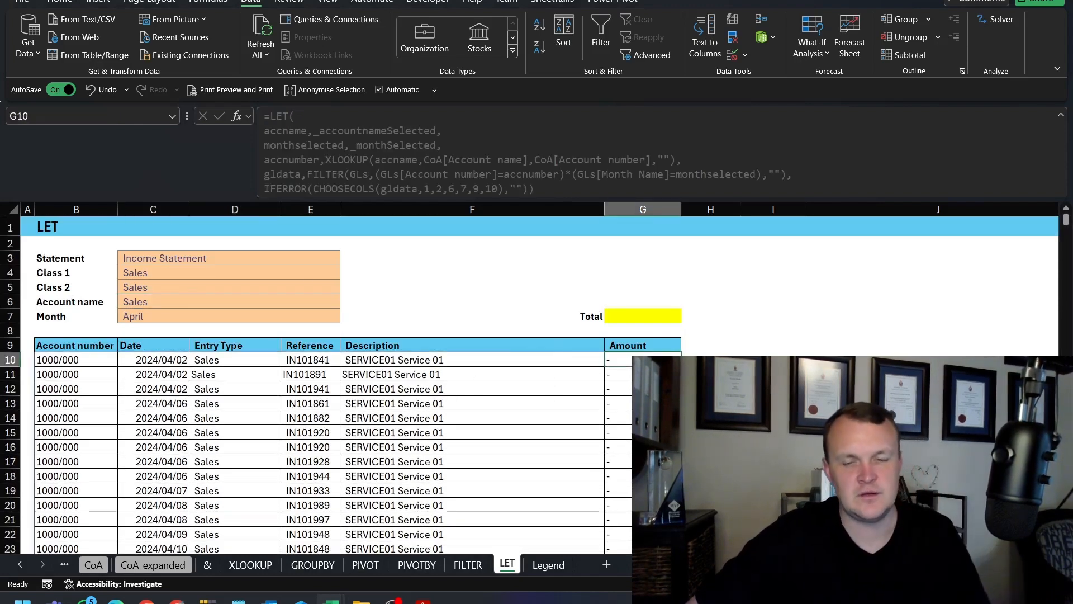
Select the returned Amount values from G10 down to the last row to check how far they extend.
key(ctrl+shift+Down)
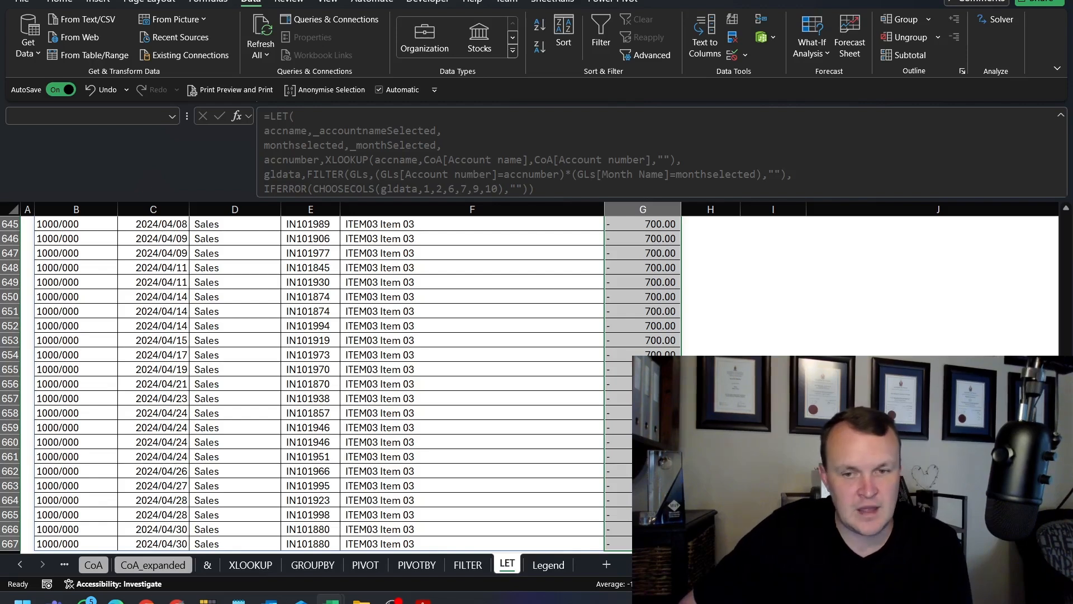
scroll(360, 380, up, 20)
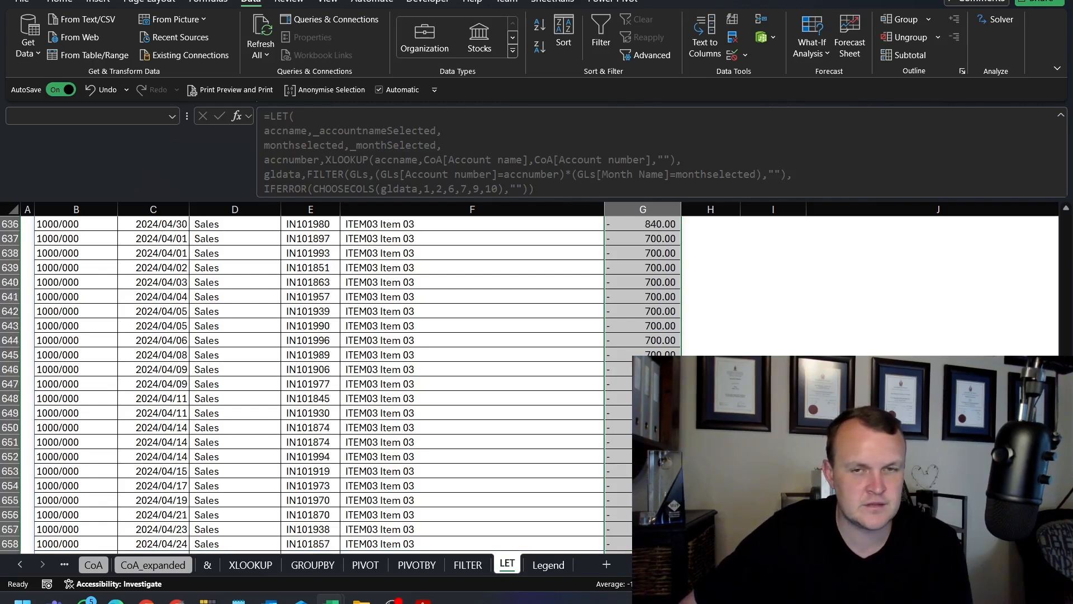
scroll(361, 380, up, 20)
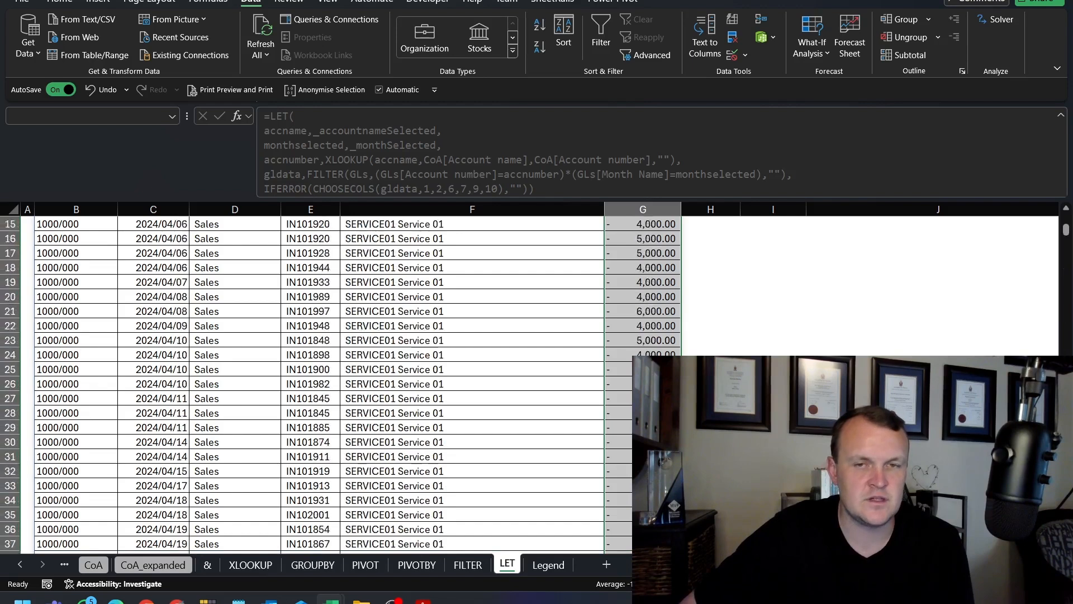
Total the last column of the spilled results in G7 with =SUM(TAKE(B10#,,-1)).
click(631, 311)
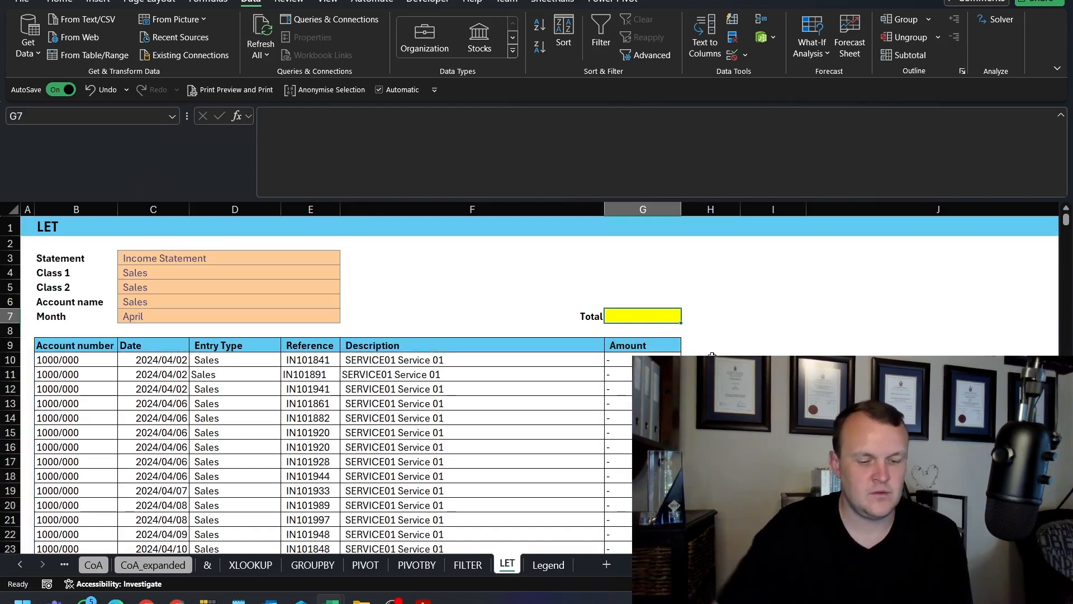
text(=sum()
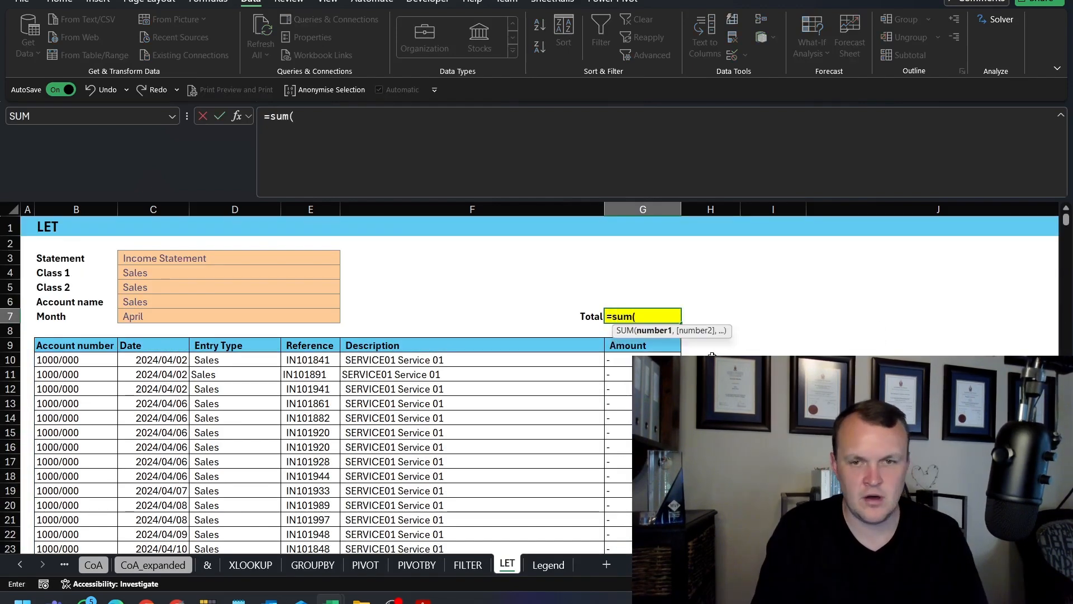
text(take()
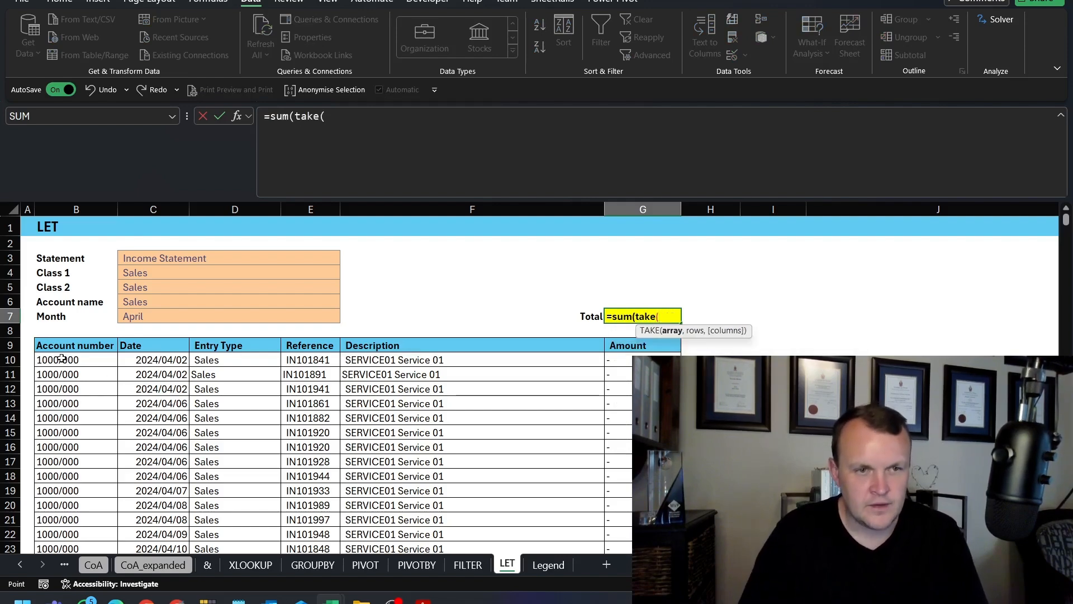
click(61, 358)
key(ctrl+shift+Right)
key(ctrl+shift+Down)
scroll(61, 358, up, 20)
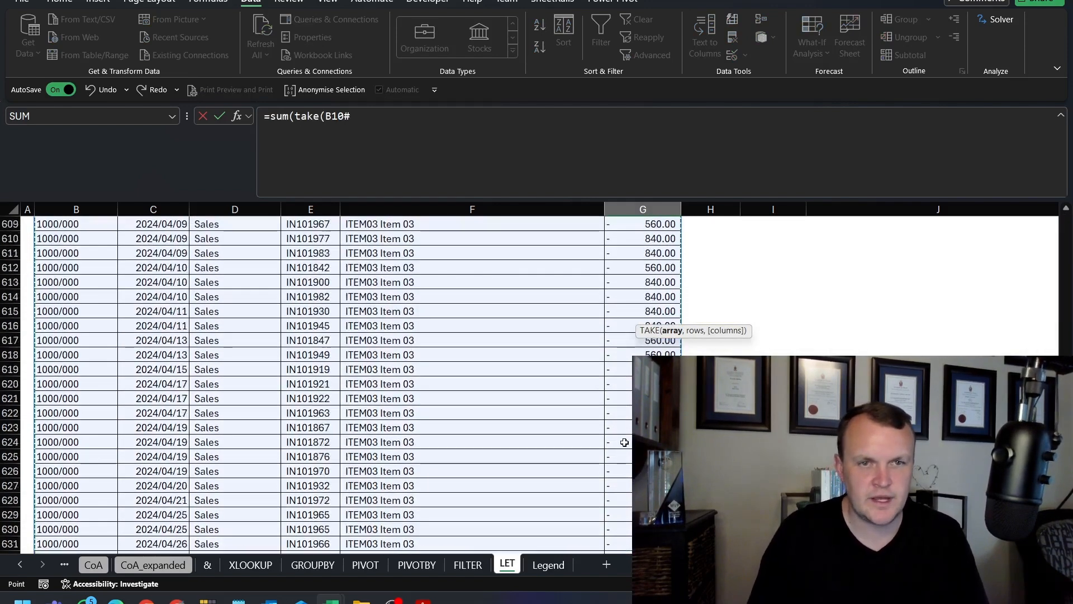
scroll(1067, 282, up, 20)
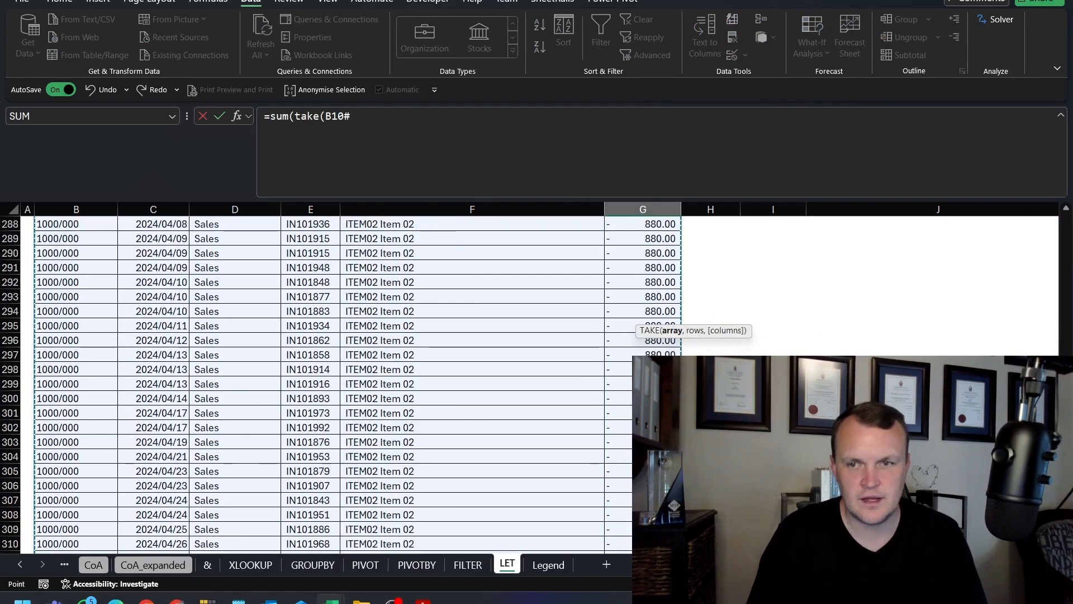
scroll(1067, 282, up, 20)
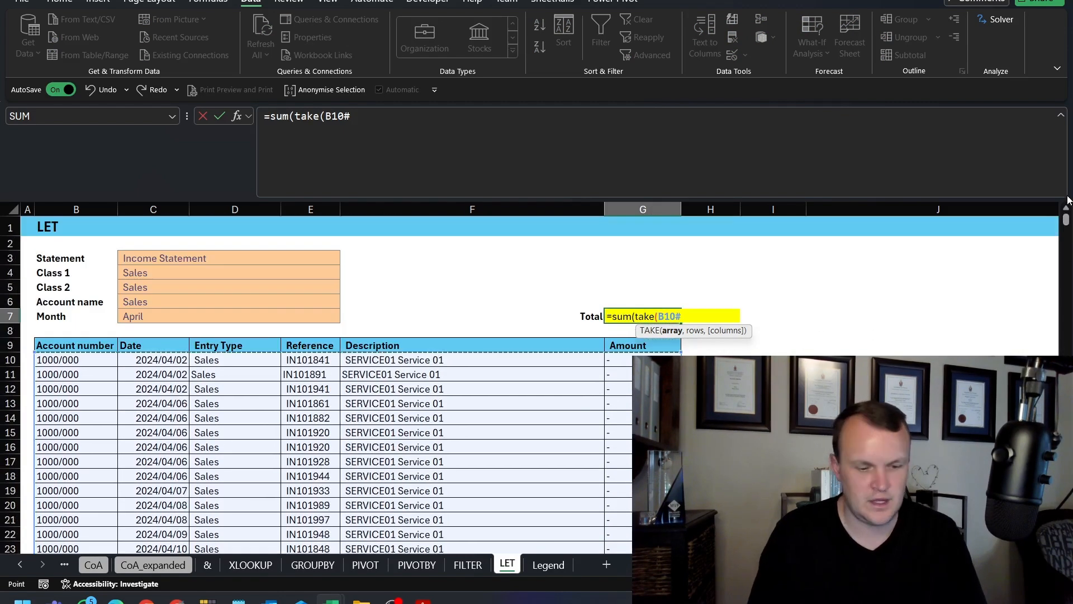
text(,,-1)
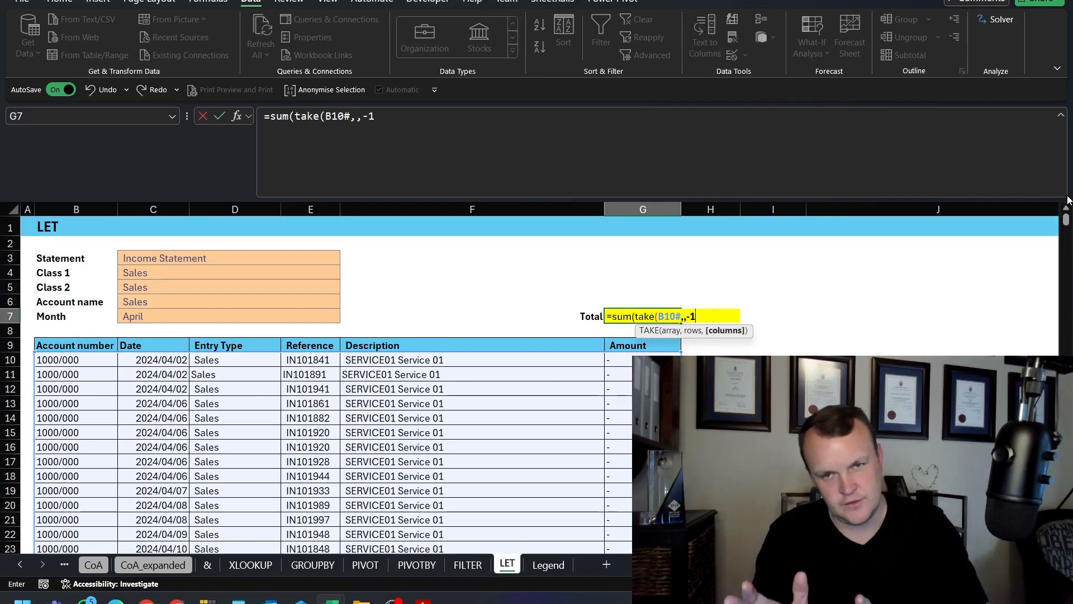
text())
key(Return)
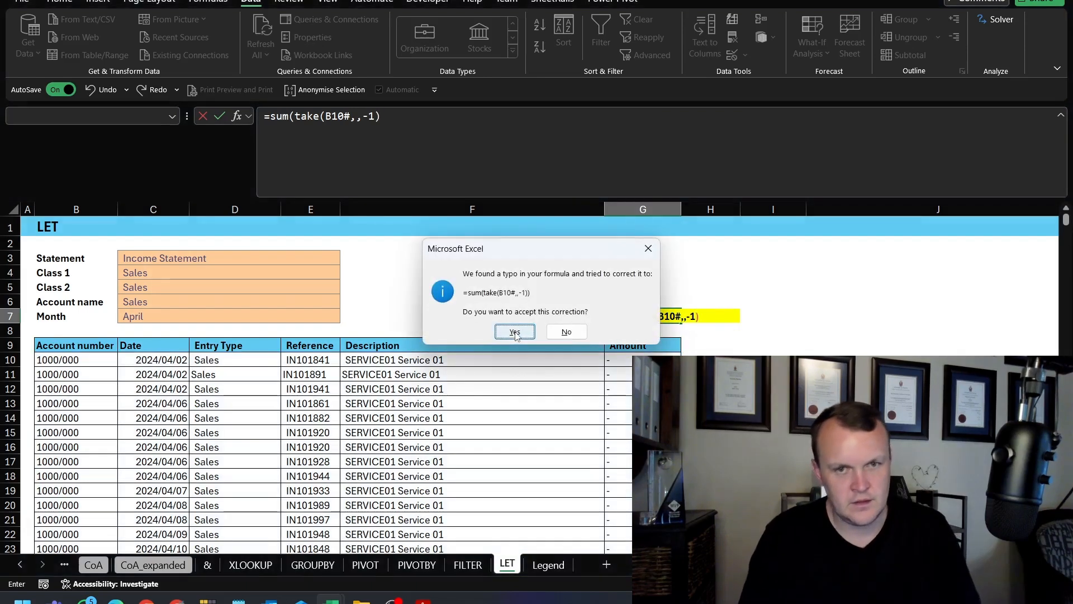
click(515, 332)
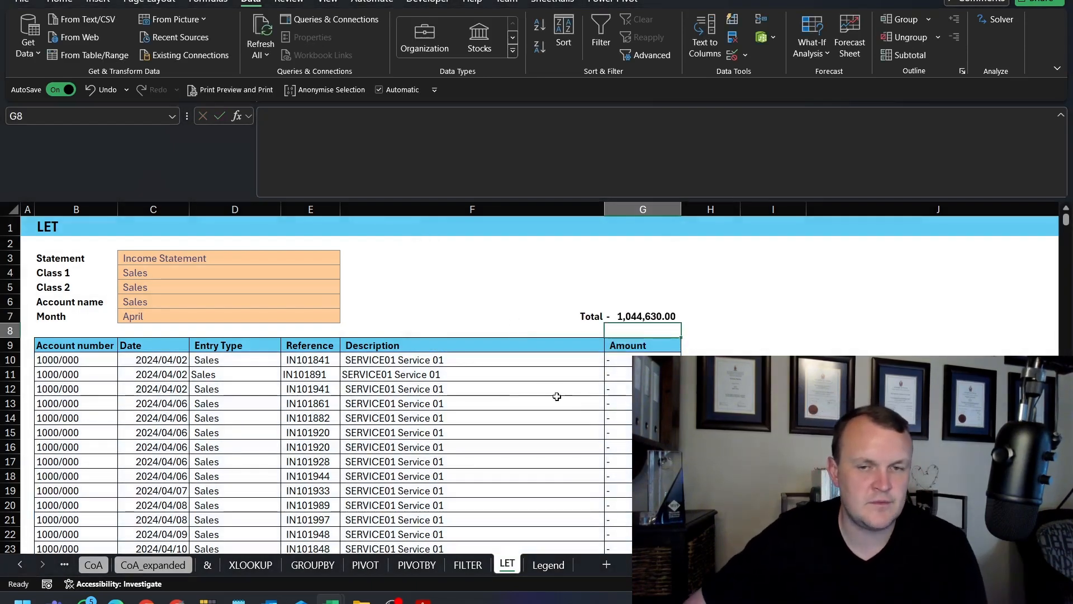
click(632, 314)
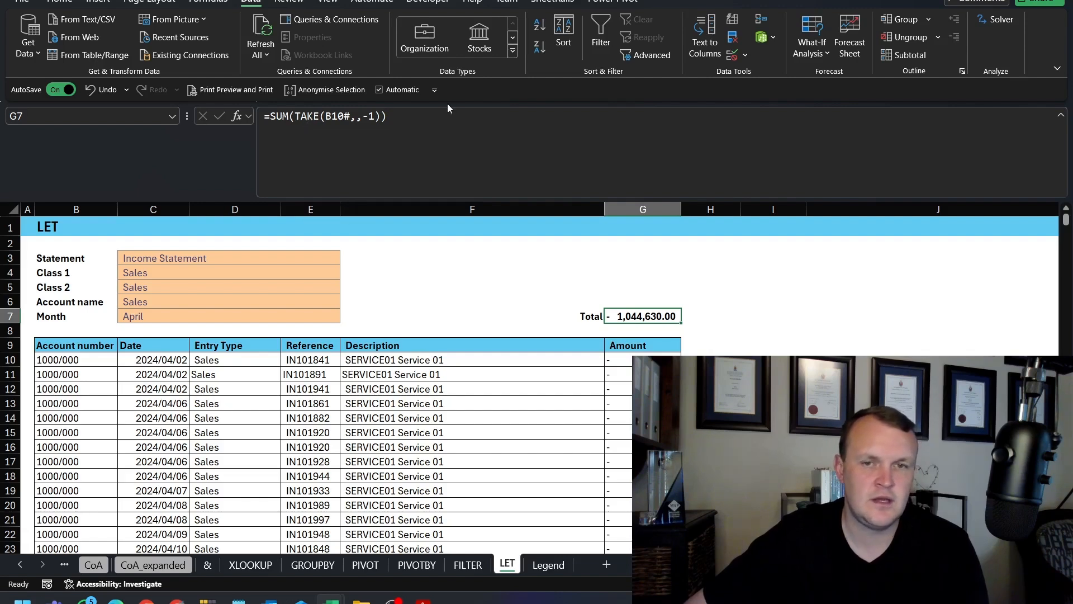
Add an alternative total in G6 with =SUM(CHOOSECOLS(B10#,6)).
click(617, 296)
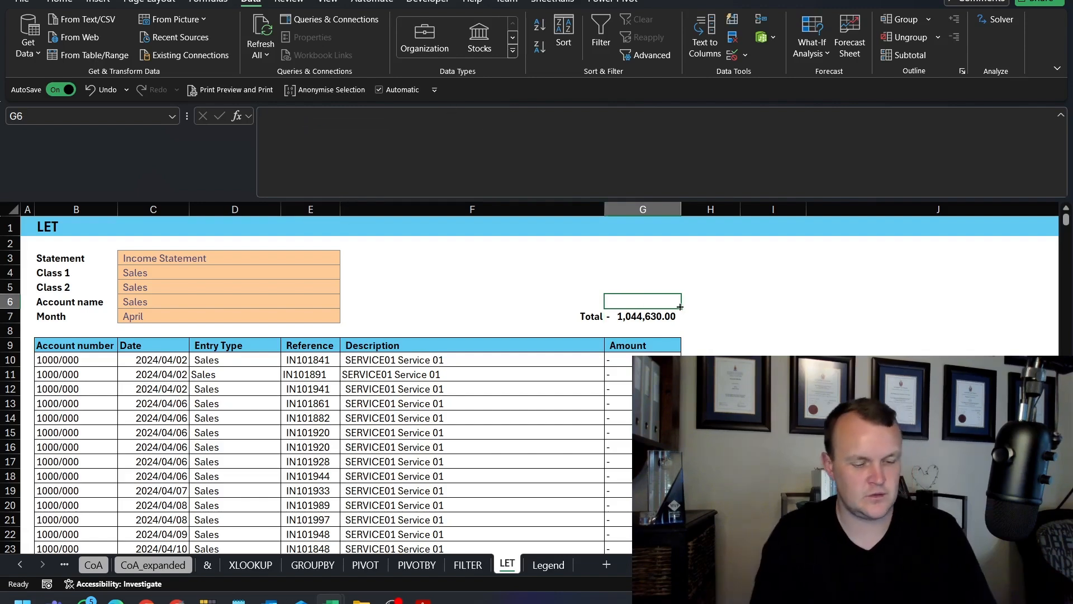
text(=sum()
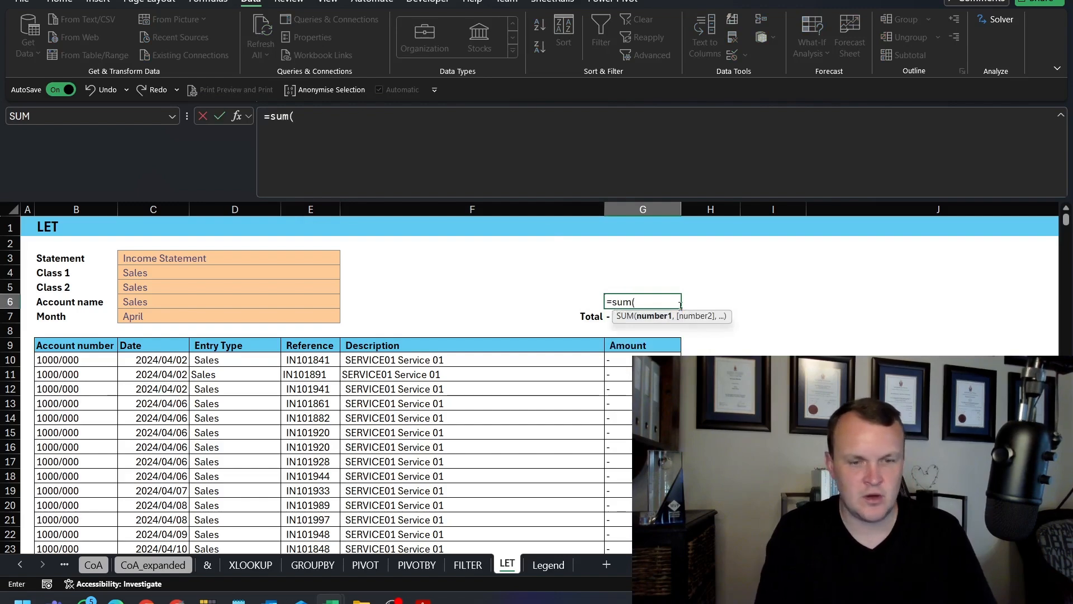
text(choosec)
key(Tab)
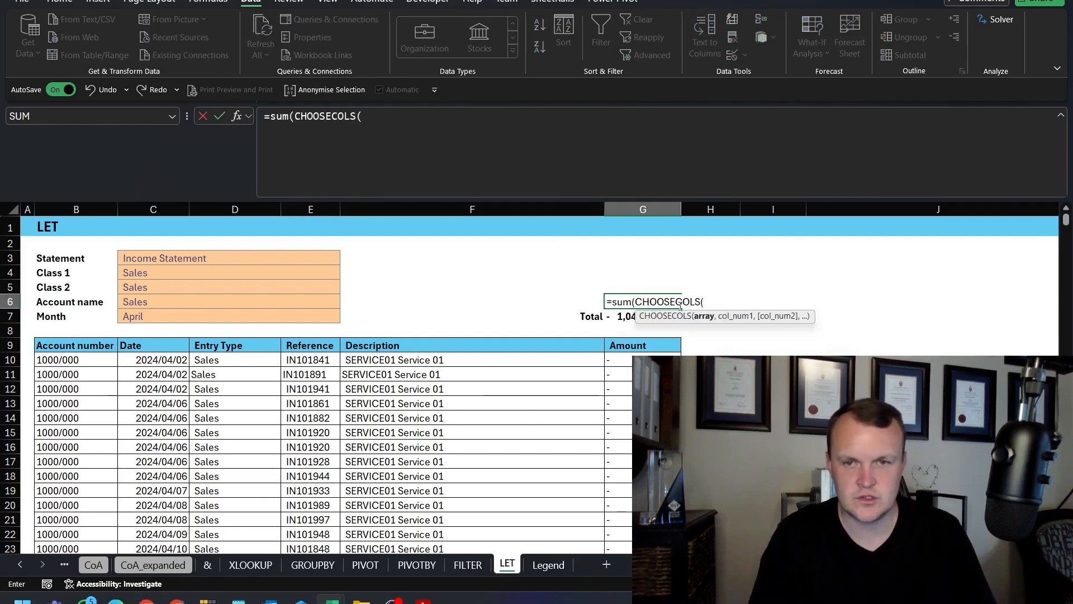
click(53, 359)
key(ctrl+shift+Down)
key(ctrl+shift+Right)
text(,)
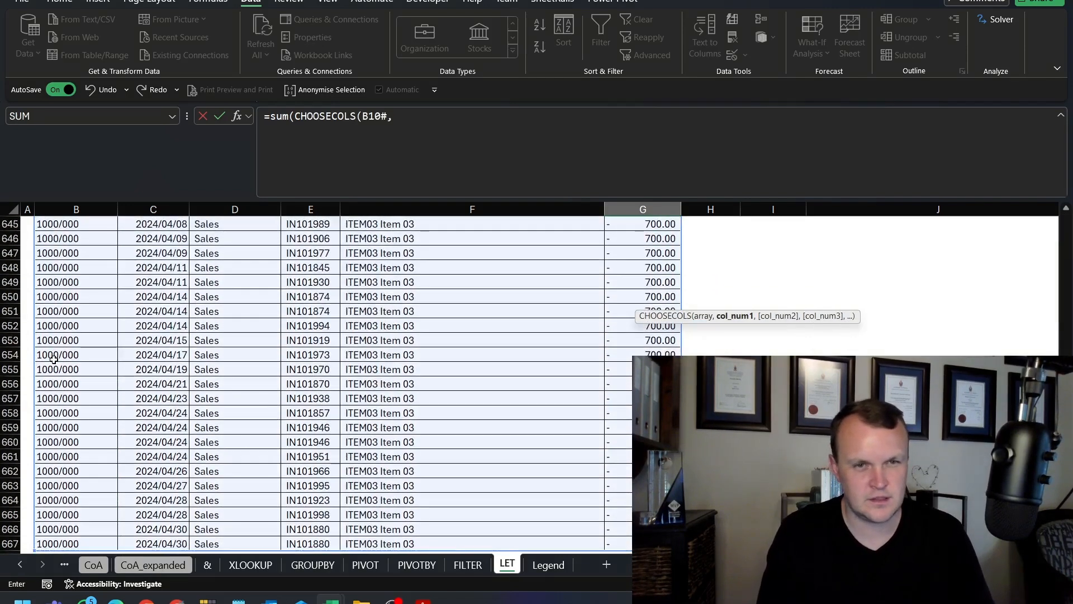
text(6))
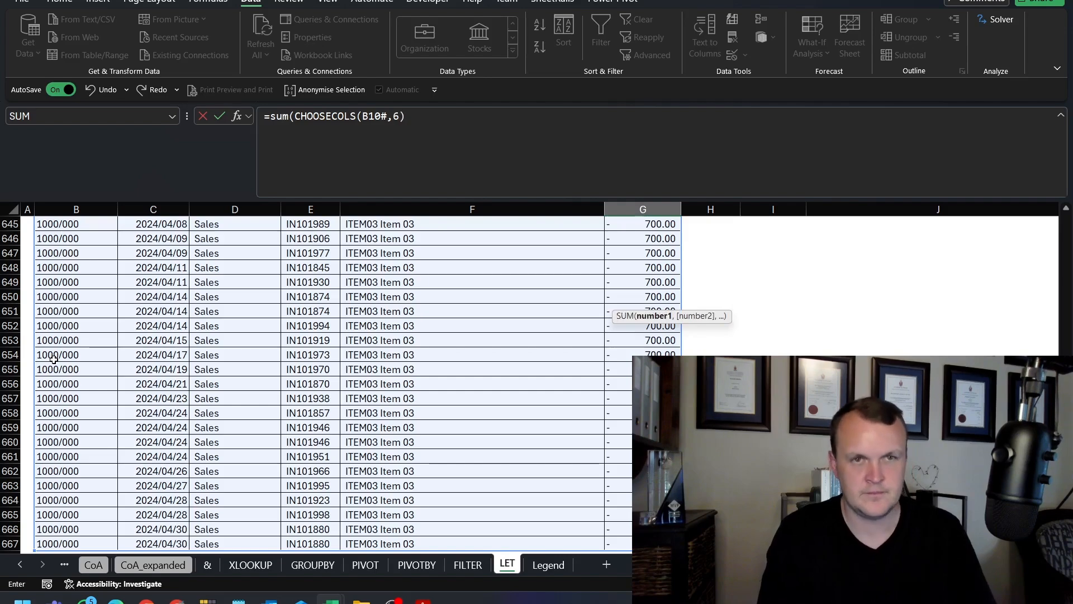
key(Return)
click(515, 333)
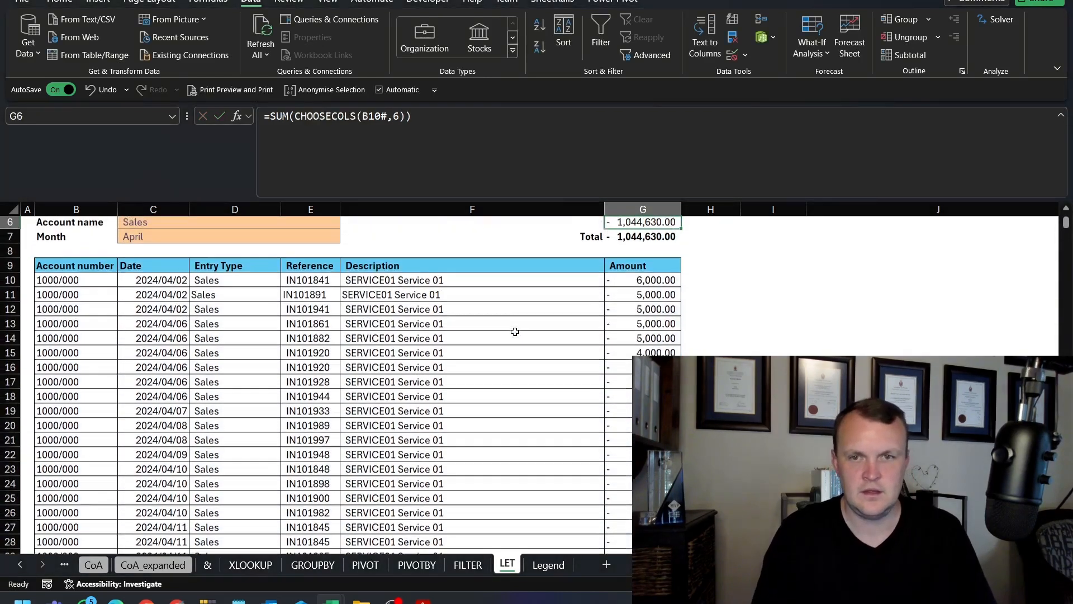
scroll(515, 332, up, 1)
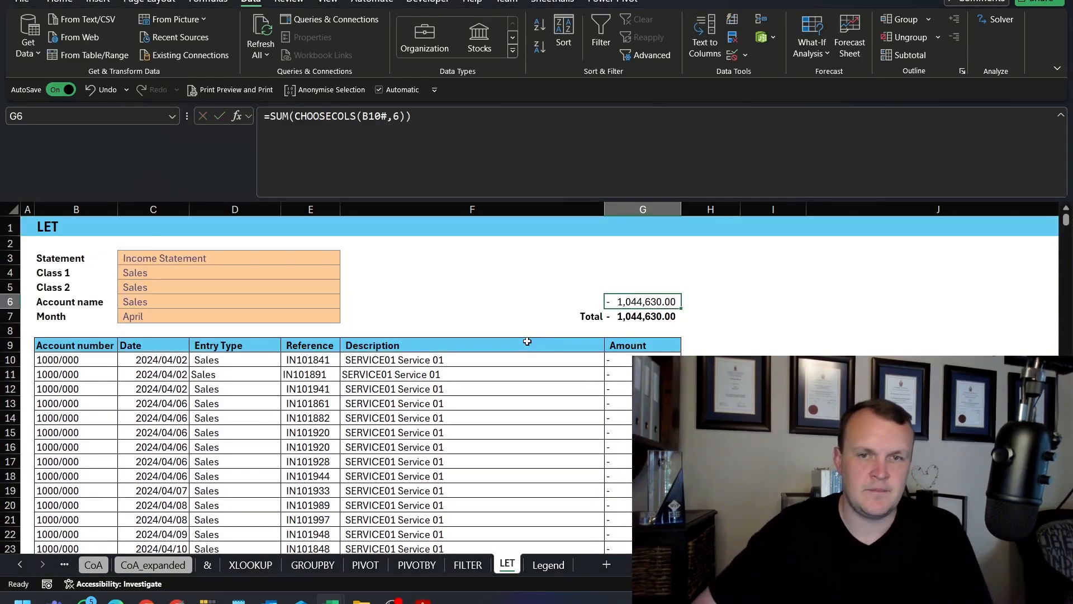
Enter =INDEX(B10#,,6) in G5 to return the sixth column of the spilled results.
click(647, 285)
text(=INDEX()
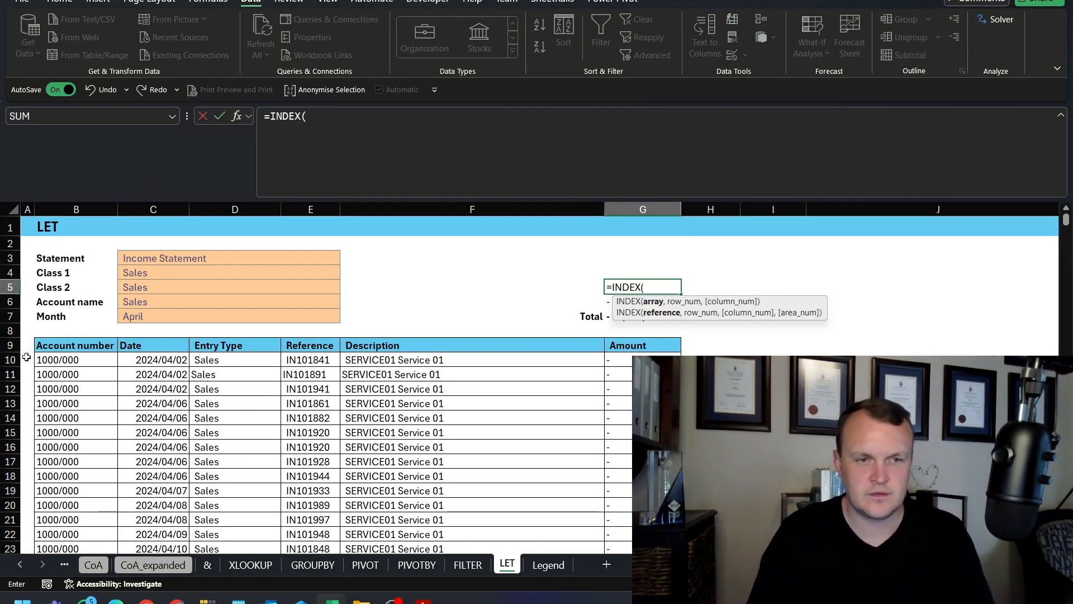
click(65, 359)
key(ctrl+shift+Right)
key(ctrl+shift+Down)
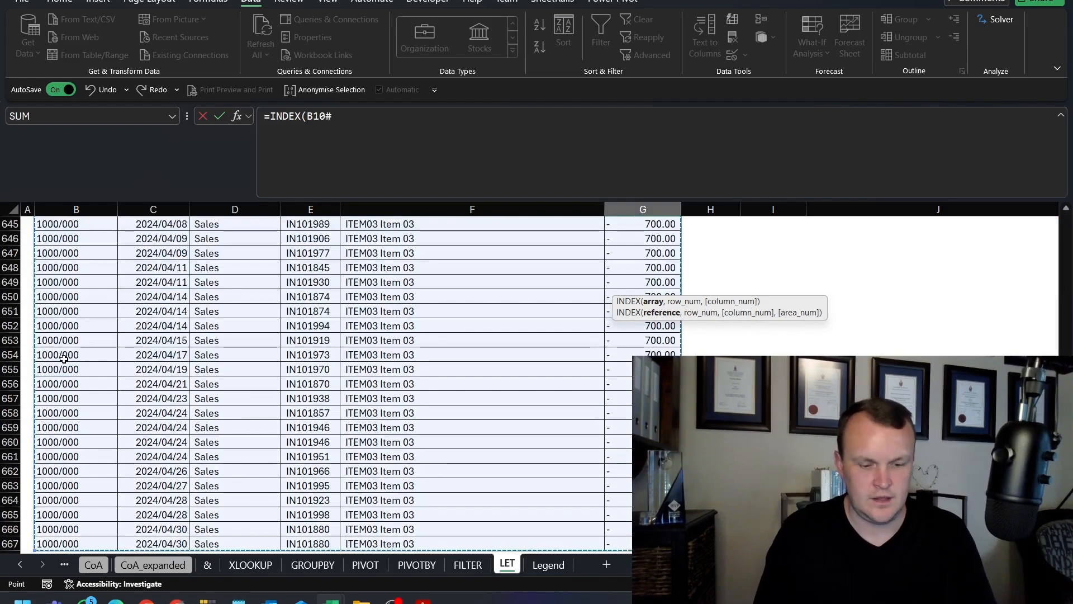
text(,,6))
key(Return)
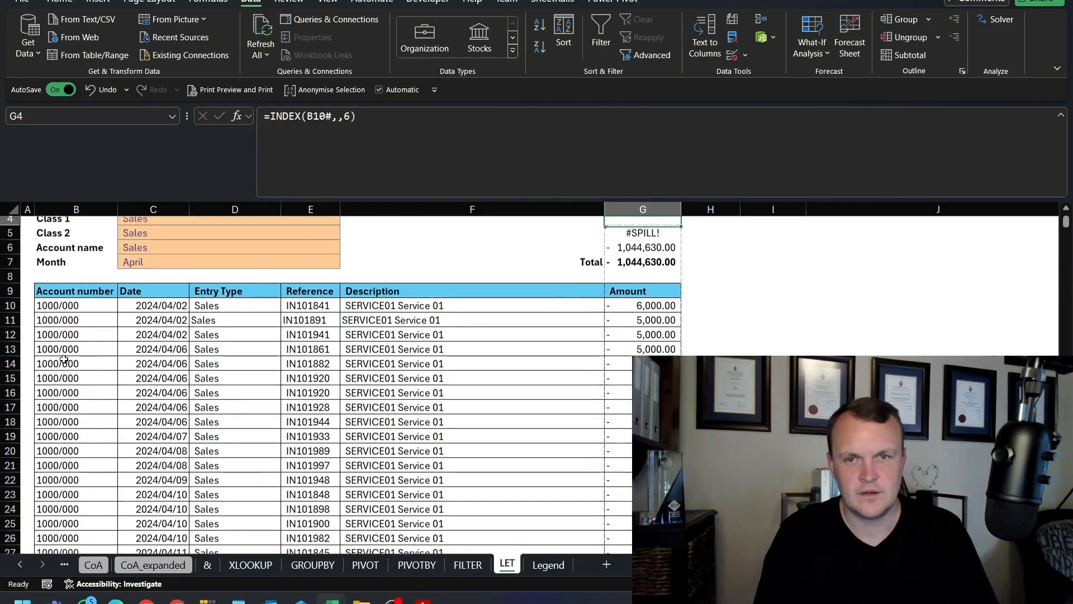
Wrap the INDEX formula in G5 in SUM so it reads =SUM(INDEX(B10#,,6)).
click(269, 117)
text(sum()
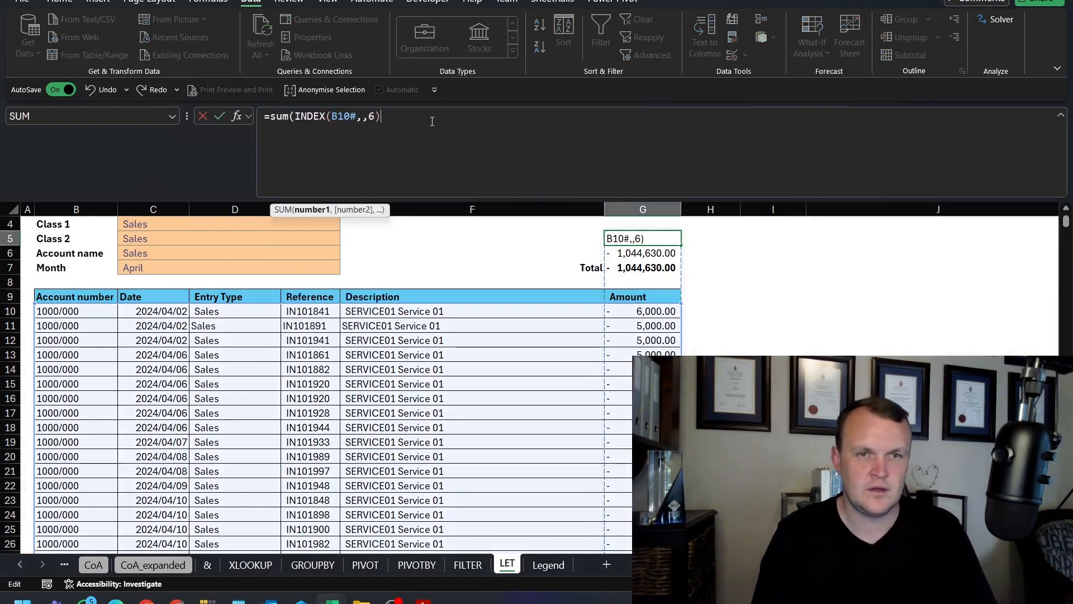
key(Return)
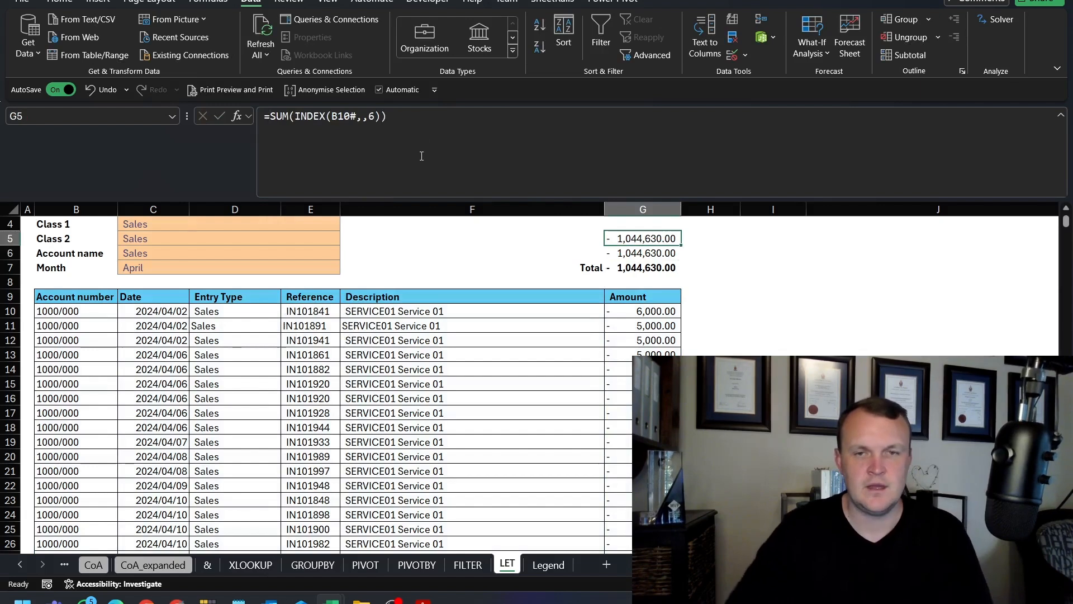
scroll(433, 297, up, 1)
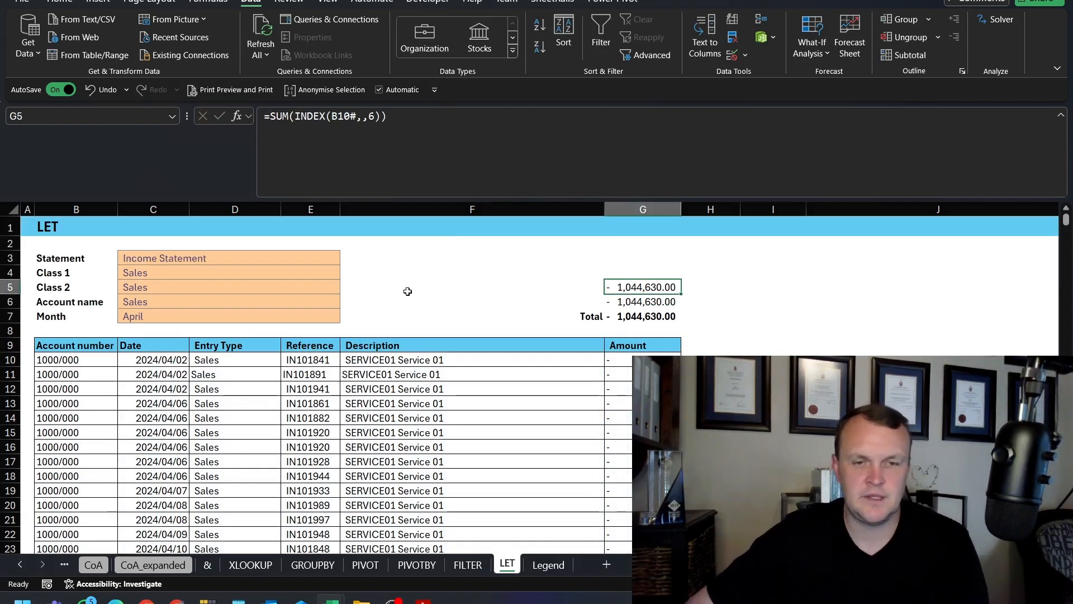
Make the three totals in G5:G7 bold.
key(shift+Down)
key(shift+Down)
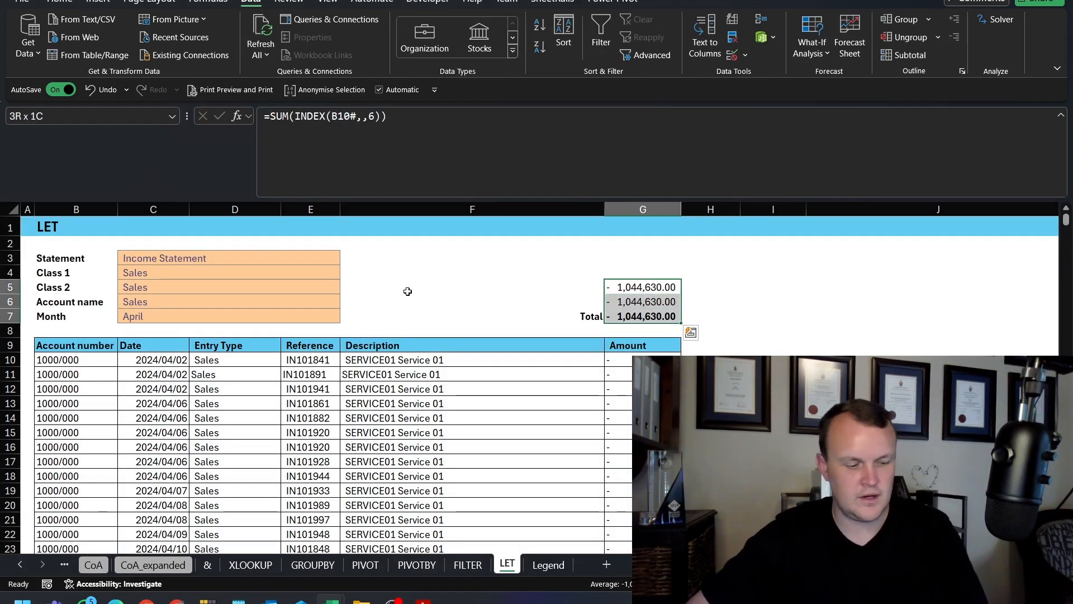
click(498, 287)
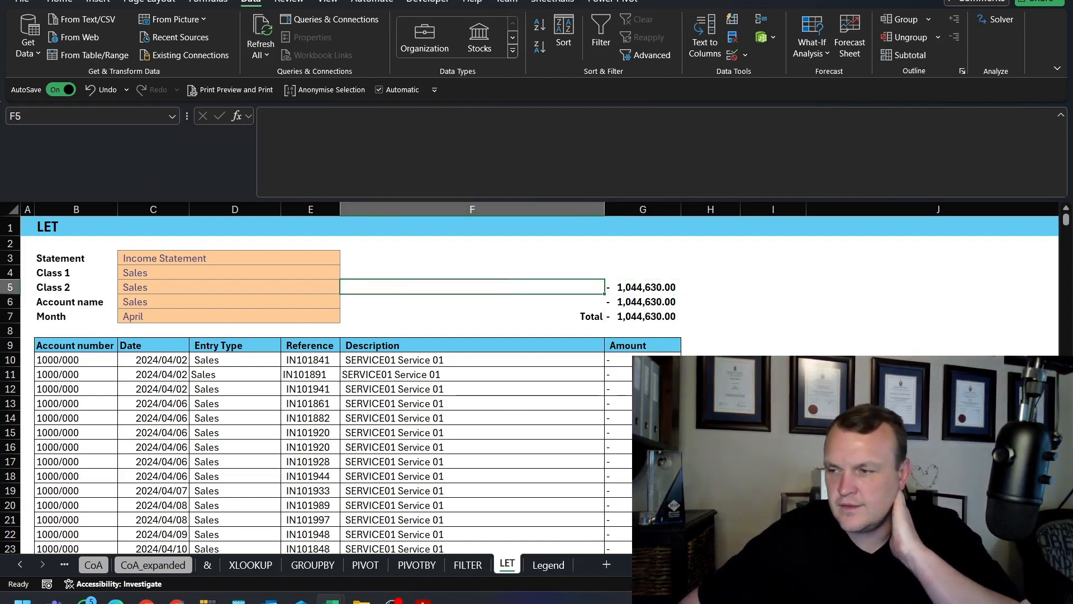
Review the worked sheets Legend, LET, FILTER, PIVOTBY, PIVOT, GROUPBY, XLOOKUP and &.
key(alt+Tab)
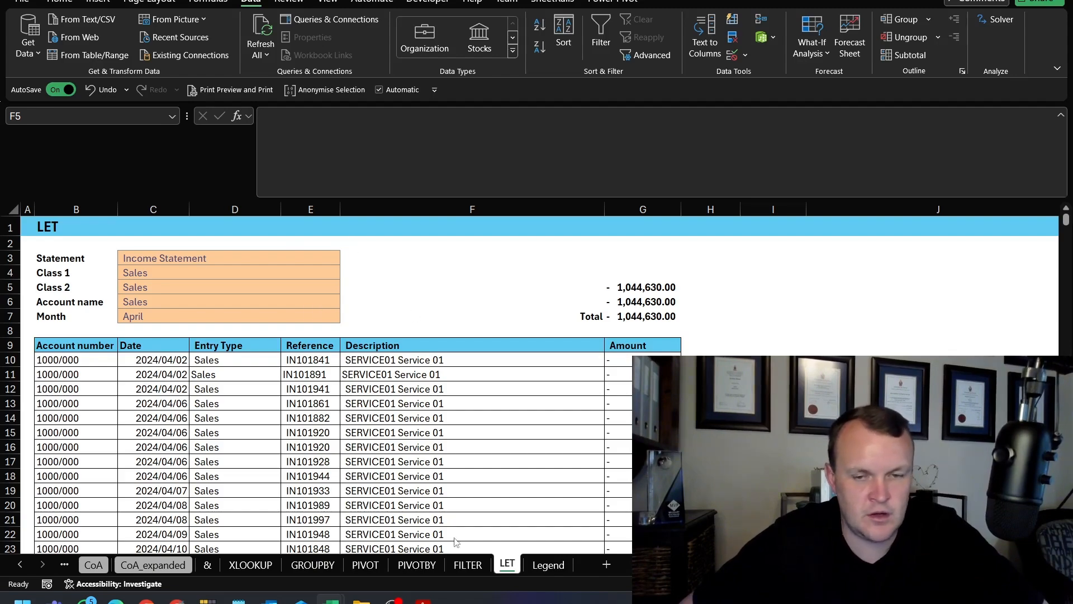
click(542, 564)
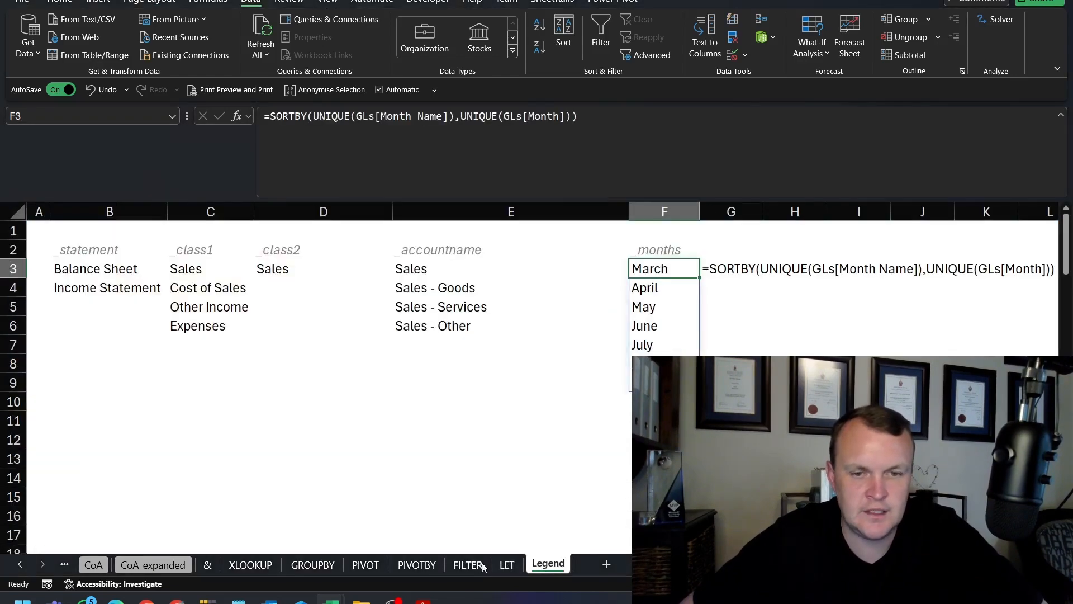
click(506, 565)
click(468, 565)
click(436, 567)
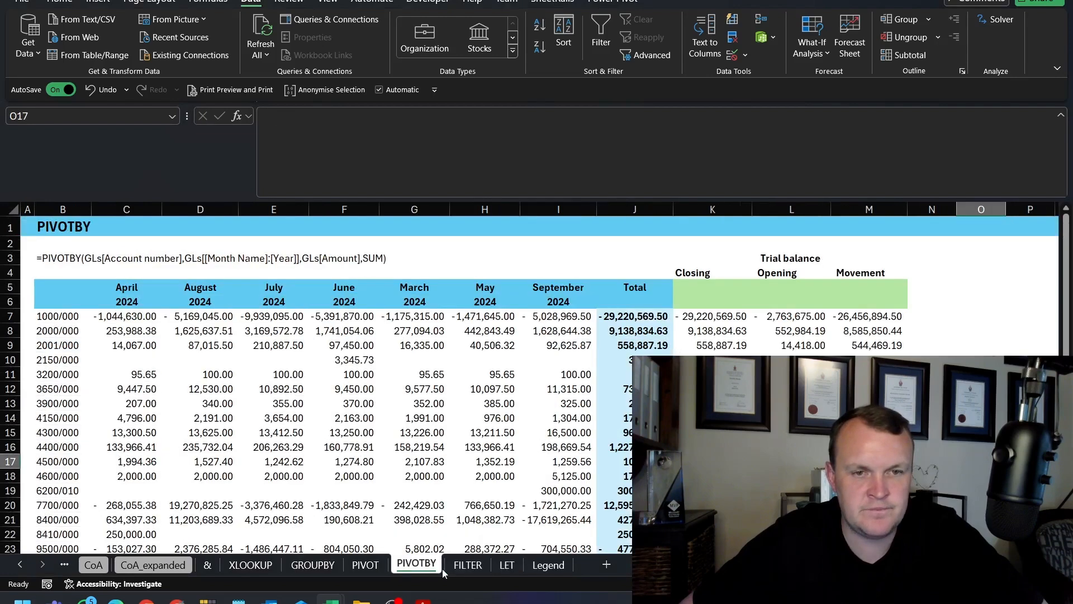
click(366, 566)
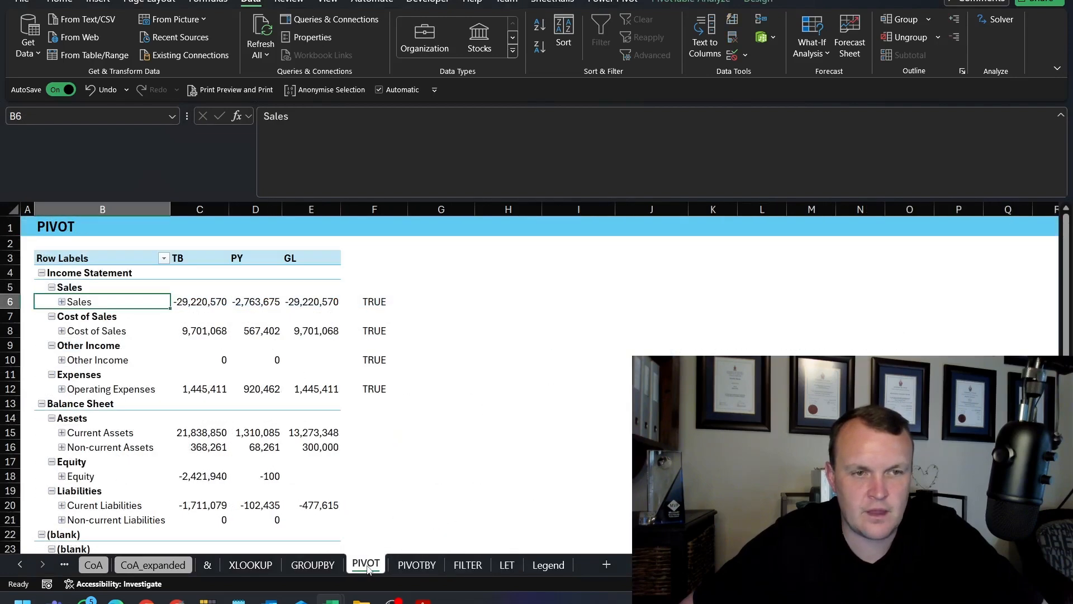
click(313, 565)
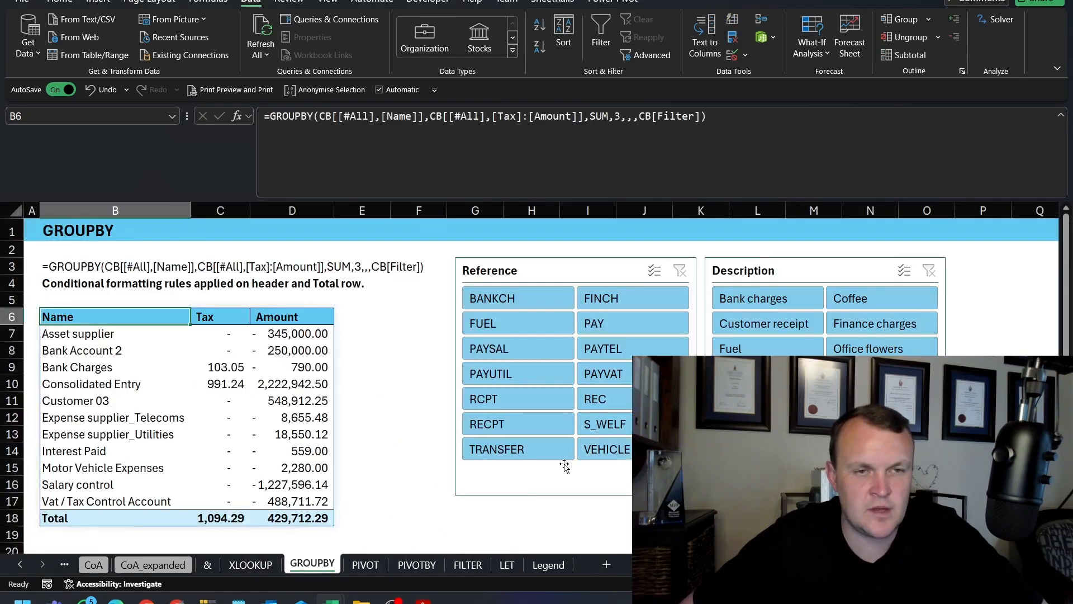
click(251, 565)
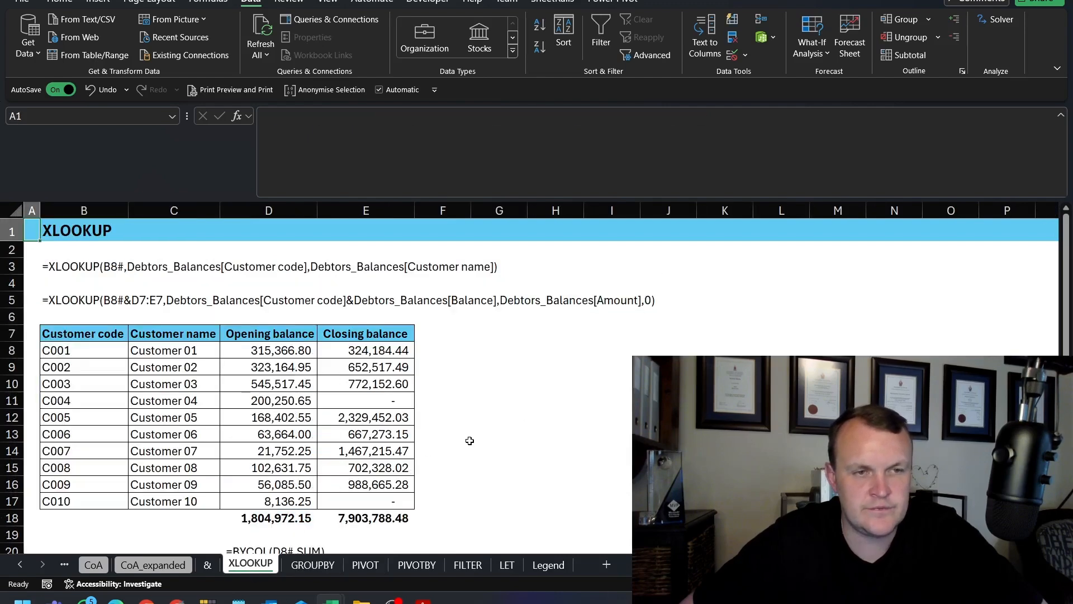
click(207, 565)
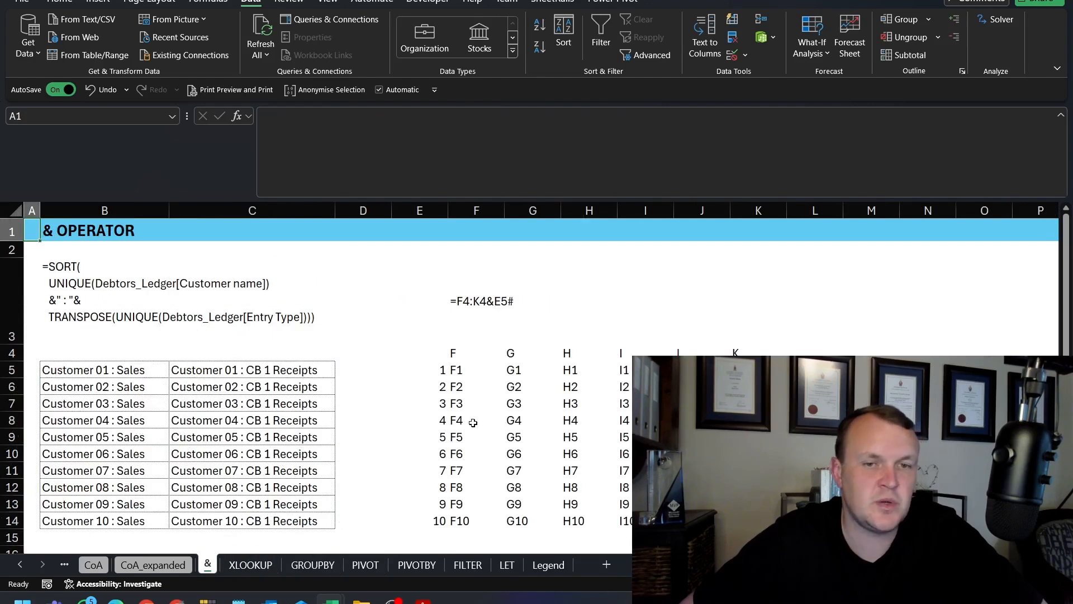
Browse the workbook's sheets from the TB source data onwards and view the PIVOTBY sheet.
double_click(19, 565)
triple_click(19, 565)
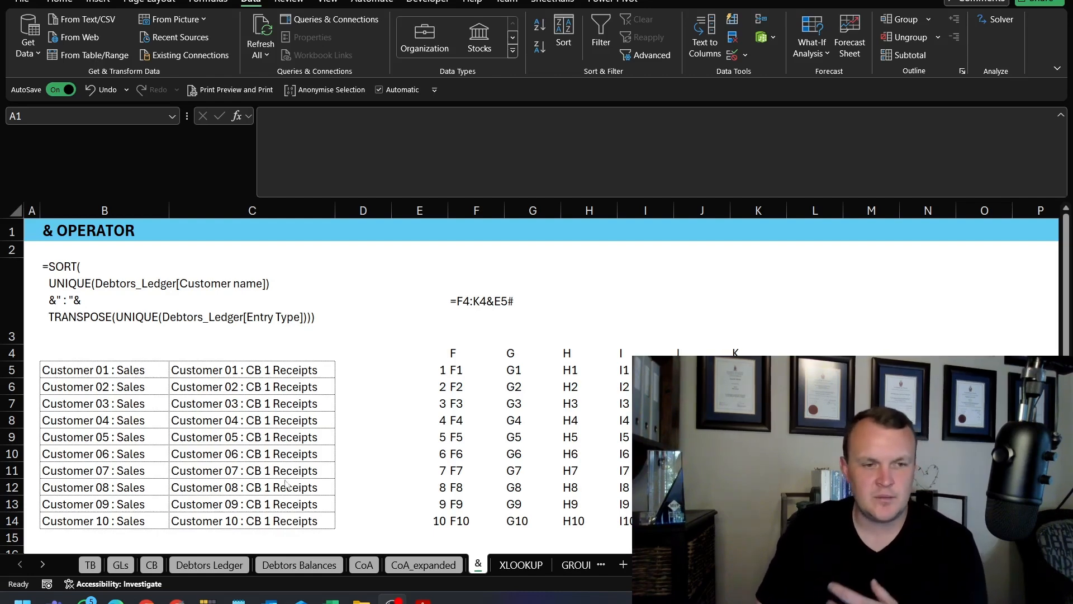
click(42, 566)
click(42, 566)
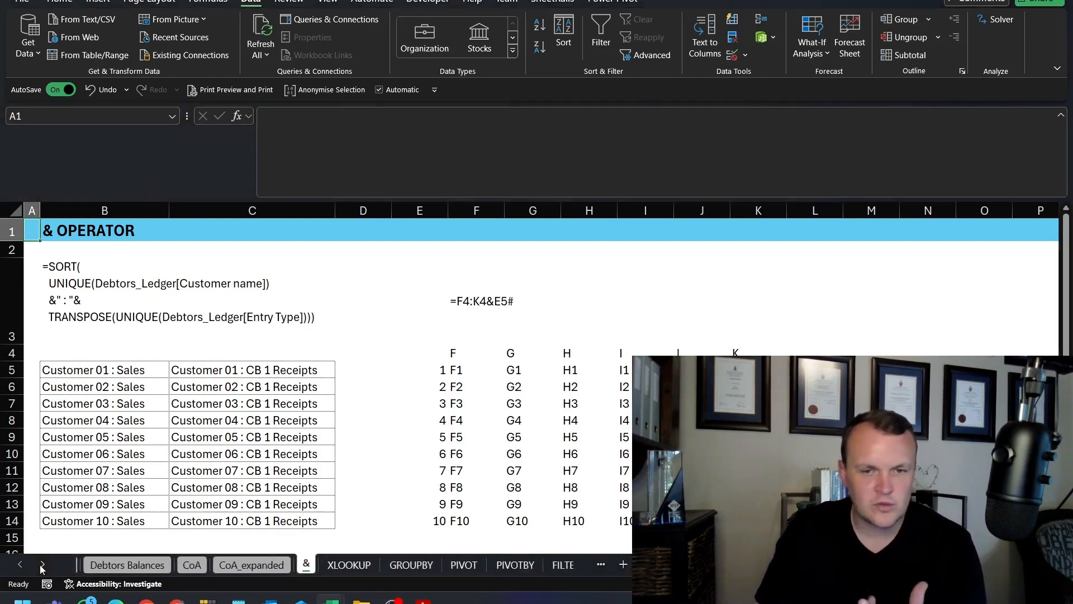
click(42, 566)
click(418, 564)
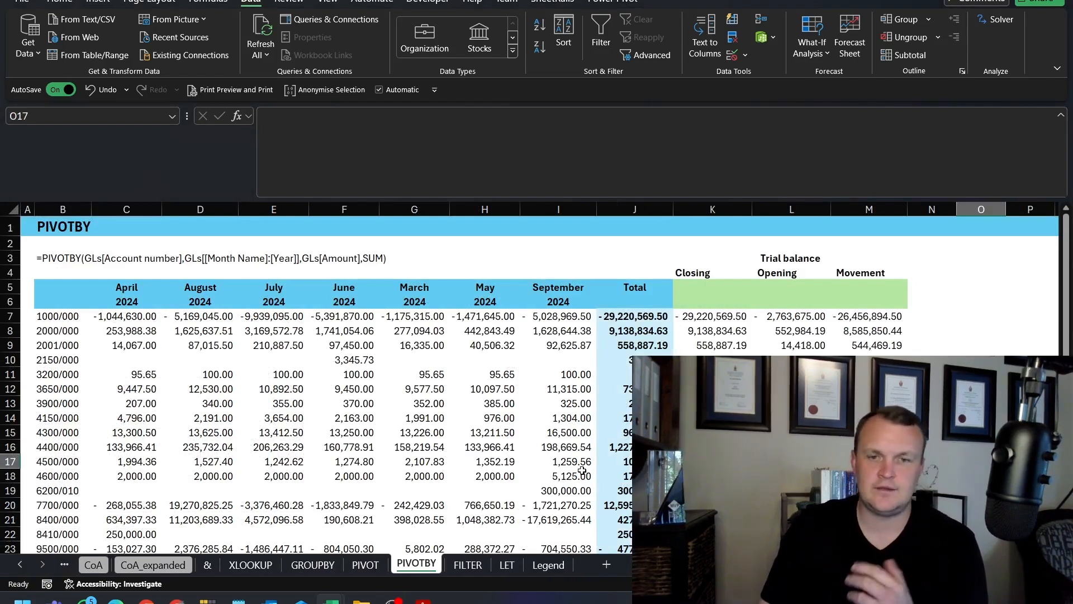
Delete the two extra totals in G5:G6 on the LET sheet, keeping only the Total in G7.
click(507, 564)
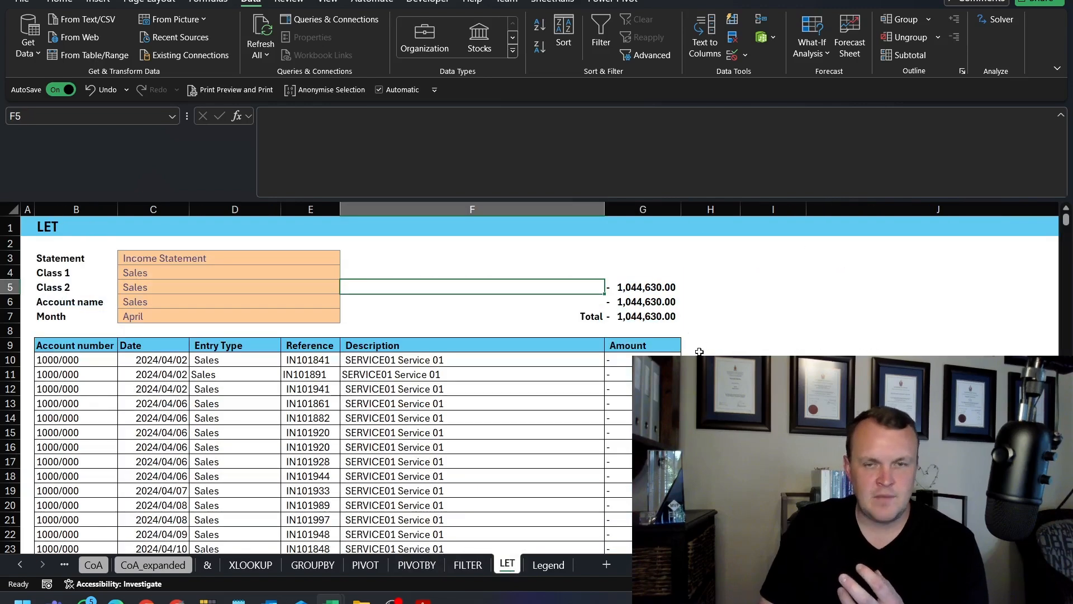
click(618, 286)
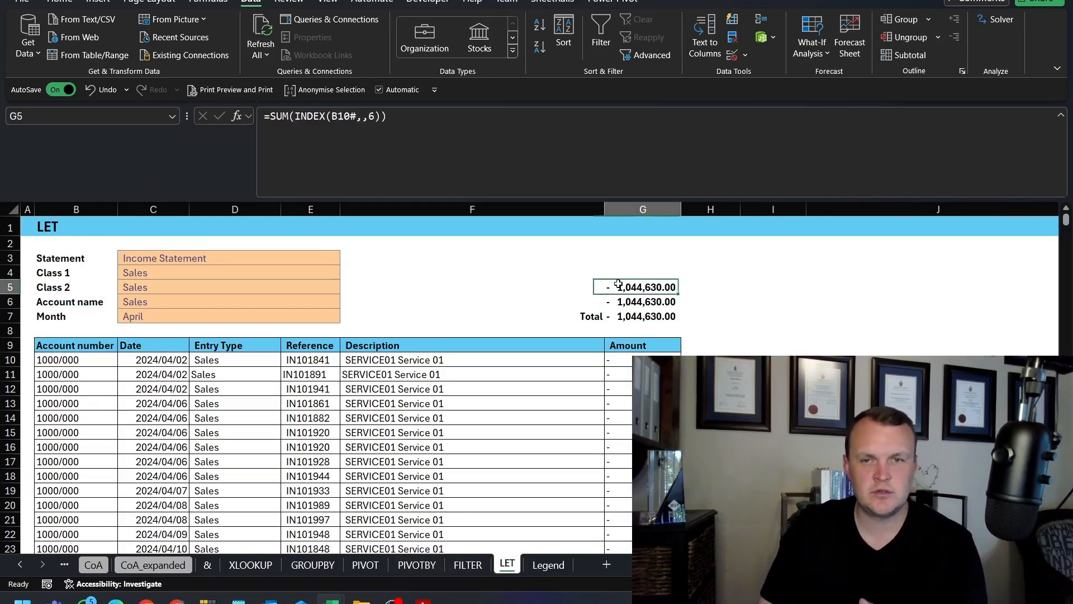
drag(618, 286, 629, 301)
key(Delete)
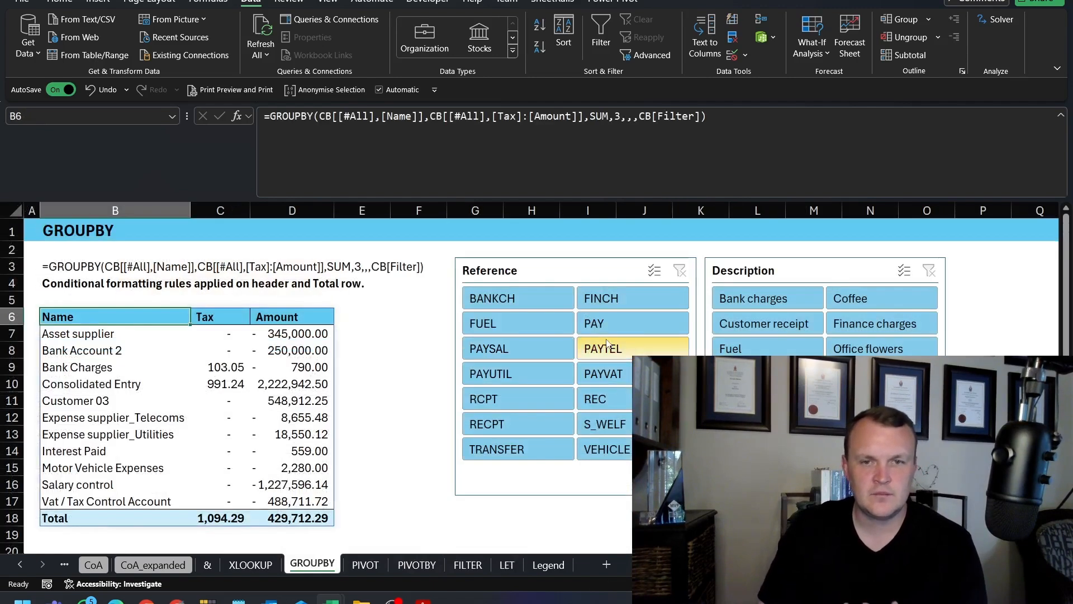
Filter the GROUPBY sheet's Reference slicer by PAYTEL, PAYUTIL and PAYSAL in turn, and clear the filter.
click(608, 345)
click(547, 365)
click(548, 350)
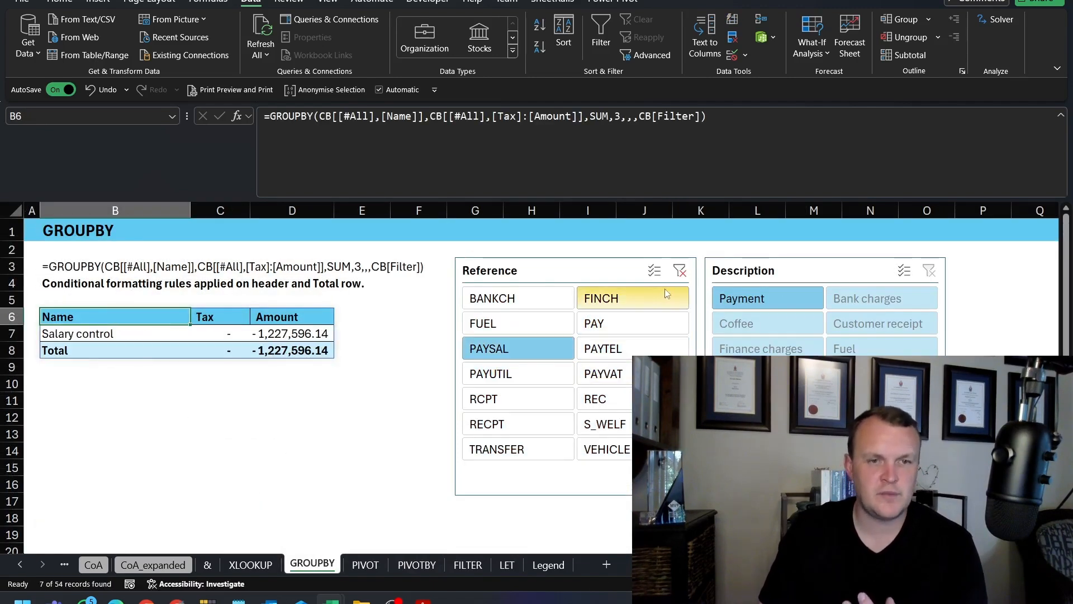
click(680, 270)
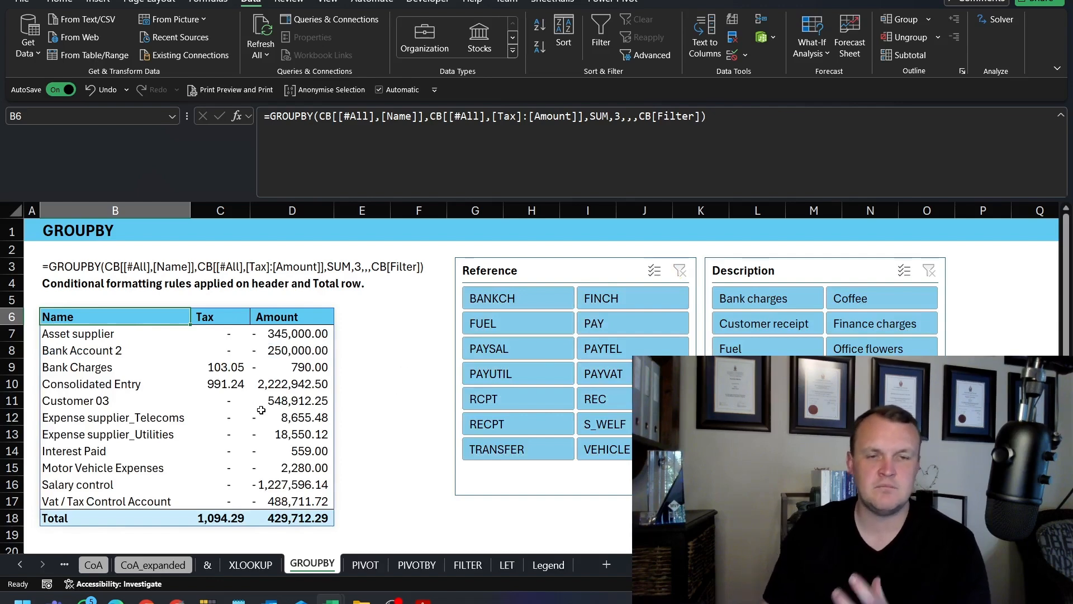